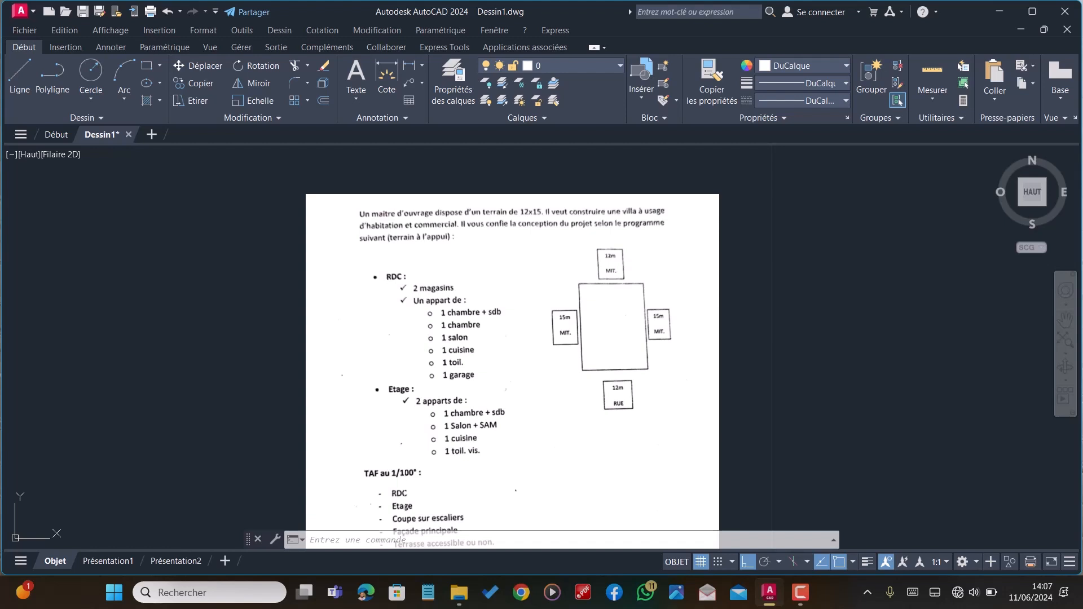
Examine the scanned villa brief, covering the ground-floor and upper-floor programmes, the plot sketch and the list of required drawings
{"action": "left_click_drag", "start_coordinate": [406, 500], "coordinate": [393, 455]}
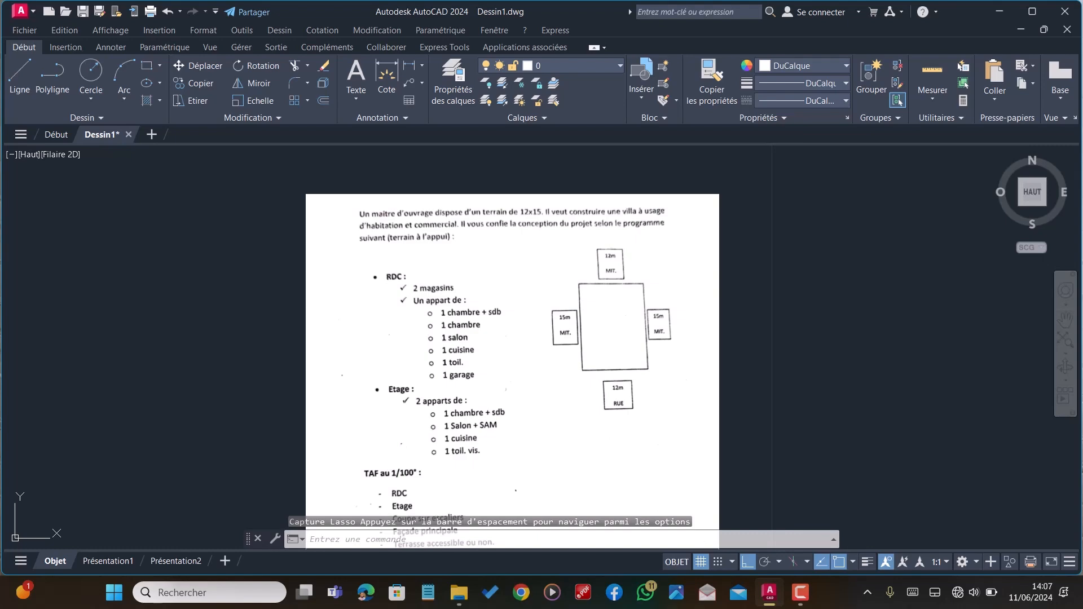
{"action": "scroll", "coordinate": [396, 405], "scroll_direction": "down", "scroll_amount": 2}
{"action": "scroll", "coordinate": [392, 507], "scroll_direction": "up", "scroll_amount": 4}
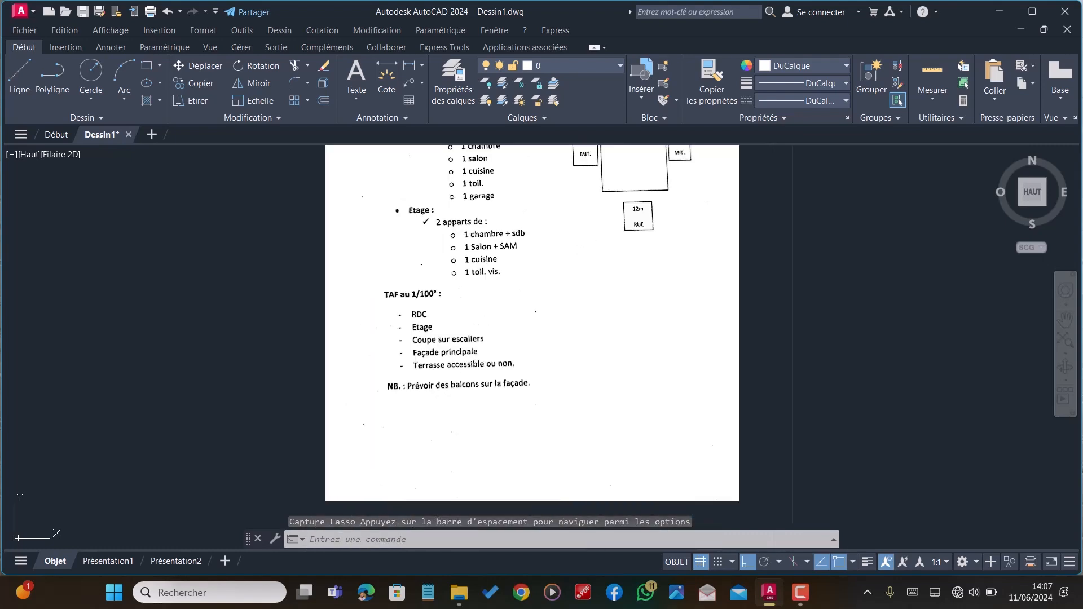
{"action": "scroll", "coordinate": [417, 271], "scroll_direction": "down", "scroll_amount": 2}
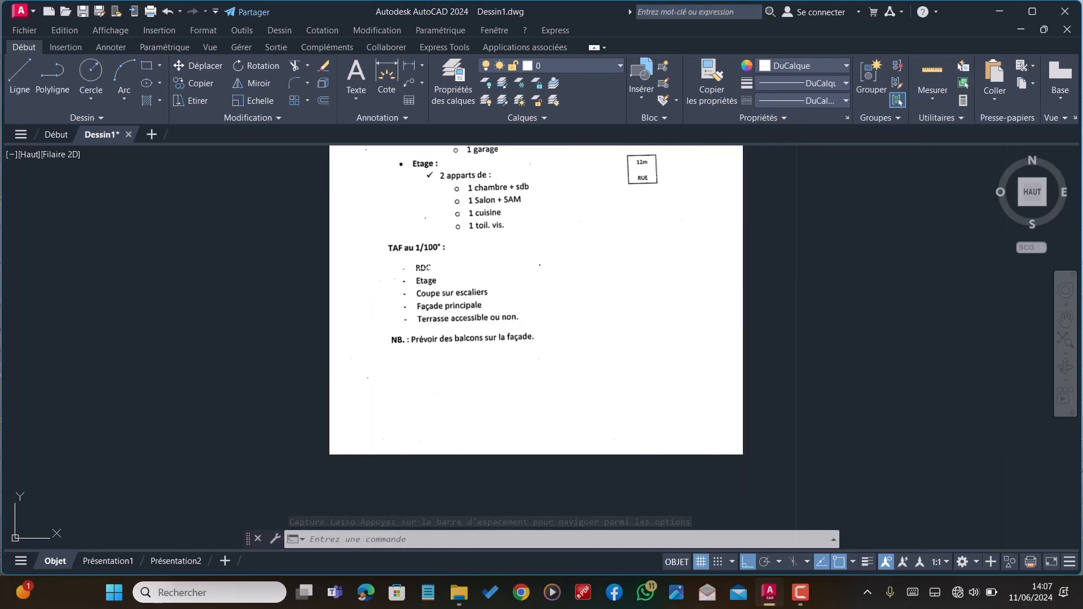
{"action": "scroll", "coordinate": [418, 270], "scroll_direction": "up", "scroll_amount": 2}
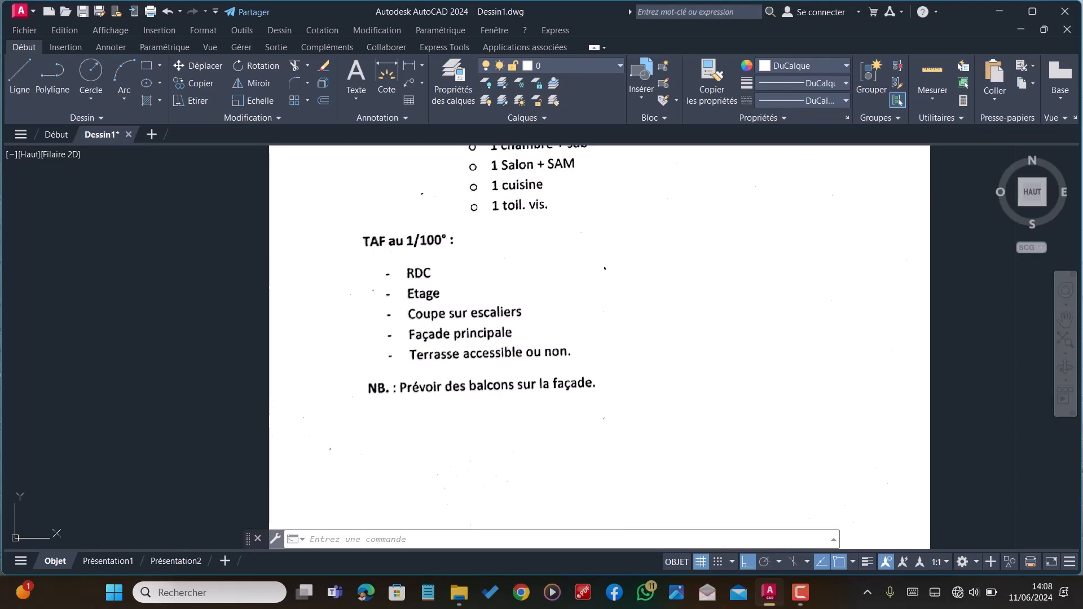
{"action": "scroll", "coordinate": [599, 338], "scroll_direction": "down", "scroll_amount": 3}
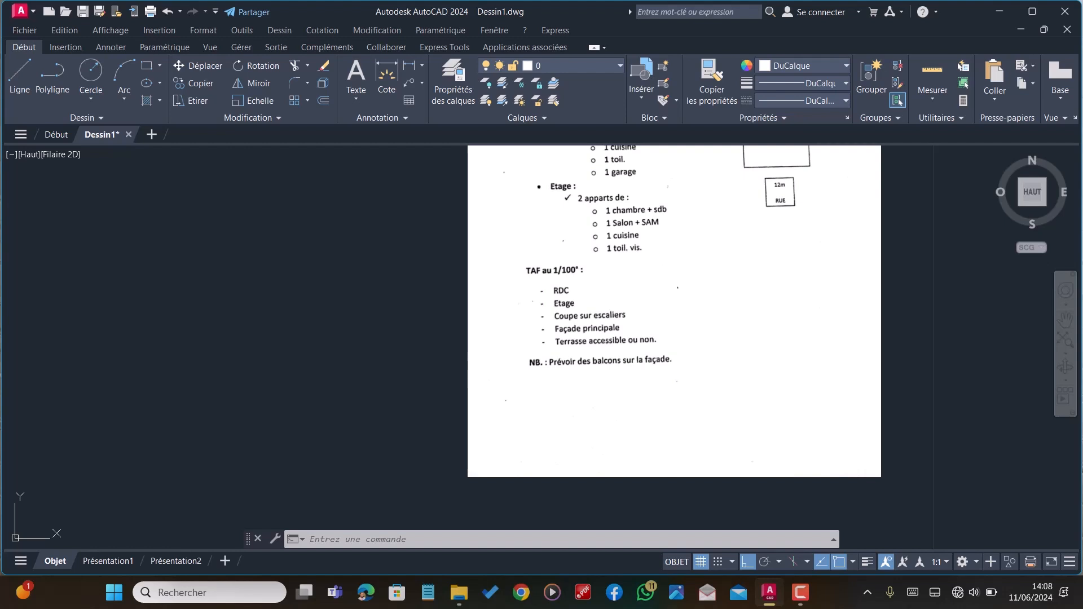
{"action": "scroll", "coordinate": [710, 429], "scroll_direction": "down", "scroll_amount": 2}
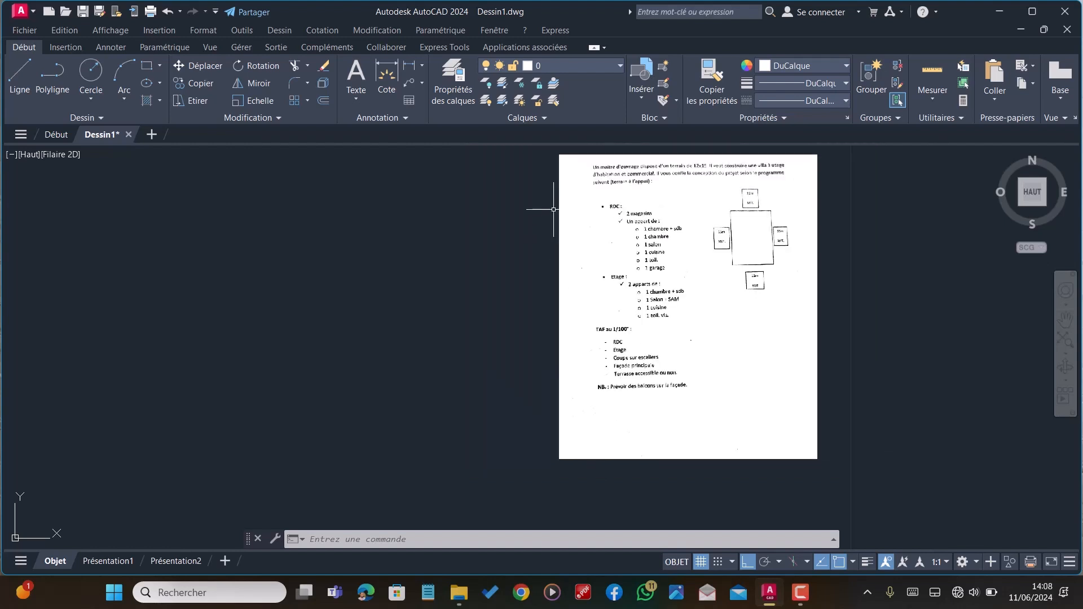
{"action": "scroll", "coordinate": [697, 178], "scroll_direction": "up", "scroll_amount": 2}
{"action": "scroll", "coordinate": [629, 222], "scroll_direction": "down", "scroll_amount": 2}
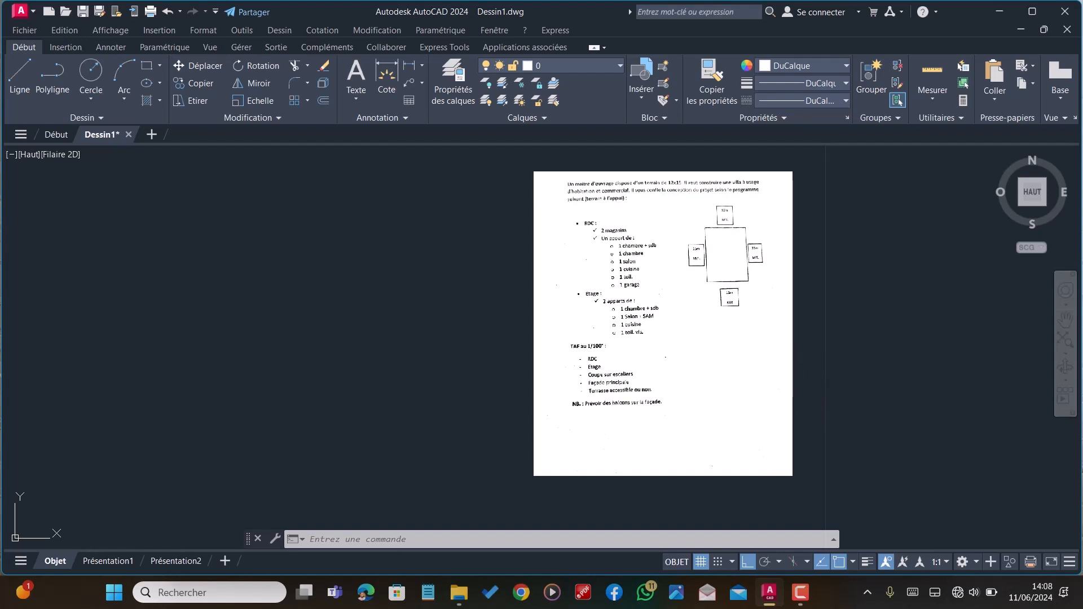
{"action": "scroll", "coordinate": [500, 346], "scroll_direction": "down", "scroll_amount": 2}
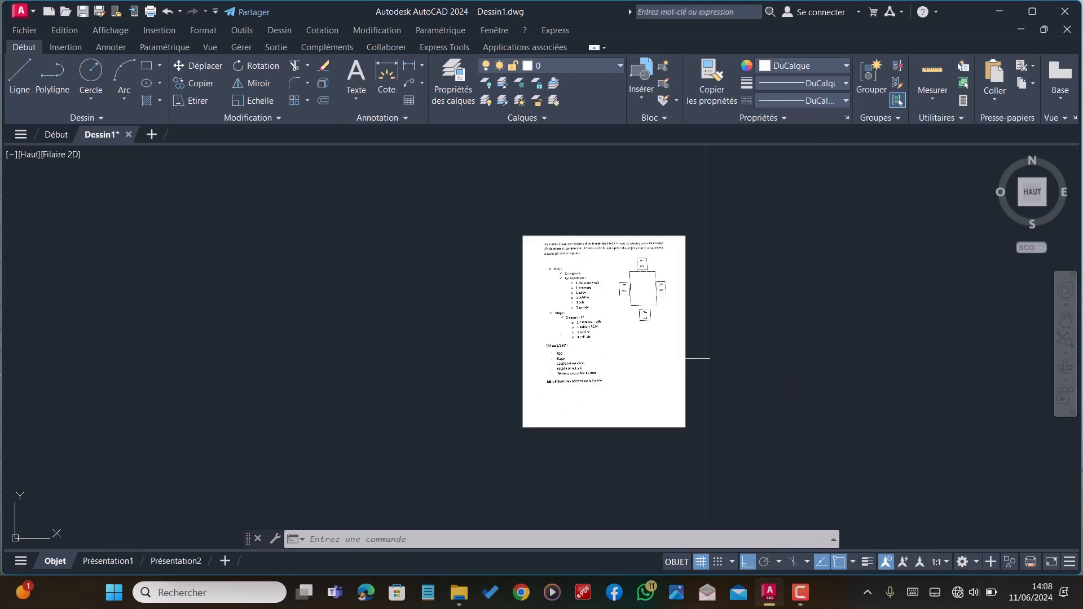
{"action": "scroll", "coordinate": [701, 360], "scroll_direction": "up", "scroll_amount": 4}
{"action": "scroll", "coordinate": [717, 361], "scroll_direction": "down", "scroll_amount": 2}
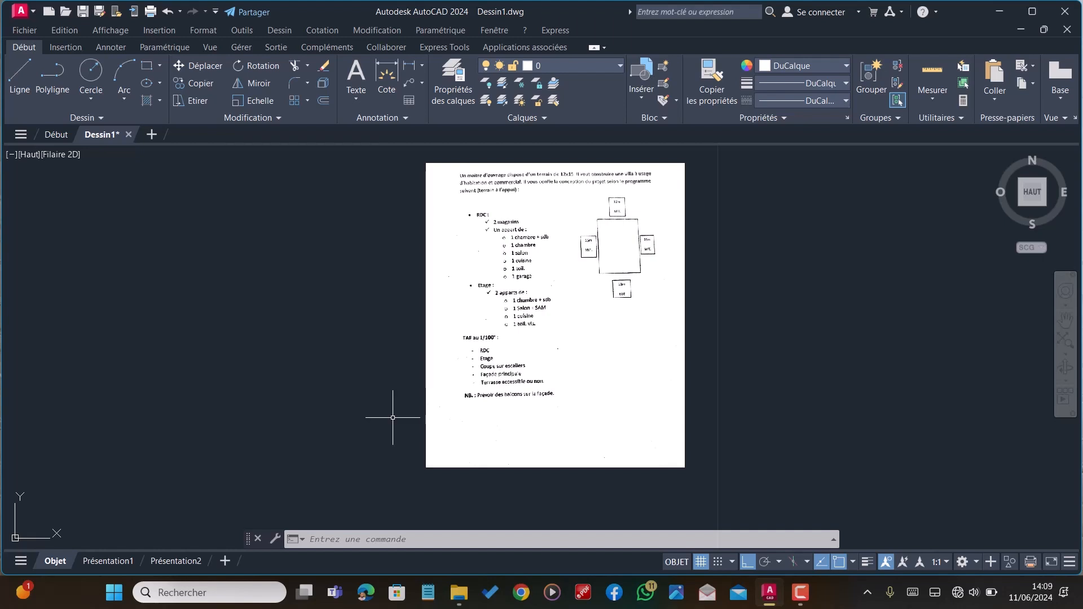
{"action": "scroll", "coordinate": [522, 383], "scroll_direction": "down", "scroll_amount": 2}
{"action": "scroll", "coordinate": [671, 378], "scroll_direction": "down", "scroll_amount": 2}
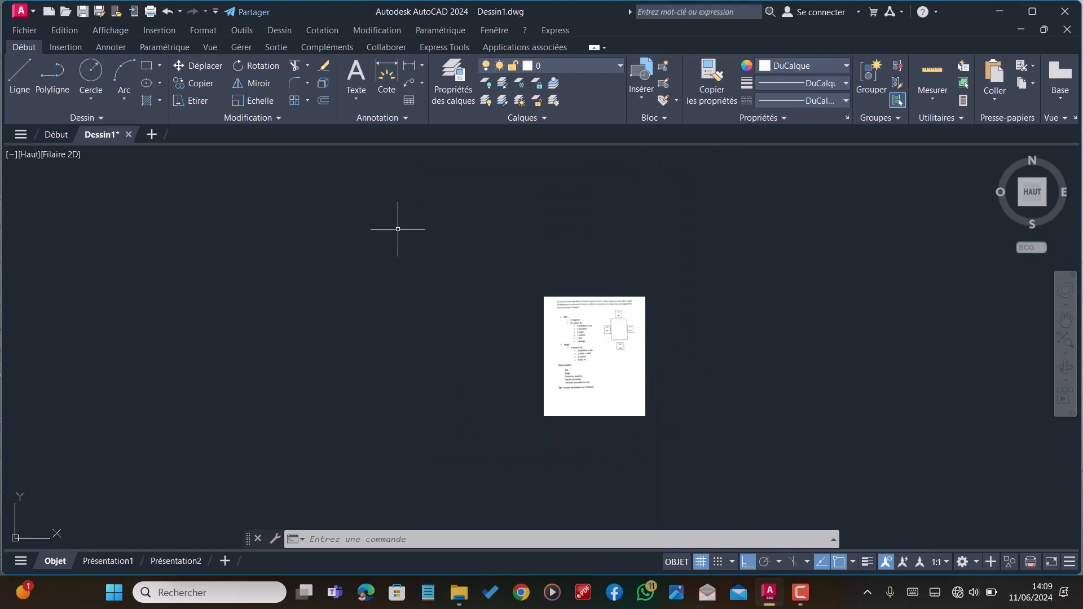
{"action": "scroll", "coordinate": [412, 224], "scroll_direction": "down", "scroll_amount": 2}
{"action": "scroll", "coordinate": [629, 305], "scroll_direction": "down", "scroll_amount": 2}
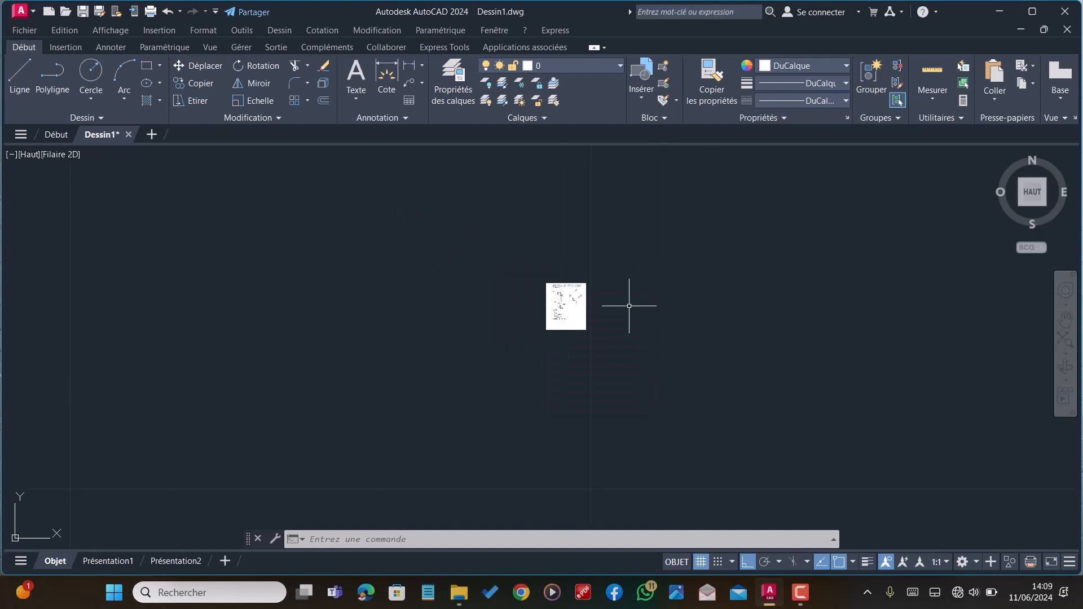
{"action": "scroll", "coordinate": [483, 251], "scroll_direction": "up", "scroll_amount": 2}
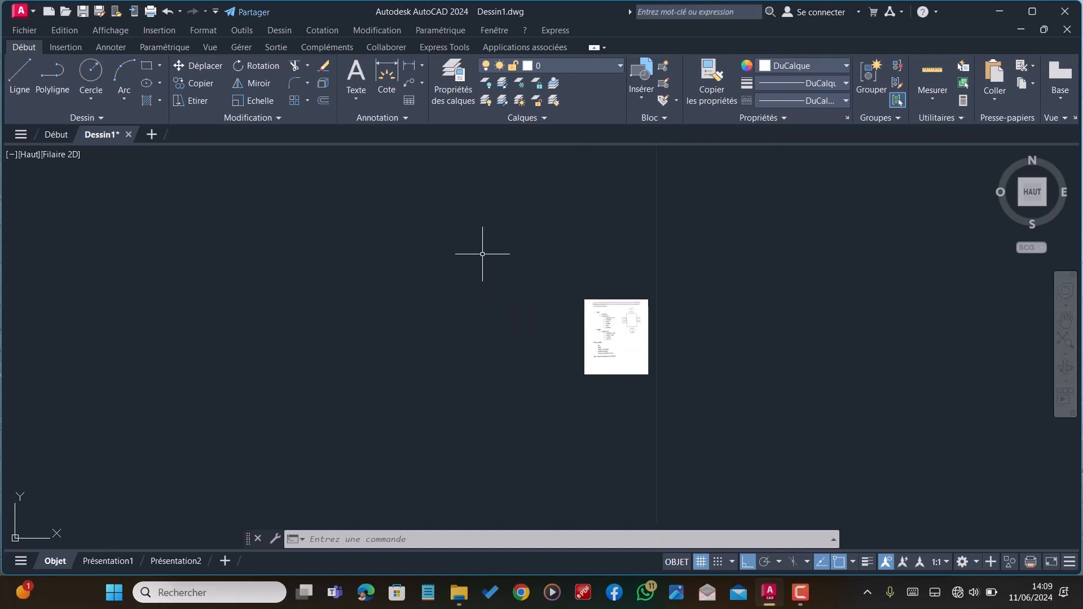
Configure the drawing units to decimal lengths with 0.00 precision, decimal-degree angles with precision 0, and metres as the insertion scale
{"action": "type", "text": "UNIU"}
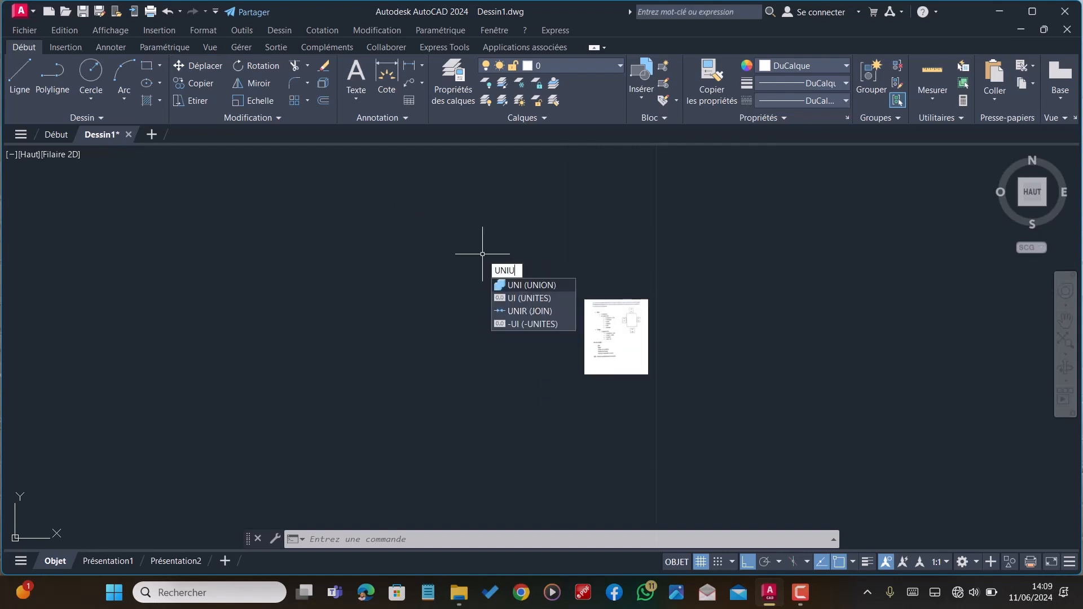
{"action": "left_click", "coordinate": [526, 297]}
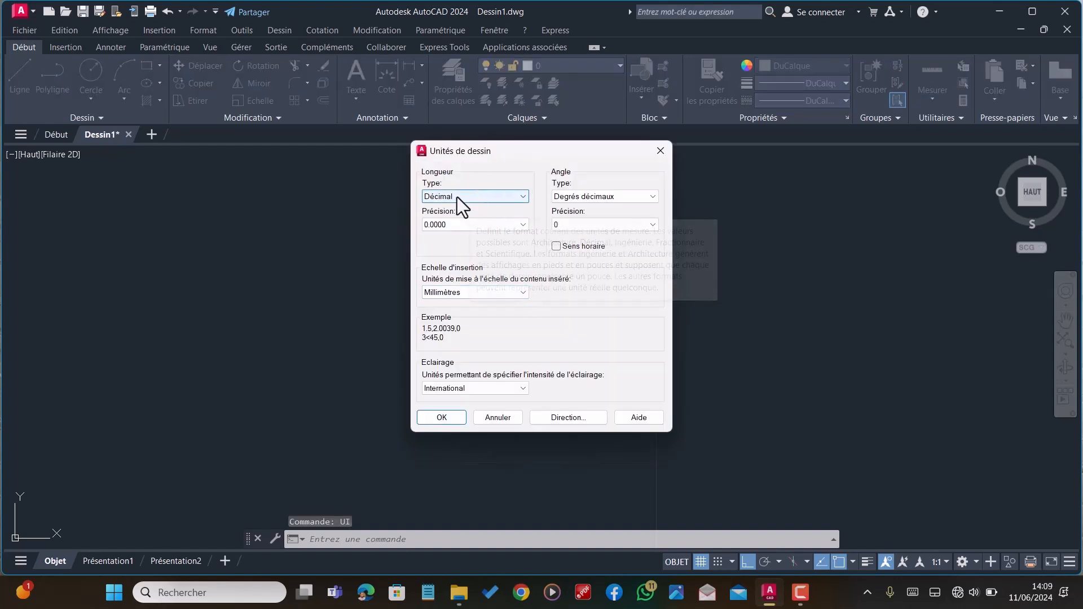
{"action": "left_click", "coordinate": [484, 229]}
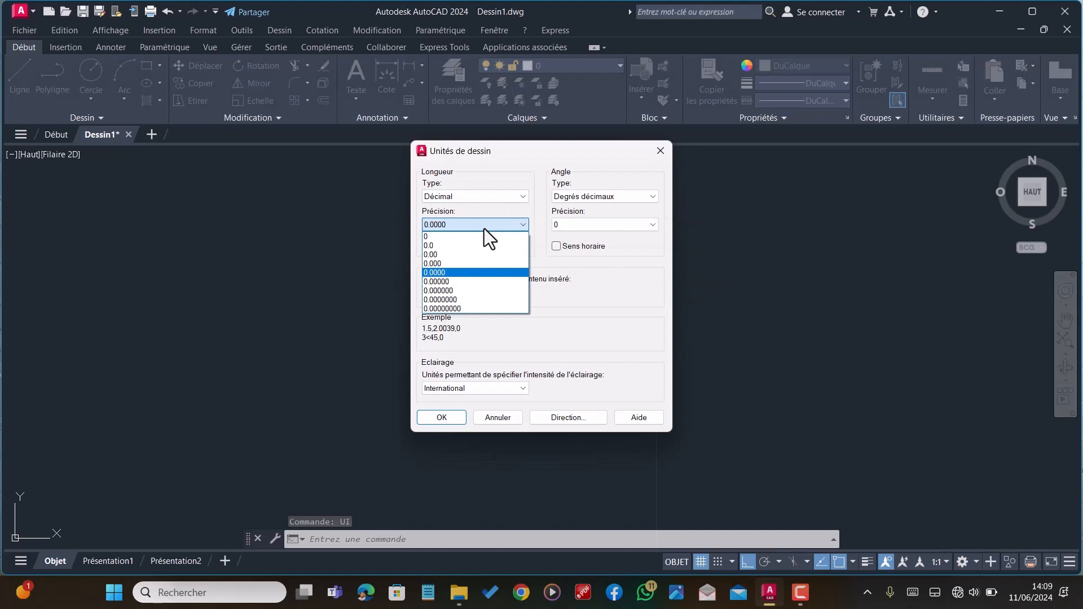
{"action": "left_click", "coordinate": [473, 257]}
{"action": "left_click", "coordinate": [593, 198]}
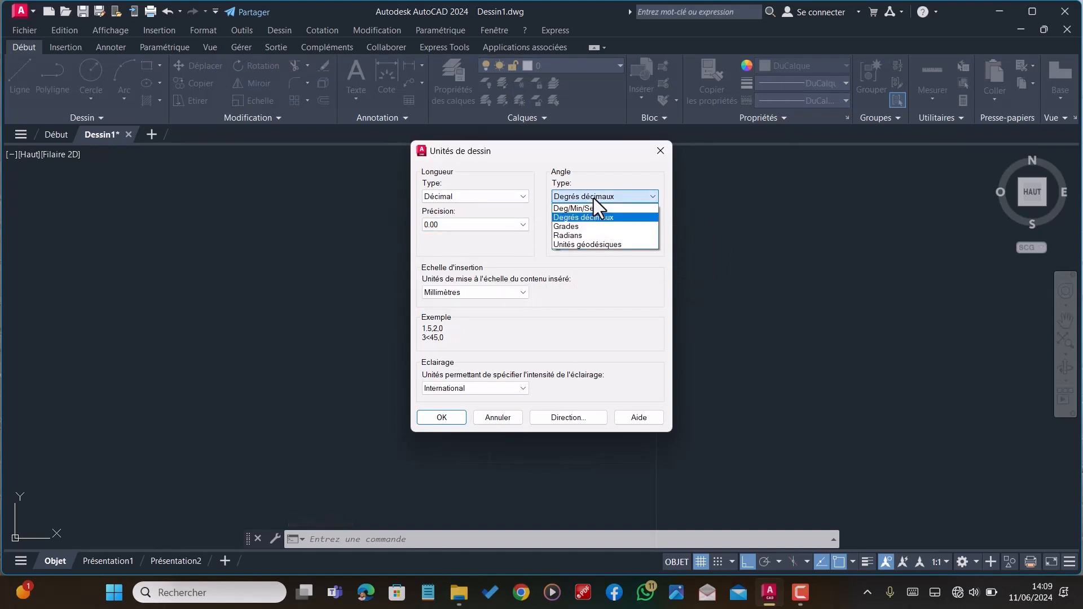
{"action": "left_click", "coordinate": [592, 217]}
{"action": "left_click", "coordinate": [594, 225]}
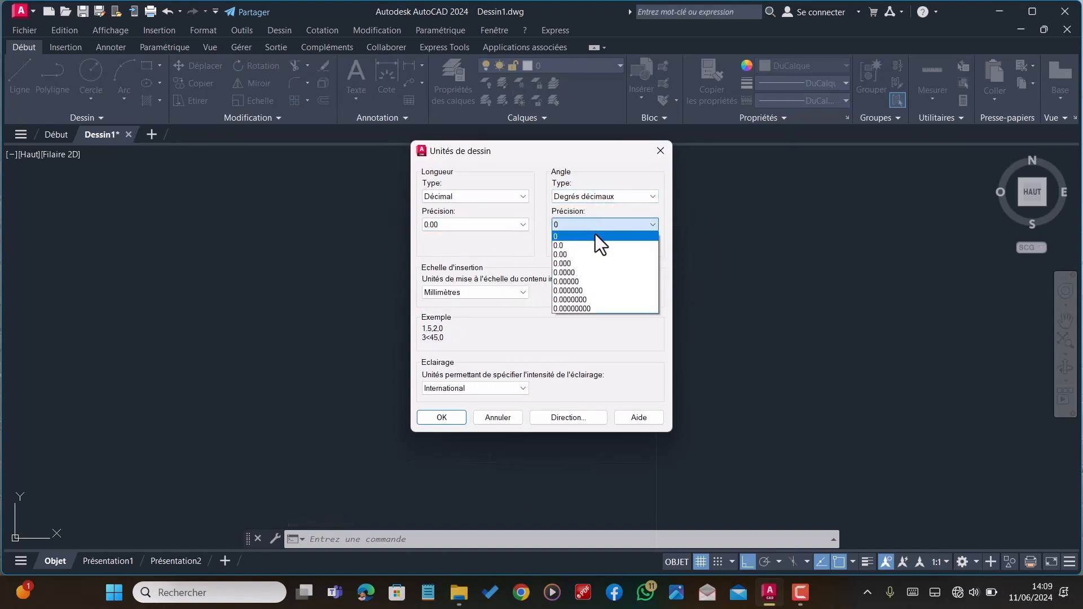
{"action": "left_click", "coordinate": [594, 235]}
{"action": "left_click", "coordinate": [476, 288]}
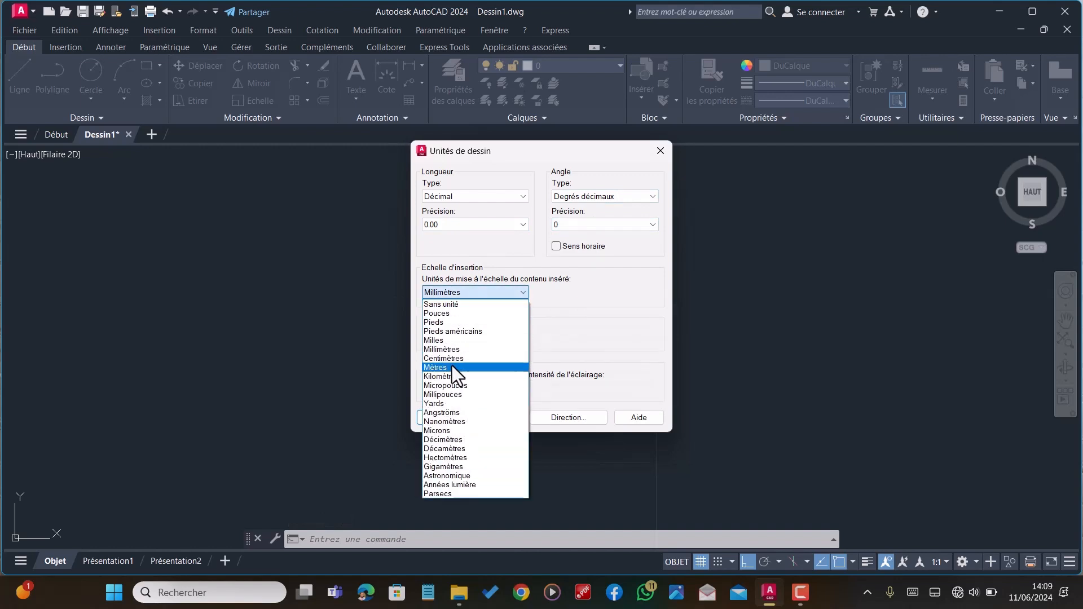
{"action": "left_click", "coordinate": [452, 367]}
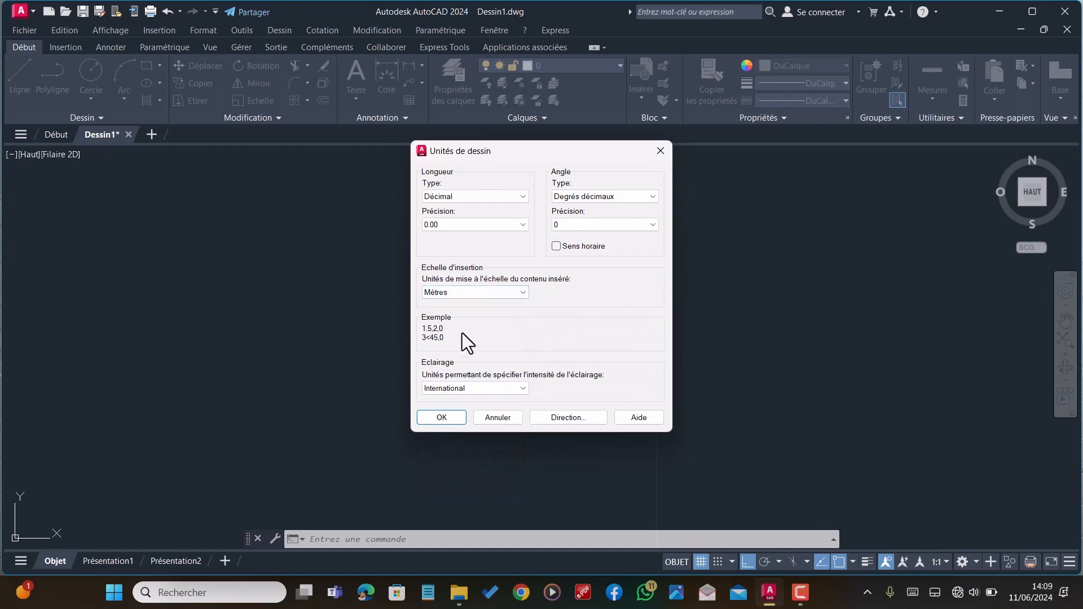
{"action": "left_click", "coordinate": [442, 418]}
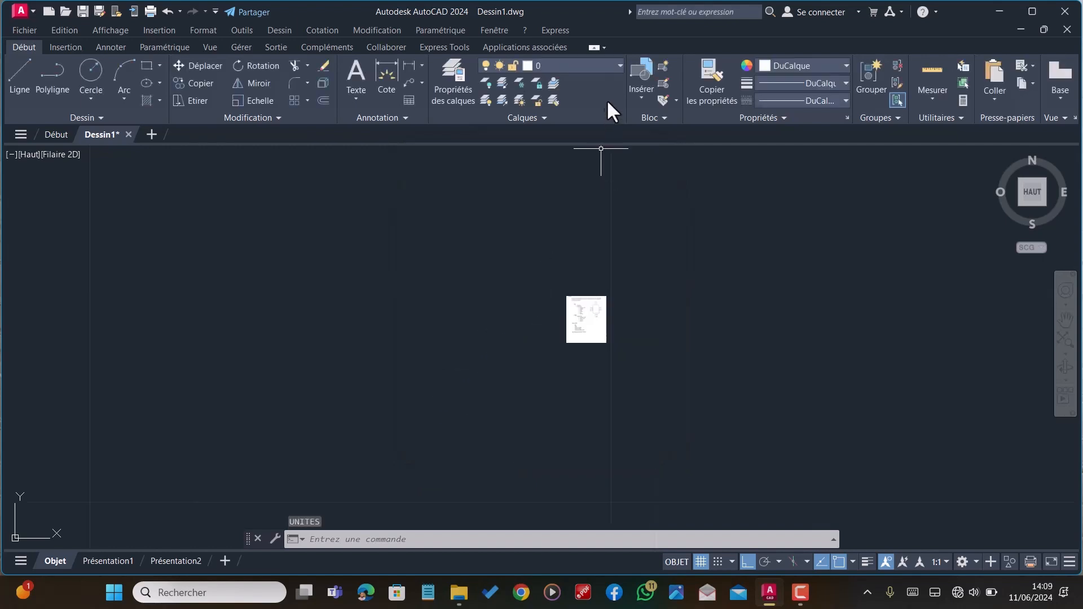
Create a new layer named MUR PORTEUR in the layer properties manager
{"action": "left_click", "coordinate": [589, 66]}
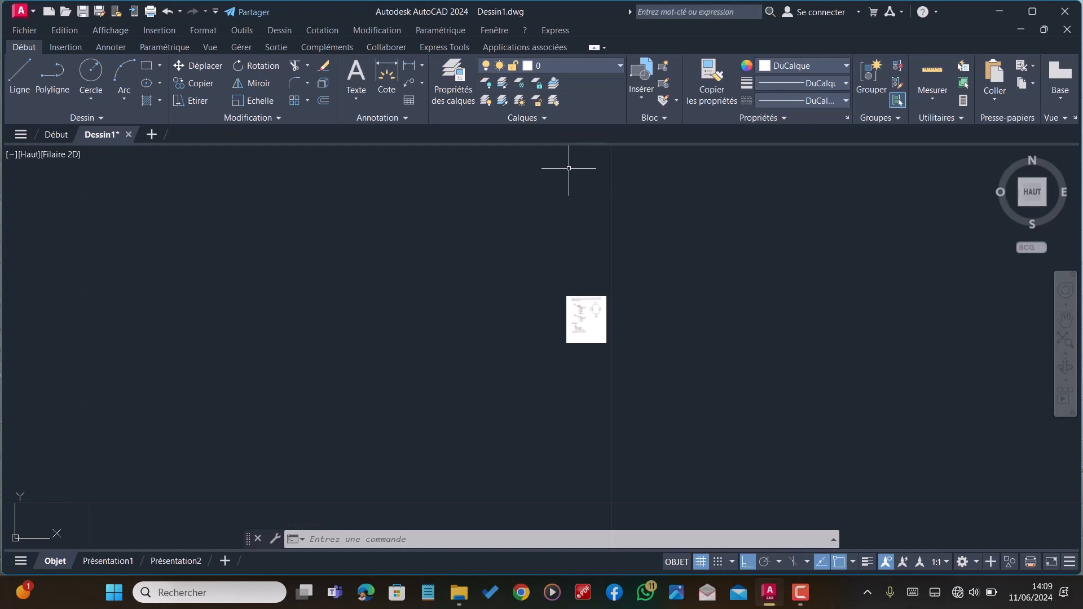
{"action": "type", "text": "CALQUE"}
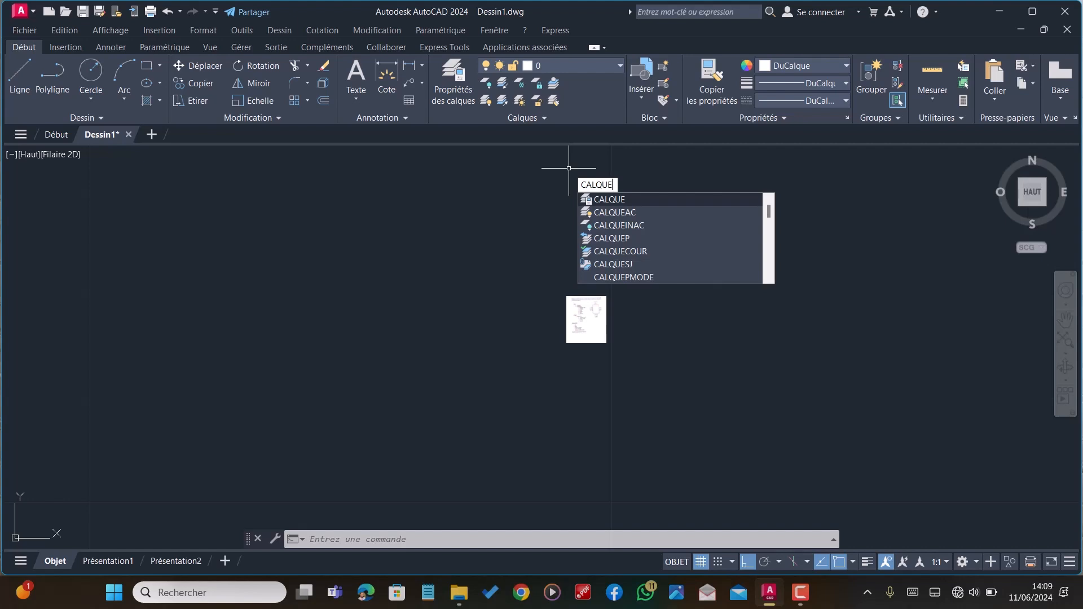
{"action": "key", "text": "Return"}
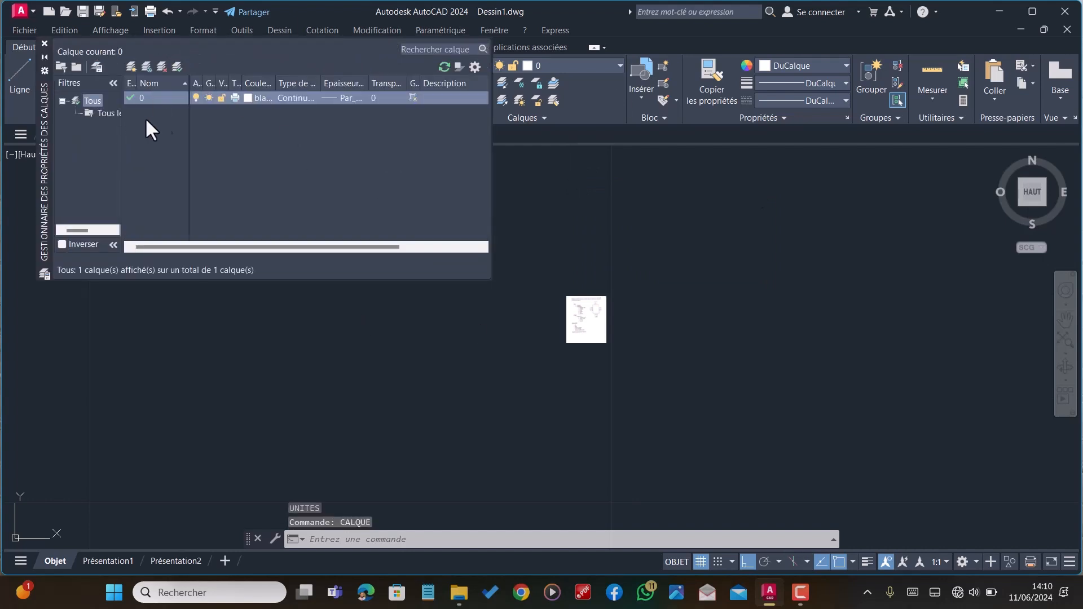
{"action": "left_click", "coordinate": [132, 66]}
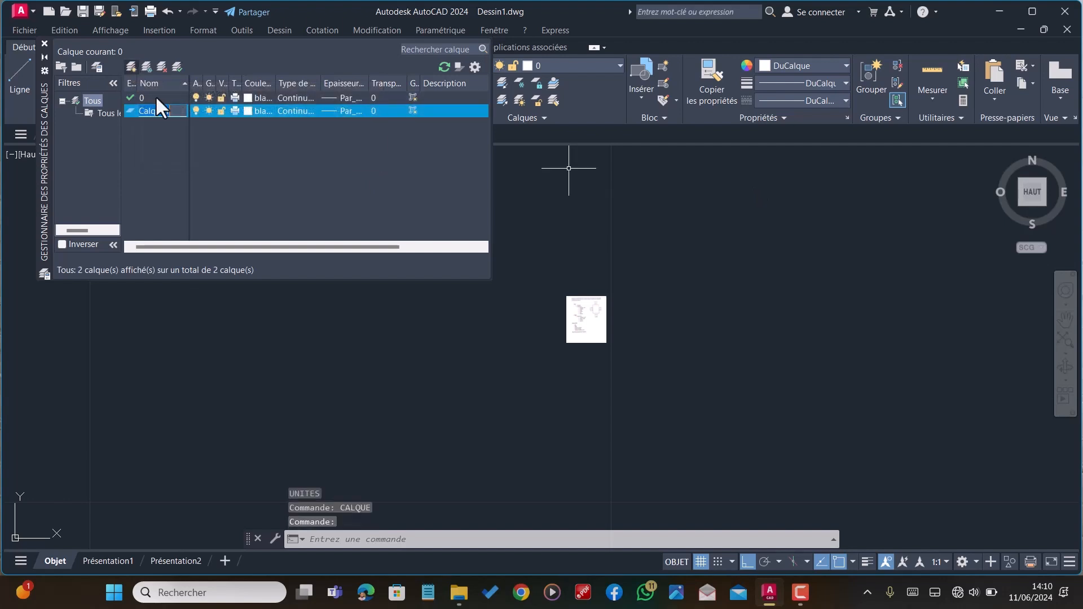
{"action": "type", "text": "M"}
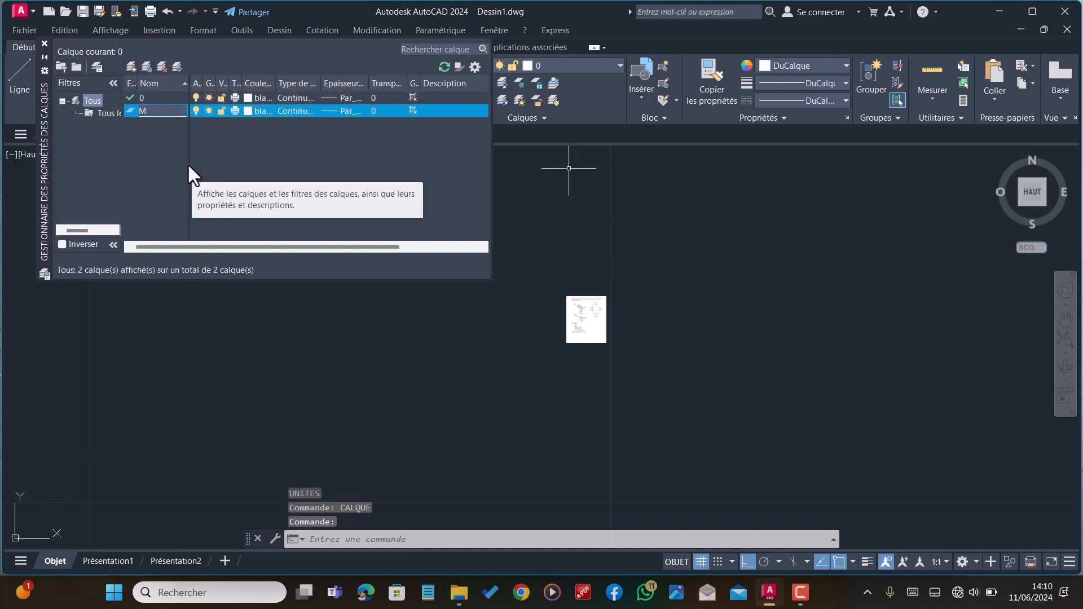
{"action": "type", "text": "UR PO"}
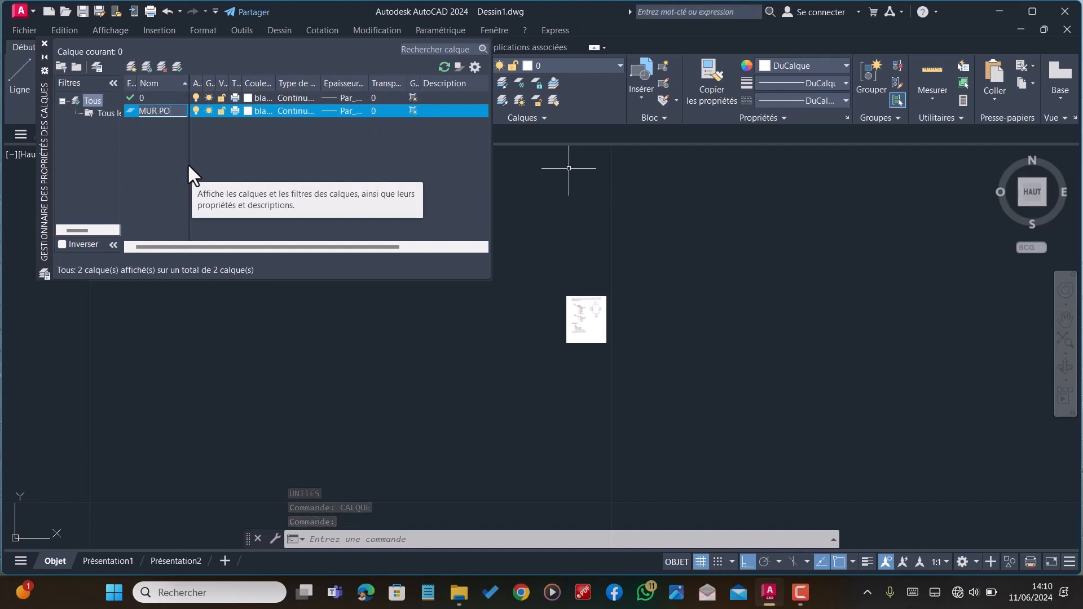
{"action": "type", "text": "RTEUR"}
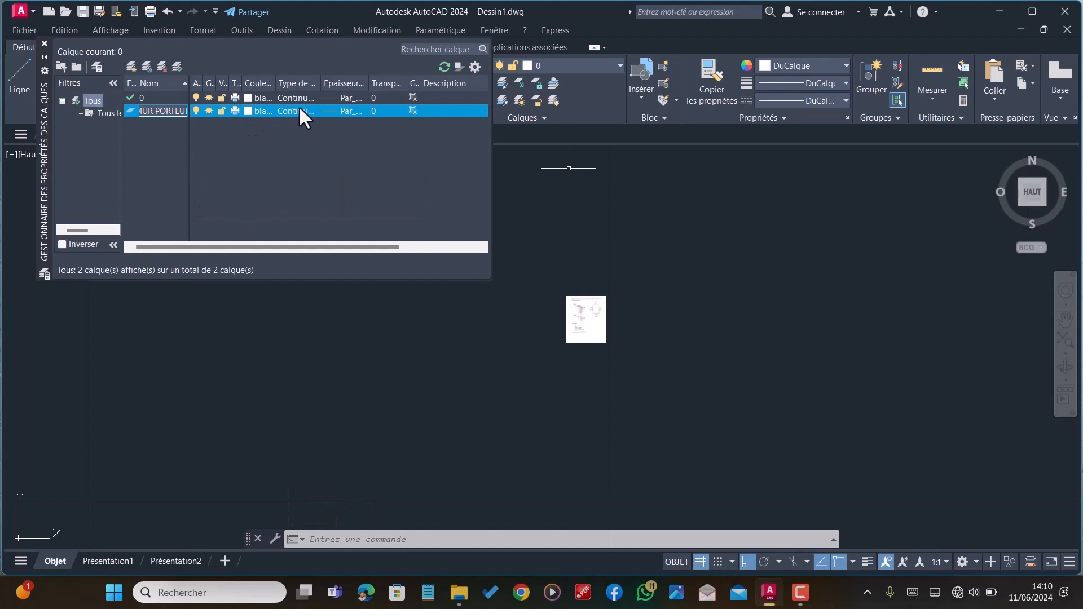
Set the lineweight of the MUR PORTEUR layer to 0.50 mm
{"action": "left_click", "coordinate": [350, 110]}
{"action": "scroll", "coordinate": [541, 263], "scroll_direction": "down", "scroll_amount": 1}
{"action": "scroll", "coordinate": [541, 263], "scroll_direction": "down", "scroll_amount": 2}
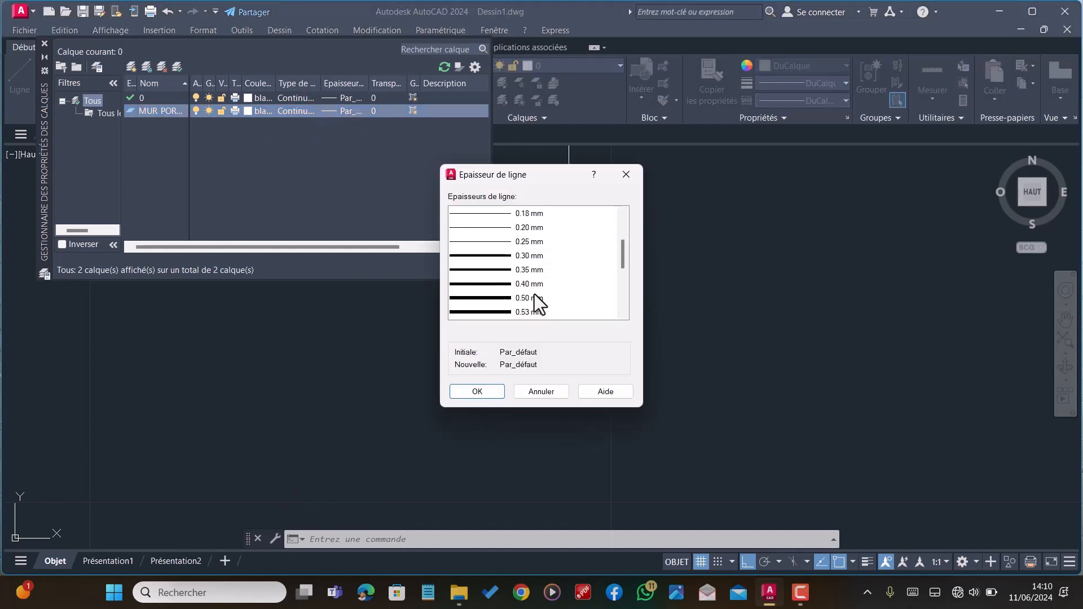
{"action": "left_click", "coordinate": [533, 299]}
{"action": "left_click", "coordinate": [477, 392]}
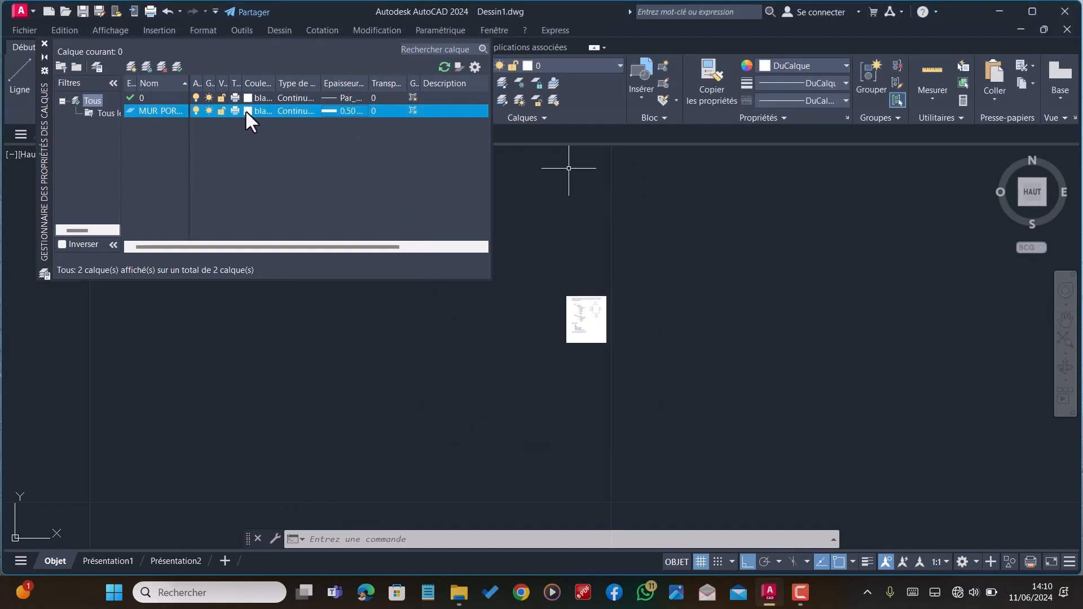
Add a layer named MUR DE CLOTURE and set its lineweight to 0.05 mm
{"action": "left_click", "coordinate": [131, 66]}
{"action": "type", "text": "M"}
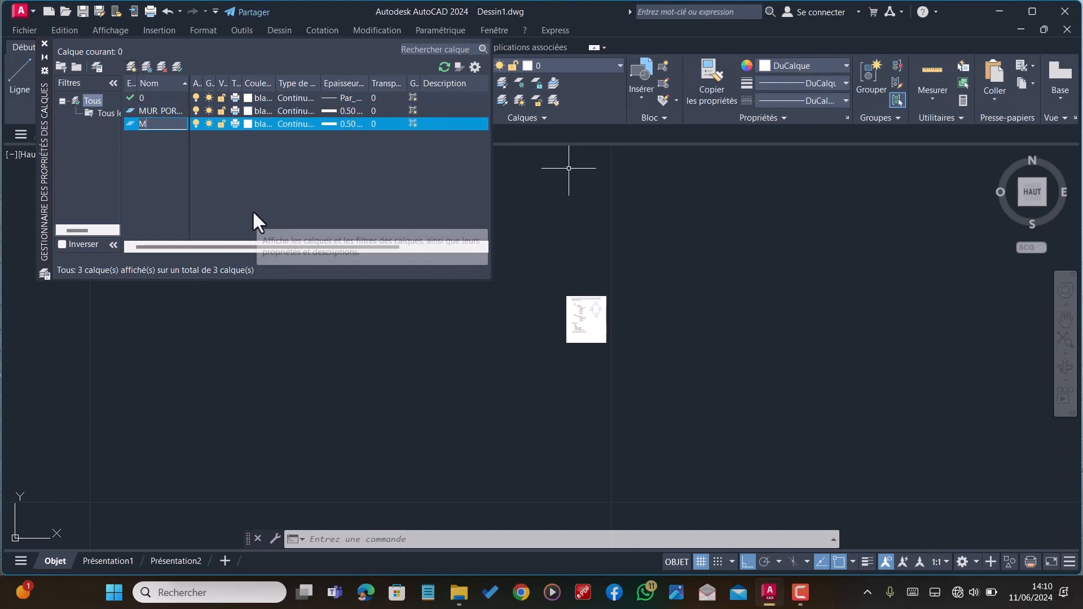
{"action": "type", "text": "UR D"}
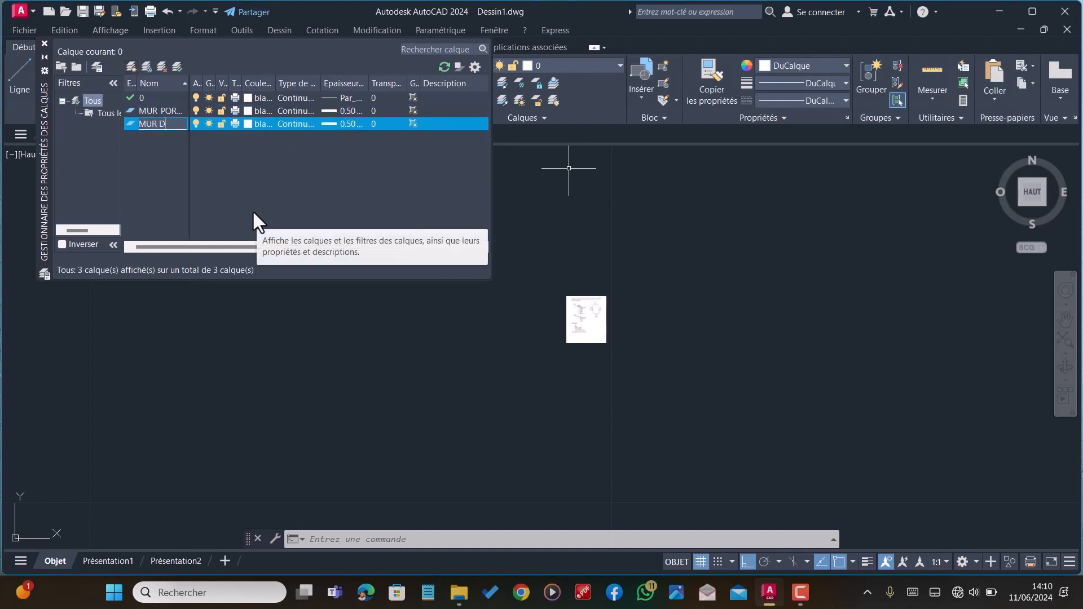
{"action": "type", "text": "E CLOTURE"}
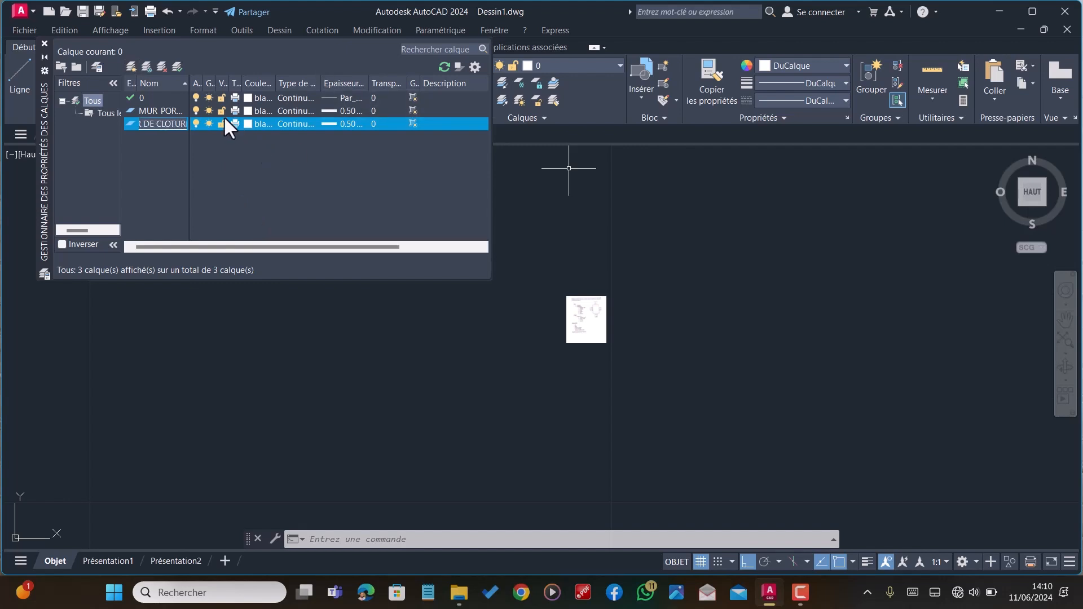
{"action": "left_click", "coordinate": [347, 123]}
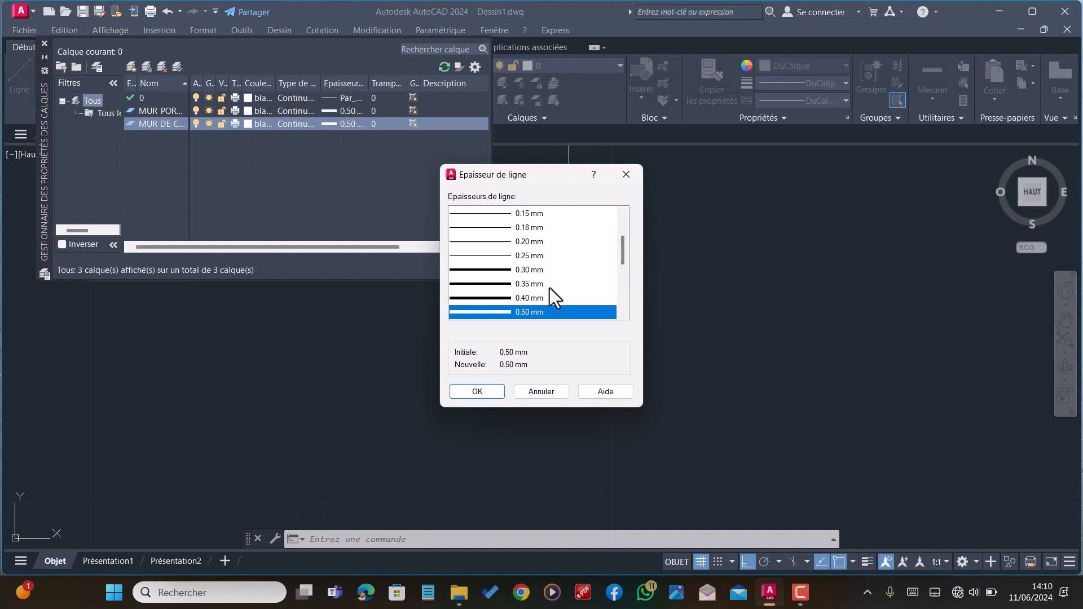
{"action": "scroll", "coordinate": [528, 229], "scroll_direction": "up", "scroll_amount": 1}
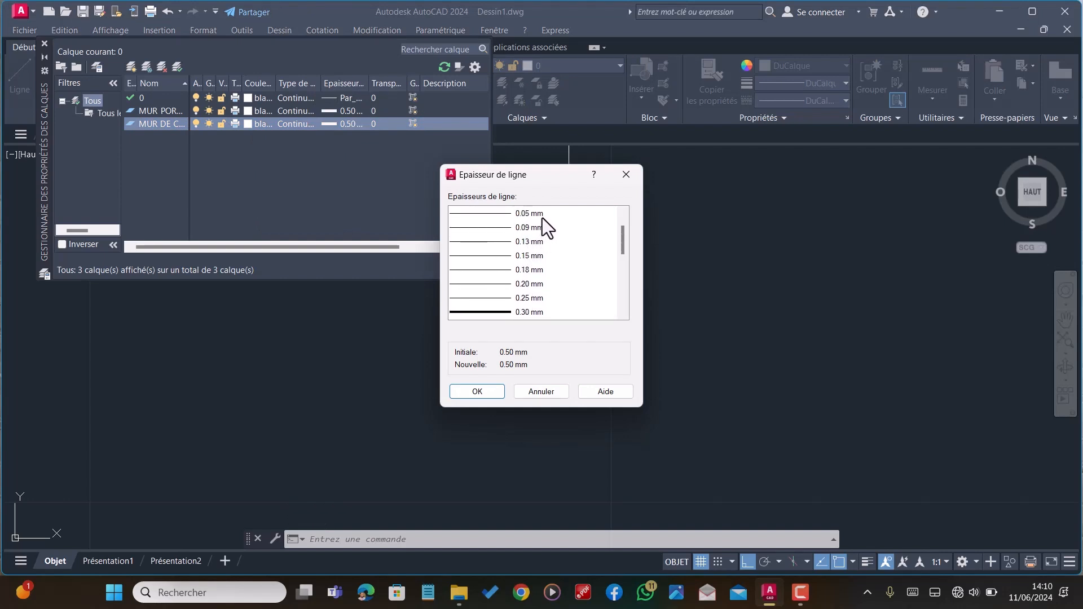
{"action": "left_click", "coordinate": [542, 214]}
{"action": "left_click", "coordinate": [491, 392]}
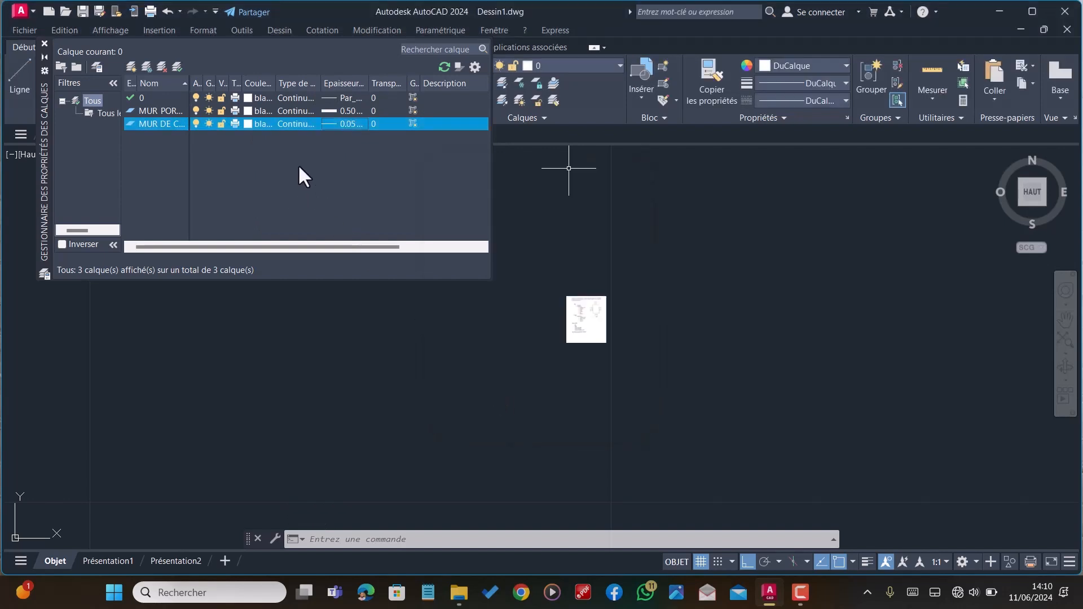
Set the colour of the MUR DE CLOTURE layer to yellow, index 50
{"action": "left_click", "coordinate": [248, 123]}
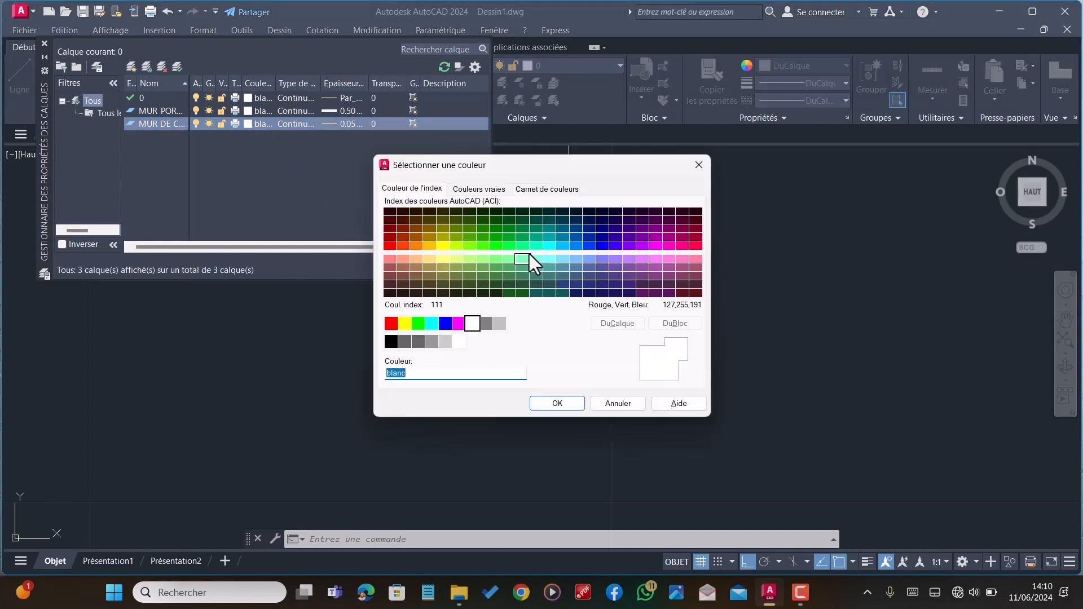
{"action": "left_click", "coordinate": [443, 246]}
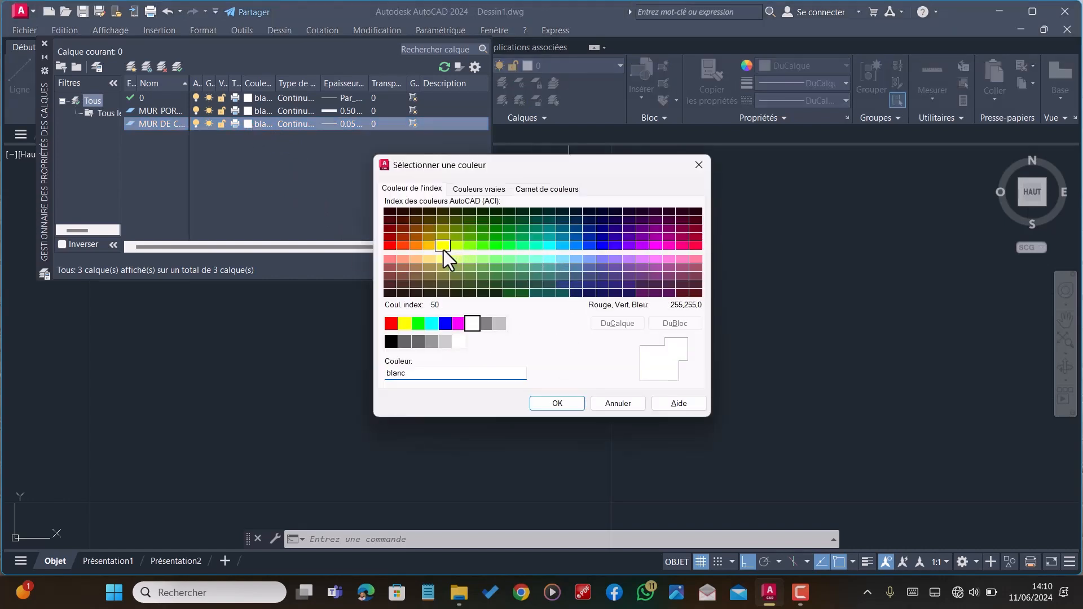
{"action": "left_click", "coordinate": [554, 403]}
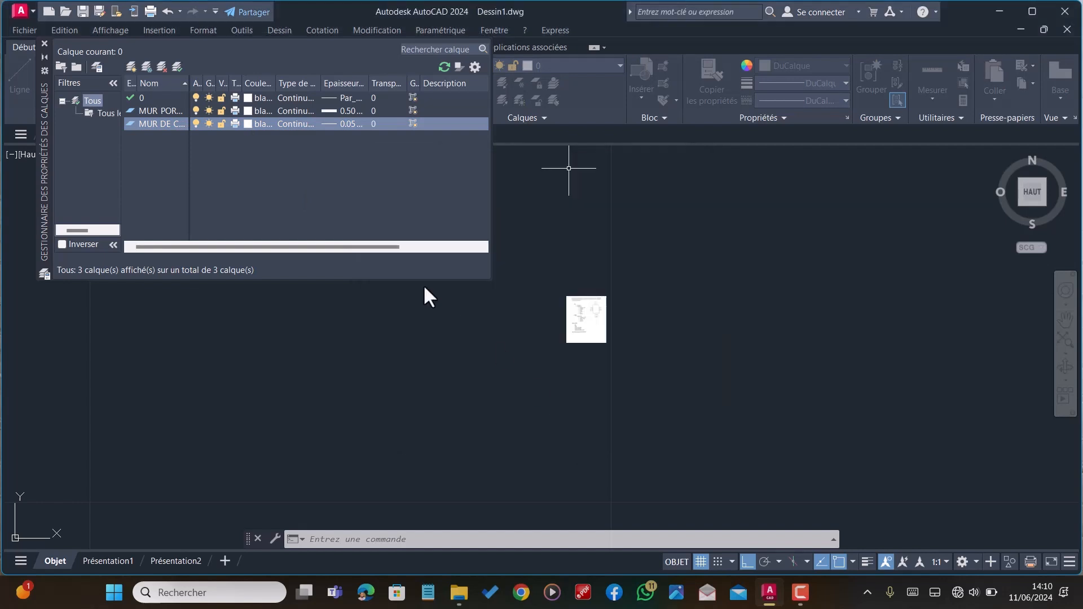
Add a layer named MARCHES and set its lineweight to 0.00 mm
{"action": "left_click", "coordinate": [130, 68]}
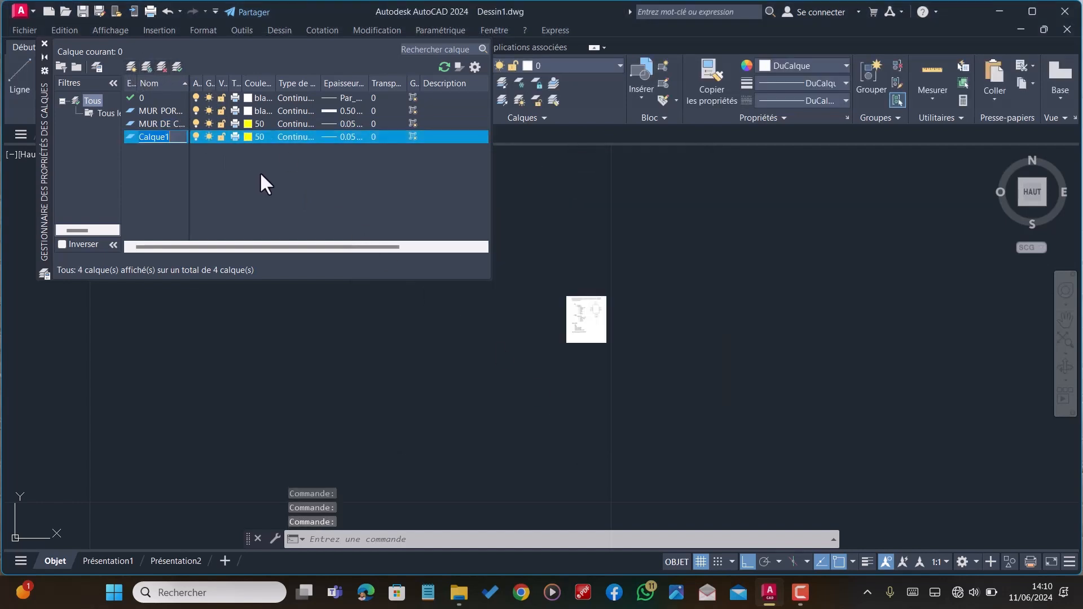
{"action": "type", "text": "MARCHE"}
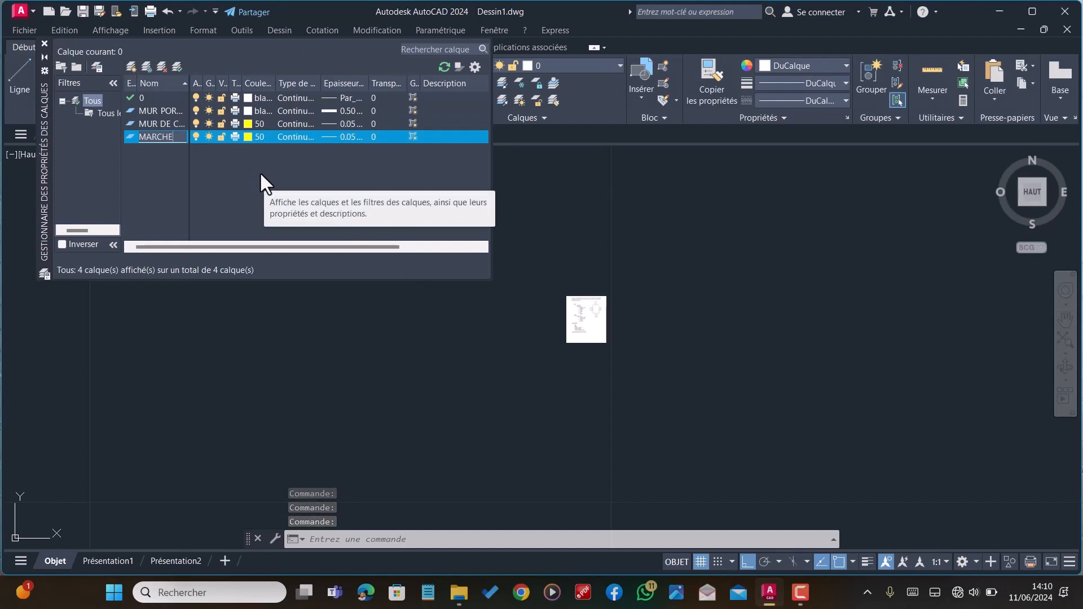
{"action": "type", "text": "S"}
{"action": "key", "text": "Return"}
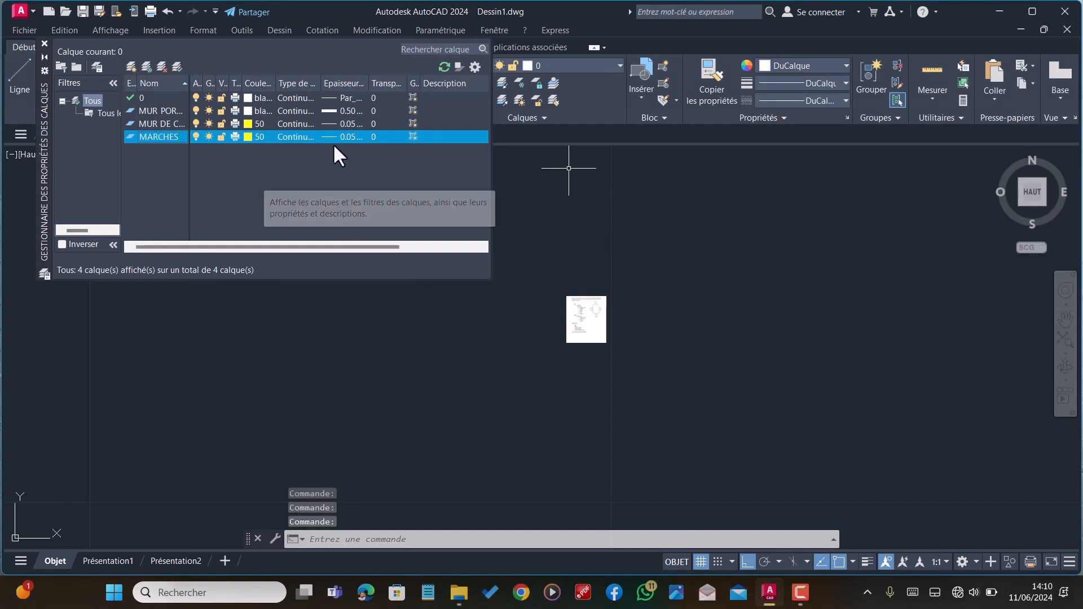
{"action": "left_click", "coordinate": [345, 137]}
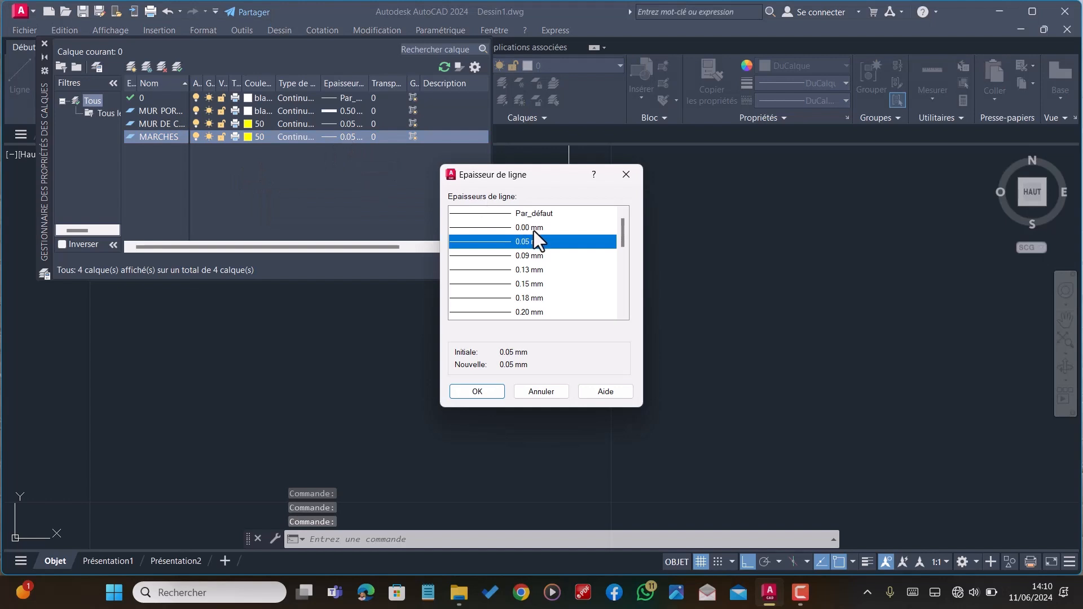
{"action": "left_click", "coordinate": [534, 229]}
{"action": "left_click", "coordinate": [480, 390]}
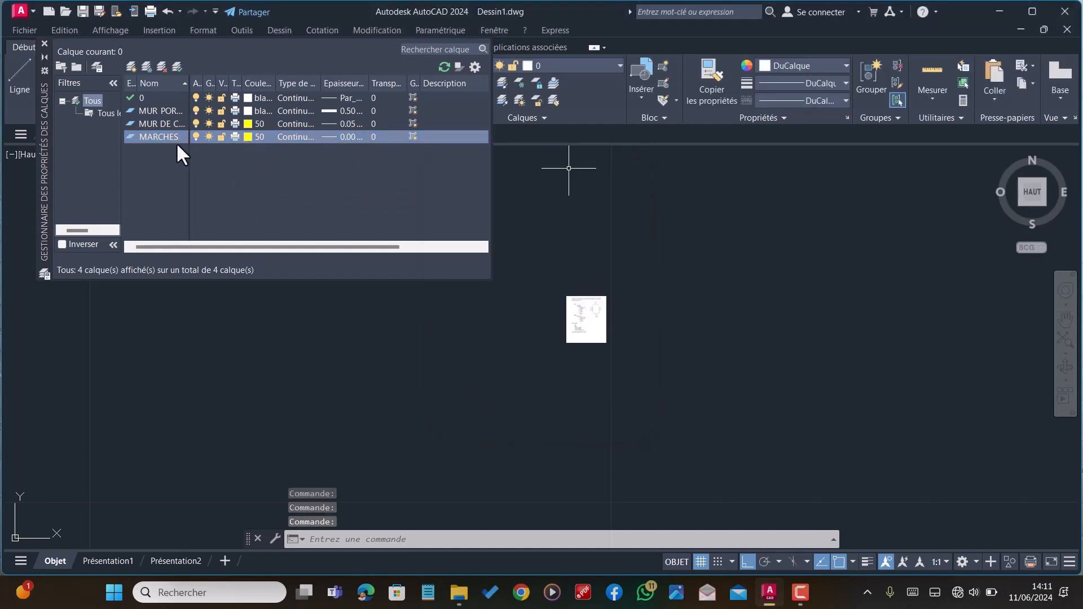
Add a layer named LIGNE DE FOULEE below the MARCHES layer
{"action": "left_click", "coordinate": [133, 65]}
{"action": "type", "text": "LI"}
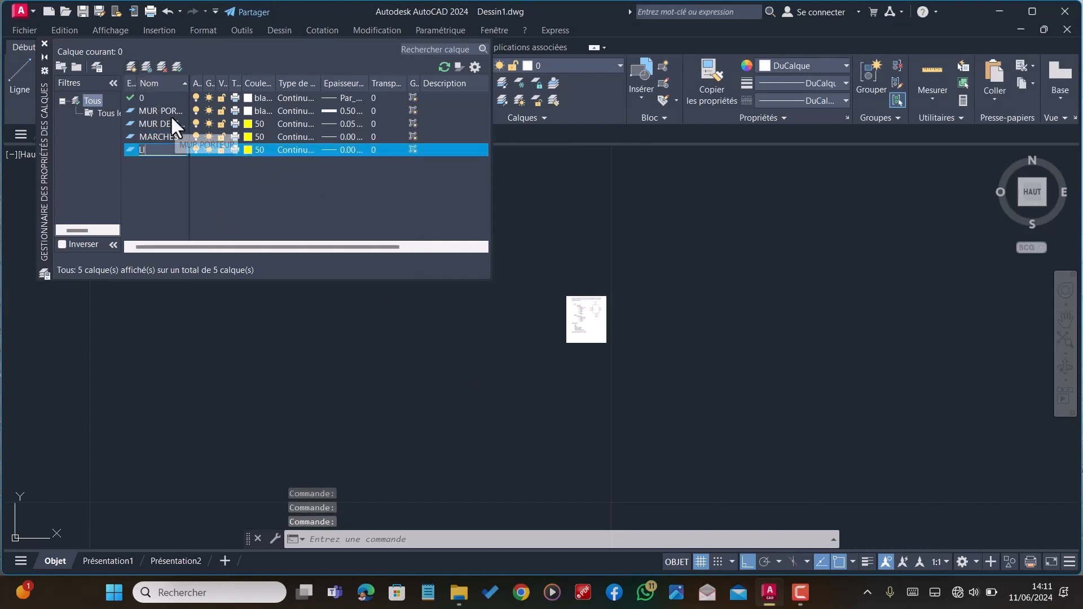
{"action": "type", "text": "GNE DE"}
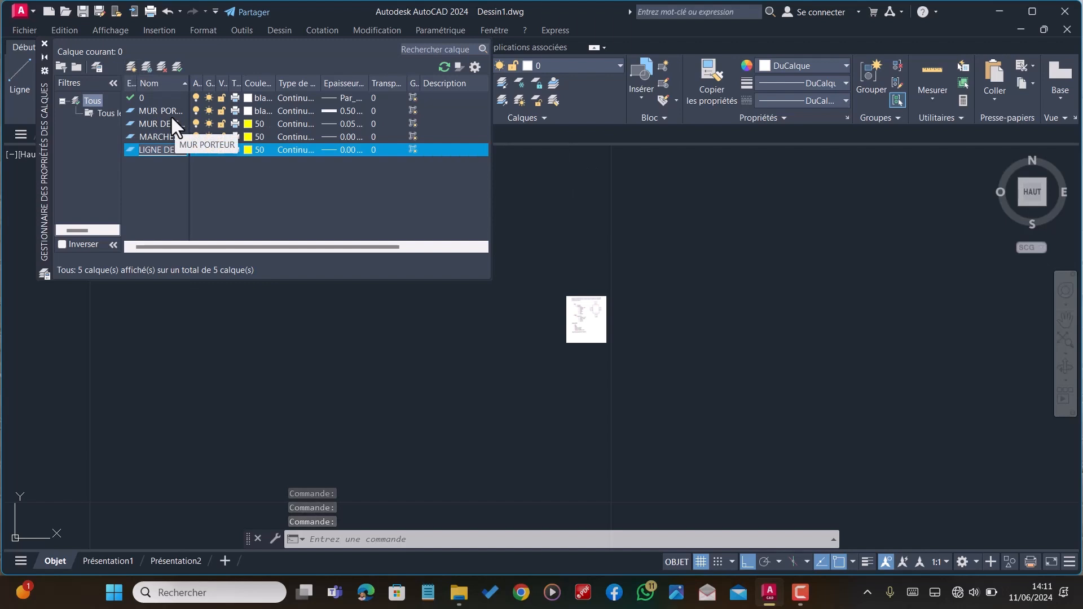
{"action": "type", "text": " F"}
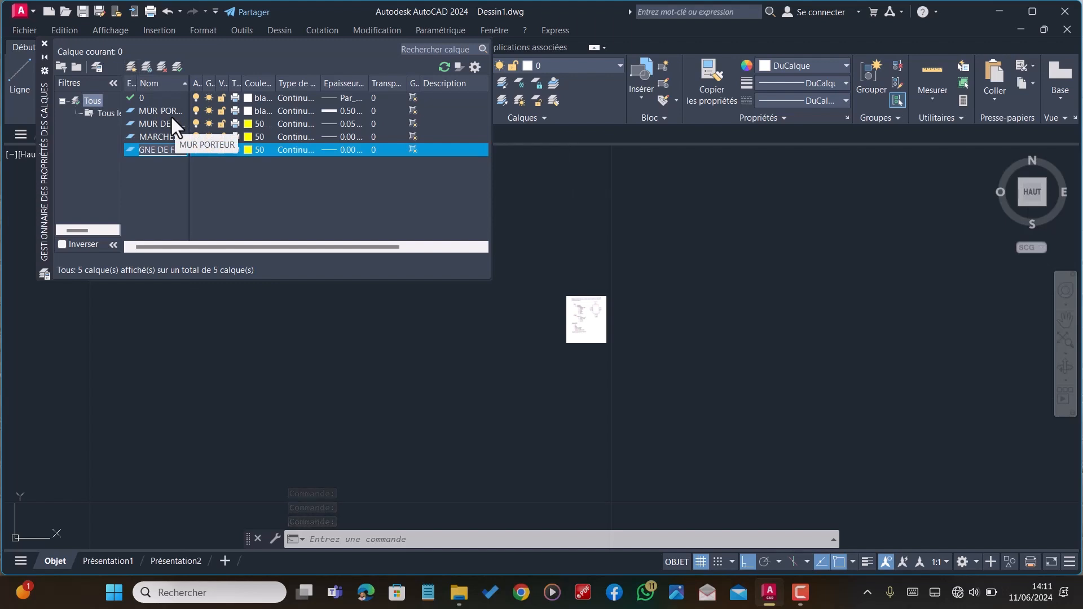
{"action": "type", "text": "OULEE"}
{"action": "left_click", "coordinate": [286, 196]}
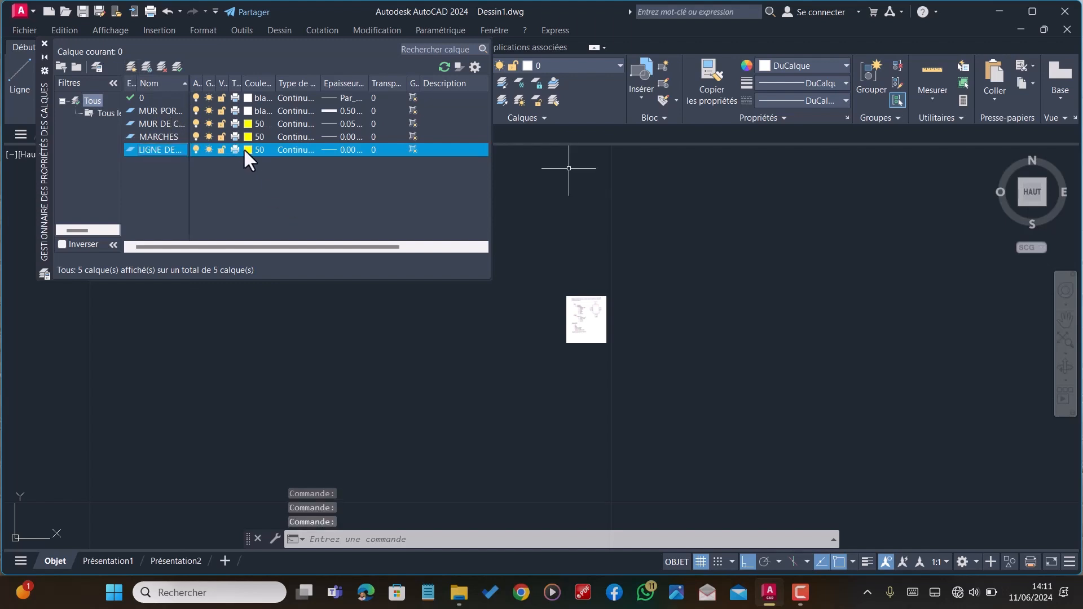
Add another layer named LIGNE DE COUPE to the layer list
{"action": "left_click", "coordinate": [130, 66]}
{"action": "type", "text": "L"}
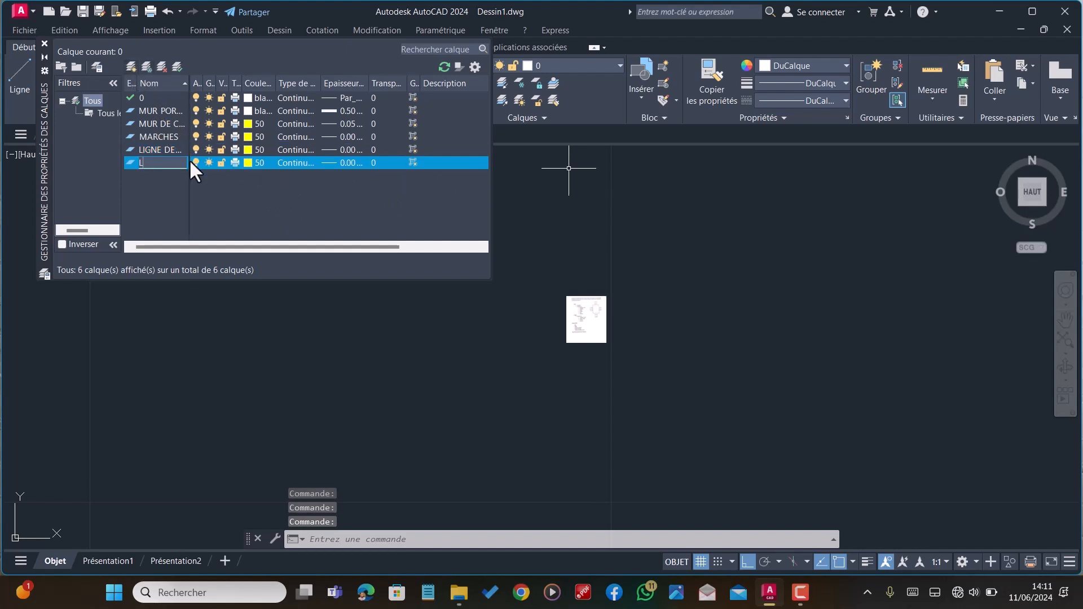
{"action": "type", "text": "IGNE D"}
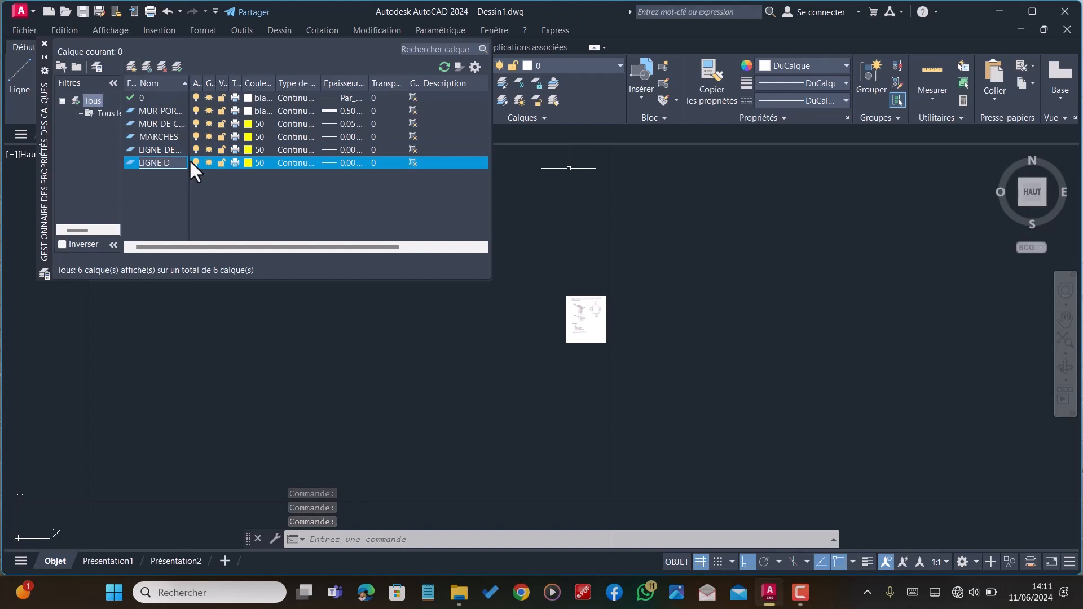
{"action": "type", "text": "E COUP"}
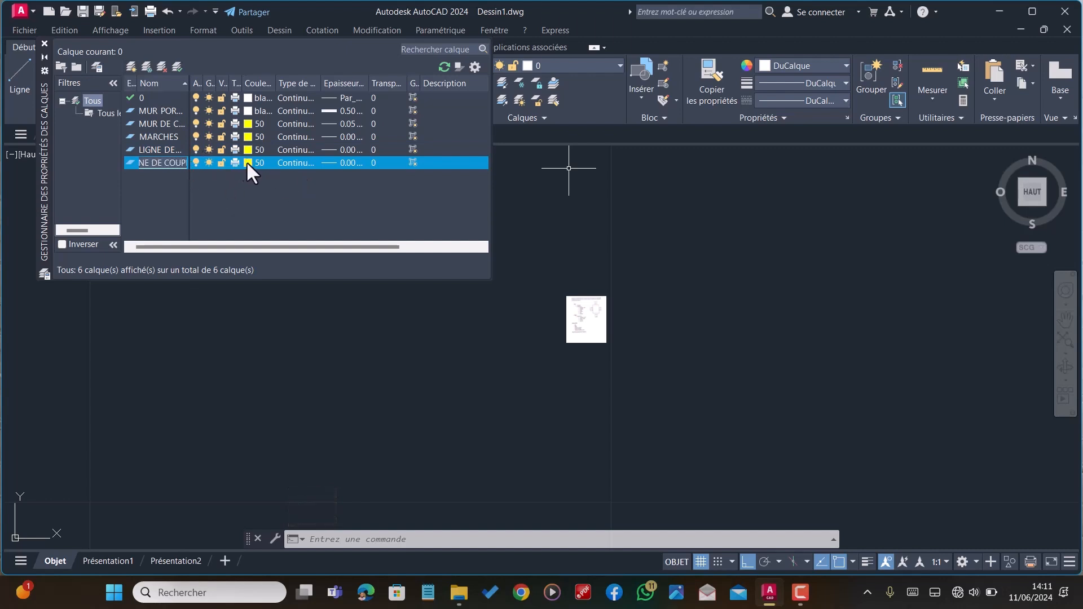
Load the dashed ACAD_ISO02W100 linetype and assign it to the LIGNE DE COUPE layer
{"action": "left_click", "coordinate": [294, 160]}
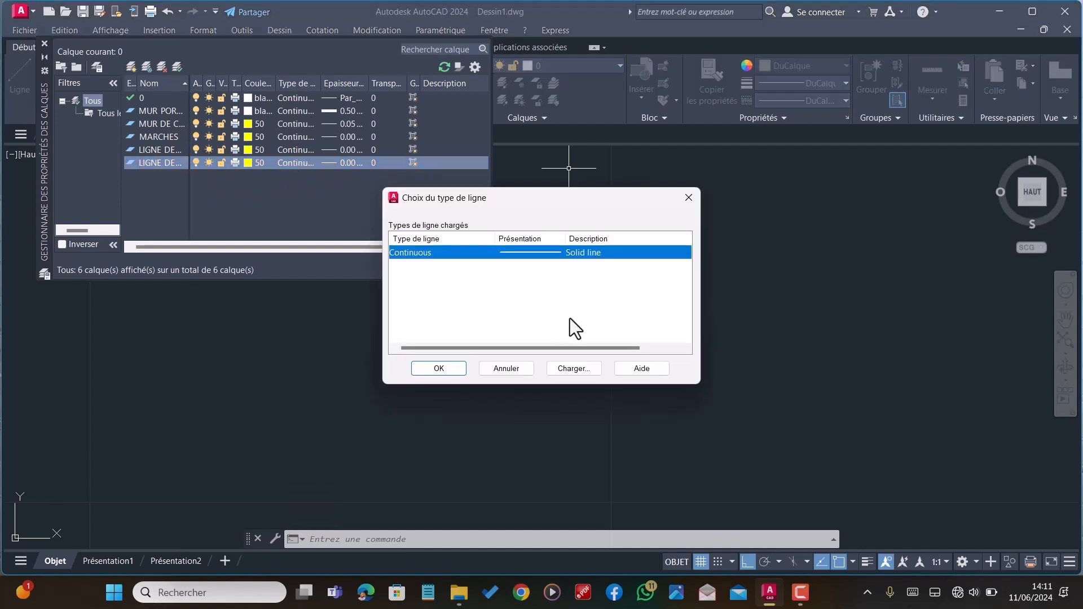
{"action": "left_click", "coordinate": [569, 368]}
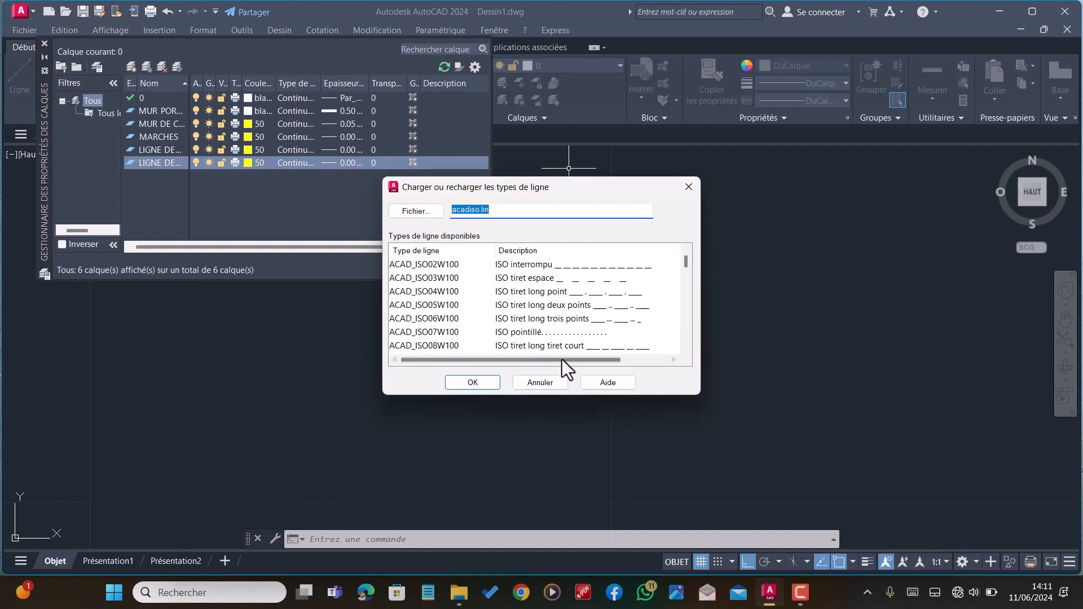
{"action": "left_click", "coordinate": [589, 266]}
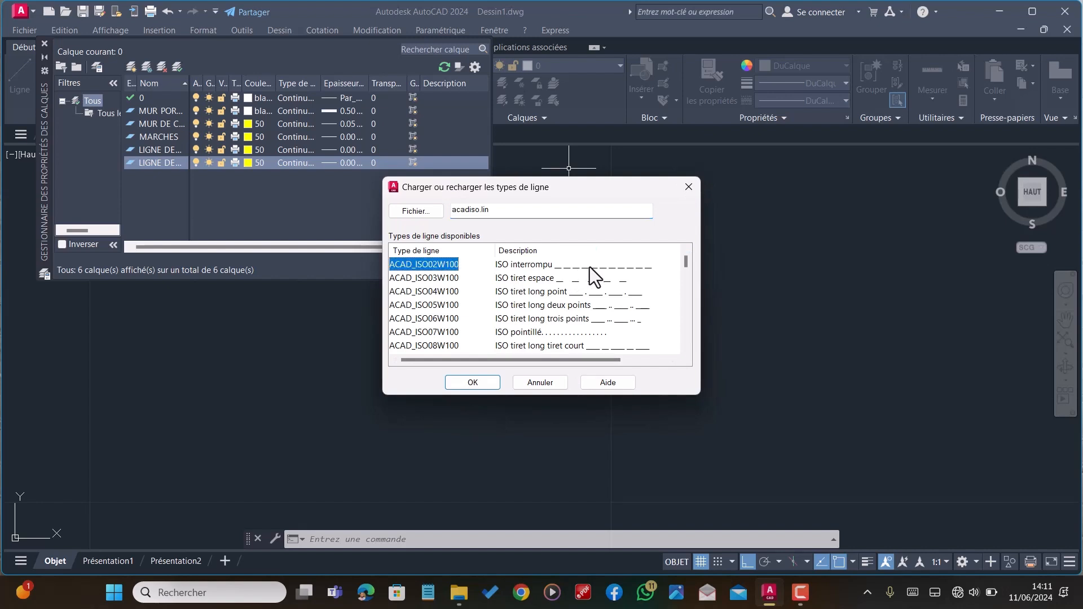
{"action": "left_click", "coordinate": [470, 381]}
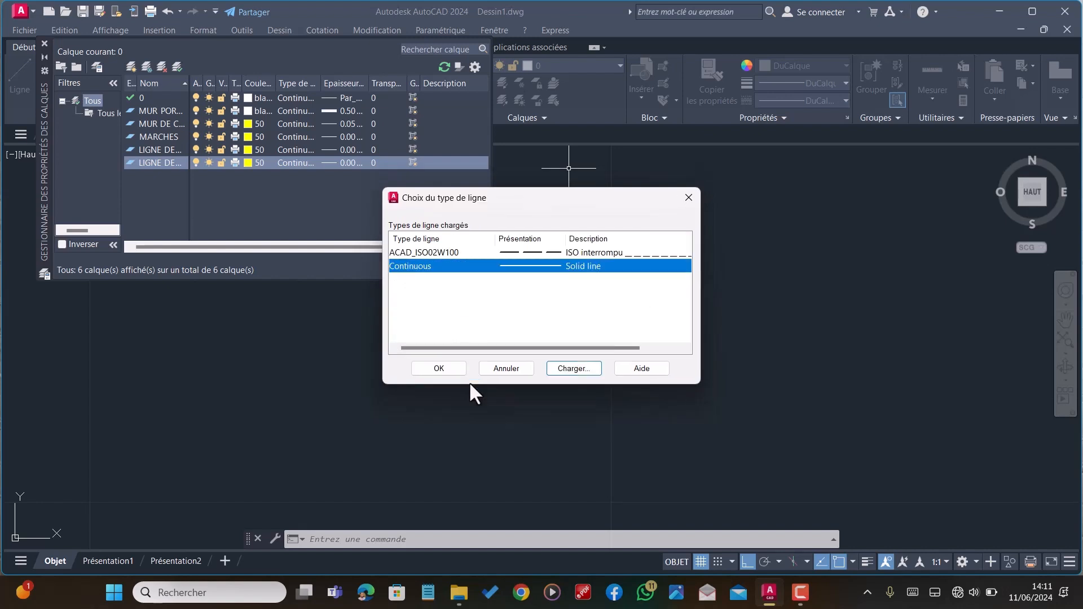
{"action": "left_click", "coordinate": [443, 252]}
{"action": "left_click", "coordinate": [439, 367]}
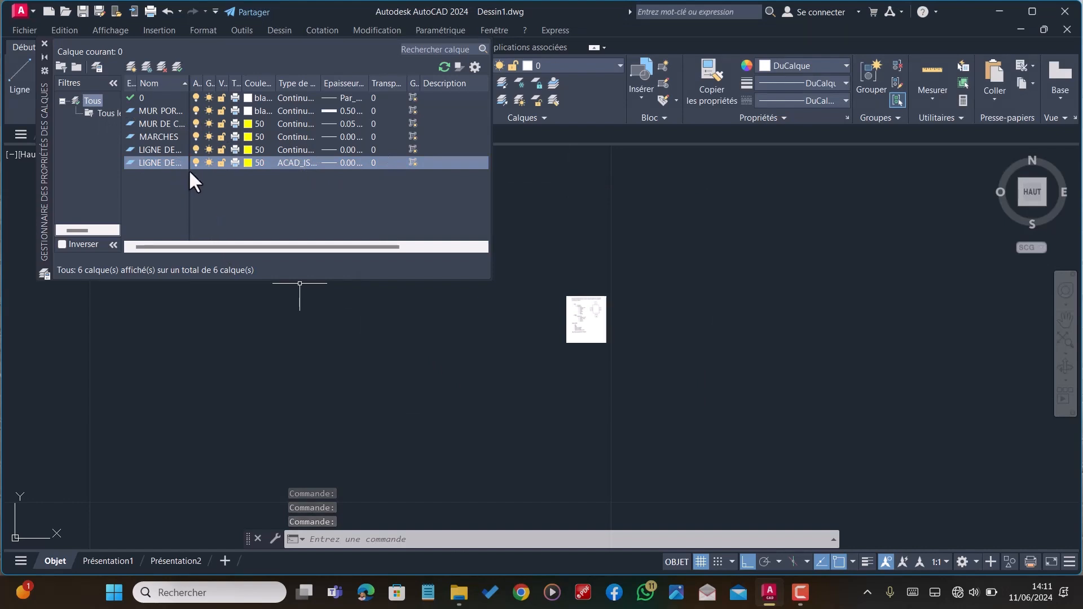
Add a layer named COTATIONS and set its linetype to Continuous
{"action": "left_click", "coordinate": [126, 65]}
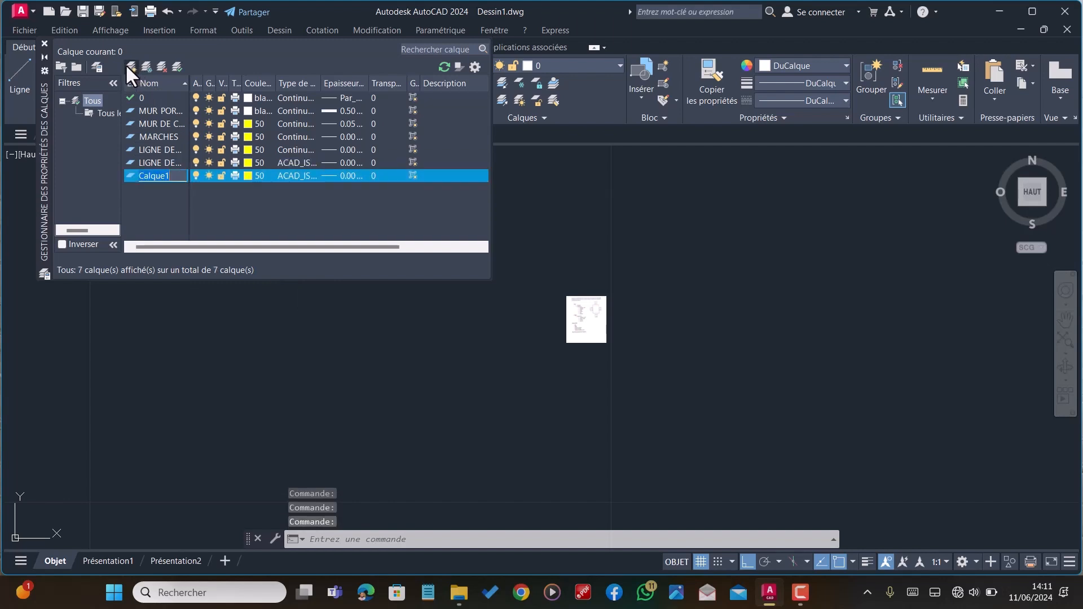
{"action": "type", "text": "COTATIONS"}
{"action": "left_click", "coordinate": [316, 217]}
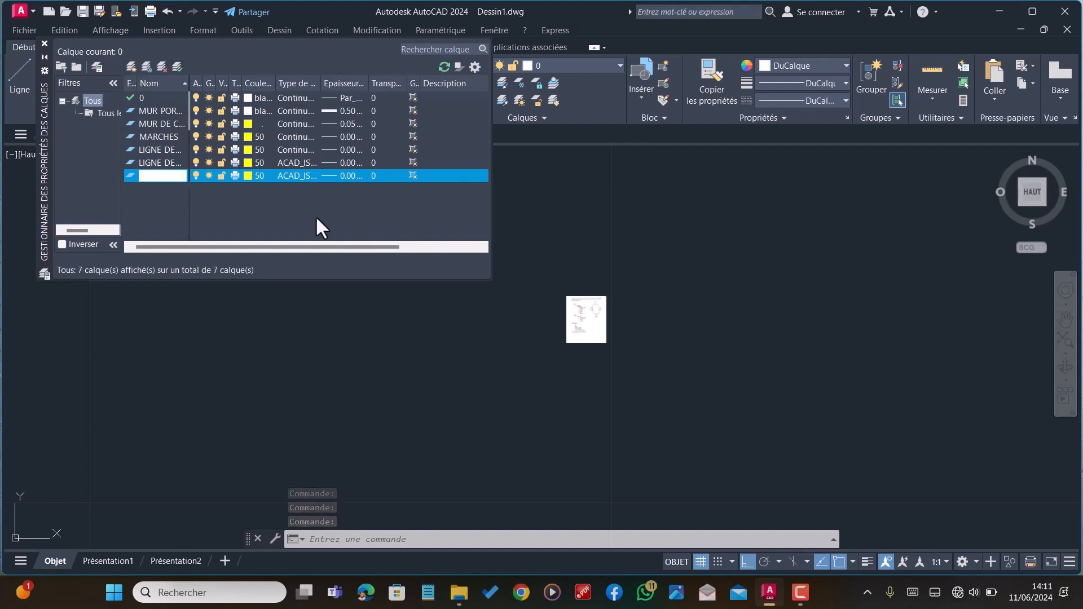
{"action": "left_click", "coordinate": [296, 175]}
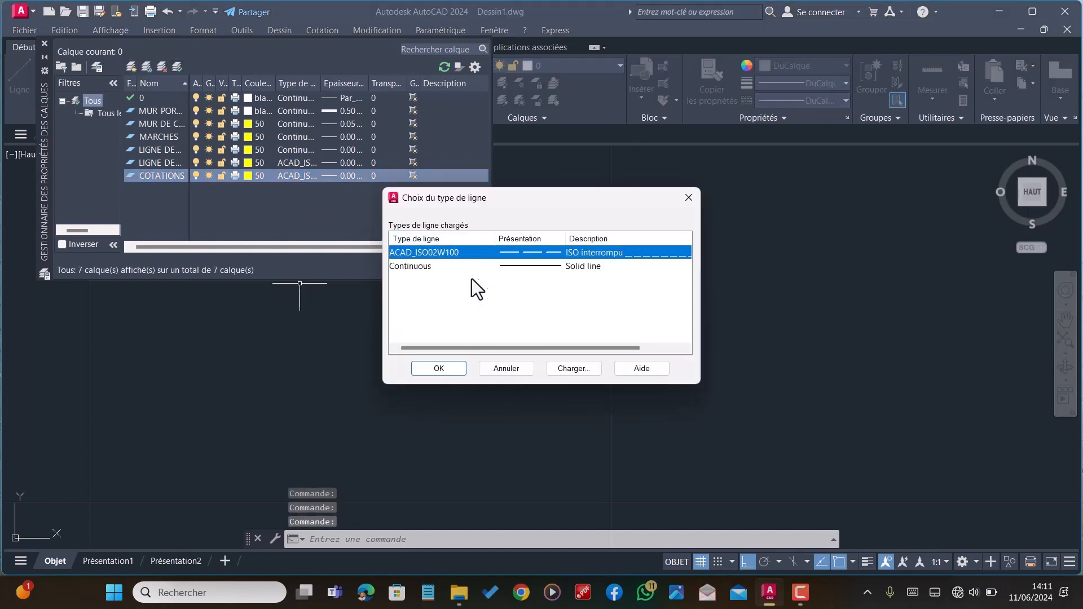
{"action": "left_click", "coordinate": [420, 269]}
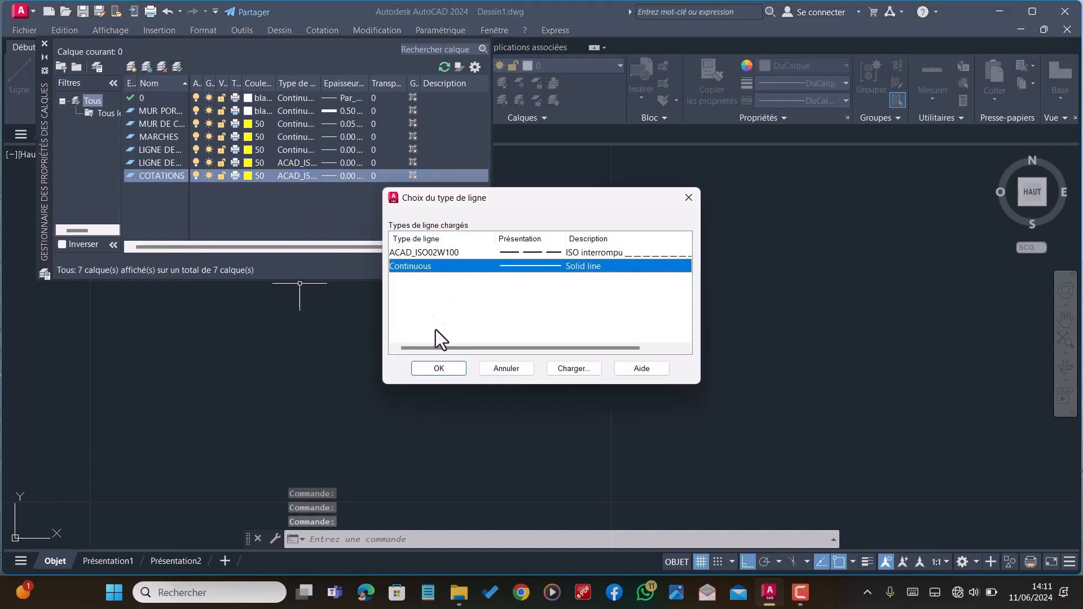
{"action": "left_click", "coordinate": [441, 367]}
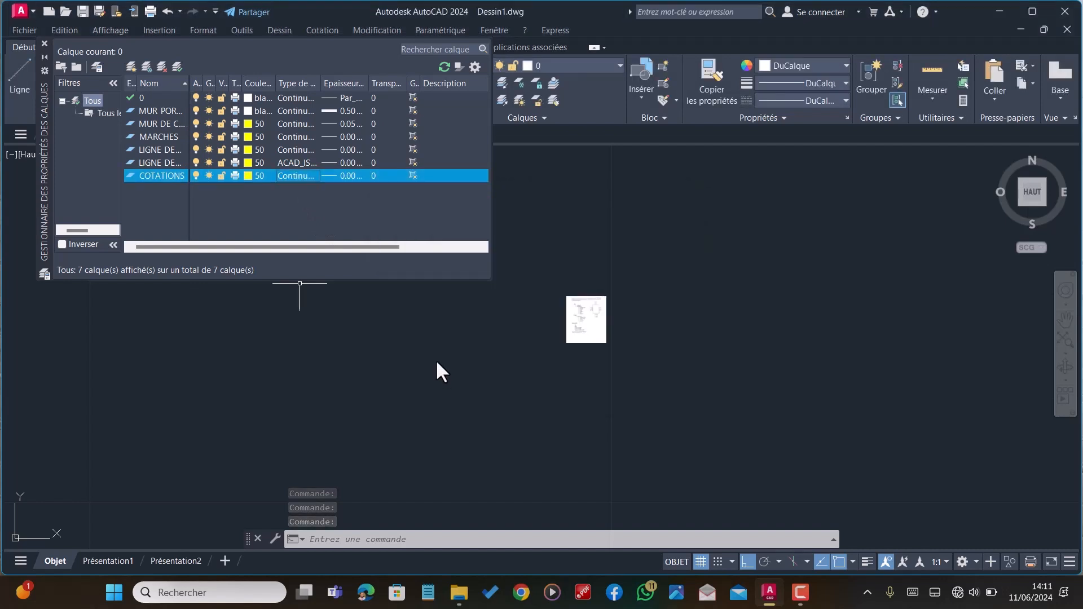
Set the colour of the COTATIONS layer to white
{"action": "left_click", "coordinate": [246, 176]}
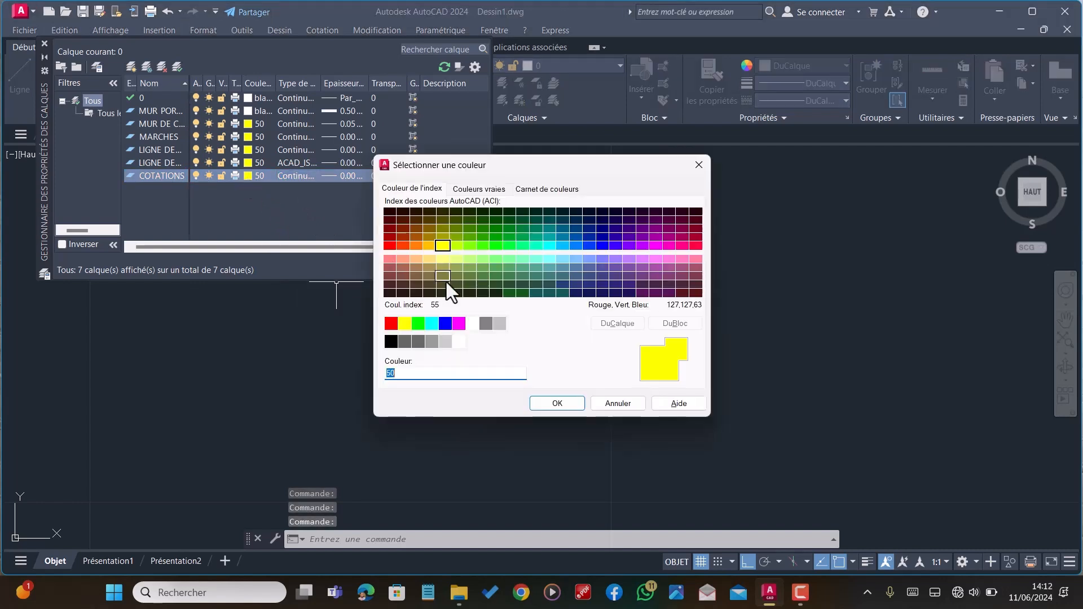
{"action": "left_click", "coordinate": [472, 325]}
{"action": "left_click", "coordinate": [539, 407]}
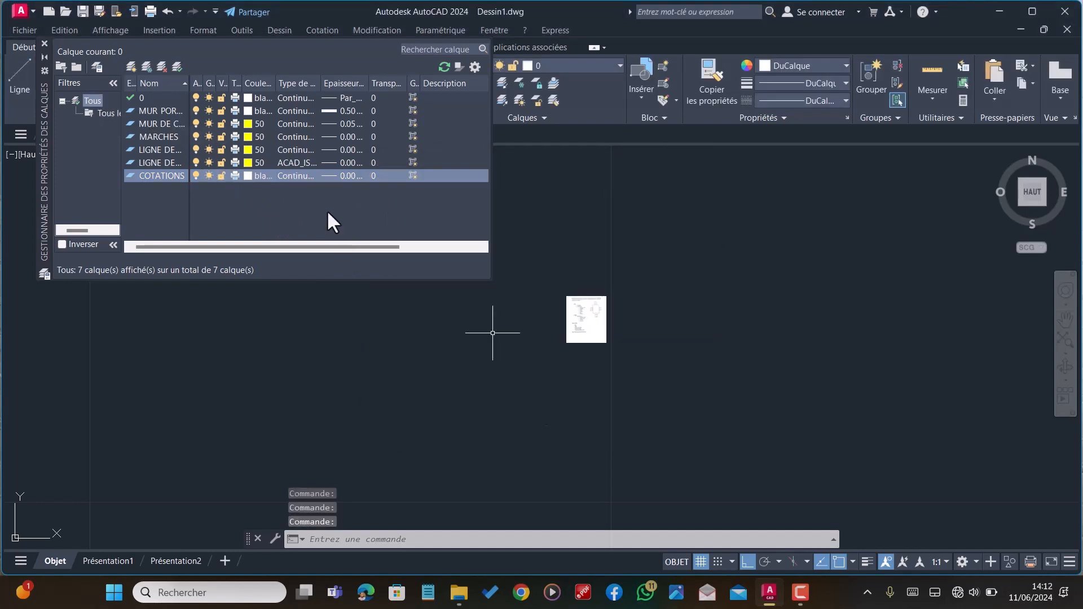
Close the layer properties manager and make MUR PORTEUR the current layer
{"action": "left_click", "coordinate": [171, 111]}
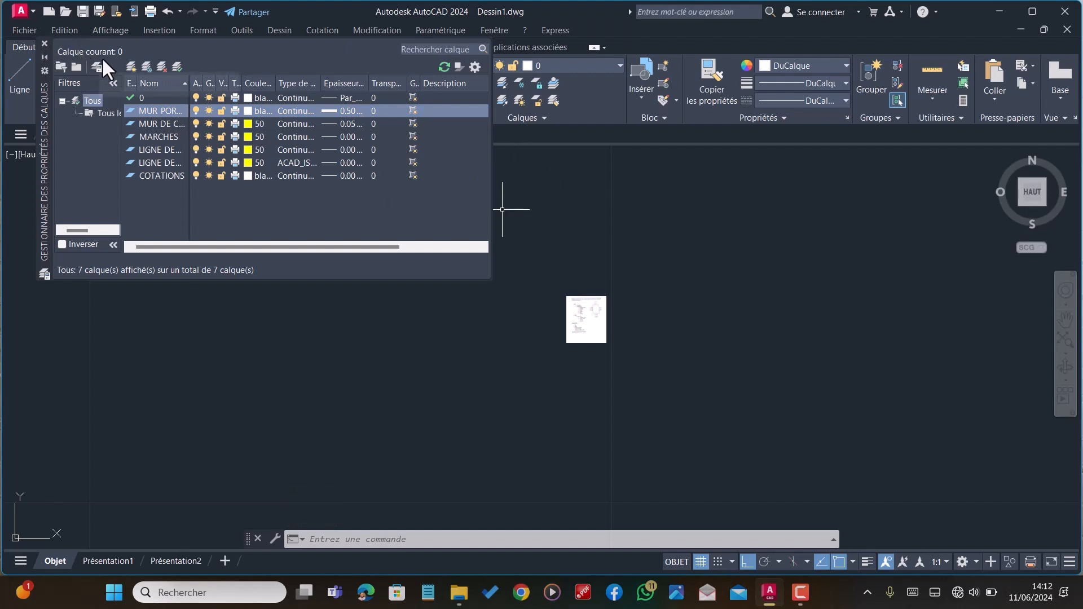
{"action": "left_click", "coordinate": [45, 42]}
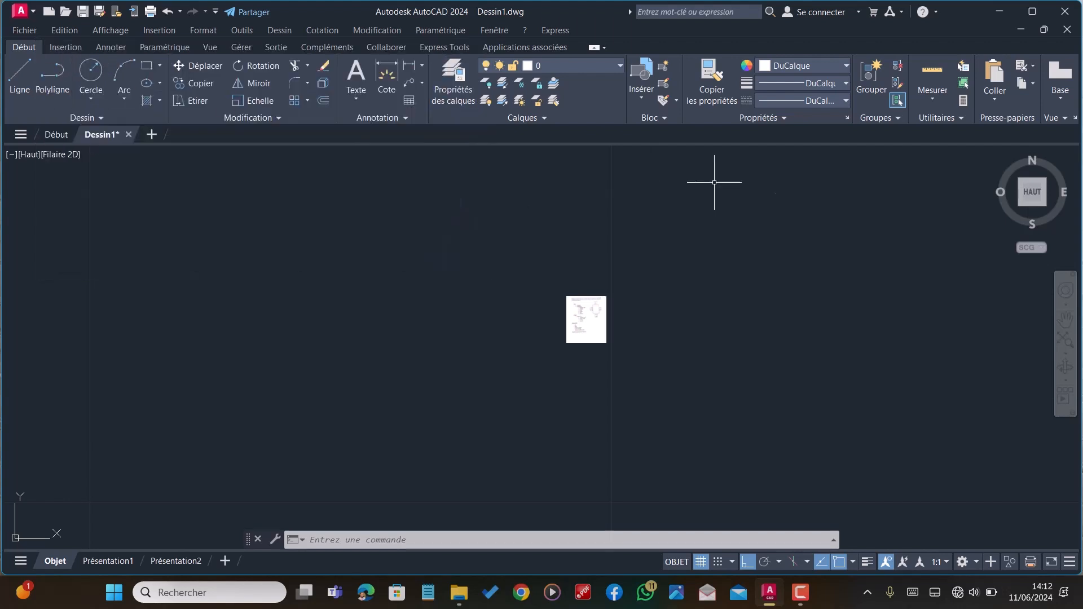
{"action": "left_click", "coordinate": [618, 66]}
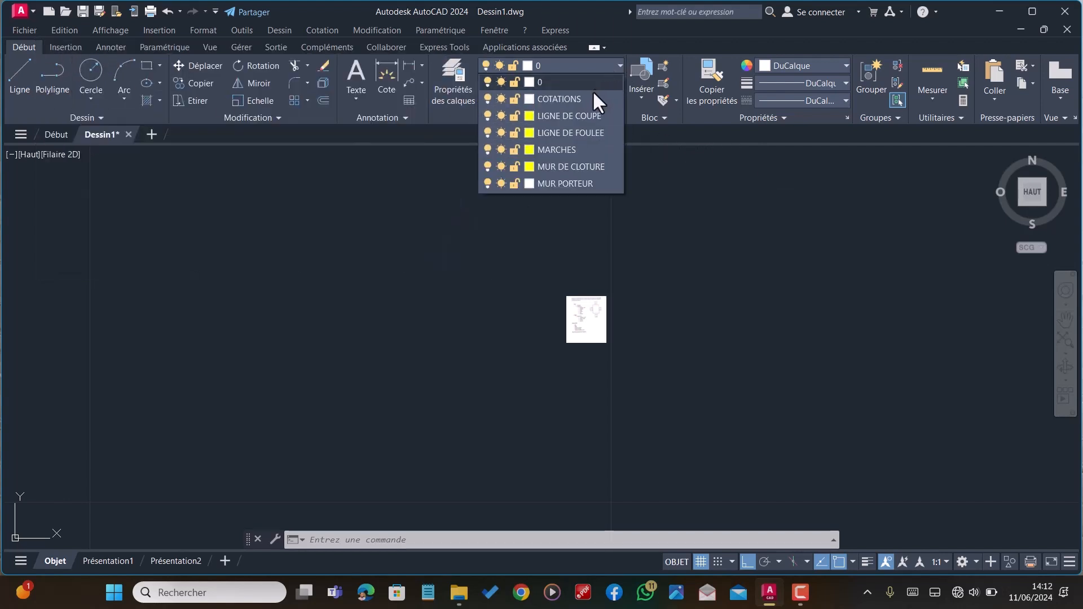
{"action": "left_click", "coordinate": [577, 181]}
Examine the room programme and the plot sketch with its side lengths in the scanned brief
{"action": "scroll", "coordinate": [477, 220], "scroll_direction": "down", "scroll_amount": 2}
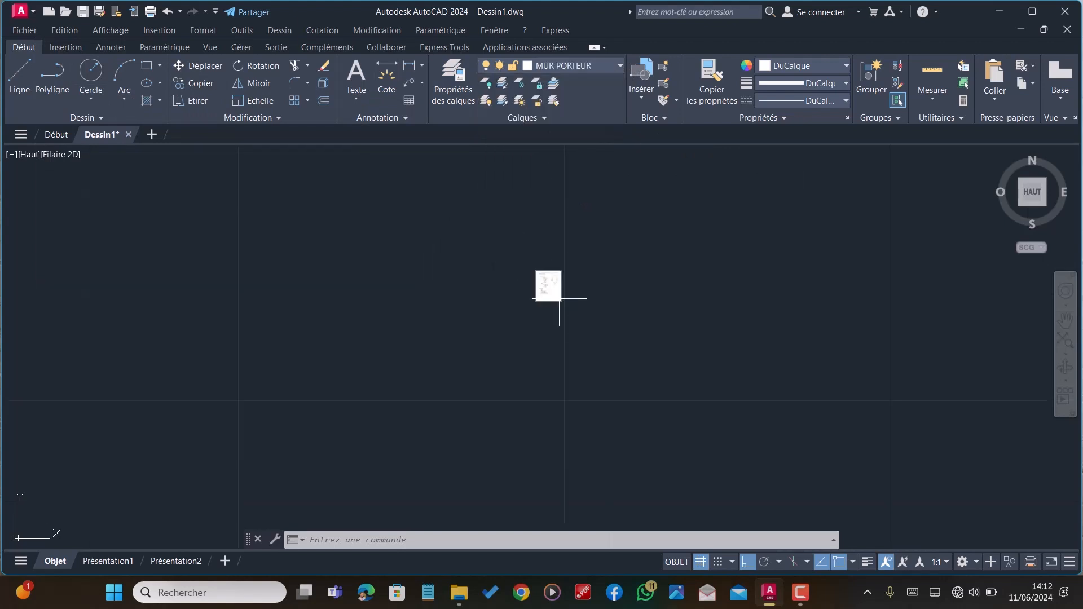
{"action": "scroll", "coordinate": [561, 304], "scroll_direction": "up", "scroll_amount": 5}
{"action": "scroll", "coordinate": [564, 279], "scroll_direction": "up", "scroll_amount": 8}
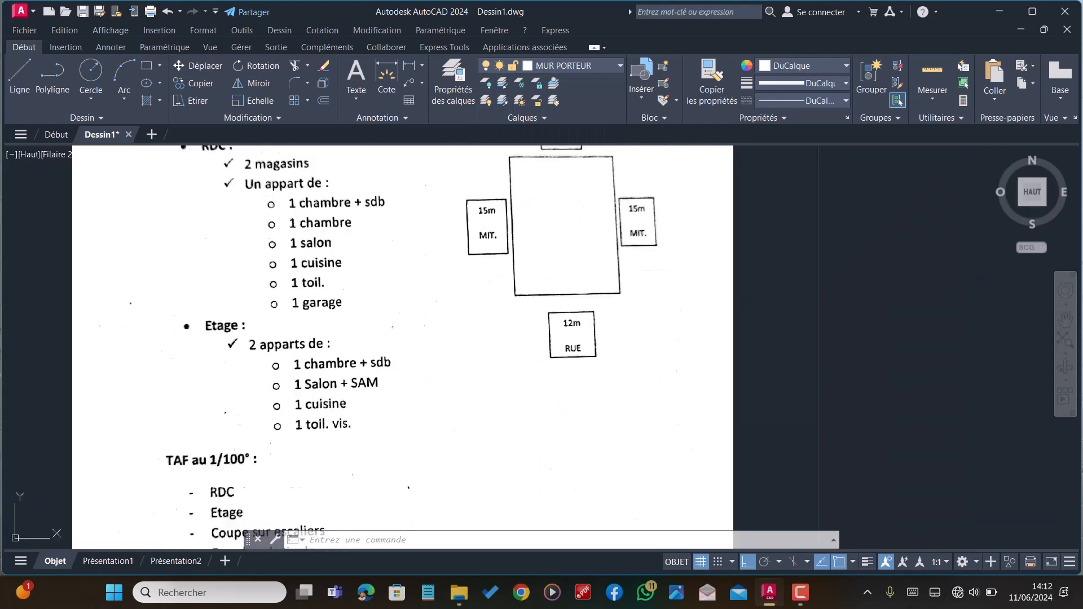
{"action": "scroll", "coordinate": [564, 280], "scroll_direction": "down", "scroll_amount": 2}
{"action": "scroll", "coordinate": [564, 279], "scroll_direction": "up", "scroll_amount": 2}
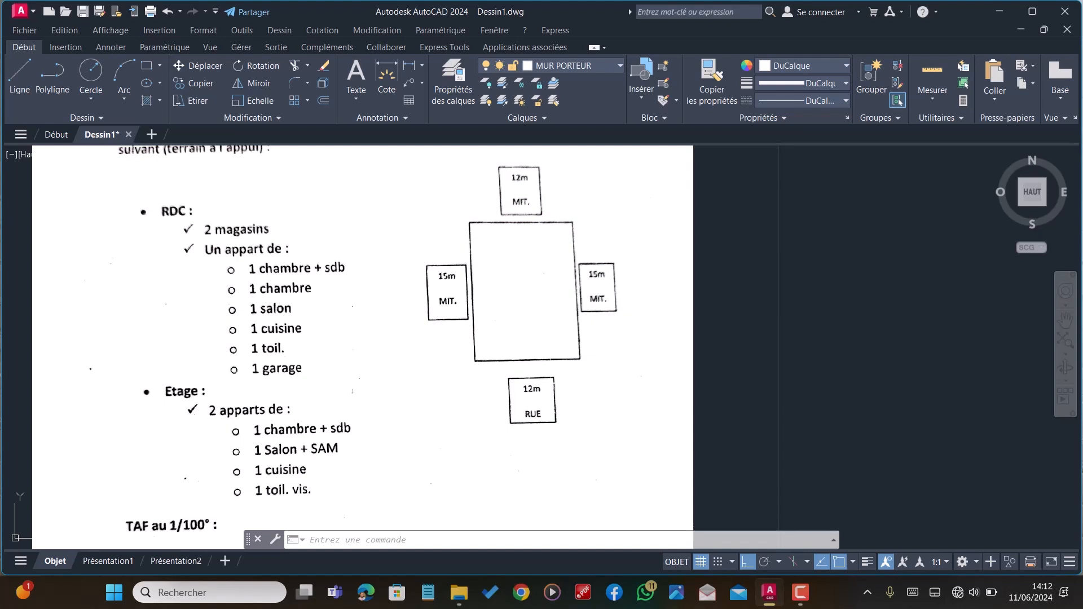
{"action": "scroll", "coordinate": [337, 302], "scroll_direction": "down", "scroll_amount": 2}
{"action": "scroll", "coordinate": [337, 303], "scroll_direction": "down", "scroll_amount": 2}
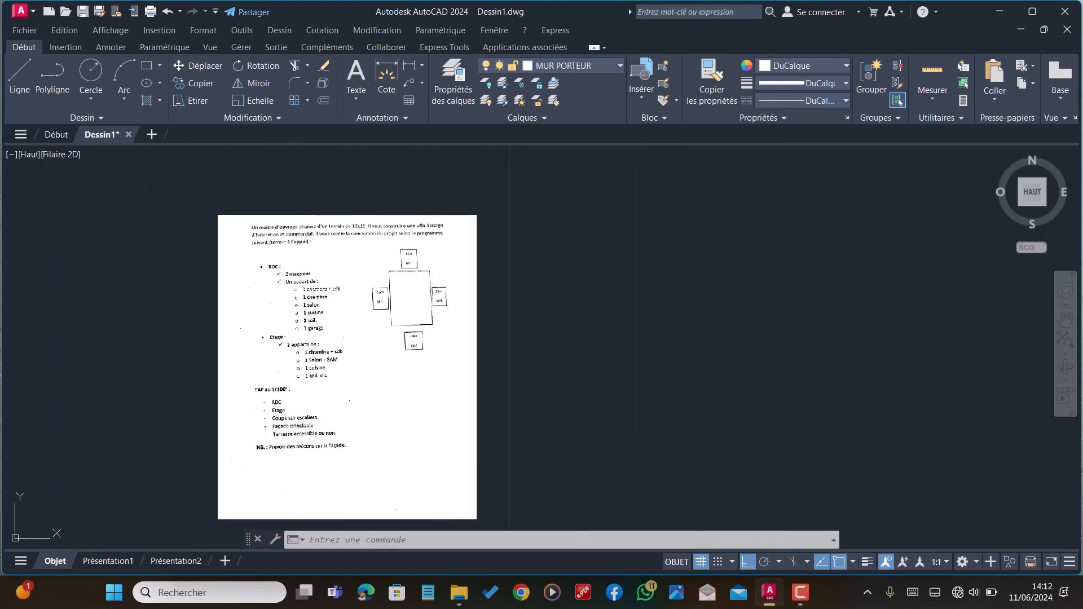
{"action": "middle_click_drag", "start_coordinate": [337, 302], "coordinate": [306, 282]}
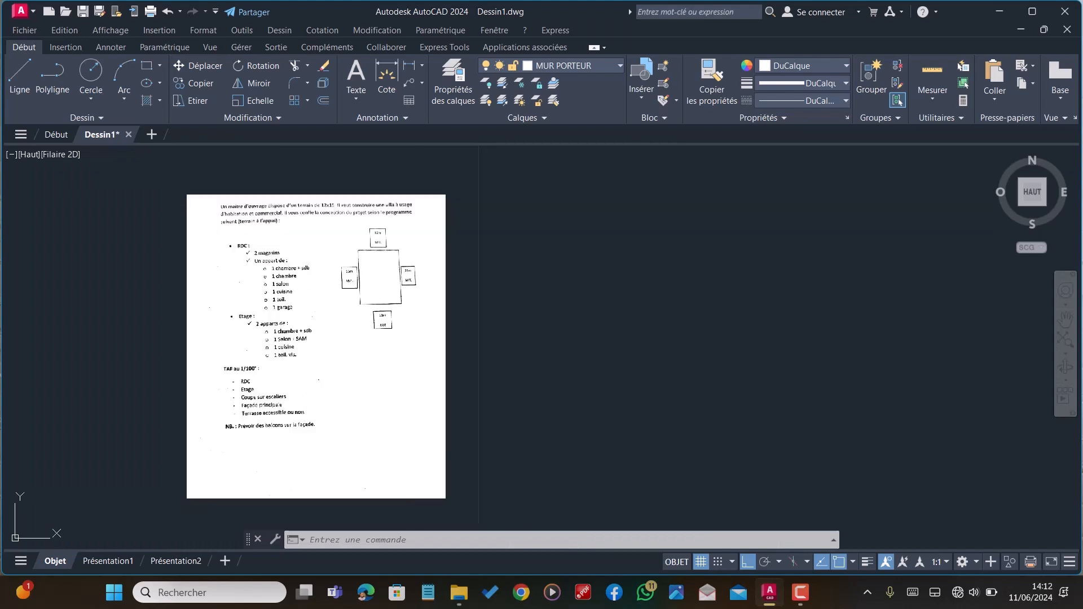
Draw a 12 m horizontal line beside the scanned brief as the plot's upper edge
{"action": "scroll", "coordinate": [269, 272], "scroll_direction": "down", "scroll_amount": 2}
{"action": "scroll", "coordinate": [265, 275], "scroll_direction": "down", "scroll_amount": 2}
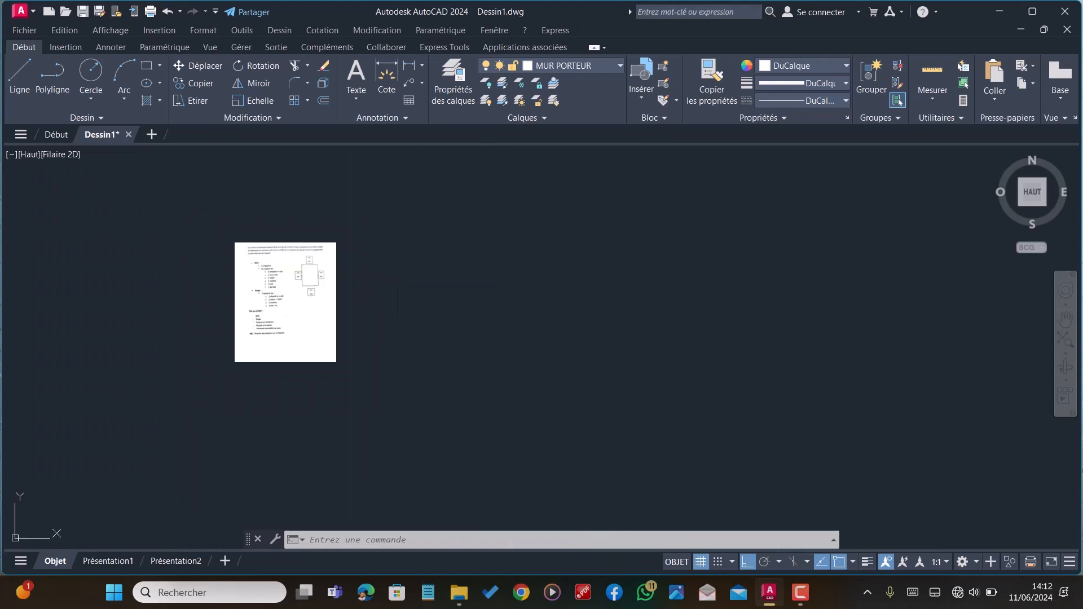
{"action": "scroll", "coordinate": [547, 314], "scroll_direction": "up", "scroll_amount": 2}
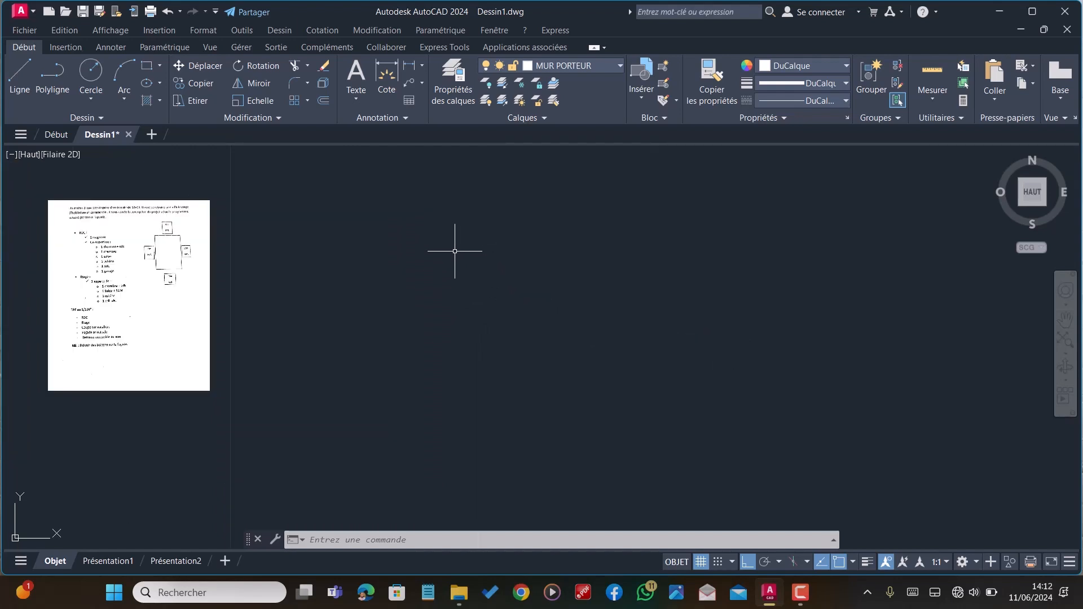
{"action": "type", "text": "l"}
{"action": "key", "text": "Return"}
{"action": "left_click", "coordinate": [430, 236]}
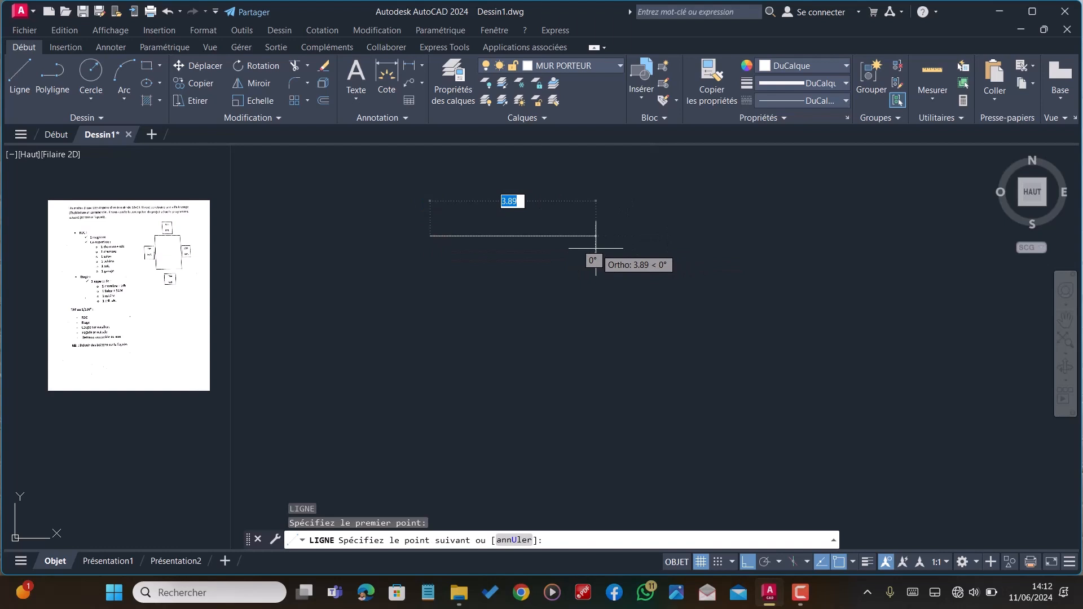
{"action": "type", "text": "12"}
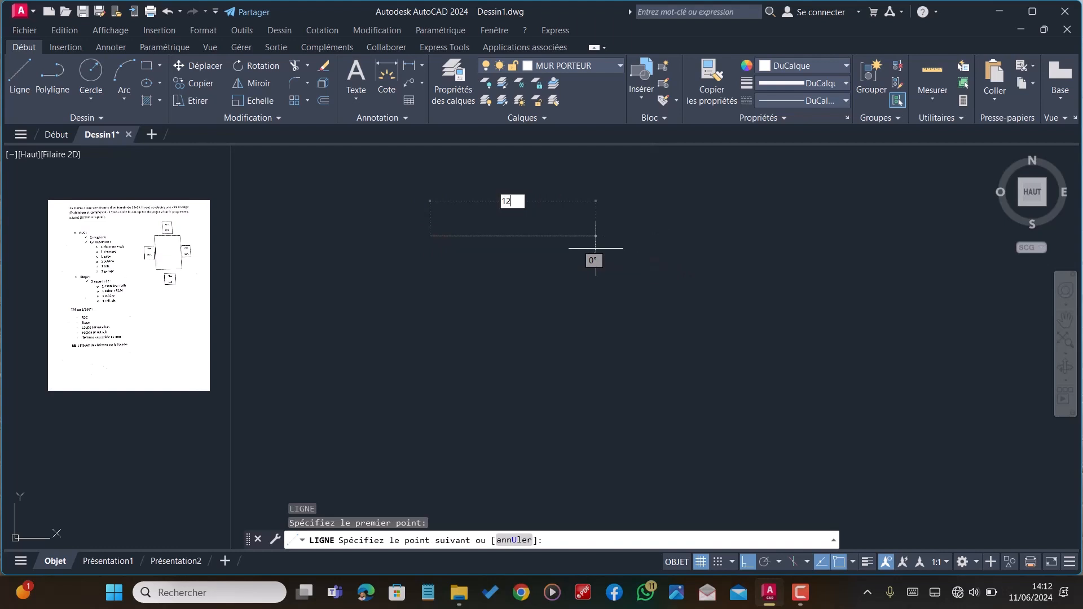
{"action": "key", "text": "Return"}
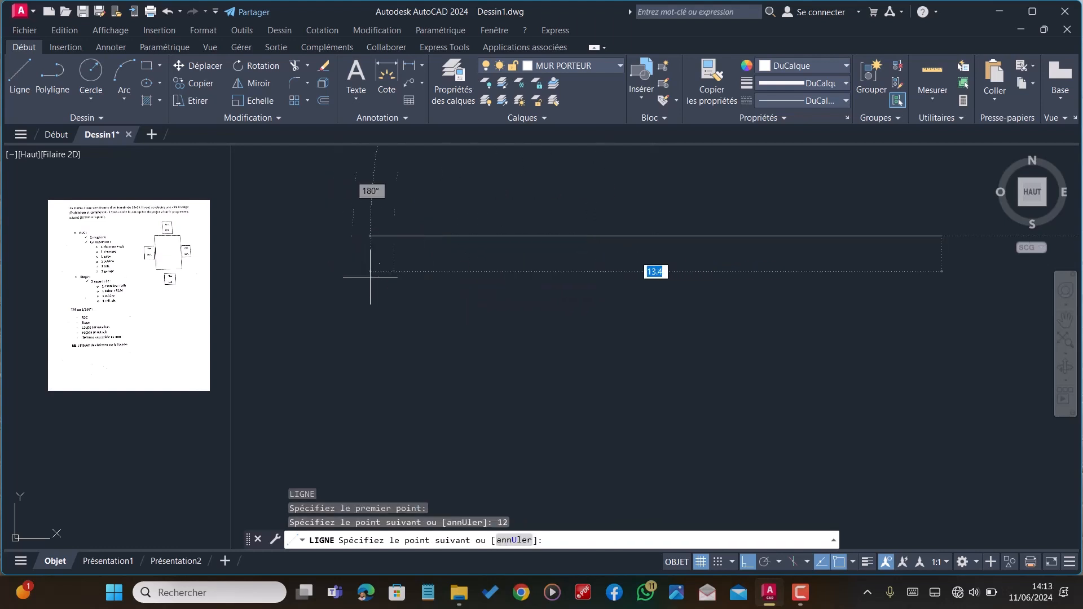
Continue the line 15 m downward and close the plot rectangle with its lower and left sides
{"action": "scroll", "coordinate": [485, 297], "scroll_direction": "down", "scroll_amount": 6}
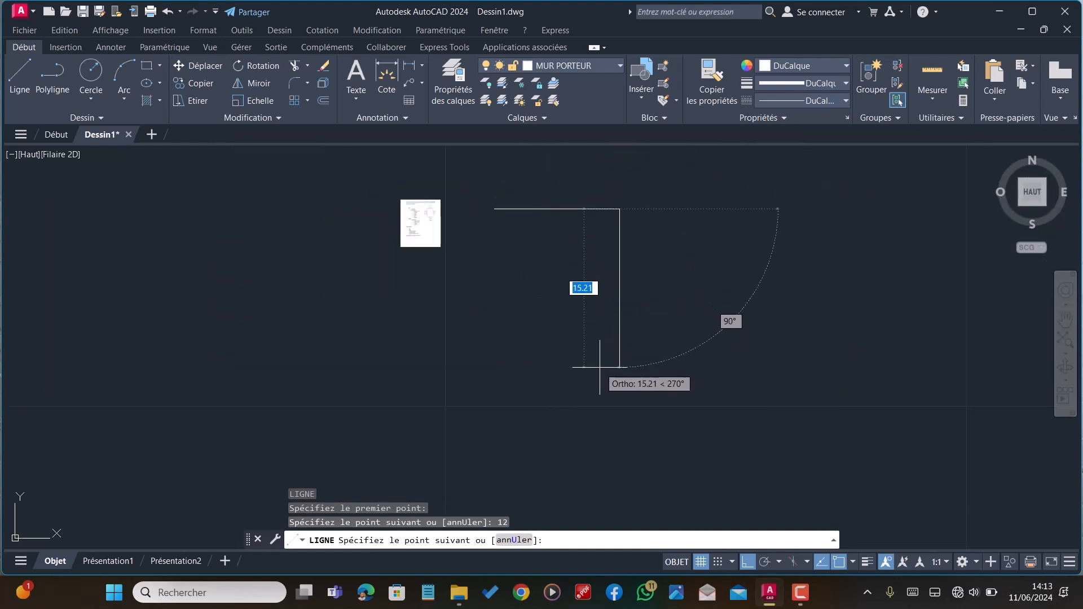
{"action": "type", "text": "15"}
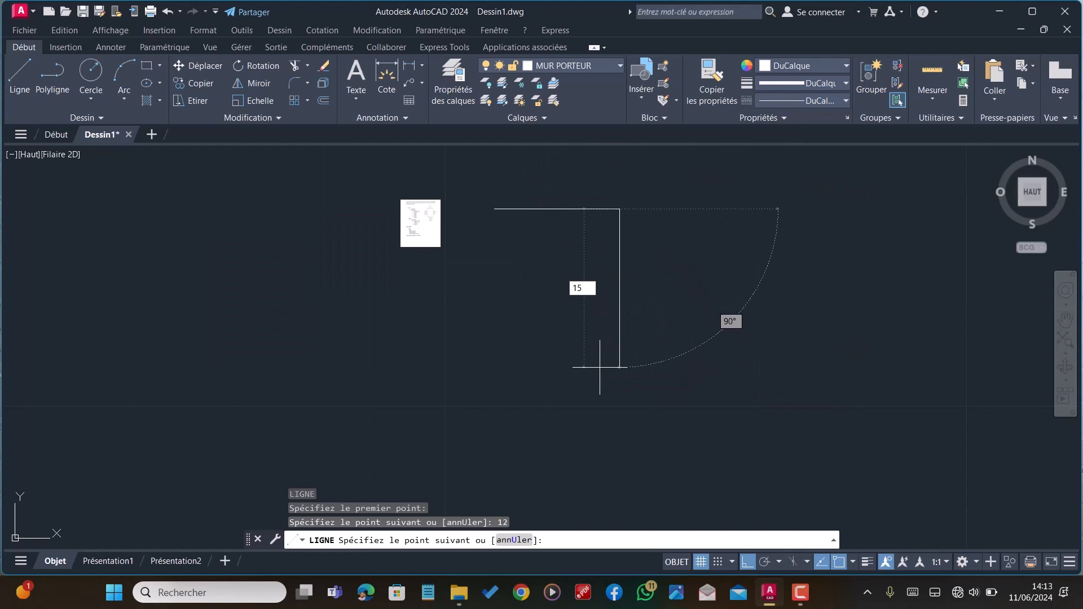
{"action": "key", "text": "Return"}
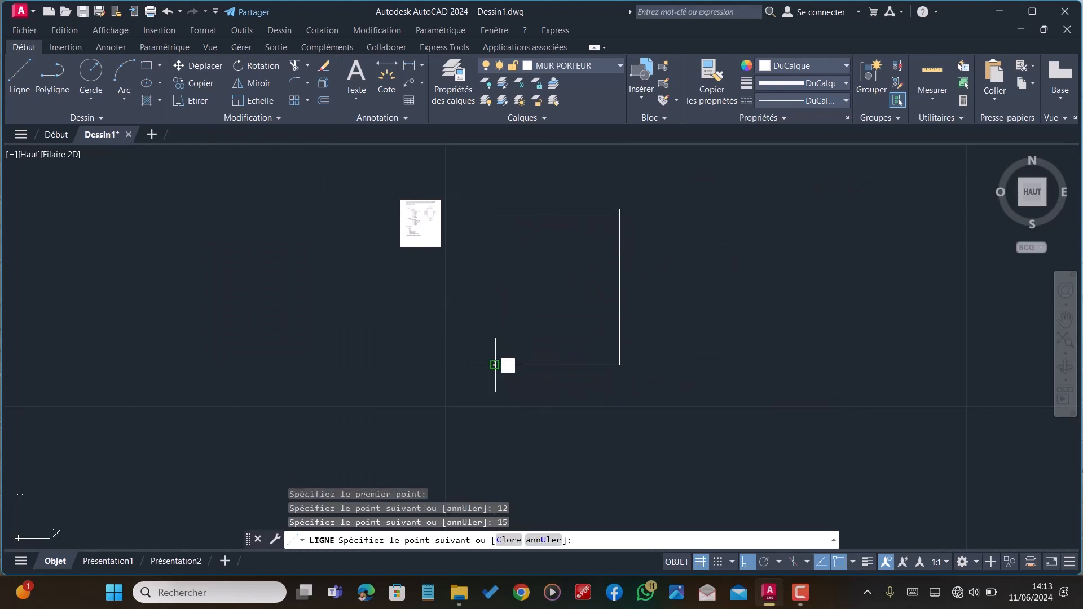
{"action": "left_click", "coordinate": [495, 365]}
{"action": "left_click", "coordinate": [494, 209]}
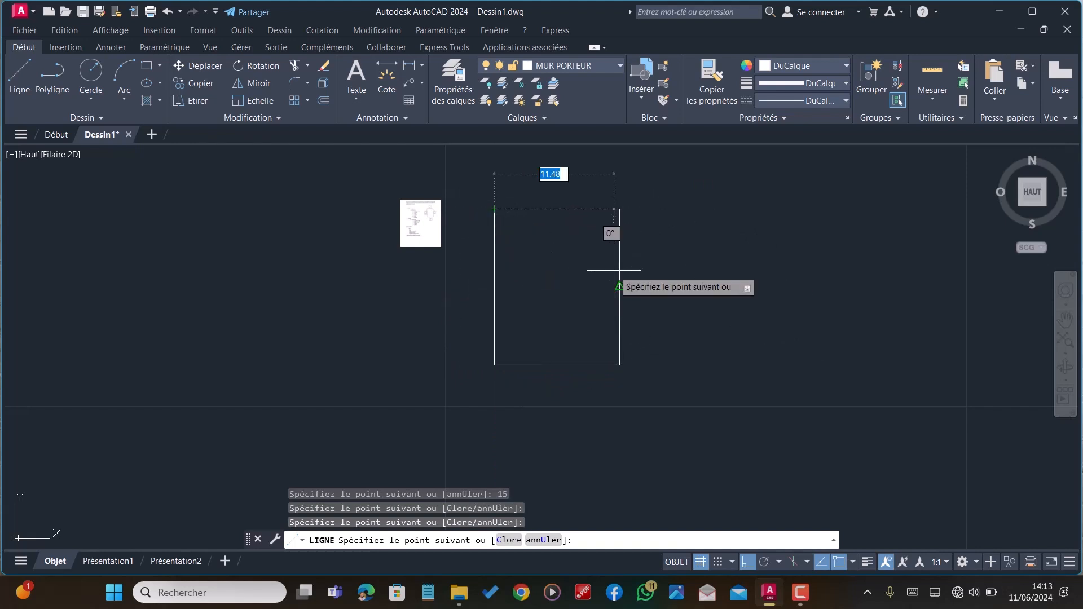
{"action": "key", "text": "Escape"}
Offset the upper side of the plot outline 0.18 m inward to form the wall thickness
{"action": "scroll", "coordinate": [565, 213], "scroll_direction": "up", "scroll_amount": 2}
{"action": "type", "text": "DC"}
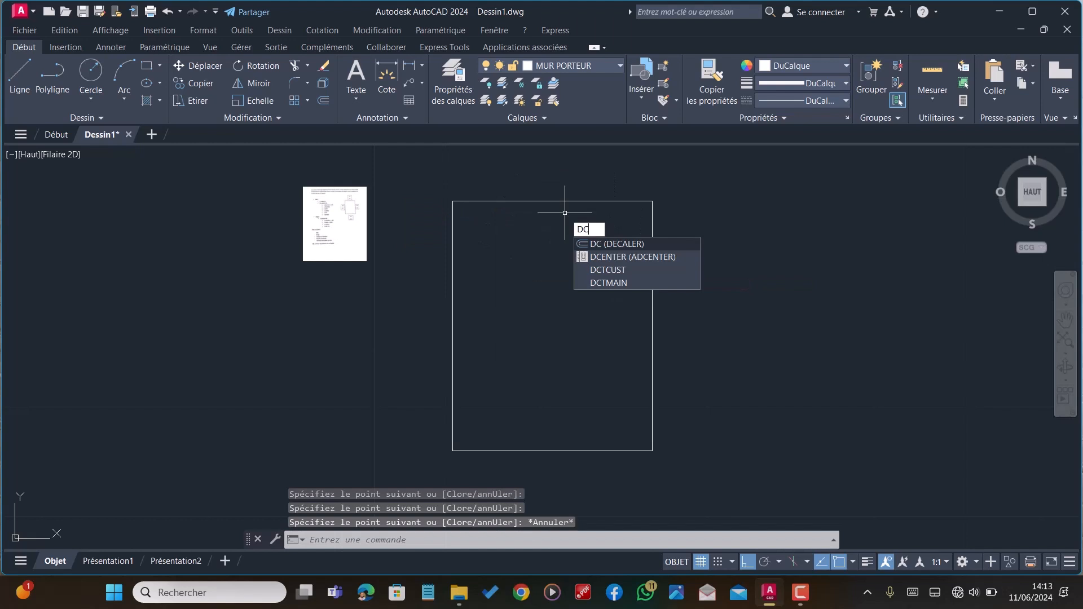
{"action": "key", "text": "Return"}
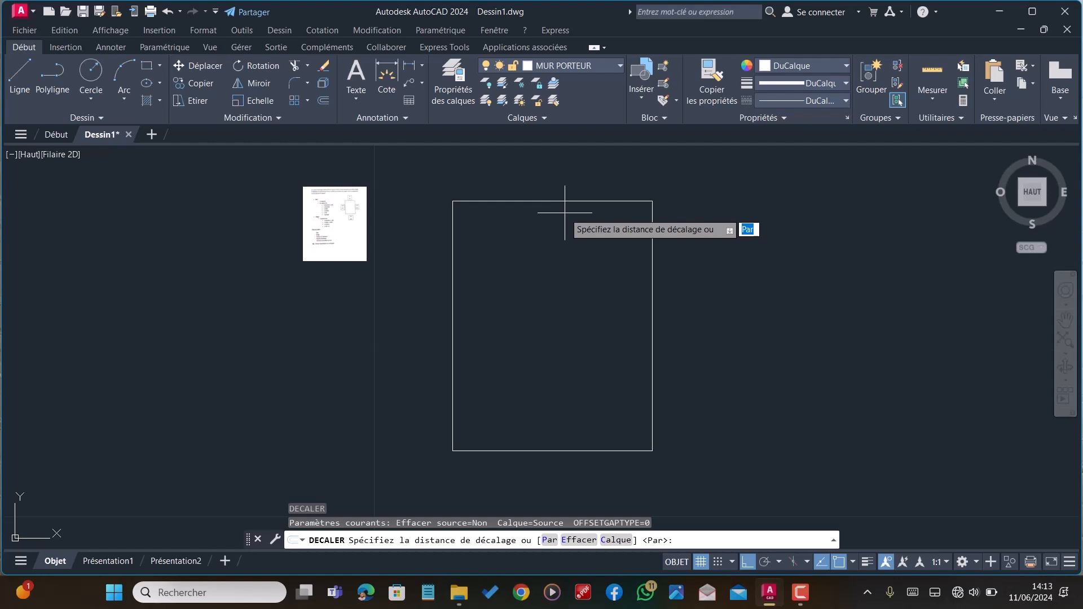
{"action": "type", "text": "0.18"}
{"action": "key", "text": "Return"}
{"action": "left_click", "coordinate": [580, 201]}
{"action": "left_click", "coordinate": [548, 281]}
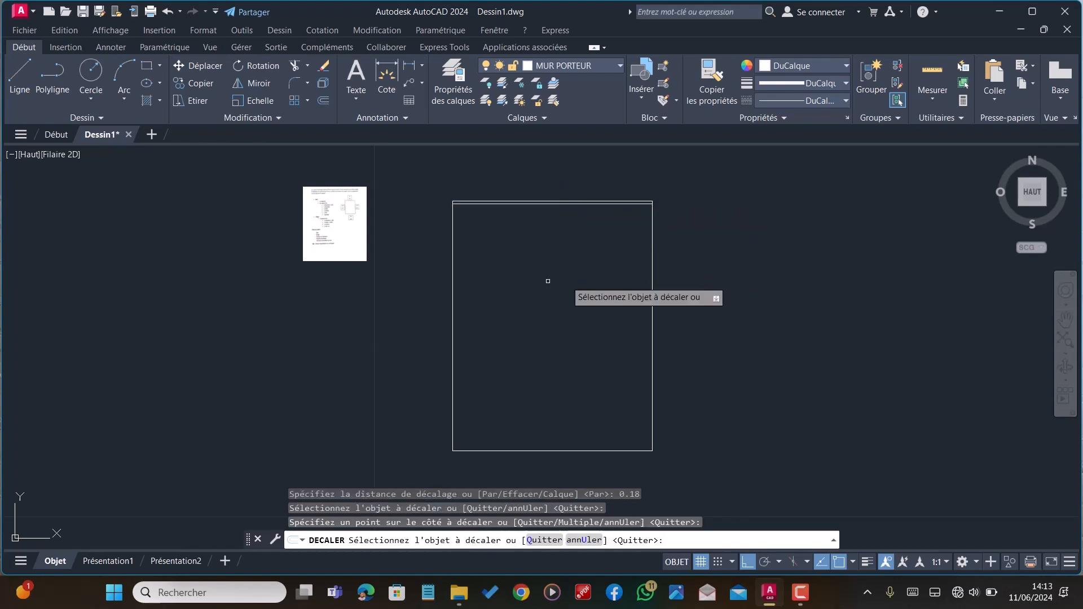
Offset the left, lower and right sides of the plot outline inward by the same 0.18 m
{"action": "left_click", "coordinate": [453, 285]}
{"action": "left_click", "coordinate": [561, 282]}
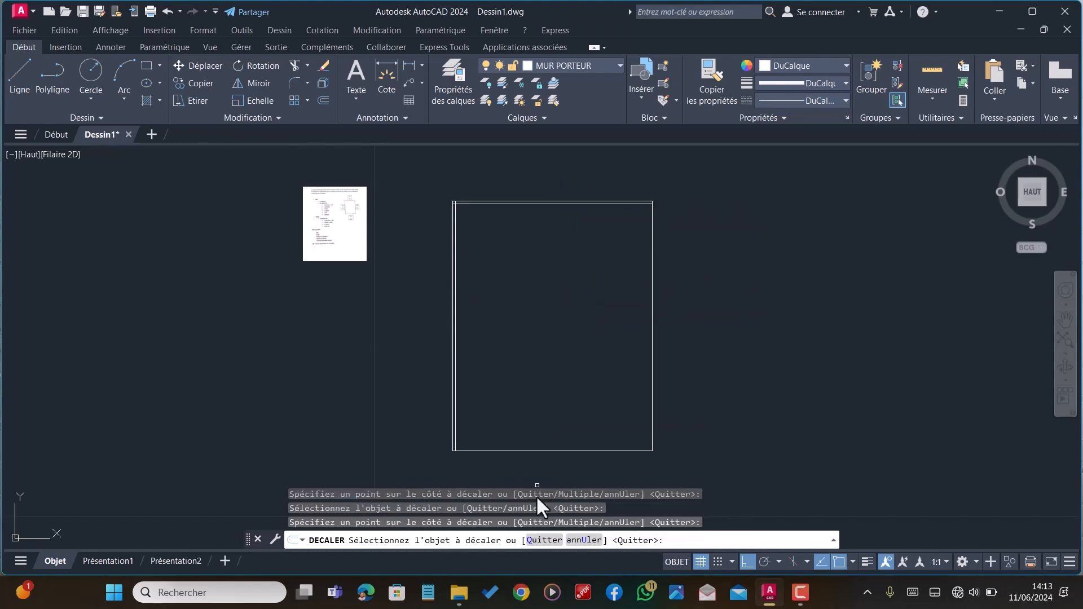
{"action": "left_click", "coordinate": [558, 450]}
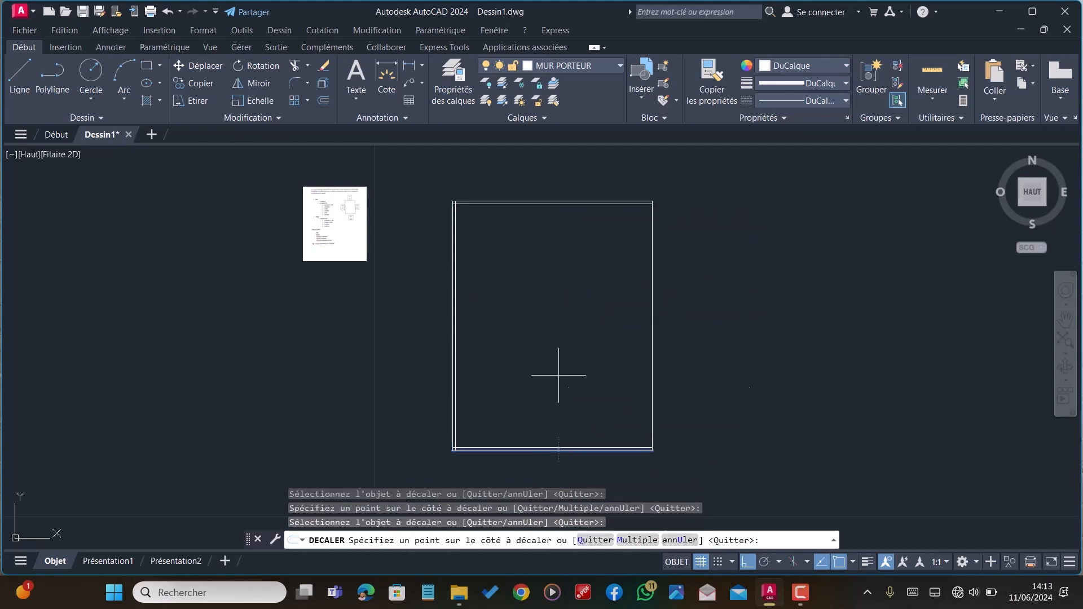
{"action": "left_click", "coordinate": [652, 330]}
{"action": "left_click", "coordinate": [612, 326]}
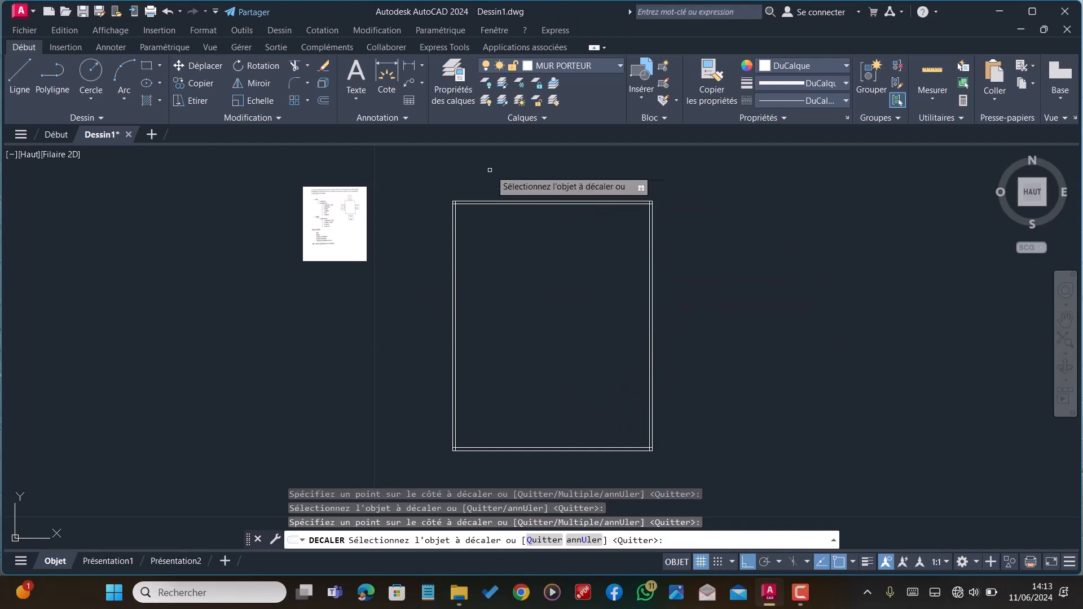
{"action": "scroll", "coordinate": [490, 192], "scroll_direction": "up", "scroll_amount": 2}
{"action": "key", "text": "Escape"}
Trim the overlapping inner wall lines at the upper-left and upper-right corners of the outline
{"action": "type", "text": "AJ"}
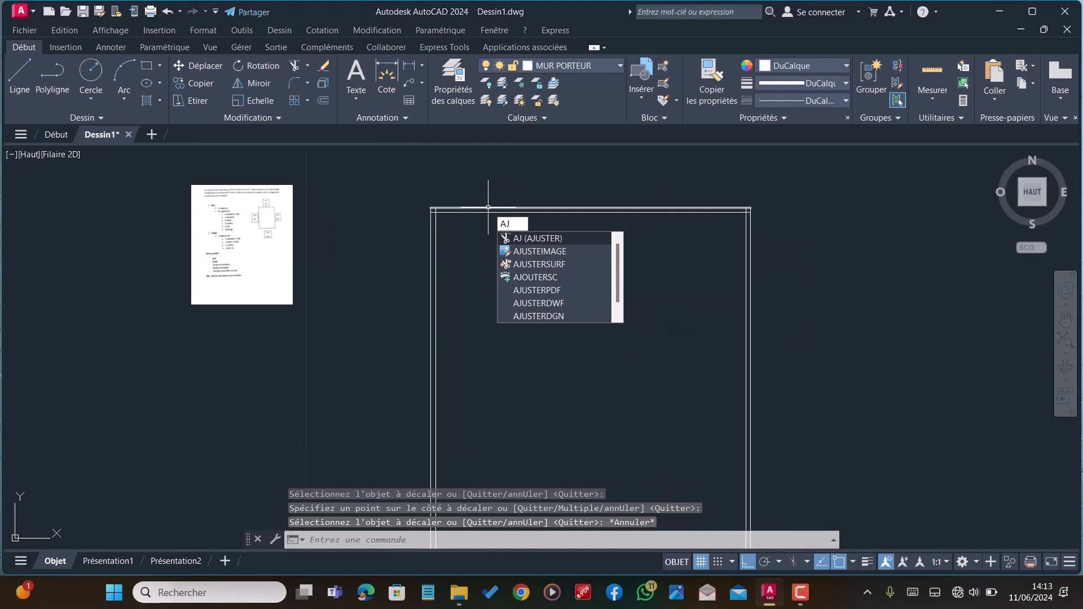
{"action": "key", "text": "Return"}
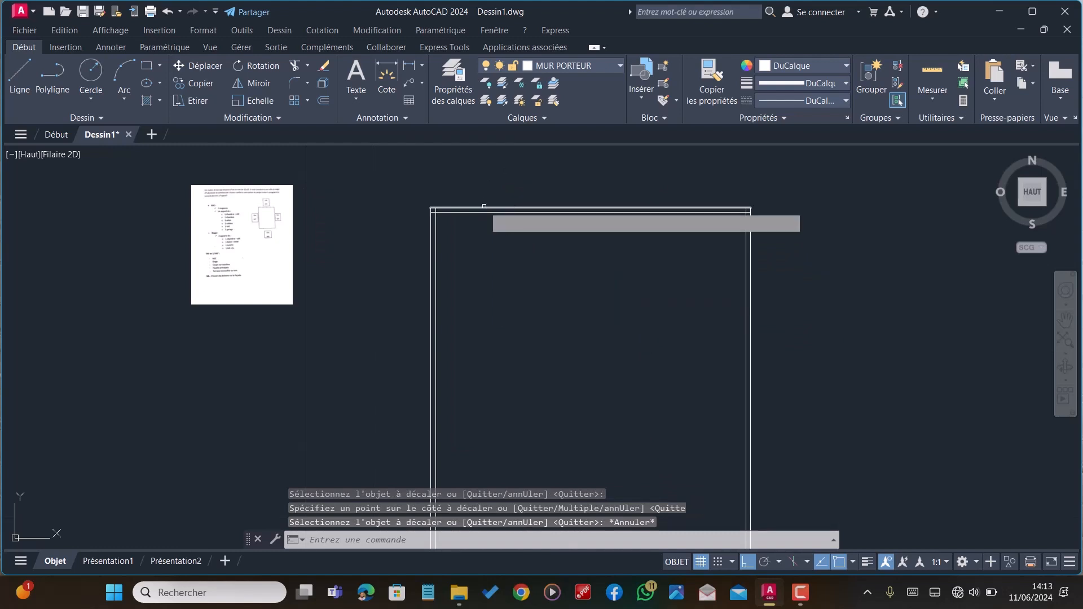
{"action": "scroll", "coordinate": [440, 198], "scroll_direction": "up", "scroll_amount": 8}
{"action": "left_click", "coordinate": [419, 276]}
{"action": "left_click", "coordinate": [395, 299]}
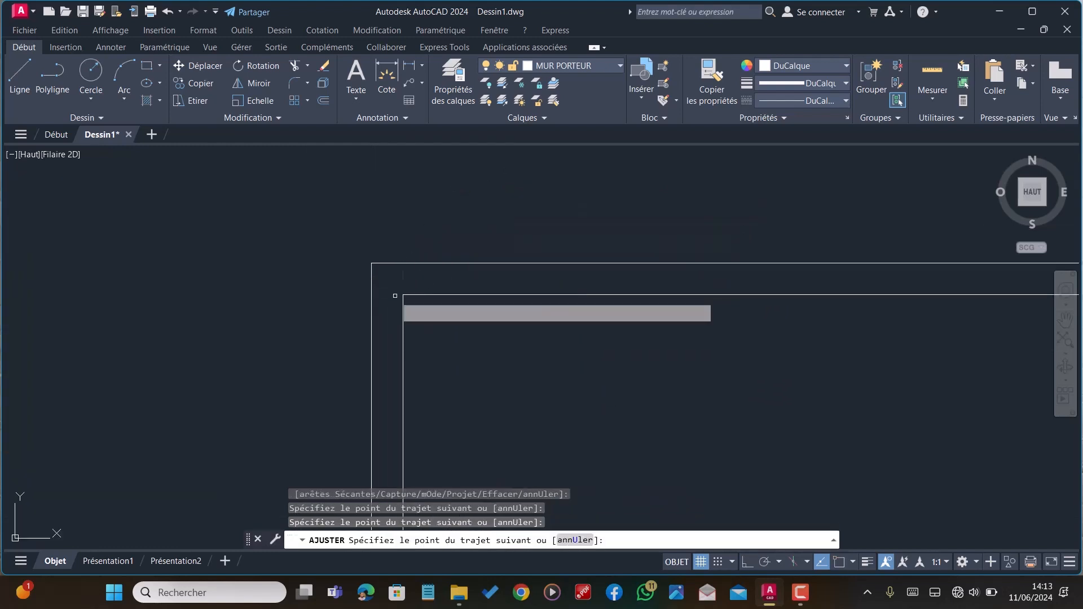
{"action": "key", "text": "Return"}
{"action": "scroll", "coordinate": [367, 268], "scroll_direction": "down", "scroll_amount": 4}
{"action": "scroll", "coordinate": [942, 272], "scroll_direction": "up", "scroll_amount": 4}
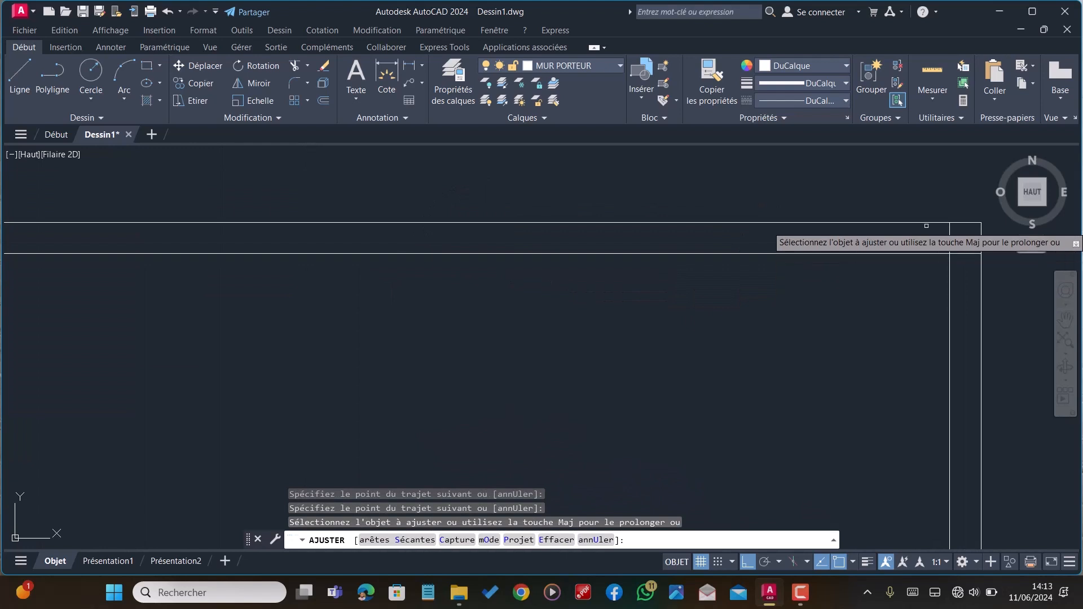
{"action": "left_click", "coordinate": [927, 226]}
{"action": "left_click", "coordinate": [970, 257]}
Trim the overlapping inner wall lines at the lower-right corner of the outline
{"action": "scroll", "coordinate": [781, 198], "scroll_direction": "down", "scroll_amount": 4}
{"action": "scroll", "coordinate": [728, 231], "scroll_direction": "down", "scroll_amount": 5}
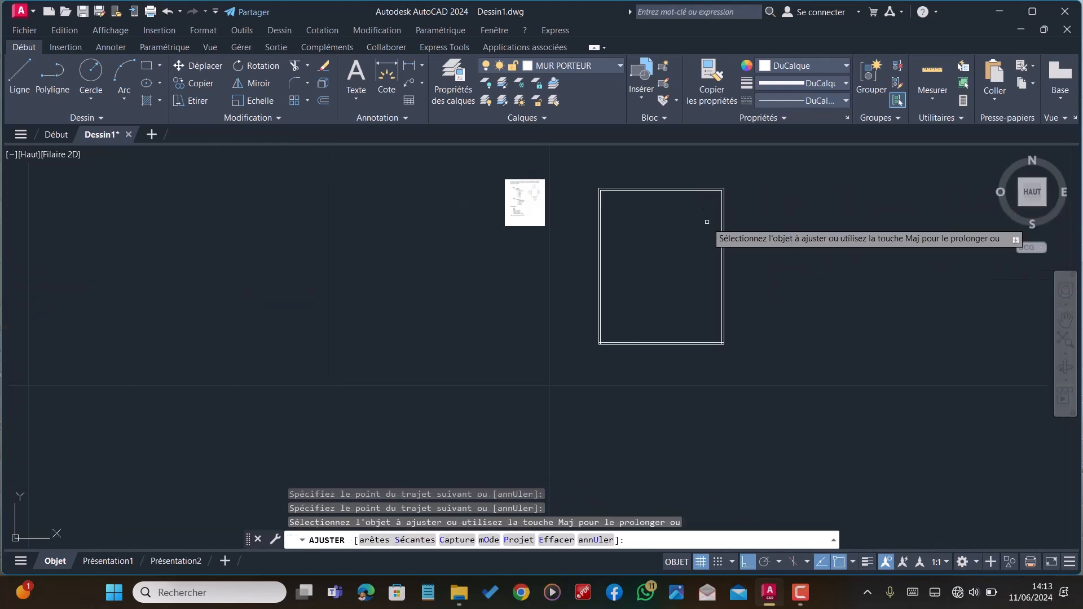
{"action": "scroll", "coordinate": [721, 353], "scroll_direction": "up", "scroll_amount": 8}
{"action": "left_click", "coordinate": [803, 315]}
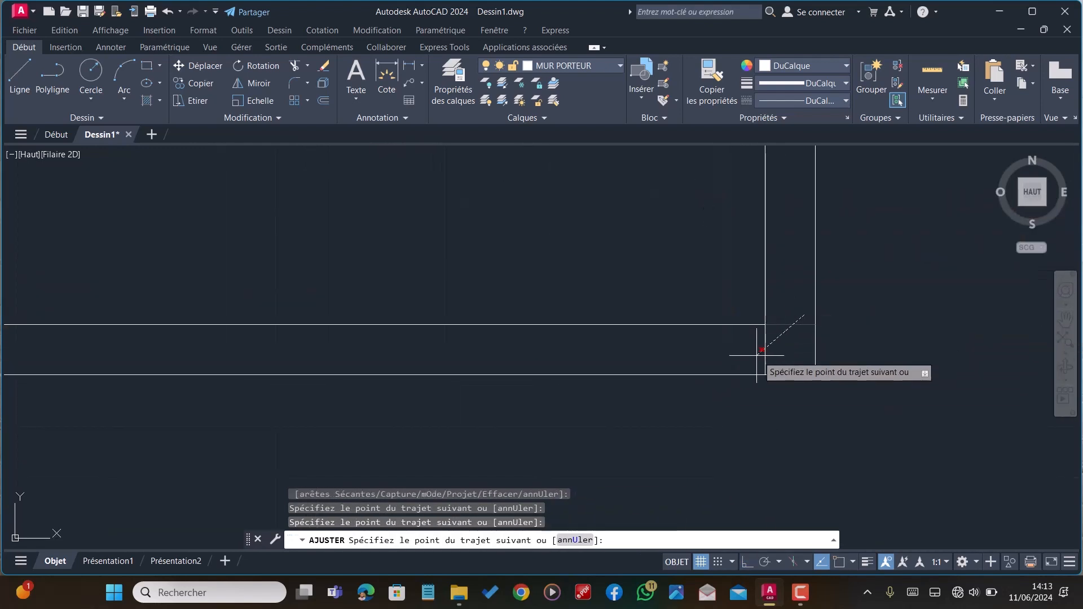
{"action": "left_click", "coordinate": [757, 356]}
Trim the overlapping inner wall lines at the lower-left corner and finish trimming
{"action": "scroll", "coordinate": [805, 328], "scroll_direction": "down", "scroll_amount": 6}
{"action": "scroll", "coordinate": [591, 350], "scroll_direction": "down", "scroll_amount": 6}
{"action": "scroll", "coordinate": [460, 345], "scroll_direction": "up", "scroll_amount": 3}
{"action": "scroll", "coordinate": [462, 346], "scroll_direction": "up", "scroll_amount": 6}
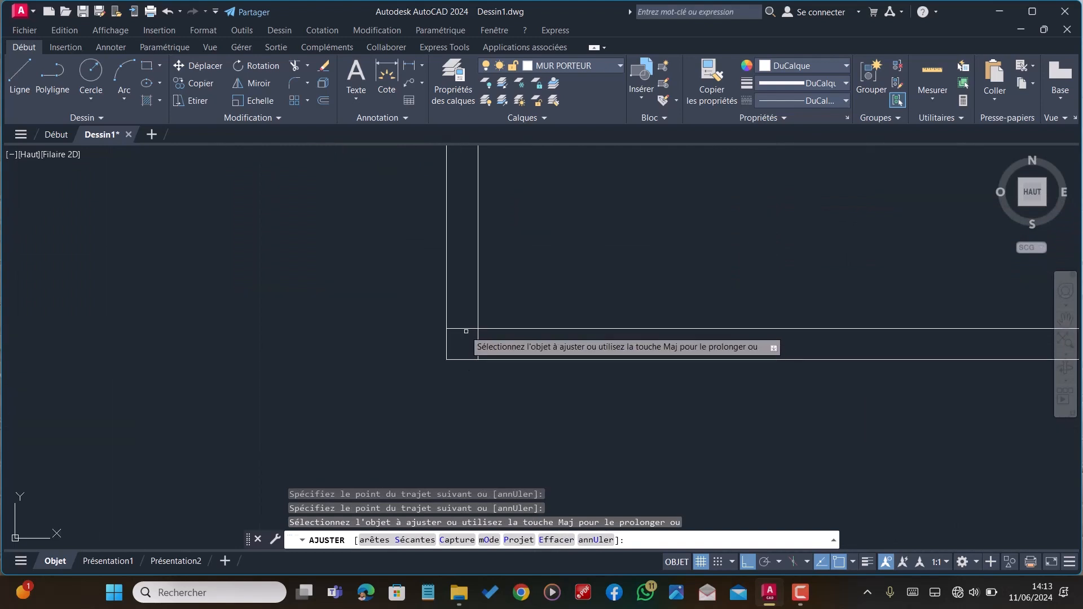
{"action": "left_click", "coordinate": [467, 325]}
{"action": "left_click", "coordinate": [486, 340]}
{"action": "scroll", "coordinate": [479, 347], "scroll_direction": "down", "scroll_amount": 5}
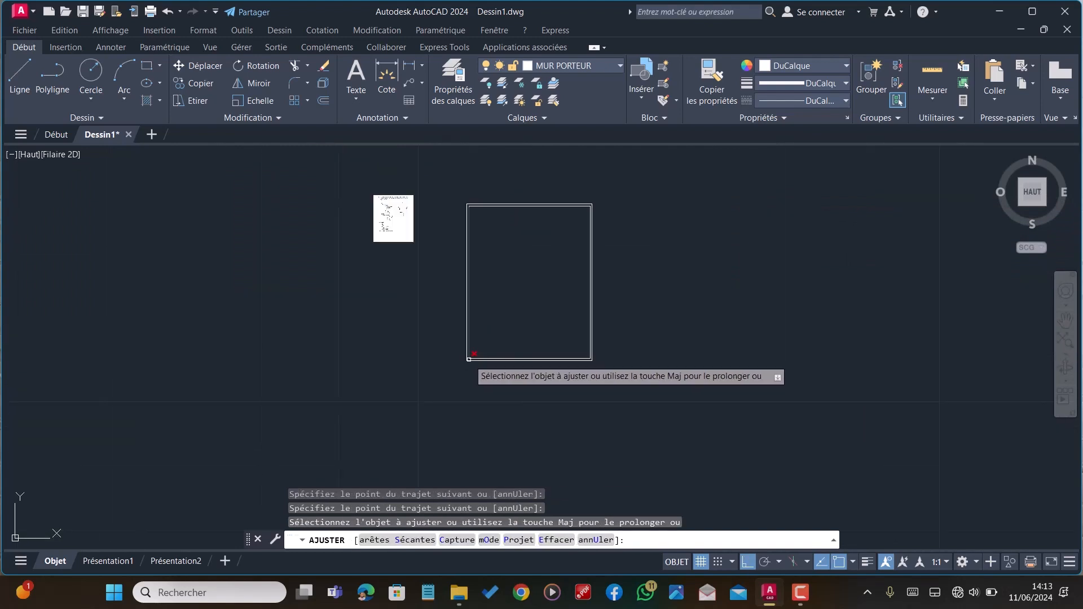
{"action": "scroll", "coordinate": [515, 259], "scroll_direction": "up", "scroll_amount": 2}
{"action": "key", "text": "Escape"}
{"action": "scroll", "coordinate": [531, 280], "scroll_direction": "down", "scroll_amount": 2}
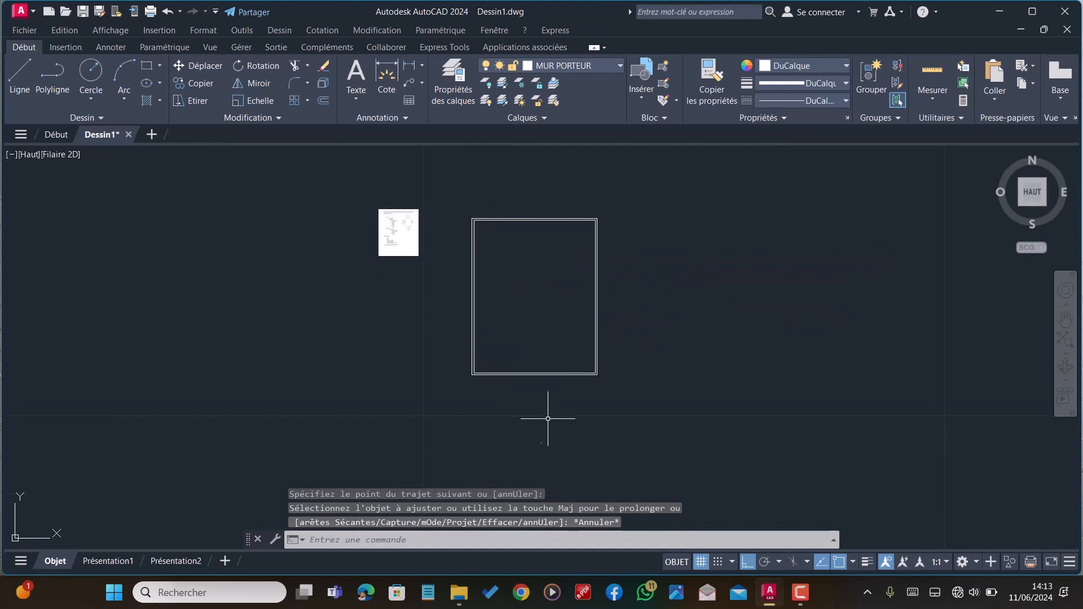
Review the scanned brief's ground-floor and upper-floor rooms, required drawings, and the plot sketch's street and party-wall sides
{"action": "scroll", "coordinate": [581, 258], "scroll_direction": "down", "scroll_amount": 2}
{"action": "scroll", "coordinate": [549, 361], "scroll_direction": "up", "scroll_amount": 4}
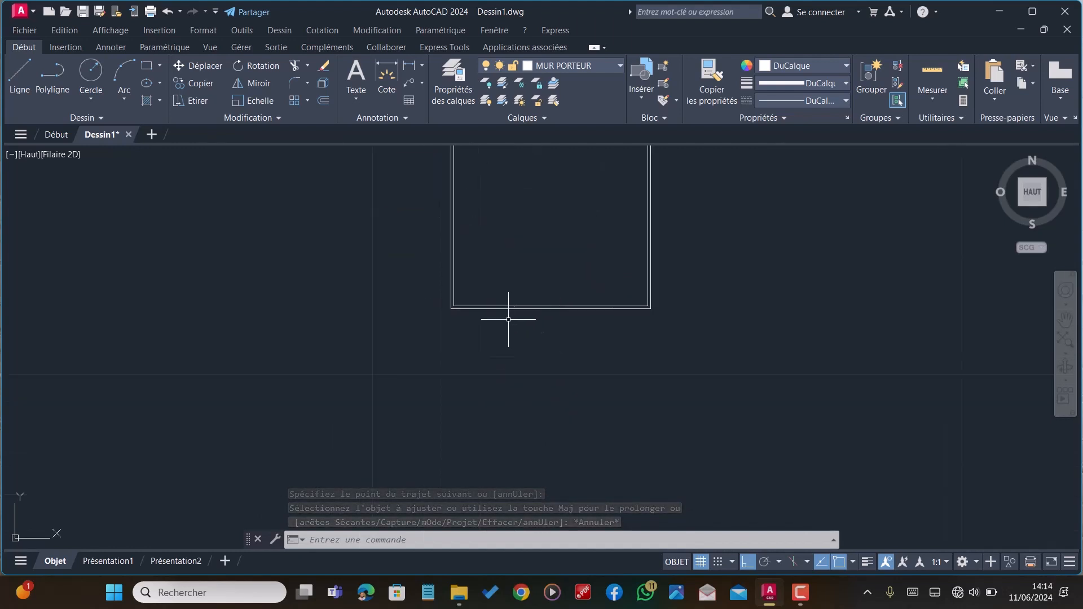
{"action": "scroll", "coordinate": [601, 335], "scroll_direction": "down", "scroll_amount": 2}
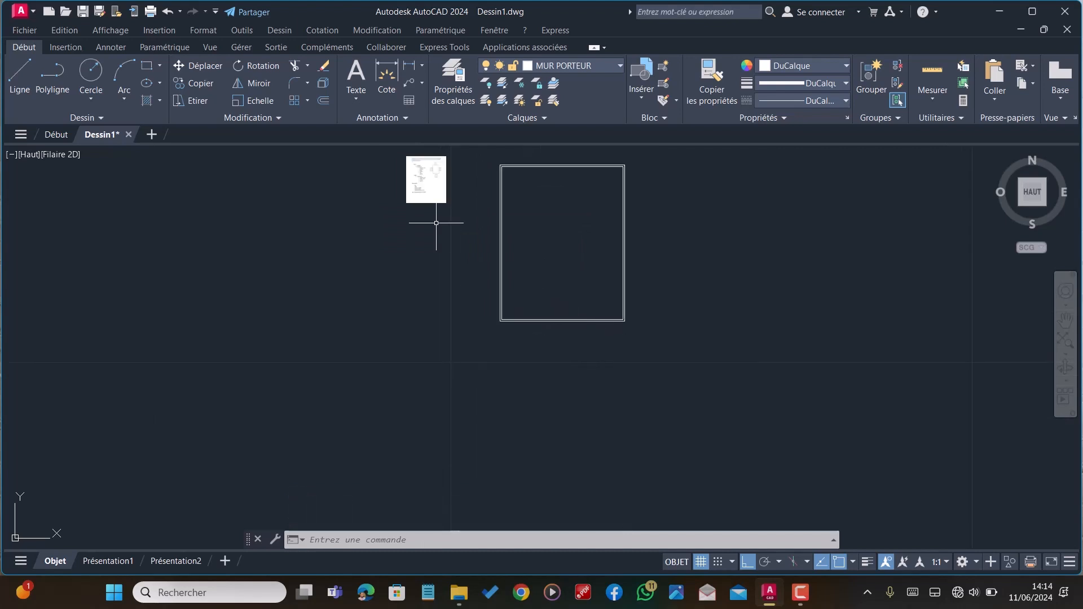
{"action": "scroll", "coordinate": [435, 230], "scroll_direction": "up", "scroll_amount": 6}
{"action": "scroll", "coordinate": [436, 214], "scroll_direction": "up", "scroll_amount": 4}
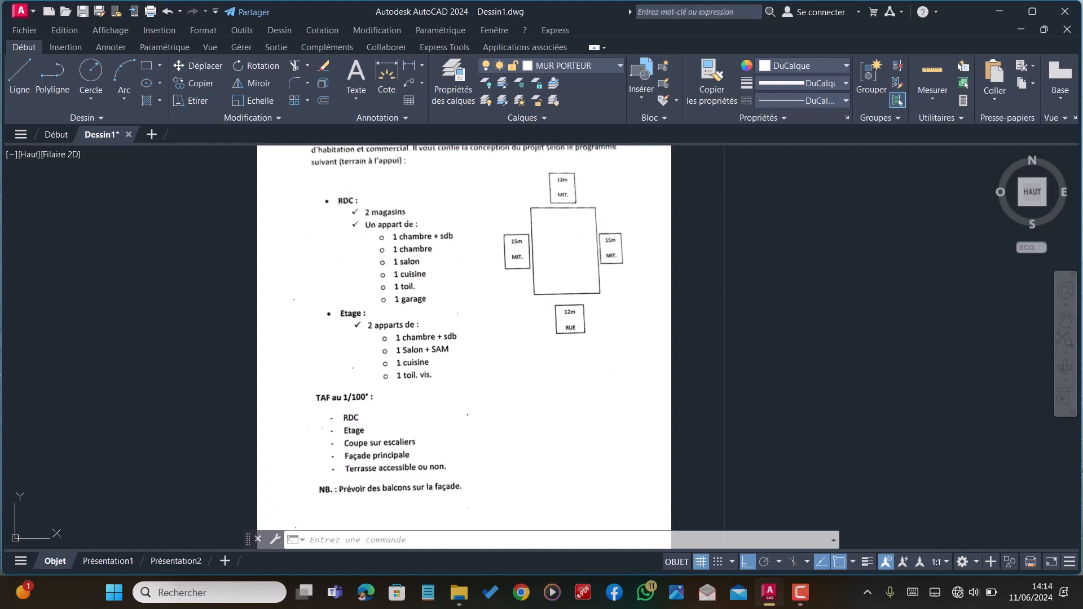
{"action": "scroll", "coordinate": [454, 248], "scroll_direction": "down", "scroll_amount": 2}
{"action": "scroll", "coordinate": [481, 249], "scroll_direction": "up", "scroll_amount": 2}
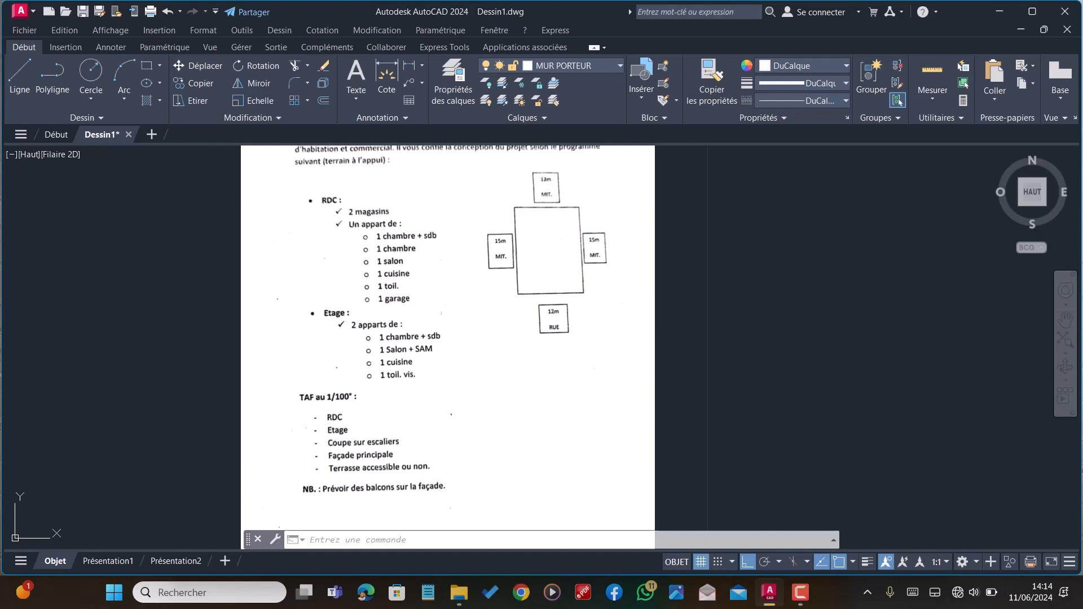
{"action": "scroll", "coordinate": [314, 298], "scroll_direction": "down", "scroll_amount": 1}
{"action": "scroll", "coordinate": [372, 246], "scroll_direction": "up", "scroll_amount": 1}
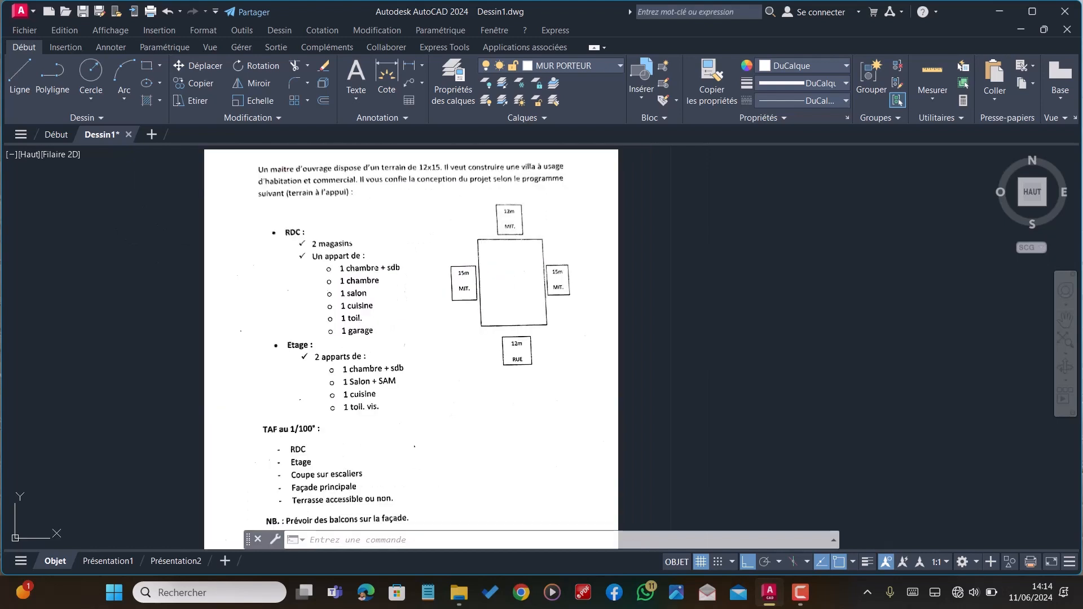
{"action": "scroll", "coordinate": [461, 245], "scroll_direction": "up", "scroll_amount": 1}
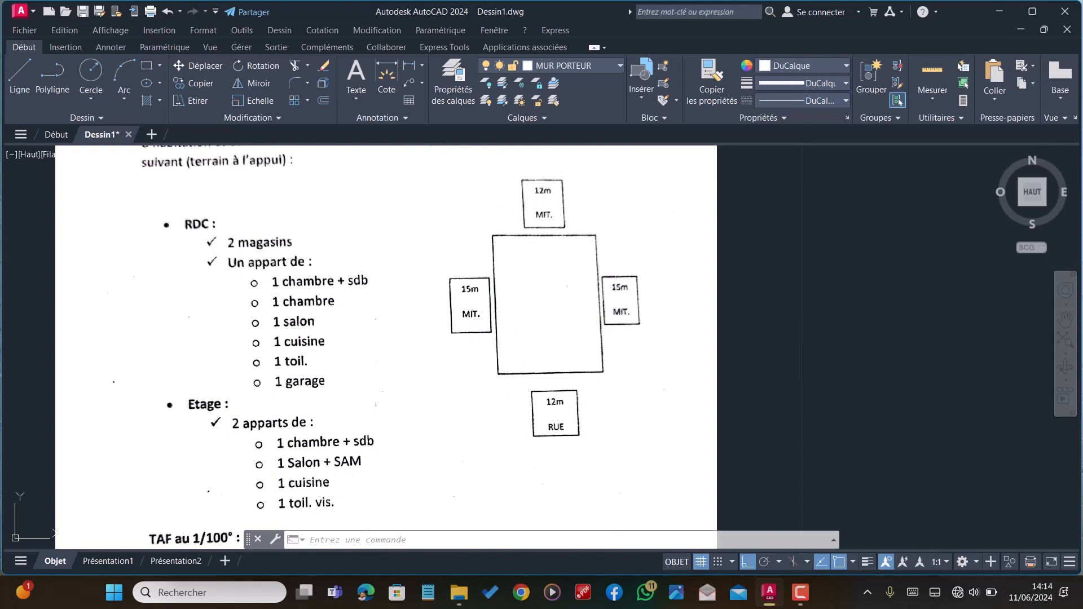
{"action": "scroll", "coordinate": [254, 219], "scroll_direction": "down", "scroll_amount": 1}
{"action": "scroll", "coordinate": [278, 374], "scroll_direction": "up", "scroll_amount": 1}
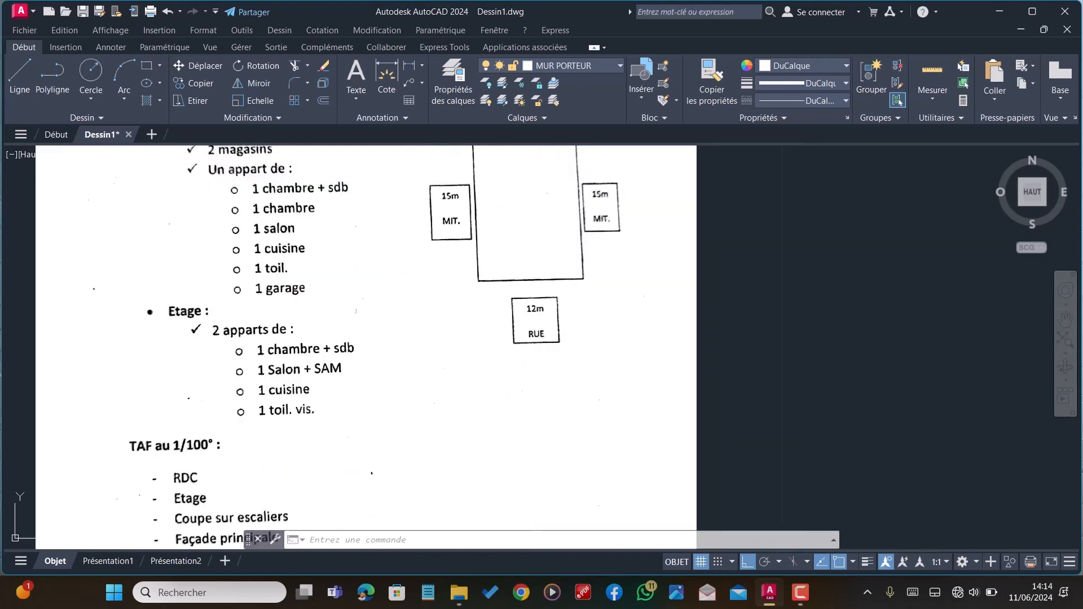
{"action": "scroll", "coordinate": [286, 437], "scroll_direction": "down", "scroll_amount": 1}
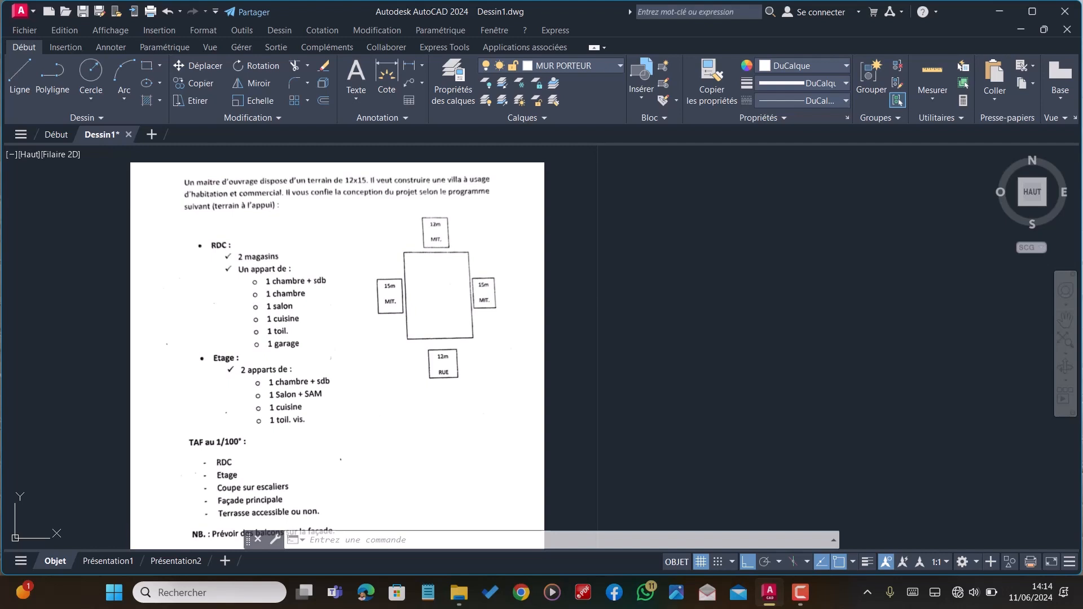
{"action": "scroll", "coordinate": [245, 261], "scroll_direction": "down", "scroll_amount": 2}
{"action": "scroll", "coordinate": [374, 251], "scroll_direction": "down", "scroll_amount": 2}
{"action": "scroll", "coordinate": [373, 260], "scroll_direction": "up", "scroll_amount": 2}
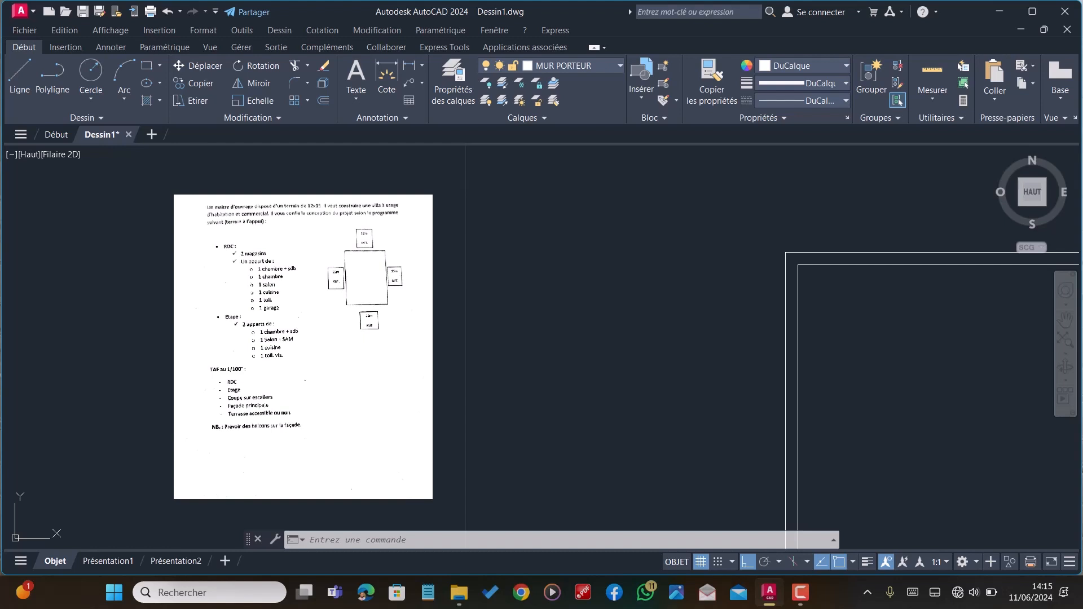
{"action": "scroll", "coordinate": [256, 271], "scroll_direction": "up", "scroll_amount": 2}
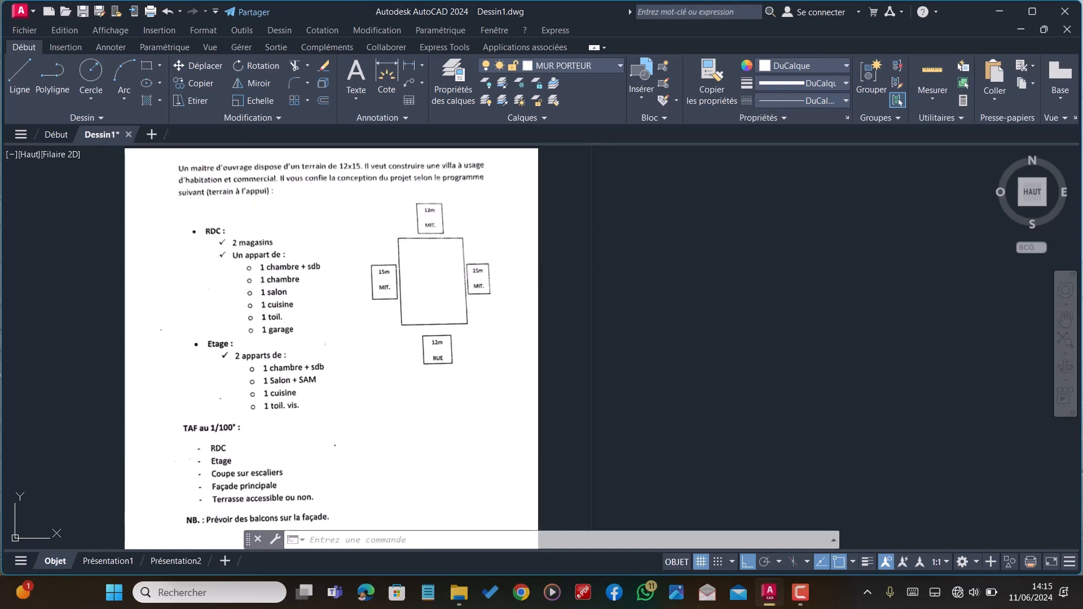
{"action": "scroll", "coordinate": [381, 237], "scroll_direction": "down", "scroll_amount": 6}
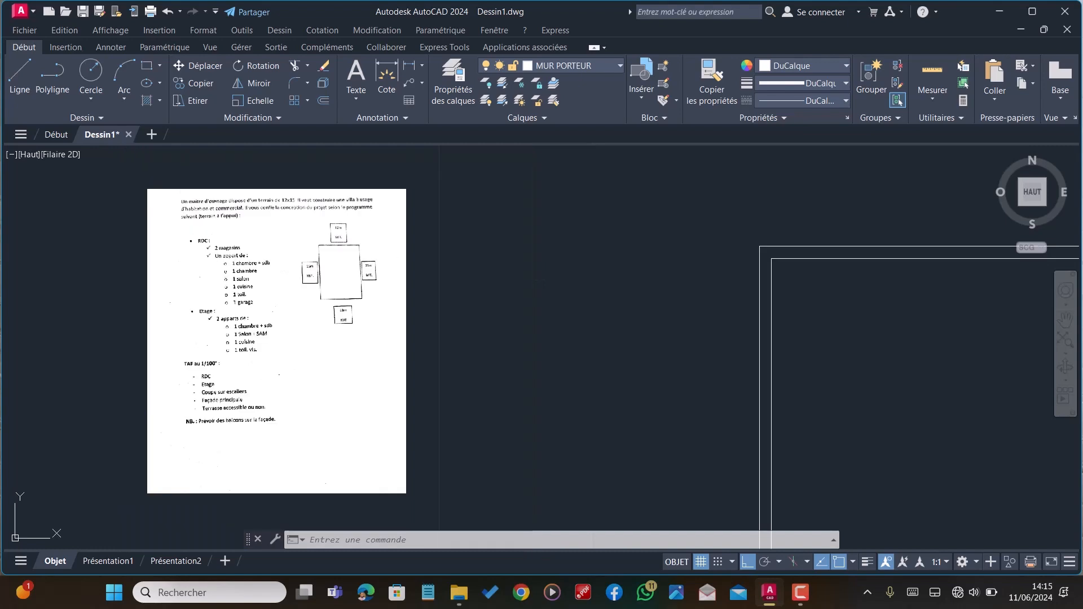
Review the scanned brief's room program and plot sketch, and examine the empty outer-wall outline
{"action": "scroll", "coordinate": [323, 261], "scroll_direction": "up", "scroll_amount": 4}
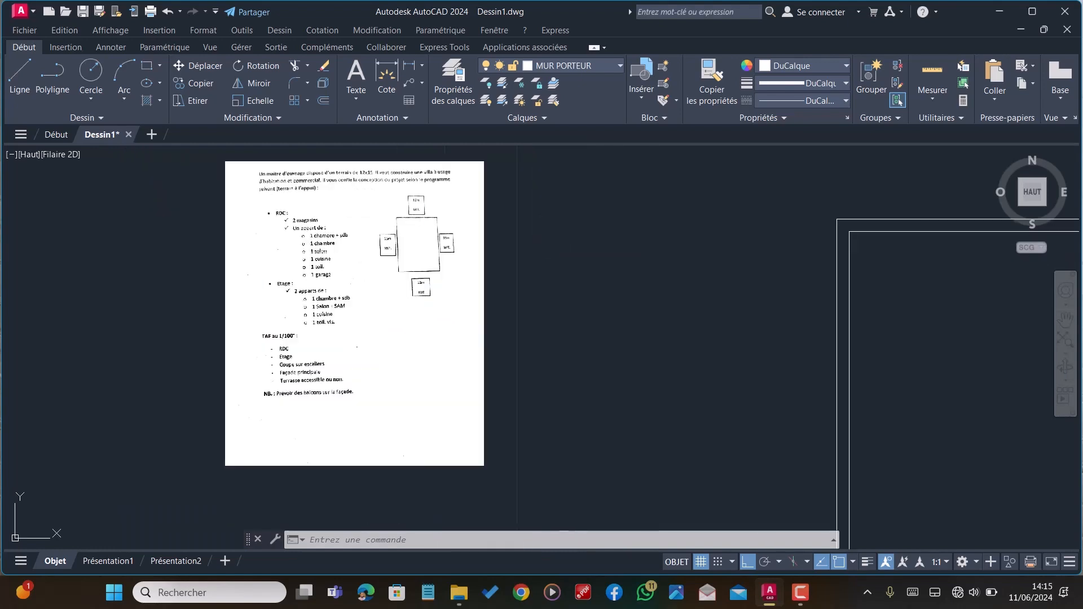
{"action": "scroll", "coordinate": [278, 198], "scroll_direction": "up", "scroll_amount": 2}
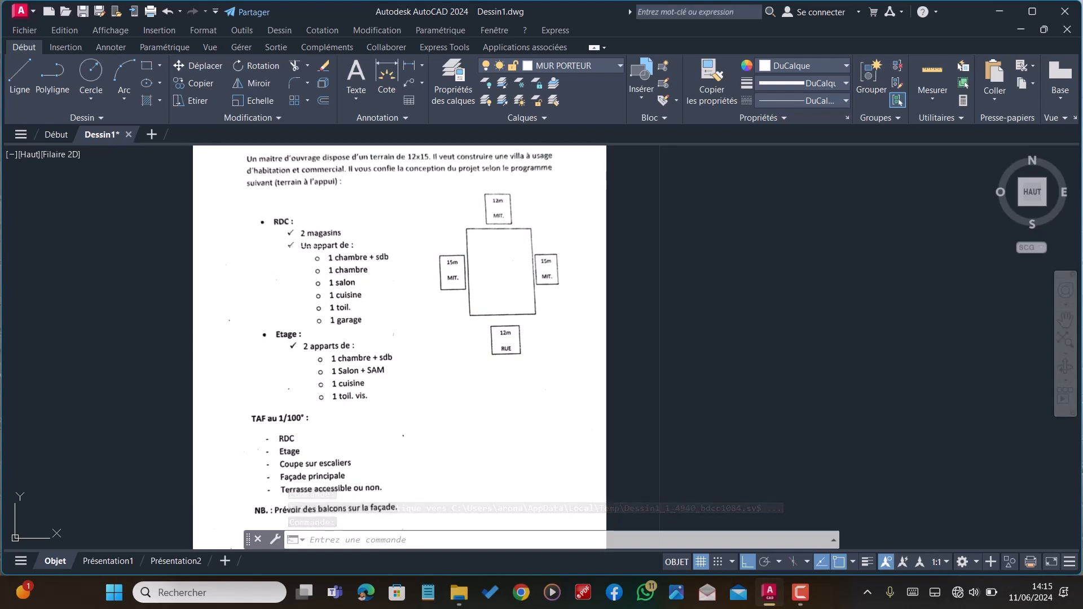
{"action": "scroll", "coordinate": [231, 240], "scroll_direction": "down", "scroll_amount": 2}
{"action": "scroll", "coordinate": [332, 202], "scroll_direction": "down", "scroll_amount": 2}
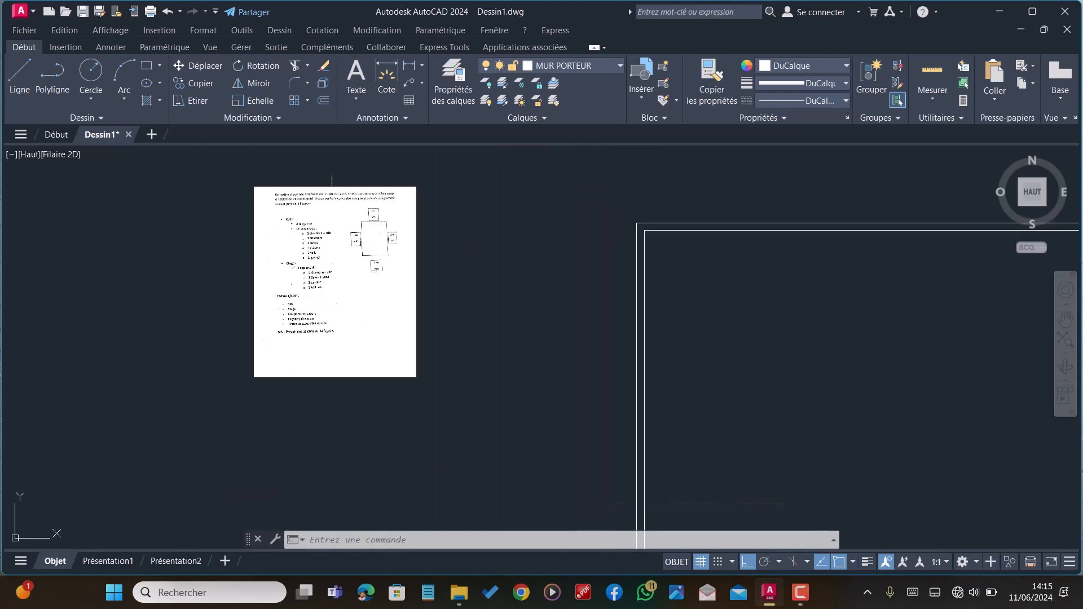
{"action": "scroll", "coordinate": [466, 222], "scroll_direction": "down", "scroll_amount": 5}
{"action": "scroll", "coordinate": [568, 329], "scroll_direction": "up", "scroll_amount": 4}
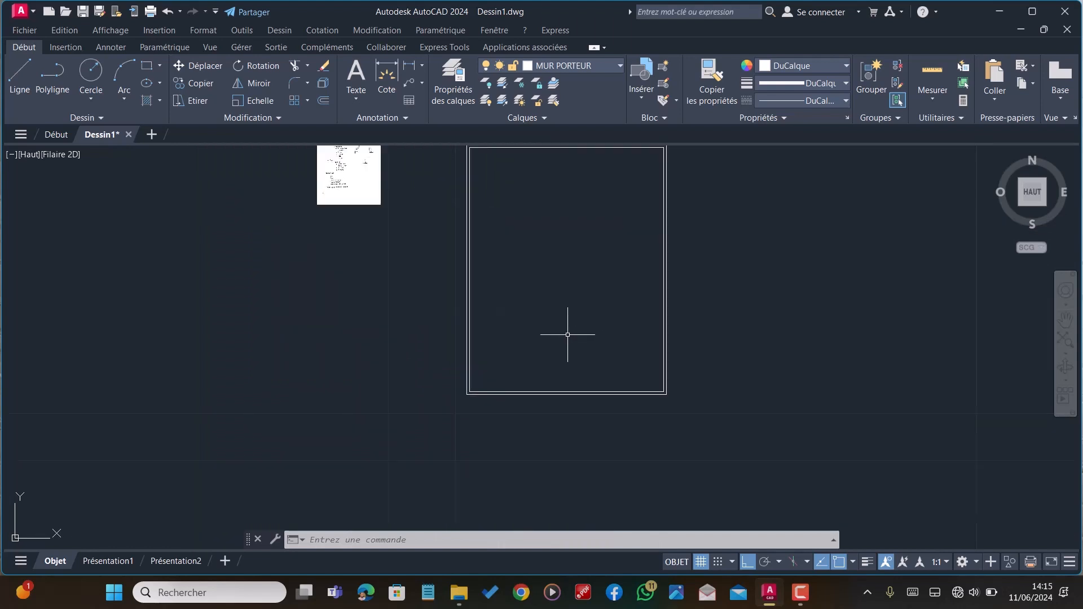
{"action": "scroll", "coordinate": [595, 411], "scroll_direction": "down", "scroll_amount": 2}
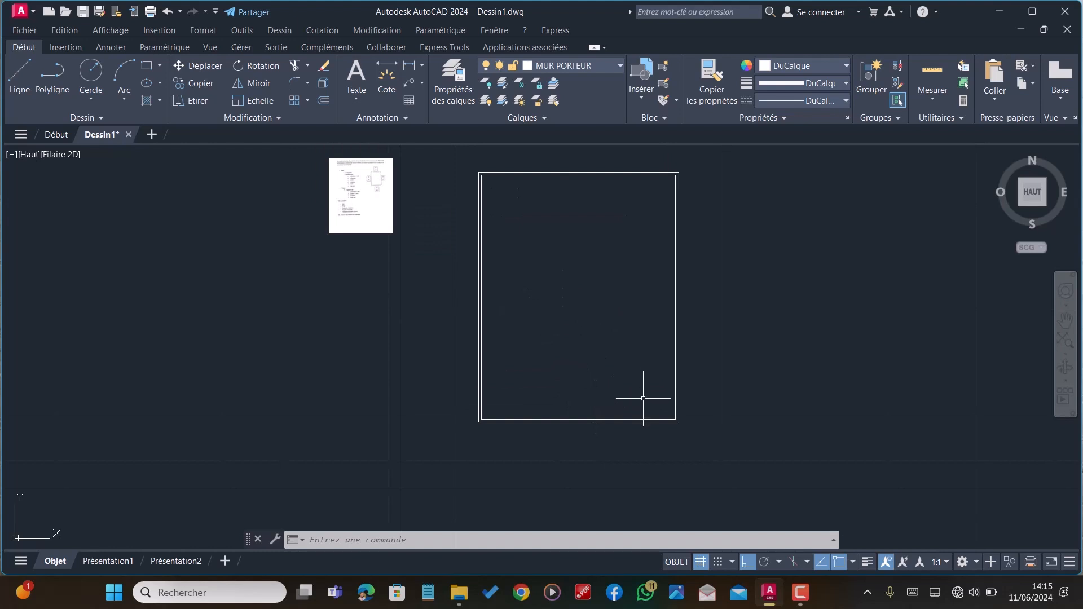
{"action": "scroll", "coordinate": [662, 373], "scroll_direction": "up", "scroll_amount": 2}
{"action": "scroll", "coordinate": [662, 373], "scroll_direction": "down", "scroll_amount": 2}
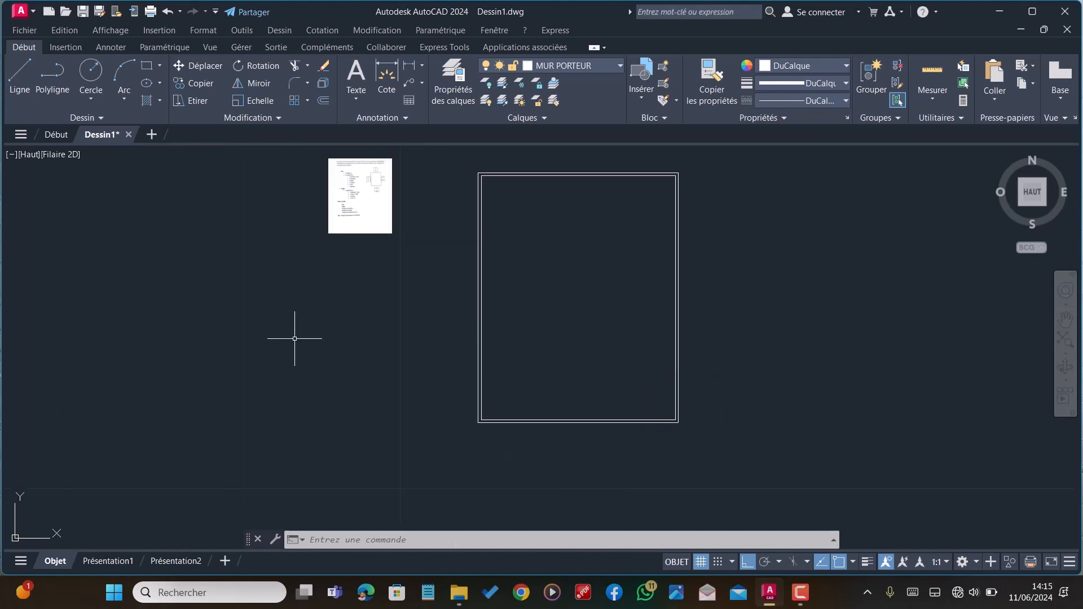
{"action": "scroll", "coordinate": [573, 315], "scroll_direction": "down", "scroll_amount": 2}
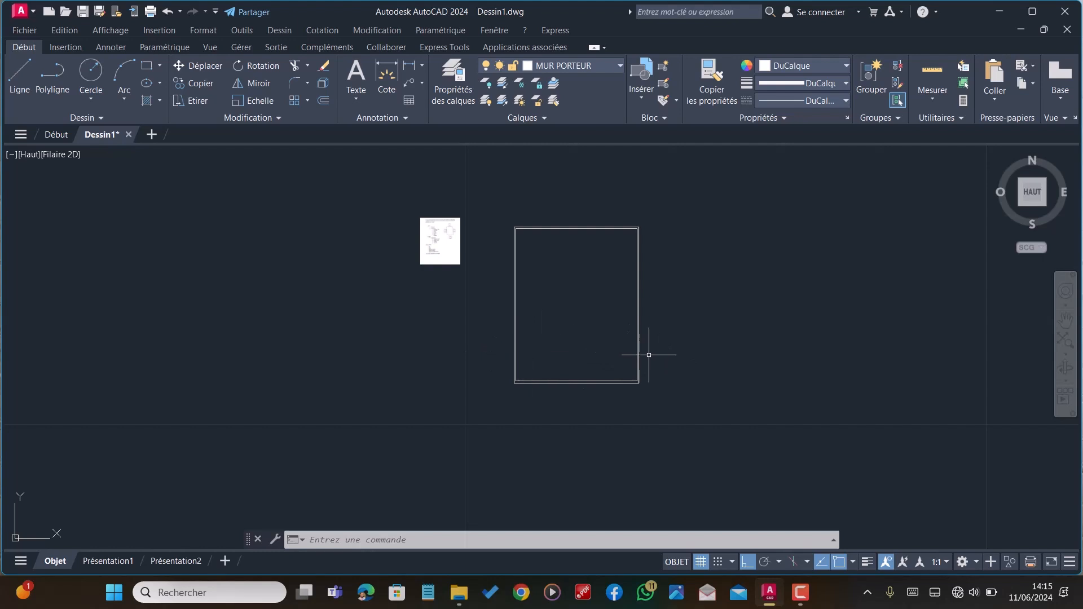
{"action": "scroll", "coordinate": [643, 373], "scroll_direction": "up", "scroll_amount": 2}
{"action": "scroll", "coordinate": [605, 380], "scroll_direction": "up", "scroll_amount": 2}
{"action": "scroll", "coordinate": [604, 358], "scroll_direction": "down", "scroll_amount": 2}
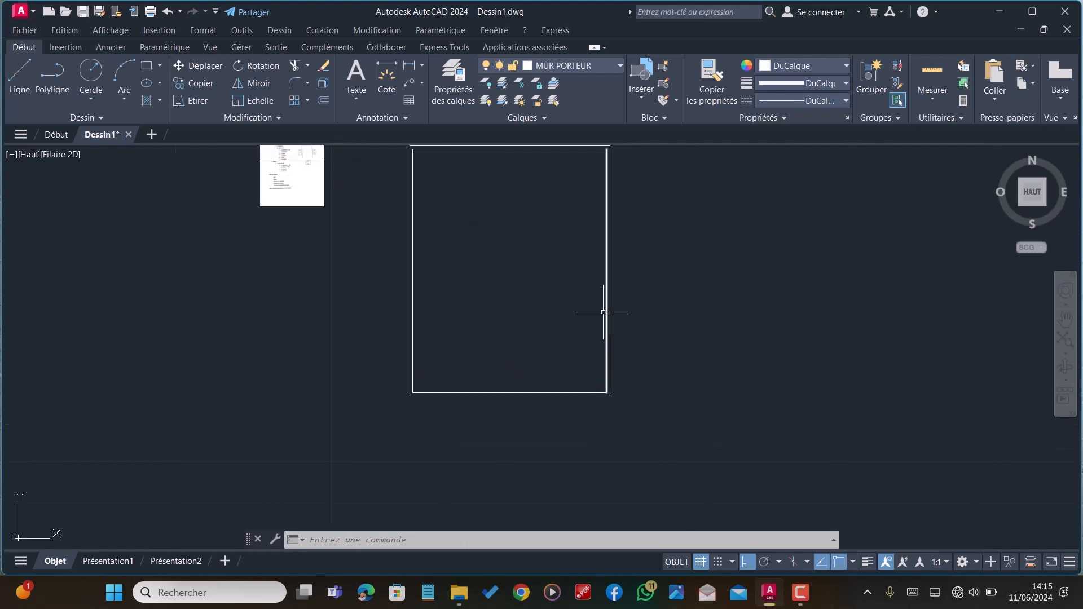
Offset the right inner wall line 2.5 inward, and offset the copy another 0.18 to form a vertical partition
{"action": "scroll", "coordinate": [563, 350], "scroll_direction": "up", "scroll_amount": 2}
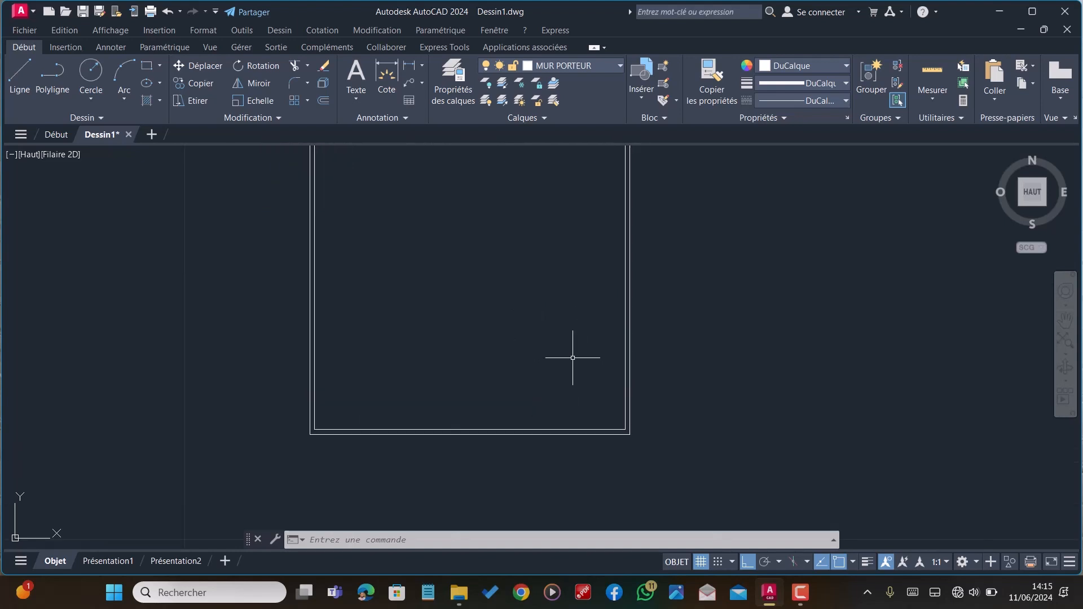
{"action": "type", "text": "dec"}
{"action": "key", "text": "Return"}
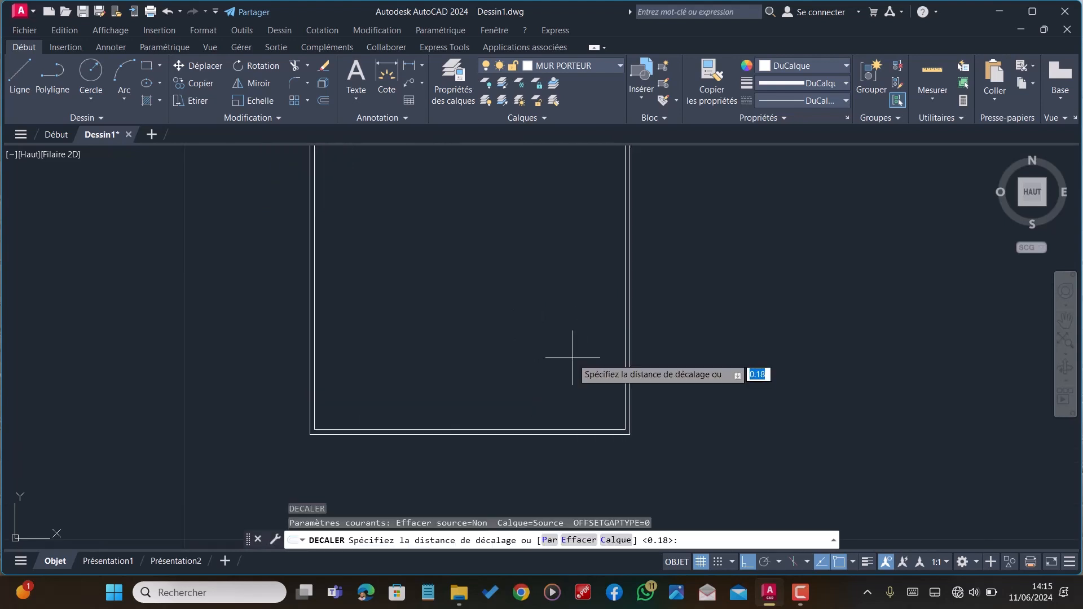
{"action": "key", "text": "Return"}
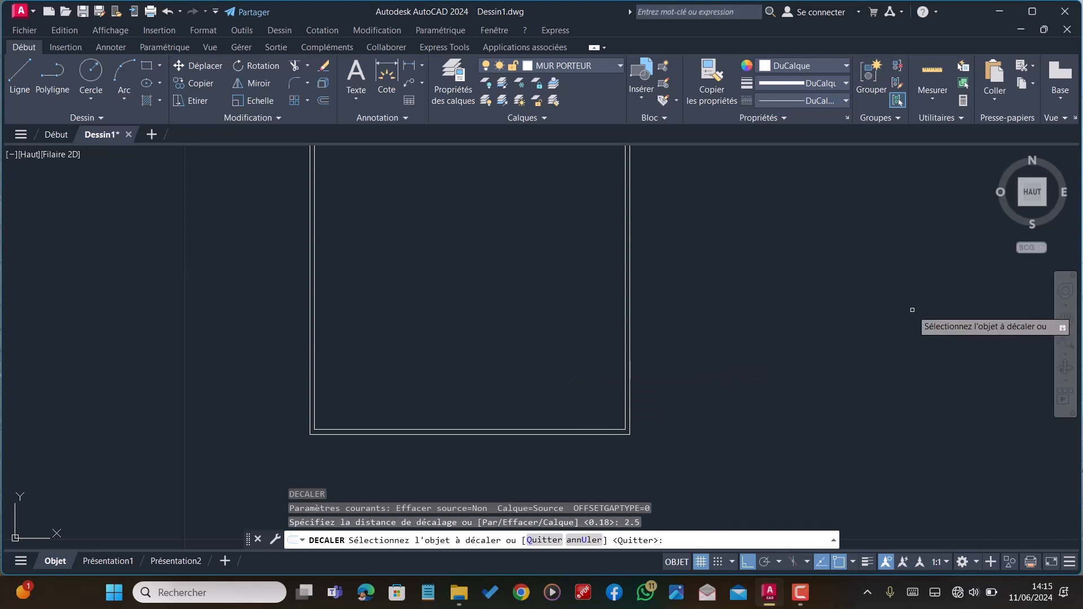
{"action": "left_click", "coordinate": [625, 383]}
{"action": "left_click", "coordinate": [528, 382]}
{"action": "left_click", "coordinate": [558, 384]}
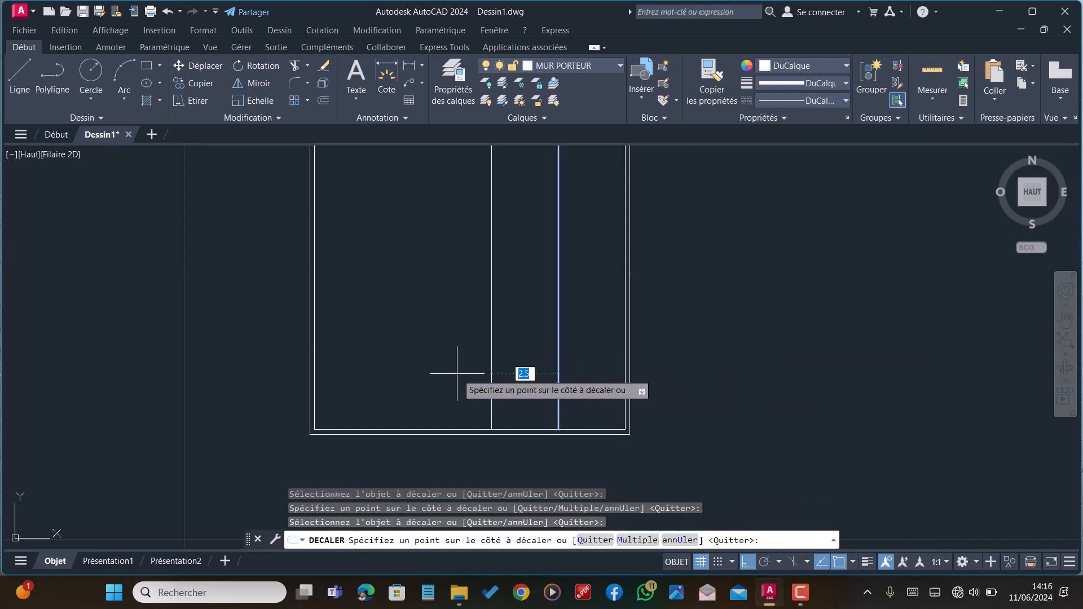
{"action": "type", "text": "0.18"}
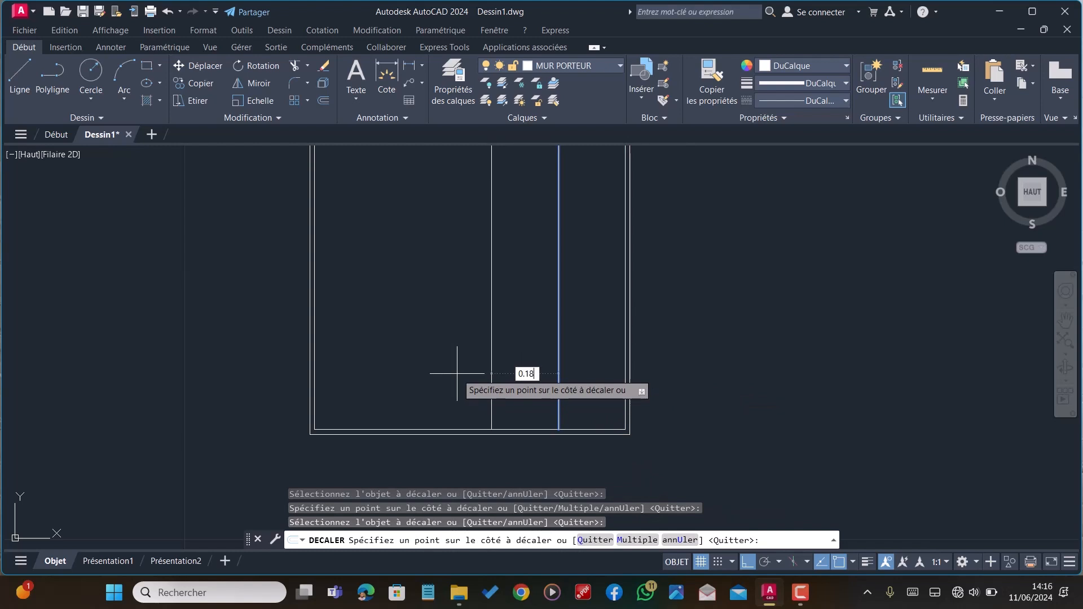
{"action": "key", "text": "Return"}
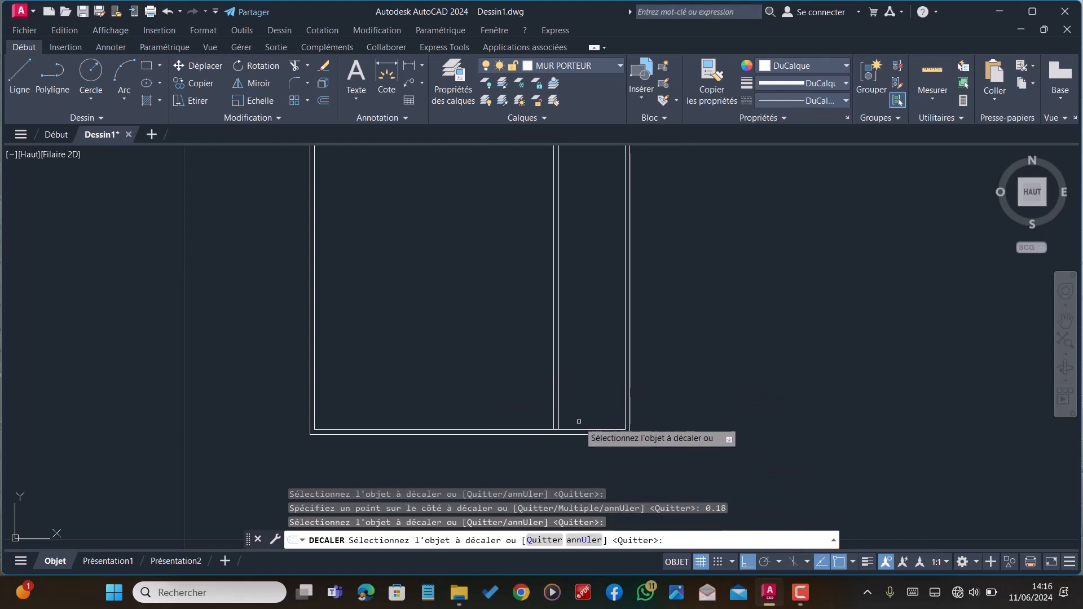
Offset the lower inner wall line 5 upward, and offset the copy 0.18 further up to form a horizontal partition
{"action": "left_click", "coordinate": [577, 429]}
{"action": "type", "text": "5"}
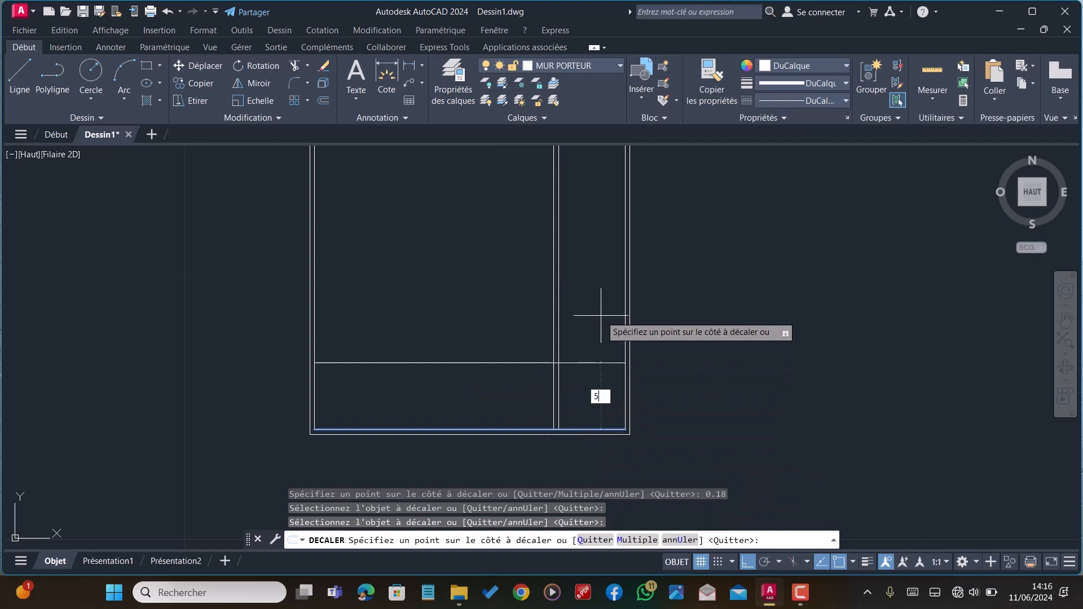
{"action": "key", "text": "Return"}
{"action": "left_click", "coordinate": [601, 297]}
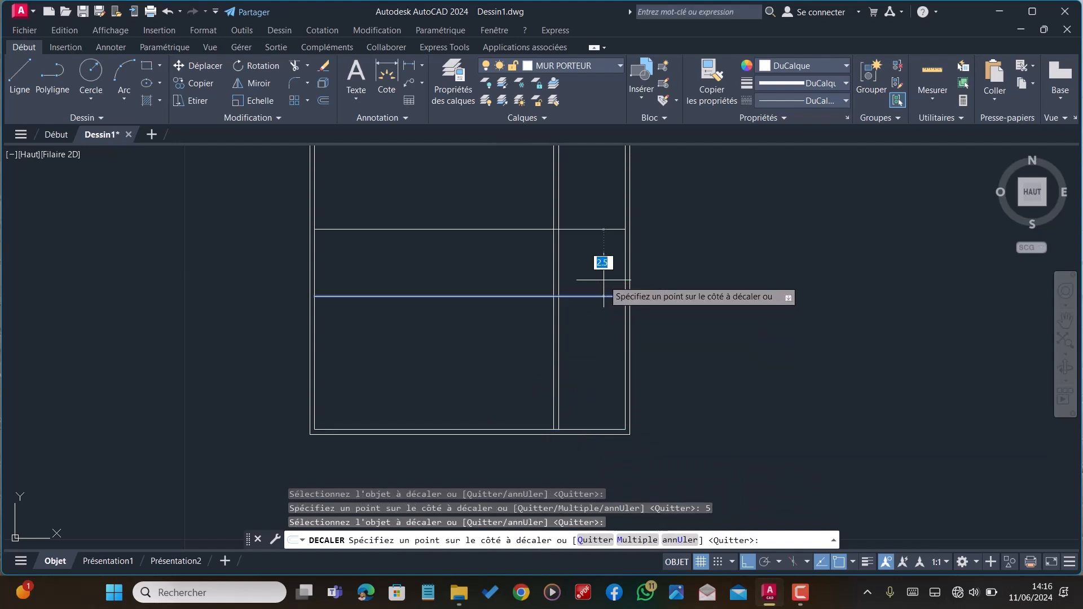
{"action": "type", "text": "0.18"}
{"action": "key", "text": "Return"}
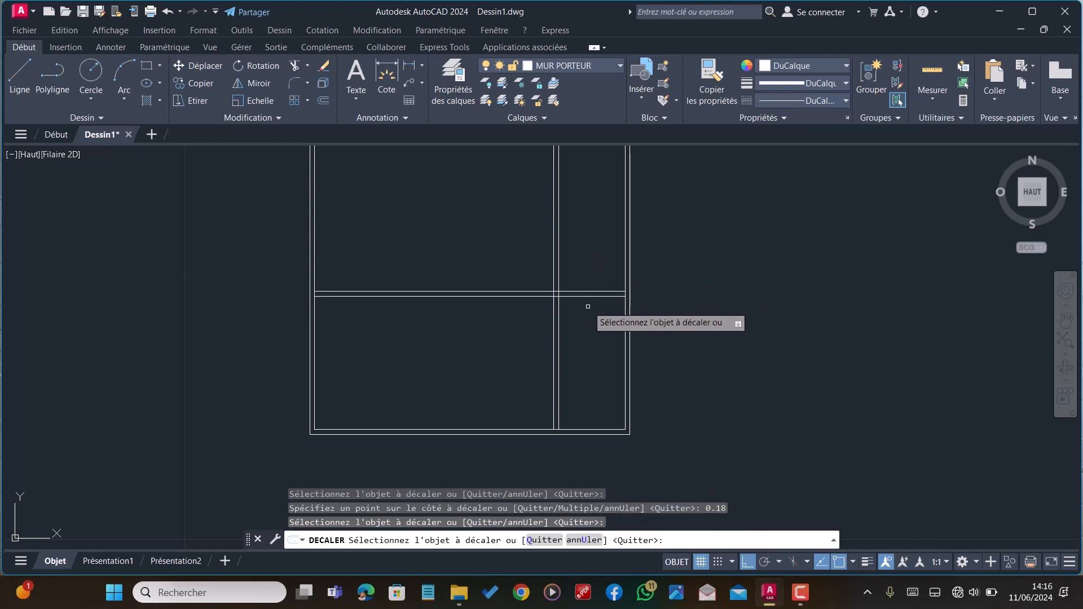
{"action": "key", "text": "Escape"}
Trim the partition lines extending above and left of their crossing, and the lower inner wall line between the vertical partition's faces
{"action": "type", "text": "AJ"}
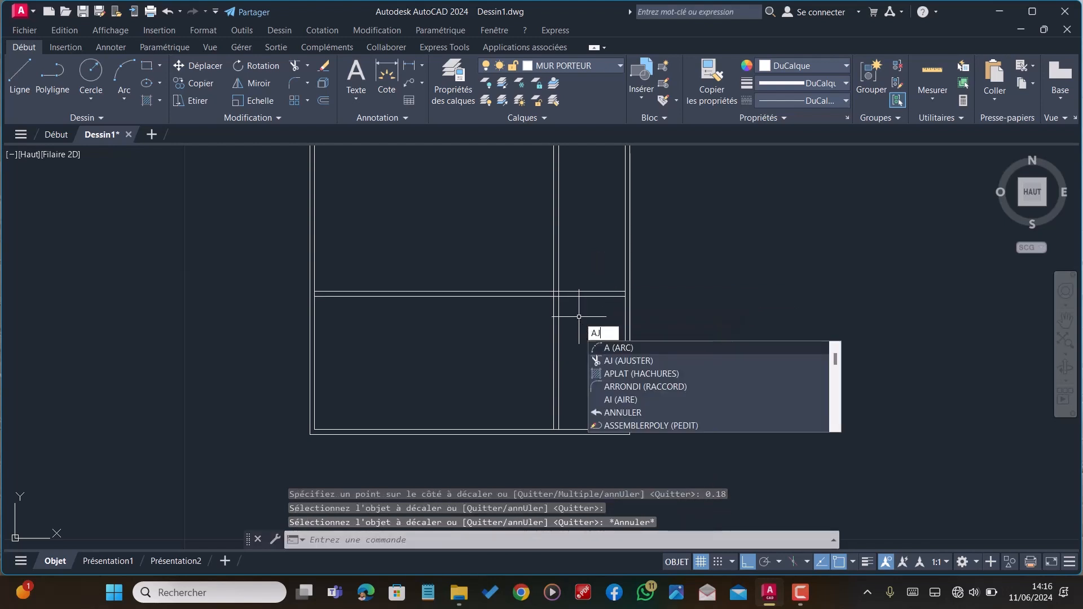
{"action": "key", "text": "Return"}
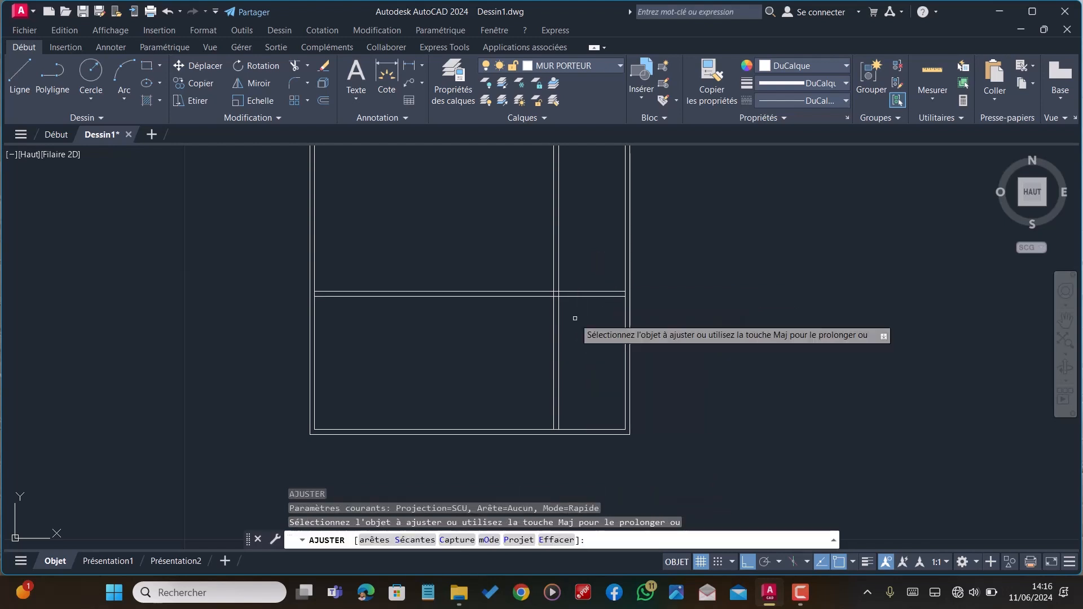
{"action": "left_click", "coordinate": [580, 242]}
{"action": "left_click", "coordinate": [484, 283]}
{"action": "key", "text": "Return"}
{"action": "scroll", "coordinate": [578, 308], "scroll_direction": "up", "scroll_amount": 2}
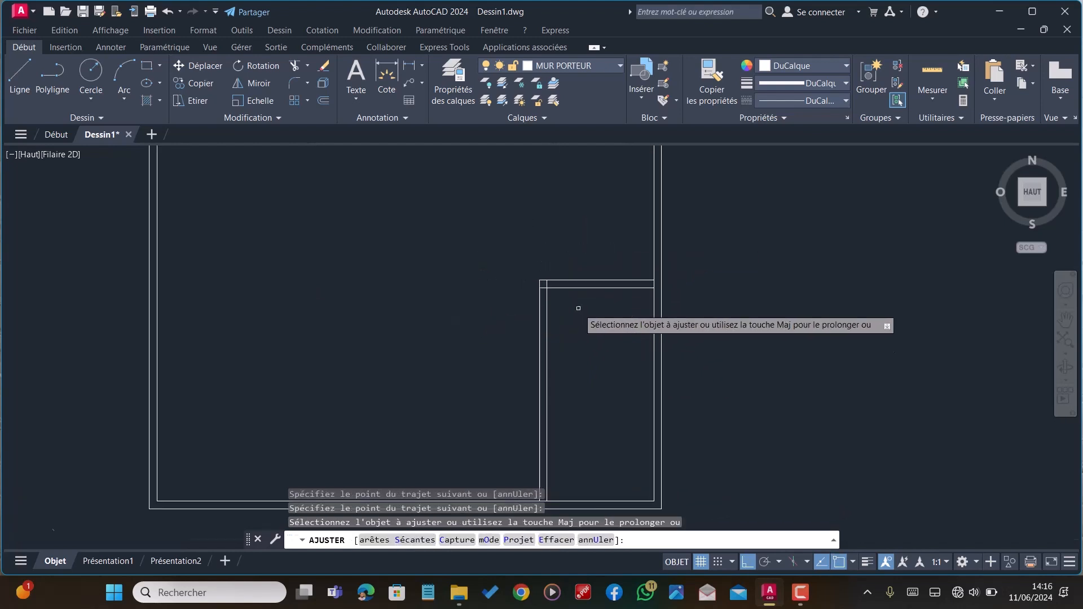
{"action": "scroll", "coordinate": [550, 409], "scroll_direction": "down", "scroll_amount": 2}
{"action": "scroll", "coordinate": [547, 451], "scroll_direction": "up", "scroll_amount": 3}
{"action": "left_click", "coordinate": [524, 400]}
{"action": "scroll", "coordinate": [524, 400], "scroll_direction": "down", "scroll_amount": 1}
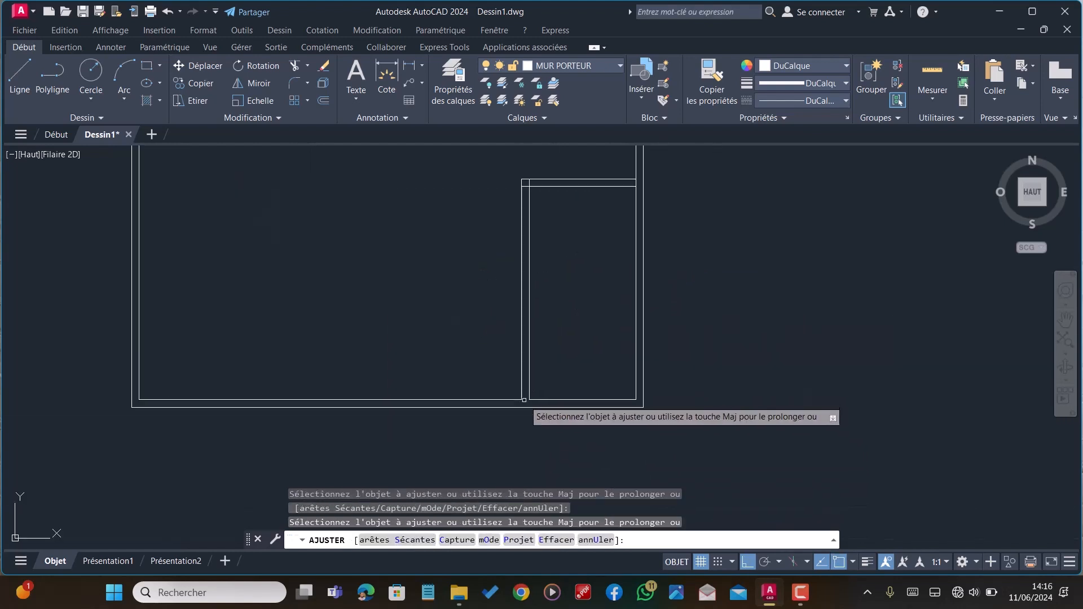
Trim the overlapping lines at the lower-right room's upper-left corner and the right inner wall line where the horizontal partition meets it
{"action": "scroll", "coordinate": [503, 204], "scroll_direction": "up", "scroll_amount": 5}
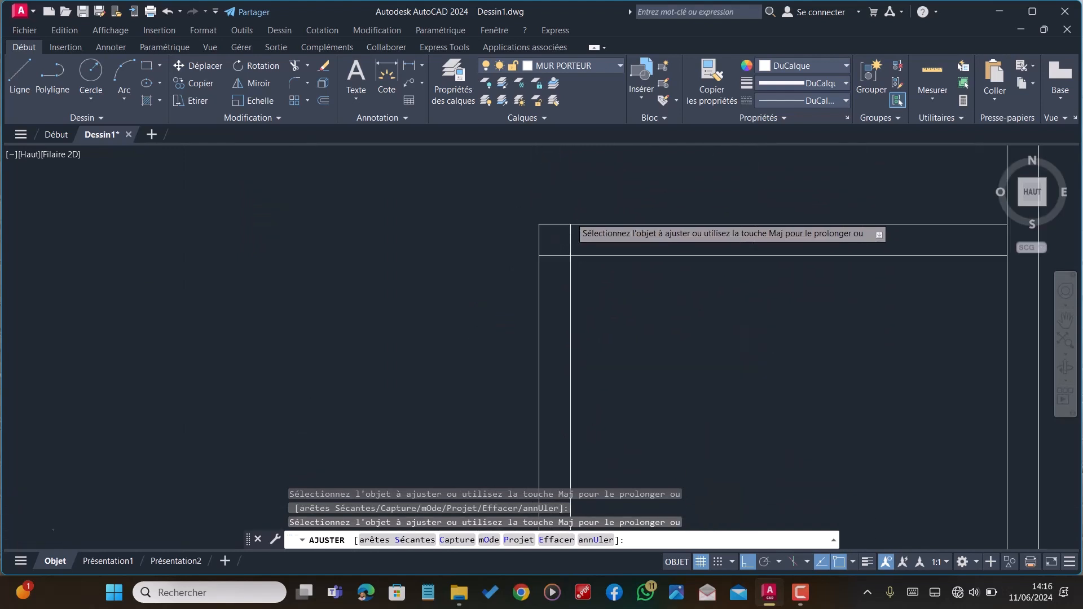
{"action": "scroll", "coordinate": [570, 217], "scroll_direction": "up", "scroll_amount": 2}
{"action": "left_click", "coordinate": [590, 250]}
{"action": "left_click", "coordinate": [536, 281]}
{"action": "scroll", "coordinate": [531, 275], "scroll_direction": "down", "scroll_amount": 5}
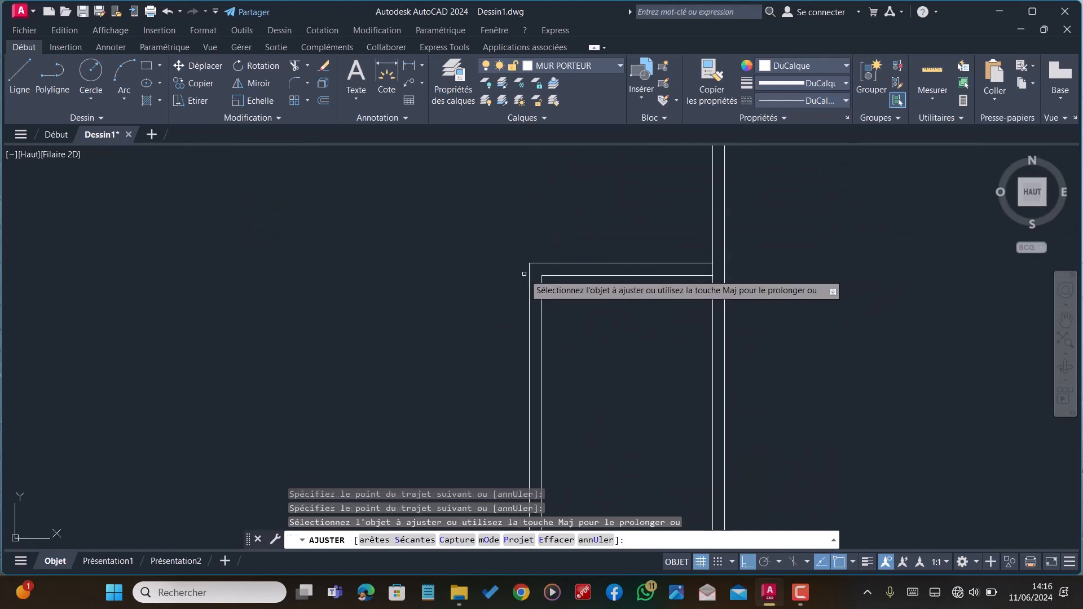
{"action": "left_click", "coordinate": [713, 271]}
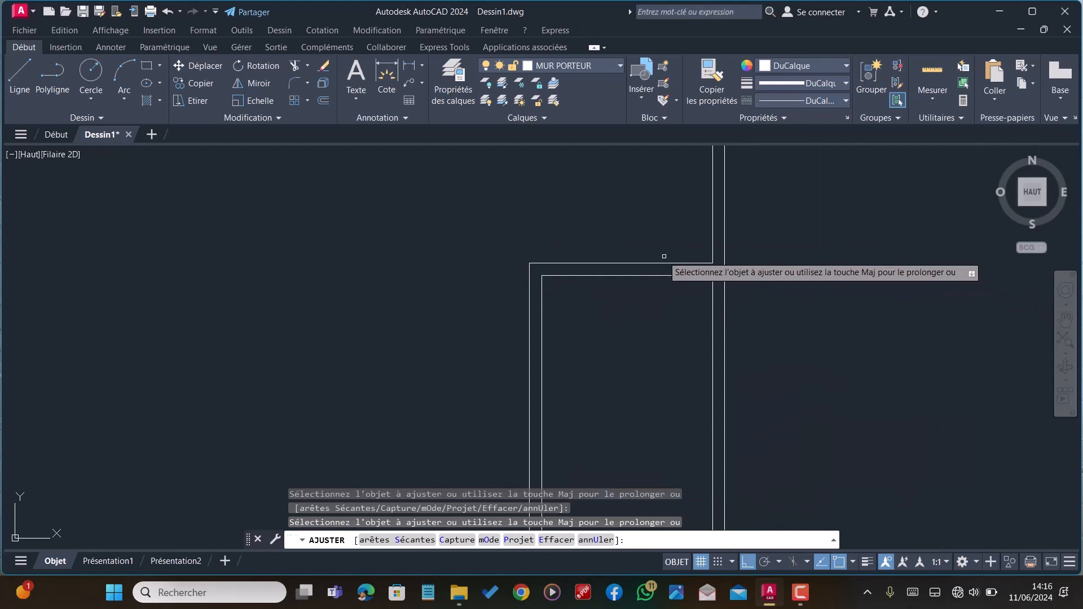
Check the brief's ground-floor room list and plot sketch against the plan, and finish trimming
{"action": "scroll", "coordinate": [664, 256], "scroll_direction": "down", "scroll_amount": 8}
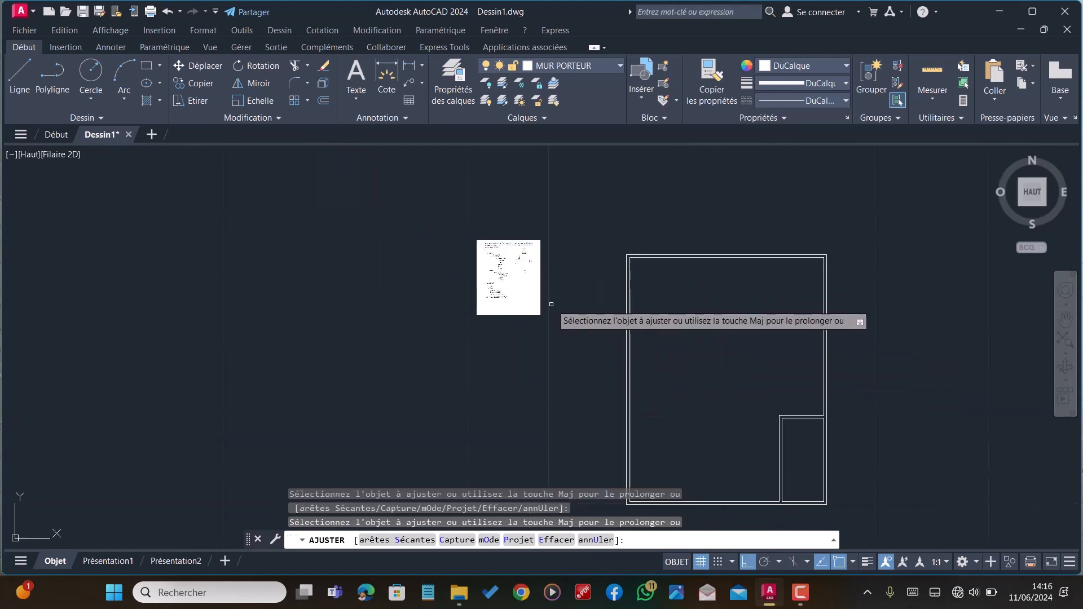
{"action": "scroll", "coordinate": [712, 293], "scroll_direction": "down", "scroll_amount": 4}
{"action": "scroll", "coordinate": [634, 251], "scroll_direction": "up", "scroll_amount": 6}
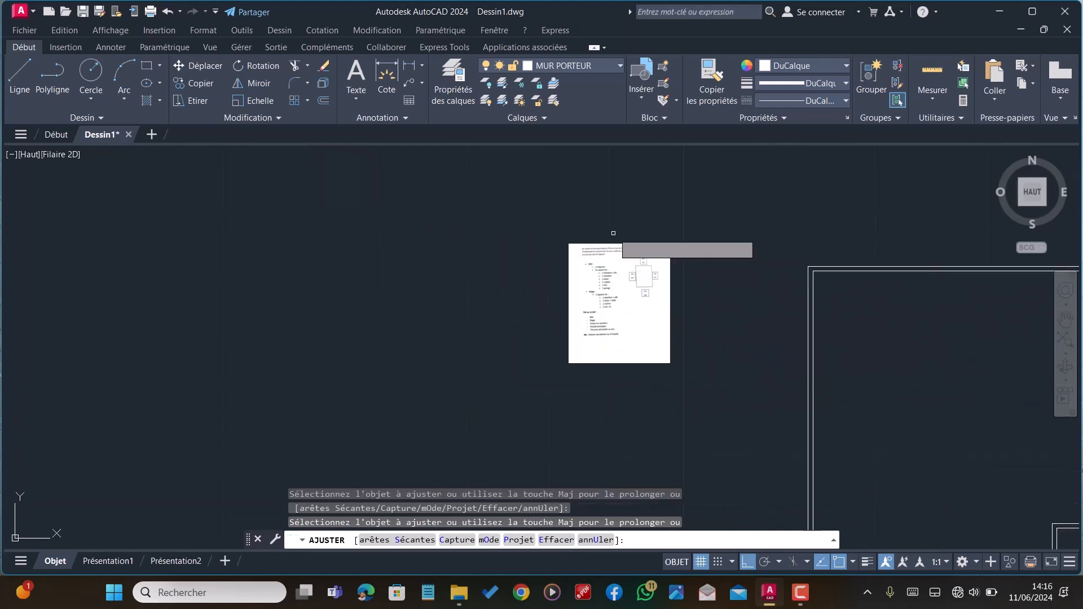
{"action": "scroll", "coordinate": [613, 233], "scroll_direction": "up", "scroll_amount": 6}
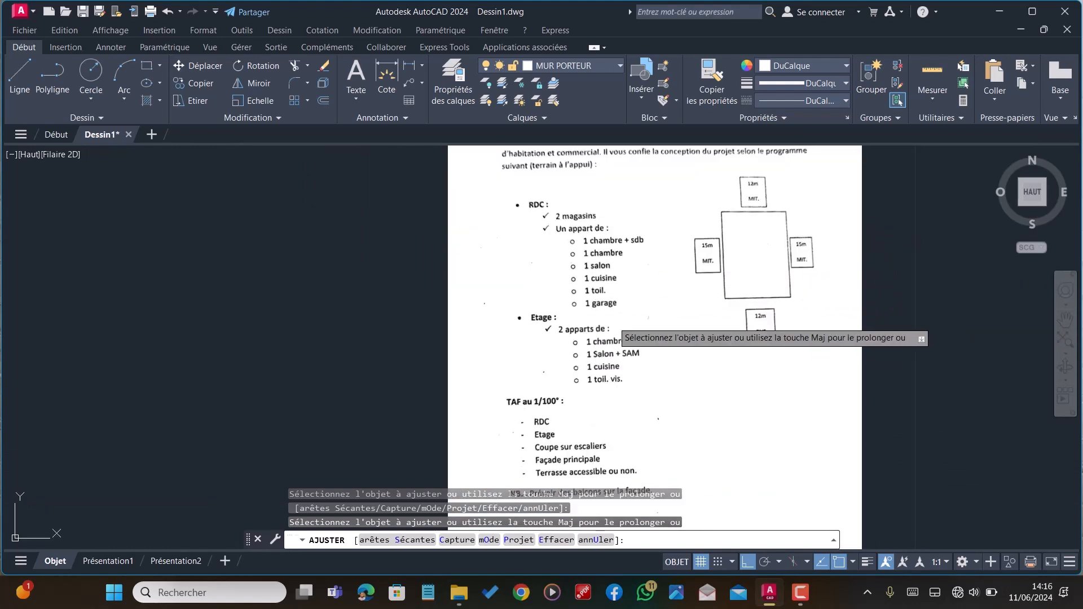
{"action": "scroll", "coordinate": [508, 186], "scroll_direction": "down", "scroll_amount": 4}
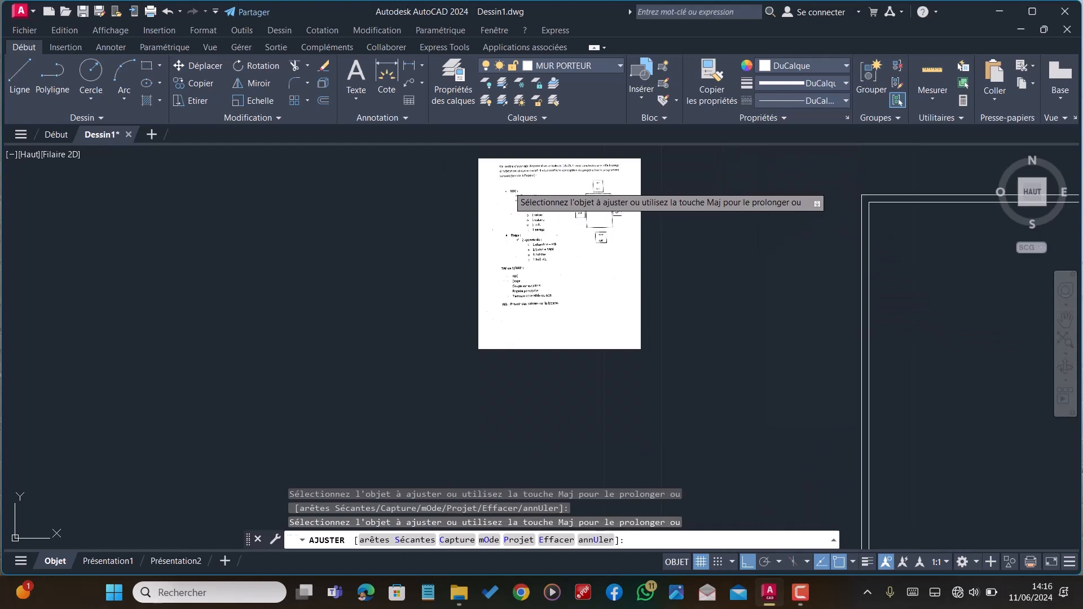
{"action": "scroll", "coordinate": [553, 195], "scroll_direction": "down", "scroll_amount": 5}
{"action": "scroll", "coordinate": [668, 322], "scroll_direction": "up", "scroll_amount": 4}
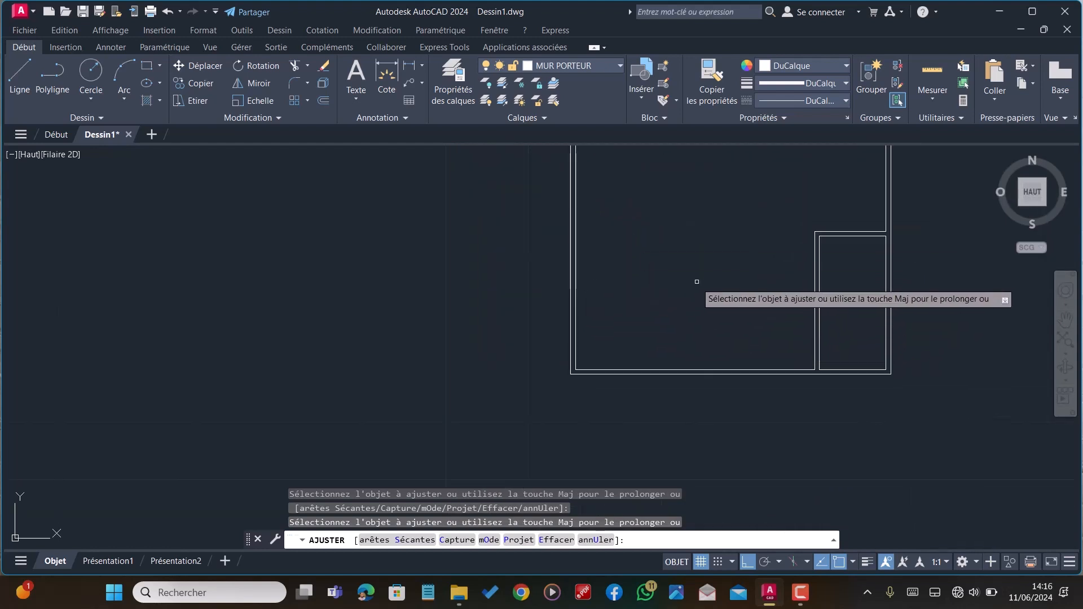
{"action": "key", "text": "Escape"}
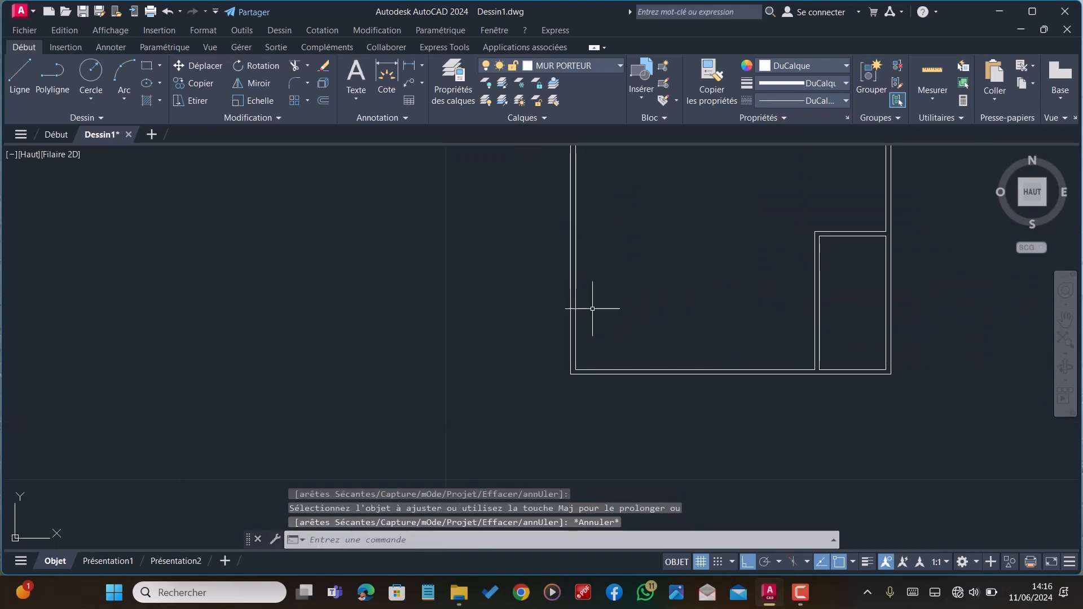
Offset the left inner wall line 3 to the right, and offset the copy 0.18 further right to form a vertical partition
{"action": "scroll", "coordinate": [499, 327], "scroll_direction": "down", "scroll_amount": 2}
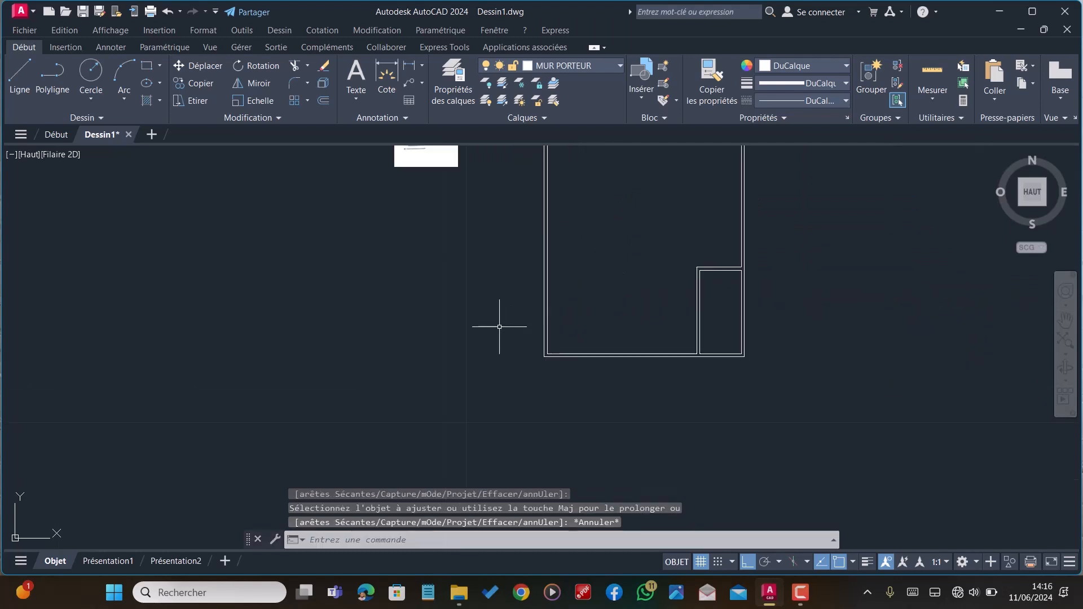
{"action": "type", "text": "D"}
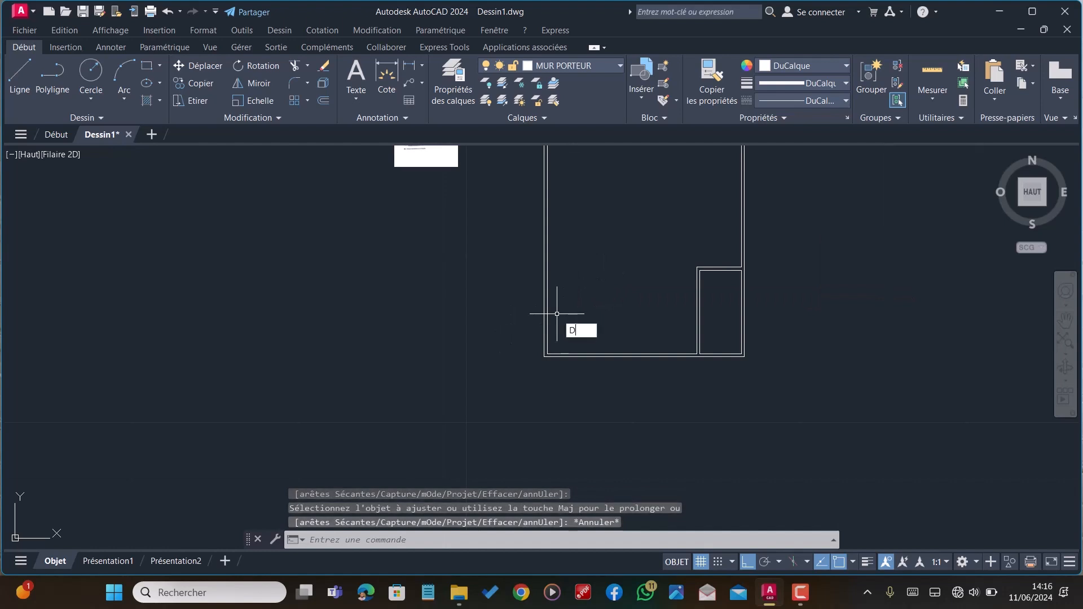
{"action": "type", "text": "EC"}
{"action": "key", "text": "Return"}
{"action": "key", "text": "Return"}
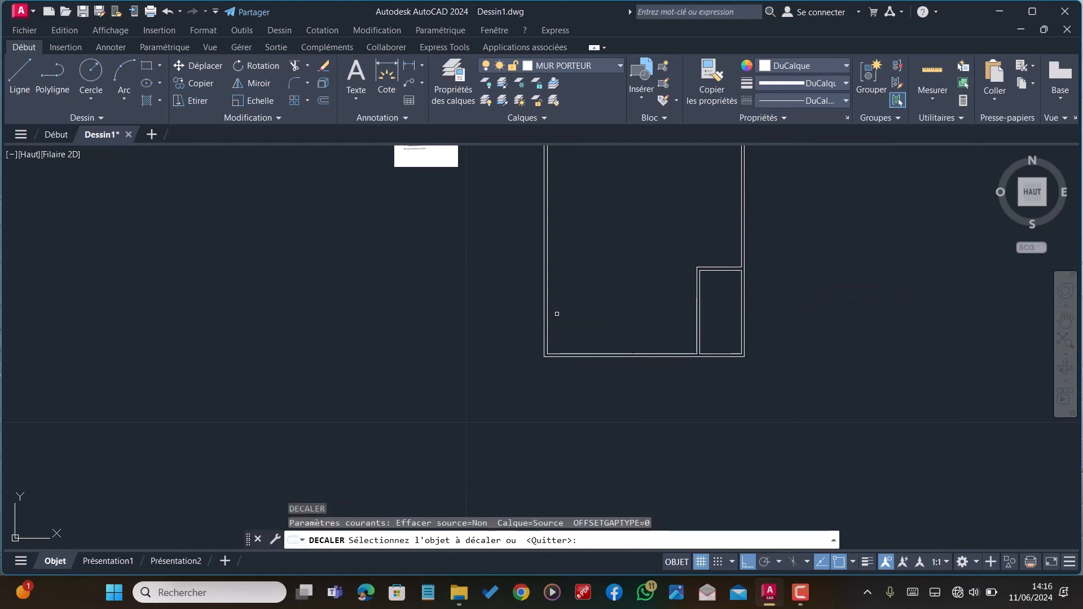
{"action": "left_click", "coordinate": [547, 314]}
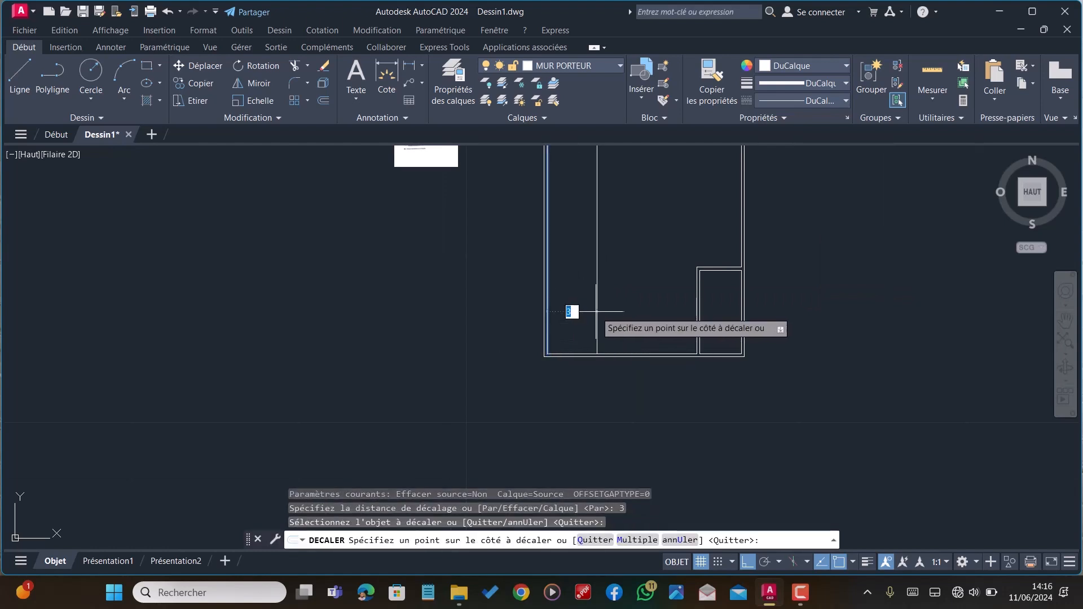
{"action": "left_click", "coordinate": [598, 311]}
{"action": "left_click", "coordinate": [597, 326]}
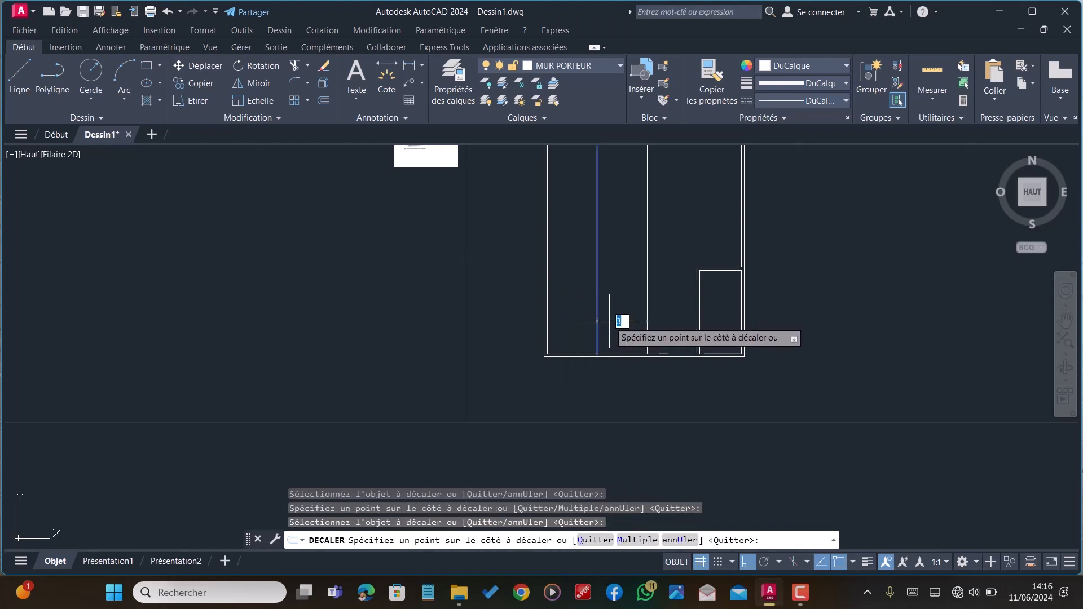
{"action": "type", "text": "0.18"}
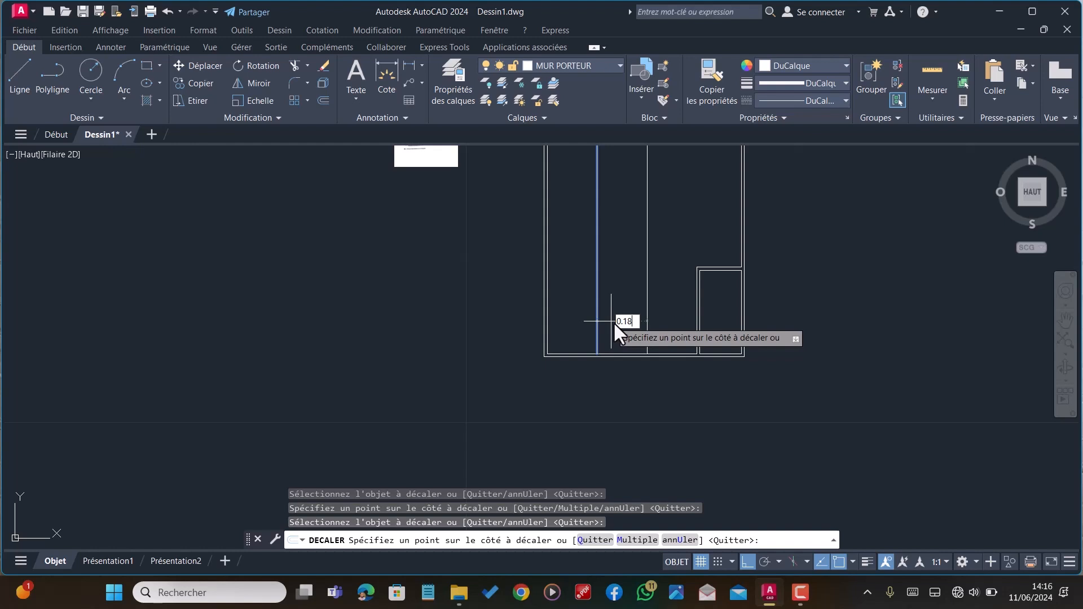
{"action": "key", "text": "Return"}
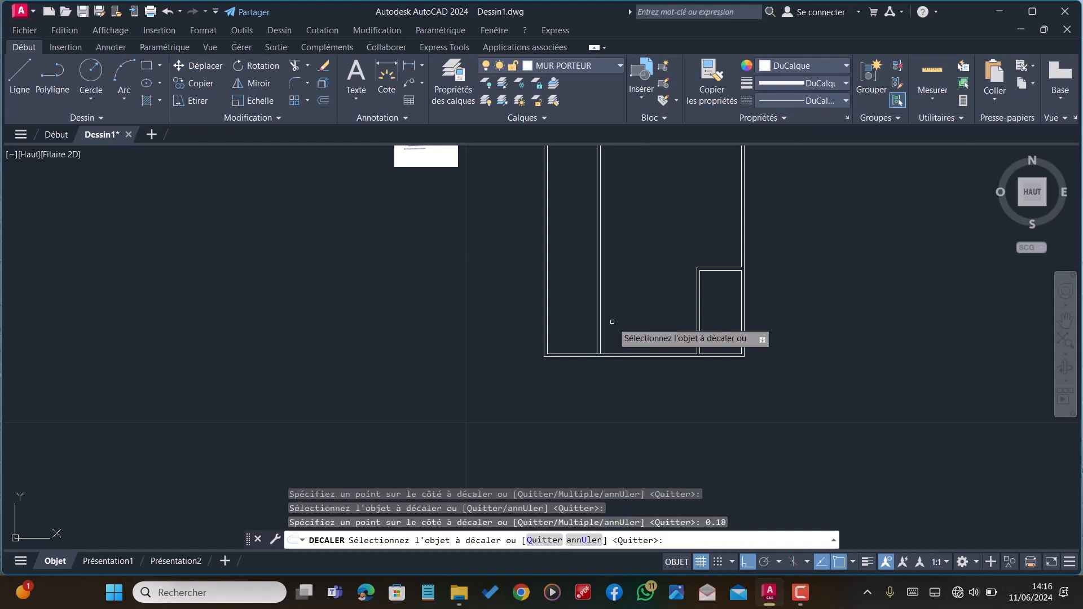
Offset the new partition's right face 3 to the right, and offset that copy 0.18 further right to form a second vertical partition
{"action": "left_click", "coordinate": [600, 321]}
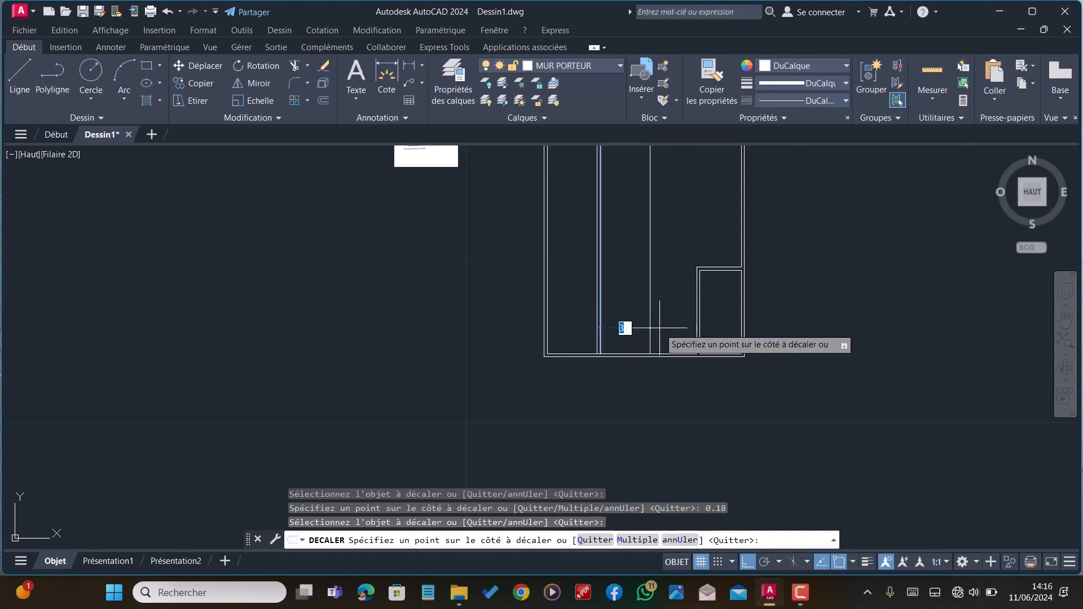
{"action": "left_click", "coordinate": [638, 327]}
{"action": "left_click", "coordinate": [651, 331]}
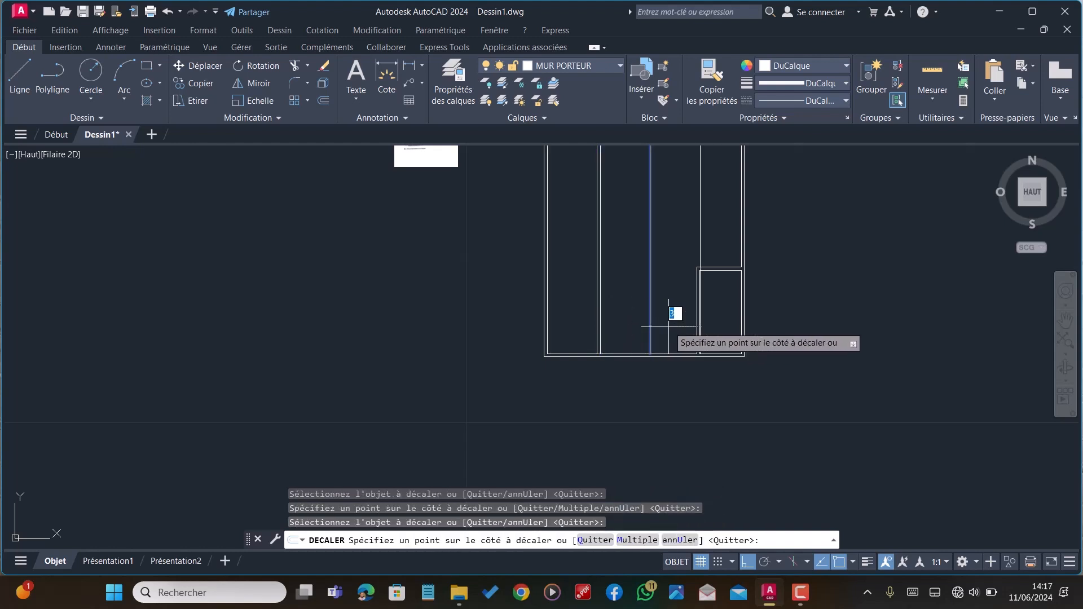
{"action": "type", "text": "0."}
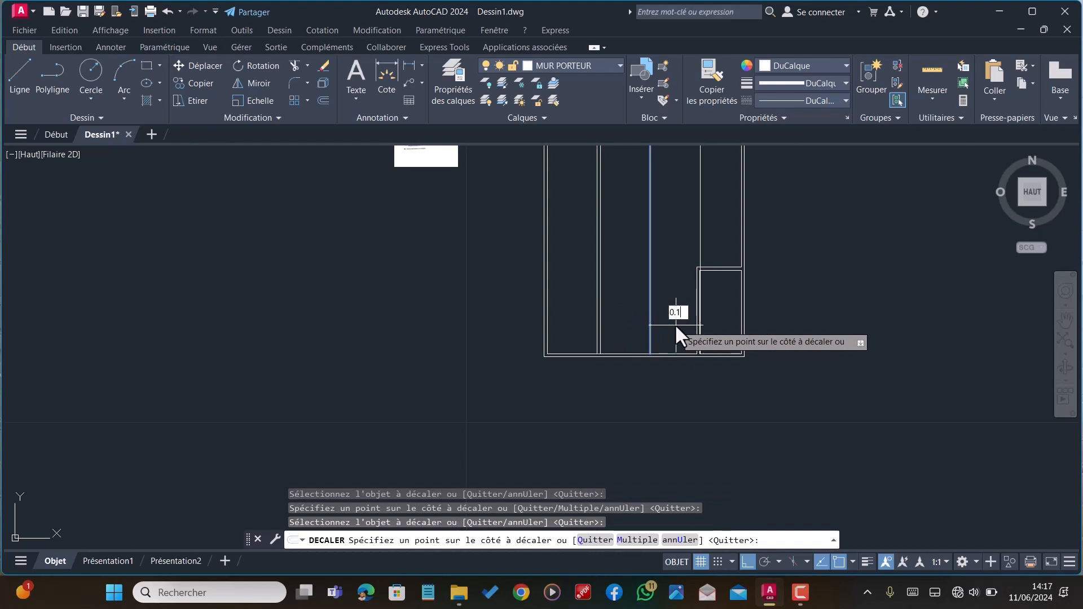
{"action": "type", "text": "18"}
{"action": "key", "text": "Return"}
Offset the lower inner wall line between the left wall and the right room 3 upward, and offset the copy 0.18 further up
{"action": "scroll", "coordinate": [643, 344], "scroll_direction": "up", "scroll_amount": 4}
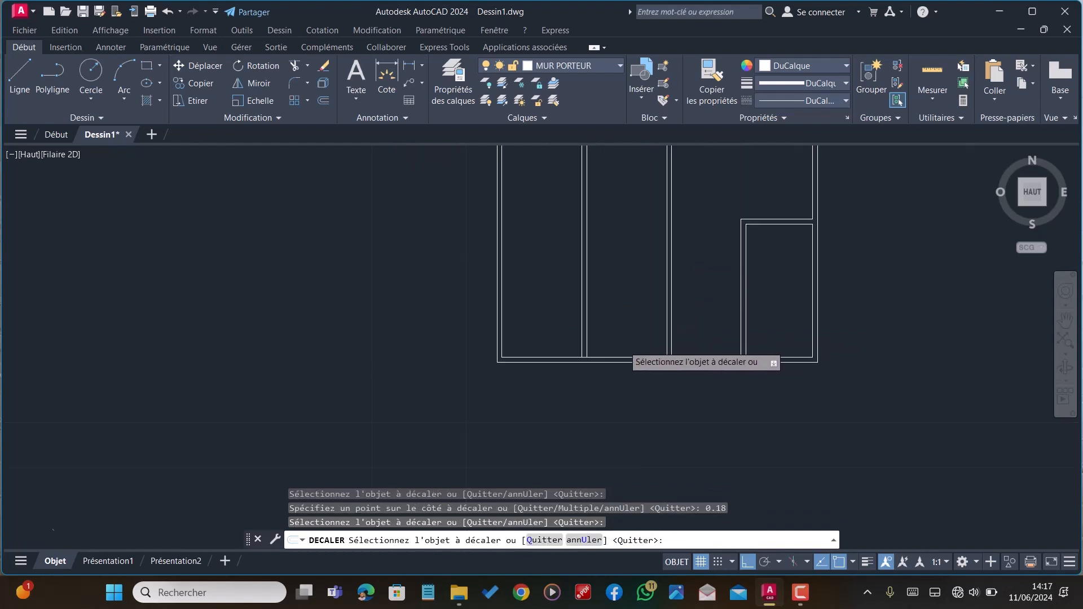
{"action": "left_click", "coordinate": [622, 364]}
{"action": "left_click", "coordinate": [623, 261]}
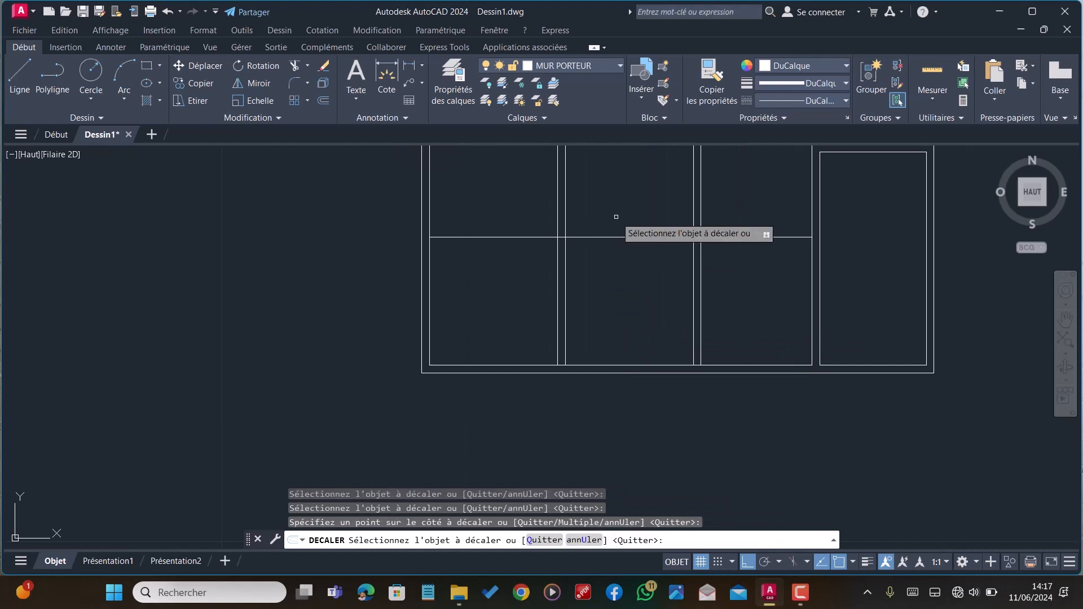
{"action": "left_click", "coordinate": [621, 237]}
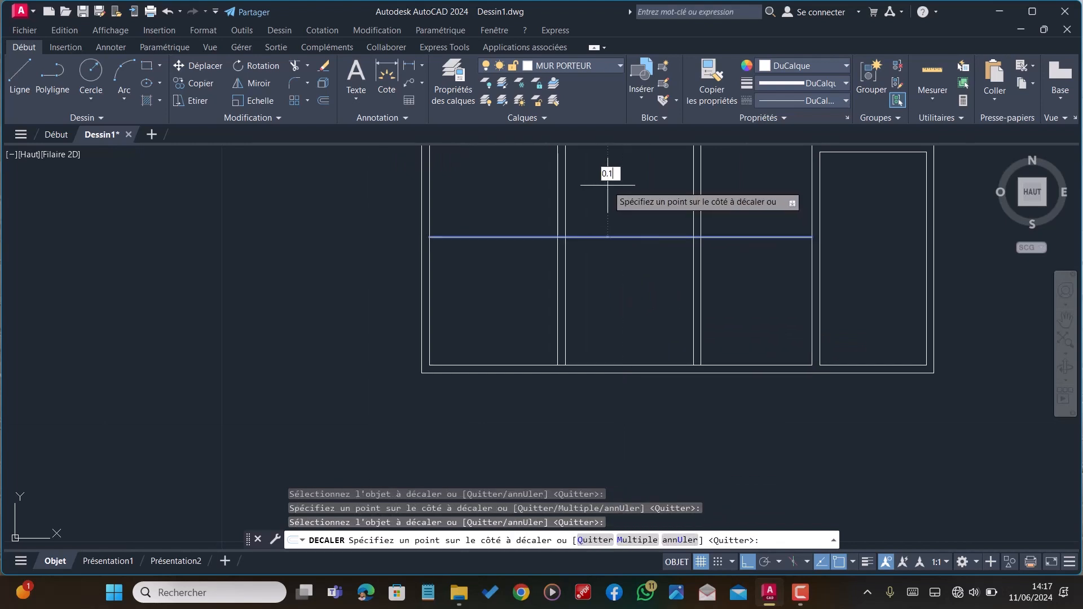
{"action": "type", "text": "0.18"}
{"action": "key", "text": "Return"}
{"action": "scroll", "coordinate": [595, 299], "scroll_direction": "down", "scroll_amount": 2}
{"action": "key", "text": "Escape"}
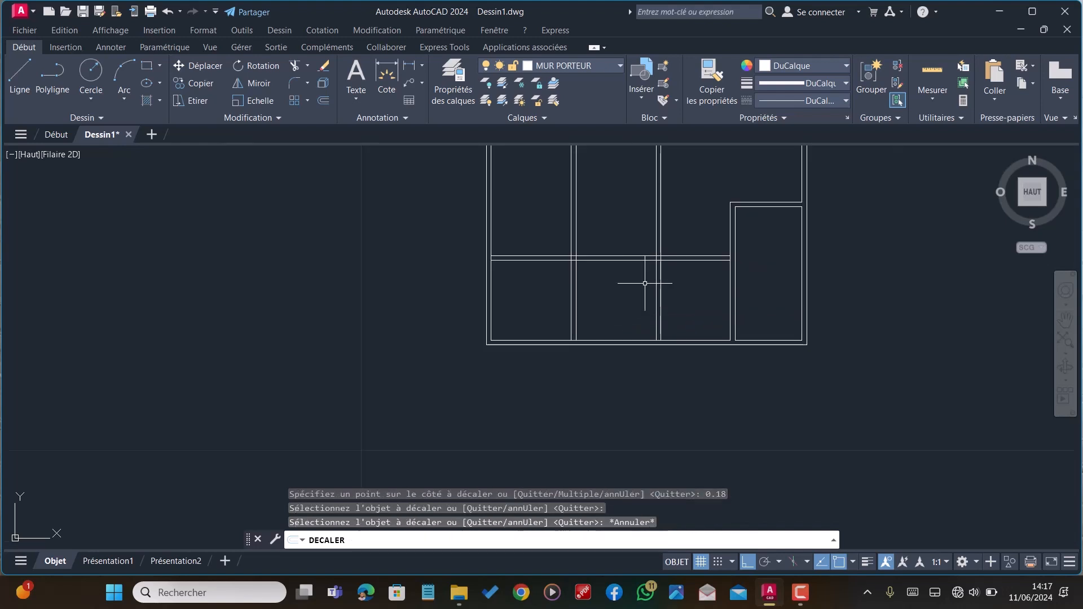
Trim the new horizontal partition to the right of the second vertical partition, and both vertical partitions above the horizontal one
{"action": "type", "text": "AJ"}
{"action": "key", "text": "Return"}
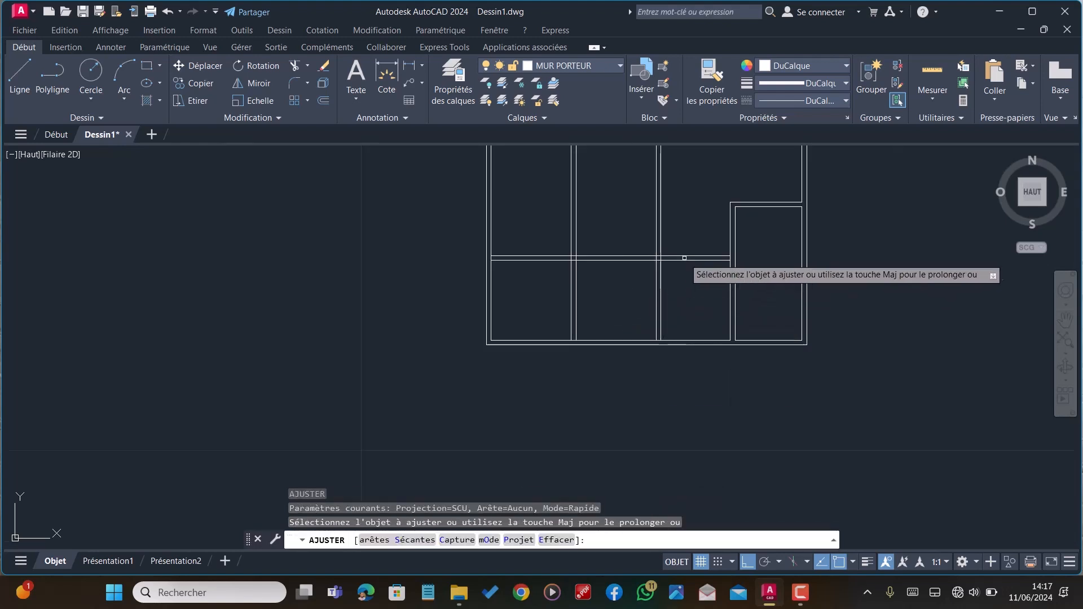
{"action": "left_click_drag", "start_coordinate": [692, 248], "coordinate": [688, 280]}
{"action": "mouse_move", "coordinate": [672, 224]}
{"action": "left_mouse_down"}
{"action": "mouse_move", "coordinate": [556, 213]}
{"action": "mouse_move", "coordinate": [587, 255]}
{"action": "mouse_move", "coordinate": [469, 251]}
{"action": "left_mouse_up"}
Trim the horizontal partition's lower line between the first vertical partition's faces, and the overlapping lines at the second room's upper-right corner
{"action": "scroll", "coordinate": [586, 255], "scroll_direction": "up", "scroll_amount": 2}
{"action": "scroll", "coordinate": [586, 258], "scroll_direction": "up", "scroll_amount": 6}
{"action": "left_click", "coordinate": [512, 279]}
{"action": "scroll", "coordinate": [511, 277], "scroll_direction": "down", "scroll_amount": 6}
{"action": "scroll", "coordinate": [633, 275], "scroll_direction": "up", "scroll_amount": 6}
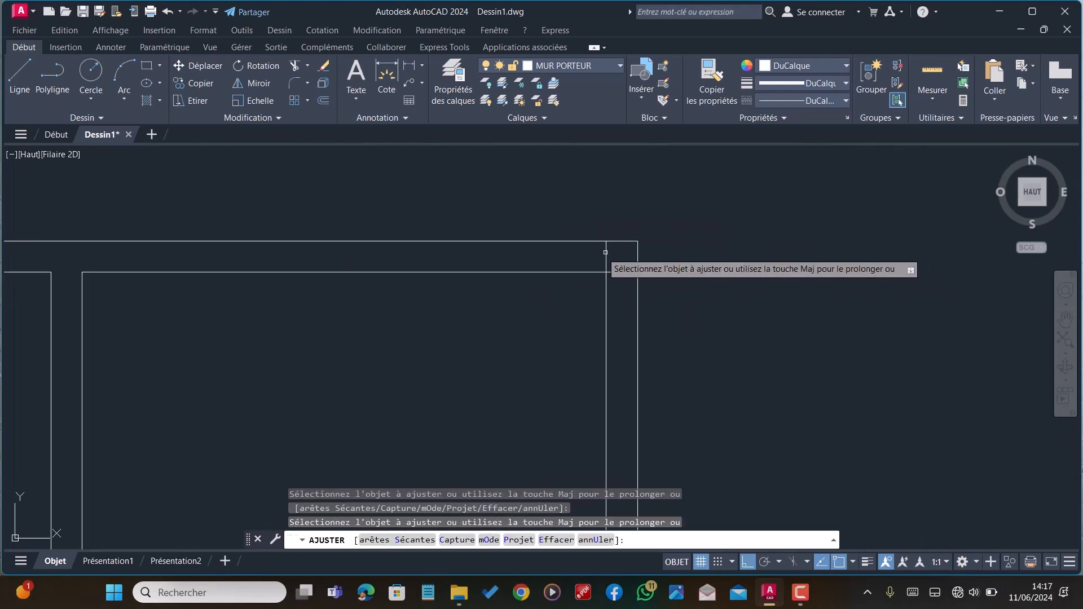
{"action": "left_click_drag", "start_coordinate": [596, 252], "coordinate": [624, 277]}
{"action": "scroll", "coordinate": [570, 223], "scroll_direction": "down", "scroll_amount": 5}
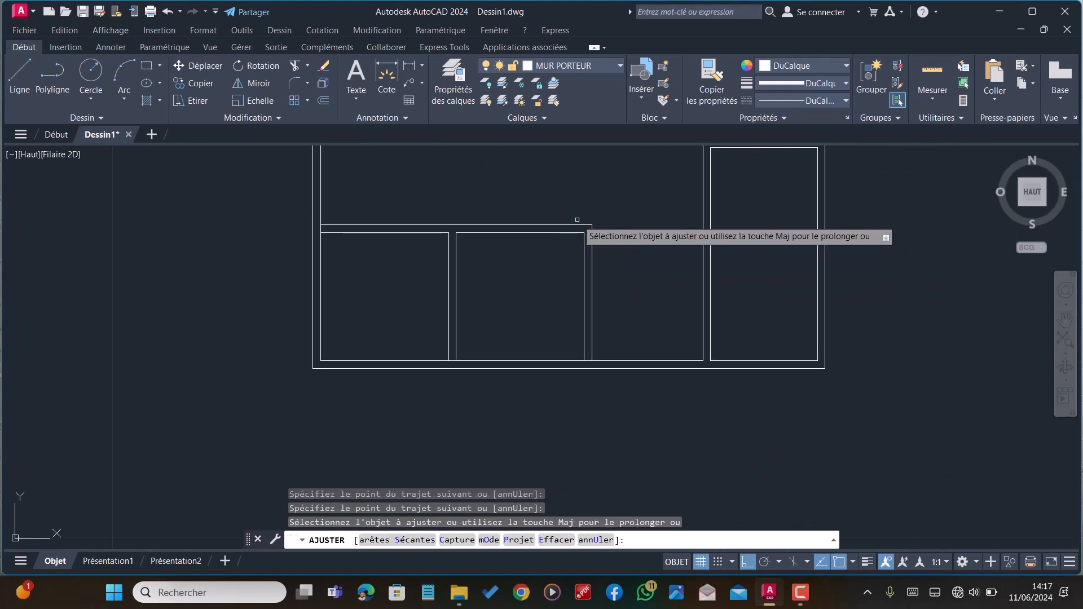
Trim the lower inner wall line between the faces of both vertical partitions, and the left inner wall line between the horizontal partition's faces
{"action": "scroll", "coordinate": [445, 366], "scroll_direction": "up", "scroll_amount": 6}
{"action": "left_click", "coordinate": [465, 348]}
{"action": "scroll", "coordinate": [480, 361], "scroll_direction": "down", "scroll_amount": 5}
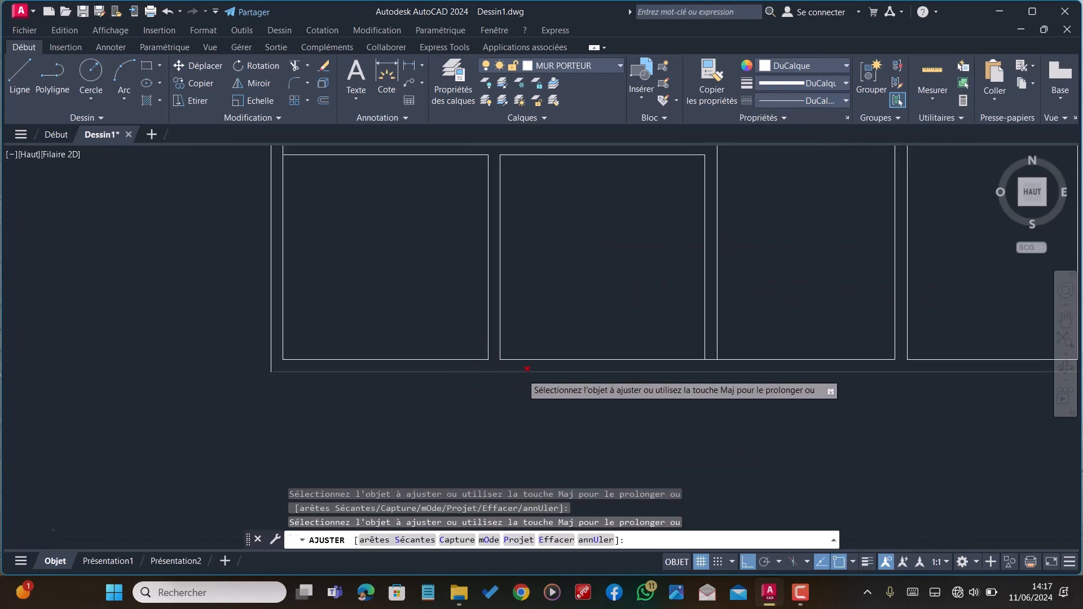
{"action": "scroll", "coordinate": [373, 249], "scroll_direction": "up", "scroll_amount": 6}
{"action": "left_click_drag", "start_coordinate": [382, 225], "coordinate": [368, 221]}
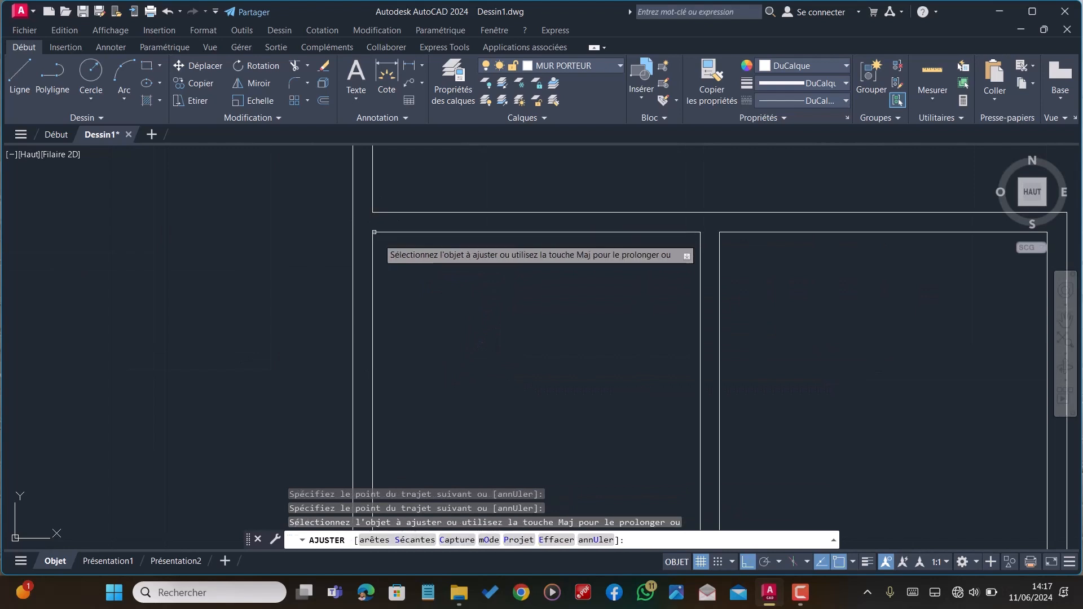
{"action": "scroll", "coordinate": [392, 261], "scroll_direction": "down", "scroll_amount": 5}
{"action": "scroll", "coordinate": [642, 372], "scroll_direction": "up", "scroll_amount": 4}
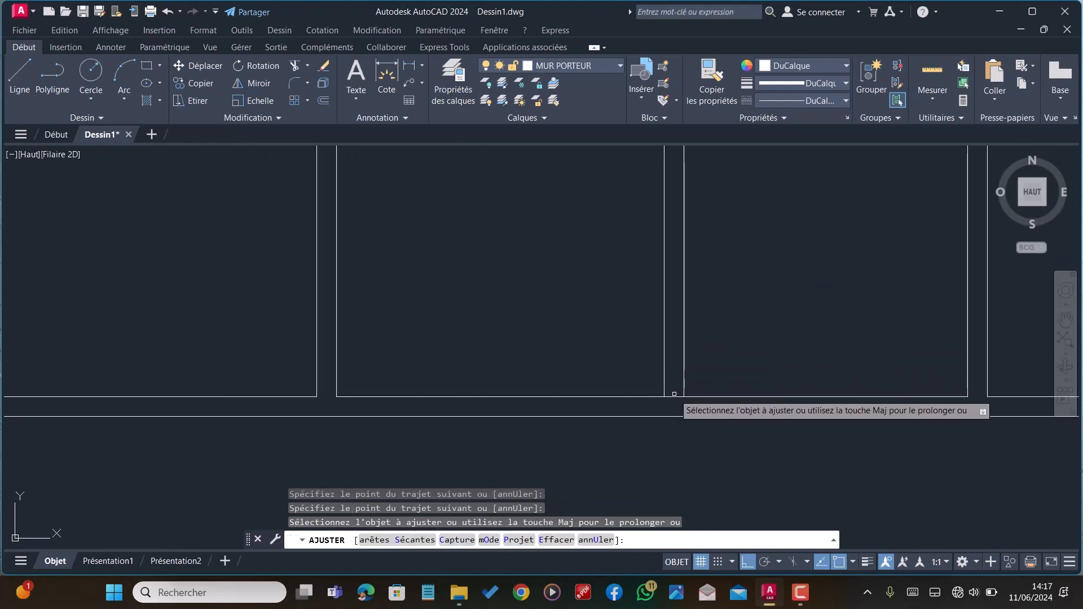
{"action": "left_click_drag", "start_coordinate": [674, 390], "coordinate": [687, 420]}
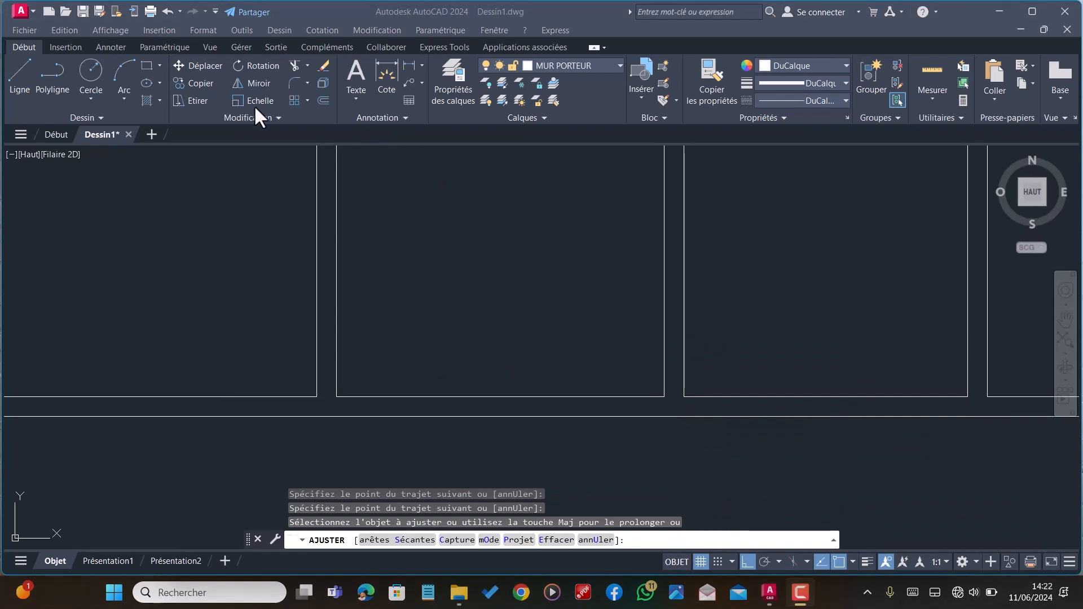
{"action": "scroll", "coordinate": [439, 389], "scroll_direction": "down", "scroll_amount": 5}
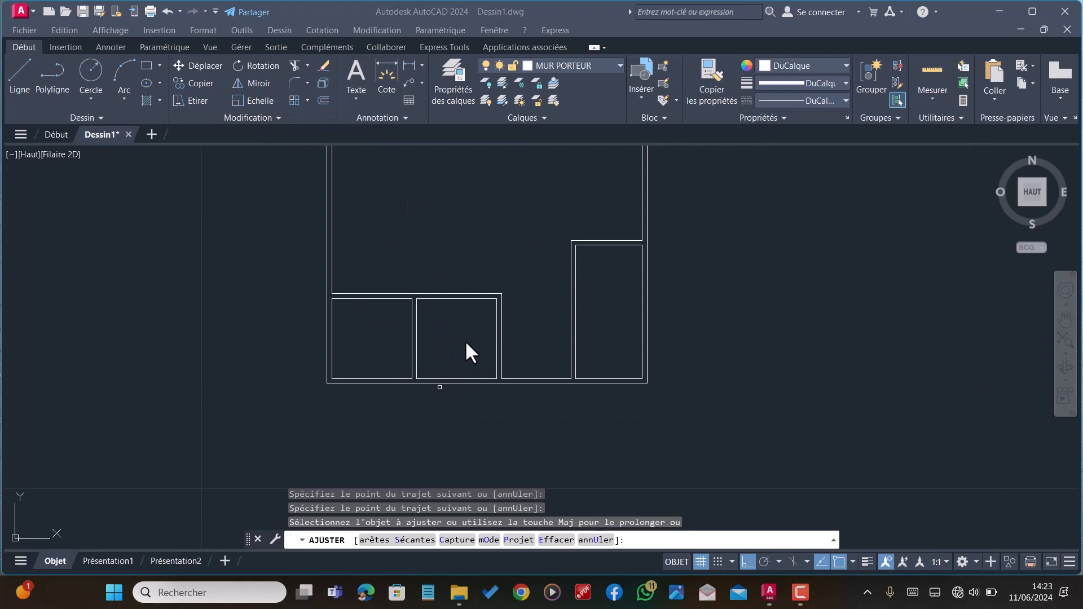
{"action": "scroll", "coordinate": [465, 340], "scroll_direction": "up", "scroll_amount": 2}
{"action": "key", "text": "Escape"}
Examine the ground-floor layout, especially the two lower-left rooms, the lower-right room and the passage between them
{"action": "scroll", "coordinate": [474, 333], "scroll_direction": "down", "scroll_amount": 4}
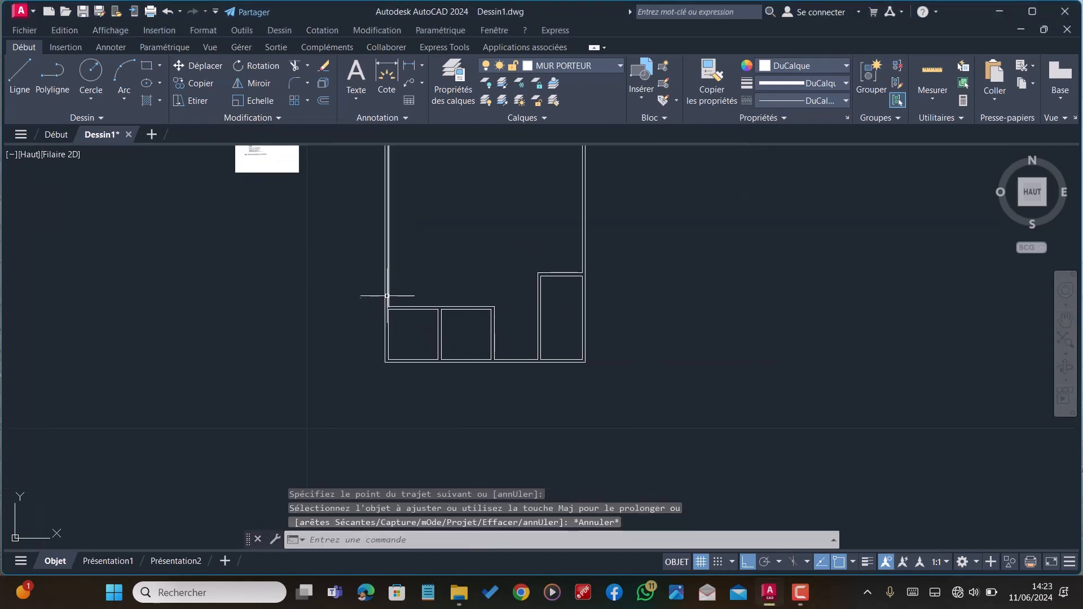
{"action": "scroll", "coordinate": [406, 328], "scroll_direction": "up", "scroll_amount": 3}
{"action": "scroll", "coordinate": [455, 322], "scroll_direction": "down", "scroll_amount": 4}
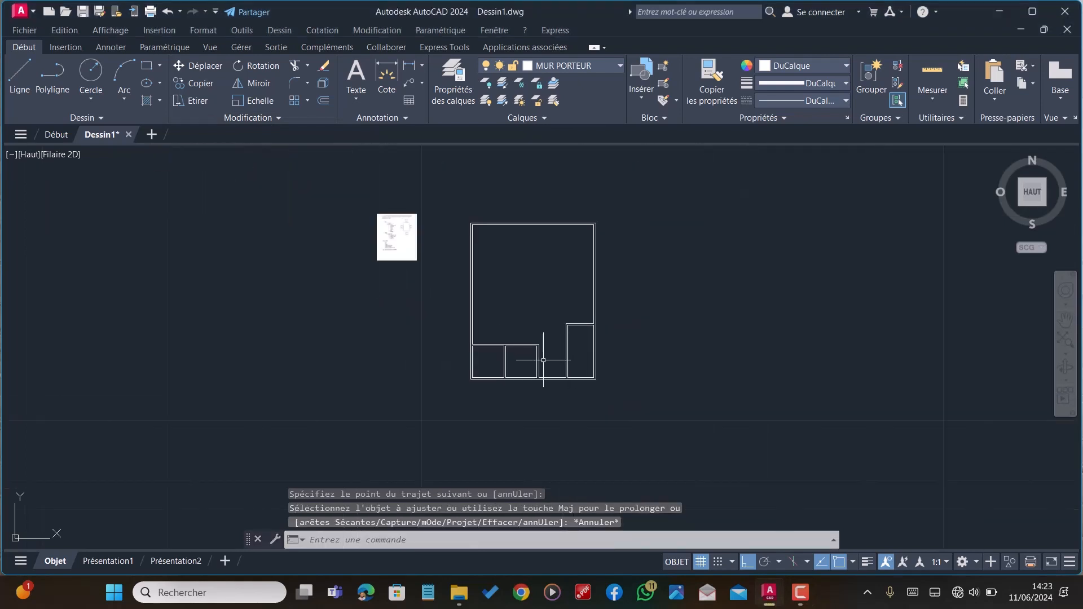
{"action": "scroll", "coordinate": [544, 347], "scroll_direction": "up", "scroll_amount": 6}
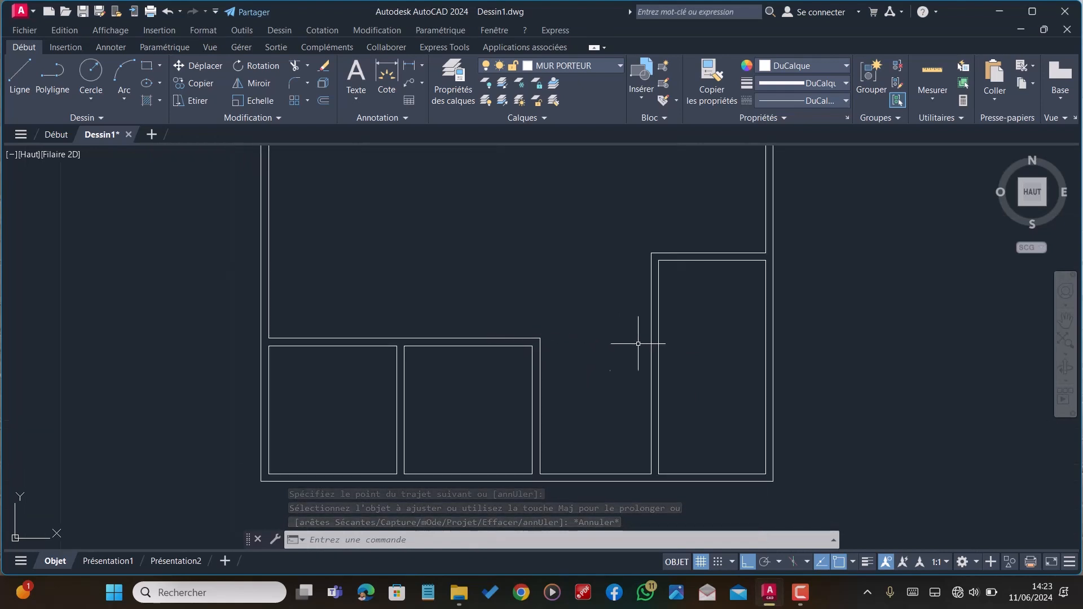
{"action": "scroll", "coordinate": [609, 358], "scroll_direction": "down", "scroll_amount": 4}
{"action": "scroll", "coordinate": [558, 372], "scroll_direction": "up", "scroll_amount": 6}
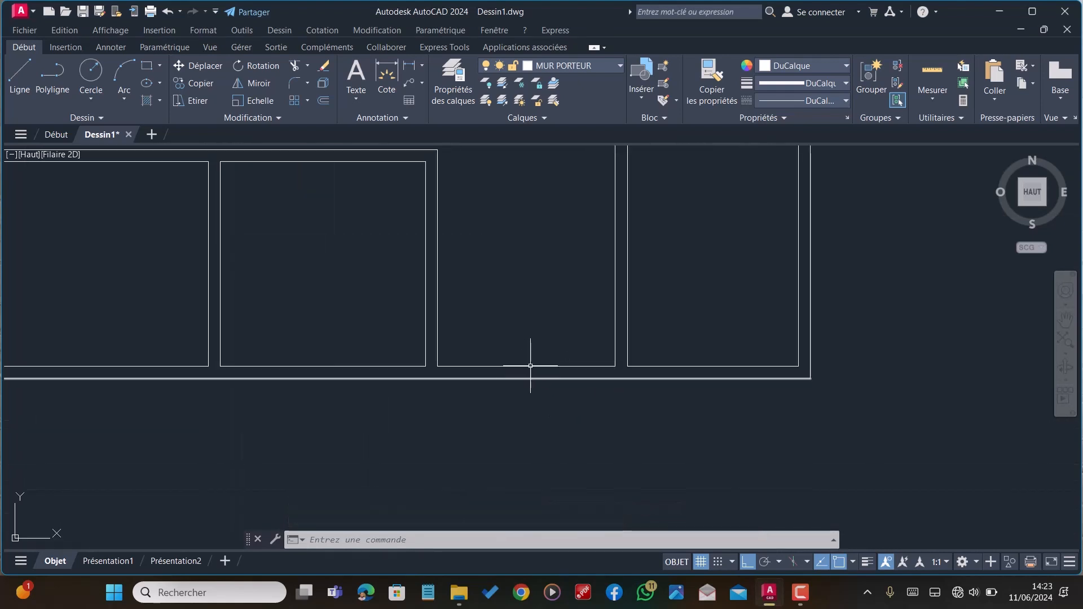
{"action": "scroll", "coordinate": [510, 368], "scroll_direction": "down", "scroll_amount": 4}
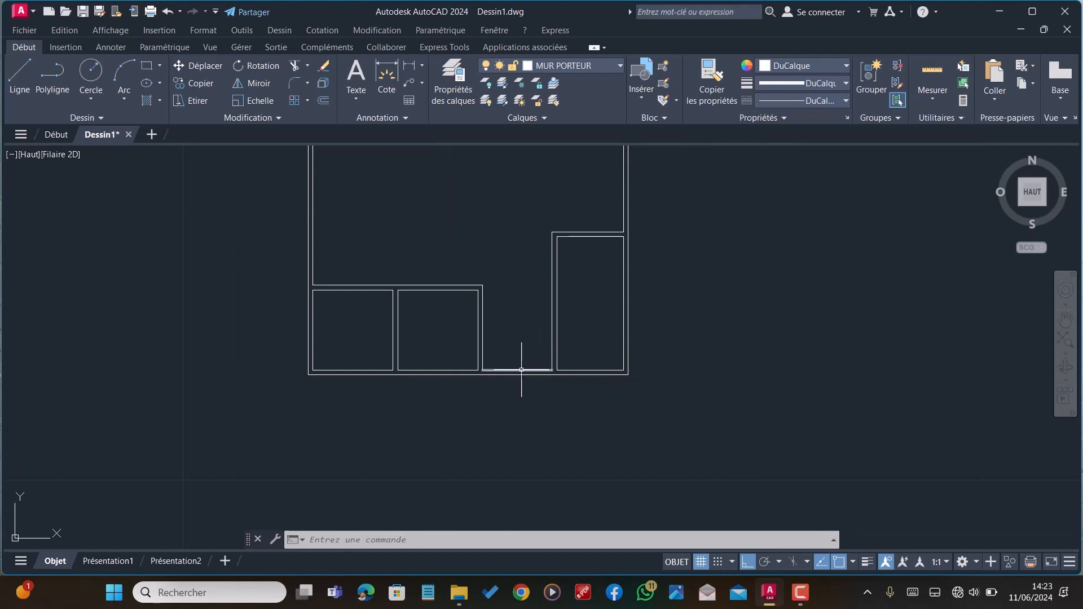
{"action": "scroll", "coordinate": [493, 370], "scroll_direction": "down", "scroll_amount": 2}
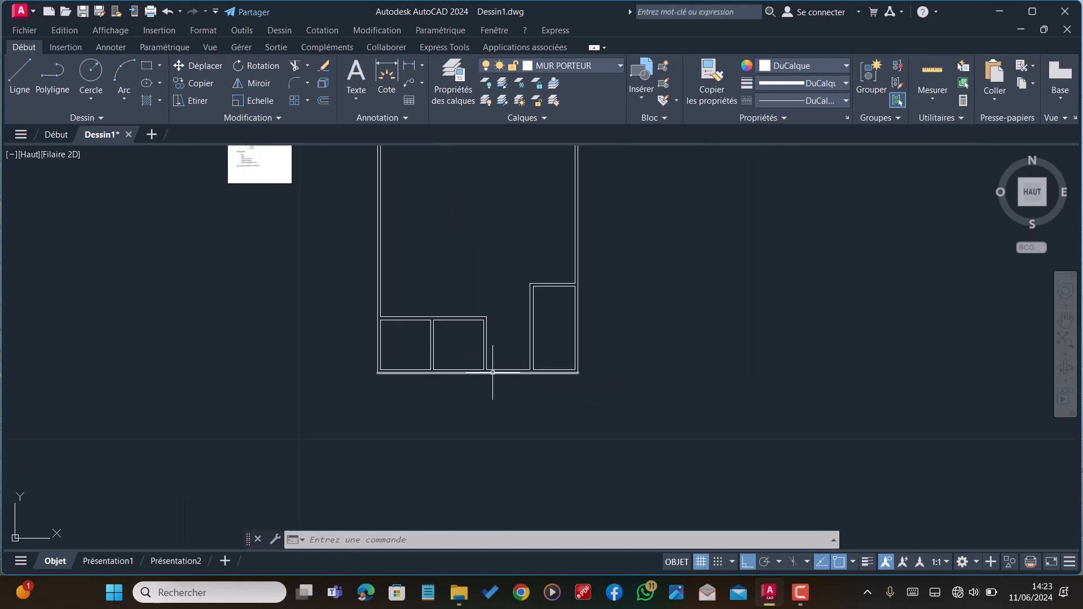
{"action": "scroll", "coordinate": [404, 272], "scroll_direction": "down", "scroll_amount": 2}
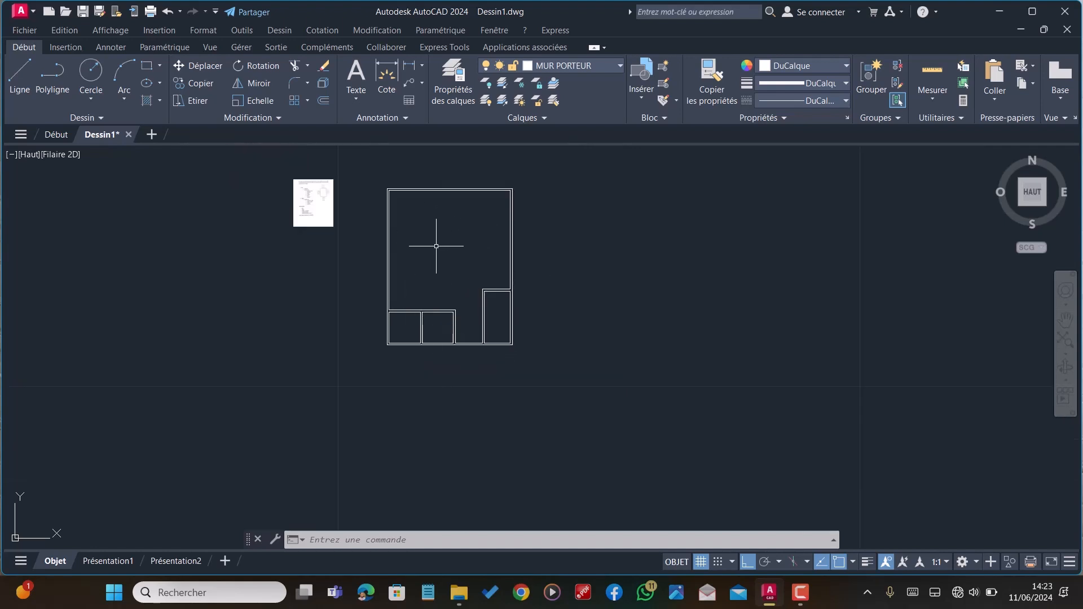
{"action": "scroll", "coordinate": [476, 299], "scroll_direction": "up", "scroll_amount": 2}
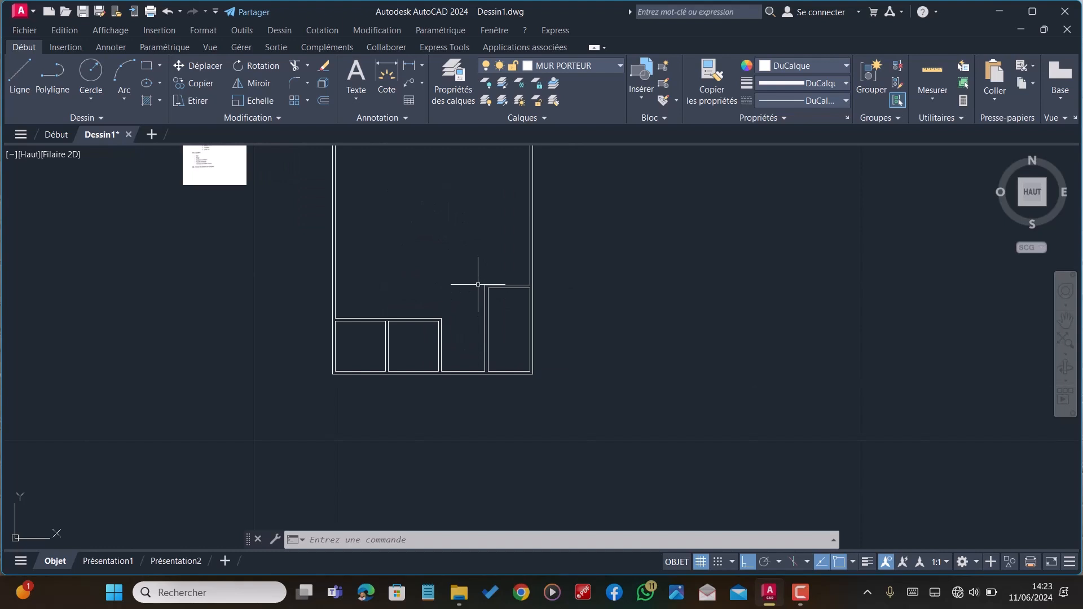
{"action": "scroll", "coordinate": [536, 338], "scroll_direction": "down", "scroll_amount": 2}
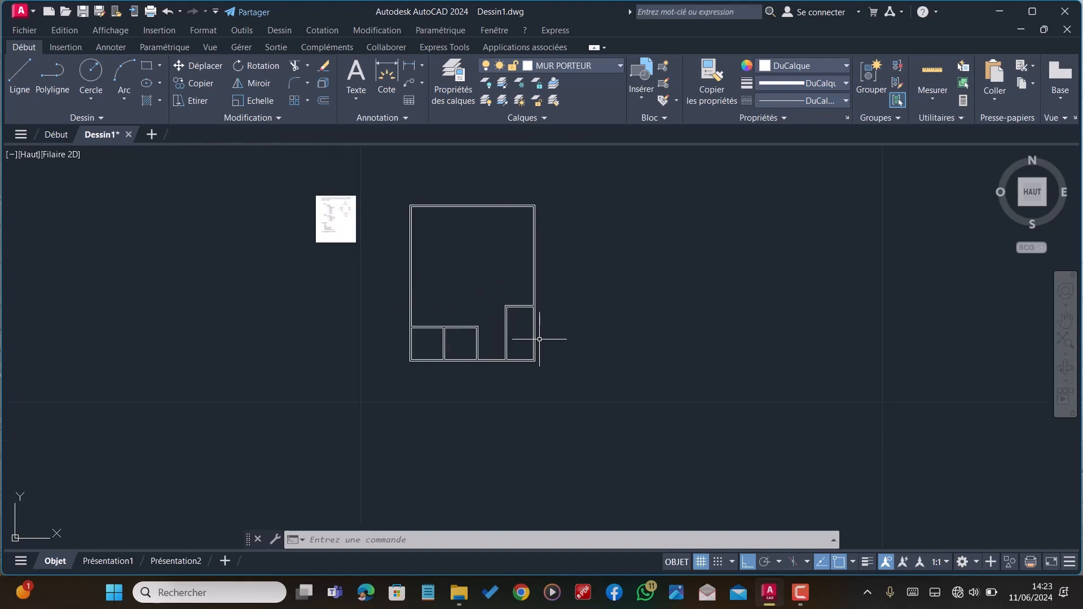
{"action": "scroll", "coordinate": [491, 319], "scroll_direction": "up", "scroll_amount": 2}
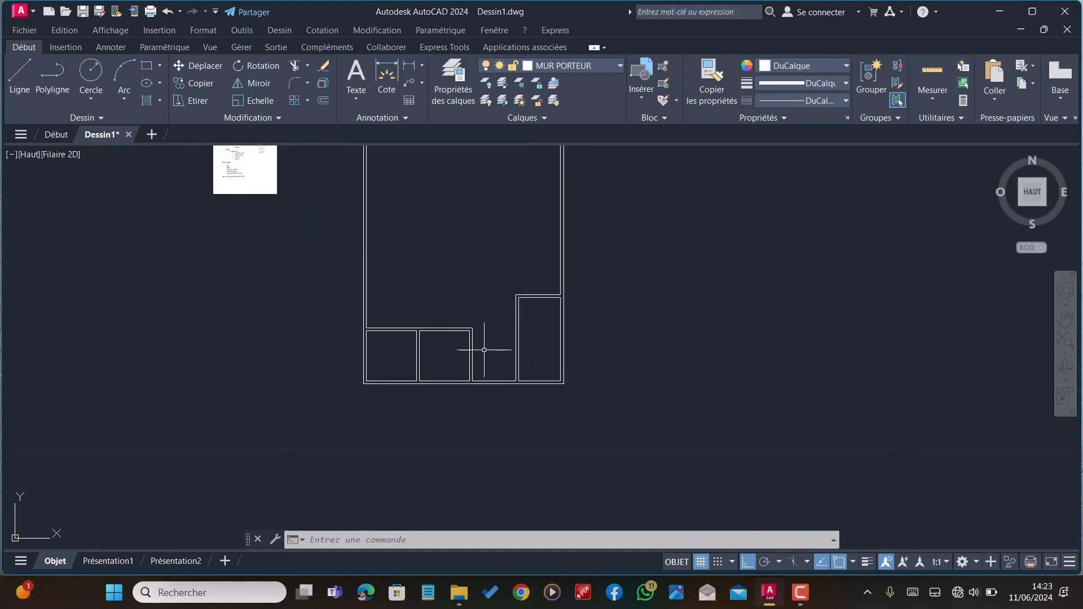
{"action": "scroll", "coordinate": [482, 353], "scroll_direction": "up", "scroll_amount": 2}
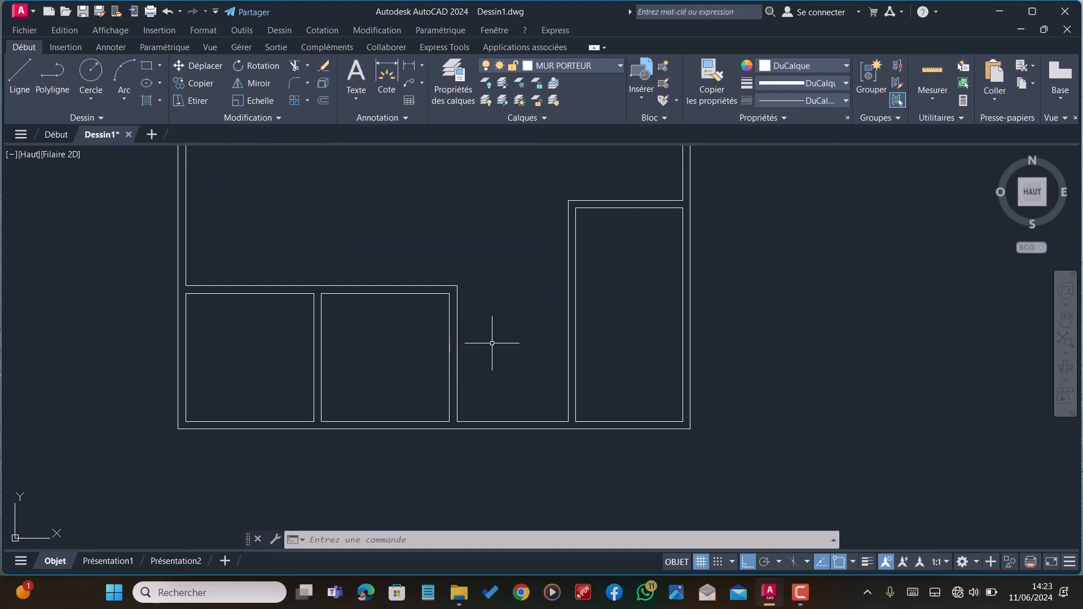
{"action": "scroll", "coordinate": [485, 392], "scroll_direction": "down", "scroll_amount": 2}
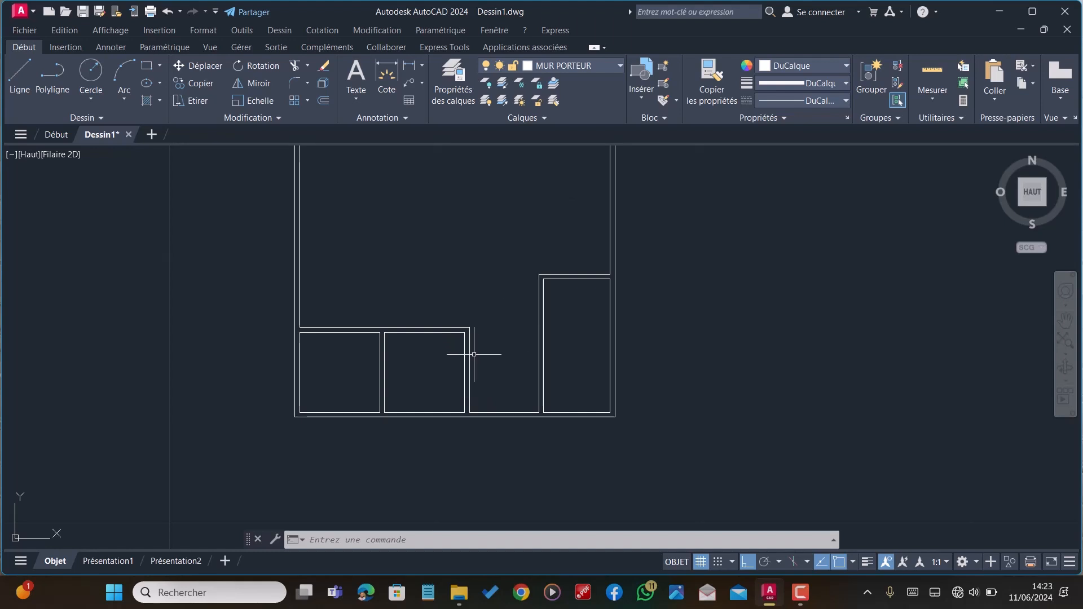
{"action": "scroll", "coordinate": [481, 380], "scroll_direction": "down", "scroll_amount": 2}
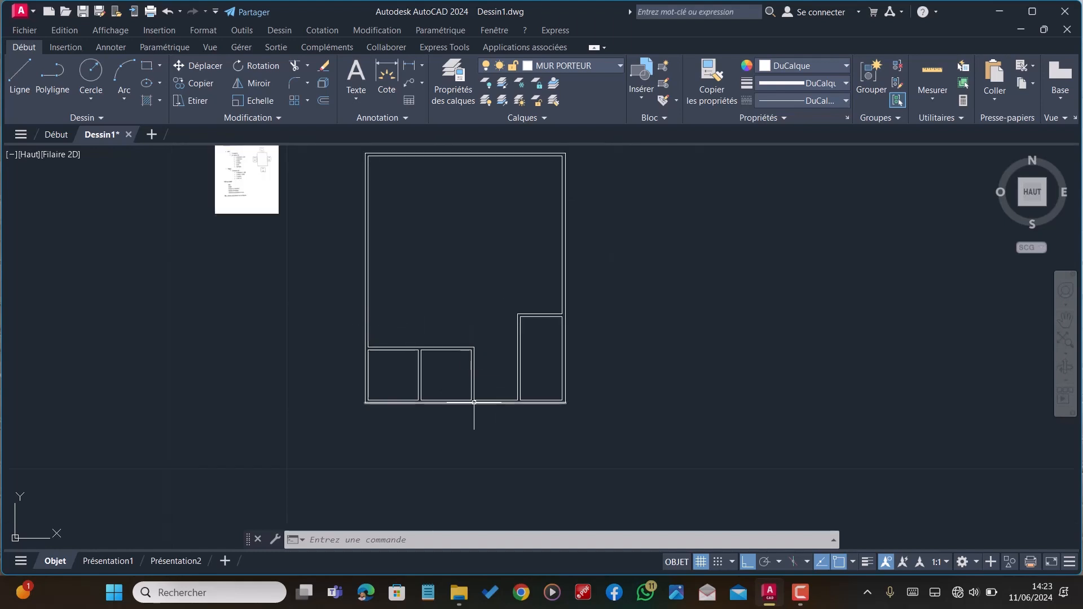
Read the RDC and Etage room lists in the scanned brief and return to the ground-floor plan
{"action": "scroll", "coordinate": [509, 356], "scroll_direction": "down", "scroll_amount": 2}
{"action": "scroll", "coordinate": [347, 240], "scroll_direction": "up", "scroll_amount": 6}
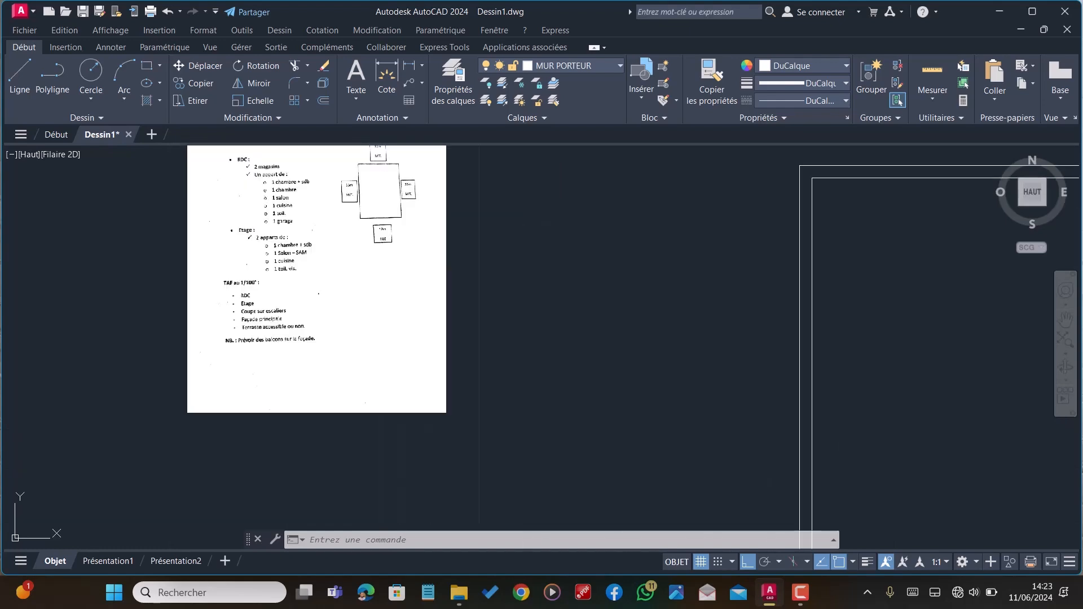
{"action": "scroll", "coordinate": [316, 237], "scroll_direction": "down", "scroll_amount": 2}
{"action": "scroll", "coordinate": [350, 226], "scroll_direction": "up", "scroll_amount": 2}
{"action": "scroll", "coordinate": [321, 213], "scroll_direction": "up", "scroll_amount": 4}
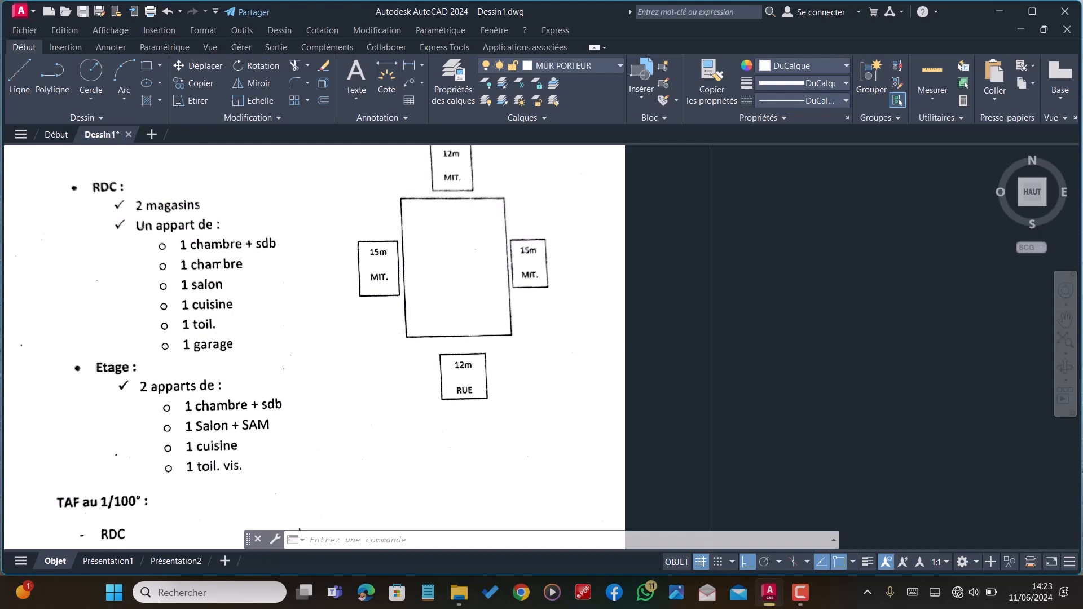
{"action": "scroll", "coordinate": [351, 218], "scroll_direction": "down", "scroll_amount": 6}
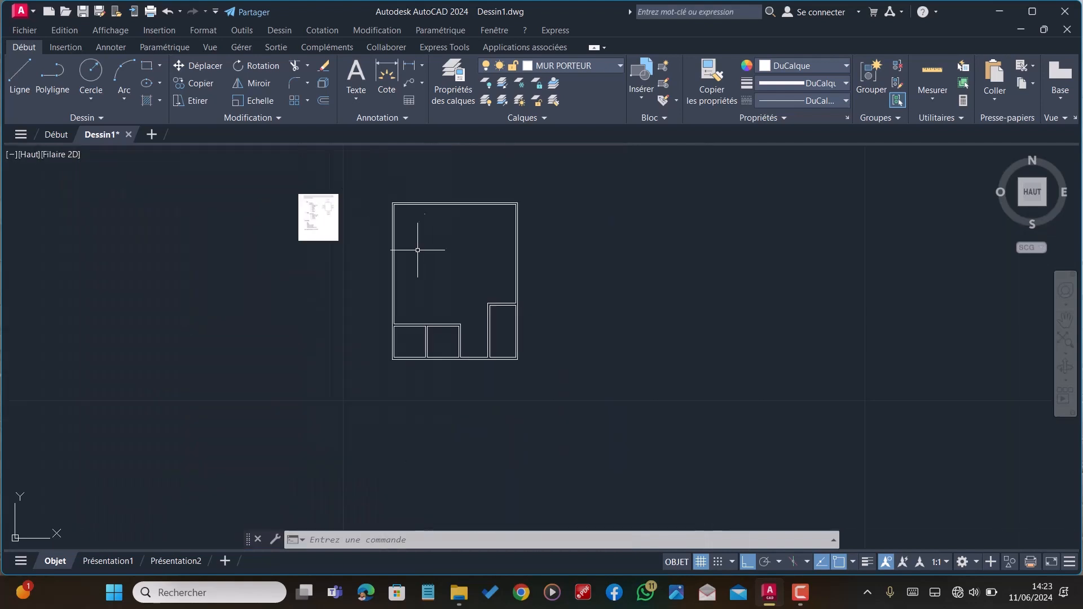
{"action": "scroll", "coordinate": [406, 325], "scroll_direction": "up", "scroll_amount": 6}
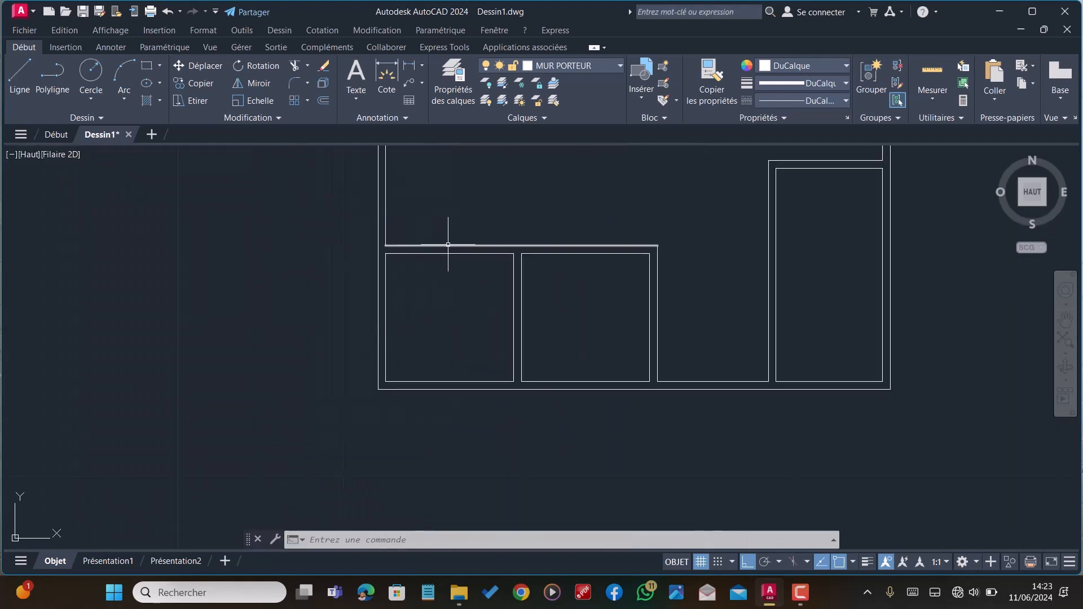
Compare the brief's ground-floor programme with the free area above the two lower-left rooms
{"action": "key", "text": "Escape"}
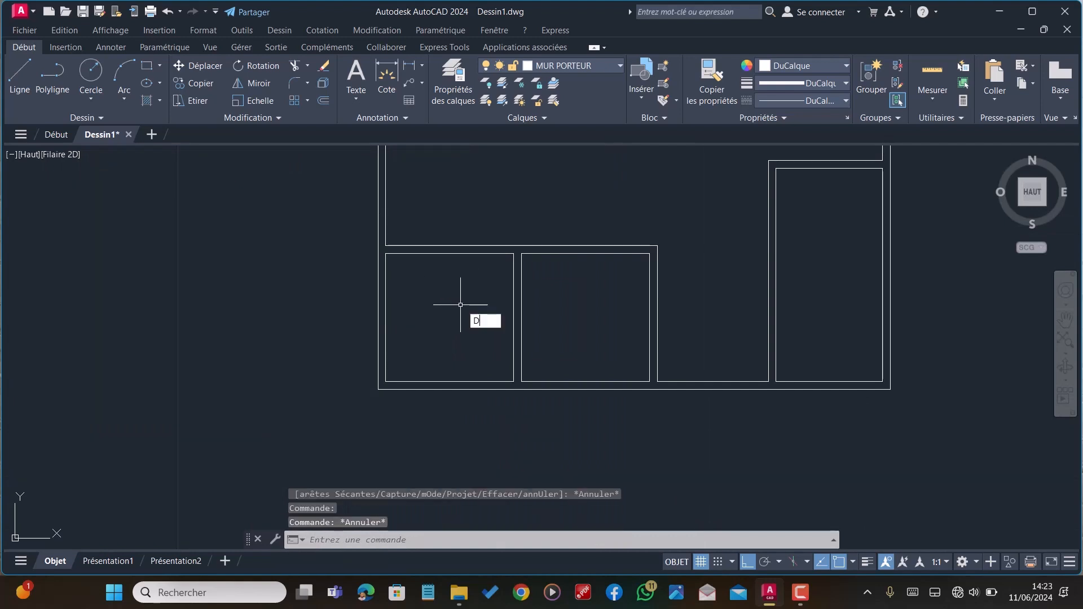
{"action": "type", "text": "DC"}
{"action": "key", "text": "Return"}
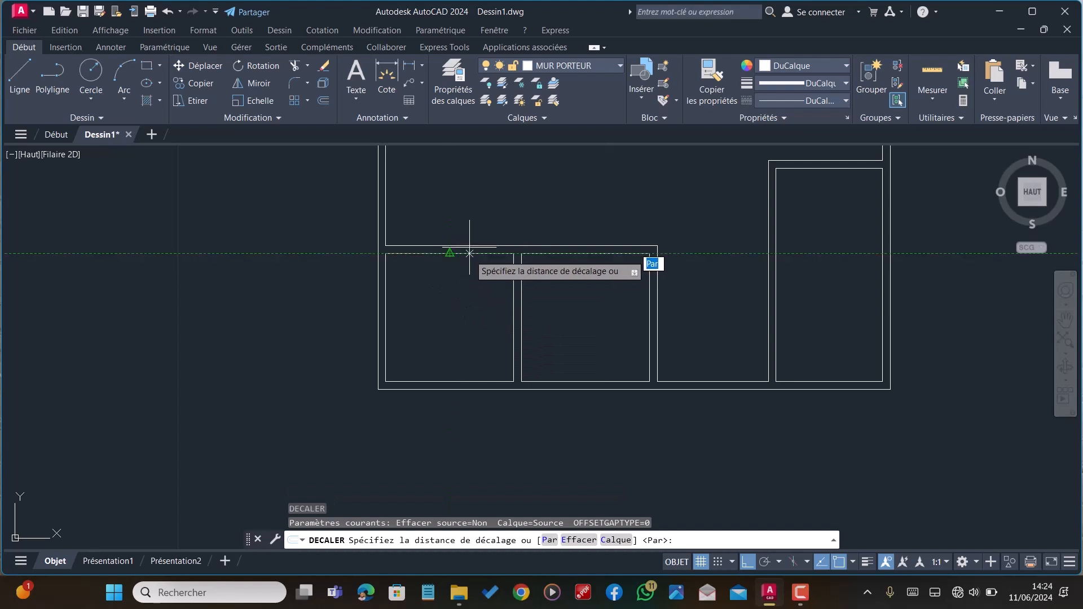
{"action": "scroll", "coordinate": [451, 256], "scroll_direction": "down", "scroll_amount": 2}
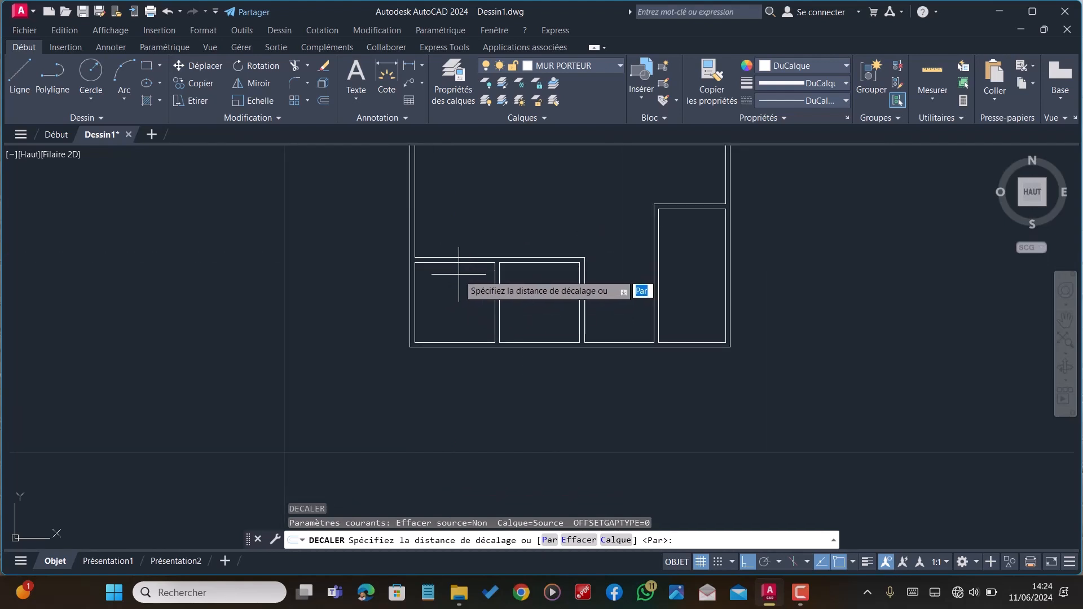
{"action": "scroll", "coordinate": [472, 333], "scroll_direction": "down", "scroll_amount": 3}
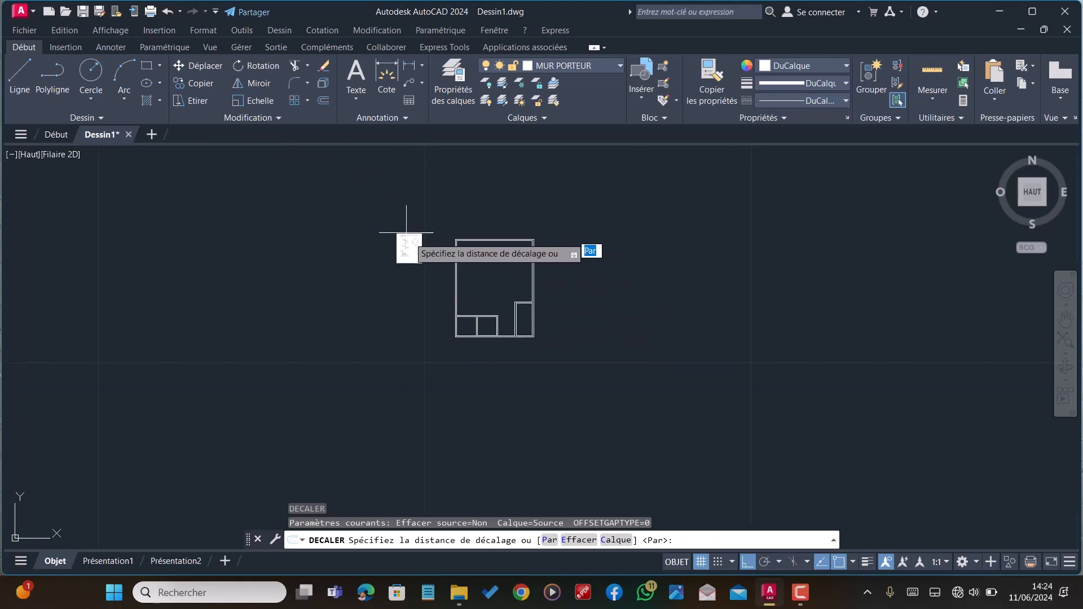
{"action": "scroll", "coordinate": [411, 237], "scroll_direction": "up", "scroll_amount": 3}
{"action": "scroll", "coordinate": [412, 246], "scroll_direction": "up", "scroll_amount": 4}
{"action": "scroll", "coordinate": [411, 245], "scroll_direction": "down", "scroll_amount": 2}
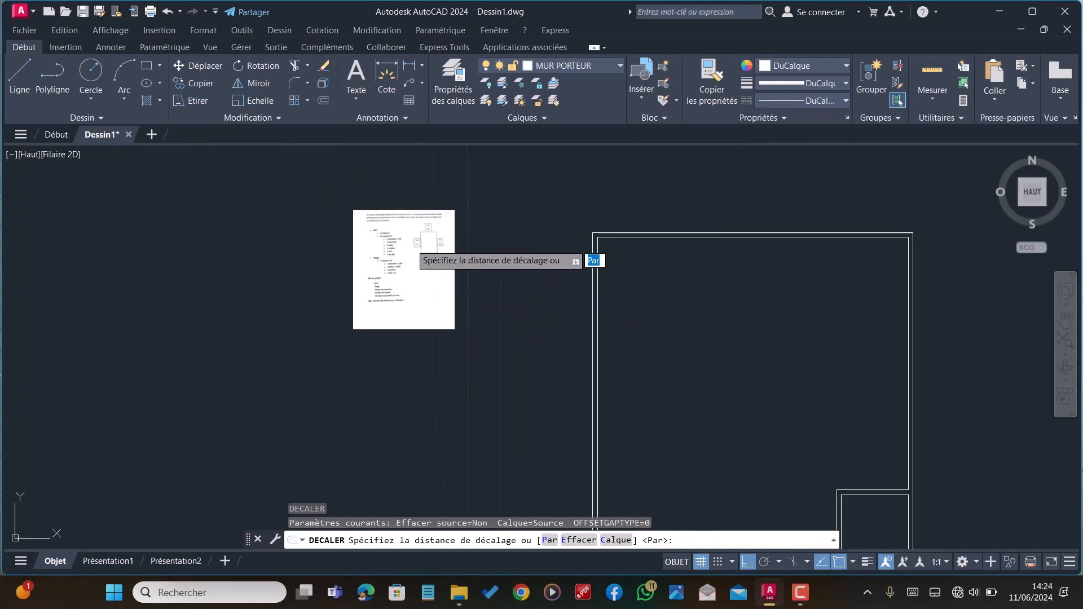
{"action": "scroll", "coordinate": [413, 245], "scroll_direction": "down", "scroll_amount": 2}
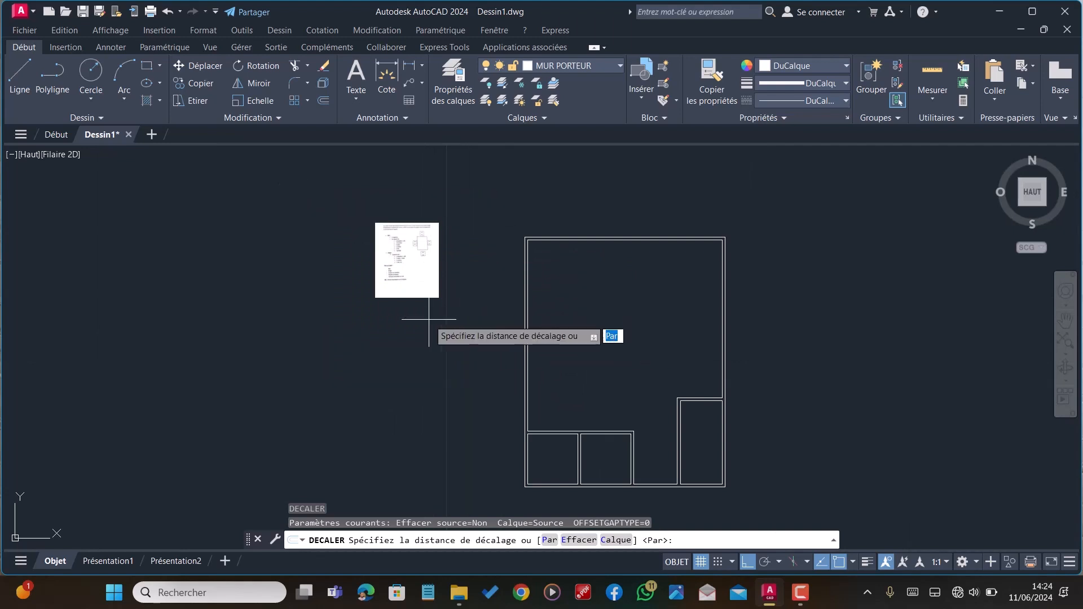
{"action": "scroll", "coordinate": [440, 293], "scroll_direction": "up", "scroll_amount": 2}
{"action": "scroll", "coordinate": [339, 208], "scroll_direction": "down", "scroll_amount": 2}
{"action": "scroll", "coordinate": [352, 184], "scroll_direction": "up", "scroll_amount": 8}
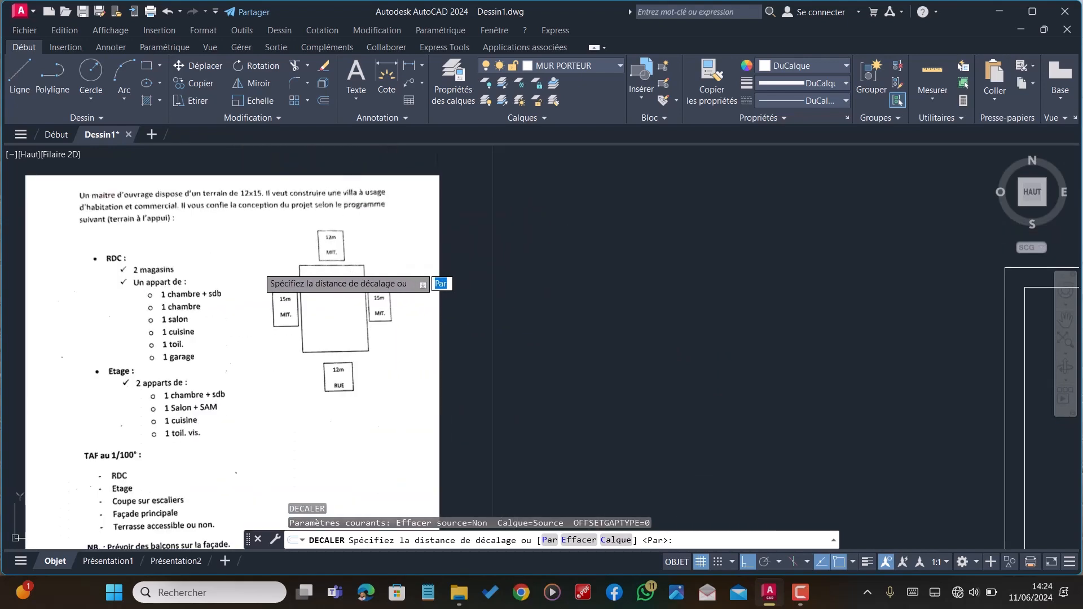
{"action": "scroll", "coordinate": [178, 263], "scroll_direction": "down", "scroll_amount": 4}
{"action": "scroll", "coordinate": [288, 246], "scroll_direction": "down", "scroll_amount": 6}
{"action": "scroll", "coordinate": [363, 326], "scroll_direction": "up", "scroll_amount": 4}
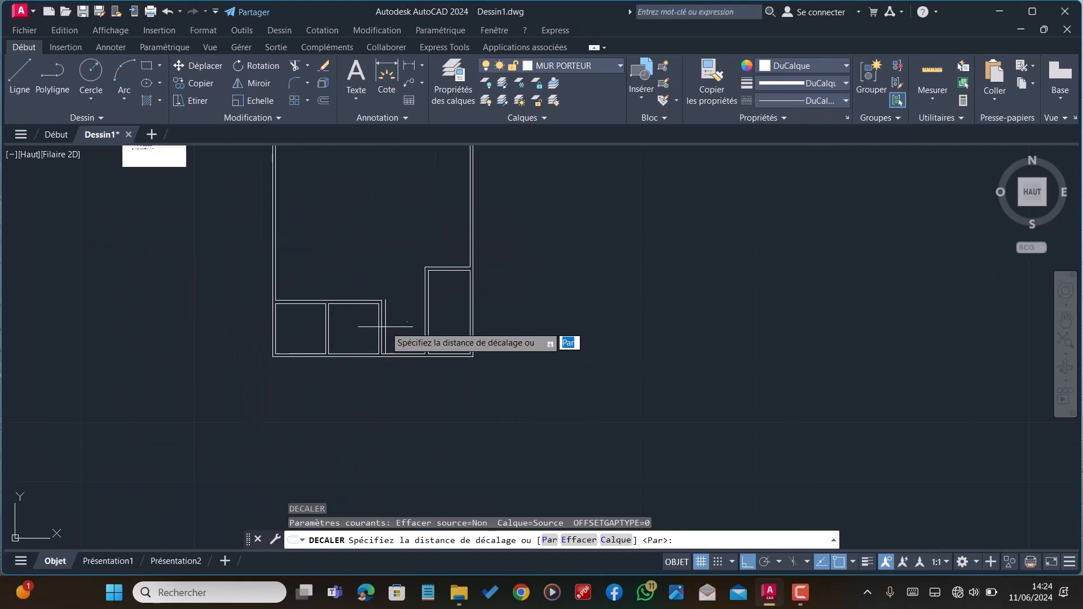
{"action": "scroll", "coordinate": [416, 354], "scroll_direction": "down", "scroll_amount": 2}
{"action": "scroll", "coordinate": [356, 304], "scroll_direction": "up", "scroll_amount": 4}
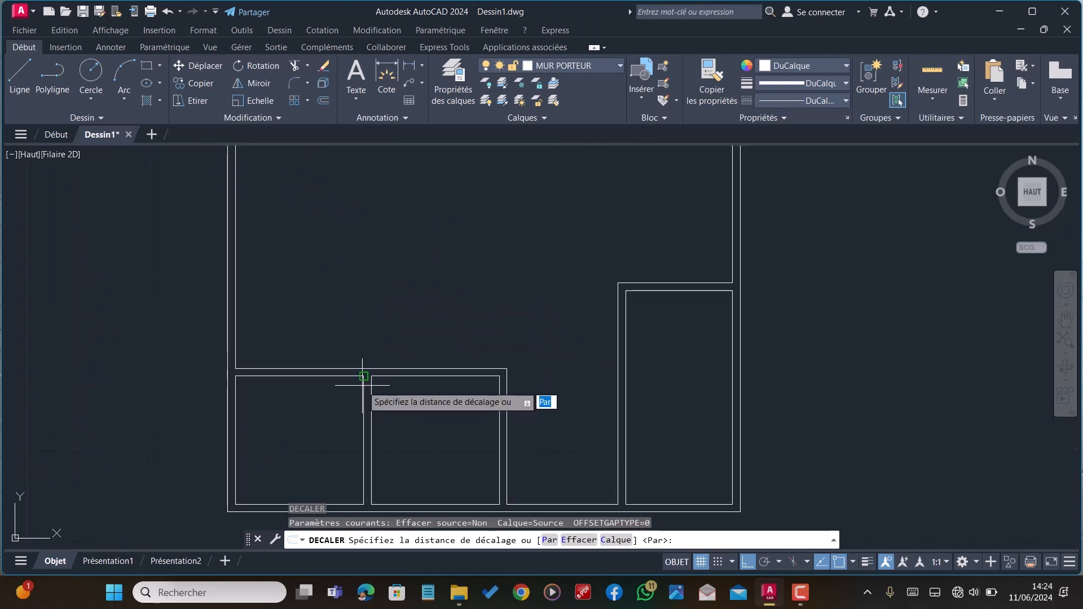
{"action": "key", "text": "Escape"}
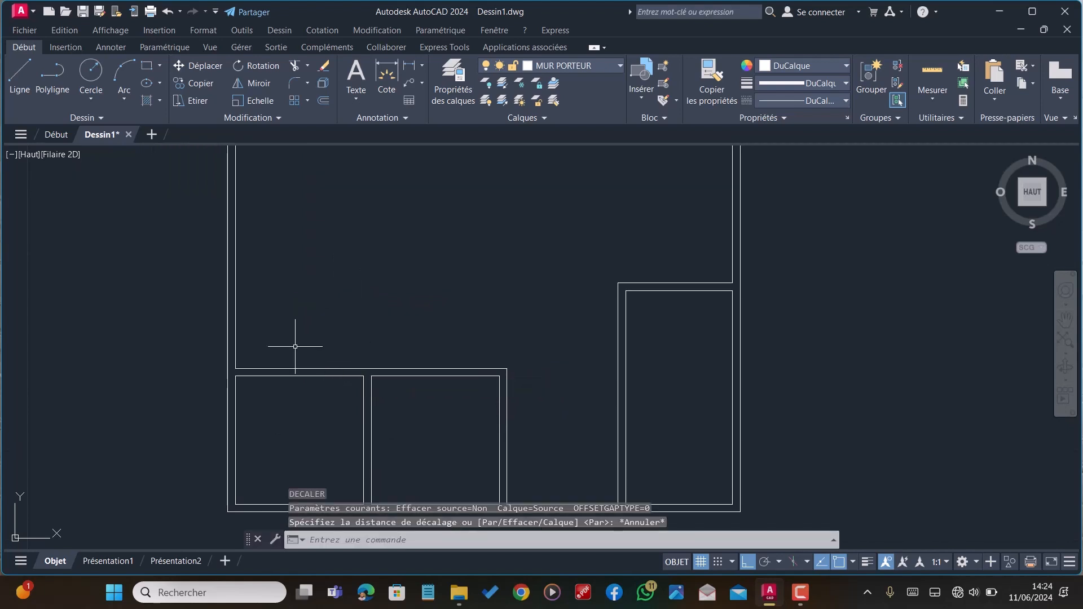
Offset the left inner wall line 4 to the right, and that copy 0.18 further right, forming a vertical partition
{"action": "key", "text": "Return"}
{"action": "type", "text": "4"}
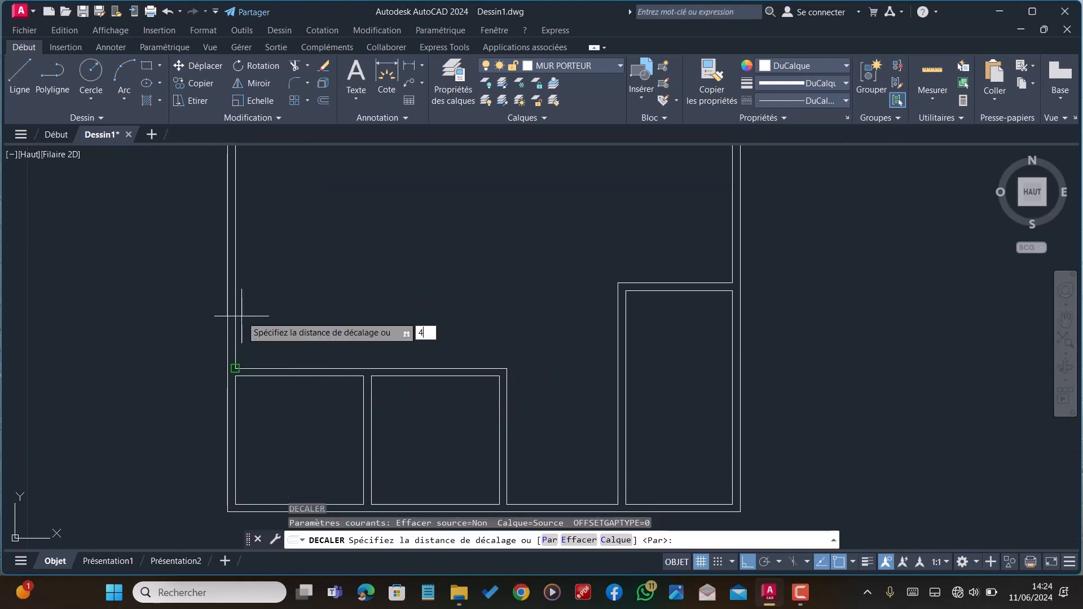
{"action": "key", "text": "Return"}
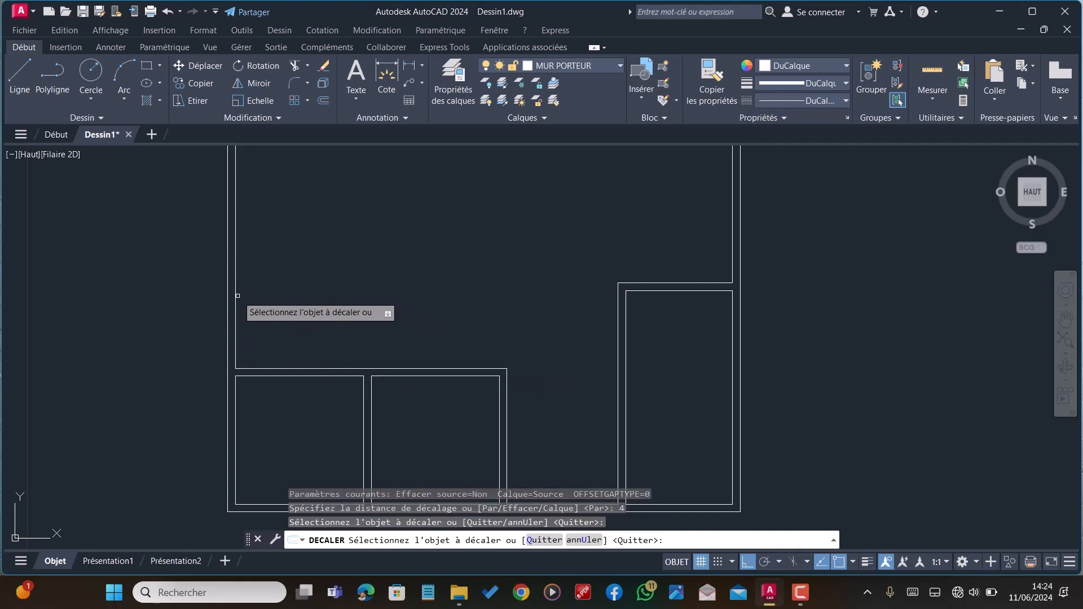
{"action": "left_click", "coordinate": [237, 296]}
{"action": "left_click", "coordinate": [439, 322]}
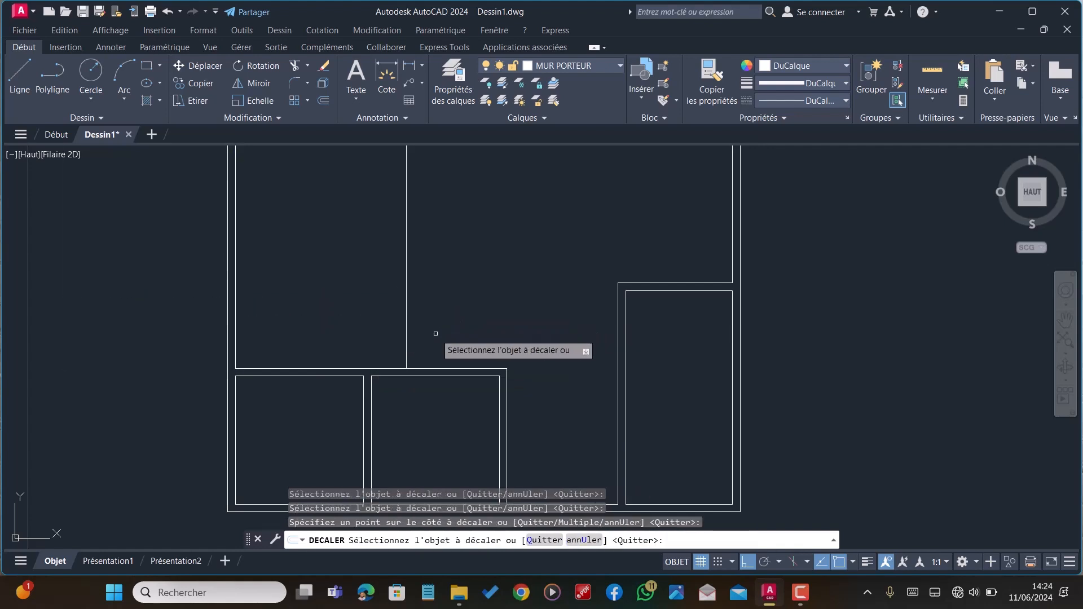
{"action": "left_click", "coordinate": [406, 320]}
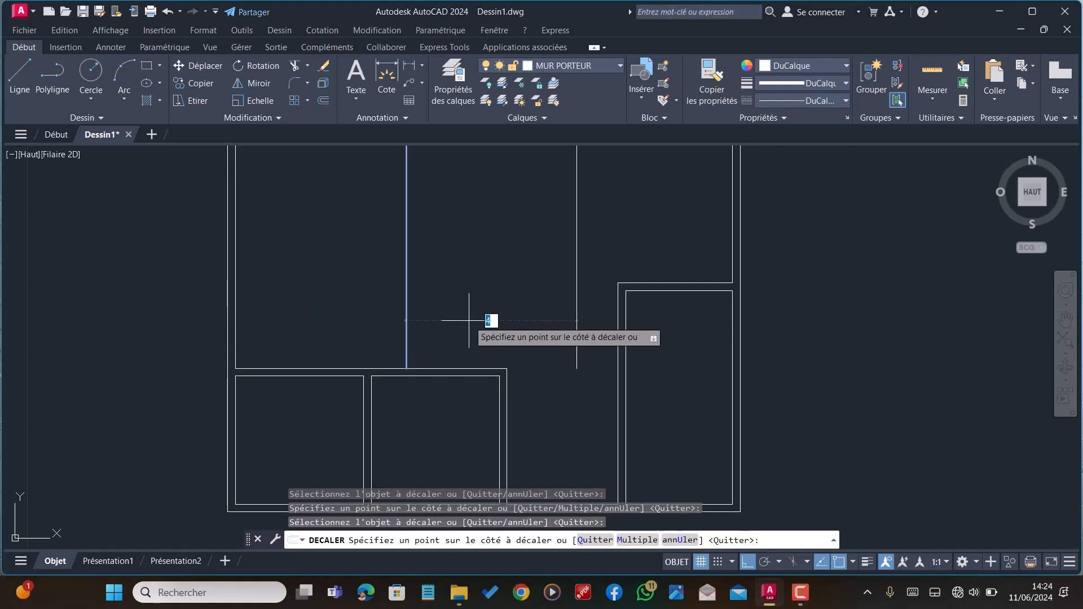
{"action": "type", "text": "0.1"}
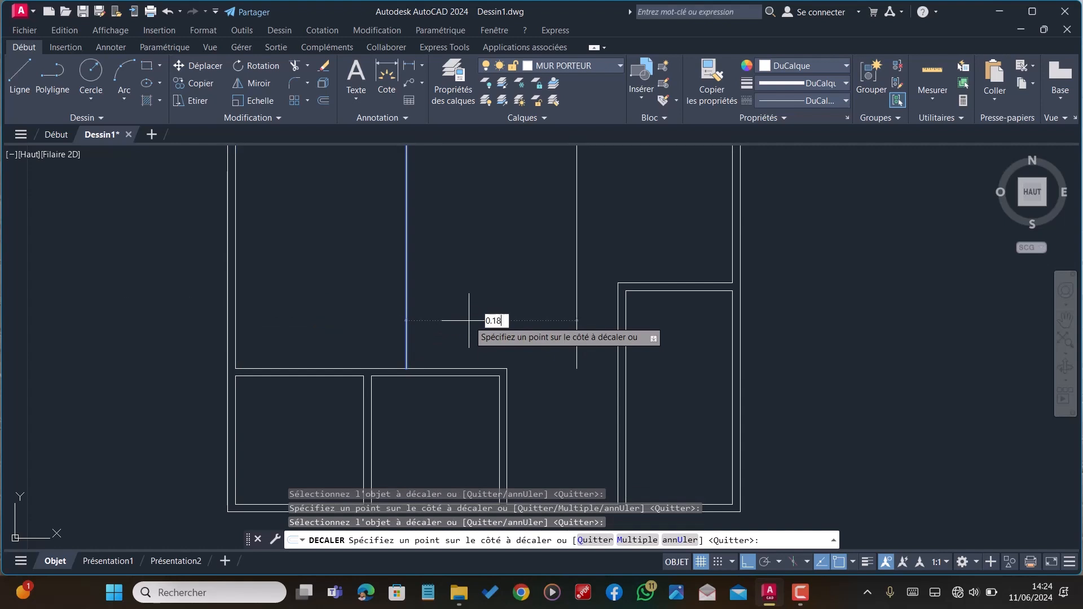
{"action": "type", "text": "8"}
{"action": "key", "text": "Return"}
{"action": "key", "text": "Escape"}
Trim the upper line of the horizontal partition between the two faces of the new vertical partition
{"action": "type", "text": "A"}
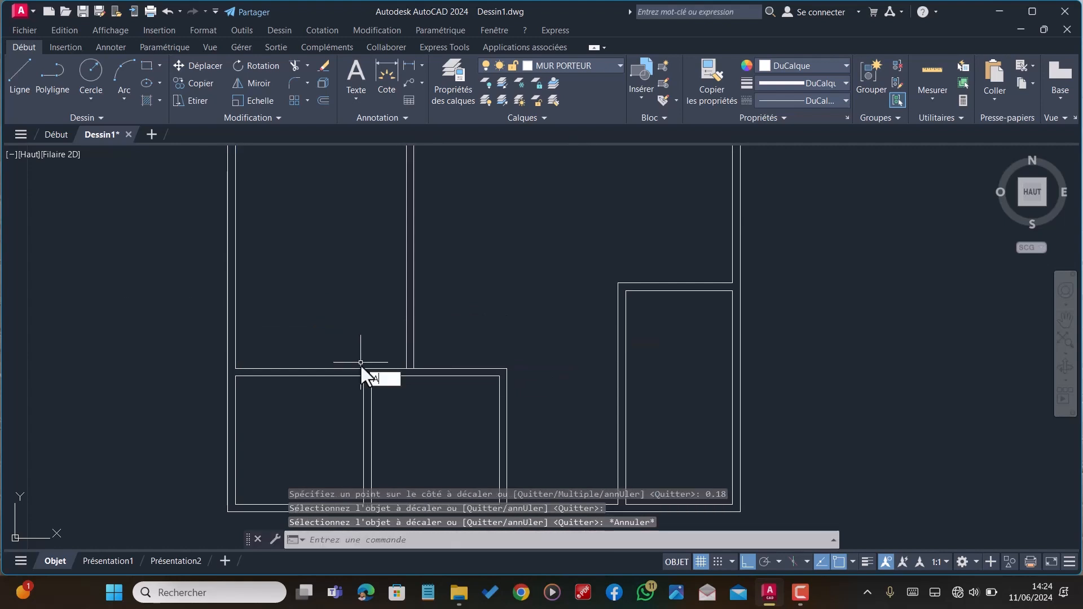
{"action": "type", "text": "J"}
{"action": "key", "text": "Return"}
{"action": "scroll", "coordinate": [411, 368], "scroll_direction": "up", "scroll_amount": 5}
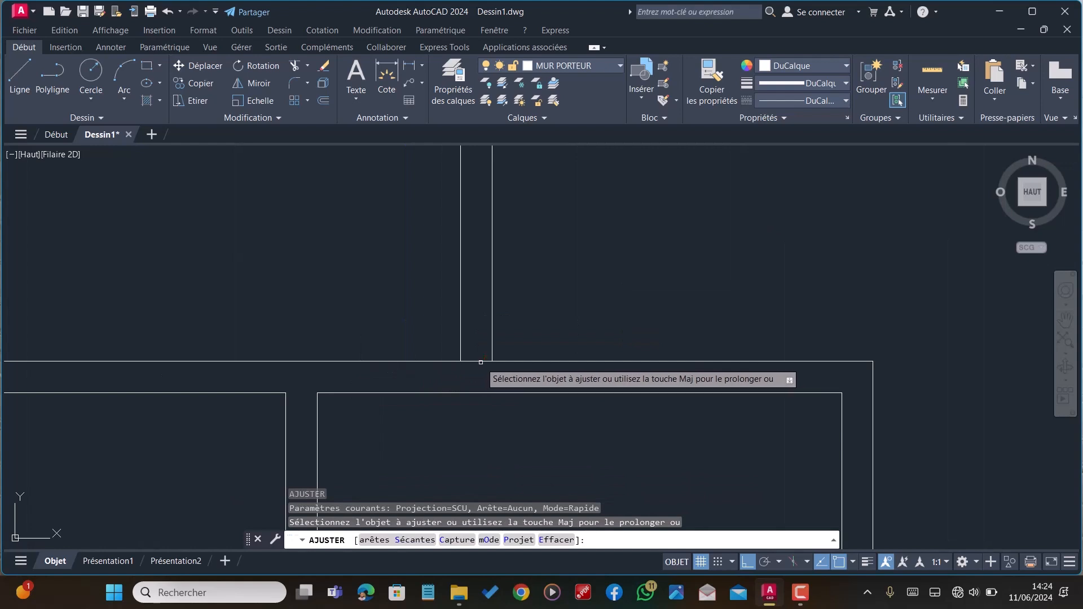
{"action": "scroll", "coordinate": [442, 381], "scroll_direction": "down", "scroll_amount": 3}
{"action": "key", "text": "Escape"}
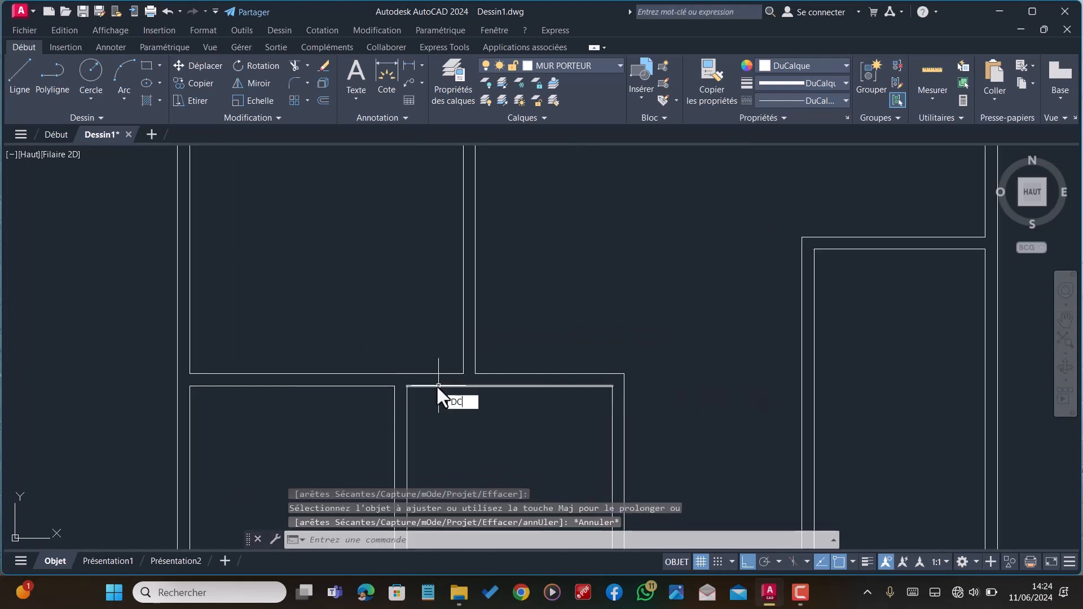
Offset the lower-left rooms' upper partition line 3 upward, and that copy 0.18 further up, forming a second horizontal partition
{"action": "type", "text": "DC"}
{"action": "key", "text": "Return"}
{"action": "type", "text": "3"}
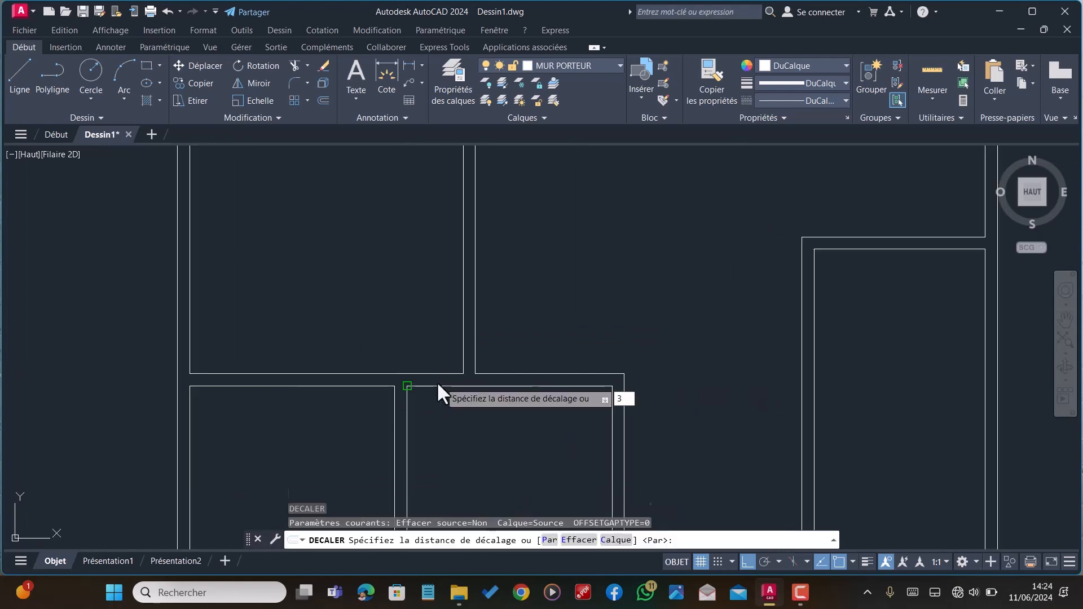
{"action": "key", "text": "Return"}
{"action": "left_click", "coordinate": [416, 375]}
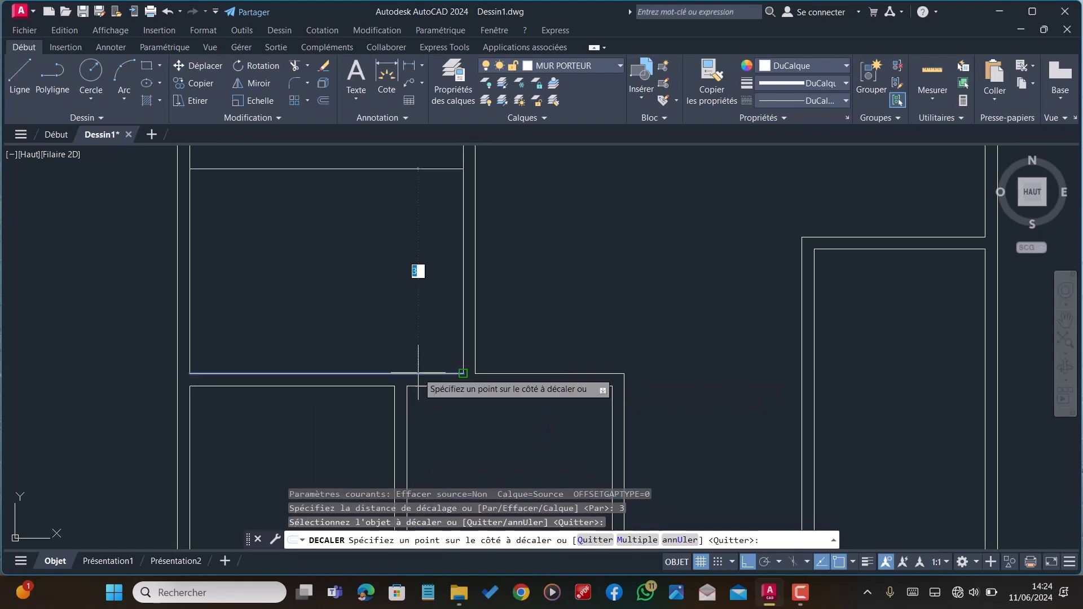
{"action": "scroll", "coordinate": [418, 299], "scroll_direction": "down", "scroll_amount": 5}
{"action": "left_click", "coordinate": [406, 272]}
{"action": "scroll", "coordinate": [404, 305], "scroll_direction": "up", "scroll_amount": 5}
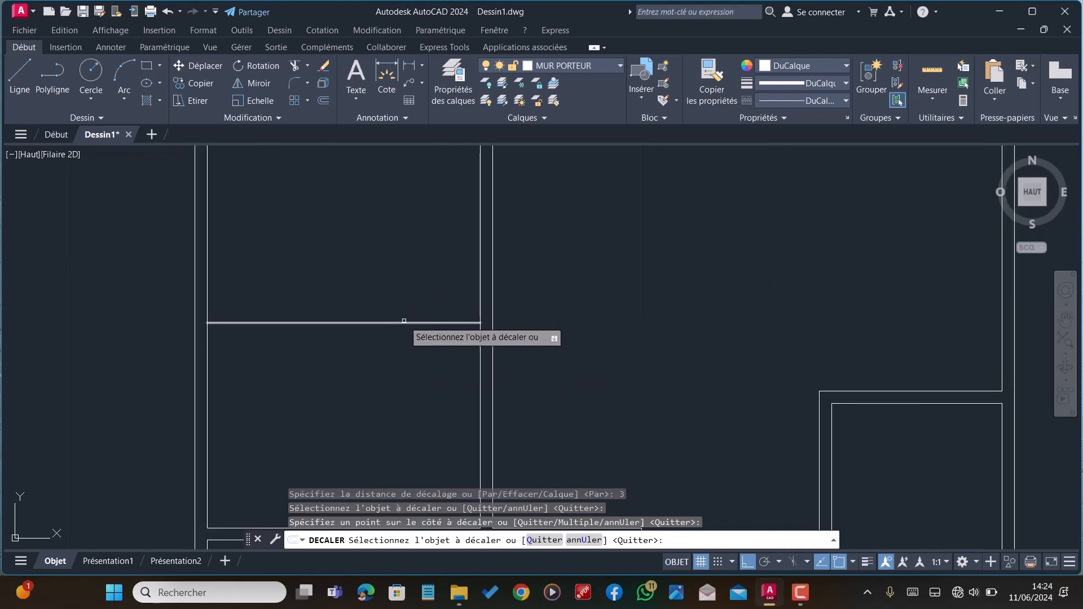
{"action": "left_click", "coordinate": [396, 323]}
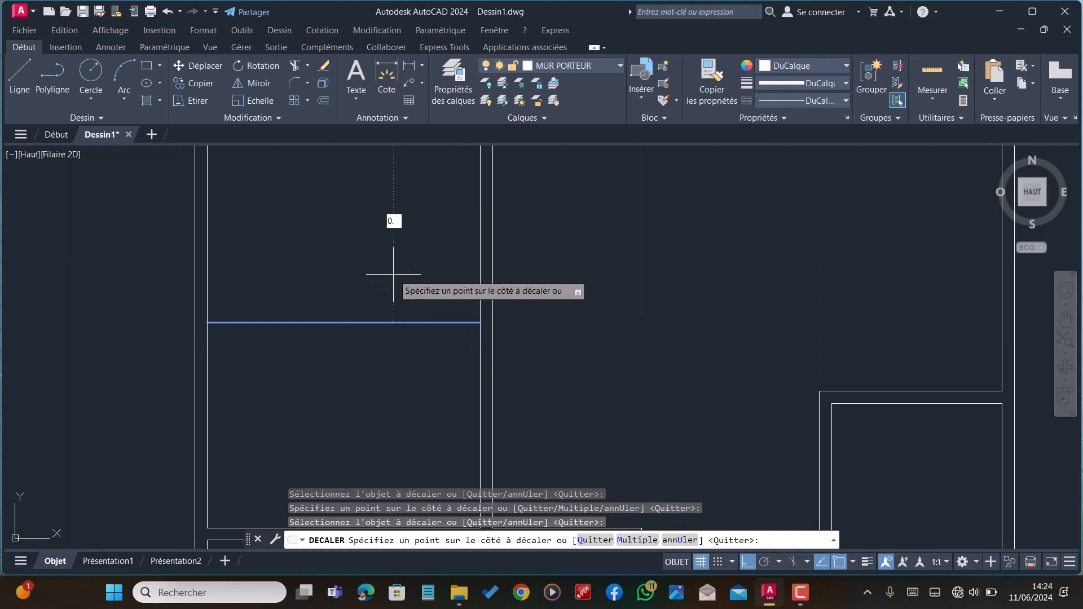
{"action": "type", "text": "0.18"}
{"action": "key", "text": "Return"}
{"action": "scroll", "coordinate": [415, 337], "scroll_direction": "down", "scroll_amount": 3}
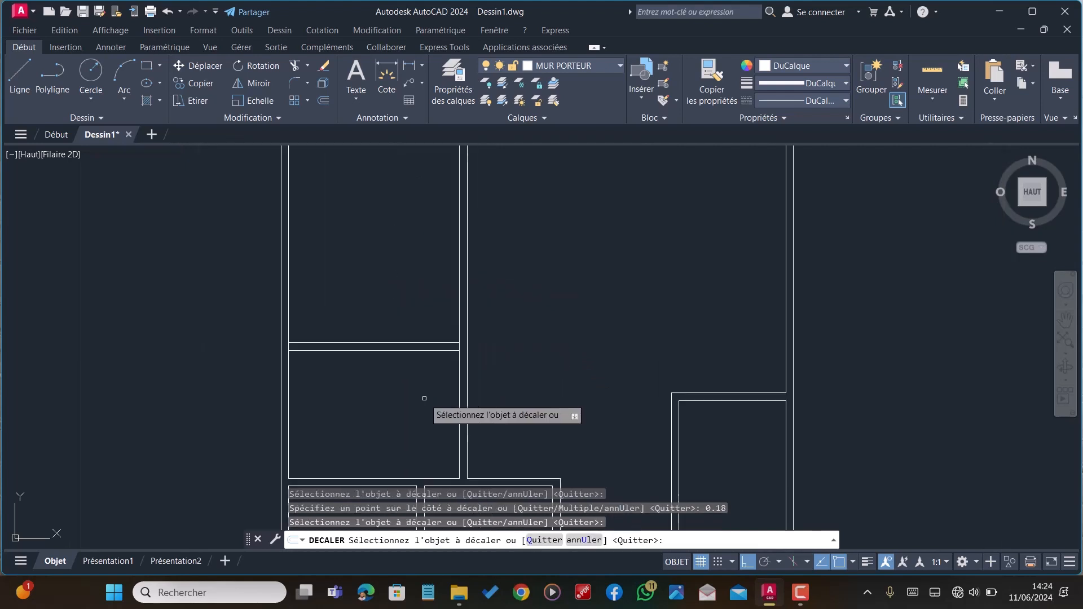
Examine the ground-floor layout around the new horizontal partition, including the room below it and the space above
{"action": "scroll", "coordinate": [483, 398], "scroll_direction": "down", "scroll_amount": 3}
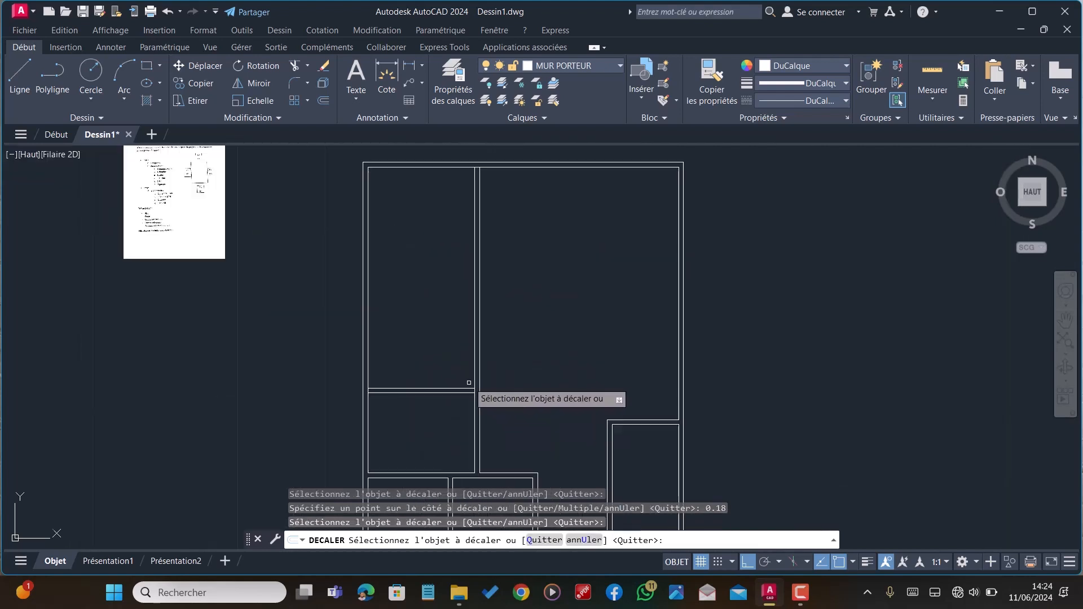
{"action": "scroll", "coordinate": [475, 394], "scroll_direction": "up", "scroll_amount": 3}
{"action": "scroll", "coordinate": [402, 316], "scroll_direction": "down", "scroll_amount": 5}
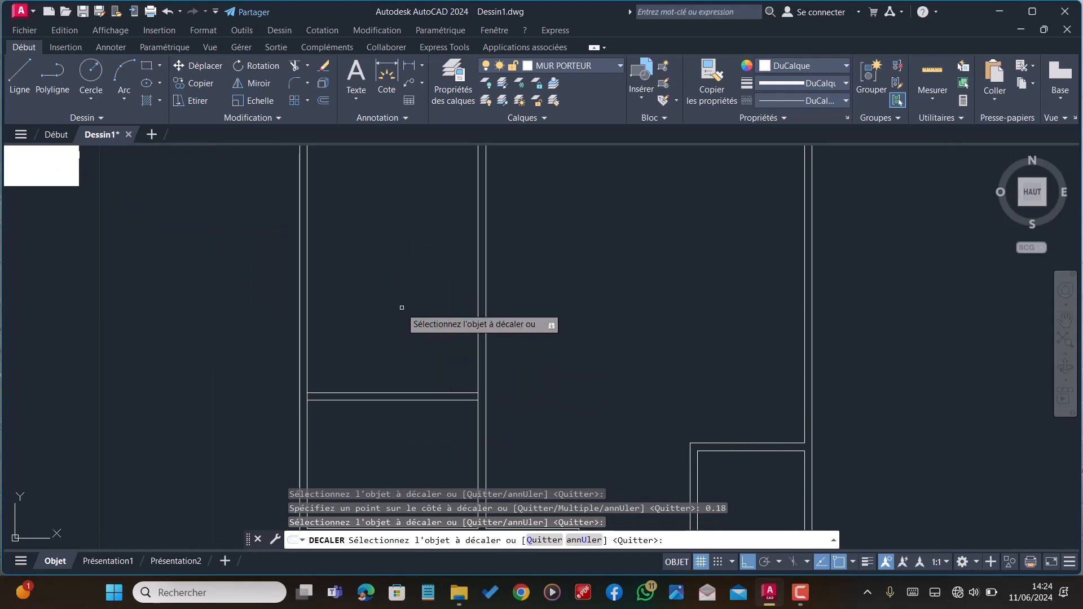
{"action": "scroll", "coordinate": [393, 361], "scroll_direction": "up", "scroll_amount": 4}
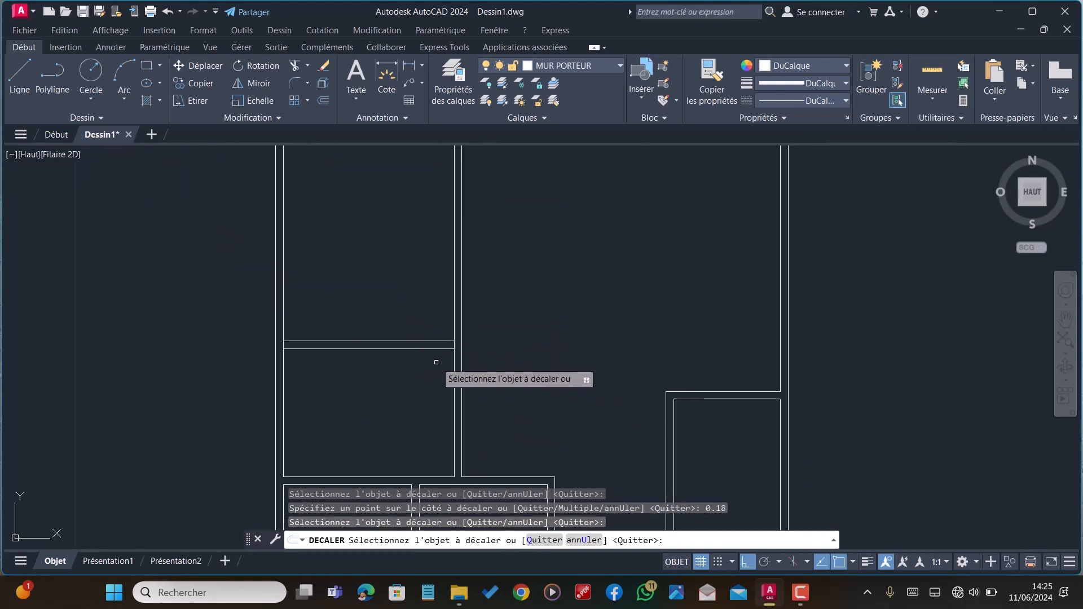
{"action": "scroll", "coordinate": [439, 361], "scroll_direction": "down", "scroll_amount": 8}
{"action": "scroll", "coordinate": [434, 338], "scroll_direction": "up", "scroll_amount": 8}
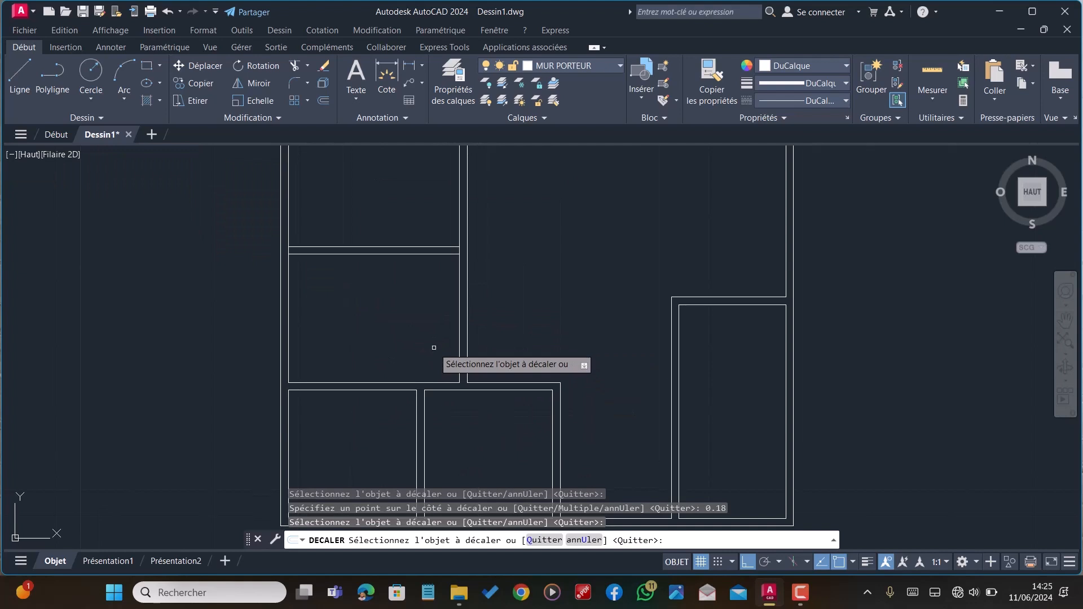
{"action": "scroll", "coordinate": [440, 361], "scroll_direction": "down", "scroll_amount": 2}
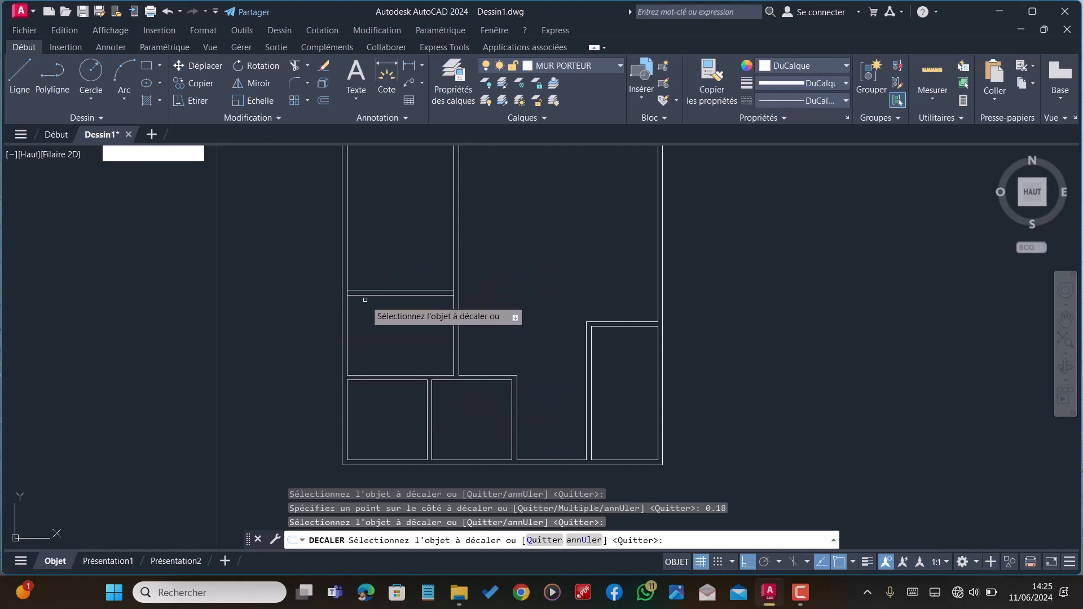
{"action": "scroll", "coordinate": [365, 320], "scroll_direction": "down", "scroll_amount": 2}
{"action": "scroll", "coordinate": [365, 266], "scroll_direction": "up", "scroll_amount": 4}
{"action": "scroll", "coordinate": [388, 285], "scroll_direction": "down", "scroll_amount": 2}
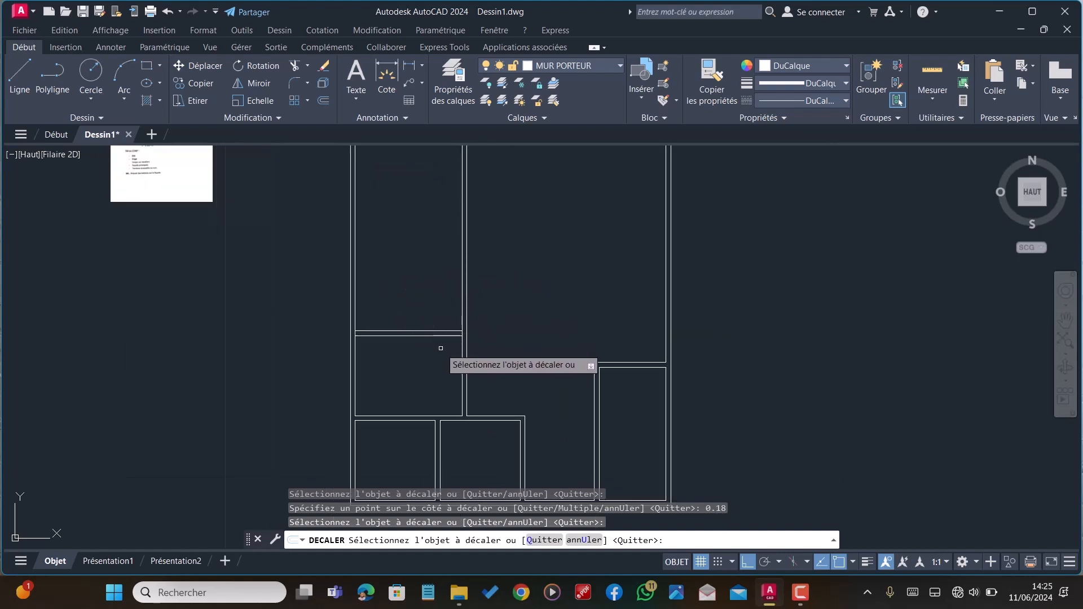
{"action": "key", "text": "Escape"}
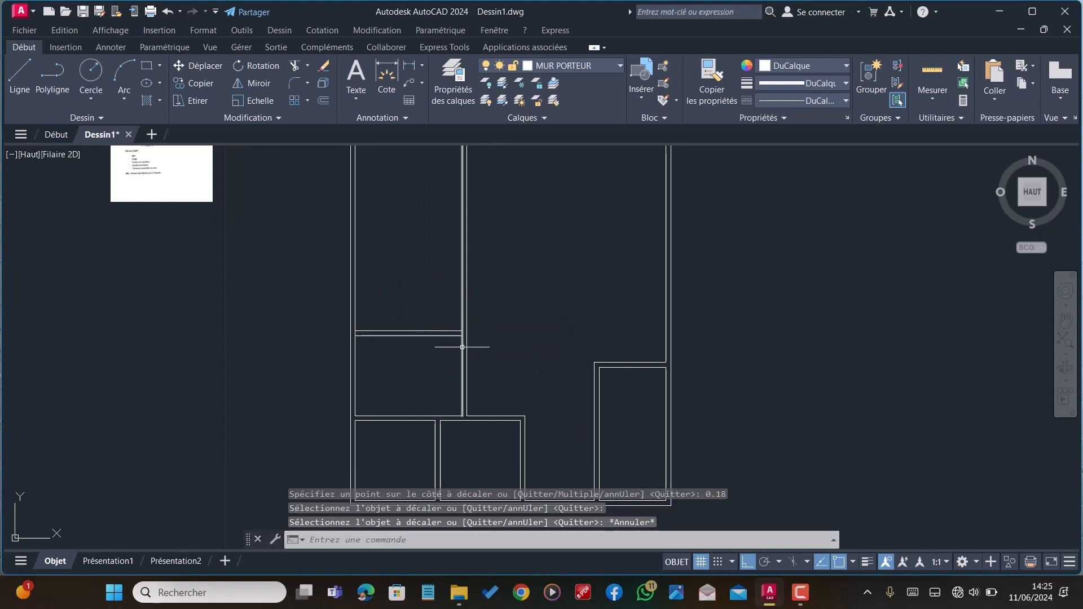
Trim the left inner wall line between the two faces of the second horizontal partition
{"action": "type", "text": "aj"}
{"action": "key", "text": "Return"}
{"action": "scroll", "coordinate": [389, 330], "scroll_direction": "up", "scroll_amount": 2}
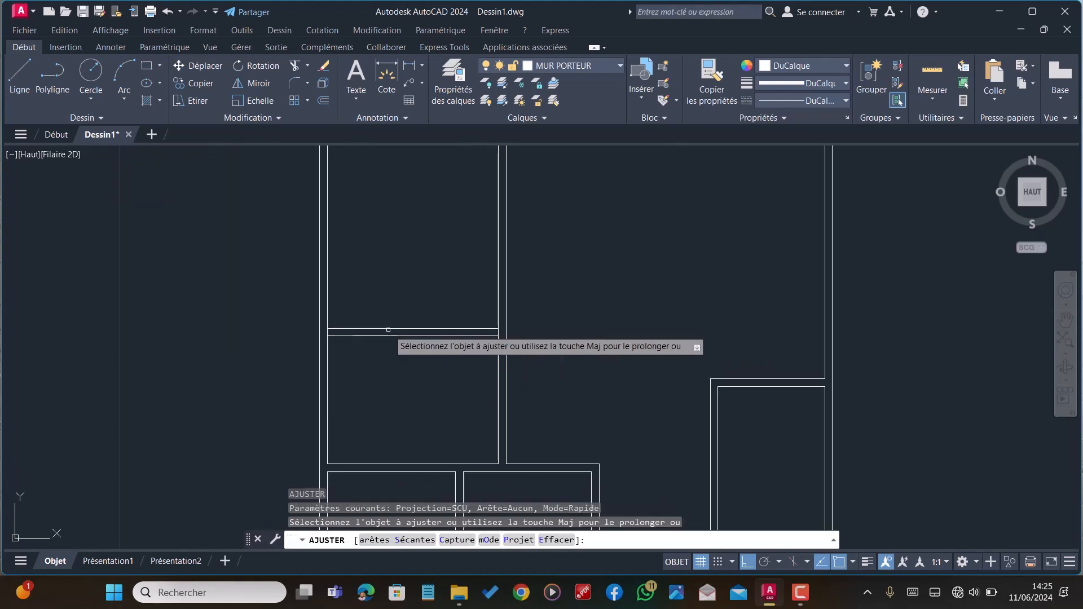
{"action": "scroll", "coordinate": [388, 330], "scroll_direction": "up", "scroll_amount": 1}
{"action": "left_click", "coordinate": [291, 333]}
{"action": "scroll", "coordinate": [305, 386], "scroll_direction": "down", "scroll_amount": 2}
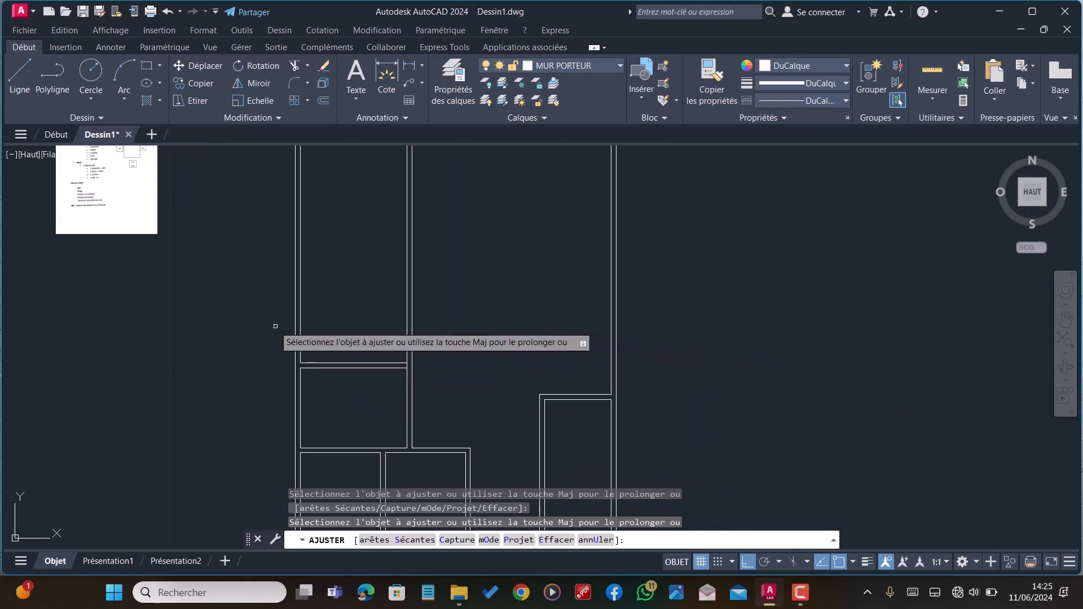
Examine the ground-floor layout, comparing the room below the second horizontal partition with the space above it
{"action": "scroll", "coordinate": [282, 330], "scroll_direction": "down", "scroll_amount": 3}
{"action": "scroll", "coordinate": [395, 361], "scroll_direction": "up", "scroll_amount": 3}
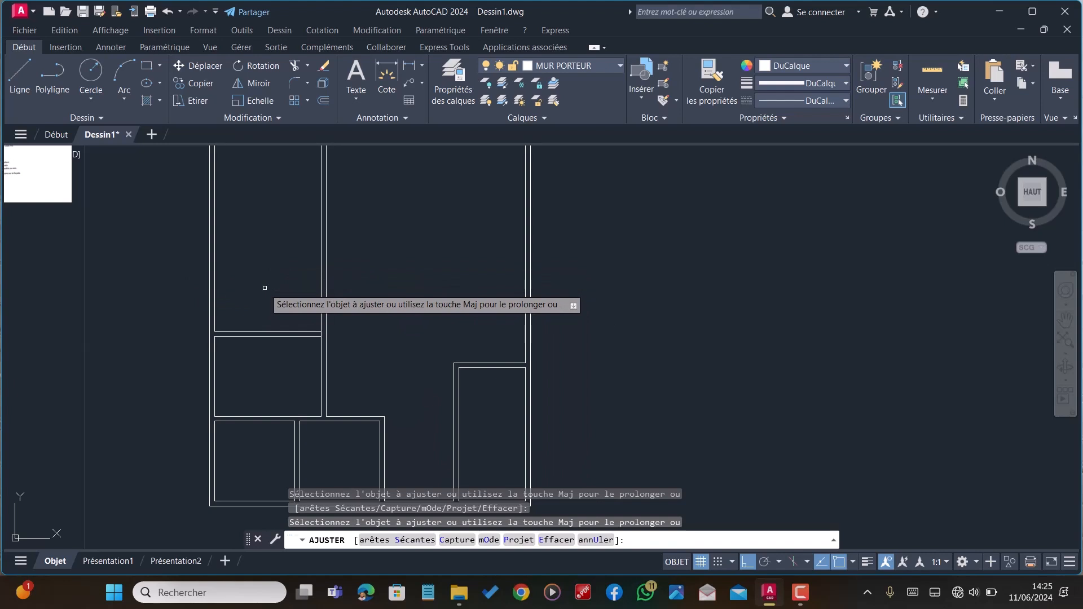
{"action": "scroll", "coordinate": [265, 288], "scroll_direction": "down", "scroll_amount": 3}
{"action": "scroll", "coordinate": [466, 343], "scroll_direction": "down", "scroll_amount": 2}
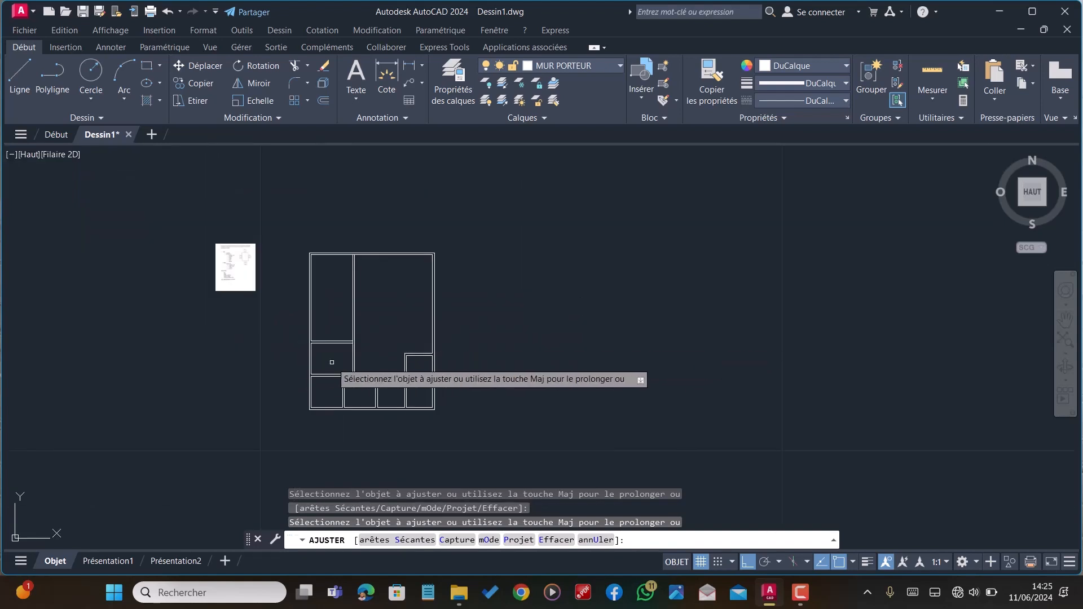
{"action": "scroll", "coordinate": [338, 361], "scroll_direction": "up", "scroll_amount": 5}
{"action": "scroll", "coordinate": [488, 354], "scroll_direction": "down", "scroll_amount": 2}
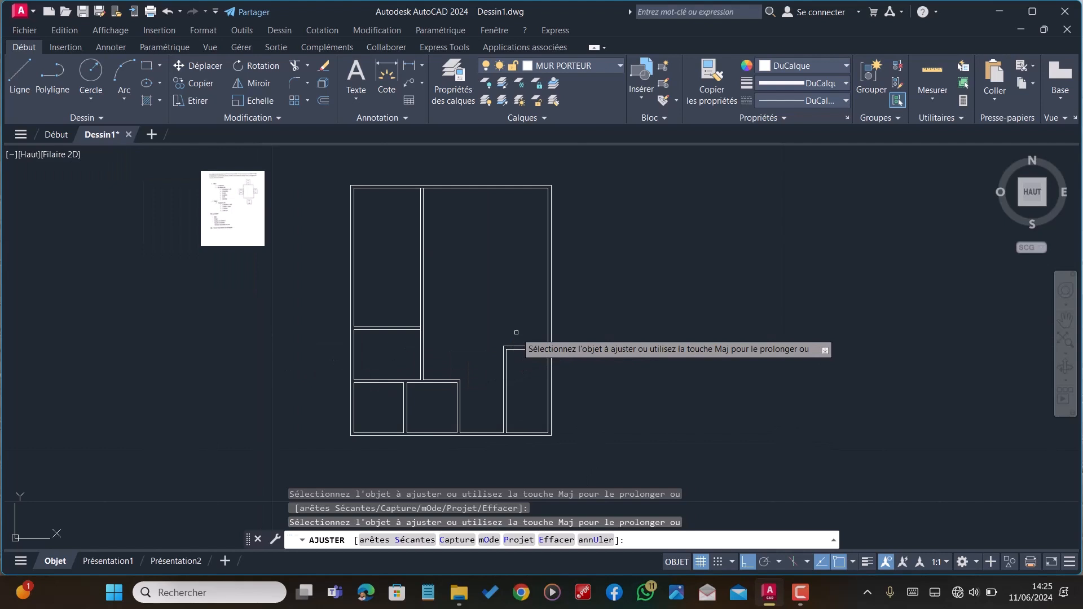
{"action": "scroll", "coordinate": [400, 321], "scroll_direction": "up", "scroll_amount": 2}
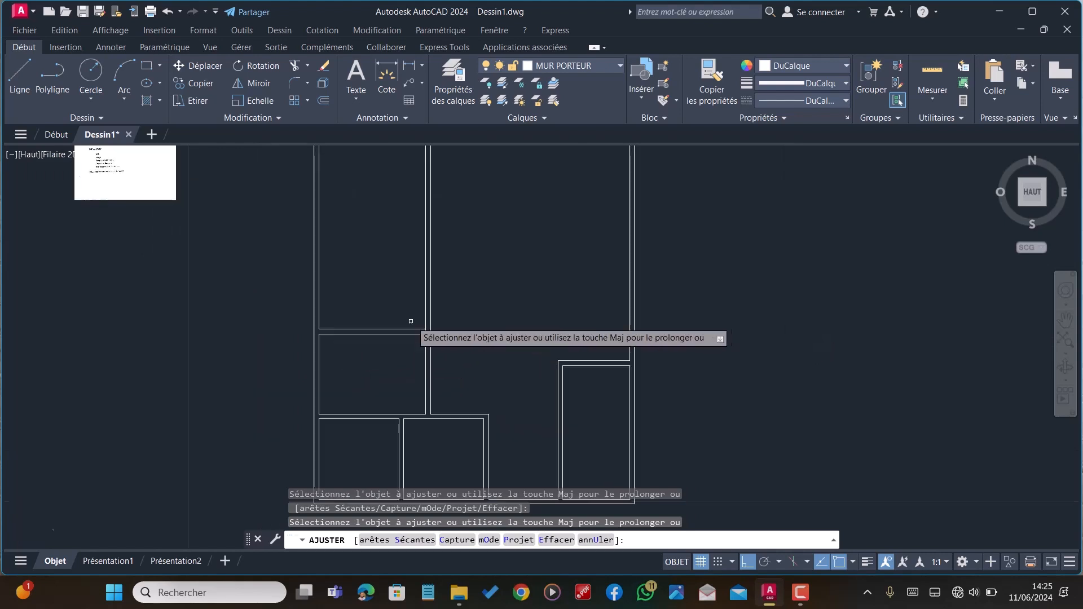
{"action": "scroll", "coordinate": [368, 328], "scroll_direction": "up", "scroll_amount": 2}
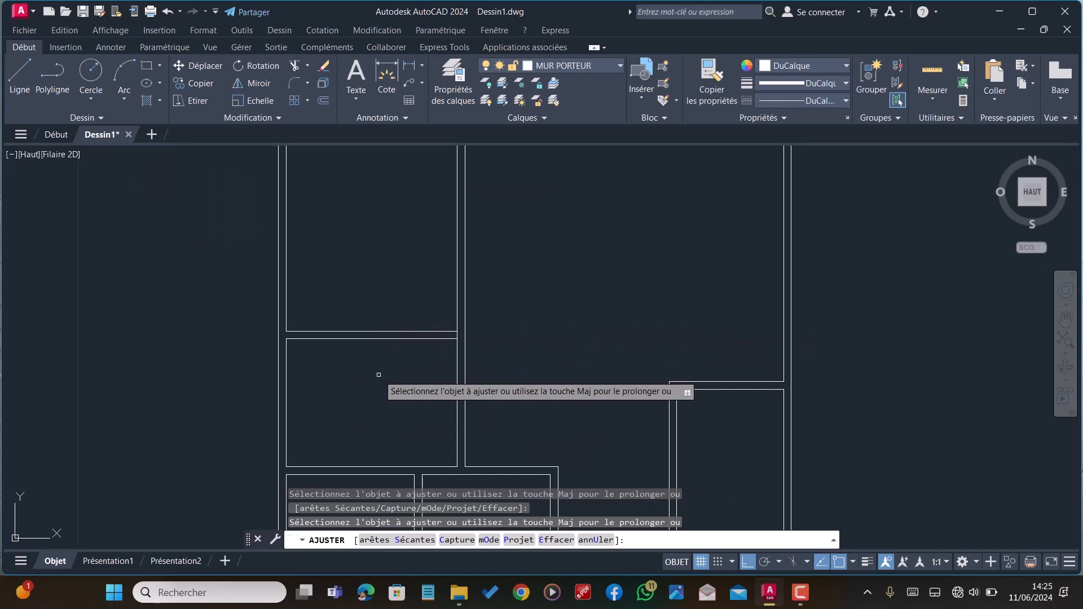
{"action": "scroll", "coordinate": [379, 375], "scroll_direction": "down", "scroll_amount": 2}
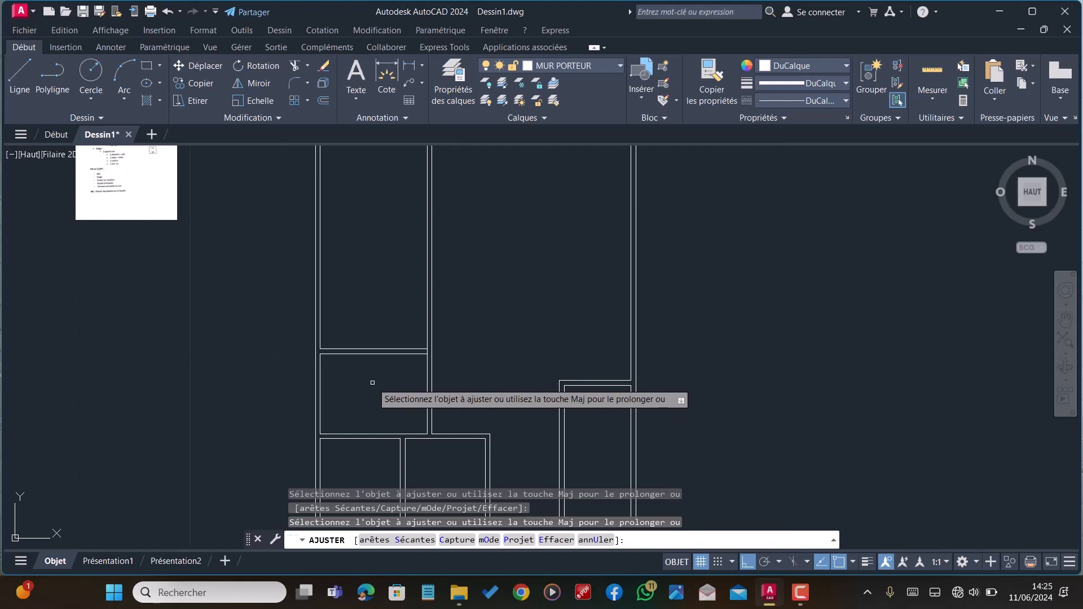
{"action": "scroll", "coordinate": [399, 346], "scroll_direction": "up", "scroll_amount": 2}
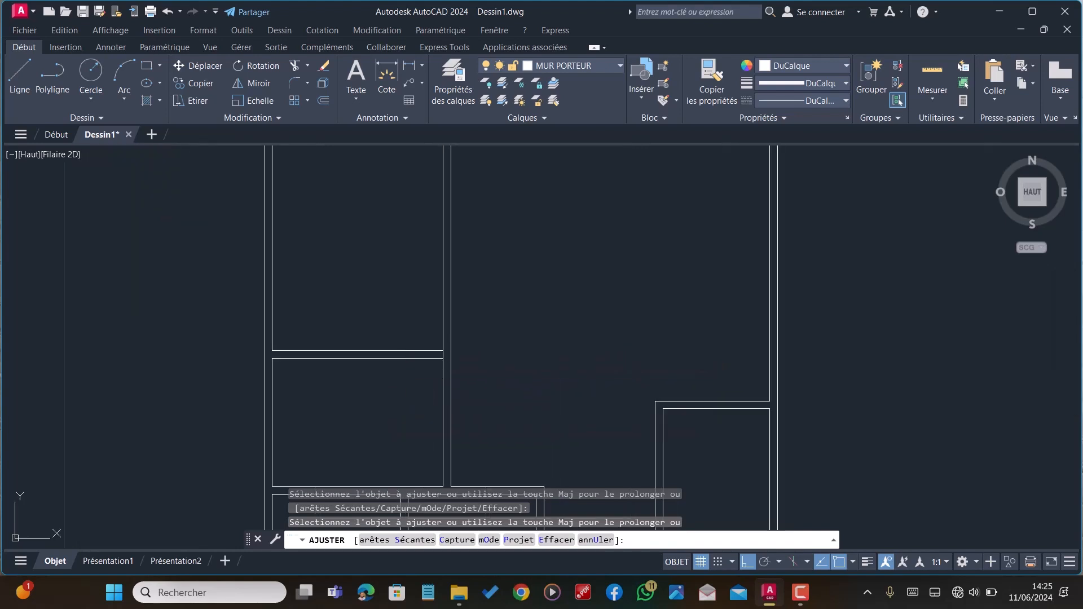
{"action": "key", "text": "Escape"}
{"action": "scroll", "coordinate": [375, 373], "scroll_direction": "down", "scroll_amount": 2}
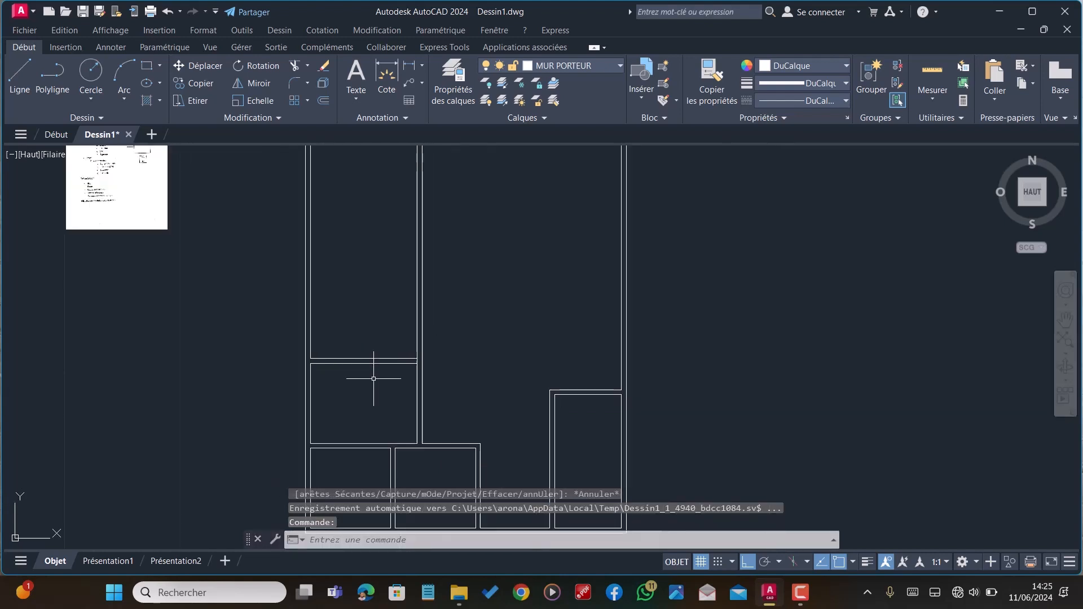
{"action": "scroll", "coordinate": [370, 364], "scroll_direction": "up", "scroll_amount": 2}
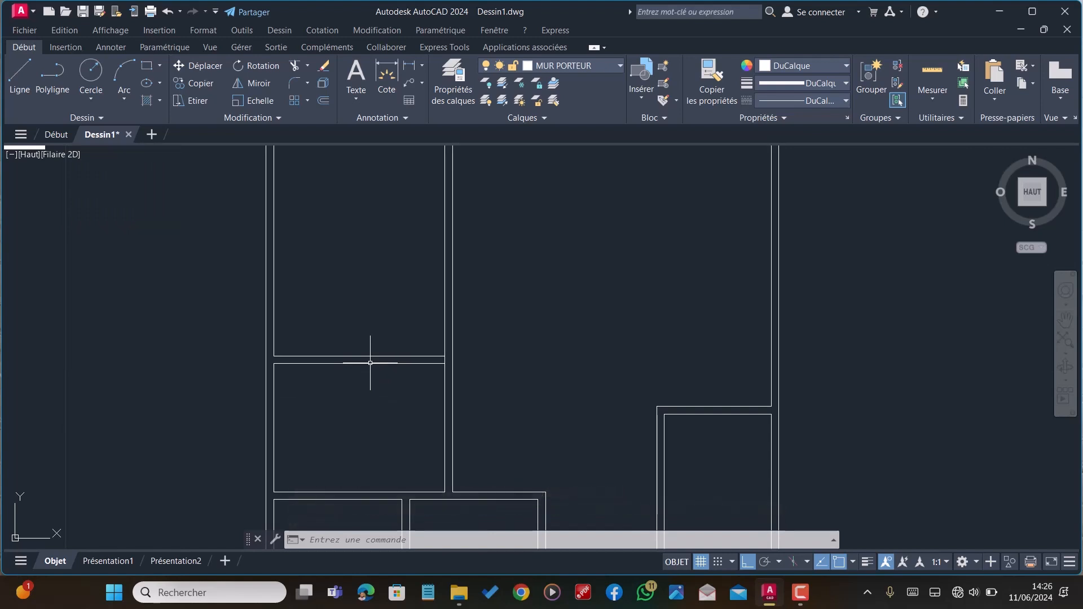
Offset the second horizontal partition's upper line 2.5 upward, and that copy 0.18 further up, forming a third horizontal partition
{"action": "type", "text": "dc"}
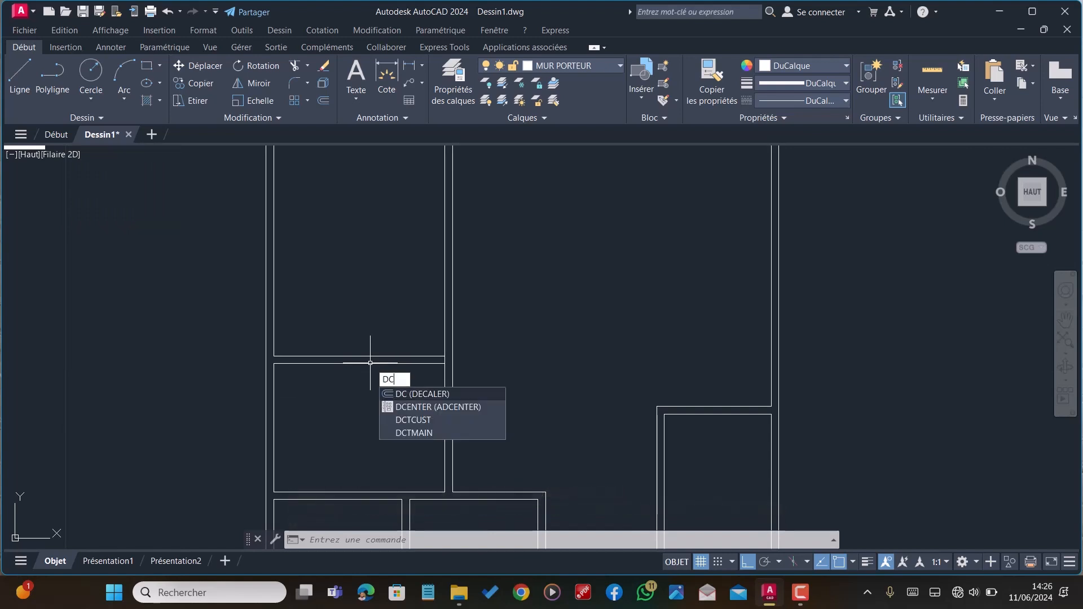
{"action": "key", "text": "Return"}
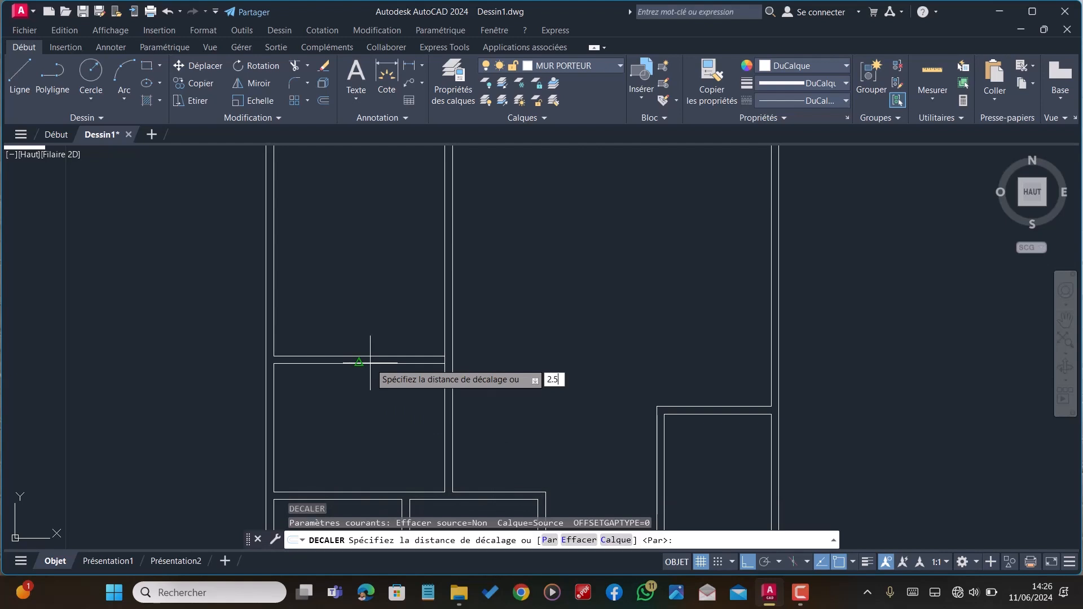
{"action": "type", "text": "2.5"}
{"action": "key", "text": "Return"}
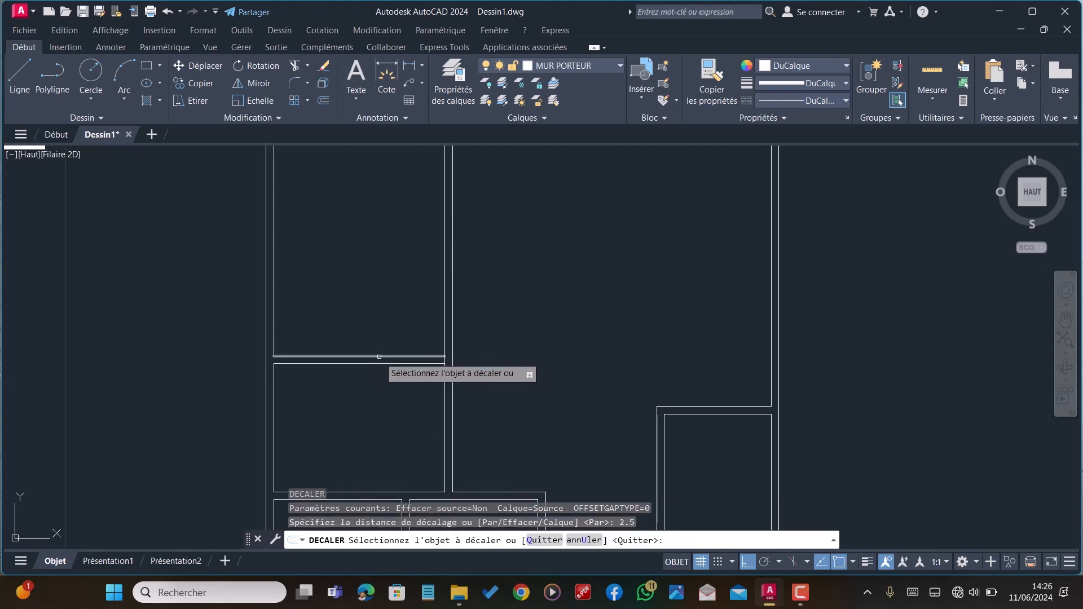
{"action": "left_click", "coordinate": [379, 356]}
{"action": "left_click", "coordinate": [384, 257]}
{"action": "scroll", "coordinate": [367, 299], "scroll_direction": "down", "scroll_amount": 4}
{"action": "scroll", "coordinate": [335, 435], "scroll_direction": "up", "scroll_amount": 6}
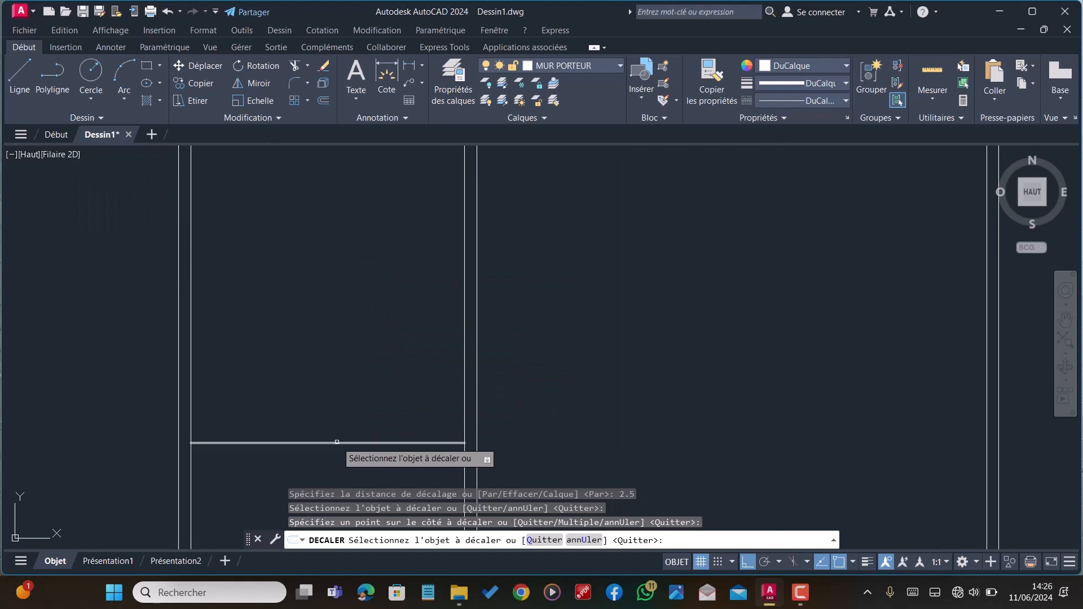
{"action": "left_click", "coordinate": [336, 442]}
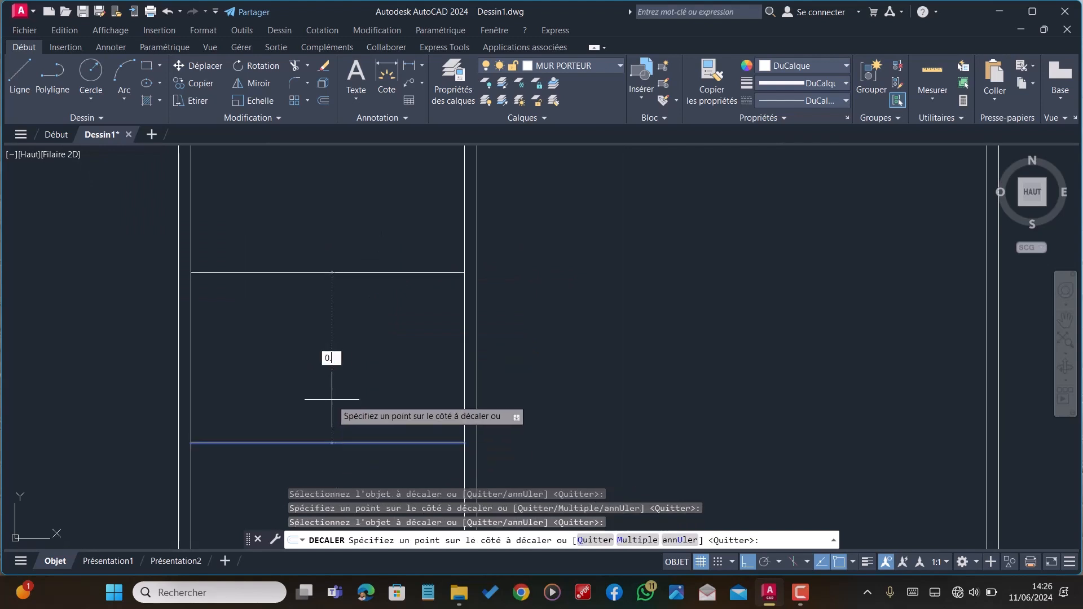
{"action": "key", "text": "Return"}
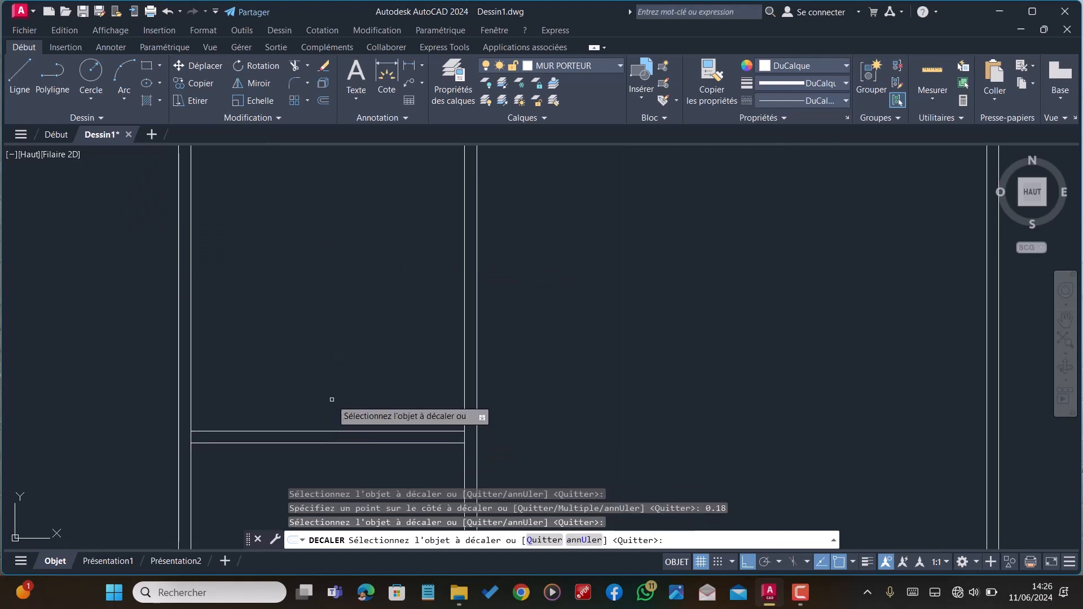
{"action": "scroll", "coordinate": [330, 399], "scroll_direction": "down", "scroll_amount": 4}
{"action": "scroll", "coordinate": [331, 389], "scroll_direction": "up", "scroll_amount": 5}
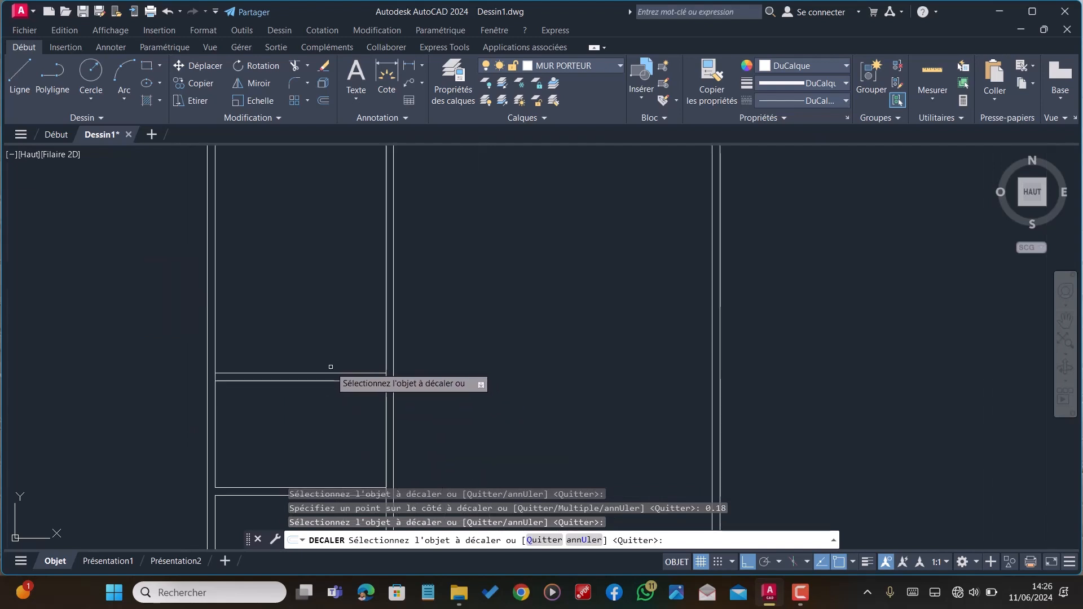
{"action": "left_click", "coordinate": [331, 372]}
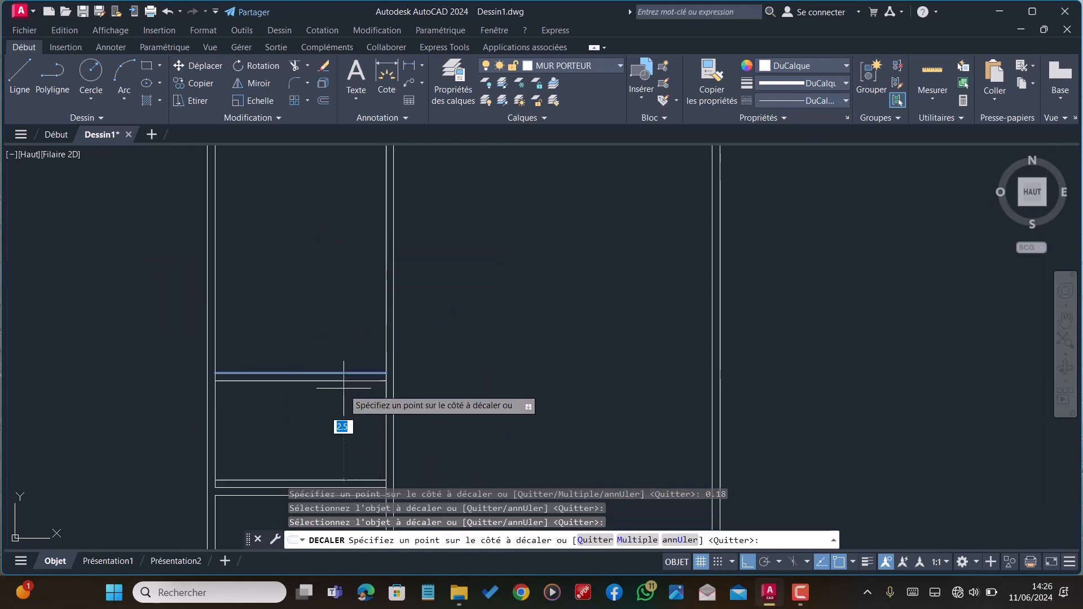
{"action": "key", "text": "Escape"}
Examine the rooms along the left wall around the third horizontal partition and their place in the whole plan
{"action": "scroll", "coordinate": [326, 399], "scroll_direction": "up", "scroll_amount": 1}
{"action": "scroll", "coordinate": [326, 409], "scroll_direction": "down", "scroll_amount": 5}
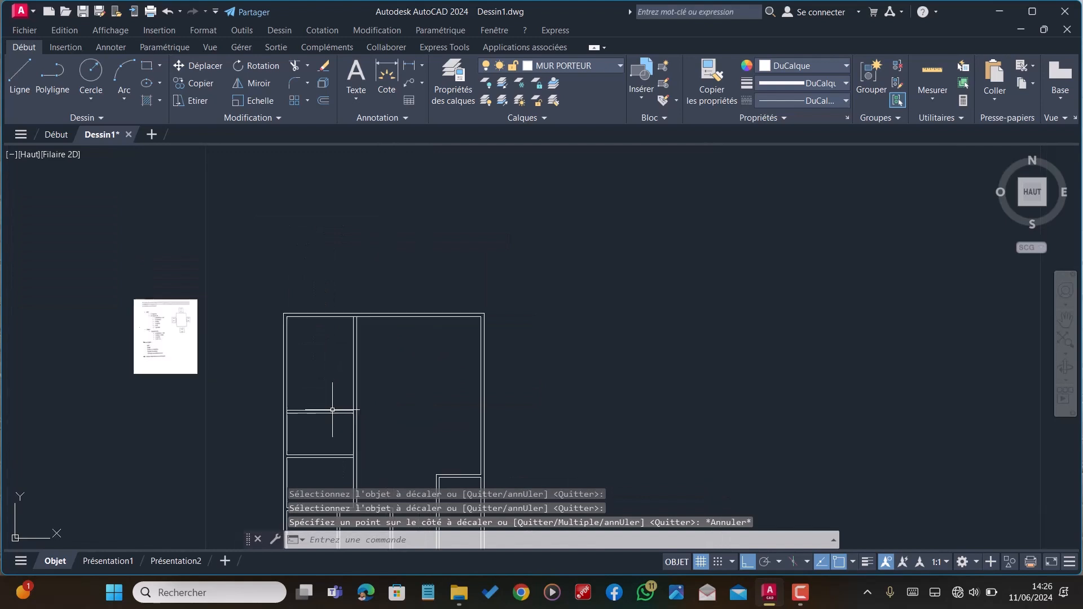
{"action": "scroll", "coordinate": [331, 406], "scroll_direction": "up", "scroll_amount": 5}
{"action": "scroll", "coordinate": [317, 317], "scroll_direction": "down", "scroll_amount": 5}
{"action": "scroll", "coordinate": [318, 316], "scroll_direction": "up", "scroll_amount": 8}
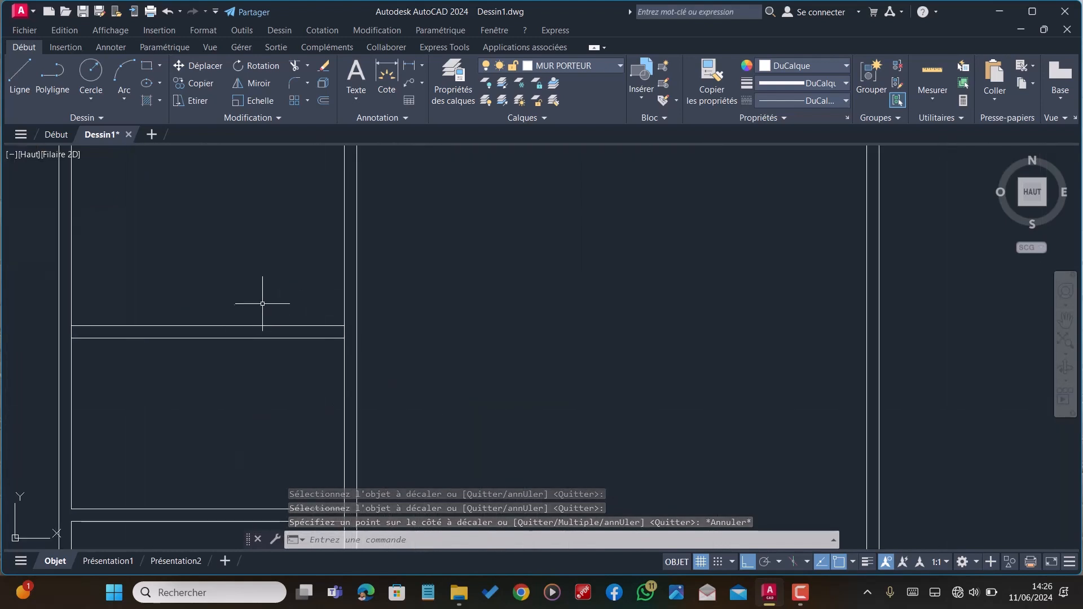
{"action": "scroll", "coordinate": [261, 303], "scroll_direction": "down", "scroll_amount": 3}
{"action": "scroll", "coordinate": [309, 338], "scroll_direction": "up", "scroll_amount": 1}
{"action": "scroll", "coordinate": [341, 308], "scroll_direction": "up", "scroll_amount": 2}
{"action": "scroll", "coordinate": [402, 322], "scroll_direction": "down", "scroll_amount": 4}
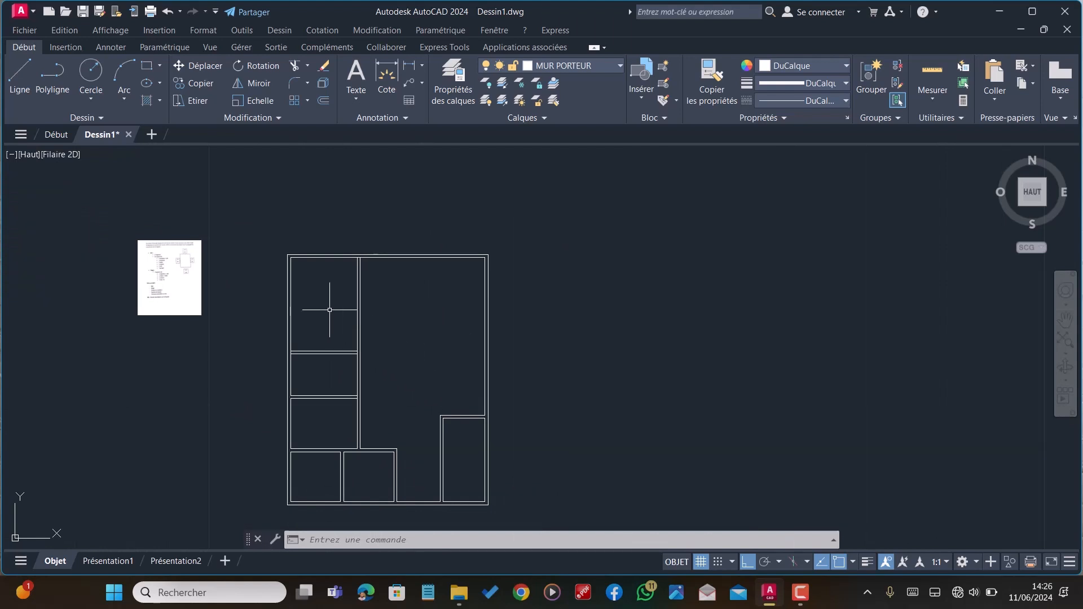
Measure the width and depth of the upper-left room above the third horizontal partition
{"action": "type", "text": "mea"}
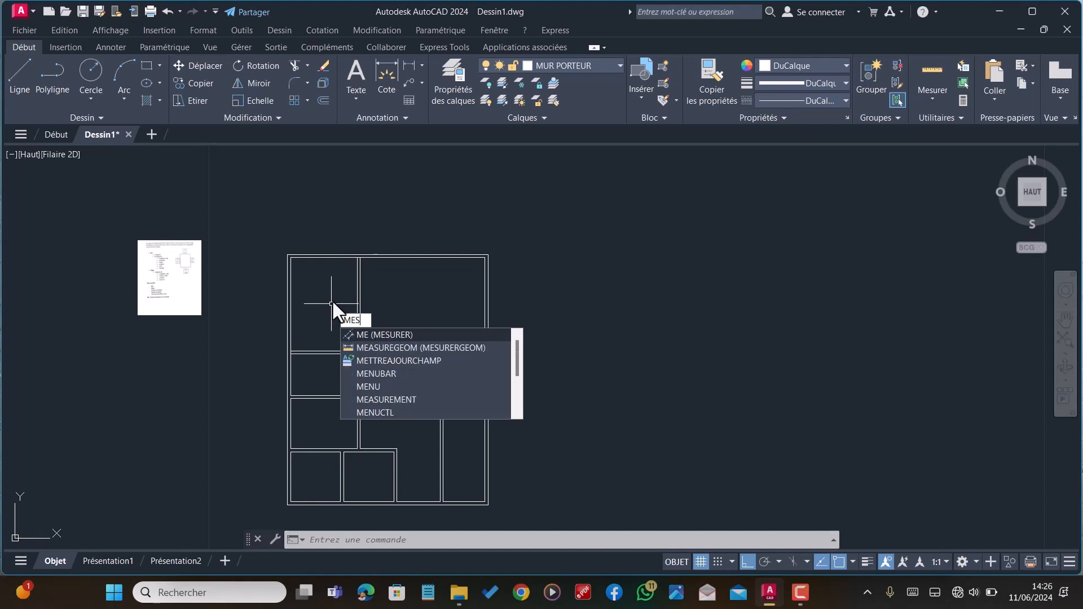
{"action": "key", "text": "Return"}
{"action": "scroll", "coordinate": [317, 289], "scroll_direction": "up", "scroll_amount": 4}
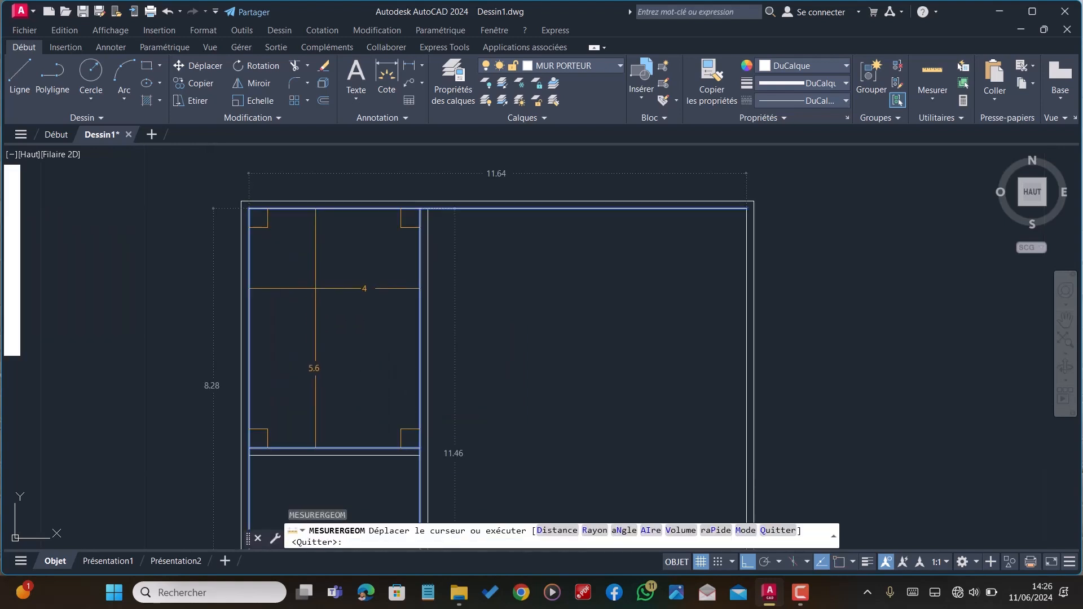
{"action": "scroll", "coordinate": [316, 289], "scroll_direction": "down", "scroll_amount": 2}
{"action": "scroll", "coordinate": [308, 285], "scroll_direction": "down", "scroll_amount": 2}
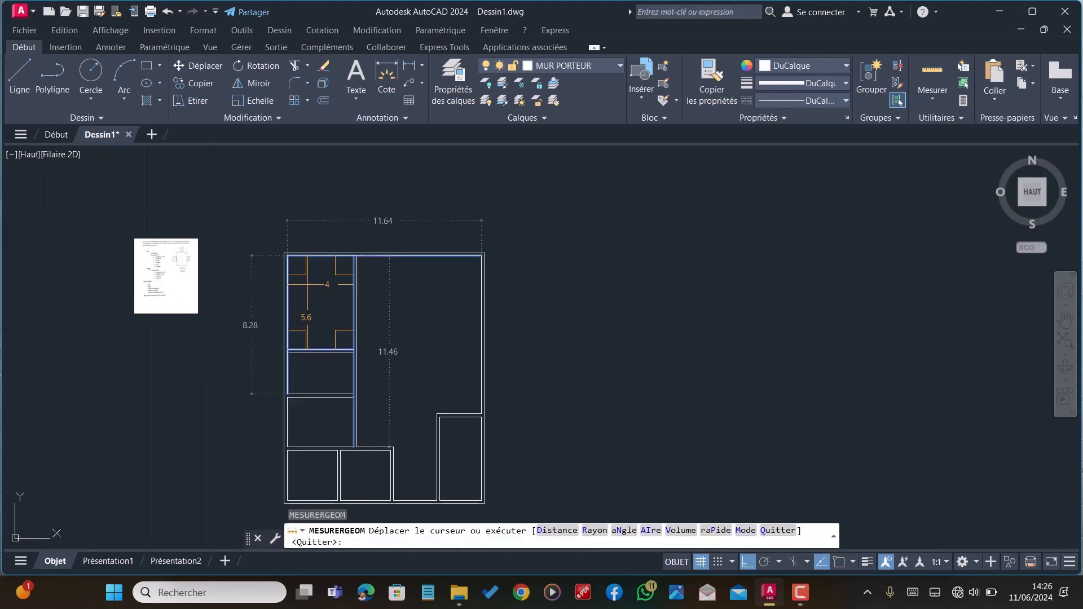
{"action": "scroll", "coordinate": [317, 303], "scroll_direction": "up", "scroll_amount": 2}
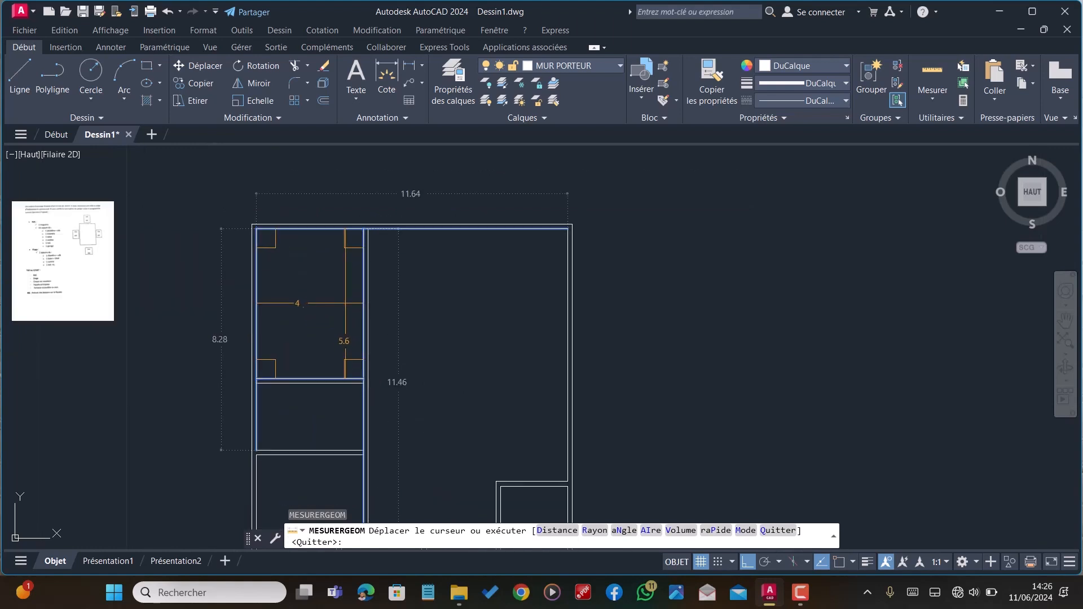
{"action": "key", "text": "Escape"}
Extend the facing lines of the second and third horizontal partitions to the right face of the vertical partition
{"action": "scroll", "coordinate": [301, 341], "scroll_direction": "down", "scroll_amount": 2}
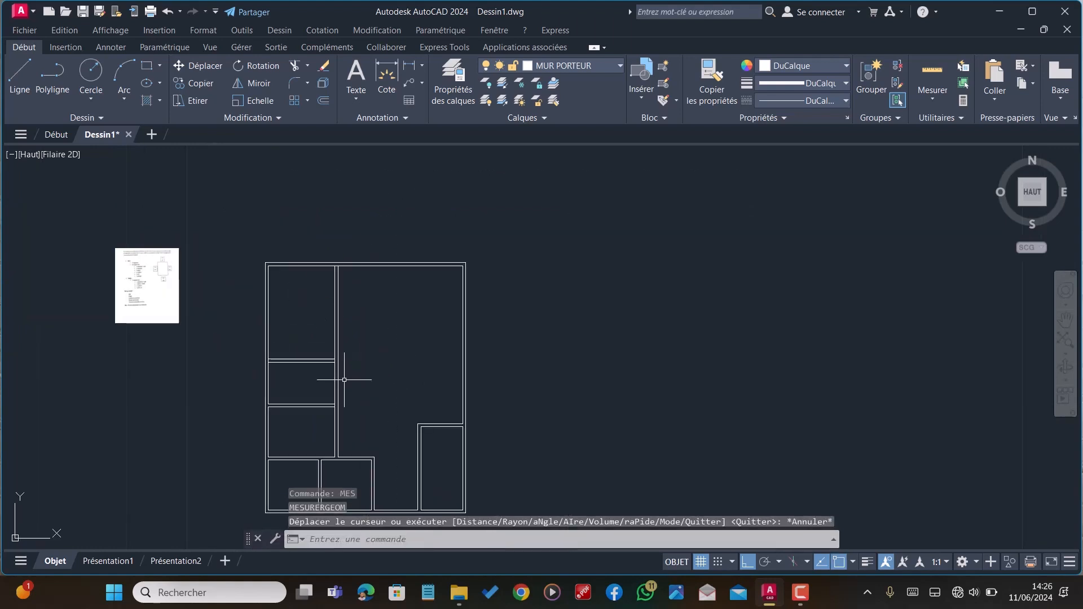
{"action": "scroll", "coordinate": [343, 379], "scroll_direction": "up", "scroll_amount": 6}
{"action": "scroll", "coordinate": [348, 297], "scroll_direction": "down", "scroll_amount": 4}
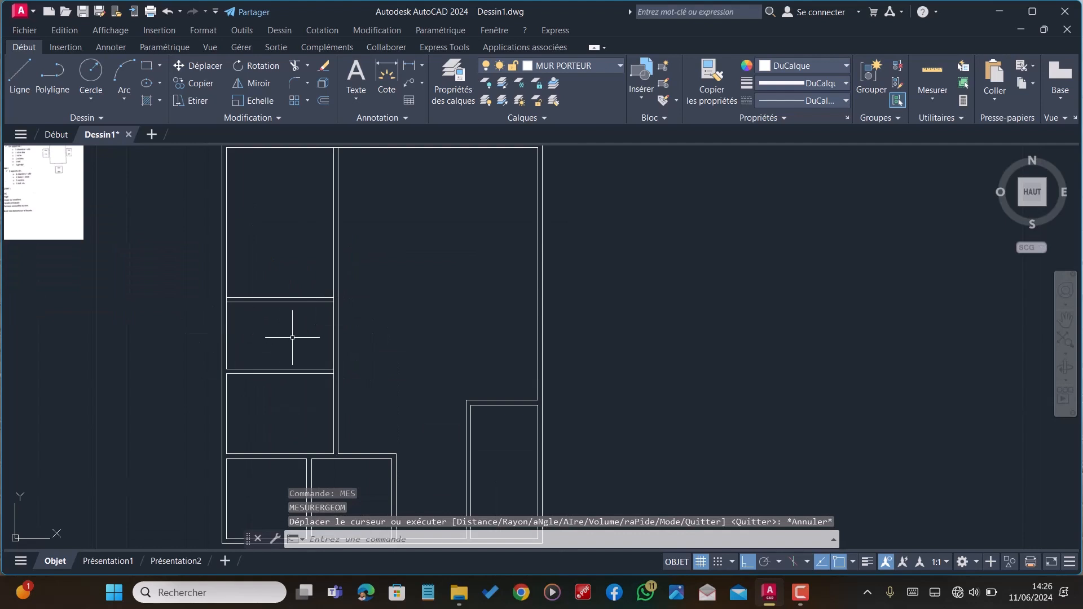
{"action": "type", "text": "pr"}
{"action": "key", "text": "Return"}
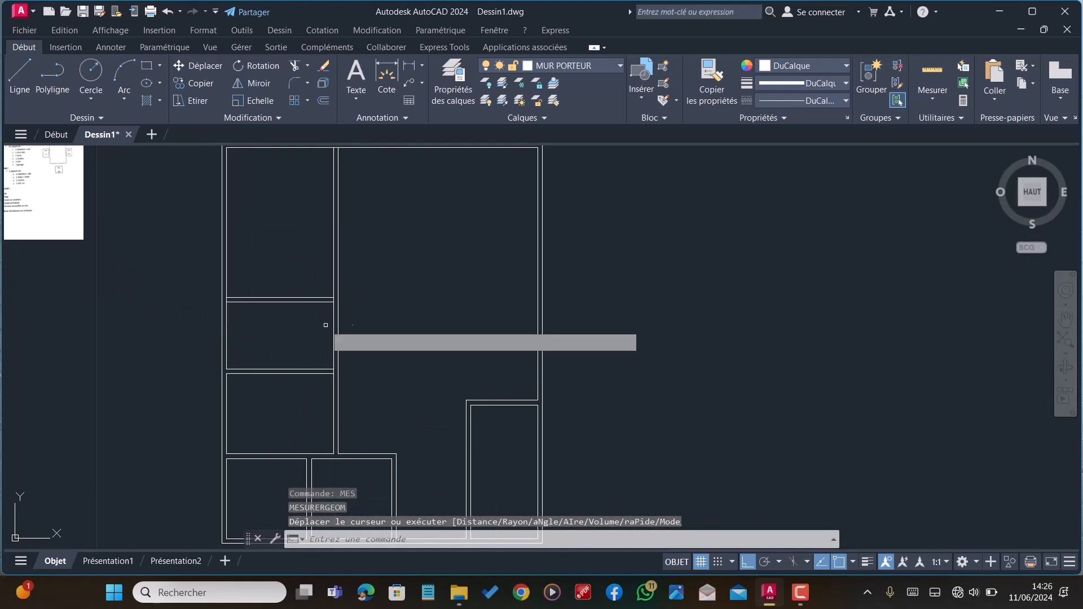
{"action": "left_click", "coordinate": [316, 303]}
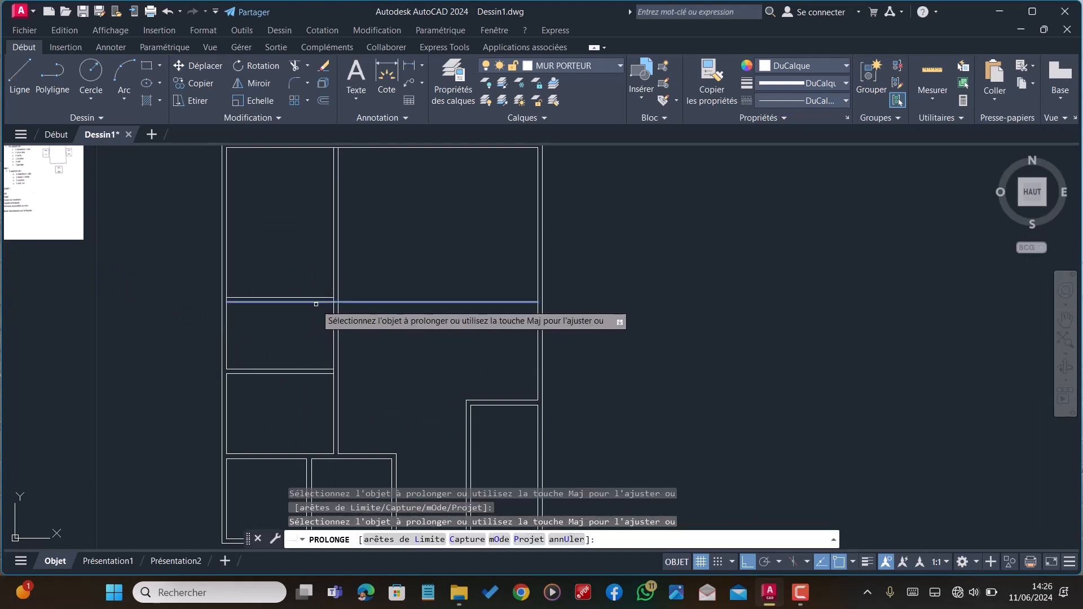
{"action": "key", "text": "Escape"}
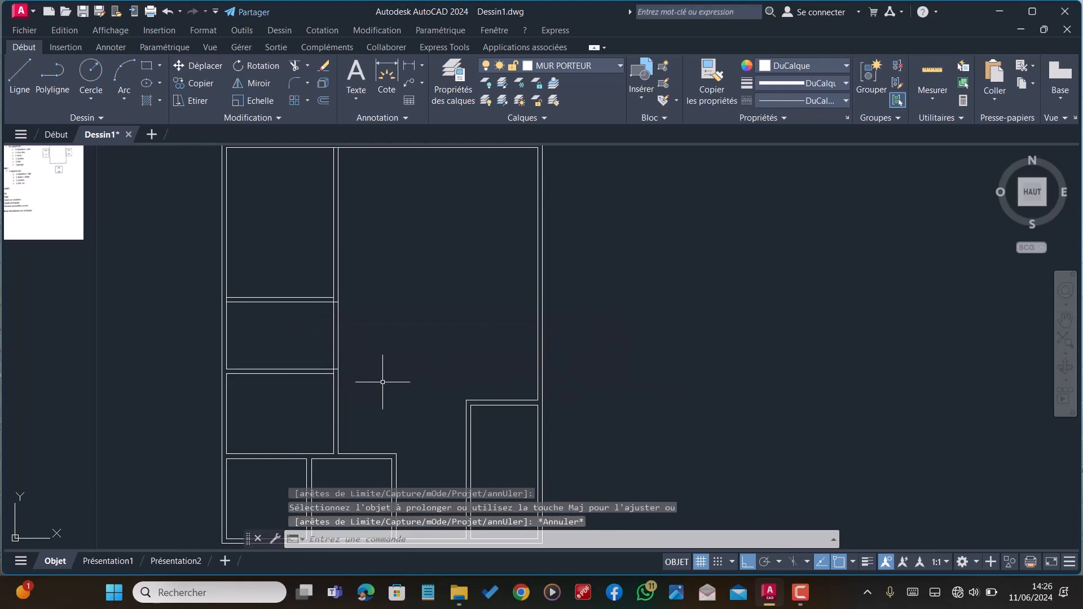
Trim both lines of the vertical partition between the second and third horizontal partitions, opening that space to the large room
{"action": "type", "text": "AJ"}
{"action": "key", "text": "Return"}
{"action": "left_click", "coordinate": [309, 329]}
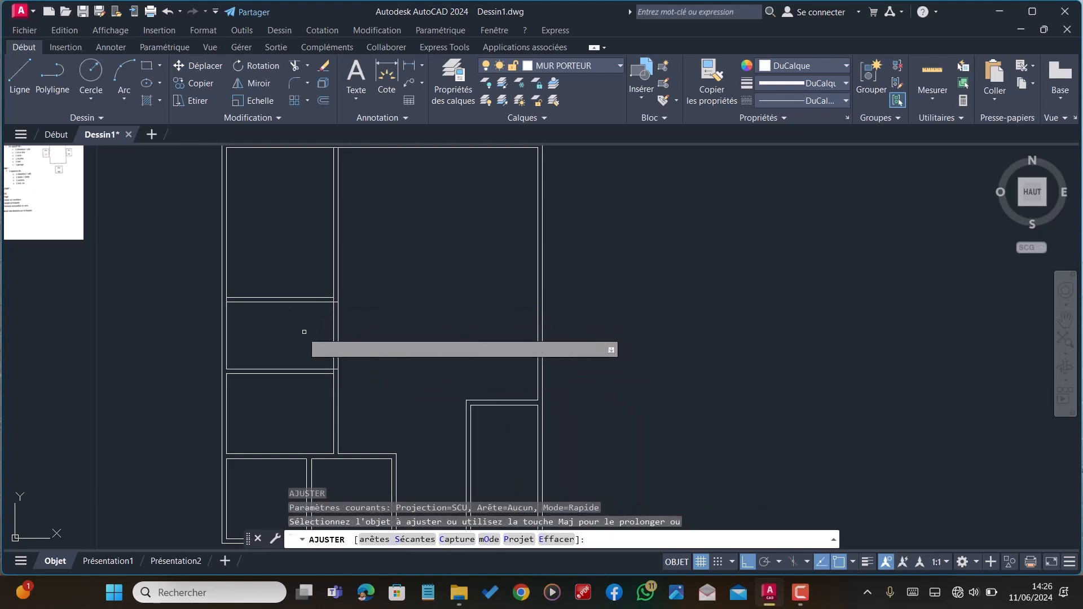
{"action": "key", "text": "Return"}
{"action": "key", "text": "Escape"}
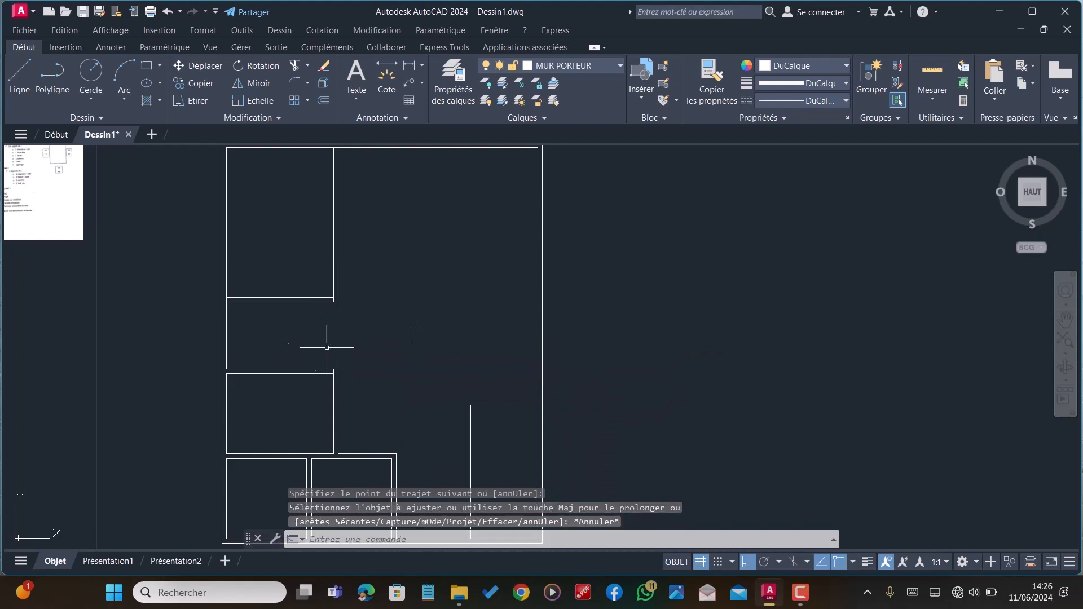
{"action": "scroll", "coordinate": [307, 322], "scroll_direction": "down", "scroll_amount": 2}
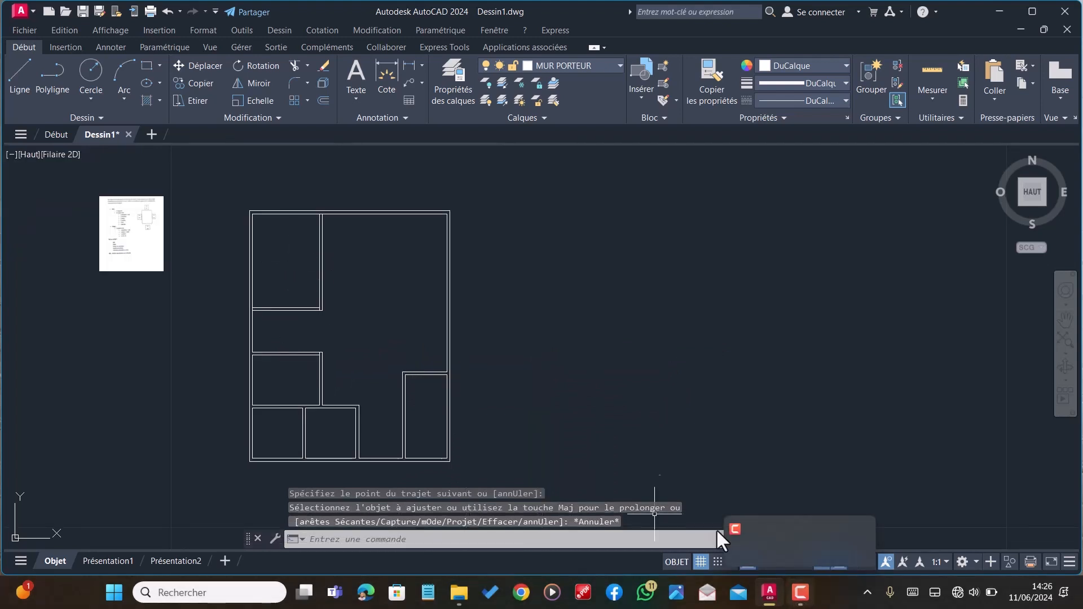
{"action": "scroll", "coordinate": [424, 346], "scroll_direction": "up", "scroll_amount": 2}
{"action": "scroll", "coordinate": [467, 369], "scroll_direction": "down", "scroll_amount": 4}
{"action": "scroll", "coordinate": [395, 377], "scroll_direction": "up", "scroll_amount": 3}
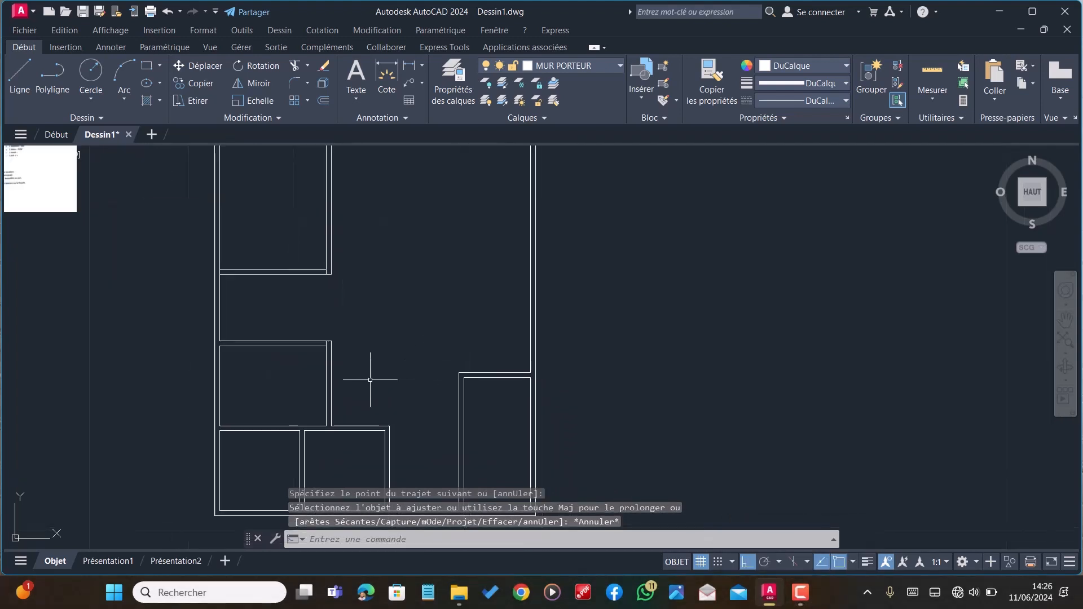
Review the ground-floor and upper-floor room programme in the scanned brief and compare it with the plan
{"action": "scroll", "coordinate": [544, 355], "scroll_direction": "down", "scroll_amount": 5}
{"action": "left_click", "coordinate": [800, 595]}
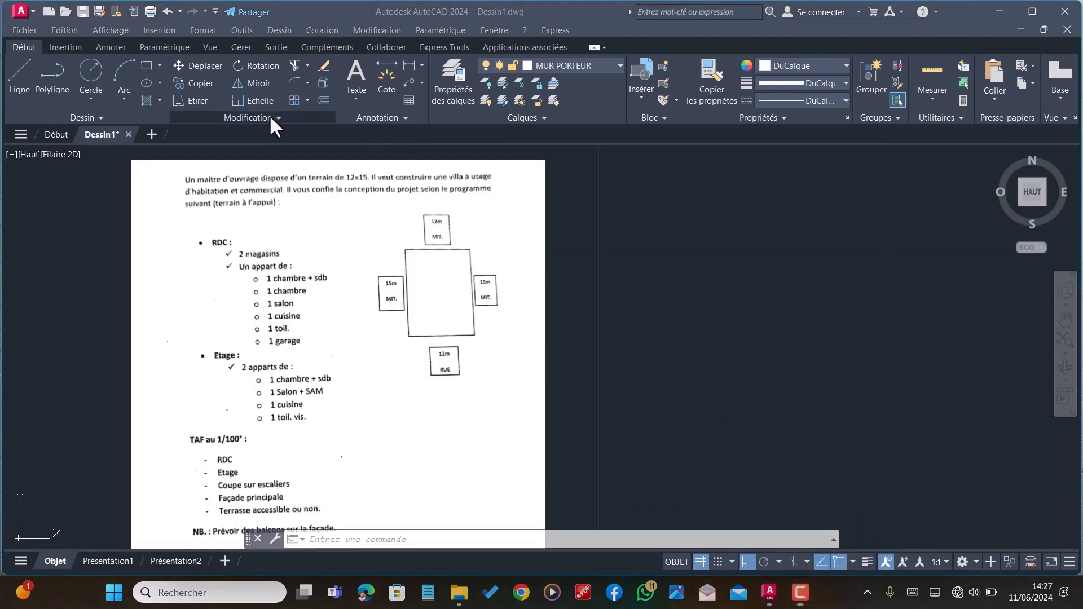
{"action": "scroll", "coordinate": [455, 275], "scroll_direction": "down", "scroll_amount": 2}
{"action": "scroll", "coordinate": [456, 253], "scroll_direction": "down", "scroll_amount": 3}
{"action": "scroll", "coordinate": [423, 242], "scroll_direction": "up", "scroll_amount": 7}
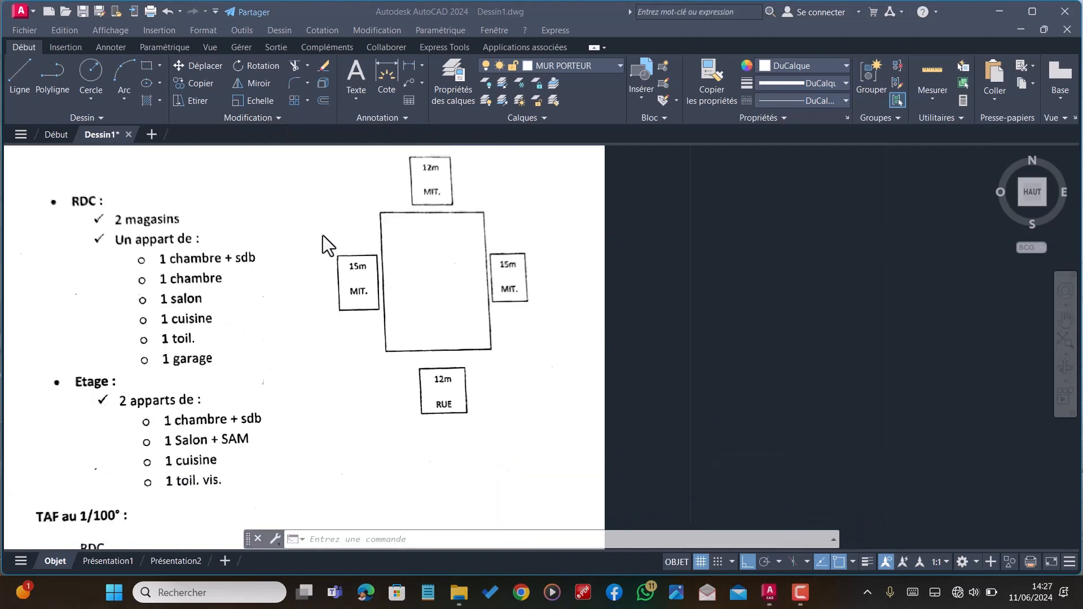
{"action": "scroll", "coordinate": [283, 272], "scroll_direction": "down", "scroll_amount": 3}
{"action": "scroll", "coordinate": [240, 282], "scroll_direction": "up", "scroll_amount": 2}
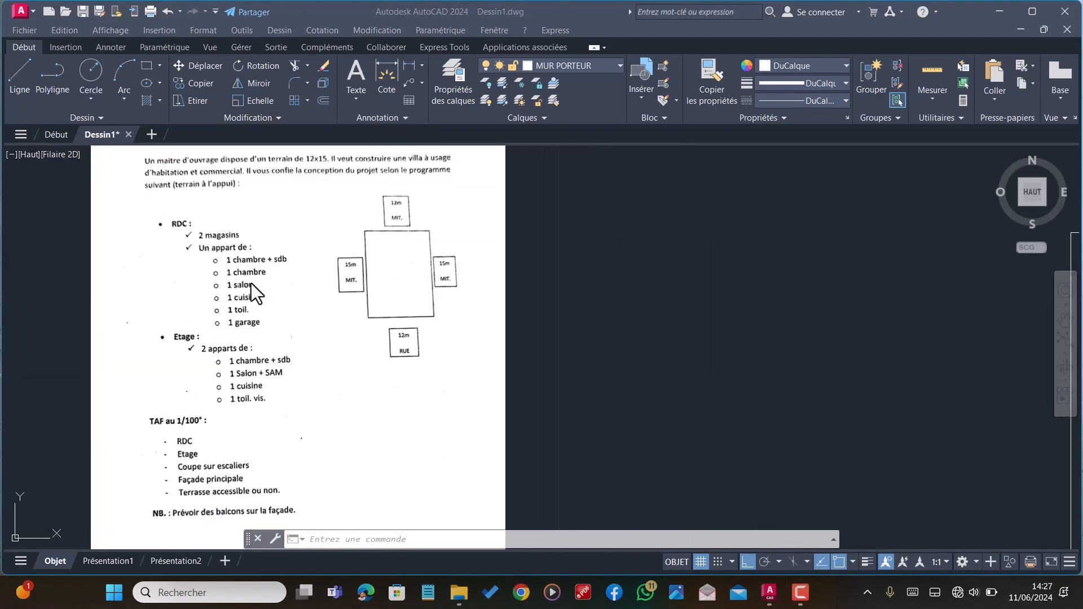
{"action": "scroll", "coordinate": [269, 285], "scroll_direction": "down", "scroll_amount": 2}
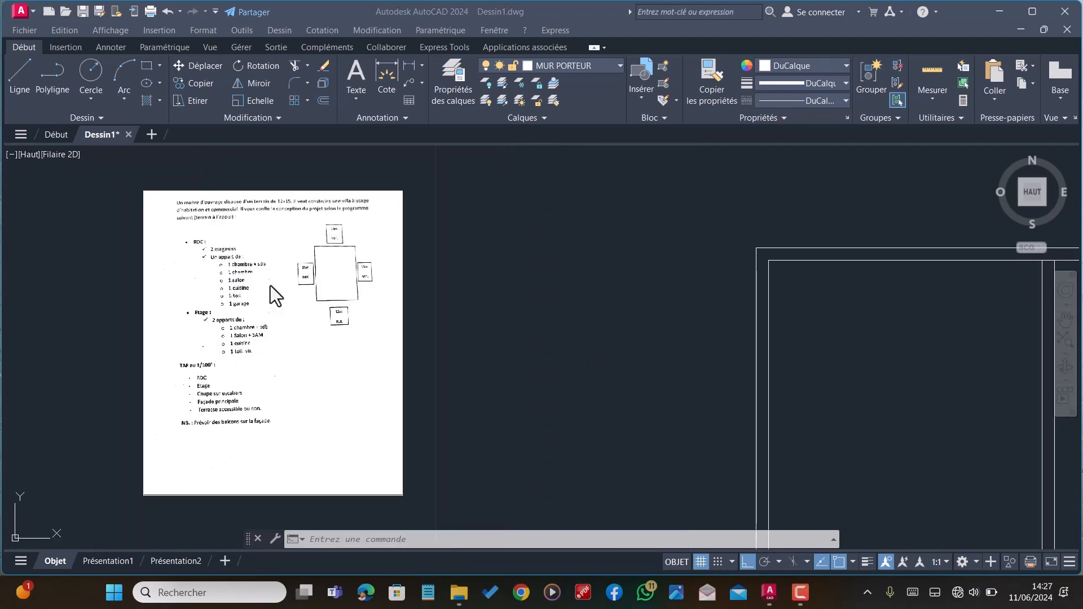
{"action": "scroll", "coordinate": [270, 286], "scroll_direction": "up", "scroll_amount": 3}
{"action": "scroll", "coordinate": [227, 286], "scroll_direction": "up", "scroll_amount": 2}
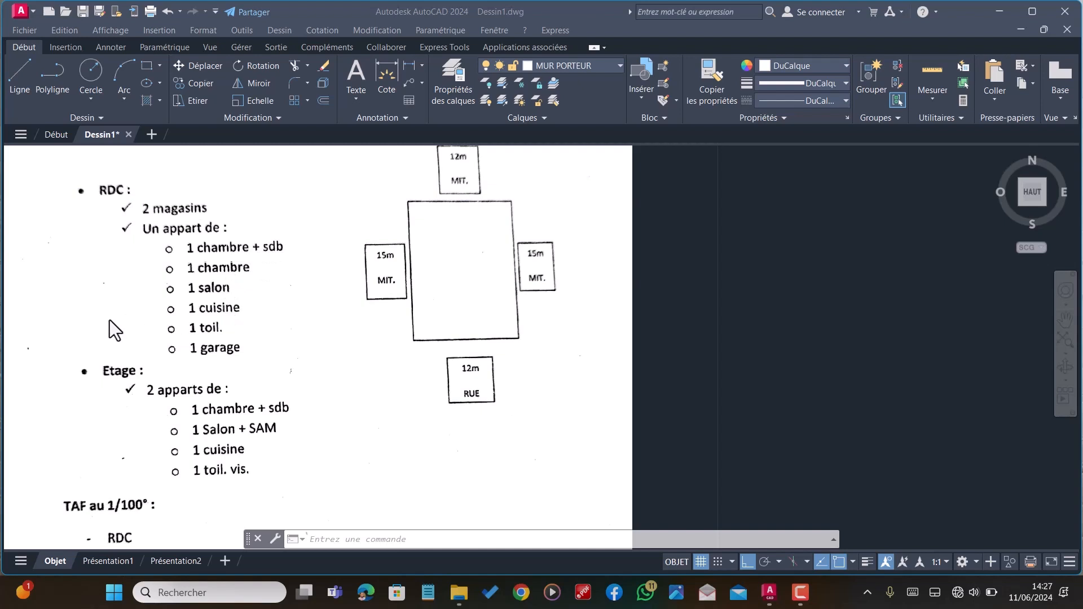
{"action": "scroll", "coordinate": [111, 313], "scroll_direction": "down", "scroll_amount": 6}
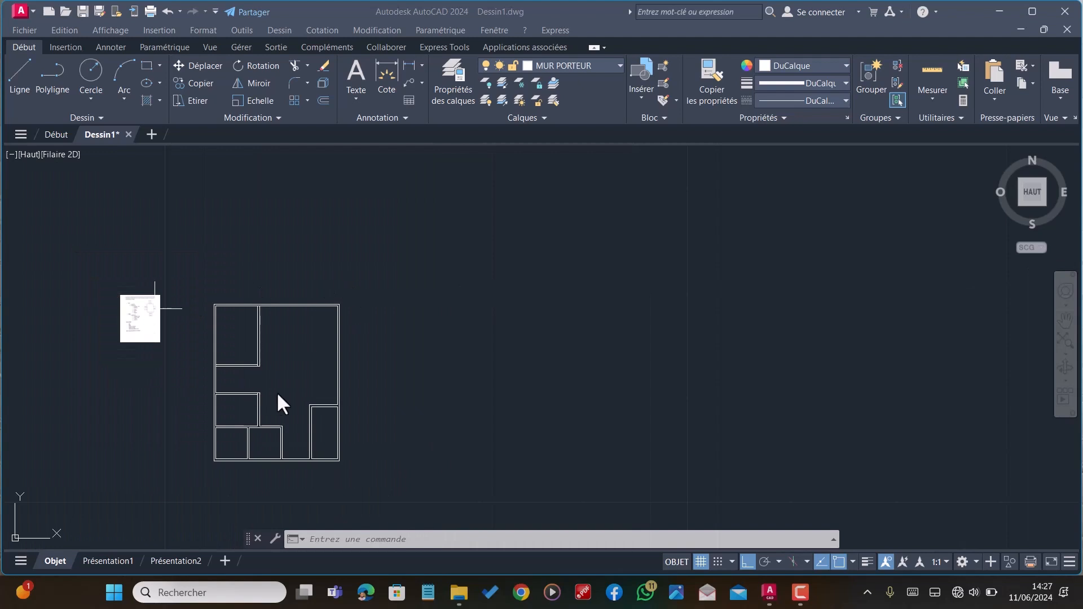
Offset the upper outer line of the lower-right room 2 m upward into the large room
{"action": "scroll", "coordinate": [287, 388], "scroll_direction": "up", "scroll_amount": 4}
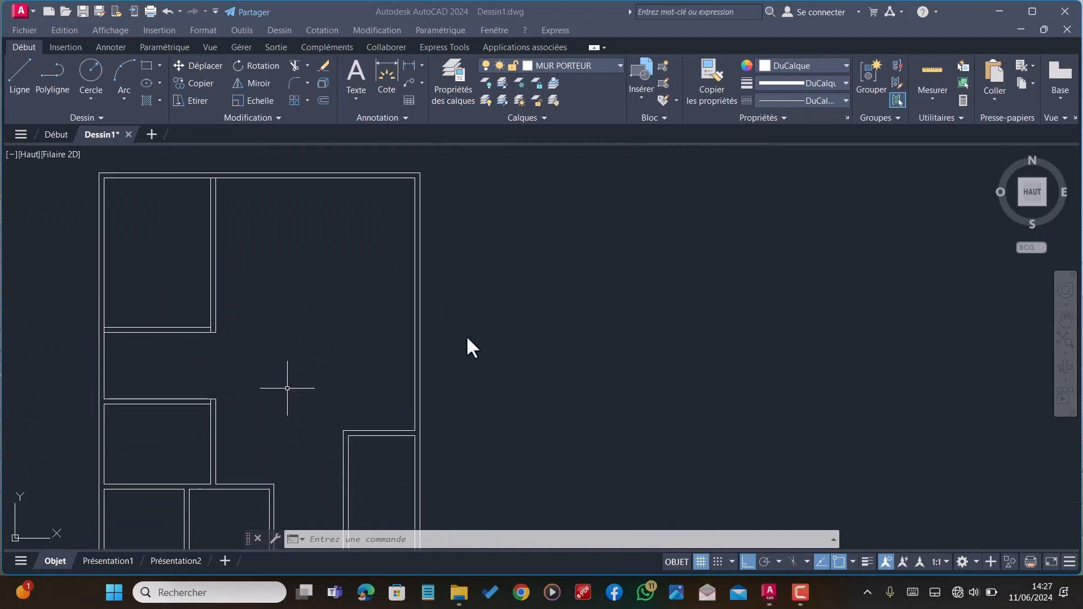
{"action": "scroll", "coordinate": [332, 165], "scroll_direction": "down", "scroll_amount": 2}
{"action": "scroll", "coordinate": [307, 358], "scroll_direction": "up", "scroll_amount": 2}
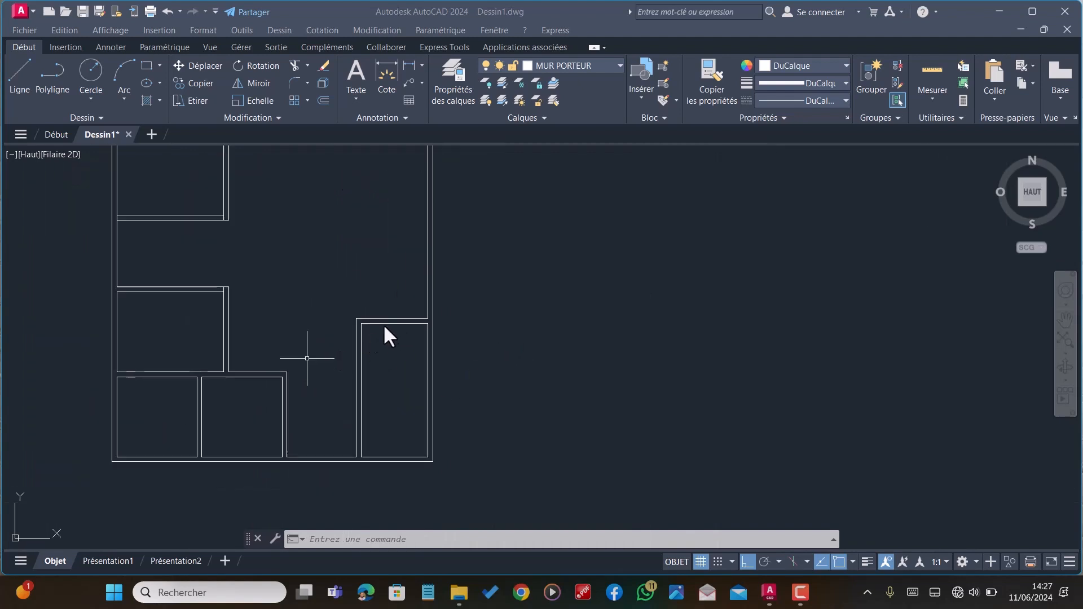
{"action": "scroll", "coordinate": [394, 318], "scroll_direction": "up", "scroll_amount": 3}
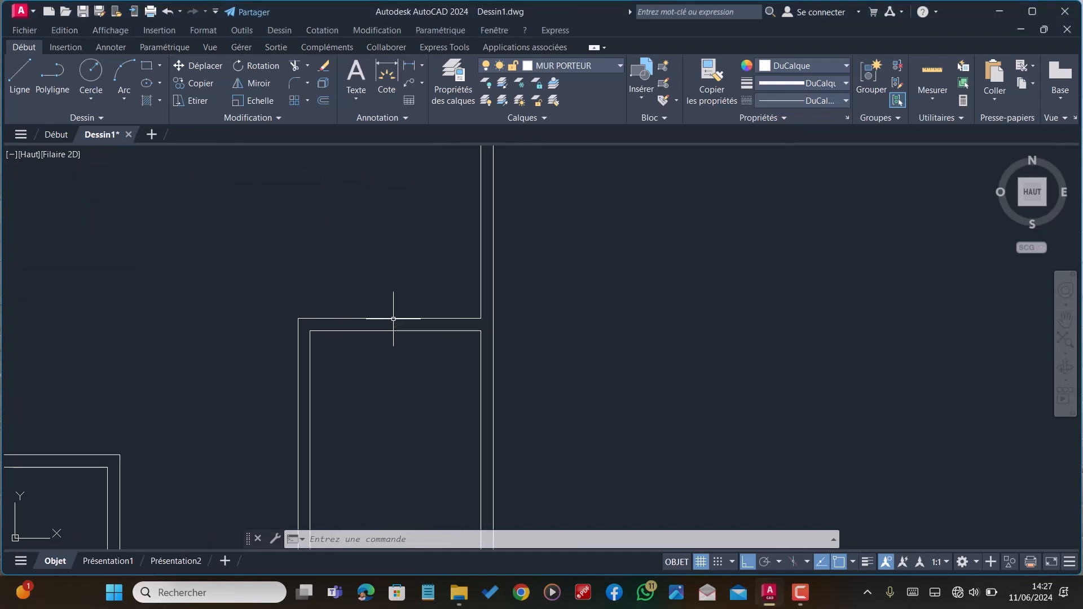
{"action": "scroll", "coordinate": [361, 323], "scroll_direction": "down", "scroll_amount": 4}
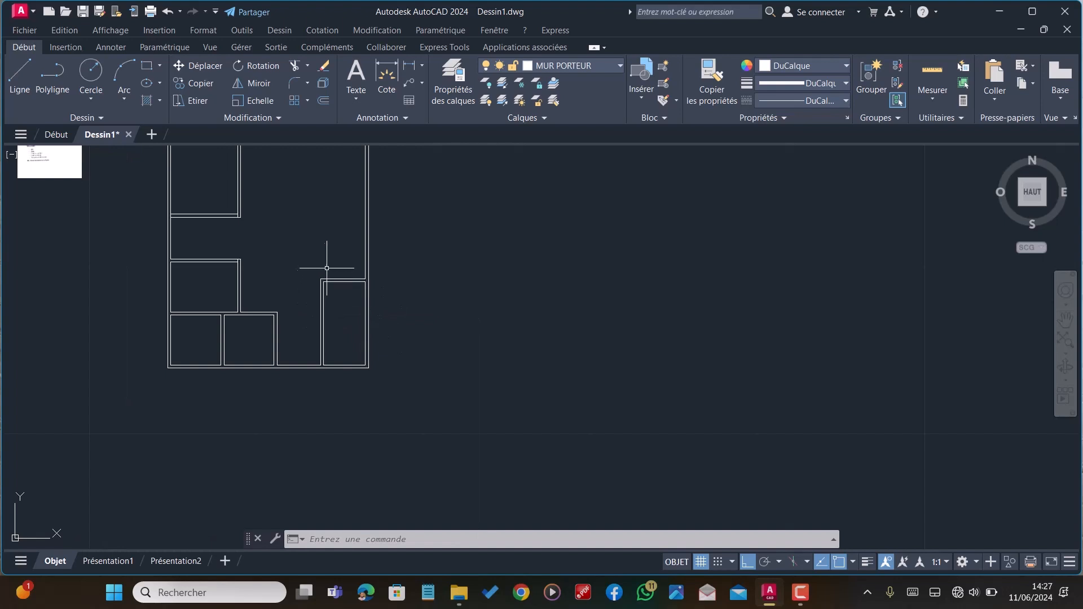
{"action": "scroll", "coordinate": [344, 271], "scroll_direction": "up", "scroll_amount": 2}
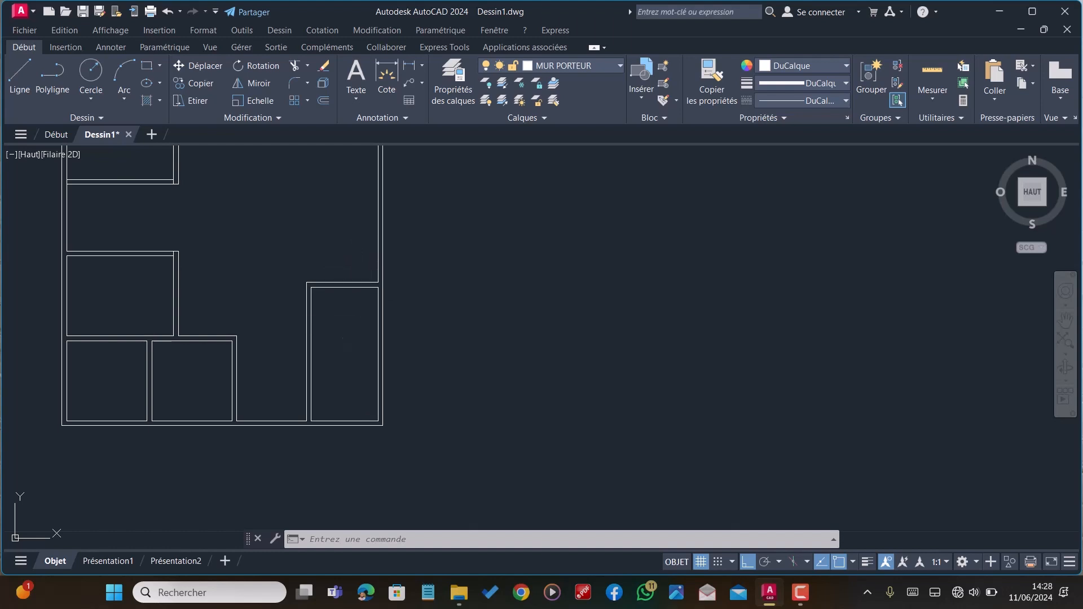
{"action": "key", "text": "Return"}
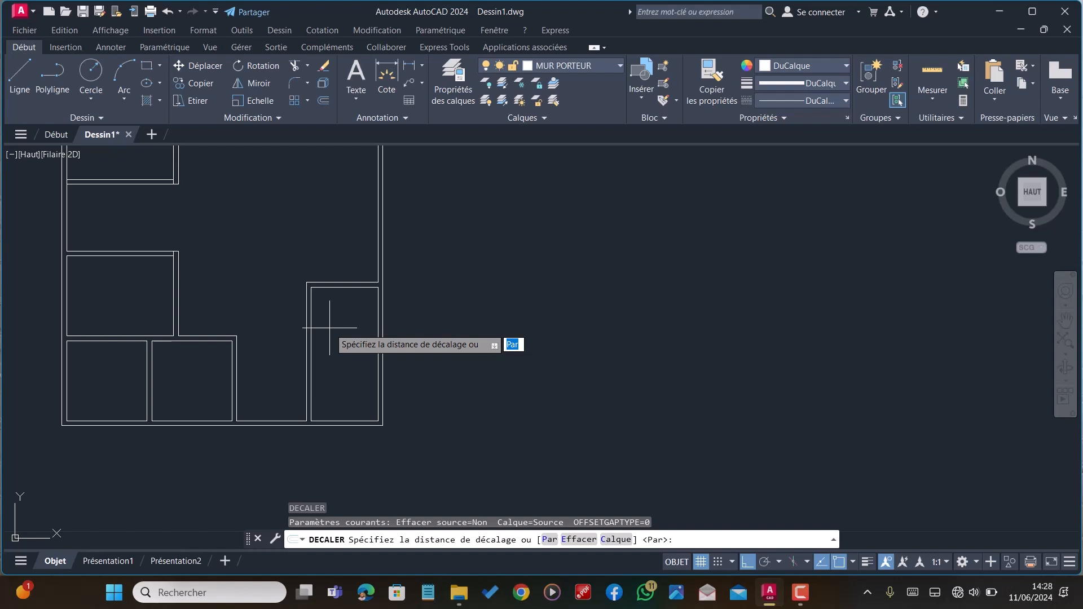
{"action": "key", "text": "Return"}
{"action": "scroll", "coordinate": [395, 333], "scroll_direction": "up", "scroll_amount": 5}
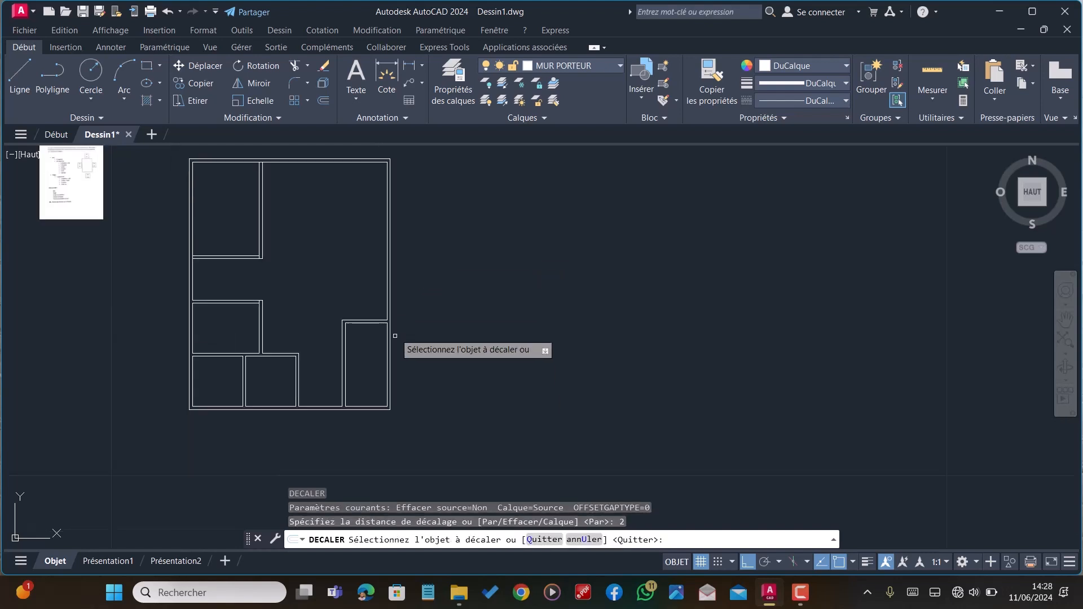
{"action": "left_click", "coordinate": [351, 350]}
{"action": "left_click", "coordinate": [361, 316]}
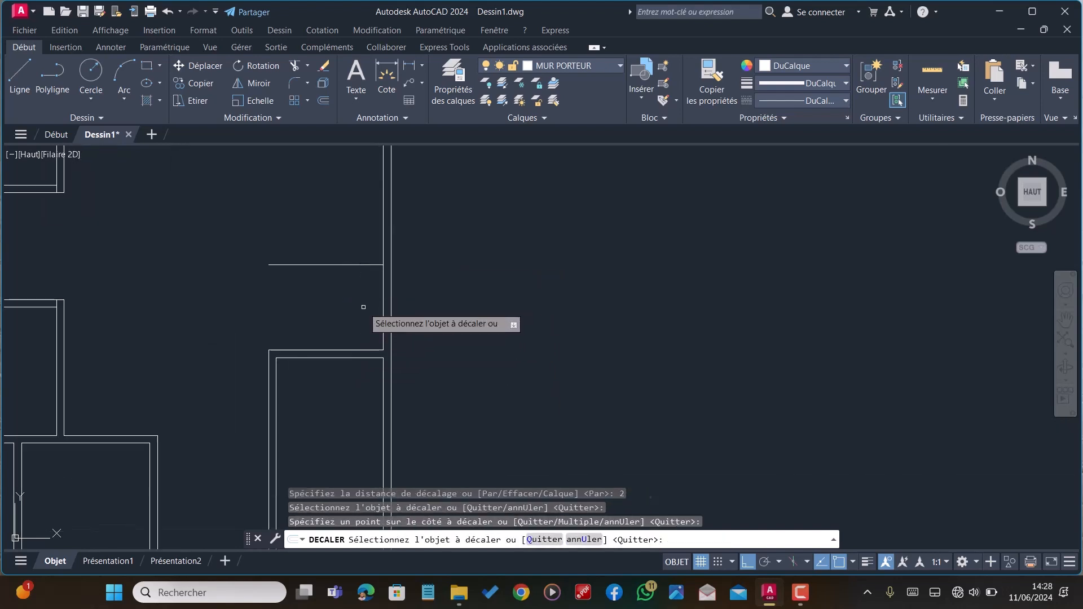
Offset the new horizontal line 0.18 m upward to give the partition above the lower-right room its thickness
{"action": "left_click", "coordinate": [363, 264]}
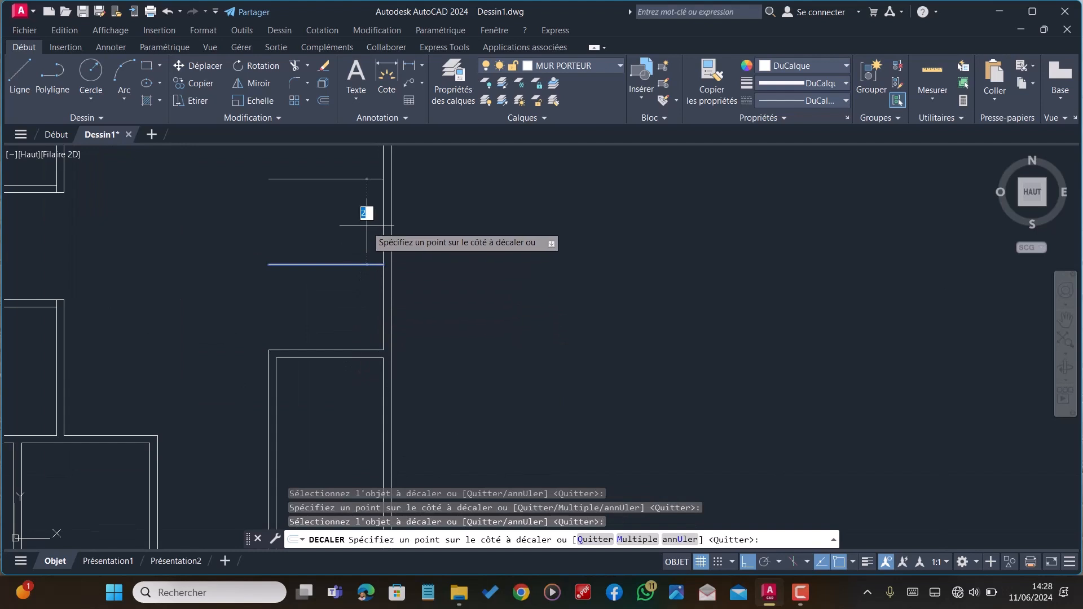
{"action": "type", "text": "0.18"}
{"action": "key", "text": "Return"}
{"action": "key", "text": "Escape"}
Trim the right outer wall's inner line between the two lines of the new horizontal partition
{"action": "type", "text": "A"}
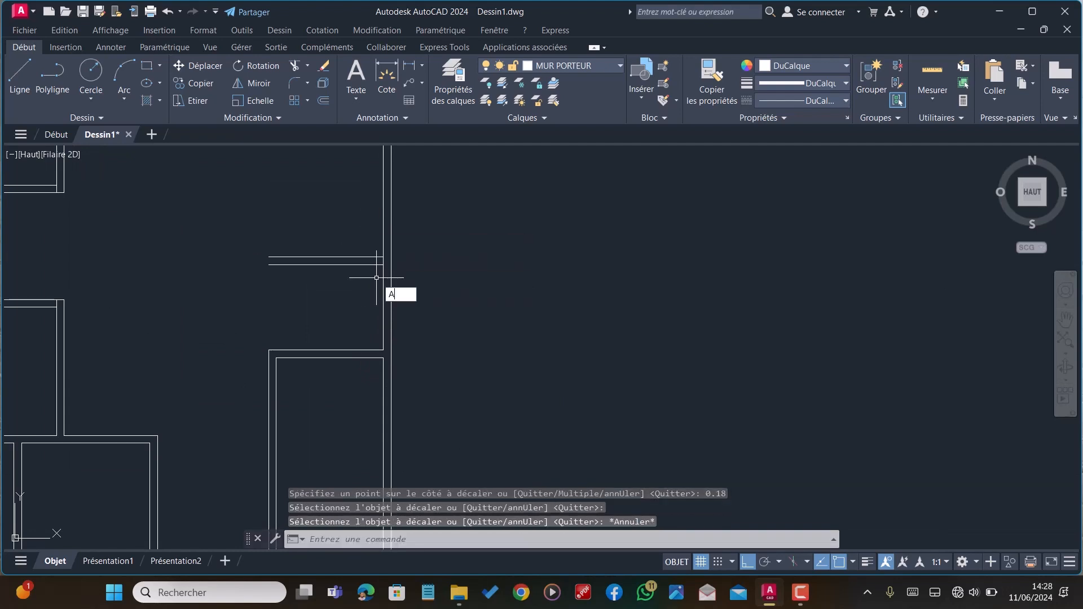
{"action": "type", "text": "J"}
{"action": "key", "text": "Return"}
{"action": "scroll", "coordinate": [377, 278], "scroll_direction": "up", "scroll_amount": 4}
{"action": "left_click", "coordinate": [395, 235]}
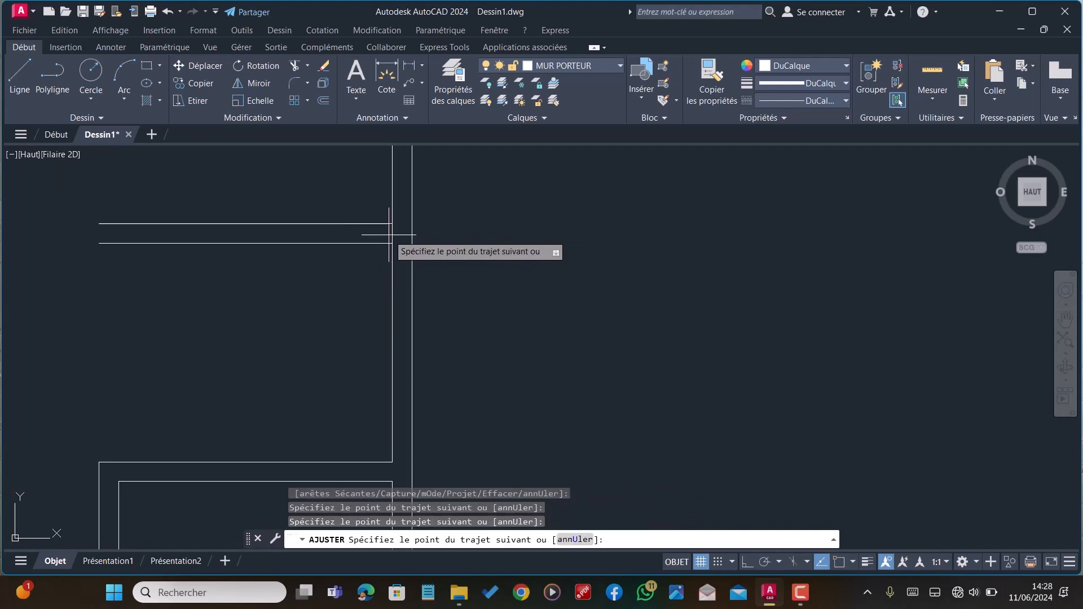
{"action": "left_click", "coordinate": [384, 235]}
{"action": "key", "text": "Escape"}
Offset the right wall's inner line 1.5 m to the left between the new partition and the lower-right room
{"action": "type", "text": "DC"}
{"action": "key", "text": "Return"}
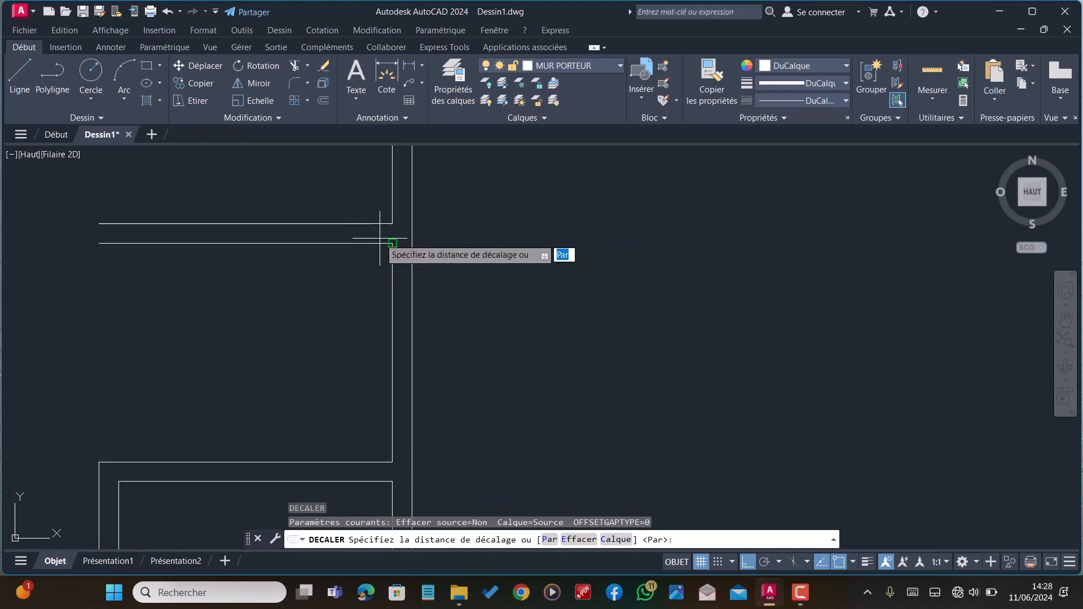
{"action": "type", "text": "1.5"}
{"action": "key", "text": "Return"}
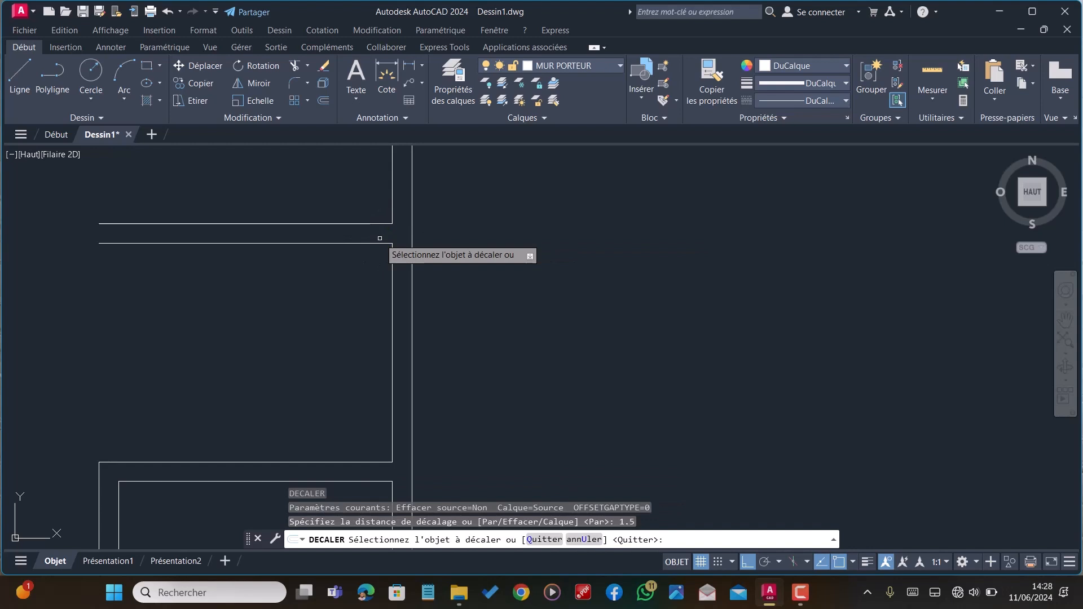
{"action": "left_click", "coordinate": [393, 319]}
{"action": "left_click", "coordinate": [254, 358]}
{"action": "scroll", "coordinate": [254, 358], "scroll_direction": "down", "scroll_amount": 4}
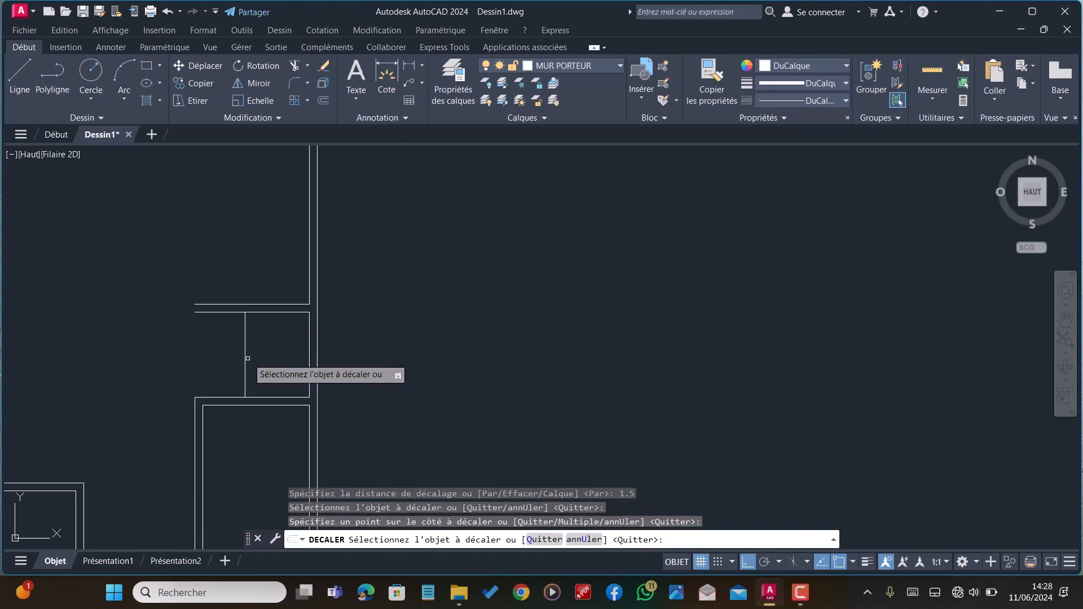
Offset the new vertical line 0.18 m to the left to form the small room's side partition
{"action": "left_click", "coordinate": [246, 358]}
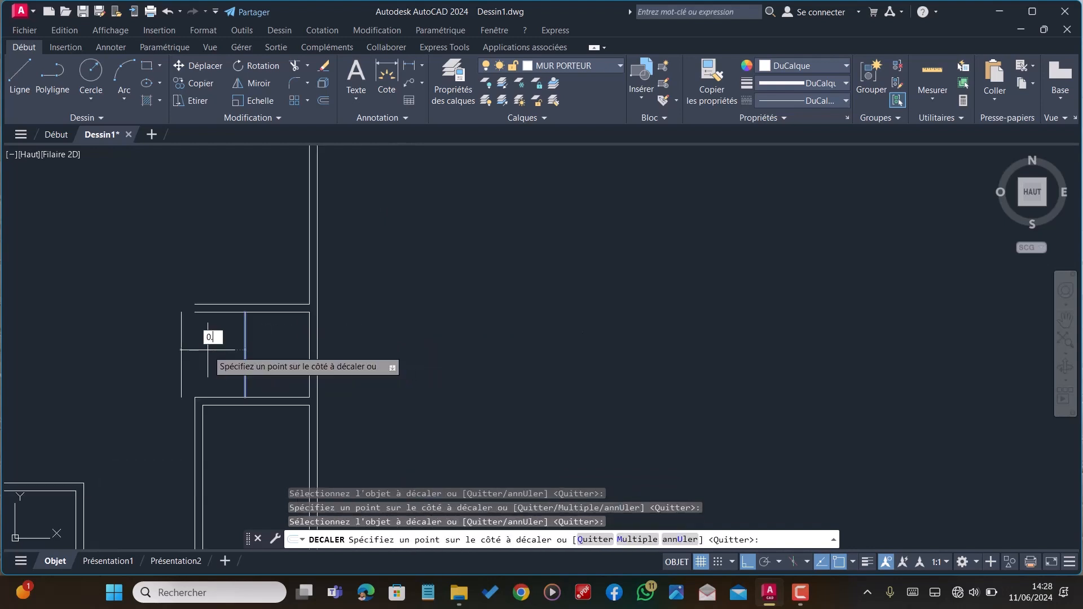
{"action": "key", "text": "Return"}
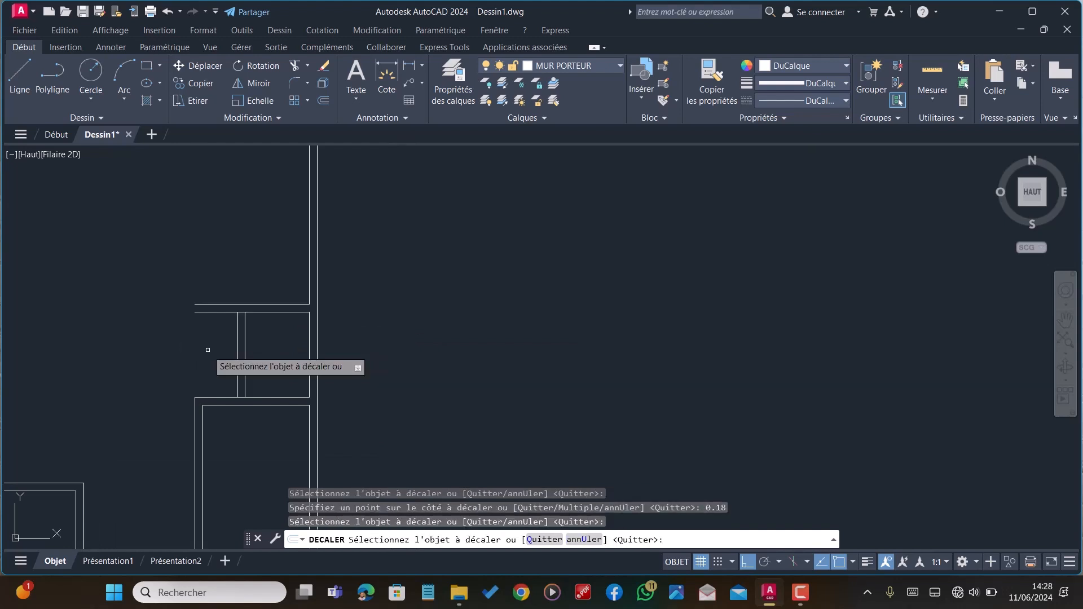
{"action": "key", "text": "Escape"}
Examine the new small room above the lower-right room and its place in the whole plan
{"action": "scroll", "coordinate": [231, 331], "scroll_direction": "down", "scroll_amount": 4}
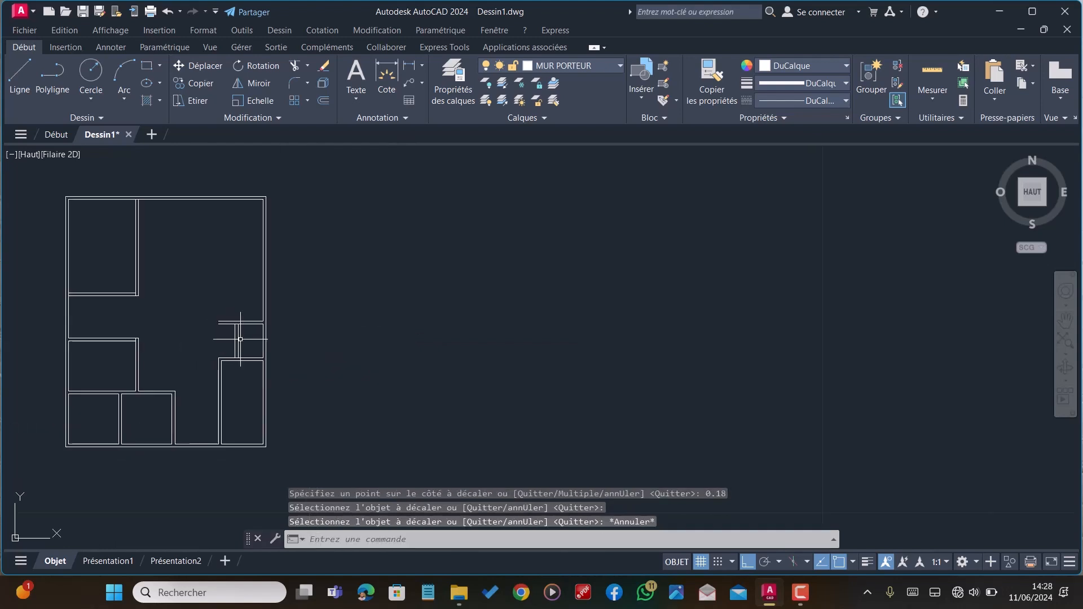
{"action": "scroll", "coordinate": [235, 339], "scroll_direction": "up", "scroll_amount": 4}
{"action": "scroll", "coordinate": [230, 331], "scroll_direction": "down", "scroll_amount": 3}
{"action": "scroll", "coordinate": [257, 339], "scroll_direction": "up", "scroll_amount": 3}
{"action": "scroll", "coordinate": [261, 338], "scroll_direction": "down", "scroll_amount": 2}
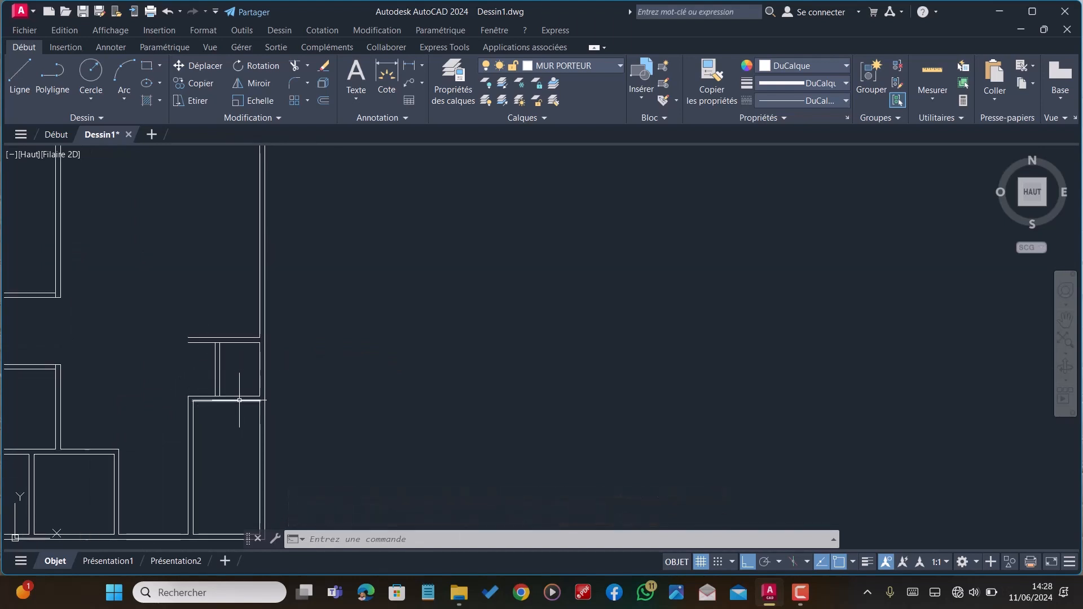
{"action": "scroll", "coordinate": [256, 415], "scroll_direction": "down", "scroll_amount": 4}
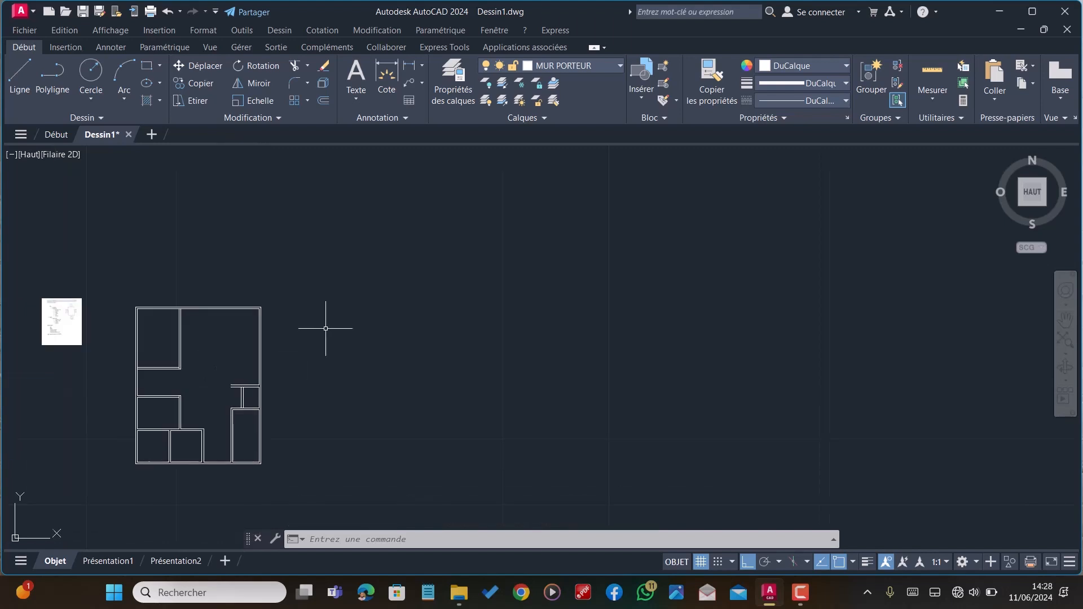
{"action": "scroll", "coordinate": [325, 329], "scroll_direction": "down", "scroll_amount": 3}
{"action": "scroll", "coordinate": [205, 357], "scroll_direction": "up", "scroll_amount": 2}
{"action": "scroll", "coordinate": [344, 373], "scroll_direction": "up", "scroll_amount": 2}
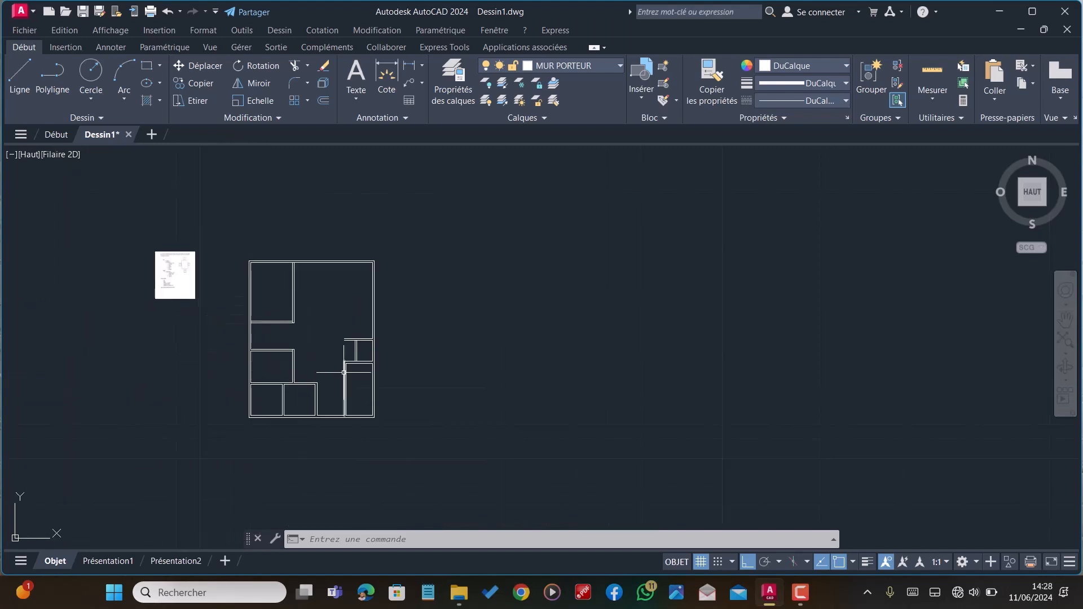
{"action": "scroll", "coordinate": [473, 325], "scroll_direction": "down", "scroll_amount": 2}
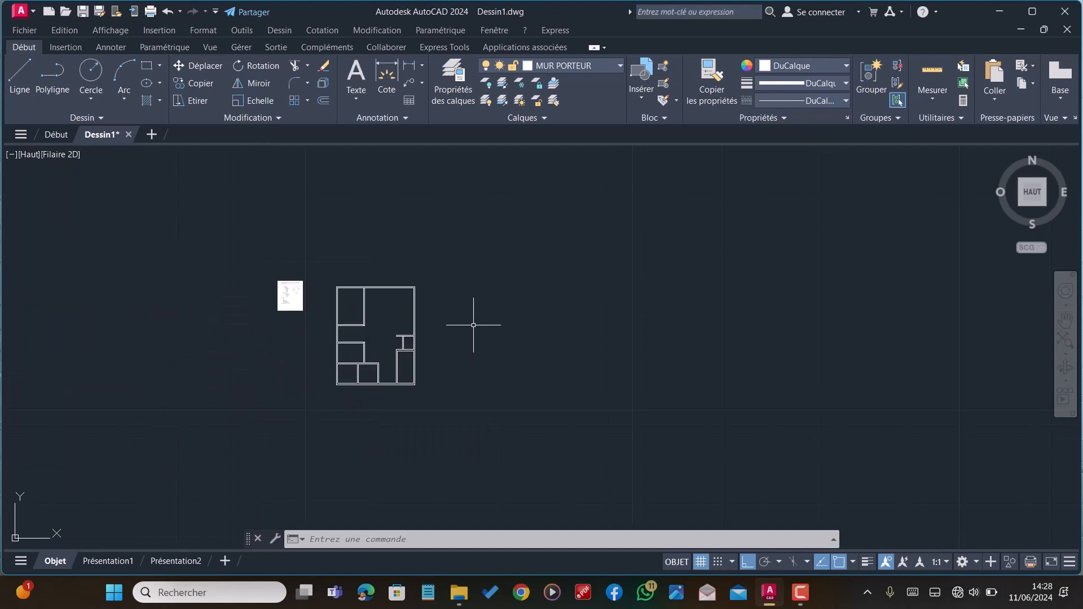
{"action": "scroll", "coordinate": [409, 338], "scroll_direction": "up", "scroll_amount": 5}
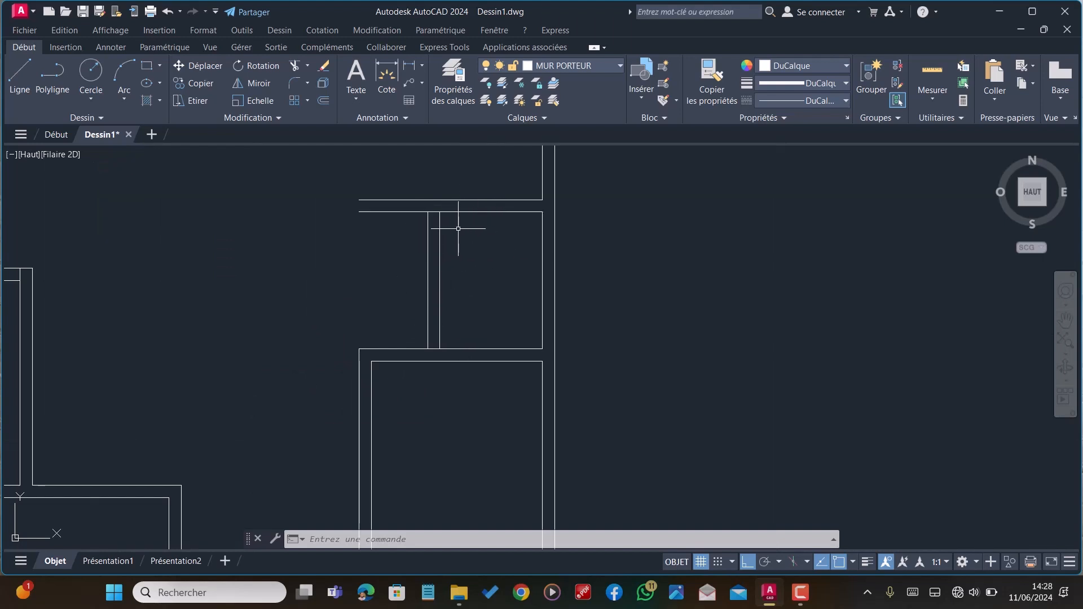
{"action": "scroll", "coordinate": [454, 412], "scroll_direction": "down", "scroll_amount": 4}
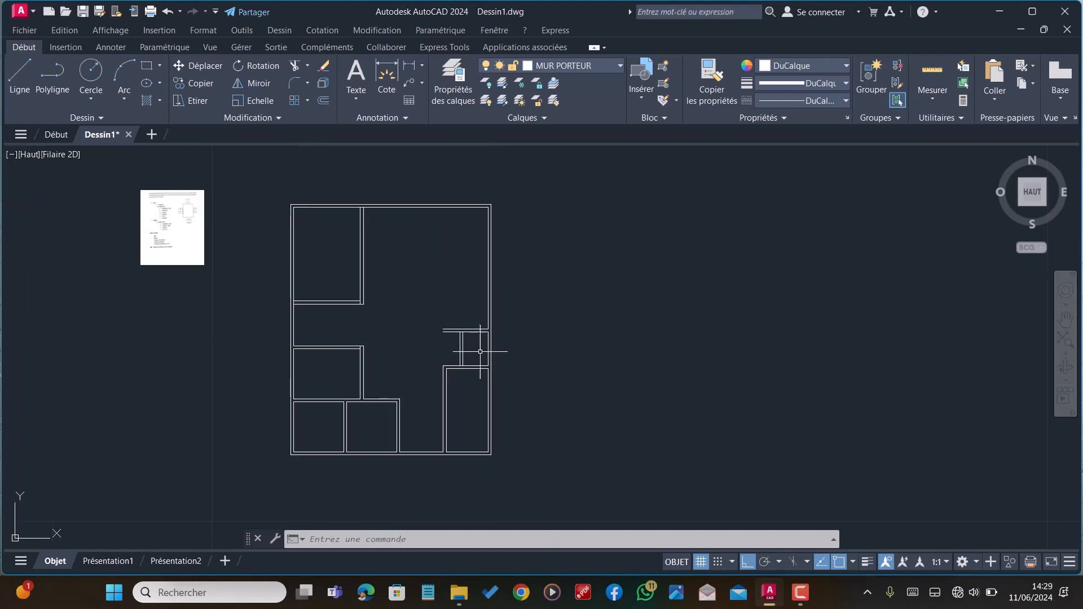
{"action": "scroll", "coordinate": [313, 329], "scroll_direction": "up", "scroll_amount": 2}
{"action": "scroll", "coordinate": [519, 368], "scroll_direction": "down", "scroll_amount": 2}
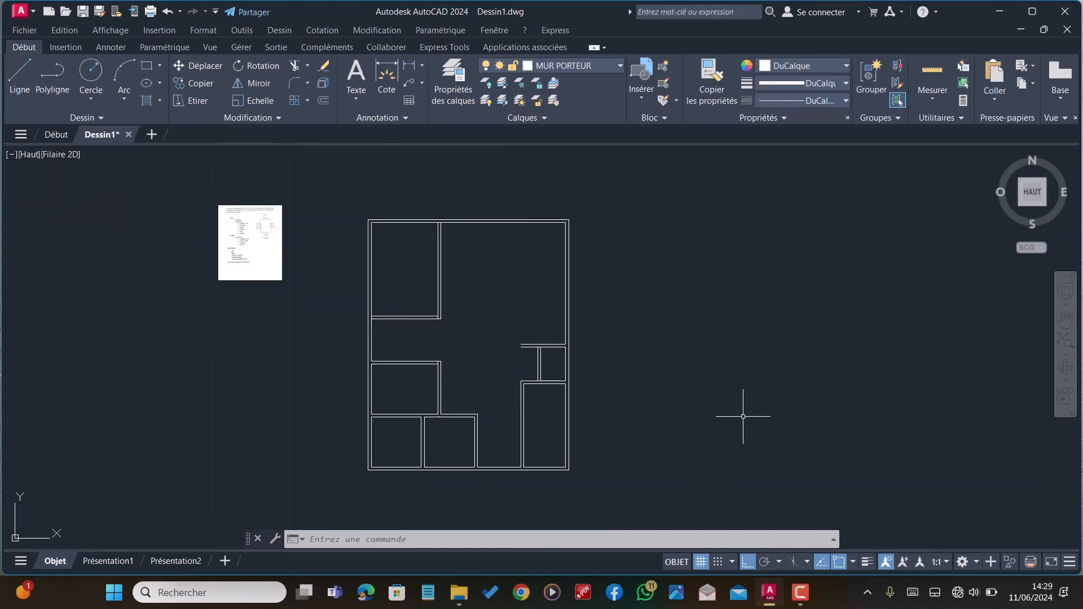
Check the partitioned ground-floor layout again and compare it with the room list in the scanned brief
{"action": "left_click", "coordinate": [789, 607]}
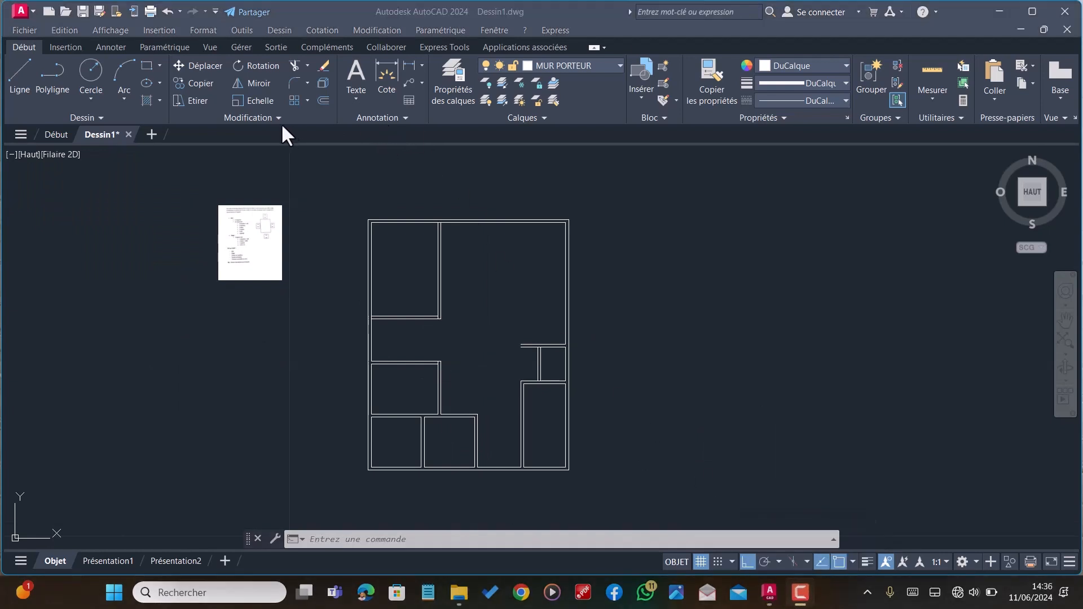
{"action": "scroll", "coordinate": [485, 313], "scroll_direction": "up", "scroll_amount": 4}
{"action": "scroll", "coordinate": [558, 355], "scroll_direction": "down", "scroll_amount": 2}
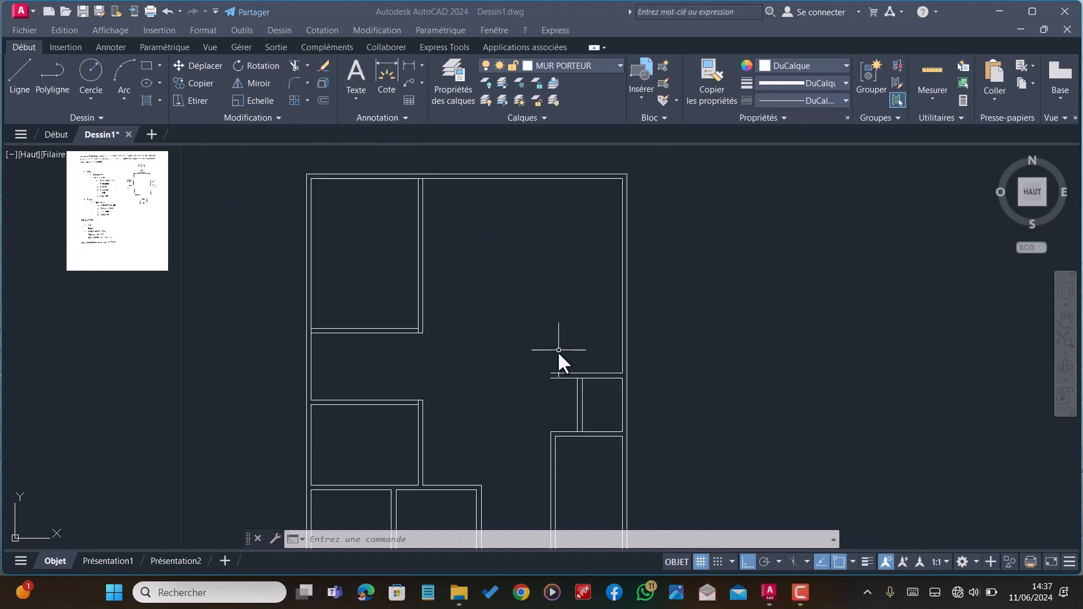
{"action": "scroll", "coordinate": [564, 361], "scroll_direction": "down", "scroll_amount": 2}
{"action": "scroll", "coordinate": [578, 361], "scroll_direction": "up", "scroll_amount": 2}
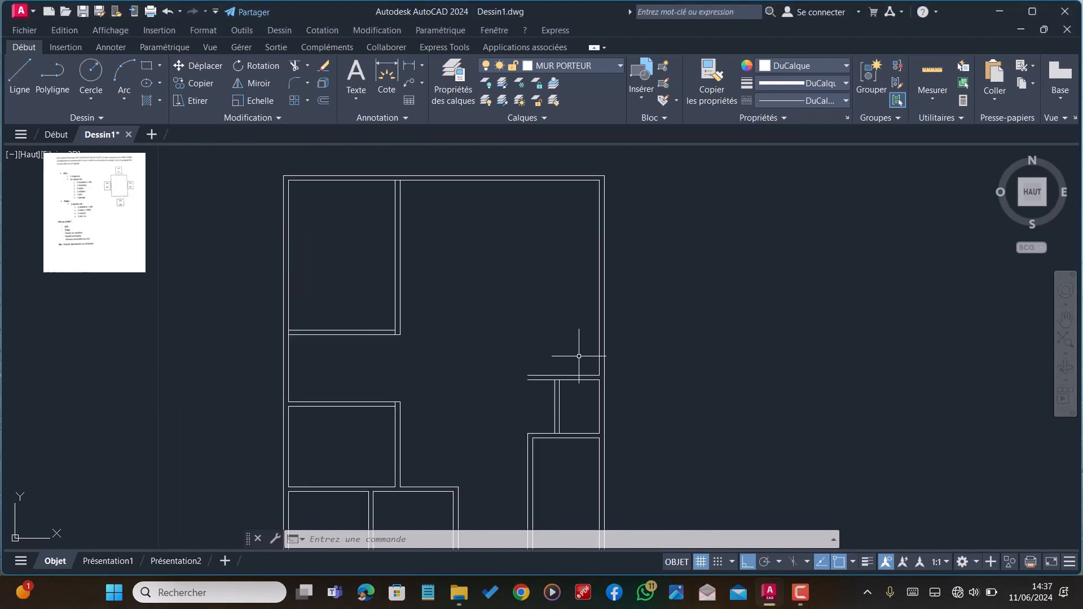
{"action": "scroll", "coordinate": [573, 364], "scroll_direction": "down", "scroll_amount": 2}
{"action": "scroll", "coordinate": [574, 366], "scroll_direction": "up", "scroll_amount": 2}
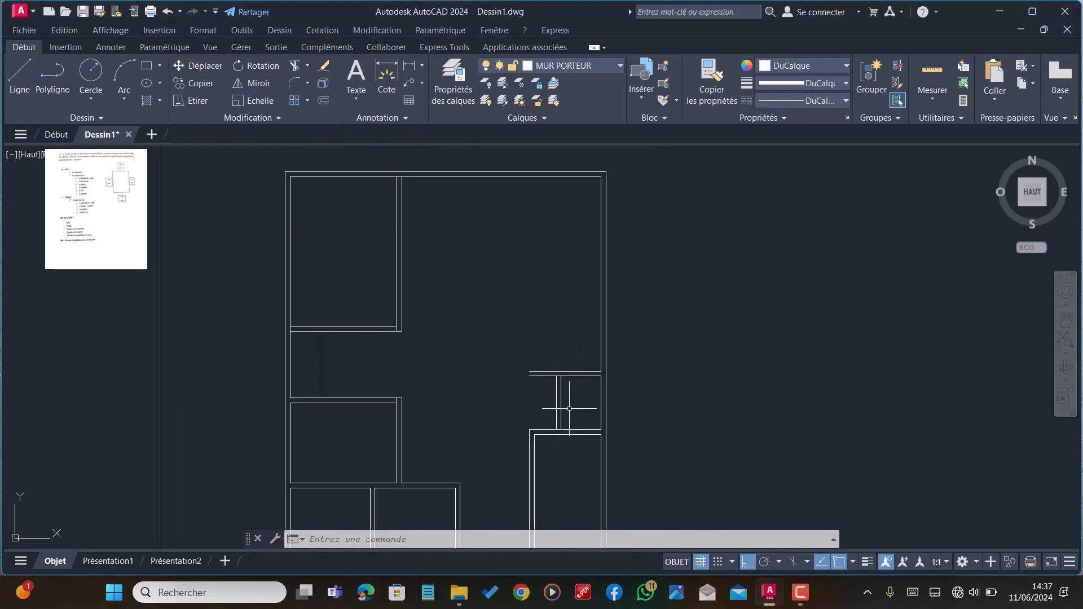
{"action": "scroll", "coordinate": [563, 396], "scroll_direction": "down", "scroll_amount": 2}
{"action": "scroll", "coordinate": [265, 272], "scroll_direction": "up", "scroll_amount": 8}
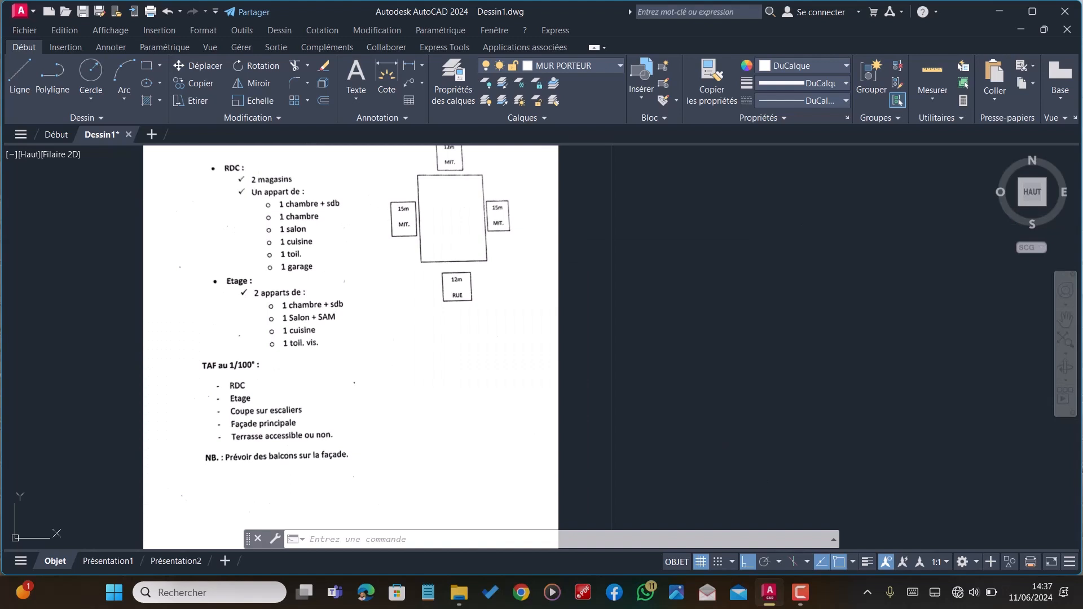
Trim the top wall's inner line between the two lines of the upper-left room's right partition
{"action": "scroll", "coordinate": [303, 264], "scroll_direction": "up", "scroll_amount": 2}
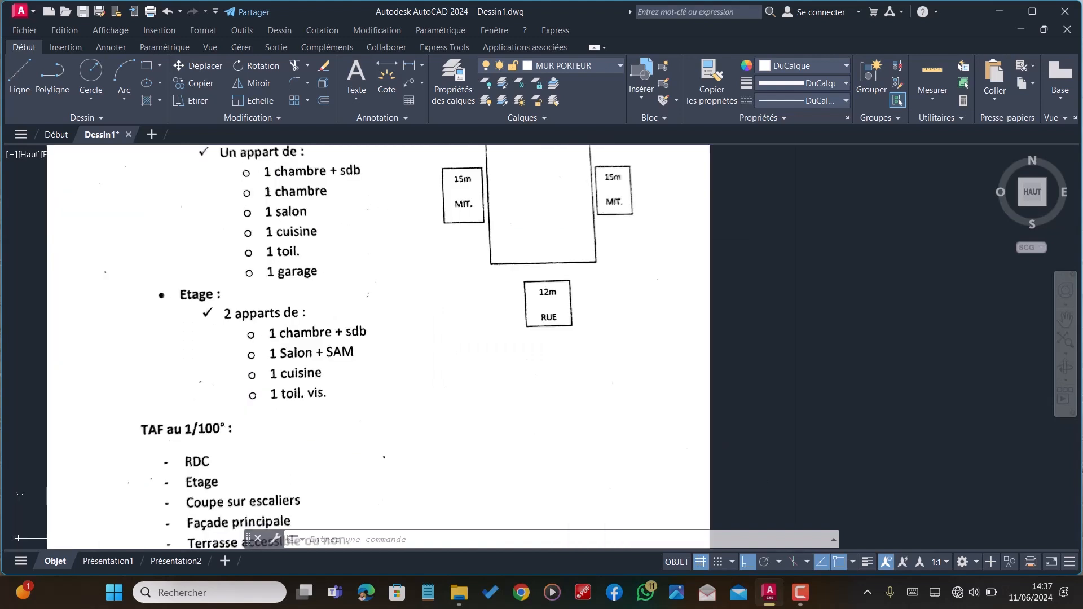
{"action": "scroll", "coordinate": [295, 284], "scroll_direction": "down", "scroll_amount": 2}
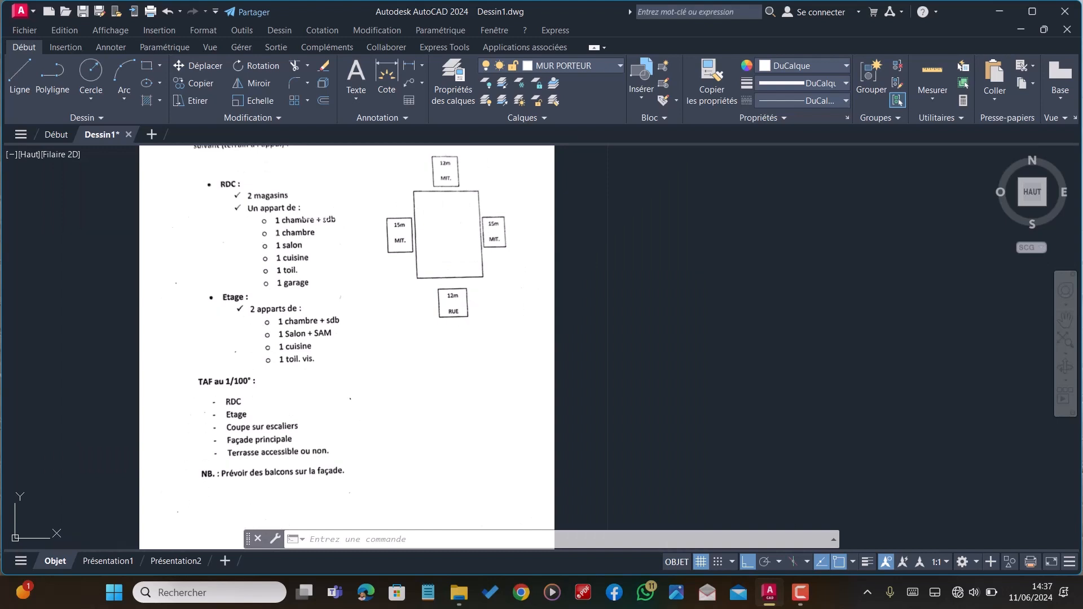
{"action": "scroll", "coordinate": [366, 248], "scroll_direction": "down", "scroll_amount": 10}
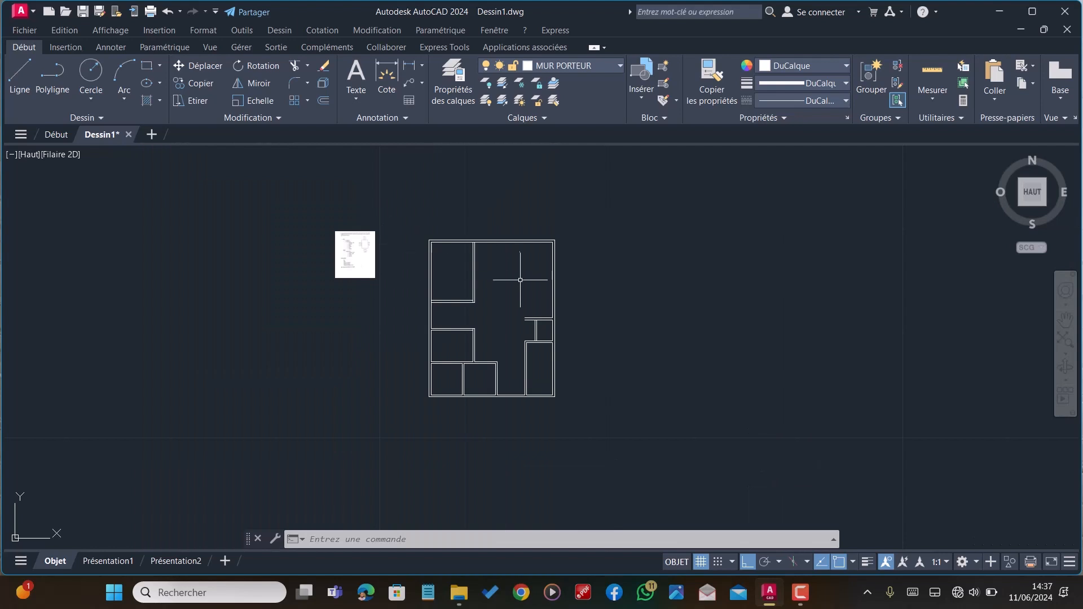
{"action": "scroll", "coordinate": [520, 279], "scroll_direction": "up", "scroll_amount": 6}
{"action": "scroll", "coordinate": [567, 339], "scroll_direction": "down", "scroll_amount": 3}
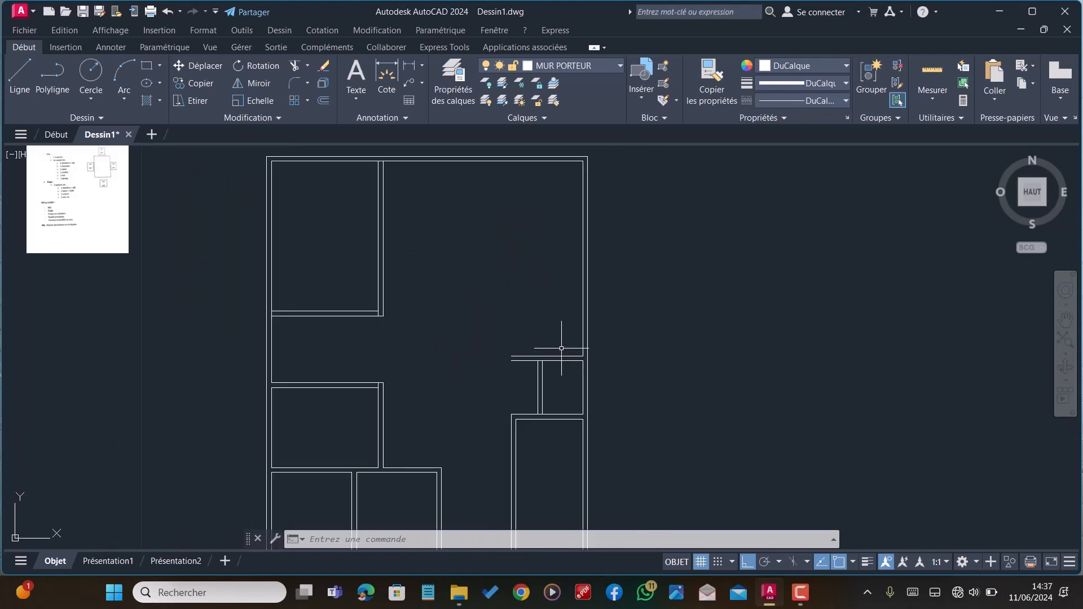
{"action": "type", "text": "J"}
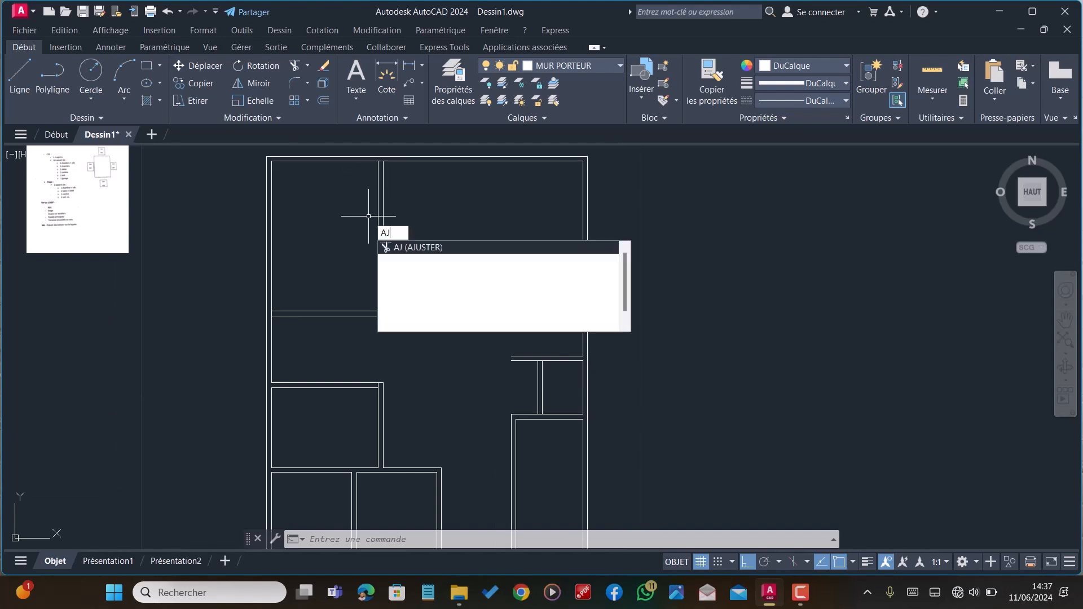
{"action": "key", "text": "Return"}
{"action": "scroll", "coordinate": [384, 178], "scroll_direction": "up", "scroll_amount": 4}
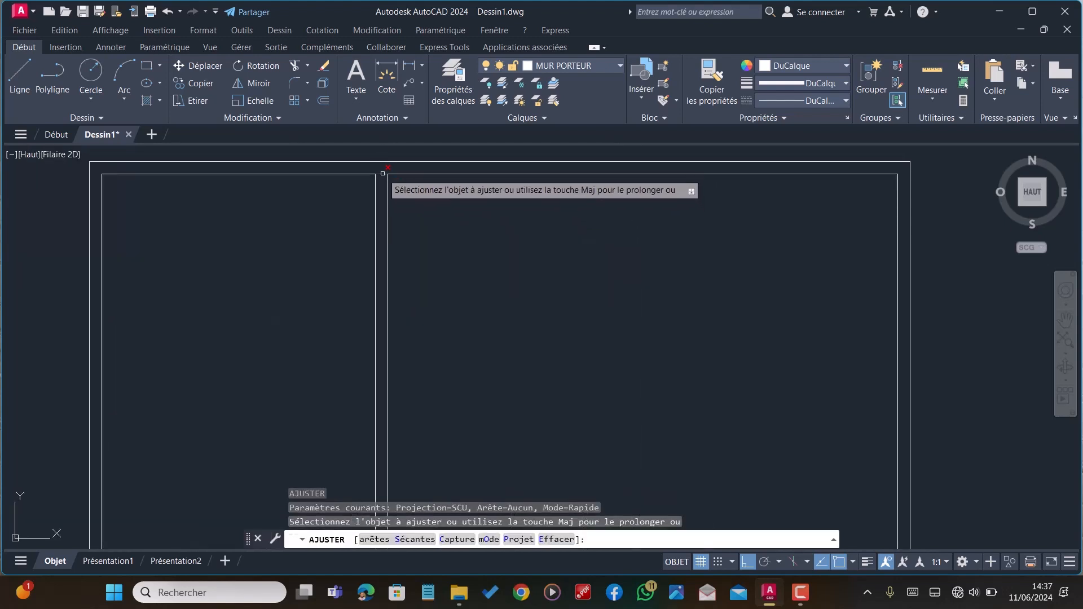
{"action": "scroll", "coordinate": [384, 181], "scroll_direction": "down", "scroll_amount": 4}
{"action": "key", "text": "Escape"}
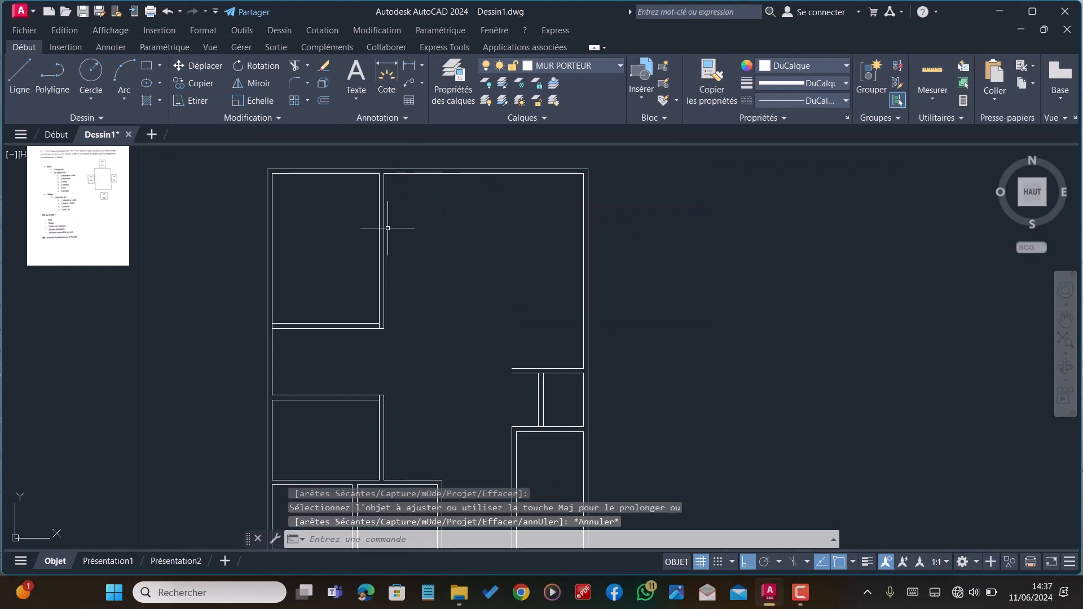
Offset the right line of the upper-left room's side partition 4 m to the right
{"action": "type", "text": "de"}
{"action": "key", "text": "Return"}
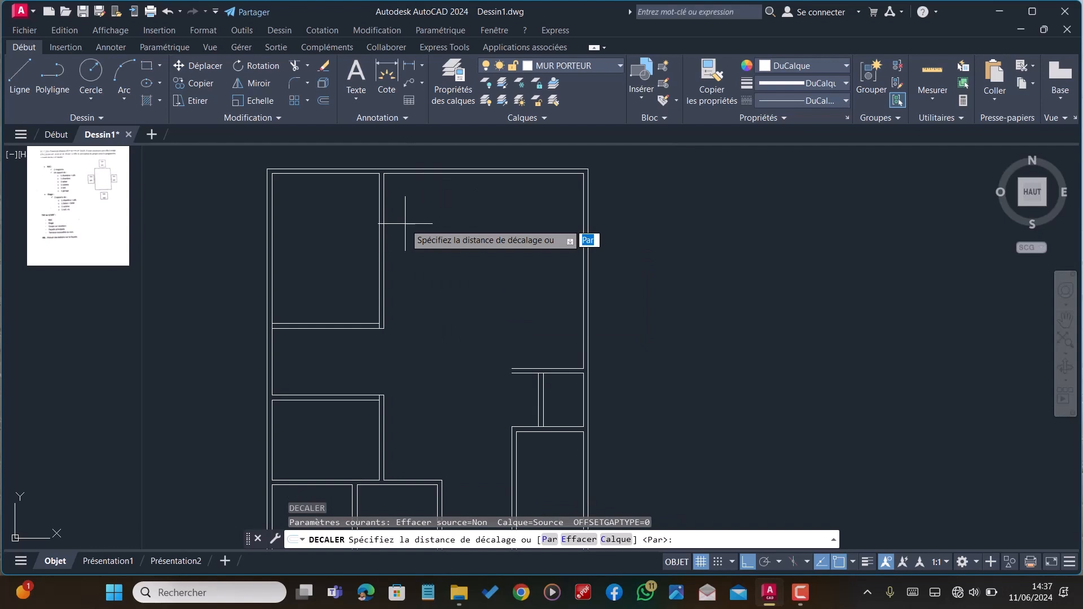
{"action": "type", "text": "4"}
{"action": "key", "text": "Return"}
{"action": "left_click", "coordinate": [384, 217]}
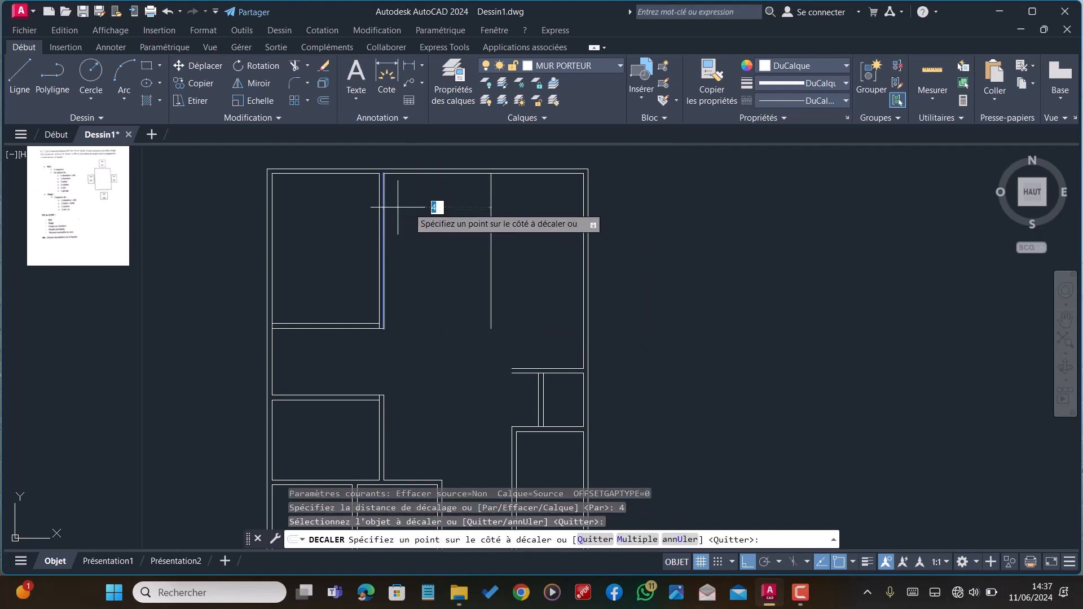
{"action": "left_click", "coordinate": [490, 208]}
Offset the new vertical line 0.15 m to the right to form the upper-middle room's right partition
{"action": "left_click", "coordinate": [490, 208]}
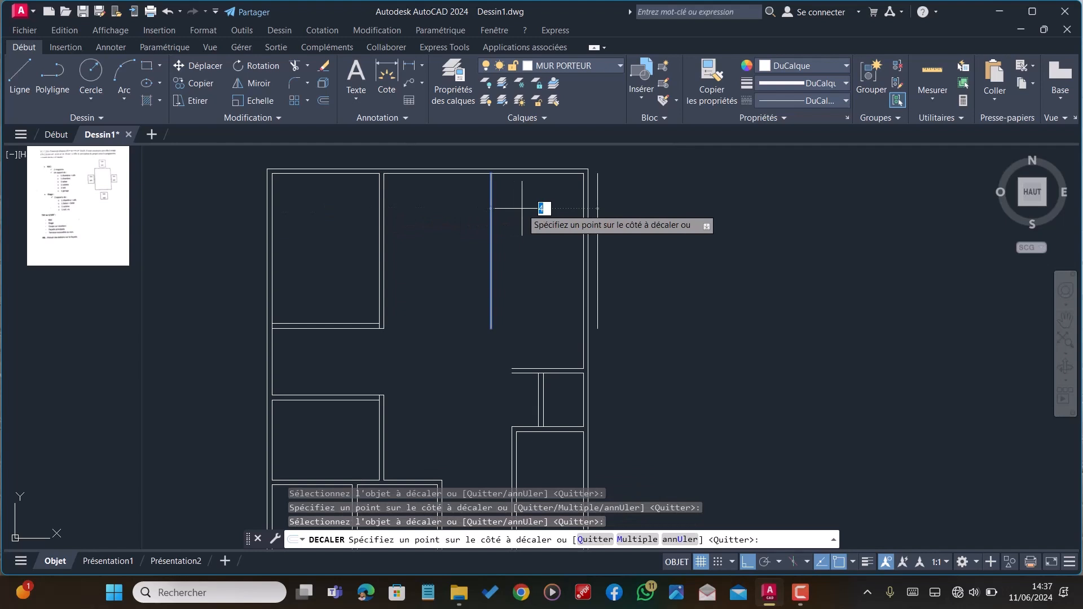
{"action": "type", "text": "0.15"}
{"action": "key", "text": "Return"}
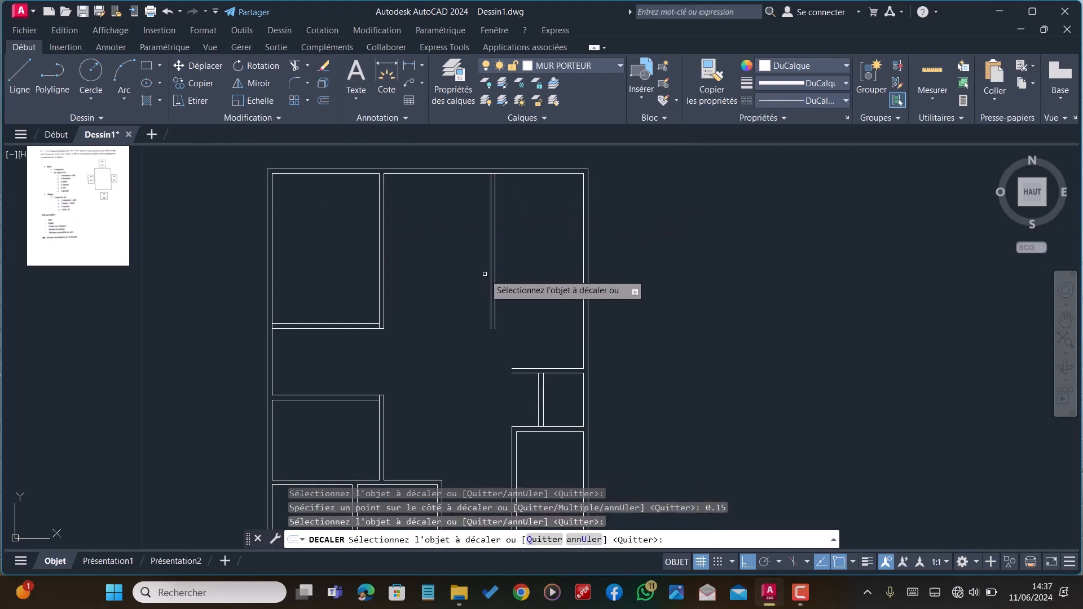
{"action": "key", "text": "Escape"}
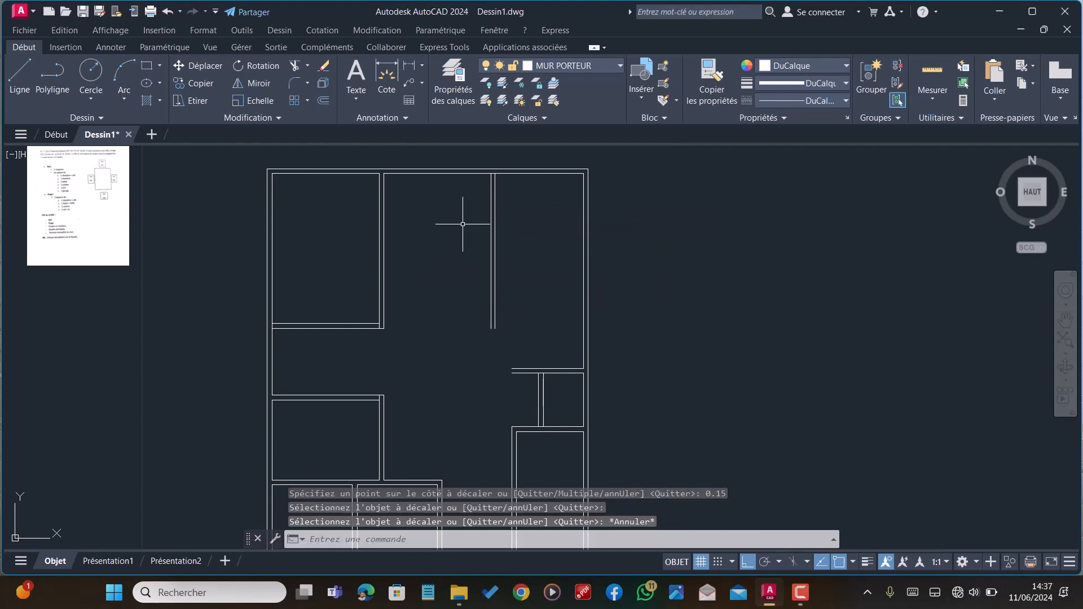
{"action": "type", "text": "aj"}
{"action": "key", "text": "Return"}
{"action": "scroll", "coordinate": [480, 189], "scroll_direction": "up", "scroll_amount": 2}
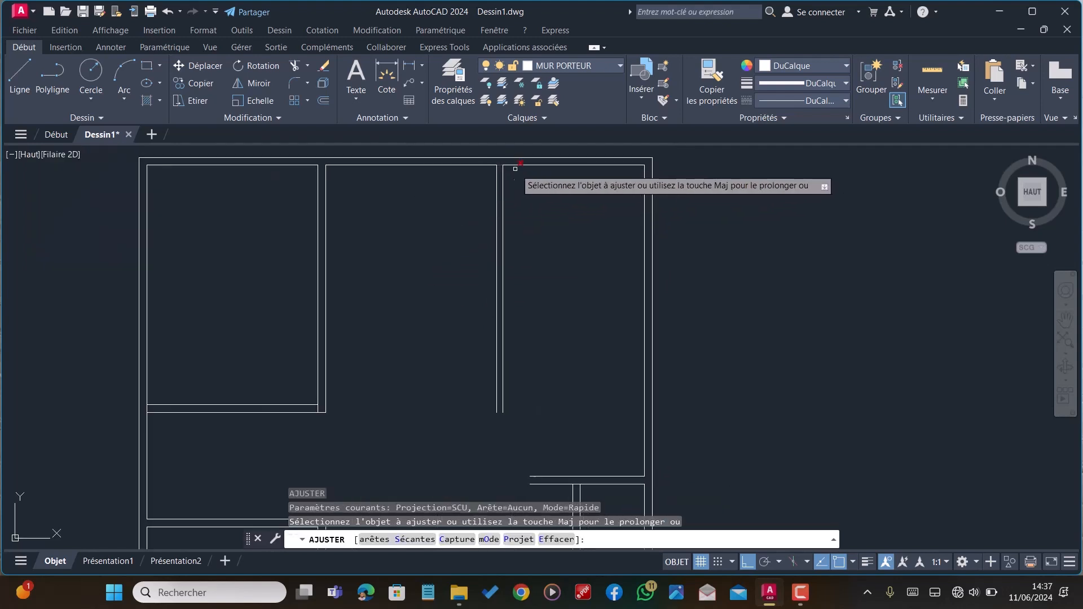
{"action": "left_click", "coordinate": [502, 165]}
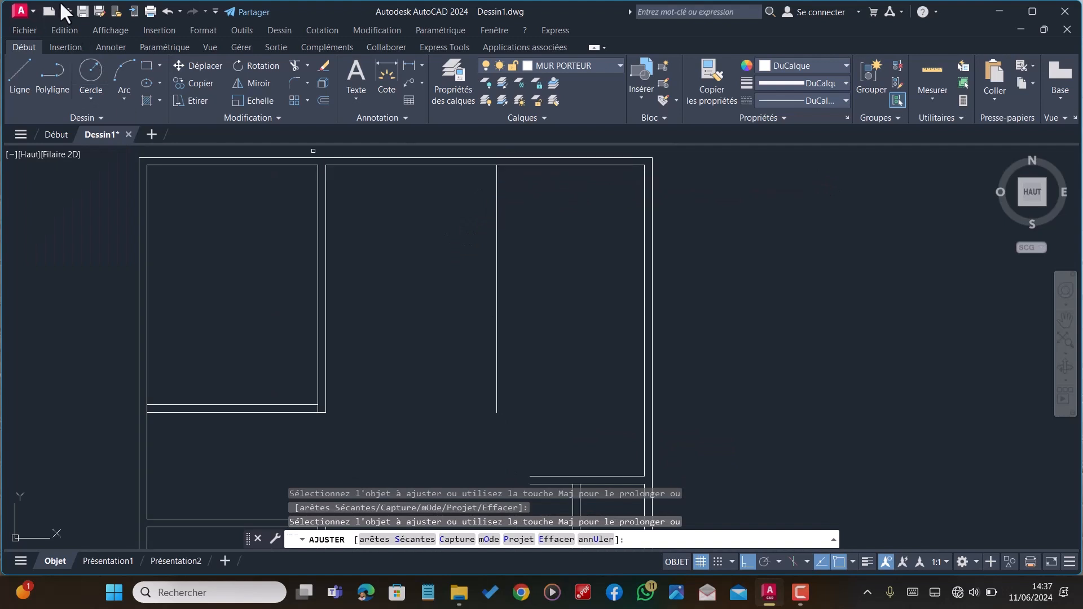
{"action": "left_click", "coordinate": [168, 11]}
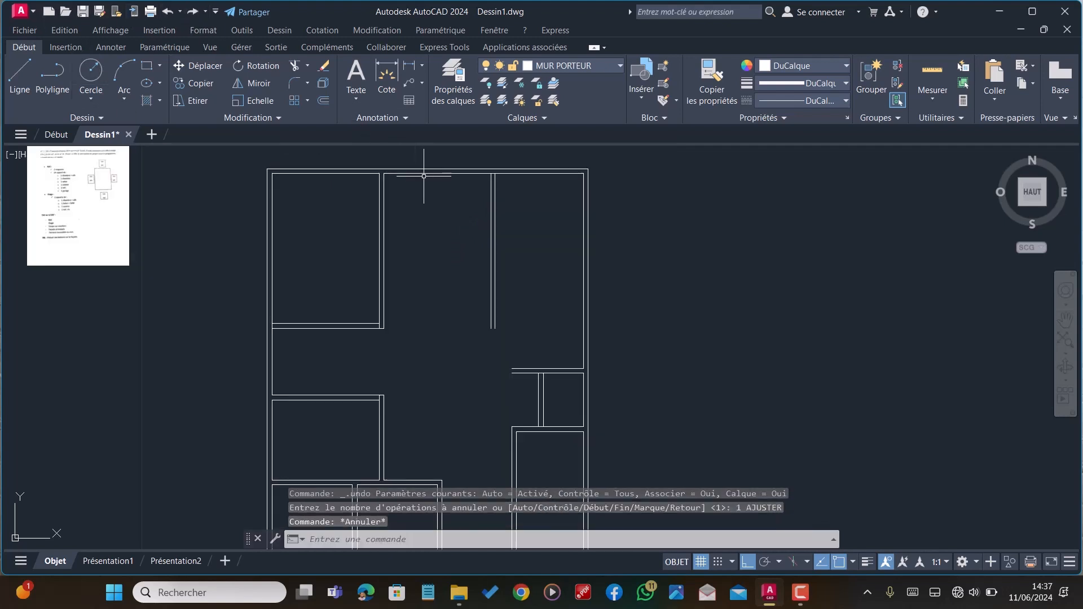
Trim the top wall's inner line between the two lines of the upper-middle room's right partition
{"action": "key", "text": "Return"}
{"action": "scroll", "coordinate": [456, 168], "scroll_direction": "up", "scroll_amount": 4}
{"action": "scroll", "coordinate": [548, 189], "scroll_direction": "up", "scroll_amount": 3}
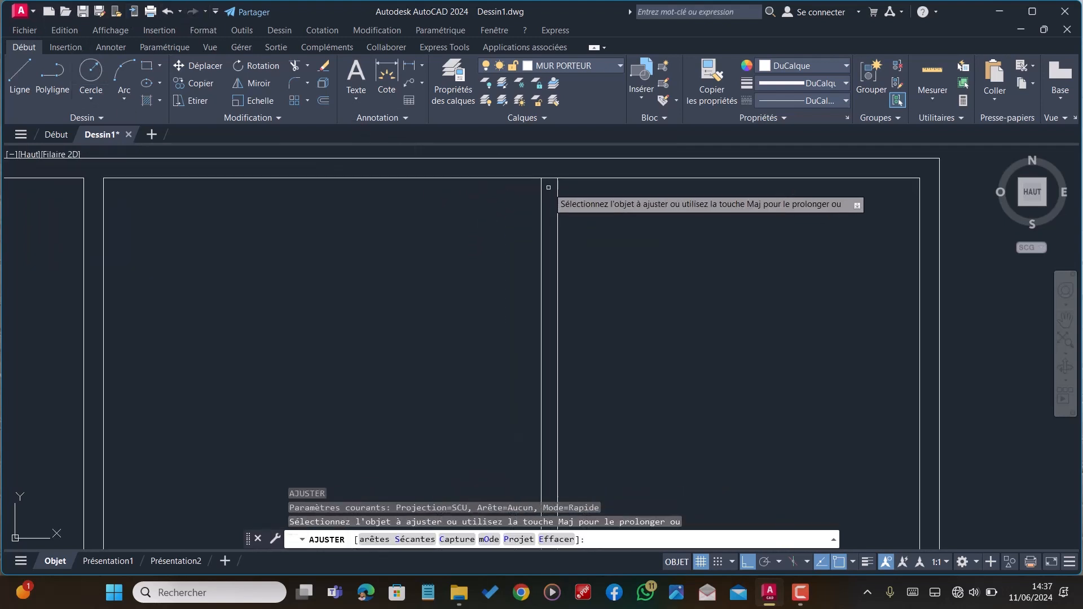
{"action": "left_click", "coordinate": [554, 174]}
{"action": "scroll", "coordinate": [554, 173], "scroll_direction": "down", "scroll_amount": 3}
{"action": "key", "text": "Escape"}
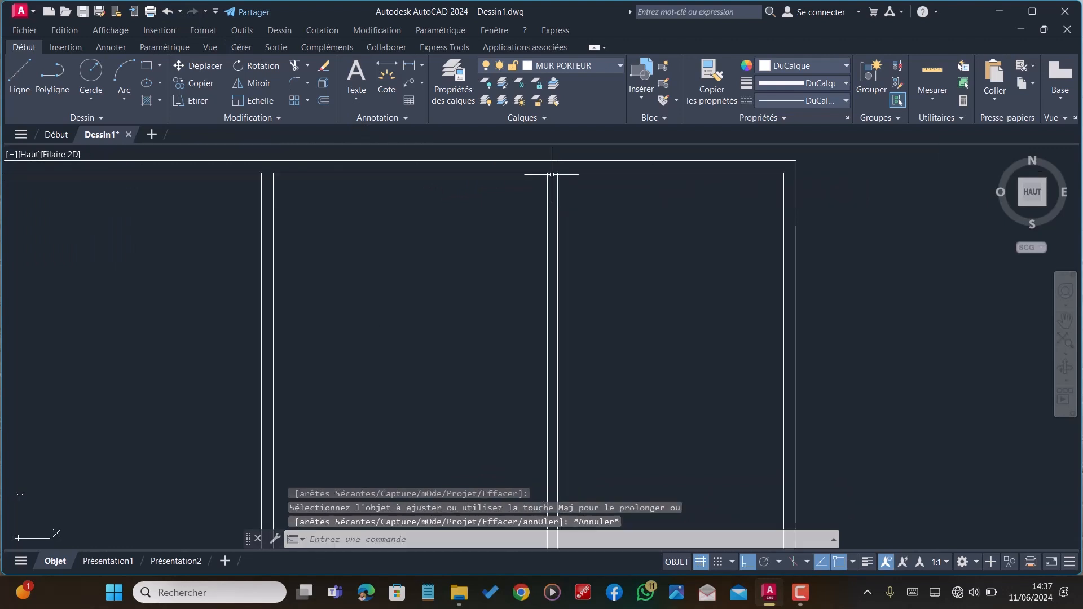
Offset the top wall's inner line in the upper-middle room 4 m downward
{"action": "type", "text": "DC"}
{"action": "key", "text": "Return"}
{"action": "type", "text": "4"}
{"action": "key", "text": "Return"}
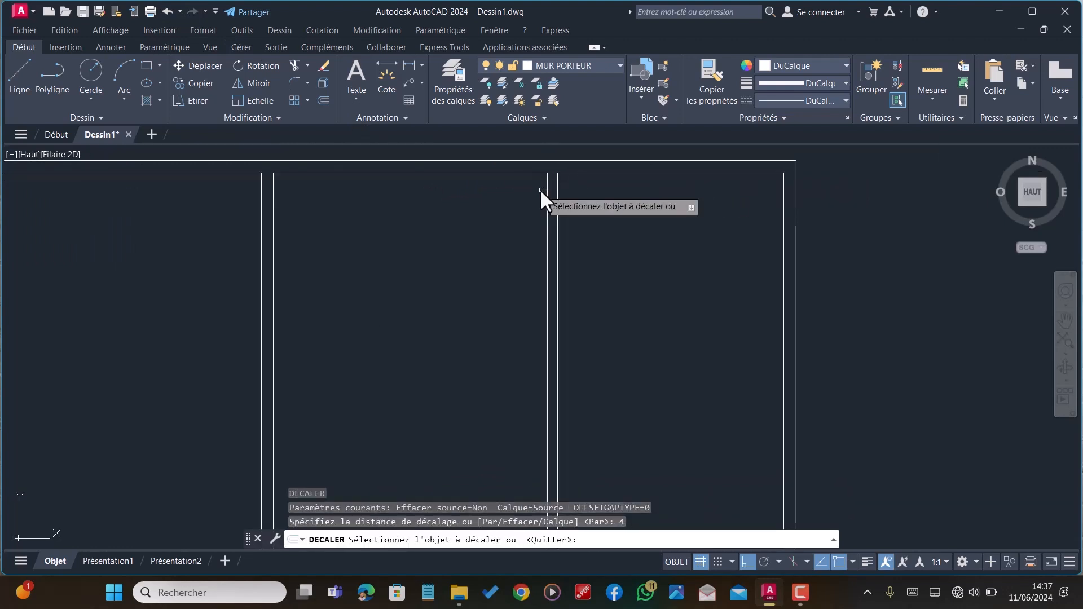
{"action": "left_click", "coordinate": [490, 161]}
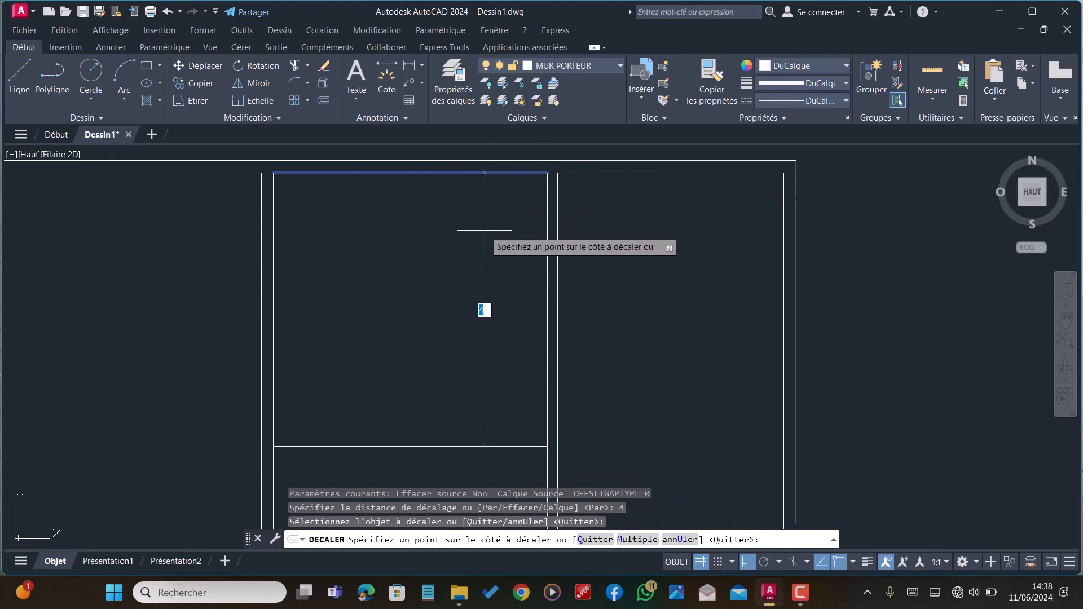
{"action": "scroll", "coordinate": [484, 235], "scroll_direction": "down", "scroll_amount": 3}
{"action": "left_click", "coordinate": [483, 280]}
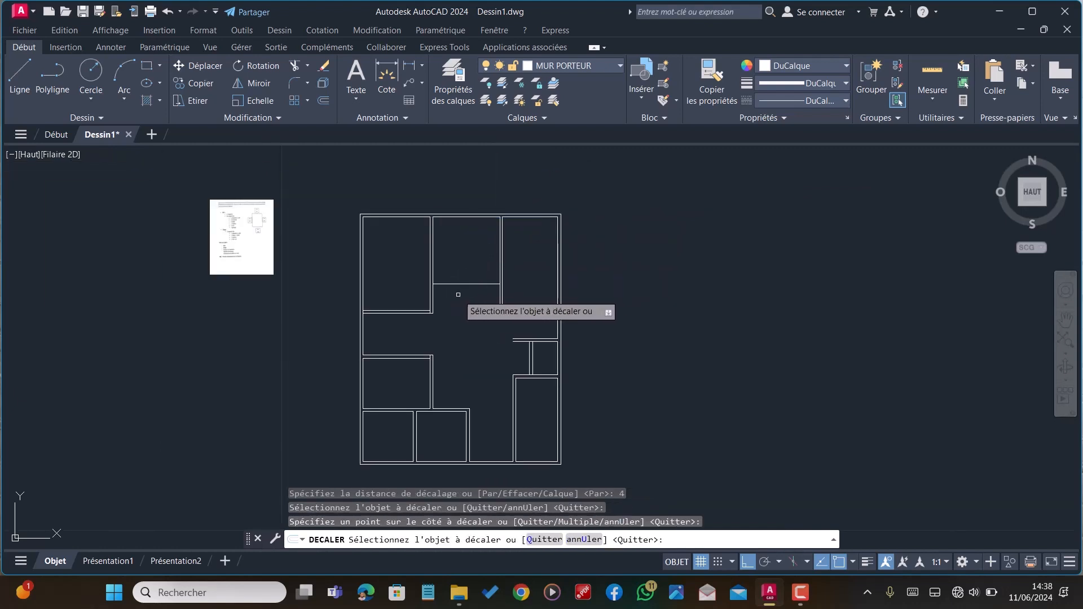
Offset the upper-middle room's new lower line 0.18 m downward to form its bottom partition
{"action": "scroll", "coordinate": [471, 281], "scroll_direction": "up", "scroll_amount": 2}
{"action": "left_click", "coordinate": [473, 286]}
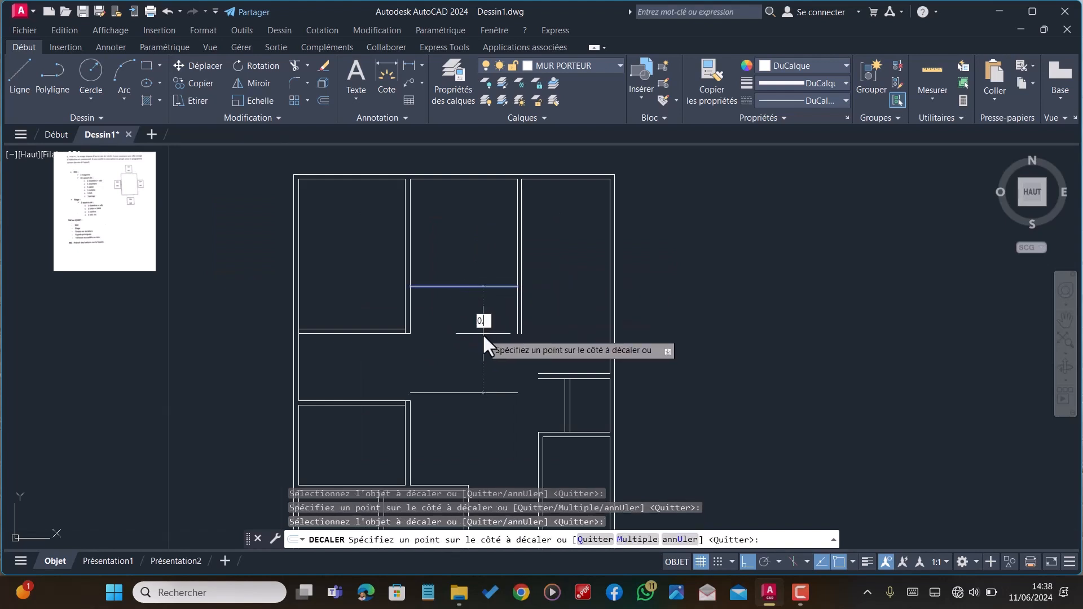
{"action": "type", "text": "0.18"}
{"action": "key", "text": "Return"}
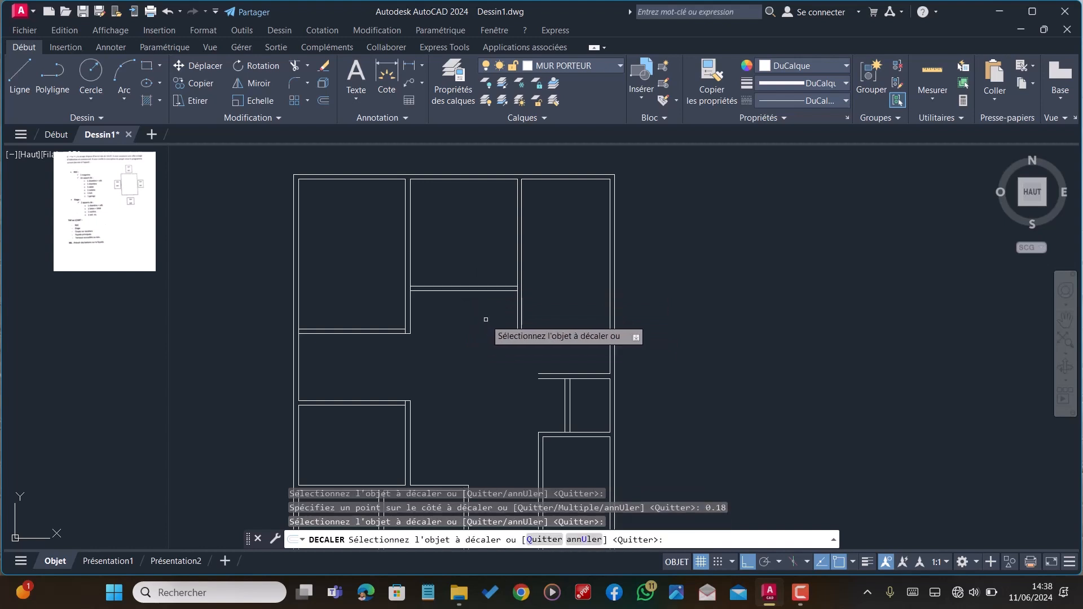
{"action": "key", "text": "Escape"}
Offset the upper line of the small right-hand room's top partition 3 m upward
{"action": "scroll", "coordinate": [536, 282], "scroll_direction": "up", "scroll_amount": 3}
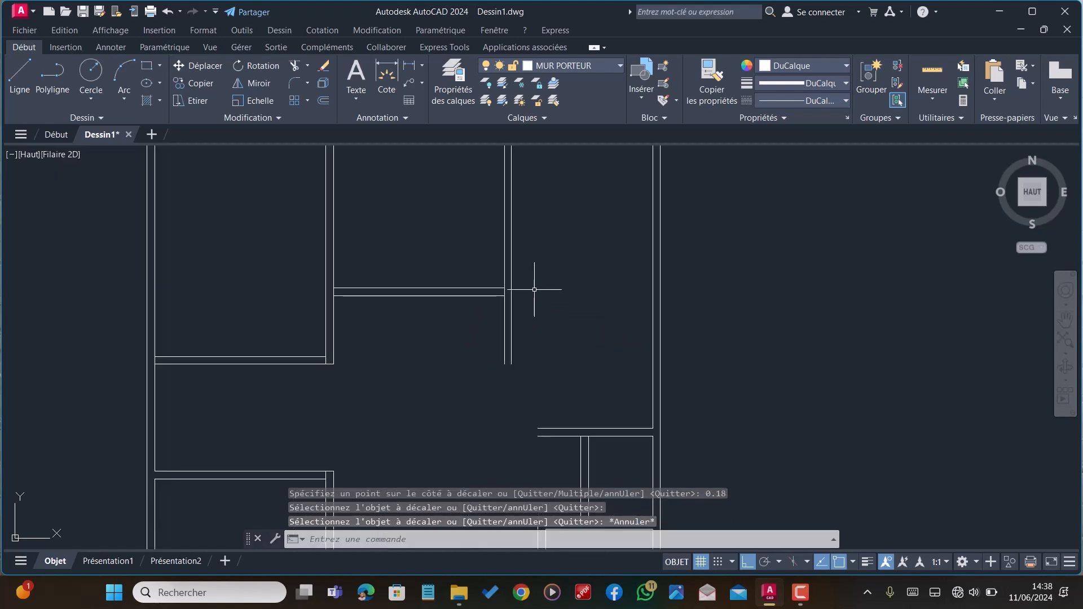
{"action": "scroll", "coordinate": [525, 289], "scroll_direction": "down", "scroll_amount": 3}
{"action": "scroll", "coordinate": [523, 295], "scroll_direction": "down", "scroll_amount": 2}
{"action": "scroll", "coordinate": [511, 242], "scroll_direction": "up", "scroll_amount": 6}
{"action": "scroll", "coordinate": [416, 234], "scroll_direction": "down", "scroll_amount": 4}
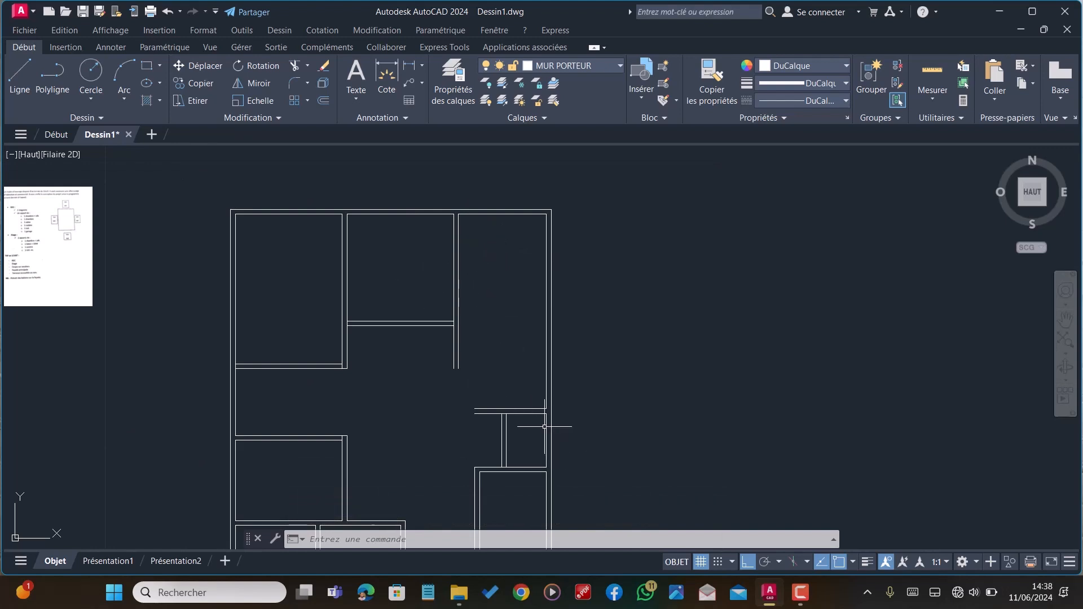
{"action": "scroll", "coordinate": [499, 353], "scroll_direction": "down", "scroll_amount": 4}
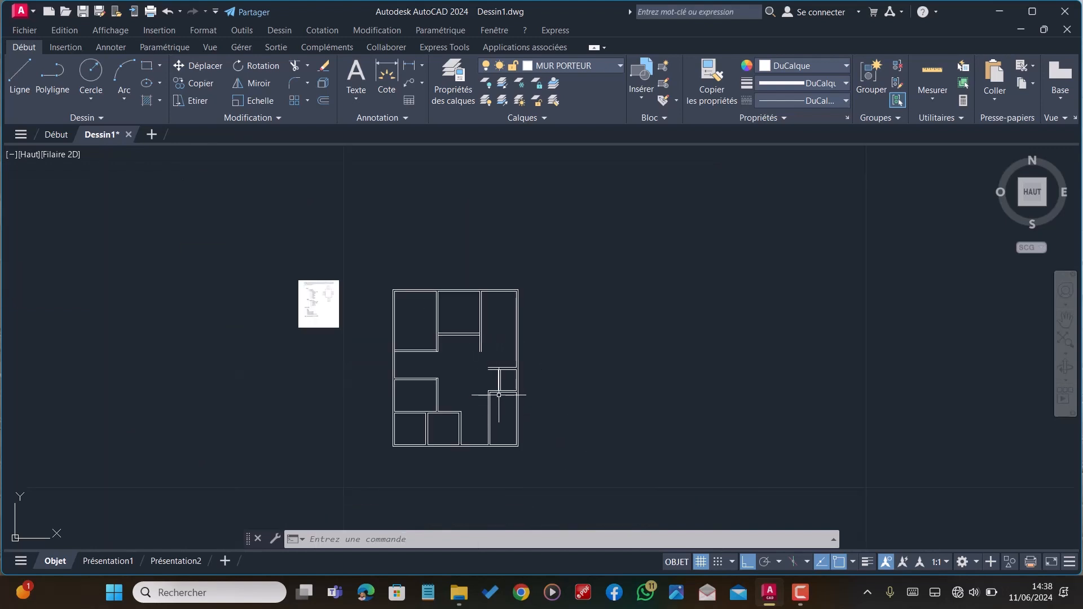
{"action": "scroll", "coordinate": [499, 378], "scroll_direction": "up", "scroll_amount": 4}
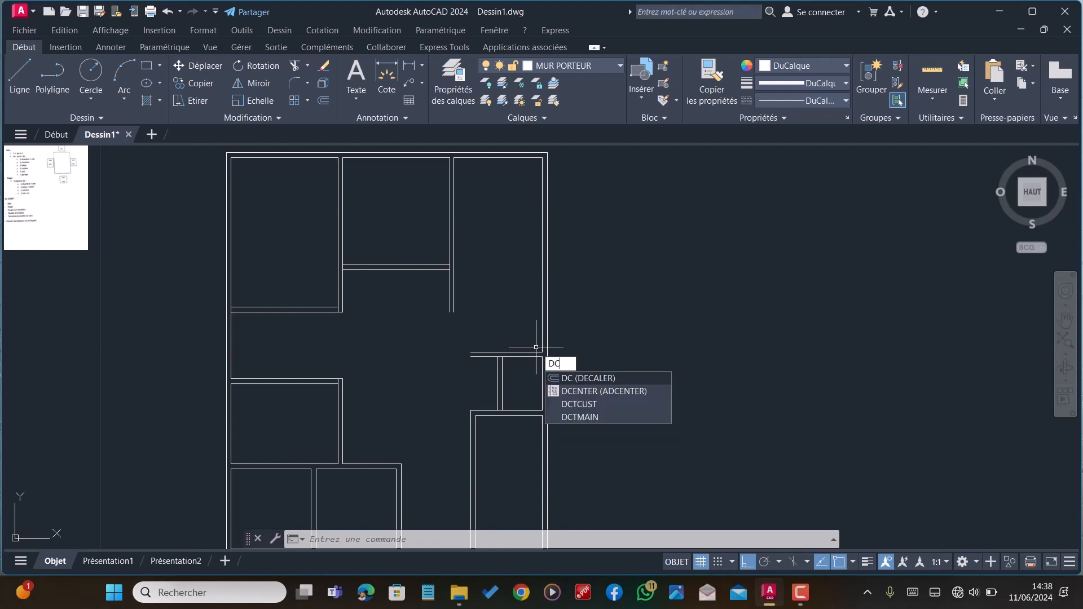
{"action": "key", "text": "Return"}
{"action": "type", "text": "3"}
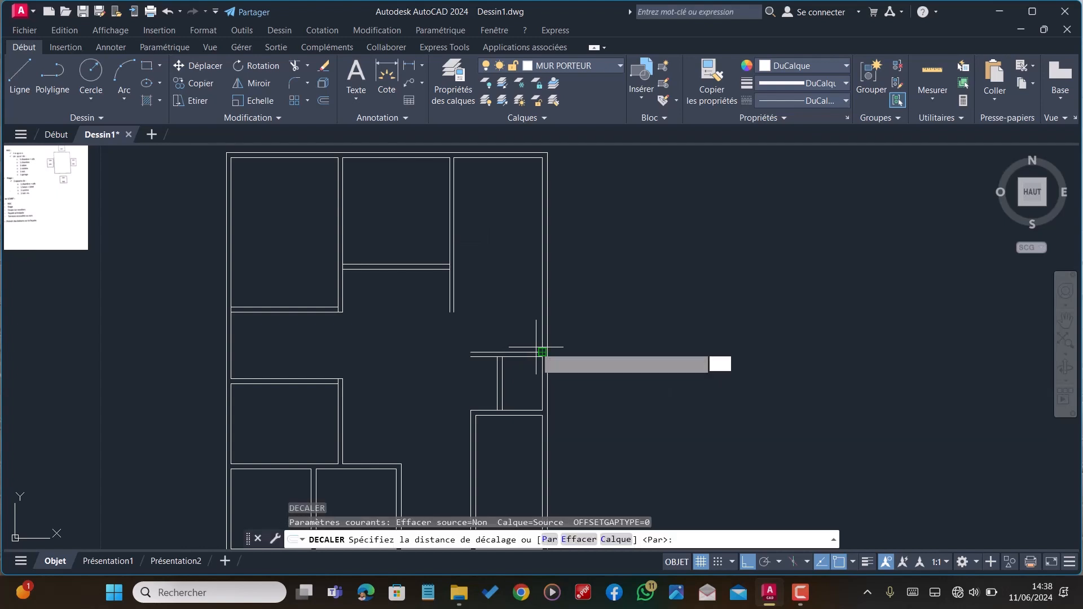
{"action": "key", "text": "Return"}
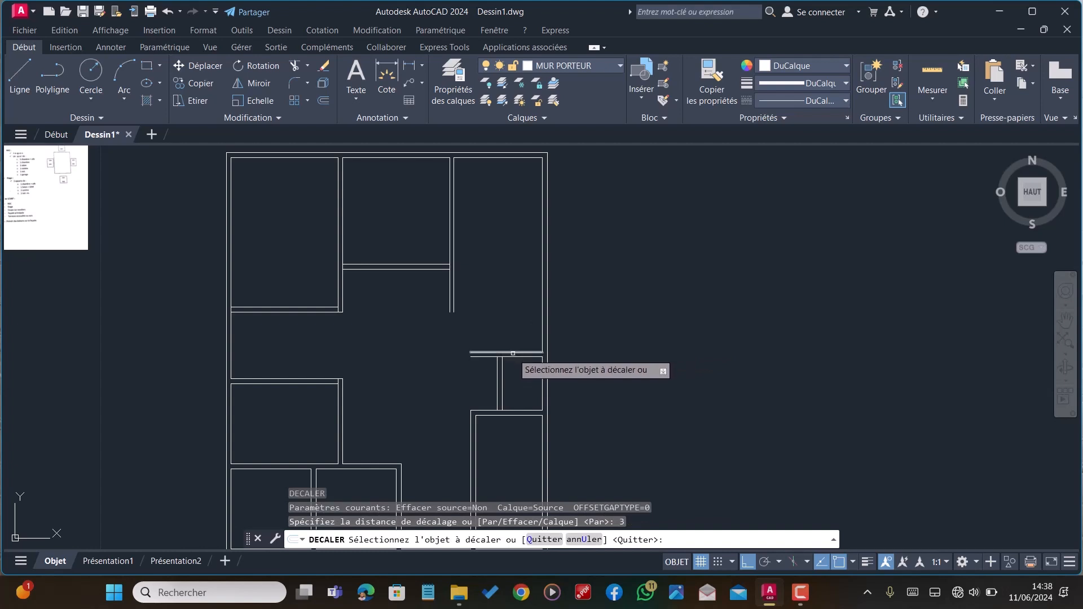
{"action": "left_click", "coordinate": [512, 353]}
{"action": "left_click", "coordinate": [522, 303]}
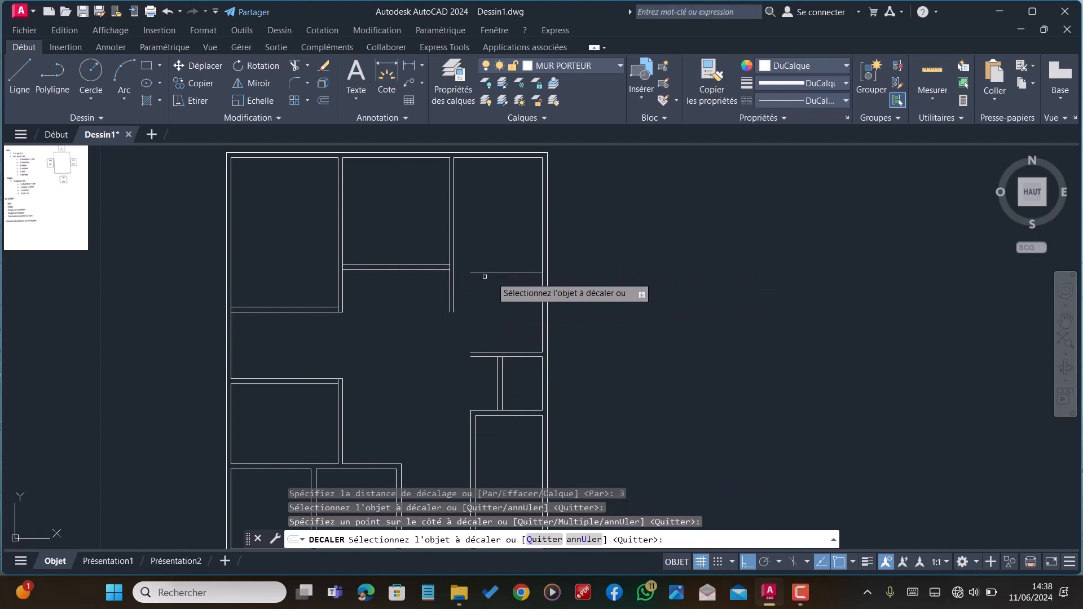
Examine the new horizontal line in the upper-right area and its place in the whole ground-floor layout
{"action": "scroll", "coordinate": [459, 265], "scroll_direction": "down", "scroll_amount": 5}
{"action": "scroll", "coordinate": [455, 283], "scroll_direction": "up", "scroll_amount": 5}
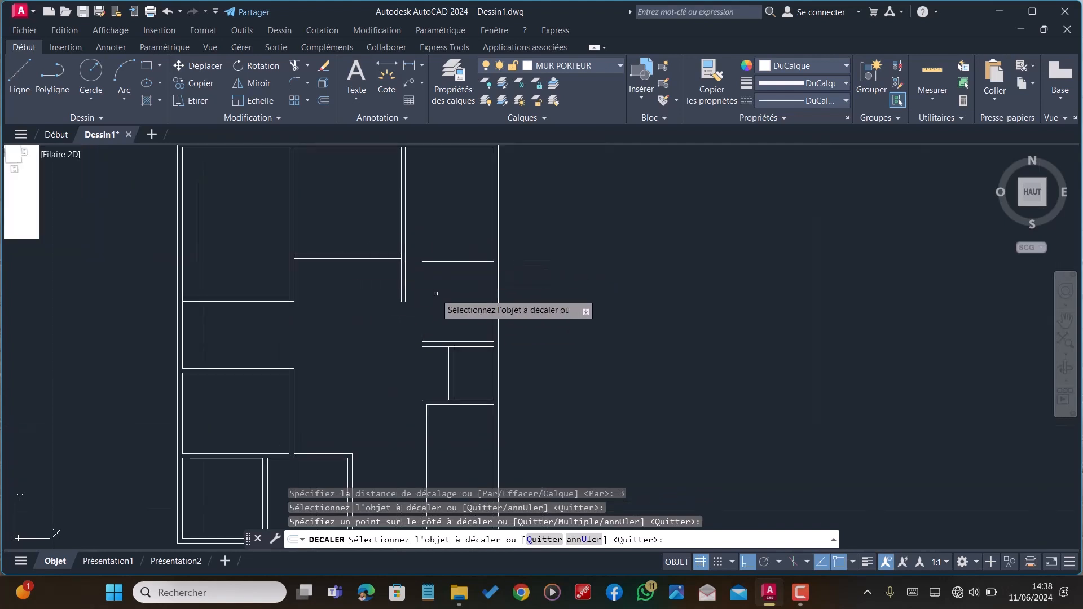
{"action": "scroll", "coordinate": [380, 256], "scroll_direction": "down", "scroll_amount": 4}
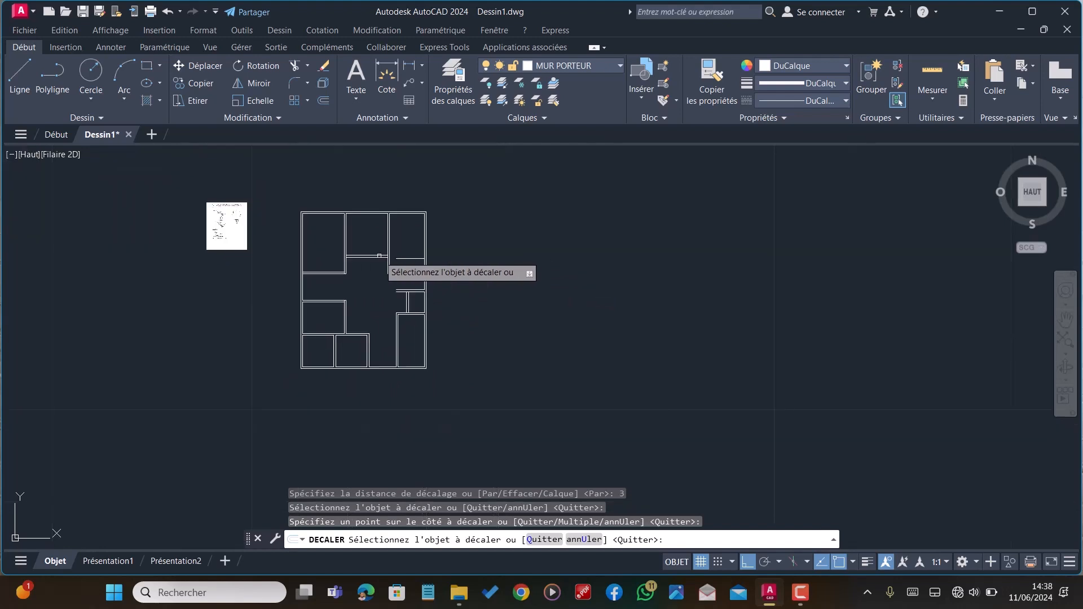
{"action": "scroll", "coordinate": [375, 325], "scroll_direction": "up", "scroll_amount": 3}
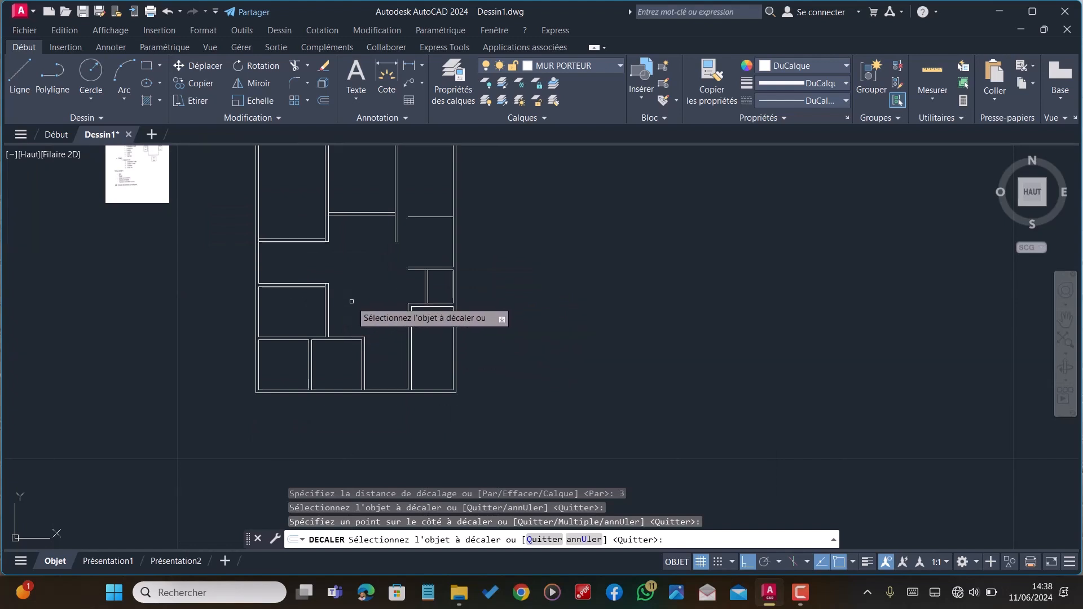
{"action": "scroll", "coordinate": [417, 309], "scroll_direction": "down", "scroll_amount": 2}
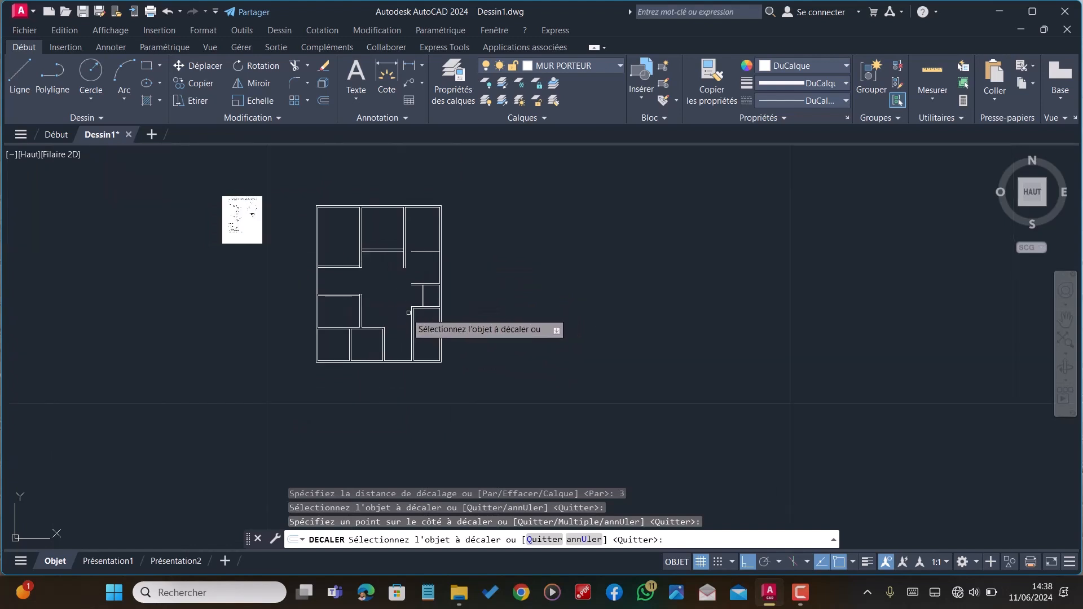
{"action": "scroll", "coordinate": [437, 229], "scroll_direction": "up", "scroll_amount": 4}
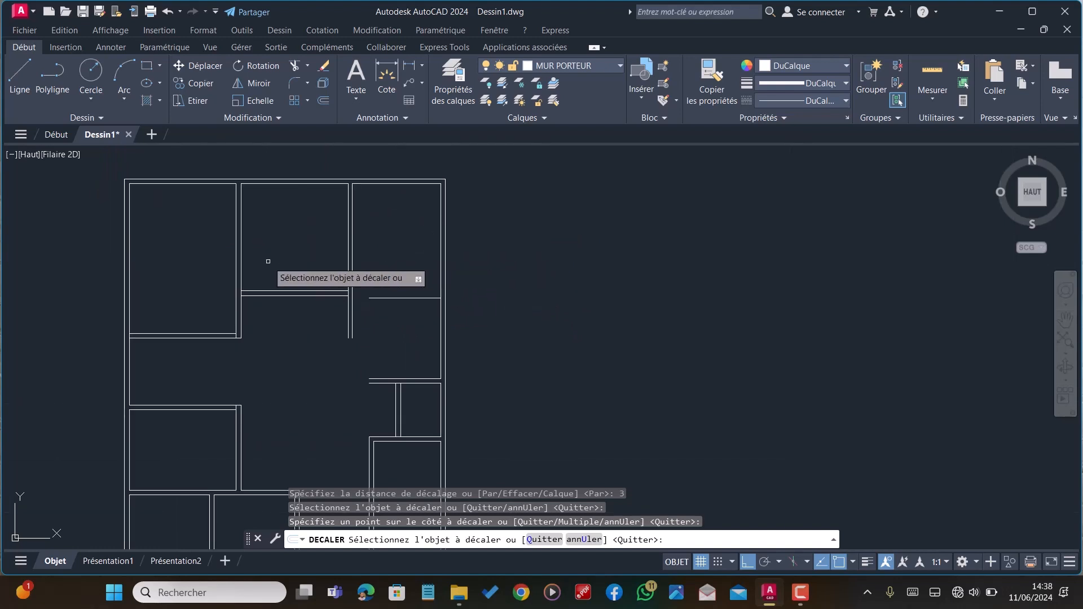
{"action": "scroll", "coordinate": [270, 260], "scroll_direction": "down", "scroll_amount": 2}
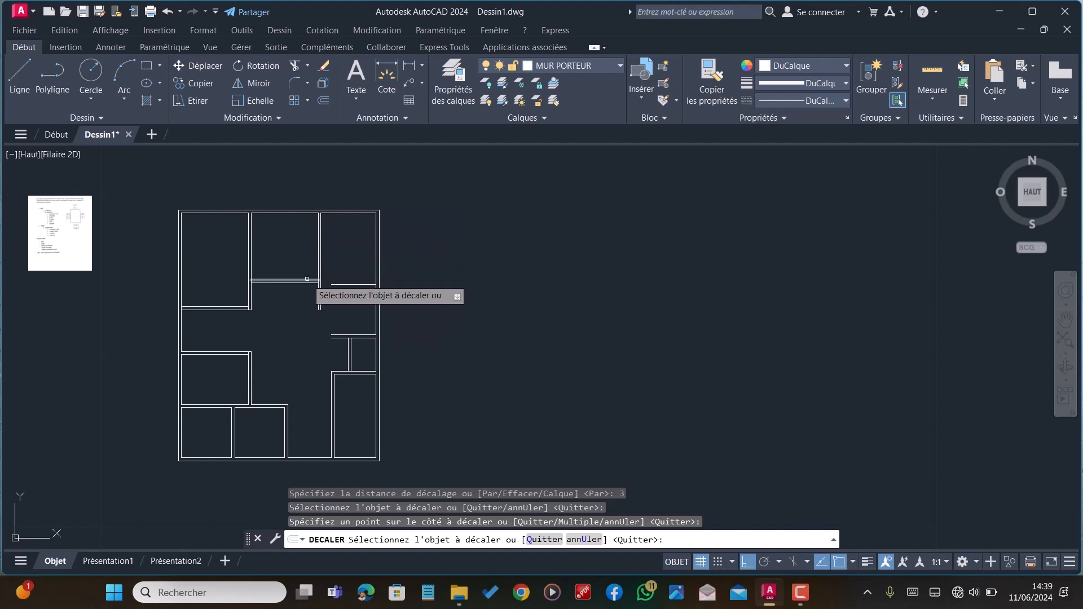
Offset the top wall's inner line in the upper-middle room 3 m downward
{"action": "key", "text": "Escape"}
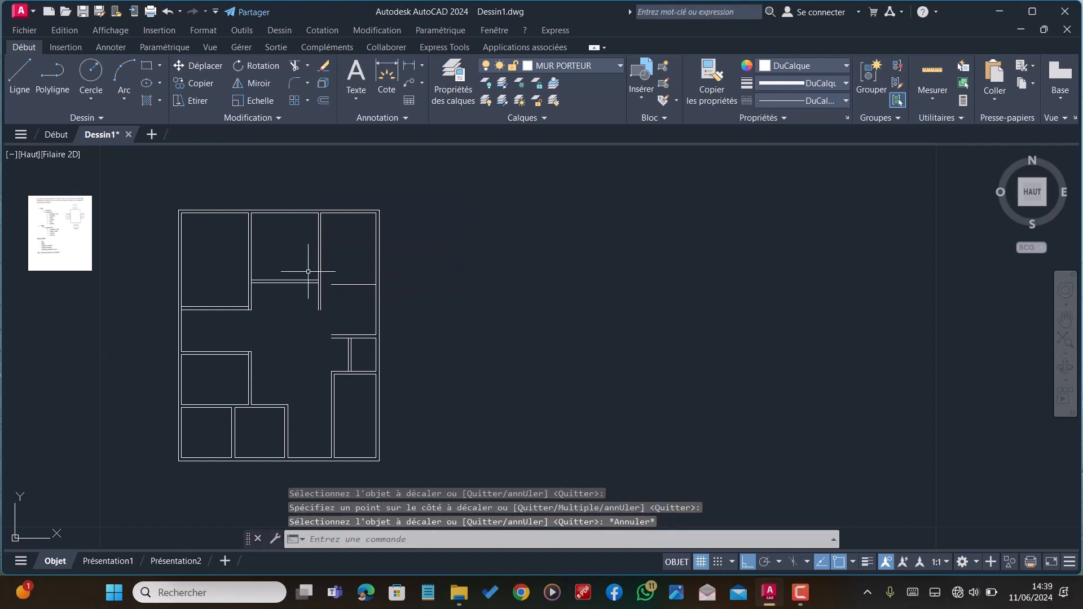
{"action": "type", "text": "DC"}
{"action": "key", "text": "Return"}
{"action": "type", "text": "3"}
{"action": "key", "text": "Return"}
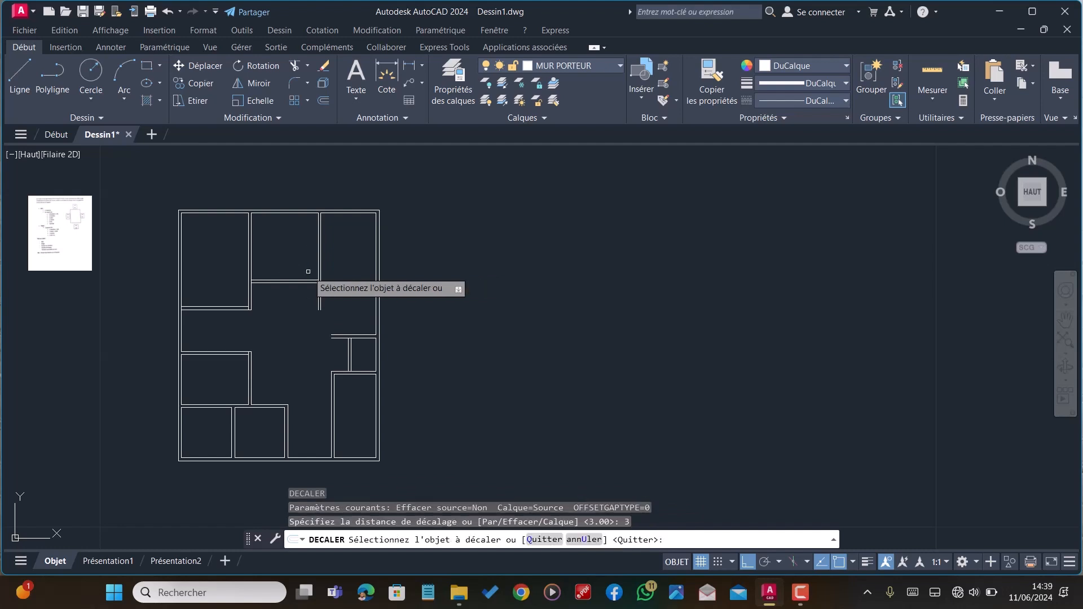
{"action": "scroll", "coordinate": [257, 206], "scroll_direction": "up", "scroll_amount": 2}
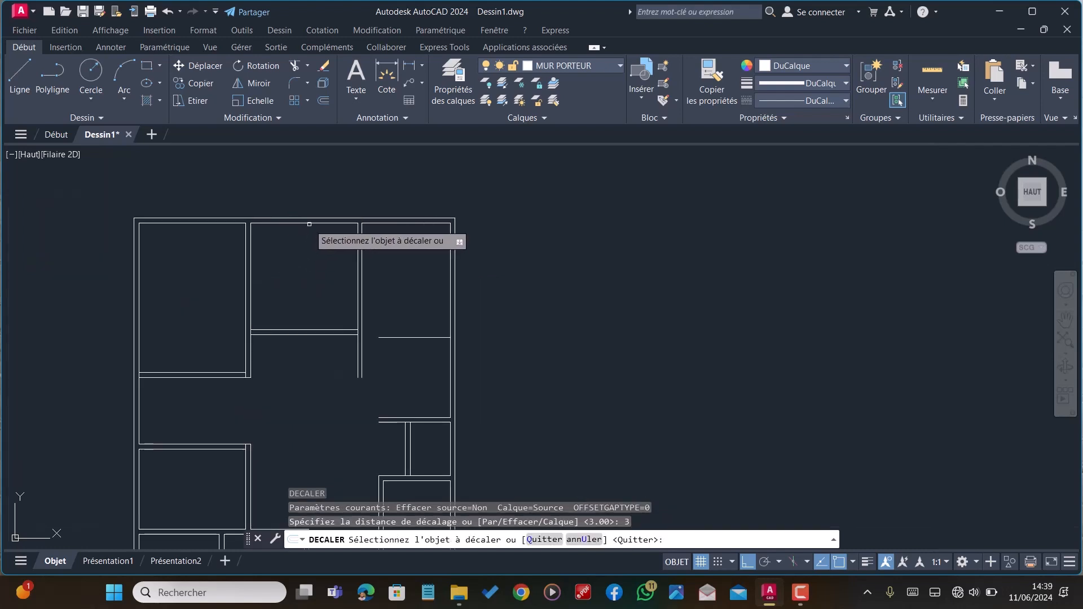
{"action": "left_click", "coordinate": [310, 223]}
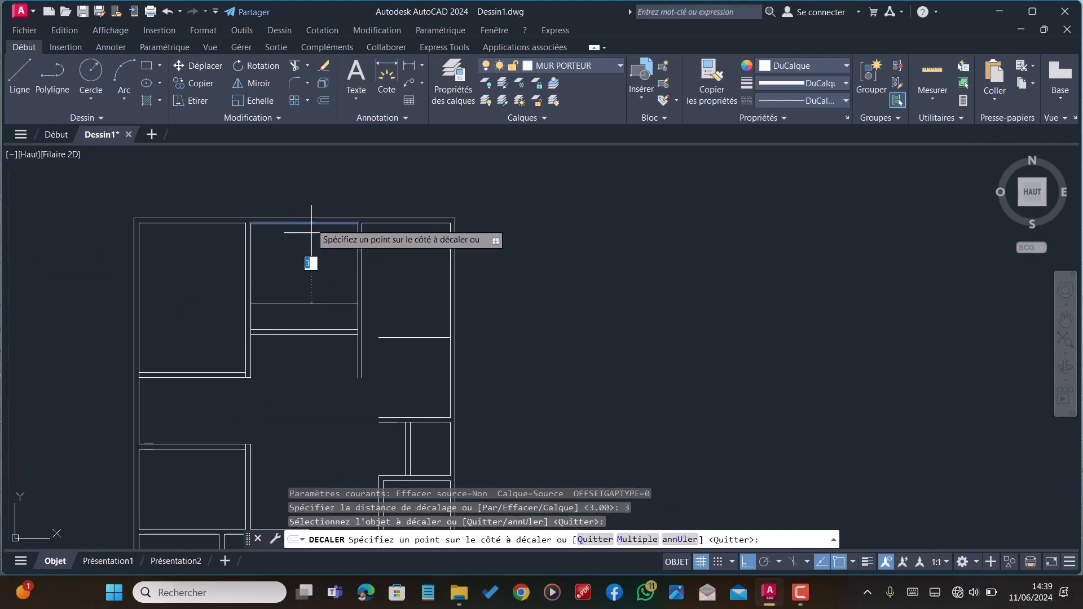
{"action": "left_click", "coordinate": [313, 319]}
Offset the upper-middle room's new horizontal line 0.18 m downward to form a partition
{"action": "left_click", "coordinate": [313, 303]}
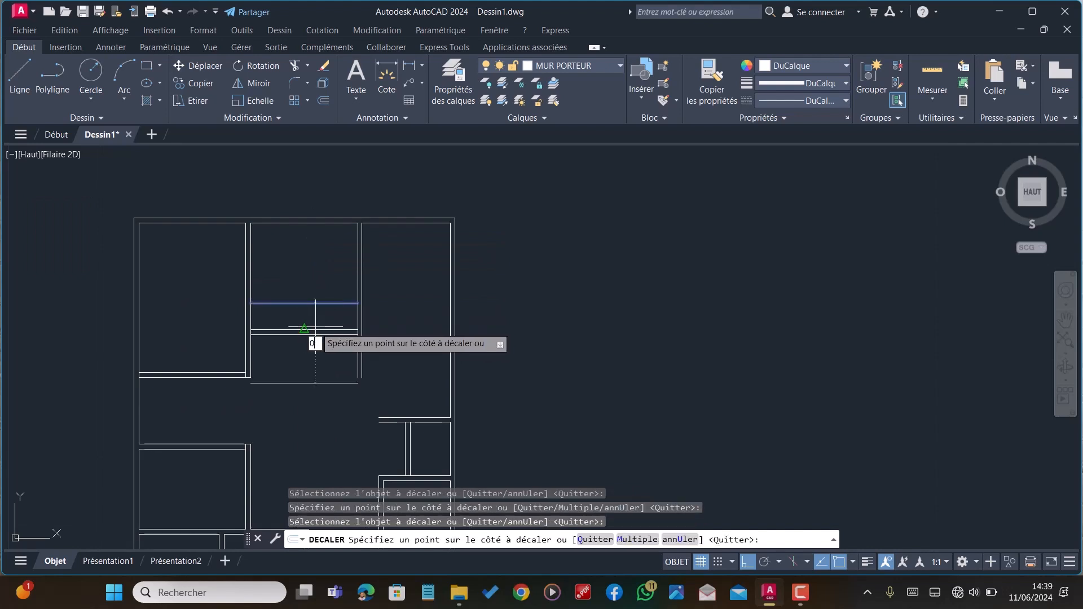
{"action": "type", "text": "0.18"}
{"action": "key", "text": "Return"}
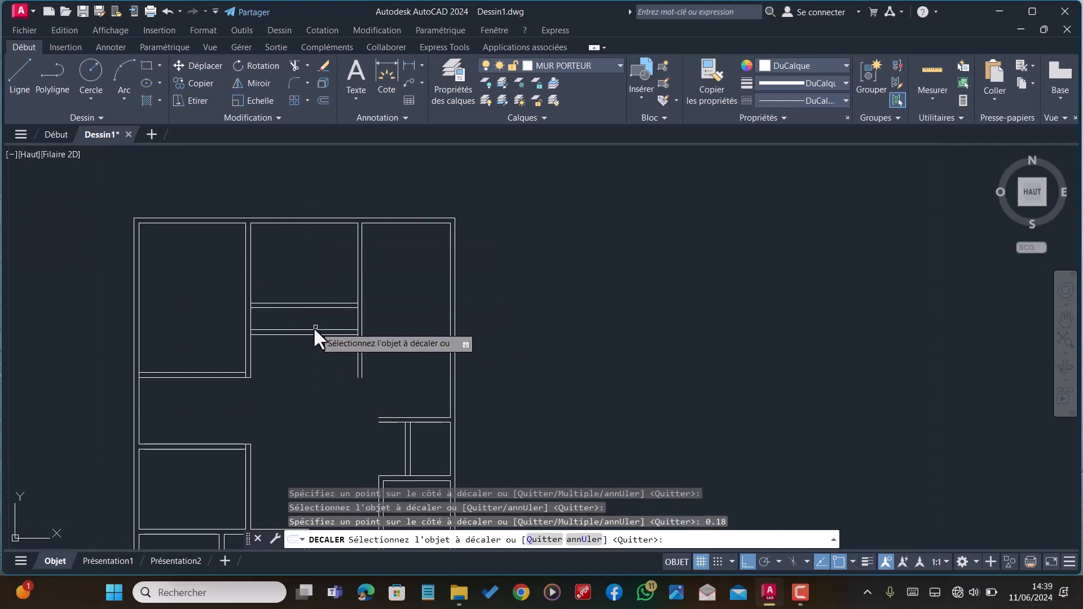
{"action": "key", "text": "Escape"}
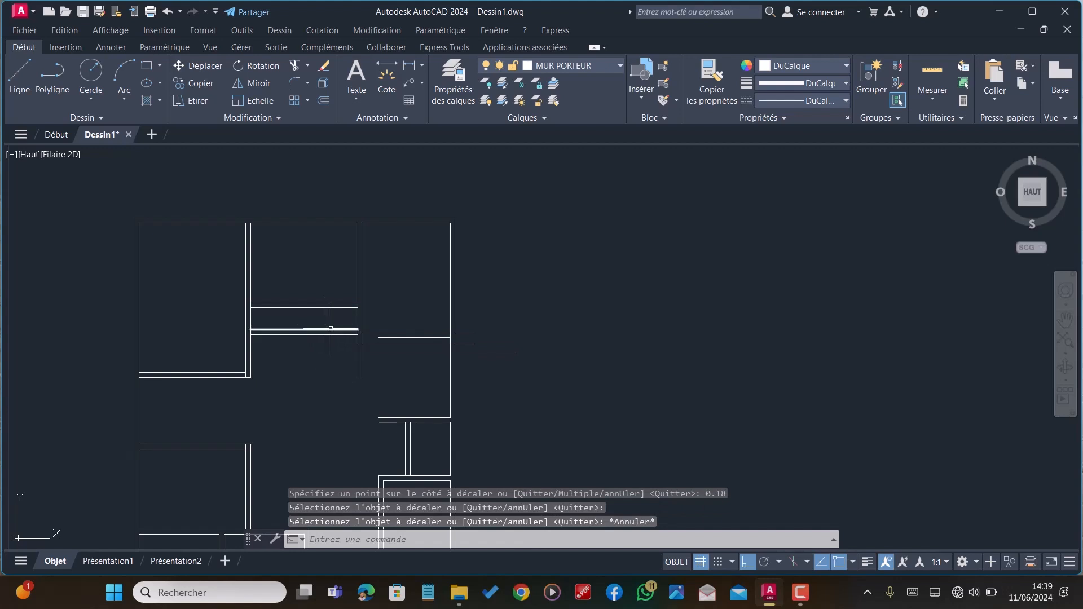
Trim away the upper-middle room's old bottom partition and the side partition's lines crossing below the new partition
{"action": "type", "text": "aj"}
{"action": "key", "text": "Return"}
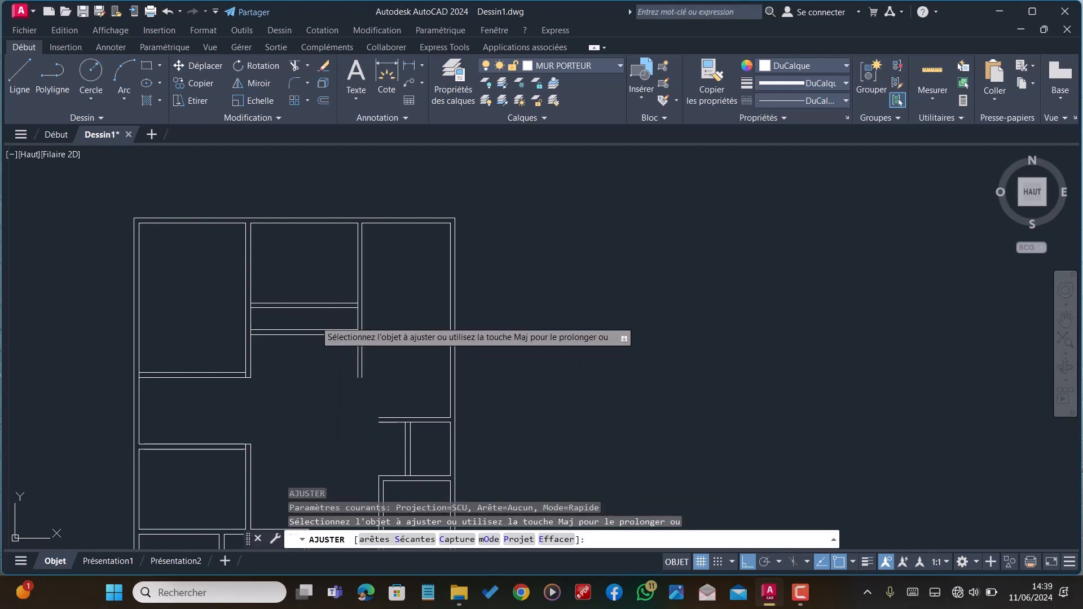
{"action": "mouse_move", "coordinate": [317, 322]}
{"action": "left_mouse_down"}
{"action": "mouse_move", "coordinate": [317, 351]}
{"action": "mouse_move", "coordinate": [364, 316]}
{"action": "left_mouse_up"}
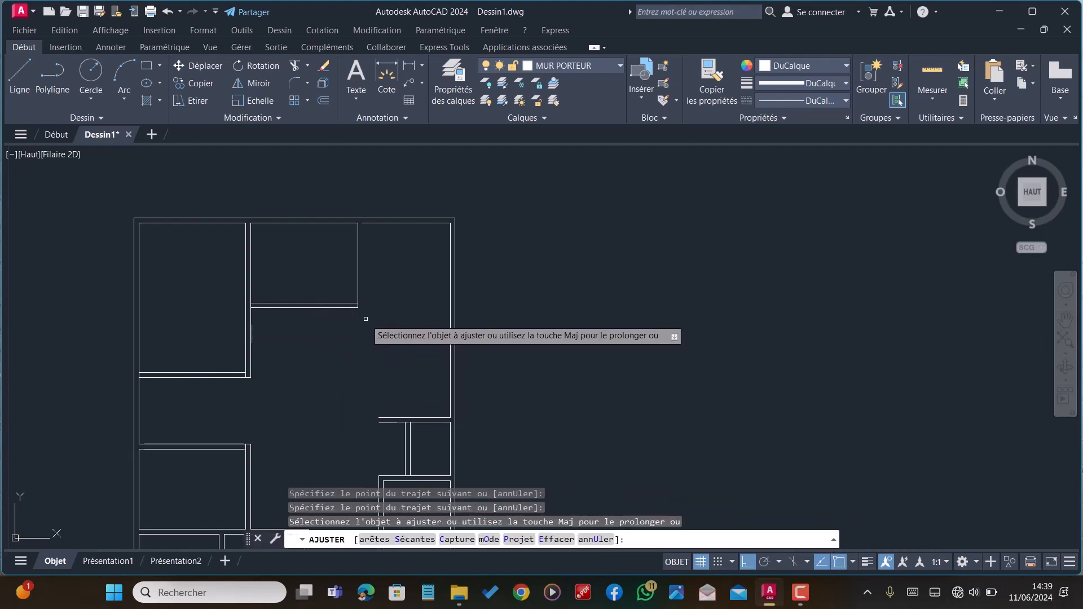
{"action": "key", "text": "Escape"}
Offset the upper-middle room's right-hand inner line 0.18 m to the right to rebuild that partition
{"action": "type", "text": "DC"}
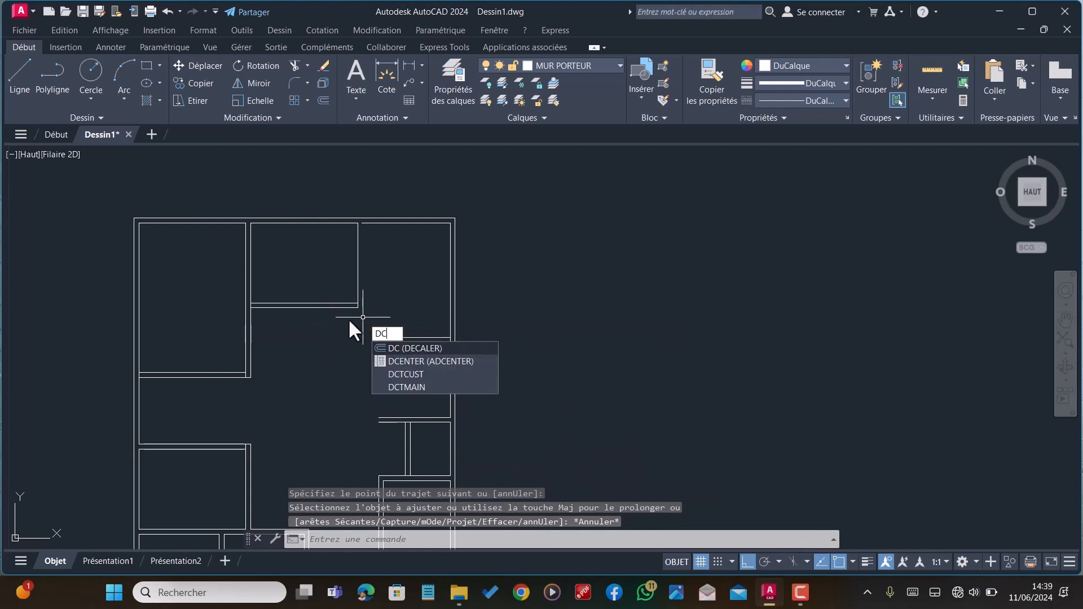
{"action": "key", "text": "Return"}
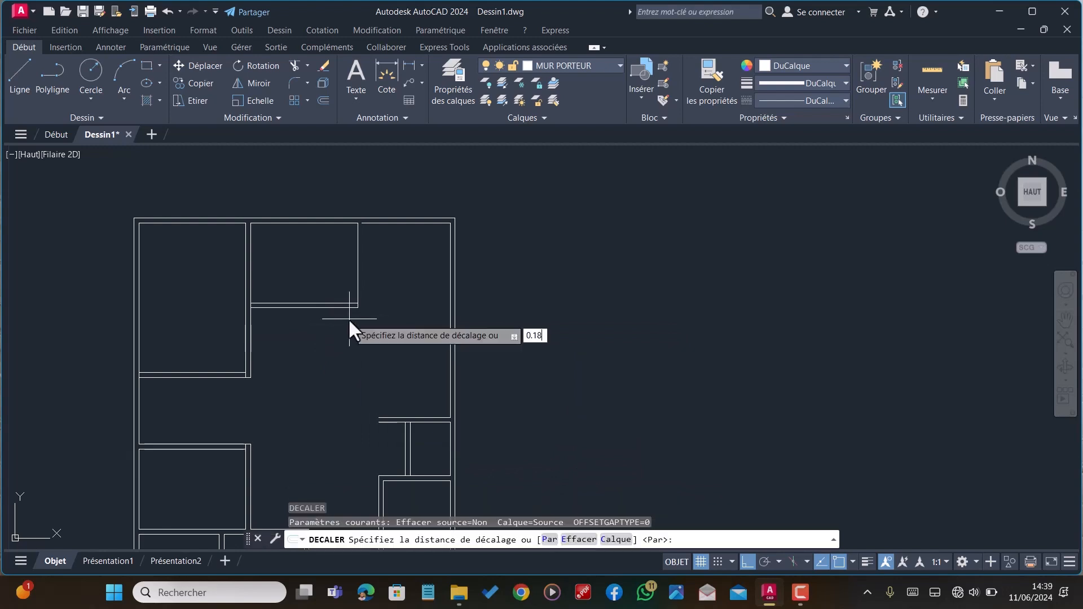
{"action": "key", "text": "Return"}
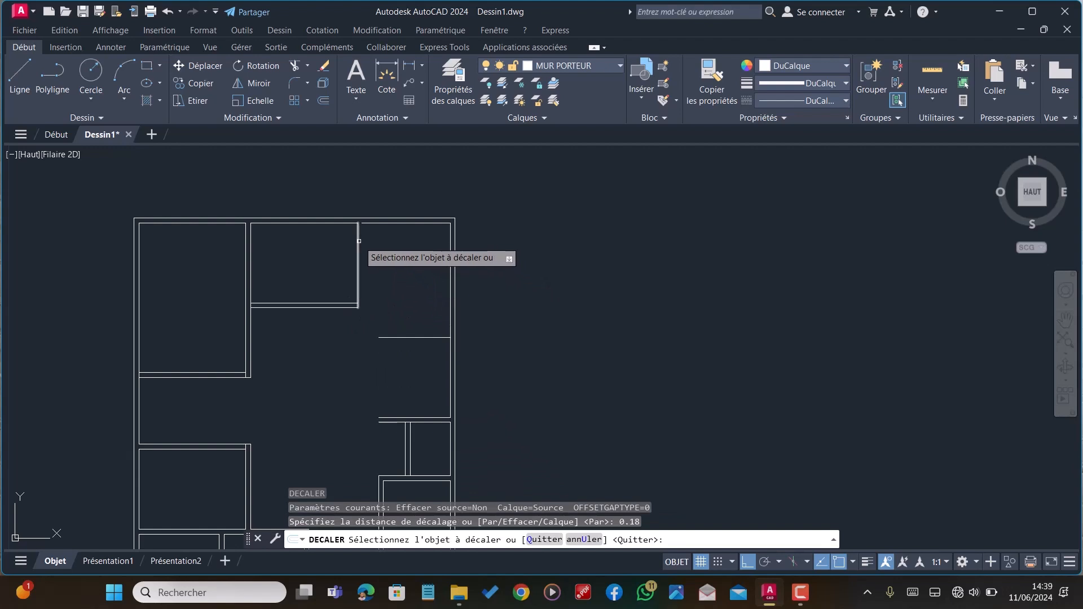
{"action": "left_click", "coordinate": [359, 241]}
{"action": "left_click", "coordinate": [378, 255]}
{"action": "key", "text": "Escape"}
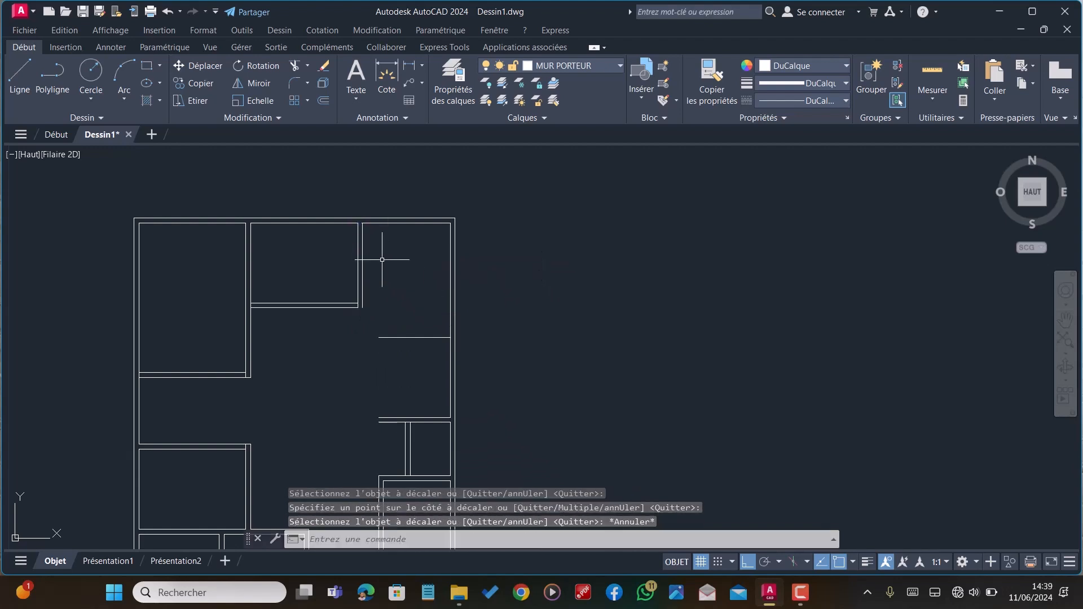
Fillet the outer and inner lines at the upper-middle room's lower-right corner with radius 0
{"action": "type", "text": "CG"}
{"action": "key", "text": "Return"}
{"action": "left_click", "coordinate": [361, 266]}
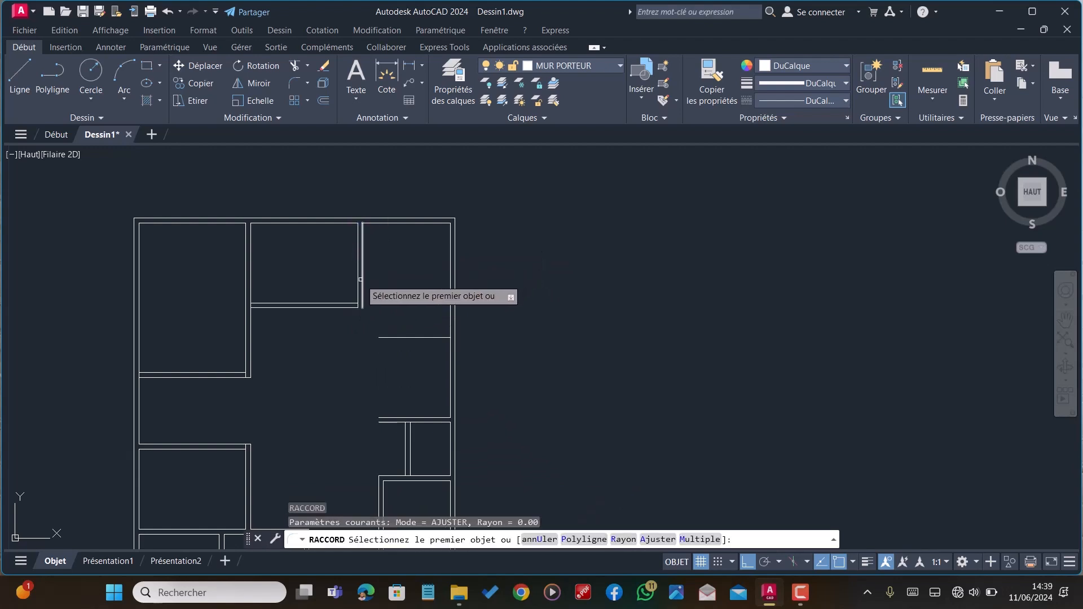
{"action": "left_click", "coordinate": [347, 307]}
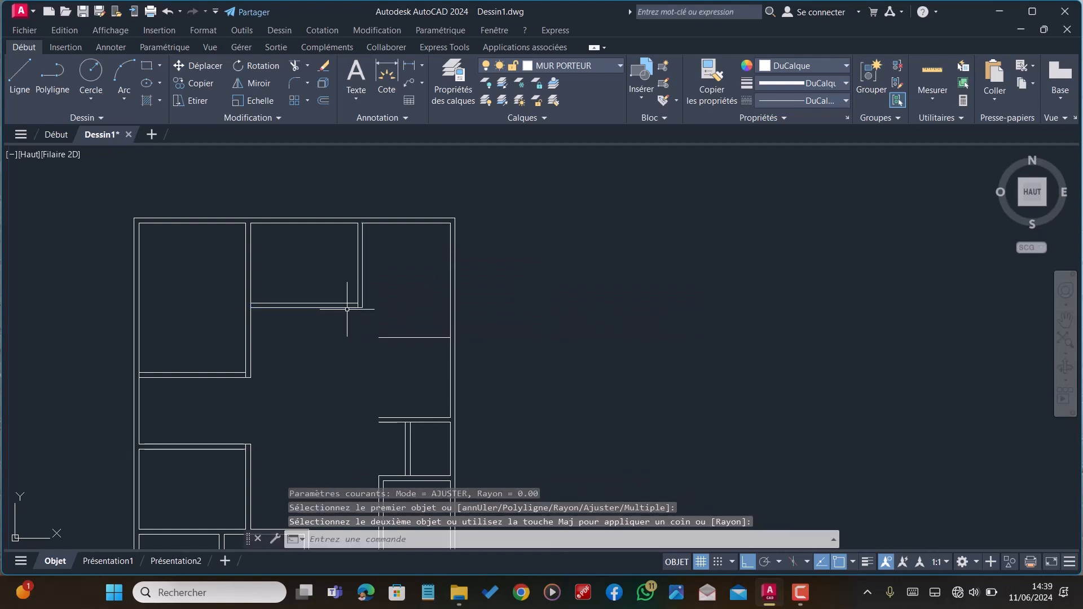
{"action": "key", "text": "Return"}
{"action": "left_click", "coordinate": [358, 282]}
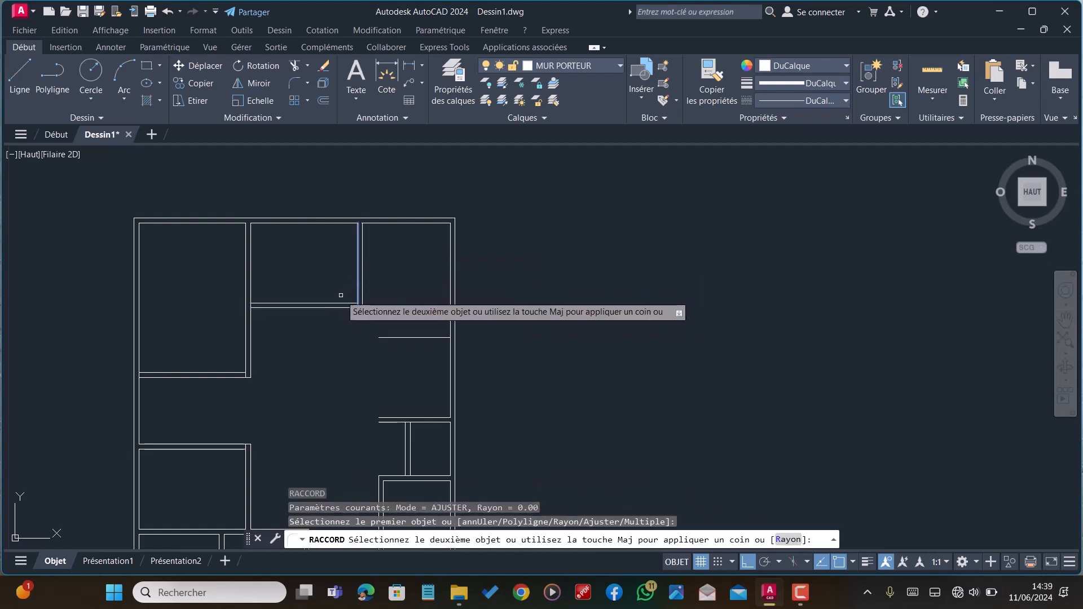
{"action": "left_click", "coordinate": [346, 303]}
Fillet the upper-right room's inner top line with the left partition line to close their corner
{"action": "scroll", "coordinate": [373, 234], "scroll_direction": "up", "scroll_amount": 2}
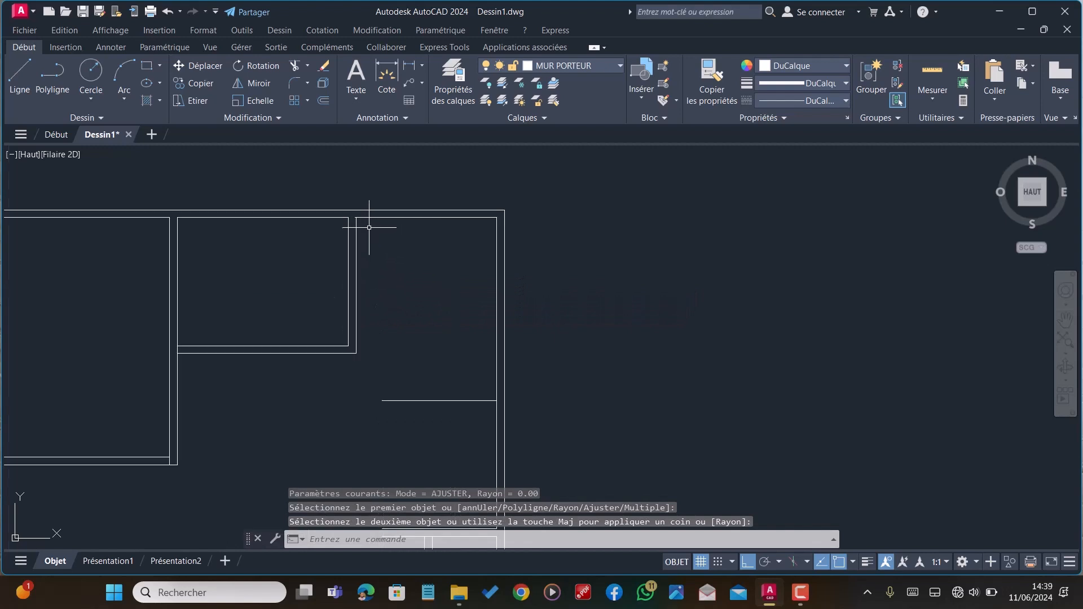
{"action": "key", "text": "Return"}
{"action": "scroll", "coordinate": [376, 224], "scroll_direction": "up", "scroll_amount": 4}
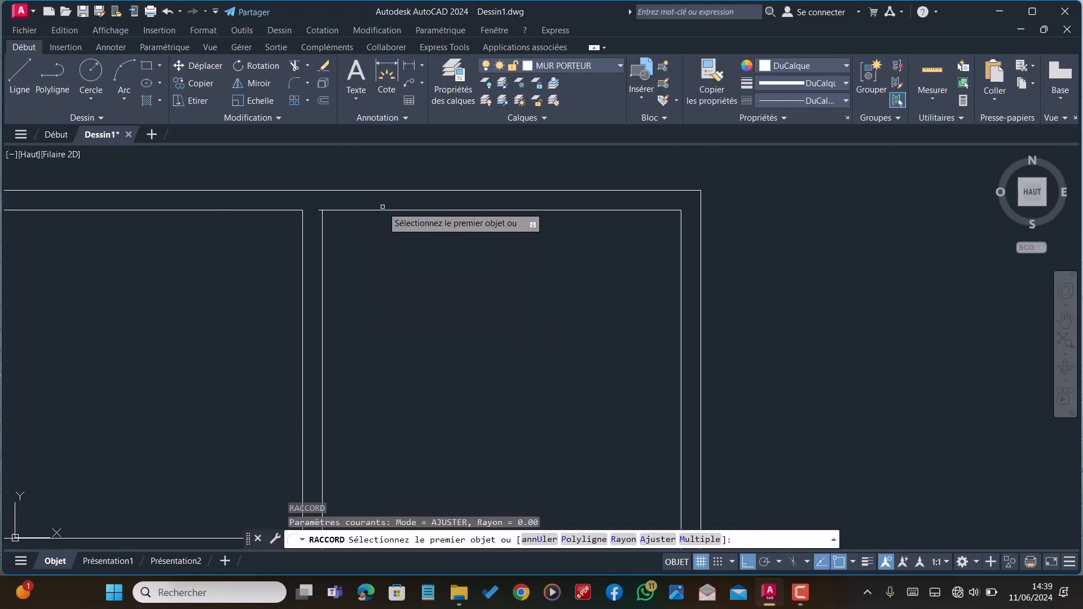
{"action": "left_click", "coordinate": [380, 207]}
{"action": "left_click", "coordinate": [323, 259]}
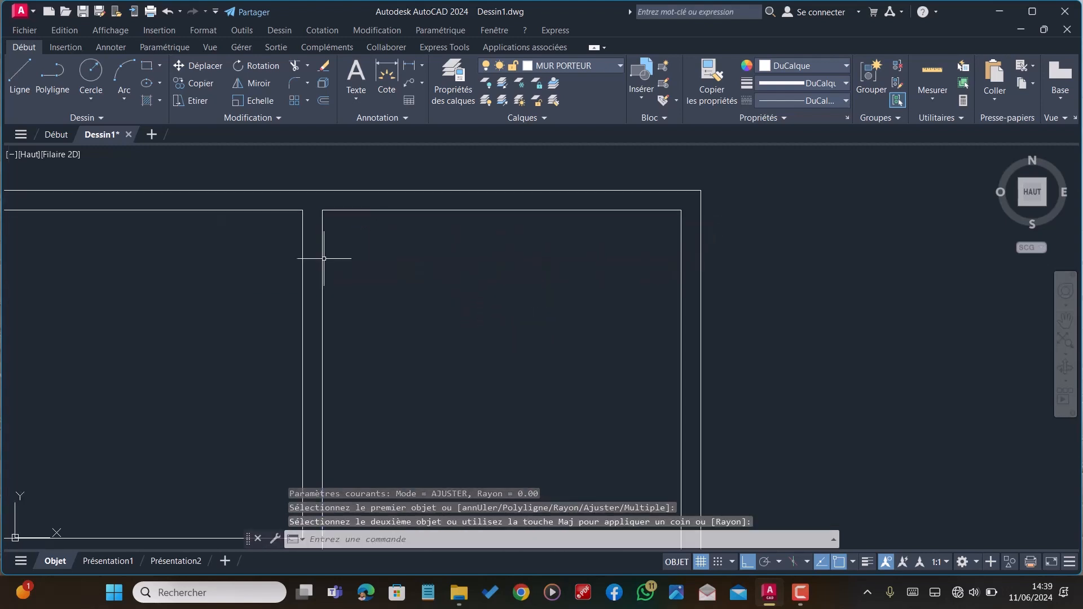
Examine the whole ground-floor layout and the open area between the right-hand rooms
{"action": "scroll", "coordinate": [340, 252], "scroll_direction": "down", "scroll_amount": 8}
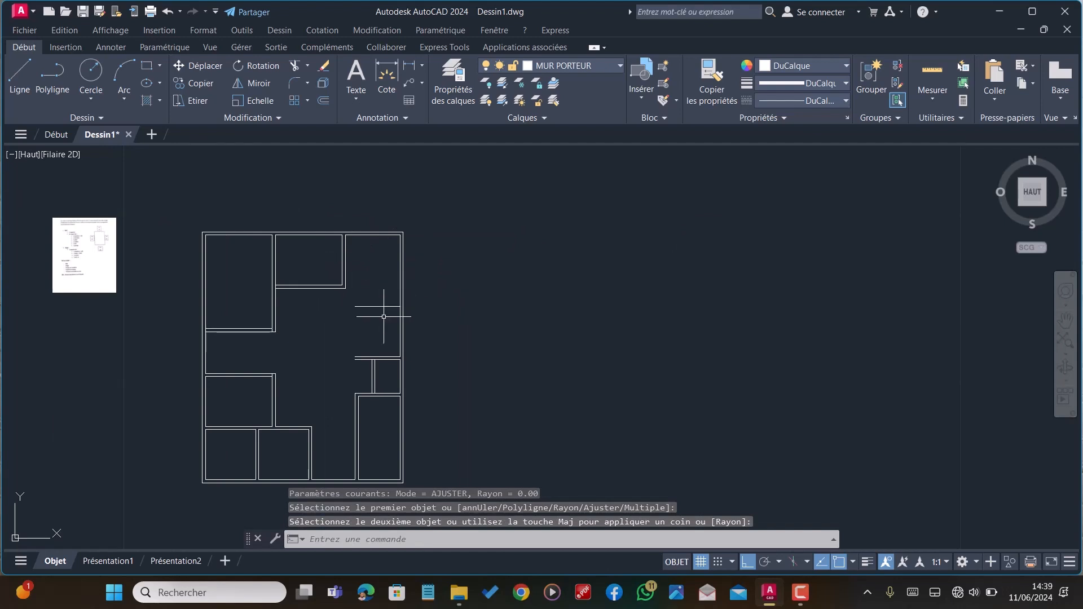
{"action": "key", "text": "Escape"}
{"action": "scroll", "coordinate": [394, 307], "scroll_direction": "up", "scroll_amount": 4}
{"action": "scroll", "coordinate": [426, 316], "scroll_direction": "down", "scroll_amount": 4}
{"action": "scroll", "coordinate": [423, 350], "scroll_direction": "up", "scroll_amount": 2}
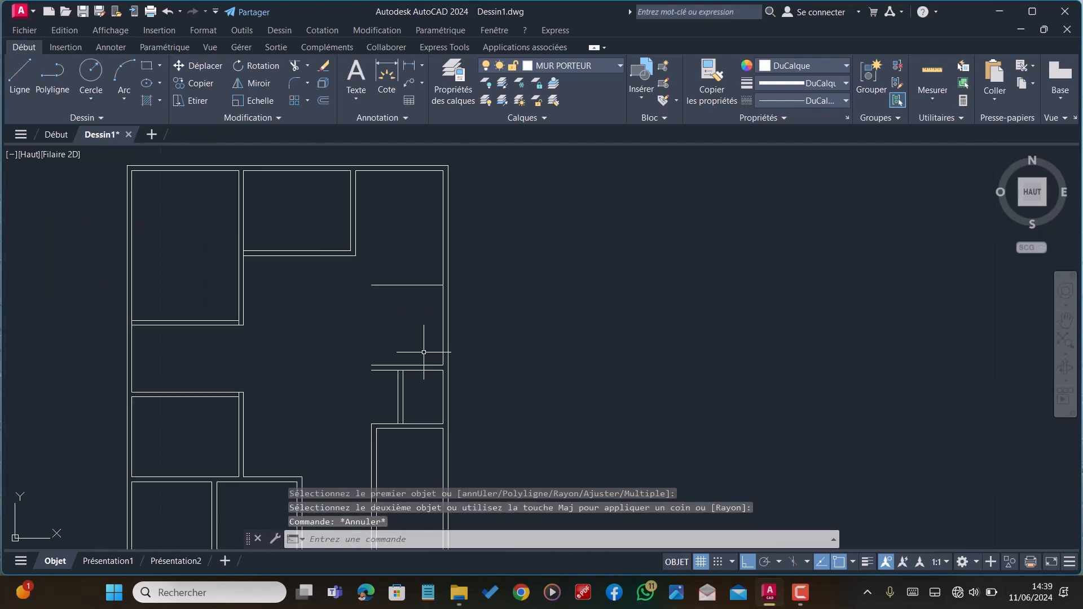
{"action": "scroll", "coordinate": [389, 329], "scroll_direction": "down", "scroll_amount": 3}
{"action": "scroll", "coordinate": [395, 299], "scroll_direction": "up", "scroll_amount": 3}
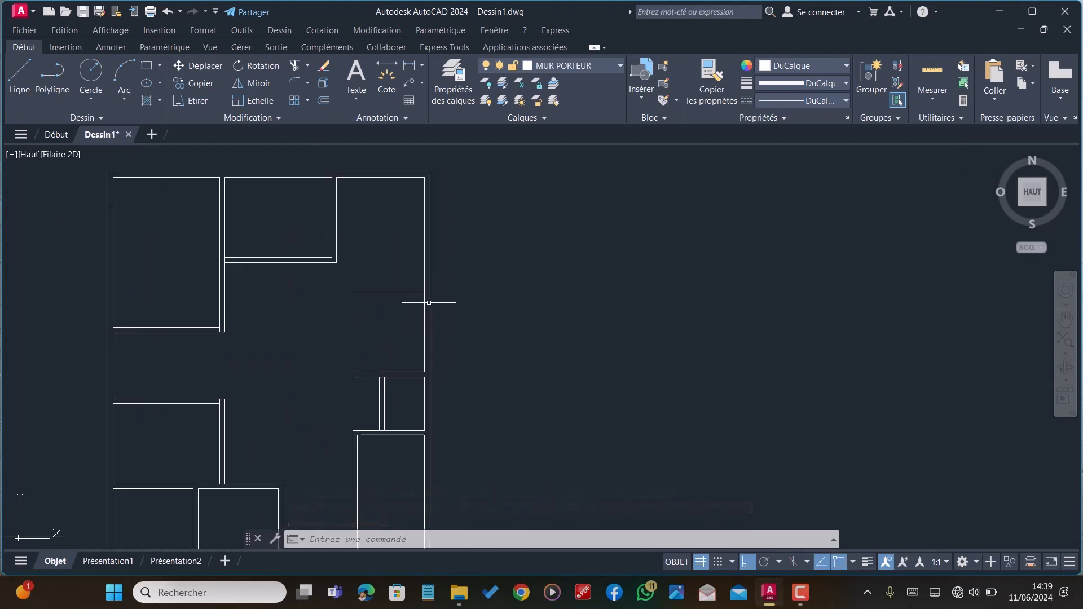
{"action": "scroll", "coordinate": [423, 302], "scroll_direction": "up", "scroll_amount": 2}
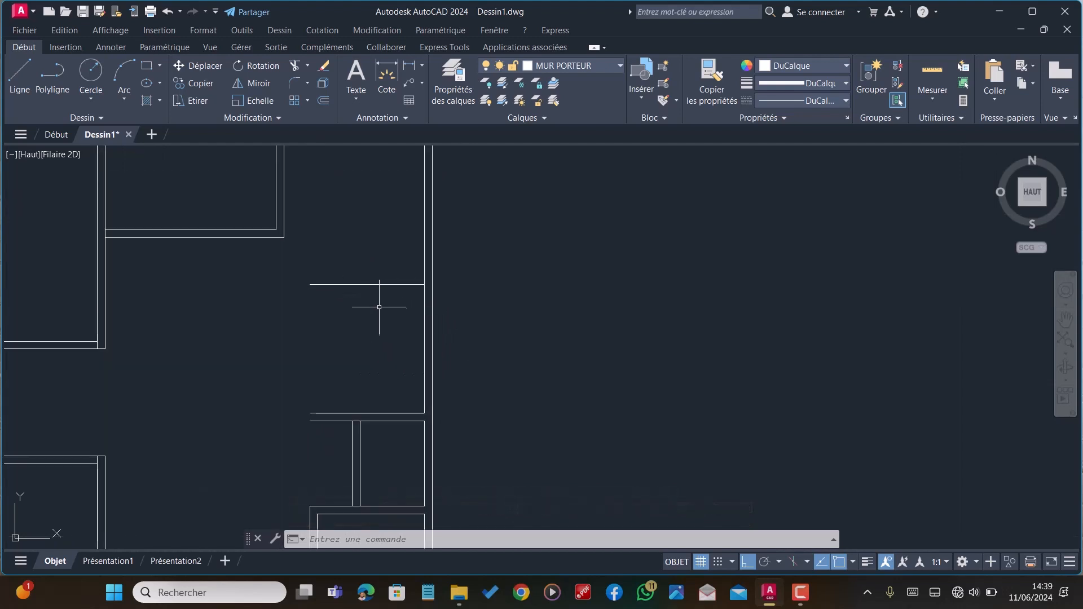
{"action": "key", "text": "Escape"}
{"action": "key", "text": "Escape"}
{"action": "type", "text": "Dec"}
{"action": "key", "text": "Return"}
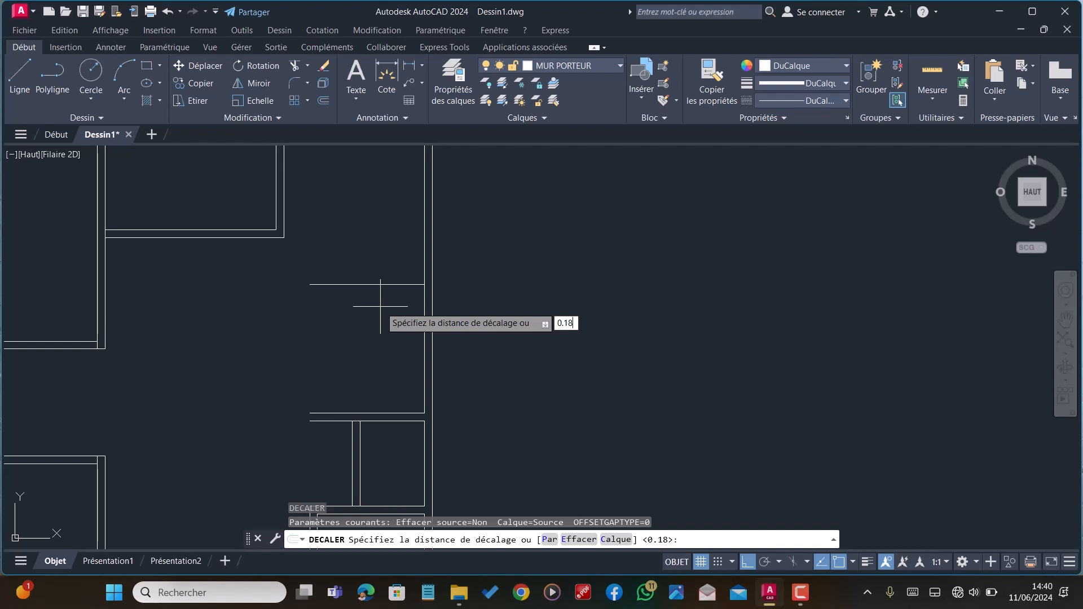
{"action": "key", "text": "Return"}
{"action": "scroll", "coordinate": [390, 308], "scroll_direction": "down", "scroll_amount": 3}
{"action": "scroll", "coordinate": [390, 316], "scroll_direction": "up", "scroll_amount": 3}
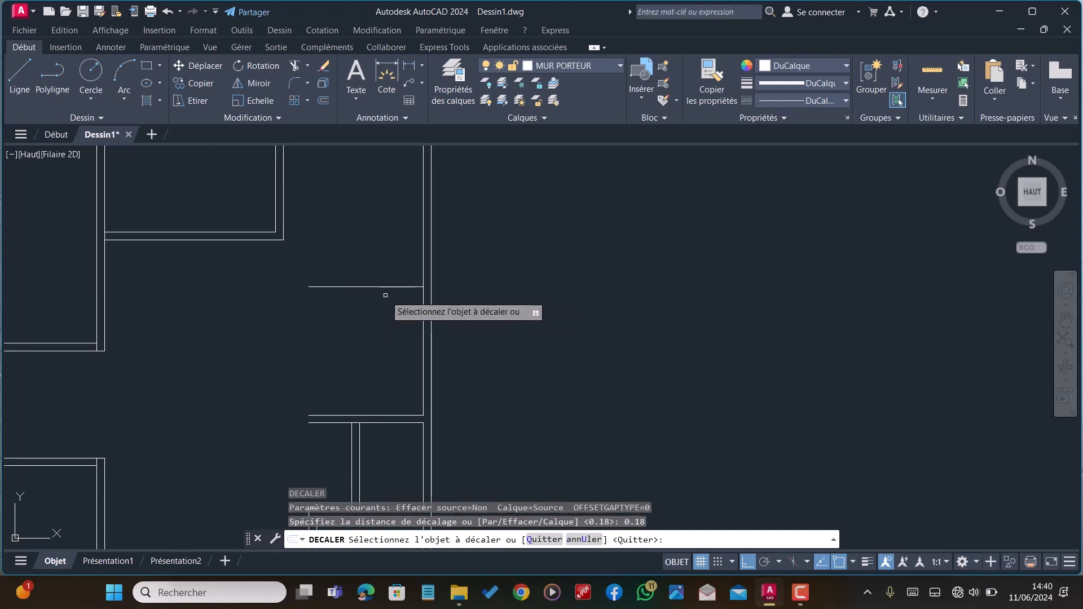
{"action": "scroll", "coordinate": [391, 287], "scroll_direction": "down", "scroll_amount": 3}
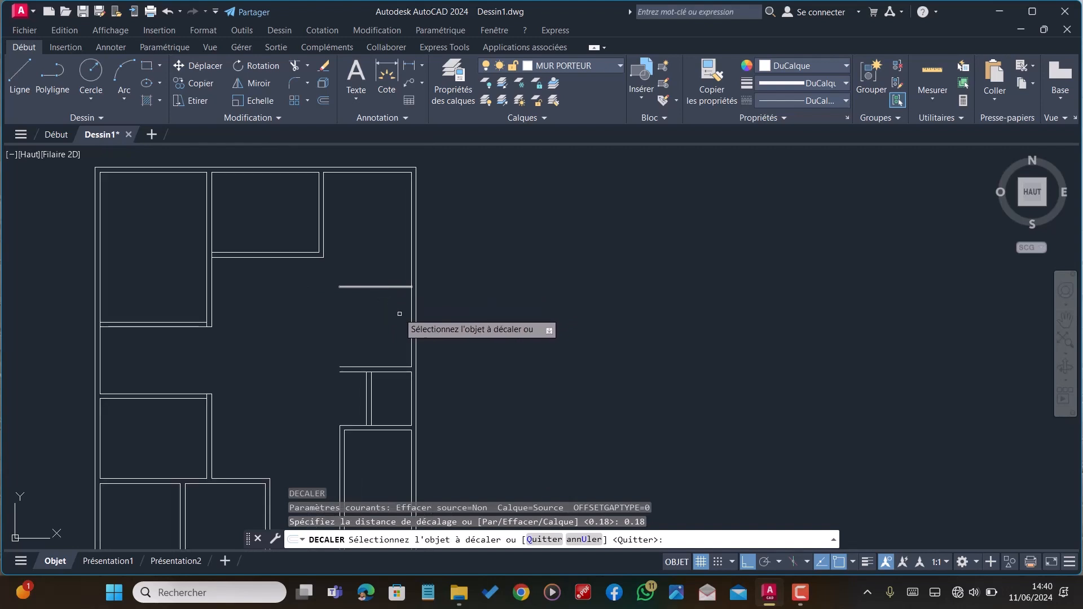
{"action": "key", "text": "Escape"}
Erase the two vertical partition lines inside the small right-hand room
{"action": "left_click", "coordinate": [395, 394]}
{"action": "left_click", "coordinate": [333, 395]}
{"action": "key", "text": "Delete"}
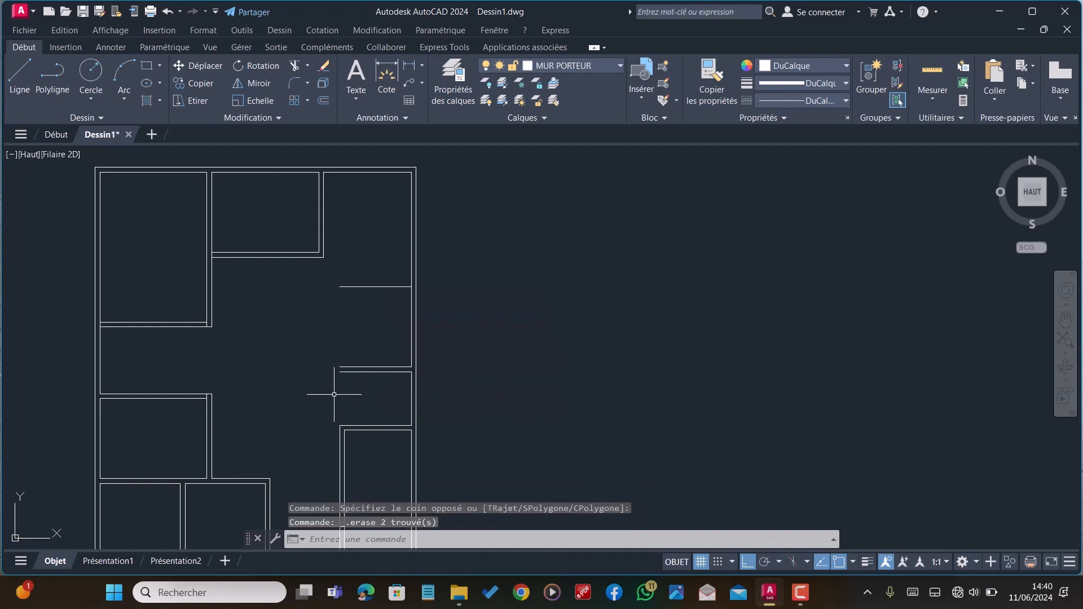
Offset the upper line of the small right-hand room's bottom partition 1.5 m upward
{"action": "scroll", "coordinate": [373, 410], "scroll_direction": "up", "scroll_amount": 2}
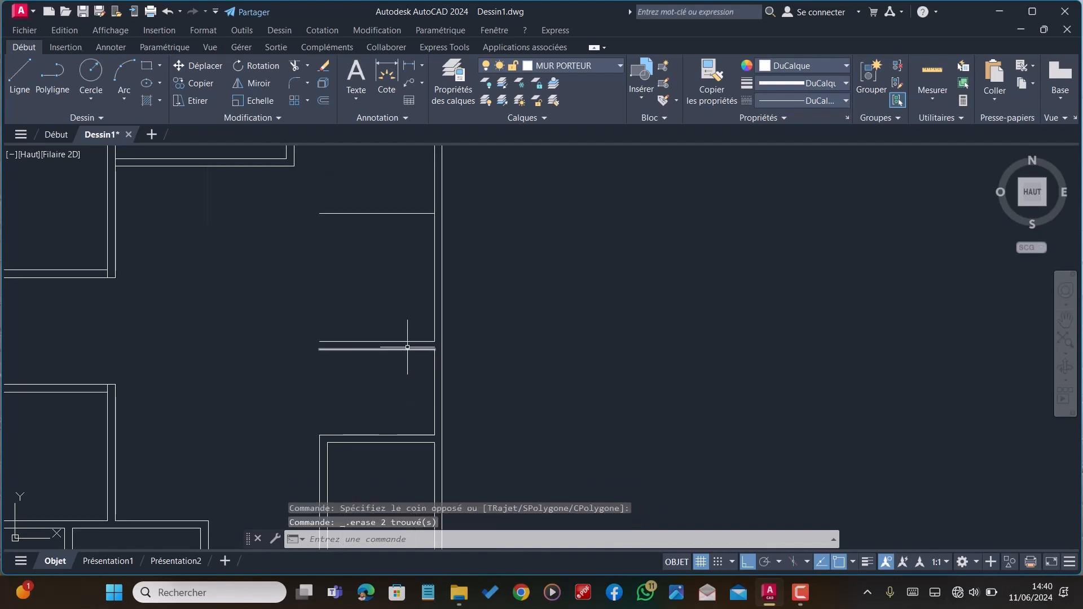
{"action": "scroll", "coordinate": [352, 345], "scroll_direction": "down", "scroll_amount": 2}
{"action": "scroll", "coordinate": [351, 345], "scroll_direction": "up", "scroll_amount": 3}
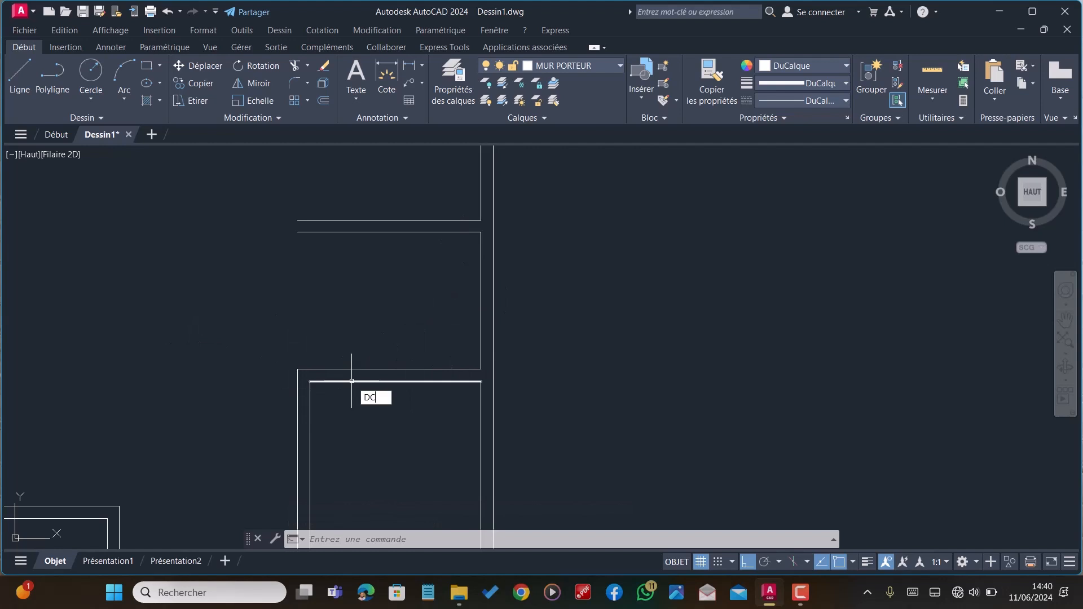
{"action": "key", "text": "Return"}
{"action": "type", "text": "1.5"}
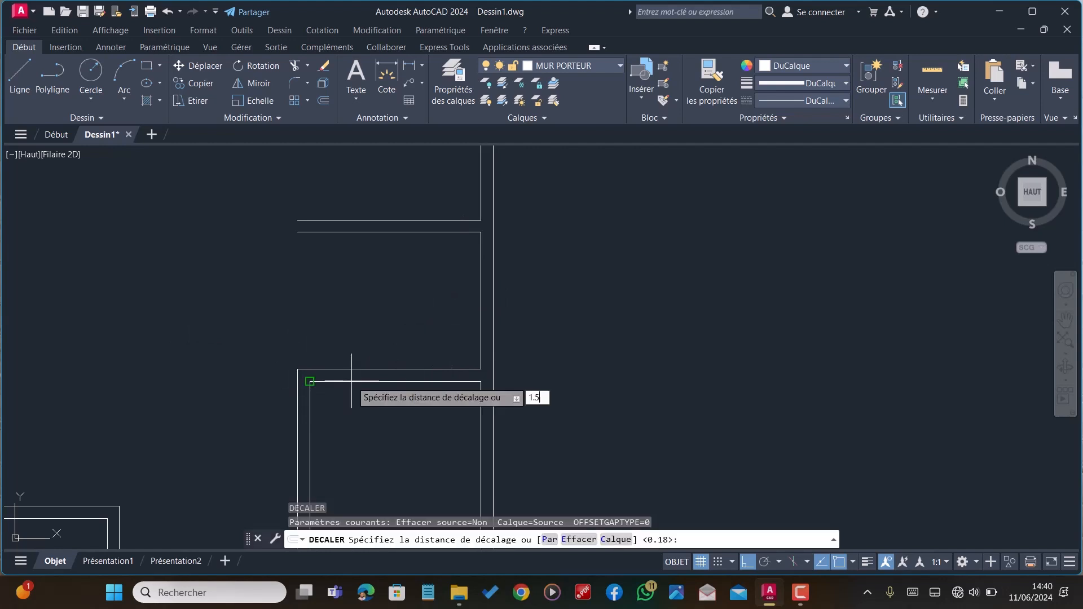
{"action": "key", "text": "Return"}
{"action": "left_click", "coordinate": [390, 369]}
{"action": "left_click", "coordinate": [414, 311]}
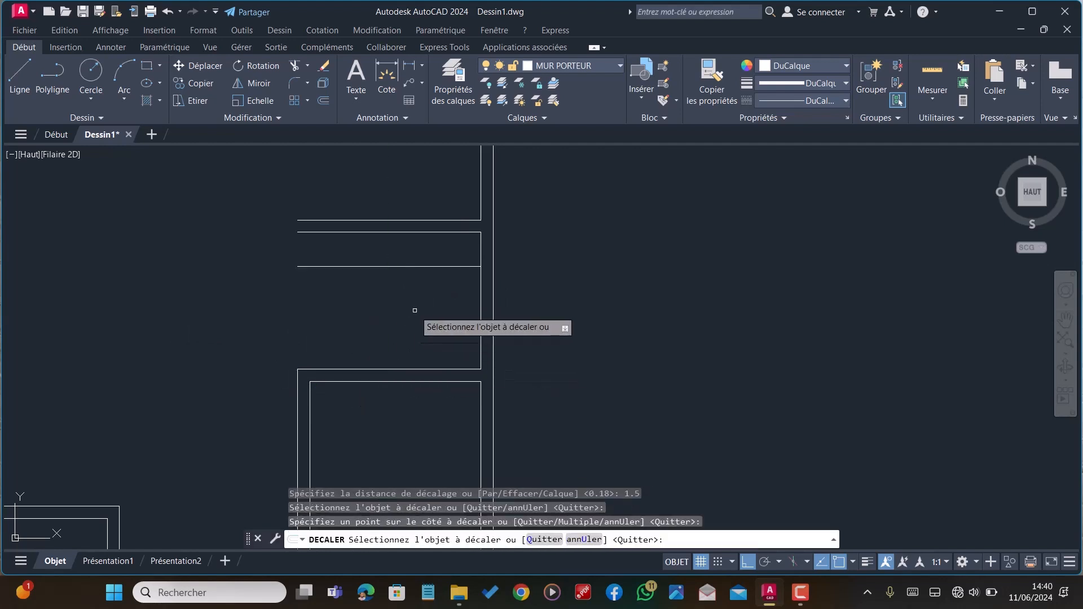
Offset the small right-hand room's new horizontal line 0.18 m upward to form its top partition
{"action": "left_click", "coordinate": [433, 266]}
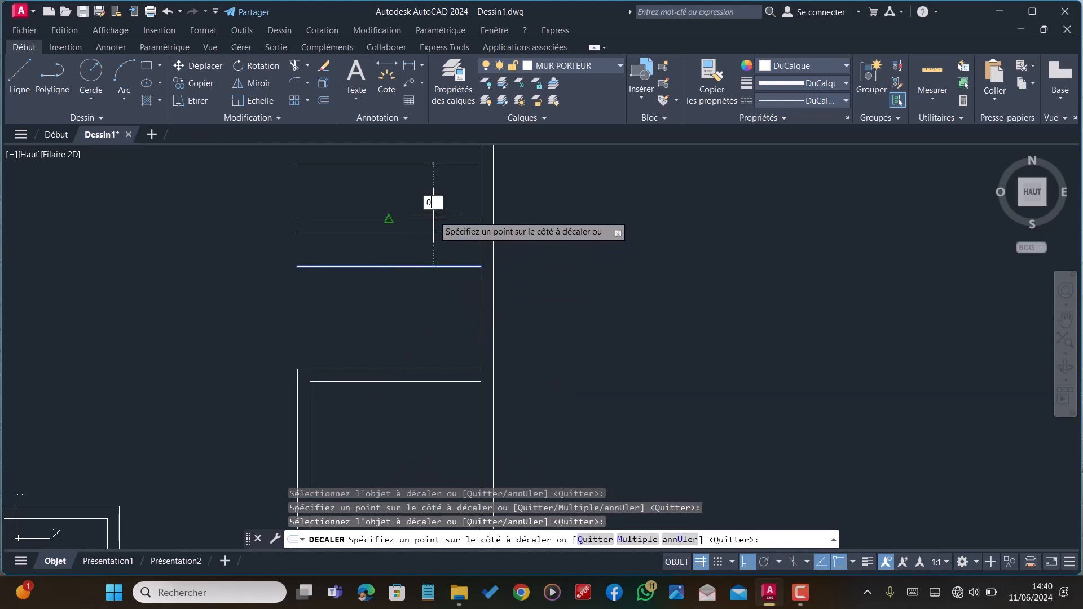
{"action": "key", "text": "Return"}
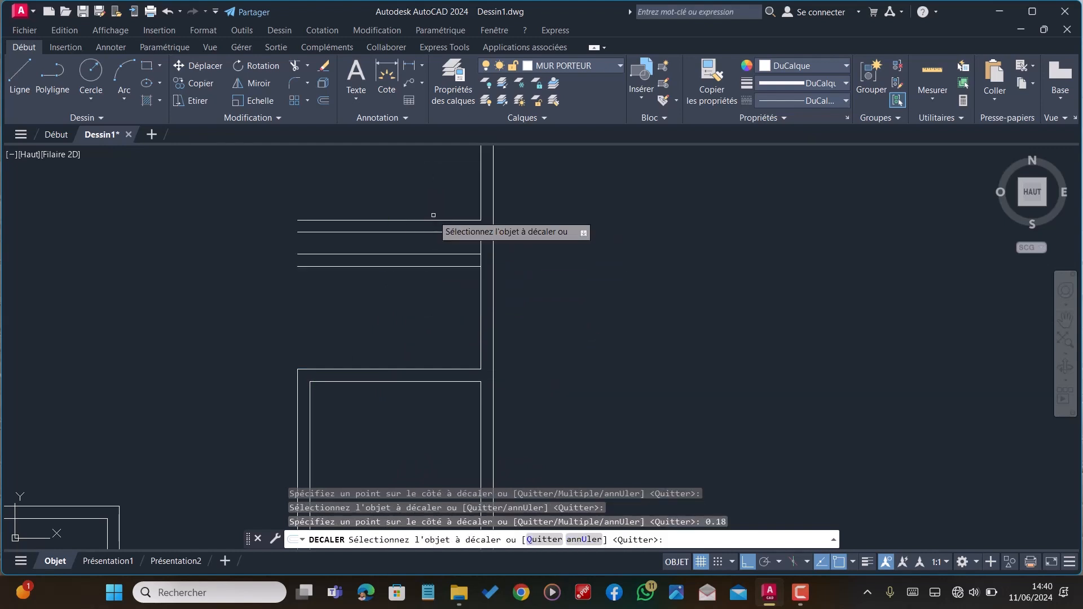
{"action": "key", "text": "Escape"}
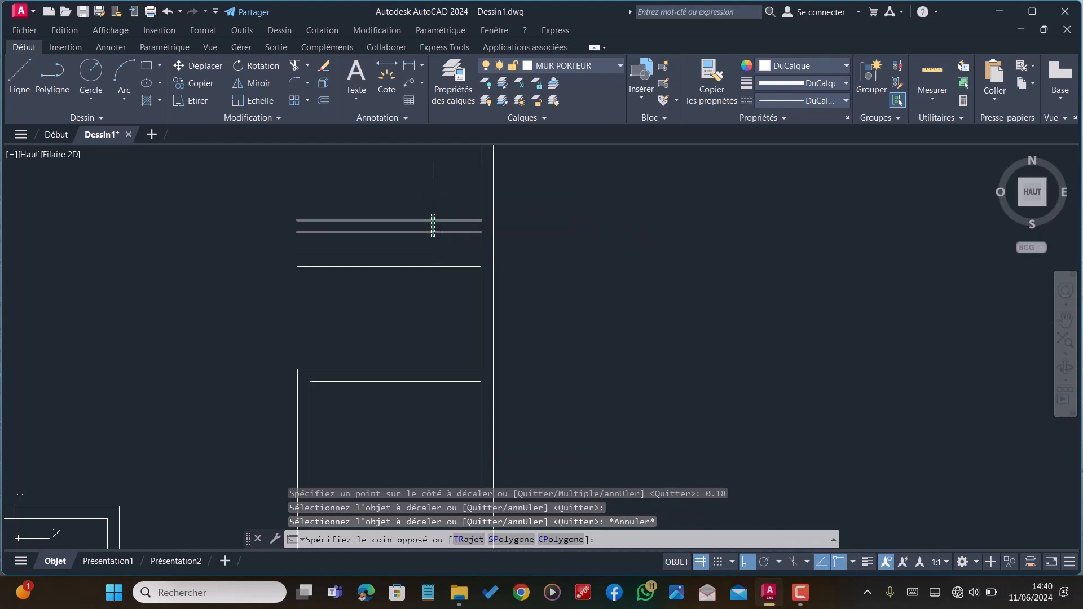
Erase the two lines of the small right-hand room's former top partition
{"action": "left_click", "coordinate": [431, 217]}
{"action": "key", "text": "Delete"}
{"action": "key", "text": "Escape"}
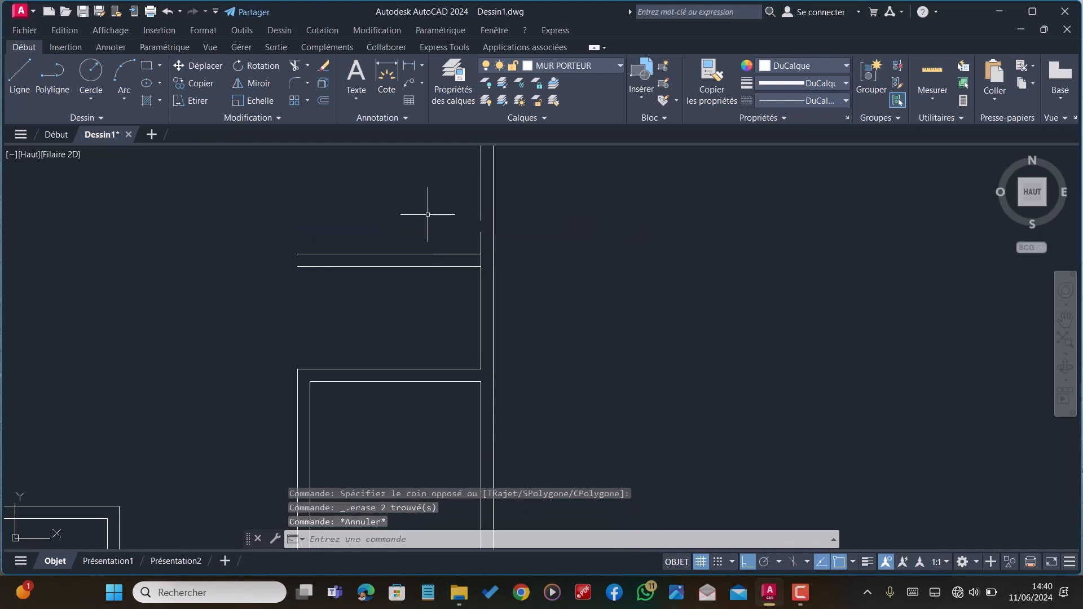
Join the two collinear segments of the right outer wall's inner line above the small right-hand room
{"action": "type", "text": "J"}
{"action": "key", "text": "Return"}
{"action": "scroll", "coordinate": [435, 212], "scroll_direction": "up", "scroll_amount": 5}
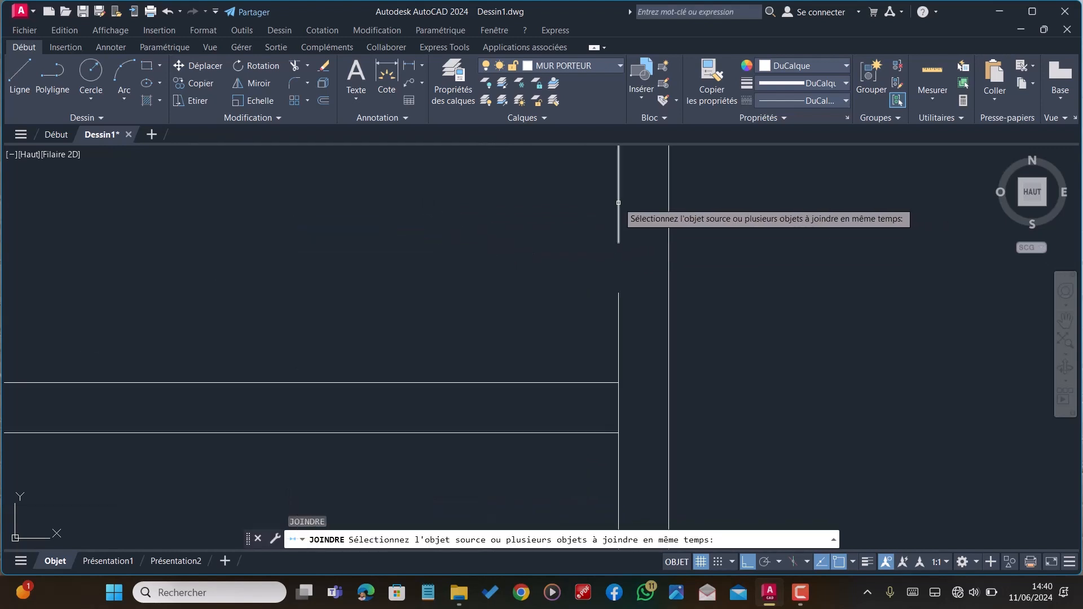
{"action": "left_click", "coordinate": [619, 220]}
{"action": "left_click", "coordinate": [619, 300]}
{"action": "key", "text": "Return"}
{"action": "scroll", "coordinate": [593, 305], "scroll_direction": "down", "scroll_amount": 5}
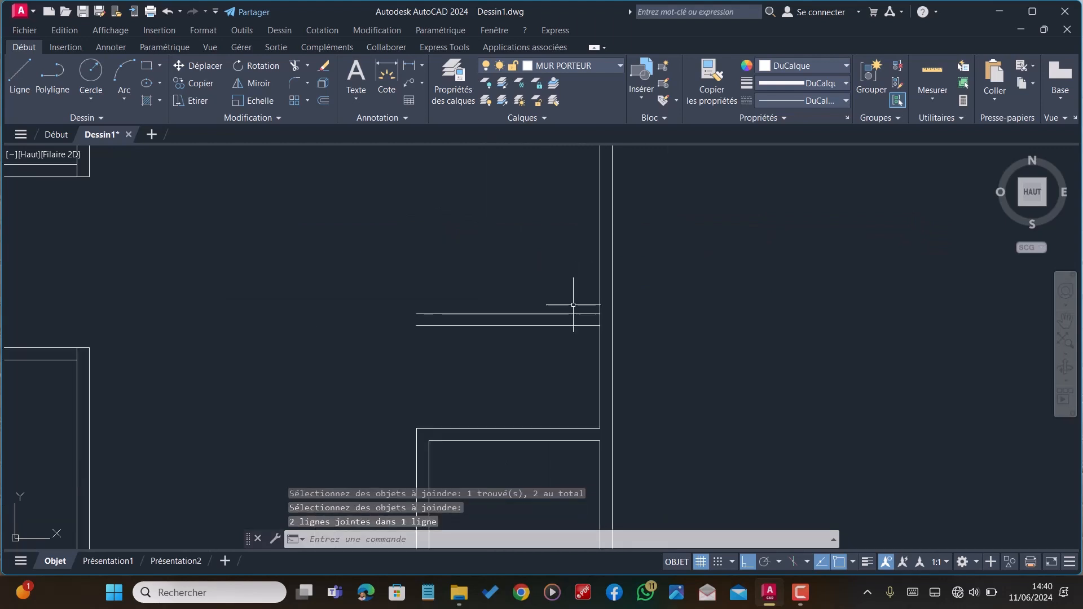
{"action": "key", "text": "Escape"}
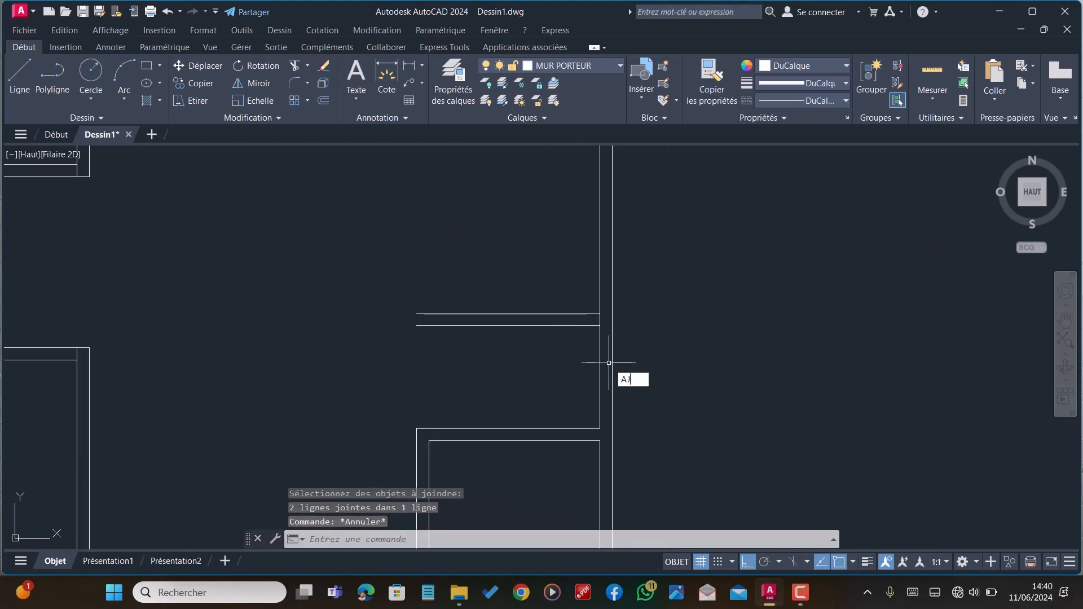
Trim the right outer wall's inner line between the two lines of the small room's top partition
{"action": "key", "text": "Return"}
{"action": "scroll", "coordinate": [592, 295], "scroll_direction": "down", "scroll_amount": 3}
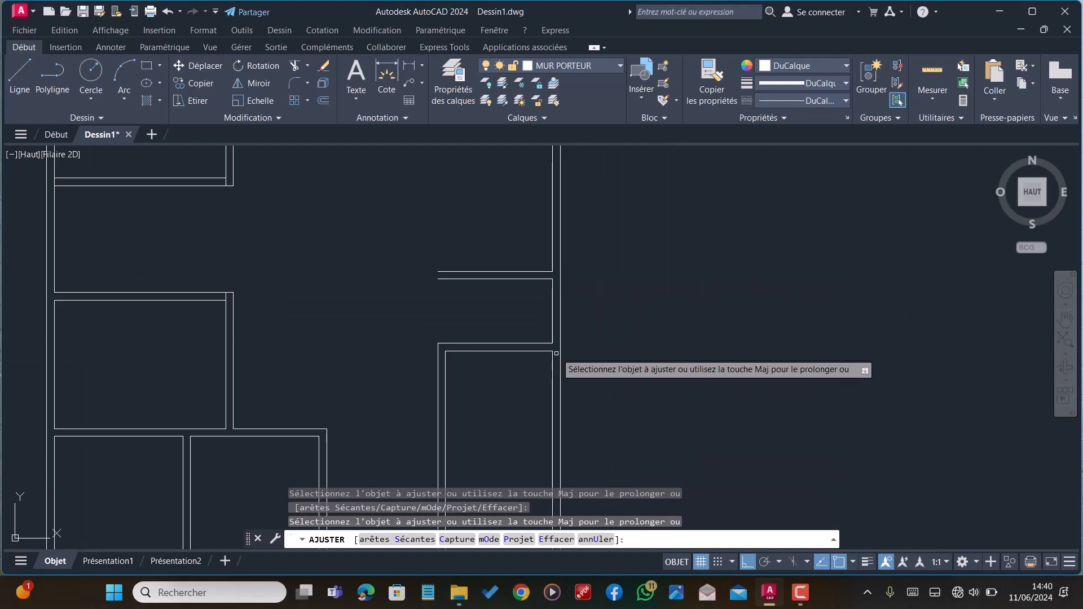
{"action": "scroll", "coordinate": [556, 351], "scroll_direction": "up", "scroll_amount": 4}
{"action": "key", "text": "Escape"}
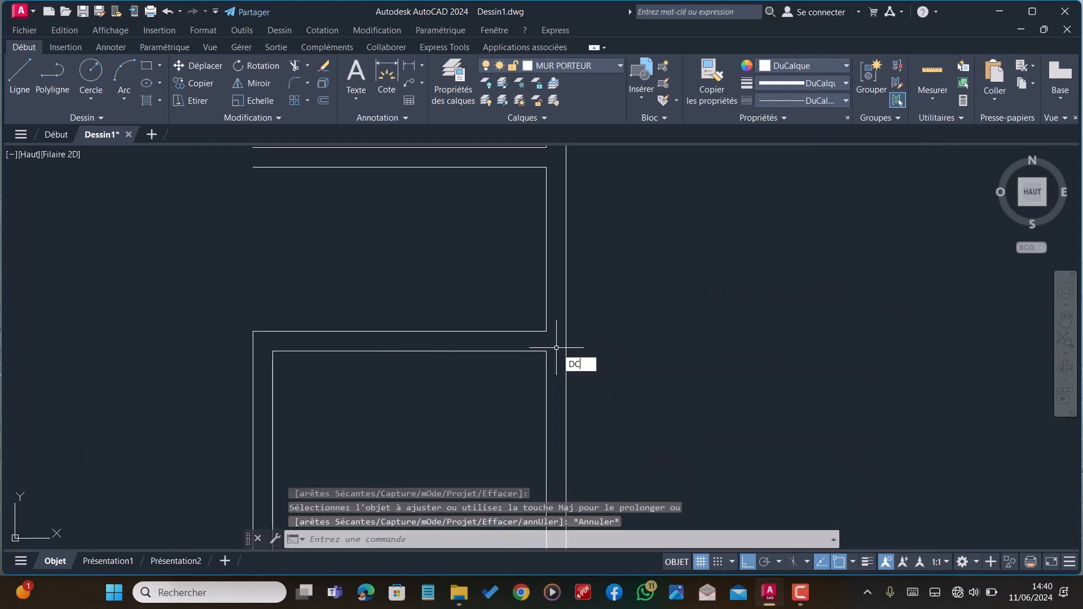
Offset the right outer wall's inner line 2 m inward across the small right-hand room
{"action": "key", "text": "Return"}
{"action": "type", "text": "2"}
{"action": "key", "text": "Return"}
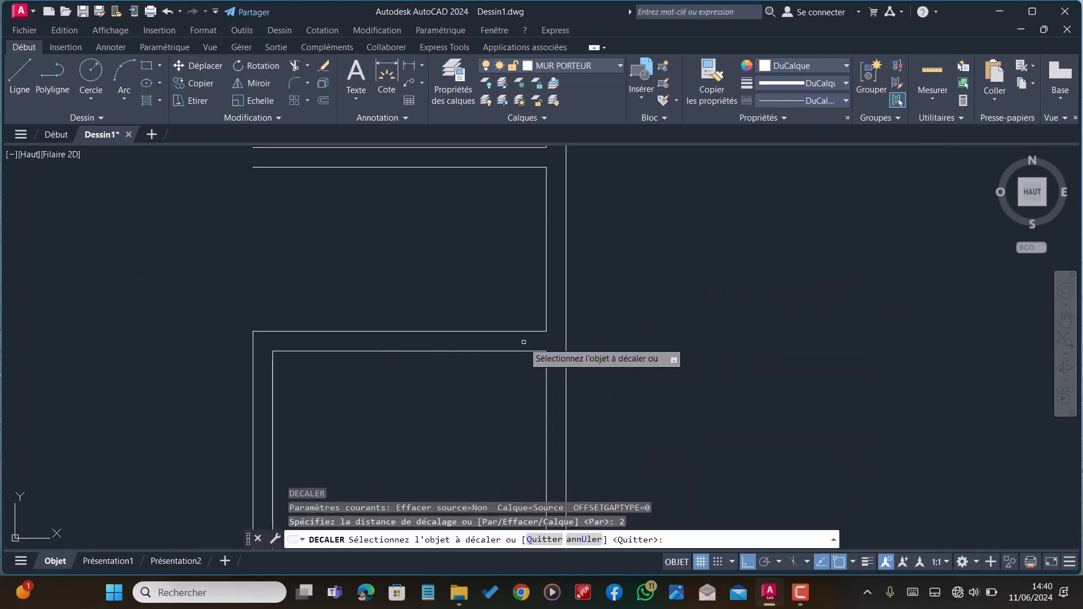
{"action": "left_click", "coordinate": [544, 237]}
{"action": "left_click", "coordinate": [394, 273]}
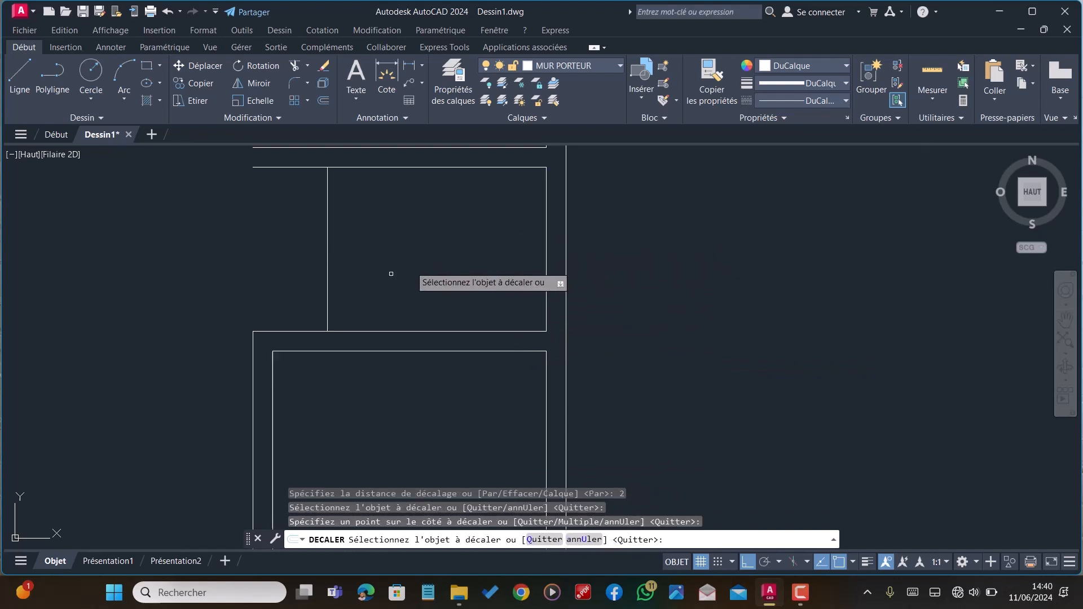
Offset the small room's new vertical line 0.18 m to the left to form its side partition
{"action": "left_click", "coordinate": [327, 282]}
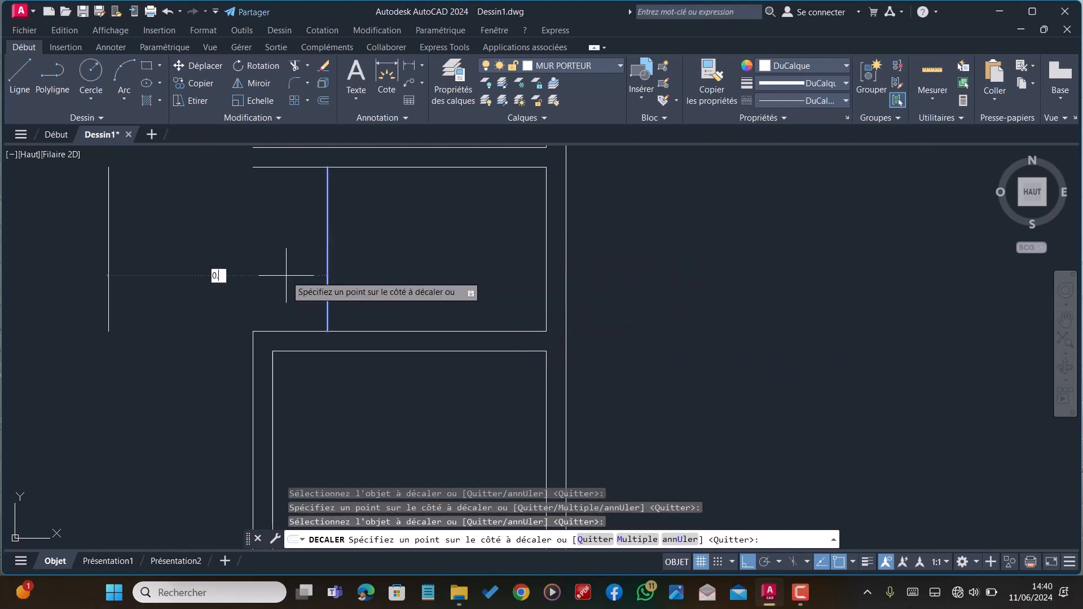
{"action": "key", "text": "Return"}
{"action": "scroll", "coordinate": [377, 320], "scroll_direction": "down", "scroll_amount": 5}
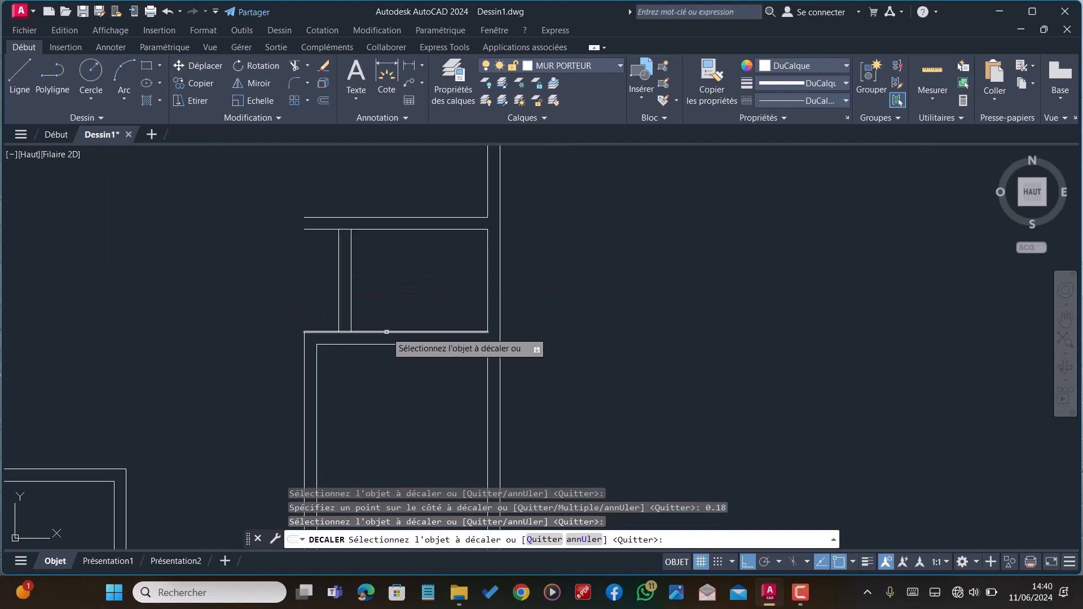
{"action": "key", "text": "Escape"}
Erase the leftover single horizontal line above the small right-hand room
{"action": "scroll", "coordinate": [376, 320], "scroll_direction": "down", "scroll_amount": 2}
{"action": "scroll", "coordinate": [387, 299], "scroll_direction": "up", "scroll_amount": 7}
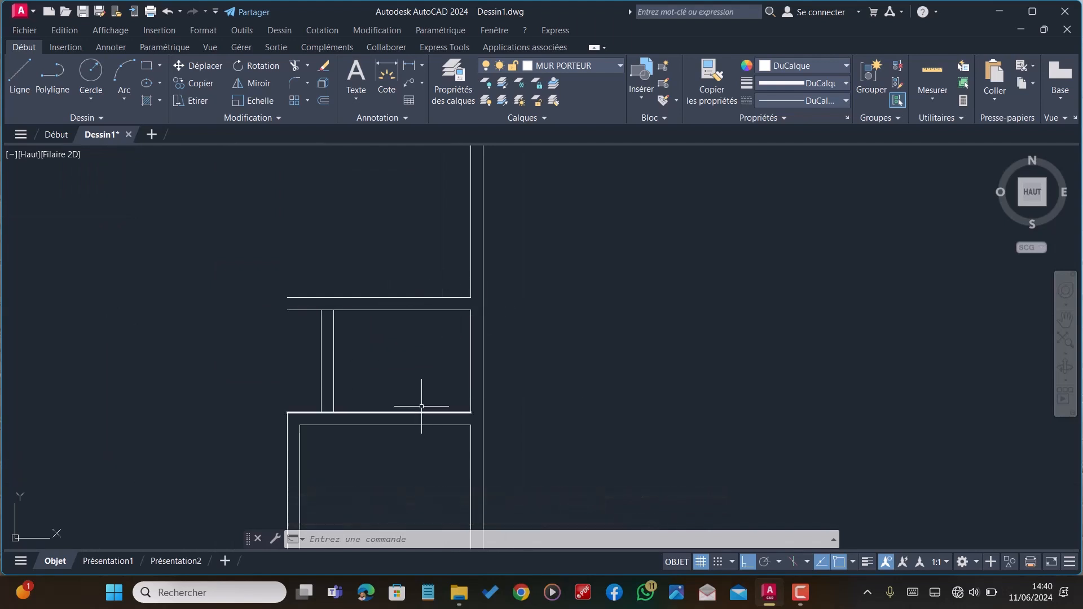
{"action": "scroll", "coordinate": [546, 441], "scroll_direction": "down", "scroll_amount": 2}
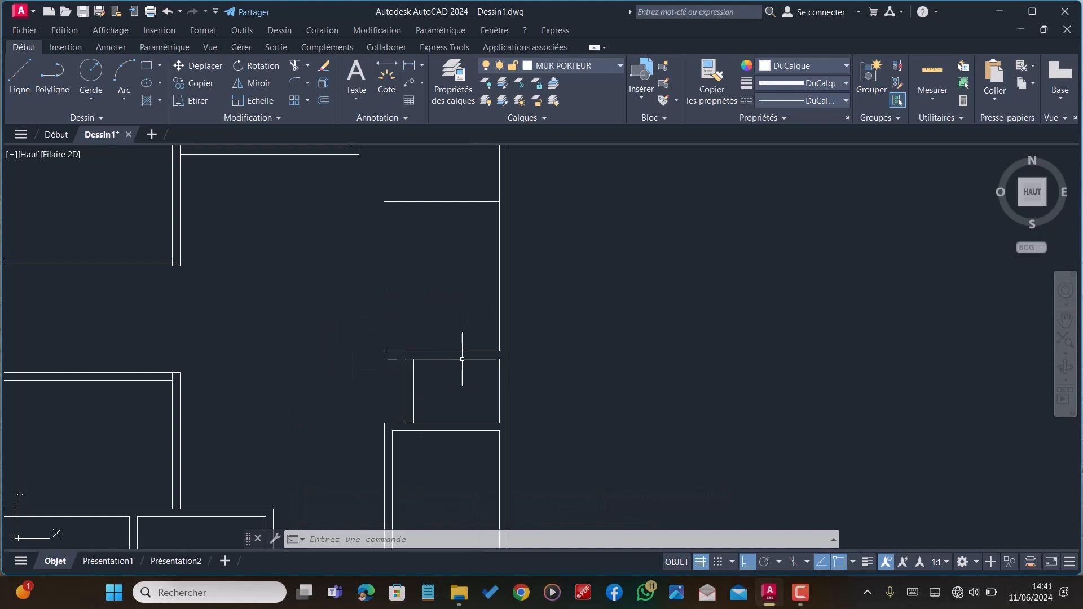
{"action": "scroll", "coordinate": [462, 359], "scroll_direction": "up", "scroll_amount": 2}
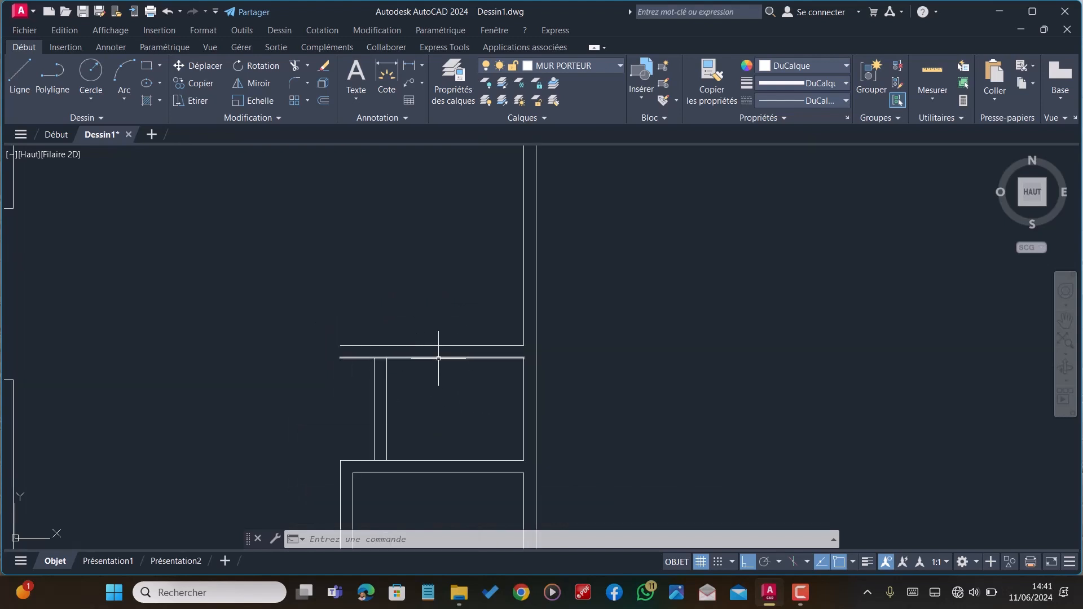
{"action": "scroll", "coordinate": [439, 364], "scroll_direction": "down", "scroll_amount": 2}
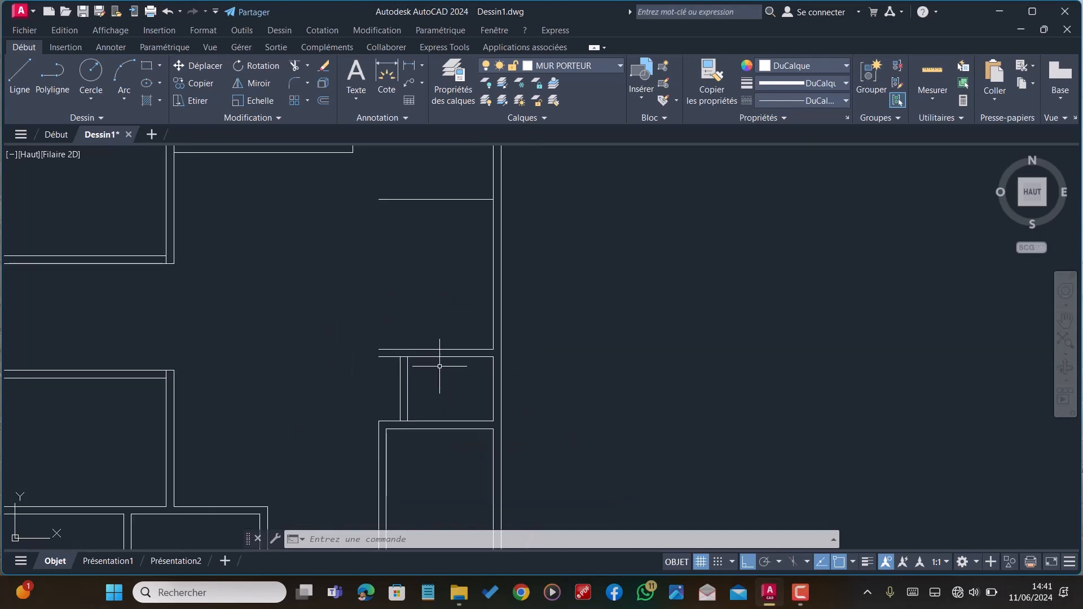
{"action": "scroll", "coordinate": [438, 346], "scroll_direction": "up", "scroll_amount": 2}
{"action": "scroll", "coordinate": [460, 295], "scroll_direction": "down", "scroll_amount": 6}
{"action": "scroll", "coordinate": [460, 327], "scroll_direction": "up", "scroll_amount": 6}
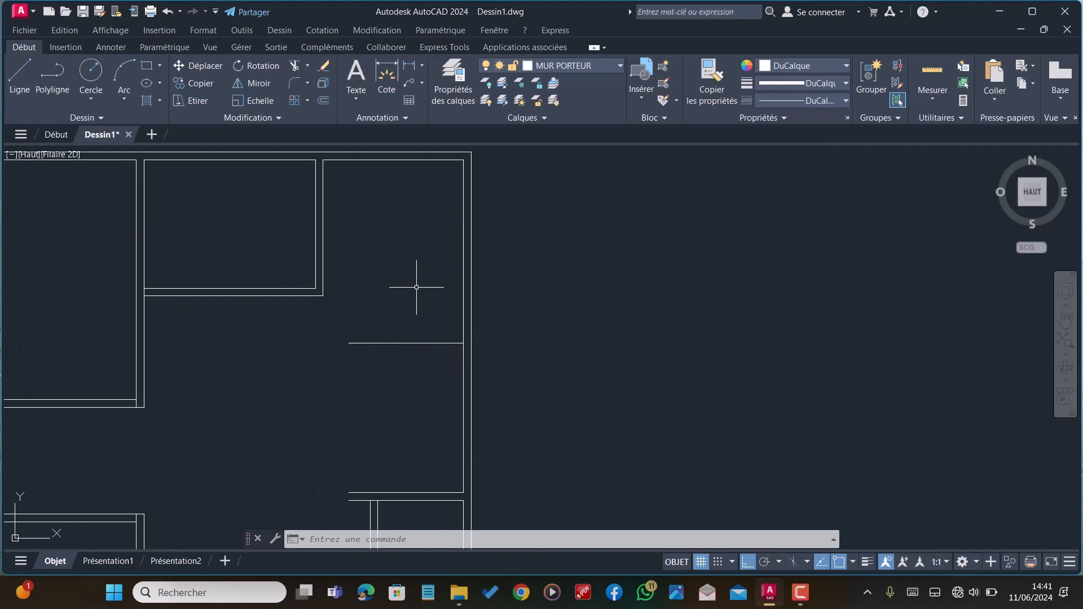
{"action": "scroll", "coordinate": [417, 287], "scroll_direction": "down", "scroll_amount": 2}
{"action": "scroll", "coordinate": [423, 426], "scroll_direction": "up", "scroll_amount": 2}
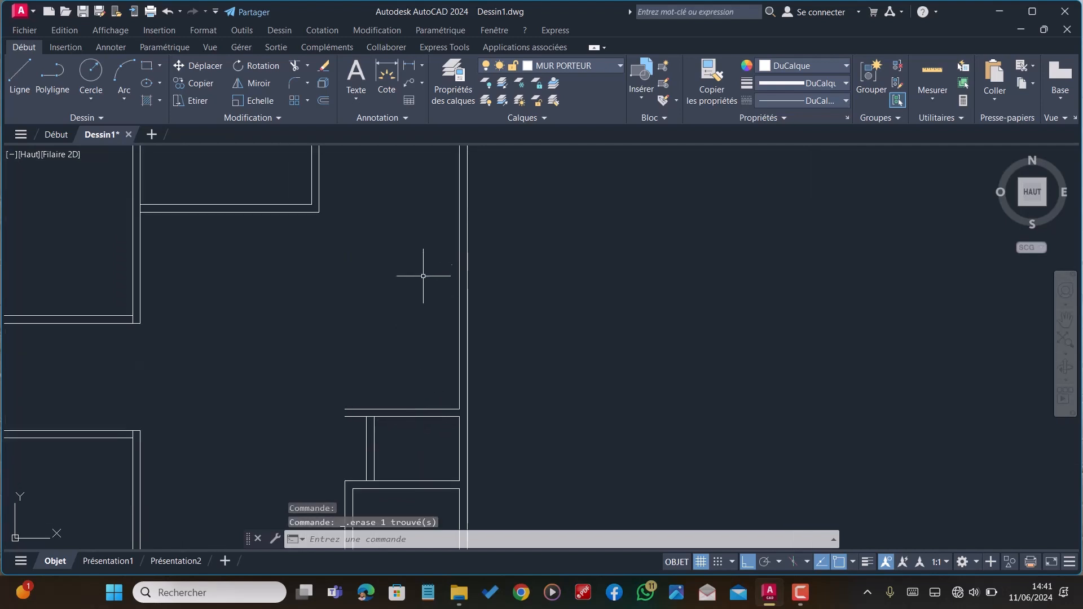
Offset the upper line of the small room's top partition 3 m upward
{"action": "key", "text": "Return"}
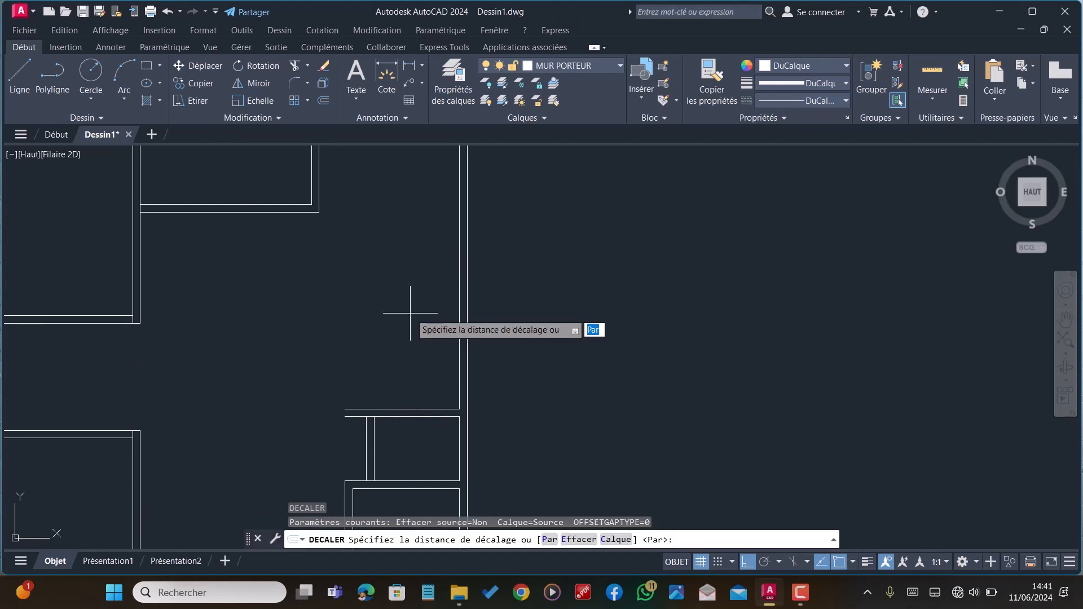
{"action": "type", "text": "3"}
{"action": "key", "text": "Return"}
{"action": "left_click", "coordinate": [422, 408]}
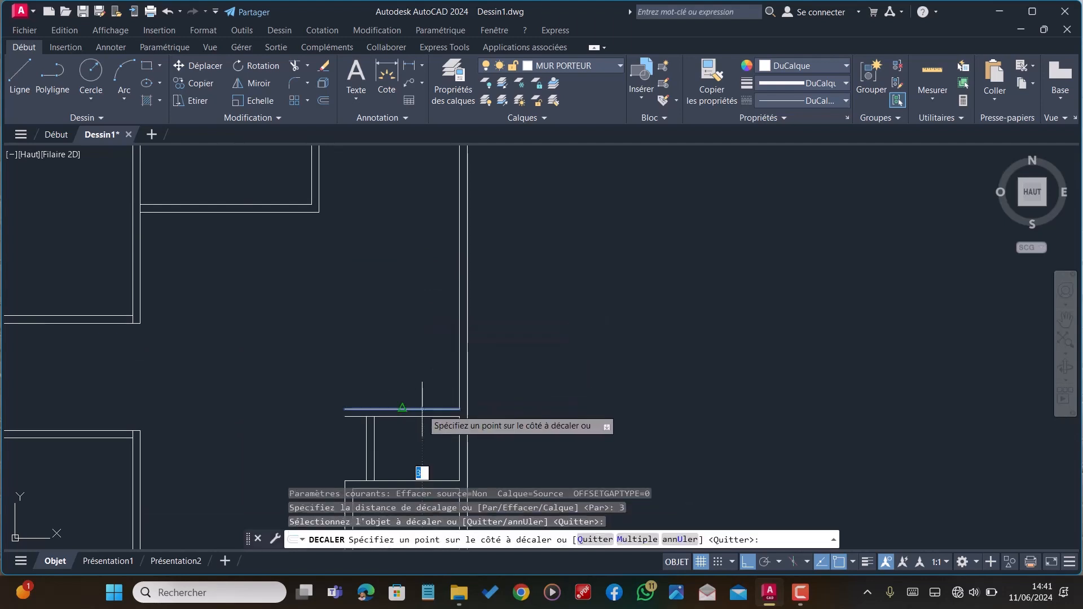
{"action": "left_click", "coordinate": [423, 339]}
Offset the new horizontal line 0.18 m upward to form the top partition of the room above
{"action": "left_click", "coordinate": [414, 280]}
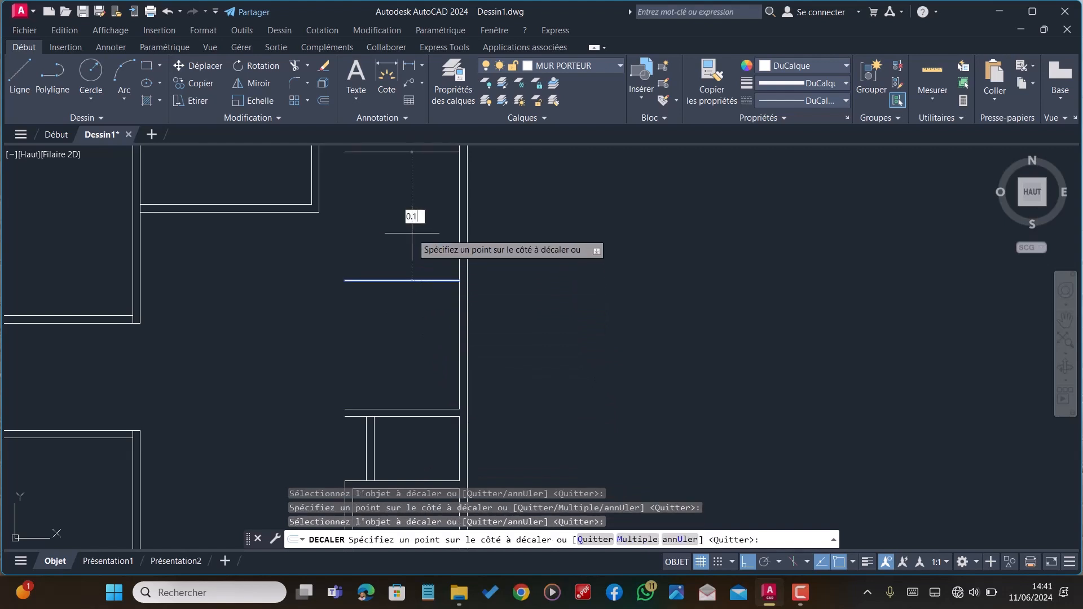
{"action": "key", "text": "Return"}
{"action": "key", "text": "Escape"}
Fillet the lower right-hand room's outer left wall line with the upper line of the new top partition, using radius 0
{"action": "scroll", "coordinate": [370, 257], "scroll_direction": "down", "scroll_amount": 4}
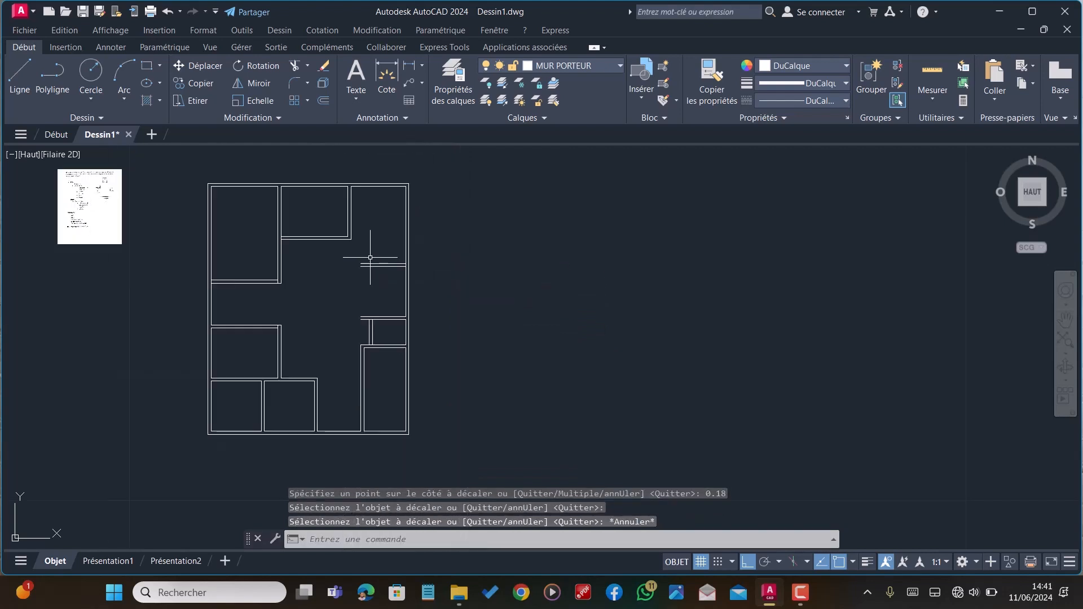
{"action": "scroll", "coordinate": [371, 330], "scroll_direction": "up", "scroll_amount": 4}
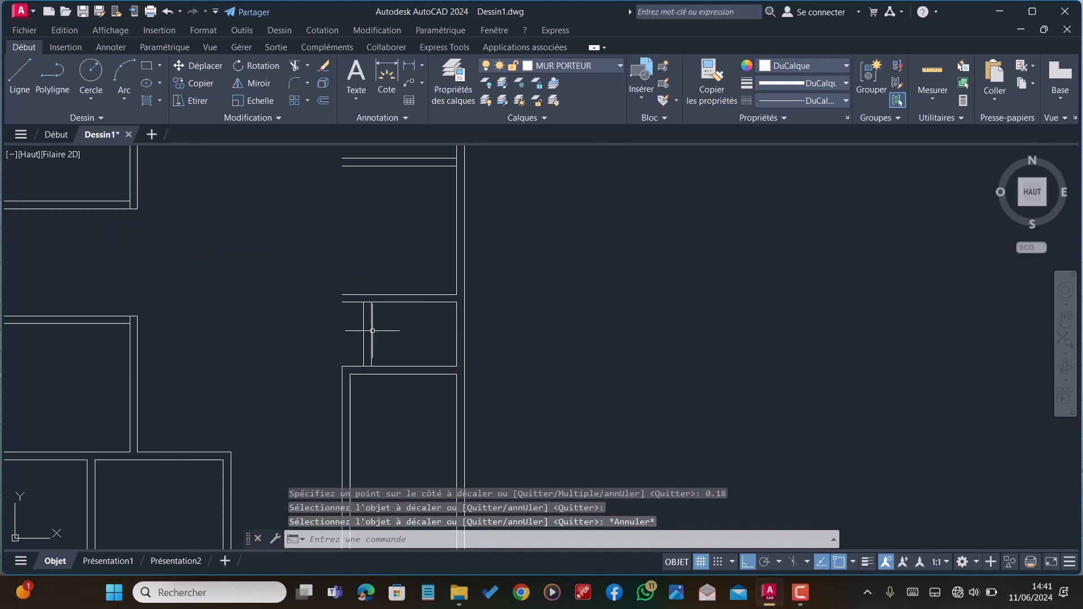
{"action": "key", "text": "Return"}
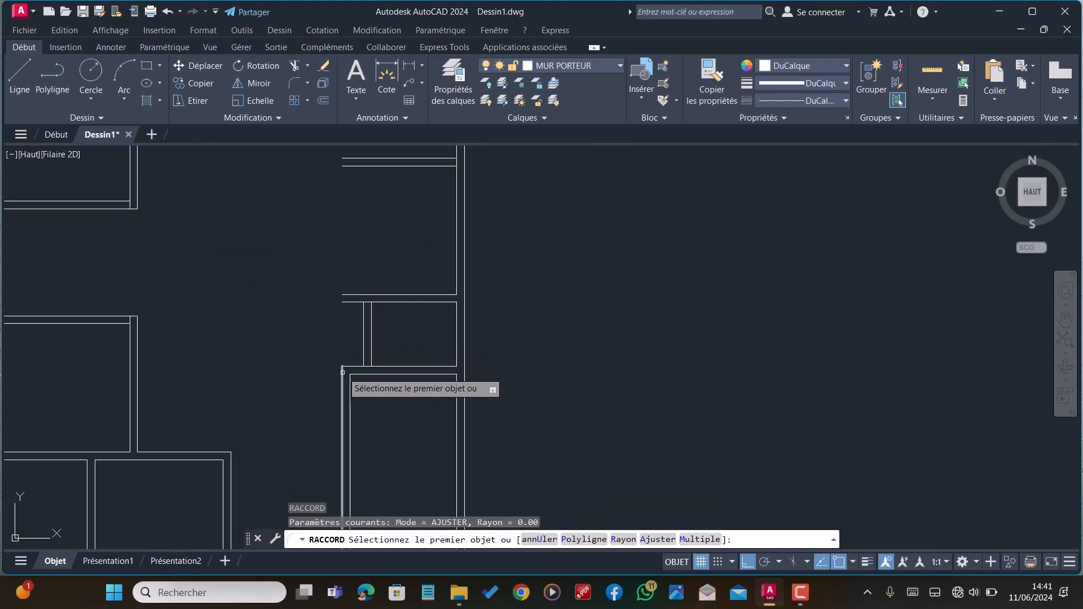
{"action": "left_click", "coordinate": [343, 373]}
{"action": "left_click", "coordinate": [358, 173]}
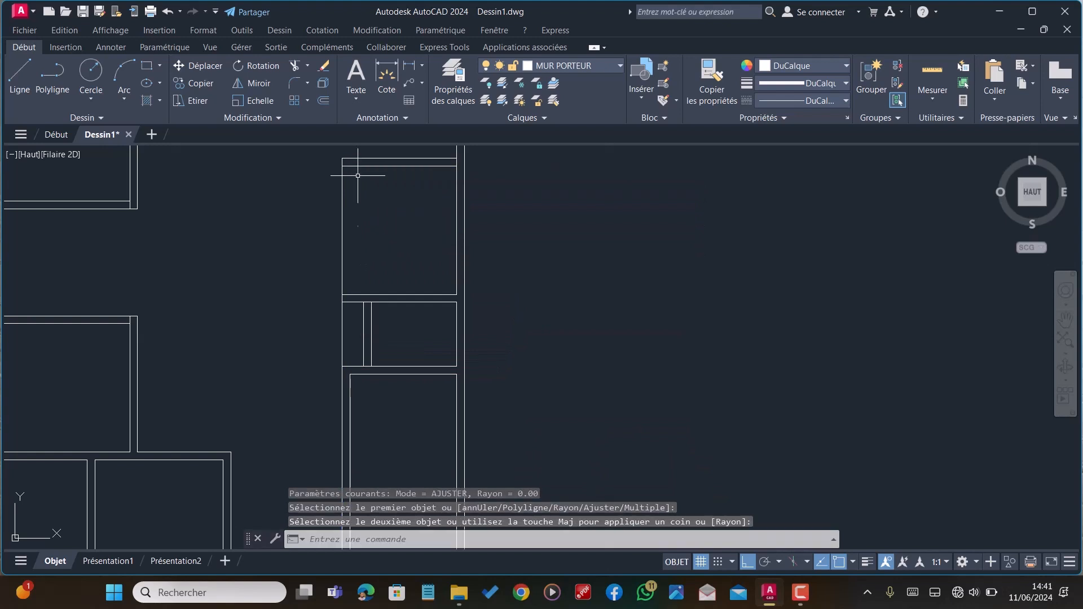
Fillet the lower line of the new top partition with the lower right-hand room's inner left wall line, using radius 0
{"action": "key", "text": "Return"}
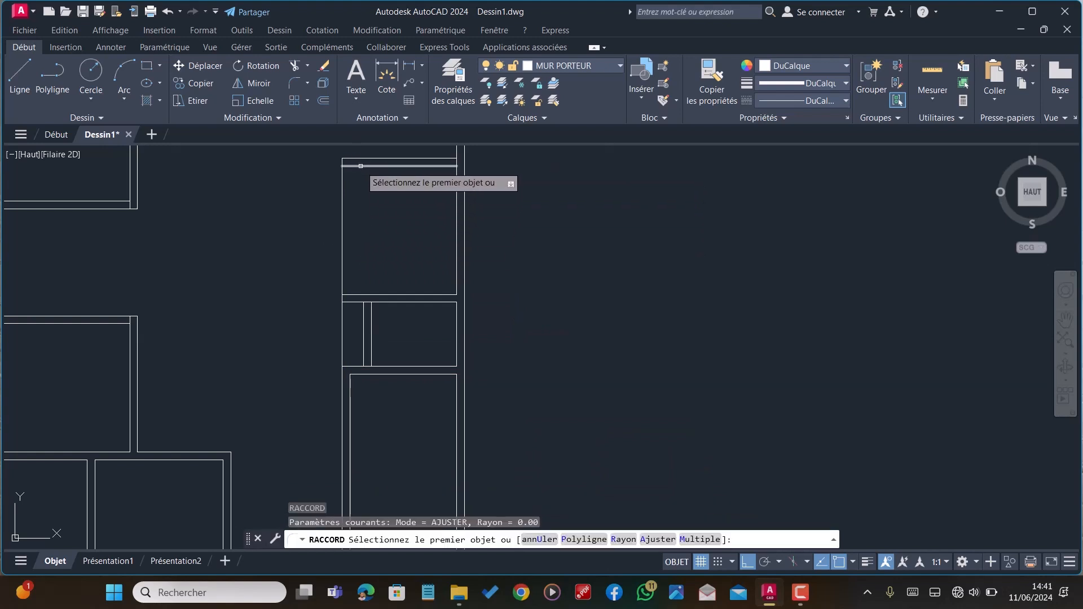
{"action": "left_click", "coordinate": [360, 165]}
{"action": "left_click", "coordinate": [350, 387]}
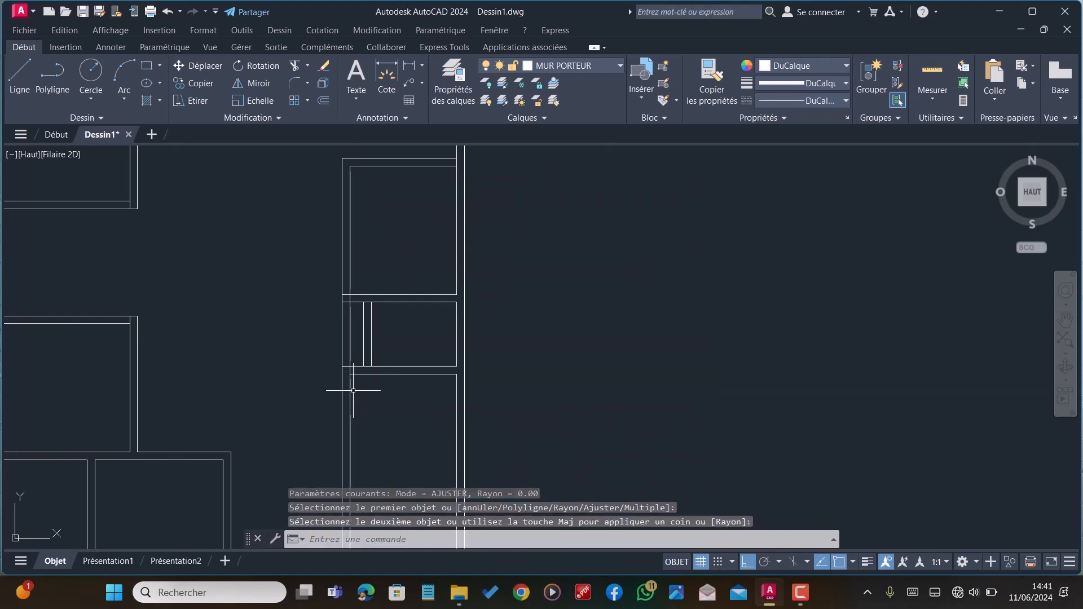
{"action": "key", "text": "Escape"}
Trim the left wall lines running past the small room and the overlapping stubs at the upper room's bottom-left corner
{"action": "key", "text": "Return"}
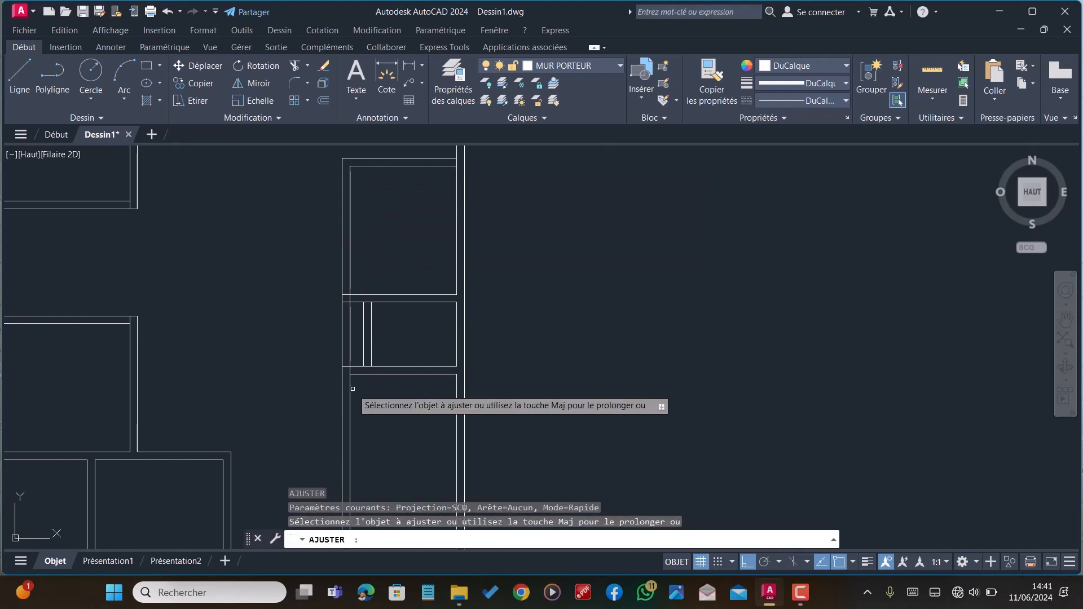
{"action": "scroll", "coordinate": [354, 353], "scroll_direction": "up", "scroll_amount": 4}
{"action": "left_click", "coordinate": [308, 295]}
{"action": "key", "text": "Return"}
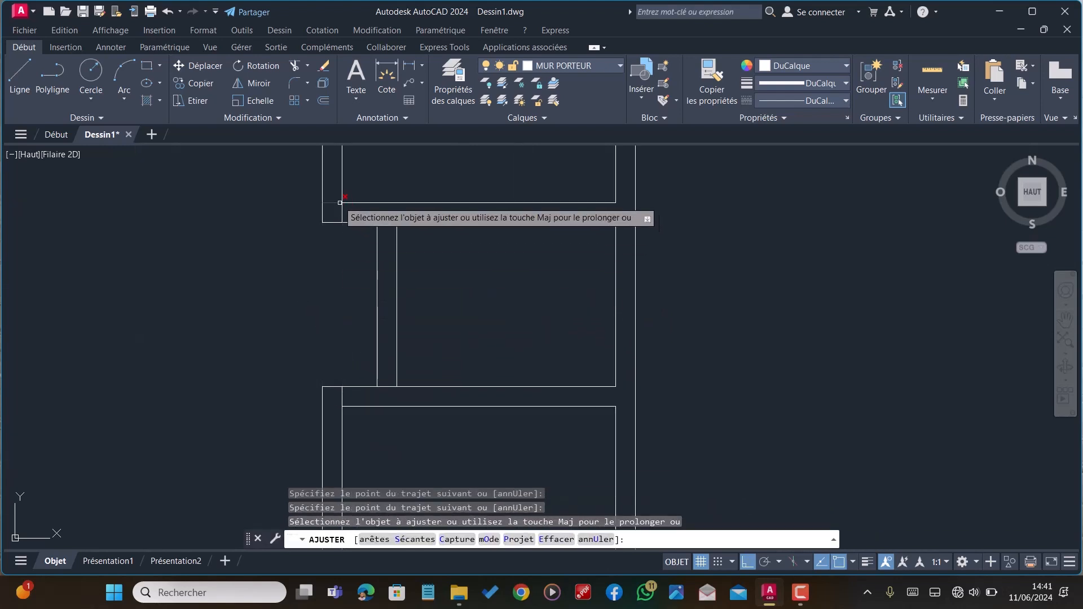
{"action": "left_click", "coordinate": [333, 203]}
{"action": "left_click", "coordinate": [342, 212]}
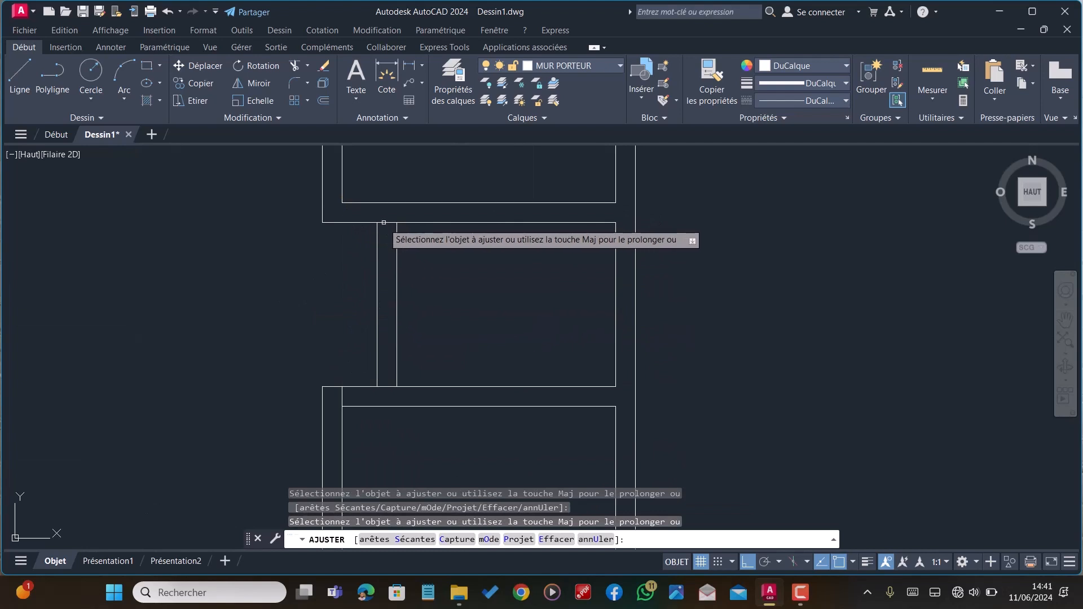
Trim the line pieces crossing both ends of the small room's side partition and the stub at the lower room's top-left corner
{"action": "left_click", "coordinate": [385, 222]}
{"action": "left_click", "coordinate": [339, 398]}
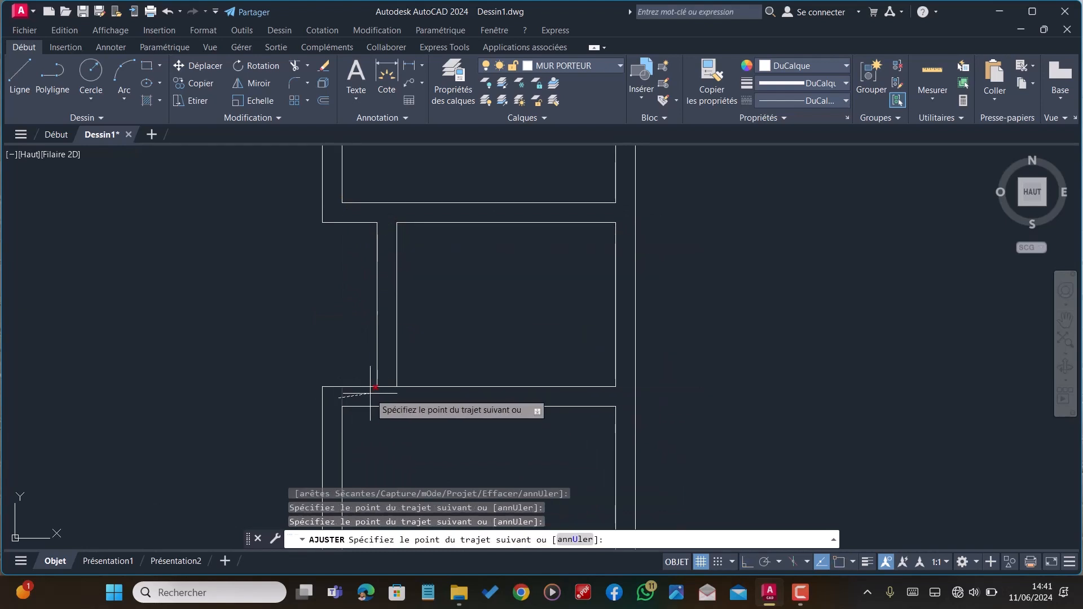
{"action": "left_click", "coordinate": [372, 393]}
{"action": "left_click", "coordinate": [386, 381]}
{"action": "left_click", "coordinate": [386, 396]}
{"action": "scroll", "coordinate": [383, 392], "scroll_direction": "down", "scroll_amount": 2}
{"action": "scroll", "coordinate": [378, 389], "scroll_direction": "down", "scroll_amount": 3}
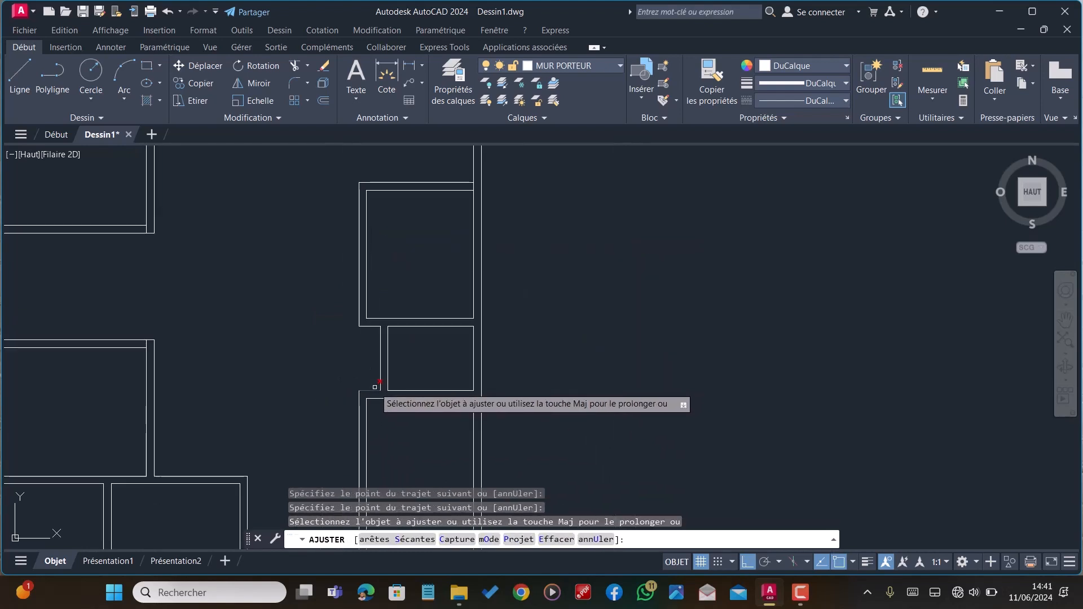
Examine the ground-floor room layout, including the wall corners and the open area around the right-hand rooms
{"action": "scroll", "coordinate": [443, 336], "scroll_direction": "down", "scroll_amount": 2}
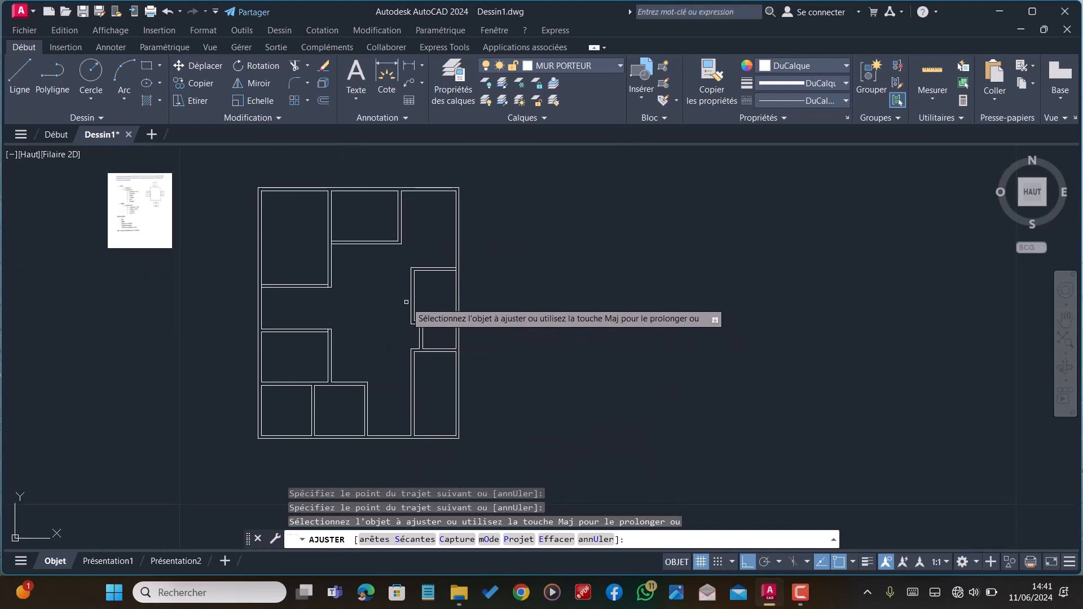
{"action": "scroll", "coordinate": [406, 302], "scroll_direction": "up", "scroll_amount": 8}
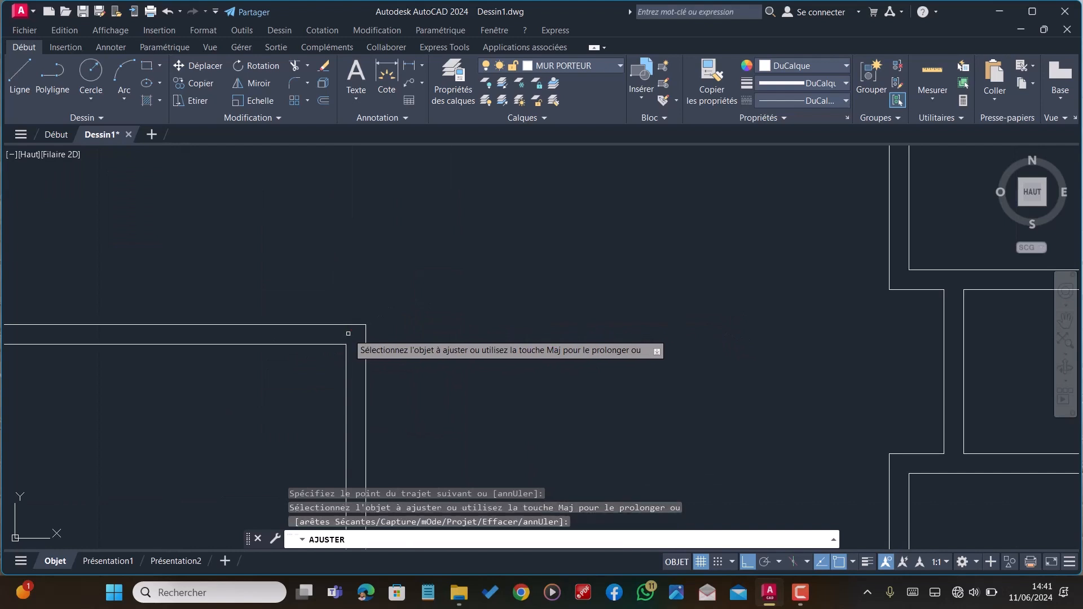
{"action": "scroll", "coordinate": [348, 334], "scroll_direction": "down", "scroll_amount": 6}
{"action": "scroll", "coordinate": [440, 339], "scroll_direction": "down", "scroll_amount": 2}
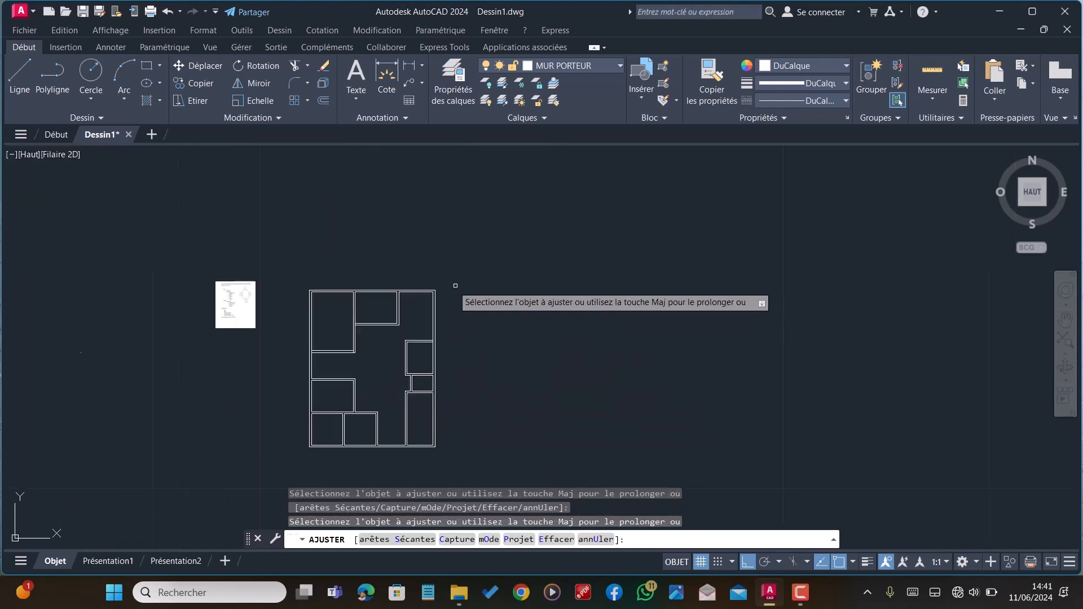
{"action": "scroll", "coordinate": [389, 301], "scroll_direction": "up", "scroll_amount": 4}
{"action": "scroll", "coordinate": [367, 356], "scroll_direction": "down", "scroll_amount": 4}
{"action": "scroll", "coordinate": [369, 365], "scroll_direction": "up", "scroll_amount": 2}
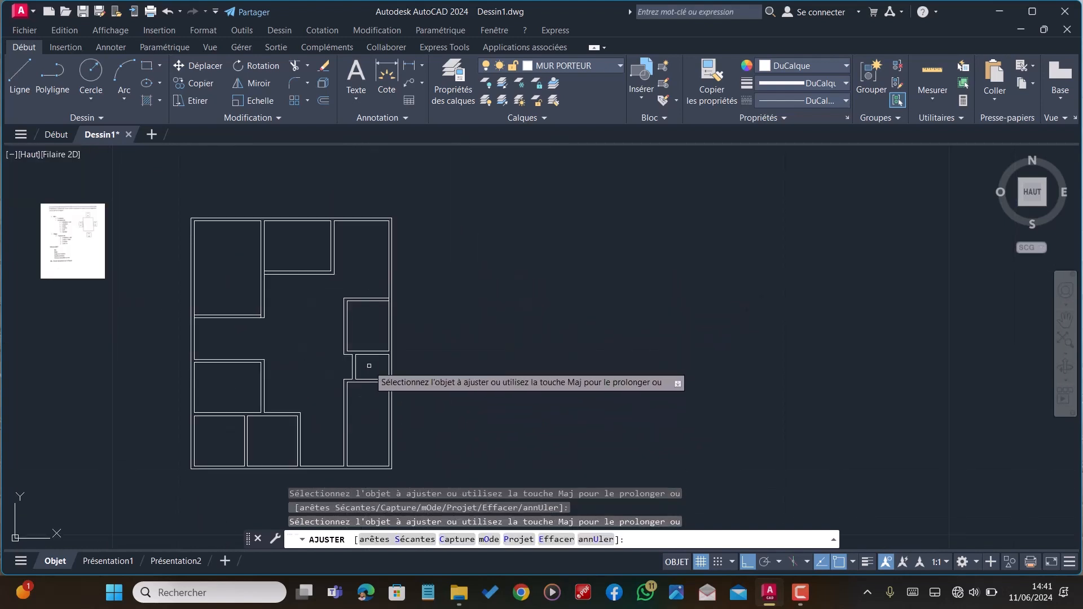
{"action": "scroll", "coordinate": [338, 236], "scroll_direction": "up", "scroll_amount": 5}
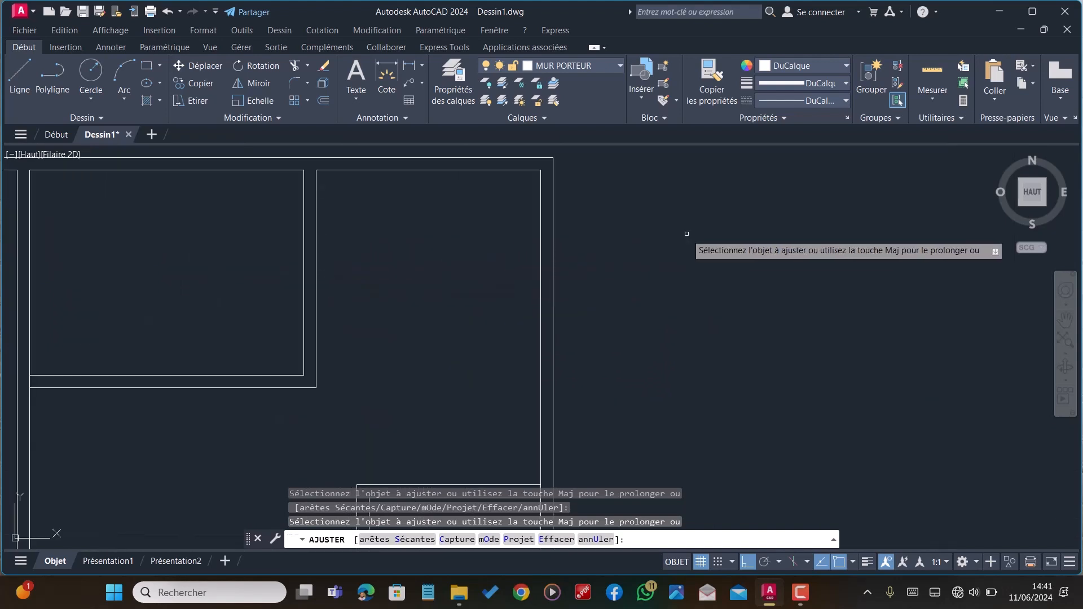
{"action": "scroll", "coordinate": [474, 195], "scroll_direction": "down", "scroll_amount": 4}
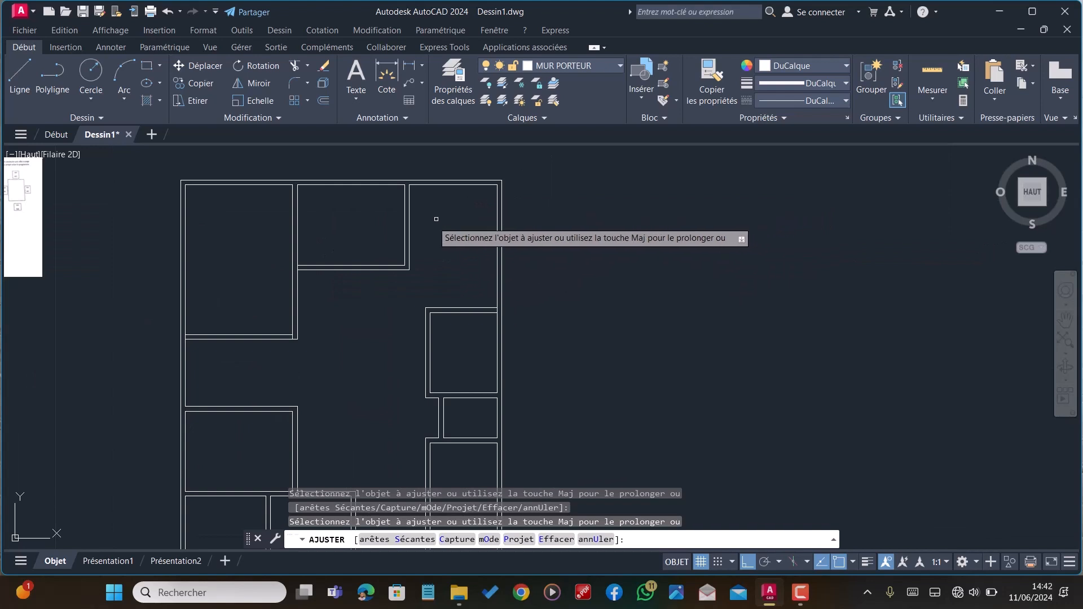
Offset the top outer wall's inner line 1.5 downward across the open upper-right corner area
{"action": "key", "text": "Escape"}
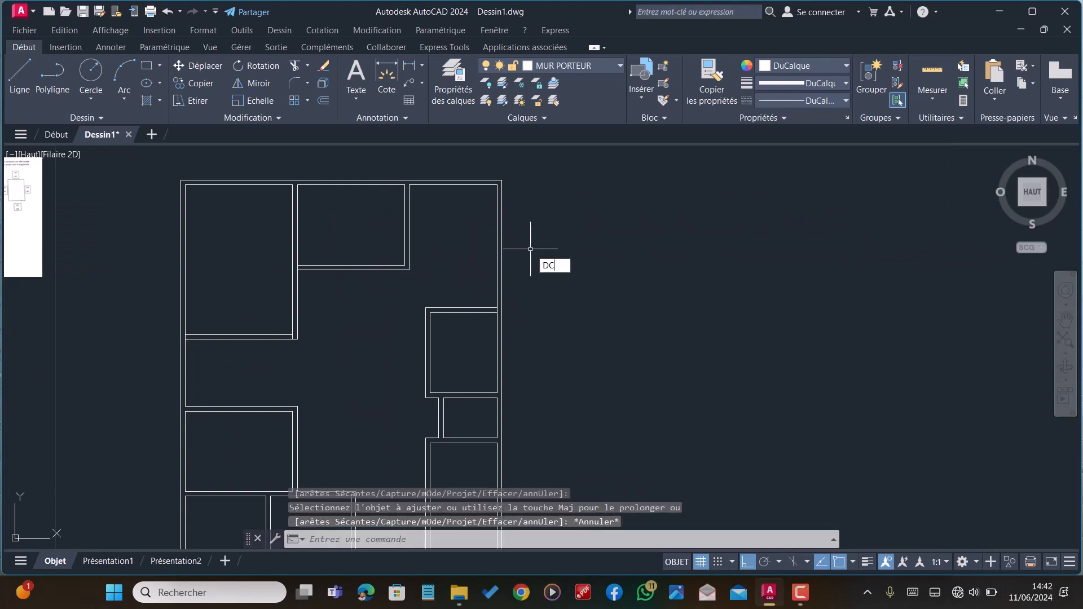
{"action": "key", "text": "Return"}
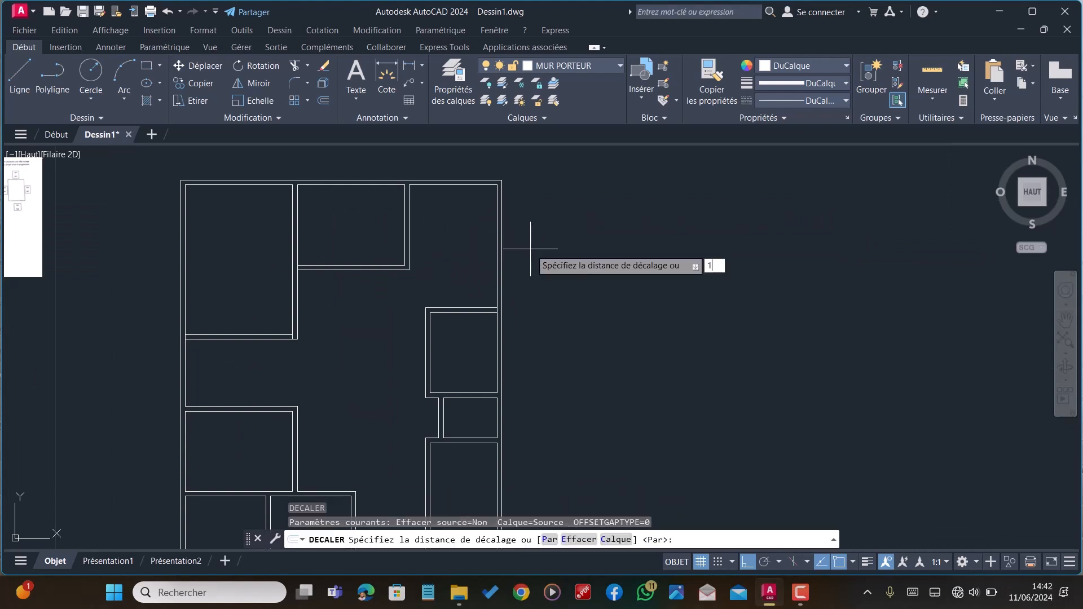
{"action": "key", "text": "Return"}
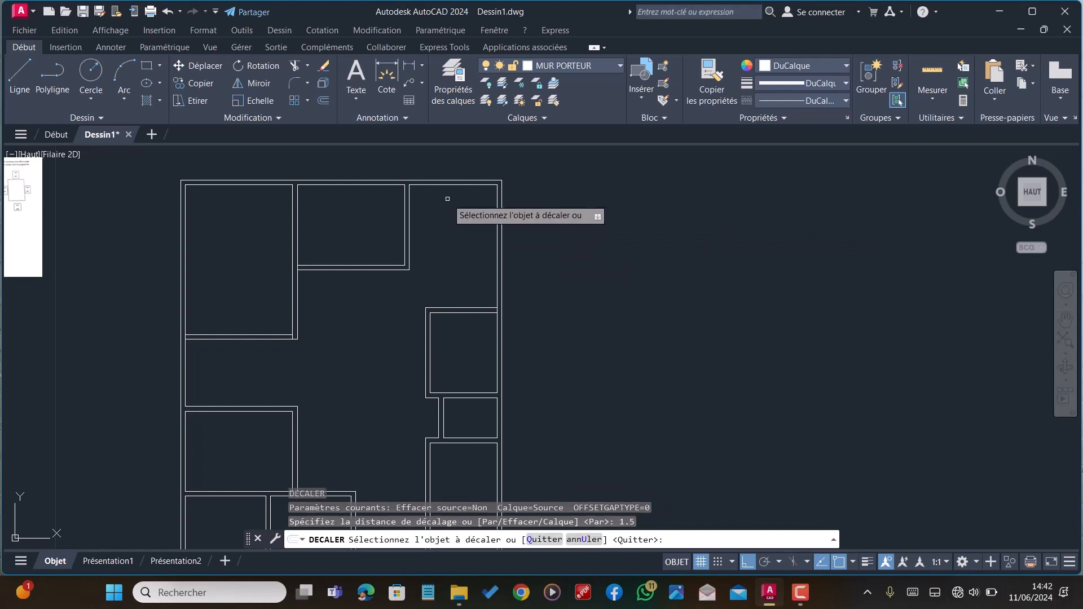
{"action": "left_click", "coordinate": [466, 185]}
{"action": "left_click", "coordinate": [464, 237]}
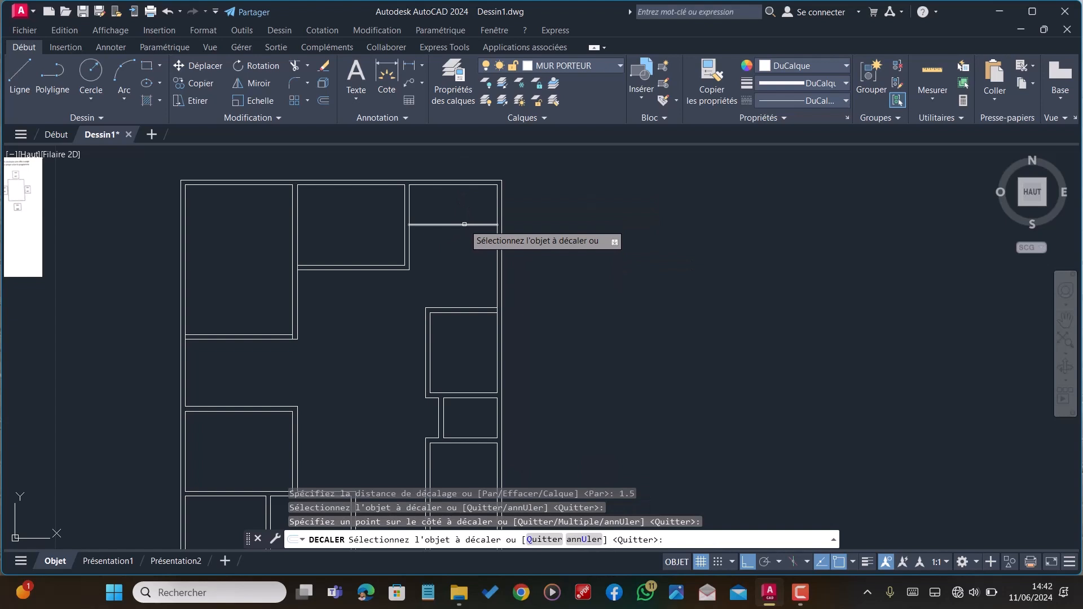
{"action": "left_click", "coordinate": [464, 224]}
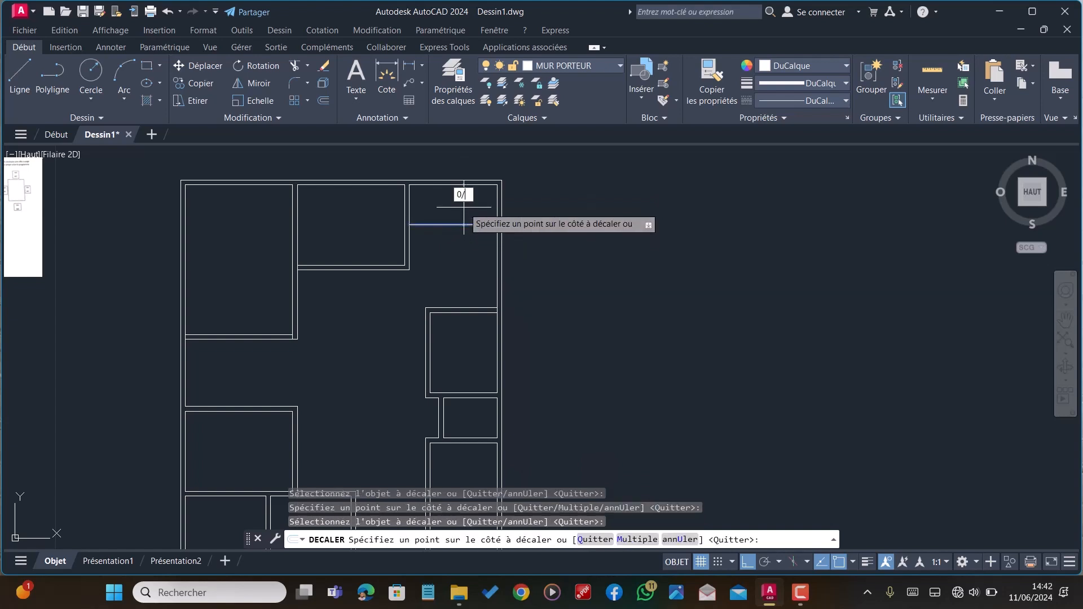
{"action": "type", "text": "0/18"}
{"action": "key", "text": "Return"}
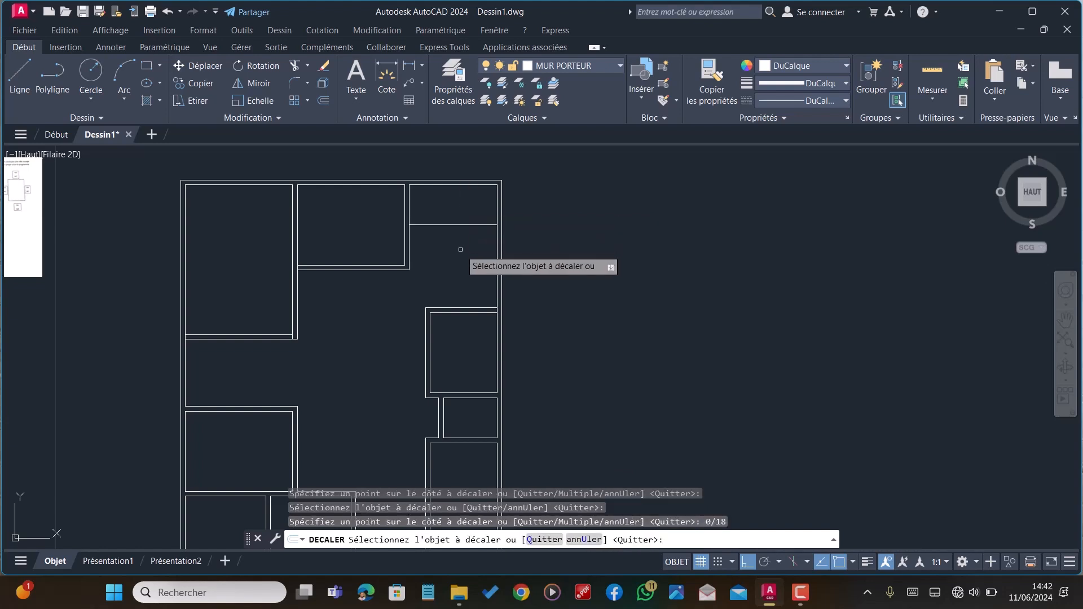
{"action": "left_click", "coordinate": [462, 224]}
{"action": "left_click", "coordinate": [462, 257]}
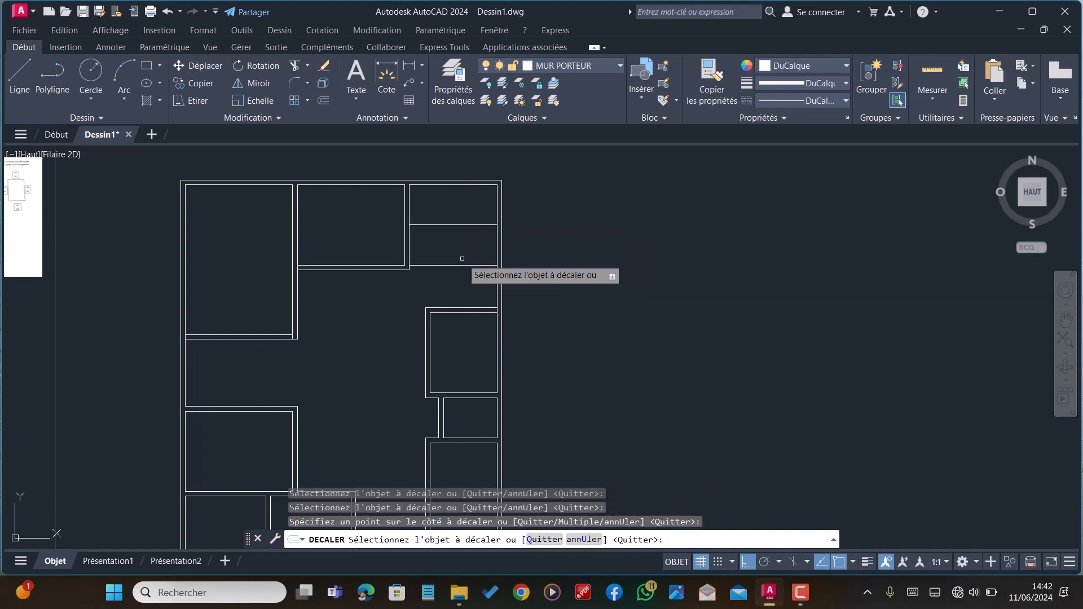
{"action": "key", "text": "Escape"}
{"action": "left_click", "coordinate": [462, 265]}
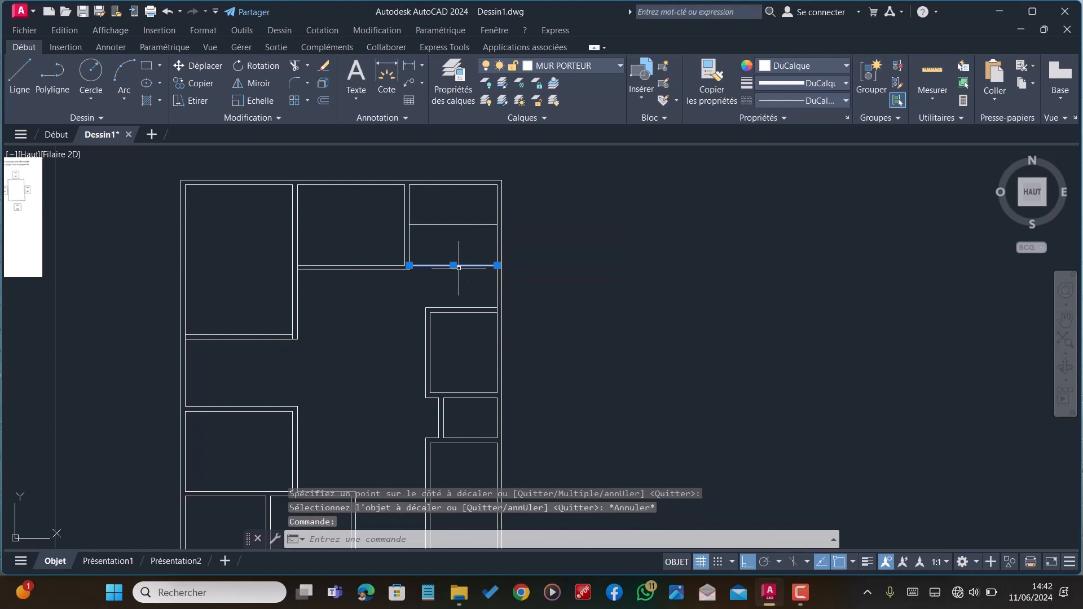
{"action": "key", "text": "Delete"}
Offset the new horizontal line in the upper-right corner 0.18 downward to give the partition its thickness
{"action": "scroll", "coordinate": [445, 277], "scroll_direction": "down", "scroll_amount": 3}
{"action": "key", "text": "Return"}
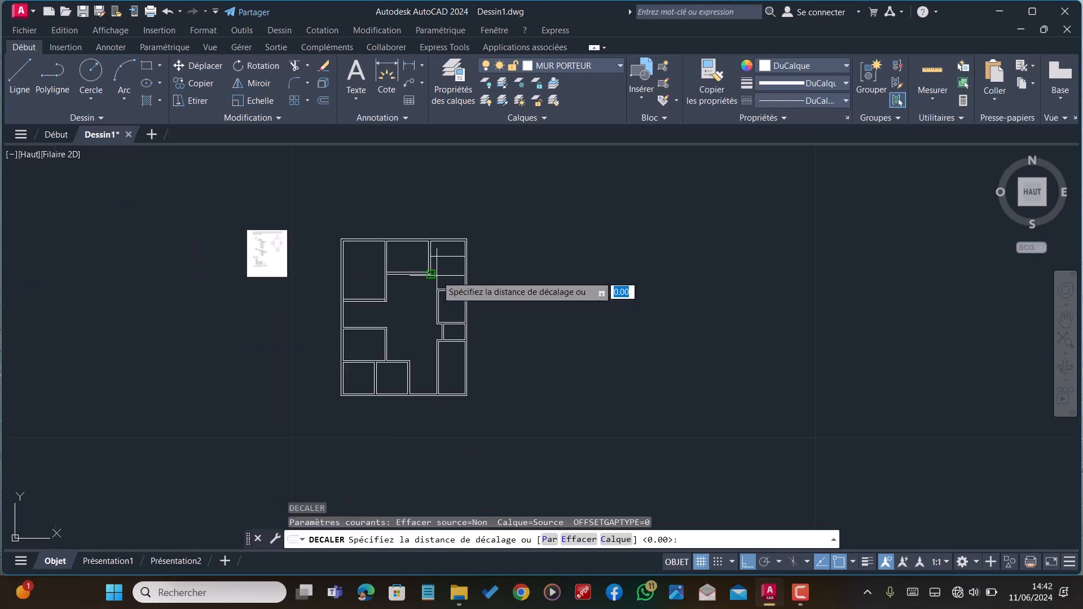
{"action": "key", "text": "Return"}
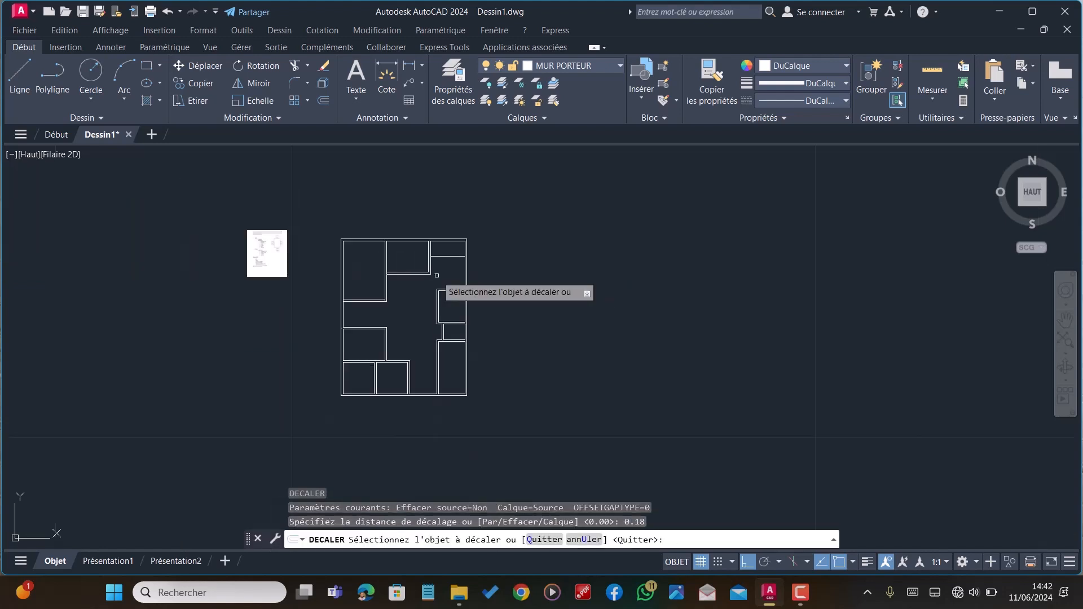
{"action": "scroll", "coordinate": [438, 281], "scroll_direction": "up", "scroll_amount": 5}
{"action": "left_click", "coordinate": [475, 194]}
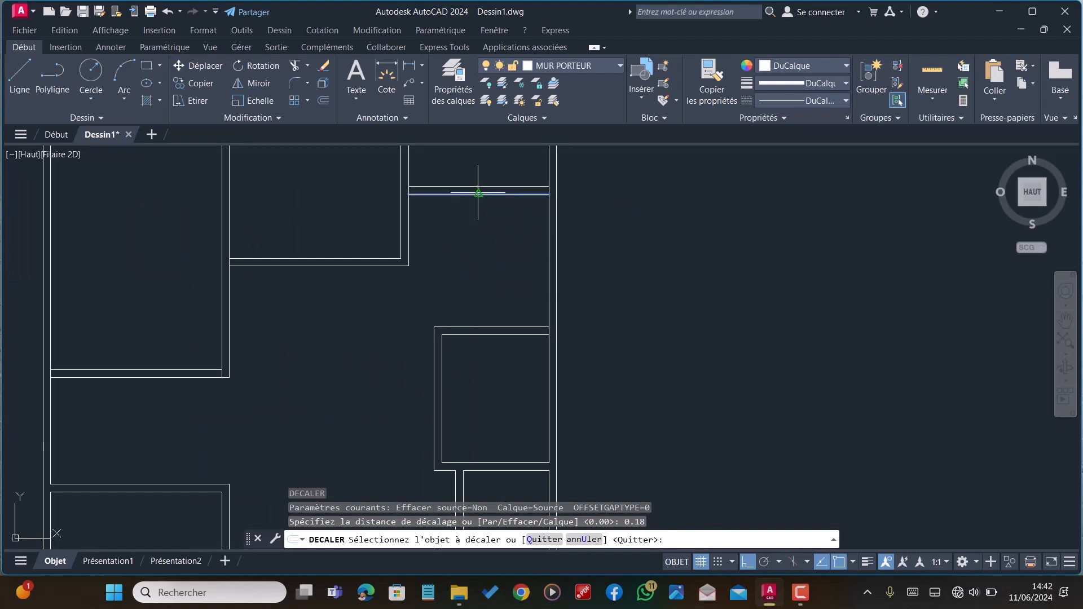
{"action": "left_click", "coordinate": [464, 272]}
{"action": "key", "text": "Escape"}
Trim the piece of the right outer wall's inner line between the two new partition lines
{"action": "scroll", "coordinate": [398, 267], "scroll_direction": "down", "scroll_amount": 5}
{"action": "scroll", "coordinate": [442, 231], "scroll_direction": "up", "scroll_amount": 4}
{"action": "type", "text": "A"}
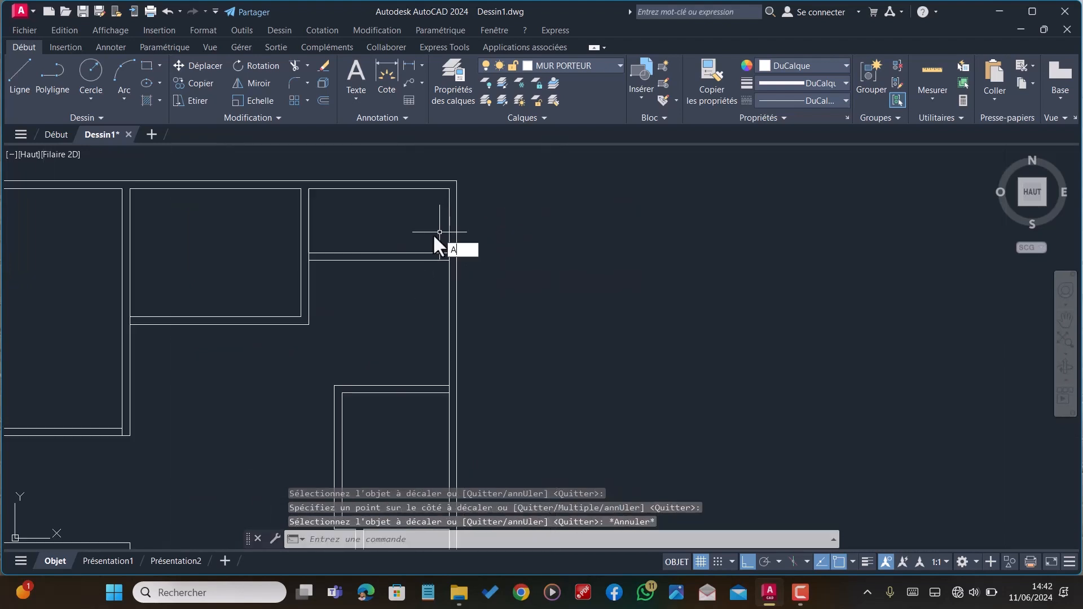
{"action": "type", "text": "J"}
{"action": "key", "text": "Return"}
{"action": "scroll", "coordinate": [443, 239], "scroll_direction": "up", "scroll_amount": 5}
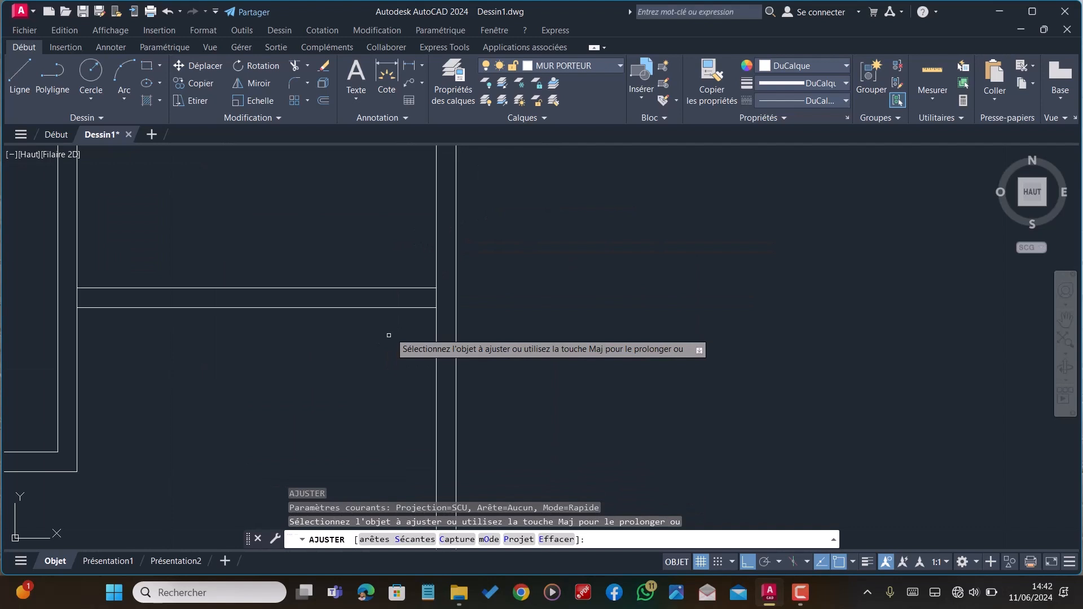
{"action": "left_click", "coordinate": [437, 297]}
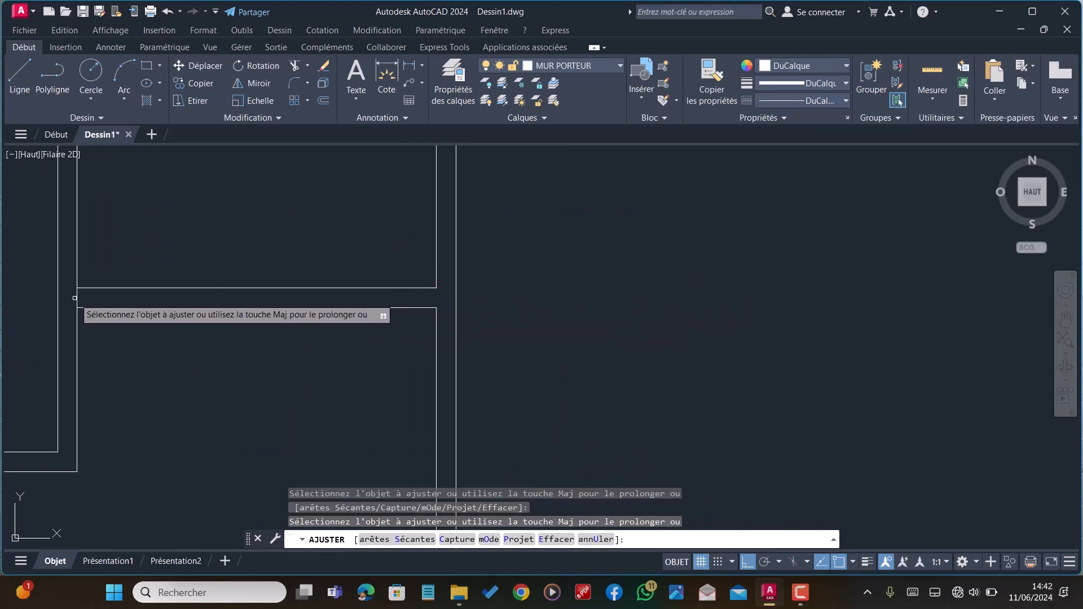
{"action": "scroll", "coordinate": [329, 327], "scroll_direction": "down", "scroll_amount": 10}
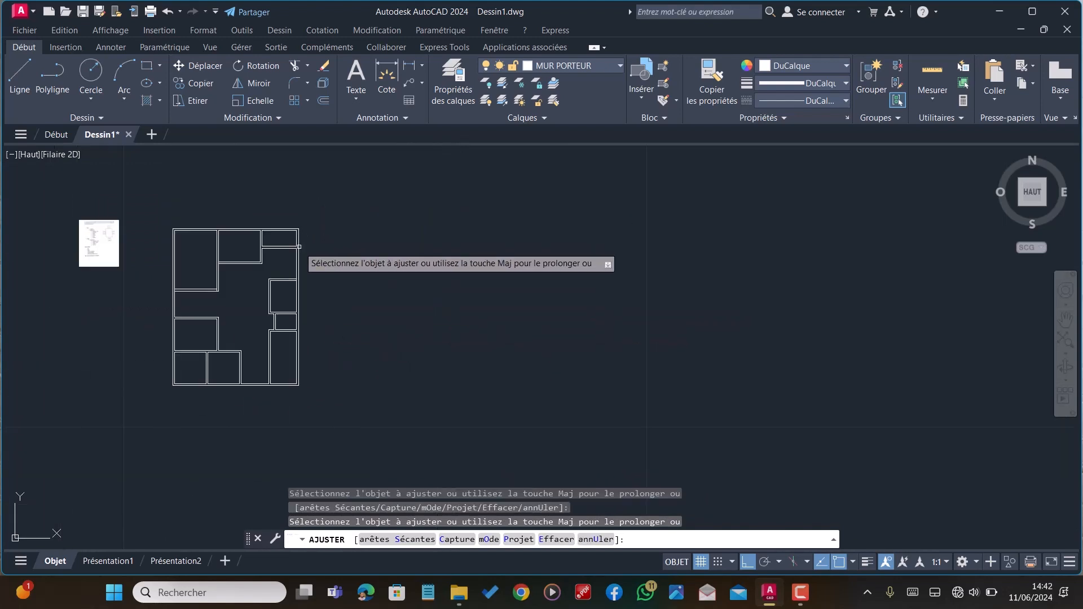
{"action": "scroll", "coordinate": [262, 269], "scroll_direction": "up", "scroll_amount": 7}
{"action": "scroll", "coordinate": [313, 208], "scroll_direction": "down", "scroll_amount": 8}
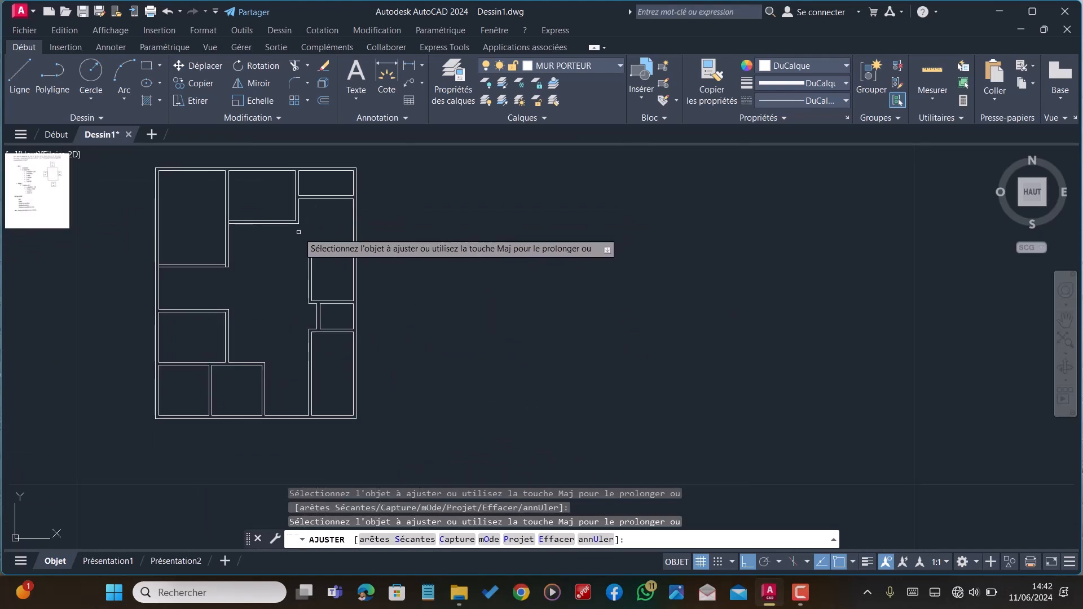
{"action": "scroll", "coordinate": [299, 232], "scroll_direction": "up", "scroll_amount": 5}
{"action": "scroll", "coordinate": [299, 232], "scroll_direction": "down", "scroll_amount": 5}
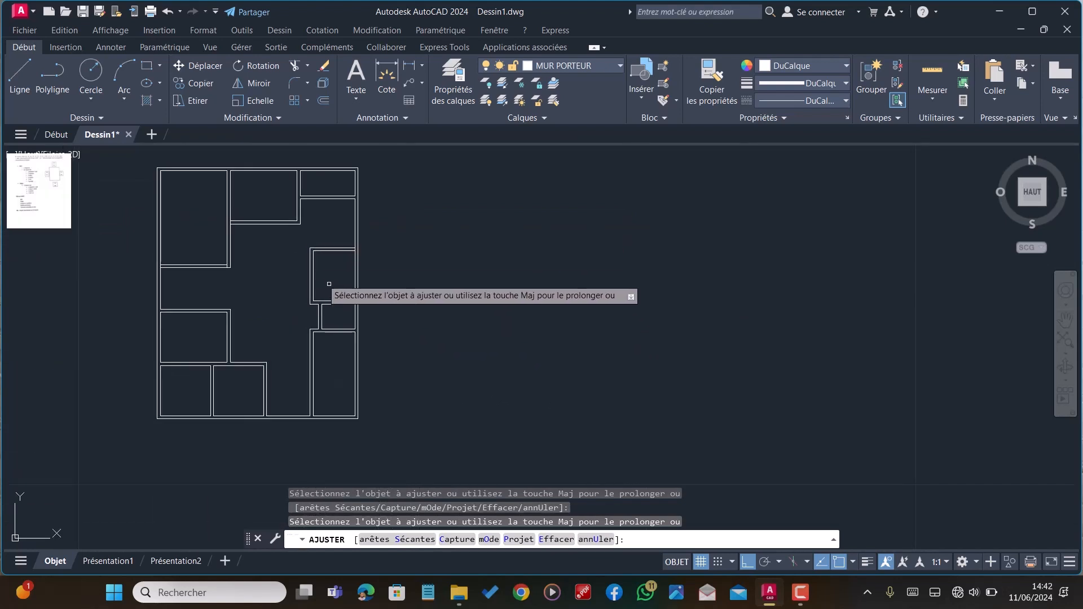
{"action": "scroll", "coordinate": [319, 316], "scroll_direction": "up", "scroll_amount": 4}
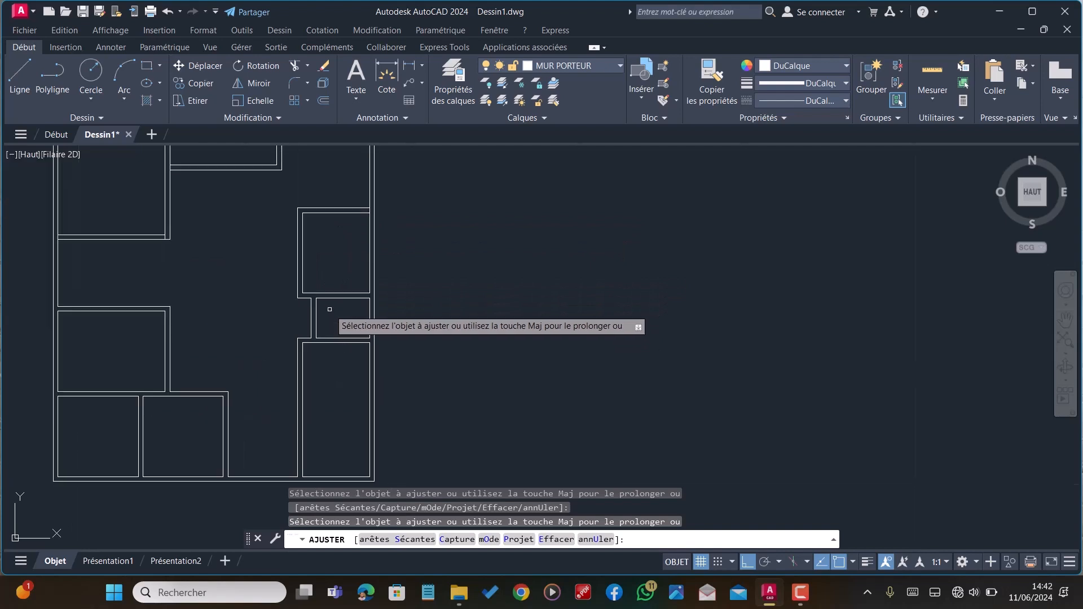
{"action": "scroll", "coordinate": [268, 308], "scroll_direction": "down", "scroll_amount": 4}
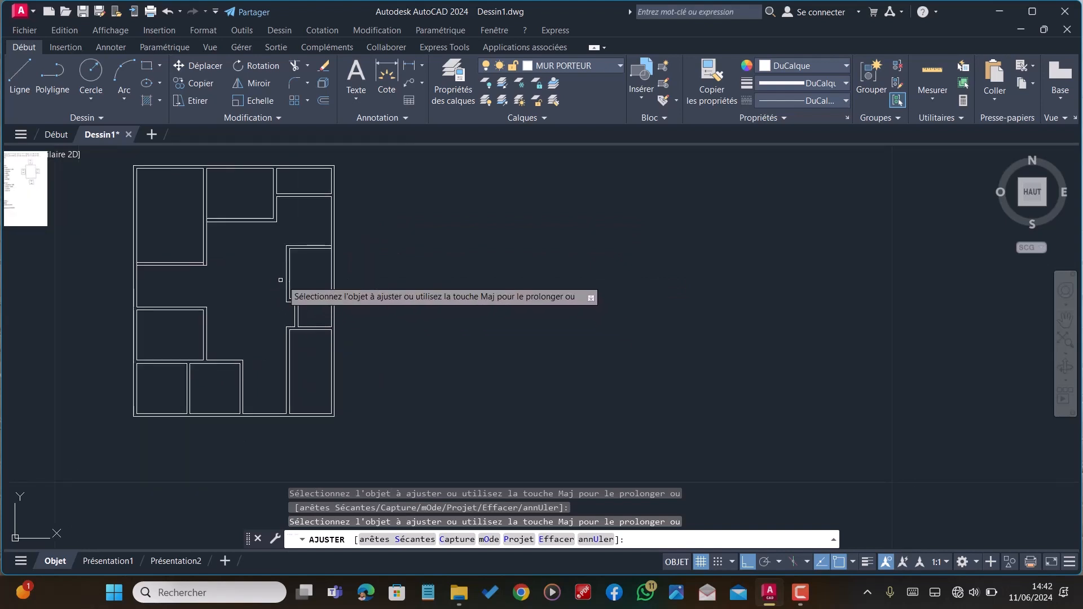
Fillet both lines of the upper middle room's lower wall with the matching vertical wall lines of the room below, using radius 0
{"action": "scroll", "coordinate": [300, 189], "scroll_direction": "up", "scroll_amount": 6}
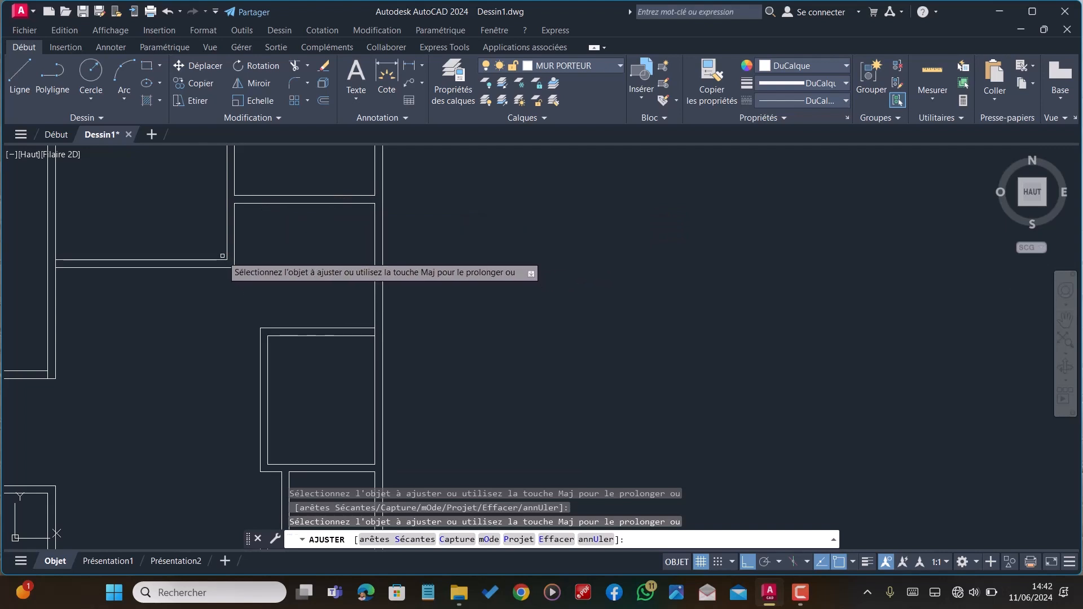
{"action": "key", "text": "Escape"}
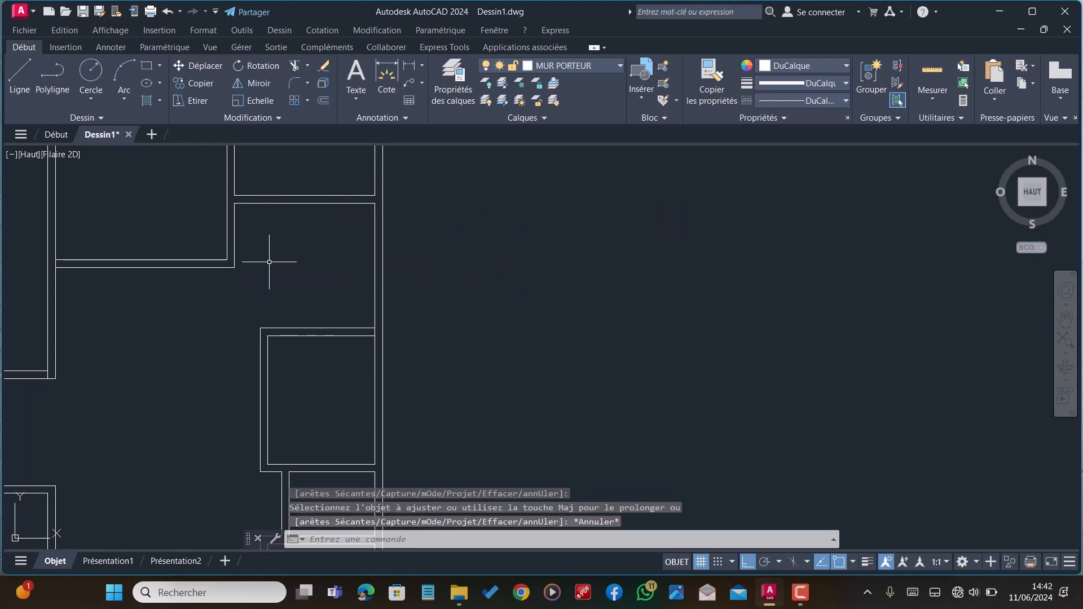
{"action": "type", "text": "RD"}
{"action": "key", "text": "Return"}
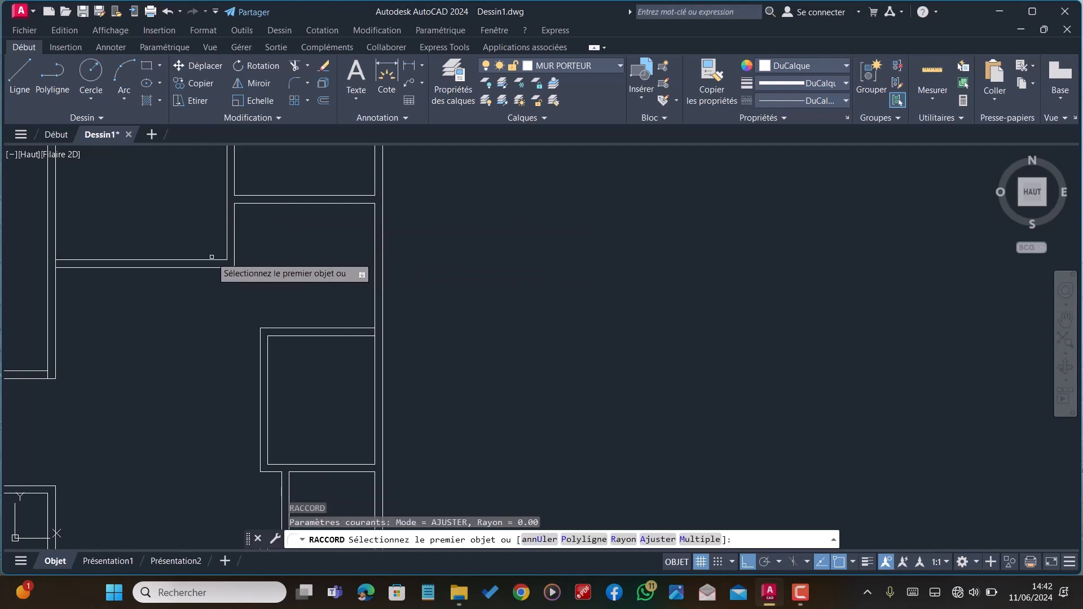
{"action": "left_click", "coordinate": [212, 256]}
{"action": "left_click", "coordinate": [266, 349]}
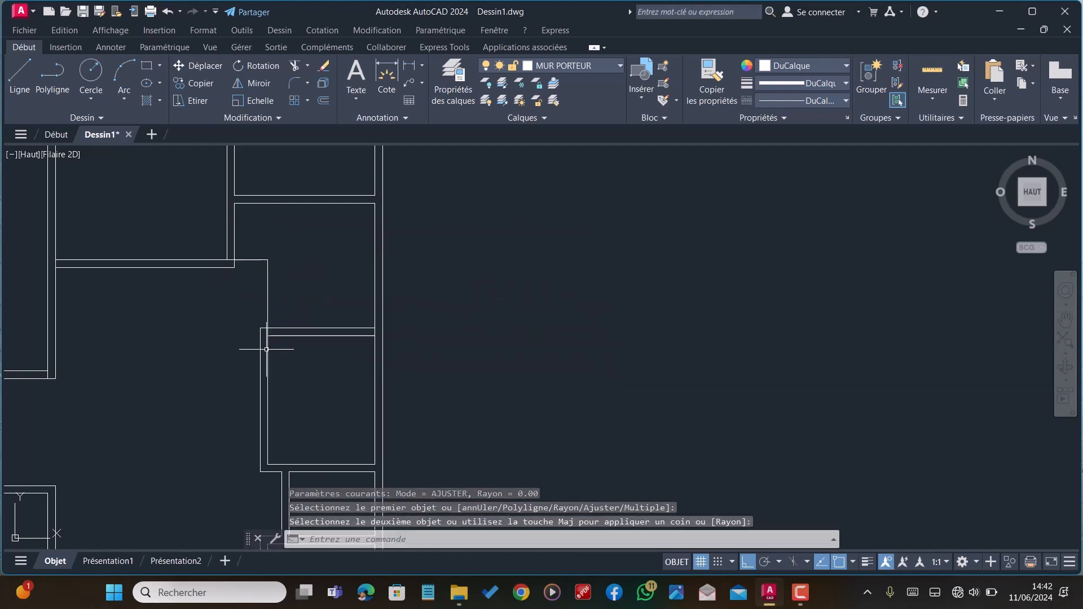
{"action": "key", "text": "Return"}
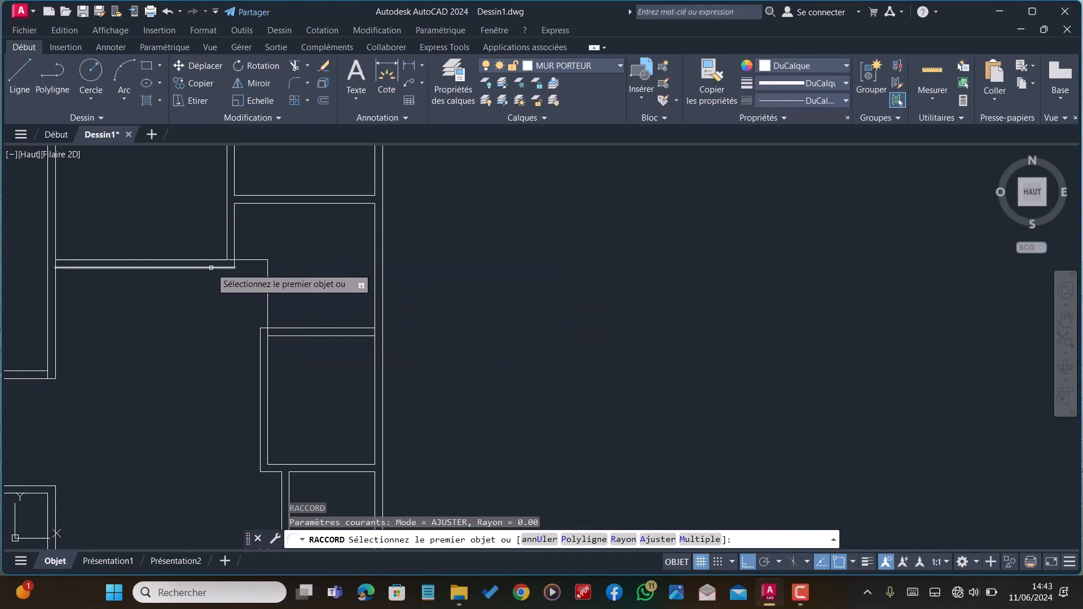
{"action": "left_click", "coordinate": [212, 268]}
{"action": "left_click", "coordinate": [260, 333]}
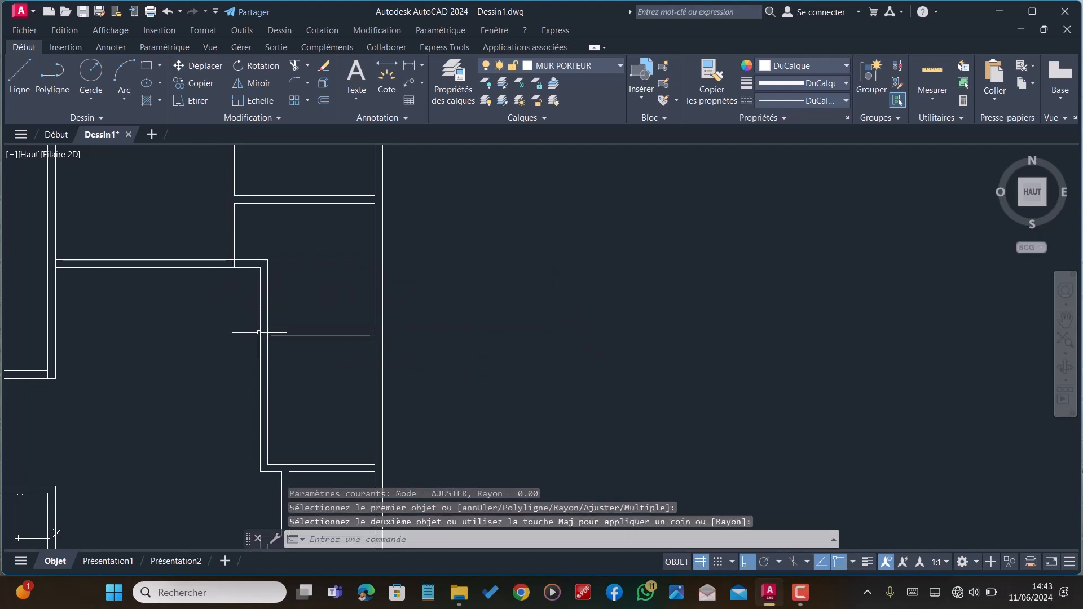
Try to trim the overlapping wall lines along the new corner passage, and undo the trim
{"action": "key", "text": "Escape"}
{"action": "type", "text": "aj"}
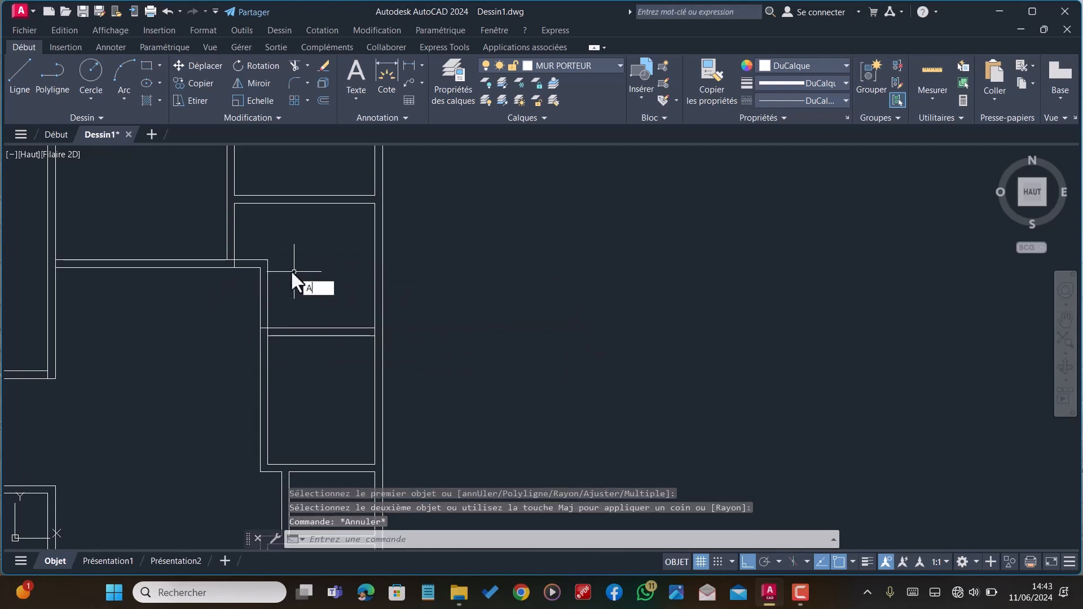
{"action": "key", "text": "Return"}
{"action": "scroll", "coordinate": [256, 265], "scroll_direction": "up", "scroll_amount": 2}
{"action": "left_click", "coordinate": [214, 266]}
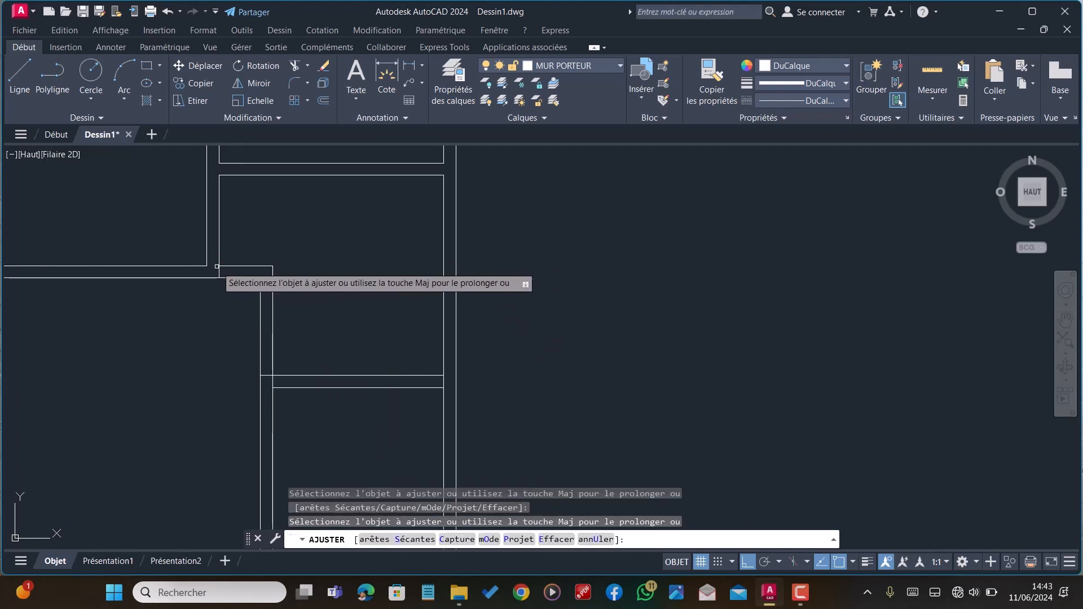
{"action": "left_click", "coordinate": [219, 272]}
{"action": "left_click", "coordinate": [260, 366]}
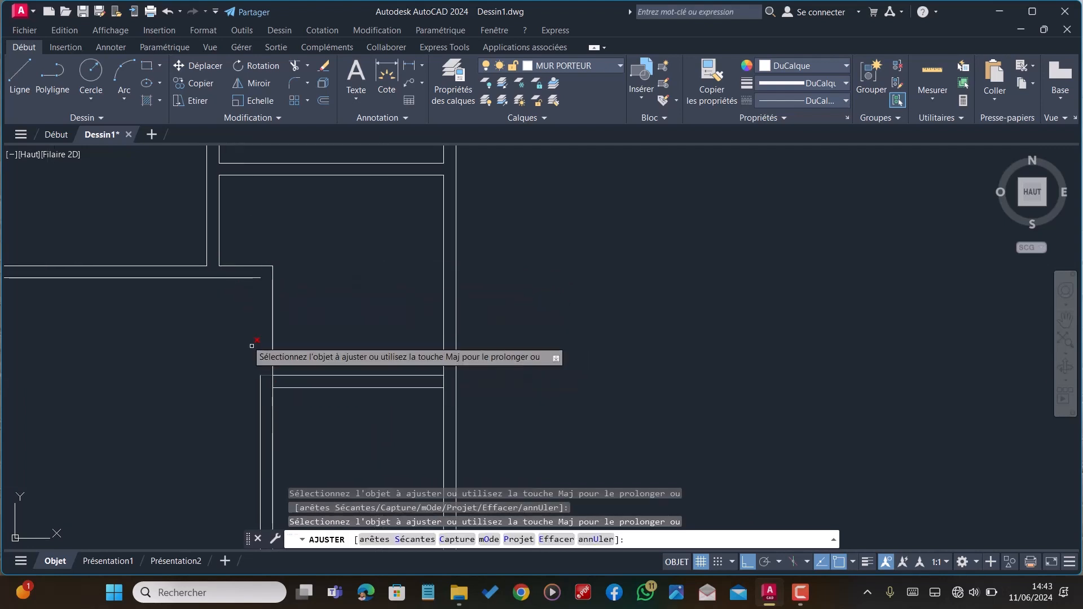
{"action": "left_click", "coordinate": [167, 11]}
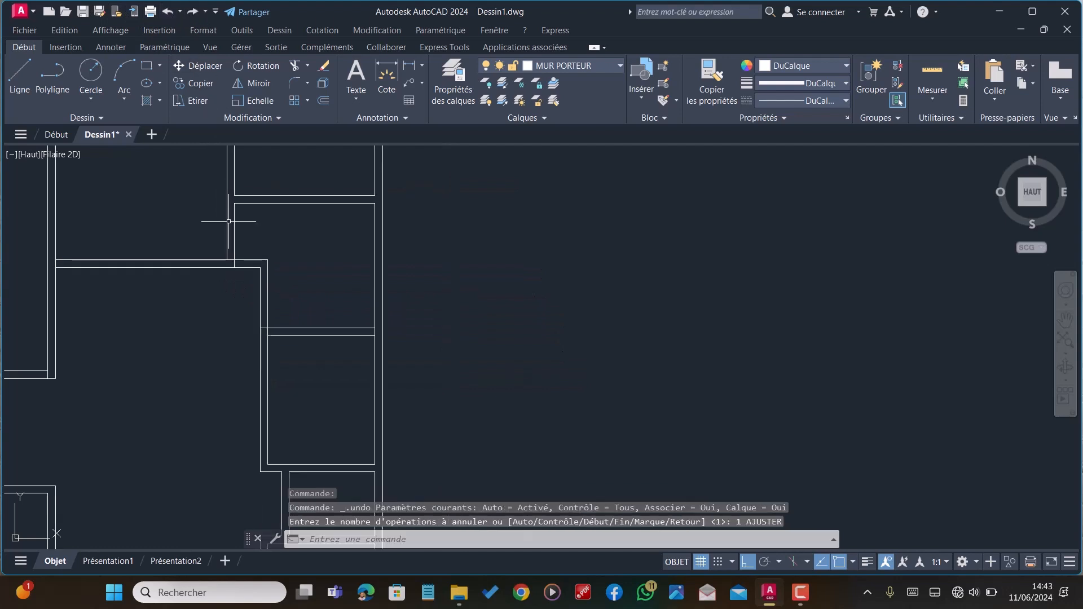
{"action": "key", "text": "Return"}
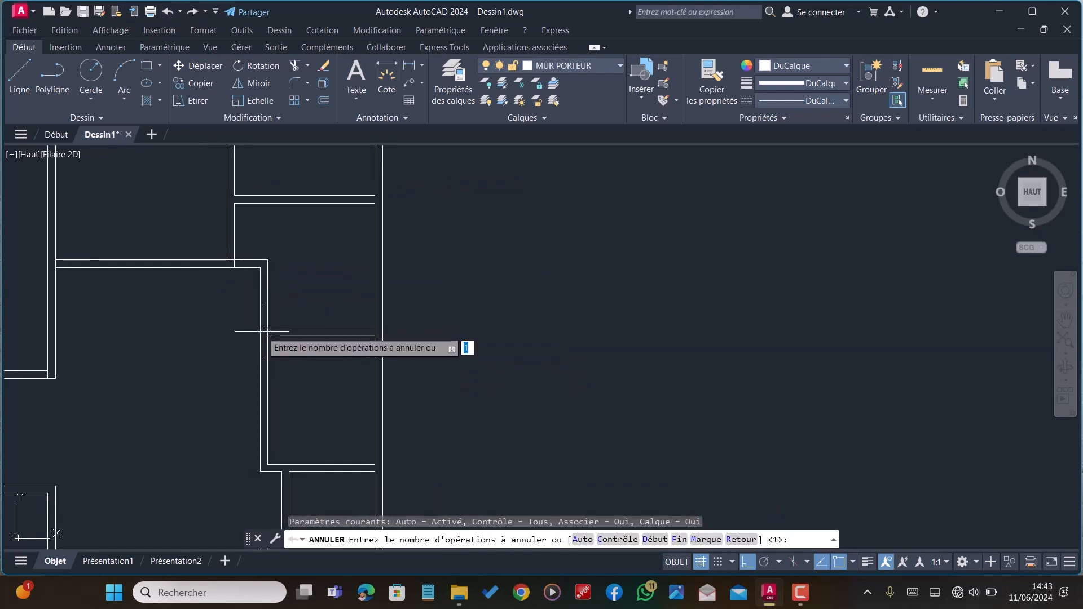
{"action": "key", "text": "Escape"}
Trim the short line stubs crossing the new corner wall at the upper middle room's partition and at the lower room's upper wall
{"action": "type", "text": "AJ"}
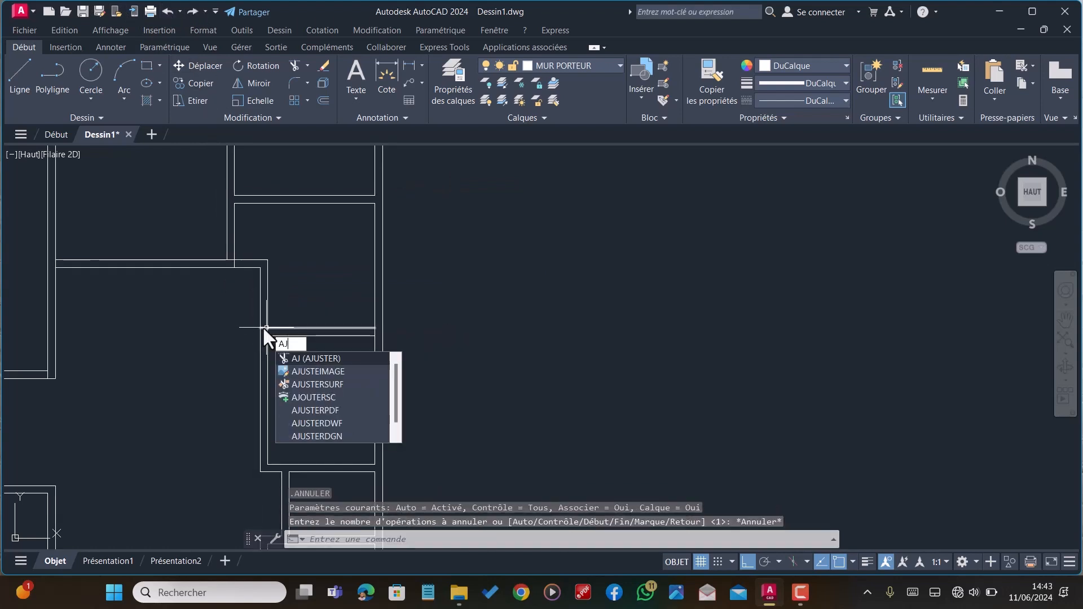
{"action": "key", "text": "Return"}
{"action": "scroll", "coordinate": [243, 275], "scroll_direction": "up", "scroll_amount": 4}
{"action": "left_click_drag", "start_coordinate": [212, 232], "coordinate": [230, 248]}
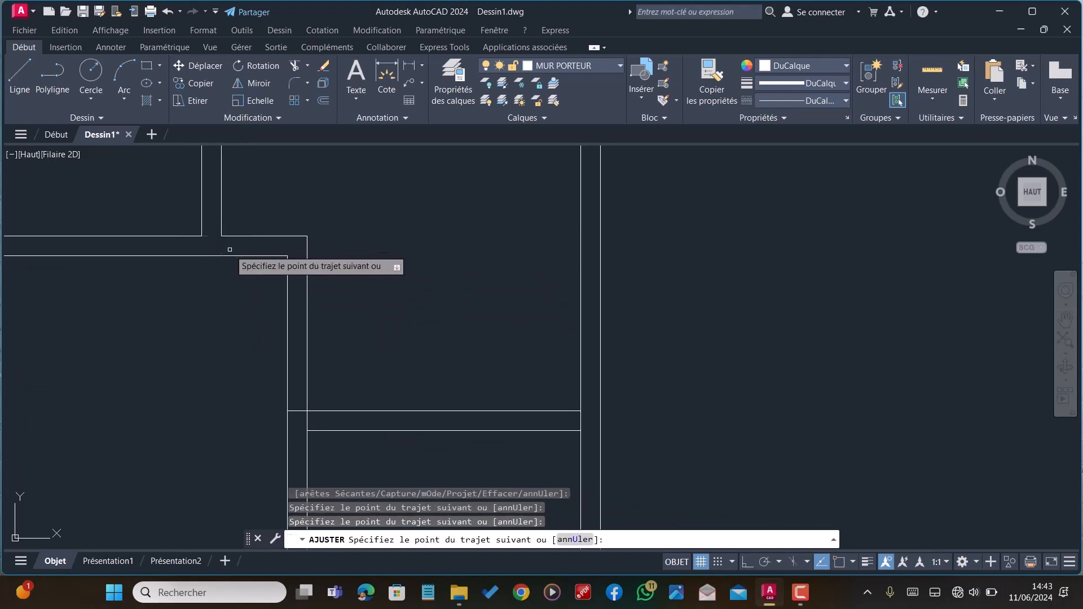
{"action": "scroll", "coordinate": [230, 248], "scroll_direction": "down", "scroll_amount": 1}
{"action": "scroll", "coordinate": [271, 357], "scroll_direction": "up", "scroll_amount": 2}
{"action": "left_click_drag", "start_coordinate": [273, 329], "coordinate": [287, 354]}
{"action": "scroll", "coordinate": [288, 353], "scroll_direction": "down", "scroll_amount": 1}
{"action": "key", "text": "Escape"}
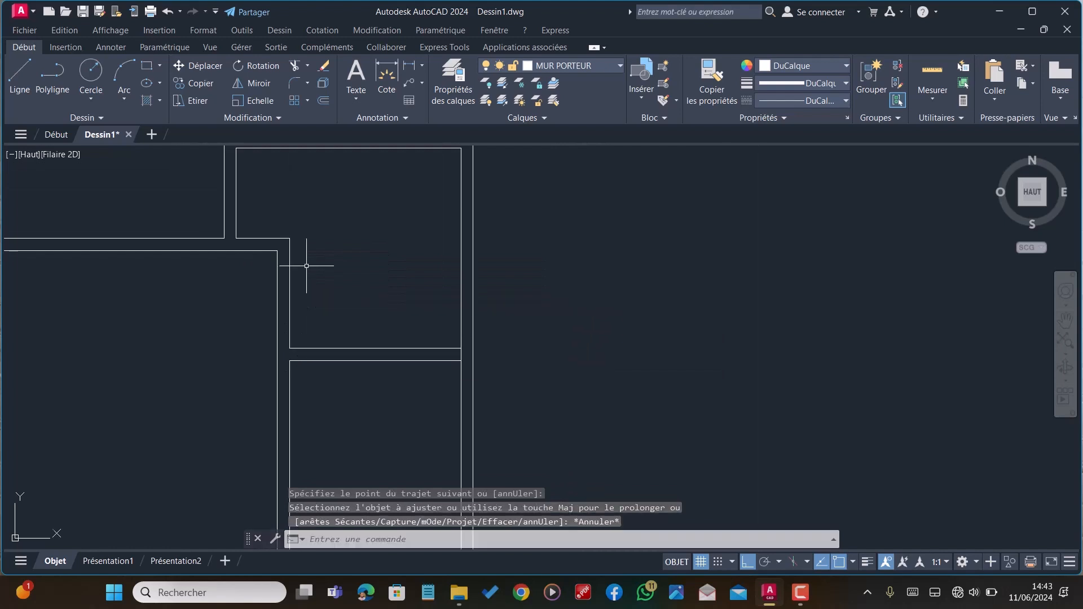
Trim the west exterior wall's inner line where the upper-left room's lower wall joins it
{"action": "scroll", "coordinate": [308, 265], "scroll_direction": "down", "scroll_amount": 2}
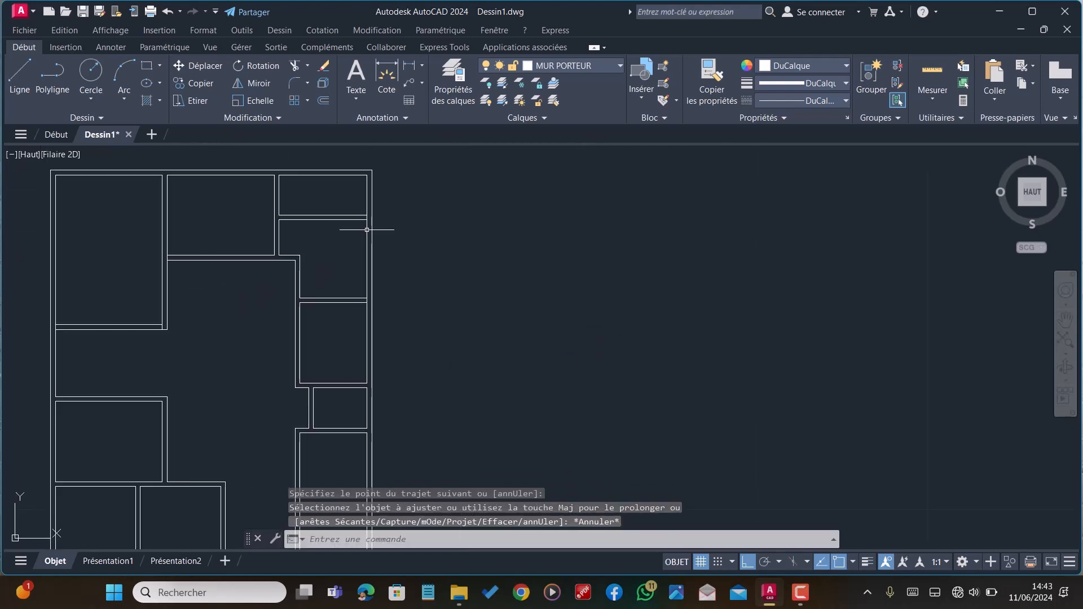
{"action": "scroll", "coordinate": [367, 230], "scroll_direction": "down", "scroll_amount": 2}
{"action": "scroll", "coordinate": [166, 303], "scroll_direction": "up", "scroll_amount": 4}
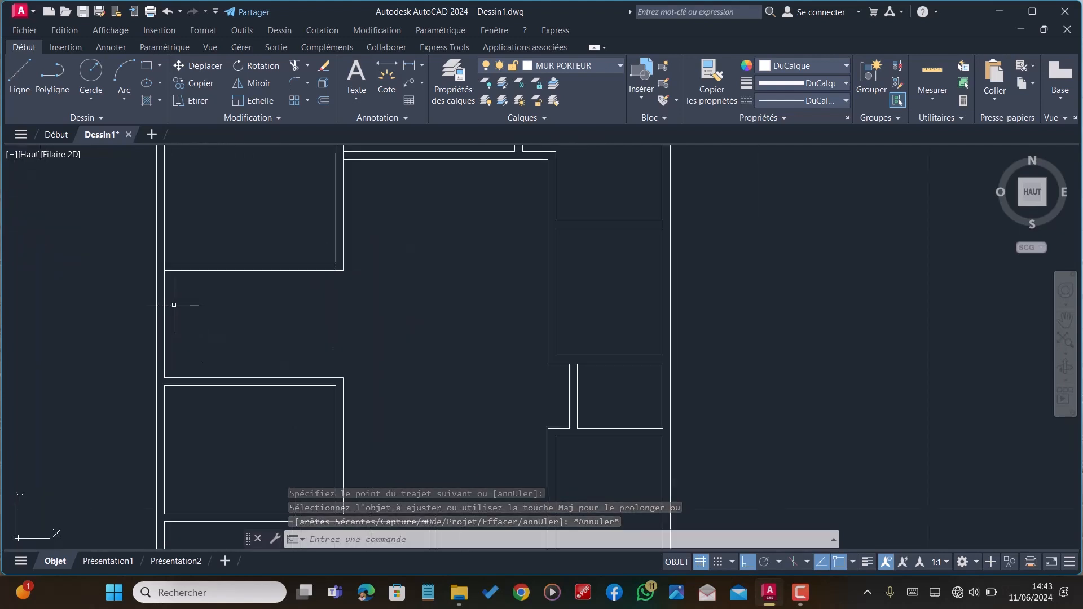
{"action": "type", "text": "AHJ"}
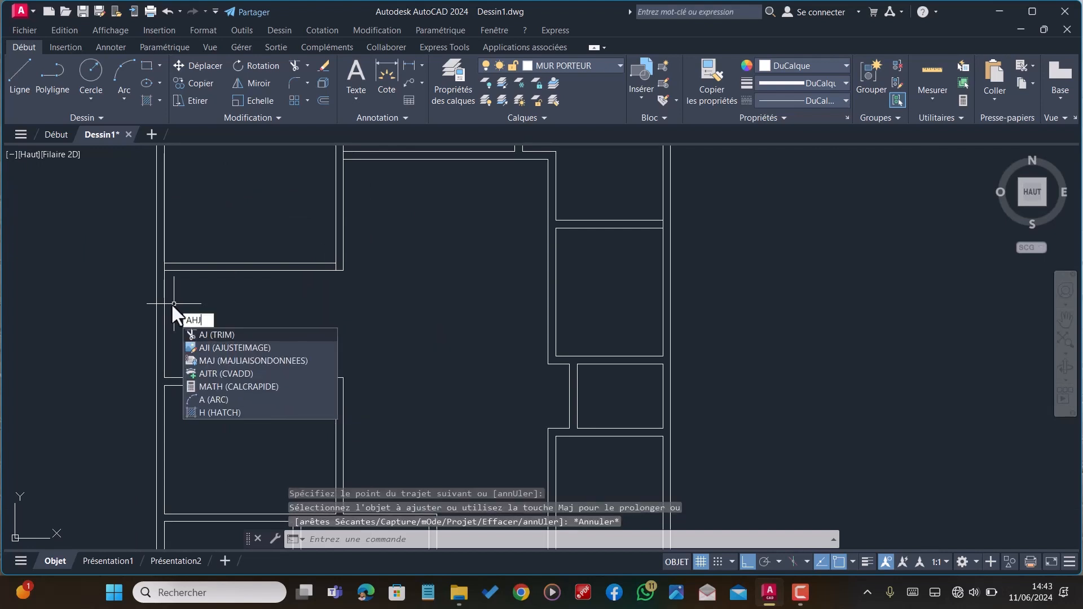
{"action": "key", "text": "BackSpace"}
{"action": "key", "text": "BackSpace"}
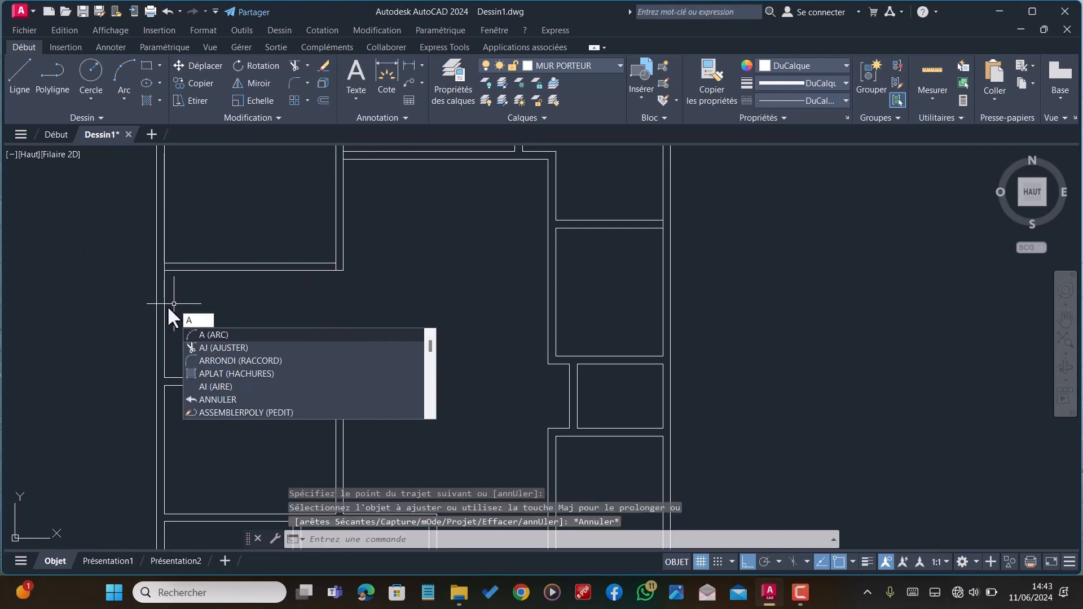
{"action": "type", "text": "J"}
{"action": "key", "text": "Return"}
{"action": "scroll", "coordinate": [141, 274], "scroll_direction": "up", "scroll_amount": 3}
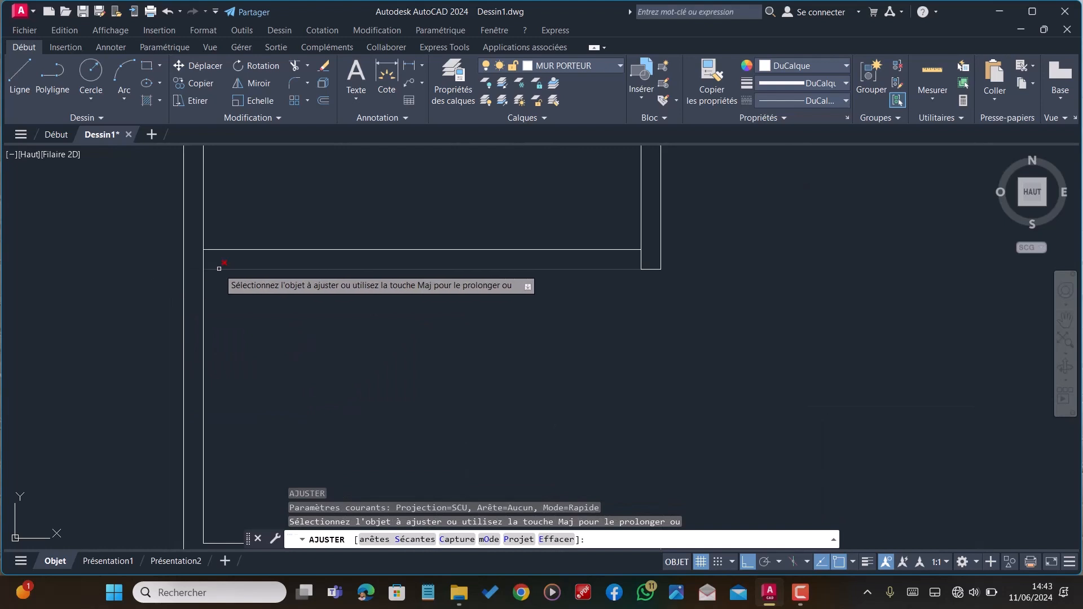
{"action": "left_click", "coordinate": [203, 260]}
{"action": "scroll", "coordinate": [201, 276], "scroll_direction": "down", "scroll_amount": 2}
{"action": "key", "text": "Escape"}
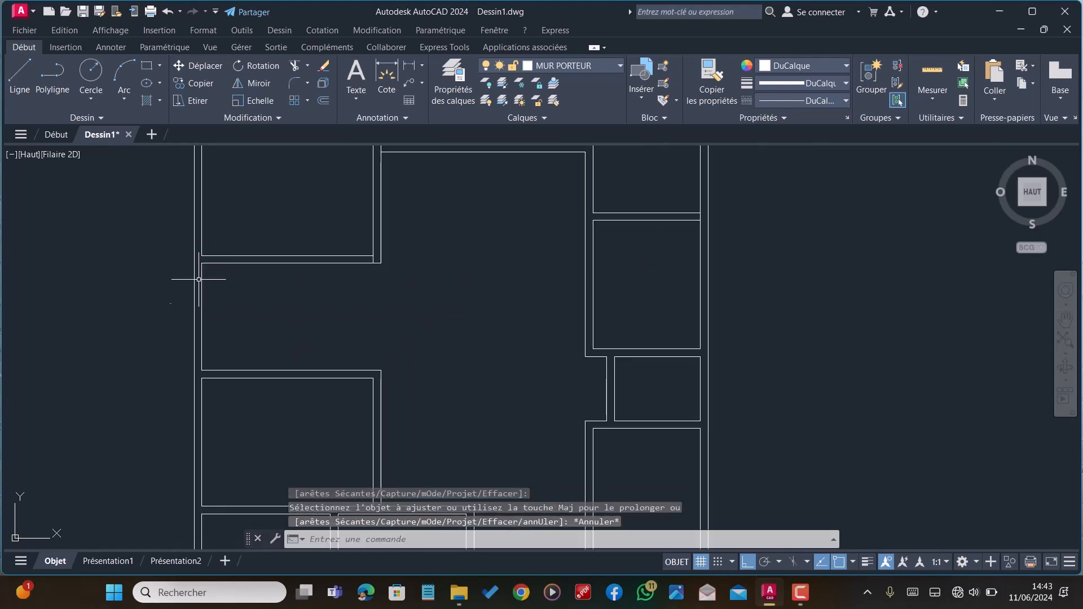
Offset the west exterior wall's inner line by 2.5 towards the interior, between the two west rooms
{"action": "type", "text": "DC"}
{"action": "key", "text": "Return"}
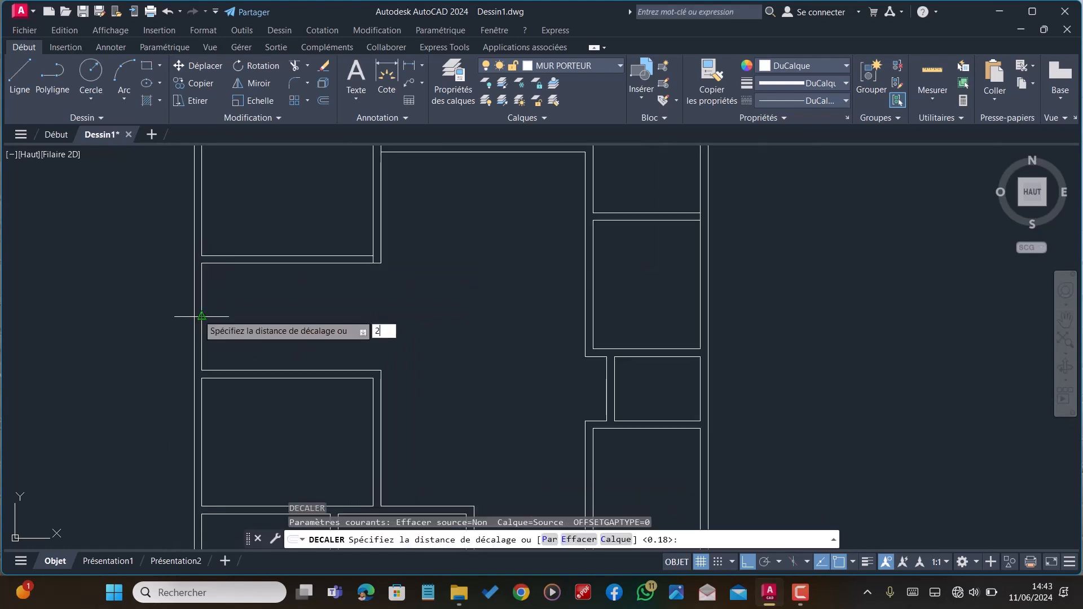
{"action": "key", "text": "Return"}
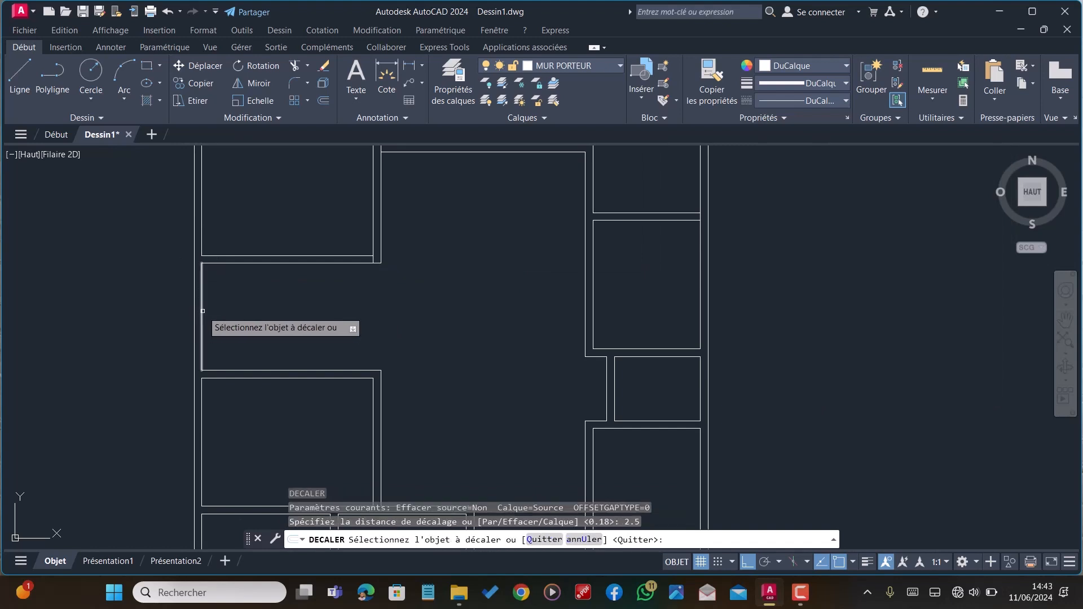
{"action": "left_click", "coordinate": [203, 311]}
{"action": "left_click", "coordinate": [313, 316]}
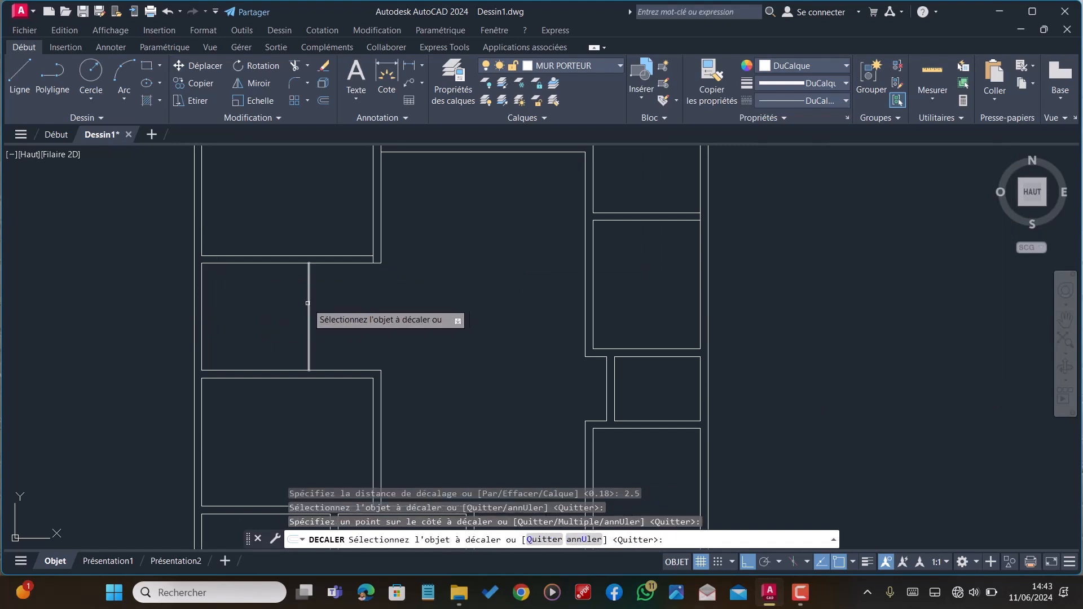
{"action": "key", "text": "Escape"}
Extend the two horizontal wall lines bordering the west recess to the exterior wall's outer line
{"action": "type", "text": "P"}
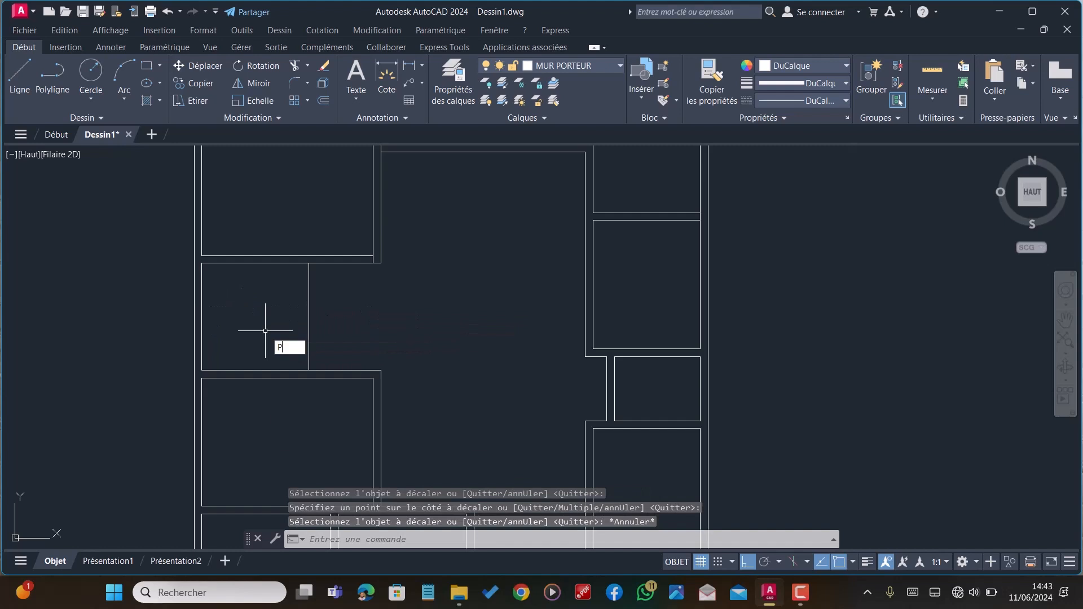
{"action": "type", "text": "r"}
{"action": "key", "text": "Return"}
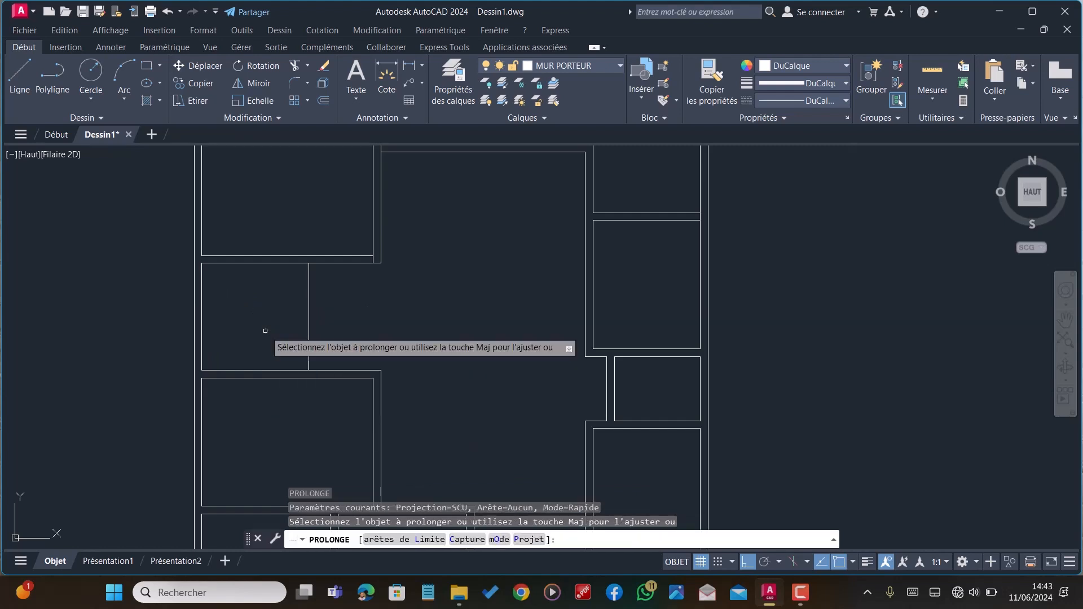
{"action": "left_click", "coordinate": [218, 264]}
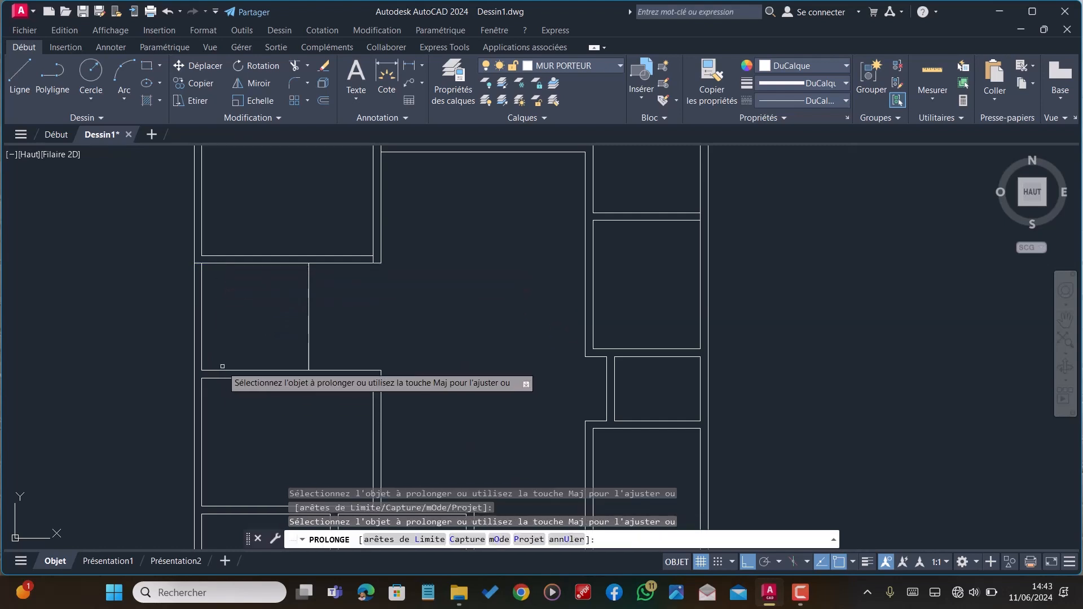
Extend the two horizontal wall lines bordering the stepped space on the east side to the exterior wall's outer line
{"action": "scroll", "coordinate": [226, 364], "scroll_direction": "down", "scroll_amount": 4}
{"action": "scroll", "coordinate": [402, 256], "scroll_direction": "up", "scroll_amount": 2}
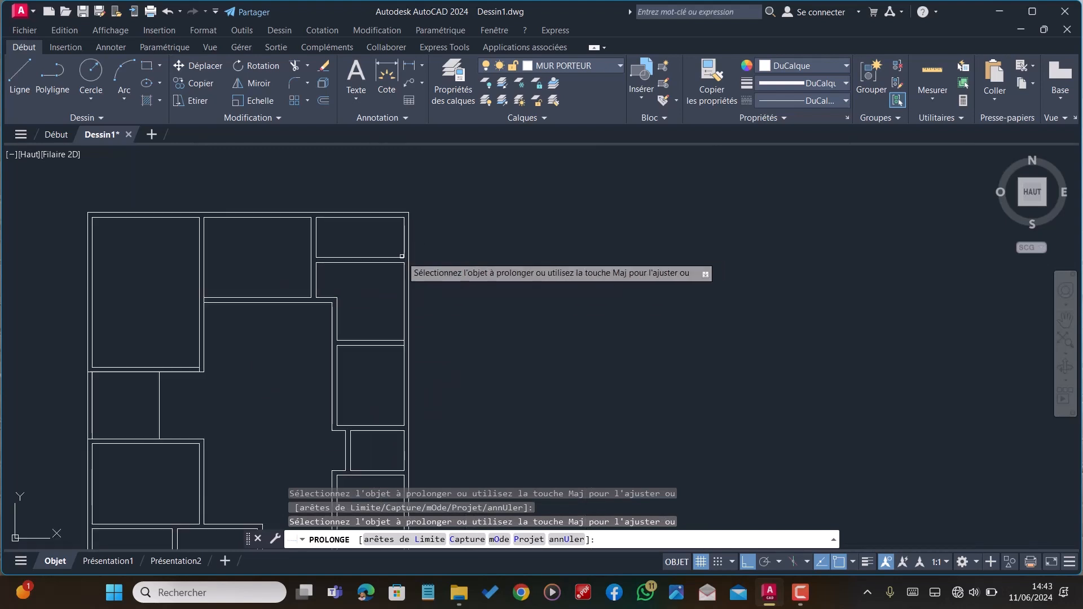
{"action": "left_click", "coordinate": [395, 264]}
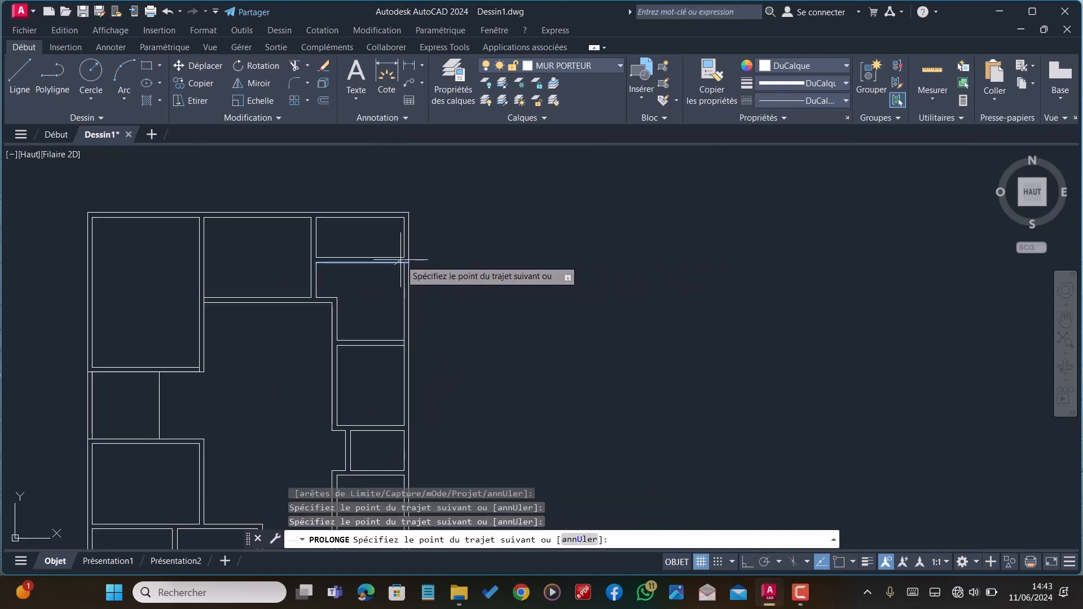
{"action": "key", "text": "Return"}
{"action": "scroll", "coordinate": [396, 342], "scroll_direction": "up", "scroll_amount": 4}
{"action": "left_click", "coordinate": [402, 333]}
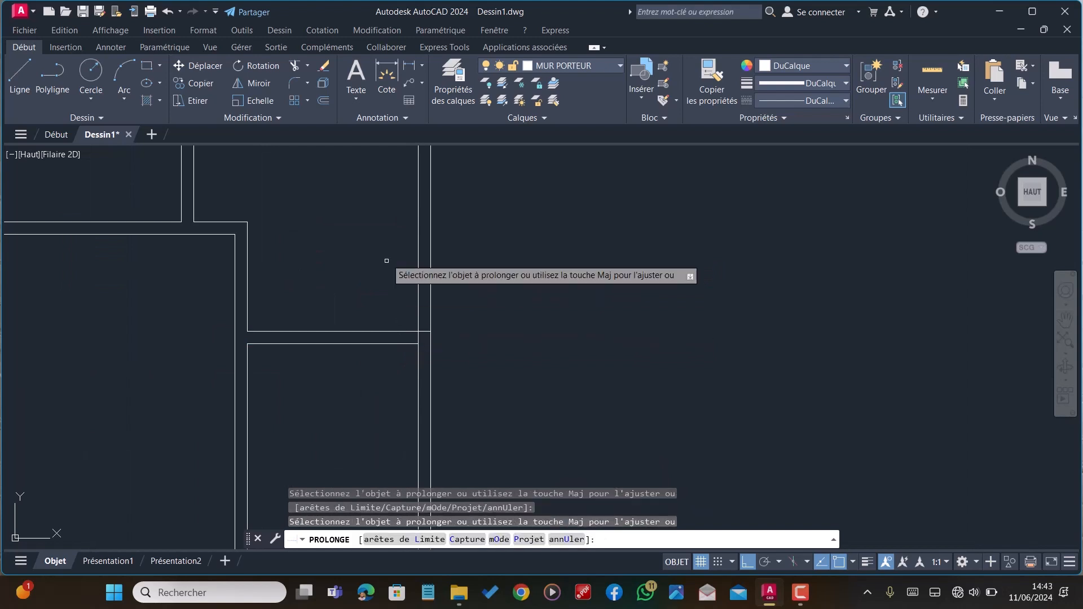
{"action": "scroll", "coordinate": [387, 258], "scroll_direction": "down", "scroll_amount": 5}
{"action": "scroll", "coordinate": [377, 339], "scroll_direction": "up", "scroll_amount": 3}
{"action": "scroll", "coordinate": [383, 365], "scroll_direction": "up", "scroll_amount": 1}
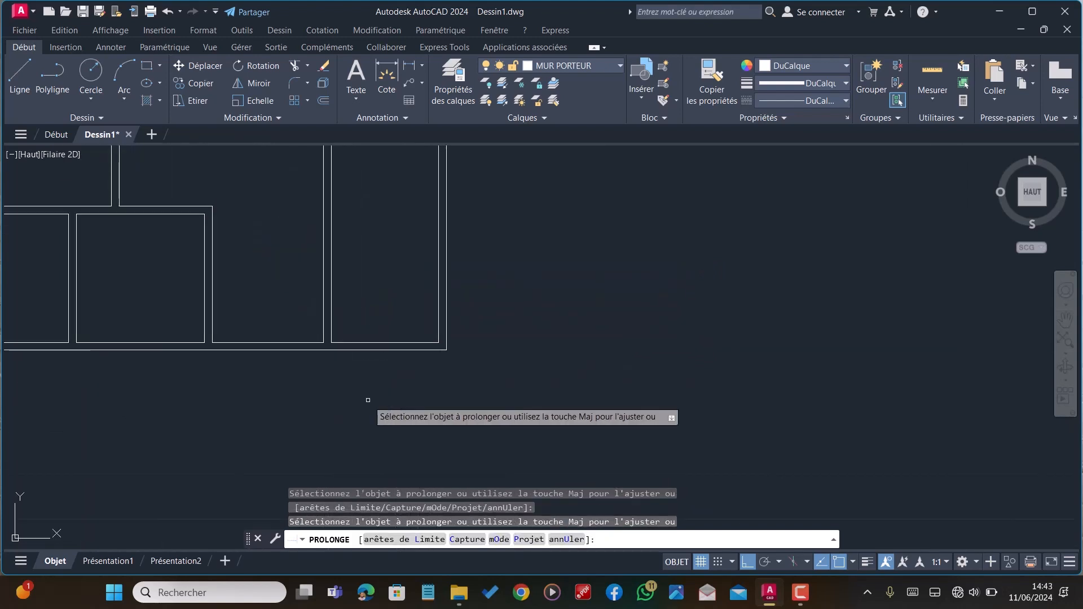
{"action": "scroll", "coordinate": [368, 399], "scroll_direction": "down", "scroll_amount": 4}
{"action": "scroll", "coordinate": [324, 379], "scroll_direction": "up", "scroll_amount": 5}
{"action": "scroll", "coordinate": [336, 332], "scroll_direction": "up", "scroll_amount": 2}
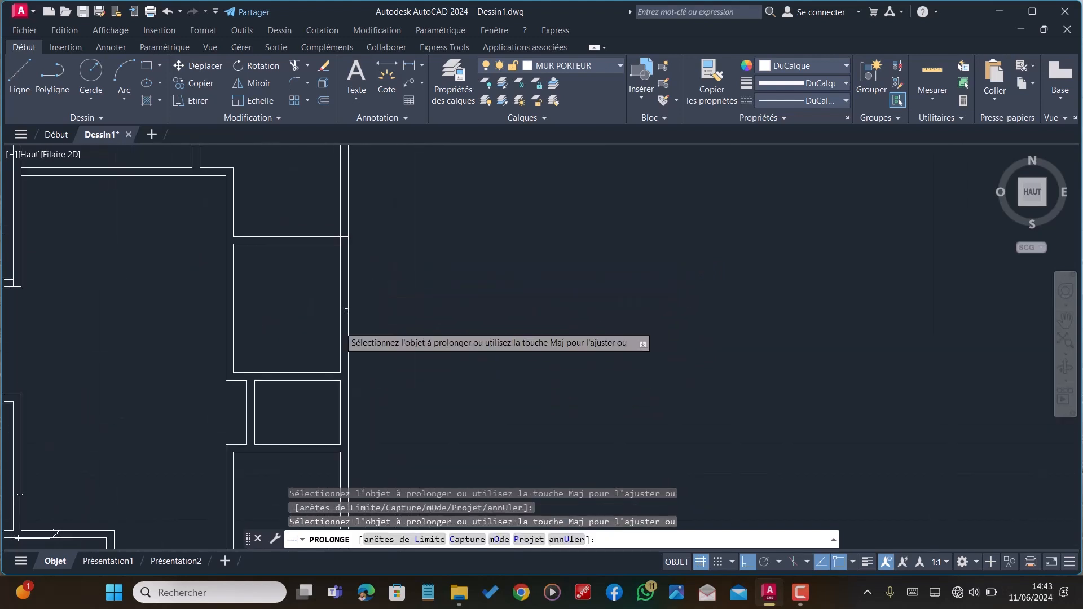
{"action": "scroll", "coordinate": [336, 246], "scroll_direction": "down", "scroll_amount": 2}
{"action": "key", "text": "Escape"}
Trim the east exterior wall's outer line between the two extended wall lines
{"action": "scroll", "coordinate": [337, 218], "scroll_direction": "up", "scroll_amount": 5}
{"action": "type", "text": "A"}
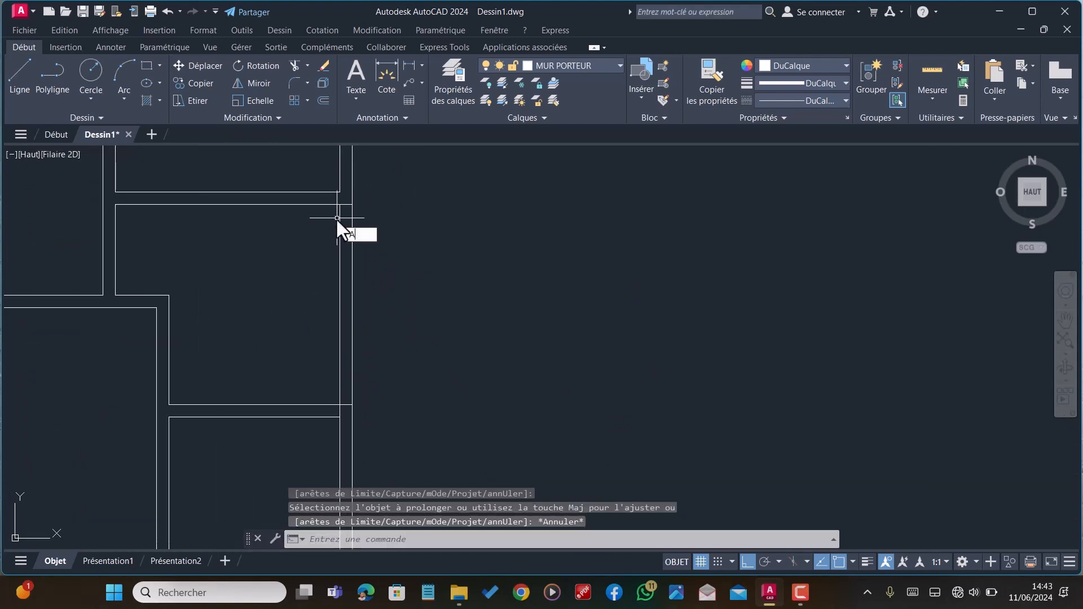
{"action": "type", "text": "J"}
{"action": "key", "text": "Return"}
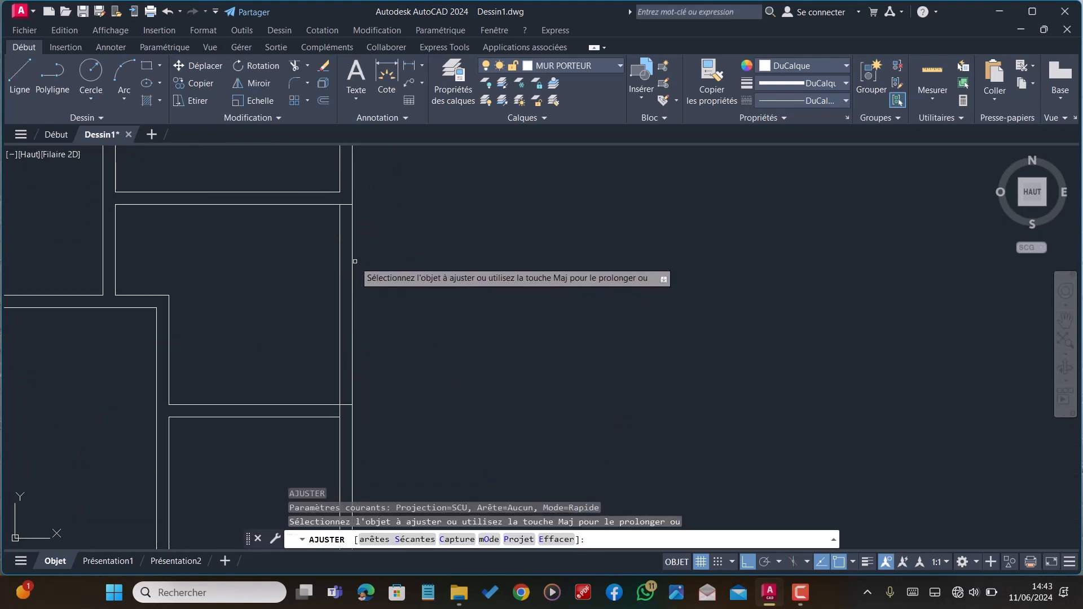
{"action": "left_click", "coordinate": [354, 261]}
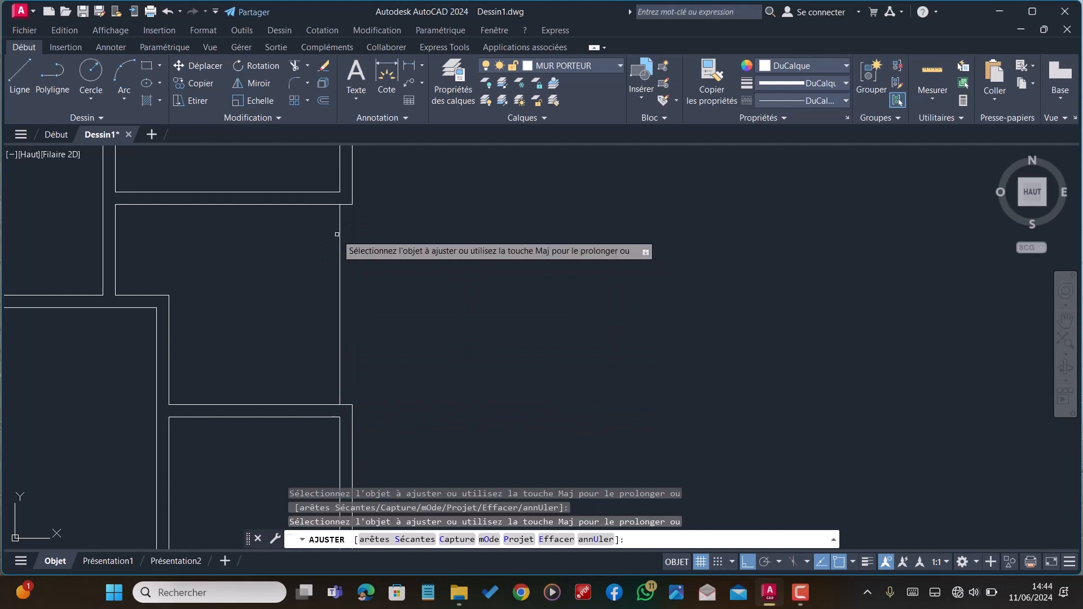
Move the inner line closing the west recess, between the two west rooms, to the MUR DE CLOTURE layer
{"action": "scroll", "coordinate": [336, 234], "scroll_direction": "down", "scroll_amount": 5}
{"action": "scroll", "coordinate": [175, 290], "scroll_direction": "up", "scroll_amount": 5}
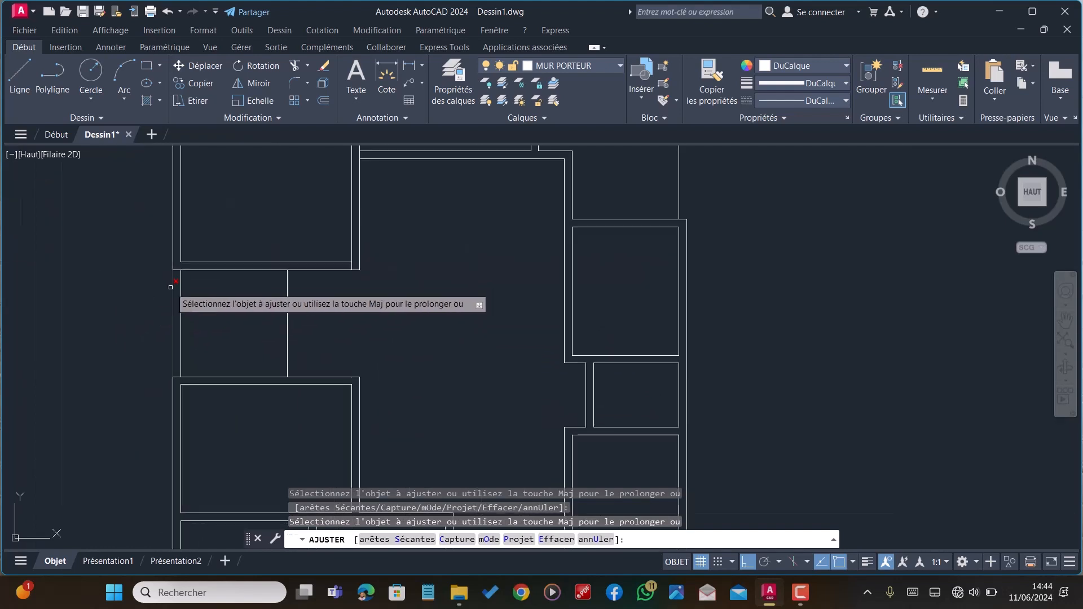
{"action": "scroll", "coordinate": [172, 292], "scroll_direction": "down", "scroll_amount": 6}
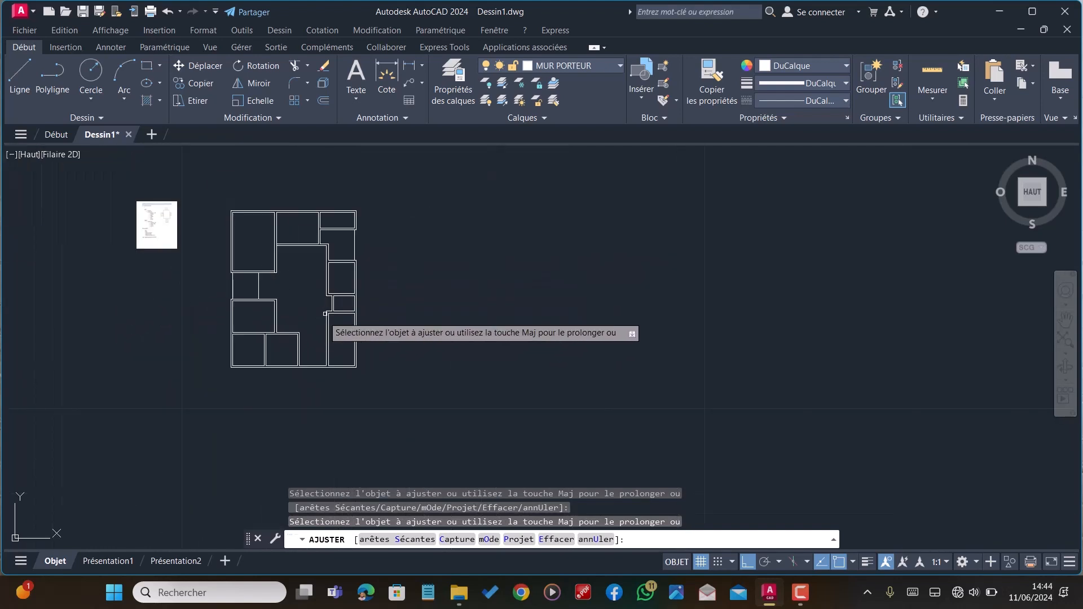
{"action": "scroll", "coordinate": [361, 271], "scroll_direction": "up", "scroll_amount": 3}
{"action": "scroll", "coordinate": [342, 283], "scroll_direction": "down", "scroll_amount": 1}
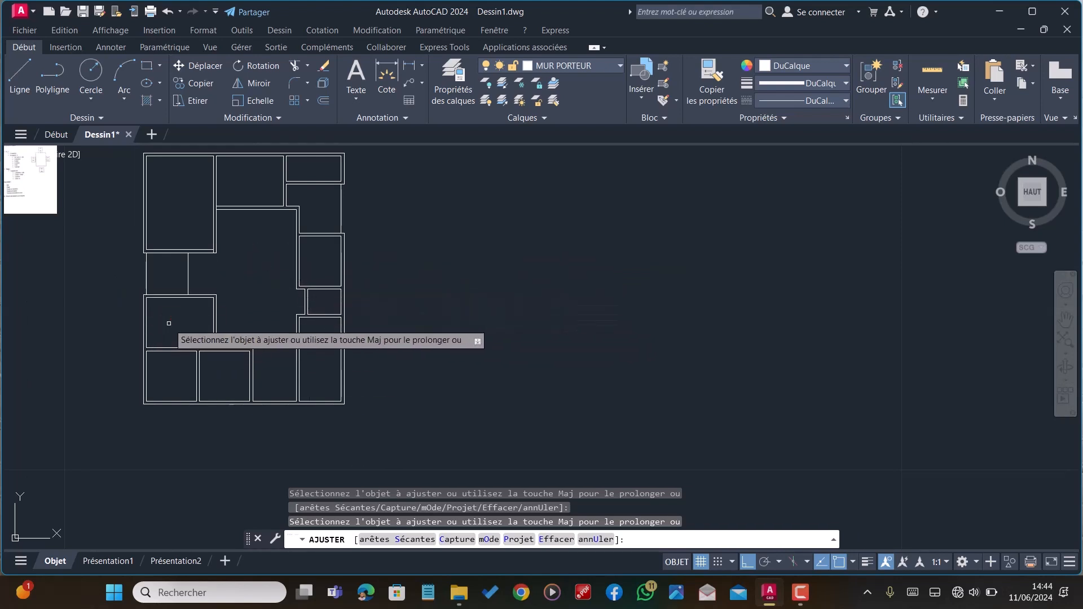
{"action": "key", "text": "Escape"}
{"action": "left_click", "coordinate": [147, 271]}
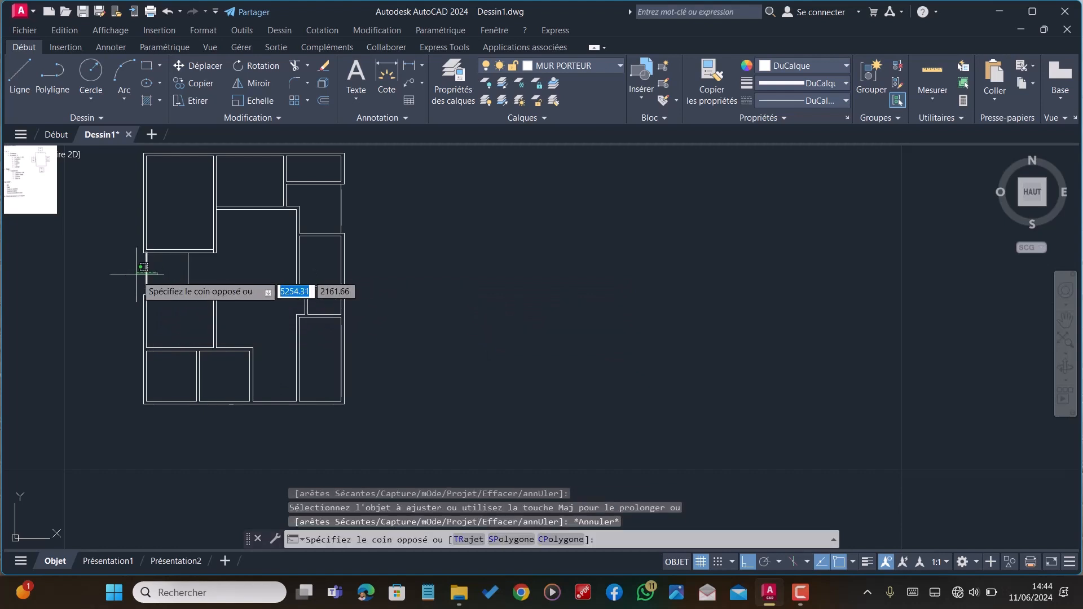
{"action": "left_click", "coordinate": [137, 275]}
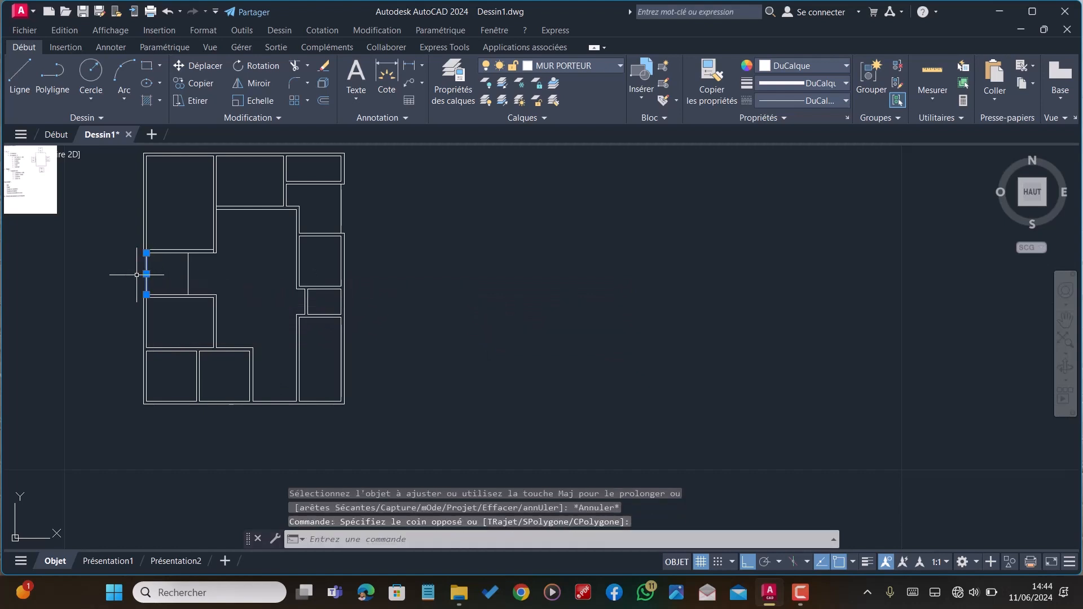
{"action": "left_click", "coordinate": [559, 65]}
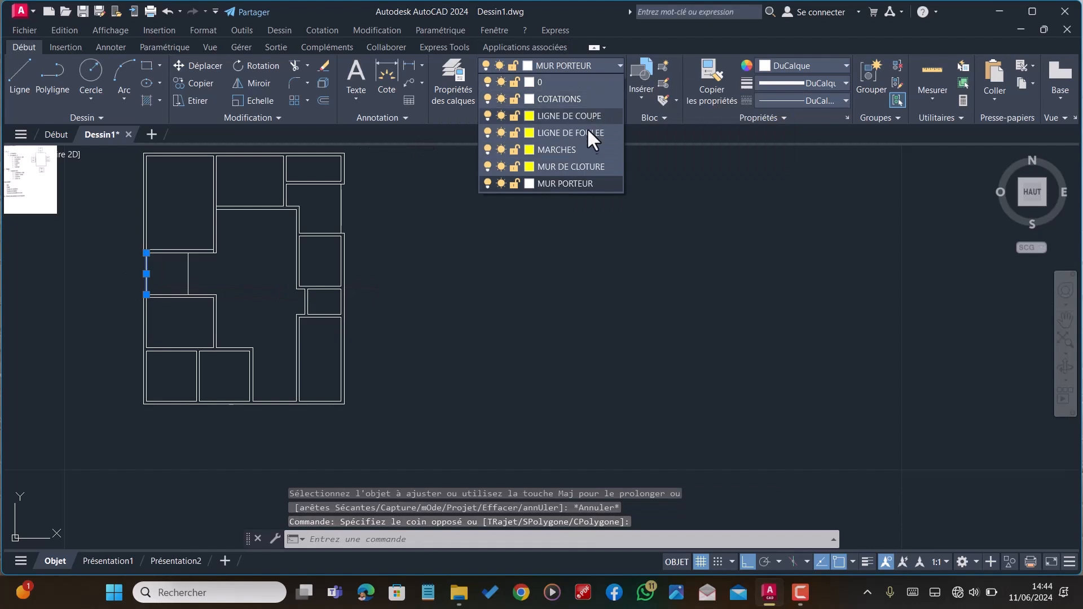
{"action": "left_click", "coordinate": [586, 167]}
{"action": "key", "text": "Escape"}
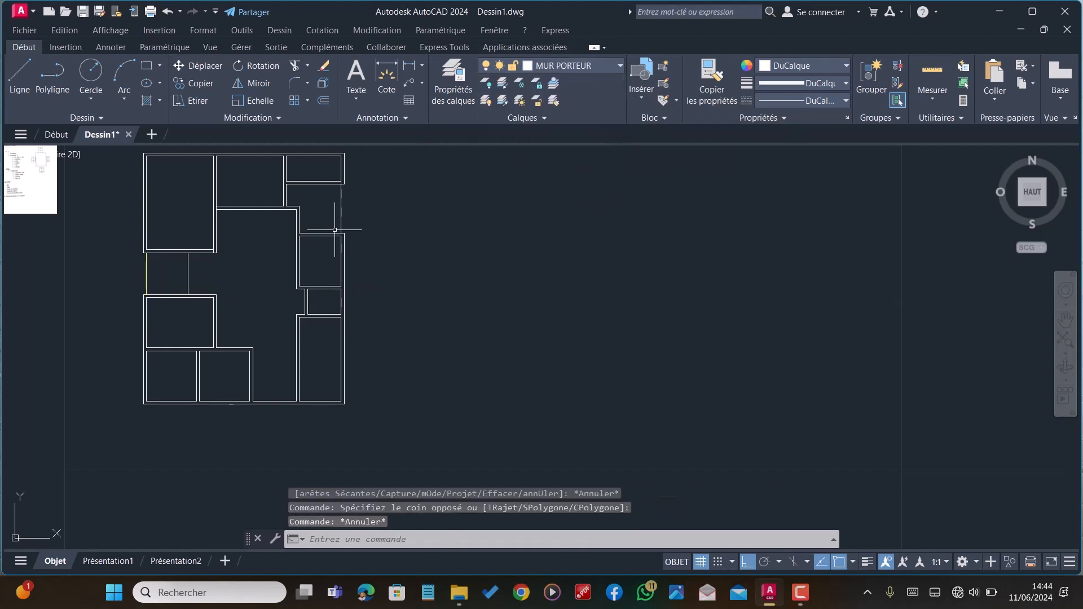
Match the properties of the west recess's closing line onto the line closing the stepped space on the east side
{"action": "type", "text": "cor"}
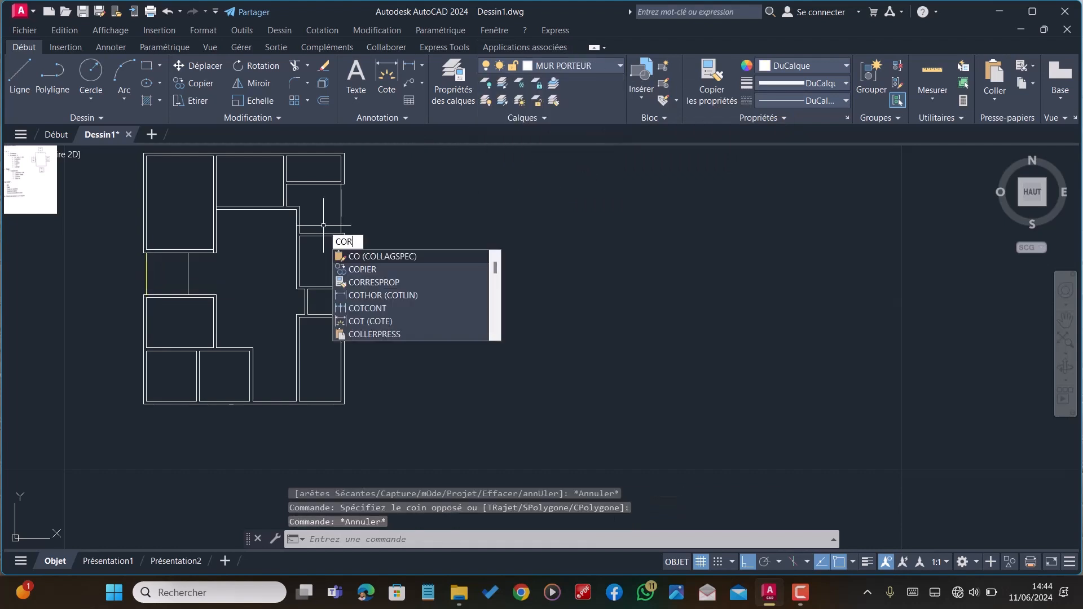
{"action": "key", "text": "Return"}
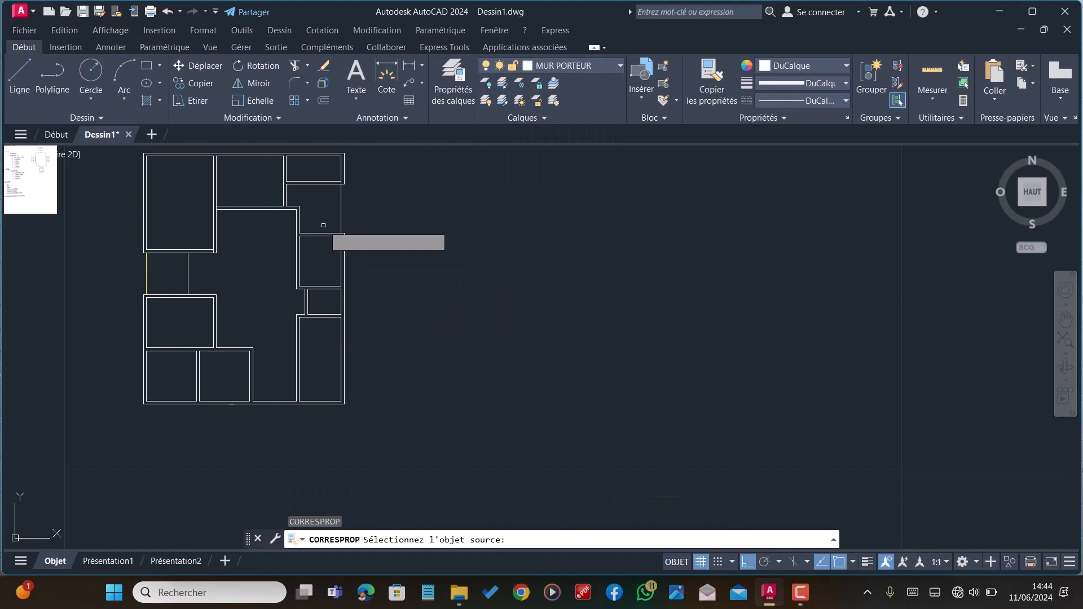
{"action": "left_click", "coordinate": [146, 271]}
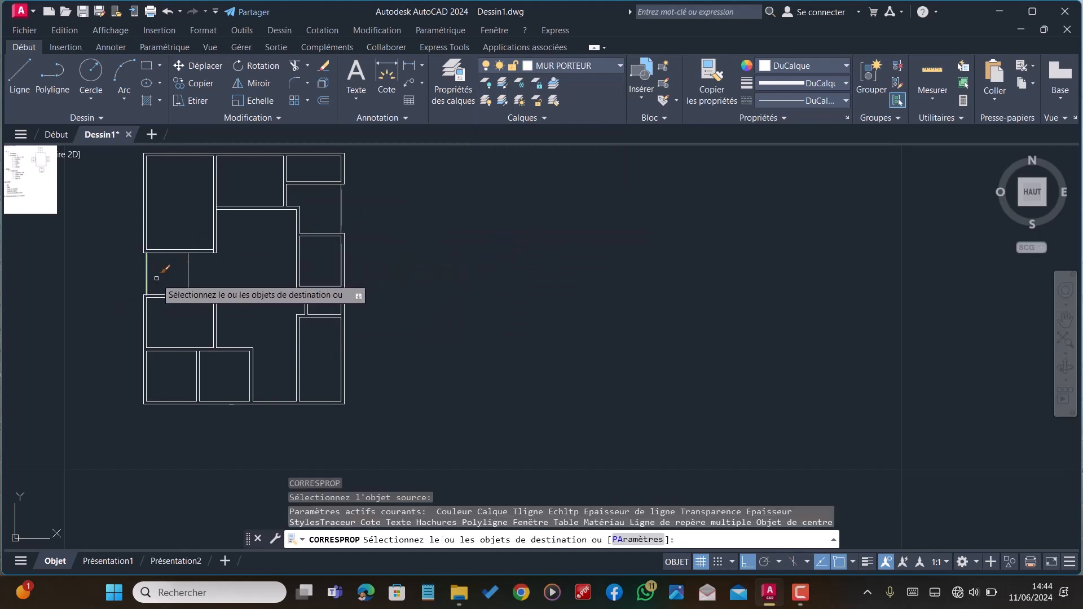
{"action": "scroll", "coordinate": [358, 192], "scroll_direction": "up", "scroll_amount": 2}
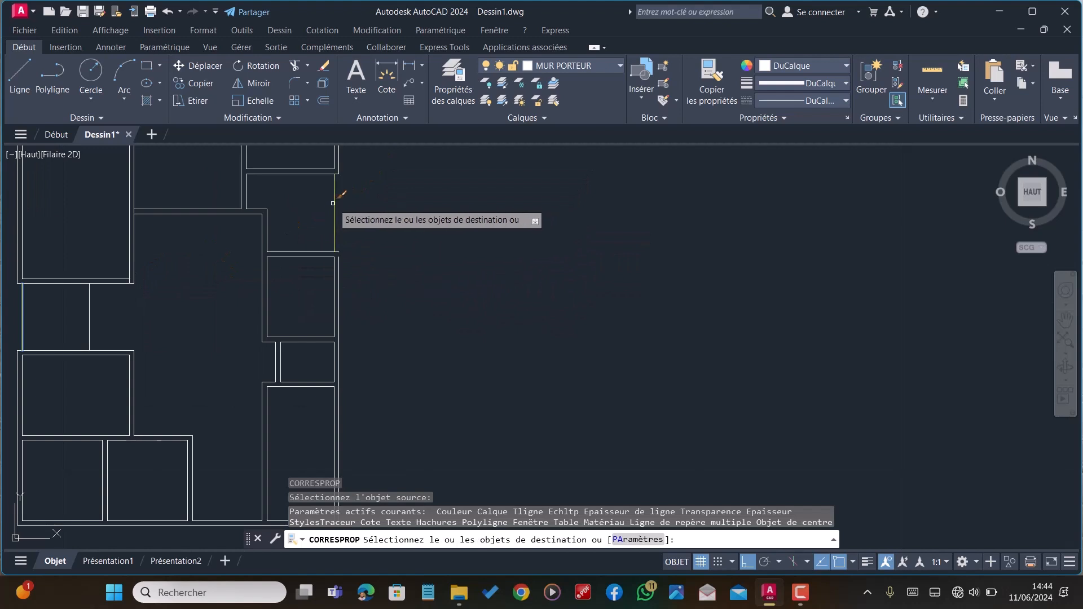
{"action": "scroll", "coordinate": [334, 201], "scroll_direction": "down", "scroll_amount": 2}
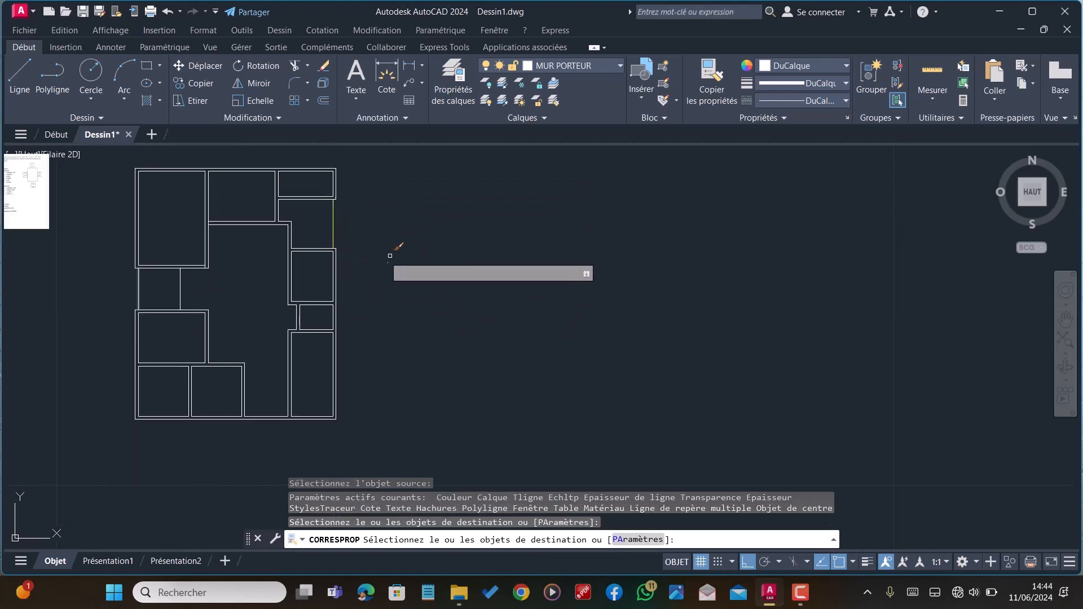
{"action": "key", "text": "Escape"}
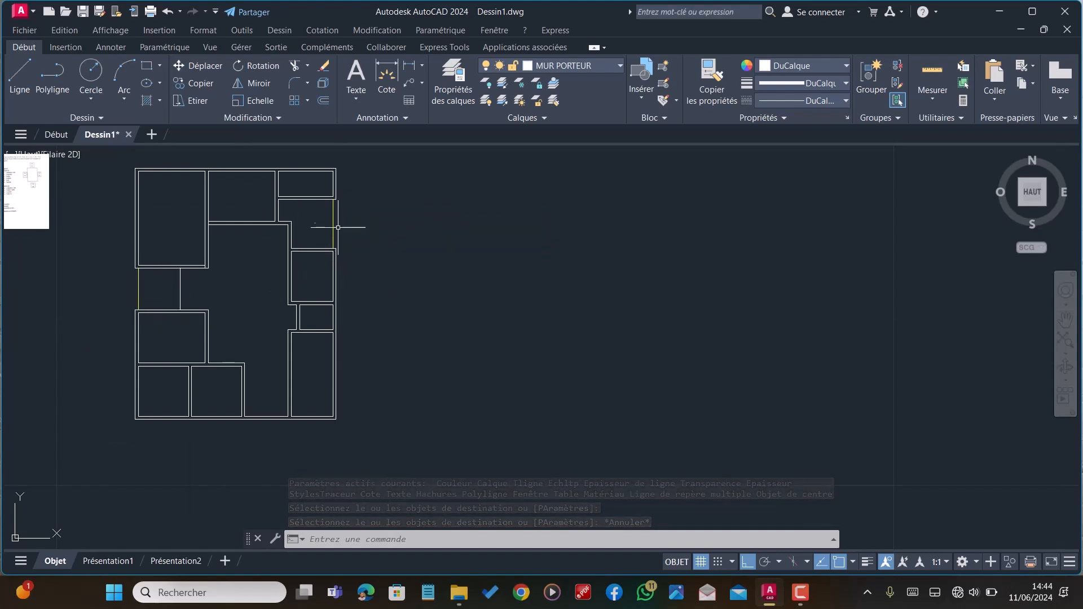
Offset the yellow fence-wall line of the west recess by 0.18 towards the outside
{"action": "scroll", "coordinate": [351, 258], "scroll_direction": "down", "scroll_amount": 2}
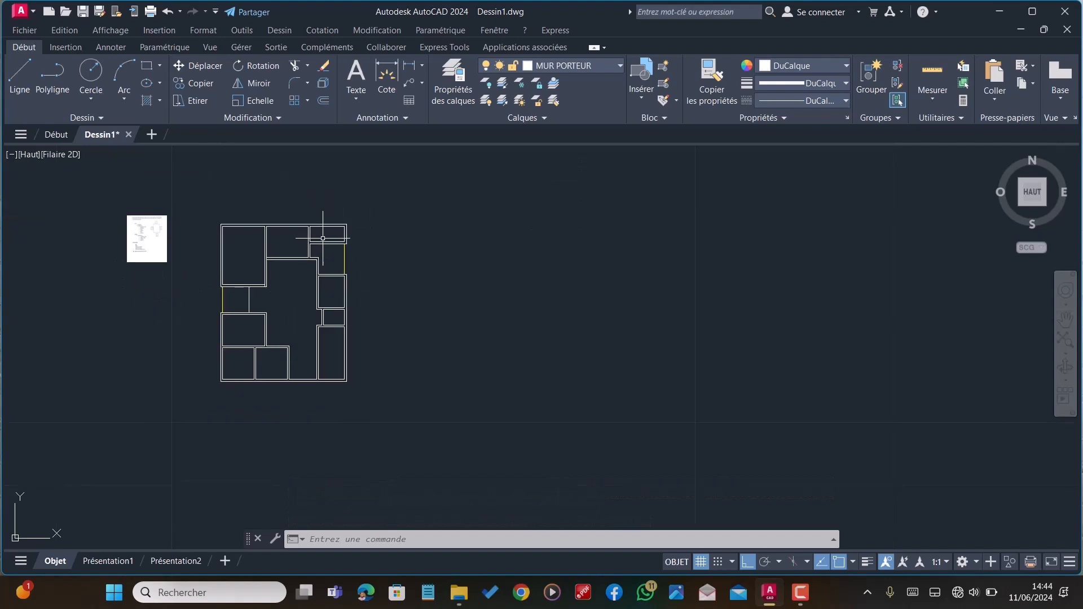
{"action": "scroll", "coordinate": [342, 264], "scroll_direction": "up", "scroll_amount": 4}
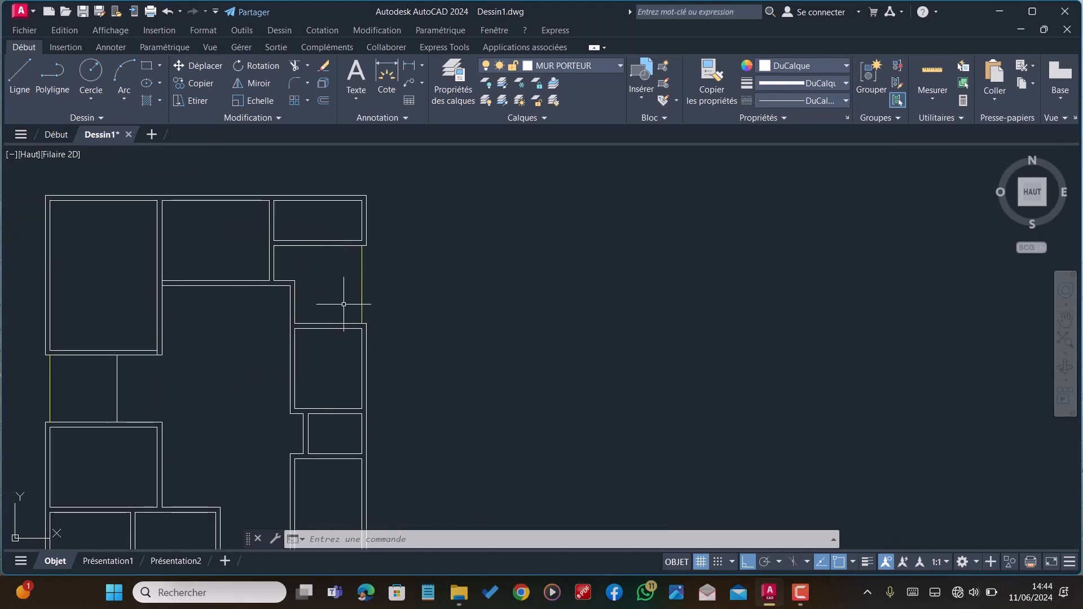
{"action": "scroll", "coordinate": [302, 278], "scroll_direction": "down", "scroll_amount": 3}
{"action": "scroll", "coordinate": [269, 289], "scroll_direction": "down", "scroll_amount": 1}
{"action": "scroll", "coordinate": [229, 310], "scroll_direction": "up", "scroll_amount": 6}
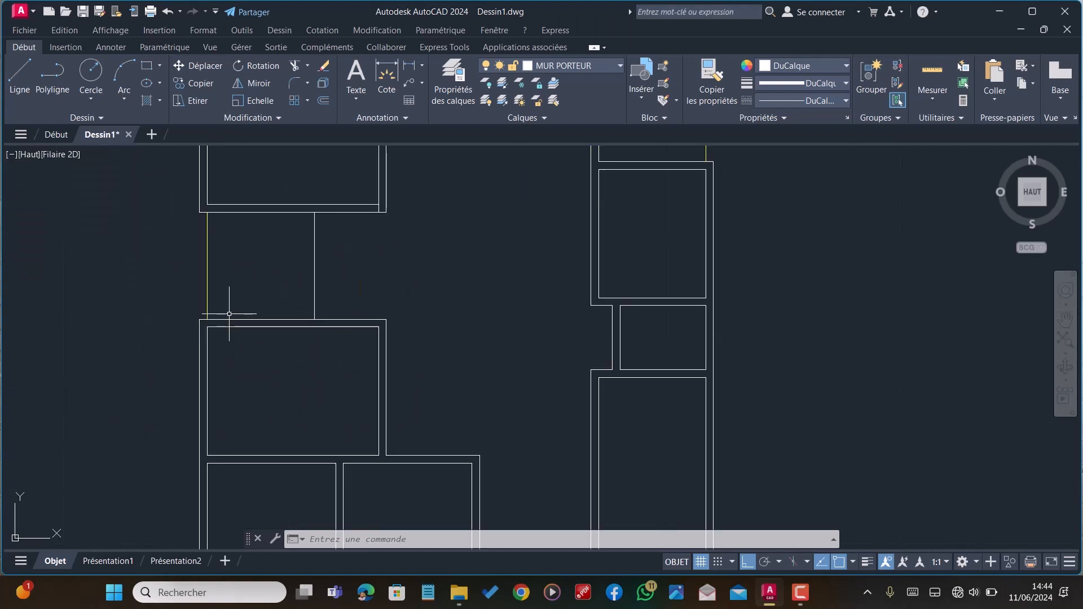
{"action": "key", "text": "Return"}
{"action": "type", "text": "0."}
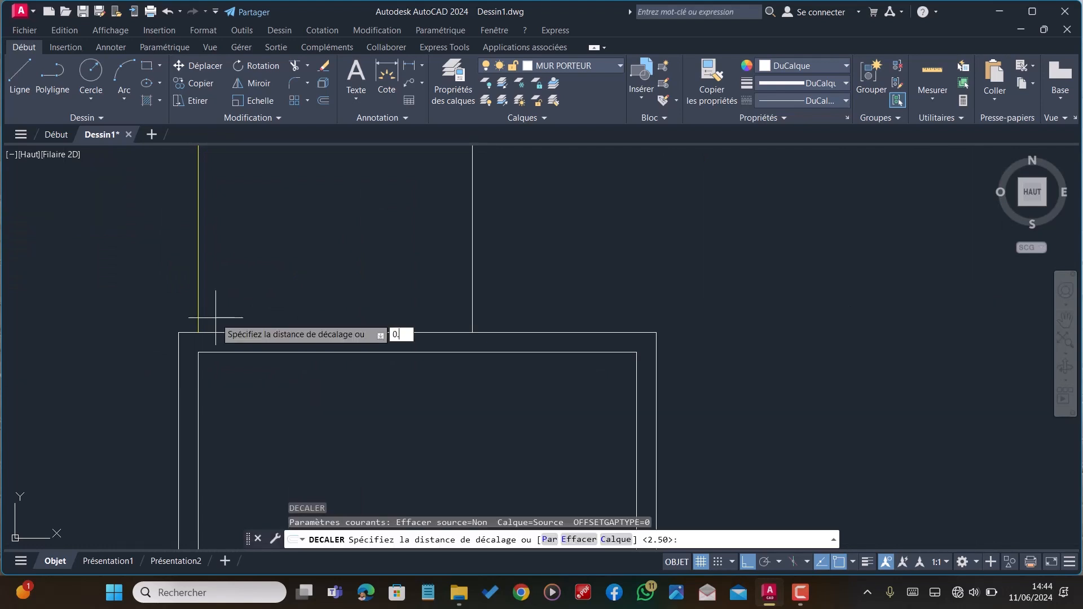
{"action": "type", "text": "18"}
{"action": "key", "text": "Return"}
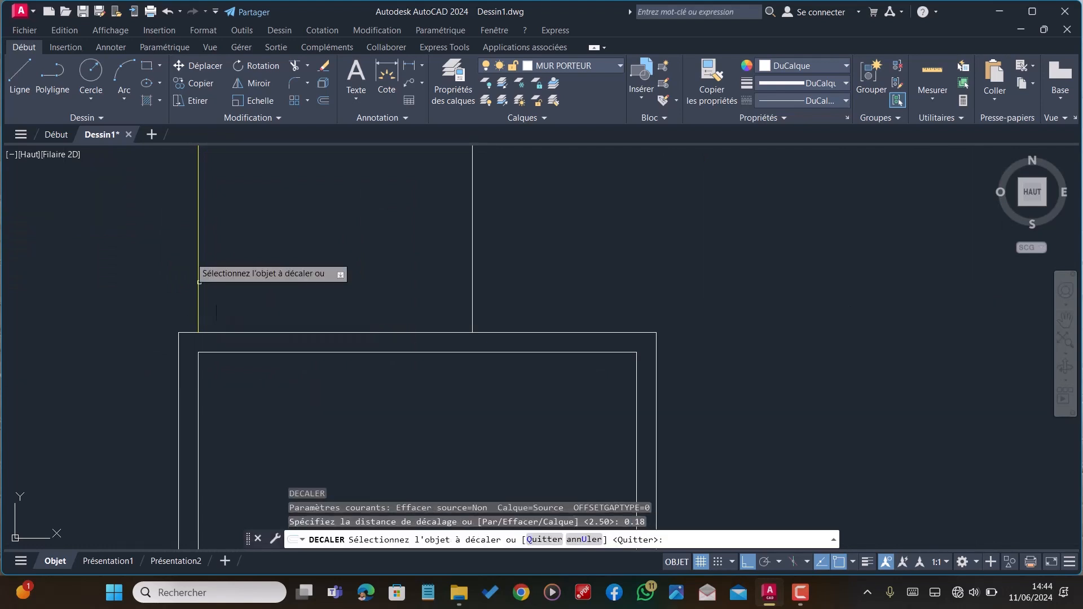
{"action": "left_click", "coordinate": [198, 230]}
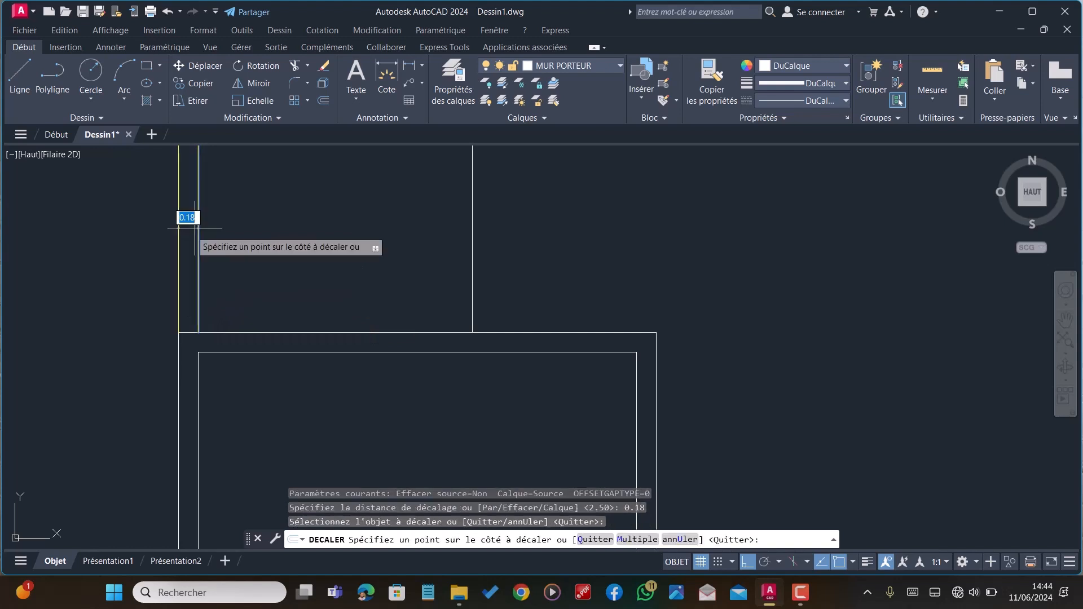
{"action": "left_click", "coordinate": [186, 218]}
Offset the yellow fence-wall line of the stepped east space outwards by the same 0.18 distance
{"action": "scroll", "coordinate": [160, 322], "scroll_direction": "down", "scroll_amount": 5}
{"action": "scroll", "coordinate": [413, 225], "scroll_direction": "up", "scroll_amount": 3}
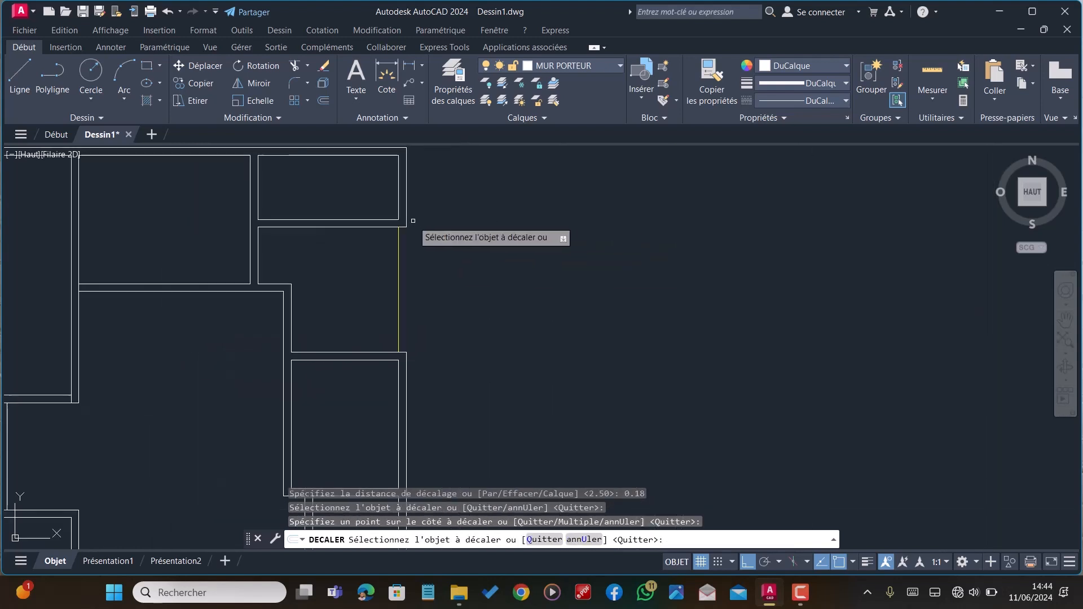
{"action": "left_click", "coordinate": [396, 257]}
{"action": "left_click", "coordinate": [402, 260]}
{"action": "key", "text": "Escape"}
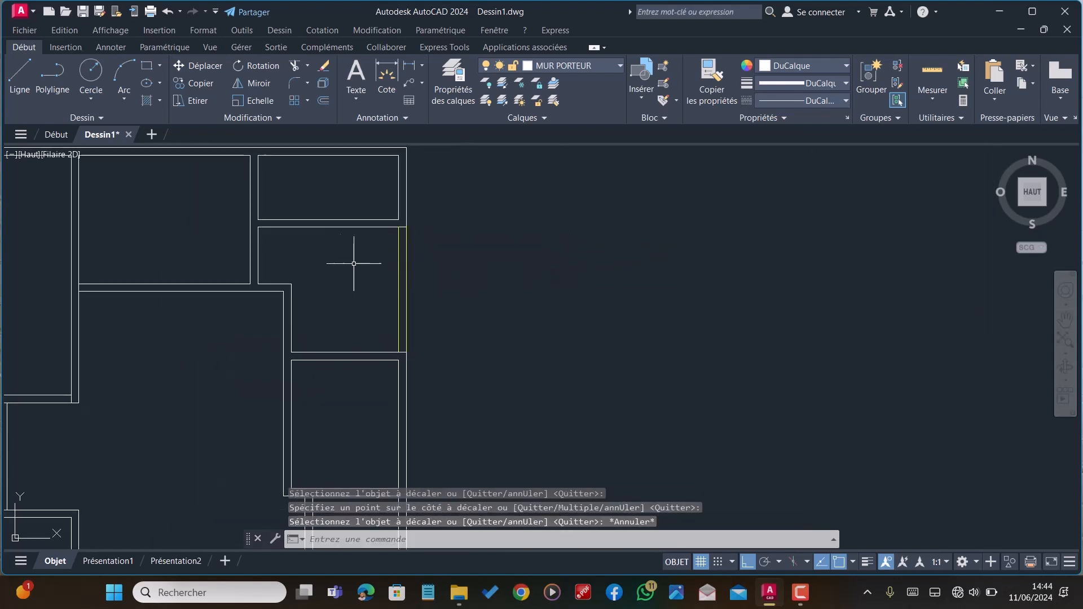
Look over the whole floor plan, including the open space between the southern rooms
{"action": "scroll", "coordinate": [338, 261], "scroll_direction": "down", "scroll_amount": 2}
{"action": "scroll", "coordinate": [336, 266], "scroll_direction": "down", "scroll_amount": 3}
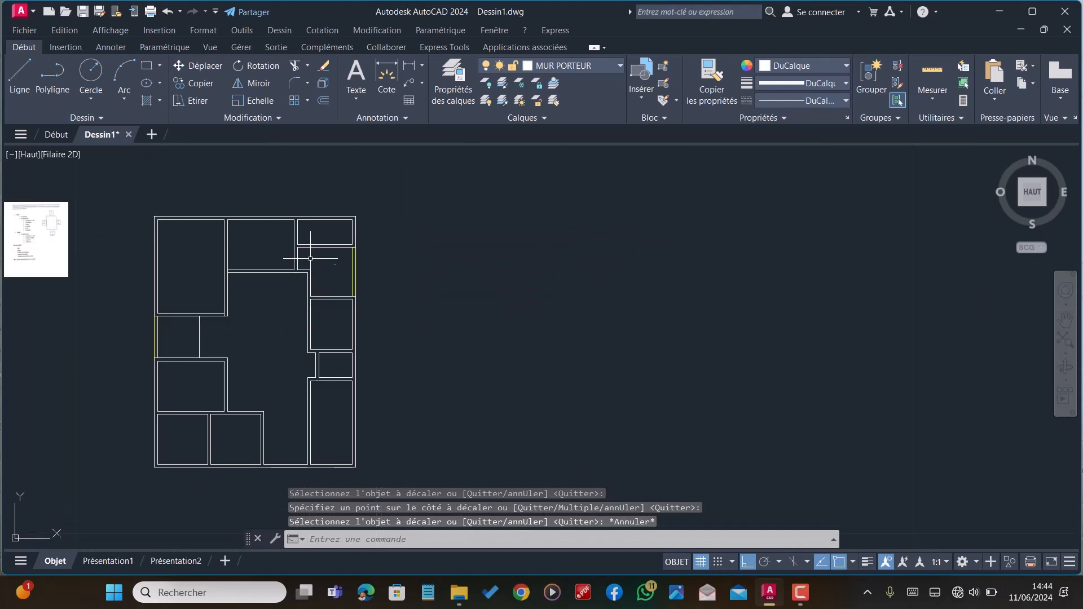
{"action": "scroll", "coordinate": [309, 249], "scroll_direction": "up", "scroll_amount": 5}
{"action": "scroll", "coordinate": [329, 273], "scroll_direction": "down", "scroll_amount": 2}
{"action": "scroll", "coordinate": [418, 279], "scroll_direction": "down", "scroll_amount": 4}
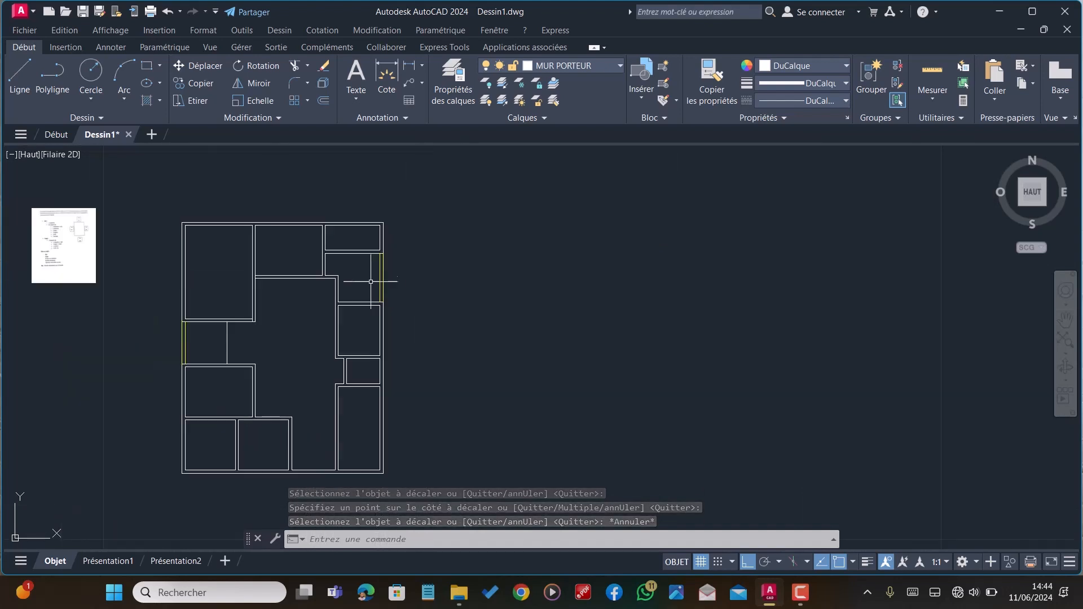
{"action": "scroll", "coordinate": [380, 381], "scroll_direction": "up", "scroll_amount": 4}
{"action": "scroll", "coordinate": [414, 372], "scroll_direction": "down", "scroll_amount": 2}
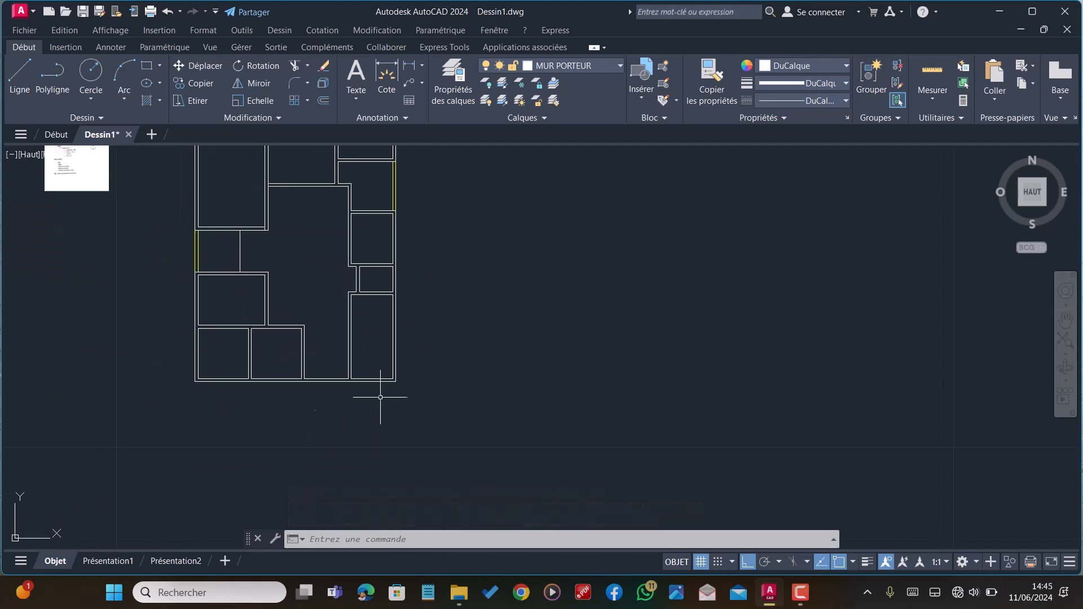
{"action": "scroll", "coordinate": [246, 402], "scroll_direction": "down", "scroll_amount": 2}
{"action": "scroll", "coordinate": [269, 378], "scroll_direction": "up", "scroll_amount": 2}
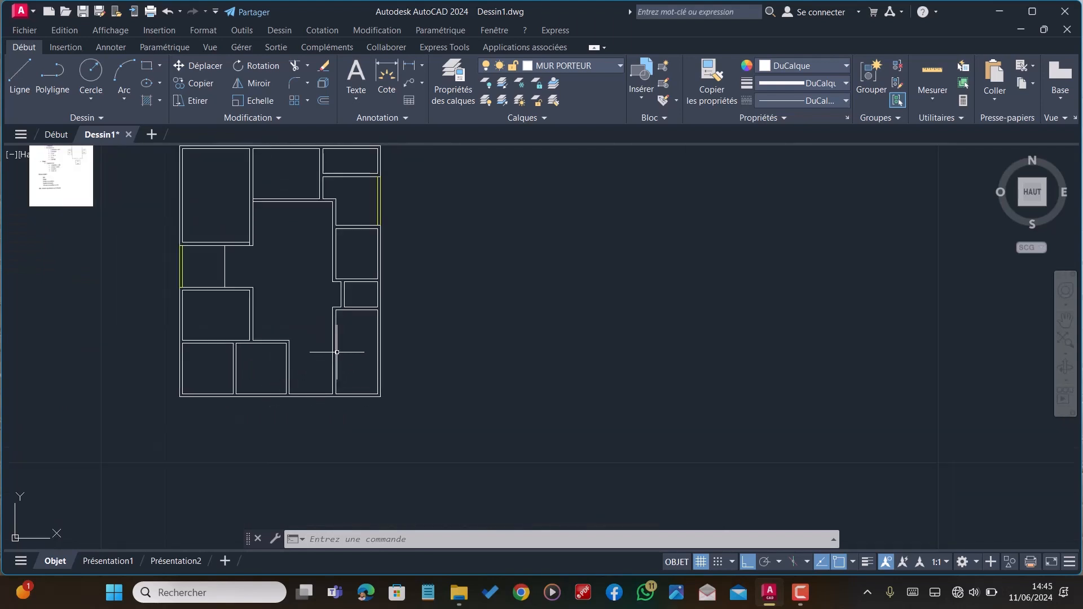
{"action": "scroll", "coordinate": [336, 352], "scroll_direction": "down", "scroll_amount": 1}
{"action": "scroll", "coordinate": [315, 338], "scroll_direction": "up", "scroll_amount": 3}
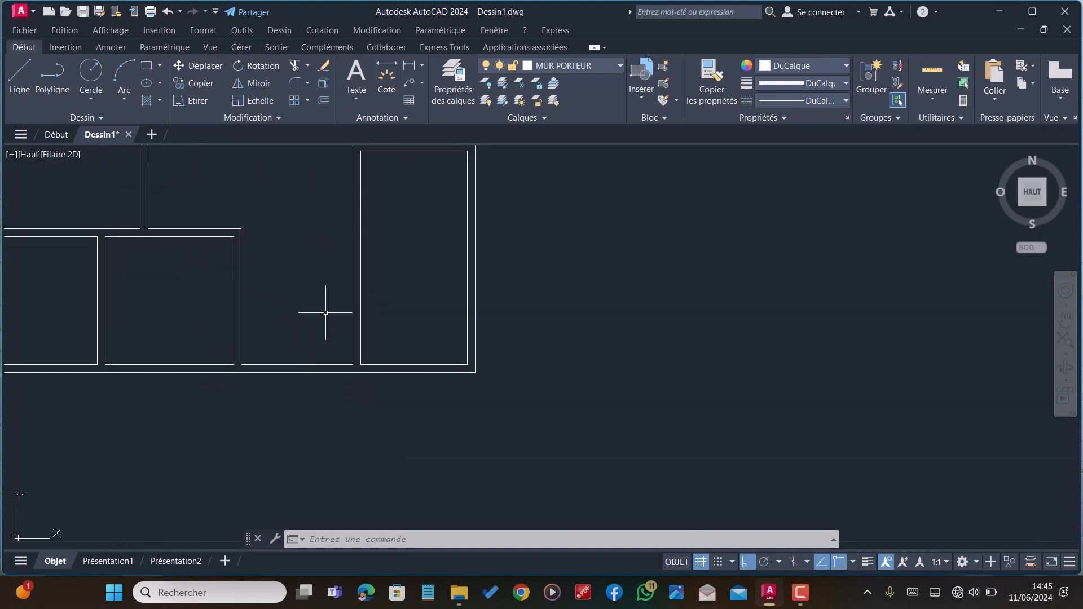
{"action": "scroll", "coordinate": [326, 312], "scroll_direction": "down", "scroll_amount": 2}
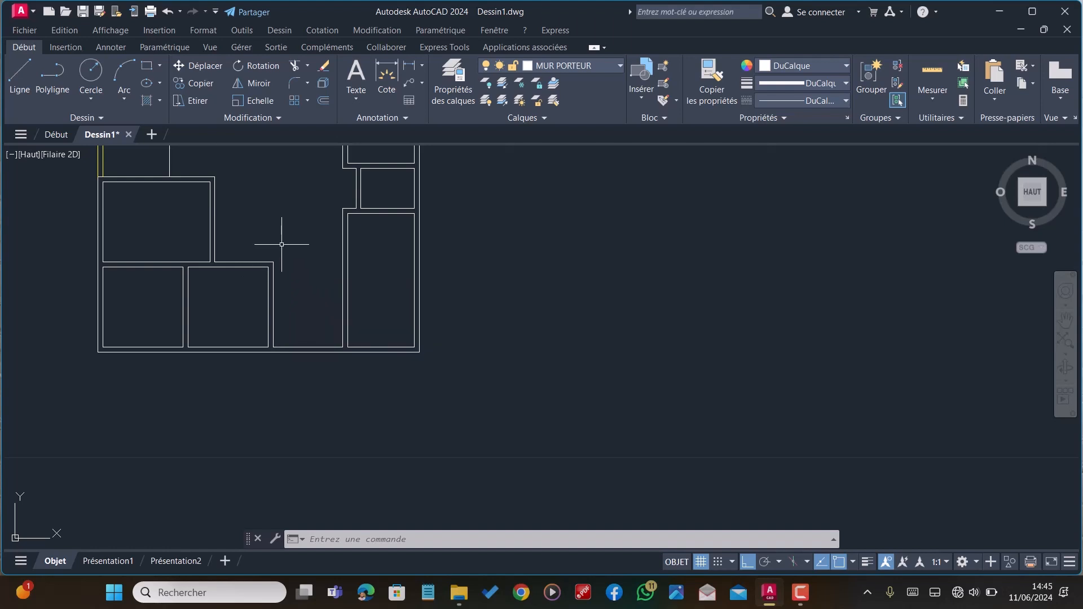
Fillet both north wall lines of the southeast room with the two wall lines on the opposite side of the open southern space
{"action": "scroll", "coordinate": [347, 322], "scroll_direction": "down", "scroll_amount": 2}
{"action": "scroll", "coordinate": [340, 253], "scroll_direction": "up", "scroll_amount": 2}
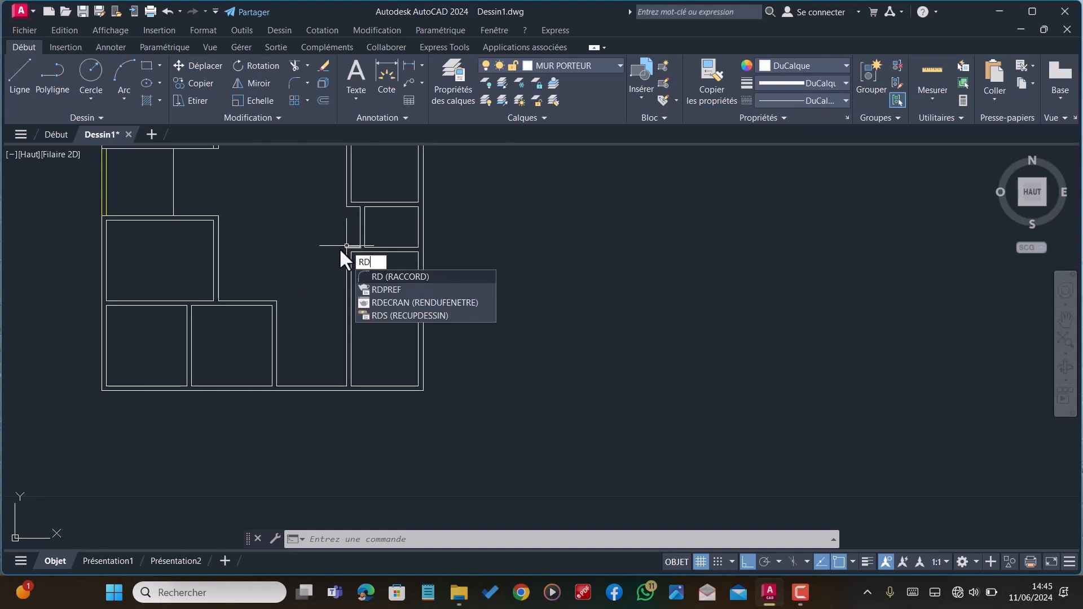
{"action": "key", "text": "Return"}
{"action": "scroll", "coordinate": [346, 247], "scroll_direction": "up", "scroll_amount": 1}
{"action": "left_click", "coordinate": [352, 248]}
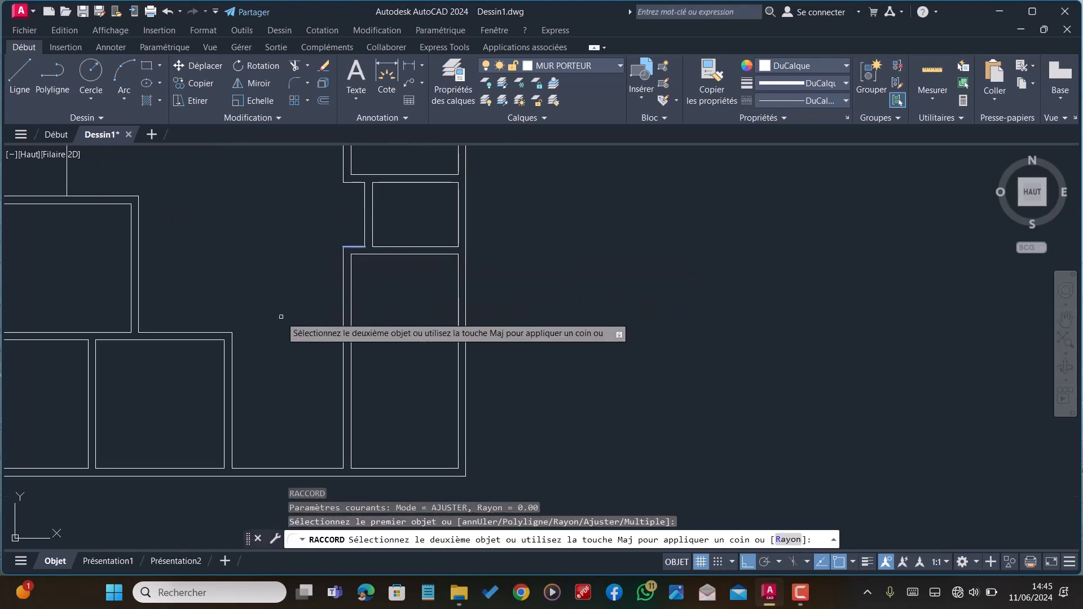
{"action": "left_click", "coordinate": [225, 353]}
{"action": "key", "text": "Return"}
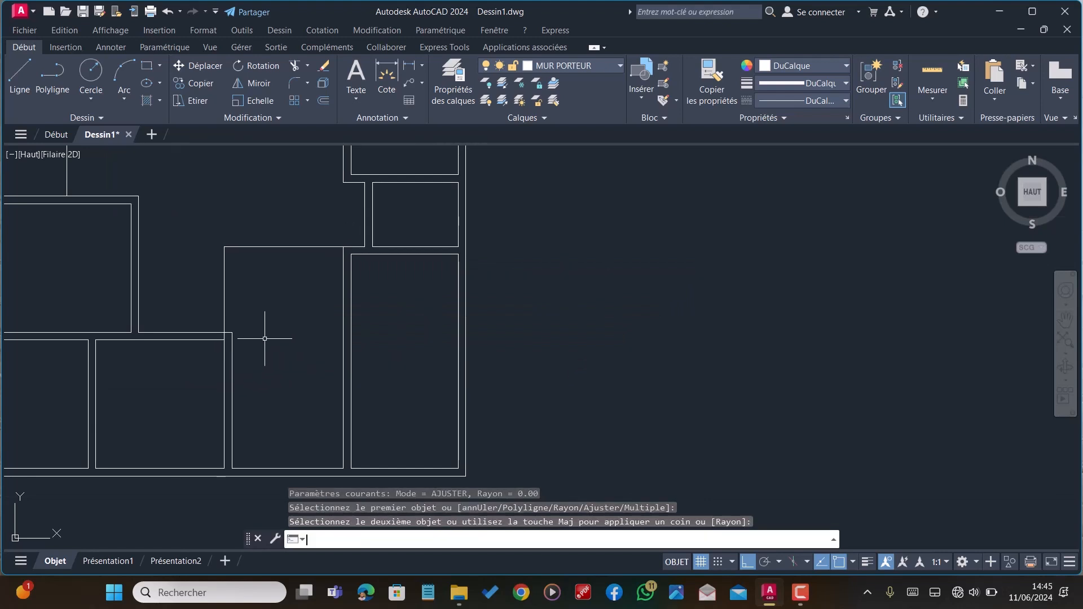
{"action": "left_click", "coordinate": [361, 255]}
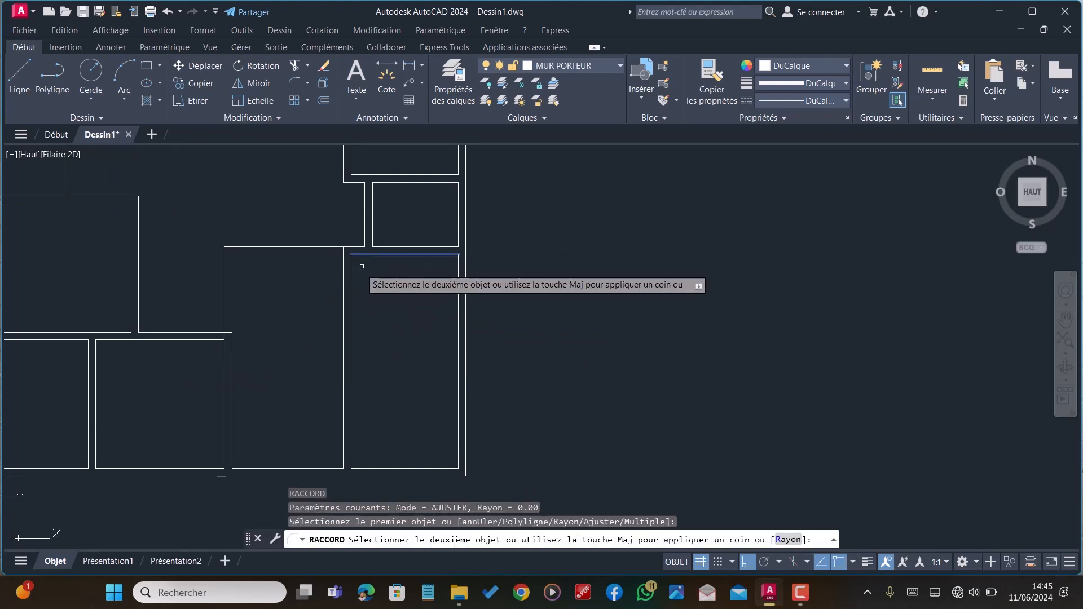
{"action": "left_click", "coordinate": [233, 344]}
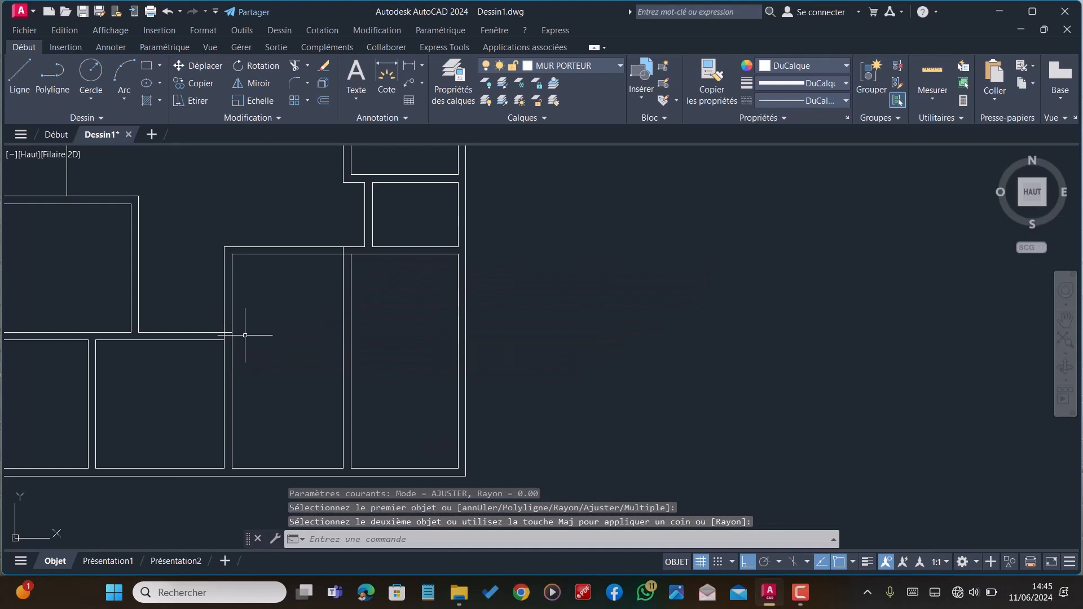
Trim the horizontal wall line's overrun inside the west wall of the new tall southern room
{"action": "key", "text": "Escape"}
{"action": "type", "text": "AJ"}
{"action": "key", "text": "Return"}
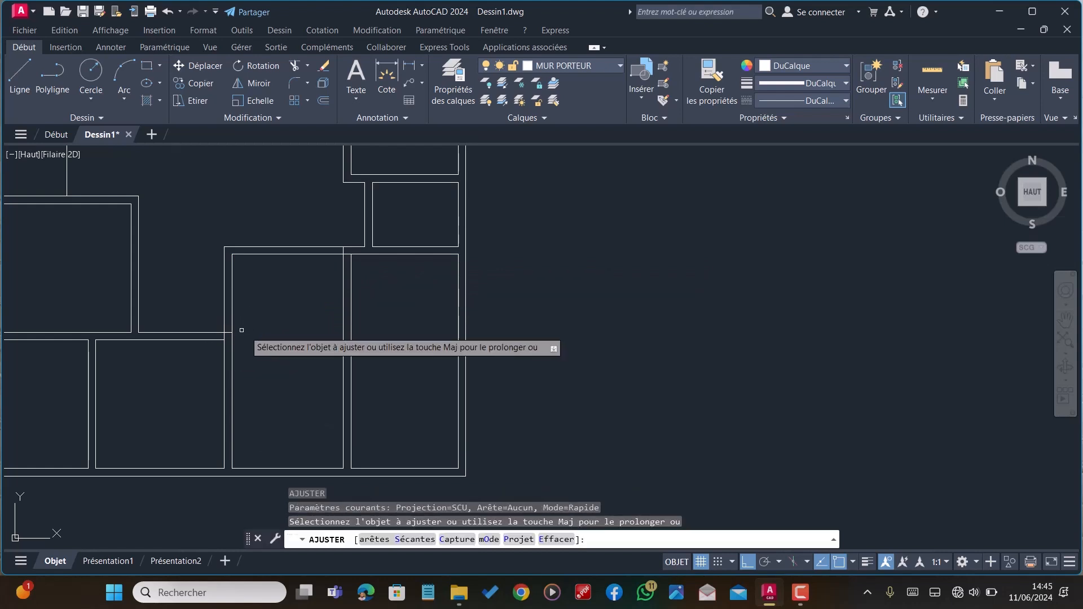
{"action": "scroll", "coordinate": [221, 327], "scroll_direction": "up", "scroll_amount": 3}
{"action": "left_click", "coordinate": [239, 370]}
{"action": "left_click", "coordinate": [253, 346]}
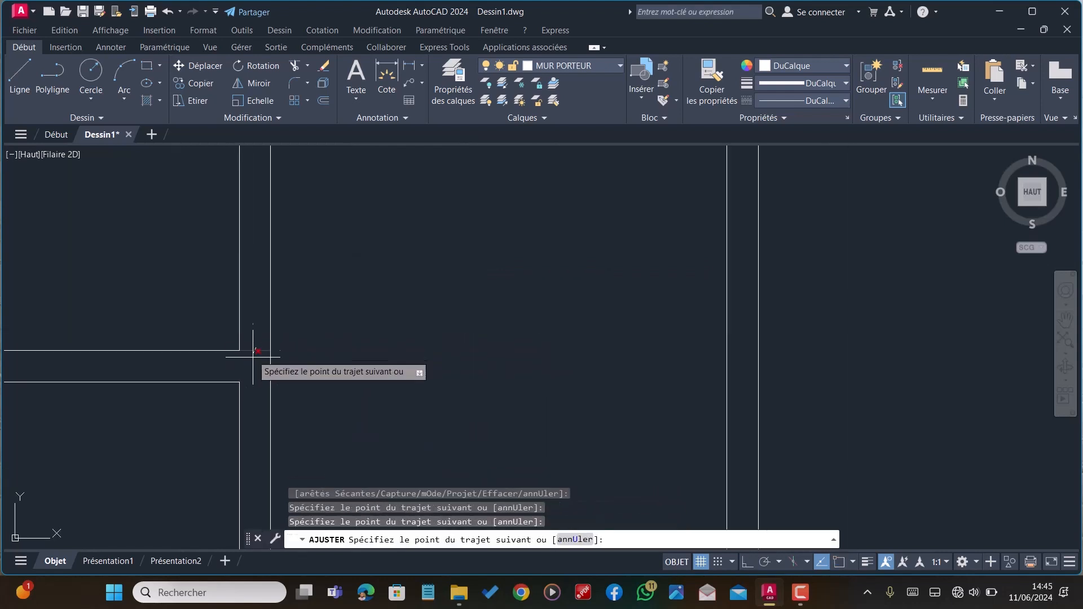
{"action": "left_click", "coordinate": [254, 358]}
Trim the overlapping line pieces where the wall between the two tall southern rooms meets their north wall
{"action": "scroll", "coordinate": [248, 358], "scroll_direction": "down", "scroll_amount": 6}
{"action": "scroll", "coordinate": [304, 290], "scroll_direction": "up", "scroll_amount": 5}
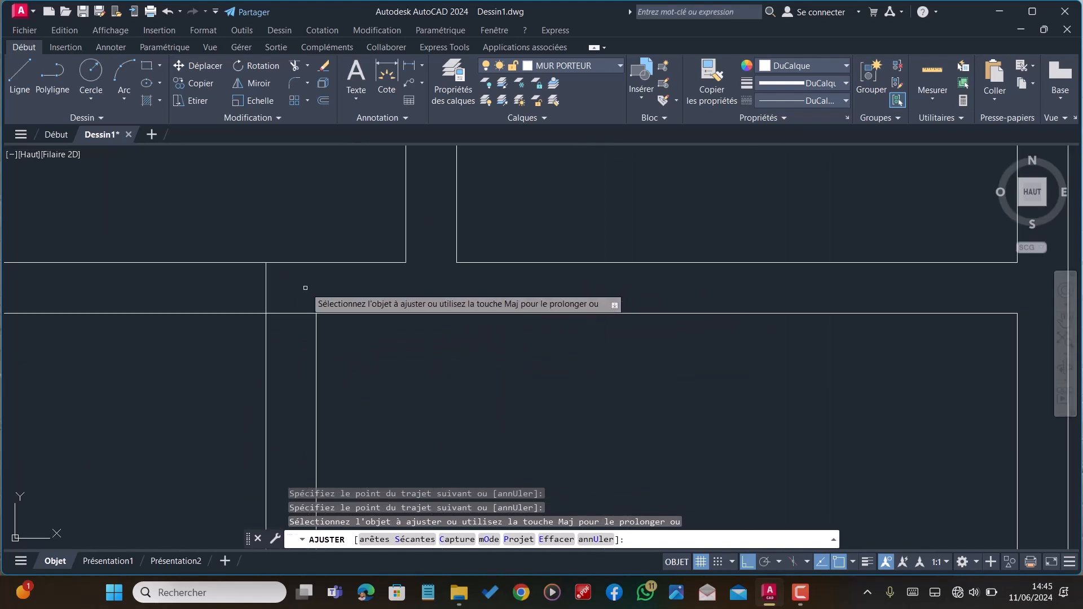
{"action": "left_click", "coordinate": [240, 277]}
{"action": "left_click", "coordinate": [291, 318]}
{"action": "scroll", "coordinate": [296, 297], "scroll_direction": "down", "scroll_amount": 8}
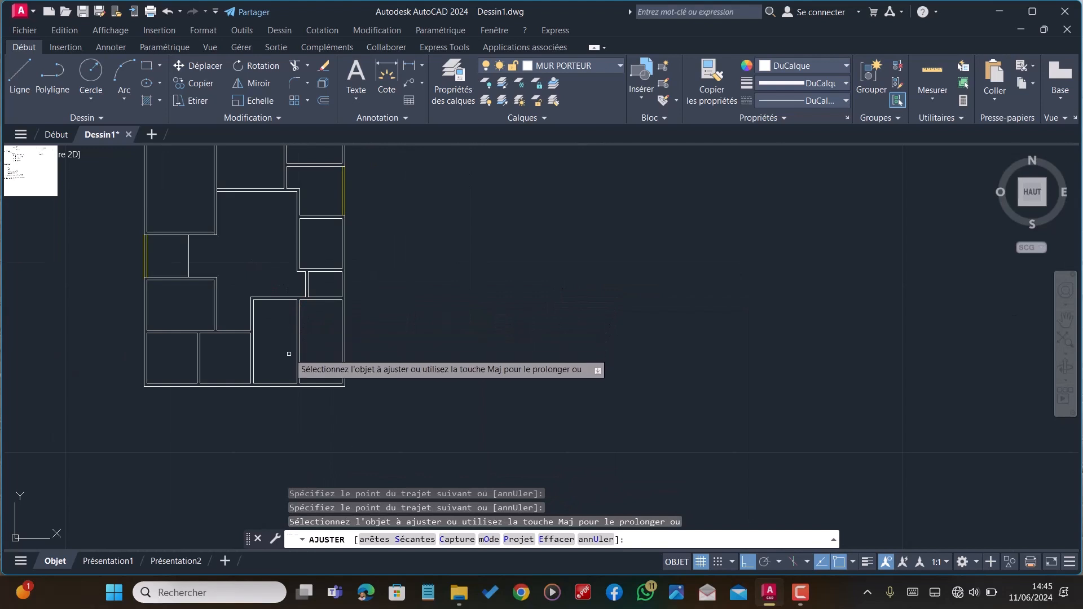
{"action": "key", "text": "Escape"}
Offset the inner west wall line of the tall southern room by 1.2 towards the room's interior
{"action": "scroll", "coordinate": [266, 350], "scroll_direction": "up", "scroll_amount": 5}
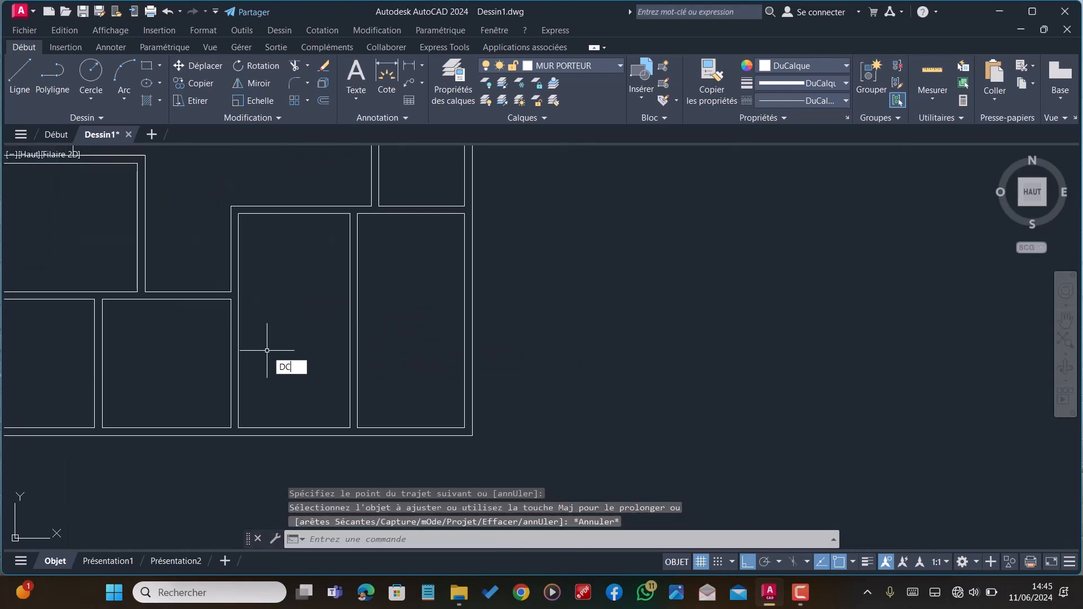
{"action": "key", "text": "Return"}
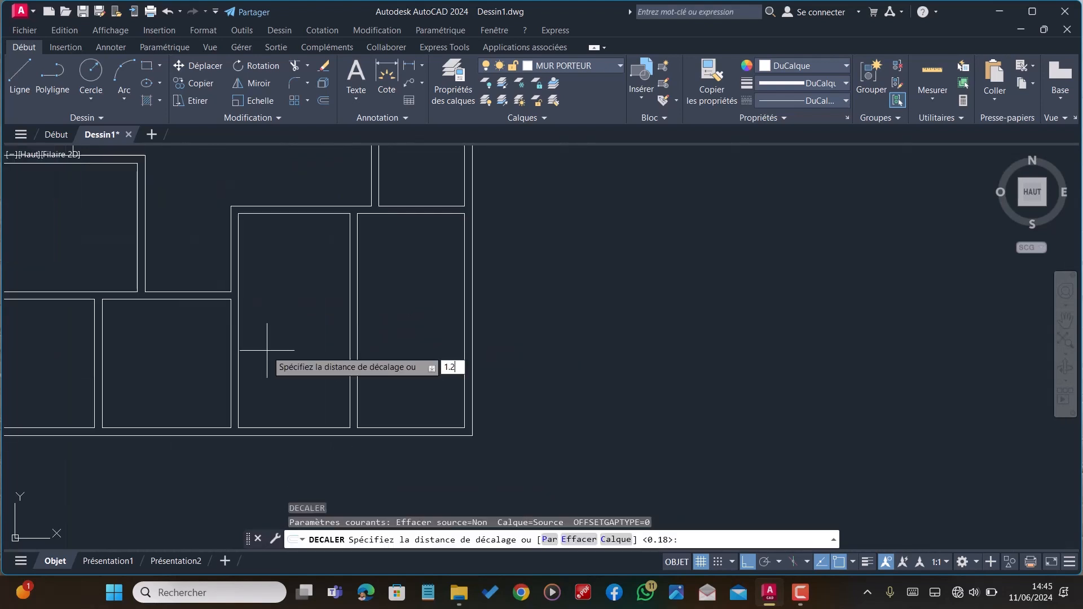
{"action": "key", "text": "Return"}
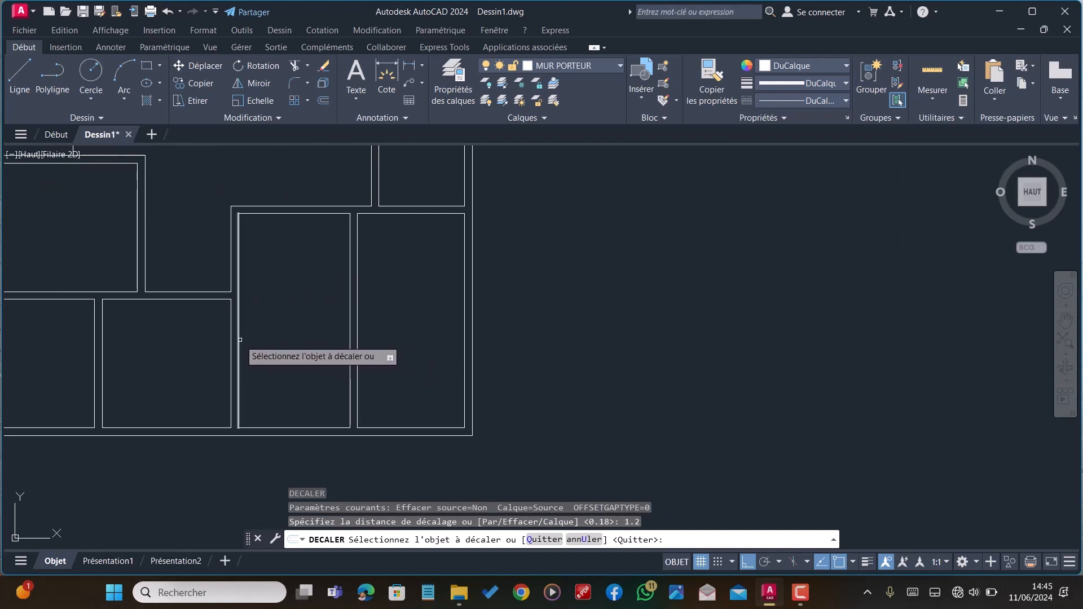
{"action": "left_click", "coordinate": [238, 352]}
{"action": "left_click", "coordinate": [297, 341]}
{"action": "scroll", "coordinate": [303, 380], "scroll_direction": "up", "scroll_amount": 2}
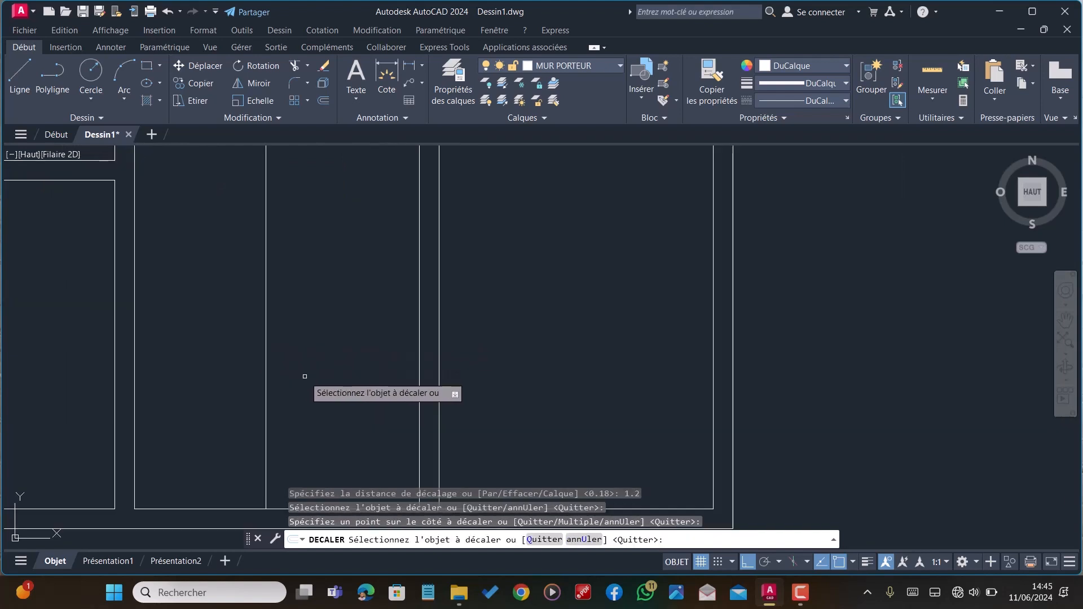
{"action": "scroll", "coordinate": [374, 360], "scroll_direction": "down", "scroll_amount": 3}
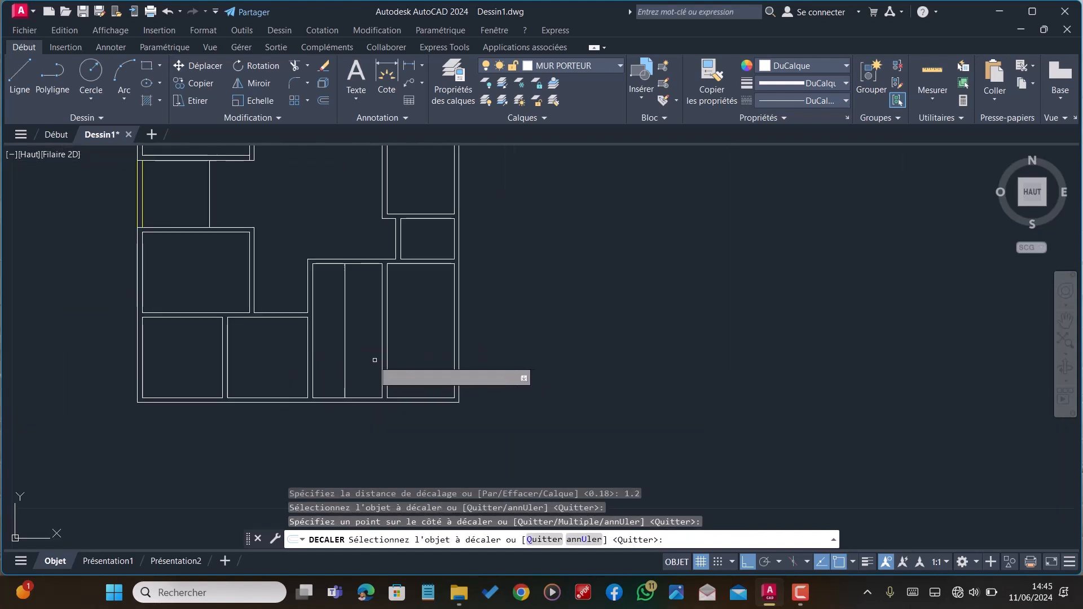
Offset the new vertical partition line eastwards by 0.1 to give the partition its thickness
{"action": "left_click", "coordinate": [347, 328]}
{"action": "left_click", "coordinate": [346, 329]}
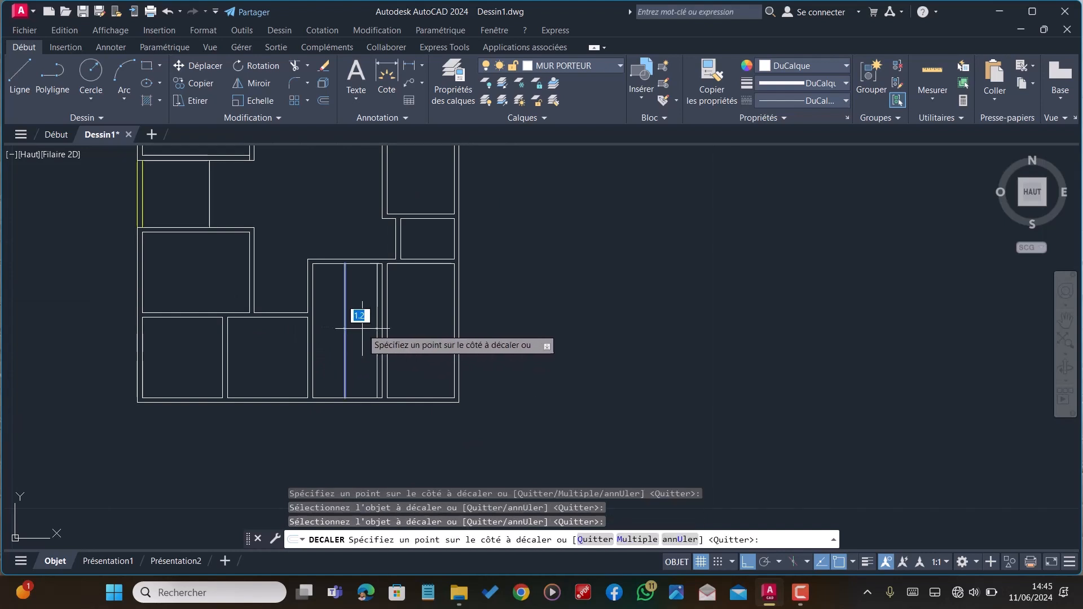
{"action": "type", "text": "0.1"}
{"action": "key", "text": "Return"}
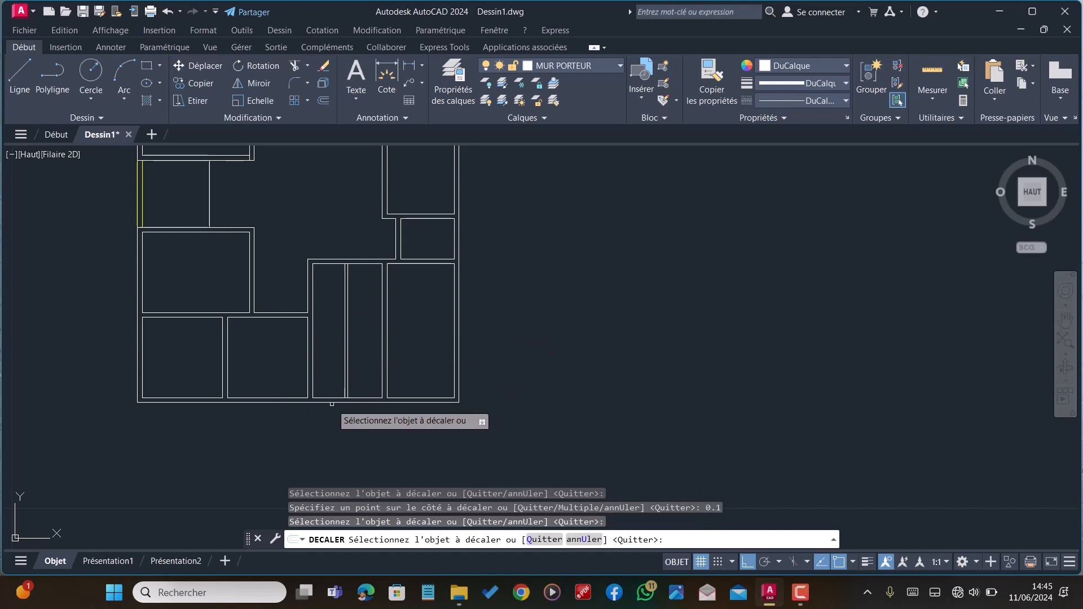
{"action": "key", "text": "Escape"}
Offset the inner south wall line of the partitioned southern room by 1.3 northwards into the room
{"action": "scroll", "coordinate": [297, 408], "scroll_direction": "up", "scroll_amount": 2}
{"action": "scroll", "coordinate": [298, 408], "scroll_direction": "up", "scroll_amount": 2}
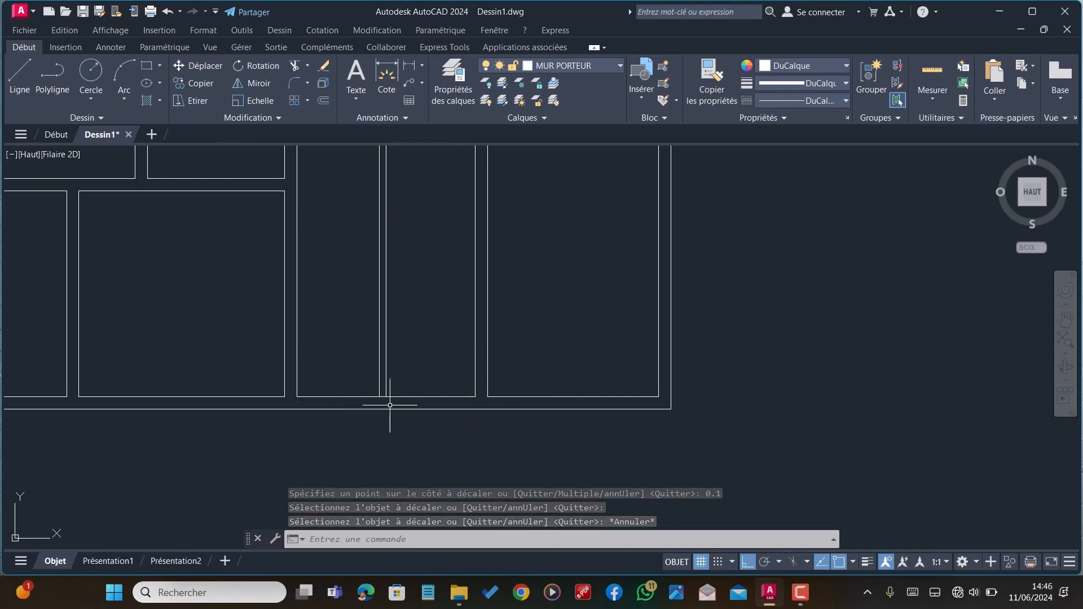
{"action": "scroll", "coordinate": [339, 389], "scroll_direction": "down", "scroll_amount": 4}
{"action": "scroll", "coordinate": [338, 397], "scroll_direction": "up", "scroll_amount": 2}
{"action": "scroll", "coordinate": [338, 389], "scroll_direction": "down", "scroll_amount": 2}
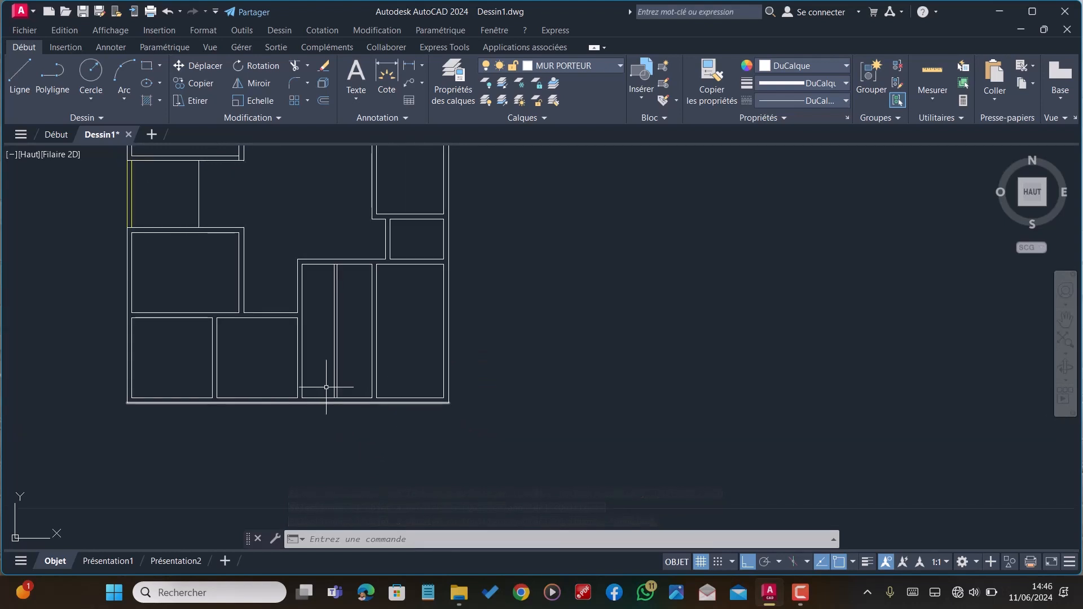
{"action": "scroll", "coordinate": [373, 378], "scroll_direction": "up", "scroll_amount": 2}
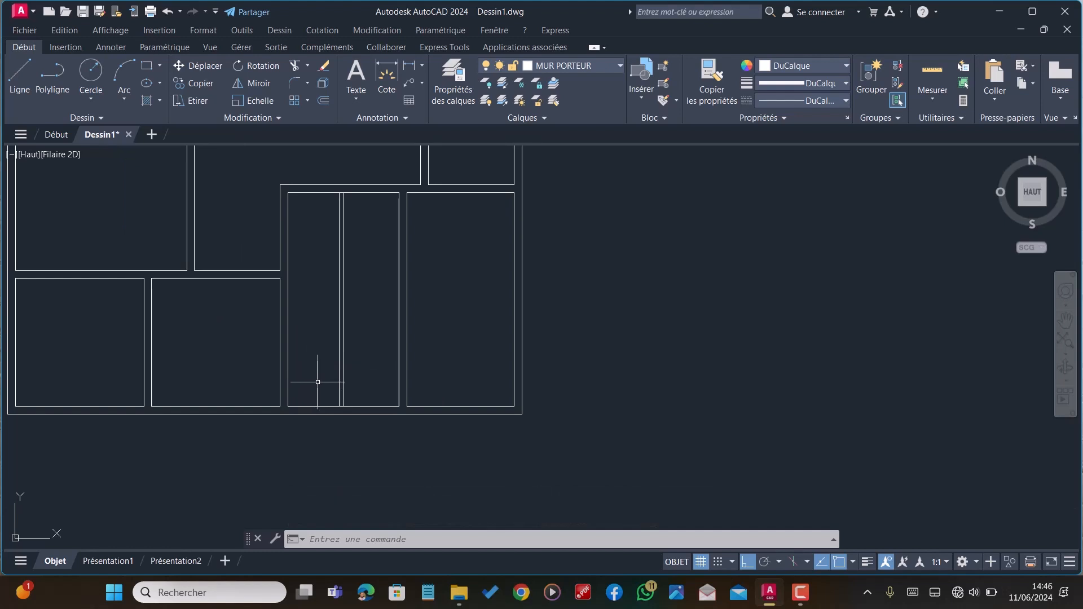
{"action": "key", "text": "Return"}
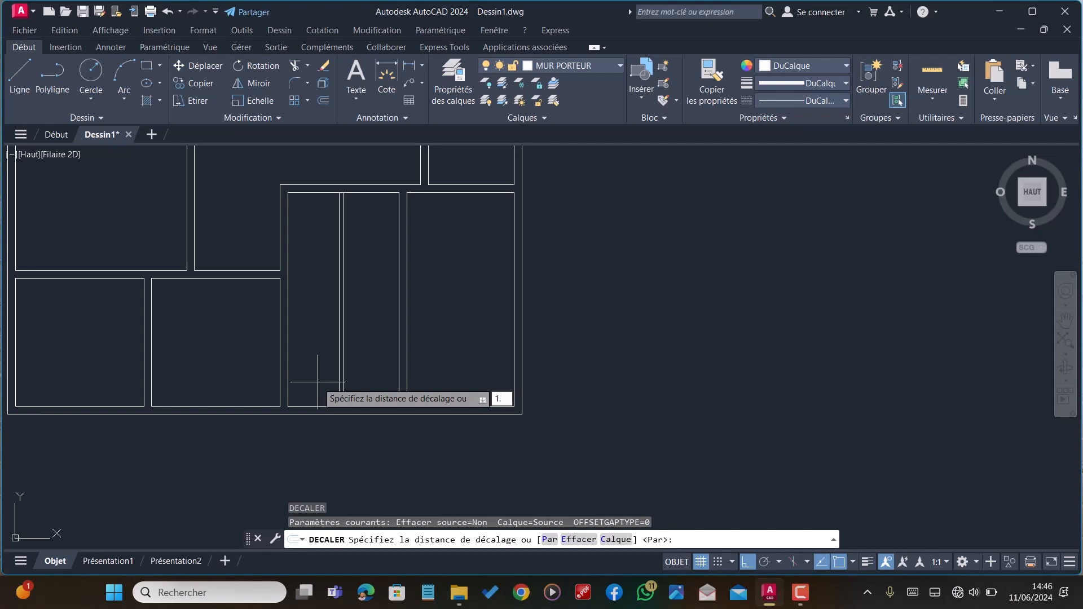
{"action": "key", "text": "Return"}
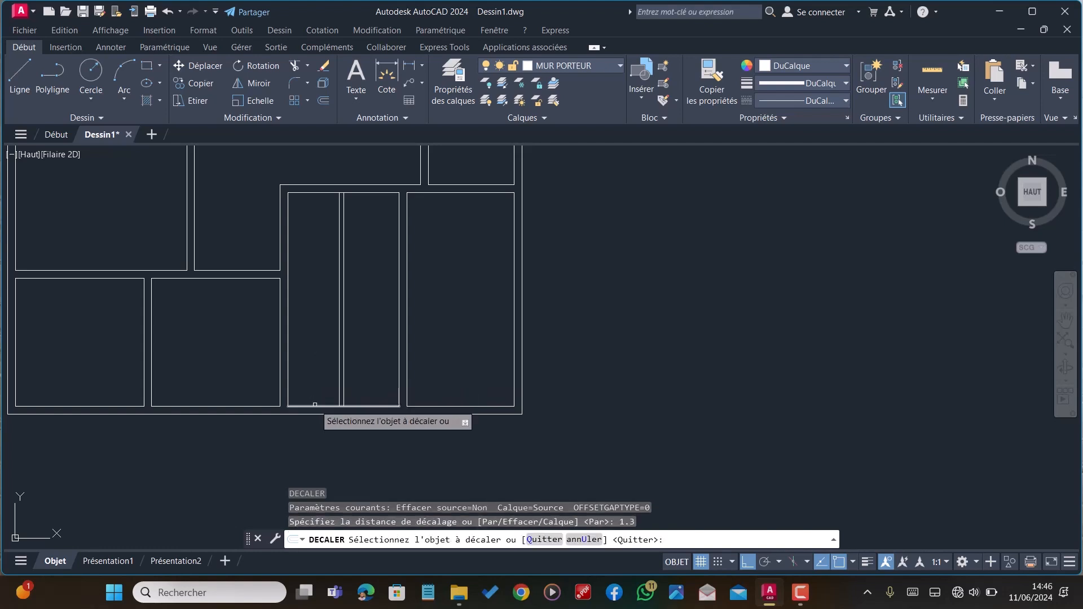
{"action": "left_click", "coordinate": [317, 405]}
{"action": "left_click", "coordinate": [316, 336]}
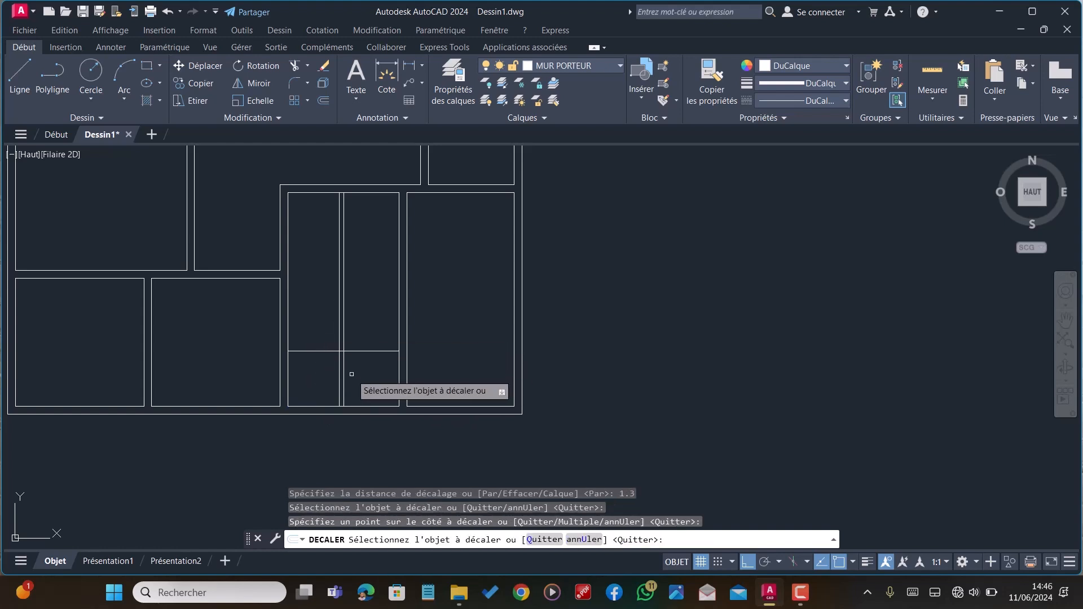
Trim both vertical partition lines south of the new horizontal line
{"action": "key", "text": "Escape"}
{"action": "type", "text": "AJ"}
{"action": "key", "text": "Return"}
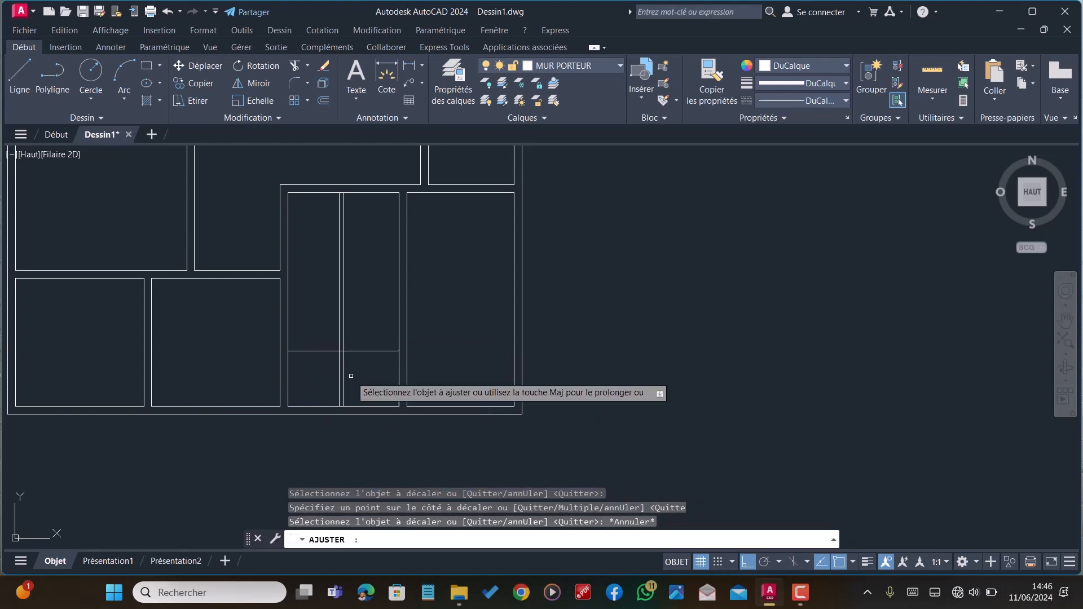
{"action": "left_click", "coordinate": [355, 374]}
{"action": "left_click", "coordinate": [333, 375]}
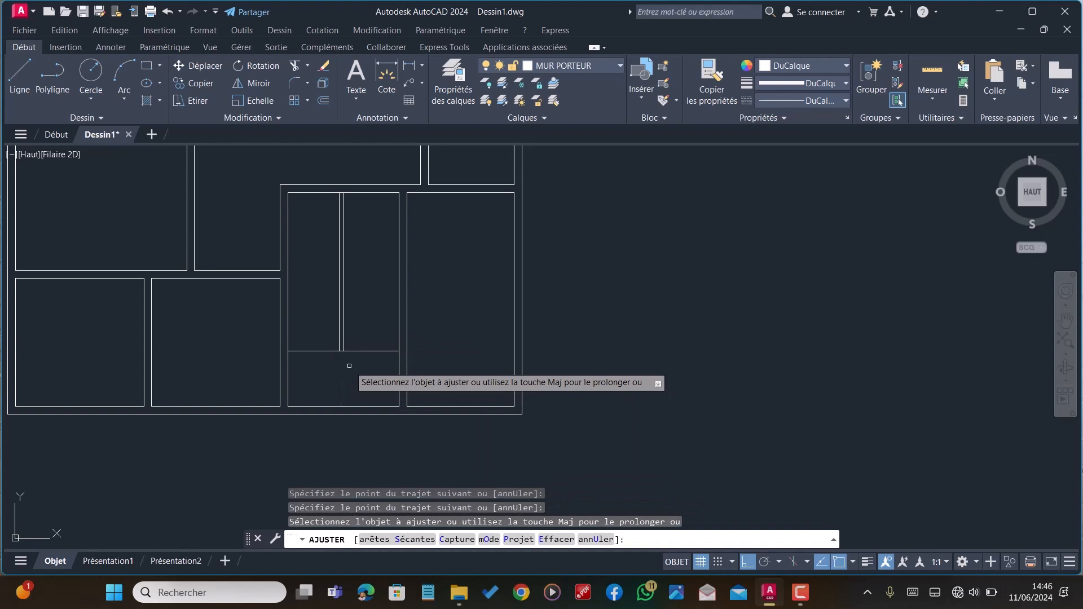
{"action": "key", "text": "Escape"}
Offset the new horizontal line northwards by 0.18 to form a cross wall in the partitioned southern room
{"action": "key", "text": "Return"}
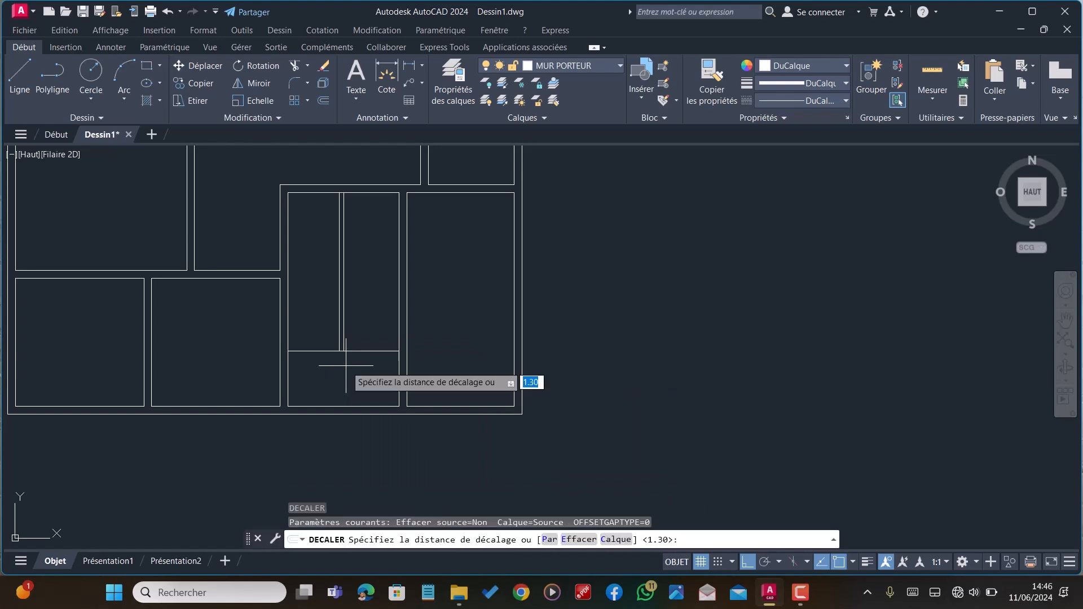
{"action": "type", "text": "0.18"}
{"action": "key", "text": "Return"}
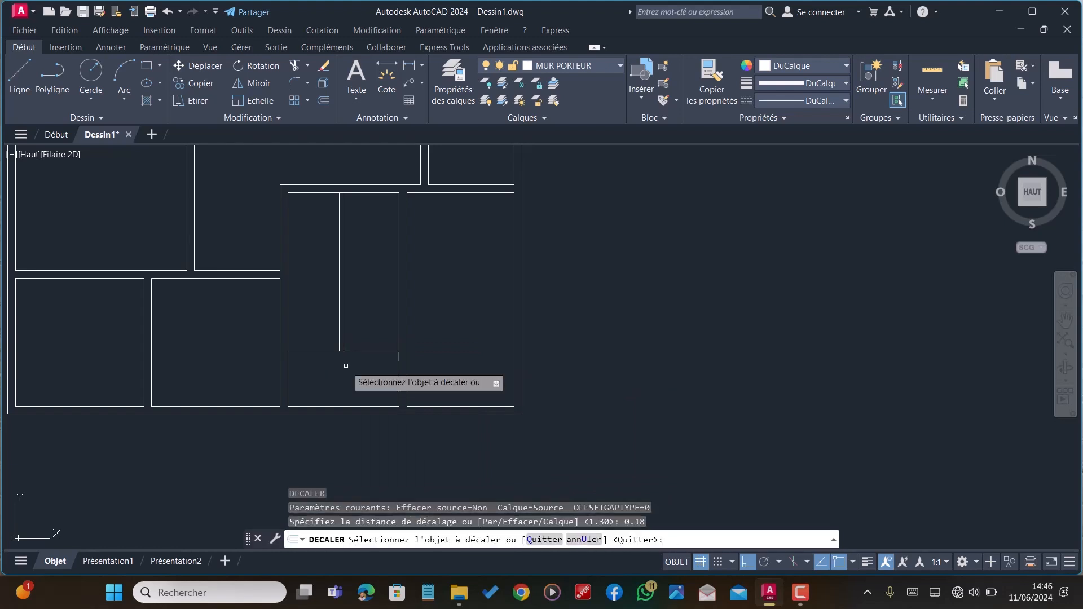
{"action": "left_click", "coordinate": [360, 350]}
{"action": "left_click", "coordinate": [370, 302]}
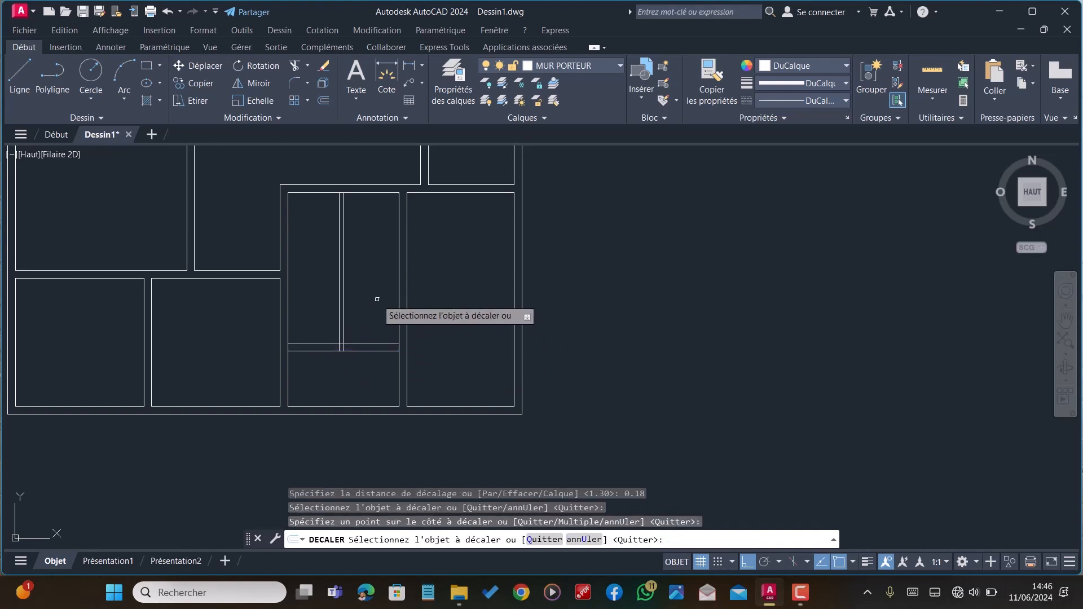
{"action": "key", "text": "Escape"}
Try to trim the two cross-wall lines between the vertical partition and the room's east wall
{"action": "type", "text": "AJ"}
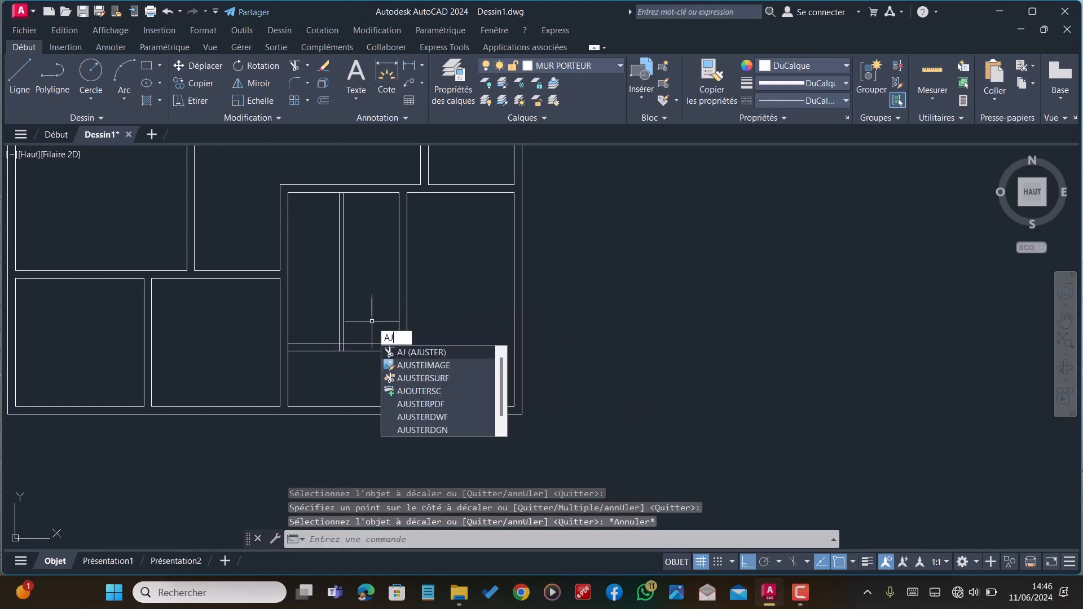
{"action": "key", "text": "Return"}
{"action": "left_click_drag", "start_coordinate": [370, 324], "coordinate": [372, 359]}
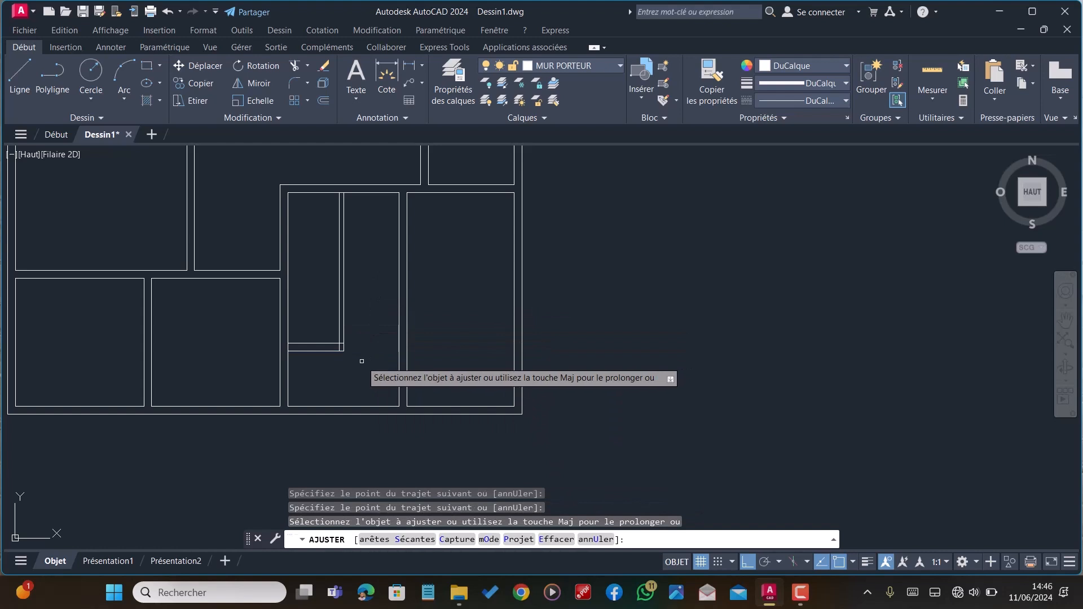
{"action": "left_click", "coordinate": [167, 11]}
{"action": "key", "text": "Escape"}
Trim the ends of the two vertical partition lines that lie between the cross-wall lines
{"action": "type", "text": "A"}
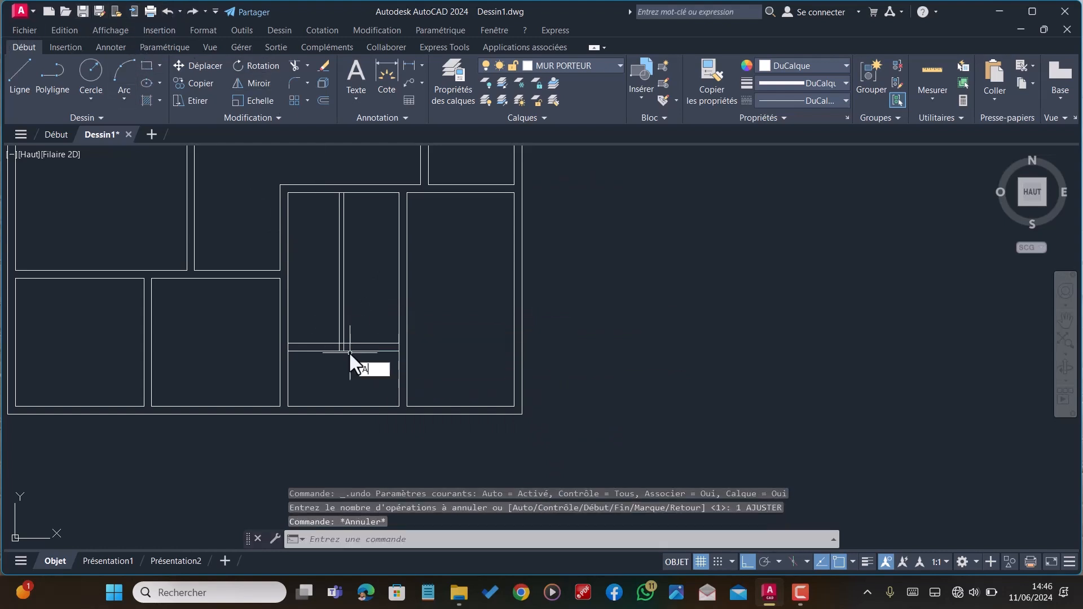
{"action": "type", "text": "J"}
{"action": "key", "text": "Return"}
{"action": "scroll", "coordinate": [348, 356], "scroll_direction": "up", "scroll_amount": 2}
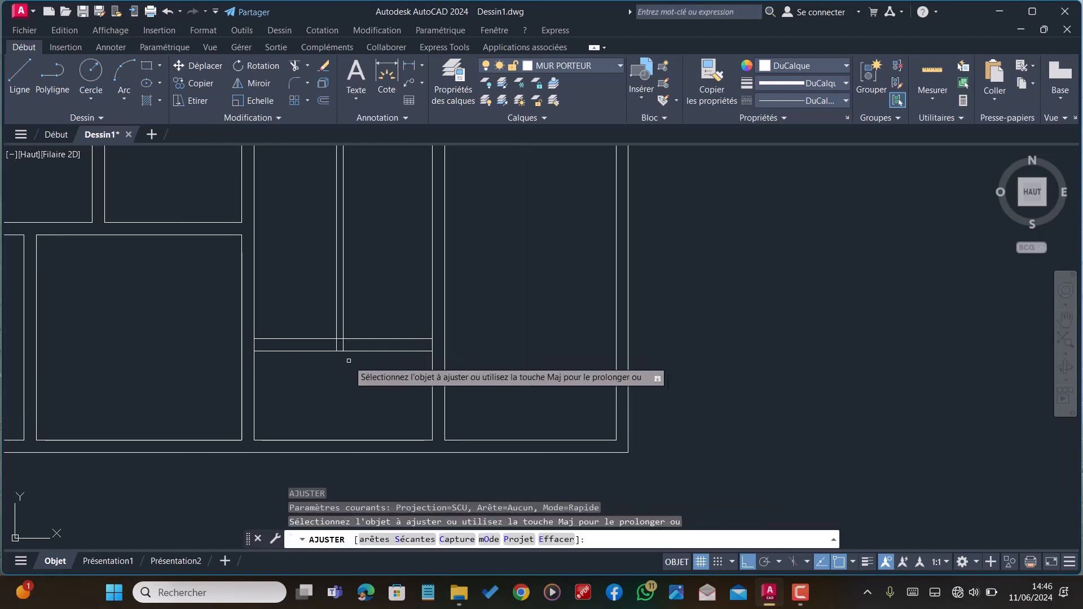
{"action": "scroll", "coordinate": [332, 313], "scroll_direction": "up", "scroll_amount": 4}
{"action": "left_click", "coordinate": [333, 389]}
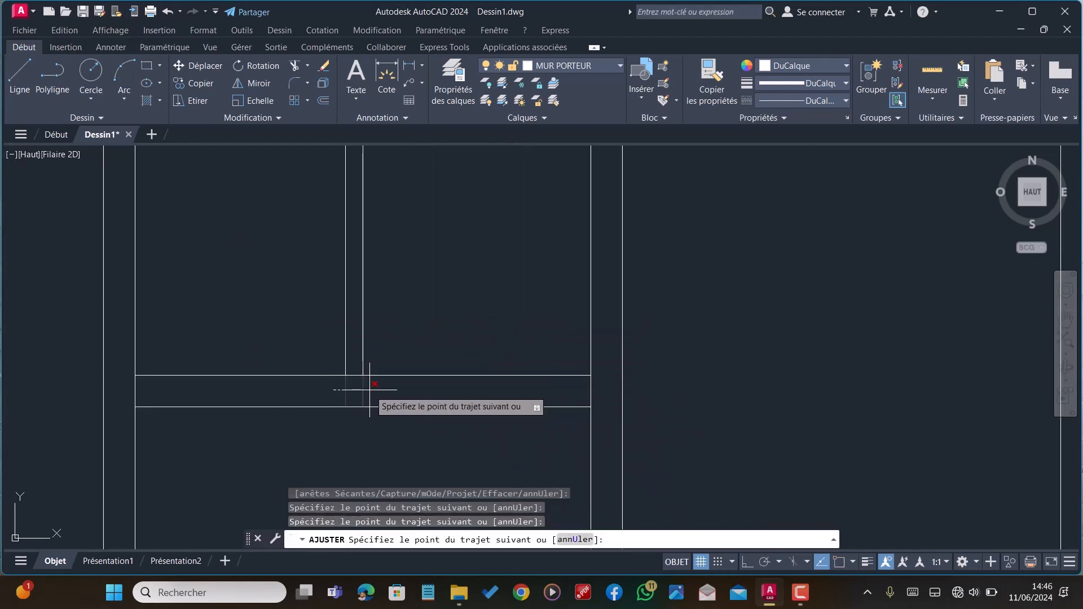
{"action": "key", "text": "Return"}
{"action": "scroll", "coordinate": [370, 395], "scroll_direction": "down", "scroll_amount": 5}
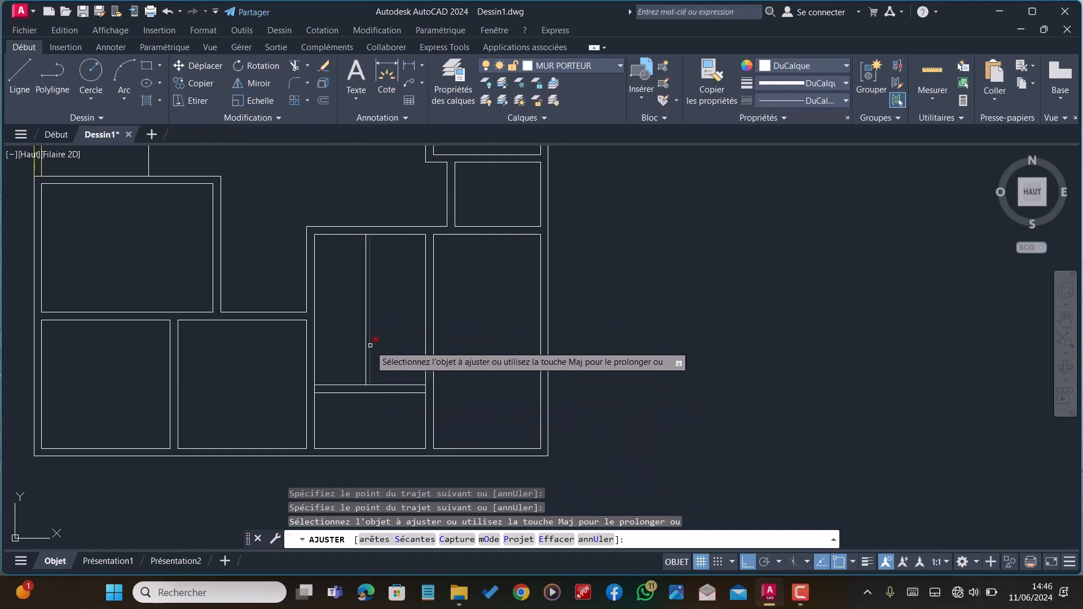
{"action": "scroll", "coordinate": [374, 278], "scroll_direction": "down", "scroll_amount": 2}
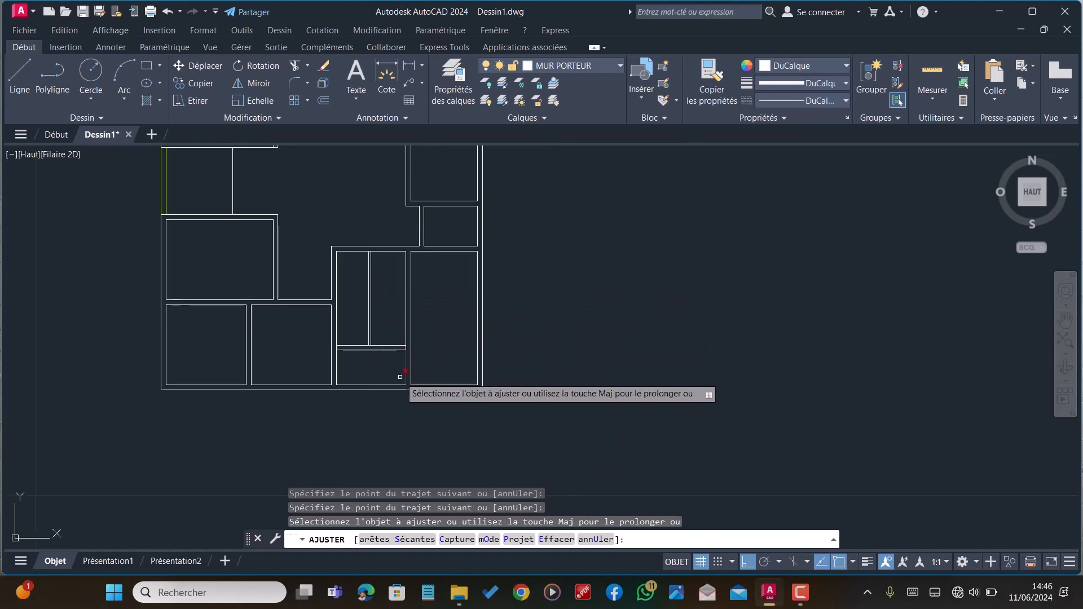
{"action": "key", "text": "Escape"}
Extend the two side wall lines of the small space below the cross wall to the outer south wall line
{"action": "scroll", "coordinate": [362, 385], "scroll_direction": "up", "scroll_amount": 2}
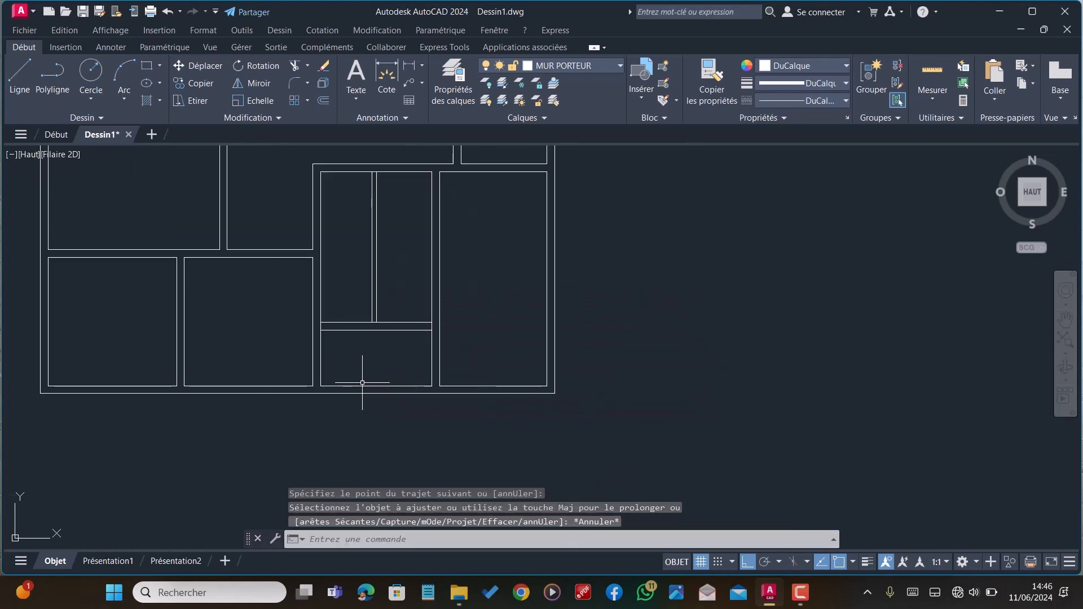
{"action": "type", "text": "PR"}
{"action": "key", "text": "Return"}
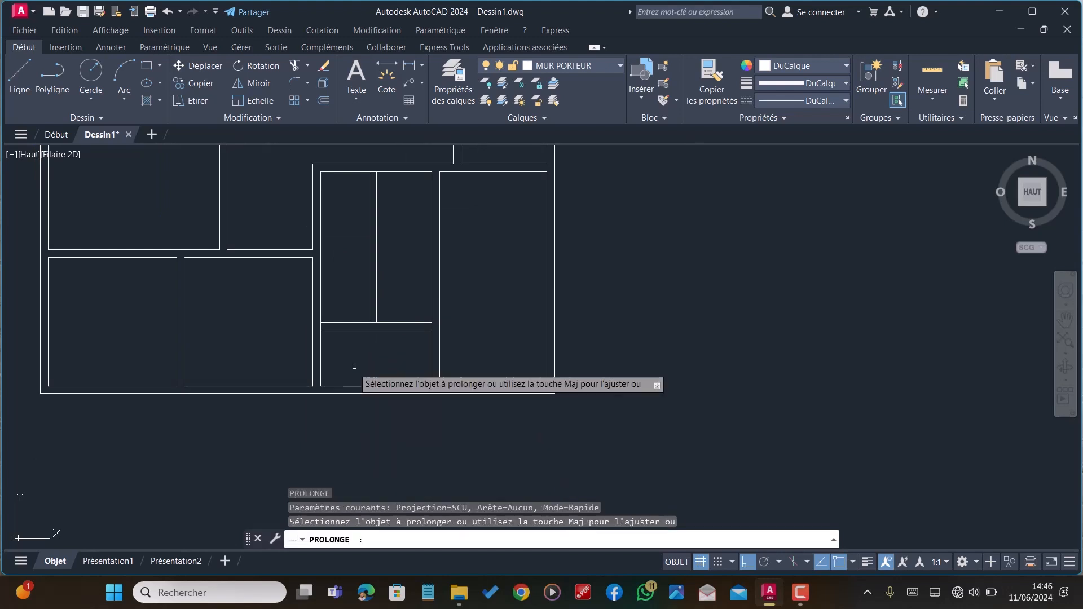
{"action": "left_click", "coordinate": [320, 364]}
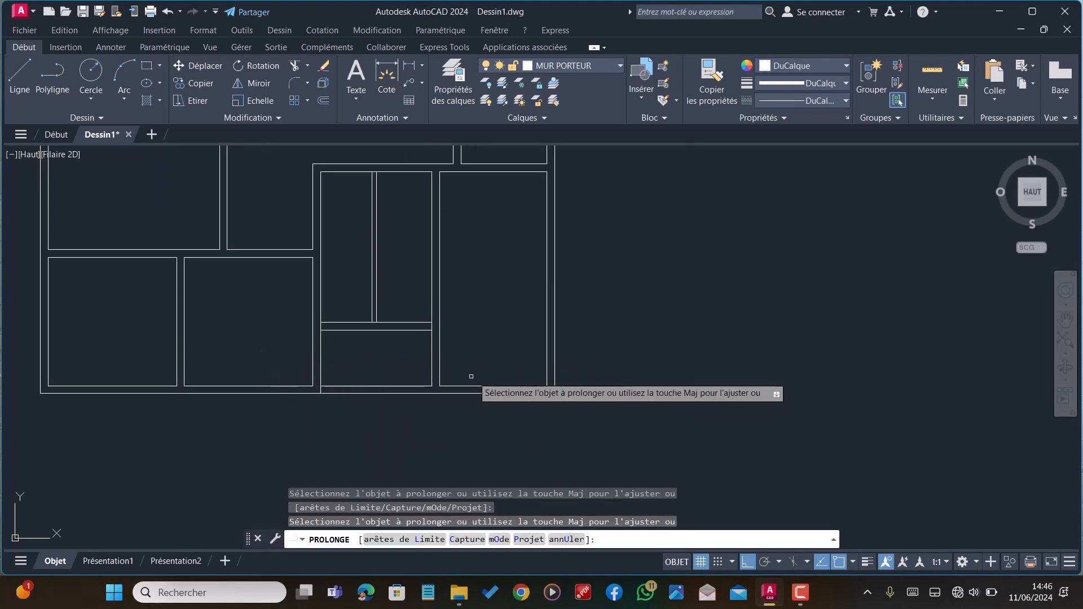
{"action": "left_click", "coordinate": [432, 365]}
{"action": "scroll", "coordinate": [407, 415], "scroll_direction": "down", "scroll_amount": 2}
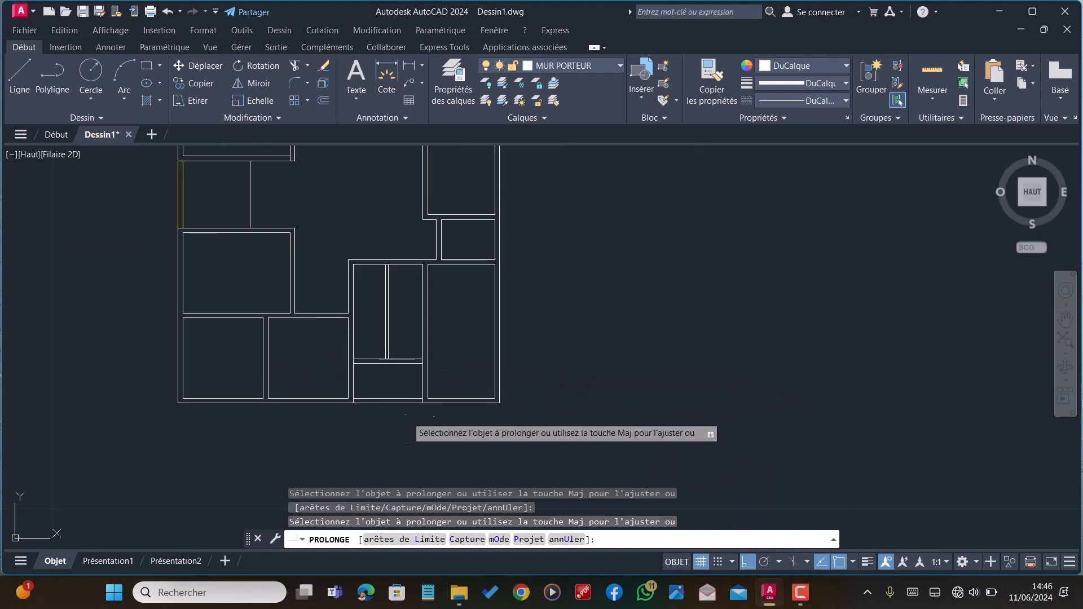
Trim both south wall lines between the side walls of the small space to open it to the outside
{"action": "key", "text": "Escape"}
{"action": "type", "text": "AJ"}
{"action": "key", "text": "Return"}
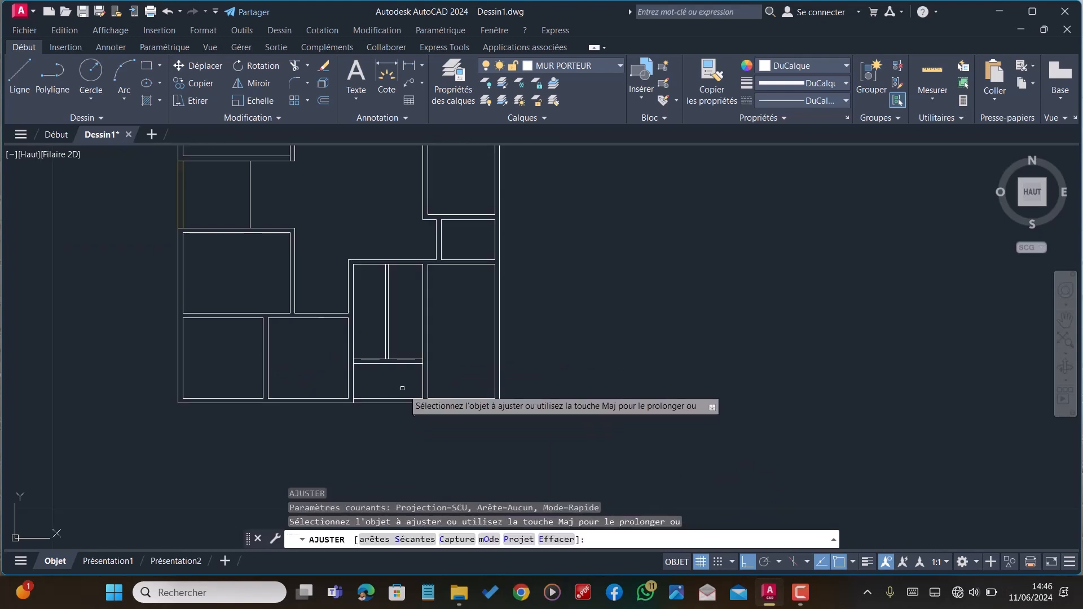
{"action": "left_click", "coordinate": [402, 388]}
{"action": "left_click", "coordinate": [404, 416]}
{"action": "scroll", "coordinate": [403, 417], "scroll_direction": "down", "scroll_amount": 2}
{"action": "scroll", "coordinate": [397, 356], "scroll_direction": "up", "scroll_amount": 4}
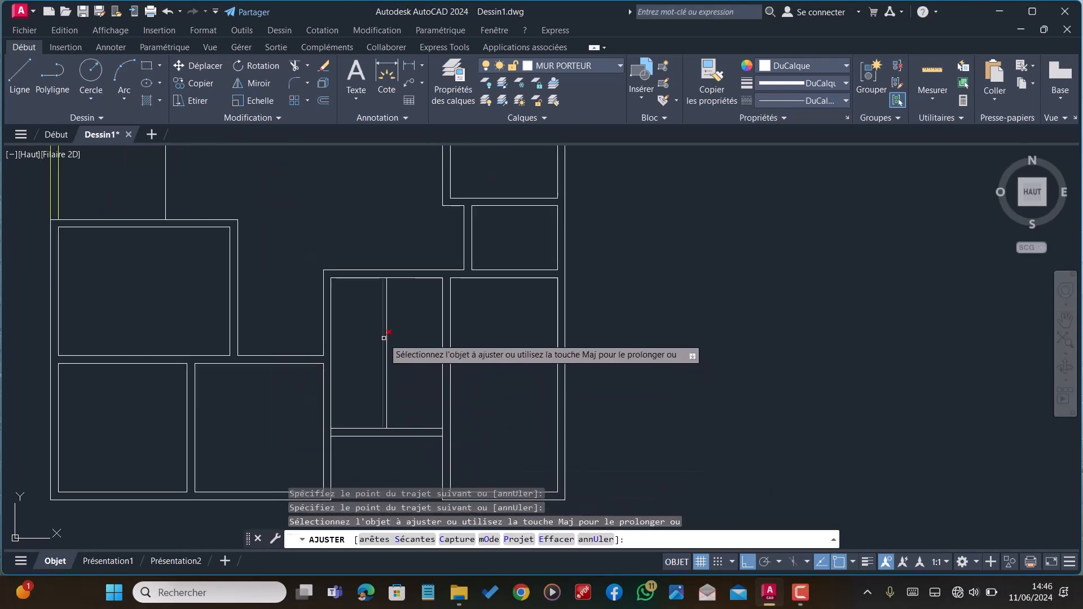
Offset the cross wall's upper line northward by 0.3, repeating from each new line until seven stair tread lines are drawn
{"action": "key", "text": "Escape"}
{"action": "scroll", "coordinate": [367, 406], "scroll_direction": "up", "scroll_amount": 4}
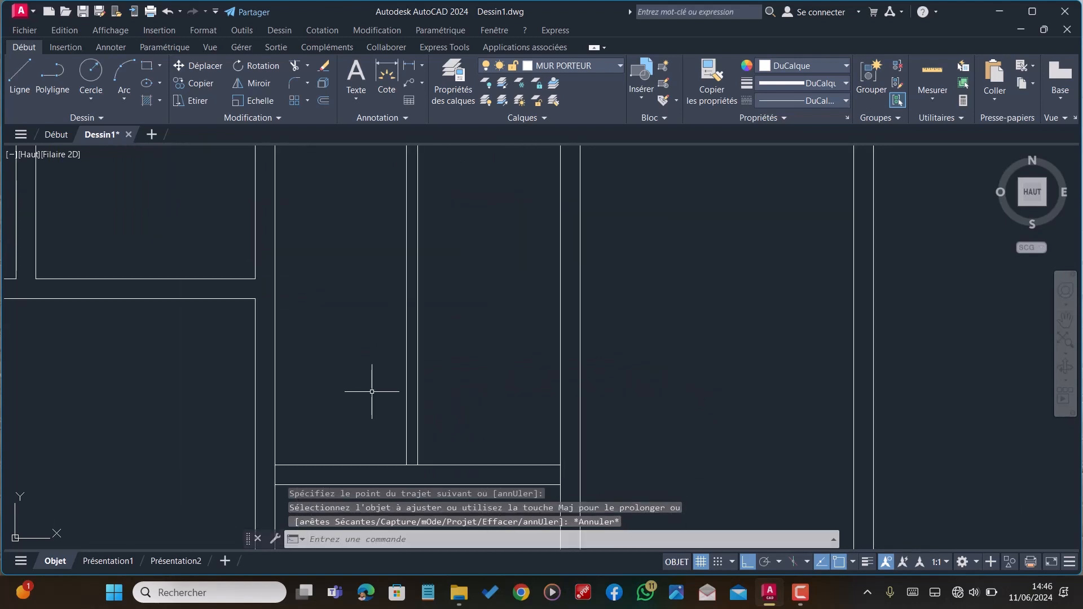
{"action": "type", "text": "DC"}
{"action": "key", "text": "Return"}
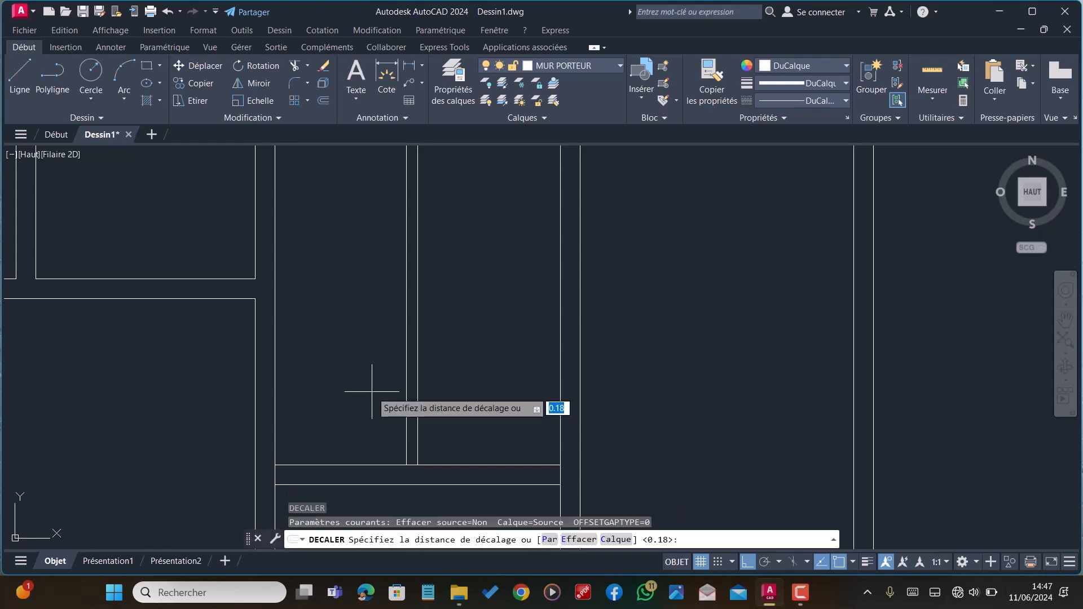
{"action": "type", "text": "0.3"}
{"action": "key", "text": "Return"}
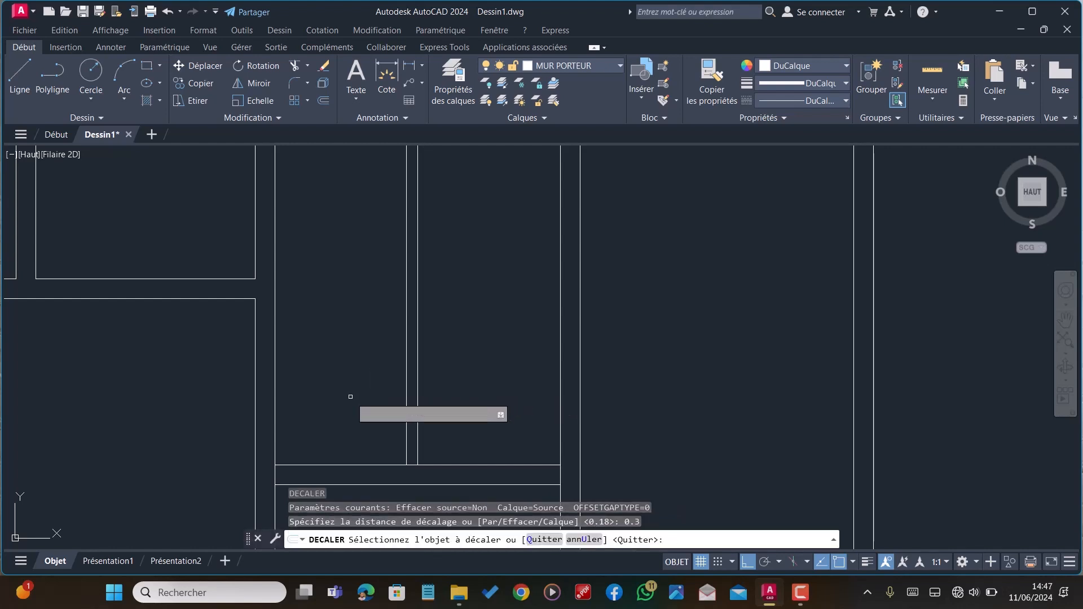
{"action": "scroll", "coordinate": [346, 426], "scroll_direction": "down", "scroll_amount": 4}
{"action": "left_click", "coordinate": [349, 423]}
{"action": "left_click", "coordinate": [341, 402]}
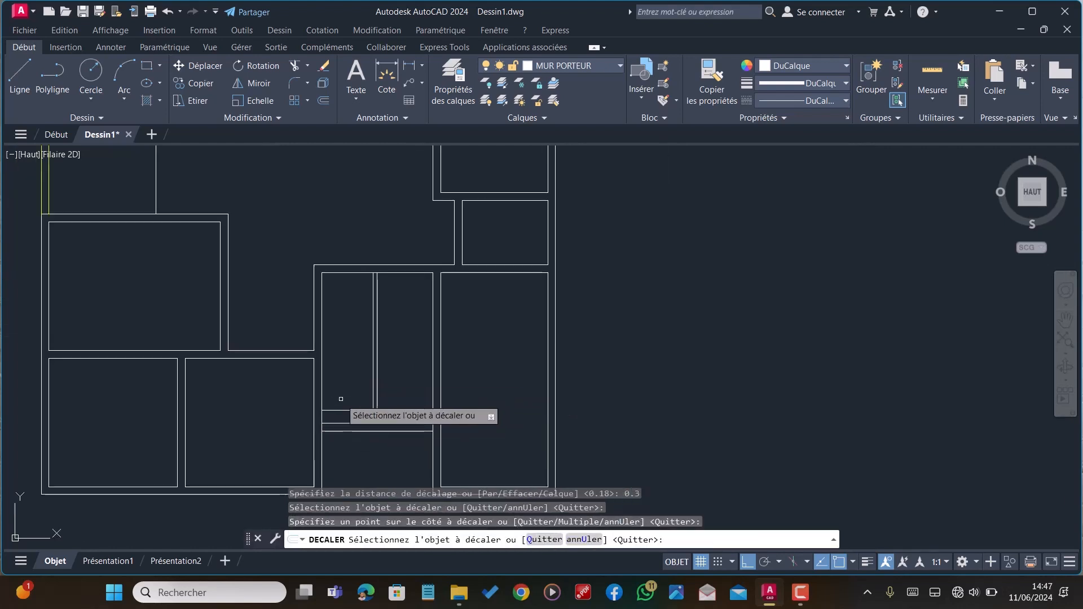
{"action": "left_click", "coordinate": [343, 410]}
{"action": "left_click", "coordinate": [346, 394]}
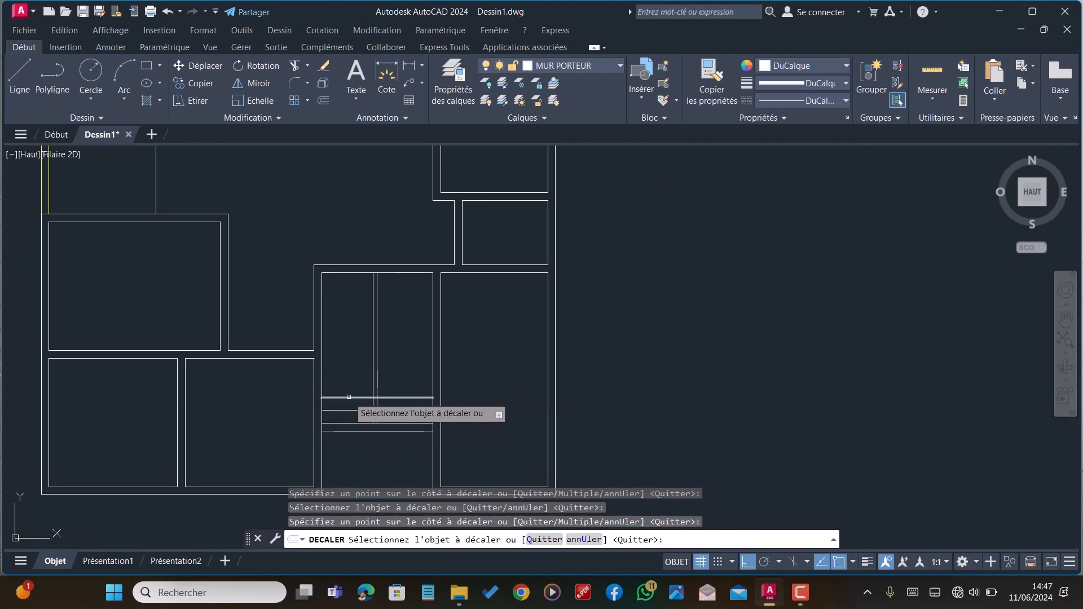
{"action": "left_click", "coordinate": [350, 398]}
{"action": "left_click", "coordinate": [354, 376]}
{"action": "left_click", "coordinate": [353, 384]}
{"action": "left_click", "coordinate": [357, 364]}
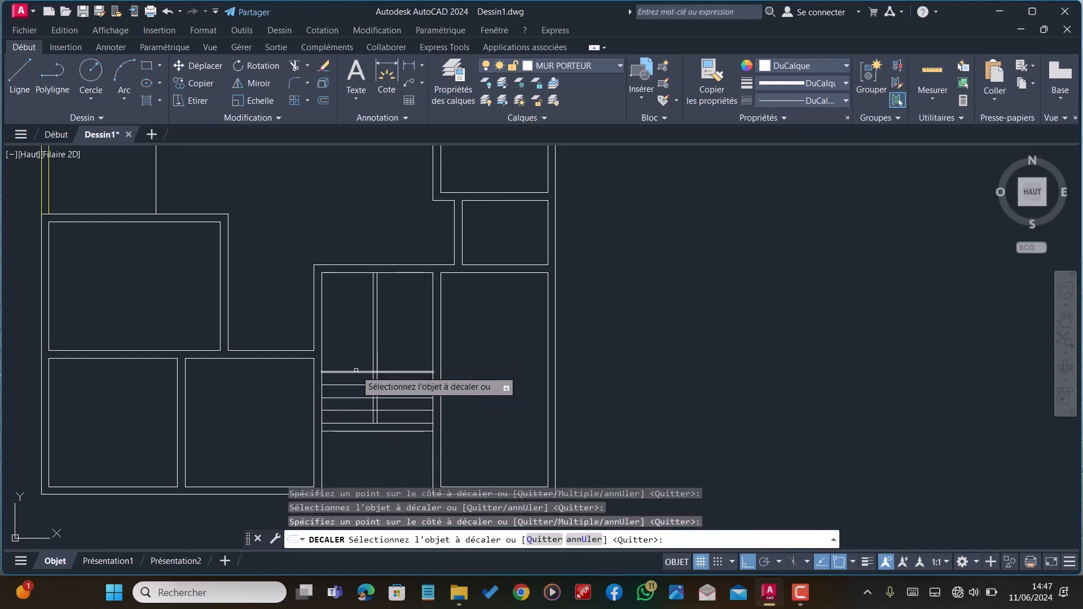
{"action": "left_click", "coordinate": [358, 373]}
{"action": "left_click", "coordinate": [360, 355]}
{"action": "left_click", "coordinate": [358, 358]}
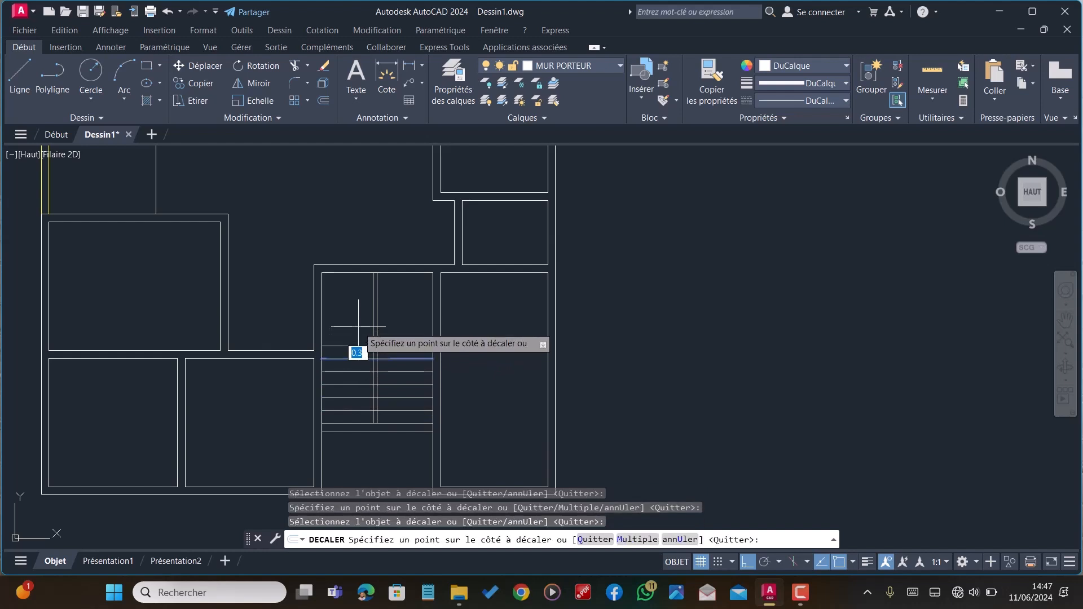
{"action": "left_click", "coordinate": [359, 307]}
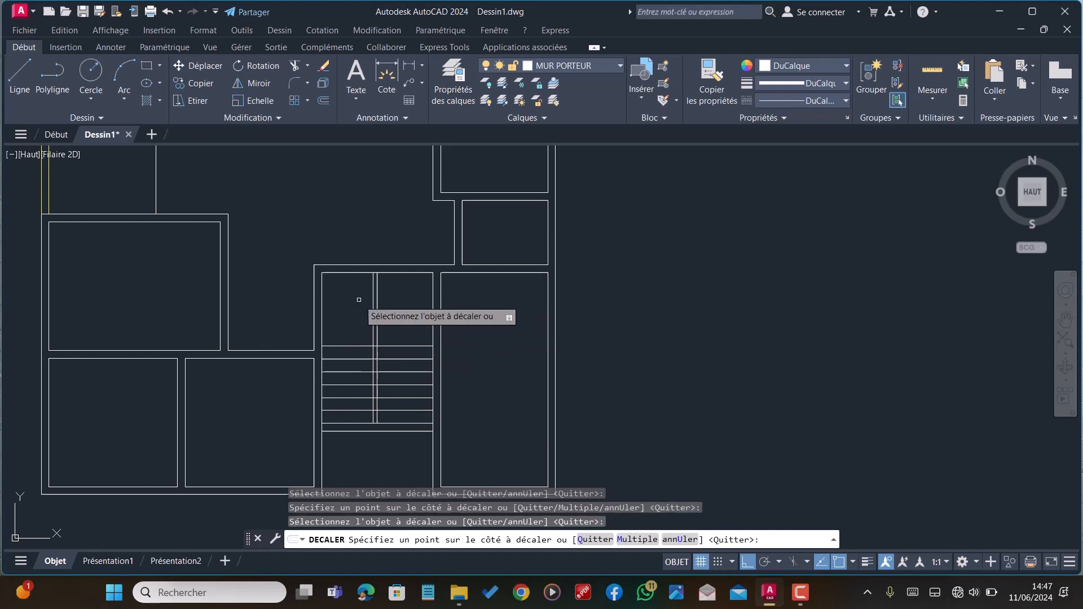
{"action": "left_click", "coordinate": [353, 346]}
{"action": "left_click", "coordinate": [356, 302]}
{"action": "scroll", "coordinate": [368, 296], "scroll_direction": "down", "scroll_amount": 5}
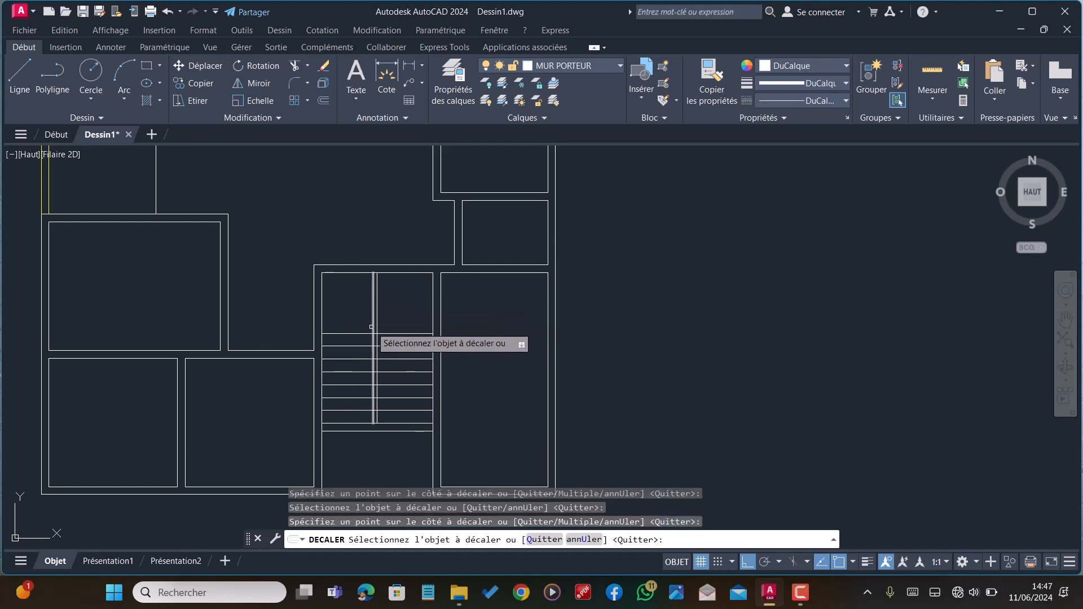
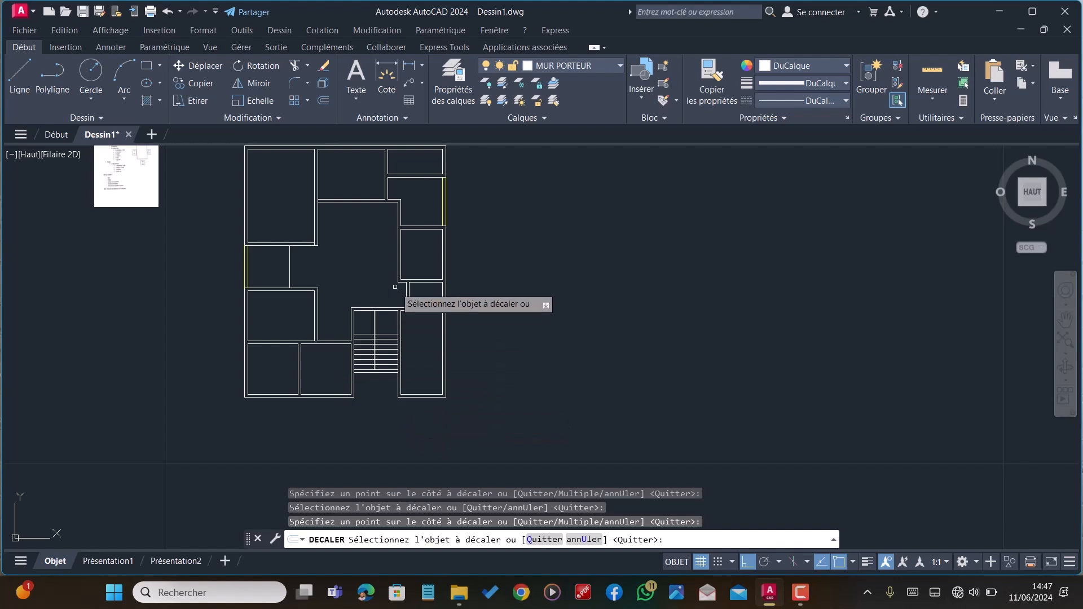
Offset the uppermost tread line northward by 0.3 to add an eighth tread line
{"action": "scroll", "coordinate": [381, 314], "scroll_direction": "up", "scroll_amount": 4}
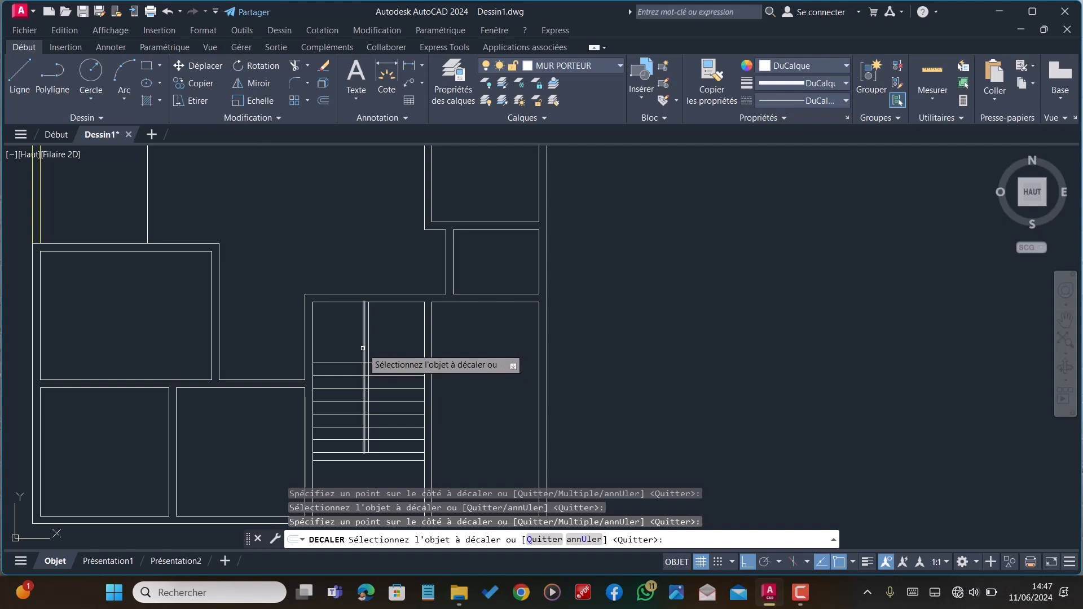
{"action": "scroll", "coordinate": [363, 348], "scroll_direction": "up", "scroll_amount": 2}
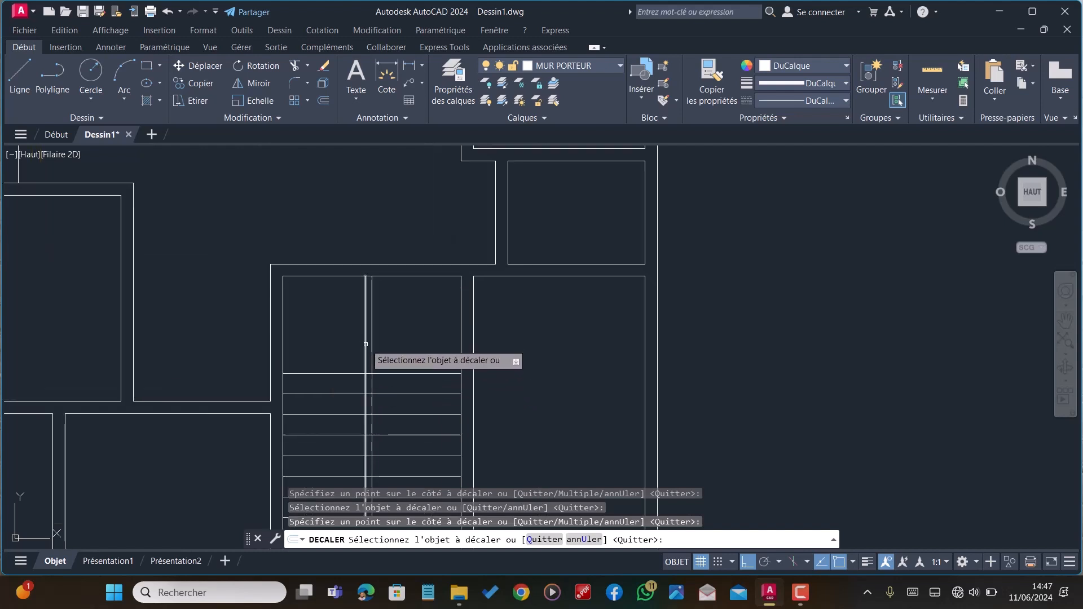
{"action": "left_click", "coordinate": [339, 374]}
{"action": "left_click", "coordinate": [327, 335]}
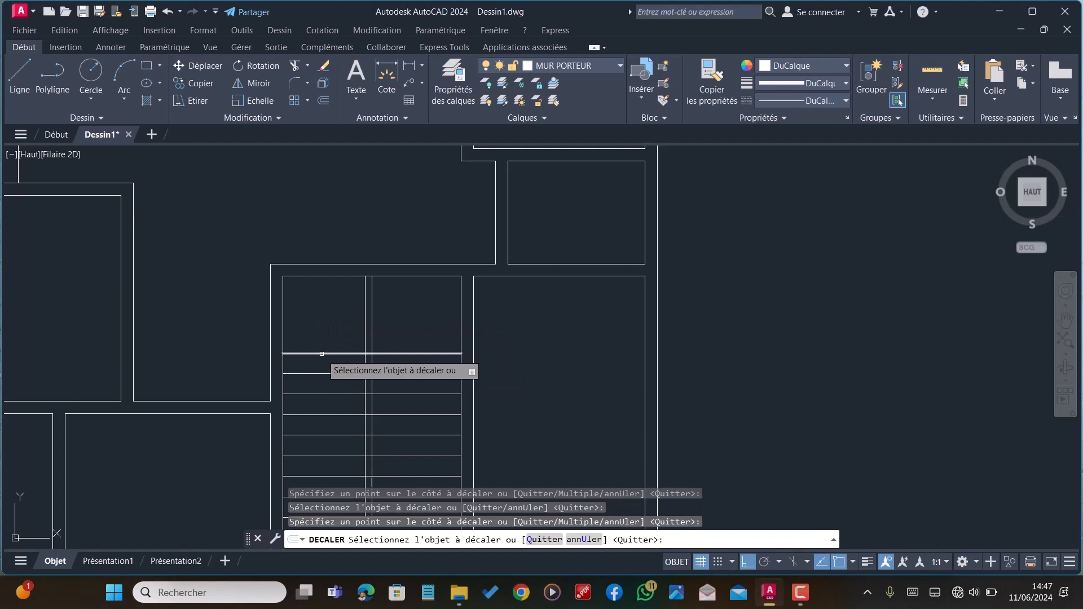
{"action": "scroll", "coordinate": [358, 315], "scroll_direction": "up", "scroll_amount": 2}
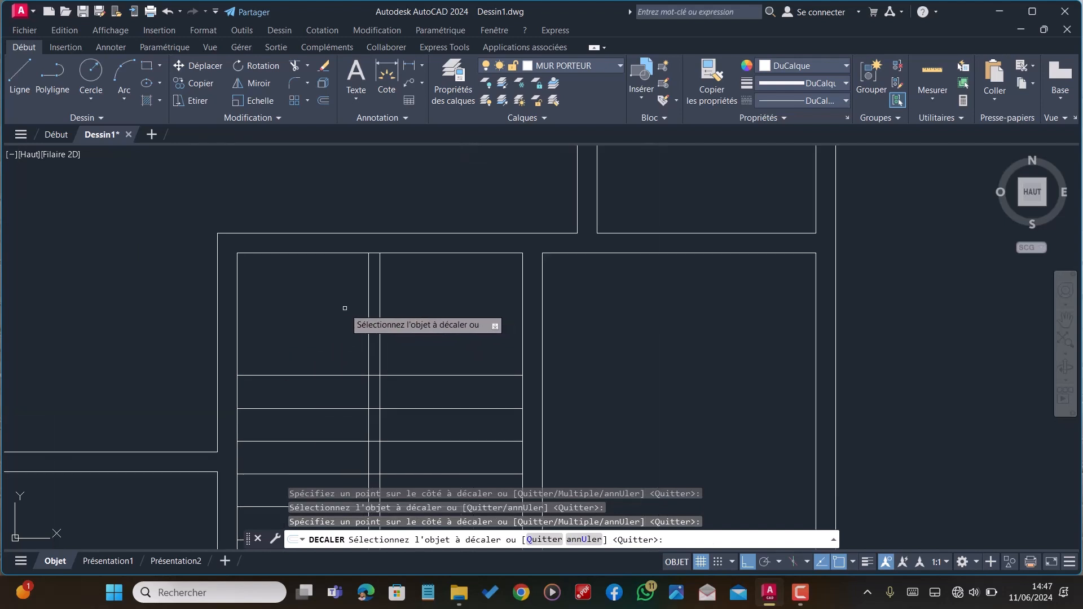
{"action": "key", "text": "Escape"}
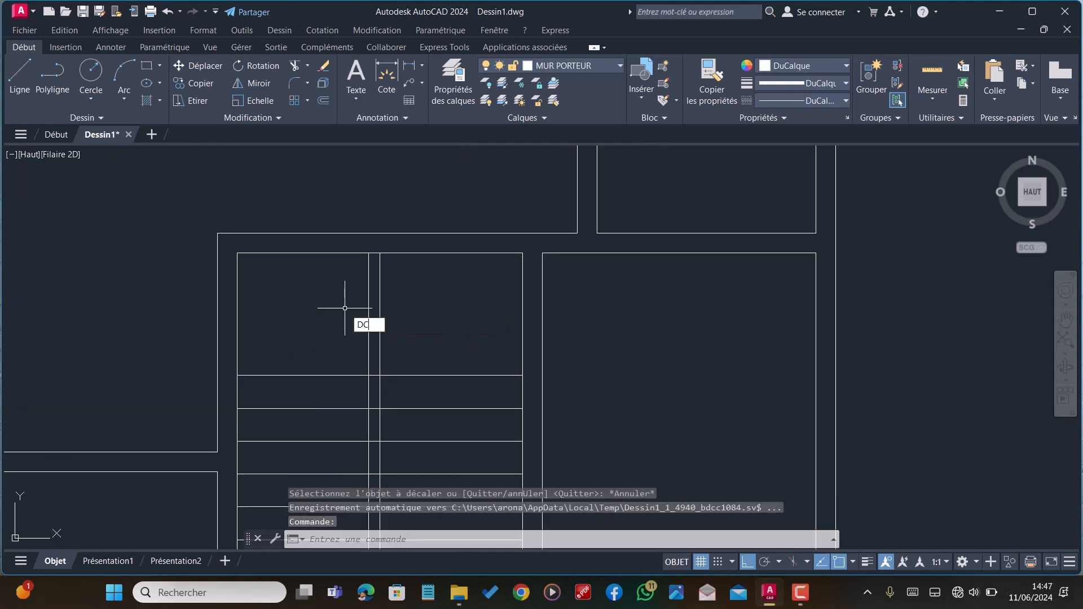
Offset the stairwell's inner north wall line southward by 1.5 to mark the landing depth
{"action": "key", "text": "Return"}
{"action": "type", "text": "1."}
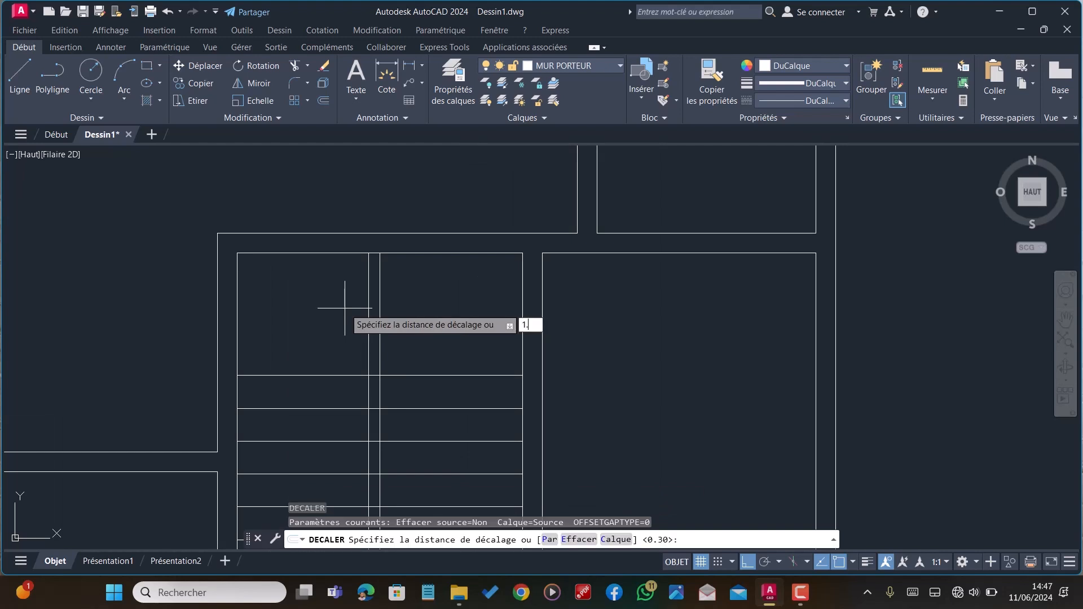
{"action": "type", "text": "5"}
{"action": "key", "text": "Return"}
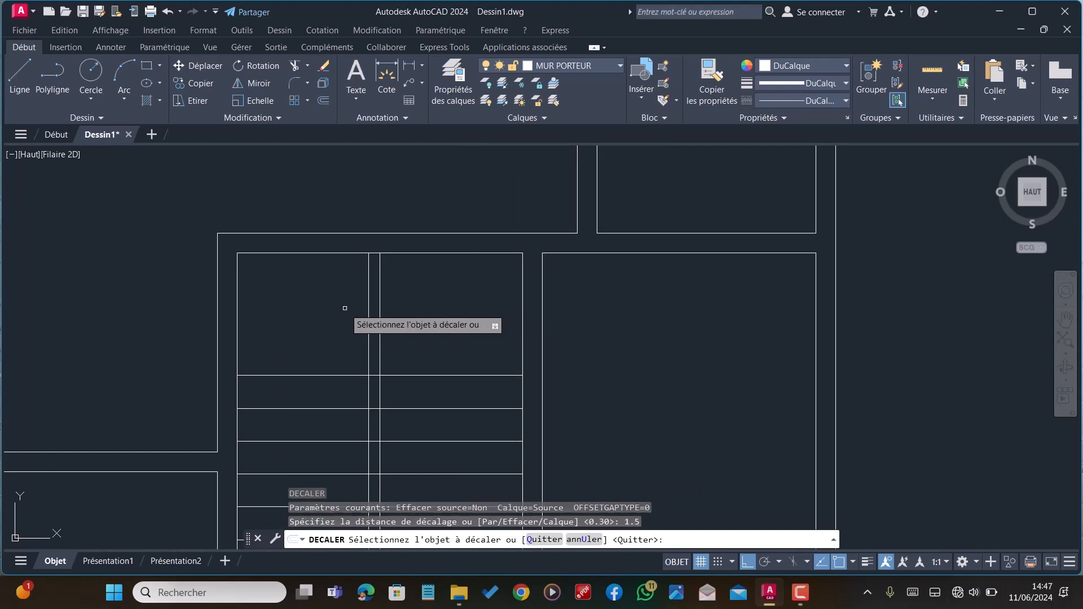
{"action": "left_click", "coordinate": [333, 254]}
{"action": "left_click", "coordinate": [332, 344]}
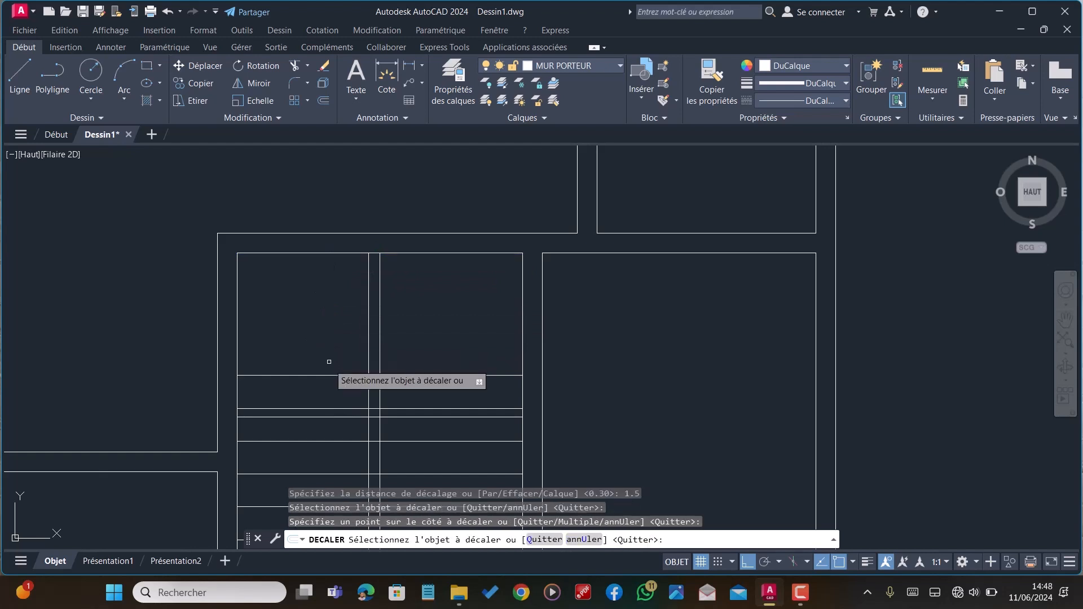
{"action": "key", "text": "Escape"}
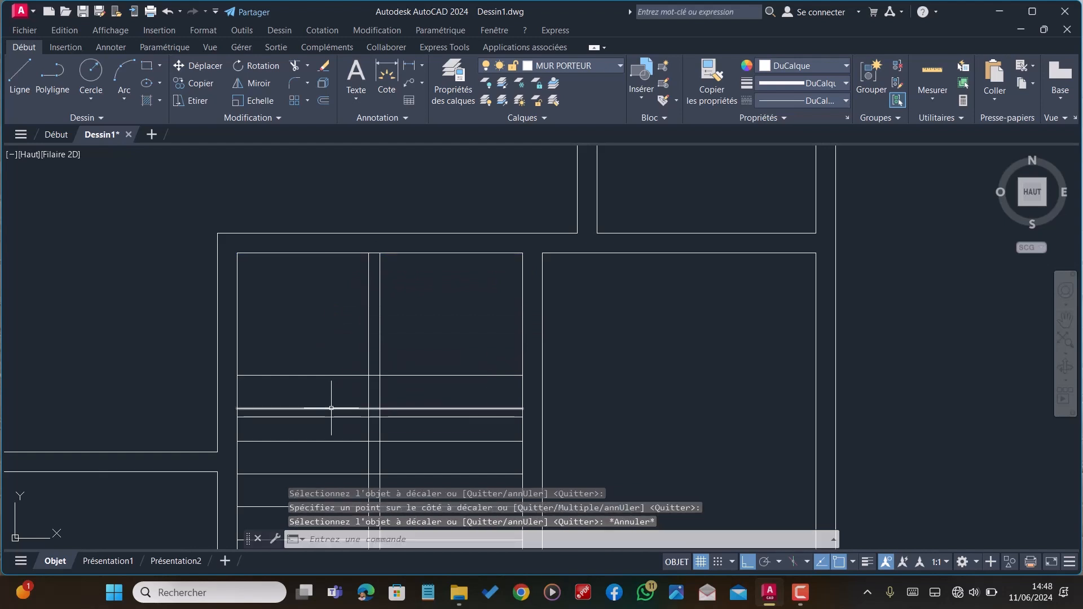
Delete the eighth, northernmost tread line of the stair
{"action": "left_click", "coordinate": [331, 409]}
{"action": "key", "text": "Escape"}
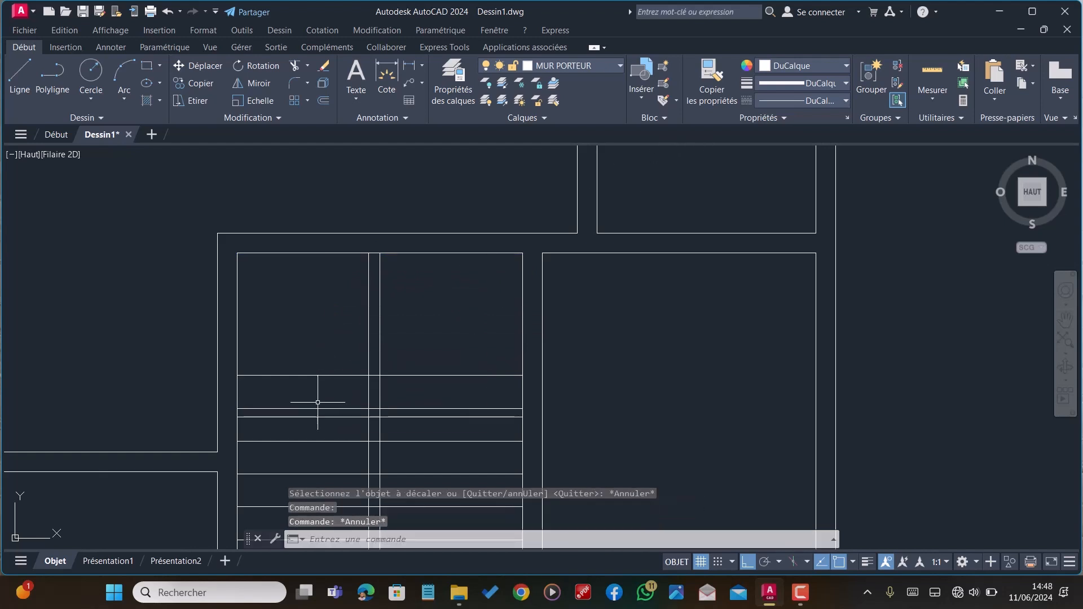
{"action": "left_click", "coordinate": [334, 375]}
{"action": "key", "text": "Delete"}
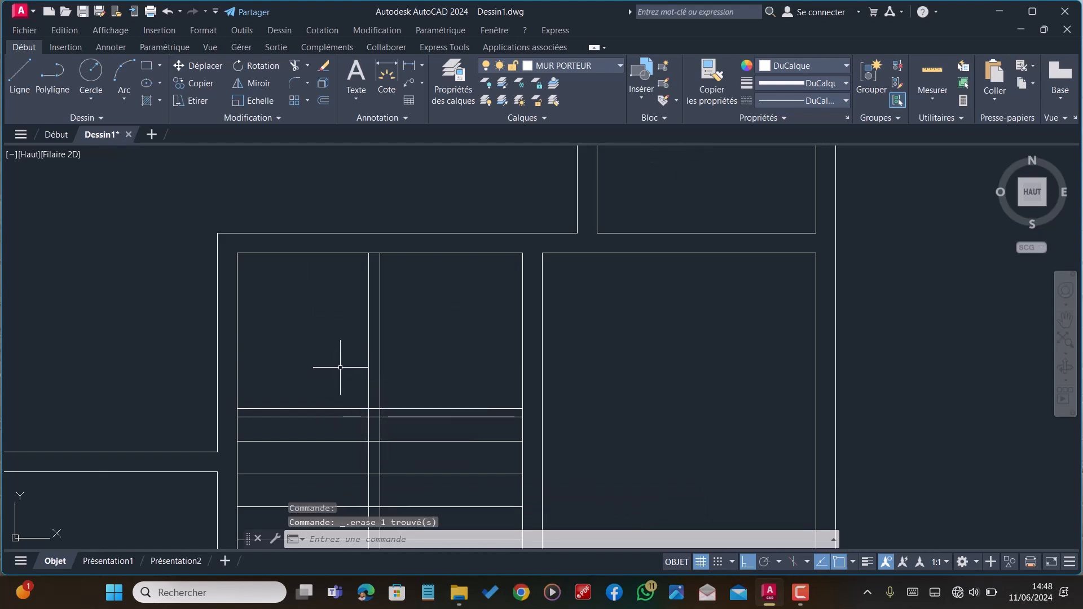
Trim both vertical partition lines above the uppermost tread line to clear the landing
{"action": "type", "text": "Aj"}
{"action": "key", "text": "Return"}
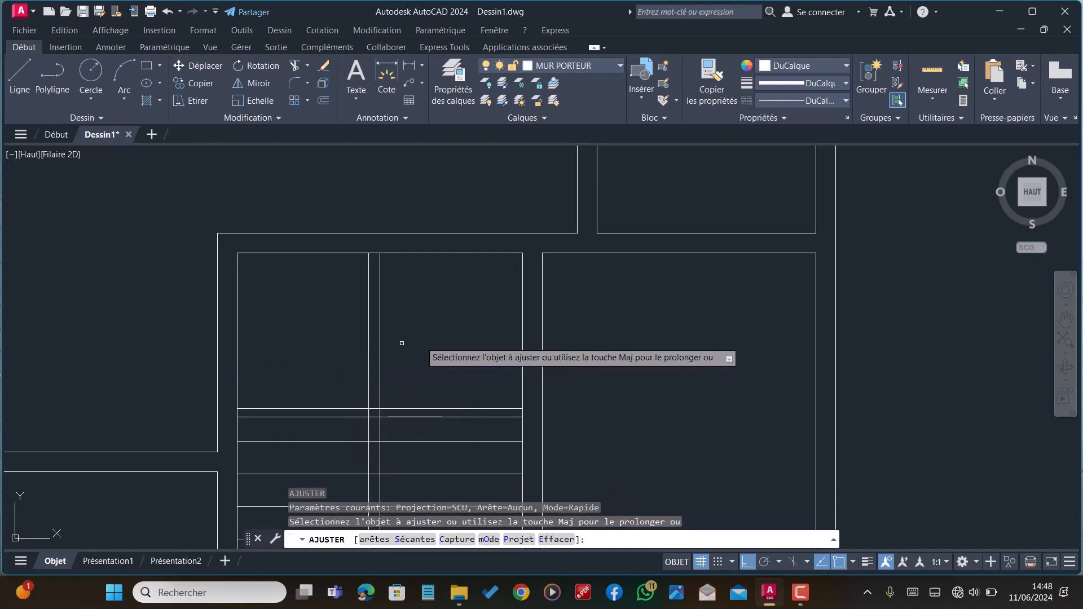
{"action": "left_click_drag", "start_coordinate": [419, 341], "coordinate": [355, 350]}
{"action": "scroll", "coordinate": [377, 324], "scroll_direction": "down", "scroll_amount": 4}
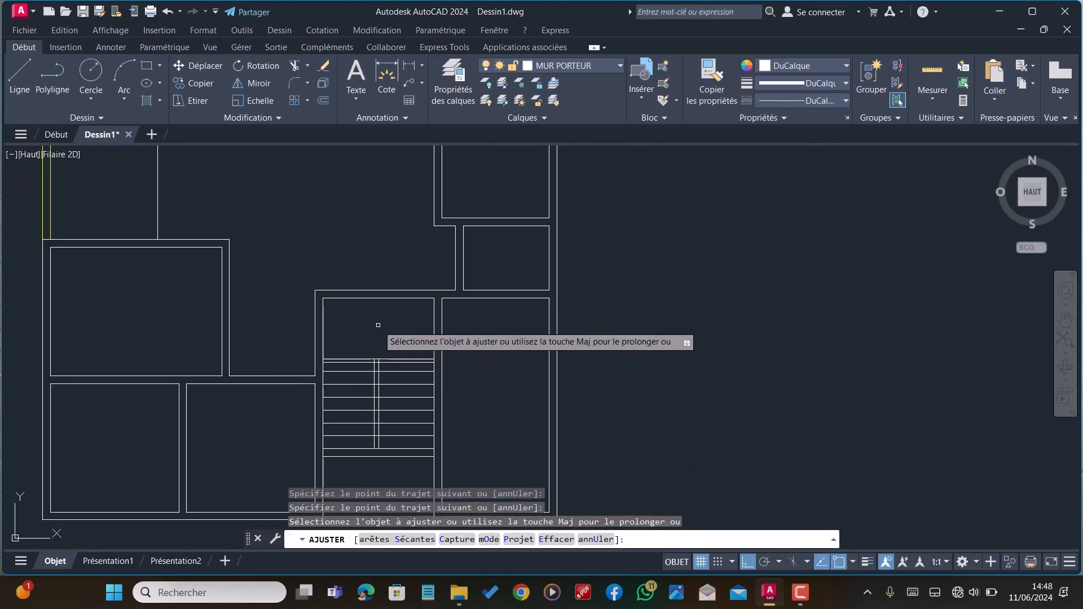
Trim all tread lines between the vertical partition and the stairwell's east wall, leaving only the western flight
{"action": "scroll", "coordinate": [419, 445], "scroll_direction": "up", "scroll_amount": 2}
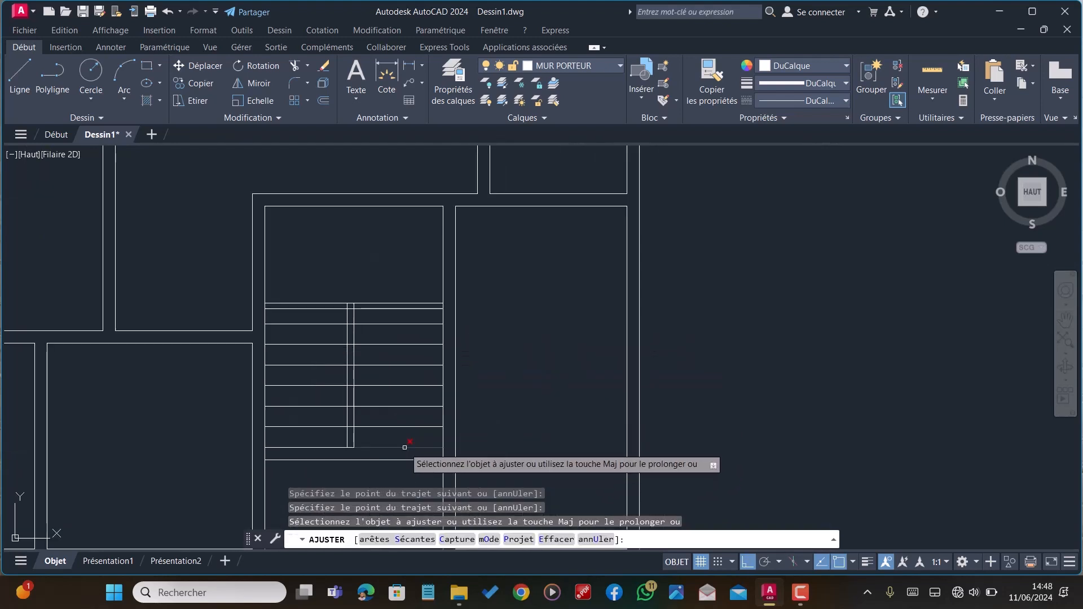
{"action": "mouse_move", "coordinate": [407, 453]}
{"action": "left_mouse_down"}
{"action": "mouse_move", "coordinate": [398, 286]}
{"action": "mouse_move", "coordinate": [399, 294]}
{"action": "left_mouse_up"}
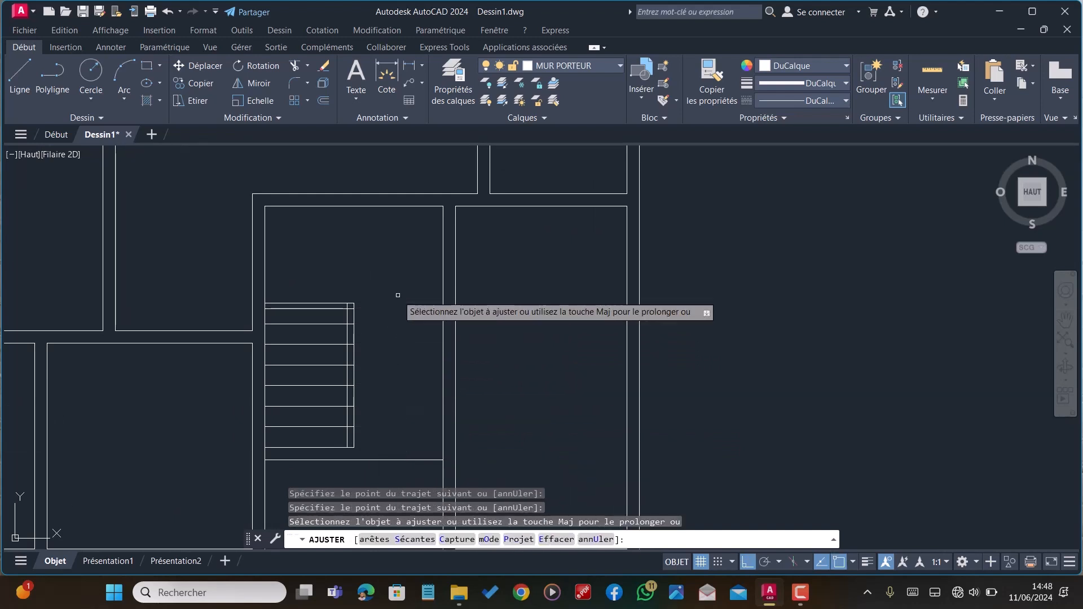
{"action": "scroll", "coordinate": [398, 295], "scroll_direction": "down", "scroll_amount": 2}
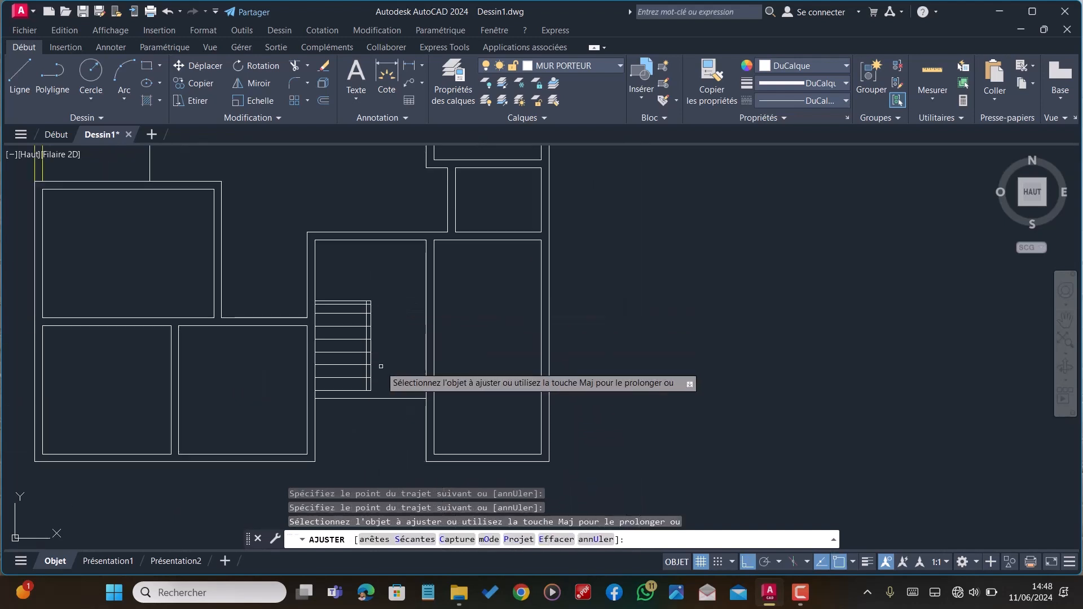
{"action": "scroll", "coordinate": [379, 365], "scroll_direction": "up", "scroll_amount": 2}
{"action": "key", "text": "Escape"}
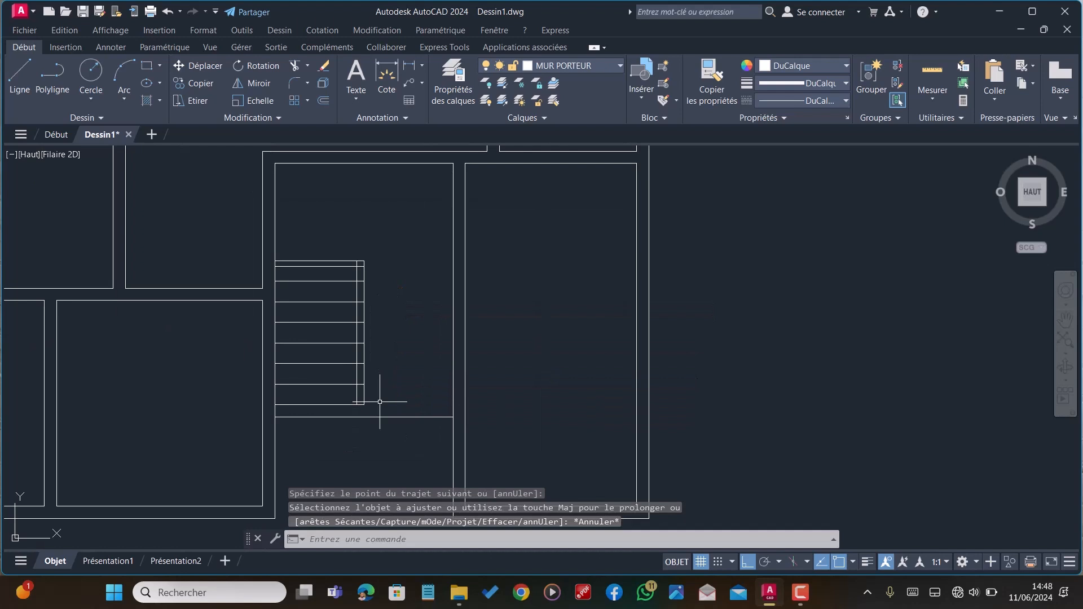
Extend the cross wall's upper line from the vertical partition to the stairwell's east wall
{"action": "type", "text": "pr"}
{"action": "key", "text": "Return"}
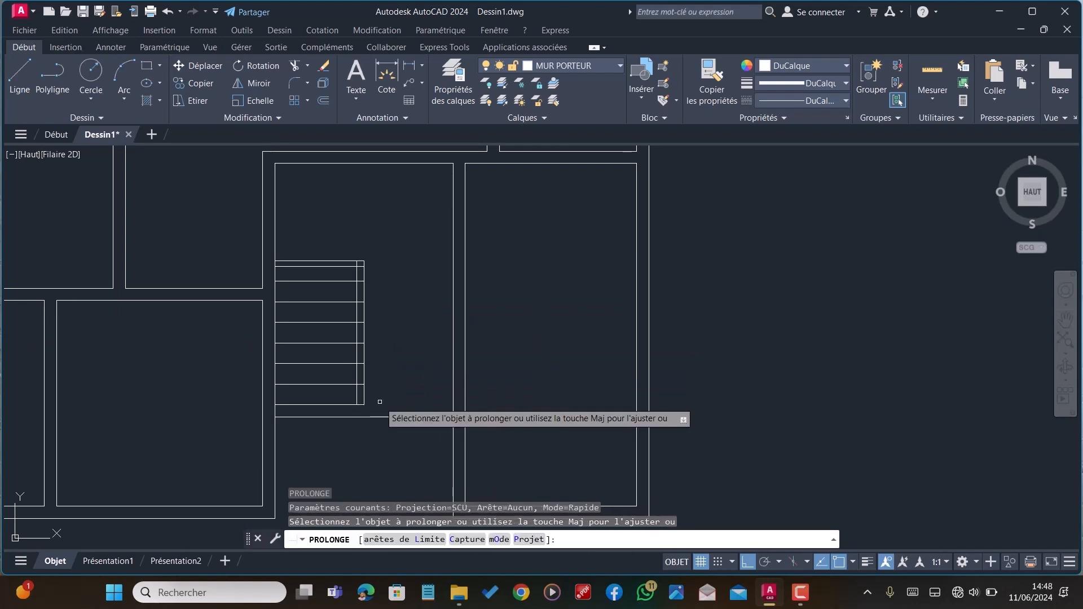
{"action": "left_click", "coordinate": [346, 404]}
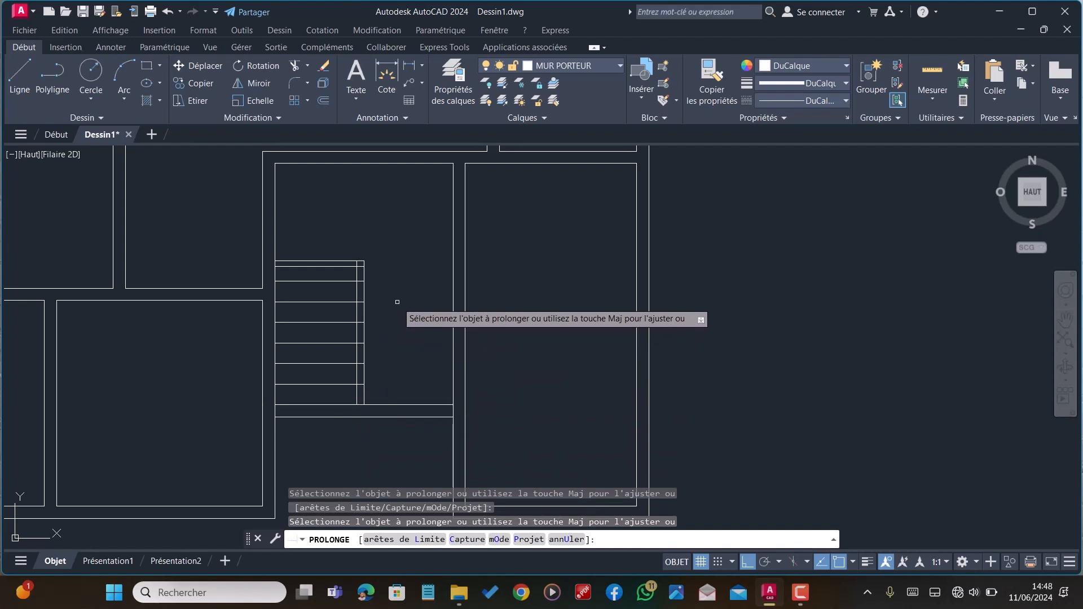
{"action": "key", "text": "Escape"}
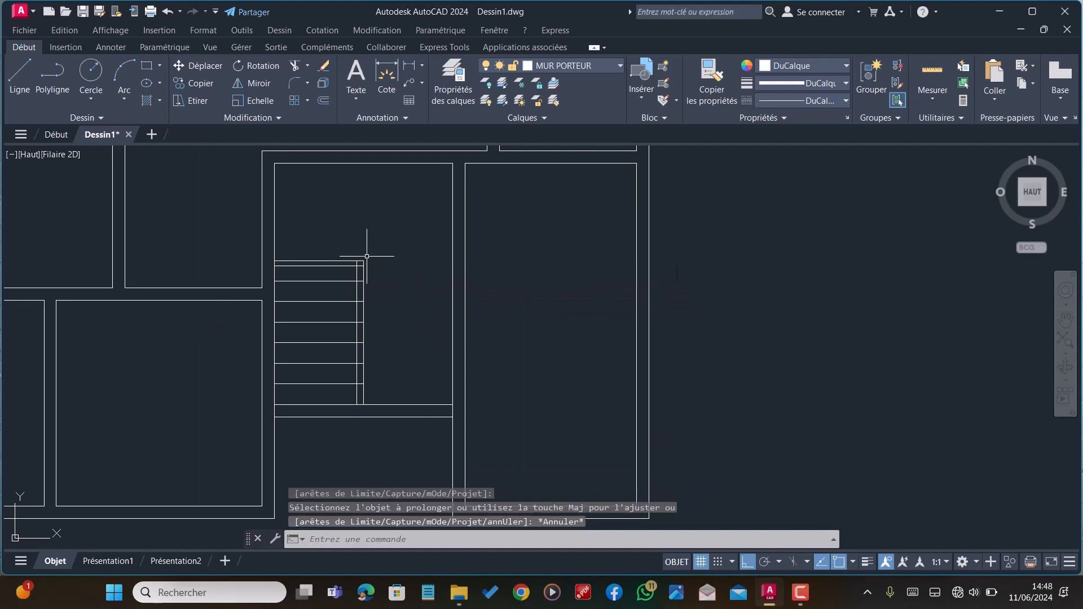
Delete the 1.5 landing offset line just below the uppermost tread line
{"action": "scroll", "coordinate": [318, 264], "scroll_direction": "up", "scroll_amount": 2}
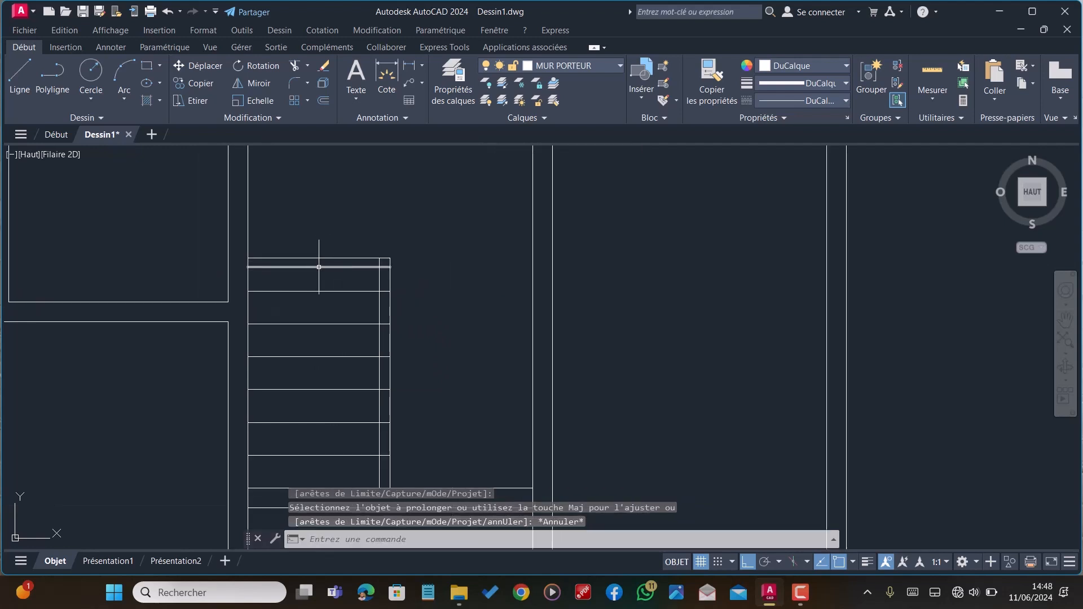
{"action": "left_click", "coordinate": [319, 267]}
{"action": "key", "text": "Delete"}
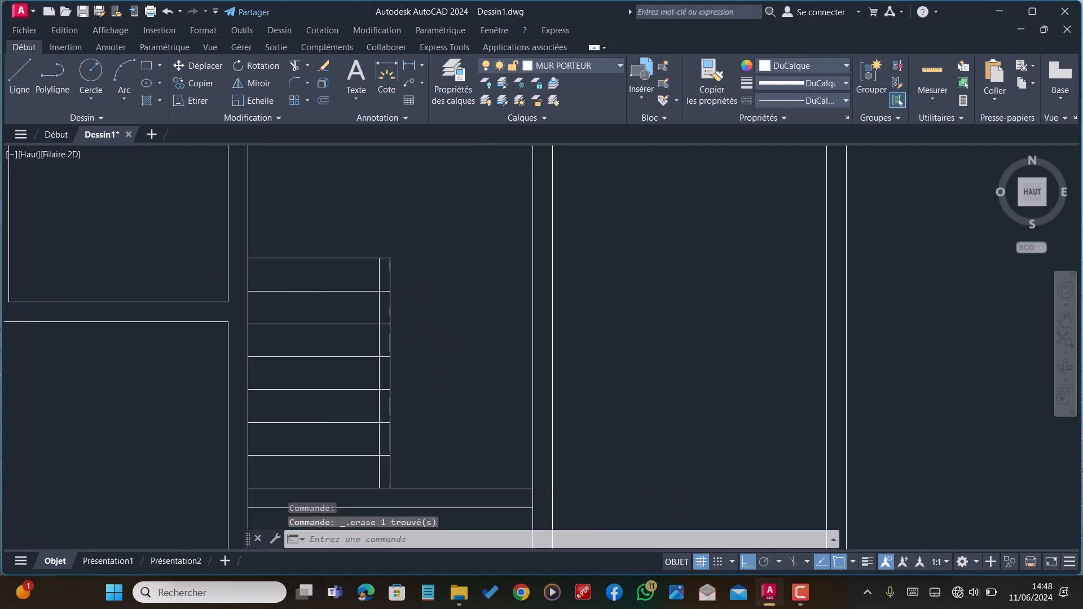
Offset the western flight's uppermost tread line 0.3 northward to add another tread line
{"action": "scroll", "coordinate": [321, 267], "scroll_direction": "down", "scroll_amount": 2}
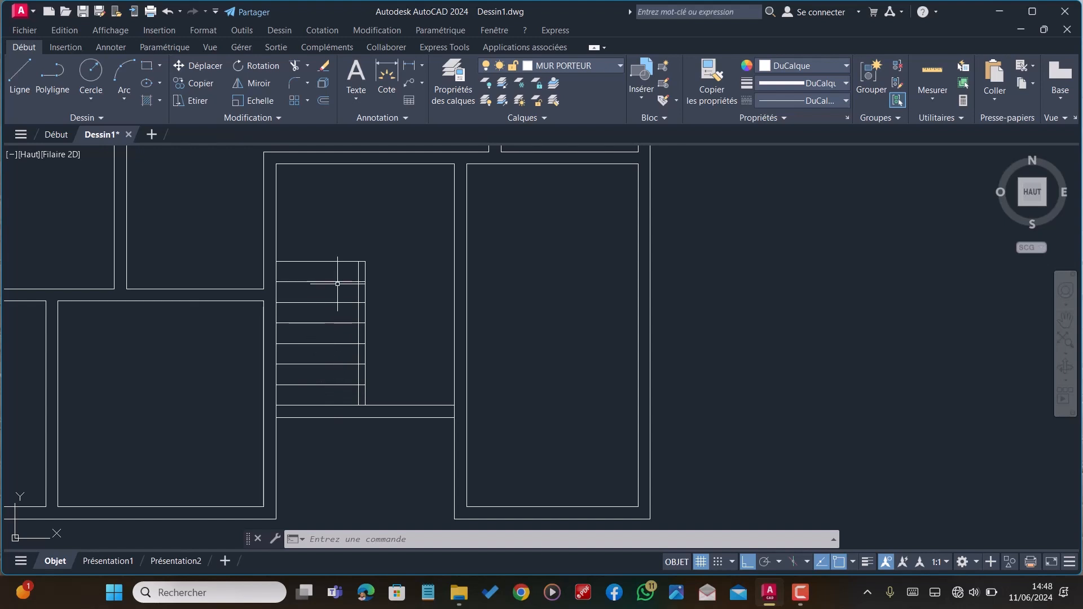
{"action": "scroll", "coordinate": [339, 260], "scroll_direction": "up", "scroll_amount": 2}
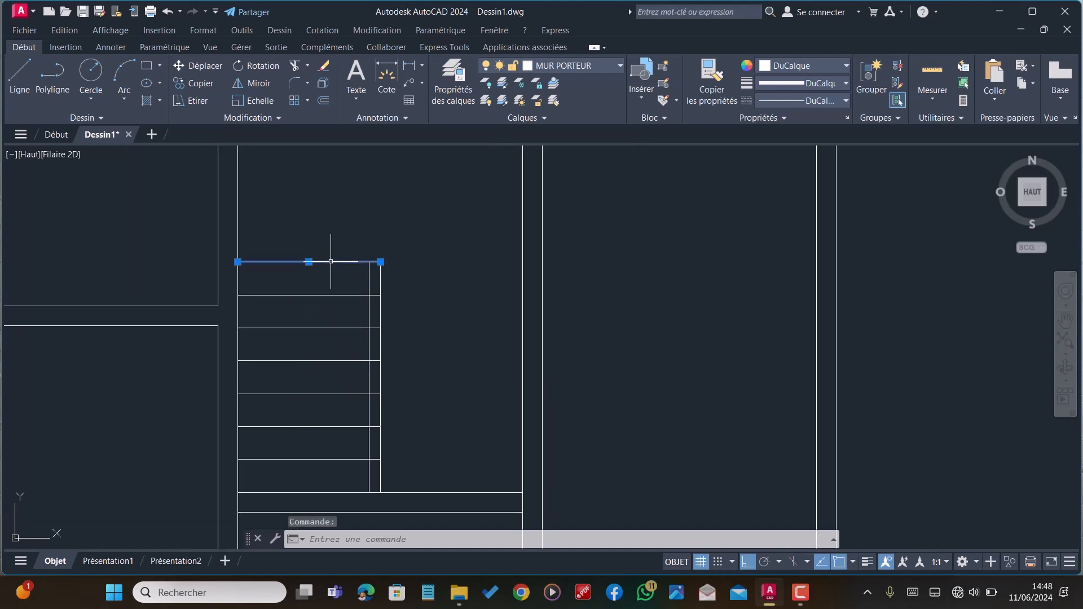
{"action": "key", "text": "Return"}
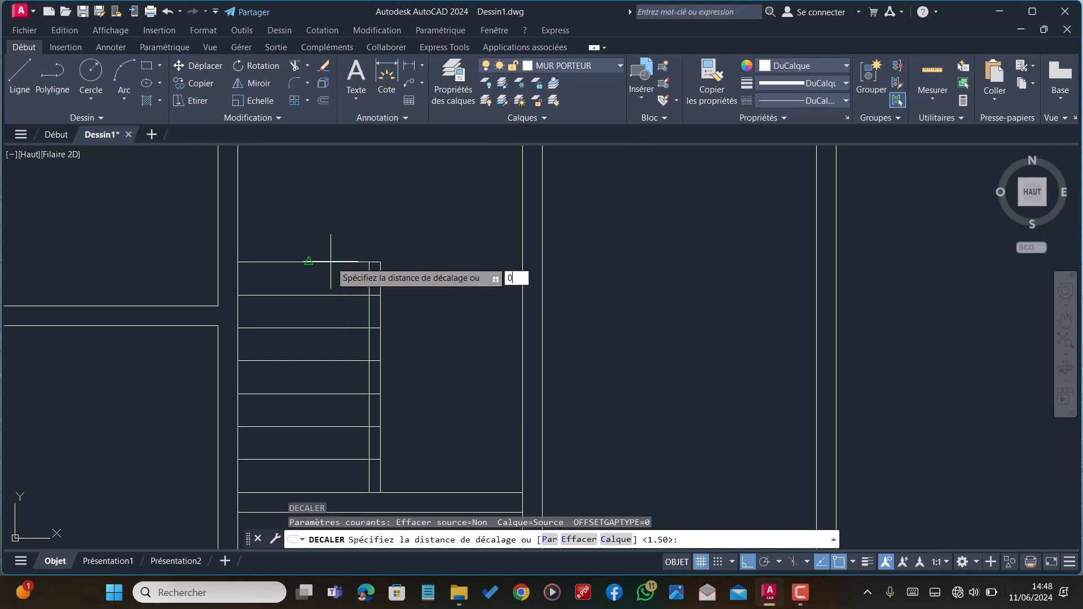
{"action": "key", "text": "Return"}
{"action": "left_click", "coordinate": [332, 262]}
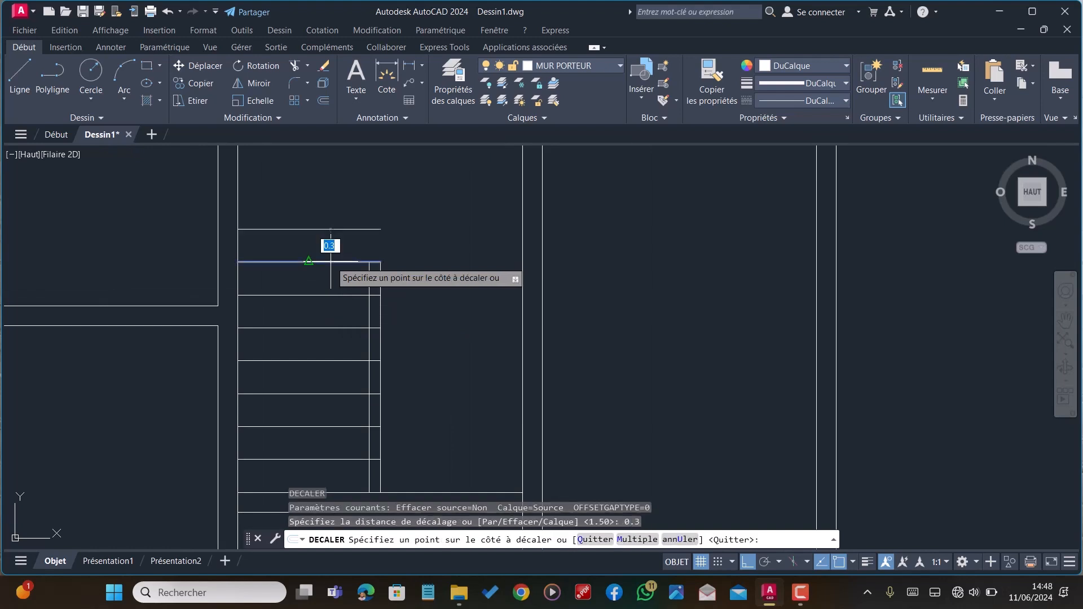
{"action": "left_click", "coordinate": [338, 223]}
{"action": "scroll", "coordinate": [329, 345], "scroll_direction": "down", "scroll_amount": 2}
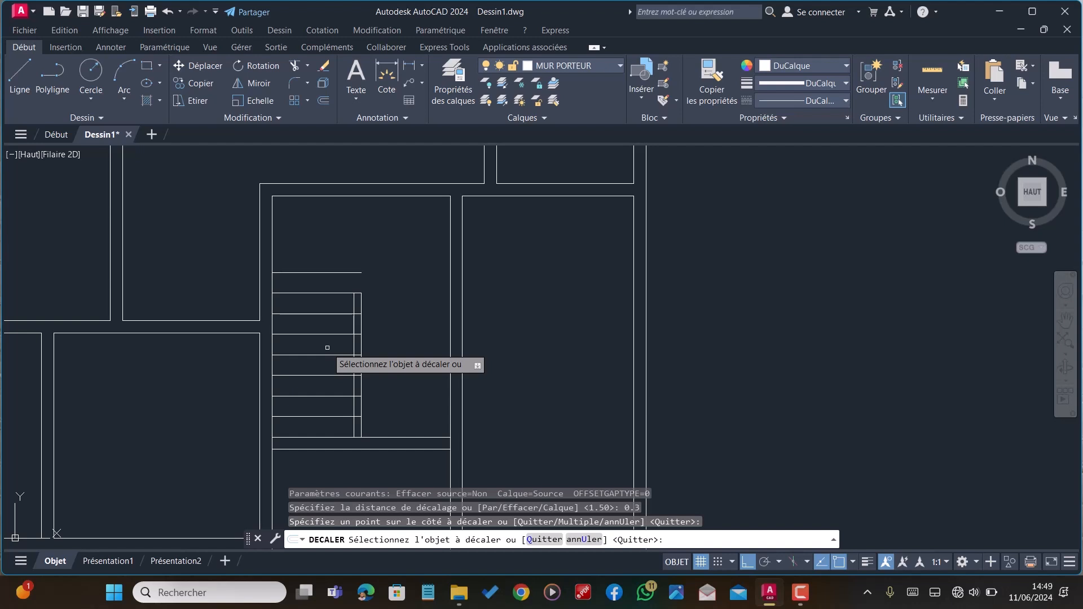
{"action": "key", "text": "Escape"}
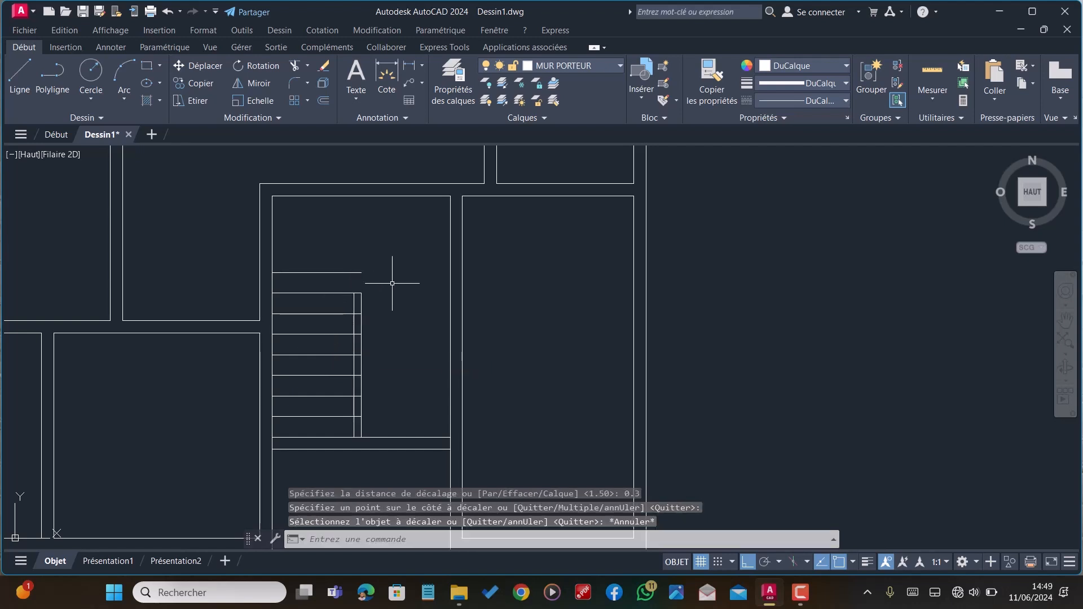
Extend both vertical partition lines up to the new uppermost tread line
{"action": "type", "text": "PR"}
{"action": "key", "text": "Return"}
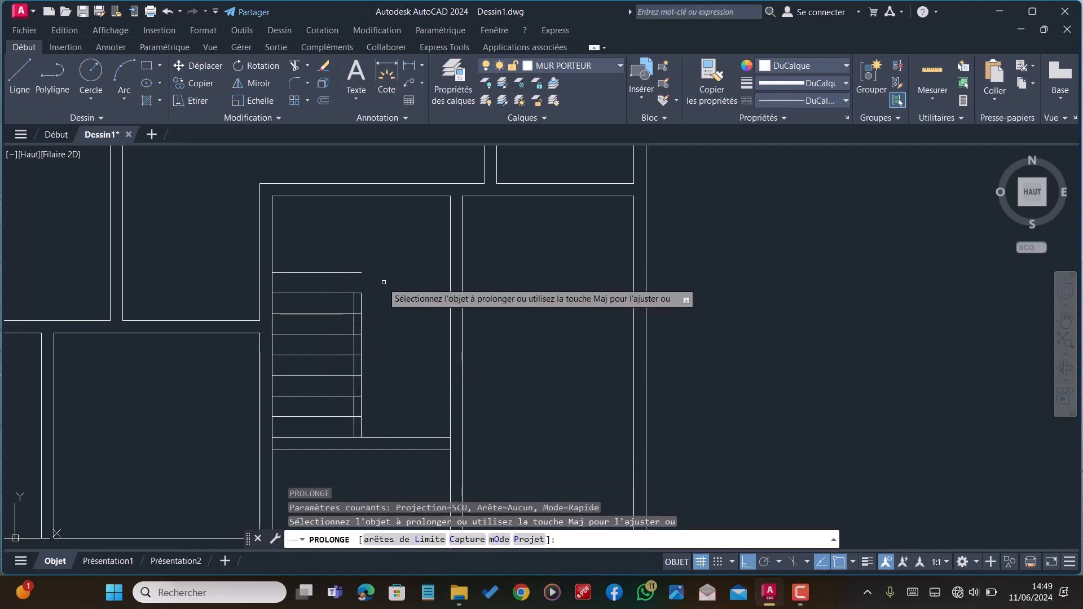
{"action": "left_click", "coordinate": [355, 301]}
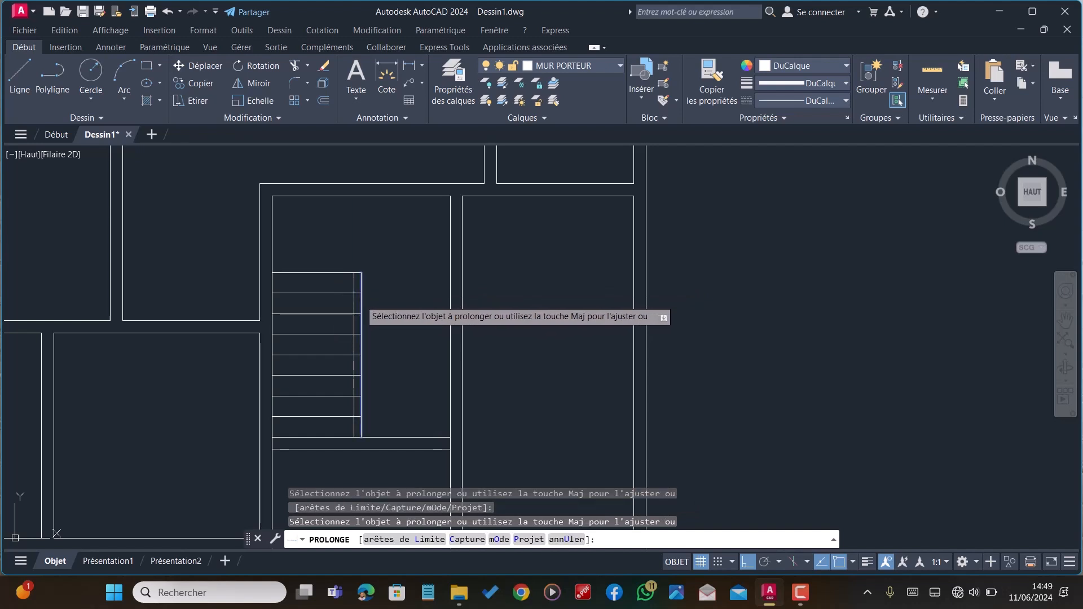
{"action": "key", "text": "Escape"}
{"action": "type", "text": "L"}
{"action": "key", "text": "Return"}
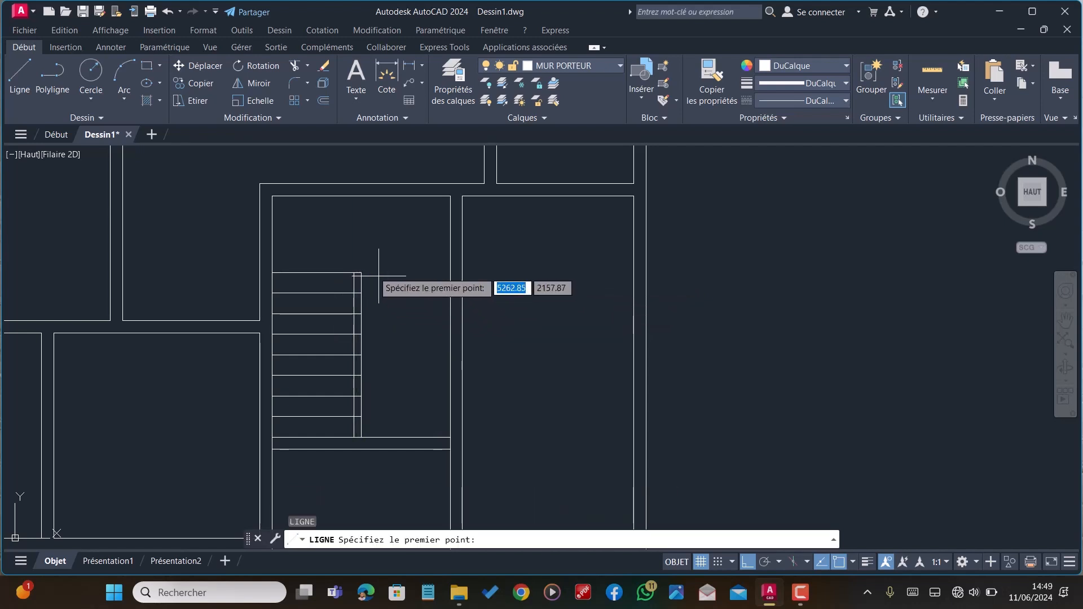
{"action": "scroll", "coordinate": [363, 287], "scroll_direction": "up", "scroll_amount": 4}
{"action": "scroll", "coordinate": [361, 290], "scroll_direction": "up", "scroll_amount": 5}
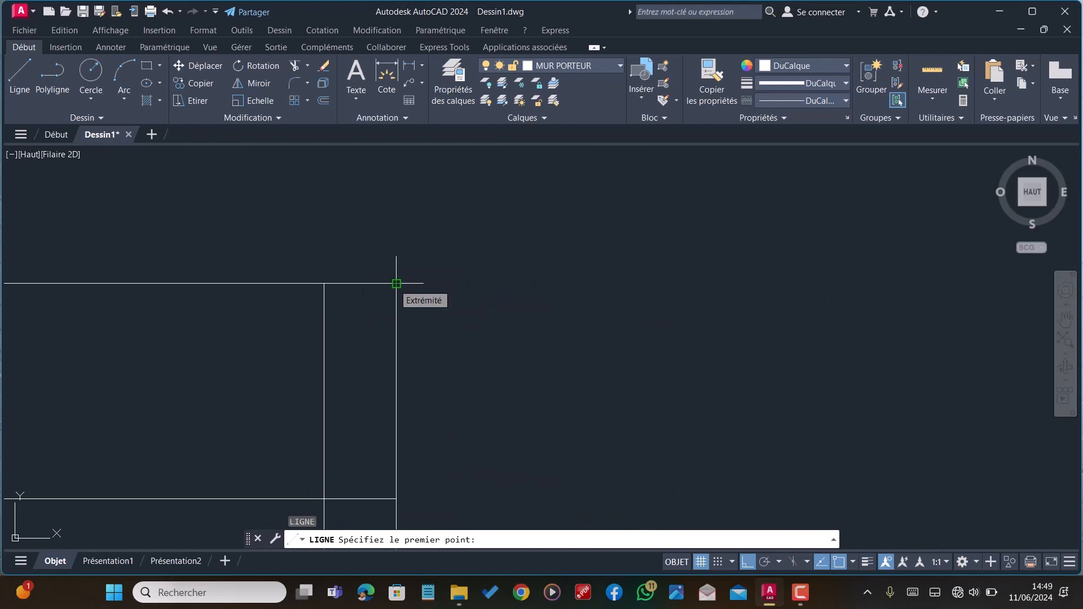
{"action": "scroll", "coordinate": [396, 283], "scroll_direction": "up", "scroll_amount": 6}
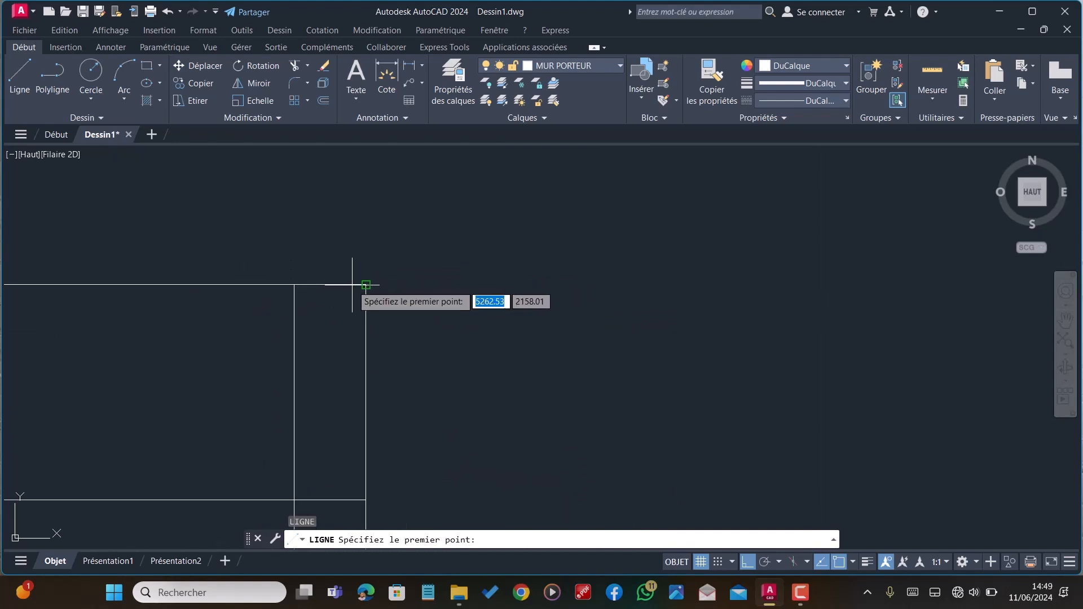
{"action": "scroll", "coordinate": [361, 284], "scroll_direction": "down", "scroll_amount": 5}
{"action": "scroll", "coordinate": [357, 286], "scroll_direction": "up", "scroll_amount": 6}
{"action": "key", "text": "Escape"}
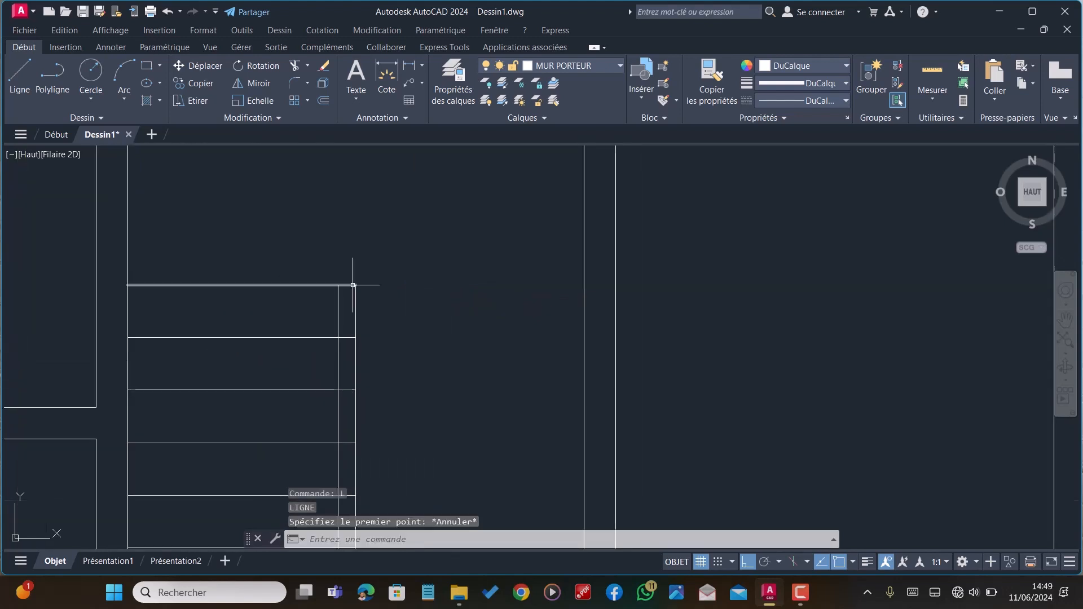
Trim the uppermost tread line west of the partition, leaving only the short segment that caps the partition's end
{"action": "type", "text": "aj"}
{"action": "key", "text": "Return"}
{"action": "left_click", "coordinate": [321, 286]}
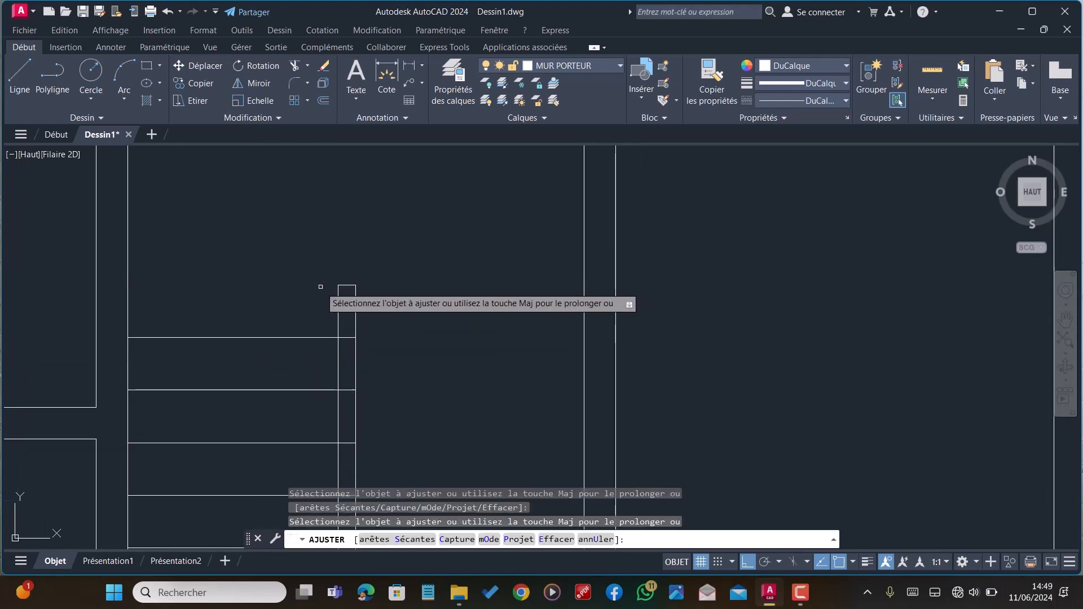
{"action": "key", "text": "Escape"}
With Ortho off, draw a diagonal line from the midpoint of the partition's end cap to the stairwell's inner northwest corner
{"action": "type", "text": "l"}
{"action": "key", "text": "Return"}
{"action": "scroll", "coordinate": [321, 288], "scroll_direction": "down", "scroll_amount": 2}
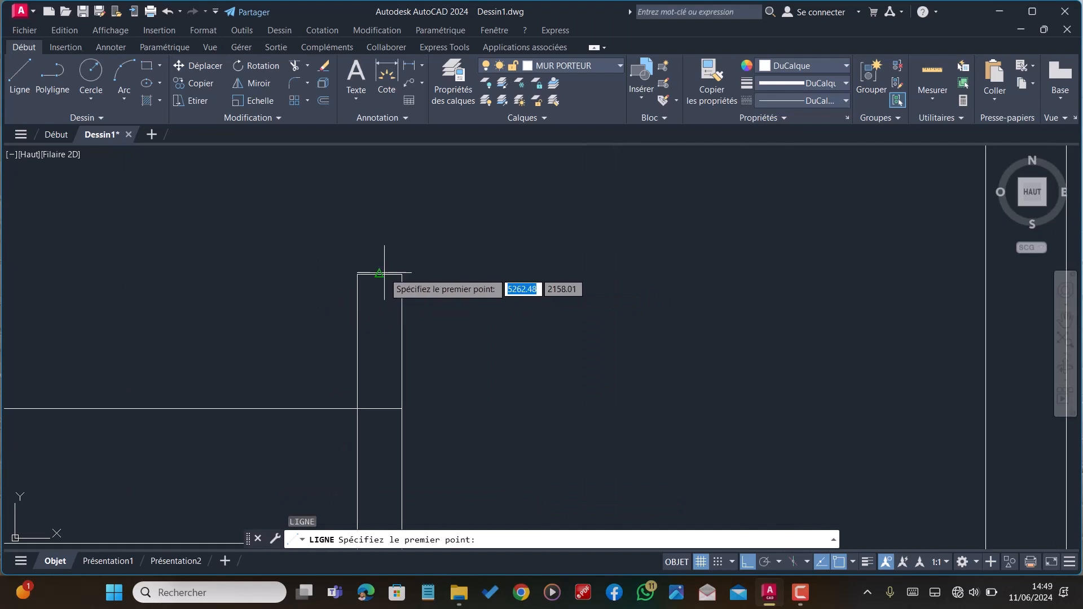
{"action": "left_click", "coordinate": [380, 274]}
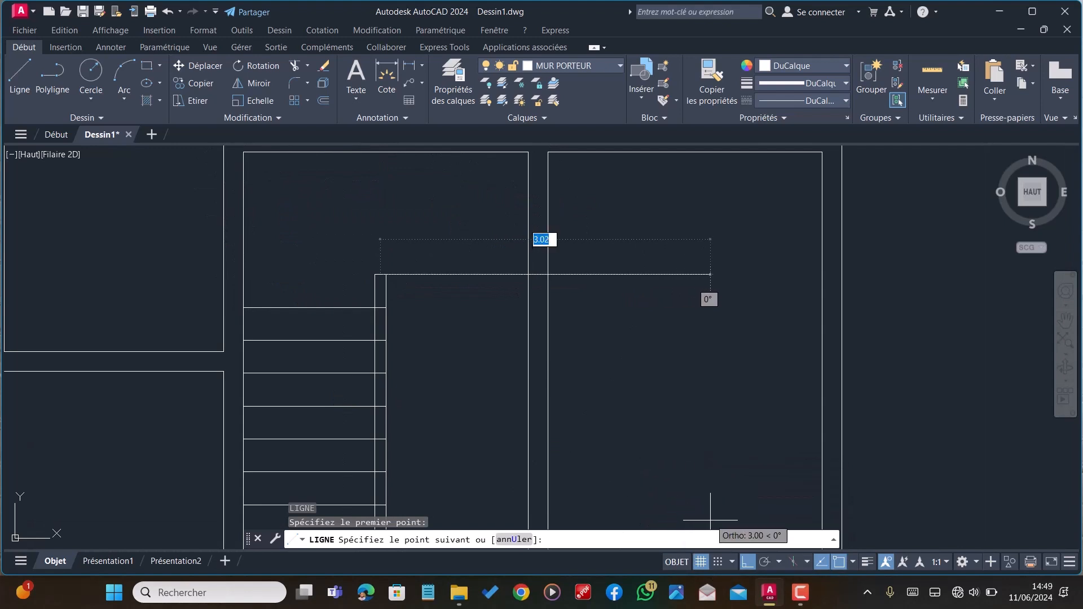
{"action": "left_click", "coordinate": [747, 562]}
{"action": "scroll", "coordinate": [564, 479], "scroll_direction": "down", "scroll_amount": 3}
{"action": "scroll", "coordinate": [539, 449], "scroll_direction": "up", "scroll_amount": 3}
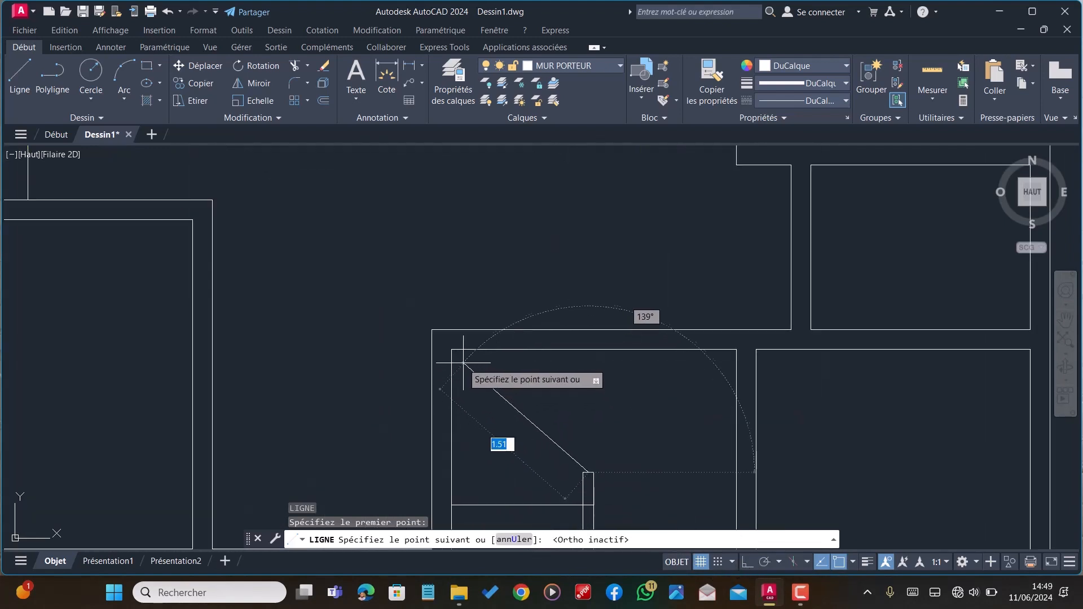
{"action": "left_click", "coordinate": [452, 350]}
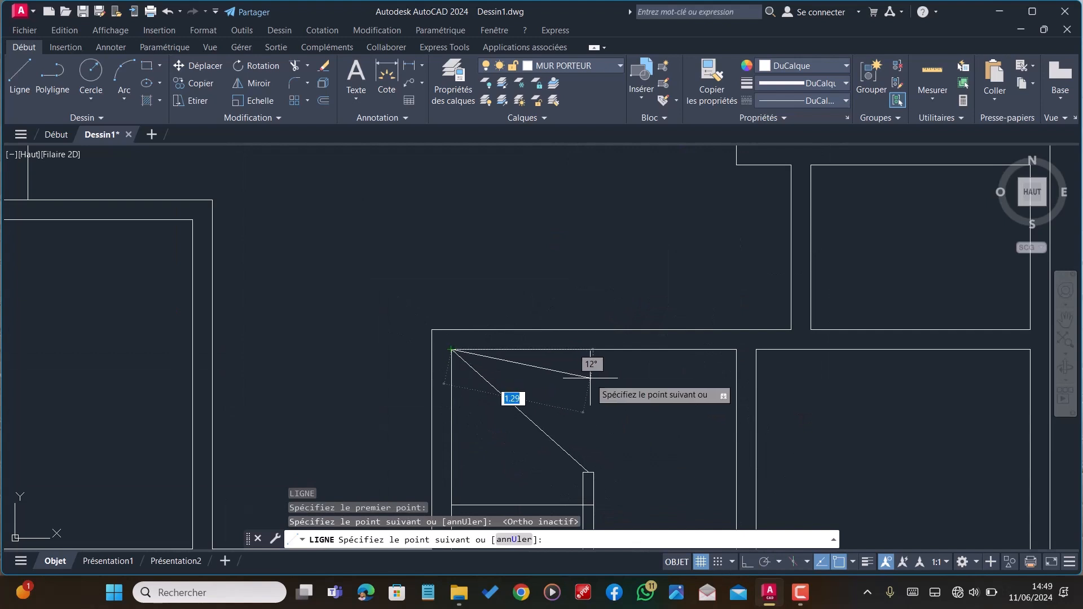
{"action": "key", "text": "Escape"}
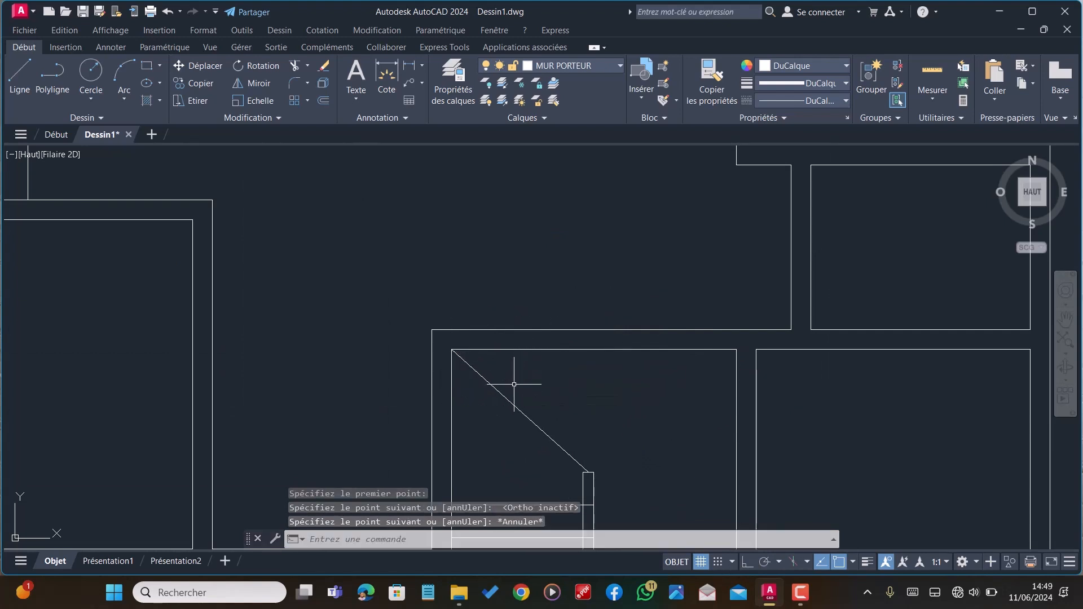
Draw a horizontal tread line from the midpoint of the partition's end cap to the stairwell's west wall
{"action": "scroll", "coordinate": [529, 359], "scroll_direction": "down", "scroll_amount": 3}
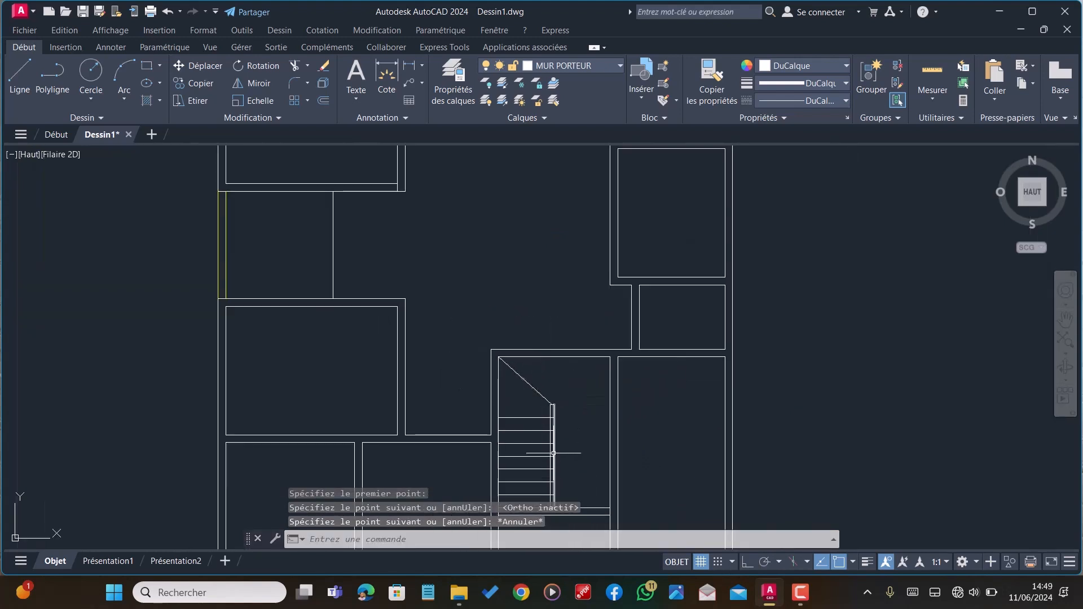
{"action": "key", "text": "Return"}
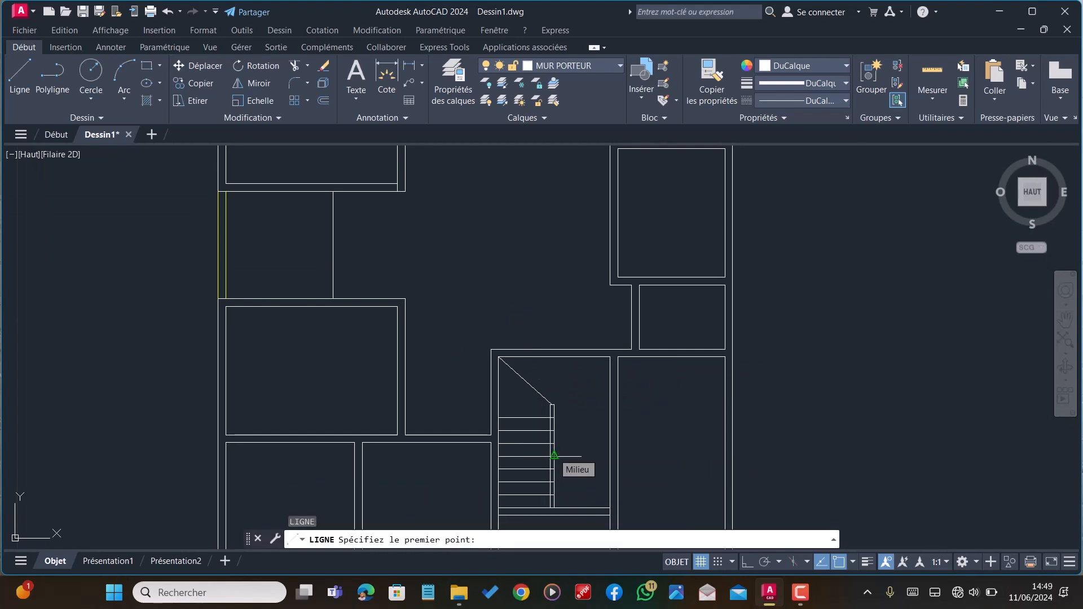
{"action": "scroll", "coordinate": [496, 401], "scroll_direction": "up", "scroll_amount": 4}
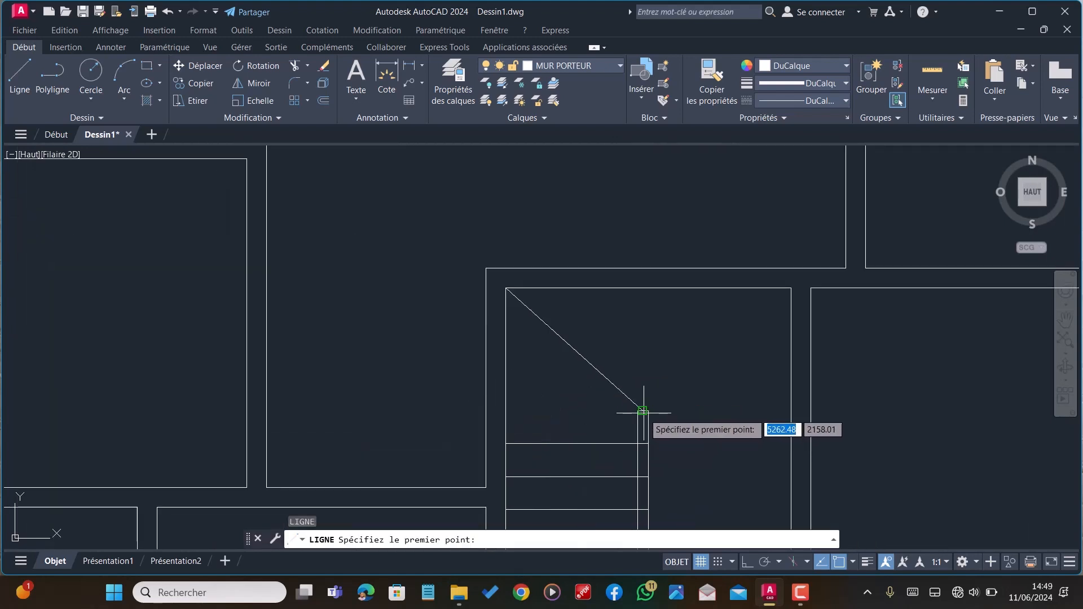
{"action": "left_click", "coordinate": [641, 411]}
{"action": "left_click", "coordinate": [505, 411]}
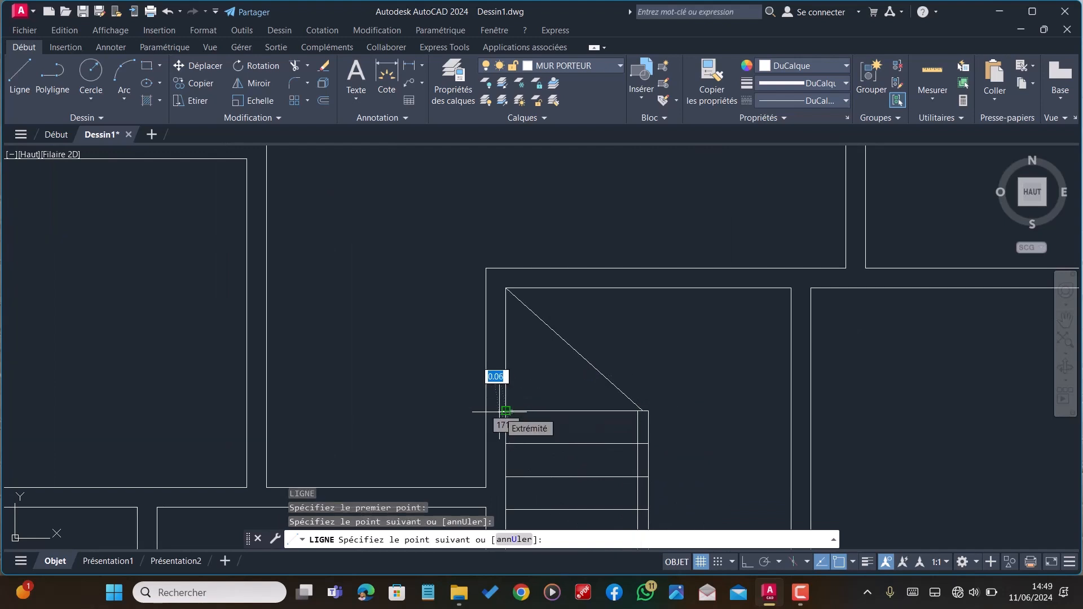
{"action": "key", "text": "Escape"}
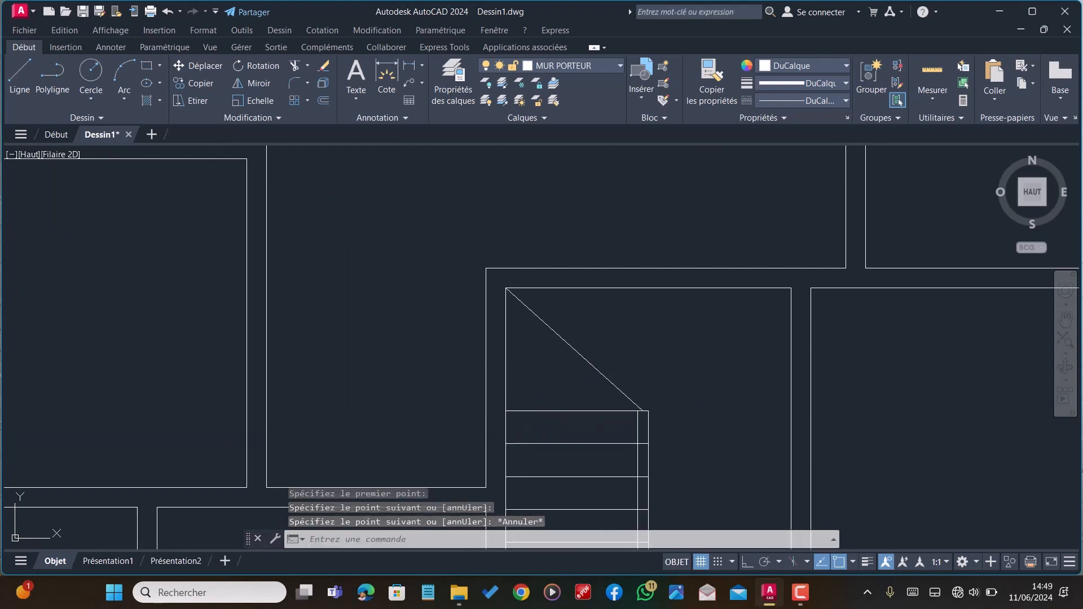
Draw a winder line from the end cap's midpoint to the west wall, roughly midway between the top tread and the northwest corner
{"action": "key", "text": "space"}
{"action": "scroll", "coordinate": [643, 412], "scroll_direction": "up", "scroll_amount": 6}
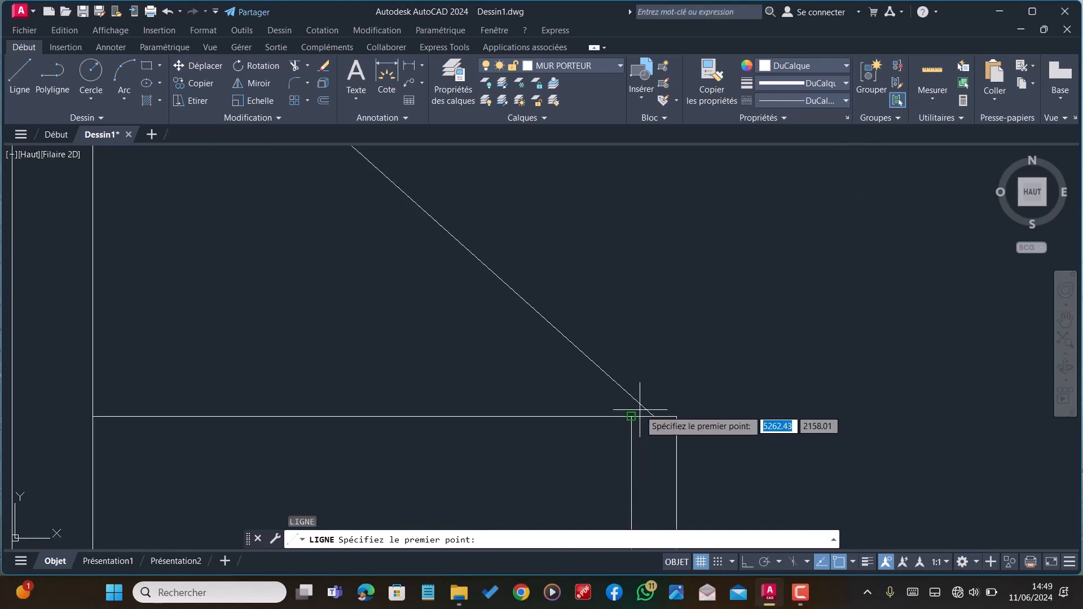
{"action": "left_click", "coordinate": [652, 417]}
{"action": "scroll", "coordinate": [653, 417], "scroll_direction": "down", "scroll_amount": 4}
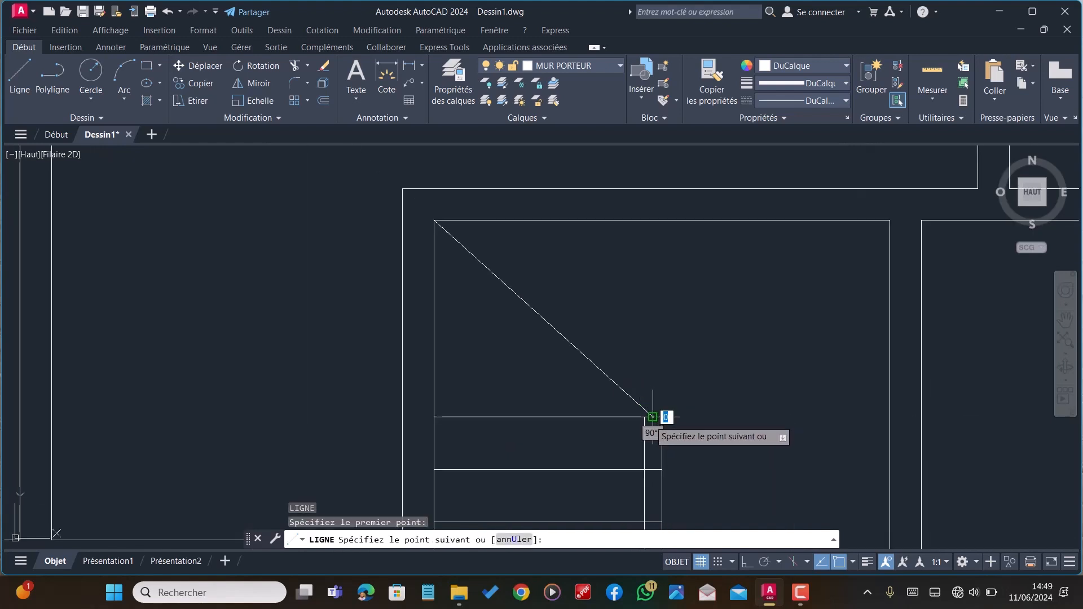
{"action": "scroll", "coordinate": [652, 416], "scroll_direction": "up", "scroll_amount": 5}
{"action": "scroll", "coordinate": [653, 418], "scroll_direction": "down", "scroll_amount": 5}
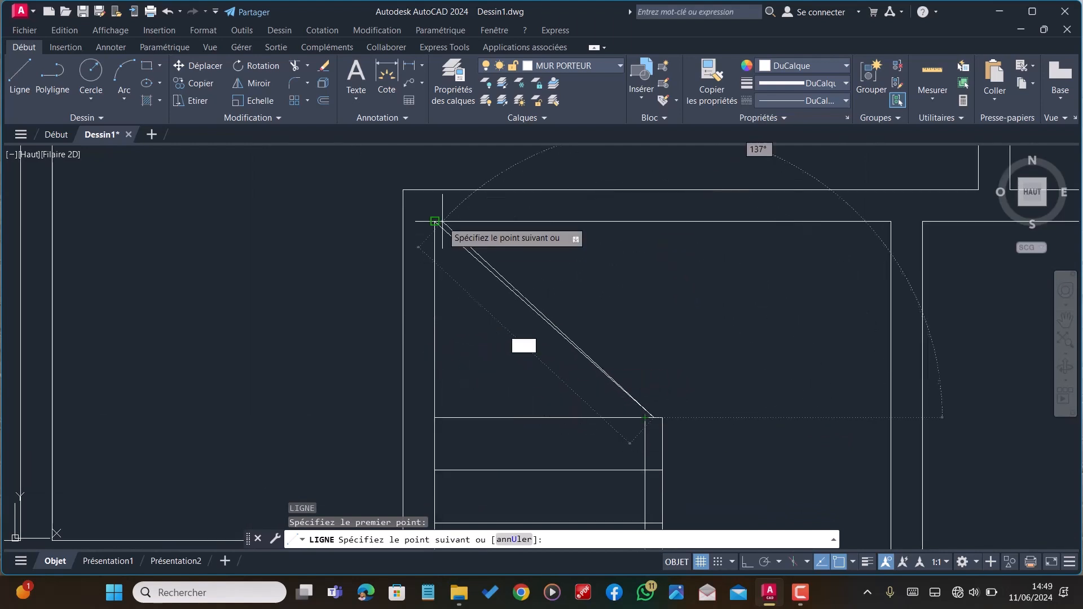
{"action": "left_click", "coordinate": [434, 330]}
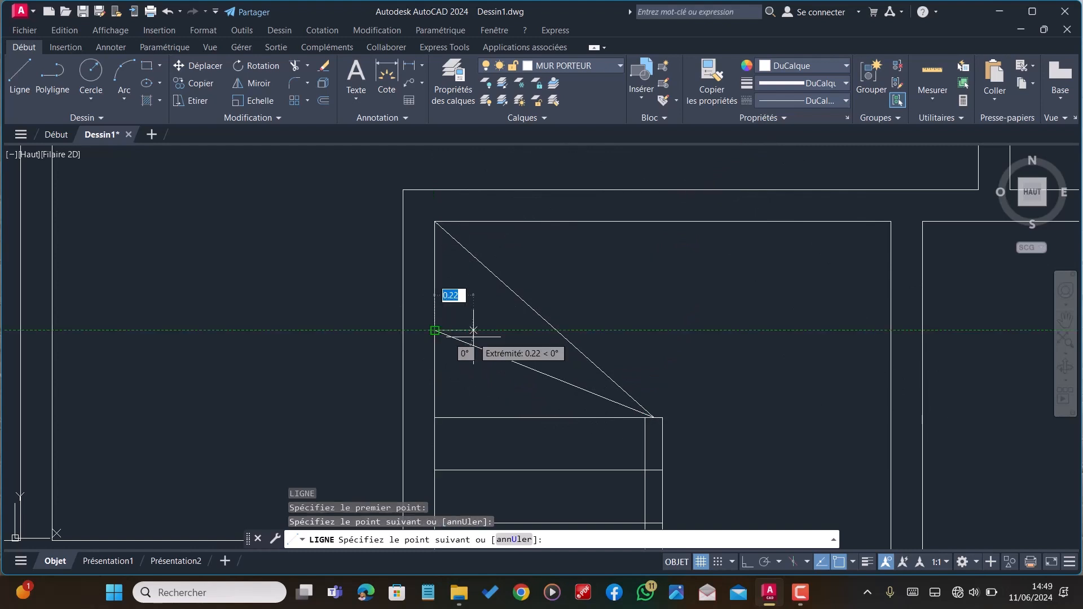
{"action": "key", "text": "Escape"}
Draw a winder line from the end cap's midpoint to the stairwell's north wall, about 0.47 east of the inner northwest corner
{"action": "type", "text": "L"}
{"action": "key", "text": "Return"}
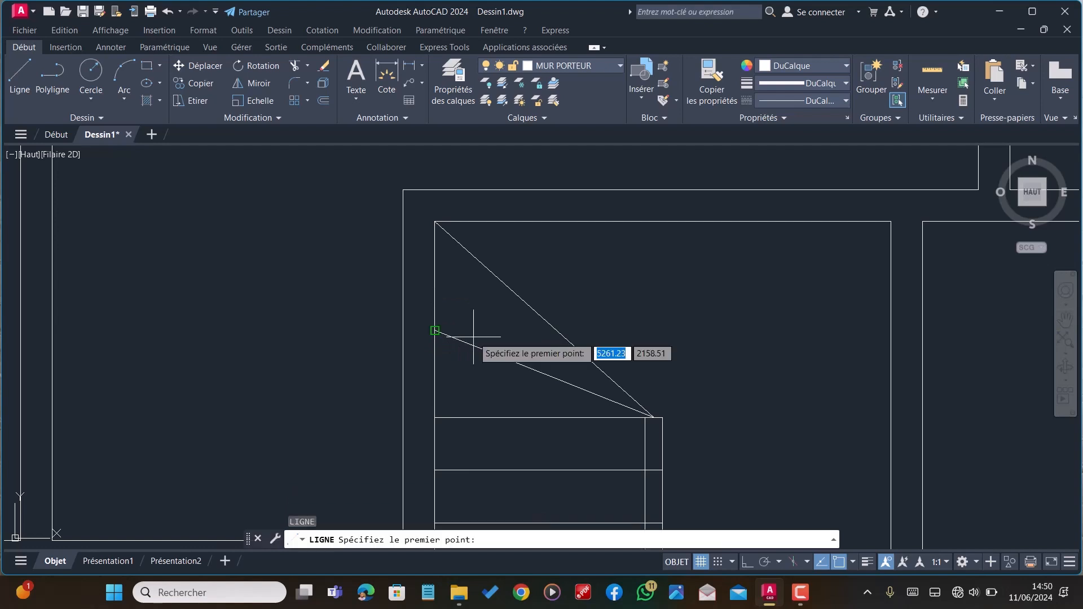
{"action": "scroll", "coordinate": [484, 337], "scroll_direction": "up", "scroll_amount": 1}
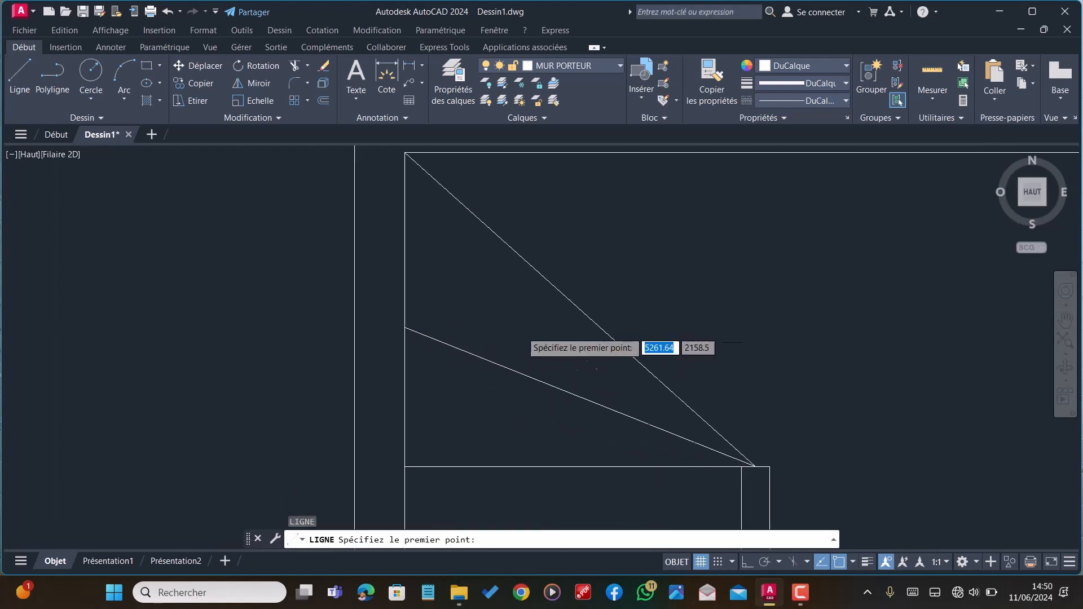
{"action": "scroll", "coordinate": [520, 333], "scroll_direction": "down", "scroll_amount": 2}
{"action": "scroll", "coordinate": [643, 381], "scroll_direction": "up", "scroll_amount": 2}
{"action": "left_click", "coordinate": [556, 390]}
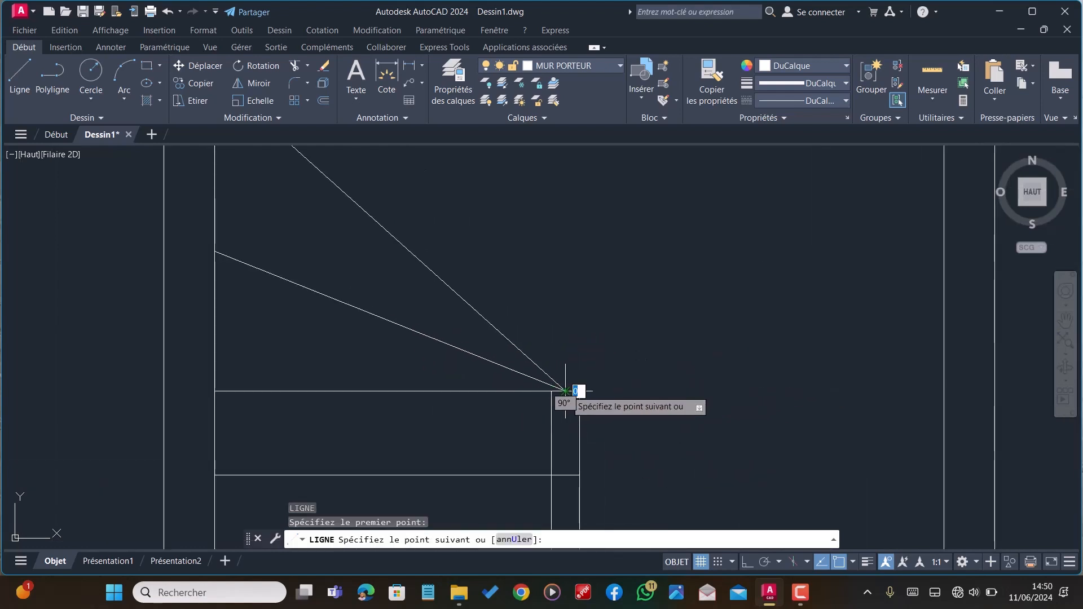
{"action": "scroll", "coordinate": [559, 390], "scroll_direction": "down", "scroll_amount": 3}
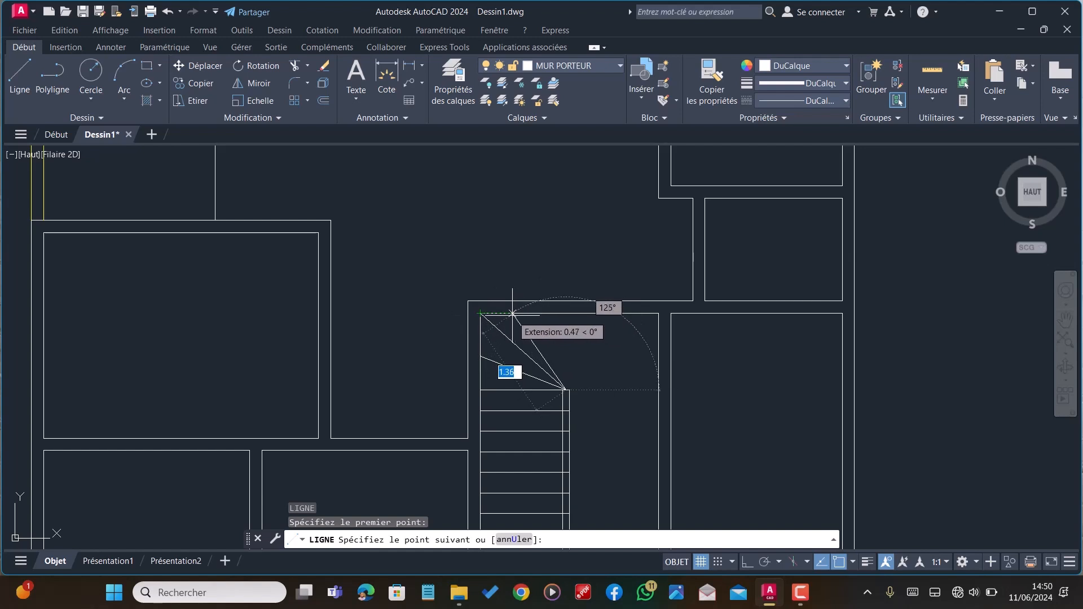
{"action": "left_click", "coordinate": [513, 313]}
{"action": "key", "text": "Escape"}
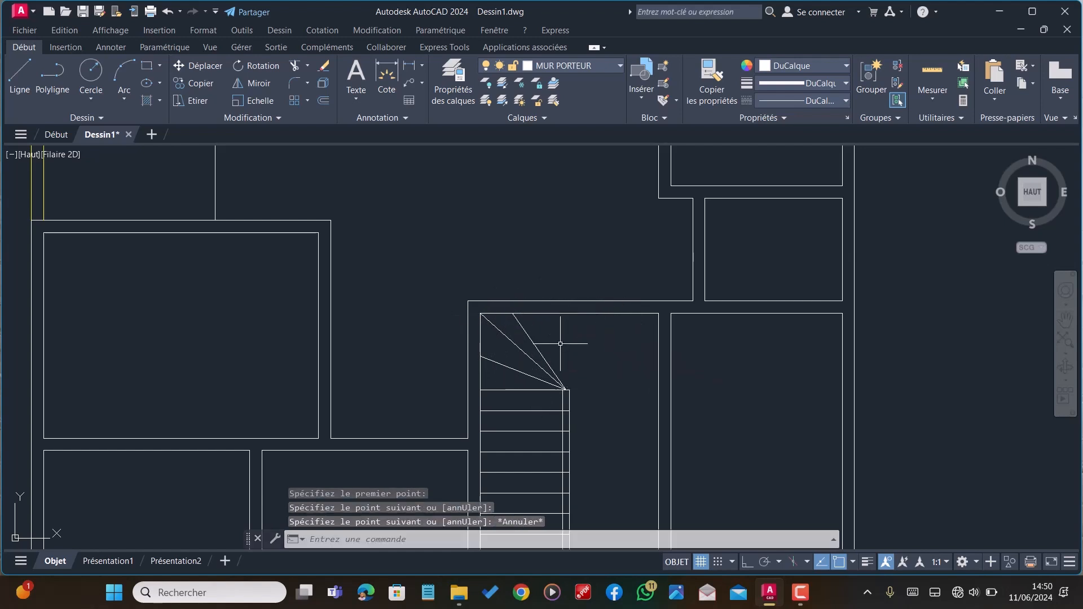
Draw a vertical line from the midpoint of the partition's end cap to the stairwell's north wall
{"action": "key", "text": "Return"}
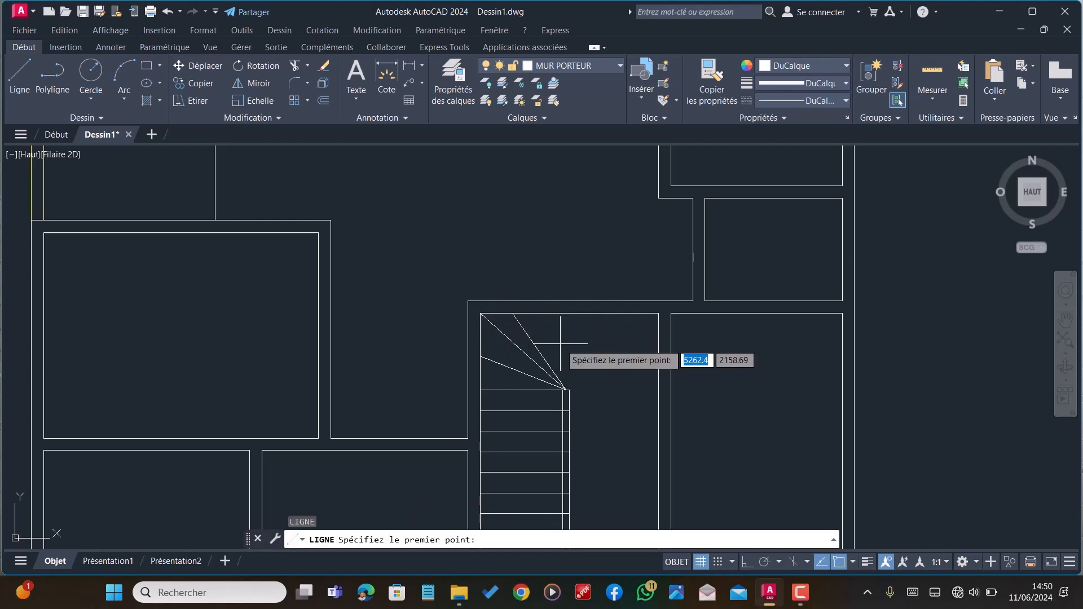
{"action": "scroll", "coordinate": [565, 389], "scroll_direction": "up", "scroll_amount": 4}
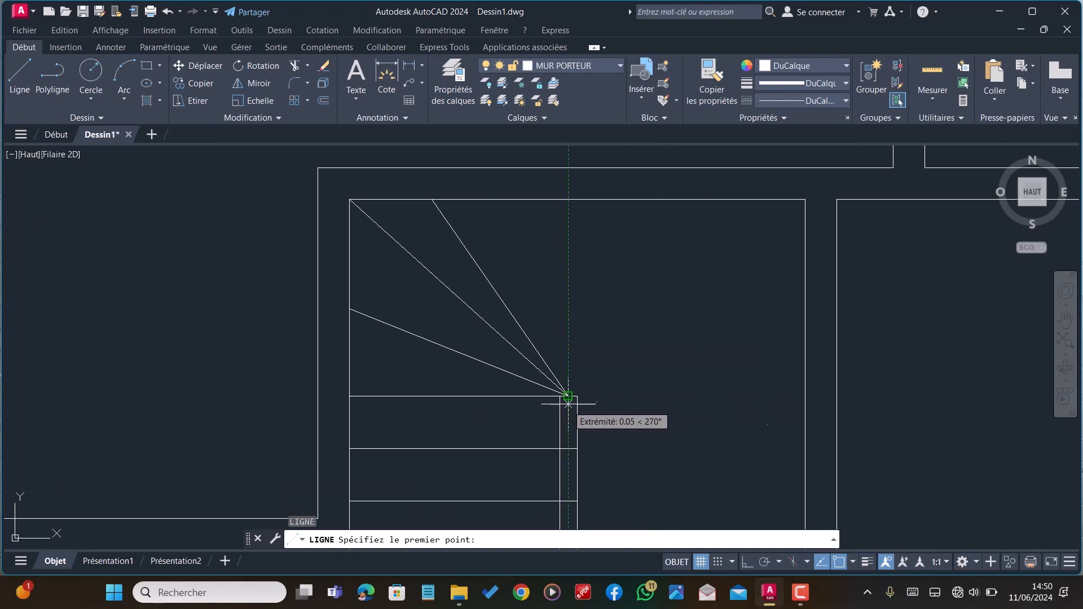
{"action": "left_click", "coordinate": [568, 396]}
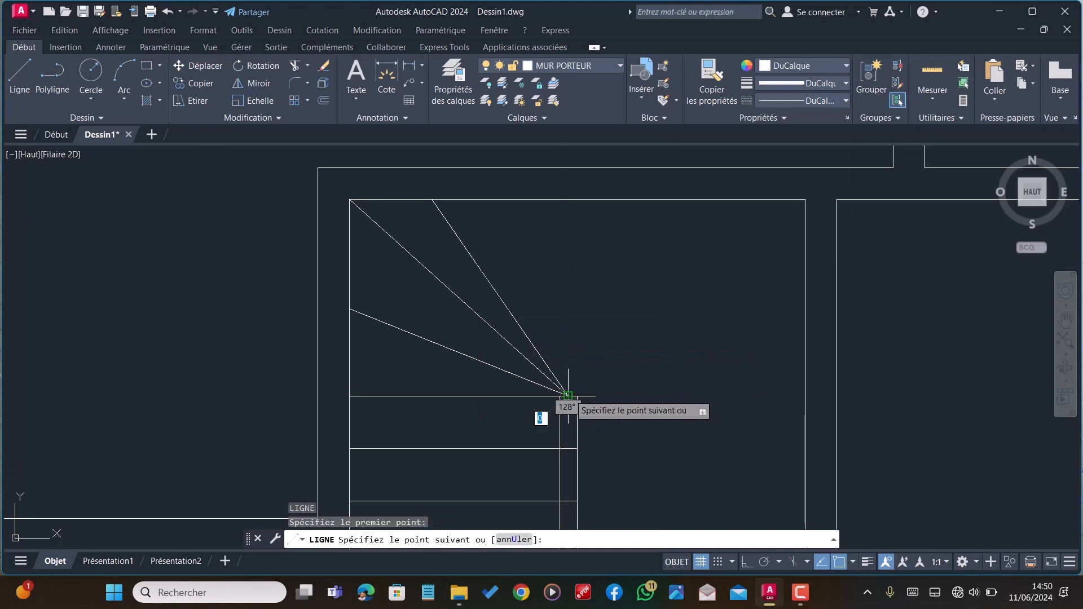
{"action": "left_click", "coordinate": [569, 200]}
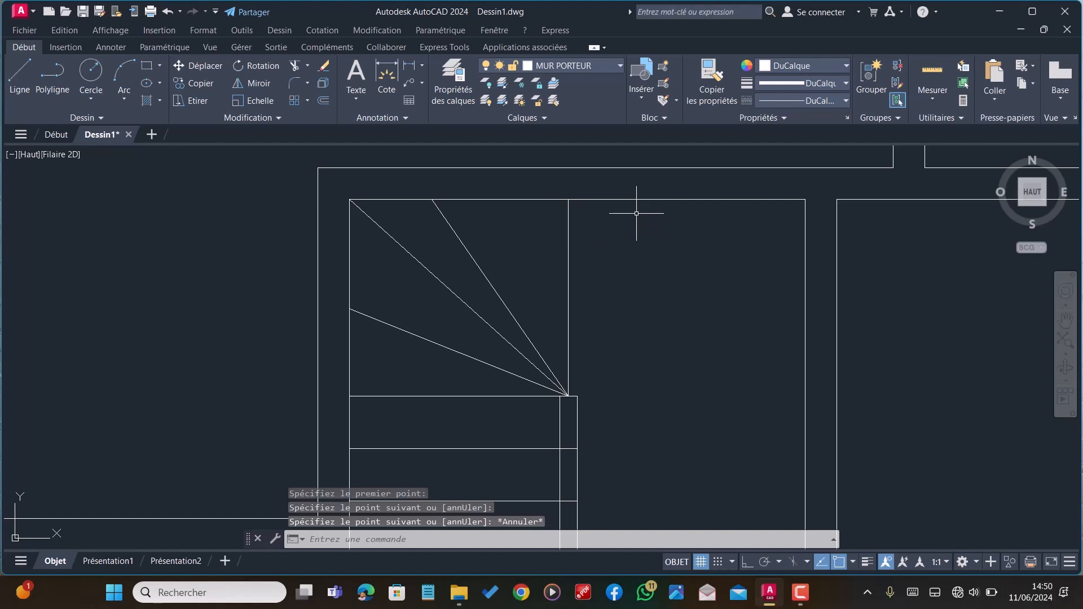
Offset the vertical line above the partition's end cap 0.3 to the east
{"action": "key", "text": "Return"}
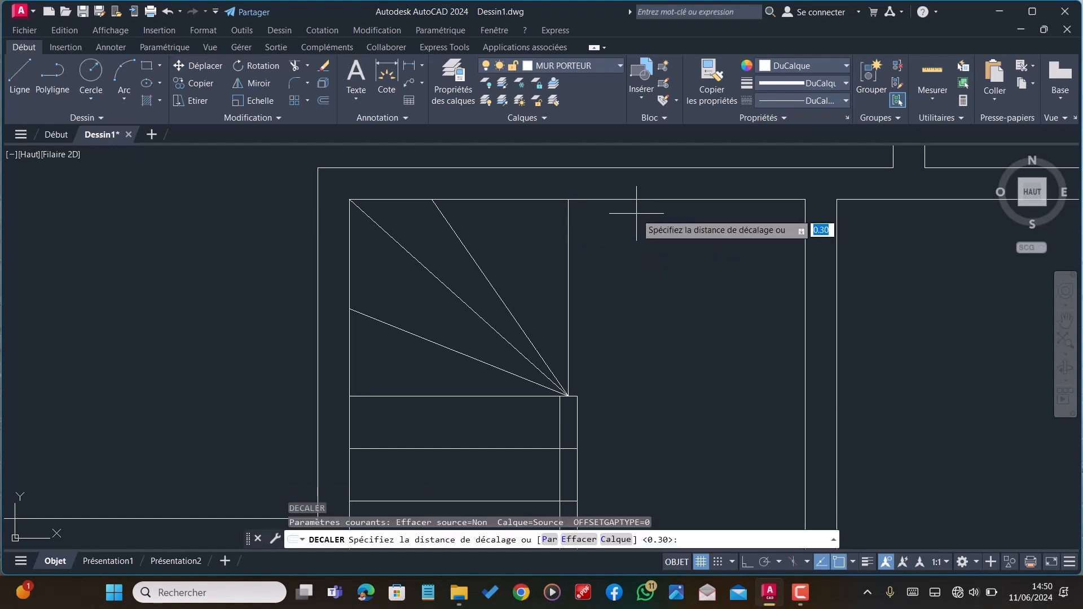
{"action": "type", "text": "0.3"}
{"action": "key", "text": "Return"}
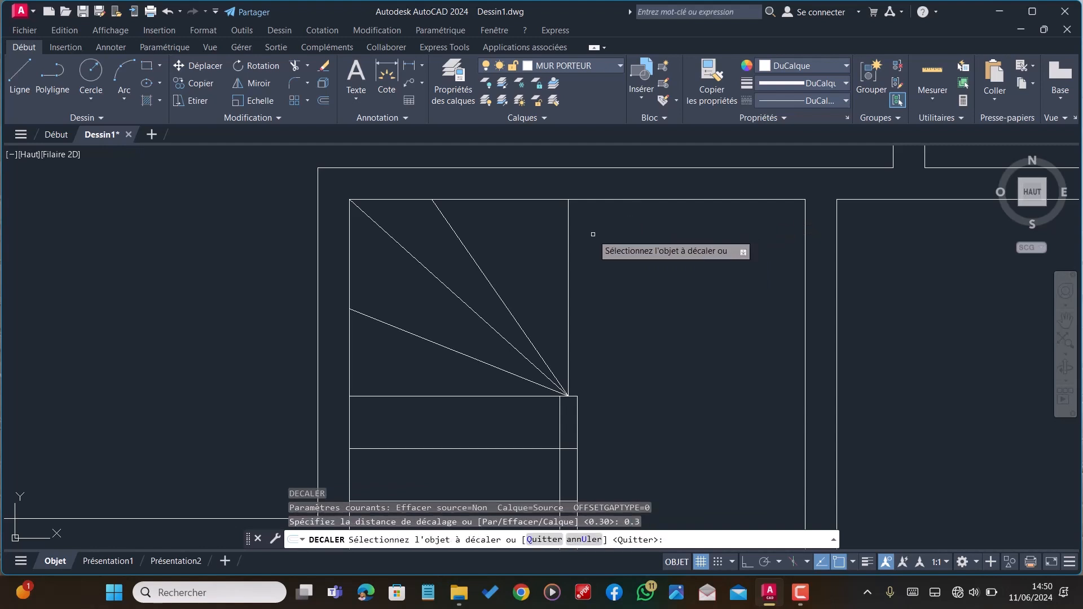
{"action": "left_click", "coordinate": [570, 250]}
{"action": "left_click", "coordinate": [629, 247]}
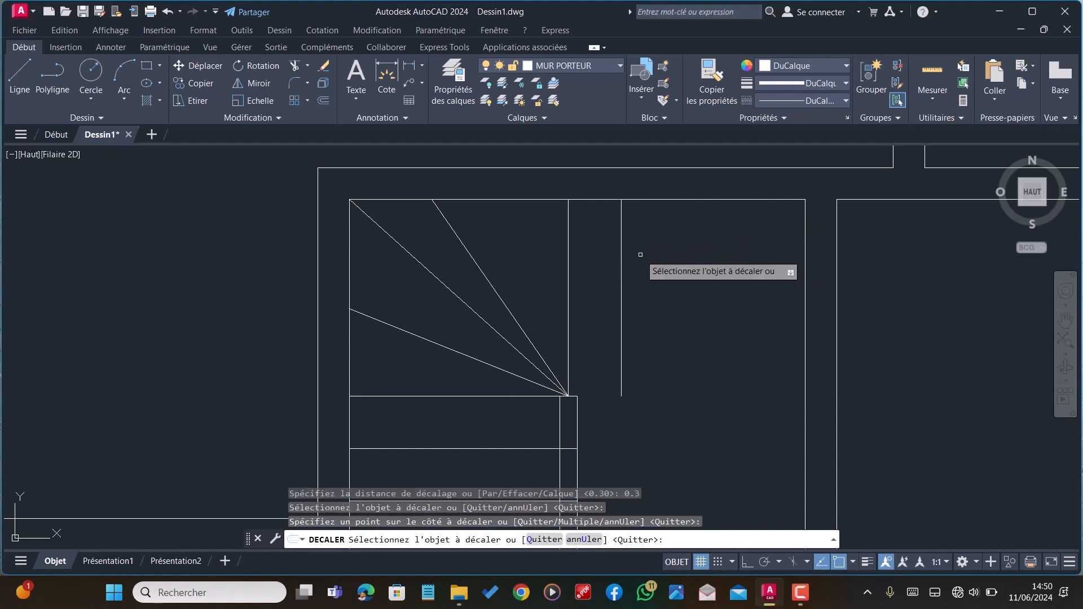
{"action": "scroll", "coordinate": [604, 345], "scroll_direction": "up", "scroll_amount": 2}
{"action": "key", "text": "Escape"}
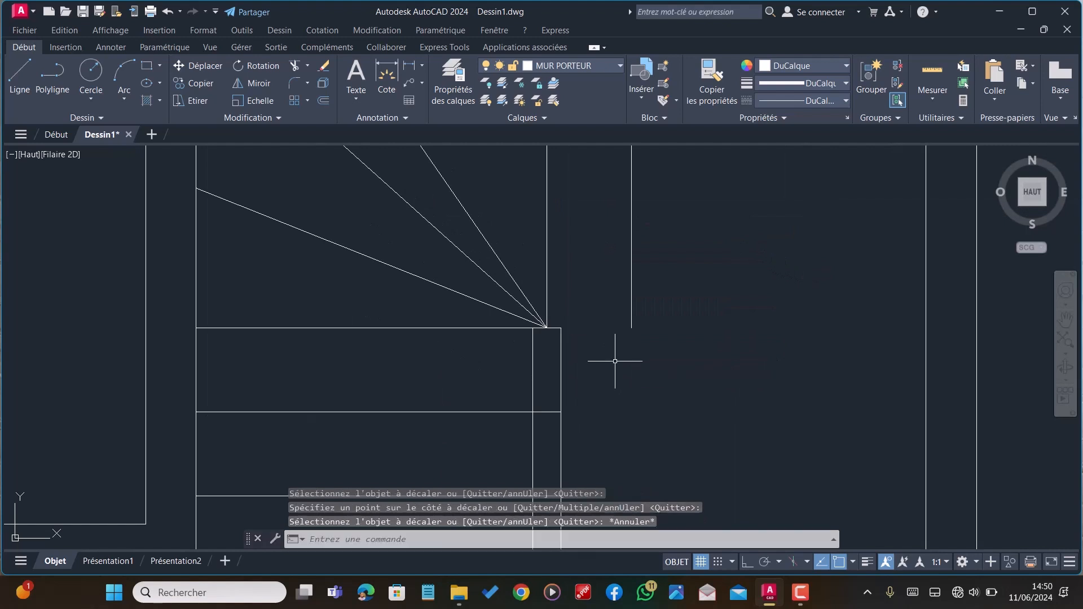
With Ortho on, draw a short horizontal line east from the partition's east face, just below its end cap, extending past the offset line
{"action": "type", "text": "l"}
{"action": "key", "text": "Return"}
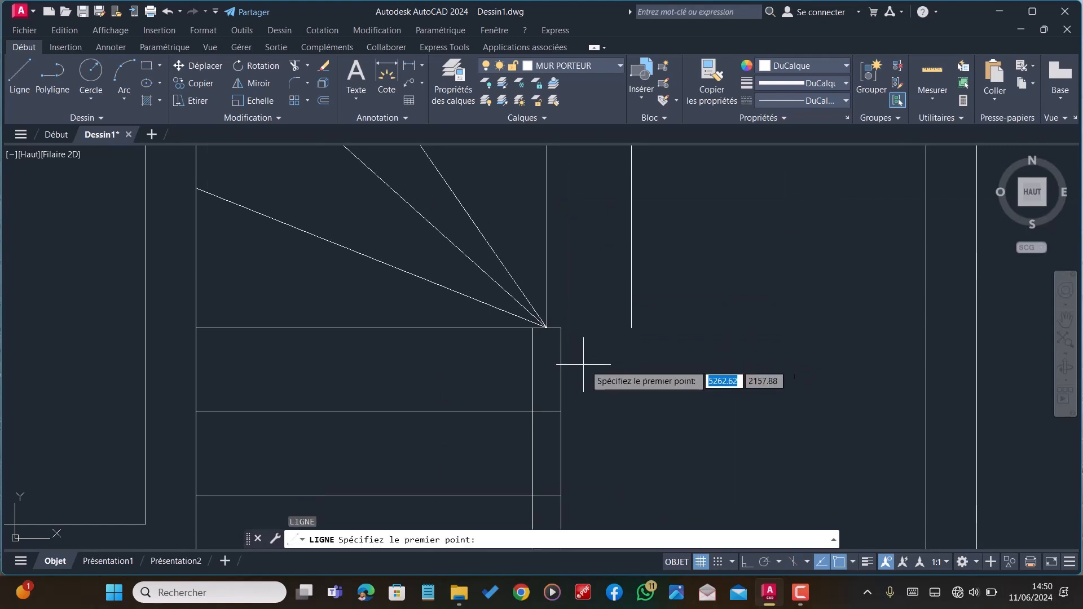
{"action": "left_click", "coordinate": [748, 564]}
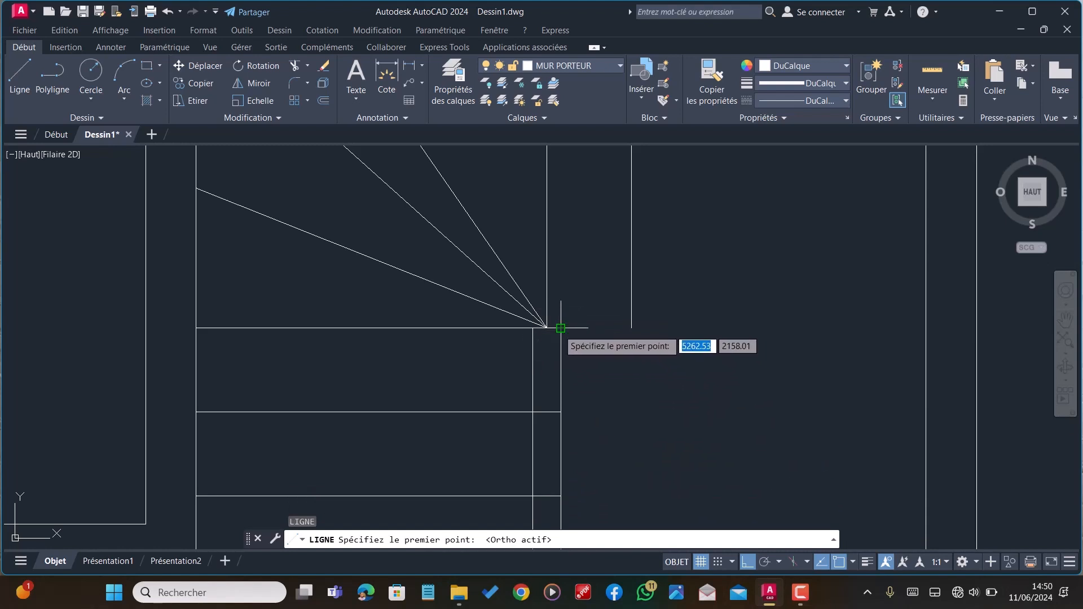
{"action": "left_click", "coordinate": [561, 369]}
{"action": "left_click", "coordinate": [654, 375]}
{"action": "key", "text": "Escape"}
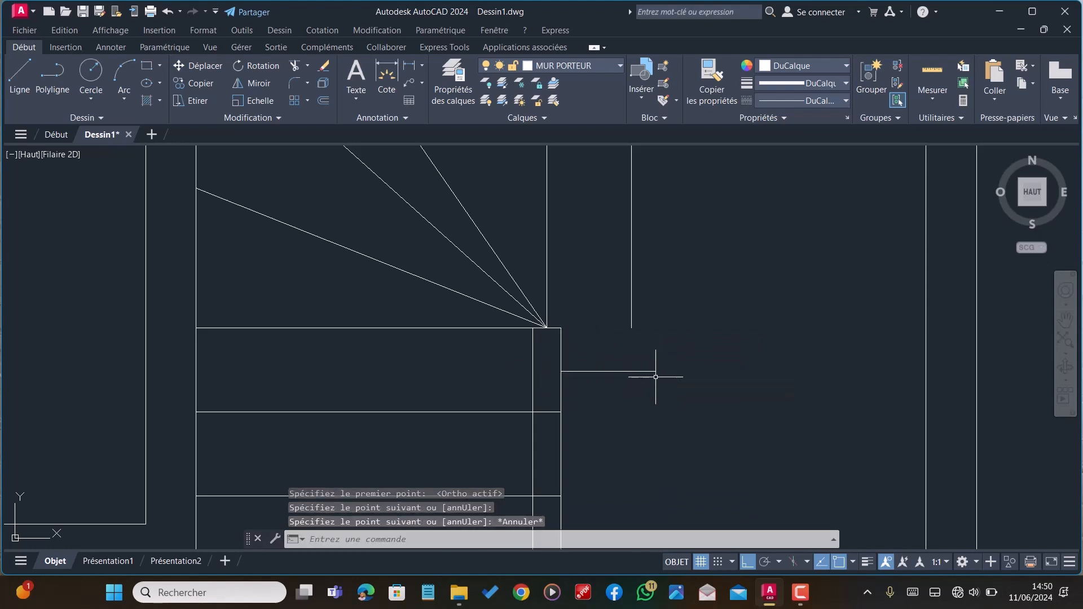
Fillet the offset vertical line and the short horizontal line into a sharp corner
{"action": "type", "text": "A"}
{"action": "key", "text": "Return"}
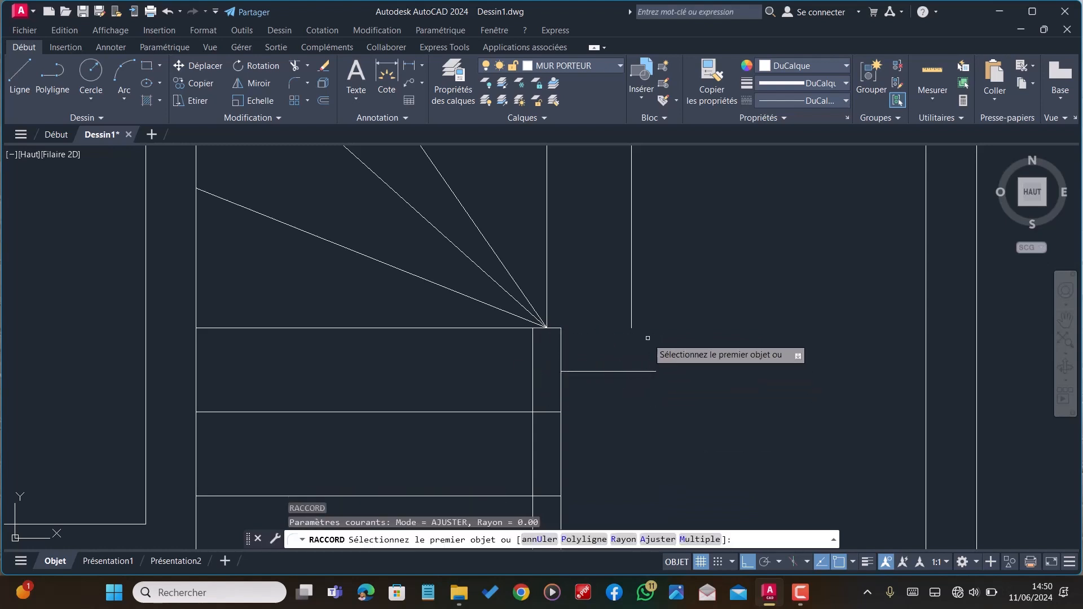
{"action": "left_click", "coordinate": [630, 310]}
{"action": "left_click", "coordinate": [623, 371]}
{"action": "scroll", "coordinate": [611, 368], "scroll_direction": "down", "scroll_amount": 8}
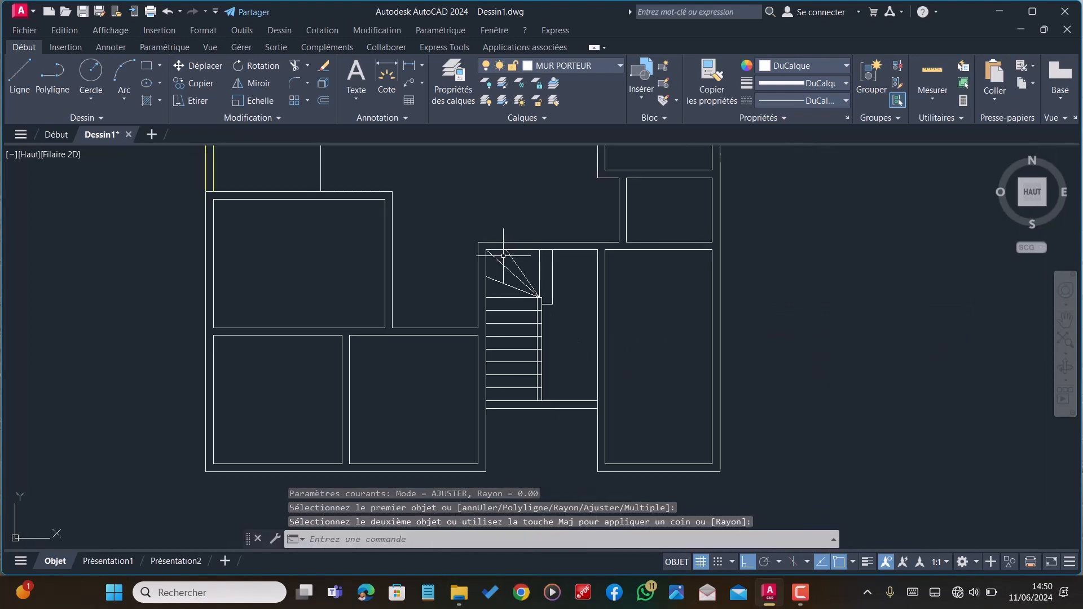
{"action": "key", "text": "Escape"}
Trim the tread line segments that cross the partition between its two faces
{"action": "type", "text": "A"}
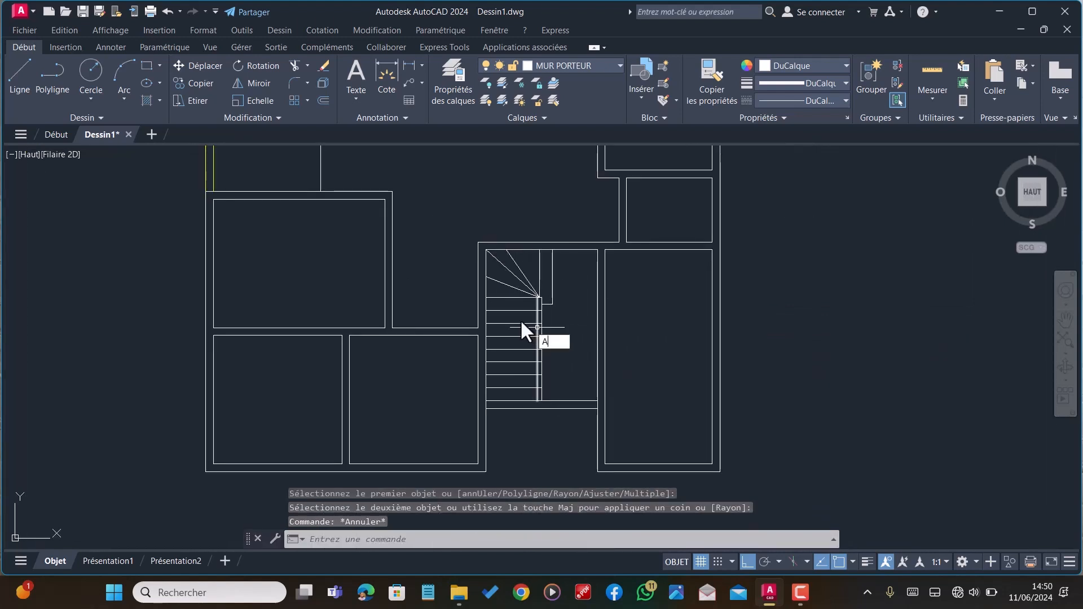
{"action": "type", "text": "J"}
{"action": "key", "text": "Return"}
{"action": "scroll", "coordinate": [525, 350], "scroll_direction": "up", "scroll_amount": 6}
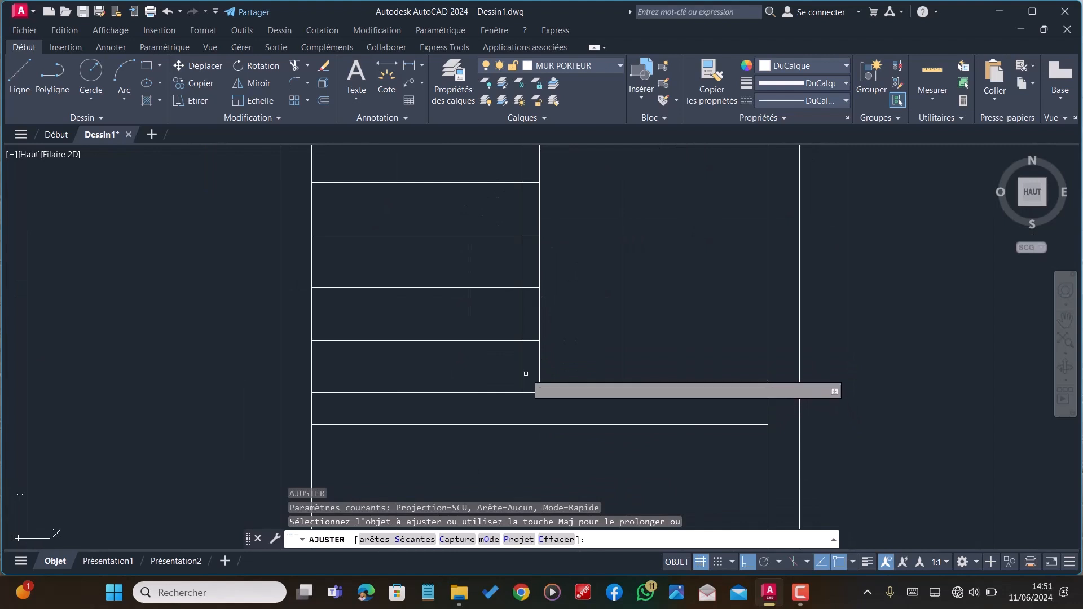
{"action": "left_click", "coordinate": [526, 374]}
{"action": "scroll", "coordinate": [516, 361], "scroll_direction": "down", "scroll_amount": 5}
{"action": "scroll", "coordinate": [534, 225], "scroll_direction": "up", "scroll_amount": 5}
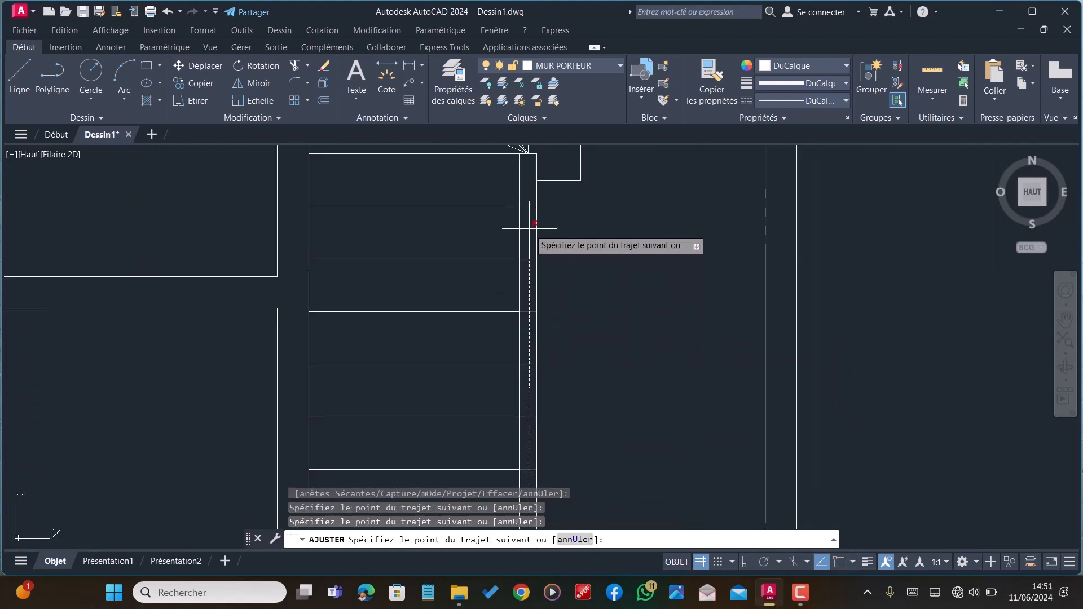
{"action": "key", "text": "Return"}
{"action": "scroll", "coordinate": [525, 327], "scroll_direction": "down", "scroll_amount": 4}
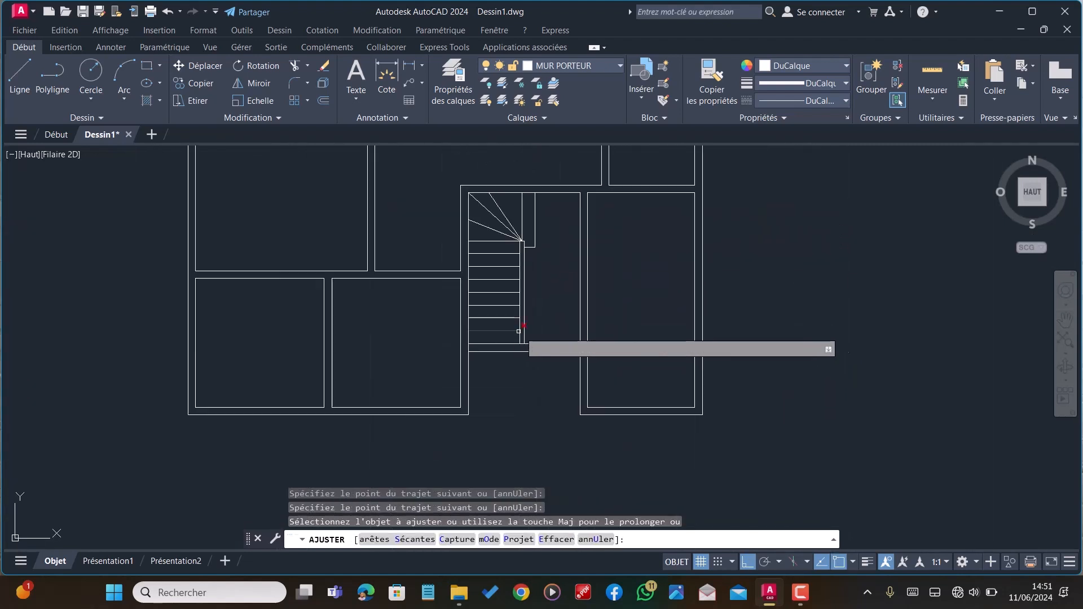
Examine the staircase, the stairwell's south wall and the surrounding rooms of the plan
{"action": "scroll", "coordinate": [531, 346], "scroll_direction": "up", "scroll_amount": 4}
{"action": "scroll", "coordinate": [438, 339], "scroll_direction": "down", "scroll_amount": 4}
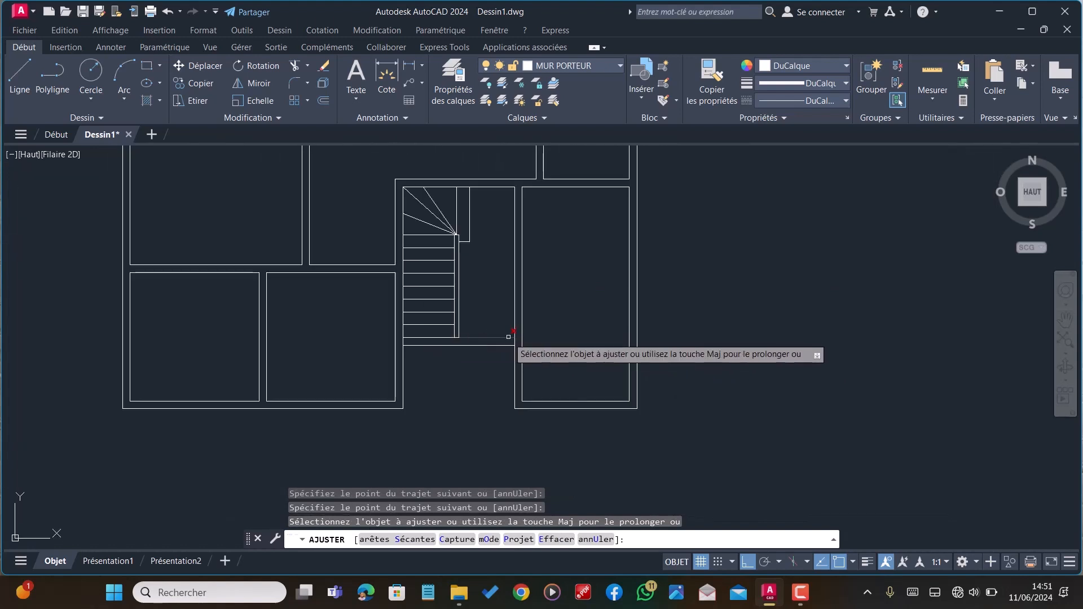
{"action": "scroll", "coordinate": [491, 339], "scroll_direction": "up", "scroll_amount": 1}
{"action": "scroll", "coordinate": [496, 257], "scroll_direction": "up", "scroll_amount": 3}
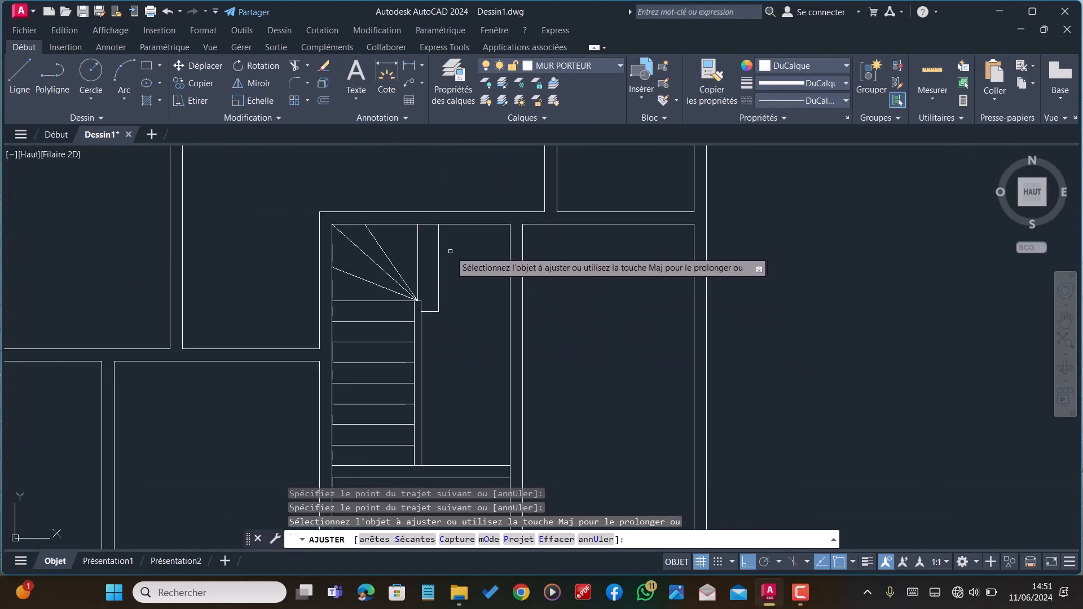
{"action": "scroll", "coordinate": [450, 251], "scroll_direction": "down", "scroll_amount": 2}
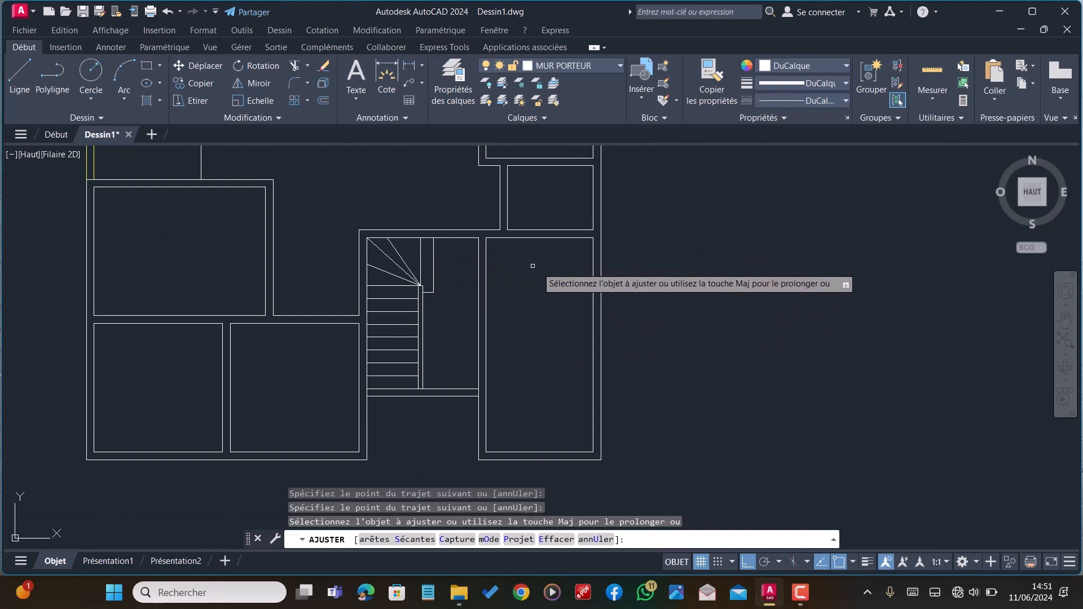
{"action": "scroll", "coordinate": [525, 268], "scroll_direction": "down", "scroll_amount": 3}
{"action": "scroll", "coordinate": [491, 266], "scroll_direction": "up", "scroll_amount": 1}
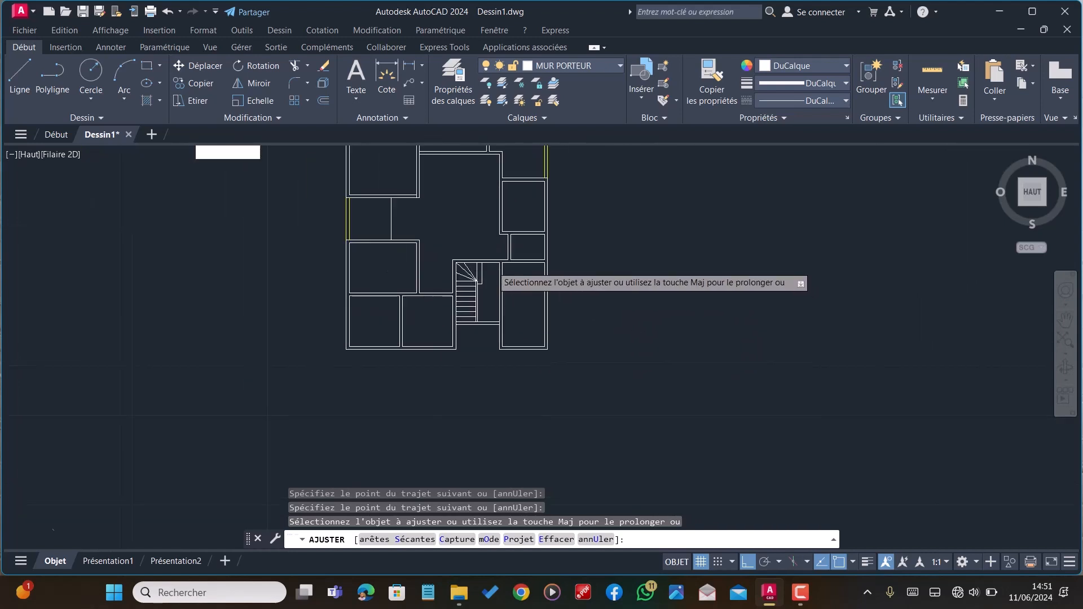
{"action": "scroll", "coordinate": [485, 284], "scroll_direction": "down", "scroll_amount": 2}
{"action": "scroll", "coordinate": [491, 285], "scroll_direction": "up", "scroll_amount": 4}
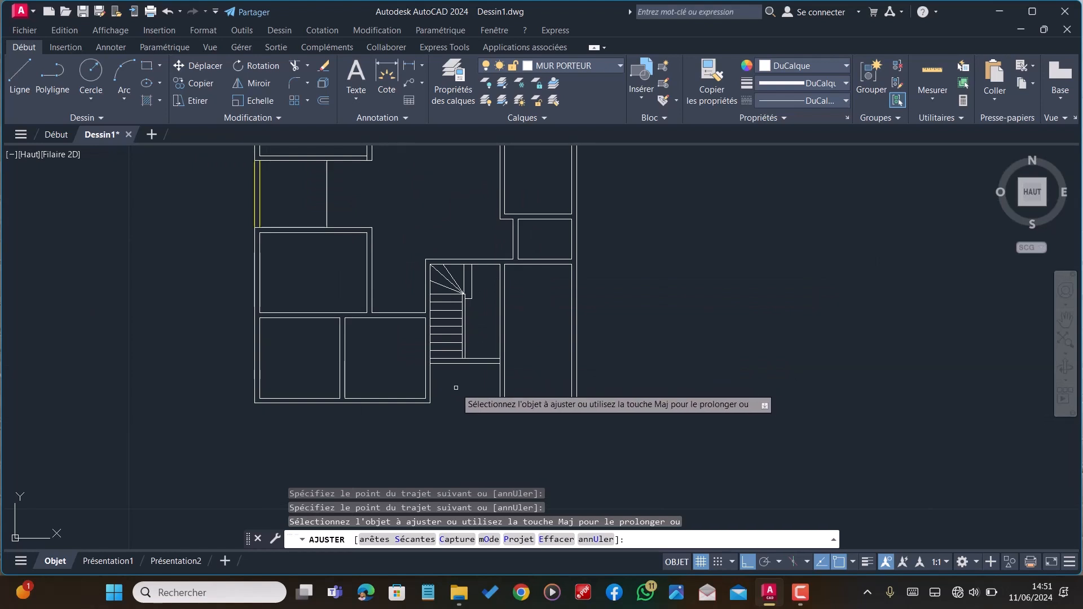
{"action": "scroll", "coordinate": [455, 387], "scroll_direction": "up", "scroll_amount": 3}
{"action": "scroll", "coordinate": [447, 389], "scroll_direction": "up", "scroll_amount": 1}
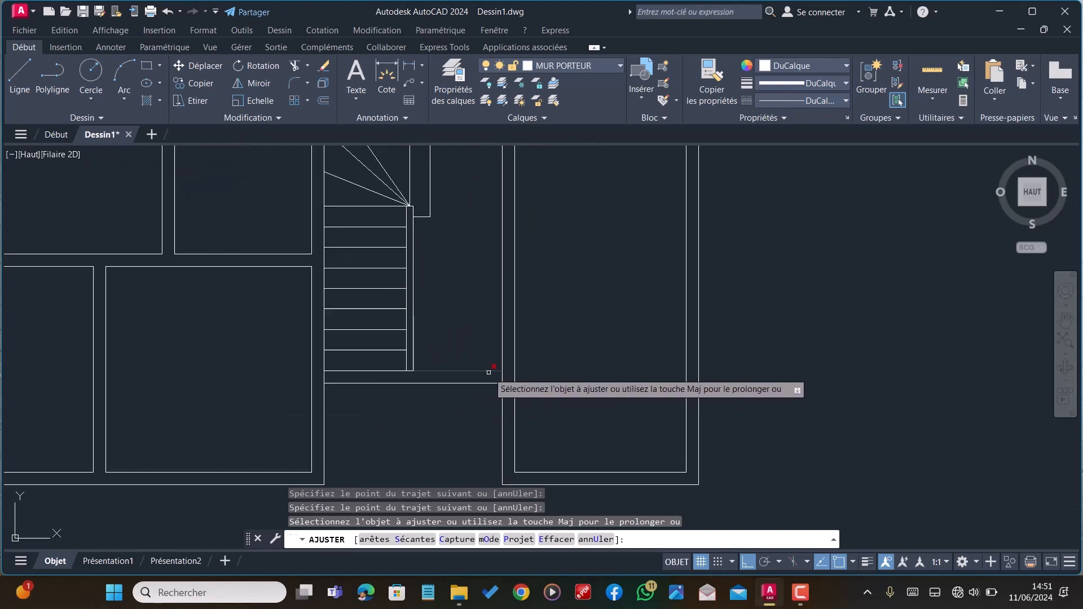
{"action": "scroll", "coordinate": [417, 382], "scroll_direction": "down", "scroll_amount": 1}
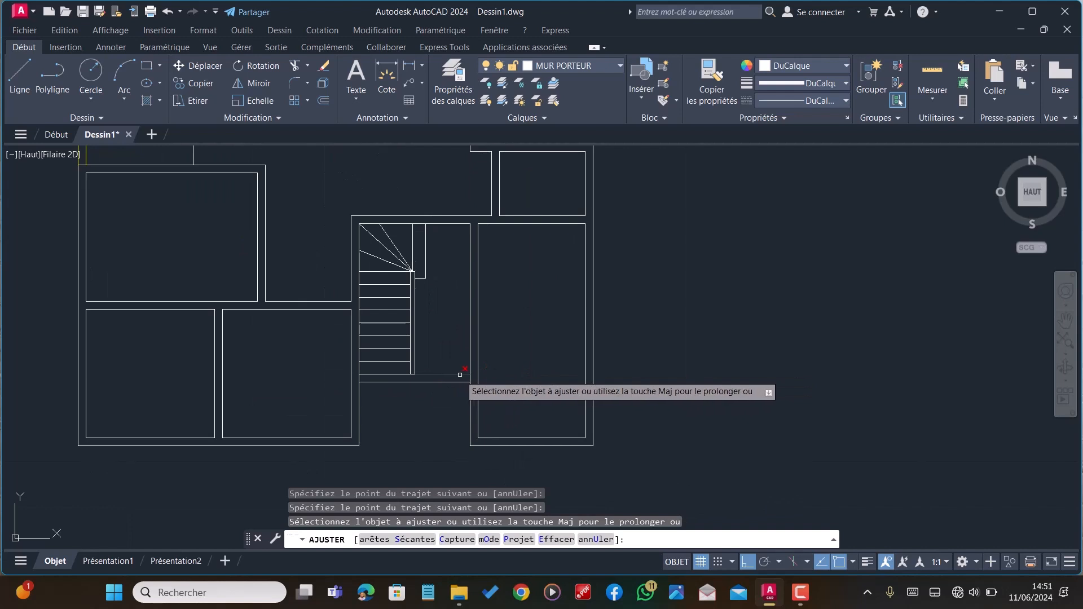
{"action": "scroll", "coordinate": [412, 375], "scroll_direction": "down", "scroll_amount": 1}
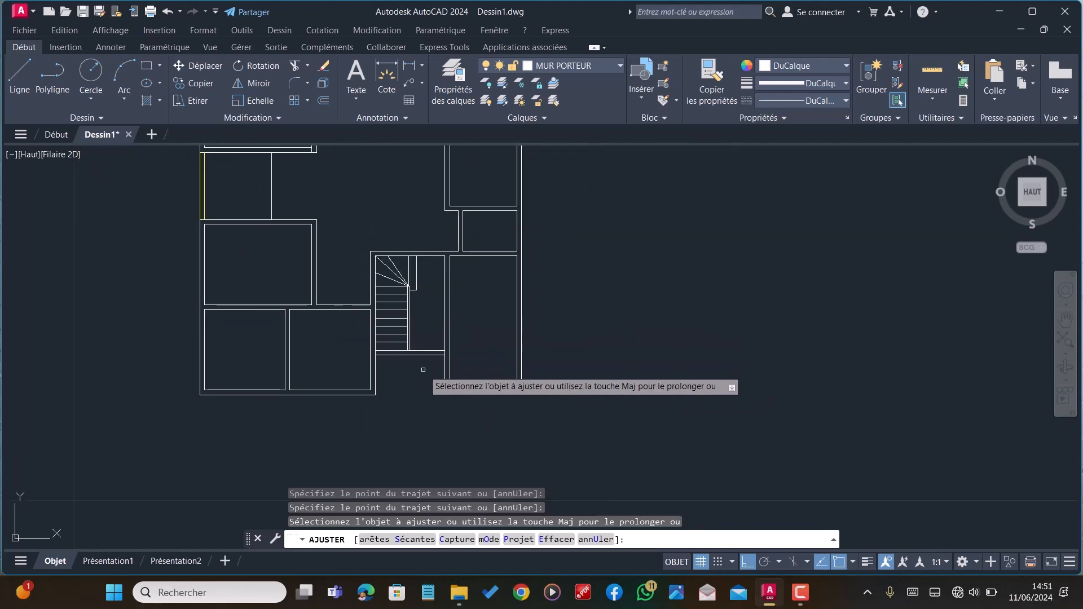
{"action": "scroll", "coordinate": [445, 375], "scroll_direction": "up", "scroll_amount": 1}
{"action": "key", "text": "Escape"}
Trim the stairwell's east wall line between the two lines of the south wall
{"action": "scroll", "coordinate": [455, 335], "scroll_direction": "up", "scroll_amount": 3}
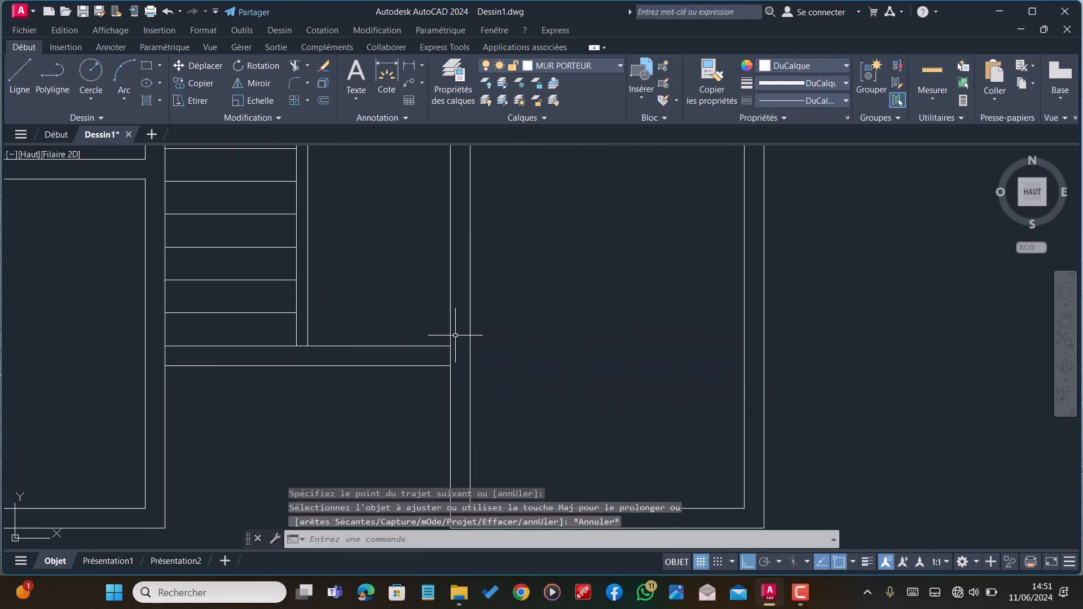
{"action": "type", "text": "AJ"}
{"action": "key", "text": "Return"}
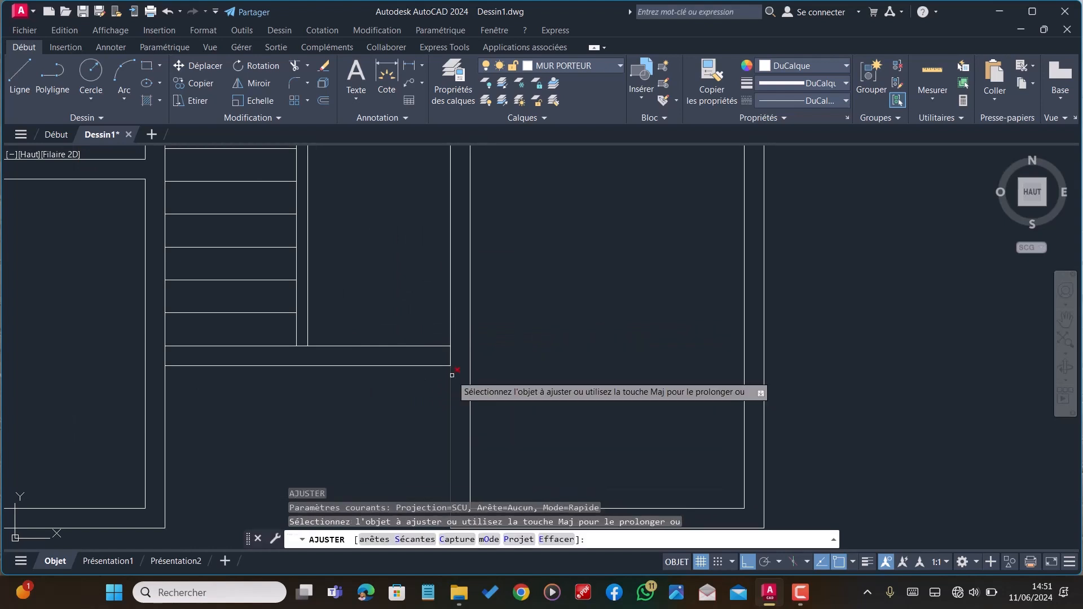
{"action": "key", "text": "Escape"}
{"action": "type", "text": "D"}
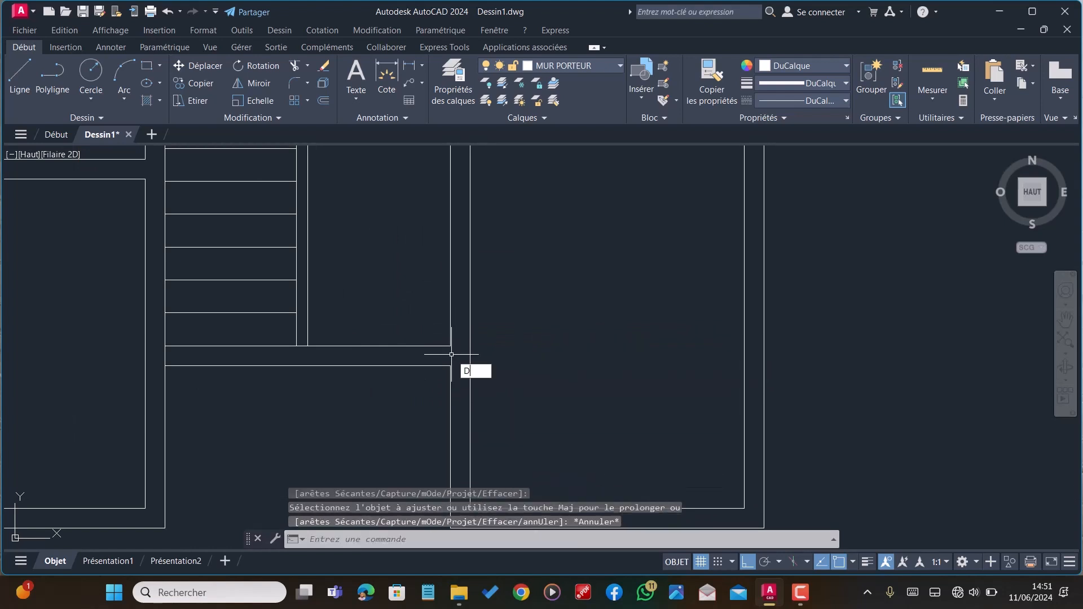
{"action": "type", "text": "EC"}
{"action": "key", "text": "Return"}
{"action": "type", "text": "0"}
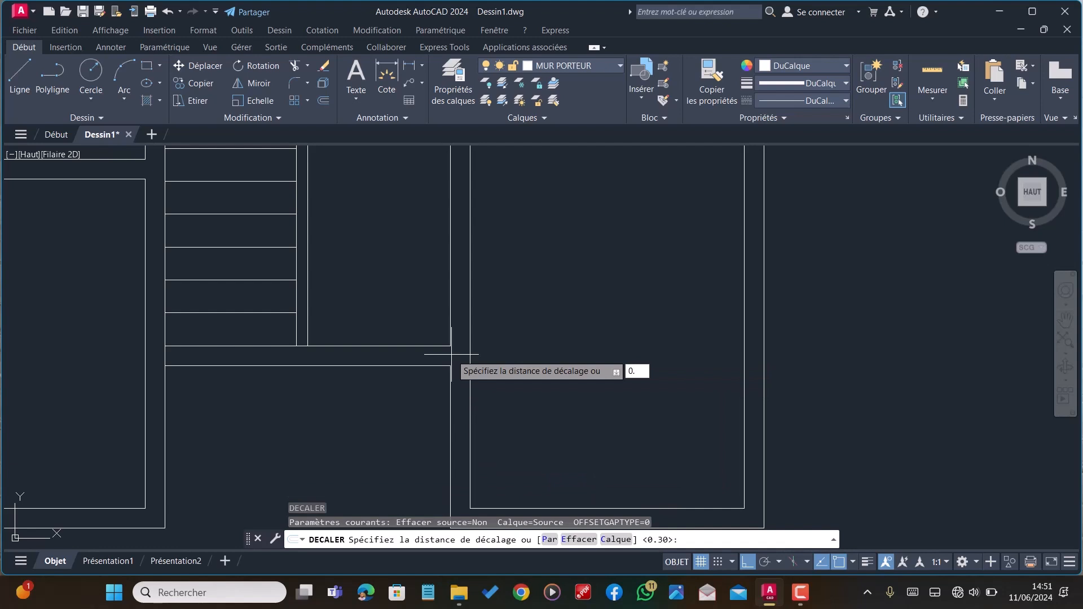
{"action": "type", "text": ".9"}
{"action": "key", "text": "Return"}
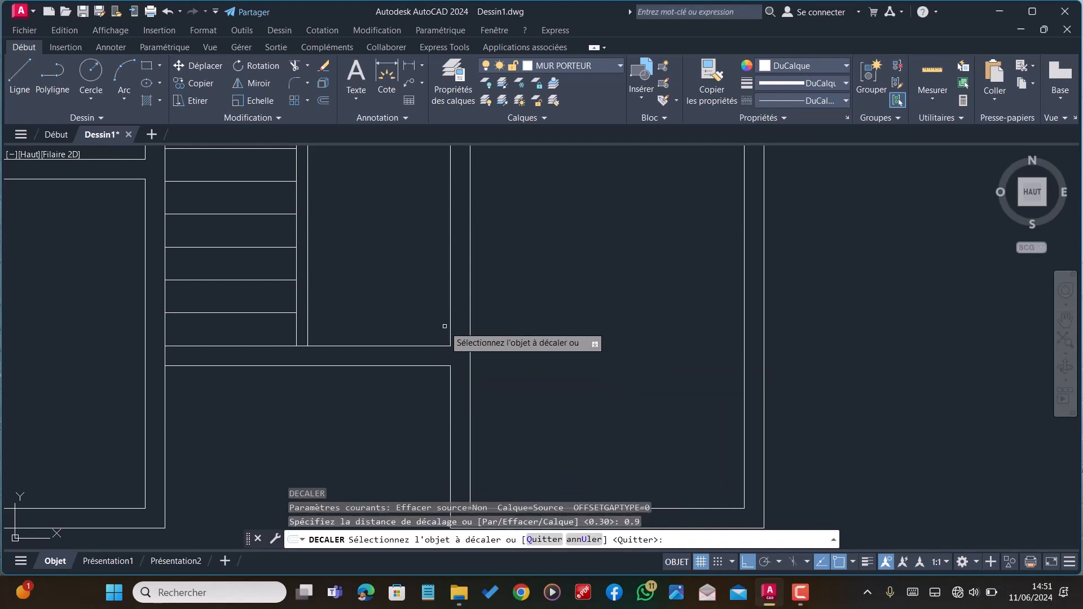
{"action": "left_click", "coordinate": [451, 302]}
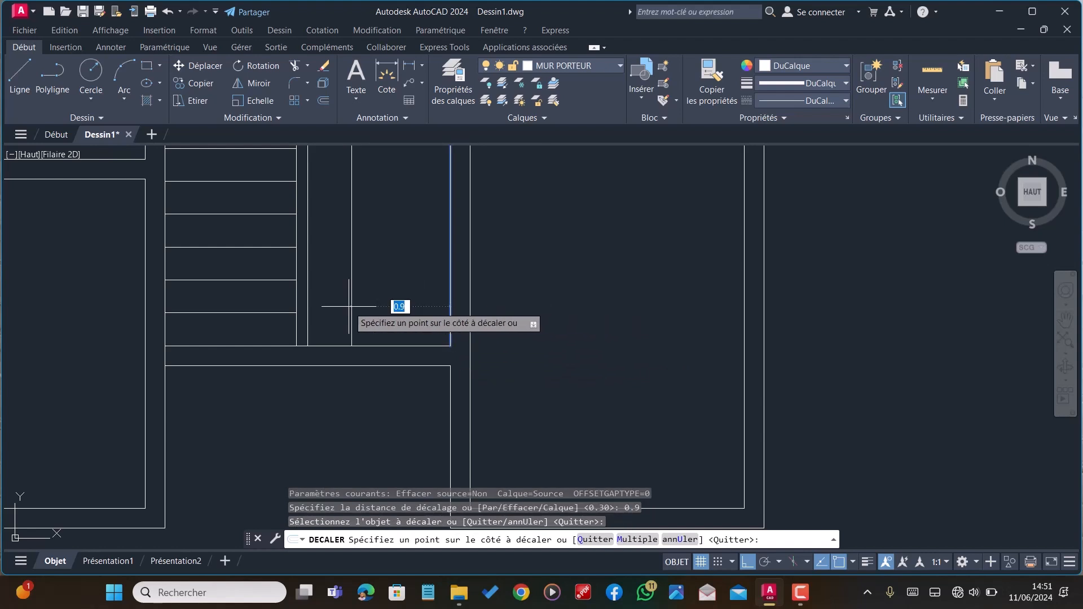
{"action": "key", "text": "Escape"}
Offset the stairwell's east wall line 0.1 to the west, and offset the resulting line another 0.90 to the west
{"action": "type", "text": "DEC"}
{"action": "key", "text": "Return"}
{"action": "type", "text": "0."}
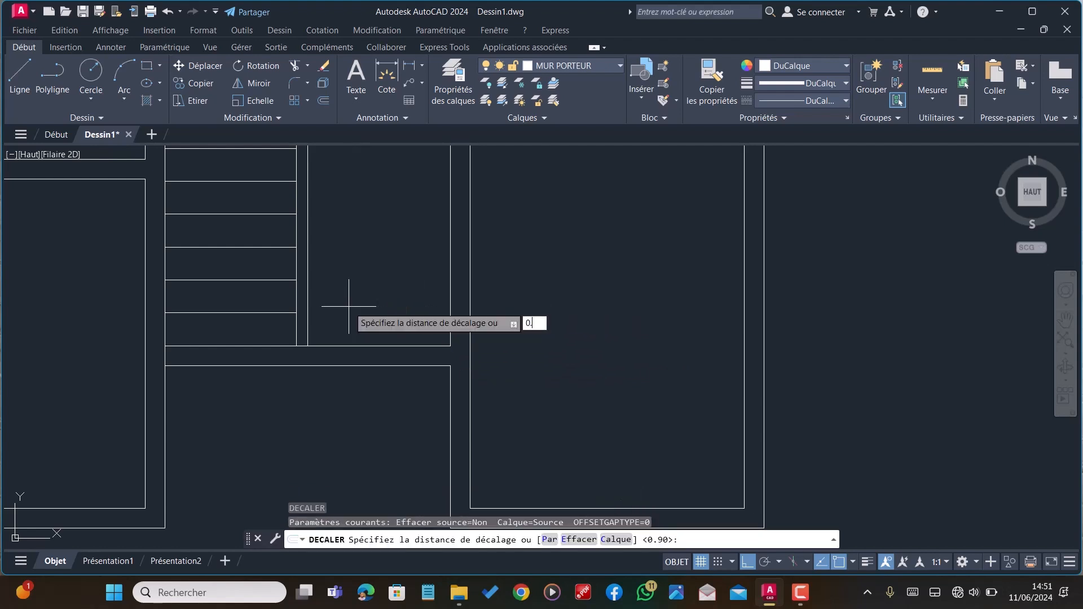
{"action": "type", "text": "1"}
{"action": "key", "text": "Return"}
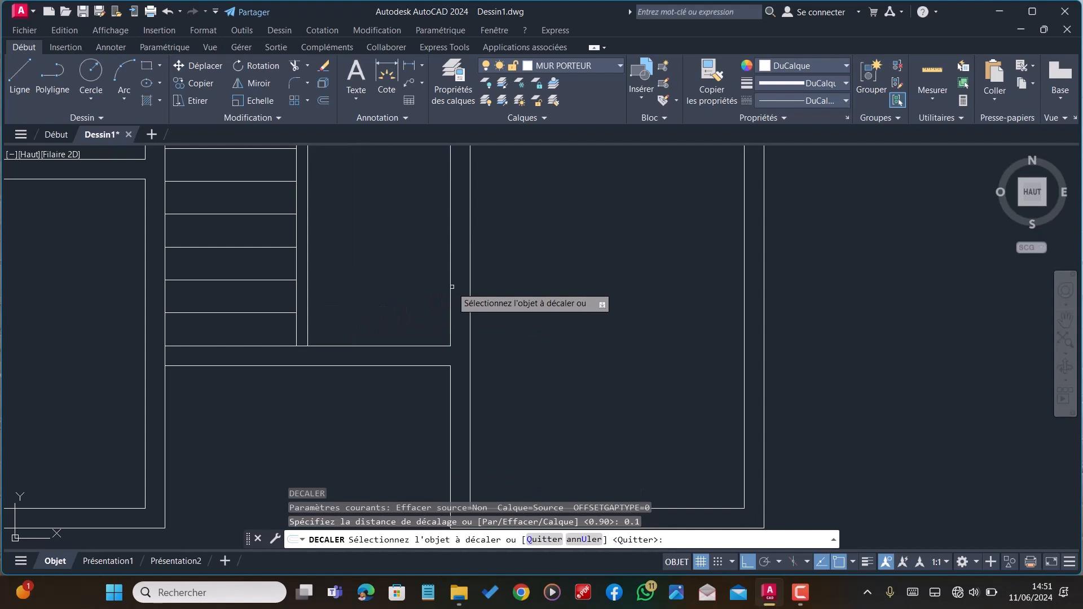
{"action": "left_click", "coordinate": [452, 287]}
{"action": "left_click", "coordinate": [388, 303]}
{"action": "left_click", "coordinate": [439, 313]}
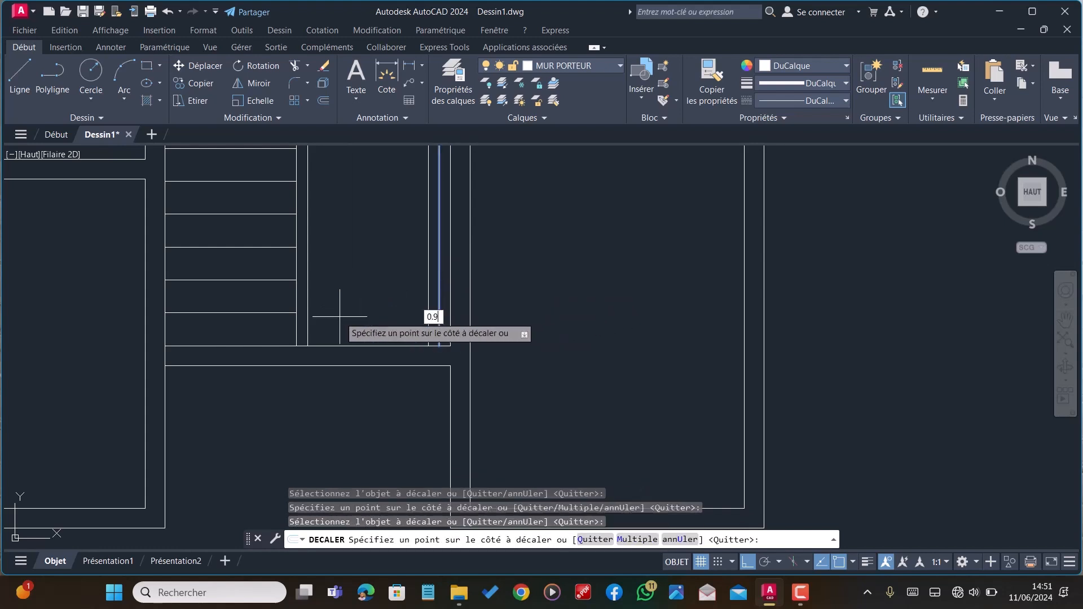
{"action": "left_click", "coordinate": [340, 317]}
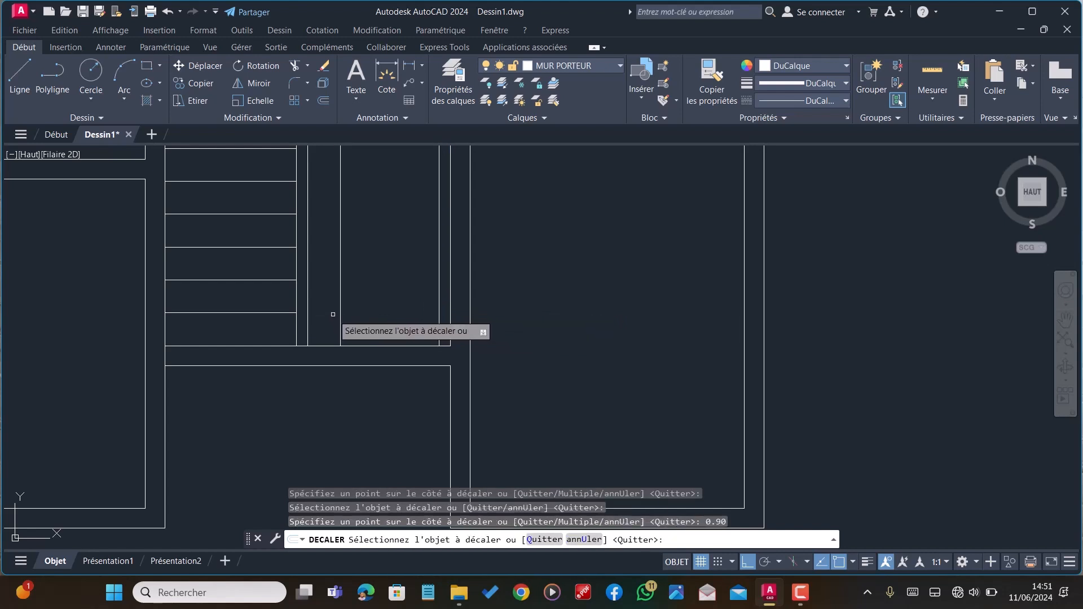
Extend the two offset lines south to the outer face of the stairwell's south wall
{"action": "key", "text": "Escape"}
{"action": "type", "text": "PR"}
{"action": "key", "text": "Return"}
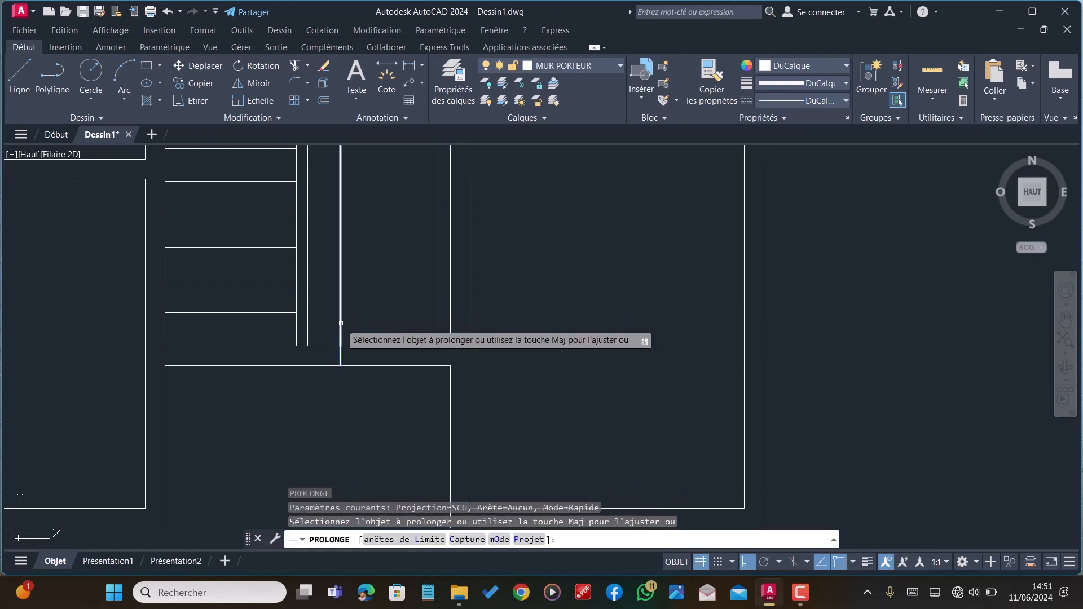
{"action": "left_click", "coordinate": [340, 333]}
{"action": "left_click", "coordinate": [439, 319]}
{"action": "key", "text": "Escape"}
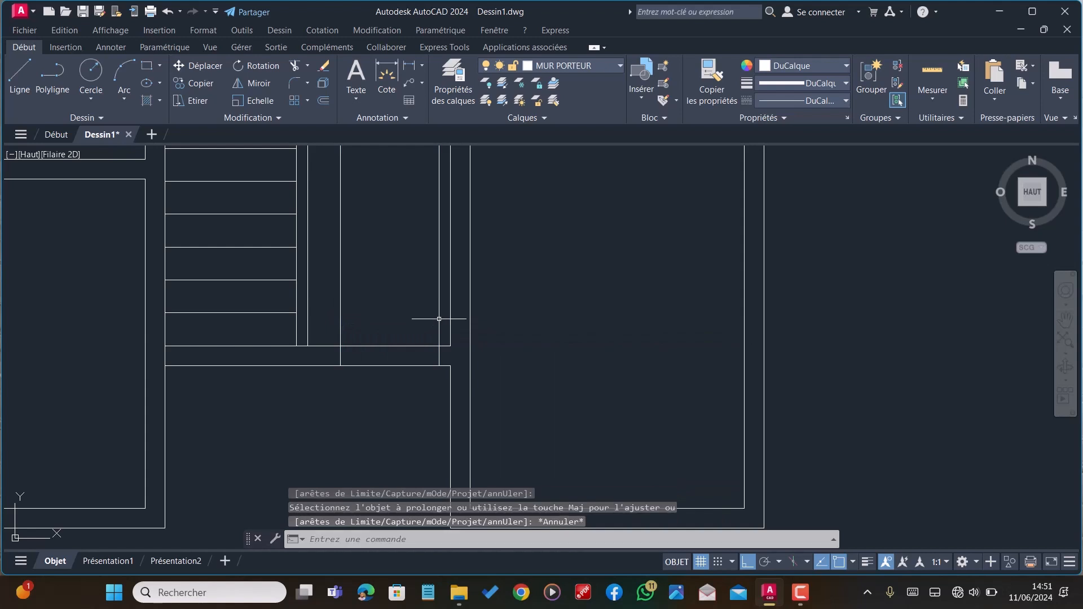
{"action": "type", "text": "AJ"}
{"action": "key", "text": "Return"}
{"action": "scroll", "coordinate": [403, 378], "scroll_direction": "down", "scroll_amount": 4}
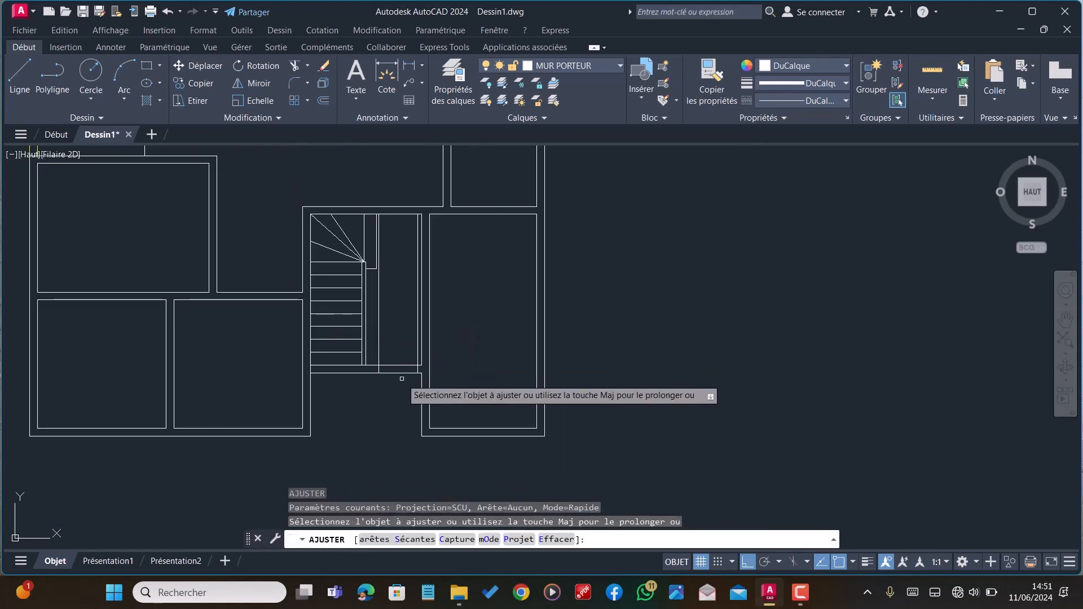
{"action": "key", "text": "Escape"}
Extend the same two offset lines north across the stairwell's north wall to its outer face
{"action": "scroll", "coordinate": [422, 240], "scroll_direction": "up", "scroll_amount": 4}
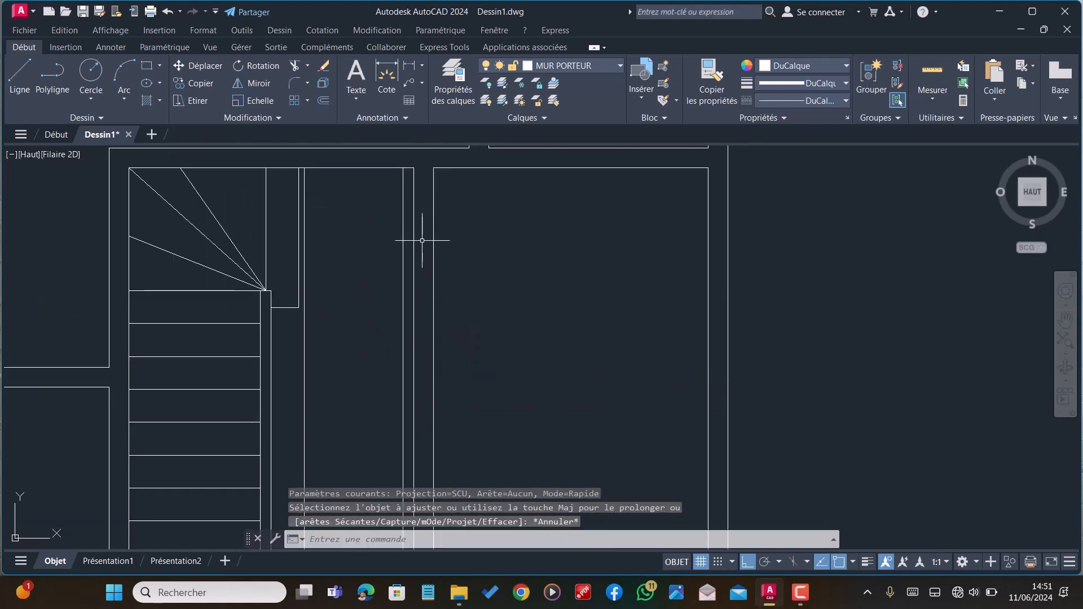
{"action": "key", "text": "Return"}
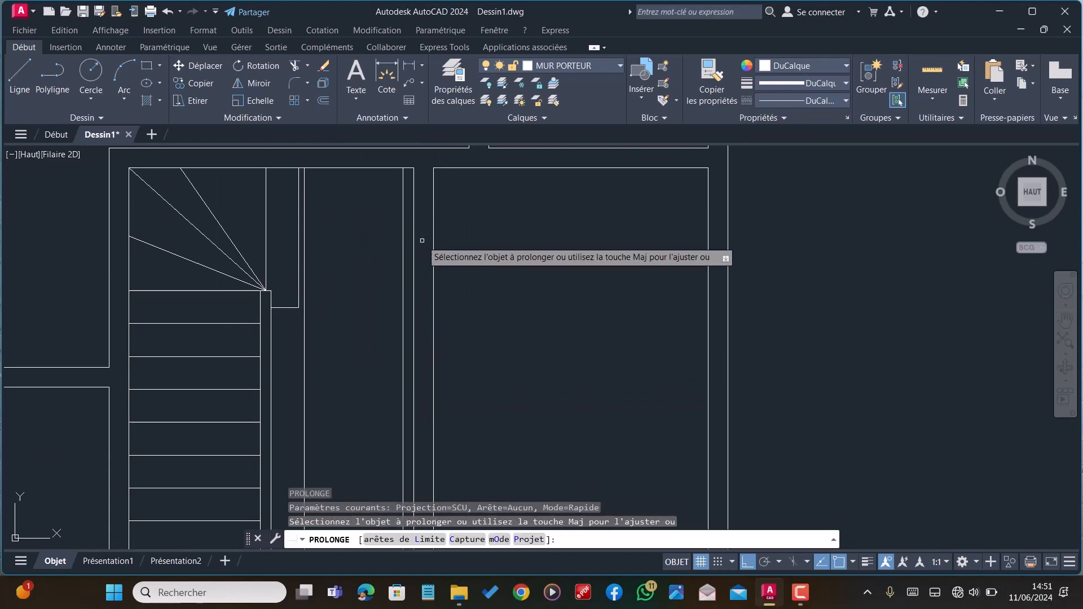
{"action": "left_click", "coordinate": [404, 197]}
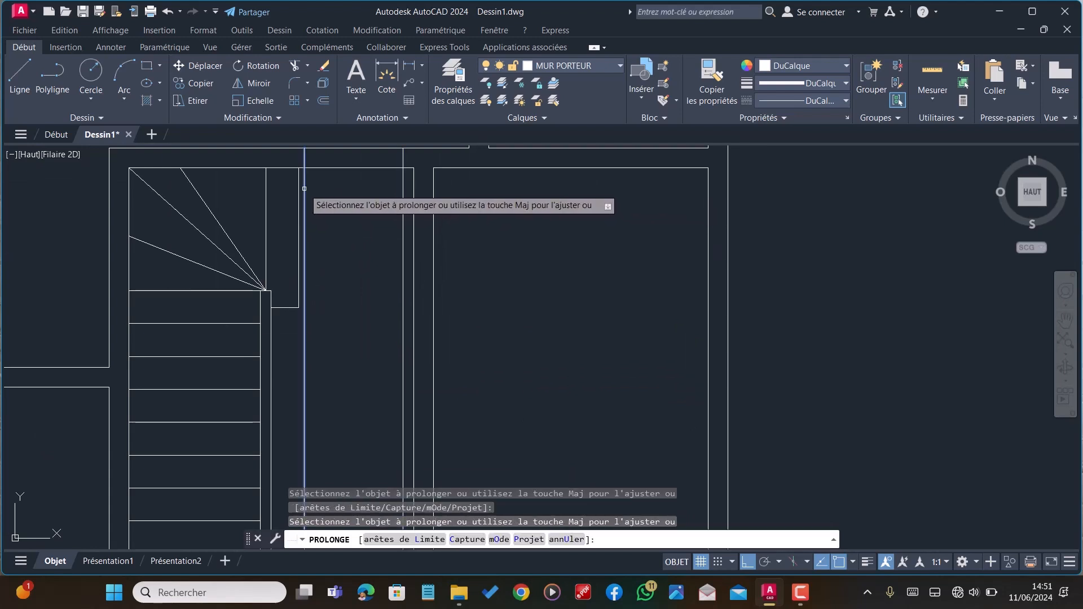
{"action": "scroll", "coordinate": [366, 279], "scroll_direction": "down", "scroll_amount": 4}
{"action": "key", "text": "Escape"}
Trim the stairwell's north and south wall lines between the two offset lines to cut openings in both walls
{"action": "type", "text": "AJ"}
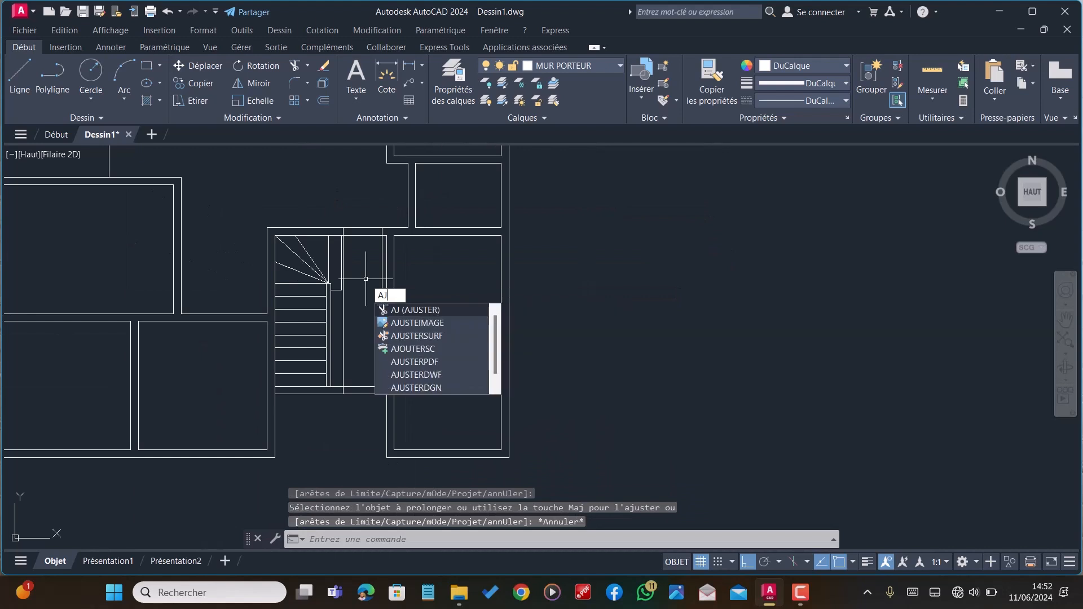
{"action": "key", "text": "Return"}
{"action": "scroll", "coordinate": [370, 308], "scroll_direction": "down", "scroll_amount": 2}
{"action": "scroll", "coordinate": [379, 214], "scroll_direction": "up", "scroll_amount": 4}
{"action": "left_click_drag", "start_coordinate": [350, 321], "coordinate": [347, 394]}
{"action": "scroll", "coordinate": [334, 283], "scroll_direction": "down", "scroll_amount": 4}
{"action": "scroll", "coordinate": [327, 418], "scroll_direction": "up", "scroll_amount": 4}
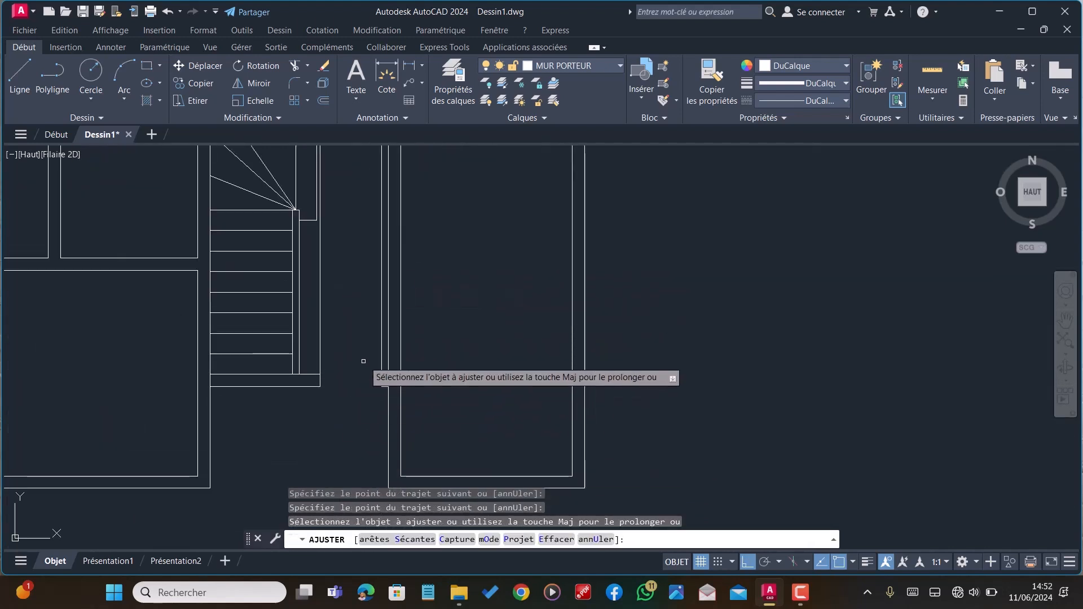
Trim away the leftover parts of the two offset lines that run through the stairwell between the openings
{"action": "left_click", "coordinate": [381, 333]}
{"action": "left_click", "coordinate": [321, 348]}
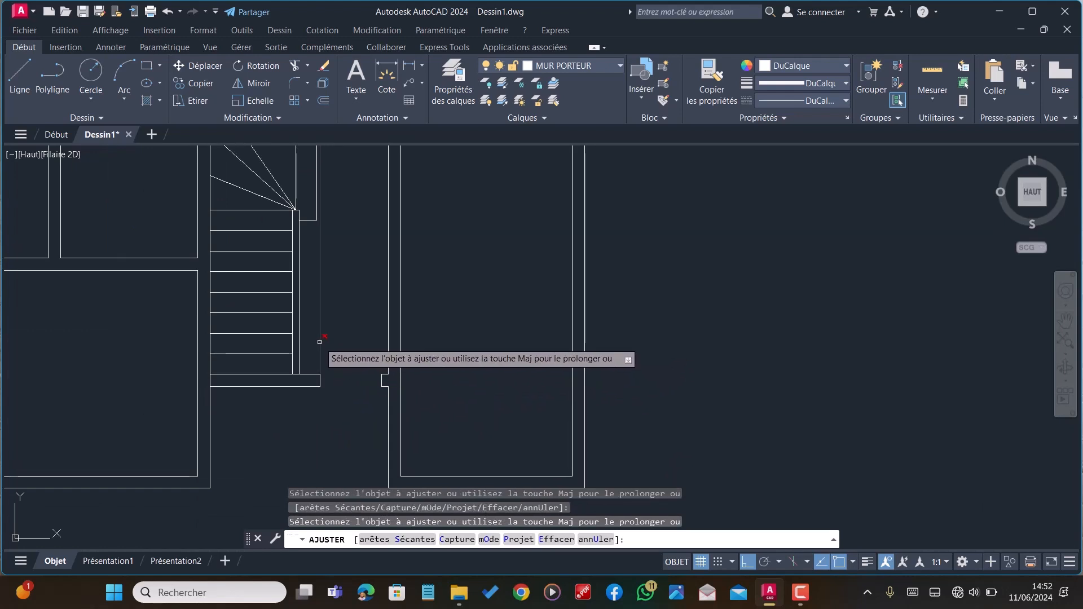
{"action": "scroll", "coordinate": [333, 338], "scroll_direction": "down", "scroll_amount": 4}
{"action": "scroll", "coordinate": [341, 260], "scroll_direction": "up", "scroll_amount": 4}
{"action": "key", "text": "Escape"}
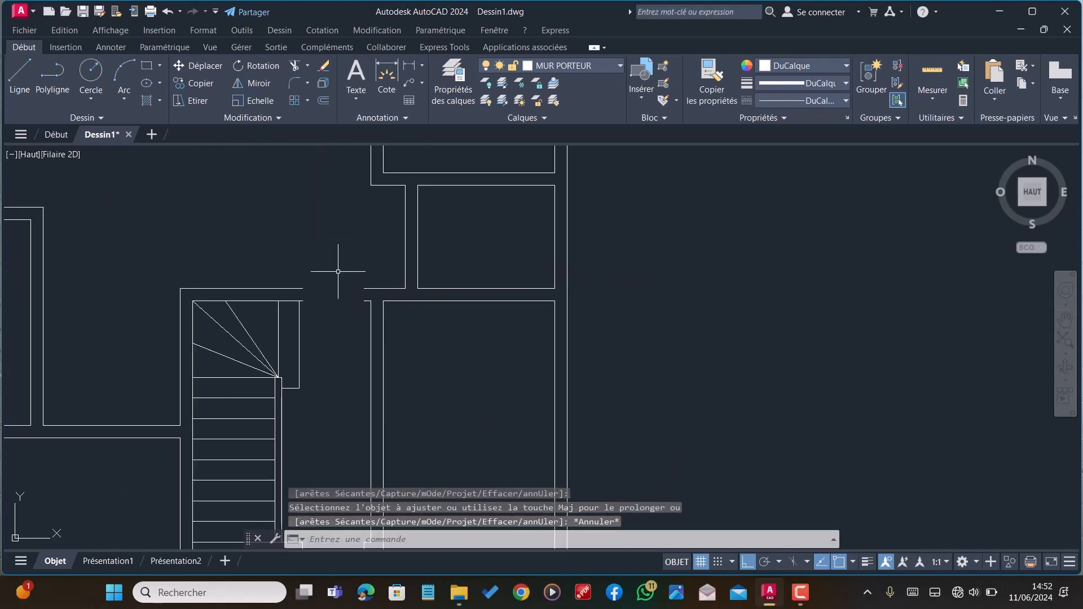
Close both cut ends of the stairwell's north wall opening with short lines across the wall thickness
{"action": "type", "text": "L"}
{"action": "key", "text": "Return"}
{"action": "scroll", "coordinate": [296, 285], "scroll_direction": "up", "scroll_amount": 3}
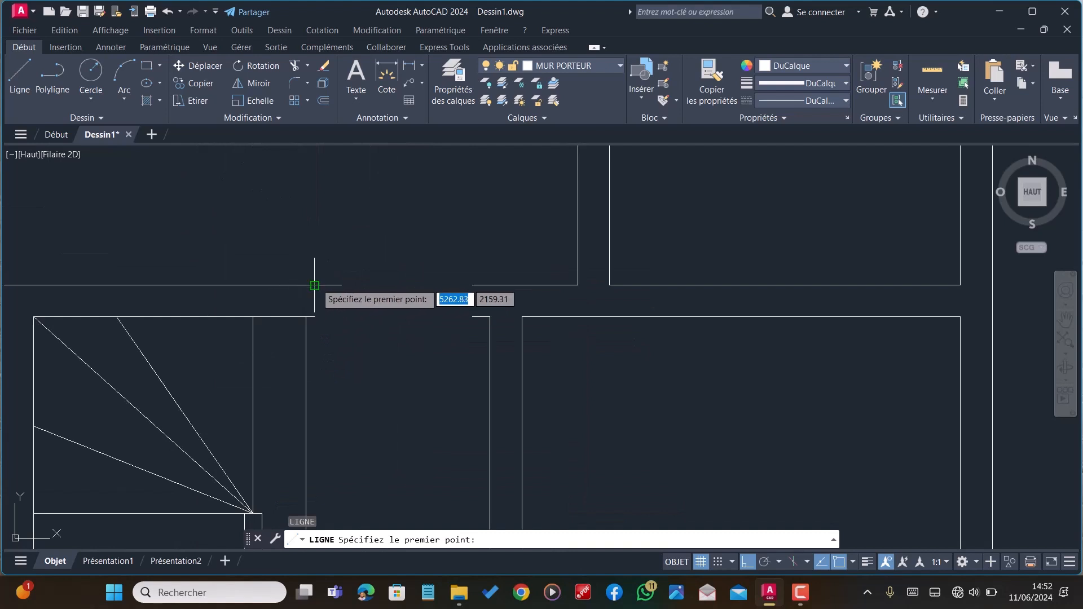
{"action": "left_click", "coordinate": [316, 285]}
{"action": "left_click", "coordinate": [315, 316]}
{"action": "key", "text": "Escape"}
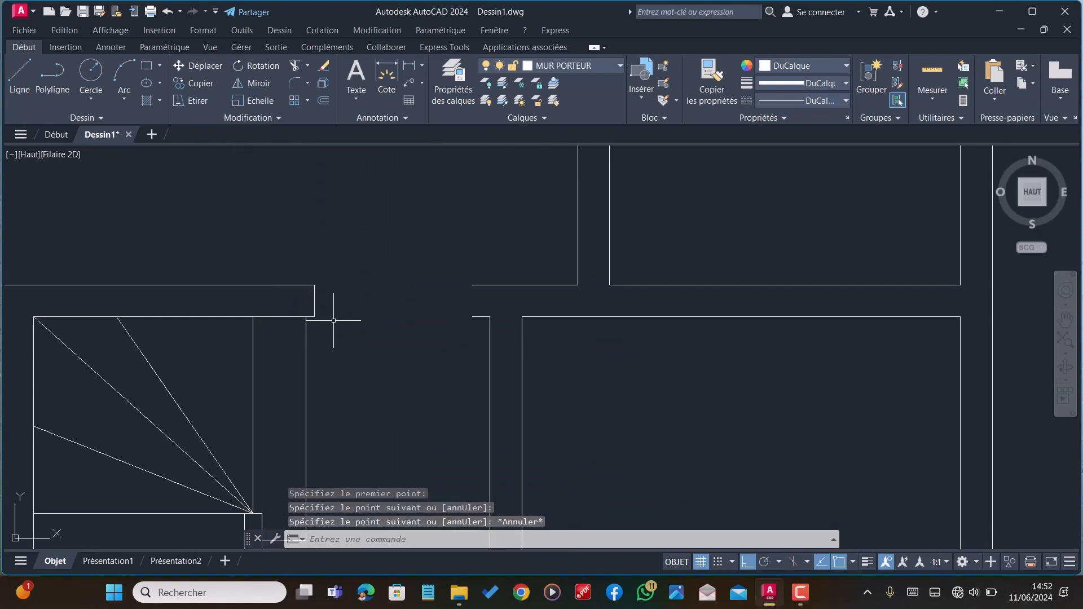
{"action": "key", "text": "Return"}
{"action": "left_click", "coordinate": [472, 284]}
{"action": "left_click", "coordinate": [472, 316]}
{"action": "key", "text": "Escape"}
Examine the whole floor plan, including the rooms around the staircase and the outer walls
{"action": "scroll", "coordinate": [457, 295], "scroll_direction": "down", "scroll_amount": 6}
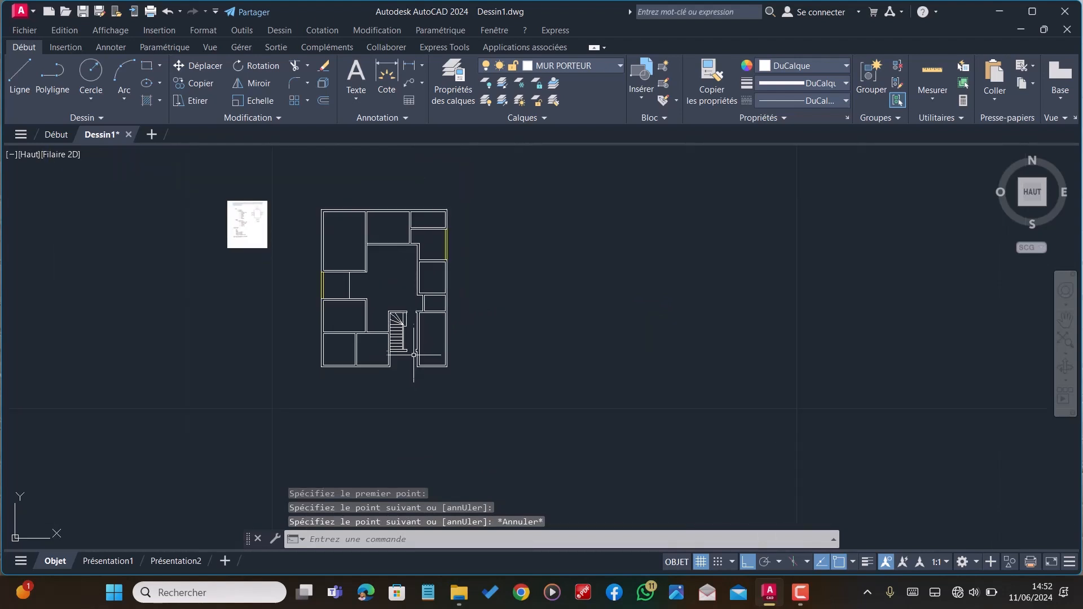
{"action": "scroll", "coordinate": [414, 354], "scroll_direction": "up", "scroll_amount": 4}
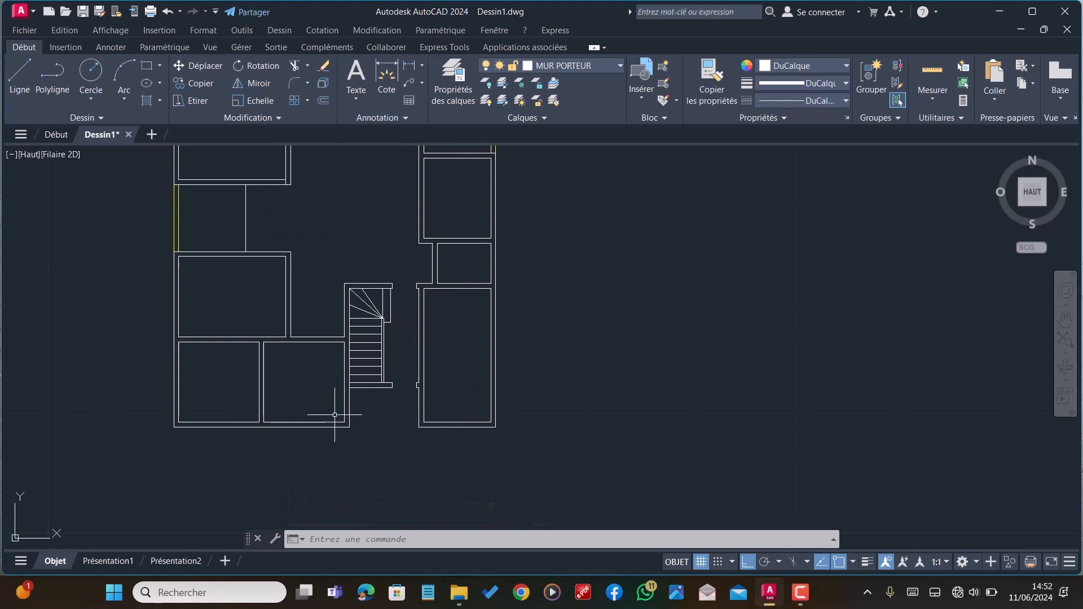
{"action": "scroll", "coordinate": [365, 409], "scroll_direction": "down", "scroll_amount": 2}
{"action": "scroll", "coordinate": [361, 410], "scroll_direction": "up", "scroll_amount": 2}
{"action": "scroll", "coordinate": [358, 411], "scroll_direction": "down", "scroll_amount": 2}
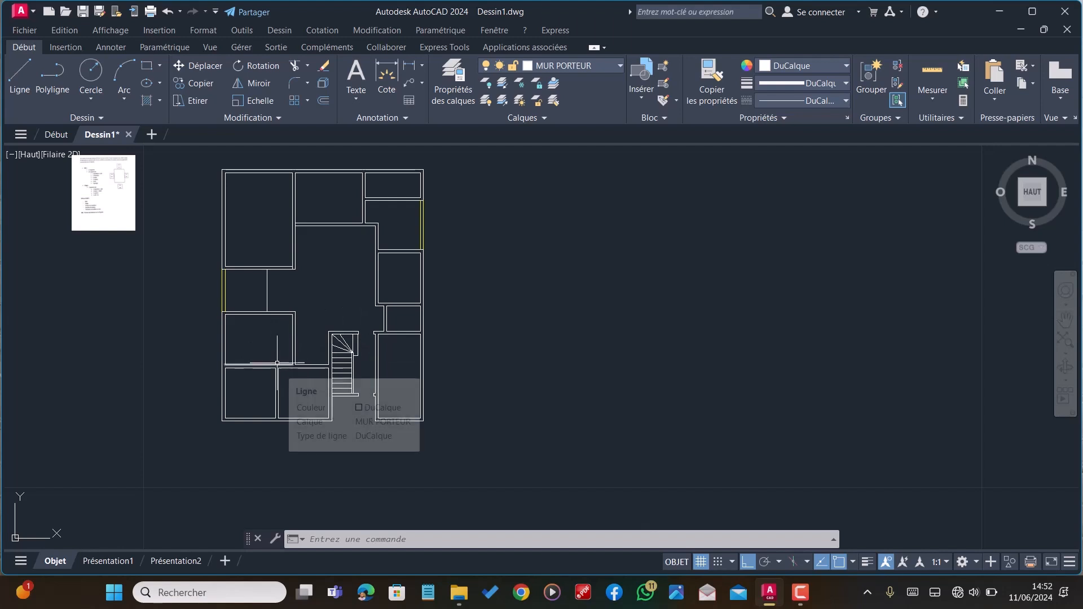
{"action": "scroll", "coordinate": [246, 383], "scroll_direction": "down", "scroll_amount": 2}
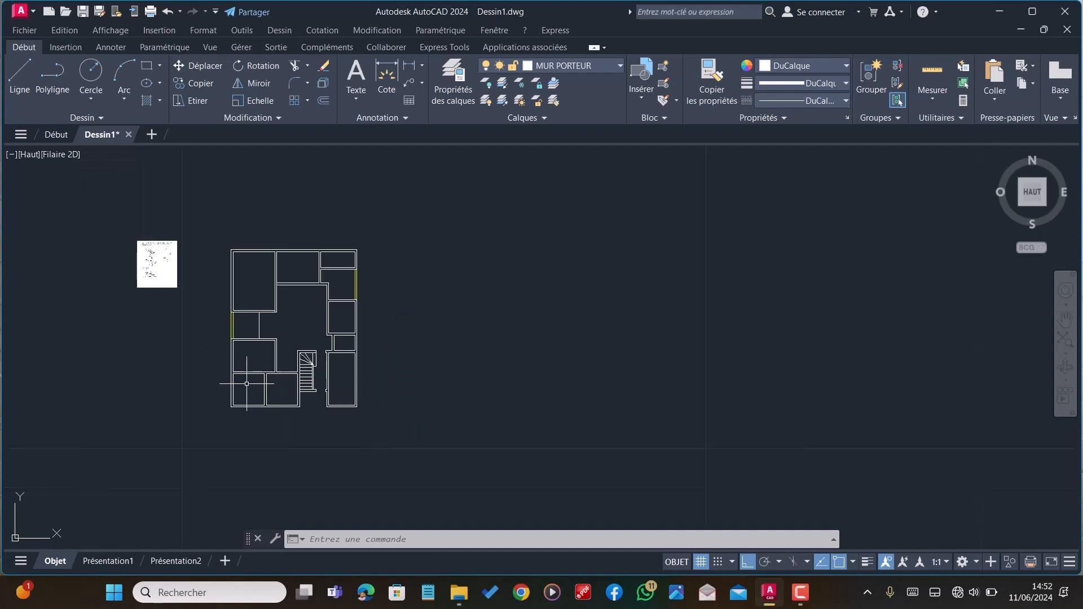
{"action": "scroll", "coordinate": [271, 348], "scroll_direction": "up", "scroll_amount": 2}
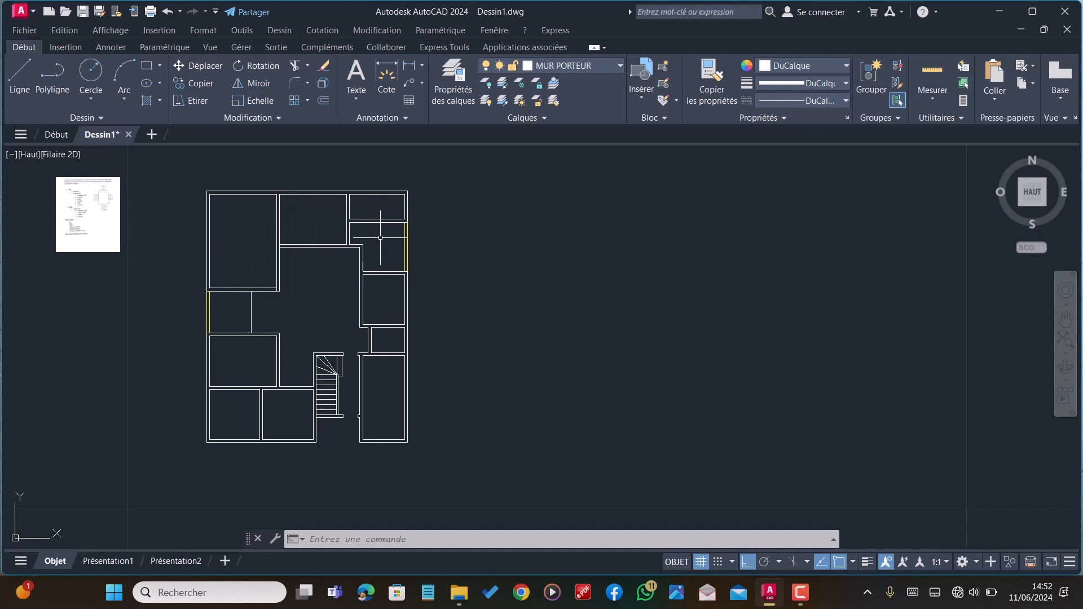
{"action": "scroll", "coordinate": [381, 237], "scroll_direction": "up", "scroll_amount": 3}
{"action": "scroll", "coordinate": [382, 234], "scroll_direction": "down", "scroll_amount": 1}
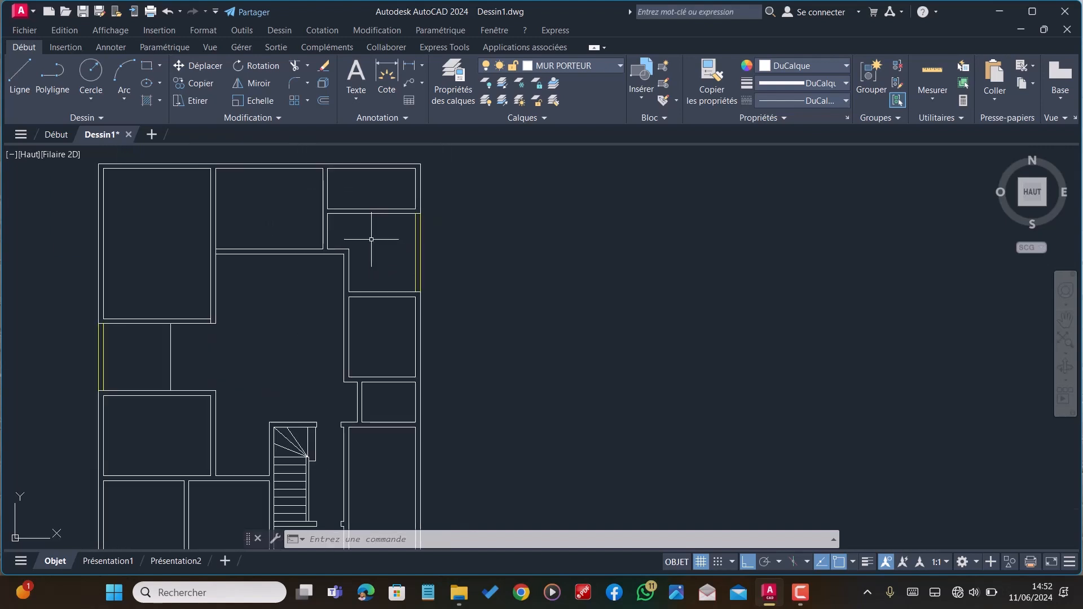
{"action": "scroll", "coordinate": [354, 246], "scroll_direction": "up", "scroll_amount": 4}
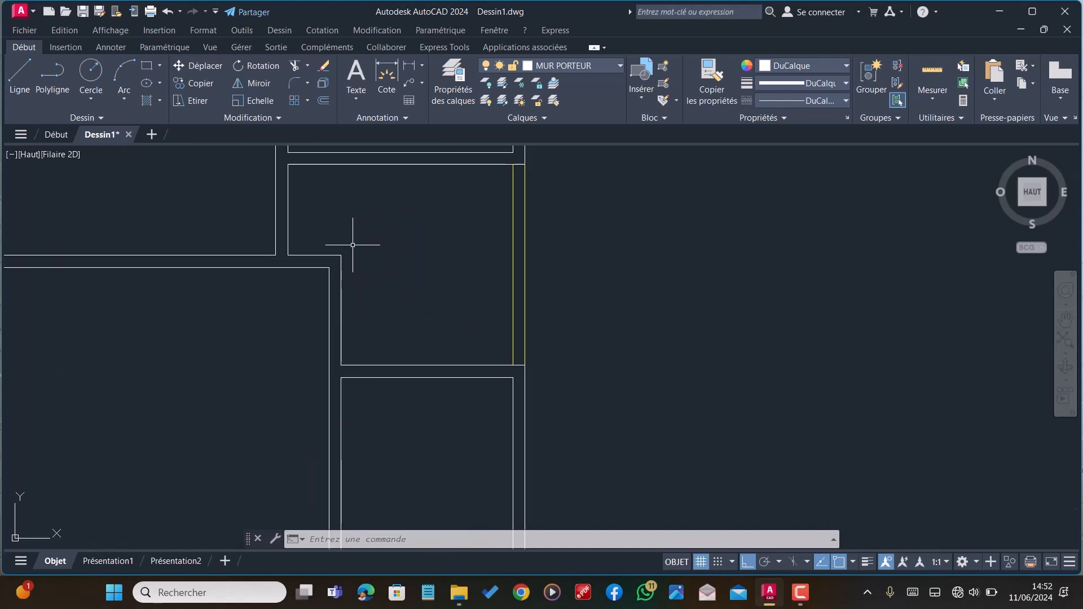
{"action": "scroll", "coordinate": [351, 258], "scroll_direction": "down", "scroll_amount": 8}
{"action": "scroll", "coordinate": [374, 299], "scroll_direction": "down", "scroll_amount": 2}
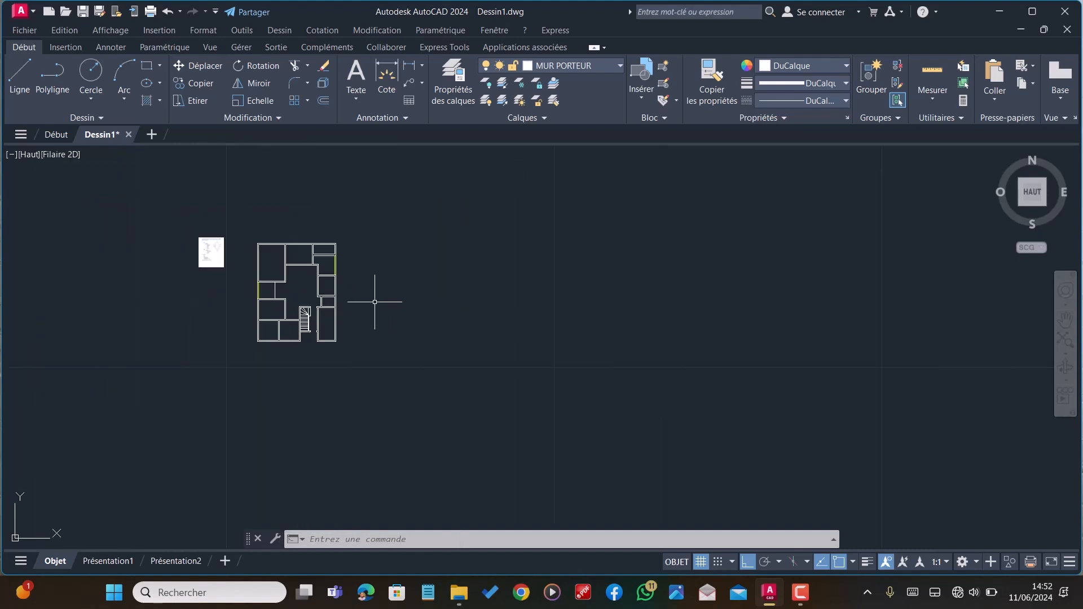
{"action": "scroll", "coordinate": [350, 339], "scroll_direction": "up", "scroll_amount": 6}
{"action": "scroll", "coordinate": [347, 354], "scroll_direction": "down", "scroll_amount": 2}
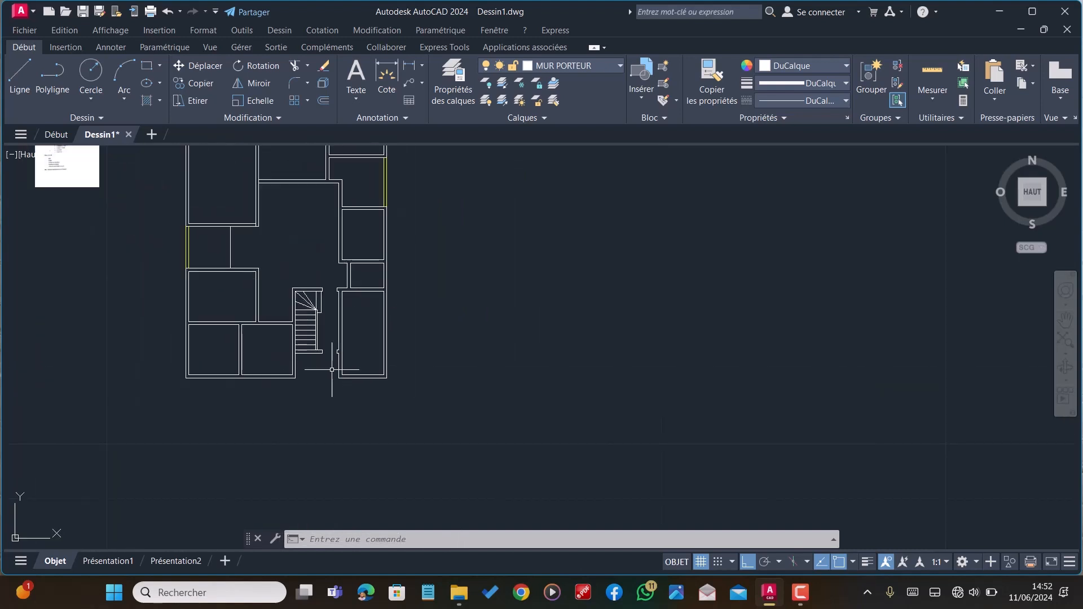
Draw a line about 0.58 long southward from the midpoint of the southwest room's inner south wall line
{"action": "scroll", "coordinate": [278, 354], "scroll_direction": "up", "scroll_amount": 2}
{"action": "key", "text": "Return"}
{"action": "scroll", "coordinate": [283, 352], "scroll_direction": "up", "scroll_amount": 2}
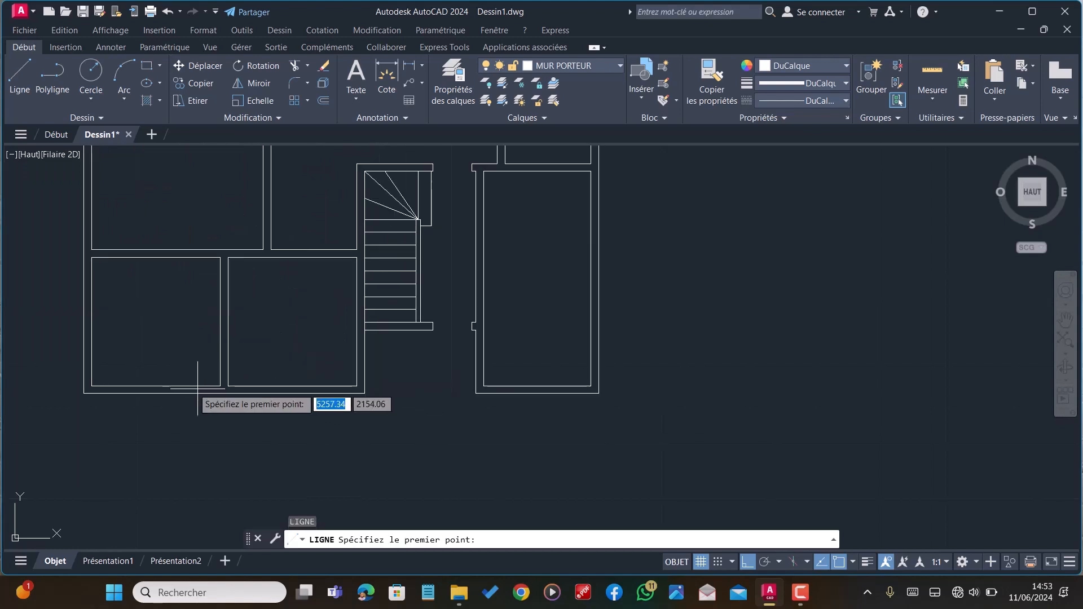
{"action": "left_click", "coordinate": [224, 390]}
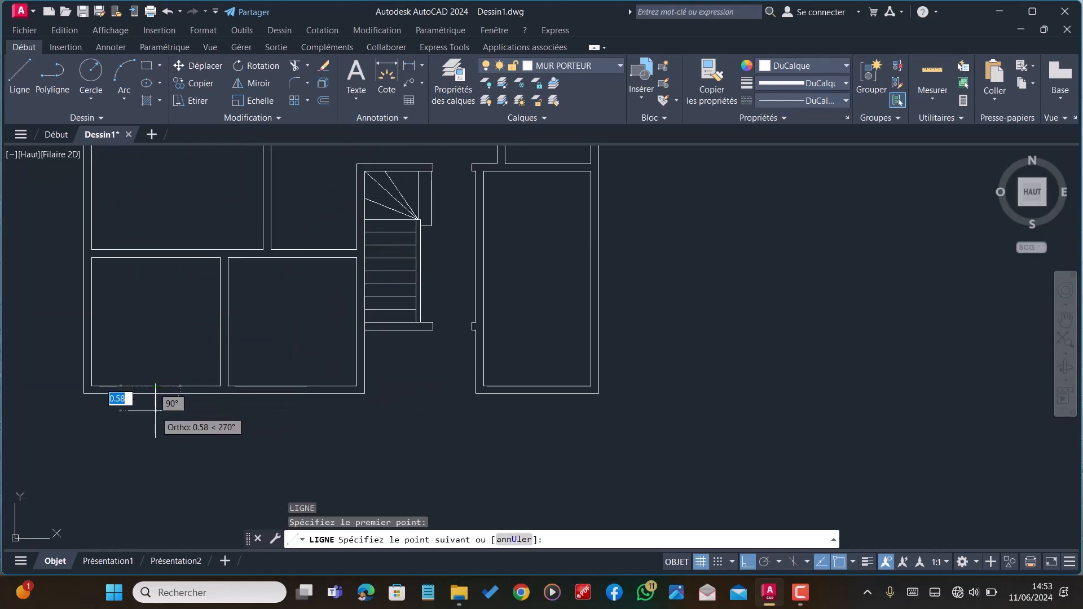
{"action": "left_click", "coordinate": [159, 411]}
{"action": "key", "text": "Escape"}
Draw a short line southward from the midpoint of the inner south wall line in the room just west of the staircase
{"action": "type", "text": "l"}
{"action": "key", "text": "Return"}
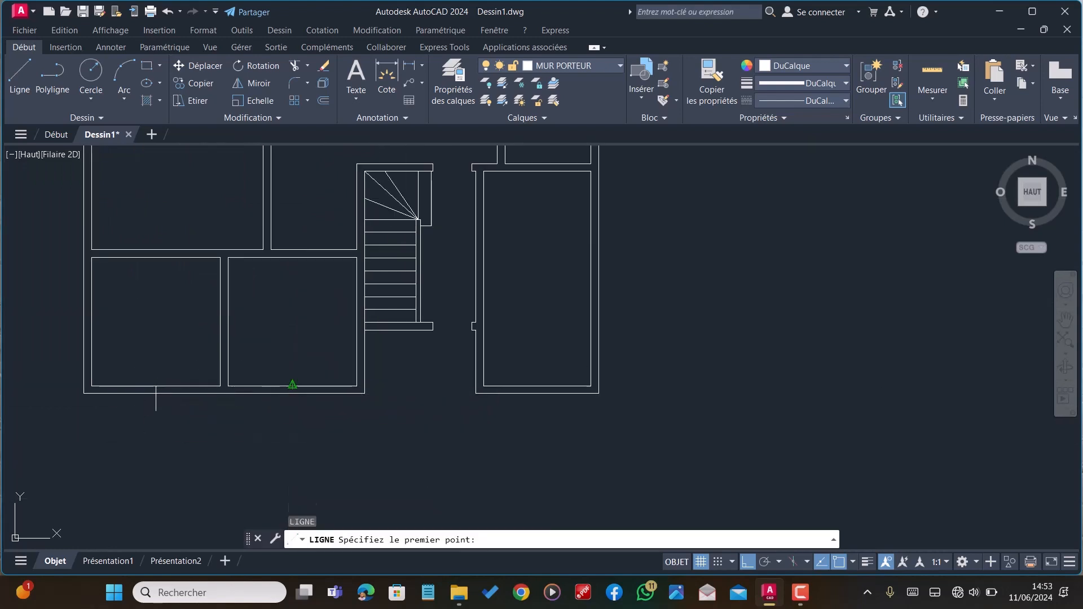
{"action": "left_click", "coordinate": [292, 393]}
{"action": "left_click", "coordinate": [292, 408]}
{"action": "key", "text": "Escape"}
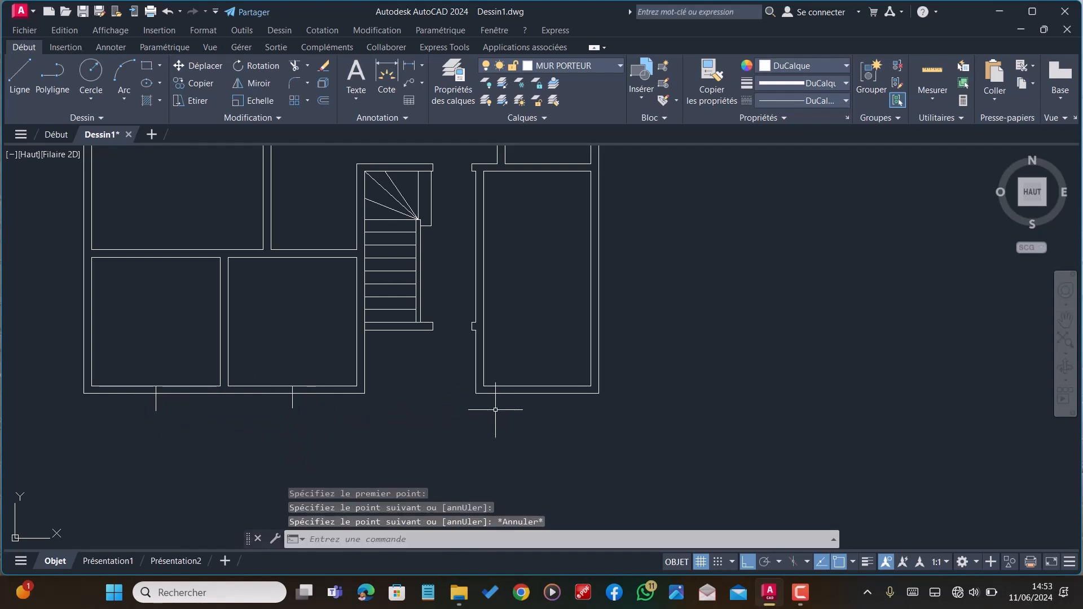
Draw a short line southward from the midpoint of the southeast room's inner south wall line
{"action": "type", "text": "l"}
{"action": "key", "text": "Return"}
{"action": "left_click", "coordinate": [537, 393]}
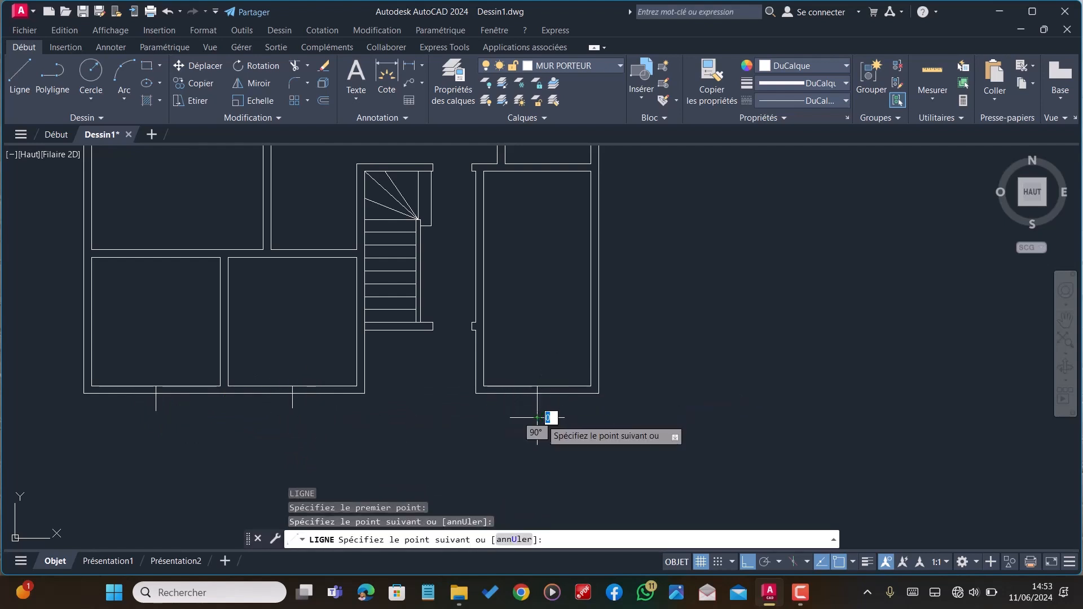
{"action": "key", "text": "Escape"}
Offset the southwest room's midpoint line 1 to the west and 1 to the east
{"action": "scroll", "coordinate": [530, 420], "scroll_direction": "down", "scroll_amount": 4}
{"action": "scroll", "coordinate": [426, 356], "scroll_direction": "up", "scroll_amount": 2}
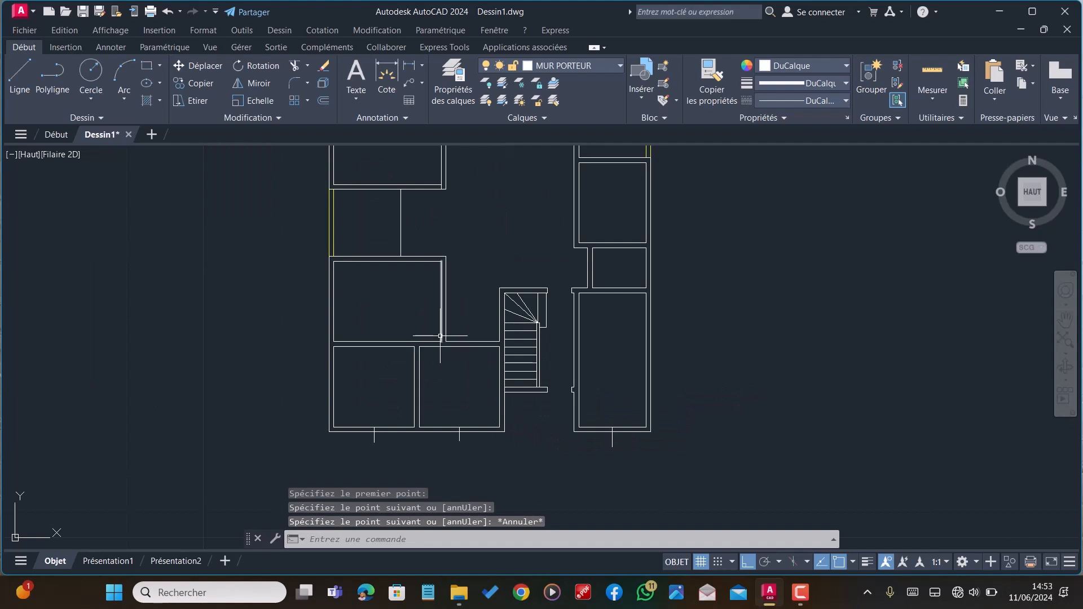
{"action": "type", "text": "Dc"}
{"action": "key", "text": "Return"}
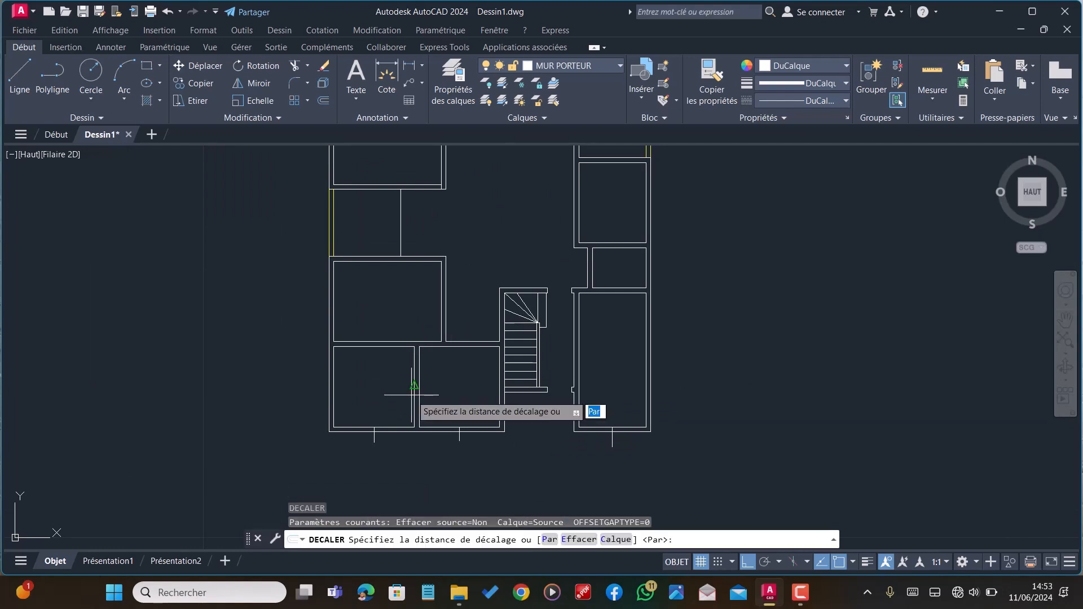
{"action": "type", "text": "1"}
{"action": "key", "text": "Return"}
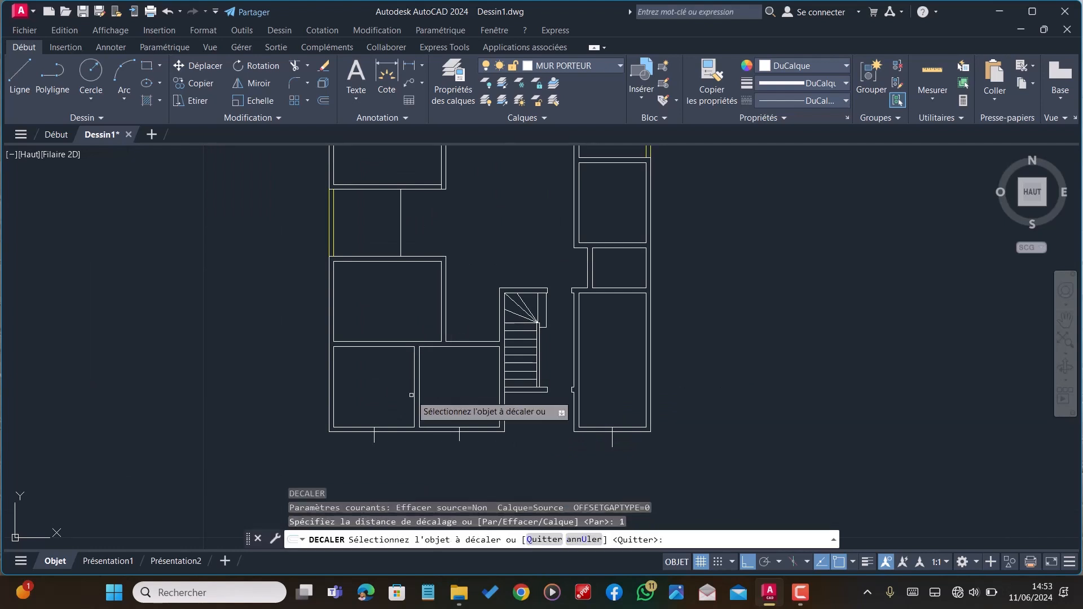
{"action": "scroll", "coordinate": [398, 421], "scroll_direction": "up", "scroll_amount": 4}
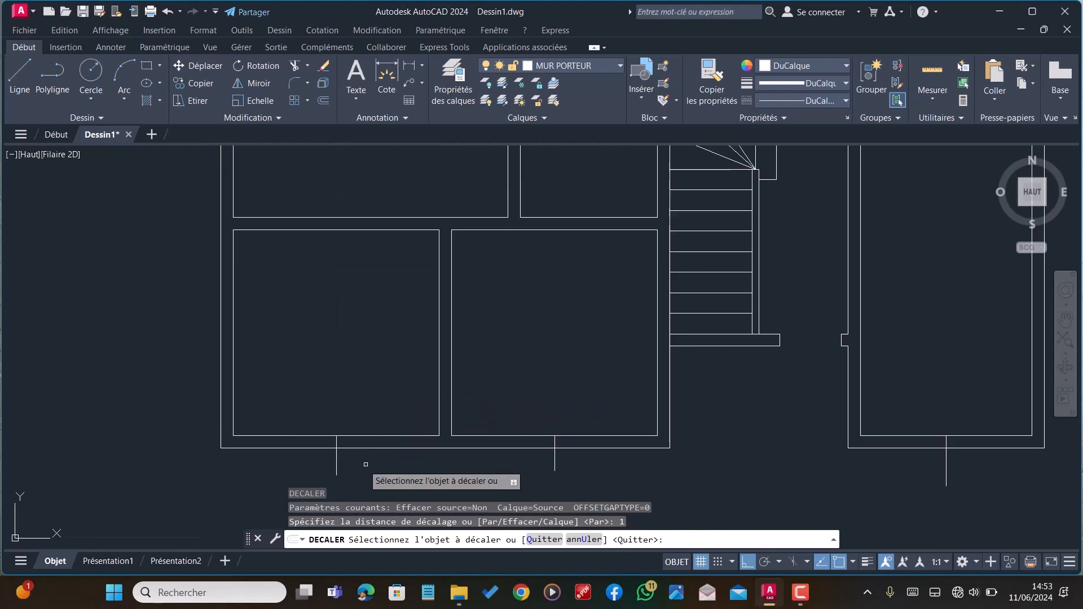
{"action": "left_click", "coordinate": [337, 461]}
{"action": "left_click", "coordinate": [318, 463]}
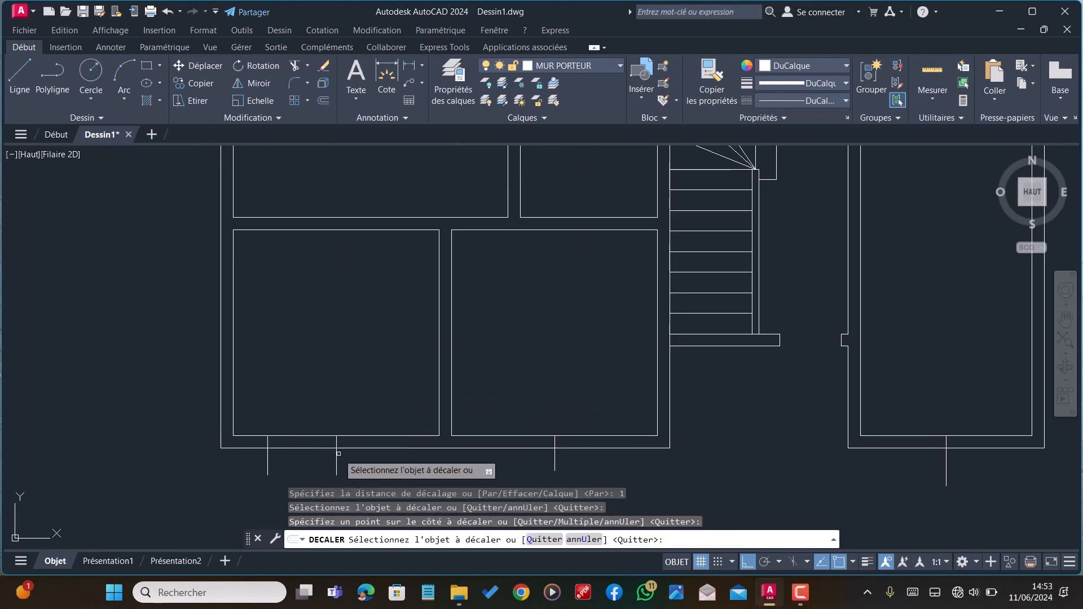
{"action": "left_click", "coordinate": [337, 454]}
{"action": "left_click", "coordinate": [373, 448]}
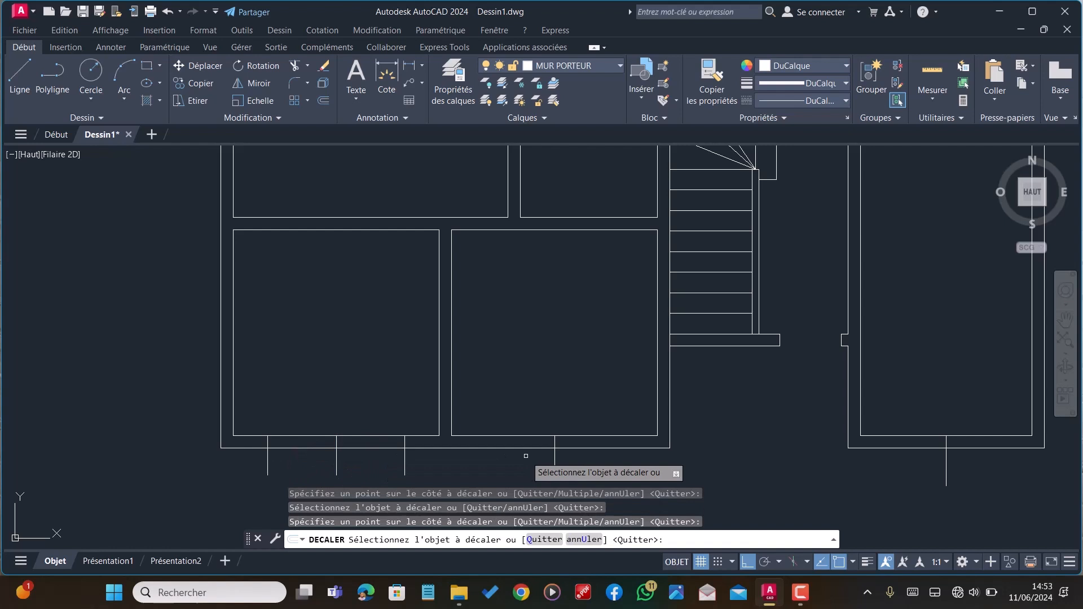
Offset the midpoint lines of the room just west of the staircase and the southeast room 1 to the west and 1 to the east
{"action": "left_click", "coordinate": [554, 454]}
{"action": "left_click", "coordinate": [564, 460]}
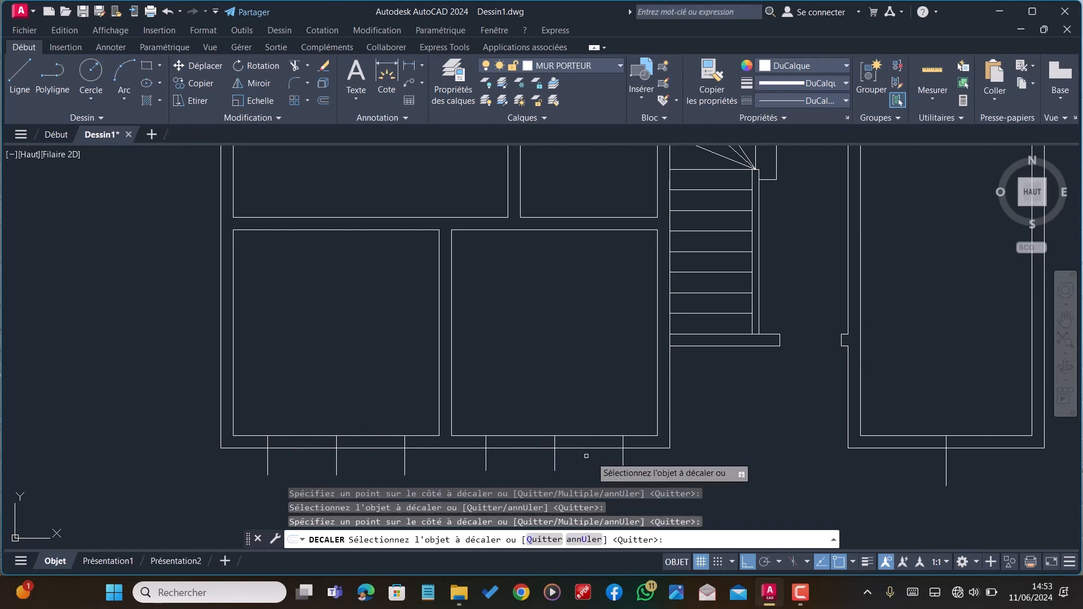
{"action": "scroll", "coordinate": [324, 351], "scroll_direction": "down", "scroll_amount": 4}
{"action": "scroll", "coordinate": [547, 406], "scroll_direction": "up", "scroll_amount": 3}
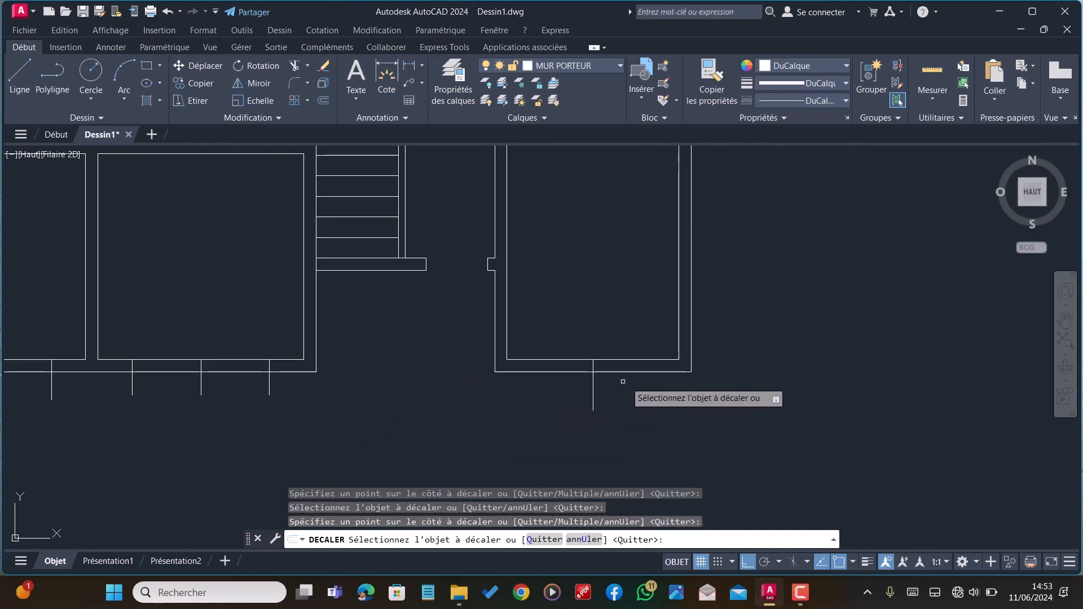
{"action": "left_click", "coordinate": [594, 383]}
{"action": "left_click", "coordinate": [570, 398]}
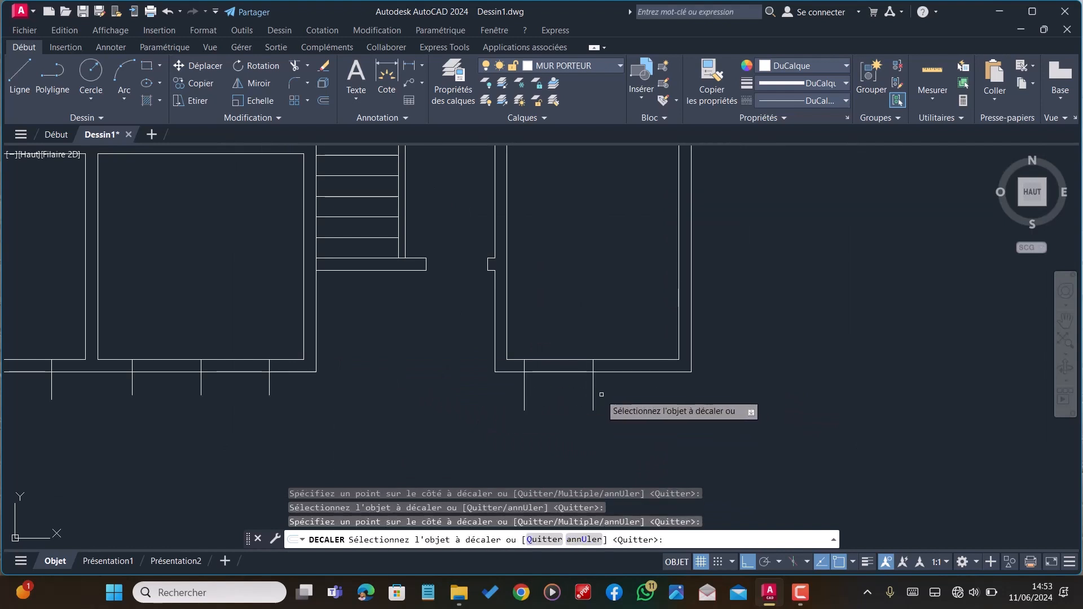
{"action": "left_click", "coordinate": [592, 391]}
{"action": "left_click", "coordinate": [753, 396]}
{"action": "key", "text": "Escape"}
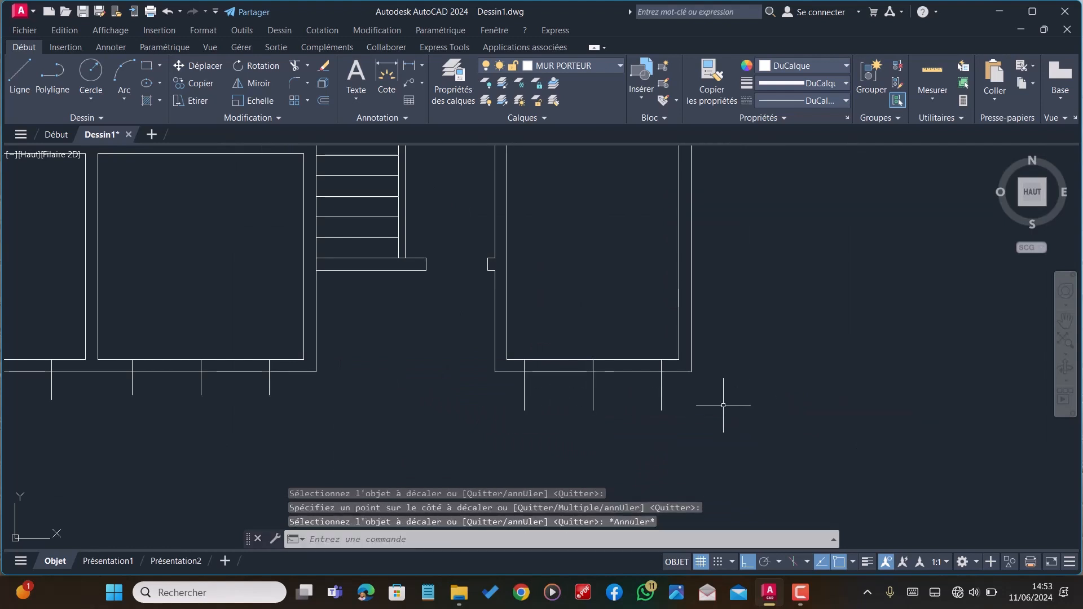
Trim the southeast room's south wall between the outer offset lines and clear the leftover line pieces to form the opening
{"action": "type", "text": "AJ"}
{"action": "key", "text": "Return"}
{"action": "left_click_drag", "start_coordinate": [621, 321], "coordinate": [627, 418]}
{"action": "left_click_drag", "start_coordinate": [504, 399], "coordinate": [722, 399]}
{"action": "mouse_move", "coordinate": [545, 340]}
{"action": "left_mouse_down"}
{"action": "mouse_move", "coordinate": [568, 374]}
{"action": "mouse_move", "coordinate": [592, 367]}
{"action": "left_mouse_up"}
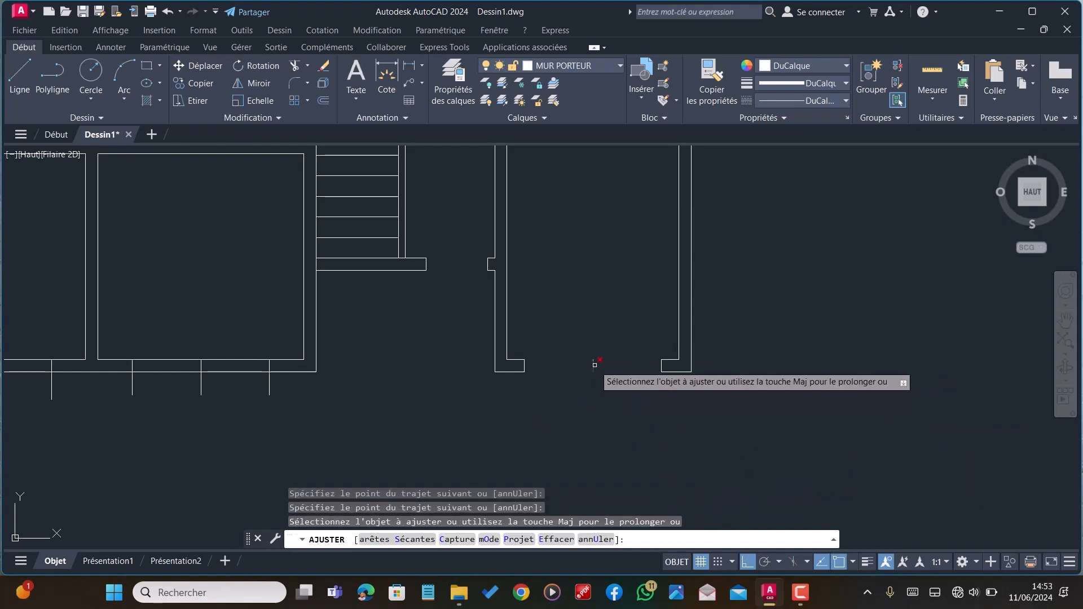
Trim the south wall of the room just west of the staircase into an opening and remove its leftover line pieces
{"action": "scroll", "coordinate": [598, 367], "scroll_direction": "down", "scroll_amount": 2}
{"action": "scroll", "coordinate": [591, 368], "scroll_direction": "down", "scroll_amount": 1}
{"action": "scroll", "coordinate": [395, 375], "scroll_direction": "up", "scroll_amount": 3}
{"action": "left_click_drag", "start_coordinate": [511, 306], "coordinate": [515, 378]}
{"action": "left_click_drag", "start_coordinate": [572, 346], "coordinate": [759, 377]}
{"action": "left_click_drag", "start_coordinate": [689, 373], "coordinate": [437, 382]}
{"action": "left_click", "coordinate": [437, 383]}
Trim the southwest room's south wall between its offset lines and remove the leftover line pieces to form the opening
{"action": "scroll", "coordinate": [625, 386], "scroll_direction": "down", "scroll_amount": 2}
{"action": "left_click", "coordinate": [360, 324]}
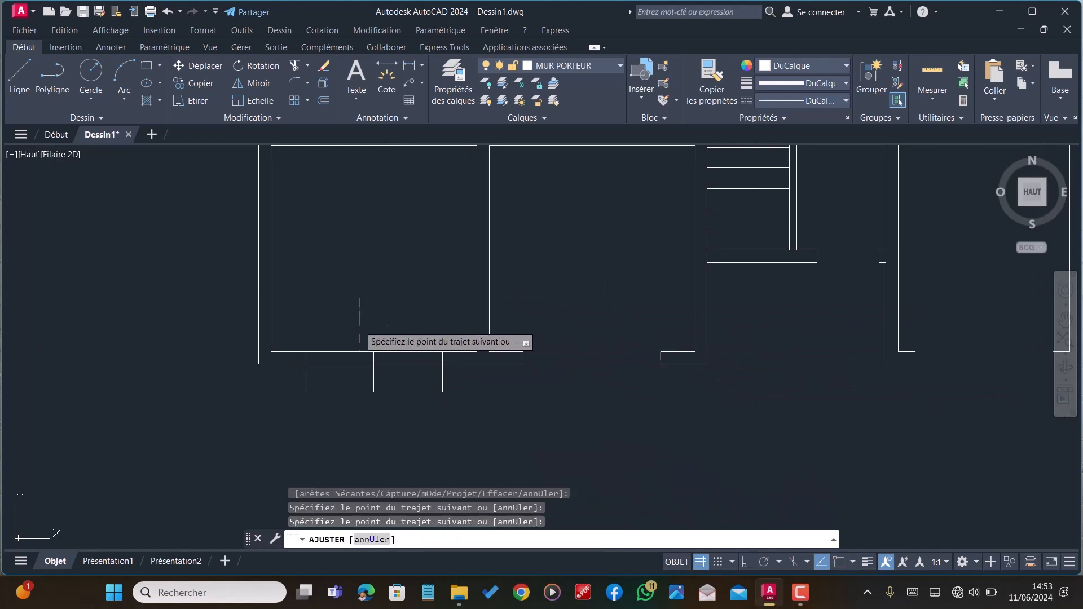
{"action": "left_click", "coordinate": [348, 407]}
{"action": "left_click", "coordinate": [384, 343]}
{"action": "left_click", "coordinate": [414, 387]}
{"action": "left_click", "coordinate": [463, 385]}
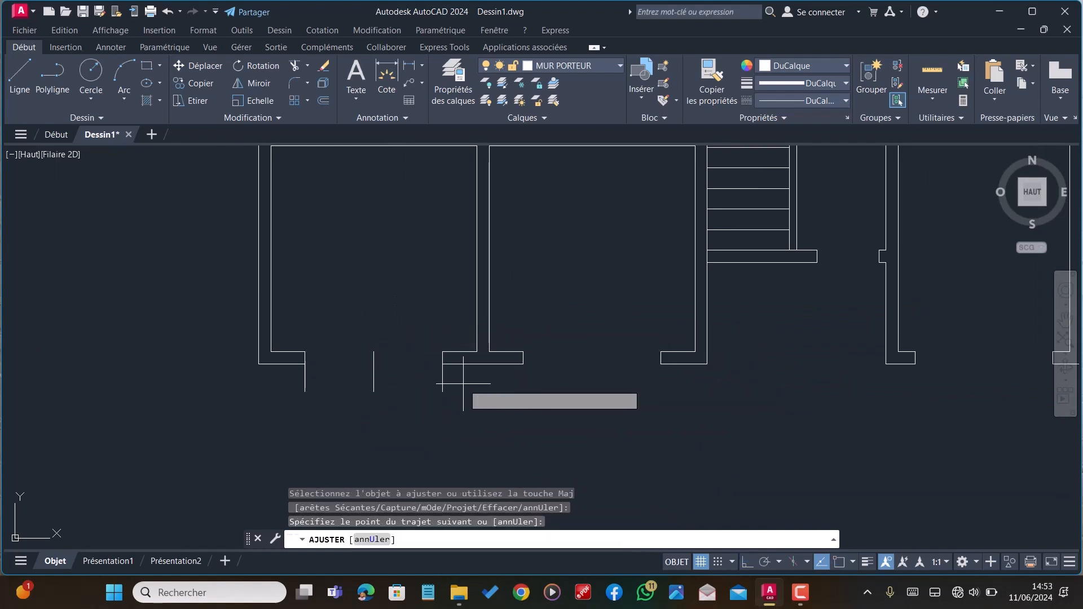
{"action": "key", "text": "Return"}
{"action": "scroll", "coordinate": [336, 411], "scroll_direction": "down", "scroll_amount": 2}
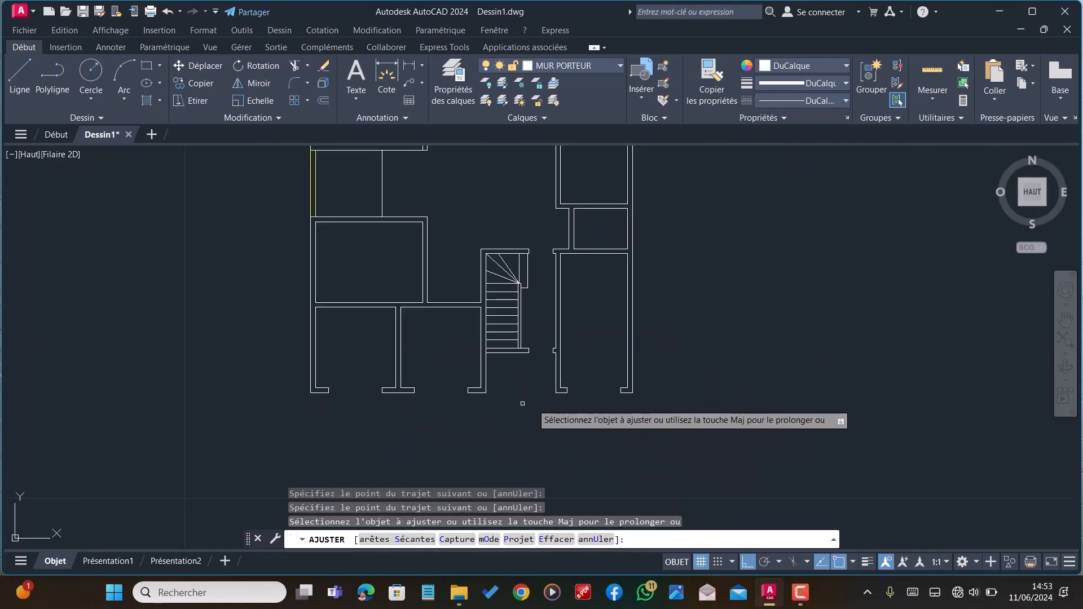
{"action": "scroll", "coordinate": [422, 321], "scroll_direction": "up", "scroll_amount": 2}
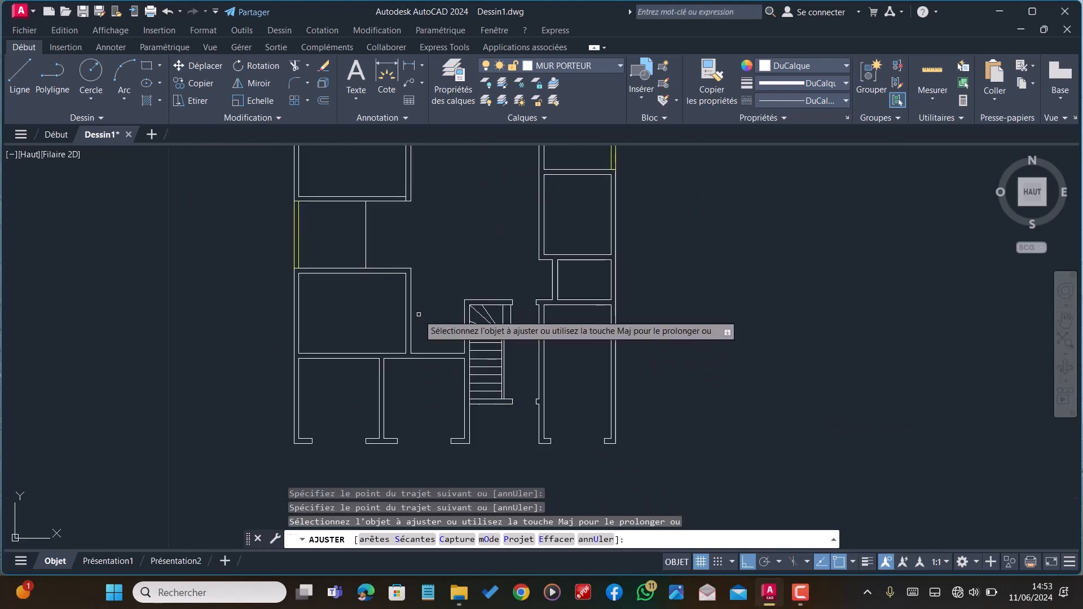
{"action": "scroll", "coordinate": [423, 321], "scroll_direction": "up", "scroll_amount": 4}
{"action": "key", "text": "Escape"}
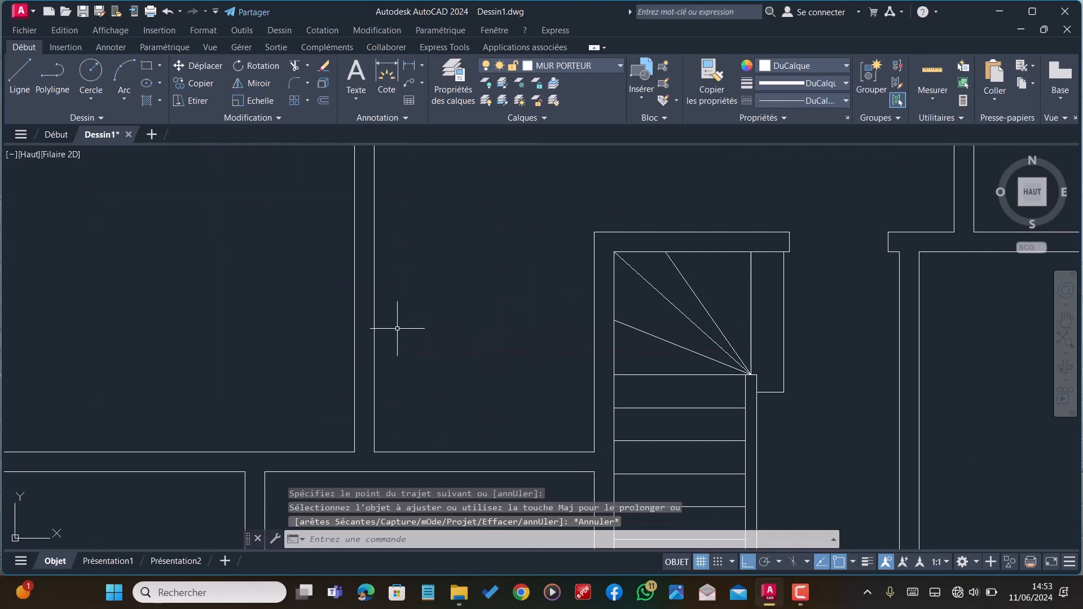
Offset the inner south wall line of the room north of the southwest room 0.18 northward, and offset that copy another 0.8 northward
{"action": "scroll", "coordinate": [397, 328], "scroll_direction": "down", "scroll_amount": 2}
{"action": "type", "text": "EC"}
{"action": "key", "text": "Return"}
{"action": "type", "text": "0.18"}
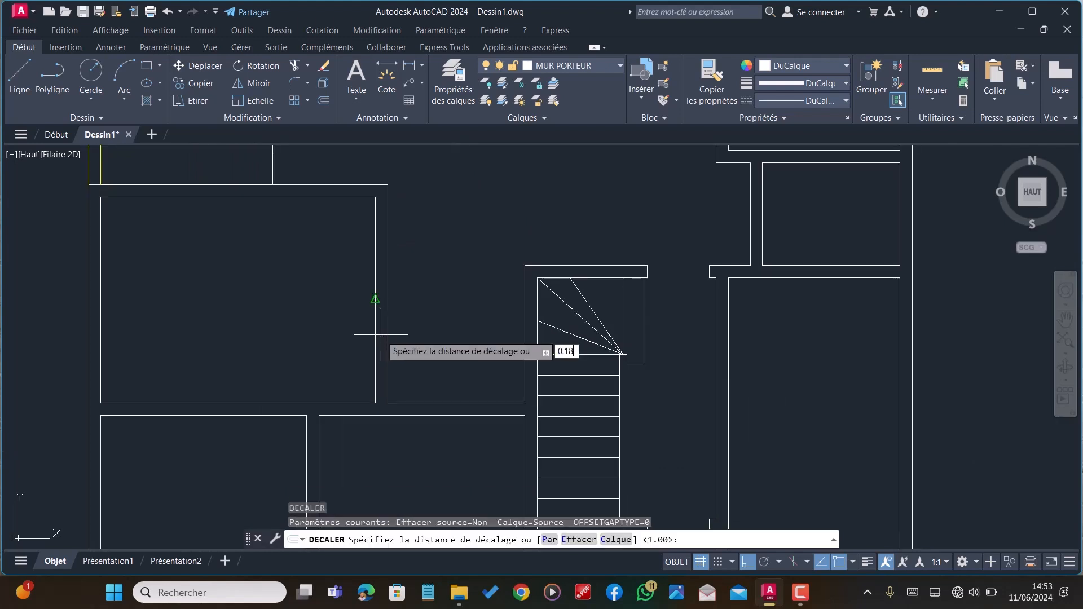
{"action": "key", "text": "Return"}
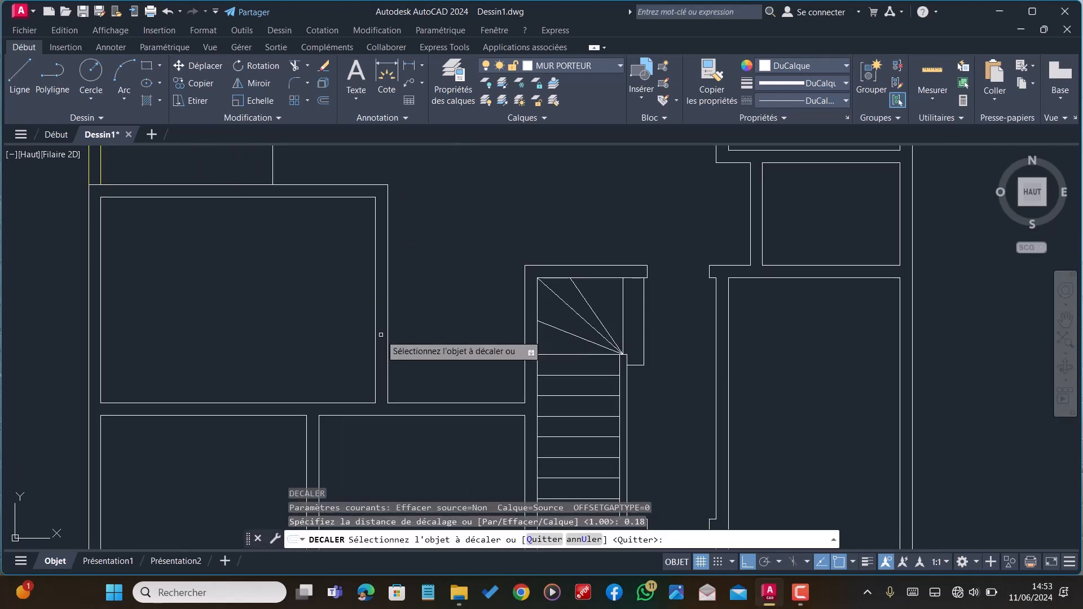
{"action": "left_click", "coordinate": [356, 403]}
{"action": "left_click", "coordinate": [355, 384]}
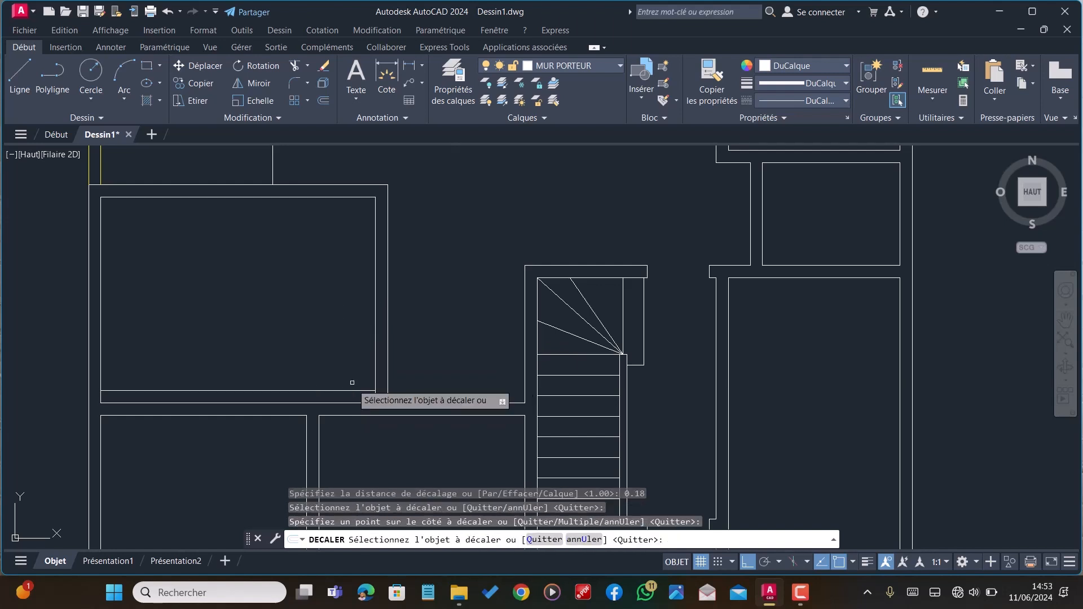
{"action": "left_click", "coordinate": [353, 391]}
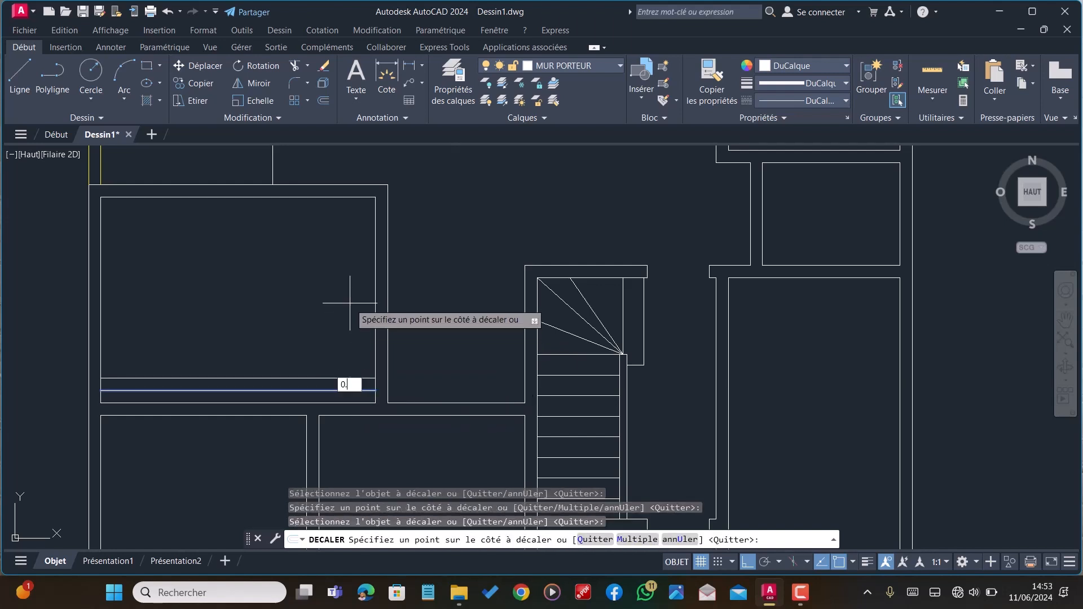
{"action": "type", "text": "0.8"}
{"action": "key", "text": "Return"}
{"action": "key", "text": "Escape"}
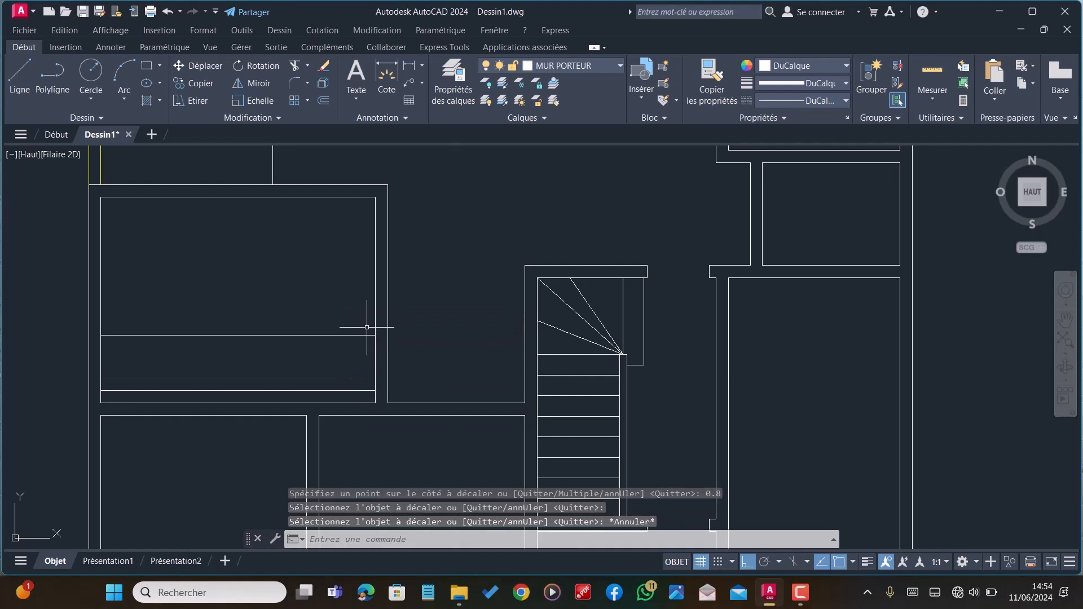
Extend both offset lines eastward to the outer line of the room's east wall
{"action": "type", "text": "PR"}
{"action": "key", "text": "Return"}
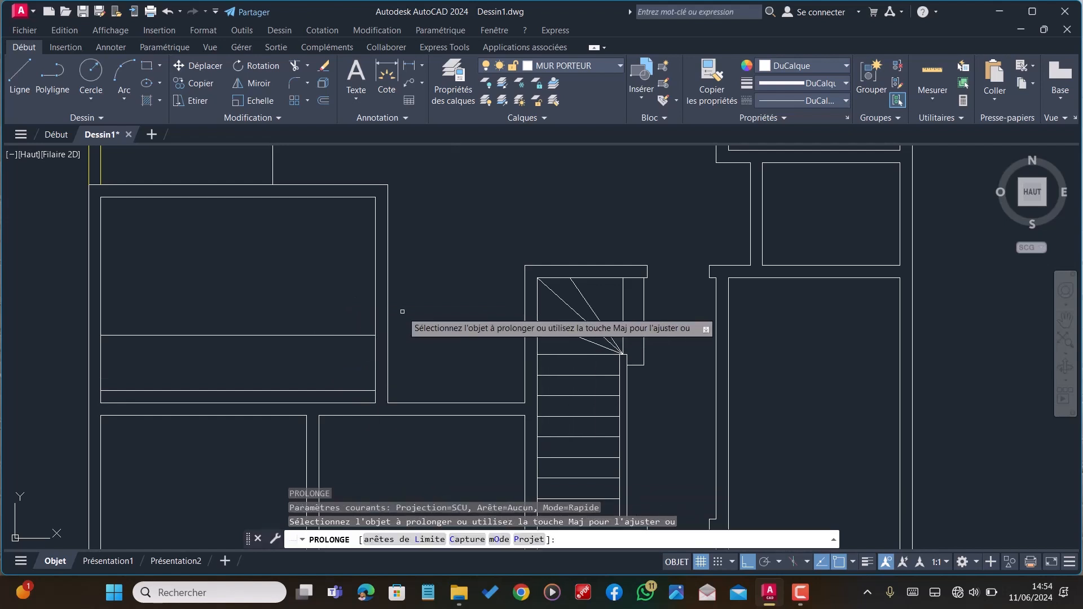
{"action": "left_click", "coordinate": [312, 335]}
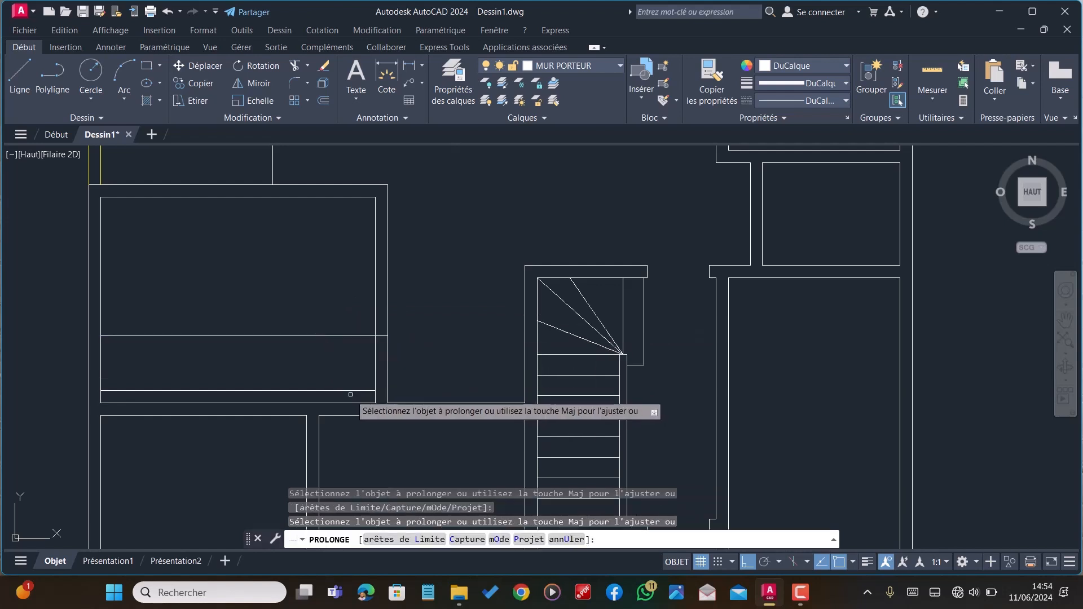
{"action": "key", "text": "Escape"}
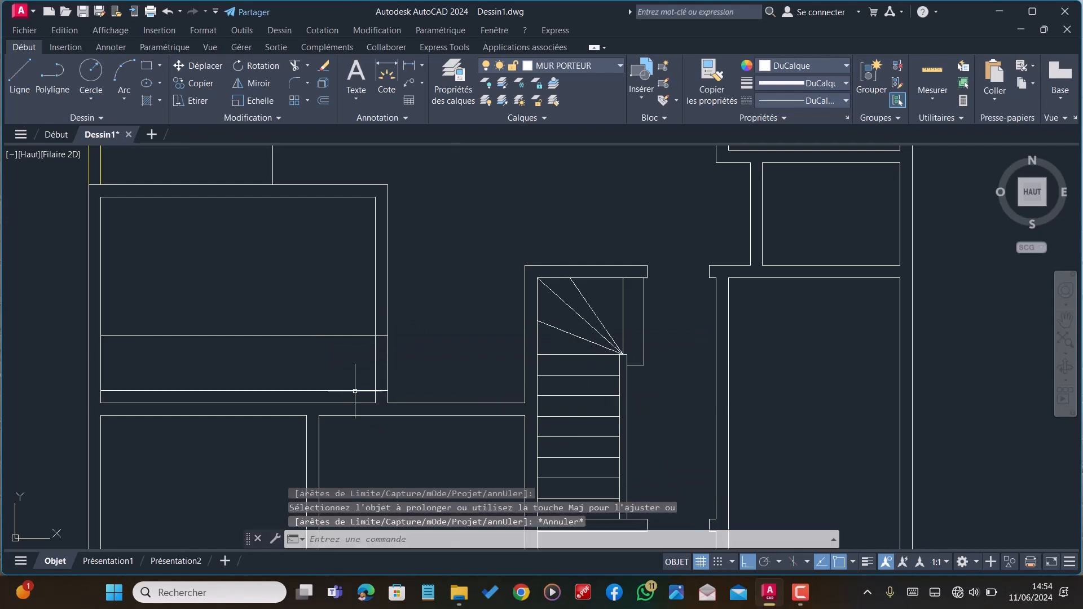
Trim the east wall between the two extended lines and remove their excess inside the room to form a 0.8 door opening
{"action": "type", "text": "AJ"}
{"action": "key", "text": "Return"}
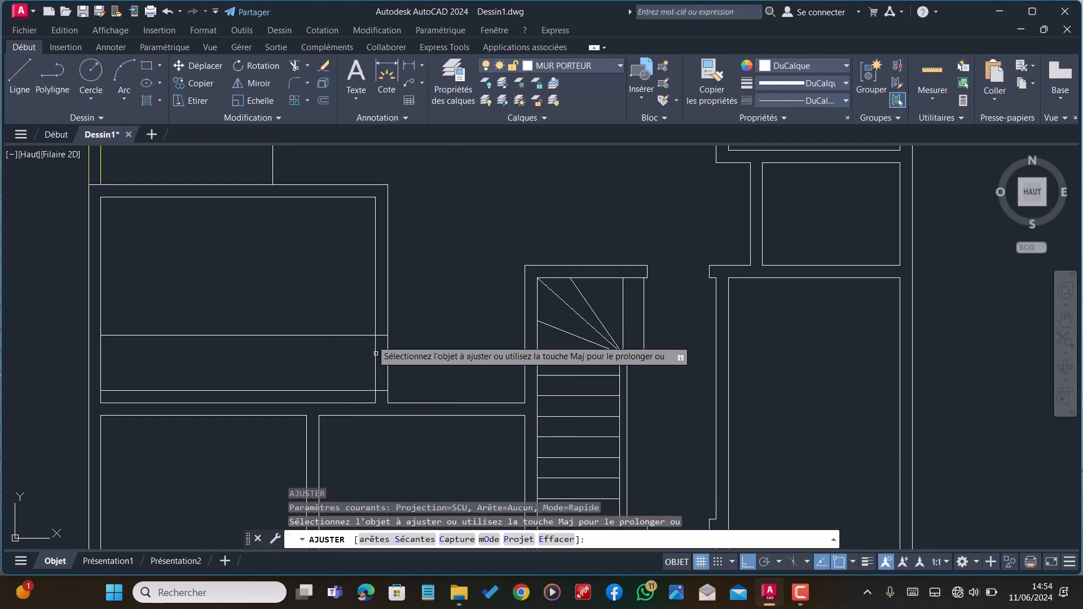
{"action": "left_click", "coordinate": [352, 373]}
{"action": "key", "text": "Return"}
{"action": "left_click", "coordinate": [330, 324]}
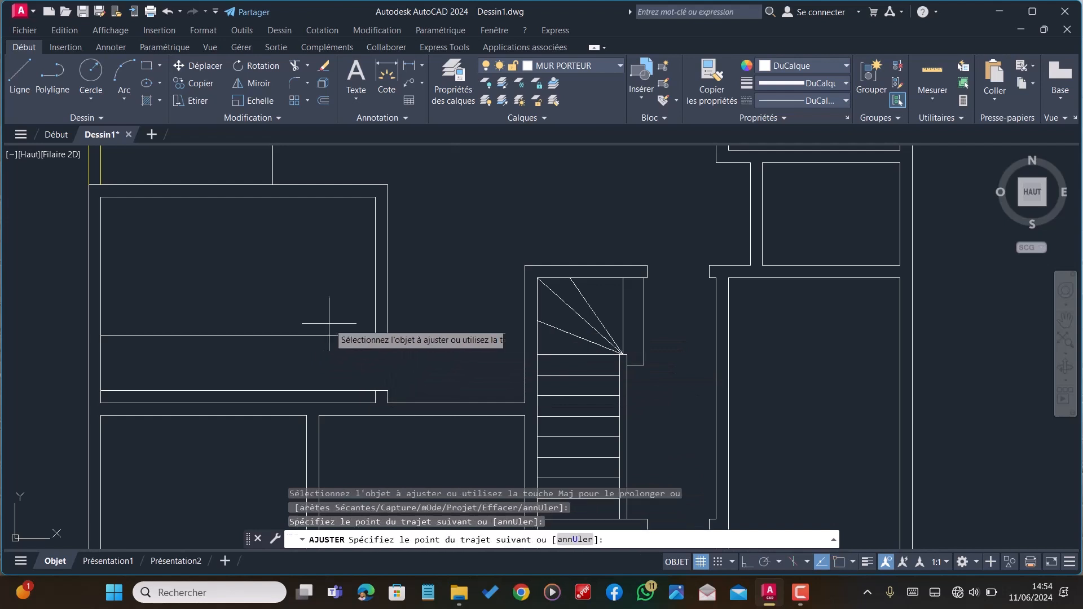
{"action": "key", "text": "Return"}
{"action": "scroll", "coordinate": [336, 390], "scroll_direction": "down", "scroll_amount": 3}
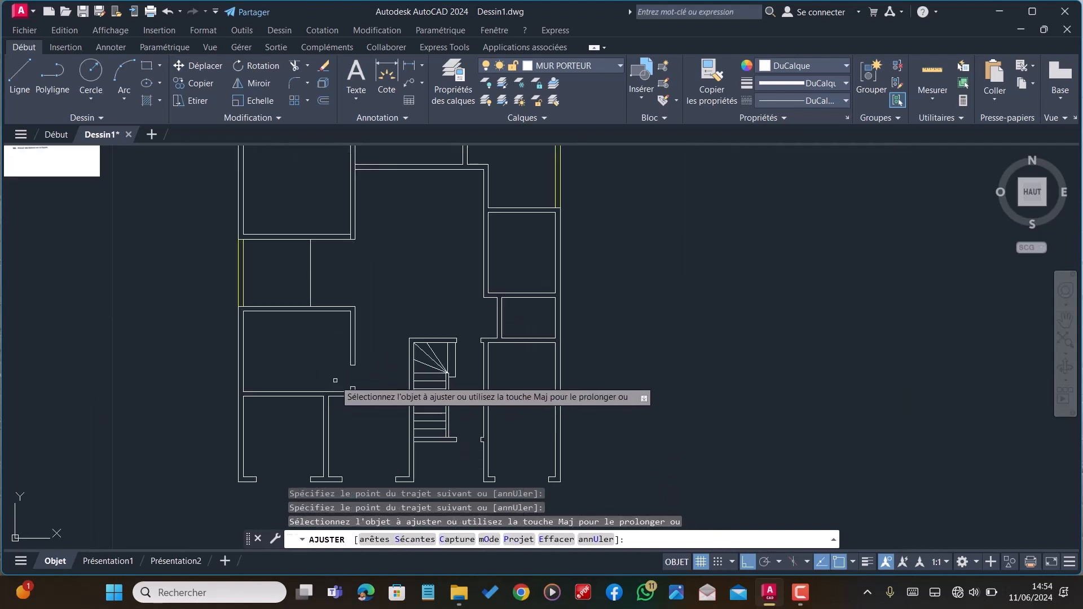
{"action": "scroll", "coordinate": [310, 313], "scroll_direction": "down", "scroll_amount": 2}
{"action": "scroll", "coordinate": [313, 308], "scroll_direction": "up", "scroll_amount": 7}
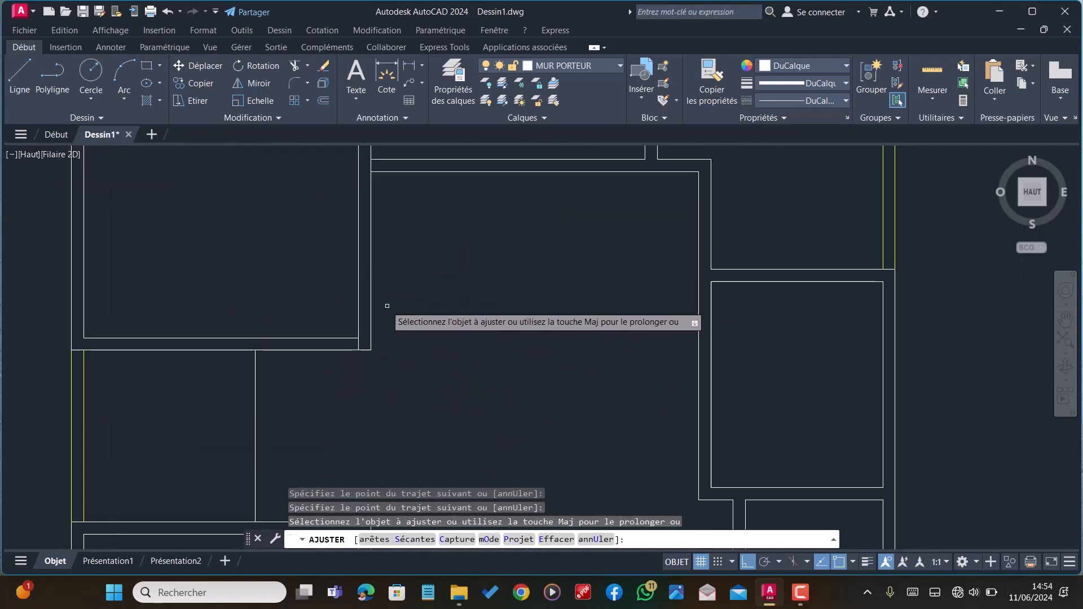
{"action": "key", "text": "Escape"}
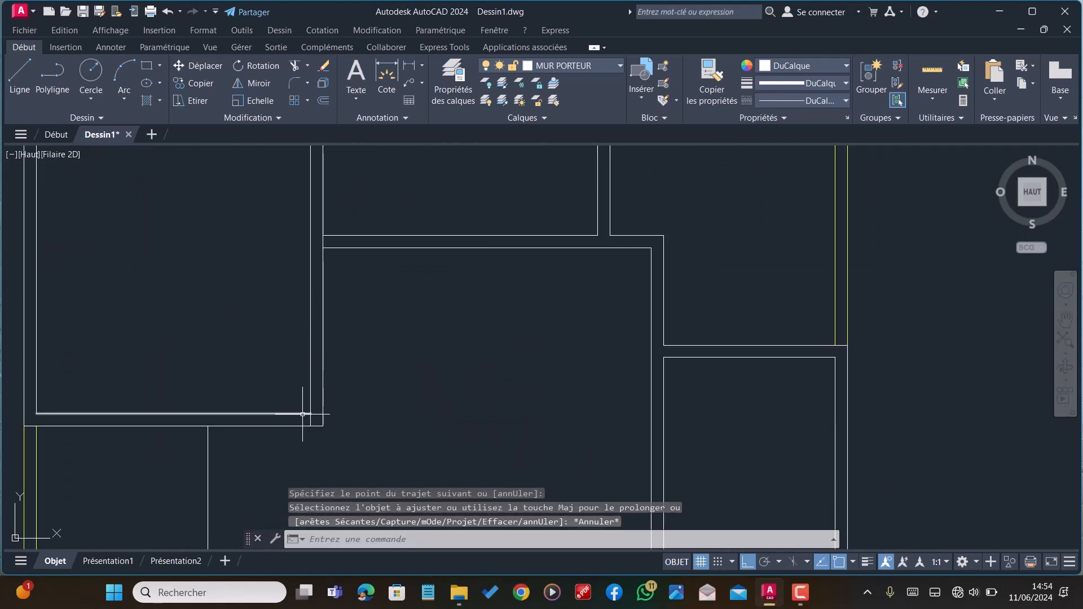
Trim the inner east wall line's overshoot at the southeast corner of the large west room
{"action": "type", "text": "AJ"}
{"action": "key", "text": "Return"}
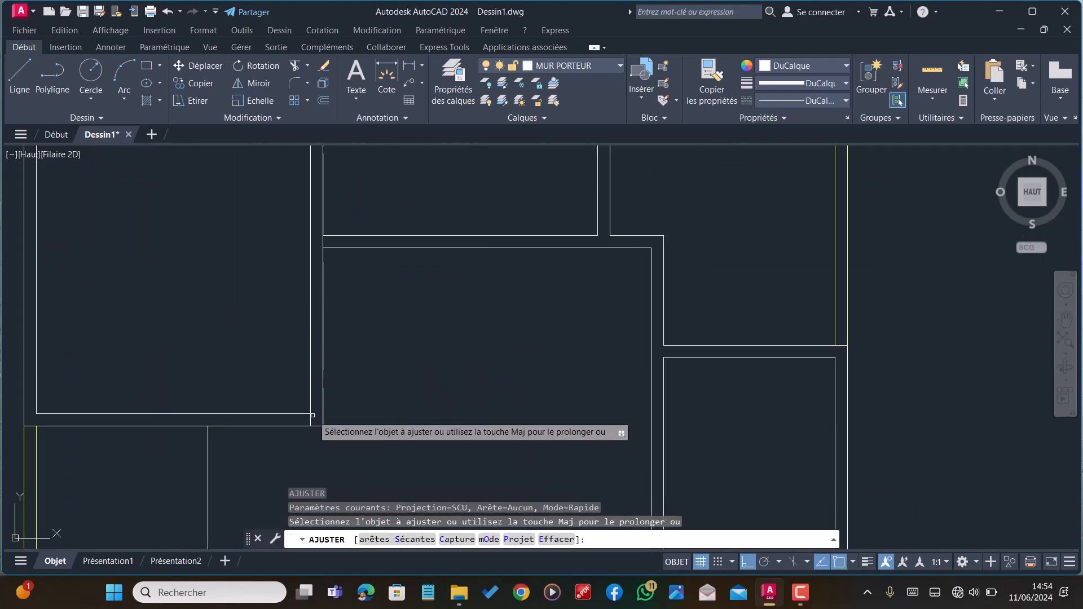
{"action": "left_click", "coordinate": [311, 416]}
{"action": "key", "text": "Escape"}
Offset the large west room's inner south wall line 0.1 northward, and offset that copy another 1.6 northward
{"action": "type", "text": "DC"}
{"action": "key", "text": "Return"}
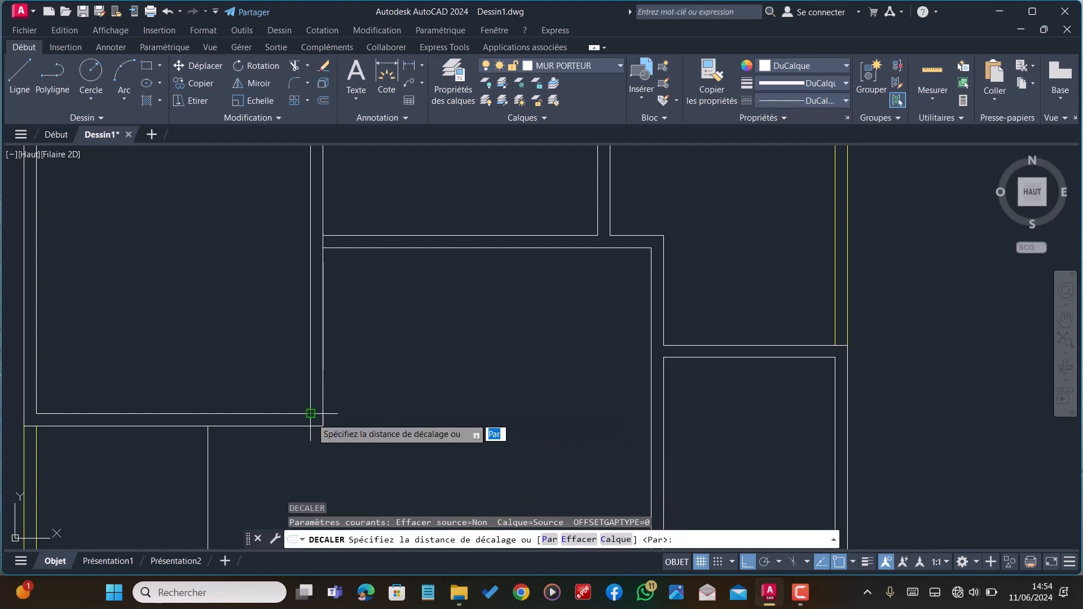
{"action": "type", "text": "0.1"}
{"action": "key", "text": "Return"}
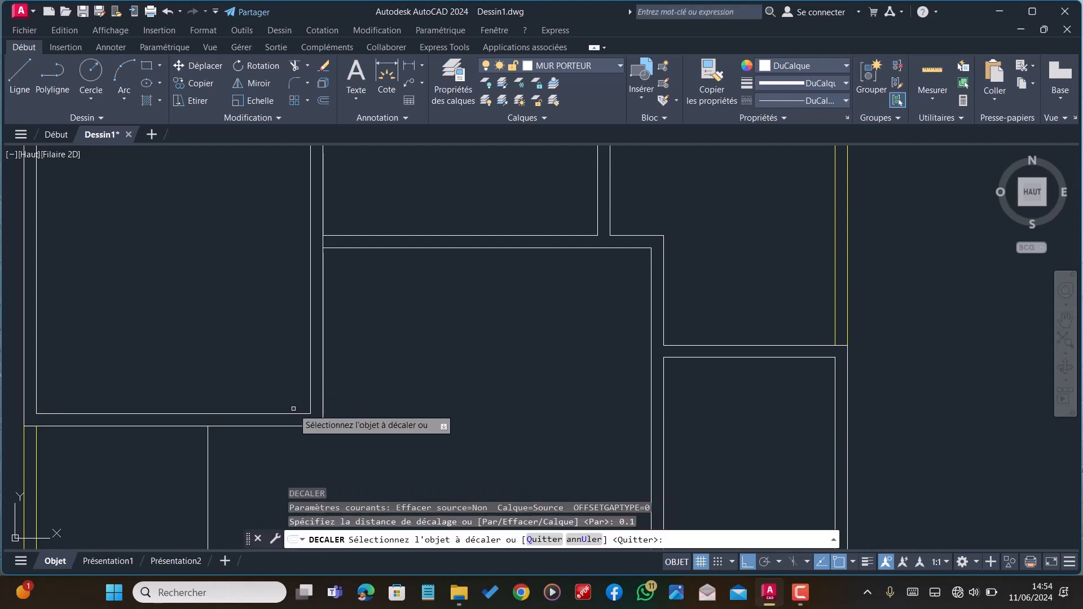
{"action": "left_click", "coordinate": [292, 415]}
{"action": "left_click", "coordinate": [294, 388]}
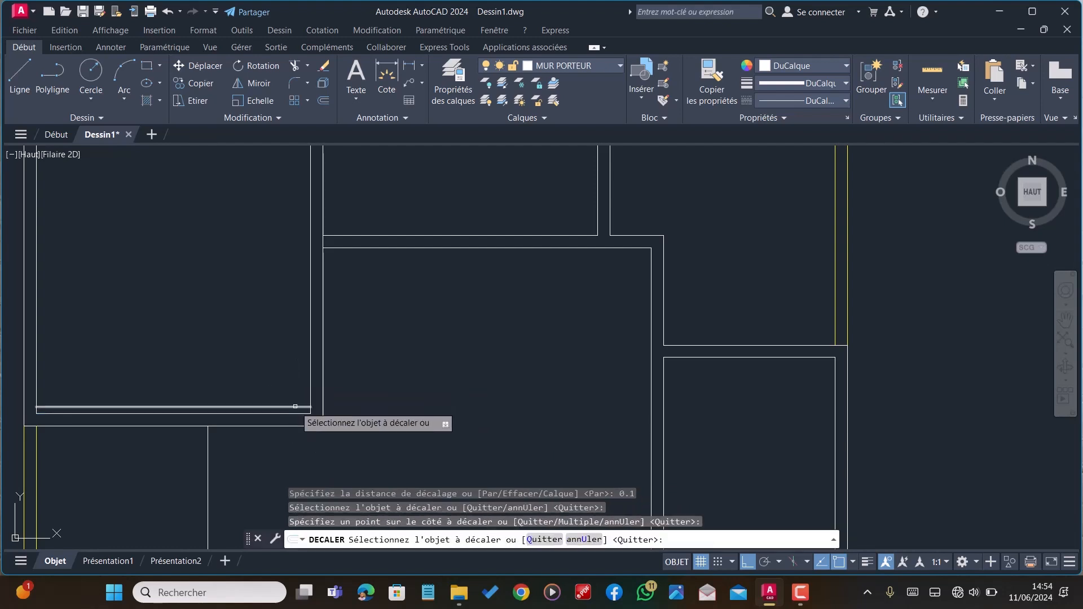
{"action": "left_click", "coordinate": [297, 406]}
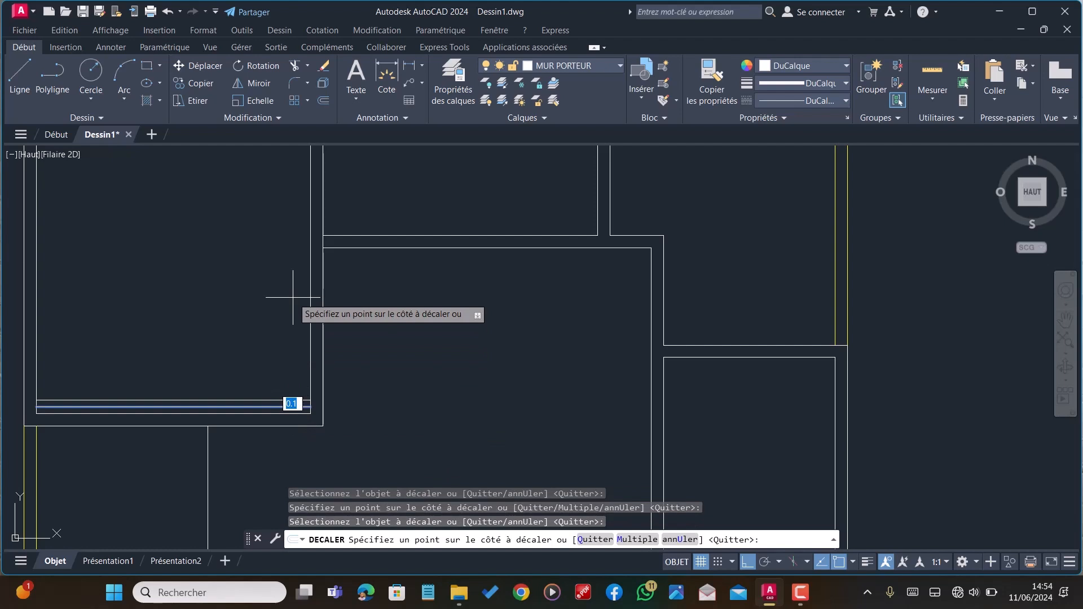
{"action": "key", "text": "Return"}
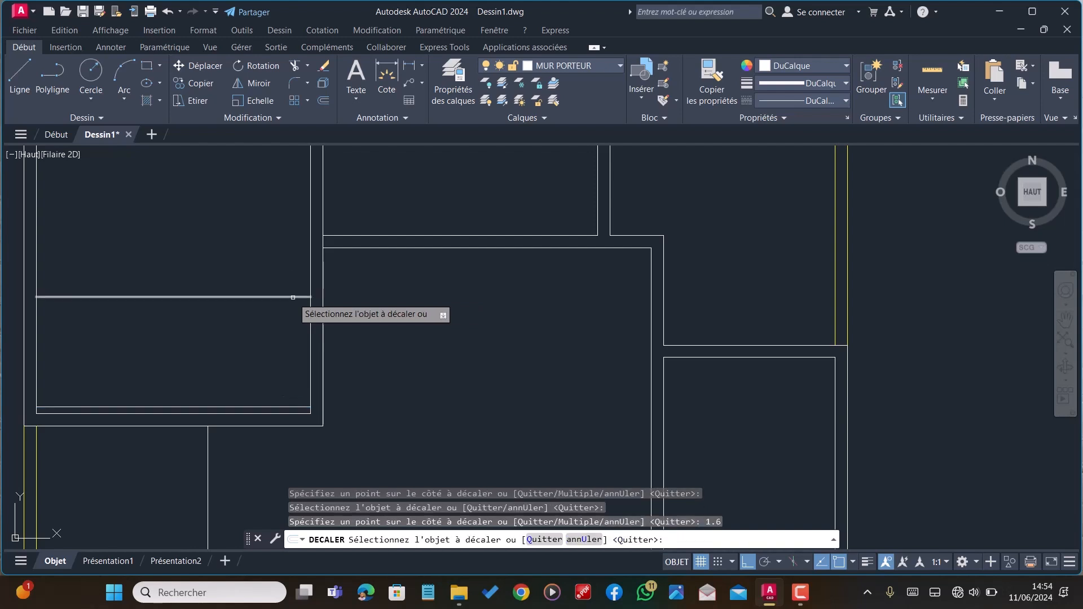
{"action": "key", "text": "Escape"}
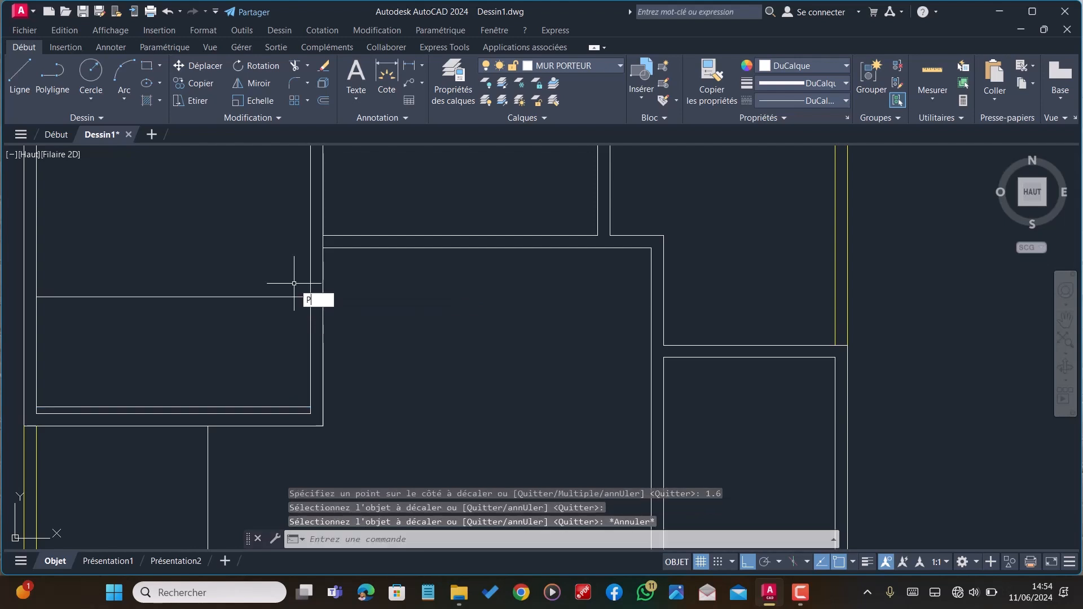
Extend the large west room's two offset lines eastward to the outer line of its east wall
{"action": "type", "text": "pr"}
{"action": "key", "text": "Return"}
{"action": "left_click", "coordinate": [304, 297]}
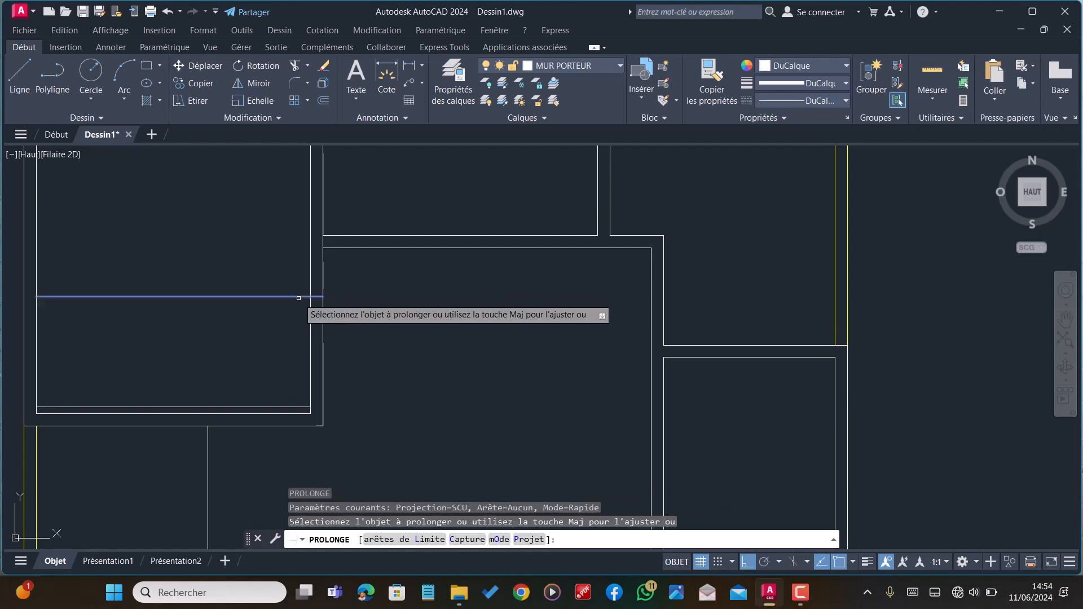
{"action": "left_click", "coordinate": [281, 408]}
{"action": "key", "text": "Escape"}
Trim the large west room's east wall between the extended lines and remove their excess inside the room to form a 1.6 opening
{"action": "type", "text": "a"}
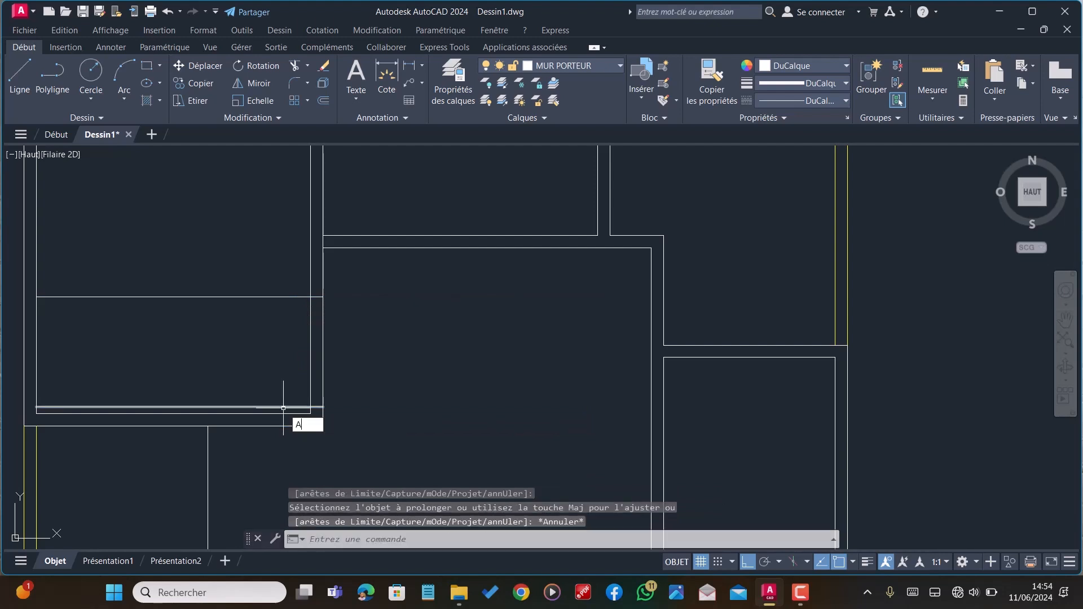
{"action": "type", "text": "j"}
{"action": "key", "text": "Return"}
{"action": "left_click_drag", "start_coordinate": [337, 360], "coordinate": [281, 360]}
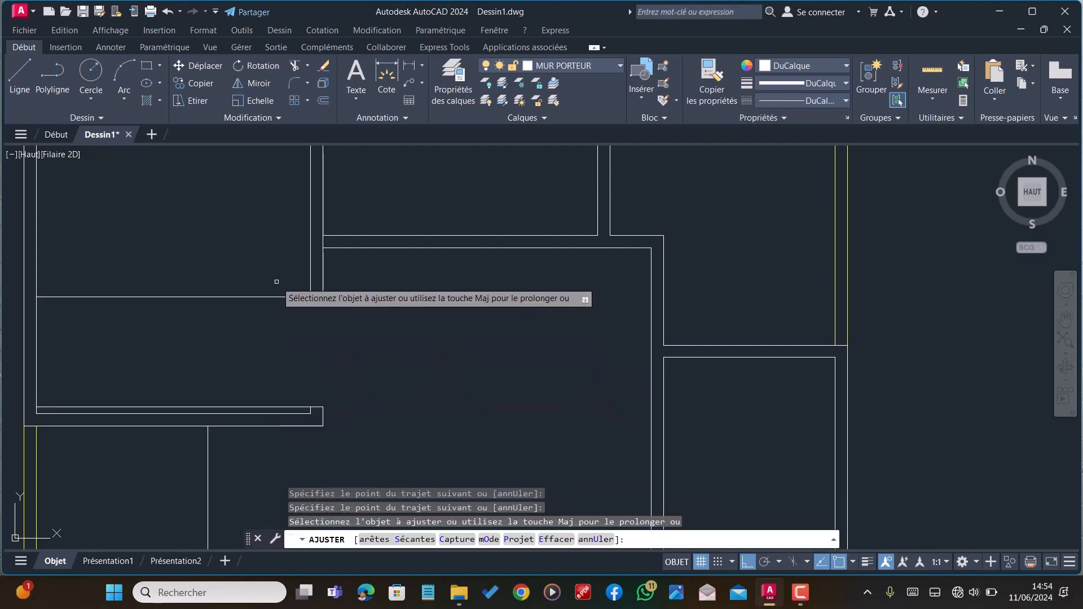
{"action": "left_click_drag", "start_coordinate": [276, 282], "coordinate": [285, 410]}
{"action": "scroll", "coordinate": [280, 354], "scroll_direction": "down", "scroll_amount": 2}
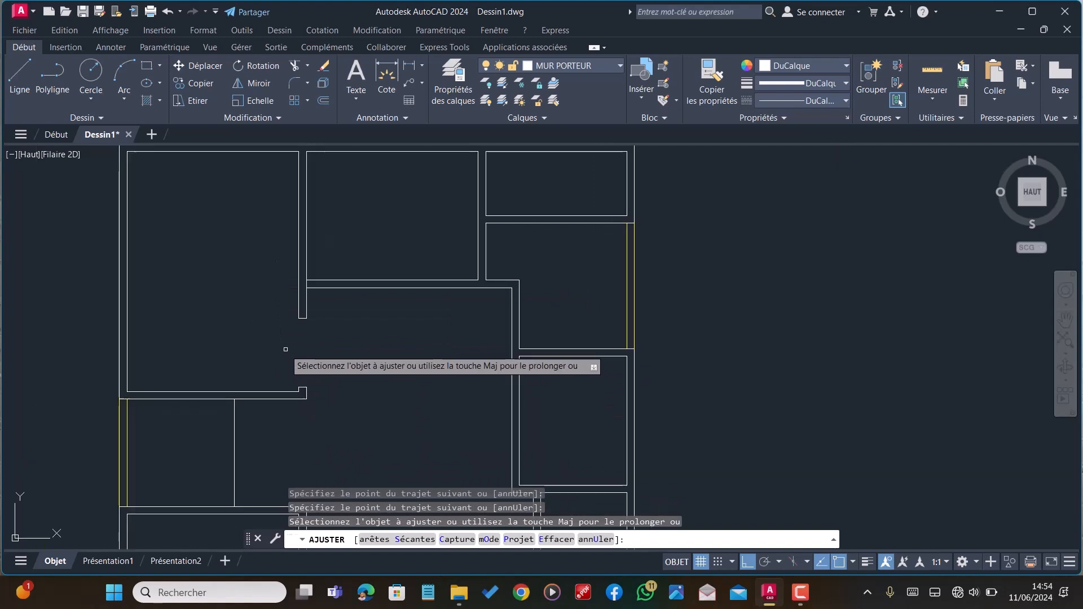
{"action": "scroll", "coordinate": [285, 349], "scroll_direction": "down", "scroll_amount": 2}
{"action": "scroll", "coordinate": [297, 289], "scroll_direction": "up", "scroll_amount": 4}
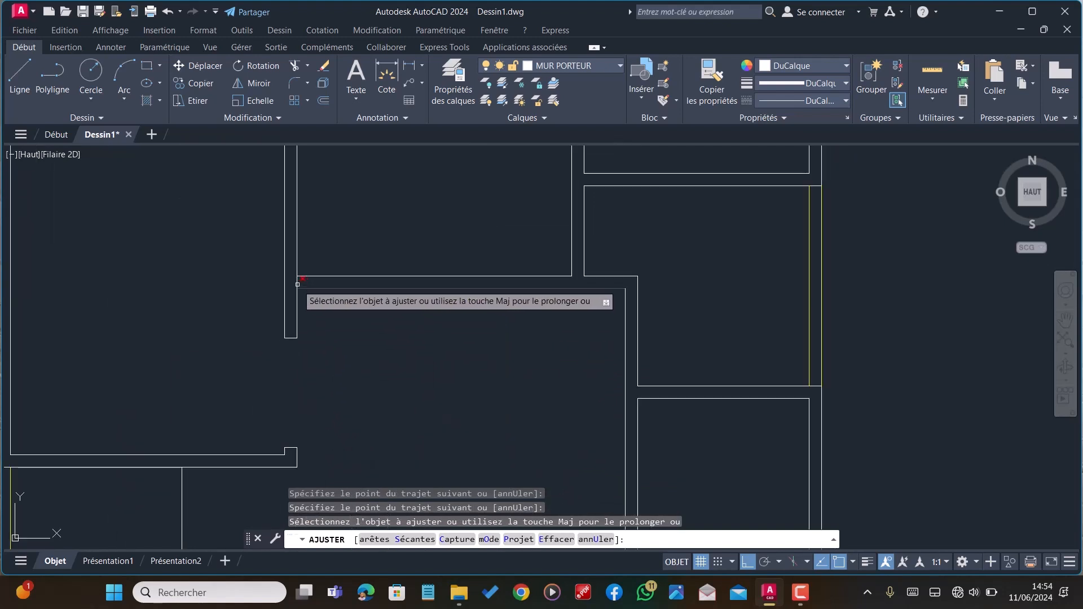
Offset the north middle room's inner west wall line 0.18 eastward, and offset that copy another 0.8 eastward
{"action": "scroll", "coordinate": [298, 339], "scroll_direction": "down", "scroll_amount": 2}
{"action": "key", "text": "Escape"}
{"action": "scroll", "coordinate": [338, 242], "scroll_direction": "up", "scroll_amount": 2}
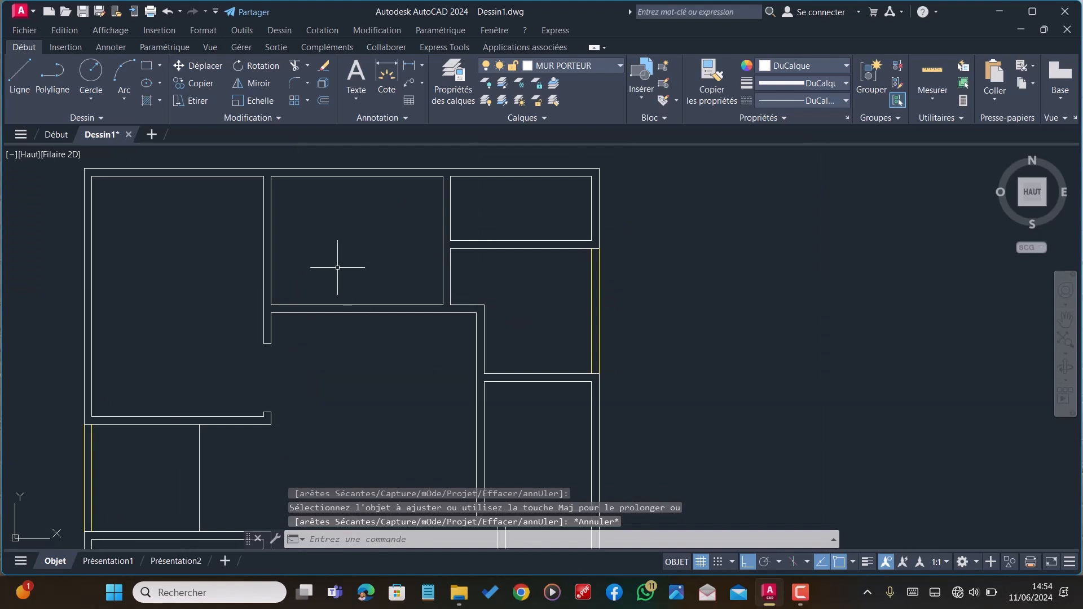
{"action": "type", "text": "DC"}
{"action": "key", "text": "Return"}
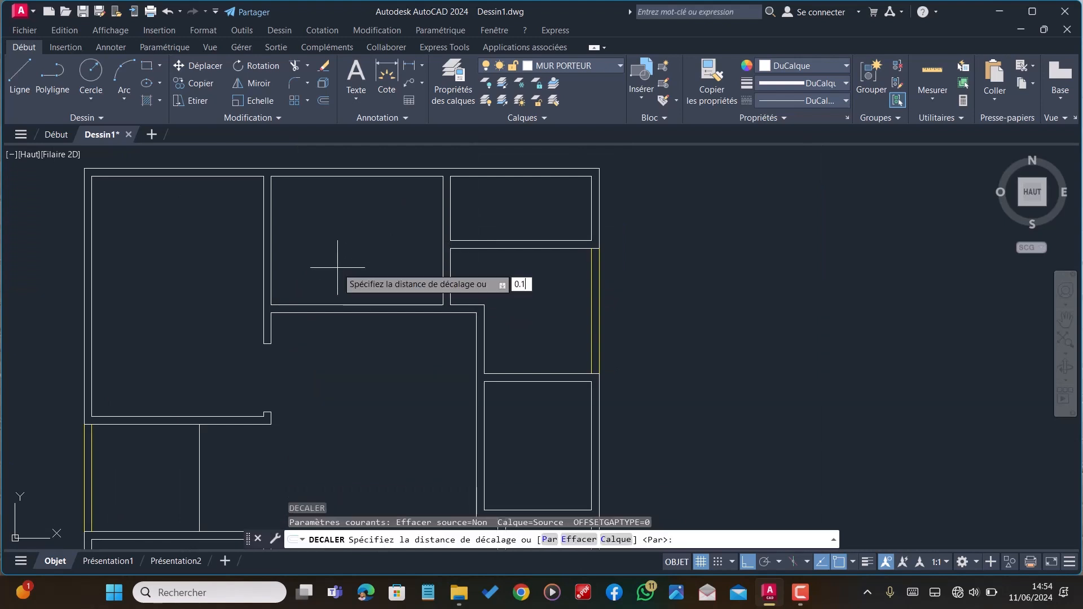
{"action": "key", "text": "Return"}
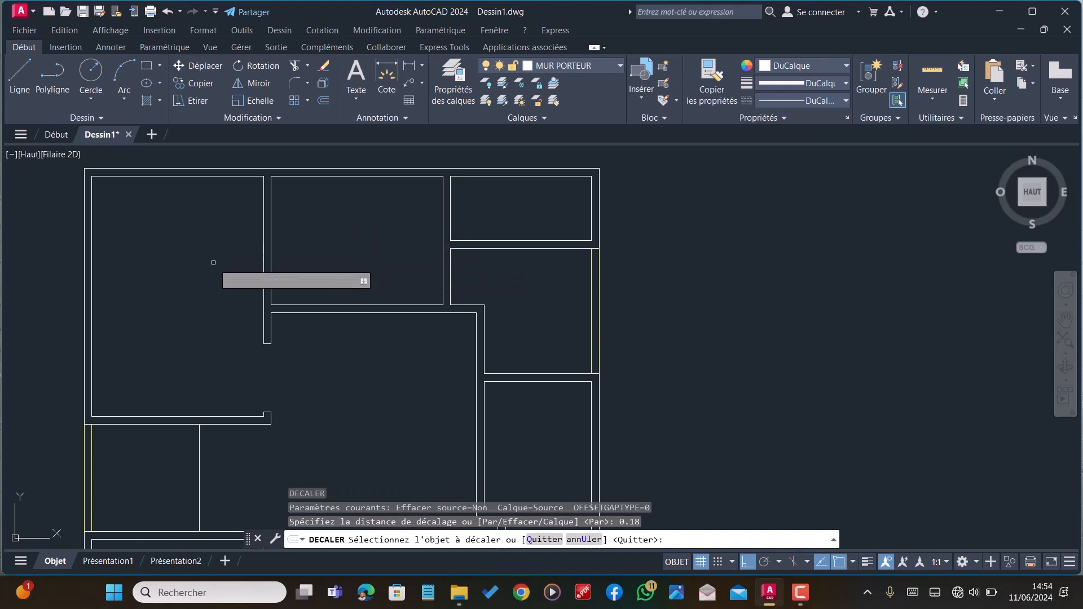
{"action": "left_click", "coordinate": [271, 261]}
{"action": "left_click", "coordinate": [291, 269]}
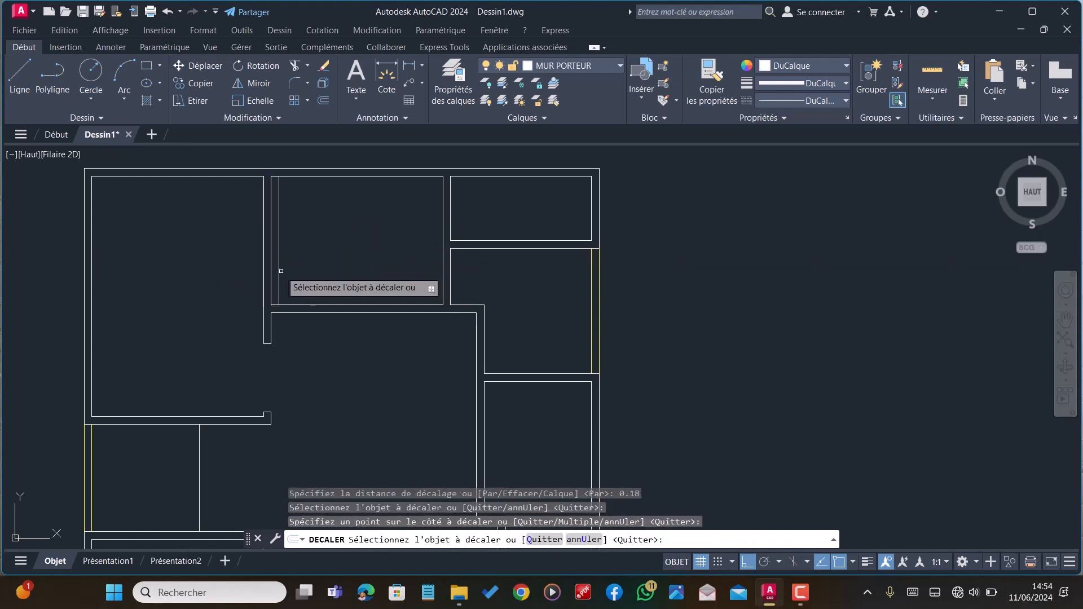
{"action": "left_click", "coordinate": [279, 266]}
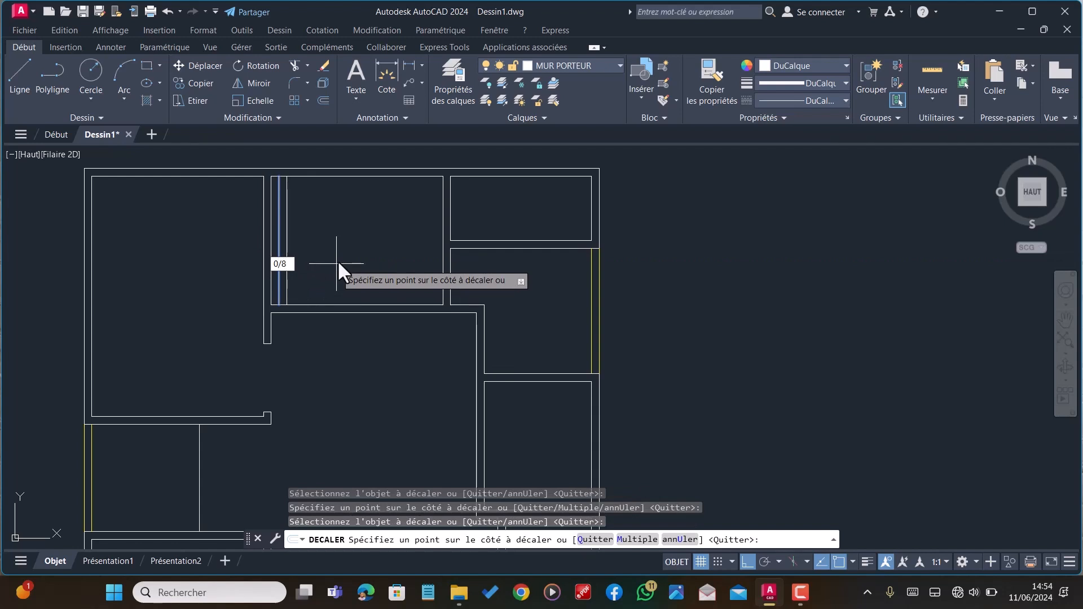
{"action": "type", "text": "0.8"}
{"action": "key", "text": "Return"}
{"action": "key", "text": "Escape"}
Extend the north middle room's two offset lines southward to the outer line of its south wall
{"action": "type", "text": "P"}
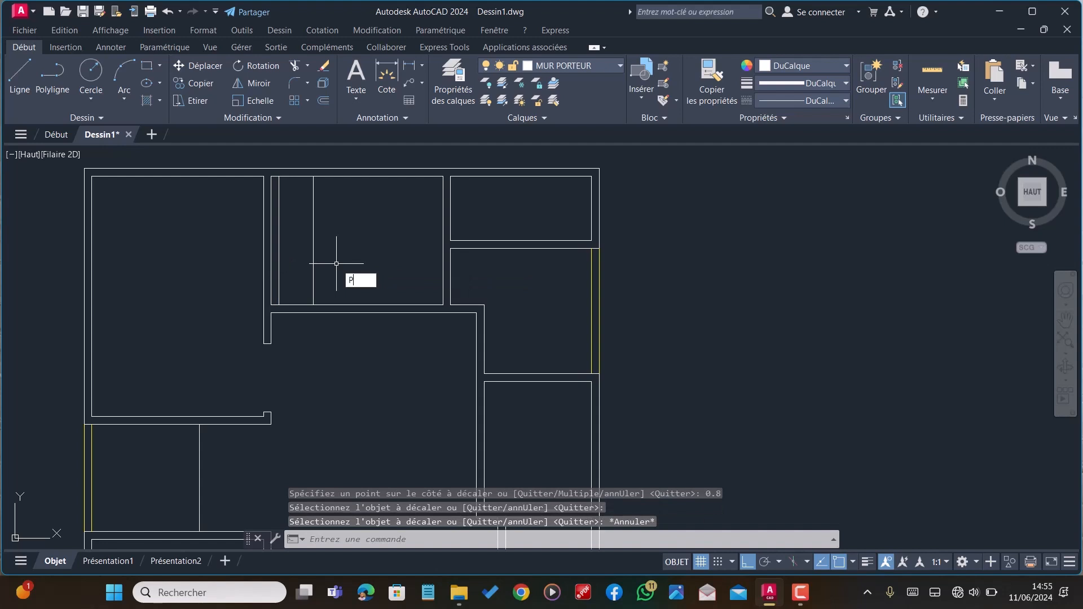
{"action": "type", "text": "R"}
{"action": "key", "text": "Return"}
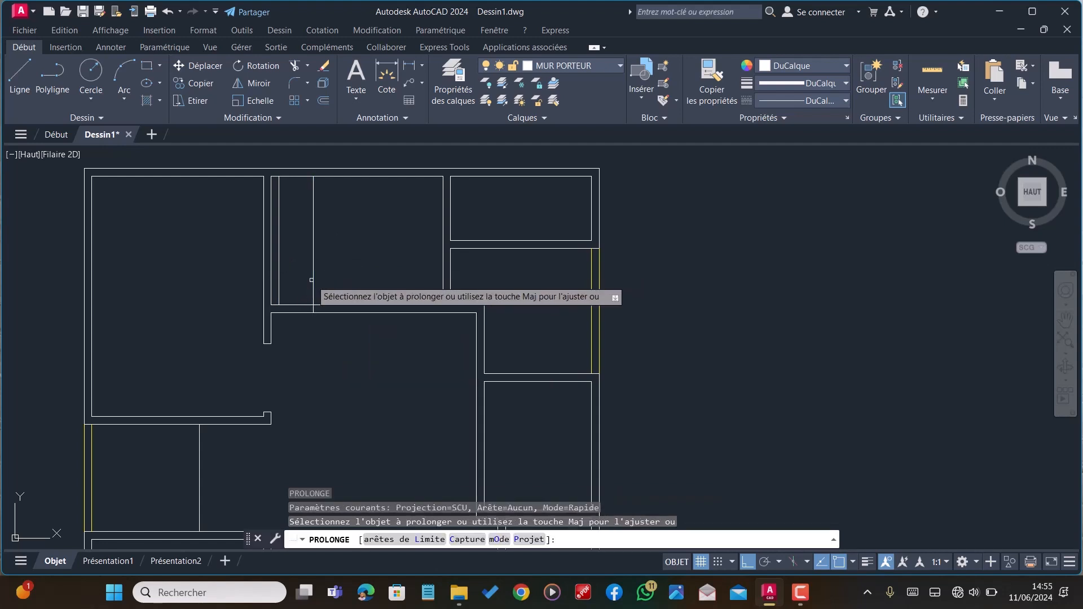
{"action": "key", "text": "Escape"}
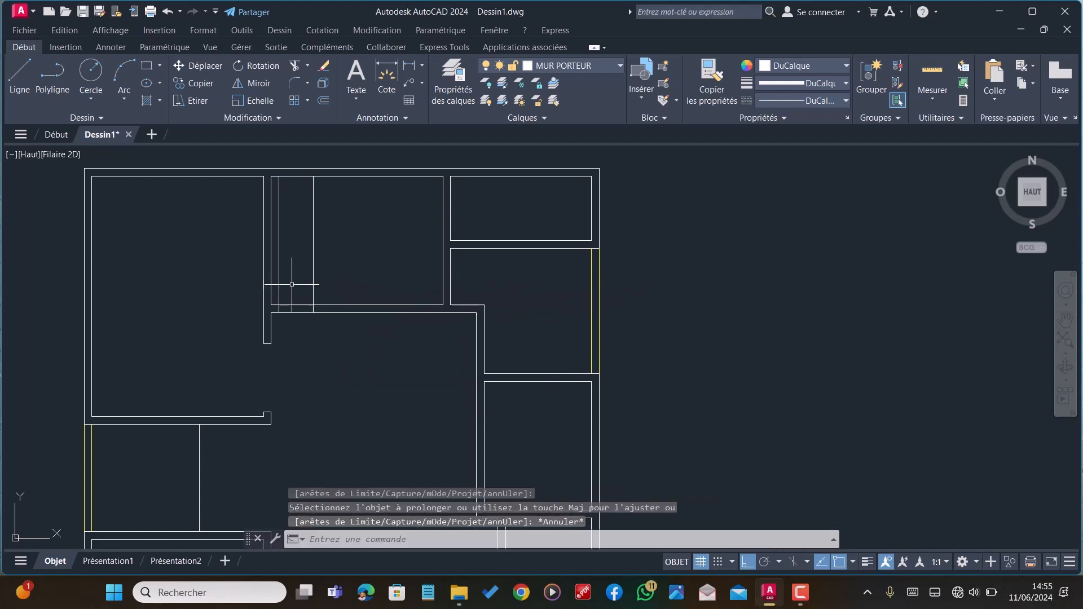
Trim the north middle room's south wall between the extended lines and remove their excess inside the room to form a 0.8 opening
{"action": "type", "text": "AJ"}
{"action": "key", "text": "Return"}
{"action": "mouse_move", "coordinate": [322, 281]}
{"action": "left_mouse_down"}
{"action": "mouse_move", "coordinate": [275, 273]}
{"action": "mouse_move", "coordinate": [295, 319]}
{"action": "left_mouse_up"}
{"action": "scroll", "coordinate": [296, 320], "scroll_direction": "down", "scroll_amount": 2}
{"action": "scroll", "coordinate": [323, 254], "scroll_direction": "down", "scroll_amount": 2}
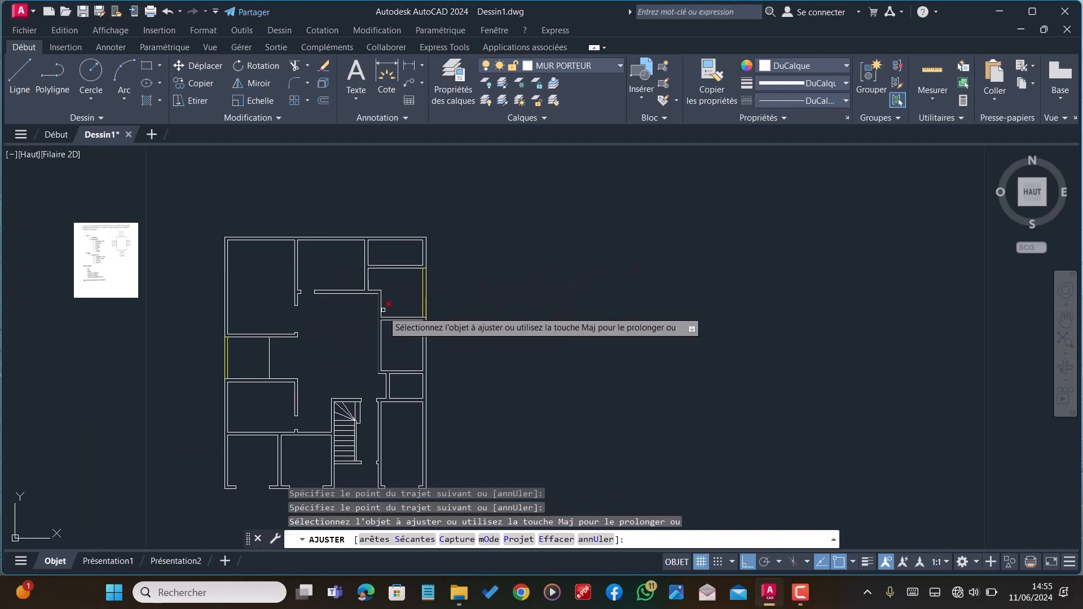
{"action": "scroll", "coordinate": [387, 290], "scroll_direction": "down", "scroll_amount": 2}
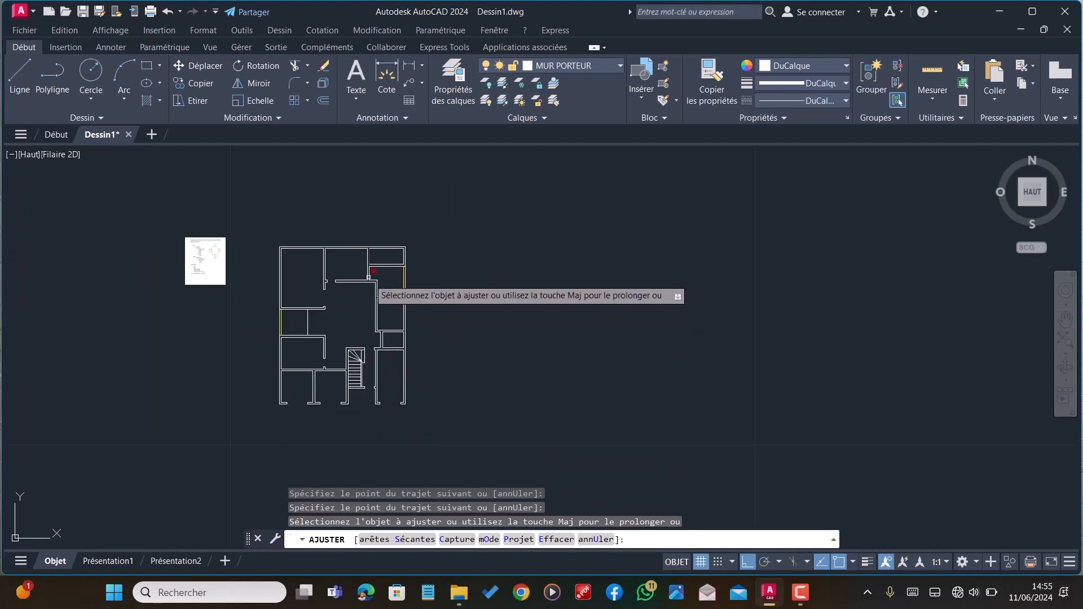
{"action": "scroll", "coordinate": [378, 284], "scroll_direction": "up", "scroll_amount": 5}
{"action": "scroll", "coordinate": [378, 284], "scroll_direction": "down", "scroll_amount": 3}
{"action": "scroll", "coordinate": [389, 382], "scroll_direction": "down", "scroll_amount": 2}
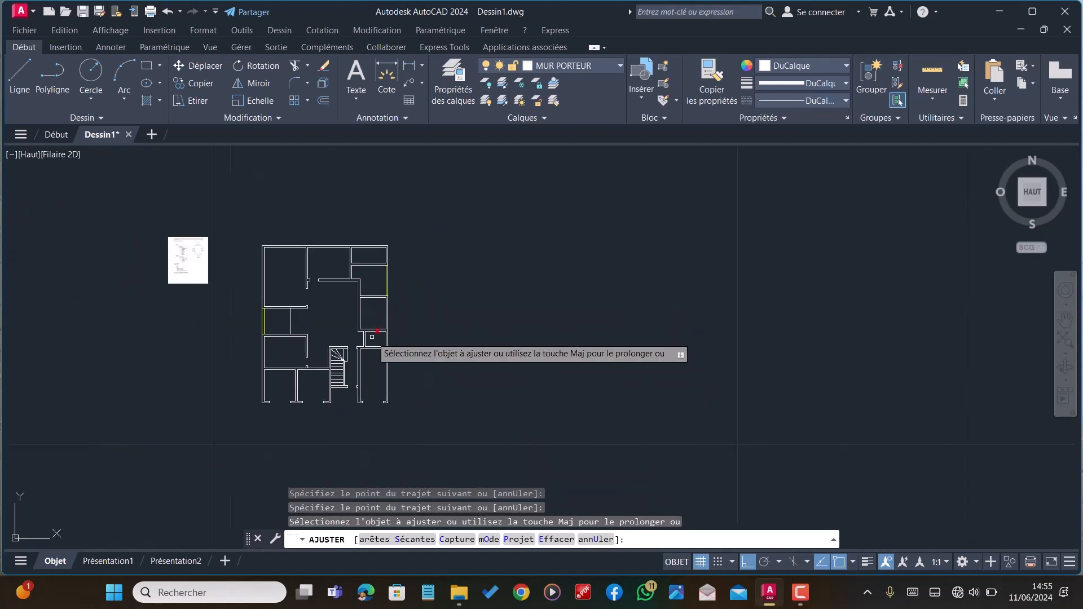
{"action": "scroll", "coordinate": [368, 321], "scroll_direction": "up", "scroll_amount": 4}
{"action": "key", "text": "Escape"}
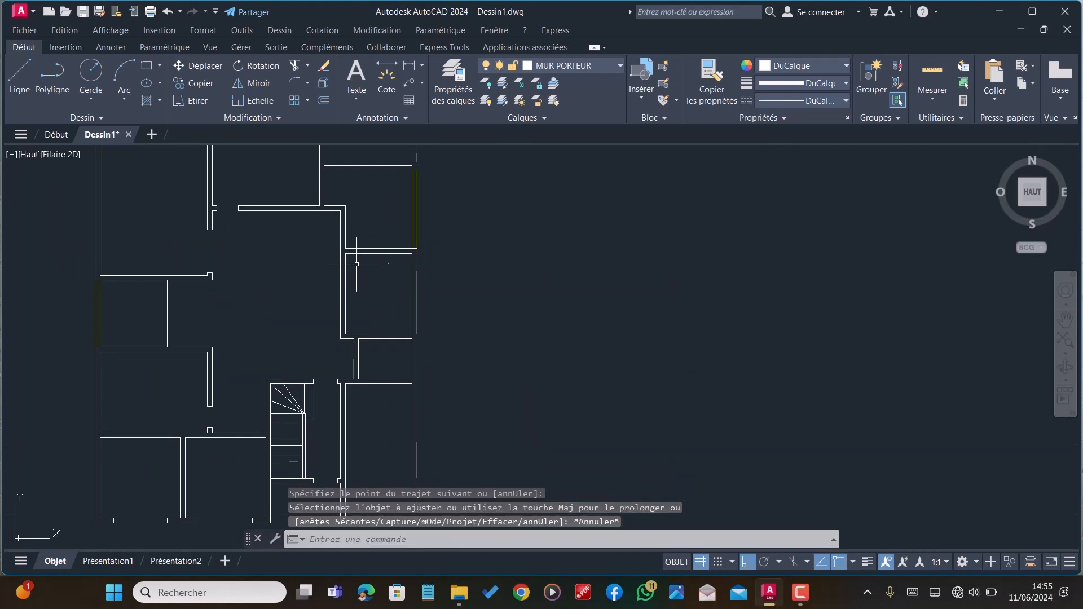
{"action": "scroll", "coordinate": [366, 316], "scroll_direction": "up", "scroll_amount": 2}
{"action": "scroll", "coordinate": [311, 276], "scroll_direction": "down", "scroll_amount": 2}
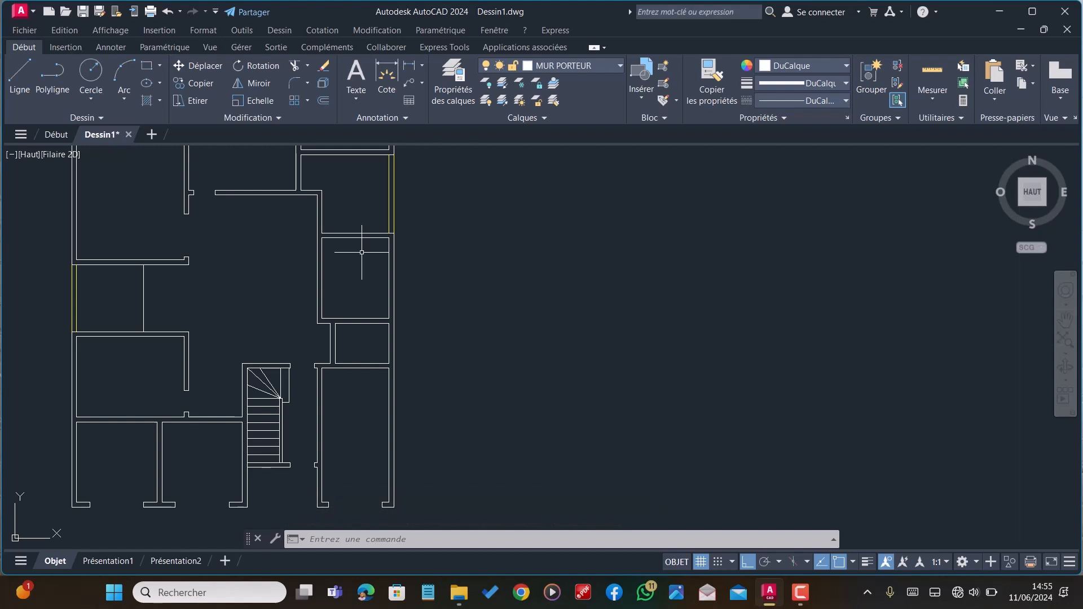
{"action": "scroll", "coordinate": [243, 287], "scroll_direction": "down", "scroll_amount": 2}
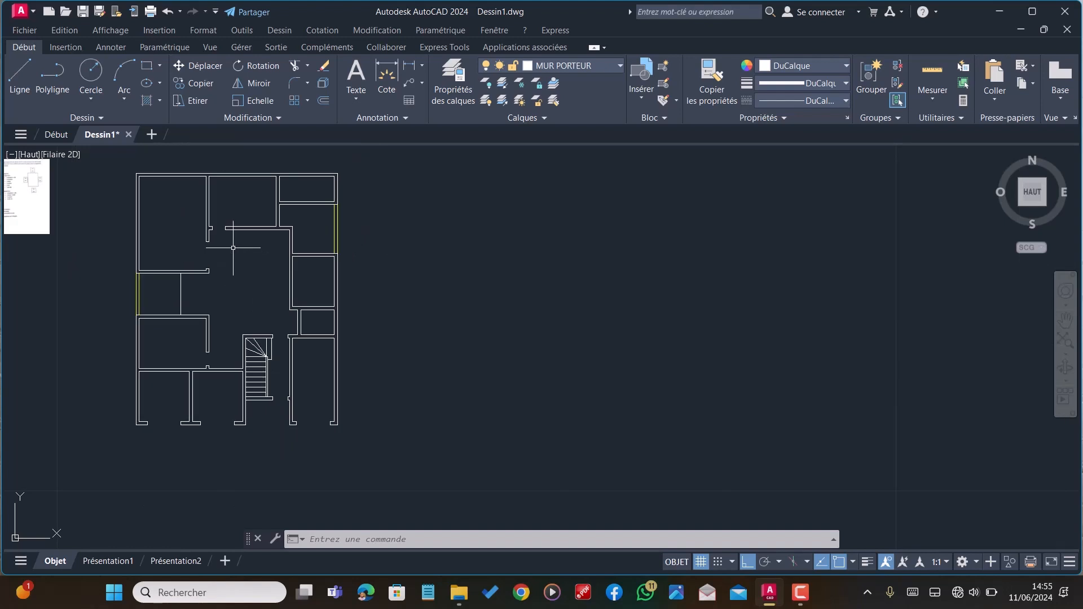
{"action": "scroll", "coordinate": [278, 227], "scroll_direction": "up", "scroll_amount": 2}
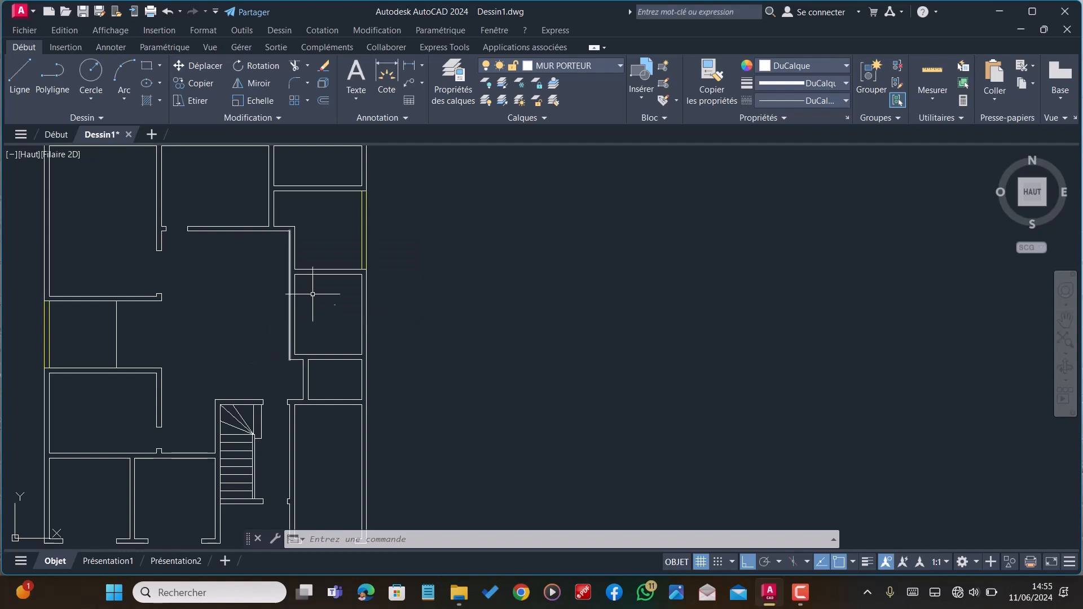
{"action": "scroll", "coordinate": [319, 264], "scroll_direction": "up", "scroll_amount": 2}
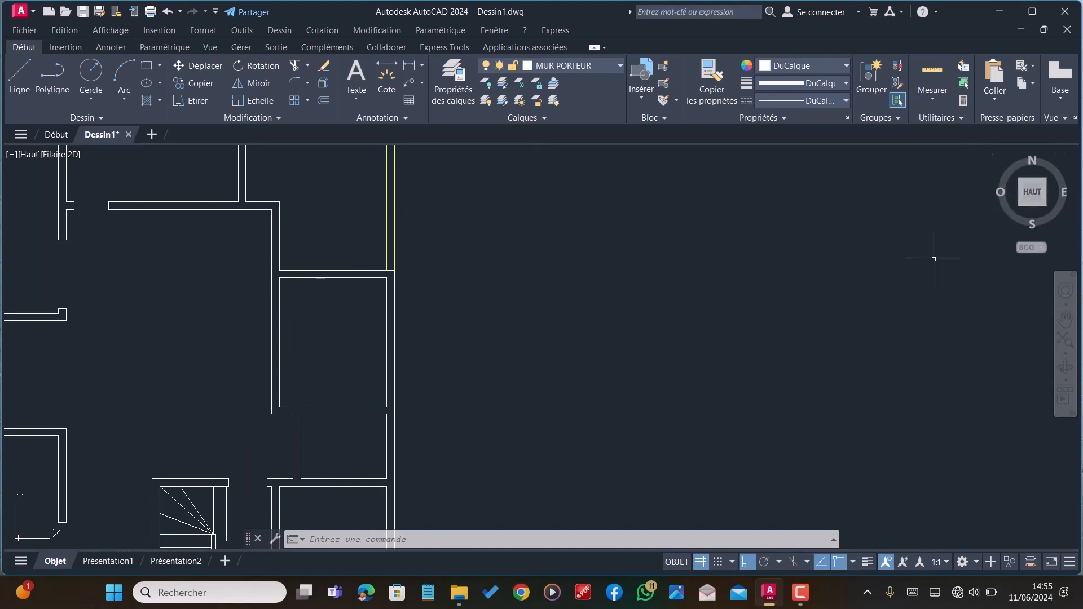
{"action": "scroll", "coordinate": [324, 308], "scroll_direction": "down", "scroll_amount": 2}
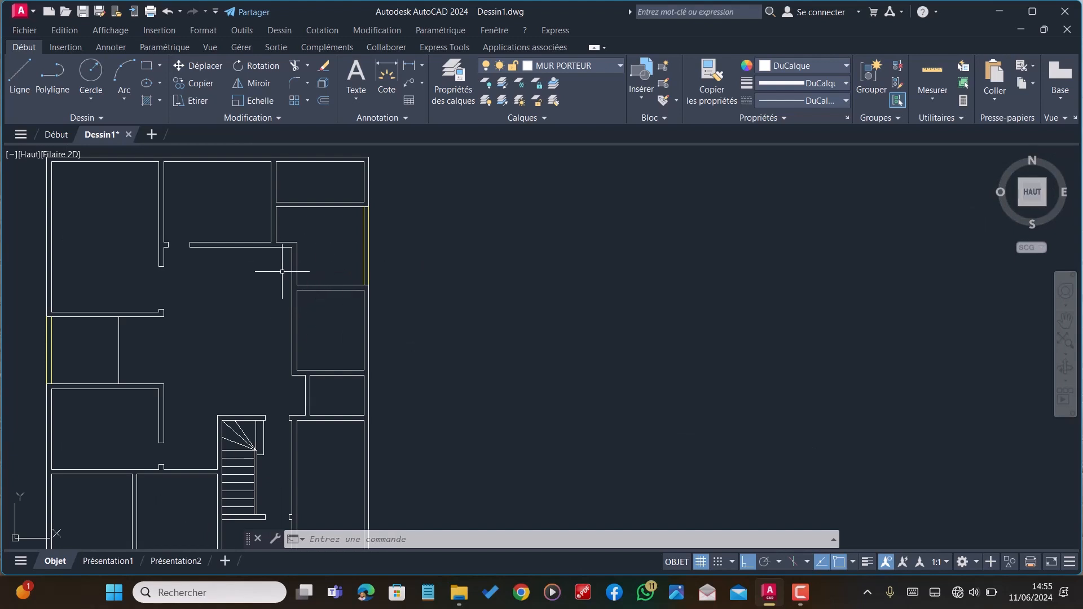
{"action": "scroll", "coordinate": [282, 271], "scroll_direction": "down", "scroll_amount": 2}
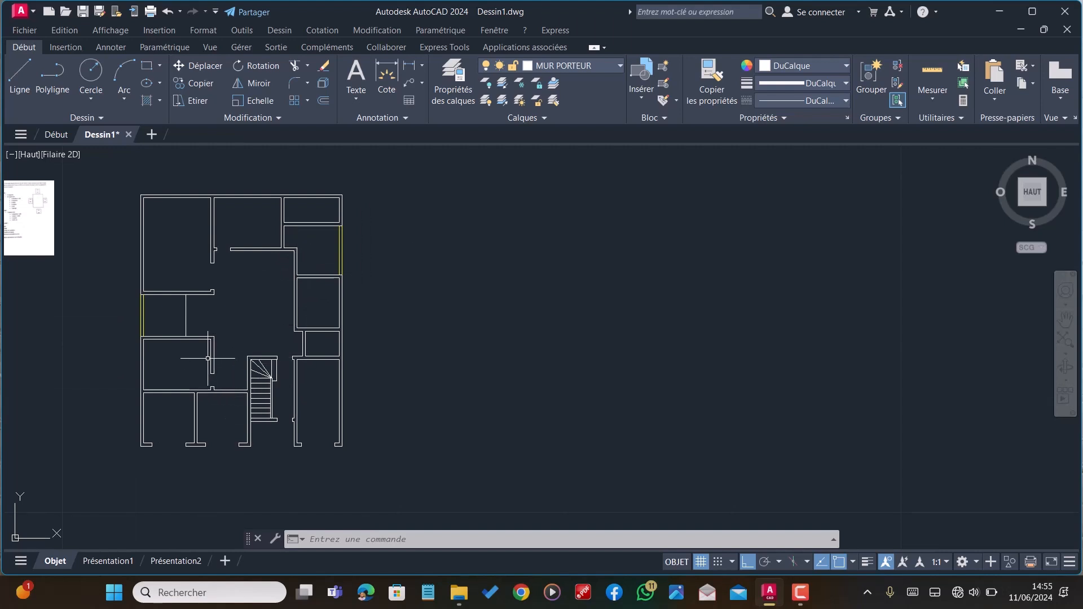
Draw a vertical line from the west bay's south wall northward past the large west room's south wall
{"action": "scroll", "coordinate": [169, 321], "scroll_direction": "up", "scroll_amount": 2}
{"action": "type", "text": "l"}
{"action": "key", "text": "Return"}
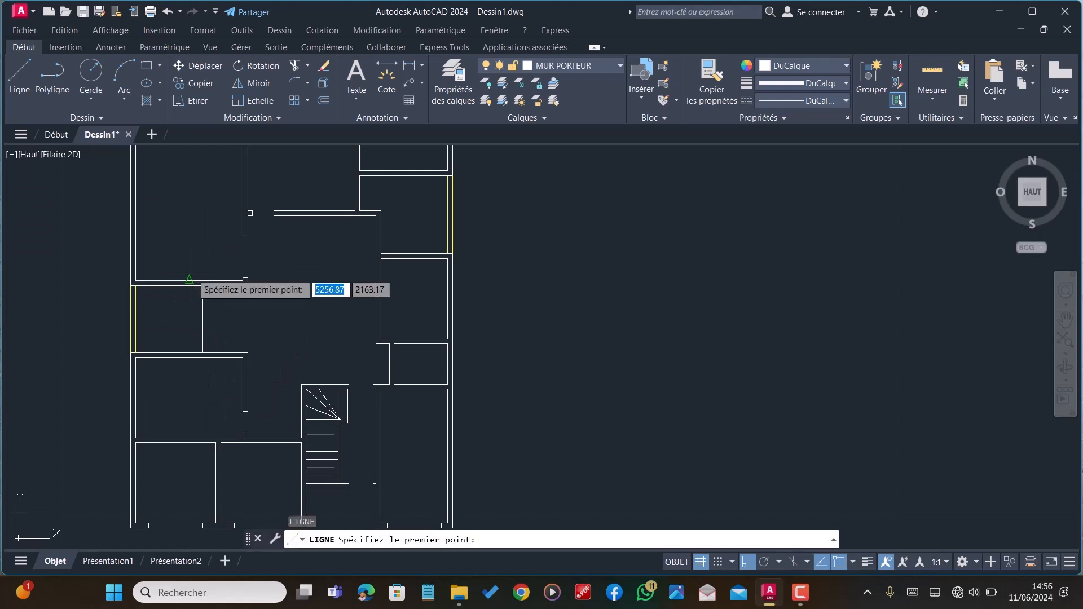
{"action": "scroll", "coordinate": [169, 284], "scroll_direction": "up", "scroll_amount": 2}
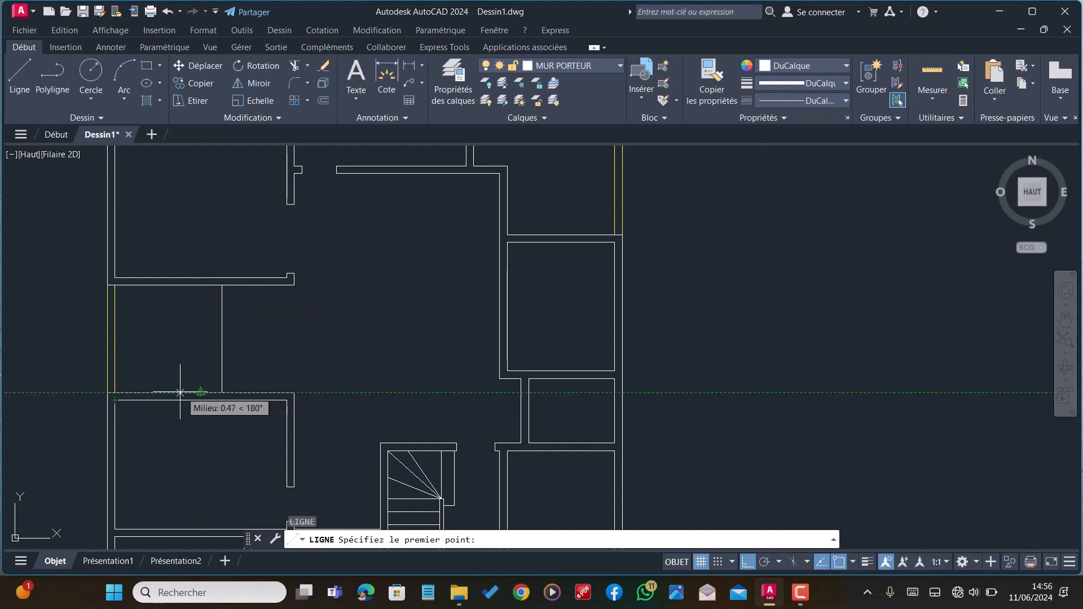
{"action": "left_click", "coordinate": [162, 392]}
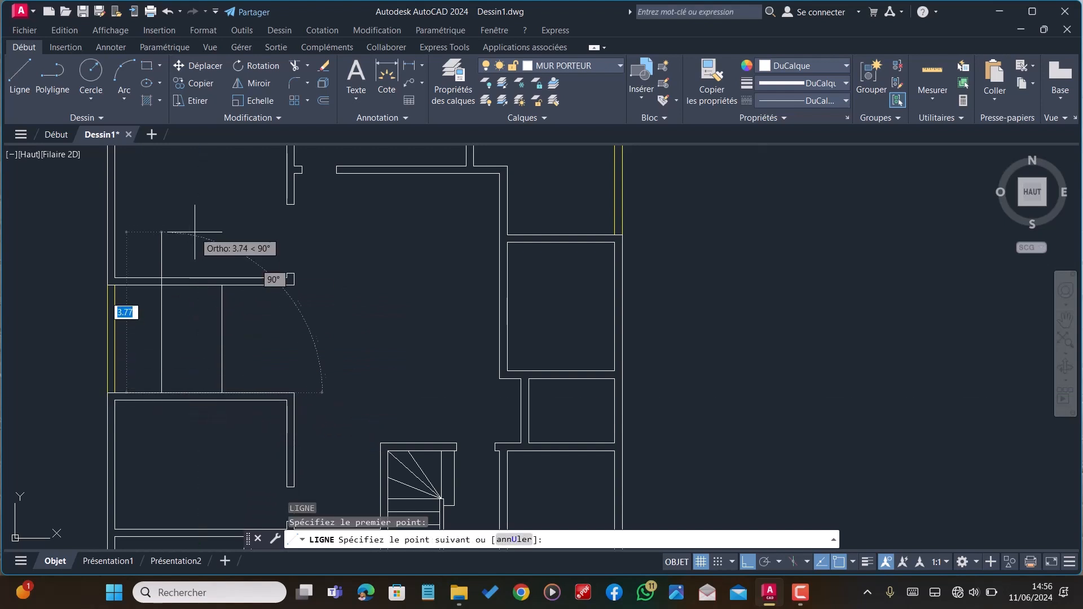
{"action": "key", "text": "Escape"}
{"action": "key", "text": "Escape"}
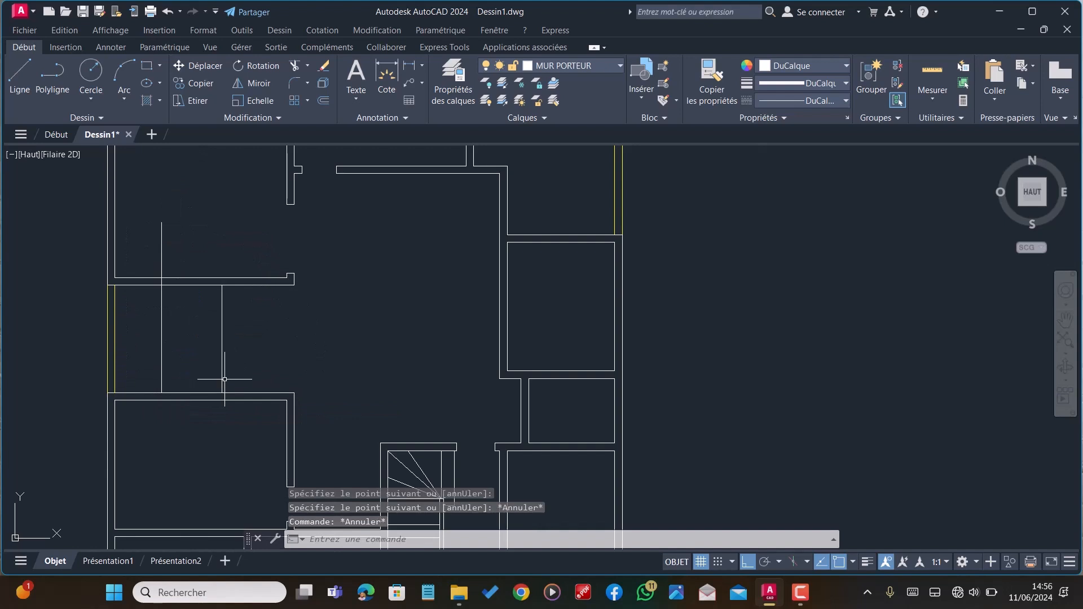
Offset the vertical line in the west bay by 0.6 to both its west and east sides
{"action": "type", "text": "DEC"}
{"action": "key", "text": "Return"}
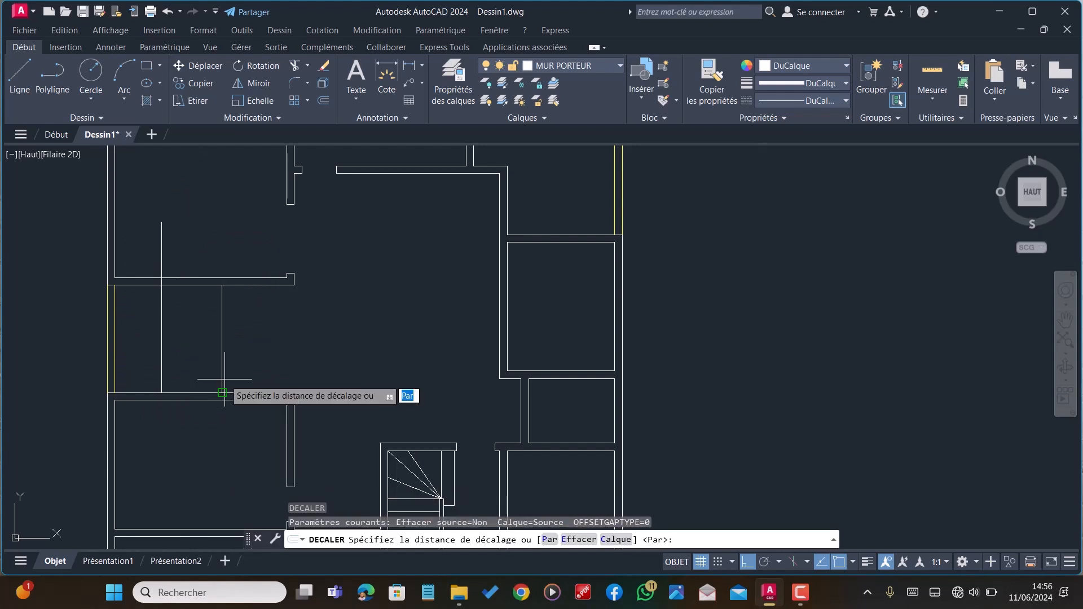
{"action": "type", "text": "0.6"}
{"action": "key", "text": "Return"}
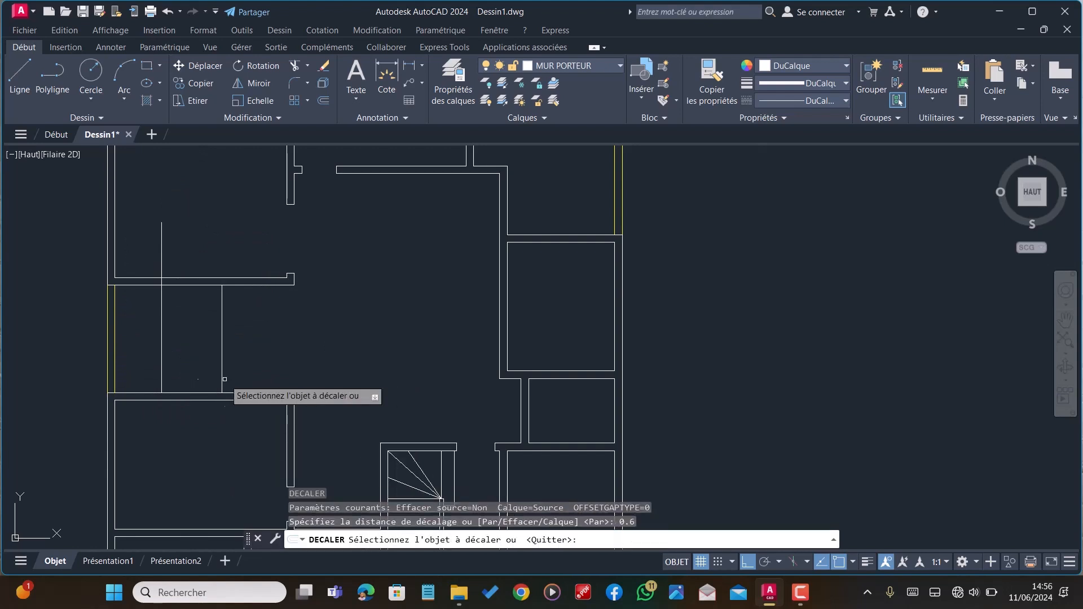
{"action": "scroll", "coordinate": [228, 379], "scroll_direction": "up", "scroll_amount": 2}
{"action": "scroll", "coordinate": [316, 406], "scroll_direction": "down", "scroll_amount": 2}
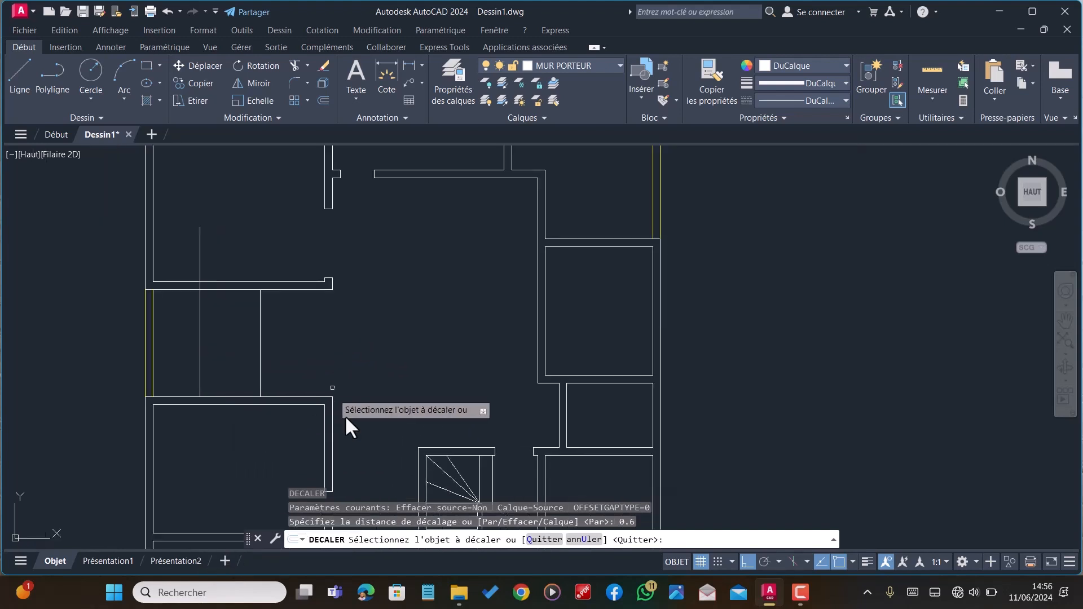
{"action": "left_click", "coordinate": [199, 346]}
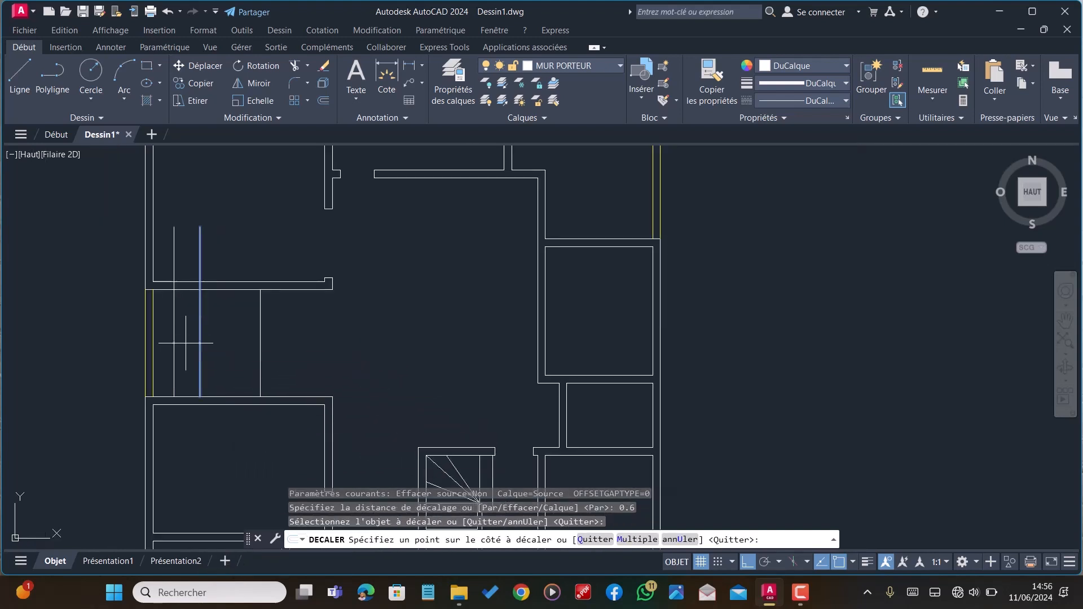
{"action": "left_click", "coordinate": [190, 342]}
{"action": "left_click", "coordinate": [200, 342]}
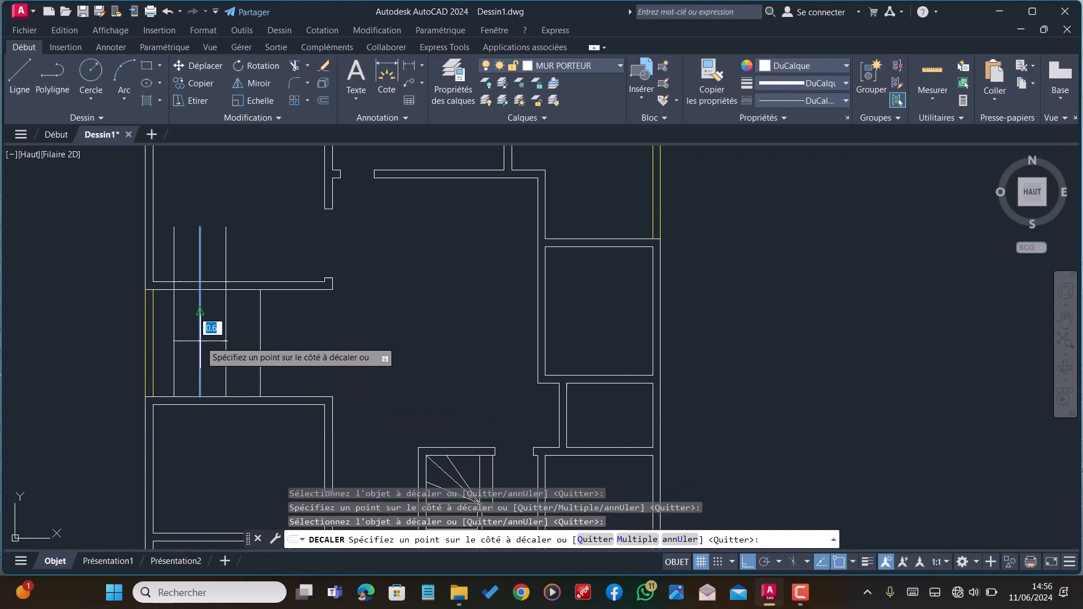
{"action": "left_click", "coordinate": [250, 342]}
{"action": "key", "text": "Escape"}
Trim the three vertical lines where they overshoot the large west room's inner south wall line
{"action": "type", "text": "aj"}
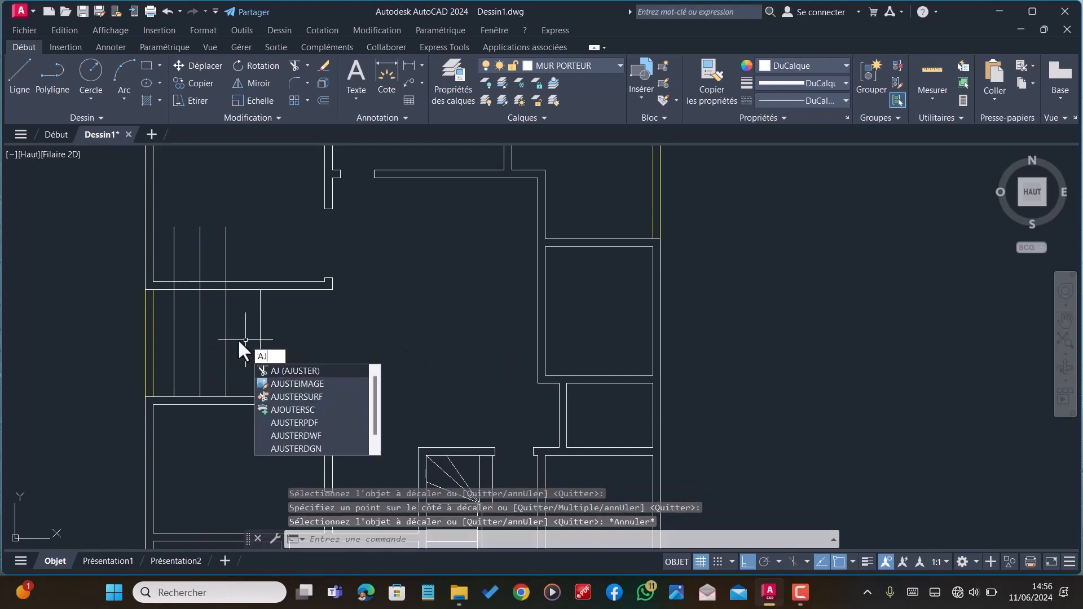
{"action": "key", "text": "Return"}
{"action": "scroll", "coordinate": [238, 339], "scroll_direction": "down", "scroll_amount": 2}
{"action": "scroll", "coordinate": [238, 308], "scroll_direction": "up", "scroll_amount": 2}
{"action": "left_click", "coordinate": [245, 297]}
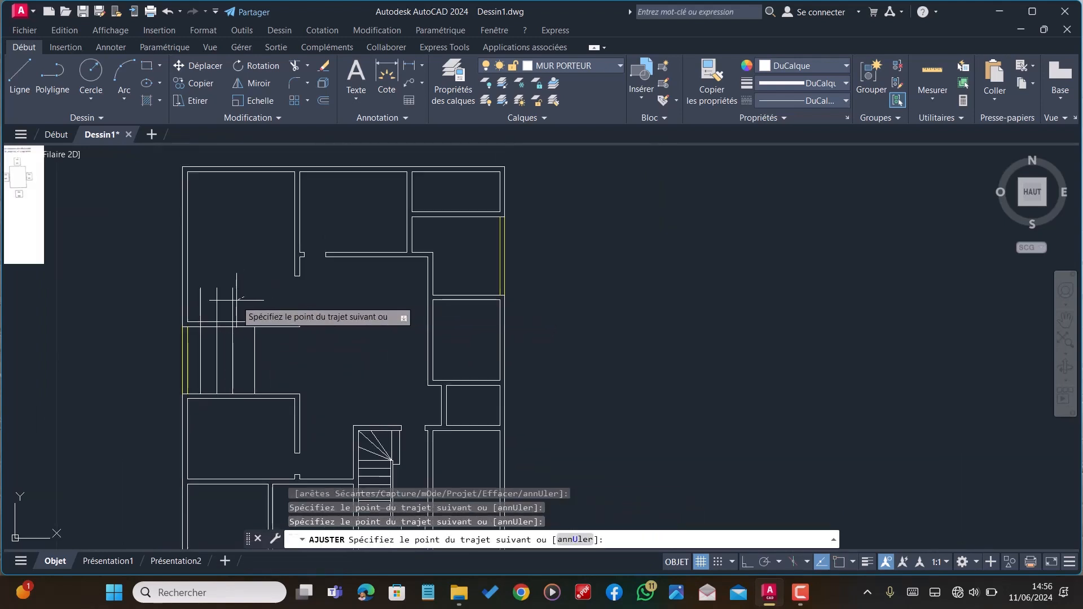
{"action": "left_click", "coordinate": [192, 297]}
{"action": "scroll", "coordinate": [231, 388], "scroll_direction": "up", "scroll_amount": 2}
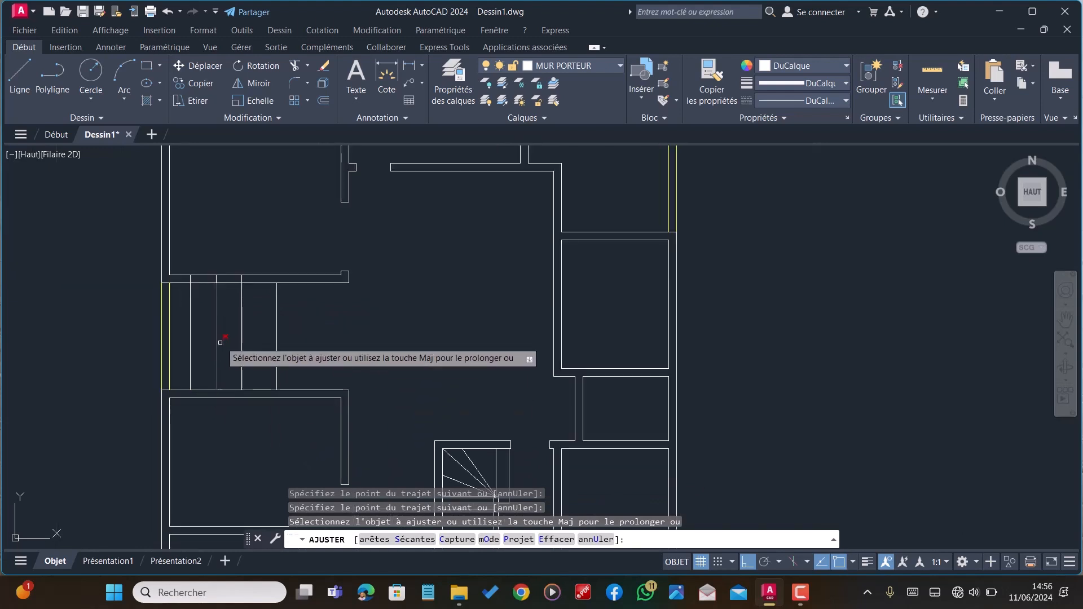
Extend the three vertical lines southward through the west bay's south wall to its far line
{"action": "key", "text": "Escape"}
{"action": "type", "text": "PR"}
{"action": "key", "text": "Return"}
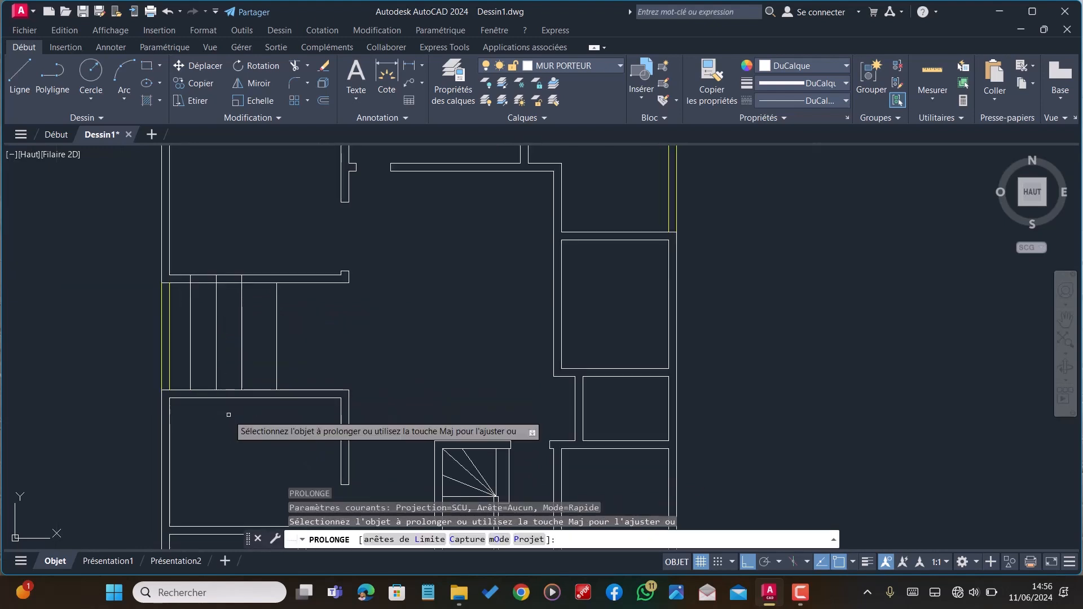
{"action": "left_click", "coordinate": [242, 360]}
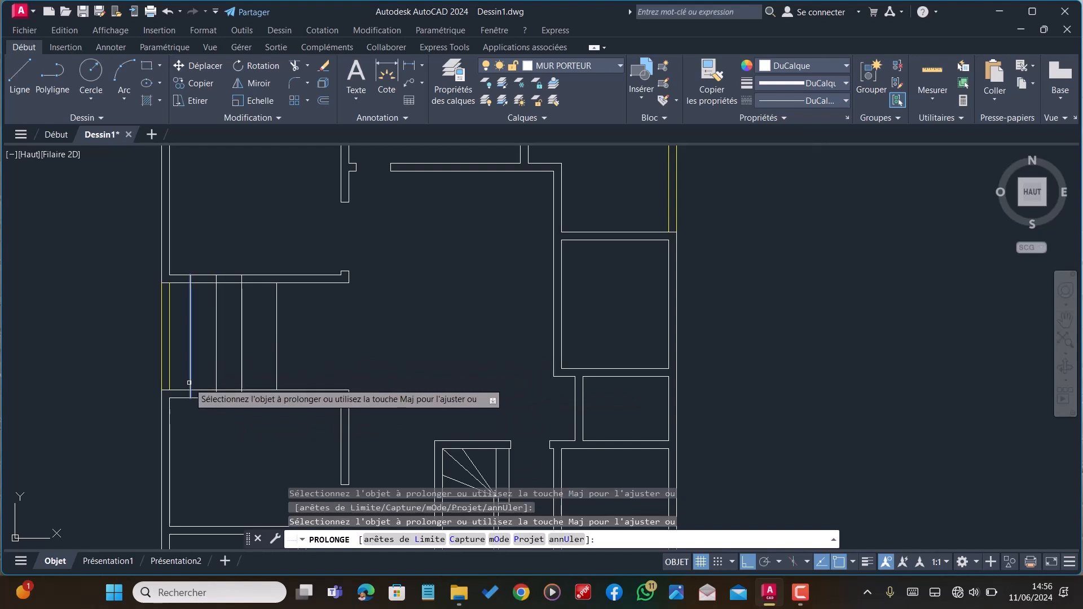
Trim the three vertical lines out of the west bay and cut the opening in the bay's south wall between the outer two
{"action": "key", "text": "Escape"}
{"action": "type", "text": "AJ"}
{"action": "key", "text": "Return"}
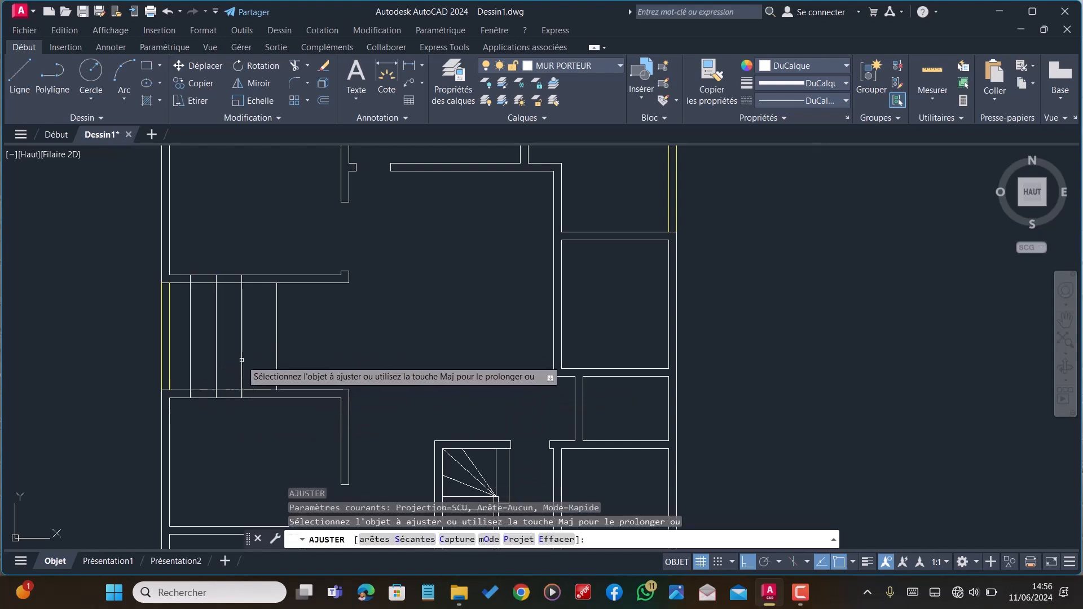
{"action": "mouse_move", "coordinate": [258, 349]}
{"action": "left_mouse_down"}
{"action": "mouse_move", "coordinate": [196, 354]}
{"action": "mouse_move", "coordinate": [260, 353]}
{"action": "mouse_move", "coordinate": [228, 373]}
{"action": "mouse_move", "coordinate": [230, 397]}
{"action": "mouse_move", "coordinate": [210, 409]}
{"action": "left_mouse_up"}
{"action": "left_click", "coordinate": [218, 396]}
Trim away the middle and east short lines inside the large west room's south wall, keeping the westernmost jamb line
{"action": "scroll", "coordinate": [215, 352], "scroll_direction": "down", "scroll_amount": 2}
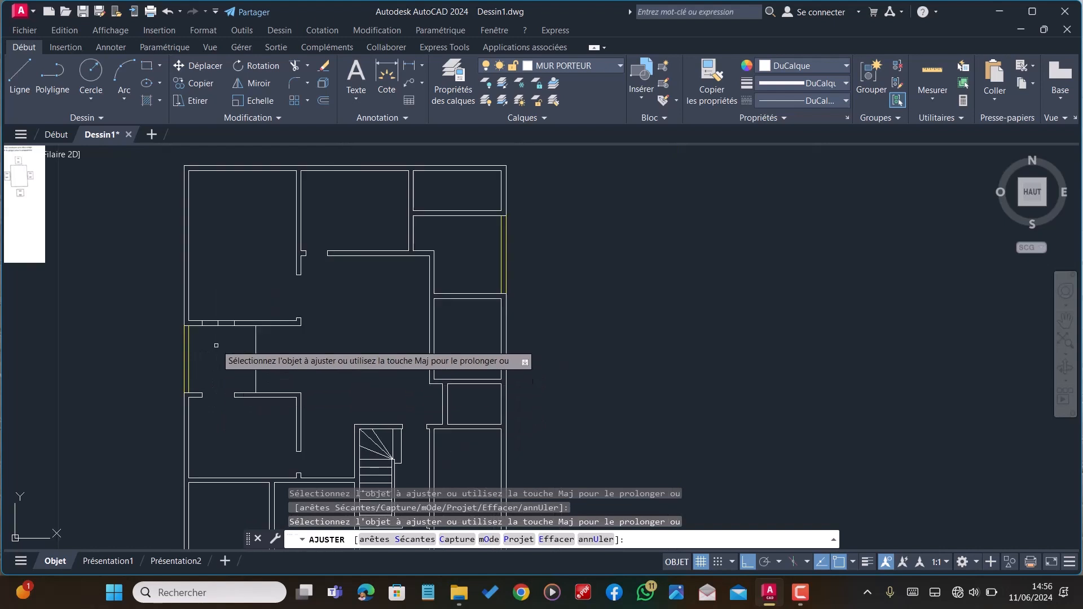
{"action": "scroll", "coordinate": [220, 322], "scroll_direction": "up", "scroll_amount": 4}
{"action": "scroll", "coordinate": [240, 330], "scroll_direction": "up", "scroll_amount": 2}
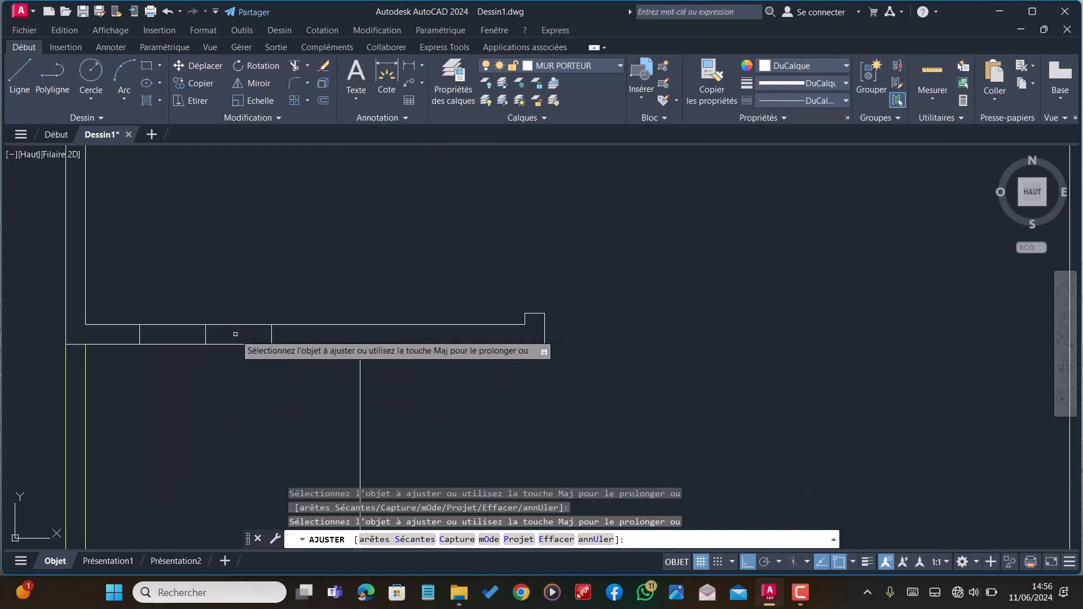
{"action": "left_click", "coordinate": [285, 334]}
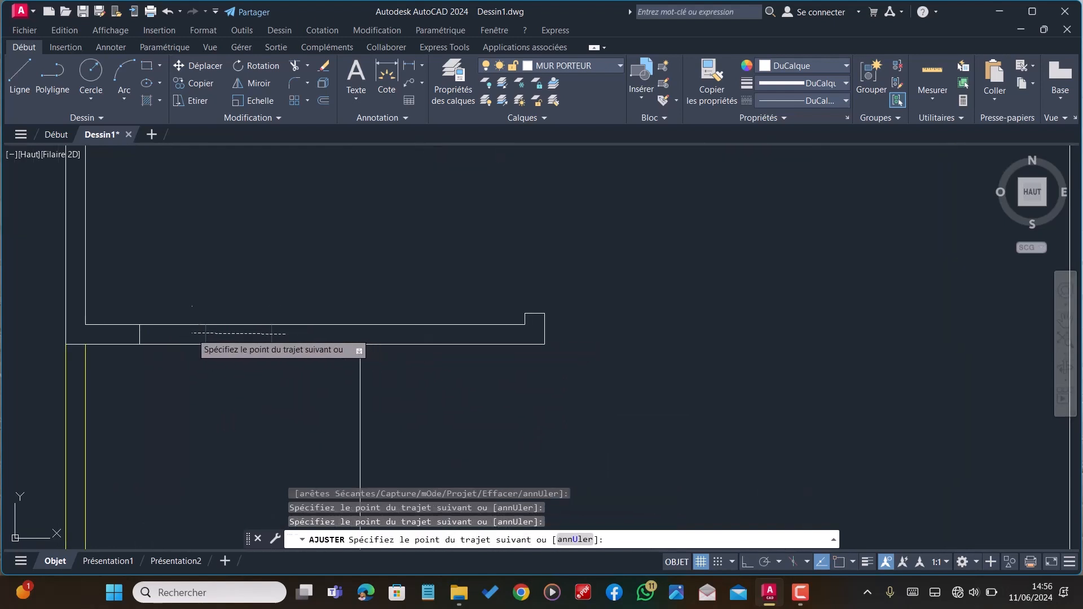
{"action": "key", "text": "Escape"}
{"action": "scroll", "coordinate": [195, 336], "scroll_direction": "down", "scroll_amount": 2}
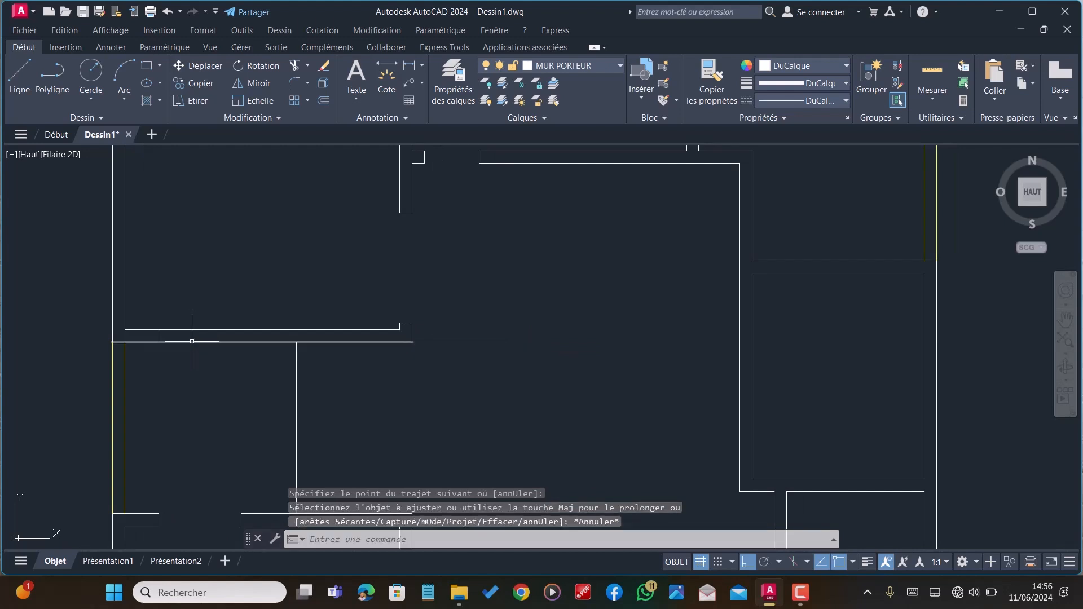
Offset the remaining jamb line in the large west room's south wall by 2 to the east
{"action": "type", "text": "DC"}
{"action": "key", "text": "Return"}
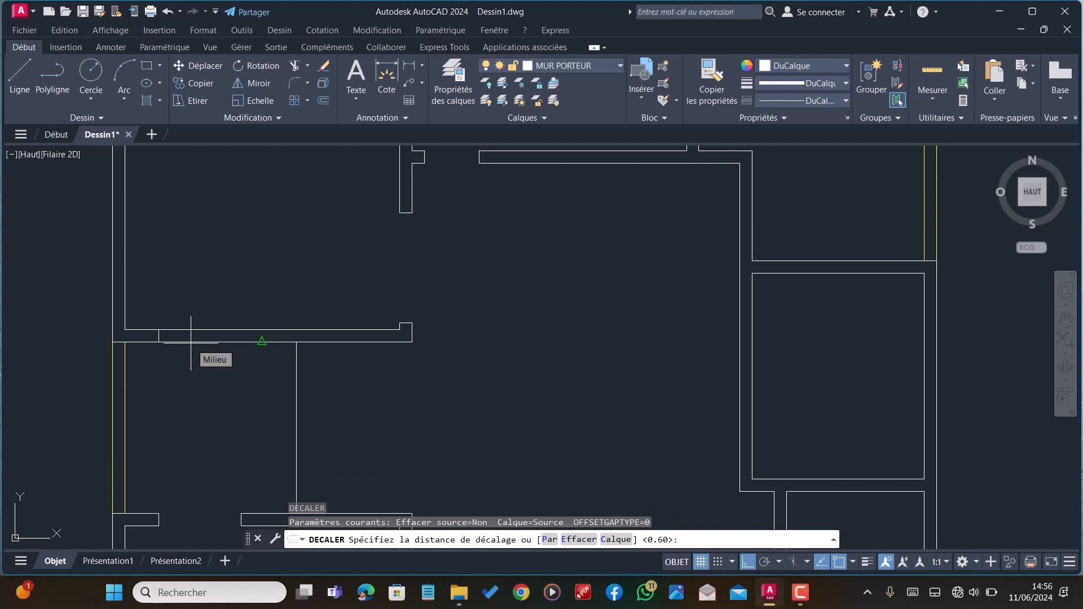
{"action": "type", "text": "2"}
{"action": "key", "text": "Return"}
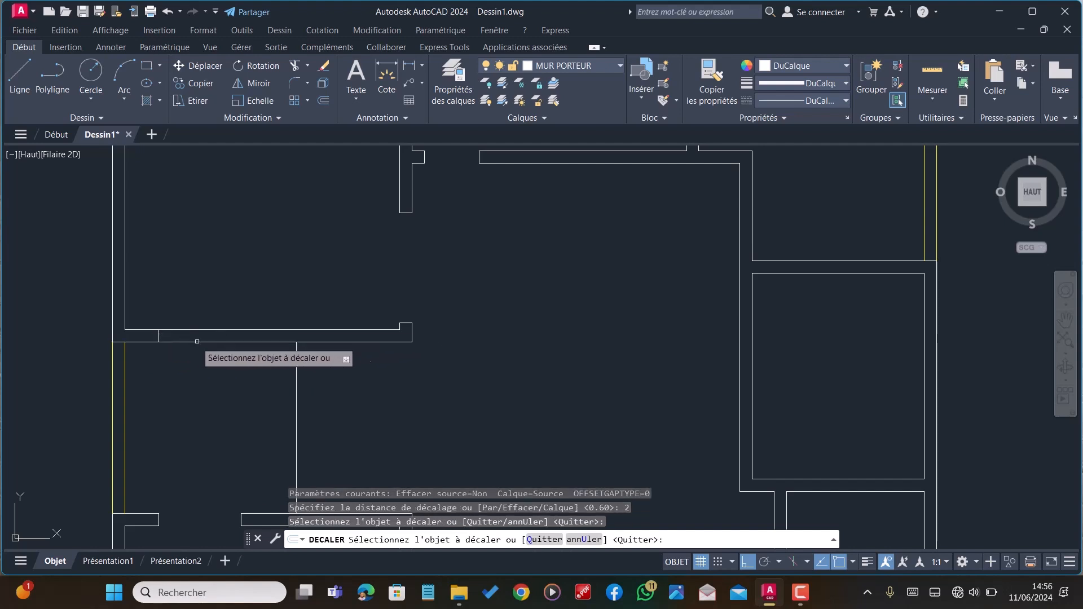
{"action": "left_click", "coordinate": [161, 334]}
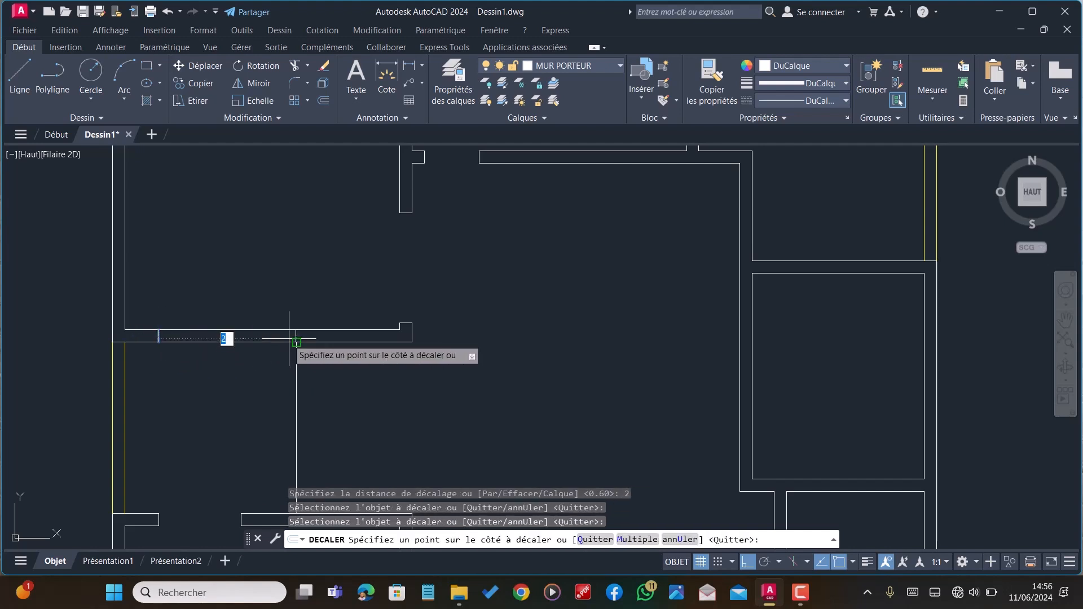
{"action": "left_click", "coordinate": [341, 336]}
{"action": "key", "text": "Escape"}
Trim both lines of the large west room's south wall between the two jambs to cut the wide opening
{"action": "type", "text": "A"}
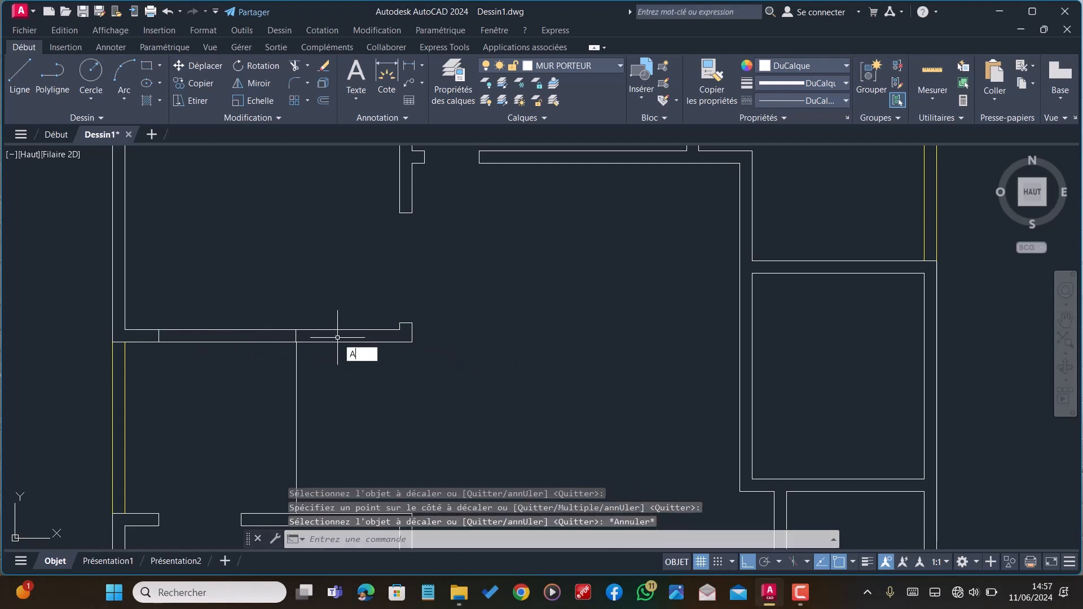
{"action": "type", "text": "J"}
{"action": "key", "text": "Return"}
{"action": "left_click_drag", "start_coordinate": [215, 272], "coordinate": [230, 379]}
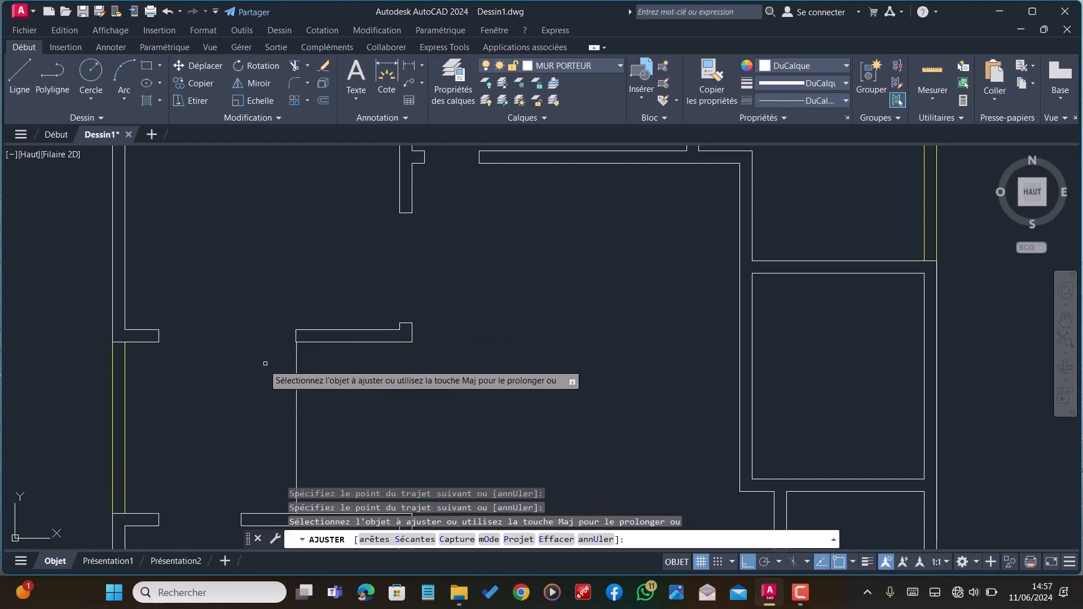
{"action": "scroll", "coordinate": [266, 364], "scroll_direction": "down", "scroll_amount": 6}
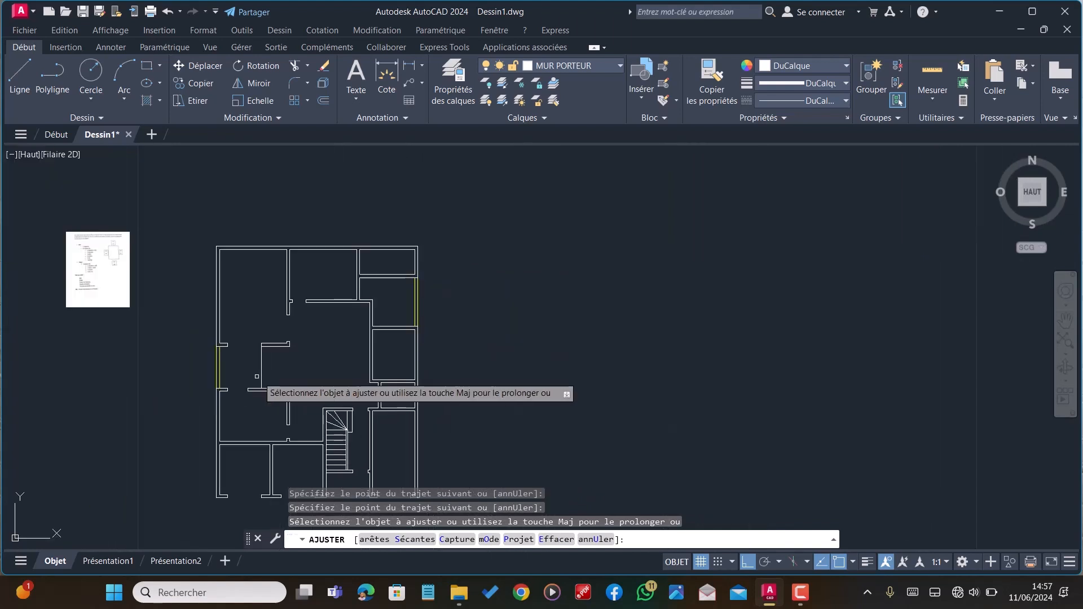
{"action": "scroll", "coordinate": [352, 288], "scroll_direction": "up", "scroll_amount": 4}
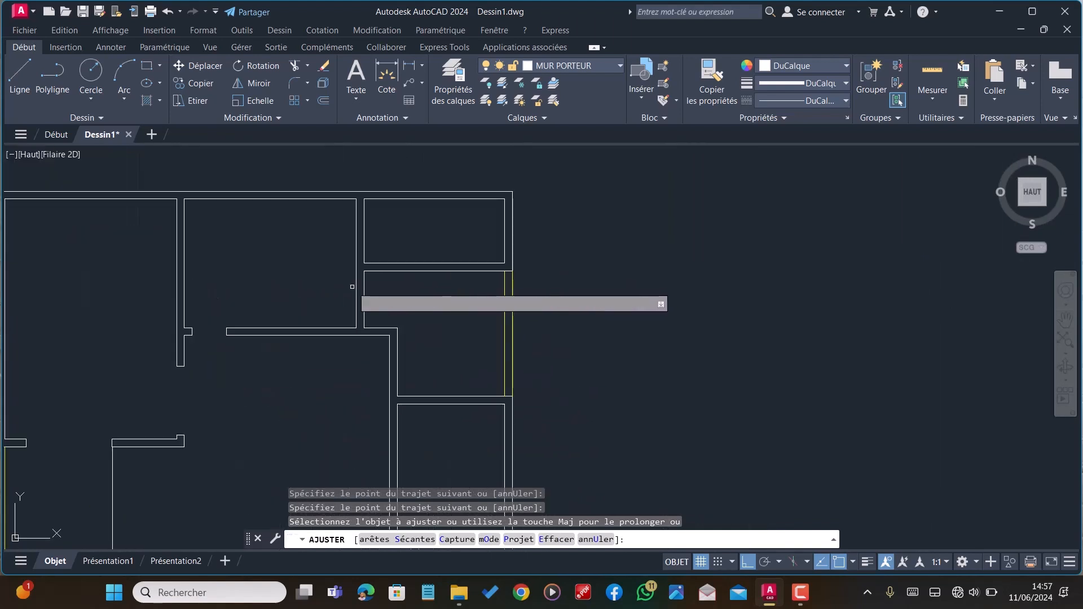
{"action": "scroll", "coordinate": [304, 294], "scroll_direction": "down", "scroll_amount": 2}
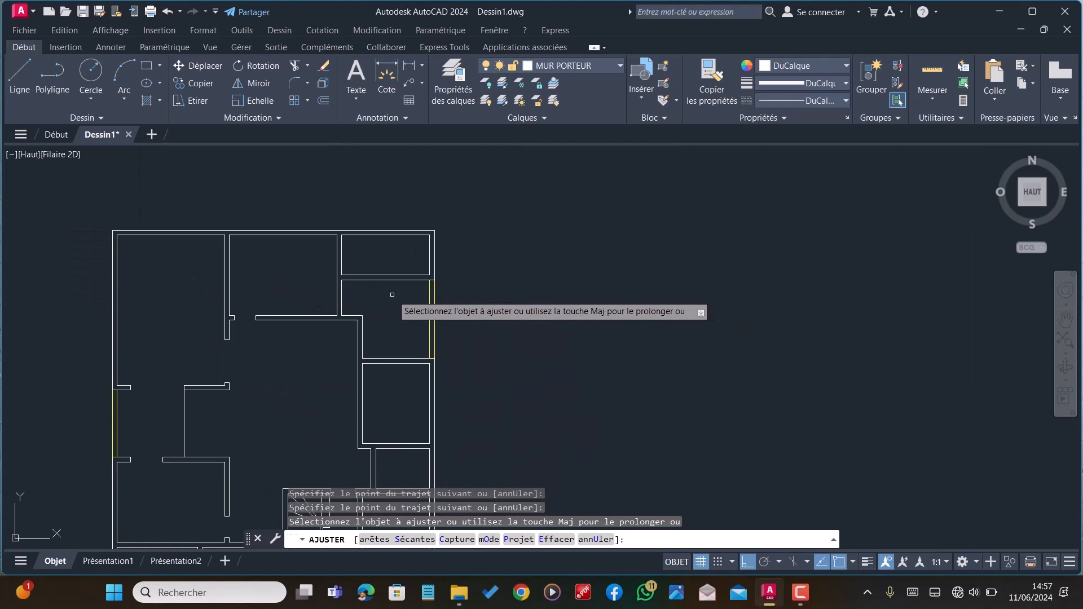
{"action": "scroll", "coordinate": [395, 295], "scroll_direction": "up", "scroll_amount": 4}
{"action": "scroll", "coordinate": [300, 297], "scroll_direction": "down", "scroll_amount": 1}
{"action": "scroll", "coordinate": [298, 300], "scroll_direction": "up", "scroll_amount": 2}
{"action": "key", "text": "Escape"}
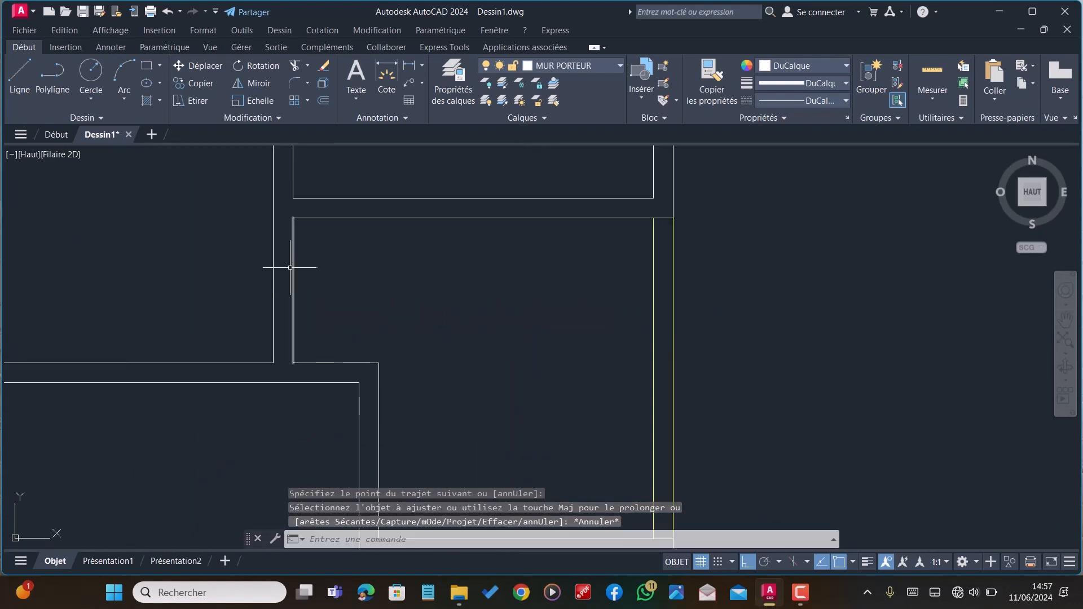
Compare the rooms drawn in the plan with the room list in the project brief beside it
{"action": "scroll", "coordinate": [234, 212], "scroll_direction": "down", "scroll_amount": 1}
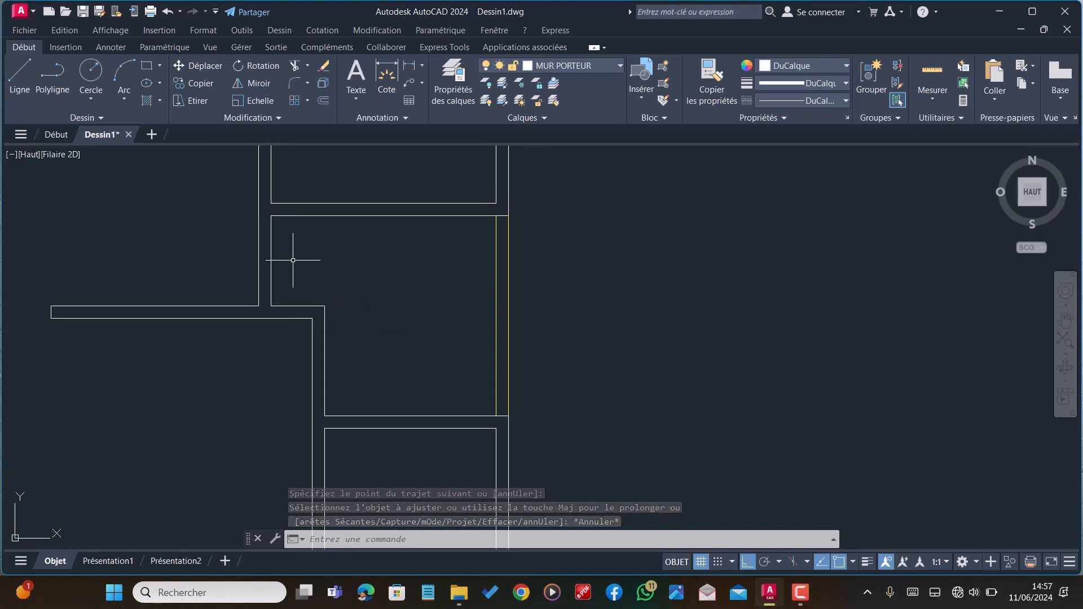
{"action": "scroll", "coordinate": [291, 270], "scroll_direction": "down", "scroll_amount": 4}
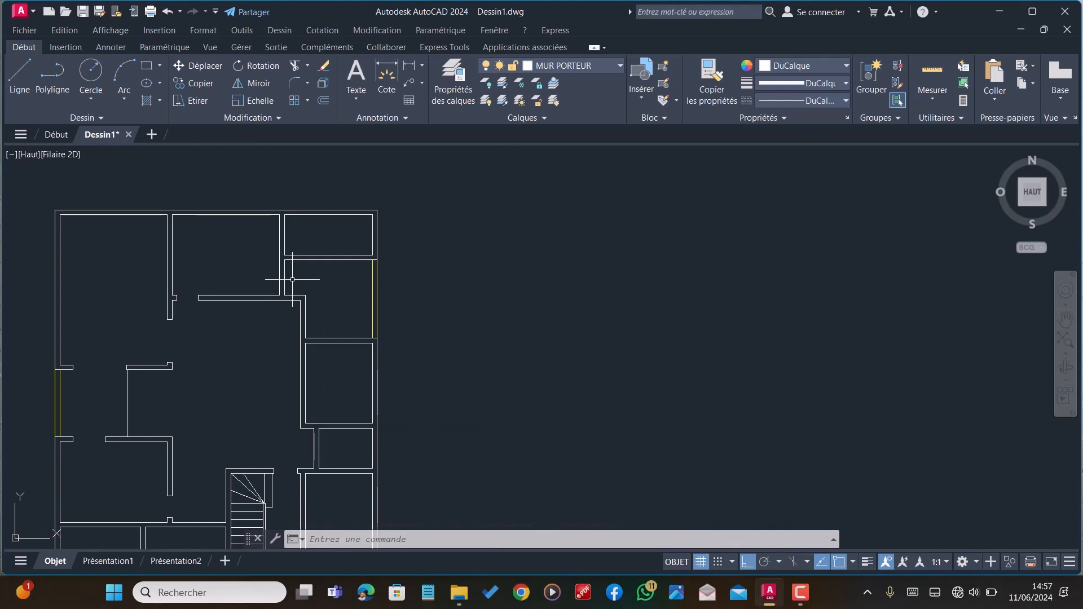
{"action": "scroll", "coordinate": [293, 279], "scroll_direction": "down", "scroll_amount": 2}
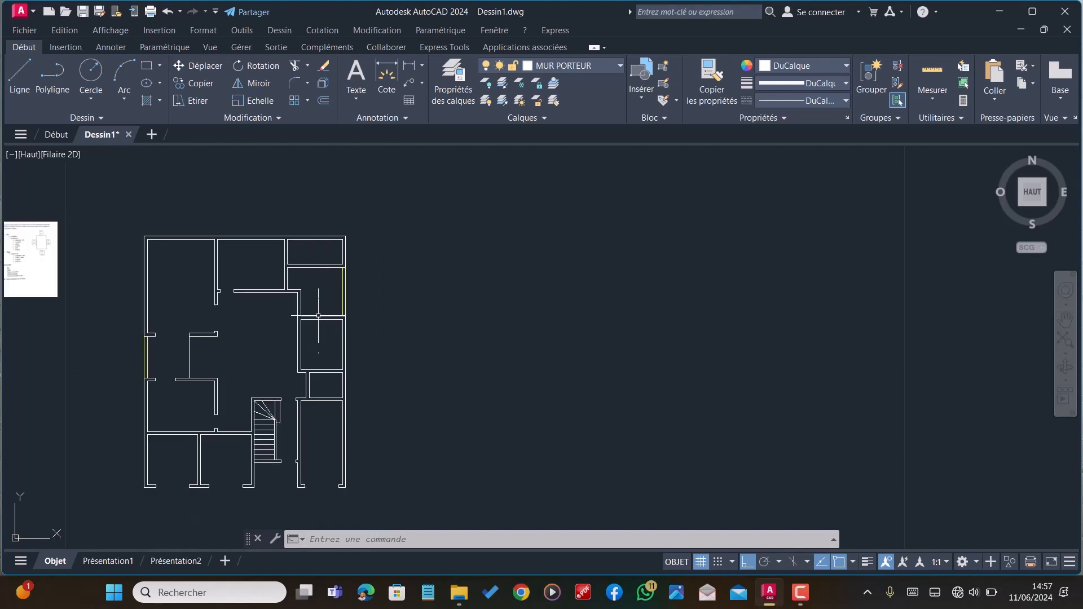
{"action": "scroll", "coordinate": [310, 302], "scroll_direction": "up", "scroll_amount": 4}
{"action": "scroll", "coordinate": [308, 296], "scroll_direction": "down", "scroll_amount": 6}
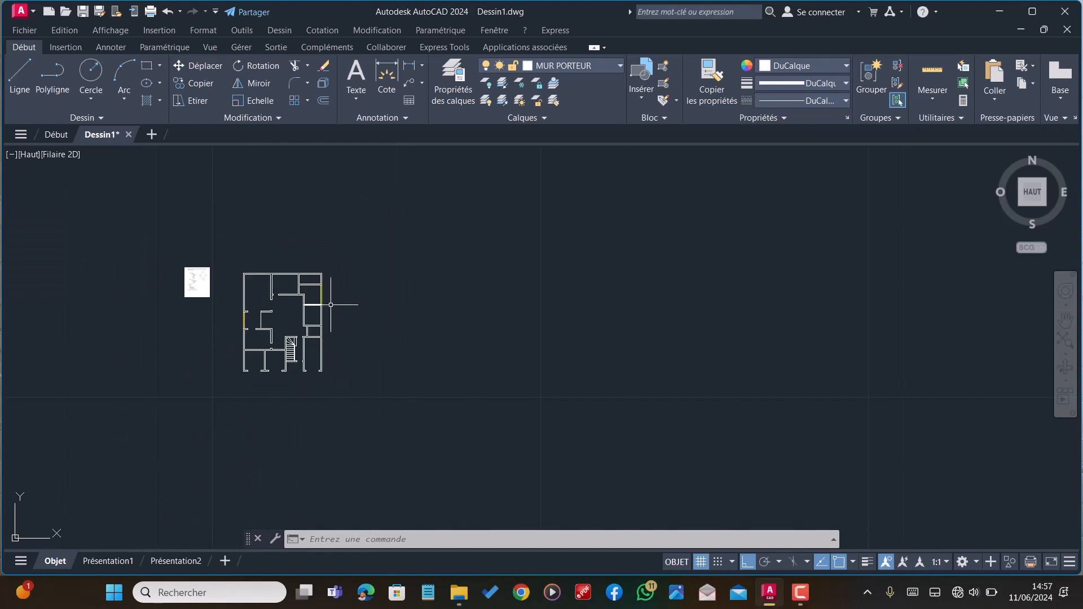
{"action": "scroll", "coordinate": [311, 287], "scroll_direction": "up", "scroll_amount": 3}
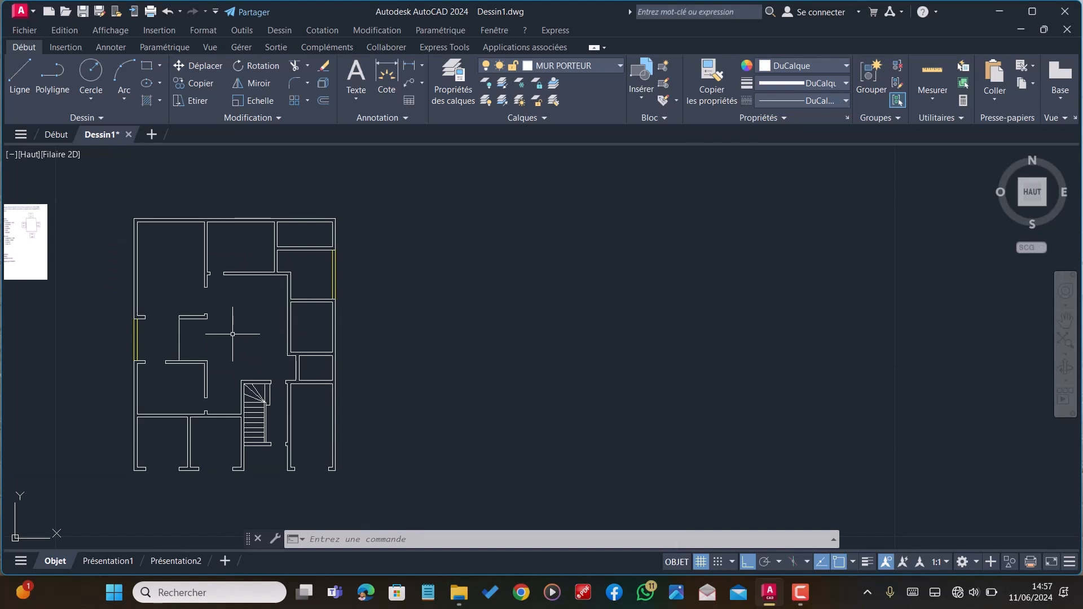
{"action": "scroll", "coordinate": [472, 316], "scroll_direction": "down", "scroll_amount": 1}
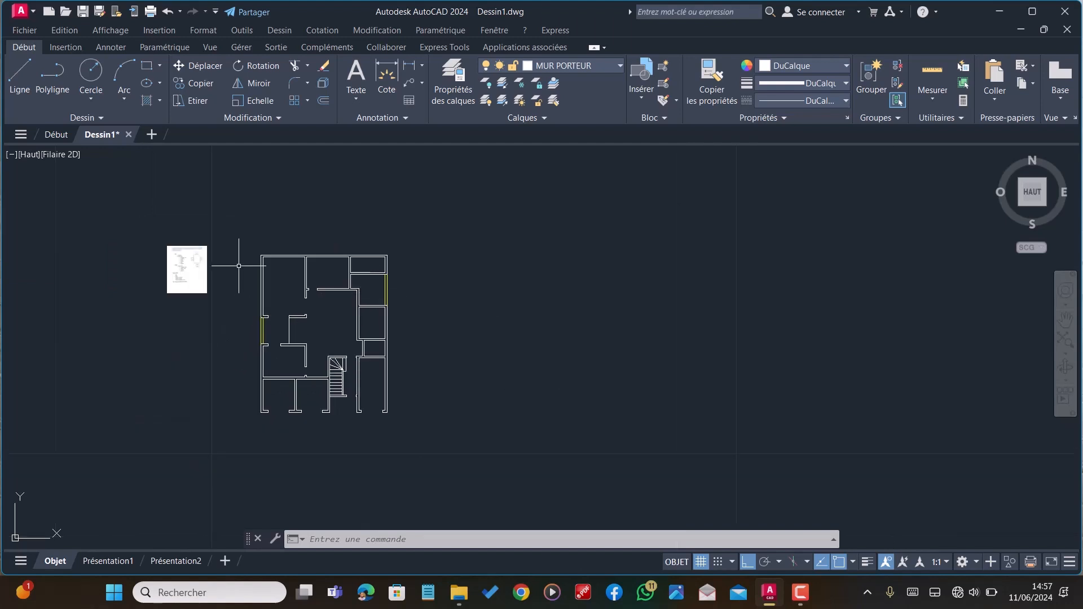
{"action": "scroll", "coordinate": [235, 257], "scroll_direction": "up", "scroll_amount": 6}
{"action": "scroll", "coordinate": [101, 259], "scroll_direction": "up", "scroll_amount": 2}
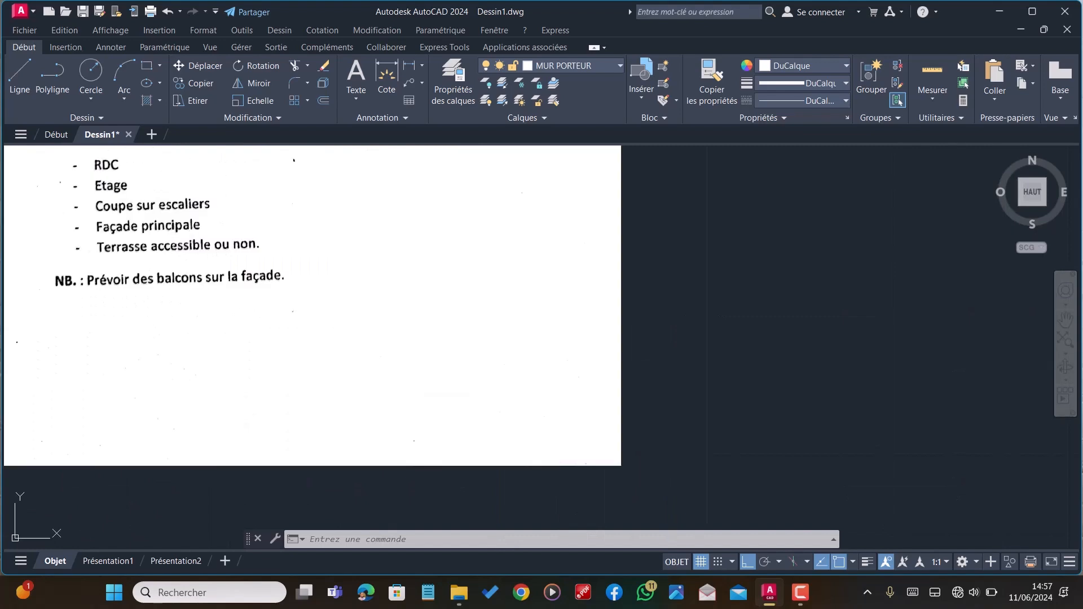
{"action": "scroll", "coordinate": [225, 254], "scroll_direction": "down", "scroll_amount": 4}
{"action": "scroll", "coordinate": [226, 254], "scroll_direction": "up", "scroll_amount": 3}
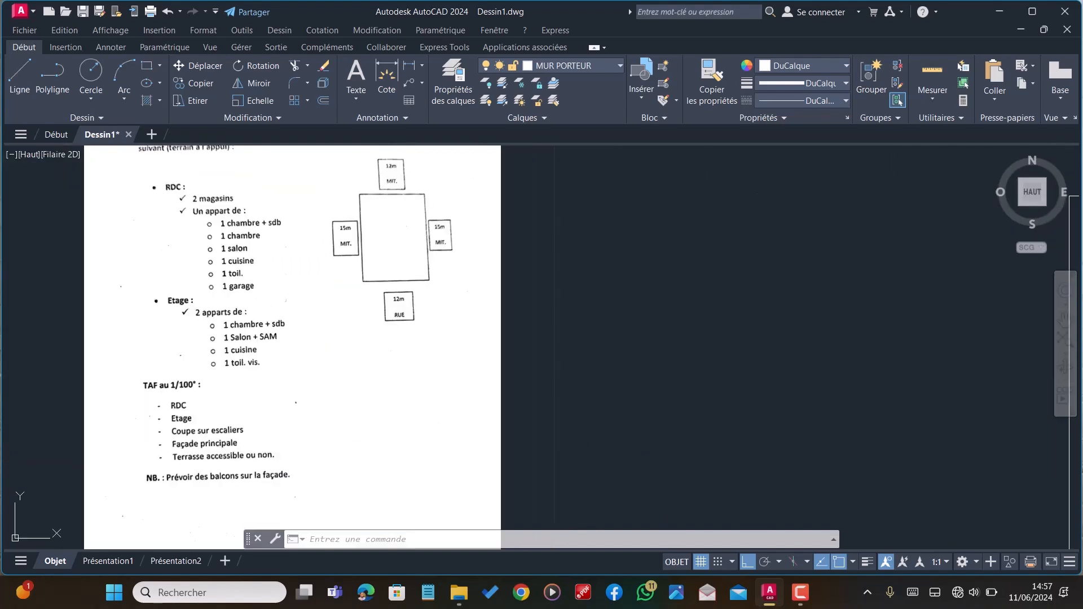
{"action": "scroll", "coordinate": [265, 384], "scroll_direction": "down", "scroll_amount": 2}
{"action": "scroll", "coordinate": [245, 234], "scroll_direction": "up", "scroll_amount": 2}
{"action": "scroll", "coordinate": [223, 279], "scroll_direction": "down", "scroll_amount": 2}
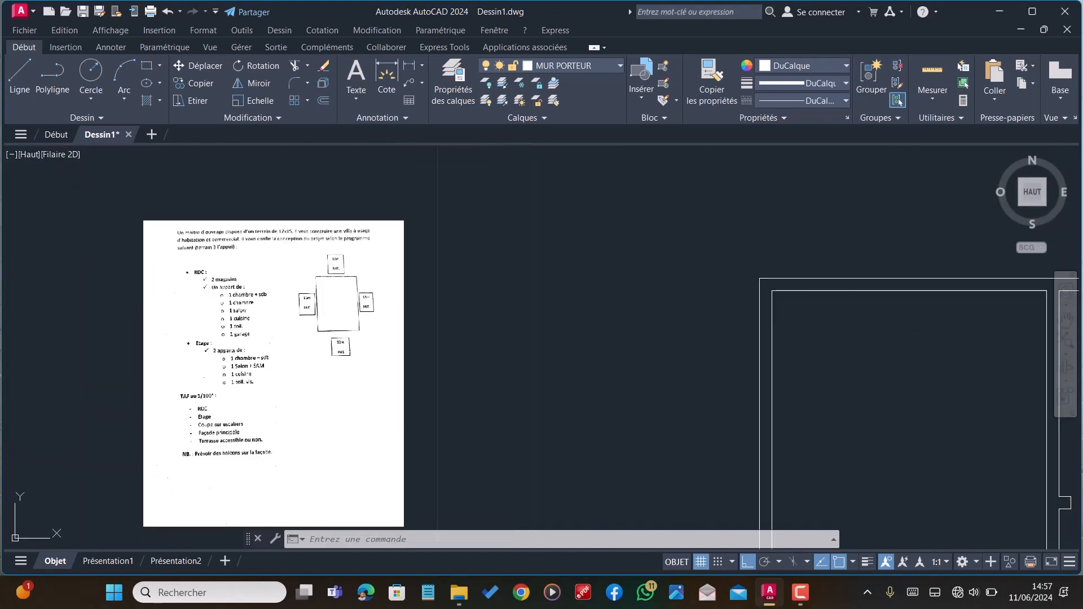
{"action": "scroll", "coordinate": [223, 279], "scroll_direction": "up", "scroll_amount": 2}
{"action": "scroll", "coordinate": [223, 279], "scroll_direction": "down", "scroll_amount": 2}
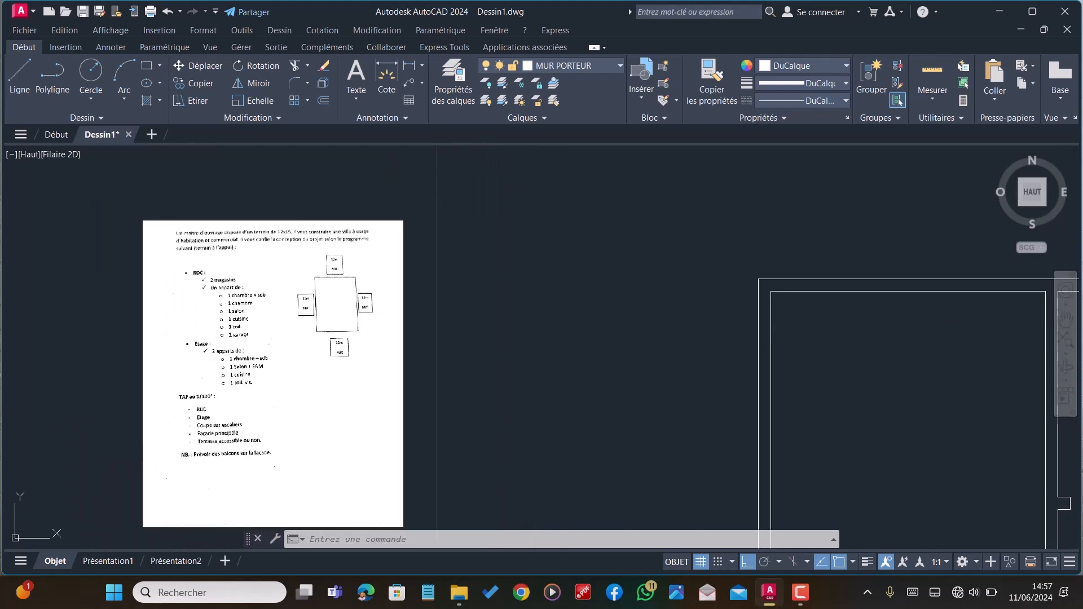
{"action": "scroll", "coordinate": [148, 339], "scroll_direction": "down", "scroll_amount": 6}
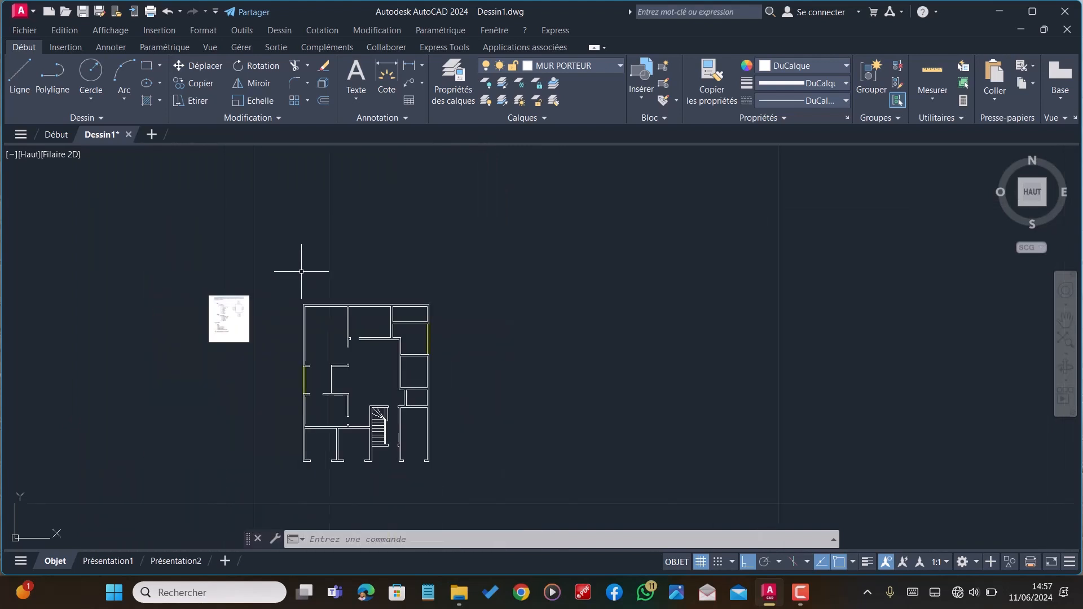
Examine the plan's layout around the central hall, the staircase and the rooms along the east side
{"action": "scroll", "coordinate": [386, 384], "scroll_direction": "up", "scroll_amount": 4}
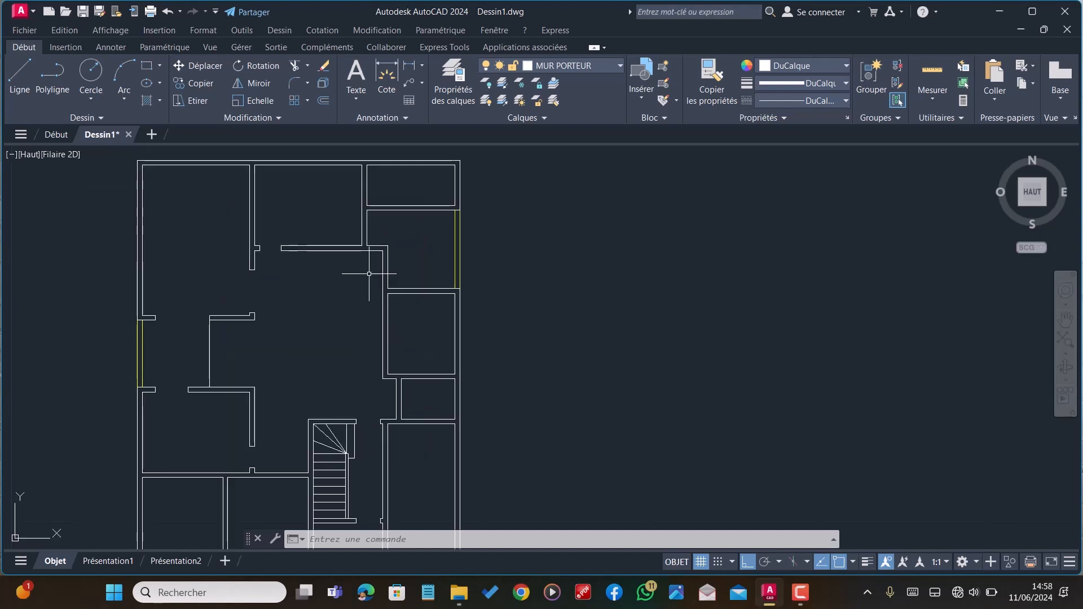
{"action": "scroll", "coordinate": [369, 262], "scroll_direction": "down", "scroll_amount": 1}
{"action": "scroll", "coordinate": [373, 332], "scroll_direction": "up", "scroll_amount": 1}
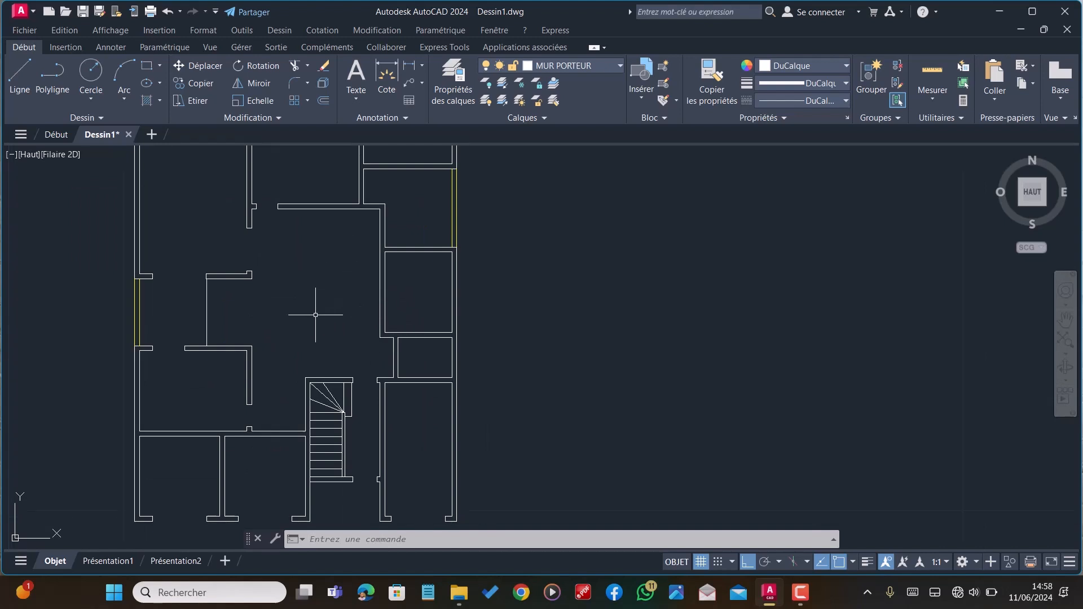
{"action": "scroll", "coordinate": [315, 315], "scroll_direction": "down", "scroll_amount": 2}
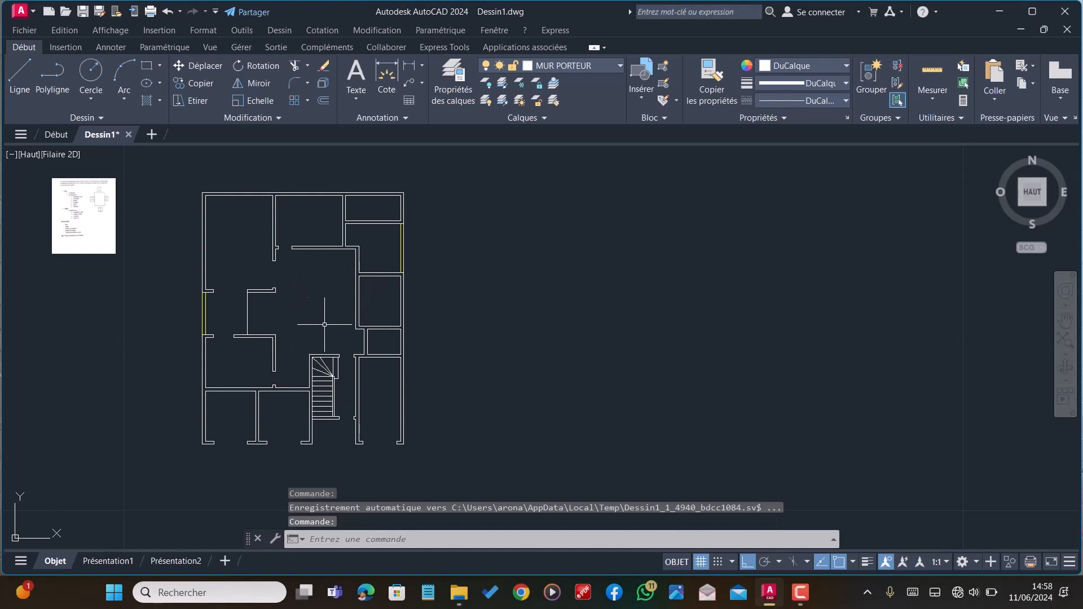
{"action": "scroll", "coordinate": [360, 297], "scroll_direction": "up", "scroll_amount": 2}
{"action": "scroll", "coordinate": [345, 316], "scroll_direction": "down", "scroll_amount": 2}
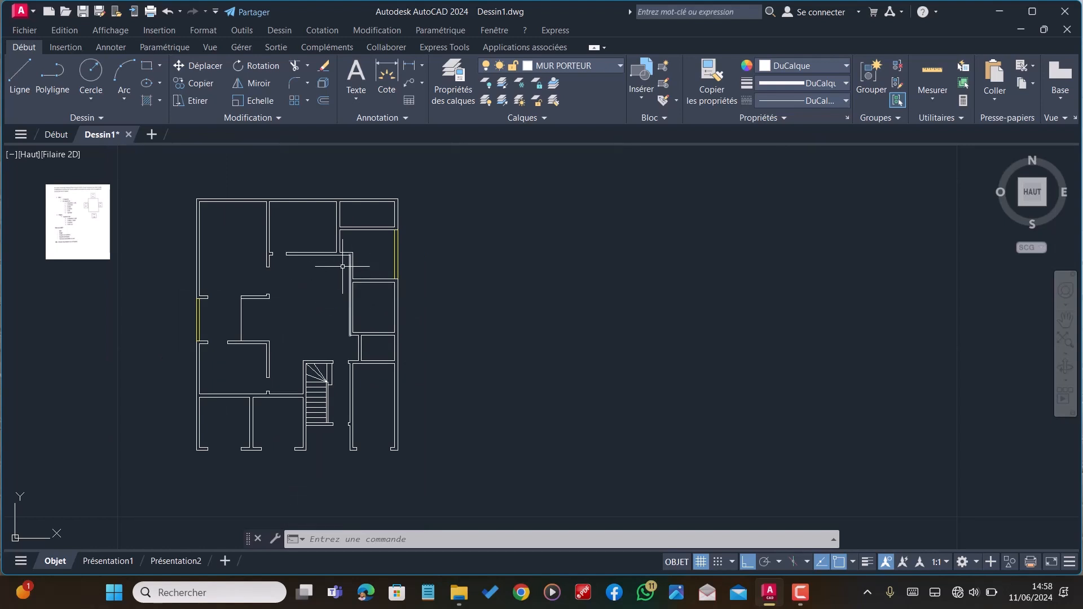
{"action": "scroll", "coordinate": [339, 285], "scroll_direction": "up", "scroll_amount": 2}
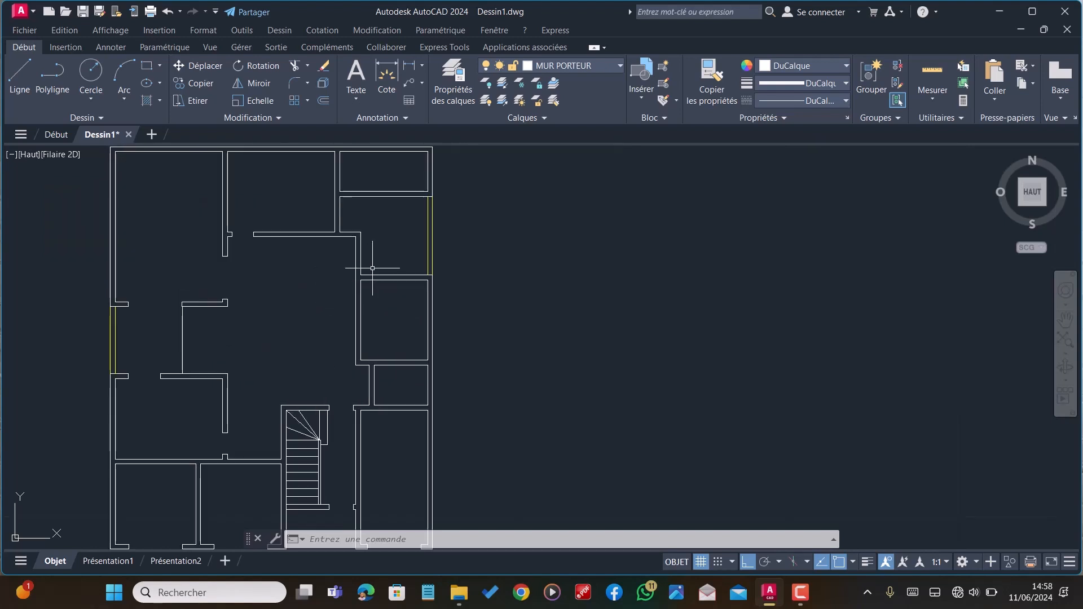
{"action": "scroll", "coordinate": [373, 268], "scroll_direction": "up", "scroll_amount": 2}
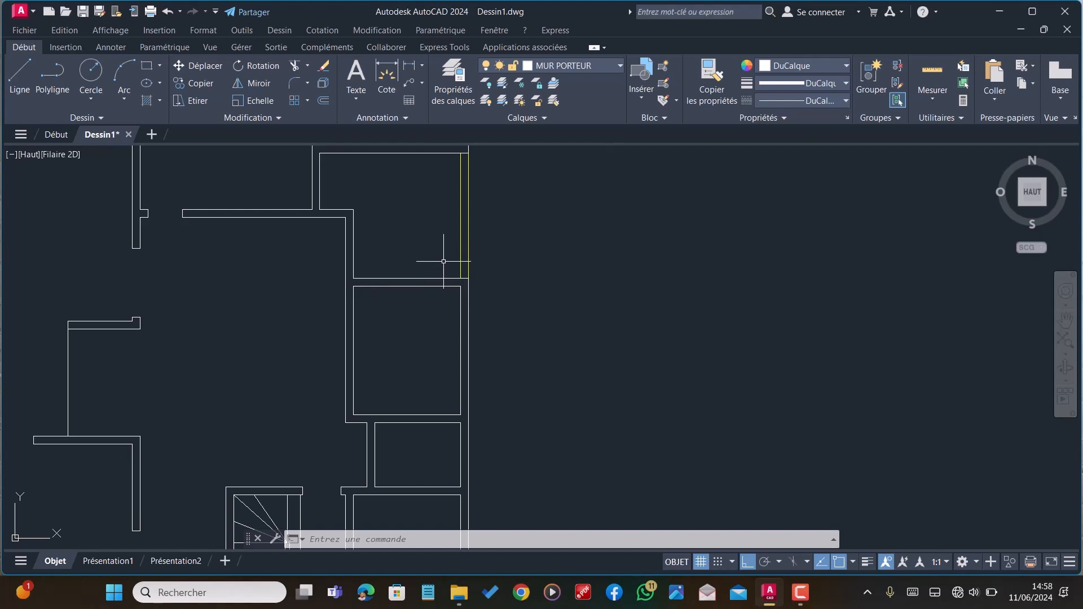
Extend both lines of the east rooms' west wall northward to the south wall of the small northeast corner room
{"action": "scroll", "coordinate": [421, 270], "scroll_direction": "down", "scroll_amount": 2}
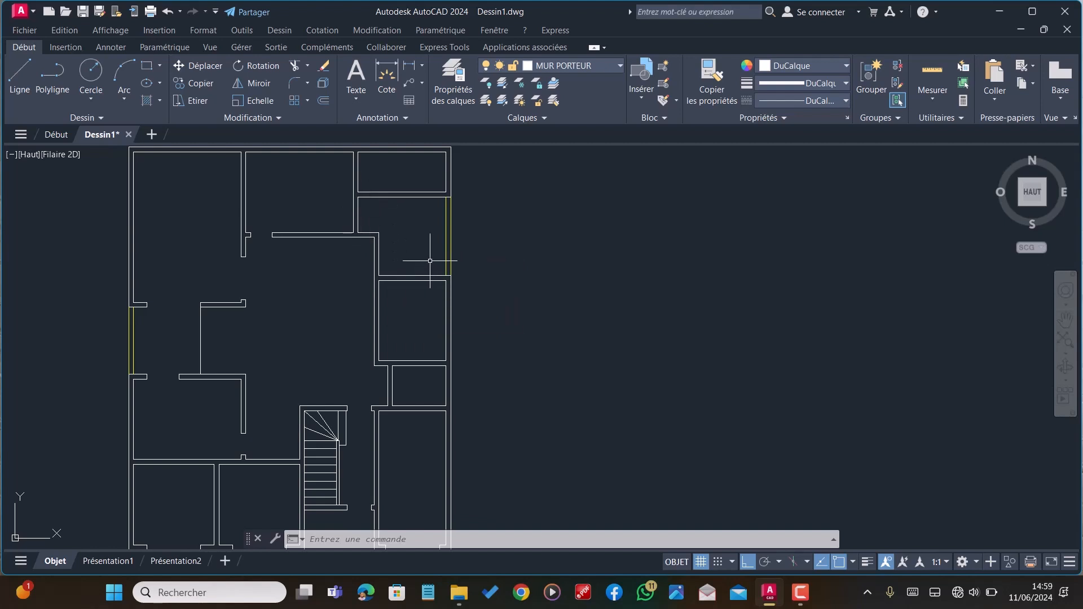
{"action": "type", "text": "PR"}
{"action": "key", "text": "Return"}
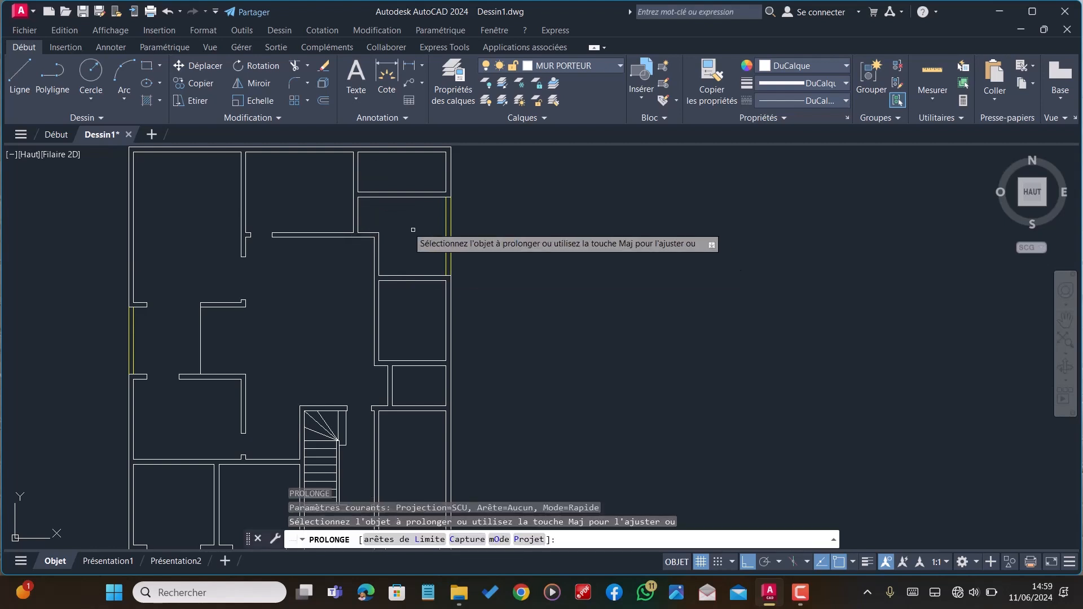
{"action": "left_click", "coordinate": [376, 242]}
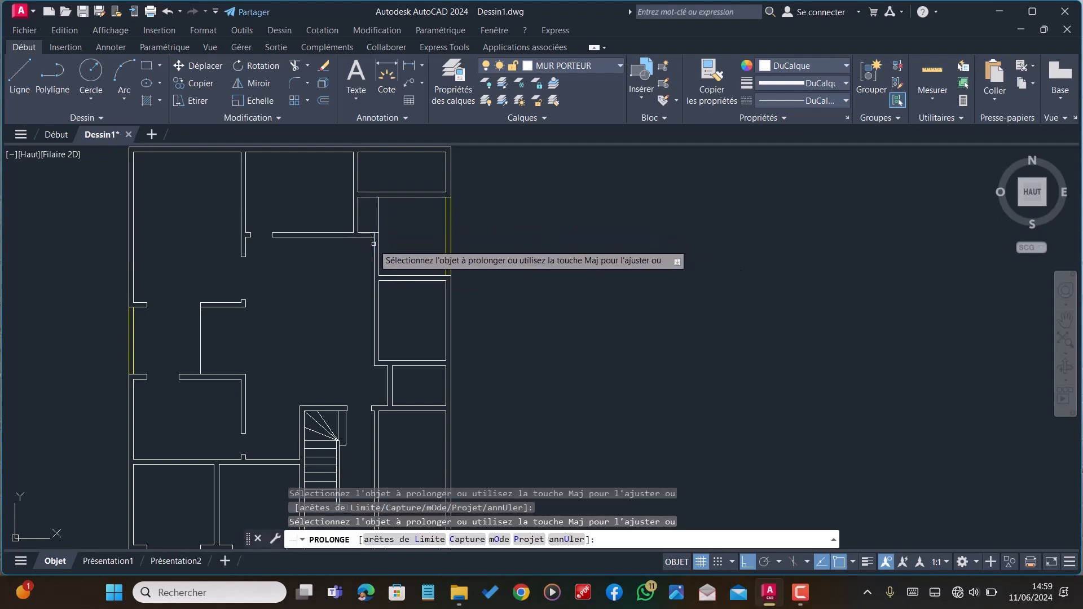
{"action": "key", "text": "Escape"}
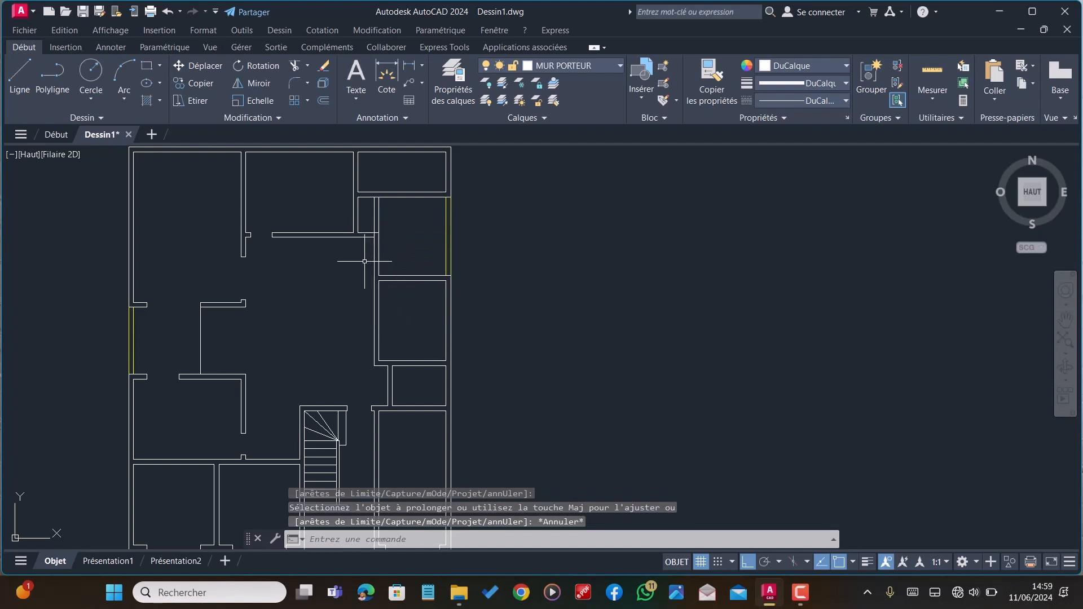
Trim the north line of the central room's north wall beside the east rooms' west wall, and extend it back to that wall
{"action": "type", "text": "aj"}
{"action": "key", "text": "Return"}
{"action": "scroll", "coordinate": [364, 259], "scroll_direction": "up", "scroll_amount": 2}
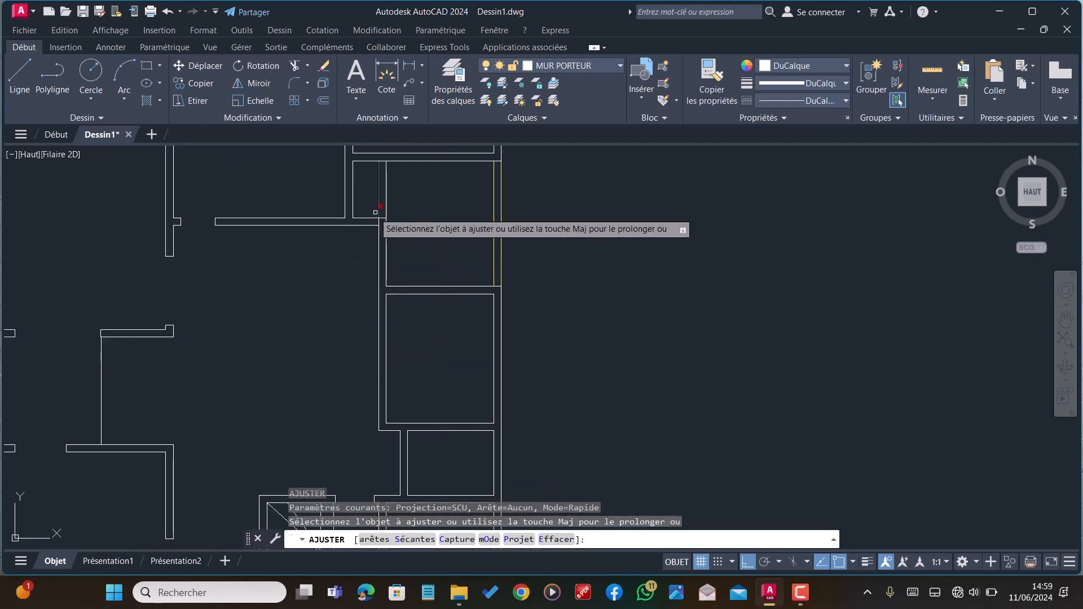
{"action": "left_click", "coordinate": [371, 217]}
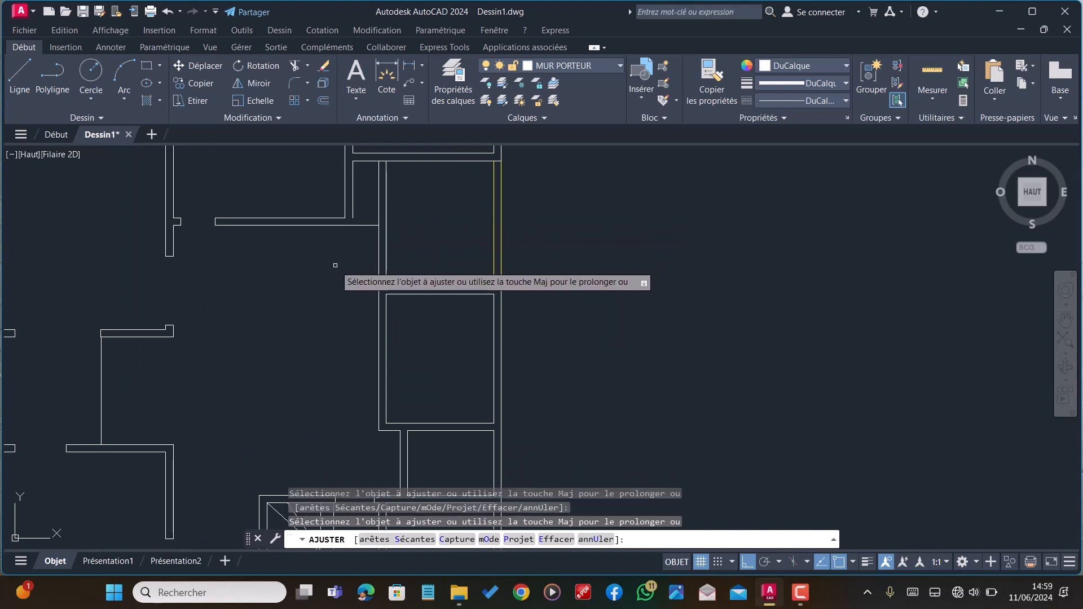
{"action": "key", "text": "Escape"}
{"action": "type", "text": "pr"}
{"action": "key", "text": "Return"}
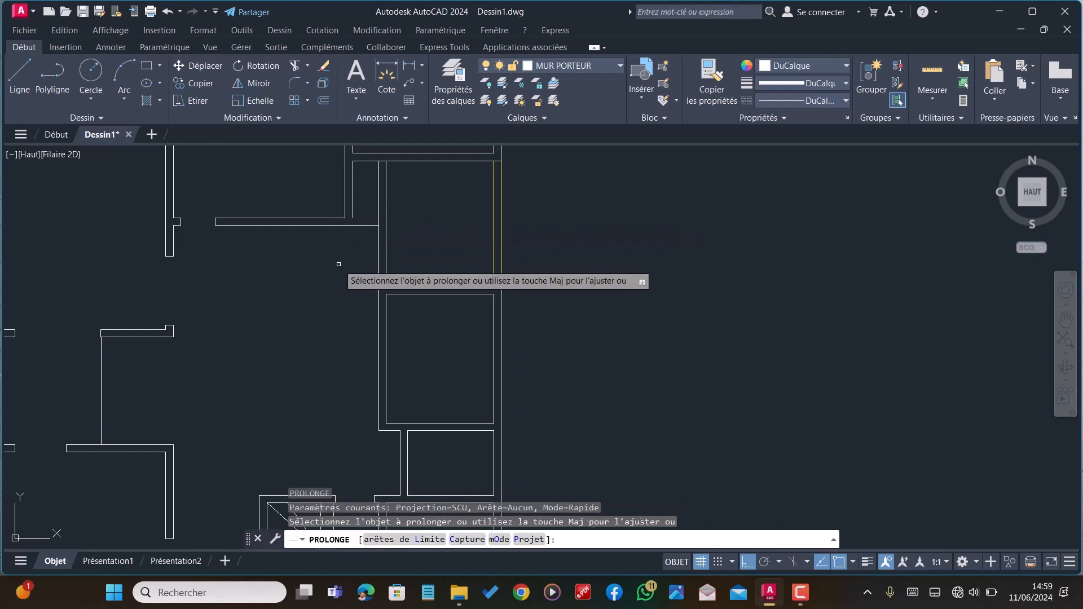
{"action": "left_click", "coordinate": [325, 216]}
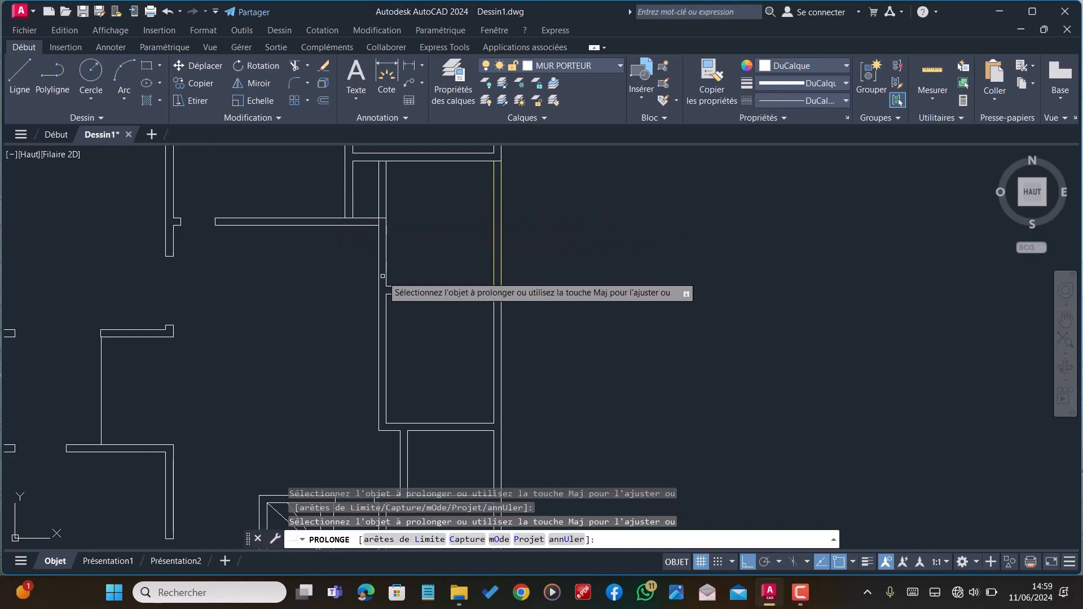
{"action": "scroll", "coordinate": [358, 174], "scroll_direction": "down", "scroll_amount": 2}
{"action": "scroll", "coordinate": [358, 174], "scroll_direction": "up", "scroll_amount": 2}
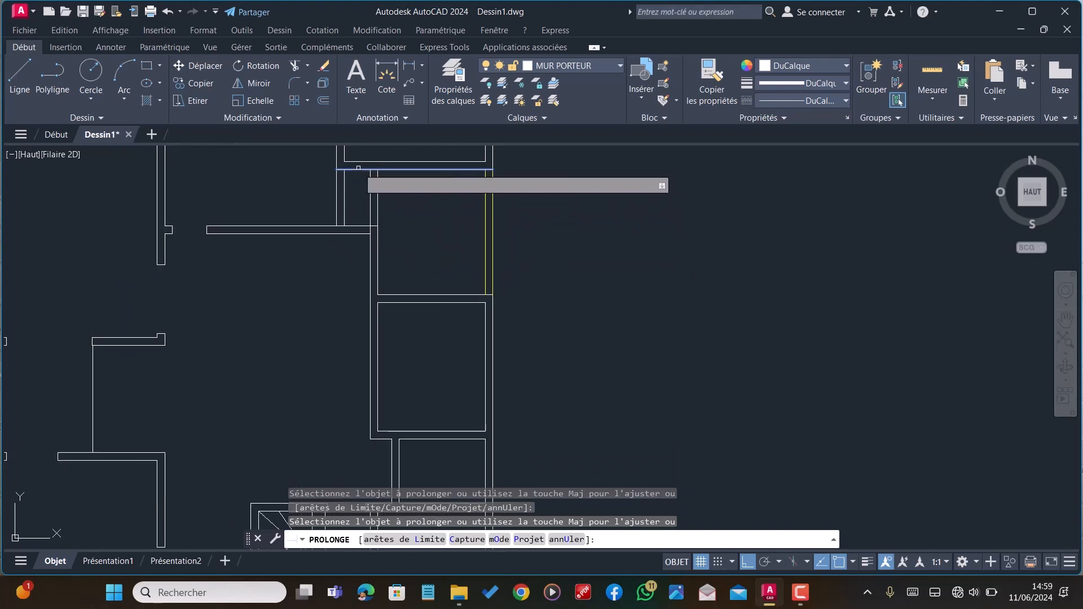
Trim away both lines of the short wall running south from the small northeast corner room
{"action": "key", "text": "Escape"}
{"action": "type", "text": "aj"}
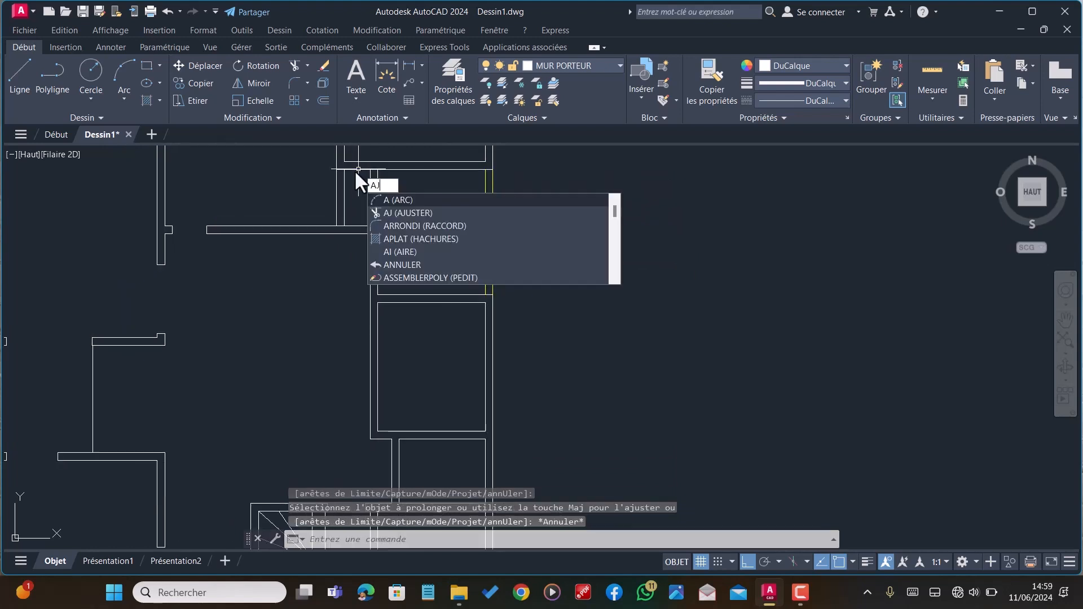
{"action": "key", "text": "Return"}
{"action": "left_click_drag", "start_coordinate": [353, 196], "coordinate": [282, 201]}
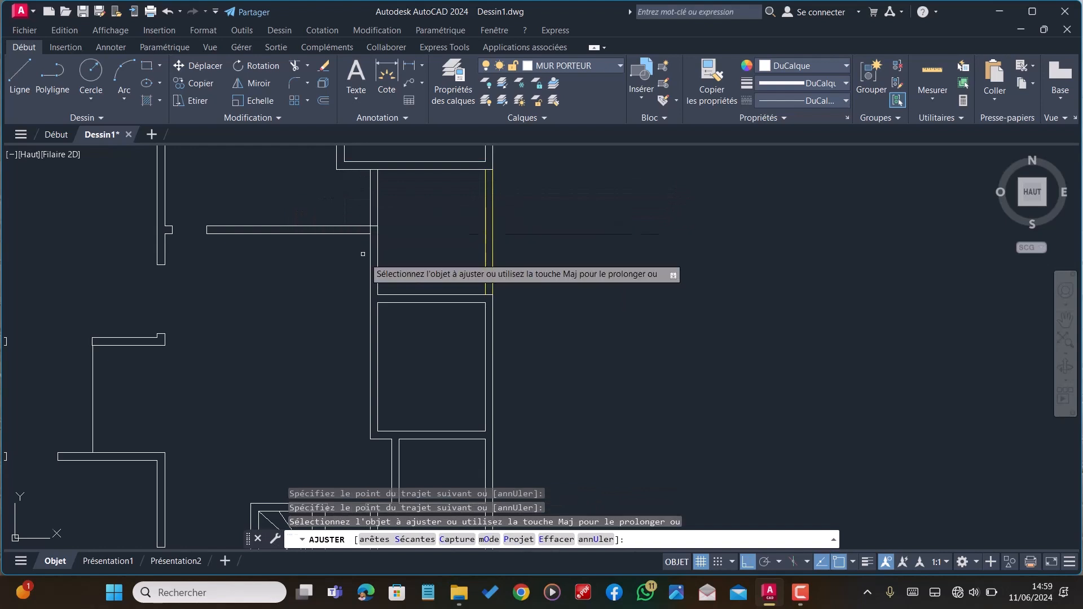
Trim the overlapping line pieces where the central room's north wall meets the east rooms' west wall
{"action": "scroll", "coordinate": [366, 265], "scroll_direction": "down", "scroll_amount": 2}
{"action": "scroll", "coordinate": [370, 247], "scroll_direction": "up", "scroll_amount": 8}
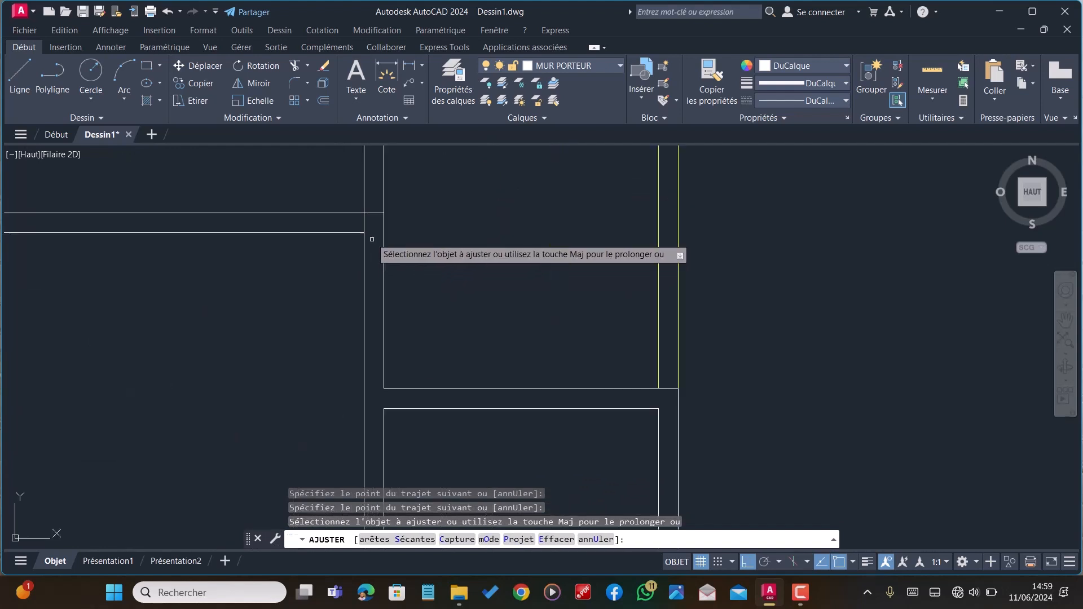
{"action": "left_click", "coordinate": [364, 210]}
{"action": "left_click_drag", "start_coordinate": [363, 210], "coordinate": [372, 211]}
{"action": "left_click", "coordinate": [375, 198]}
{"action": "scroll", "coordinate": [374, 261], "scroll_direction": "down", "scroll_amount": 8}
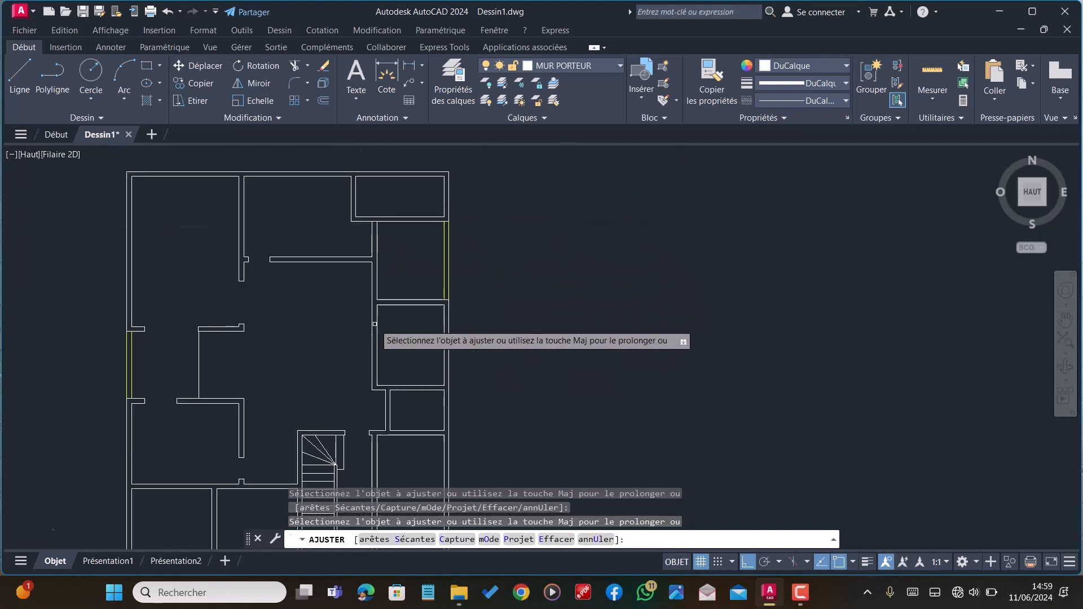
Examine the plan's layout around the east room with the yellow opening and the small northeast corner room
{"action": "scroll", "coordinate": [375, 338], "scroll_direction": "down", "scroll_amount": 3}
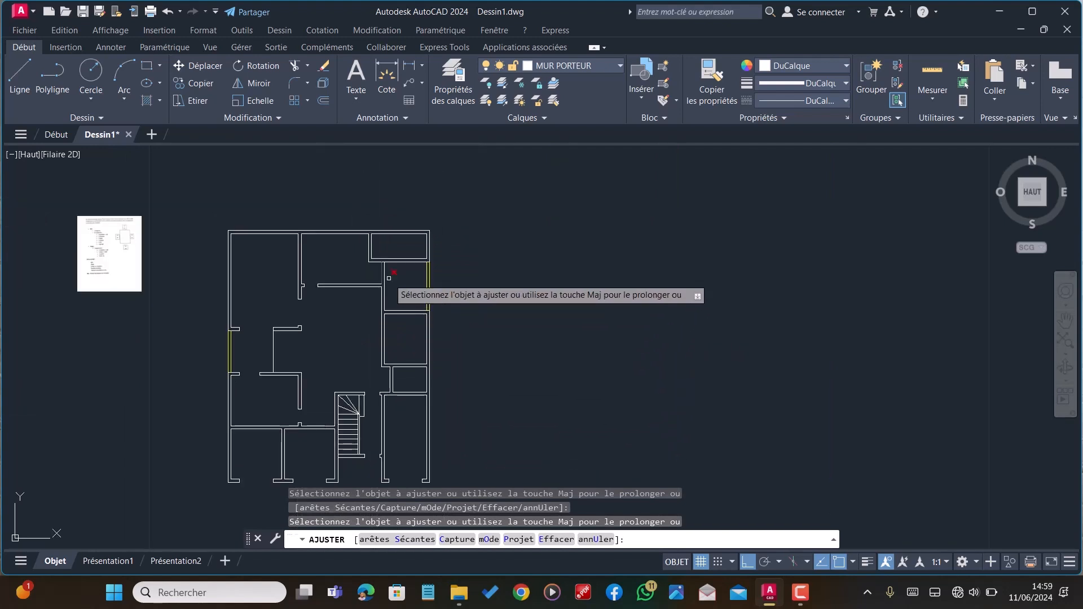
{"action": "scroll", "coordinate": [391, 277], "scroll_direction": "up", "scroll_amount": 3}
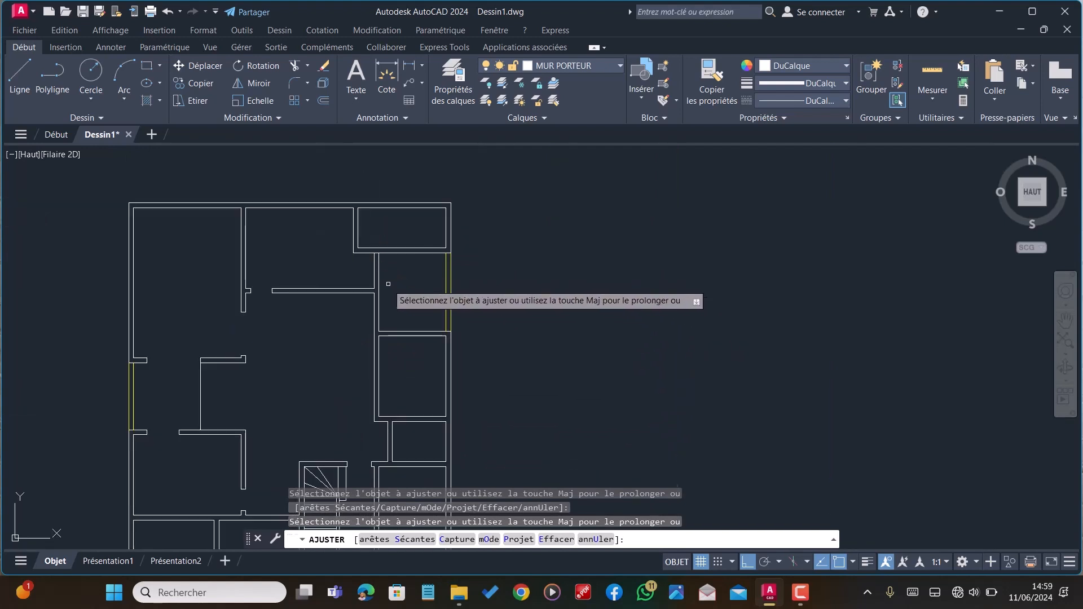
{"action": "scroll", "coordinate": [380, 272], "scroll_direction": "up", "scroll_amount": 2}
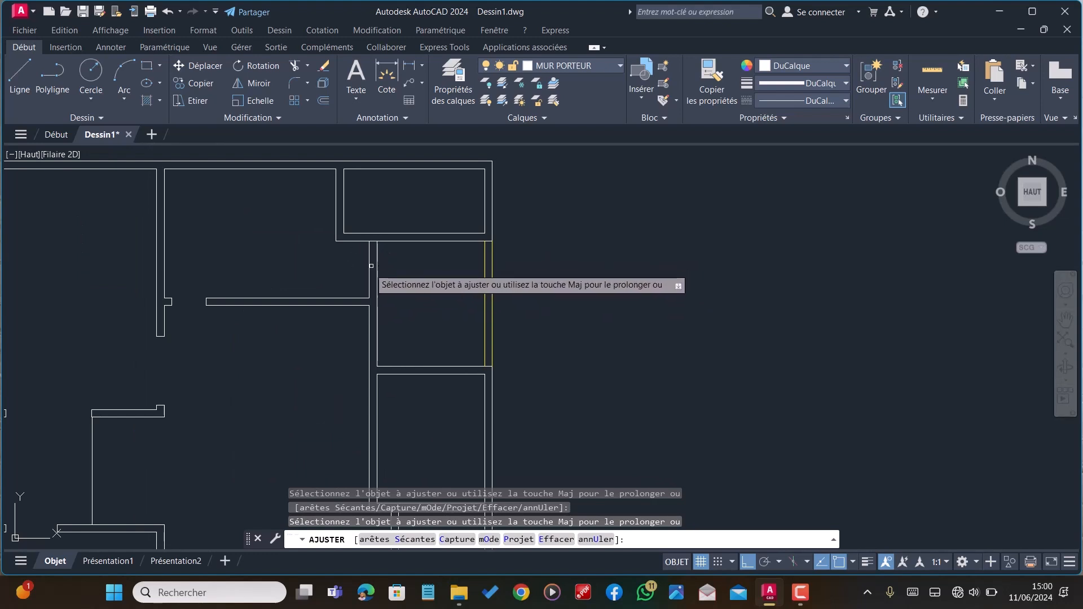
{"action": "scroll", "coordinate": [371, 266], "scroll_direction": "down", "scroll_amount": 1}
{"action": "scroll", "coordinate": [373, 255], "scroll_direction": "up", "scroll_amount": 1}
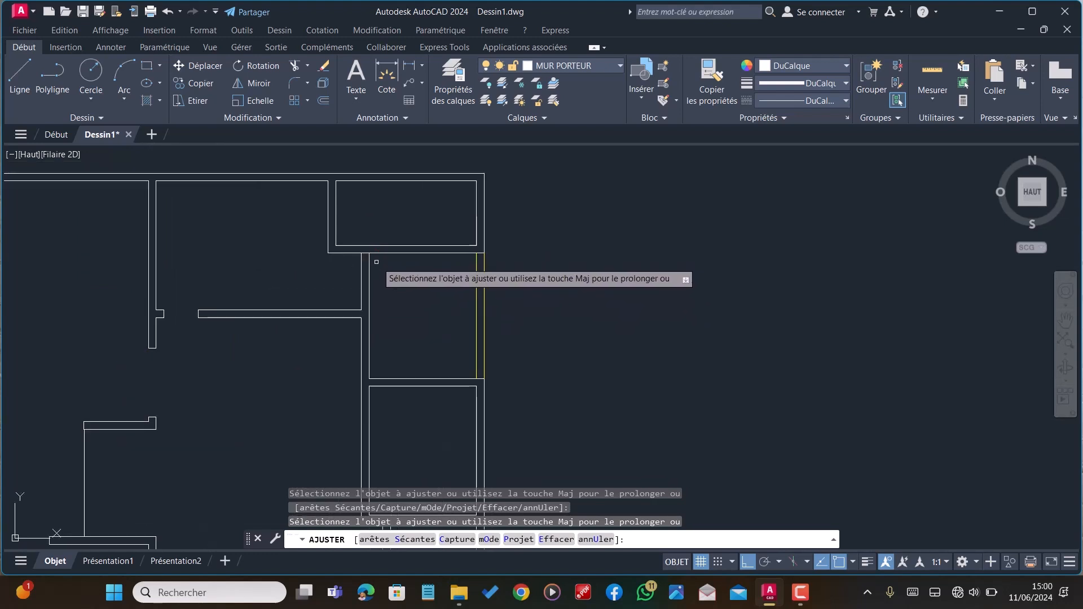
{"action": "scroll", "coordinate": [411, 265], "scroll_direction": "down", "scroll_amount": 2}
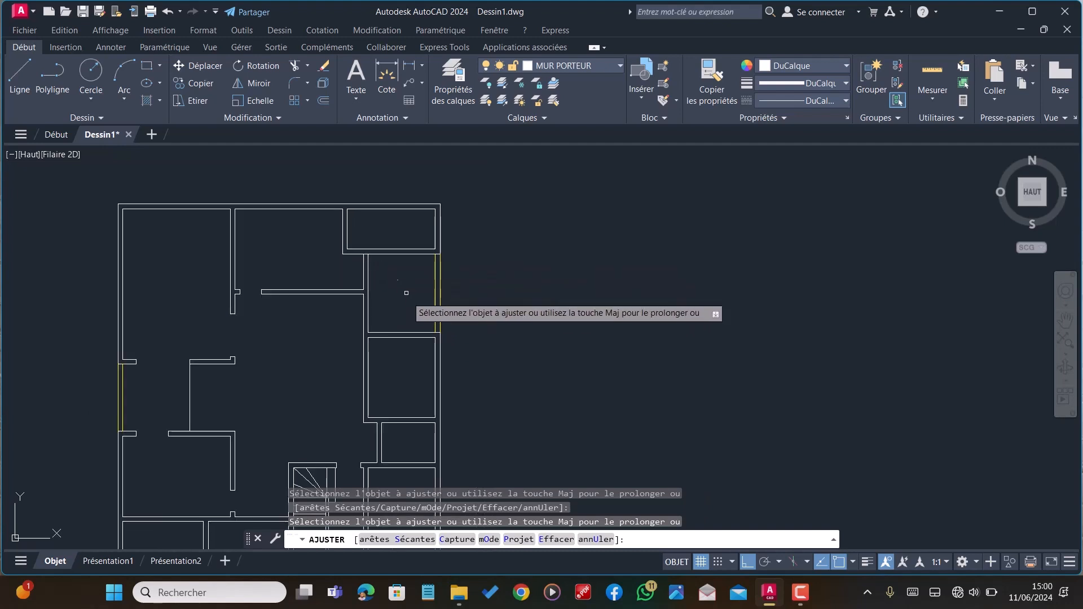
{"action": "scroll", "coordinate": [374, 274], "scroll_direction": "down", "scroll_amount": 1}
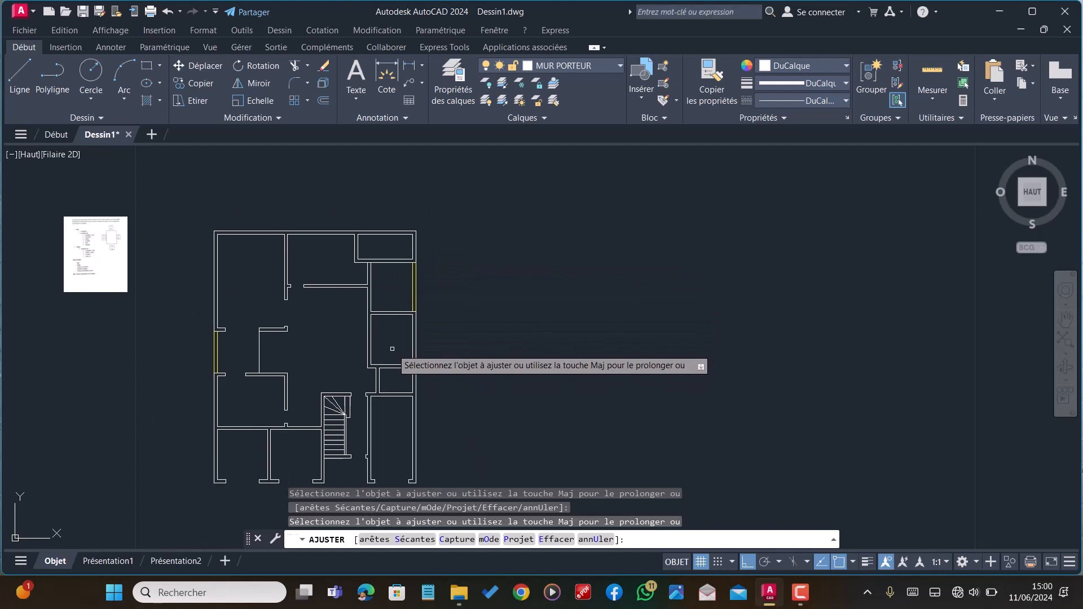
{"action": "scroll", "coordinate": [376, 285], "scroll_direction": "up", "scroll_amount": 1}
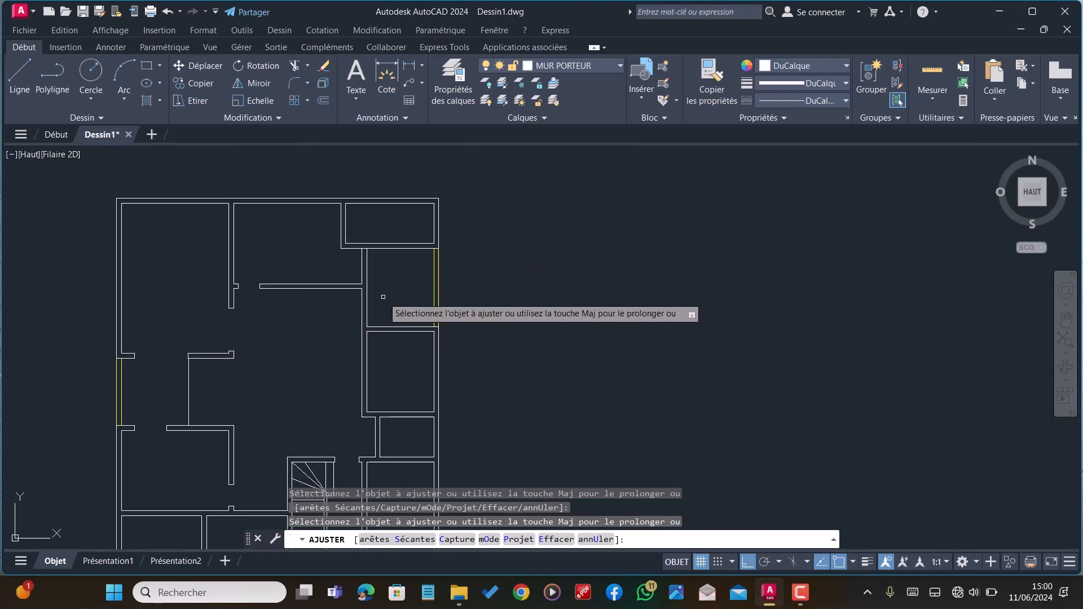
{"action": "scroll", "coordinate": [375, 285], "scroll_direction": "up", "scroll_amount": 2}
{"action": "key", "text": "Escape"}
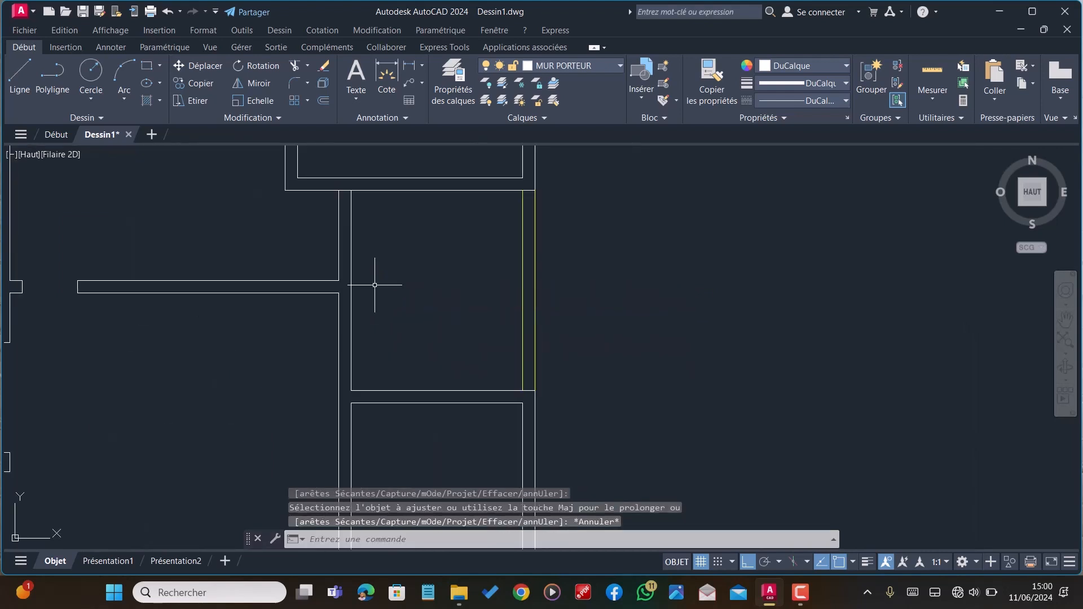
Extend the north line of the central room's north wall to the east face of the east rooms' west wall
{"action": "type", "text": "pr"}
{"action": "key", "text": "Return"}
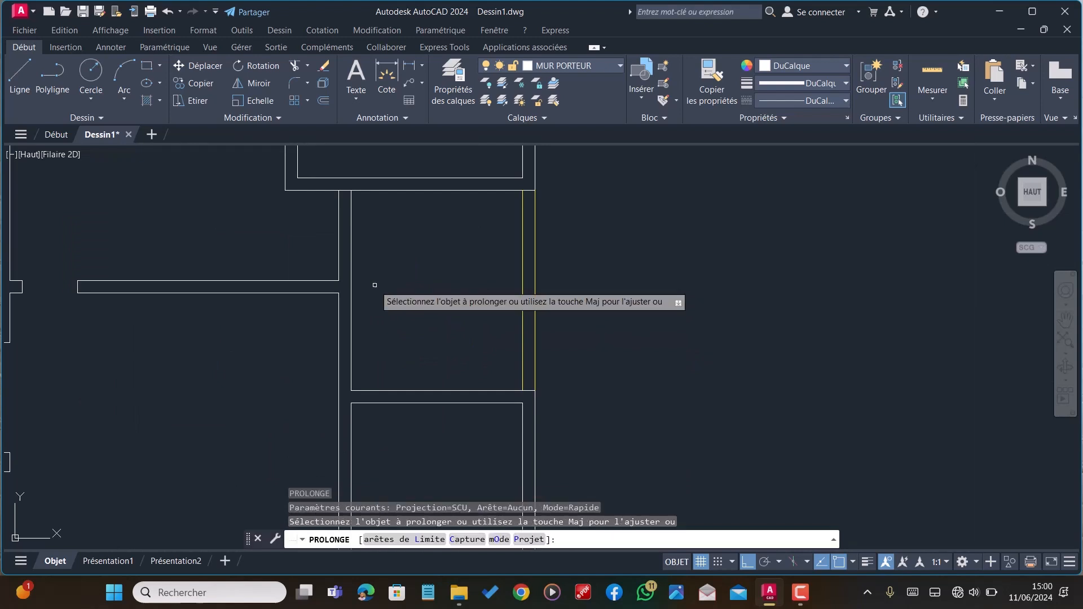
{"action": "left_click", "coordinate": [330, 280]}
{"action": "key", "text": "Escape"}
Trim away the east rooms' west wall between the central room's north wall and the small northeast corner room
{"action": "type", "text": "AJ"}
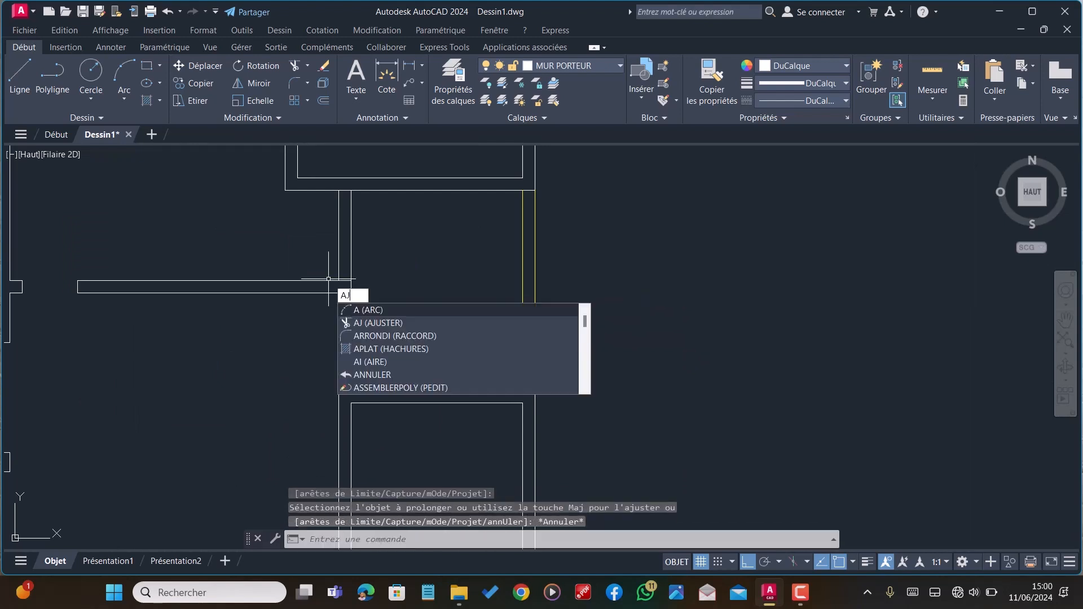
{"action": "key", "text": "Return"}
{"action": "left_click", "coordinate": [367, 252]}
{"action": "key", "text": "Return"}
{"action": "scroll", "coordinate": [330, 257], "scroll_direction": "down", "scroll_amount": 3}
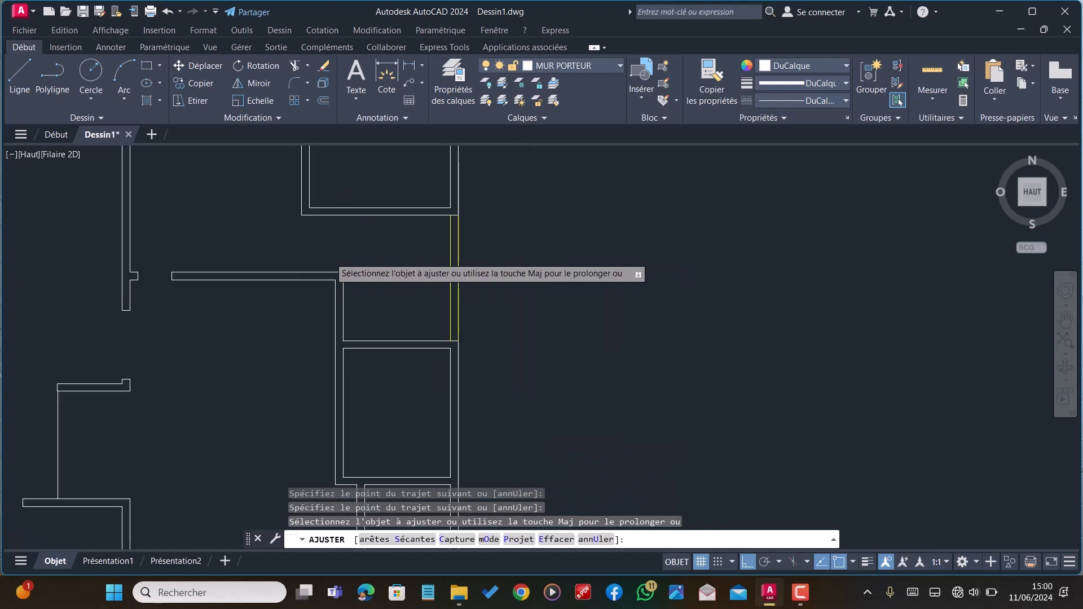
{"action": "scroll", "coordinate": [327, 237], "scroll_direction": "up", "scroll_amount": 2}
{"action": "scroll", "coordinate": [354, 304], "scroll_direction": "down", "scroll_amount": 4}
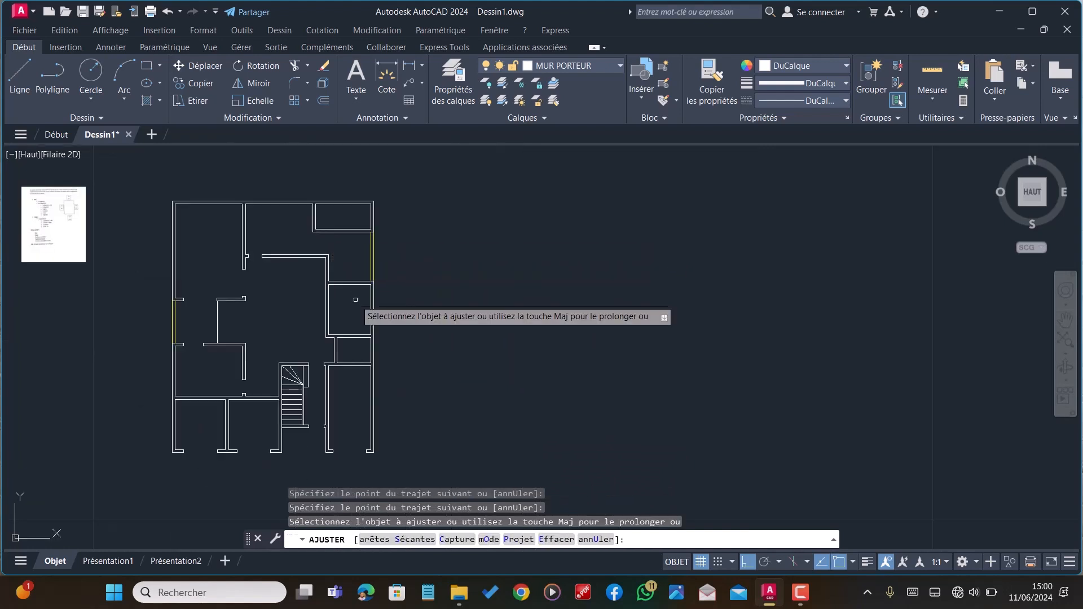
Offset the middle east room's inner south wall line 0.18 northward, and offset that new line another 0.8 northward
{"action": "scroll", "coordinate": [322, 350], "scroll_direction": "up", "scroll_amount": 6}
{"action": "key", "text": "Escape"}
{"action": "type", "text": "dc"}
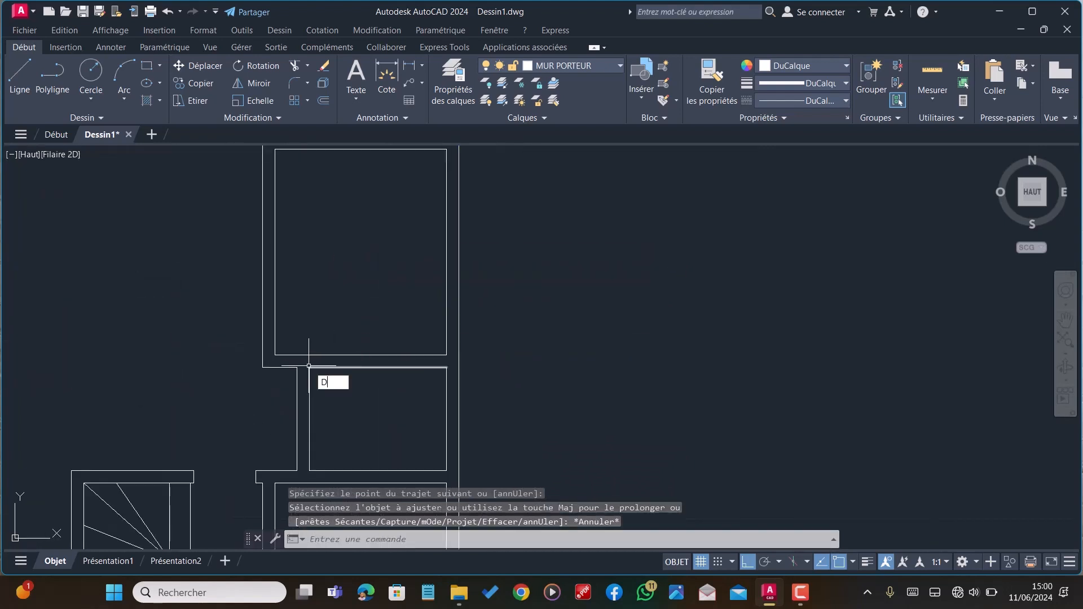
{"action": "key", "text": "Return"}
{"action": "type", "text": "0.18"}
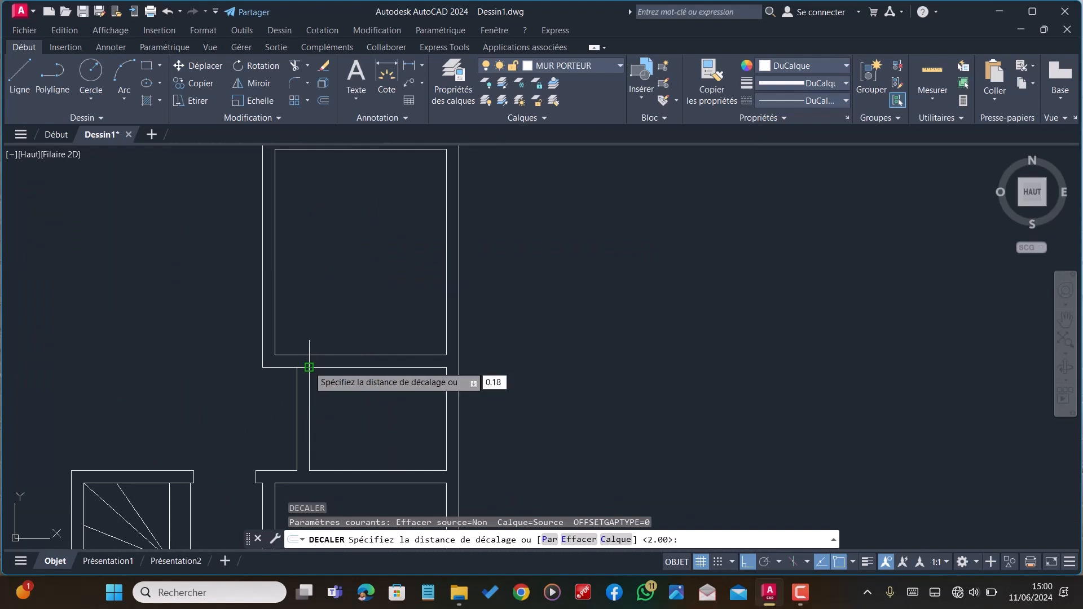
{"action": "key", "text": "Return"}
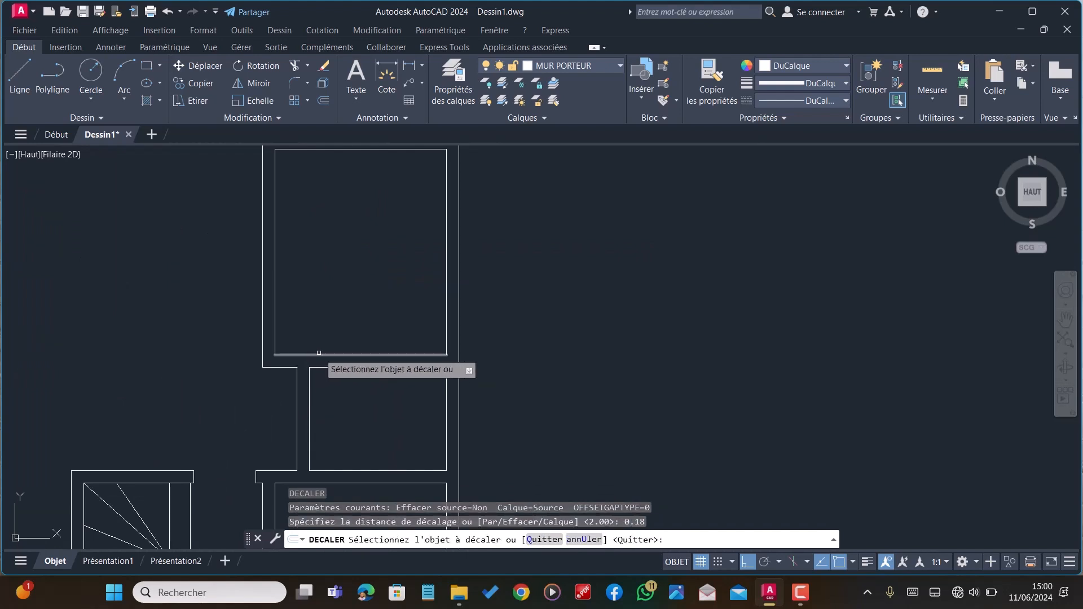
{"action": "left_click", "coordinate": [318, 355]}
{"action": "left_click", "coordinate": [322, 287]}
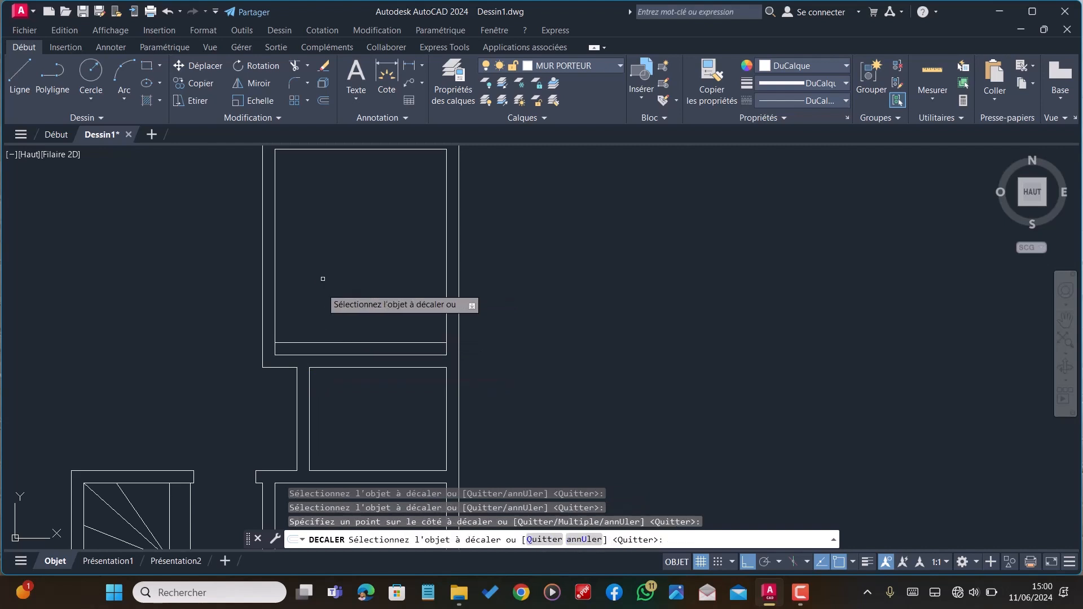
{"action": "left_click", "coordinate": [320, 342]}
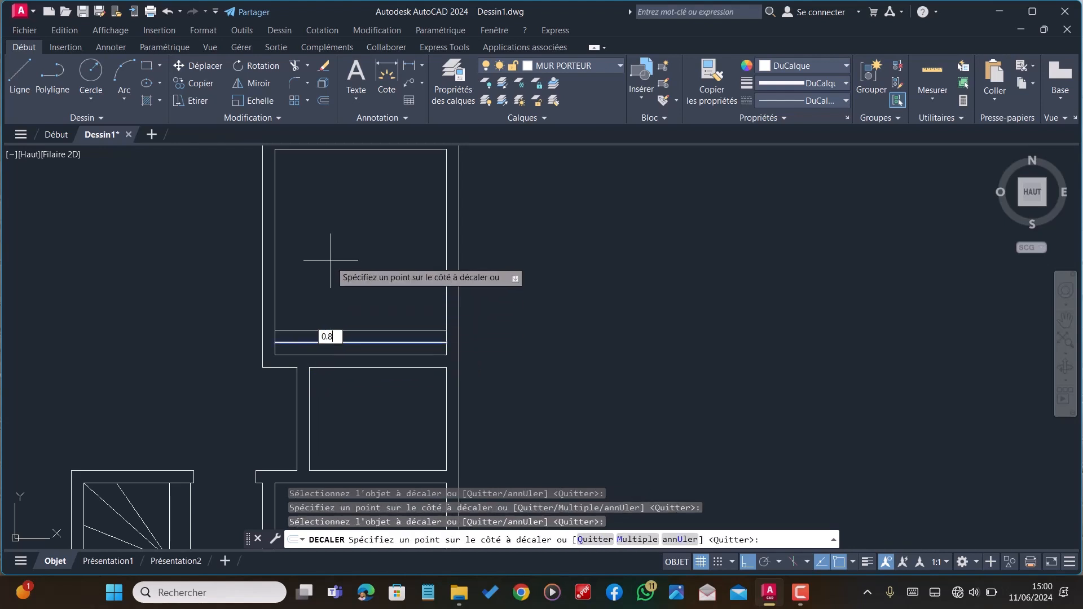
{"action": "key", "text": "Return"}
{"action": "key", "text": "Return"}
Extend both offset lines in the middle east room westward to the outer face of its west wall
{"action": "type", "text": "PROLONGE"}
{"action": "key", "text": "Return"}
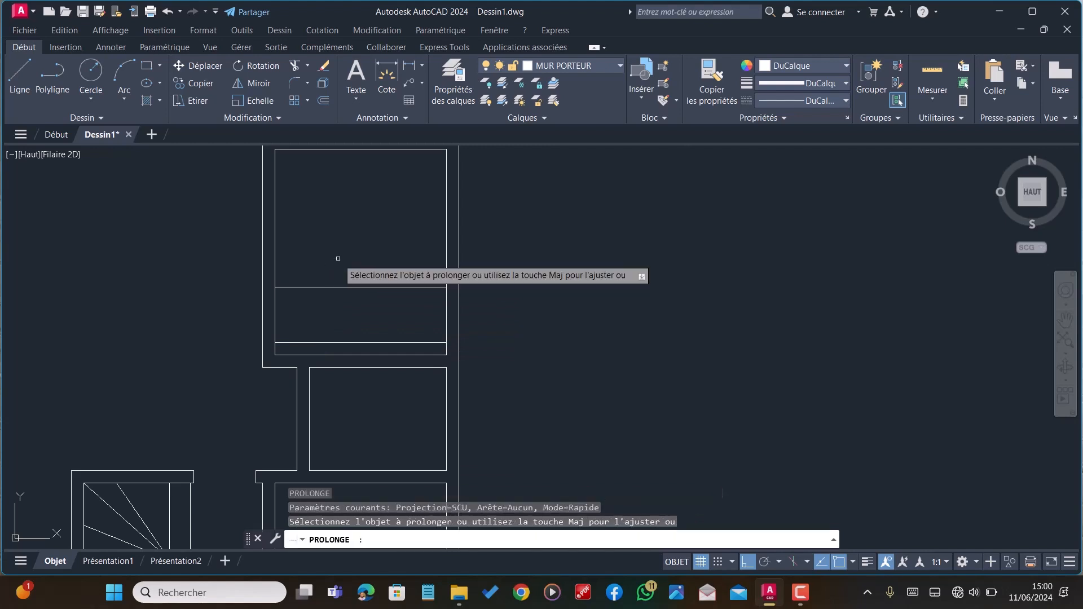
{"action": "left_click", "coordinate": [303, 286]}
{"action": "left_click", "coordinate": [292, 340]}
{"action": "left_click", "coordinate": [292, 344]}
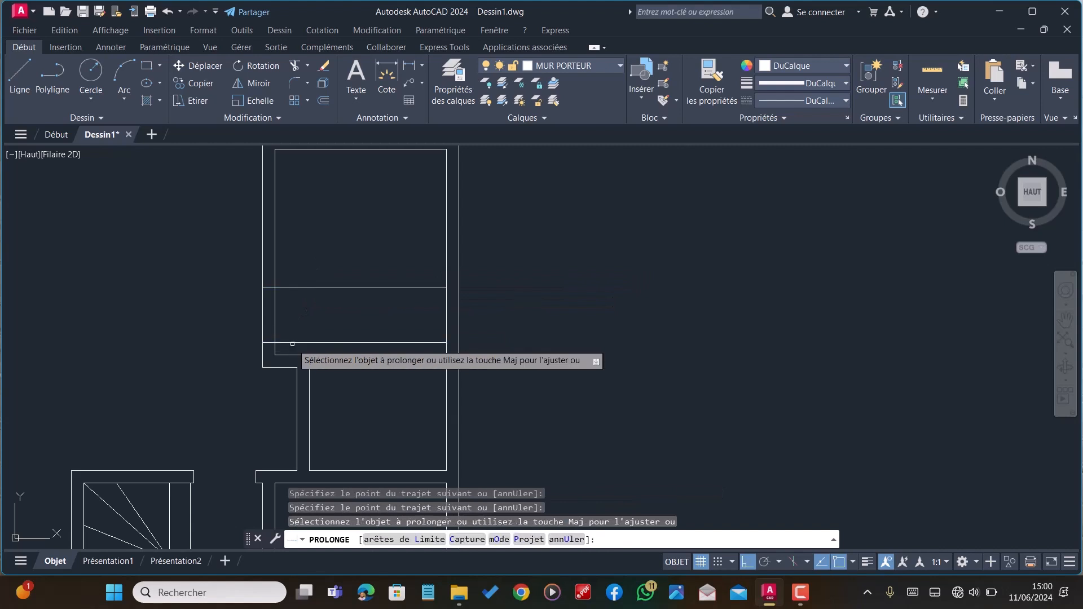
Trim the wall between the two offset lines and their excess inside the room to cut the middle east room's door opening
{"action": "key", "text": "Escape"}
{"action": "type", "text": "AJ"}
{"action": "key", "text": "Return"}
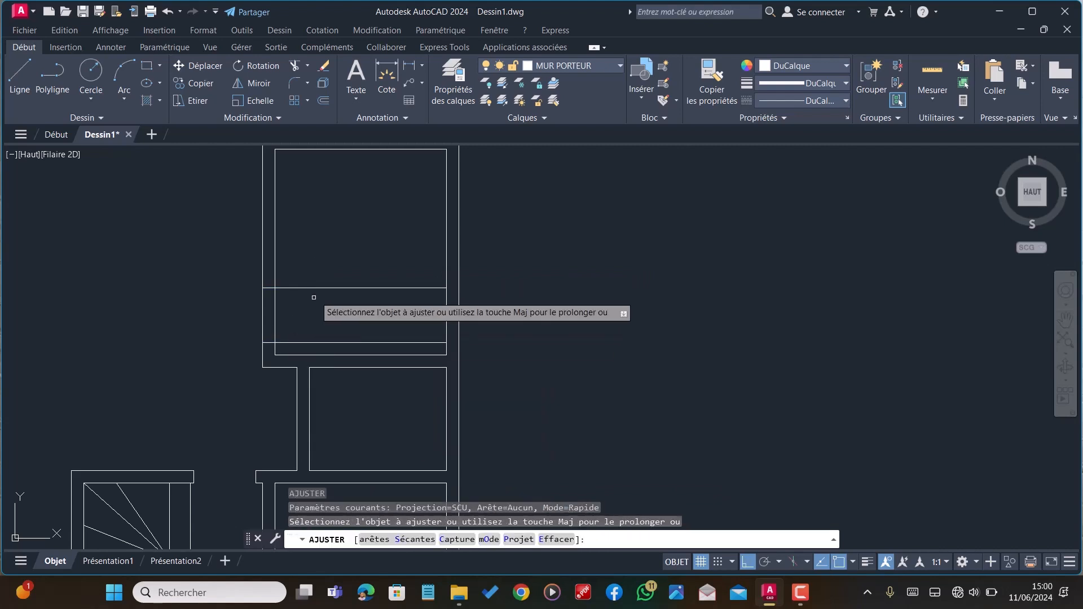
{"action": "mouse_move", "coordinate": [327, 271]}
{"action": "left_mouse_down"}
{"action": "mouse_move", "coordinate": [328, 345]}
{"action": "mouse_move", "coordinate": [178, 308]}
{"action": "left_mouse_up"}
{"action": "scroll", "coordinate": [284, 320], "scroll_direction": "down", "scroll_amount": 4}
{"action": "scroll", "coordinate": [309, 249], "scroll_direction": "up", "scroll_amount": 2}
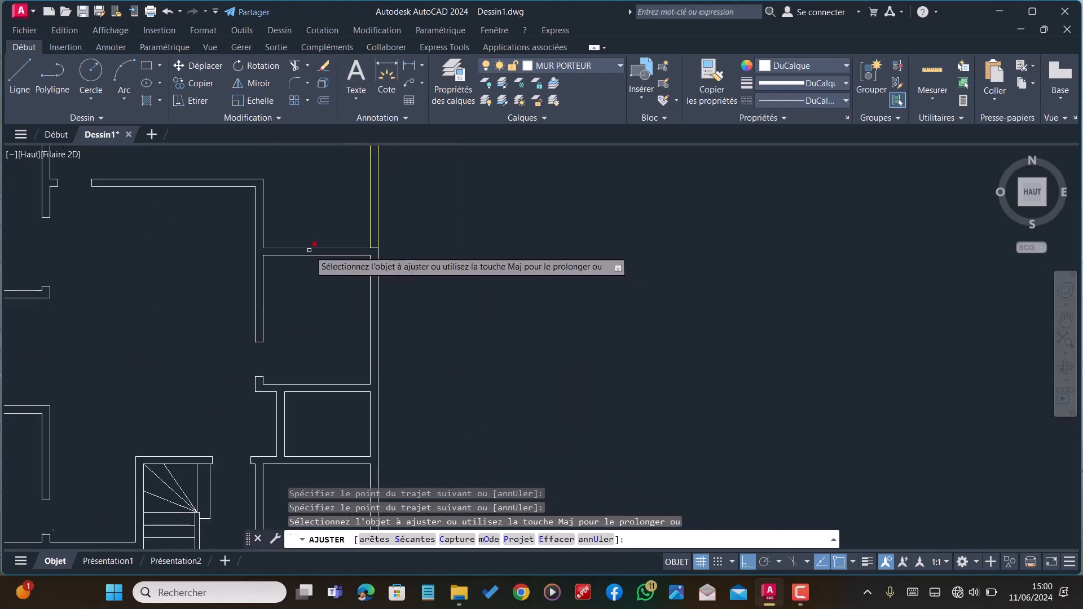
{"action": "key", "text": "Escape"}
Offset the middle east room's inner west wall line 0.18 eastward, and offset that new line another 0.8 eastward
{"action": "scroll", "coordinate": [280, 245], "scroll_direction": "up", "scroll_amount": 2}
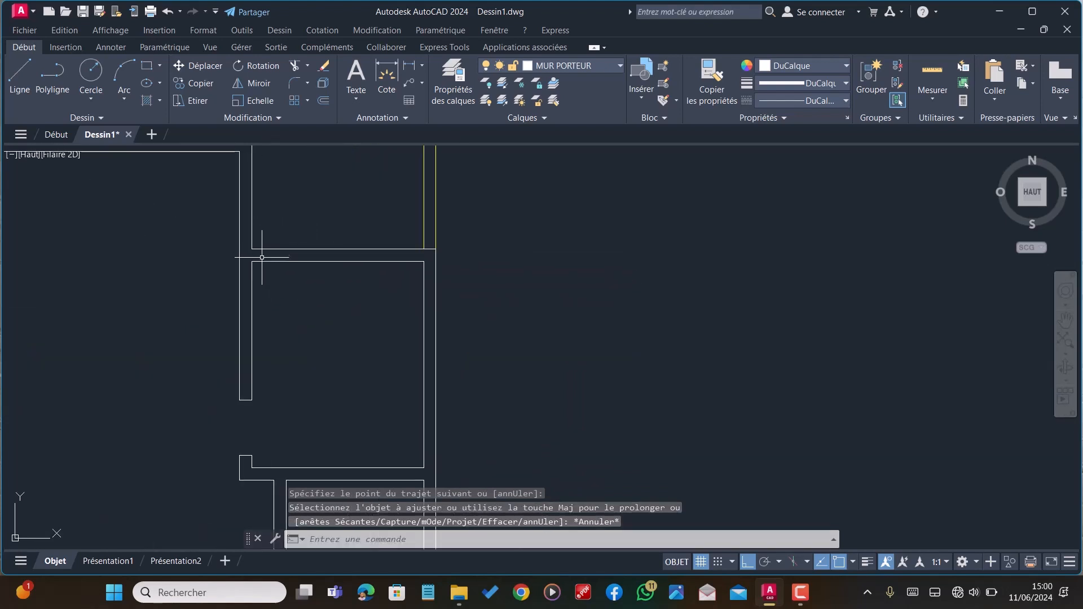
{"action": "type", "text": "DE"}
{"action": "key", "text": "Return"}
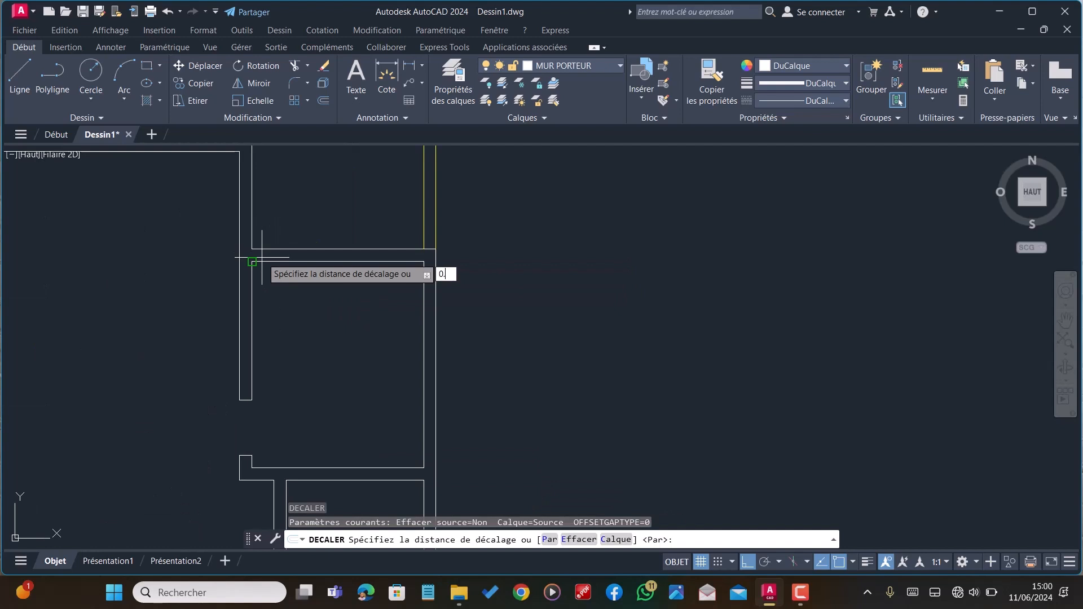
{"action": "key", "text": "Return"}
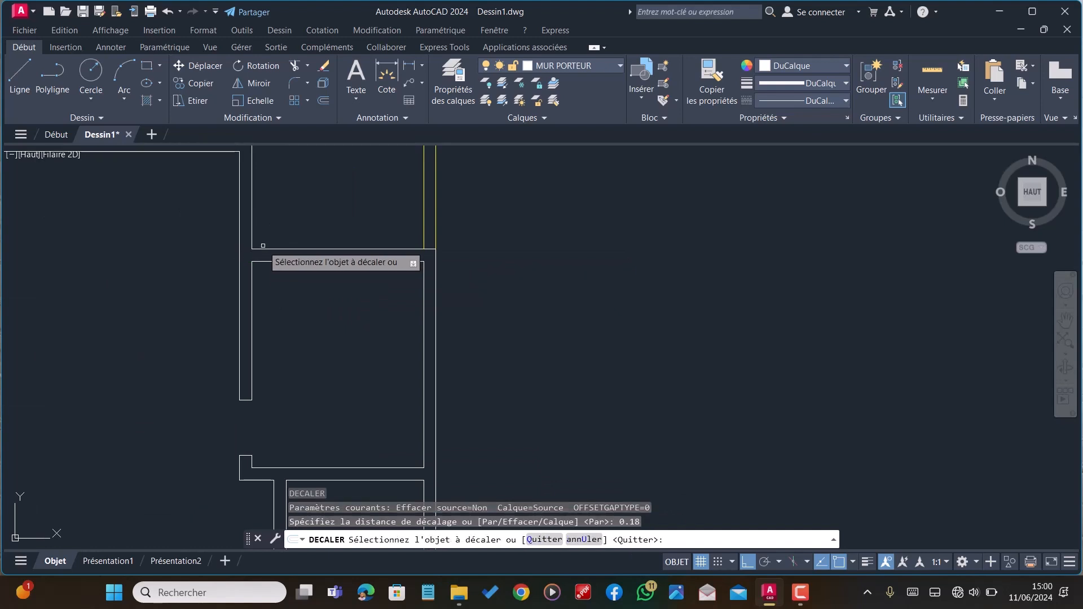
{"action": "scroll", "coordinate": [259, 245], "scroll_direction": "up", "scroll_amount": 2}
{"action": "left_click", "coordinate": [246, 307]}
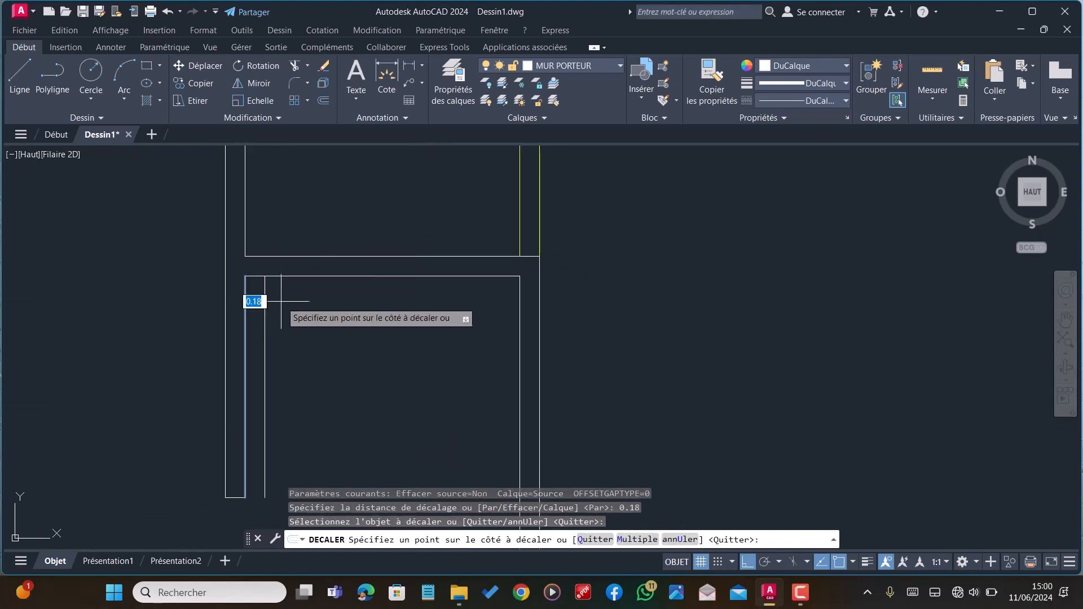
{"action": "left_click", "coordinate": [273, 302]}
{"action": "left_click", "coordinate": [265, 311]}
{"action": "left_click", "coordinate": [265, 312]}
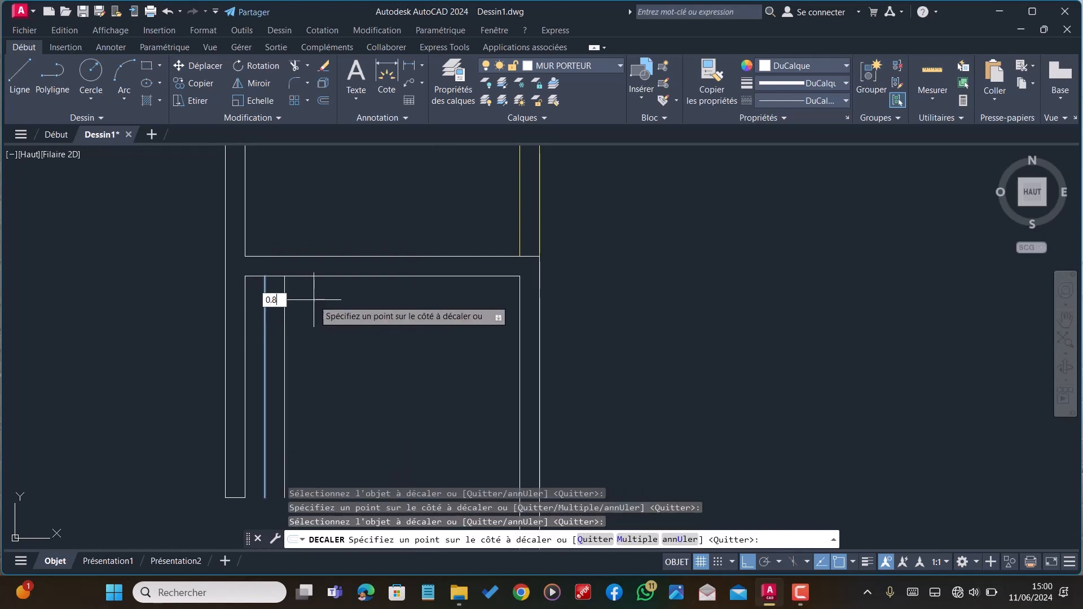
{"action": "key", "text": "Return"}
{"action": "key", "text": "Escape"}
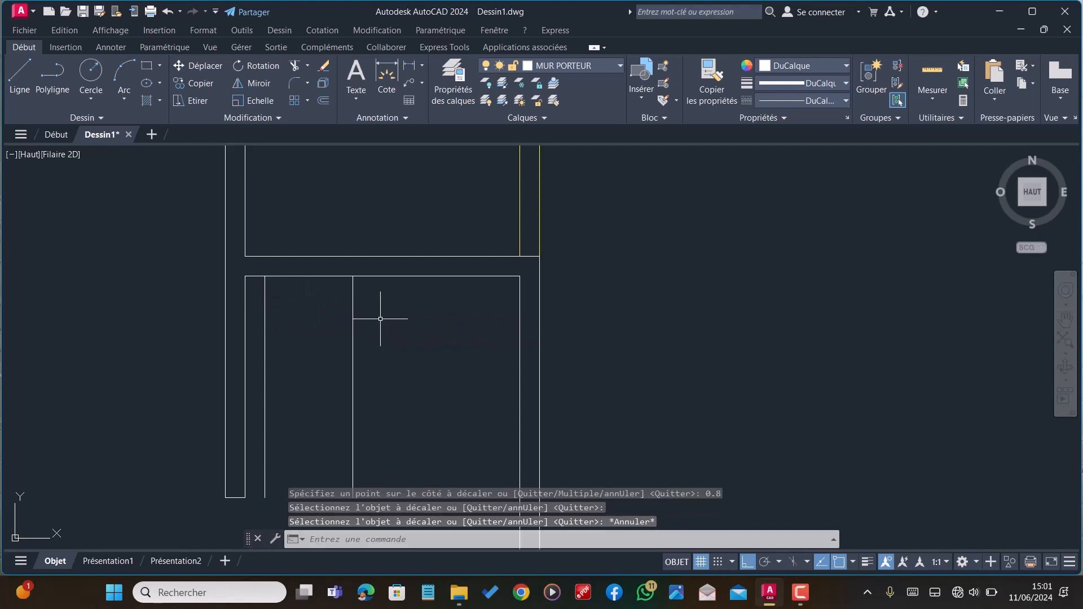
Extend both offset lines in the middle east room northward to the outer face of its north wall
{"action": "type", "text": "PR"}
{"action": "key", "text": "Return"}
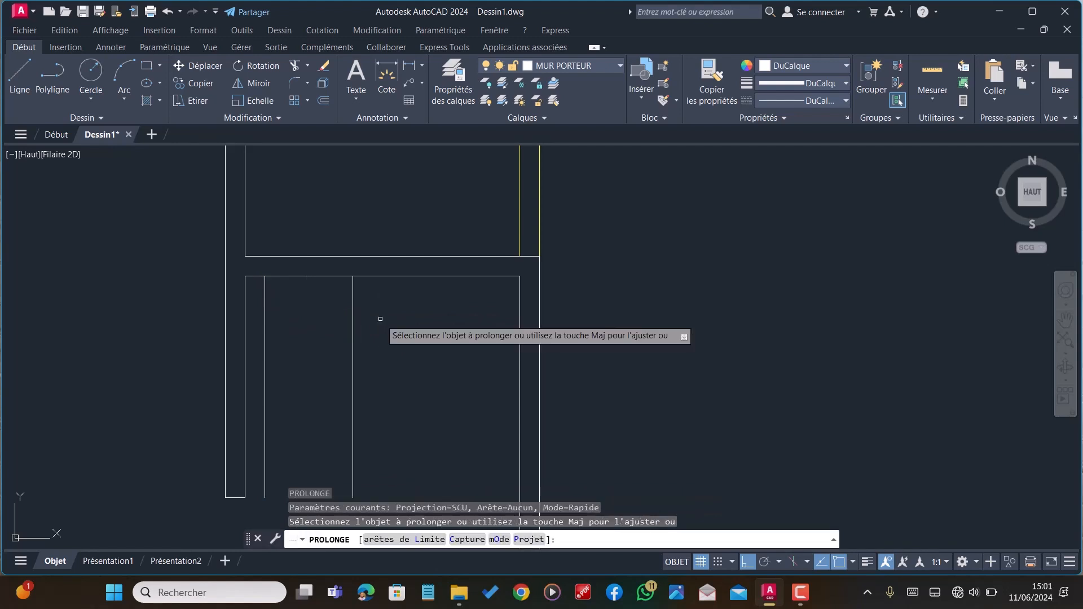
{"action": "left_click", "coordinate": [351, 290]}
{"action": "left_click", "coordinate": [354, 291]}
{"action": "key", "text": "Return"}
{"action": "left_click", "coordinate": [266, 306]}
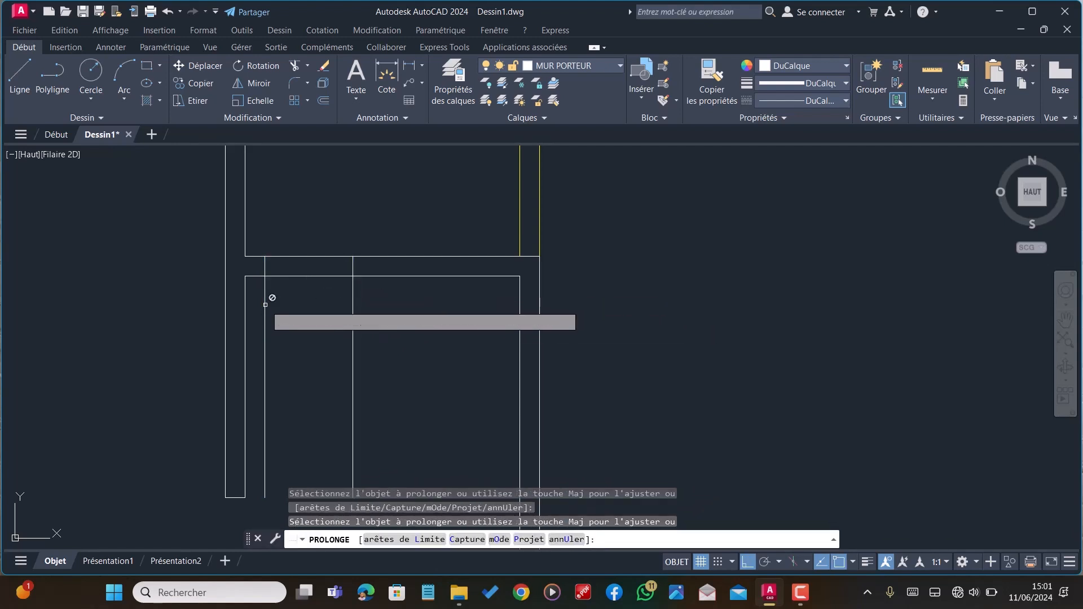
{"action": "key", "text": "Escape"}
Trim the north wall between the two offset lines and their excess inside the middle east room to cut a door opening
{"action": "type", "text": "AJ"}
{"action": "key", "text": "Return"}
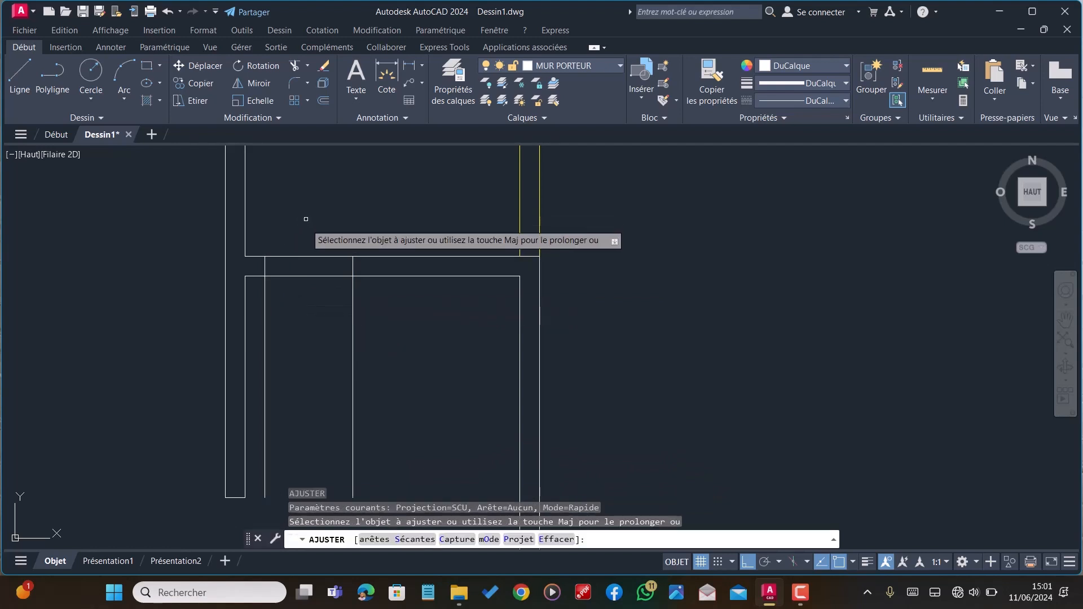
{"action": "left_click", "coordinate": [305, 218]}
{"action": "left_click", "coordinate": [297, 307]}
{"action": "left_click", "coordinate": [267, 346]}
{"action": "key", "text": "Return"}
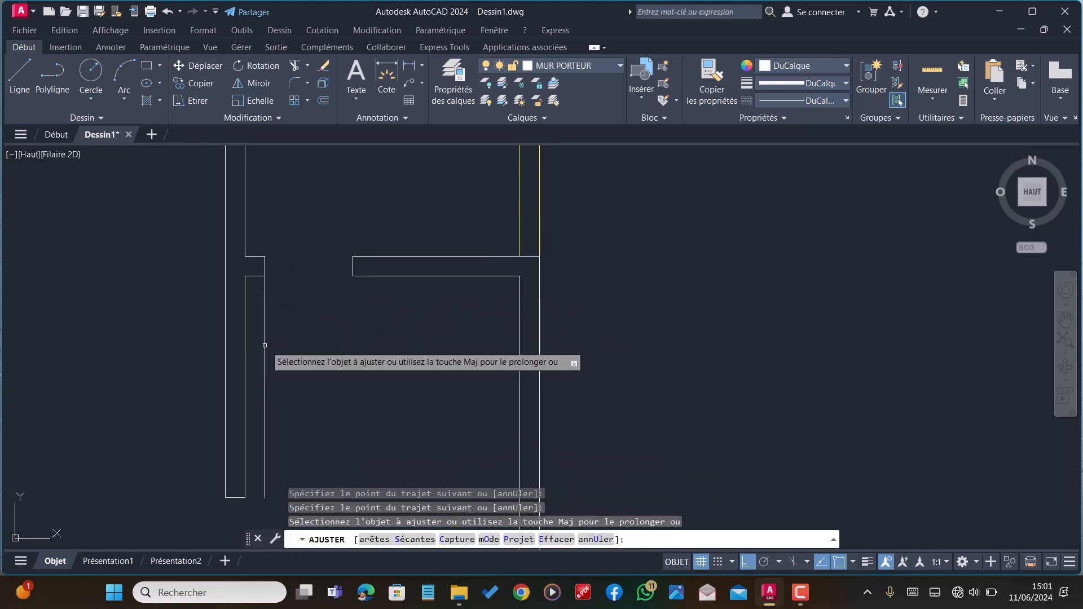
{"action": "left_click", "coordinate": [266, 346]}
{"action": "middle_click_drag", "start_coordinate": [501, 267], "coordinate": [351, 290]}
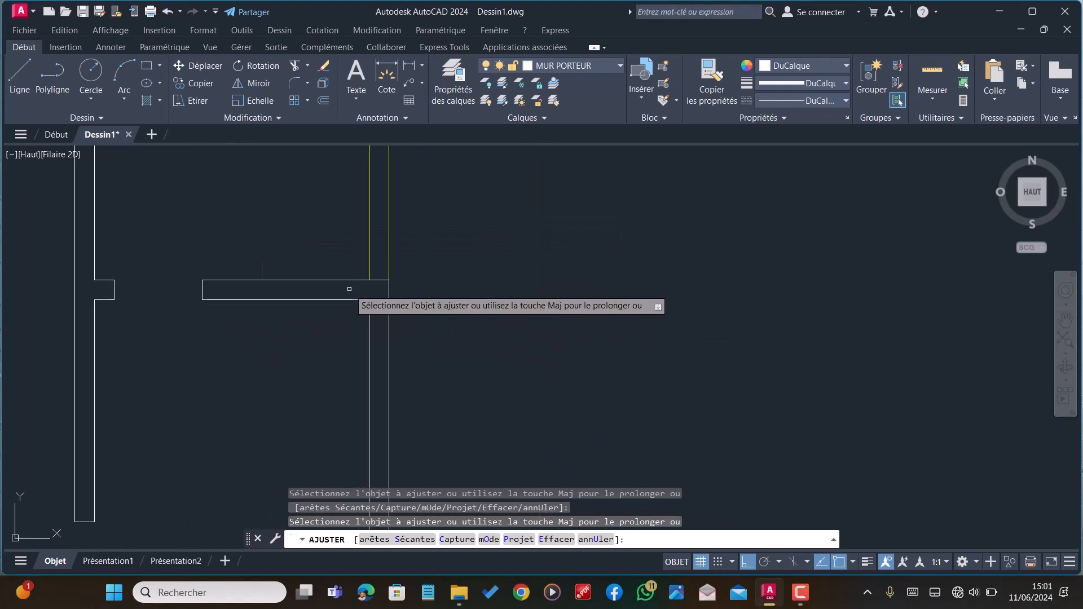
{"action": "key", "text": "Escape"}
Draw a vertical line northward from the midpoint of the remaining north wall segment's inner face in the middle east room
{"action": "type", "text": "l"}
{"action": "key", "text": "Return"}
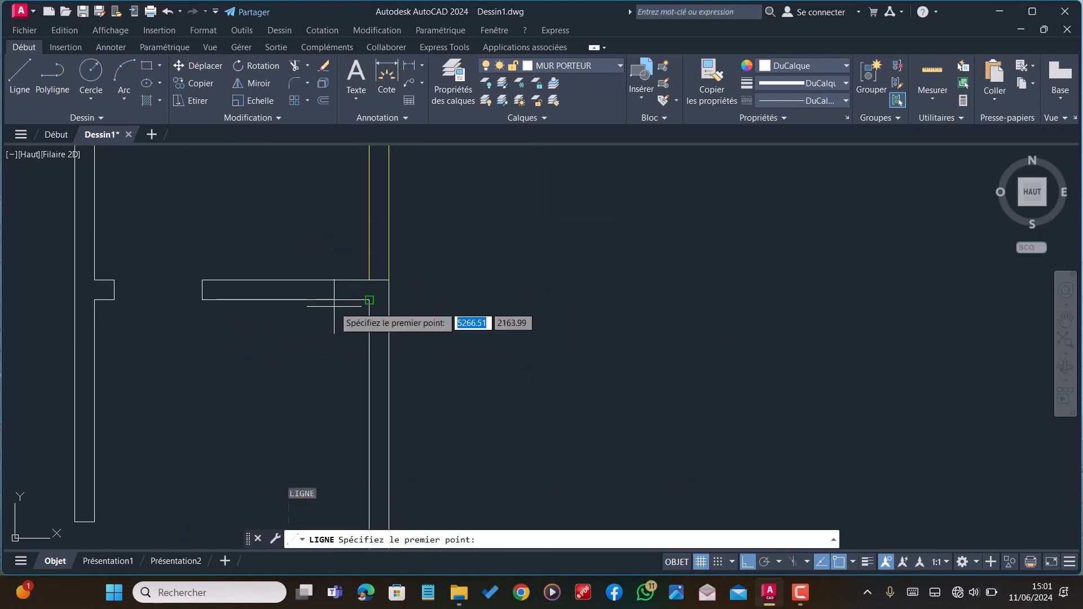
{"action": "left_click", "coordinate": [288, 289]}
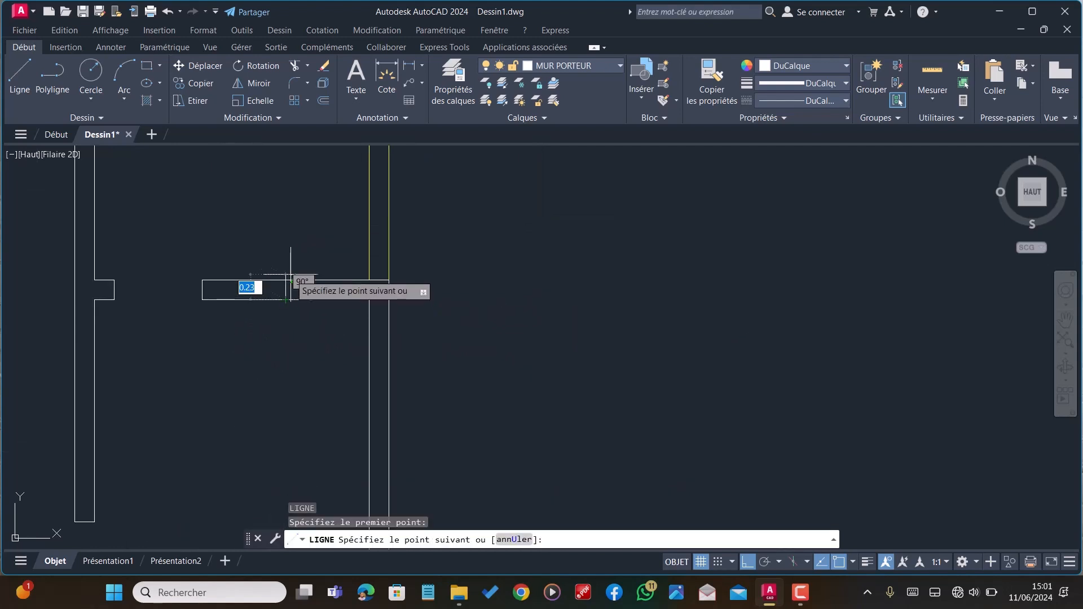
{"action": "left_click", "coordinate": [283, 228]}
{"action": "key", "text": "Escape"}
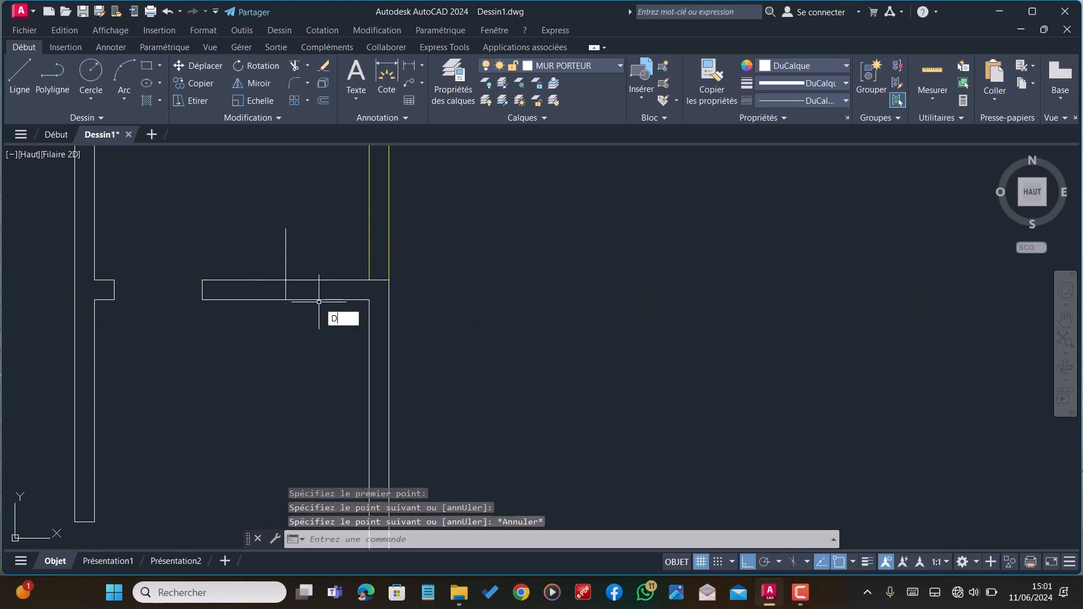
Offset the vertical line on the north wall segment 0.6 to the west and 0.6 to the east
{"action": "type", "text": "DC"}
{"action": "key", "text": "Return"}
{"action": "type", "text": "0."}
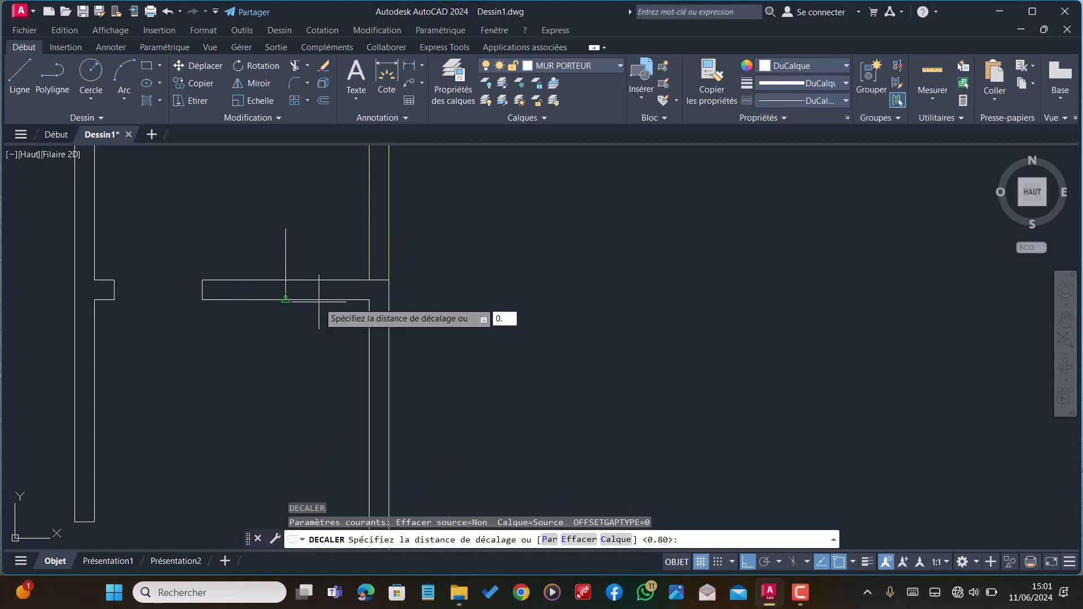
{"action": "type", "text": "6"}
{"action": "key", "text": "Return"}
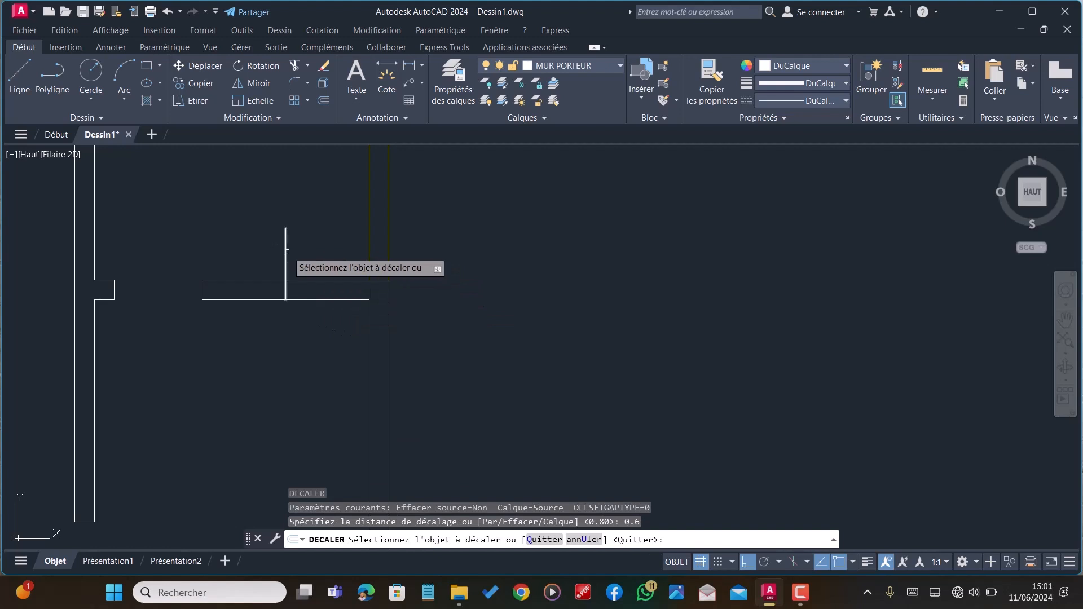
{"action": "left_click", "coordinate": [287, 251]}
{"action": "left_click", "coordinate": [252, 246]}
{"action": "left_click", "coordinate": [285, 253]}
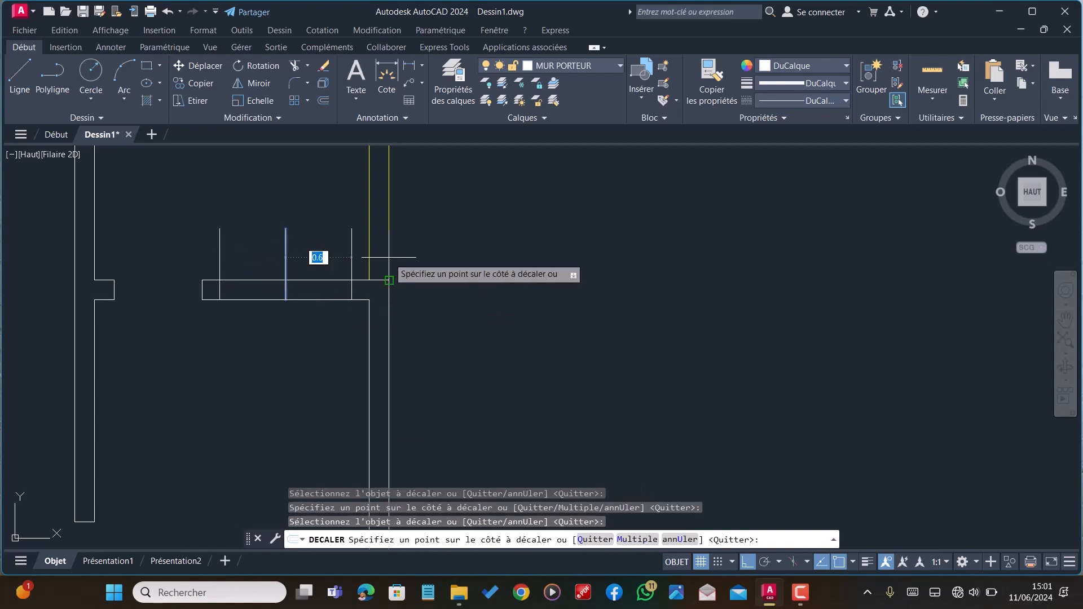
{"action": "left_click", "coordinate": [389, 258]}
{"action": "key", "text": "Escape"}
Trim the north wall between the outer offset lines, the centre line and the excess, leaving a small pier beside the door opening
{"action": "type", "text": "aj"}
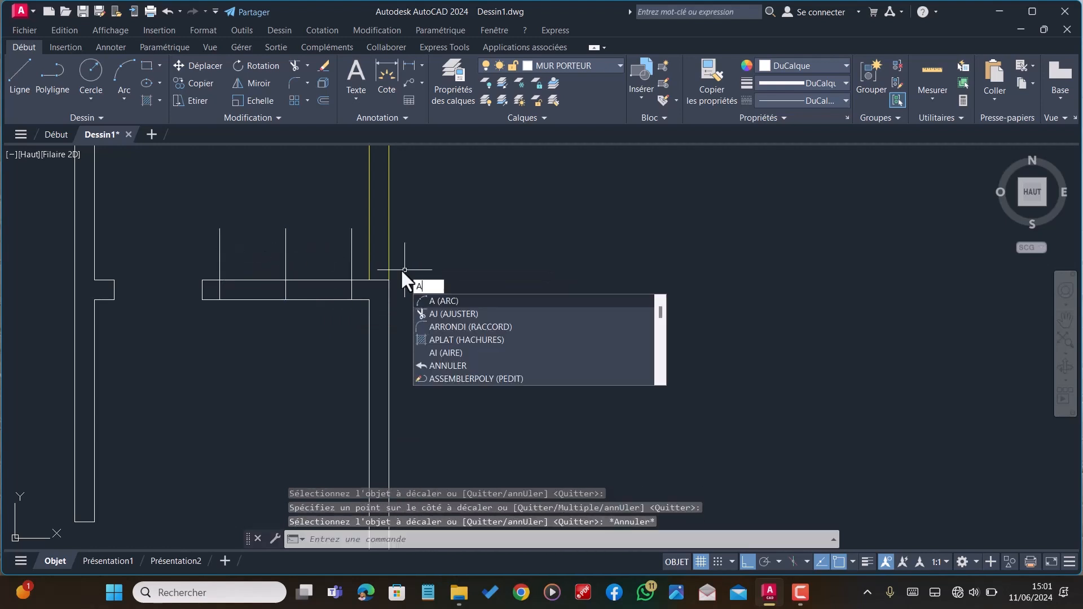
{"action": "key", "text": "Return"}
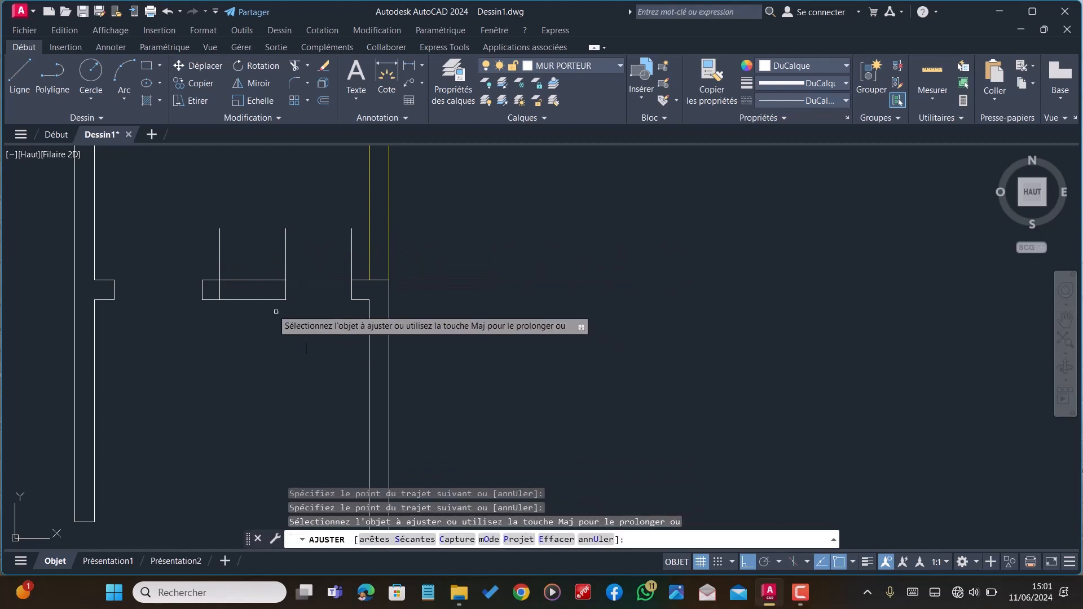
{"action": "left_click", "coordinate": [254, 276]}
{"action": "left_click_drag", "start_coordinate": [208, 262], "coordinate": [356, 257]}
{"action": "scroll", "coordinate": [316, 253], "scroll_direction": "down", "scroll_amount": 6}
{"action": "scroll", "coordinate": [313, 251], "scroll_direction": "down", "scroll_amount": 3}
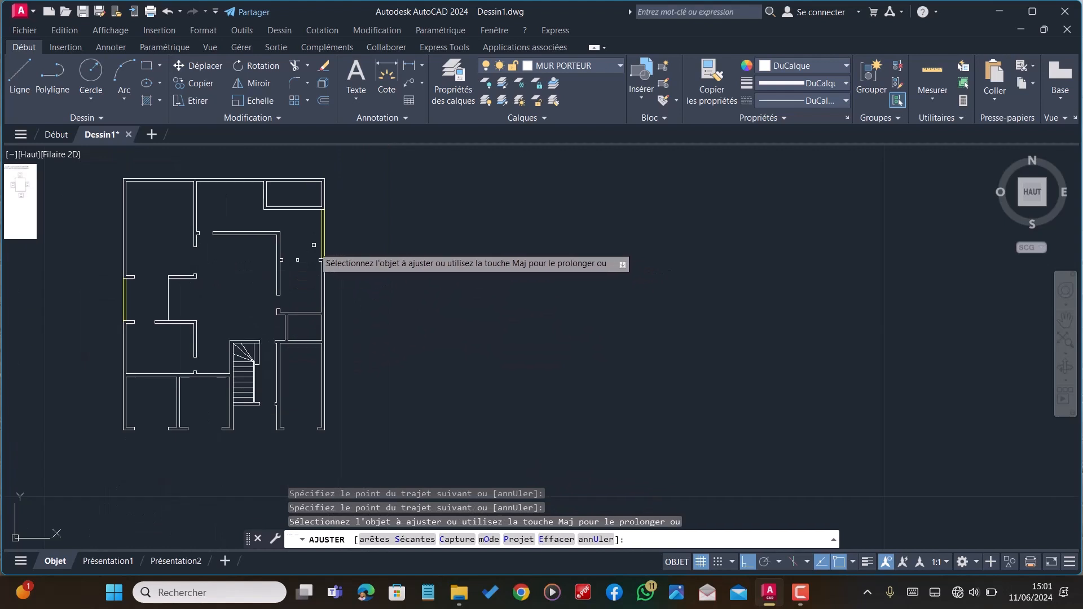
{"action": "scroll", "coordinate": [299, 233], "scroll_direction": "up", "scroll_amount": 3}
{"action": "scroll", "coordinate": [298, 236], "scroll_direction": "down", "scroll_amount": 3}
{"action": "scroll", "coordinate": [298, 237], "scroll_direction": "up", "scroll_amount": 2}
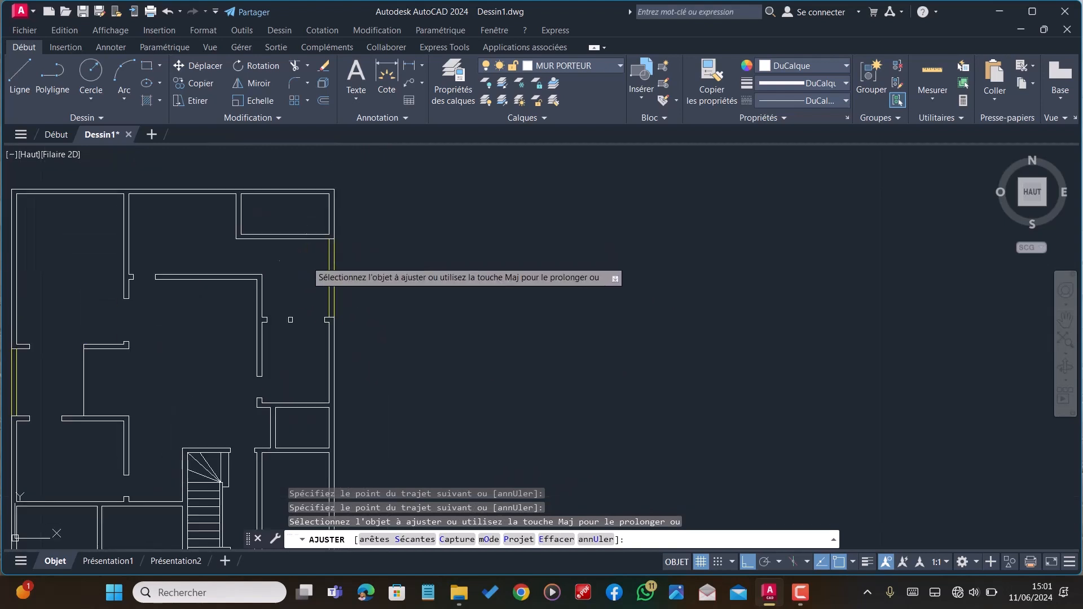
{"action": "key", "text": "Escape"}
{"action": "key", "text": "Return"}
{"action": "scroll", "coordinate": [315, 249], "scroll_direction": "up", "scroll_amount": 2}
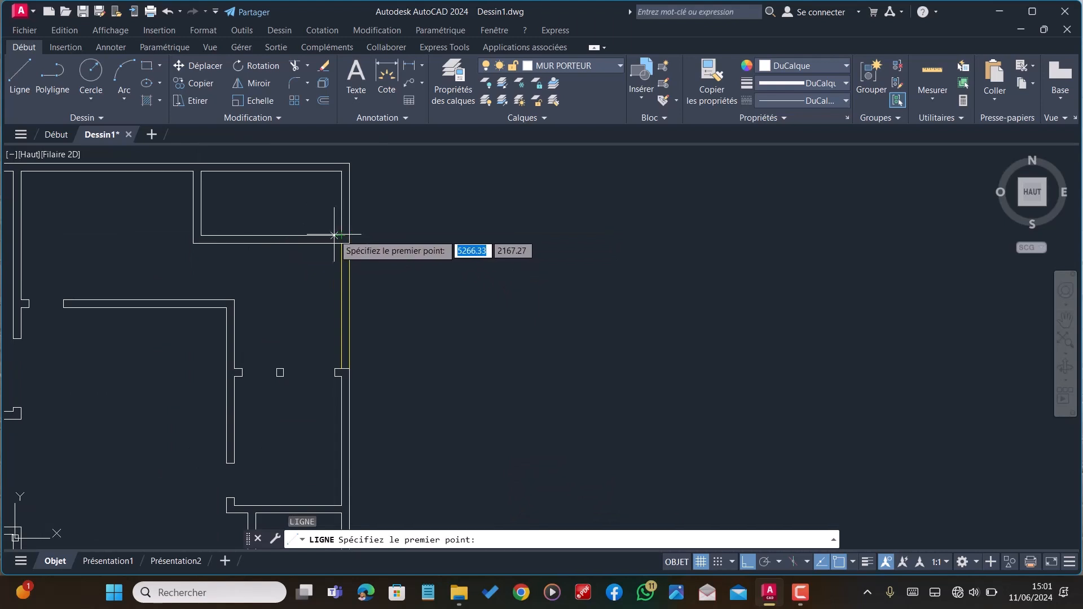
{"action": "left_click", "coordinate": [332, 240]}
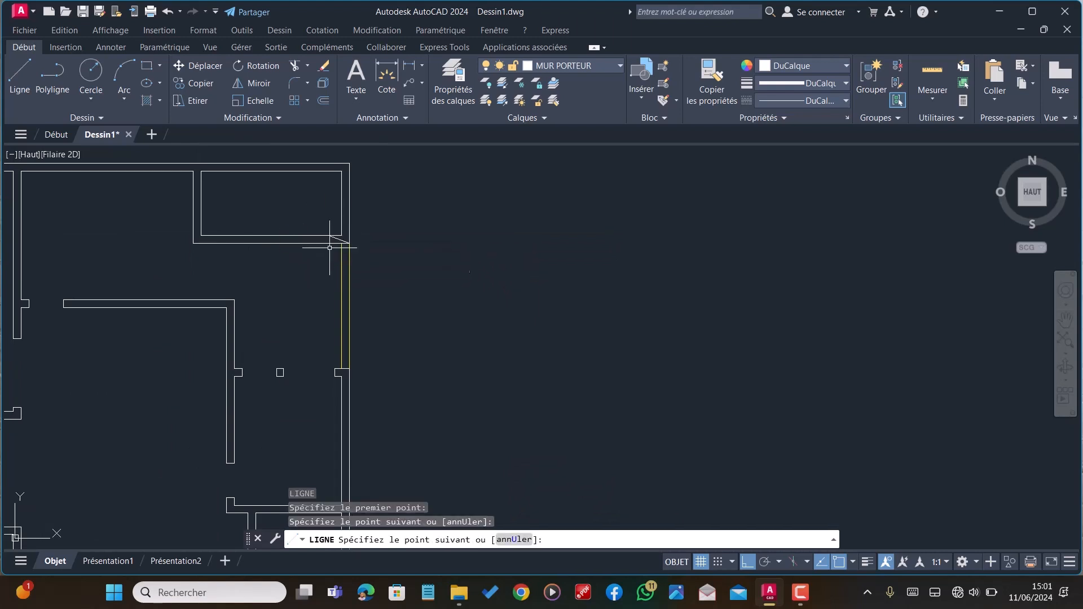
{"action": "key", "text": "Escape"}
{"action": "key", "text": "Escape"}
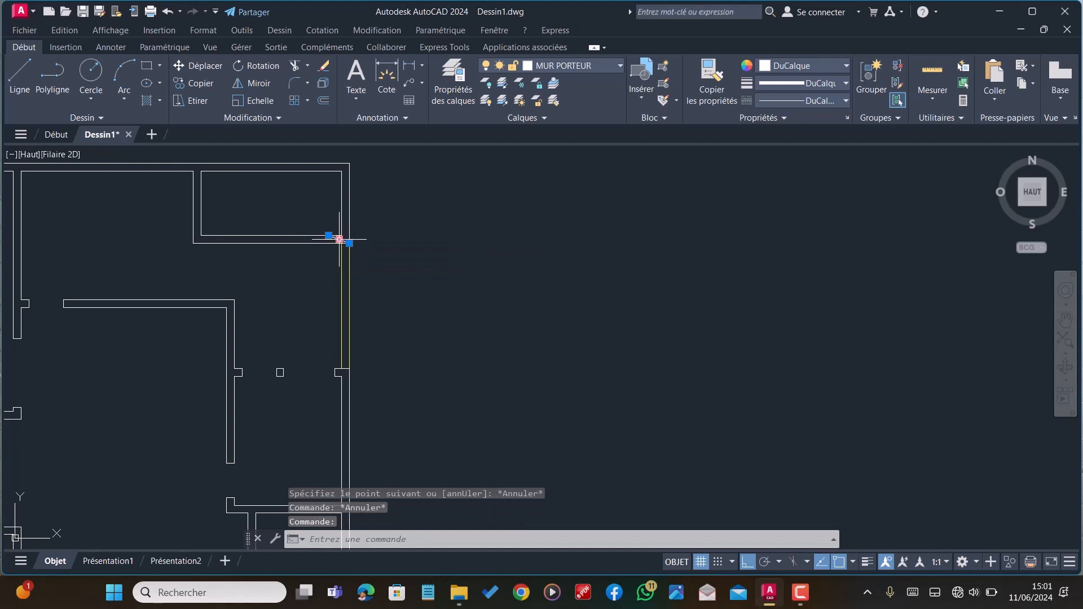
{"action": "key", "text": "Delete"}
With Ortho on, draw a short vertical line southward across the northeast corner room's south wall, near its east end
{"action": "type", "text": "L"}
{"action": "key", "text": "Return"}
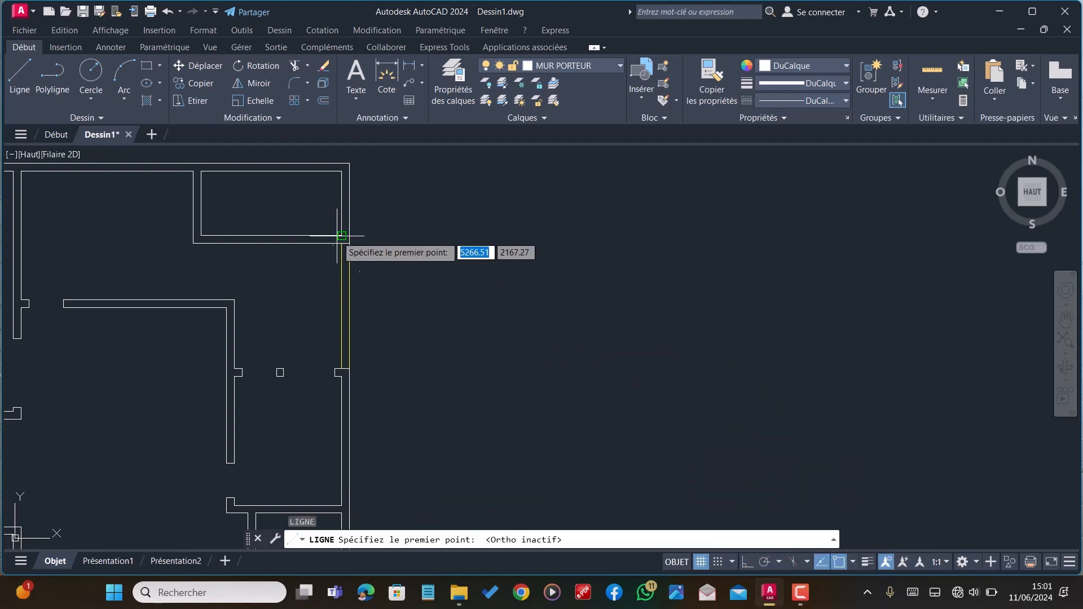
{"action": "scroll", "coordinate": [345, 243], "scroll_direction": "up", "scroll_amount": 4}
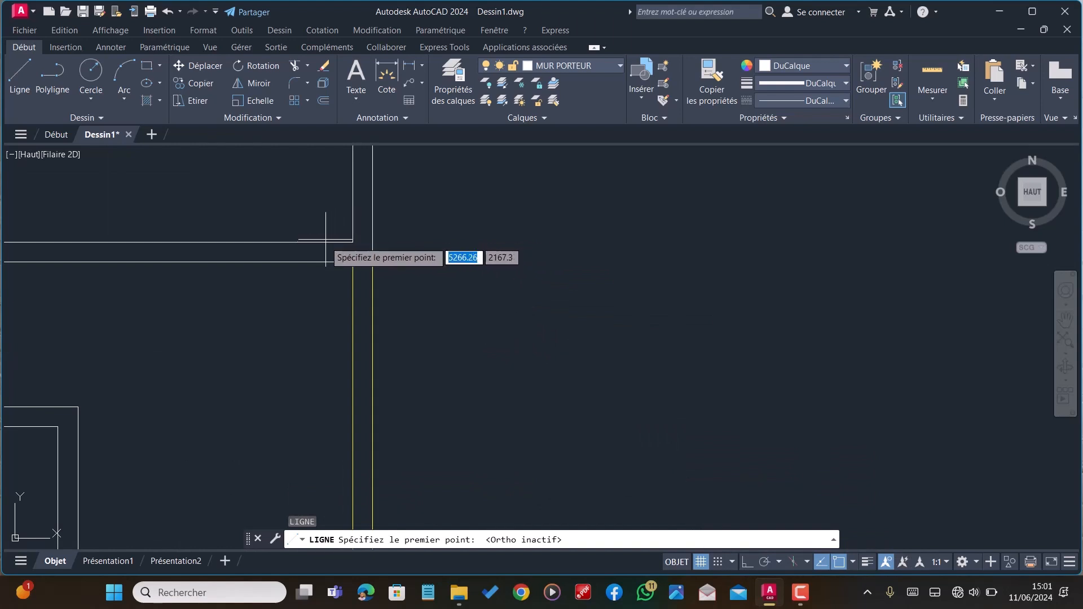
{"action": "left_click", "coordinate": [319, 242]}
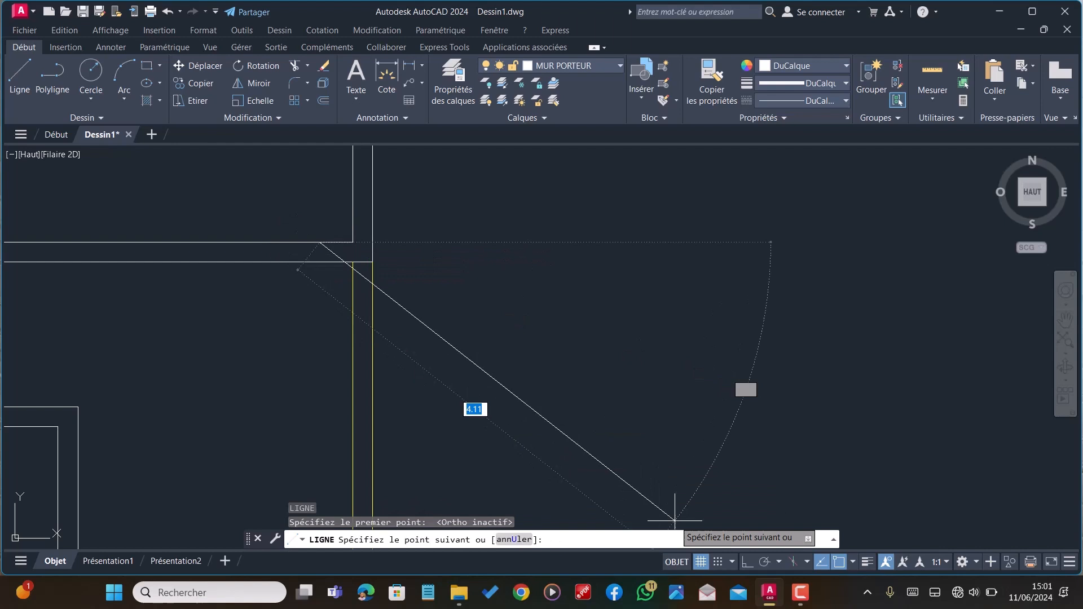
{"action": "left_click", "coordinate": [747, 562]}
{"action": "key", "text": "Escape"}
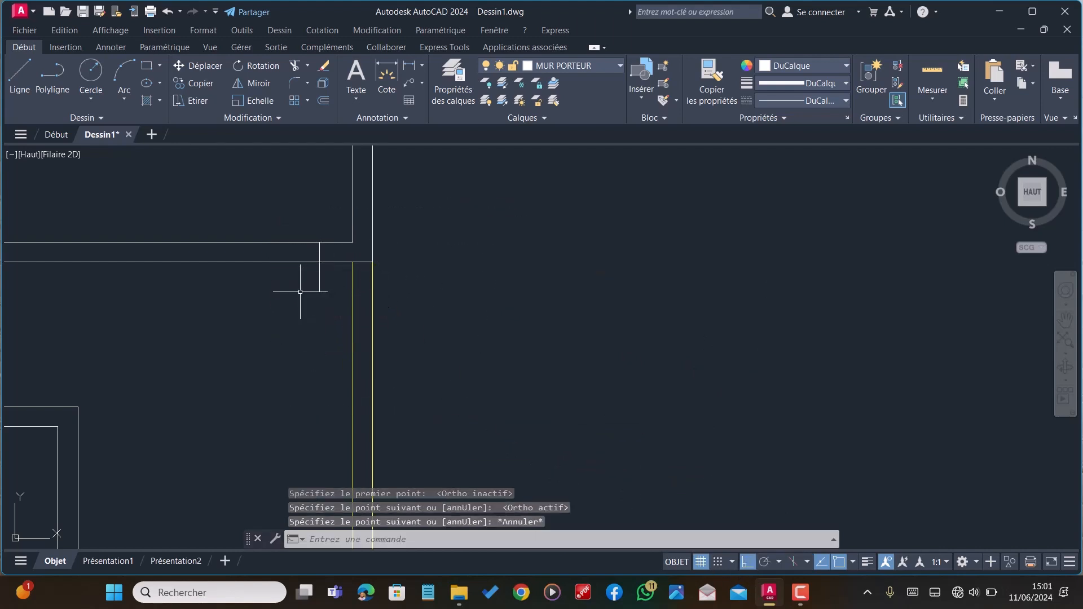
Offset the short vertical line across the northeast corner room's south wall 0.6 westward
{"action": "type", "text": "E"}
{"action": "key", "text": "Return"}
{"action": "type", "text": "0."}
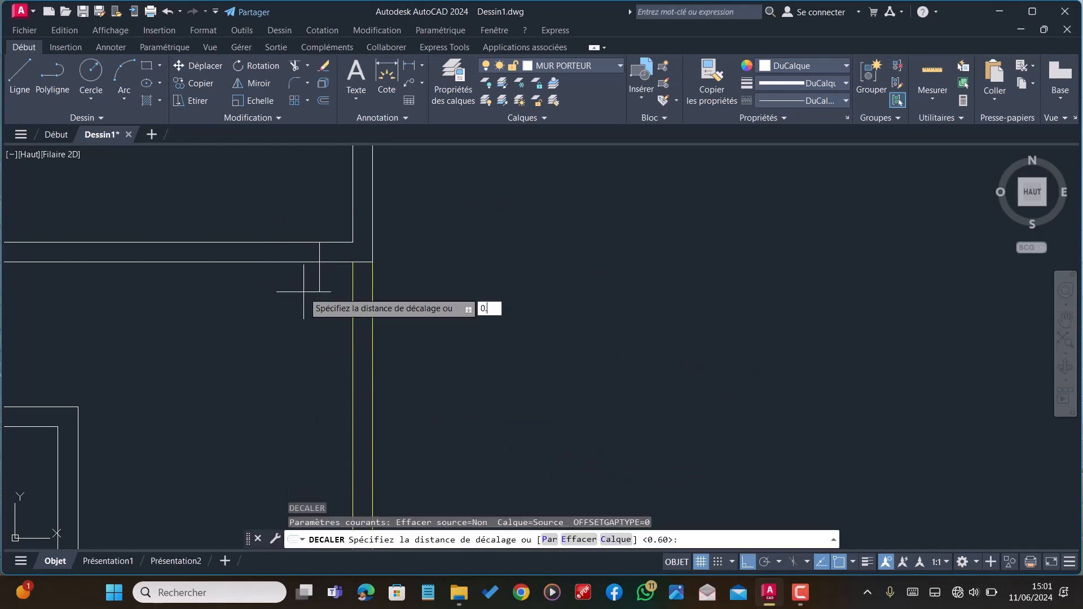
{"action": "type", "text": "6"}
{"action": "key", "text": "Return"}
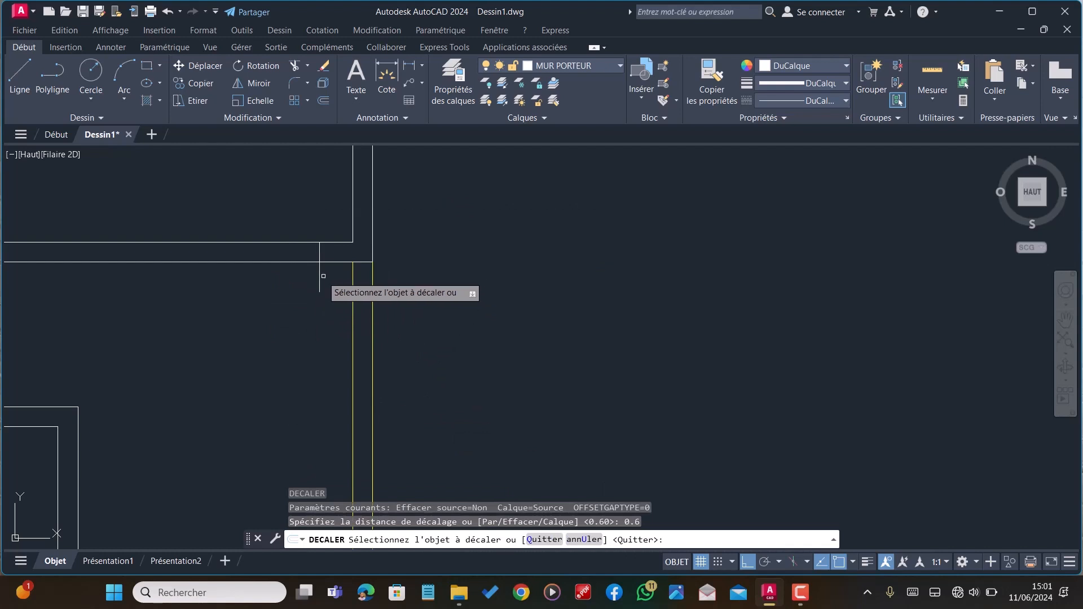
{"action": "left_click", "coordinate": [320, 276]}
{"action": "left_click", "coordinate": [175, 312]}
{"action": "key", "text": "Escape"}
Trim the south wall between the two vertical lines and their excess below it to cut the northeast corner room's opening
{"action": "type", "text": "A"}
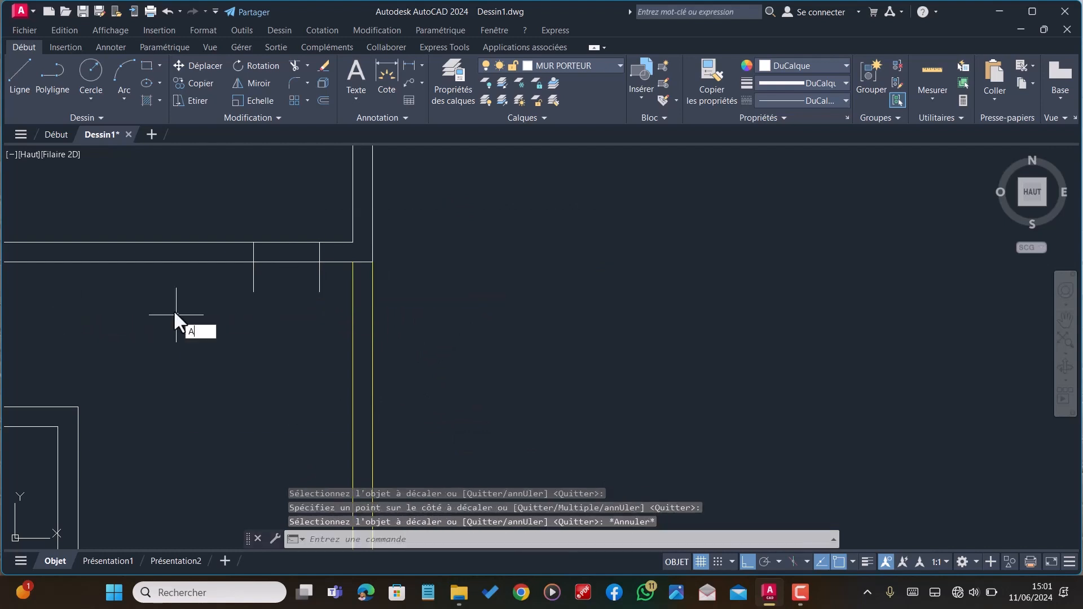
{"action": "type", "text": "J"}
{"action": "key", "text": "Return"}
{"action": "left_click", "coordinate": [299, 224]}
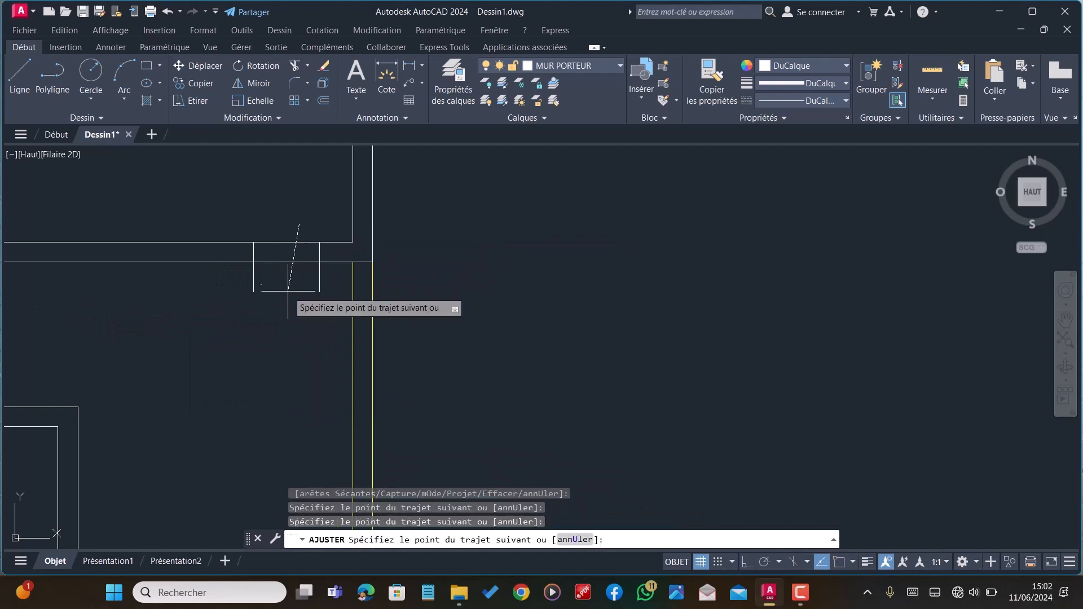
{"action": "left_click", "coordinate": [289, 298]}
{"action": "left_click", "coordinate": [325, 278]}
{"action": "left_click", "coordinate": [251, 279]}
{"action": "scroll", "coordinate": [261, 282], "scroll_direction": "down", "scroll_amount": 4}
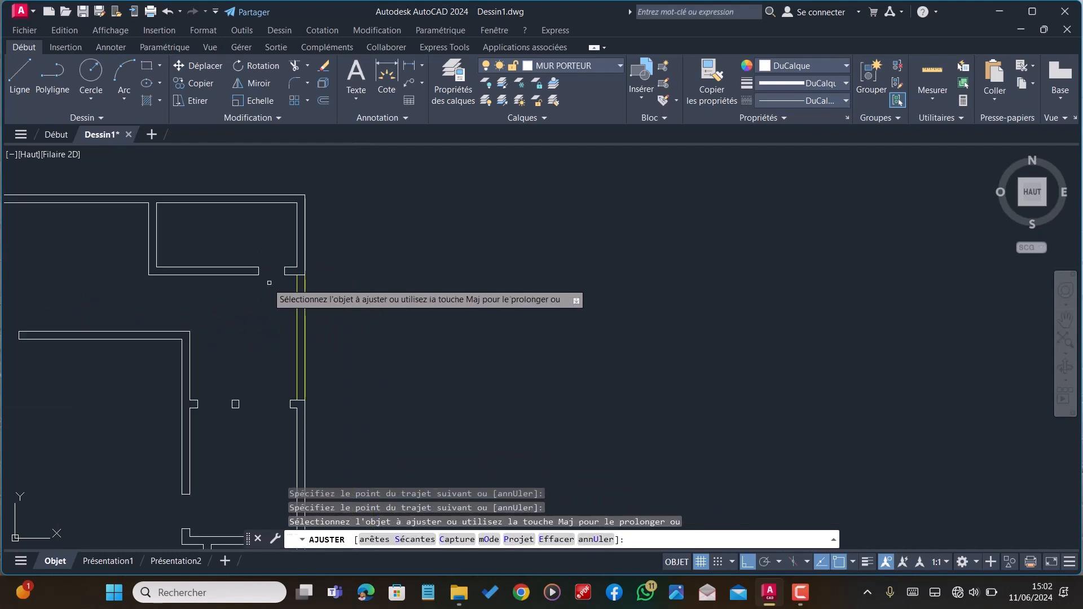
Offset the inner top wall line of the small upper-right room 0.18 into the room
{"action": "scroll", "coordinate": [289, 272], "scroll_direction": "down", "scroll_amount": 3}
{"action": "key", "text": "Escape"}
{"action": "scroll", "coordinate": [236, 237], "scroll_direction": "up", "scroll_amount": 3}
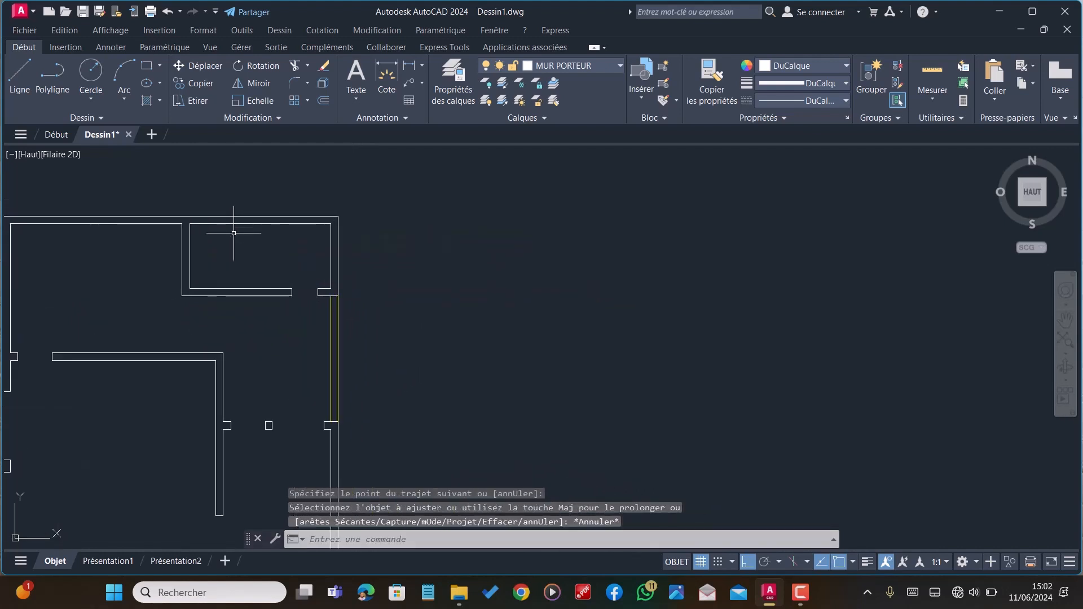
{"action": "type", "text": "DC"}
{"action": "key", "text": "Return"}
{"action": "type", "text": "0"}
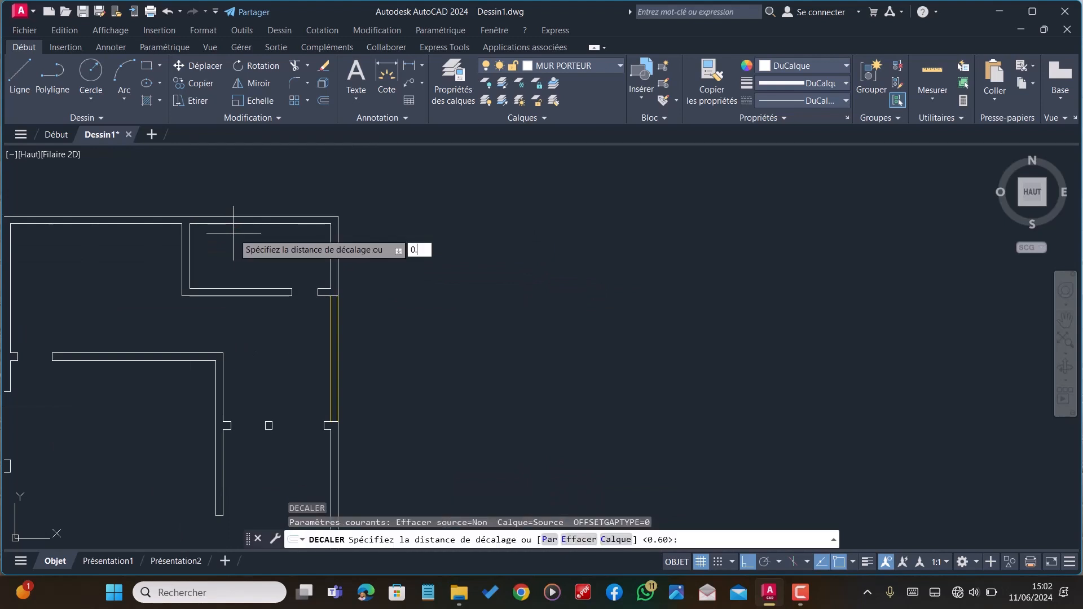
{"action": "type", "text": ".18"}
{"action": "key", "text": "Return"}
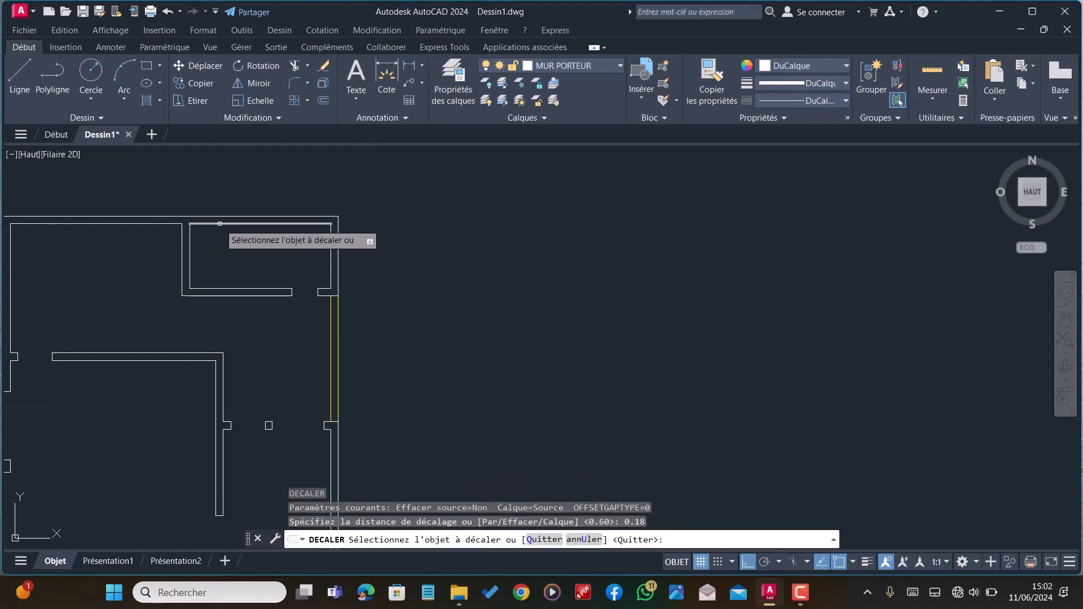
{"action": "left_click", "coordinate": [217, 225]}
{"action": "left_click", "coordinate": [217, 265]}
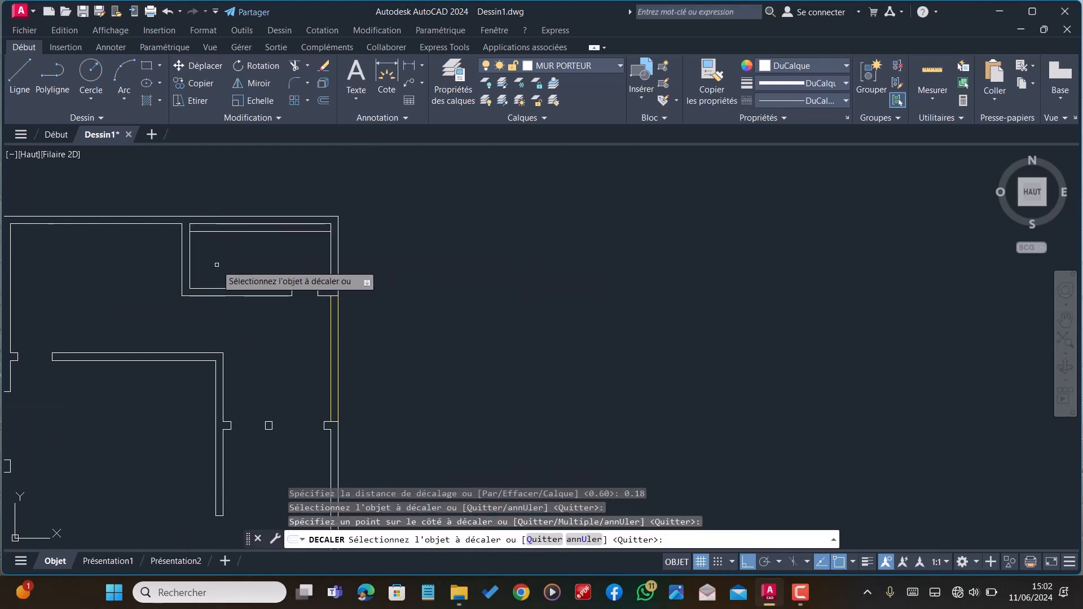
Offset the new line in the small room another 0.7 toward the room's lower wall
{"action": "left_click", "coordinate": [224, 231]}
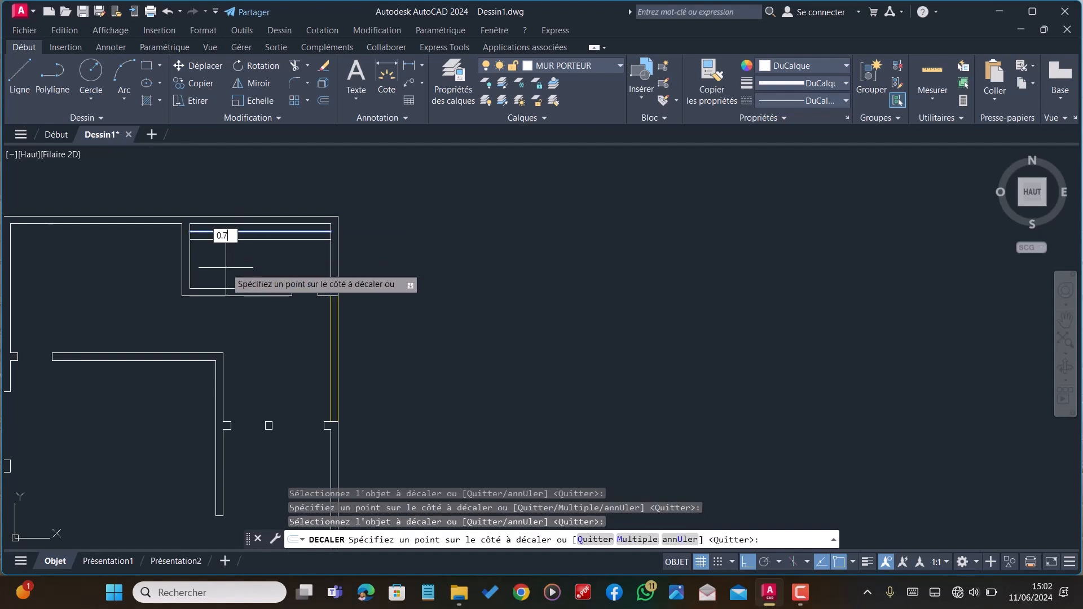
{"action": "key", "text": "Return"}
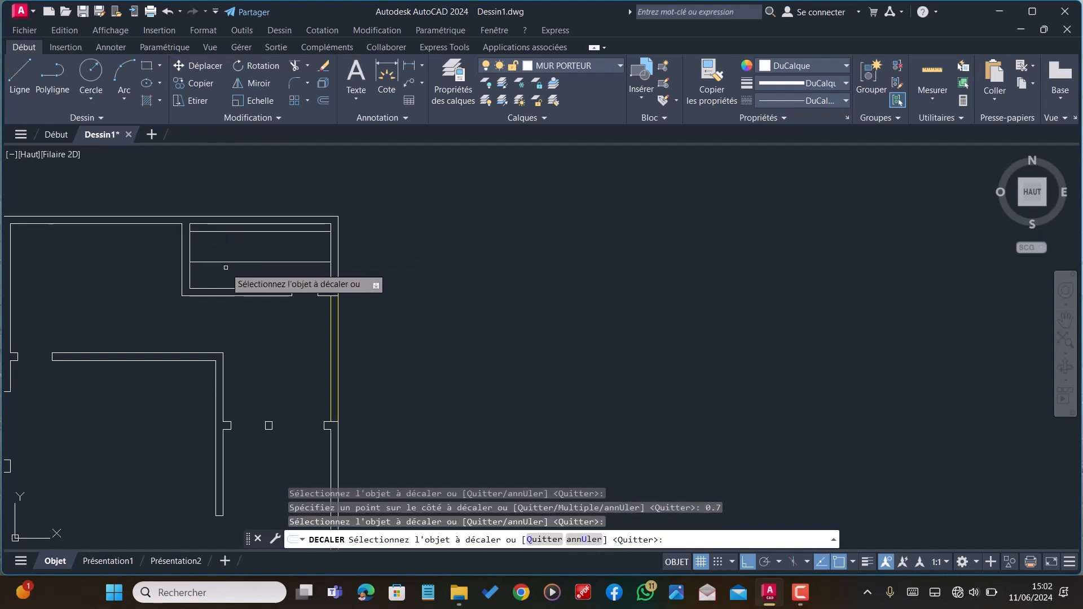
{"action": "key", "text": "Escape"}
Extend both offset lines across the small room's left wall and trim the wall and leftover lines to form a 0.7 opening
{"action": "type", "text": "PR"}
{"action": "key", "text": "Return"}
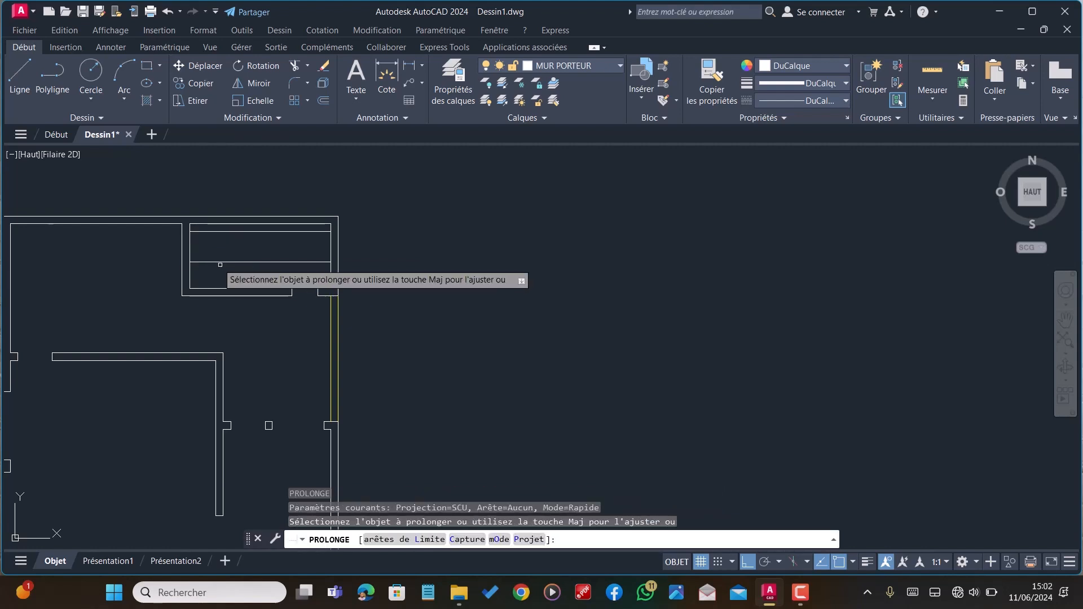
{"action": "key", "text": "Escape"}
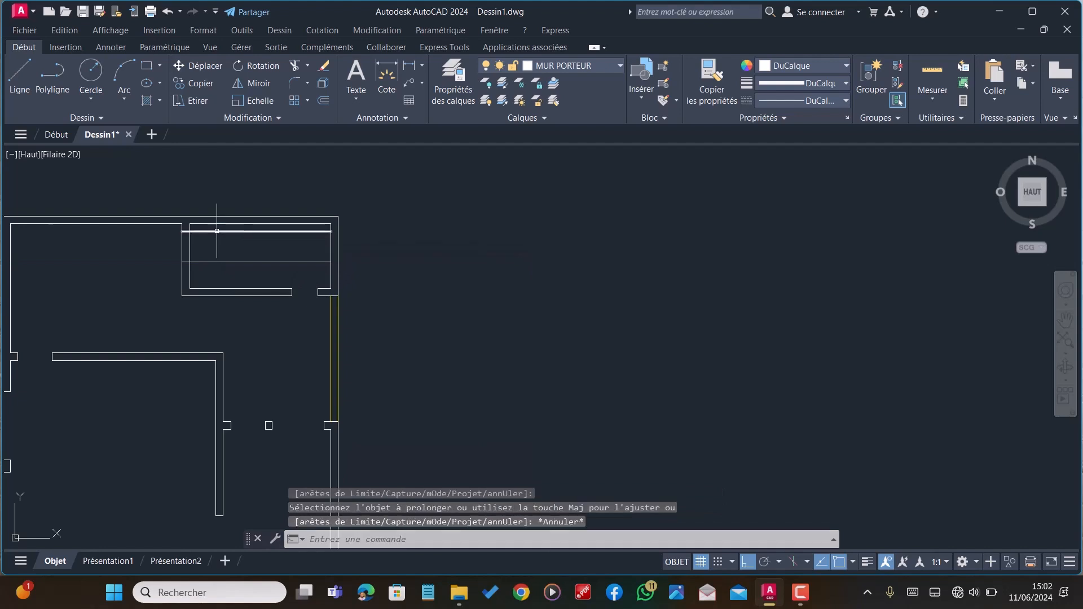
{"action": "type", "text": "AJ"}
{"action": "key", "text": "Return"}
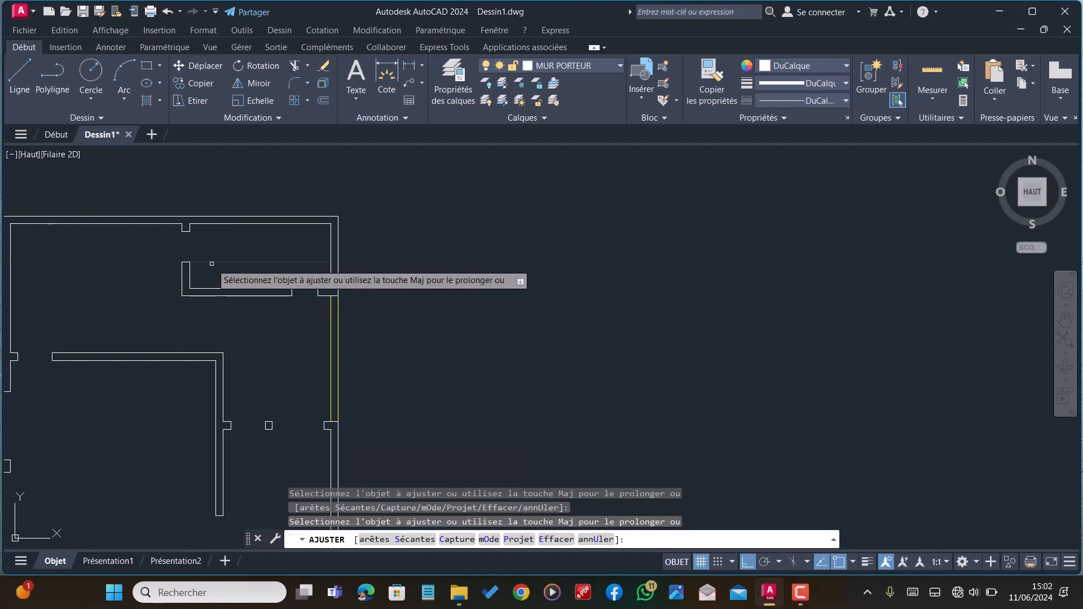
Examine the whole floor plan, including the rooms beside the staircase and along the right exterior wall
{"action": "scroll", "coordinate": [212, 264], "scroll_direction": "down", "scroll_amount": 1}
{"action": "scroll", "coordinate": [215, 266], "scroll_direction": "down", "scroll_amount": 3}
{"action": "scroll", "coordinate": [220, 269], "scroll_direction": "up", "scroll_amount": 3}
{"action": "scroll", "coordinate": [240, 265], "scroll_direction": "down", "scroll_amount": 3}
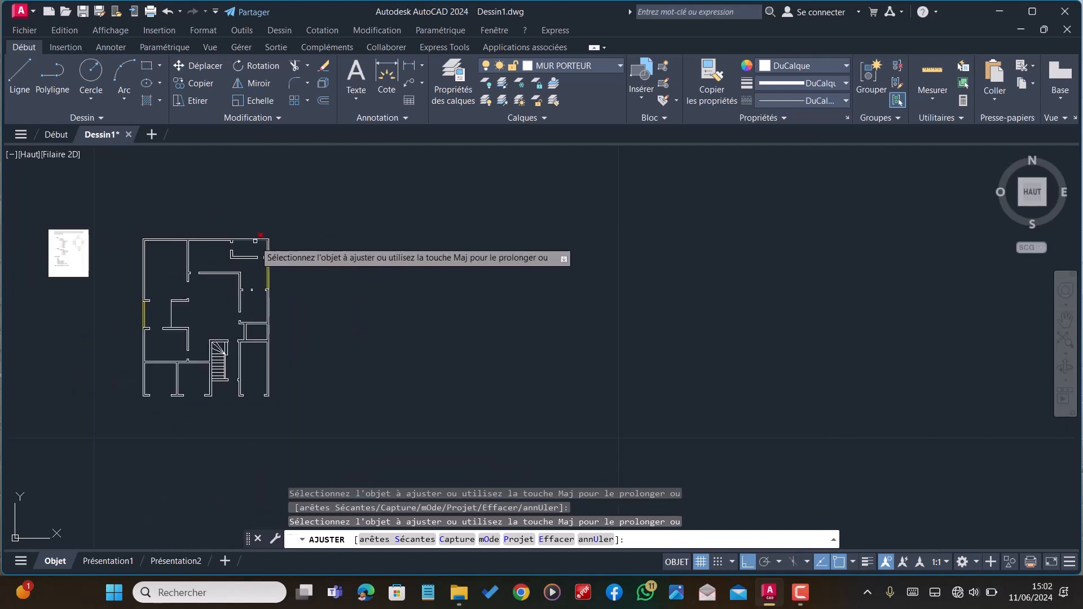
{"action": "scroll", "coordinate": [243, 275], "scroll_direction": "up", "scroll_amount": 3}
{"action": "scroll", "coordinate": [255, 316], "scroll_direction": "down", "scroll_amount": 2}
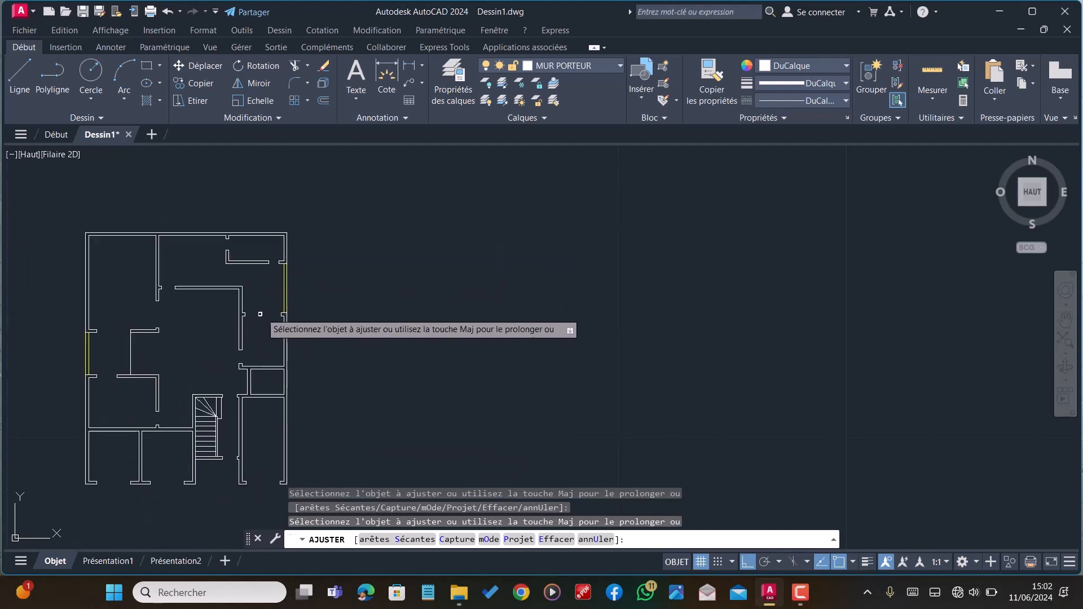
{"action": "scroll", "coordinate": [329, 309], "scroll_direction": "down", "scroll_amount": 2}
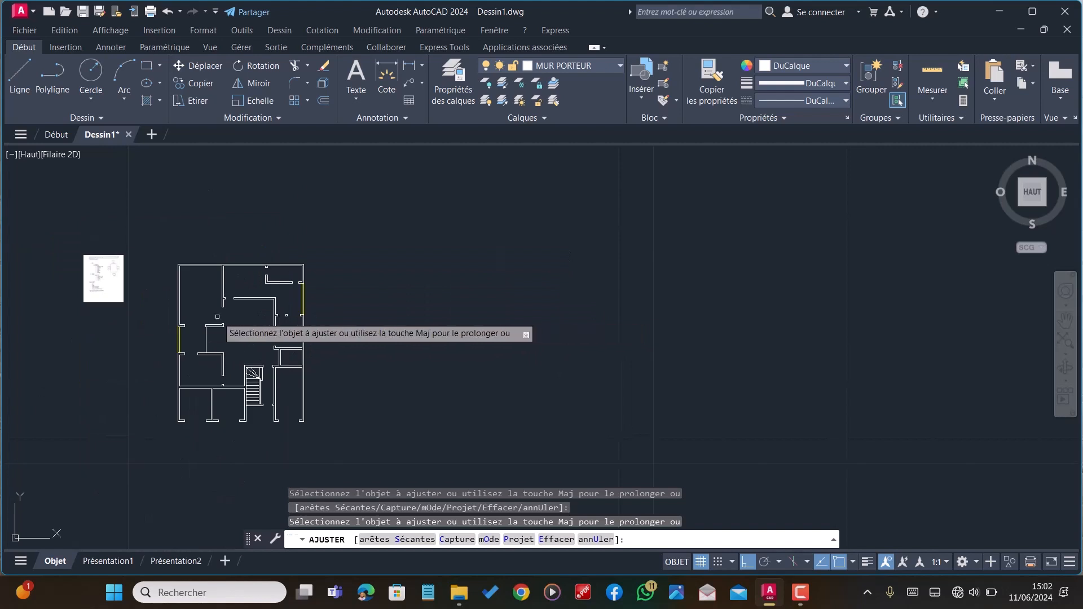
{"action": "scroll", "coordinate": [218, 310], "scroll_direction": "up", "scroll_amount": 2}
{"action": "scroll", "coordinate": [339, 383], "scroll_direction": "down", "scroll_amount": 2}
{"action": "scroll", "coordinate": [332, 360], "scroll_direction": "up", "scroll_amount": 4}
{"action": "key", "text": "Escape"}
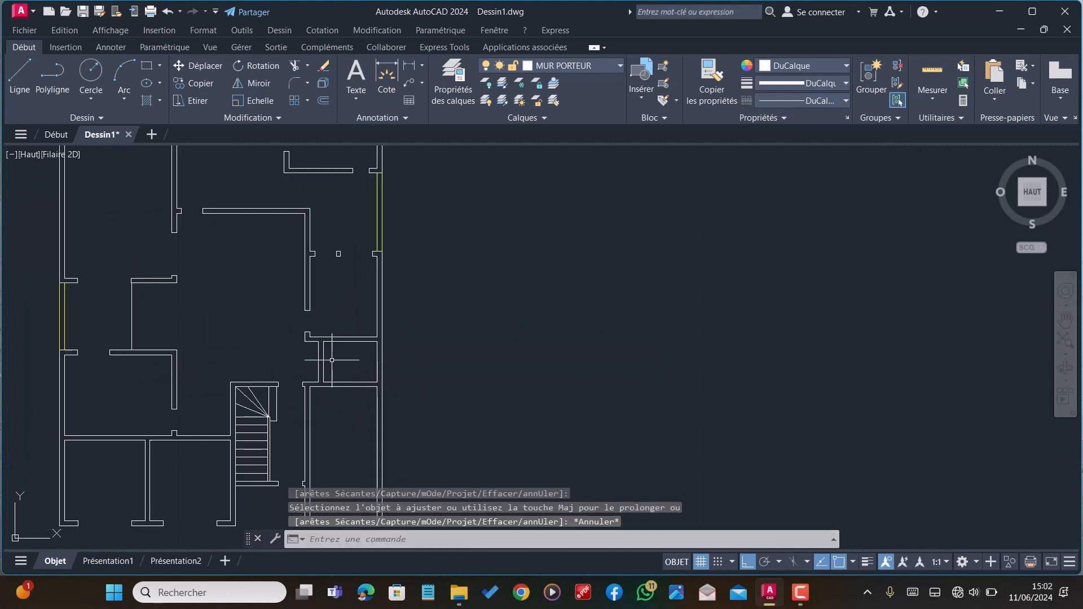
{"action": "type", "text": "DC"}
{"action": "key", "text": "Return"}
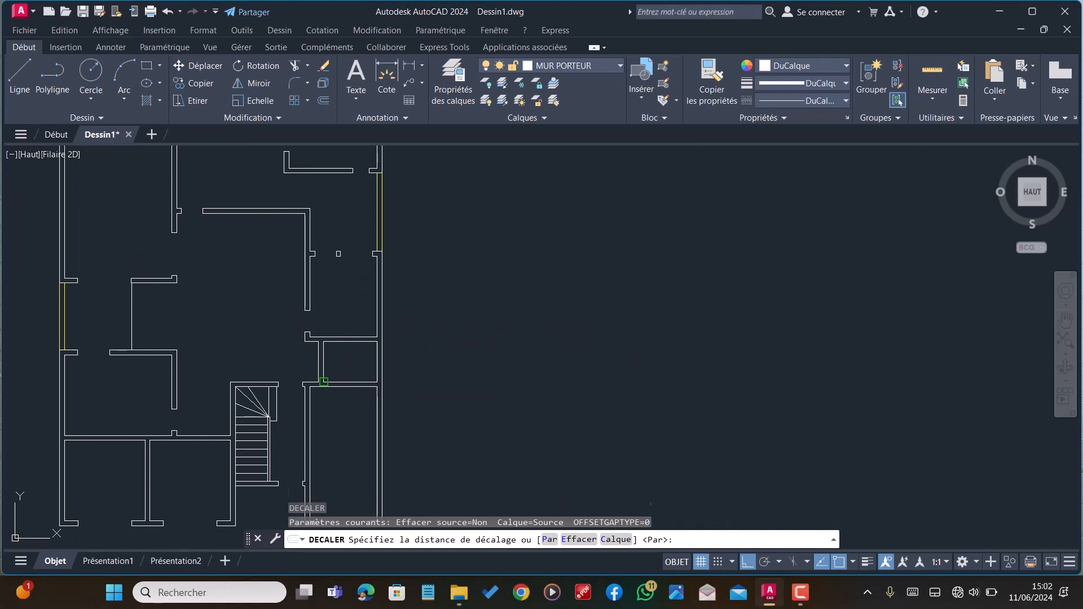
{"action": "key", "text": "Escape"}
Join both face lines of the vertical wall right of the staircase with the wall stub above, closing the gap beside the small room
{"action": "scroll", "coordinate": [316, 381], "scroll_direction": "up", "scroll_amount": 4}
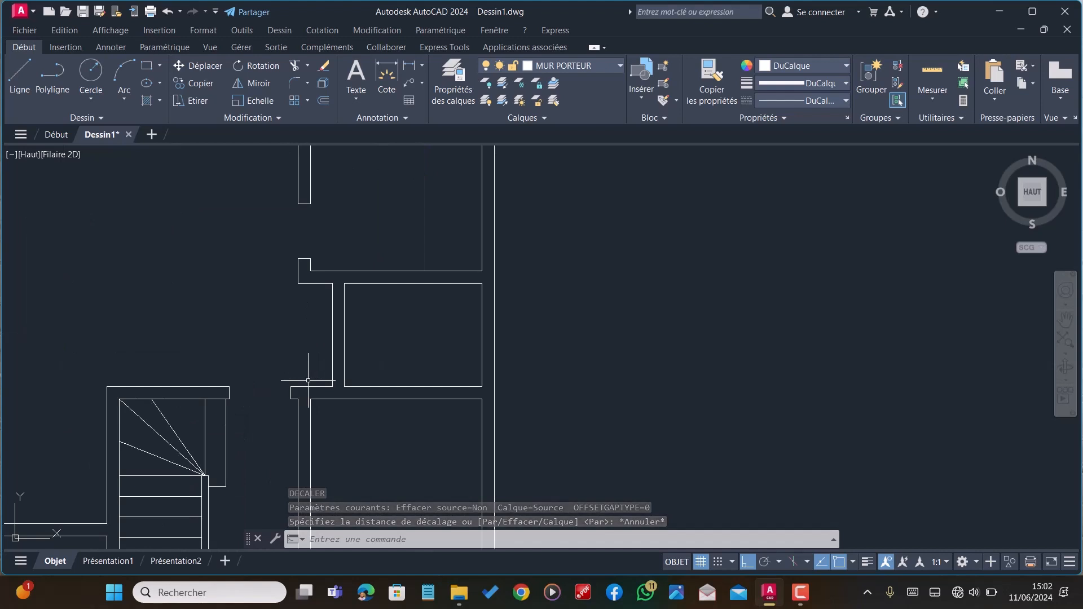
{"action": "key", "text": "Return"}
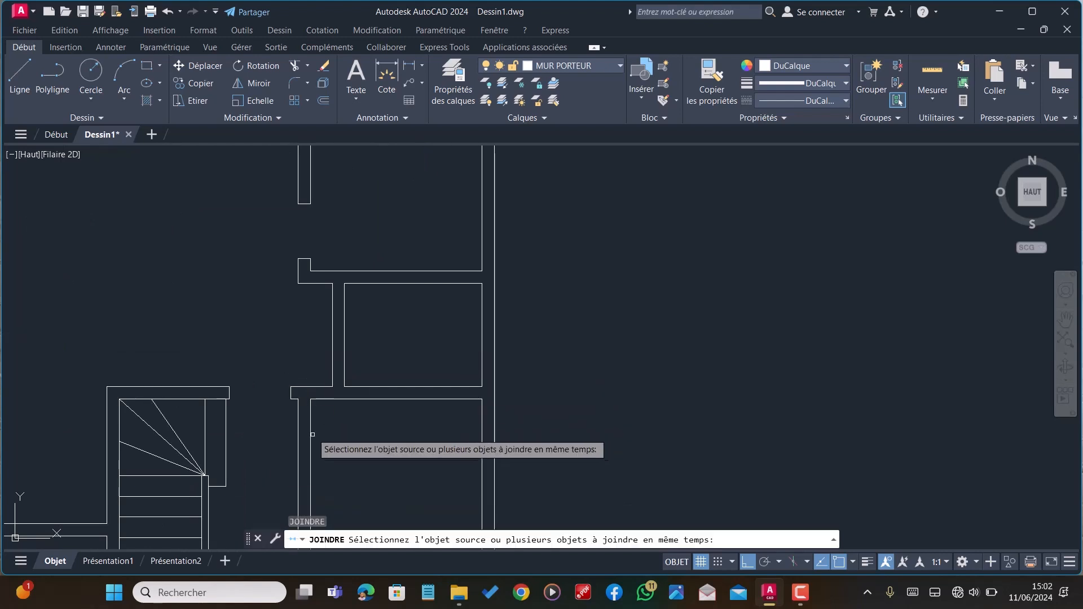
{"action": "left_click", "coordinate": [311, 430]}
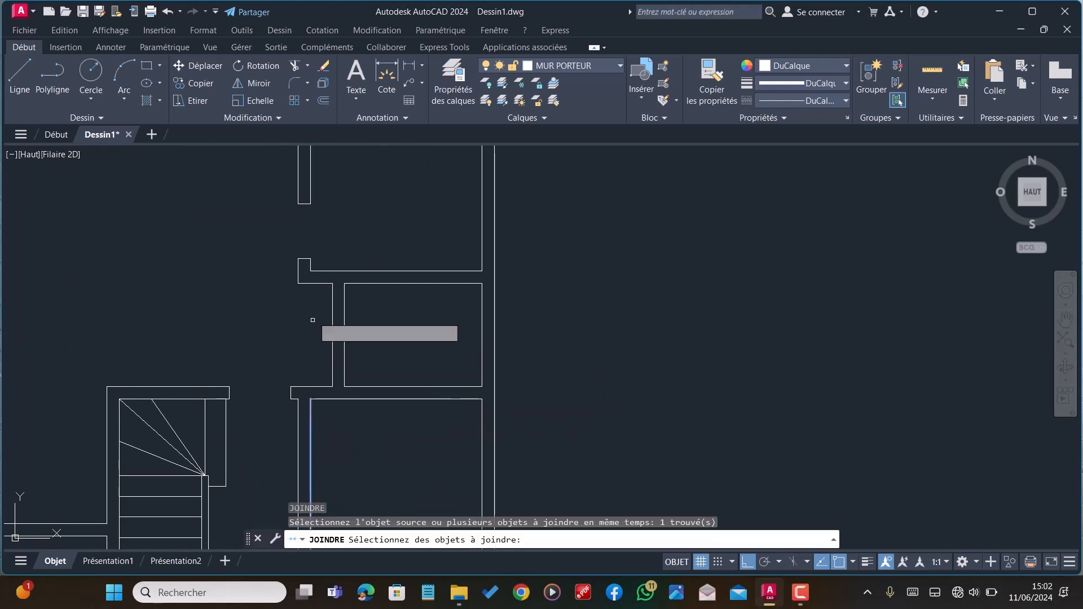
{"action": "left_click", "coordinate": [310, 267]}
{"action": "key", "text": "Return"}
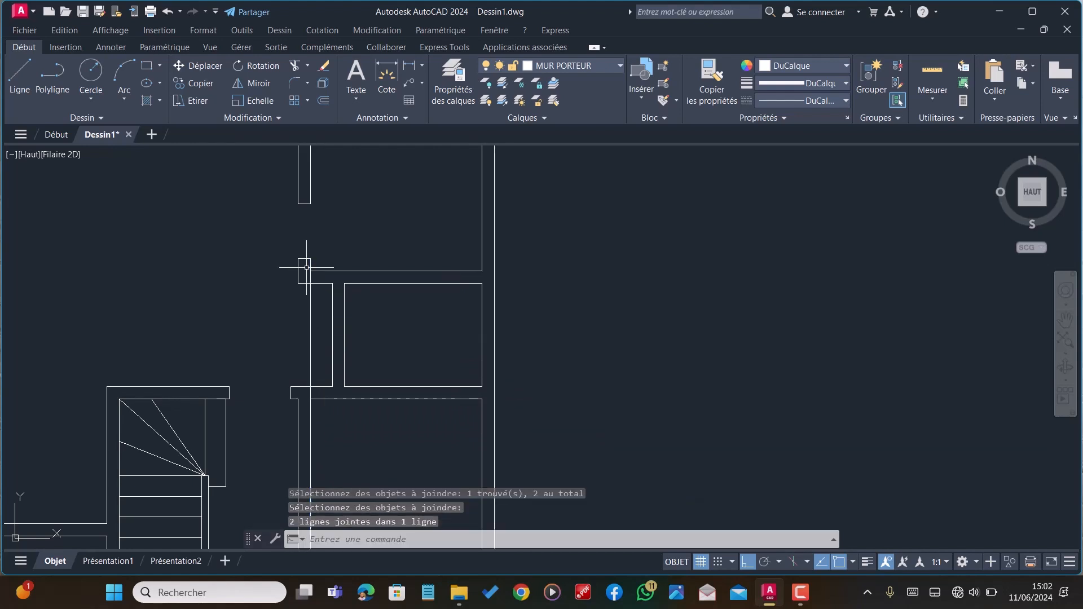
{"action": "key", "text": "Return"}
{"action": "left_click", "coordinate": [298, 421]}
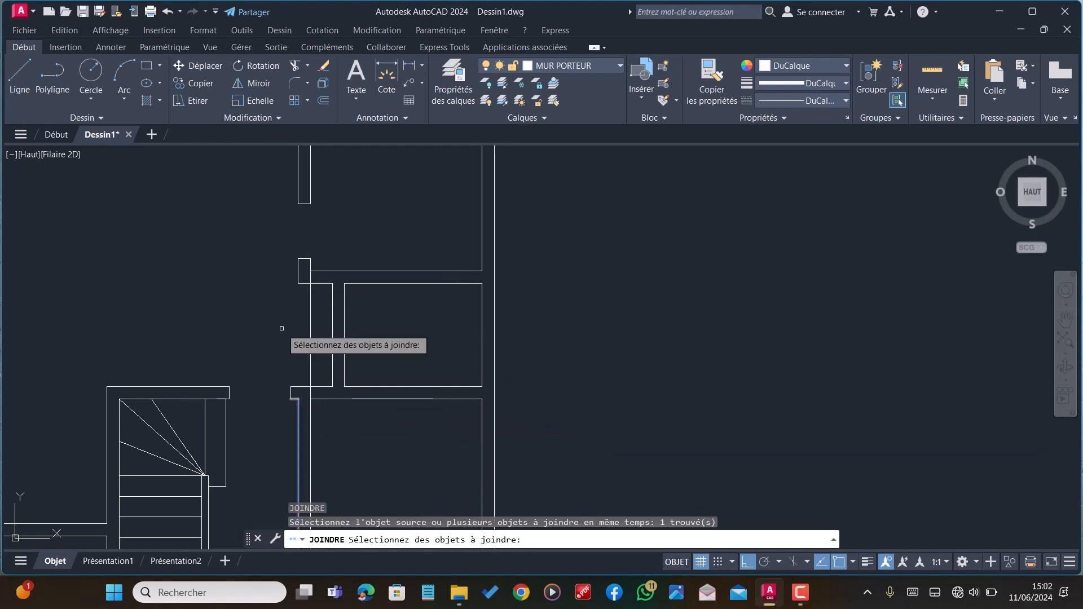
{"action": "left_click", "coordinate": [298, 269]}
{"action": "key", "text": "Return"}
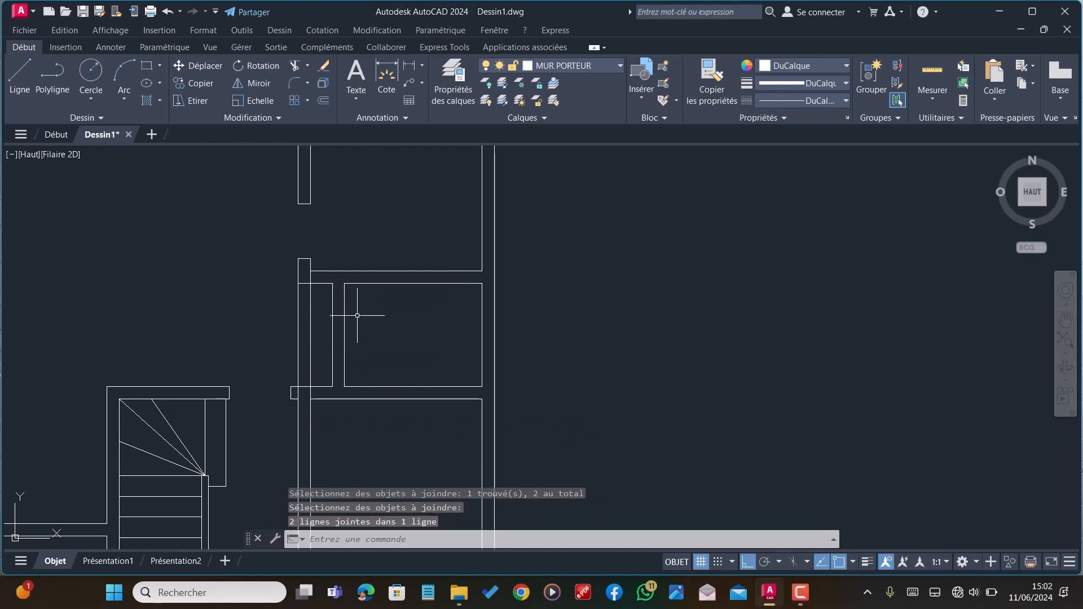
{"action": "key", "text": "Escape"}
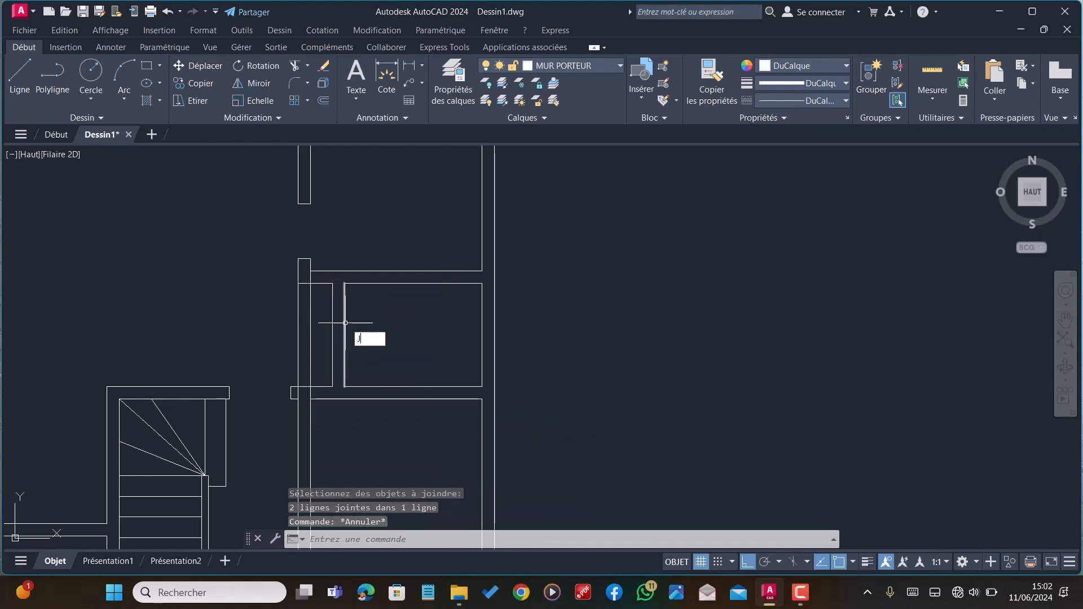
Join the broken inner lines of the small room's upper and lower walls across the ends of the vertical partition
{"action": "type", "text": "J"}
{"action": "key", "text": "Return"}
{"action": "left_click", "coordinate": [357, 283]}
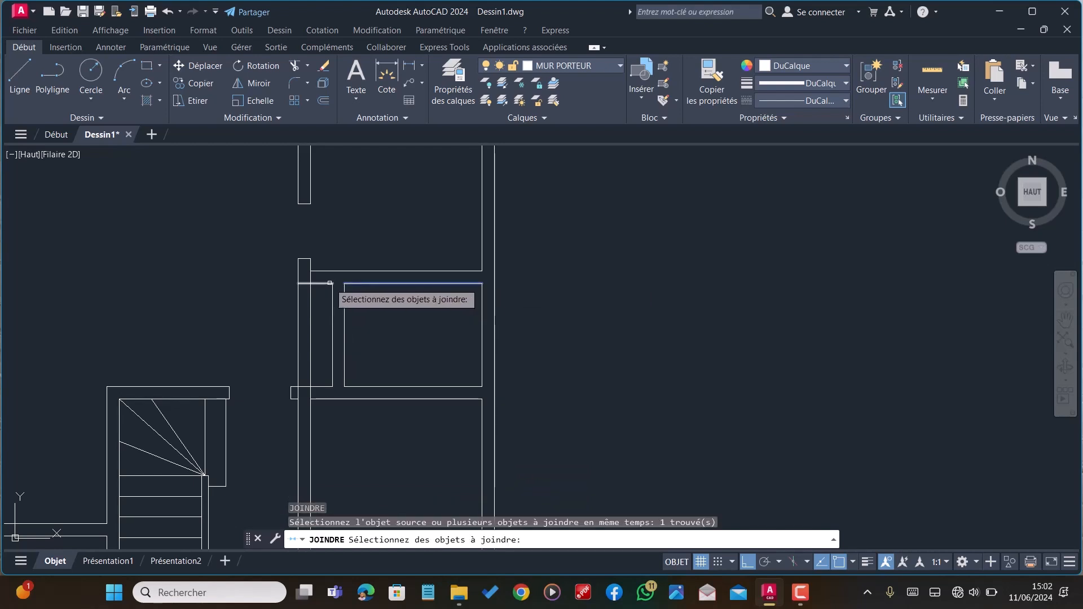
{"action": "left_click", "coordinate": [330, 282]}
{"action": "key", "text": "Return"}
{"action": "key", "text": "Return"}
{"action": "left_click", "coordinate": [333, 386]}
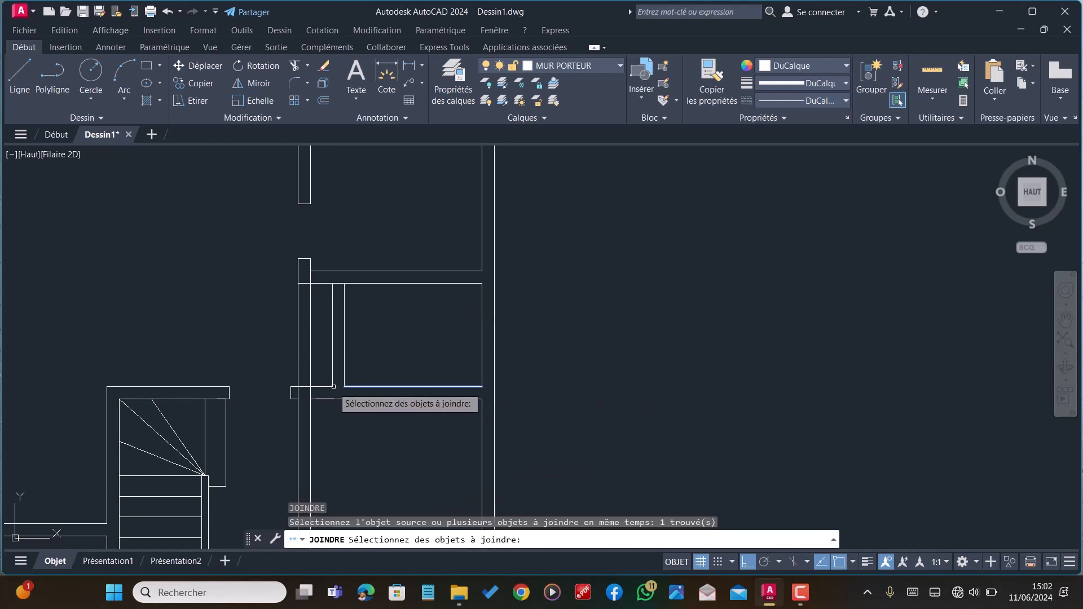
{"action": "left_click", "coordinate": [335, 386]}
{"action": "key", "text": "Return"}
Delete the two lines of the old vertical partition in the small room right of the staircase
{"action": "left_click", "coordinate": [368, 356]}
{"action": "left_click", "coordinate": [329, 349]}
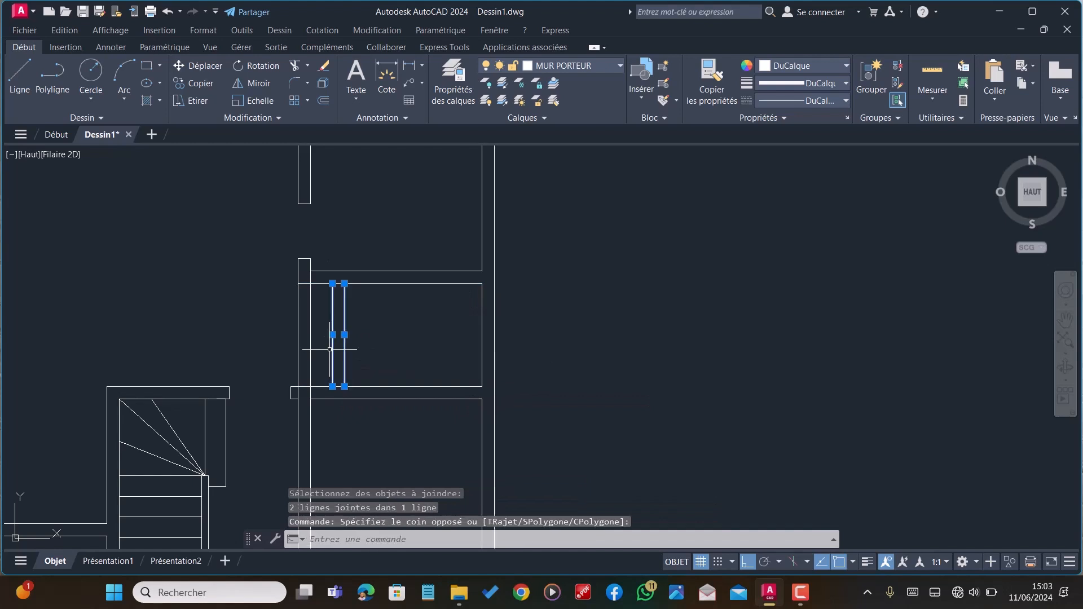
{"action": "key", "text": "Delete"}
Draw a vertical line from the midpoint of the small room's lower wall line up to its upper wall
{"action": "scroll", "coordinate": [330, 352], "scroll_direction": "down", "scroll_amount": 2}
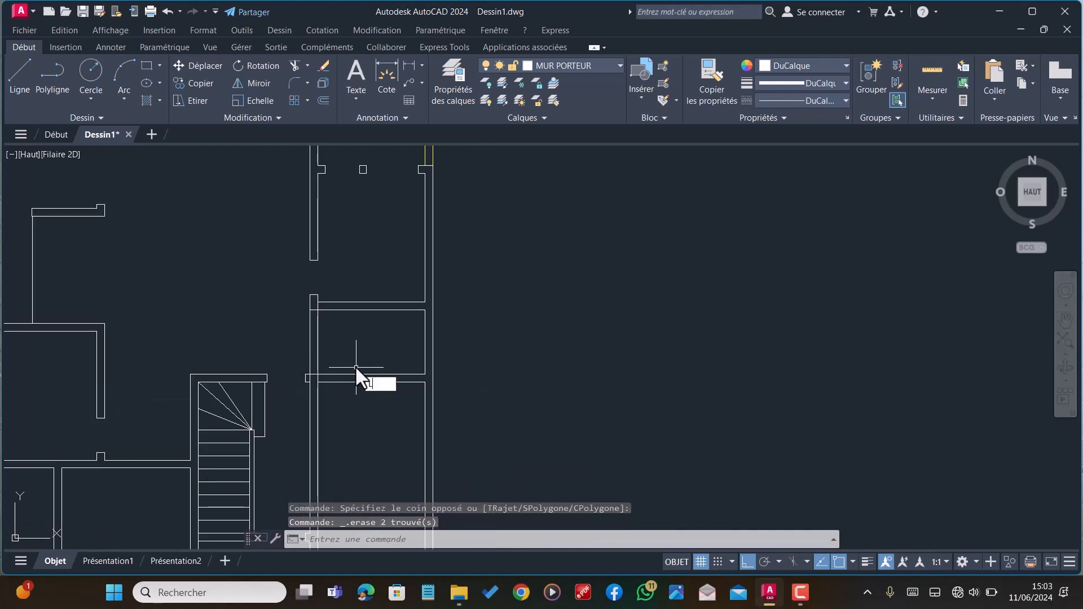
{"action": "type", "text": "l"}
{"action": "key", "text": "Return"}
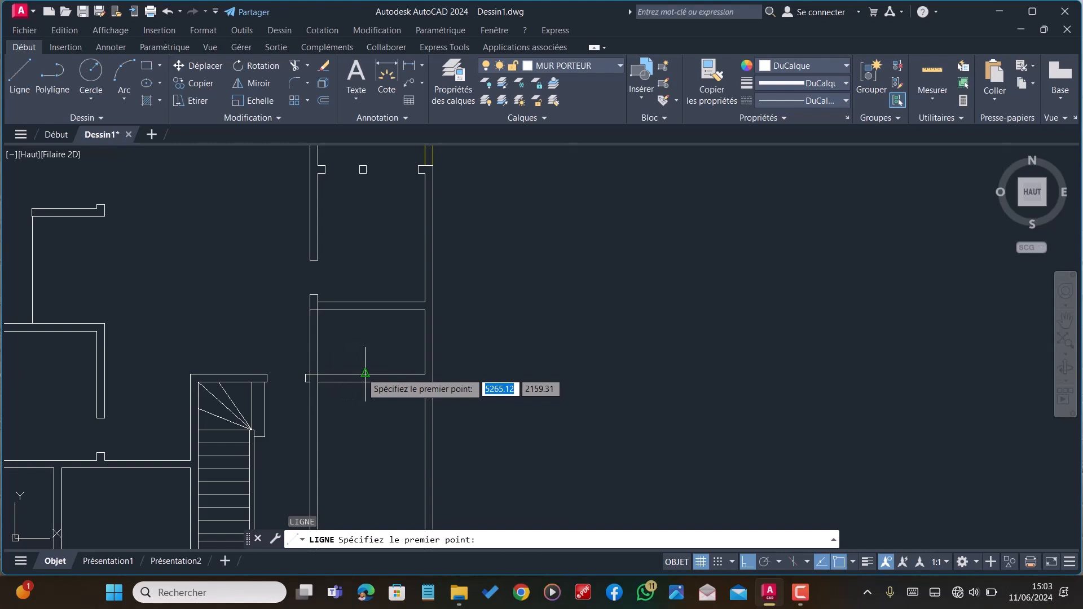
{"action": "left_click", "coordinate": [365, 373]}
{"action": "left_click", "coordinate": [366, 309]}
{"action": "key", "text": "Escape"}
{"action": "key", "text": "Escape"}
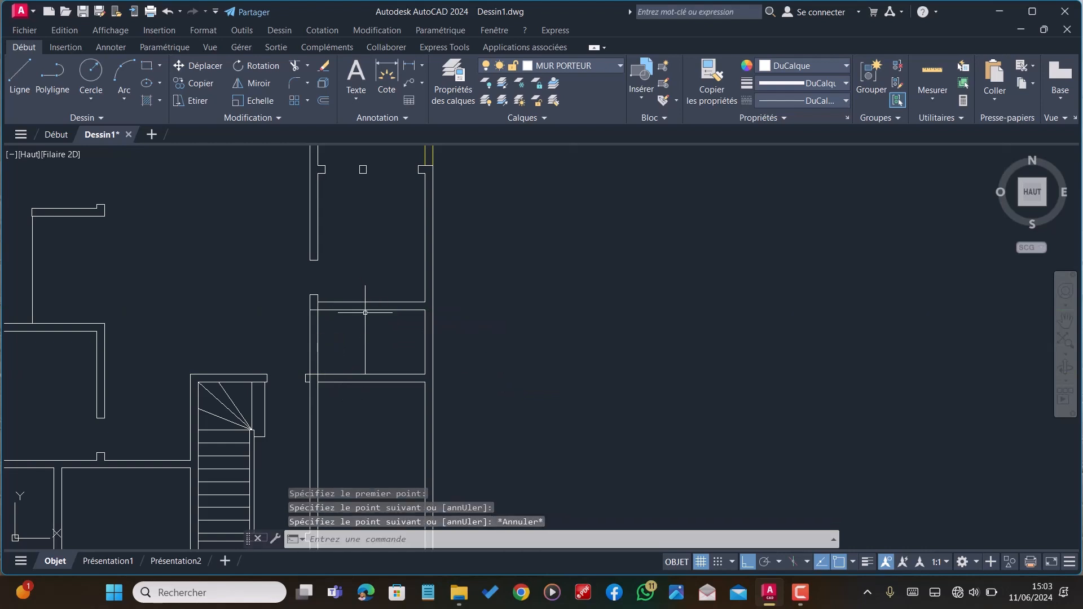
{"action": "type", "text": "C"}
{"action": "key", "text": "Return"}
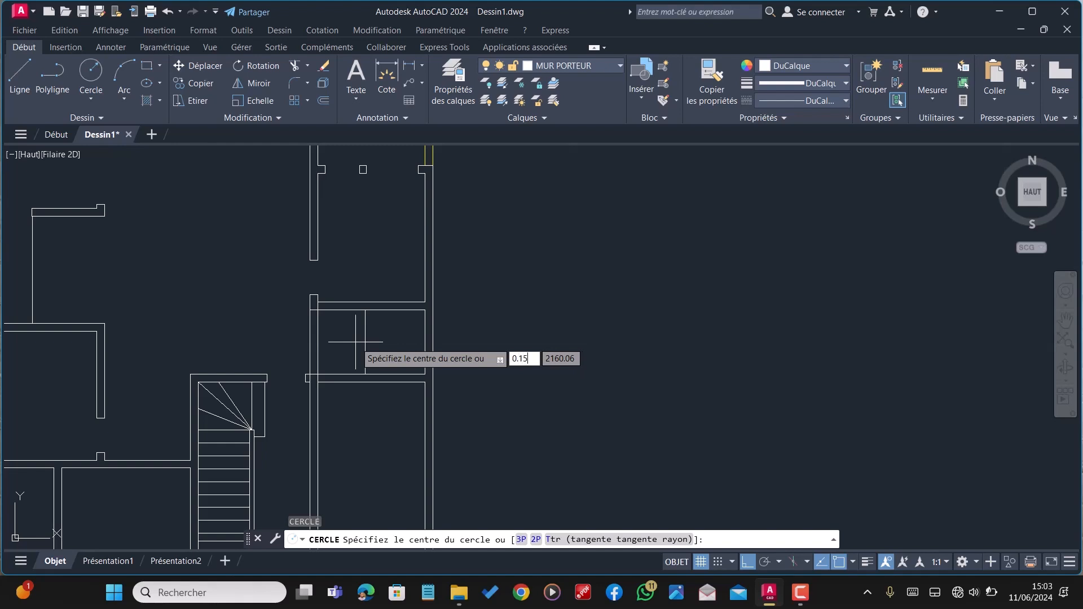
{"action": "key", "text": "Return"}
{"action": "key", "text": "Escape"}
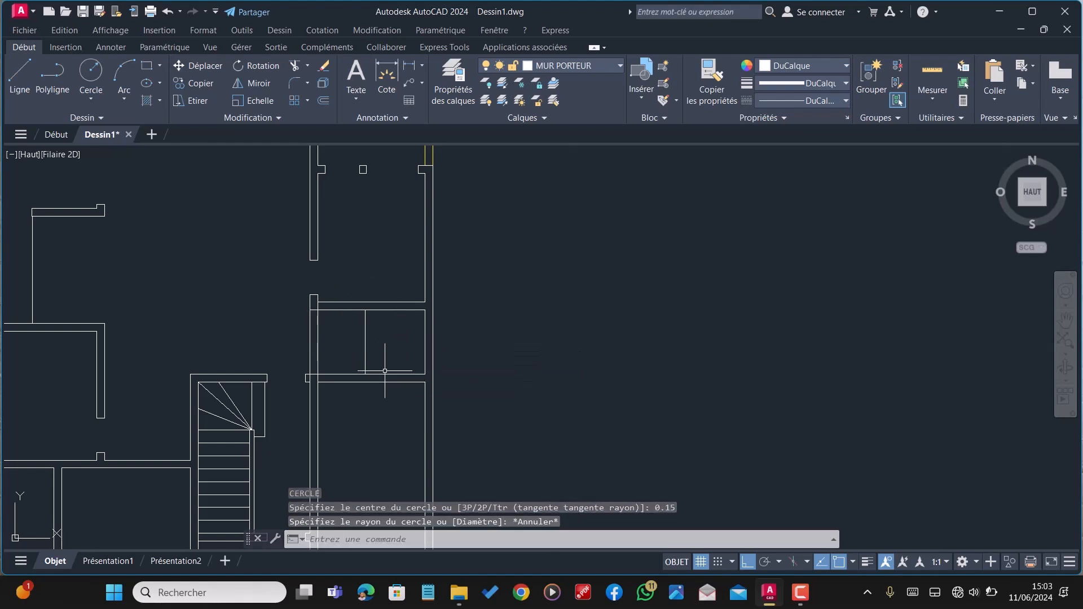
Offset the new vertical line 0.1 to its left to form a partition
{"action": "type", "text": "DC"}
{"action": "key", "text": "Return"}
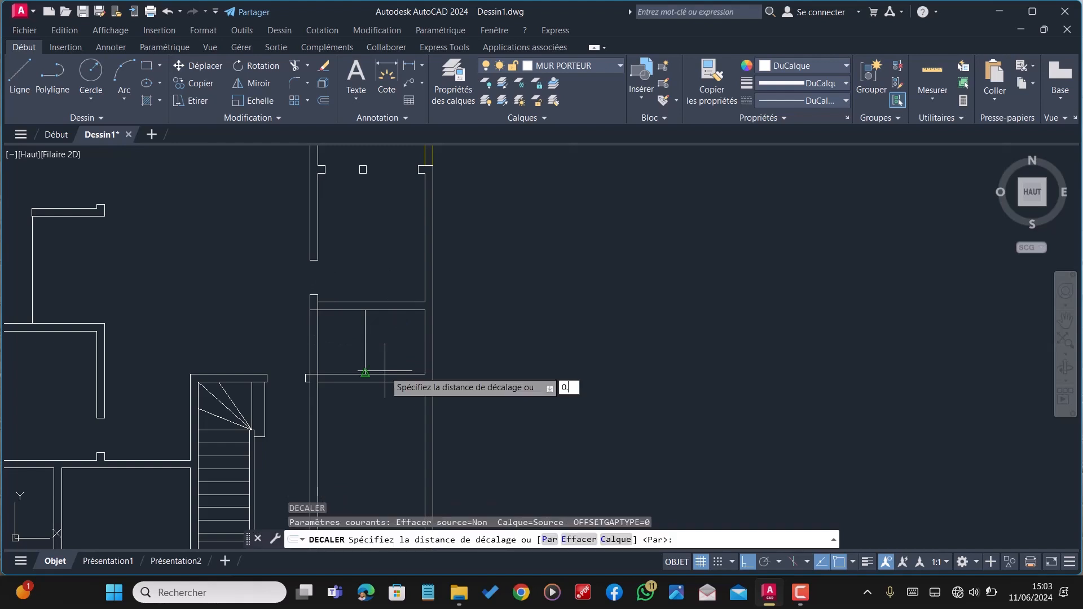
{"action": "key", "text": "Return"}
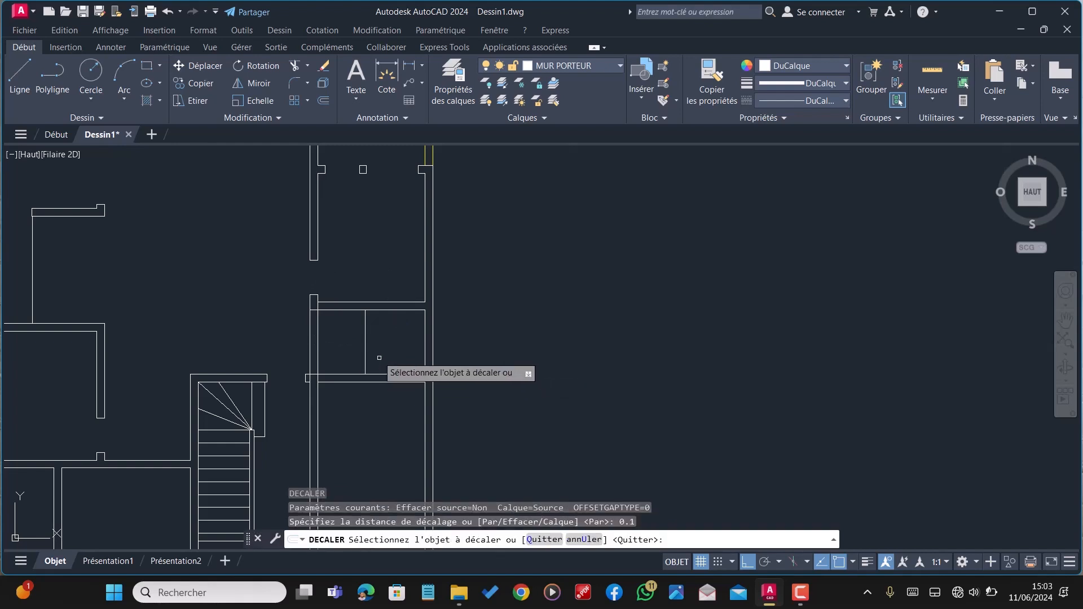
{"action": "left_click", "coordinate": [368, 336]}
{"action": "left_click", "coordinate": [353, 341]}
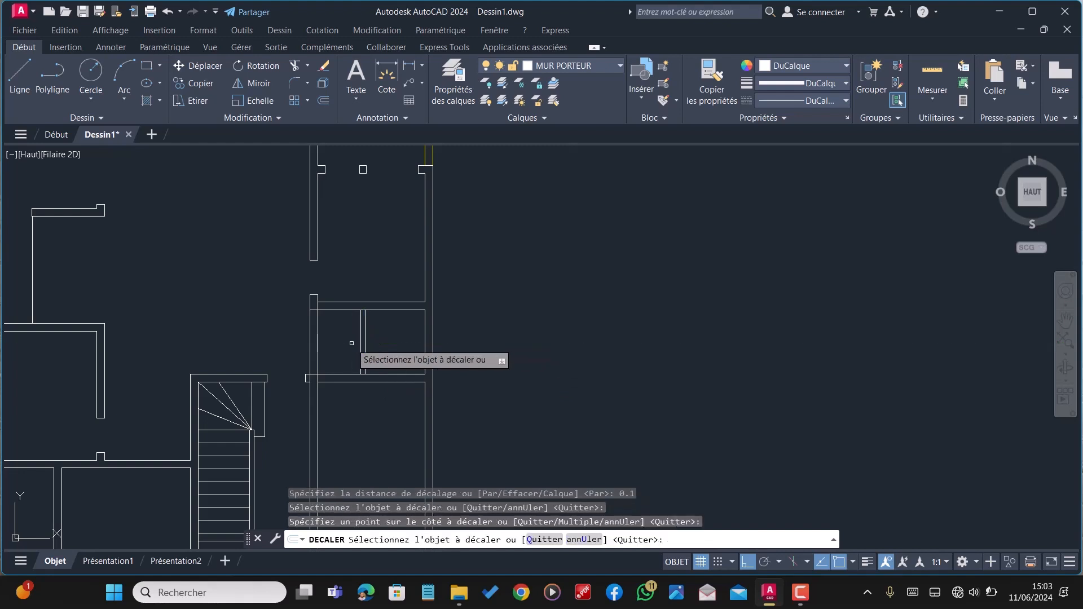
{"action": "key", "text": "Escape"}
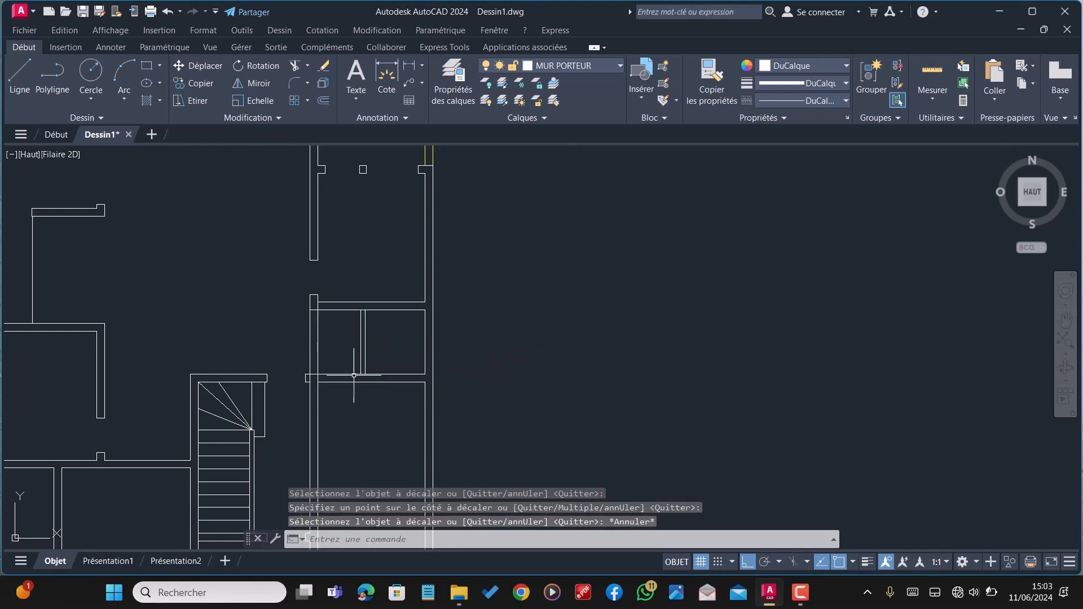
Trim the overlapping wall lines where the small room's left wall meets its upper and lower walls
{"action": "type", "text": "AJ"}
{"action": "key", "text": "Return"}
{"action": "scroll", "coordinate": [334, 374], "scroll_direction": "up", "scroll_amount": 2}
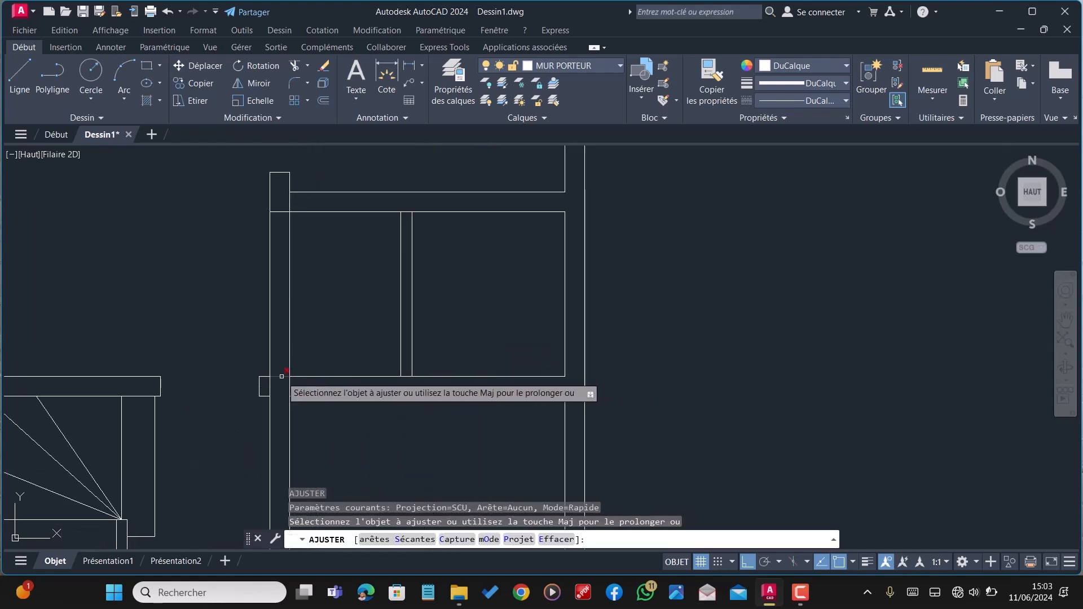
{"action": "left_click", "coordinate": [291, 386]}
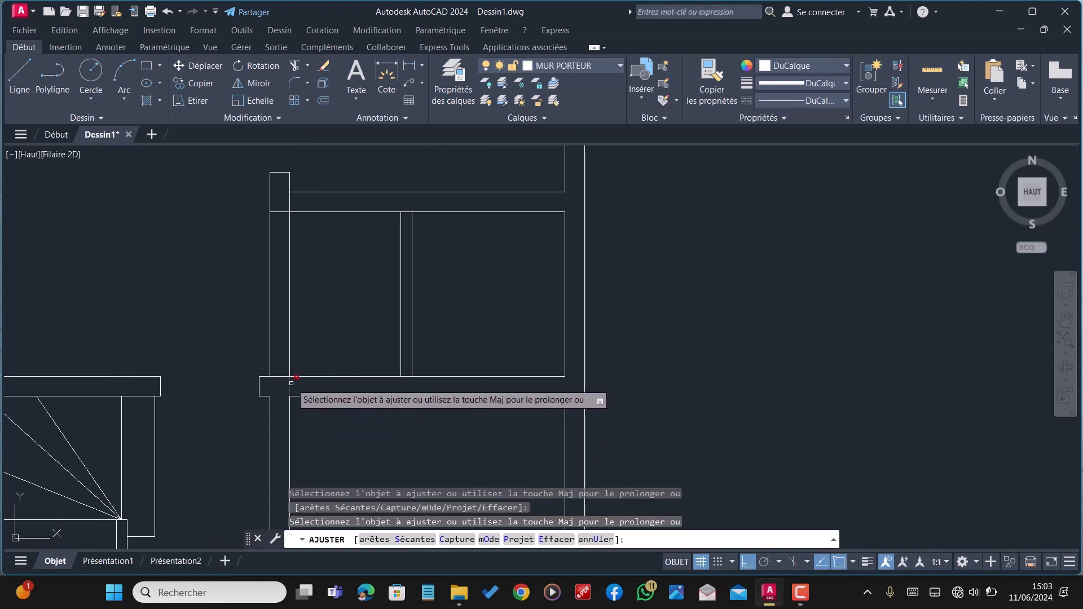
{"action": "scroll", "coordinate": [273, 316], "scroll_direction": "down", "scroll_amount": 2}
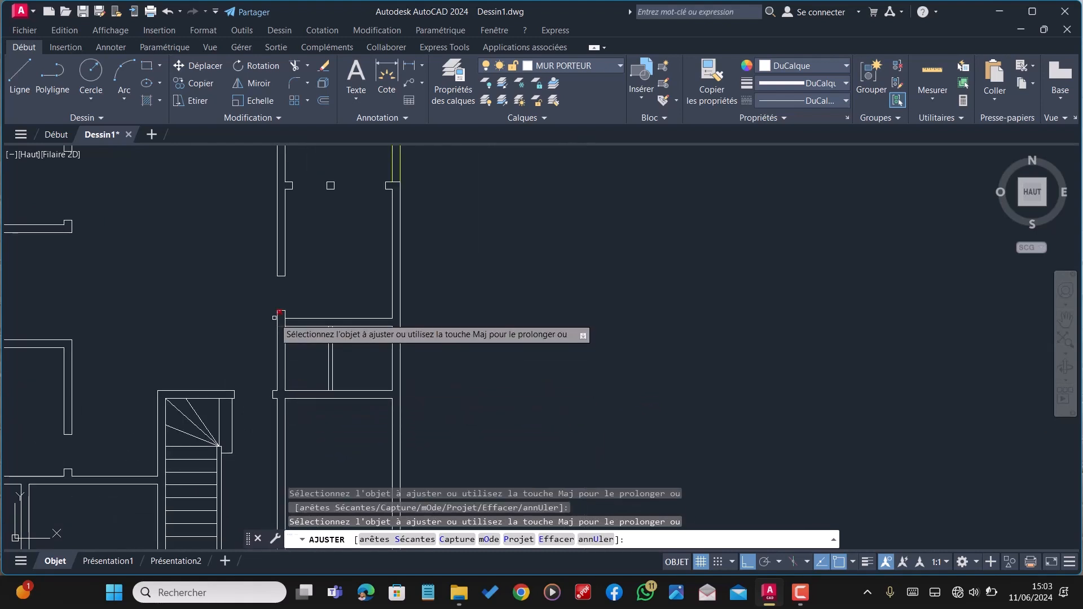
{"action": "scroll", "coordinate": [285, 334], "scroll_direction": "up", "scroll_amount": 2}
{"action": "scroll", "coordinate": [287, 345], "scroll_direction": "down", "scroll_amount": 1}
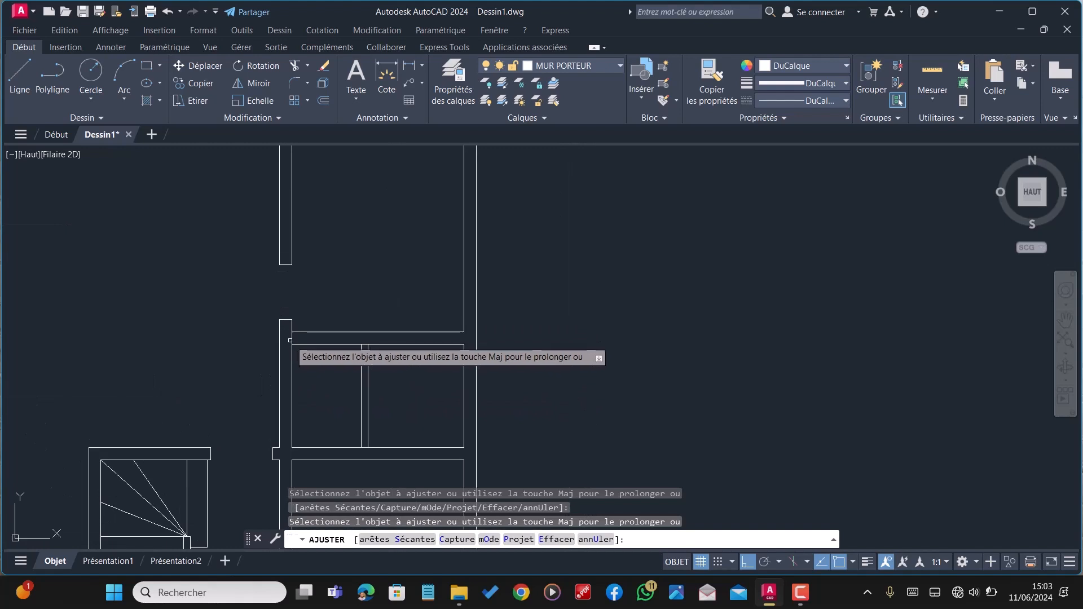
{"action": "scroll", "coordinate": [290, 343], "scroll_direction": "down", "scroll_amount": 1}
{"action": "scroll", "coordinate": [335, 347], "scroll_direction": "up", "scroll_amount": 1}
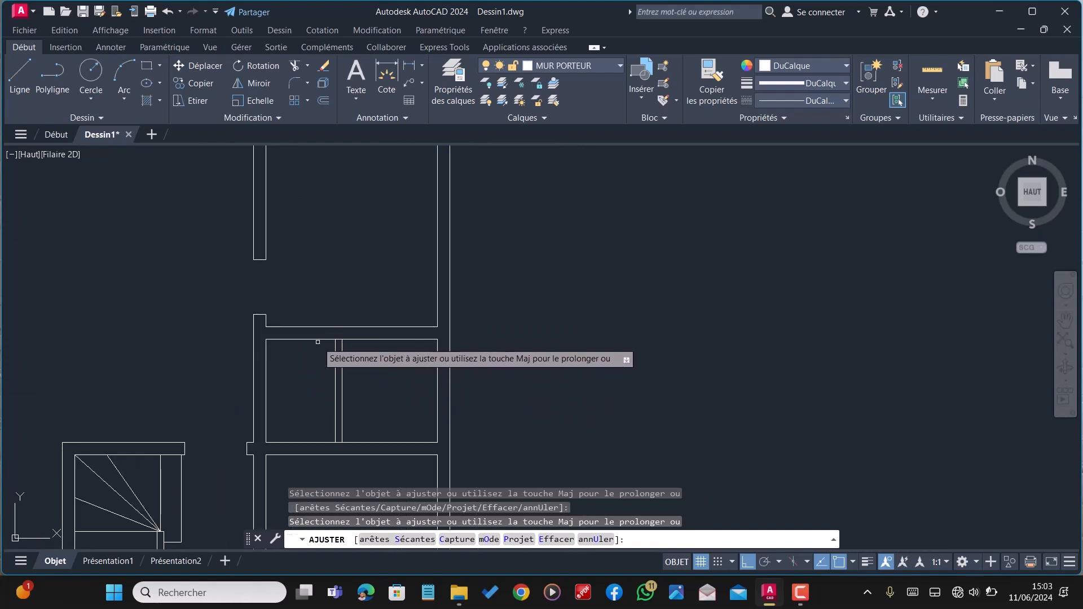
{"action": "scroll", "coordinate": [299, 389], "scroll_direction": "down", "scroll_amount": 1}
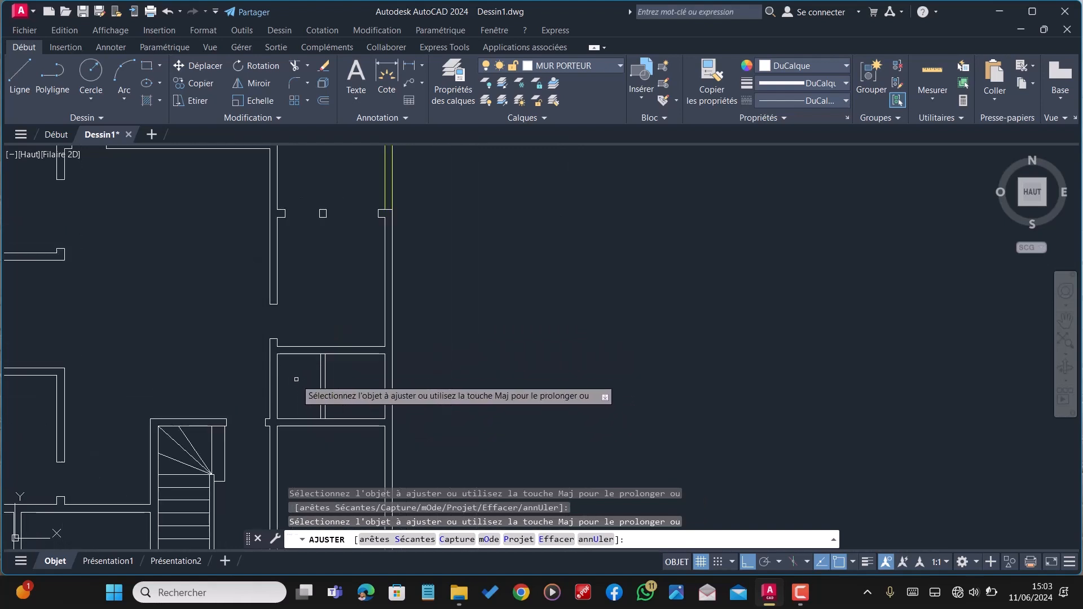
{"action": "key", "text": "Escape"}
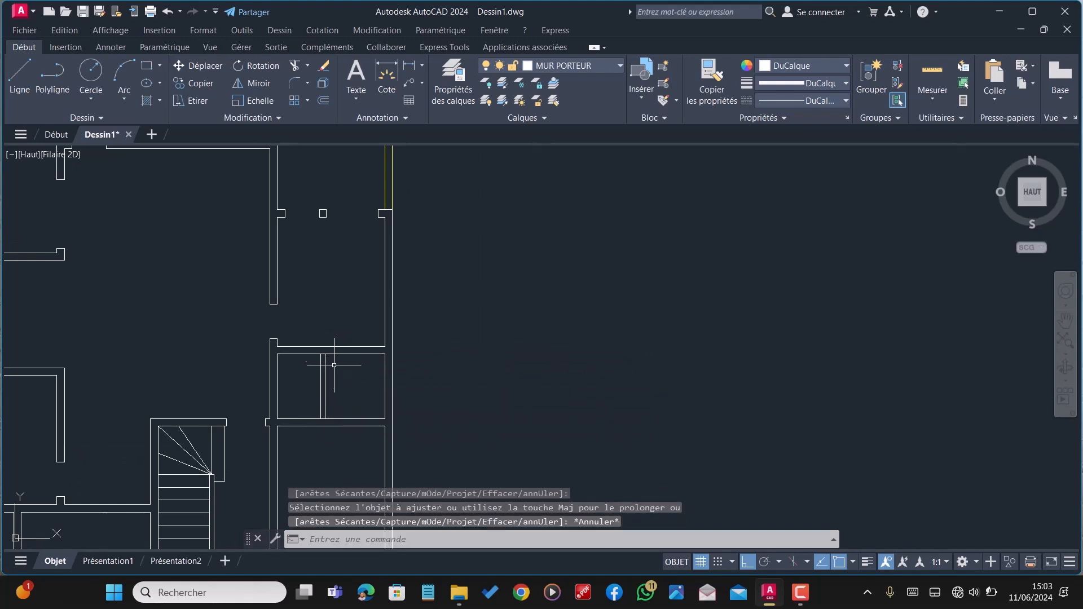
Offset the inner line of the small room's upper wall 0.1 downward, and offset the resulting line another 0.7 downward
{"action": "scroll", "coordinate": [334, 365], "scroll_direction": "up", "scroll_amount": 1}
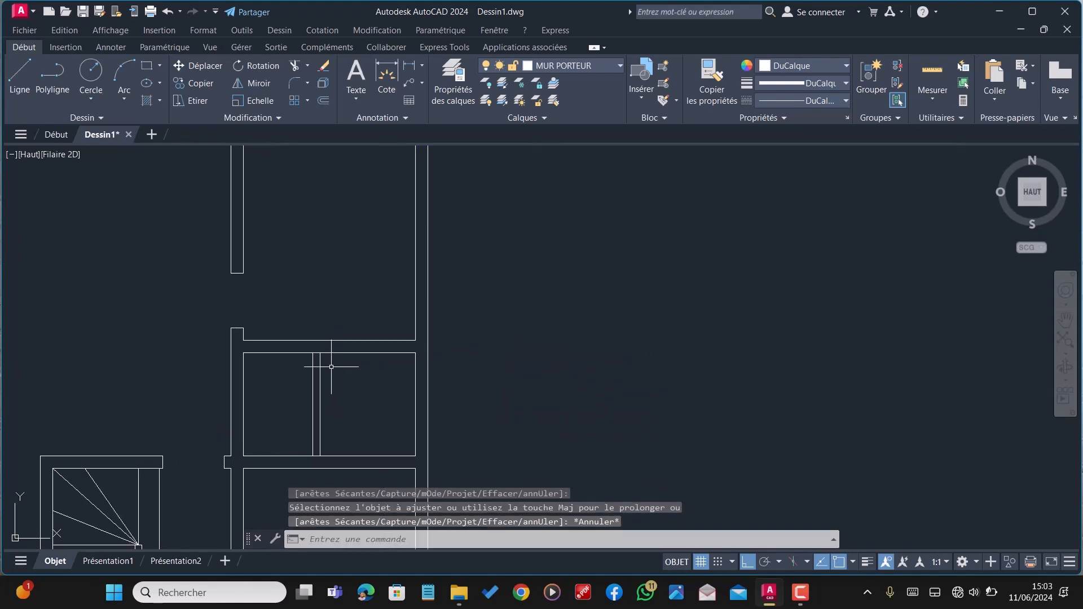
{"action": "type", "text": "C"}
{"action": "key", "text": "Return"}
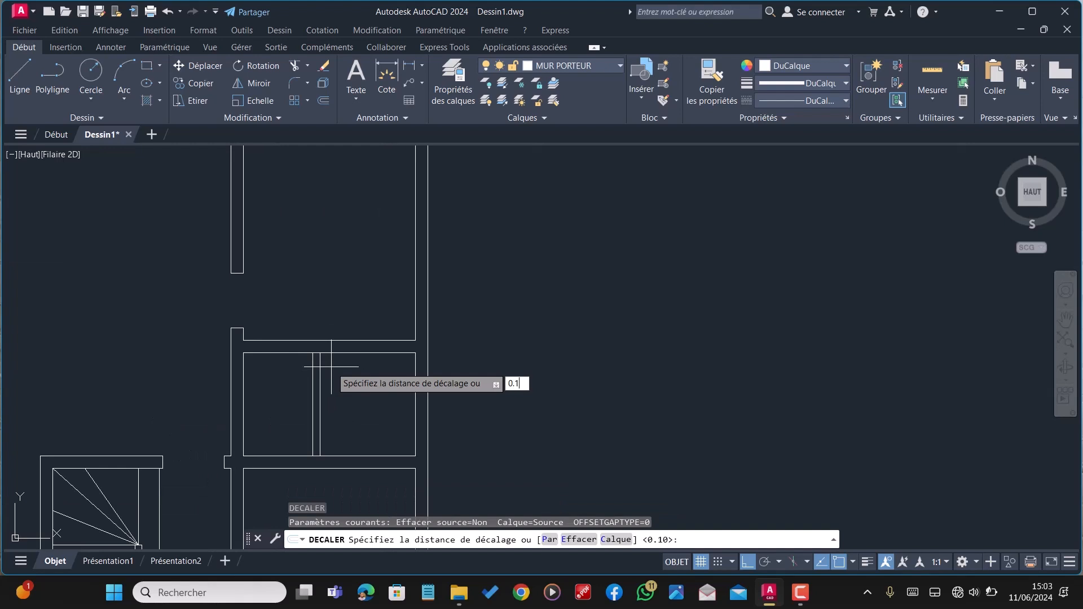
{"action": "key", "text": "Return"}
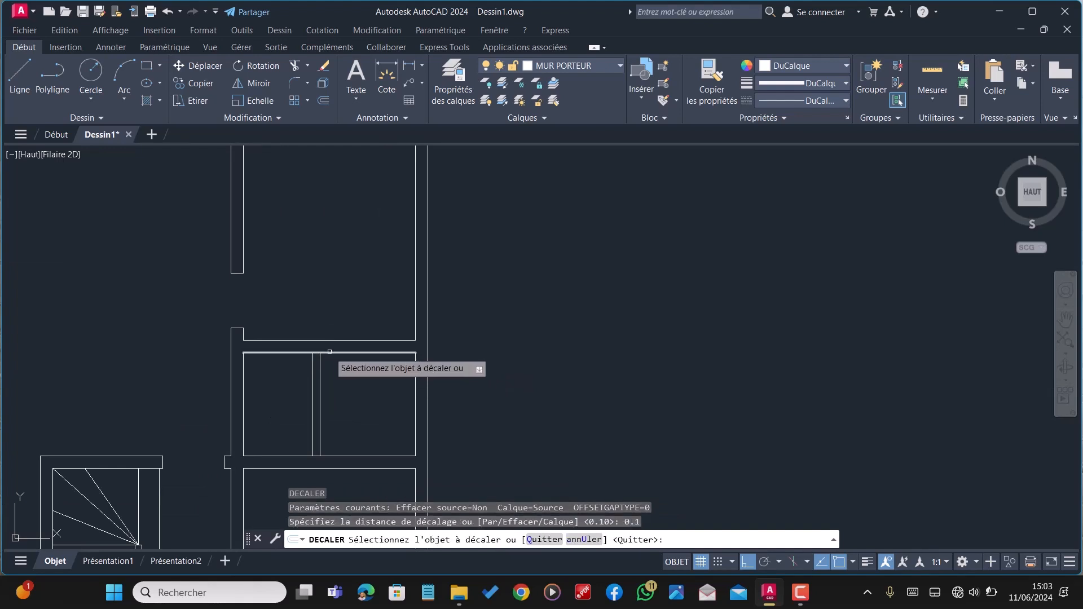
{"action": "left_click", "coordinate": [329, 353]}
{"action": "left_click", "coordinate": [337, 390]}
{"action": "left_click", "coordinate": [345, 359]}
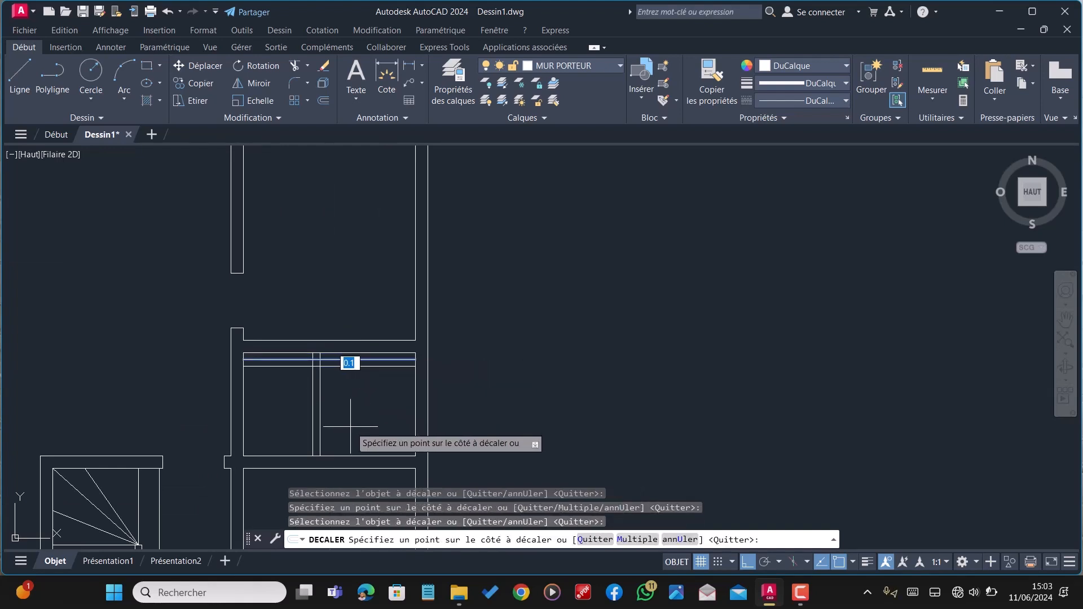
{"action": "key", "text": "Return"}
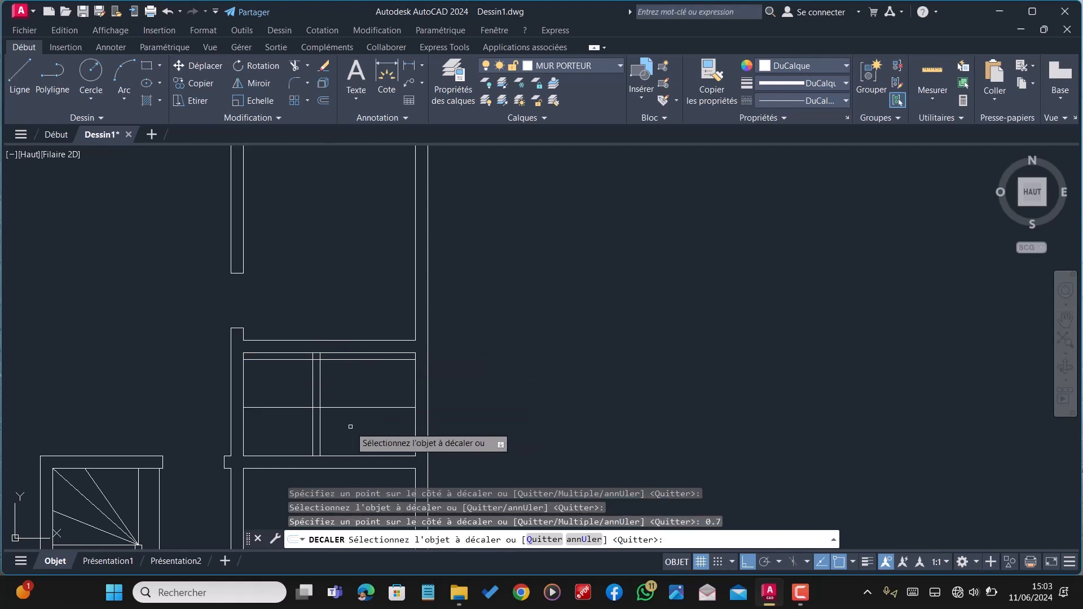
{"action": "key", "text": "Escape"}
Trim the vertical partition between the two offset lines and remove their excess on both sides, leaving a door opening
{"action": "type", "text": "AJ"}
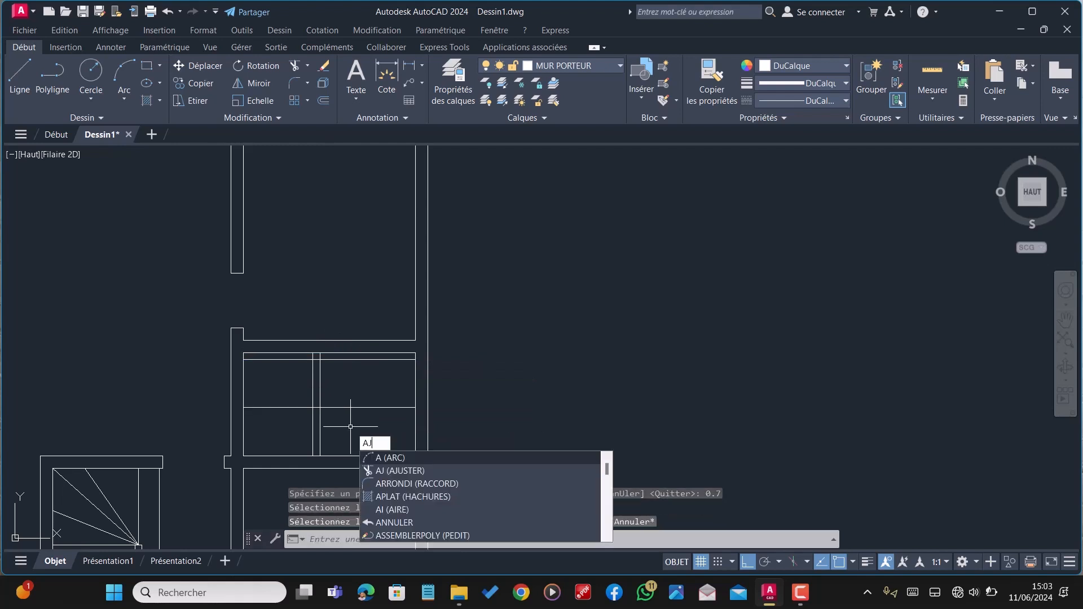
{"action": "key", "text": "Return"}
{"action": "mouse_move", "coordinate": [335, 379]}
{"action": "left_mouse_down"}
{"action": "mouse_move", "coordinate": [300, 386]}
{"action": "mouse_move", "coordinate": [340, 409]}
{"action": "mouse_move", "coordinate": [345, 356]}
{"action": "left_mouse_up"}
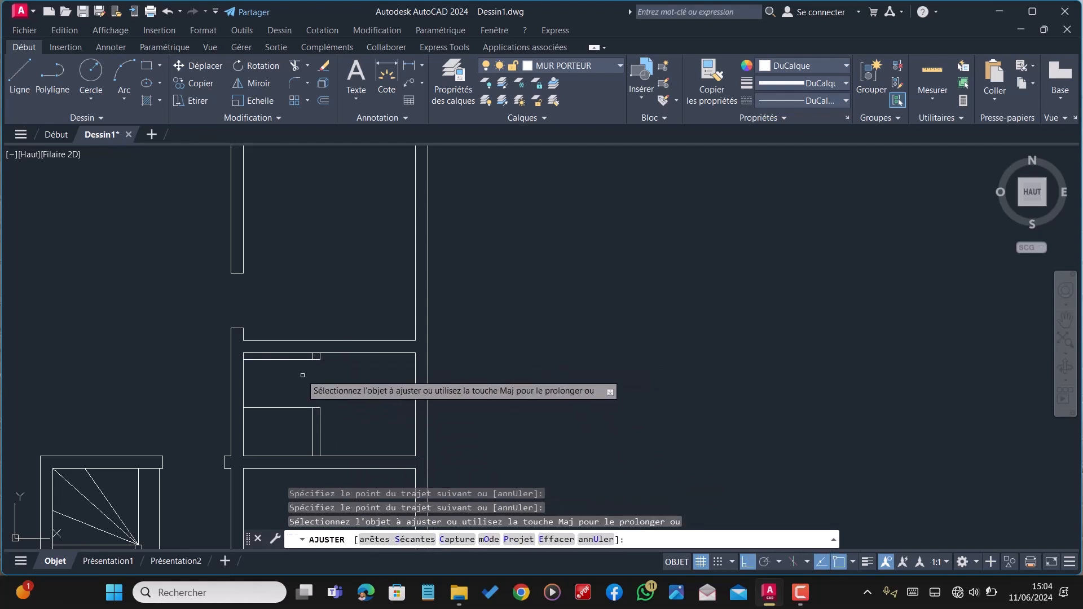
{"action": "left_click", "coordinate": [298, 357]}
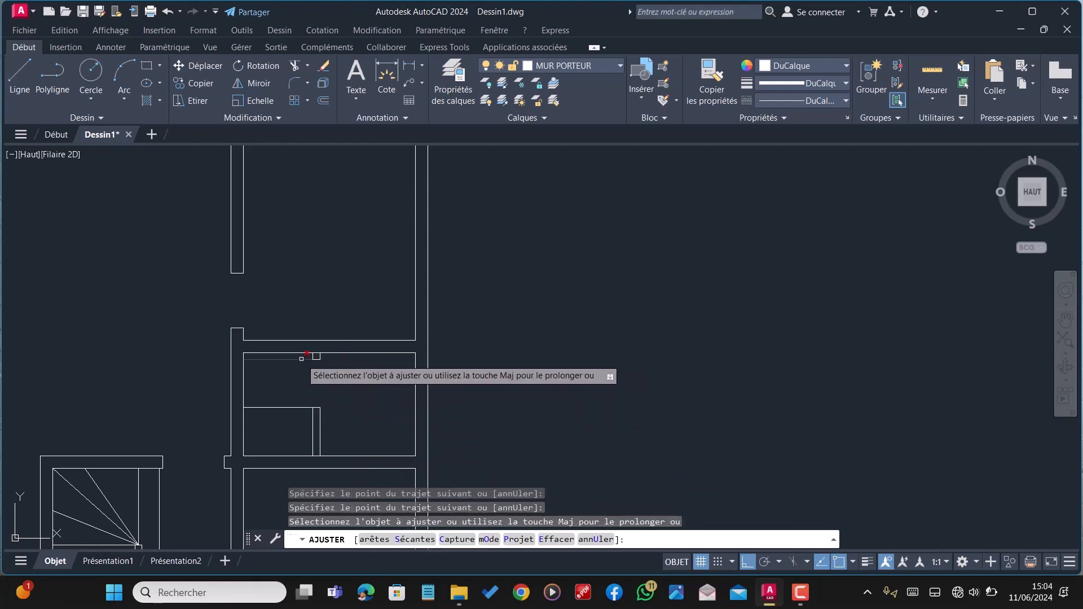
{"action": "left_click", "coordinate": [293, 407]}
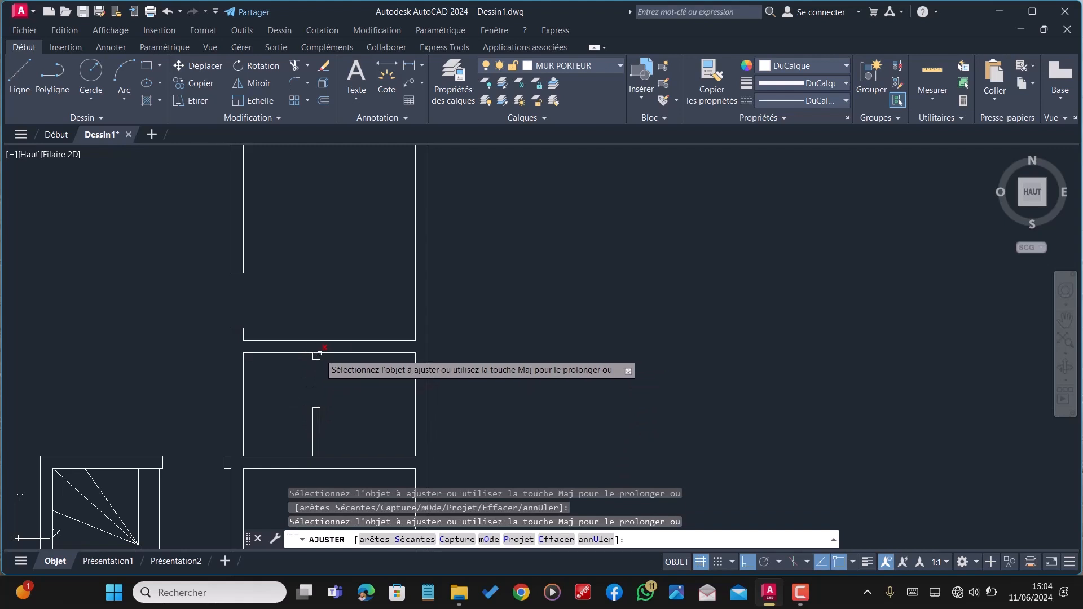
{"action": "scroll", "coordinate": [364, 388], "scroll_direction": "down", "scroll_amount": 2}
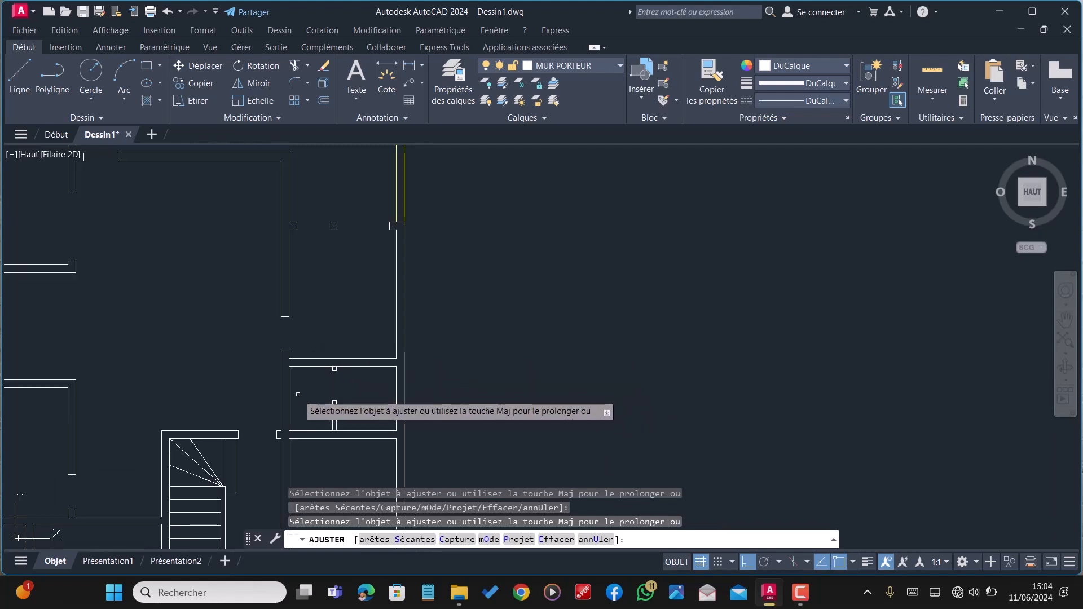
{"action": "key", "text": "Escape"}
Extend the edge of the partition's short upper stub to the inner line of the small room's left wall
{"action": "key", "text": "Return"}
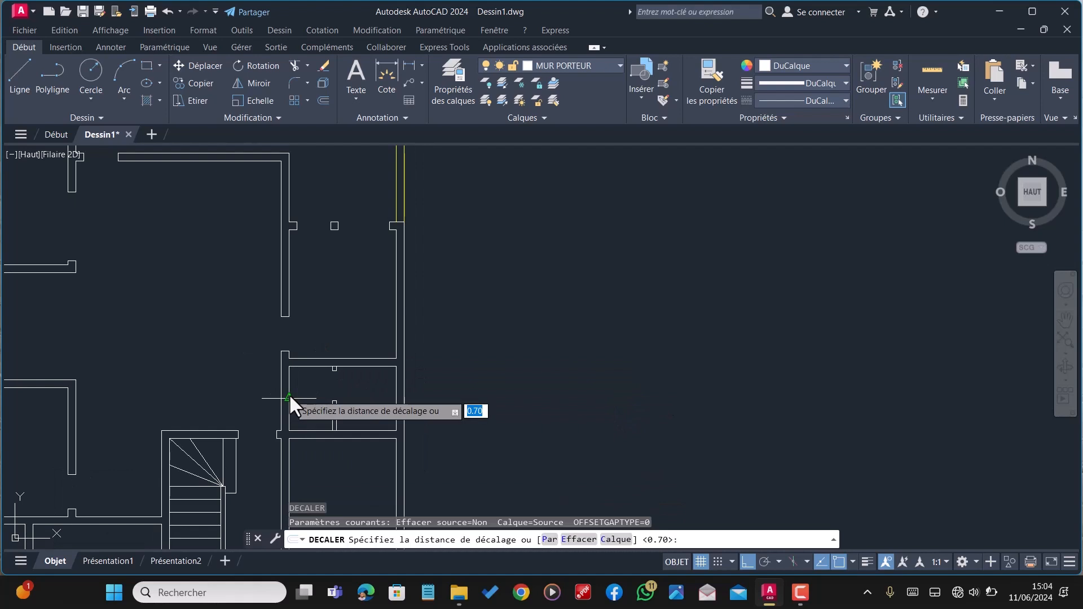
{"action": "key", "text": "Escape"}
{"action": "type", "text": "ptur"}
{"action": "key", "text": "Return"}
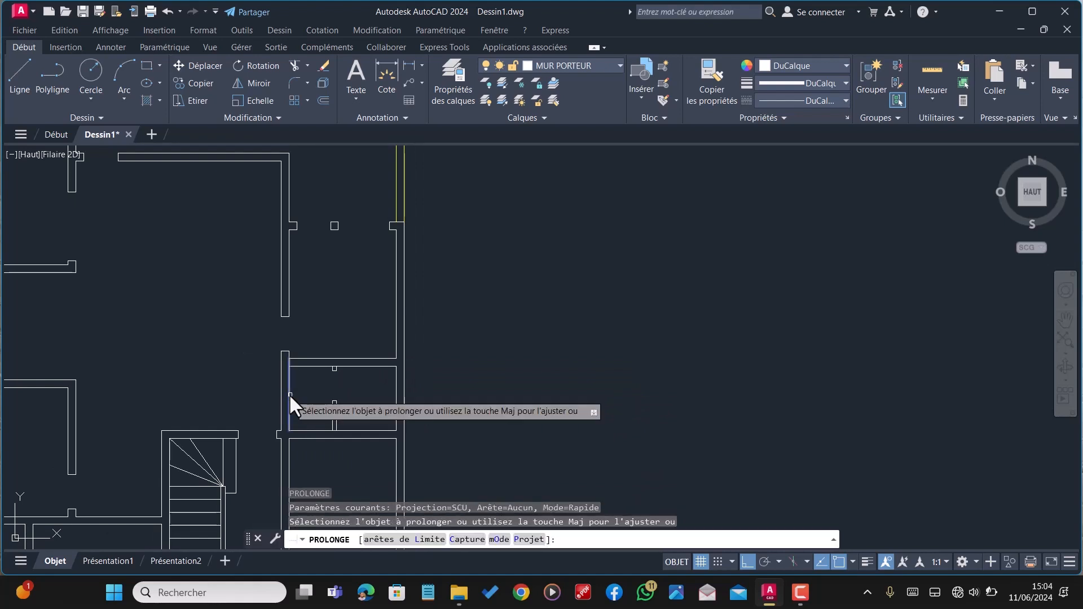
{"action": "scroll", "coordinate": [289, 394], "scroll_direction": "up", "scroll_amount": 4}
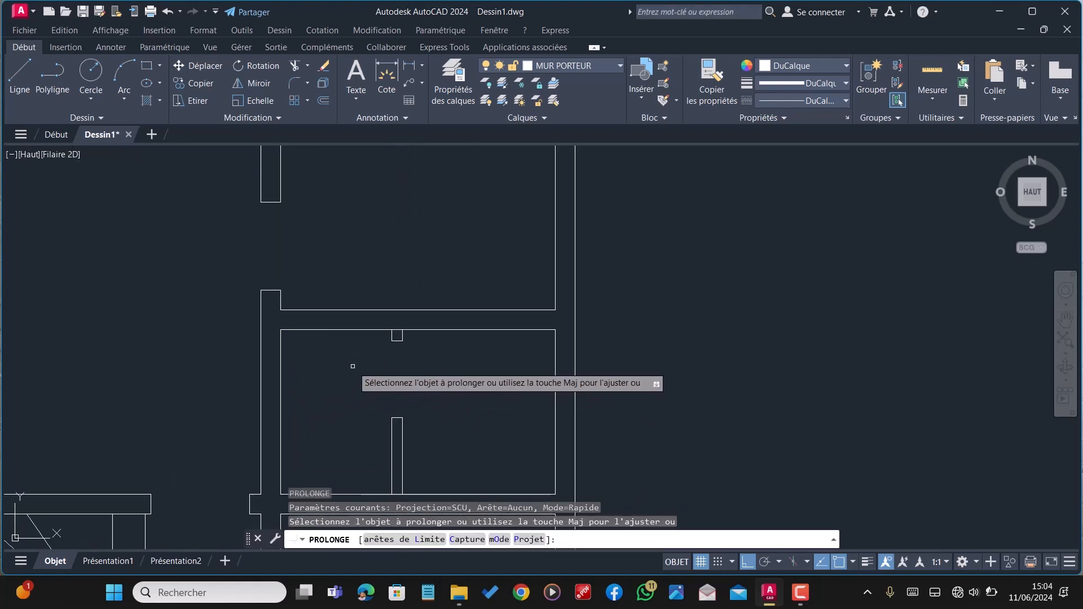
{"action": "left_click", "coordinate": [394, 340]}
{"action": "key", "text": "Escape"}
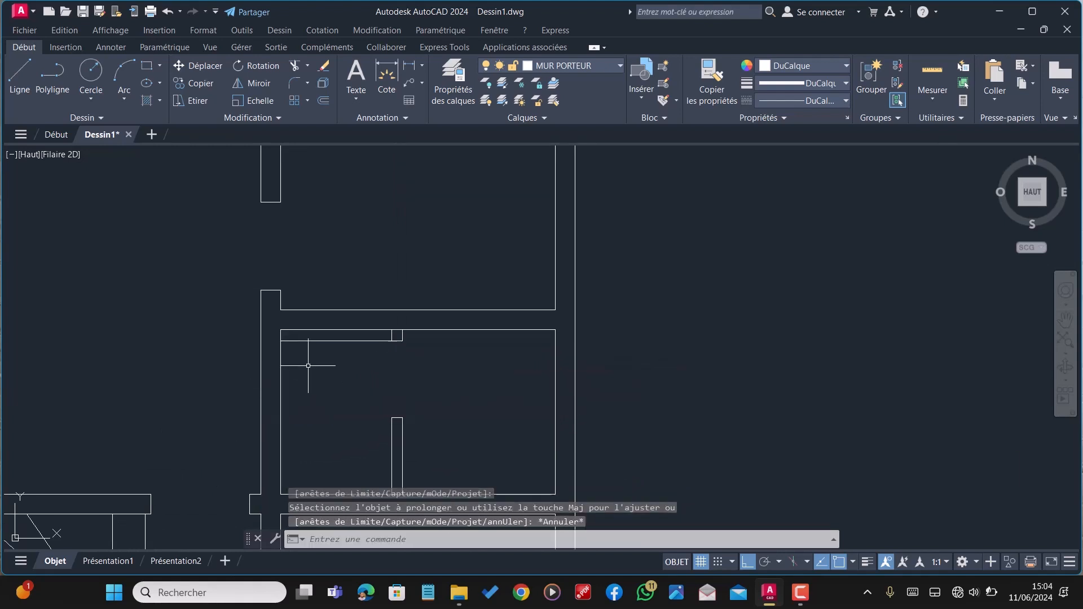
Extend the upper and lower edge lines of the partition's door opening to the outer line of the small room's left wall
{"action": "scroll", "coordinate": [312, 350], "scroll_direction": "down", "scroll_amount": 2}
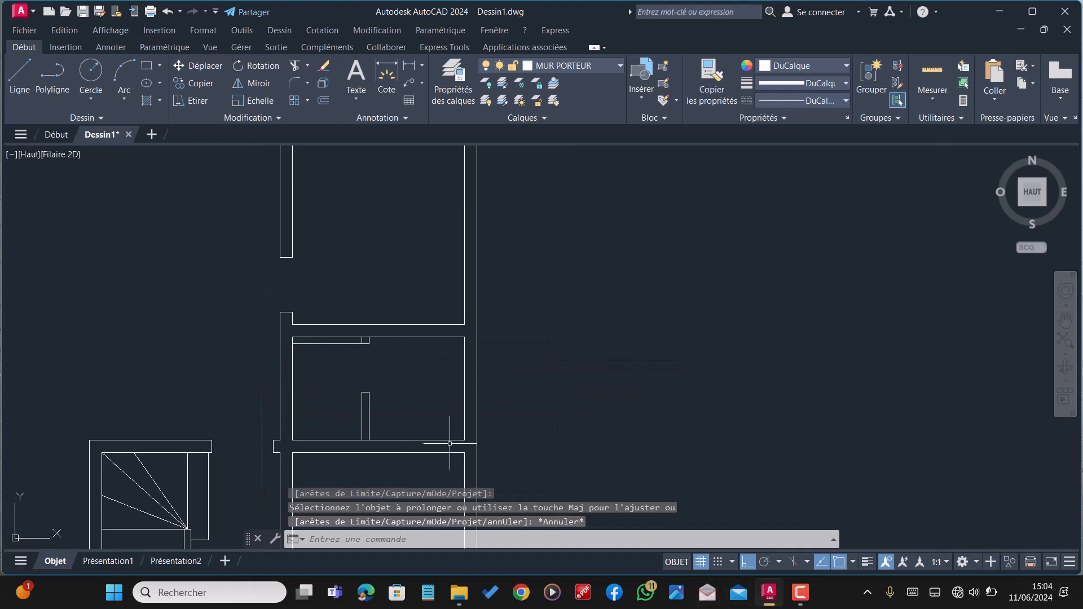
{"action": "type", "text": "DC"}
{"action": "key", "text": "Escape"}
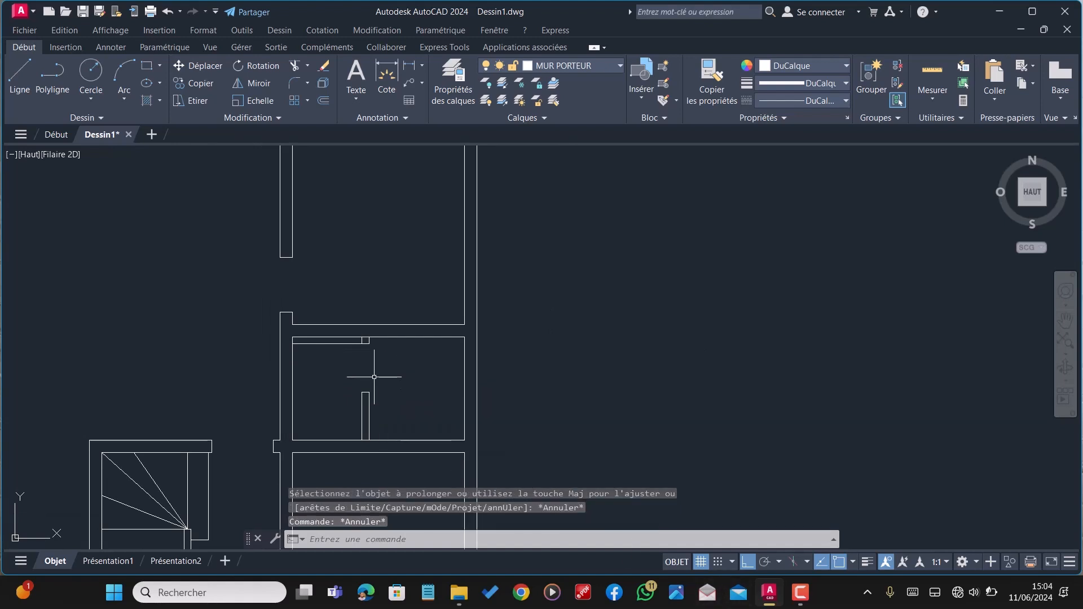
{"action": "type", "text": "PR"}
{"action": "key", "text": "Return"}
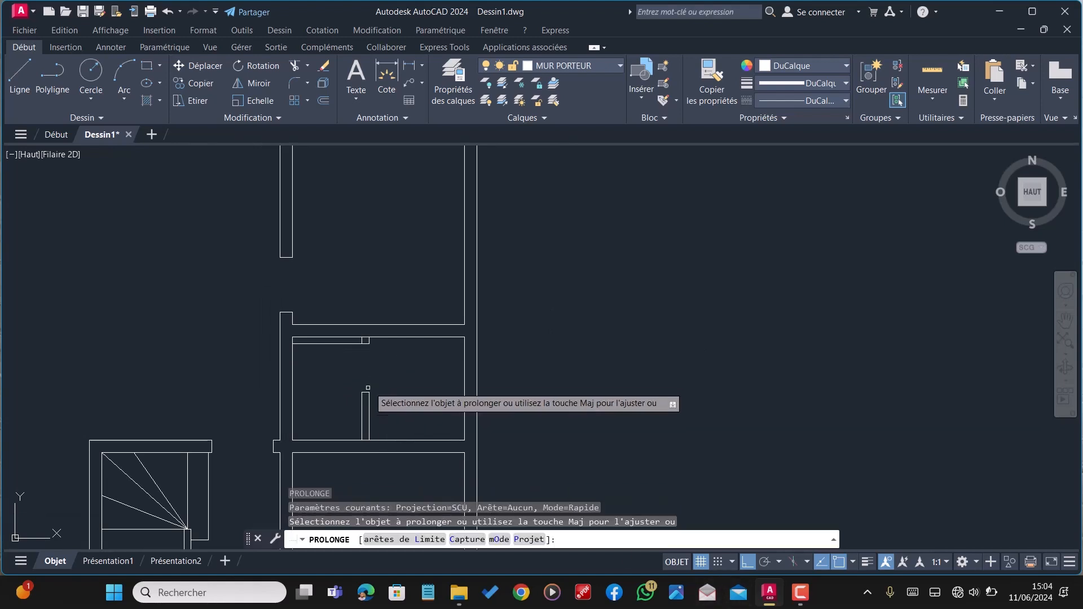
{"action": "left_click", "coordinate": [361, 392]}
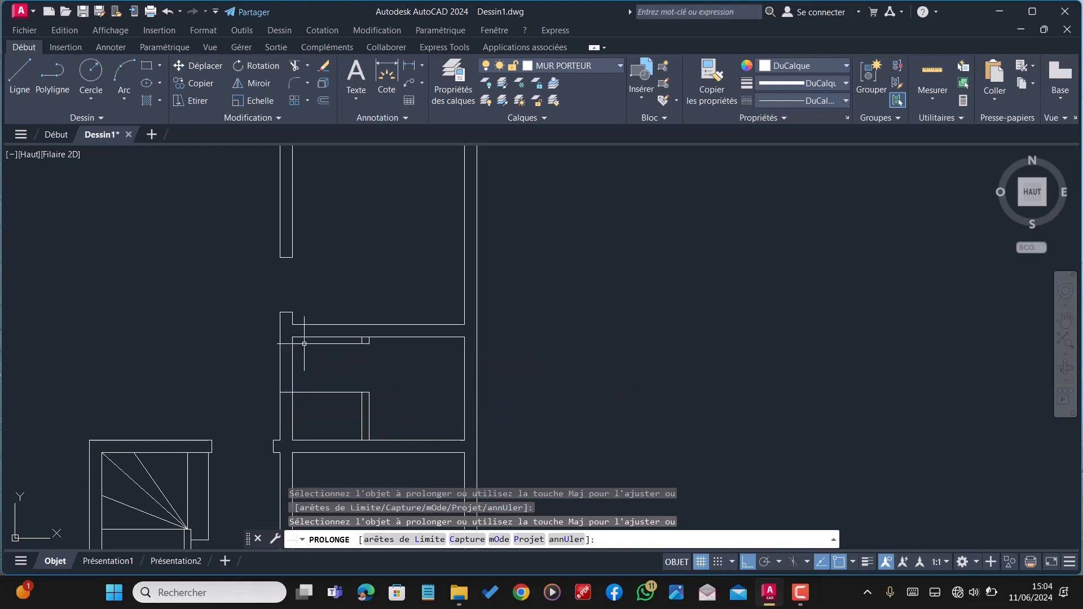
{"action": "key", "text": "Escape"}
Trim the left wall between the two extended lines and their excess inside the room to create an aligned door opening
{"action": "type", "text": "aj"}
{"action": "key", "text": "Return"}
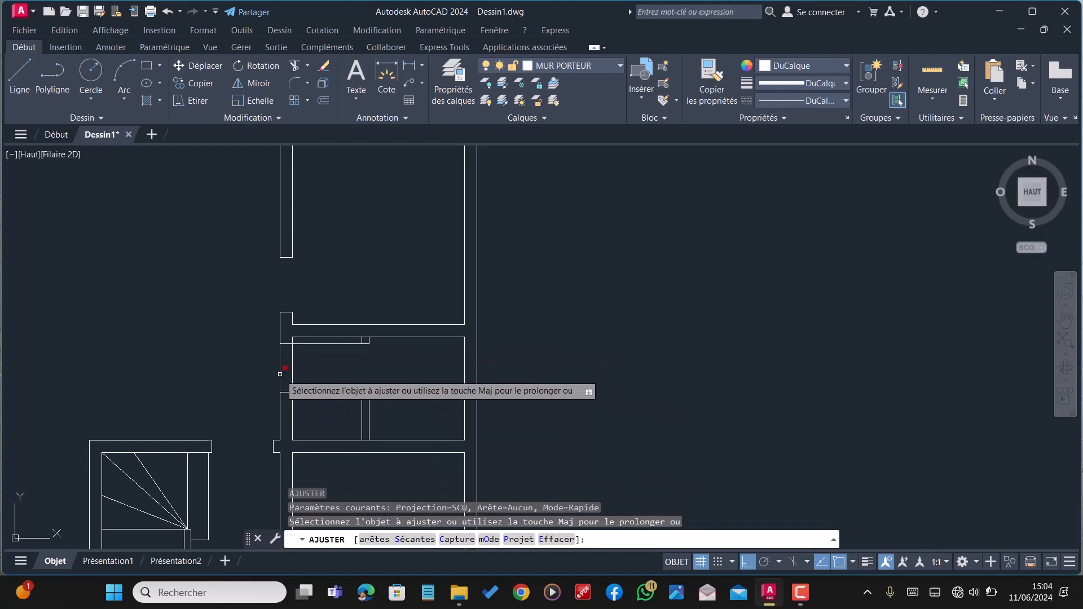
{"action": "mouse_move", "coordinate": [245, 362]}
{"action": "left_mouse_down"}
{"action": "mouse_move", "coordinate": [292, 361]}
{"action": "mouse_move", "coordinate": [300, 342]}
{"action": "left_mouse_up"}
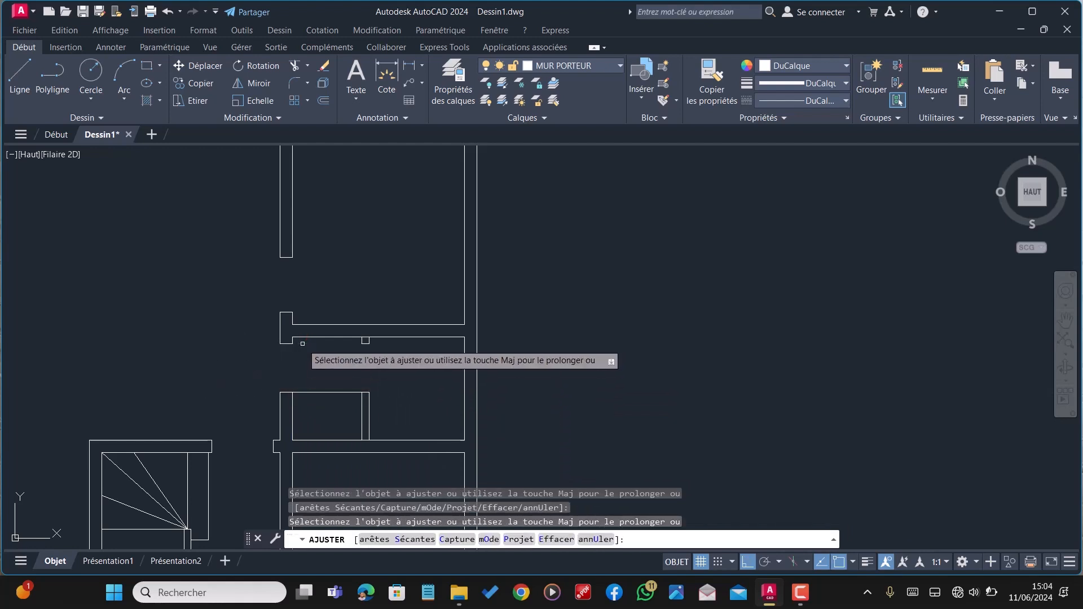
{"action": "scroll", "coordinate": [315, 389], "scroll_direction": "down", "scroll_amount": 2}
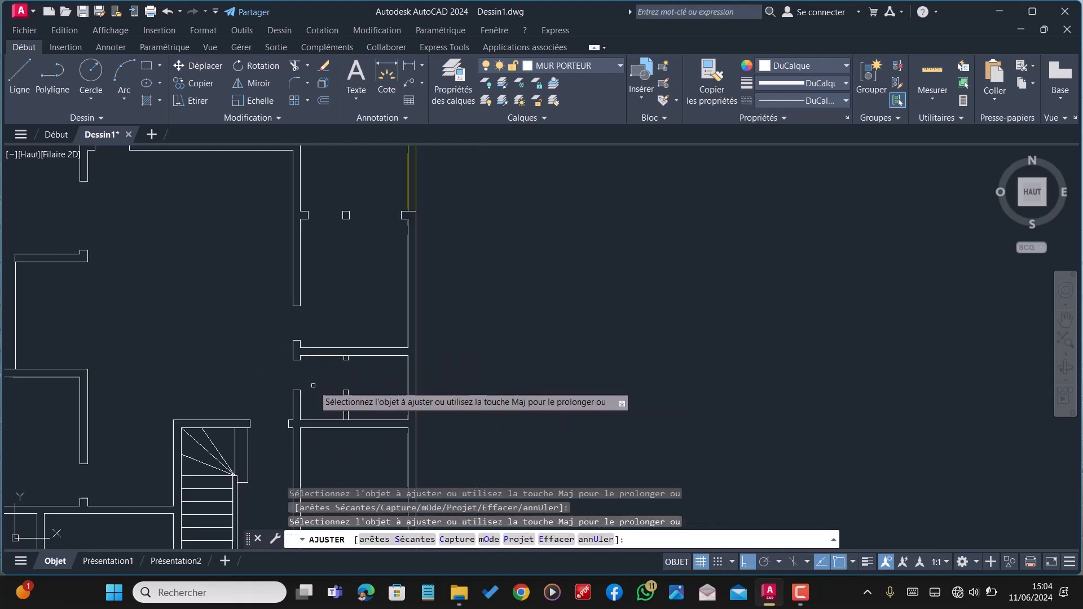
Examine the whole floor plan, including the walls around the staircase and the lower-right room
{"action": "scroll", "coordinate": [358, 384], "scroll_direction": "down", "scroll_amount": 2}
{"action": "scroll", "coordinate": [391, 306], "scroll_direction": "down", "scroll_amount": 2}
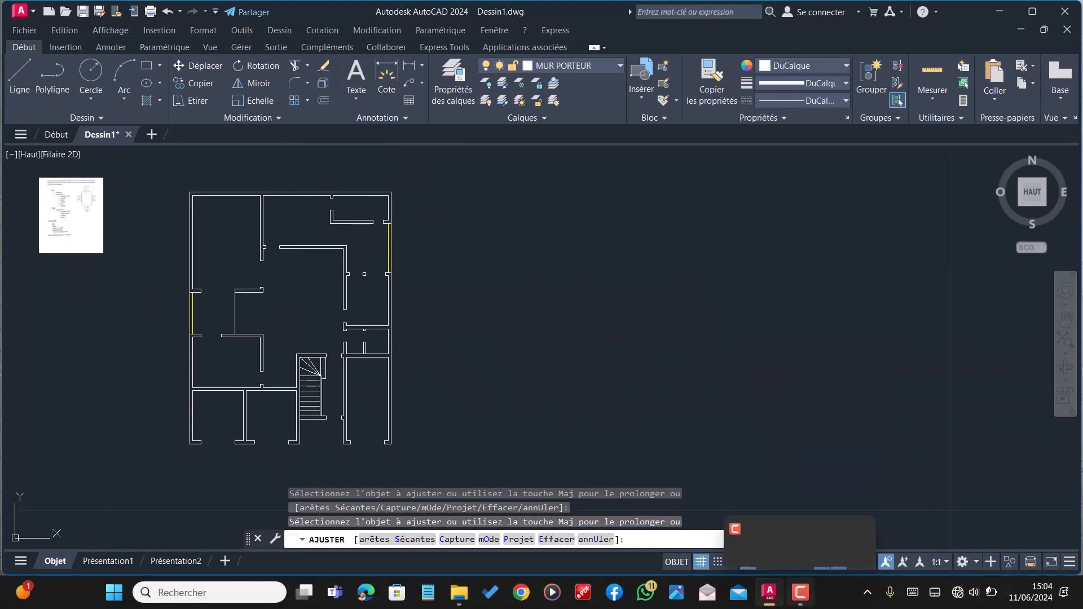
{"action": "left_click", "coordinate": [798, 595]}
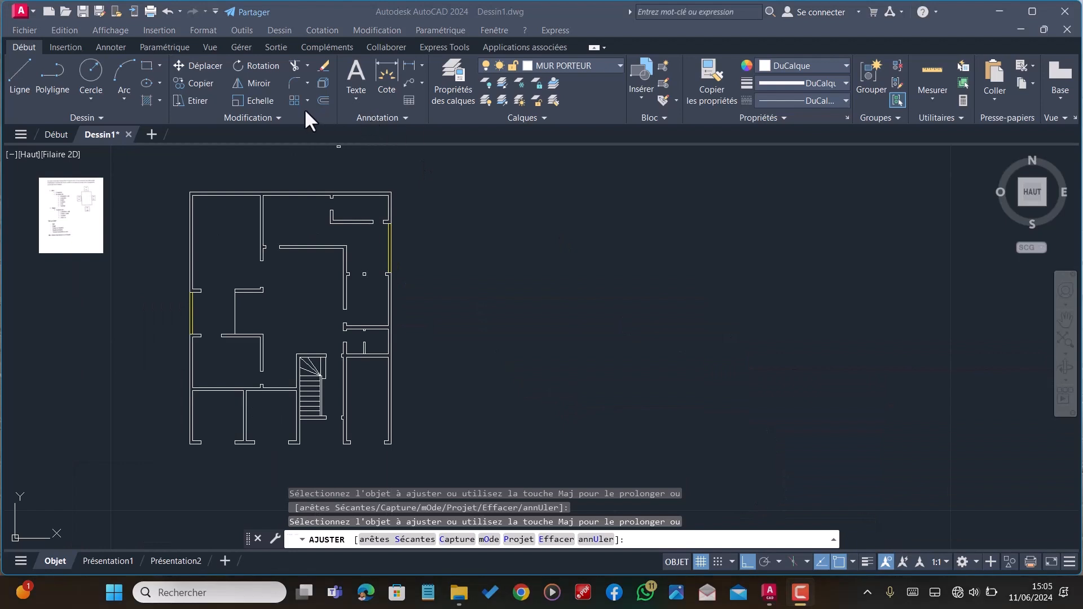
{"action": "scroll", "coordinate": [429, 228], "scroll_direction": "down", "scroll_amount": 4}
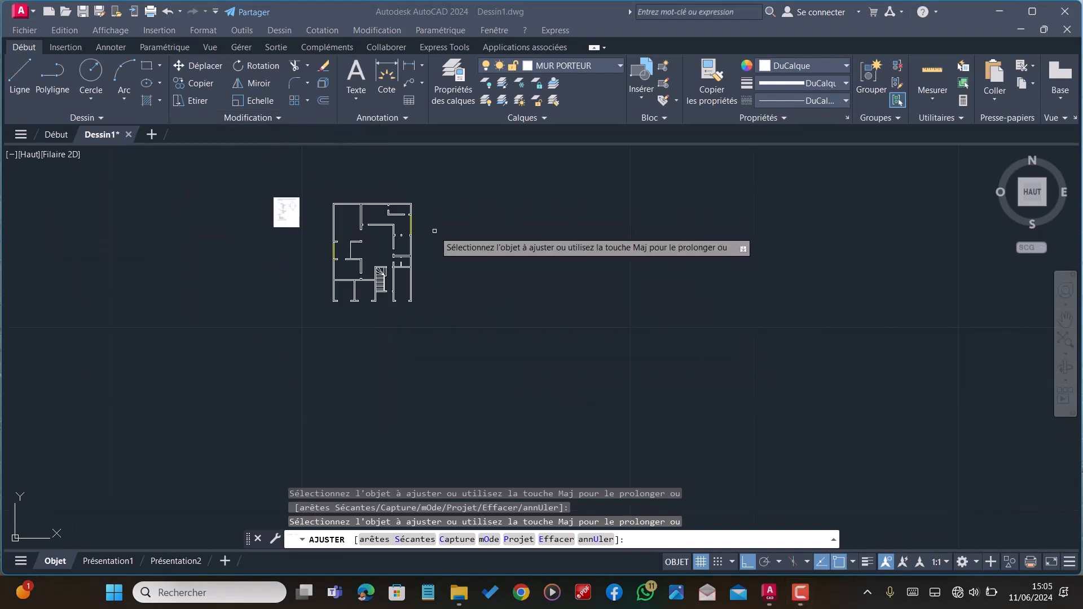
{"action": "scroll", "coordinate": [408, 224], "scroll_direction": "up", "scroll_amount": 4}
{"action": "scroll", "coordinate": [375, 242], "scroll_direction": "down", "scroll_amount": 3}
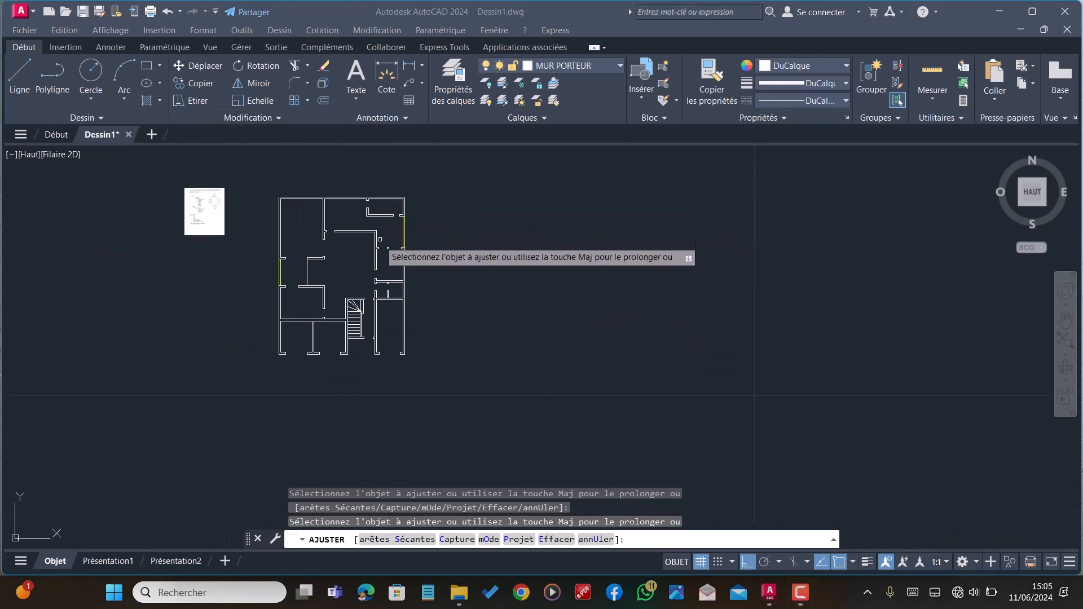
{"action": "scroll", "coordinate": [385, 271], "scroll_direction": "up", "scroll_amount": 3}
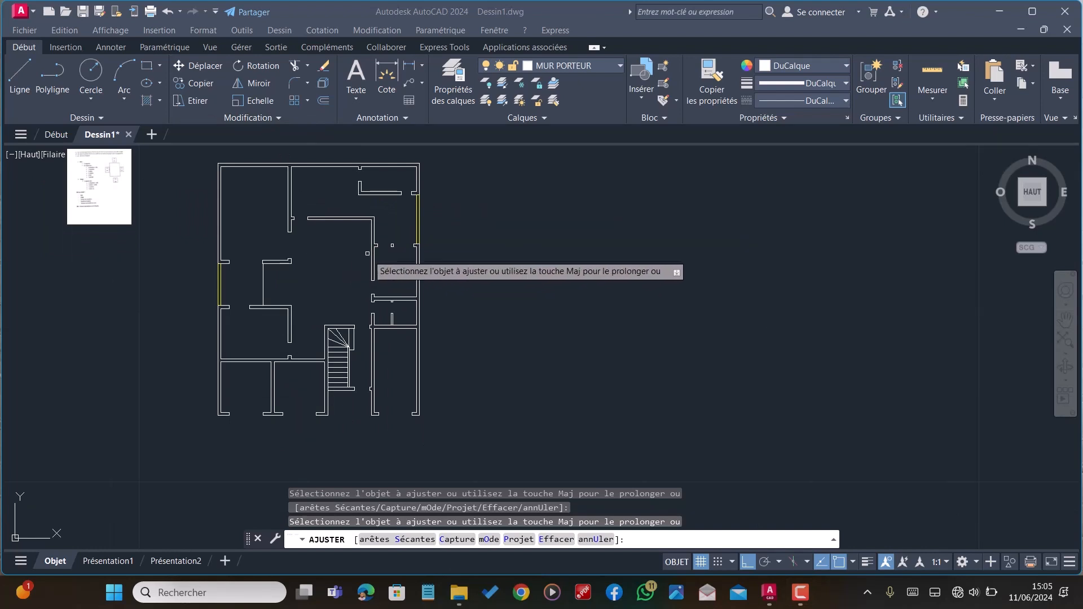
{"action": "scroll", "coordinate": [363, 431], "scroll_direction": "up", "scroll_amount": 3}
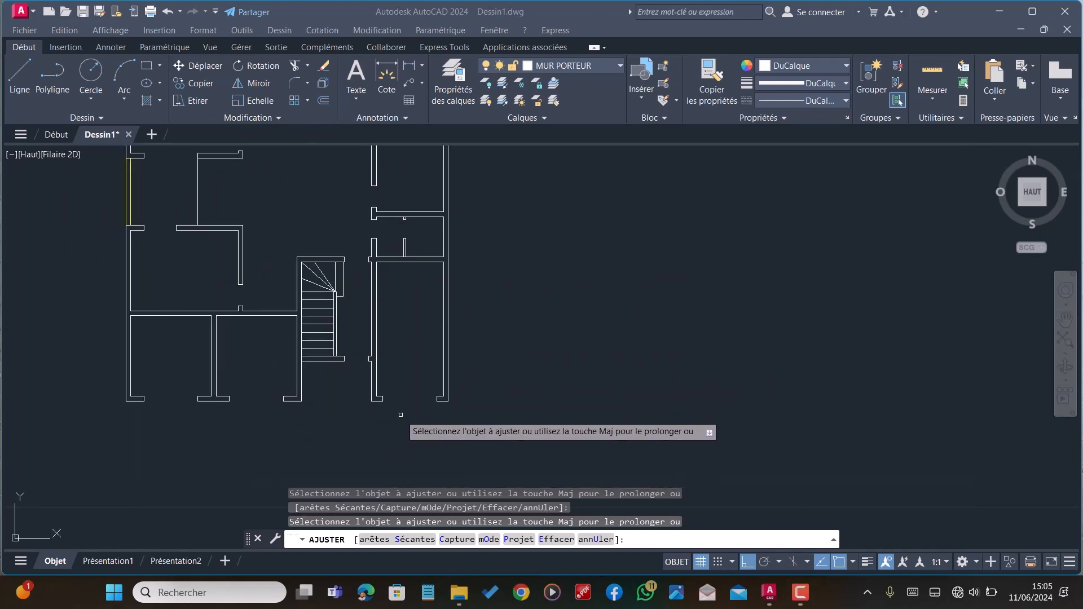
{"action": "scroll", "coordinate": [402, 412], "scroll_direction": "up", "scroll_amount": 1}
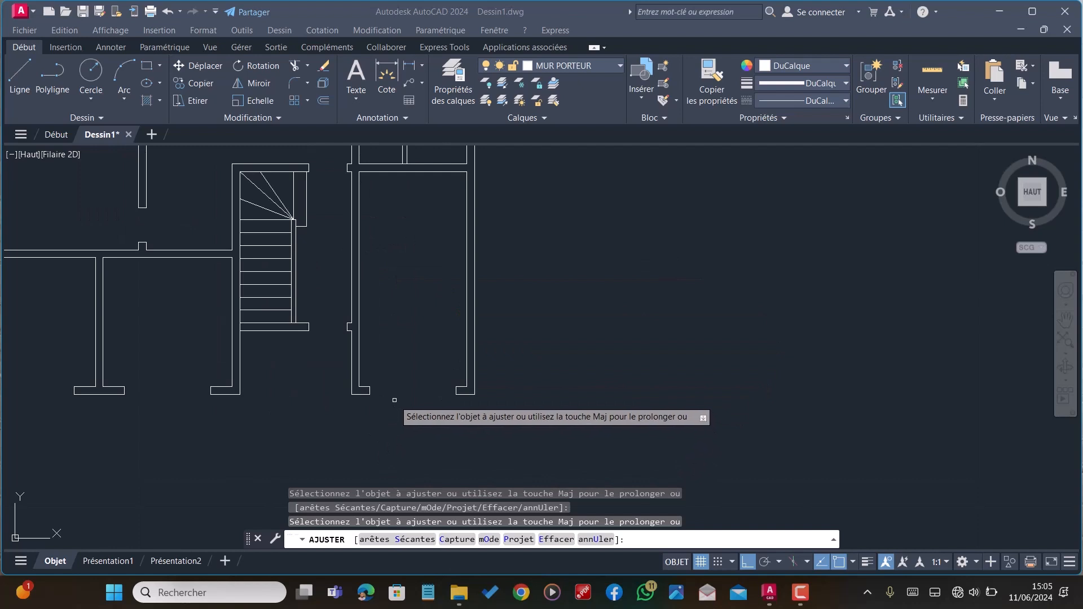
Examine the floor plan from the upper rooms down to the lower wall ends and the area beneath the staircase
{"action": "scroll", "coordinate": [399, 401], "scroll_direction": "down", "scroll_amount": 1}
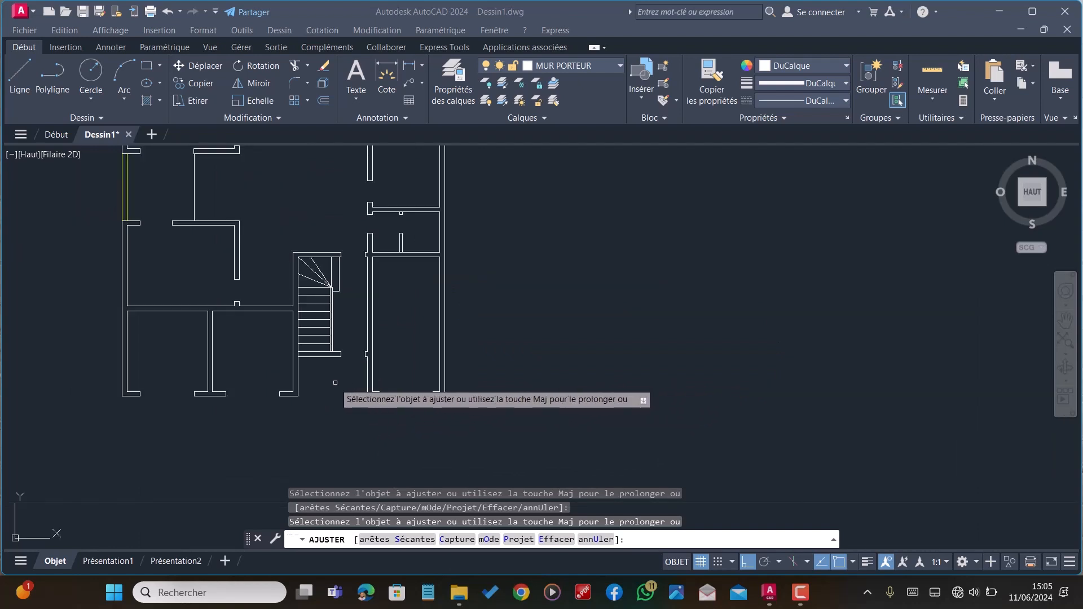
{"action": "scroll", "coordinate": [297, 400], "scroll_direction": "up", "scroll_amount": 2}
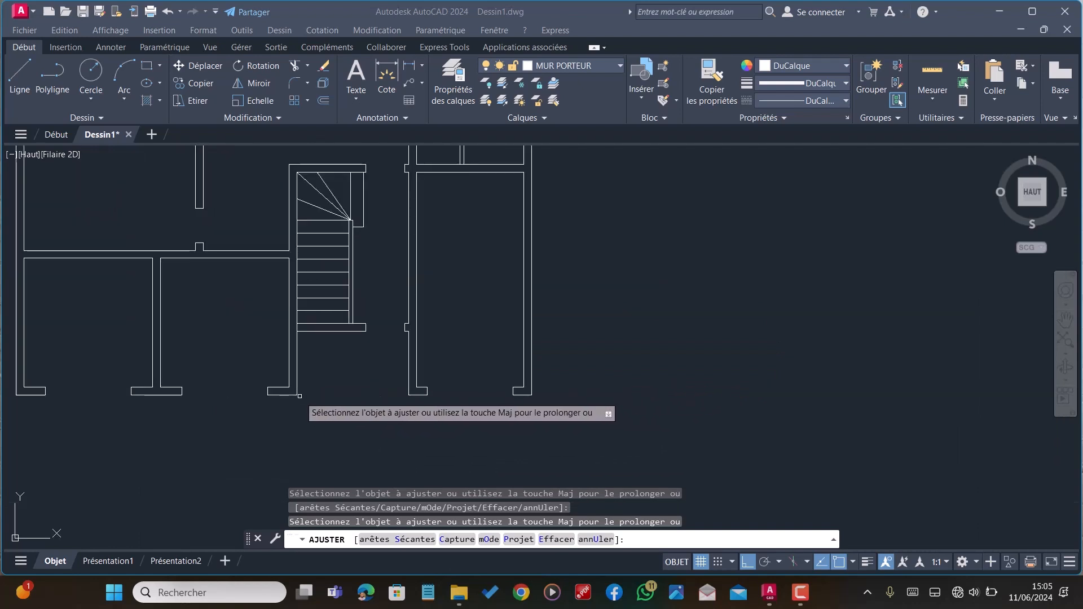
{"action": "scroll", "coordinate": [297, 399], "scroll_direction": "down", "scroll_amount": 1}
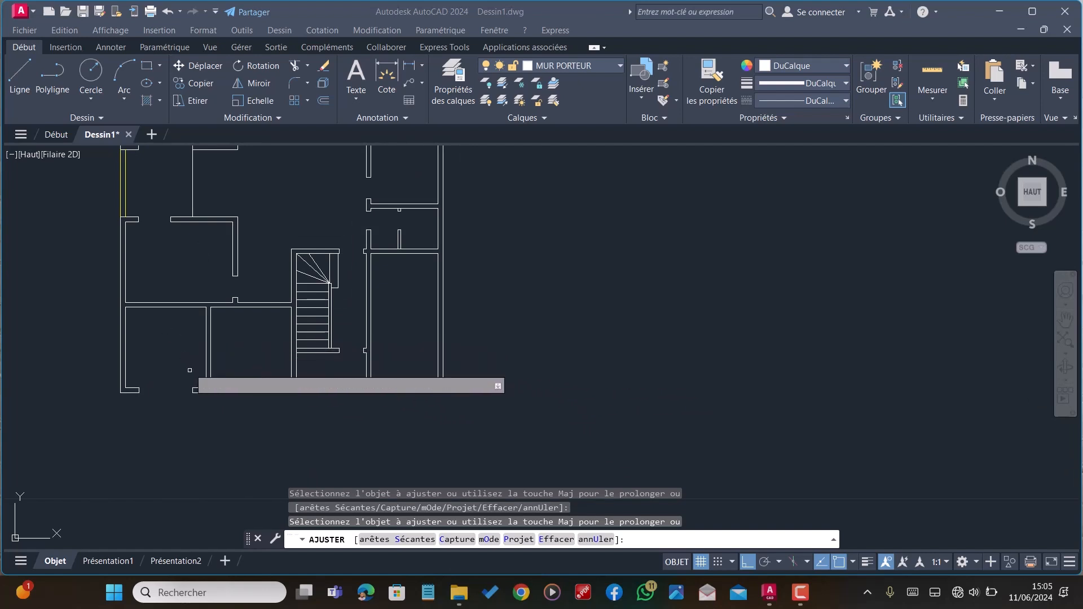
{"action": "scroll", "coordinate": [271, 373], "scroll_direction": "down", "scroll_amount": 4}
{"action": "scroll", "coordinate": [294, 337], "scroll_direction": "up", "scroll_amount": 2}
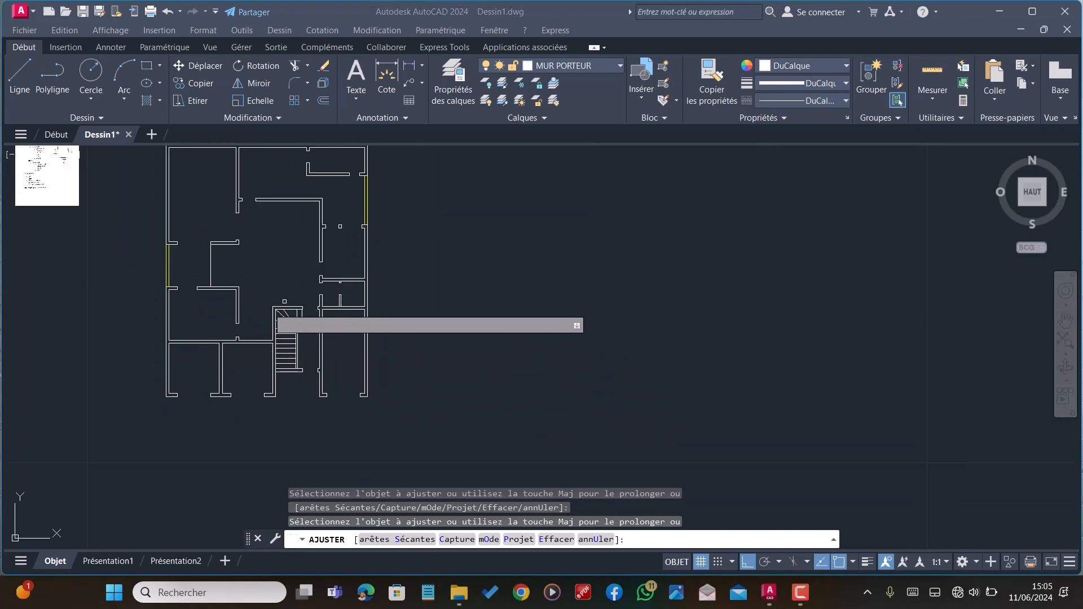
{"action": "scroll", "coordinate": [200, 282], "scroll_direction": "down", "scroll_amount": 4}
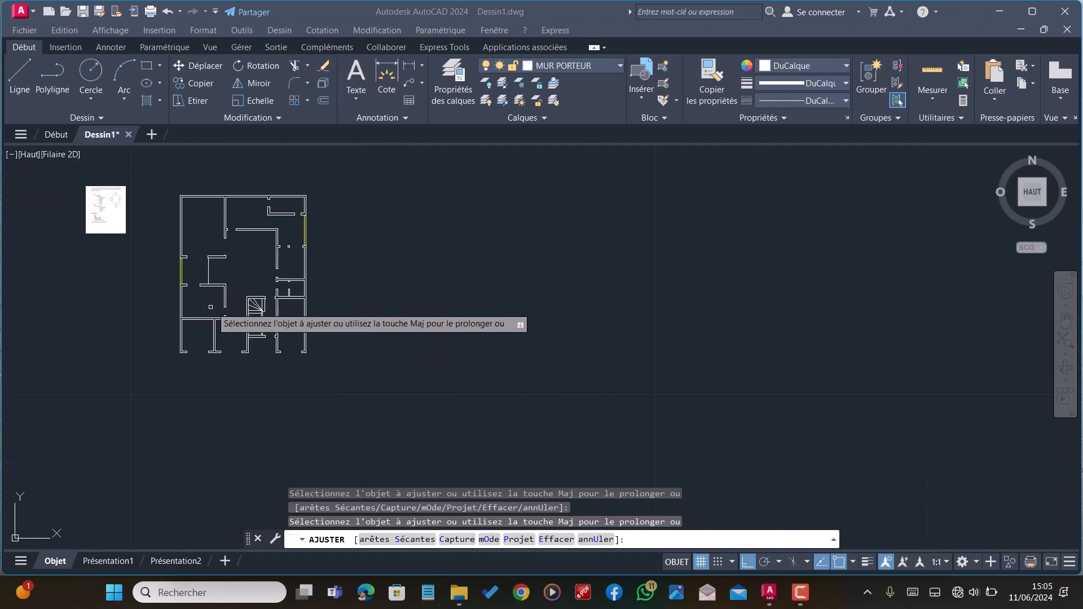
{"action": "scroll", "coordinate": [191, 288], "scroll_direction": "up", "scroll_amount": 4}
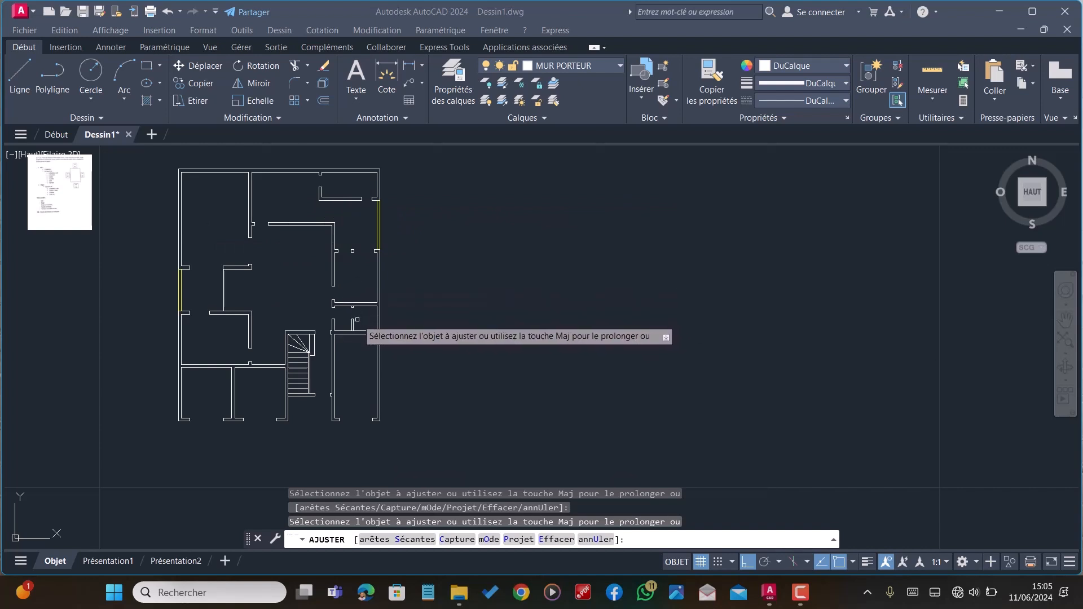
{"action": "scroll", "coordinate": [361, 248], "scroll_direction": "up", "scroll_amount": 2}
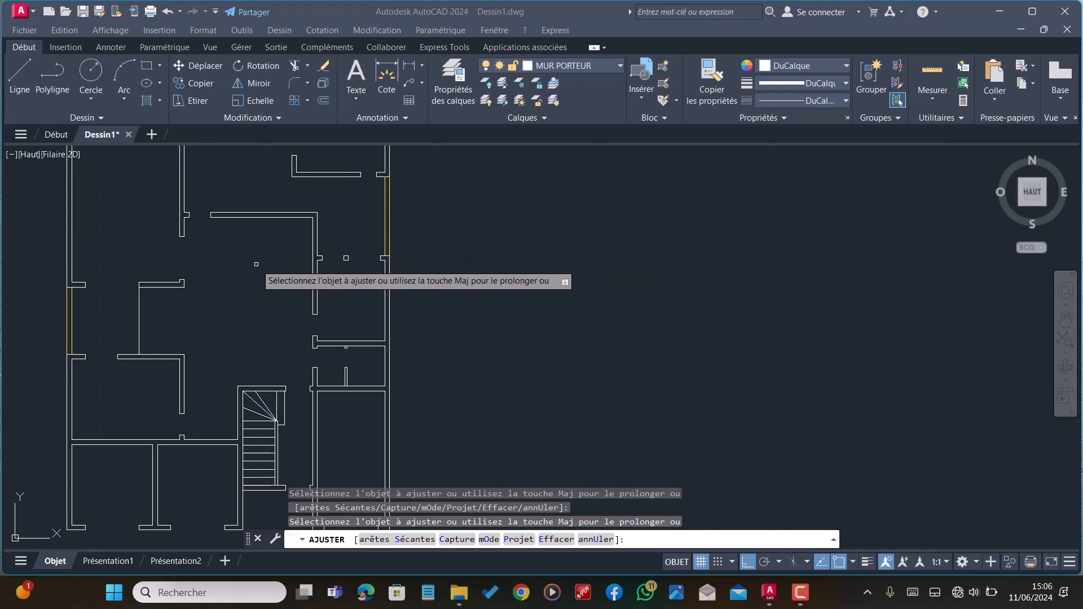
{"action": "scroll", "coordinate": [256, 264], "scroll_direction": "down", "scroll_amount": 3}
{"action": "scroll", "coordinate": [258, 423], "scroll_direction": "up", "scroll_amount": 3}
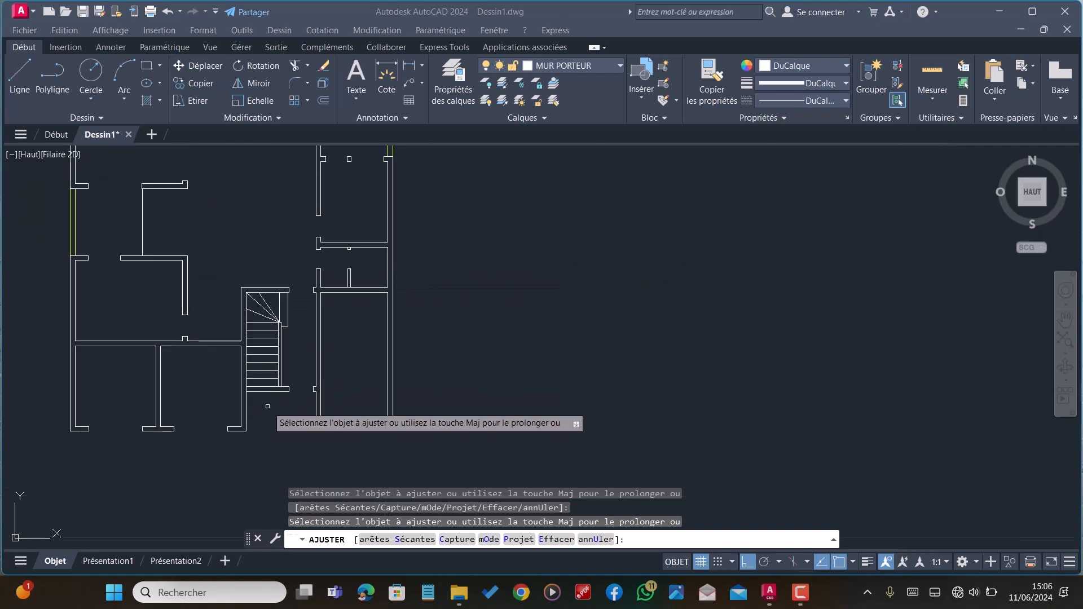
{"action": "scroll", "coordinate": [266, 421], "scroll_direction": "up", "scroll_amount": 3}
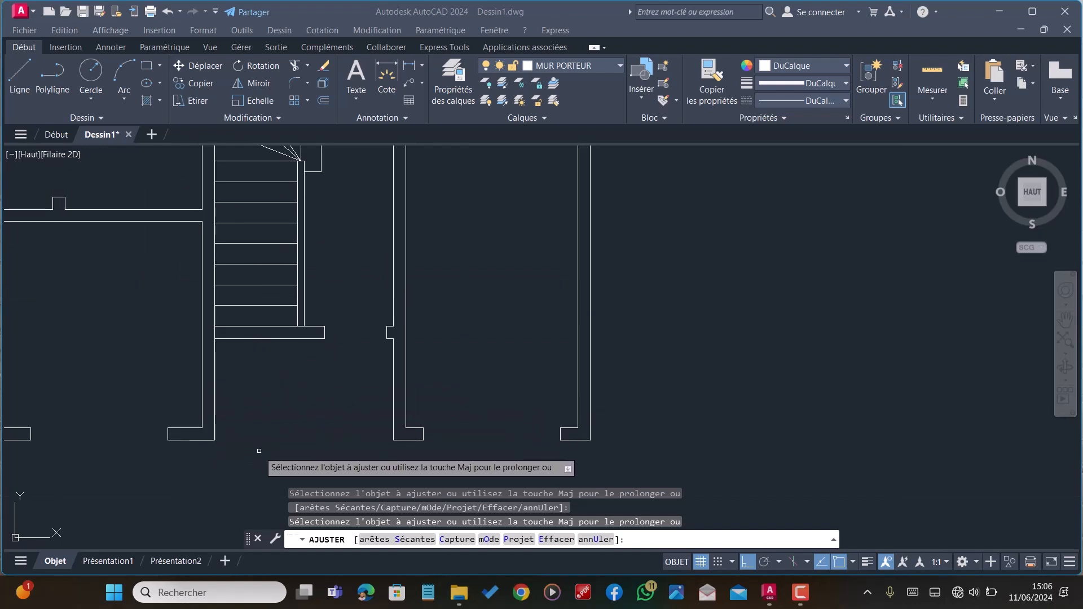
Undo the last trim at the lower corner of the staircase's left wall
{"action": "scroll", "coordinate": [262, 443], "scroll_direction": "up", "scroll_amount": 4}
{"action": "scroll", "coordinate": [174, 367], "scroll_direction": "down", "scroll_amount": 2}
{"action": "scroll", "coordinate": [176, 390], "scroll_direction": "up", "scroll_amount": 3}
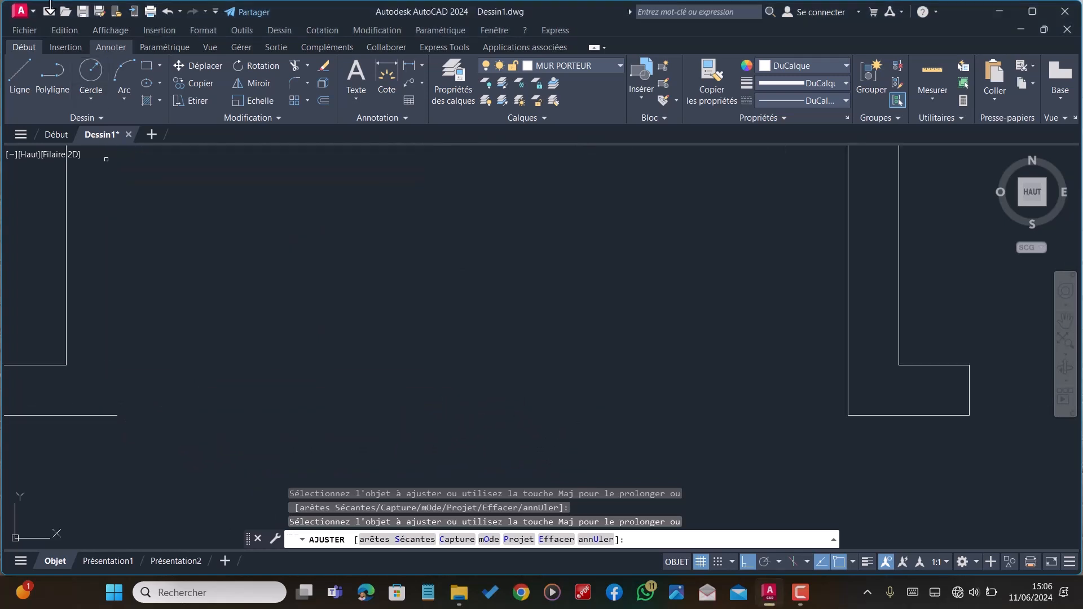
{"action": "left_click", "coordinate": [169, 10]}
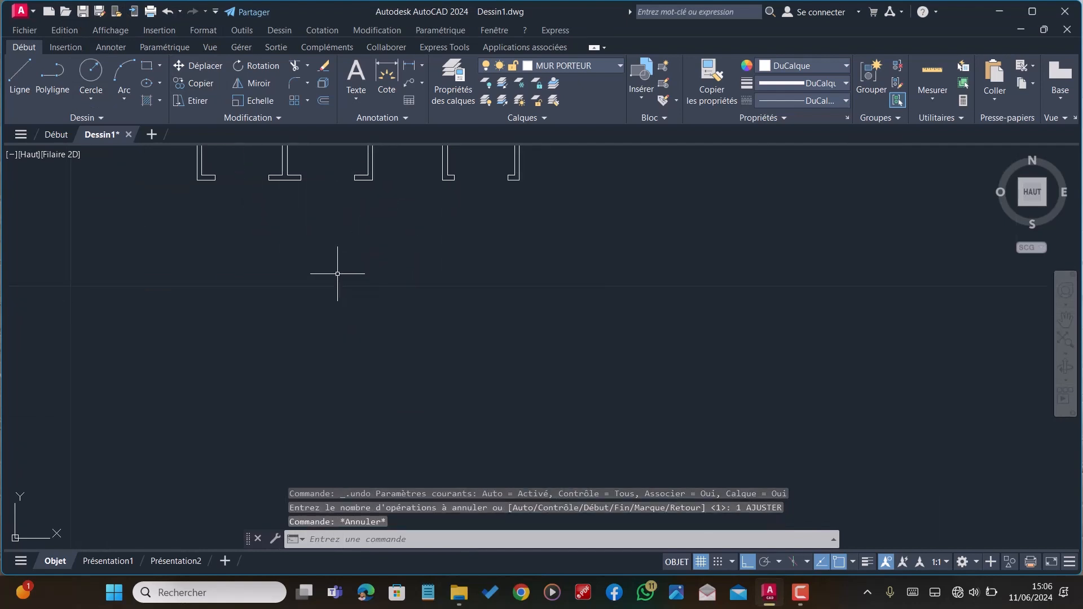
Draw a horizontal line from the stair wall's lower outer corner to below the stair's outer edge, with a short vertical line rising from its end
{"action": "type", "text": "l"}
{"action": "key", "text": "Return"}
{"action": "scroll", "coordinate": [339, 299], "scroll_direction": "down", "scroll_amount": 2}
{"action": "scroll", "coordinate": [338, 243], "scroll_direction": "up", "scroll_amount": 5}
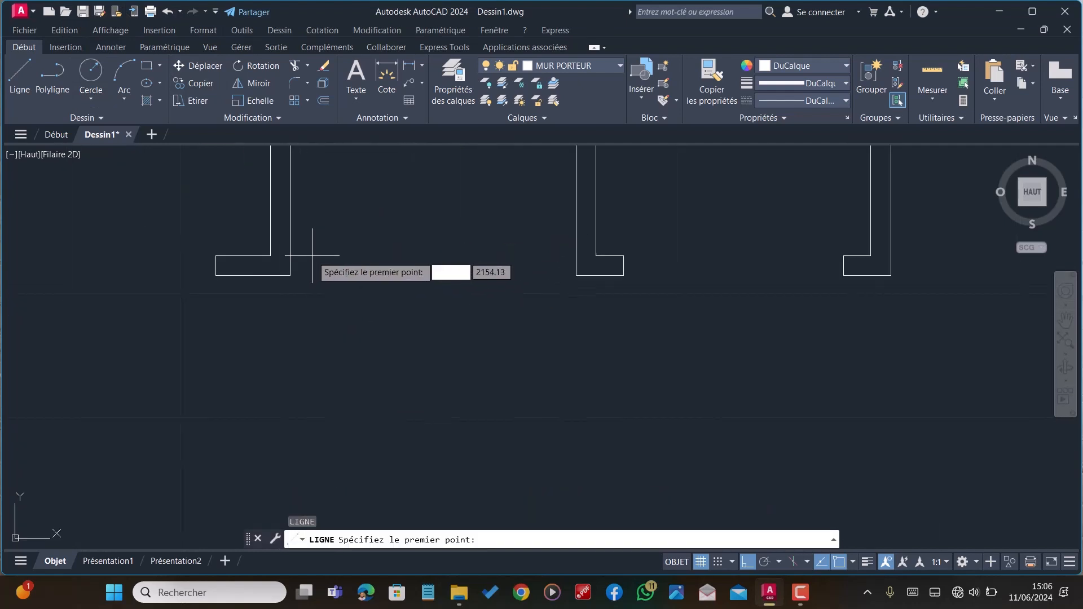
{"action": "left_click", "coordinate": [291, 276]}
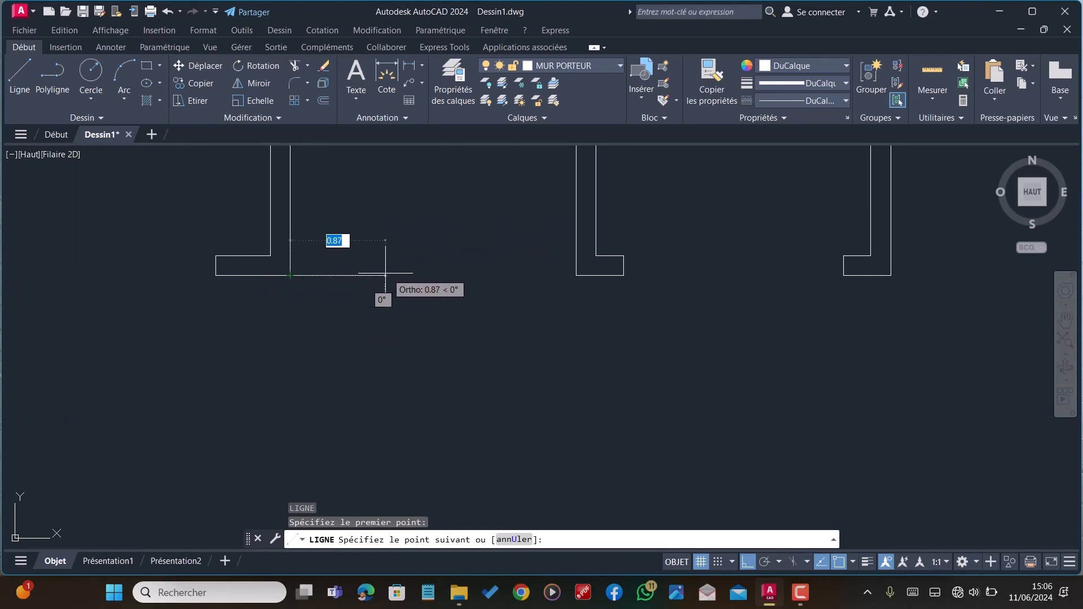
{"action": "scroll", "coordinate": [386, 273], "scroll_direction": "down", "scroll_amount": 4}
{"action": "scroll", "coordinate": [394, 260], "scroll_direction": "up", "scroll_amount": 3}
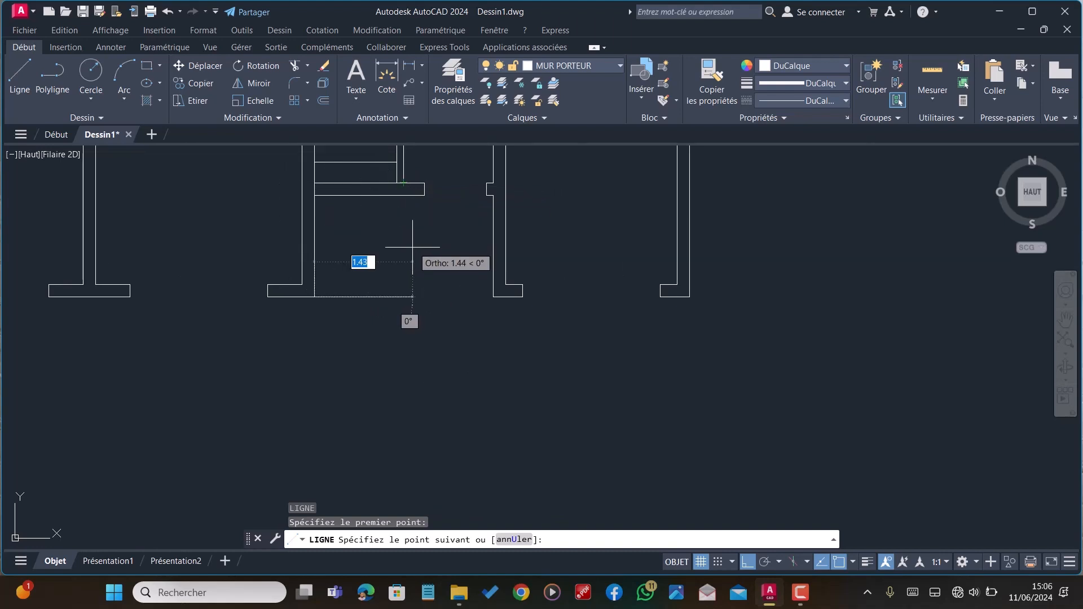
{"action": "left_click", "coordinate": [403, 296]}
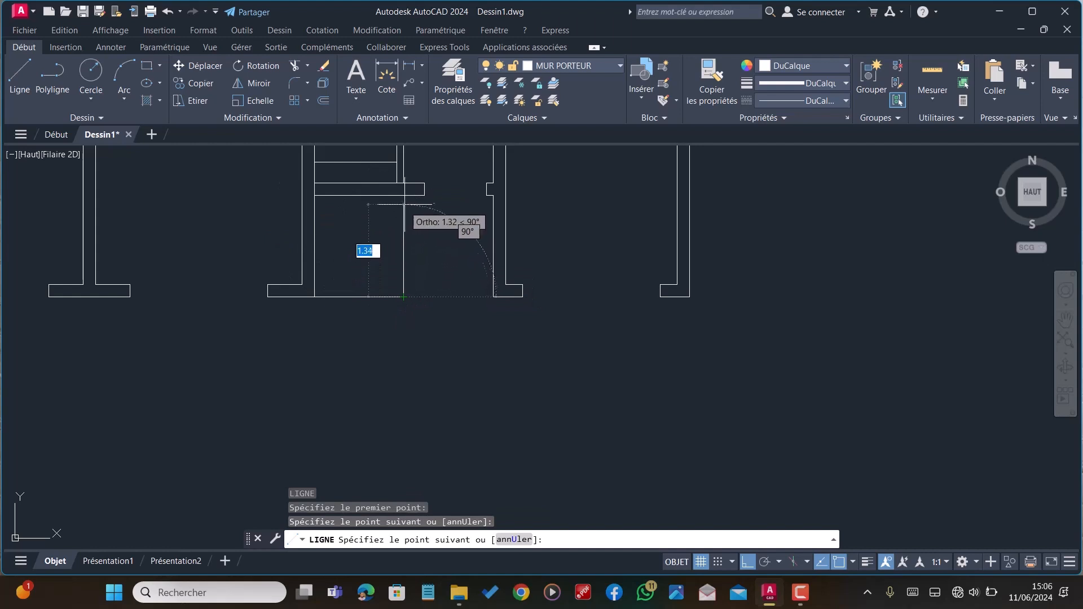
{"action": "left_click", "coordinate": [403, 246]}
{"action": "key", "text": "Escape"}
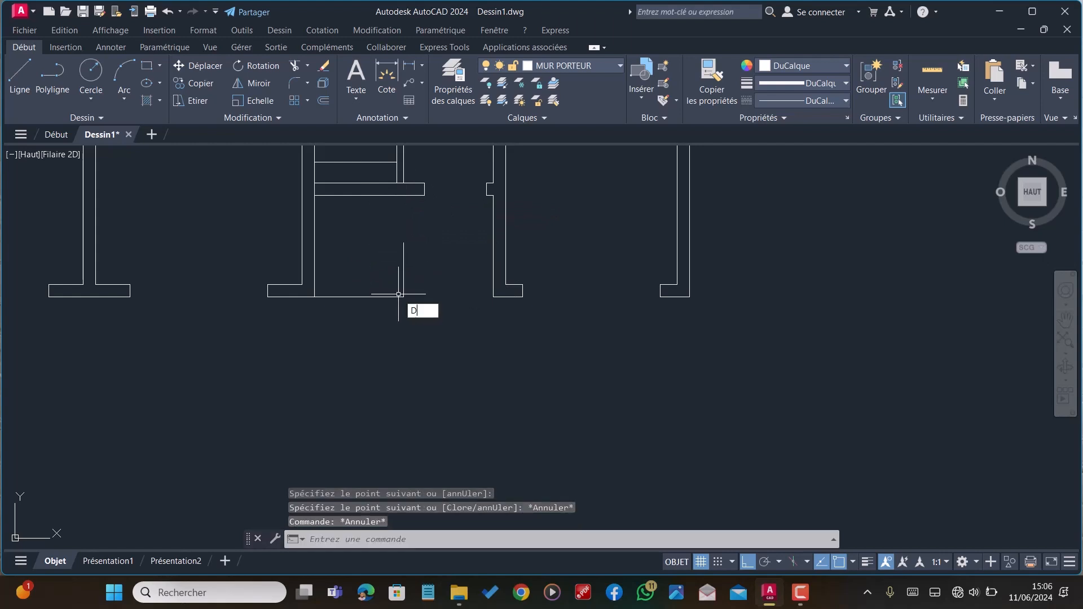
Offset the new horizontal line upwards and the short vertical line inwards by 0.1 to give the low wall its thickness
{"action": "type", "text": "DC"}
{"action": "key", "text": "Return"}
{"action": "type", "text": "0.1"}
{"action": "key", "text": "Return"}
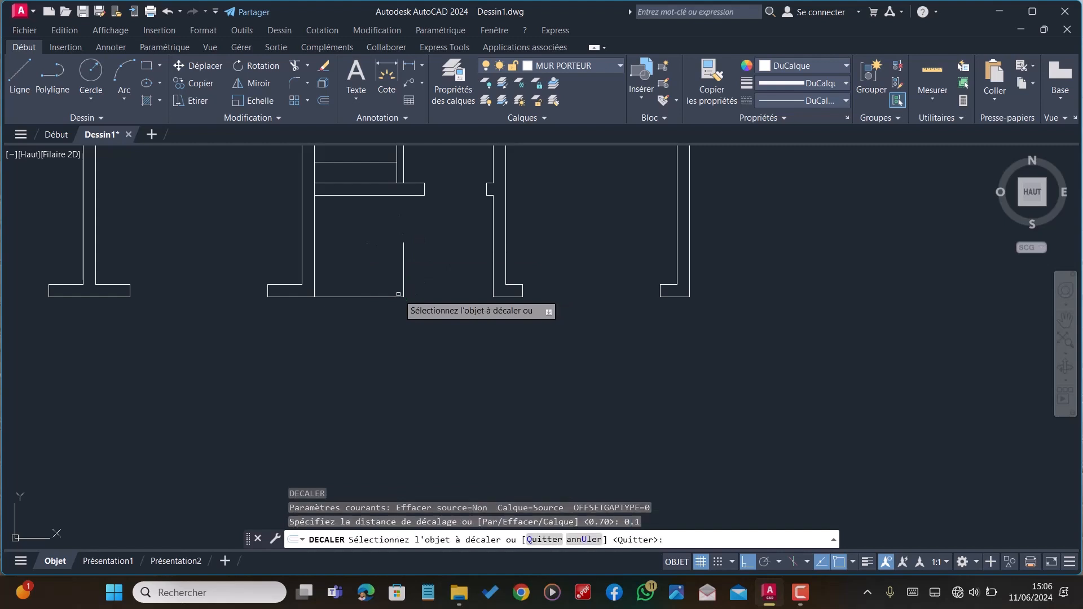
{"action": "left_click", "coordinate": [329, 297]}
{"action": "left_click", "coordinate": [348, 276]}
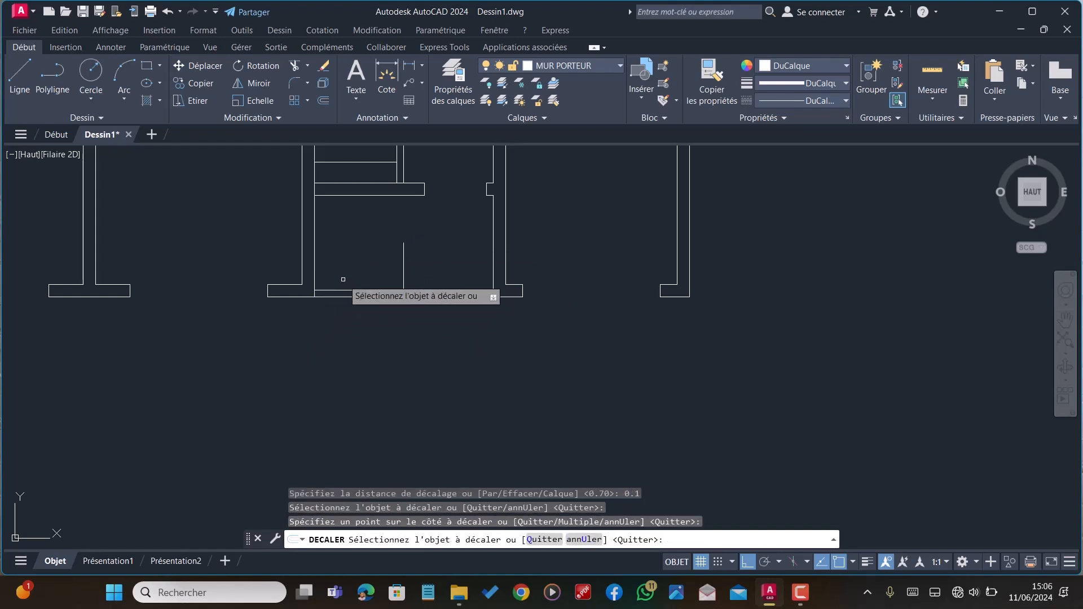
{"action": "left_click", "coordinate": [404, 249]}
{"action": "left_click", "coordinate": [380, 259]}
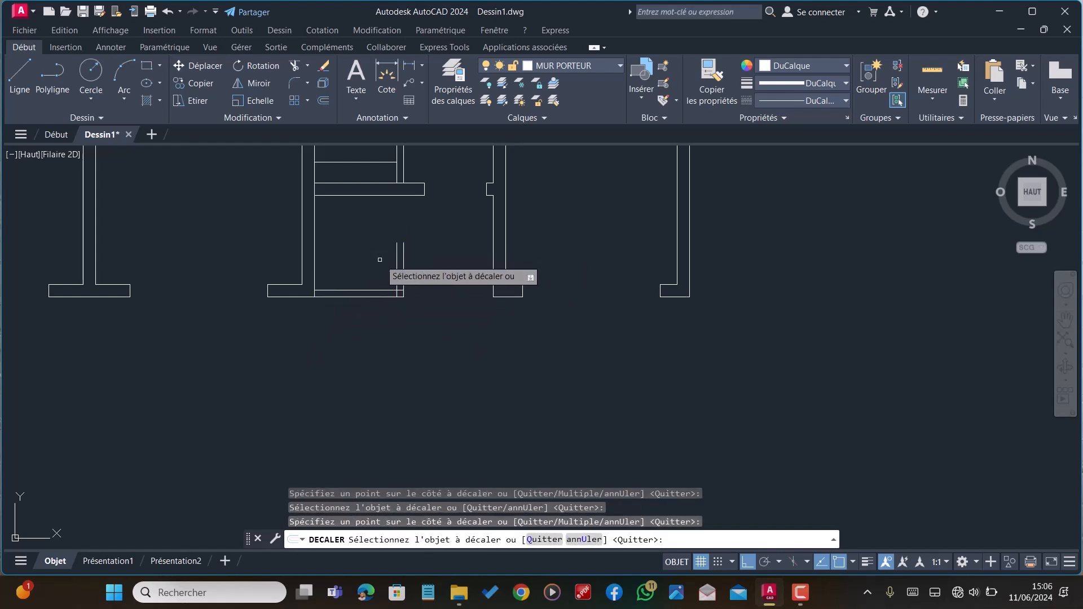
{"action": "key", "text": "Escape"}
Trim the two overlapping inner line ends at the low wall's corner
{"action": "type", "text": "AJ"}
{"action": "key", "text": "Return"}
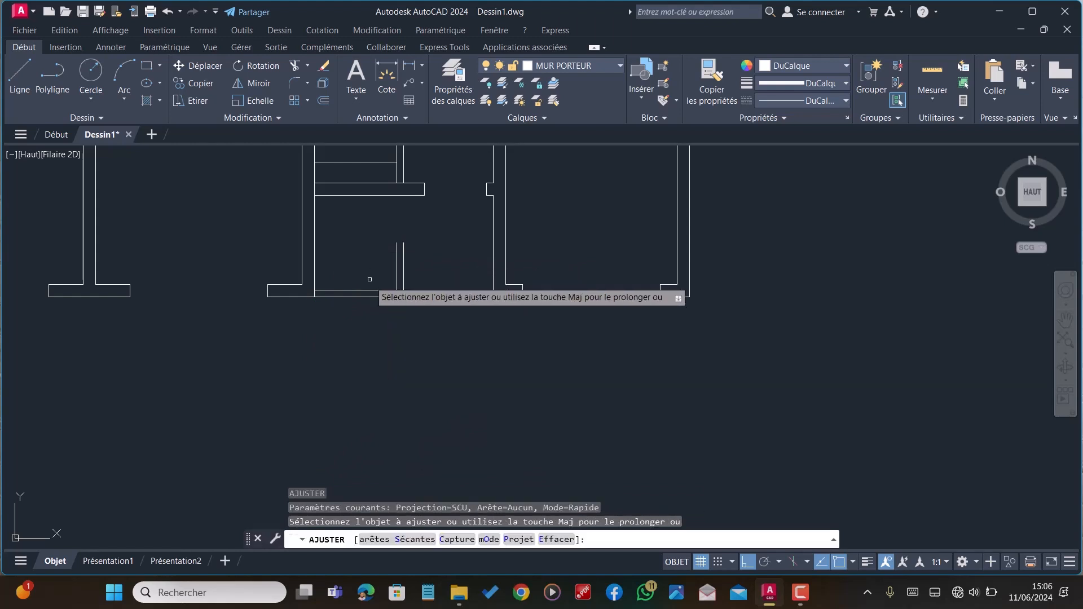
{"action": "scroll", "coordinate": [395, 288], "scroll_direction": "up", "scroll_amount": 4}
{"action": "left_click", "coordinate": [401, 301]}
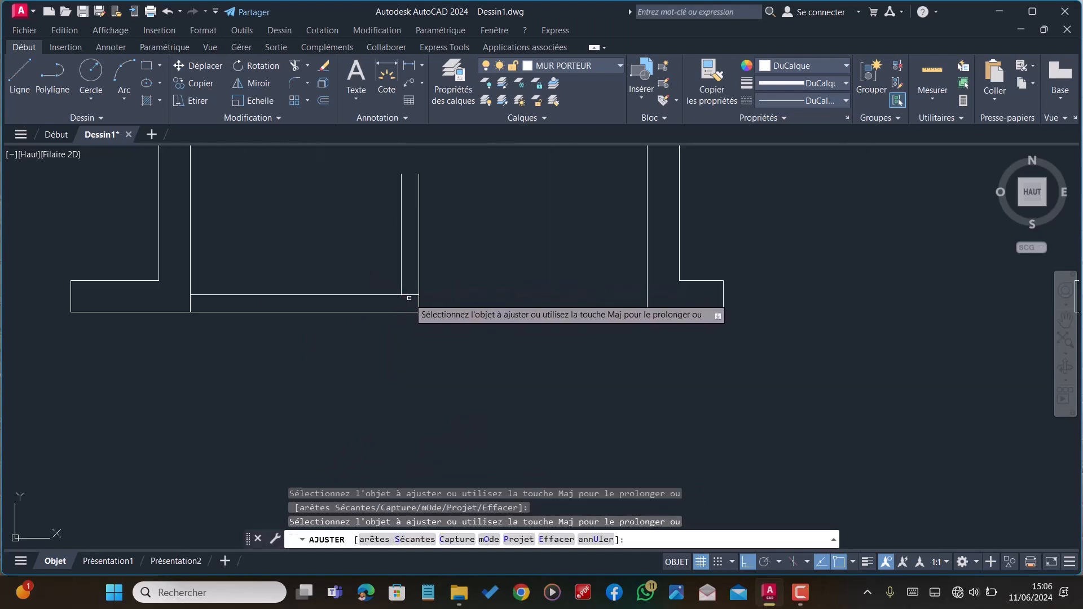
{"action": "left_click", "coordinate": [410, 293]}
{"action": "scroll", "coordinate": [395, 299], "scroll_direction": "down", "scroll_amount": 2}
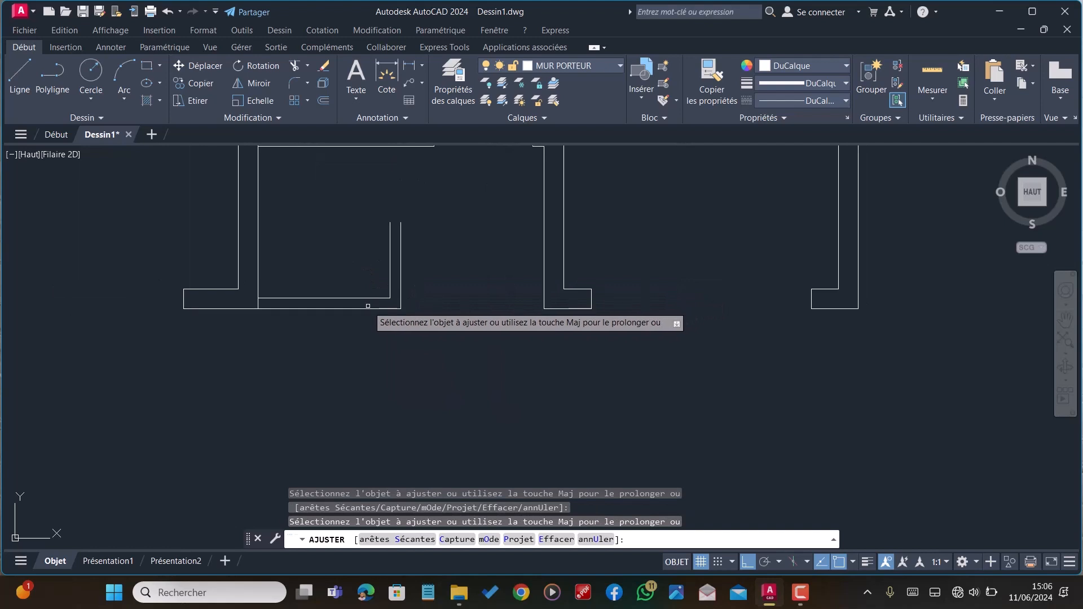
{"action": "key", "text": "Escape"}
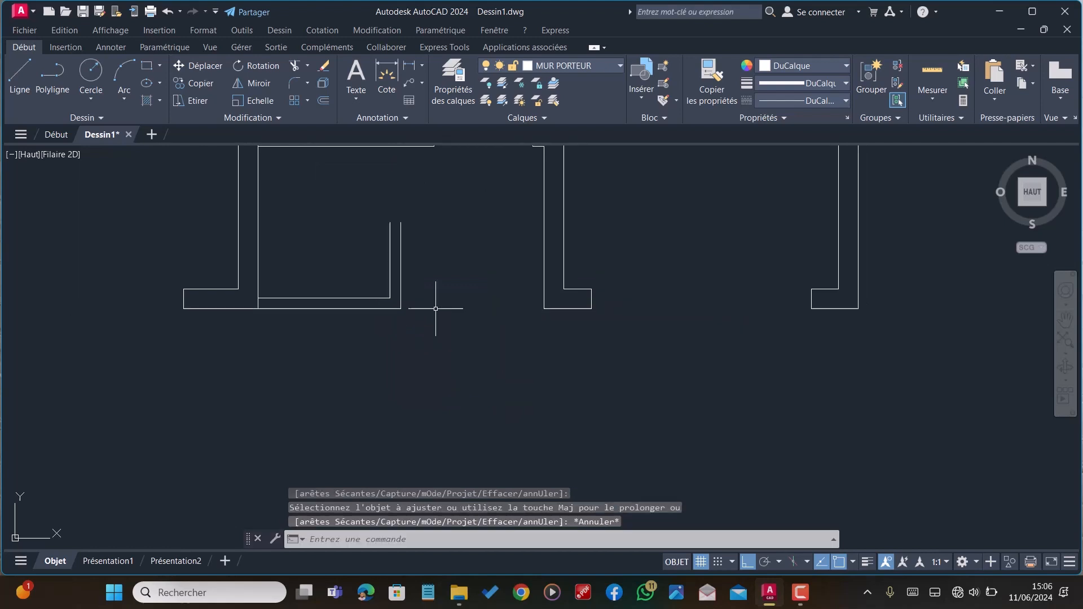
Make MARCHES the current layer and draw the first step line from the low wall's outer corner across to the opposite wall
{"action": "left_click", "coordinate": [549, 66]}
{"action": "left_click", "coordinate": [563, 154]}
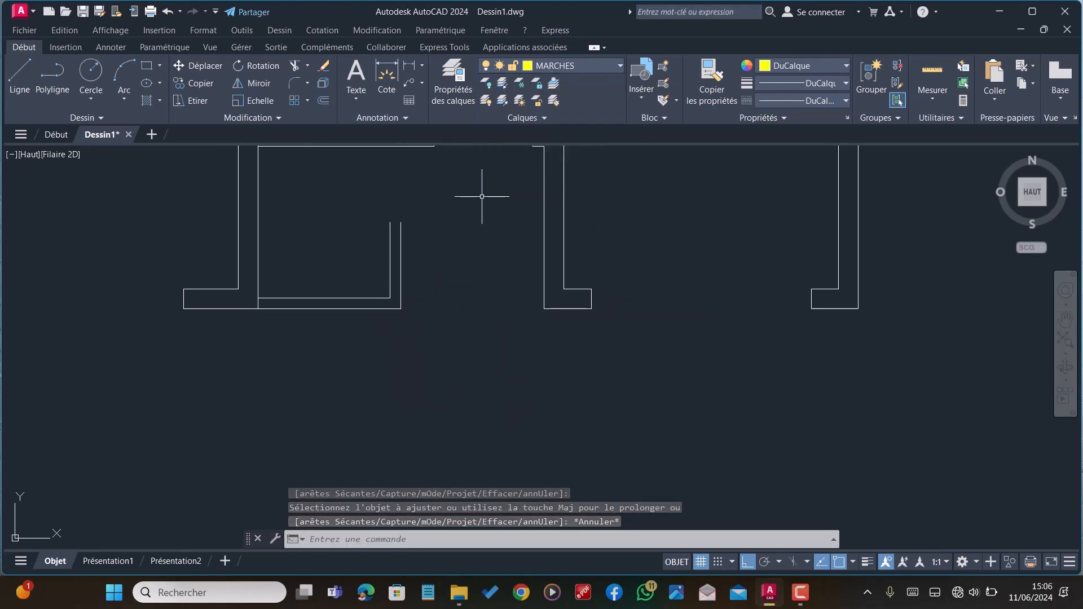
{"action": "type", "text": "l"}
{"action": "key", "text": "Return"}
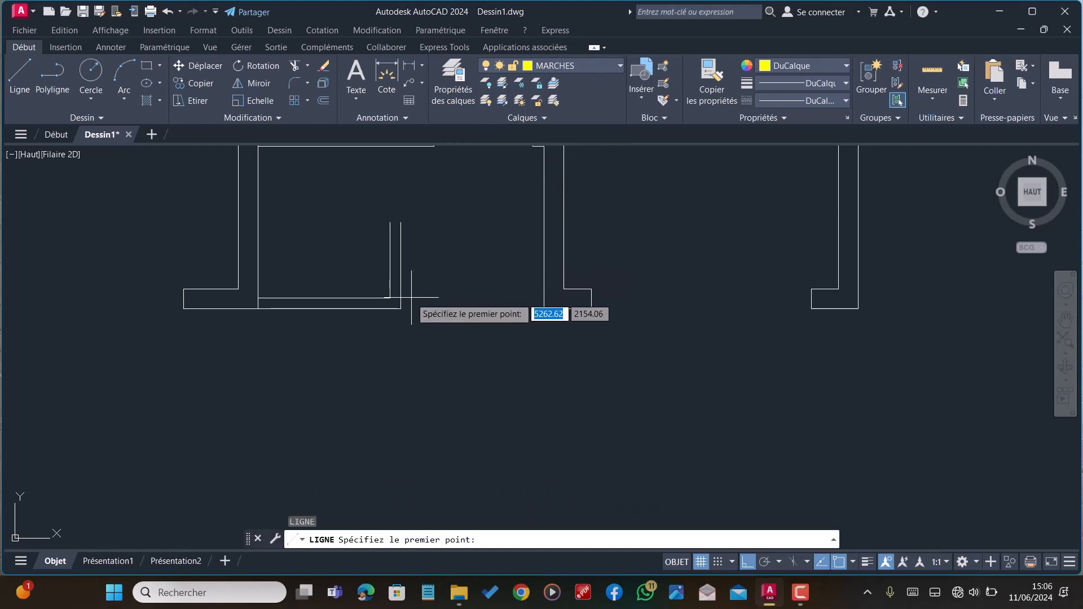
{"action": "left_click", "coordinate": [401, 309]}
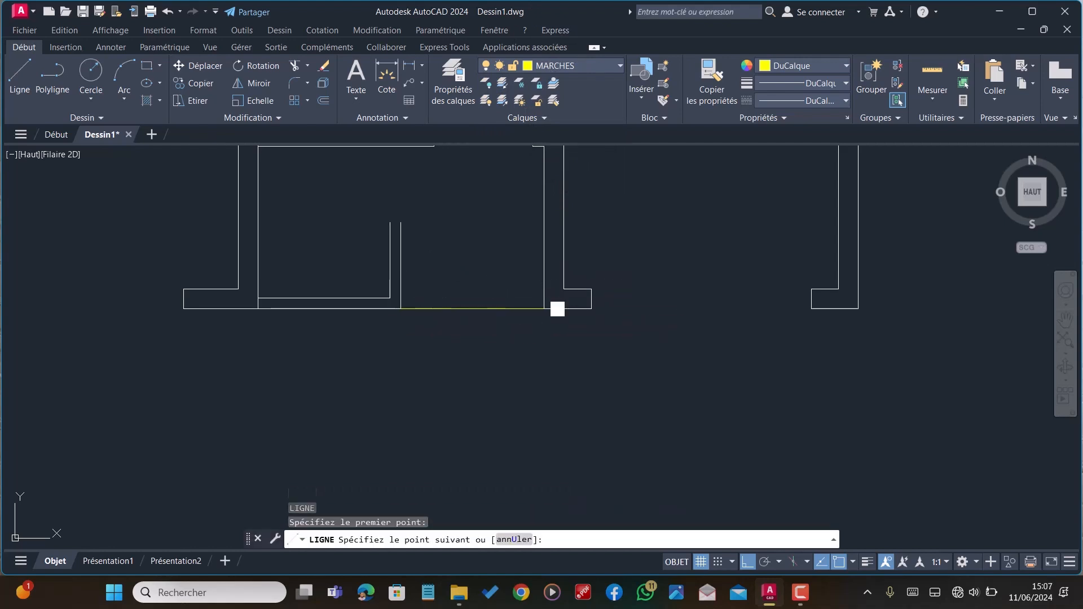
{"action": "key", "text": "Escape"}
Offset the step line upwards twice by 0.3 to create two more entrance step lines
{"action": "key", "text": "Return"}
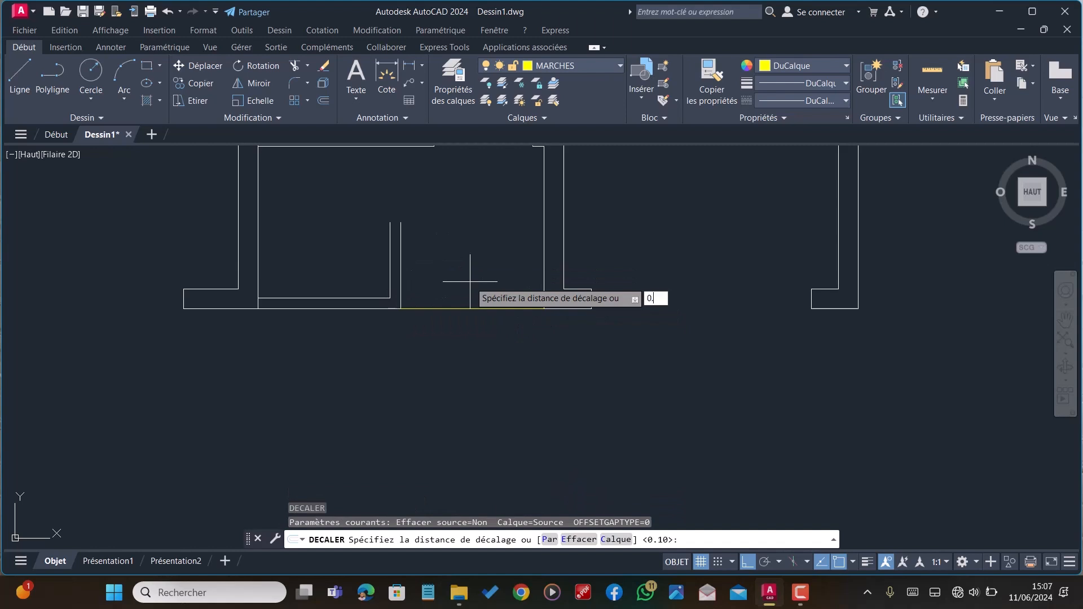
{"action": "key", "text": "Return"}
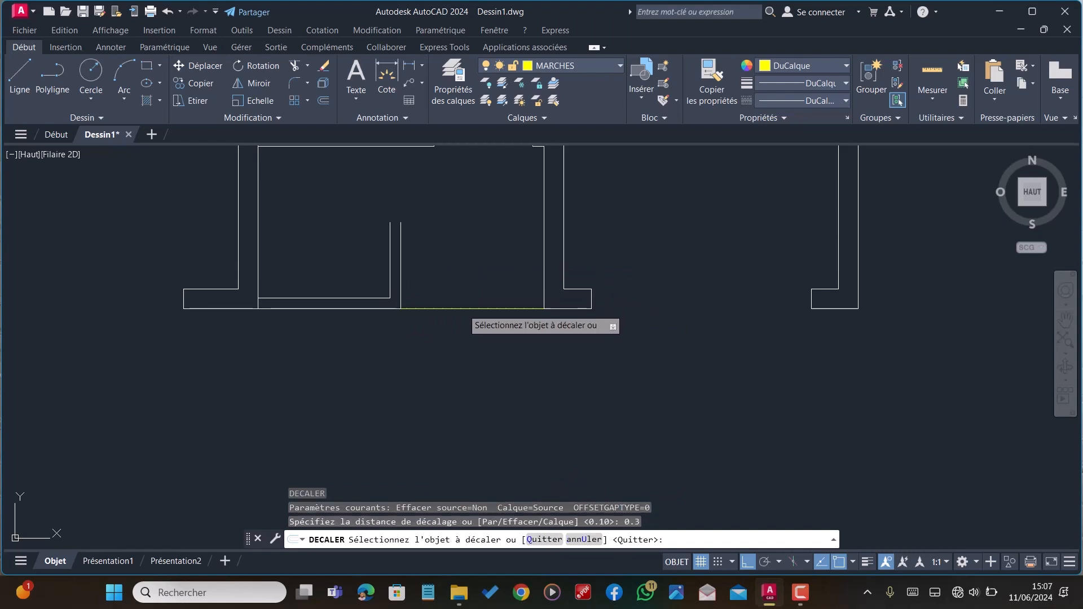
{"action": "left_click", "coordinate": [463, 309]}
{"action": "left_click", "coordinate": [486, 251]}
{"action": "left_click", "coordinate": [483, 276]}
{"action": "left_click", "coordinate": [497, 225]}
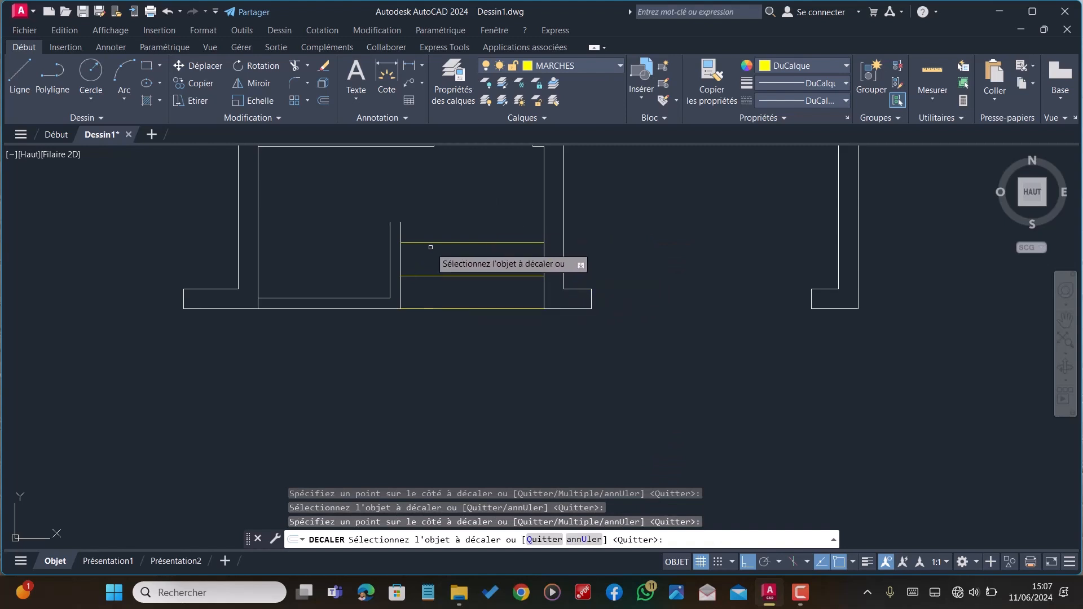
{"action": "scroll", "coordinate": [417, 241], "scroll_direction": "up", "scroll_amount": 2}
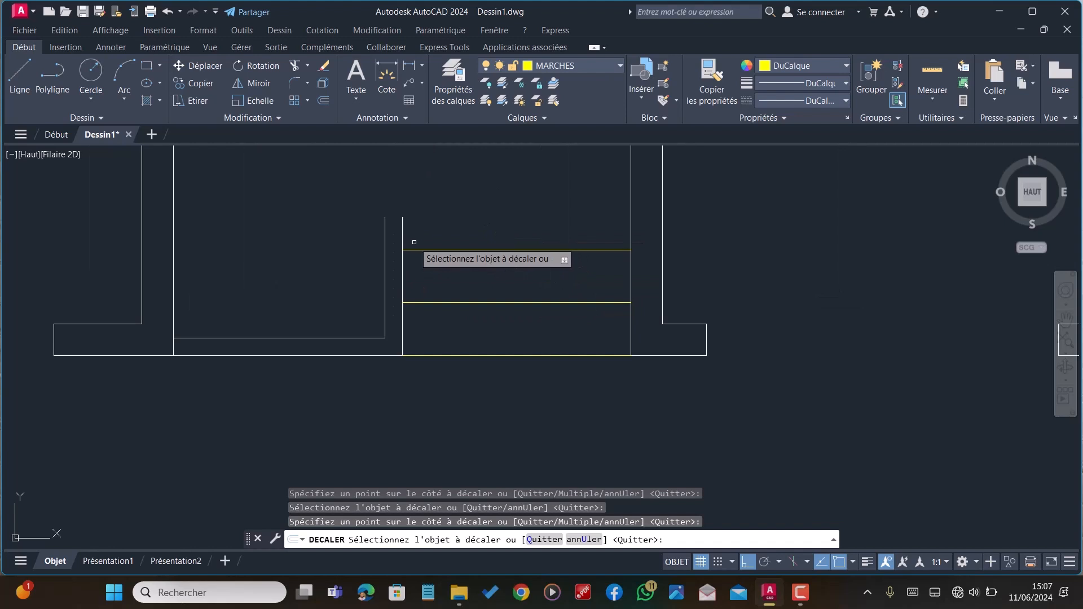
{"action": "scroll", "coordinate": [414, 242], "scroll_direction": "up", "scroll_amount": 2}
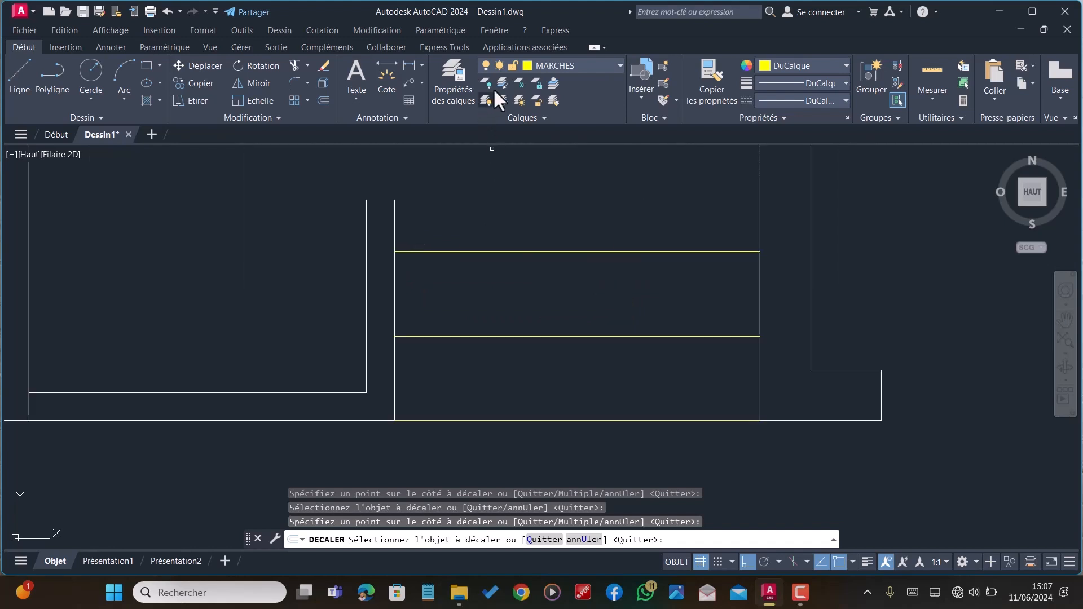
{"action": "key", "text": "Escape"}
Make MUR PORTEUR the current layer and draw a horizontal line from the uppermost step line's end across the short vertical wall
{"action": "left_click", "coordinate": [553, 66]}
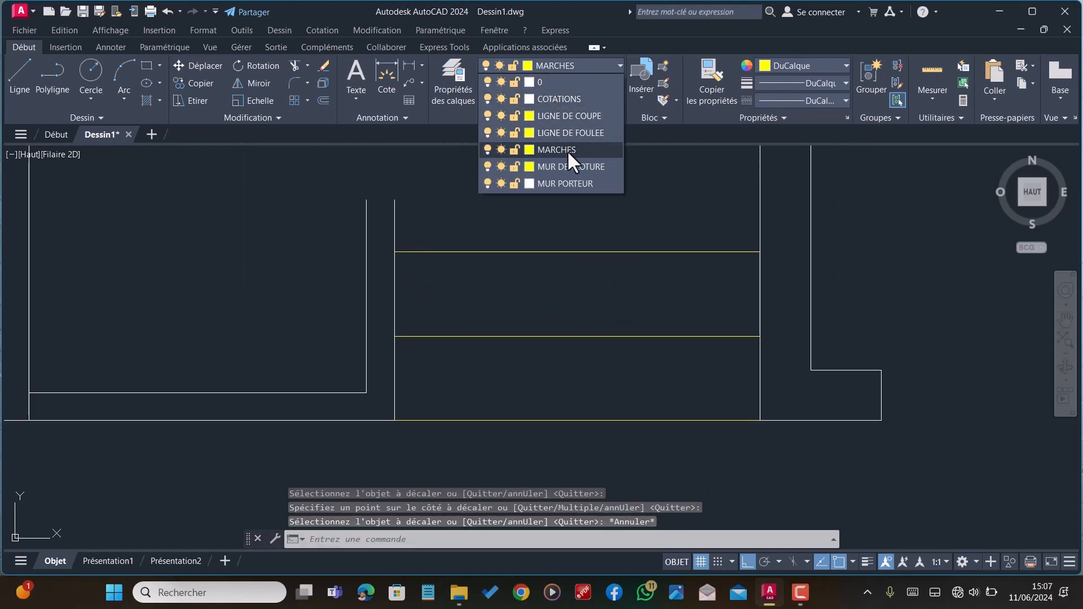
{"action": "left_click", "coordinate": [574, 184]}
{"action": "type", "text": "l"}
{"action": "key", "text": "Return"}
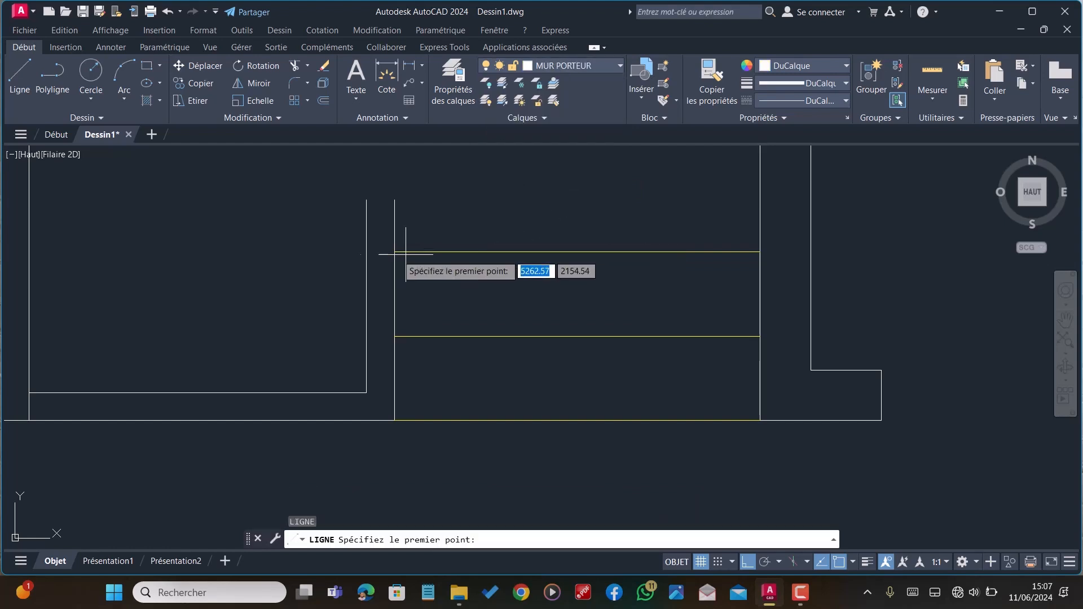
{"action": "left_click", "coordinate": [395, 252]}
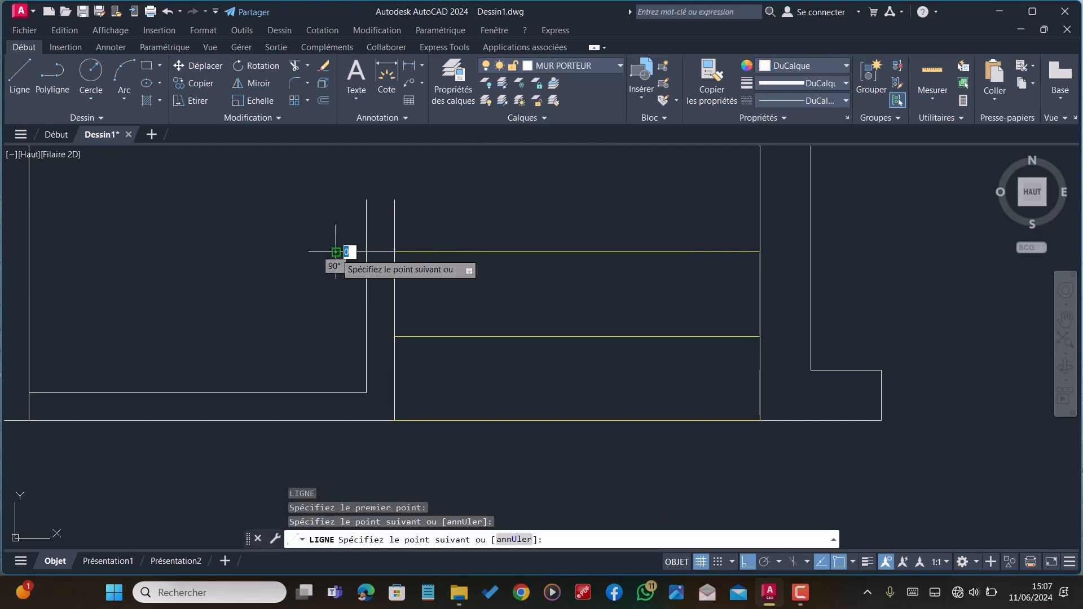
{"action": "key", "text": "Escape"}
Trim the low wall's two vertical lines above the new closing line, along with the closing line's overhanging end
{"action": "type", "text": "A"}
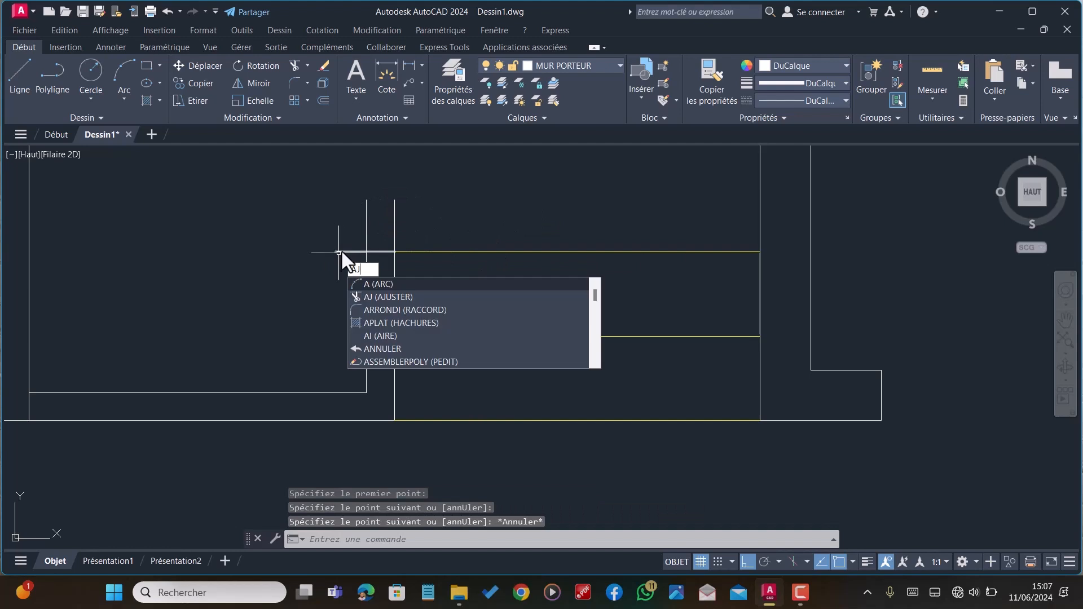
{"action": "type", "text": "J"}
{"action": "key", "text": "Return"}
{"action": "mouse_move", "coordinate": [404, 215]}
{"action": "left_mouse_down"}
{"action": "mouse_move", "coordinate": [326, 210]}
{"action": "mouse_move", "coordinate": [358, 222]}
{"action": "mouse_move", "coordinate": [350, 261]}
{"action": "left_mouse_up"}
{"action": "scroll", "coordinate": [397, 325], "scroll_direction": "down", "scroll_amount": 4}
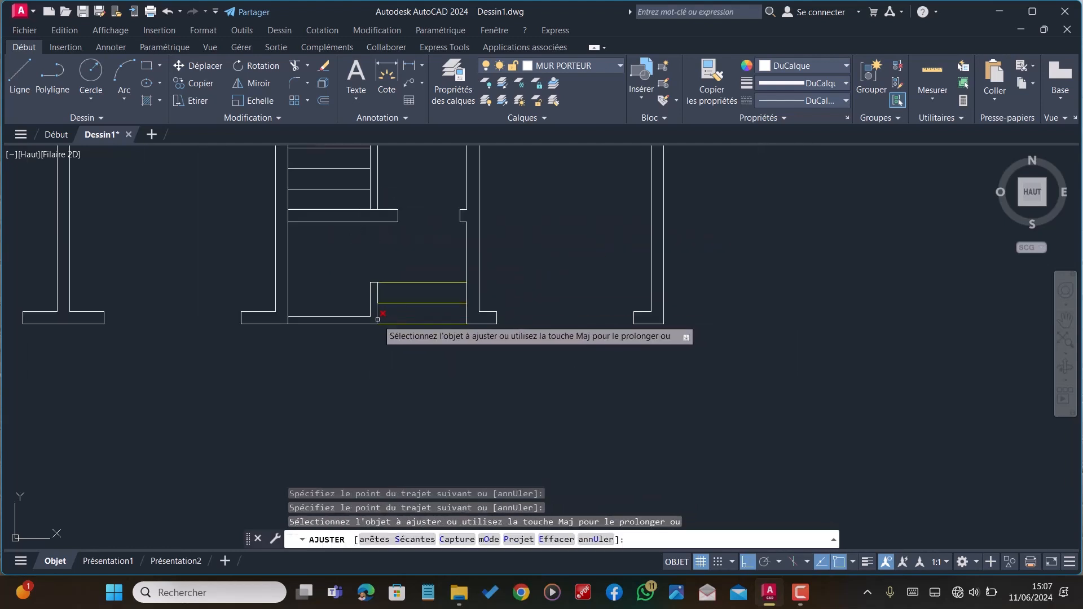
Examine the floor plan around the entrance steps, the interior wall openings and the exterior walls
{"action": "scroll", "coordinate": [402, 316], "scroll_direction": "down", "scroll_amount": 2}
{"action": "scroll", "coordinate": [409, 298], "scroll_direction": "down", "scroll_amount": 2}
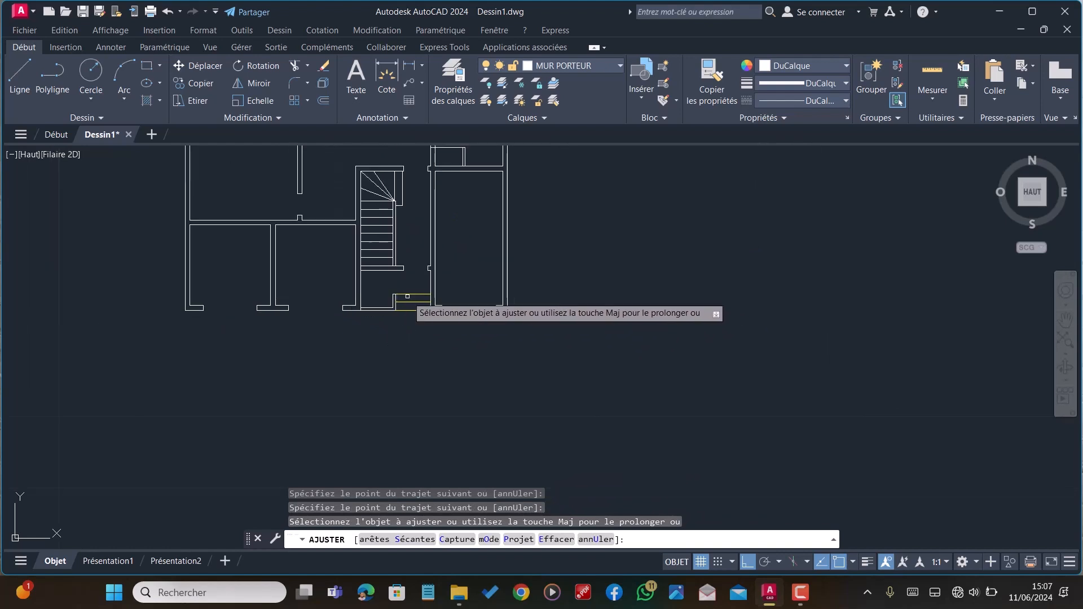
{"action": "scroll", "coordinate": [414, 271], "scroll_direction": "up", "scroll_amount": 2}
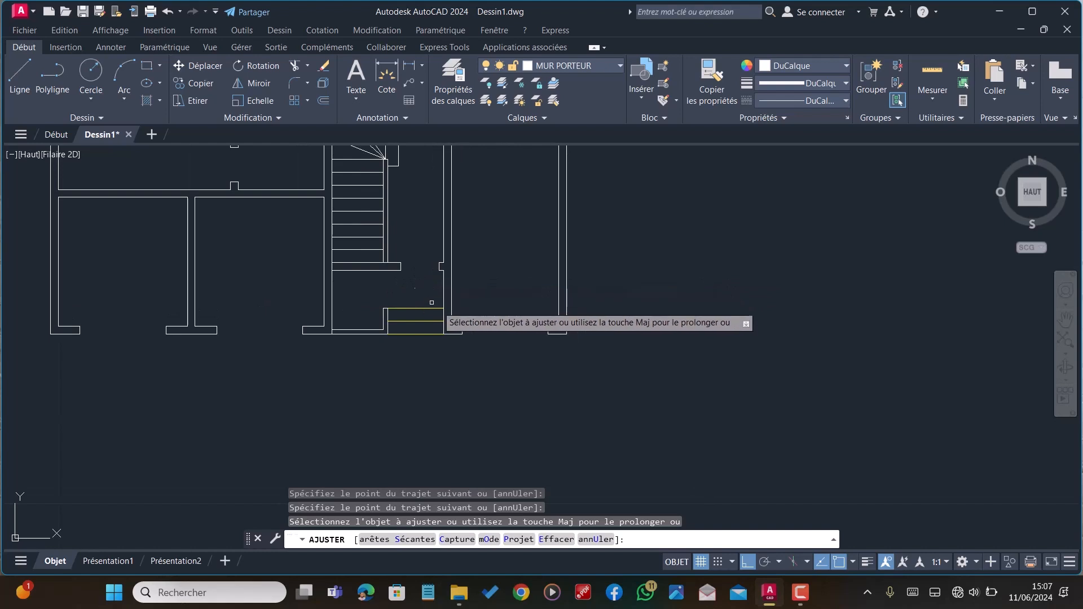
{"action": "scroll", "coordinate": [397, 331], "scroll_direction": "down", "scroll_amount": 2}
{"action": "scroll", "coordinate": [433, 331], "scroll_direction": "down", "scroll_amount": 2}
{"action": "scroll", "coordinate": [443, 333], "scroll_direction": "up", "scroll_amount": 3}
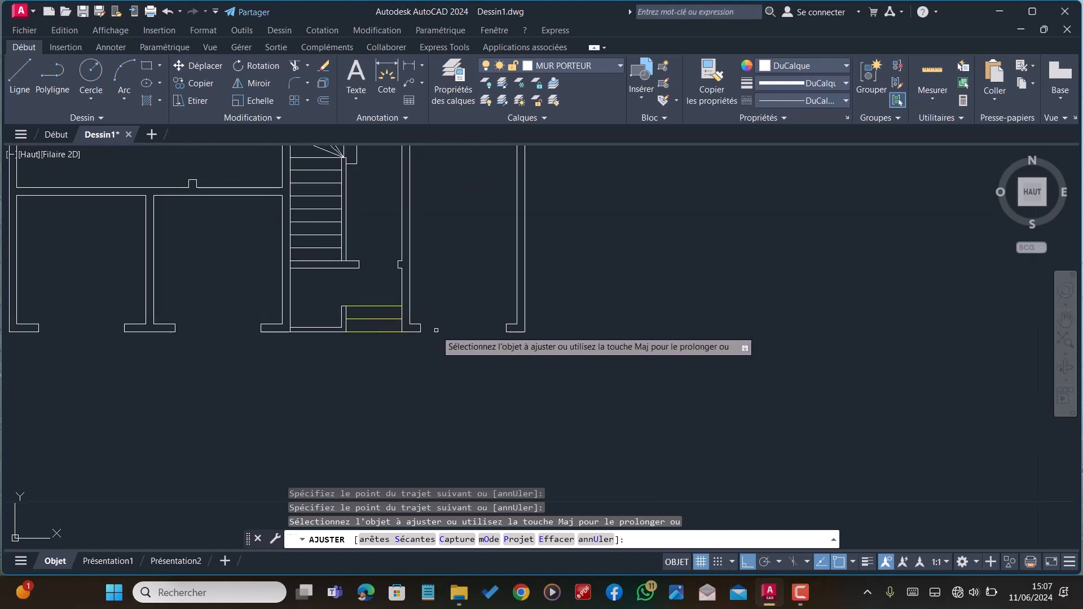
{"action": "scroll", "coordinate": [494, 333], "scroll_direction": "down", "scroll_amount": 3}
{"action": "scroll", "coordinate": [514, 332], "scroll_direction": "down", "scroll_amount": 2}
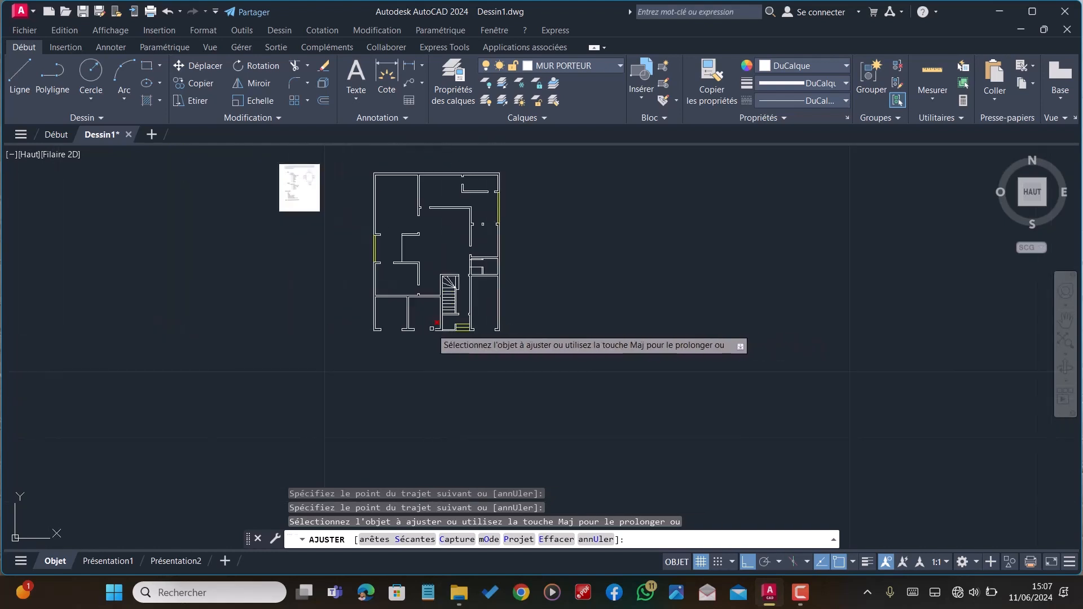
{"action": "scroll", "coordinate": [428, 300], "scroll_direction": "up", "scroll_amount": 3}
{"action": "scroll", "coordinate": [418, 307], "scroll_direction": "down", "scroll_amount": 3}
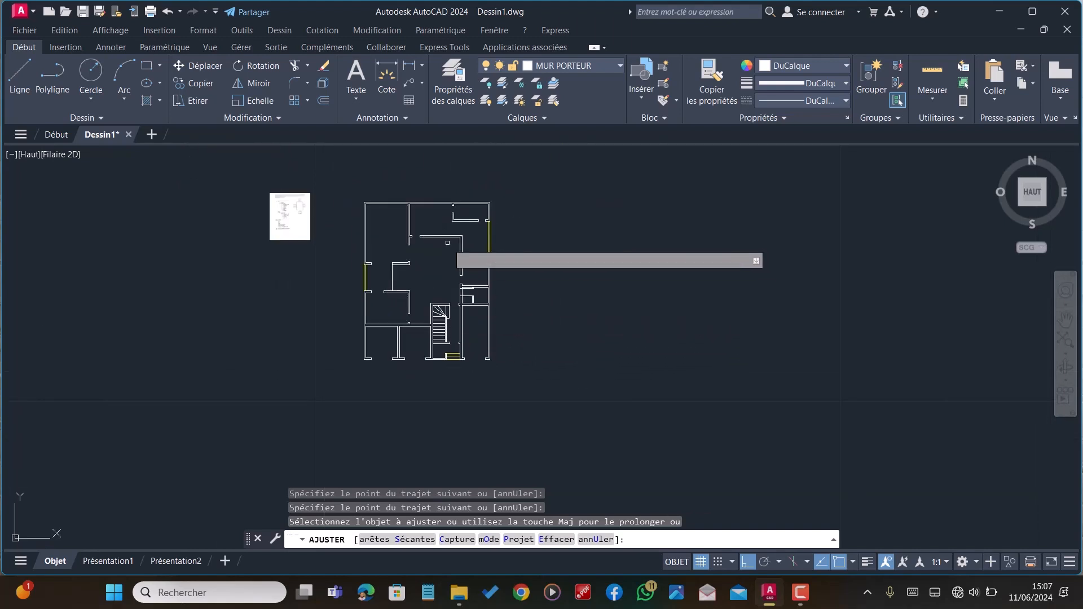
{"action": "scroll", "coordinate": [486, 225], "scroll_direction": "up", "scroll_amount": 4}
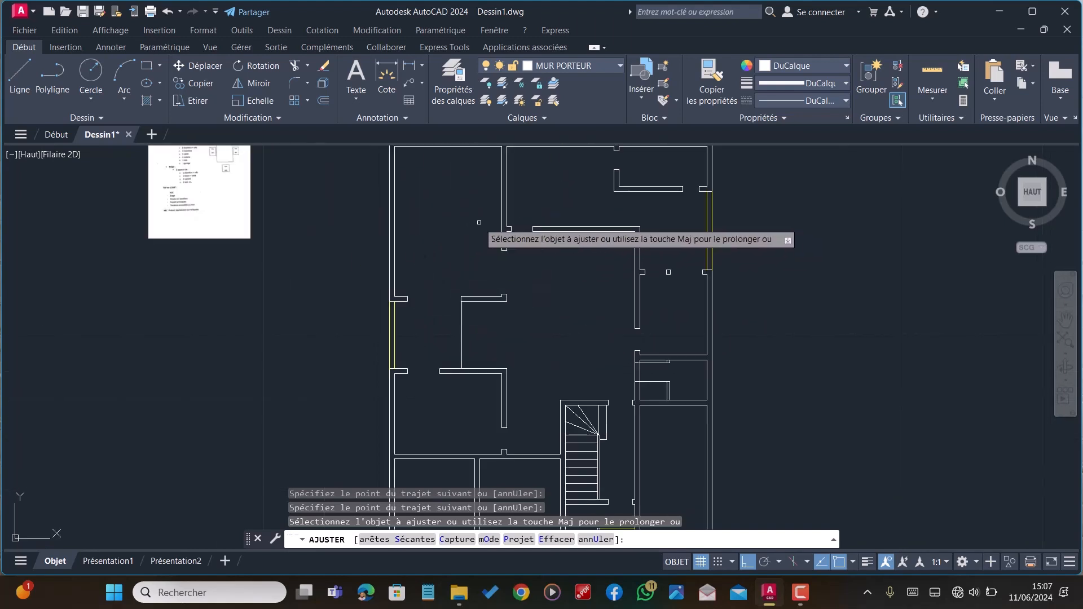
{"action": "scroll", "coordinate": [542, 293], "scroll_direction": "down", "scroll_amount": 2}
{"action": "scroll", "coordinate": [550, 311], "scroll_direction": "down", "scroll_amount": 2}
{"action": "scroll", "coordinate": [490, 326], "scroll_direction": "up", "scroll_amount": 5}
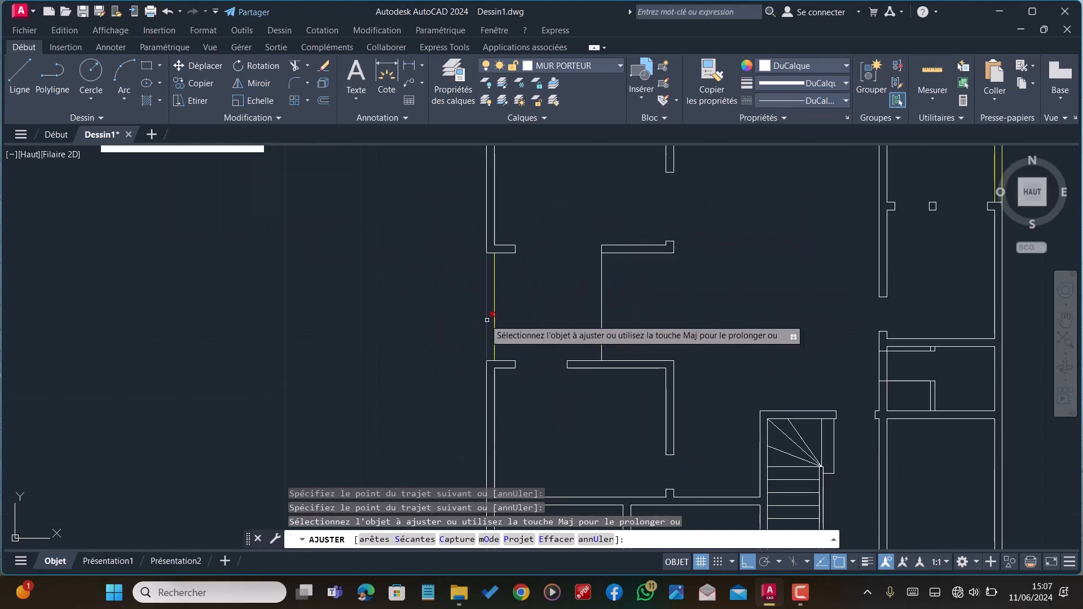
{"action": "scroll", "coordinate": [395, 288], "scroll_direction": "down", "scroll_amount": 4}
{"action": "scroll", "coordinate": [646, 302], "scroll_direction": "down", "scroll_amount": 2}
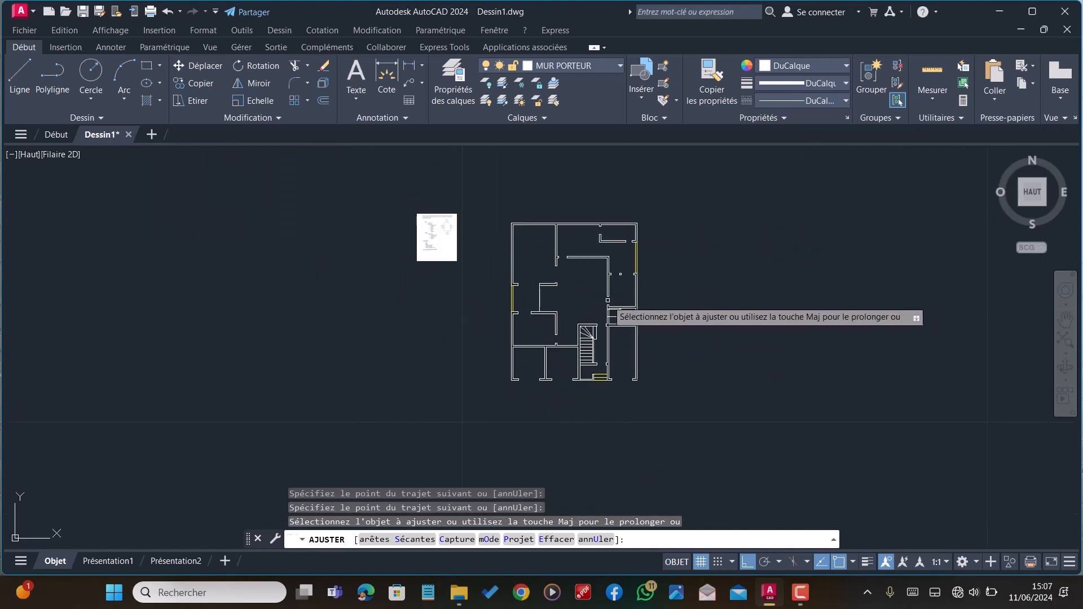
{"action": "key", "text": "Escape"}
{"action": "scroll", "coordinate": [418, 213], "scroll_direction": "down", "scroll_amount": 1}
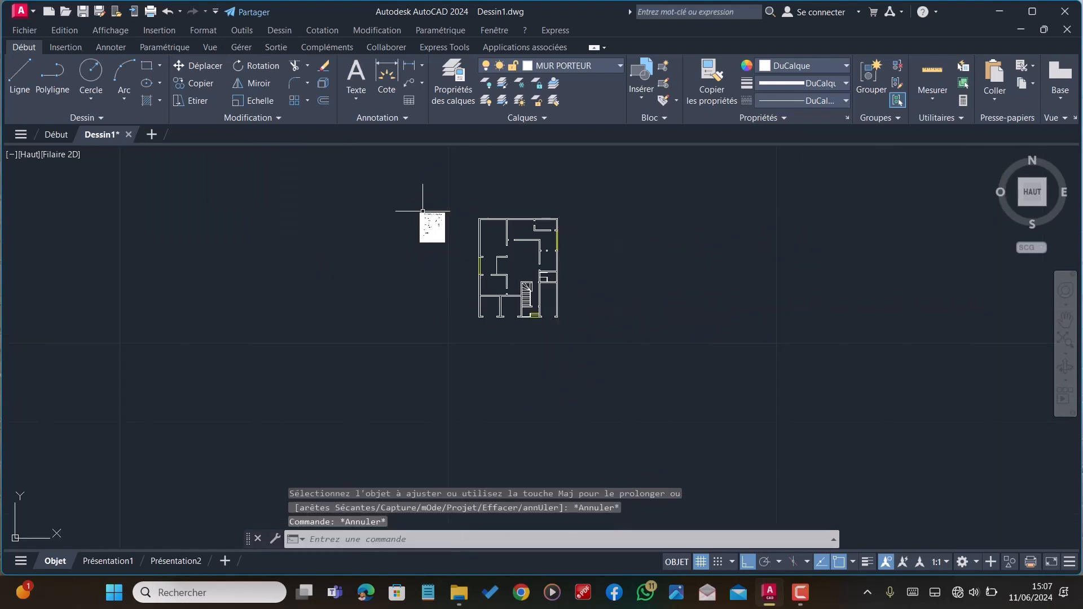
{"action": "scroll", "coordinate": [476, 229], "scroll_direction": "up", "scroll_amount": 1}
{"action": "scroll", "coordinate": [500, 258], "scroll_direction": "up", "scroll_amount": 2}
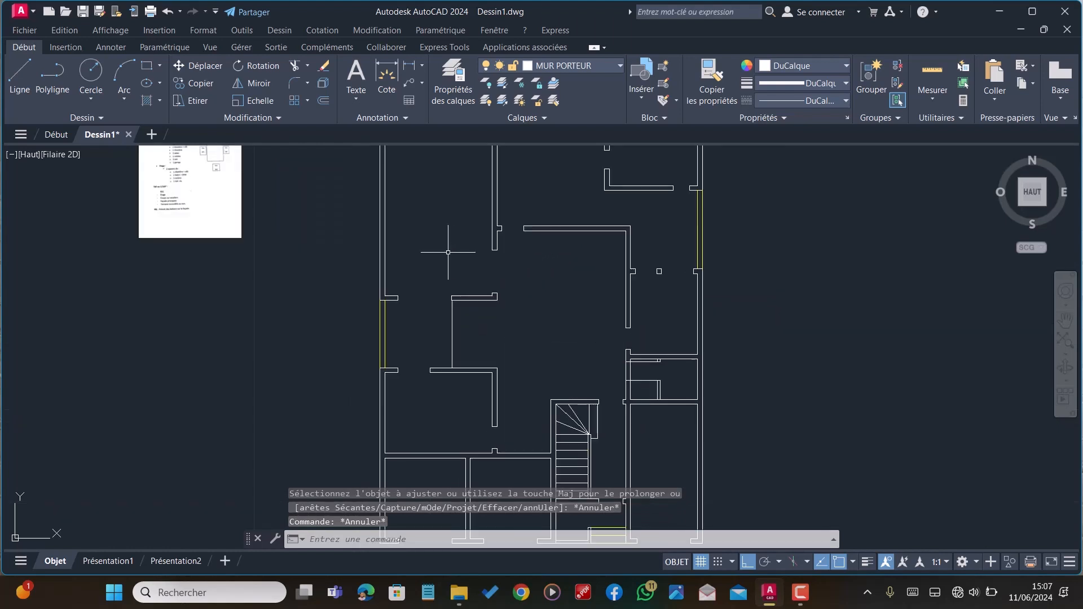
{"action": "scroll", "coordinate": [451, 252], "scroll_direction": "down", "scroll_amount": 2}
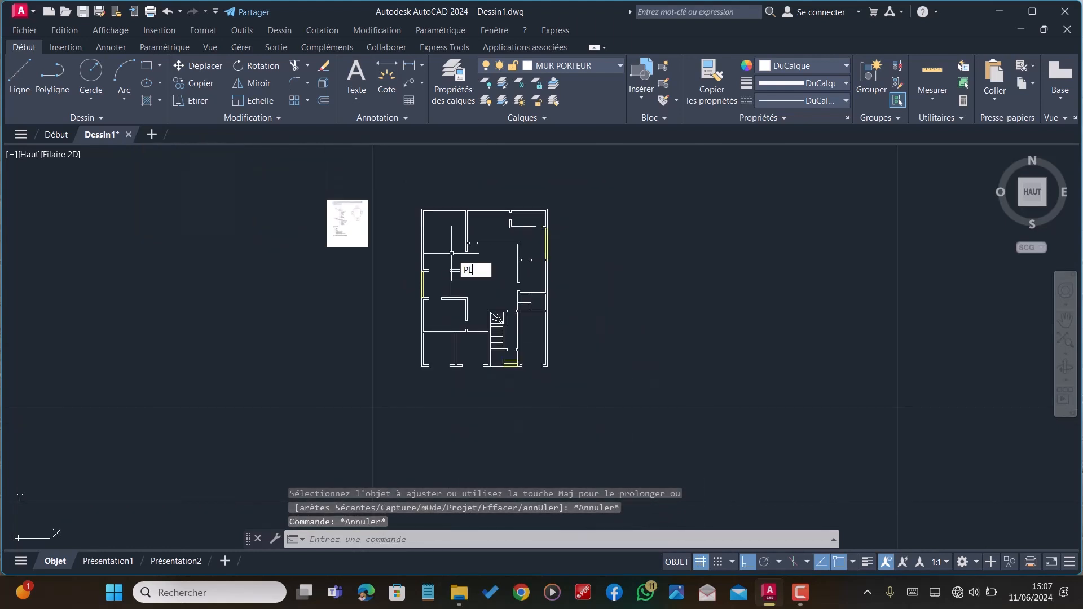
Create a new layer named FENETRES with colour 40
{"action": "type", "text": "PL"}
{"action": "key", "text": "Return"}
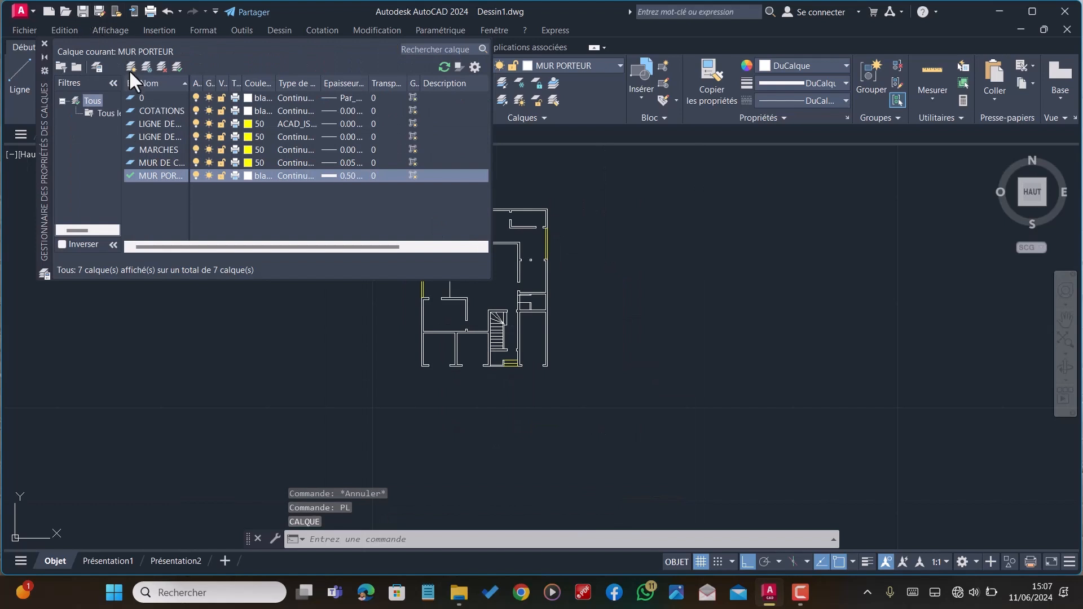
{"action": "left_click", "coordinate": [129, 70]}
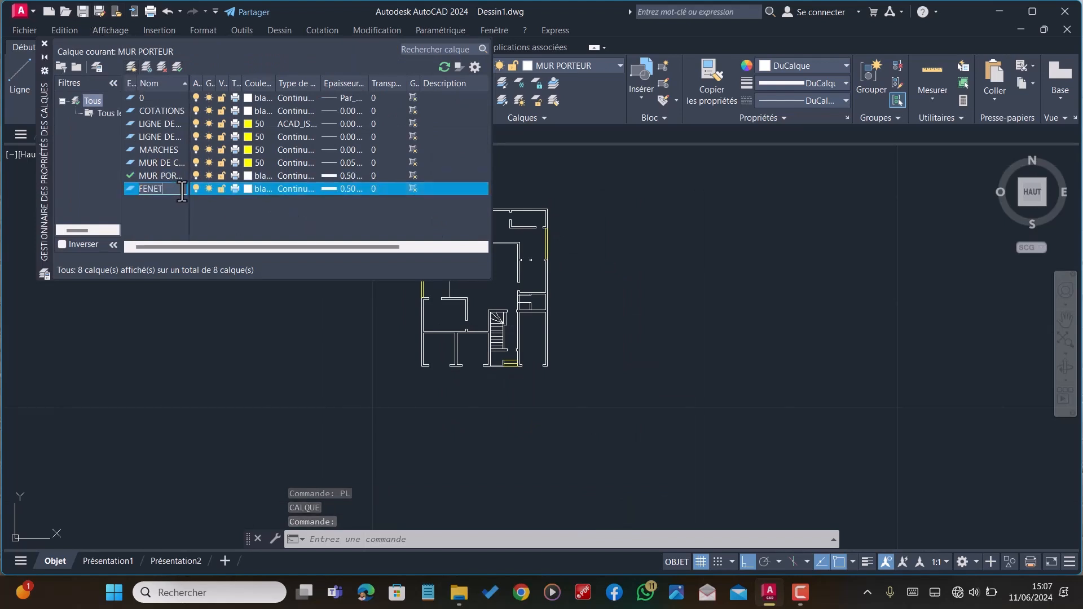
{"action": "left_click", "coordinate": [250, 187]}
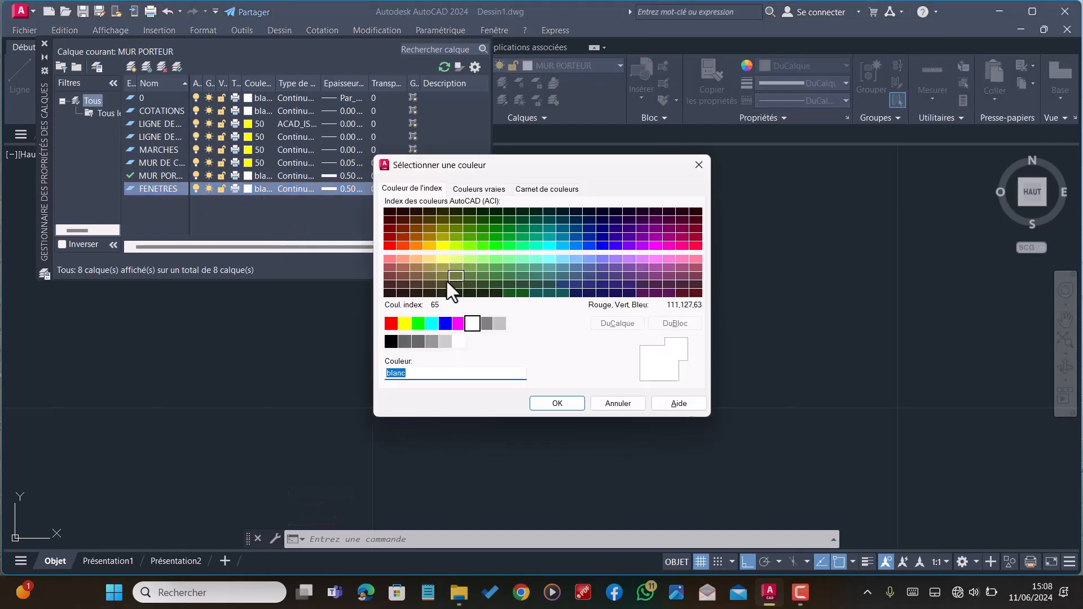
{"action": "left_click", "coordinate": [422, 248]}
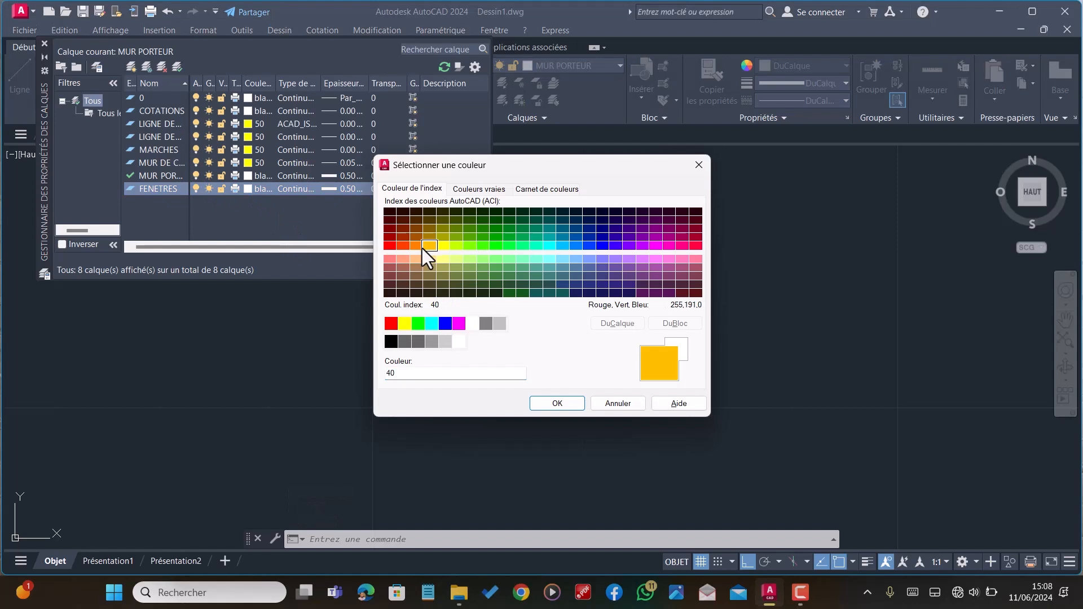
{"action": "left_click", "coordinate": [557, 402]}
Set the FENETRES layer's lineweight to 0.00 mm and make it the current layer
{"action": "left_click", "coordinate": [353, 188]}
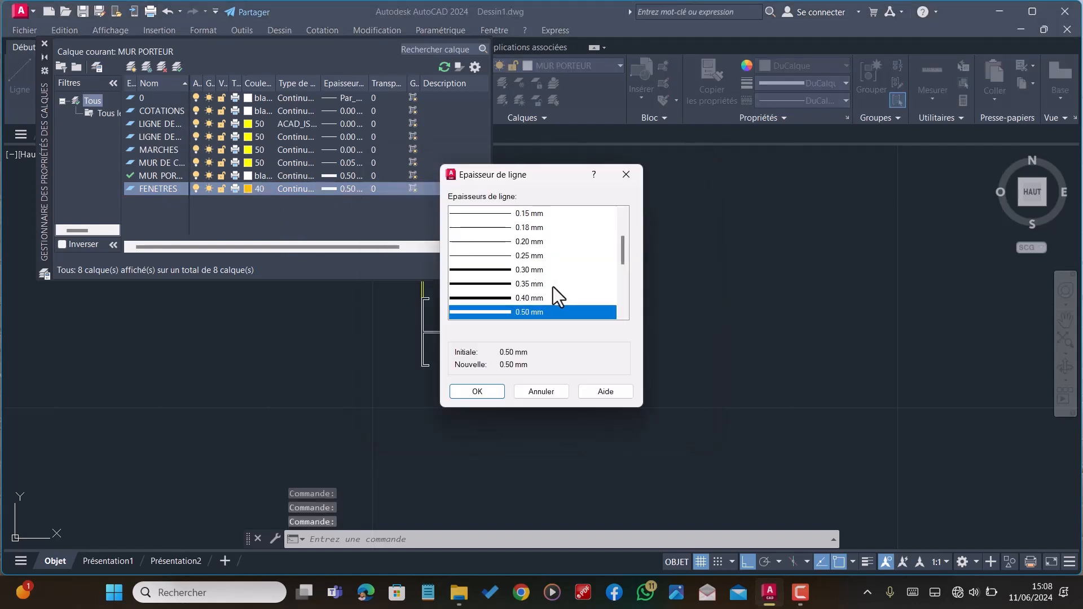
{"action": "scroll", "coordinate": [512, 249], "scroll_direction": "up", "scroll_amount": 2}
{"action": "left_click", "coordinate": [540, 230]}
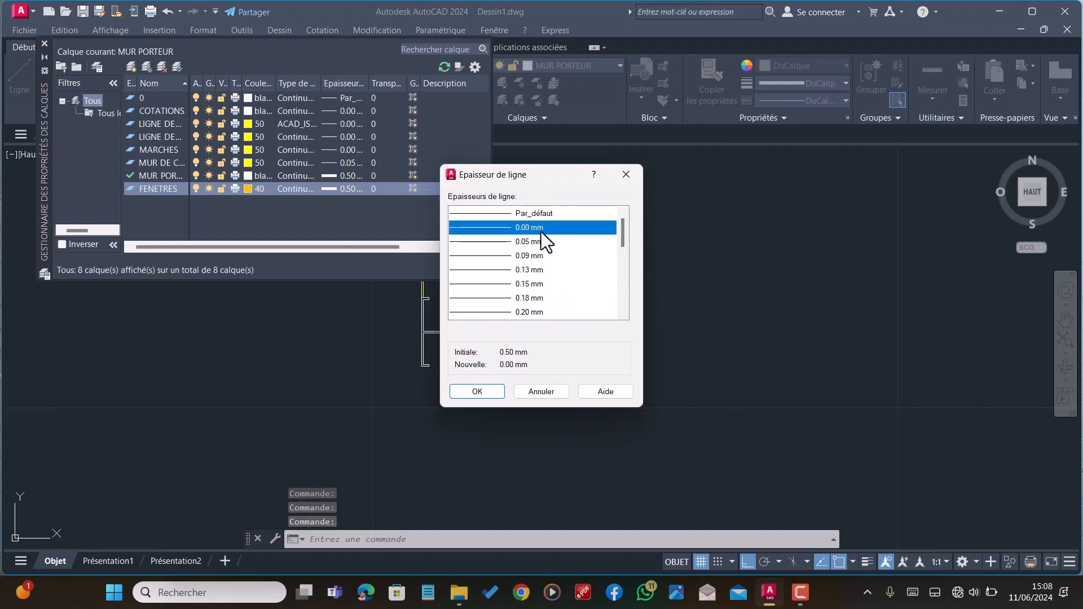
{"action": "left_click", "coordinate": [477, 391]}
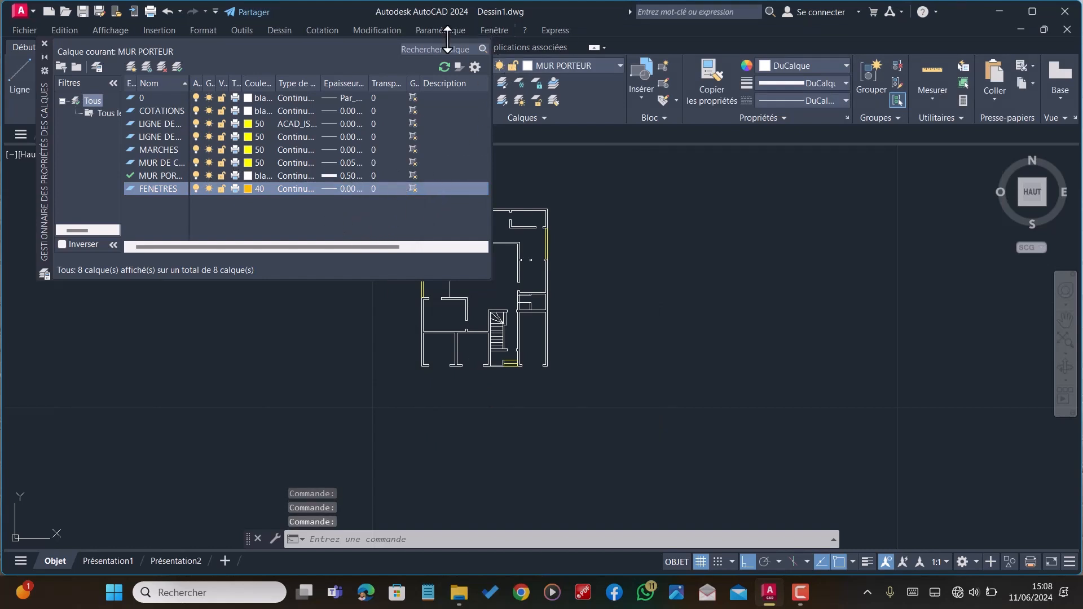
{"action": "left_click", "coordinate": [44, 44]}
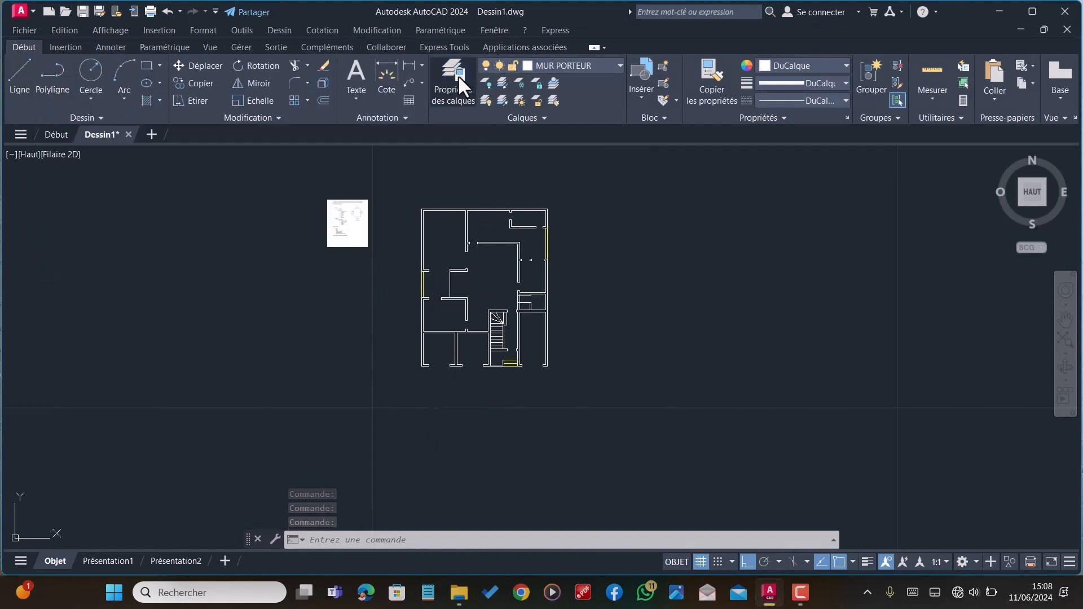
{"action": "left_click", "coordinate": [555, 65]}
{"action": "left_click", "coordinate": [573, 116]}
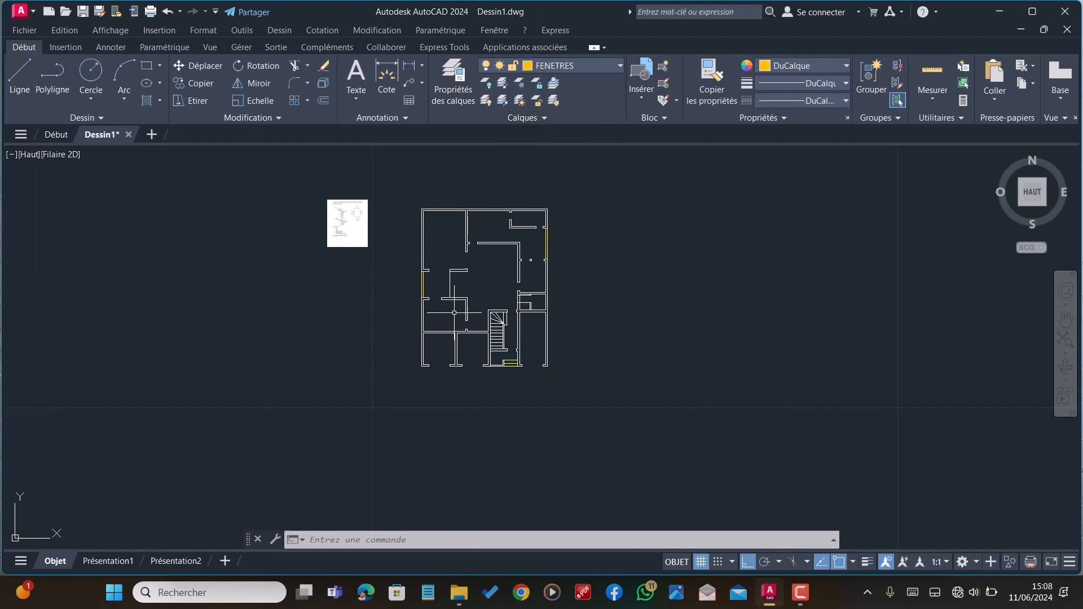
Draw two window lines across the opening in the lower wall of the small western space, along both wall faces
{"action": "scroll", "coordinate": [454, 312], "scroll_direction": "up", "scroll_amount": 6}
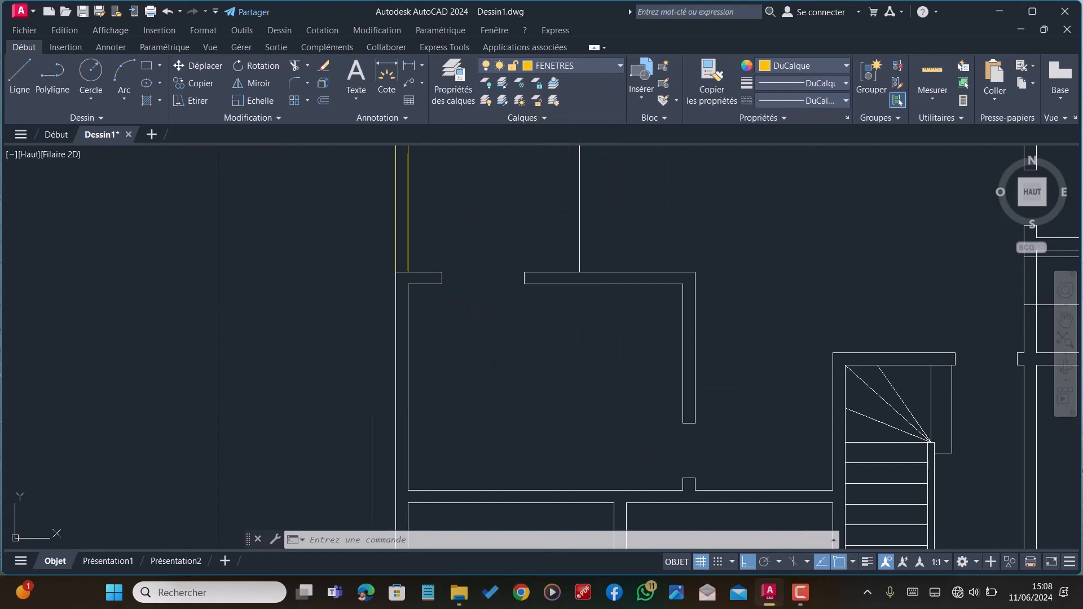
{"action": "type", "text": "l"}
{"action": "key", "text": "Return"}
{"action": "scroll", "coordinate": [435, 245], "scroll_direction": "up", "scroll_amount": 4}
{"action": "left_click", "coordinate": [414, 264]}
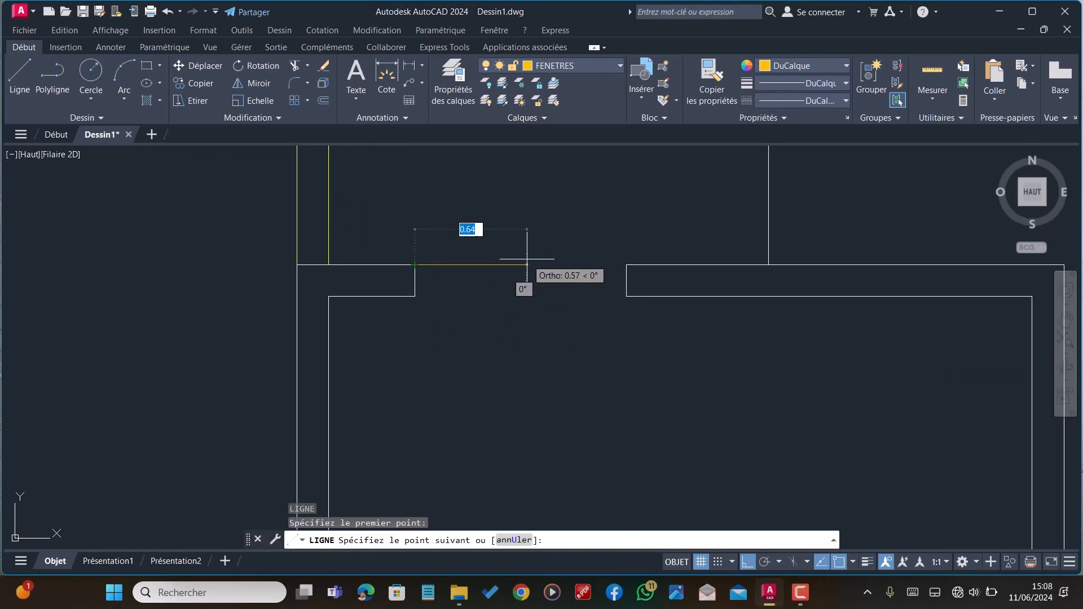
{"action": "left_click", "coordinate": [626, 265]}
{"action": "key", "text": "Return"}
{"action": "key", "text": "Return"}
{"action": "left_click", "coordinate": [415, 296]}
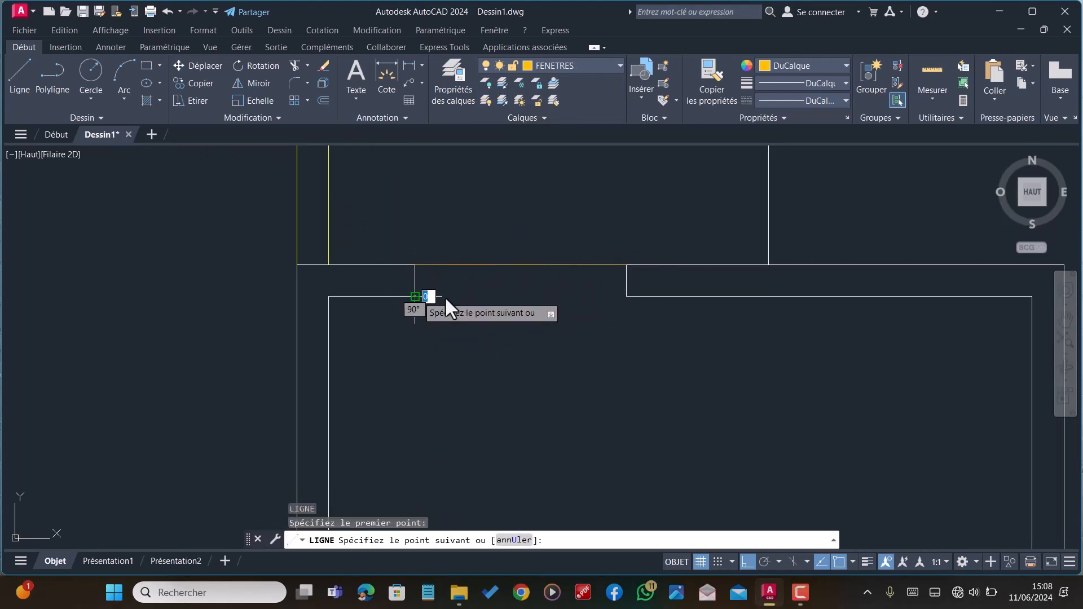
{"action": "left_click", "coordinate": [626, 297]}
{"action": "key", "text": "Escape"}
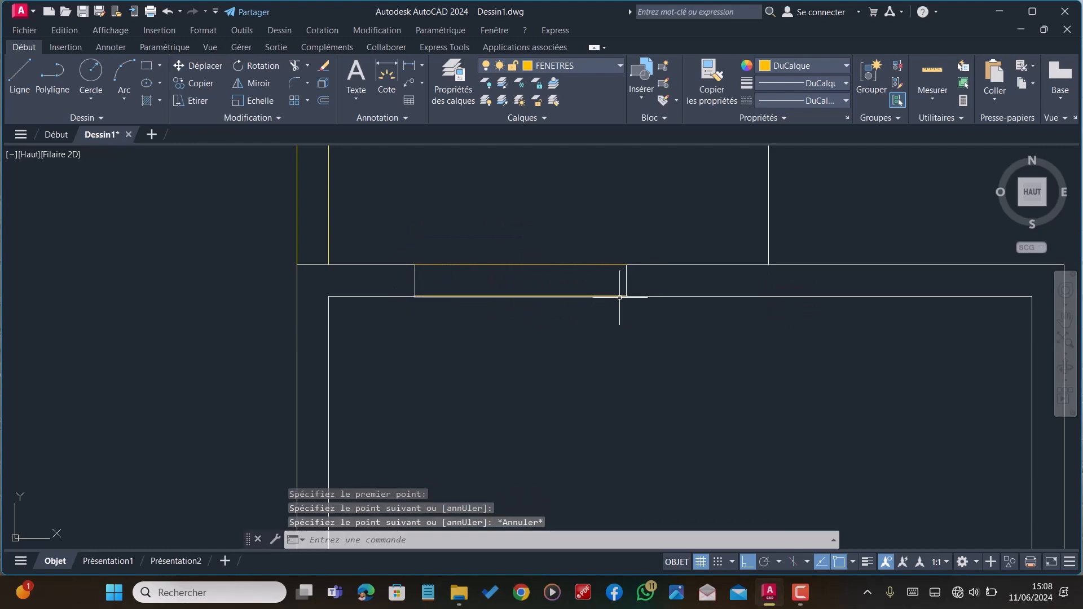
Draw the lower window's centre line between the midpoints of the opening's two wall ends
{"action": "key", "text": "Return"}
{"action": "left_click", "coordinate": [626, 281]}
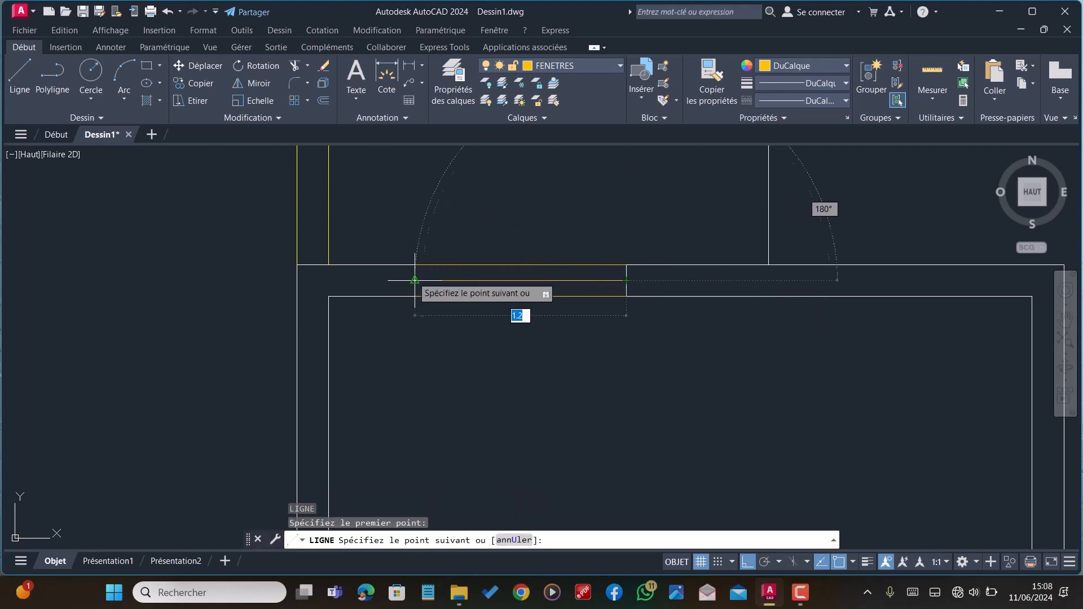
{"action": "key", "text": "Escape"}
Draw two window lines across the opening in the upper wall of the small western space, along both wall faces
{"action": "scroll", "coordinate": [428, 305], "scroll_direction": "down", "scroll_amount": 6}
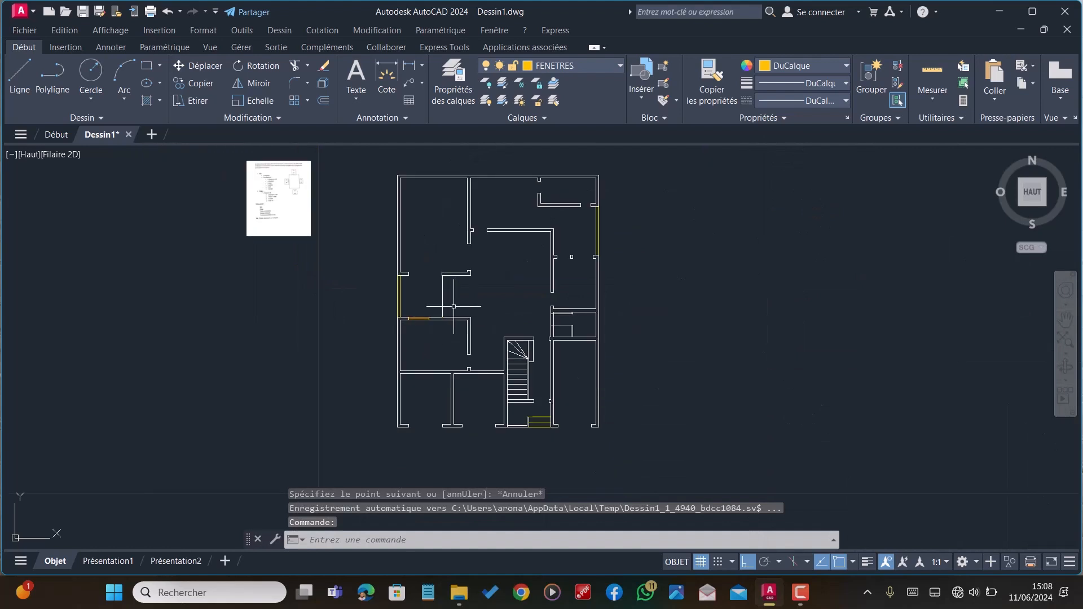
{"action": "scroll", "coordinate": [453, 306], "scroll_direction": "up", "scroll_amount": 4}
{"action": "key", "text": "Return"}
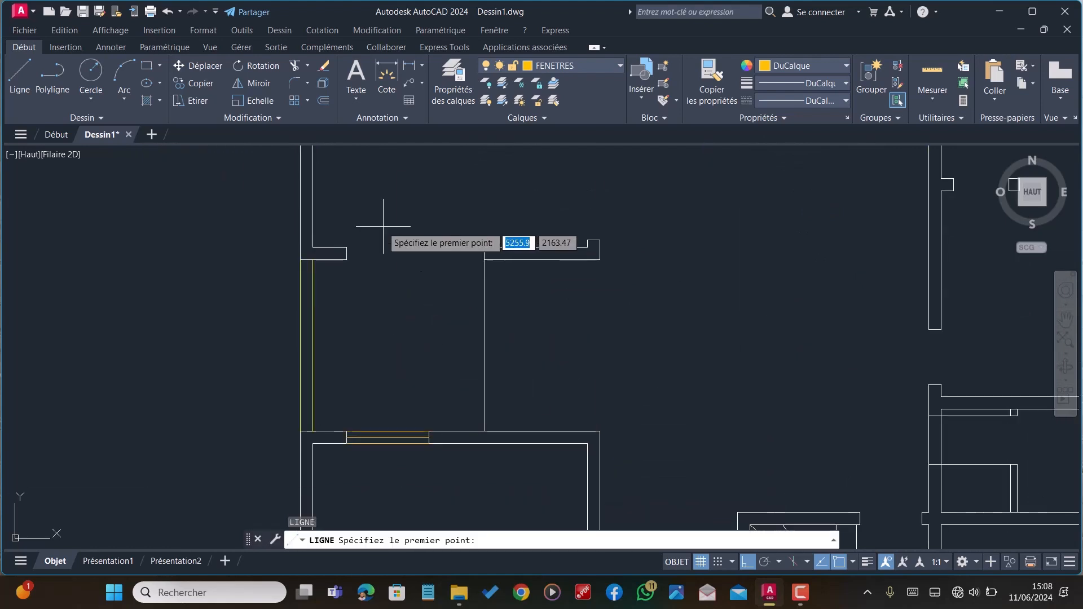
{"action": "left_click", "coordinate": [345, 247]}
{"action": "left_click", "coordinate": [484, 246]}
{"action": "key", "text": "Escape"}
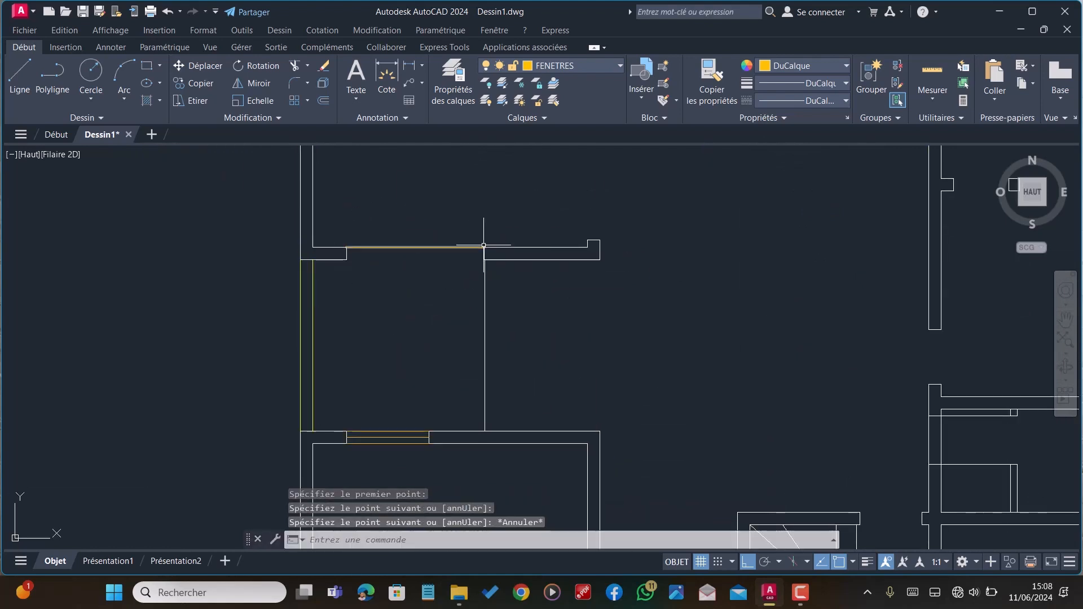
{"action": "key", "text": "Return"}
{"action": "left_click", "coordinate": [347, 259]}
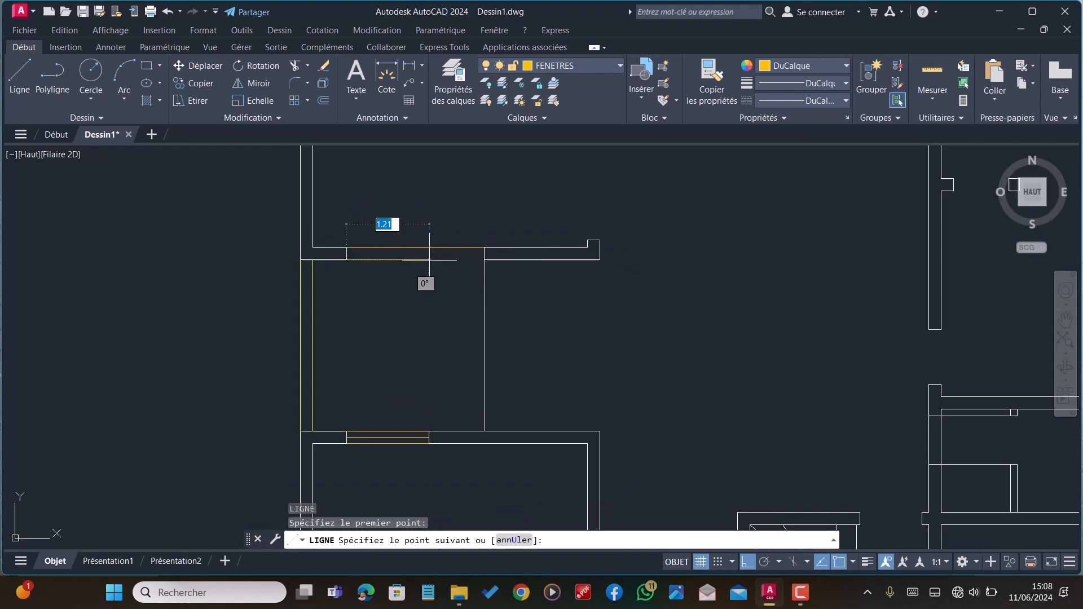
{"action": "left_click", "coordinate": [484, 260]}
{"action": "key", "text": "Escape"}
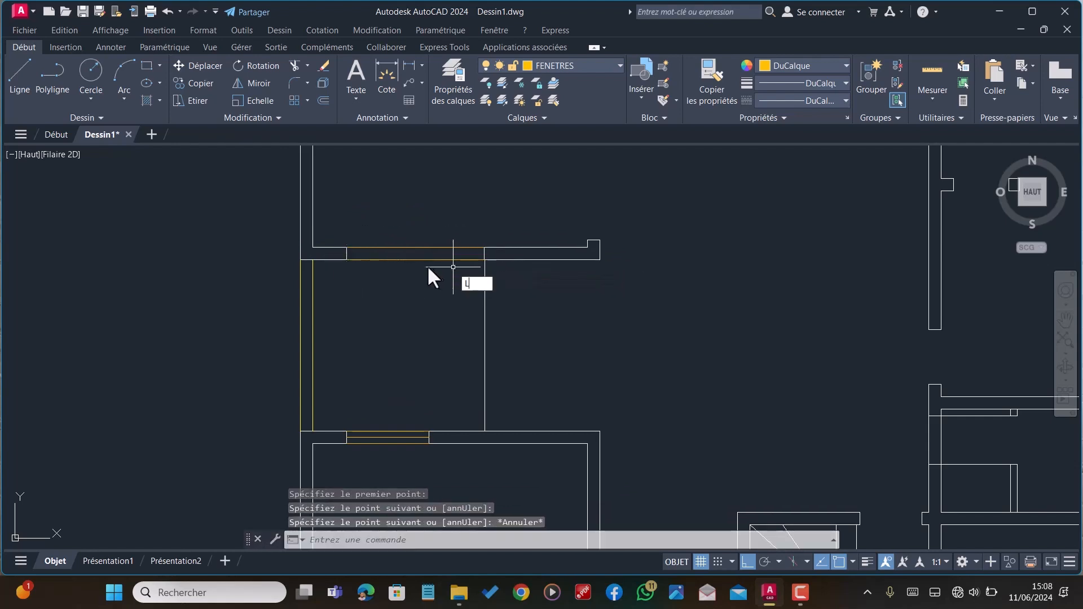
Draw the upper window's centre line between the midpoints of the opening's two wall ends
{"action": "type", "text": "L"}
{"action": "key", "text": "Return"}
{"action": "scroll", "coordinate": [368, 247], "scroll_direction": "up", "scroll_amount": 3}
{"action": "left_click", "coordinate": [314, 263]}
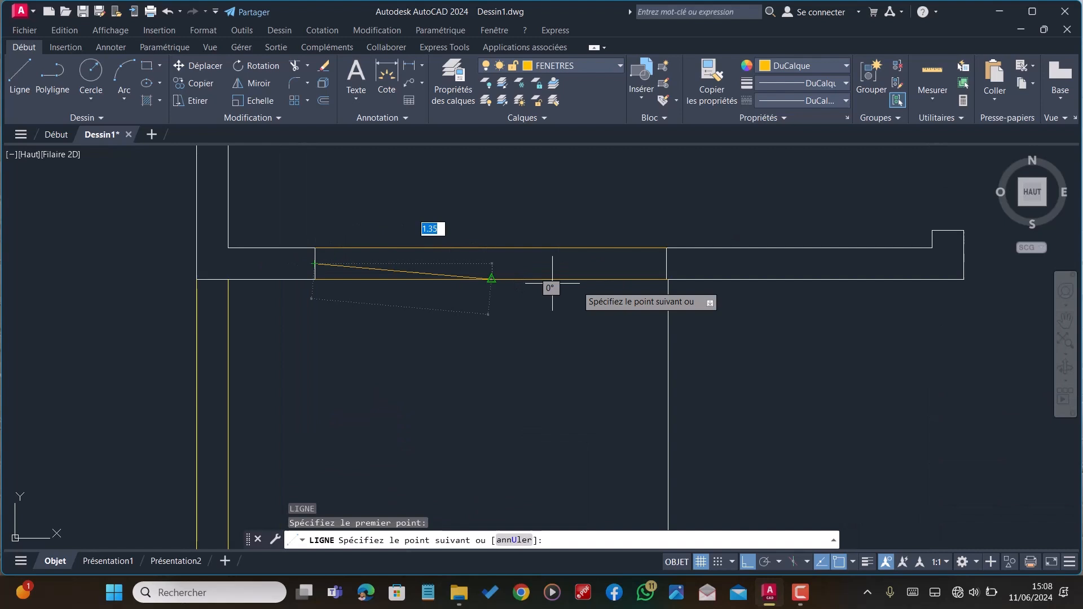
{"action": "left_click", "coordinate": [667, 263]}
{"action": "key", "text": "Escape"}
{"action": "scroll", "coordinate": [381, 305], "scroll_direction": "down", "scroll_amount": 4}
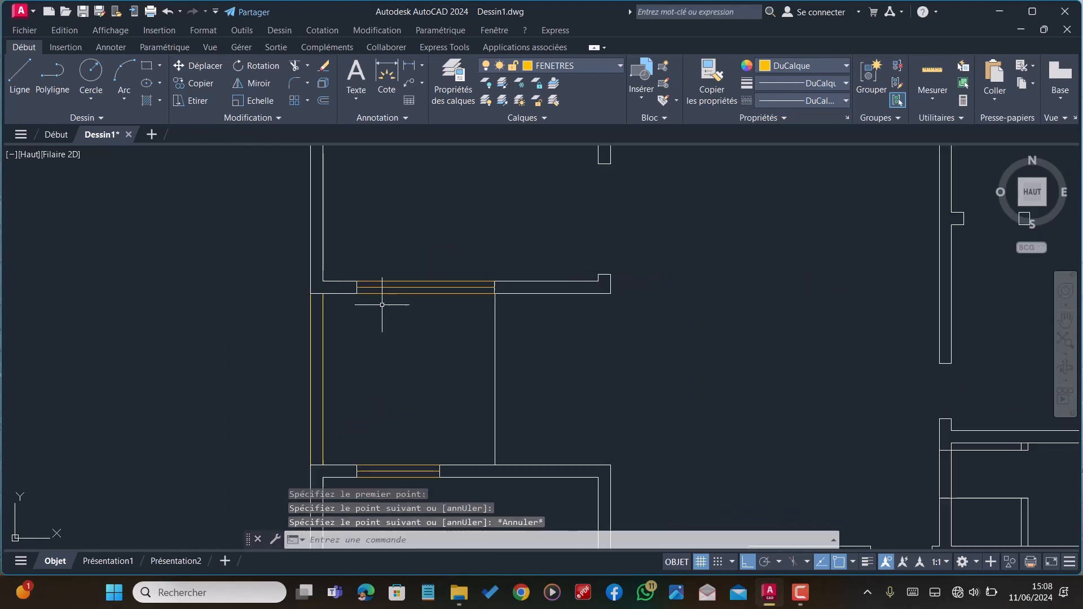
{"action": "scroll", "coordinate": [382, 305], "scroll_direction": "down", "scroll_amount": 5}
{"action": "scroll", "coordinate": [525, 237], "scroll_direction": "up", "scroll_amount": 6}
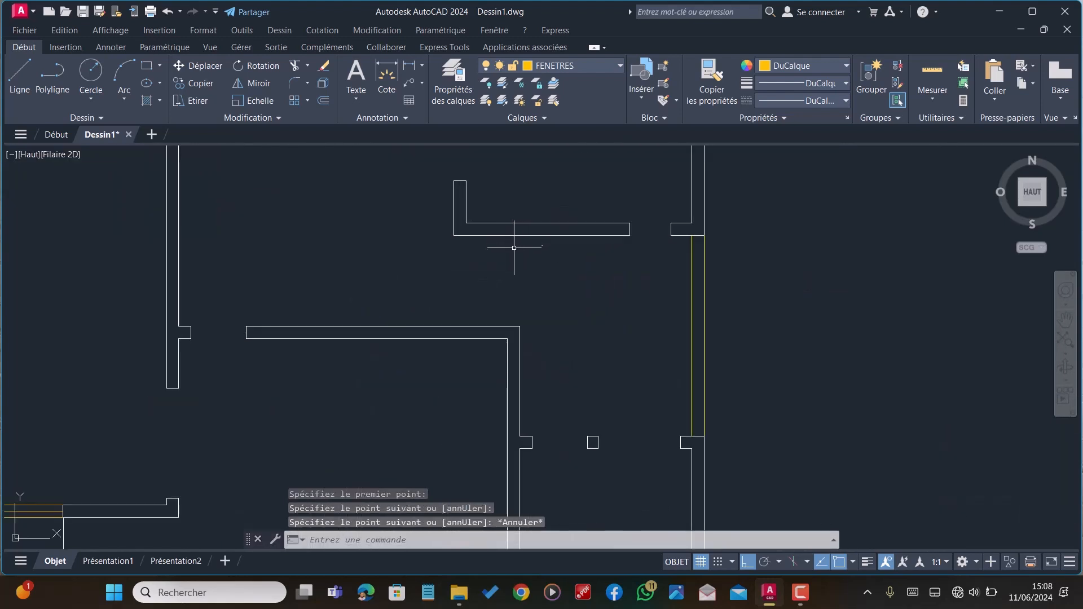
Draw two vertical window lines from the corner of the long interior wall up to the northeastern partition, one wall thickness apart
{"action": "key", "text": "Return"}
{"action": "left_click", "coordinate": [519, 326]}
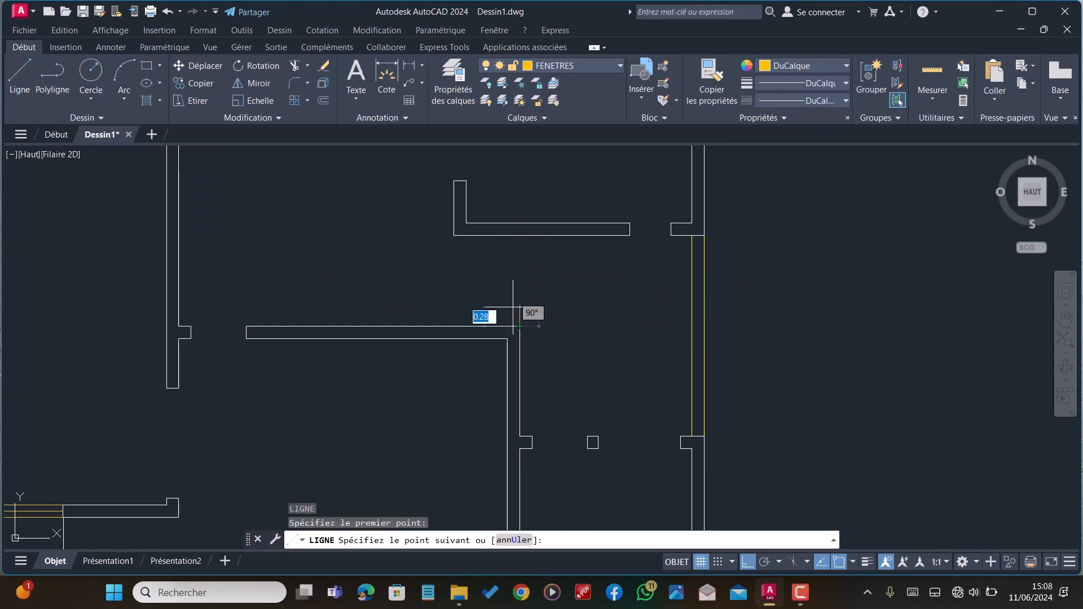
{"action": "left_click", "coordinate": [520, 235]}
{"action": "key", "text": "Escape"}
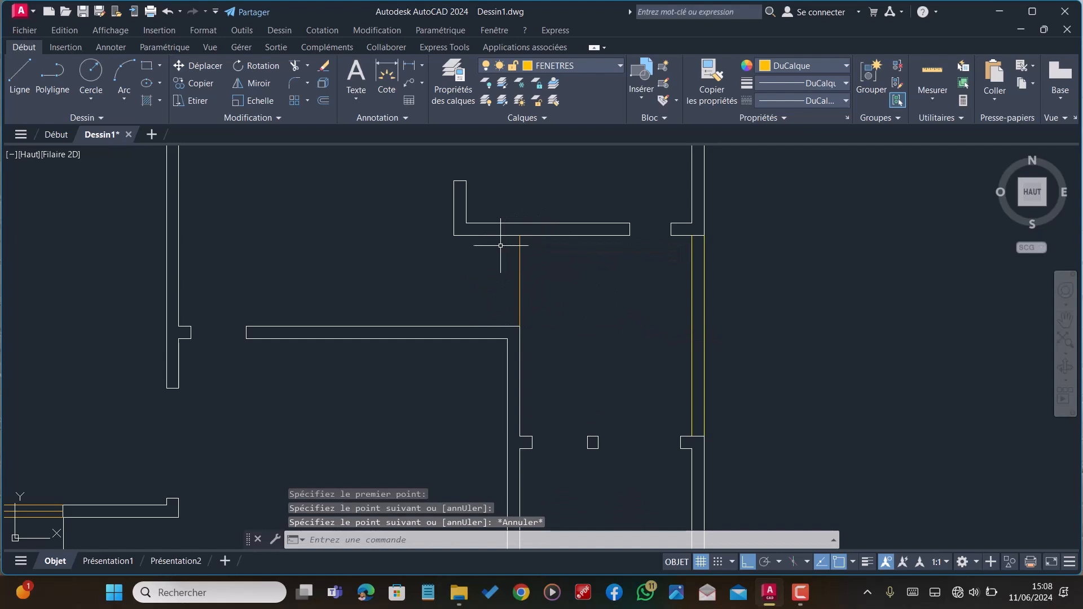
{"action": "key", "text": "Return"}
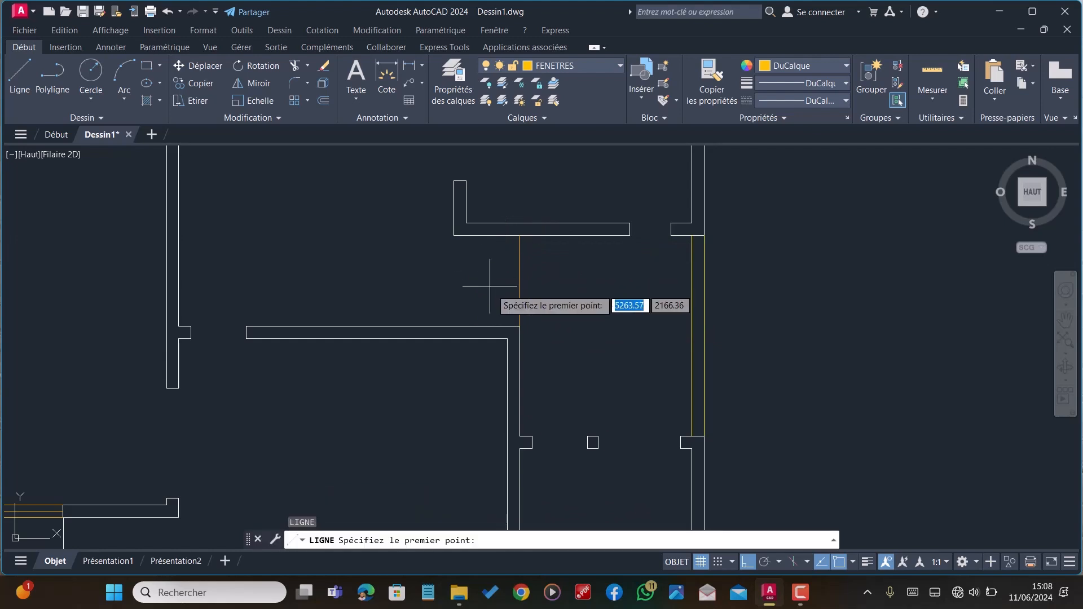
{"action": "left_click", "coordinate": [508, 326]}
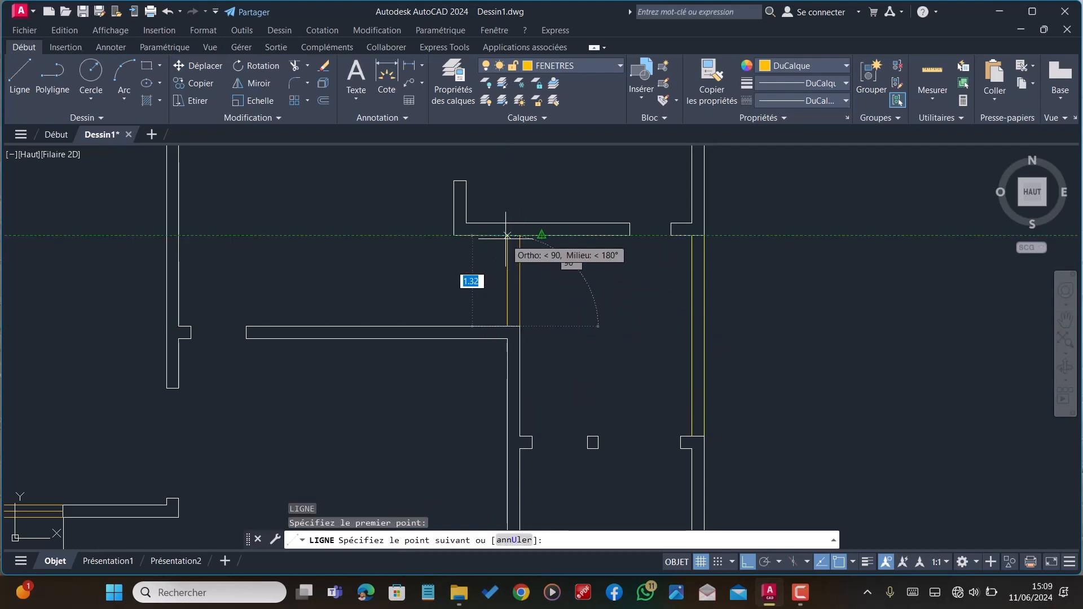
{"action": "left_click", "coordinate": [507, 236]}
{"action": "key", "text": "Escape"}
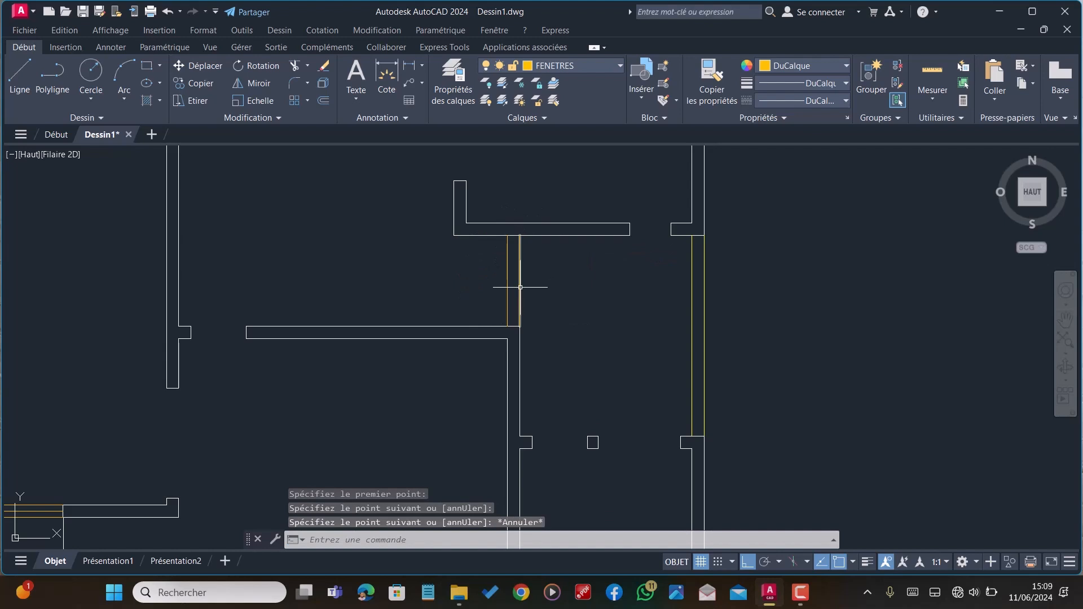
Offset the eastern line of the new vertical window by 0.09 towards its western line to form the centre line
{"action": "scroll", "coordinate": [446, 278], "scroll_direction": "down", "scroll_amount": 2}
{"action": "scroll", "coordinate": [479, 265], "scroll_direction": "up", "scroll_amount": 3}
{"action": "key", "text": "Escape"}
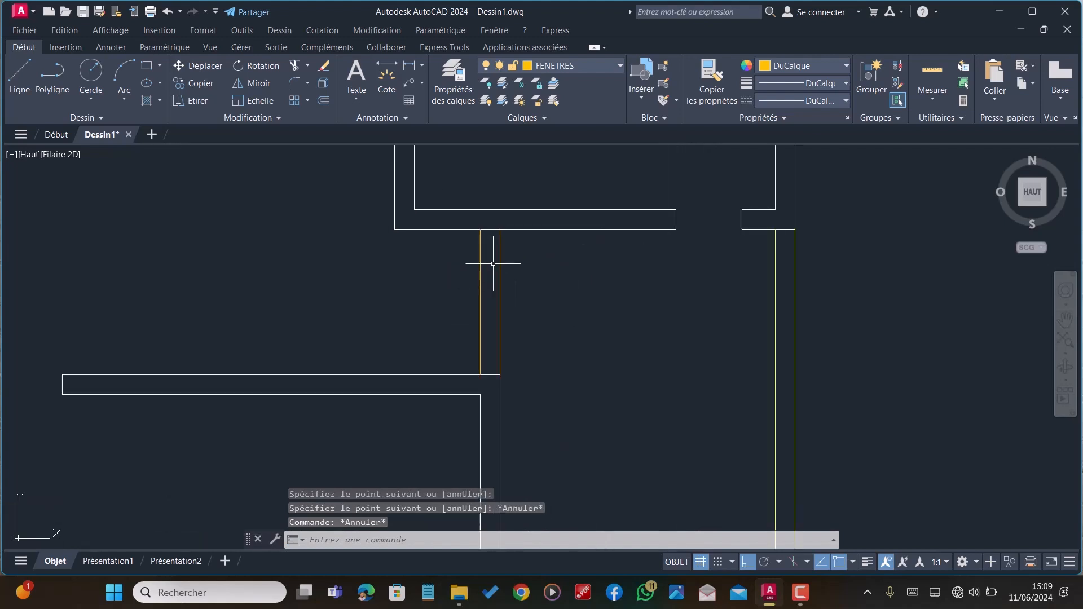
{"action": "key", "text": "Return"}
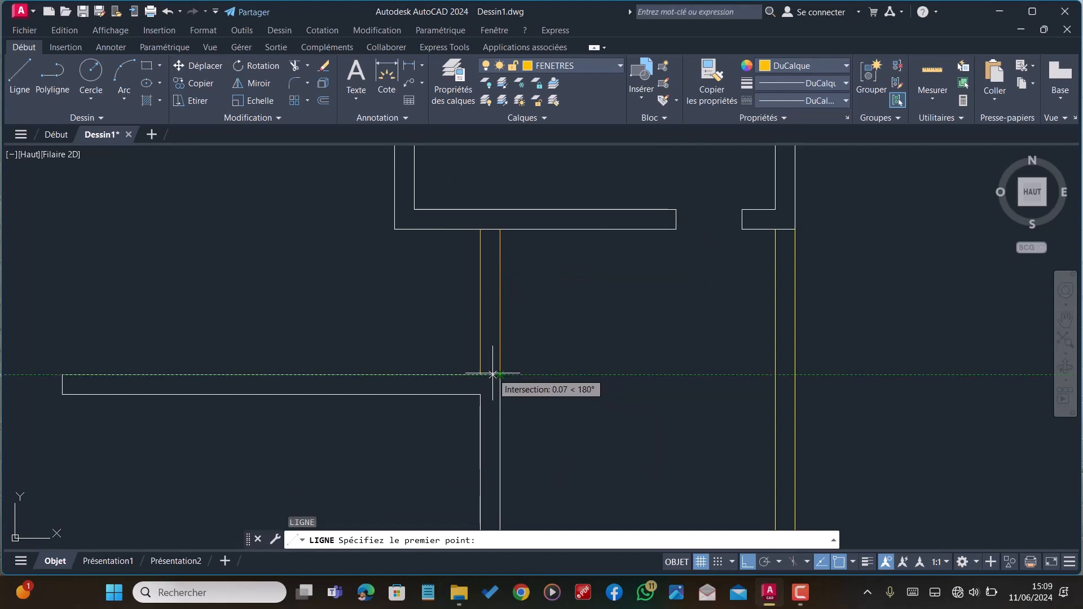
{"action": "key", "text": "Escape"}
{"action": "type", "text": "DC"}
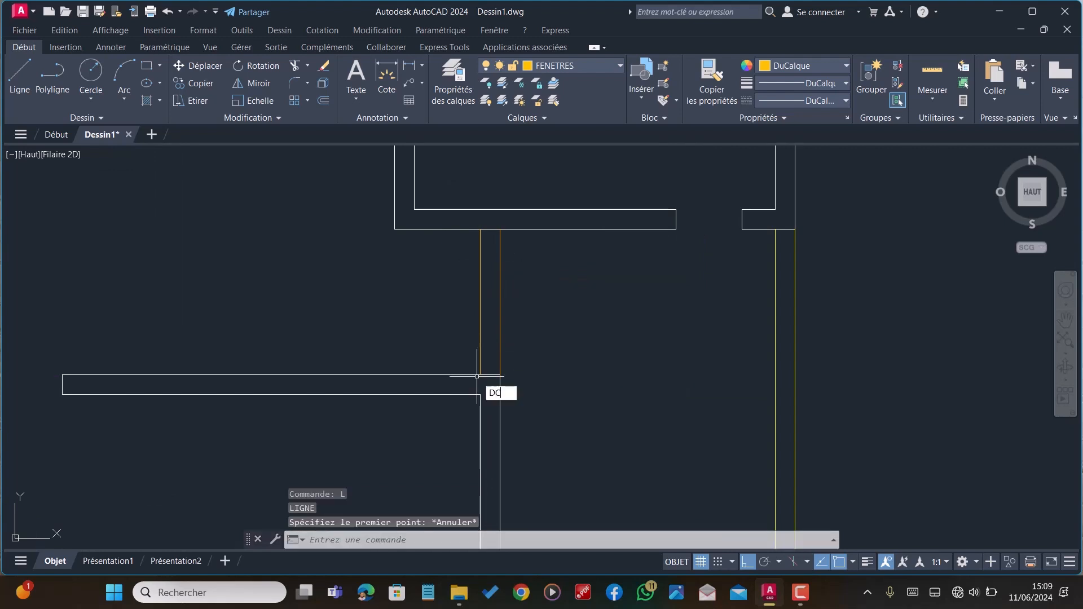
{"action": "key", "text": "Return"}
{"action": "type", "text": "0.09"}
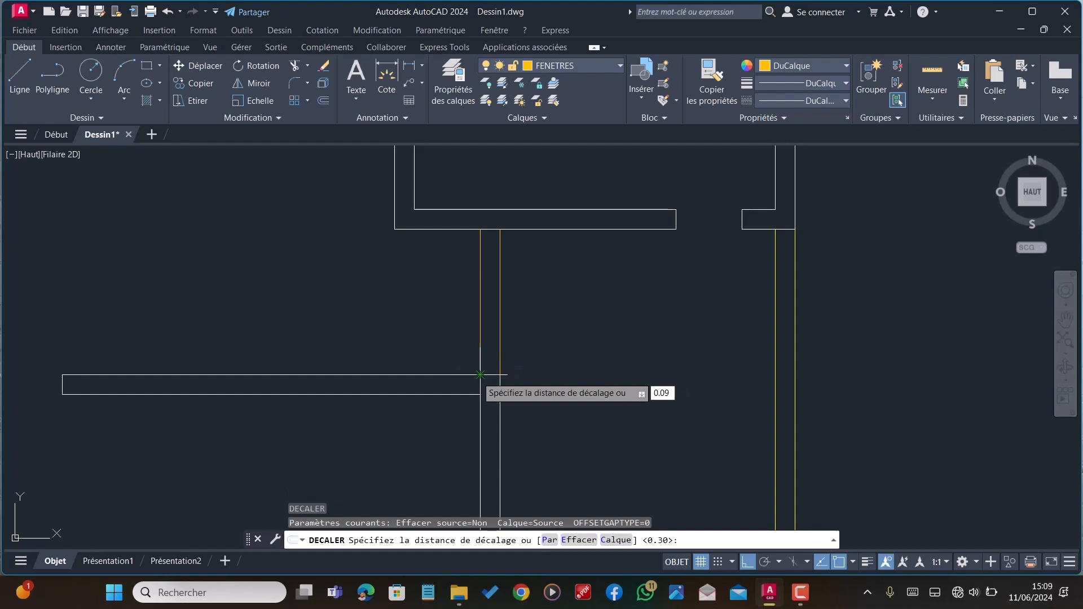
{"action": "key", "text": "Return"}
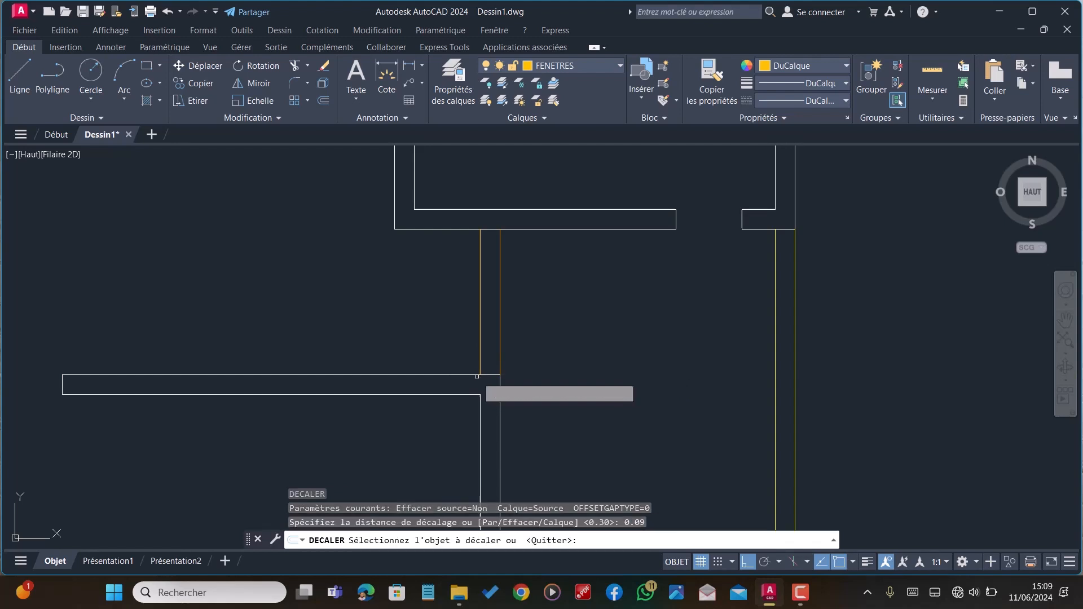
{"action": "left_click", "coordinate": [500, 283]}
{"action": "left_click", "coordinate": [490, 299]}
{"action": "scroll", "coordinate": [395, 304], "scroll_direction": "down", "scroll_amount": 3}
{"action": "key", "text": "Escape"}
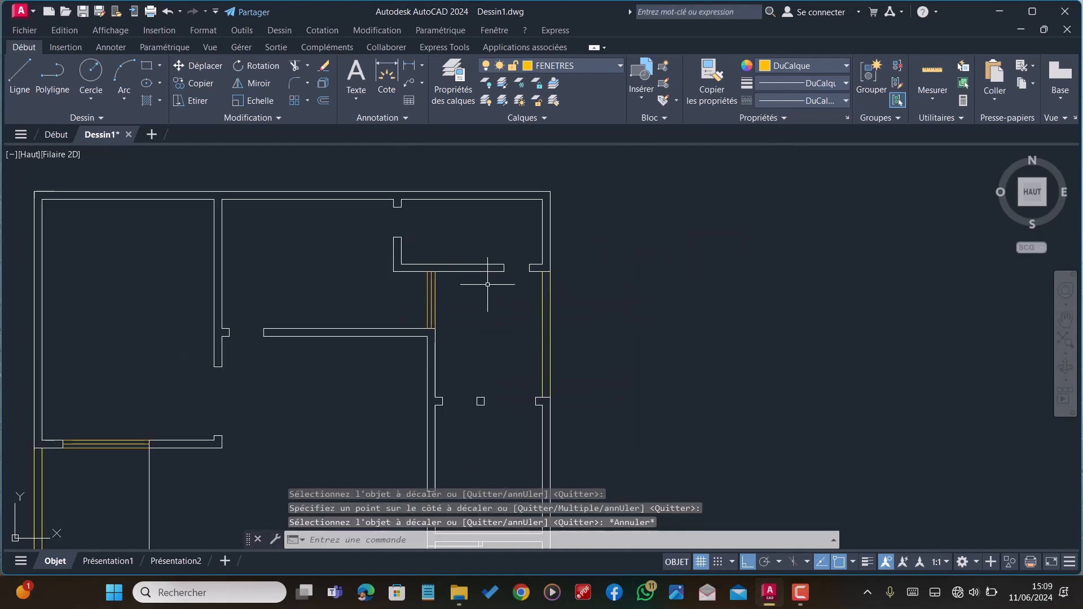
Draw two window lines across the narrow opening in the northeastern room's lower wall, along both wall faces
{"action": "scroll", "coordinate": [502, 294], "scroll_direction": "up", "scroll_amount": 2}
{"action": "type", "text": "l"}
{"action": "key", "text": "Return"}
{"action": "scroll", "coordinate": [519, 251], "scroll_direction": "up", "scroll_amount": 3}
{"action": "left_click", "coordinate": [496, 243]}
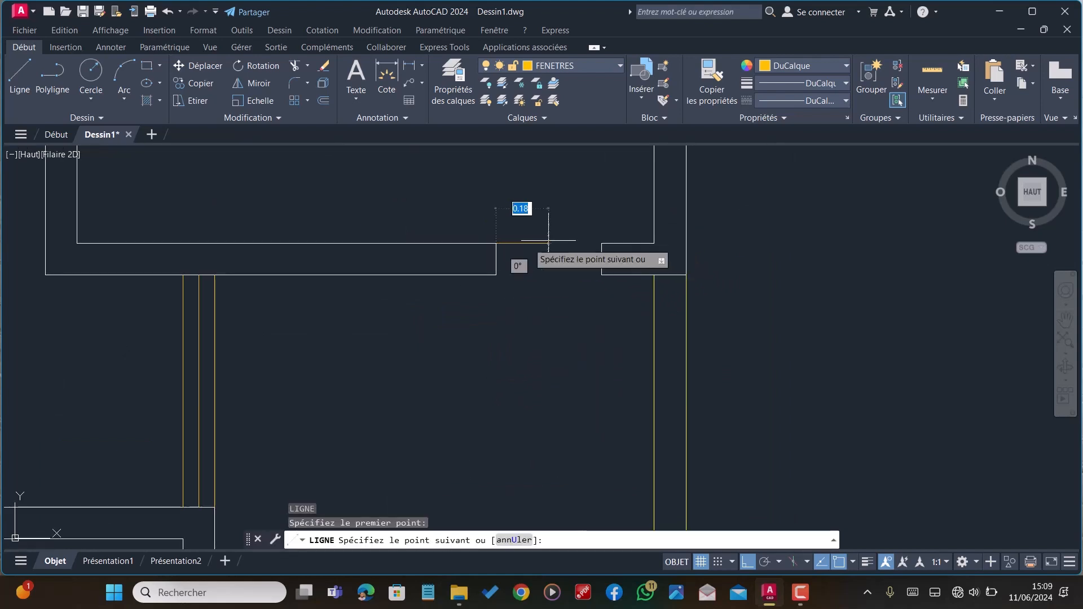
{"action": "left_click", "coordinate": [602, 244]}
{"action": "key", "text": "Escape"}
{"action": "key", "text": "Return"}
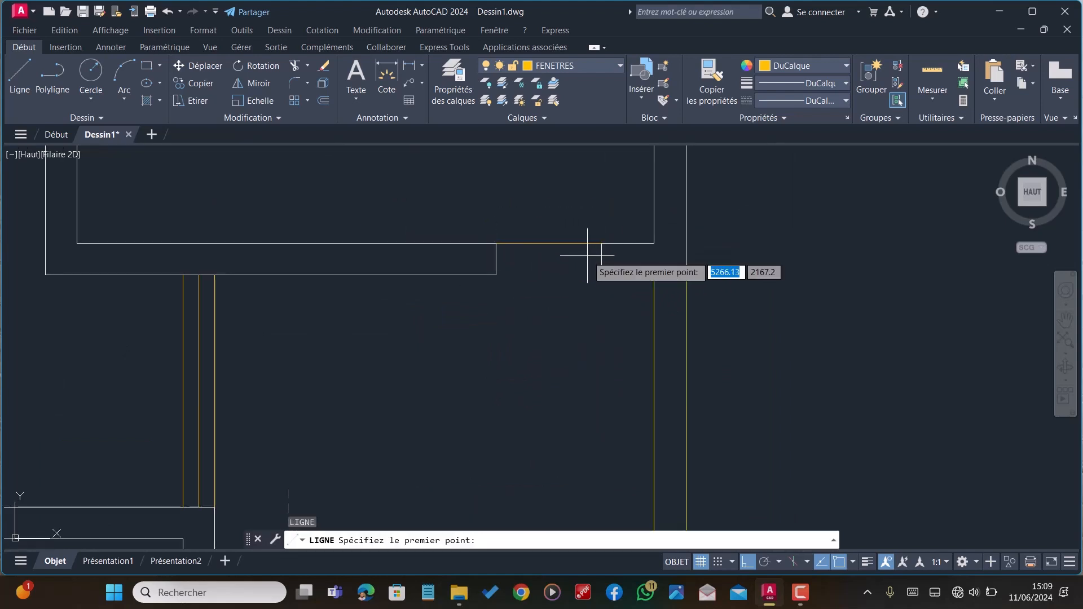
{"action": "left_click", "coordinate": [496, 275]}
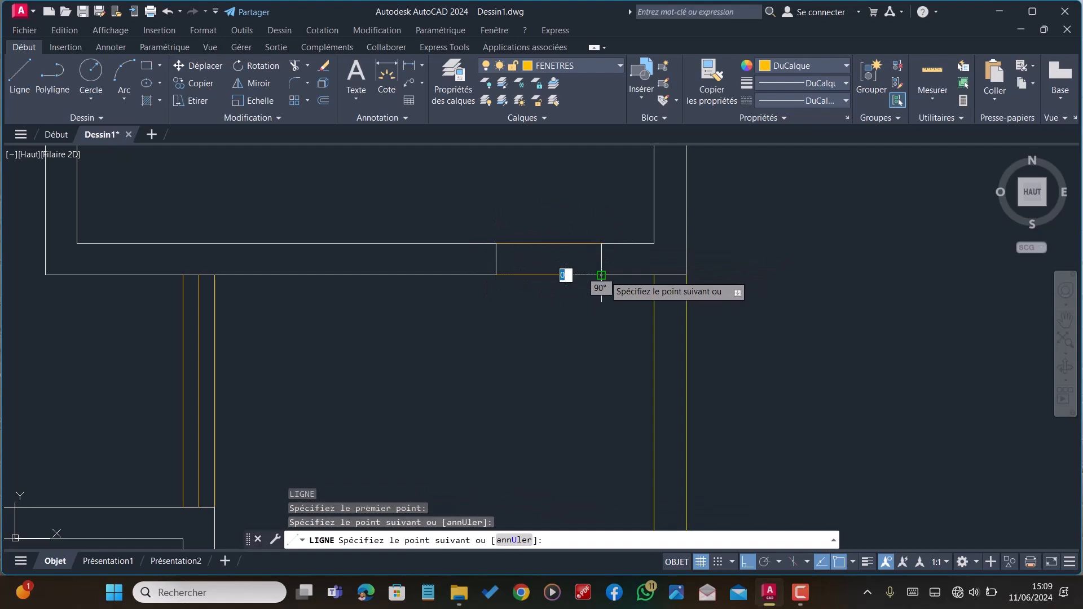
{"action": "left_click", "coordinate": [601, 274]}
{"action": "key", "text": "Escape"}
Draw the narrow window's centre line between the midpoints of the opening's two wall ends
{"action": "key", "text": "Return"}
{"action": "left_click", "coordinate": [601, 259]}
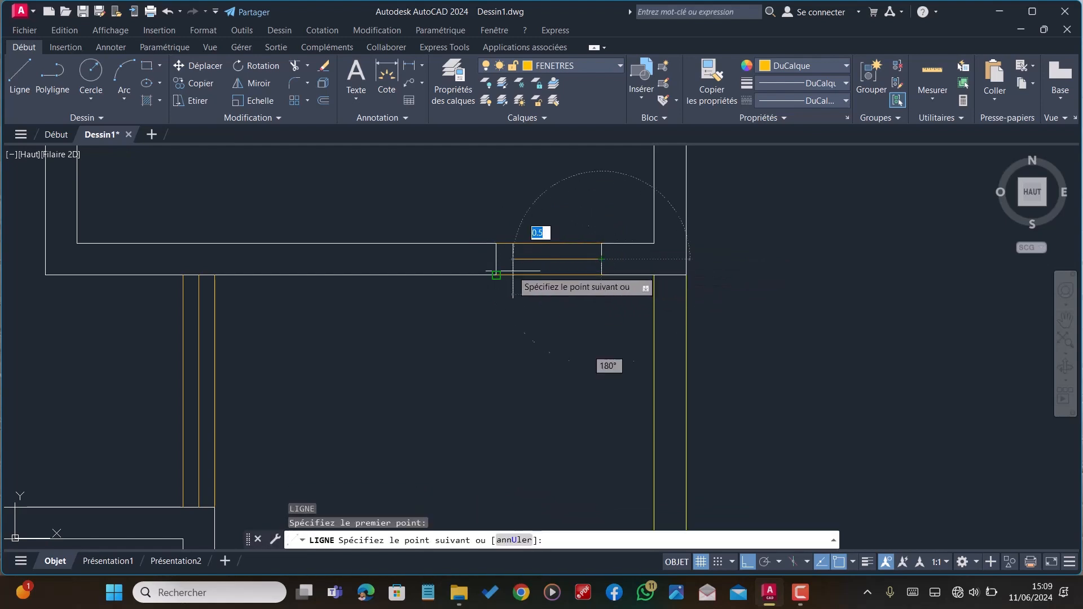
{"action": "left_click", "coordinate": [496, 259]}
{"action": "scroll", "coordinate": [496, 259], "scroll_direction": "down", "scroll_amount": 8}
{"action": "key", "text": "Escape"}
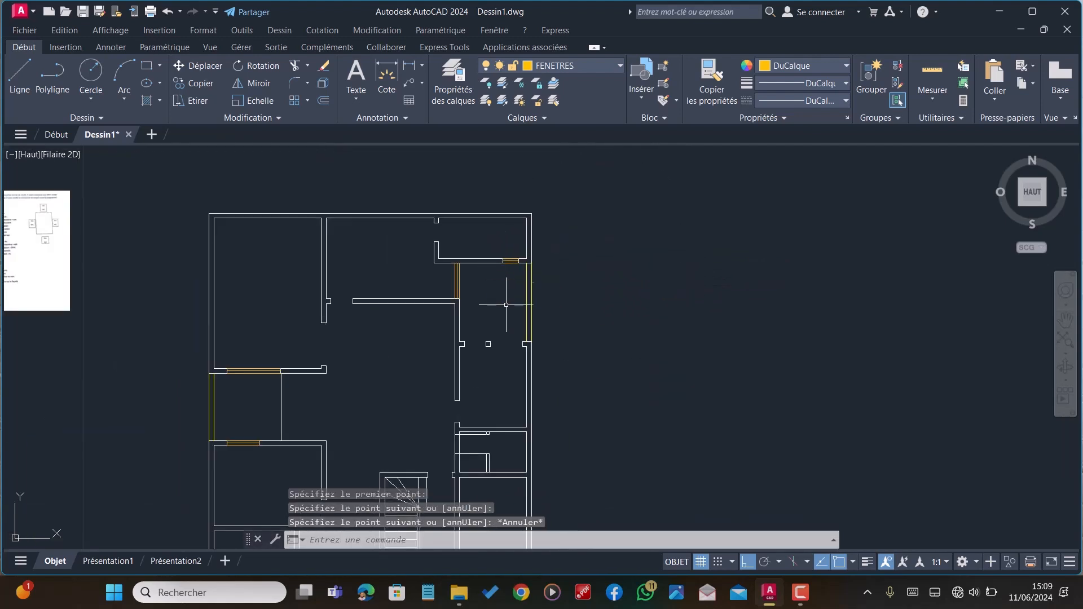
Draw two window lines between the small square pillar and the eastern wall stub, along both faces
{"action": "scroll", "coordinate": [505, 350], "scroll_direction": "up", "scroll_amount": 6}
{"action": "key", "text": "Return"}
{"action": "scroll", "coordinate": [462, 260], "scroll_direction": "up", "scroll_amount": 2}
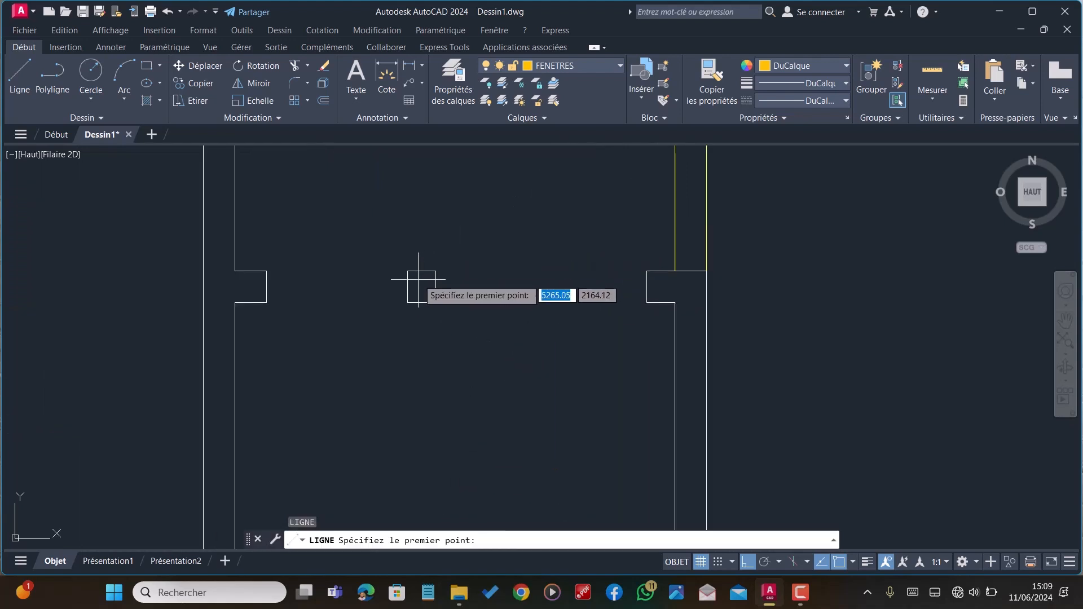
{"action": "left_click", "coordinate": [436, 271]}
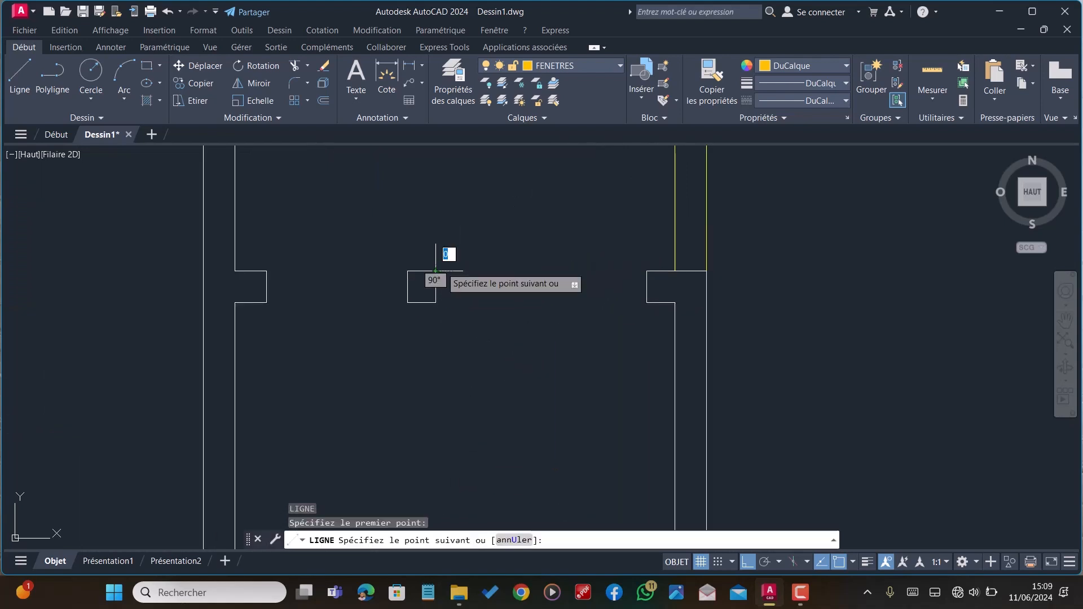
{"action": "left_click", "coordinate": [647, 272]}
{"action": "key", "text": "Escape"}
{"action": "key", "text": "Return"}
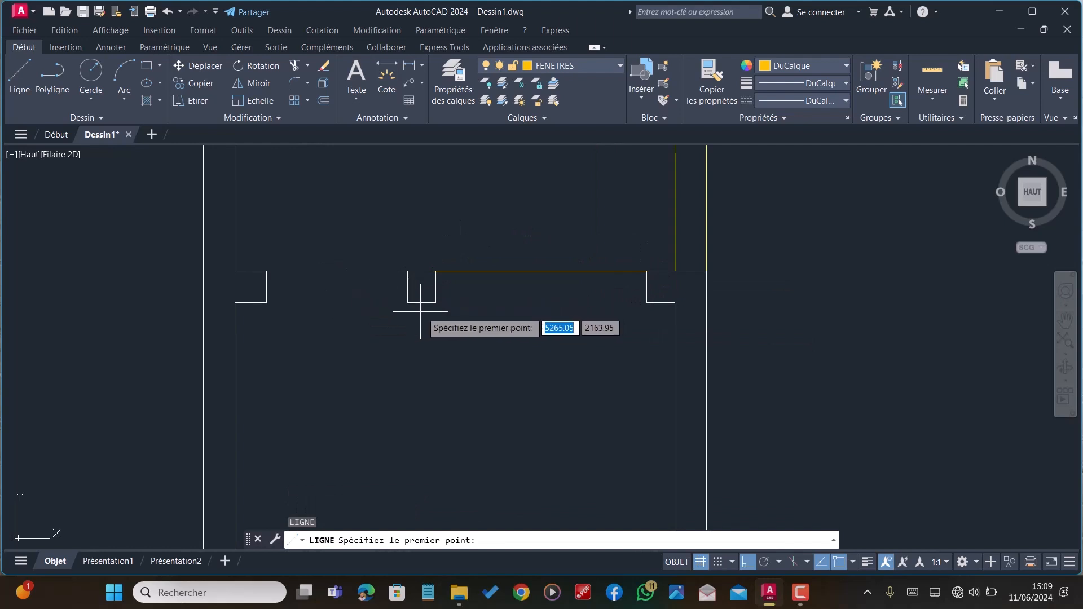
{"action": "left_click", "coordinate": [435, 303]}
{"action": "left_click", "coordinate": [647, 302]}
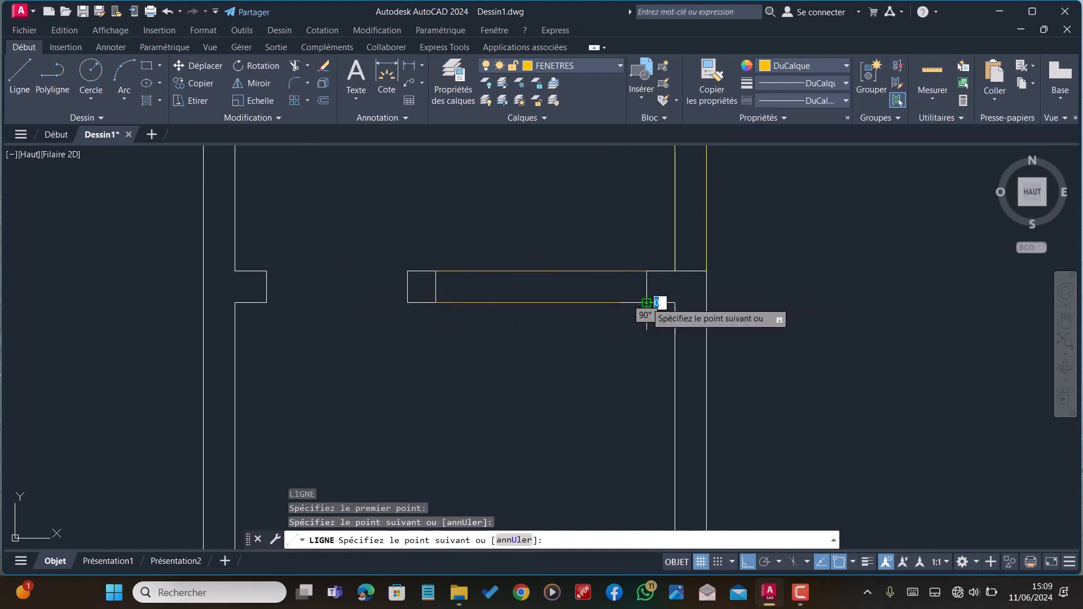
{"action": "key", "text": "Escape"}
Draw this window's centre line from the midpoint of the eastern wall stub to the pillar
{"action": "key", "text": "Return"}
{"action": "left_click", "coordinate": [646, 286]}
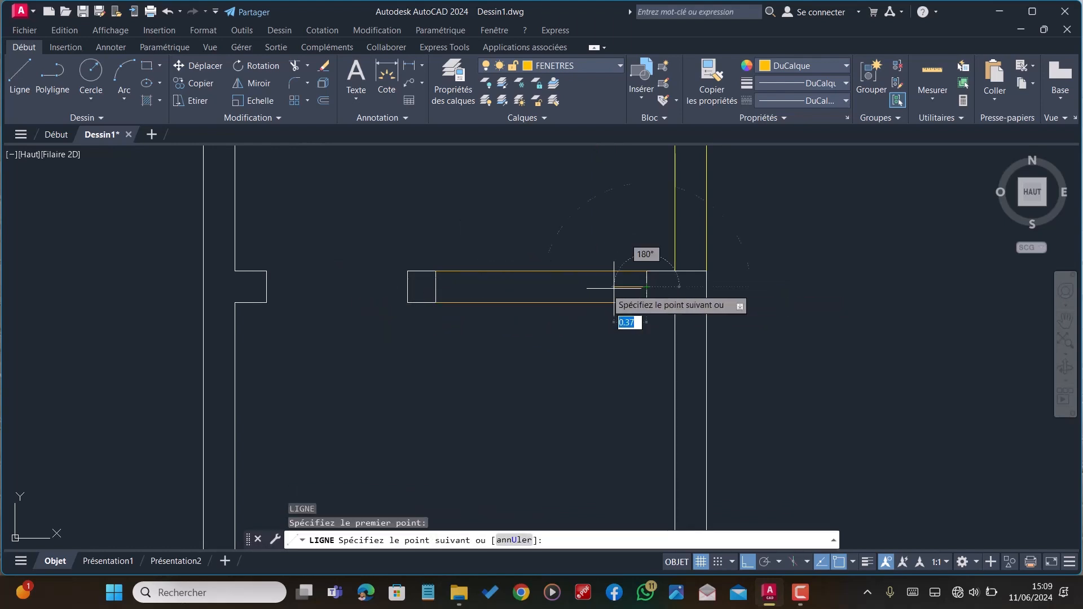
{"action": "left_click", "coordinate": [444, 287]}
{"action": "scroll", "coordinate": [447, 286], "scroll_direction": "down", "scroll_amount": 5}
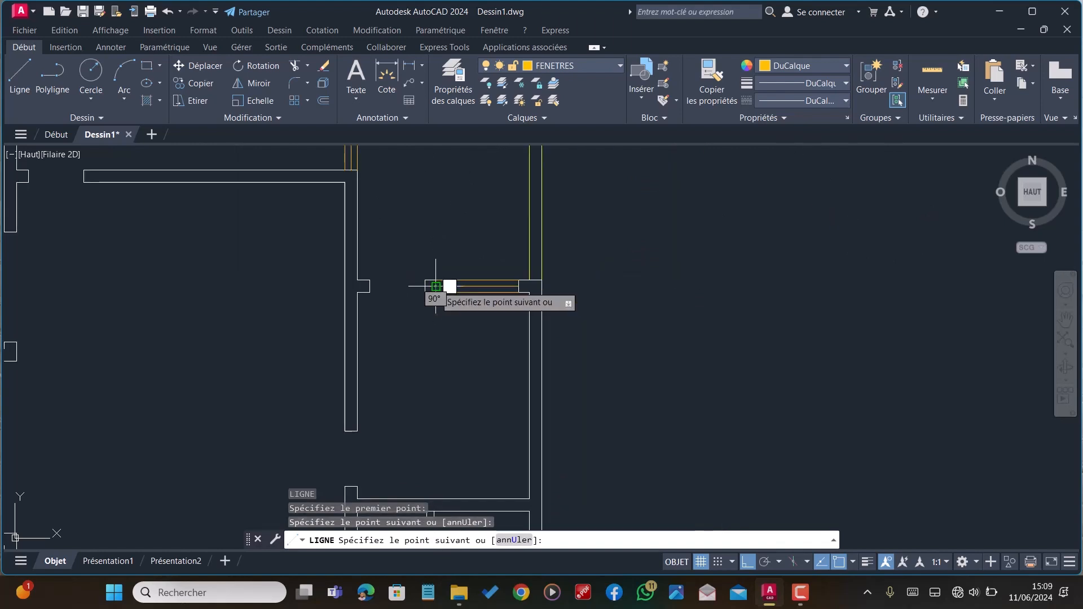
{"action": "key", "text": "Escape"}
{"action": "scroll", "coordinate": [434, 293], "scroll_direction": "down", "scroll_amount": 2}
Trim the leftover horizontal lines between the west wall and the partition stubs in the small eastern room
{"action": "scroll", "coordinate": [440, 350], "scroll_direction": "up", "scroll_amount": 6}
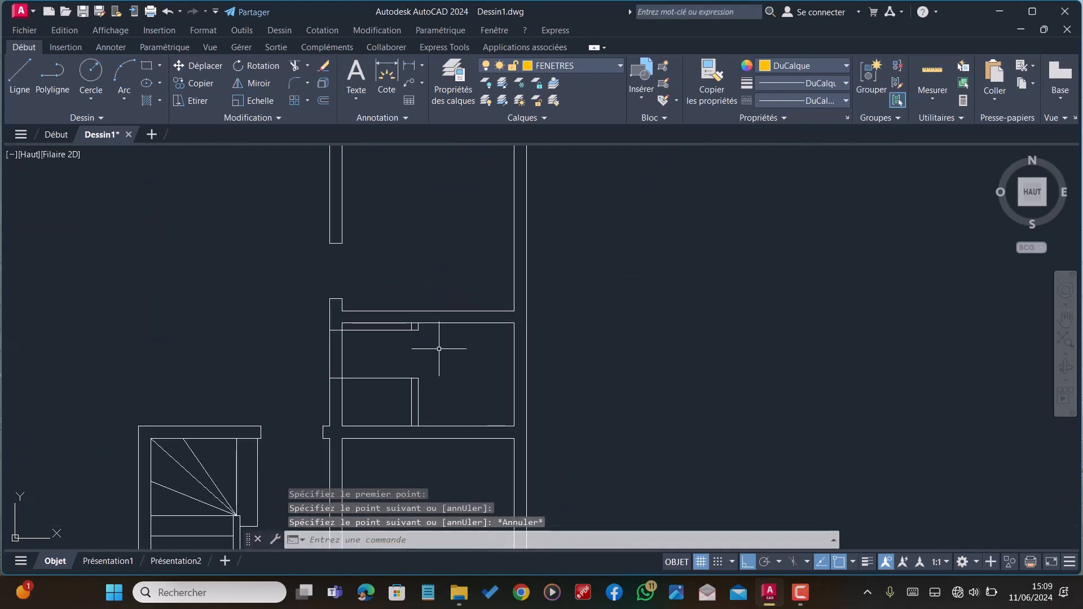
{"action": "key", "text": "Escape"}
{"action": "type", "text": "aj"}
{"action": "key", "text": "Return"}
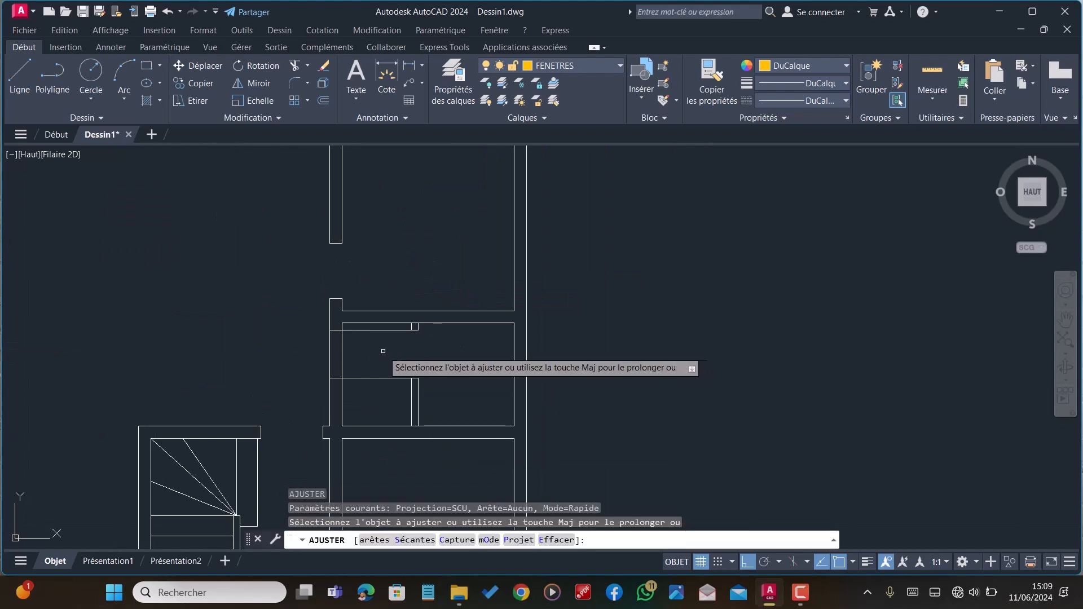
{"action": "mouse_move", "coordinate": [370, 354]}
{"action": "left_mouse_down"}
{"action": "mouse_move", "coordinate": [321, 354]}
{"action": "mouse_move", "coordinate": [374, 322]}
{"action": "left_mouse_up"}
{"action": "scroll", "coordinate": [379, 376], "scroll_direction": "down", "scroll_amount": 4}
{"action": "key", "text": "Escape"}
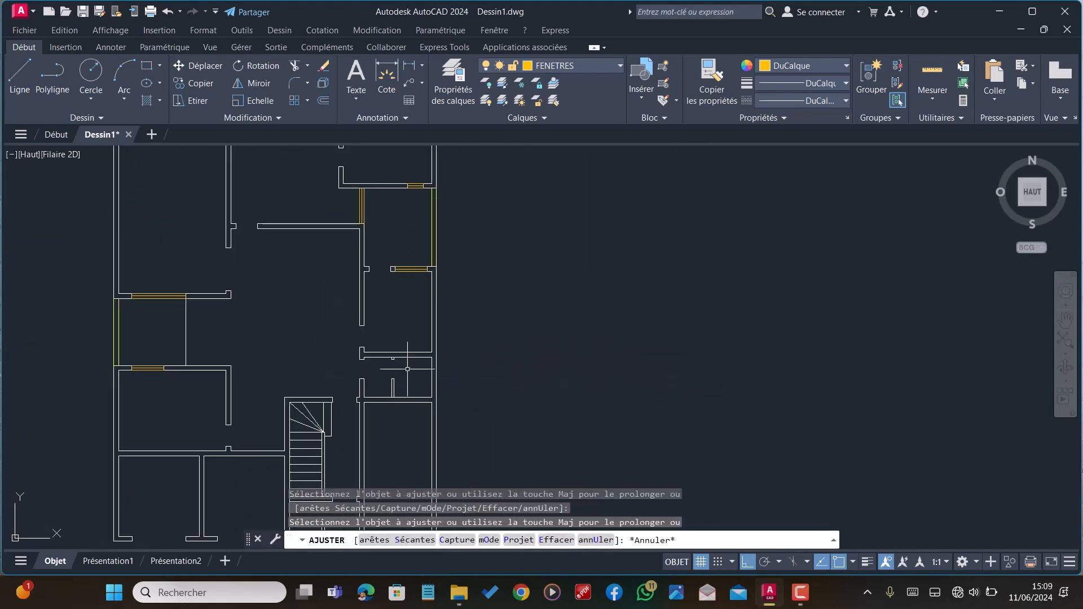
Draw a short vertical line across the small eastern room's lower wall, near its eastern corner, to mark one side of an opening
{"action": "scroll", "coordinate": [402, 321], "scroll_direction": "down", "scroll_amount": 2}
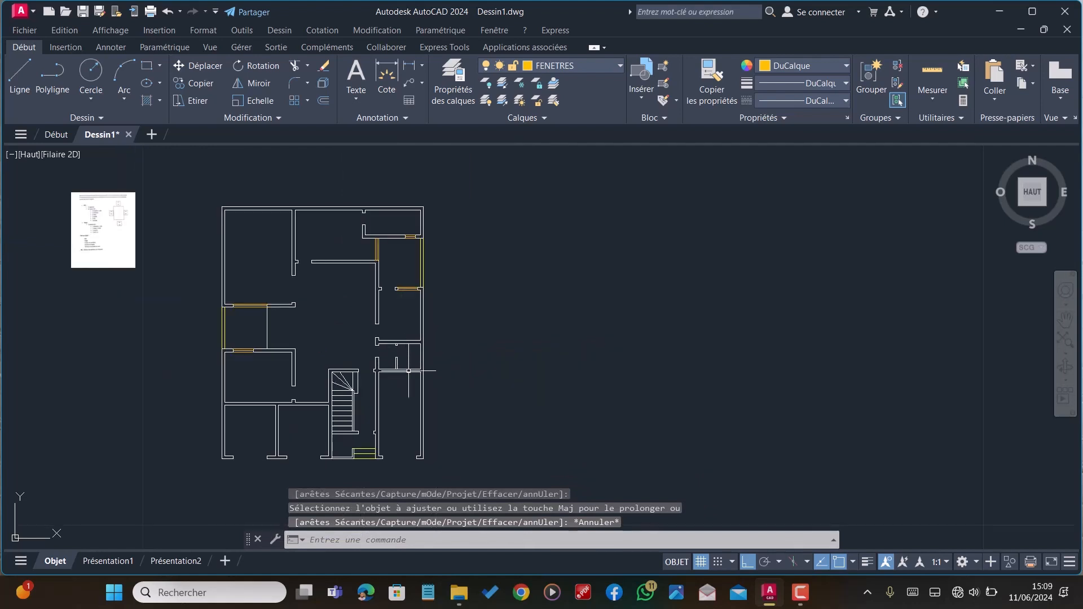
{"action": "scroll", "coordinate": [409, 370], "scroll_direction": "up", "scroll_amount": 4}
{"action": "key", "text": "Escape"}
{"action": "key", "text": "Return"}
{"action": "scroll", "coordinate": [408, 369], "scroll_direction": "up", "scroll_amount": 2}
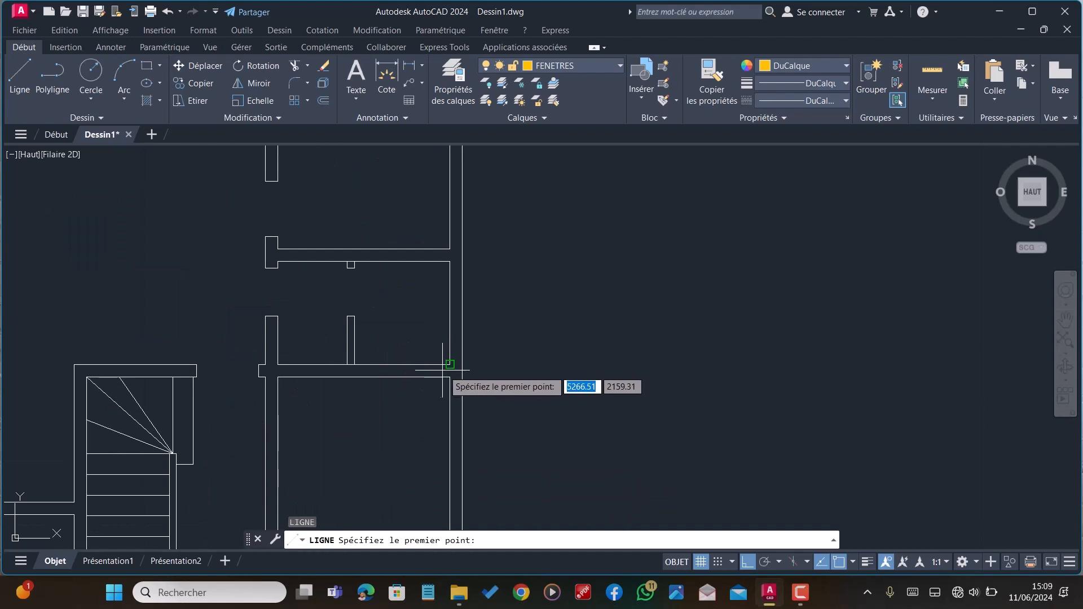
{"action": "left_click", "coordinate": [432, 376]}
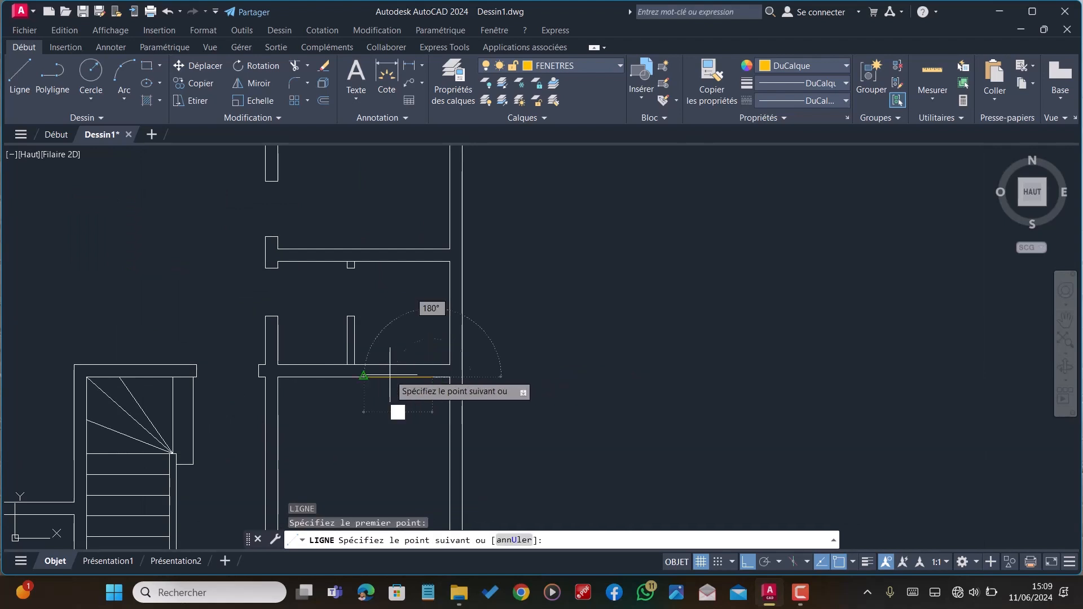
{"action": "left_click", "coordinate": [433, 343]}
{"action": "key", "text": "Escape"}
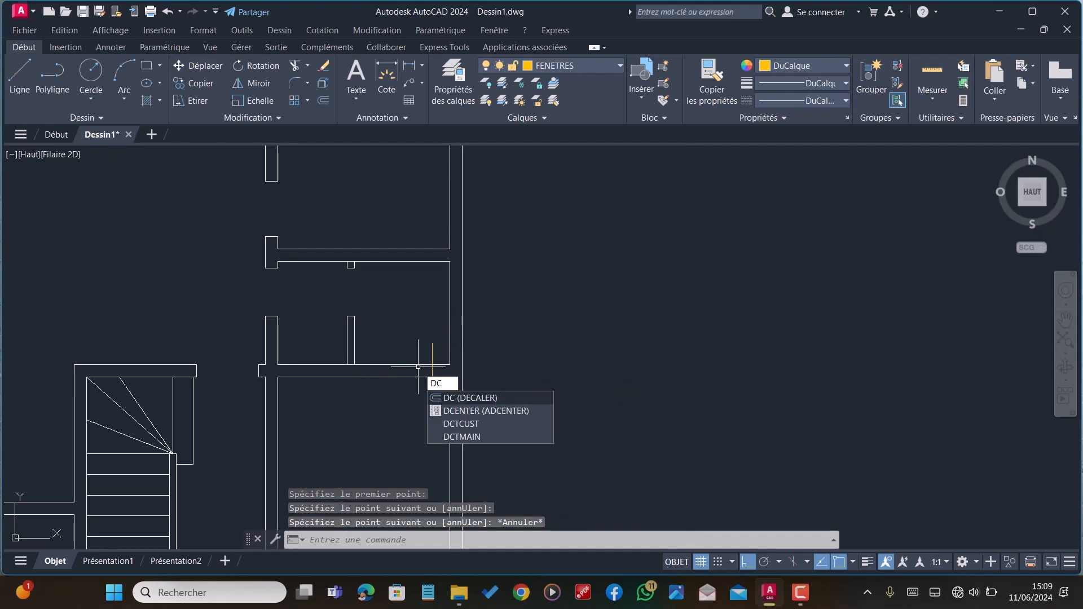
Offset the short vertical line by 0.6 to the west to mark the opening's other side
{"action": "key", "text": "Return"}
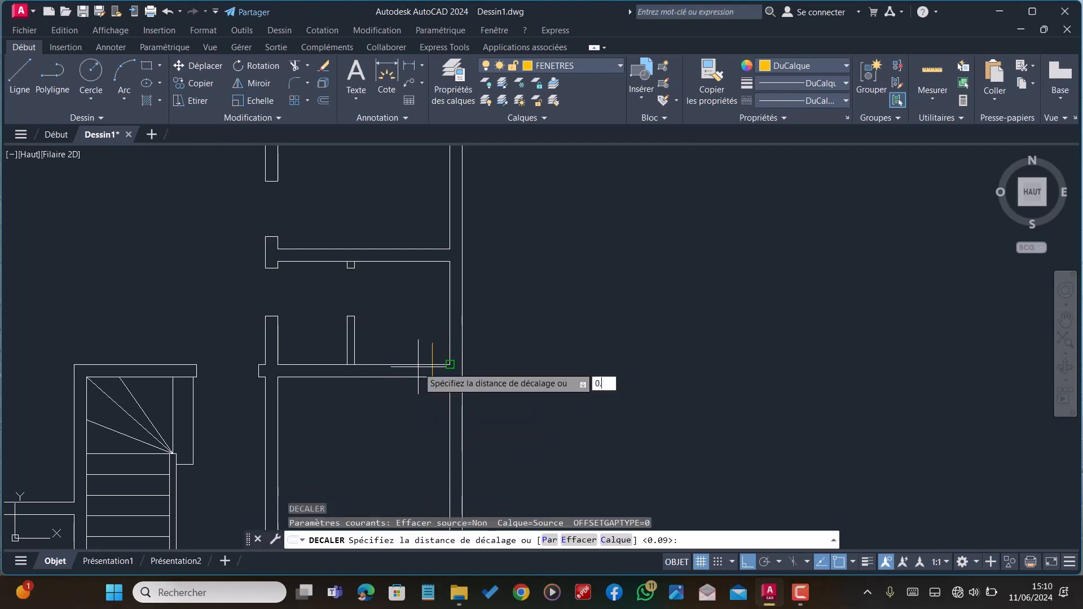
{"action": "key", "text": "Return"}
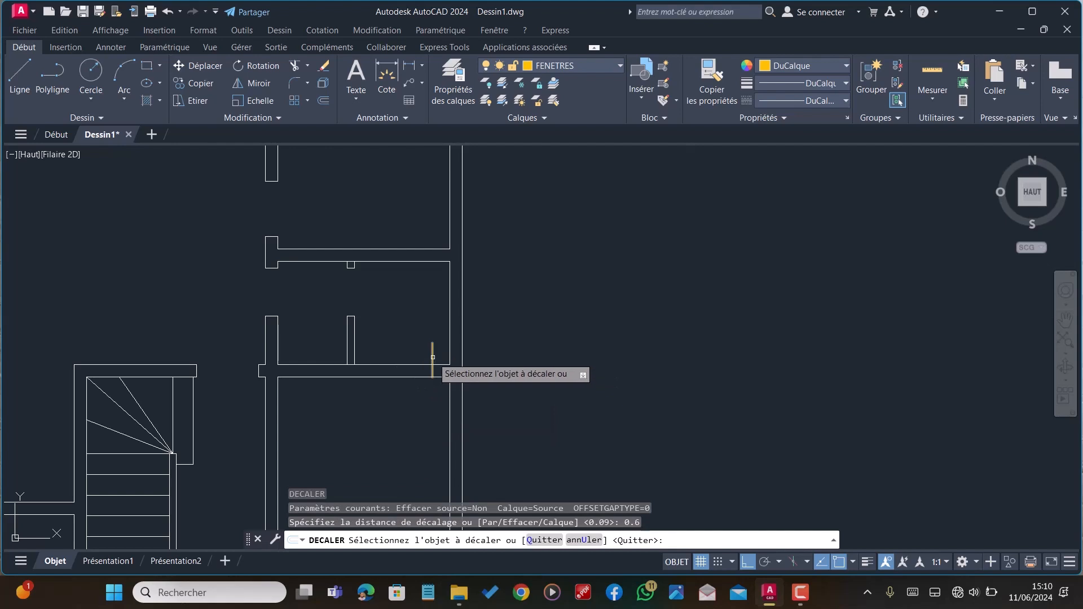
{"action": "left_click", "coordinate": [433, 357]}
{"action": "left_click", "coordinate": [358, 357]}
{"action": "key", "text": "Escape"}
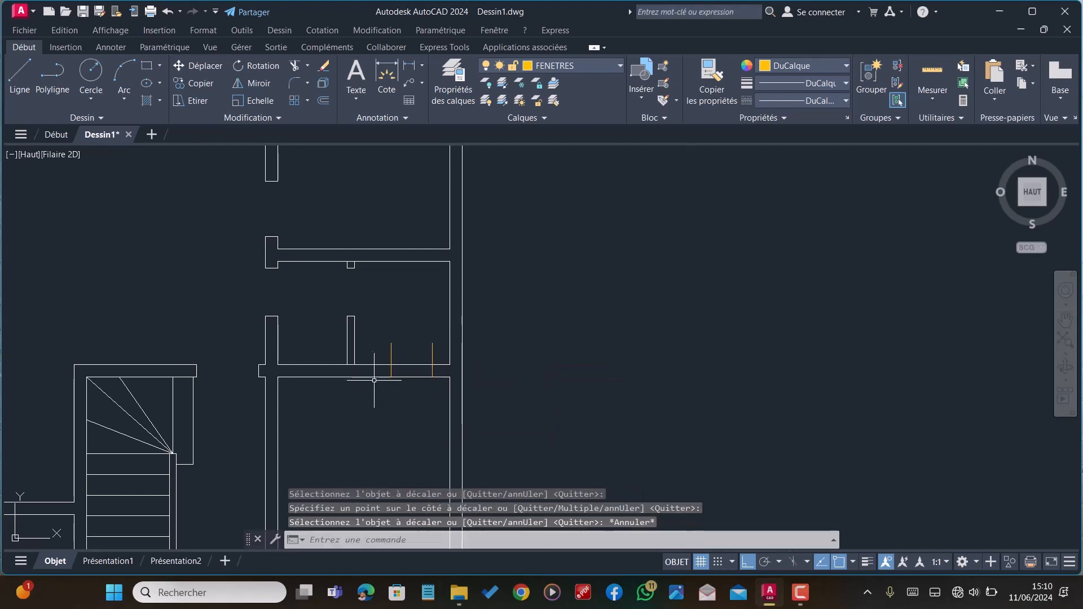
Trim the wall lines between the two opening marks and the parts of the marks extending above the wall
{"action": "type", "text": "AJ"}
{"action": "key", "text": "Return"}
{"action": "left_click_drag", "start_coordinate": [405, 351], "coordinate": [409, 406]}
{"action": "left_click_drag", "start_coordinate": [441, 351], "coordinate": [379, 348]}
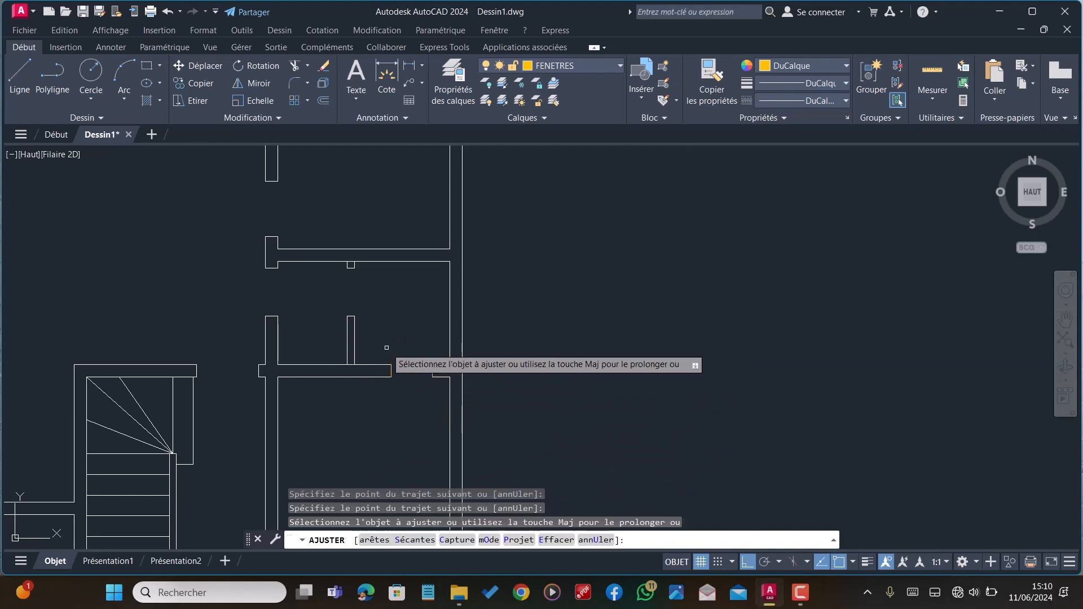
{"action": "key", "text": "Escape"}
Match the two opening marks in the small eastern room's lower wall to the wall line's properties
{"action": "type", "text": "COR"}
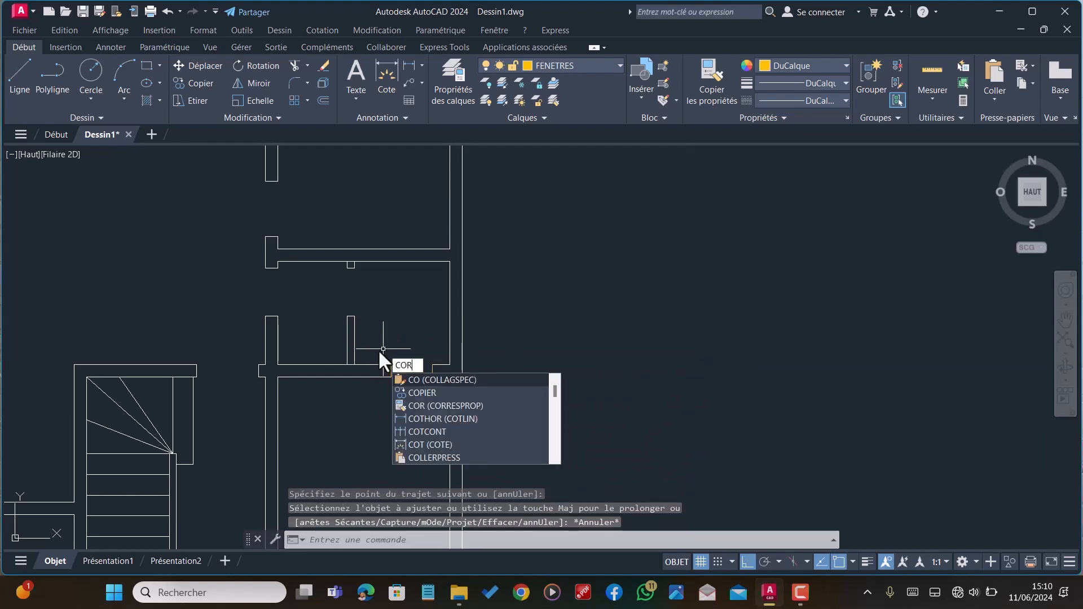
{"action": "key", "text": "Return"}
{"action": "left_click", "coordinate": [365, 378]}
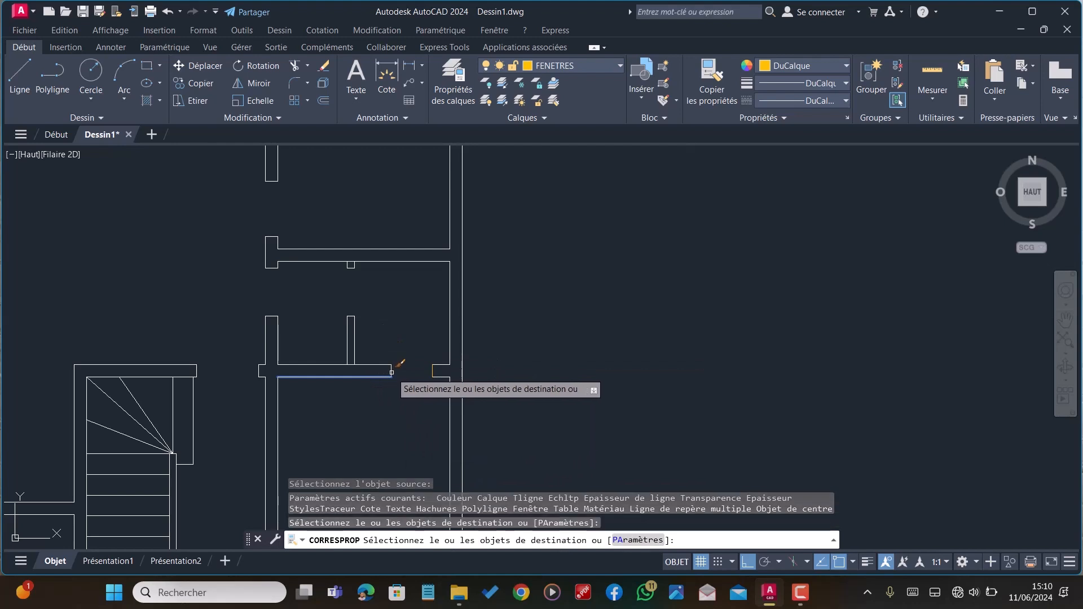
{"action": "left_click", "coordinate": [431, 369]}
{"action": "key", "text": "Escape"}
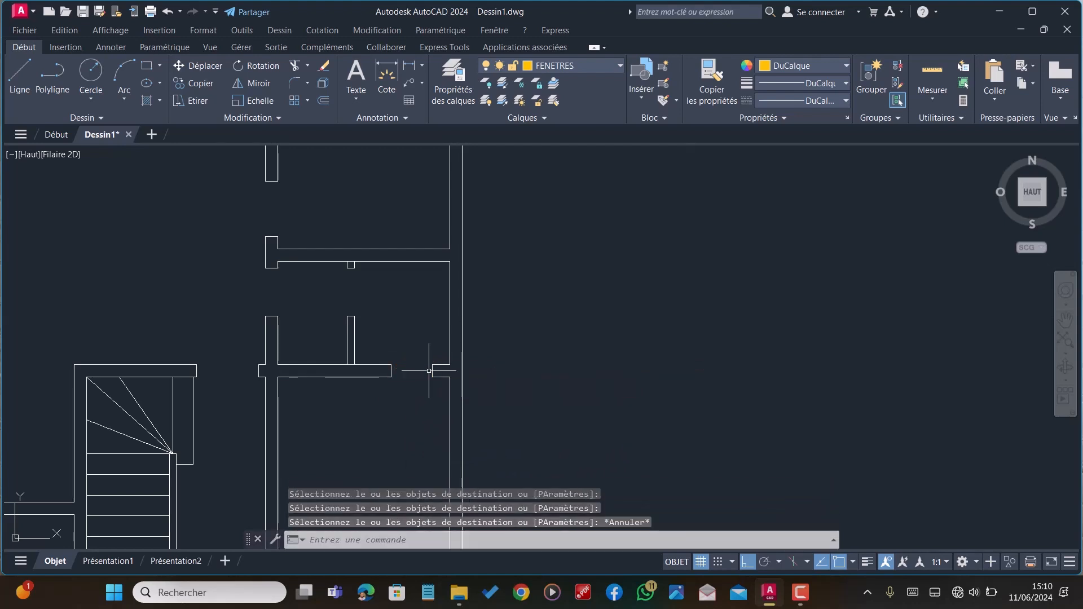
Draw three horizontal window lines across the small eastern room's lower opening, along both wall faces and through the middle
{"action": "type", "text": "l"}
{"action": "key", "text": "Return"}
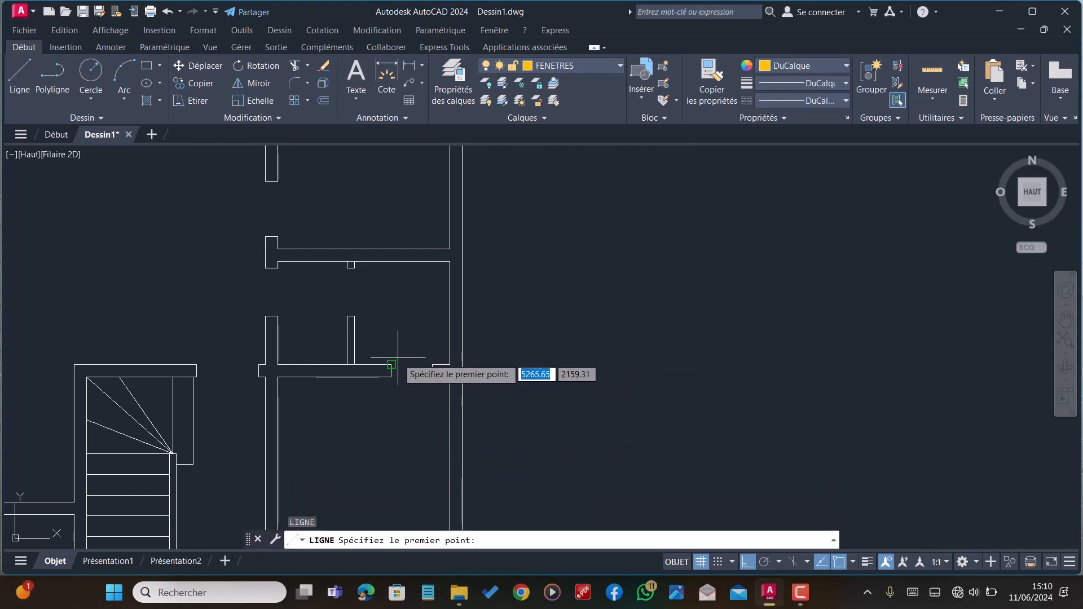
{"action": "left_click", "coordinate": [391, 365]}
{"action": "key", "text": "Escape"}
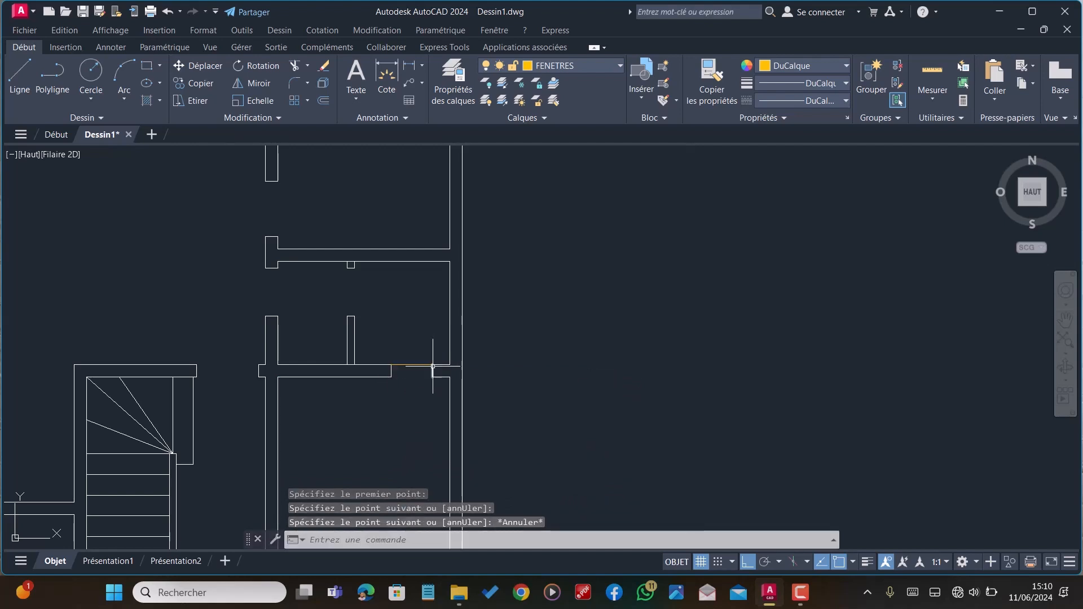
{"action": "key", "text": "Return"}
{"action": "left_click", "coordinate": [385, 375]}
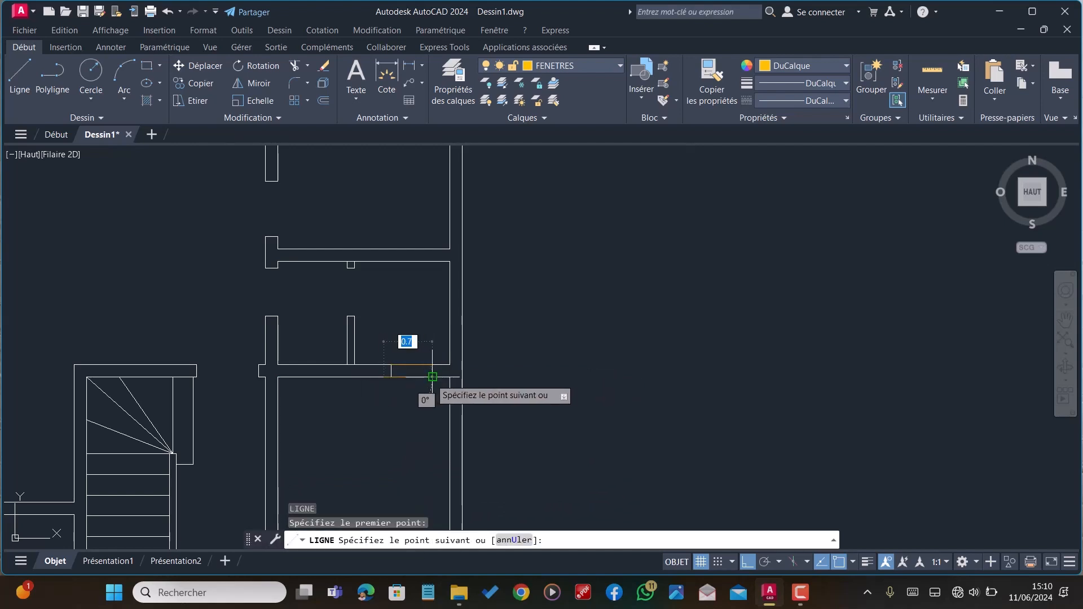
{"action": "key", "text": "Escape"}
{"action": "key", "text": "Return"}
{"action": "left_click", "coordinate": [431, 378]}
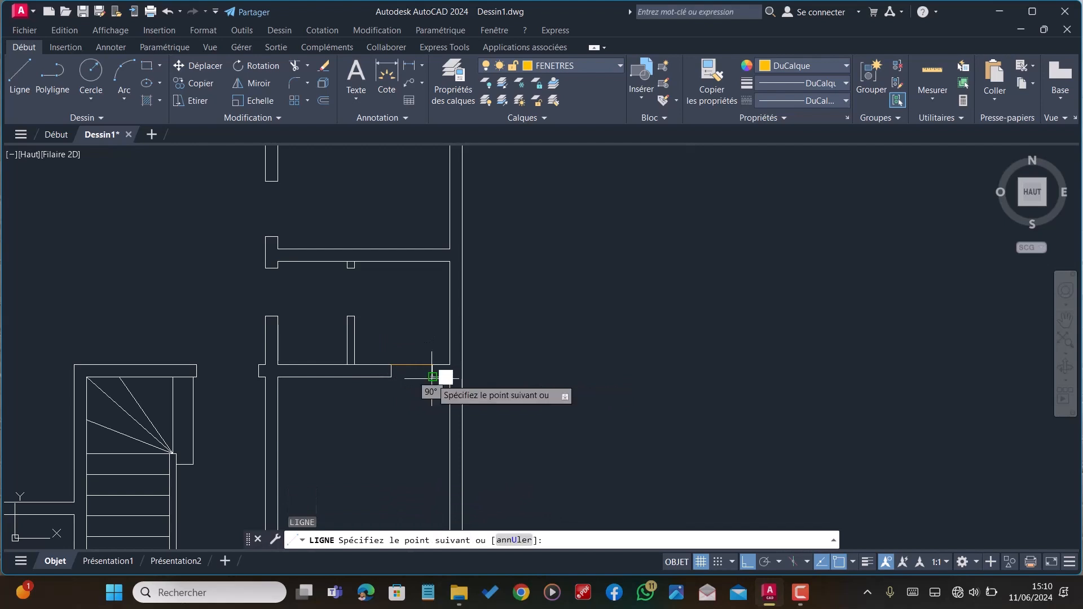
{"action": "key", "text": "Escape"}
{"action": "key", "text": "Return"}
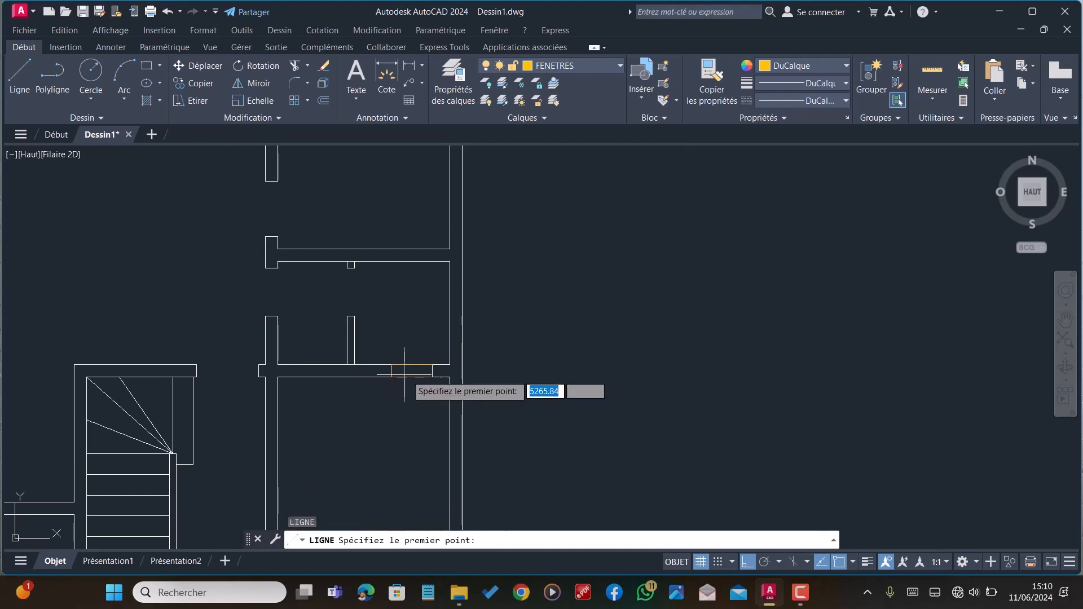
{"action": "left_click", "coordinate": [432, 368]}
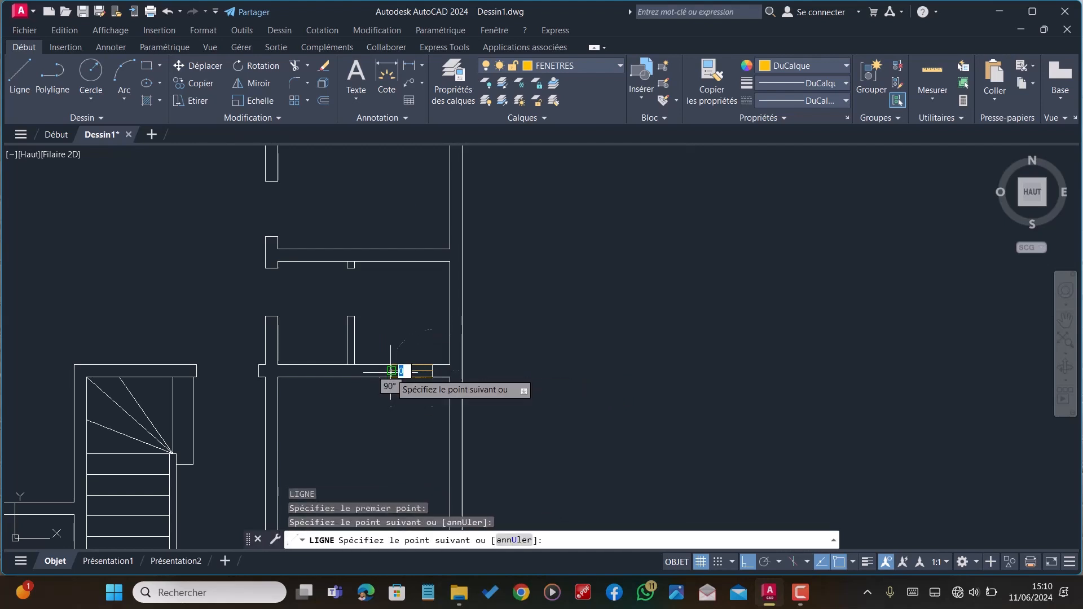
{"action": "key", "text": "Escape"}
Draw a short vertical line across the middle of the thin front wall west of the entrance steps
{"action": "scroll", "coordinate": [390, 373], "scroll_direction": "down", "scroll_amount": 4}
{"action": "scroll", "coordinate": [397, 330], "scroll_direction": "down", "scroll_amount": 2}
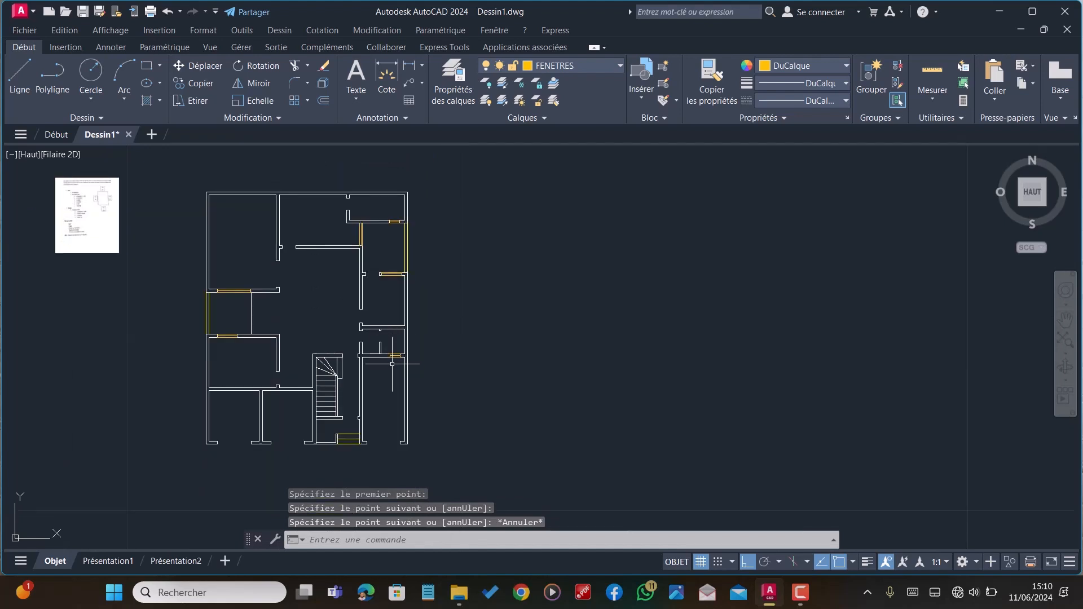
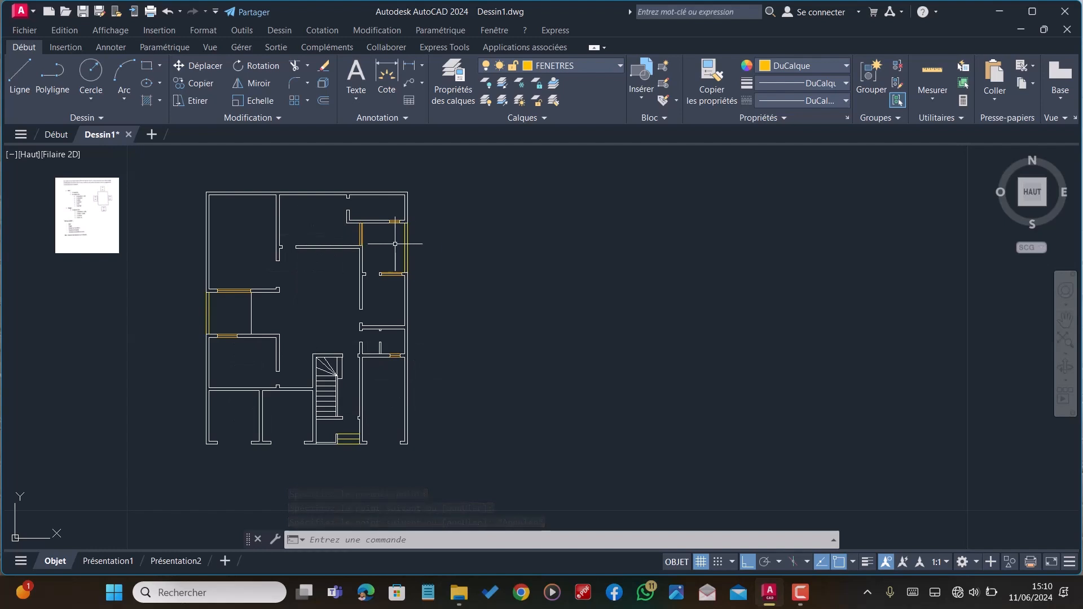
{"action": "scroll", "coordinate": [278, 256], "scroll_direction": "down", "scroll_amount": 2}
{"action": "scroll", "coordinate": [303, 358], "scroll_direction": "up", "scroll_amount": 2}
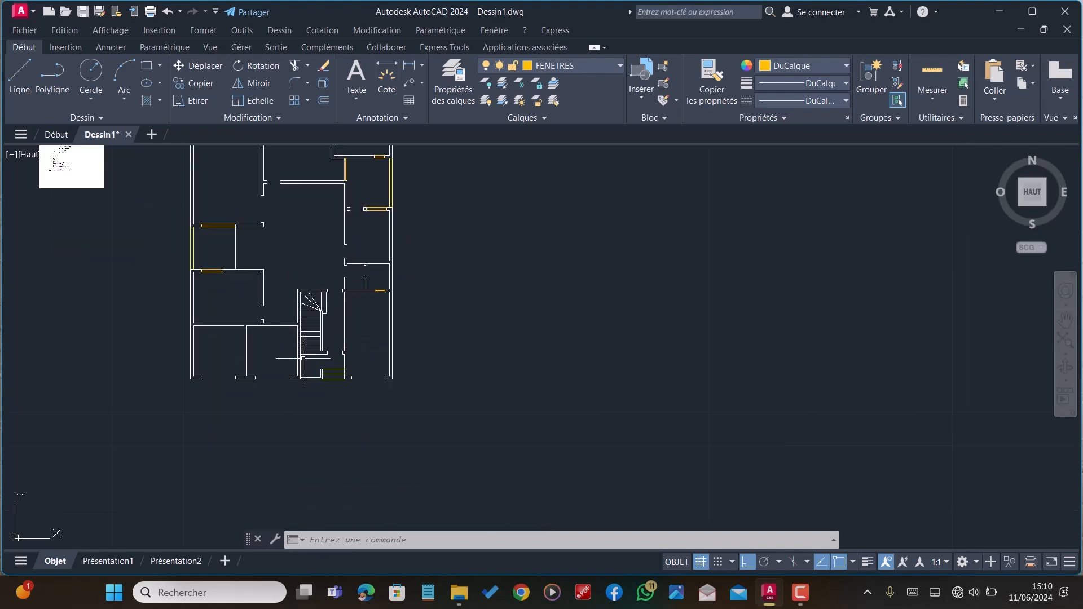
{"action": "scroll", "coordinate": [361, 369], "scroll_direction": "down", "scroll_amount": 2}
{"action": "scroll", "coordinate": [344, 364], "scroll_direction": "up", "scroll_amount": 6}
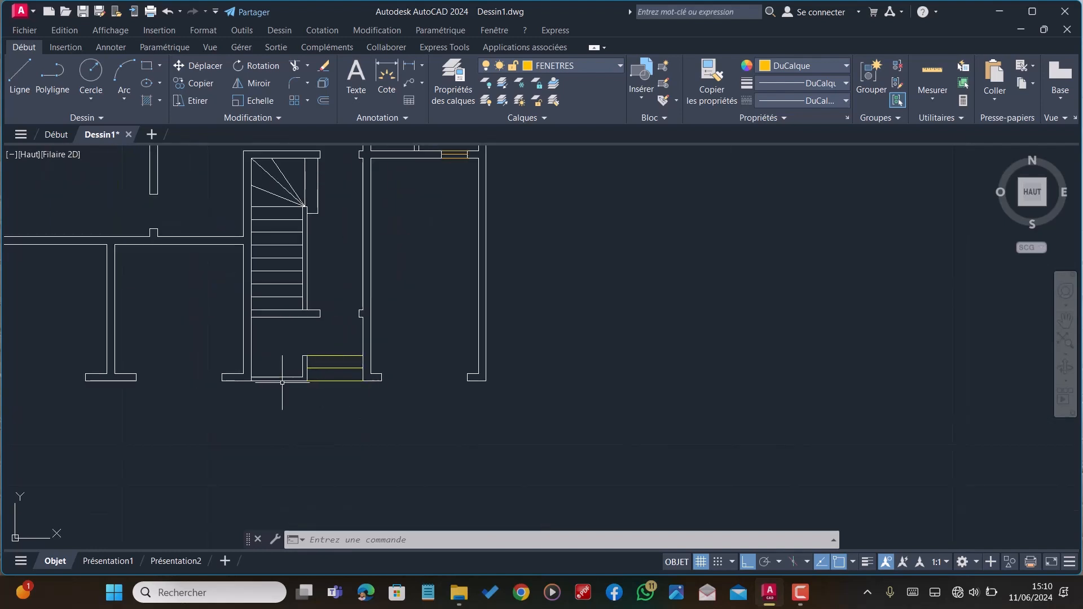
{"action": "scroll", "coordinate": [282, 383], "scroll_direction": "up", "scroll_amount": 4}
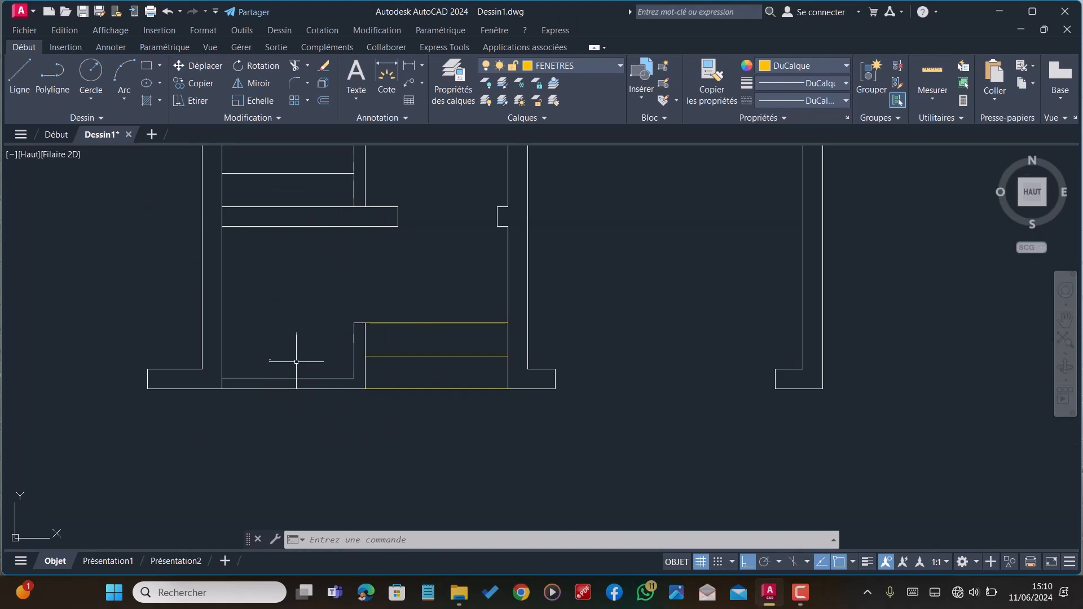
{"action": "key", "text": "l"}
{"action": "key", "text": "Return"}
{"action": "left_click", "coordinate": [294, 376]}
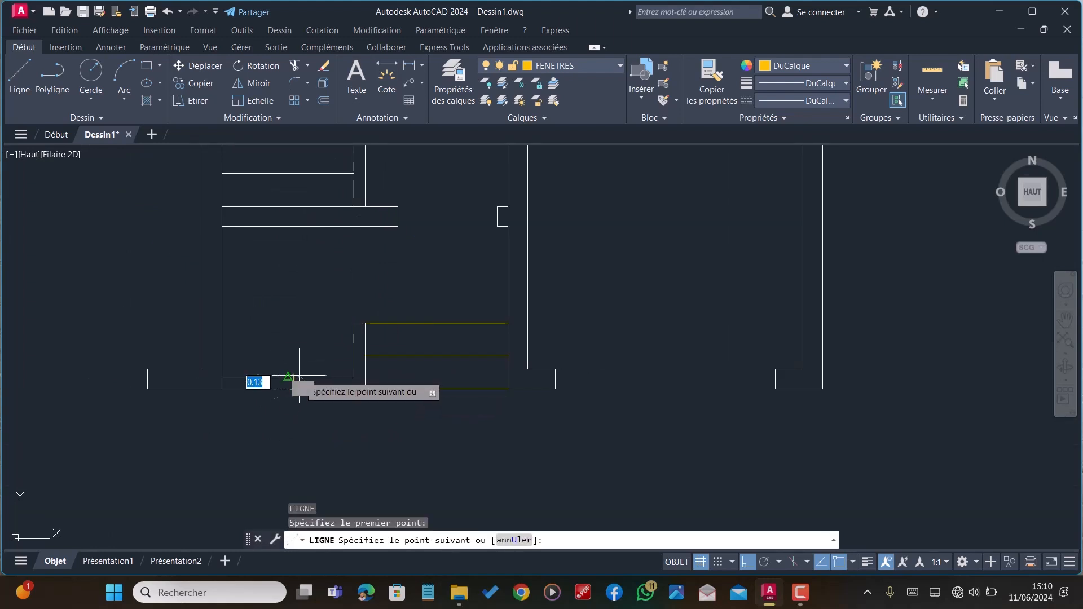
{"action": "left_click", "coordinate": [302, 357]}
{"action": "key", "text": "Escape"}
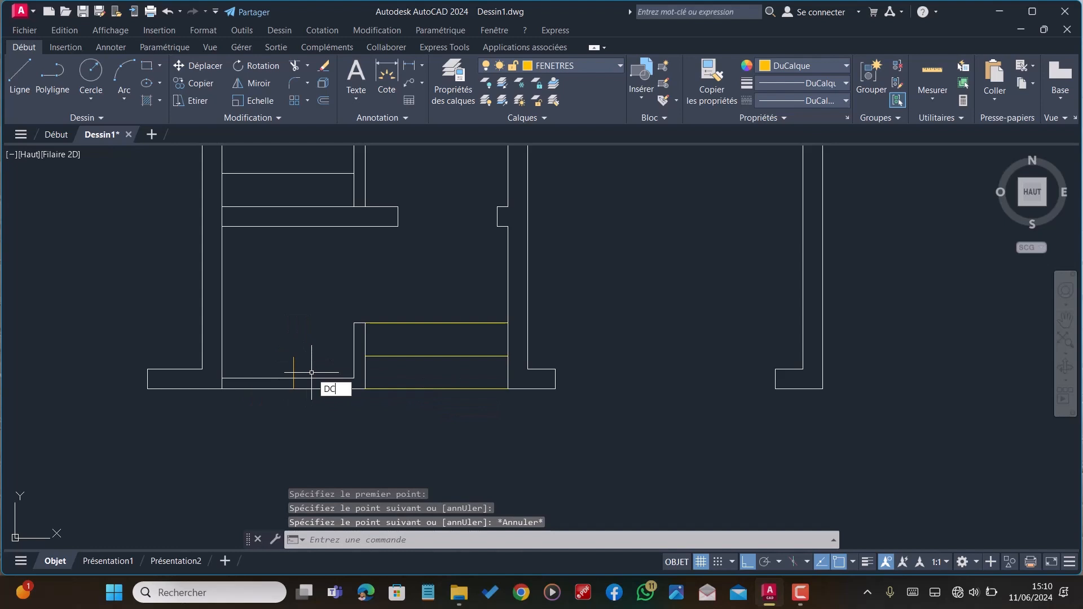
Try offsetting the short vertical line by 0.6 to both sides, and erase the offset copies
{"action": "key", "text": "Return"}
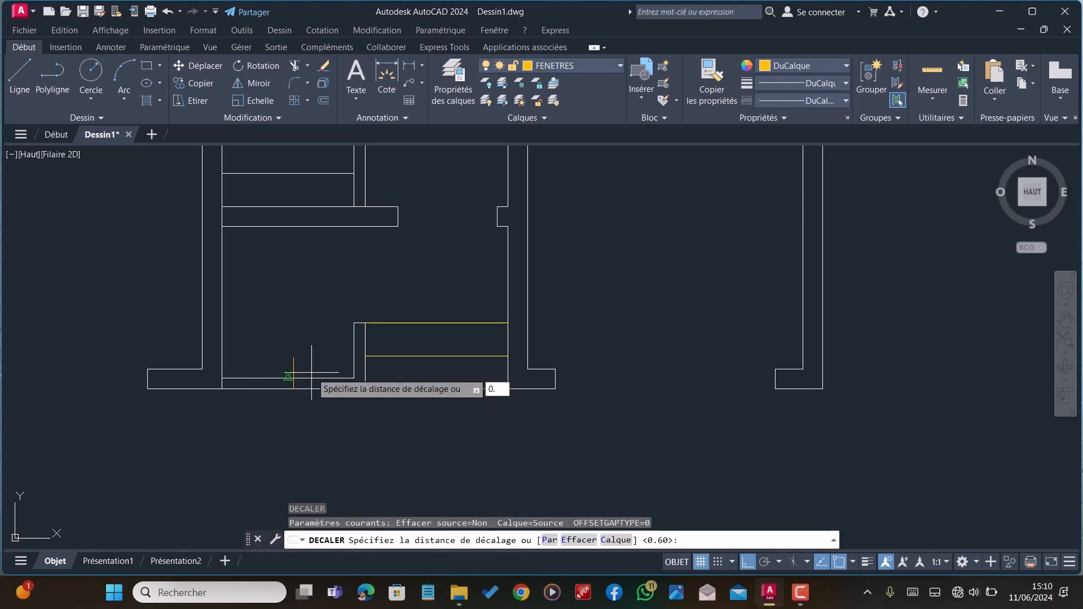
{"action": "type", "text": "0.6"}
{"action": "key", "text": "Return"}
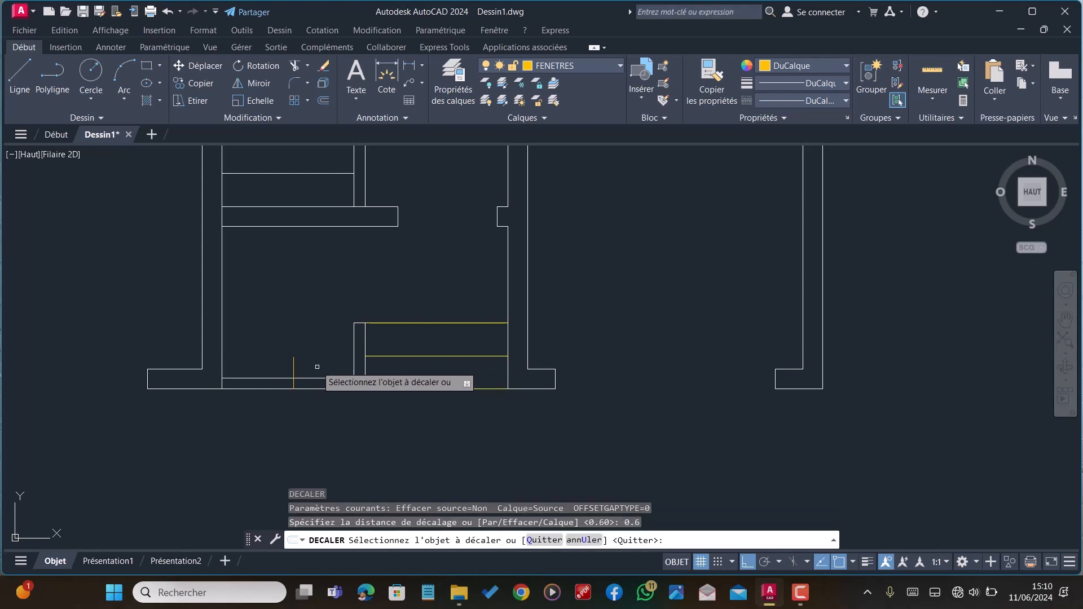
{"action": "left_click", "coordinate": [294, 375]}
{"action": "left_click", "coordinate": [247, 362]}
{"action": "left_click", "coordinate": [294, 363]}
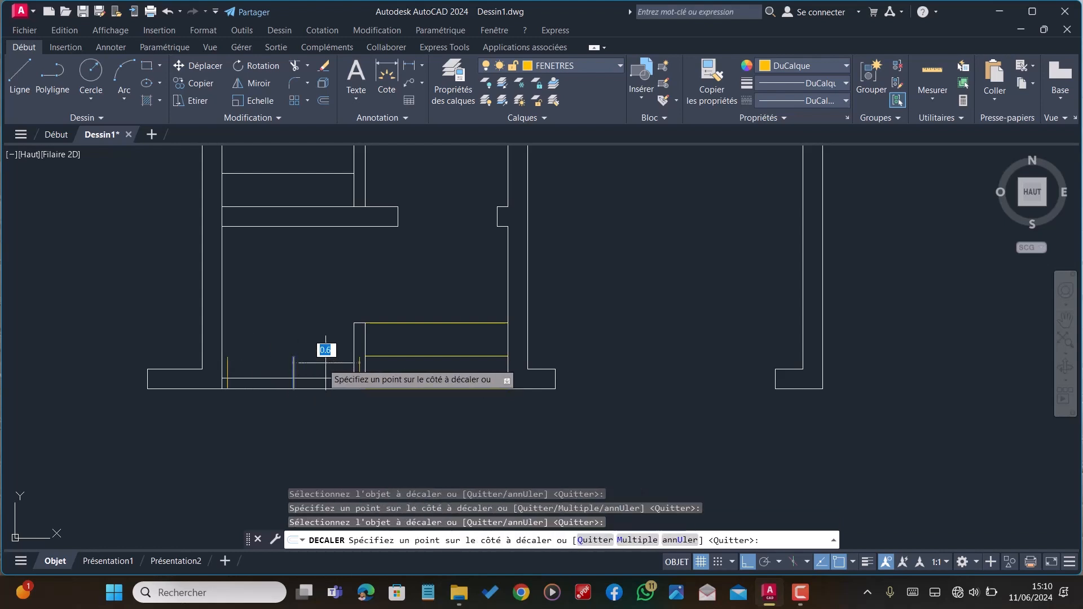
{"action": "left_click", "coordinate": [324, 363]}
{"action": "key", "text": "Escape"}
{"action": "left_click", "coordinate": [356, 377]}
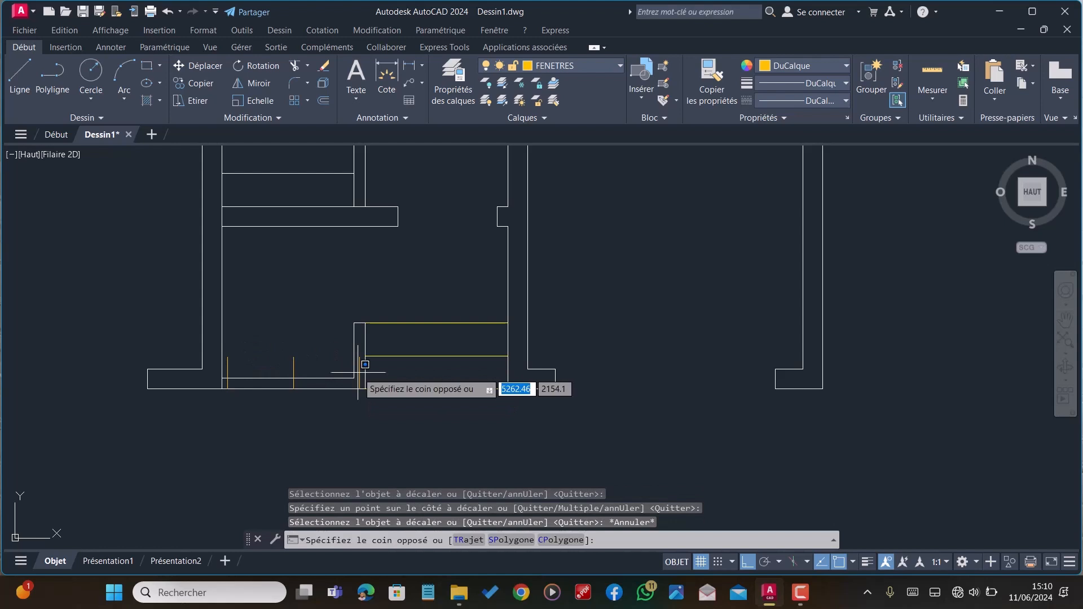
{"action": "key", "text": "Escape"}
{"action": "left_click", "coordinate": [359, 368]}
{"action": "key", "text": "Delete"}
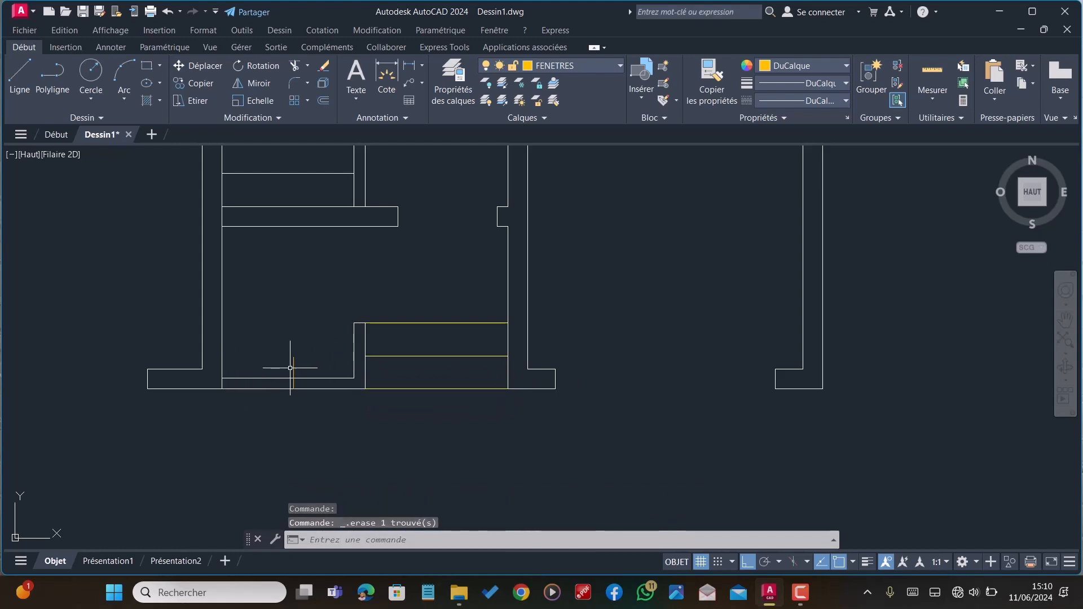
{"action": "left_click", "coordinate": [305, 377]}
{"action": "left_click", "coordinate": [286, 368]}
{"action": "key", "text": "Escape"}
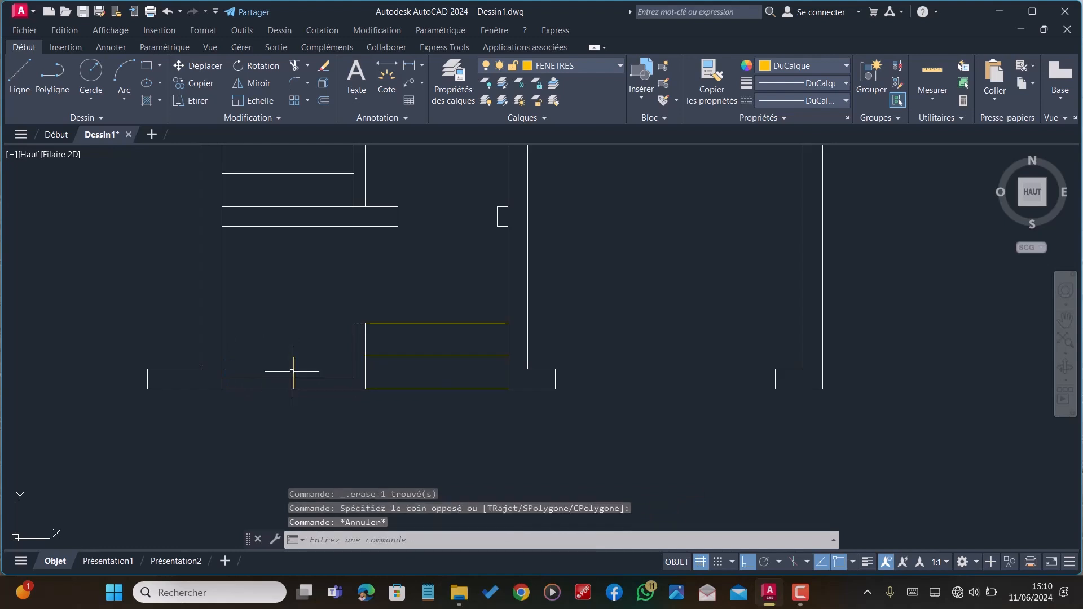
Offset the short vertical line by 0.3 to the west and to the east to mark the window opening's sides
{"action": "key", "text": "Return"}
{"action": "type", "text": "0."}
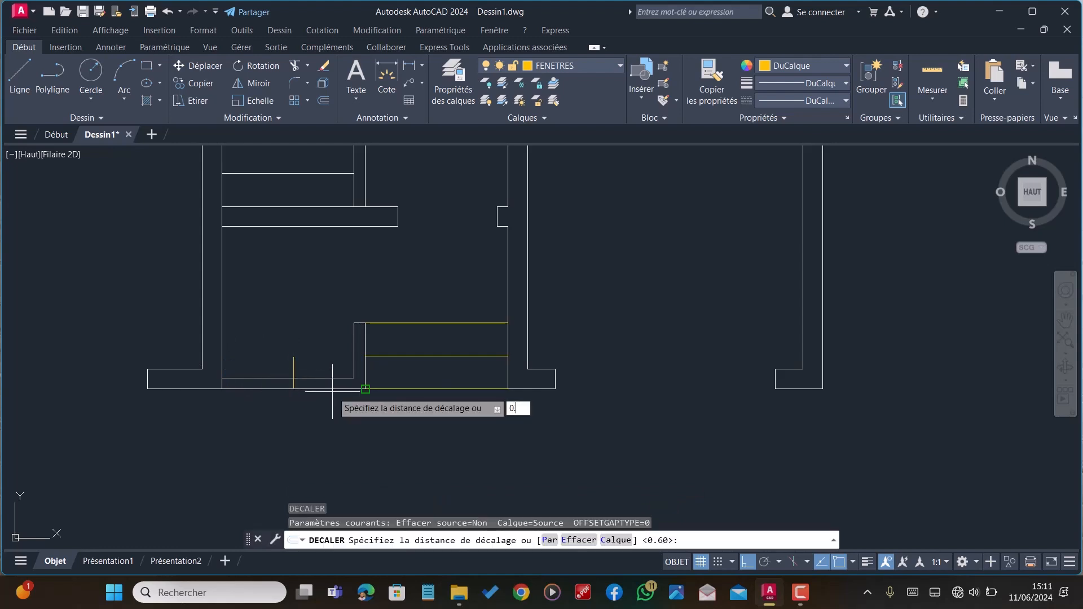
{"action": "type", "text": "3"}
{"action": "key", "text": "Return"}
{"action": "left_click", "coordinate": [294, 363]}
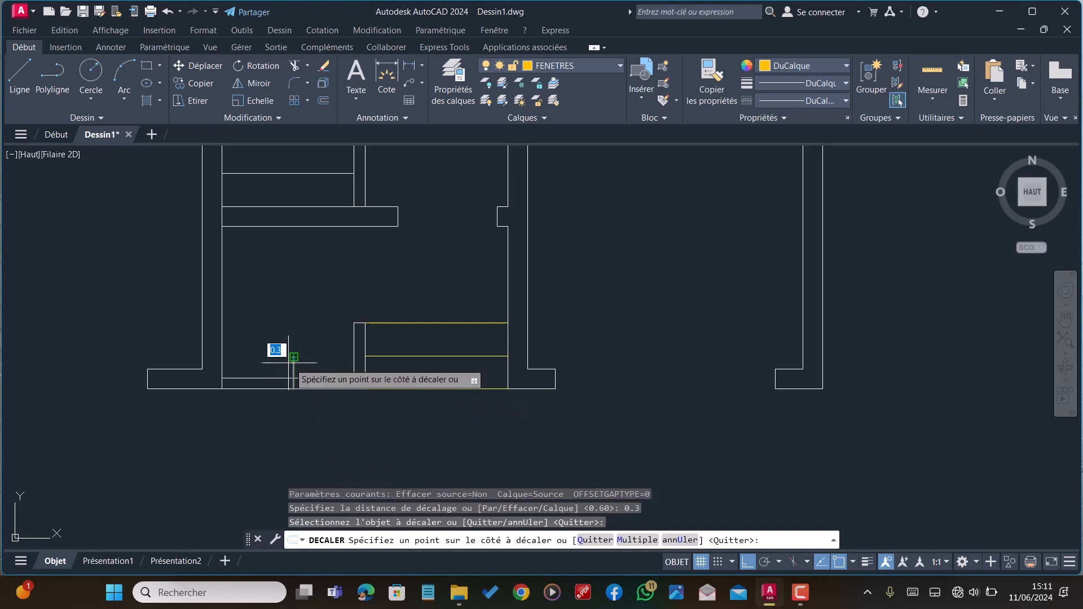
{"action": "left_click", "coordinate": [277, 365]}
{"action": "left_click", "coordinate": [294, 365]}
{"action": "key", "text": "Escape"}
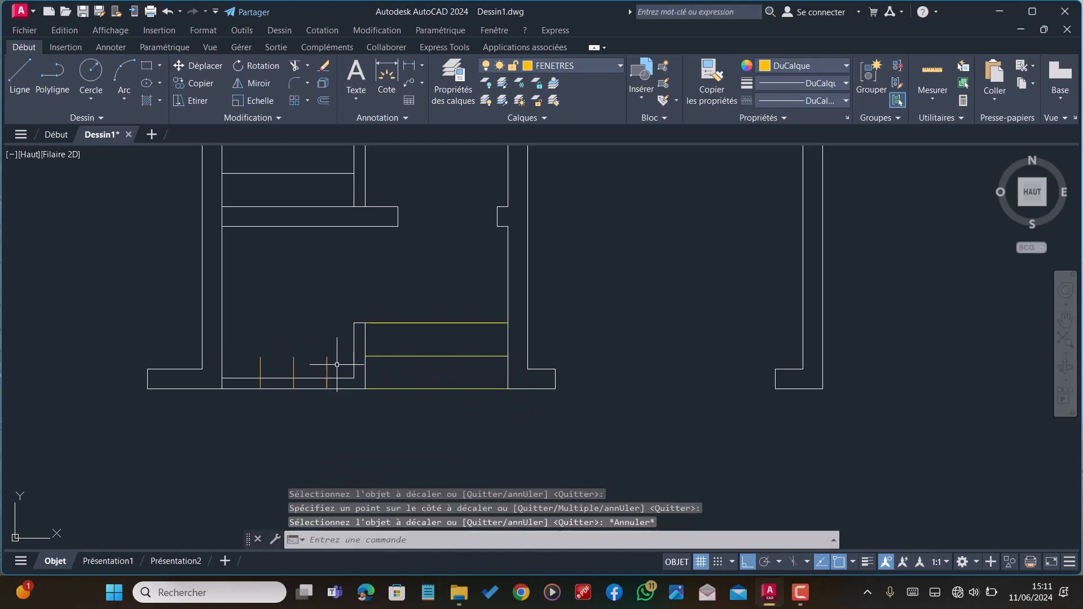
Trim away the front wall lines between the outer marks, the central mark, and the marks' ends above the wall
{"action": "type", "text": "aj"}
{"action": "key", "text": "Return"}
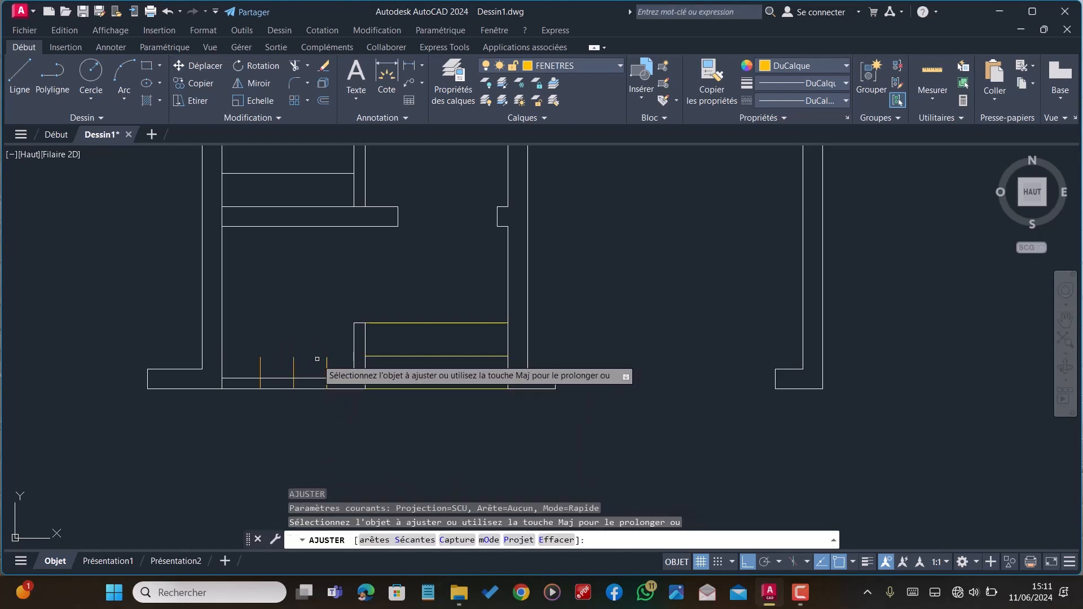
{"action": "mouse_move", "coordinate": [313, 357]}
{"action": "left_mouse_down"}
{"action": "mouse_move", "coordinate": [313, 408]}
{"action": "mouse_move", "coordinate": [282, 373]}
{"action": "mouse_move", "coordinate": [281, 402]}
{"action": "left_mouse_up"}
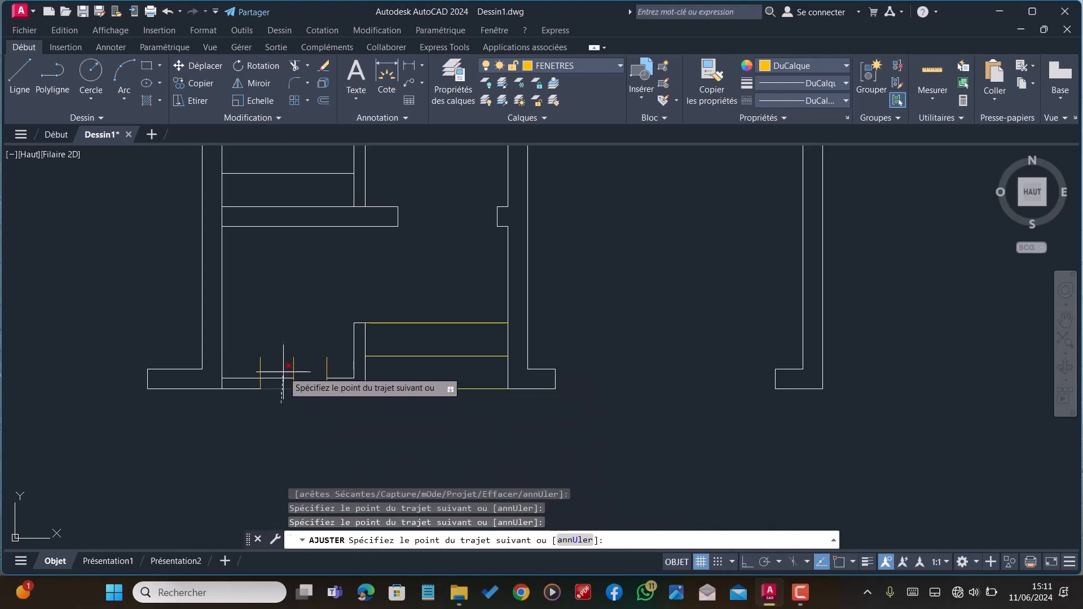
{"action": "left_click_drag", "start_coordinate": [330, 363], "coordinate": [262, 357]}
{"action": "left_click", "coordinate": [263, 361]}
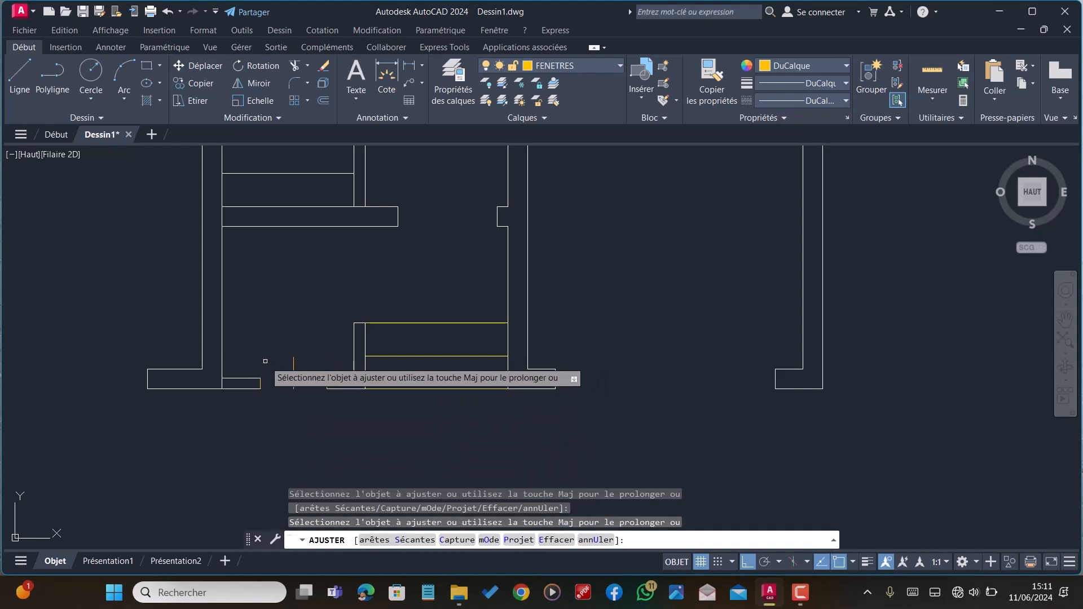
{"action": "key", "text": "Escape"}
Match both side marks of the front wall opening to the wall line's properties
{"action": "type", "text": "C"}
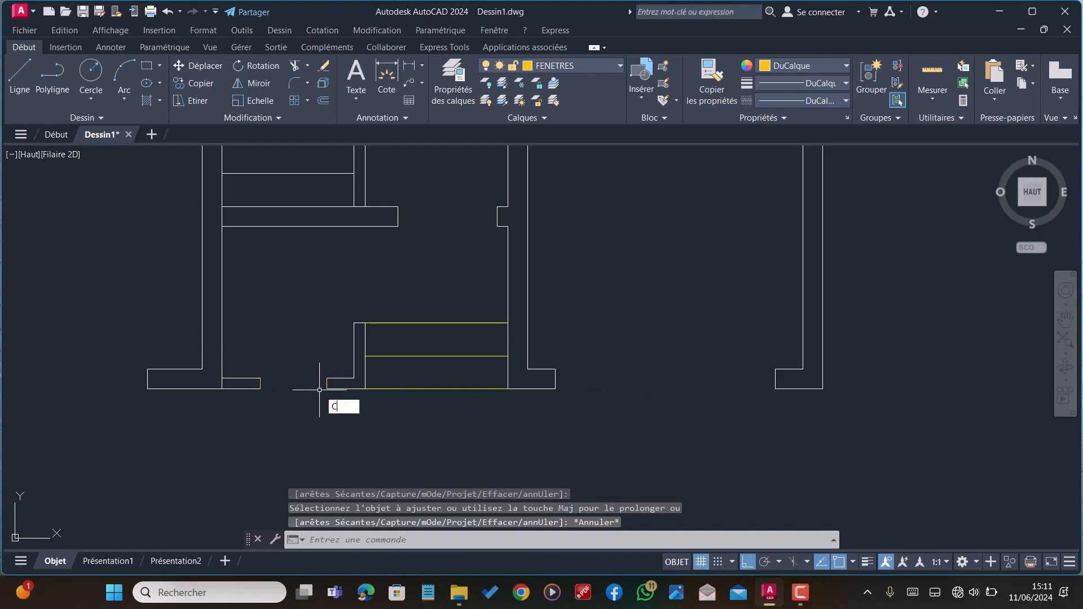
{"action": "type", "text": "OR"}
{"action": "key", "text": "Return"}
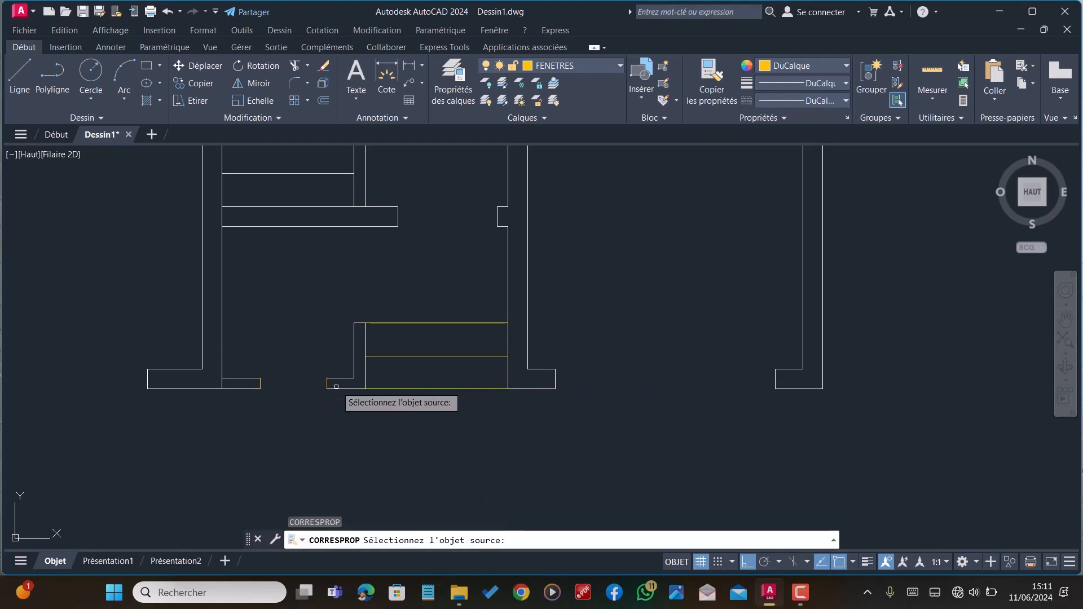
{"action": "left_click", "coordinate": [336, 387]}
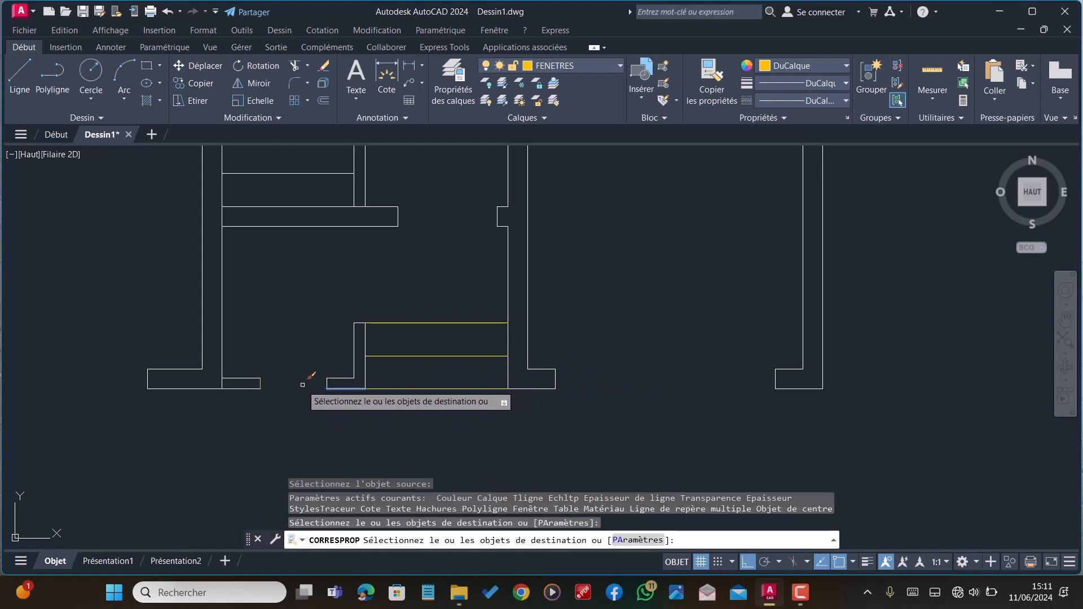
{"action": "key", "text": "Escape"}
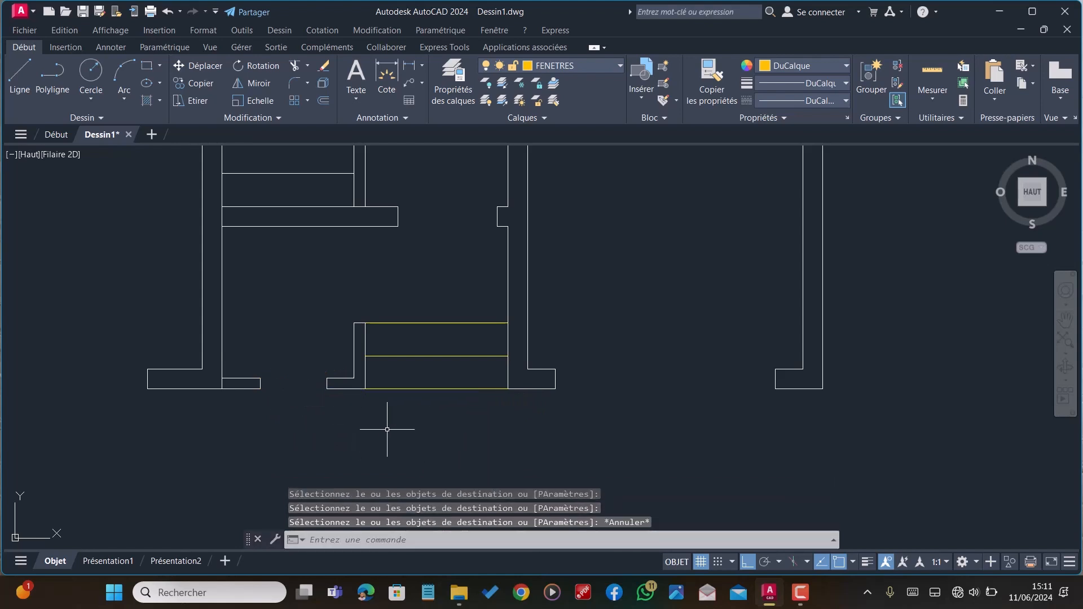
Draw two horizontal lines across the front wall opening, one along the inner wall face and one along the outer face
{"action": "type", "text": "l"}
{"action": "key", "text": "Return"}
{"action": "left_click", "coordinate": [260, 378]}
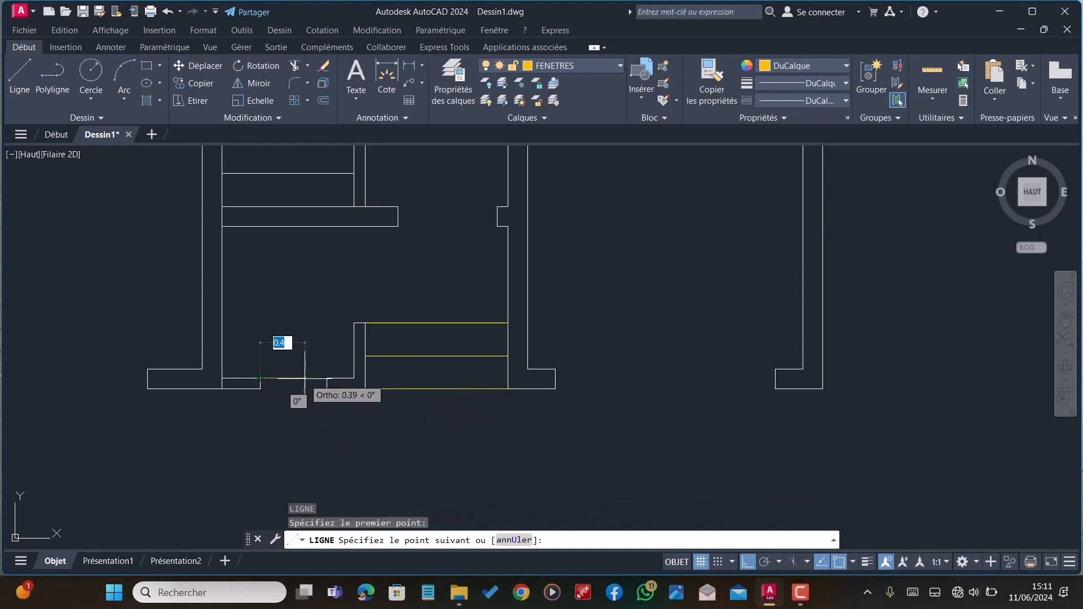
{"action": "left_click", "coordinate": [329, 377]}
{"action": "key", "text": "Escape"}
{"action": "key", "text": "space"}
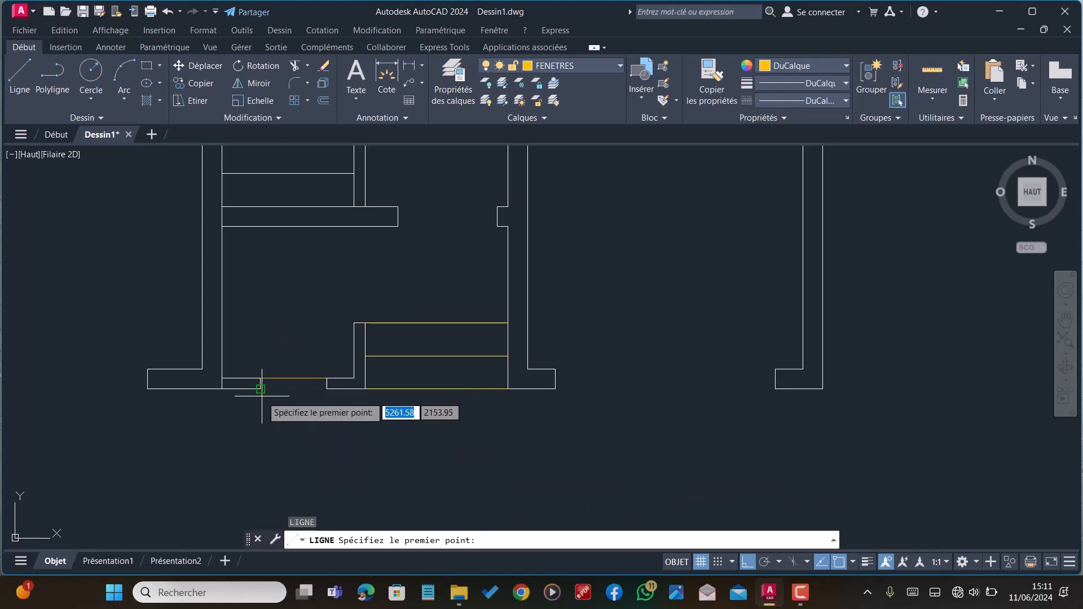
{"action": "left_click", "coordinate": [260, 389]}
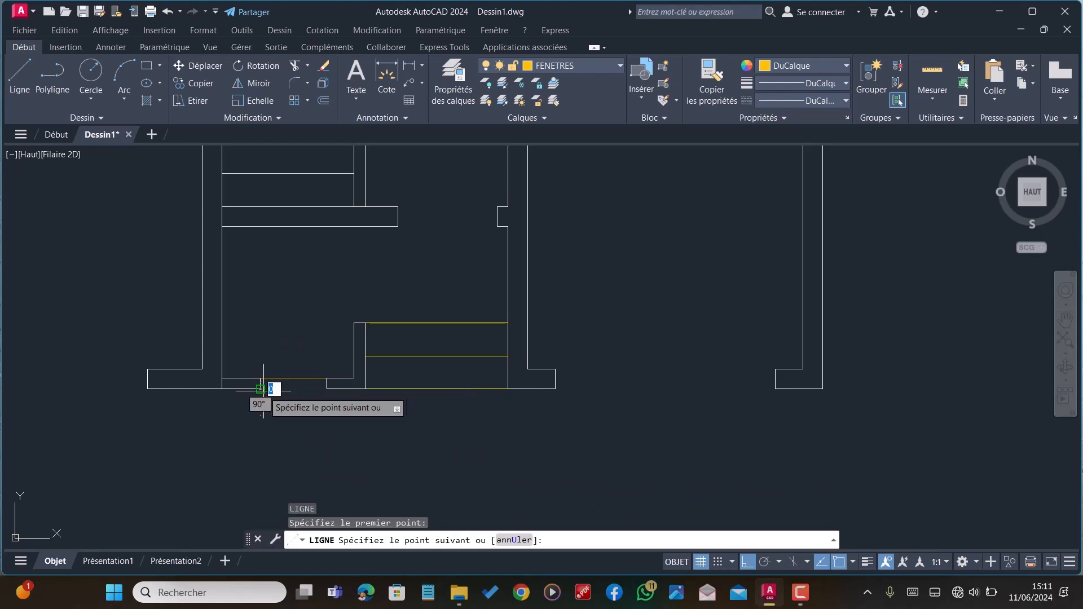
{"action": "left_click", "coordinate": [328, 389]}
{"action": "key", "text": "Escape"}
Draw a horizontal line between the midpoints of the front opening's two side marks as the window's middle line
{"action": "key", "text": "space"}
{"action": "scroll", "coordinate": [316, 390], "scroll_direction": "up", "scroll_amount": 2}
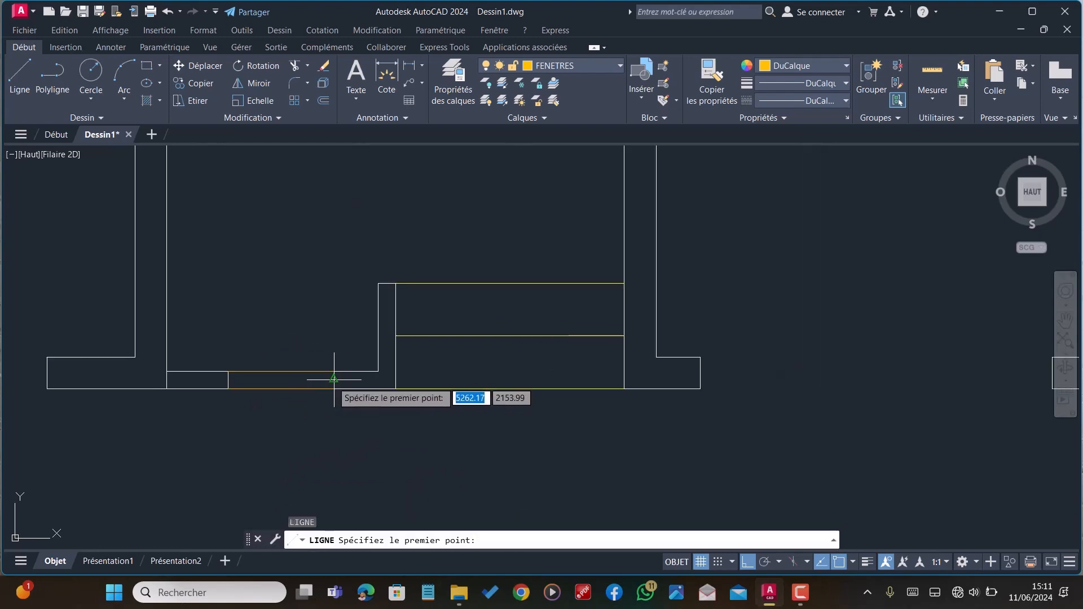
{"action": "left_click", "coordinate": [327, 383]}
{"action": "left_click", "coordinate": [233, 379]}
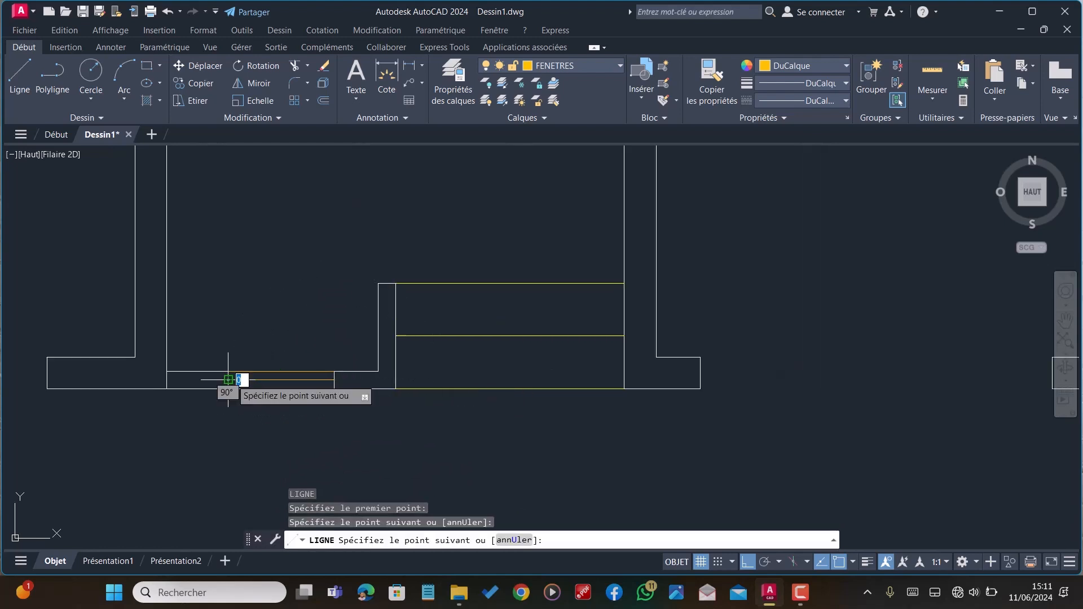
{"action": "key", "text": "Escape"}
{"action": "scroll", "coordinate": [271, 380], "scroll_direction": "down", "scroll_amount": 3}
{"action": "scroll", "coordinate": [376, 392], "scroll_direction": "down", "scroll_amount": 3}
{"action": "key", "text": "Escape"}
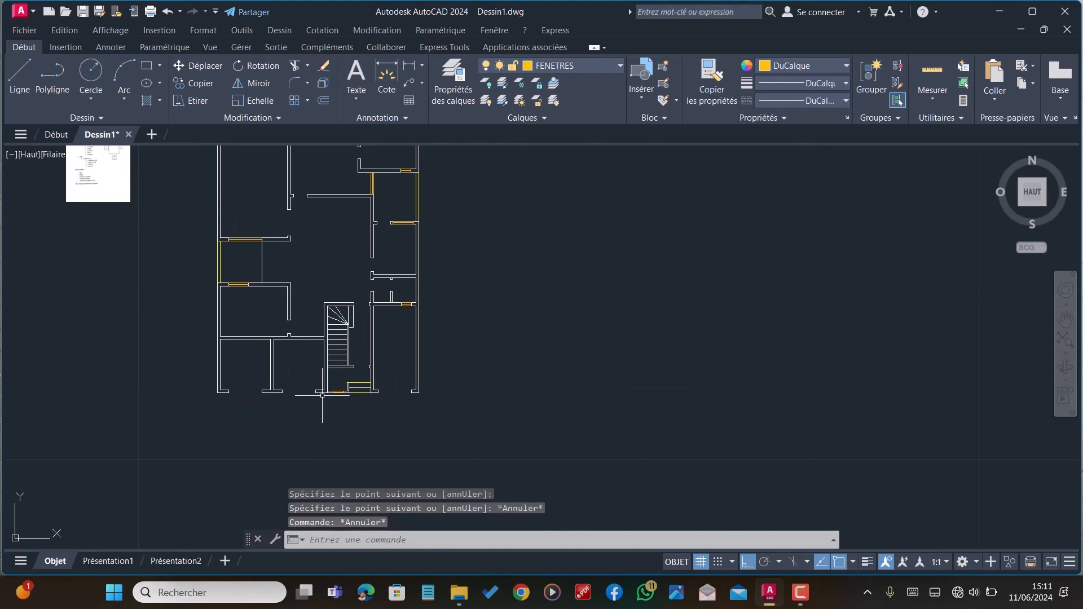
Draw a short vertical centre line from the midpoint of the window south of the small western courtyard, extending north past the wall
{"action": "key", "text": "space"}
{"action": "scroll", "coordinate": [236, 296], "scroll_direction": "up", "scroll_amount": 5}
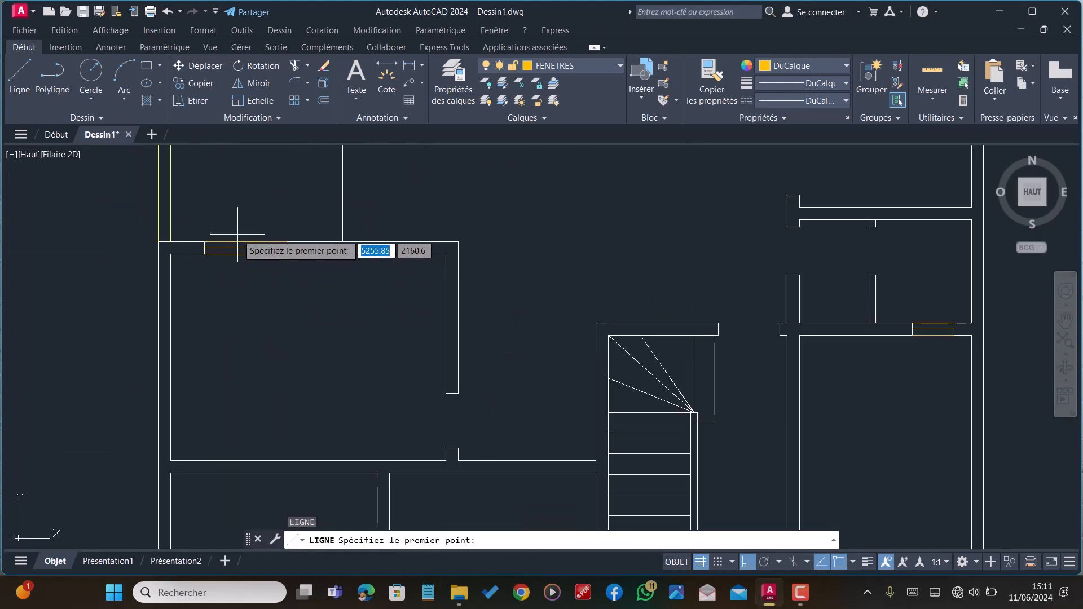
{"action": "left_click", "coordinate": [246, 254]}
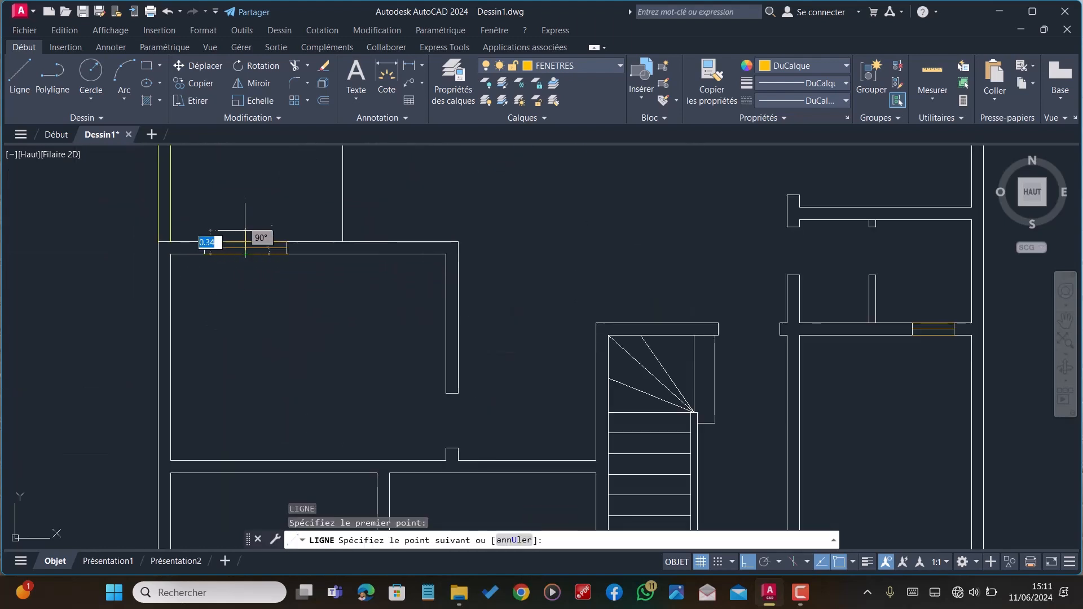
{"action": "left_click", "coordinate": [246, 216]}
{"action": "key", "text": "Escape"}
{"action": "scroll", "coordinate": [257, 305], "scroll_direction": "down", "scroll_amount": 3}
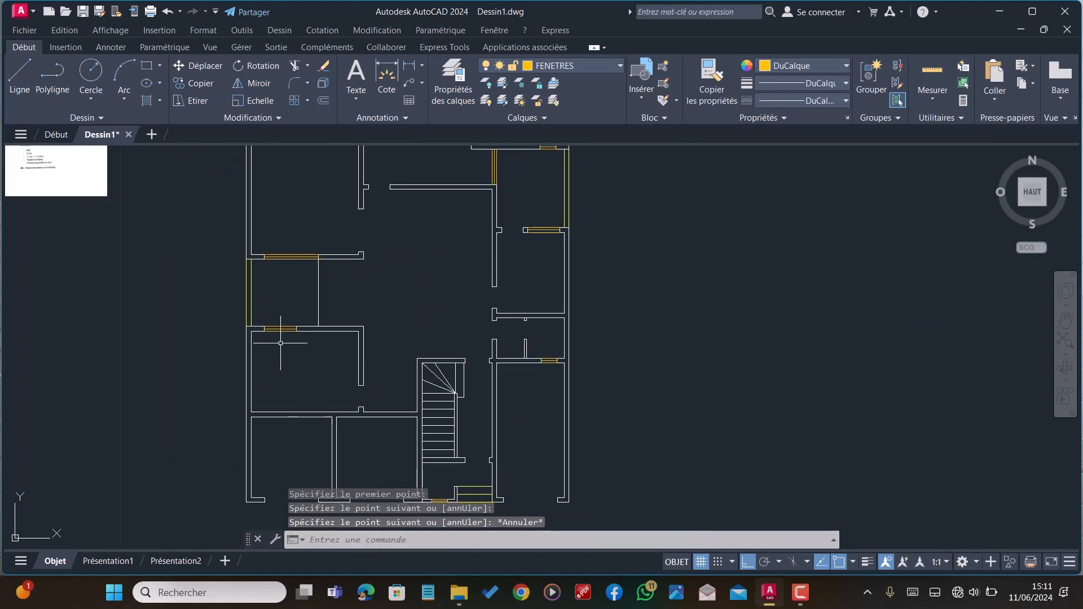
Draw a short vertical centre line from the midpoint of the wide window north of the western courtyard, extending north past the wall
{"action": "scroll", "coordinate": [290, 379], "scroll_direction": "up", "scroll_amount": 1}
{"action": "scroll", "coordinate": [299, 400], "scroll_direction": "down", "scroll_amount": 2}
{"action": "scroll", "coordinate": [302, 407], "scroll_direction": "up", "scroll_amount": 4}
{"action": "scroll", "coordinate": [290, 382], "scroll_direction": "down", "scroll_amount": 4}
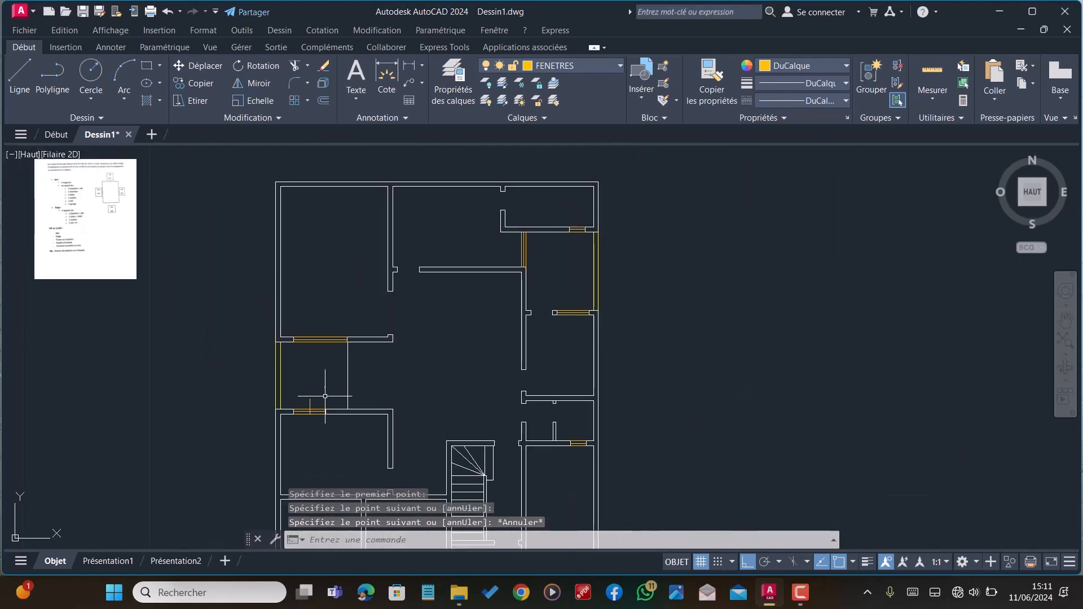
{"action": "scroll", "coordinate": [316, 372], "scroll_direction": "up", "scroll_amount": 3}
{"action": "type", "text": "L"}
{"action": "key", "text": "Return"}
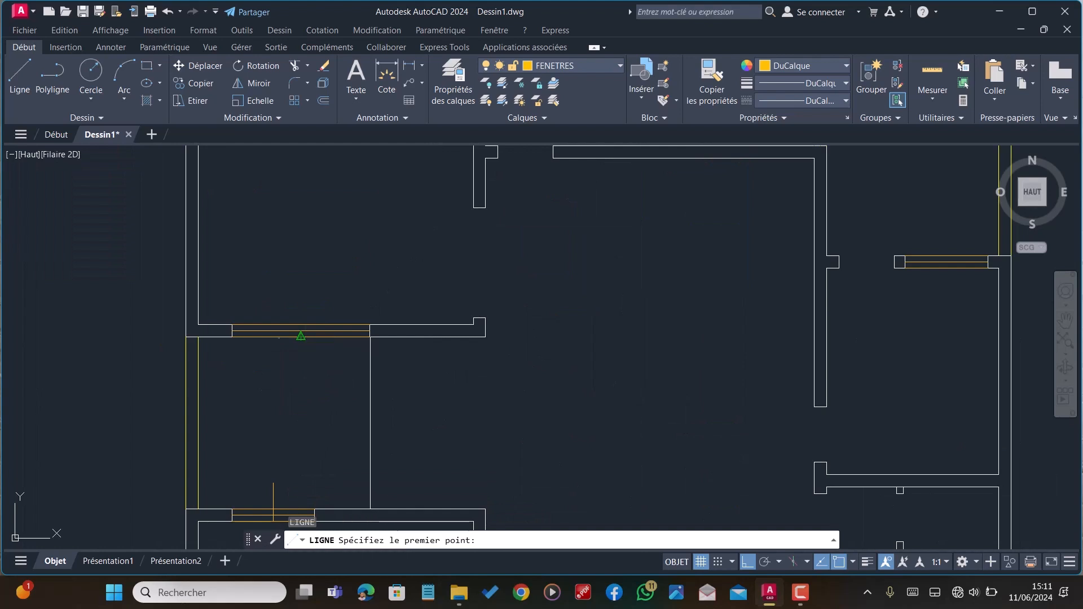
{"action": "left_click", "coordinate": [302, 336]}
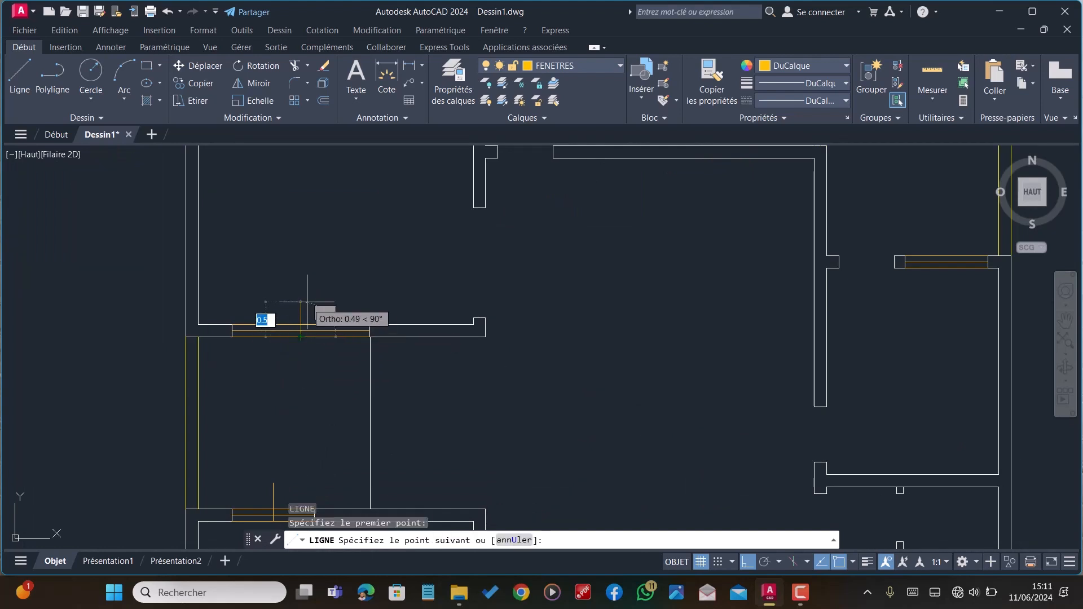
{"action": "key", "text": "Escape"}
{"action": "scroll", "coordinate": [272, 381], "scroll_direction": "down", "scroll_amount": 4}
{"action": "key", "text": "Escape"}
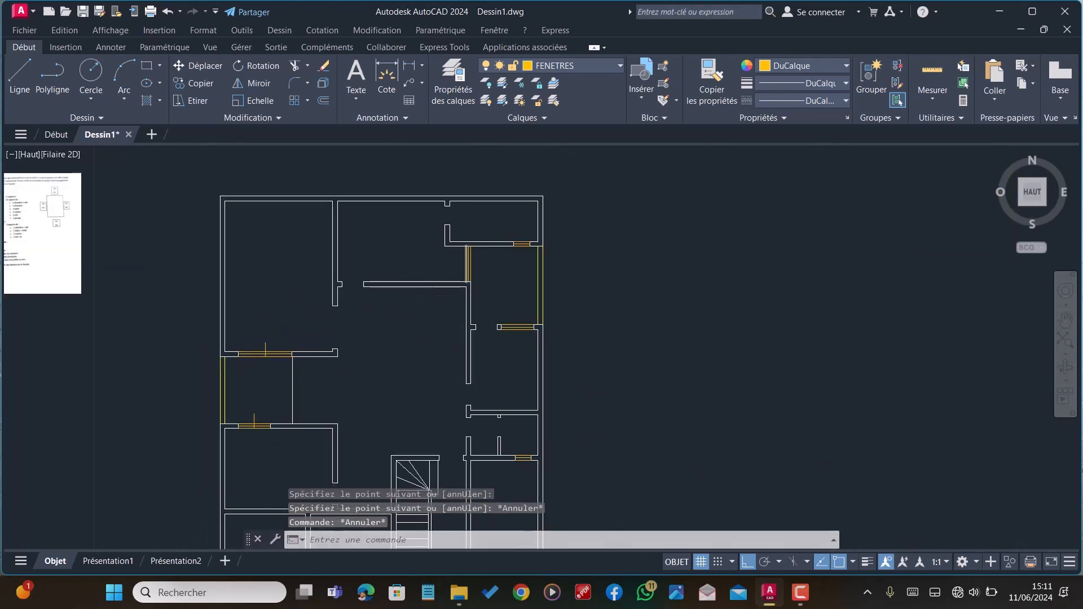
Draw a short horizontal centre line from the midpoint of the vertical window west of the eastern courtyard, extending east past the wall
{"action": "scroll", "coordinate": [454, 268], "scroll_direction": "up", "scroll_amount": 2}
{"action": "key", "text": "Return"}
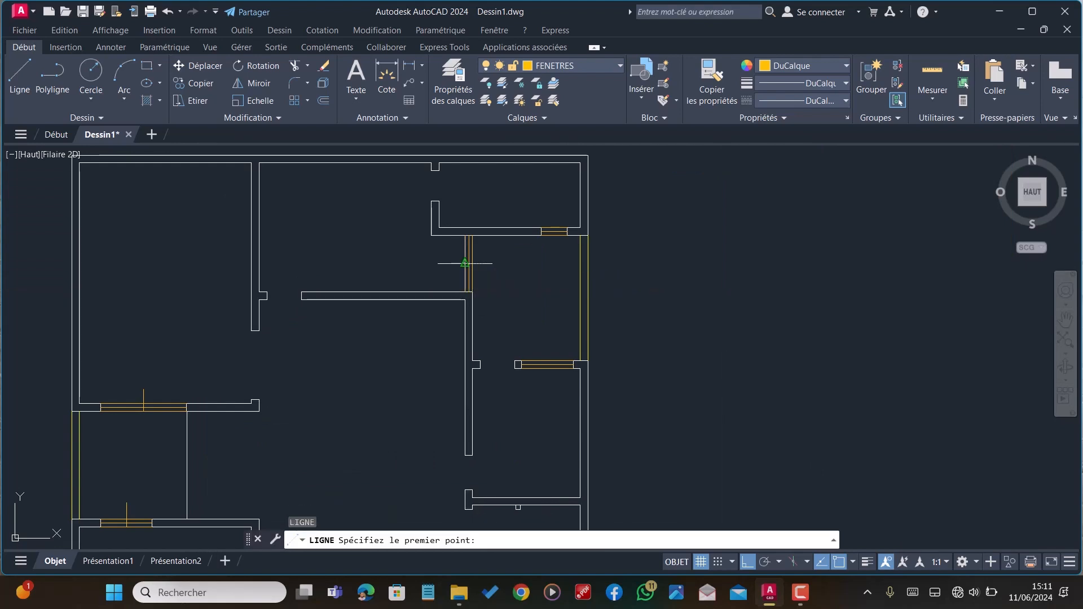
{"action": "left_click", "coordinate": [465, 263]}
{"action": "left_click", "coordinate": [496, 263]}
{"action": "key", "text": "Escape"}
Draw a short vertical centre line at the midpoint of the small window in the wall north of the eastern courtyard
{"action": "key", "text": "Return"}
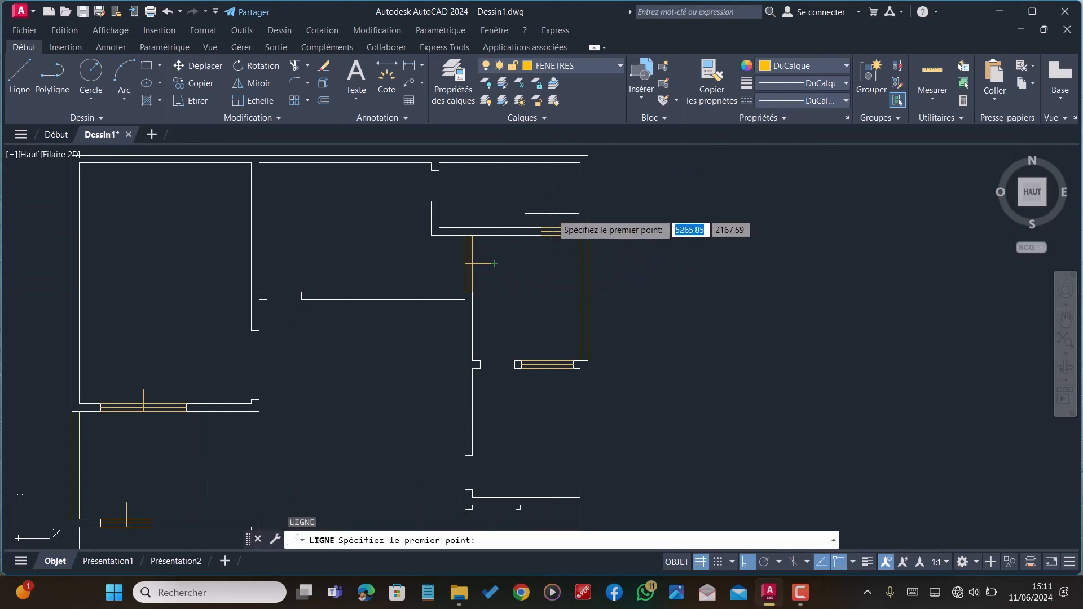
{"action": "left_click", "coordinate": [554, 231]}
{"action": "left_click", "coordinate": [555, 236]}
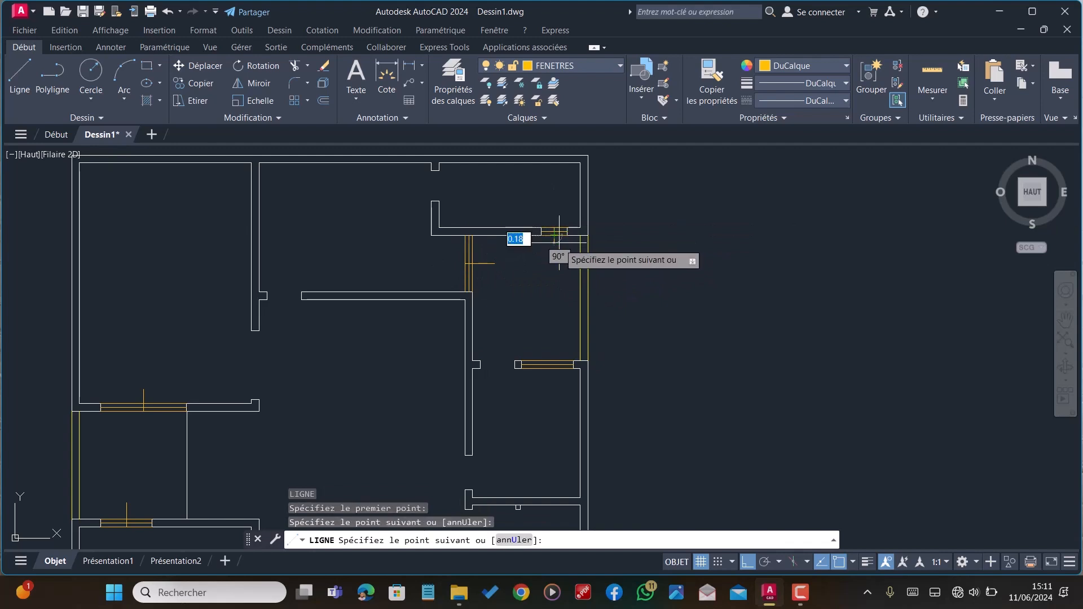
{"action": "key", "text": "Escape"}
Draw a short vertical centre line from the midpoint of the window in the wall south of the eastern courtyard
{"action": "scroll", "coordinate": [564, 406], "scroll_direction": "up", "scroll_amount": 4}
{"action": "key", "text": "Return"}
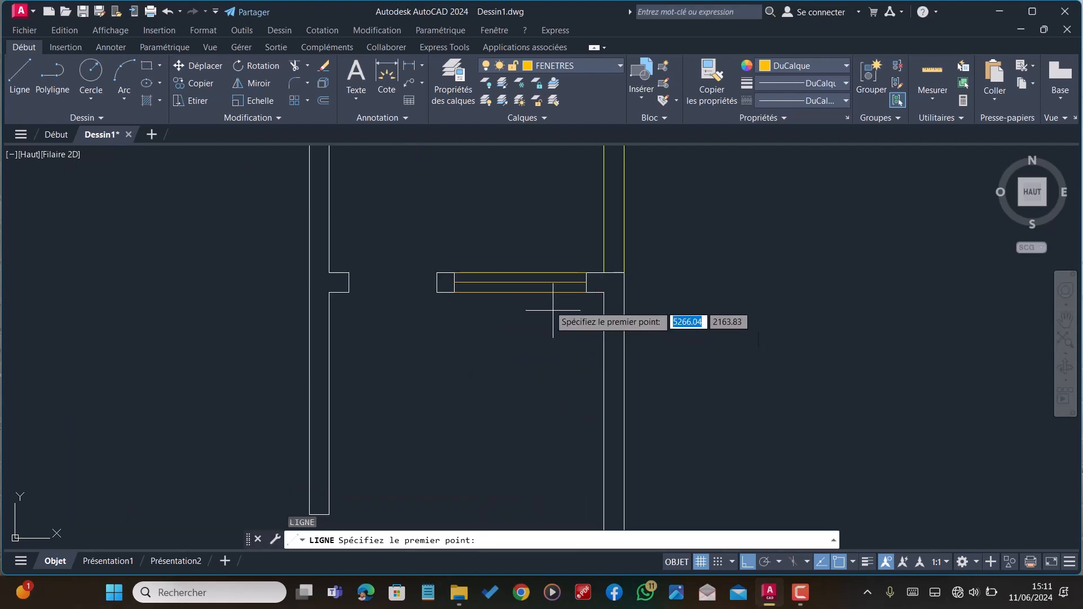
{"action": "left_click", "coordinate": [520, 291]}
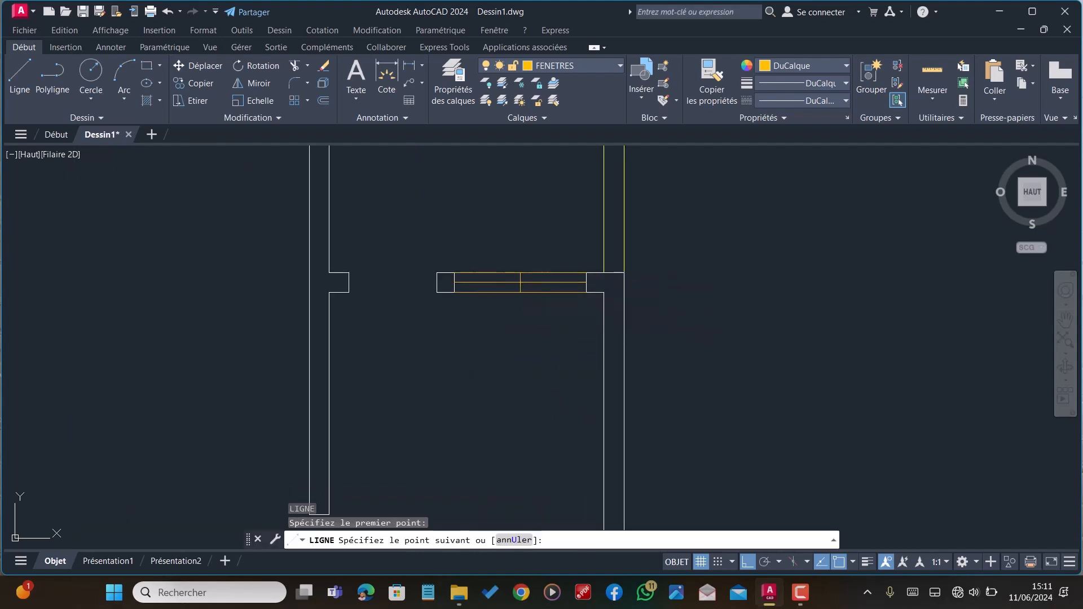
{"action": "key", "text": "Escape"}
Draw a short vertical centre line from the midpoint of the small window in the southeast room's north wall
{"action": "scroll", "coordinate": [496, 276], "scroll_direction": "down", "scroll_amount": 5}
{"action": "scroll", "coordinate": [484, 424], "scroll_direction": "up", "scroll_amount": 5}
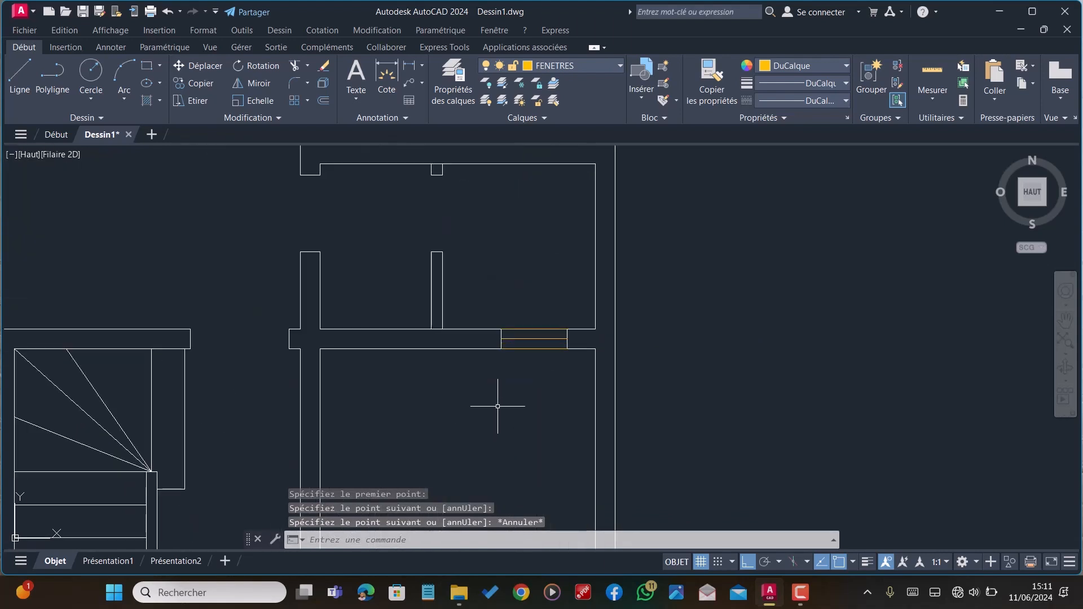
{"action": "key", "text": "Return"}
{"action": "left_click", "coordinate": [534, 349]}
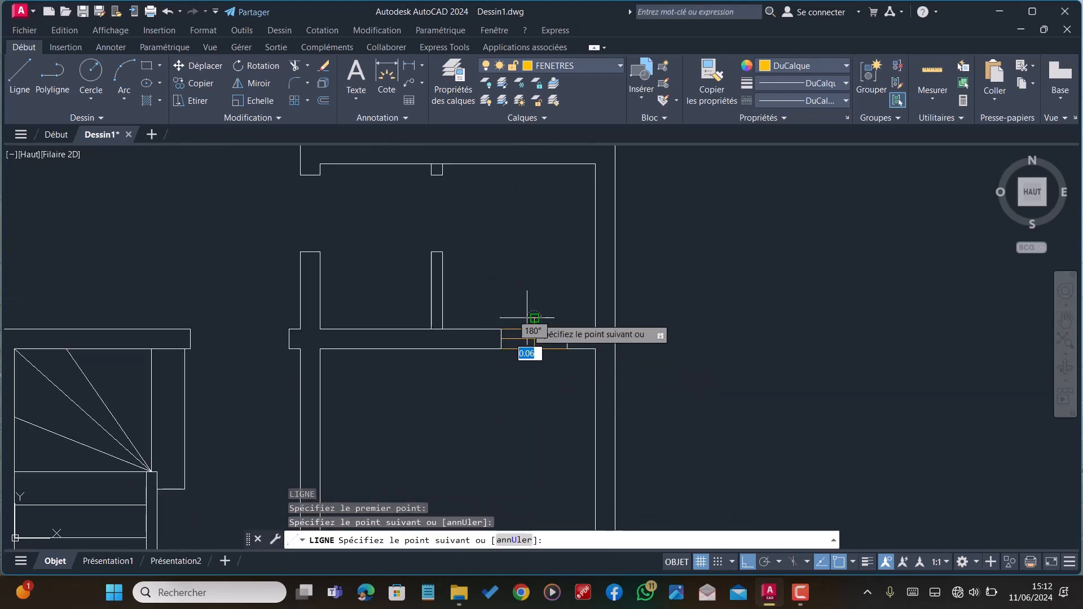
{"action": "key", "text": "Escape"}
{"action": "scroll", "coordinate": [506, 324], "scroll_direction": "down", "scroll_amount": 6}
{"action": "key", "text": "Escape"}
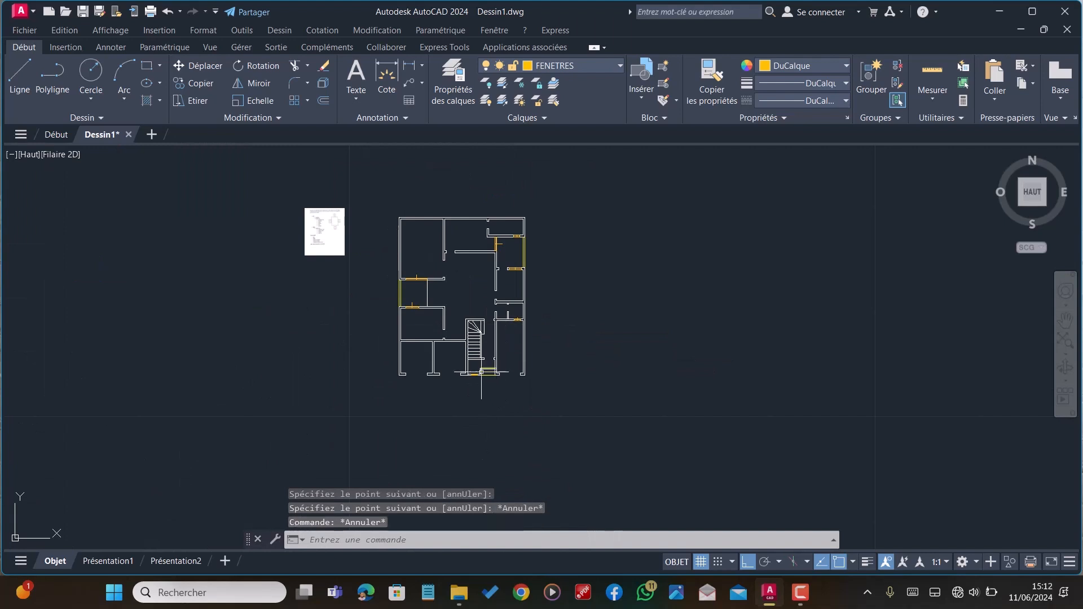
Draw a short vertical centre line from the outer face midpoint of the front wall window, extending north past the inner face
{"action": "scroll", "coordinate": [480, 370], "scroll_direction": "up", "scroll_amount": 6}
{"action": "type", "text": "l"}
{"action": "key", "text": "Return"}
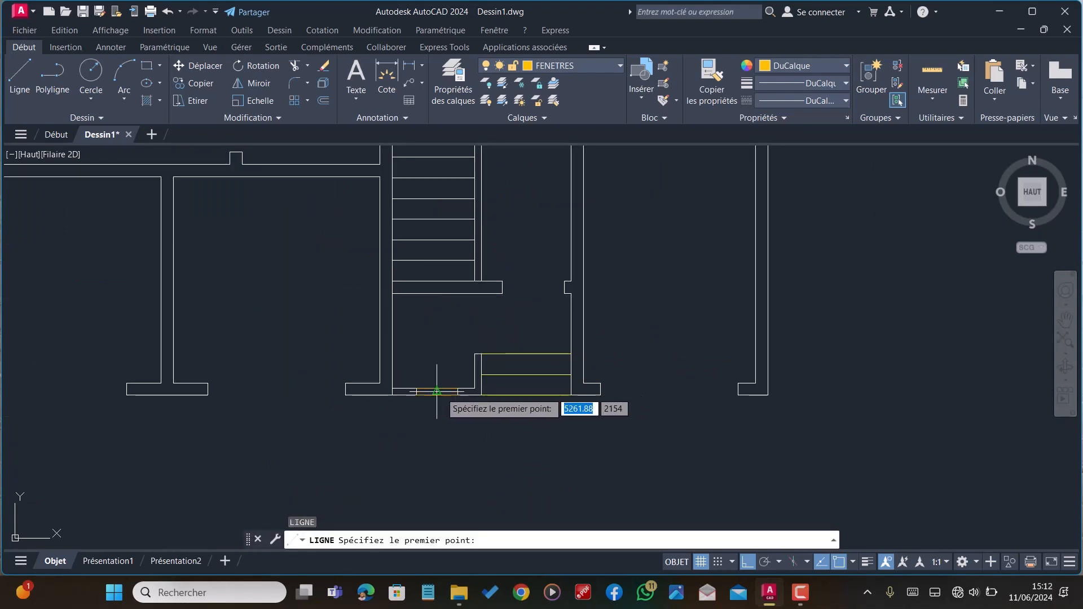
{"action": "scroll", "coordinate": [438, 392], "scroll_direction": "up", "scroll_amount": 3}
{"action": "left_click", "coordinate": [424, 402]}
{"action": "left_click", "coordinate": [429, 361]}
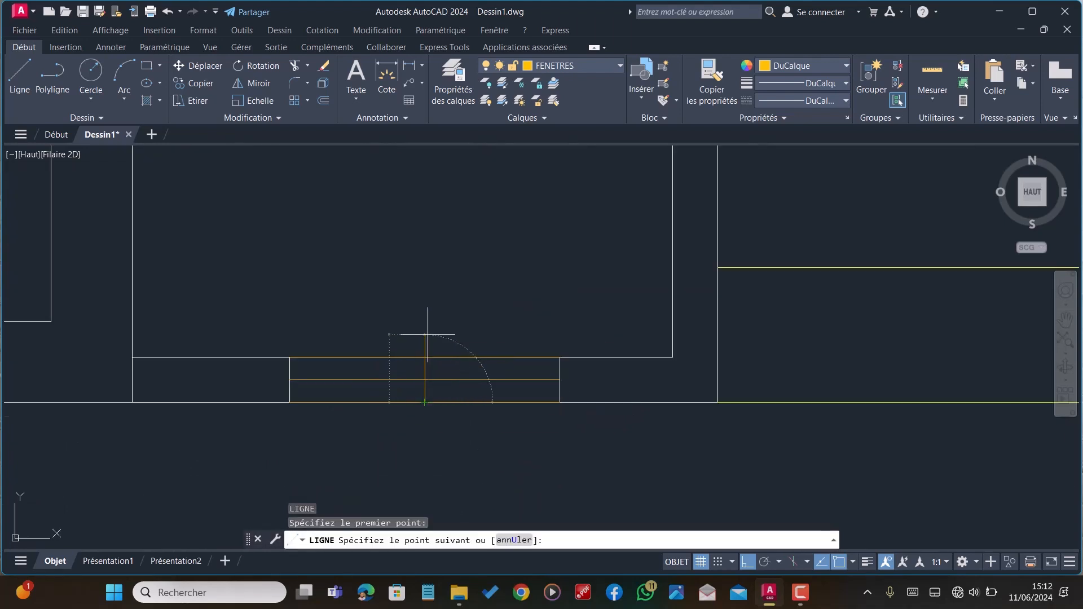
{"action": "key", "text": "Escape"}
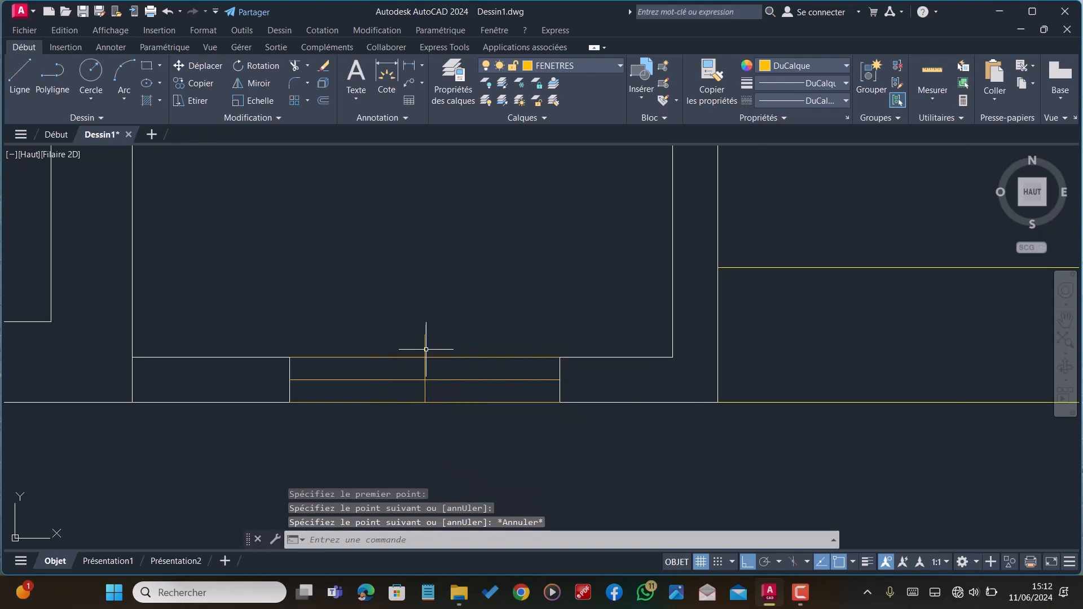
Stretch the lower end of the front window's centre line south past the outer wall face
{"action": "left_click", "coordinate": [425, 402]}
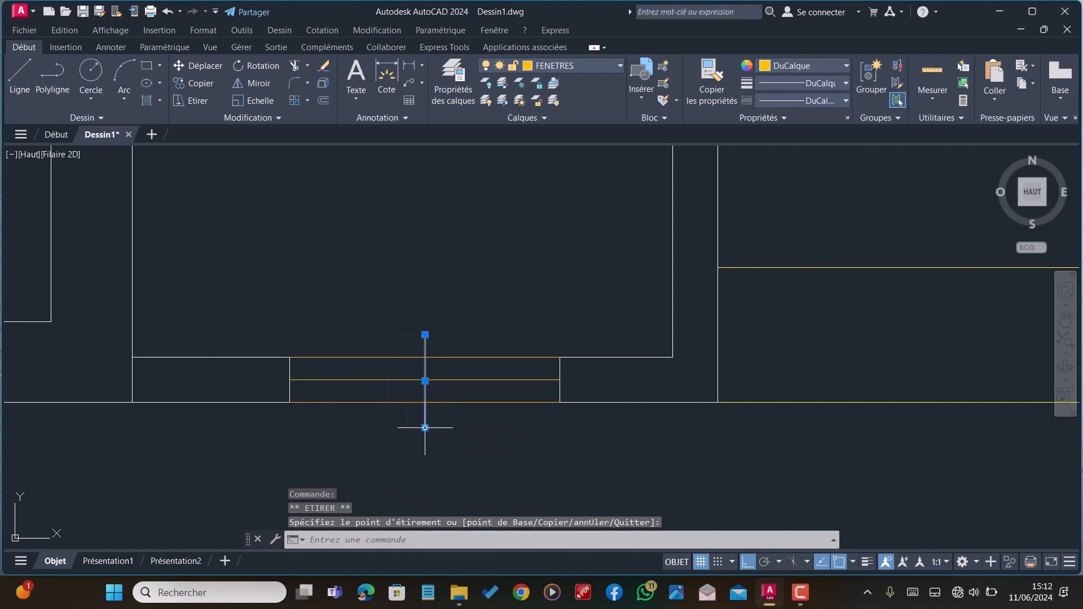
{"action": "scroll", "coordinate": [485, 435], "scroll_direction": "down", "scroll_amount": 5}
{"action": "key", "text": "Escape"}
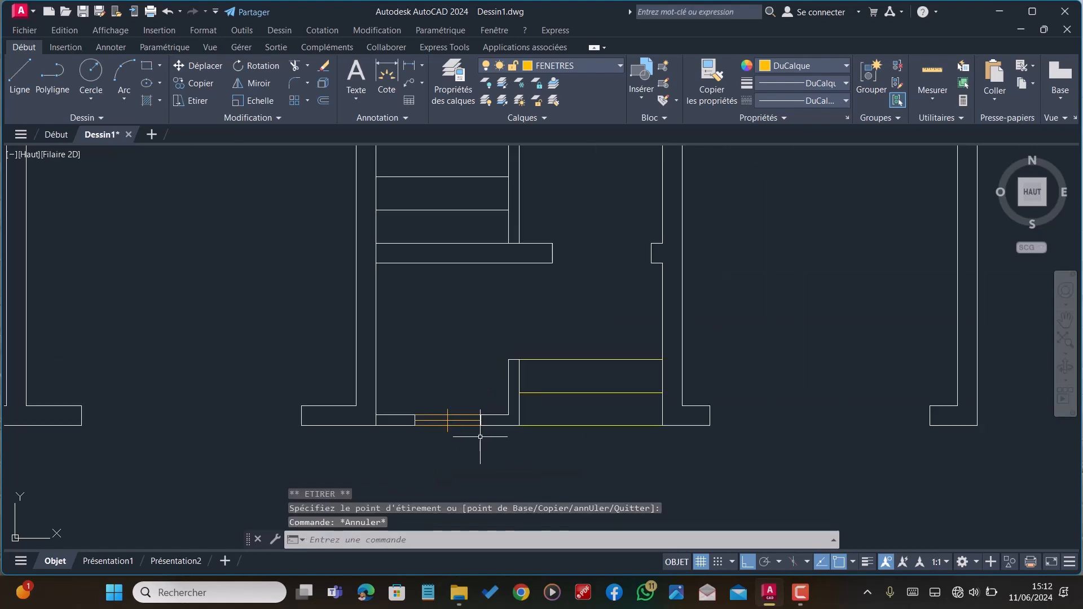
Stretch the lower end of the centre line at the window south of the western courtyard past the wall's south face
{"action": "scroll", "coordinate": [480, 437], "scroll_direction": "down", "scroll_amount": 2}
{"action": "scroll", "coordinate": [314, 325], "scroll_direction": "down", "scroll_amount": 1}
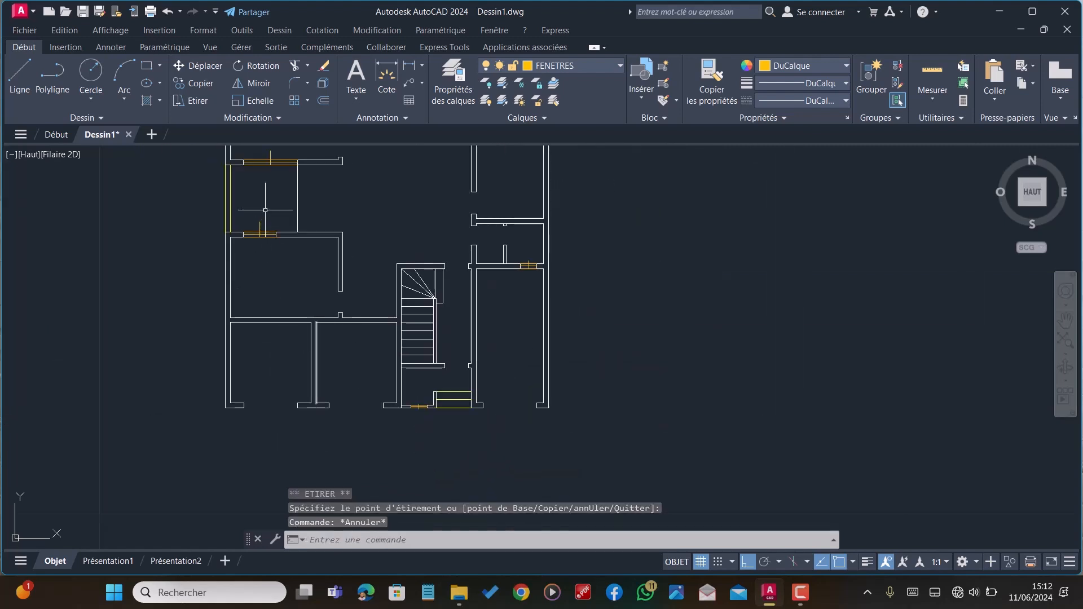
{"action": "scroll", "coordinate": [235, 259], "scroll_direction": "up", "scroll_amount": 5}
{"action": "left_click", "coordinate": [242, 285]}
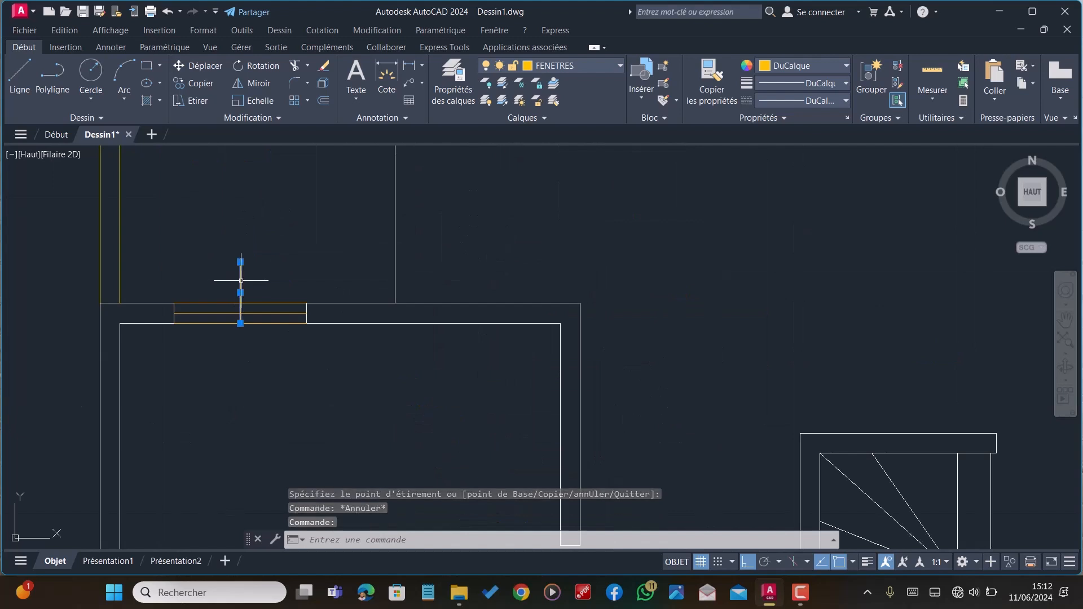
{"action": "left_click", "coordinate": [241, 326]}
{"action": "key", "text": "Escape"}
{"action": "key", "text": "Escape"}
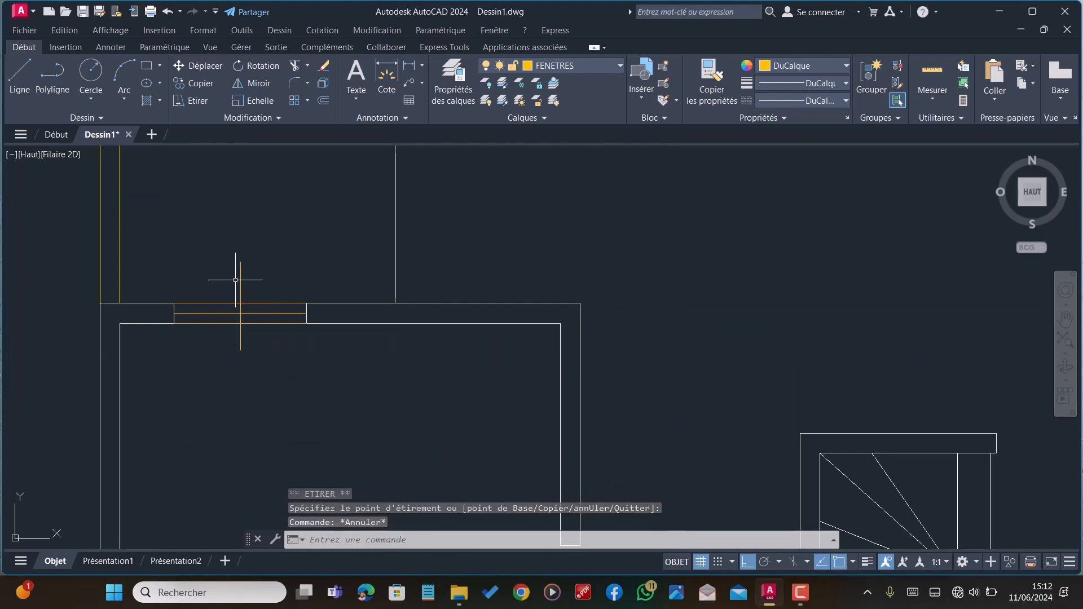
Try shortening the upper end of the centre line at the window south of the western courtyard
{"action": "left_click", "coordinate": [240, 273]}
{"action": "left_click", "coordinate": [240, 261]}
{"action": "left_click", "coordinate": [242, 286]}
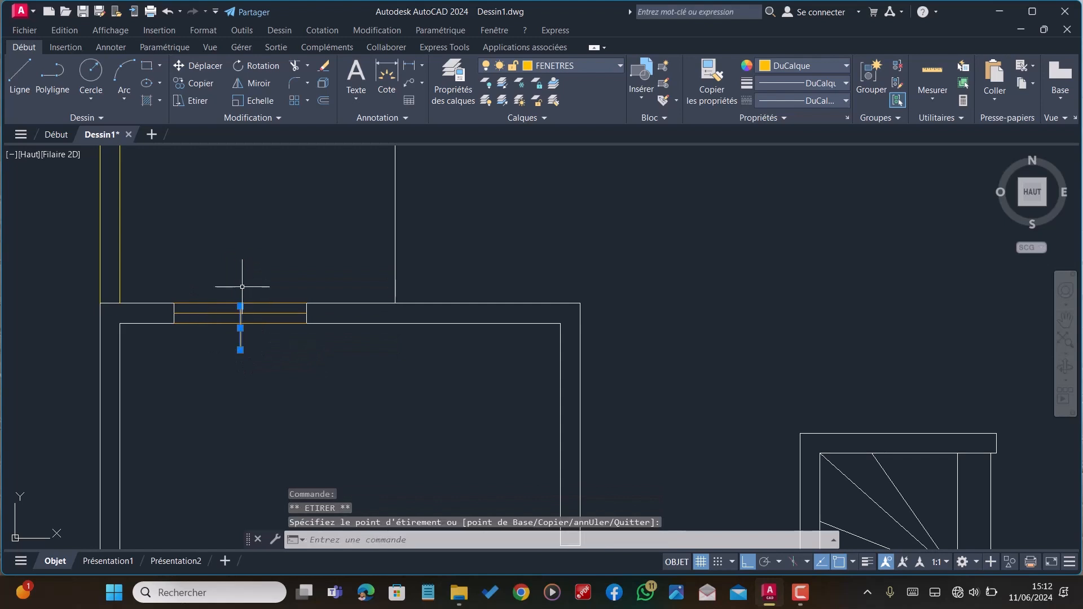
{"action": "key", "text": "Escape"}
{"action": "key", "text": "Escape"}
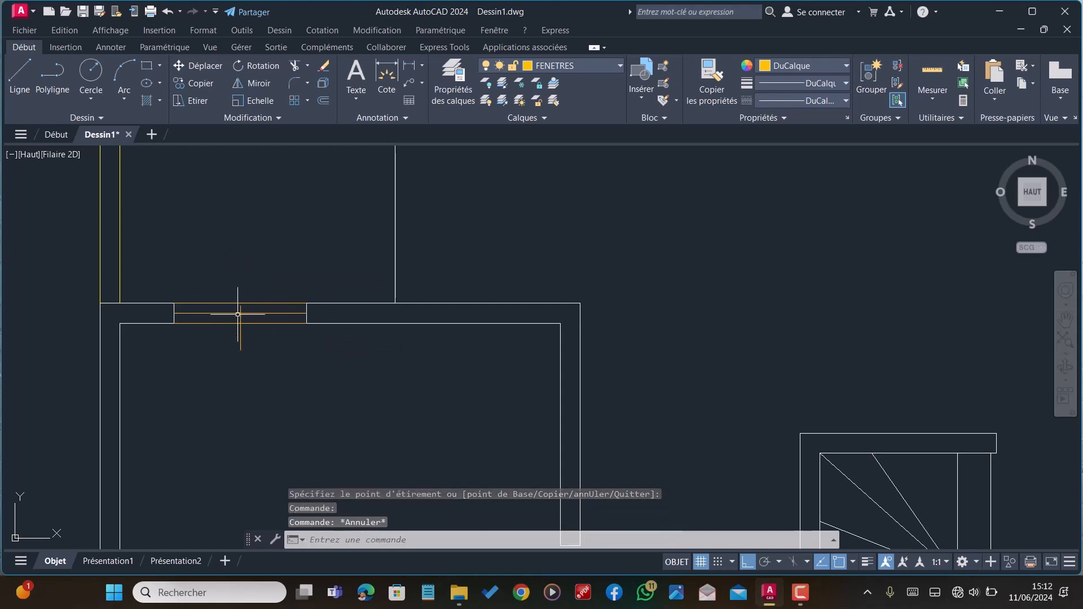
Stretch the upper end of that centre line north by about 0.21 so it projects slightly past the wall's north face
{"action": "left_click", "coordinate": [240, 323]}
{"action": "left_click", "coordinate": [241, 327]}
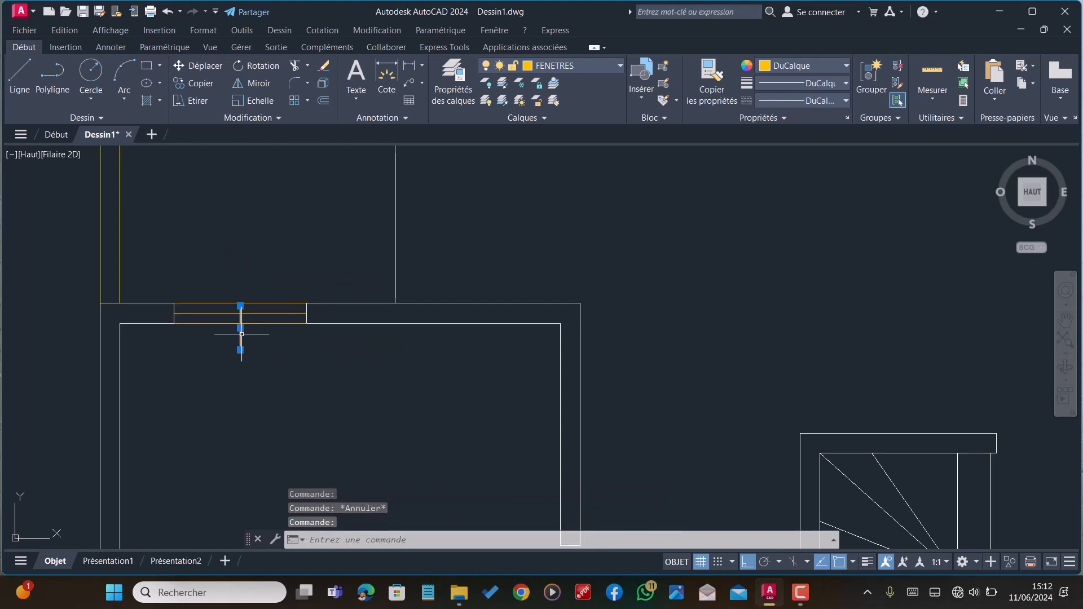
{"action": "left_click", "coordinate": [241, 307]}
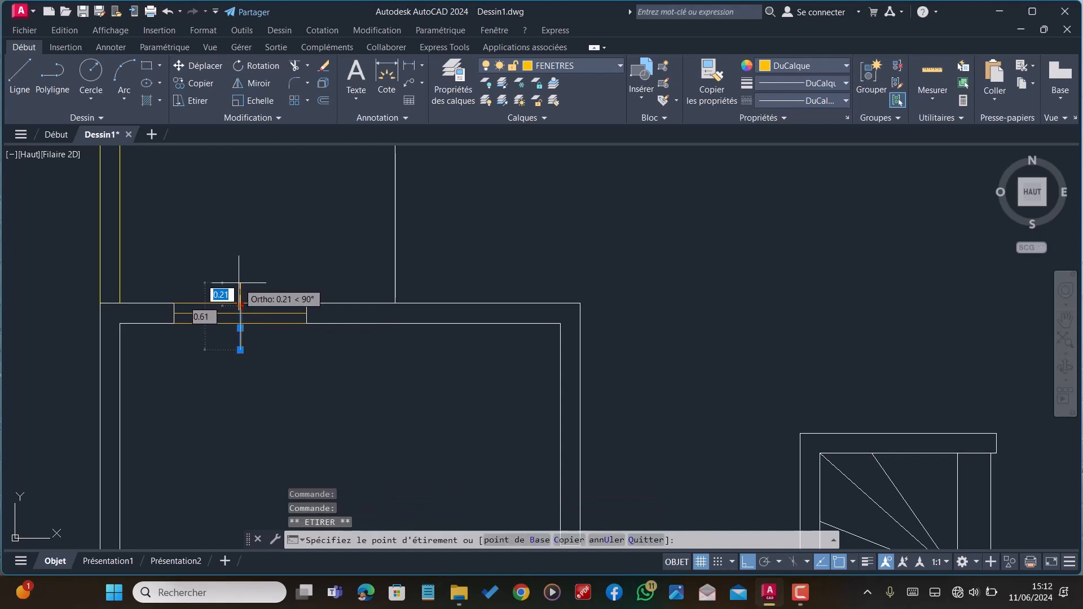
{"action": "left_click", "coordinate": [241, 281]}
{"action": "scroll", "coordinate": [245, 355], "scroll_direction": "down", "scroll_amount": 4}
{"action": "key", "text": "Escape"}
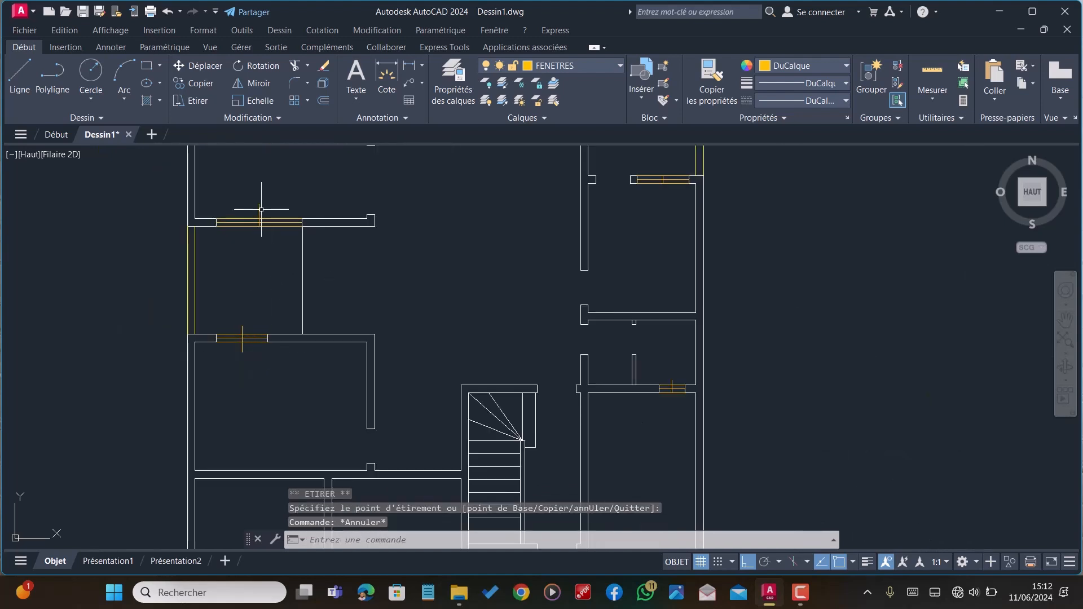
Stretch the lower end of the centre line at the window north of the western courtyard past the wall's south face
{"action": "left_click", "coordinate": [260, 208]}
{"action": "scroll", "coordinate": [259, 209], "scroll_direction": "up", "scroll_amount": 6}
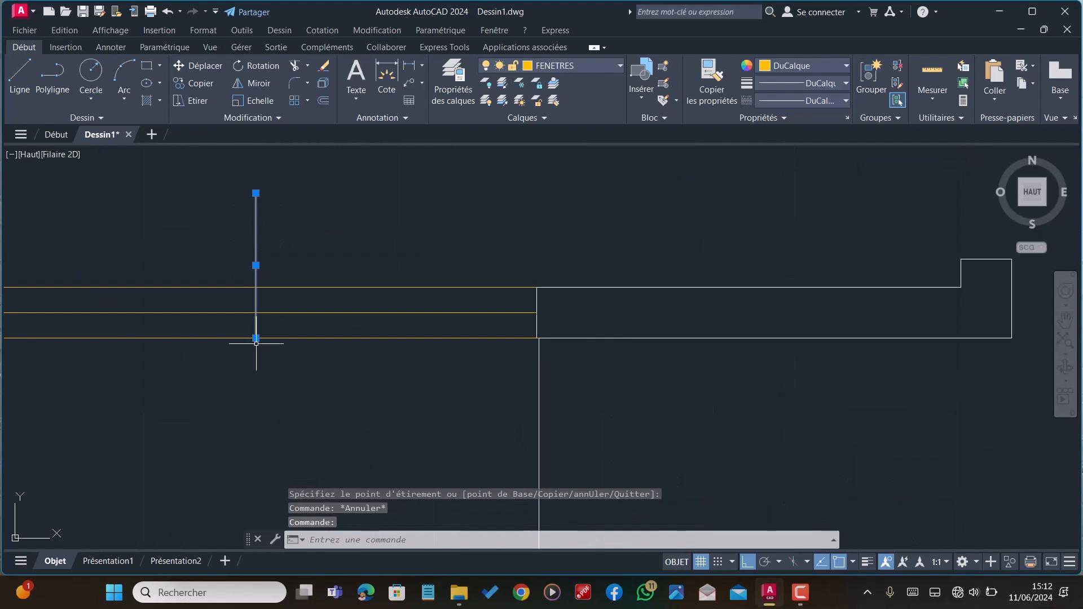
{"action": "left_click", "coordinate": [255, 338]}
{"action": "left_click", "coordinate": [255, 381]}
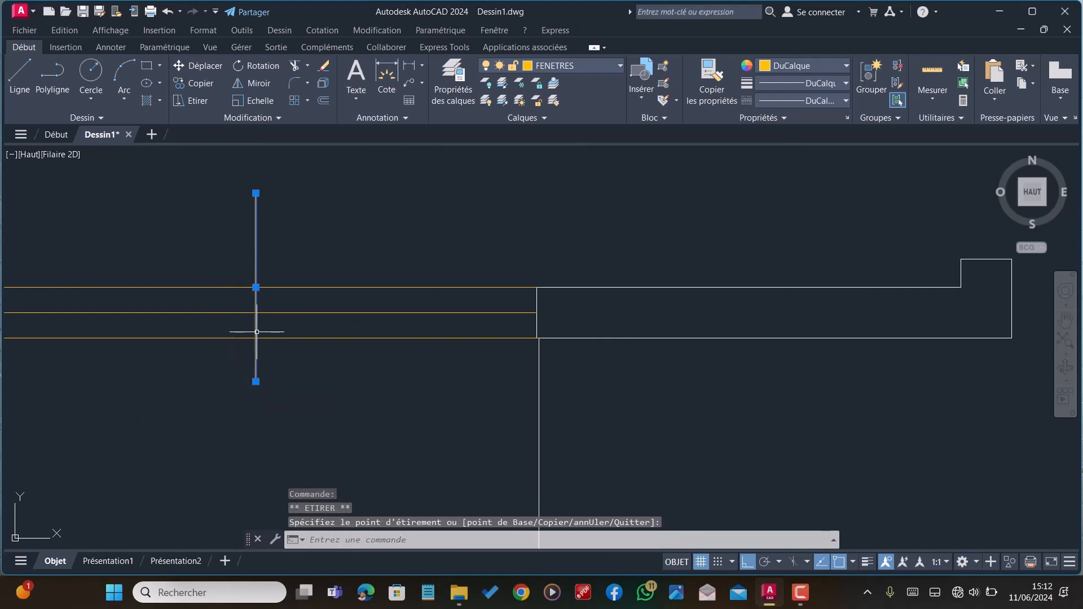
Shorten the upper end of that centre line so it projects about 0.12 past the wall's north face
{"action": "left_click", "coordinate": [256, 193]}
{"action": "left_click", "coordinate": [258, 213]}
{"action": "left_click", "coordinate": [256, 192]}
{"action": "left_click", "coordinate": [257, 210]}
{"action": "left_click", "coordinate": [255, 193]}
{"action": "left_click", "coordinate": [257, 241]}
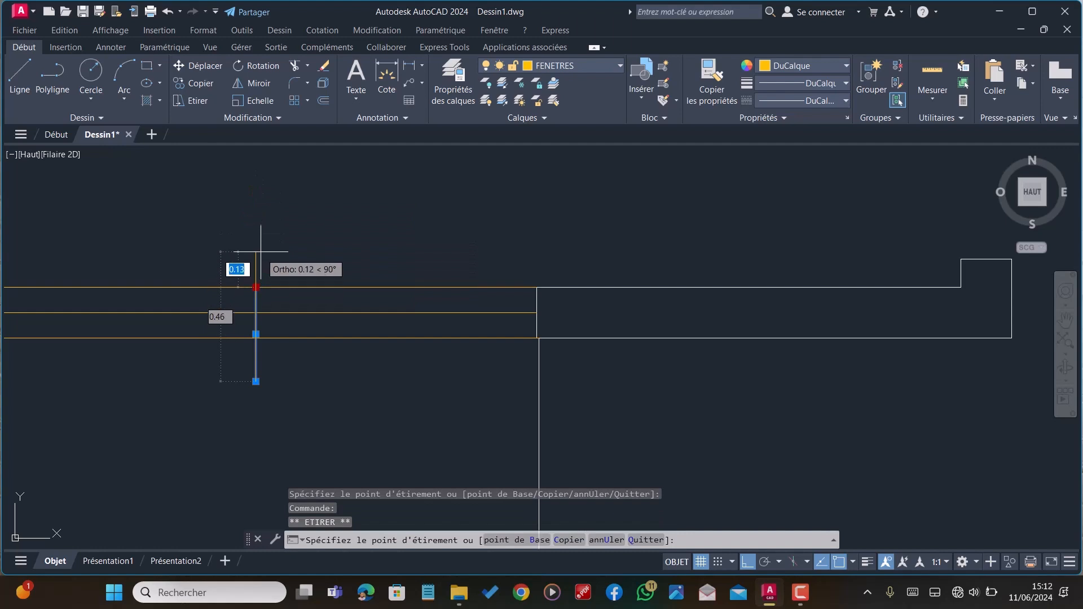
{"action": "key", "text": "Escape"}
{"action": "scroll", "coordinate": [240, 333], "scroll_direction": "down", "scroll_amount": 4}
{"action": "scroll", "coordinate": [239, 333], "scroll_direction": "down", "scroll_amount": 5}
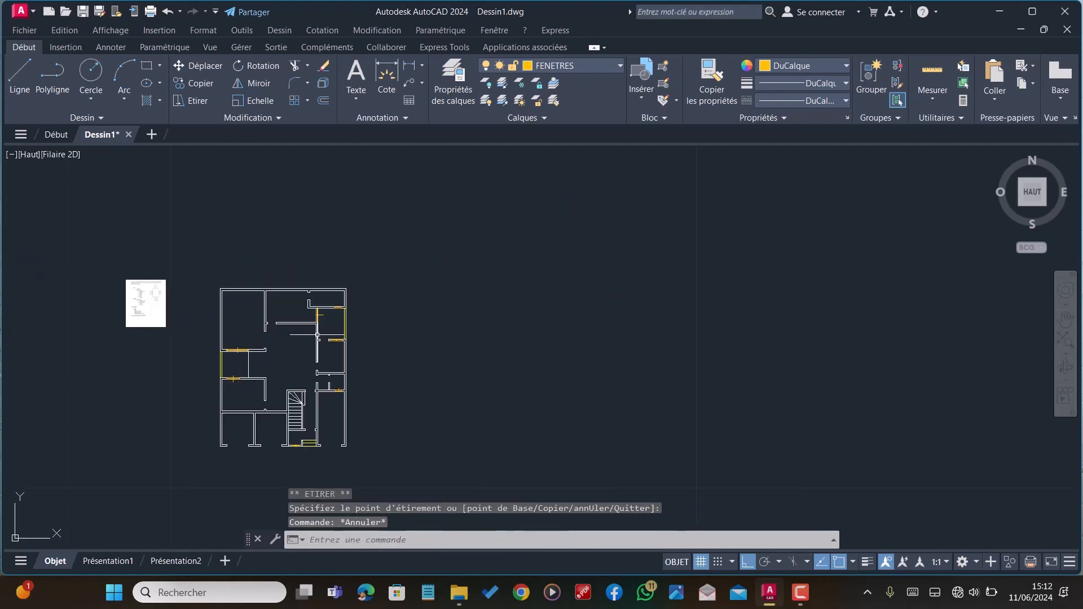
Stretch the west end of the centre line at the eastern courtyard's west window about 0.25 further west
{"action": "scroll", "coordinate": [316, 321], "scroll_direction": "up", "scroll_amount": 6}
{"action": "left_click", "coordinate": [339, 347]}
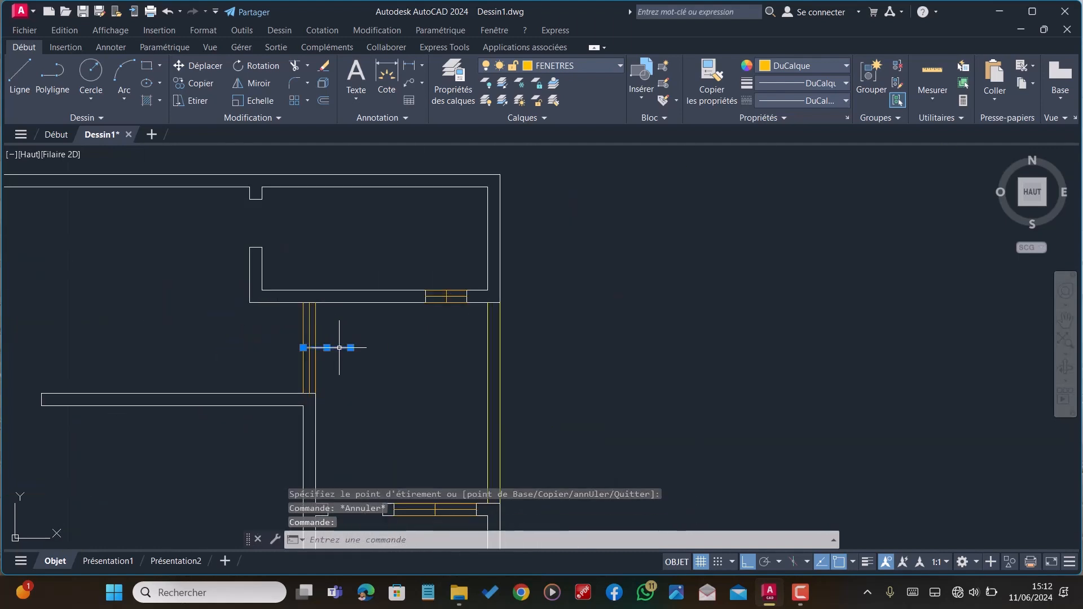
{"action": "left_click", "coordinate": [303, 348]}
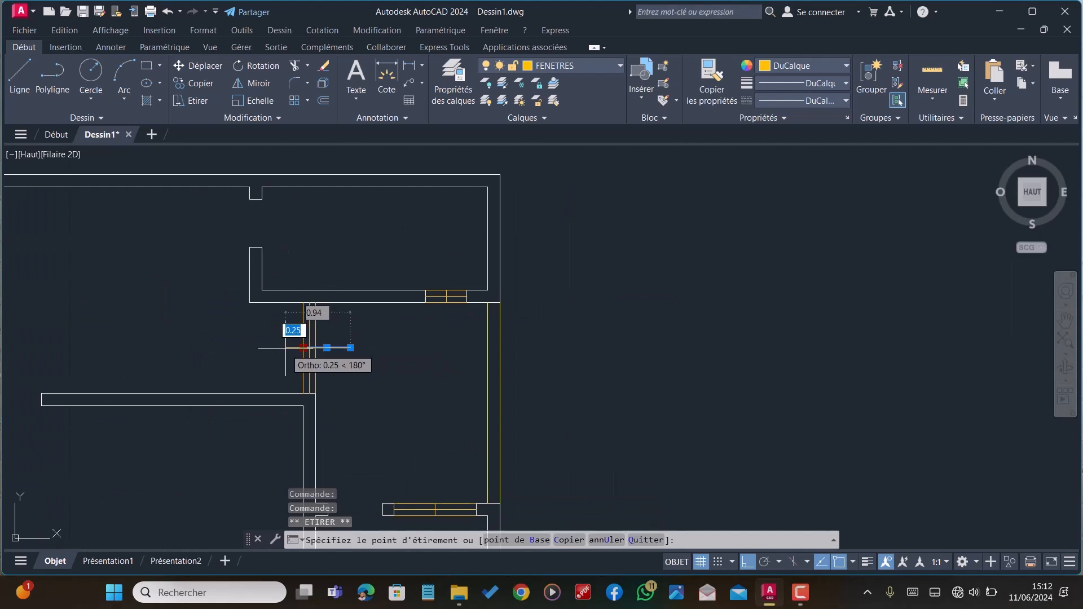
Shorten the east end of that centre line so it projects only slightly past the wall's east face
{"action": "left_click", "coordinate": [350, 348]}
{"action": "left_click", "coordinate": [341, 345]}
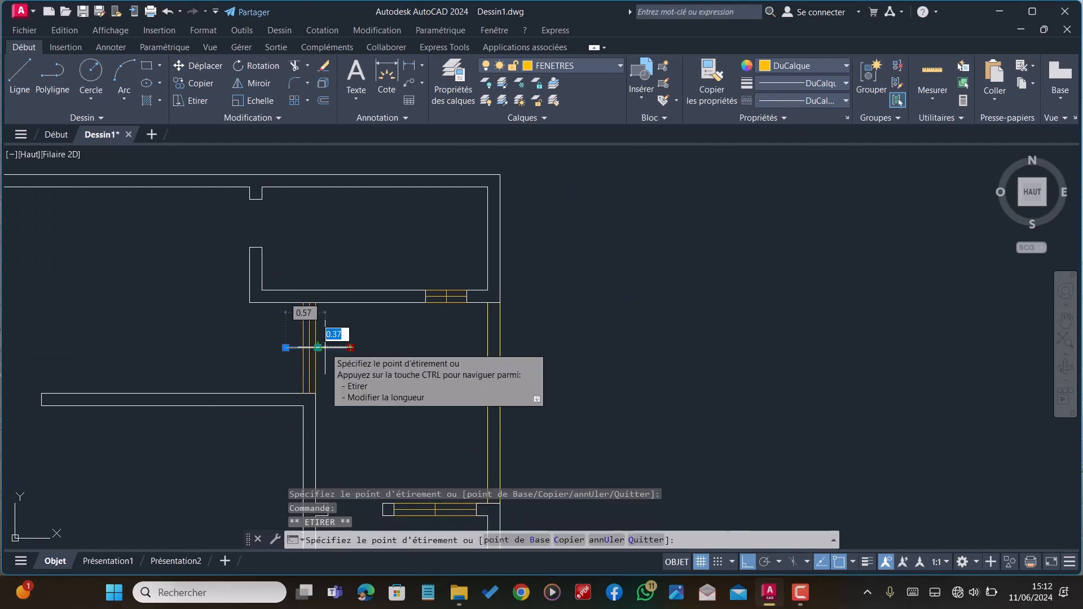
{"action": "left_click", "coordinate": [339, 346]}
{"action": "left_click", "coordinate": [318, 347]}
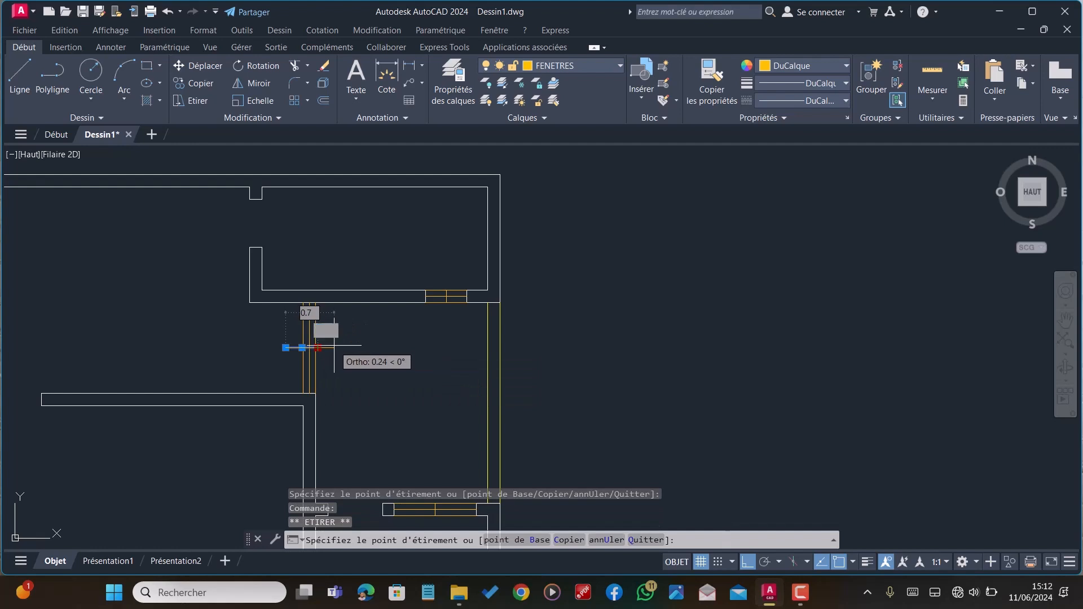
{"action": "key", "text": "Escape"}
{"action": "left_click", "coordinate": [318, 348]}
{"action": "key", "text": "Escape"}
{"action": "scroll", "coordinate": [323, 349], "scroll_direction": "up", "scroll_amount": 8}
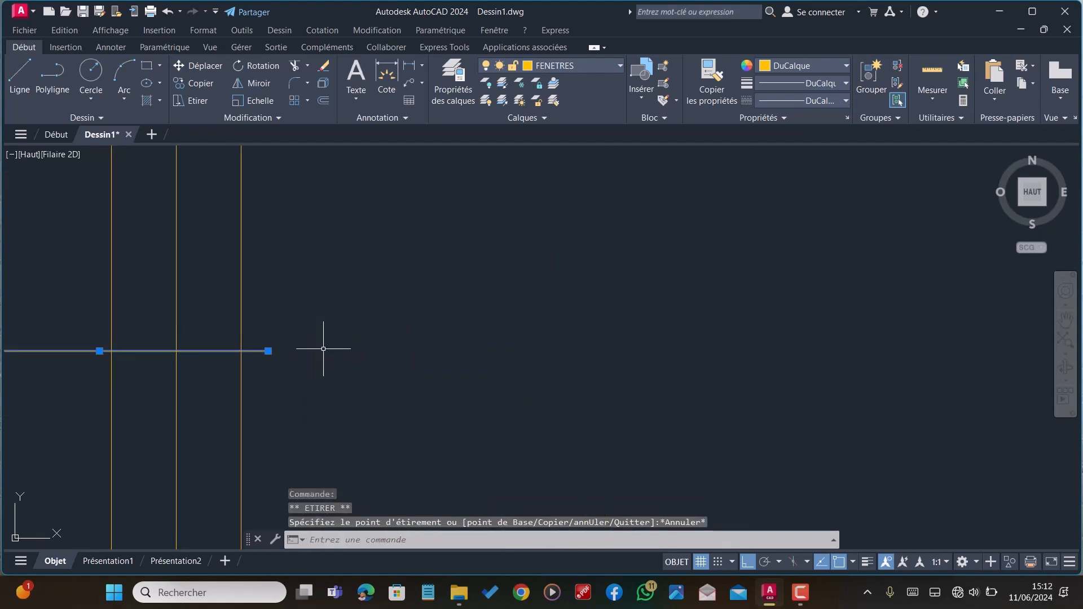
{"action": "left_click", "coordinate": [268, 351]}
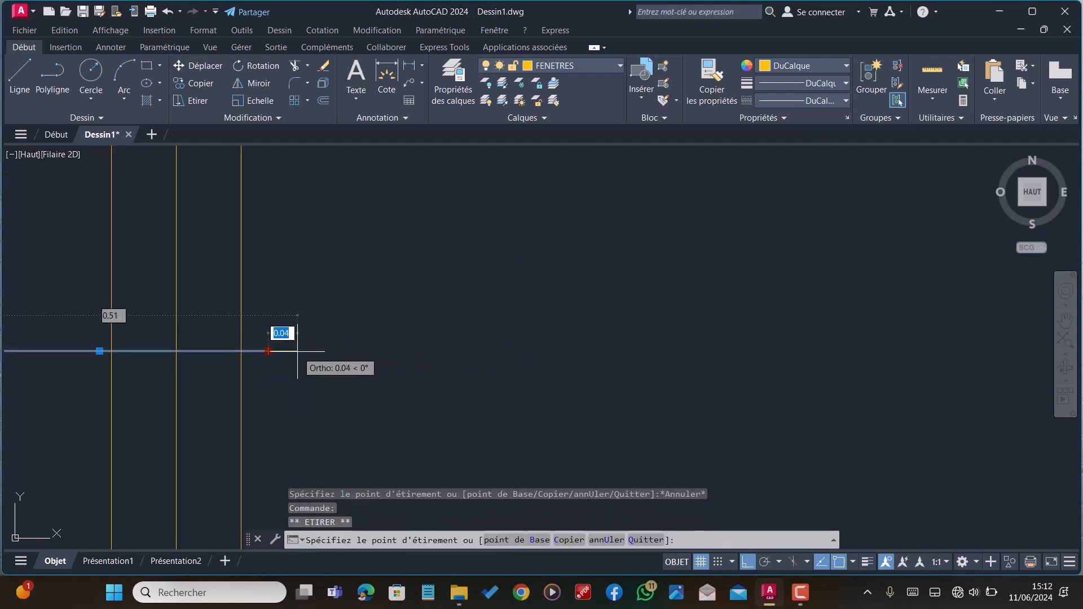
{"action": "scroll", "coordinate": [295, 350], "scroll_direction": "down", "scroll_amount": 10}
{"action": "key", "text": "Escape"}
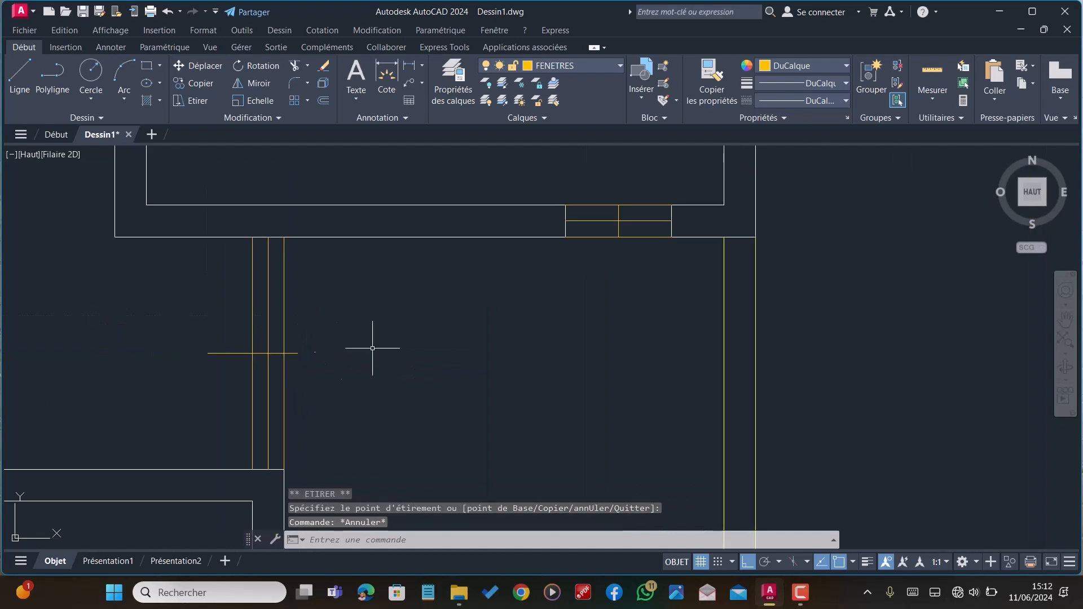
Extend the centre line of the window north of the eastern courtyard by about 0.07 north and 0.09 south of the wall
{"action": "left_click", "coordinate": [618, 217]}
{"action": "left_click", "coordinate": [618, 205]}
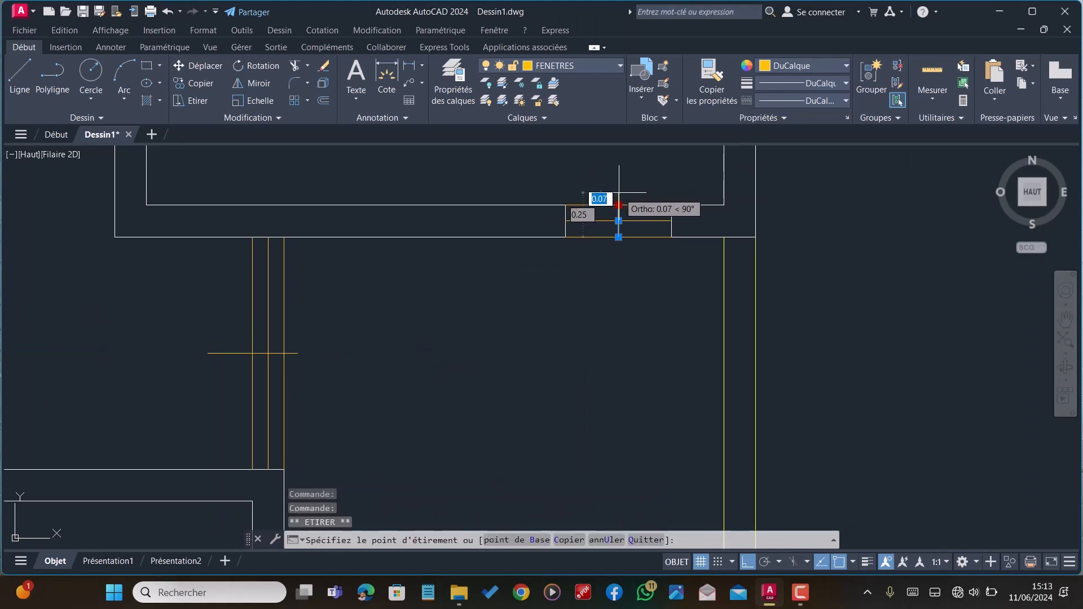
{"action": "left_click", "coordinate": [617, 192]}
{"action": "left_click", "coordinate": [619, 237]}
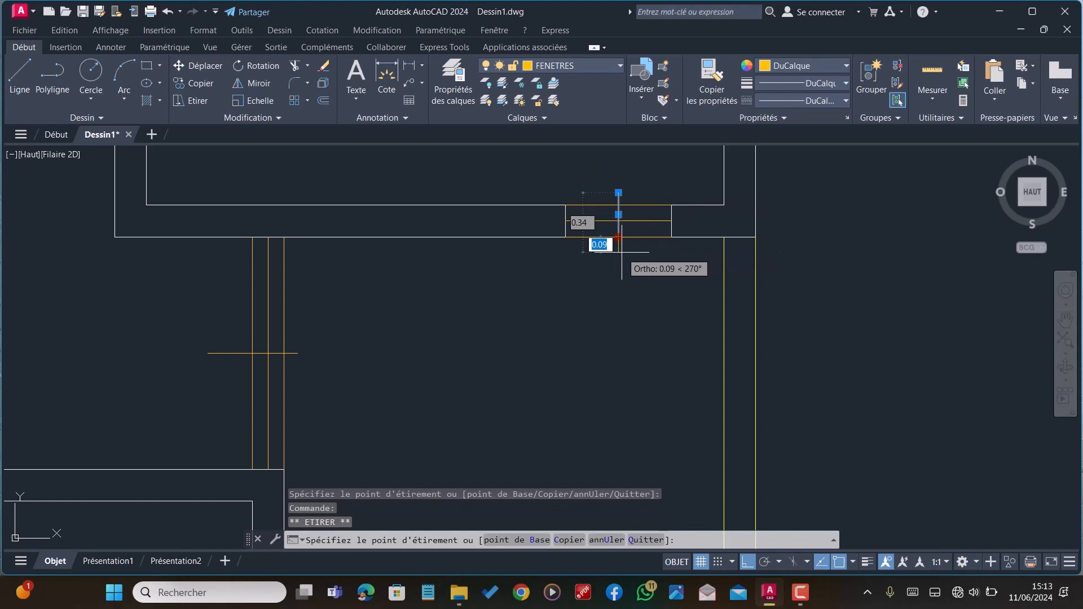
{"action": "key", "text": "Escape"}
Stretch the lower end of the centre line at the window south of the eastern courtyard past the wall's south face
{"action": "scroll", "coordinate": [569, 287], "scroll_direction": "down", "scroll_amount": 6}
{"action": "scroll", "coordinate": [569, 287], "scroll_direction": "up", "scroll_amount": 10}
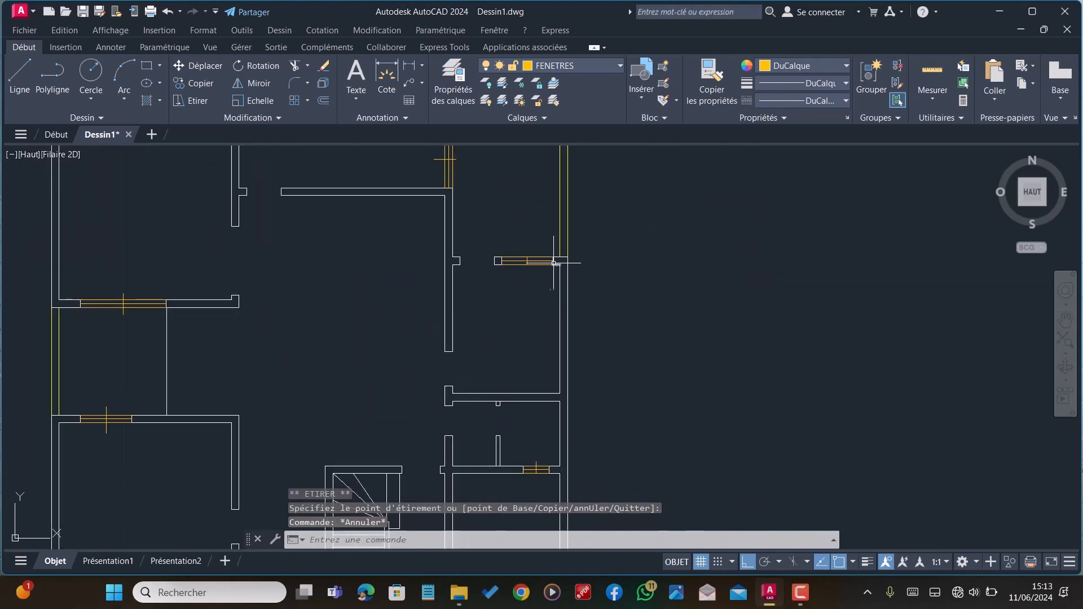
{"action": "left_click", "coordinate": [498, 198]}
{"action": "left_click", "coordinate": [508, 212]}
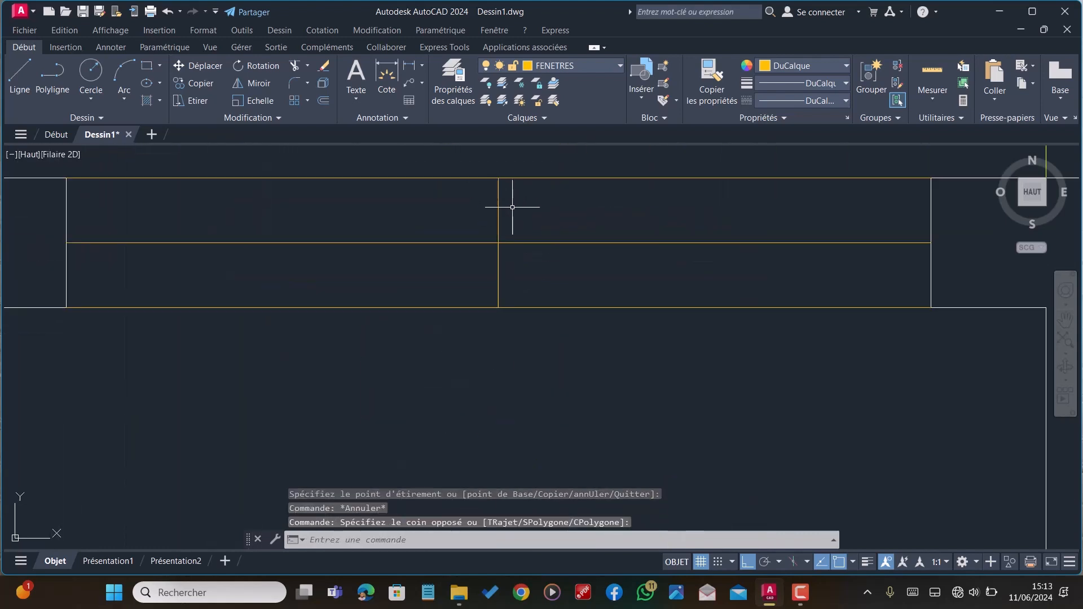
{"action": "left_click", "coordinate": [500, 212]}
{"action": "left_click", "coordinate": [498, 302]}
{"action": "left_click", "coordinate": [498, 307]}
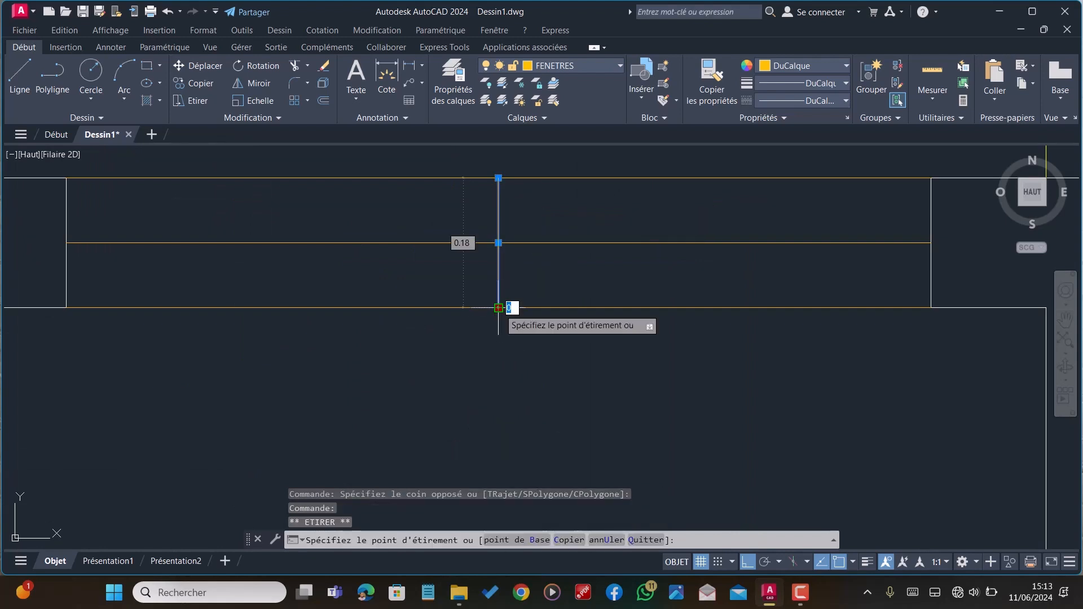
{"action": "left_click", "coordinate": [498, 338]}
Stretch the upper end of the same centre line north past the wall face bordering the eastern courtyard
{"action": "scroll", "coordinate": [501, 310], "scroll_direction": "down", "scroll_amount": 3}
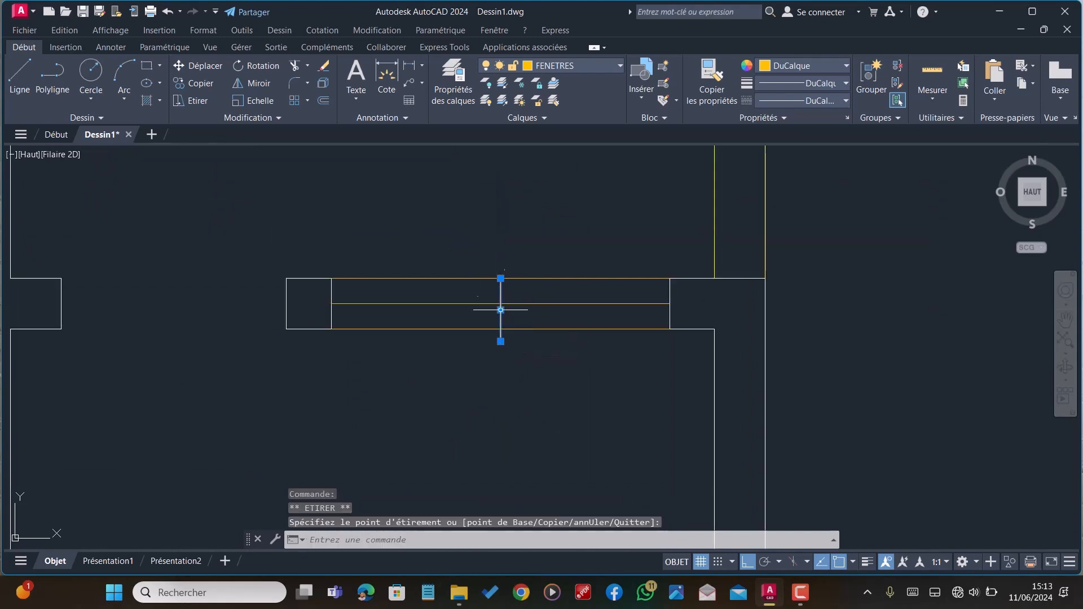
{"action": "scroll", "coordinate": [496, 265], "scroll_direction": "up", "scroll_amount": 3}
{"action": "left_click", "coordinate": [493, 268]}
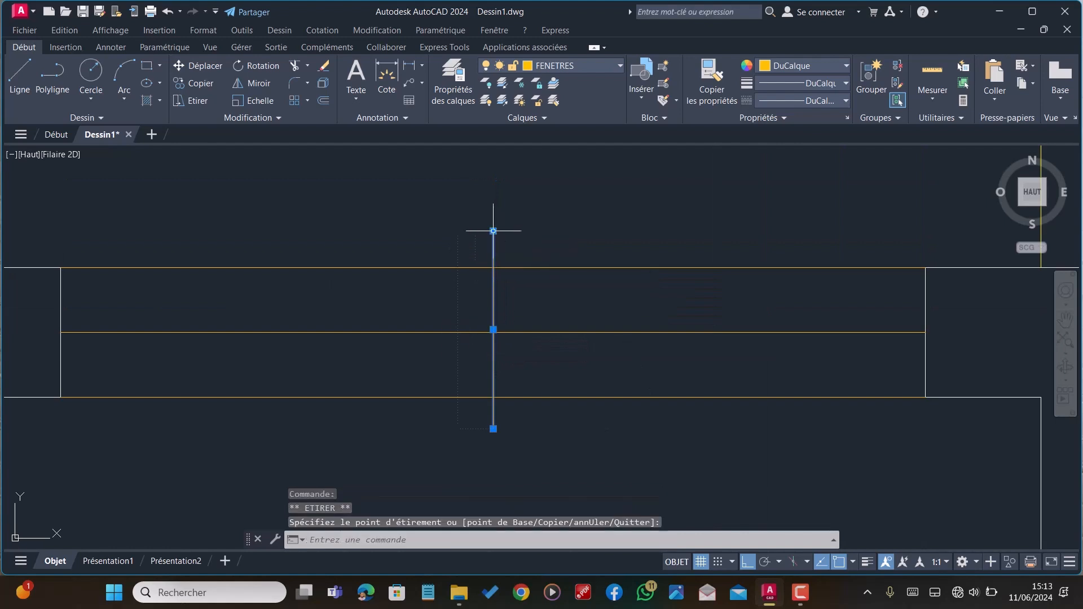
{"action": "scroll", "coordinate": [494, 231], "scroll_direction": "down", "scroll_amount": 8}
{"action": "key", "text": "Escape"}
Stretch the lower end of the centre line at the small window below the eastern partitioned room past the wall's south face
{"action": "scroll", "coordinate": [494, 246], "scroll_direction": "up", "scroll_amount": 12}
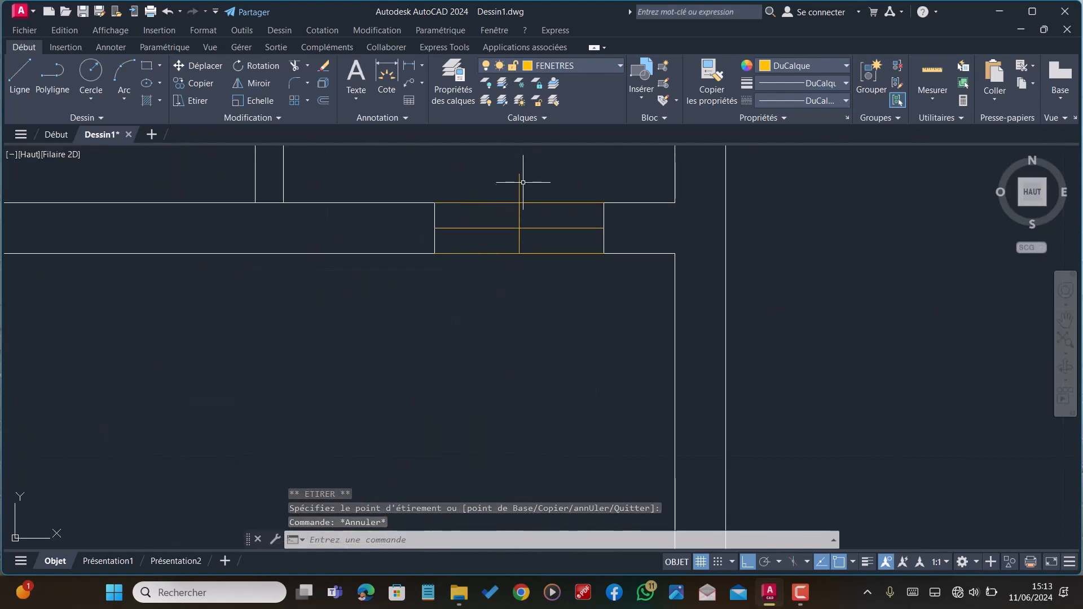
{"action": "left_click", "coordinate": [519, 184]}
{"action": "left_click", "coordinate": [519, 253]}
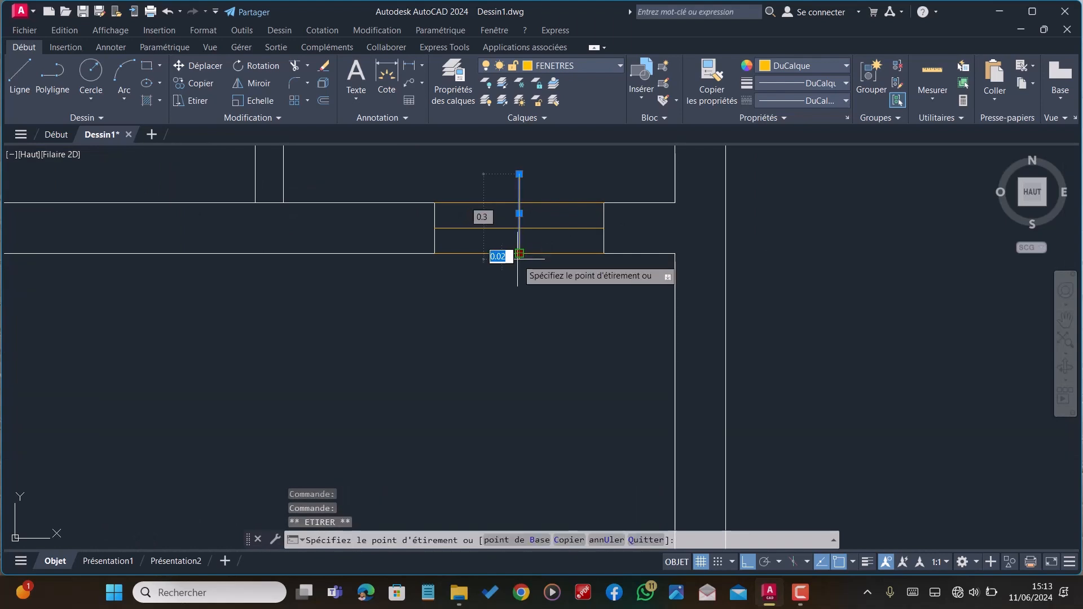
{"action": "key", "text": "Escape"}
{"action": "scroll", "coordinate": [517, 257], "scroll_direction": "down", "scroll_amount": 6}
{"action": "key", "text": "Escape"}
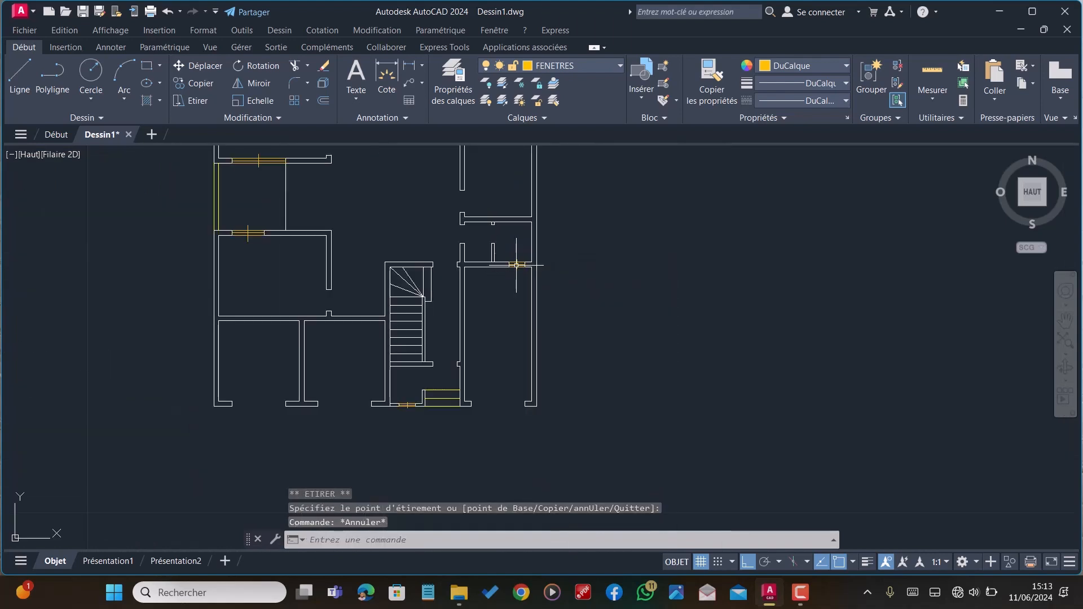
{"action": "scroll", "coordinate": [516, 265], "scroll_direction": "down", "scroll_amount": 2}
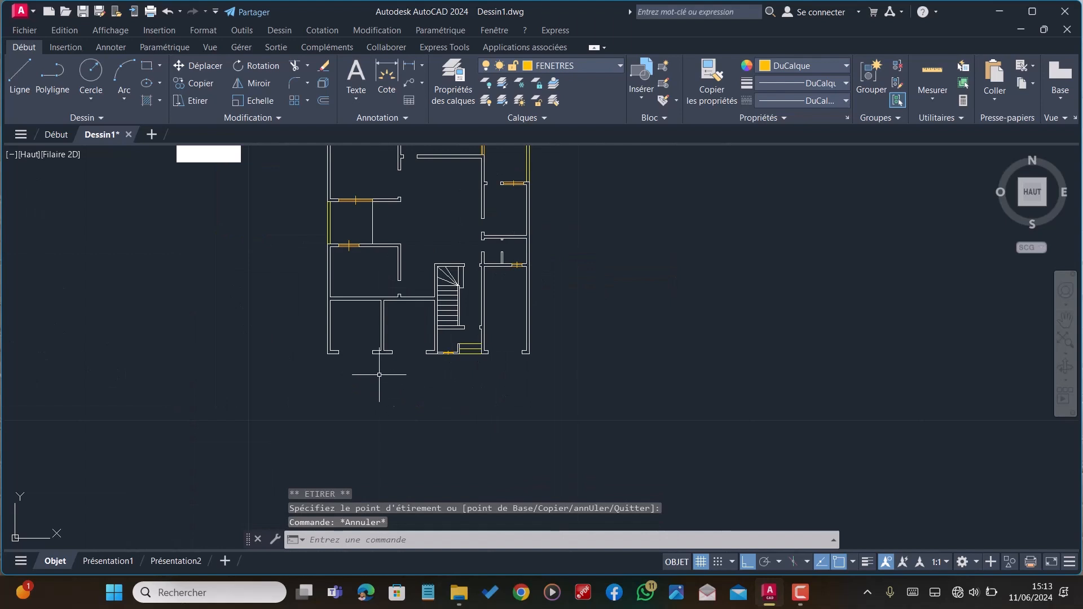
{"action": "scroll", "coordinate": [398, 376], "scroll_direction": "down", "scroll_amount": 2}
{"action": "scroll", "coordinate": [418, 249], "scroll_direction": "up", "scroll_amount": 4}
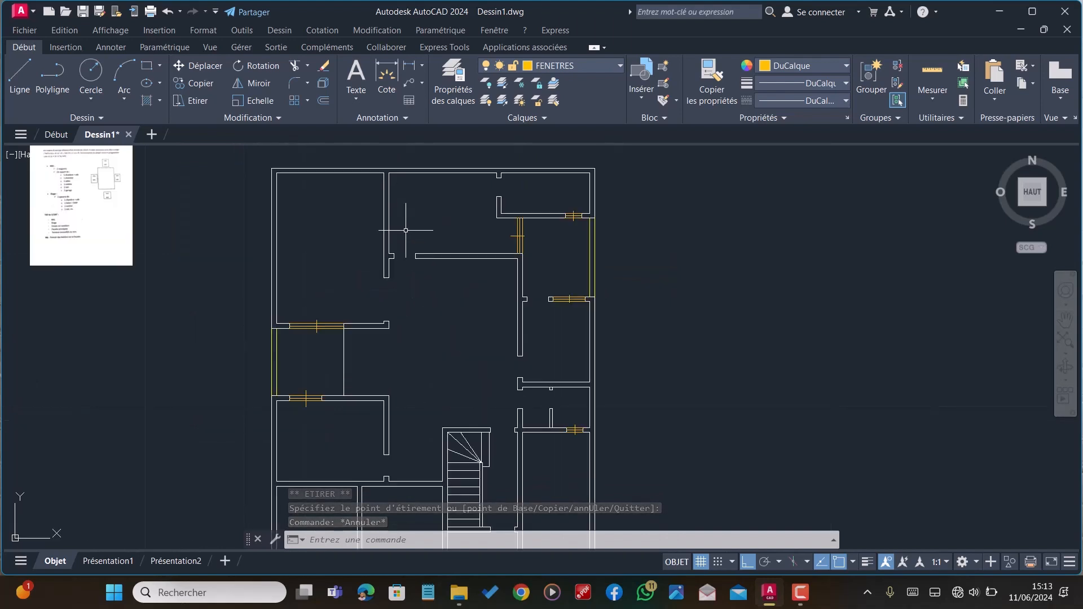
{"action": "scroll", "coordinate": [463, 232], "scroll_direction": "down", "scroll_amount": 2}
{"action": "scroll", "coordinate": [491, 237], "scroll_direction": "down", "scroll_amount": 4}
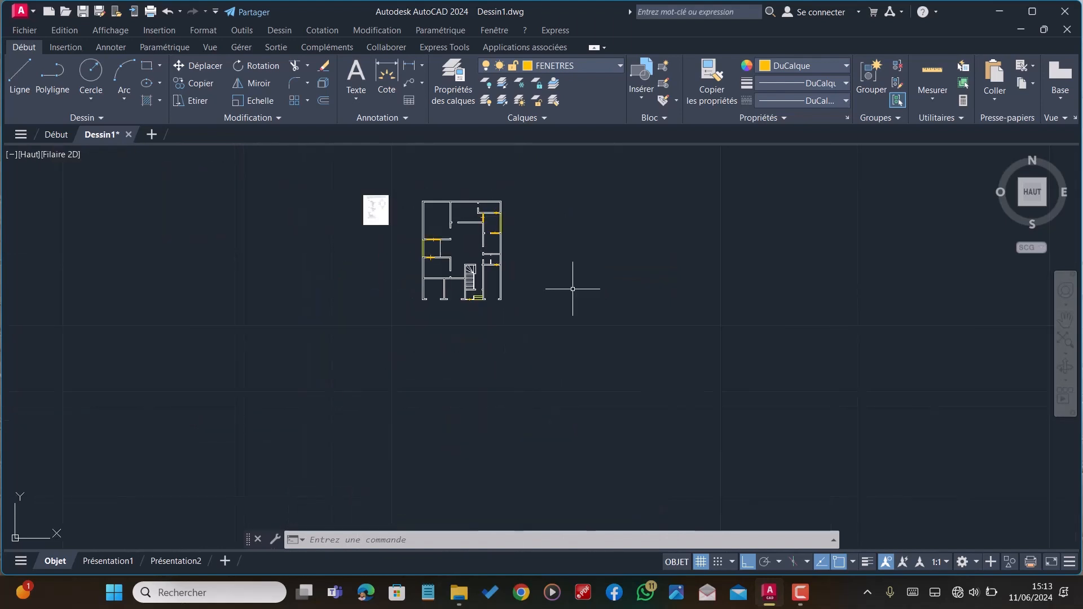
{"action": "left_click", "coordinate": [801, 588]}
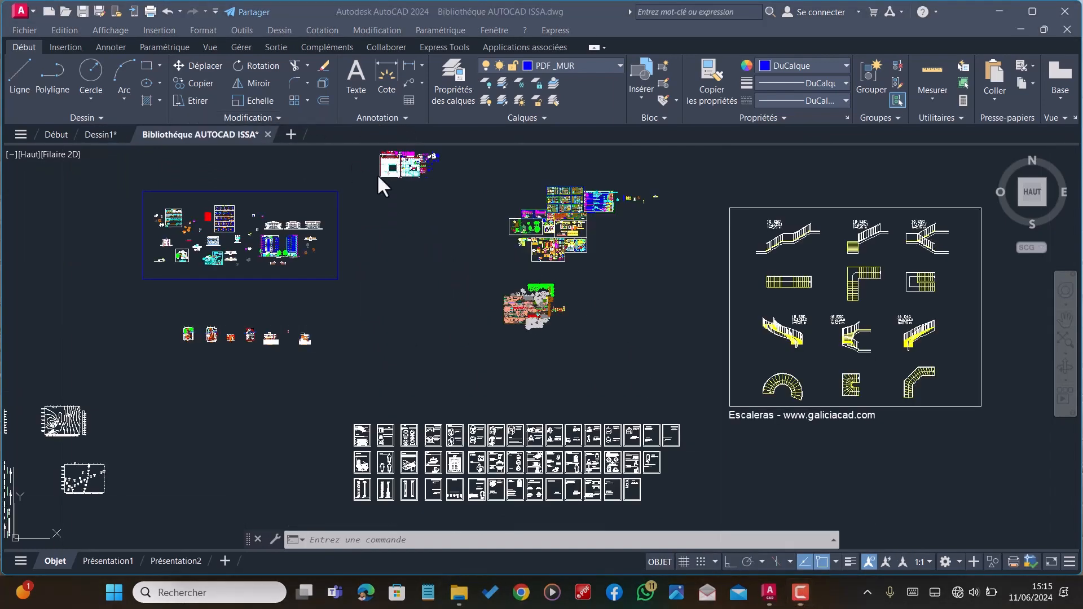
Examine the block library drawing for plan-view door symbols, focusing on the 0.90 single-leaf door
{"action": "scroll", "coordinate": [375, 246], "scroll_direction": "down", "scroll_amount": 2}
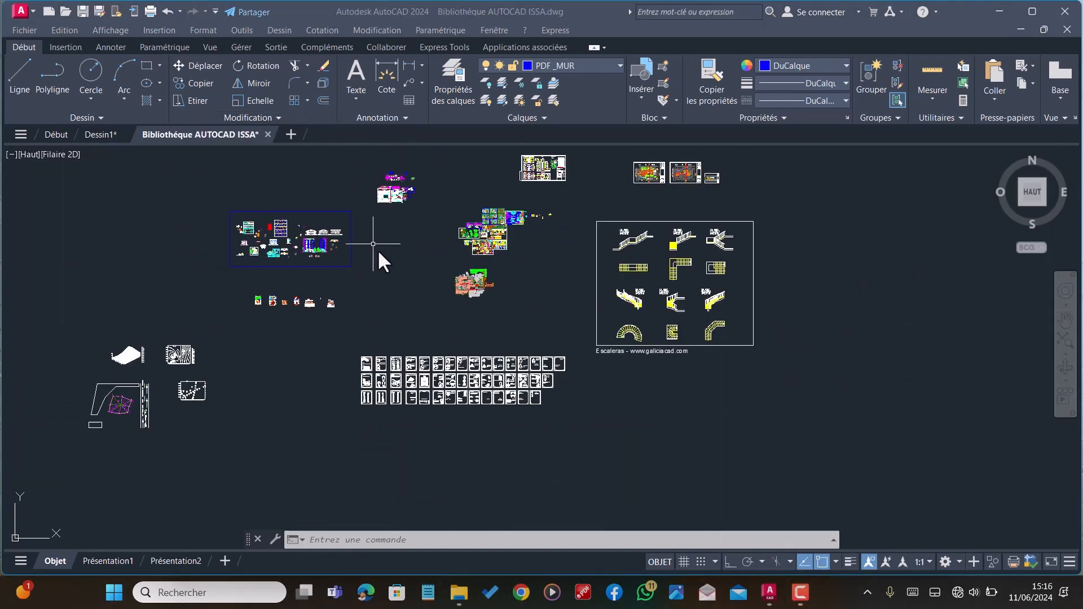
{"action": "scroll", "coordinate": [450, 294], "scroll_direction": "up", "scroll_amount": 3}
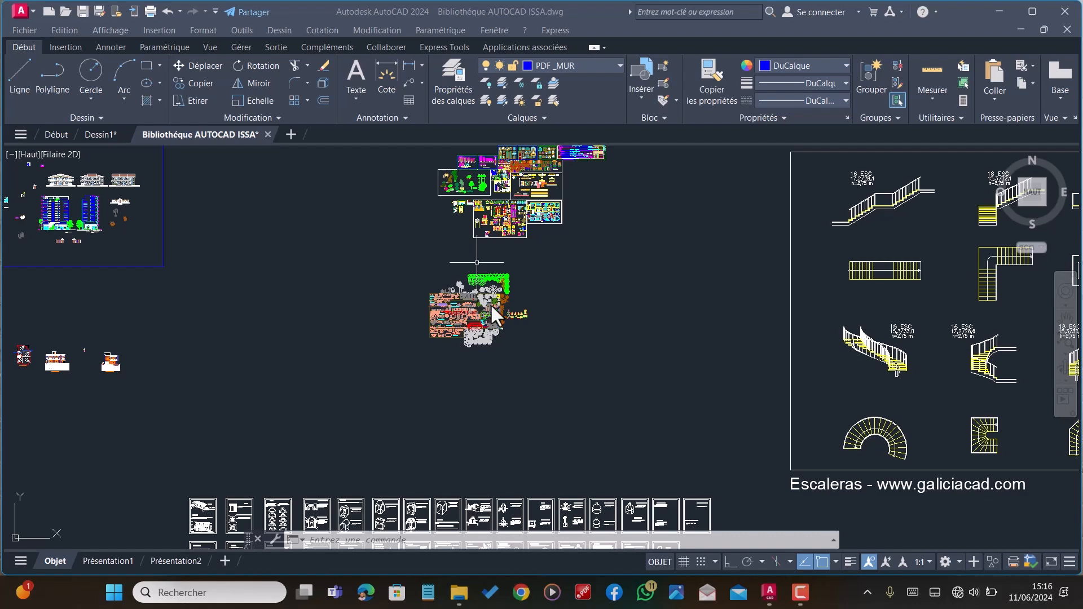
{"action": "scroll", "coordinate": [478, 414], "scroll_direction": "down", "scroll_amount": 2}
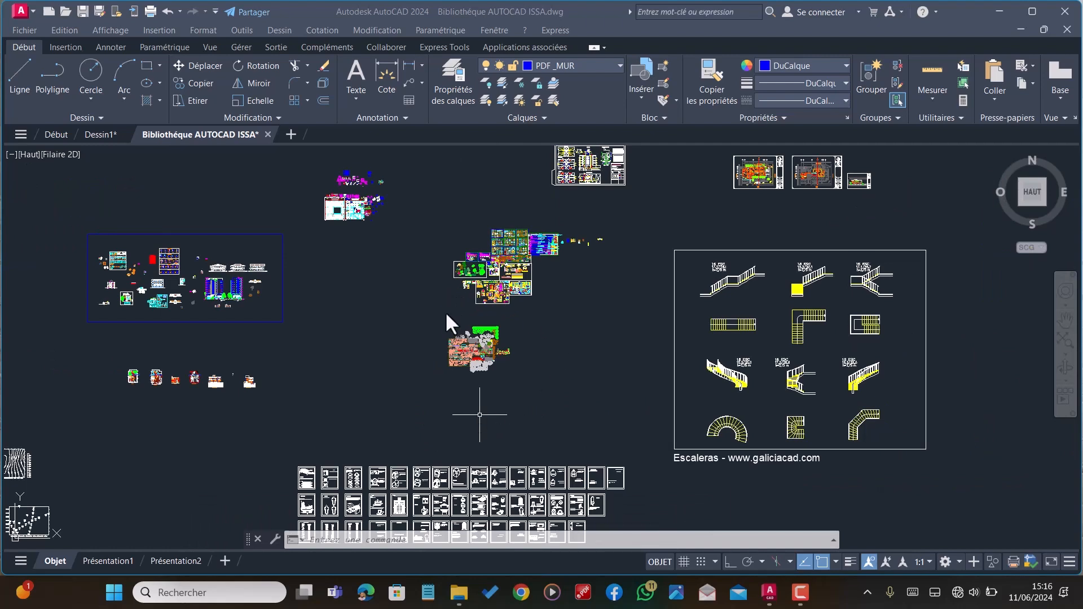
{"action": "scroll", "coordinate": [474, 367], "scroll_direction": "up", "scroll_amount": 2}
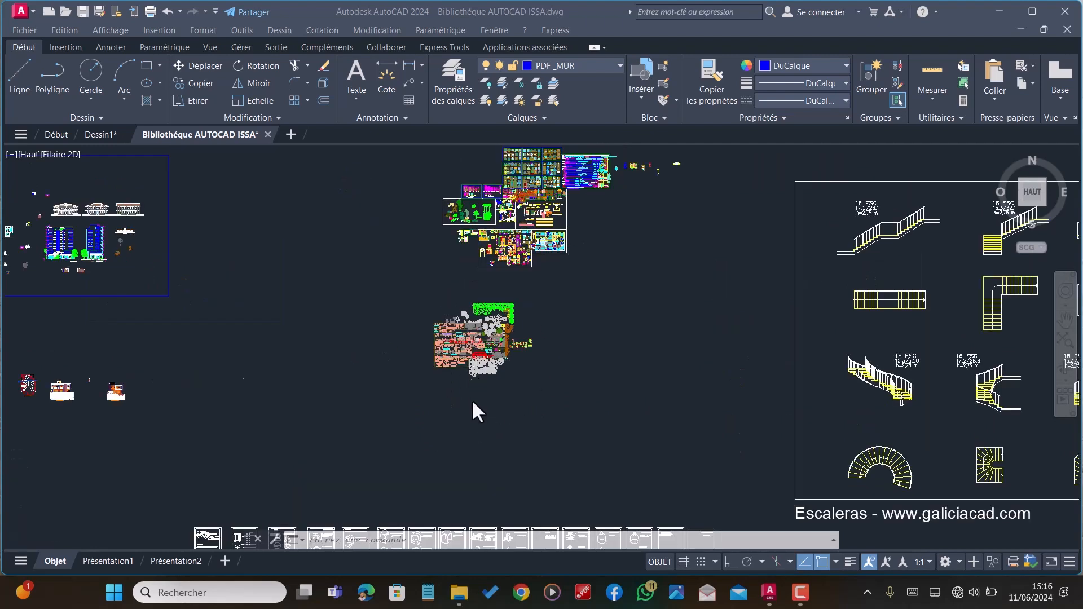
{"action": "scroll", "coordinate": [472, 400], "scroll_direction": "down", "scroll_amount": 2}
{"action": "scroll", "coordinate": [523, 239], "scroll_direction": "up", "scroll_amount": 2}
{"action": "scroll", "coordinate": [463, 378], "scroll_direction": "up", "scroll_amount": 2}
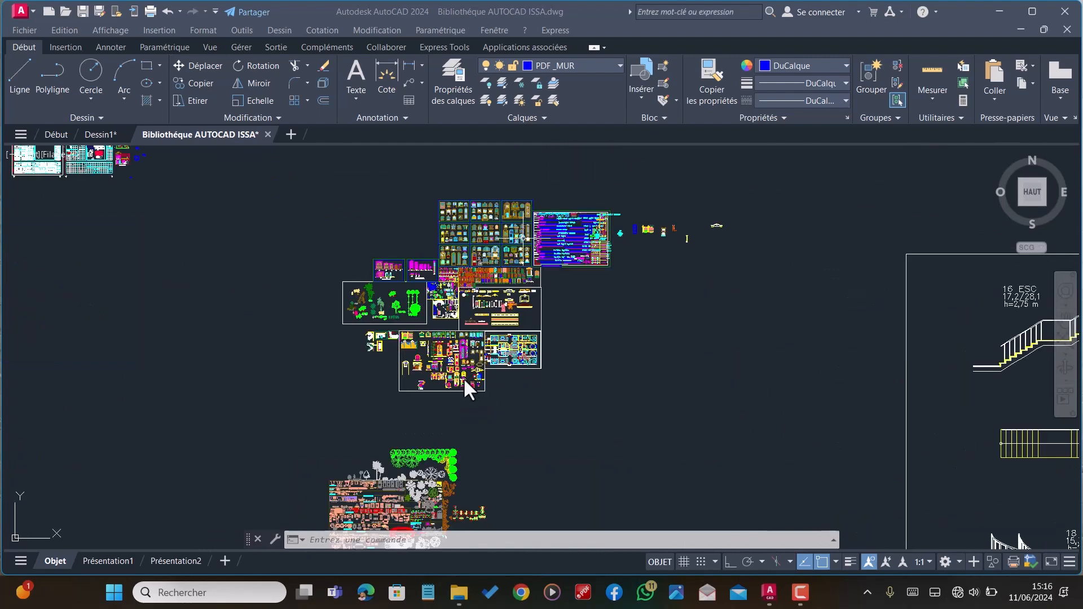
{"action": "scroll", "coordinate": [468, 371], "scroll_direction": "down", "scroll_amount": 2}
{"action": "scroll", "coordinate": [521, 271], "scroll_direction": "down", "scroll_amount": 2}
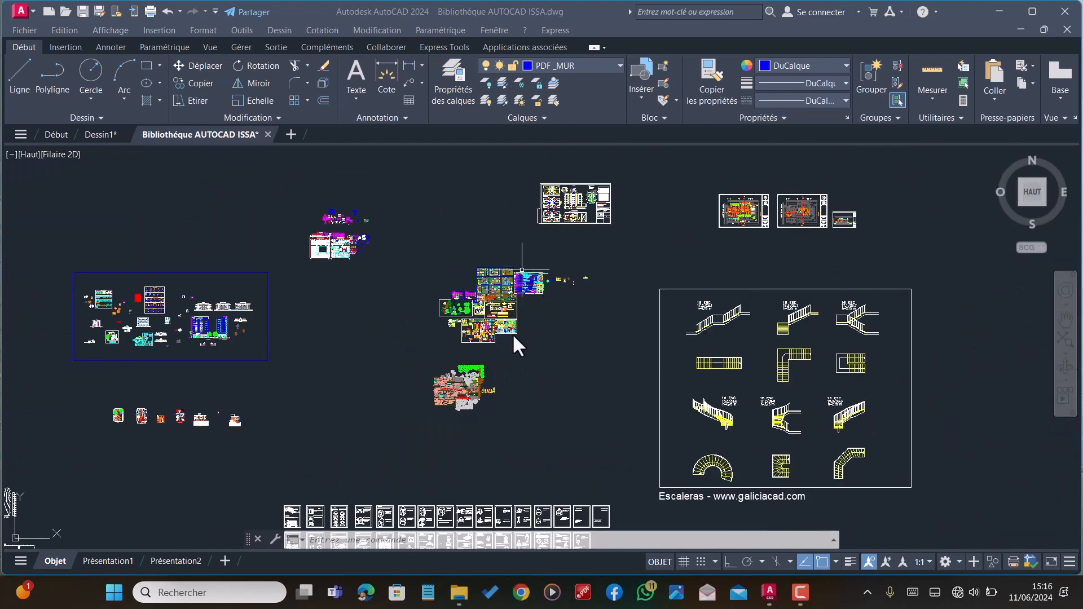
{"action": "scroll", "coordinate": [520, 300], "scroll_direction": "up", "scroll_amount": 2}
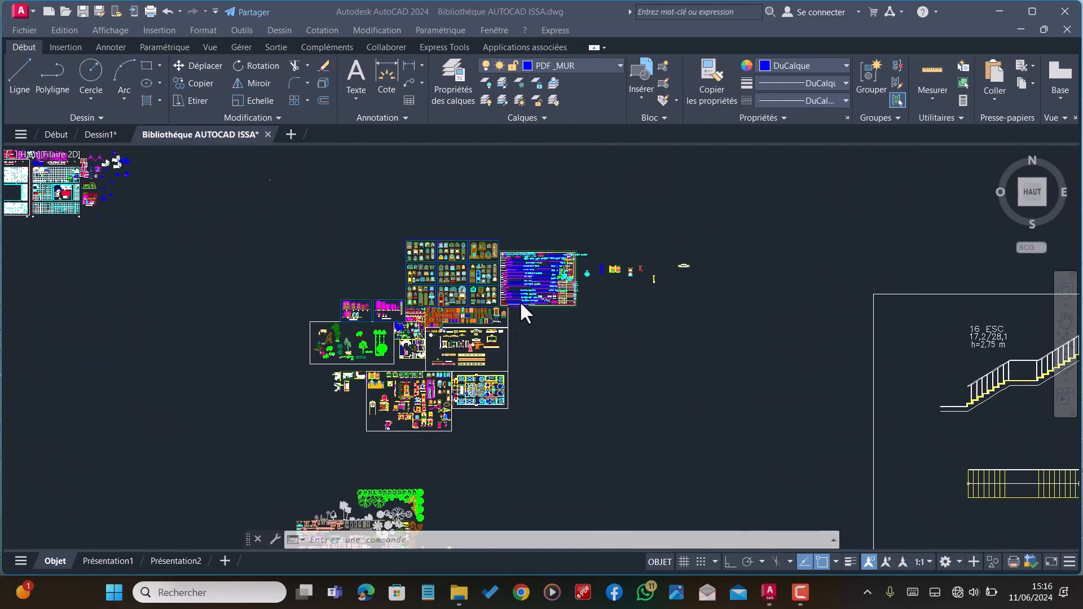
{"action": "scroll", "coordinate": [422, 354], "scroll_direction": "up", "scroll_amount": 1}
{"action": "scroll", "coordinate": [334, 367], "scroll_direction": "up", "scroll_amount": 2}
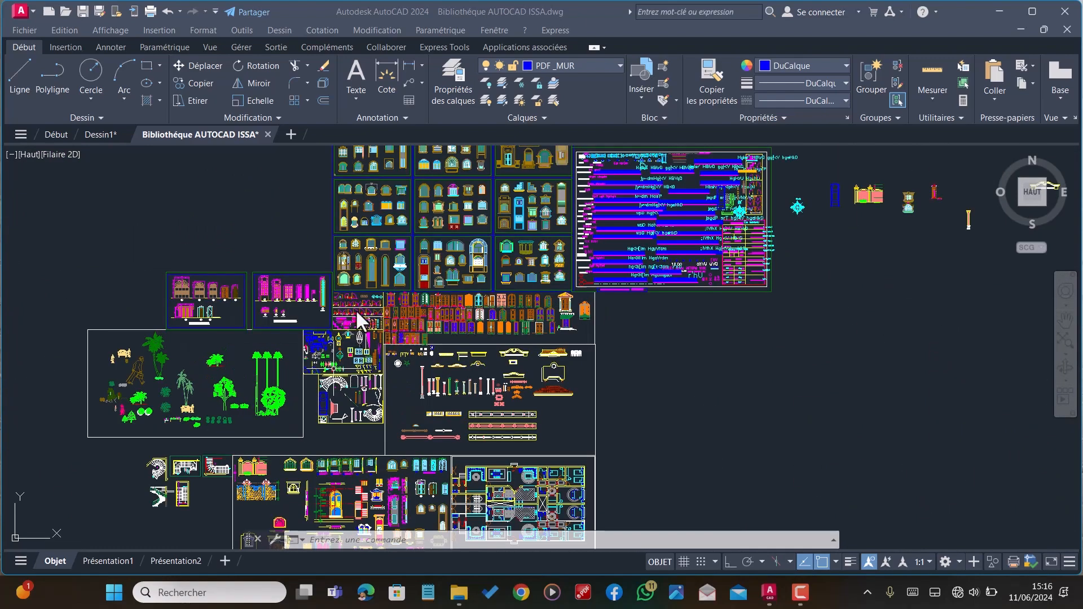
{"action": "scroll", "coordinate": [352, 305], "scroll_direction": "up", "scroll_amount": 2}
{"action": "scroll", "coordinate": [327, 285], "scroll_direction": "up", "scroll_amount": 2}
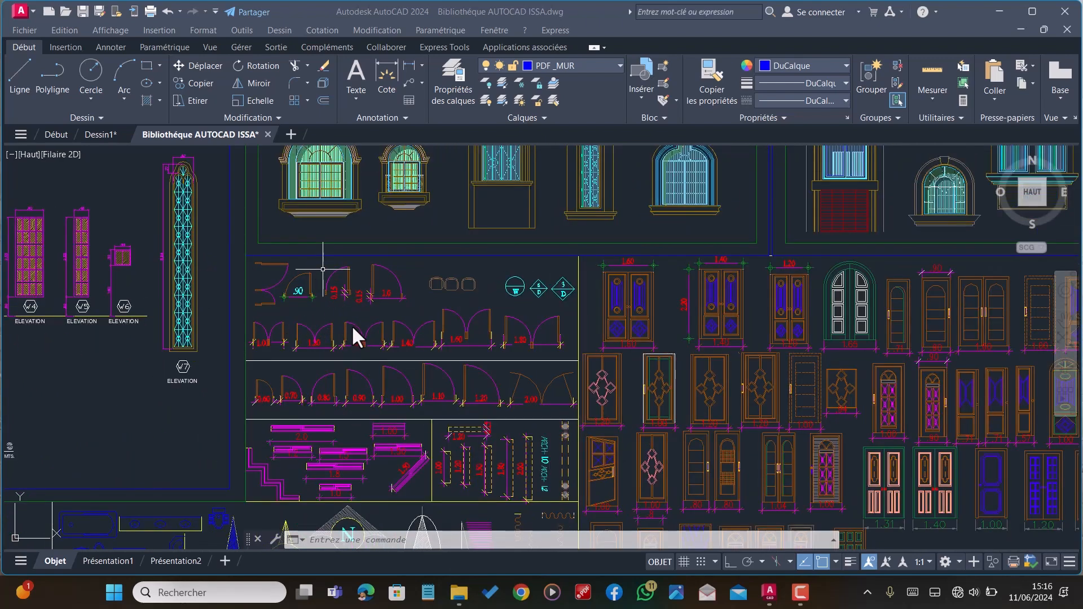
{"action": "scroll", "coordinate": [309, 293], "scroll_direction": "up", "scroll_amount": 4}
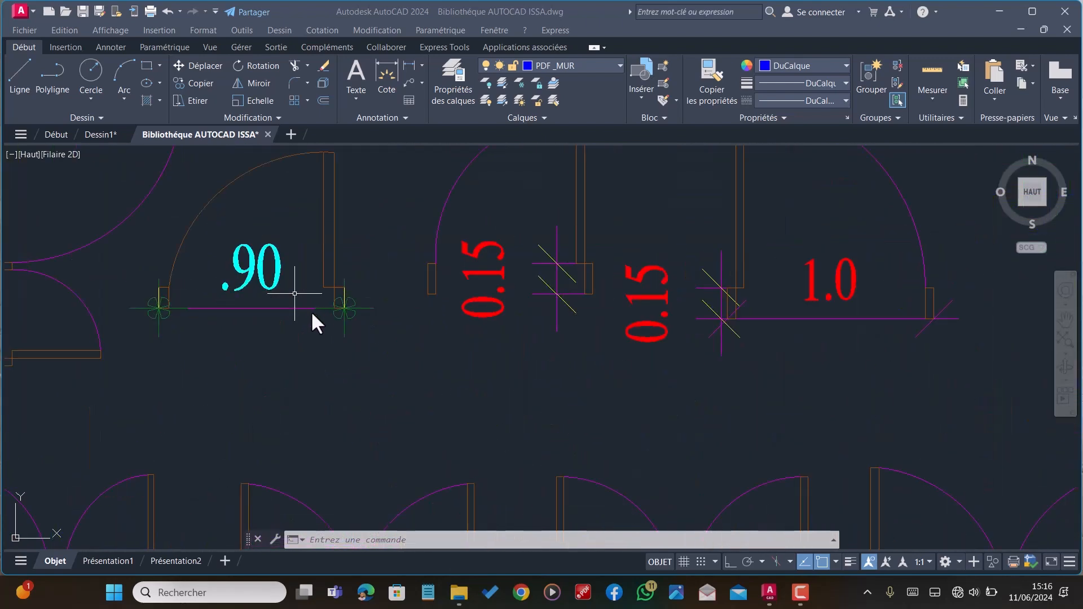
Compare the single-leaf and double-leaf plan door symbols in the library by their labelled widths
{"action": "scroll", "coordinate": [339, 282], "scroll_direction": "down", "scroll_amount": 4}
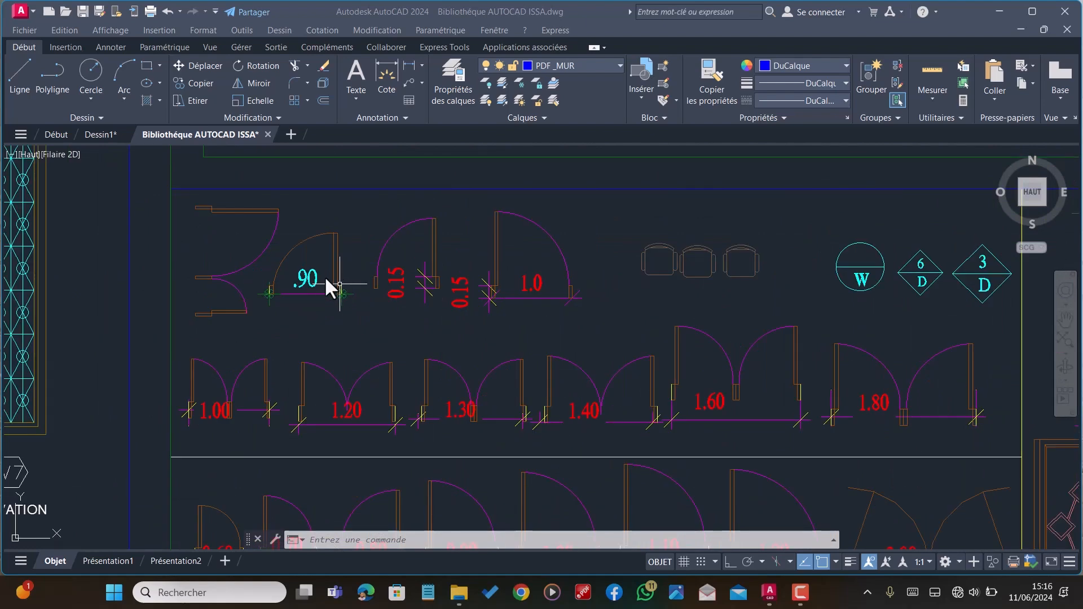
{"action": "scroll", "coordinate": [343, 267], "scroll_direction": "up", "scroll_amount": 2}
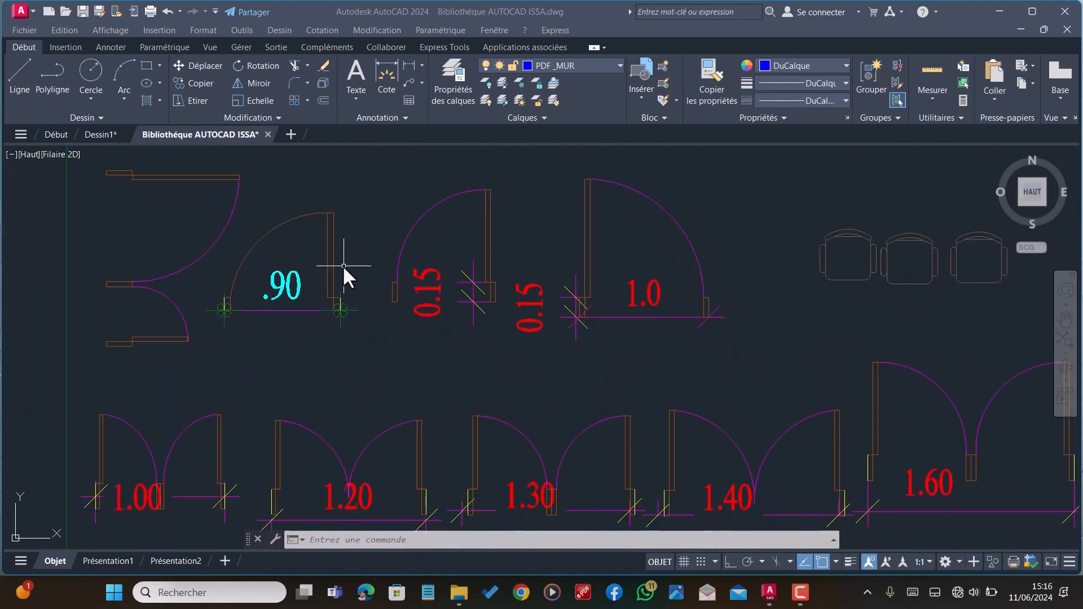
{"action": "scroll", "coordinate": [343, 265], "scroll_direction": "down", "scroll_amount": 6}
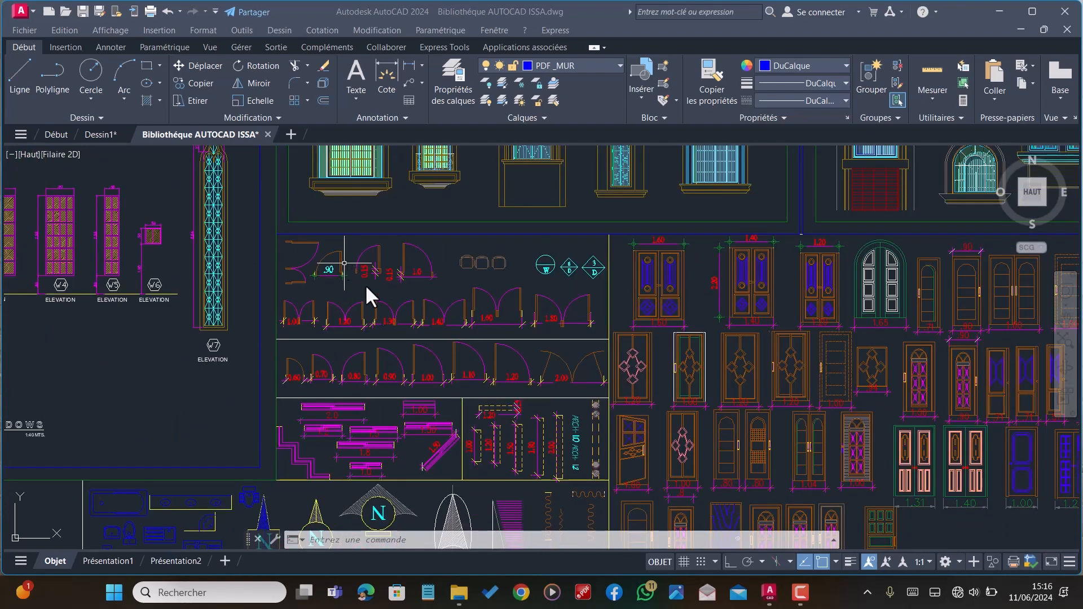
{"action": "scroll", "coordinate": [415, 339], "scroll_direction": "down", "scroll_amount": 2}
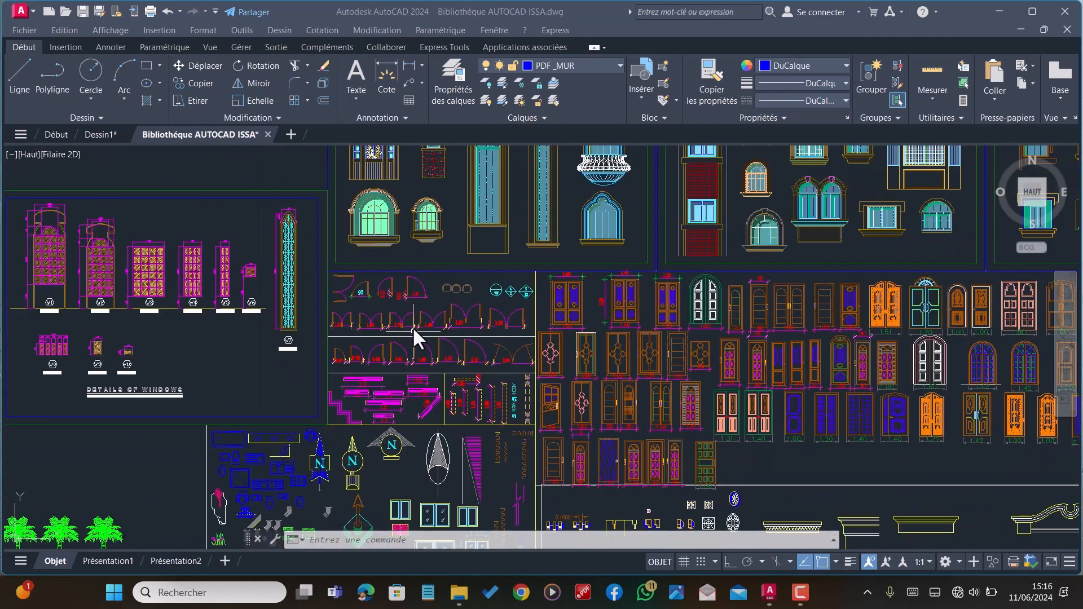
{"action": "scroll", "coordinate": [417, 327], "scroll_direction": "up", "scroll_amount": 4}
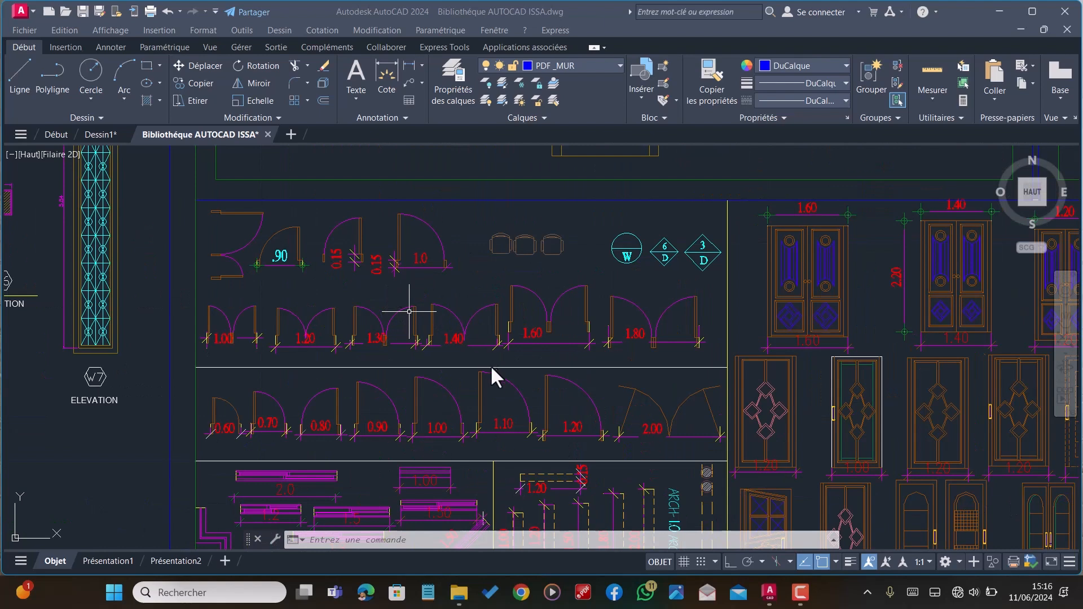
{"action": "scroll", "coordinate": [315, 428], "scroll_direction": "up", "scroll_amount": 3}
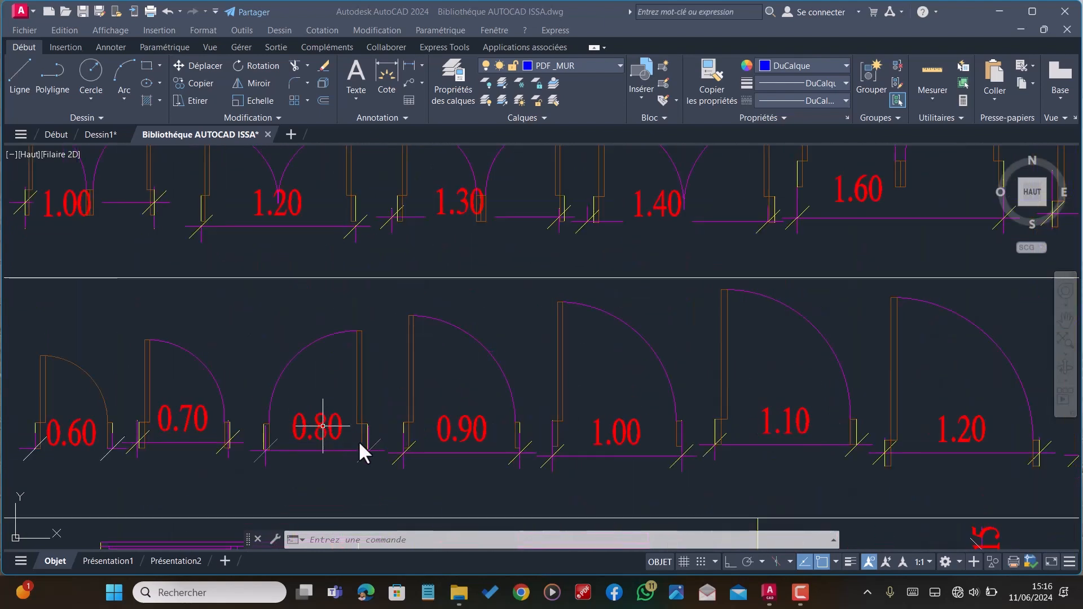
{"action": "scroll", "coordinate": [351, 418], "scroll_direction": "down", "scroll_amount": 2}
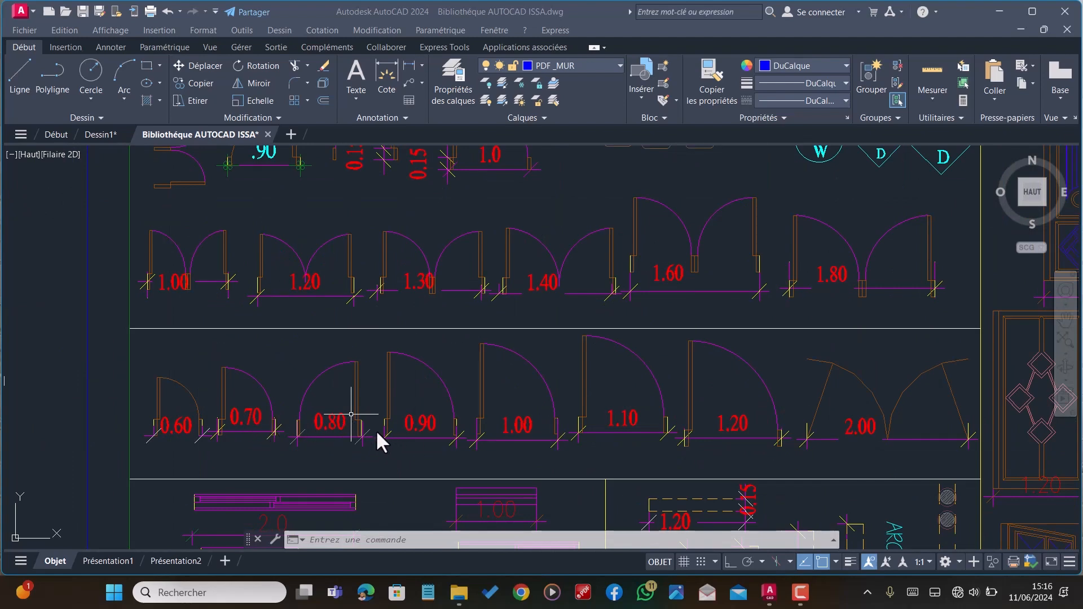
Copy the 0.80, cyan-labelled .90 and 0.70 single-leaf plan doors together to the clipboard
{"action": "scroll", "coordinate": [376, 432], "scroll_direction": "up", "scroll_amount": 4}
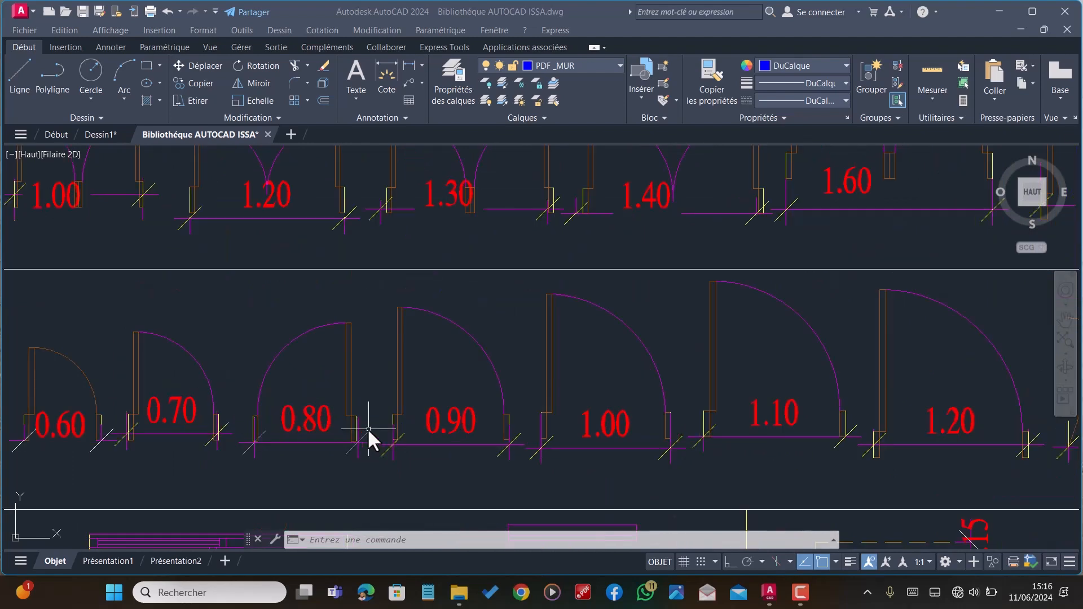
{"action": "left_click", "coordinate": [335, 437]}
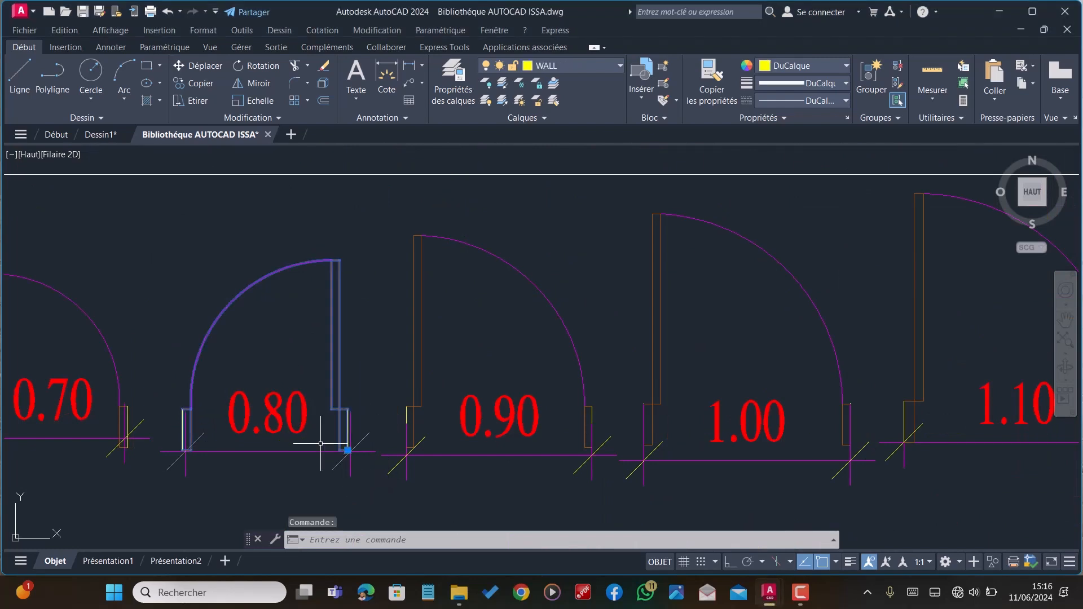
{"action": "scroll", "coordinate": [293, 453], "scroll_direction": "down", "scroll_amount": 2}
{"action": "scroll", "coordinate": [293, 454], "scroll_direction": "down", "scroll_amount": 2}
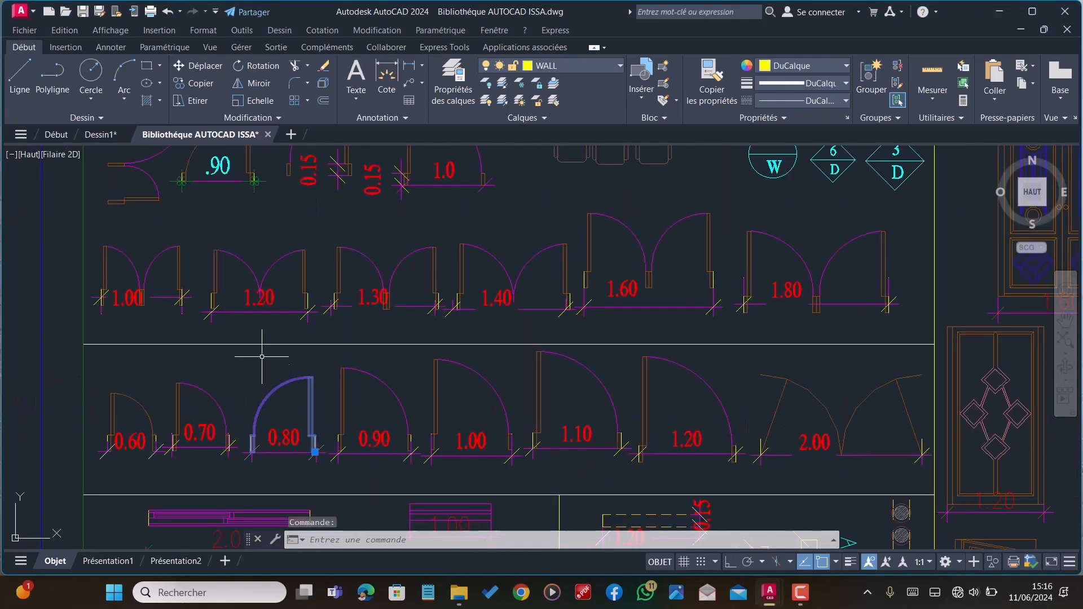
{"action": "scroll", "coordinate": [237, 282], "scroll_direction": "down", "scroll_amount": 2}
{"action": "scroll", "coordinate": [251, 213], "scroll_direction": "up", "scroll_amount": 5}
{"action": "left_click", "coordinate": [256, 214]}
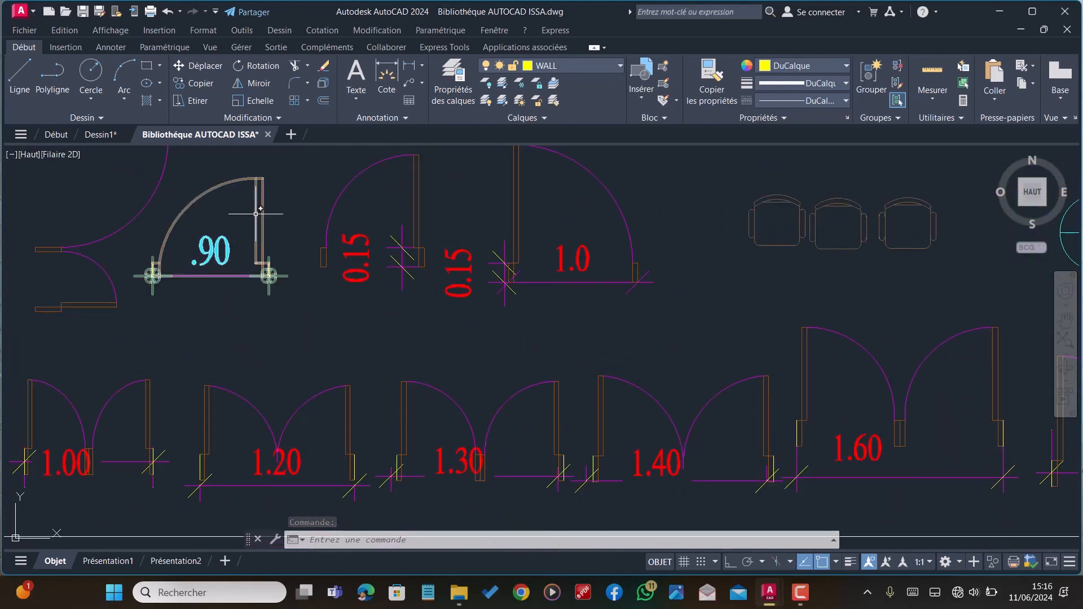
{"action": "scroll", "coordinate": [255, 213], "scroll_direction": "down", "scroll_amount": 3}
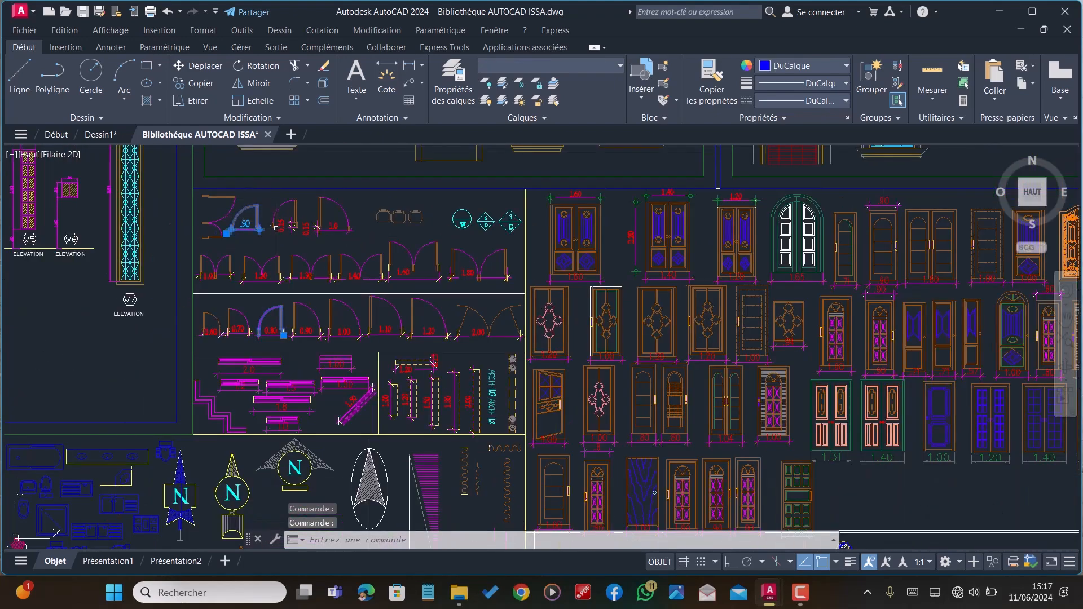
{"action": "scroll", "coordinate": [235, 253], "scroll_direction": "up", "scroll_amount": 4}
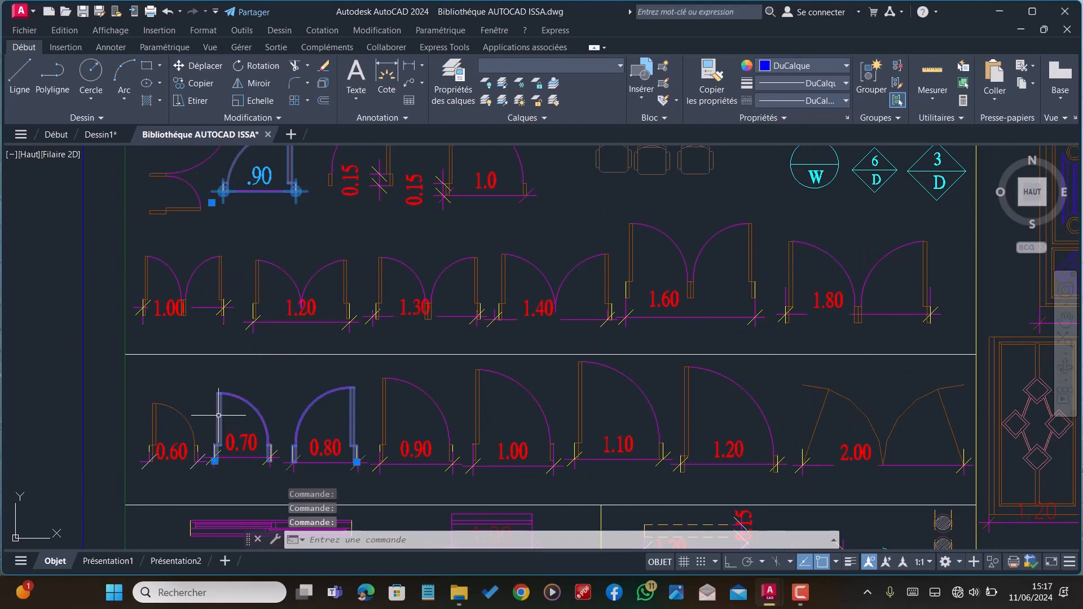
{"action": "scroll", "coordinate": [251, 398], "scroll_direction": "down", "scroll_amount": 2}
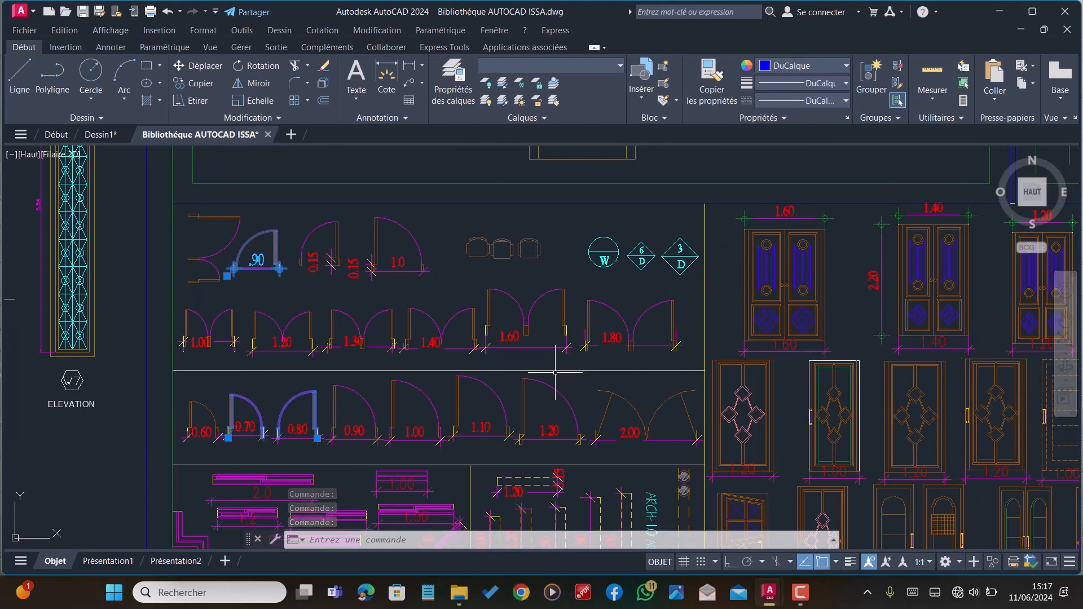
{"action": "key", "text": "ctrl+c"}
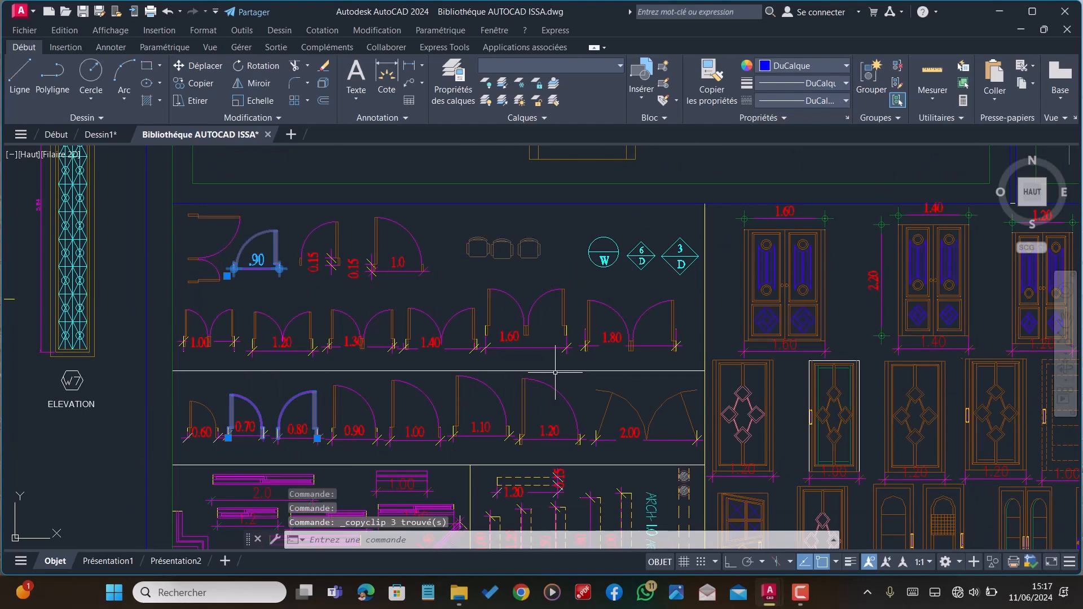
Switch to the Dessin1 drawing and paste the three doors in the empty area east of the floor plan
{"action": "left_click", "coordinate": [100, 134]}
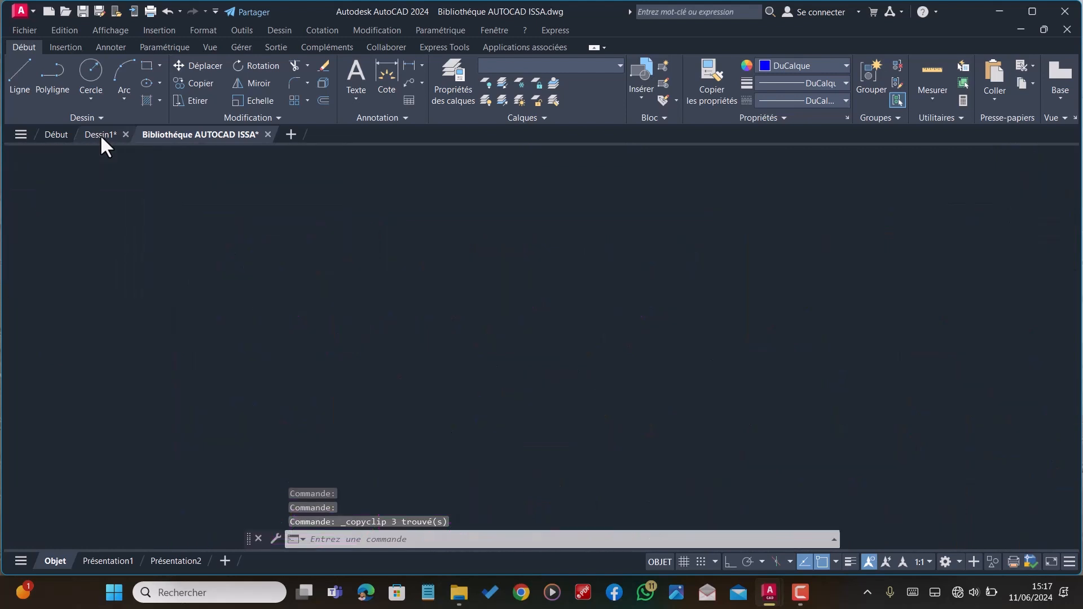
{"action": "scroll", "coordinate": [456, 274], "scroll_direction": "up", "scroll_amount": 2}
{"action": "middle_click_drag", "start_coordinate": [546, 235], "coordinate": [486, 251]}
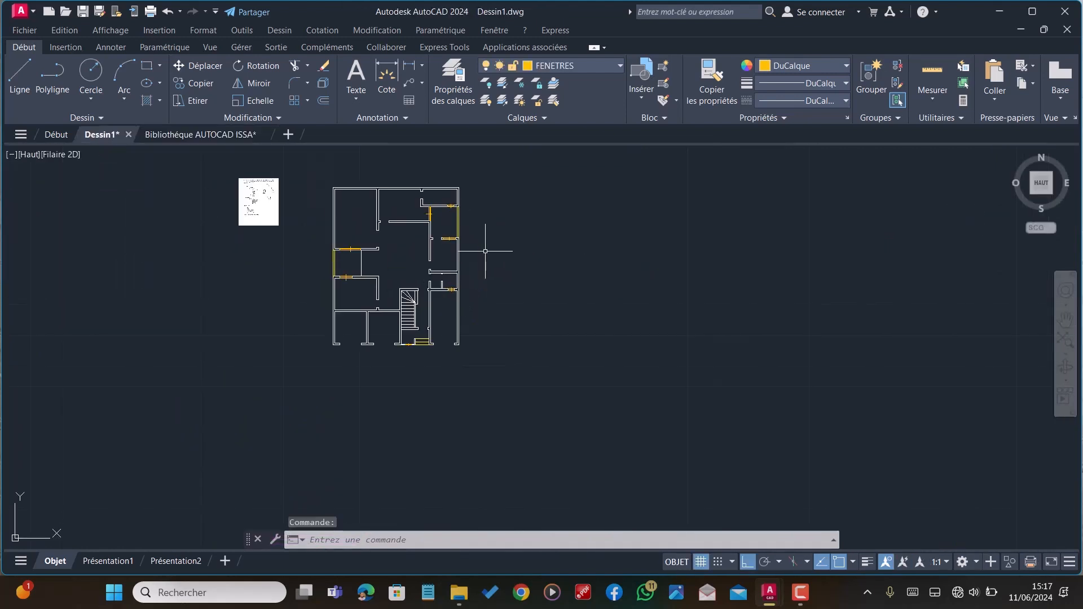
{"action": "key", "text": "ctrl+v"}
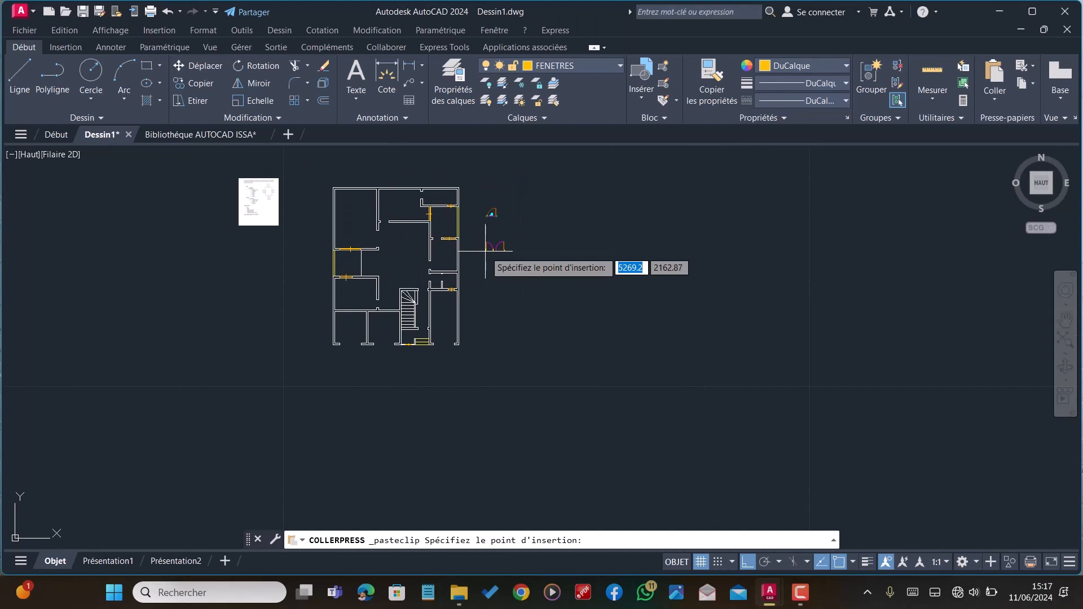
{"action": "left_click", "coordinate": [515, 243]}
{"action": "scroll", "coordinate": [527, 248], "scroll_direction": "up", "scroll_amount": 4}
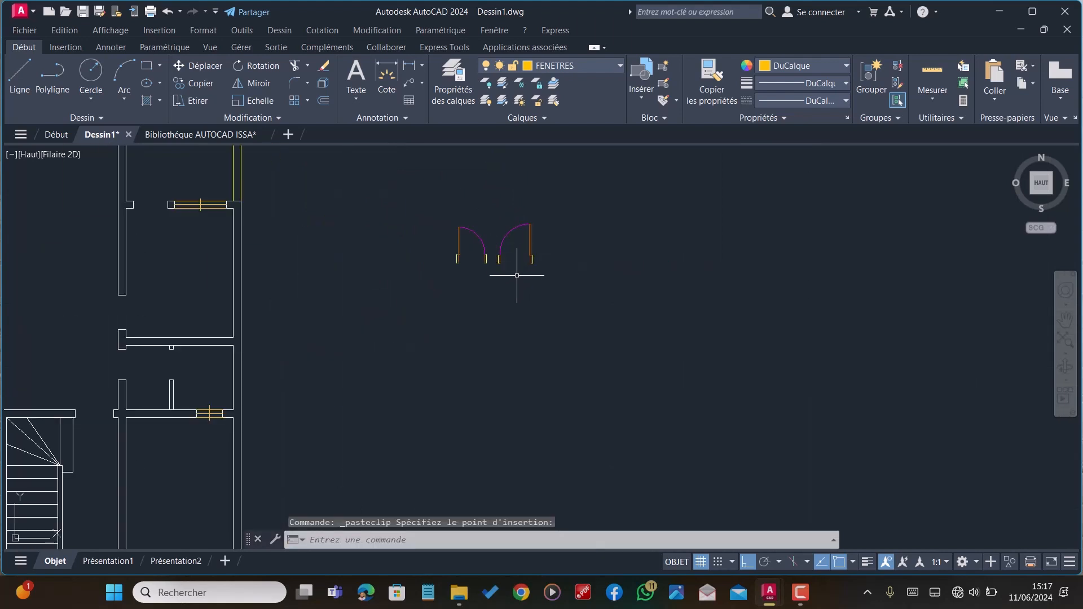
{"action": "scroll", "coordinate": [508, 249], "scroll_direction": "down", "scroll_amount": 5}
{"action": "scroll", "coordinate": [479, 222], "scroll_direction": "up", "scroll_amount": 8}
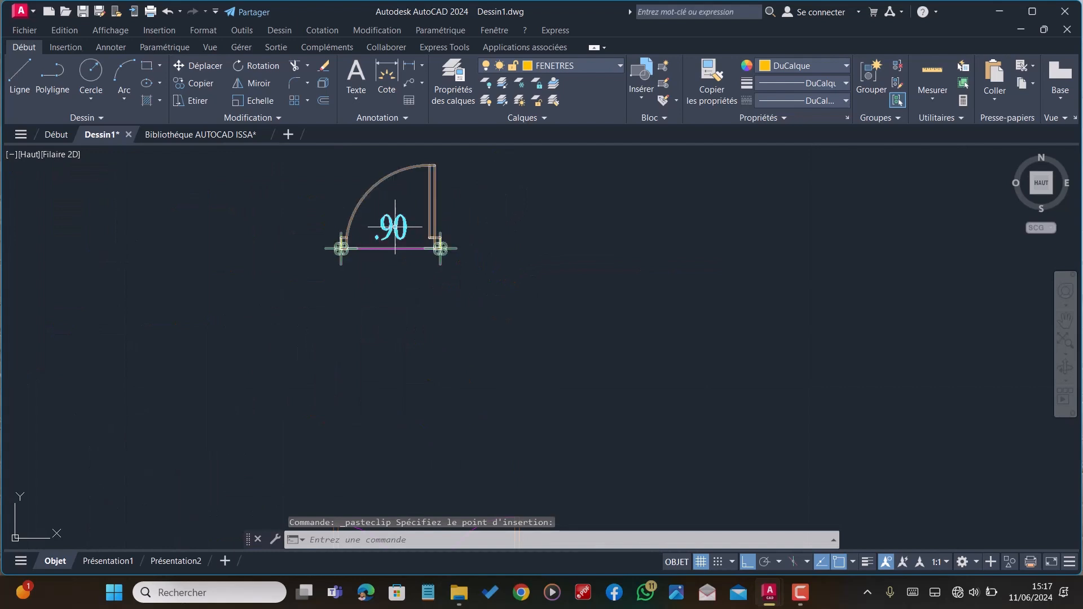
Copy the .90 door from its east jamb point, with Ortho off, into the opening beside the foot of the staircase
{"action": "scroll", "coordinate": [470, 281], "scroll_direction": "down", "scroll_amount": 4}
{"action": "left_click", "coordinate": [491, 293]}
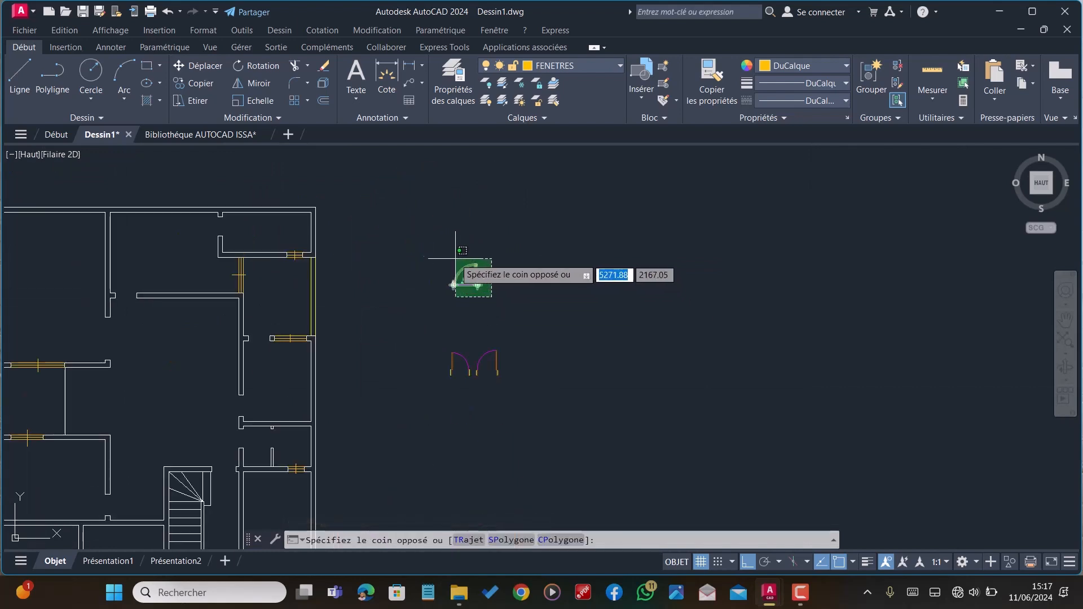
{"action": "left_click", "coordinate": [441, 242]}
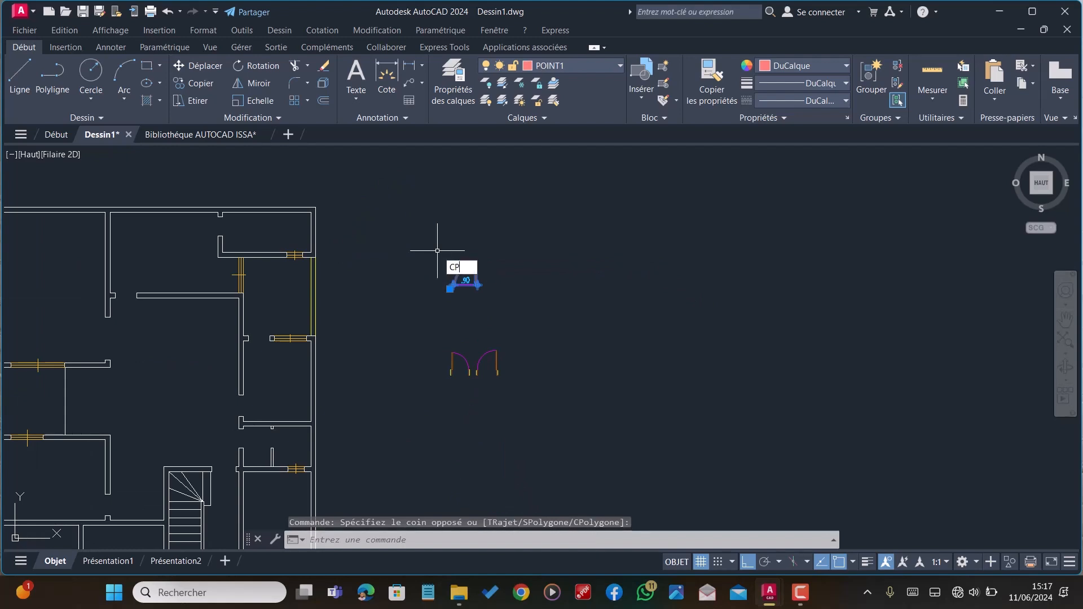
{"action": "key", "text": "Return"}
{"action": "scroll", "coordinate": [480, 288], "scroll_direction": "up", "scroll_amount": 6}
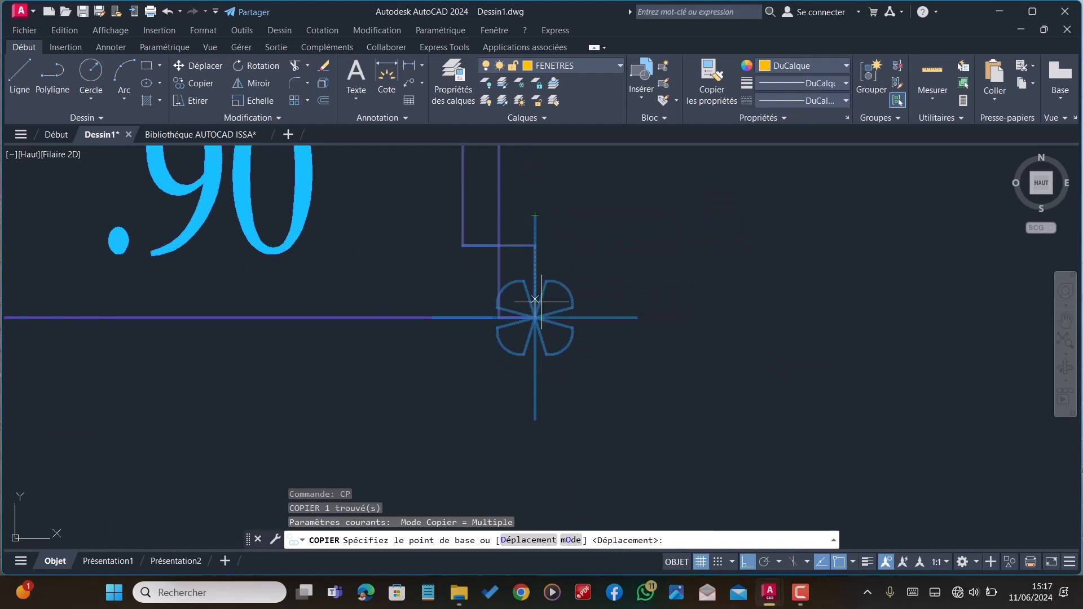
{"action": "left_click", "coordinate": [535, 318]}
{"action": "scroll", "coordinate": [535, 318], "scroll_direction": "down", "scroll_amount": 2}
{"action": "scroll", "coordinate": [536, 318], "scroll_direction": "down", "scroll_amount": 5}
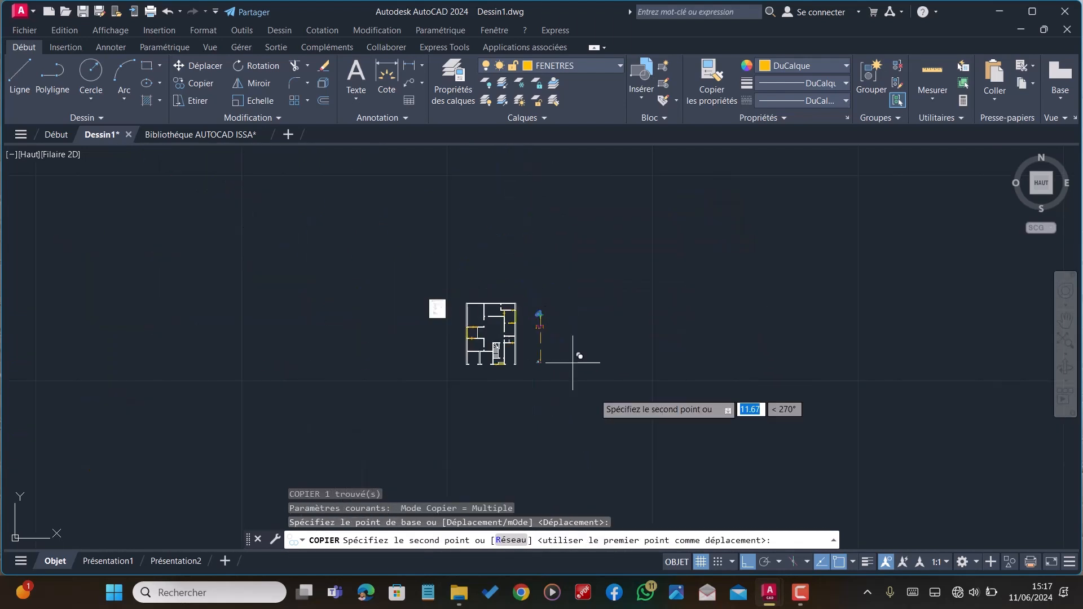
{"action": "left_click", "coordinate": [745, 560]}
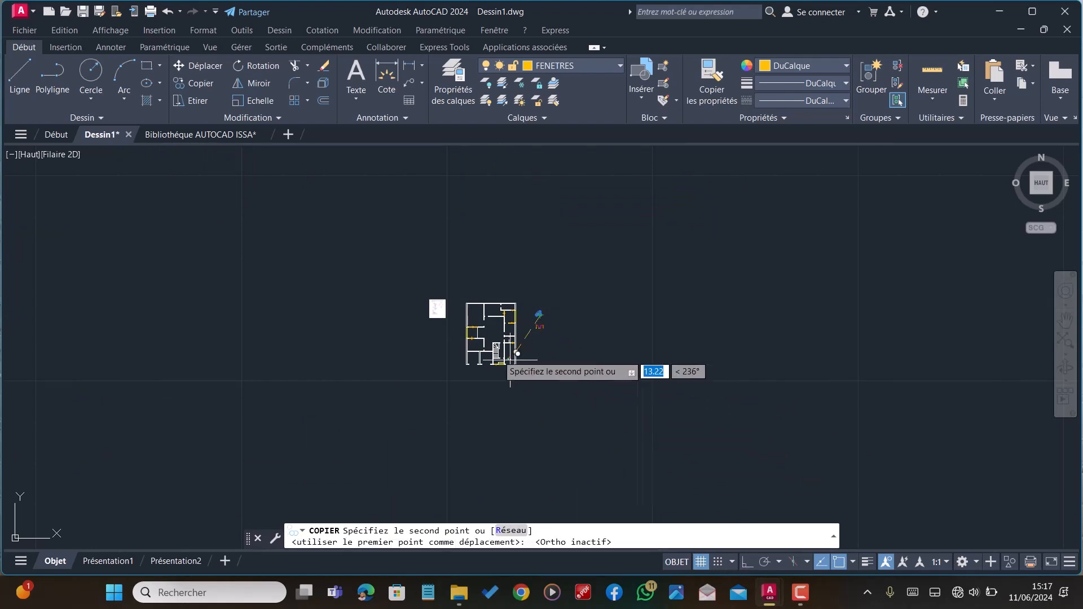
{"action": "scroll", "coordinate": [507, 358], "scroll_direction": "up", "scroll_amount": 5}
{"action": "scroll", "coordinate": [502, 409], "scroll_direction": "up", "scroll_amount": 5}
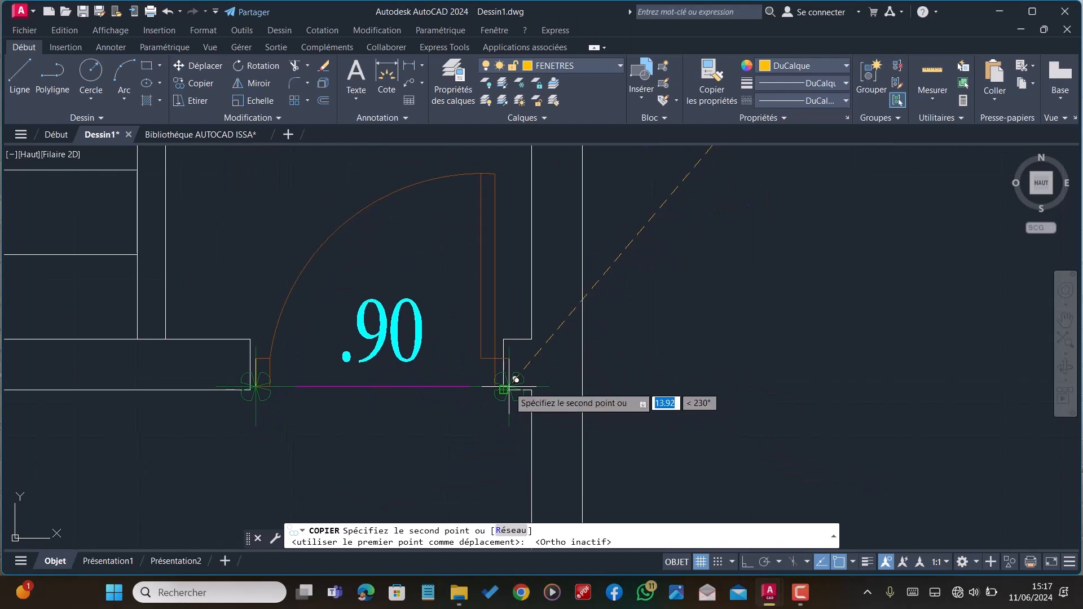
{"action": "left_click", "coordinate": [511, 380]}
Place another copy of the .90 door in the opening beside the staircase's upper winder steps and finish copying
{"action": "scroll", "coordinate": [485, 293], "scroll_direction": "down", "scroll_amount": 5}
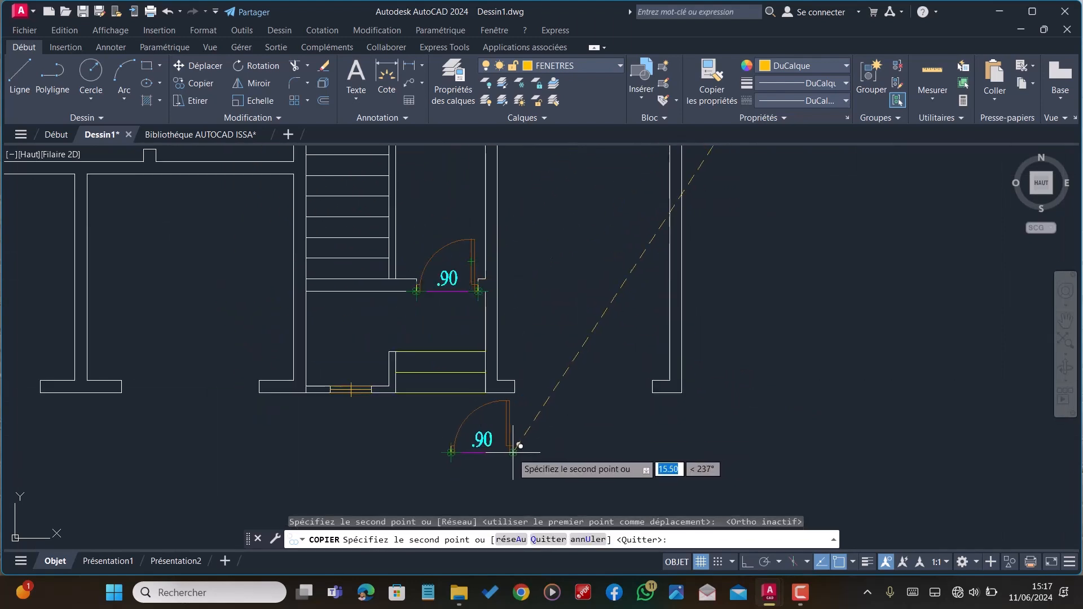
{"action": "scroll", "coordinate": [502, 370], "scroll_direction": "down", "scroll_amount": 3}
{"action": "scroll", "coordinate": [495, 290], "scroll_direction": "up", "scroll_amount": 5}
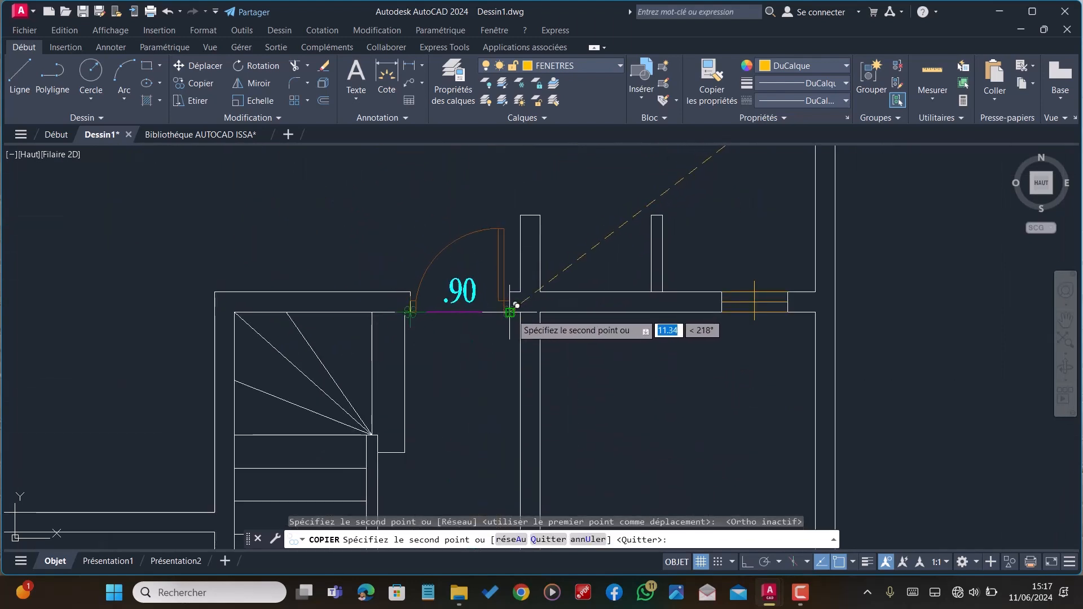
{"action": "left_click", "coordinate": [484, 379]}
{"action": "scroll", "coordinate": [479, 382], "scroll_direction": "down", "scroll_amount": 5}
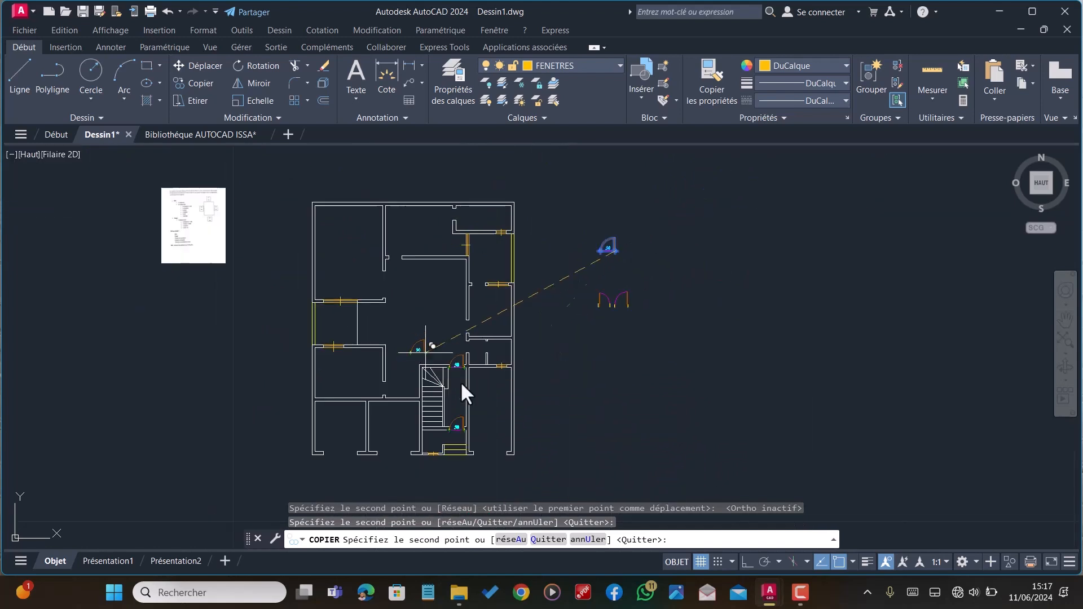
{"action": "key", "text": "Escape"}
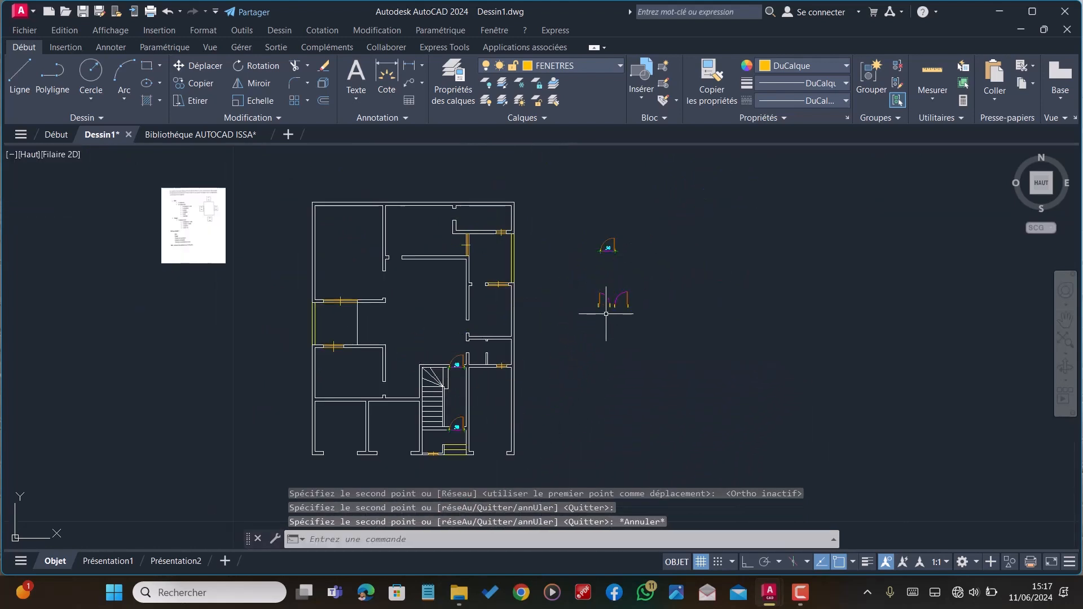
Move the pasted 0.80 door about 2.6 m southeast, away from the 0.70 door
{"action": "scroll", "coordinate": [606, 313], "scroll_direction": "up", "scroll_amount": 6}
{"action": "scroll", "coordinate": [657, 289], "scroll_direction": "down", "scroll_amount": 4}
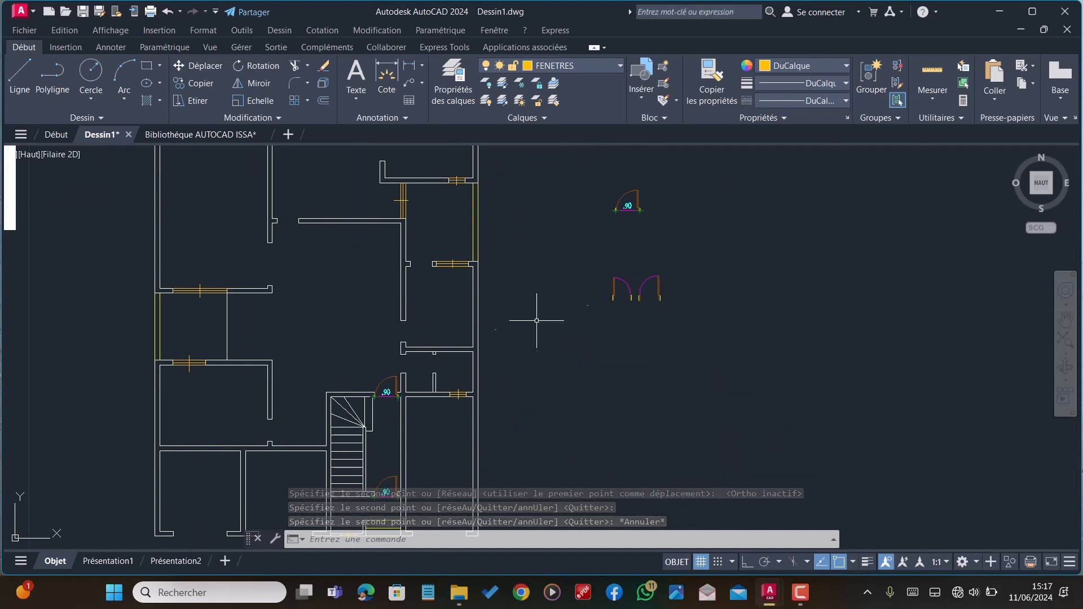
{"action": "scroll", "coordinate": [672, 264], "scroll_direction": "up", "scroll_amount": 4}
{"action": "left_click", "coordinate": [701, 375]}
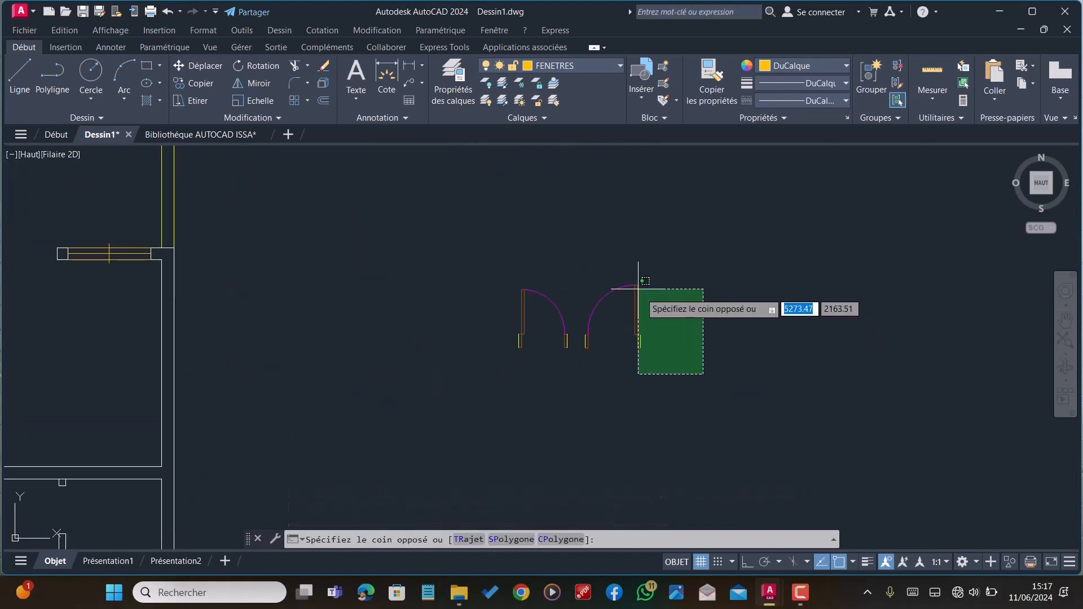
{"action": "left_click", "coordinate": [616, 272]}
{"action": "type", "text": "DP"}
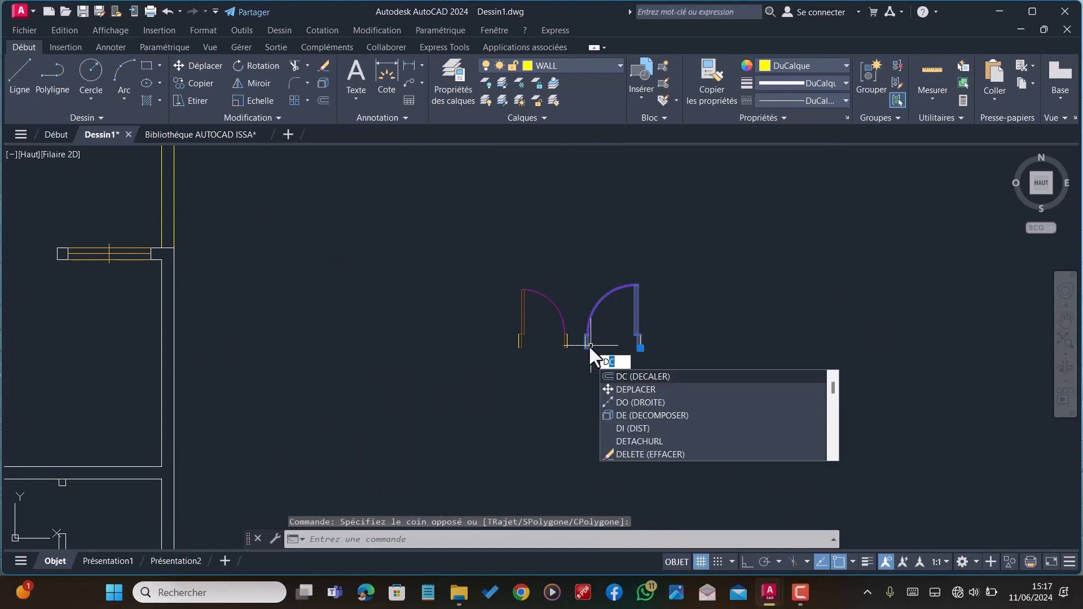
{"action": "key", "text": "Return"}
{"action": "left_click", "coordinate": [623, 327]}
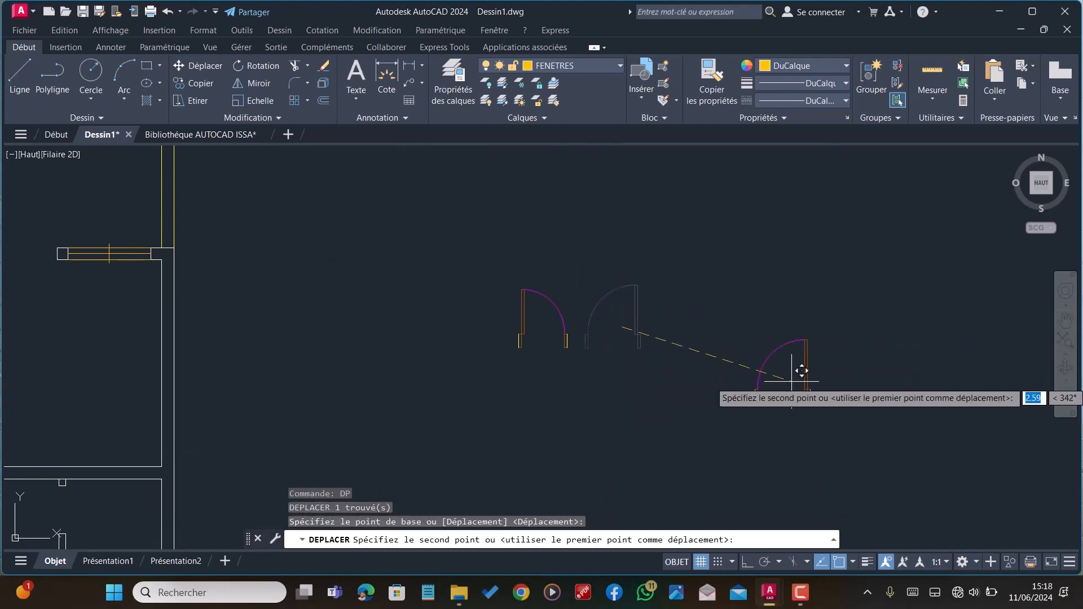
{"action": "left_click", "coordinate": [801, 382]}
Copy the 0.80 door about 5 m northeast into the empty area east of the .90 door
{"action": "left_click", "coordinate": [847, 420]}
{"action": "left_click", "coordinate": [749, 322]}
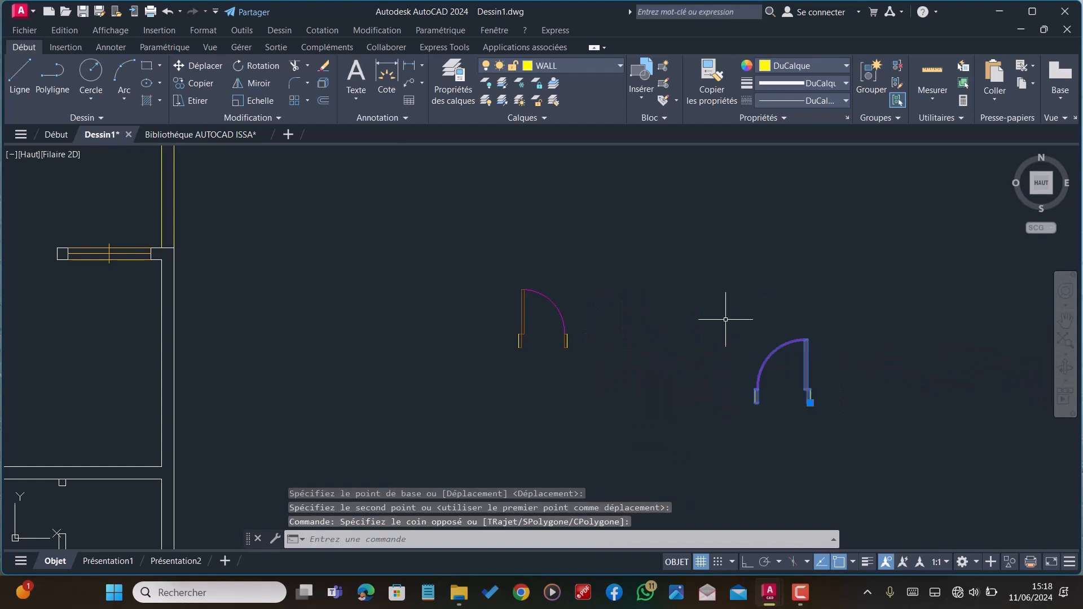
{"action": "type", "text": "COP"}
{"action": "key", "text": "Return"}
{"action": "left_click", "coordinate": [775, 373]}
{"action": "scroll", "coordinate": [759, 359], "scroll_direction": "down", "scroll_amount": 7}
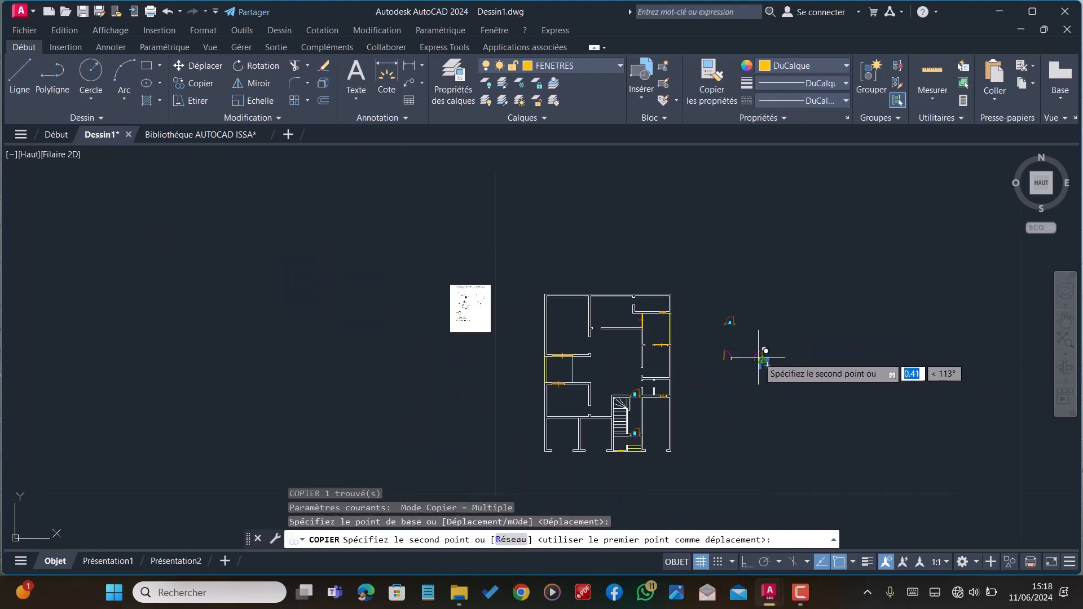
{"action": "left_click", "coordinate": [784, 320]}
{"action": "scroll", "coordinate": [785, 319], "scroll_direction": "up", "scroll_amount": 4}
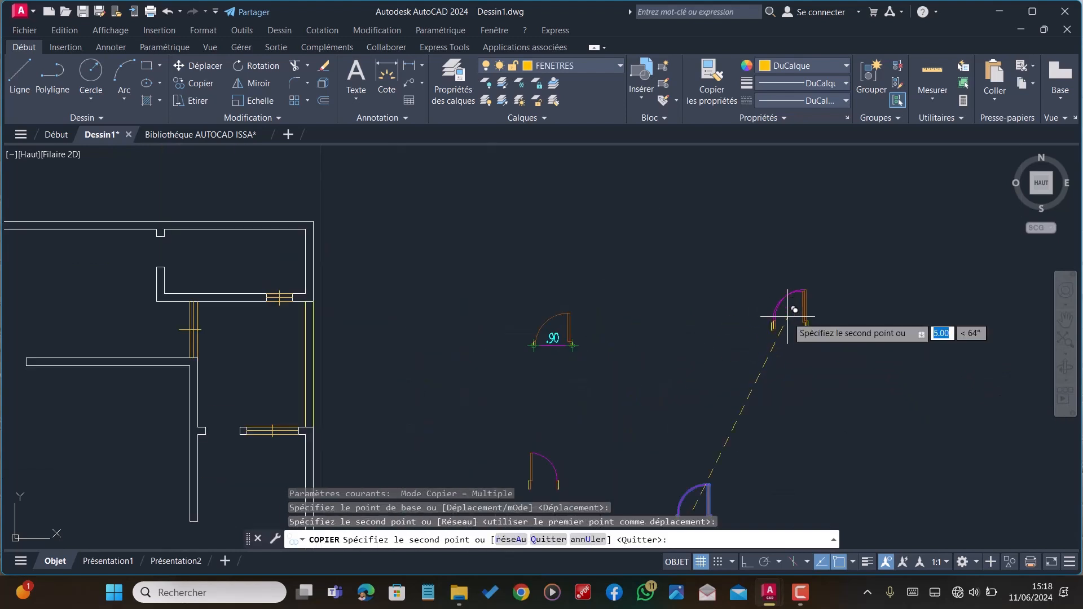
{"action": "key", "text": "Escape"}
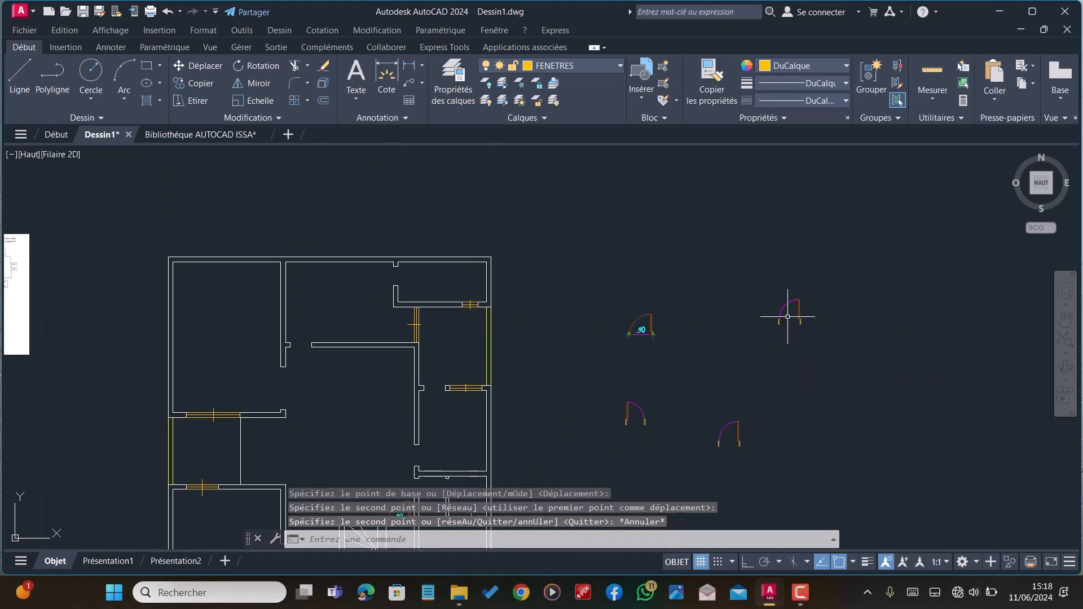
Rotate the northeast copy of the 0.80 door by 270° about its lower east jamb corner, with Ortho on
{"action": "left_click", "coordinate": [874, 369]}
{"action": "left_click", "coordinate": [731, 276]}
{"action": "type", "text": "R"}
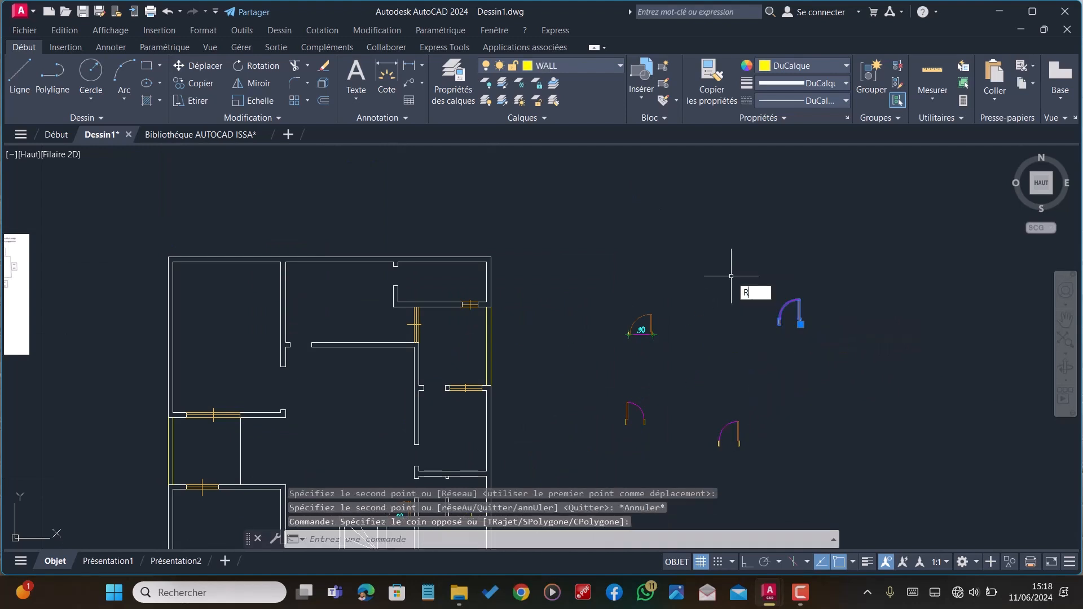
{"action": "type", "text": "OTATION"}
{"action": "key", "text": "Return"}
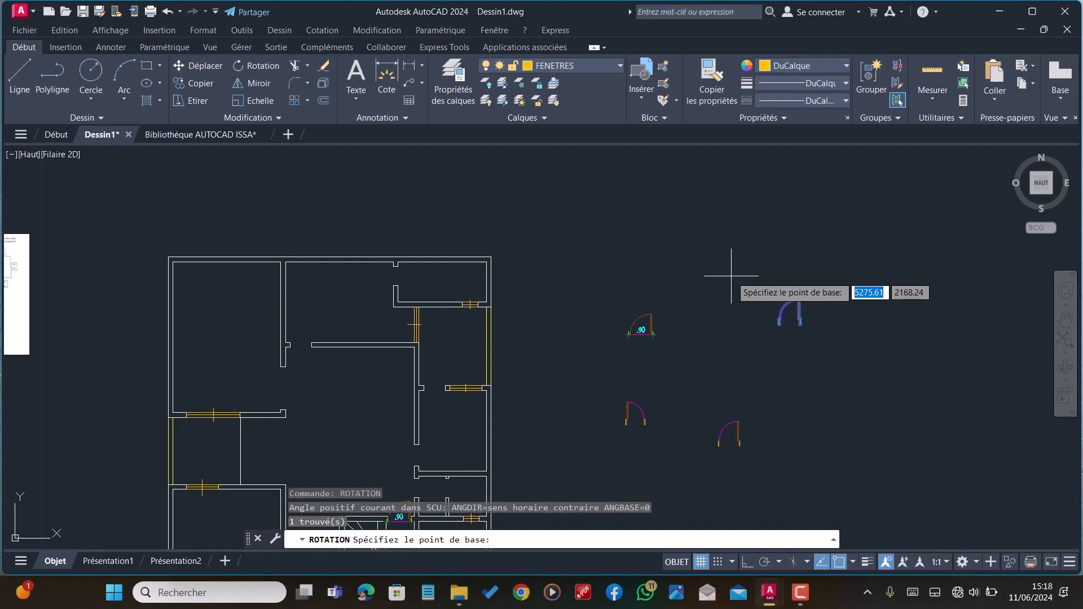
{"action": "scroll", "coordinate": [821, 329], "scroll_direction": "up", "scroll_amount": 4}
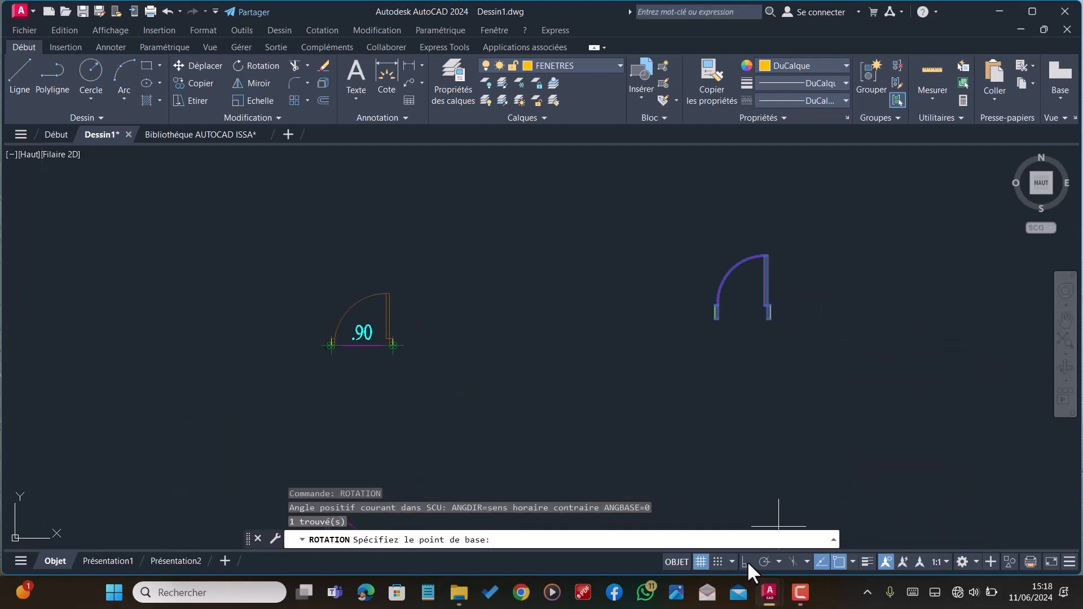
{"action": "left_click", "coordinate": [747, 560]}
{"action": "scroll", "coordinate": [776, 311], "scroll_direction": "up", "scroll_amount": 5}
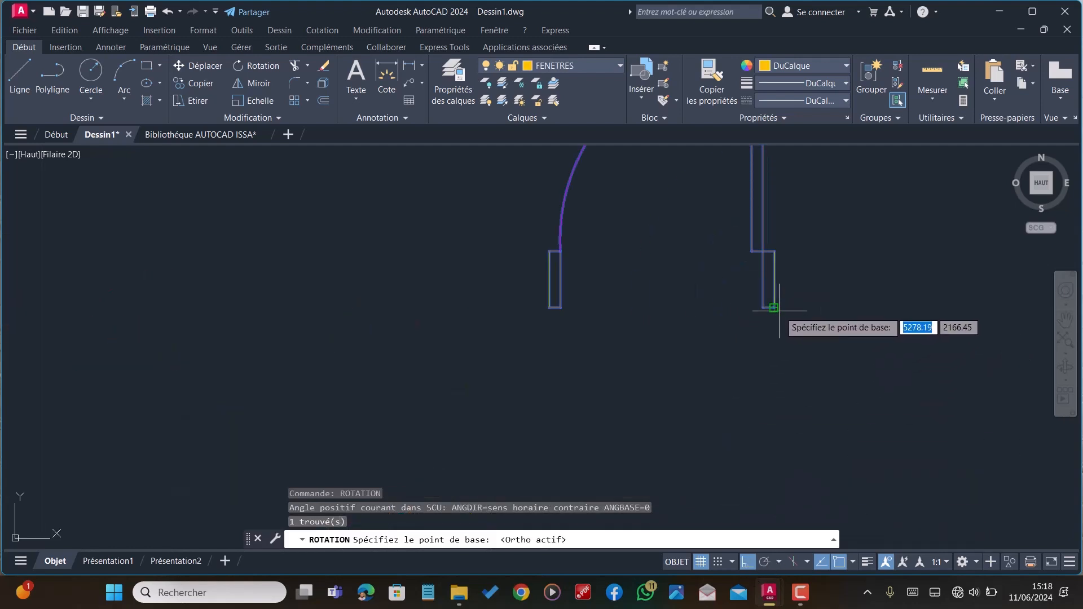
{"action": "left_click", "coordinate": [776, 308]}
{"action": "scroll", "coordinate": [769, 305], "scroll_direction": "down", "scroll_amount": 4}
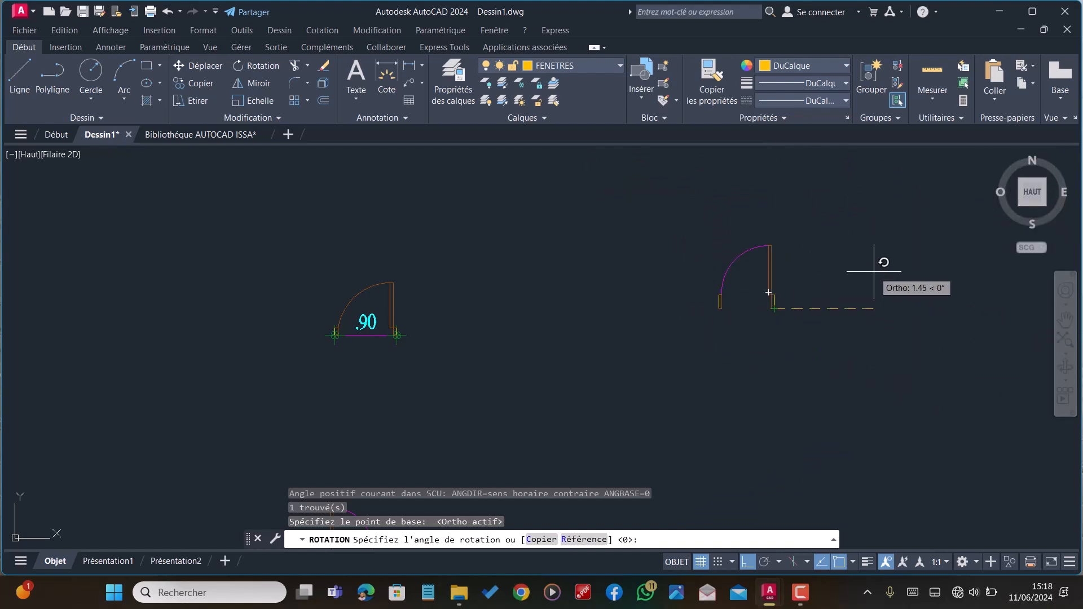
{"action": "scroll", "coordinate": [845, 287], "scroll_direction": "down", "scroll_amount": 4}
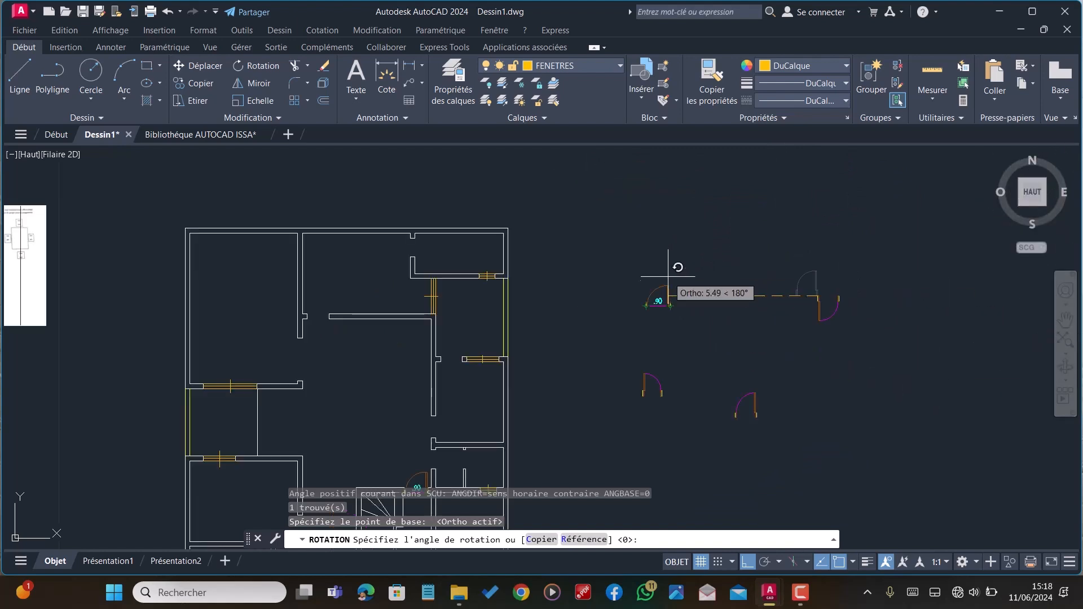
{"action": "left_click", "coordinate": [855, 346]}
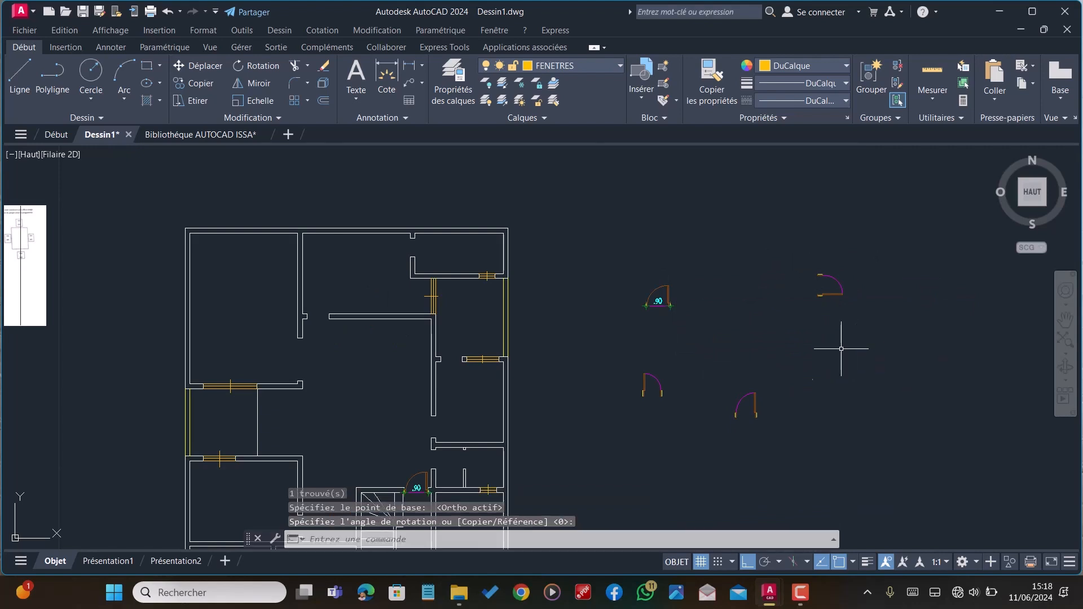
{"action": "scroll", "coordinate": [509, 269], "scroll_direction": "down", "scroll_amount": 2}
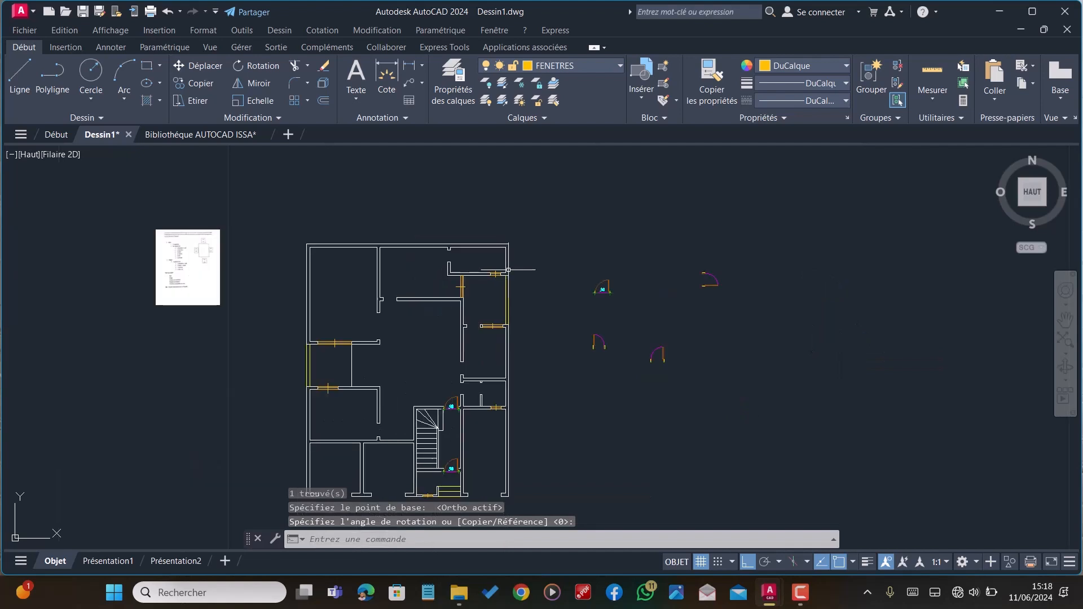
{"action": "middle_click_drag", "start_coordinate": [719, 282], "coordinate": [732, 272]}
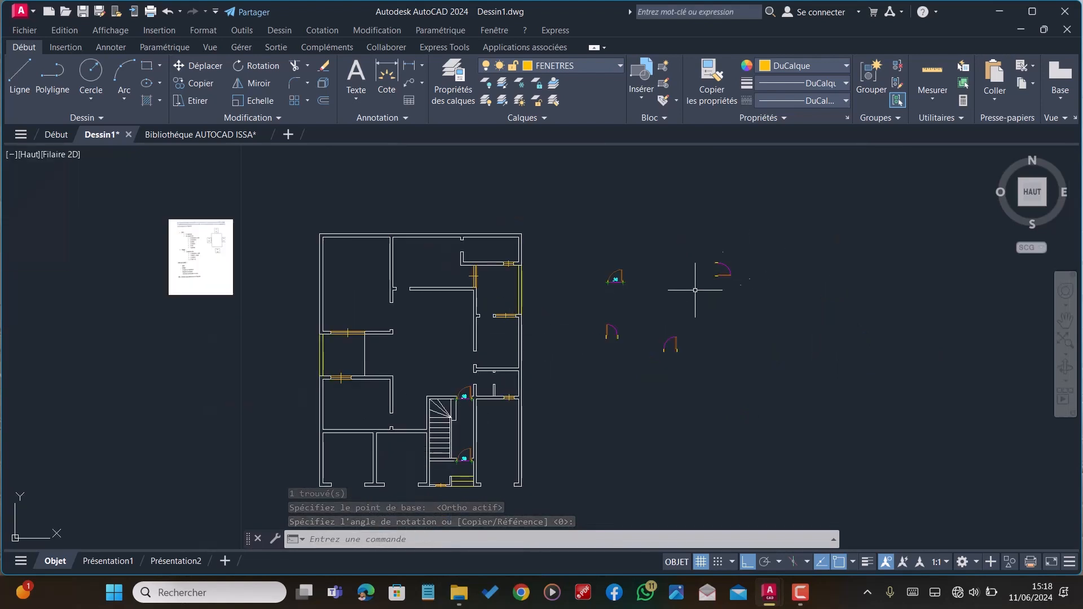
{"action": "scroll", "coordinate": [694, 290], "scroll_direction": "up", "scroll_amount": 5}
{"action": "scroll", "coordinate": [733, 254], "scroll_direction": "down", "scroll_amount": 5}
{"action": "scroll", "coordinate": [762, 248], "scroll_direction": "up", "scroll_amount": 2}
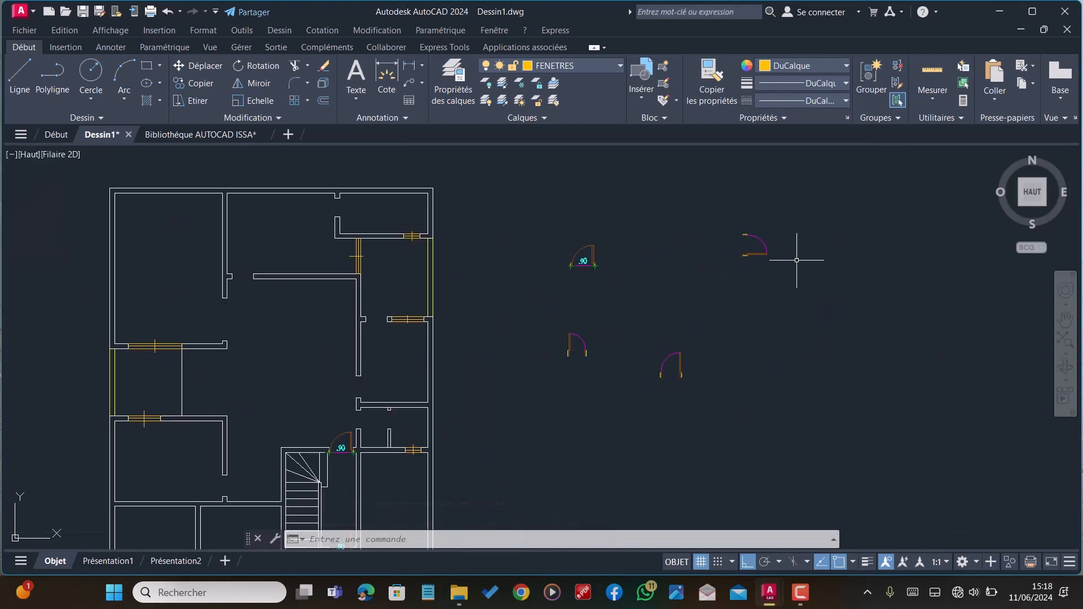
{"action": "scroll", "coordinate": [211, 327], "scroll_direction": "down", "scroll_amount": 2}
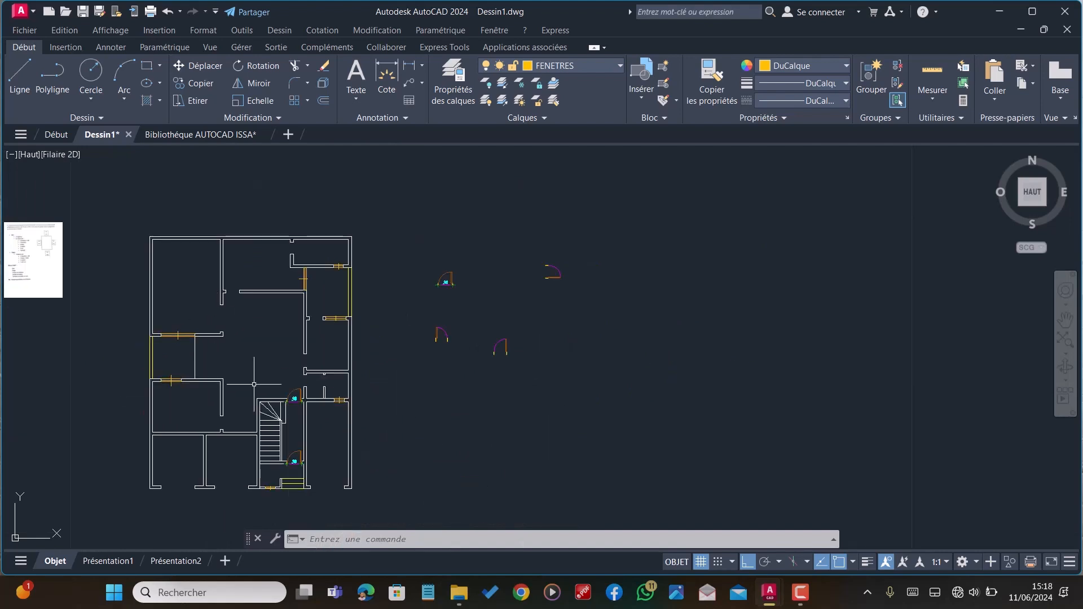
{"action": "scroll", "coordinate": [221, 430], "scroll_direction": "up", "scroll_amount": 2}
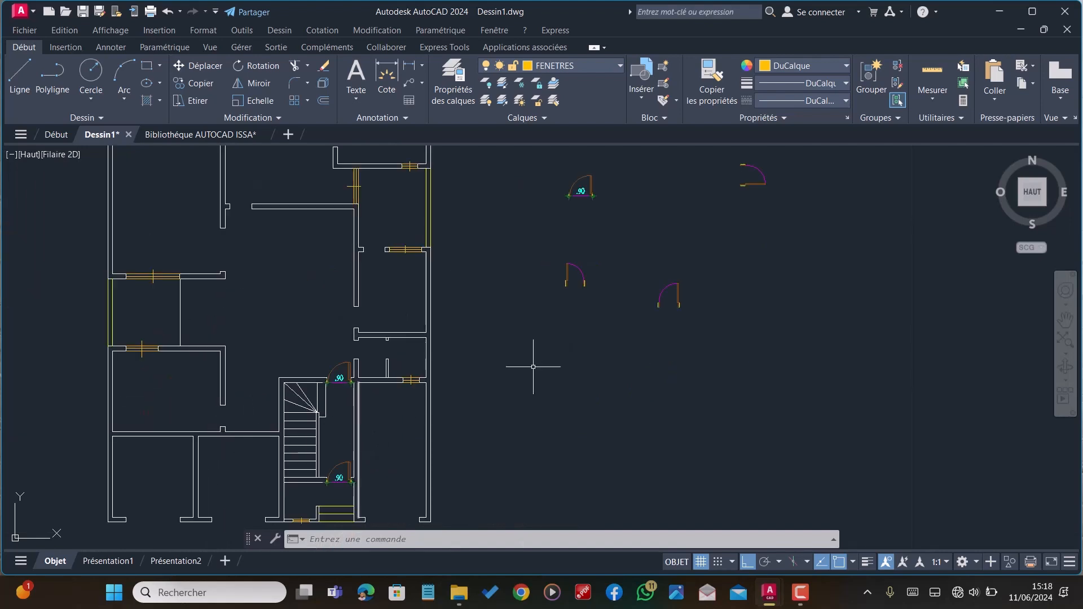
{"action": "left_click", "coordinate": [695, 317]}
{"action": "left_click", "coordinate": [634, 276]}
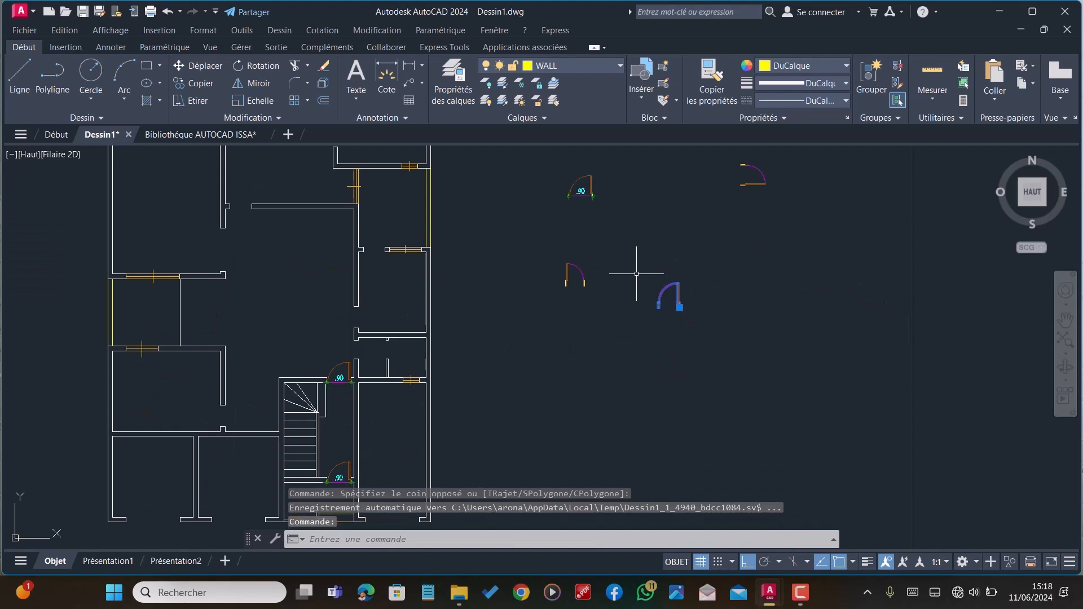
{"action": "scroll", "coordinate": [635, 273], "scroll_direction": "up", "scroll_amount": 2}
{"action": "key", "text": "space"}
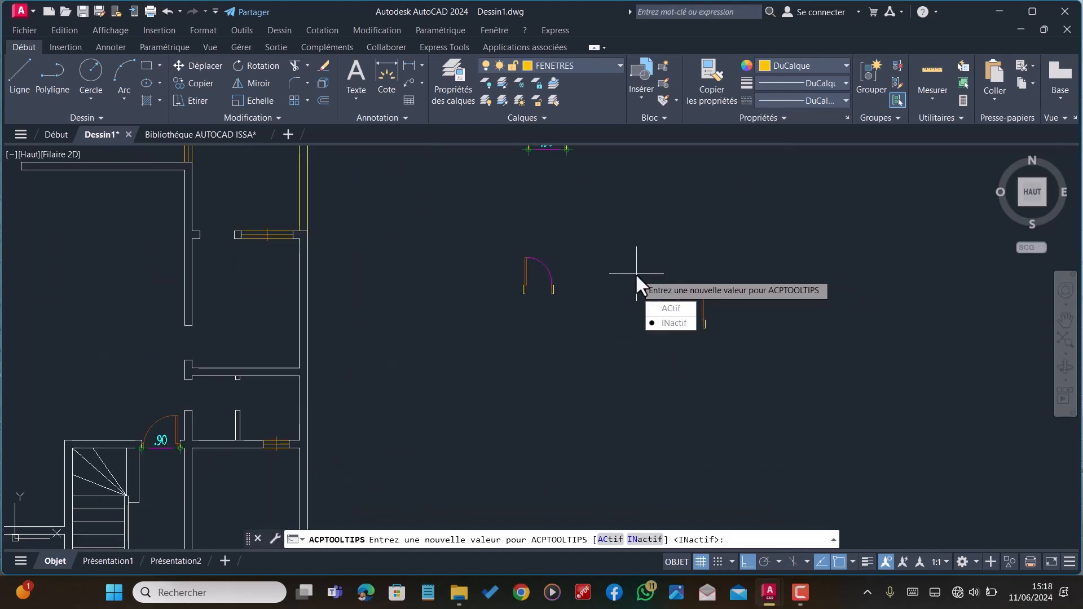
{"action": "scroll", "coordinate": [679, 353], "scroll_direction": "down", "scroll_amount": 2}
{"action": "key", "text": "Escape"}
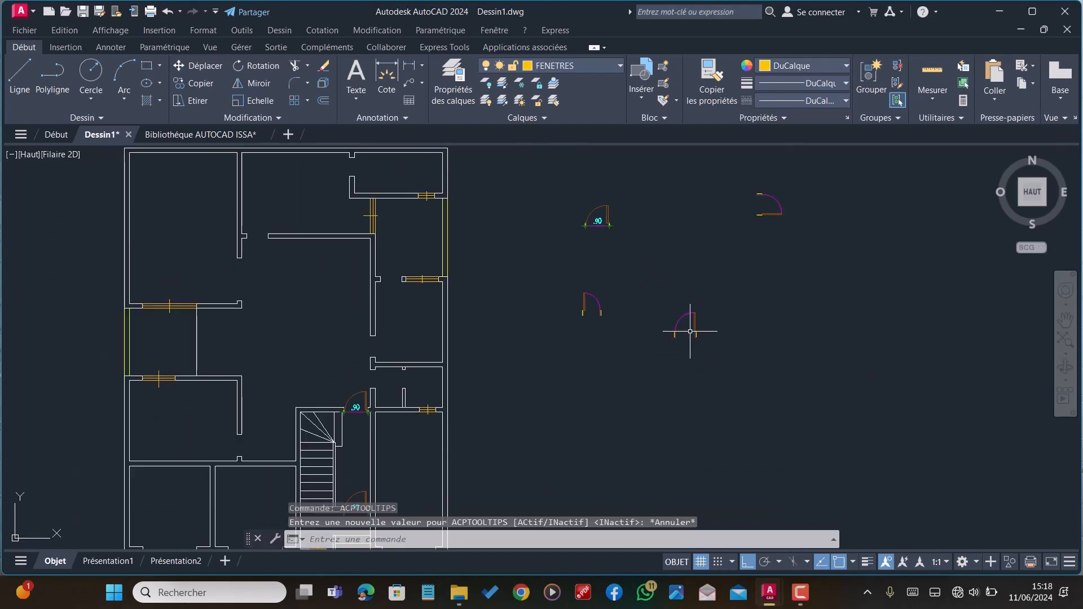
Copy the unrotated 0.80 door horizontally to the east, into the empty area beside it
{"action": "left_click", "coordinate": [695, 328]}
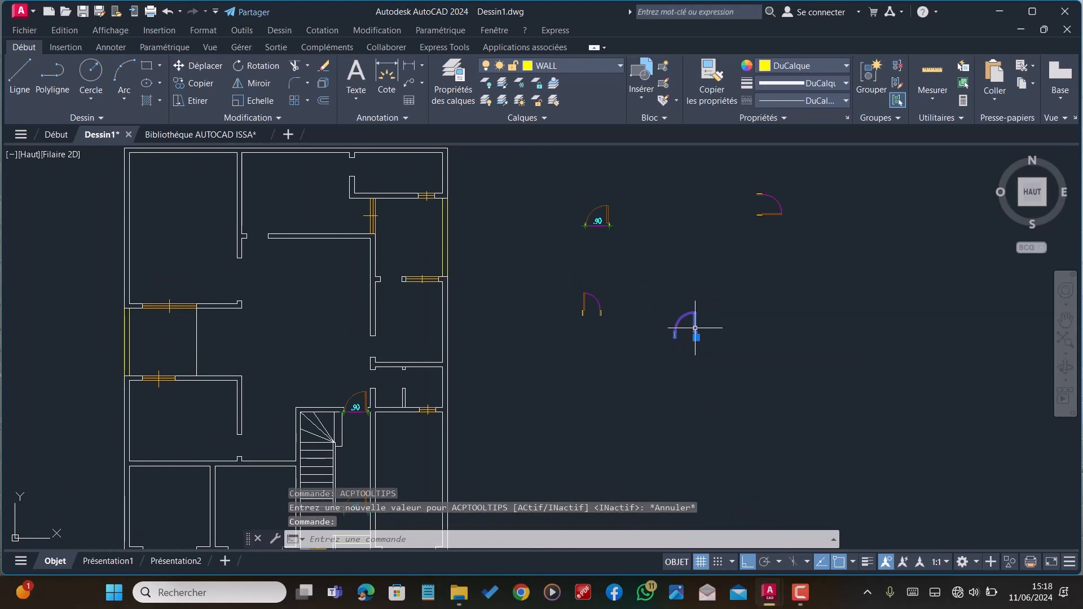
{"action": "type", "text": "CP"}
{"action": "key", "text": "Return"}
{"action": "left_click", "coordinate": [696, 325]}
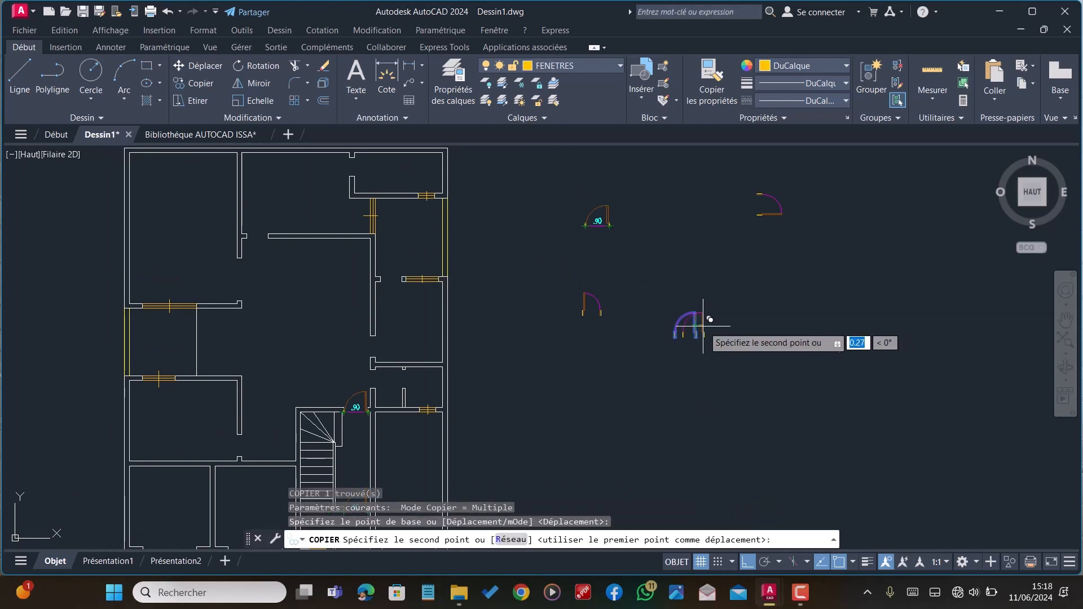
{"action": "left_click", "coordinate": [806, 325]}
{"action": "key", "text": "Escape"}
Rotate the new easternmost door copy by 90° about its lower east jamb corner
{"action": "left_click", "coordinate": [836, 353]}
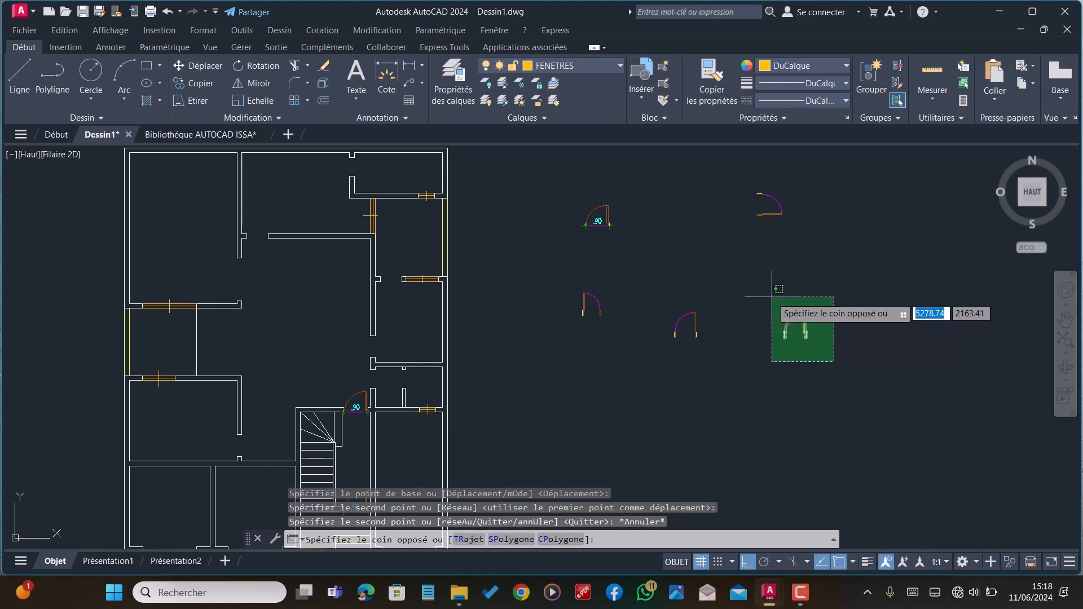
{"action": "left_click", "coordinate": [769, 292]}
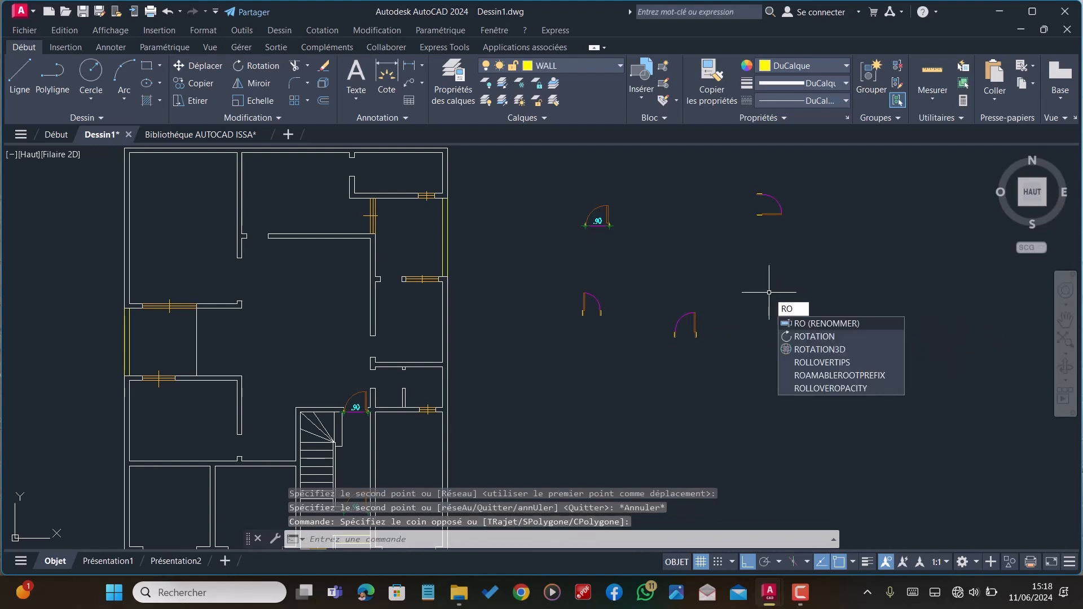
{"action": "type", "text": "RO"}
{"action": "key", "text": "Return"}
{"action": "scroll", "coordinate": [769, 293], "scroll_direction": "up", "scroll_amount": 2}
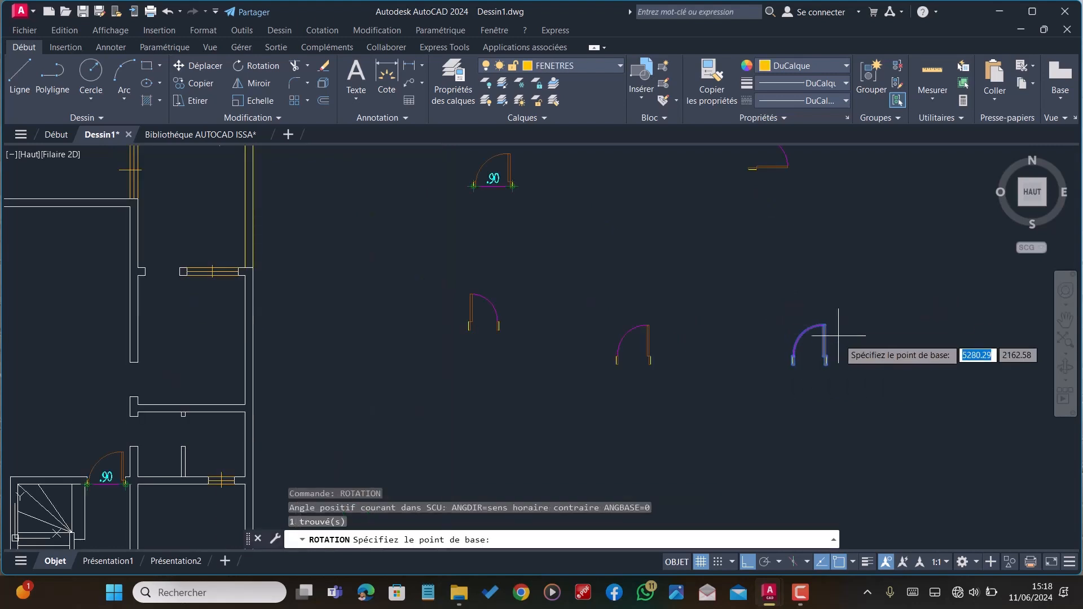
{"action": "left_click", "coordinate": [831, 364]}
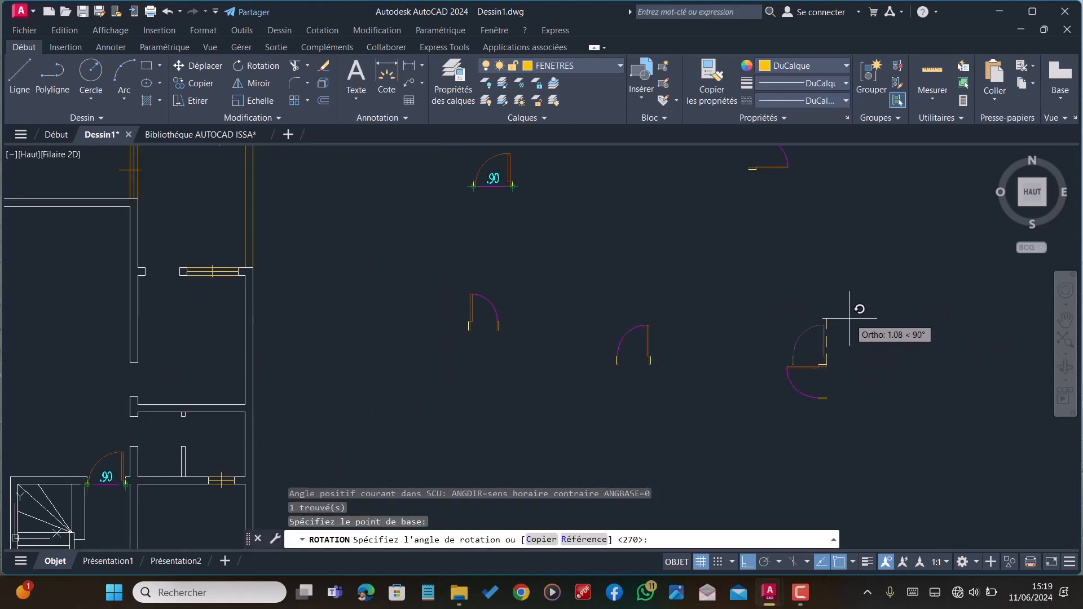
{"action": "left_click", "coordinate": [850, 319]}
Mirror the door just rotated across a horizontal axis through its upper jamb's outer corner, erasing the source object
{"action": "left_click", "coordinate": [851, 409]}
{"action": "left_click", "coordinate": [771, 334]}
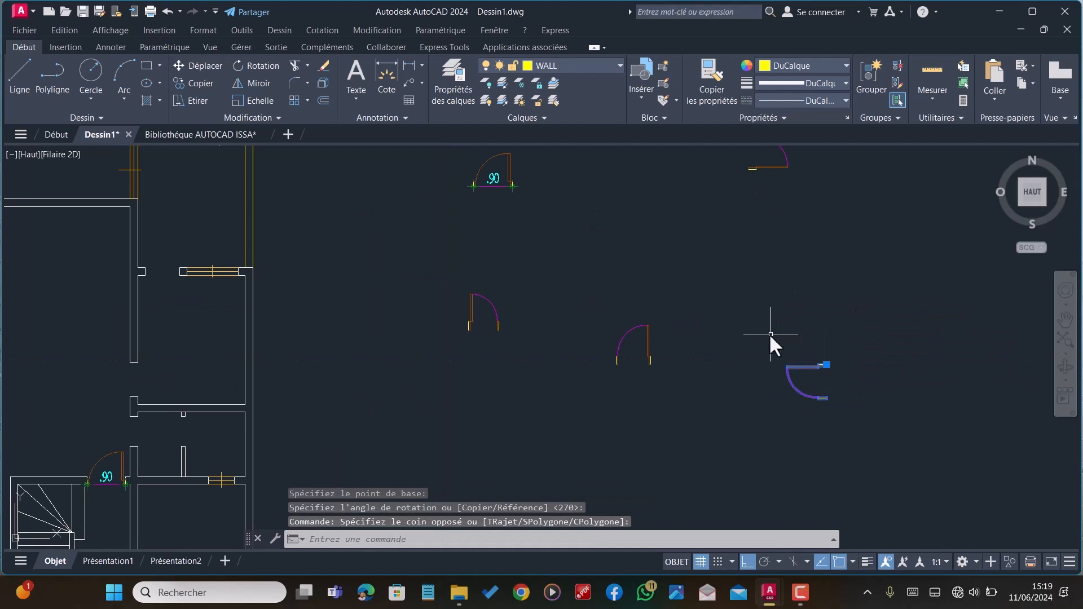
{"action": "type", "text": "MI"}
{"action": "key", "text": "Return"}
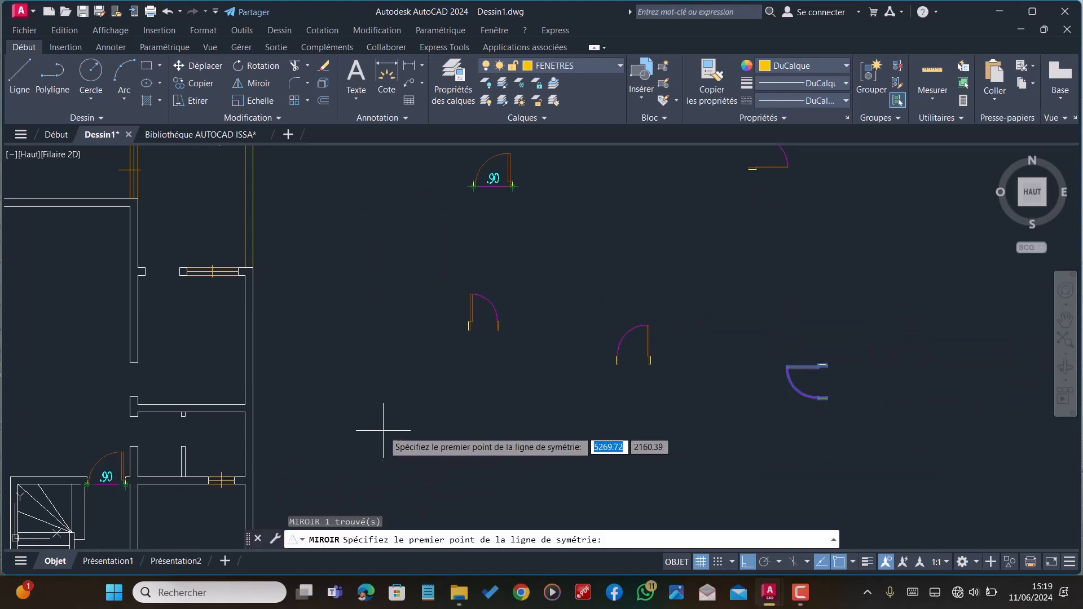
{"action": "scroll", "coordinate": [395, 373], "scroll_direction": "down", "scroll_amount": 4}
{"action": "scroll", "coordinate": [226, 438], "scroll_direction": "up", "scroll_amount": 5}
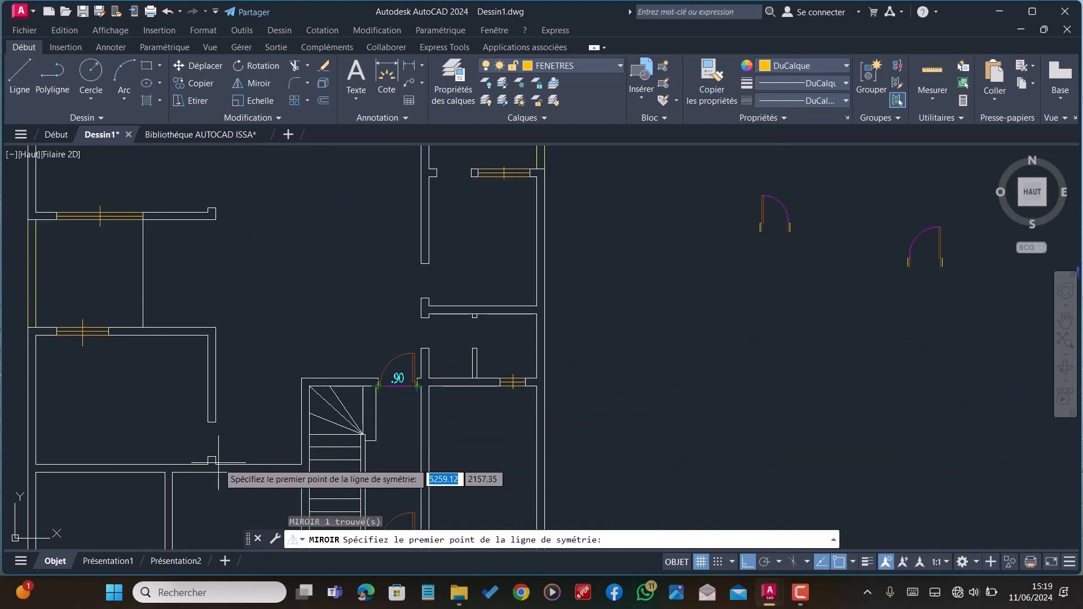
{"action": "scroll", "coordinate": [304, 361], "scroll_direction": "down", "scroll_amount": 2}
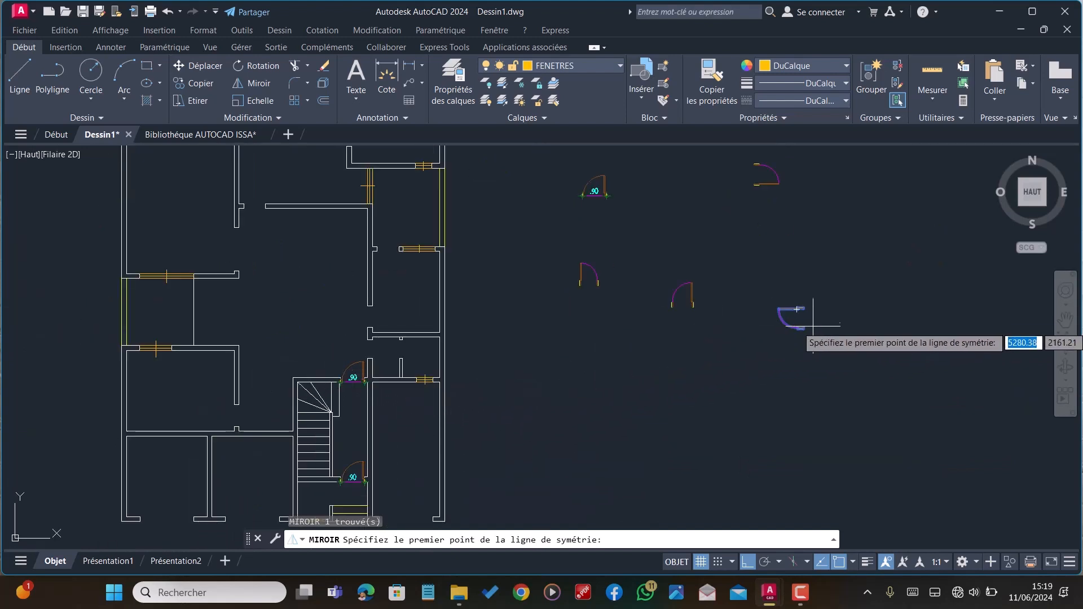
{"action": "scroll", "coordinate": [789, 309], "scroll_direction": "up", "scroll_amount": 5}
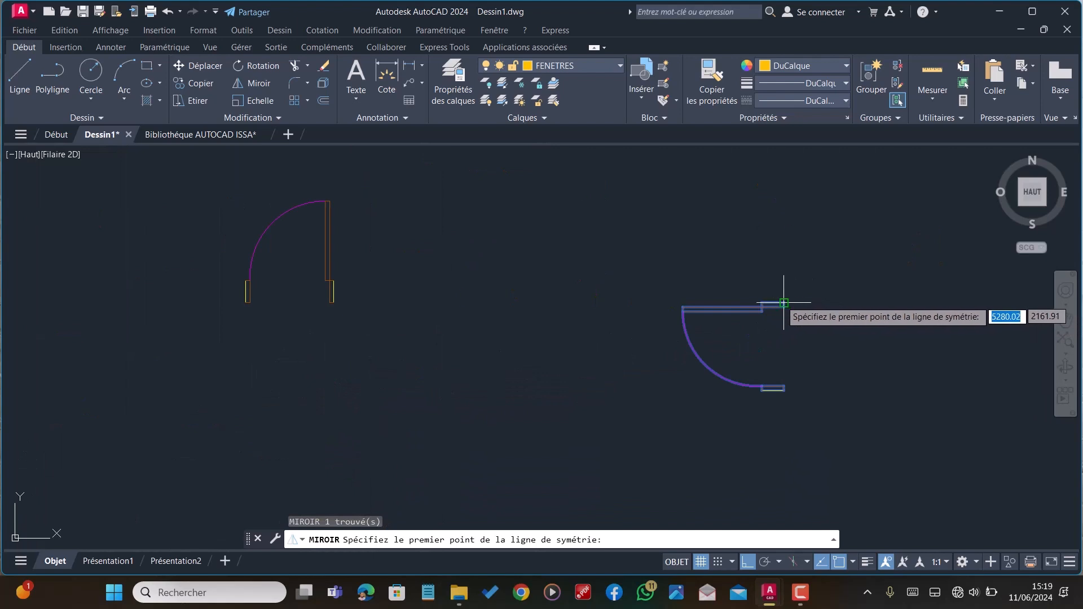
{"action": "left_click", "coordinate": [783, 303]}
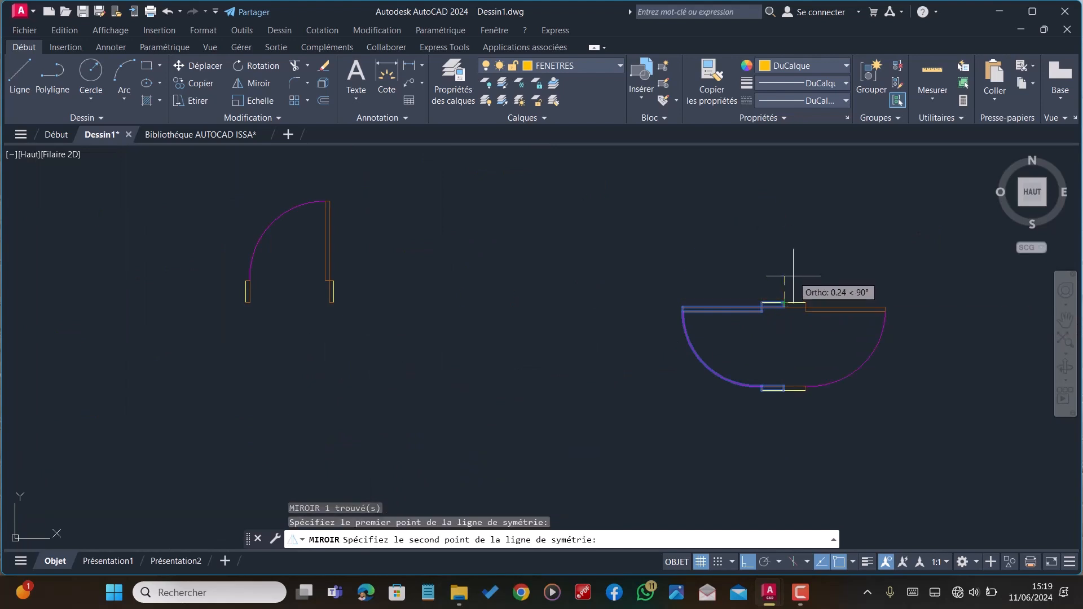
{"action": "left_click", "coordinate": [743, 269]}
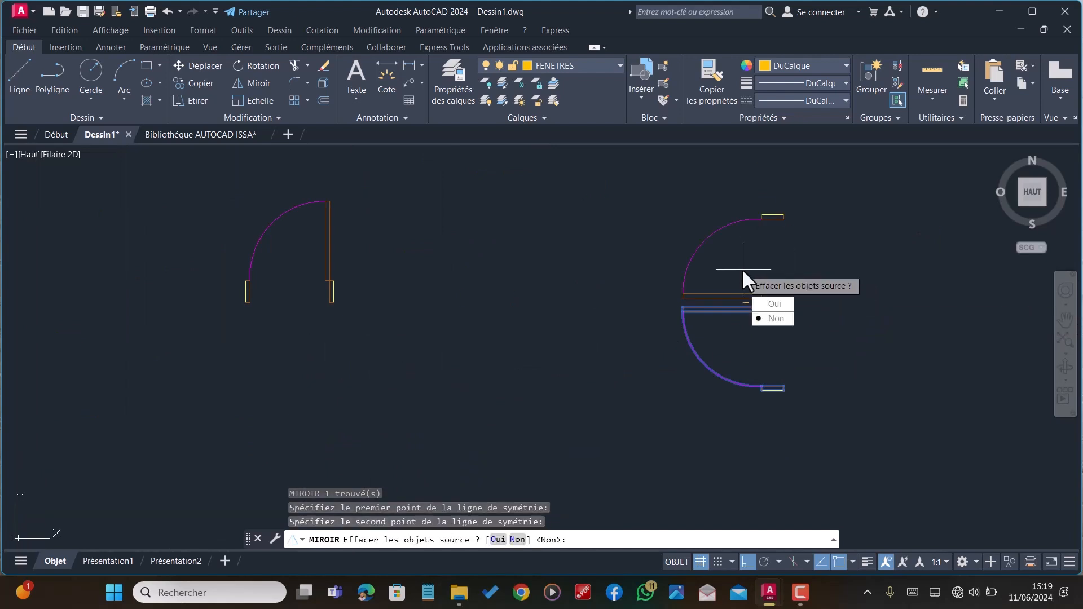
{"action": "left_click", "coordinate": [774, 306]}
Move the mirrored door by its lower east jamb corner into the opening in the east wall of the room northwest of the stairs, with Ortho off
{"action": "scroll", "coordinate": [737, 323], "scroll_direction": "down", "scroll_amount": 3}
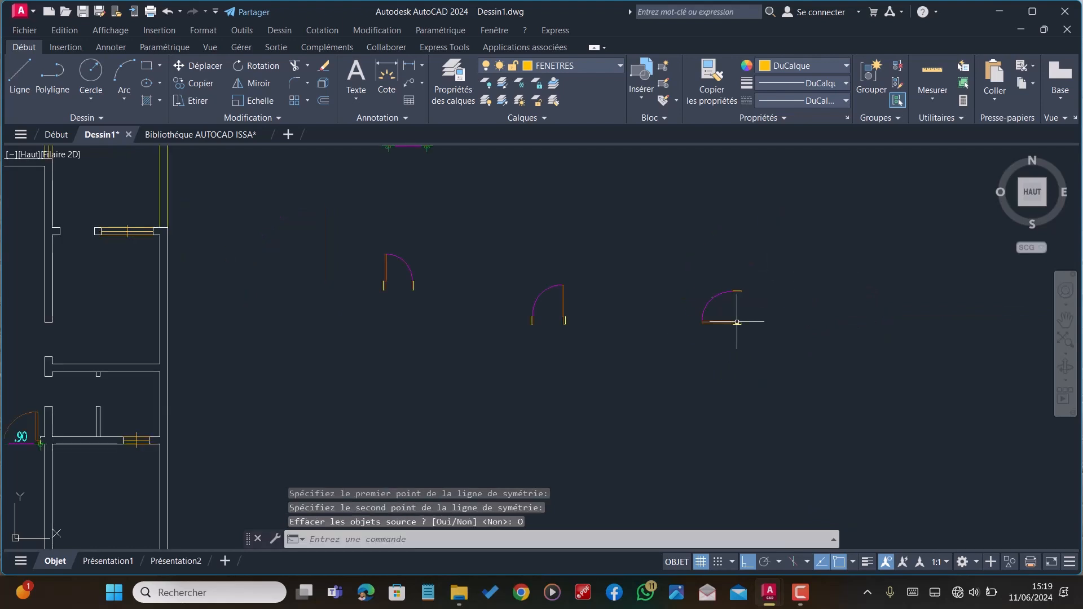
{"action": "left_click", "coordinate": [758, 340]}
{"action": "left_click", "coordinate": [693, 262]}
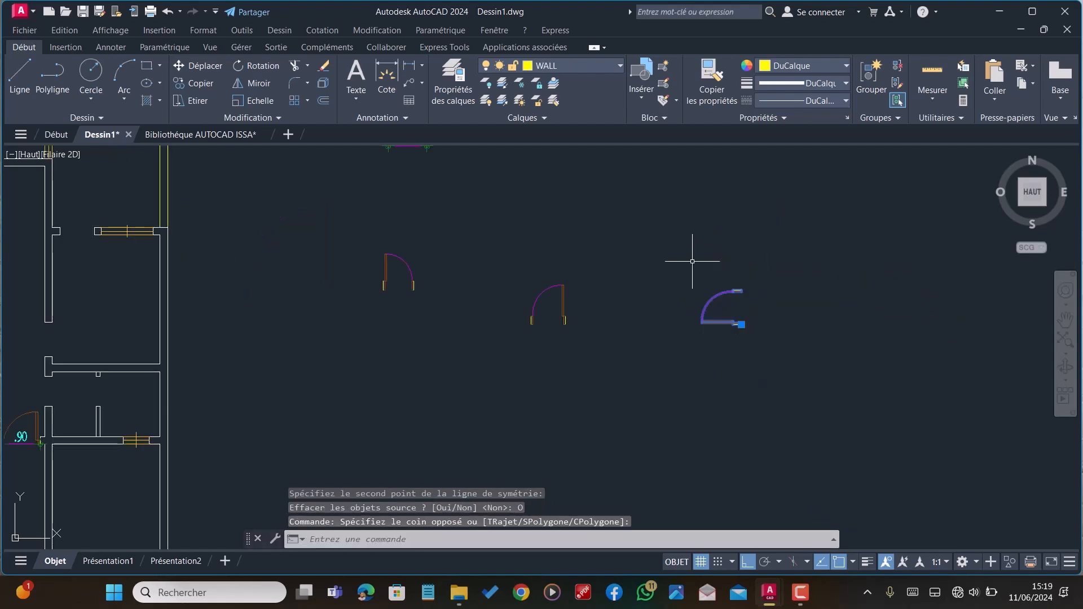
{"action": "type", "text": "DP"}
{"action": "key", "text": "Return"}
{"action": "scroll", "coordinate": [736, 323], "scroll_direction": "up", "scroll_amount": 5}
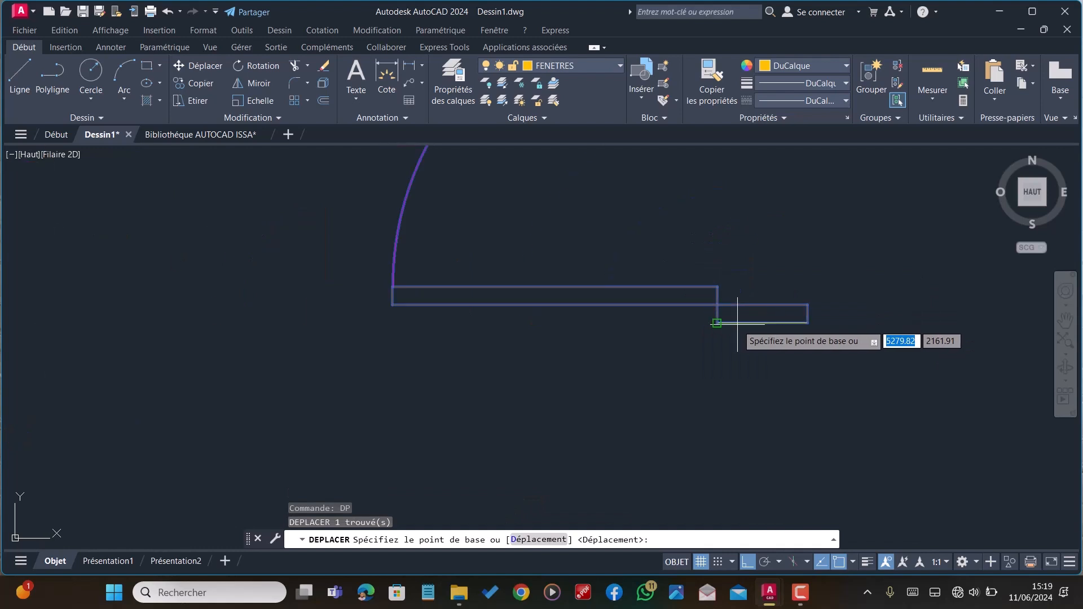
{"action": "left_click", "coordinate": [807, 323]}
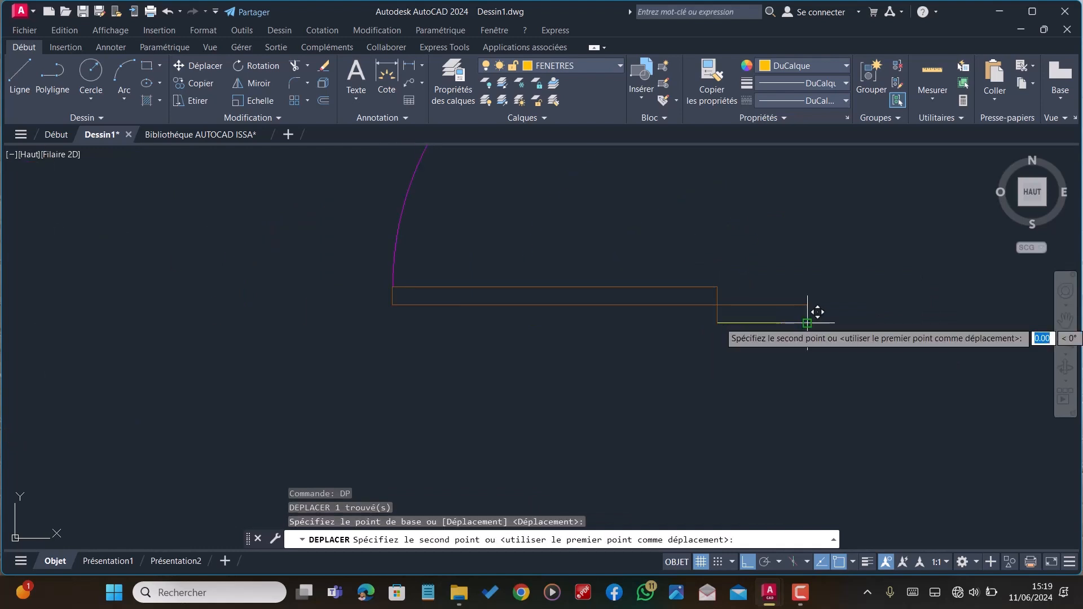
{"action": "scroll", "coordinate": [815, 313], "scroll_direction": "down", "scroll_amount": 6}
{"action": "scroll", "coordinate": [568, 335], "scroll_direction": "up", "scroll_amount": 2}
{"action": "scroll", "coordinate": [568, 335], "scroll_direction": "up", "scroll_amount": 3}
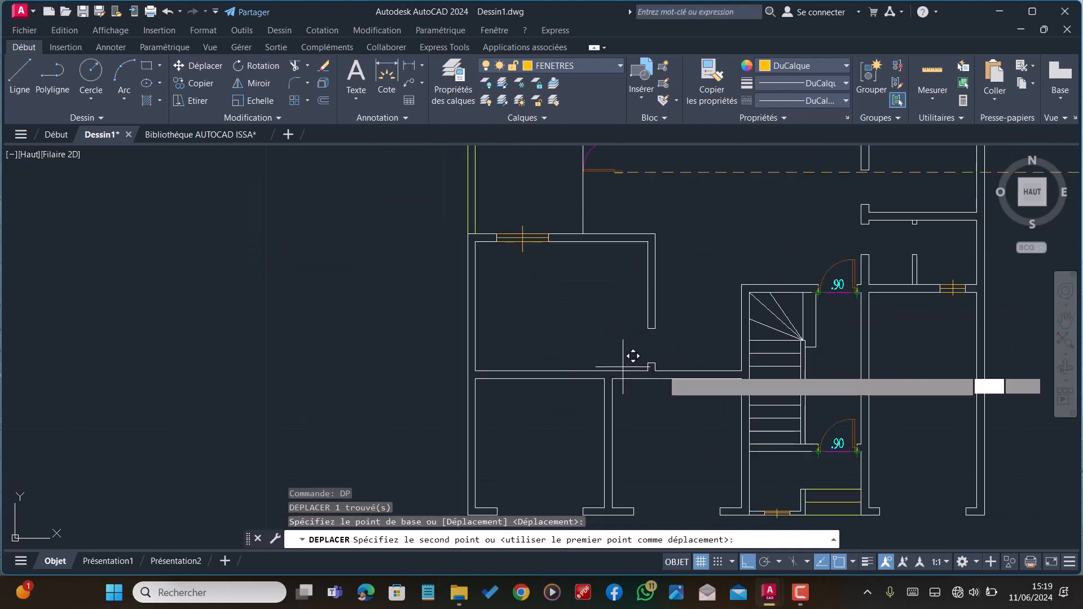
{"action": "left_click", "coordinate": [746, 562]}
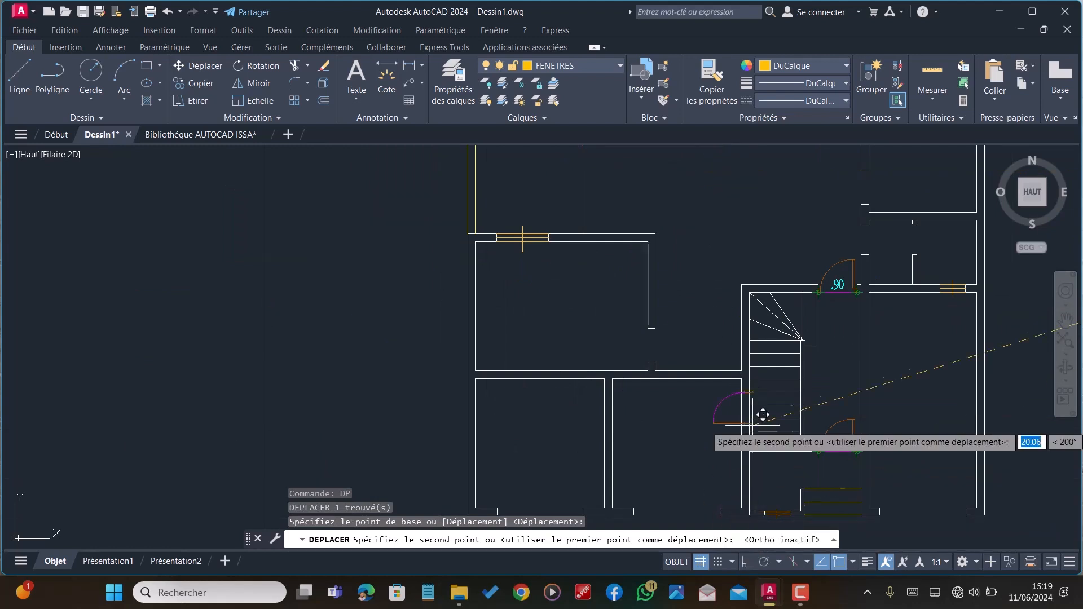
{"action": "scroll", "coordinate": [677, 357], "scroll_direction": "up", "scroll_amount": 5}
{"action": "left_click", "coordinate": [626, 352]}
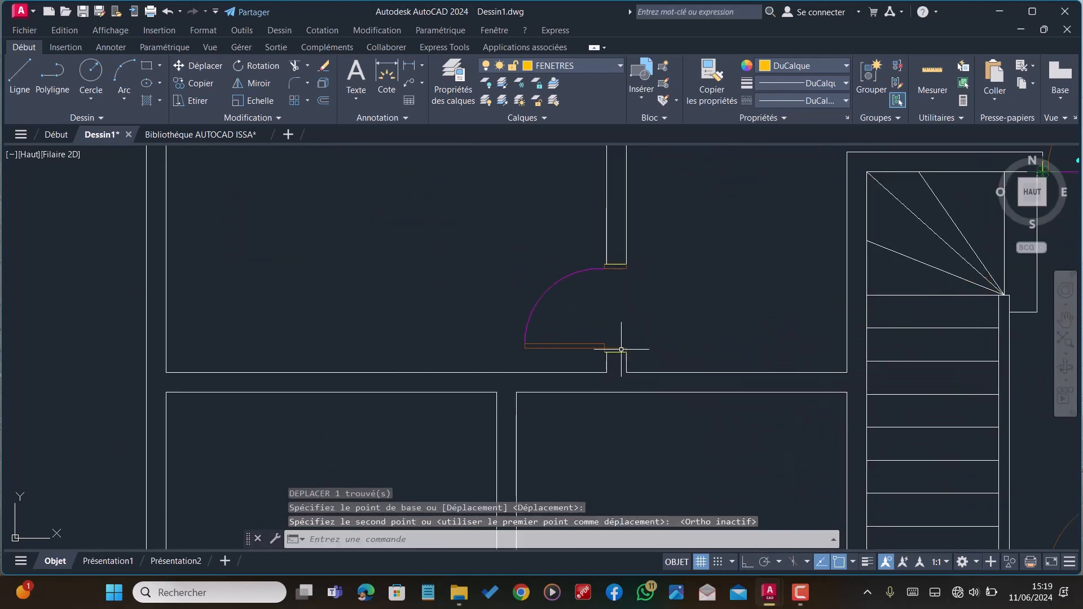
Copy the northeast rotated door by its lower west jamb corner into the opening in the east room's west wall, north of the stair-side 0.90 door
{"action": "scroll", "coordinate": [624, 356], "scroll_direction": "down", "scroll_amount": 7}
{"action": "scroll", "coordinate": [889, 243], "scroll_direction": "up", "scroll_amount": 4}
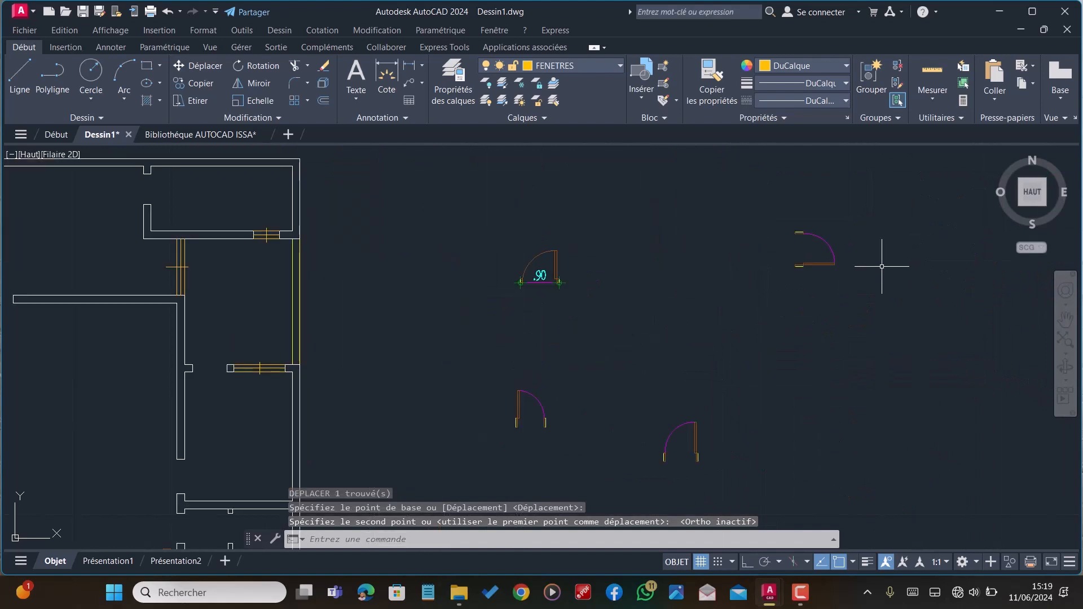
{"action": "left_click", "coordinate": [883, 285]}
{"action": "left_click", "coordinate": [743, 220]}
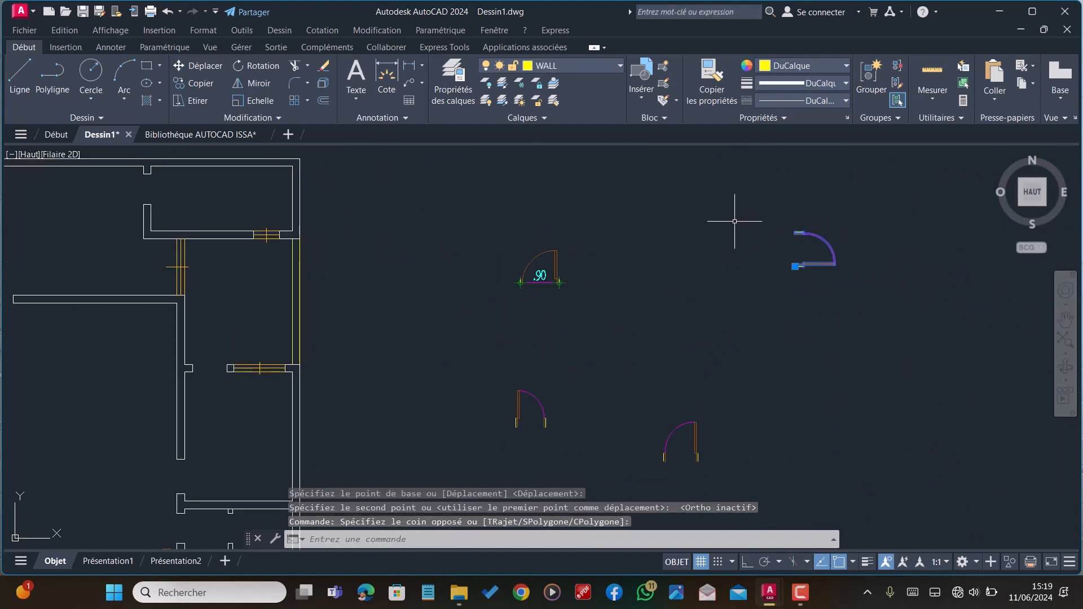
{"action": "type", "text": "CP"}
{"action": "key", "text": "Return"}
{"action": "scroll", "coordinate": [773, 254], "scroll_direction": "up", "scroll_amount": 5}
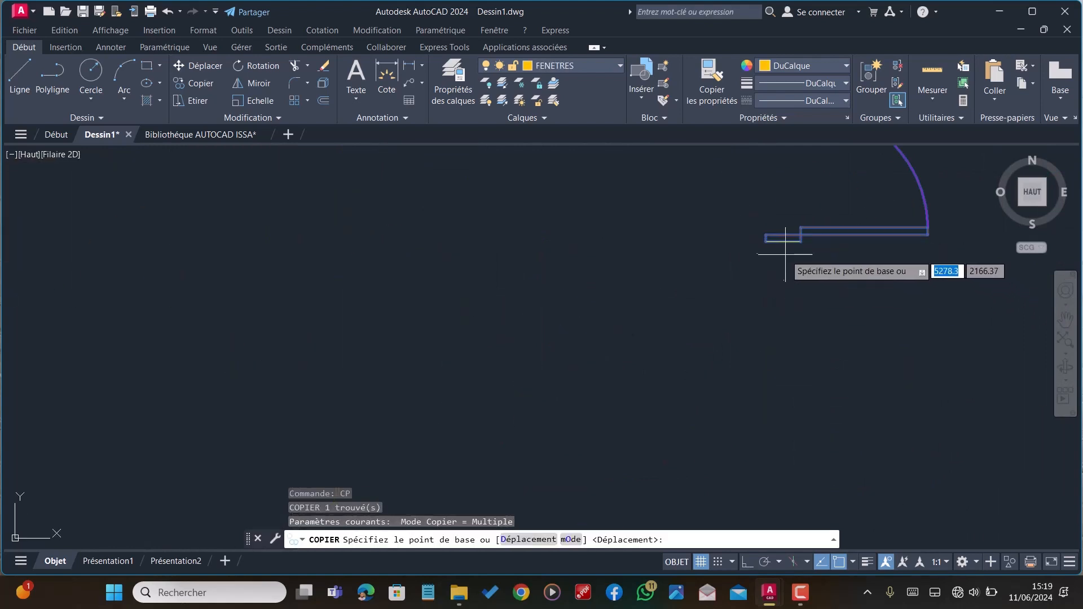
{"action": "left_click", "coordinate": [759, 234]}
{"action": "scroll", "coordinate": [762, 237], "scroll_direction": "down", "scroll_amount": 6}
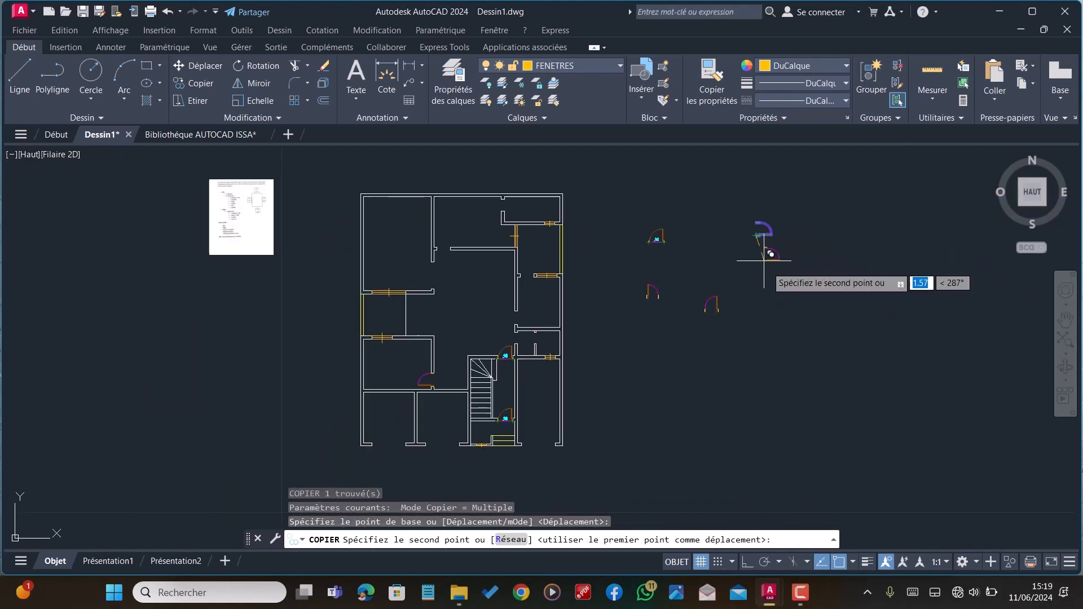
{"action": "scroll", "coordinate": [524, 332], "scroll_direction": "up", "scroll_amount": 7}
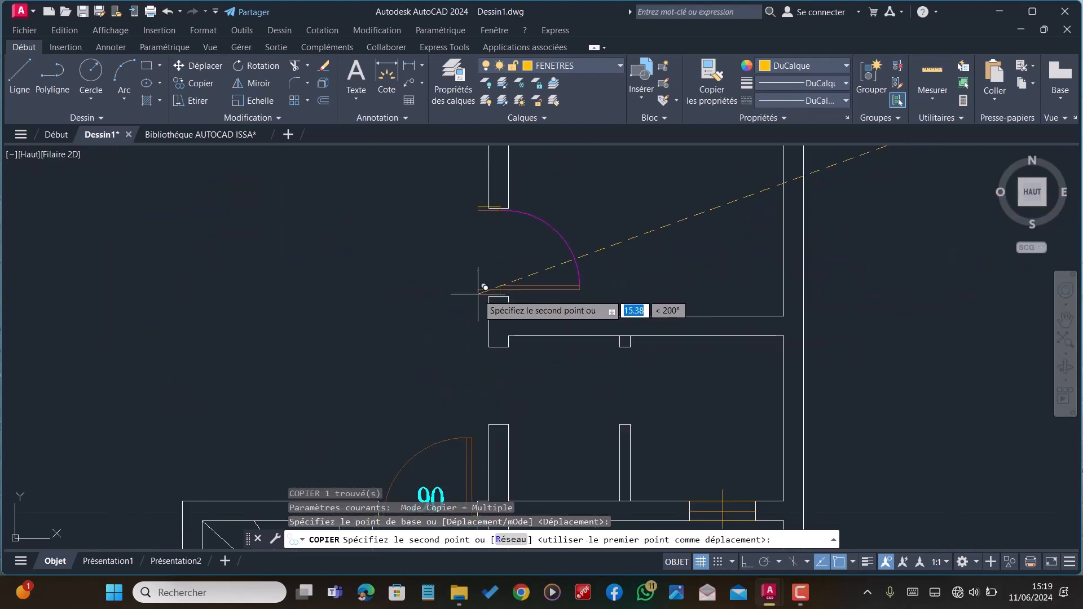
{"action": "left_click", "coordinate": [489, 297]}
{"action": "scroll", "coordinate": [491, 294], "scroll_direction": "down", "scroll_amount": 4}
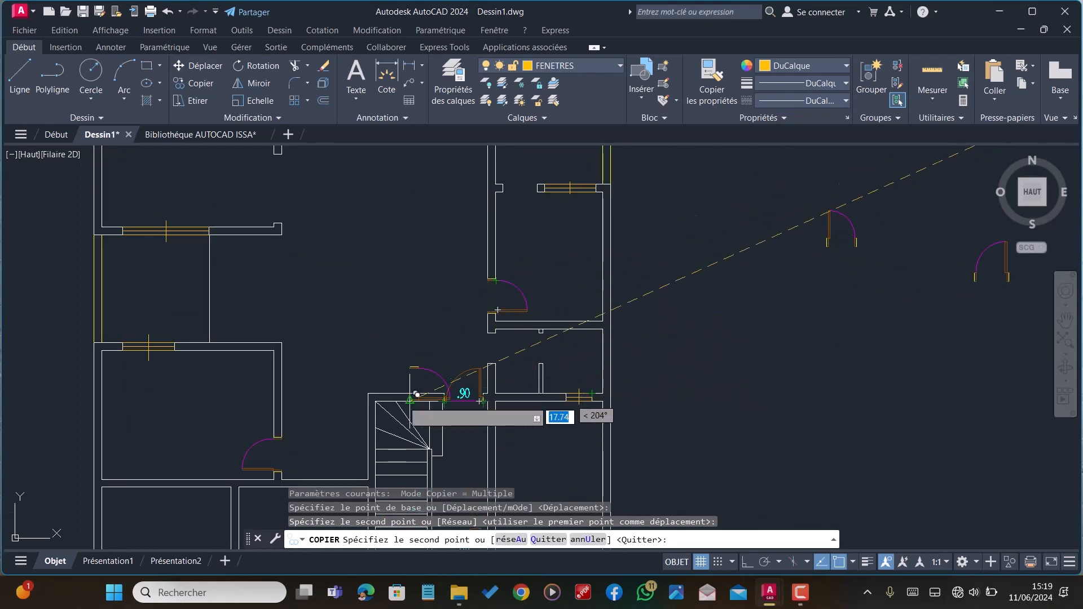
{"action": "scroll", "coordinate": [386, 389], "scroll_direction": "down", "scroll_amount": 4}
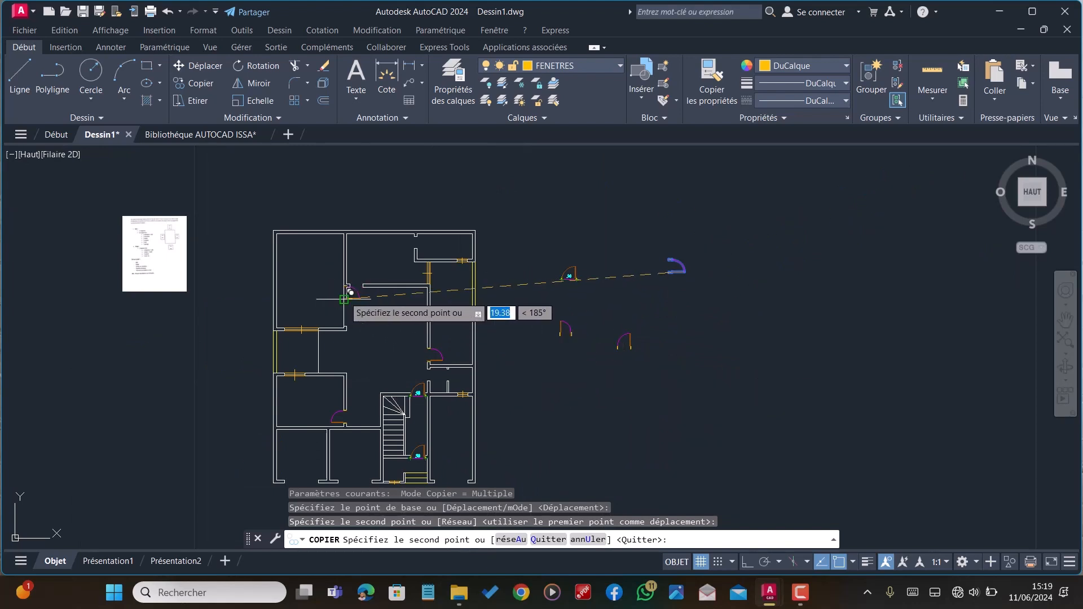
{"action": "key", "text": "Escape"}
Mirror the unrotated 0.80 door across a vertical axis through its lower east jamb corner, with Ortho on, erasing the source object
{"action": "scroll", "coordinate": [620, 338], "scroll_direction": "up", "scroll_amount": 4}
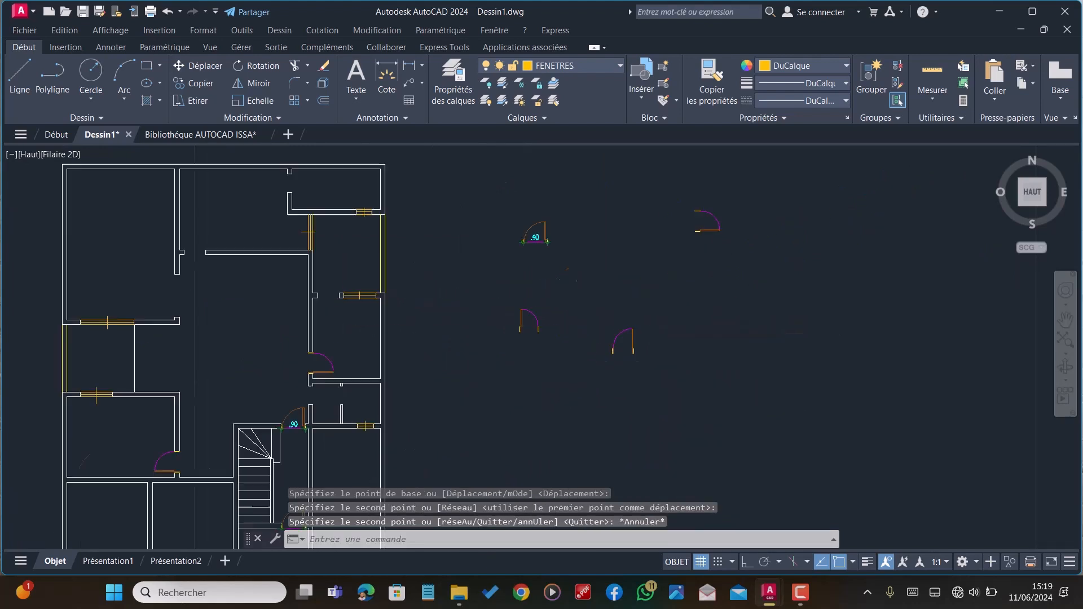
{"action": "left_click", "coordinate": [672, 395]}
{"action": "left_click", "coordinate": [578, 304]}
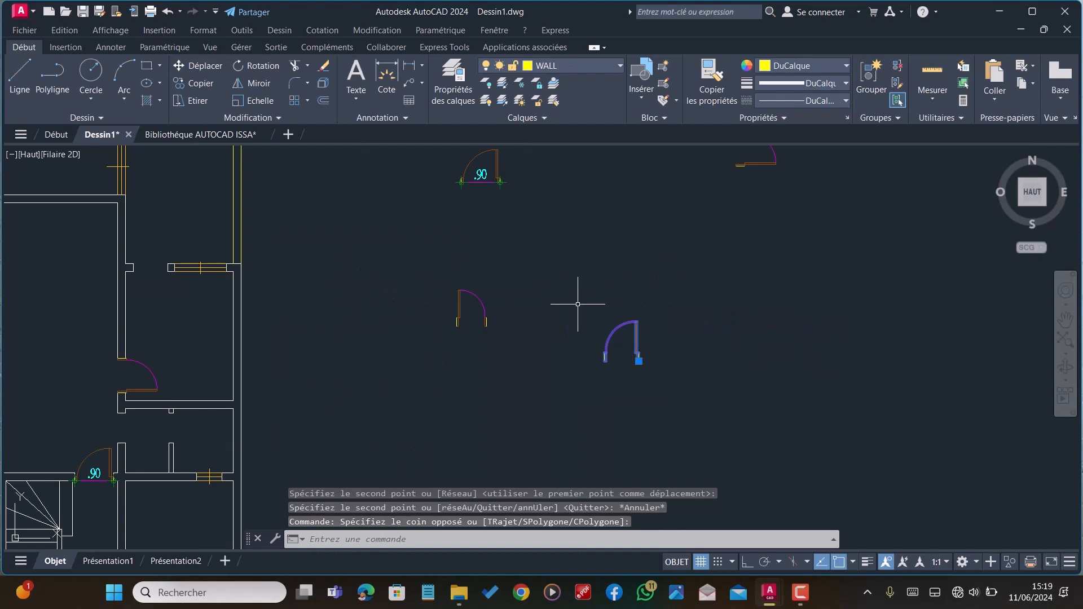
{"action": "key", "text": "Return"}
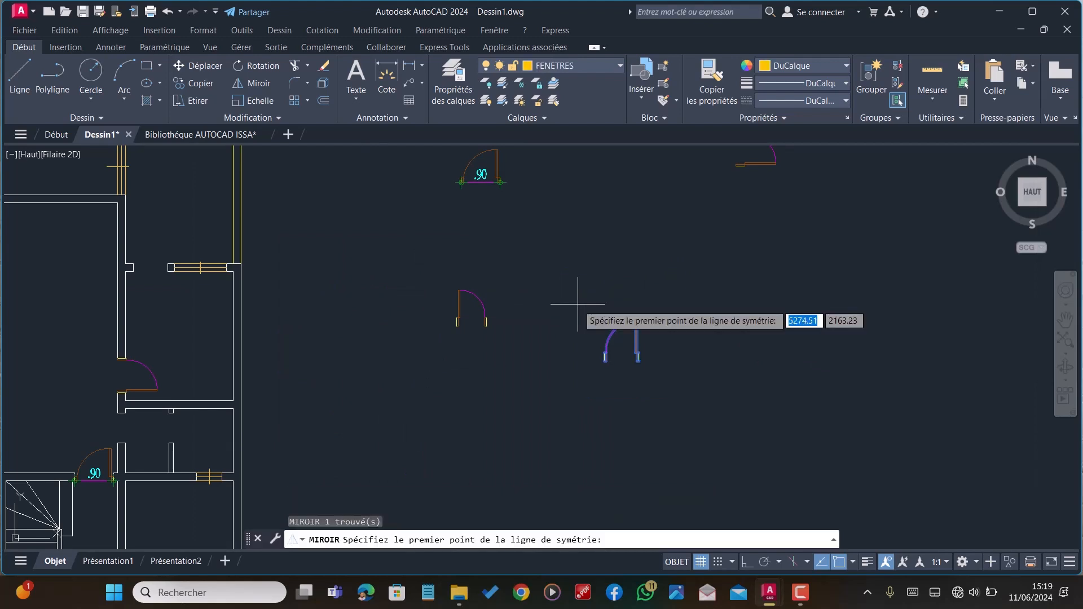
{"action": "scroll", "coordinate": [626, 347], "scroll_direction": "up", "scroll_amount": 4}
{"action": "left_click", "coordinate": [619, 340]}
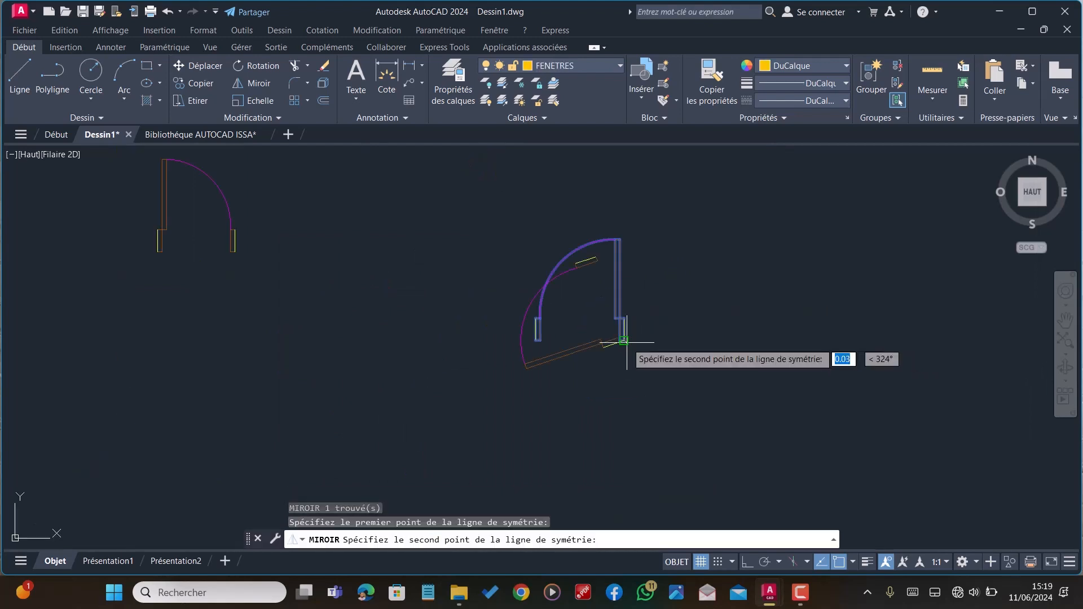
{"action": "left_click", "coordinate": [747, 561]}
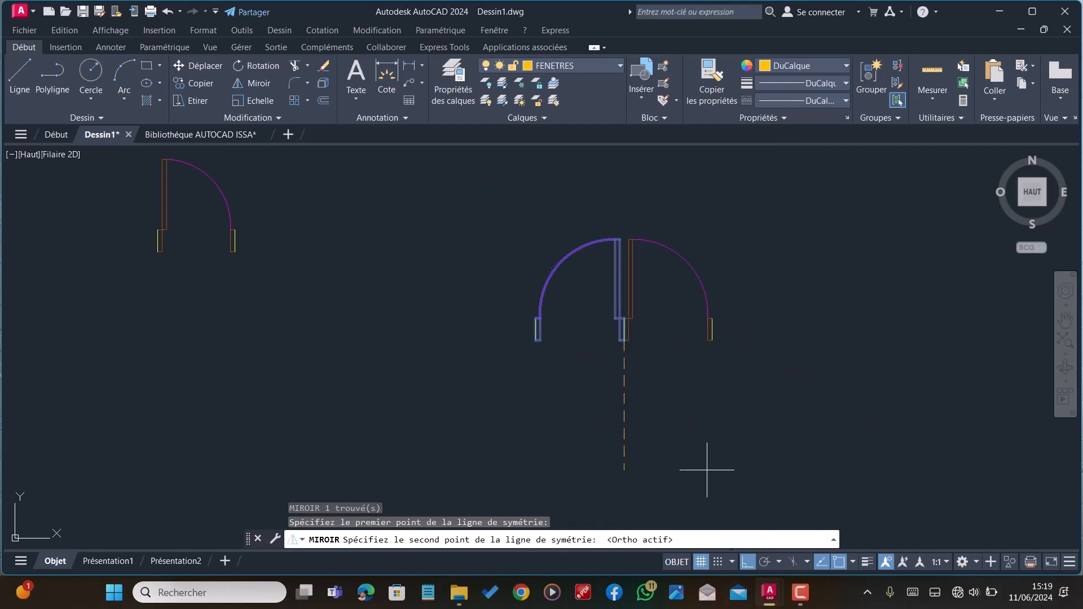
{"action": "left_click", "coordinate": [659, 402]}
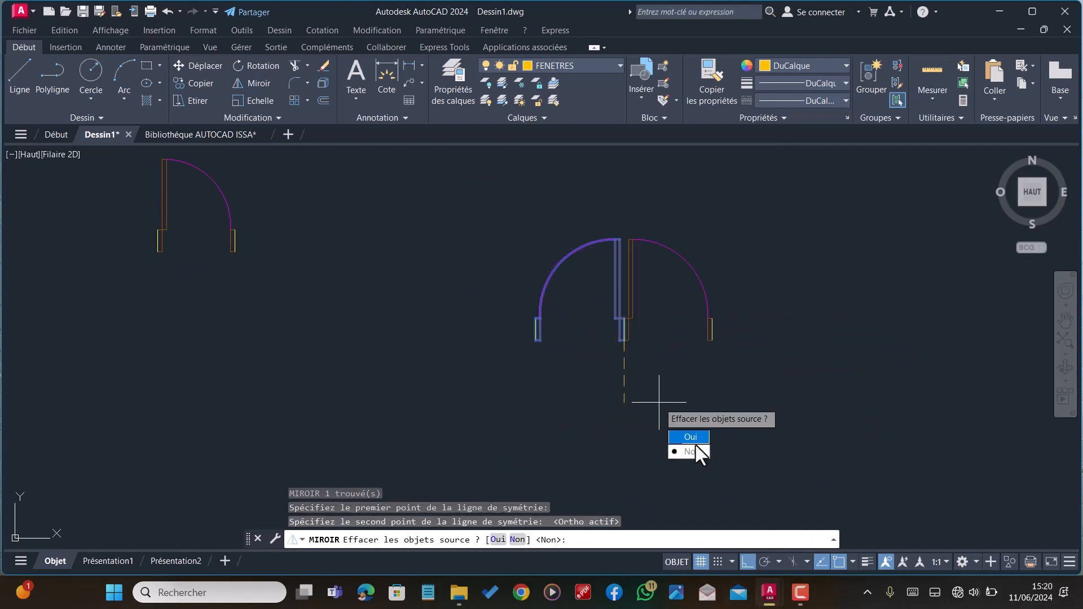
{"action": "left_click", "coordinate": [690, 438]}
Copy the mirrored 0.80 door by its lower west jamb corner into the opening in the upper middle room's south wall, with Ortho off
{"action": "left_click", "coordinate": [825, 420]}
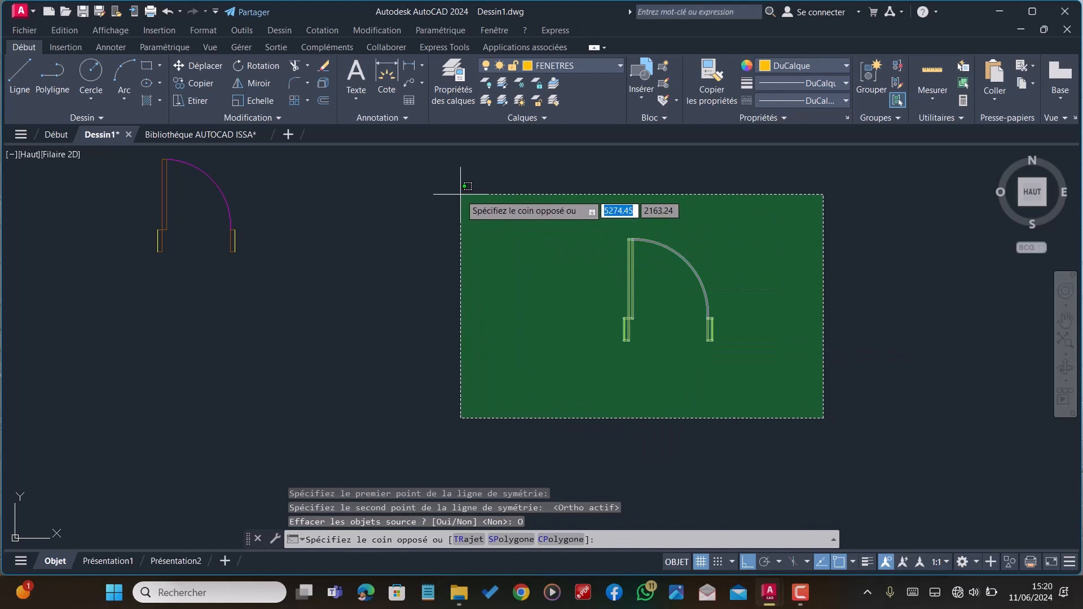
{"action": "left_click", "coordinate": [459, 218]}
{"action": "type", "text": "co"}
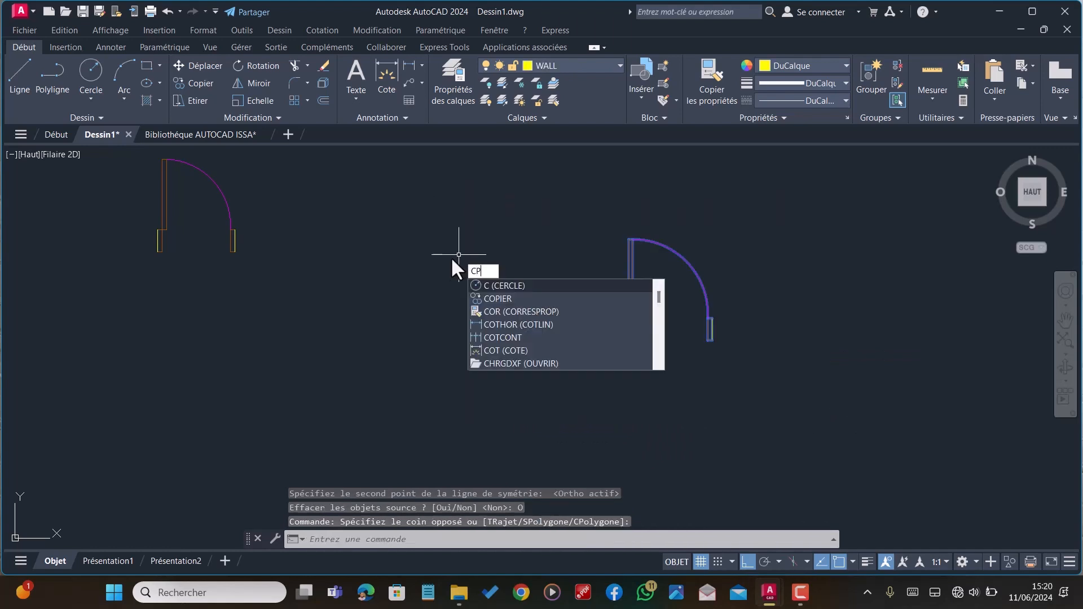
{"action": "key", "text": "Return"}
{"action": "scroll", "coordinate": [620, 341], "scroll_direction": "up", "scroll_amount": 4}
{"action": "left_click", "coordinate": [625, 345]}
{"action": "scroll", "coordinate": [626, 344], "scroll_direction": "down", "scroll_amount": 8}
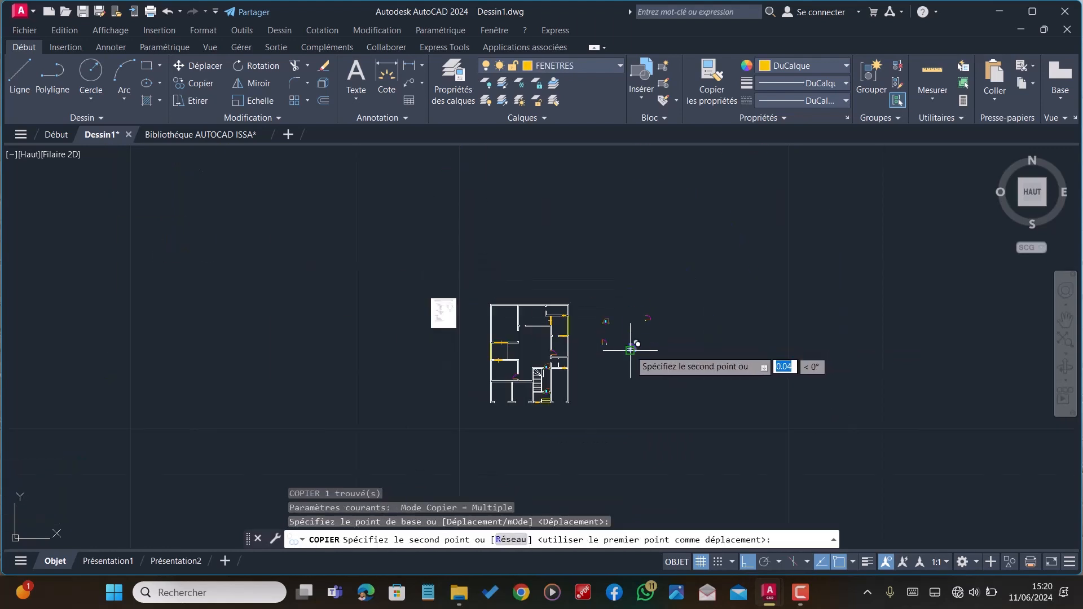
{"action": "mouse_move", "coordinate": [770, 591]}
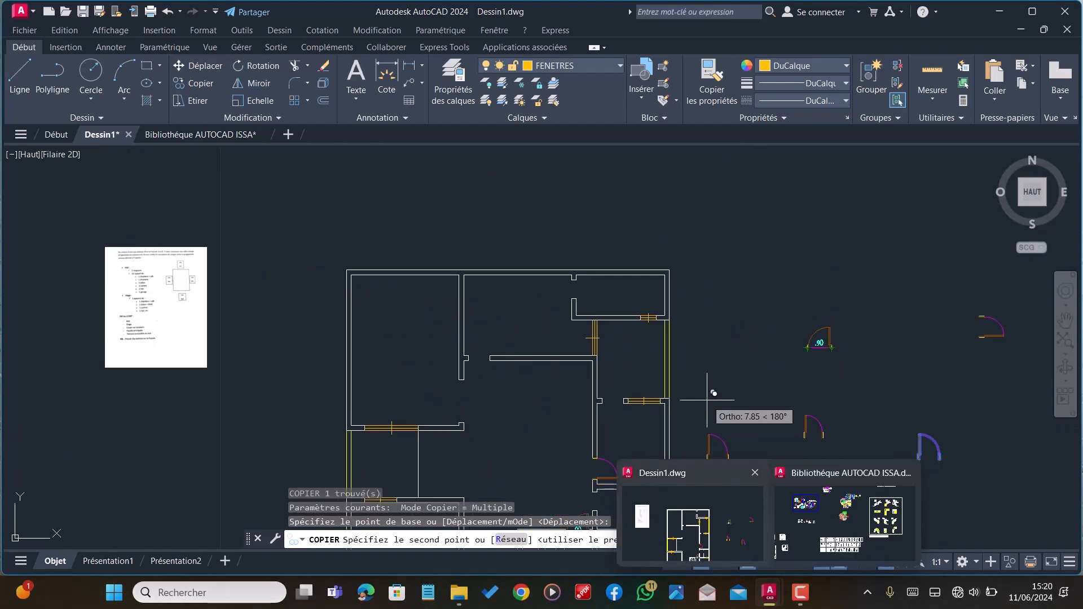
{"action": "left_click", "coordinate": [747, 562]}
{"action": "scroll", "coordinate": [637, 429], "scroll_direction": "up", "scroll_amount": 5}
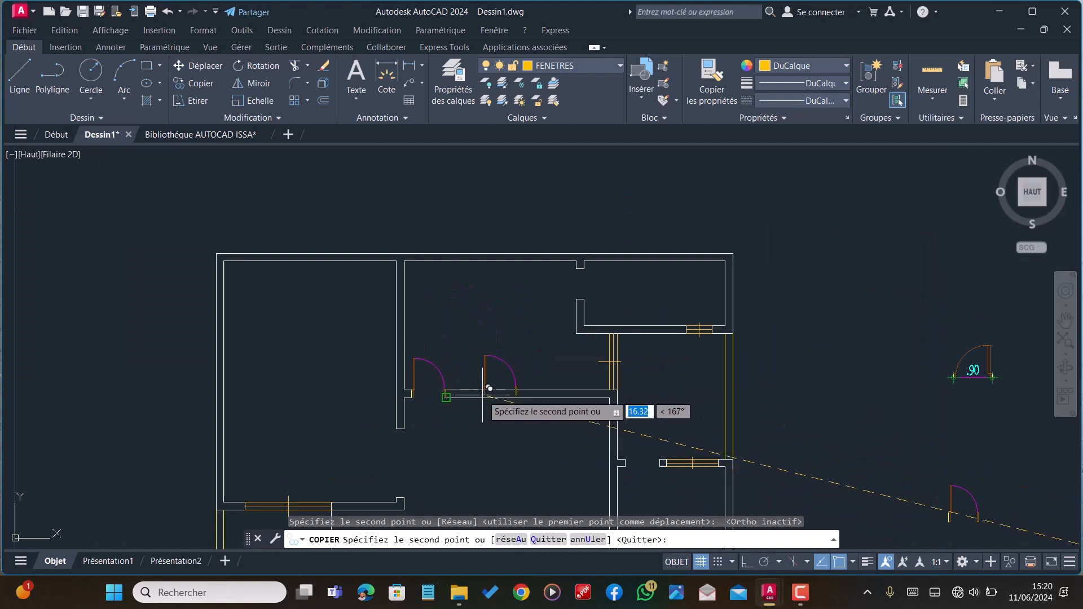
{"action": "scroll", "coordinate": [495, 316], "scroll_direction": "down", "scroll_amount": 4}
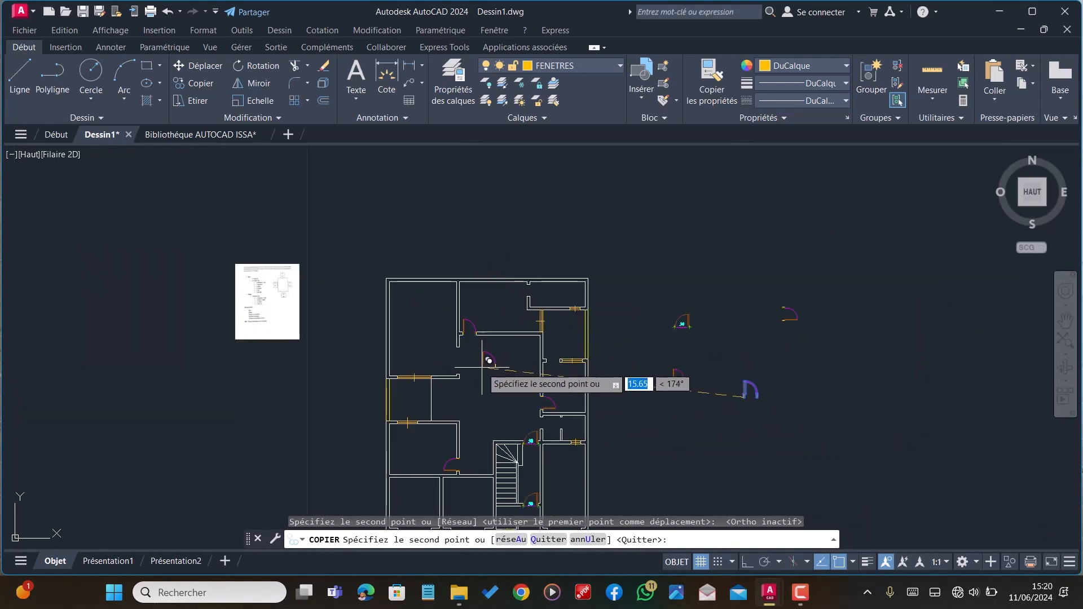
{"action": "scroll", "coordinate": [412, 332], "scroll_direction": "down", "scroll_amount": 2}
{"action": "scroll", "coordinate": [490, 322], "scroll_direction": "up", "scroll_amount": 2}
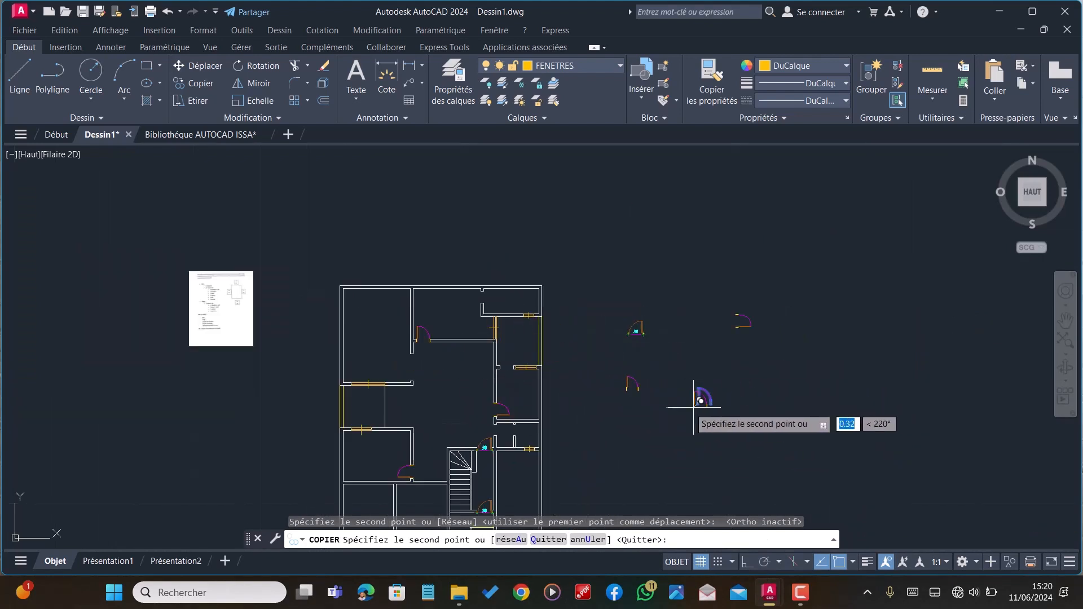
{"action": "key", "text": "Escape"}
Rotate the narrower door below the loose 0.90 door 90° clockwise about its lower west jamb corner, with Ortho on
{"action": "scroll", "coordinate": [648, 382], "scroll_direction": "up", "scroll_amount": 4}
{"action": "left_click", "coordinate": [636, 418]}
{"action": "left_click", "coordinate": [519, 331]}
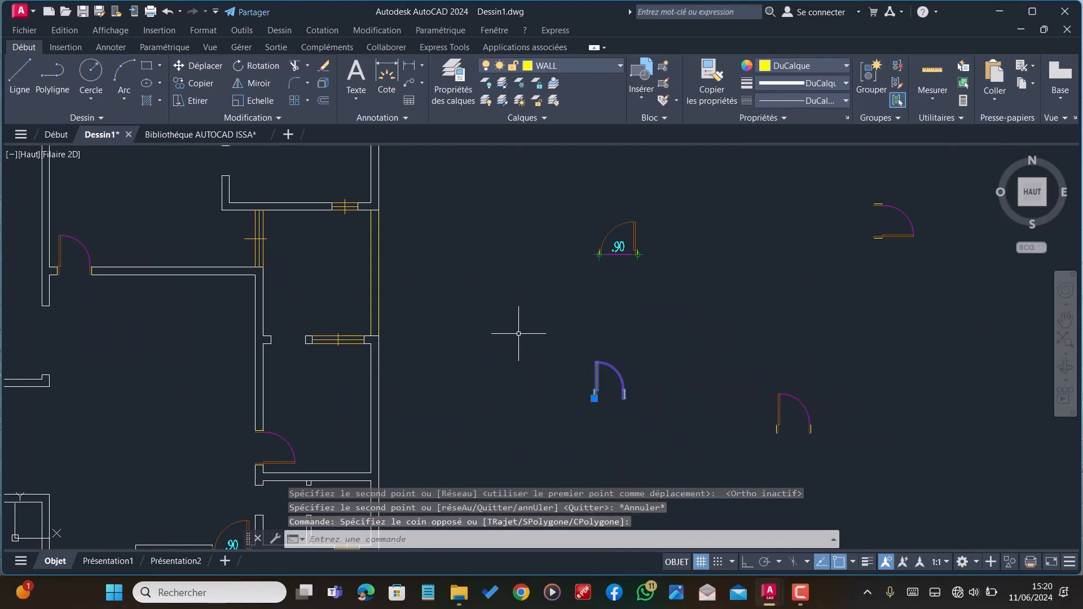
{"action": "scroll", "coordinate": [575, 380], "scroll_direction": "down", "scroll_amount": 3}
{"action": "scroll", "coordinate": [604, 386], "scroll_direction": "up", "scroll_amount": 3}
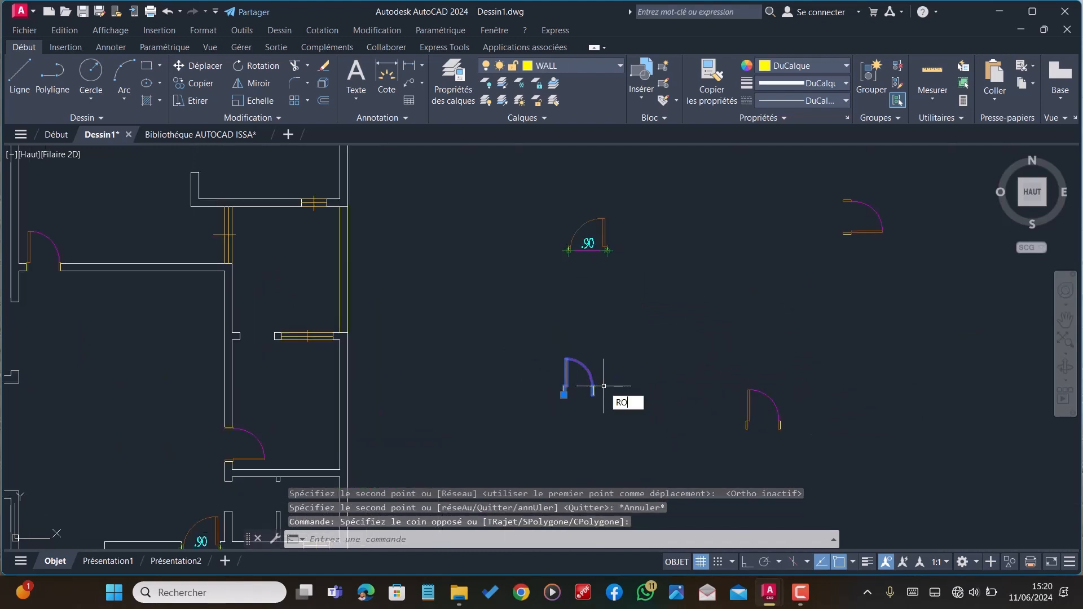
{"action": "key", "text": "Return"}
{"action": "scroll", "coordinate": [598, 386], "scroll_direction": "up", "scroll_amount": 3}
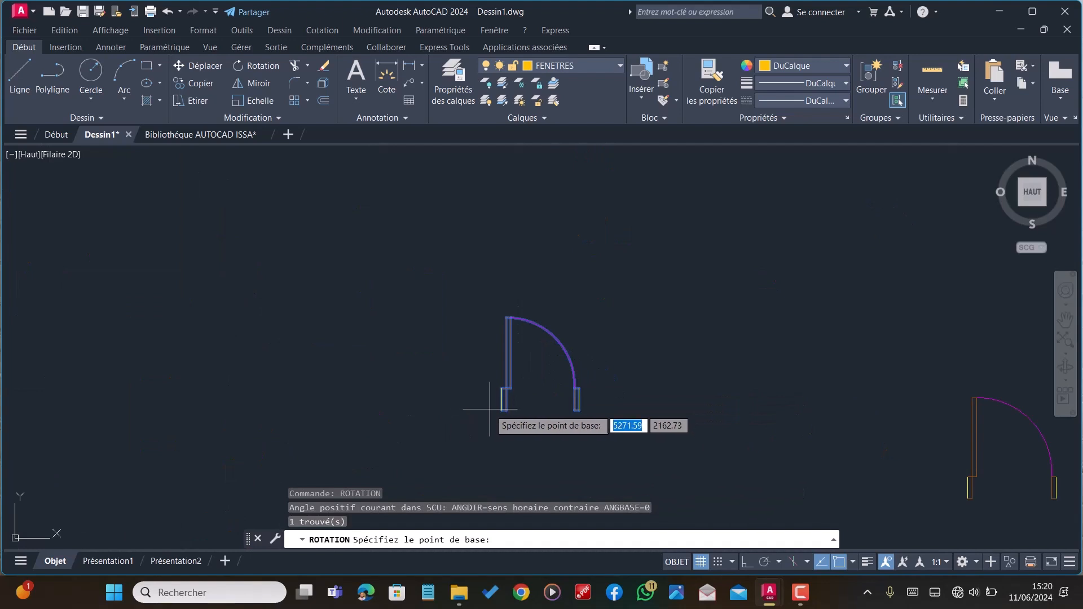
{"action": "left_click", "coordinate": [502, 410]}
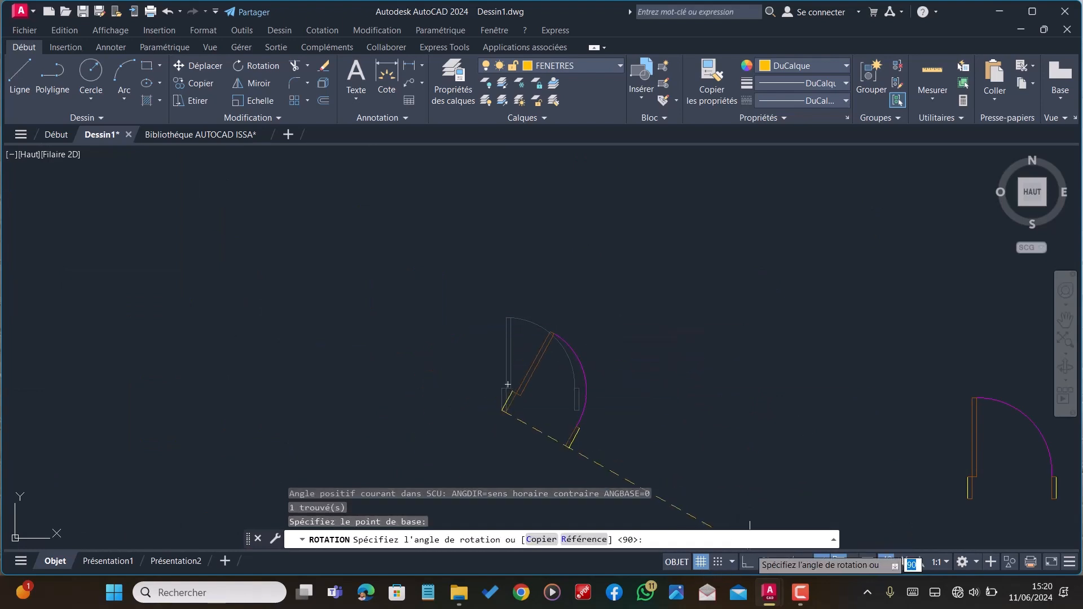
{"action": "left_click", "coordinate": [747, 561]}
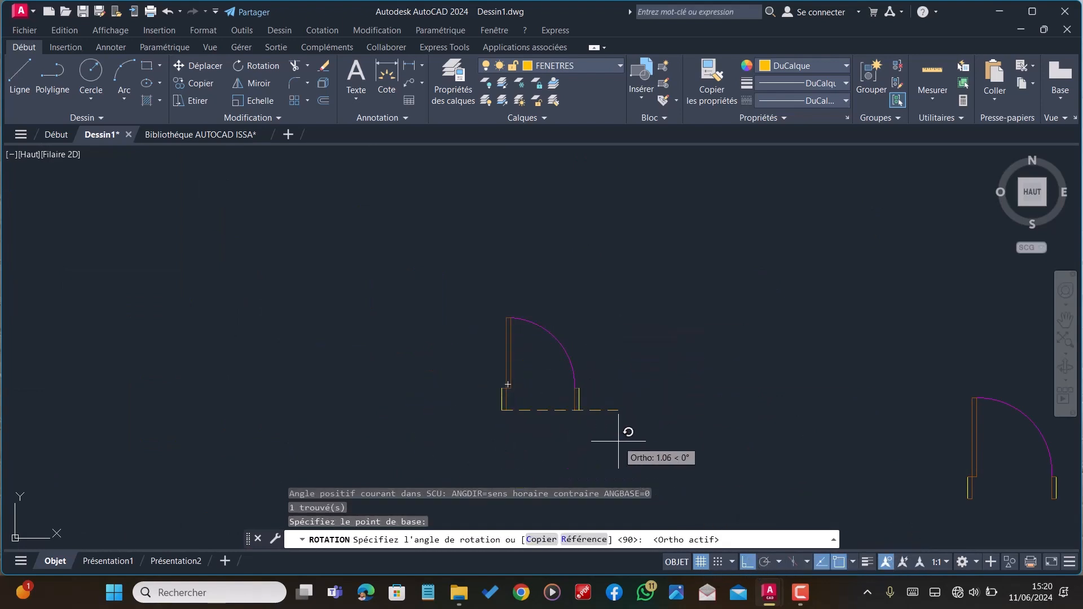
{"action": "left_click", "coordinate": [552, 448]}
Copy the rotated narrower door by its upper west jamb corner into the opening in the northeast room's west wall, with Ortho off
{"action": "scroll", "coordinate": [570, 418], "scroll_direction": "down", "scroll_amount": 3}
{"action": "left_click", "coordinate": [573, 423]}
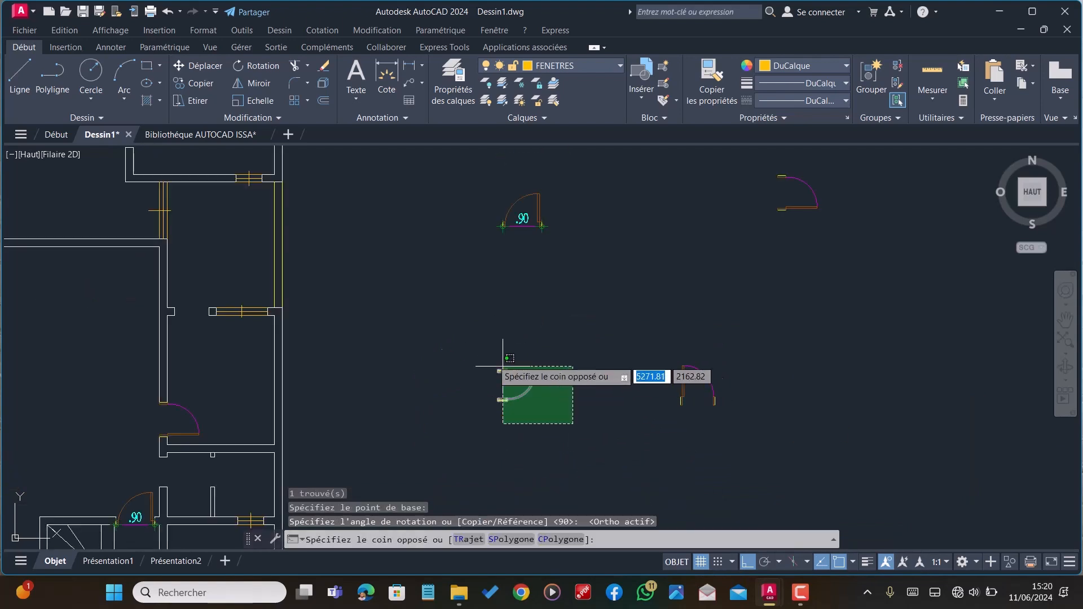
{"action": "left_click", "coordinate": [503, 367]}
{"action": "type", "text": "F"}
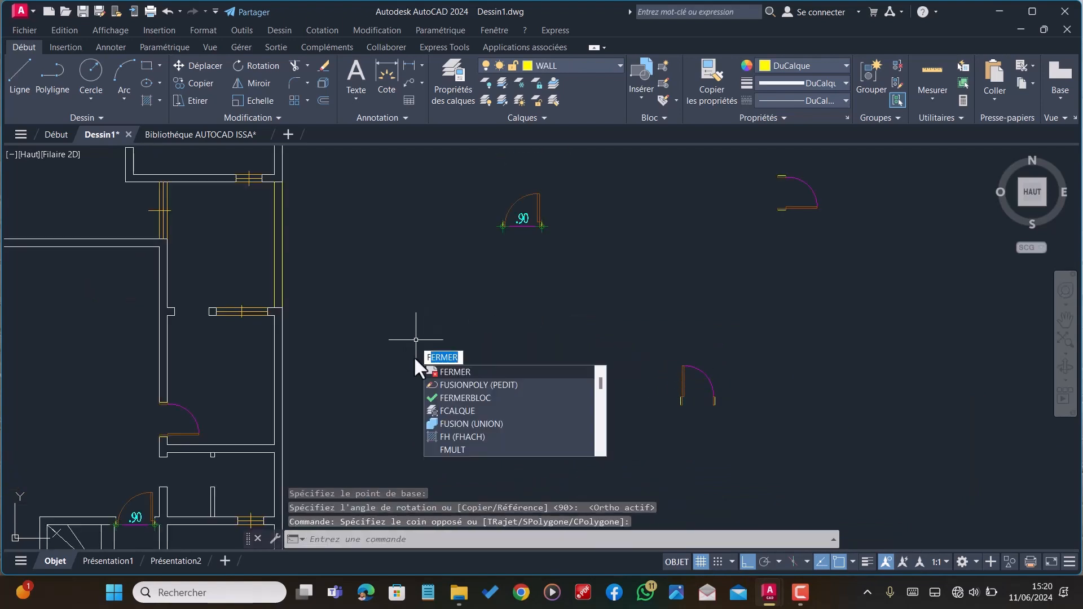
{"action": "key", "text": "BackSpace"}
{"action": "type", "text": "CP"}
{"action": "key", "text": "Return"}
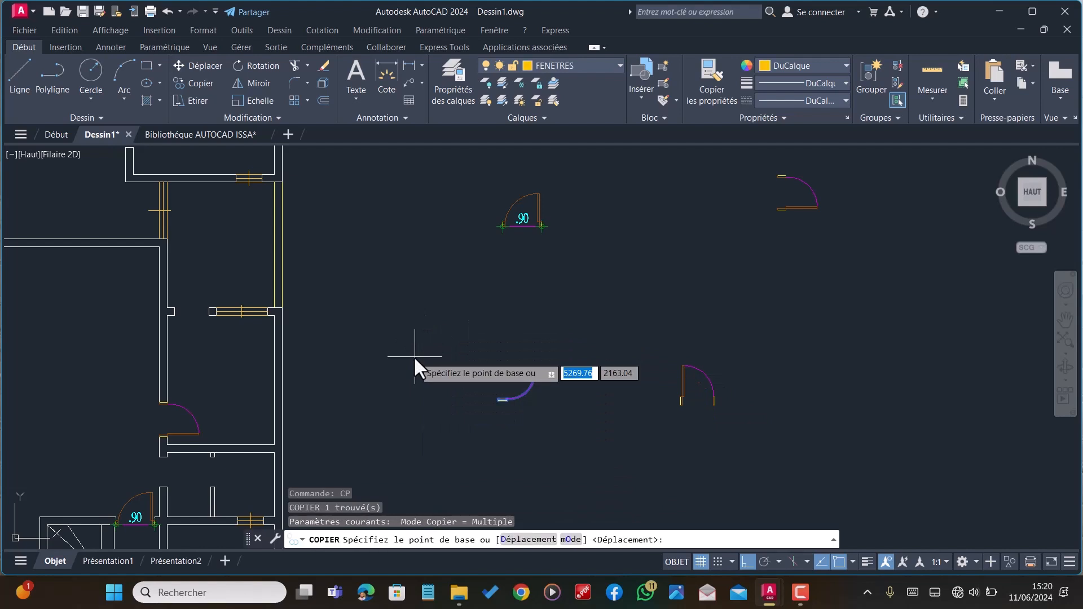
{"action": "scroll", "coordinate": [414, 356], "scroll_direction": "up", "scroll_amount": 4}
{"action": "left_click", "coordinate": [610, 395]}
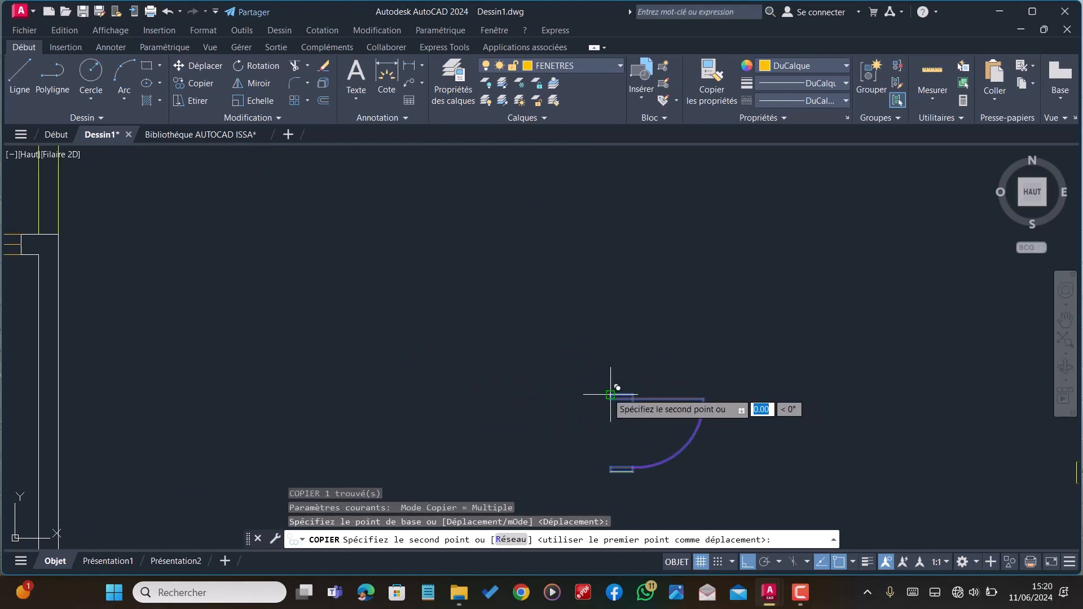
{"action": "scroll", "coordinate": [611, 395], "scroll_direction": "down", "scroll_amount": 4}
{"action": "left_click", "coordinate": [744, 560]}
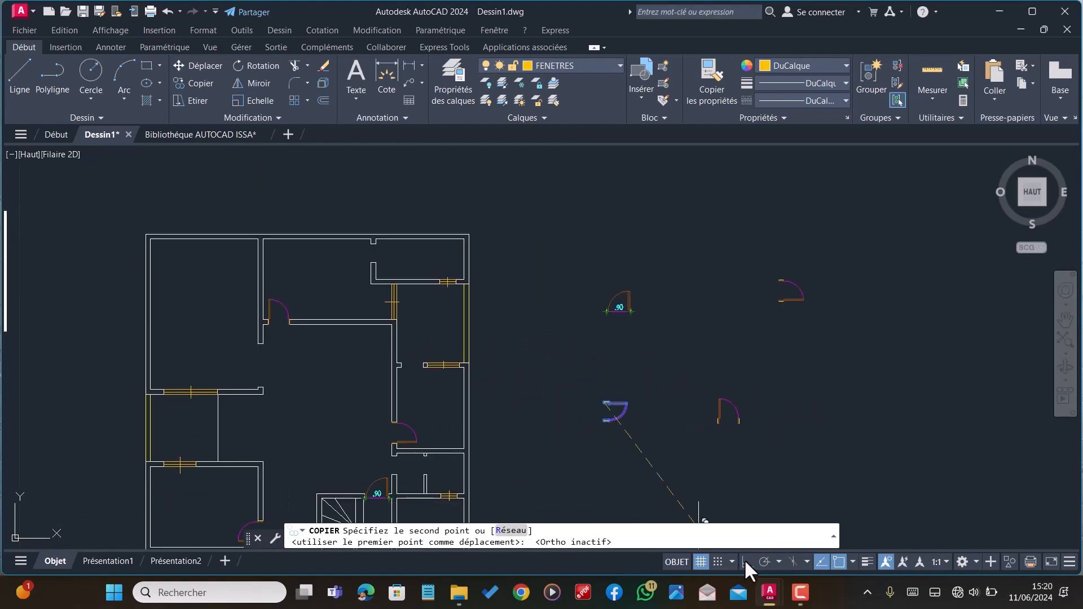
{"action": "scroll", "coordinate": [636, 398], "scroll_direction": "down", "scroll_amount": 2}
{"action": "scroll", "coordinate": [621, 367], "scroll_direction": "up", "scroll_amount": 6}
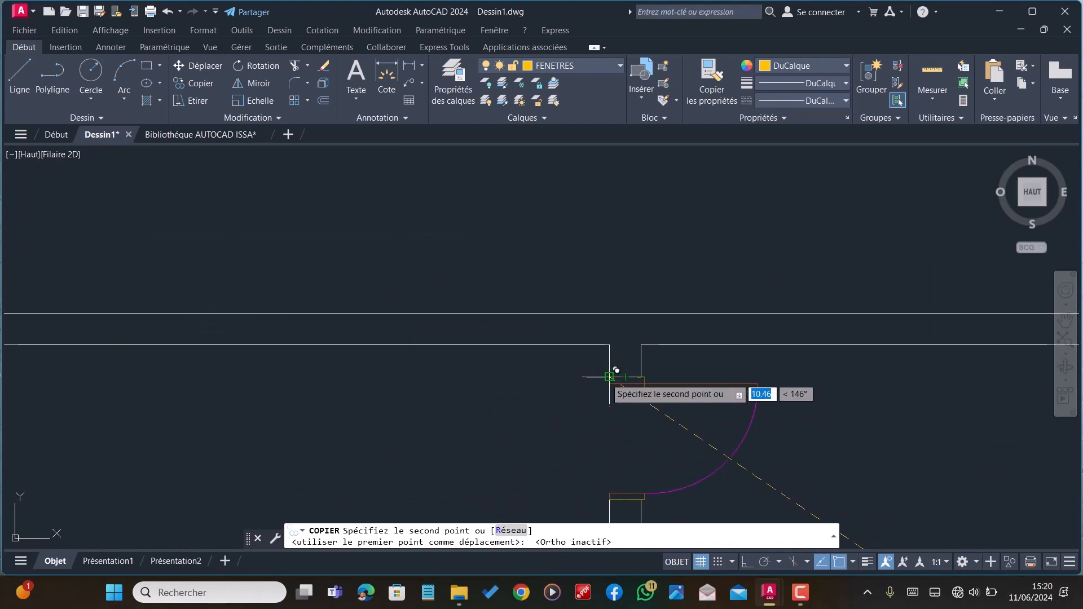
{"action": "left_click", "coordinate": [612, 367]}
Place another copy of the rotated narrower door in the short partition opening of the small east room, northeast of the stairs
{"action": "scroll", "coordinate": [462, 310], "scroll_direction": "down", "scroll_amount": 5}
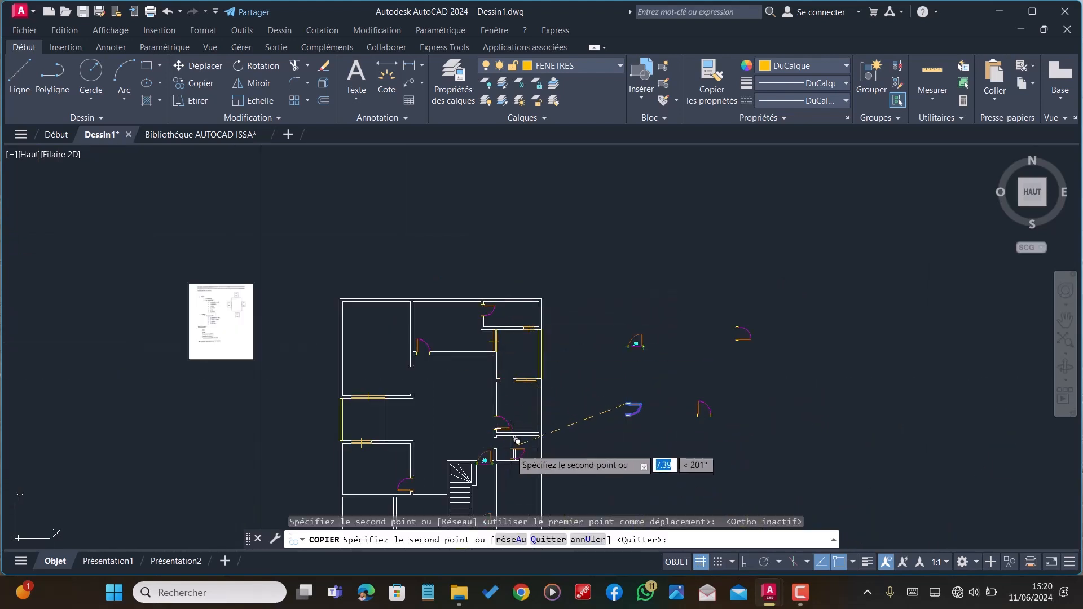
{"action": "scroll", "coordinate": [520, 431], "scroll_direction": "up", "scroll_amount": 8}
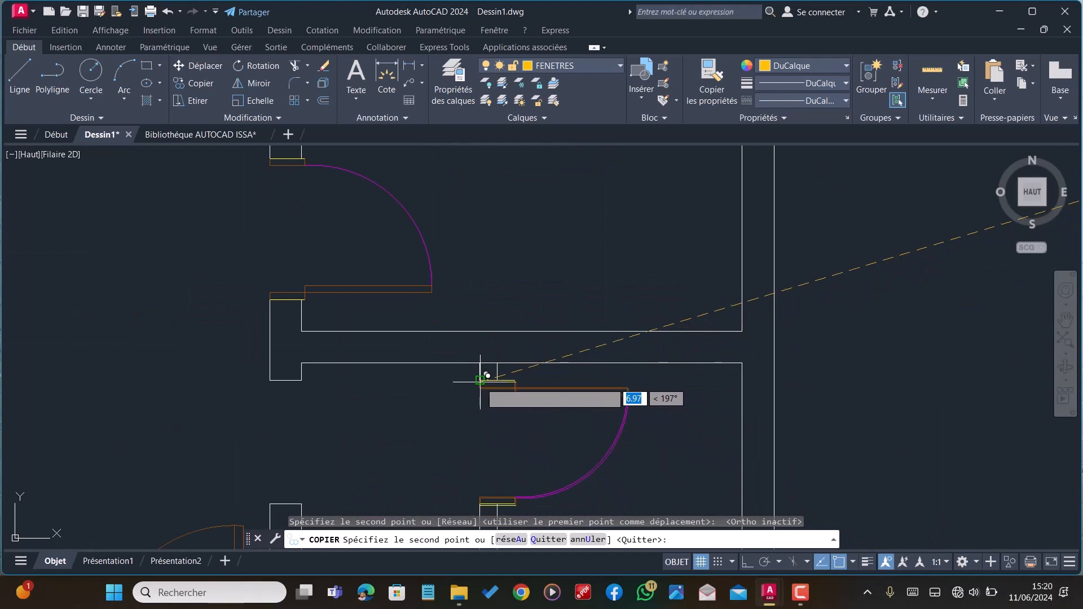
{"action": "left_click", "coordinate": [484, 378]}
{"action": "scroll", "coordinate": [485, 376], "scroll_direction": "down", "scroll_amount": 4}
{"action": "scroll", "coordinate": [485, 315], "scroll_direction": "down", "scroll_amount": 2}
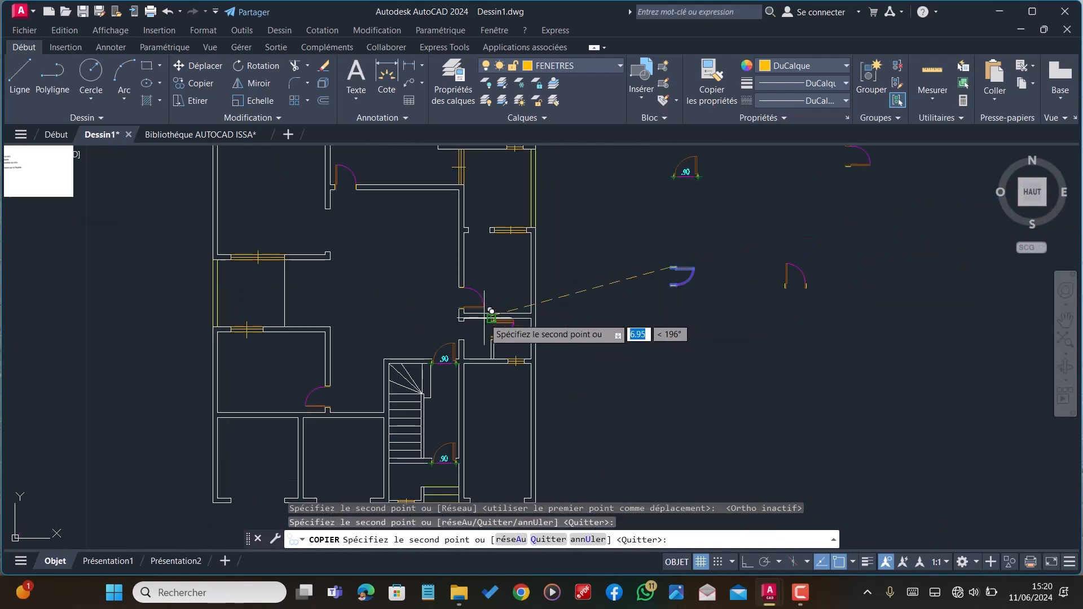
{"action": "scroll", "coordinate": [396, 380], "scroll_direction": "down", "scroll_amount": 2}
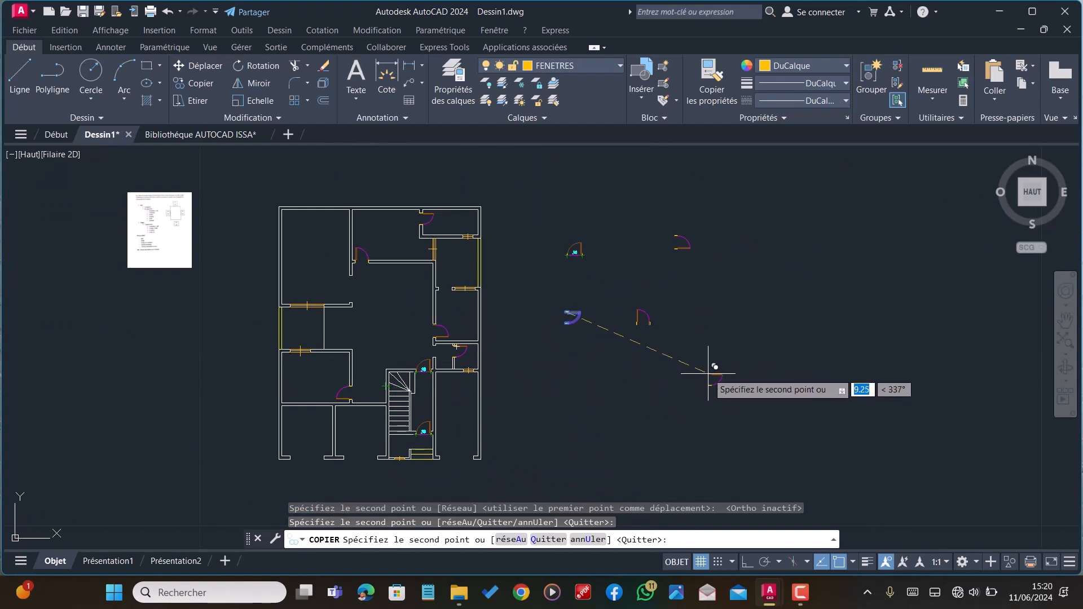
{"action": "key", "text": "Escape"}
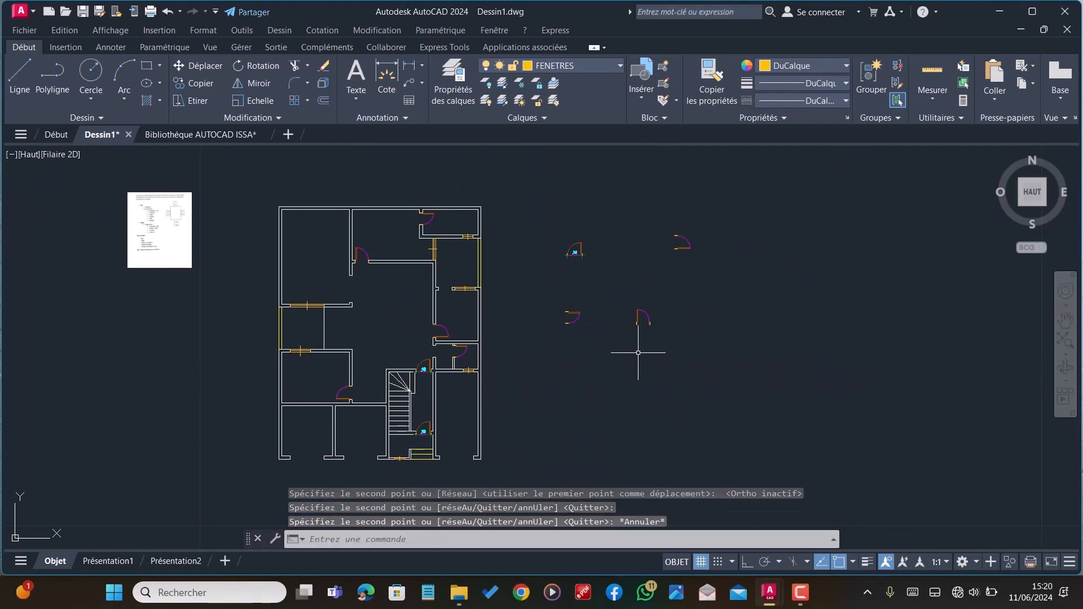
Copy the mirrored 0.80 door by its lower west jamb corner into the opening beside the window in the wall between the east rooms
{"action": "left_click", "coordinate": [694, 336]}
{"action": "left_click", "coordinate": [600, 297]}
{"action": "type", "text": "C"}
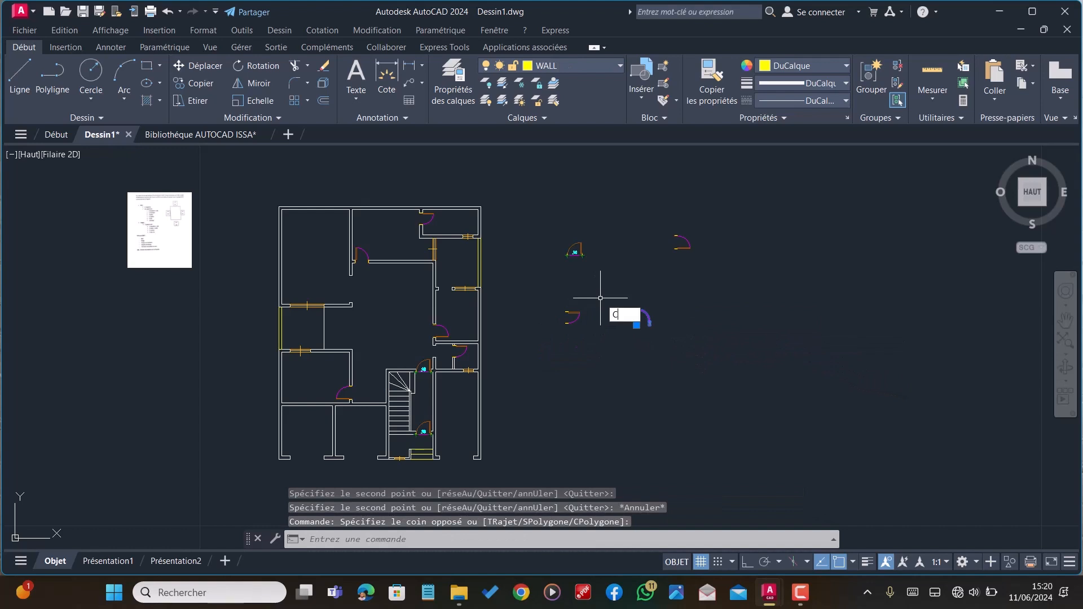
{"action": "type", "text": "P"}
{"action": "key", "text": "Return"}
{"action": "scroll", "coordinate": [627, 326], "scroll_direction": "up", "scroll_amount": 5}
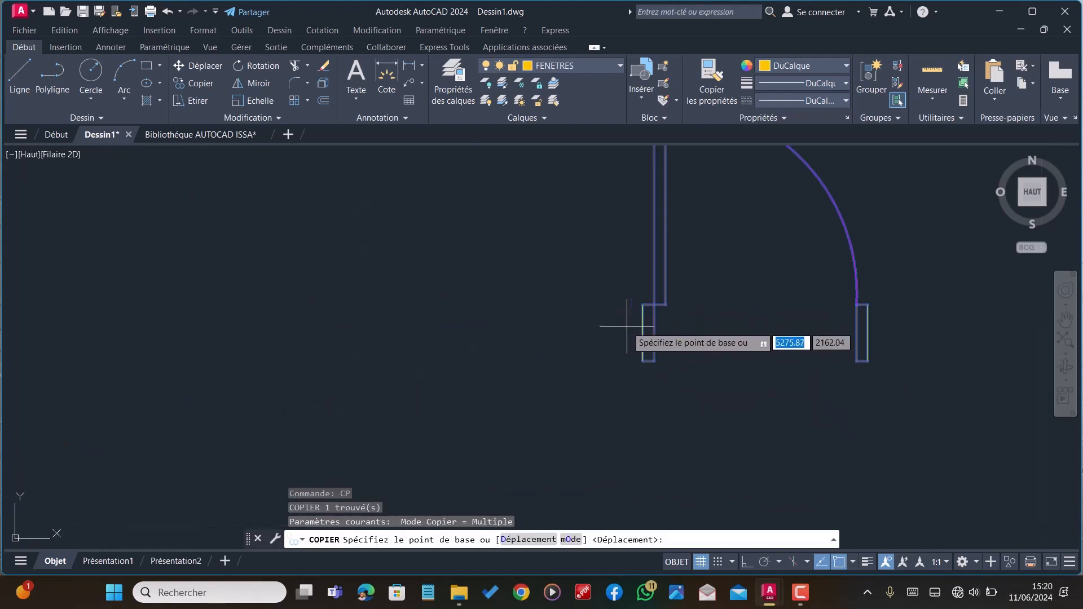
{"action": "left_click", "coordinate": [648, 361]}
{"action": "scroll", "coordinate": [648, 361], "scroll_direction": "down", "scroll_amount": 5}
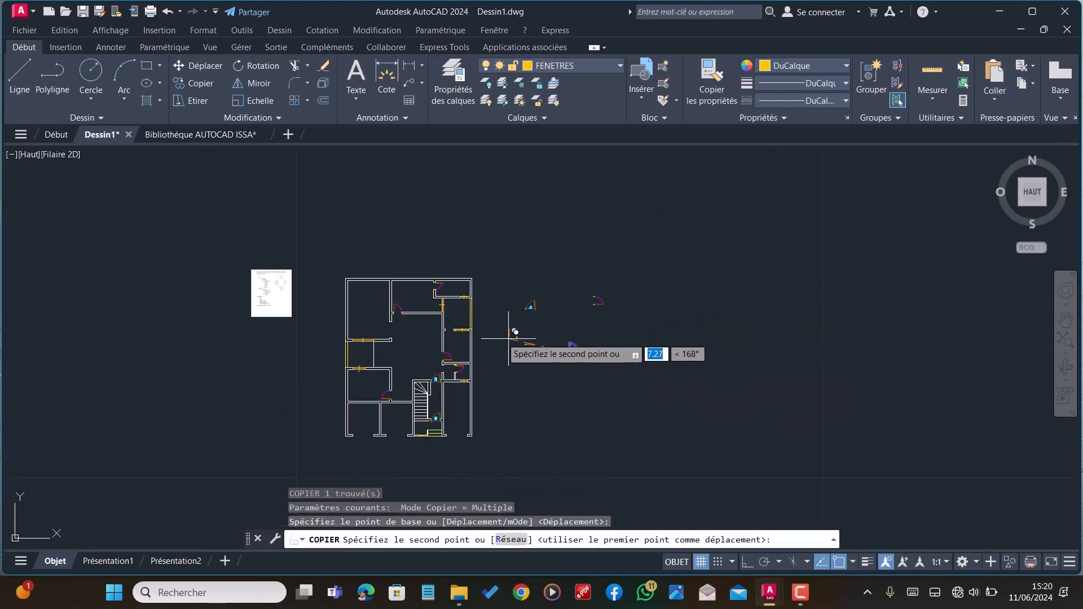
{"action": "scroll", "coordinate": [508, 339], "scroll_direction": "up", "scroll_amount": 8}
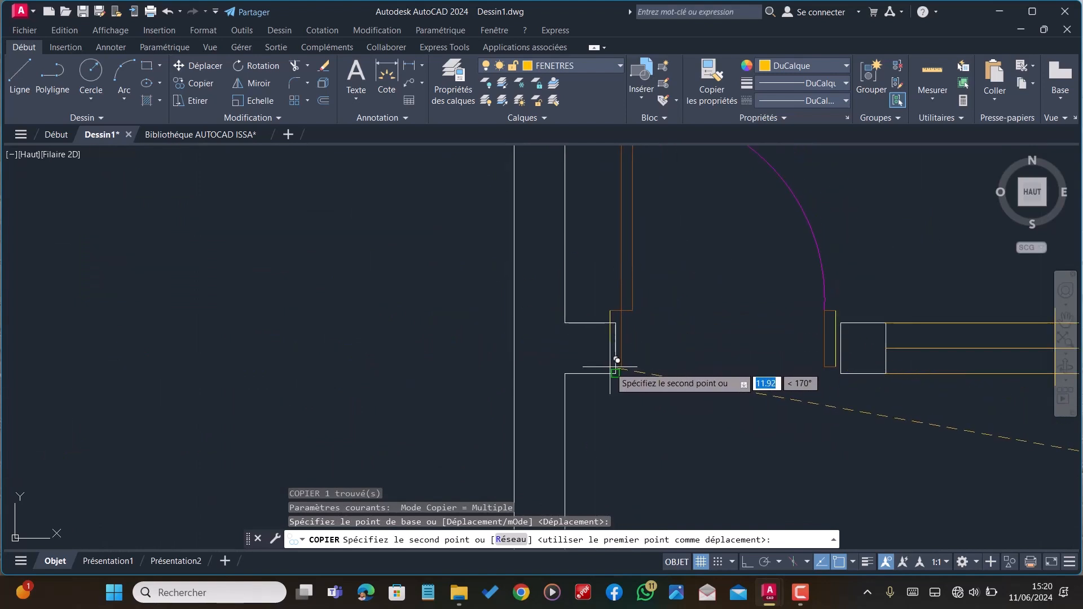
{"action": "left_click", "coordinate": [616, 363]}
{"action": "scroll", "coordinate": [535, 338], "scroll_direction": "down", "scroll_amount": 5}
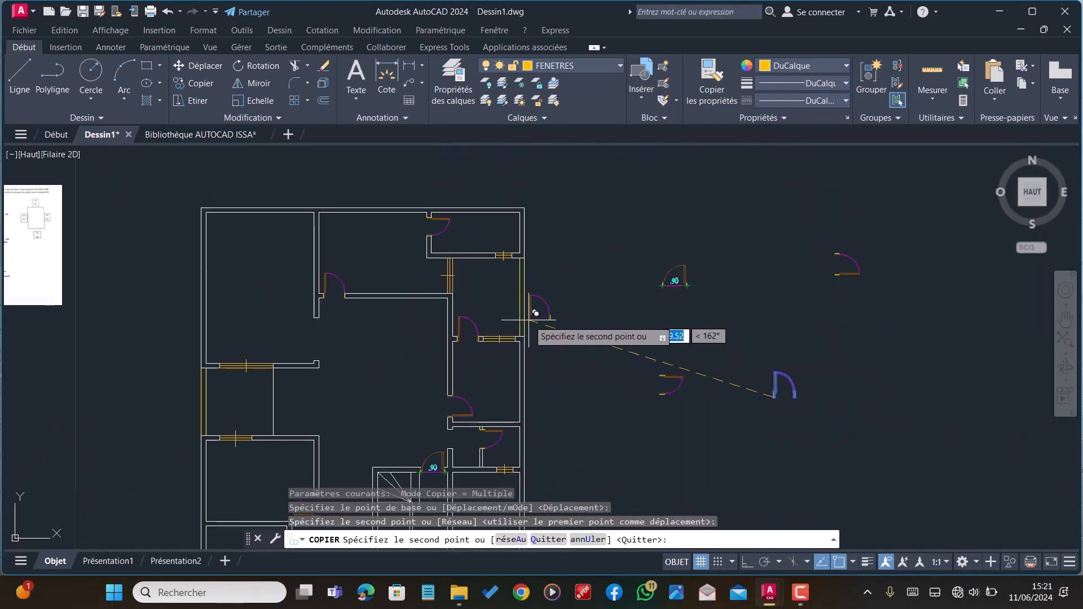
{"action": "key", "text": "Escape"}
Check the width of the empty opening in the northwest room's east wall with the measure and linear dimension commands
{"action": "scroll", "coordinate": [420, 233], "scroll_direction": "down", "scroll_amount": 2}
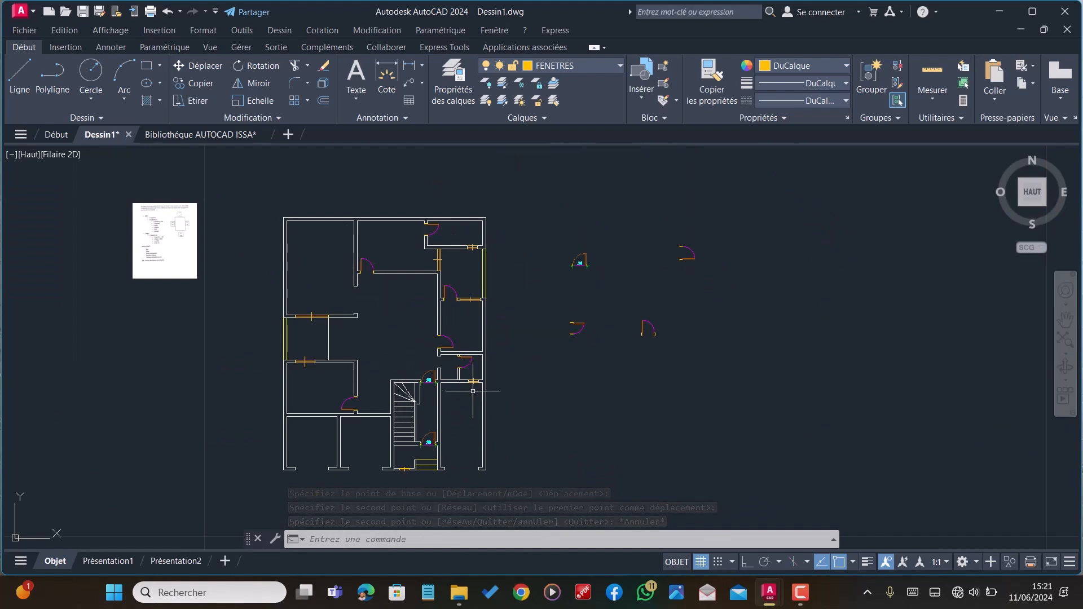
{"action": "scroll", "coordinate": [406, 322], "scroll_direction": "down", "scroll_amount": 2}
{"action": "scroll", "coordinate": [446, 371], "scroll_direction": "up", "scroll_amount": 2}
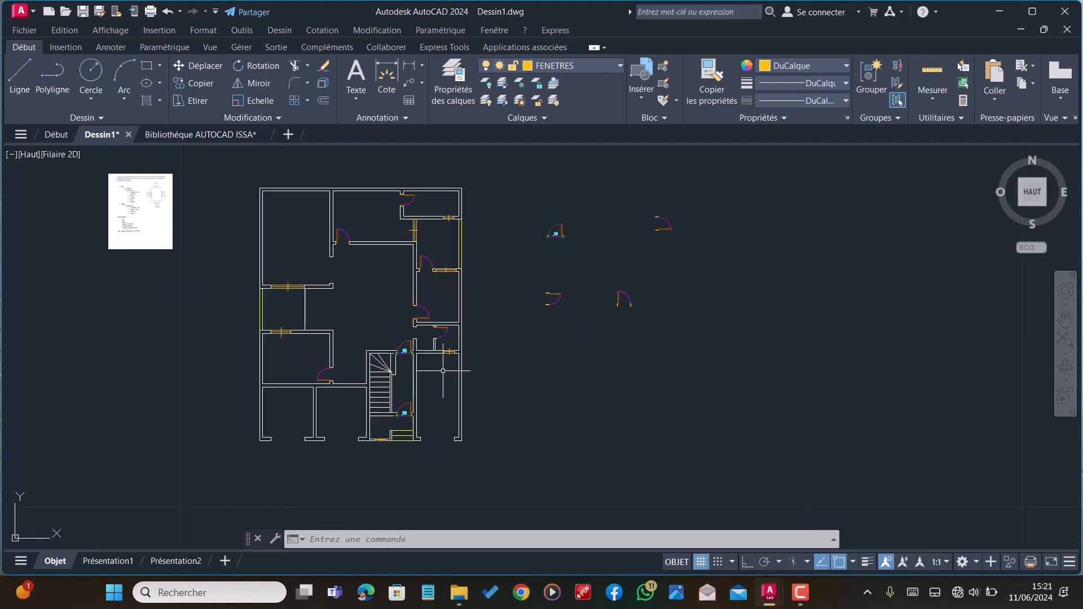
{"action": "scroll", "coordinate": [332, 276], "scroll_direction": "up", "scroll_amount": 2}
{"action": "scroll", "coordinate": [287, 258], "scroll_direction": "down", "scroll_amount": 3}
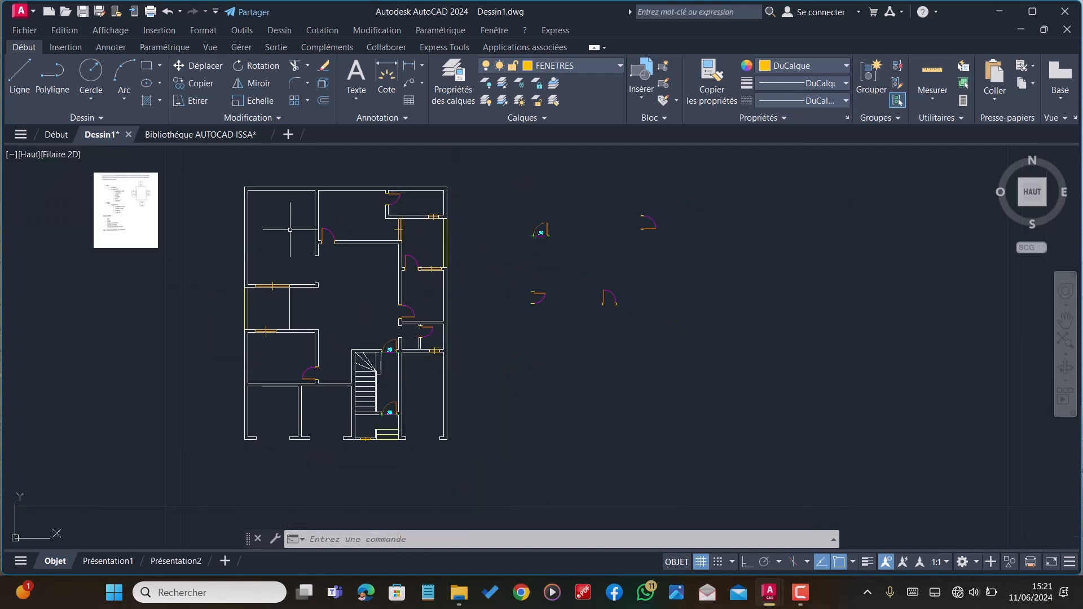
{"action": "scroll", "coordinate": [293, 227], "scroll_direction": "up", "scroll_amount": 3}
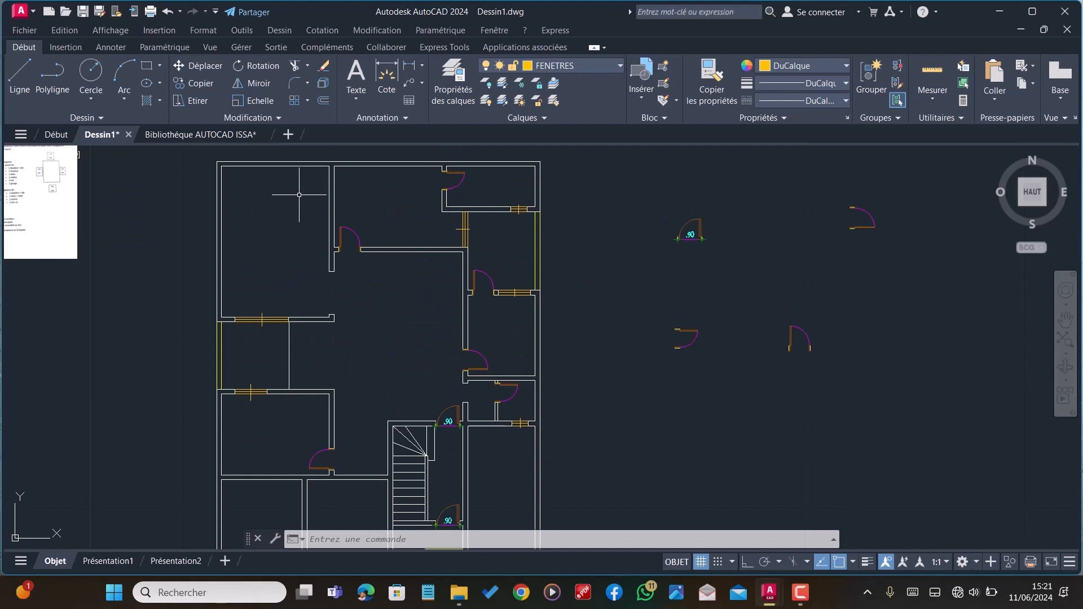
{"action": "type", "text": "ES"}
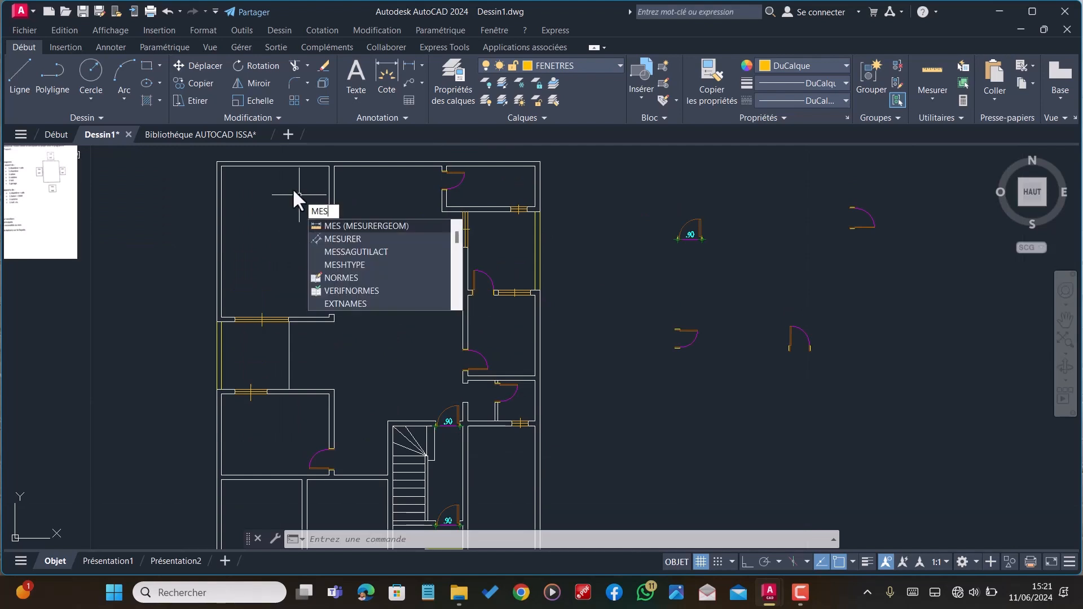
{"action": "key", "text": "Return"}
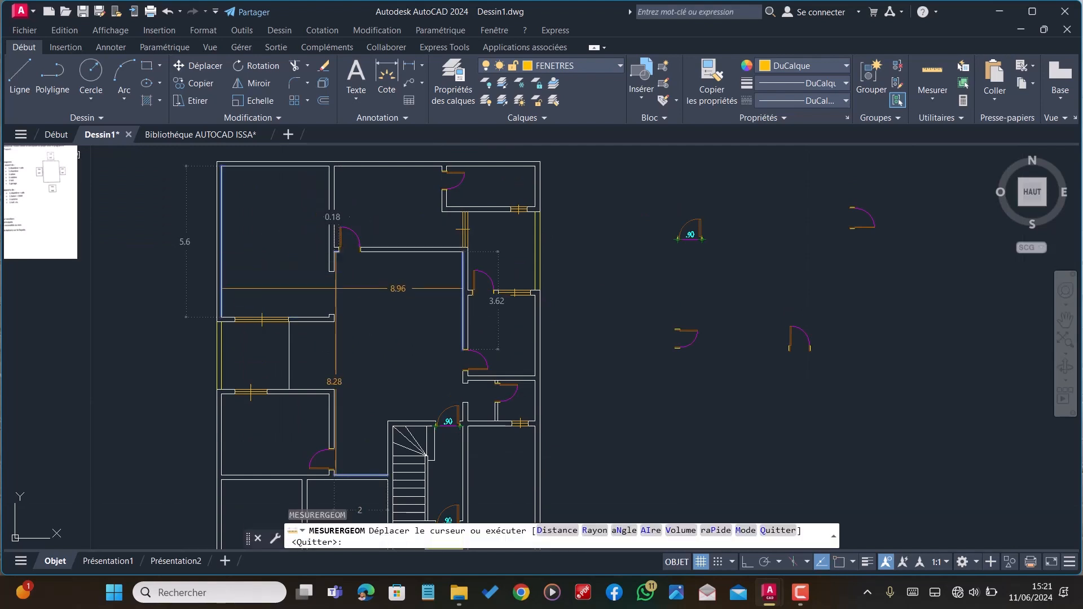
{"action": "scroll", "coordinate": [336, 288], "scroll_direction": "up", "scroll_amount": 4}
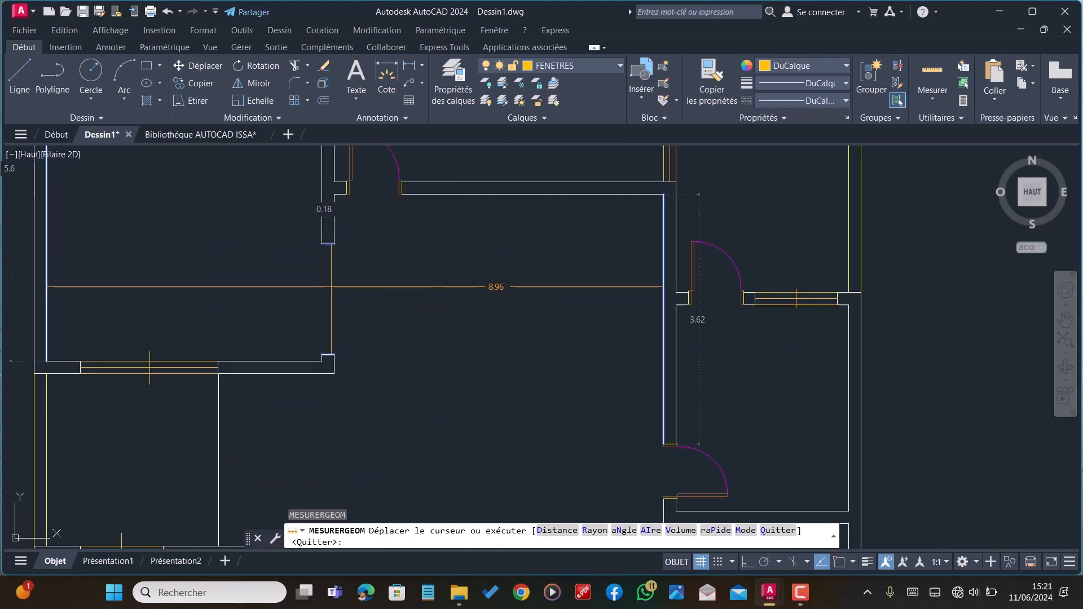
{"action": "key", "text": "Escape"}
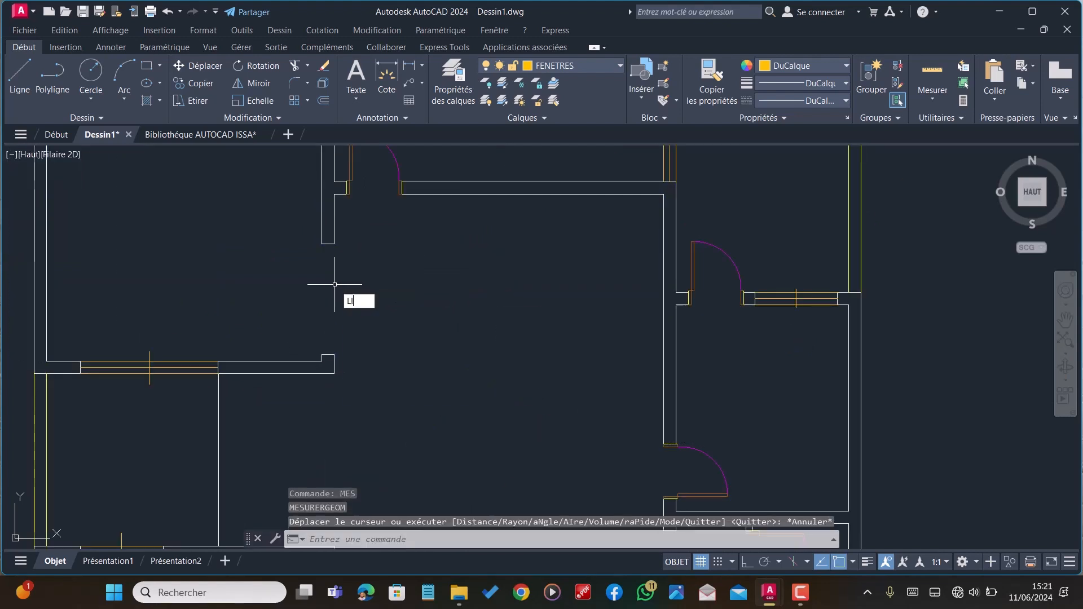
{"action": "key", "text": "Return"}
{"action": "left_click", "coordinate": [334, 355]}
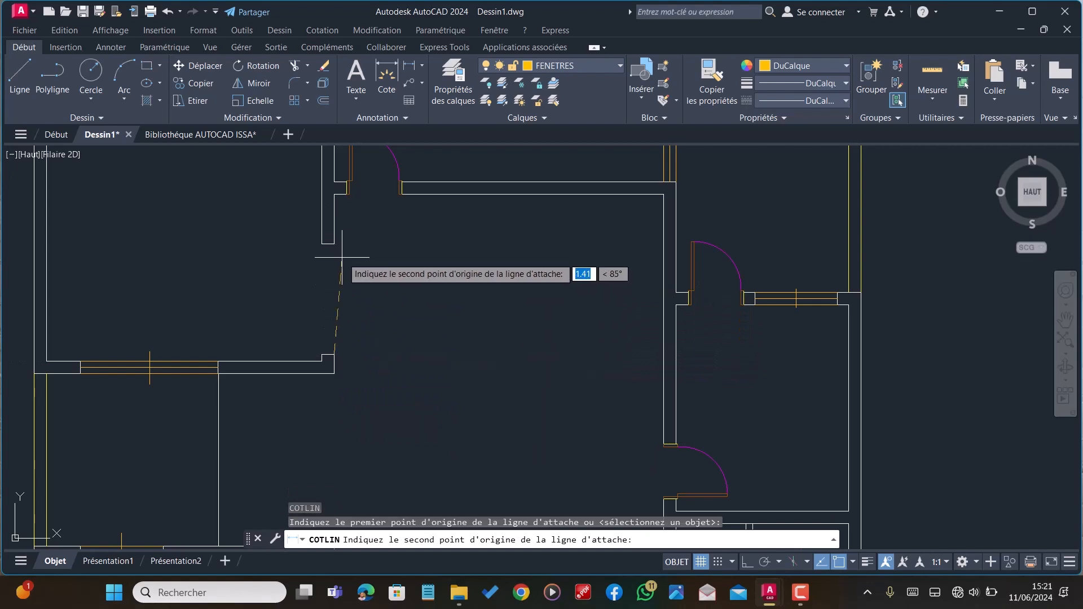
{"action": "key", "text": "Escape"}
{"action": "scroll", "coordinate": [335, 244], "scroll_direction": "down", "scroll_amount": 4}
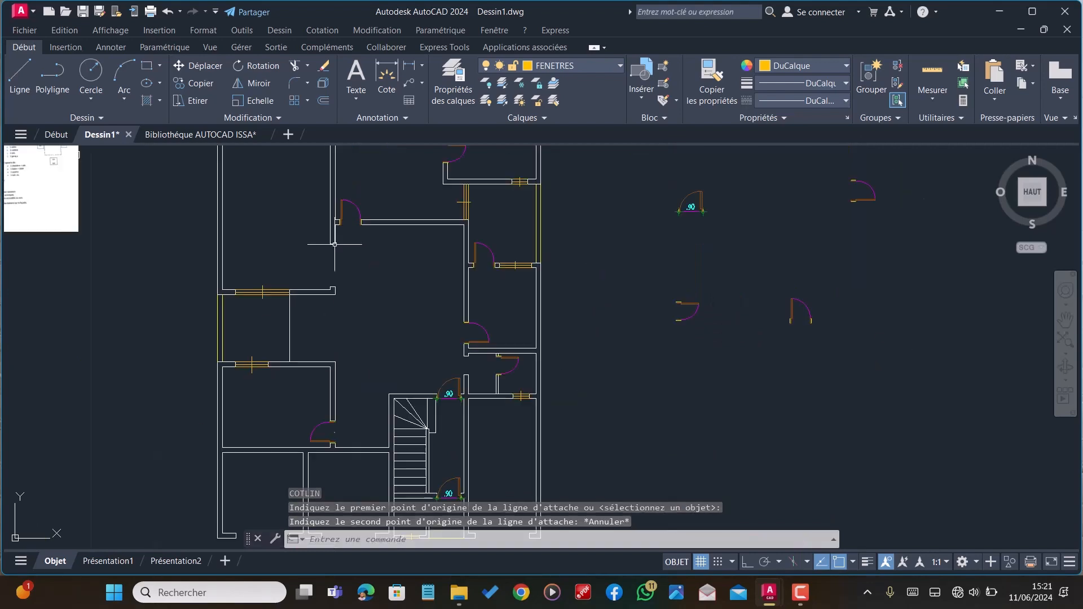
Switch to the Bibliothéque AUTOCAD ISSA drawing and select the 1.60 double door block
{"action": "left_click", "coordinate": [199, 134]}
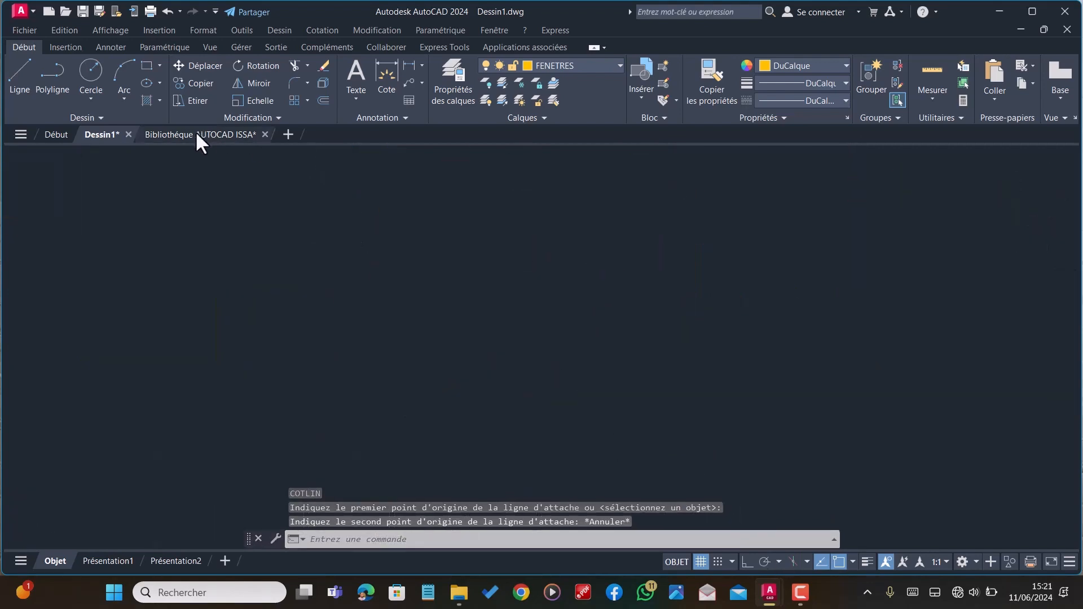
{"action": "scroll", "coordinate": [540, 343], "scroll_direction": "up", "scroll_amount": 4}
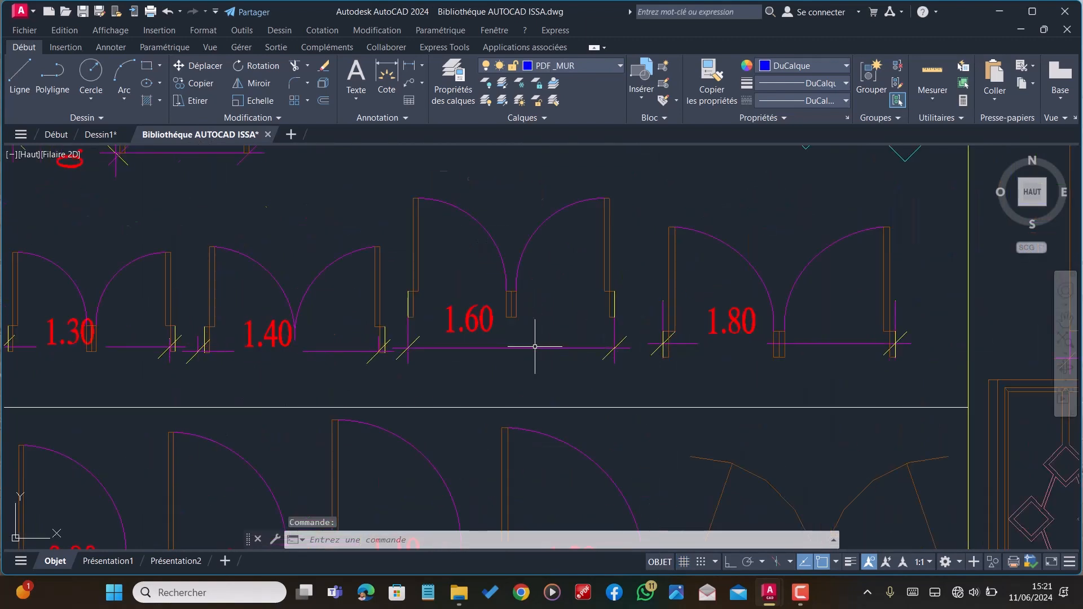
{"action": "left_click", "coordinate": [511, 291]}
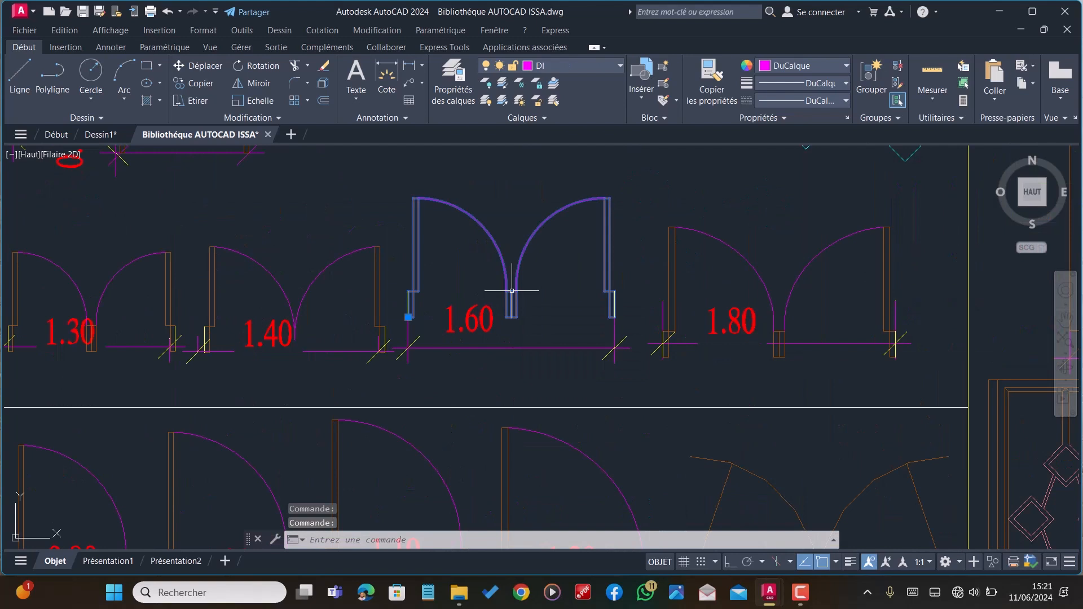
Copy the 1.60 double door from the library drawing and paste it into Dessin1 beside the floor plan
{"action": "key", "text": "ctrl+c"}
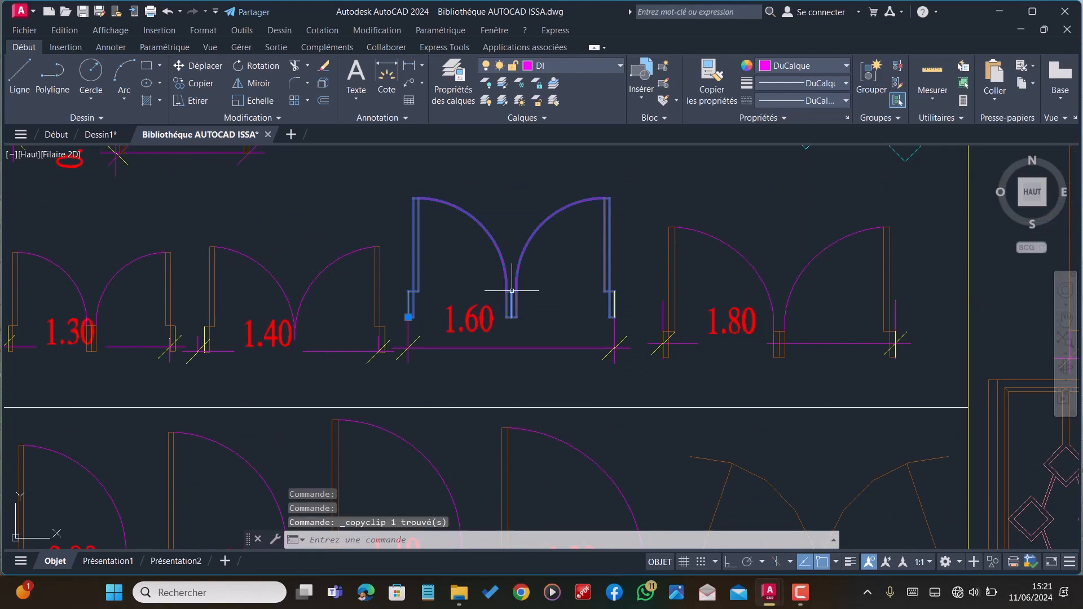
{"action": "left_click", "coordinate": [102, 134]}
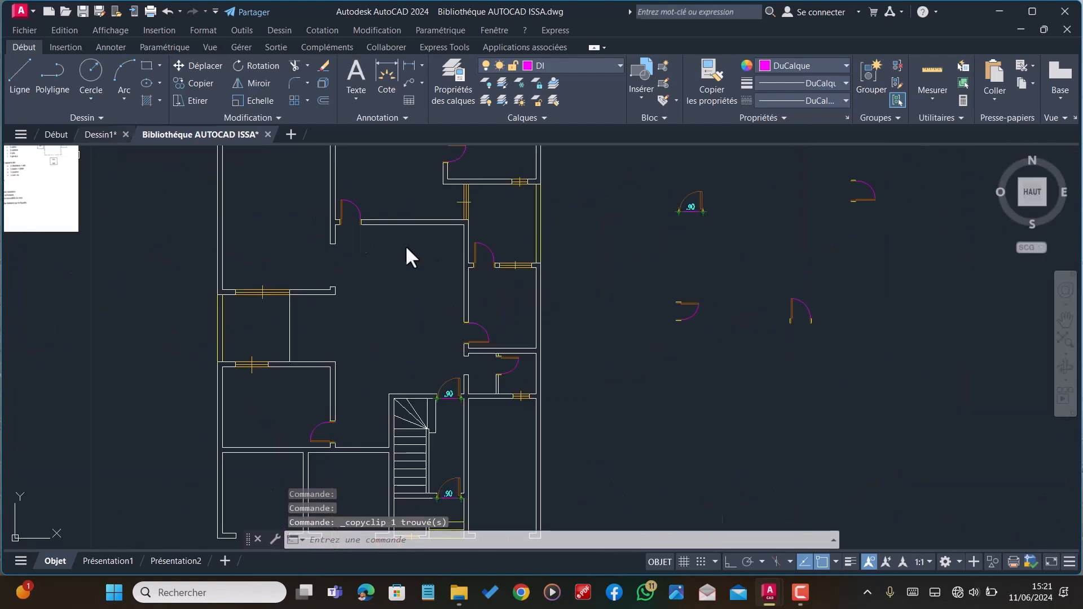
{"action": "scroll", "coordinate": [607, 348], "scroll_direction": "up", "scroll_amount": 3}
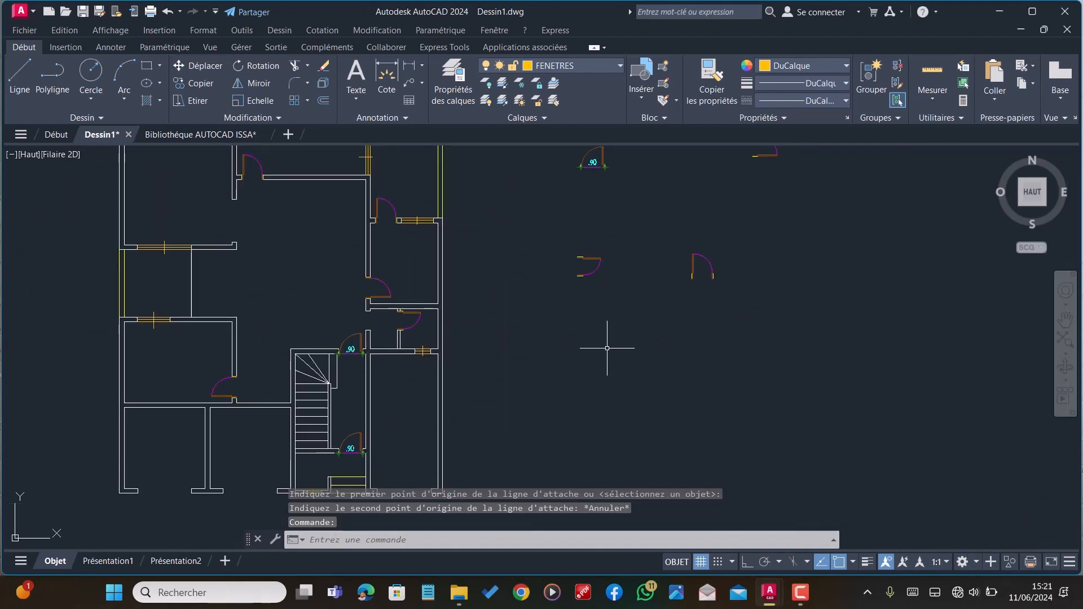
{"action": "key", "text": "ctrl+v"}
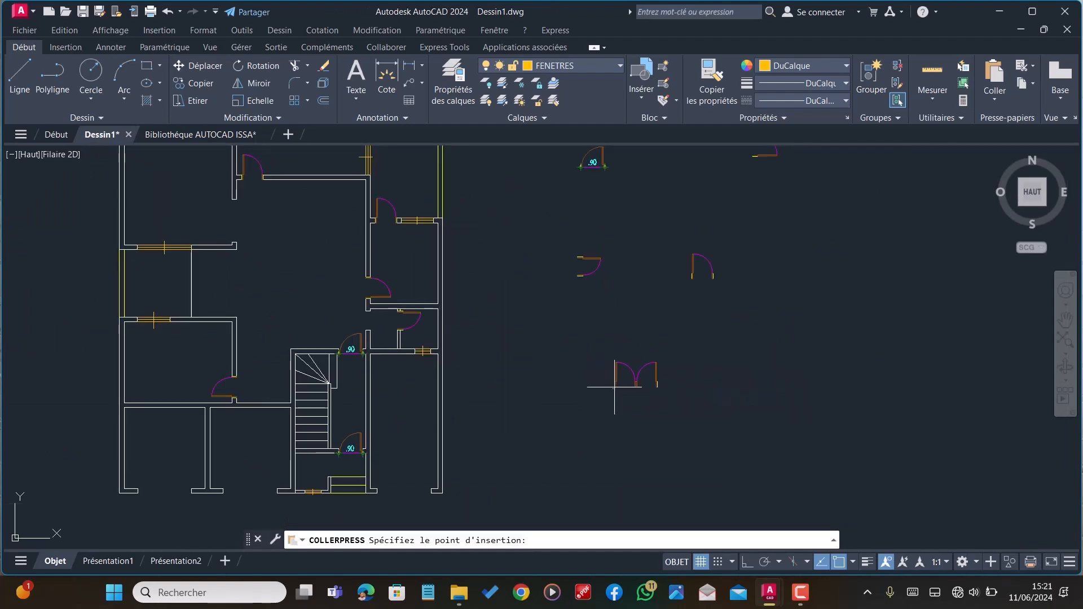
{"action": "key", "text": "Escape"}
Rotate the pasted 1.60 double door 90° counterclockwise about its lower-left corner, with Ortho on
{"action": "left_click", "coordinate": [694, 418]}
{"action": "left_click", "coordinate": [576, 351]}
{"action": "type", "text": "R"}
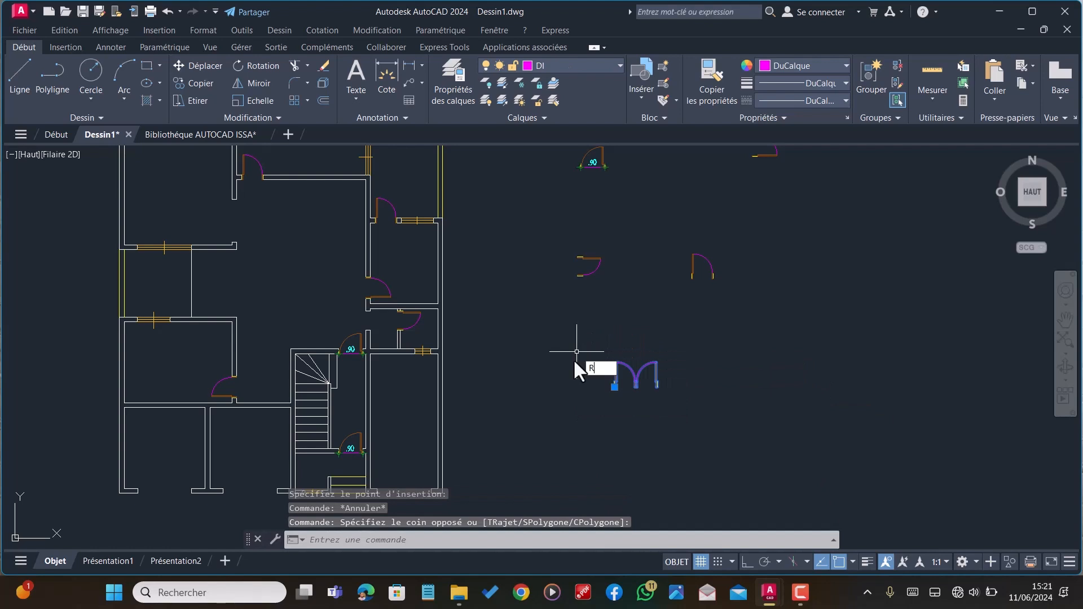
{"action": "type", "text": "OTATION"}
{"action": "key", "text": "Return"}
{"action": "scroll", "coordinate": [606, 387], "scroll_direction": "up", "scroll_amount": 4}
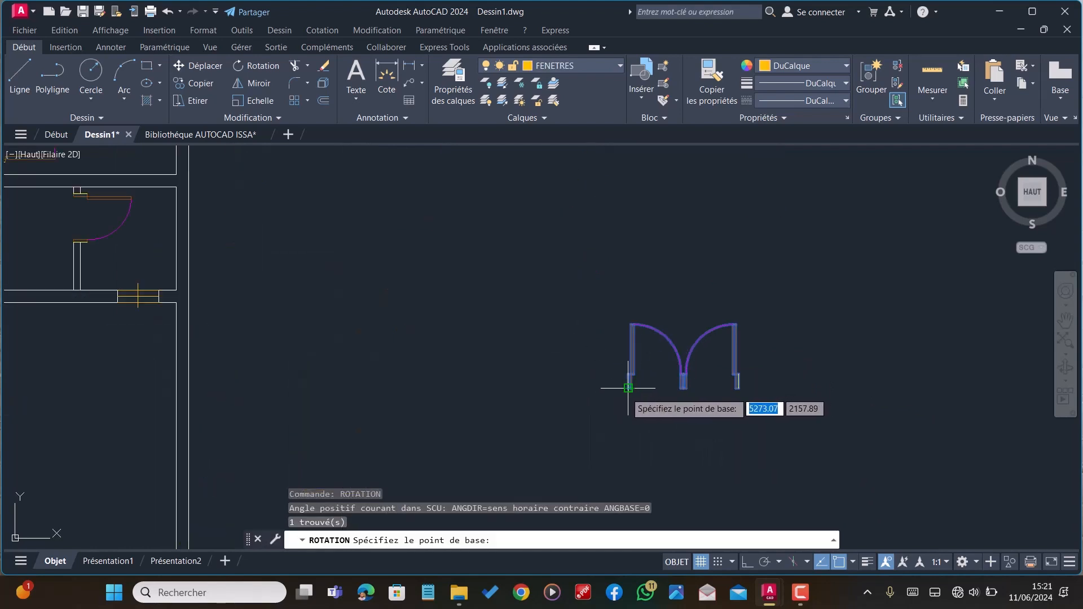
{"action": "left_click", "coordinate": [627, 388]}
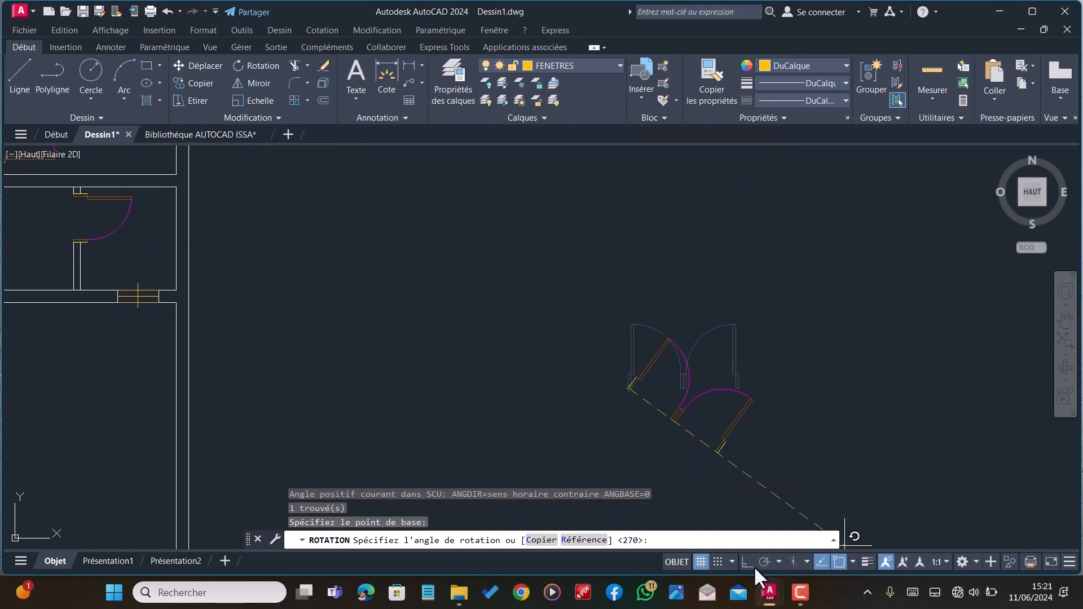
{"action": "left_click", "coordinate": [747, 562]}
{"action": "left_click", "coordinate": [613, 250]}
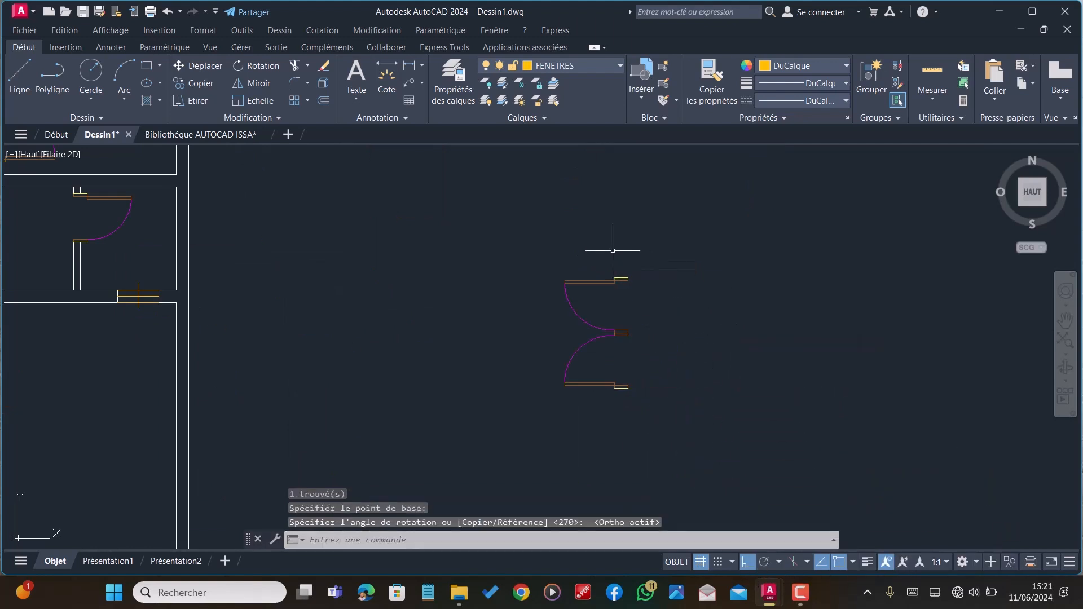
Move the rotated double door by its lower jamb corner into the opening in the upper-left room's right wall, with Ortho off
{"action": "left_click", "coordinate": [721, 429]}
{"action": "left_click", "coordinate": [499, 234]}
{"action": "type", "text": "DP"}
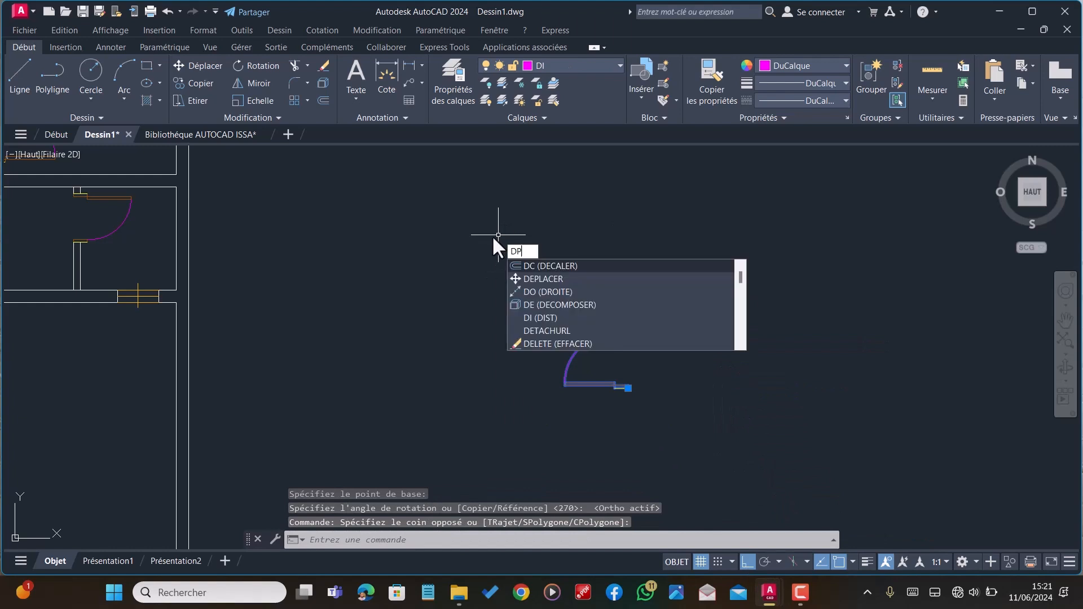
{"action": "key", "text": "Return"}
{"action": "scroll", "coordinate": [649, 384], "scroll_direction": "up", "scroll_amount": 3}
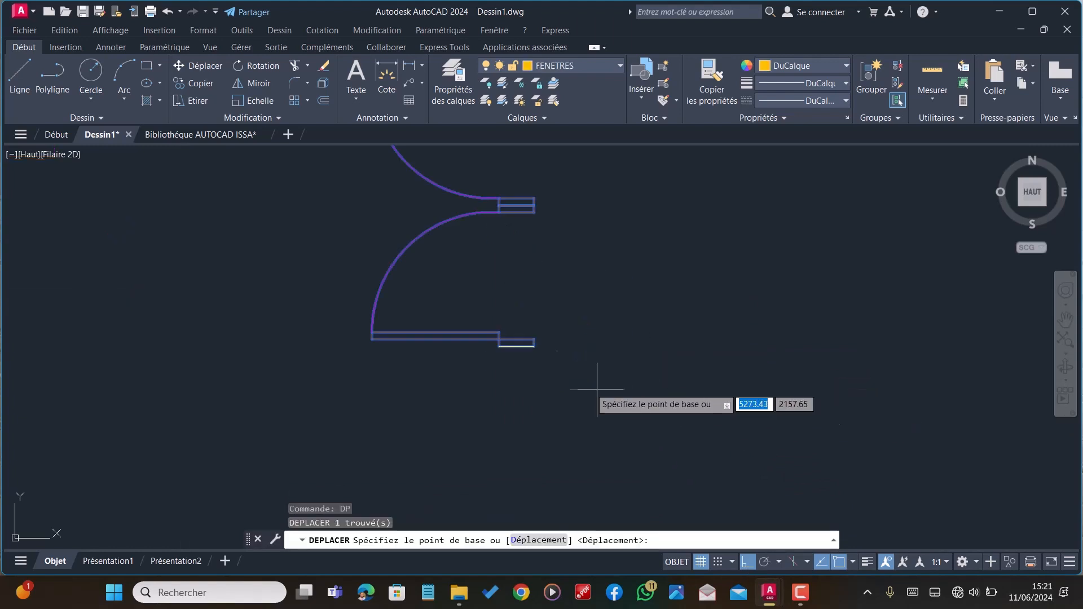
{"action": "left_click", "coordinate": [533, 346]}
{"action": "scroll", "coordinate": [565, 333], "scroll_direction": "down", "scroll_amount": 5}
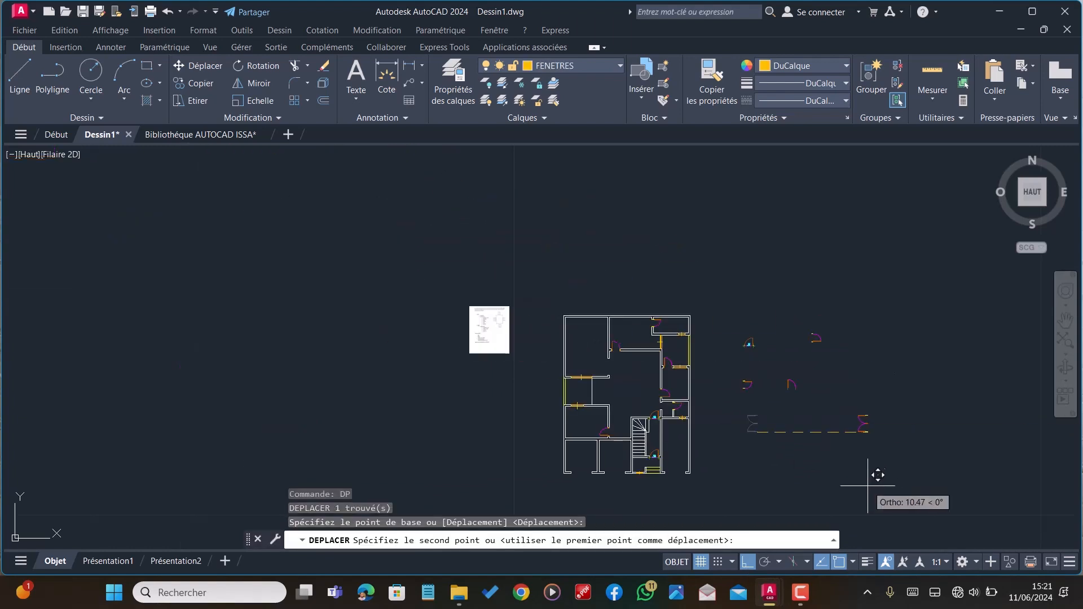
{"action": "left_click", "coordinate": [748, 561]}
{"action": "scroll", "coordinate": [631, 364], "scroll_direction": "up", "scroll_amount": 5}
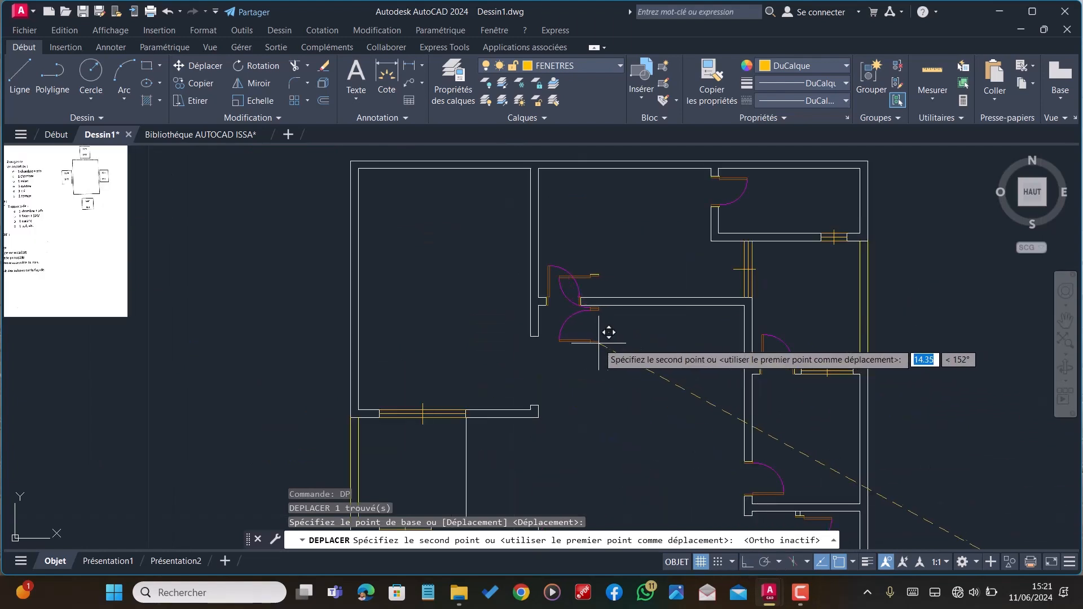
{"action": "left_click", "coordinate": [539, 407]}
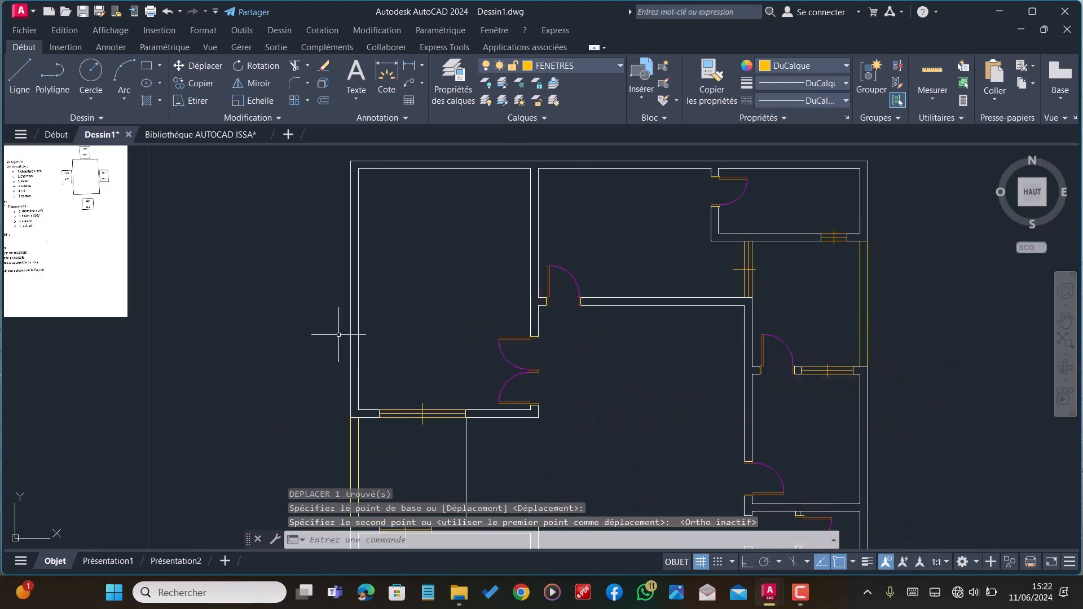
{"action": "scroll", "coordinate": [339, 334], "scroll_direction": "down", "scroll_amount": 4}
{"action": "scroll", "coordinate": [505, 220], "scroll_direction": "down", "scroll_amount": 2}
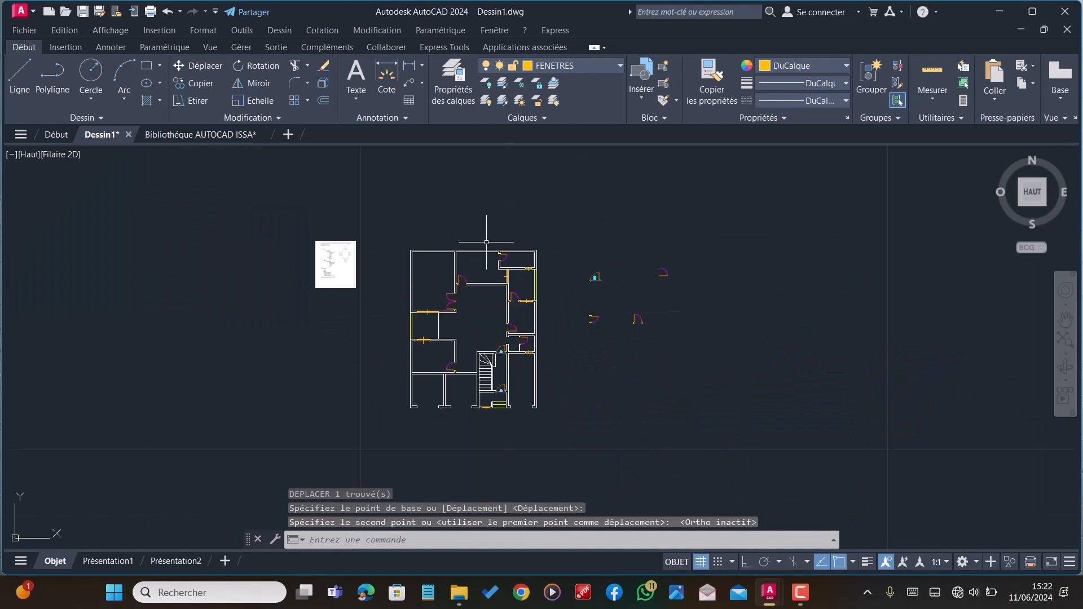
{"action": "scroll", "coordinate": [561, 353], "scroll_direction": "up", "scroll_amount": 2}
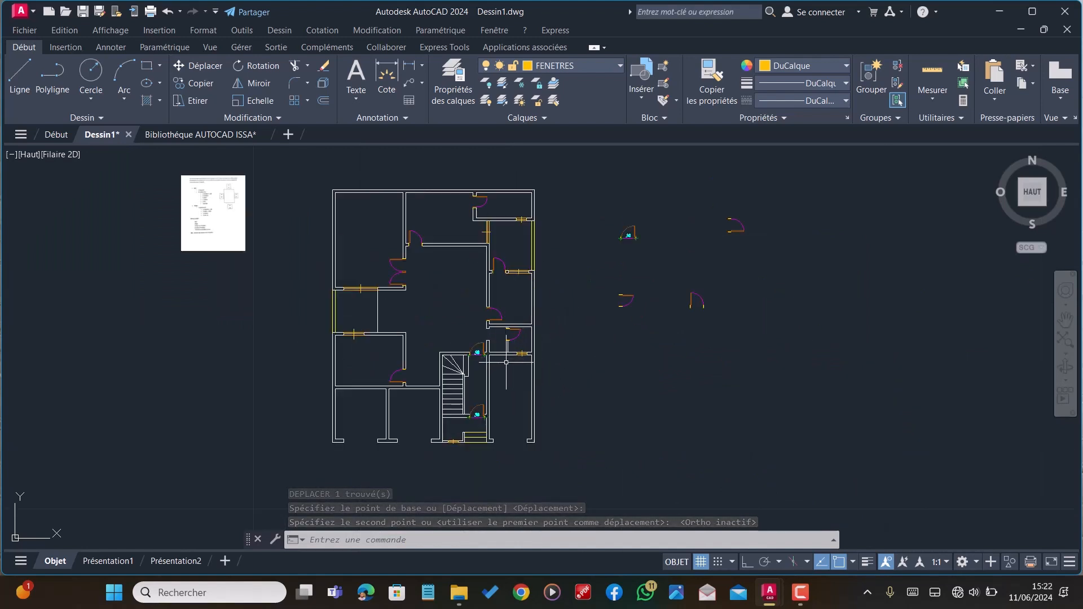
{"action": "scroll", "coordinate": [447, 436], "scroll_direction": "up", "scroll_amount": 3}
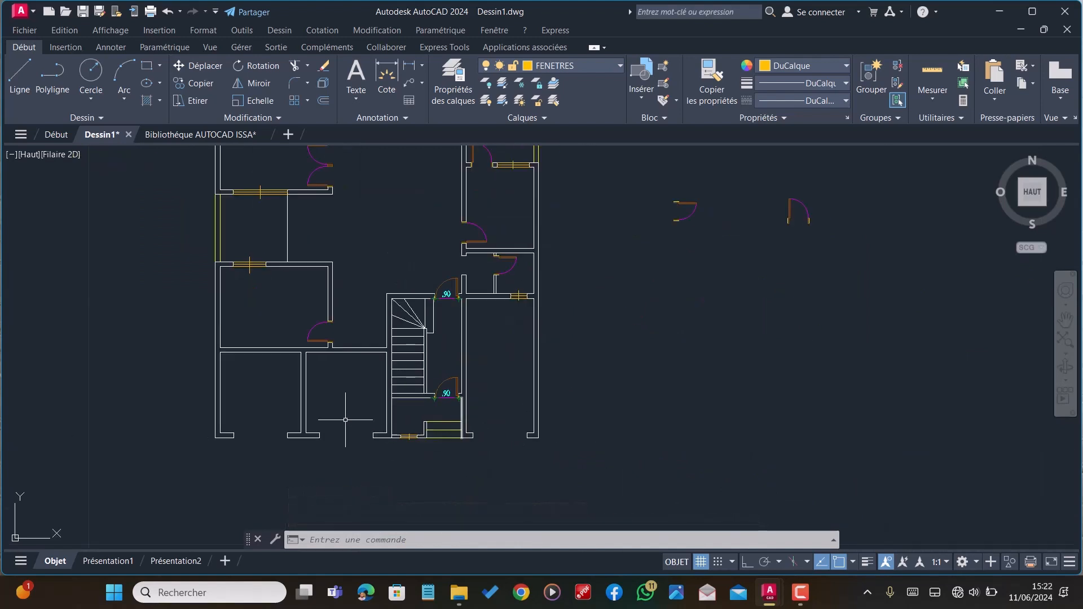
{"action": "scroll", "coordinate": [345, 420], "scroll_direction": "down", "scroll_amount": 2}
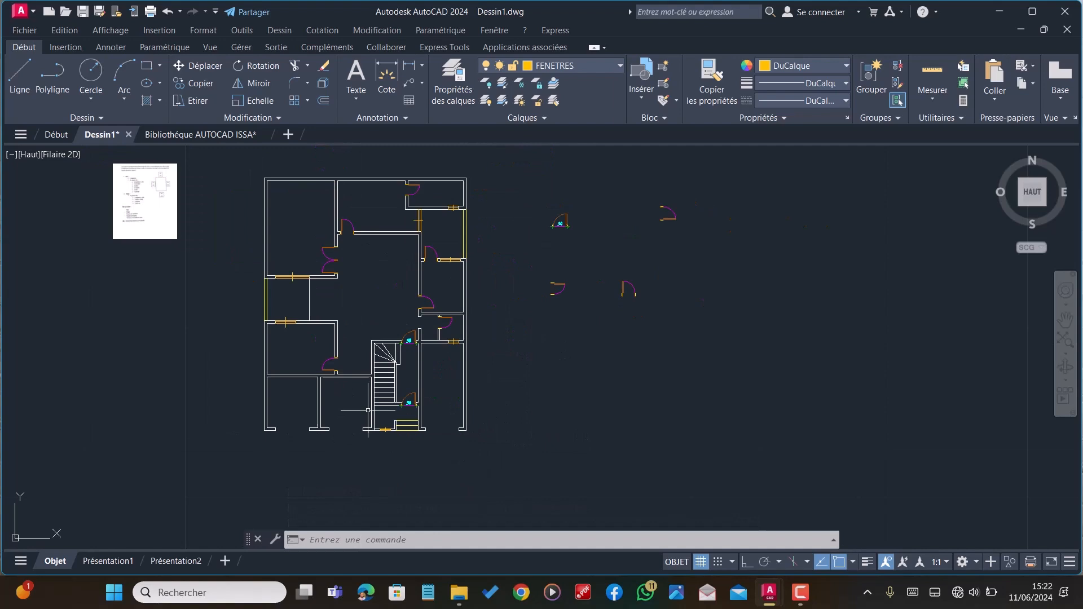
Copy the 2.00 double door from the single-door row of the Bibliothéque AUTOCAD ISSA drawing to the clipboard
{"action": "left_click", "coordinate": [192, 133]}
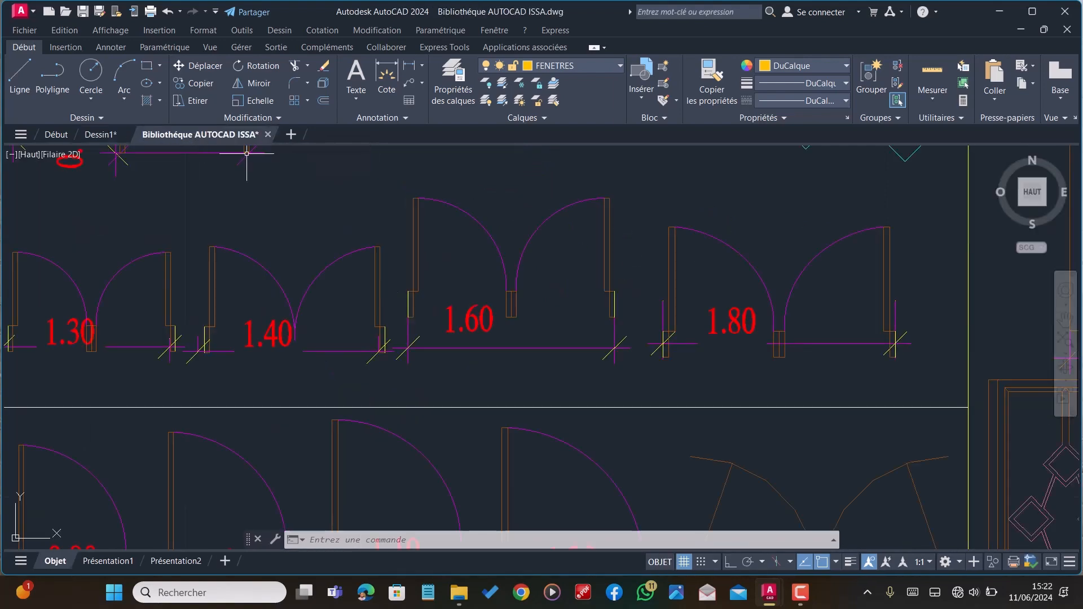
{"action": "scroll", "coordinate": [524, 312], "scroll_direction": "down", "scroll_amount": 4}
{"action": "scroll", "coordinate": [514, 263], "scroll_direction": "down", "scroll_amount": 2}
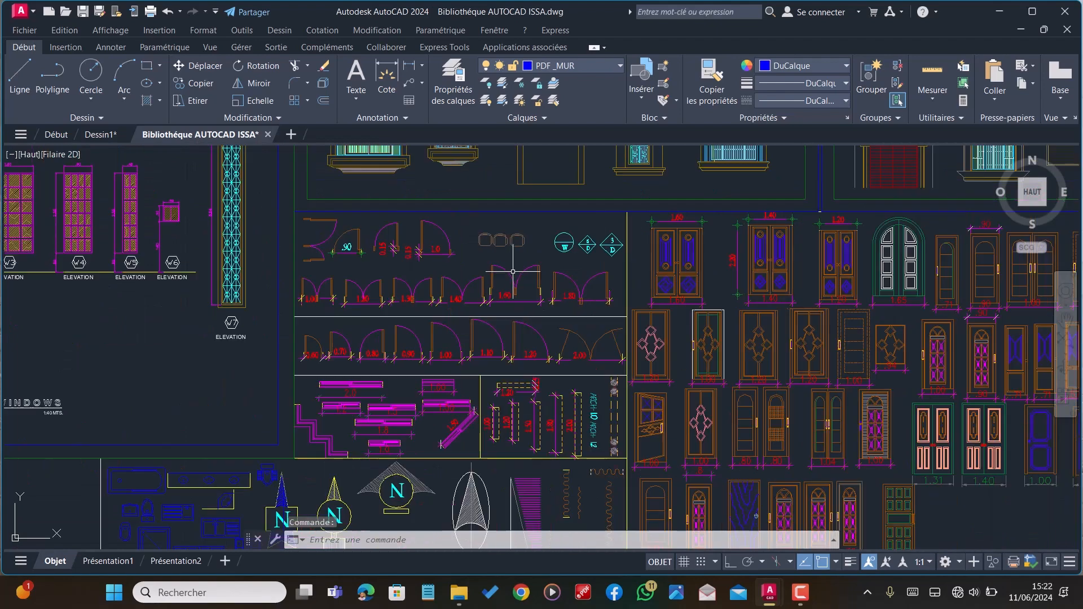
{"action": "scroll", "coordinate": [501, 437], "scroll_direction": "up", "scroll_amount": 2}
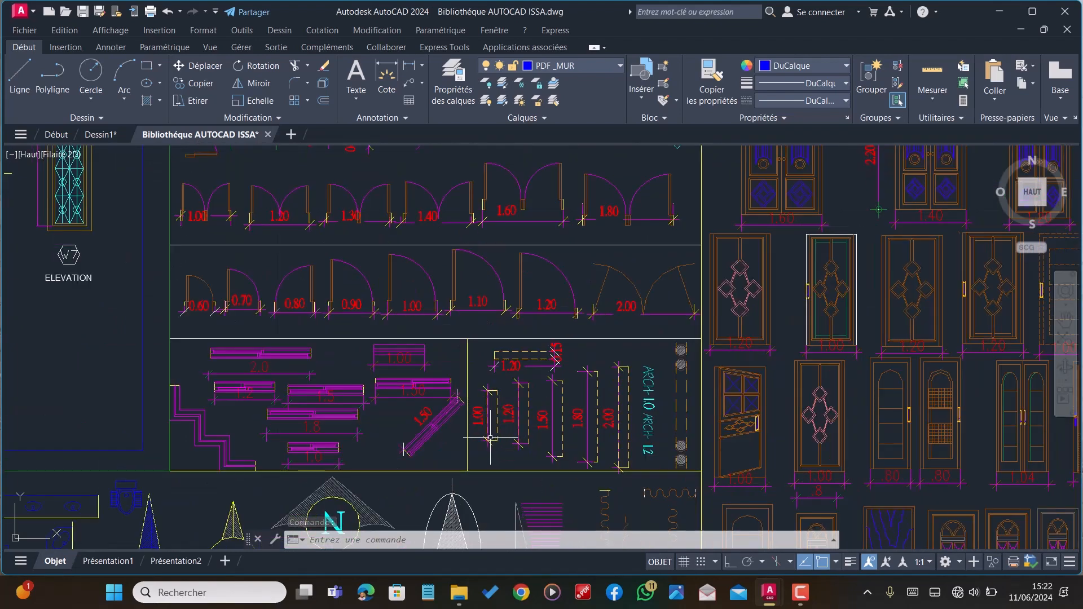
{"action": "scroll", "coordinate": [641, 304], "scroll_direction": "up", "scroll_amount": 3}
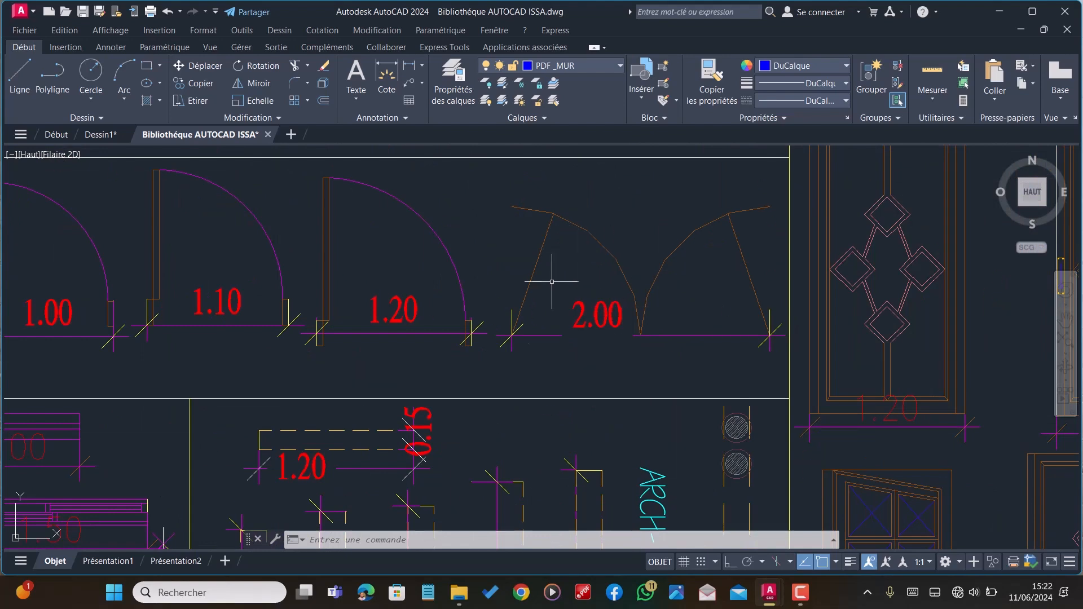
{"action": "scroll", "coordinate": [551, 282], "scroll_direction": "down", "scroll_amount": 6}
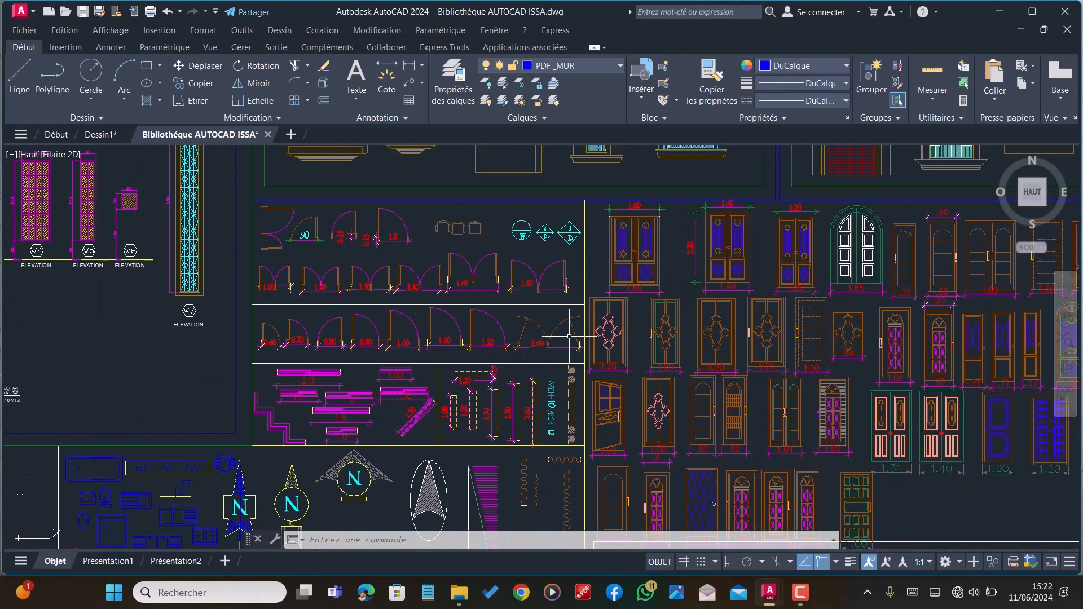
{"action": "scroll", "coordinate": [552, 327], "scroll_direction": "down", "scroll_amount": 2}
{"action": "scroll", "coordinate": [558, 320], "scroll_direction": "up", "scroll_amount": 3}
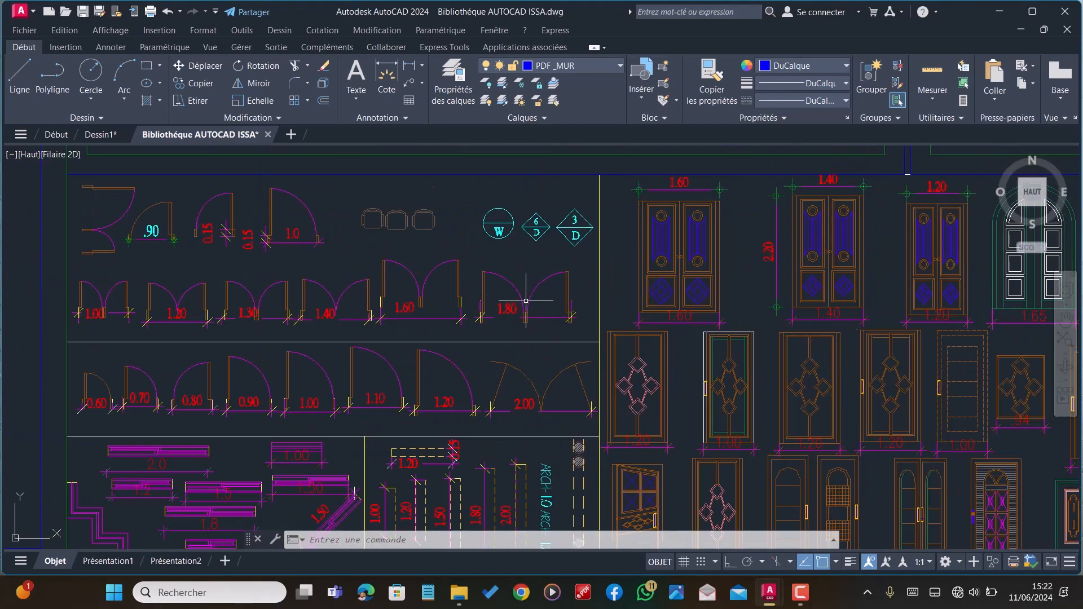
{"action": "scroll", "coordinate": [543, 389], "scroll_direction": "up", "scroll_amount": 3}
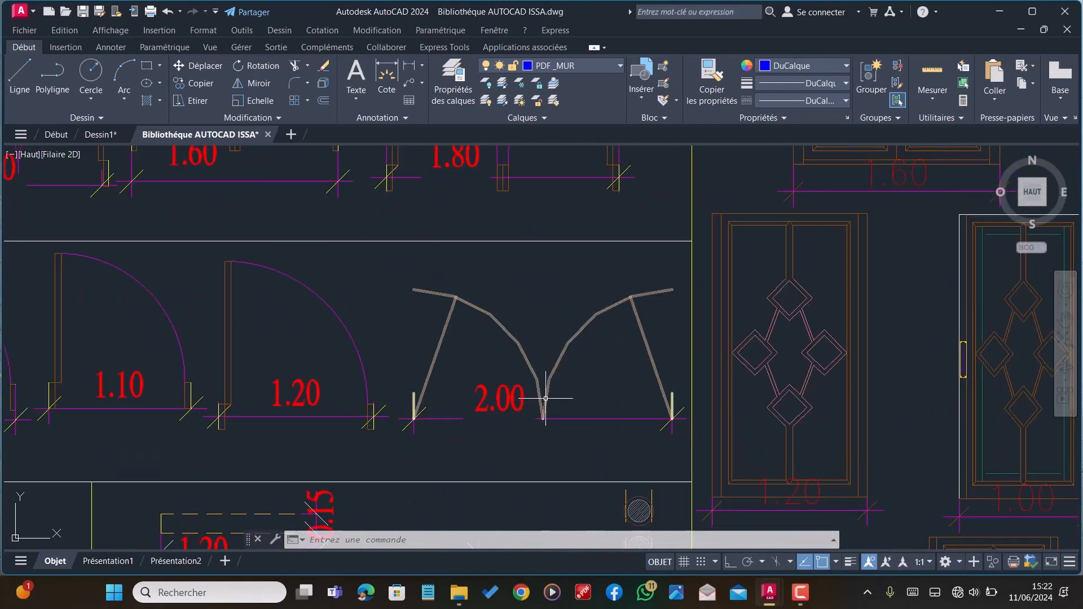
{"action": "left_click", "coordinate": [546, 399]}
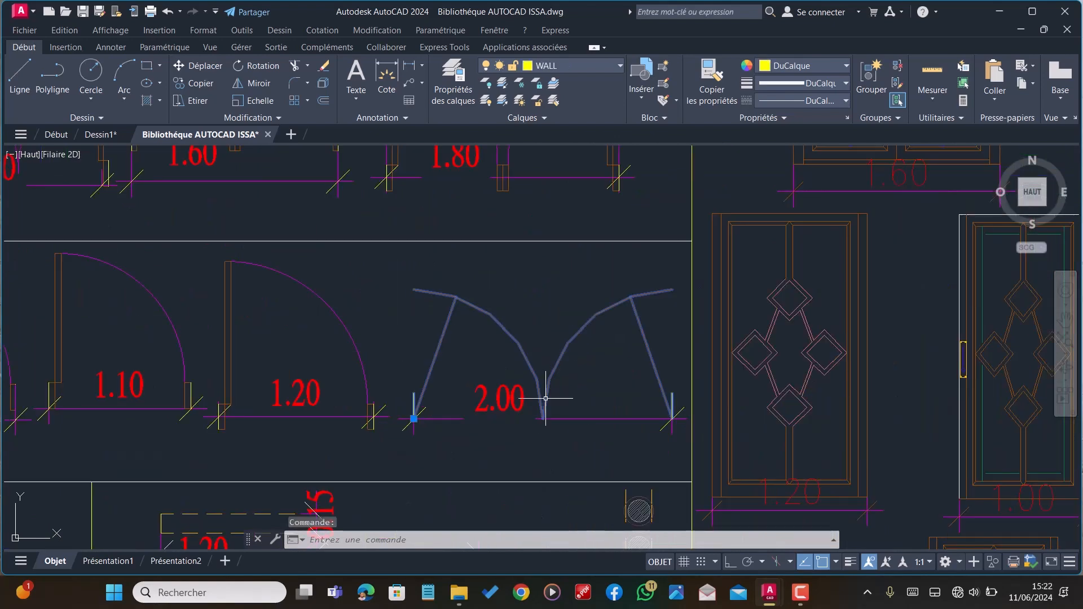
{"action": "key", "text": "ctrl+c"}
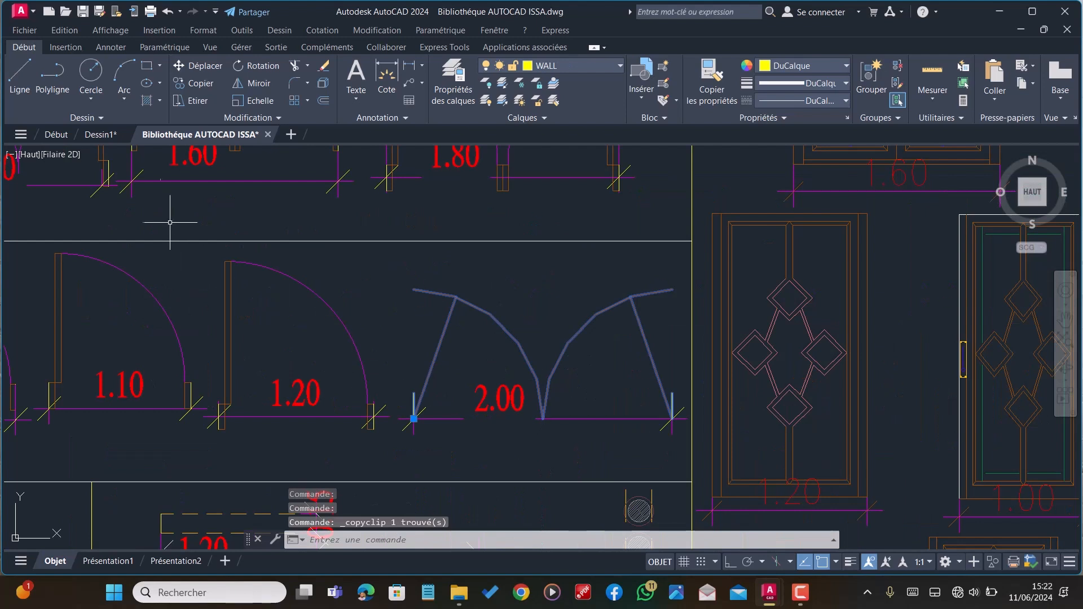
Paste the 2.00 double door into Dessin1 in the empty space below the floor plan
{"action": "left_click", "coordinate": [100, 134]}
{"action": "scroll", "coordinate": [328, 281], "scroll_direction": "down", "scroll_amount": 3}
{"action": "scroll", "coordinate": [388, 315], "scroll_direction": "up", "scroll_amount": 3}
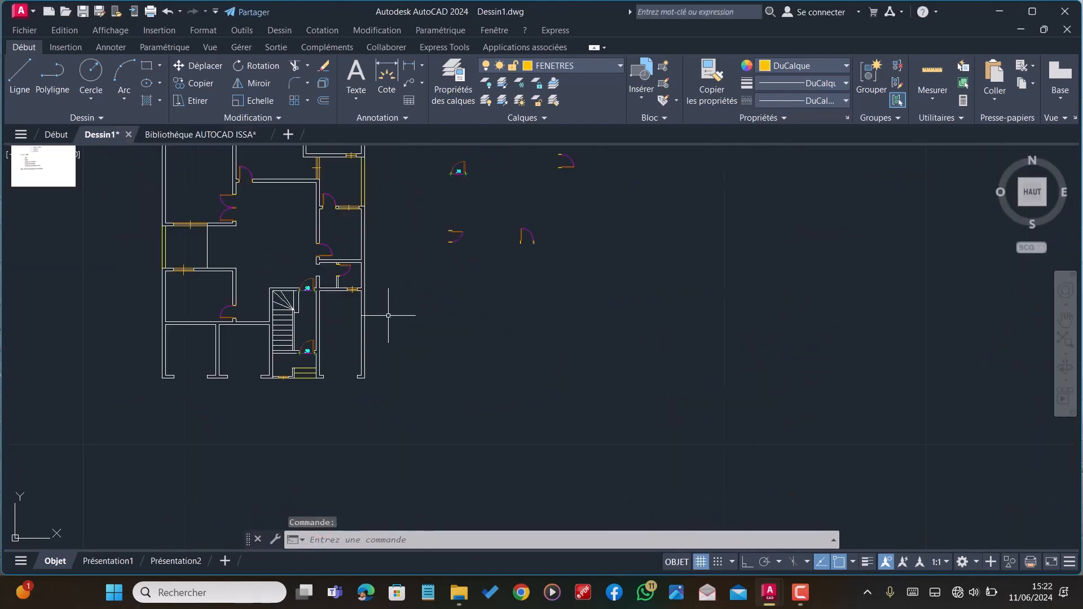
{"action": "key", "text": "ctrl+v"}
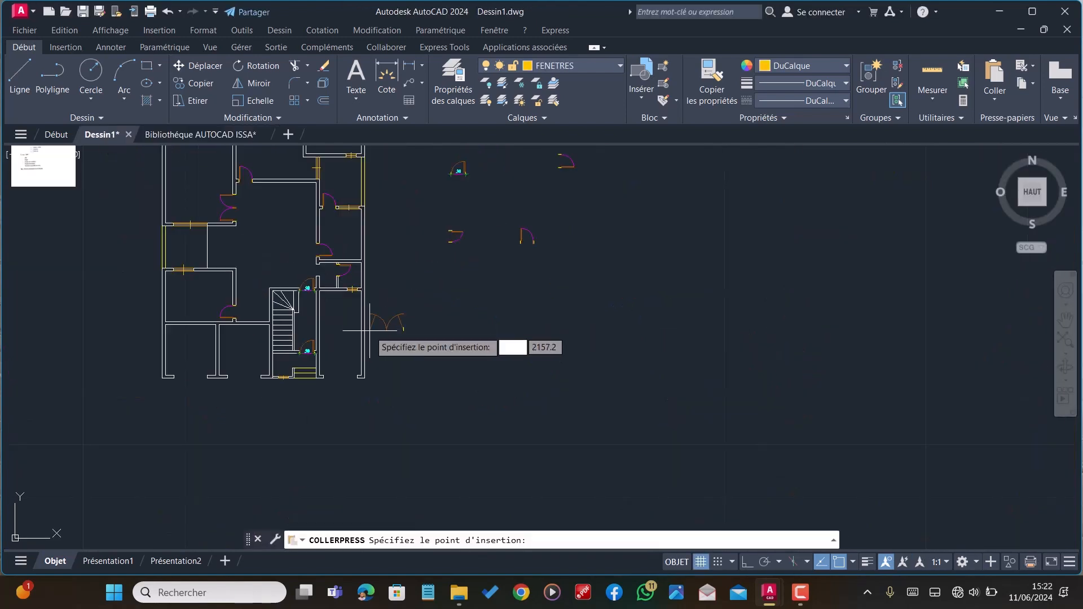
{"action": "left_click", "coordinate": [220, 443]}
Copy the 2.00 double door below the plan by its lower-left jamb corner into the front opening of the lower-left room
{"action": "scroll", "coordinate": [219, 428], "scroll_direction": "up", "scroll_amount": 6}
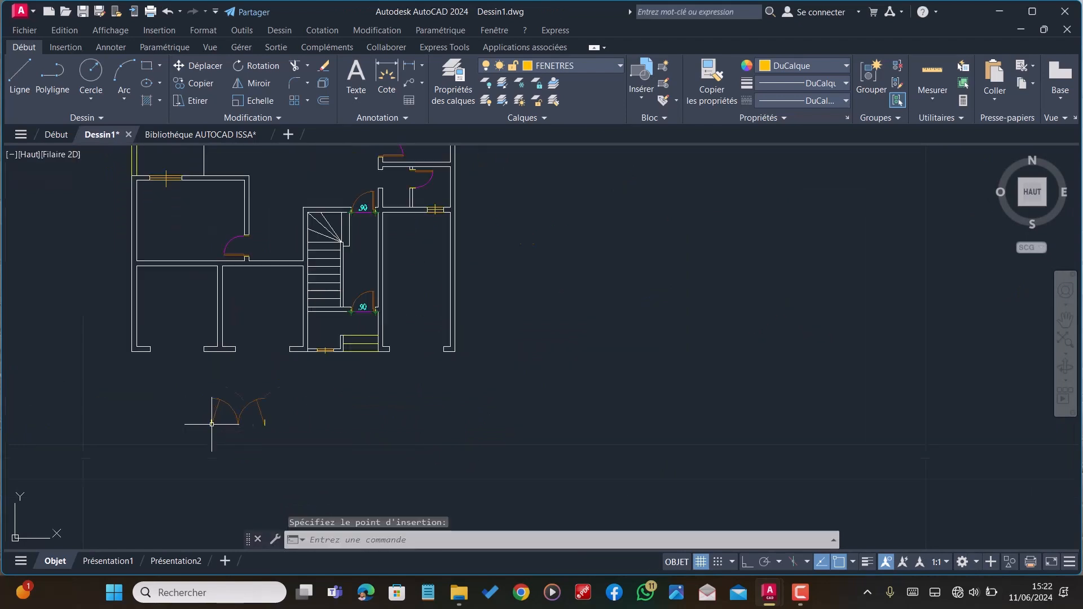
{"action": "left_click", "coordinate": [406, 446]}
{"action": "left_click", "coordinate": [141, 338]}
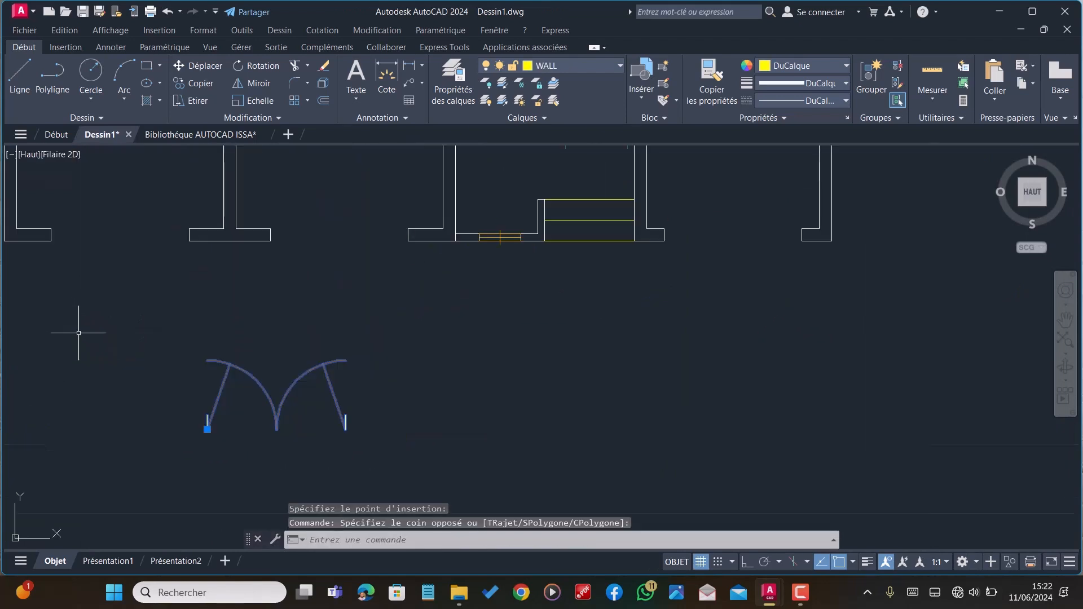
{"action": "type", "text": "CP"}
{"action": "key", "text": "Return"}
{"action": "scroll", "coordinate": [203, 440], "scroll_direction": "up", "scroll_amount": 2}
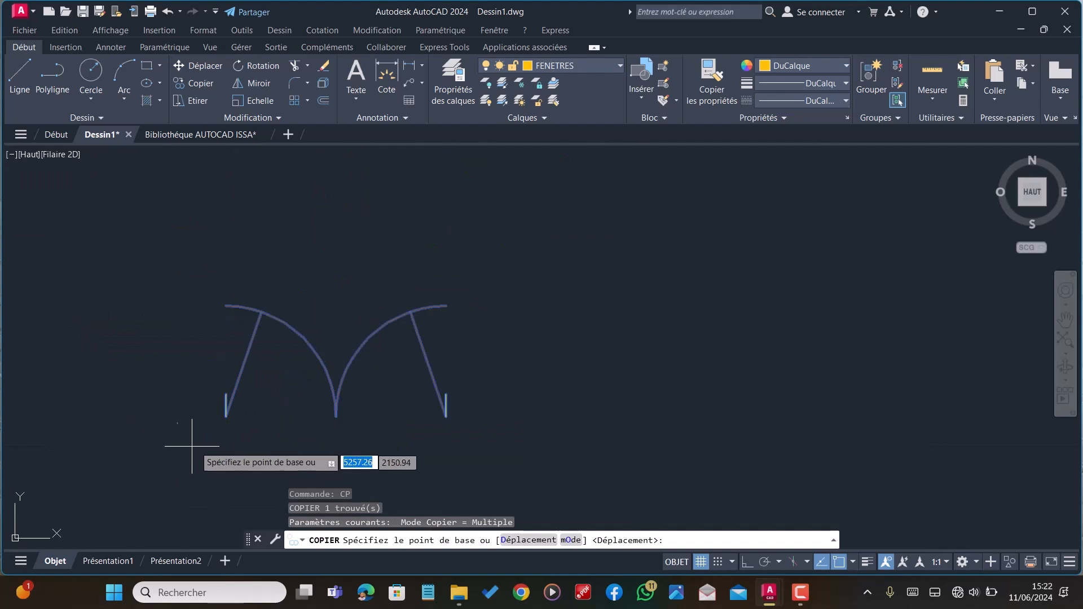
{"action": "left_click", "coordinate": [226, 417]}
{"action": "scroll", "coordinate": [374, 435], "scroll_direction": "down", "scroll_amount": 6}
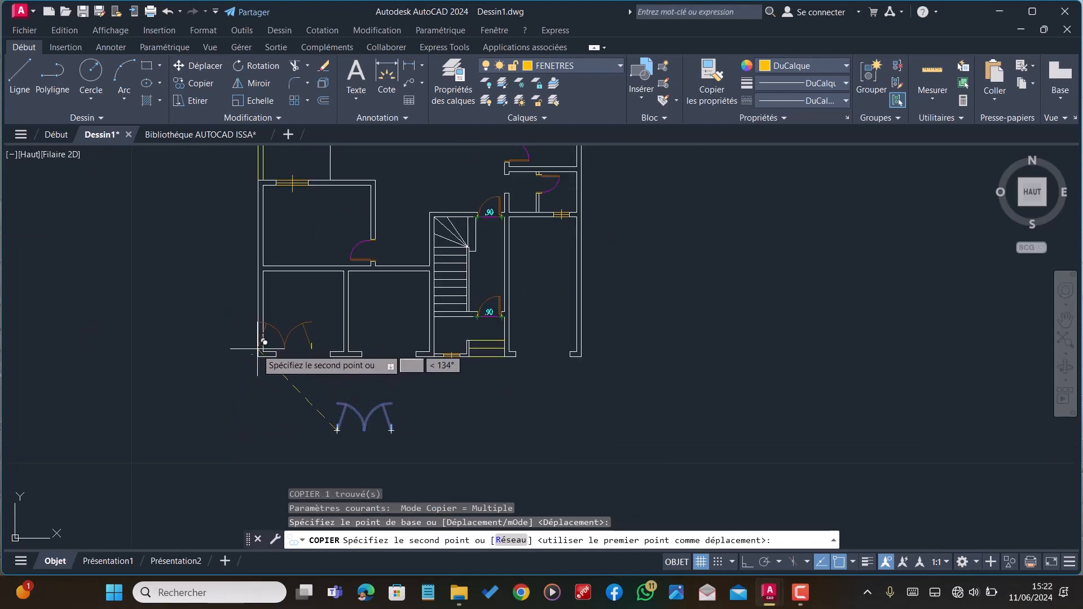
{"action": "scroll", "coordinate": [265, 347], "scroll_direction": "up", "scroll_amount": 6}
{"action": "left_click", "coordinate": [314, 374]}
Place a second copy of the 2.00 double door in the front opening of the room just left of the staircase
{"action": "scroll", "coordinate": [314, 375], "scroll_direction": "down", "scroll_amount": 4}
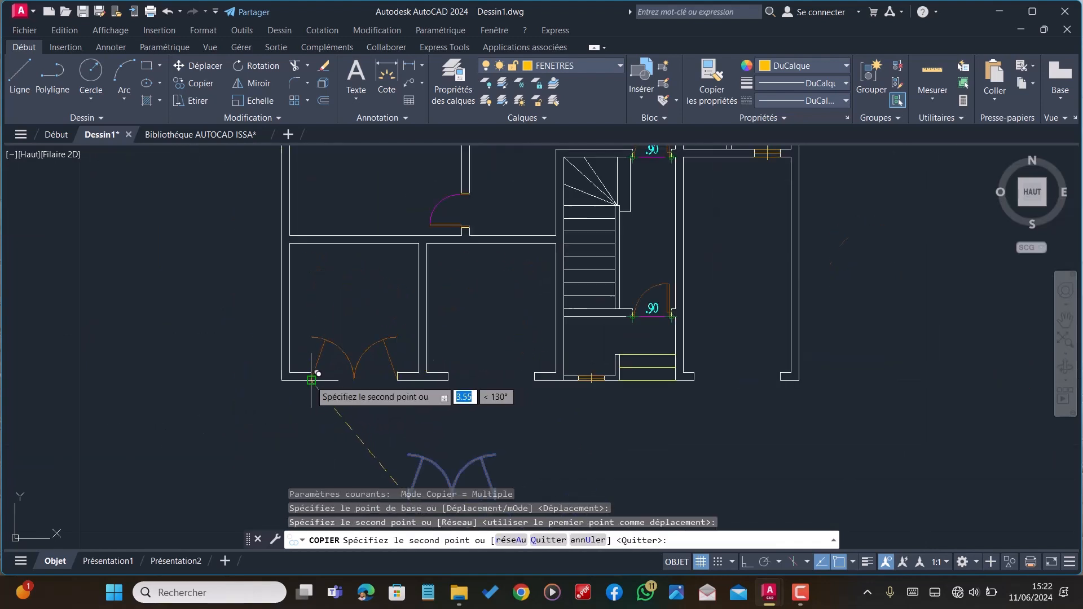
{"action": "scroll", "coordinate": [496, 372], "scroll_direction": "up", "scroll_amount": 4}
{"action": "left_click", "coordinate": [388, 374]}
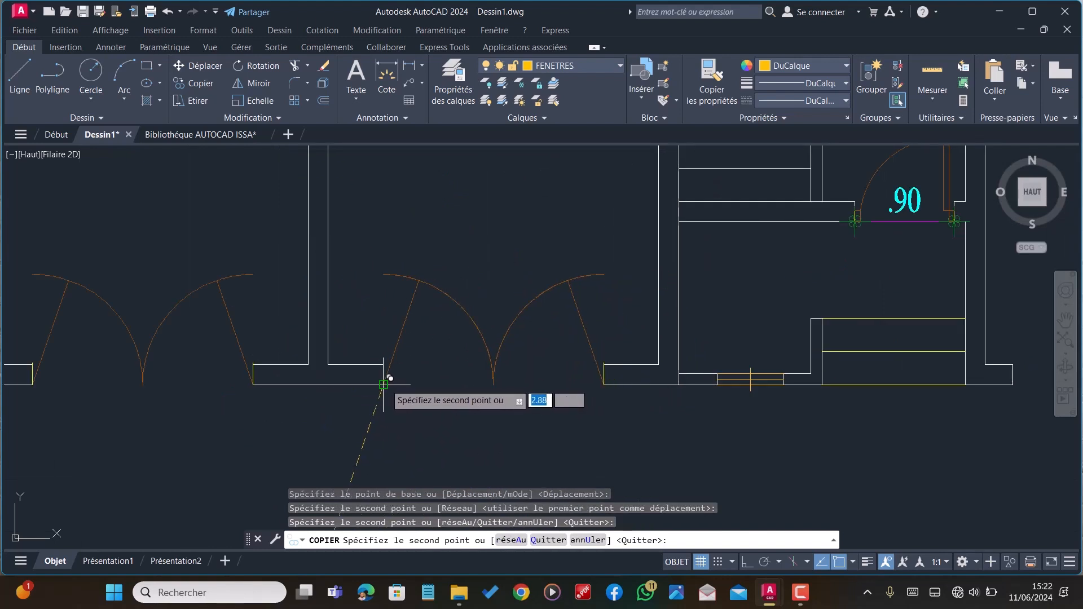
{"action": "scroll", "coordinate": [389, 375], "scroll_direction": "down", "scroll_amount": 4}
{"action": "scroll", "coordinate": [296, 398], "scroll_direction": "down", "scroll_amount": 4}
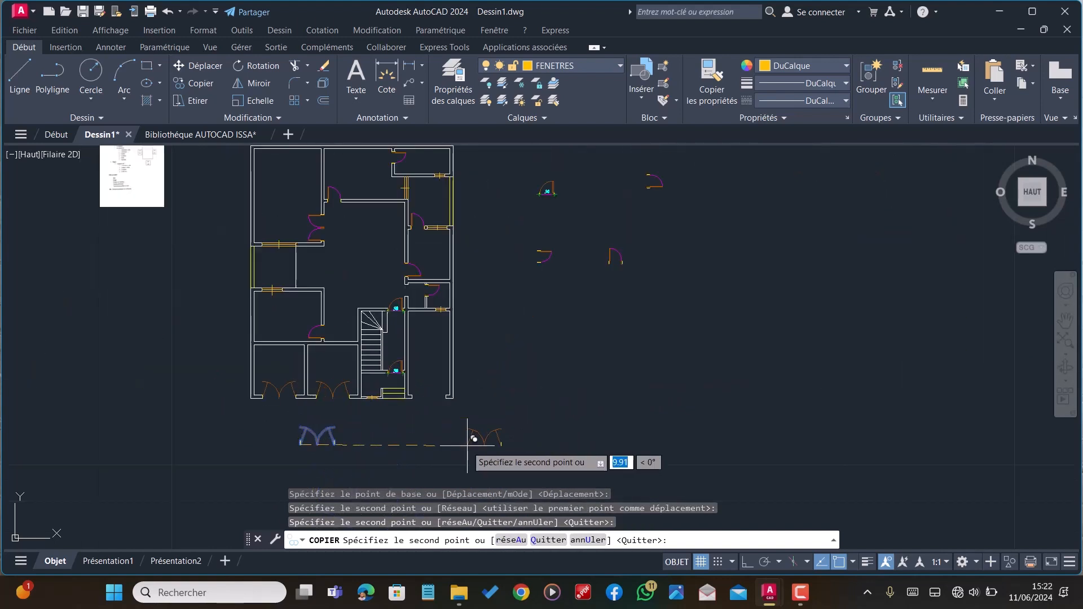
{"action": "key", "text": "Escape"}
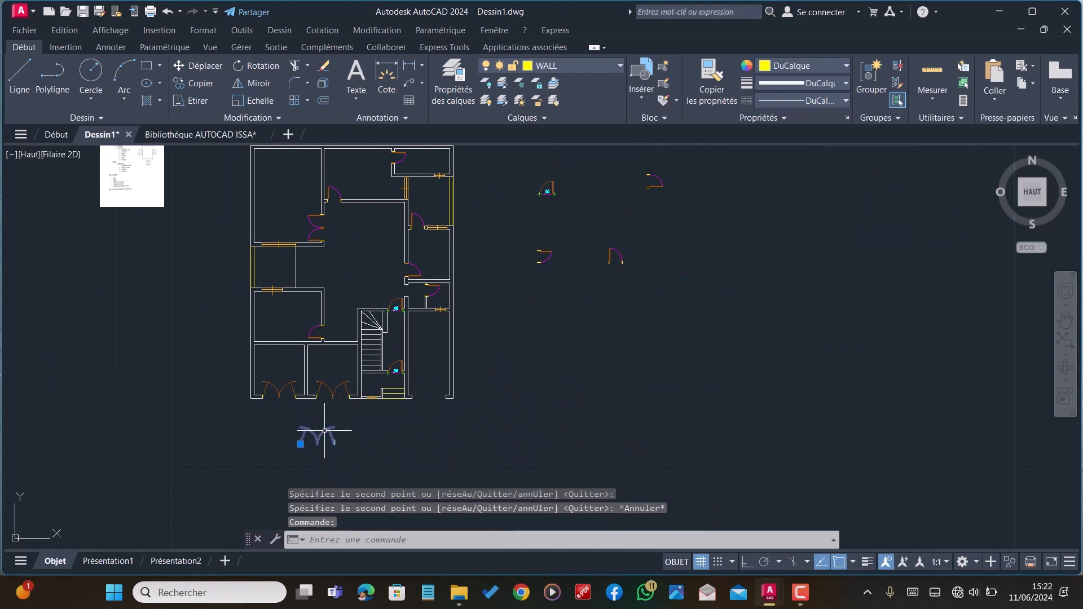
Delete the source double door below the plan and the four spare single doors to the right of it
{"action": "left_click", "coordinate": [314, 435]}
{"action": "key", "text": "Delete"}
{"action": "scroll", "coordinate": [605, 381], "scroll_direction": "down", "scroll_amount": 2}
{"action": "scroll", "coordinate": [648, 349], "scroll_direction": "up", "scroll_amount": 2}
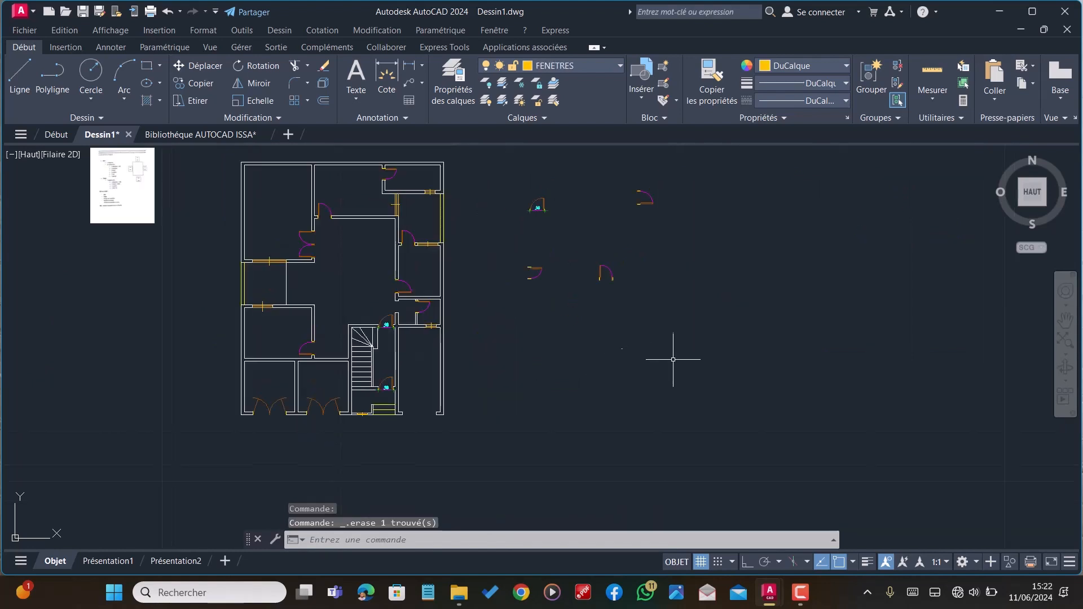
{"action": "left_click", "coordinate": [687, 364]}
{"action": "left_click", "coordinate": [461, 149]}
{"action": "key", "text": "Delete"}
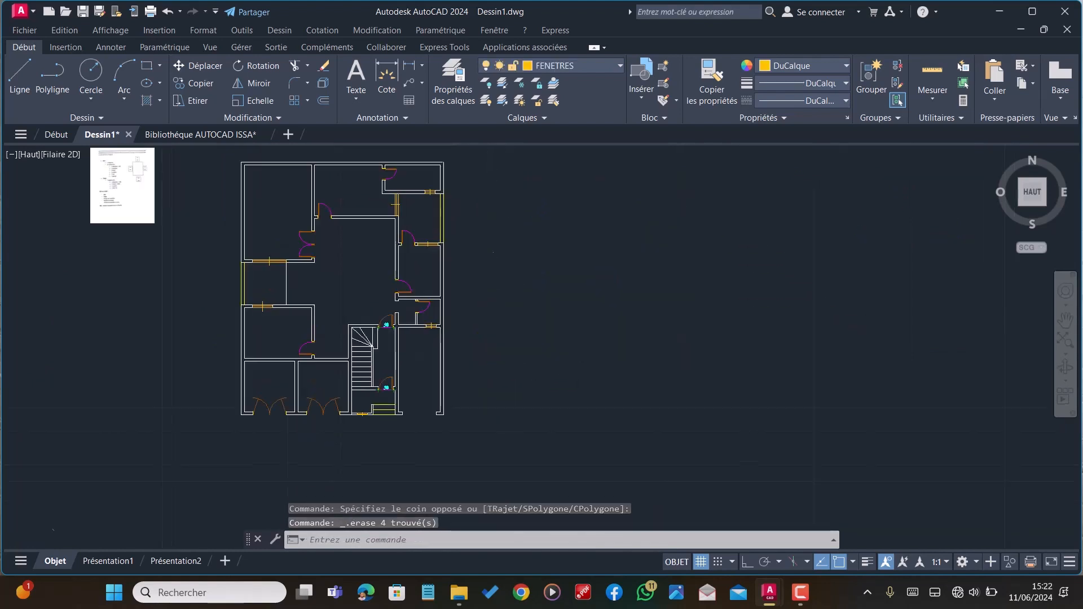
Offset the inner edges of both short wall returns at the lower-right room's front opening by 0.2 into the room
{"action": "scroll", "coordinate": [460, 327], "scroll_direction": "down", "scroll_amount": 1}
{"action": "scroll", "coordinate": [460, 366], "scroll_direction": "up", "scroll_amount": 1}
{"action": "scroll", "coordinate": [431, 388], "scroll_direction": "up", "scroll_amount": 2}
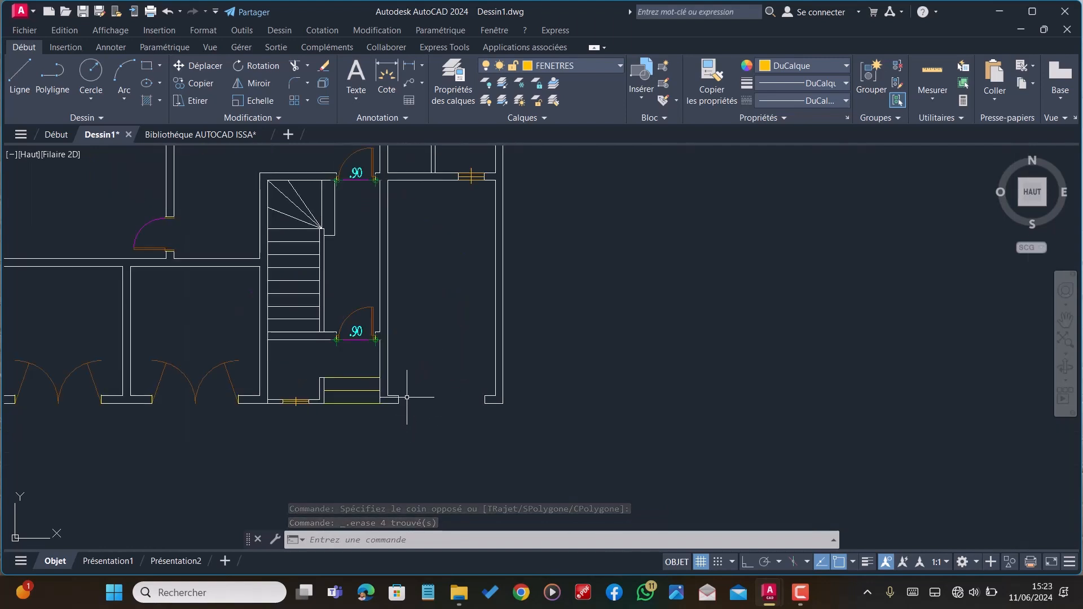
{"action": "scroll", "coordinate": [429, 397], "scroll_direction": "down", "scroll_amount": 1}
{"action": "scroll", "coordinate": [452, 396], "scroll_direction": "up", "scroll_amount": 1}
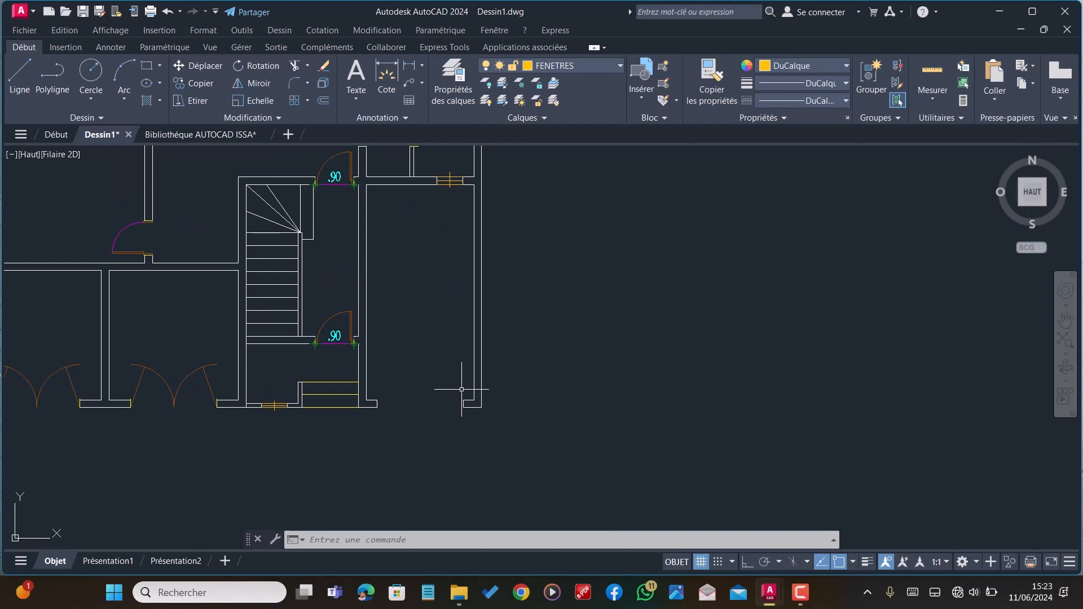
{"action": "scroll", "coordinate": [465, 393], "scroll_direction": "up", "scroll_amount": 2}
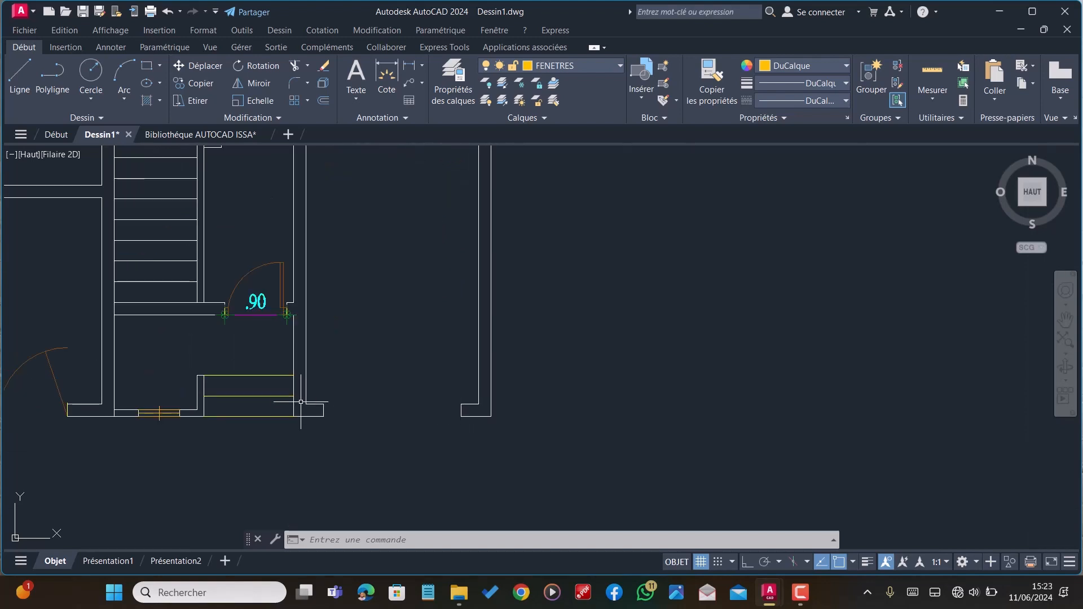
{"action": "scroll", "coordinate": [301, 401], "scroll_direction": "up", "scroll_amount": 2}
{"action": "key", "text": "Return"}
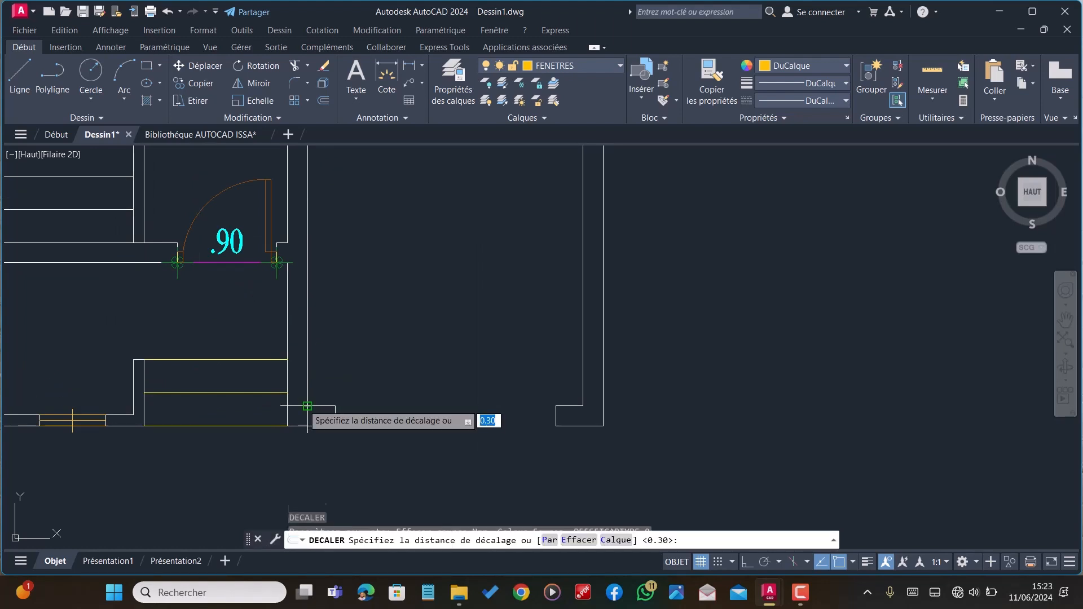
{"action": "type", "text": "0.2"}
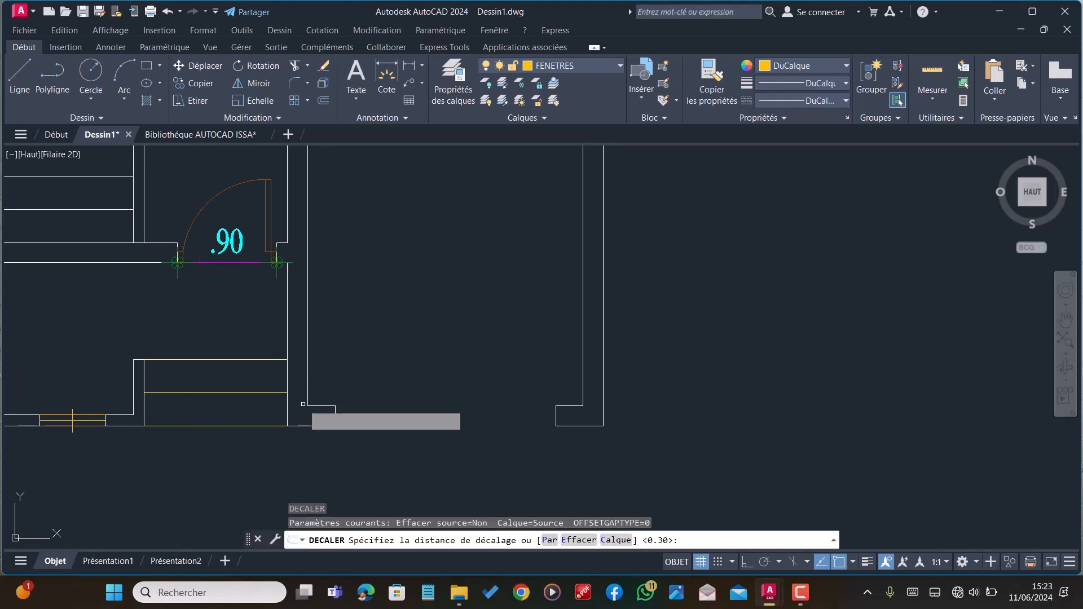
{"action": "key", "text": "Return"}
{"action": "left_click", "coordinate": [308, 401]}
{"action": "left_click", "coordinate": [327, 406]}
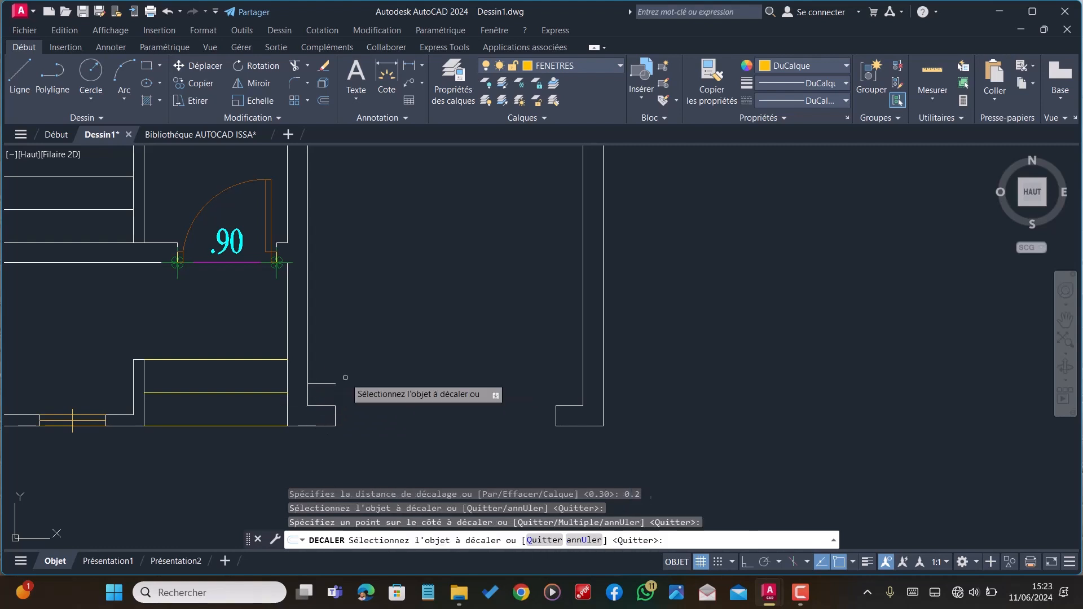
{"action": "key", "text": "Escape"}
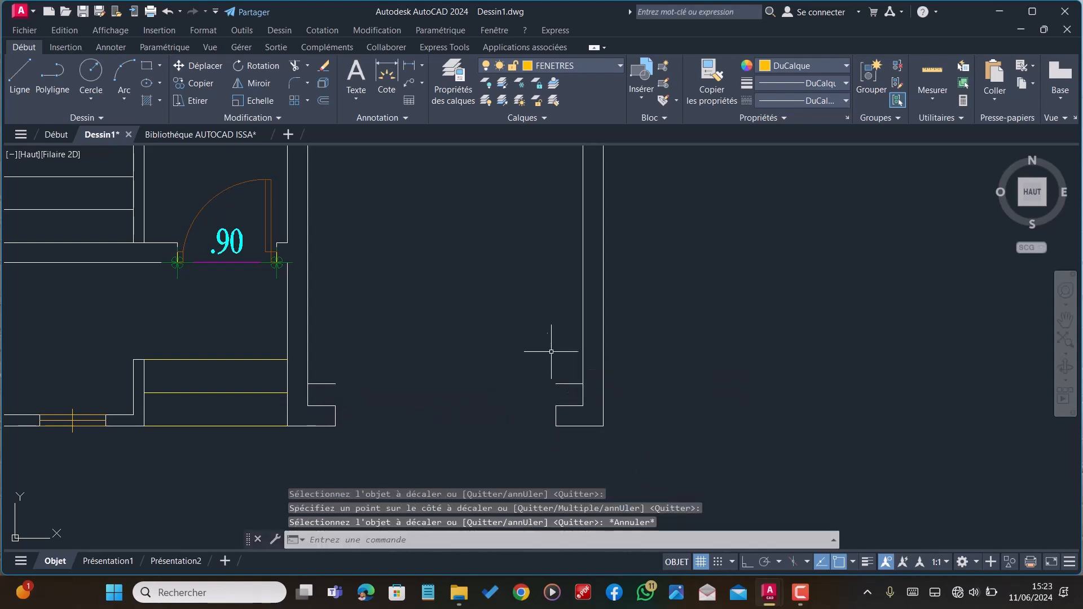
Join the two short offset segments into a single line spanning the lower-right room behind its front opening
{"action": "type", "text": "J"}
{"action": "key", "text": "Return"}
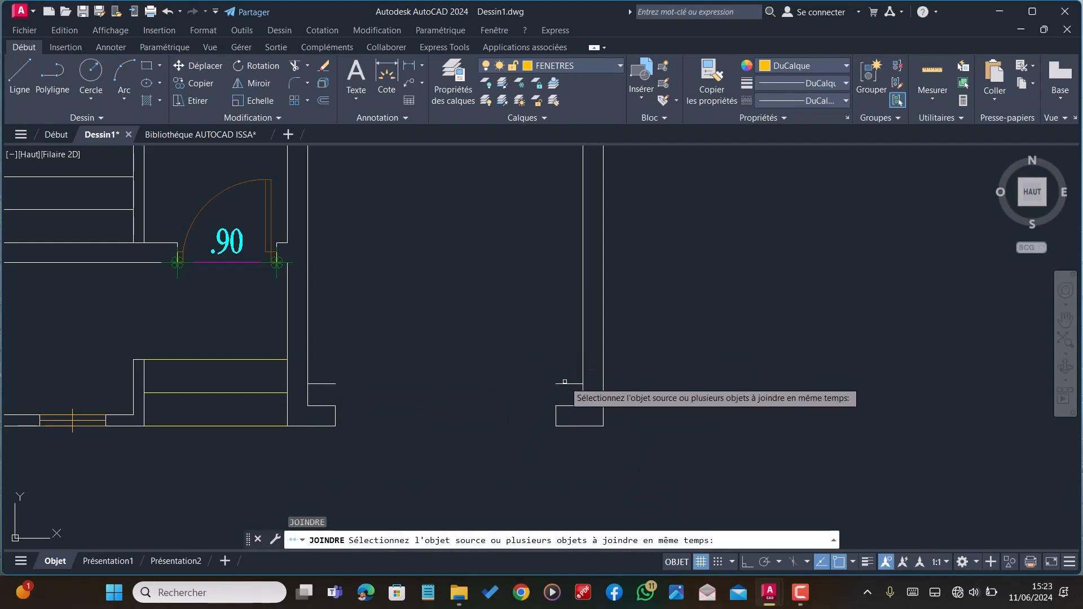
{"action": "left_click", "coordinate": [571, 384]}
{"action": "left_click", "coordinate": [318, 384]}
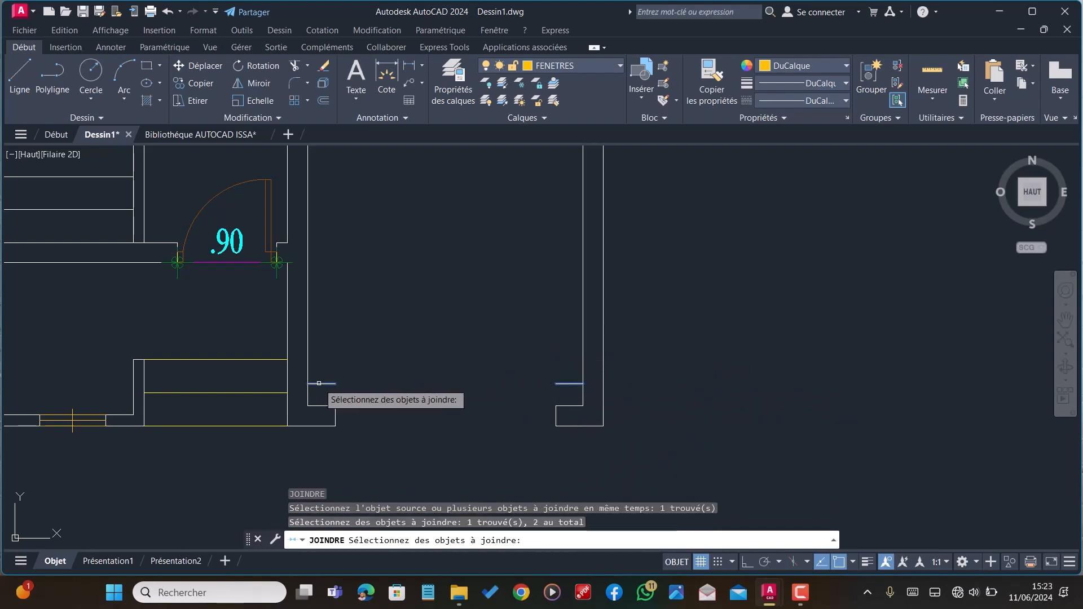
{"action": "key", "text": "Return"}
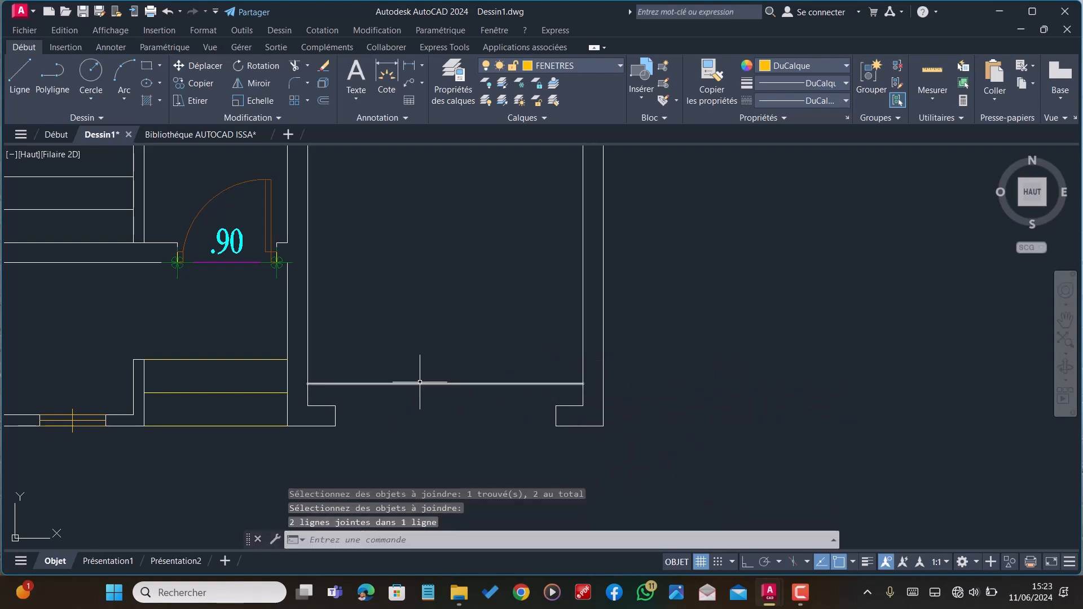
Change the linetype of the joined line across the lower-right room to the dashed ACAD type in its properties
{"action": "mouse_move", "coordinate": [420, 381]}
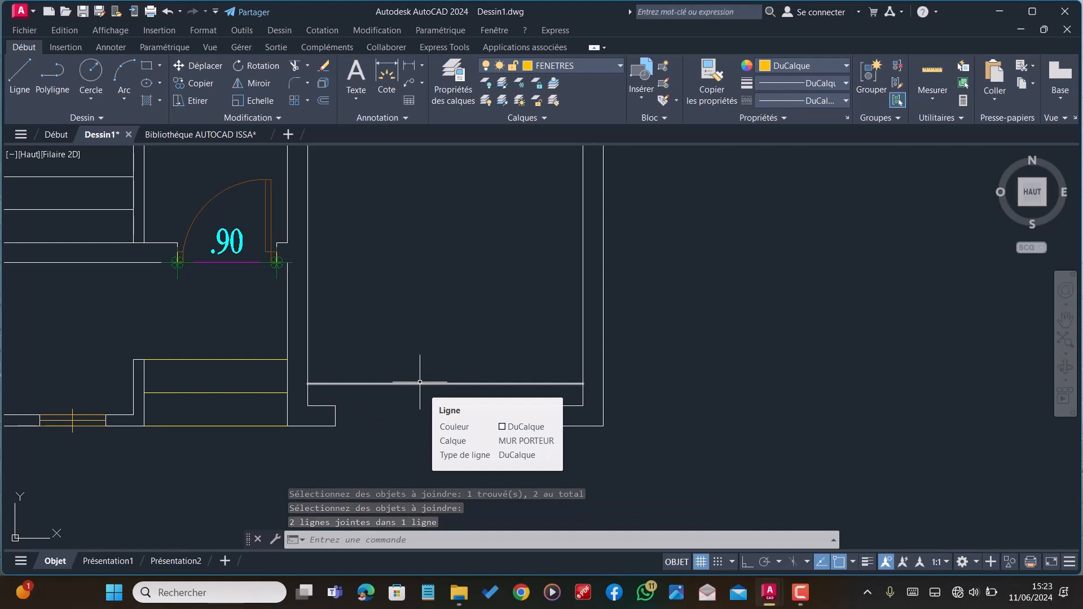
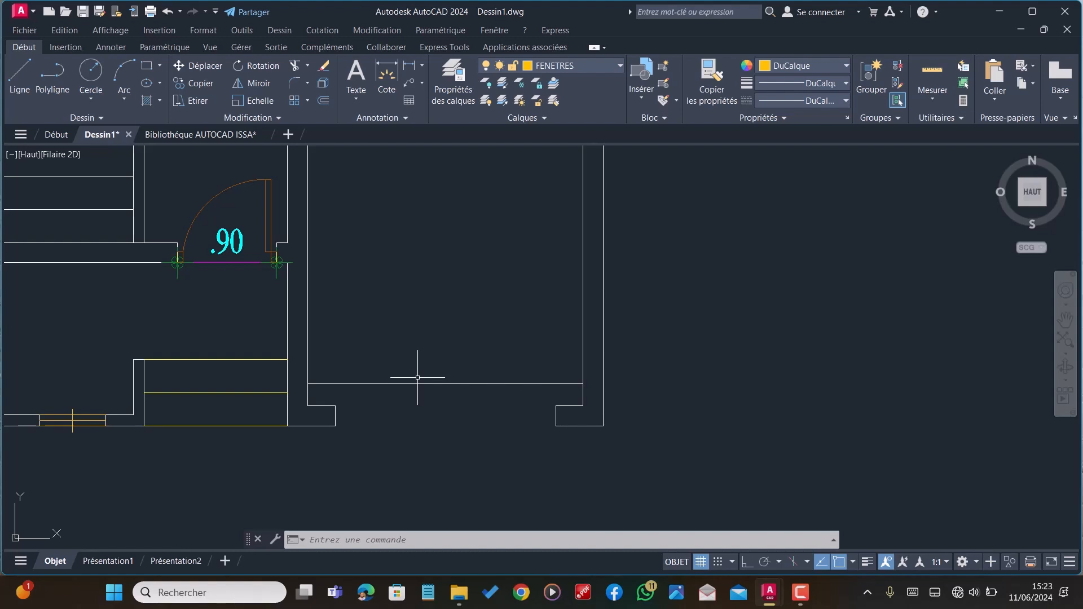
{"action": "mouse_move", "coordinate": [416, 383]}
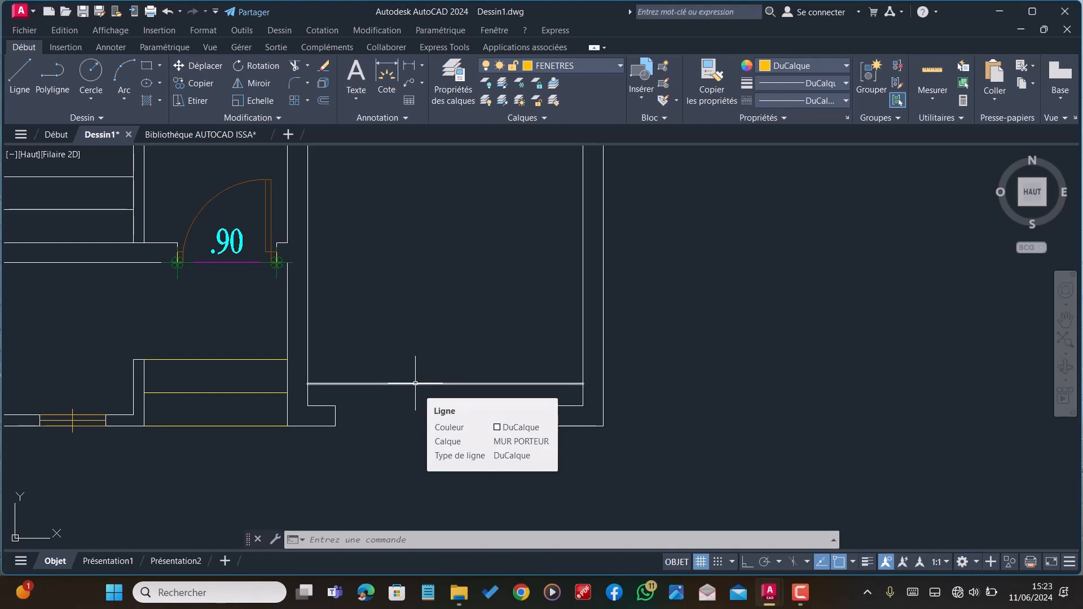
{"action": "left_click", "coordinate": [415, 383]}
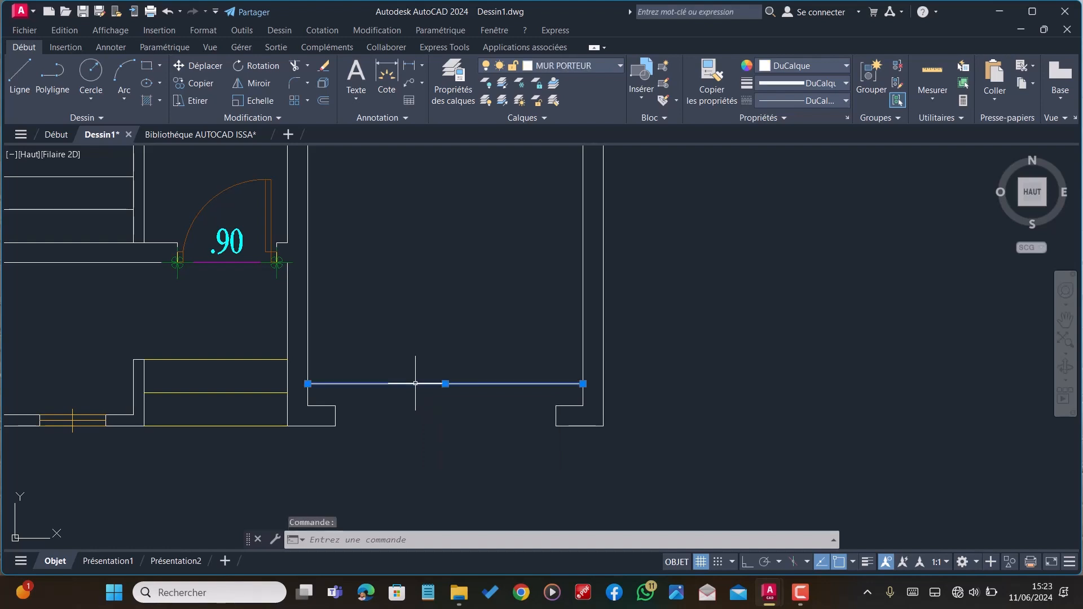
{"action": "type", "text": "PROP"}
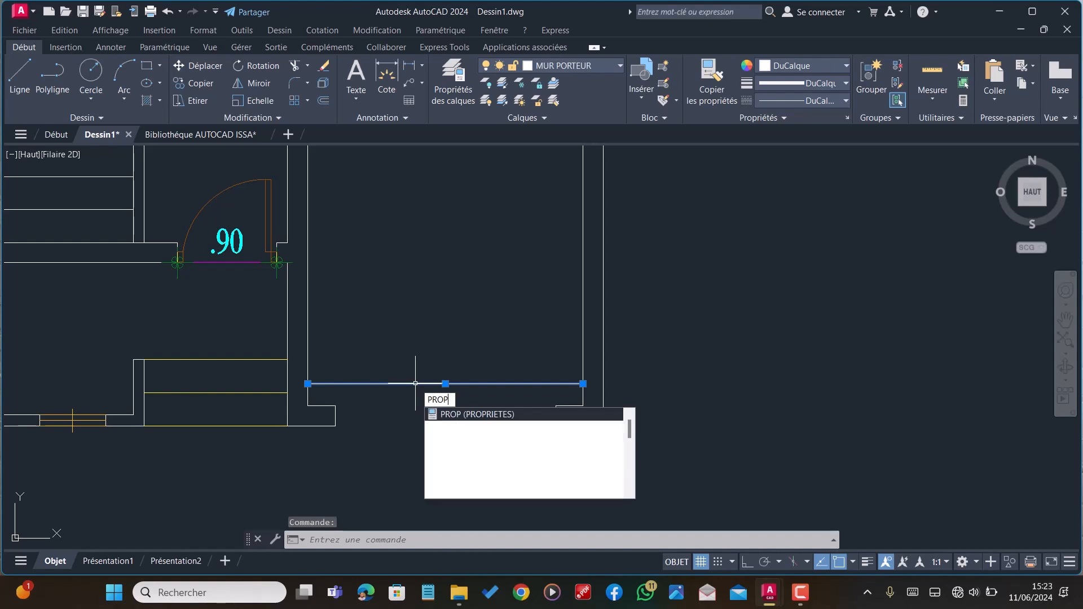
{"action": "key", "text": "Return"}
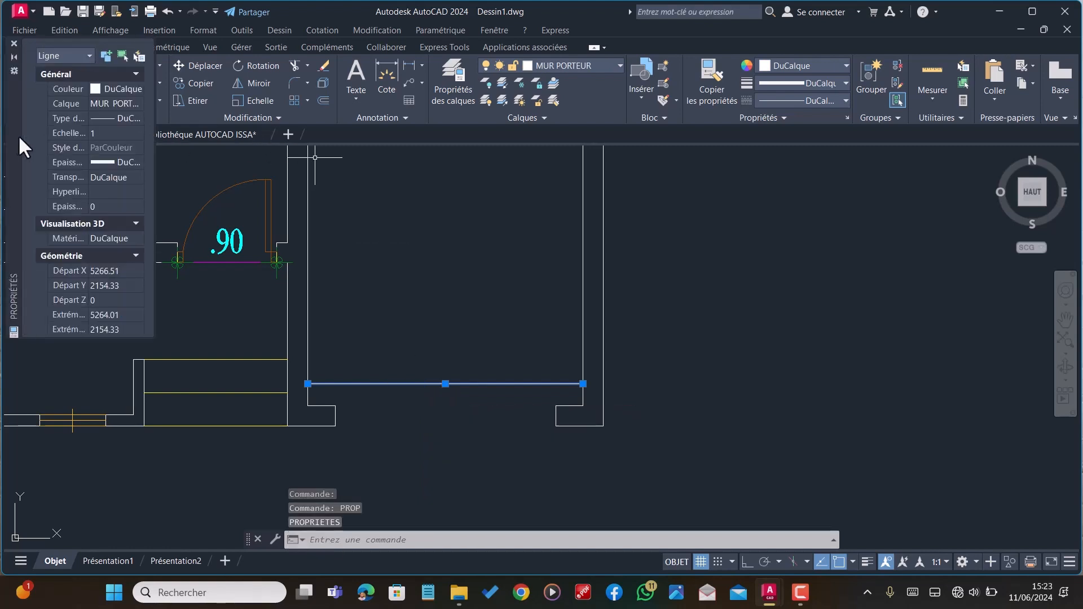
{"action": "left_click", "coordinate": [127, 121]}
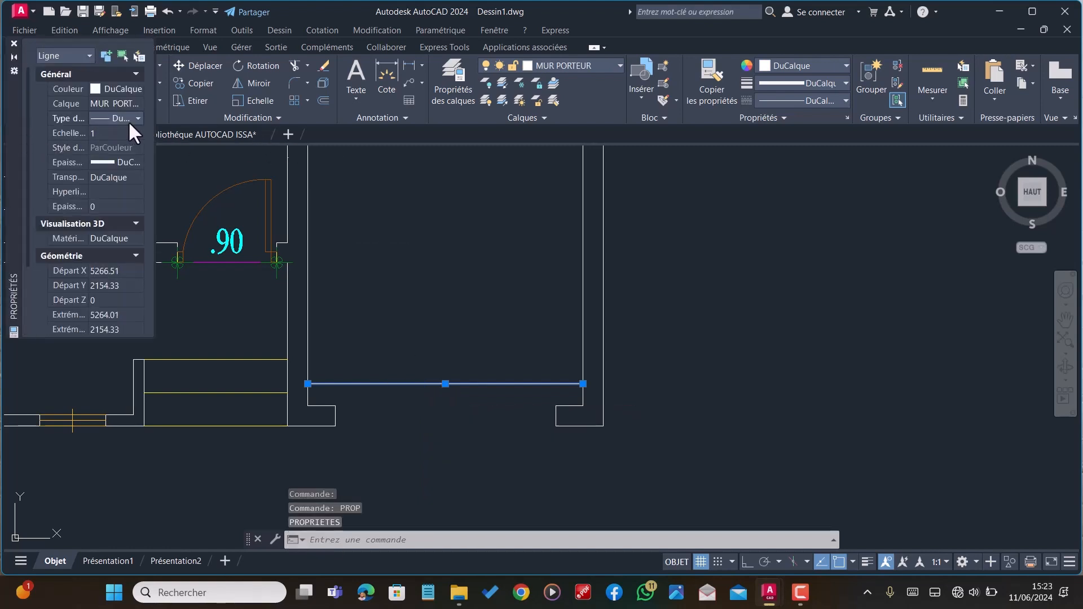
{"action": "left_click", "coordinate": [127, 121]}
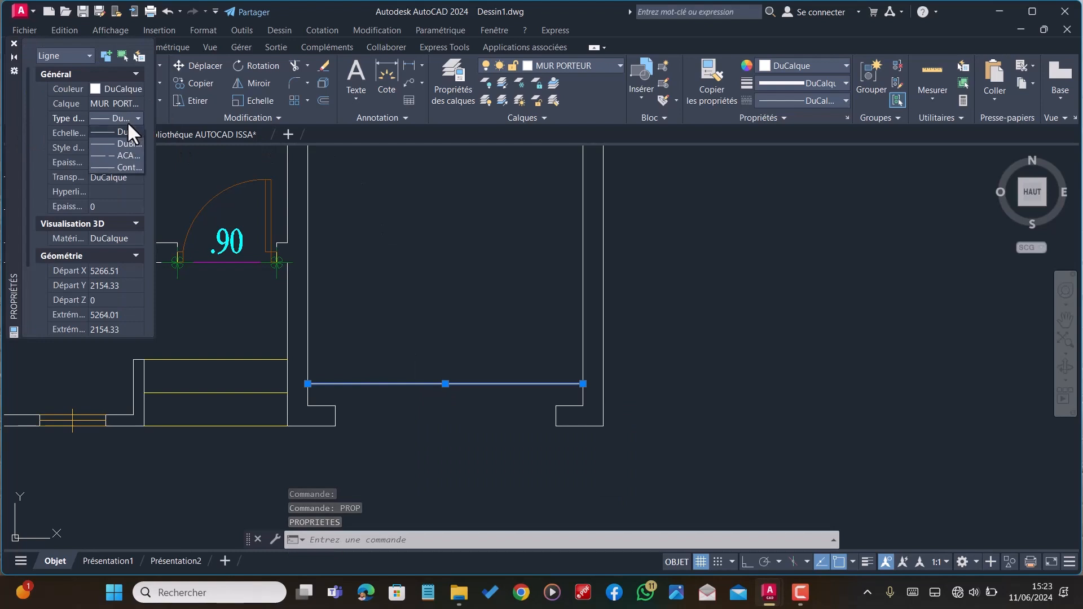
{"action": "left_click", "coordinate": [125, 156]}
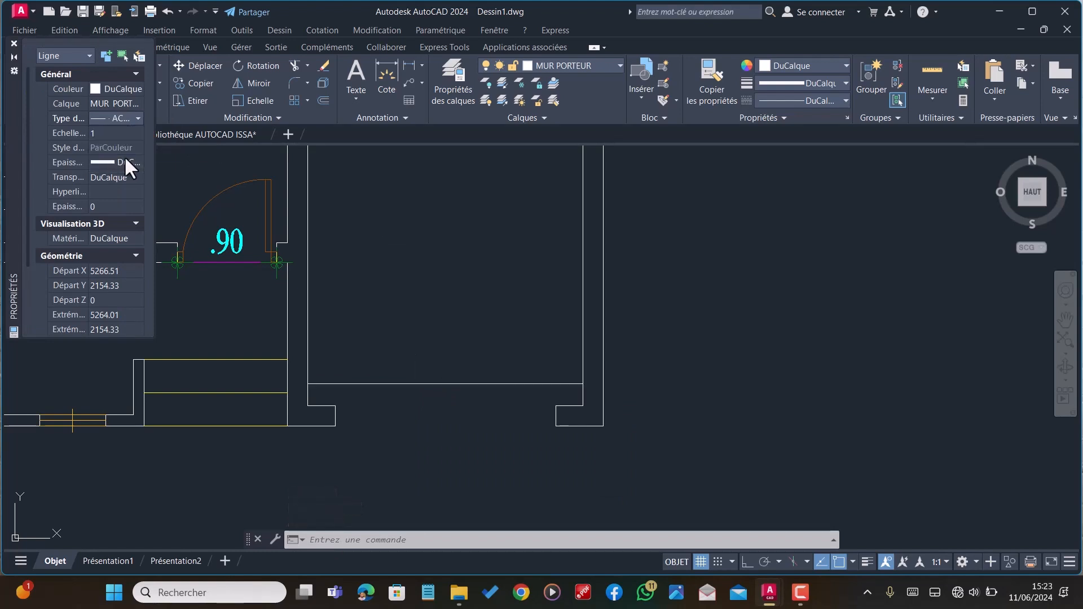
Reduce the line's linetype scale to a value below 1, close its properties and deselect it
{"action": "left_click", "coordinate": [106, 133]}
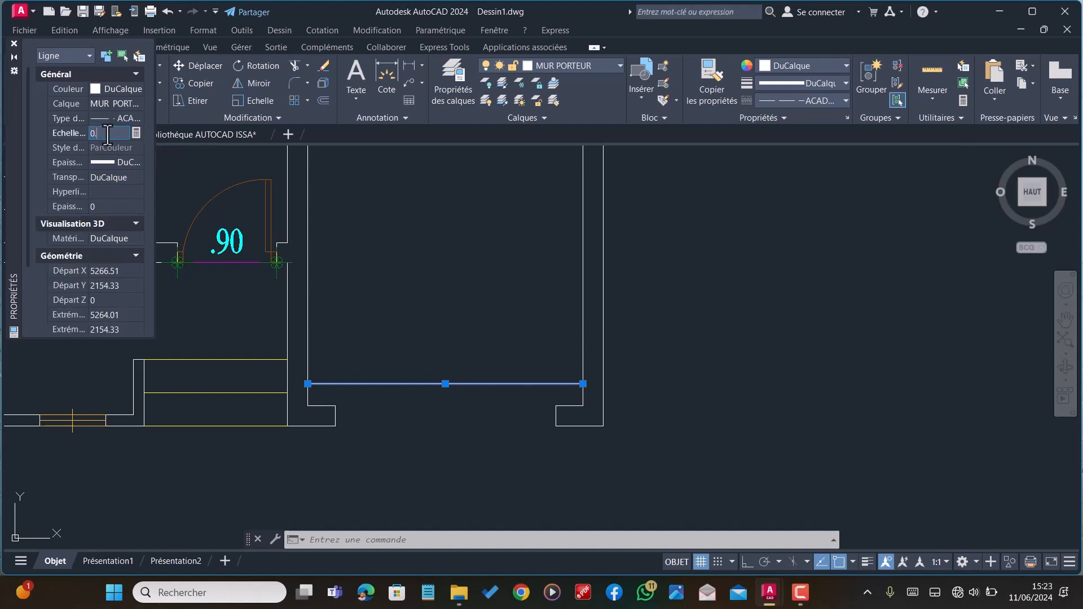
{"action": "key", "text": "Return"}
{"action": "left_click", "coordinate": [15, 44]}
{"action": "key", "text": "Escape"}
{"action": "scroll", "coordinate": [421, 389], "scroll_direction": "down", "scroll_amount": 3}
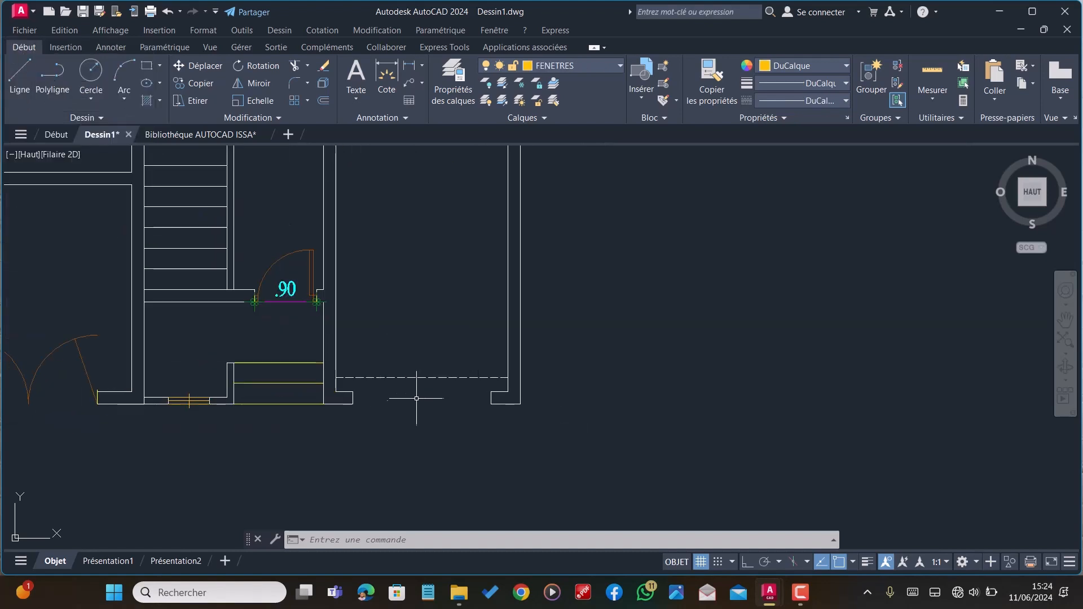
Move the dashed line across the lower-right room's front opening to the FENETRES layer
{"action": "scroll", "coordinate": [501, 339], "scroll_direction": "down", "scroll_amount": 2}
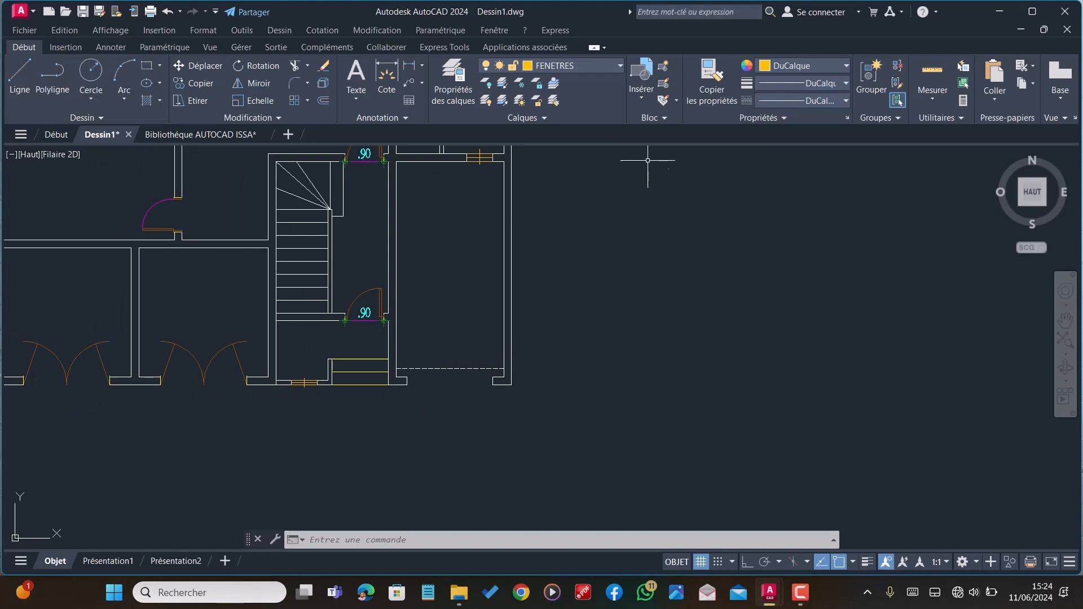
{"action": "left_click", "coordinate": [462, 368]}
{"action": "left_click", "coordinate": [544, 64]}
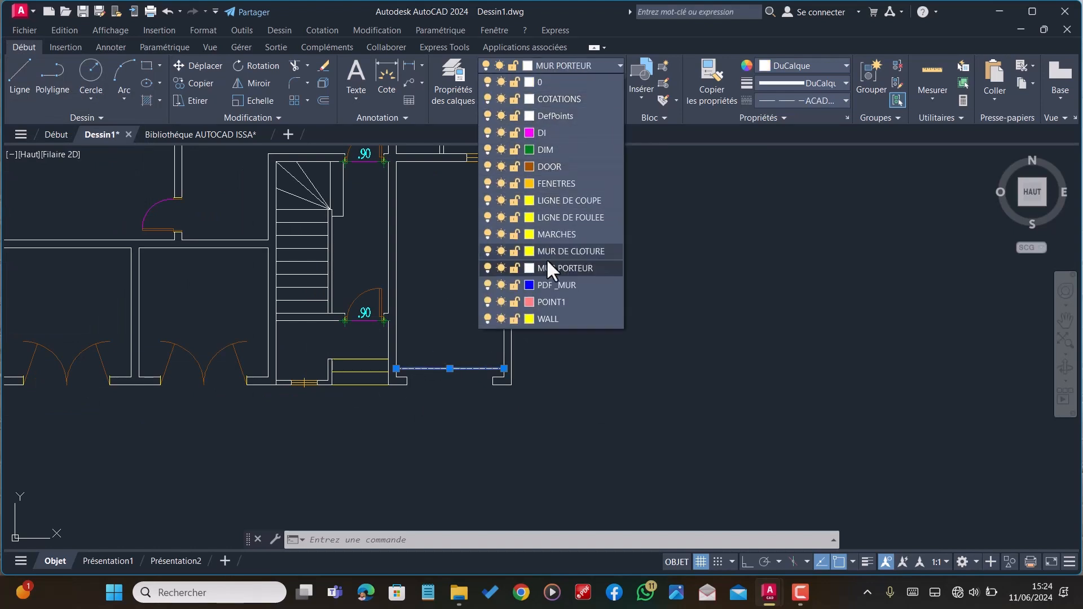
{"action": "left_click", "coordinate": [553, 183]}
{"action": "key", "text": "Escape"}
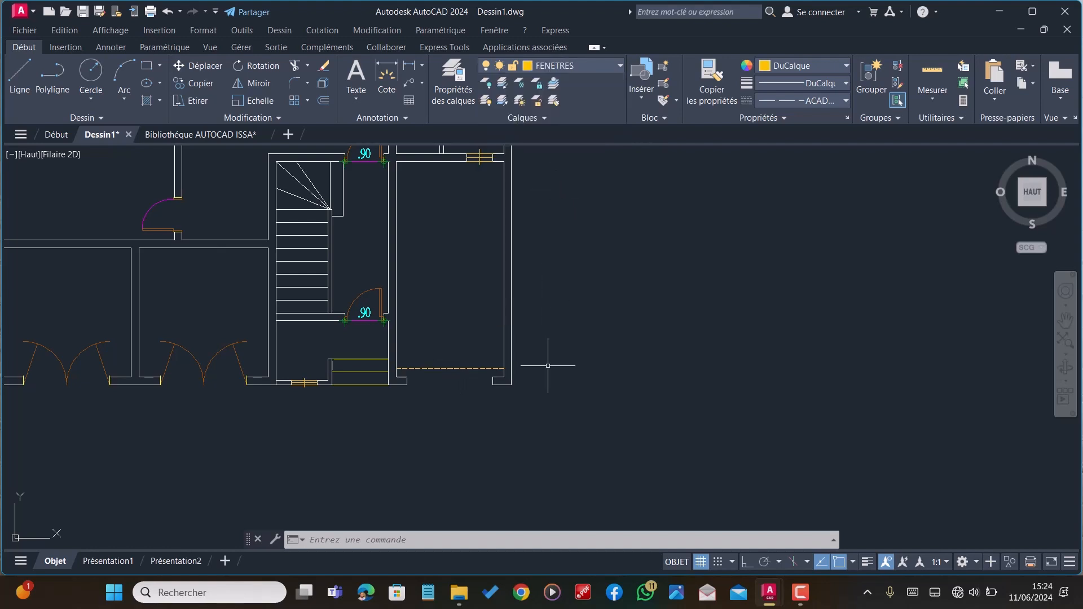
{"action": "scroll", "coordinate": [511, 361], "scroll_direction": "down", "scroll_amount": 2}
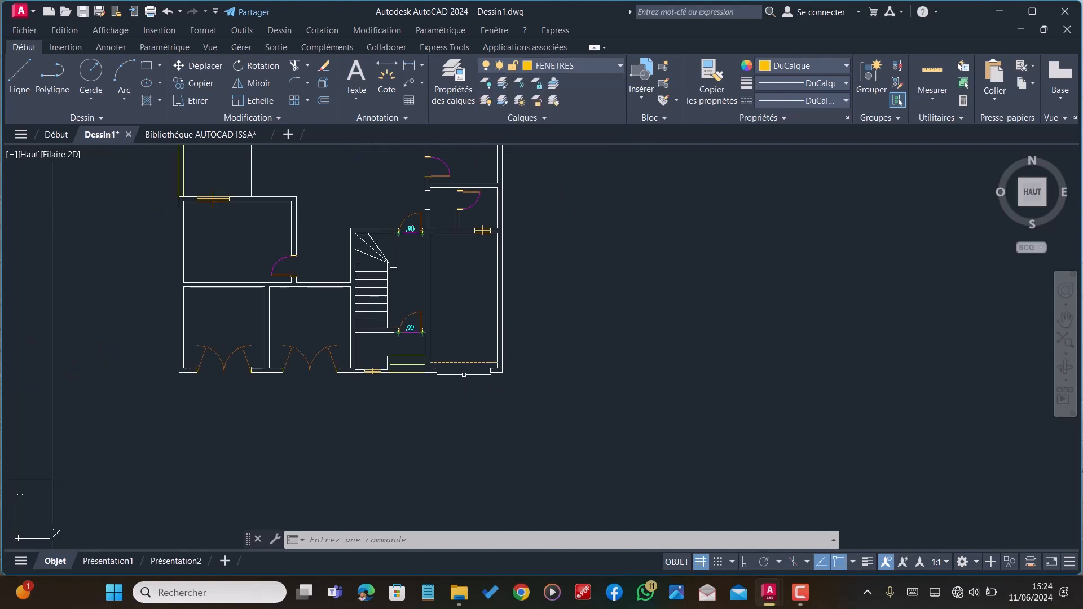
Draw a line across the lower-right room's front opening along the outer wall face, between the two wall ends
{"action": "left_click", "coordinate": [567, 64]}
{"action": "scroll", "coordinate": [503, 366], "scroll_direction": "up", "scroll_amount": 3}
{"action": "type", "text": "l"}
{"action": "key", "text": "Return"}
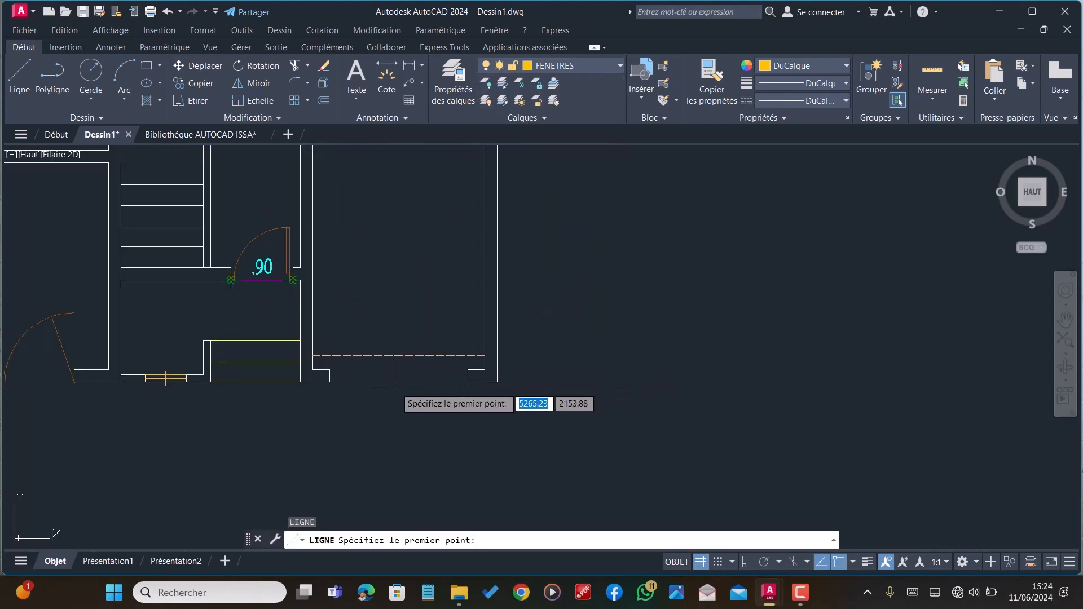
{"action": "left_click", "coordinate": [330, 382]}
{"action": "left_click", "coordinate": [467, 382]}
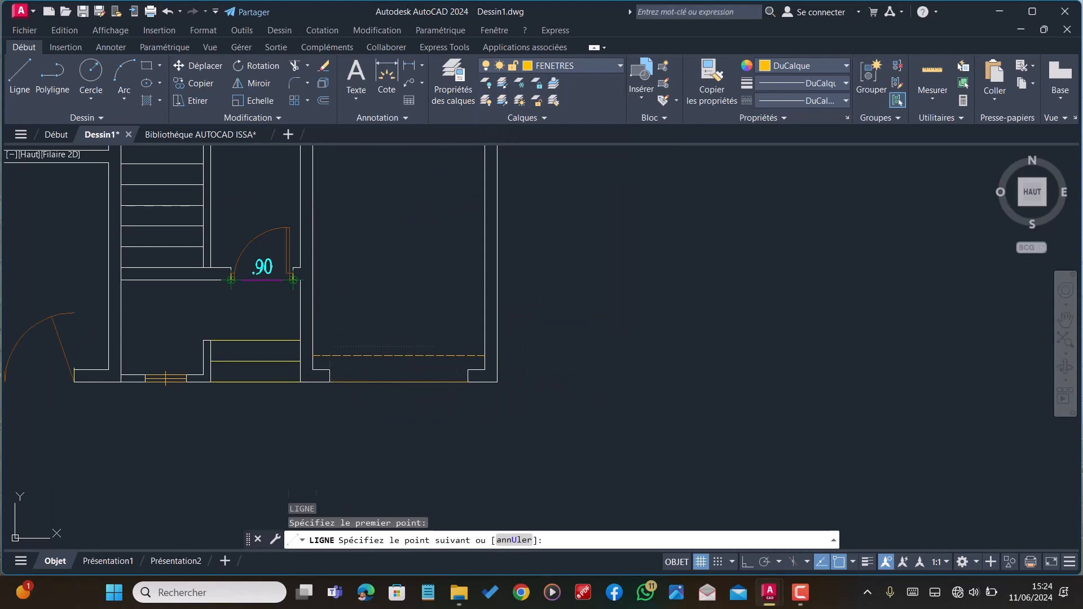
{"action": "key", "text": "Escape"}
{"action": "scroll", "coordinate": [429, 398], "scroll_direction": "down", "scroll_amount": 2}
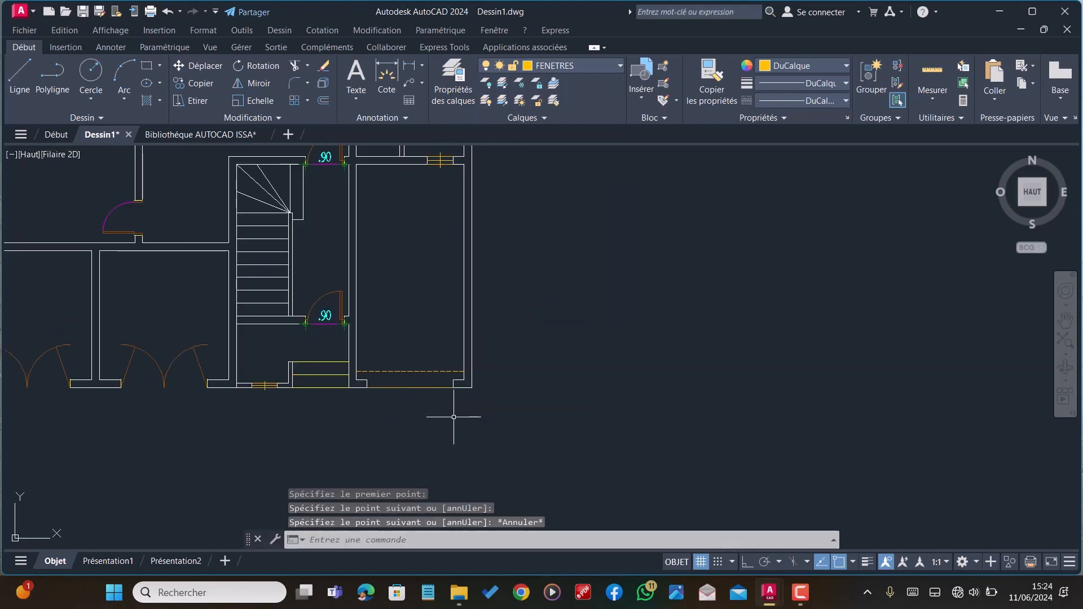
Match the properties of the yellow entrance step line onto the new line closing the lower-right room's front opening
{"action": "type", "text": "CORRESPROP"}
{"action": "key", "text": "Return"}
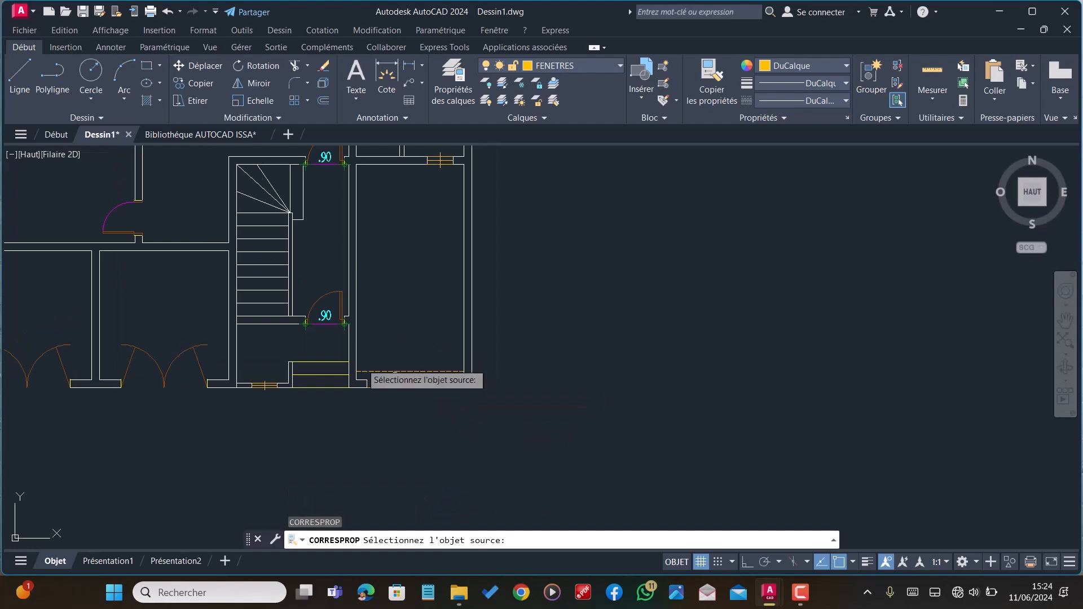
{"action": "left_click", "coordinate": [332, 376]}
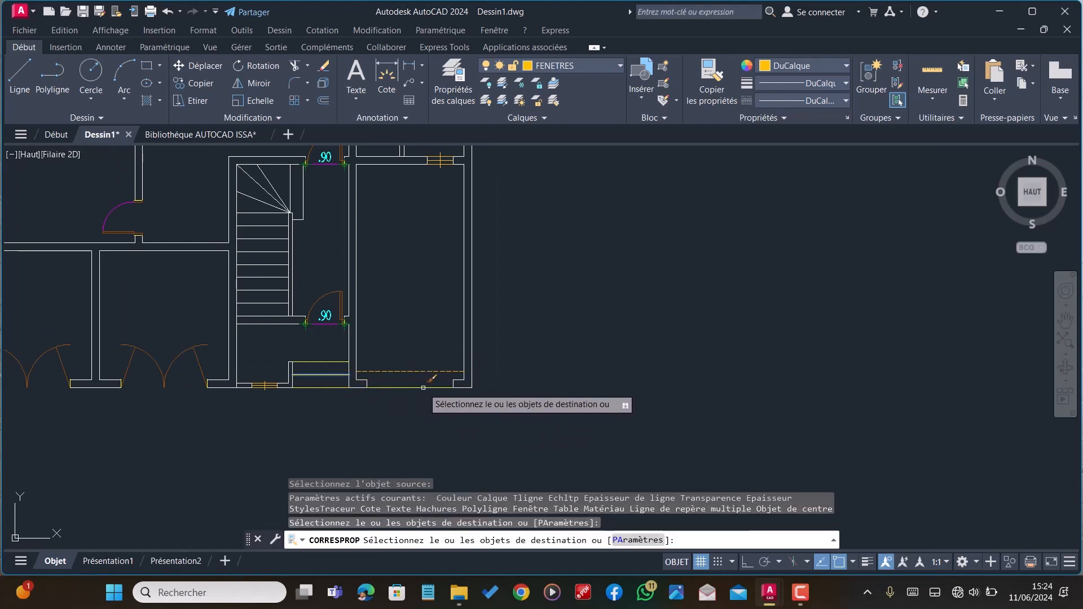
{"action": "scroll", "coordinate": [420, 391], "scroll_direction": "down", "scroll_amount": 2}
{"action": "scroll", "coordinate": [420, 392], "scroll_direction": "down", "scroll_amount": 1}
{"action": "key", "text": "Escape"}
{"action": "scroll", "coordinate": [428, 394], "scroll_direction": "up", "scroll_amount": 2}
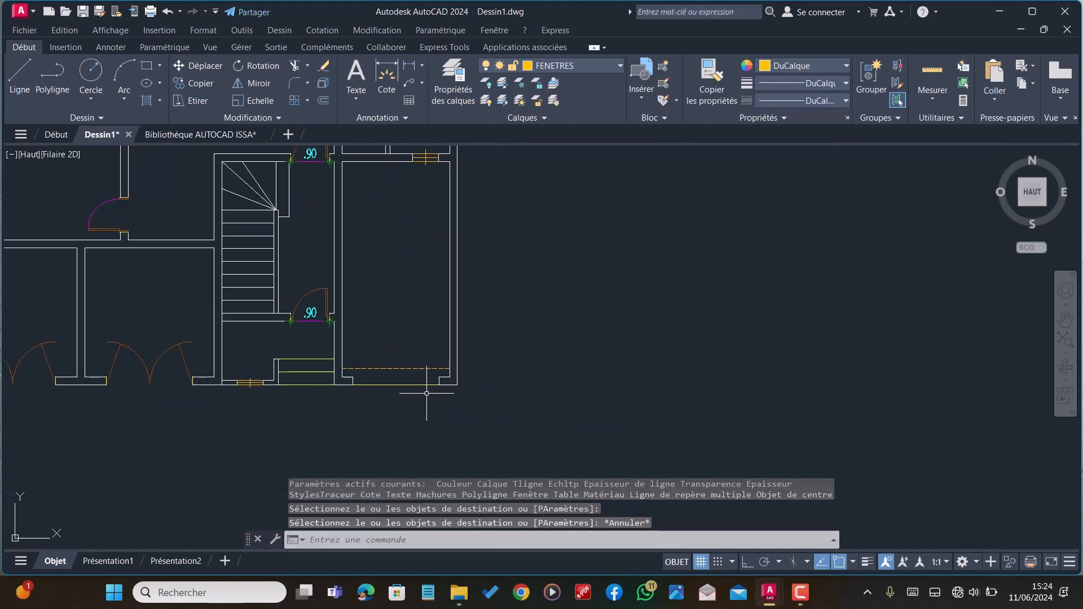
{"action": "scroll", "coordinate": [424, 393], "scroll_direction": "down", "scroll_amount": 1}
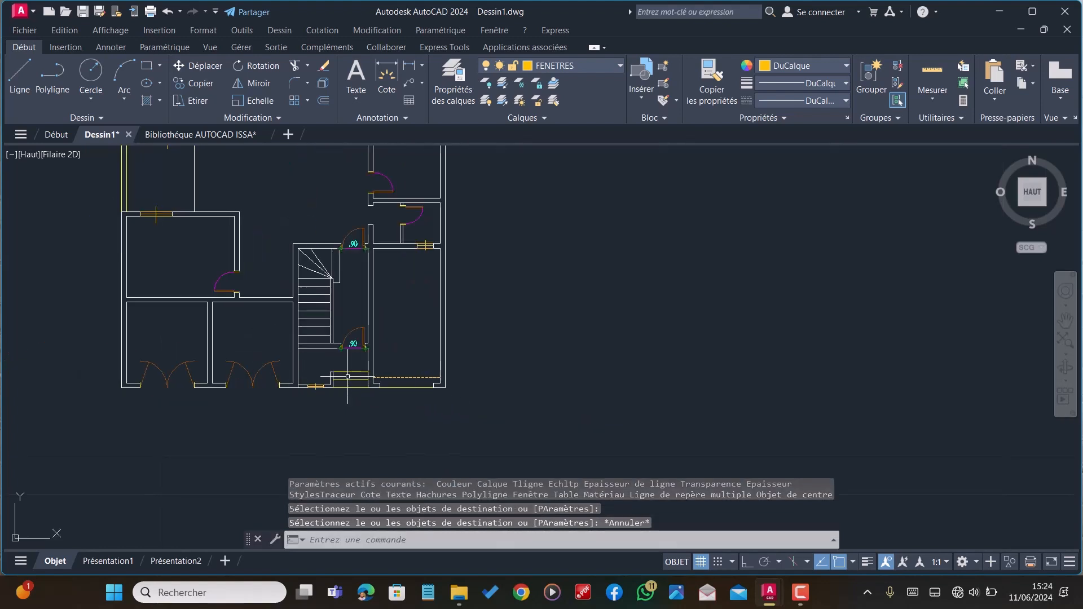
Offset the line between the small left-hand room and the central hall twice towards the hall, 0.3 apart, to form steps
{"action": "scroll", "coordinate": [347, 376], "scroll_direction": "down", "scroll_amount": 2}
{"action": "scroll", "coordinate": [265, 221], "scroll_direction": "up", "scroll_amount": 2}
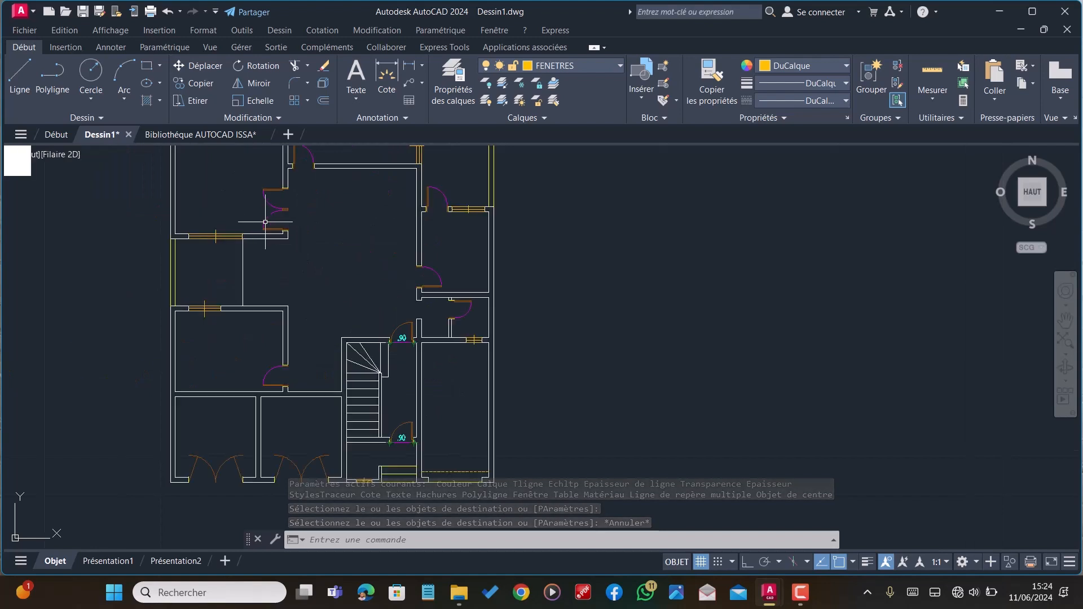
{"action": "scroll", "coordinate": [266, 221], "scroll_direction": "down", "scroll_amount": 1}
{"action": "scroll", "coordinate": [257, 251], "scroll_direction": "up", "scroll_amount": 2}
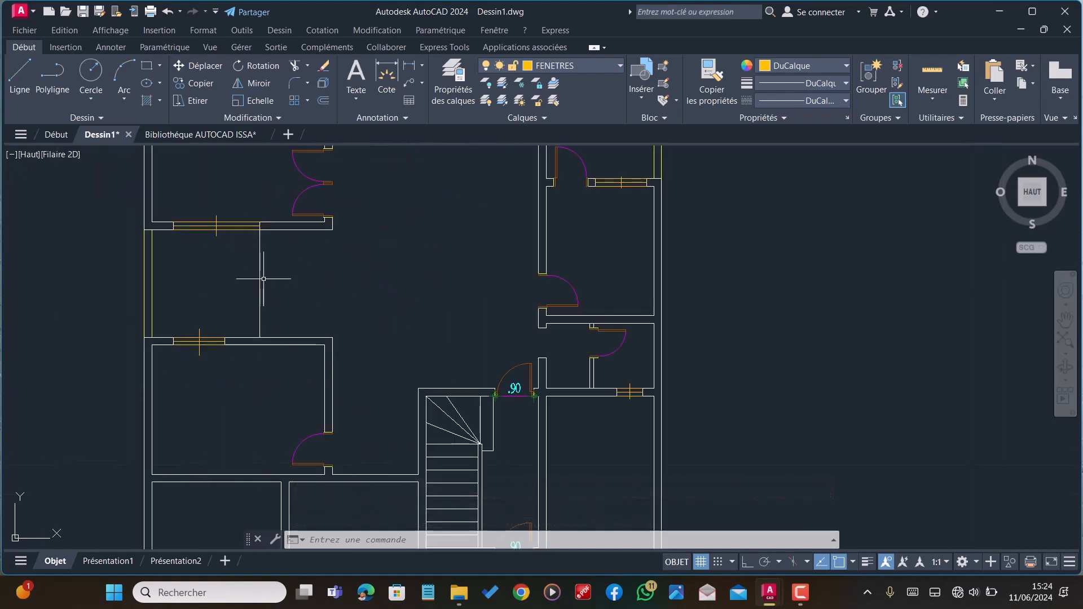
{"action": "type", "text": "dc"}
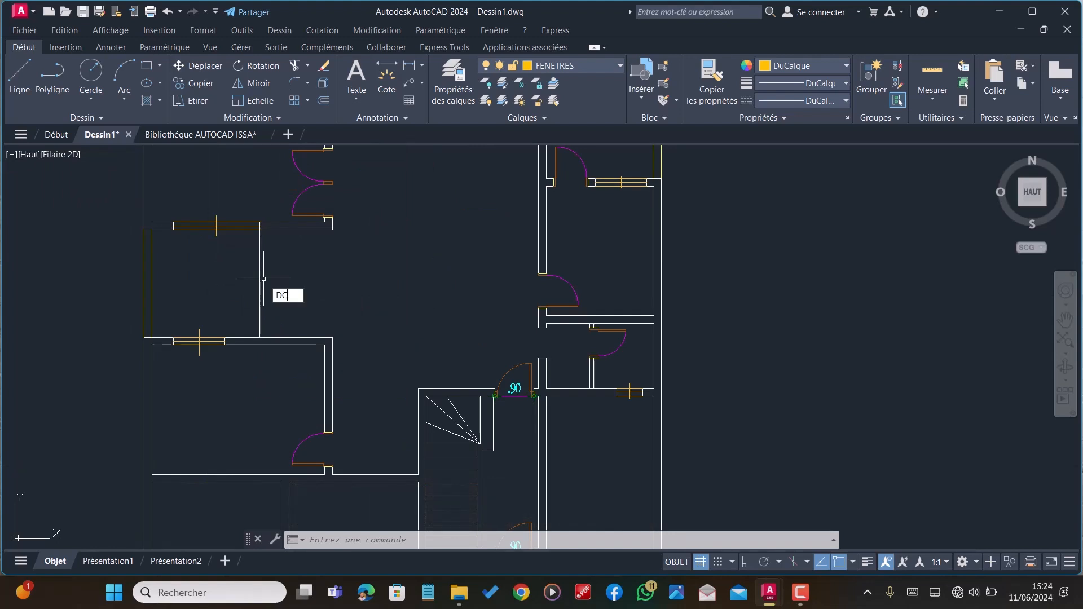
{"action": "key", "text": "Return"}
{"action": "key", "text": "Return"}
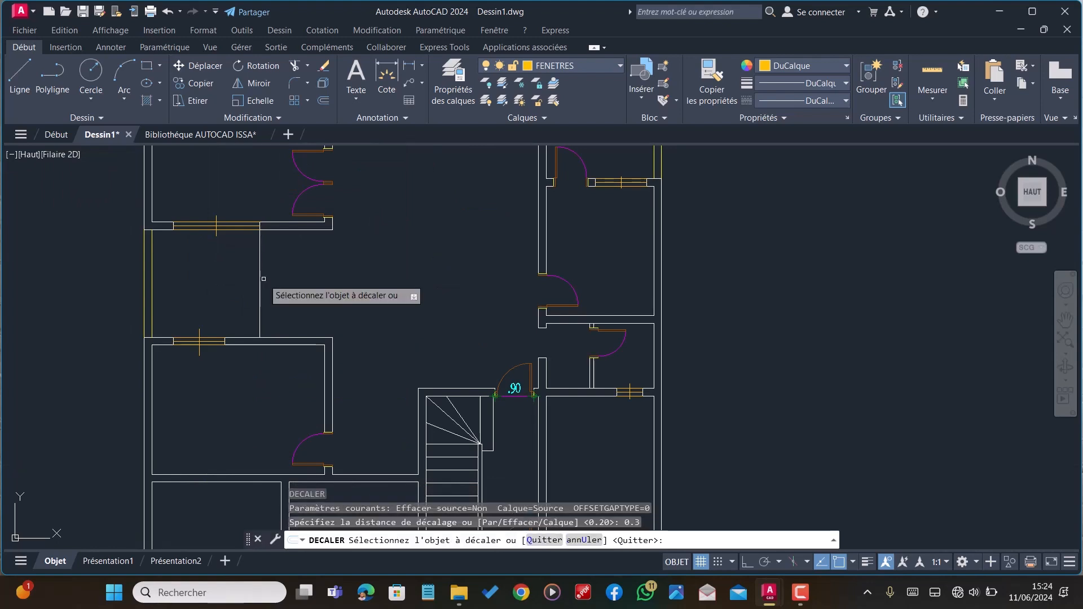
{"action": "left_click", "coordinate": [262, 274]}
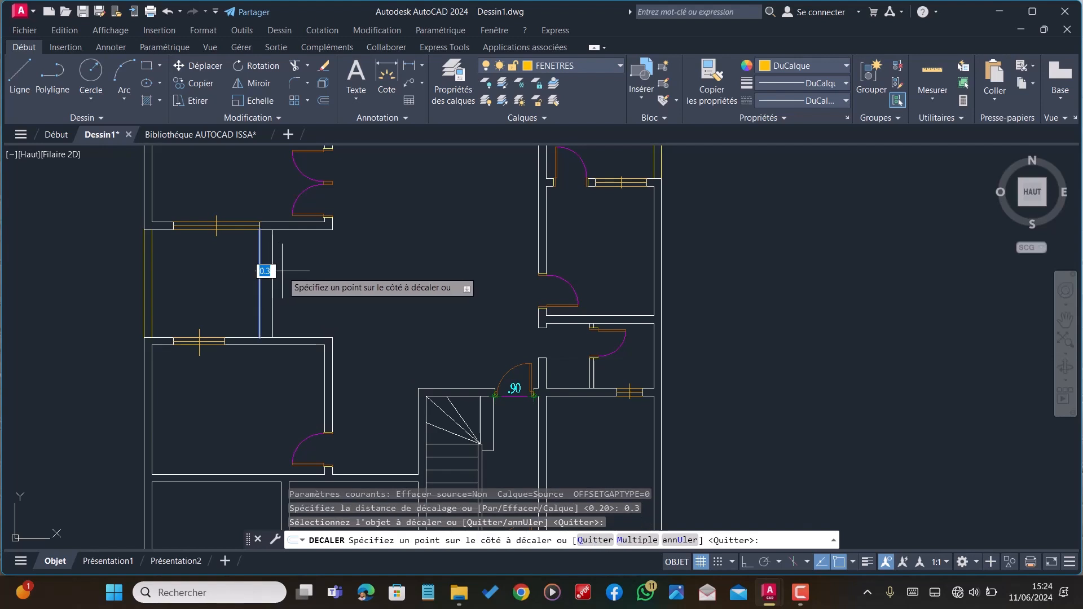
{"action": "left_click", "coordinate": [283, 273]}
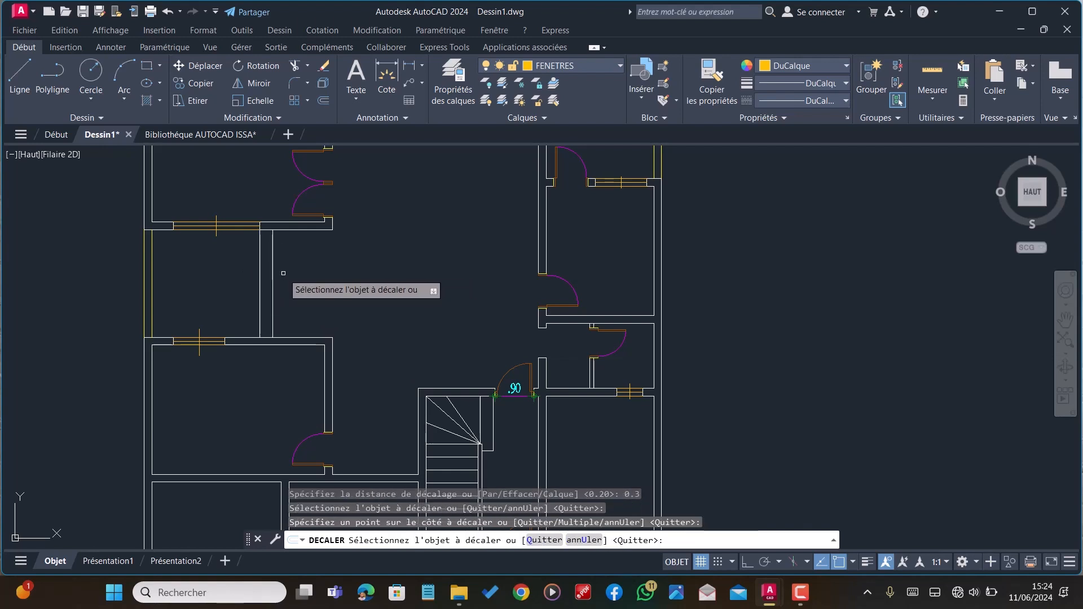
{"action": "left_click", "coordinate": [275, 273]}
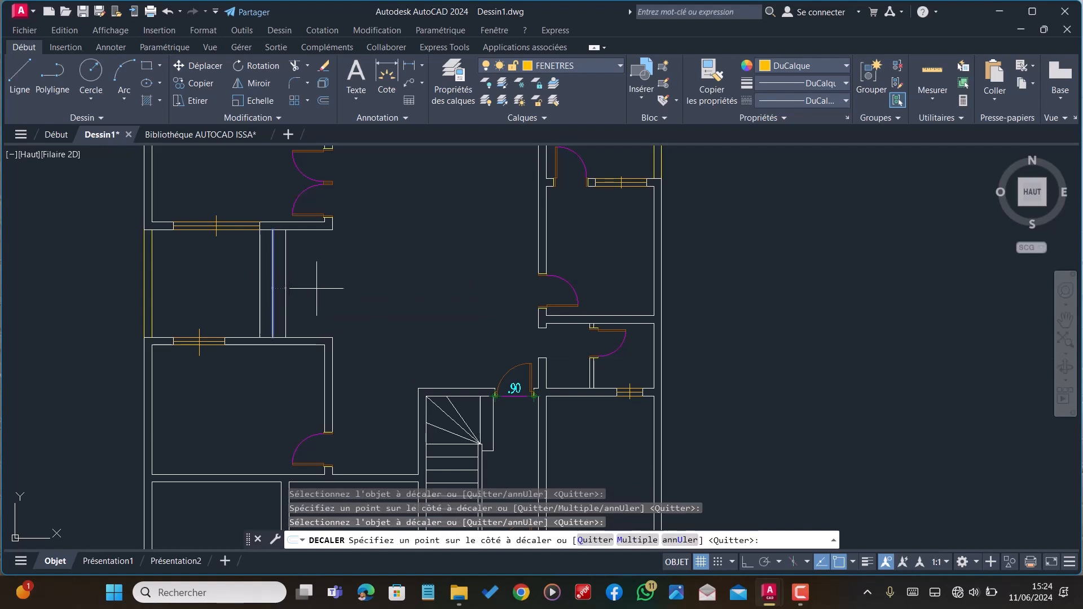
{"action": "left_click", "coordinate": [316, 288]}
{"action": "key", "text": "Escape"}
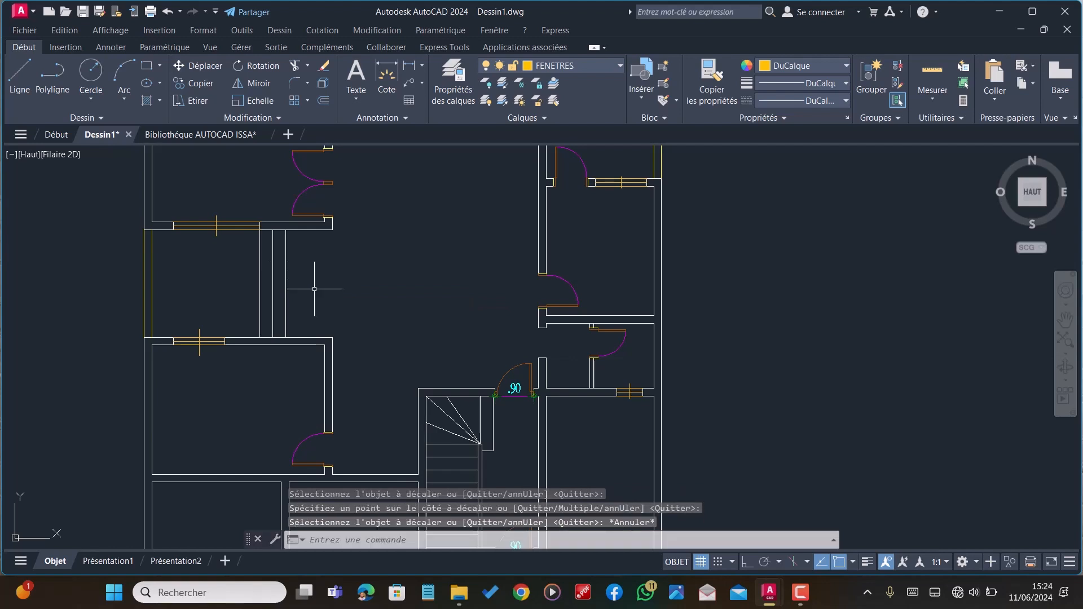
{"action": "type", "text": "dc"}
{"action": "key", "text": "Return"}
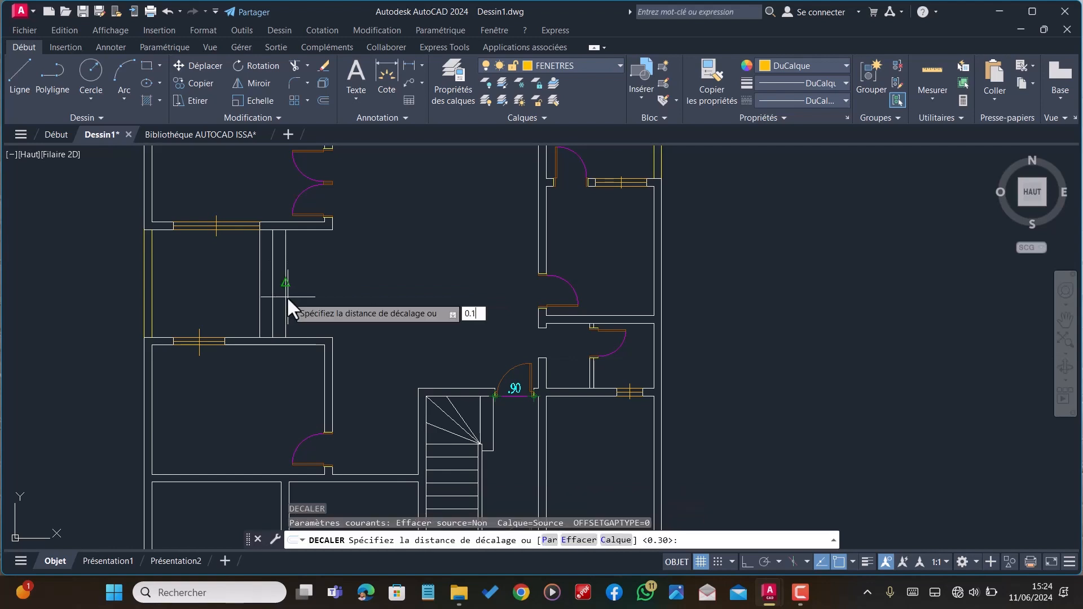
{"action": "type", "text": "0.18"}
{"action": "key", "text": "Return"}
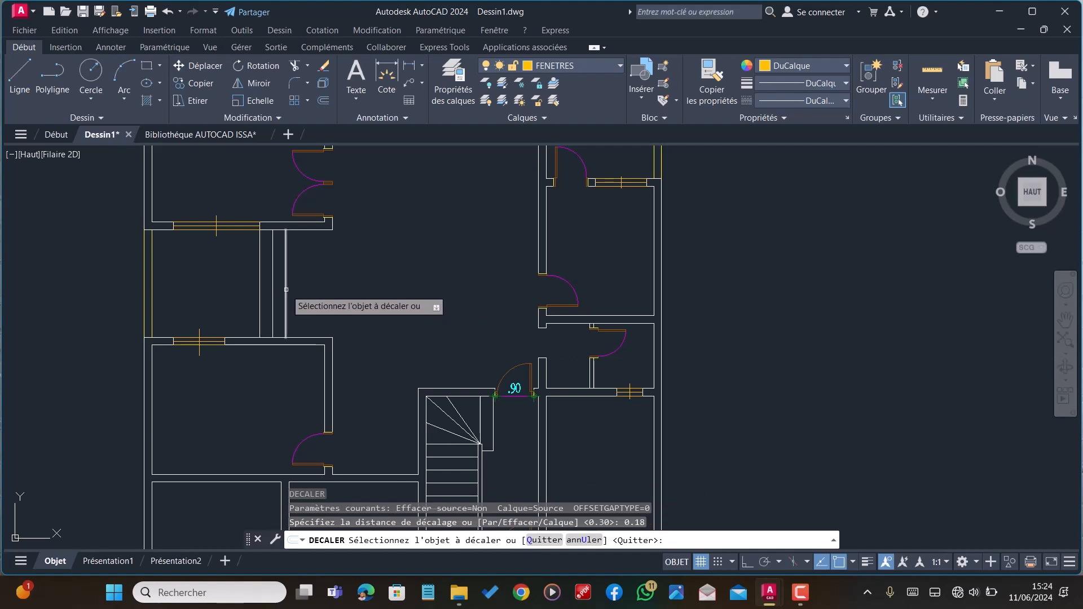
{"action": "scroll", "coordinate": [177, 339], "scroll_direction": "down", "scroll_amount": 2}
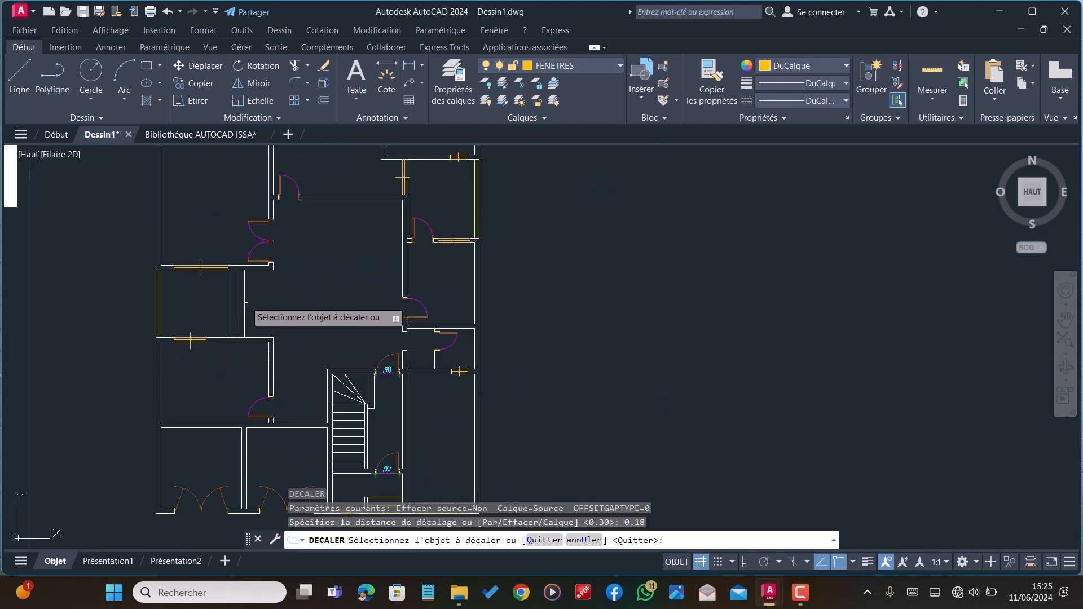
{"action": "key", "text": "Escape"}
Examine the whole floor plan, checking the doors, windows, stairs and steps room by room
{"action": "scroll", "coordinate": [221, 296], "scroll_direction": "down", "scroll_amount": 2}
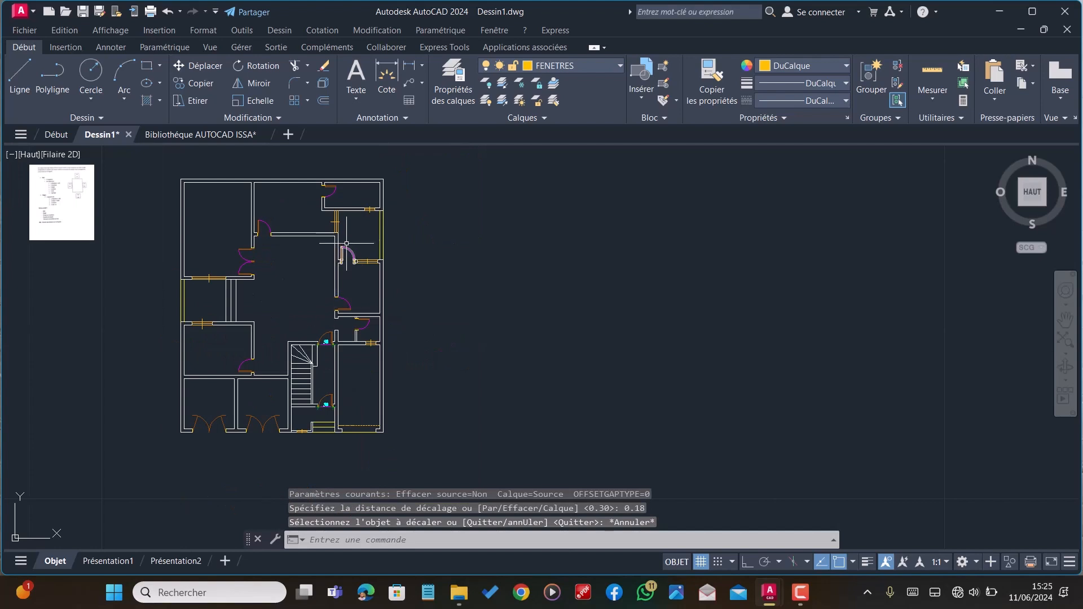
{"action": "scroll", "coordinate": [347, 244], "scroll_direction": "up", "scroll_amount": 4}
{"action": "scroll", "coordinate": [361, 394], "scroll_direction": "down", "scroll_amount": 3}
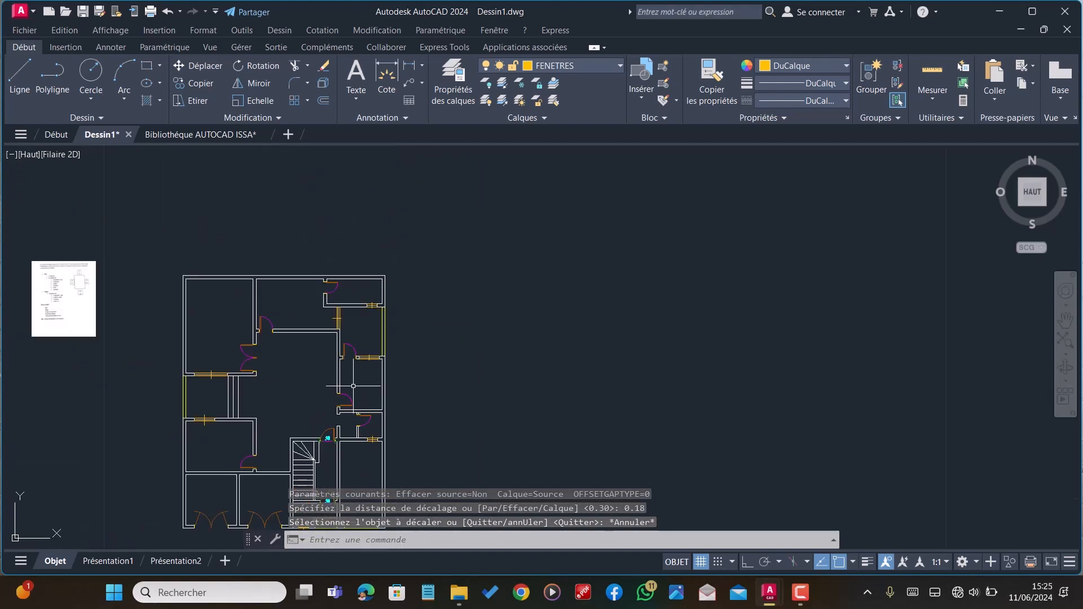
{"action": "scroll", "coordinate": [359, 361], "scroll_direction": "up", "scroll_amount": 6}
{"action": "scroll", "coordinate": [364, 348], "scroll_direction": "down", "scroll_amount": 5}
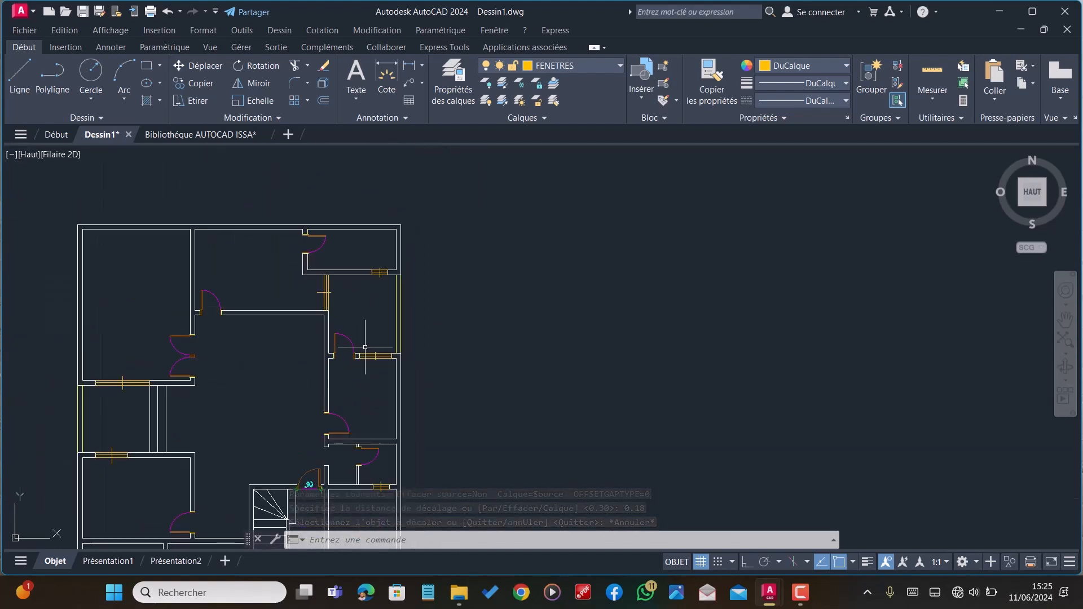
{"action": "scroll", "coordinate": [366, 342], "scroll_direction": "down", "scroll_amount": 2}
{"action": "scroll", "coordinate": [356, 349], "scroll_direction": "up", "scroll_amount": 2}
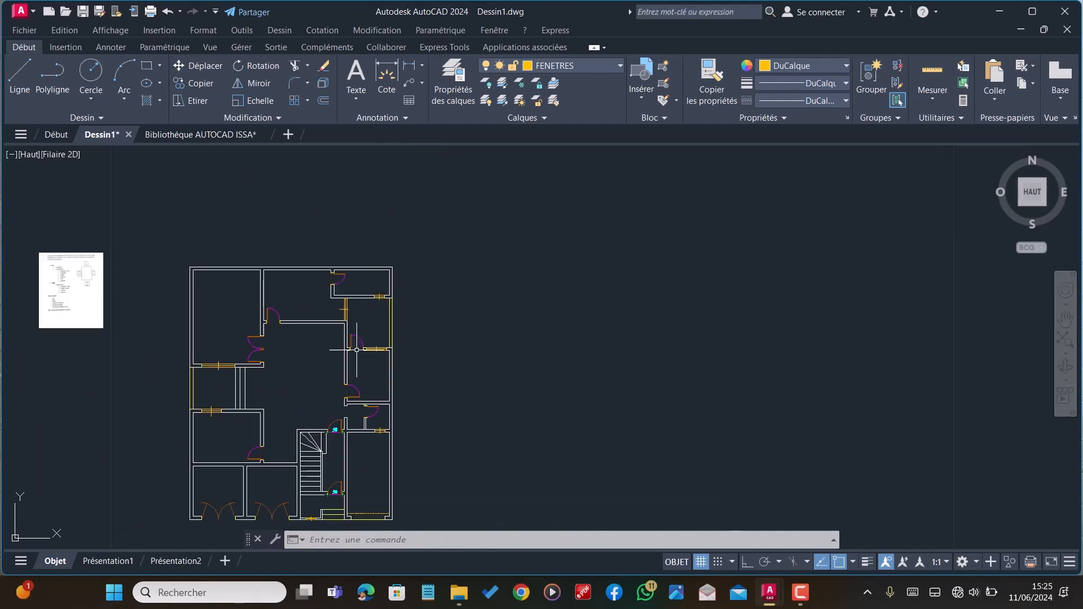
{"action": "scroll", "coordinate": [357, 349], "scroll_direction": "down", "scroll_amount": 2}
{"action": "scroll", "coordinate": [322, 437], "scroll_direction": "up", "scroll_amount": 3}
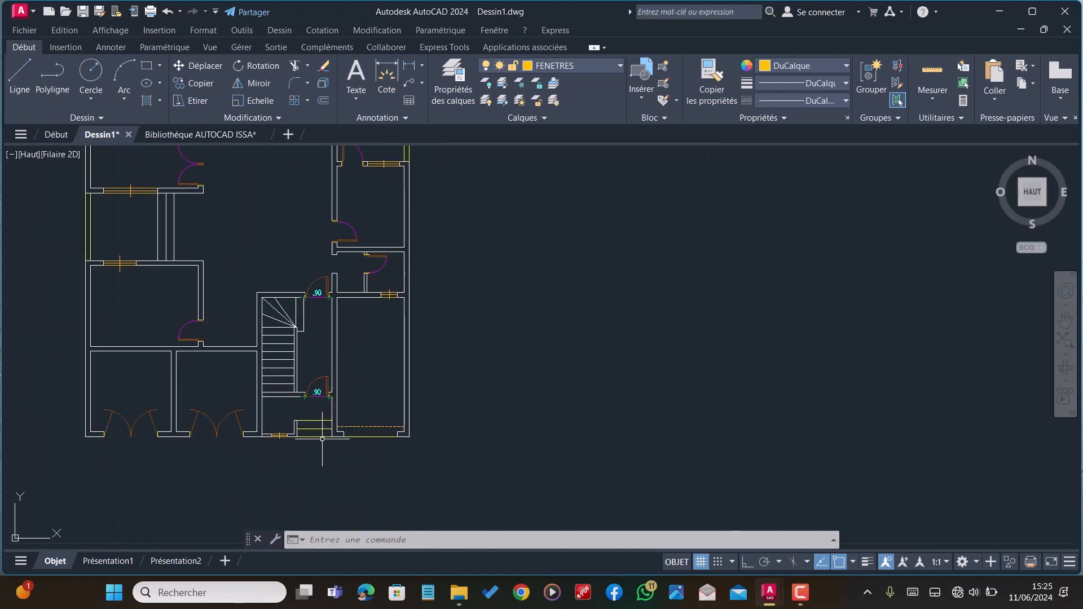
{"action": "scroll", "coordinate": [315, 394], "scroll_direction": "down", "scroll_amount": 2}
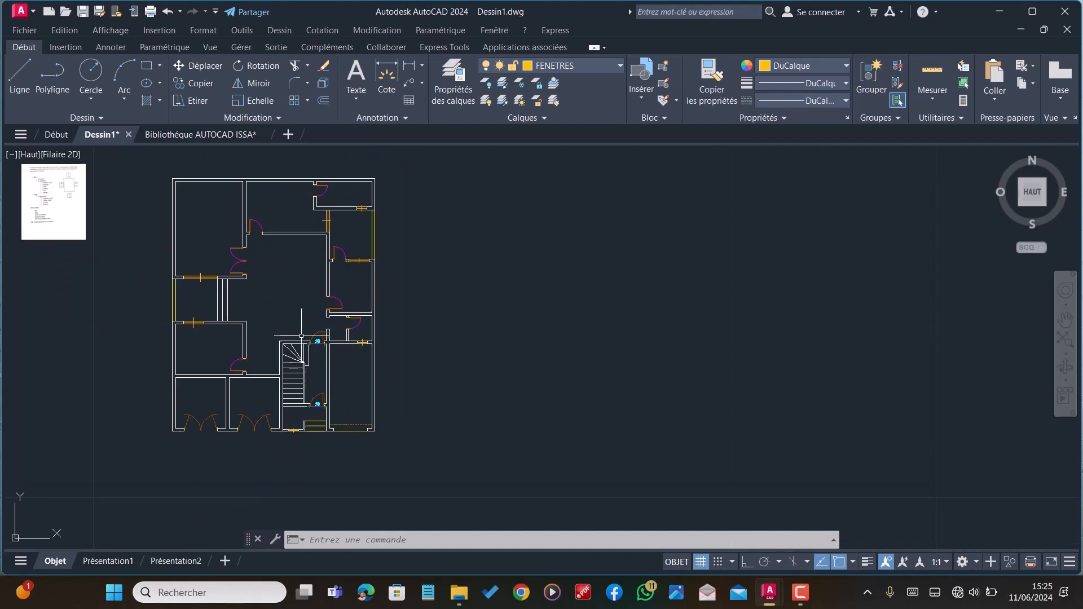
{"action": "scroll", "coordinate": [303, 338], "scroll_direction": "down", "scroll_amount": 2}
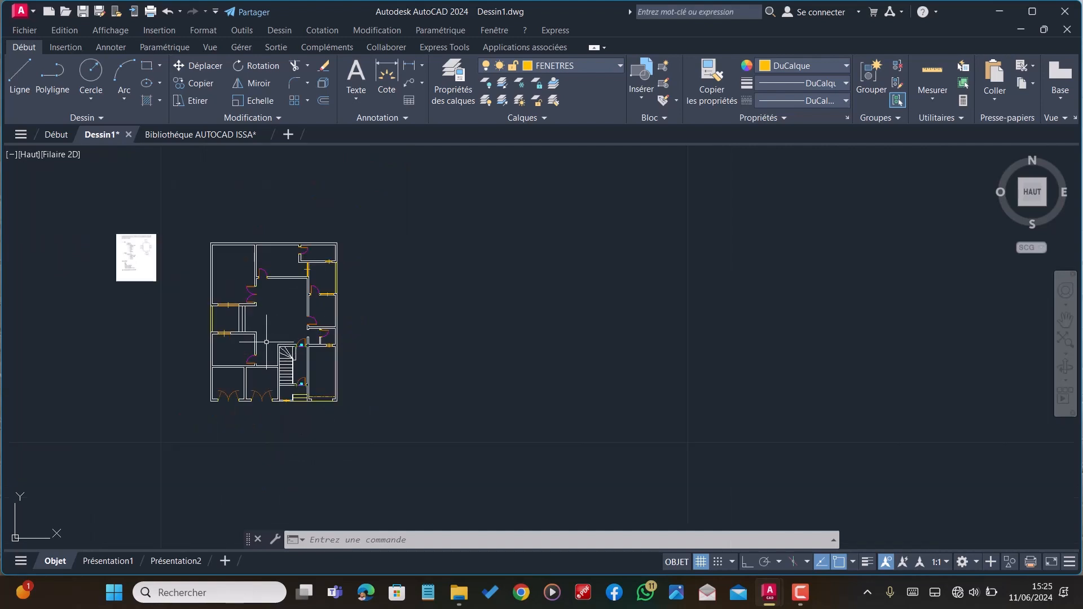
{"action": "scroll", "coordinate": [291, 361], "scroll_direction": "up", "scroll_amount": 4}
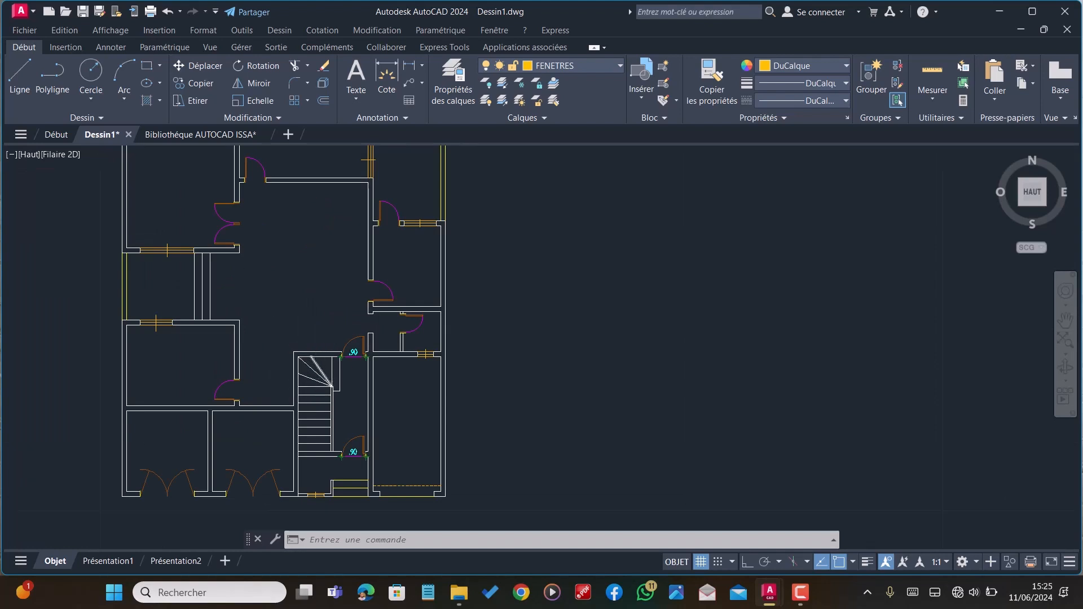
{"action": "scroll", "coordinate": [280, 352], "scroll_direction": "down", "scroll_amount": 2}
{"action": "scroll", "coordinate": [326, 438], "scroll_direction": "up", "scroll_amount": 3}
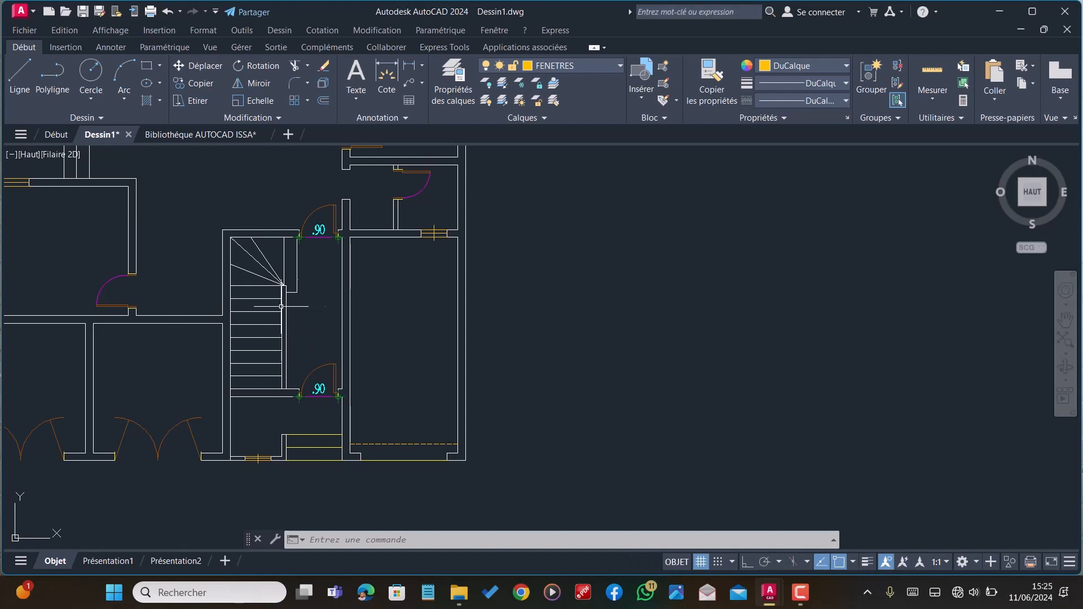
{"action": "scroll", "coordinate": [307, 397], "scroll_direction": "down", "scroll_amount": 6}
{"action": "scroll", "coordinate": [309, 378], "scroll_direction": "up", "scroll_amount": 4}
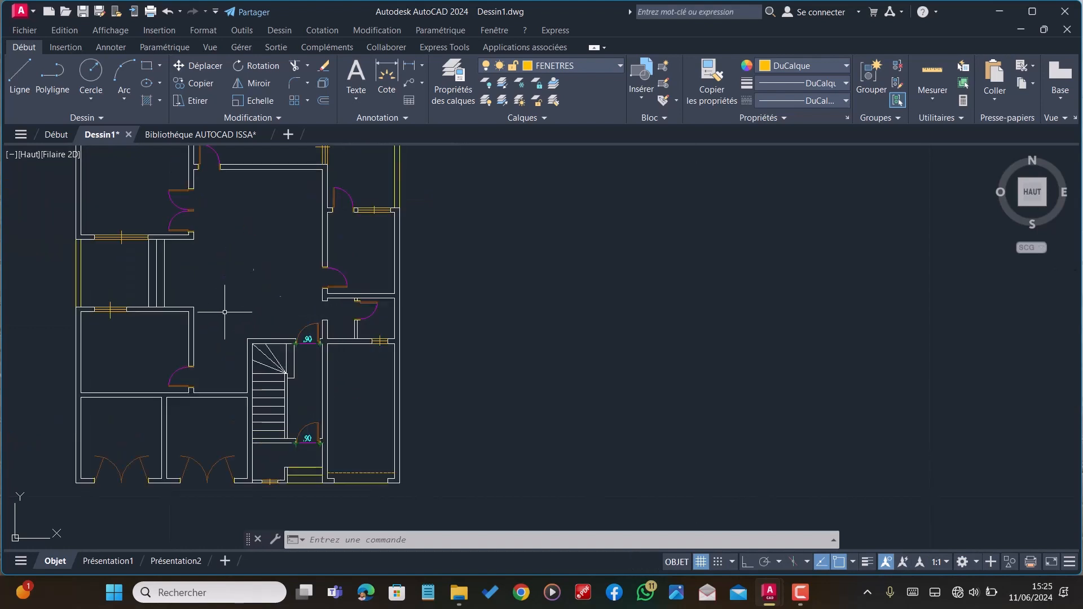
{"action": "scroll", "coordinate": [295, 359], "scroll_direction": "down", "scroll_amount": 2}
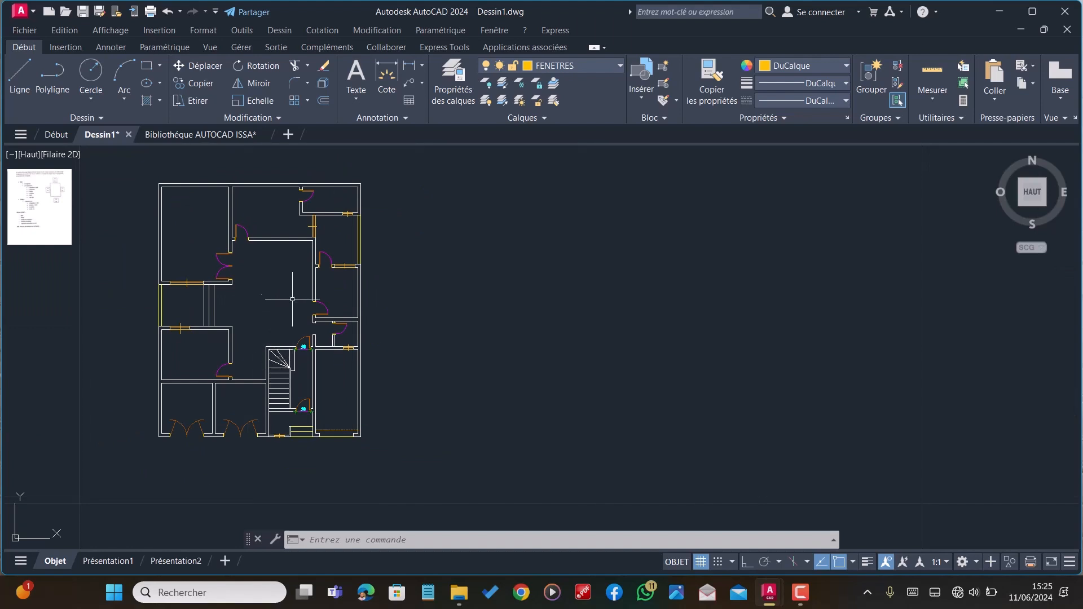
{"action": "scroll", "coordinate": [265, 288], "scroll_direction": "up", "scroll_amount": 2}
{"action": "scroll", "coordinate": [368, 350], "scroll_direction": "down", "scroll_amount": 2}
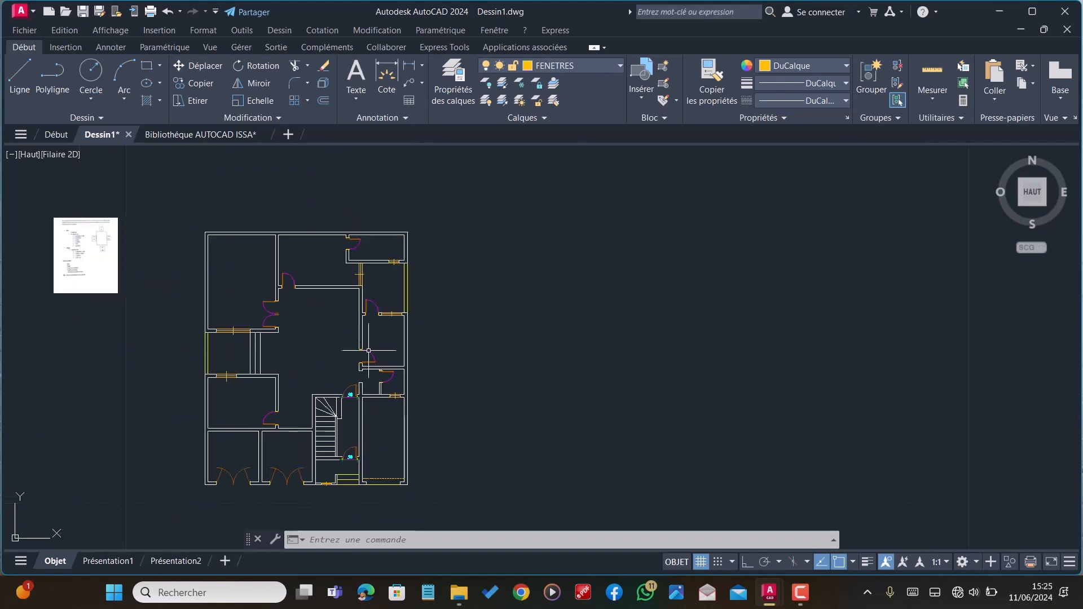
Make COTATIONS the current layer and add the multiline text +0.45 in the central hall
{"action": "left_click", "coordinate": [571, 66]}
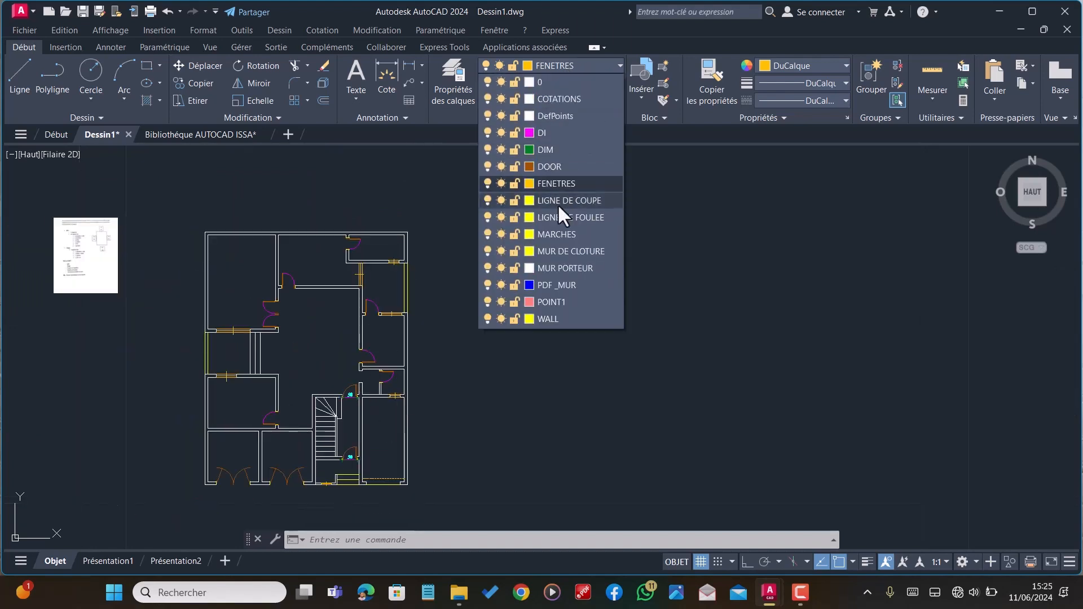
{"action": "left_click", "coordinate": [559, 100]}
{"action": "scroll", "coordinate": [327, 332], "scroll_direction": "up", "scroll_amount": 4}
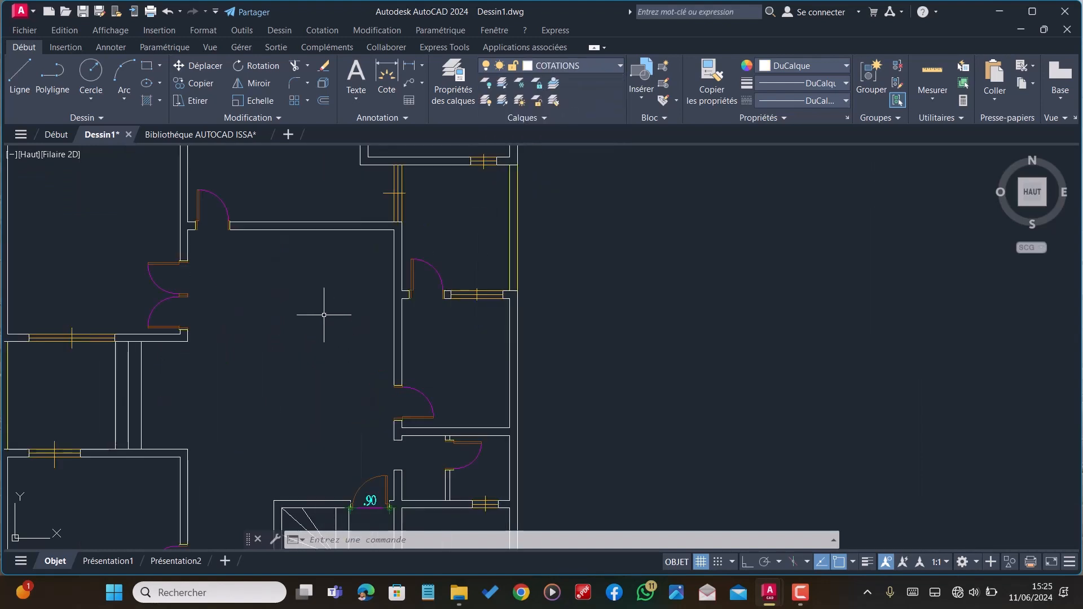
{"action": "left_click", "coordinate": [354, 84]}
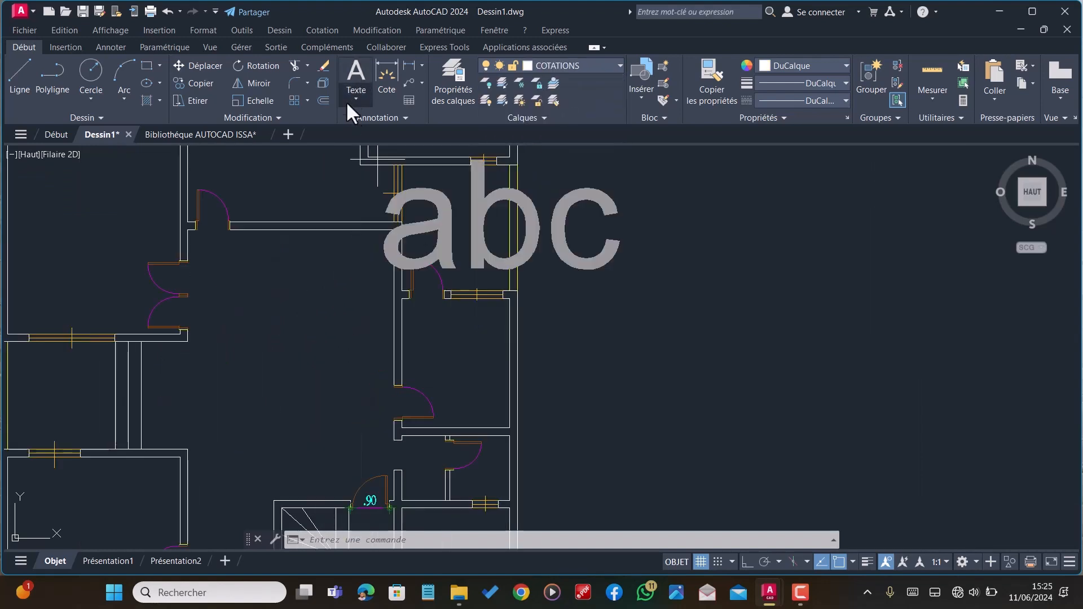
{"action": "left_click", "coordinate": [258, 338]}
{"action": "left_click", "coordinate": [300, 369]}
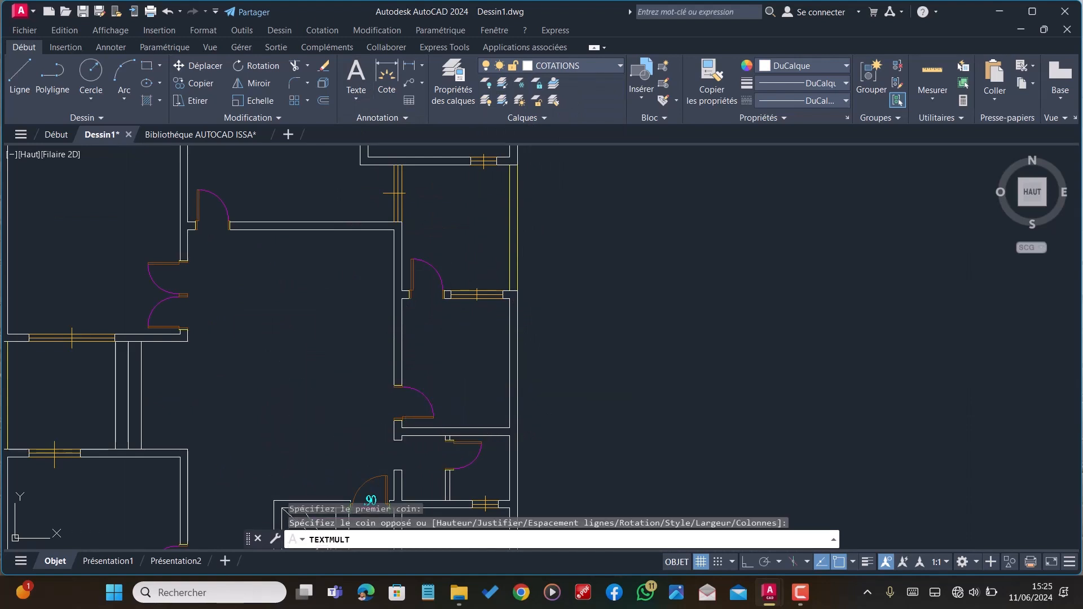
{"action": "type", "text": "0"}
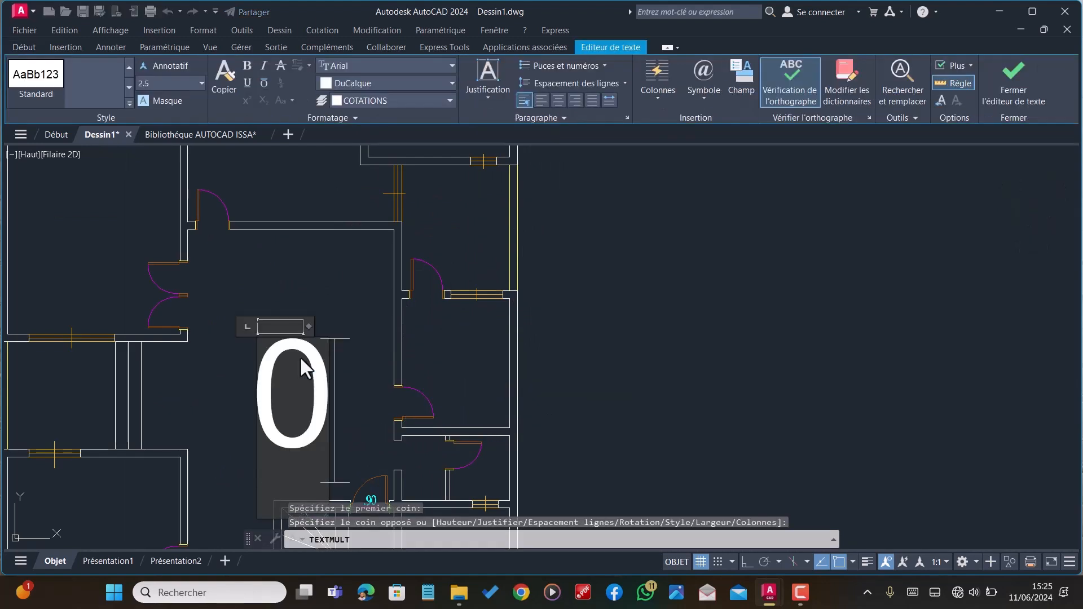
{"action": "type", "text": ".4"}
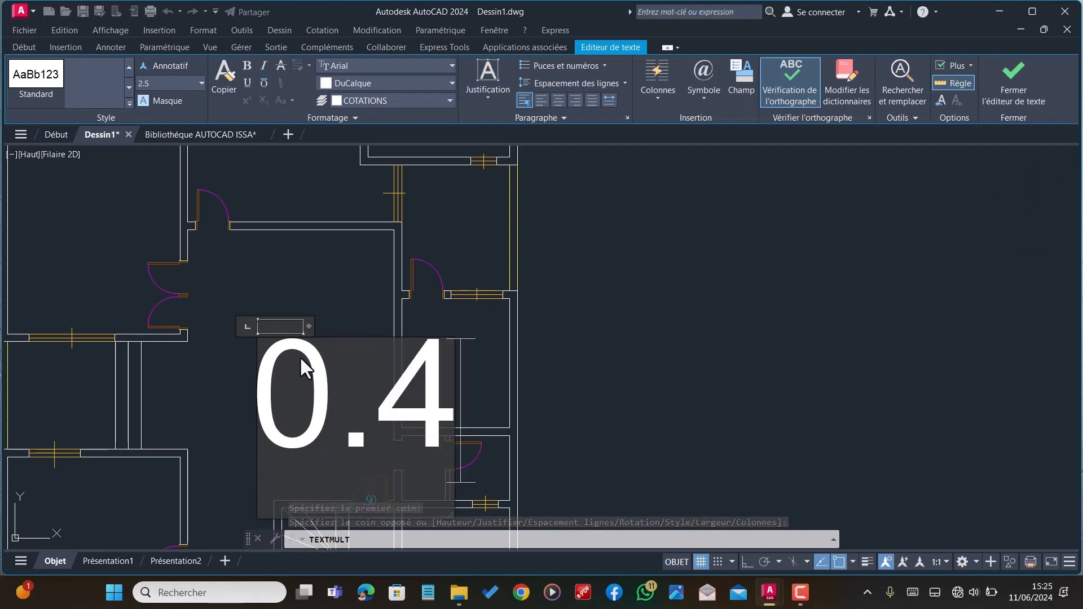
{"action": "key", "text": "BackSpace"}
{"action": "key", "text": "BackSpace"}
{"action": "key", "text": "BackSpace"}
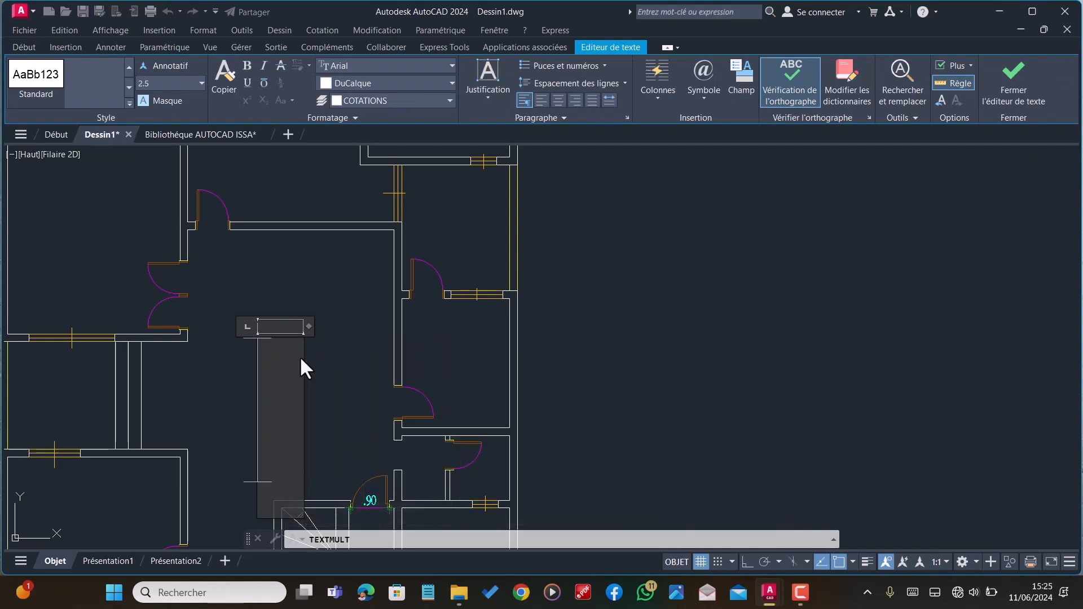
{"action": "type", "text": "+0.45"}
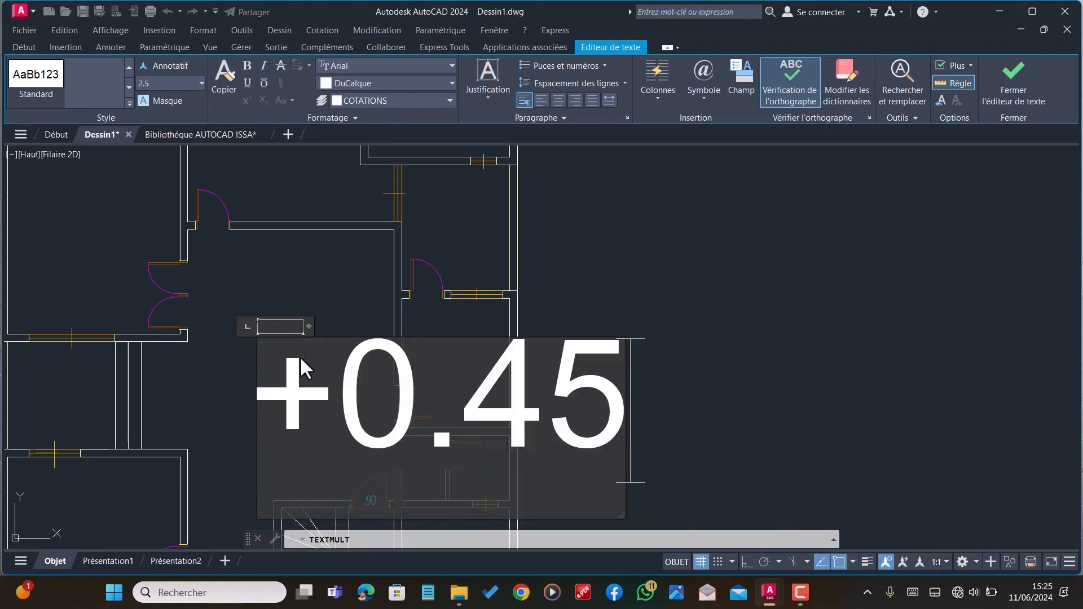
{"action": "left_click", "coordinate": [695, 388]}
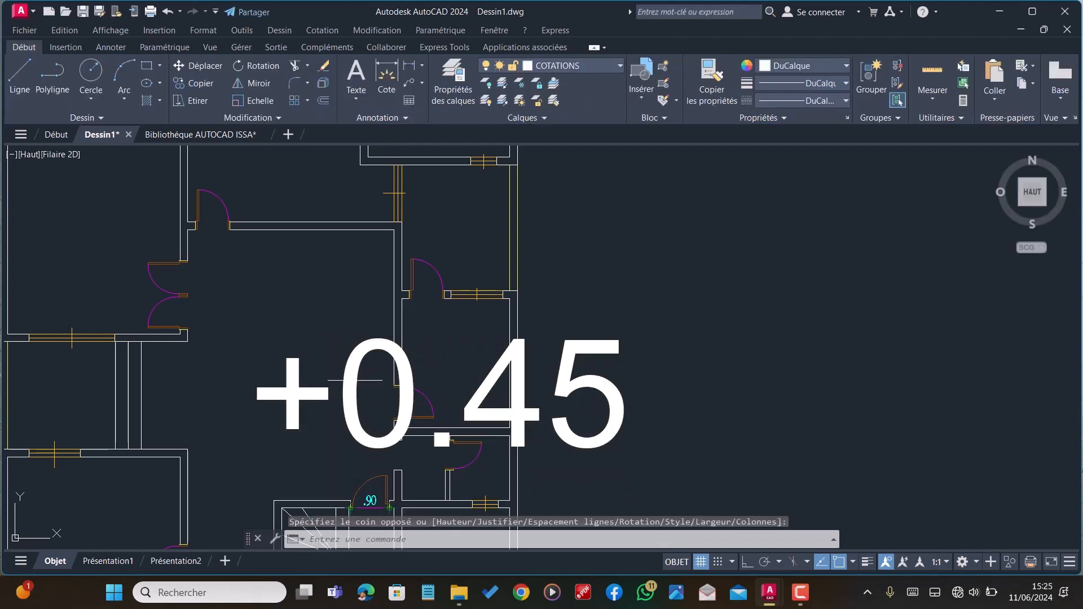
Scale the oversized +0.45 text down freehand about a point within it and move it back inside the central hall
{"action": "left_click", "coordinate": [306, 401]}
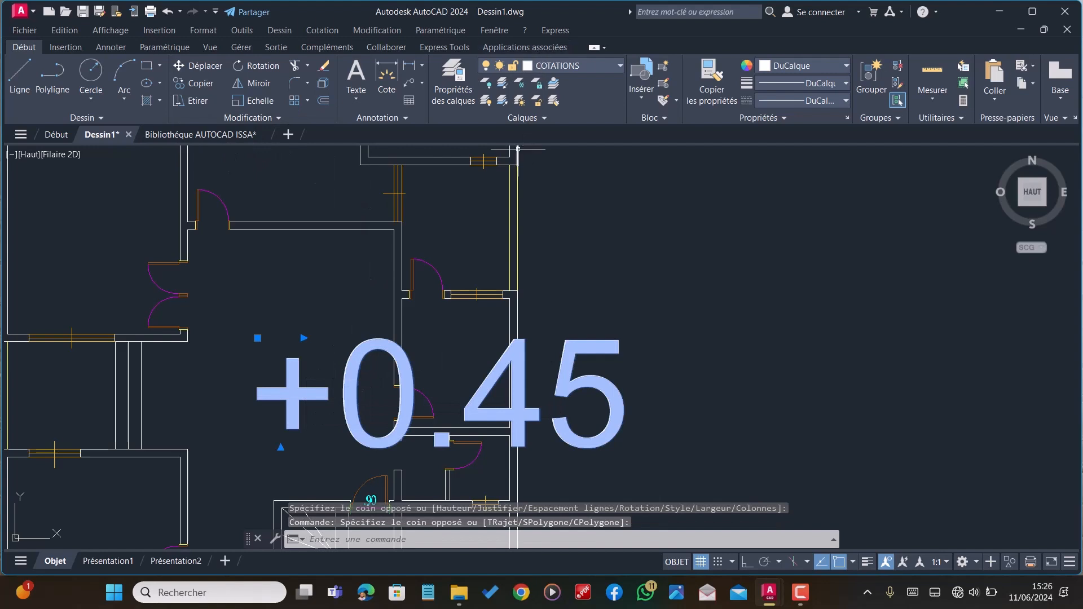
{"action": "type", "text": "ech"}
{"action": "key", "text": "Return"}
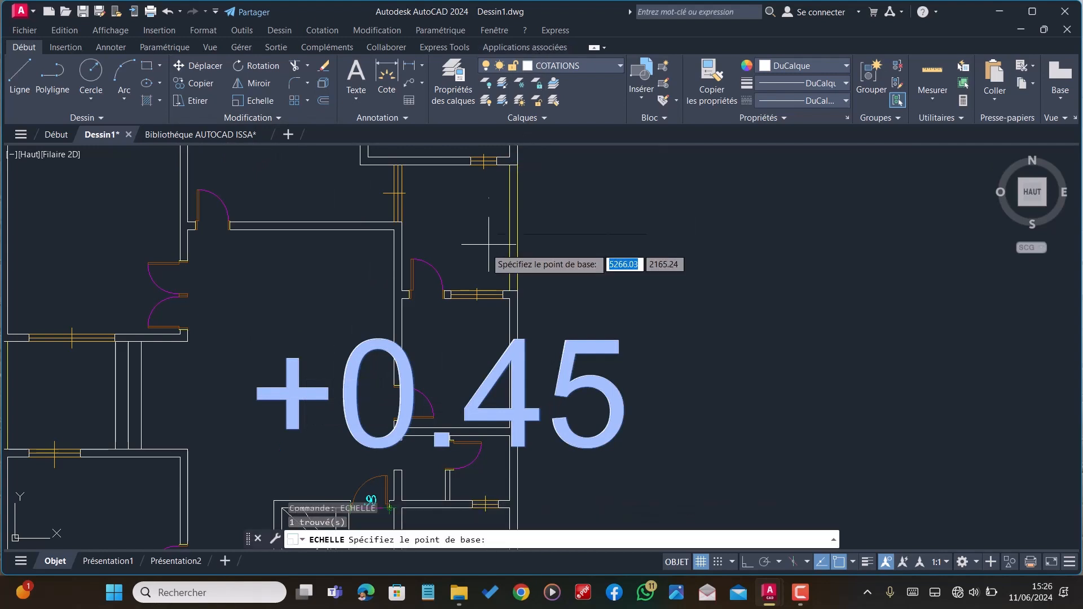
{"action": "left_click", "coordinate": [383, 401]}
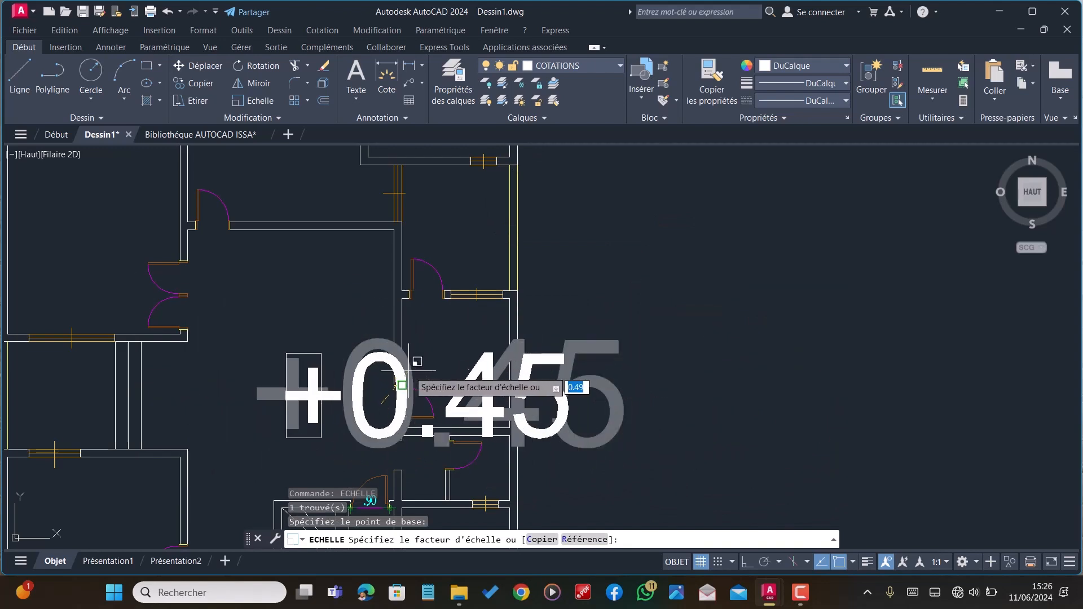
{"action": "scroll", "coordinate": [395, 378], "scroll_direction": "down", "scroll_amount": 4}
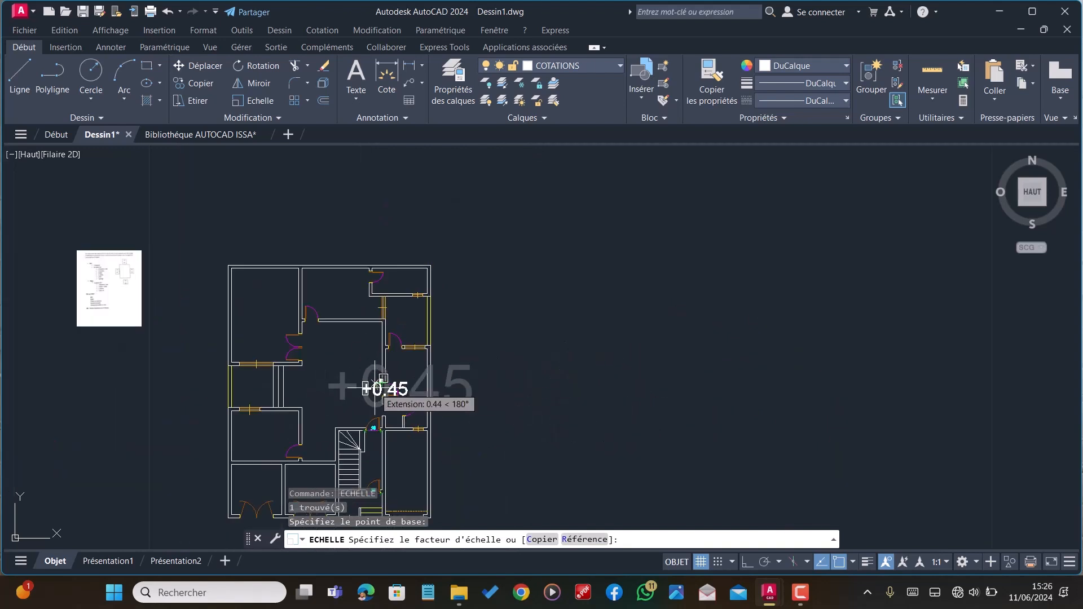
{"action": "left_click", "coordinate": [374, 388]}
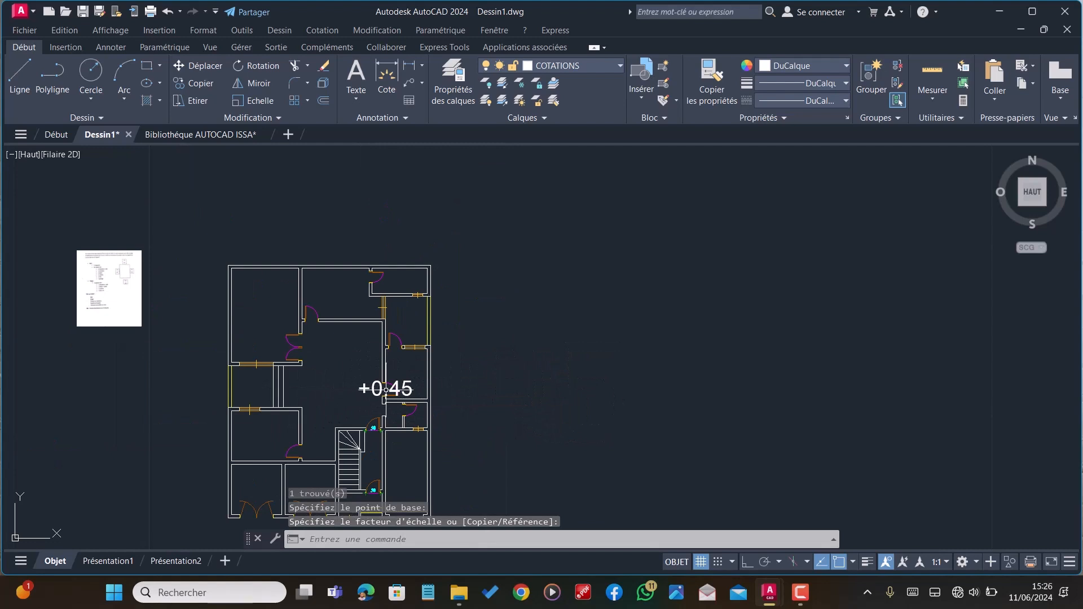
{"action": "left_click", "coordinate": [394, 390]}
{"action": "left_click_drag", "start_coordinate": [400, 391], "coordinate": [362, 406]}
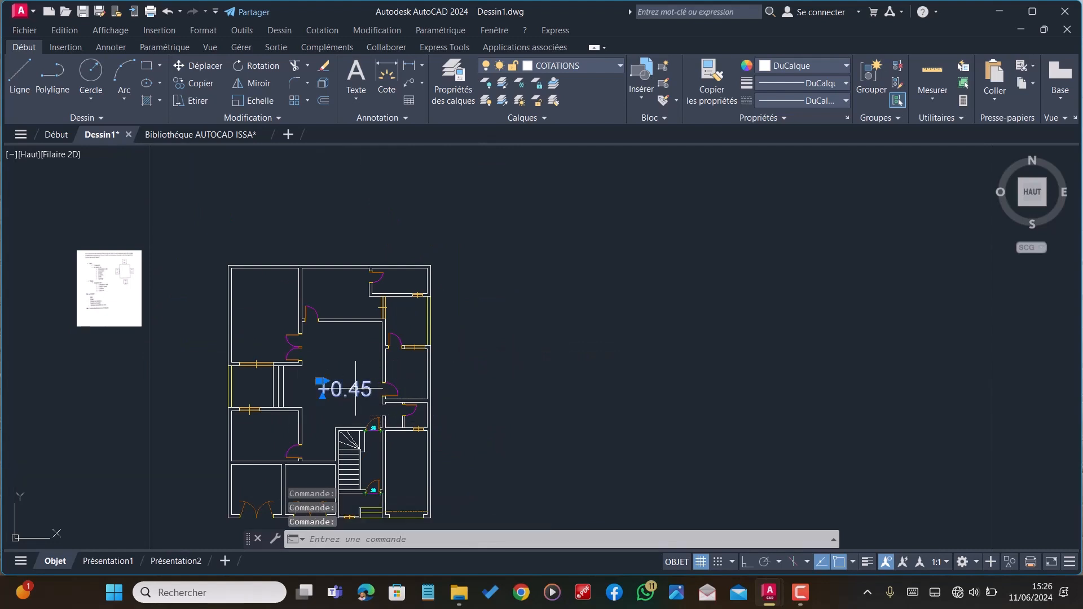
Scale the +0.45 text down once more about a point near its end so it is much smaller than the hall
{"action": "type", "text": "EC"}
{"action": "key", "text": "Return"}
{"action": "left_click", "coordinate": [363, 396]}
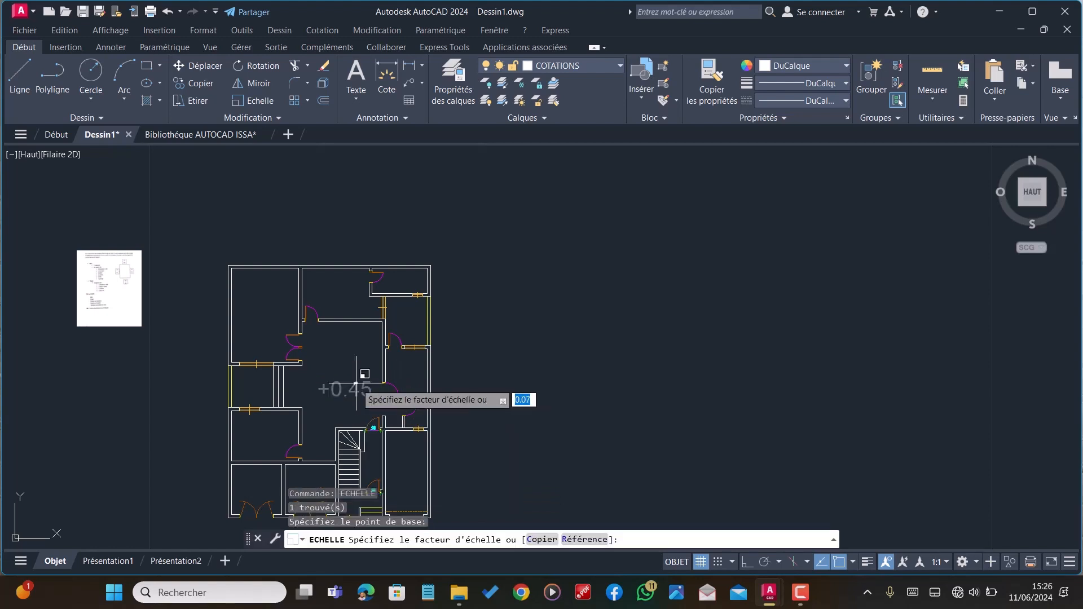
{"action": "scroll", "coordinate": [316, 387], "scroll_direction": "up", "scroll_amount": 3}
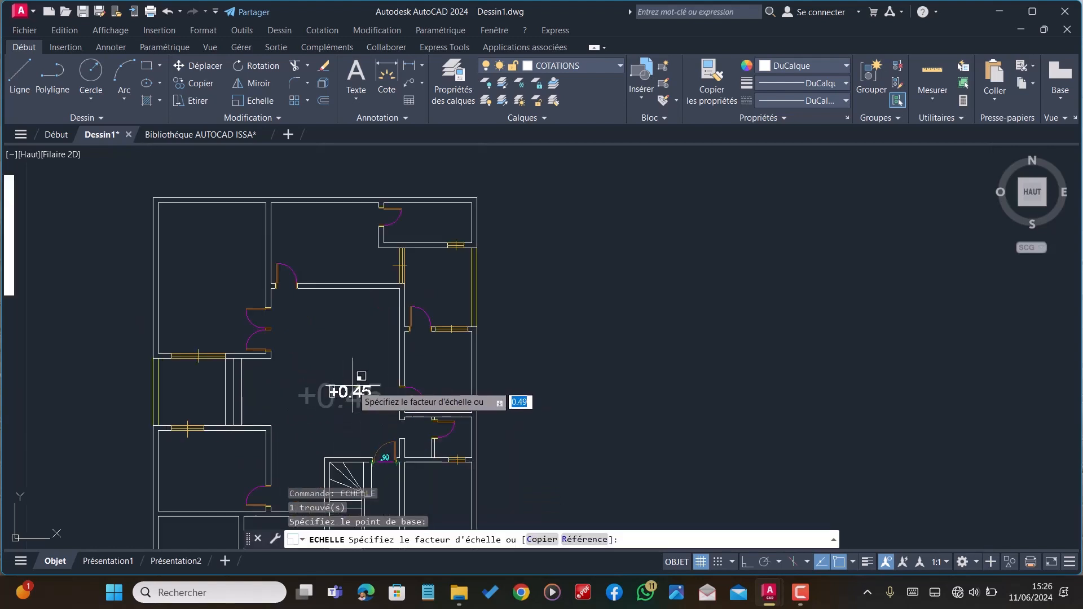
{"action": "scroll", "coordinate": [347, 387], "scroll_direction": "down", "scroll_amount": 3}
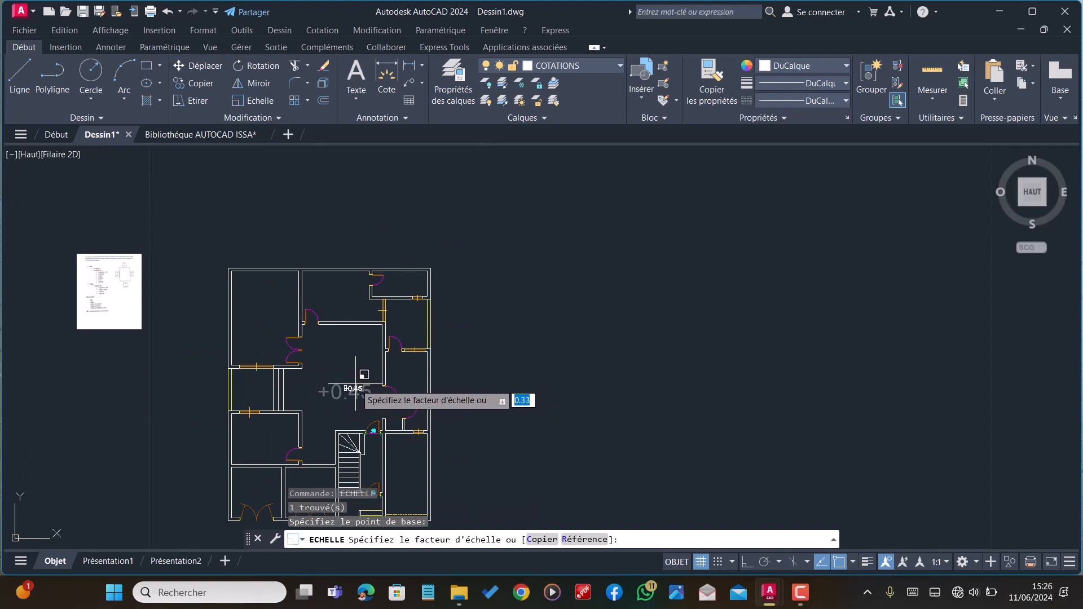
{"action": "left_click", "coordinate": [355, 387]}
{"action": "scroll", "coordinate": [356, 387], "scroll_direction": "up", "scroll_amount": 5}
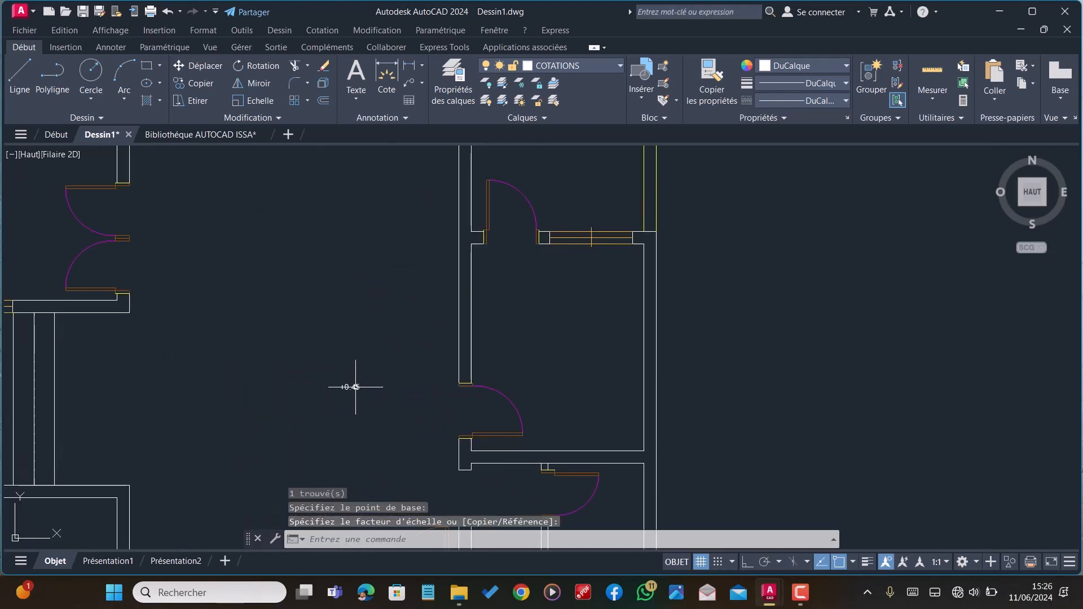
Enlarge the tiny +0.45 text freehand to a readable size in the central hall
{"action": "left_click", "coordinate": [355, 387]}
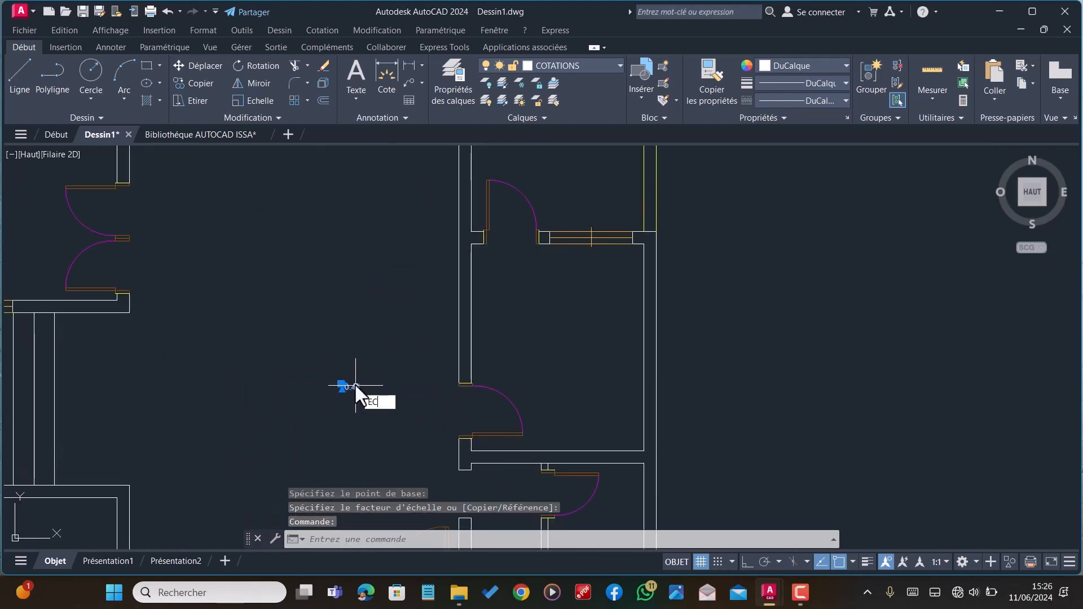
{"action": "type", "text": "EC"}
{"action": "key", "text": "Return"}
{"action": "left_click", "coordinate": [354, 383]}
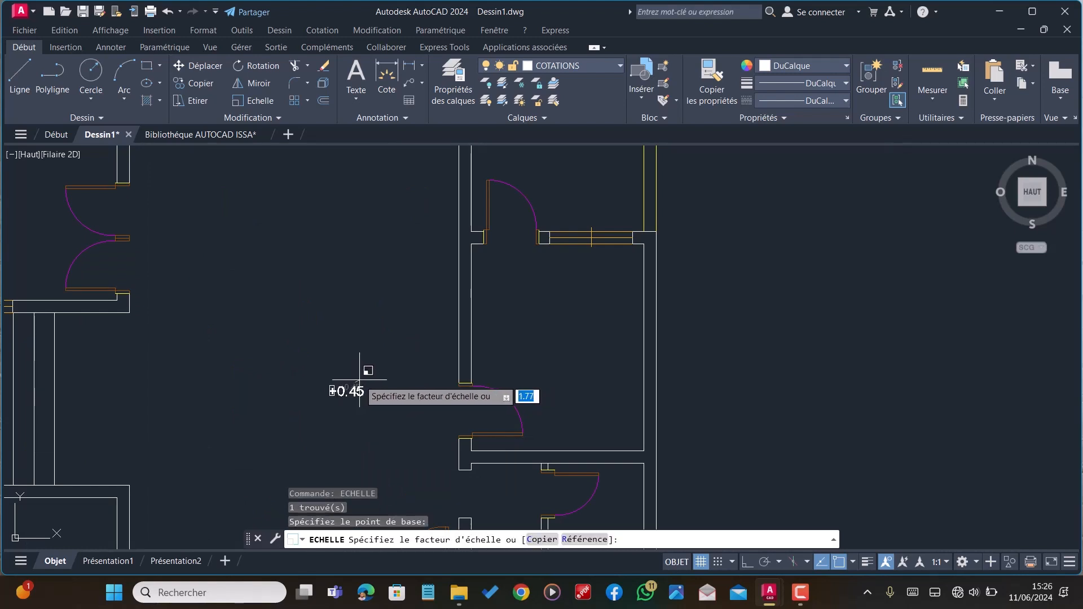
{"action": "left_click", "coordinate": [364, 375]}
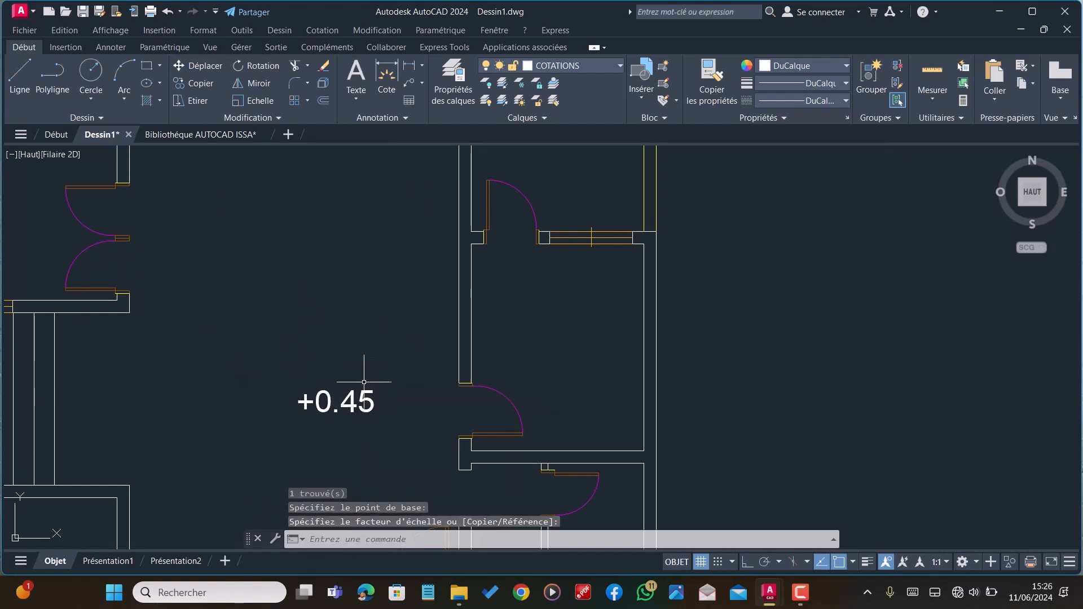
Draw a circle centred on the +0.45 text, large enough to surround most of the label
{"action": "scroll", "coordinate": [364, 382], "scroll_direction": "down", "scroll_amount": 2}
{"action": "scroll", "coordinate": [363, 396], "scroll_direction": "up", "scroll_amount": 2}
{"action": "type", "text": "c"}
{"action": "key", "text": "Return"}
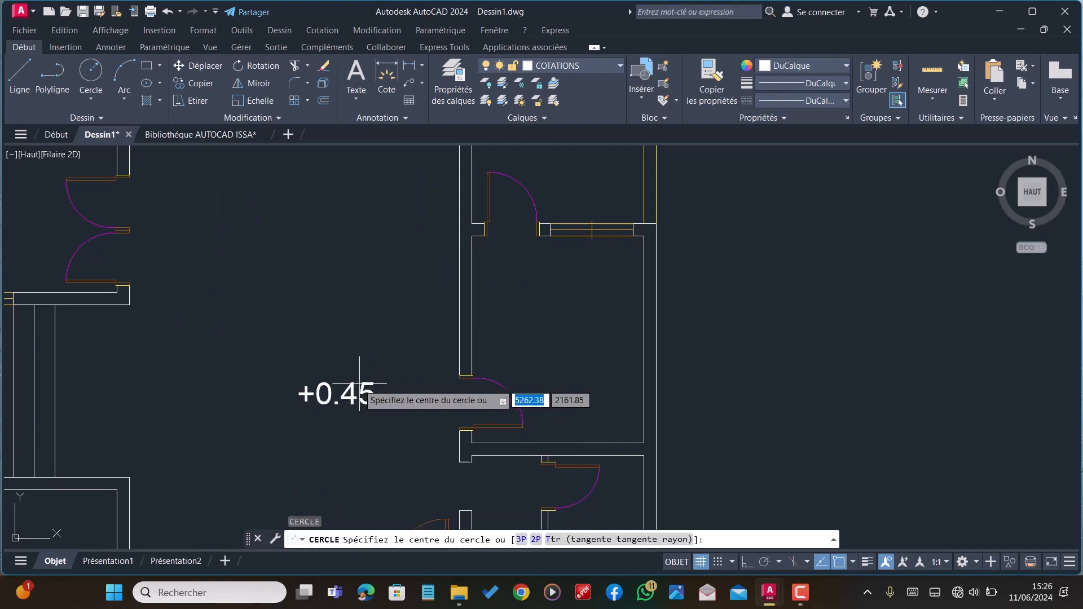
{"action": "left_click", "coordinate": [353, 394]}
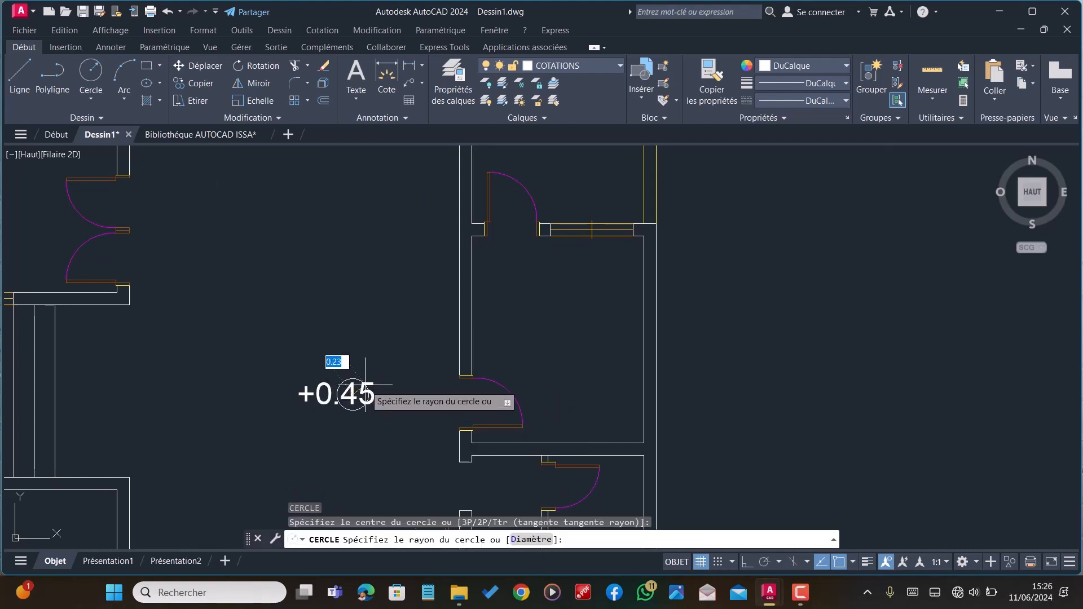
{"action": "left_click", "coordinate": [394, 369]}
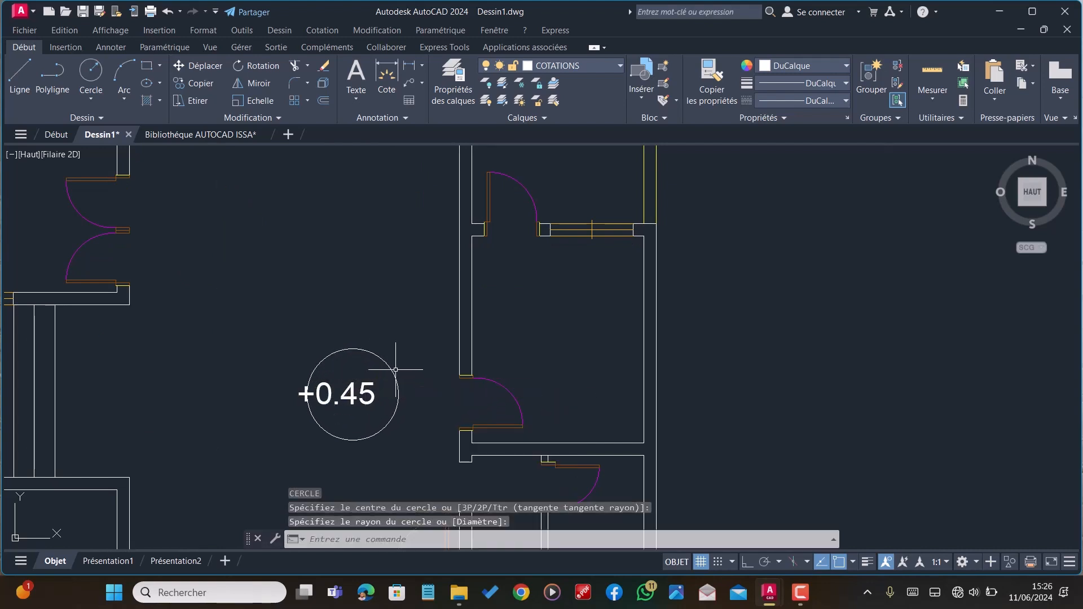
Move the circle slightly left from its centre so that it encloses the whole +0.45 text
{"action": "left_click", "coordinate": [394, 369]}
{"action": "type", "text": "DP"}
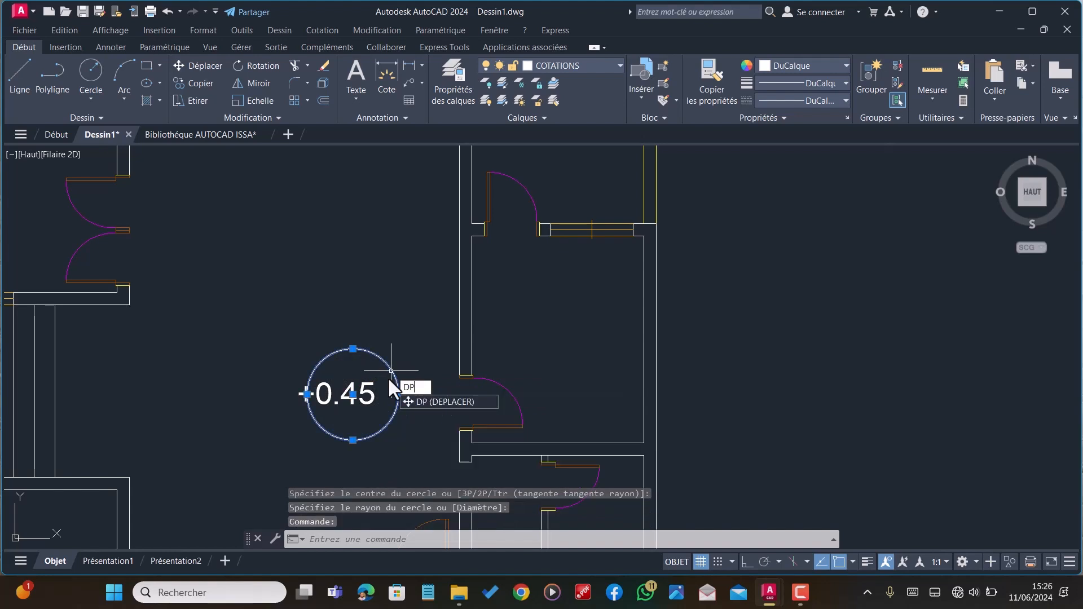
{"action": "key", "text": "Return"}
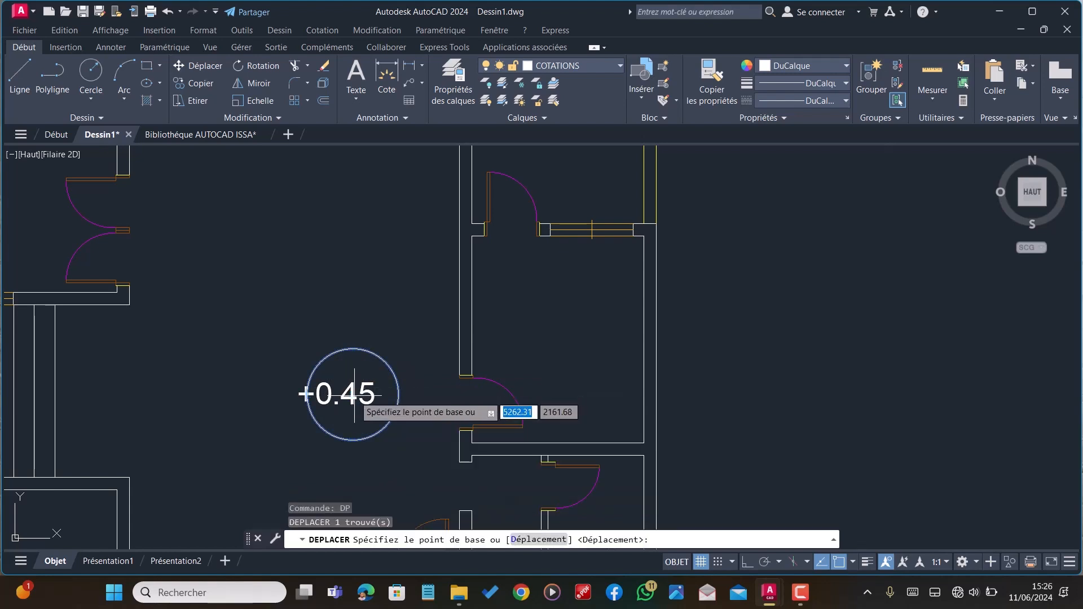
{"action": "left_click", "coordinate": [353, 394]}
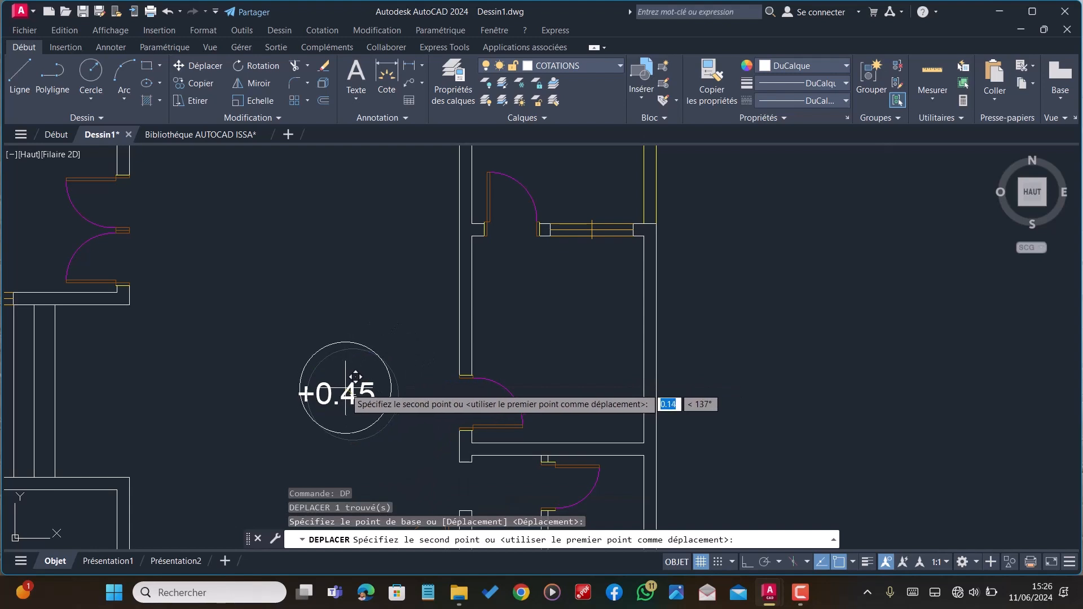
{"action": "left_click", "coordinate": [346, 393]}
{"action": "scroll", "coordinate": [349, 394], "scroll_direction": "down", "scroll_amount": 4}
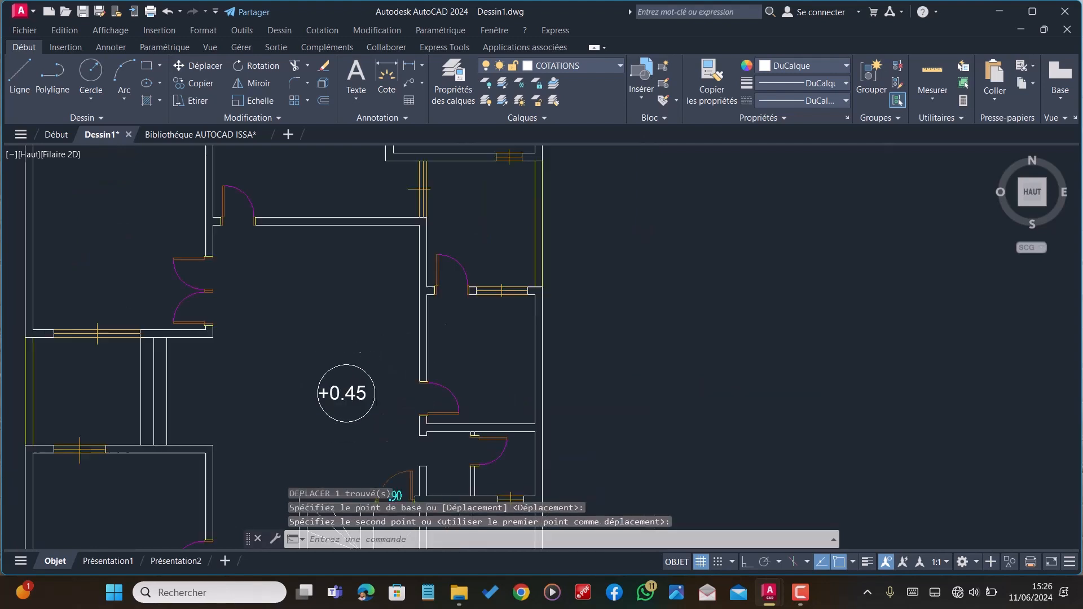
{"action": "scroll", "coordinate": [350, 389], "scroll_direction": "down", "scroll_amount": 1}
Copy the circled +0.45 level mark, taken by its centre, from the central hall into the small left-hand room
{"action": "scroll", "coordinate": [350, 383], "scroll_direction": "up", "scroll_amount": 5}
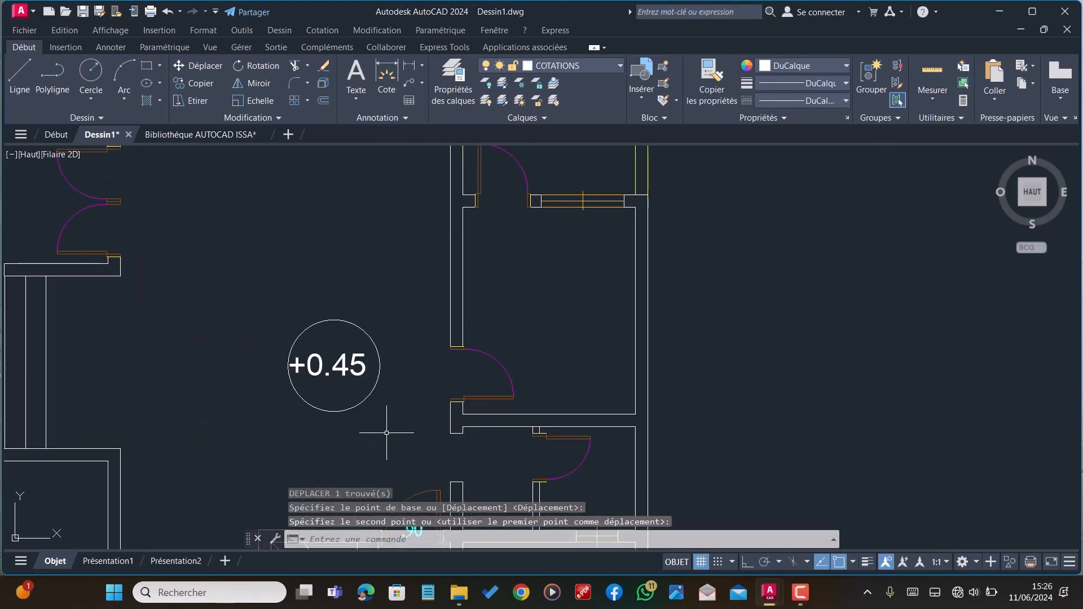
{"action": "left_click", "coordinate": [387, 433]}
{"action": "left_click", "coordinate": [342, 364]}
{"action": "type", "text": "CP"}
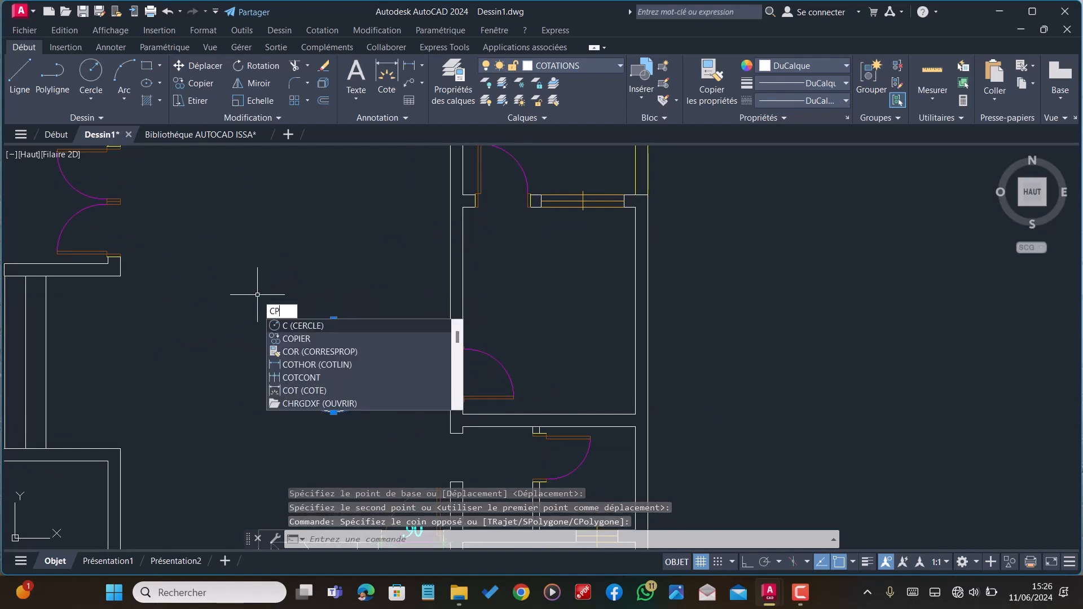
{"action": "key", "text": "Return"}
{"action": "left_click", "coordinate": [334, 365]}
{"action": "scroll", "coordinate": [335, 366], "scroll_direction": "down", "scroll_amount": 4}
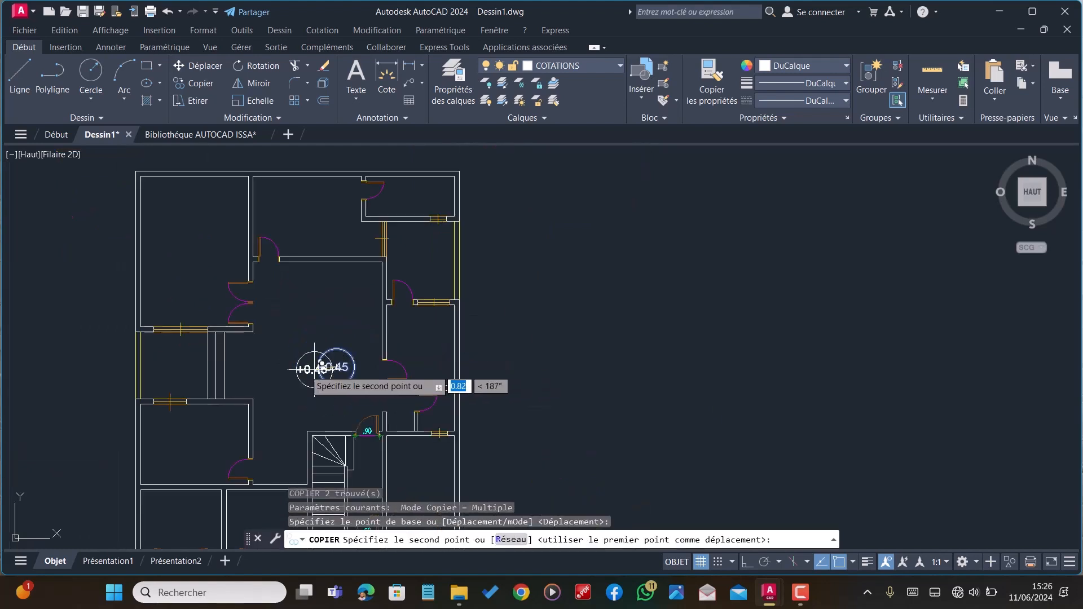
{"action": "left_click", "coordinate": [170, 365]}
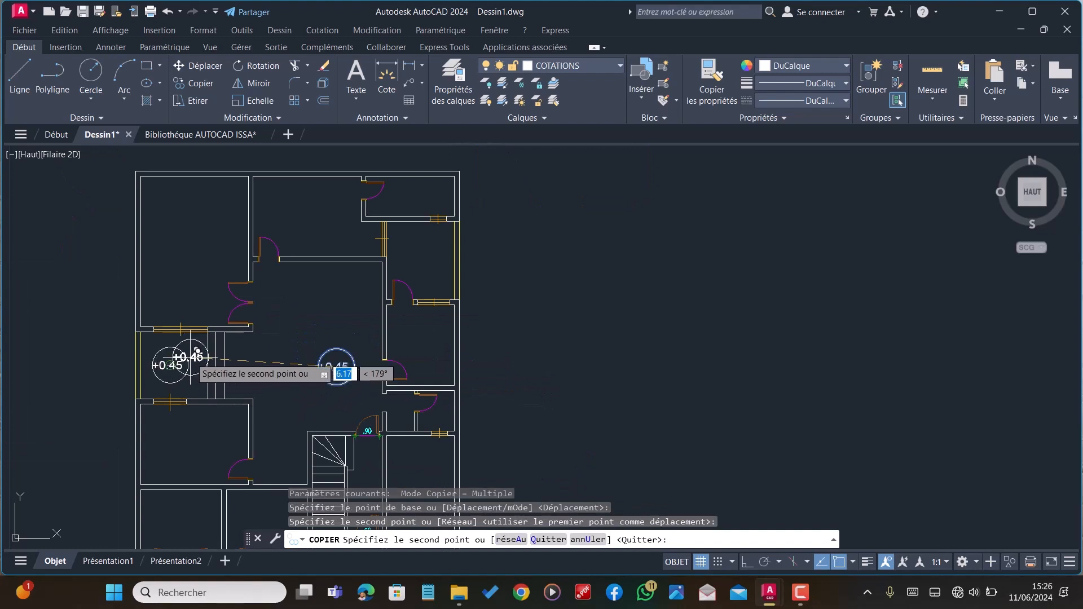
{"action": "scroll", "coordinate": [322, 231], "scroll_direction": "down", "scroll_amount": 4}
{"action": "scroll", "coordinate": [348, 326], "scroll_direction": "up", "scroll_amount": 2}
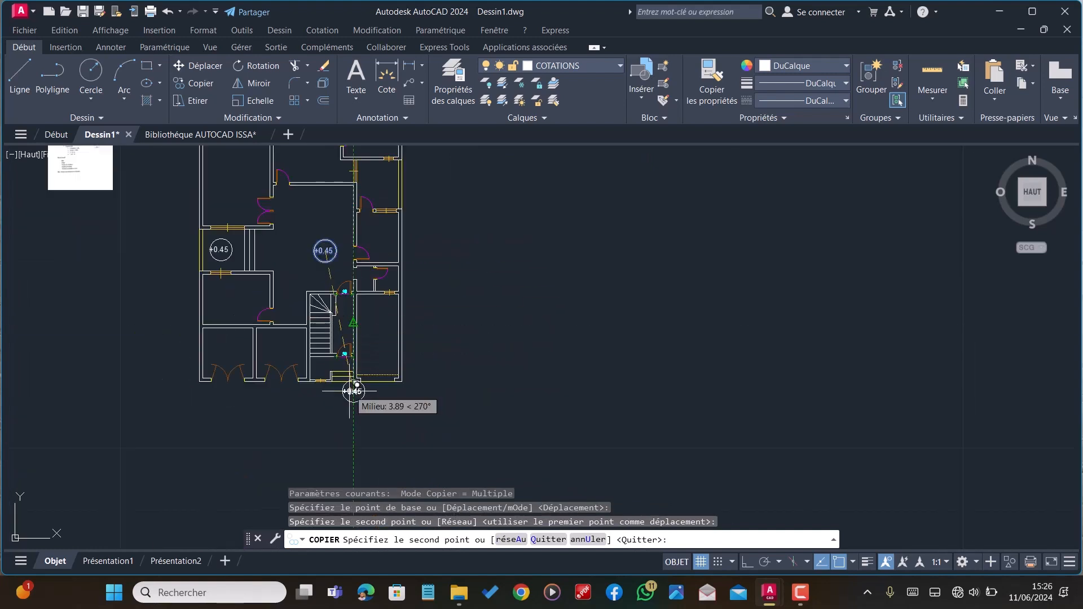
{"action": "scroll", "coordinate": [321, 367], "scroll_direction": "up", "scroll_amount": 2}
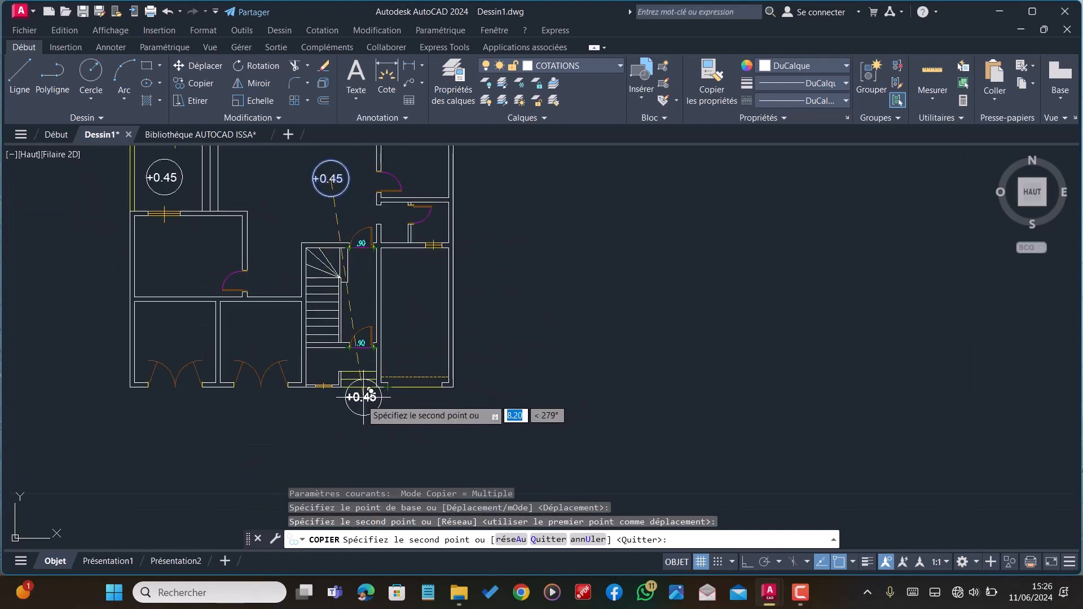
{"action": "scroll", "coordinate": [349, 407], "scroll_direction": "down", "scroll_amount": 2}
{"action": "key", "text": "Escape"}
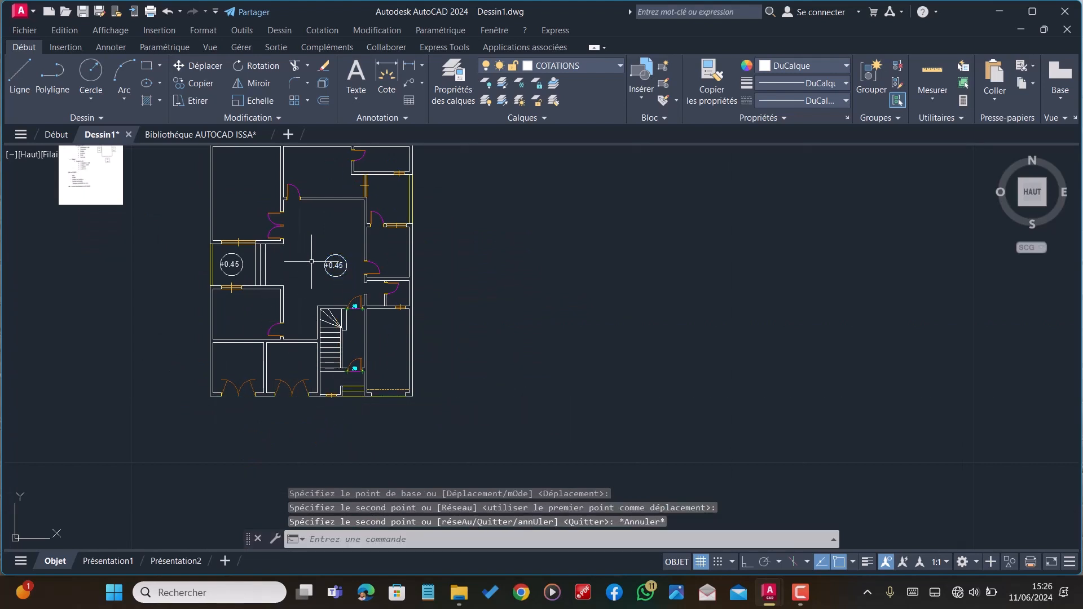
Change the copied level mark's text in the small left-hand room to +0.00
{"action": "scroll", "coordinate": [311, 261], "scroll_direction": "up", "scroll_amount": 2}
{"action": "scroll", "coordinate": [338, 262], "scroll_direction": "down", "scroll_amount": 3}
{"action": "scroll", "coordinate": [357, 270], "scroll_direction": "up", "scroll_amount": 5}
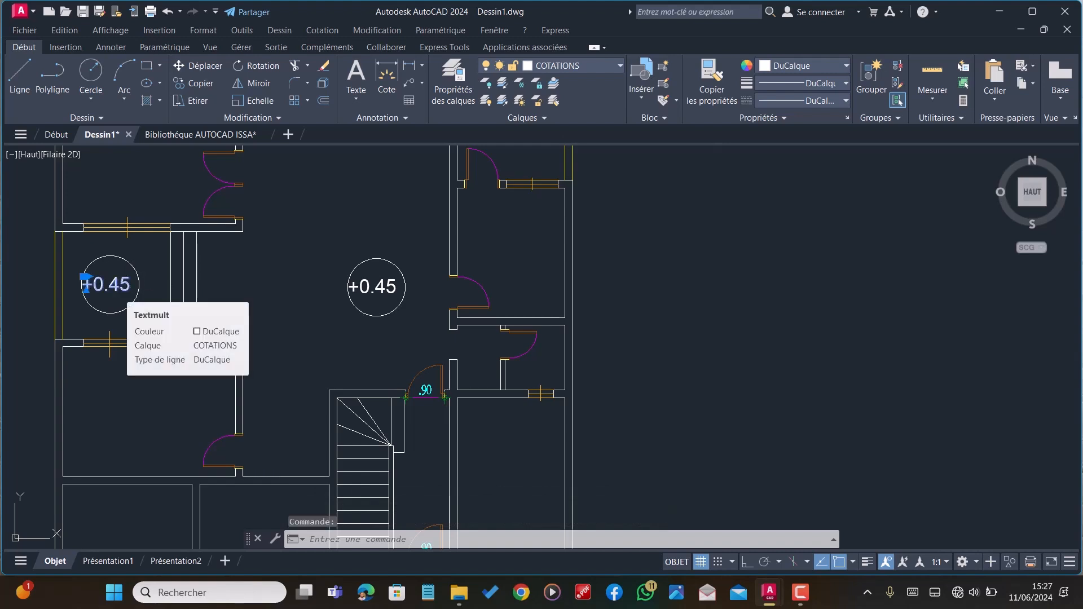
{"action": "double_click", "coordinate": [112, 286]}
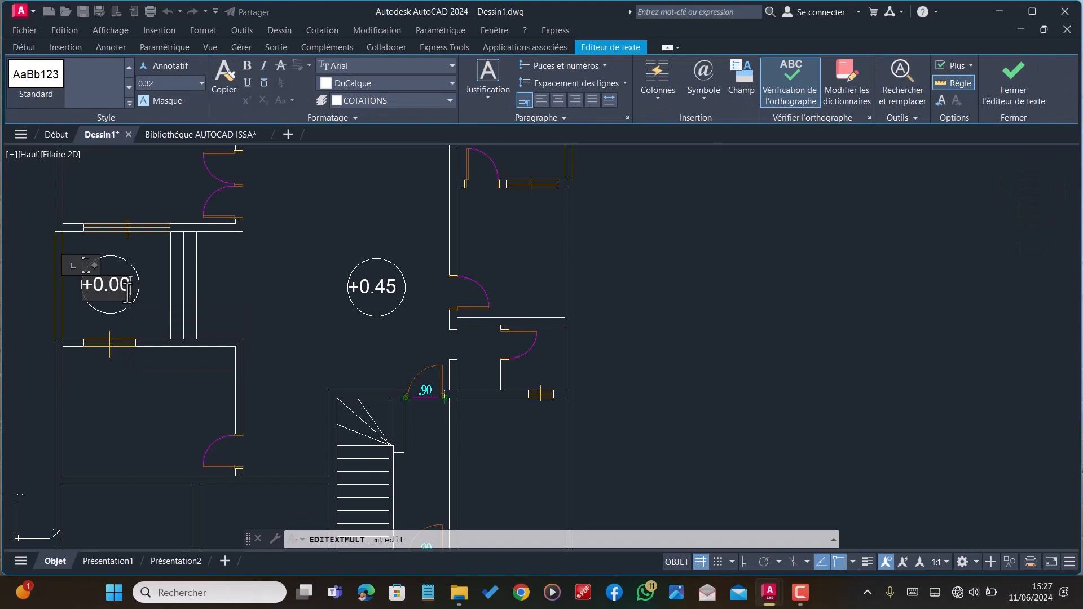
{"action": "left_click", "coordinate": [266, 266]}
Scale the +0.00 text and its circle down freehand about the circle's centre, by a factor of about 0.39
{"action": "scroll", "coordinate": [154, 298], "scroll_direction": "down", "scroll_amount": 2}
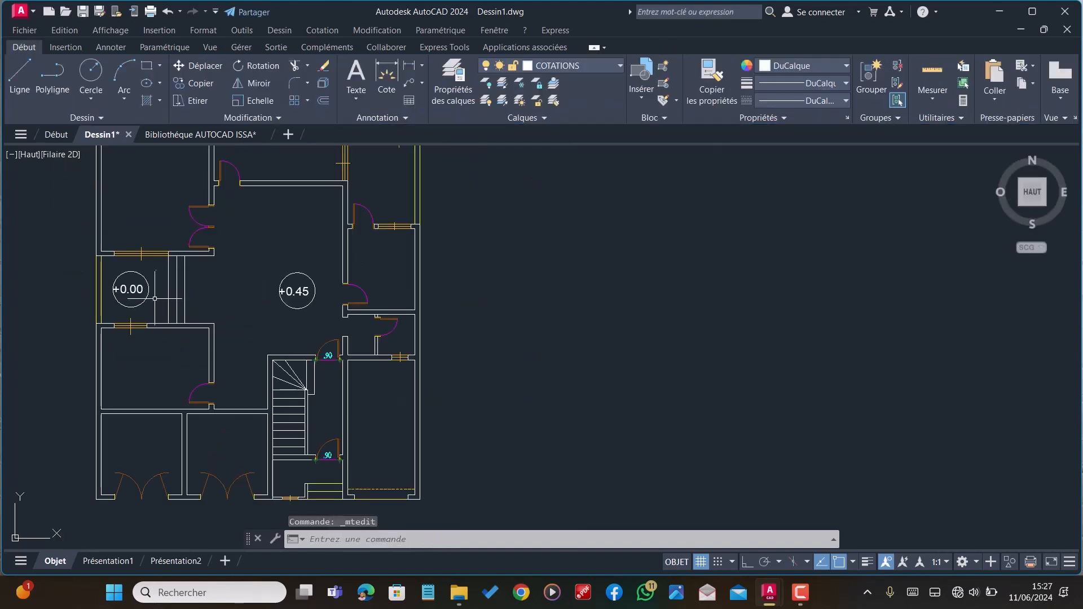
{"action": "left_click", "coordinate": [154, 299]}
{"action": "left_click", "coordinate": [111, 277]}
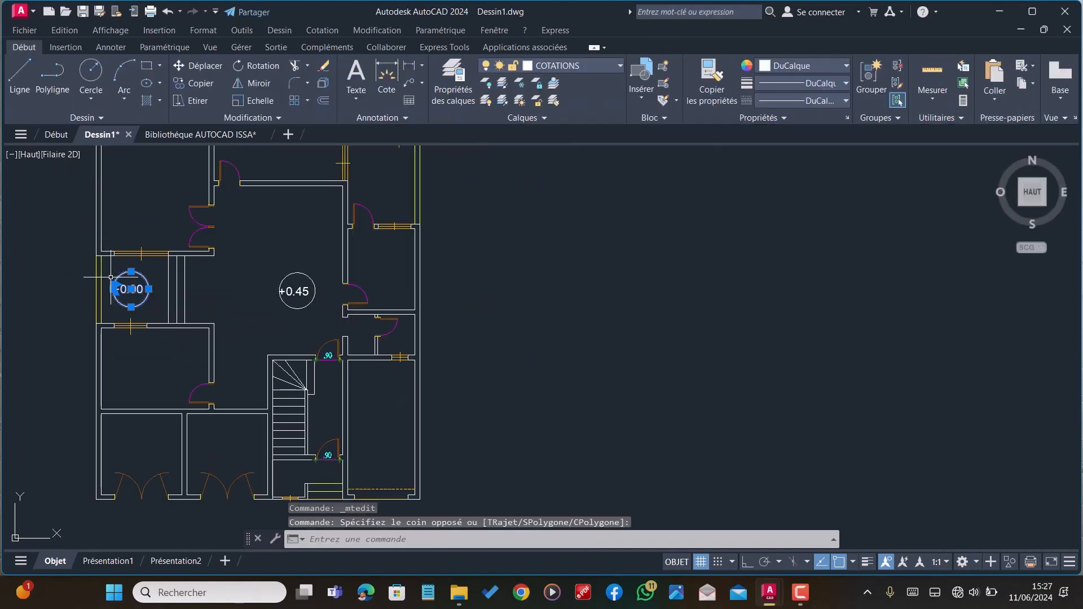
{"action": "type", "text": "ec"}
{"action": "key", "text": "Return"}
{"action": "left_click", "coordinate": [130, 289]}
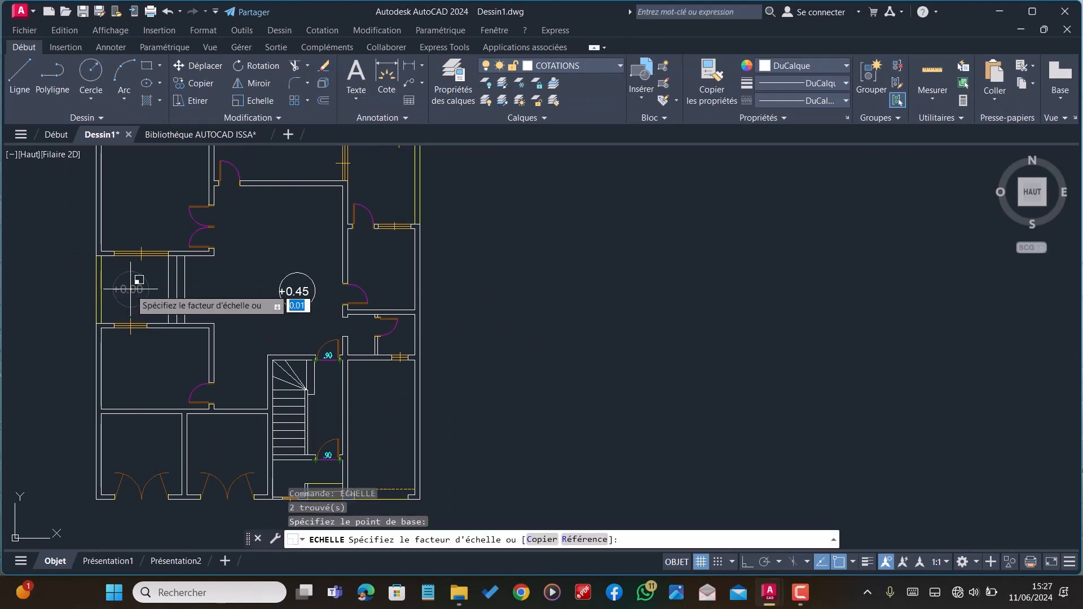
{"action": "key", "text": "Return"}
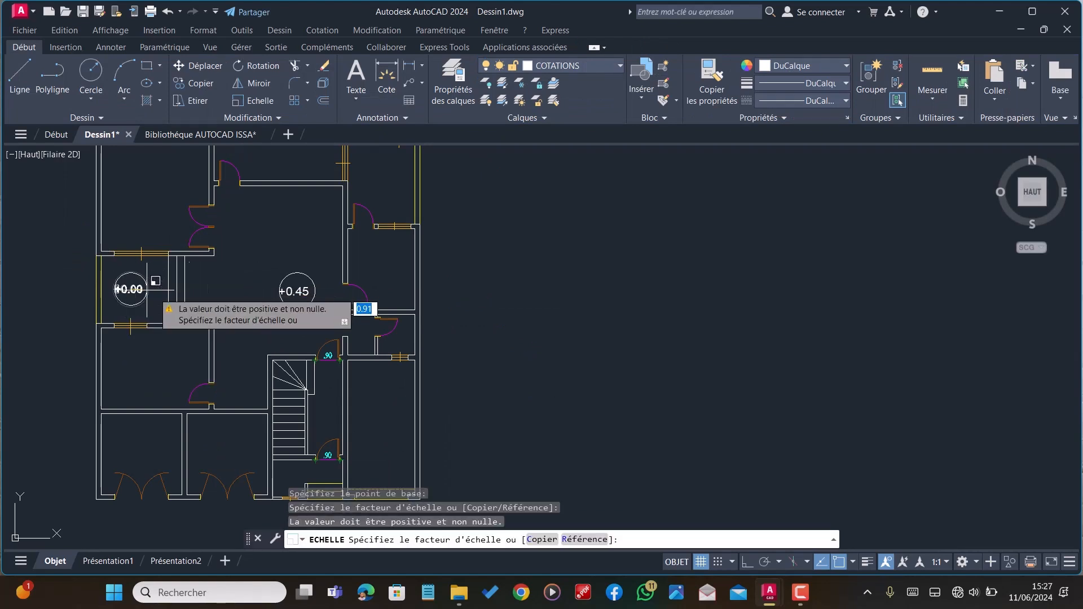
{"action": "scroll", "coordinate": [142, 295], "scroll_direction": "up", "scroll_amount": 6}
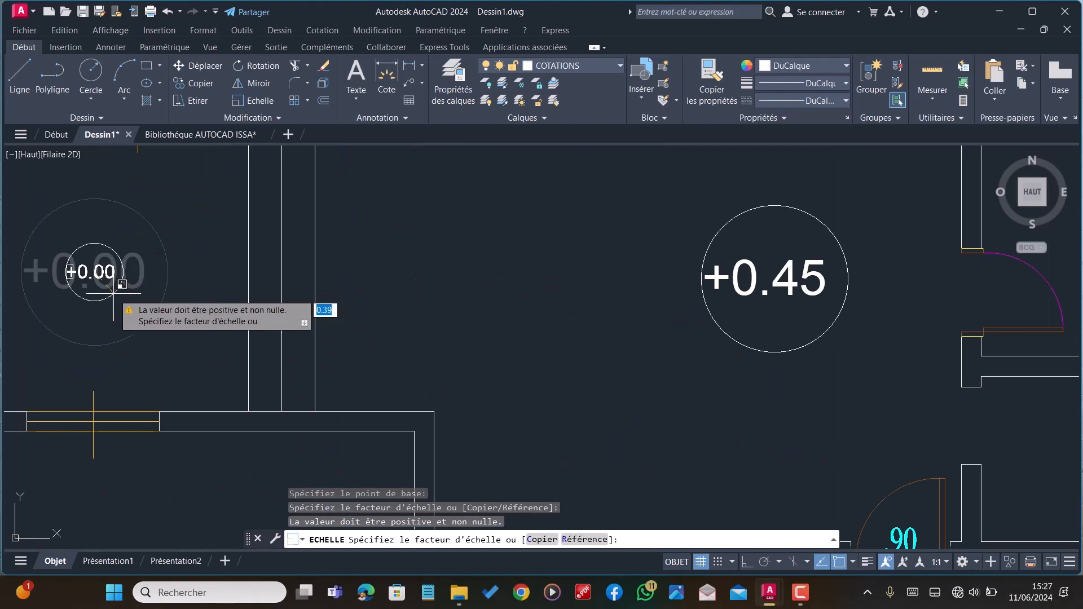
{"action": "left_click", "coordinate": [114, 294]}
Make MARCHES the current layer
{"action": "scroll", "coordinate": [178, 289], "scroll_direction": "down", "scroll_amount": 4}
{"action": "scroll", "coordinate": [397, 280], "scroll_direction": "down", "scroll_amount": 5}
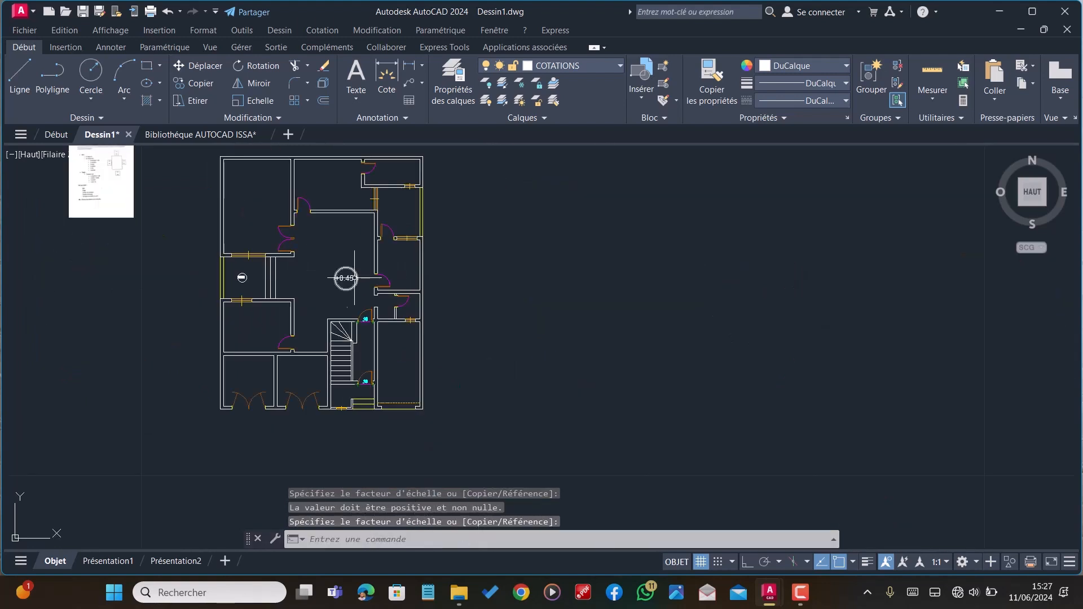
{"action": "scroll", "coordinate": [333, 290], "scroll_direction": "down", "scroll_amount": 2}
{"action": "scroll", "coordinate": [321, 299], "scroll_direction": "up", "scroll_amount": 5}
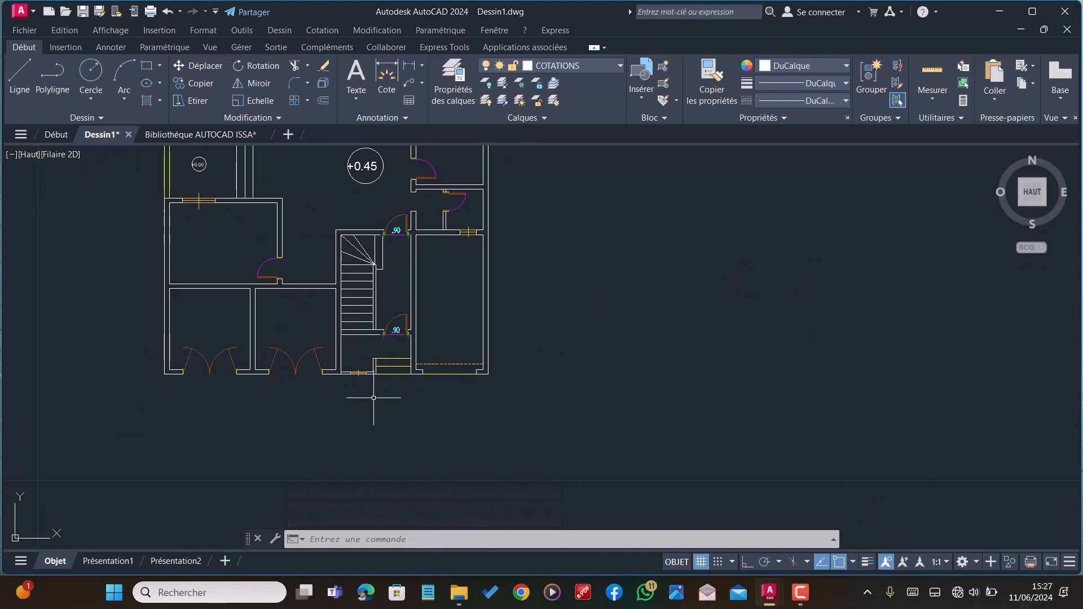
{"action": "scroll", "coordinate": [326, 387], "scroll_direction": "up", "scroll_amount": 2}
{"action": "scroll", "coordinate": [321, 380], "scroll_direction": "down", "scroll_amount": 2}
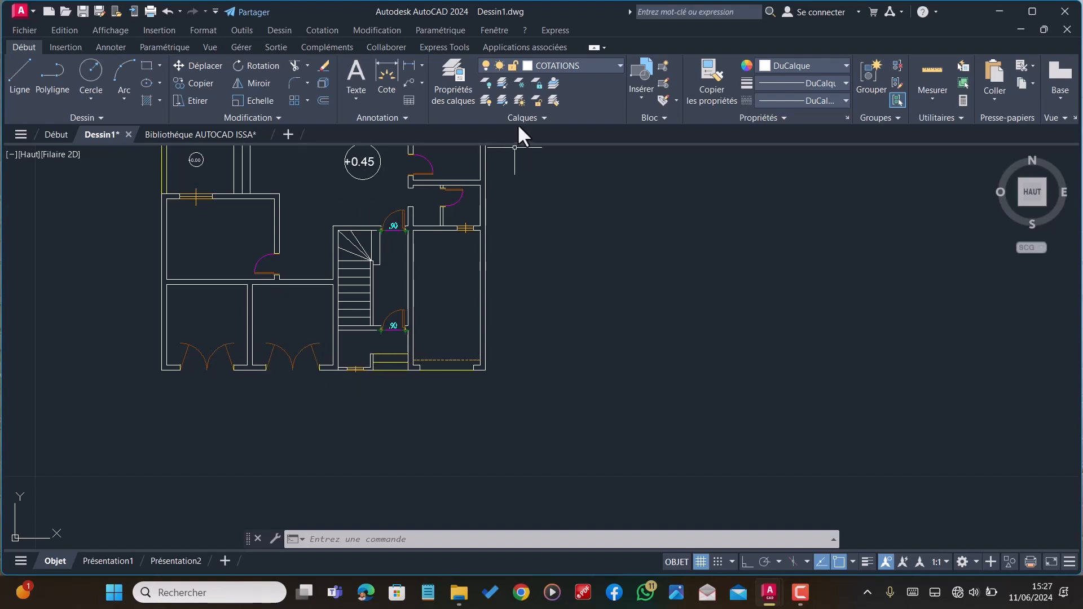
{"action": "left_click", "coordinate": [567, 66]}
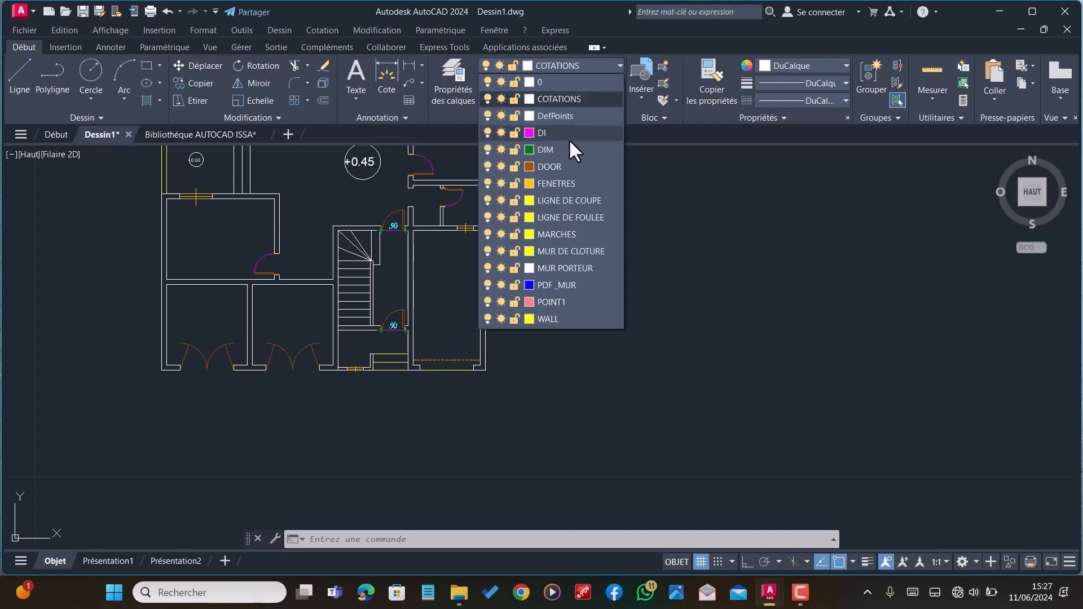
{"action": "left_click", "coordinate": [561, 239]}
With Ortho on, draw a step outline projecting 0.3 in front of the two double-door rooms, from the plan's outer corner to the stair wall
{"action": "scroll", "coordinate": [113, 367], "scroll_direction": "up", "scroll_amount": 3}
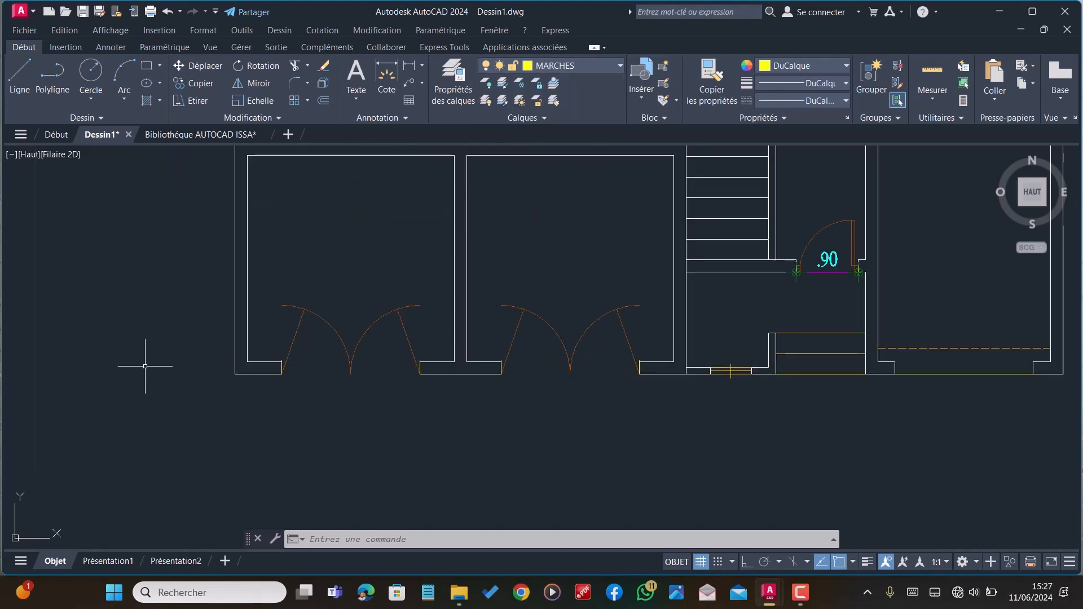
{"action": "type", "text": "l"}
{"action": "key", "text": "Return"}
{"action": "left_click", "coordinate": [235, 374]}
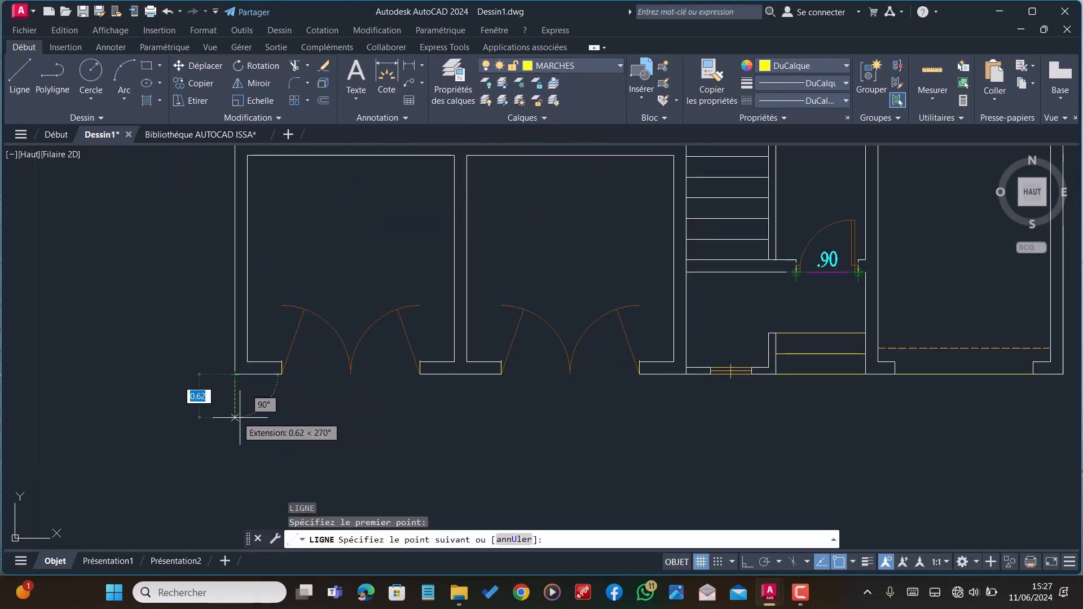
{"action": "left_click", "coordinate": [746, 563]}
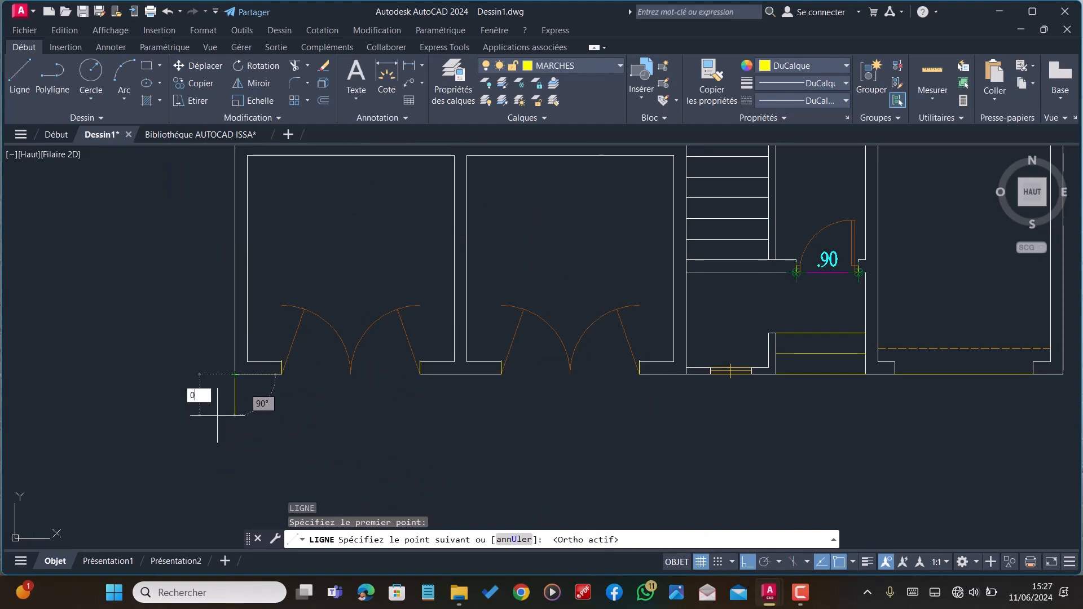
{"action": "key", "text": "Return"}
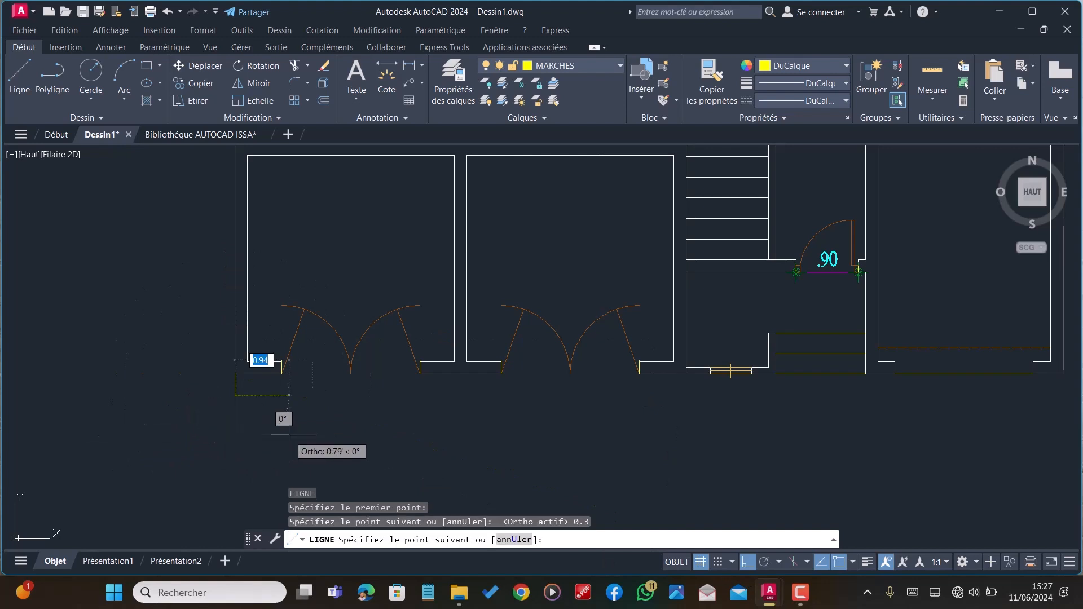
{"action": "left_click", "coordinate": [685, 395]}
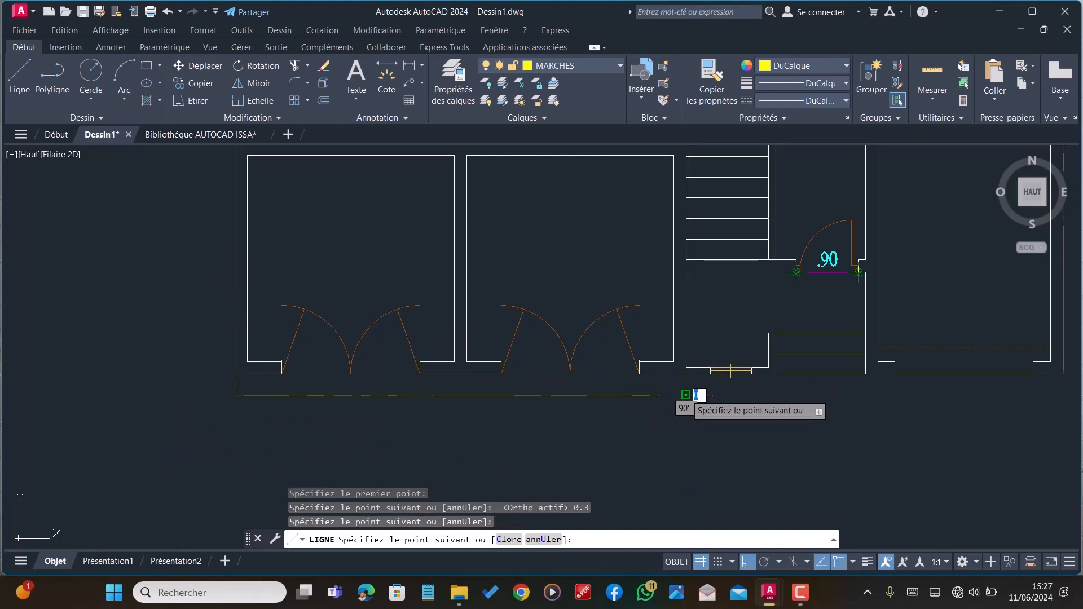
{"action": "key", "text": "Escape"}
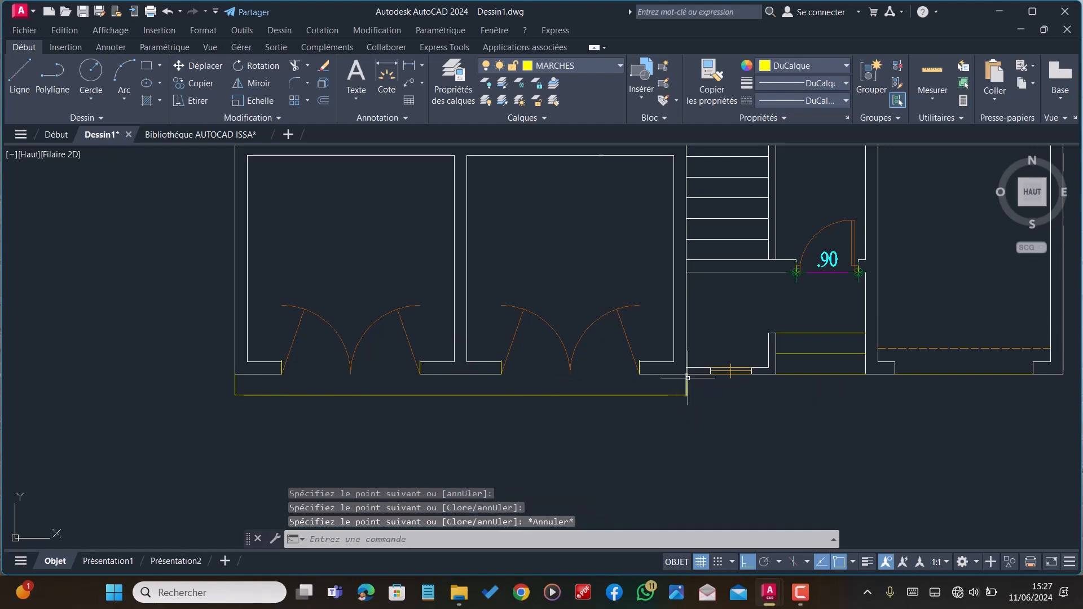
Offset the long front step line outward twice in succession by 0.3
{"action": "type", "text": "DEC"}
{"action": "key", "text": "Return"}
{"action": "type", "text": "0"}
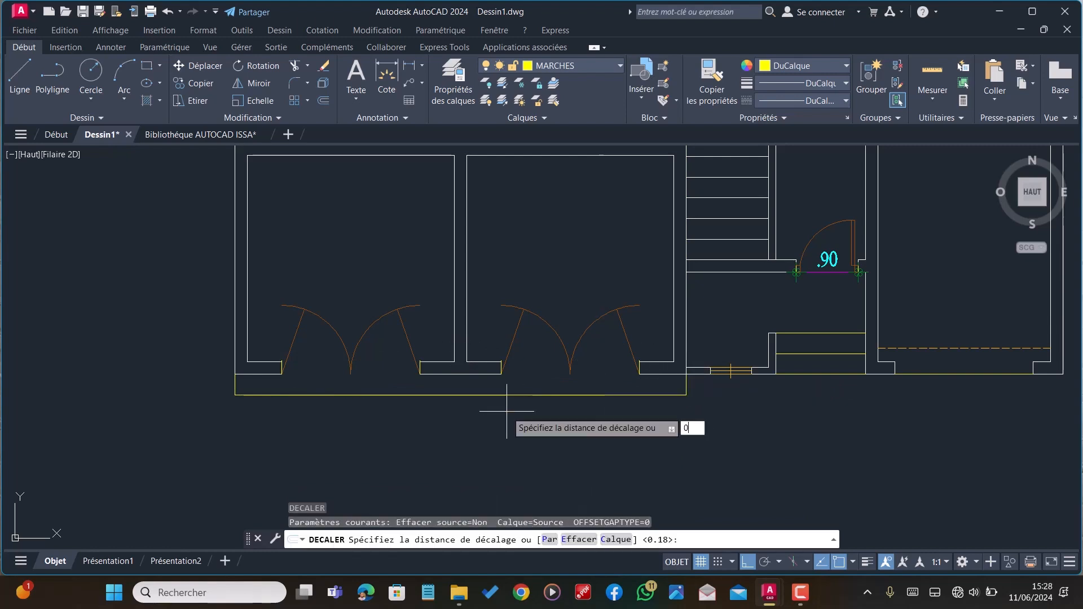
{"action": "type", "text": ".3"}
{"action": "key", "text": "Return"}
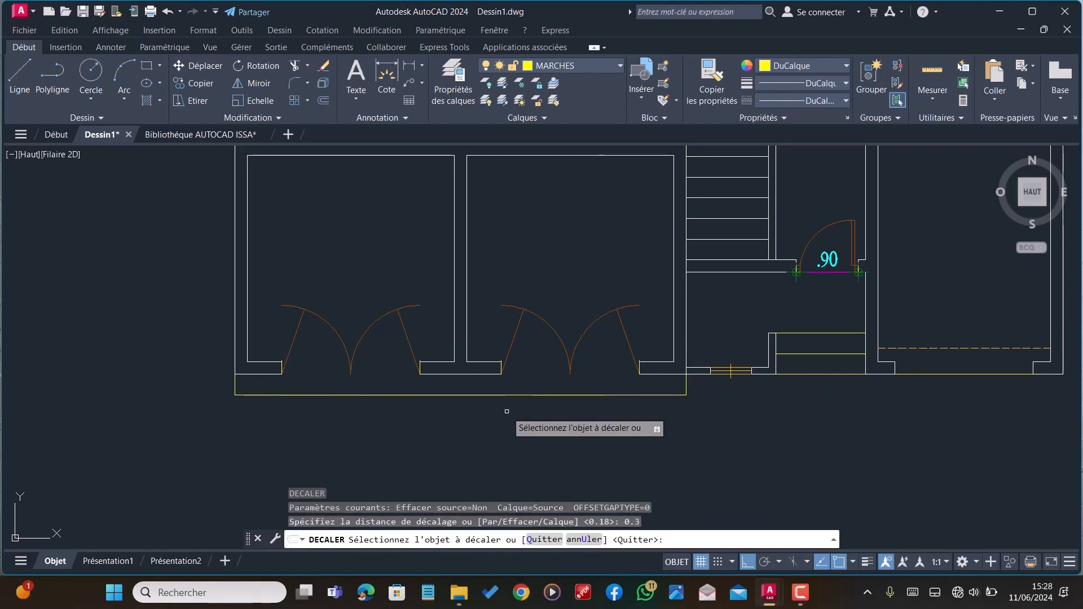
{"action": "left_click", "coordinate": [456, 395]}
{"action": "left_click", "coordinate": [460, 422]}
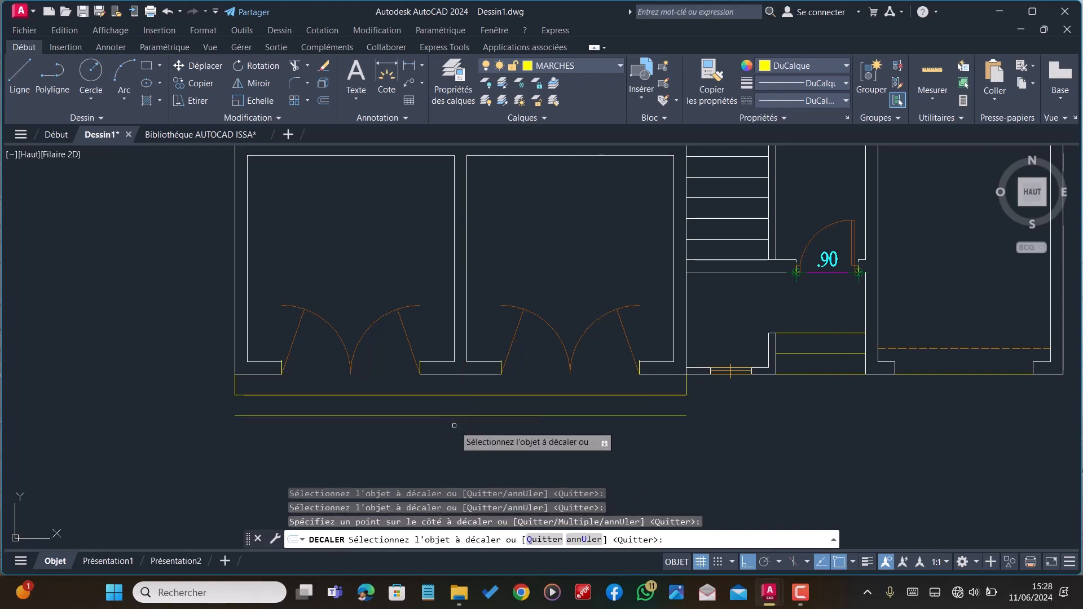
{"action": "left_click", "coordinate": [460, 416]}
{"action": "left_click", "coordinate": [461, 445]}
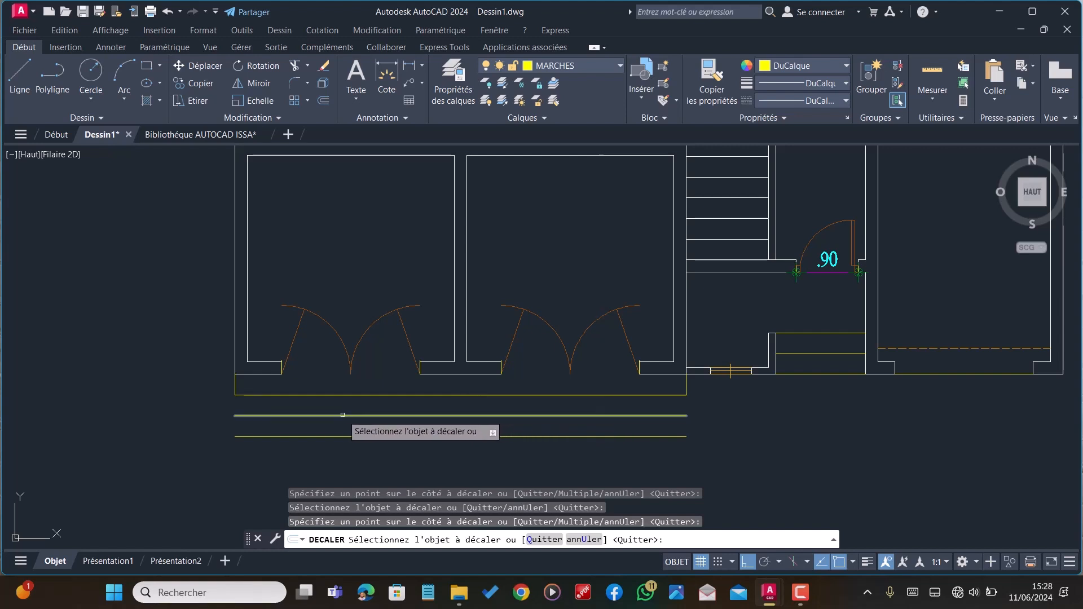
{"action": "key", "text": "Escape"}
Fillet both short side lines to the first offset line as square corners, and erase the original long line between them
{"action": "key", "text": "Return"}
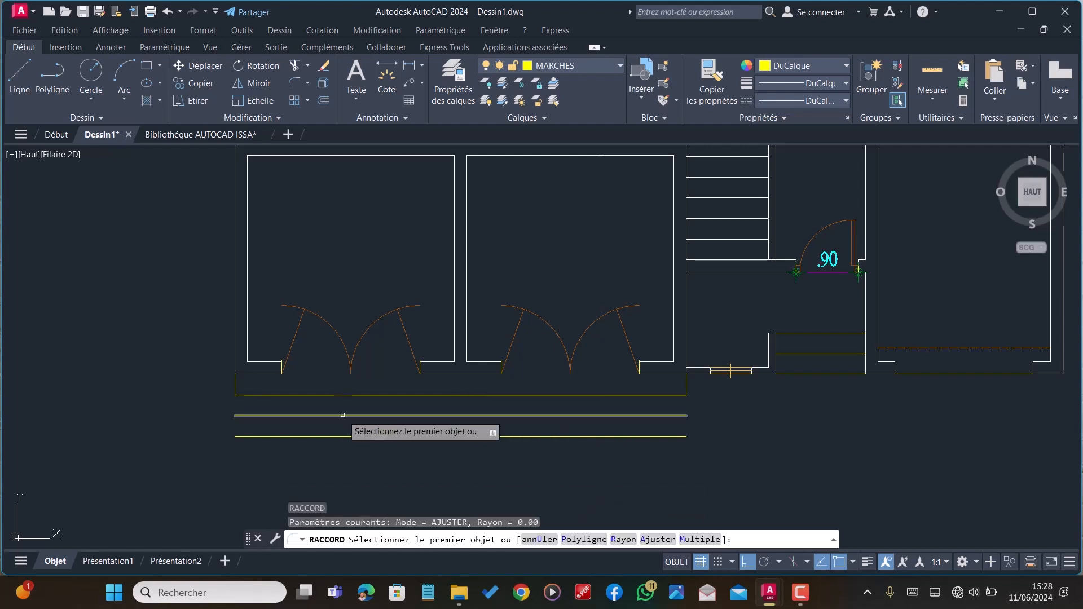
{"action": "left_click", "coordinate": [237, 395]}
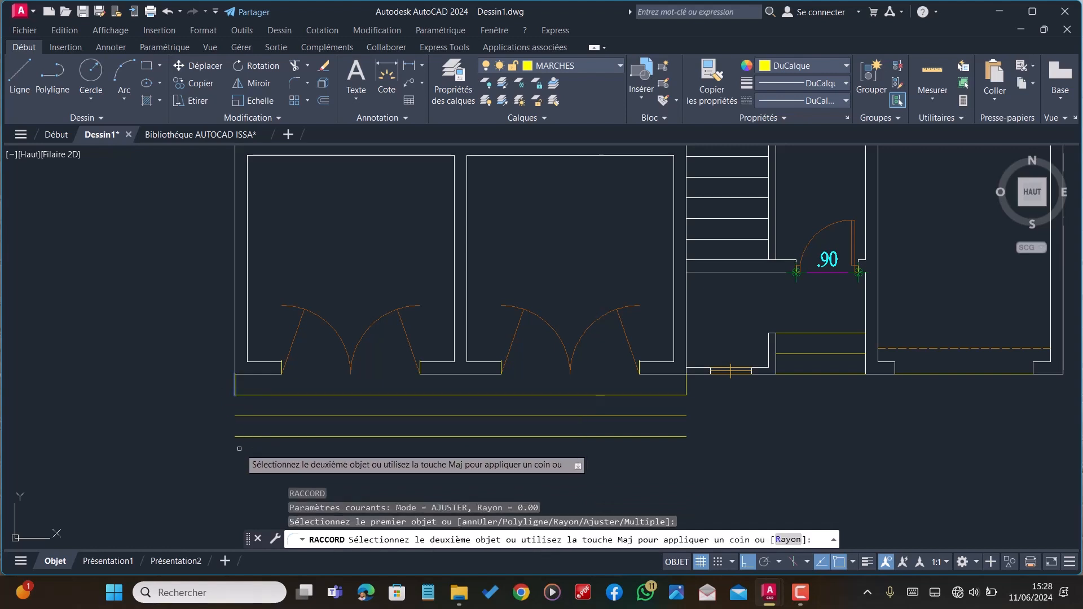
{"action": "left_click", "coordinate": [259, 416]}
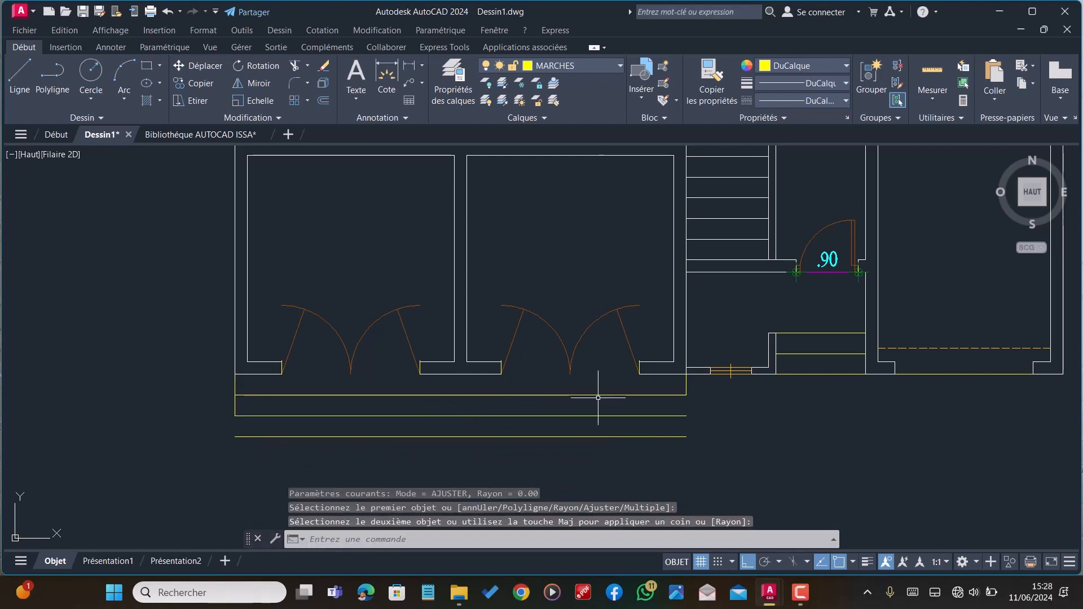
{"action": "key", "text": "Return"}
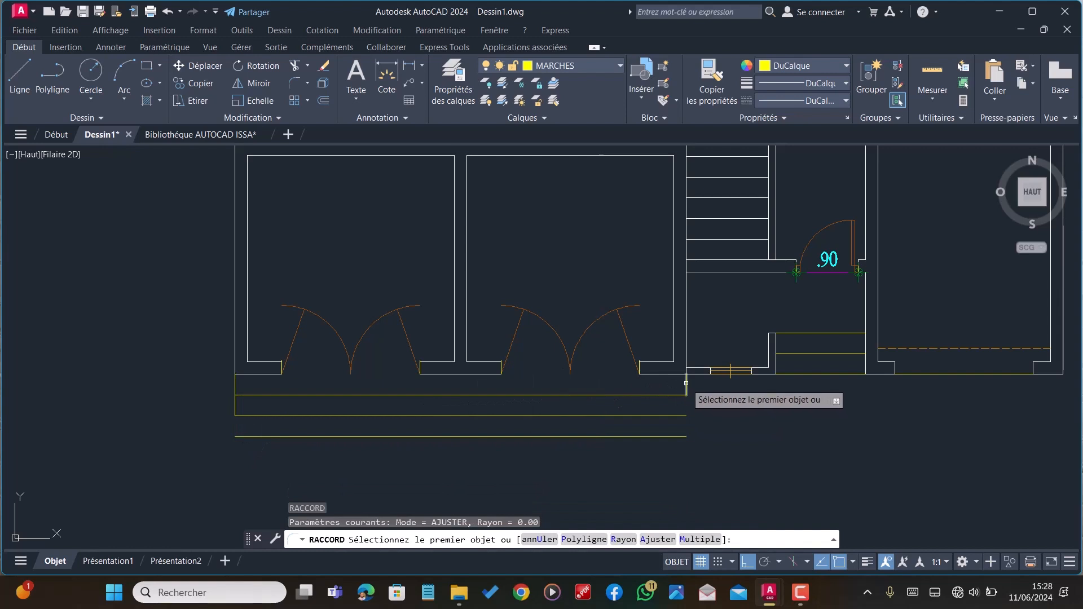
{"action": "left_click", "coordinate": [685, 387]}
{"action": "left_click", "coordinate": [676, 396]}
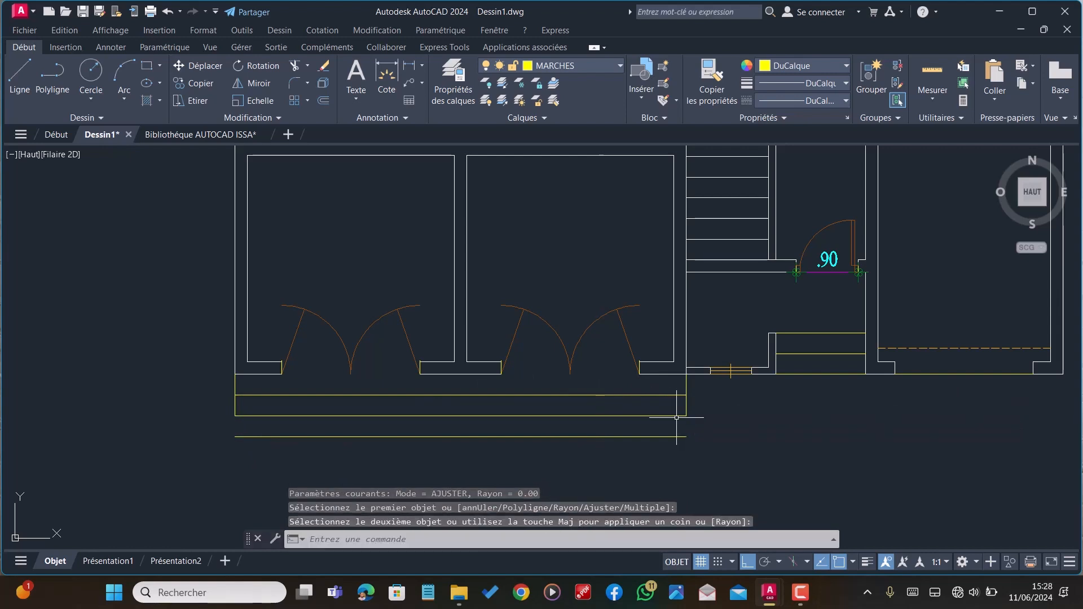
{"action": "left_click", "coordinate": [637, 396]}
{"action": "key", "text": "Delete"}
Offset the outermost front step line outward once more by 0.3
{"action": "scroll", "coordinate": [362, 351], "scroll_direction": "down", "scroll_amount": 2}
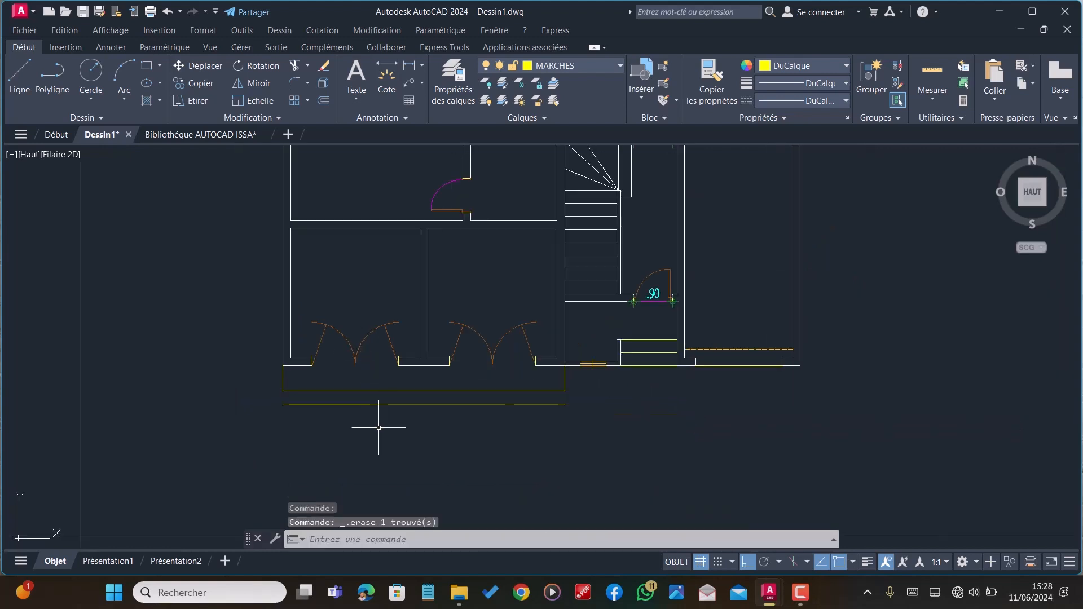
{"action": "scroll", "coordinate": [370, 416], "scroll_direction": "up", "scroll_amount": 2}
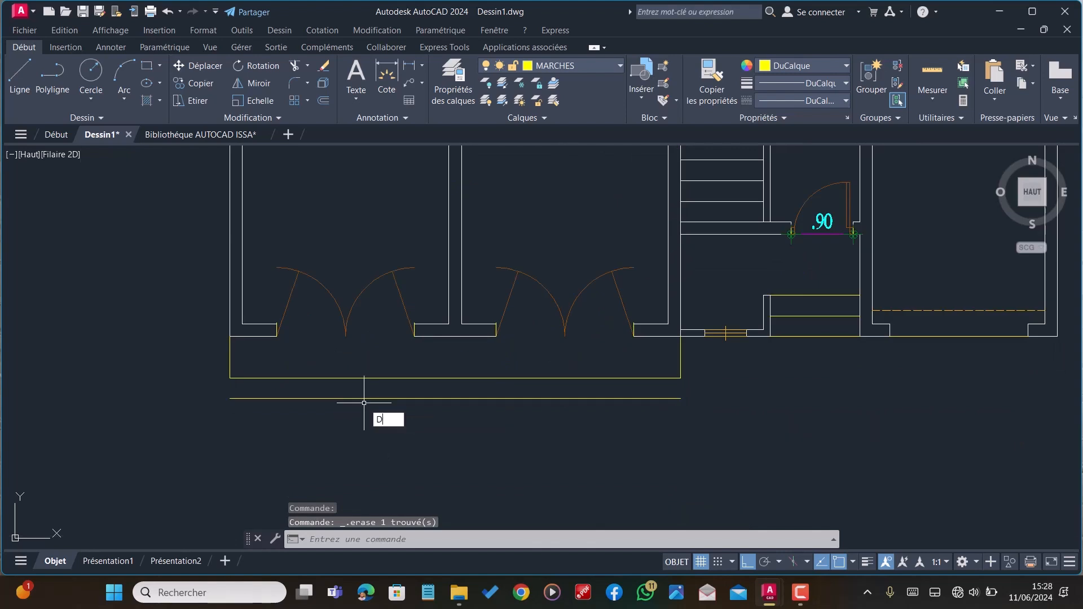
{"action": "type", "text": "E"}
{"action": "key", "text": "Return"}
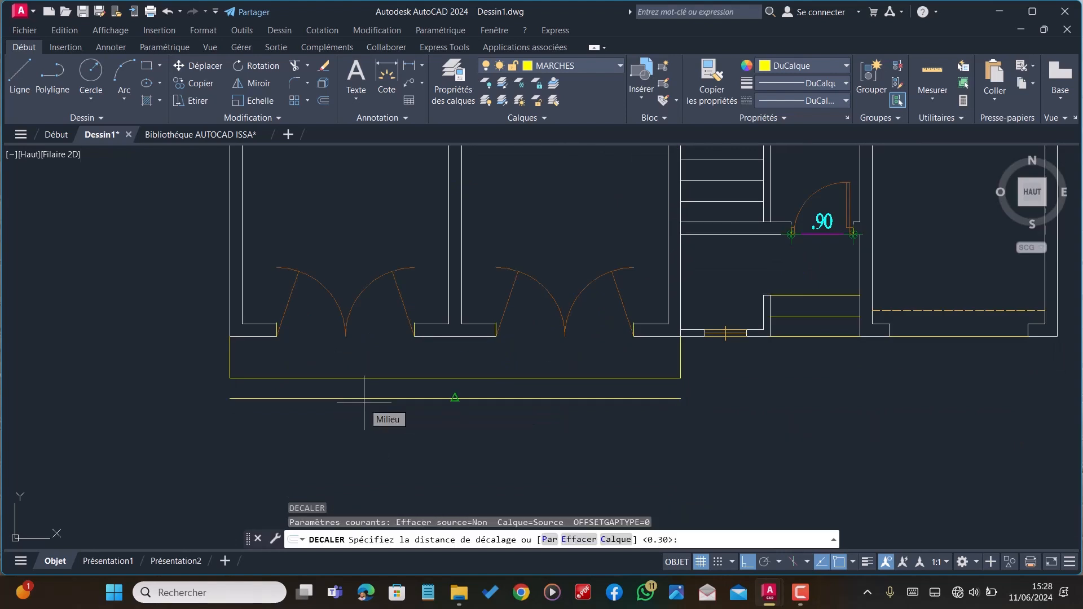
{"action": "key", "text": "Return"}
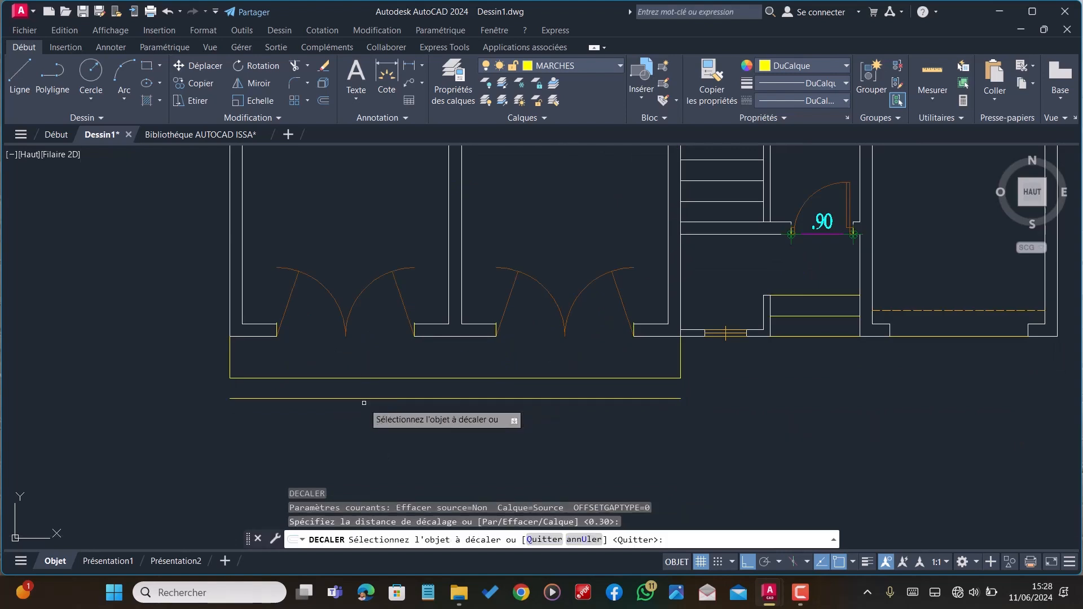
{"action": "left_click", "coordinate": [413, 399]}
{"action": "left_click", "coordinate": [413, 416]}
{"action": "key", "text": "Escape"}
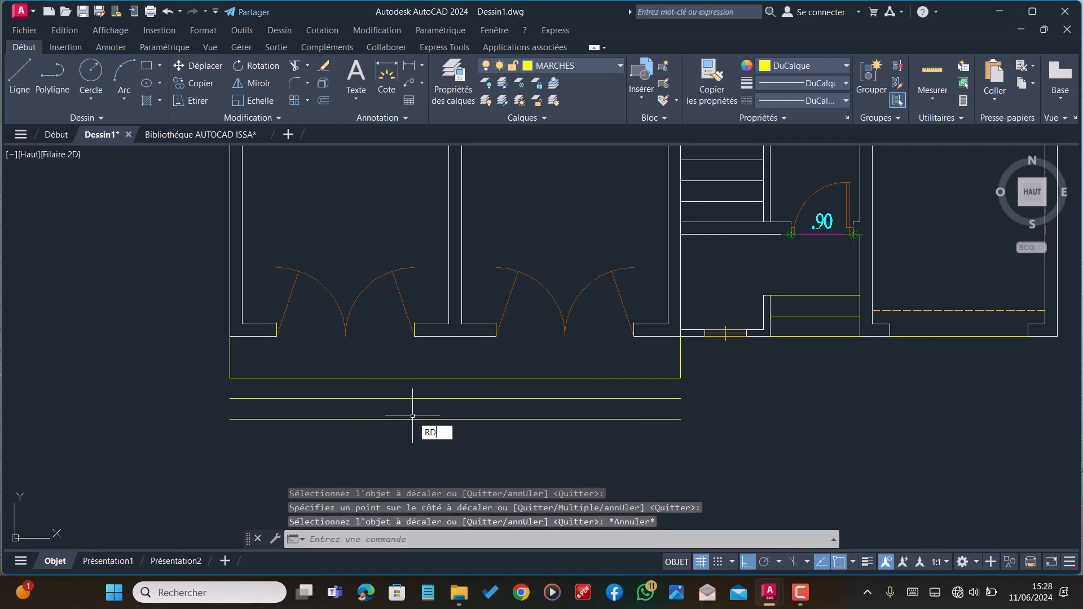
Fillet both short side lines of the front steps to the outermost step line as square corners
{"action": "key", "text": "Return"}
{"action": "left_click", "coordinate": [230, 366]}
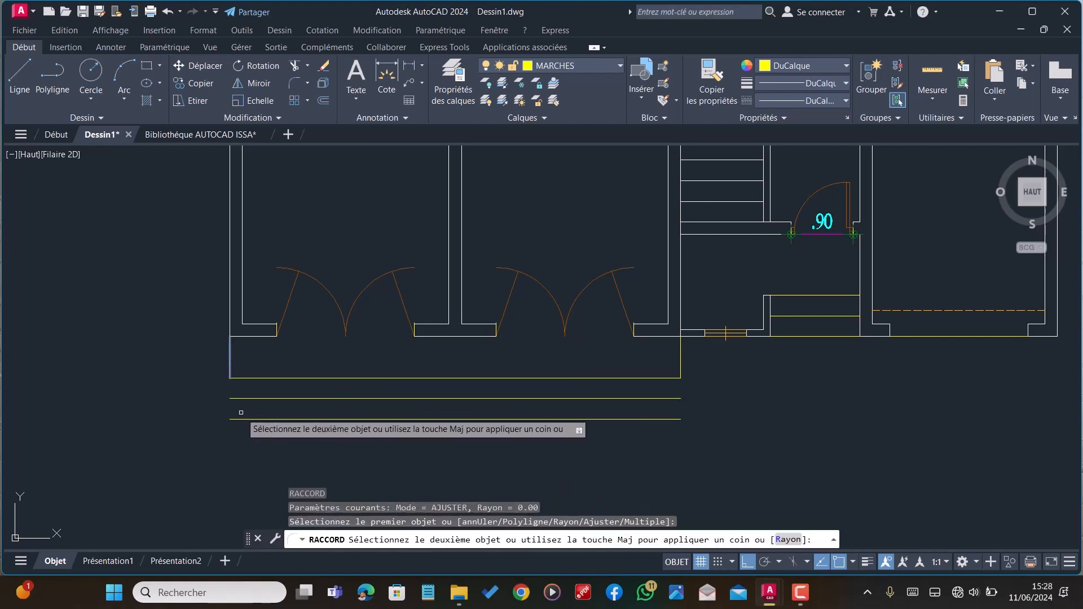
{"action": "left_click", "coordinate": [243, 419]}
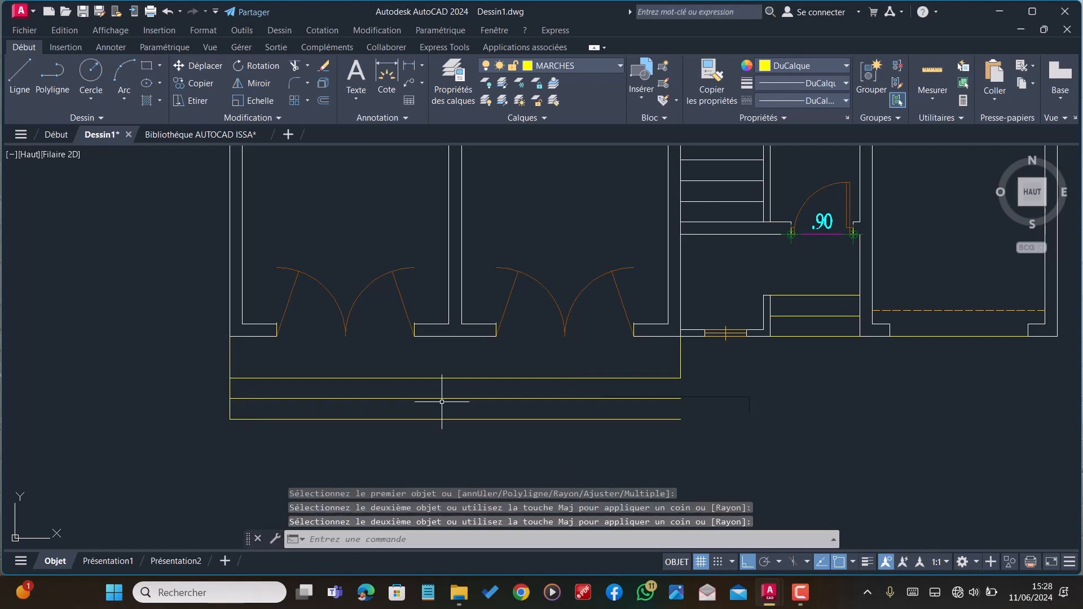
{"action": "key", "text": "Return"}
{"action": "left_click", "coordinate": [667, 419]}
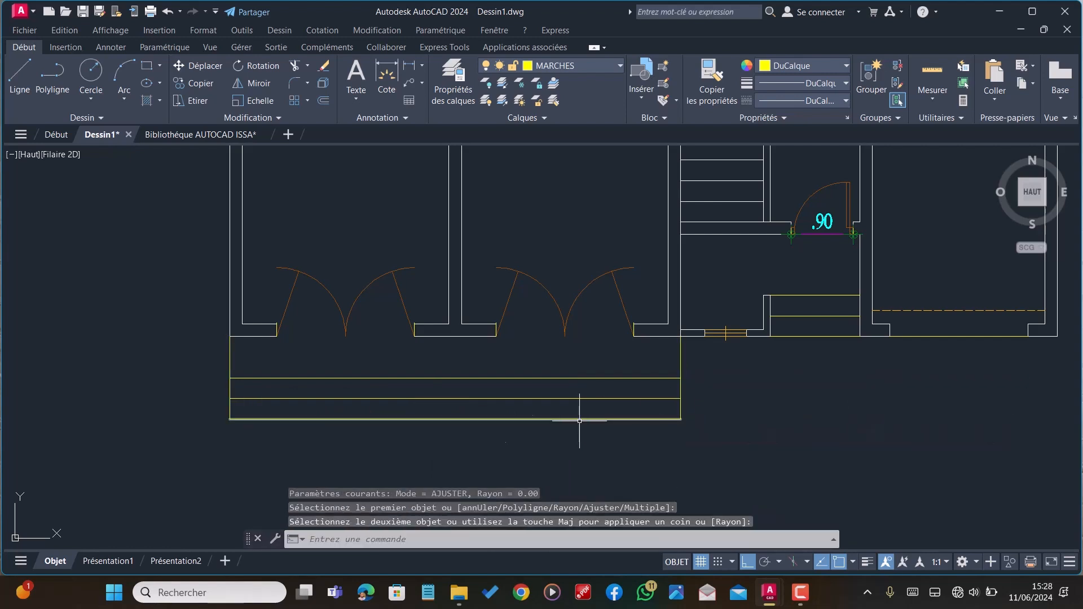
Examine the whole floor plan, from the front steps to the rear rooms
{"action": "scroll", "coordinate": [579, 420], "scroll_direction": "down", "scroll_amount": 6}
{"action": "scroll", "coordinate": [567, 407], "scroll_direction": "up", "scroll_amount": 4}
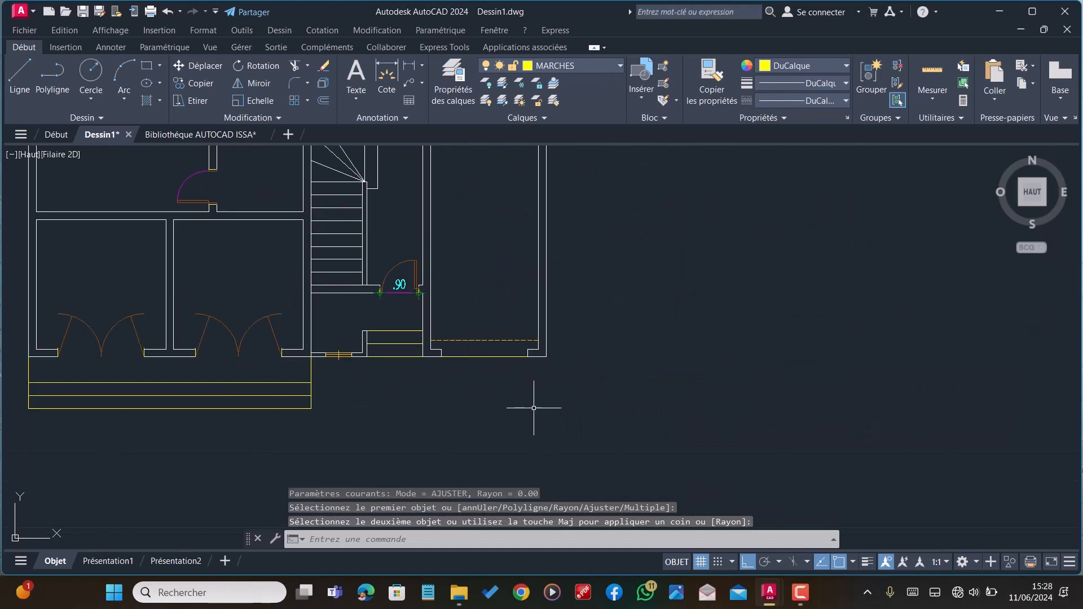
{"action": "scroll", "coordinate": [422, 379], "scroll_direction": "down", "scroll_amount": 3}
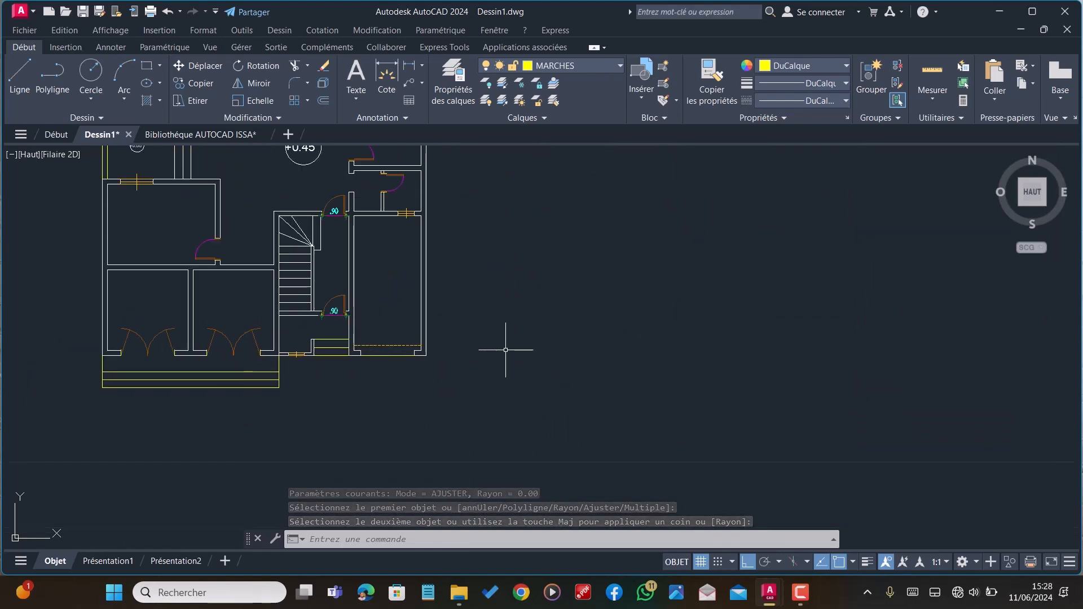
{"action": "scroll", "coordinate": [417, 361], "scroll_direction": "down", "scroll_amount": 2}
{"action": "scroll", "coordinate": [416, 375], "scroll_direction": "down", "scroll_amount": 1}
{"action": "scroll", "coordinate": [416, 378], "scroll_direction": "up", "scroll_amount": 2}
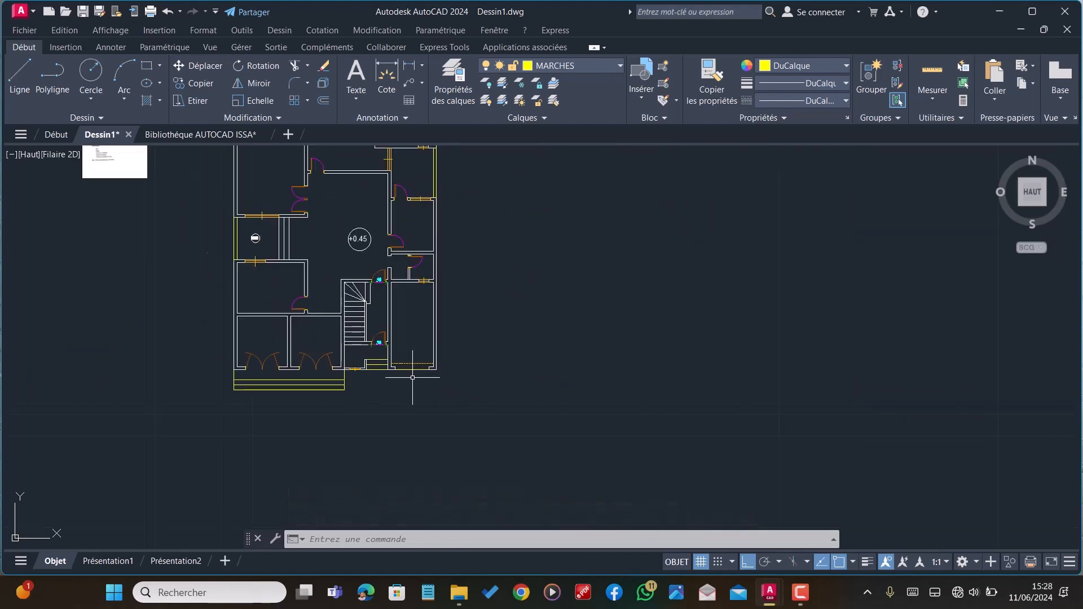
{"action": "scroll", "coordinate": [416, 377], "scroll_direction": "down", "scroll_amount": 2}
{"action": "scroll", "coordinate": [404, 254], "scroll_direction": "up", "scroll_amount": 3}
{"action": "key", "text": "Escape"}
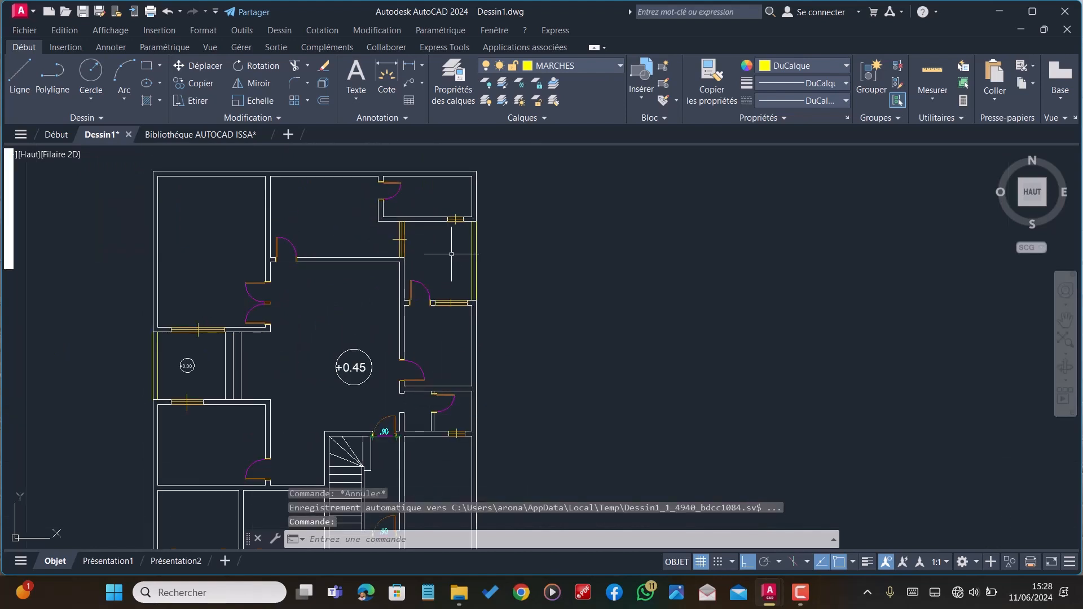
{"action": "scroll", "coordinate": [403, 243], "scroll_direction": "down", "scroll_amount": 2}
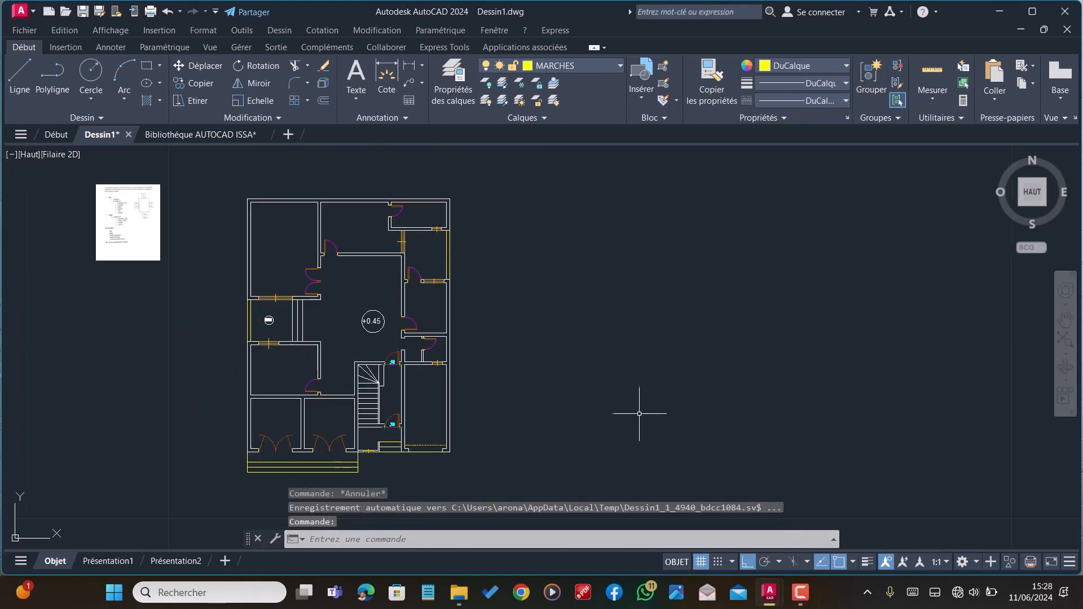
{"action": "scroll", "coordinate": [566, 251], "scroll_direction": "down", "scroll_amount": 2}
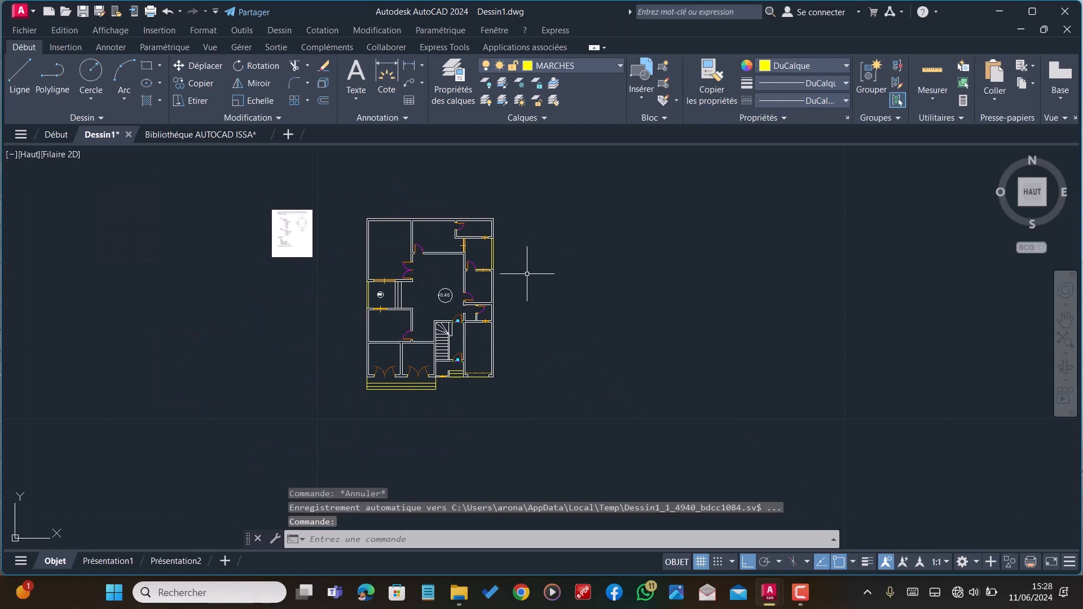
{"action": "scroll", "coordinate": [465, 302], "scroll_direction": "up", "scroll_amount": 2}
{"action": "scroll", "coordinate": [516, 319], "scroll_direction": "down", "scroll_amount": 2}
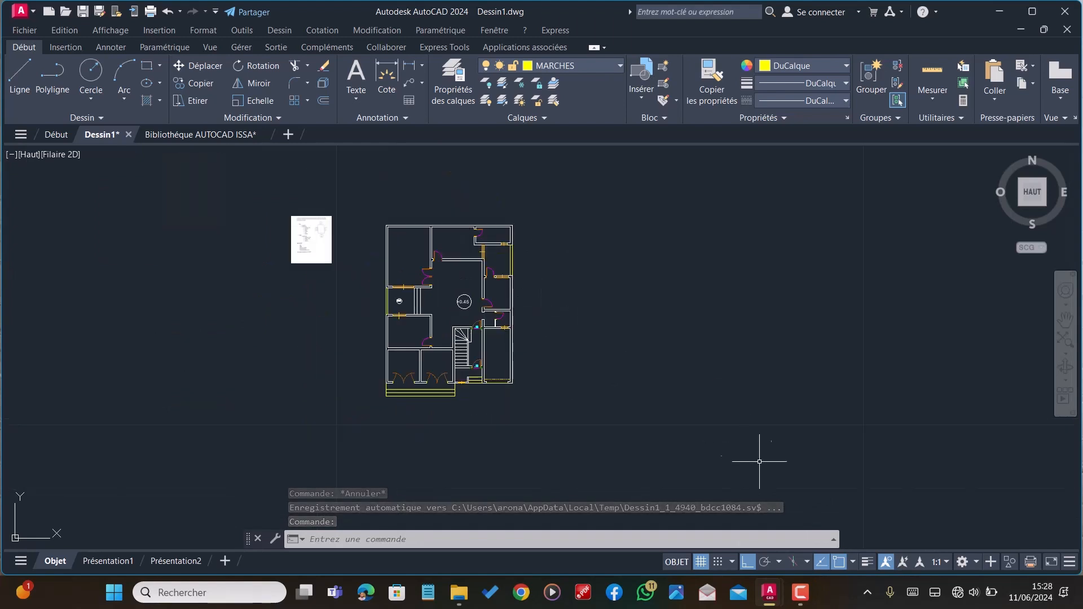
Turn on line weight display and check the walls, steps and staircase for wrongly thick lines
{"action": "left_click", "coordinate": [866, 561]}
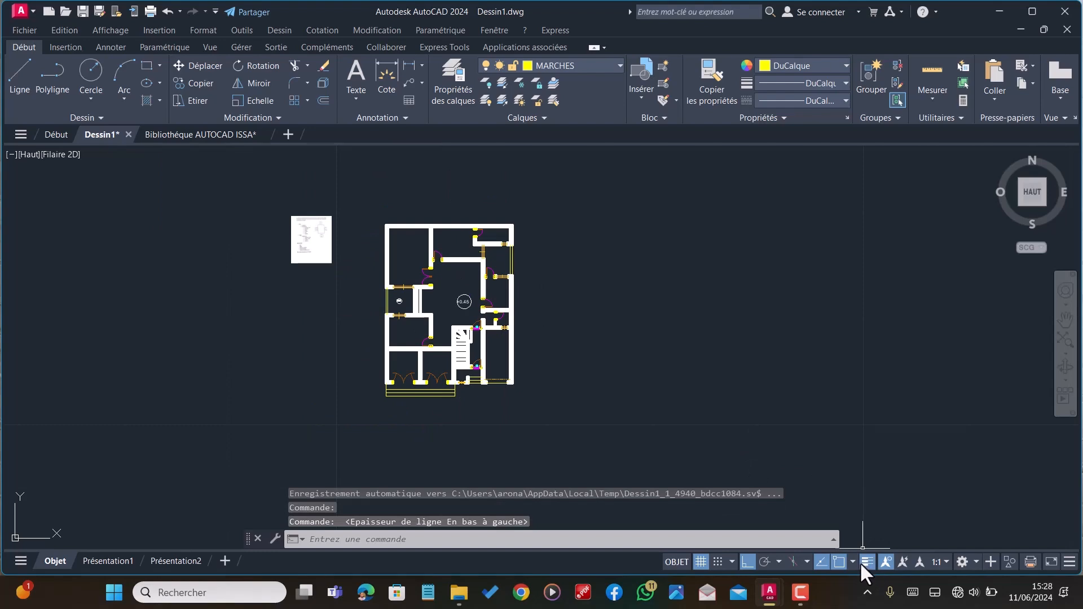
{"action": "scroll", "coordinate": [469, 302], "scroll_direction": "up", "scroll_amount": 3}
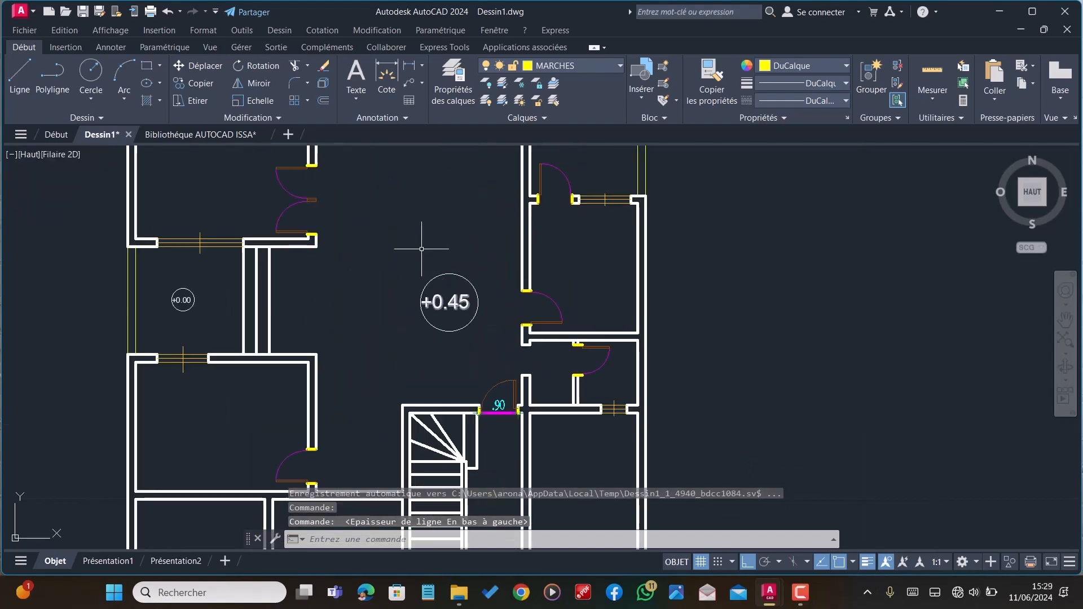
{"action": "scroll", "coordinate": [421, 248], "scroll_direction": "down", "scroll_amount": 2}
{"action": "scroll", "coordinate": [424, 246], "scroll_direction": "up", "scroll_amount": 1}
{"action": "scroll", "coordinate": [448, 328], "scroll_direction": "up", "scroll_amount": 1}
{"action": "scroll", "coordinate": [379, 234], "scroll_direction": "down", "scroll_amount": 1}
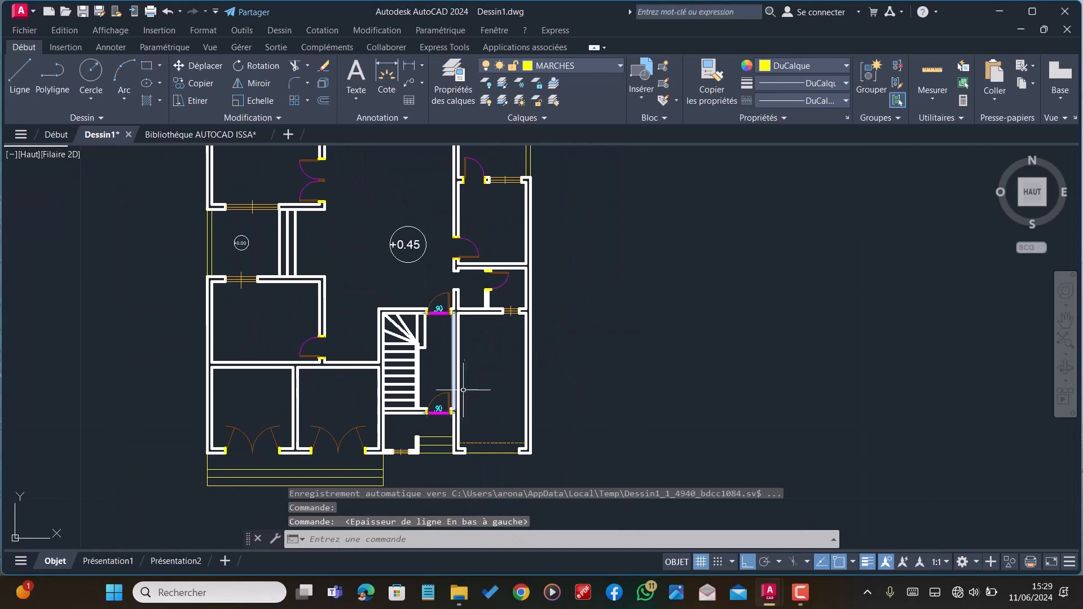
{"action": "scroll", "coordinate": [463, 390], "scroll_direction": "up", "scroll_amount": 1}
{"action": "scroll", "coordinate": [464, 359], "scroll_direction": "down", "scroll_amount": 1}
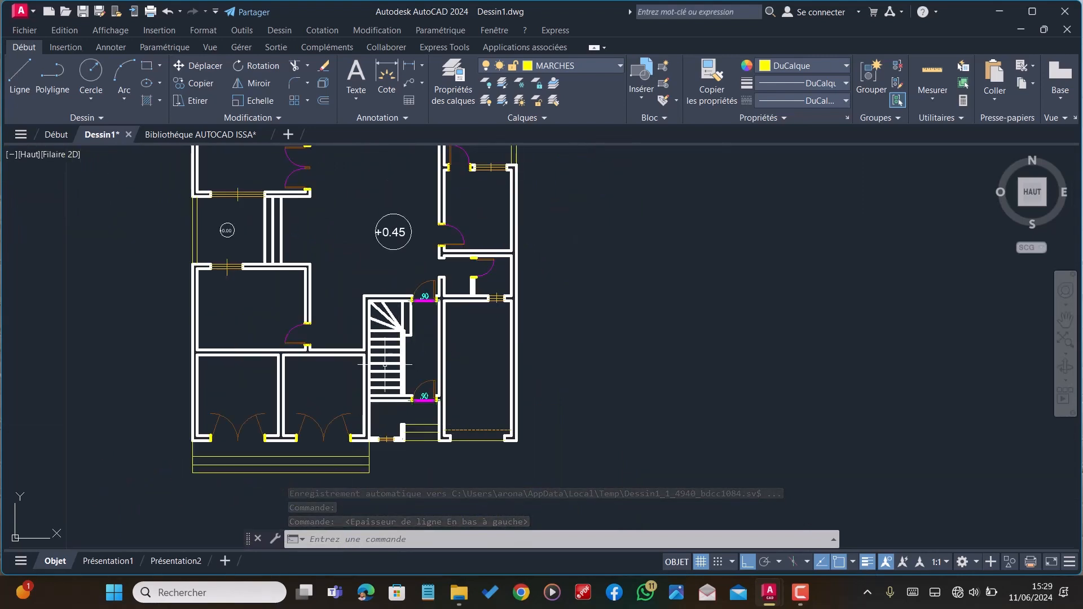
{"action": "scroll", "coordinate": [361, 367], "scroll_direction": "down", "scroll_amount": 2}
{"action": "scroll", "coordinate": [423, 314], "scroll_direction": "up", "scroll_amount": 2}
{"action": "scroll", "coordinate": [395, 327], "scroll_direction": "down", "scroll_amount": 2}
{"action": "scroll", "coordinate": [368, 318], "scroll_direction": "up", "scroll_amount": 5}
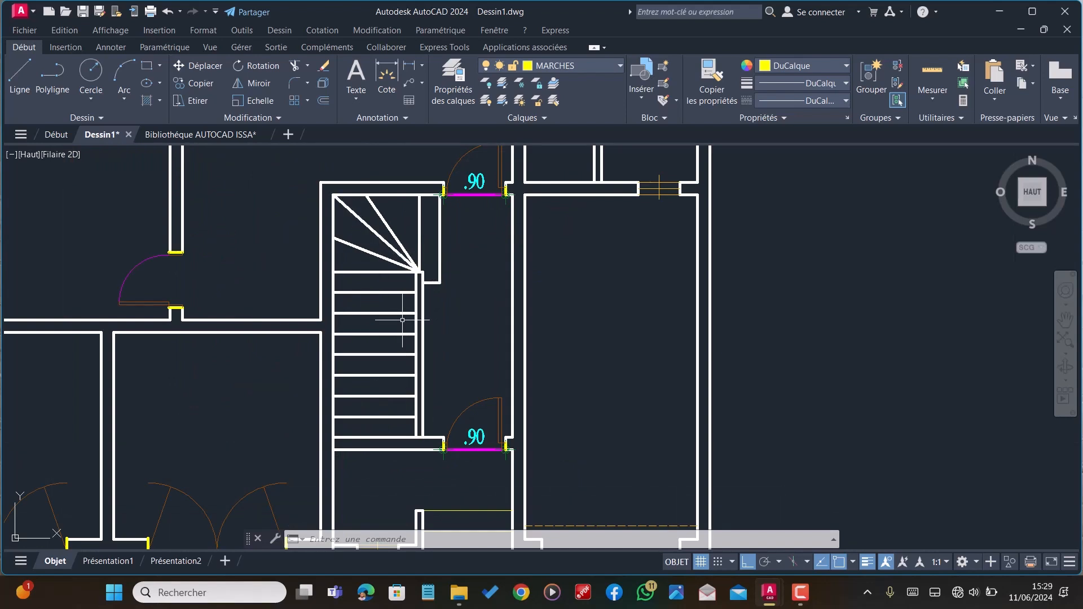
{"action": "scroll", "coordinate": [398, 321], "scroll_direction": "down", "scroll_amount": 2}
{"action": "scroll", "coordinate": [391, 361], "scroll_direction": "up", "scroll_amount": 4}
{"action": "scroll", "coordinate": [366, 338], "scroll_direction": "down", "scroll_amount": 2}
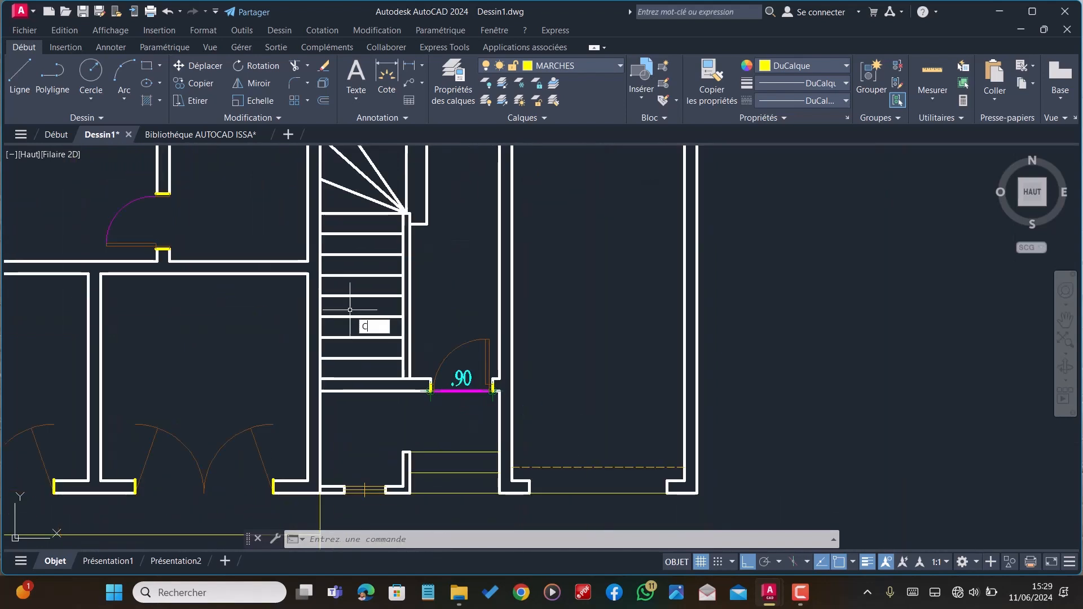
Match the properties of a front step line onto all straight and winding treads of the staircase
{"action": "type", "text": "o"}
{"action": "key", "text": "Return"}
{"action": "scroll", "coordinate": [362, 395], "scroll_direction": "down", "scroll_amount": 2}
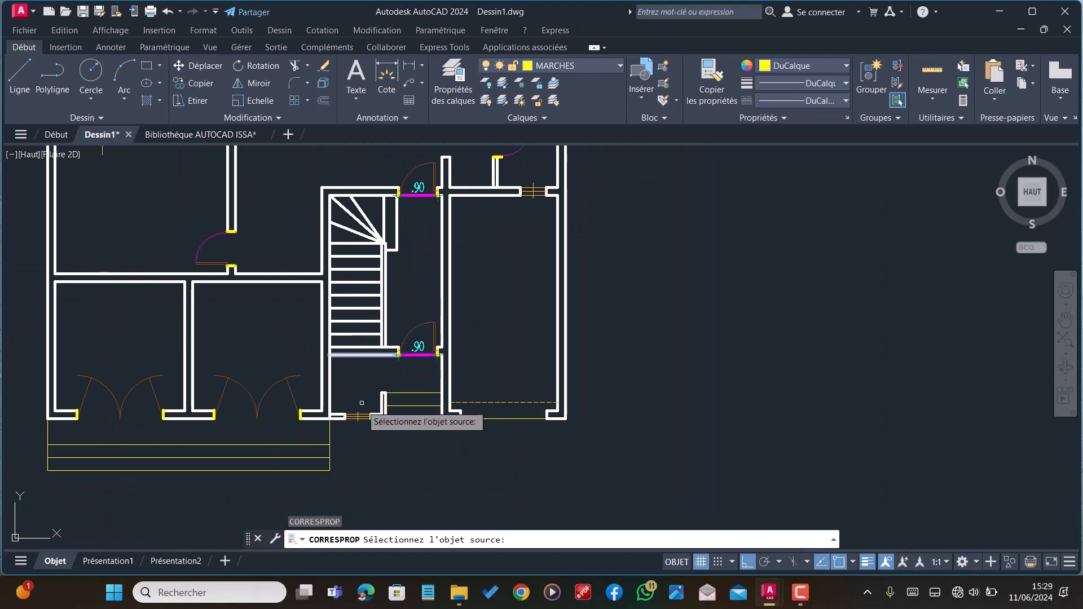
{"action": "left_click", "coordinate": [313, 444]}
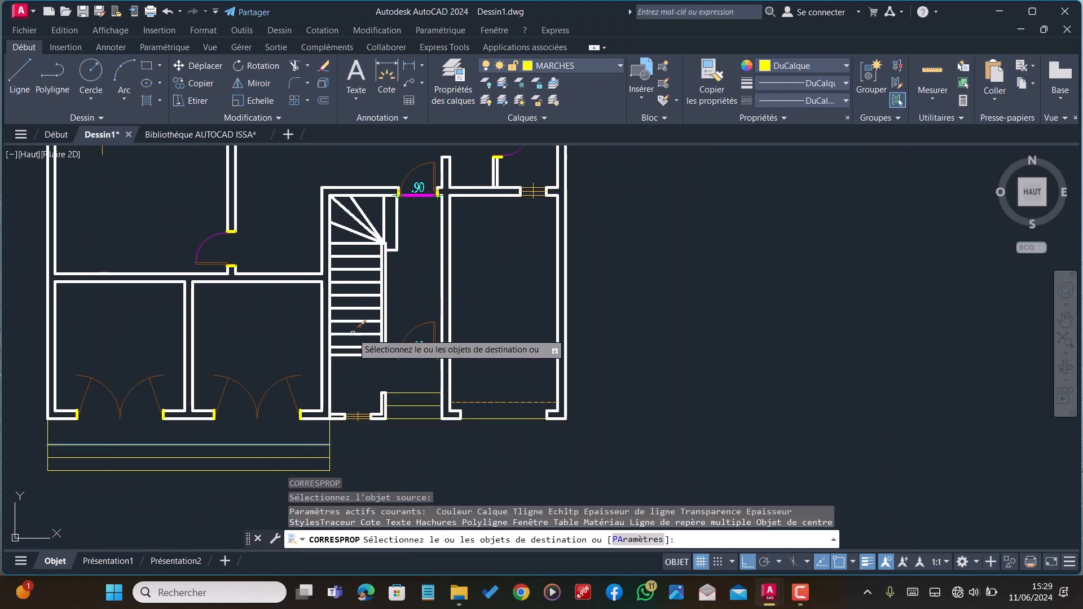
{"action": "left_click", "coordinate": [353, 333]}
{"action": "left_click", "coordinate": [359, 318]}
{"action": "left_click", "coordinate": [358, 324]}
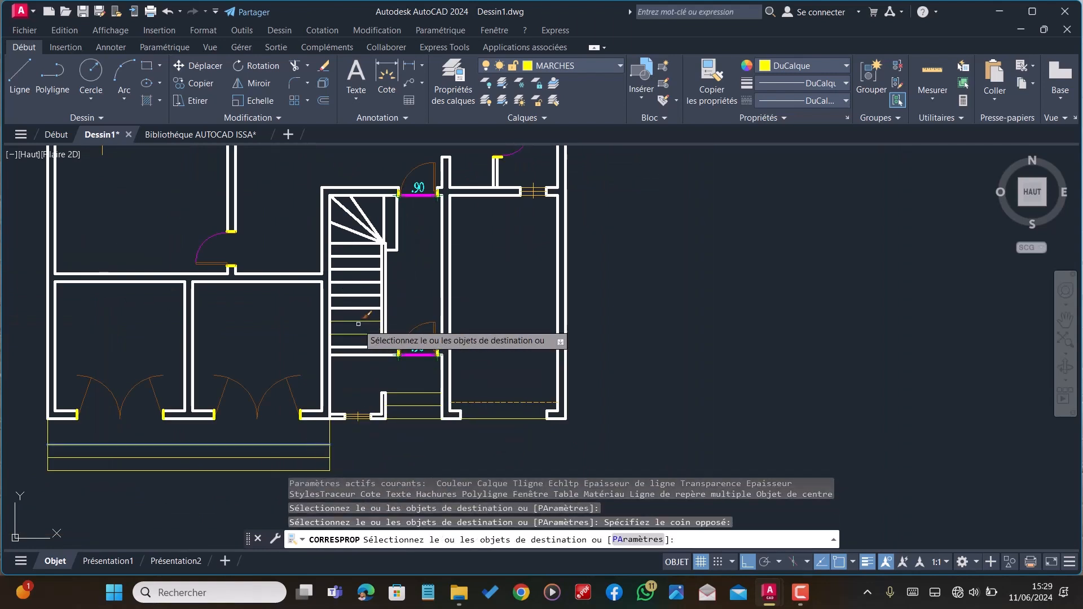
{"action": "left_click", "coordinate": [363, 312]}
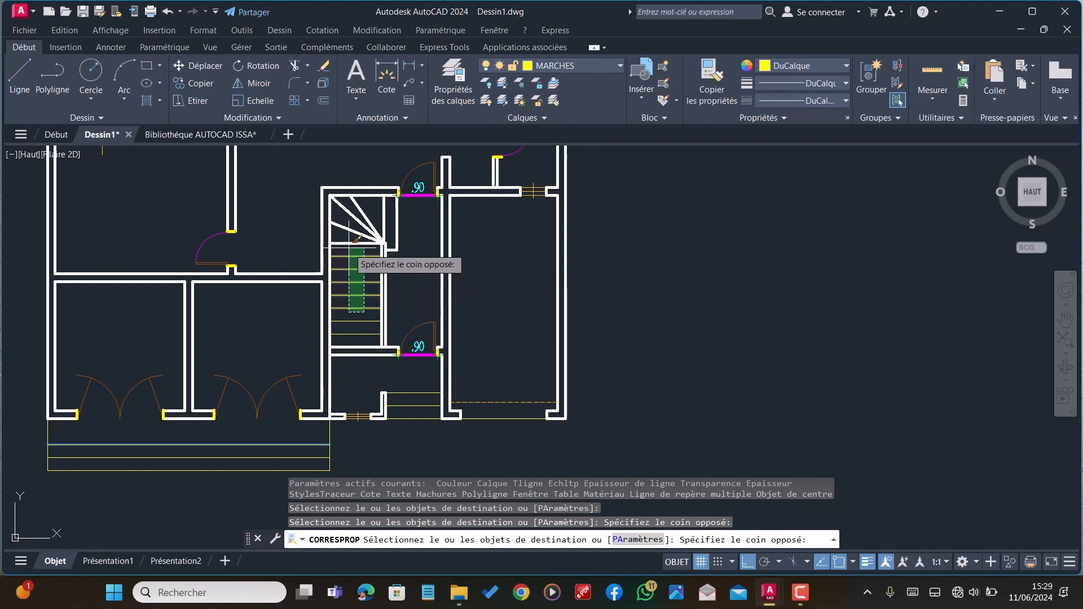
{"action": "left_click", "coordinate": [361, 207]}
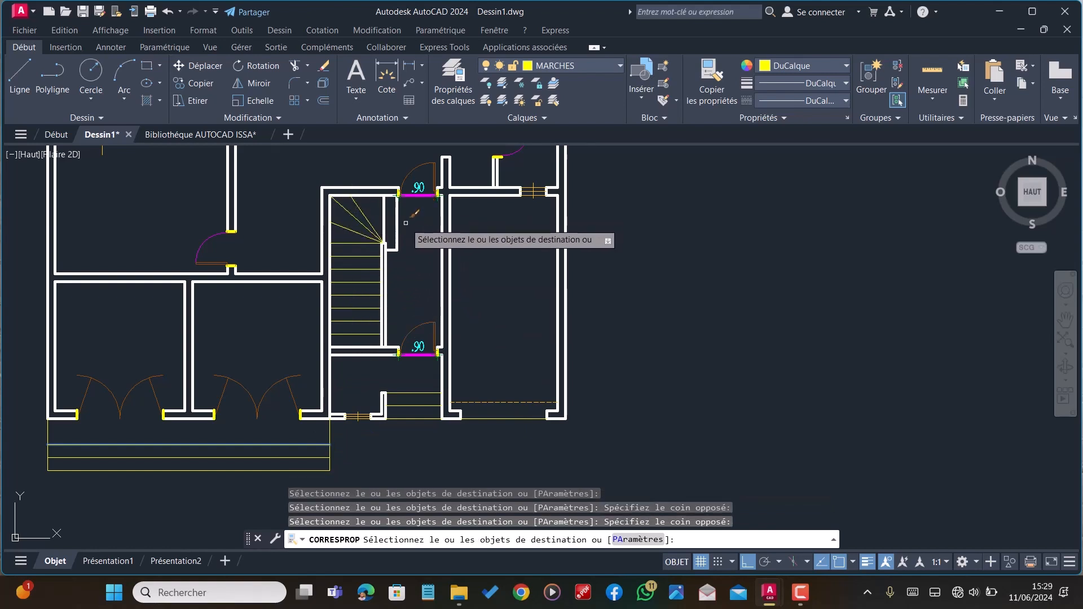
Match the same step properties onto the remaining step edge lines beside the winding treads
{"action": "scroll", "coordinate": [392, 246], "scroll_direction": "up", "scroll_amount": 5}
{"action": "left_click", "coordinate": [400, 251]}
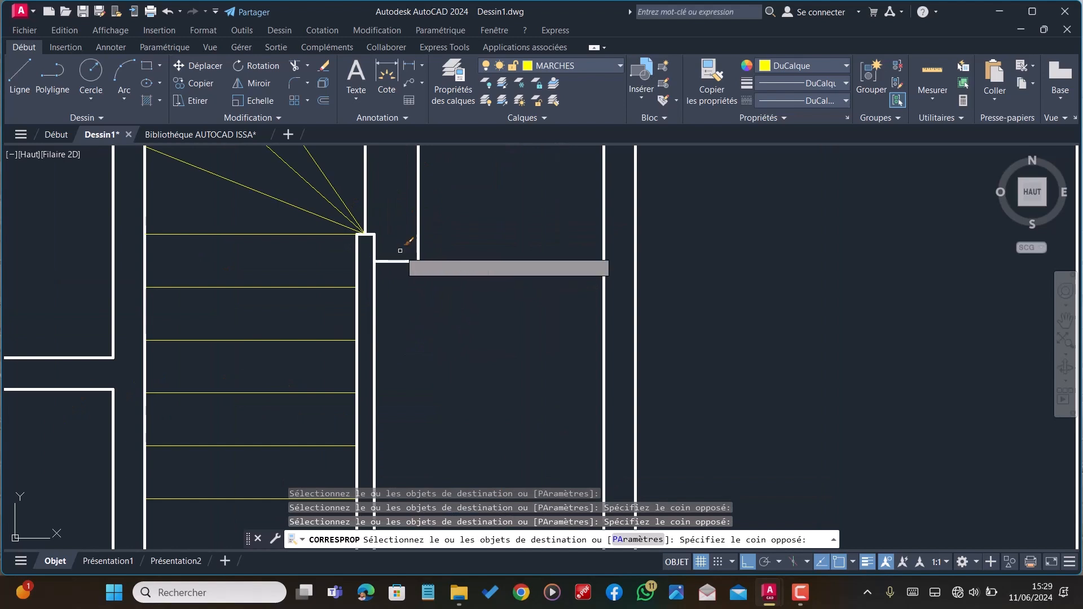
{"action": "left_click", "coordinate": [400, 250]}
{"action": "left_click", "coordinate": [468, 280]}
{"action": "left_click", "coordinate": [410, 215]}
{"action": "left_click", "coordinate": [390, 186]}
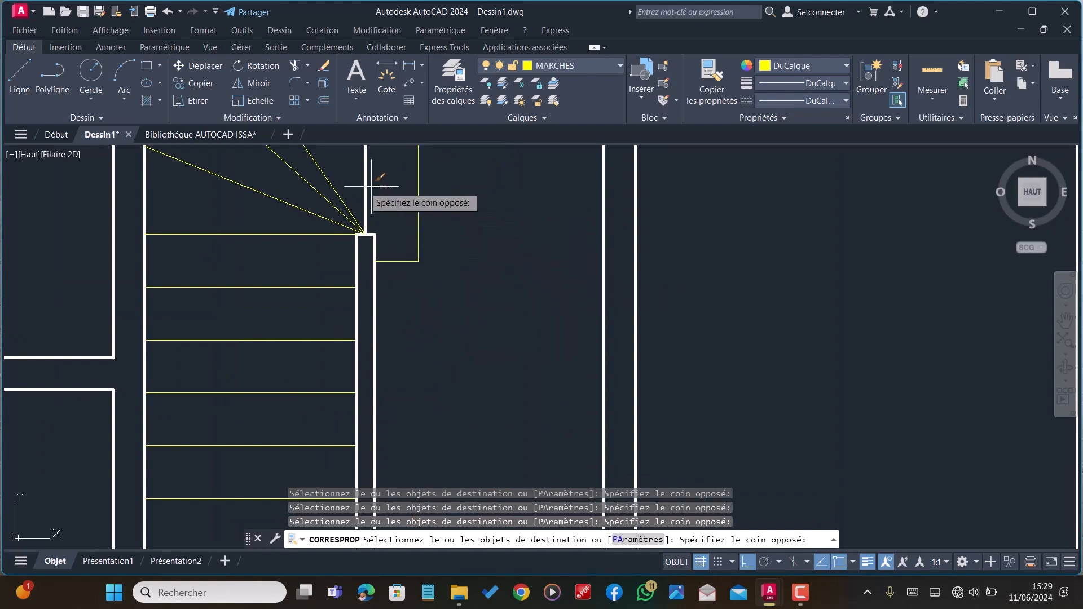
{"action": "left_click", "coordinate": [371, 185]}
Apply the step properties to the three step lines beside the +0.00 level area and end the property matching
{"action": "scroll", "coordinate": [372, 276], "scroll_direction": "down", "scroll_amount": 5}
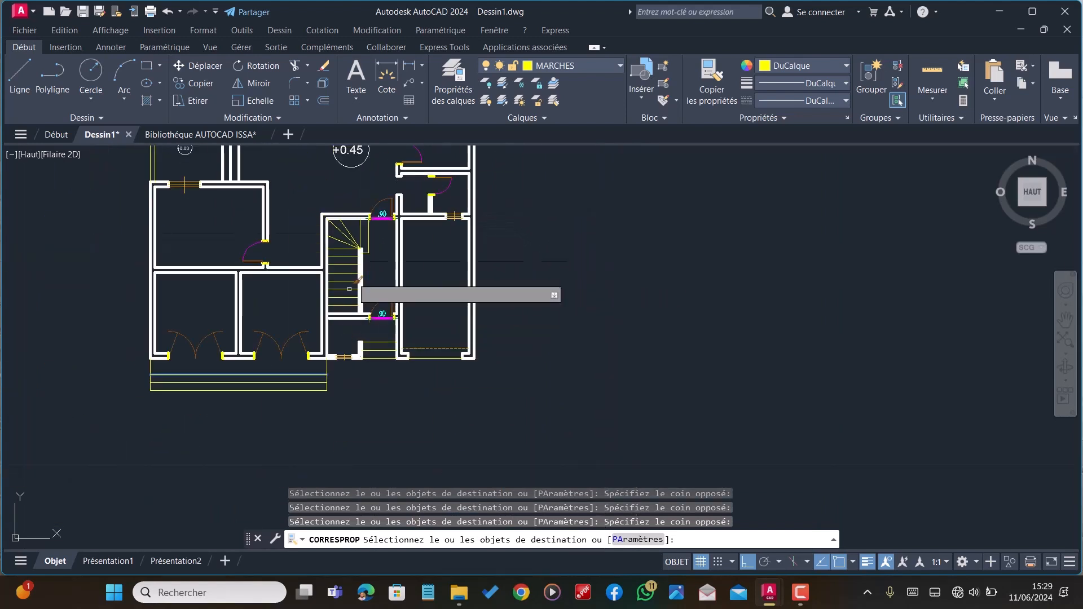
{"action": "scroll", "coordinate": [398, 226], "scroll_direction": "down", "scroll_amount": 2}
{"action": "scroll", "coordinate": [414, 276], "scroll_direction": "up", "scroll_amount": 5}
{"action": "scroll", "coordinate": [284, 316], "scroll_direction": "down", "scroll_amount": 5}
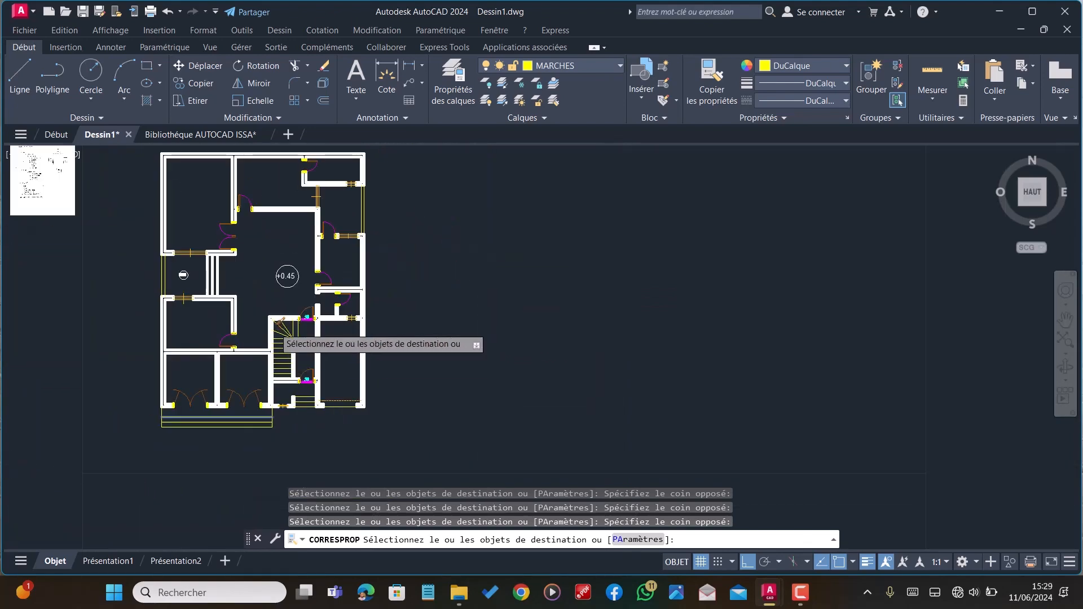
{"action": "scroll", "coordinate": [339, 296], "scroll_direction": "up", "scroll_amount": 3}
{"action": "scroll", "coordinate": [345, 298], "scroll_direction": "down", "scroll_amount": 3}
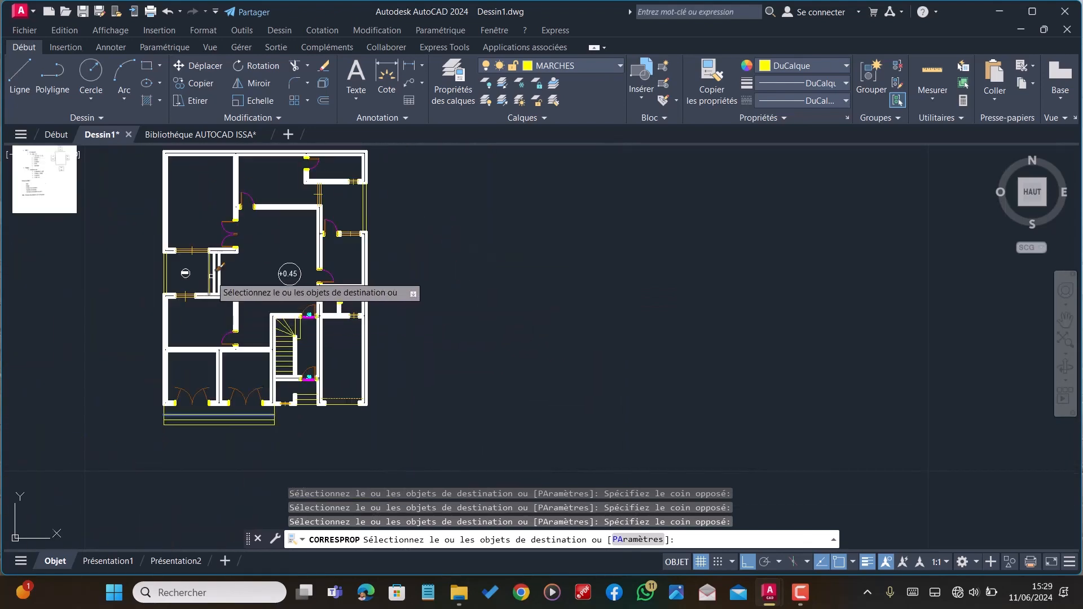
{"action": "scroll", "coordinate": [213, 276], "scroll_direction": "up", "scroll_amount": 4}
{"action": "left_click", "coordinate": [248, 268]}
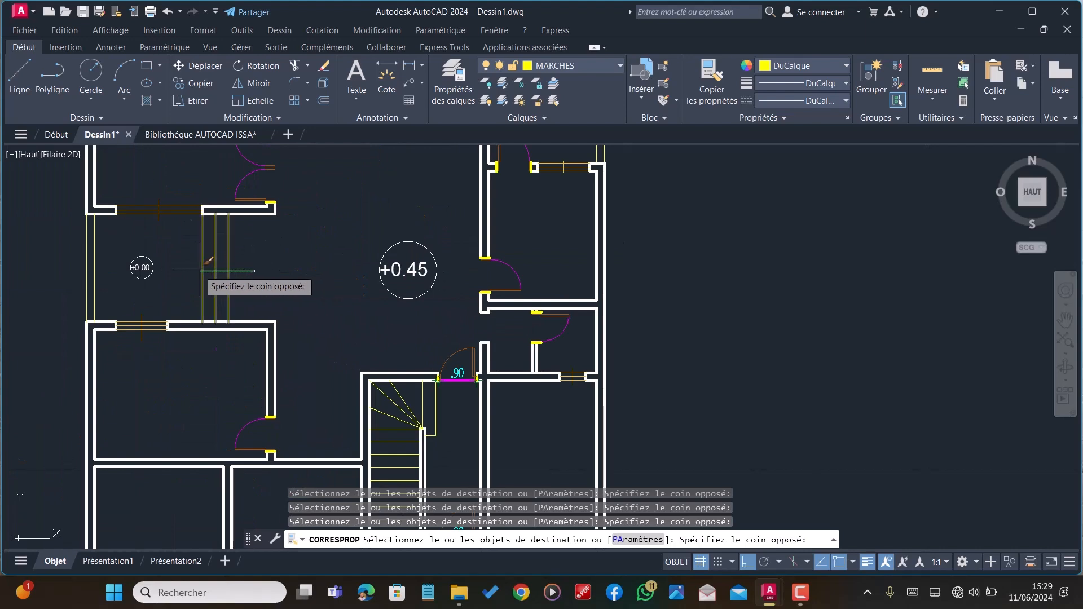
{"action": "left_click", "coordinate": [245, 289]}
{"action": "scroll", "coordinate": [246, 291], "scroll_direction": "down", "scroll_amount": 5}
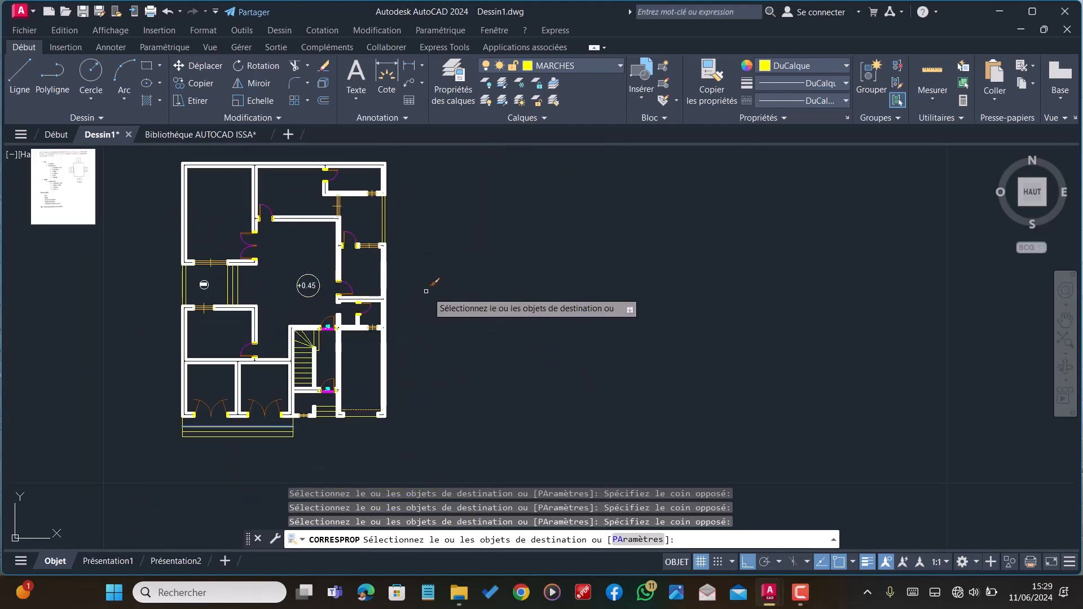
{"action": "key", "text": "Escape"}
Inspect the plan with line weights displayed, checking the interior steps and the staircase
{"action": "scroll", "coordinate": [299, 306], "scroll_direction": "down", "scroll_amount": 2}
{"action": "scroll", "coordinate": [265, 282], "scroll_direction": "up", "scroll_amount": 4}
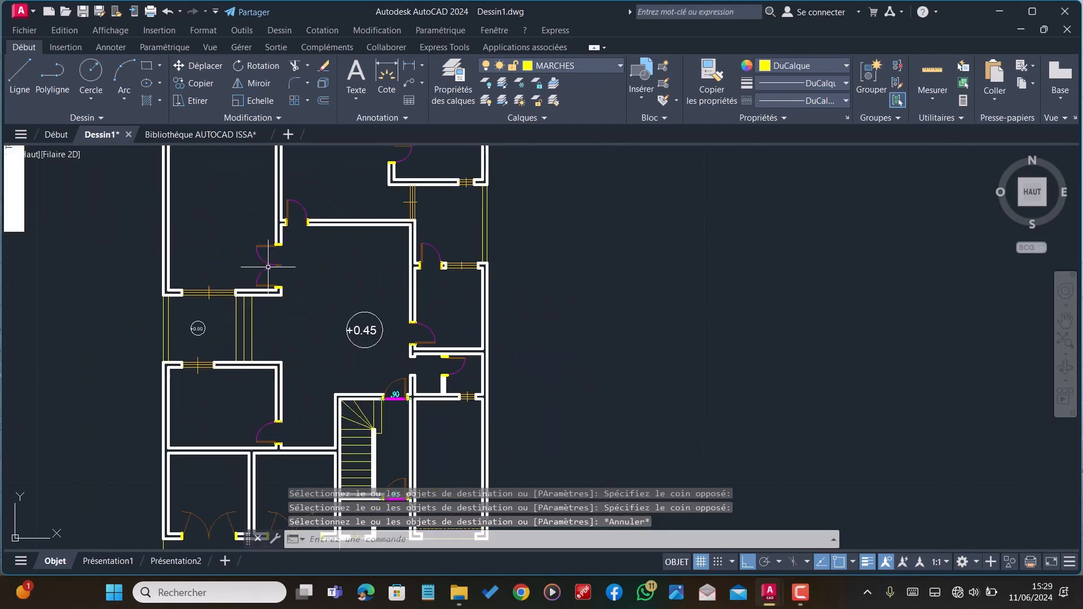
{"action": "scroll", "coordinate": [286, 273], "scroll_direction": "down", "scroll_amount": 2}
{"action": "scroll", "coordinate": [307, 288], "scroll_direction": "up", "scroll_amount": 4}
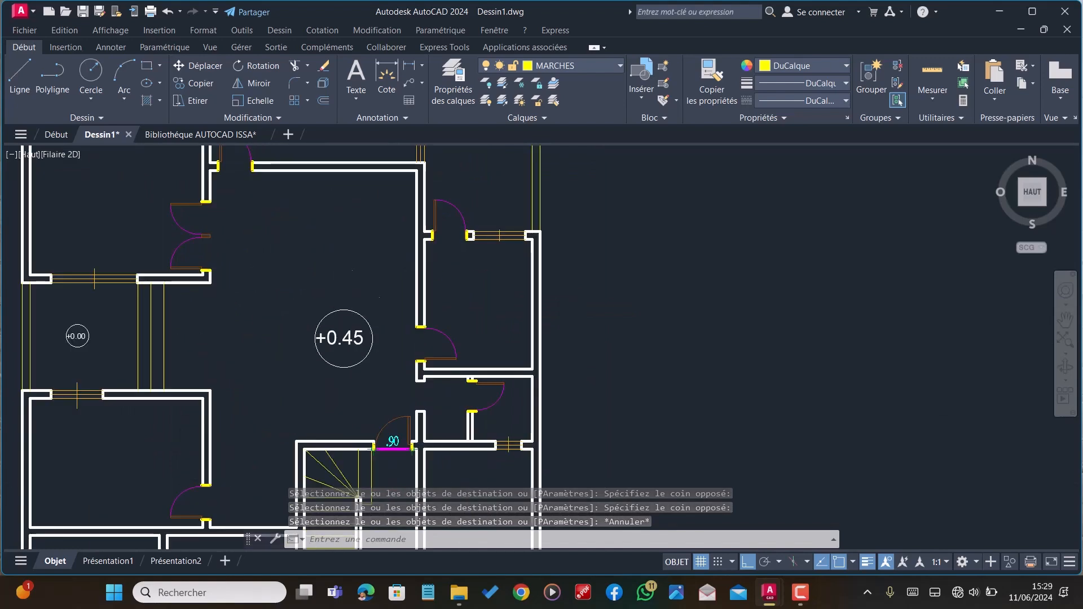
{"action": "scroll", "coordinate": [321, 328], "scroll_direction": "down", "scroll_amount": 4}
{"action": "scroll", "coordinate": [328, 343], "scroll_direction": "up", "scroll_amount": 4}
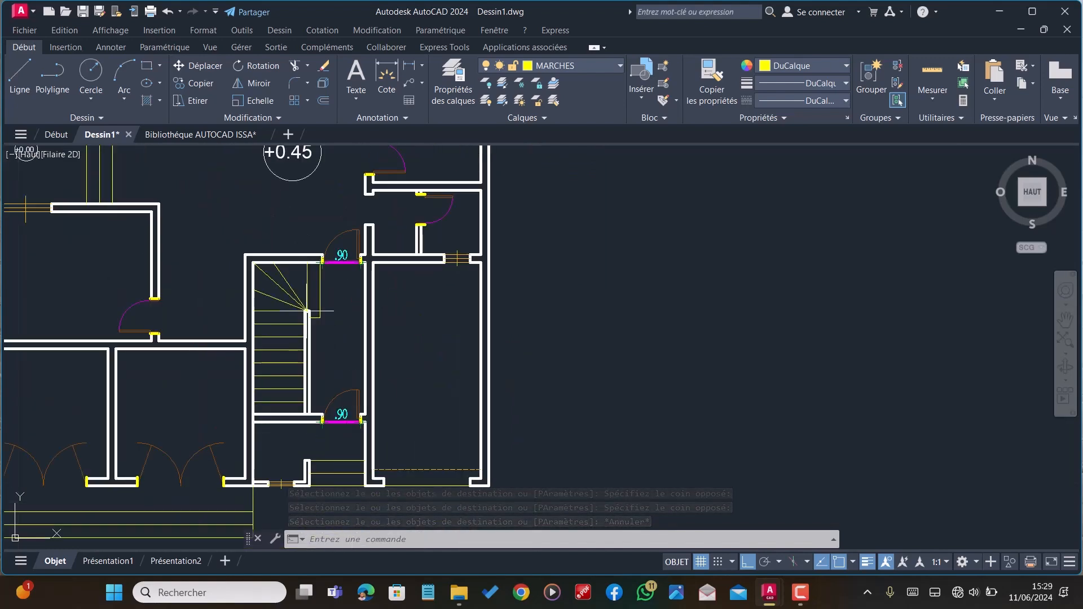
{"action": "scroll", "coordinate": [321, 340], "scroll_direction": "down", "scroll_amount": 2}
{"action": "scroll", "coordinate": [319, 339], "scroll_direction": "up", "scroll_amount": 3}
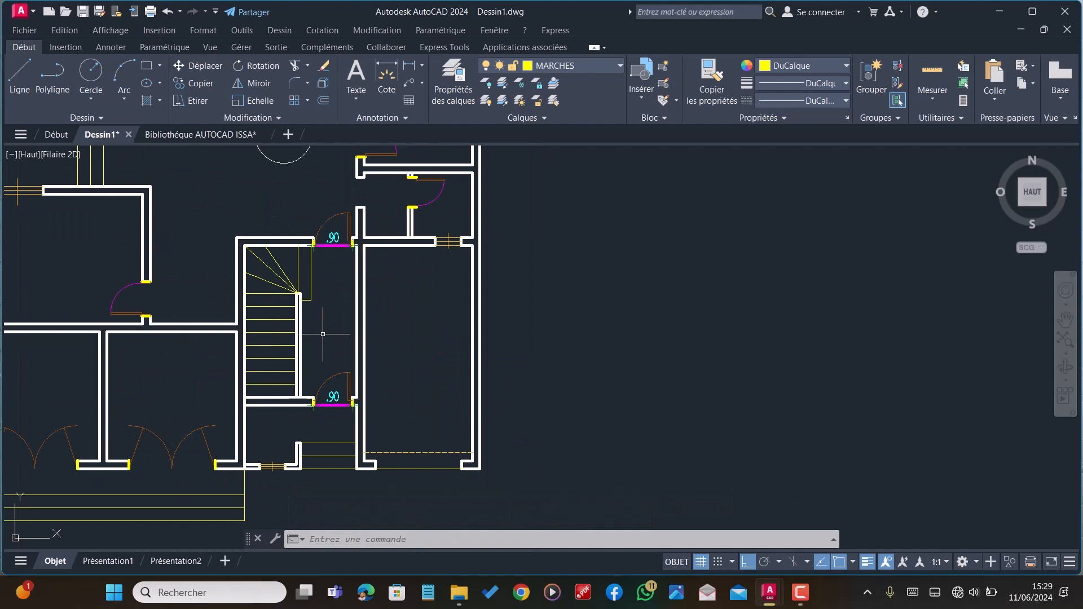
{"action": "scroll", "coordinate": [322, 334], "scroll_direction": "down", "scroll_amount": 2}
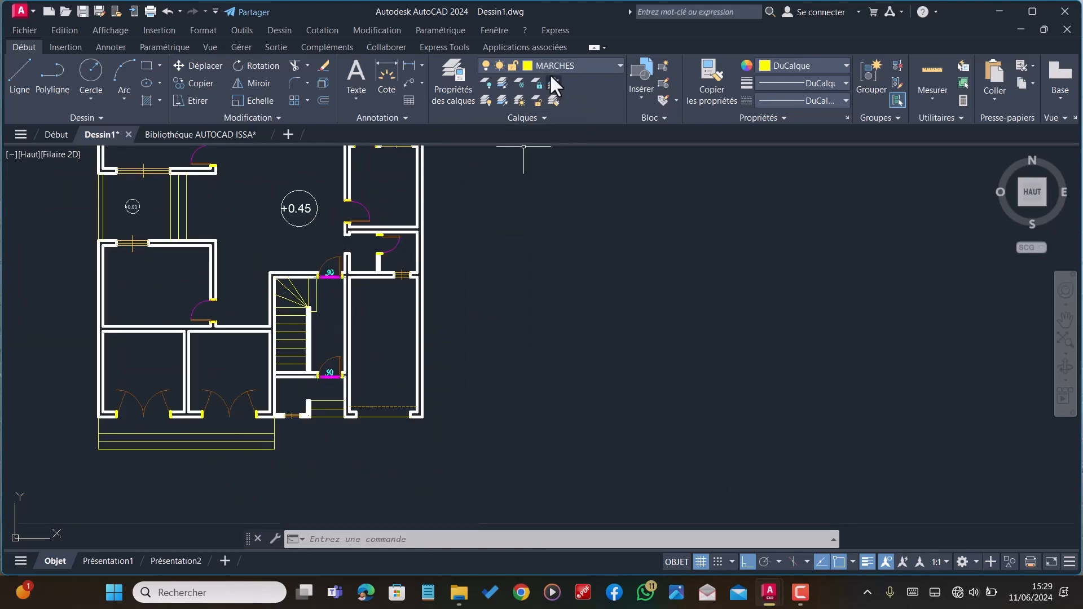
Make LIGNE DE FOULEE the current layer for work on the staircase
{"action": "left_click", "coordinate": [571, 66]}
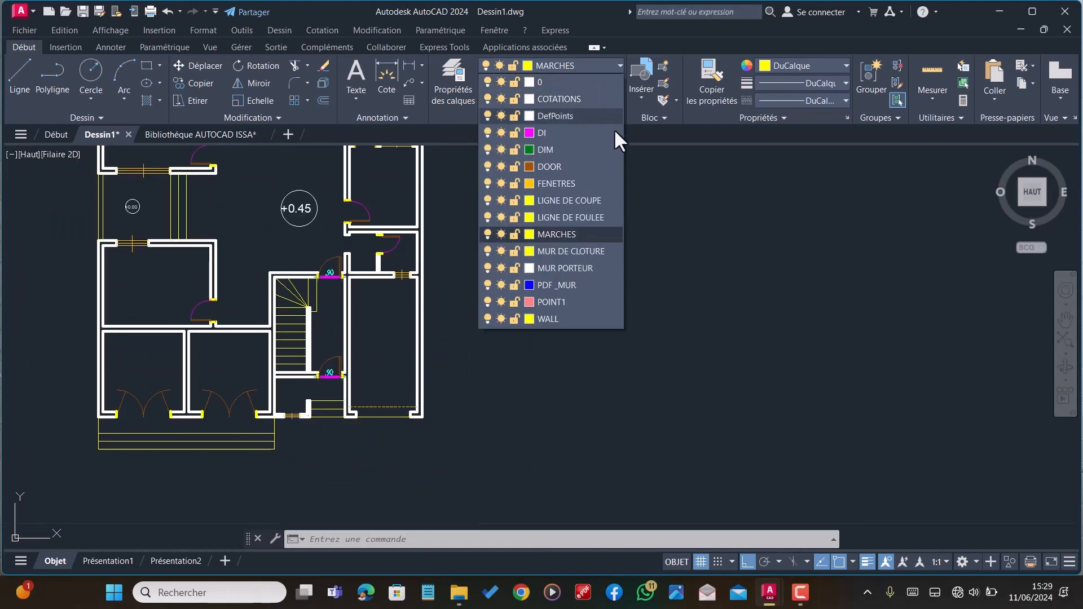
{"action": "left_click", "coordinate": [597, 219]}
{"action": "scroll", "coordinate": [278, 341], "scroll_direction": "up", "scroll_amount": 2}
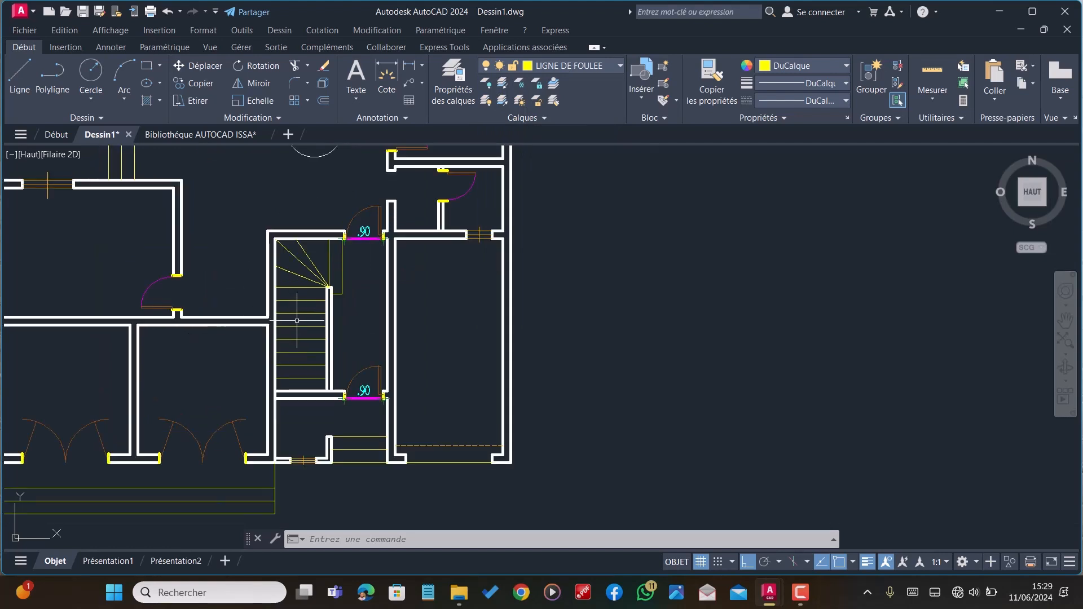
{"action": "key", "text": "Return"}
{"action": "left_click", "coordinate": [301, 377]}
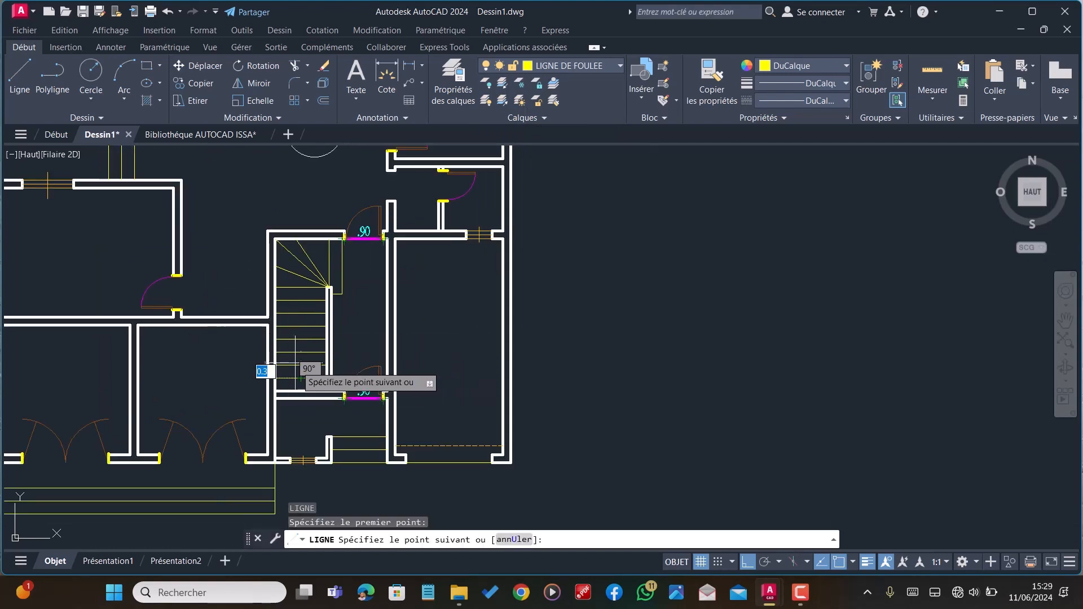
{"action": "left_click", "coordinate": [302, 263]}
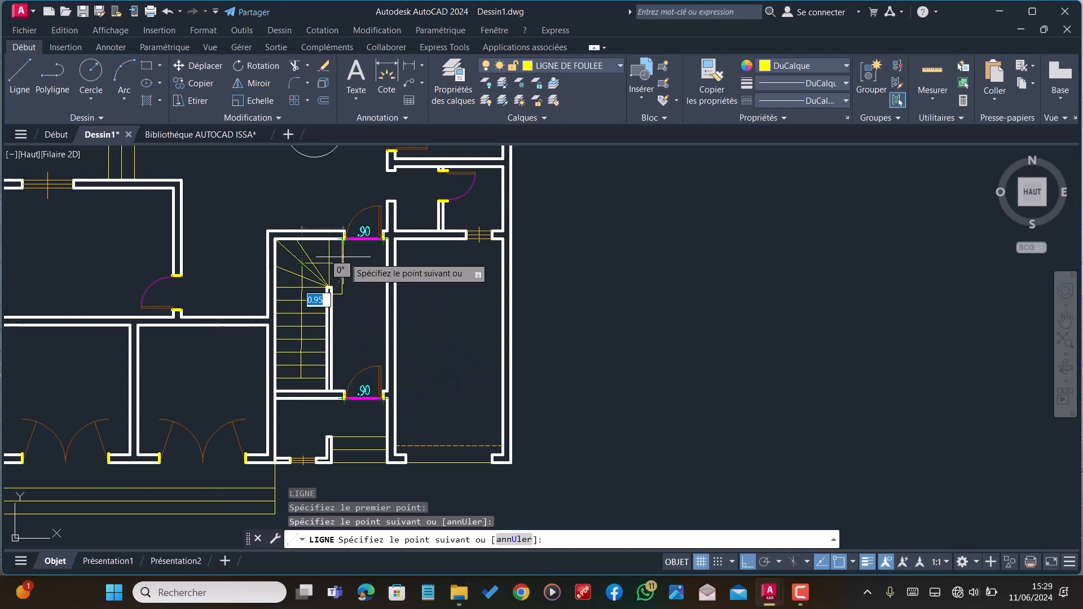
{"action": "left_click", "coordinate": [364, 262]}
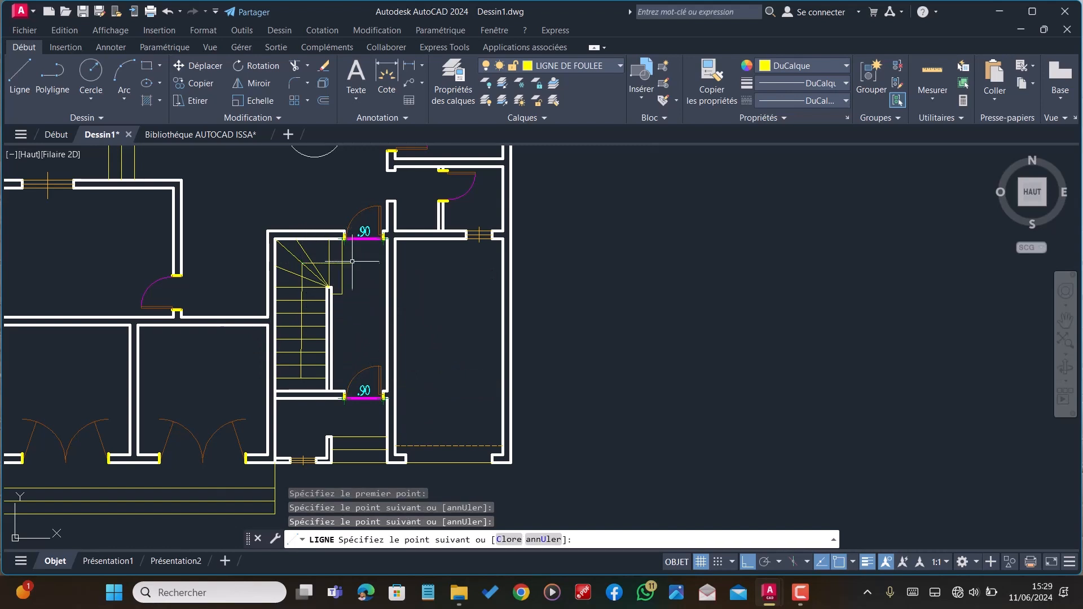
{"action": "key", "text": "Escape"}
{"action": "left_click", "coordinate": [302, 321]}
{"action": "key", "text": "Delete"}
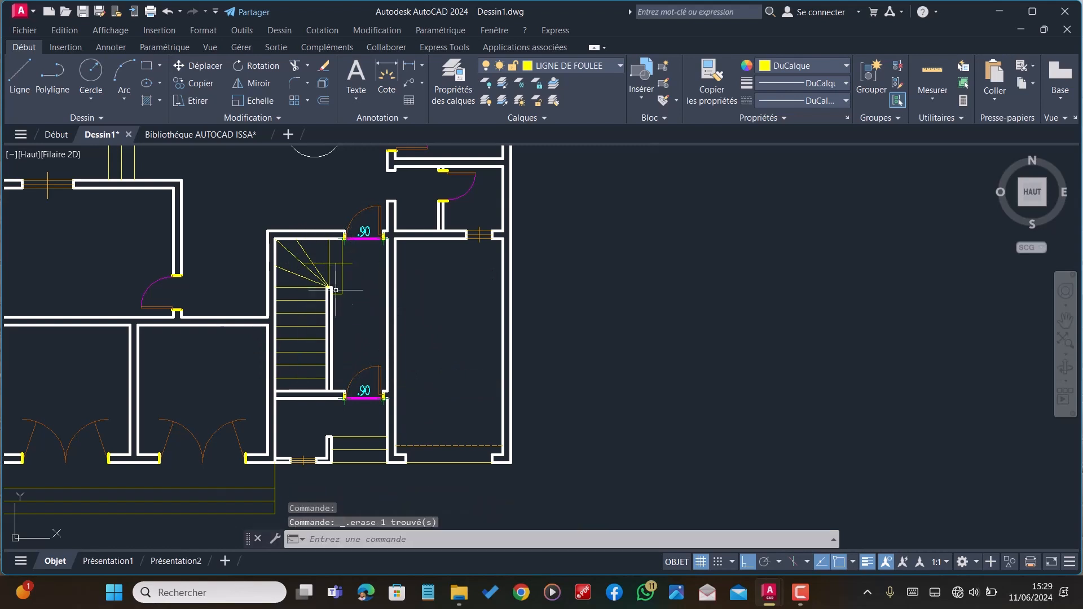
{"action": "scroll", "coordinate": [327, 279], "scroll_direction": "down", "scroll_amount": 2}
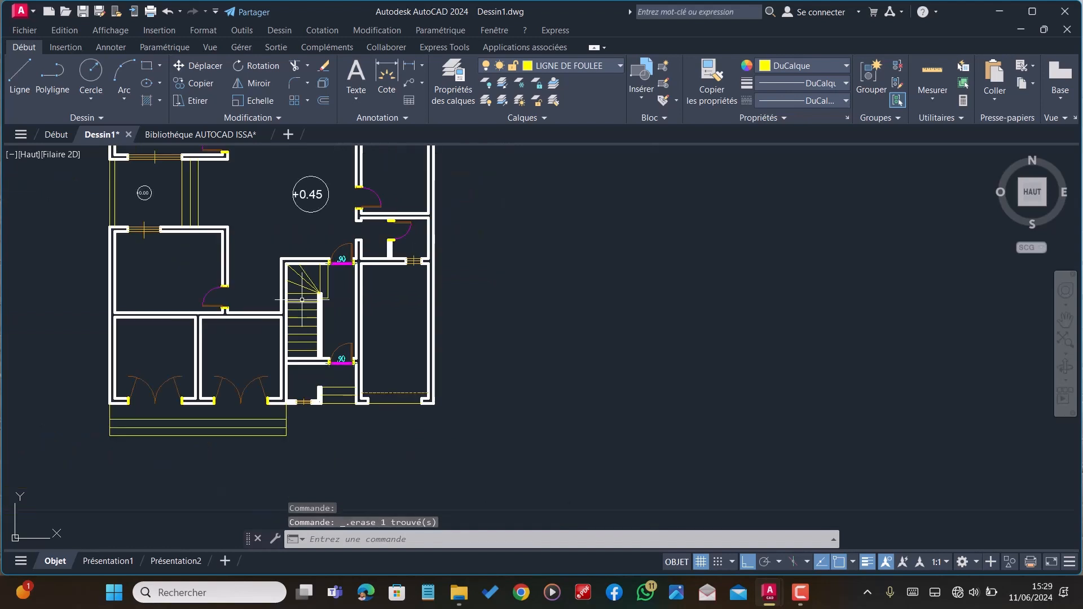
{"action": "key", "text": "Escape"}
{"action": "scroll", "coordinate": [305, 297], "scroll_direction": "up", "scroll_amount": 2}
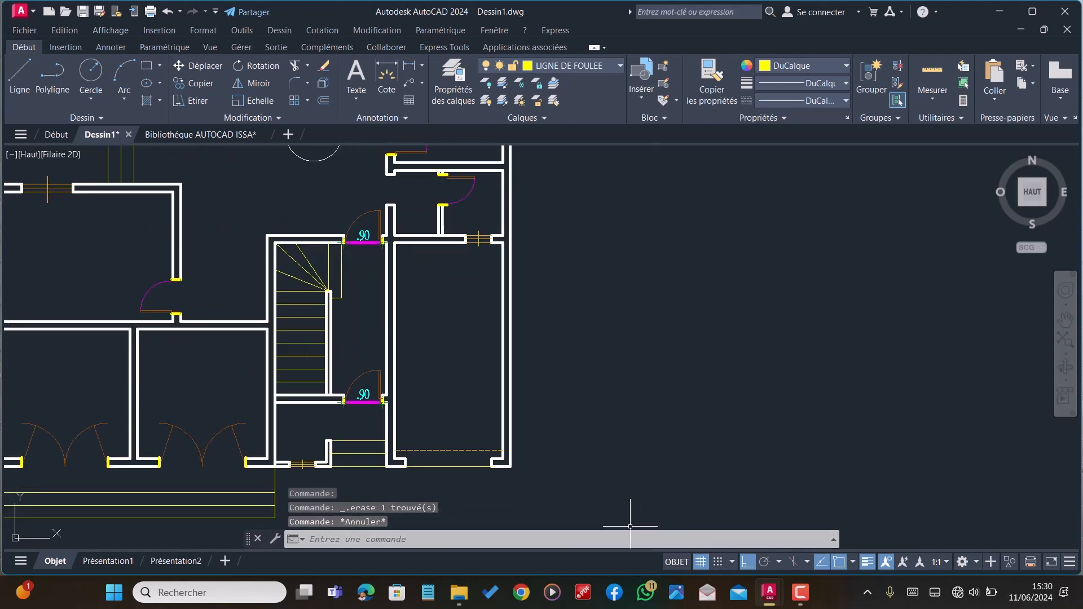
Draw the stair's walking line as a polyline from the lowest tread line's midpoint, about 2.66 up, then about 1.17 right past the last step
{"action": "type", "text": "L"}
{"action": "key", "text": "Return"}
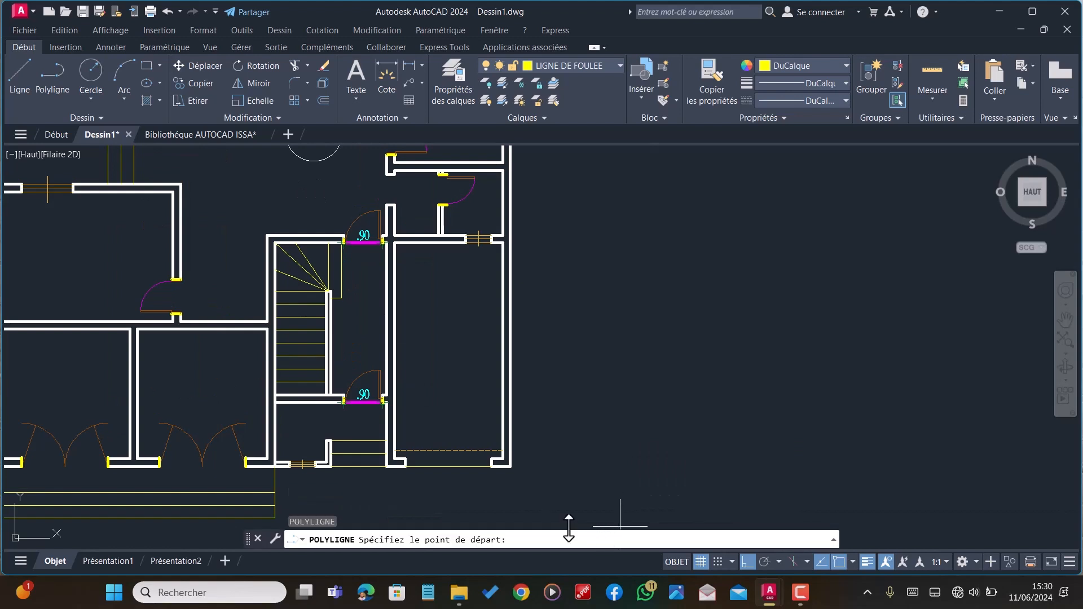
{"action": "scroll", "coordinate": [324, 378], "scroll_direction": "up", "scroll_amount": 4}
{"action": "left_click", "coordinate": [271, 394]}
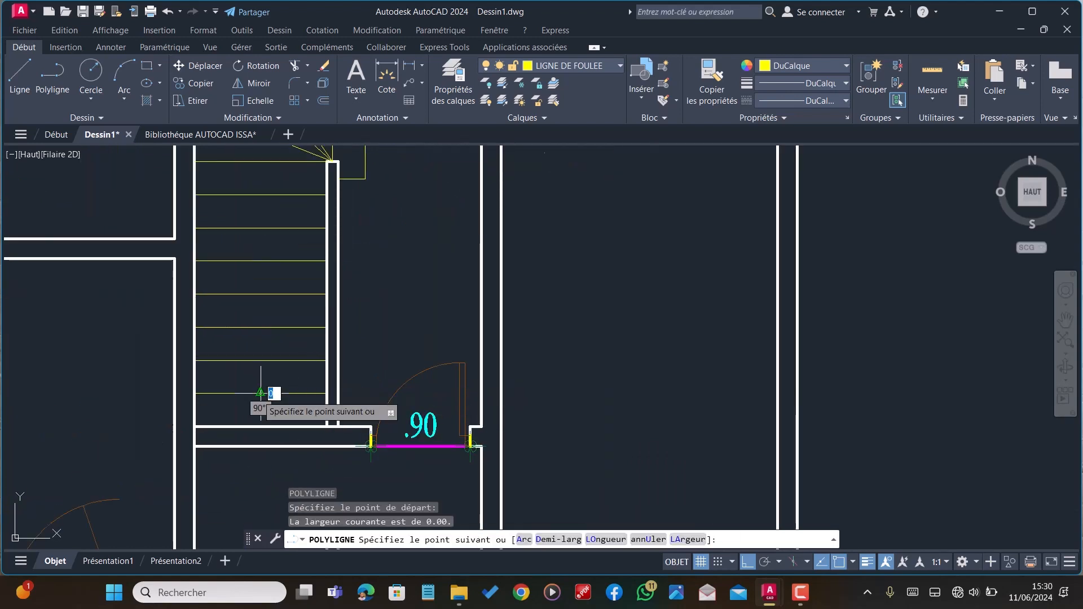
{"action": "scroll", "coordinate": [265, 396], "scroll_direction": "down", "scroll_amount": 3}
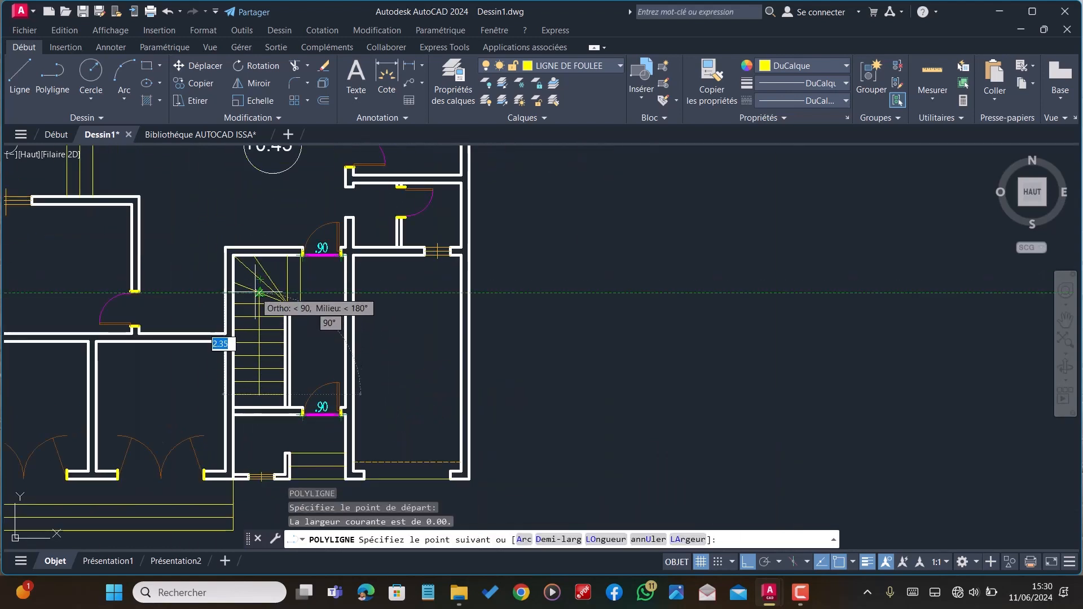
{"action": "scroll", "coordinate": [257, 285], "scroll_direction": "up", "scroll_amount": 4}
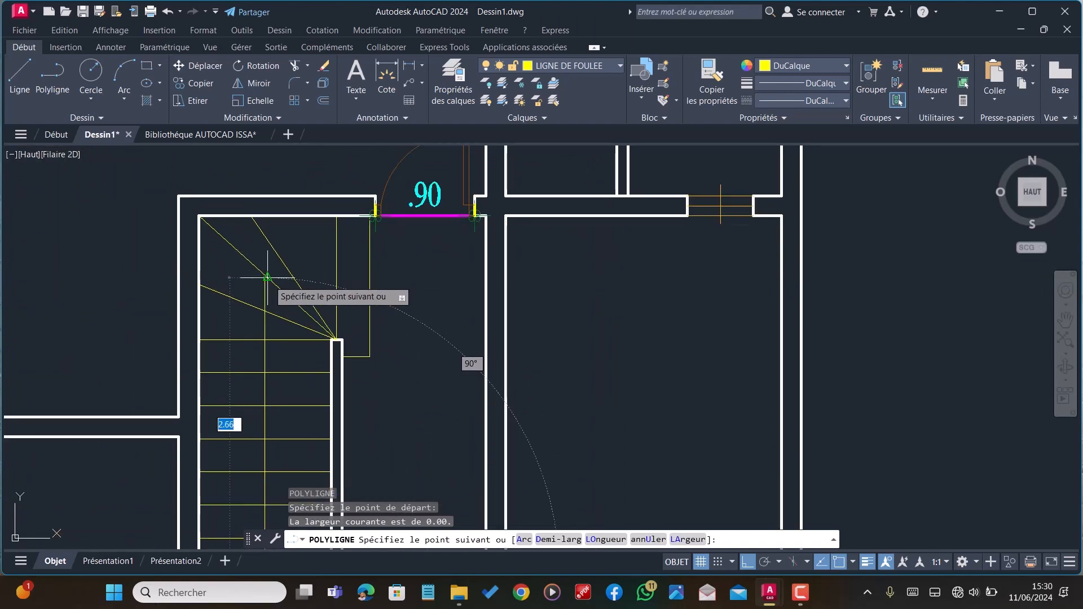
{"action": "scroll", "coordinate": [261, 278], "scroll_direction": "up", "scroll_amount": 4}
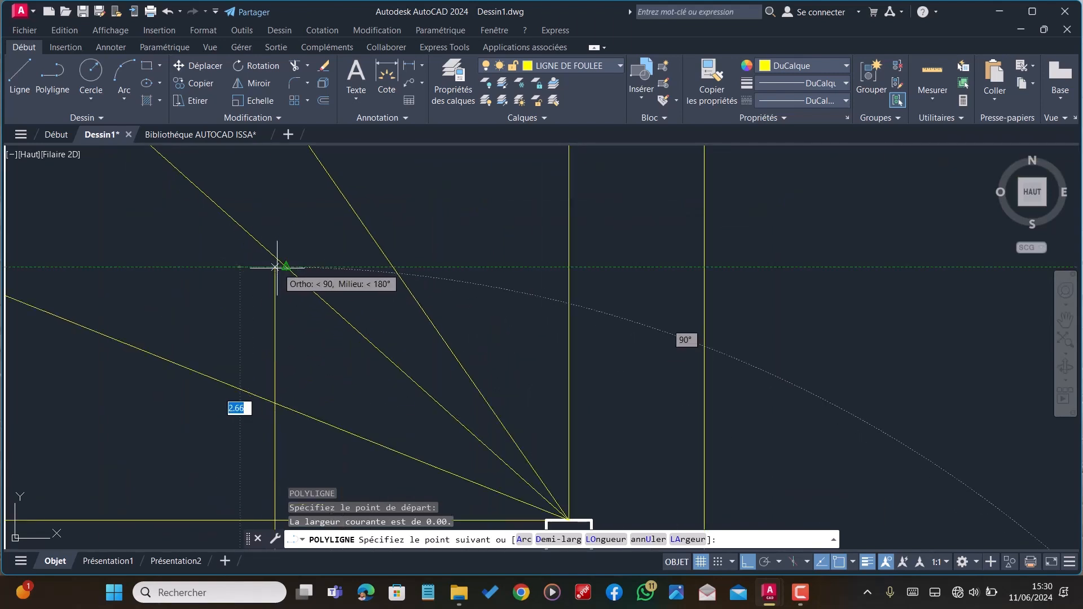
{"action": "left_click", "coordinate": [275, 266]}
{"action": "scroll", "coordinate": [275, 268], "scroll_direction": "down", "scroll_amount": 4}
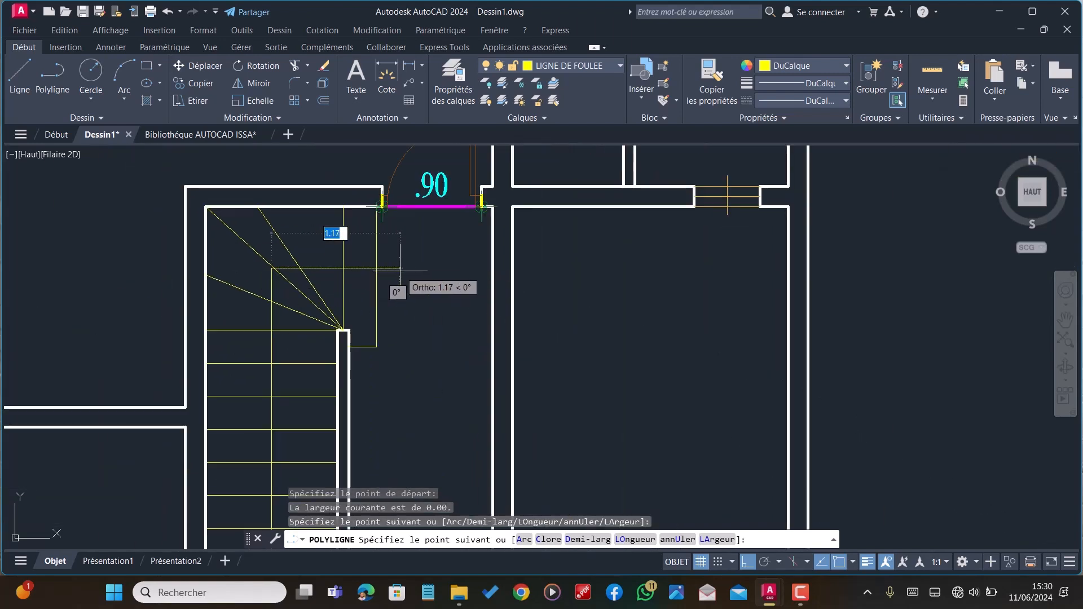
{"action": "left_click", "coordinate": [400, 268]}
{"action": "key", "text": "Escape"}
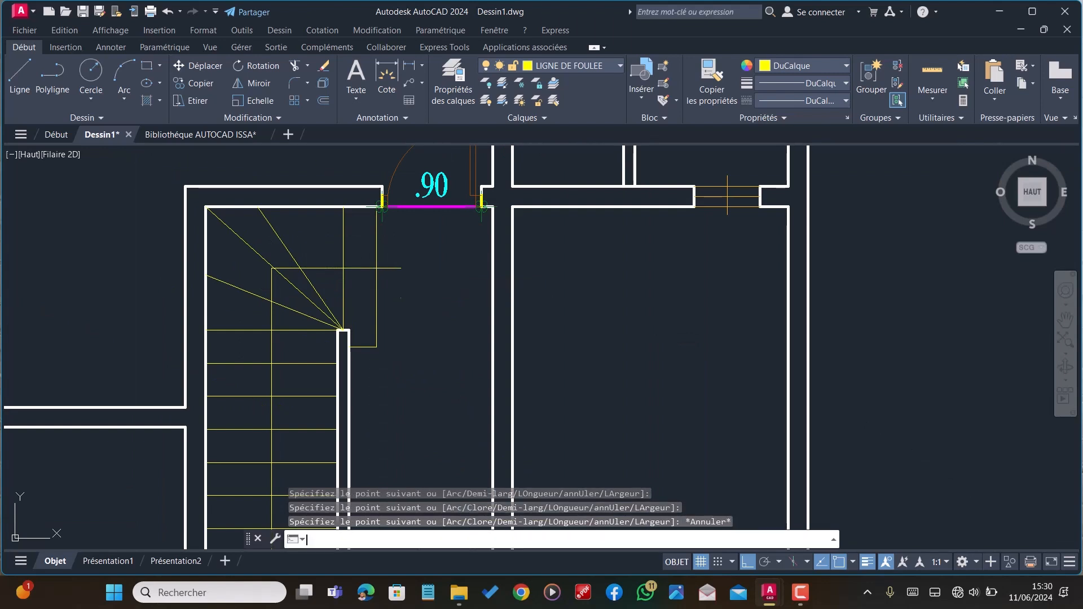
Draw two short horizontal polylines at the walking line's end, one just above it and one just below it
{"action": "key", "text": "Return"}
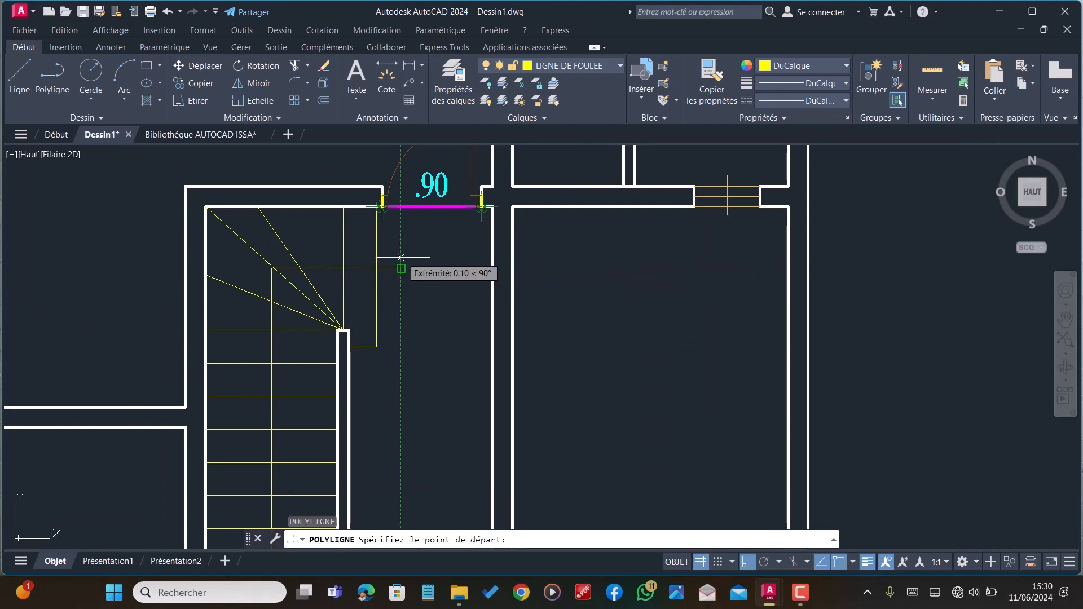
{"action": "left_click", "coordinate": [400, 260]}
{"action": "left_click", "coordinate": [430, 257]}
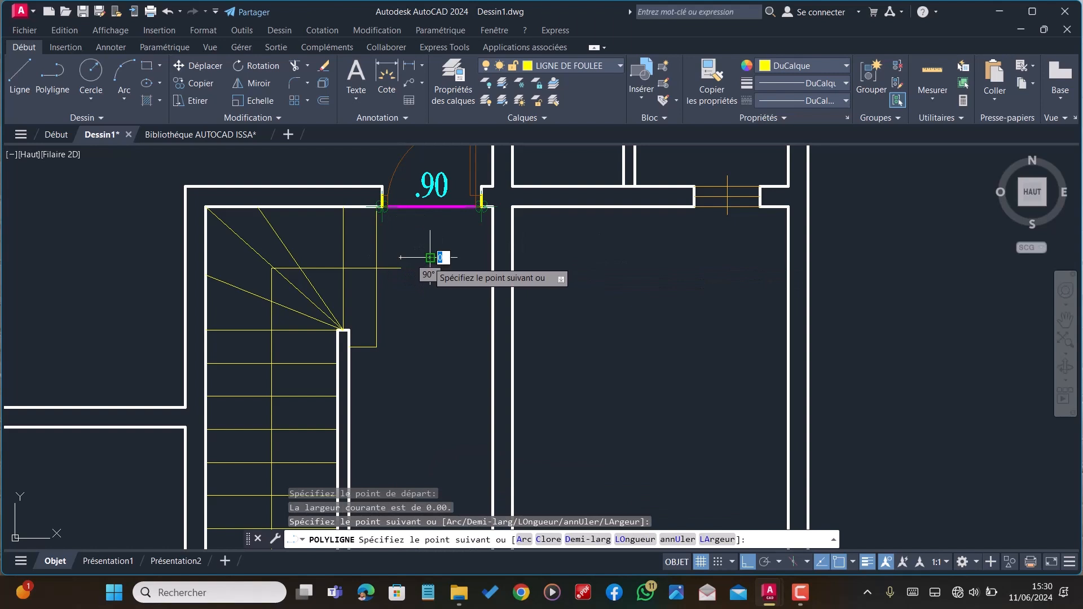
{"action": "key", "text": "Escape"}
{"action": "key", "text": "Return"}
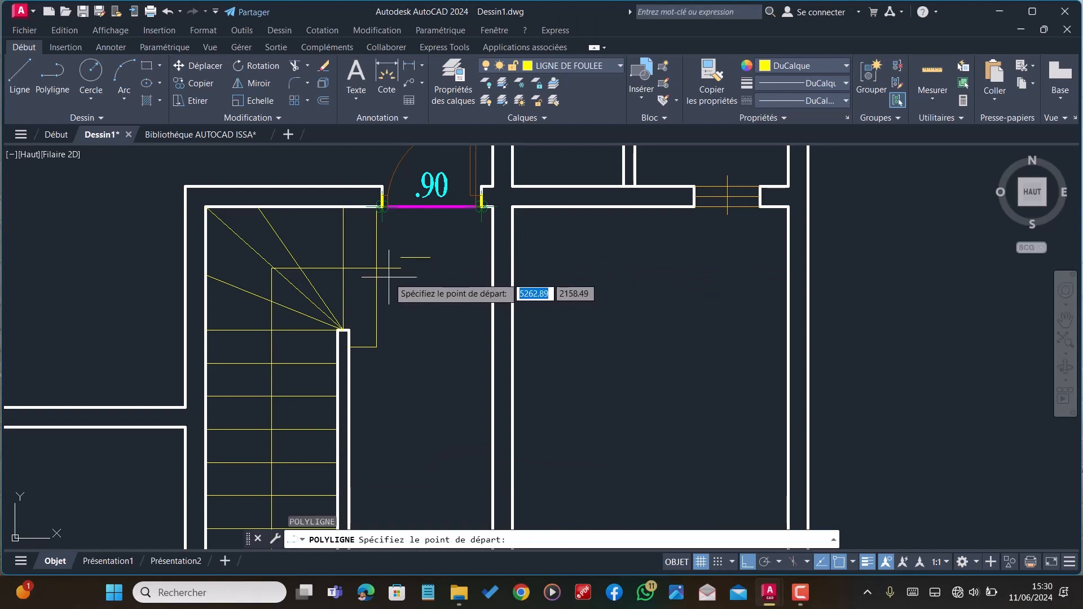
{"action": "left_click", "coordinate": [387, 276]}
{"action": "left_click", "coordinate": [405, 277]}
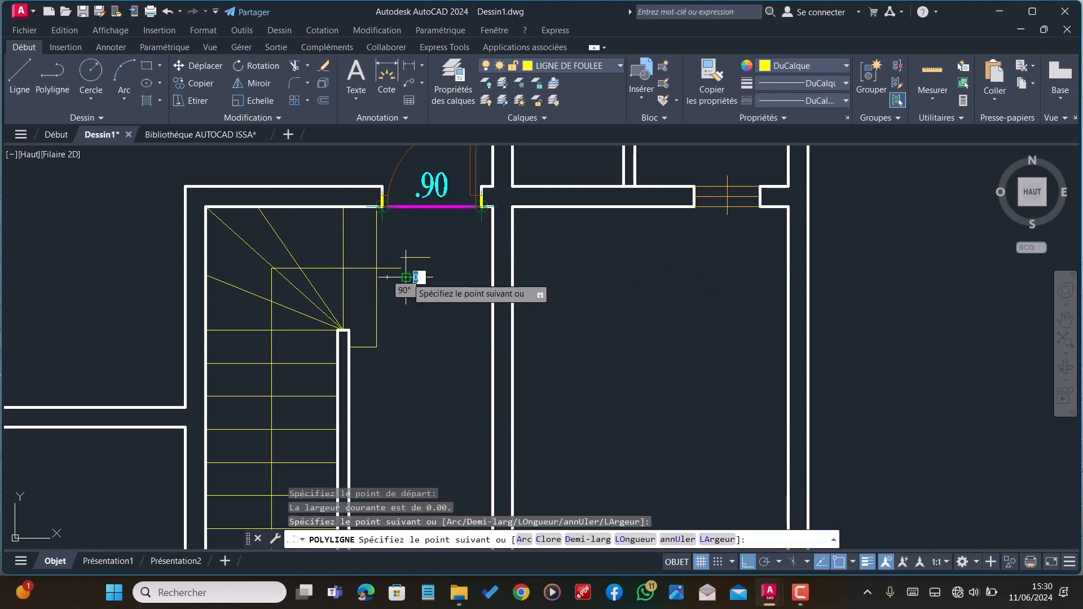
{"action": "key", "text": "Escape"}
Inspect the whole floor plan, checking the staircase with its walking line, the rooms, the level marks and the outer steps
{"action": "scroll", "coordinate": [419, 300], "scroll_direction": "down", "scroll_amount": 4}
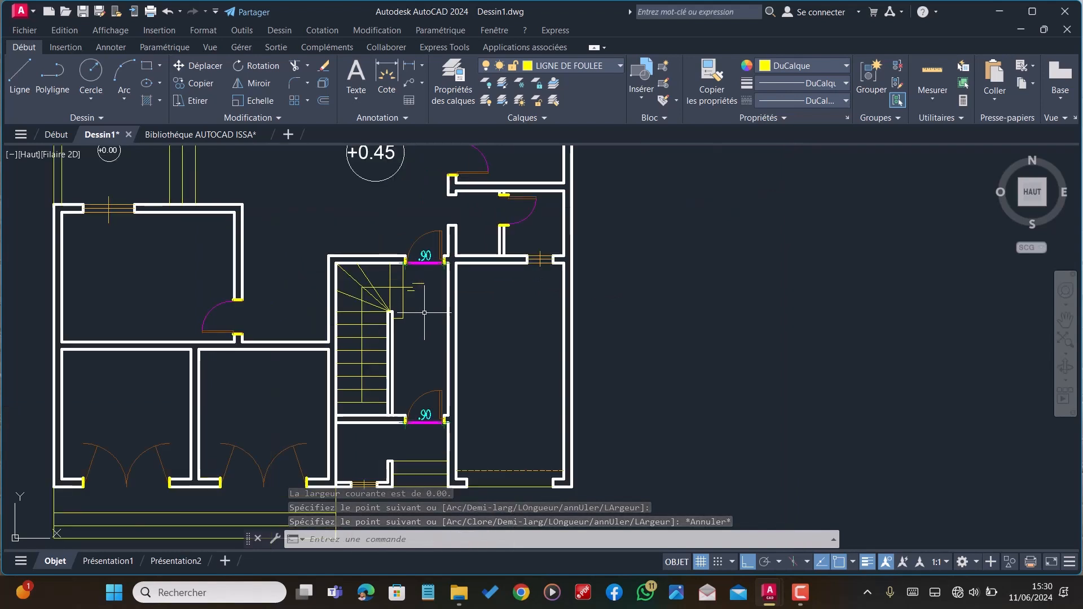
{"action": "scroll", "coordinate": [445, 275], "scroll_direction": "down", "scroll_amount": 2}
{"action": "scroll", "coordinate": [422, 279], "scroll_direction": "up", "scroll_amount": 1}
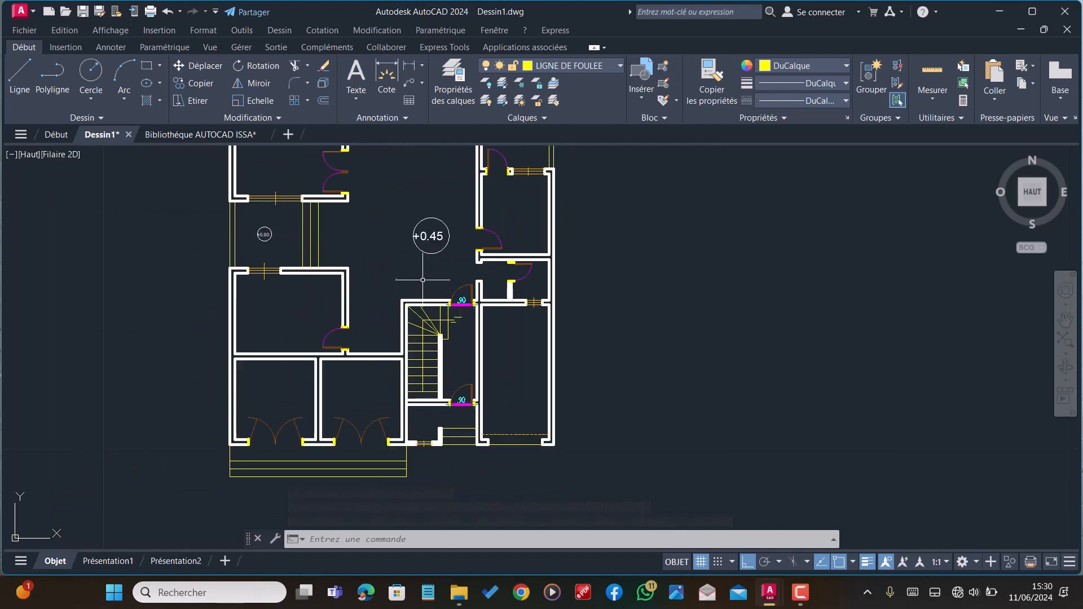
{"action": "scroll", "coordinate": [424, 302], "scroll_direction": "down", "scroll_amount": 2}
{"action": "scroll", "coordinate": [424, 302], "scroll_direction": "up", "scroll_amount": 2}
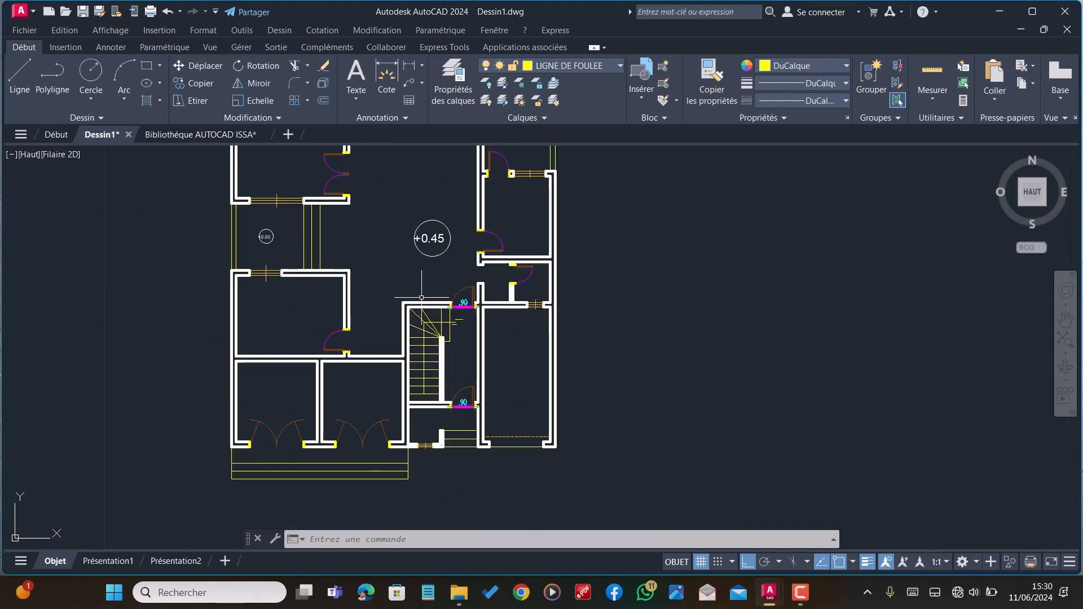
{"action": "scroll", "coordinate": [423, 320], "scroll_direction": "up", "scroll_amount": 2}
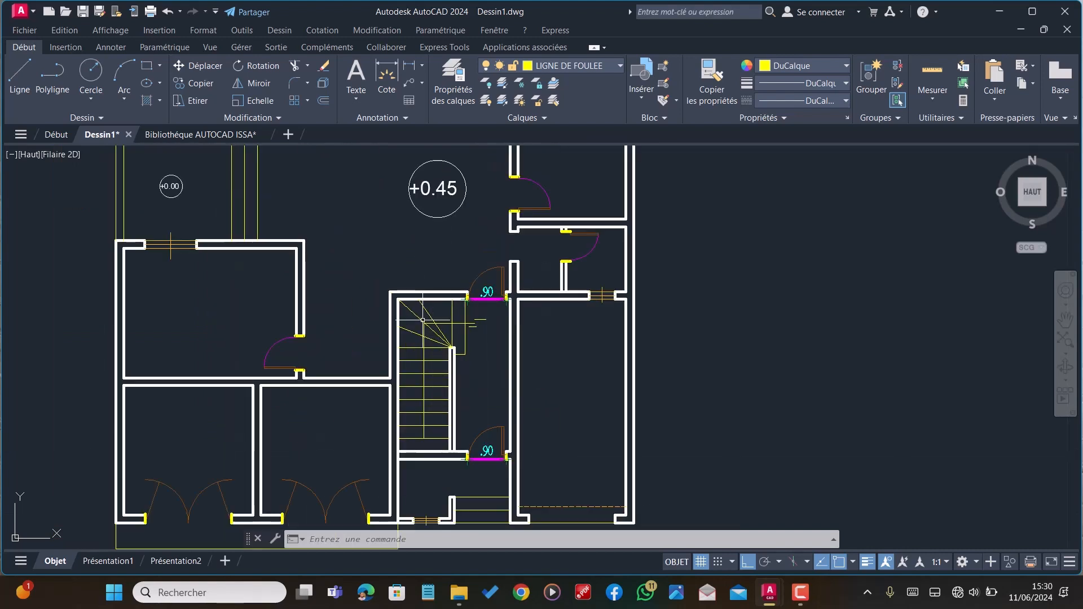
{"action": "scroll", "coordinate": [423, 320], "scroll_direction": "down", "scroll_amount": 2}
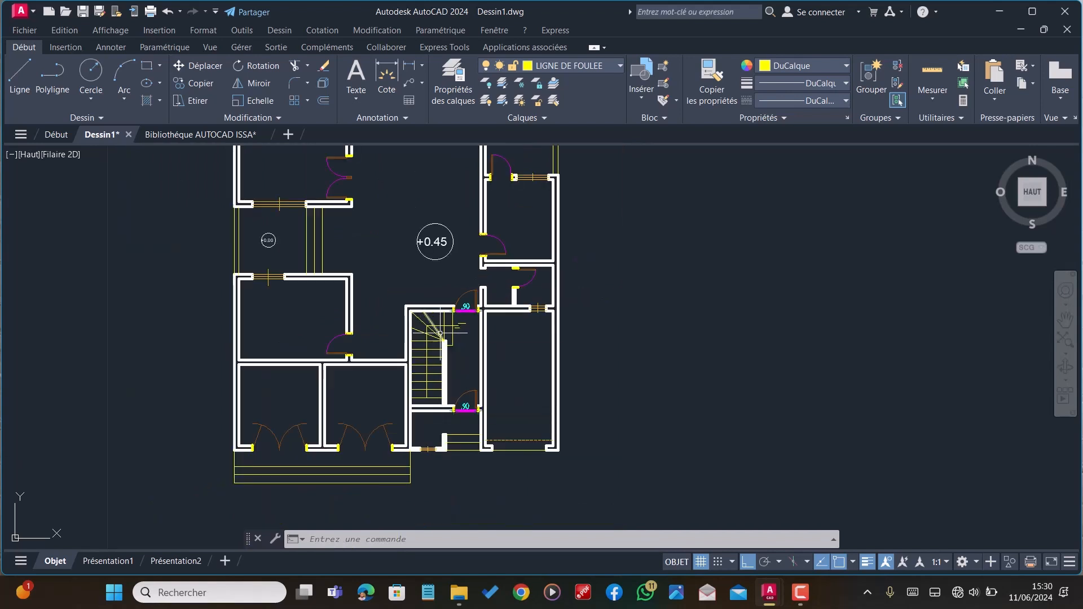
{"action": "scroll", "coordinate": [440, 333], "scroll_direction": "down", "scroll_amount": 4}
{"action": "scroll", "coordinate": [431, 290], "scroll_direction": "up", "scroll_amount": 4}
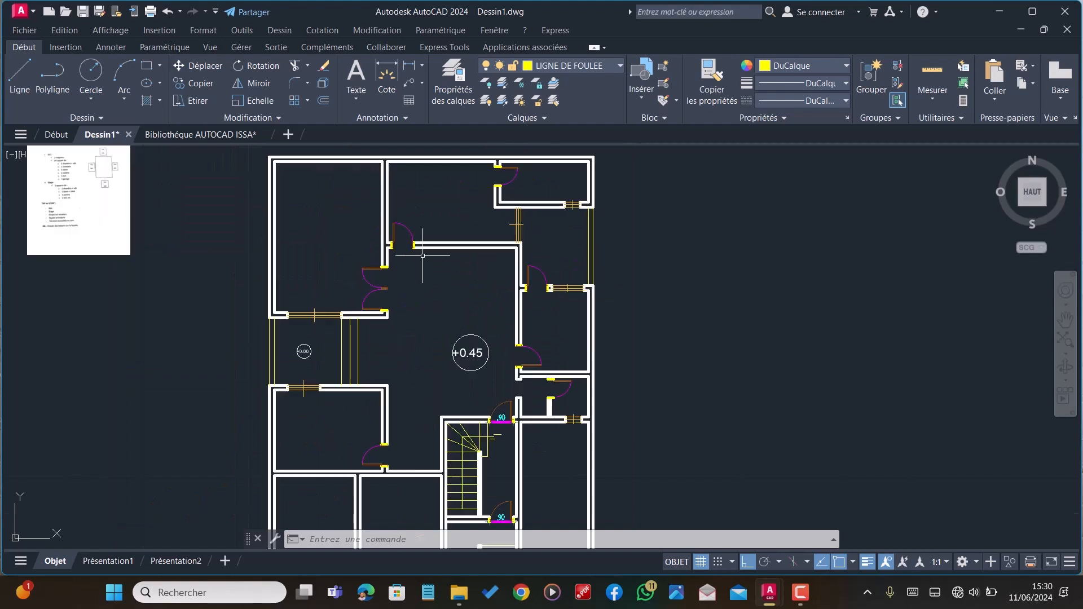
{"action": "scroll", "coordinate": [420, 256], "scroll_direction": "down", "scroll_amount": 2}
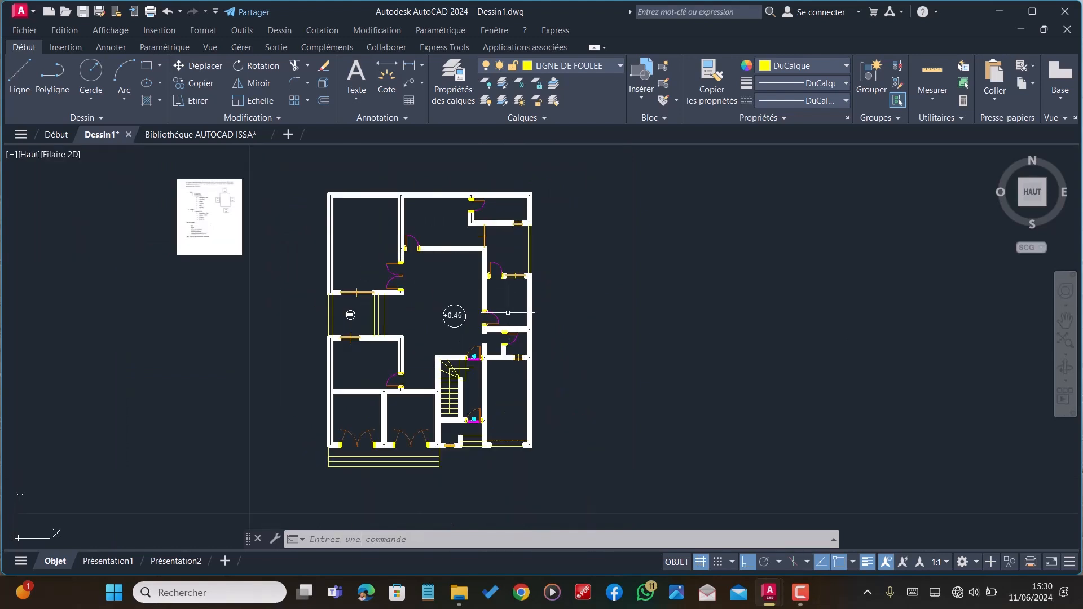
{"action": "scroll", "coordinate": [507, 313], "scroll_direction": "up", "scroll_amount": 2}
{"action": "scroll", "coordinate": [509, 316], "scroll_direction": "down", "scroll_amount": 2}
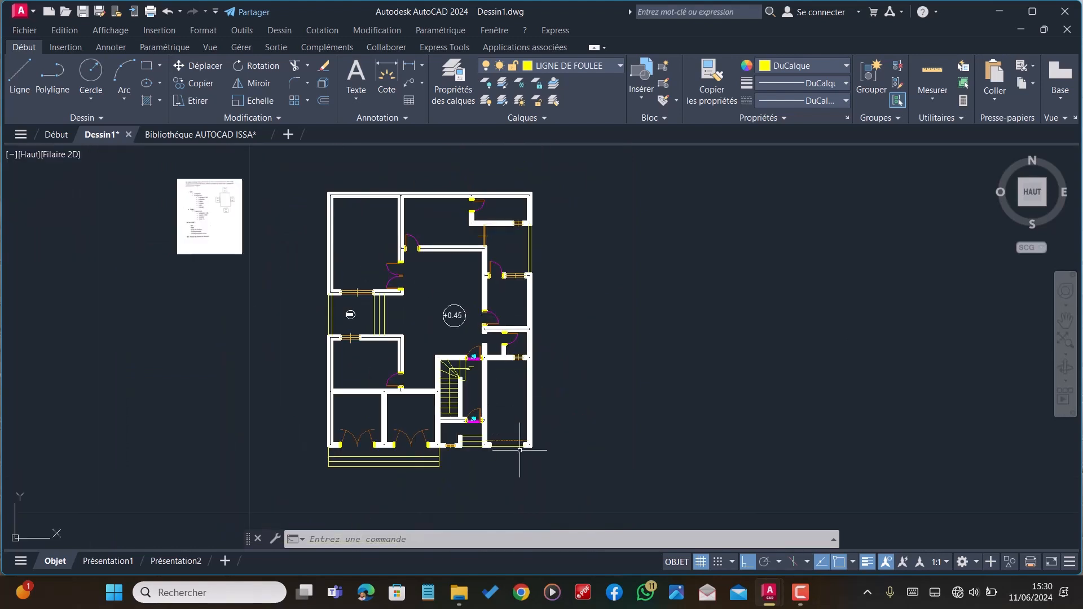
{"action": "scroll", "coordinate": [358, 443], "scroll_direction": "up", "scroll_amount": 5}
{"action": "scroll", "coordinate": [355, 436], "scroll_direction": "down", "scroll_amount": 3}
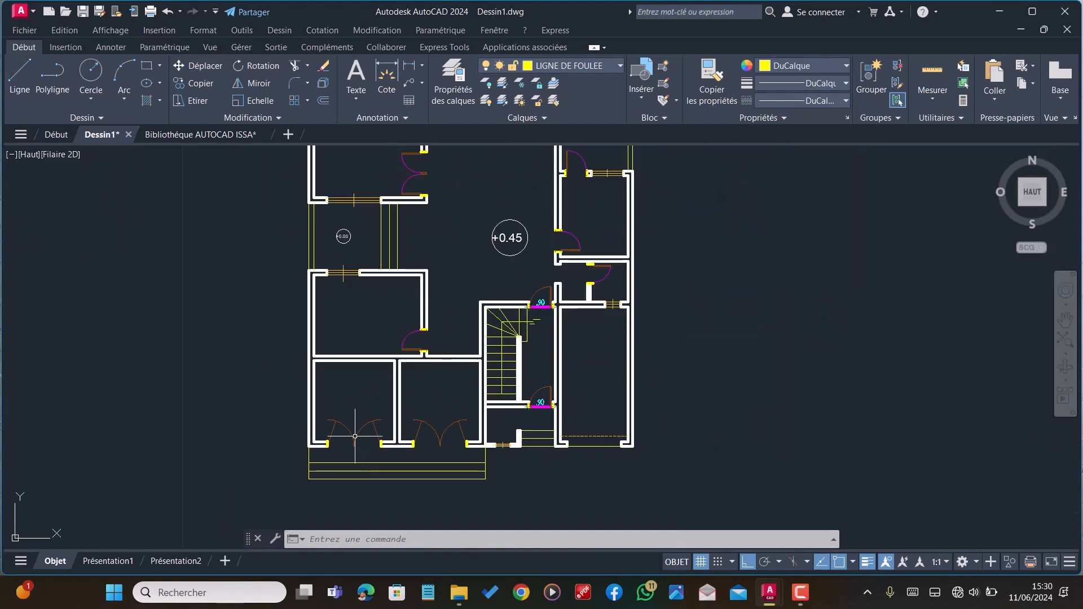
{"action": "scroll", "coordinate": [454, 387], "scroll_direction": "down", "scroll_amount": 2}
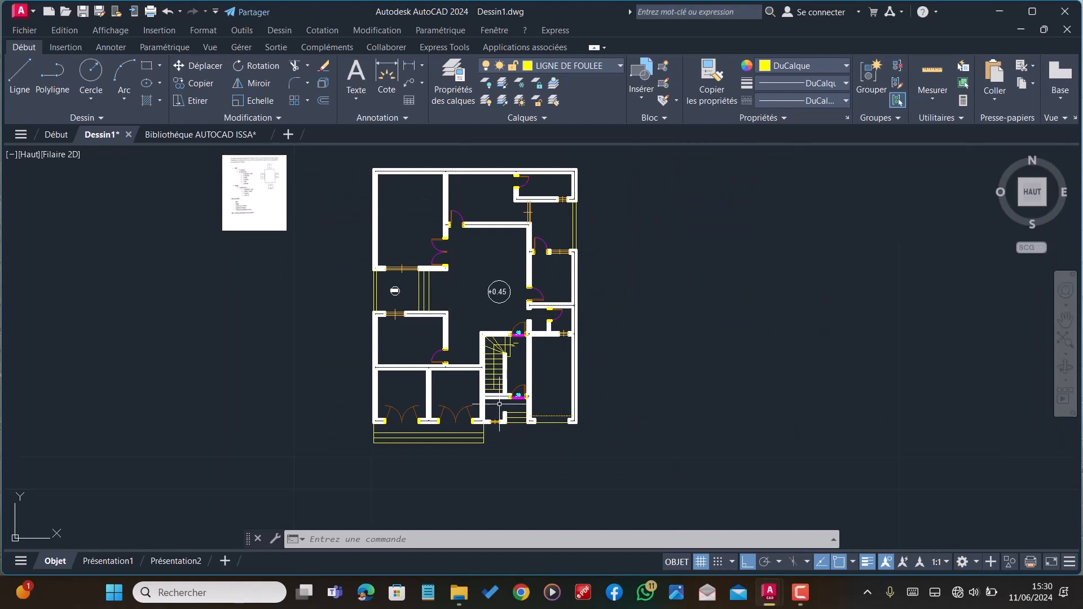
{"action": "scroll", "coordinate": [500, 405], "scroll_direction": "down", "scroll_amount": 2}
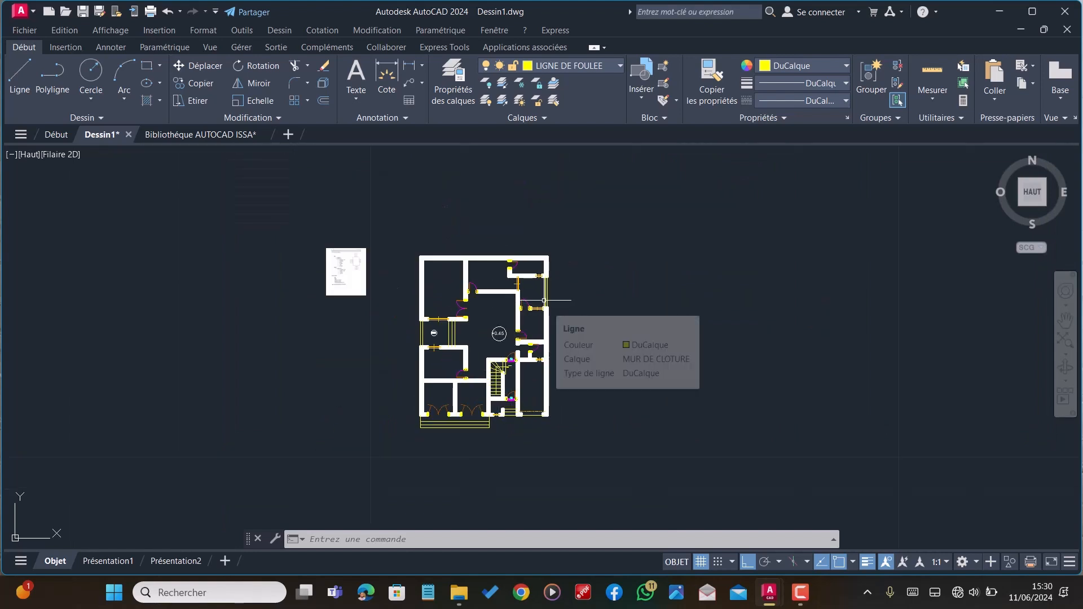
{"action": "scroll", "coordinate": [515, 290], "scroll_direction": "up", "scroll_amount": 4}
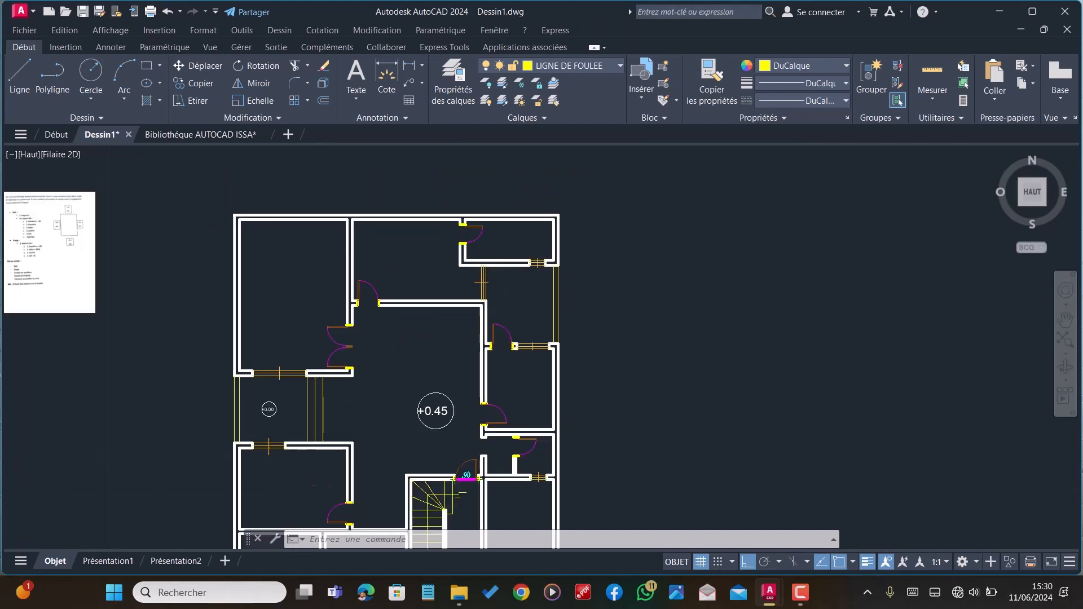
{"action": "scroll", "coordinate": [423, 315], "scroll_direction": "down", "scroll_amount": 2}
{"action": "scroll", "coordinate": [372, 308], "scroll_direction": "down", "scroll_amount": 2}
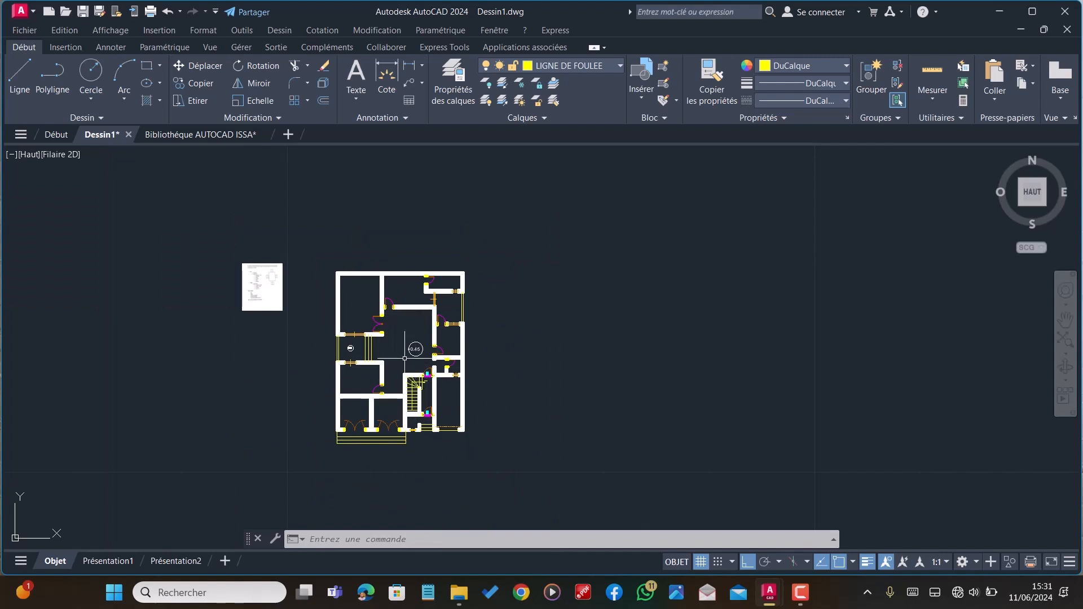
{"action": "scroll", "coordinate": [409, 333], "scroll_direction": "up", "scroll_amount": 2}
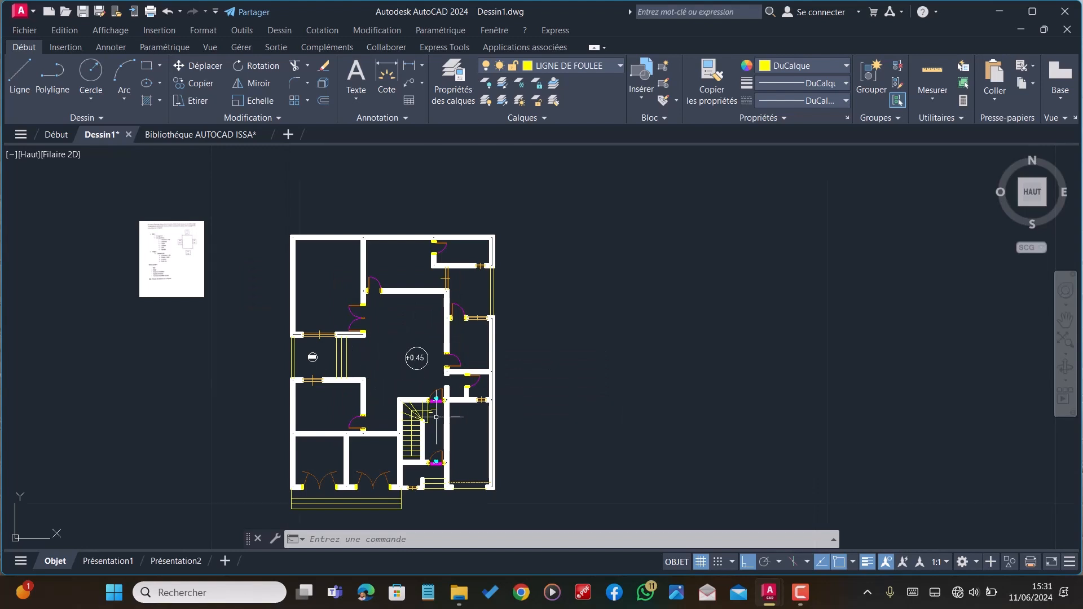
{"action": "scroll", "coordinate": [436, 417], "scroll_direction": "down", "scroll_amount": 4}
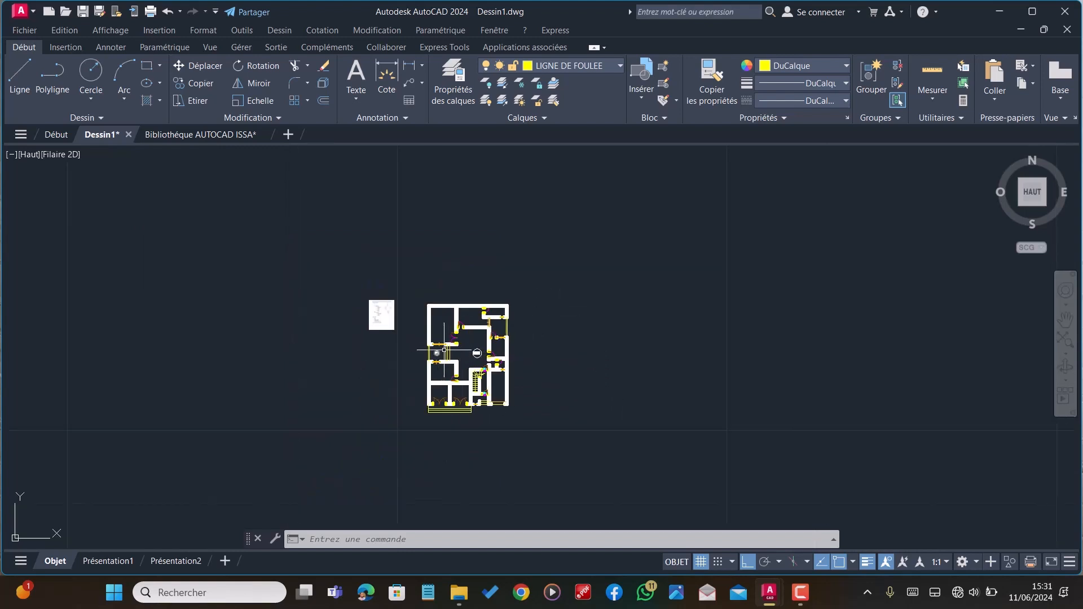
{"action": "scroll", "coordinate": [458, 355], "scroll_direction": "up", "scroll_amount": 3}
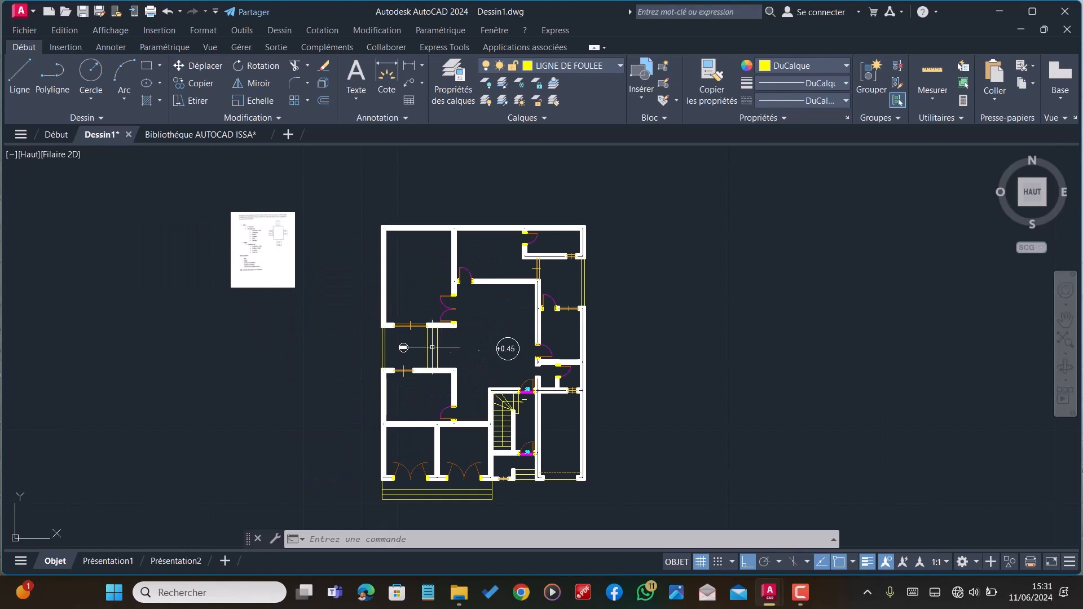
{"action": "scroll", "coordinate": [433, 347], "scroll_direction": "down", "scroll_amount": 2}
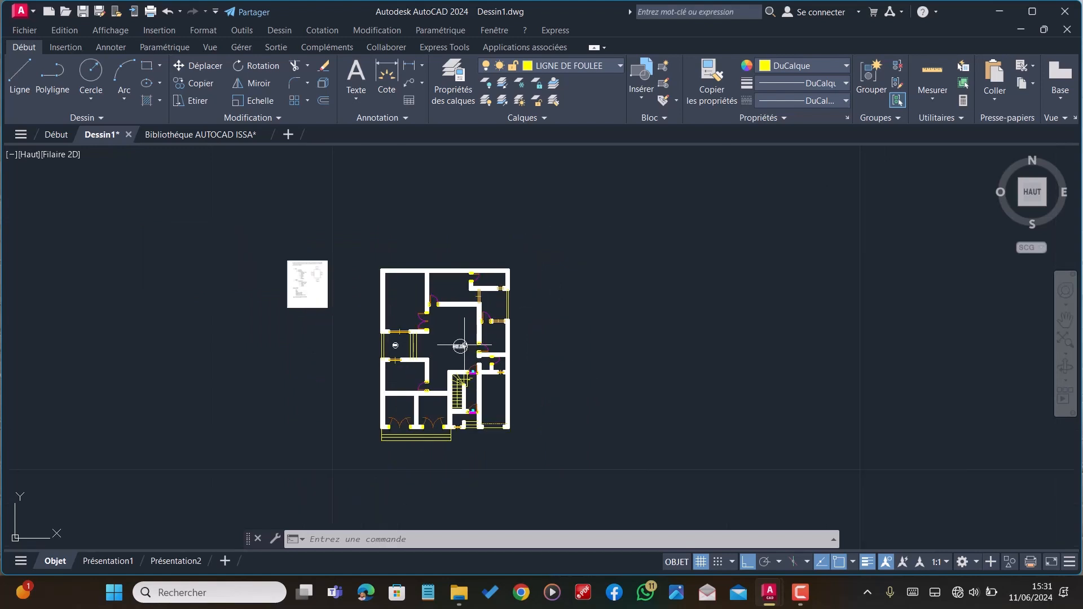
{"action": "scroll", "coordinate": [433, 335], "scroll_direction": "up", "scroll_amount": 2}
{"action": "scroll", "coordinate": [424, 336], "scroll_direction": "down", "scroll_amount": 2}
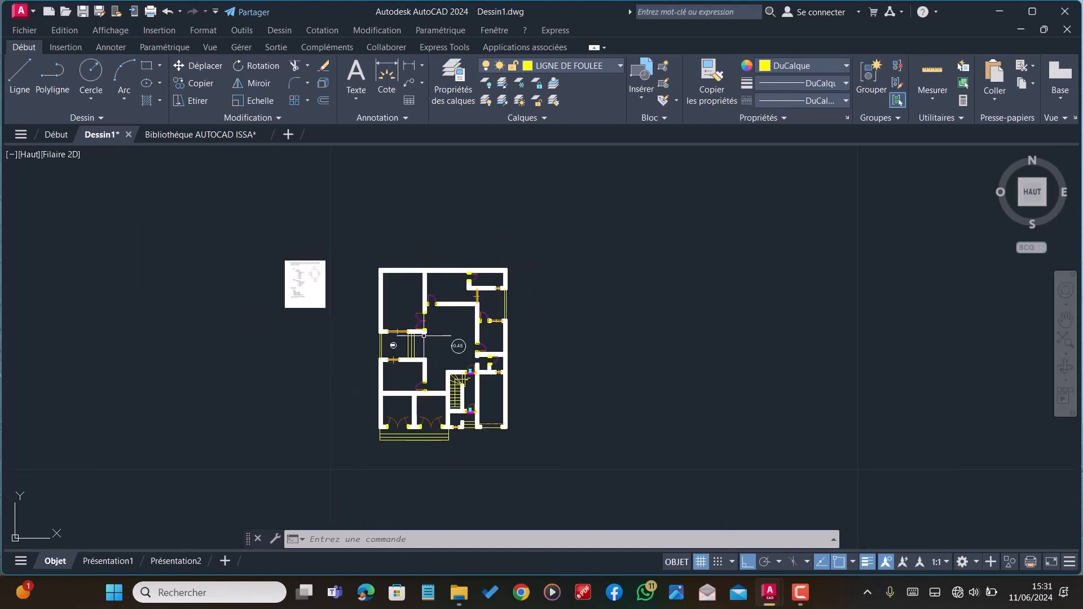
Examine the floor plan around the staircase and the wall junction with the long room beside it
{"action": "scroll", "coordinate": [492, 400], "scroll_direction": "up", "scroll_amount": 2}
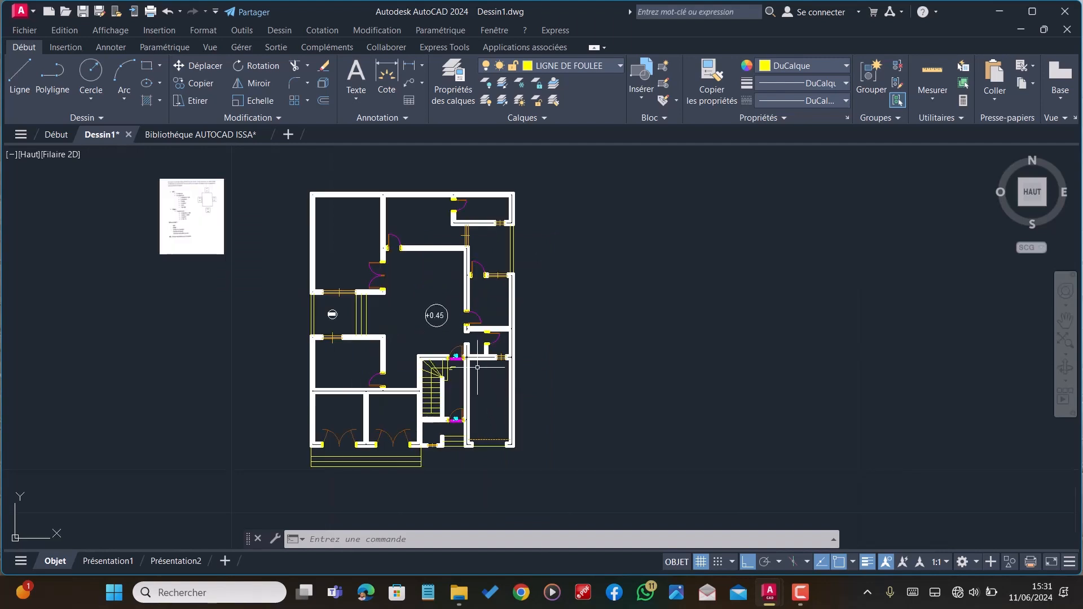
{"action": "scroll", "coordinate": [470, 363], "scroll_direction": "up", "scroll_amount": 3}
{"action": "scroll", "coordinate": [461, 362], "scroll_direction": "down", "scroll_amount": 2}
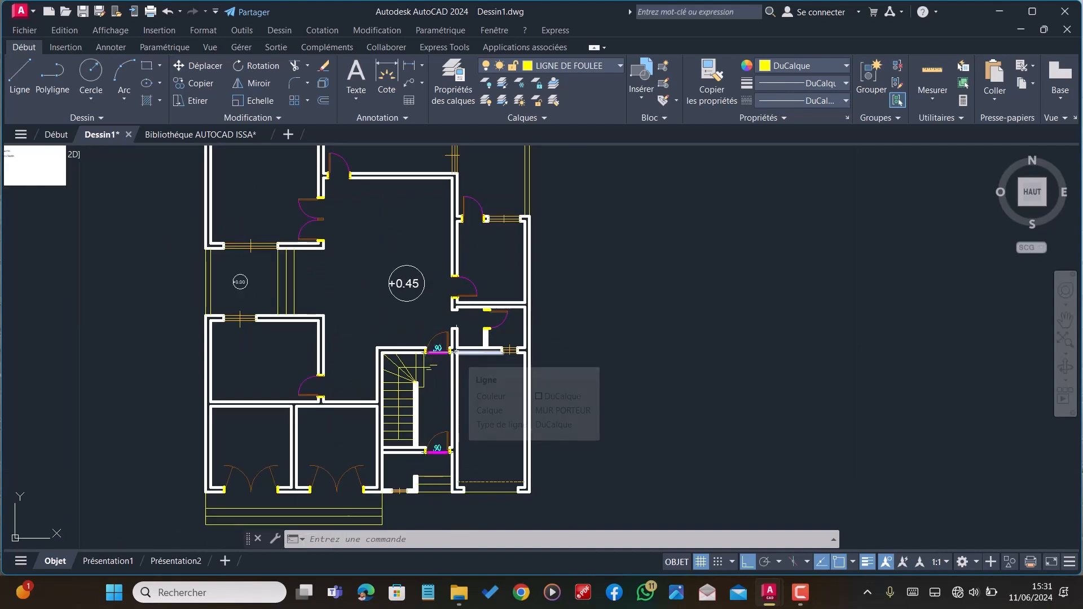
{"action": "scroll", "coordinate": [483, 357], "scroll_direction": "up", "scroll_amount": 3}
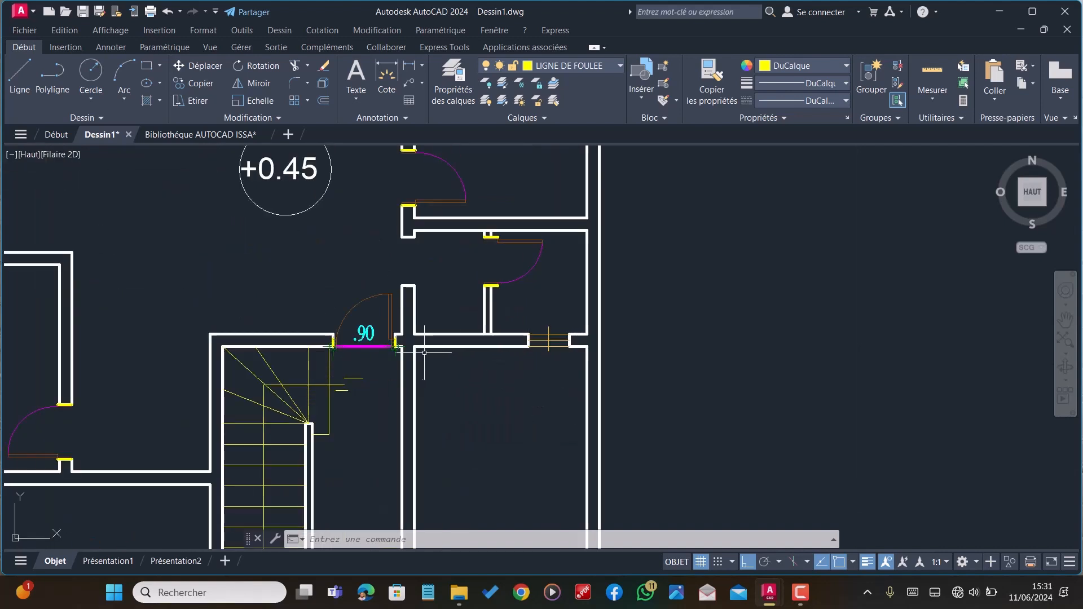
{"action": "scroll", "coordinate": [424, 352], "scroll_direction": "down", "scroll_amount": 2}
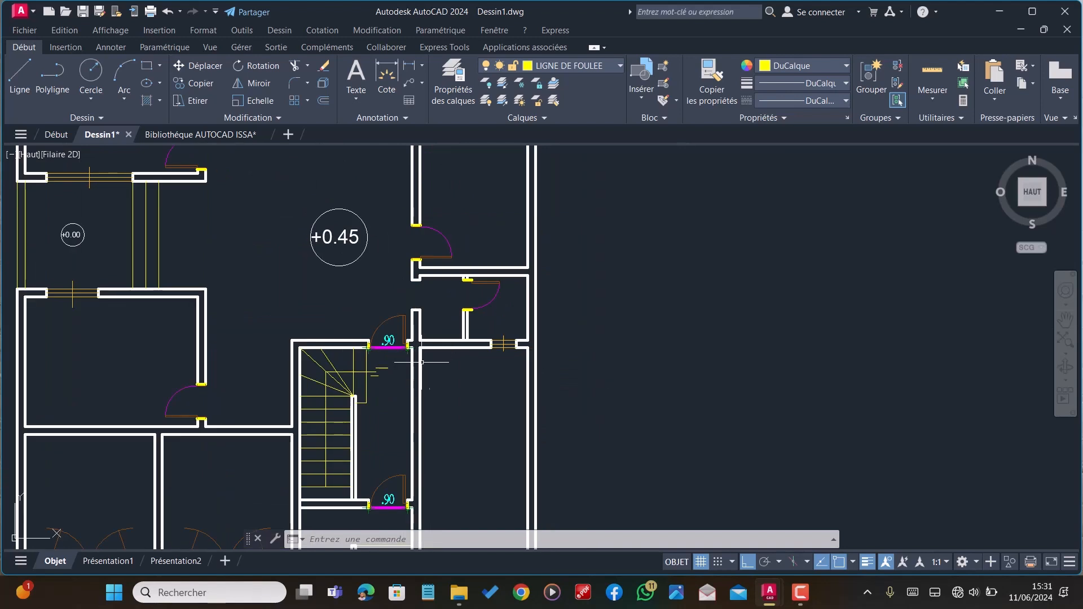
{"action": "scroll", "coordinate": [420, 364], "scroll_direction": "down", "scroll_amount": 2}
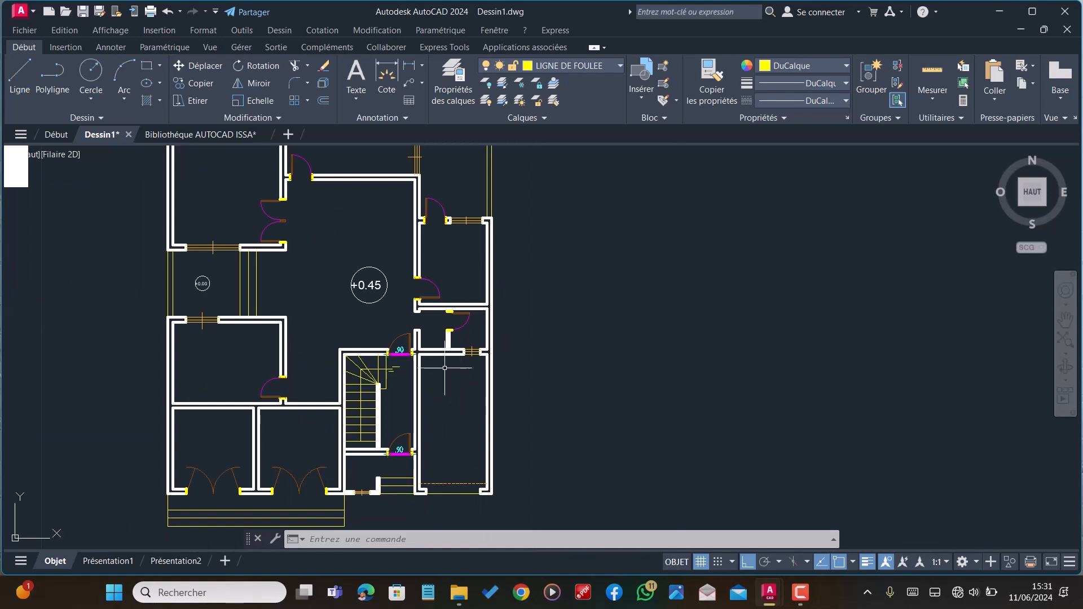
{"action": "scroll", "coordinate": [418, 357], "scroll_direction": "up", "scroll_amount": 4}
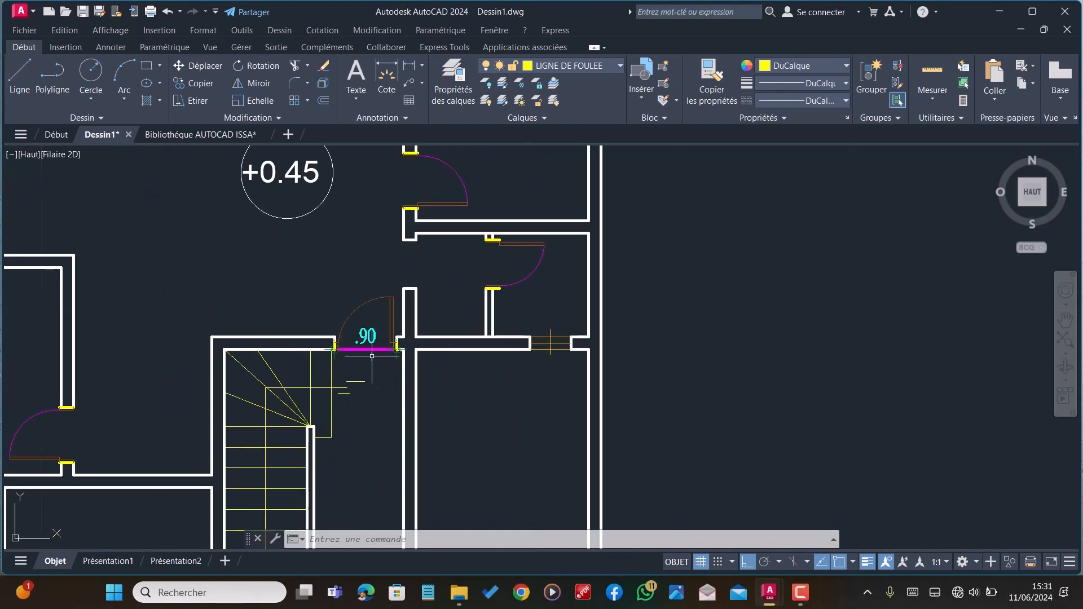
{"action": "scroll", "coordinate": [406, 364], "scroll_direction": "down", "scroll_amount": 2}
{"action": "scroll", "coordinate": [407, 364], "scroll_direction": "up", "scroll_amount": 3}
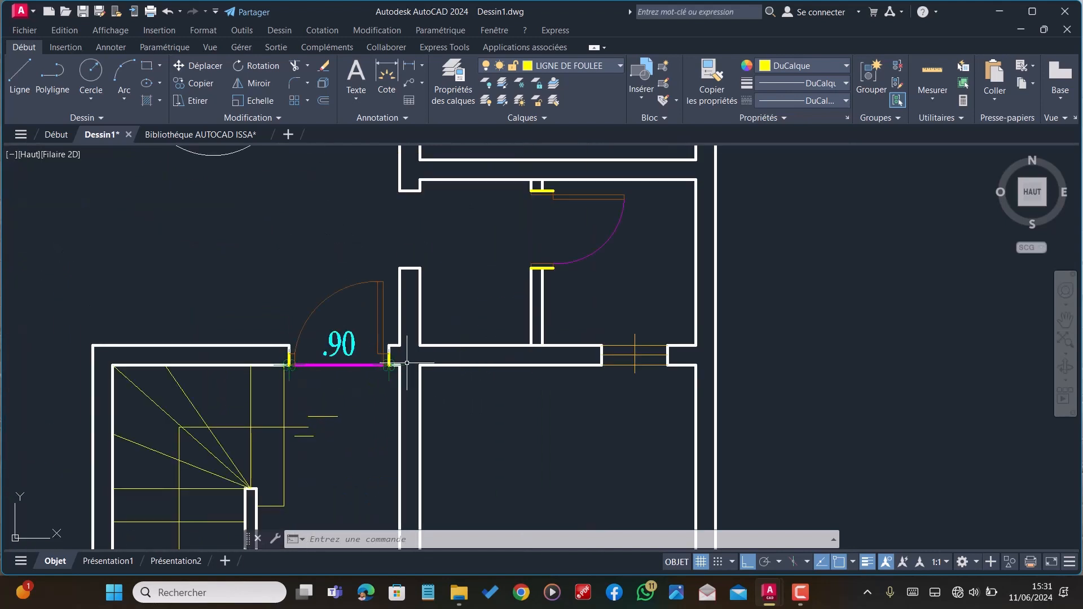
Make MARCHES the current layer
{"action": "left_click", "coordinate": [570, 65]}
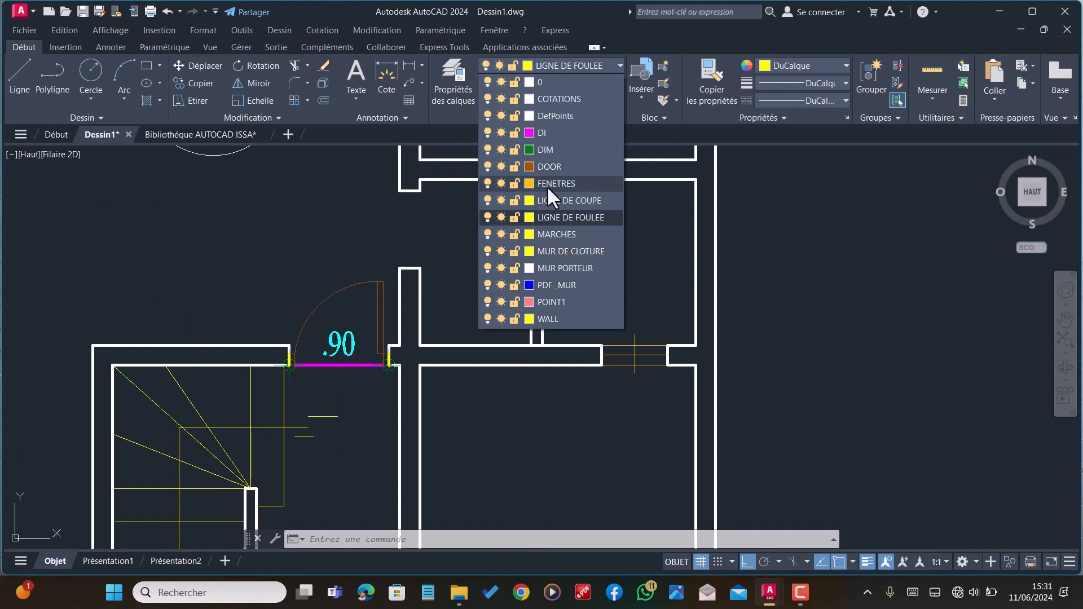
{"action": "left_click", "coordinate": [563, 236]}
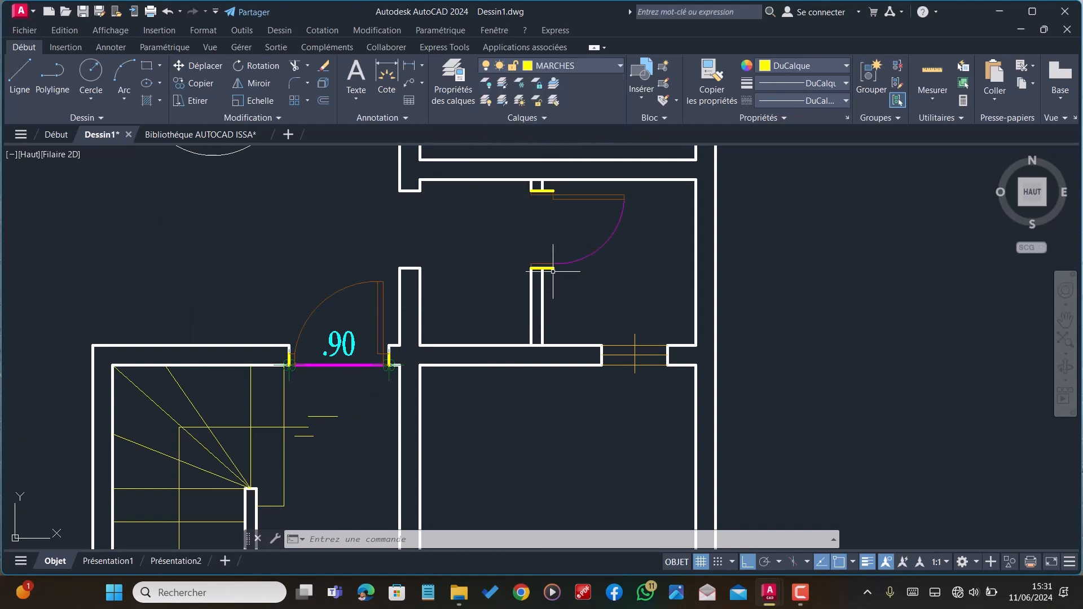
{"action": "type", "text": "pl"}
{"action": "key", "text": "Return"}
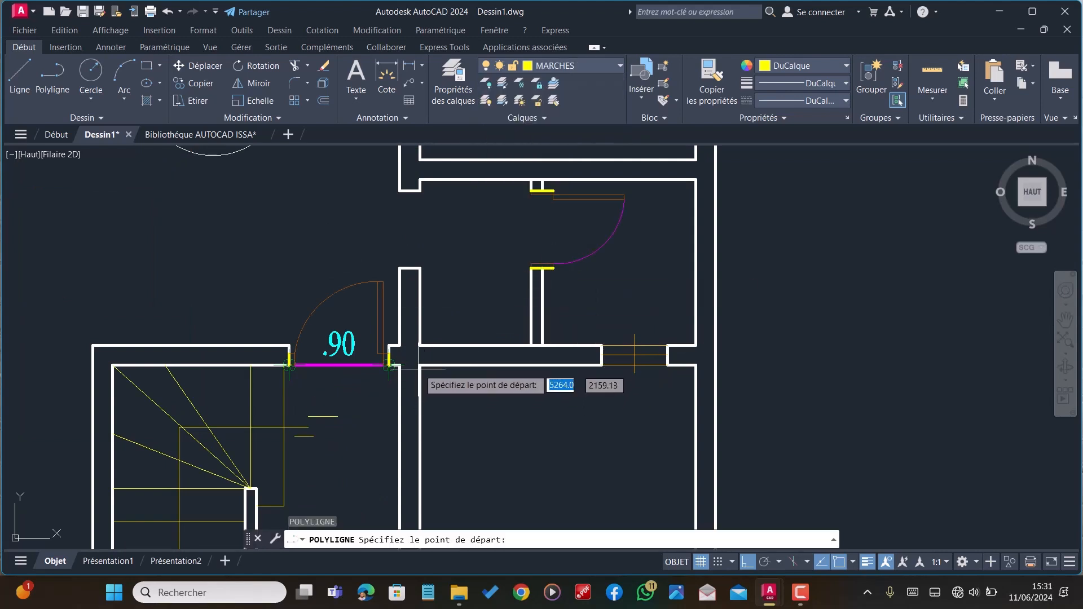
{"action": "left_click", "coordinate": [419, 384]}
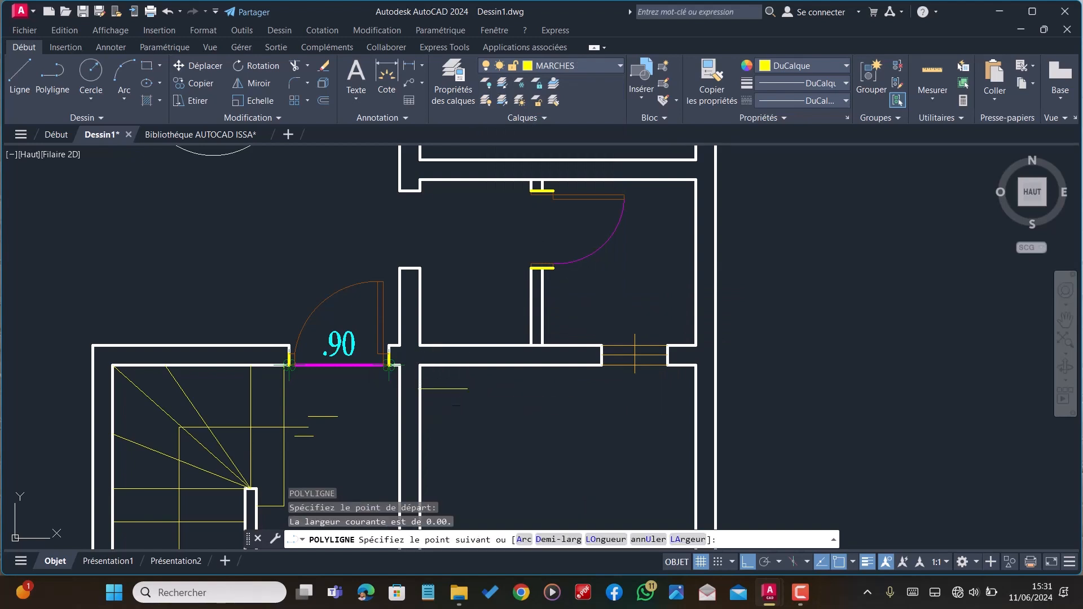
{"action": "key", "text": "Escape"}
{"action": "left_click", "coordinate": [456, 387]}
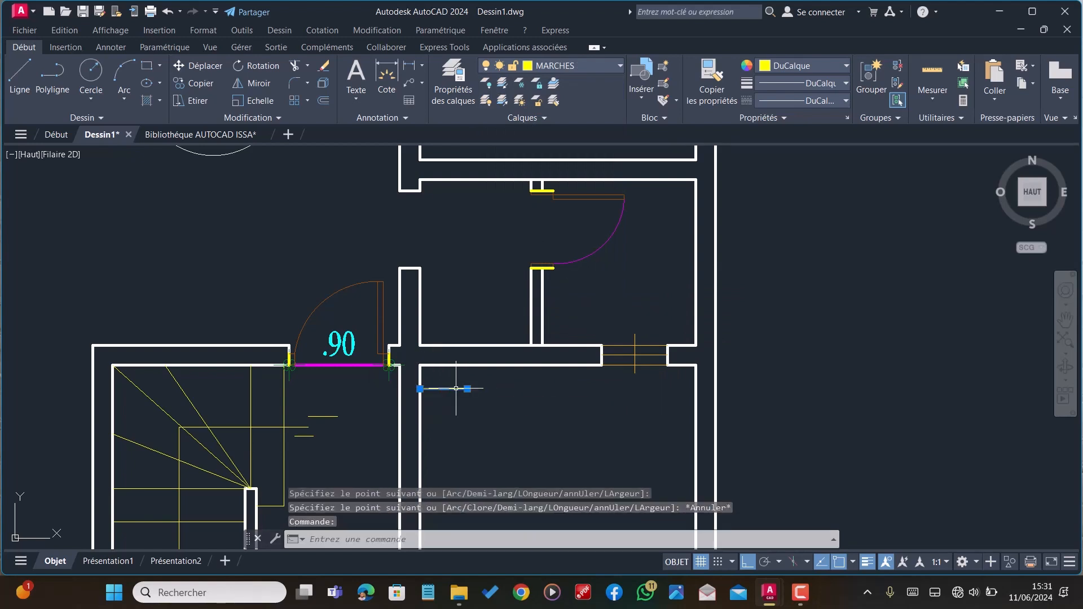
{"action": "key", "text": "Delete"}
Draw connected lines in the room beside the stair, starting on its wall: 0.3 right, then down, then back left across the wall
{"action": "type", "text": "l"}
{"action": "key", "text": "Return"}
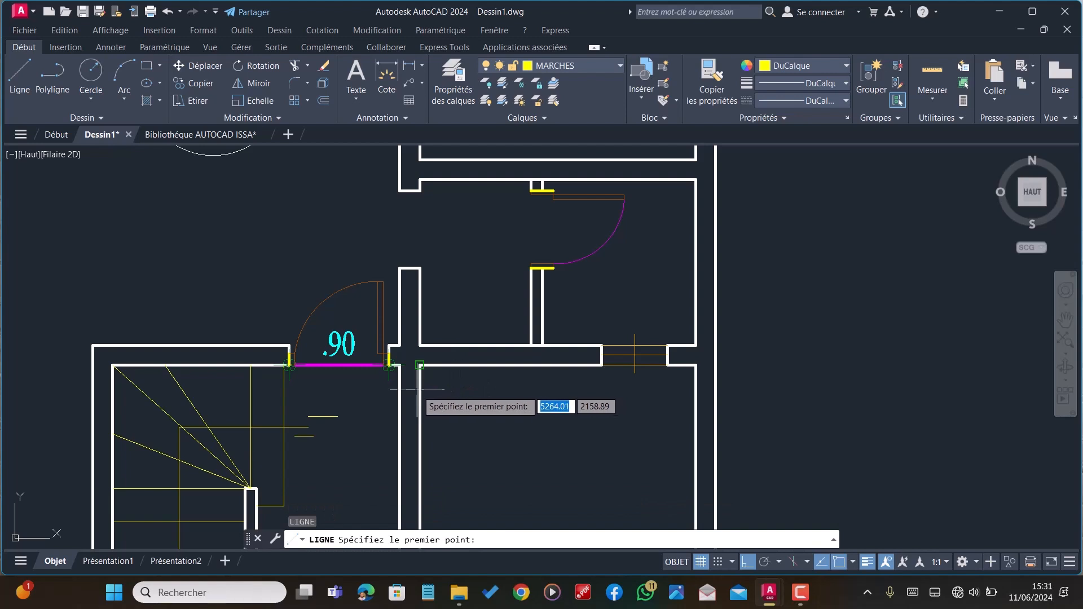
{"action": "left_click", "coordinate": [421, 390]}
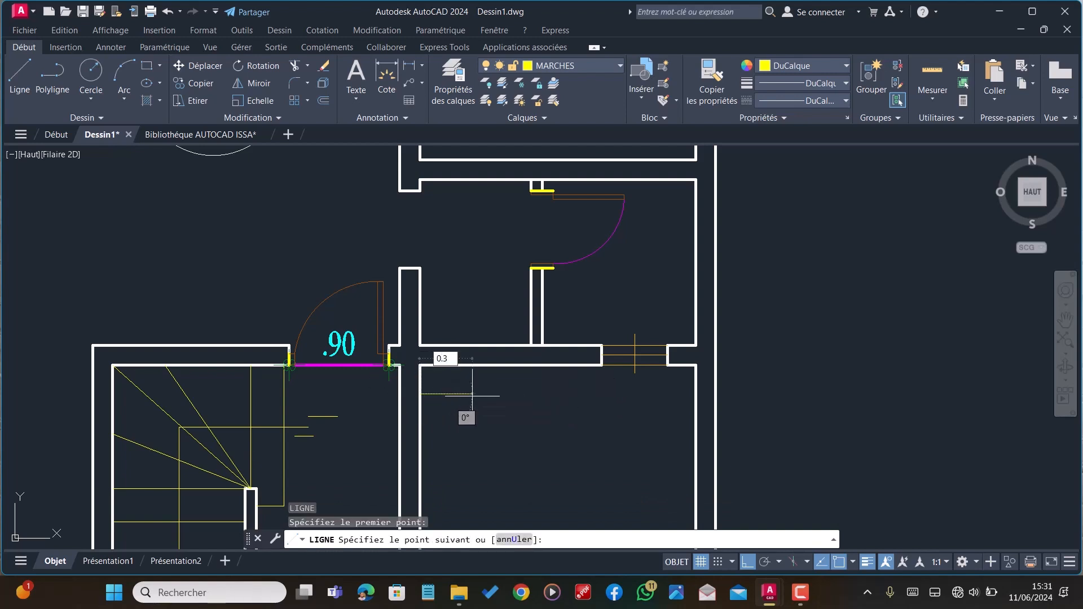
{"action": "key", "text": "Return"}
{"action": "scroll", "coordinate": [459, 352], "scroll_direction": "down", "scroll_amount": 4}
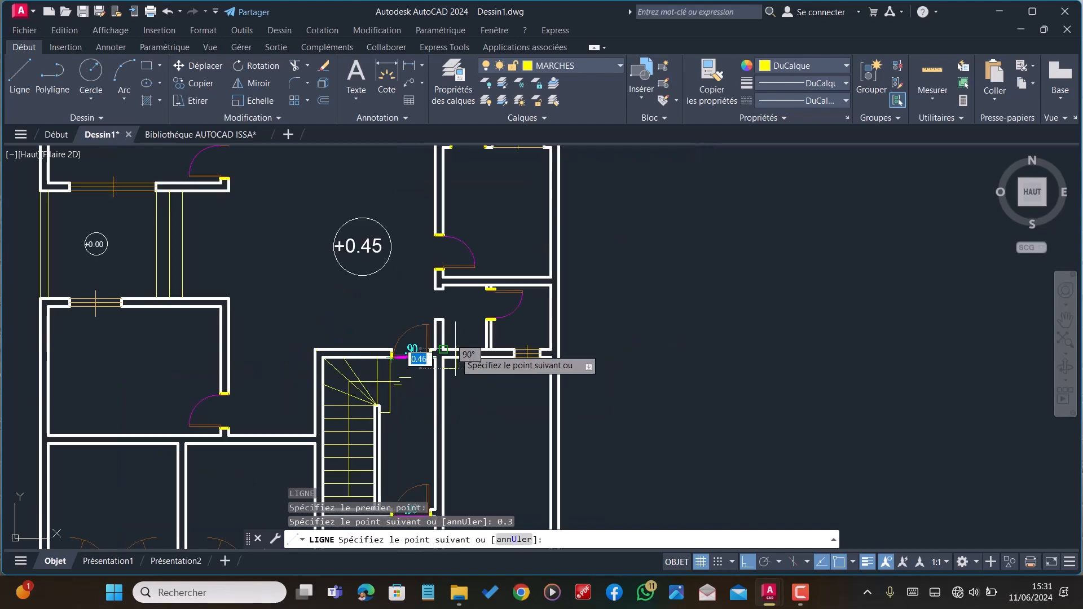
{"action": "left_click", "coordinate": [456, 407]}
{"action": "scroll", "coordinate": [457, 407], "scroll_direction": "up", "scroll_amount": 4}
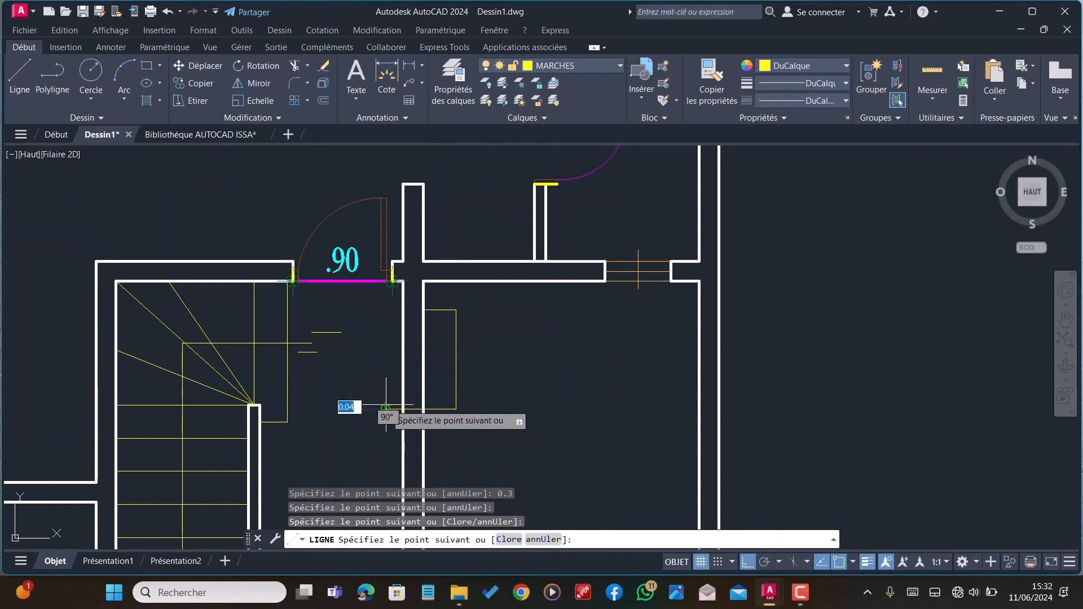
{"action": "key", "text": "Escape"}
Stretch the new vertical line's upper end straight up to the wall above, making it about 1.16 long
{"action": "middle_click_drag", "start_coordinate": [465, 339], "coordinate": [446, 344]}
{"action": "scroll", "coordinate": [446, 344], "scroll_direction": "up", "scroll_amount": 2}
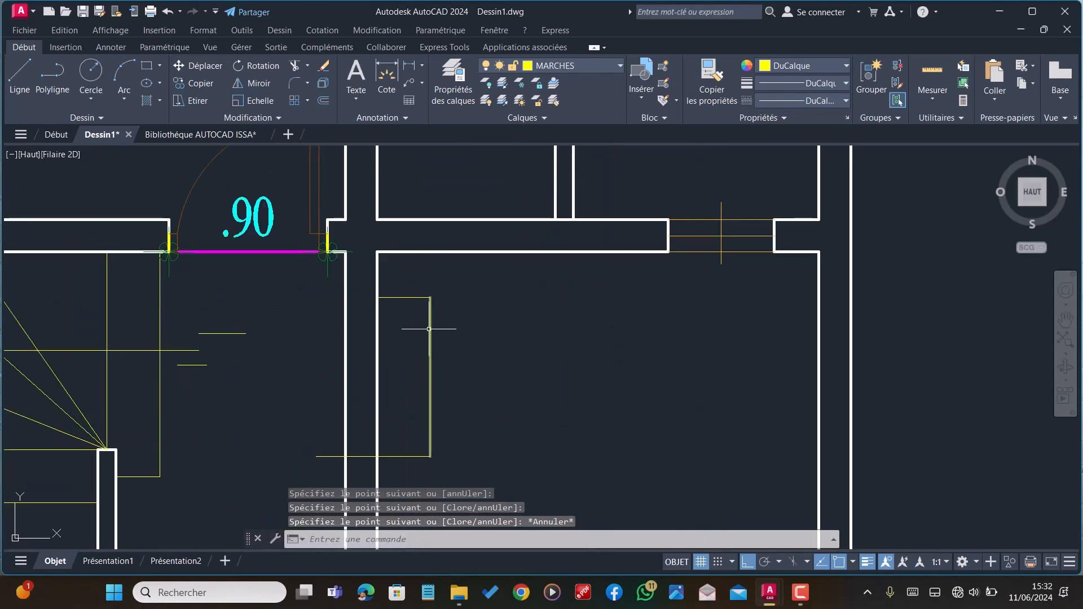
{"action": "left_click", "coordinate": [431, 324]}
{"action": "left_click", "coordinate": [429, 296]}
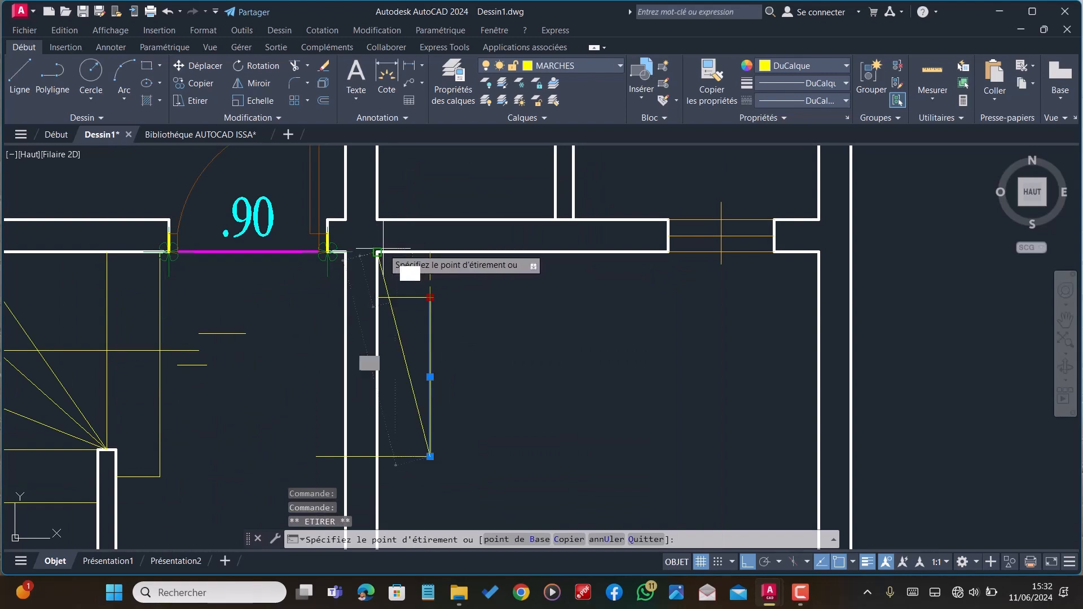
{"action": "left_click", "coordinate": [430, 252]}
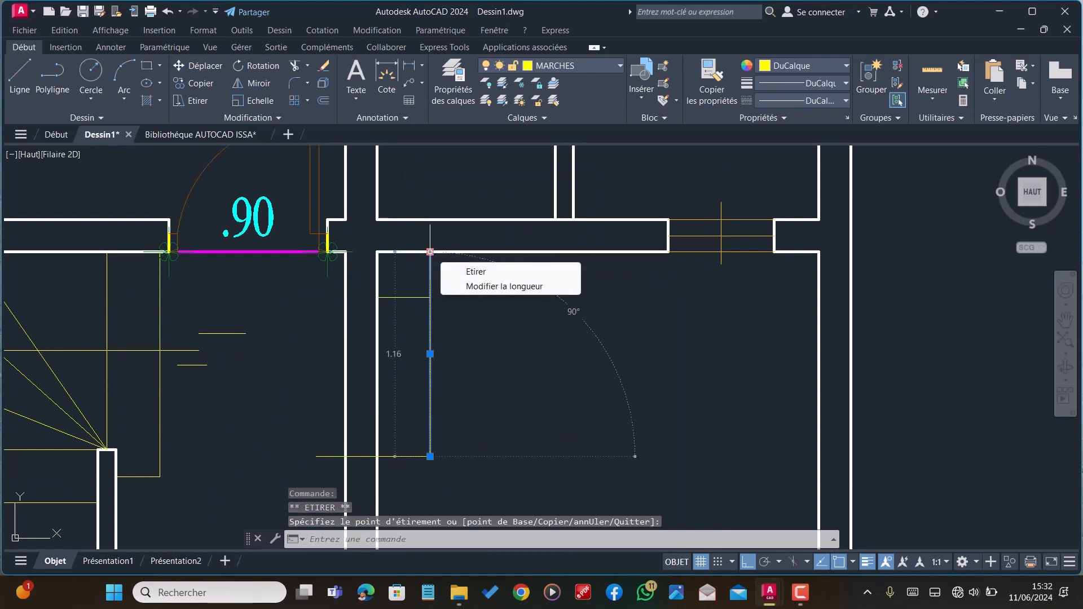
{"action": "key", "text": "Delete"}
{"action": "scroll", "coordinate": [412, 298], "scroll_direction": "down", "scroll_amount": 4}
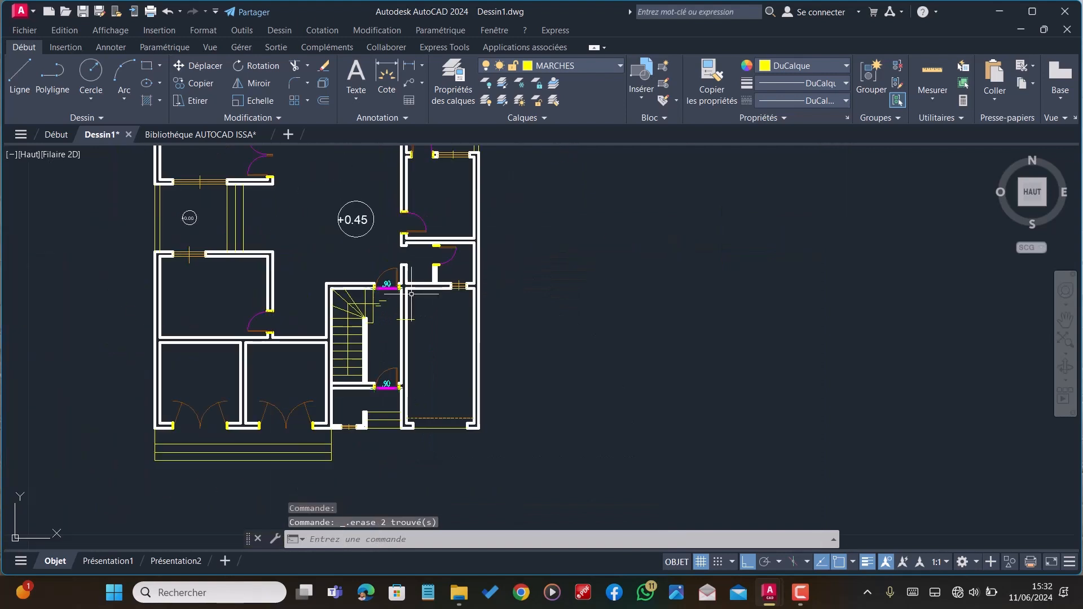
{"action": "scroll", "coordinate": [413, 295], "scroll_direction": "up", "scroll_amount": 2}
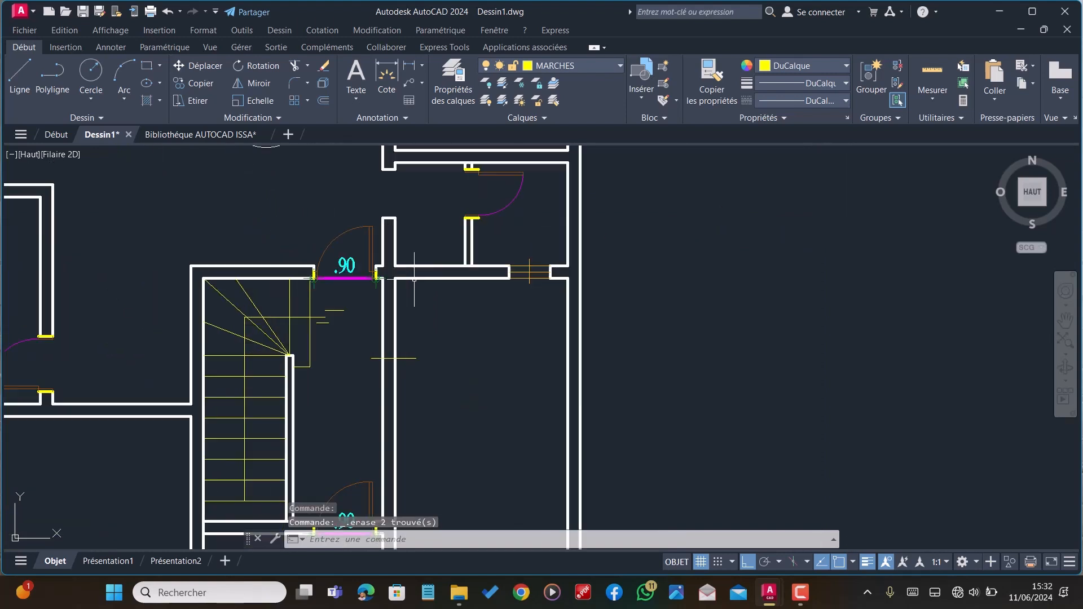
{"action": "left_click", "coordinate": [168, 8]}
{"action": "left_click", "coordinate": [167, 15]}
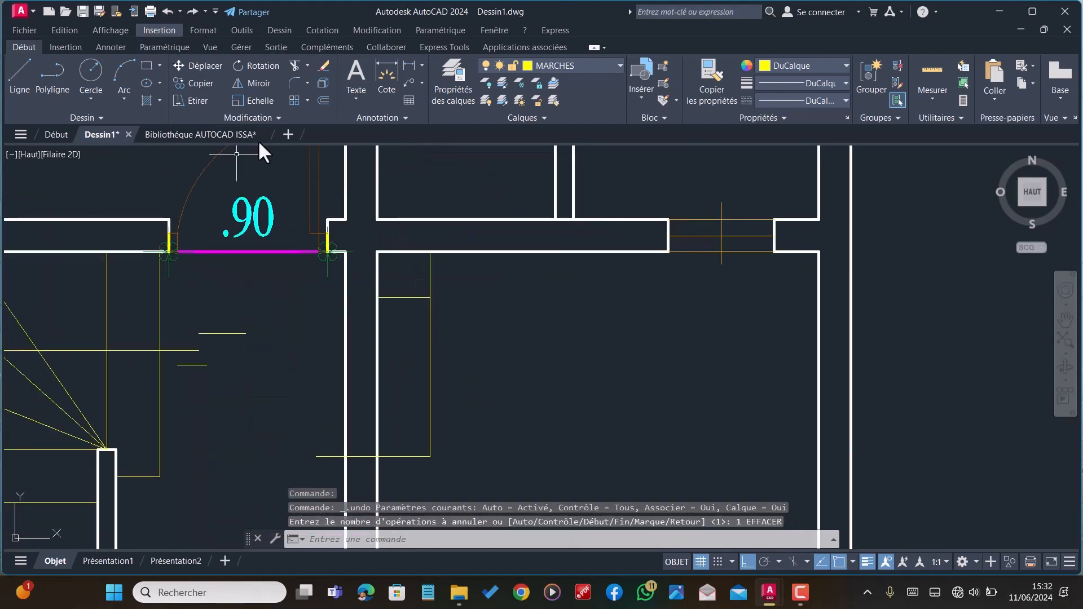
Erase the new outline's upper horizontal line and trim its lower line back to the room-side wall face
{"action": "key", "text": "Delete"}
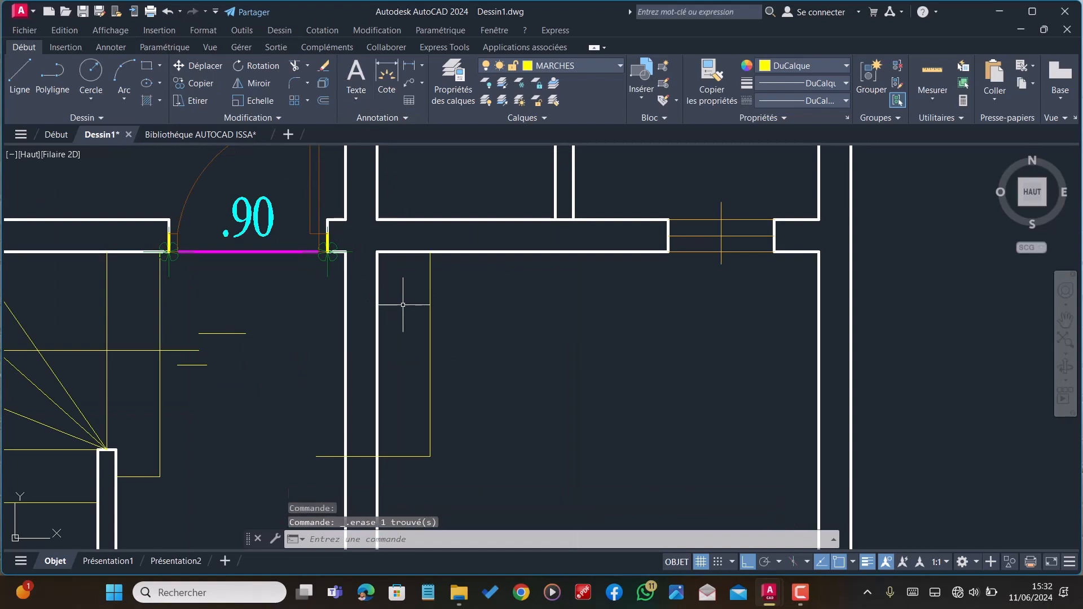
{"action": "scroll", "coordinate": [403, 305], "scroll_direction": "down", "scroll_amount": 1}
{"action": "type", "text": "aj"}
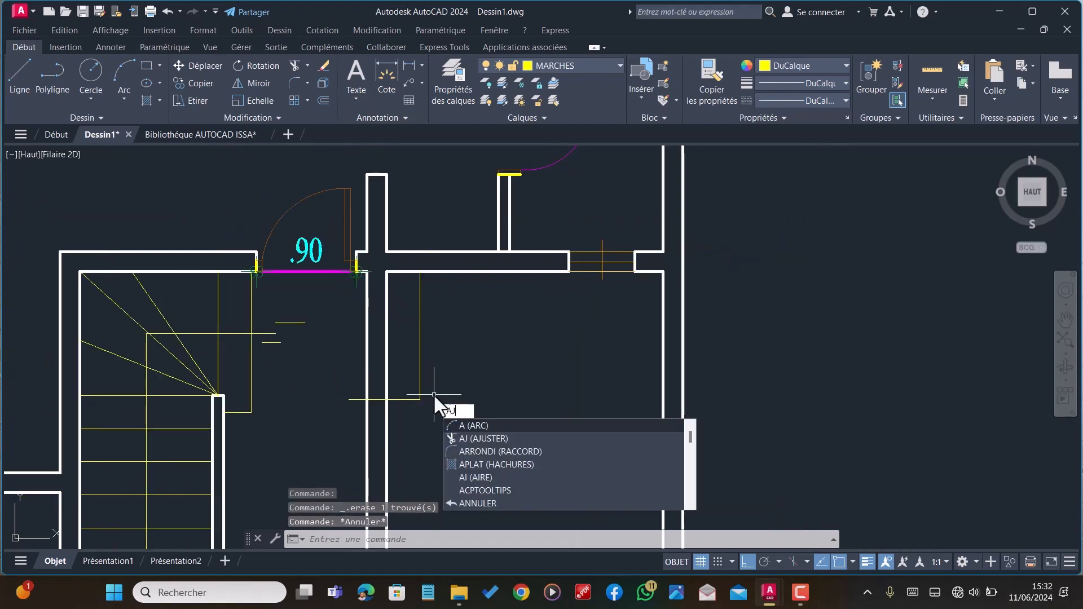
{"action": "key", "text": "Return"}
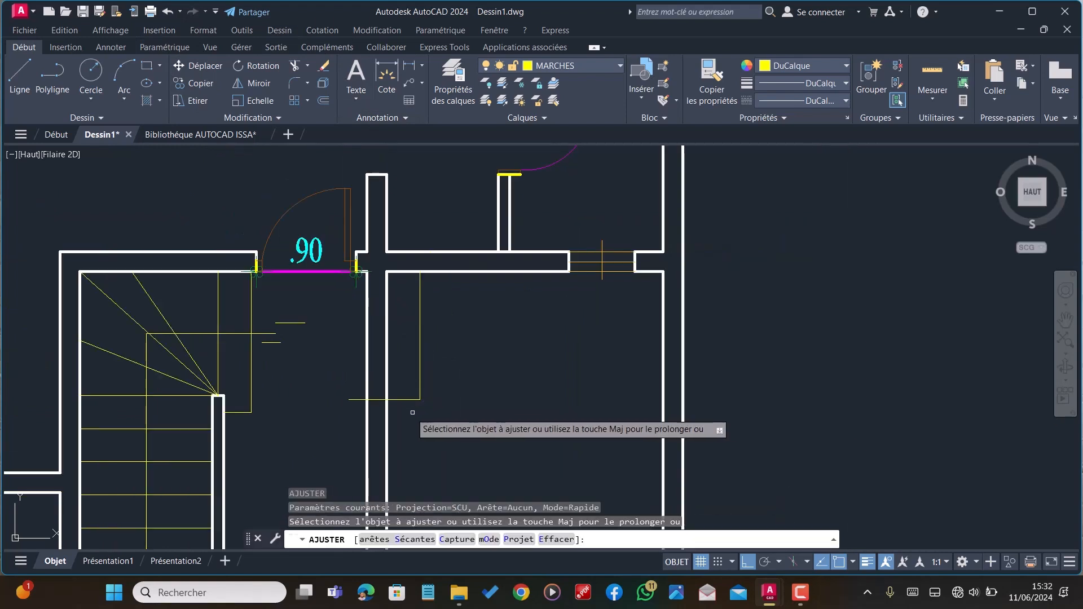
{"action": "left_click", "coordinate": [369, 399]}
{"action": "scroll", "coordinate": [411, 370], "scroll_direction": "down", "scroll_amount": 5}
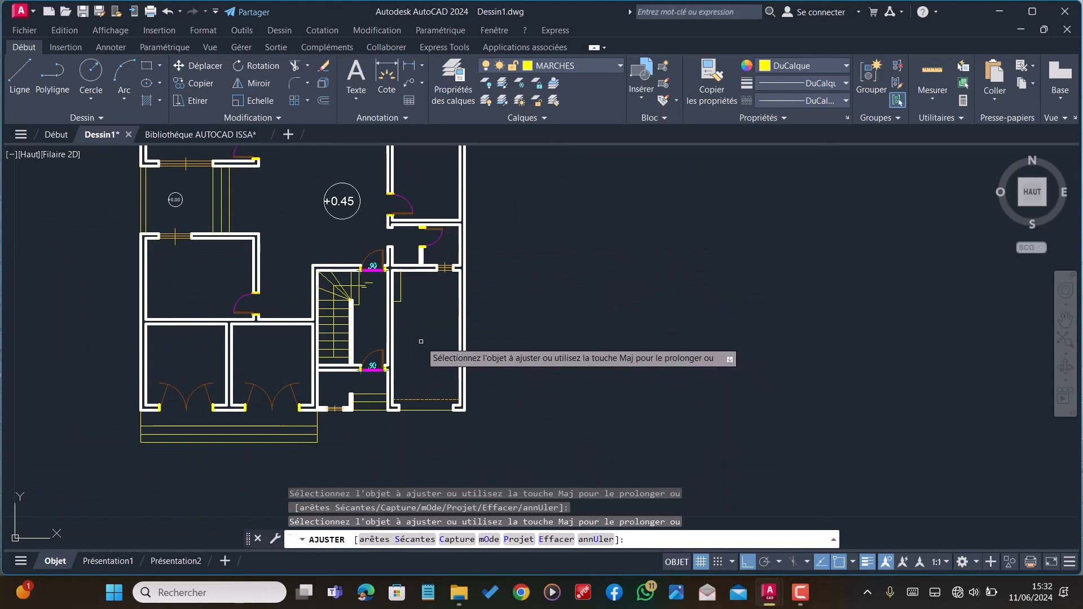
{"action": "scroll", "coordinate": [426, 299], "scroll_direction": "up", "scroll_amount": 2}
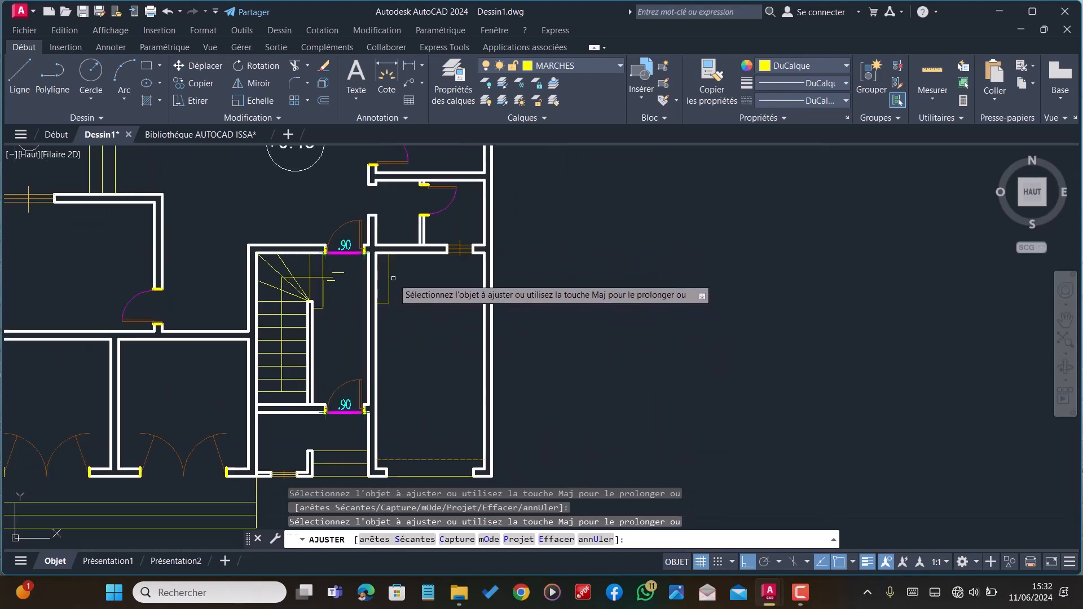
{"action": "scroll", "coordinate": [393, 279], "scroll_direction": "up", "scroll_amount": 2}
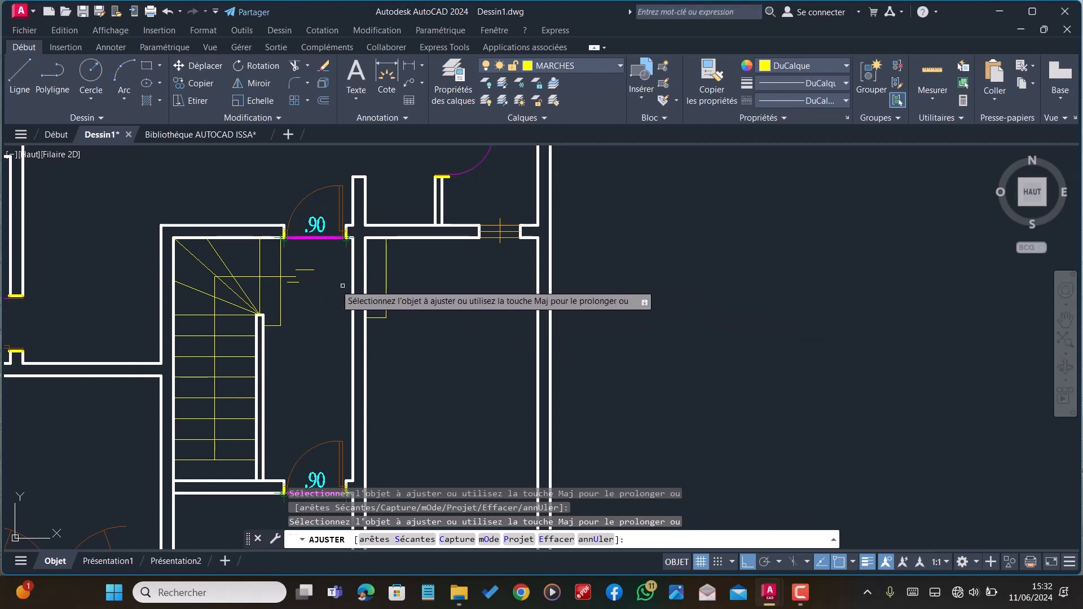
{"action": "key", "text": "Escape"}
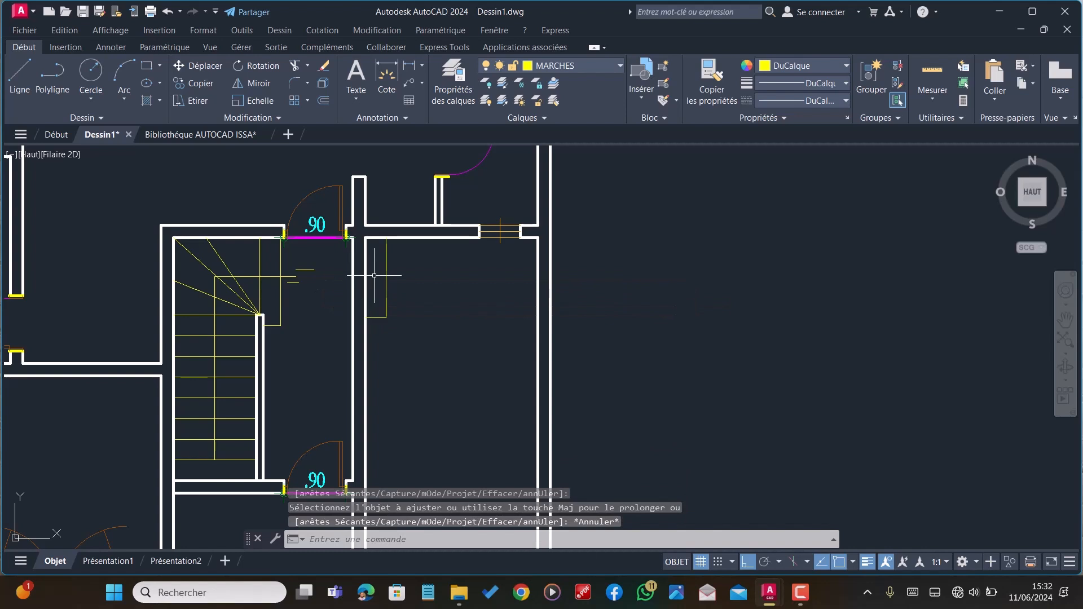
Offset the room's upper wall line 0.1 downward, then offset that copy another 0.8 downward
{"action": "type", "text": "dec"}
{"action": "key", "text": "Return"}
{"action": "type", "text": "0"}
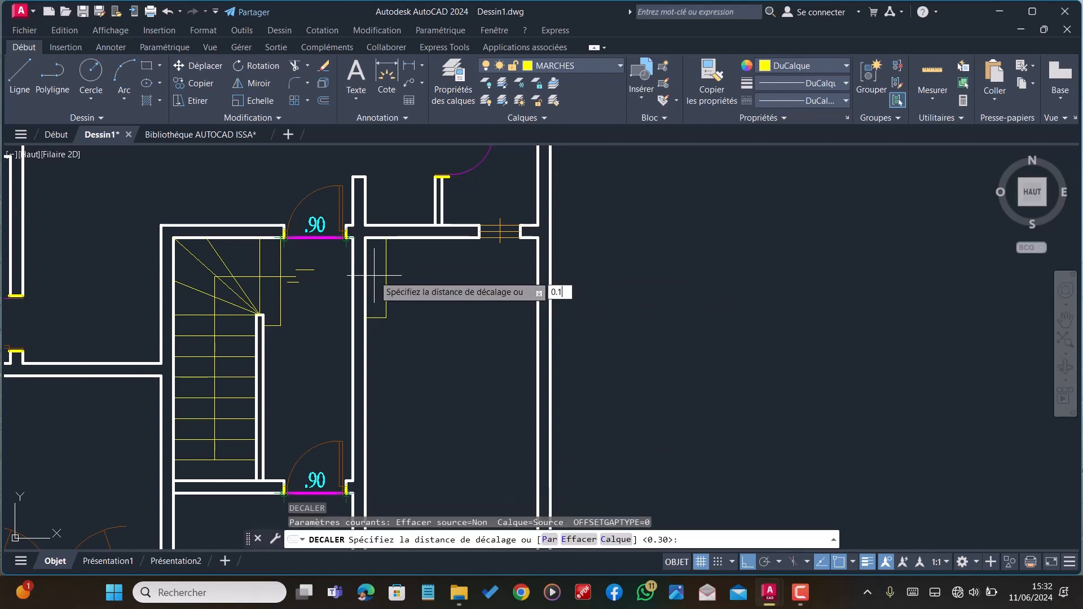
{"action": "type", "text": ".1"}
{"action": "key", "text": "Return"}
{"action": "scroll", "coordinate": [372, 234], "scroll_direction": "up", "scroll_amount": 2}
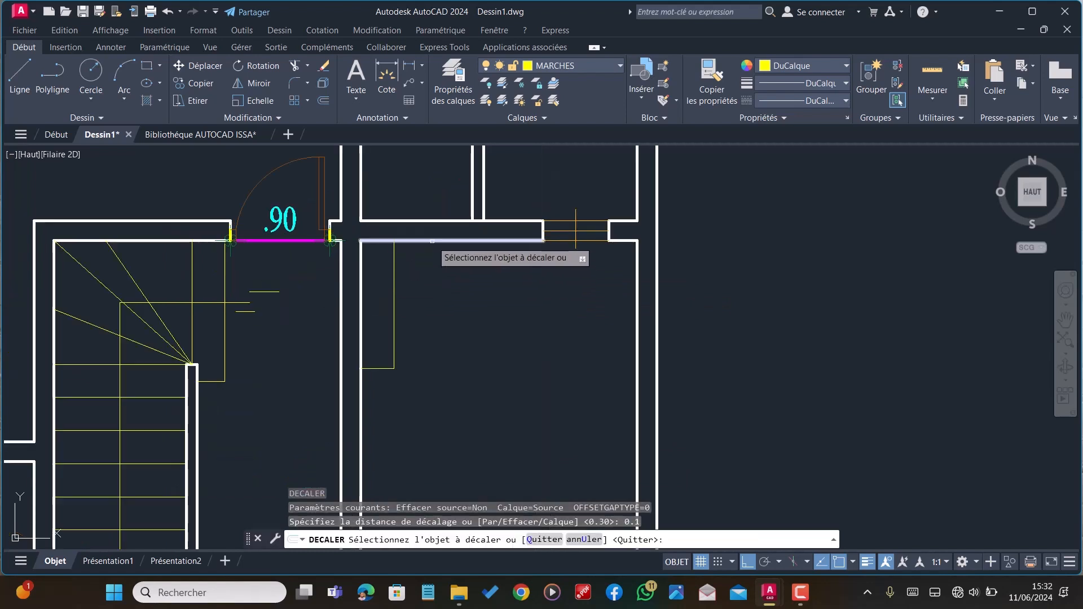
{"action": "left_click", "coordinate": [432, 241]}
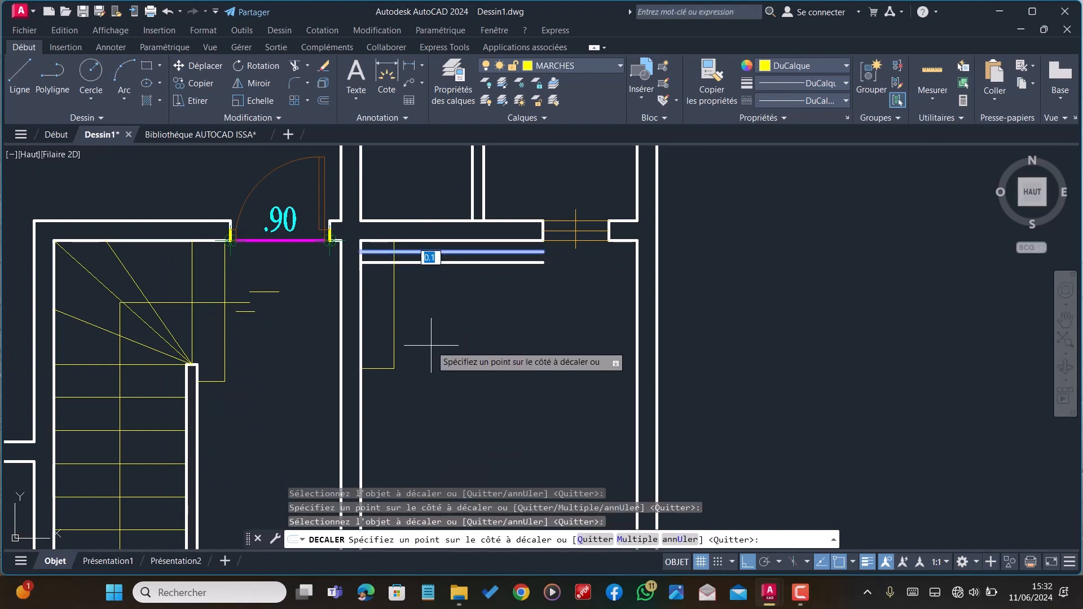
{"action": "type", "text": "0.8"}
{"action": "key", "text": "Return"}
{"action": "key", "text": "Escape"}
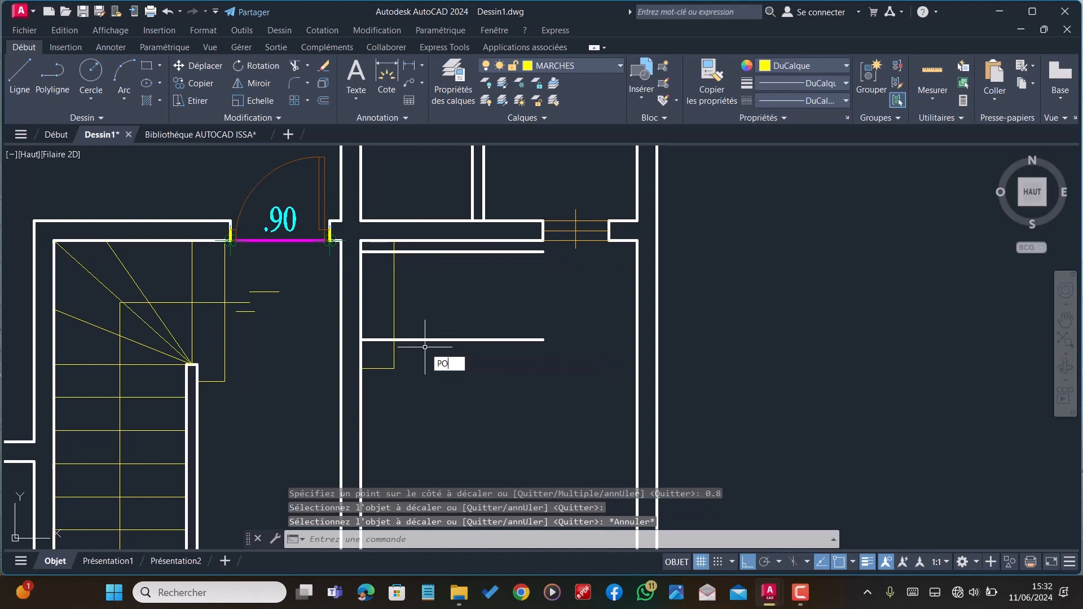
{"action": "type", "text": "PO"}
{"action": "key", "text": "Return"}
{"action": "key", "text": "Escape"}
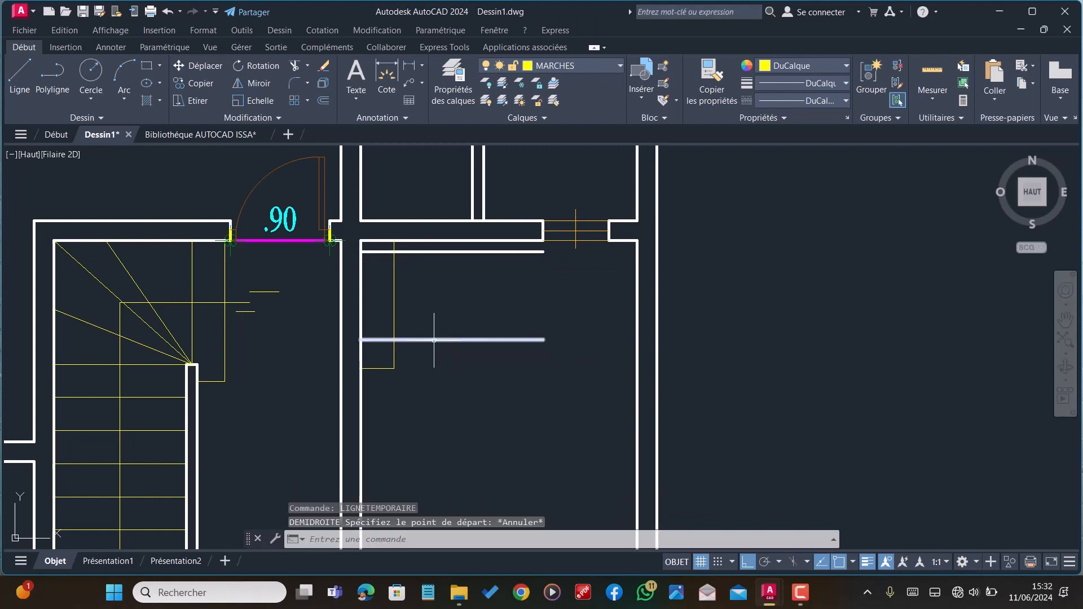
Extend both offset lines across the wall thickness to the stair-side wall face
{"action": "type", "text": "PR"}
{"action": "key", "text": "Return"}
{"action": "left_click", "coordinate": [433, 341]}
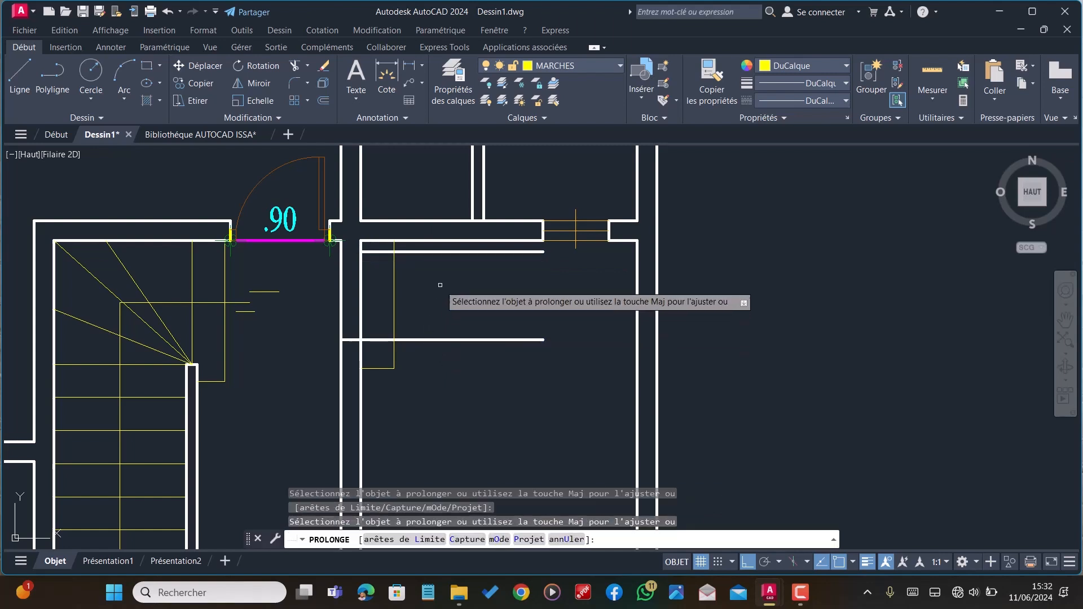
{"action": "key", "text": "Escape"}
Trim the wall faces between the two extended lines to form an opening, and remove the line remnants inside the room
{"action": "type", "text": "AJ"}
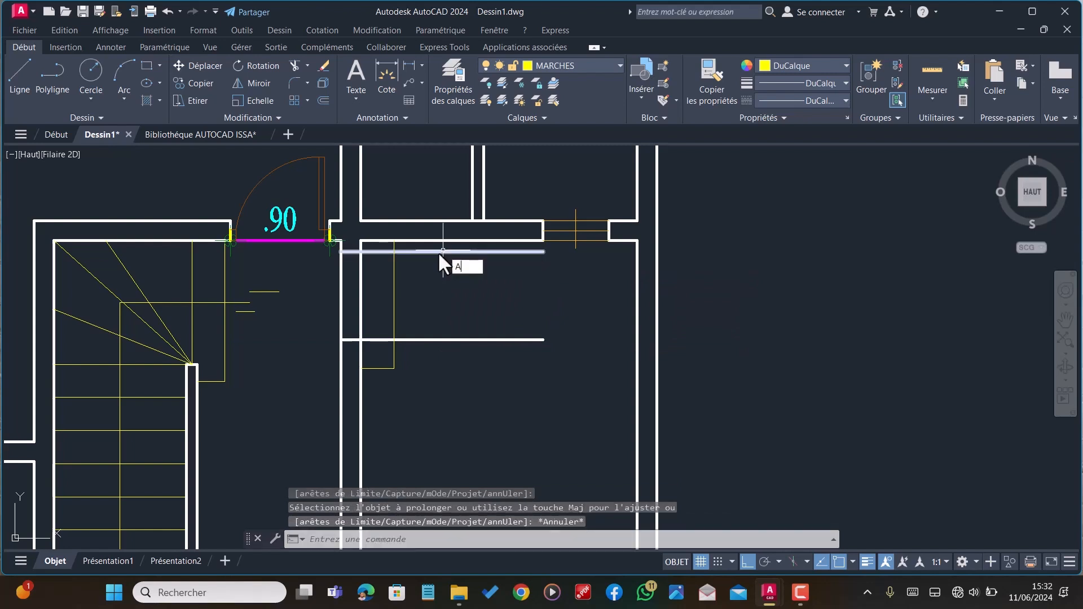
{"action": "key", "text": "Return"}
{"action": "left_click_drag", "start_coordinate": [376, 303], "coordinate": [370, 339]}
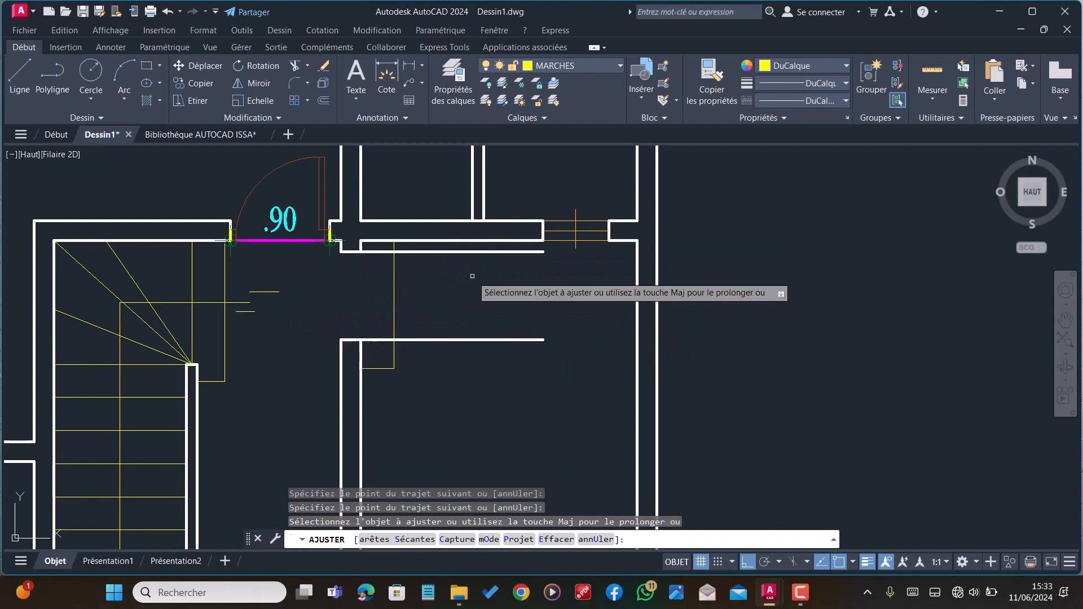
{"action": "left_click", "coordinate": [446, 339]}
{"action": "left_click", "coordinate": [382, 340]}
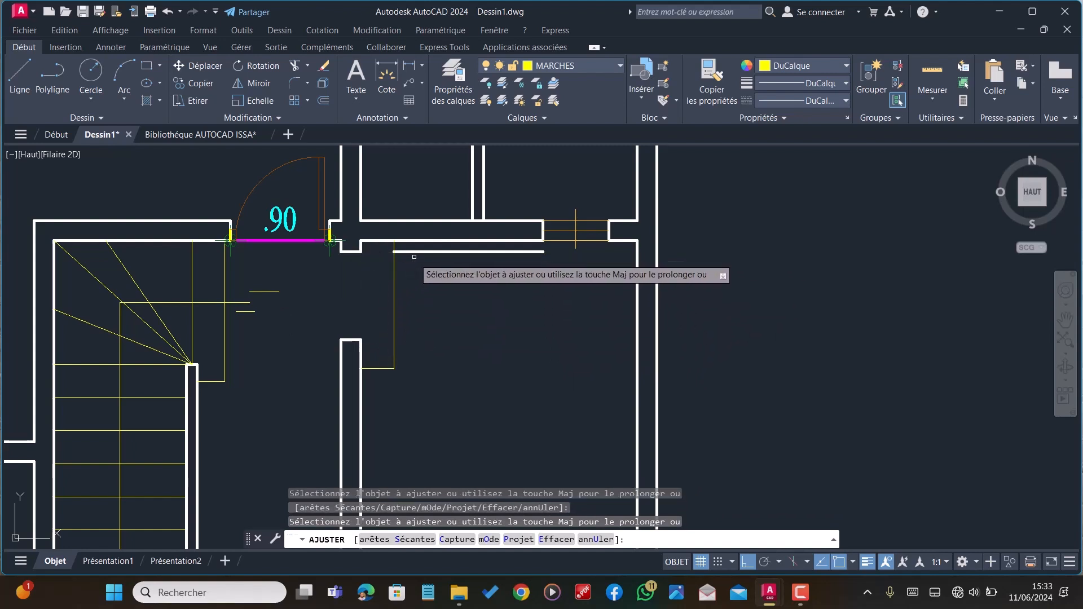
{"action": "left_click", "coordinate": [378, 251]}
{"action": "key", "text": "Escape"}
Draw a vertical line across the new opening along the room-side wall face, joining the two wall ends
{"action": "key", "text": "l"}
{"action": "key", "text": "Return"}
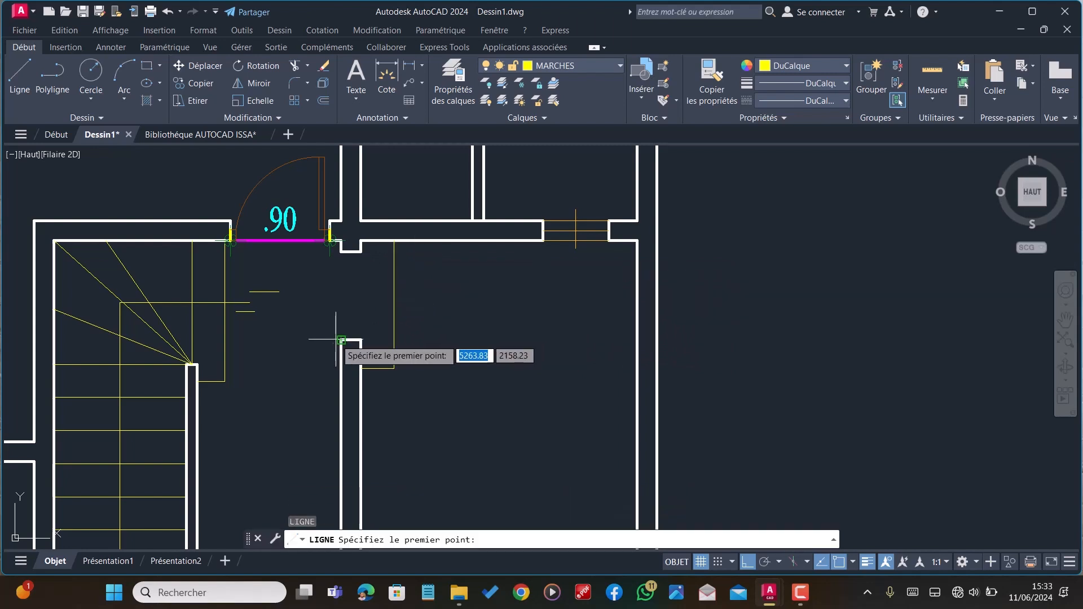
{"action": "left_click", "coordinate": [361, 340]}
{"action": "left_click", "coordinate": [361, 252]}
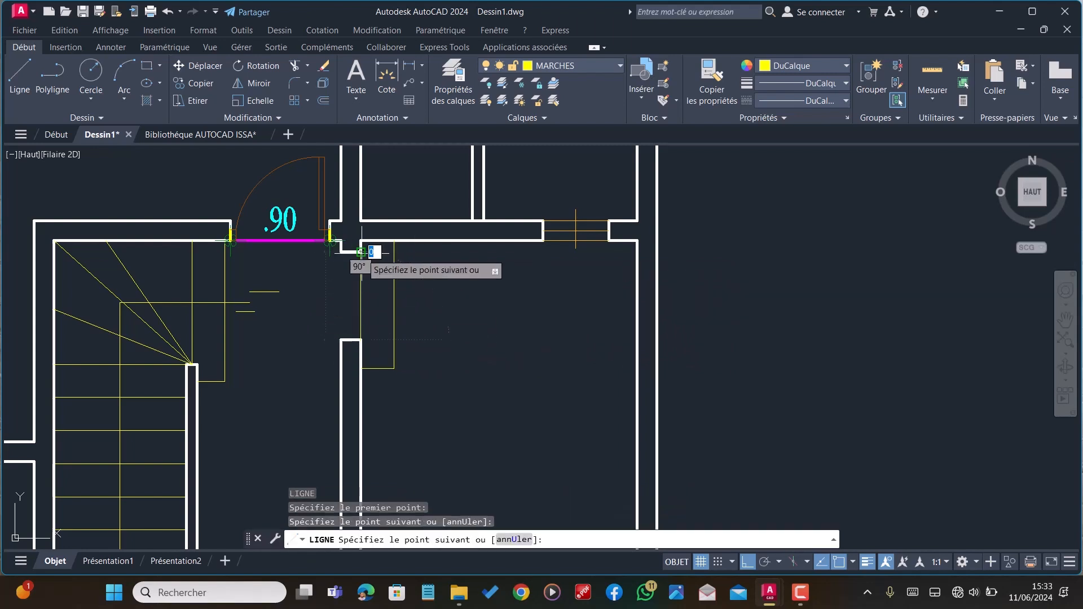
{"action": "key", "text": "Escape"}
Copy the circled +0.00 level marker into the room beside the stair, with Ortho off, and change the copy's text to +0.15
{"action": "scroll", "coordinate": [376, 302], "scroll_direction": "down", "scroll_amount": 4}
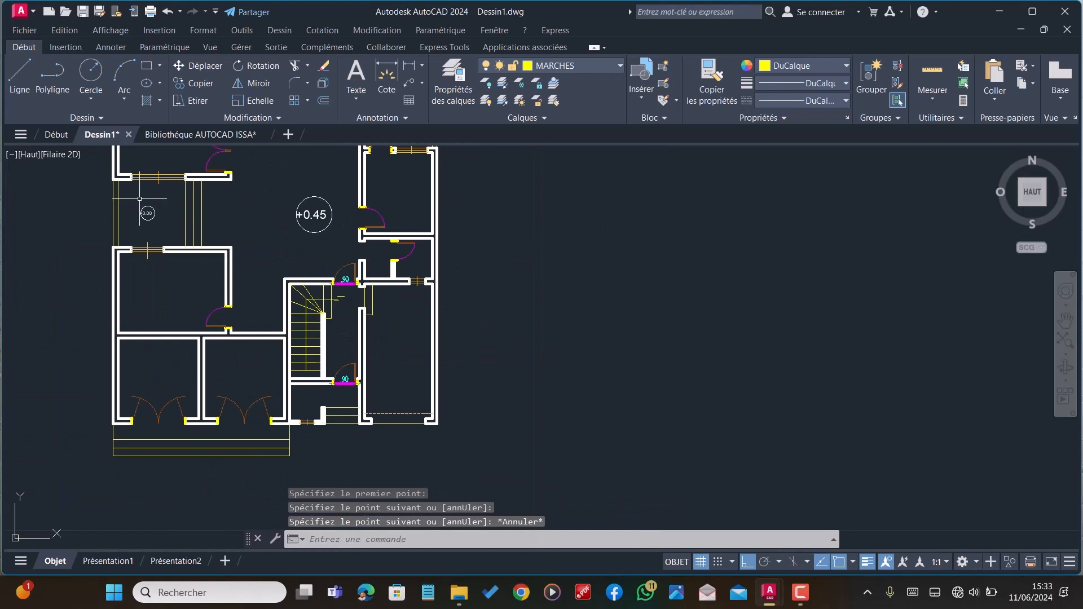
{"action": "scroll", "coordinate": [140, 199], "scroll_direction": "up", "scroll_amount": 5}
{"action": "left_click", "coordinate": [139, 199]}
{"action": "left_click", "coordinate": [116, 175]}
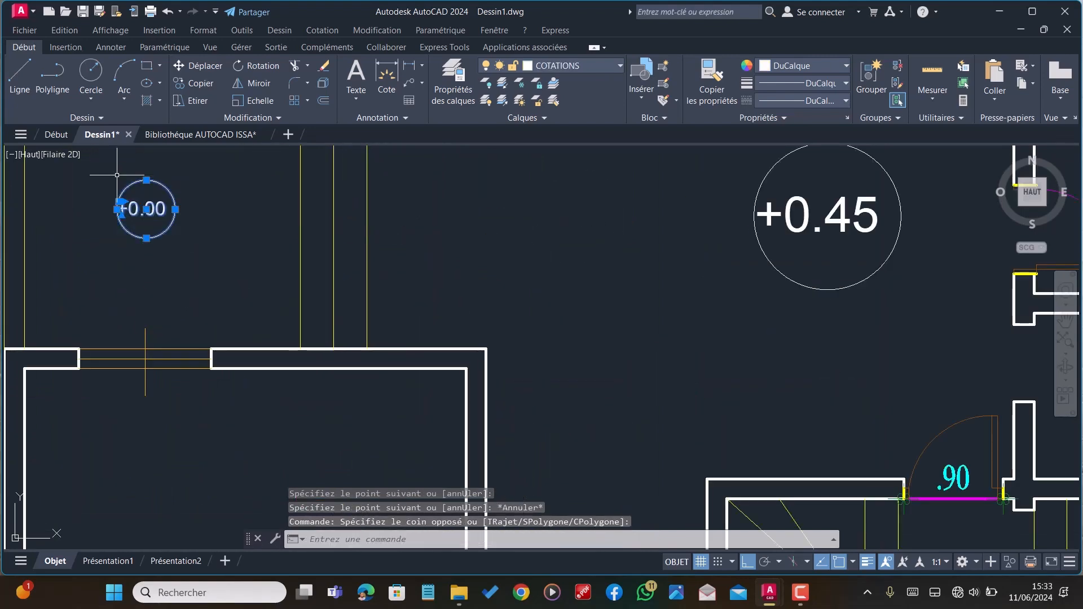
{"action": "key", "text": "Return"}
{"action": "left_click", "coordinate": [135, 199]}
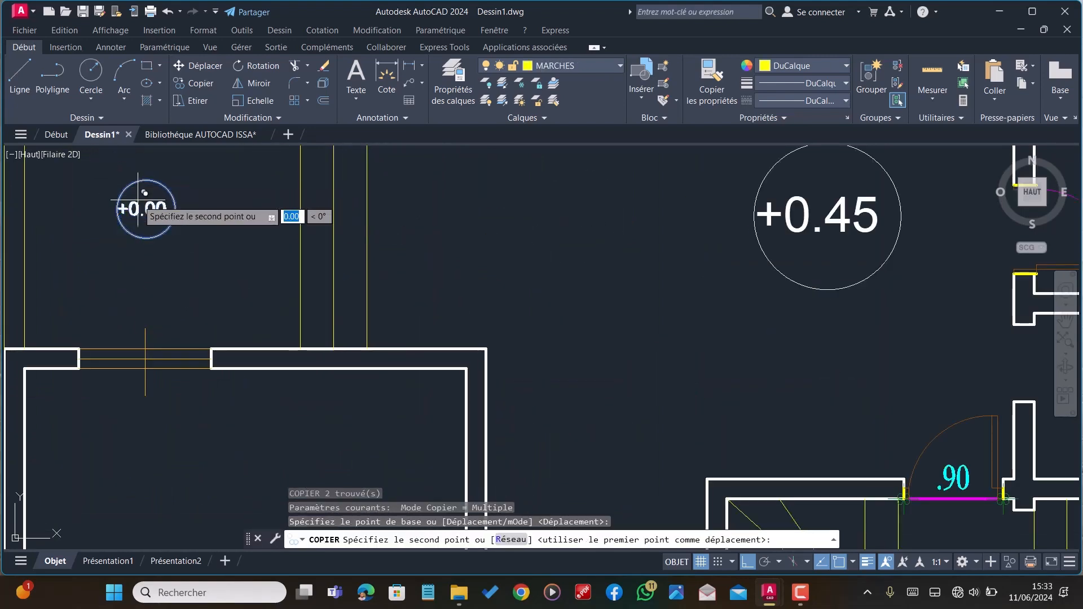
{"action": "scroll", "coordinate": [135, 199], "scroll_direction": "down", "scroll_amount": 4}
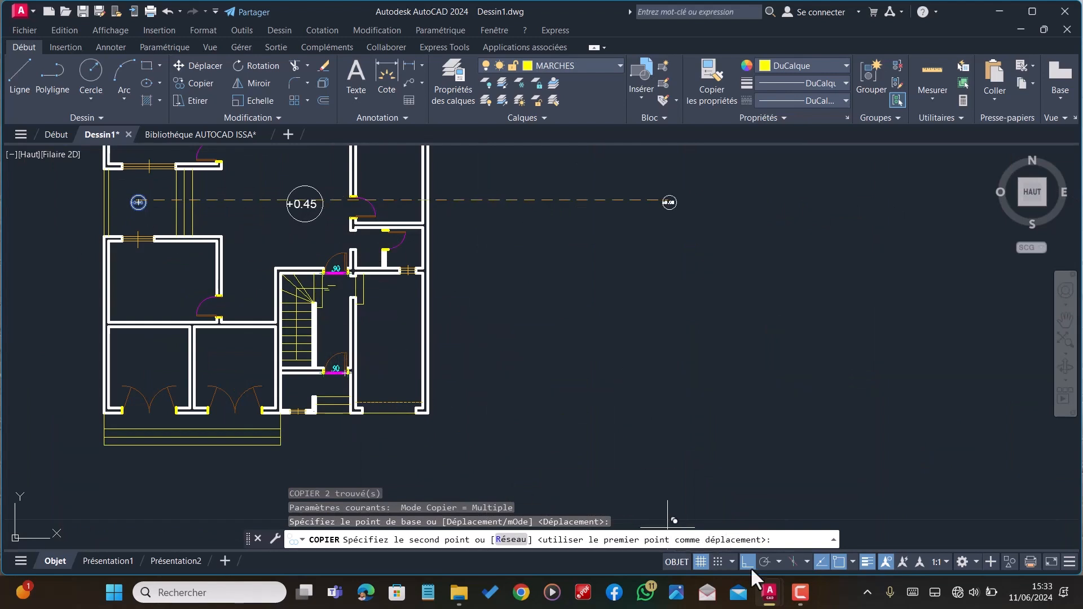
{"action": "left_click", "coordinate": [747, 562]}
{"action": "scroll", "coordinate": [392, 350], "scroll_direction": "up", "scroll_amount": 5}
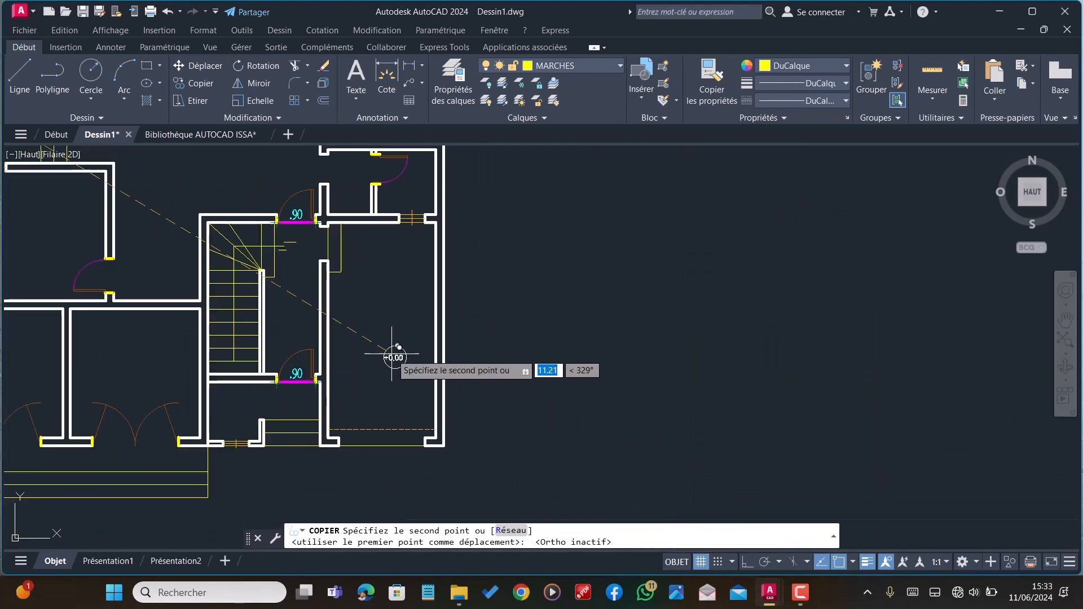
{"action": "left_click", "coordinate": [373, 293]}
{"action": "key", "text": "Escape"}
{"action": "double_click", "coordinate": [376, 295]}
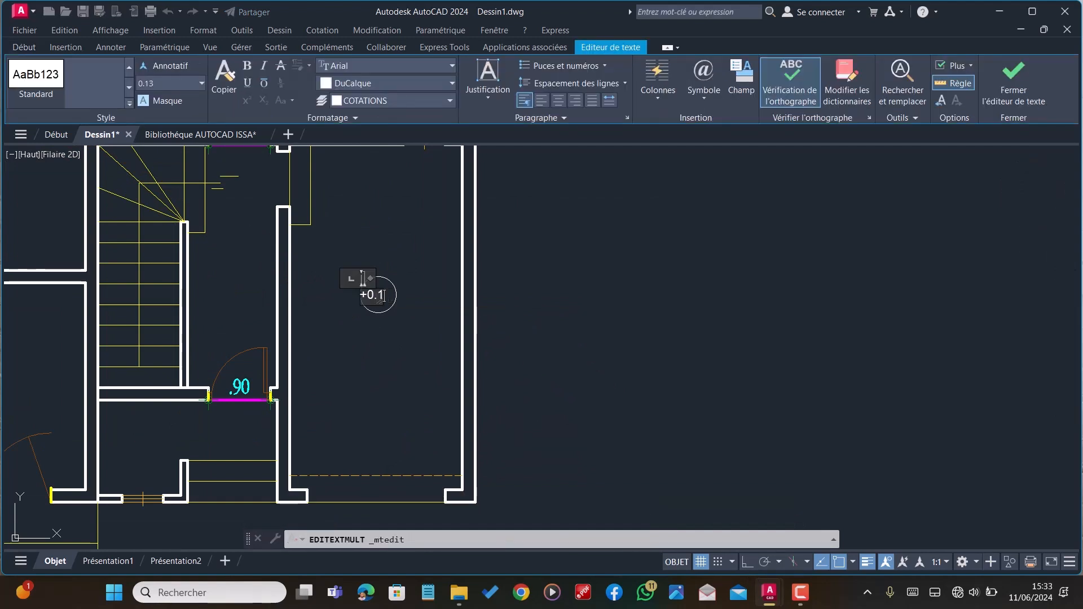
{"action": "left_click", "coordinate": [387, 404]}
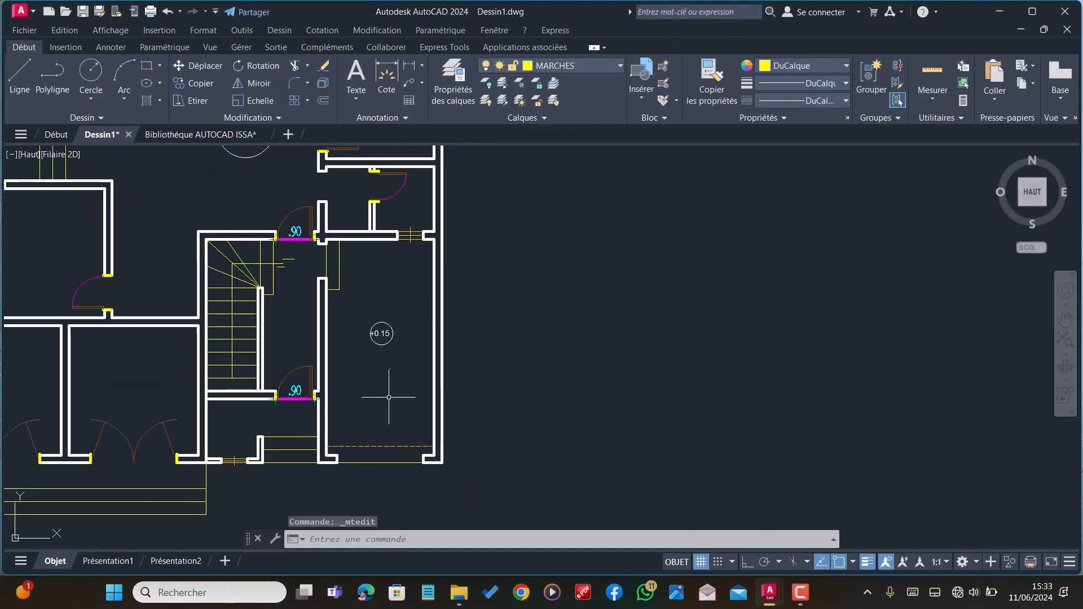
{"action": "scroll", "coordinate": [372, 349], "scroll_direction": "up", "scroll_amount": 5}
{"action": "scroll", "coordinate": [346, 288], "scroll_direction": "down", "scroll_amount": 2}
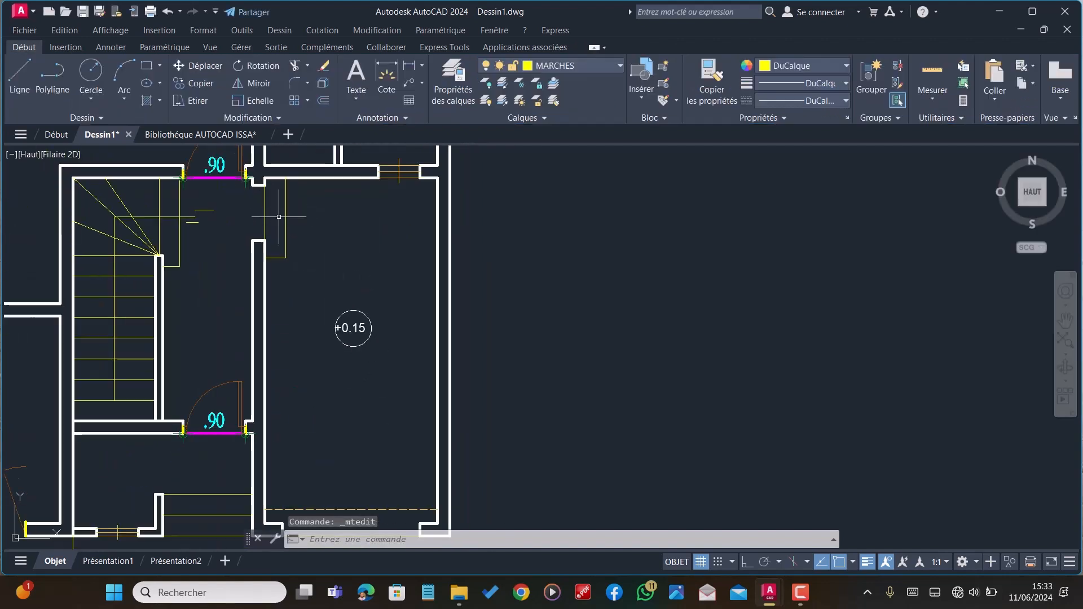
{"action": "scroll", "coordinate": [329, 277], "scroll_direction": "down", "scroll_amount": 2}
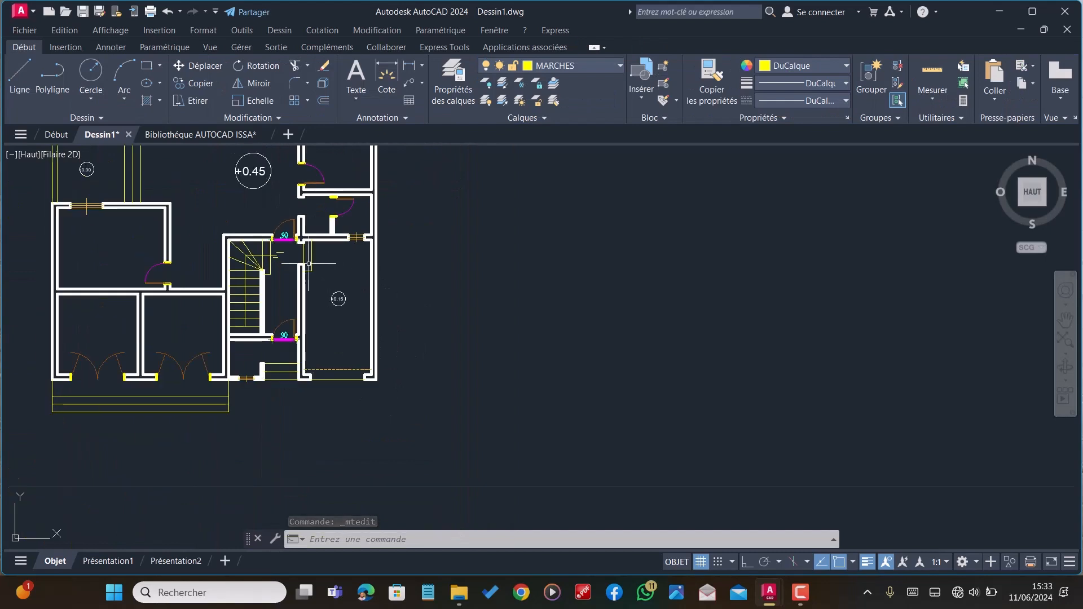
{"action": "scroll", "coordinate": [305, 239], "scroll_direction": "up", "scroll_amount": 1}
{"action": "scroll", "coordinate": [356, 341], "scroll_direction": "down", "scroll_amount": 1}
{"action": "scroll", "coordinate": [350, 219], "scroll_direction": "up", "scroll_amount": 4}
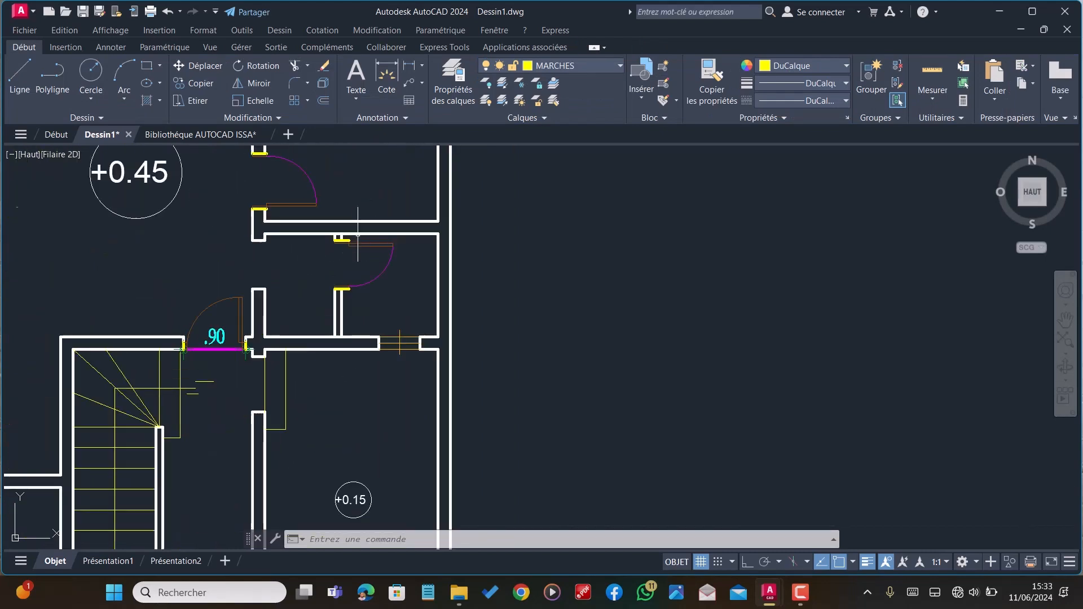
{"action": "scroll", "coordinate": [410, 290], "scroll_direction": "down", "scroll_amount": 5}
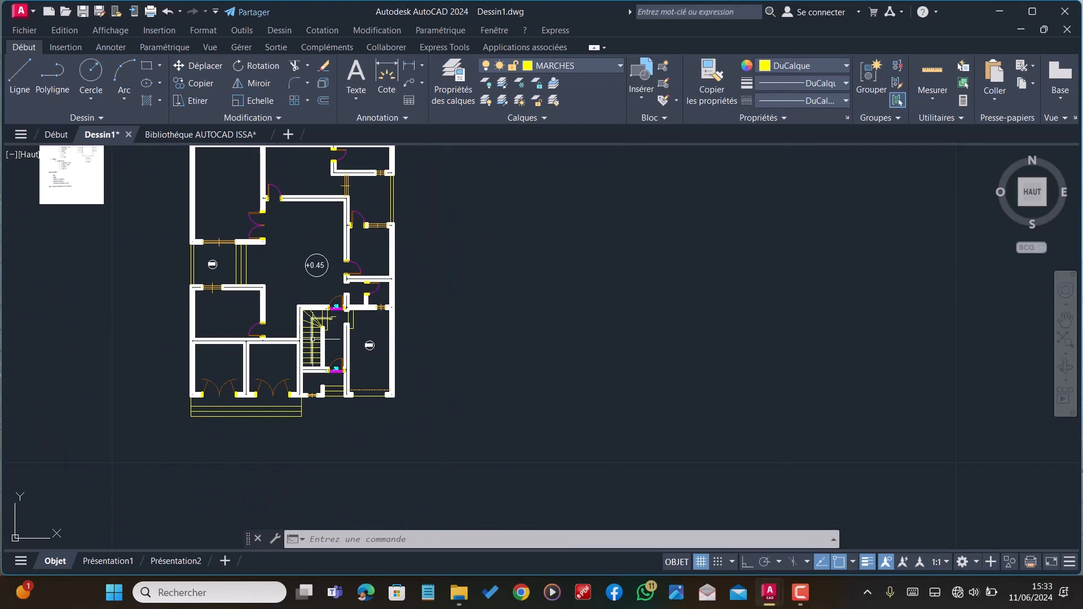
Copy the single door north-west of the +0.45 marker to the empty space outside the plan
{"action": "scroll", "coordinate": [276, 190], "scroll_direction": "up", "scroll_amount": 4}
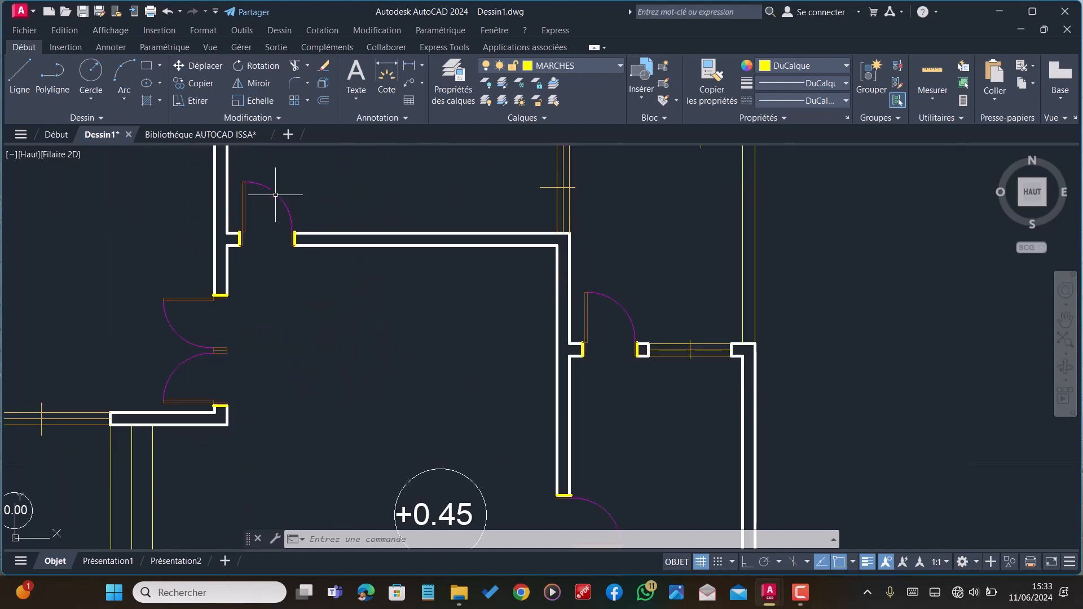
{"action": "left_click", "coordinate": [277, 191]}
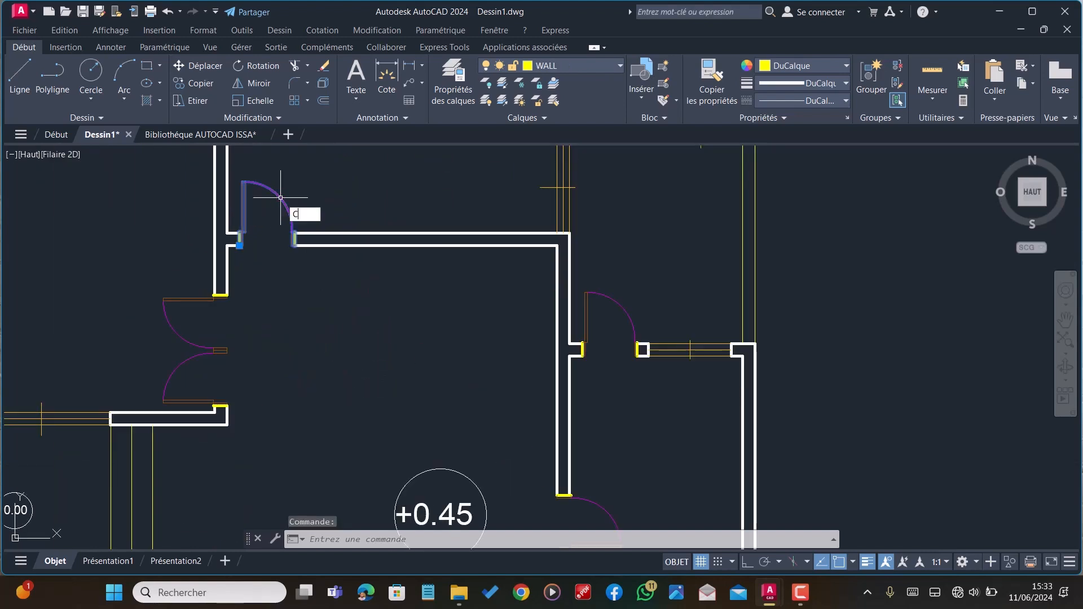
{"action": "type", "text": "o"}
{"action": "key", "text": "Return"}
{"action": "left_click", "coordinate": [242, 230]}
{"action": "scroll", "coordinate": [273, 212], "scroll_direction": "down", "scroll_amount": 4}
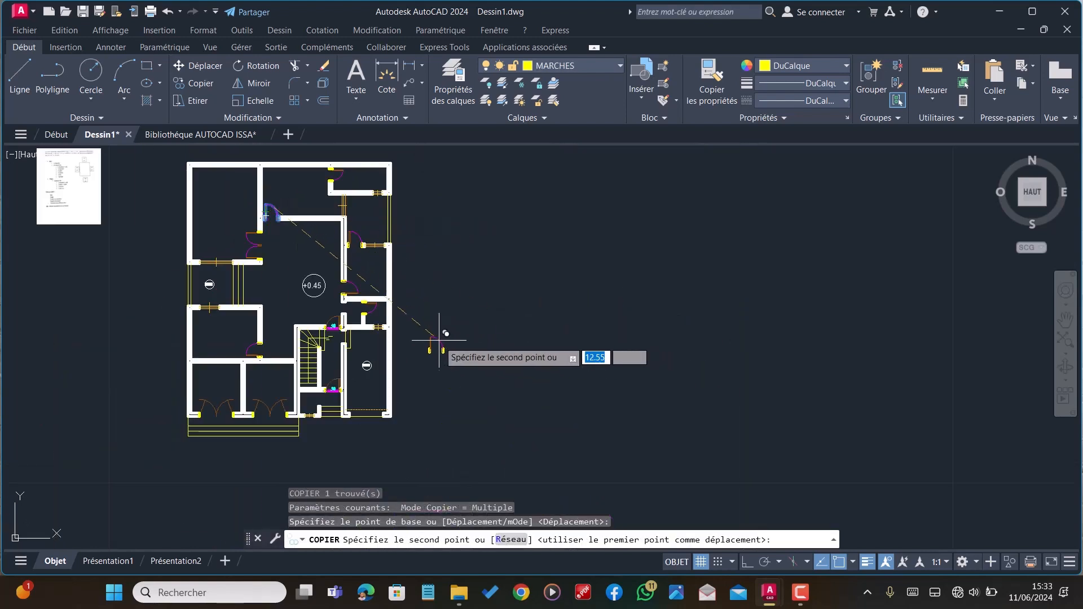
{"action": "left_click", "coordinate": [446, 341]}
{"action": "key", "text": "Escape"}
Rotate the copied door 90° clockwise about the corner of its hinge-side jamb, with Ortho on
{"action": "left_click", "coordinate": [448, 361]}
{"action": "left_click", "coordinate": [415, 333]}
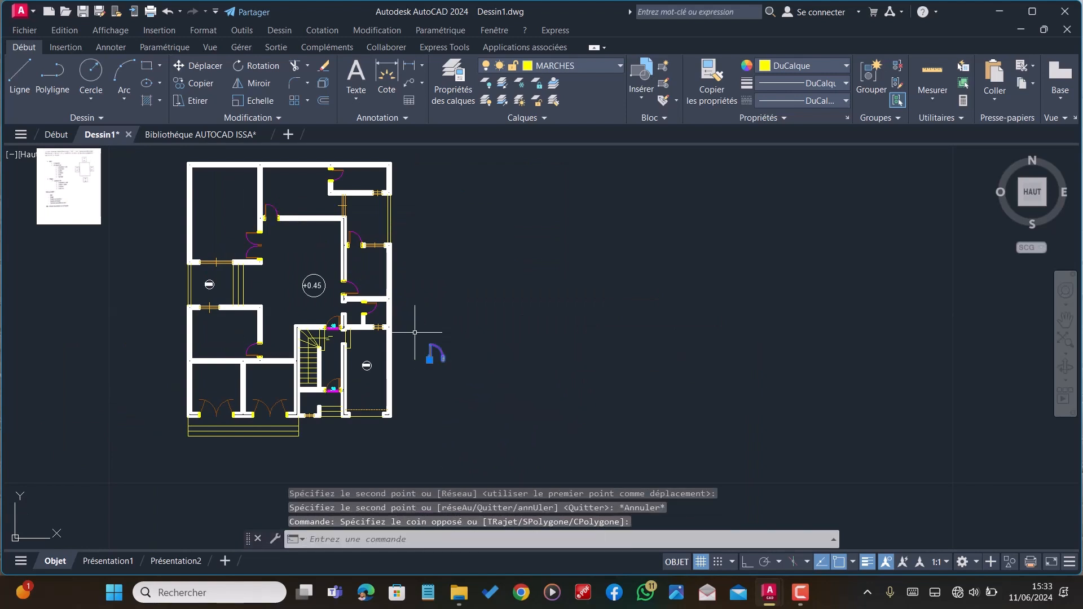
{"action": "type", "text": "ROT"}
{"action": "key", "text": "Return"}
{"action": "scroll", "coordinate": [416, 326], "scroll_direction": "up", "scroll_amount": 4}
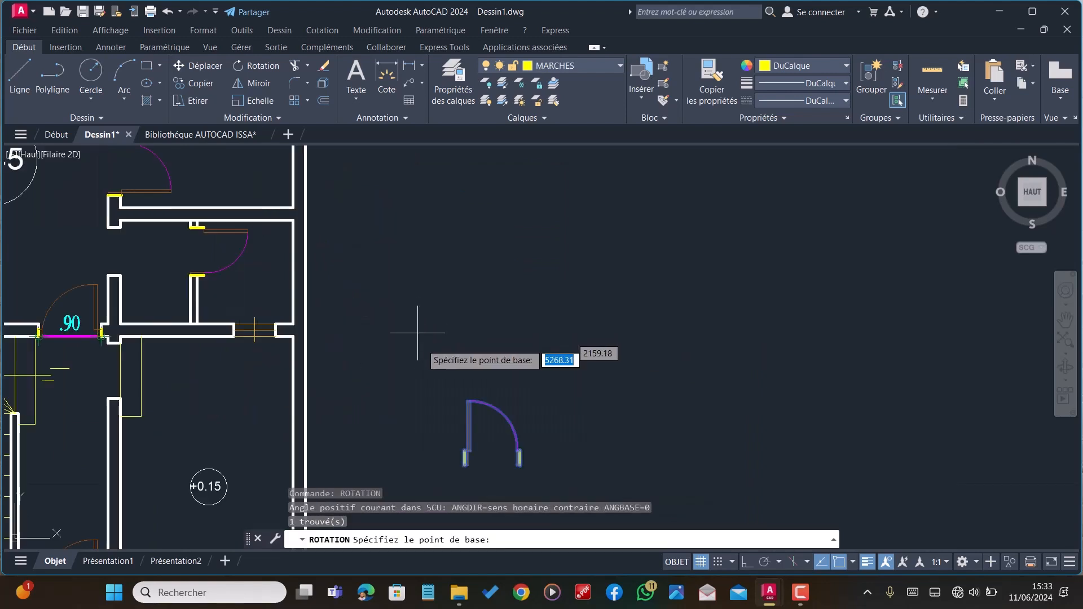
{"action": "left_click", "coordinate": [465, 466]}
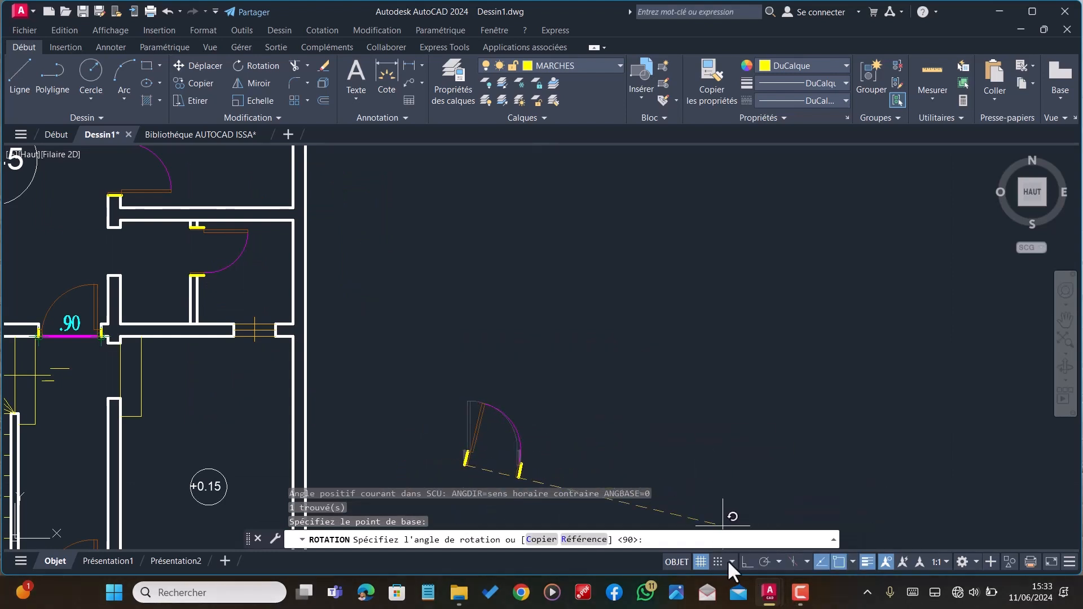
{"action": "left_click", "coordinate": [744, 562]}
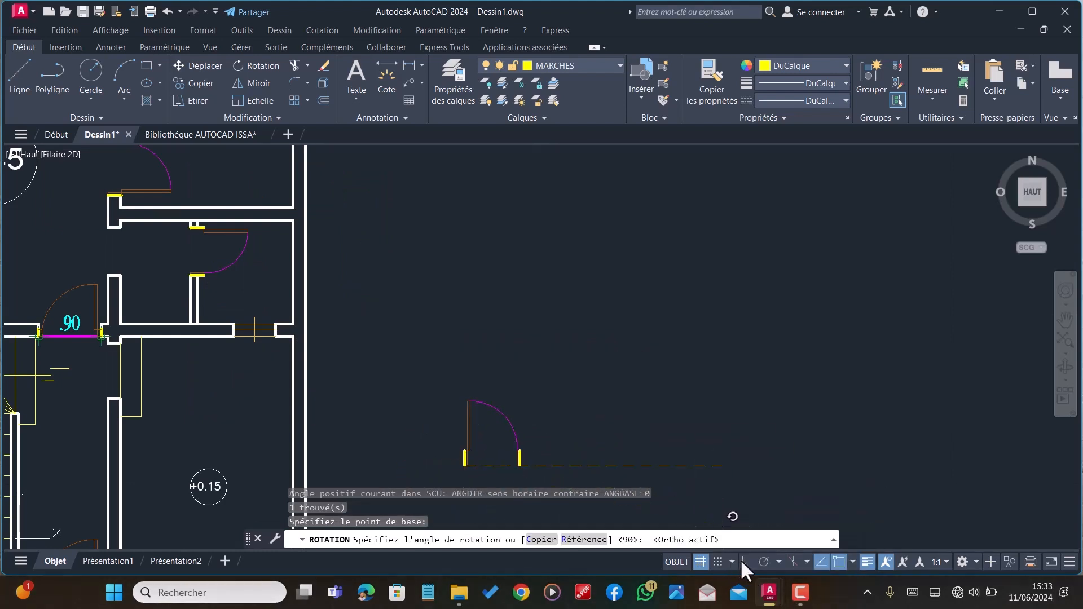
{"action": "left_click", "coordinate": [464, 514]}
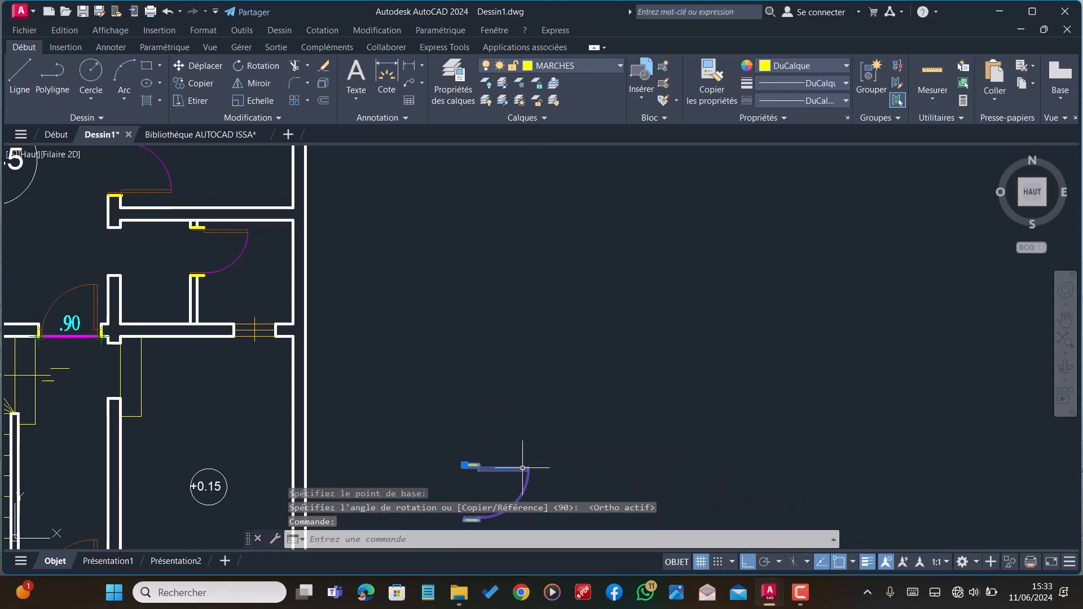
Move the rotated door by the middle of its upper jamb into the new wall opening beside the stair, with Ortho off
{"action": "type", "text": "C"}
{"action": "key", "text": "BackSpace"}
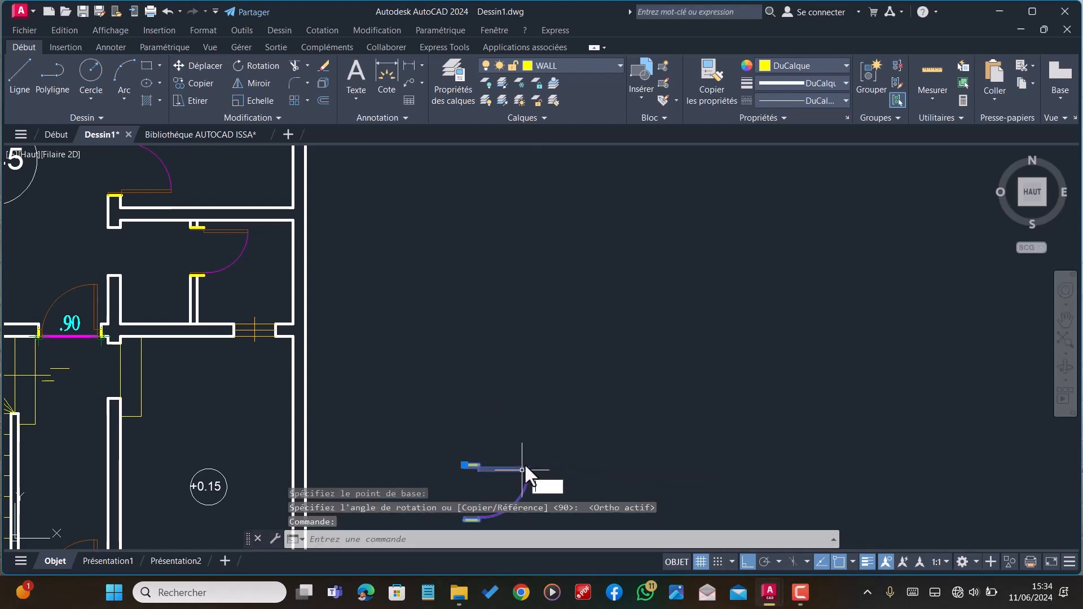
{"action": "type", "text": "DP"}
{"action": "key", "text": "Return"}
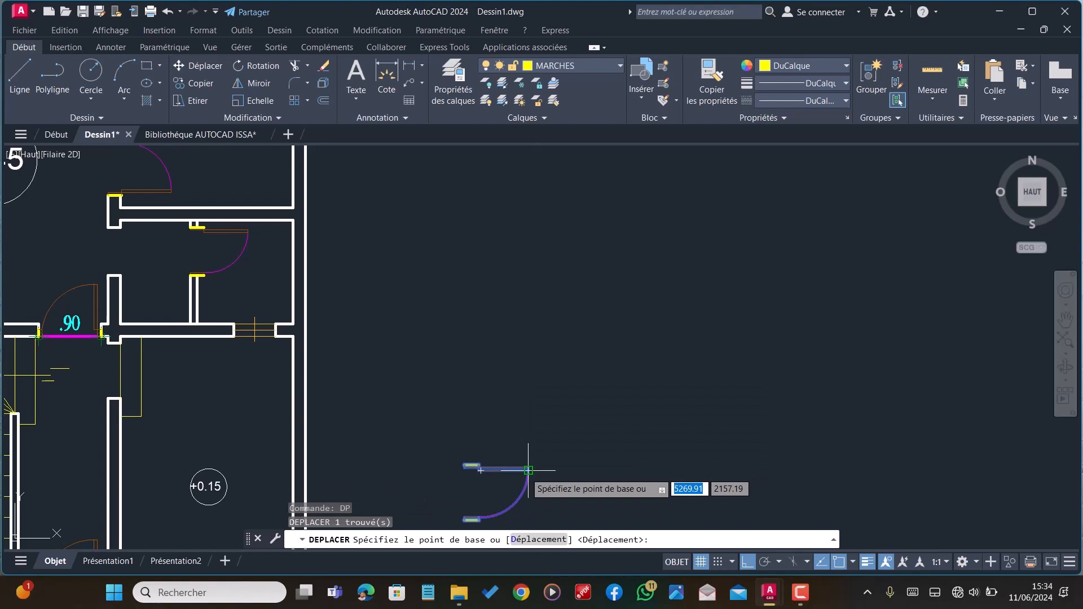
{"action": "left_click", "coordinate": [472, 466]}
{"action": "scroll", "coordinate": [477, 454], "scroll_direction": "down", "scroll_amount": 3}
{"action": "scroll", "coordinate": [339, 419], "scroll_direction": "up", "scroll_amount": 2}
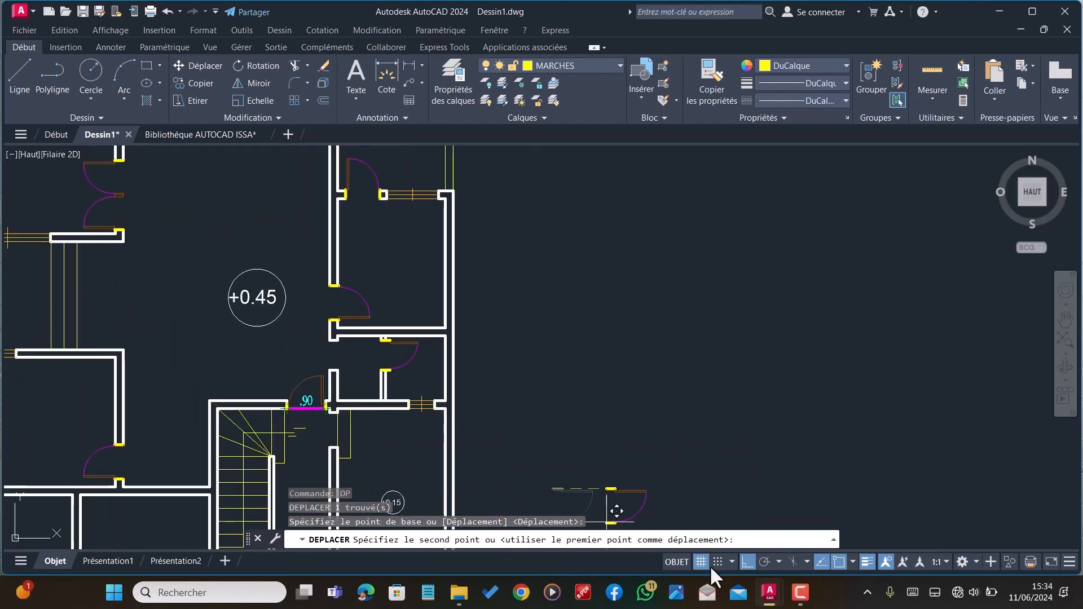
{"action": "left_click", "coordinate": [746, 562]}
{"action": "scroll", "coordinate": [356, 415], "scroll_direction": "up", "scroll_amount": 5}
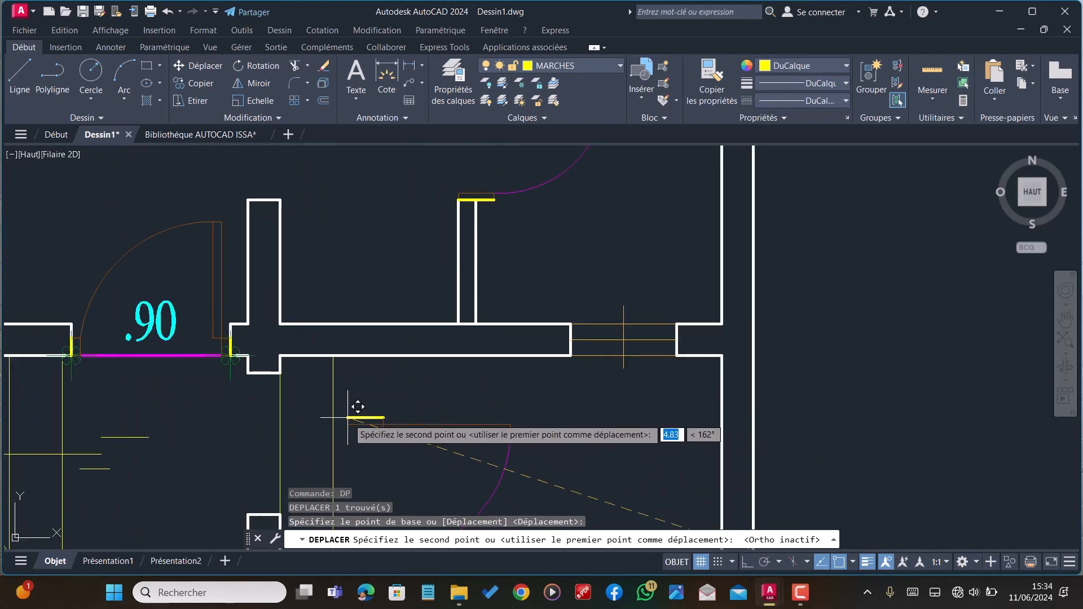
{"action": "left_click", "coordinate": [262, 368]}
{"action": "scroll", "coordinate": [222, 354], "scroll_direction": "down", "scroll_amount": 3}
{"action": "middle_click_drag", "start_coordinate": [327, 302], "coordinate": [414, 281]}
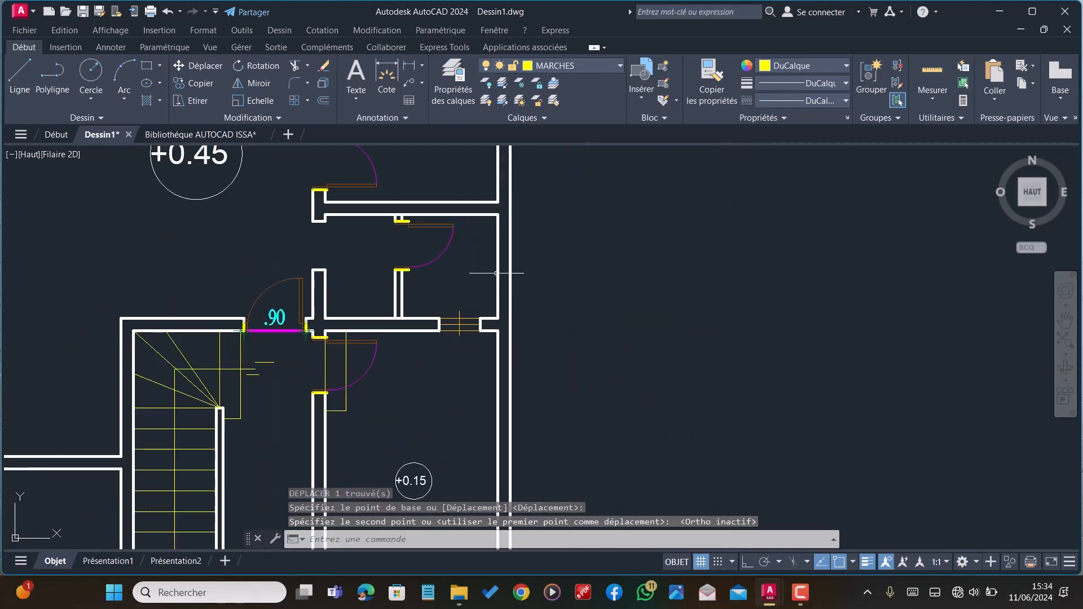
Review the whole floor plan, including the new door and the upper rooms
{"action": "scroll", "coordinate": [463, 220], "scroll_direction": "down", "scroll_amount": 4}
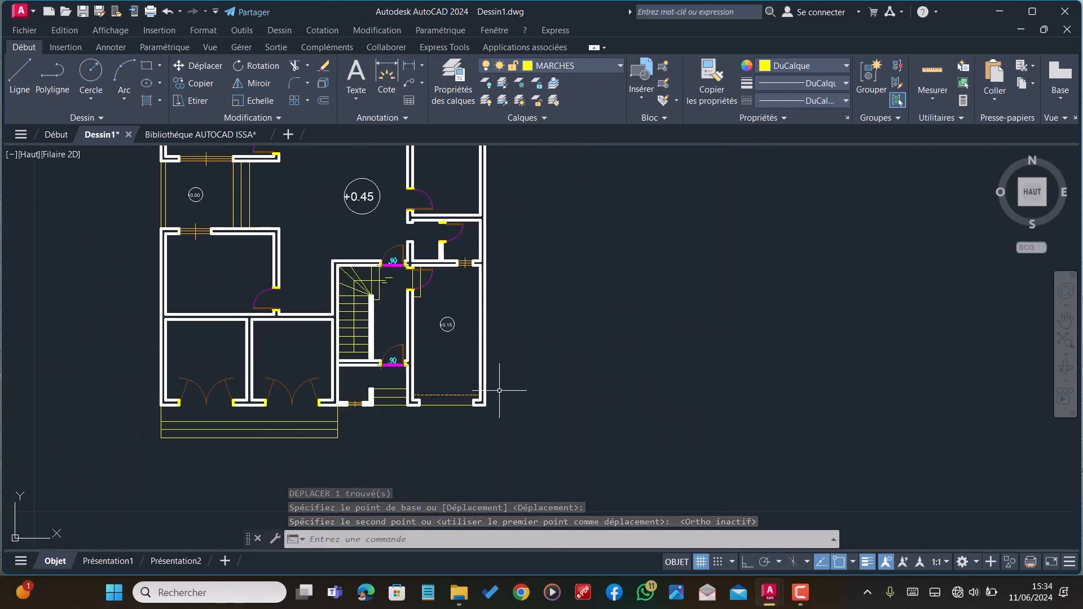
{"action": "key", "text": "Escape"}
{"action": "scroll", "coordinate": [500, 389], "scroll_direction": "down", "scroll_amount": 4}
{"action": "scroll", "coordinate": [467, 254], "scroll_direction": "up", "scroll_amount": 4}
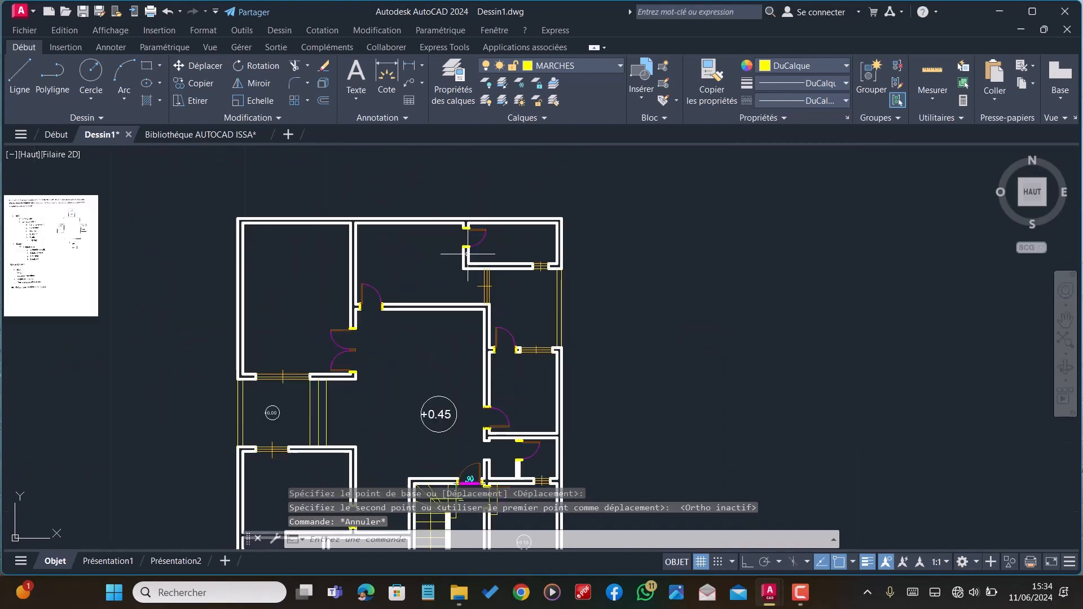
{"action": "scroll", "coordinate": [468, 254], "scroll_direction": "up", "scroll_amount": 2}
{"action": "scroll", "coordinate": [338, 242], "scroll_direction": "down", "scroll_amount": 4}
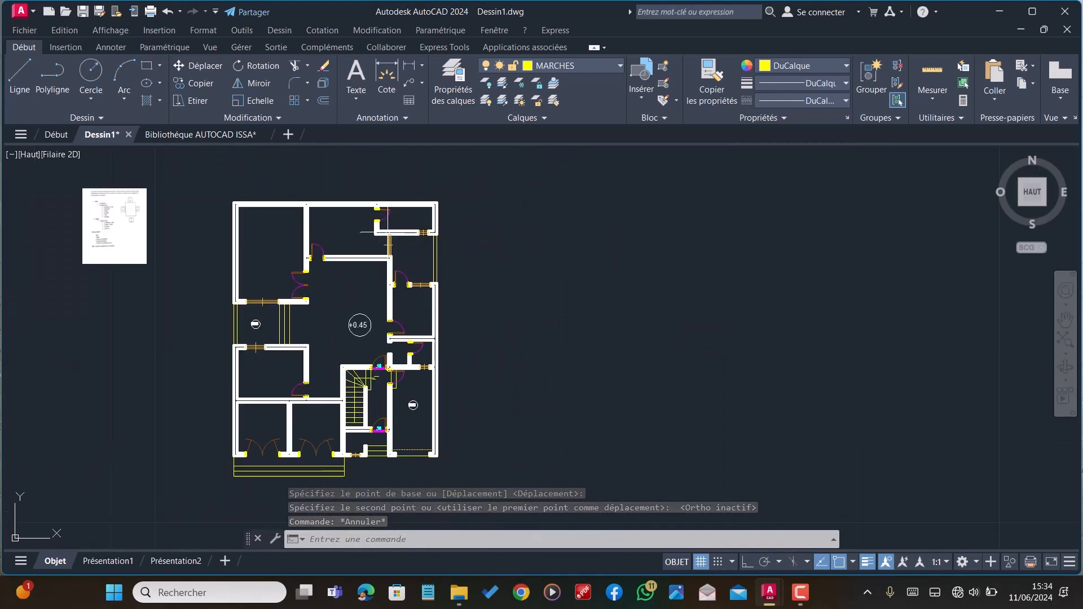
{"action": "scroll", "coordinate": [358, 314], "scroll_direction": "up", "scroll_amount": 2}
{"action": "scroll", "coordinate": [313, 301], "scroll_direction": "down", "scroll_amount": 2}
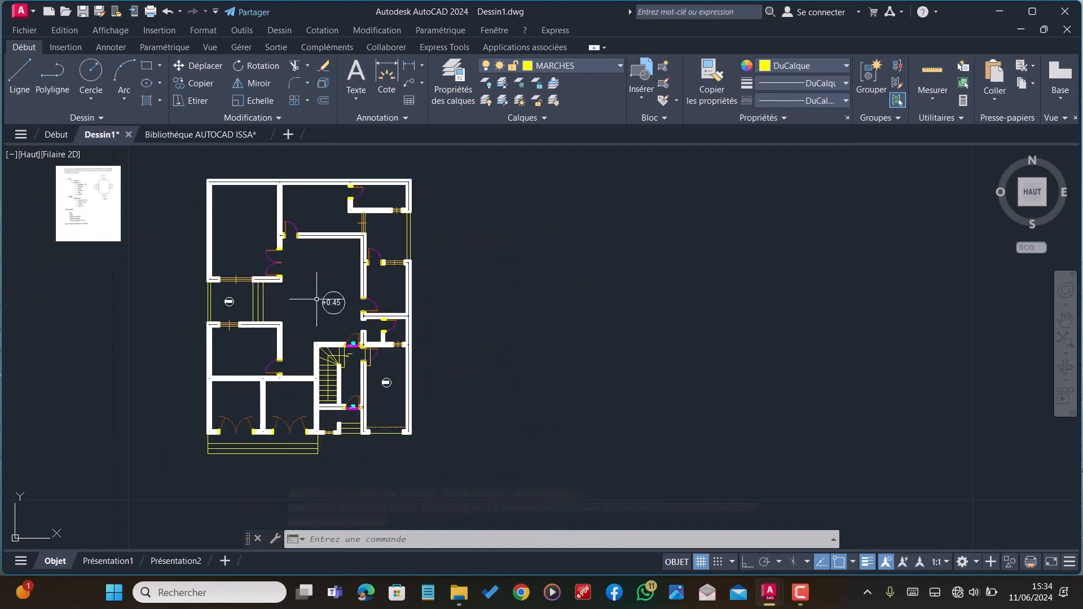
Check the floor plan's walls, doors and rooms around the +0.45 marker and alongside the reference sheet
{"action": "scroll", "coordinate": [388, 230], "scroll_direction": "up", "scroll_amount": 3}
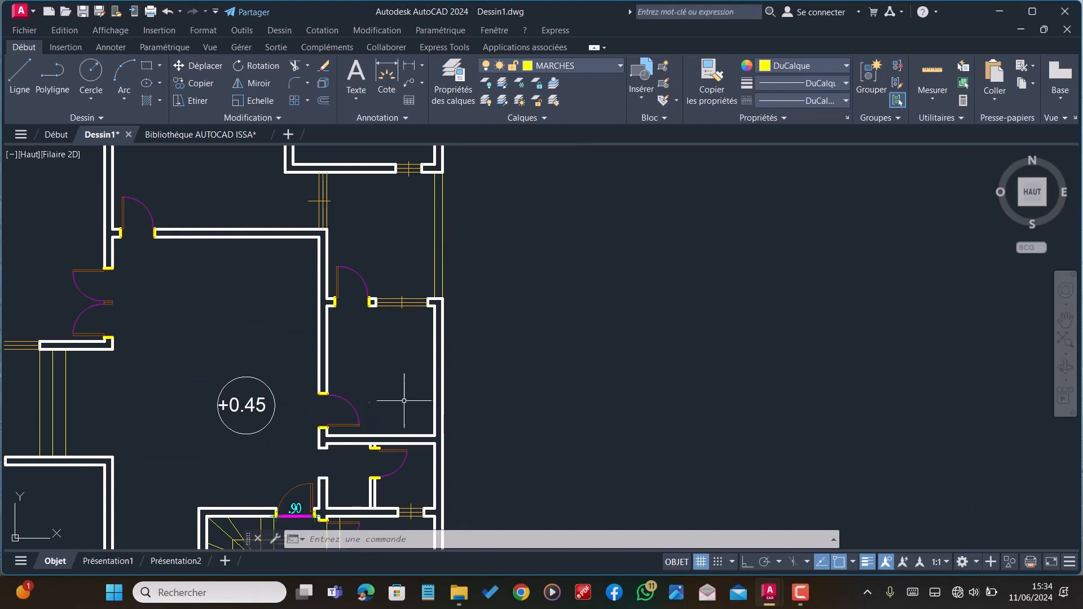
{"action": "scroll", "coordinate": [411, 387], "scroll_direction": "down", "scroll_amount": 3}
{"action": "scroll", "coordinate": [540, 316], "scroll_direction": "down", "scroll_amount": 1}
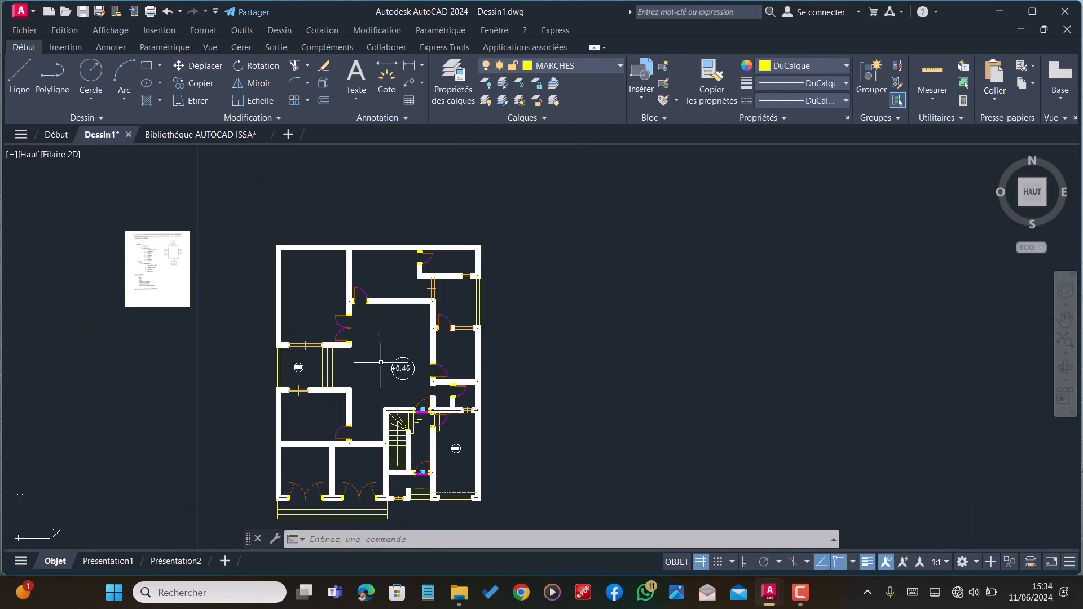
{"action": "scroll", "coordinate": [408, 299], "scroll_direction": "down", "scroll_amount": 1}
{"action": "scroll", "coordinate": [329, 304], "scroll_direction": "up", "scroll_amount": 2}
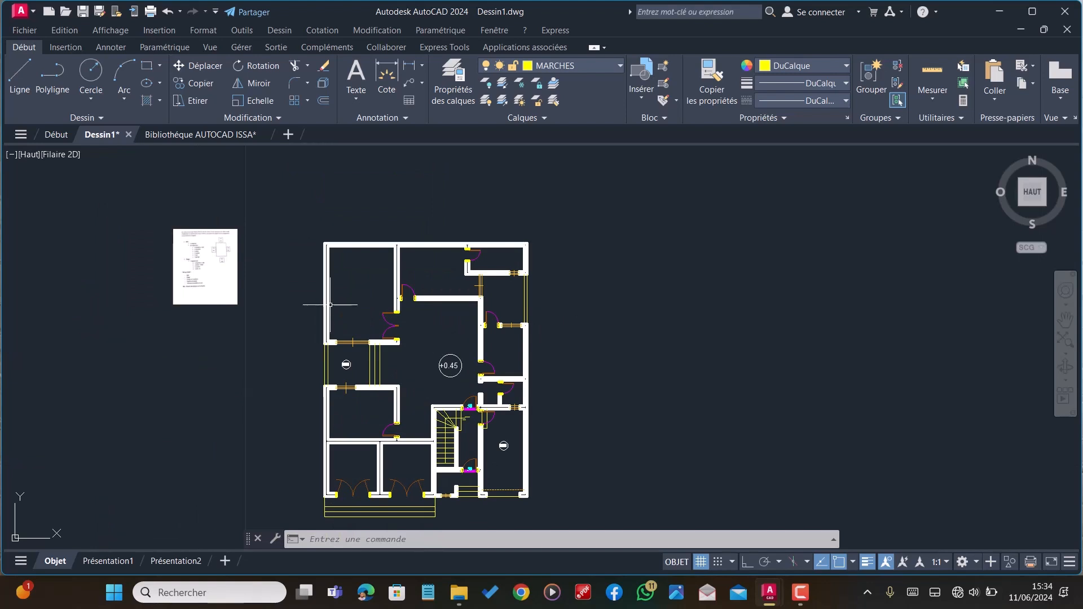
{"action": "scroll", "coordinate": [442, 285], "scroll_direction": "down", "scroll_amount": 2}
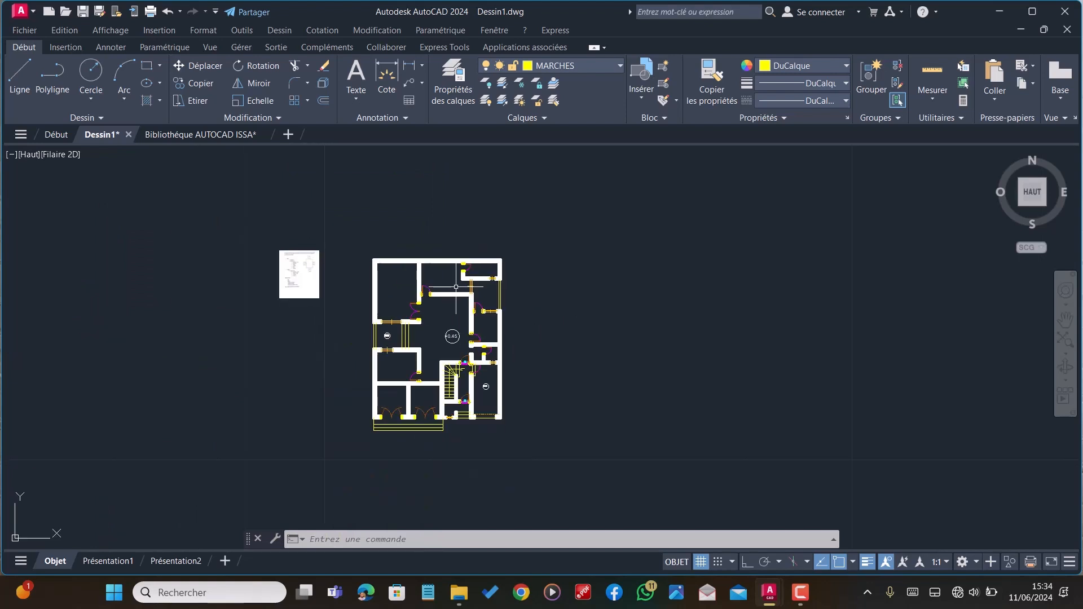
{"action": "scroll", "coordinate": [440, 282], "scroll_direction": "up", "scroll_amount": 2}
{"action": "scroll", "coordinate": [519, 223], "scroll_direction": "down", "scroll_amount": 3}
{"action": "scroll", "coordinate": [416, 238], "scroll_direction": "up", "scroll_amount": 3}
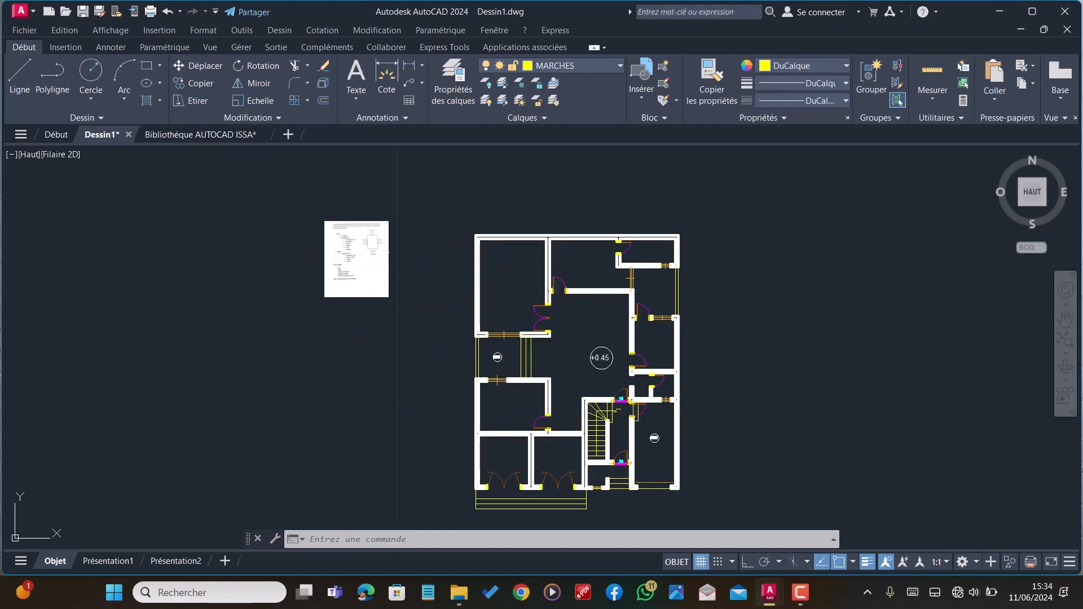
{"action": "left_click", "coordinate": [364, 252]}
{"action": "type", "text": "DP"}
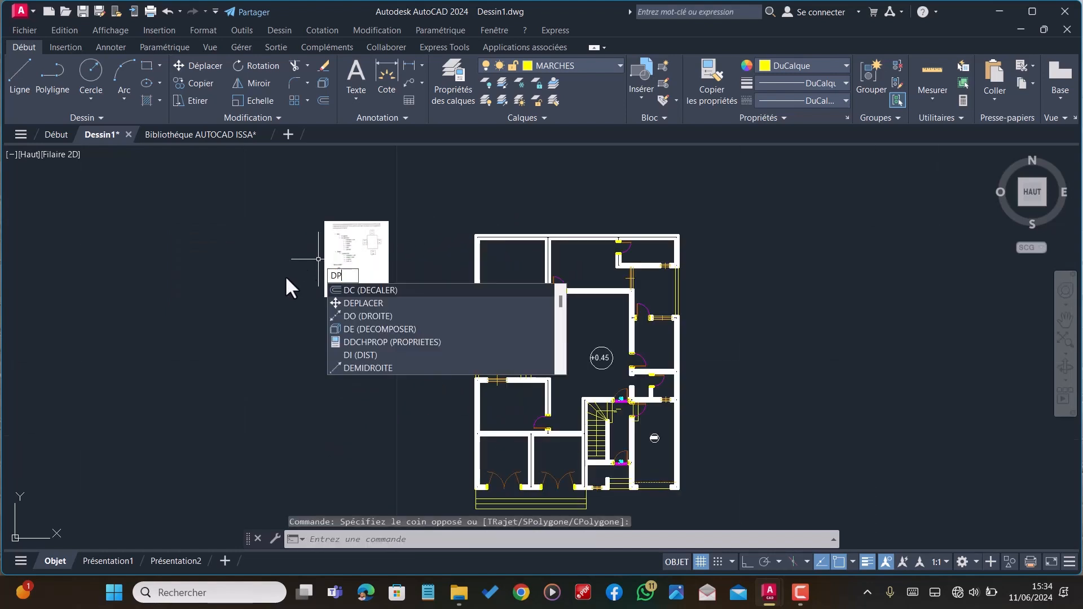
{"action": "key", "text": "Return"}
{"action": "left_click", "coordinate": [379, 260]}
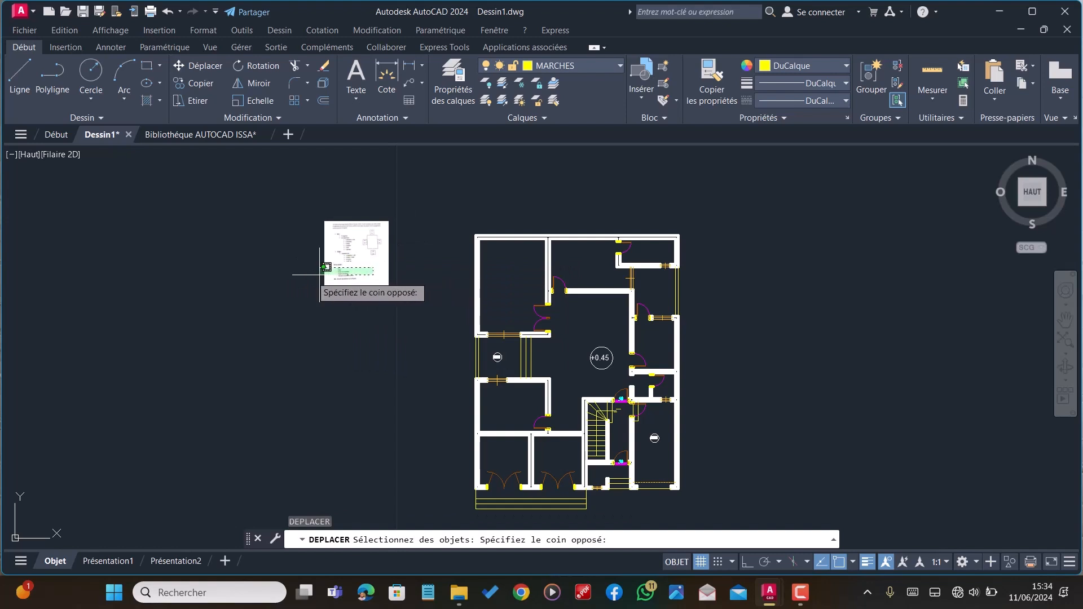
{"action": "key", "text": "Escape"}
{"action": "left_click", "coordinate": [405, 338]}
{"action": "left_click", "coordinate": [255, 232]}
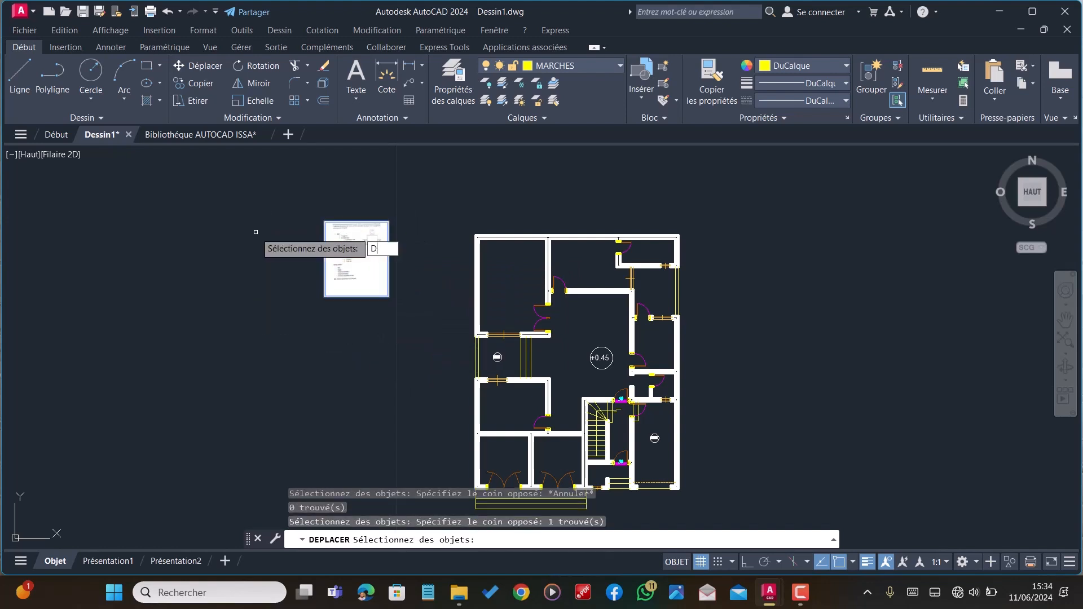
{"action": "key", "text": "Return"}
{"action": "left_click", "coordinate": [349, 260]}
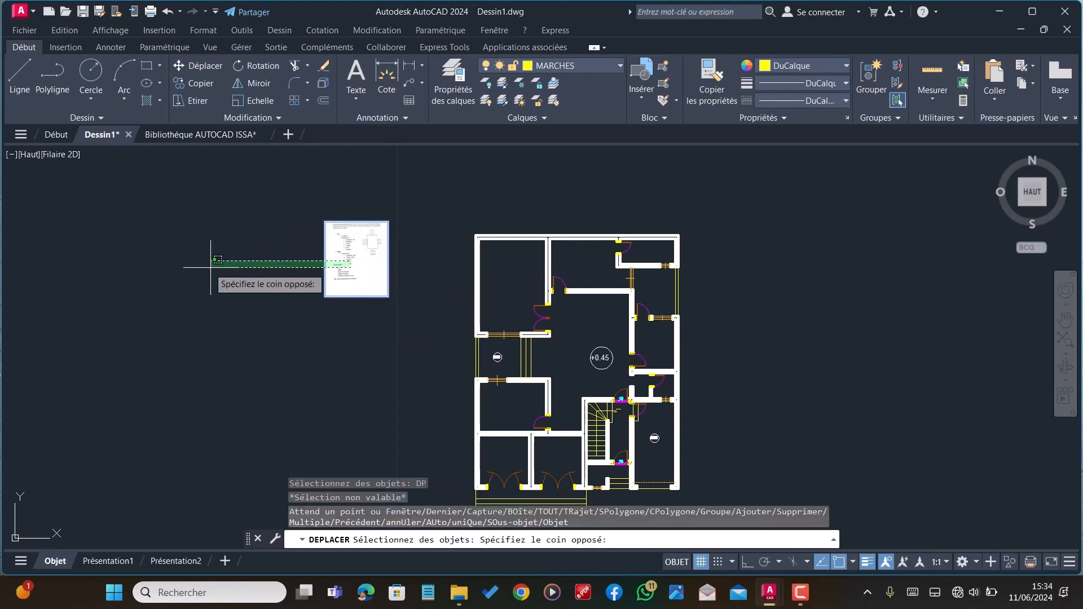
{"action": "left_click", "coordinate": [163, 268]}
{"action": "key", "text": "Escape"}
{"action": "left_click_drag", "start_coordinate": [377, 263], "coordinate": [186, 279]}
{"action": "key", "text": "Escape"}
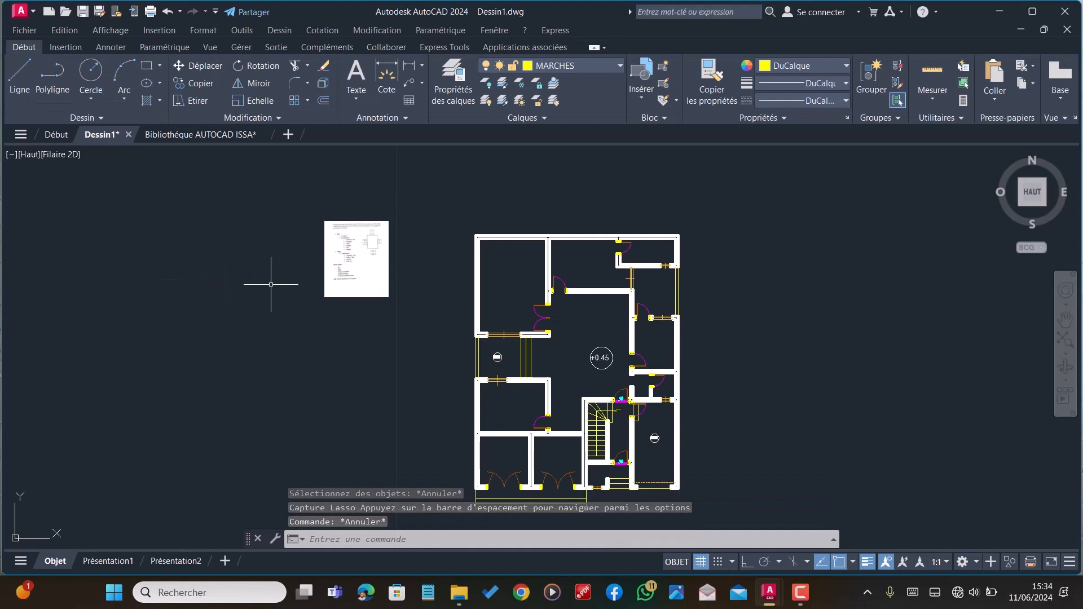
Move the entire floor plan about 12.6 units east, farther away from the reference sheet
{"action": "scroll", "coordinate": [314, 229], "scroll_direction": "down", "scroll_amount": 2}
{"action": "scroll", "coordinate": [338, 236], "scroll_direction": "up", "scroll_amount": 3}
{"action": "scroll", "coordinate": [376, 256], "scroll_direction": "down", "scroll_amount": 3}
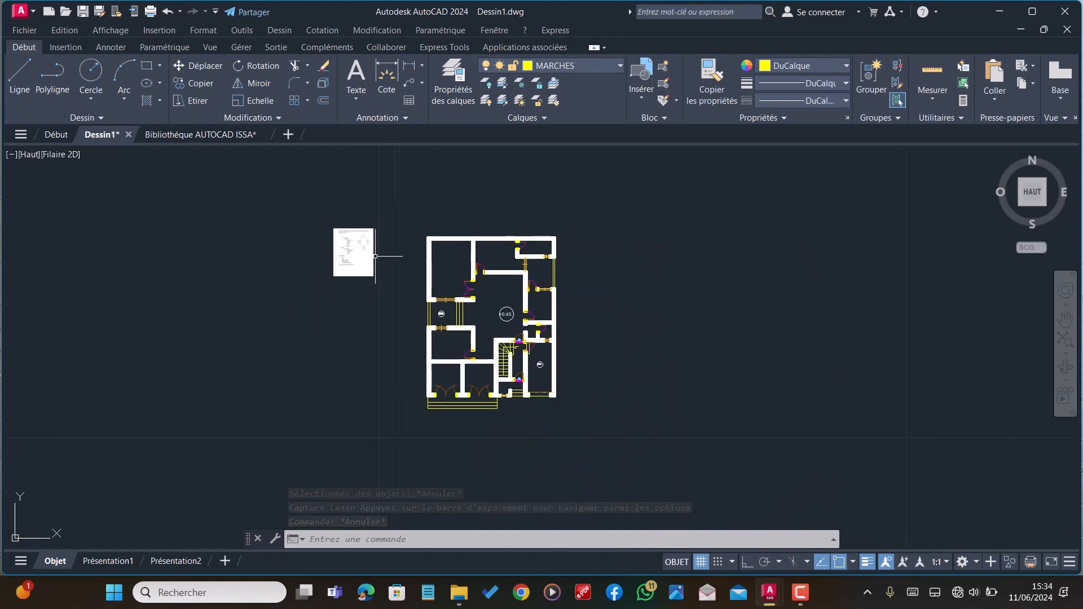
{"action": "scroll", "coordinate": [508, 288], "scroll_direction": "up", "scroll_amount": 2}
{"action": "scroll", "coordinate": [541, 361], "scroll_direction": "down", "scroll_amount": 2}
{"action": "scroll", "coordinate": [624, 467], "scroll_direction": "up", "scroll_amount": 2}
{"action": "scroll", "coordinate": [624, 467], "scroll_direction": "down", "scroll_amount": 3}
{"action": "left_click", "coordinate": [630, 473]}
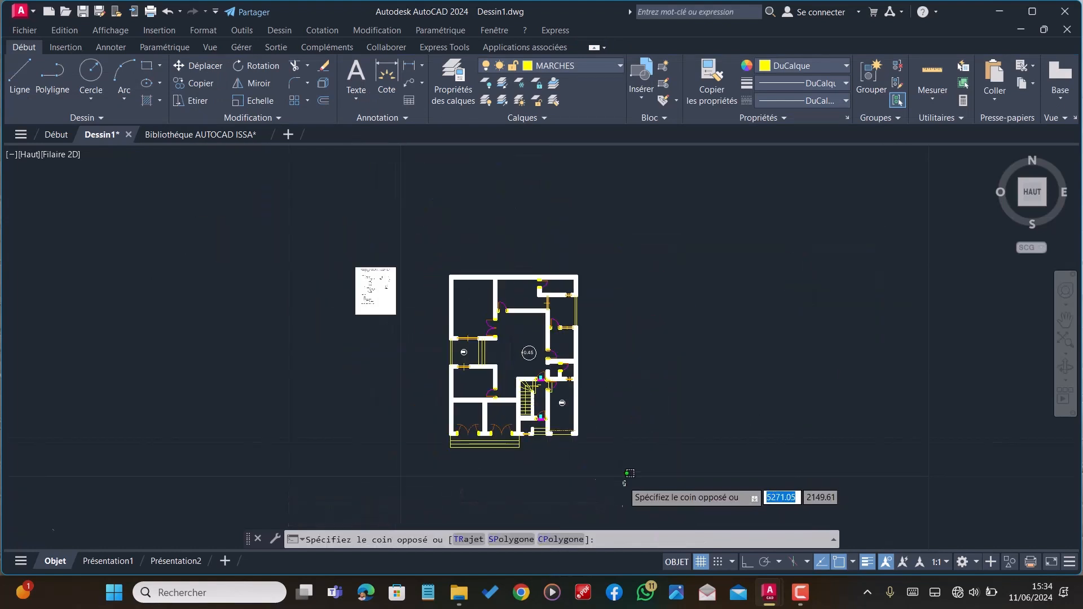
{"action": "left_click", "coordinate": [440, 241]}
{"action": "type", "text": "D"}
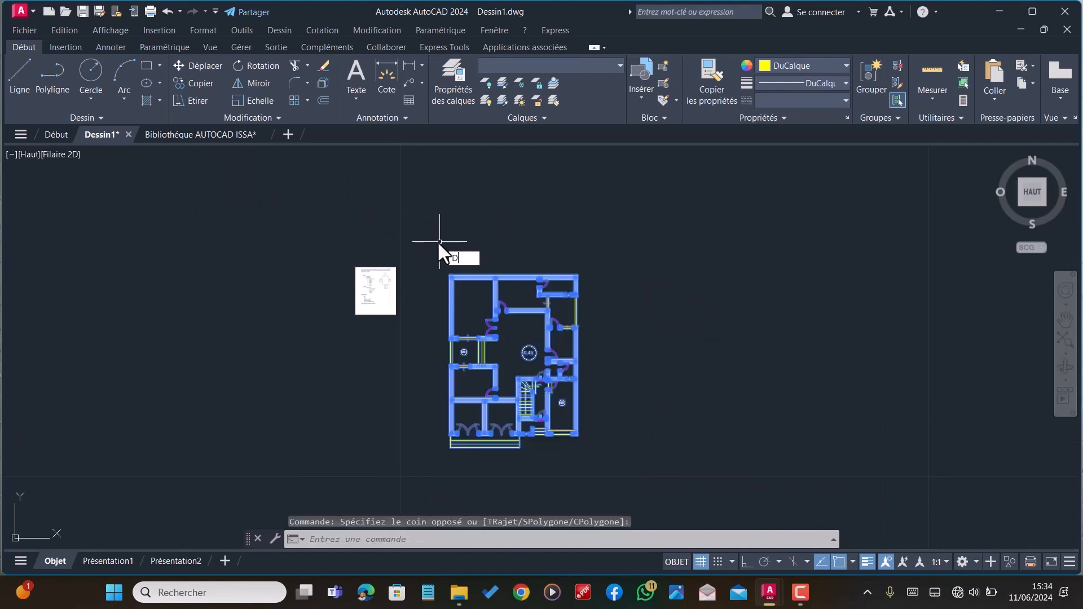
{"action": "type", "text": "P"}
{"action": "key", "text": "Return"}
{"action": "left_click", "coordinate": [525, 330]}
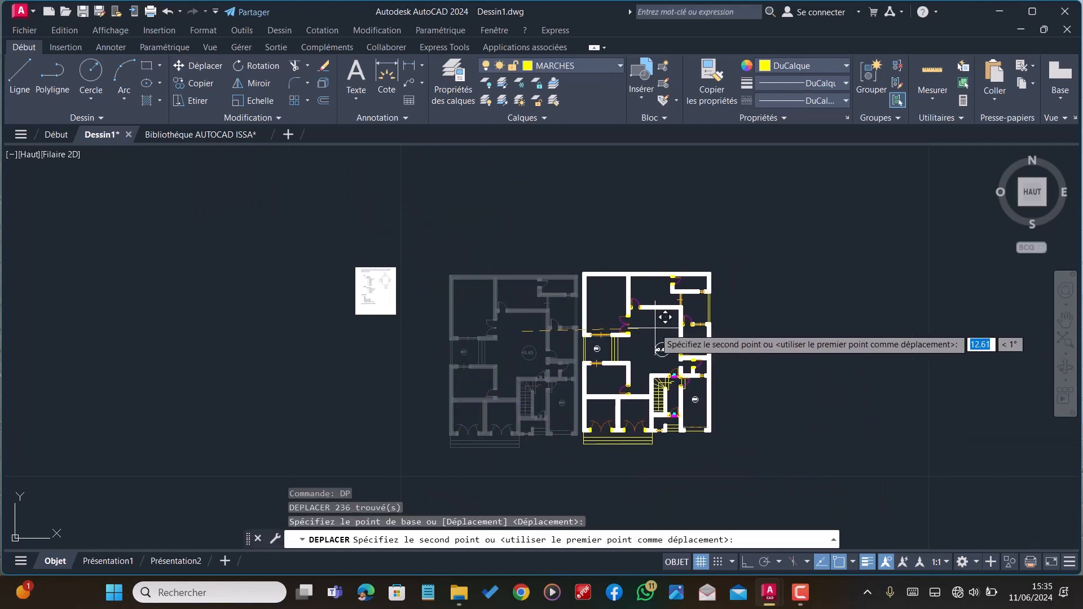
{"action": "left_click", "coordinate": [665, 317]}
{"action": "scroll", "coordinate": [339, 241], "scroll_direction": "down", "scroll_amount": 4}
{"action": "scroll", "coordinate": [511, 328], "scroll_direction": "up", "scroll_amount": 6}
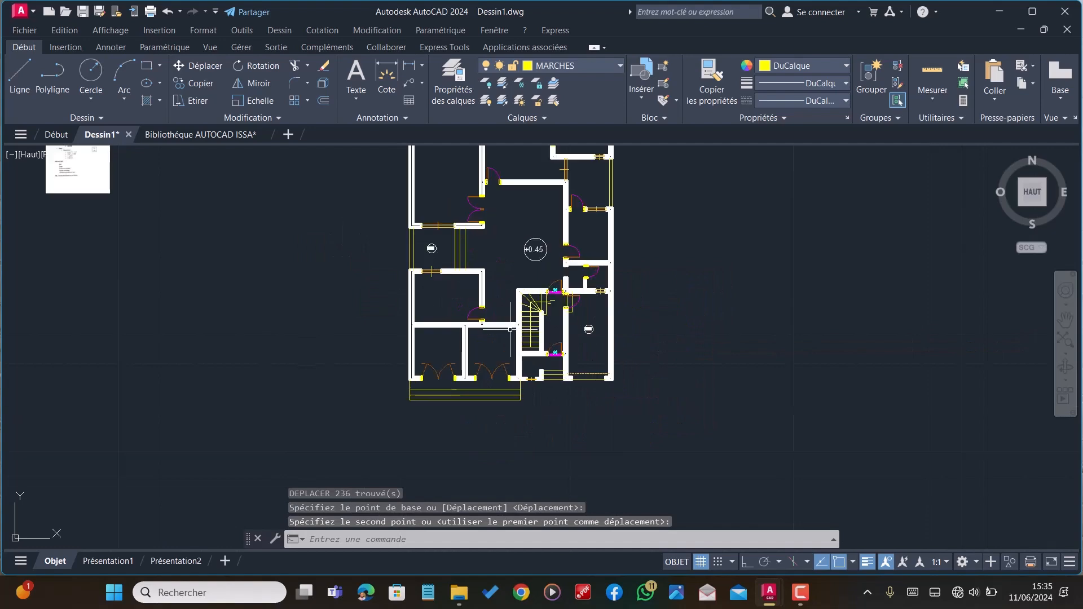
{"action": "key", "text": "Escape"}
{"action": "scroll", "coordinate": [405, 240], "scroll_direction": "up", "scroll_amount": 3}
{"action": "scroll", "coordinate": [406, 240], "scroll_direction": "down", "scroll_amount": 1}
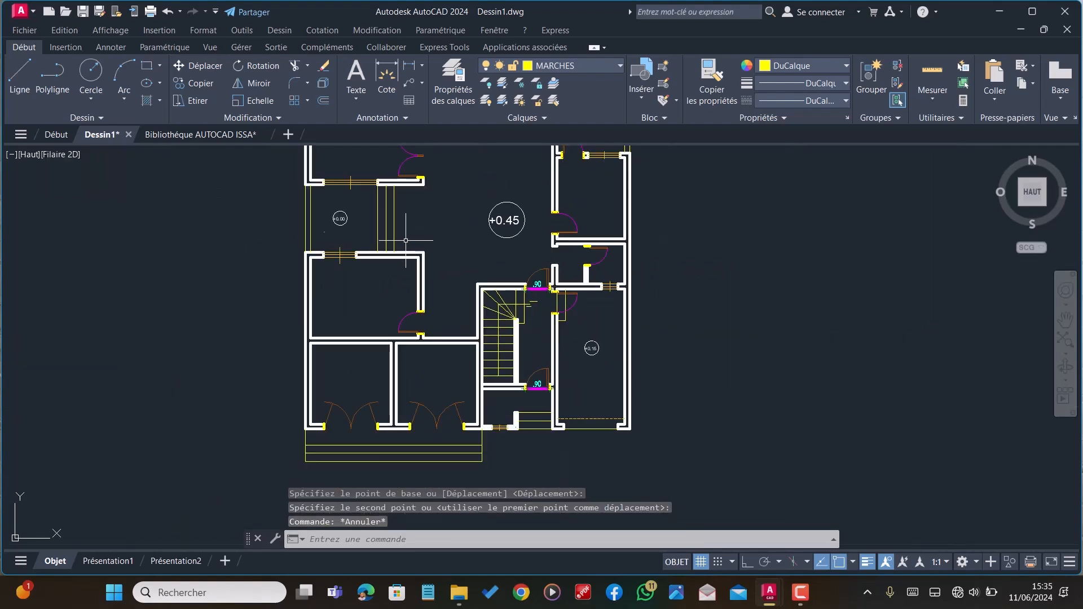
Copy the fifth top-view car in the row above the UTILERIAS CAD title from the Bibliothéque AUTOCAD ISSA drawing
{"action": "left_click", "coordinate": [208, 133]}
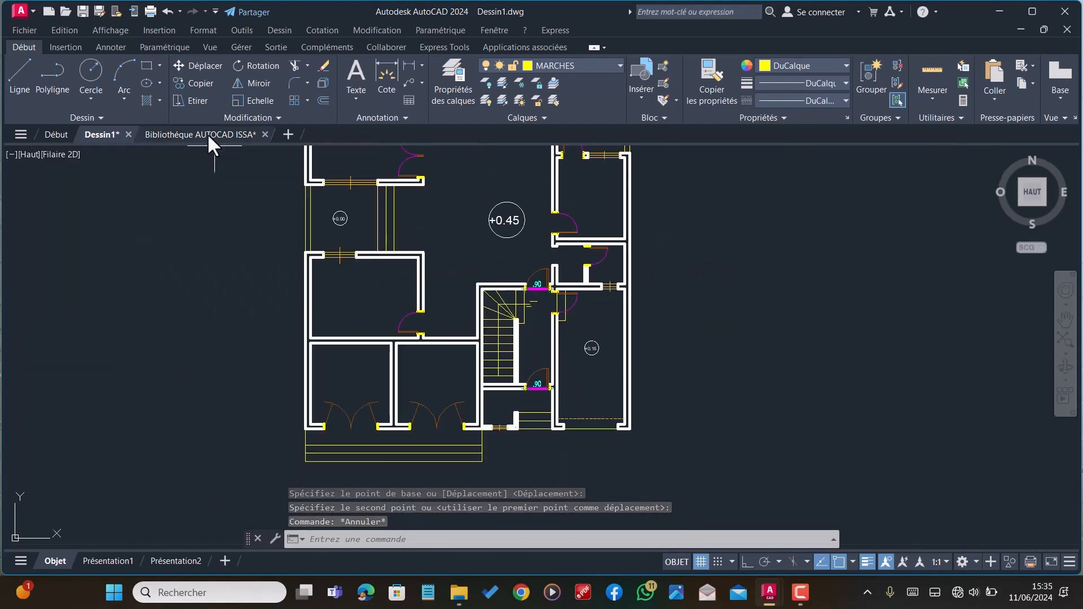
{"action": "scroll", "coordinate": [426, 314], "scroll_direction": "down", "scroll_amount": 6}
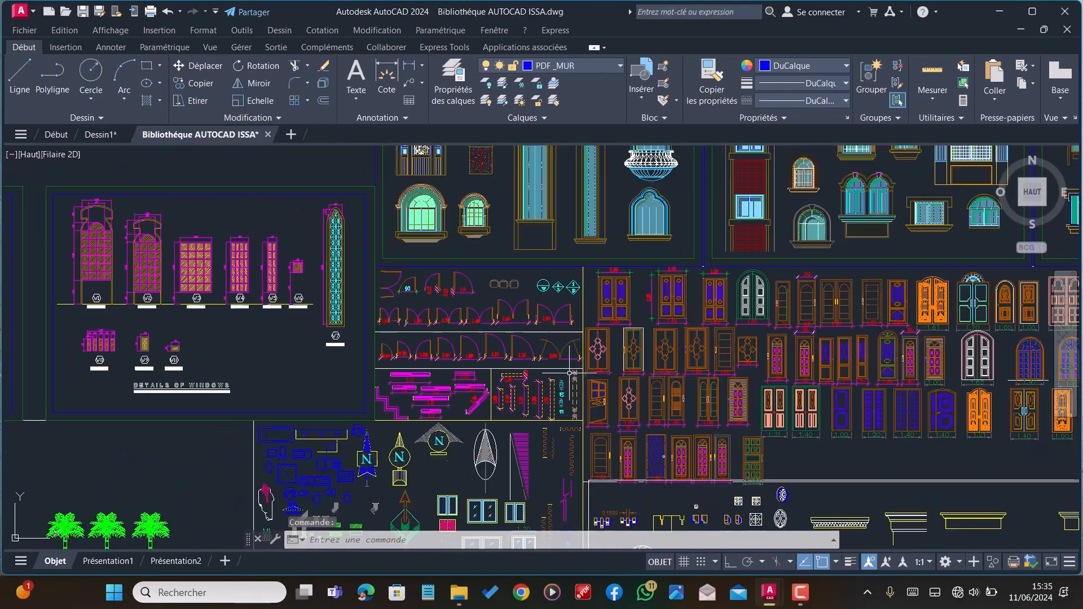
{"action": "scroll", "coordinate": [466, 372], "scroll_direction": "down", "scroll_amount": 8}
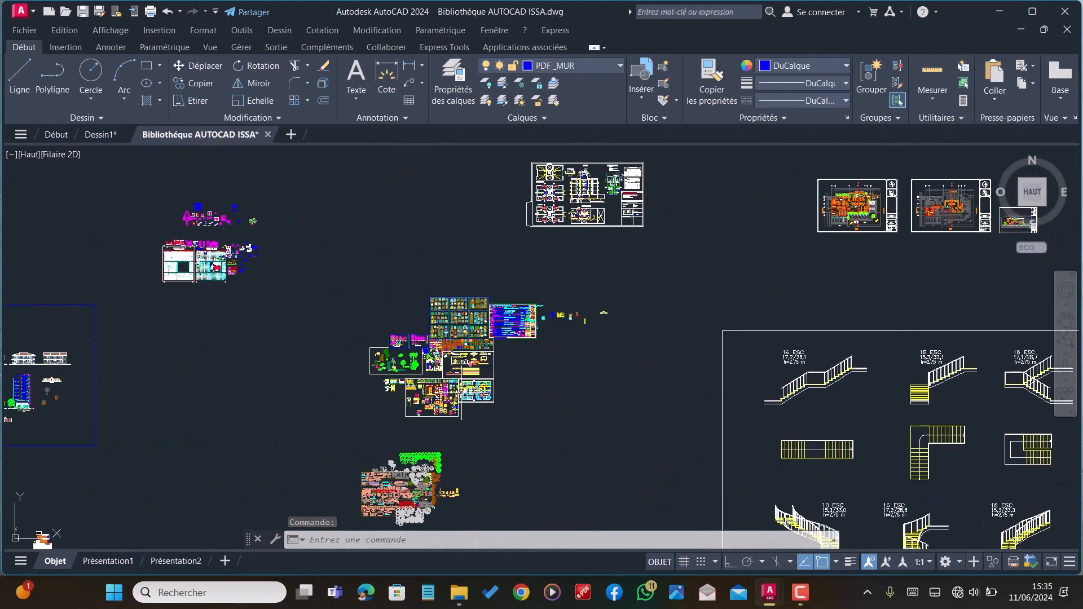
{"action": "scroll", "coordinate": [338, 375], "scroll_direction": "up", "scroll_amount": 5}
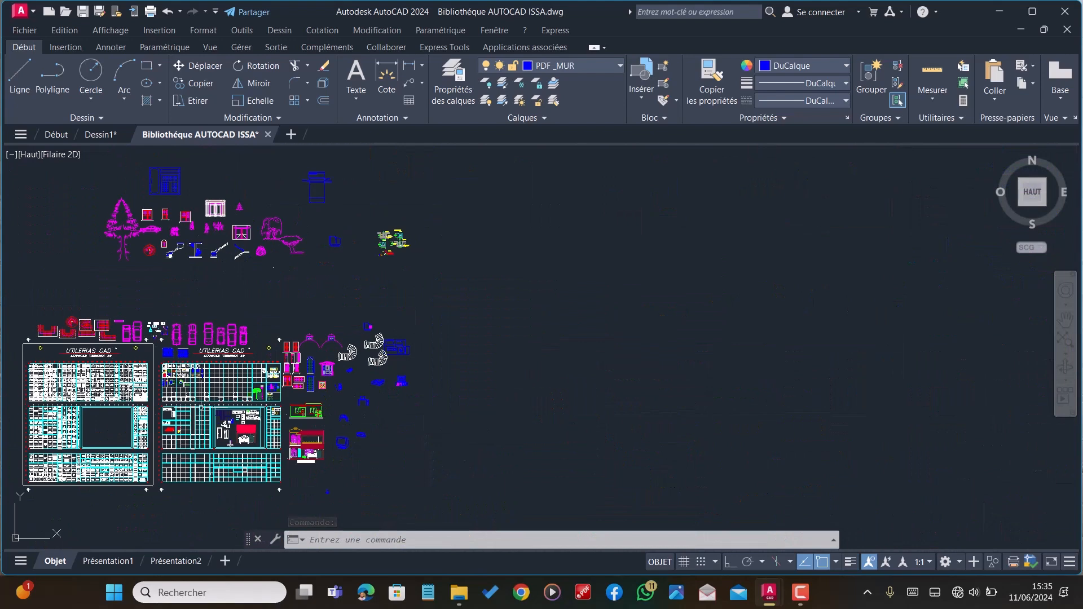
{"action": "scroll", "coordinate": [388, 367], "scroll_direction": "up", "scroll_amount": 4}
{"action": "scroll", "coordinate": [465, 333], "scroll_direction": "down", "scroll_amount": 2}
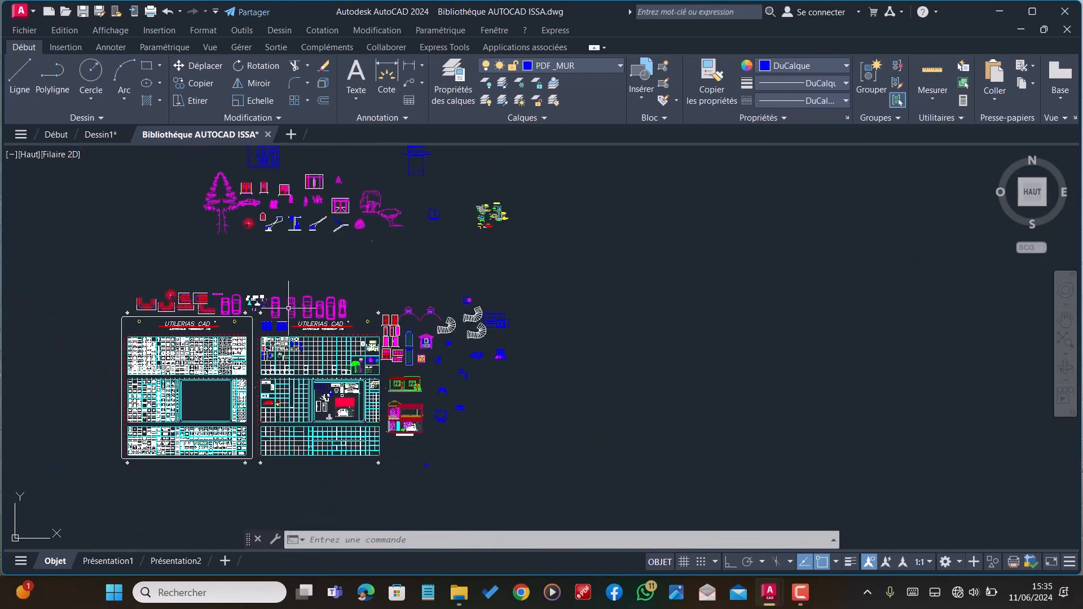
{"action": "scroll", "coordinate": [288, 308], "scroll_direction": "up", "scroll_amount": 8}
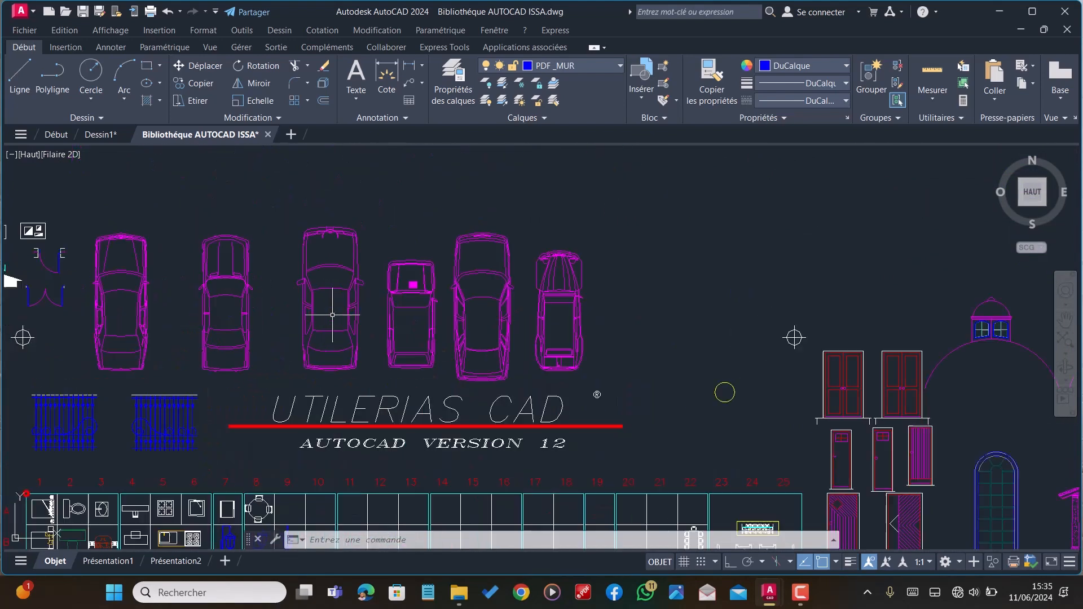
{"action": "left_click", "coordinate": [467, 303]}
{"action": "left_click", "coordinate": [497, 295]}
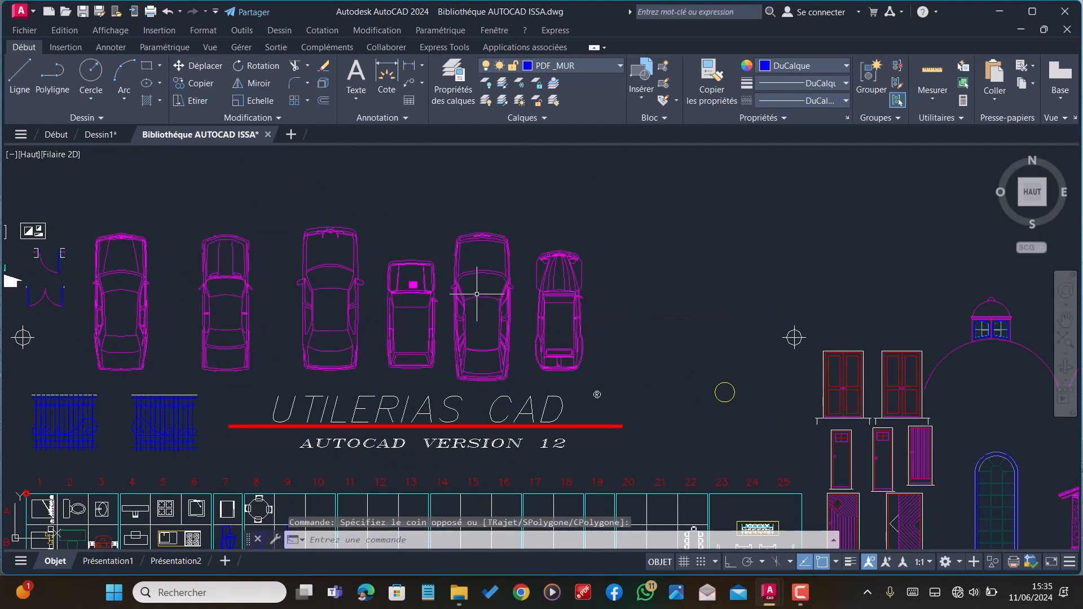
{"action": "left_click", "coordinate": [473, 297]}
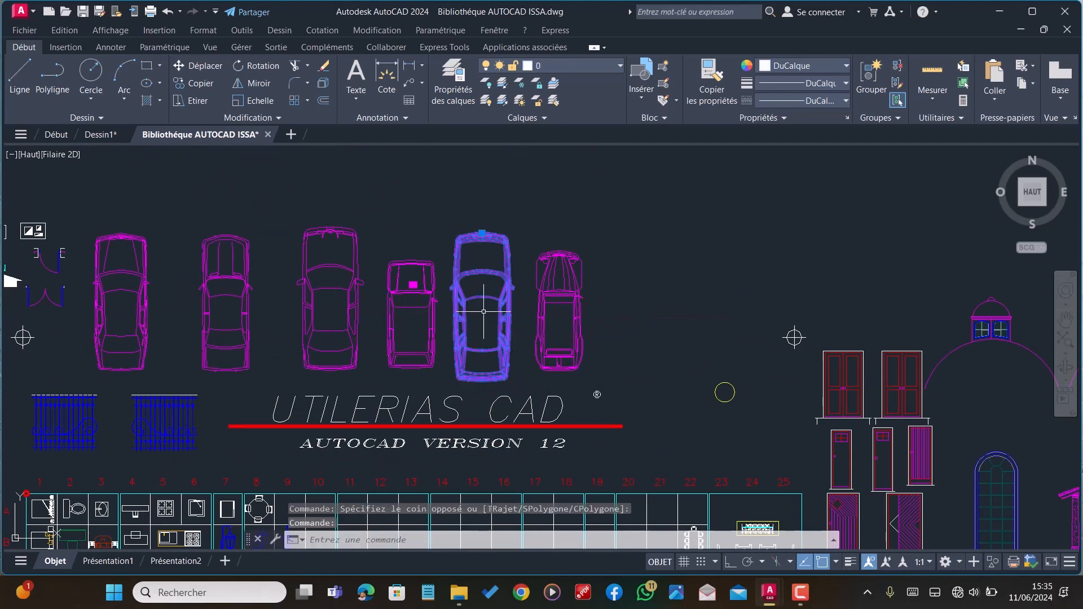
{"action": "key", "text": "ctrl+c"}
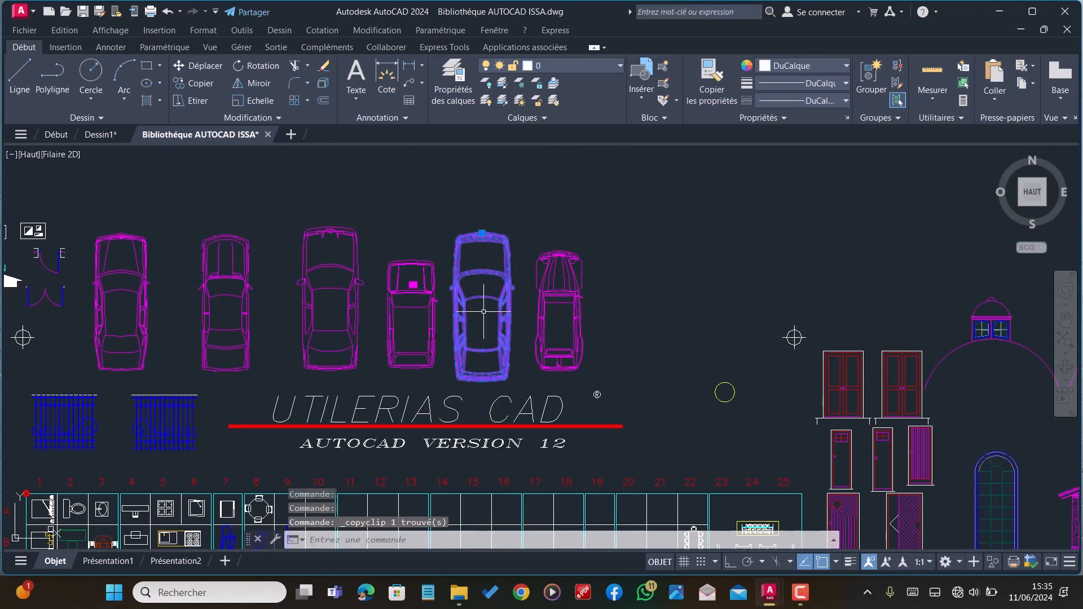
Paste the copied car into the garage with the +0.15 marker in Dessin1, its rear at the garage entrance
{"action": "left_click", "coordinate": [110, 138]}
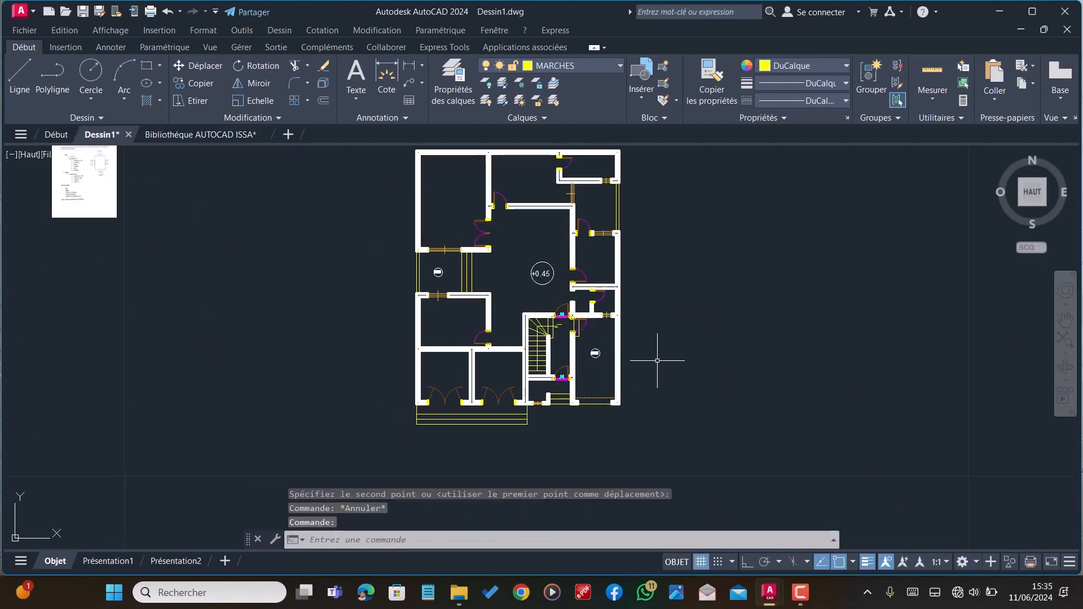
{"action": "key", "text": "ctrl+v"}
{"action": "scroll", "coordinate": [587, 389], "scroll_direction": "up", "scroll_amount": 3}
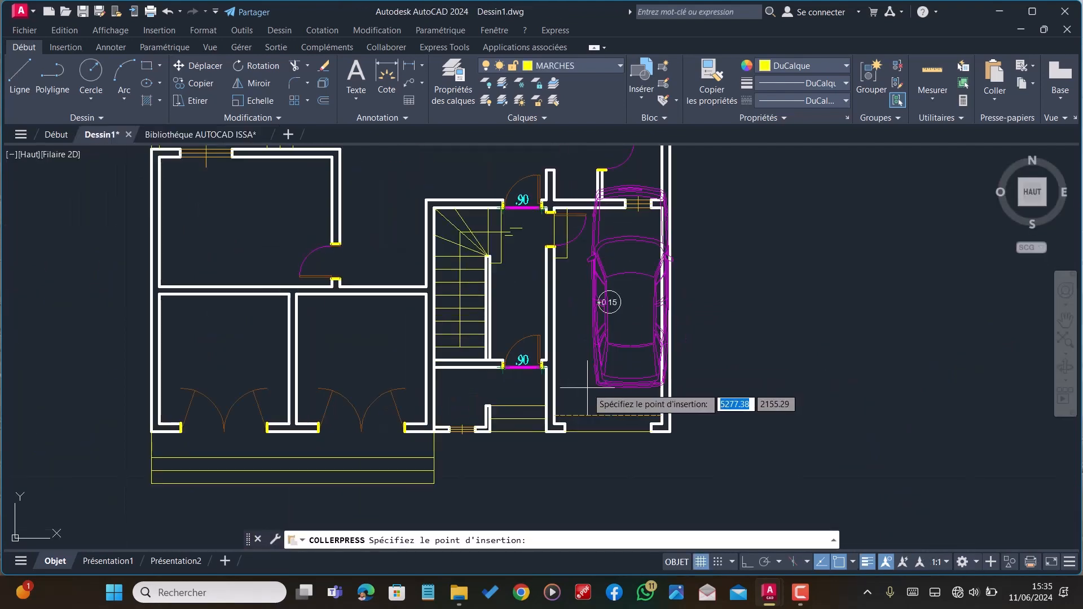
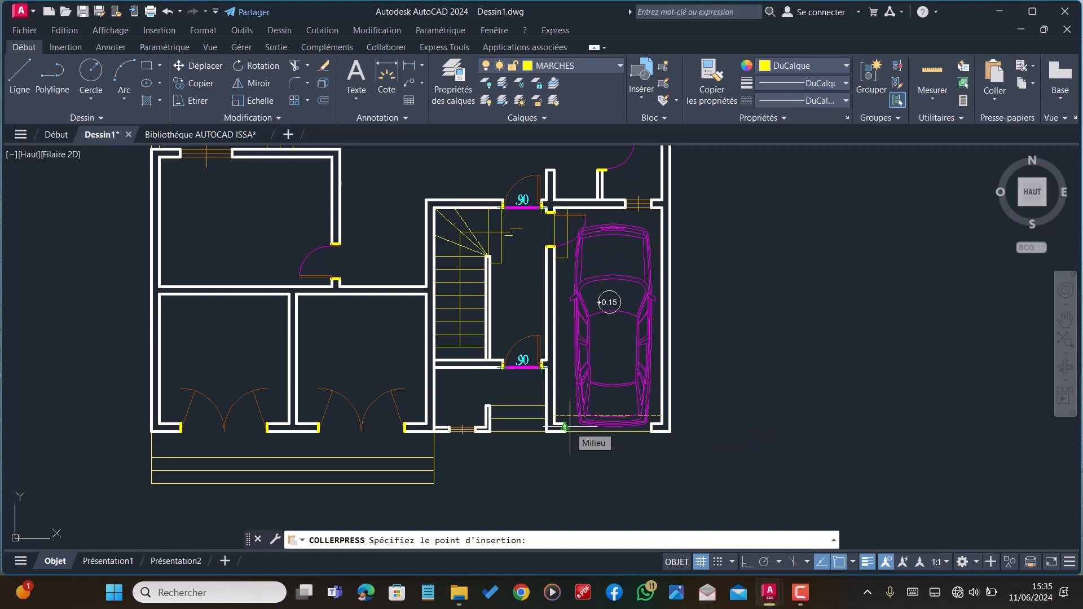
{"action": "key", "text": "Escape"}
{"action": "scroll", "coordinate": [553, 369], "scroll_direction": "down", "scroll_amount": 3}
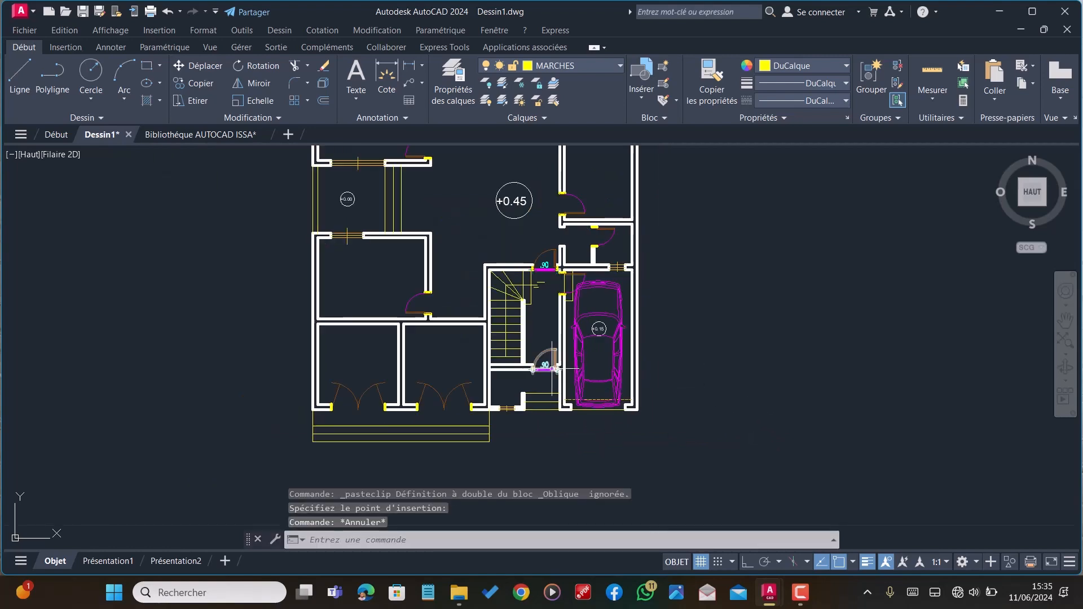
Search the Bibliothéque AUTOCAD ISSA drawing's symbol grids and furniture sheets for a top-view living-room set
{"action": "left_click", "coordinate": [216, 133]}
{"action": "scroll", "coordinate": [398, 241], "scroll_direction": "down", "scroll_amount": 1}
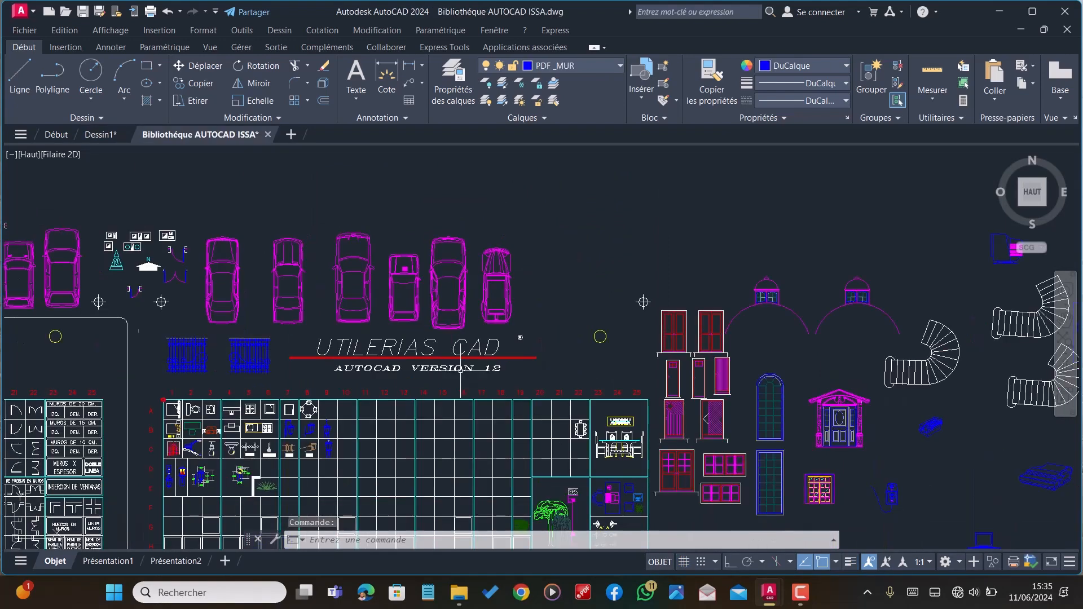
{"action": "scroll", "coordinate": [389, 311], "scroll_direction": "down", "scroll_amount": 1}
{"action": "scroll", "coordinate": [282, 385], "scroll_direction": "up", "scroll_amount": 1}
{"action": "scroll", "coordinate": [278, 390], "scroll_direction": "up", "scroll_amount": 5}
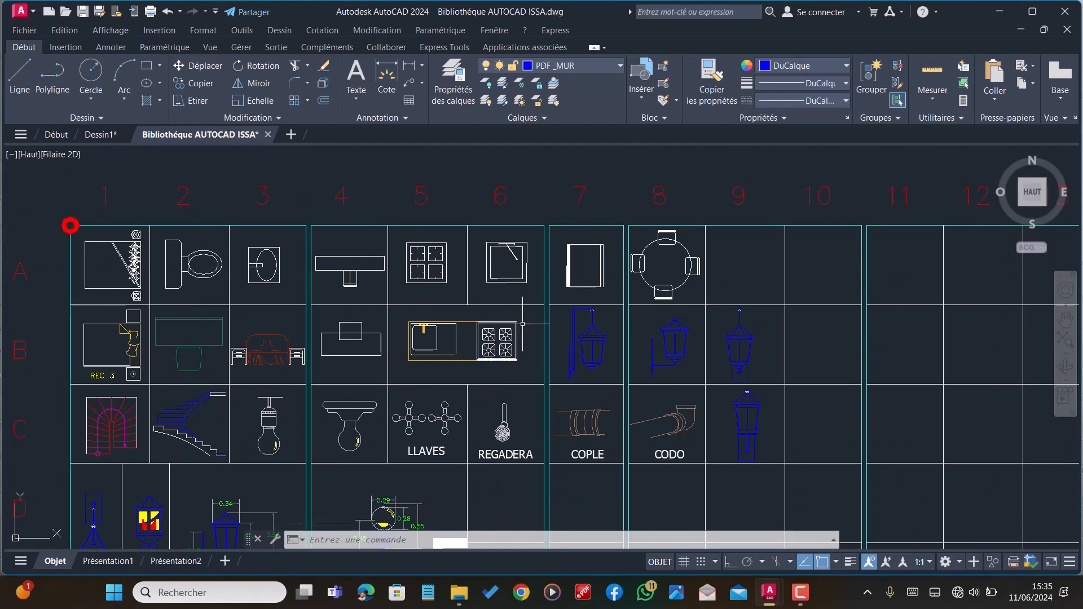
{"action": "scroll", "coordinate": [392, 314], "scroll_direction": "down", "scroll_amount": 3}
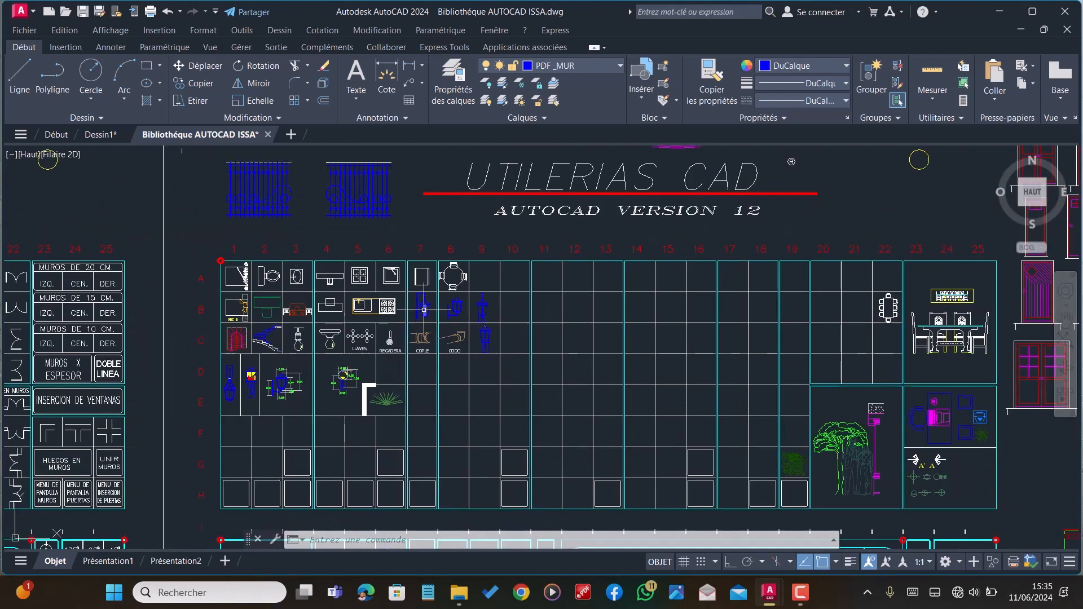
{"action": "scroll", "coordinate": [424, 310], "scroll_direction": "down", "scroll_amount": 3}
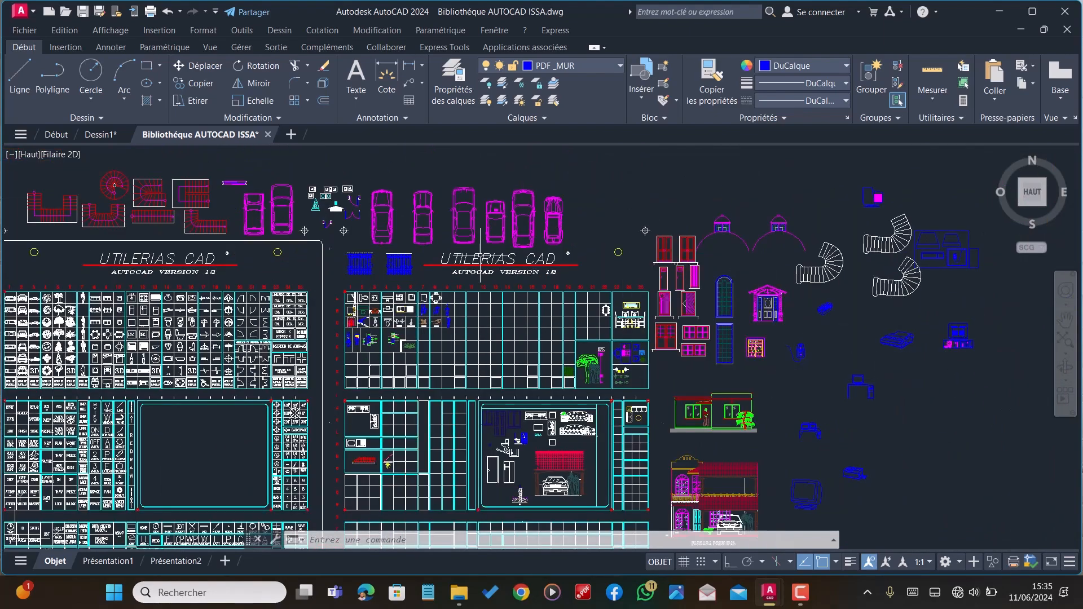
{"action": "scroll", "coordinate": [626, 263], "scroll_direction": "down", "scroll_amount": 2}
{"action": "scroll", "coordinate": [366, 339], "scroll_direction": "up", "scroll_amount": 5}
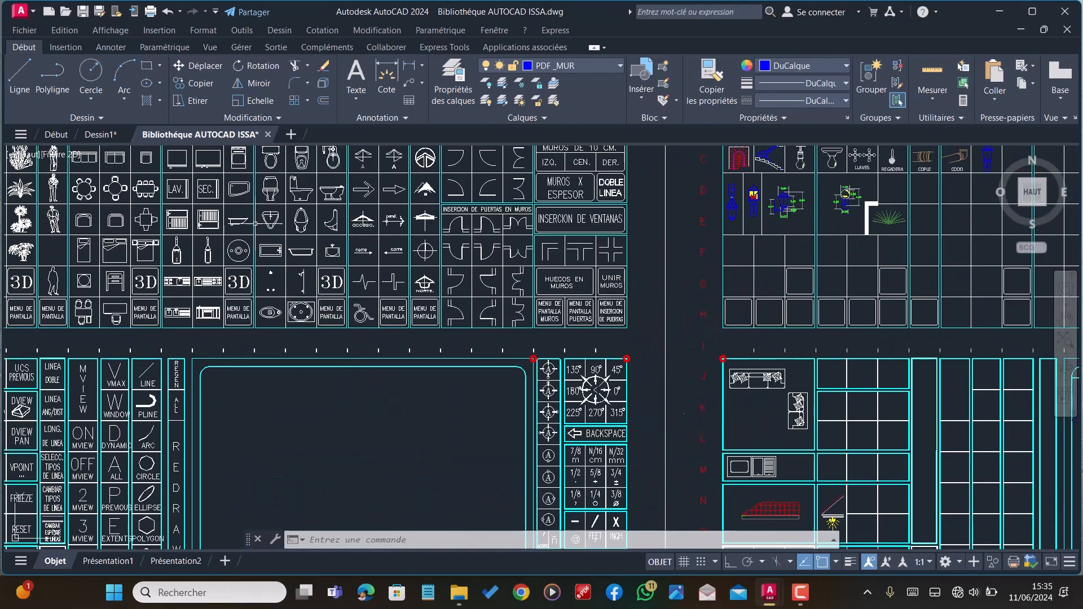
{"action": "scroll", "coordinate": [265, 228], "scroll_direction": "down", "scroll_amount": 7}
{"action": "scroll", "coordinate": [472, 260], "scroll_direction": "up", "scroll_amount": 5}
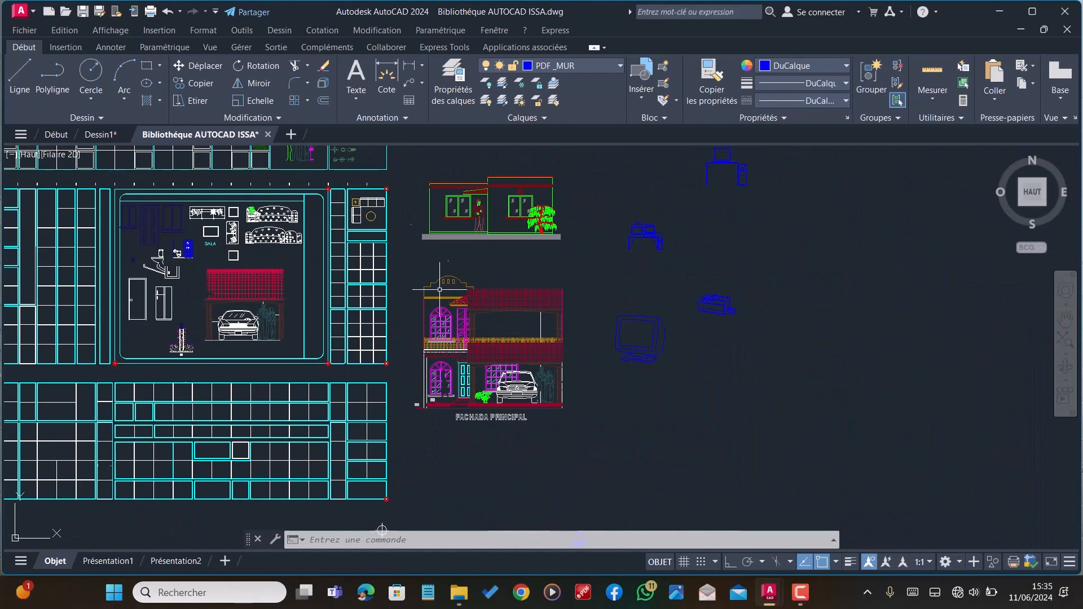
{"action": "scroll", "coordinate": [261, 223], "scroll_direction": "up", "scroll_amount": 4}
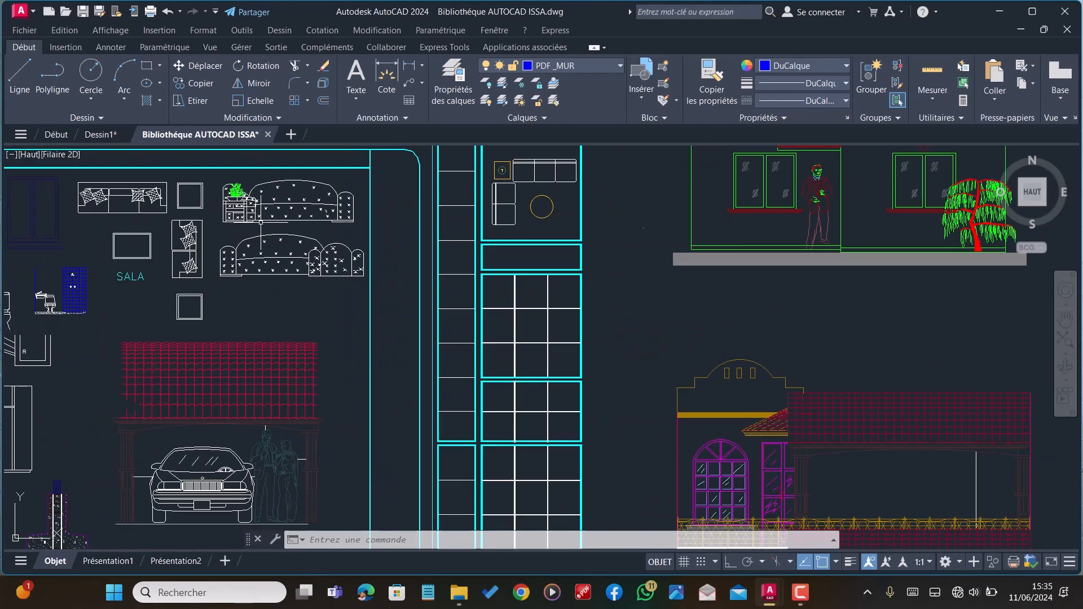
{"action": "scroll", "coordinate": [261, 223], "scroll_direction": "up", "scroll_amount": 1}
{"action": "scroll", "coordinate": [254, 237], "scroll_direction": "down", "scroll_amount": 4}
{"action": "scroll", "coordinate": [237, 252], "scroll_direction": "up", "scroll_amount": 5}
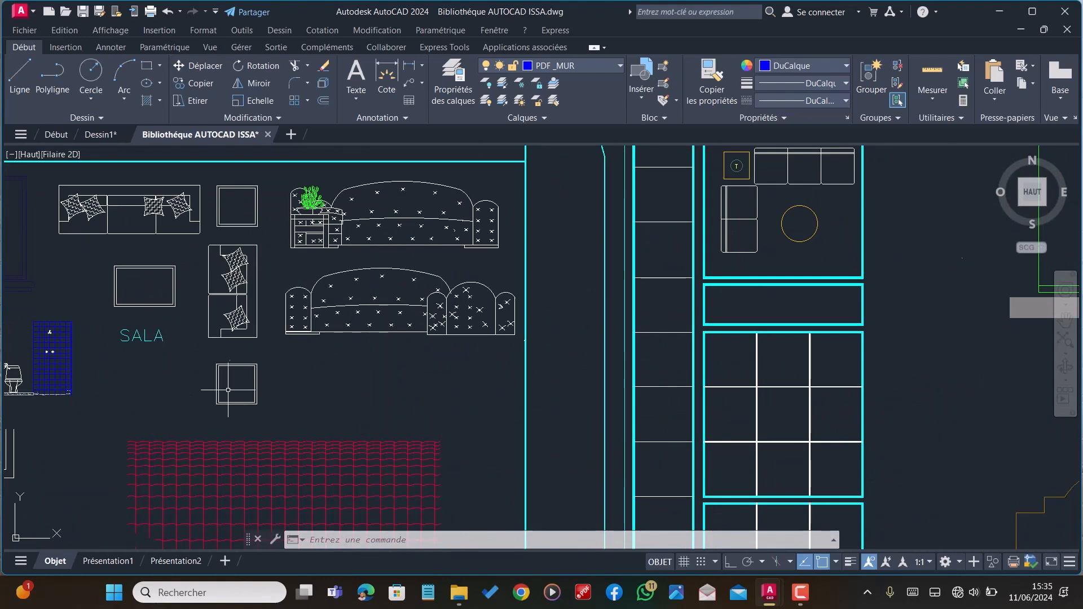
Copy the top-view SALA living-room set with its two sofas, coffee table and side tables, including the SALA label
{"action": "left_click", "coordinate": [267, 352]}
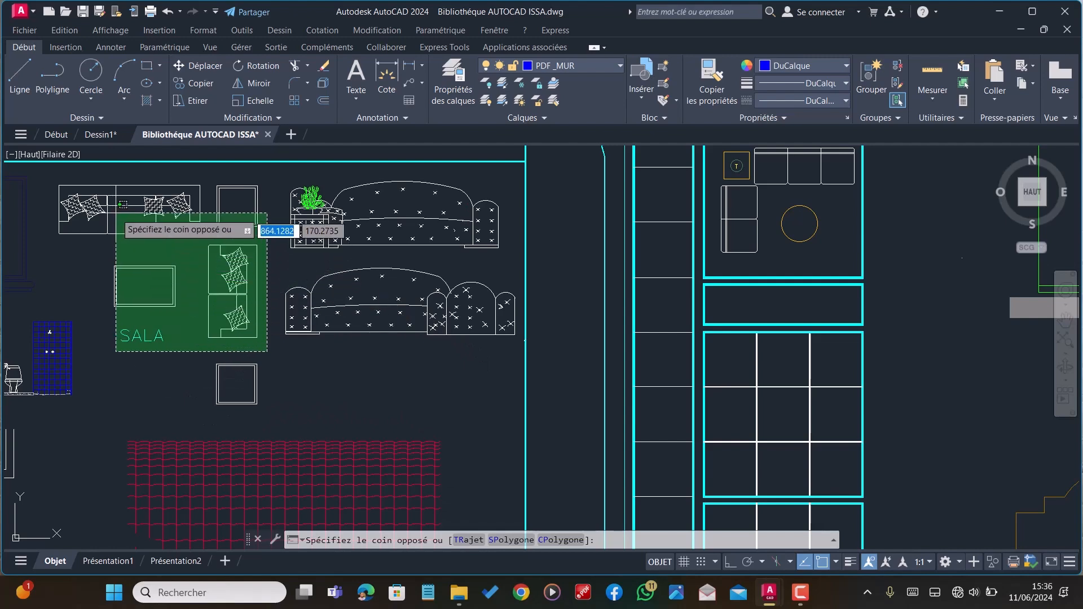
{"action": "left_click", "coordinate": [95, 180]}
{"action": "scroll", "coordinate": [252, 328], "scroll_direction": "down", "scroll_amount": 2}
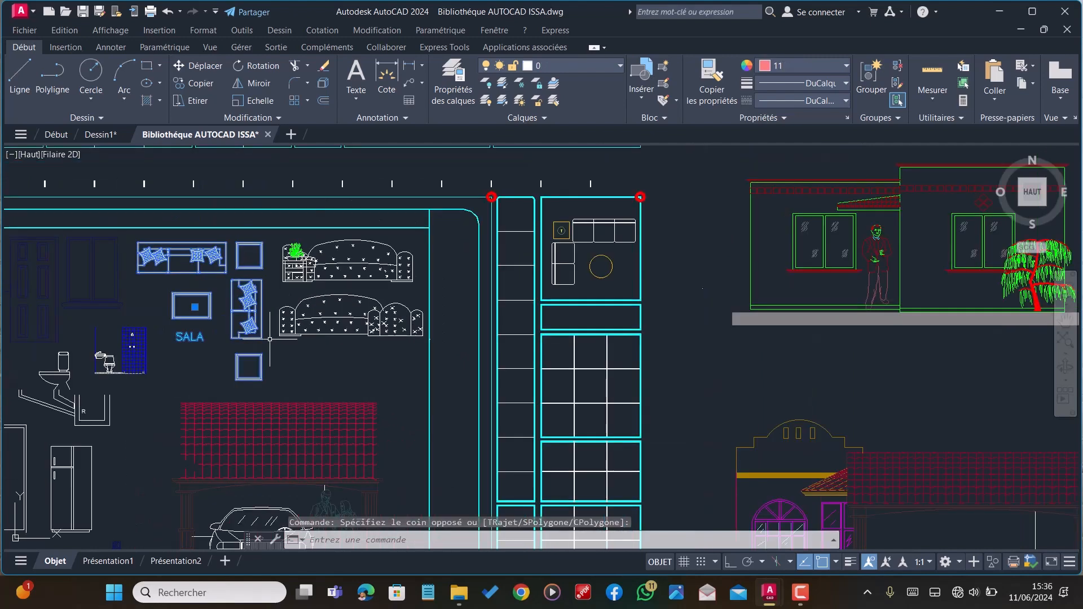
{"action": "key", "text": "ctrl+c"}
Paste the copied SALA set into Dessin1's northwest room, its sofas near the north and east walls
{"action": "left_click", "coordinate": [90, 135]}
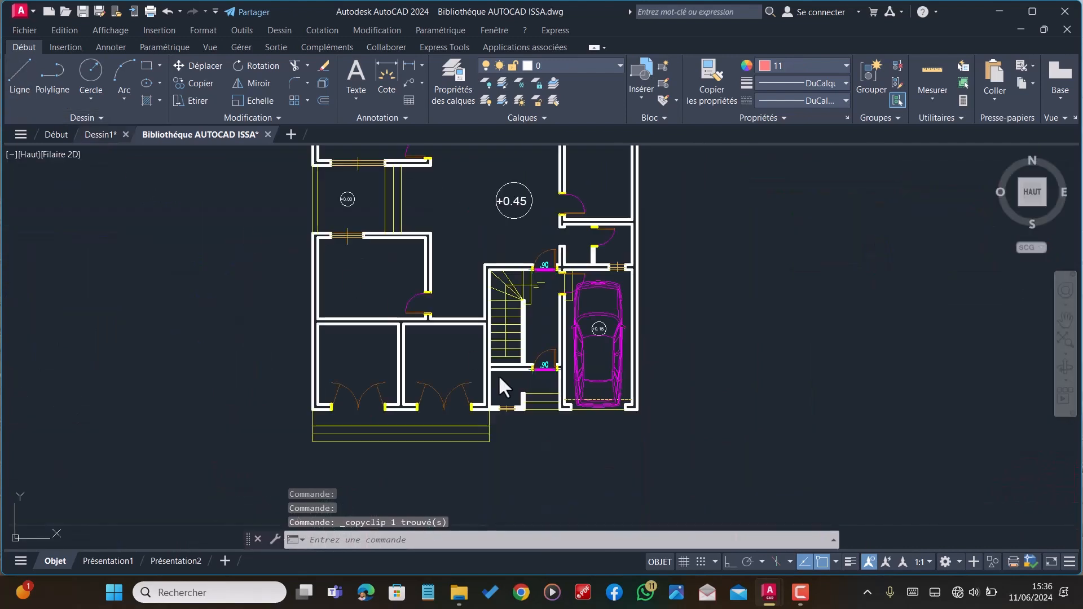
{"action": "scroll", "coordinate": [474, 370], "scroll_direction": "down", "scroll_amount": 3}
{"action": "scroll", "coordinate": [454, 270], "scroll_direction": "up", "scroll_amount": 2}
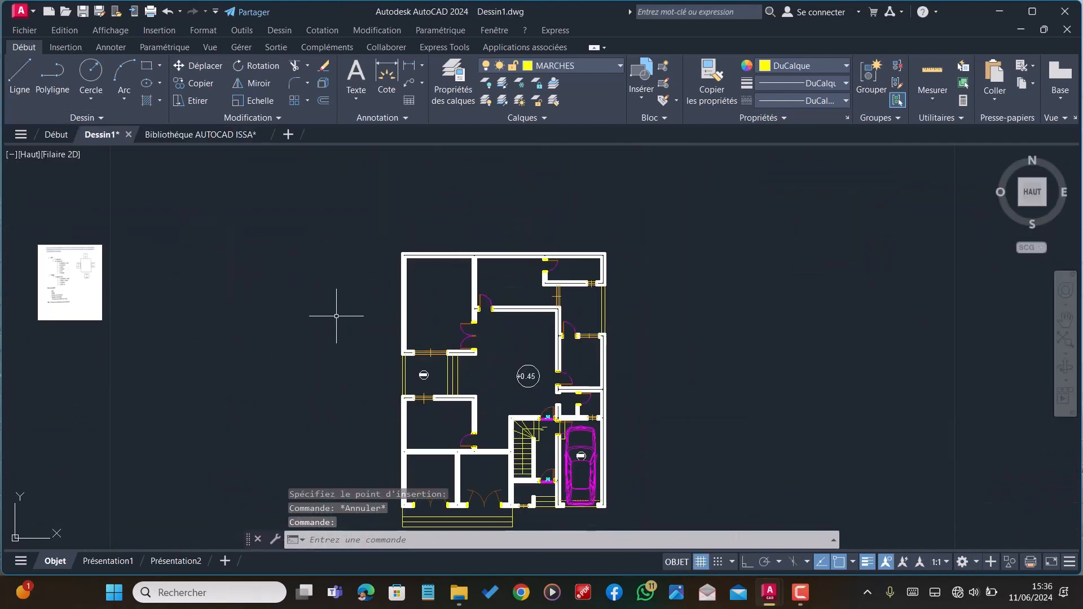
{"action": "key", "text": "ctrl+shift+v"}
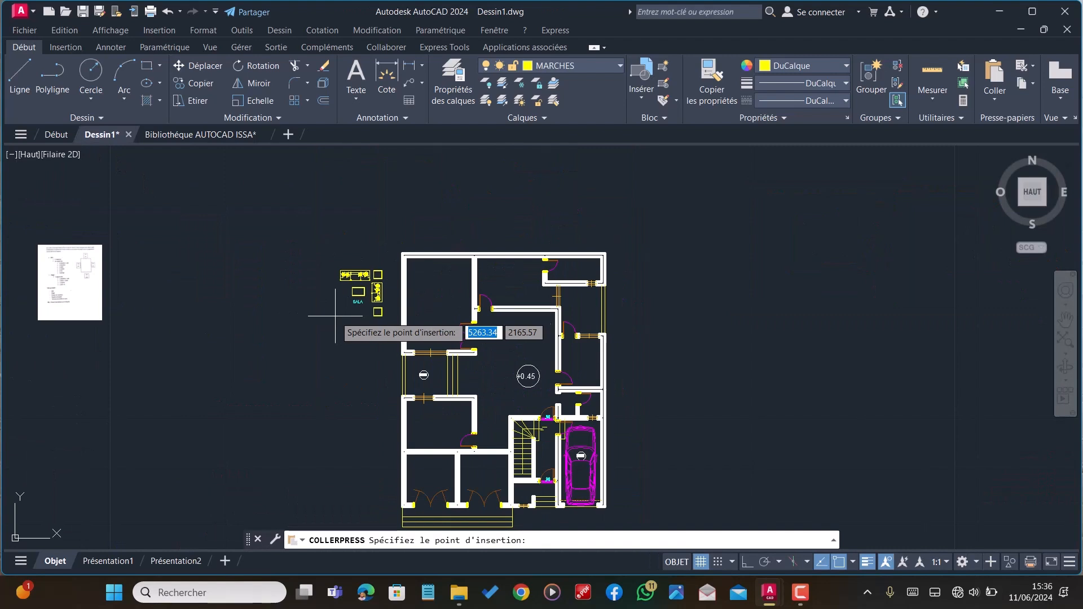
{"action": "scroll", "coordinate": [419, 298], "scroll_direction": "up", "scroll_amount": 3}
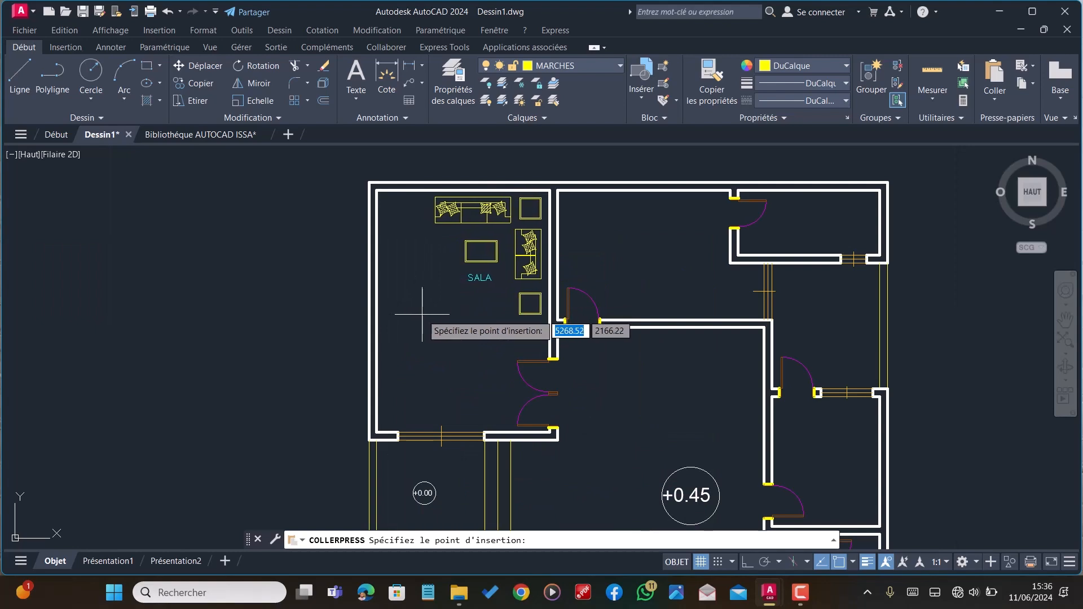
{"action": "left_click", "coordinate": [422, 314]}
{"action": "key", "text": "Escape"}
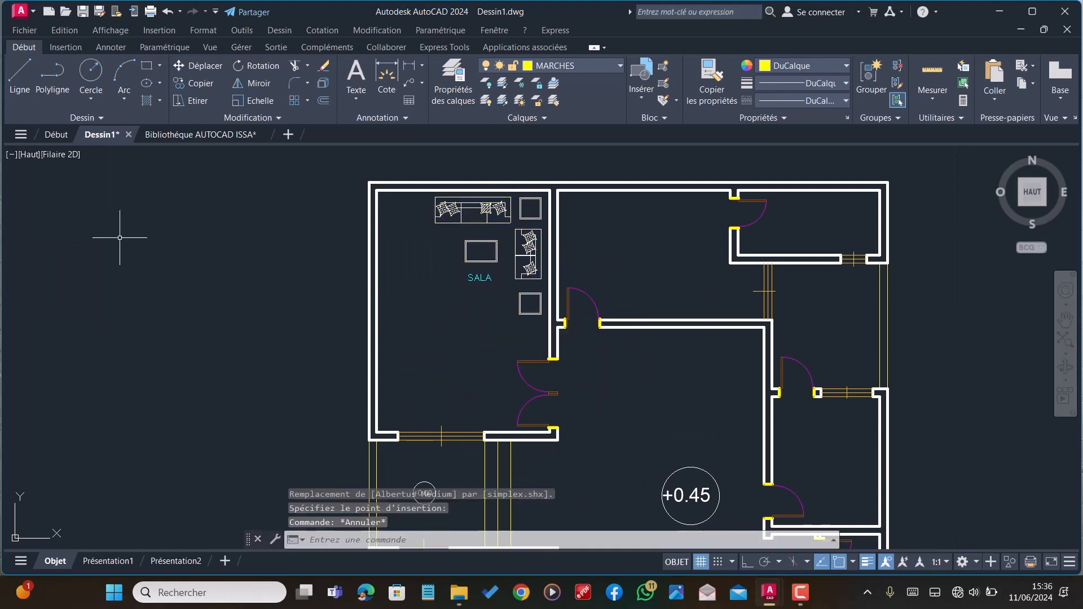
Look through the Bibliothéque AUTOCAD ISSA drawing's door and window sheets and its furnished floor plan for more furniture
{"action": "left_click", "coordinate": [214, 134]}
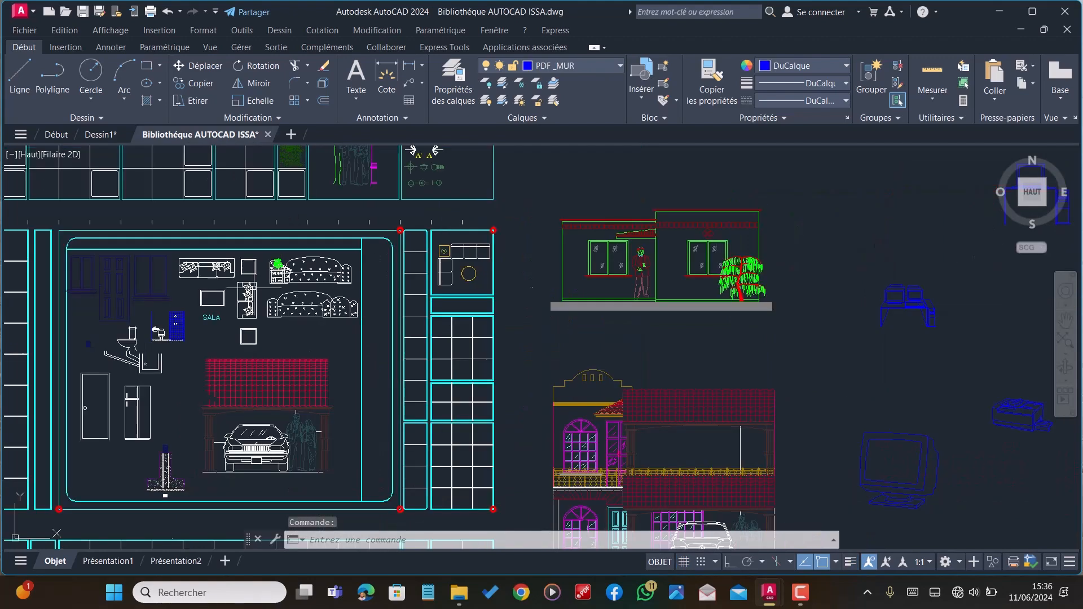
{"action": "scroll", "coordinate": [305, 257], "scroll_direction": "down", "scroll_amount": 4}
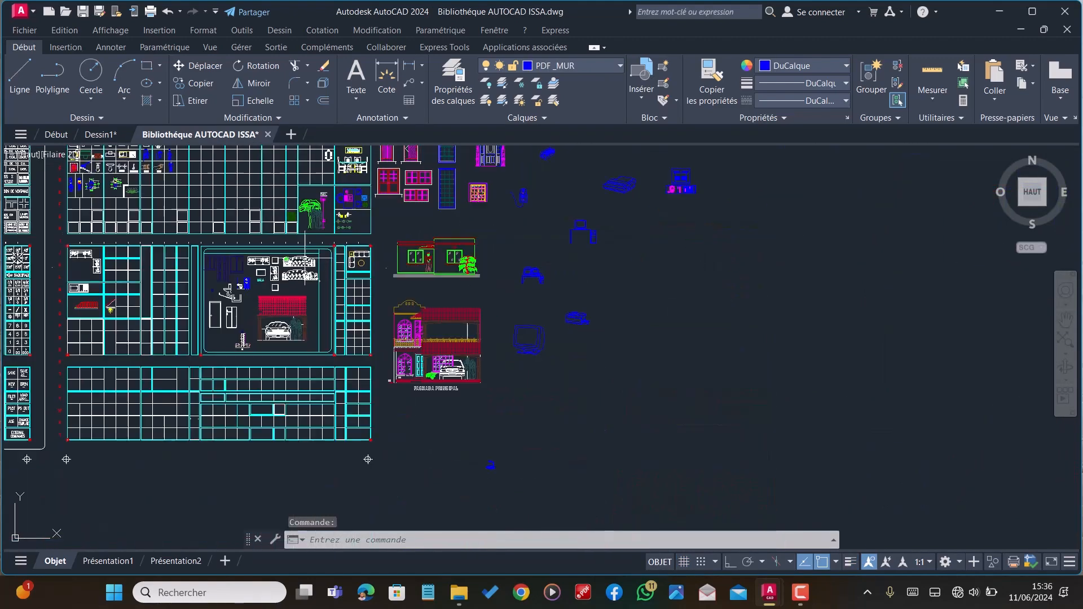
{"action": "scroll", "coordinate": [421, 361], "scroll_direction": "down", "scroll_amount": 4}
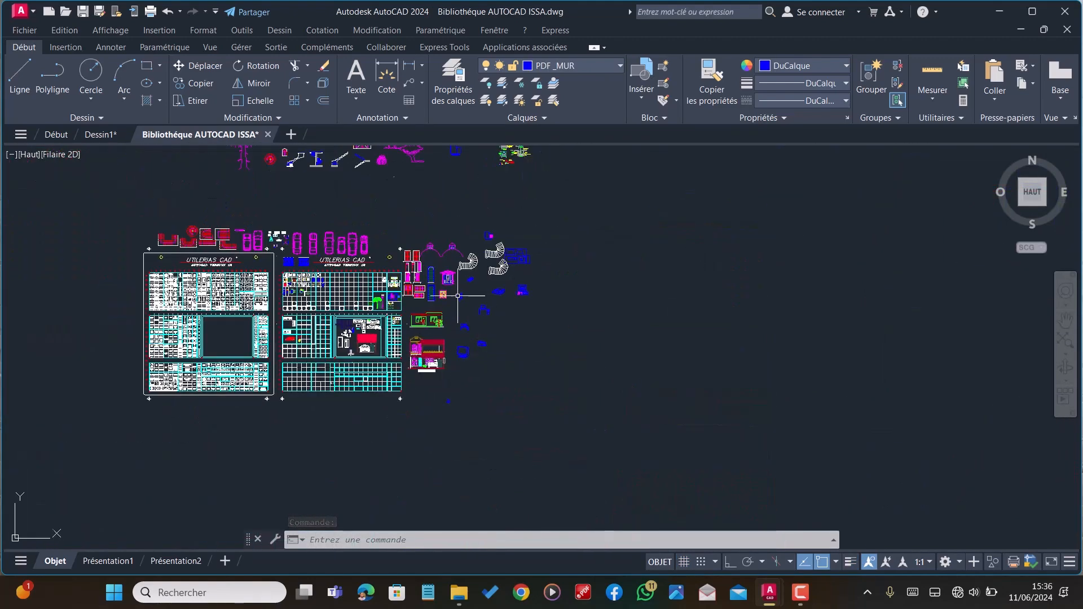
{"action": "scroll", "coordinate": [457, 296], "scroll_direction": "down", "scroll_amount": 7}
{"action": "scroll", "coordinate": [592, 357], "scroll_direction": "up", "scroll_amount": 14}
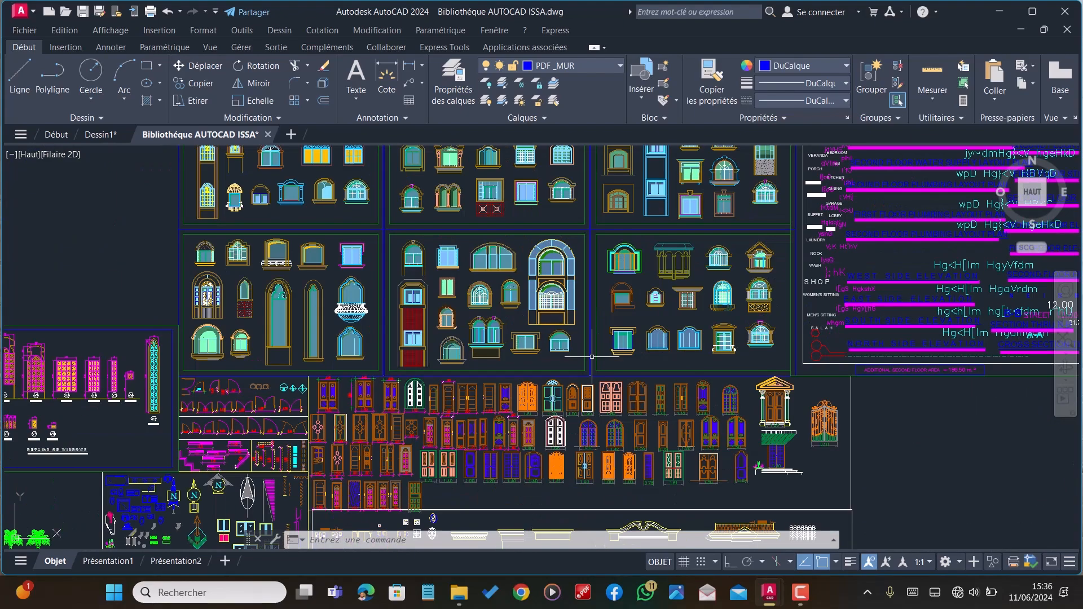
{"action": "scroll", "coordinate": [495, 329], "scroll_direction": "down", "scroll_amount": 4}
{"action": "scroll", "coordinate": [492, 249], "scroll_direction": "down", "scroll_amount": 4}
{"action": "scroll", "coordinate": [483, 378], "scroll_direction": "up", "scroll_amount": 6}
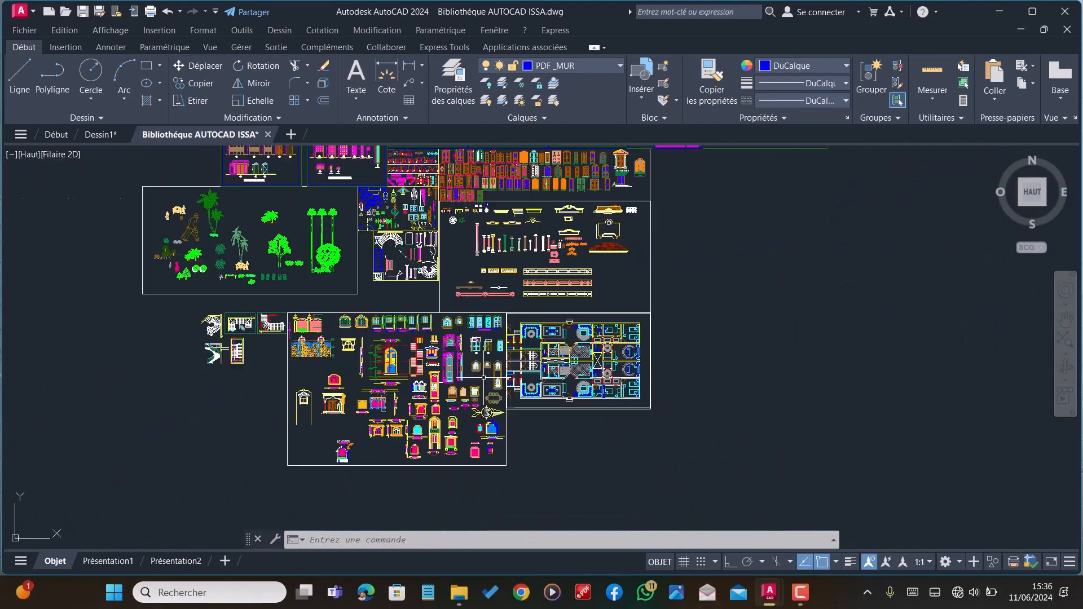
{"action": "scroll", "coordinate": [614, 372], "scroll_direction": "up", "scroll_amount": 4}
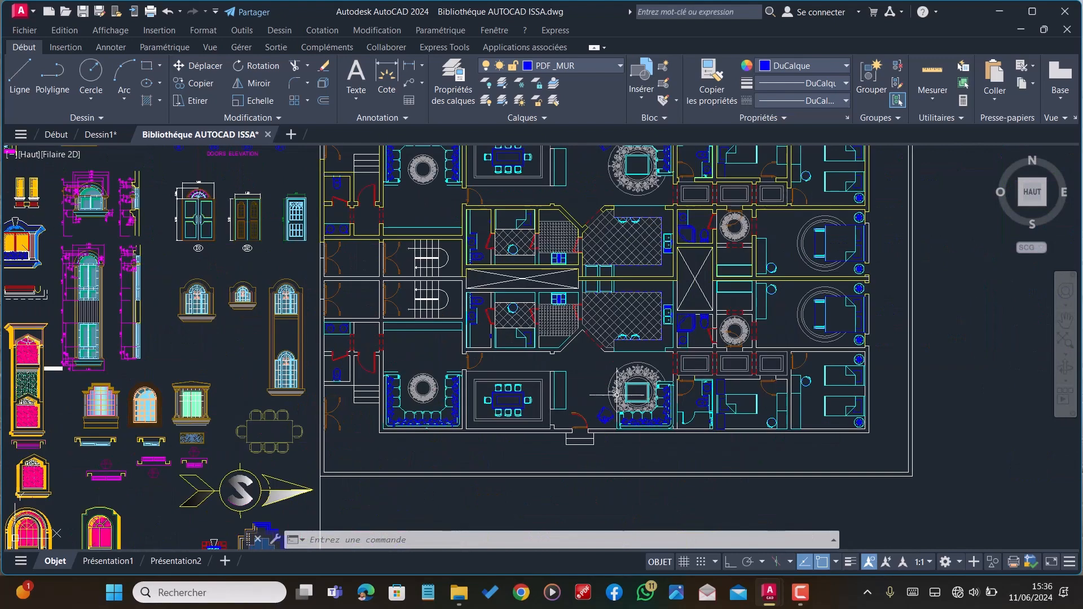
{"action": "scroll", "coordinate": [309, 353], "scroll_direction": "down", "scroll_amount": 2}
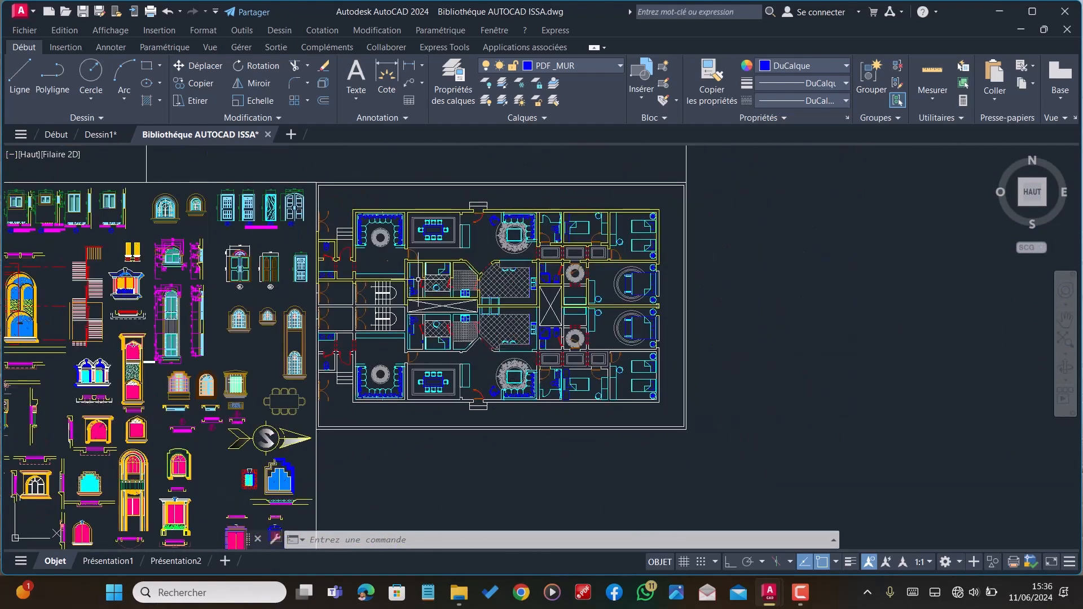
{"action": "scroll", "coordinate": [399, 241], "scroll_direction": "up", "scroll_amount": 2}
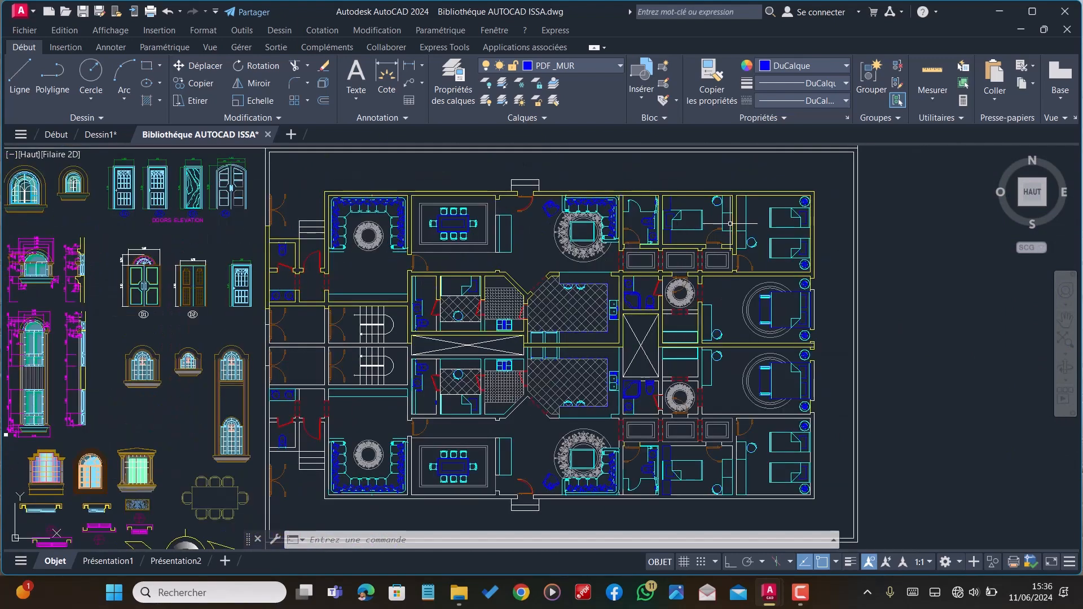
{"action": "scroll", "coordinate": [731, 224], "scroll_direction": "up", "scroll_amount": 2}
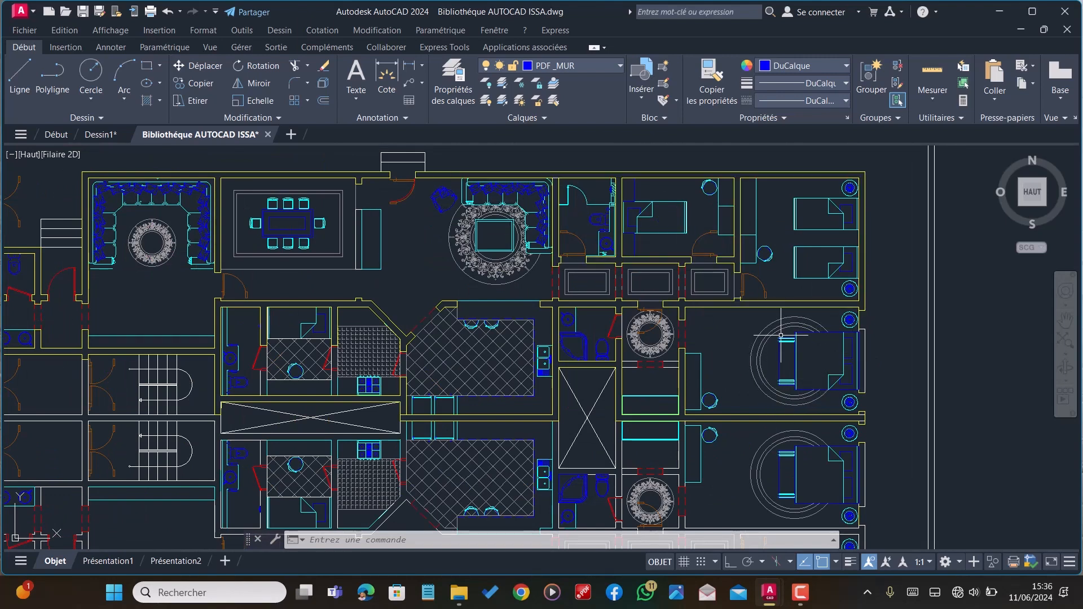
{"action": "scroll", "coordinate": [780, 335], "scroll_direction": "down", "scroll_amount": 4}
{"action": "scroll", "coordinate": [656, 438], "scroll_direction": "down", "scroll_amount": 10}
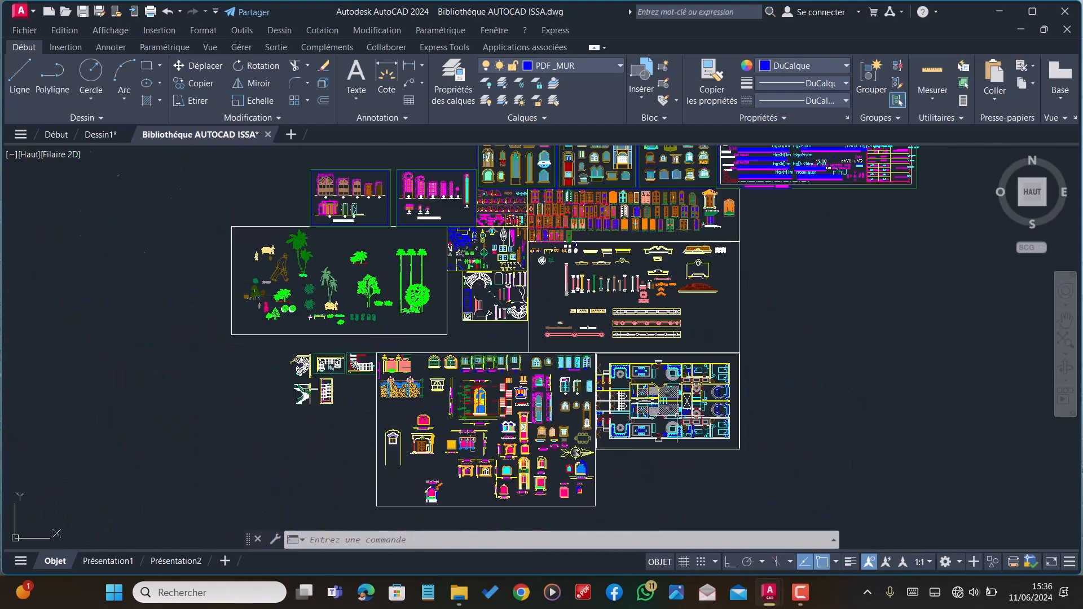
Examine the large blue-framed area of the library with building façades, fence walls, door details and sanitary symbols for furniture blocks
{"action": "scroll", "coordinate": [514, 364], "scroll_direction": "up", "scroll_amount": 6}
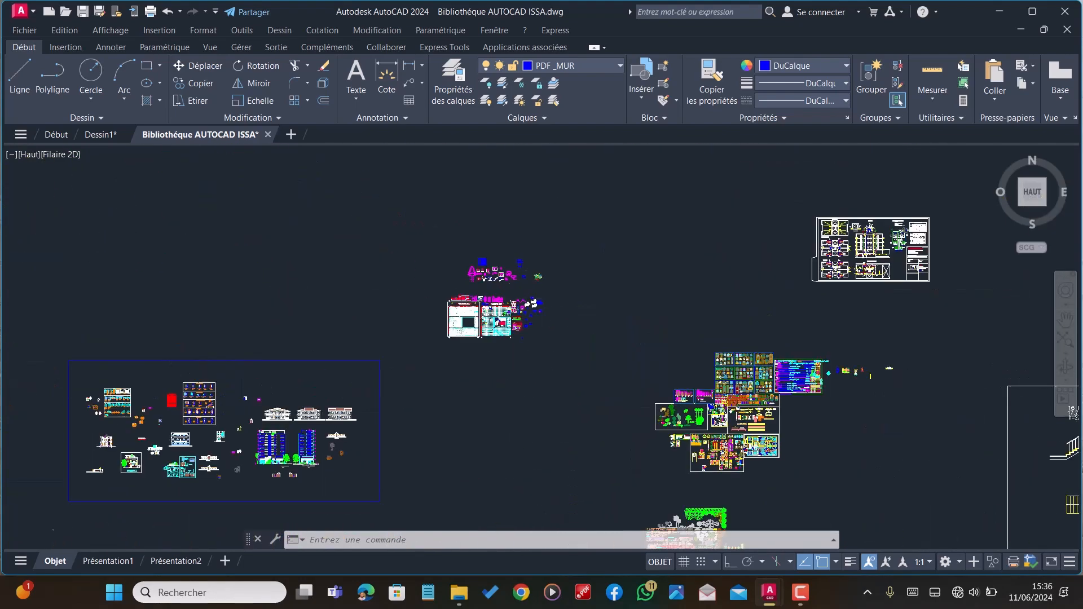
{"action": "scroll", "coordinate": [454, 234], "scroll_direction": "down", "scroll_amount": 4}
{"action": "scroll", "coordinate": [325, 301], "scroll_direction": "up", "scroll_amount": 6}
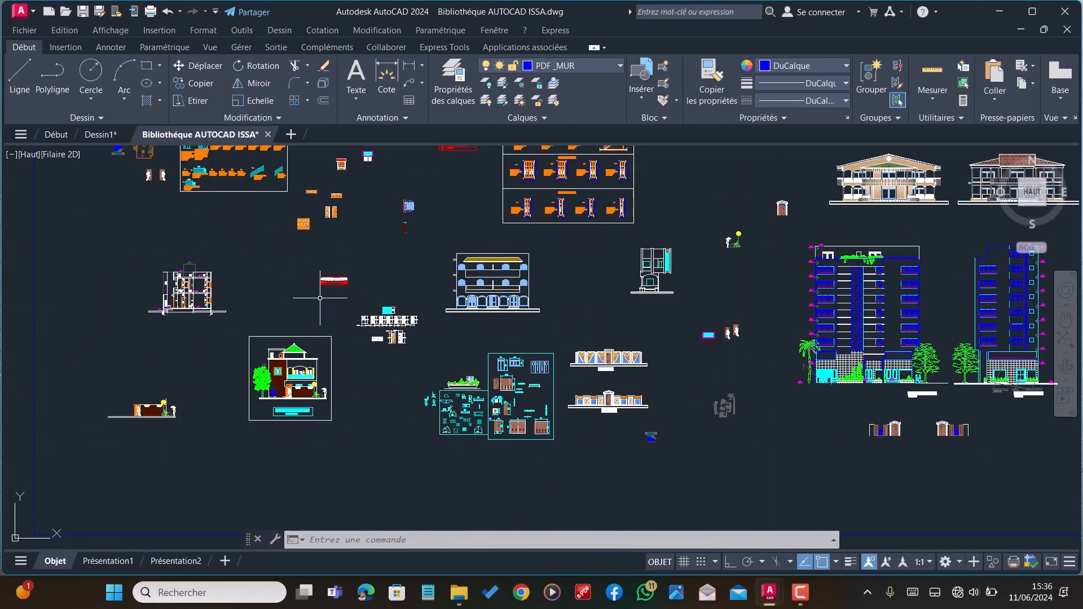
{"action": "scroll", "coordinate": [455, 415], "scroll_direction": "up", "scroll_amount": 4}
{"action": "scroll", "coordinate": [593, 462], "scroll_direction": "up", "scroll_amount": 4}
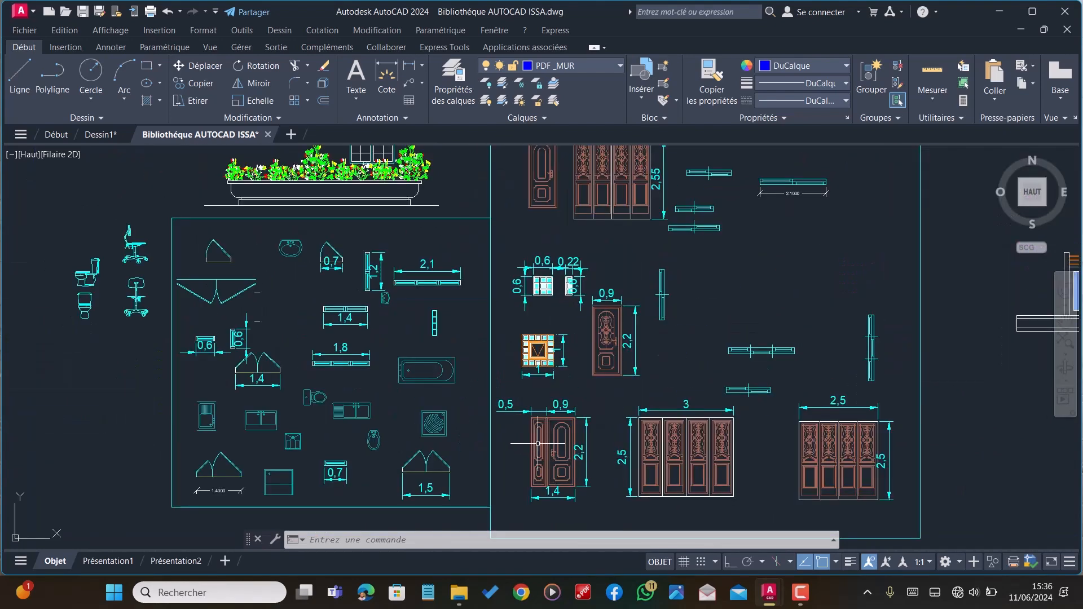
{"action": "scroll", "coordinate": [393, 355], "scroll_direction": "down", "scroll_amount": 3}
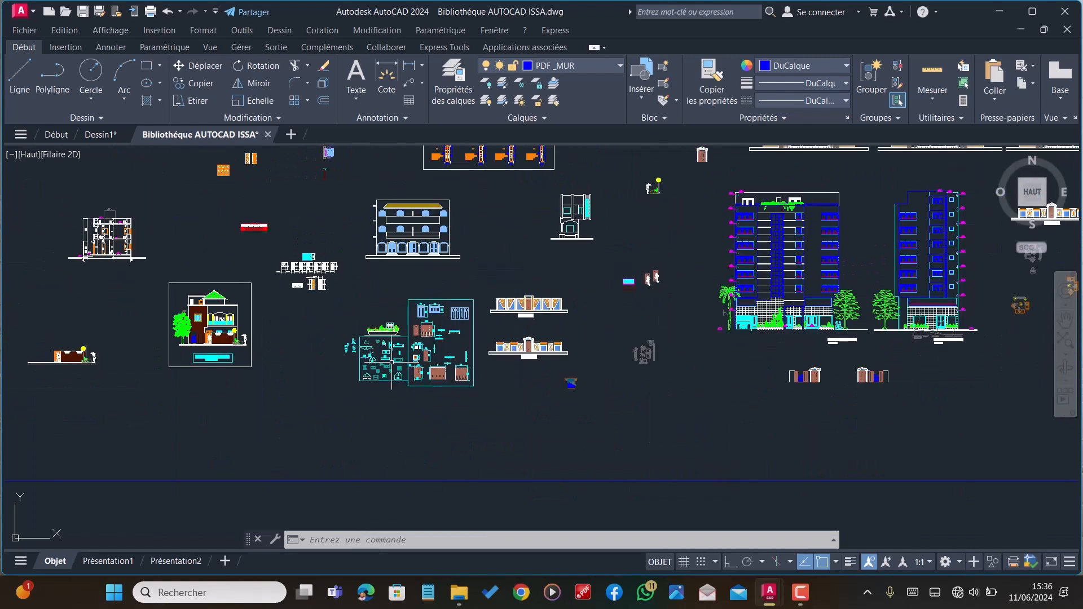
{"action": "scroll", "coordinate": [828, 445], "scroll_direction": "up", "scroll_amount": 3}
{"action": "scroll", "coordinate": [657, 399], "scroll_direction": "down", "scroll_amount": 3}
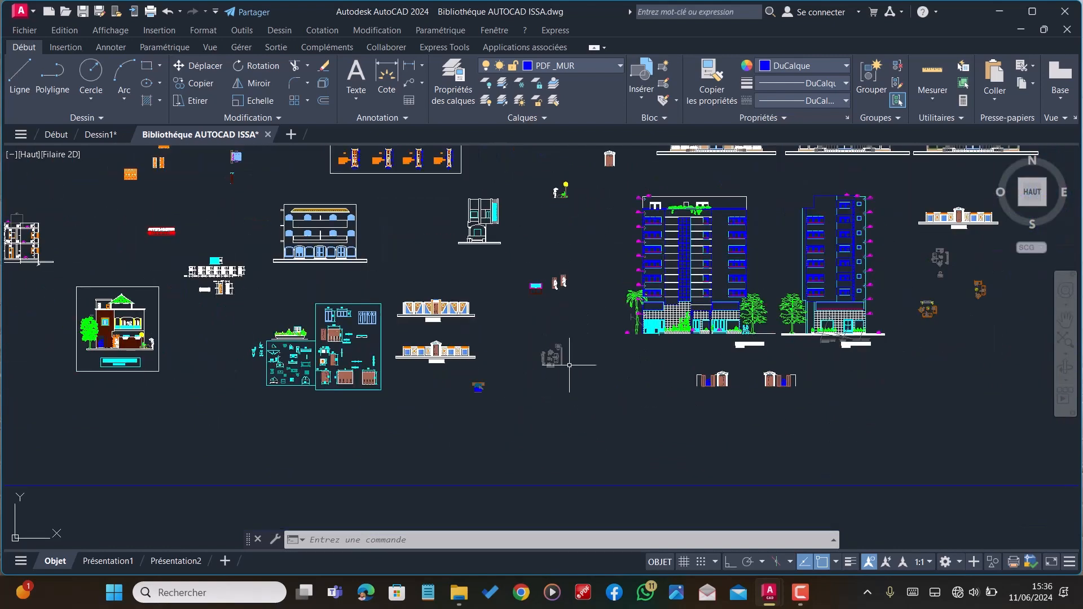
{"action": "scroll", "coordinate": [974, 302], "scroll_direction": "up", "scroll_amount": 2}
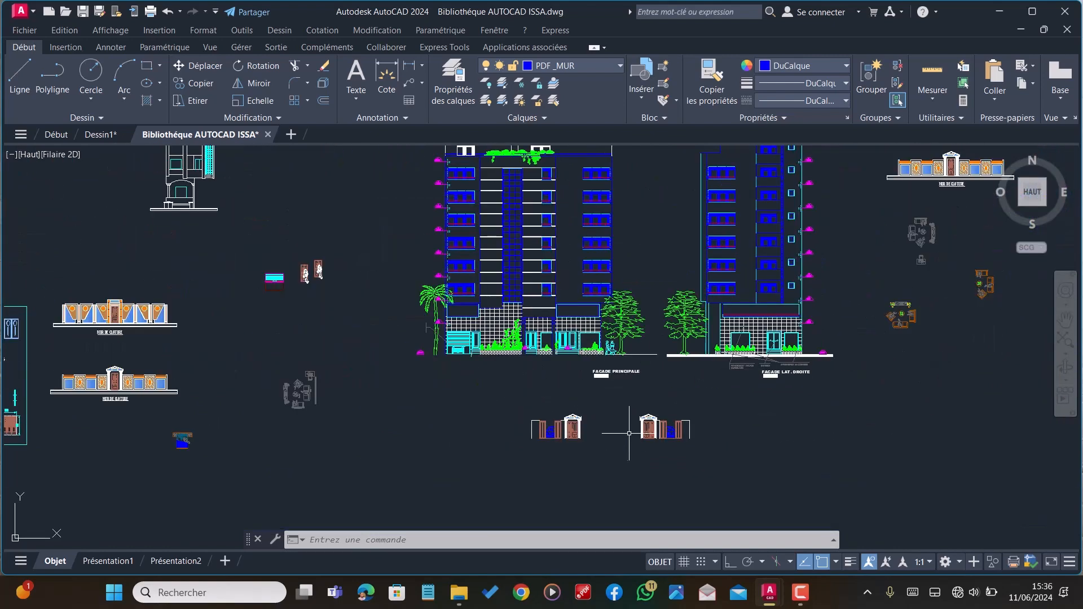
{"action": "scroll", "coordinate": [625, 430], "scroll_direction": "down", "scroll_amount": 2}
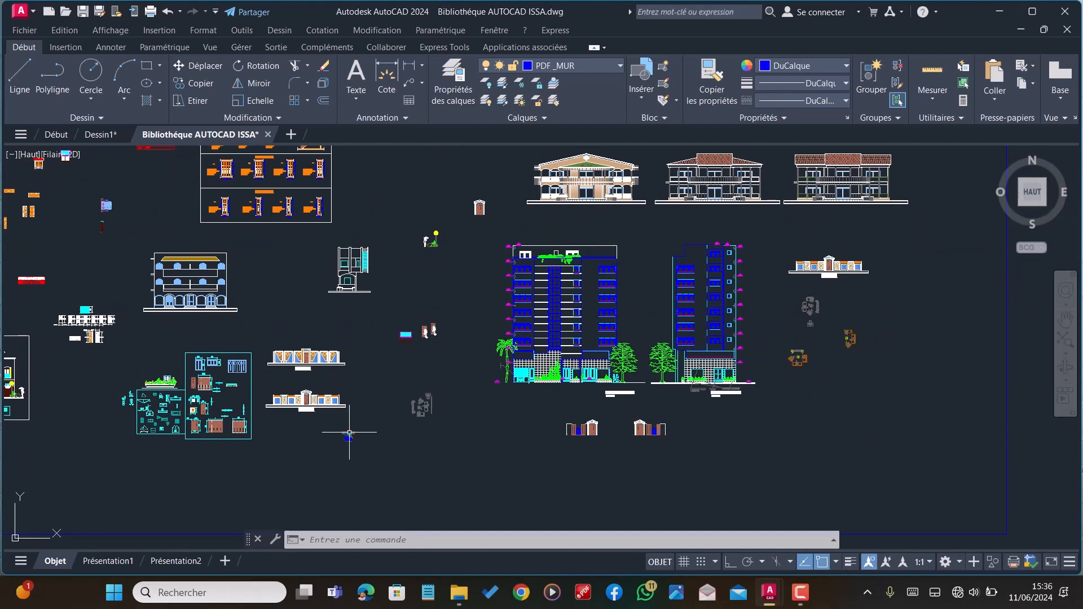
Copy the top-view double bed with its two bedside tables from beneath the library's fence façades
{"action": "scroll", "coordinate": [347, 438], "scroll_direction": "up", "scroll_amount": 2}
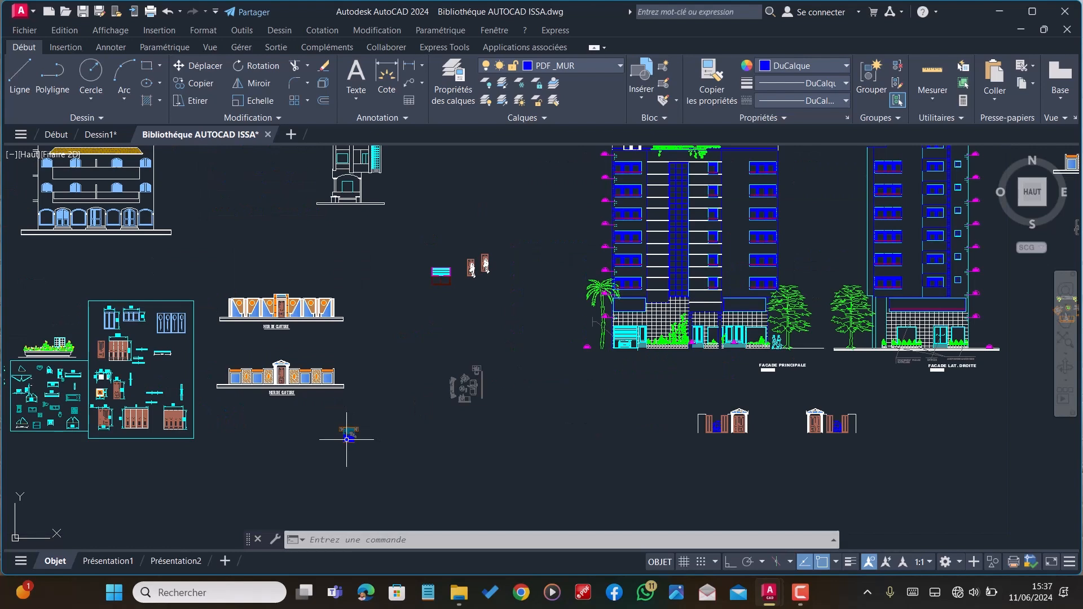
{"action": "scroll", "coordinate": [347, 439], "scroll_direction": "down", "scroll_amount": 2}
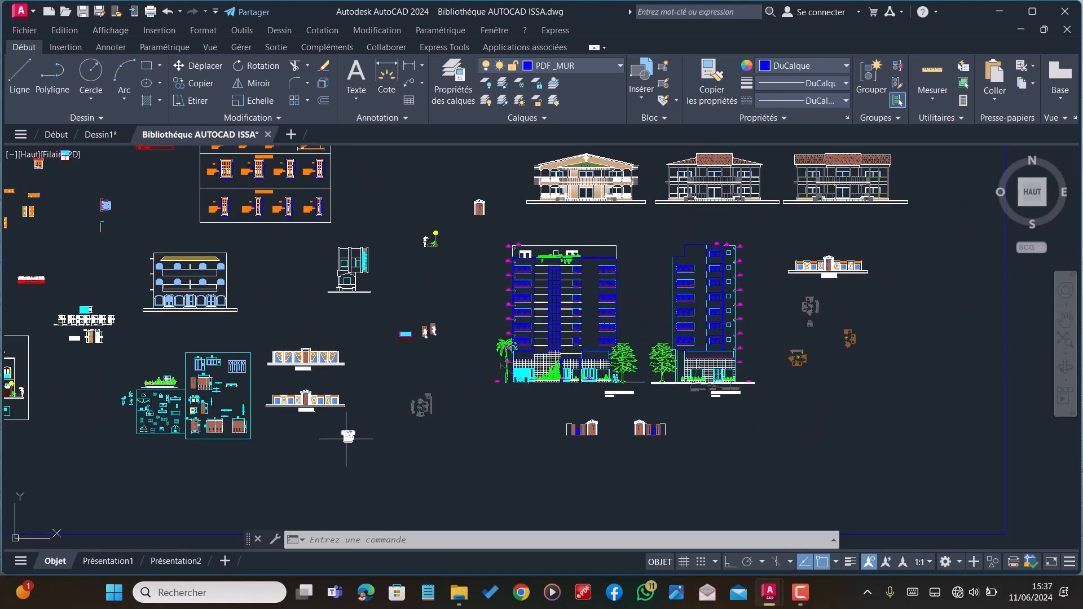
{"action": "scroll", "coordinate": [347, 439], "scroll_direction": "up", "scroll_amount": 10}
{"action": "left_click", "coordinate": [360, 414]}
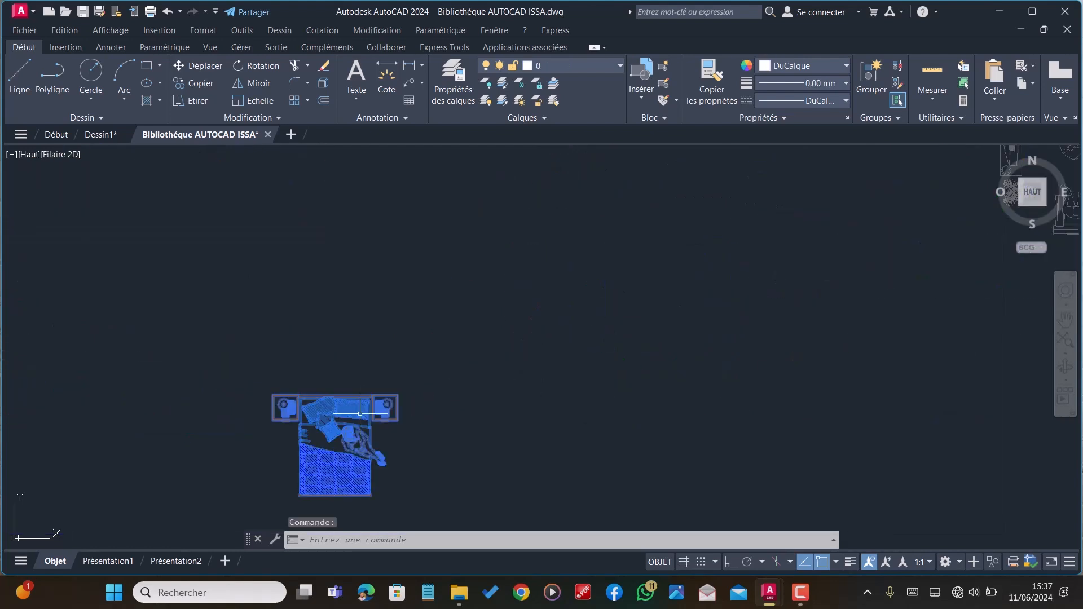
{"action": "key", "text": "ctrl+c"}
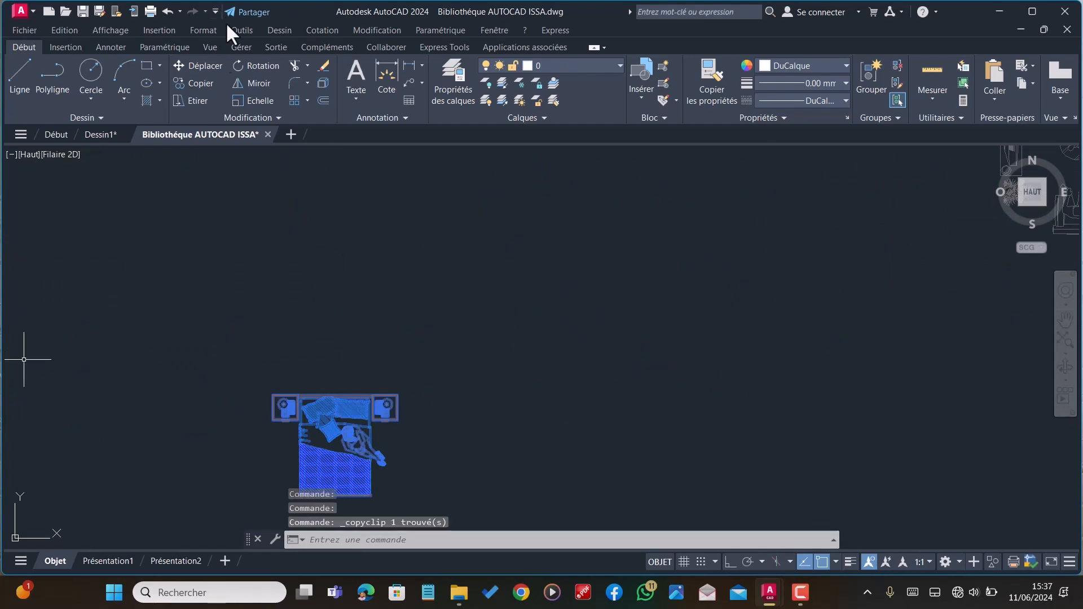
Paste the copied bed into Dessin1 in the empty space east of the house plan
{"action": "left_click", "coordinate": [96, 134]}
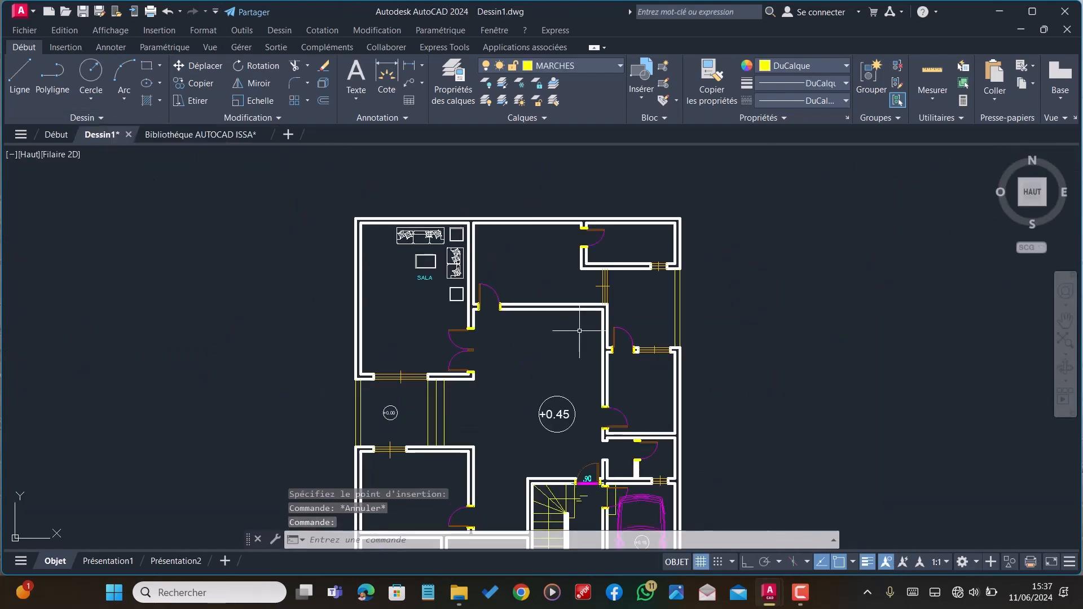
{"action": "scroll", "coordinate": [693, 265], "scroll_direction": "down", "scroll_amount": 3}
{"action": "scroll", "coordinate": [702, 332], "scroll_direction": "up", "scroll_amount": 3}
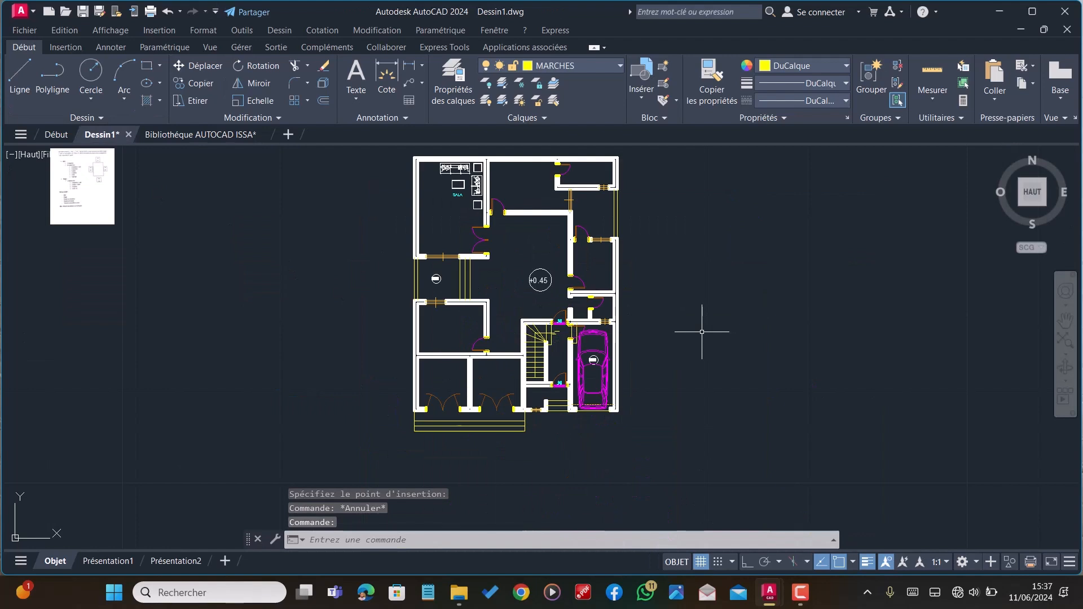
{"action": "key", "text": "ctrl+v"}
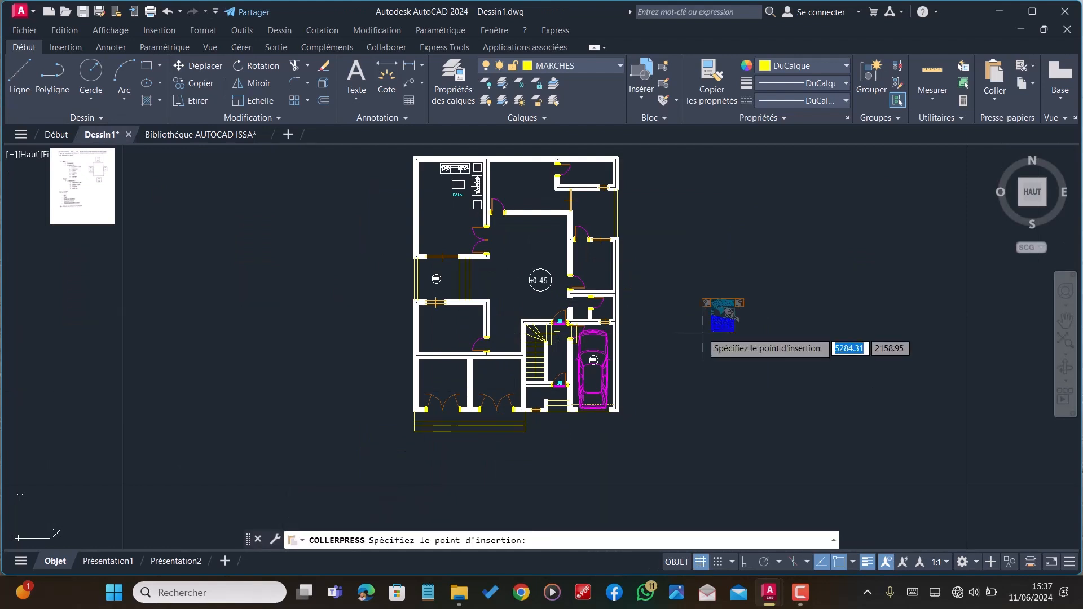
{"action": "key", "text": "Escape"}
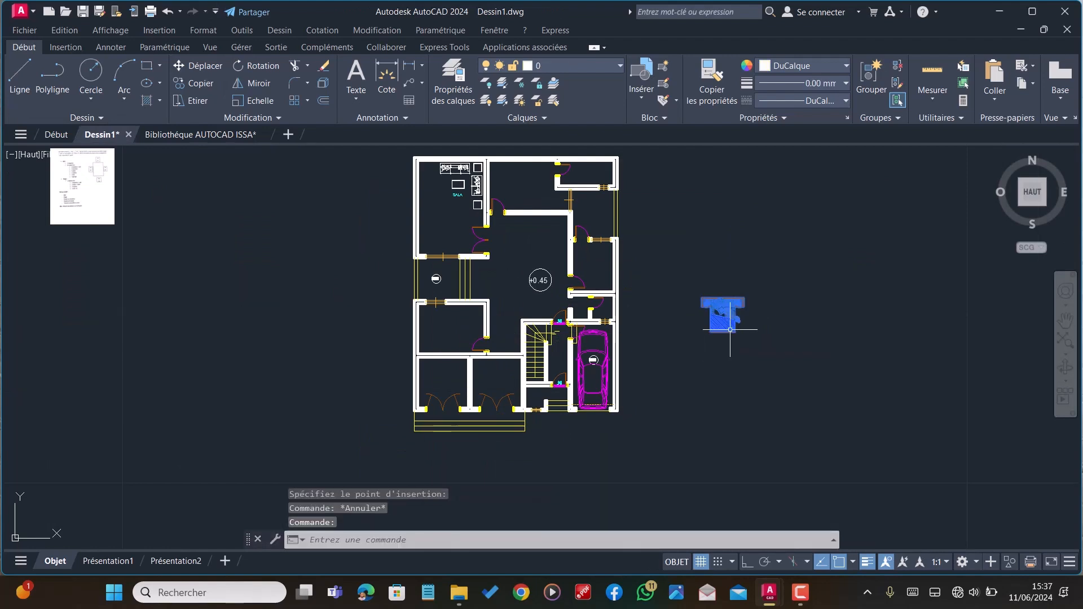
{"action": "key", "text": "Escape"}
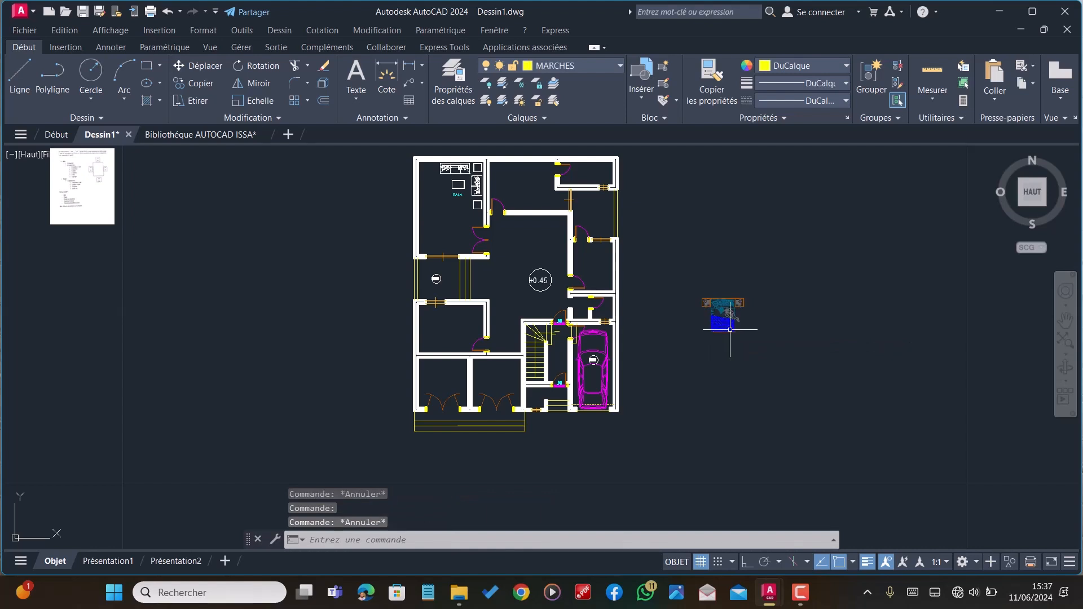
Rotate the pasted bed a quarter turn counterclockwise about its bedside table's outer corner, with Ortho on, so the headboard faces west
{"action": "left_click", "coordinate": [718, 316]}
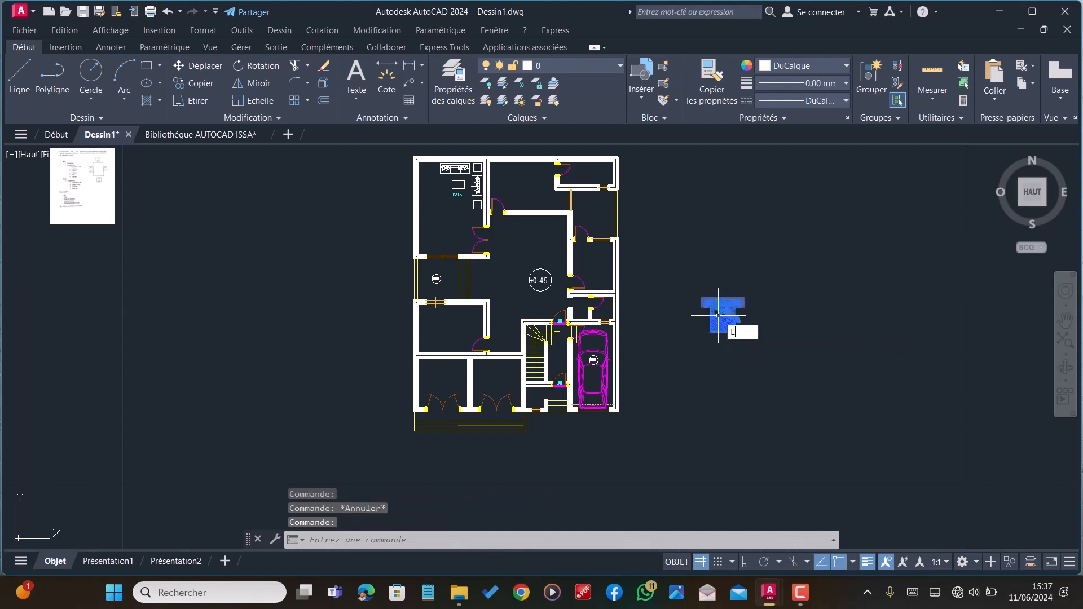
{"action": "key", "text": "BackSpace"}
{"action": "type", "text": "ROT"}
{"action": "key", "text": "Return"}
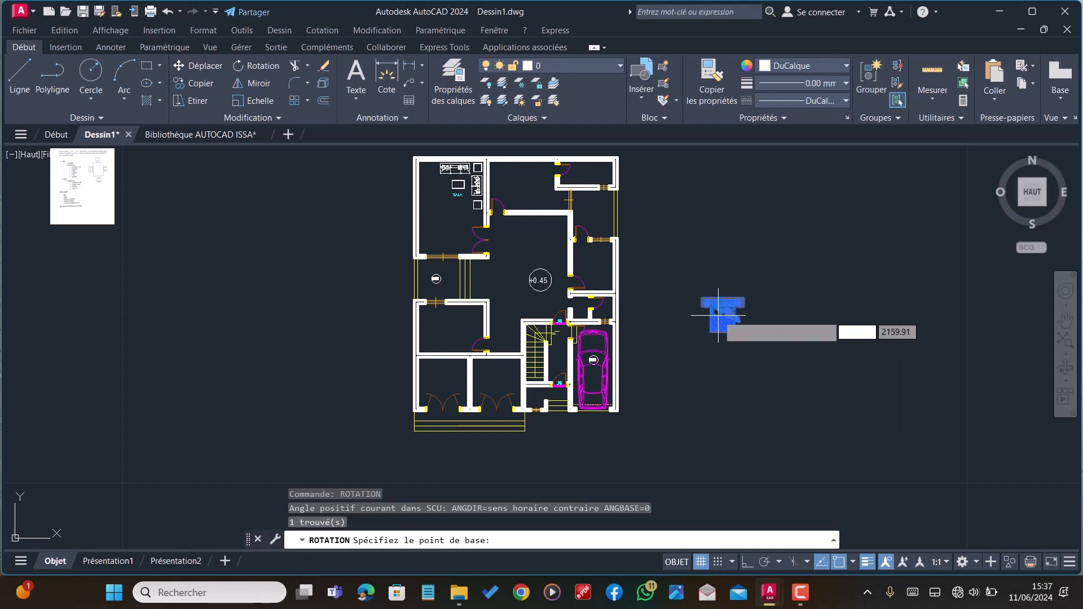
{"action": "scroll", "coordinate": [720, 305], "scroll_direction": "up", "scroll_amount": 5}
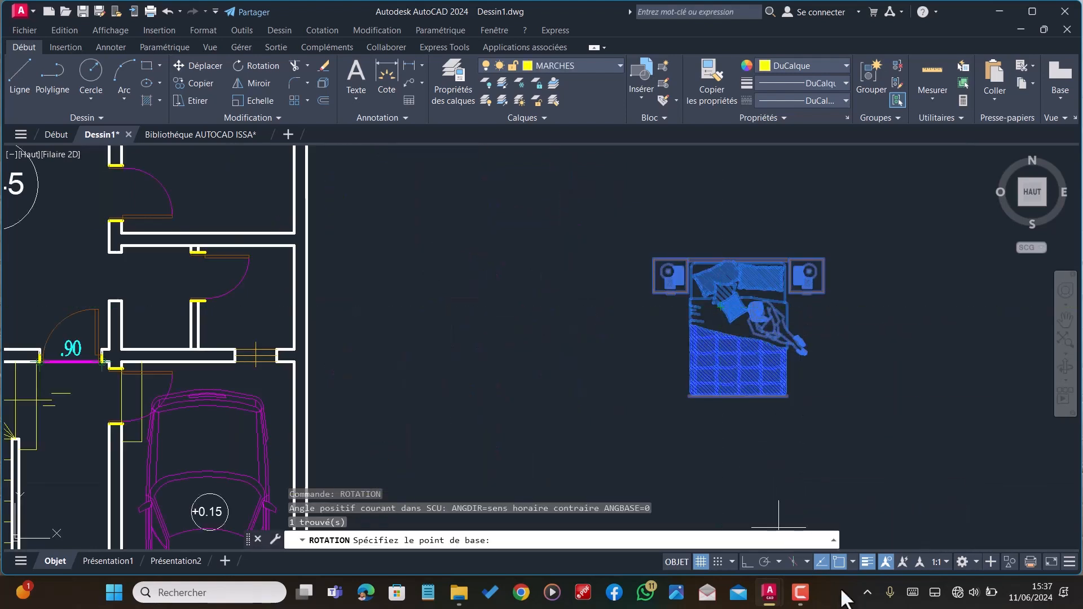
{"action": "left_click", "coordinate": [744, 562]}
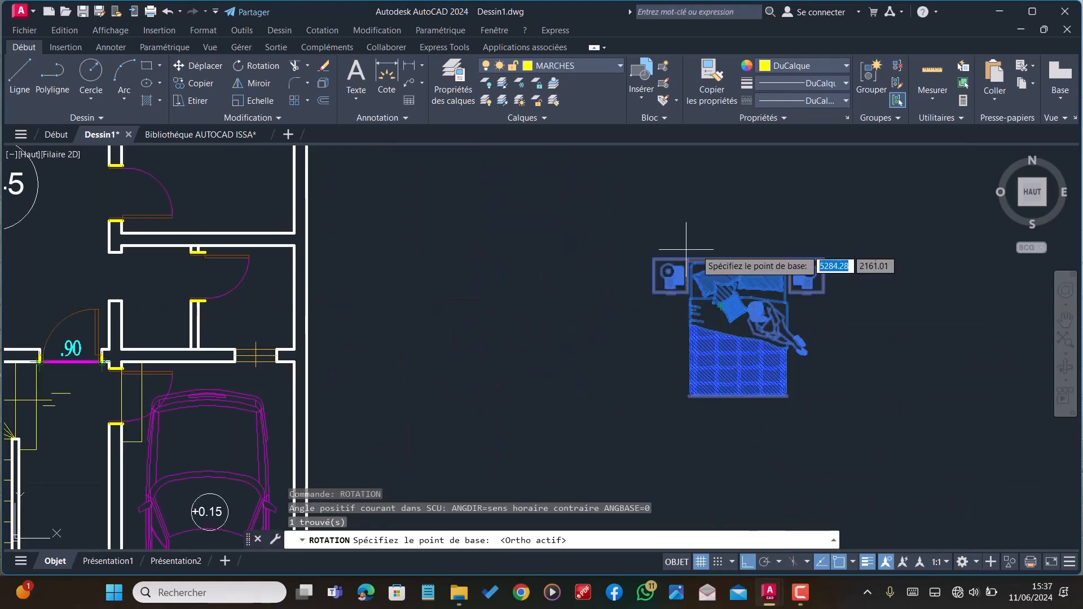
{"action": "left_click", "coordinate": [653, 259]}
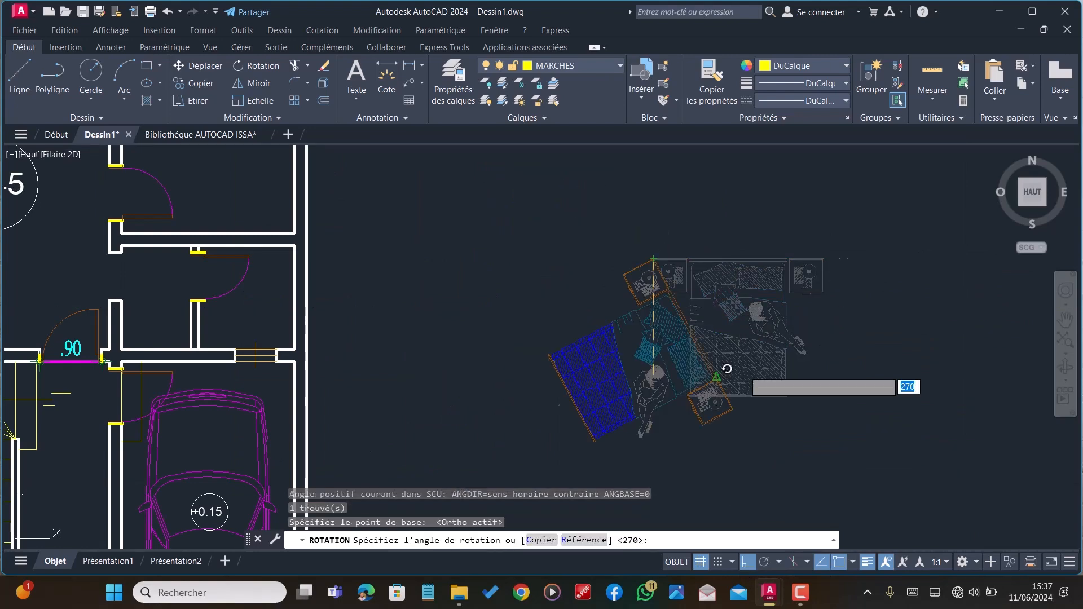
{"action": "left_click", "coordinate": [657, 175]}
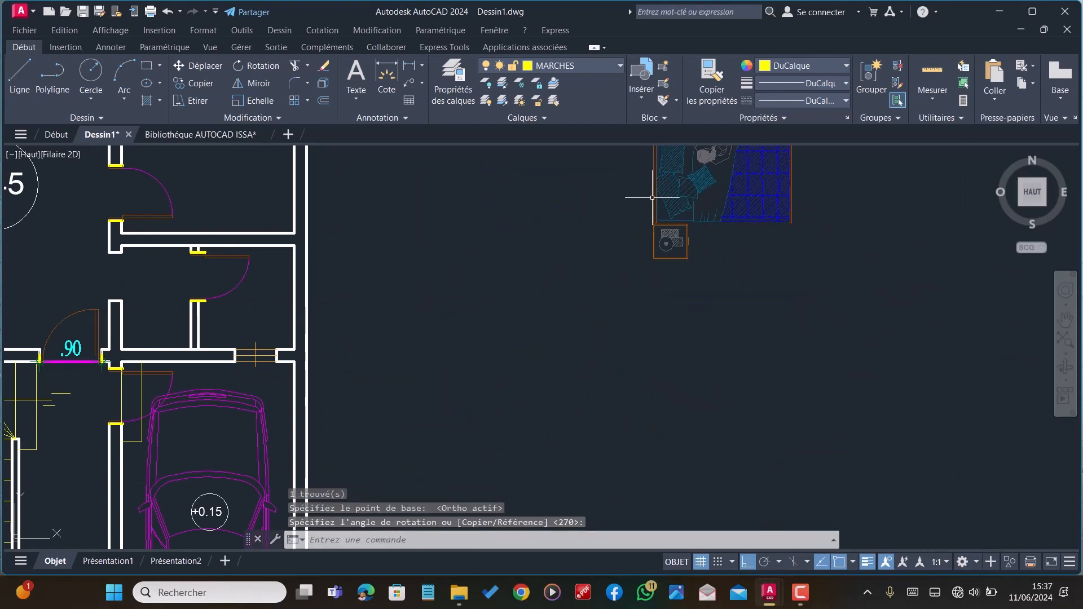
Copy the rotated bed by its headboard's midpoint, with Ortho off, onto the west wall of the bedroom south of the +0.00 terrace
{"action": "scroll", "coordinate": [637, 332], "scroll_direction": "down", "scroll_amount": 6}
{"action": "left_click", "coordinate": [672, 296]}
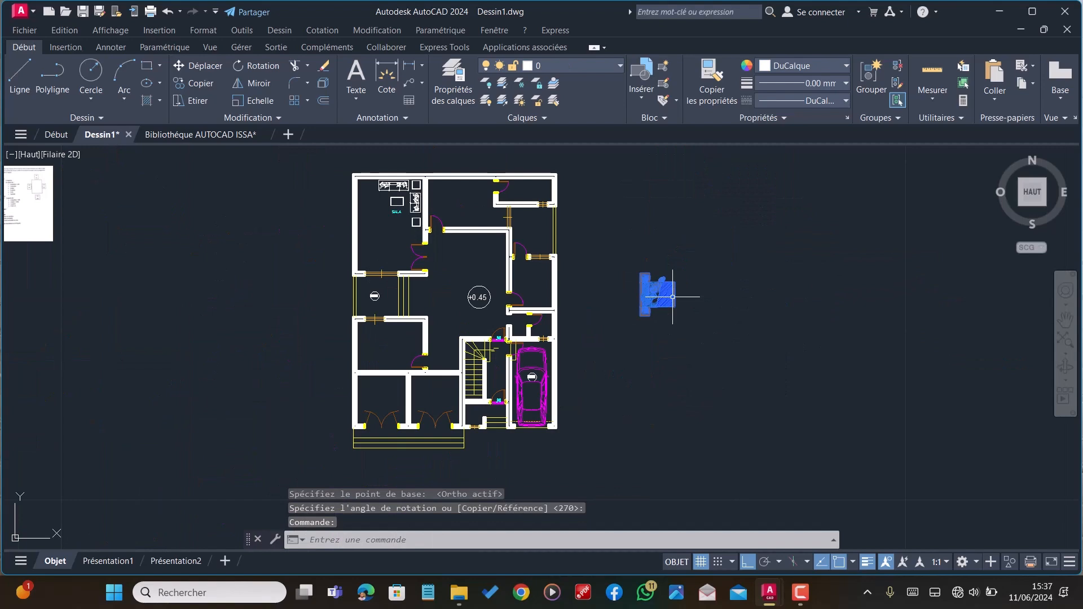
{"action": "type", "text": "CP"}
{"action": "key", "text": "Return"}
{"action": "scroll", "coordinate": [641, 293], "scroll_direction": "up", "scroll_amount": 5}
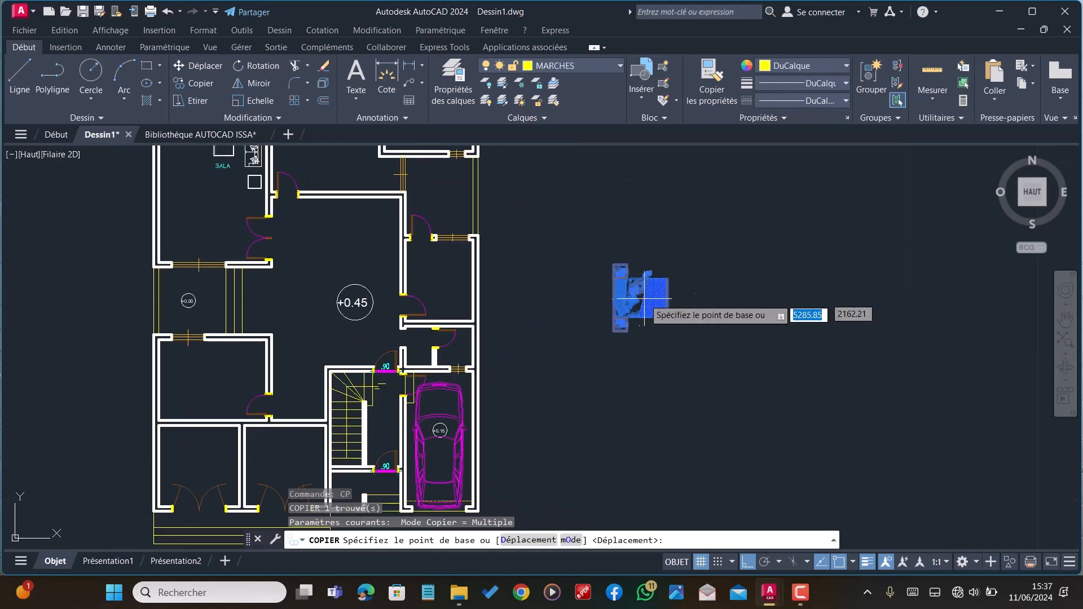
{"action": "left_click", "coordinate": [692, 305]}
{"action": "scroll", "coordinate": [693, 304], "scroll_direction": "down", "scroll_amount": 6}
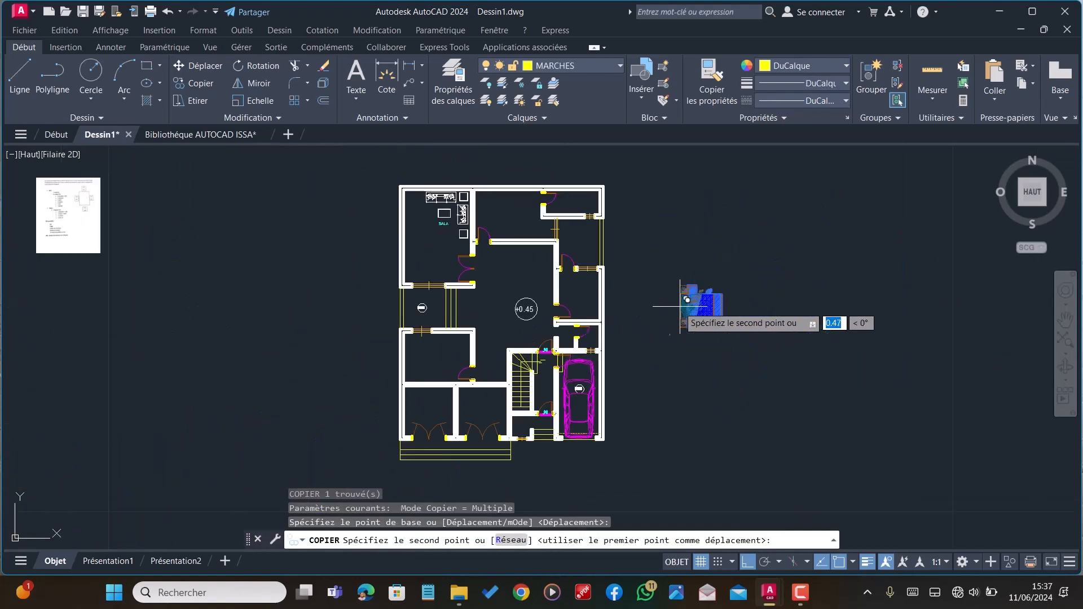
{"action": "left_click", "coordinate": [748, 562]}
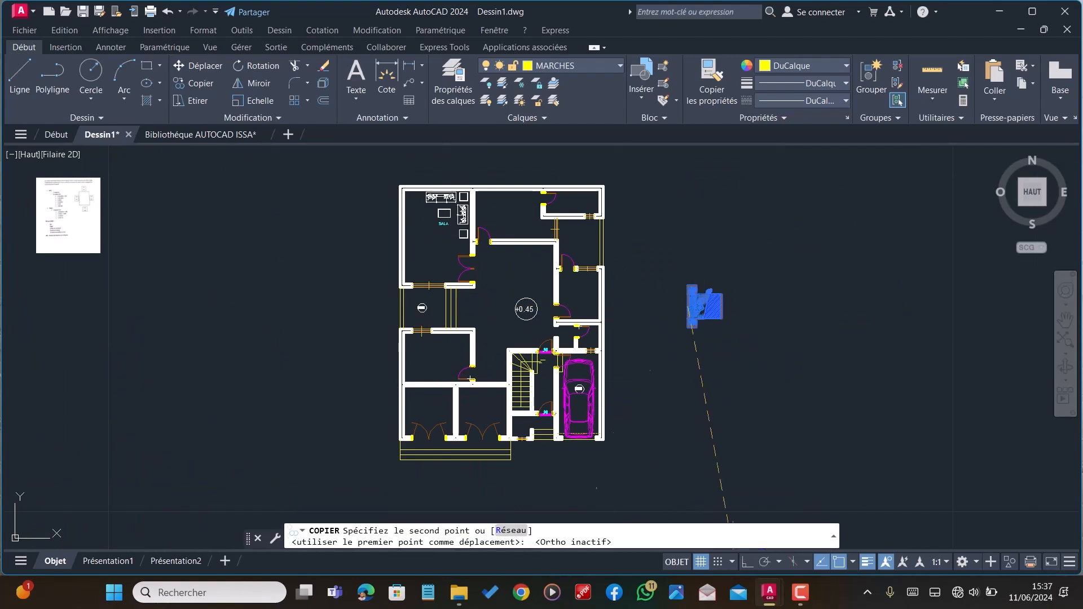
{"action": "scroll", "coordinate": [442, 356], "scroll_direction": "up", "scroll_amount": 4}
{"action": "left_click", "coordinate": [342, 357]}
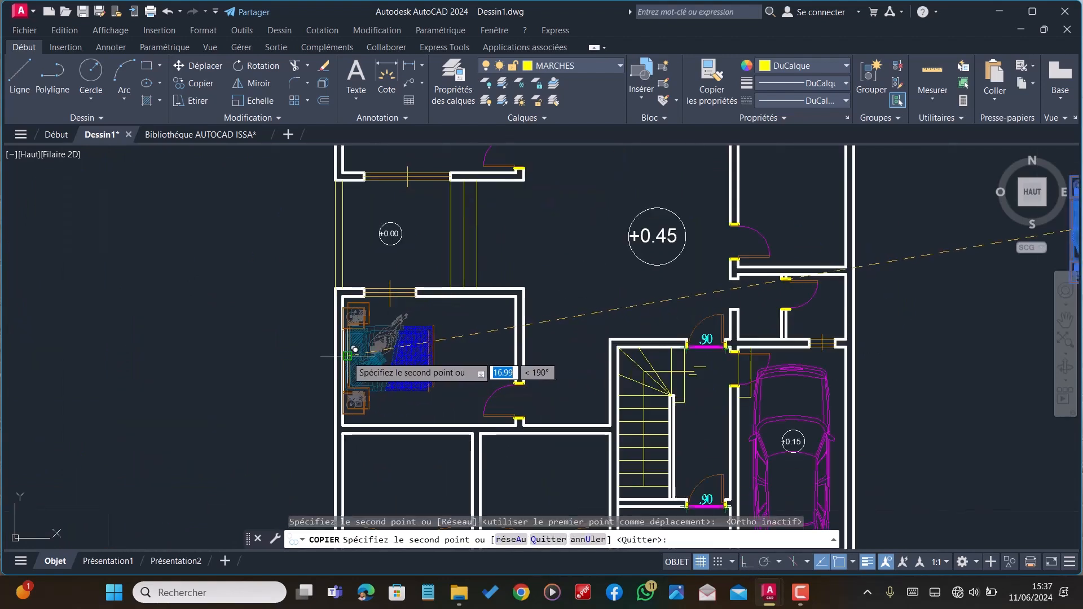
Place a second bed copy in the northern room east of the SALA, headboard against the shared wall, and end the copying
{"action": "scroll", "coordinate": [378, 415], "scroll_direction": "down", "scroll_amount": 4}
{"action": "scroll", "coordinate": [454, 235], "scroll_direction": "up", "scroll_amount": 3}
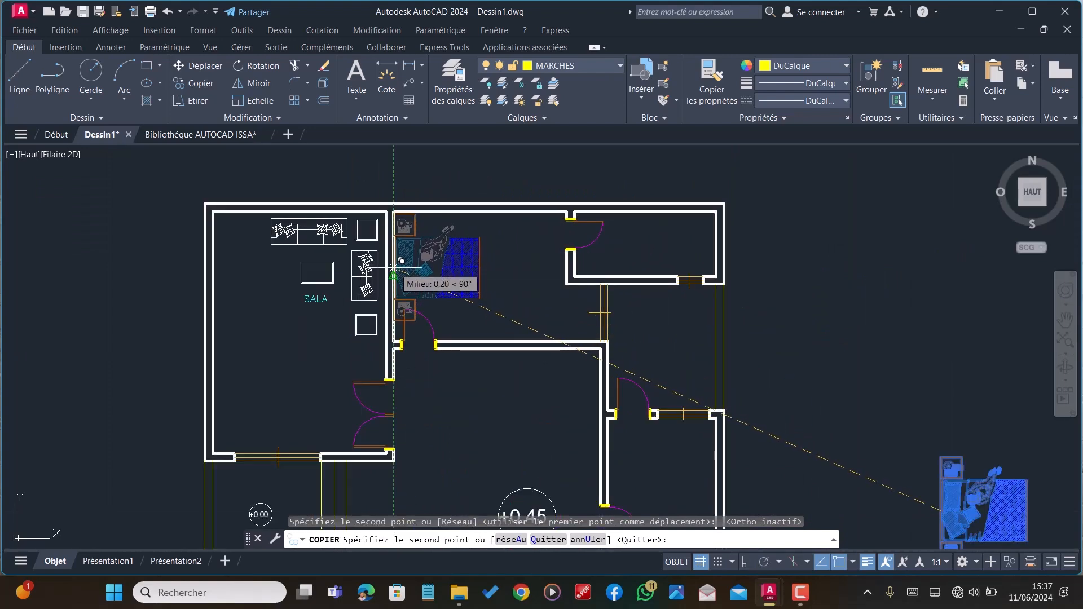
{"action": "scroll", "coordinate": [395, 275], "scroll_direction": "up", "scroll_amount": 4}
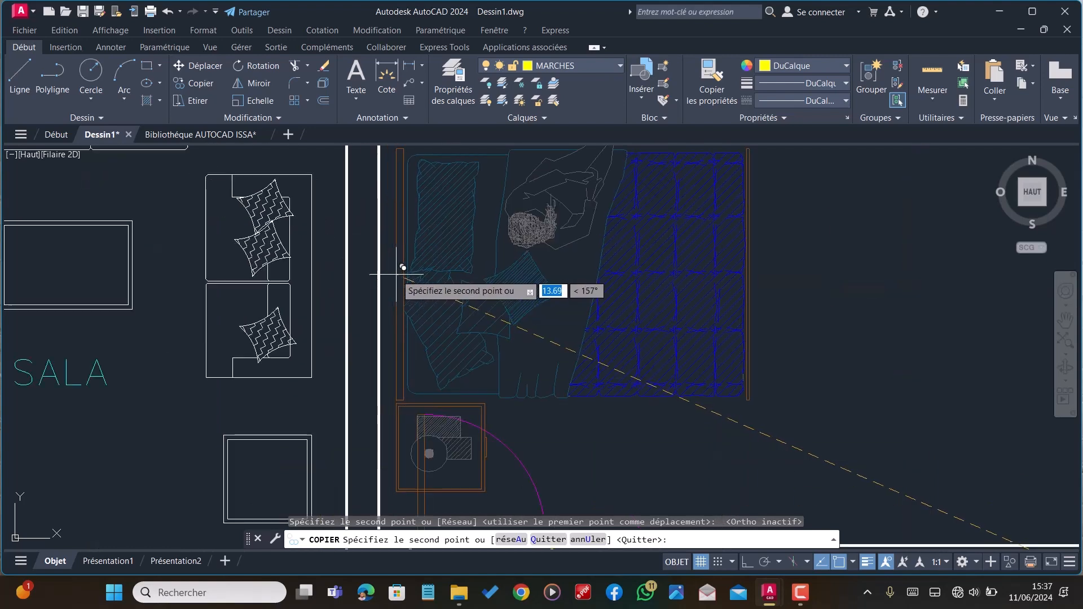
{"action": "scroll", "coordinate": [398, 282], "scroll_direction": "down", "scroll_amount": 3}
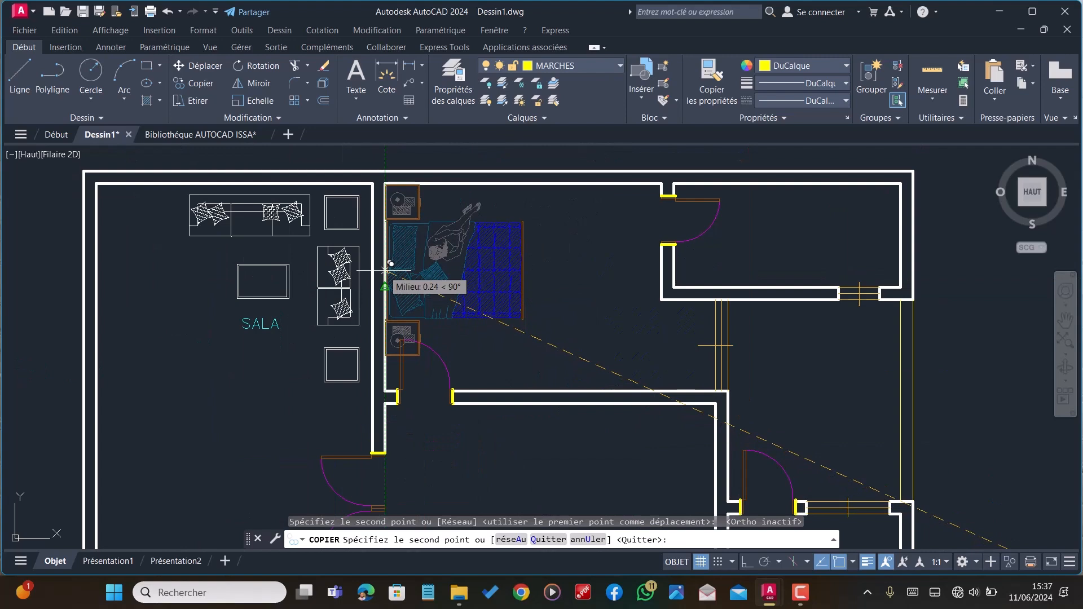
{"action": "scroll", "coordinate": [385, 270], "scroll_direction": "down", "scroll_amount": 2}
{"action": "scroll", "coordinate": [386, 271], "scroll_direction": "down", "scroll_amount": 2}
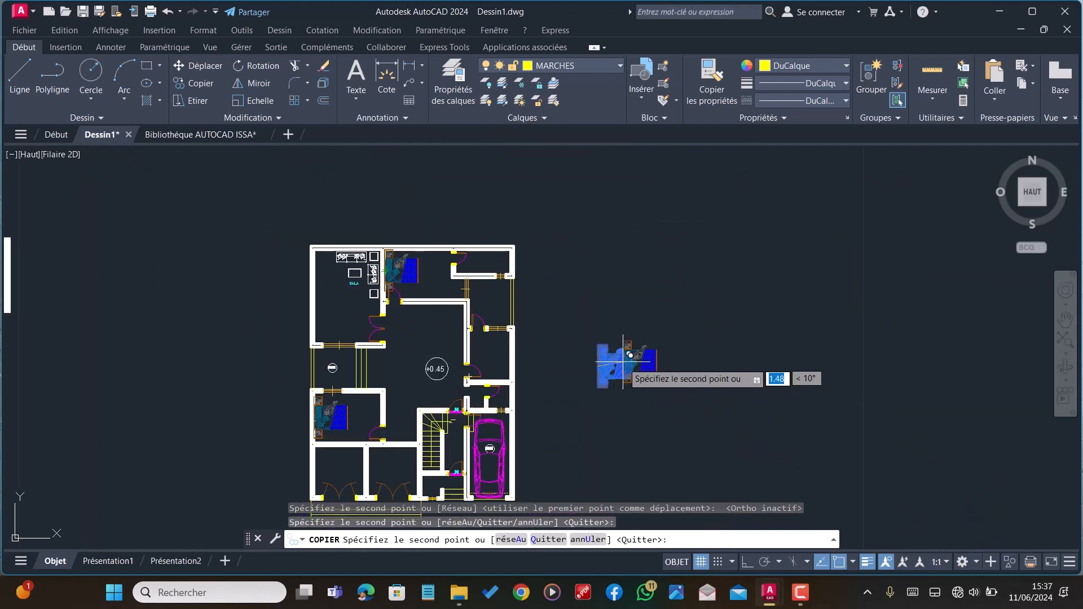
{"action": "scroll", "coordinate": [459, 389], "scroll_direction": "down", "scroll_amount": 2}
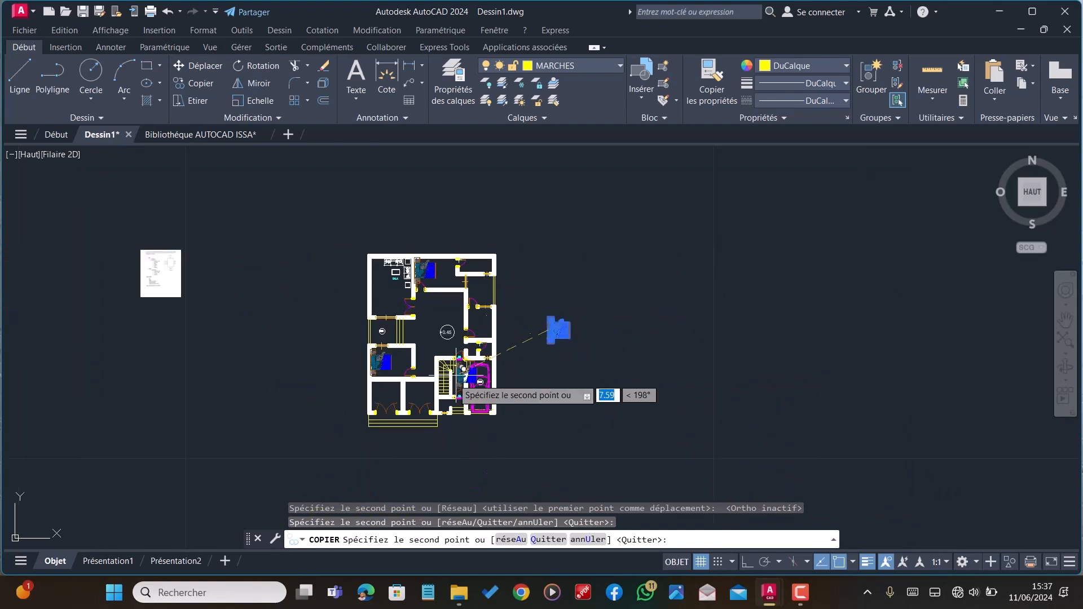
{"action": "scroll", "coordinate": [460, 389], "scroll_direction": "up", "scroll_amount": 4}
{"action": "scroll", "coordinate": [456, 393], "scroll_direction": "down", "scroll_amount": 2}
{"action": "key", "text": "Escape"}
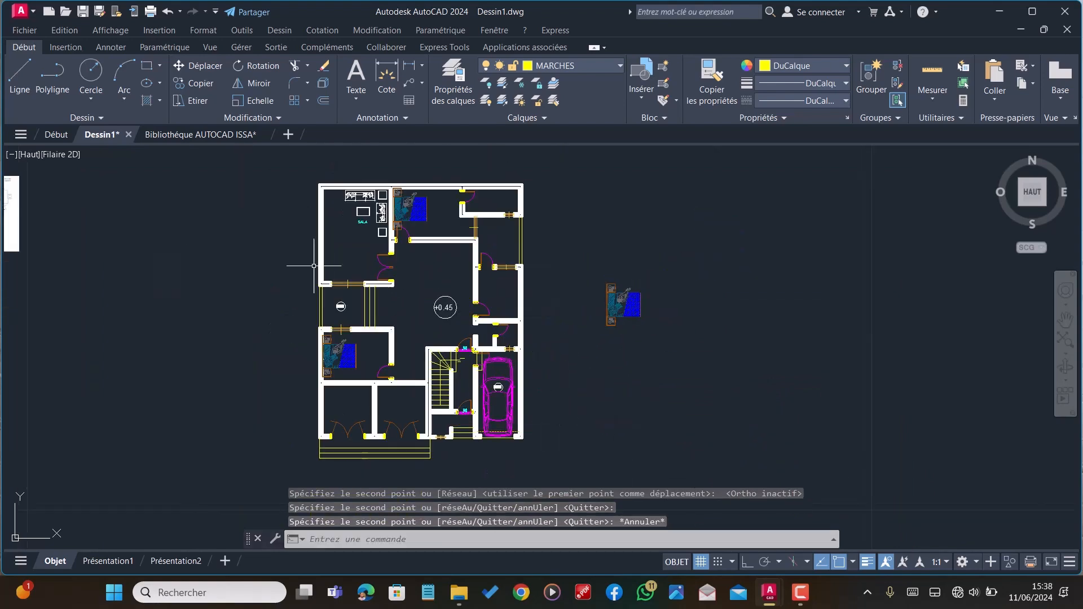
Switch to the Bibliothéque AUTOCAD ISSA drawing and look through its cyan sheet of sanitary and kitchen symbols
{"action": "left_click", "coordinate": [213, 137]}
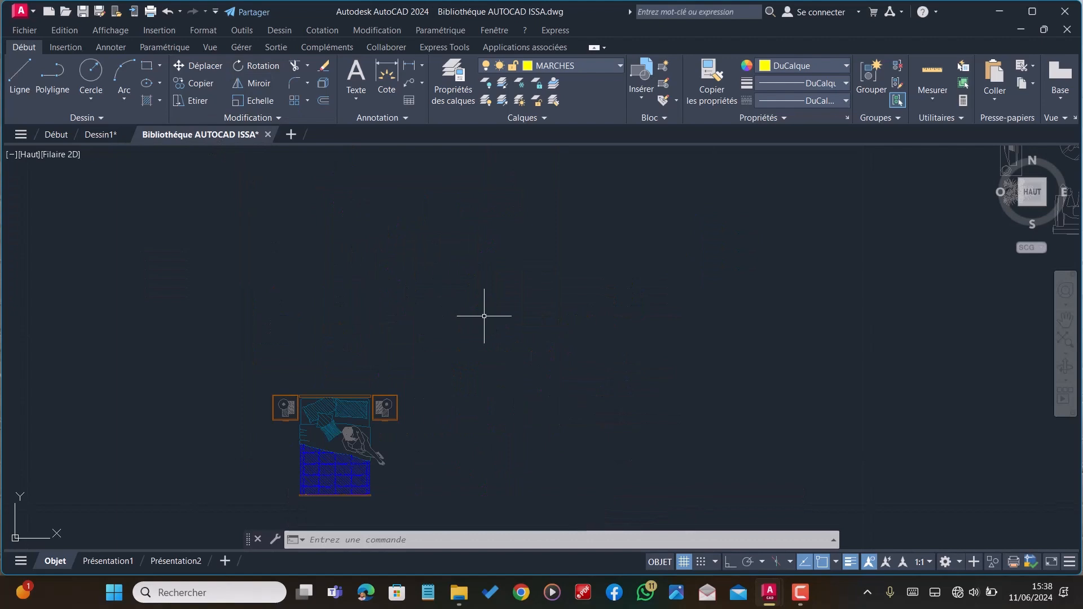
{"action": "scroll", "coordinate": [484, 316], "scroll_direction": "down", "scroll_amount": 6}
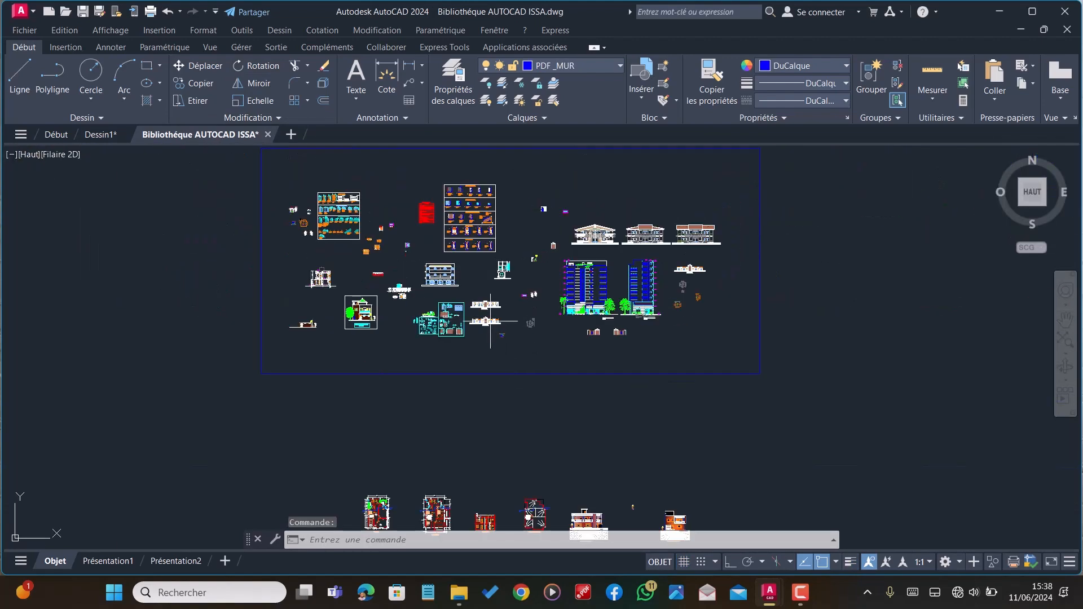
{"action": "scroll", "coordinate": [490, 321], "scroll_direction": "up", "scroll_amount": 6}
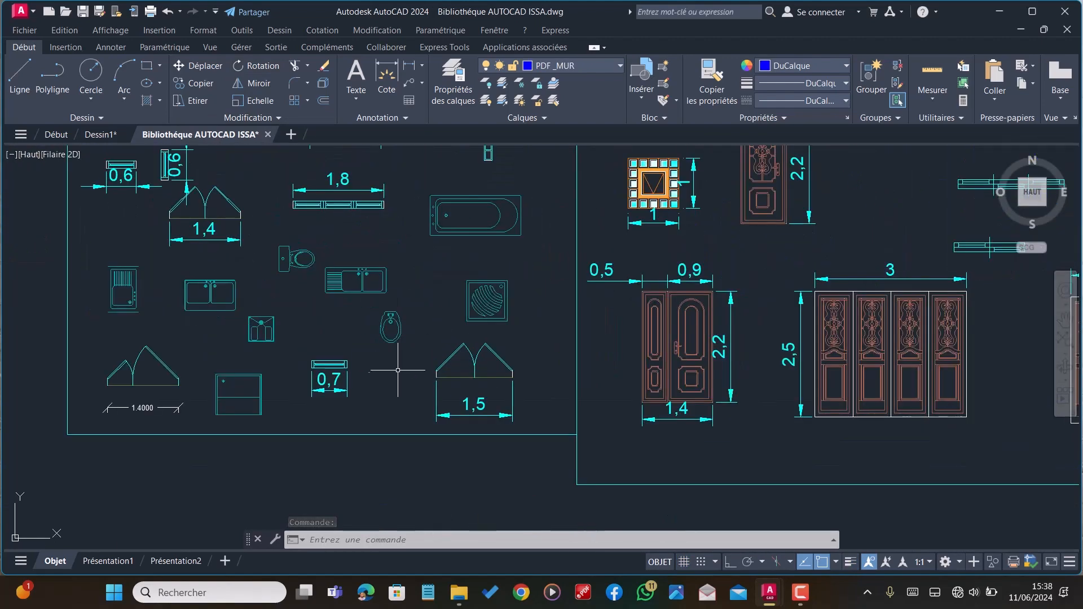
{"action": "scroll", "coordinate": [237, 337], "scroll_direction": "down", "scroll_amount": 5}
{"action": "scroll", "coordinate": [311, 307], "scroll_direction": "up", "scroll_amount": 5}
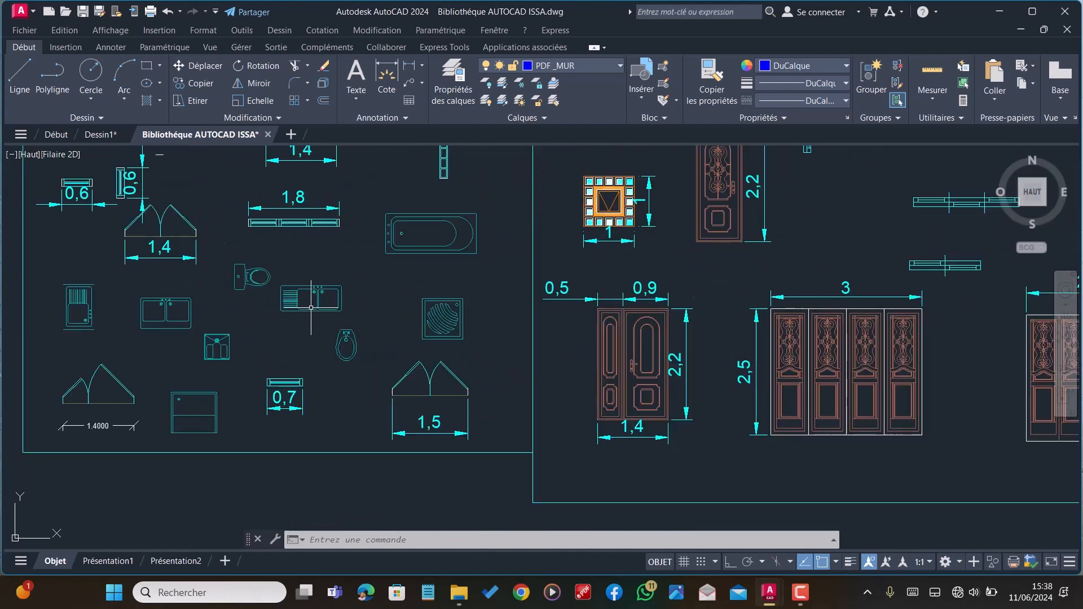
{"action": "scroll", "coordinate": [369, 337], "scroll_direction": "down", "scroll_amount": 2}
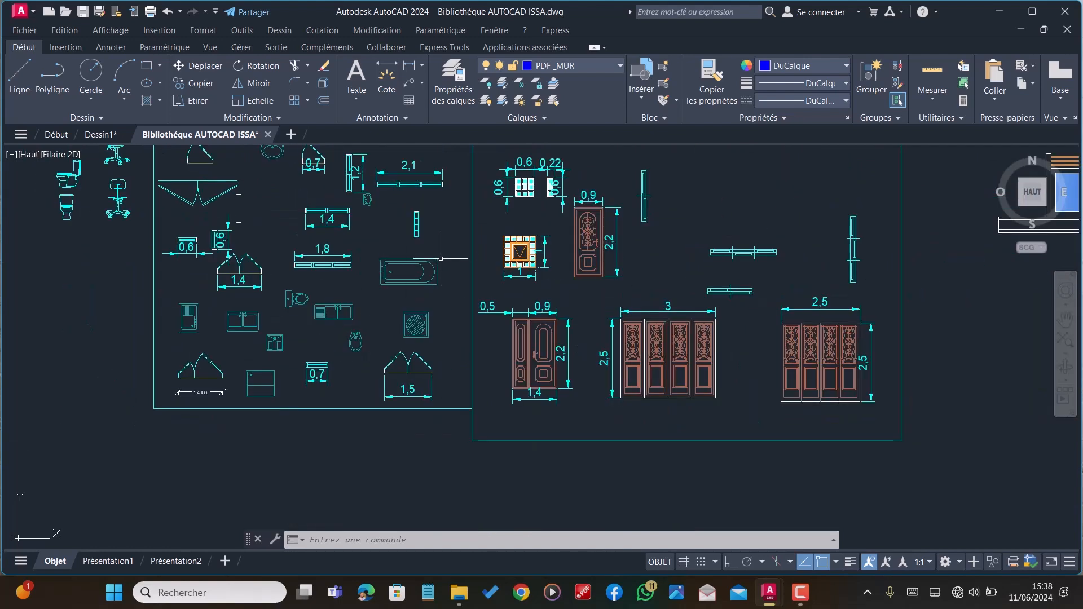
{"action": "scroll", "coordinate": [428, 265], "scroll_direction": "up", "scroll_amount": 2}
{"action": "scroll", "coordinate": [369, 325], "scroll_direction": "down", "scroll_amount": 2}
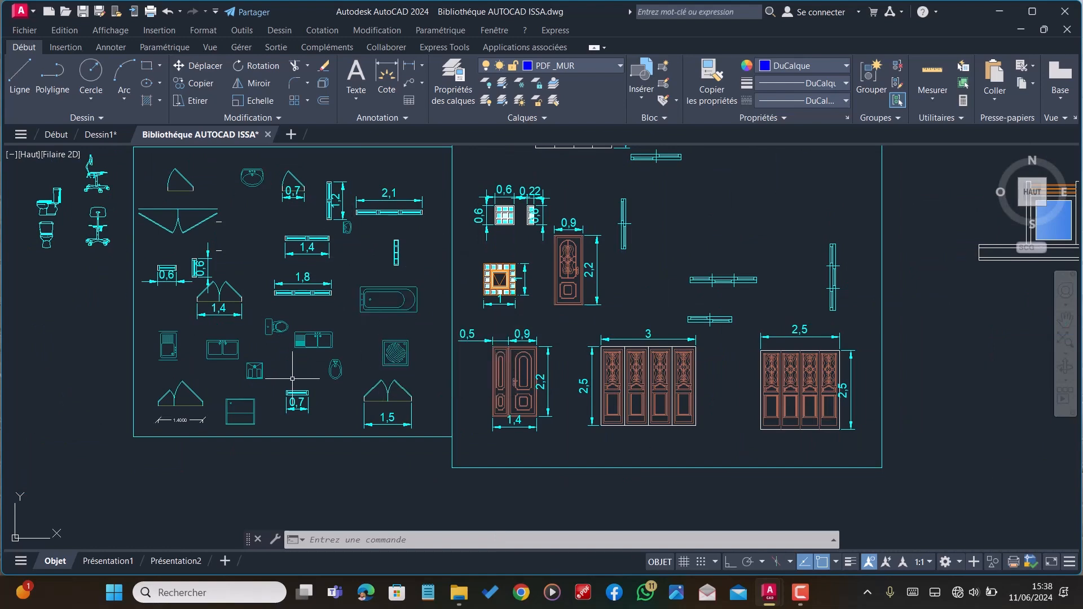
Select the top-view toilet, the square shower tray and the oval basin together on the library's sanitary sheet
{"action": "scroll", "coordinate": [293, 360], "scroll_direction": "up", "scroll_amount": 2}
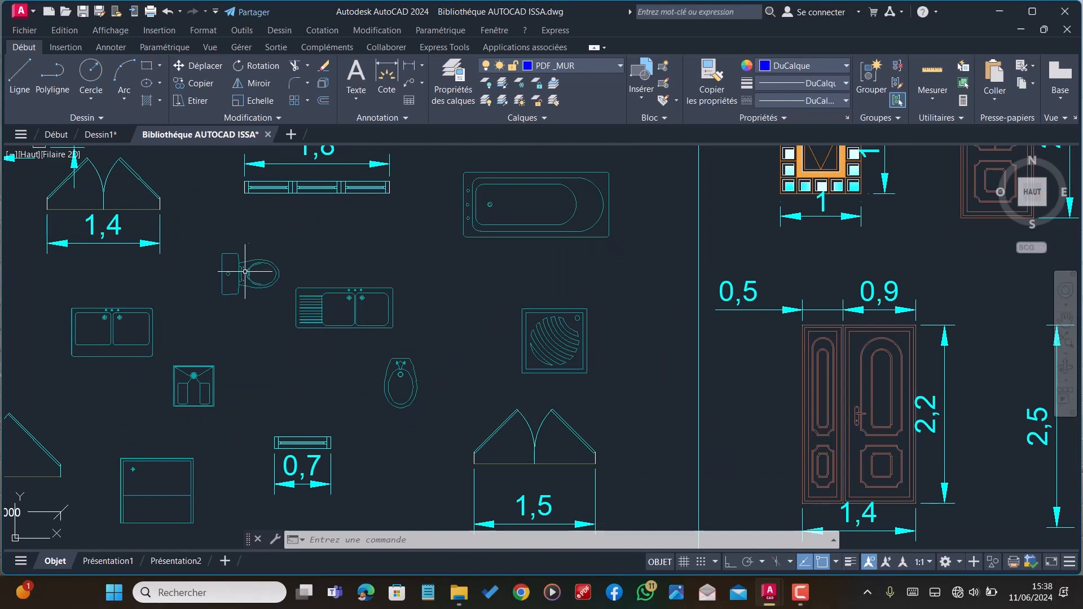
{"action": "scroll", "coordinate": [234, 276], "scroll_direction": "down", "scroll_amount": 1}
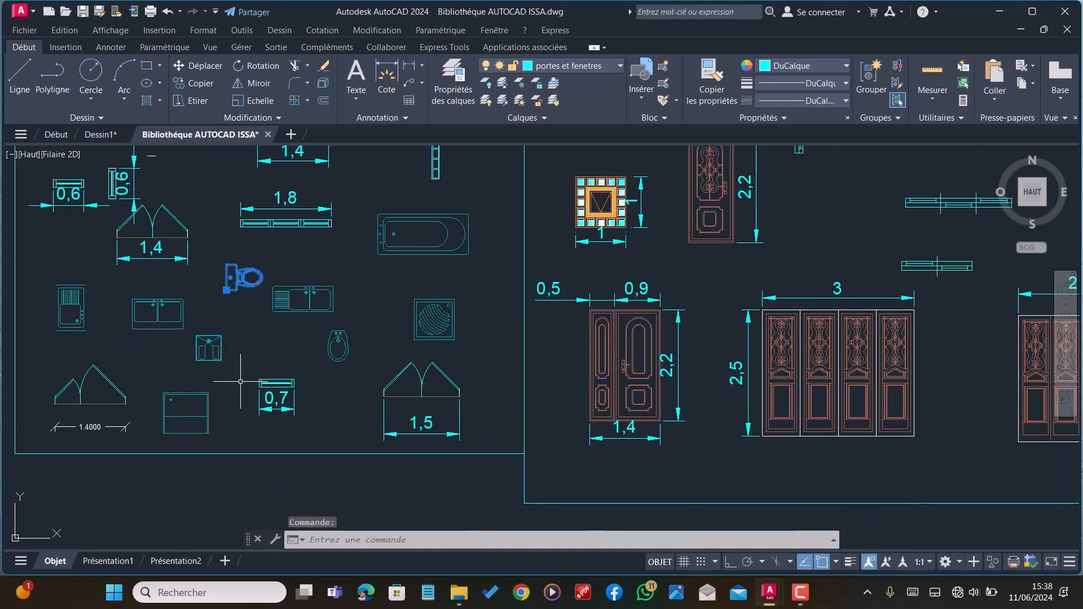
{"action": "scroll", "coordinate": [169, 392], "scroll_direction": "down", "scroll_amount": 1}
{"action": "scroll", "coordinate": [175, 363], "scroll_direction": "up", "scroll_amount": 4}
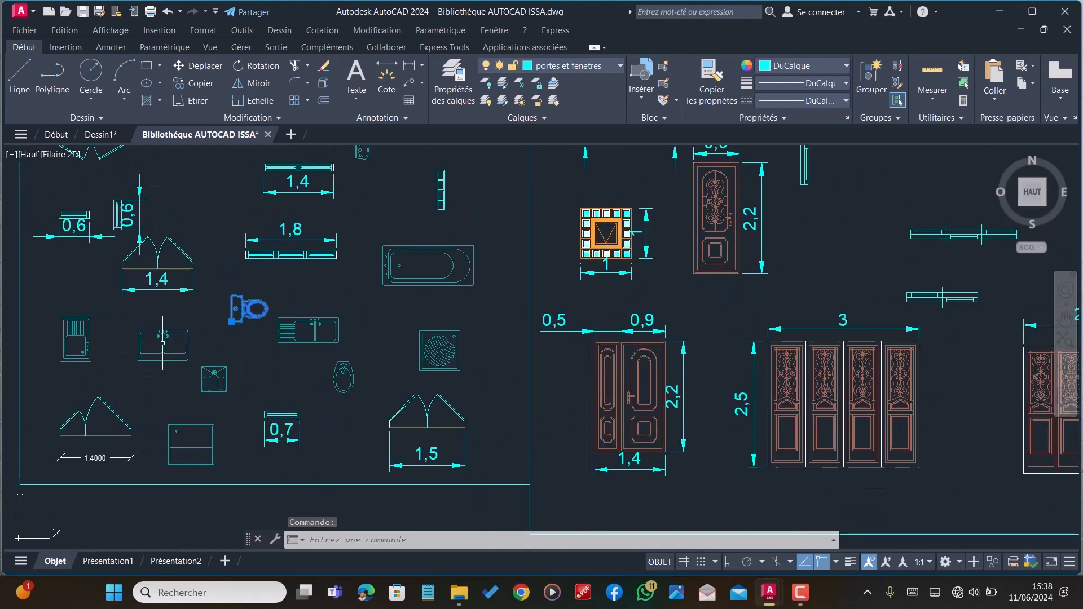
{"action": "scroll", "coordinate": [183, 328], "scroll_direction": "down", "scroll_amount": 1}
{"action": "scroll", "coordinate": [229, 345], "scroll_direction": "down", "scroll_amount": 2}
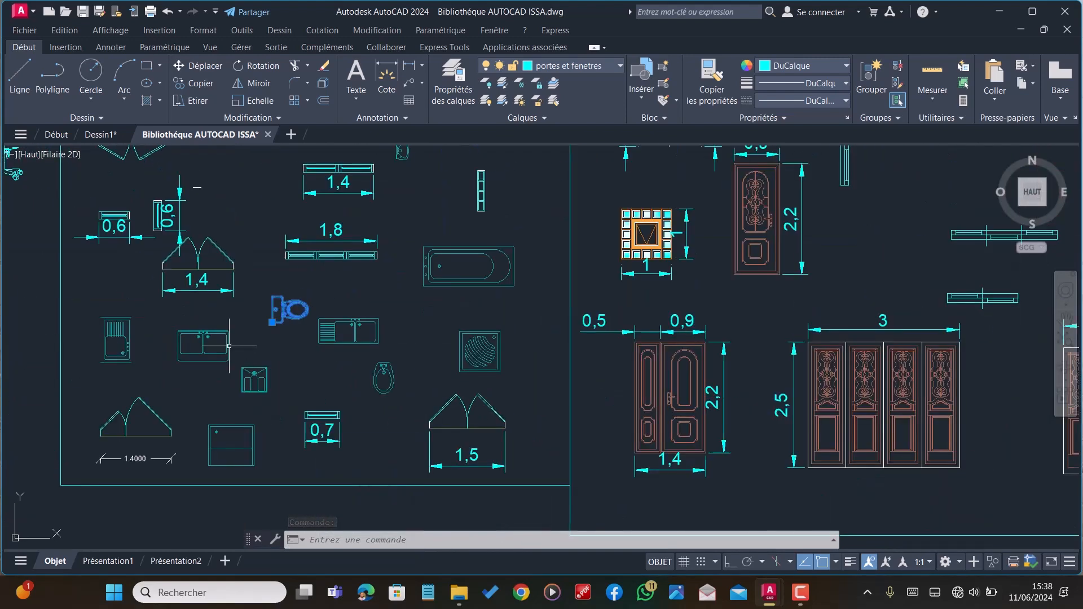
{"action": "left_click", "coordinate": [482, 360]}
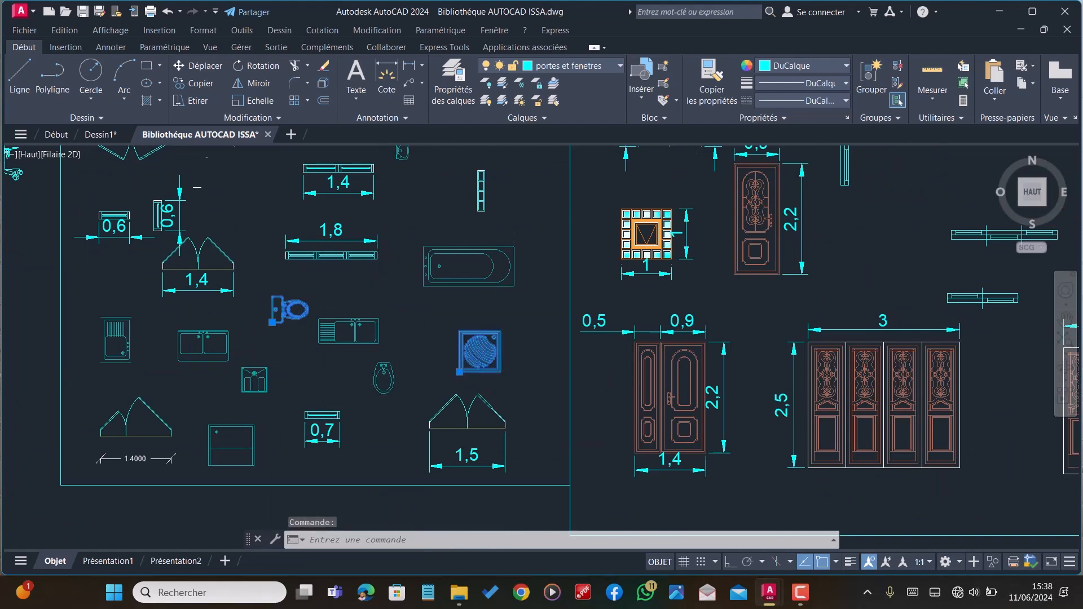
{"action": "scroll", "coordinate": [383, 395], "scroll_direction": "down", "scroll_amount": 1}
{"action": "scroll", "coordinate": [365, 378], "scroll_direction": "up", "scroll_amount": 2}
{"action": "left_click", "coordinate": [369, 373]}
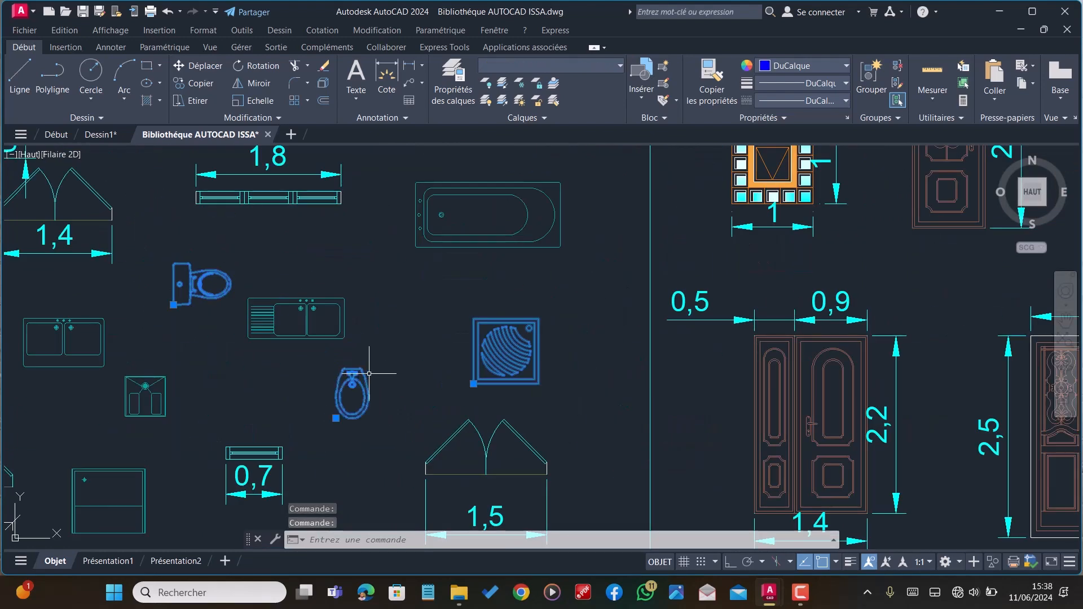
Copy the selected toilet, bidet and shower tray from the library drawing and paste them into Dessin1 beside the floor plan
{"action": "key", "text": "ctrl+c"}
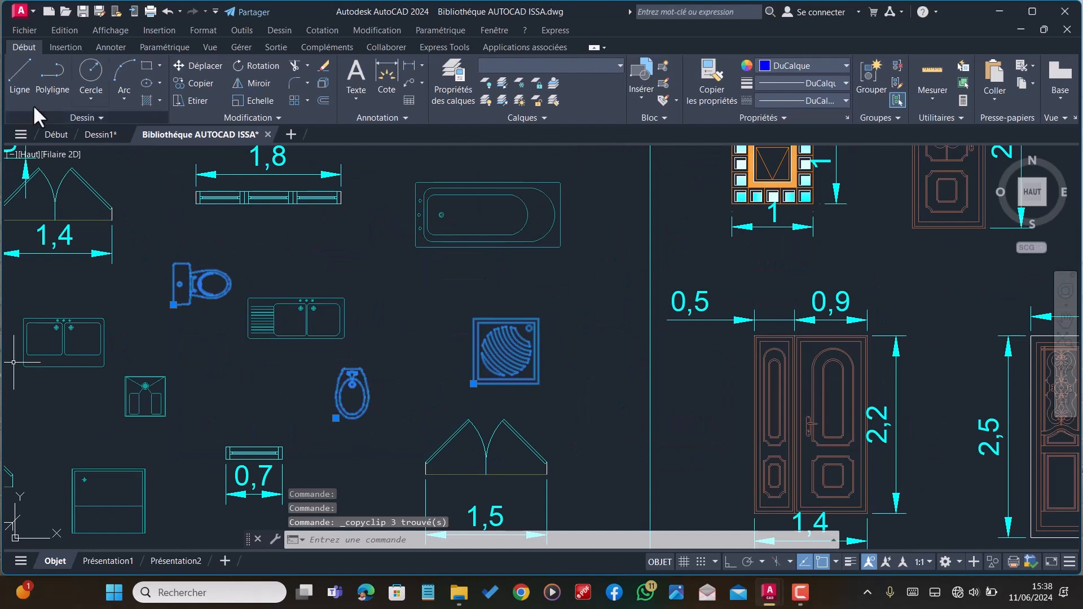
{"action": "left_click", "coordinate": [85, 137]}
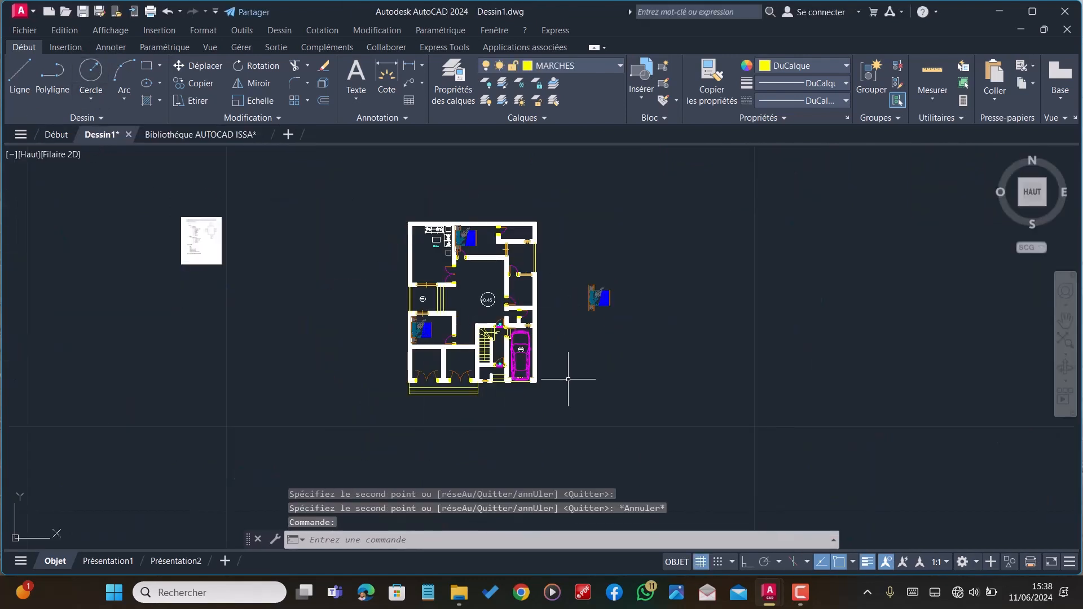
{"action": "key", "text": "ctrl+v"}
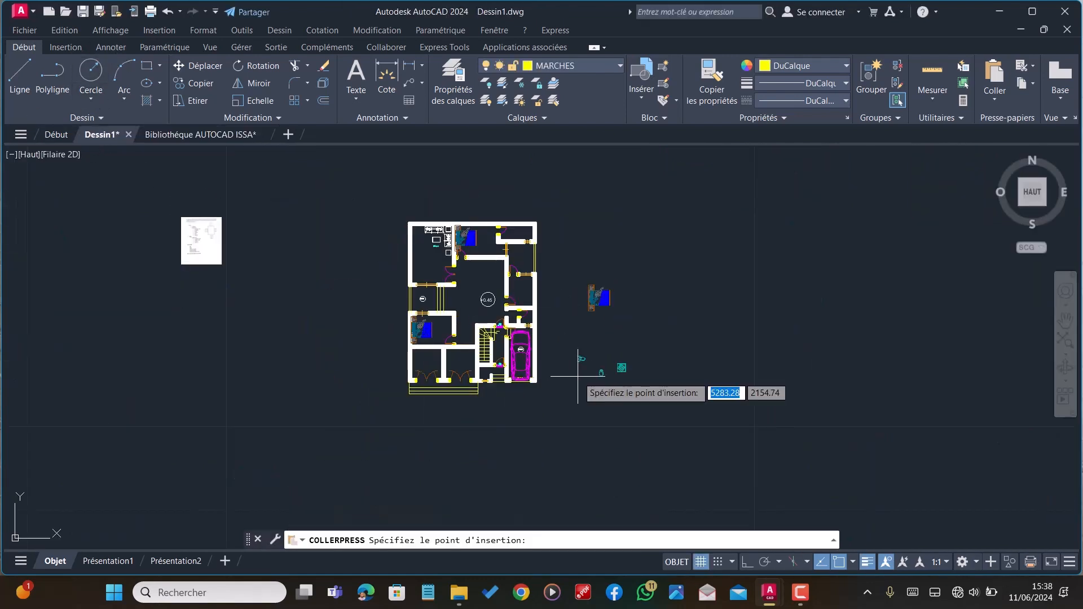
{"action": "left_click", "coordinate": [577, 375]}
{"action": "scroll", "coordinate": [626, 346], "scroll_direction": "up", "scroll_amount": 3}
{"action": "scroll", "coordinate": [550, 382], "scroll_direction": "up", "scroll_amount": 2}
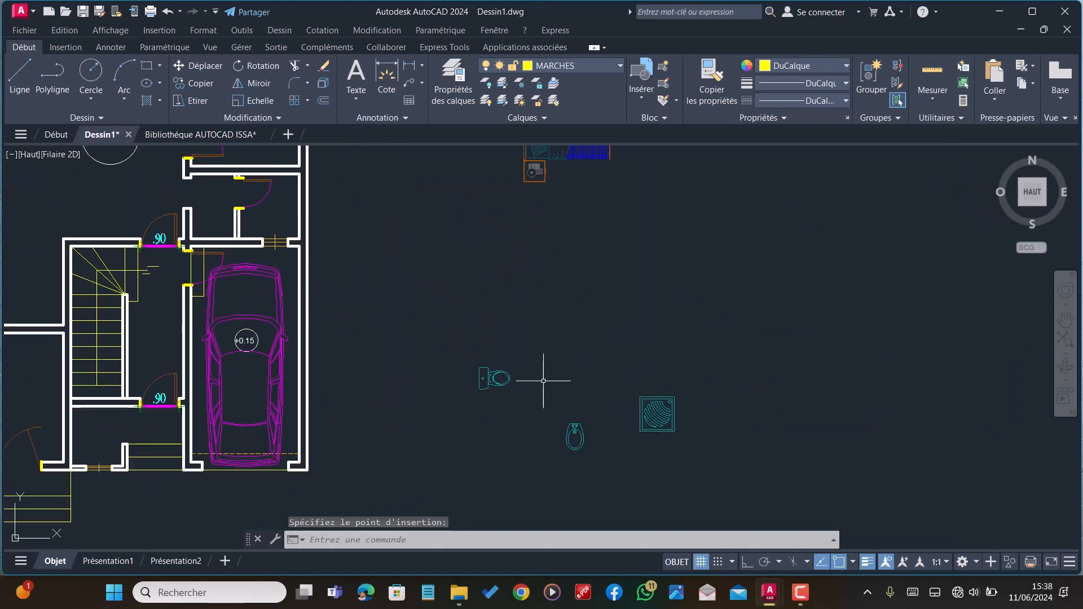
Rotate the pasted bidet by 180° about a point near its tap, with orthogonal mode on
{"action": "left_click", "coordinate": [583, 430]}
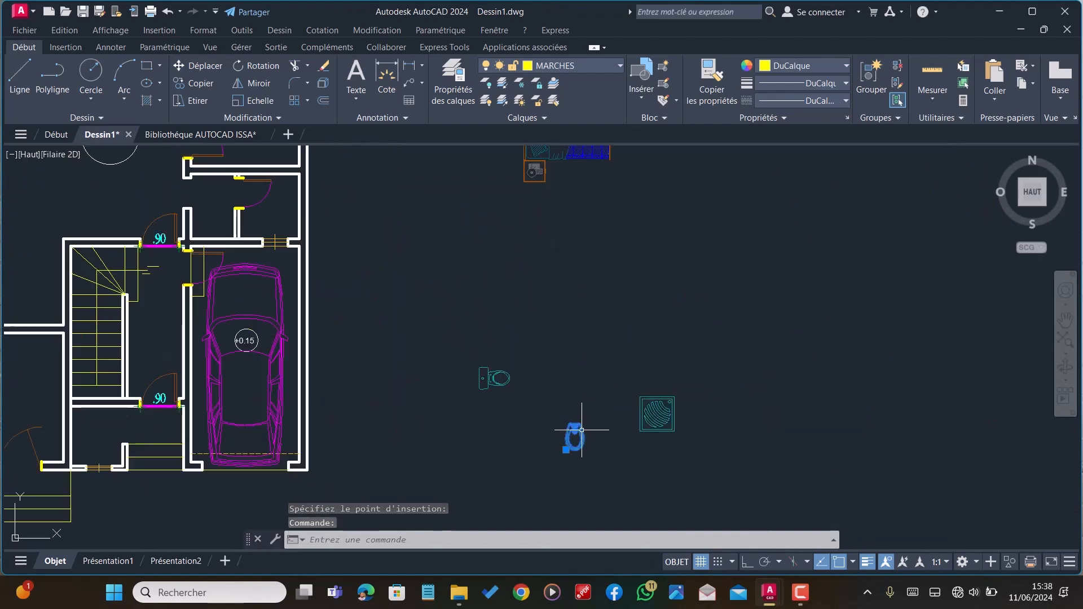
{"action": "type", "text": "RO"}
{"action": "key", "text": "Return"}
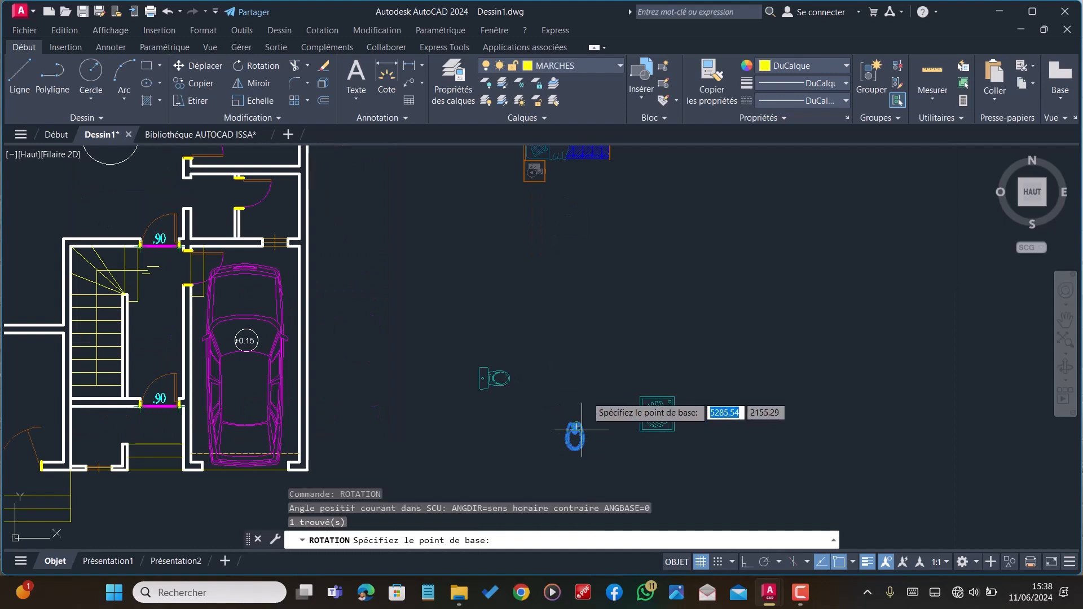
{"action": "left_click", "coordinate": [575, 427]}
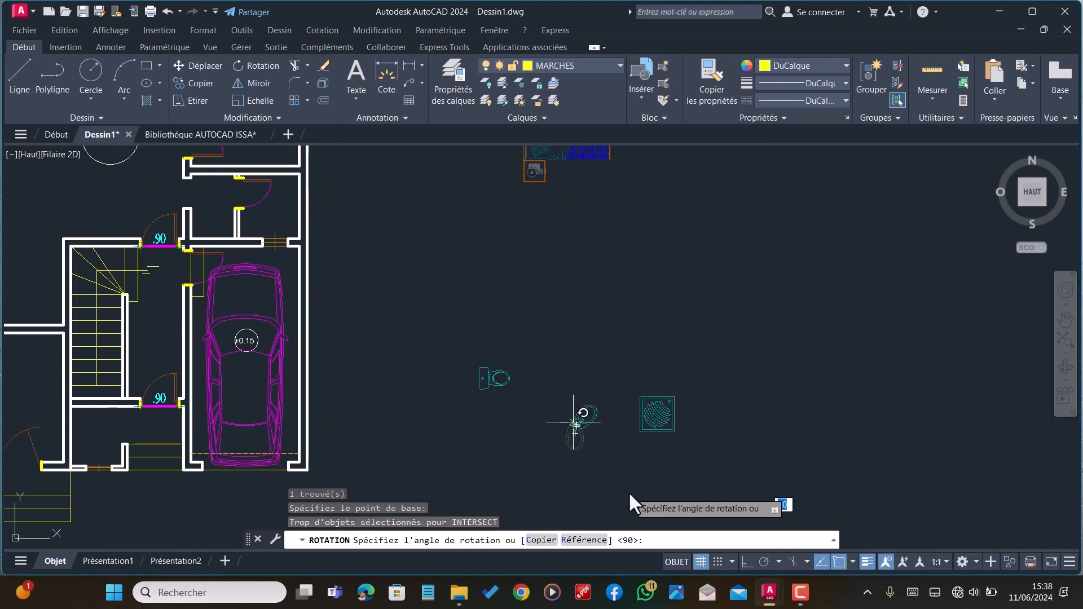
{"action": "left_click", "coordinate": [746, 562]}
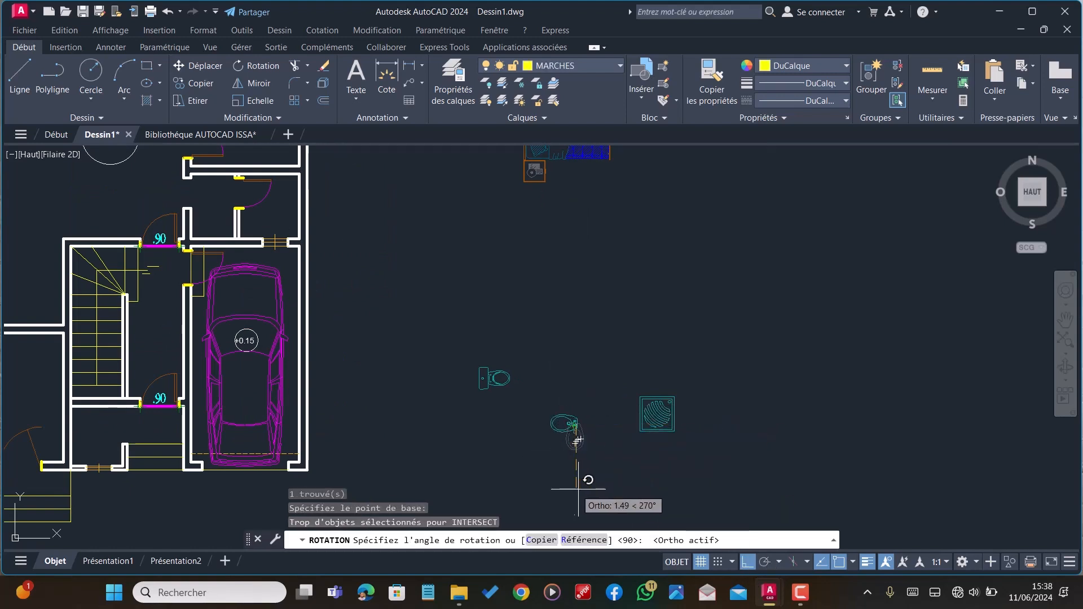
{"action": "left_click", "coordinate": [507, 448]}
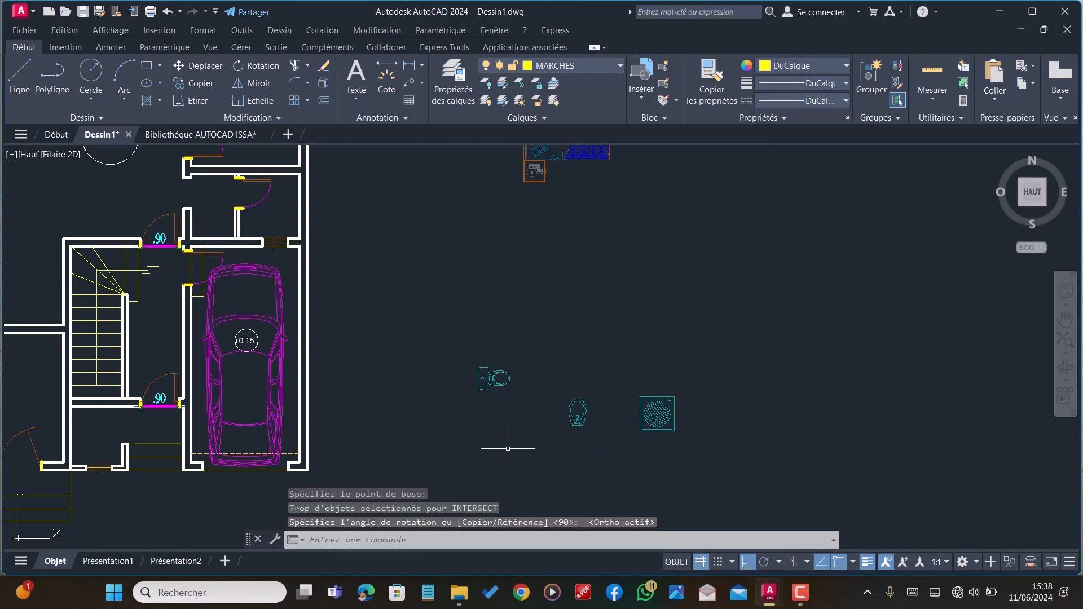
Copy the bidet by the middle of its back edge onto the lower wall of the small room above the garage, with orthogonal mode off
{"action": "left_click", "coordinate": [580, 418]}
{"action": "type", "text": "C"}
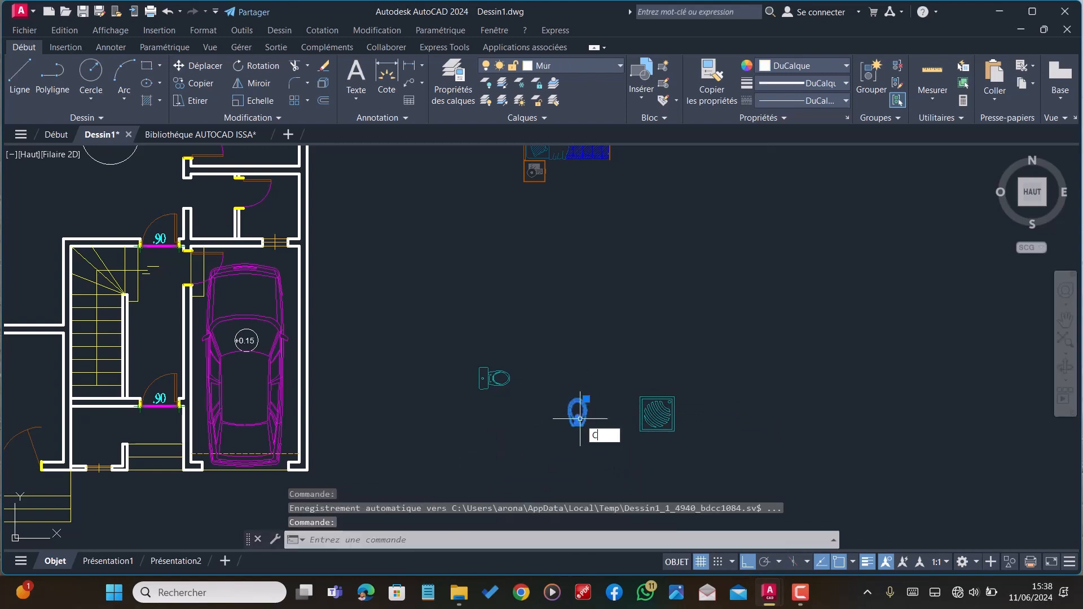
{"action": "type", "text": "P"}
{"action": "key", "text": "Return"}
{"action": "scroll", "coordinate": [587, 422], "scroll_direction": "up", "scroll_amount": 5}
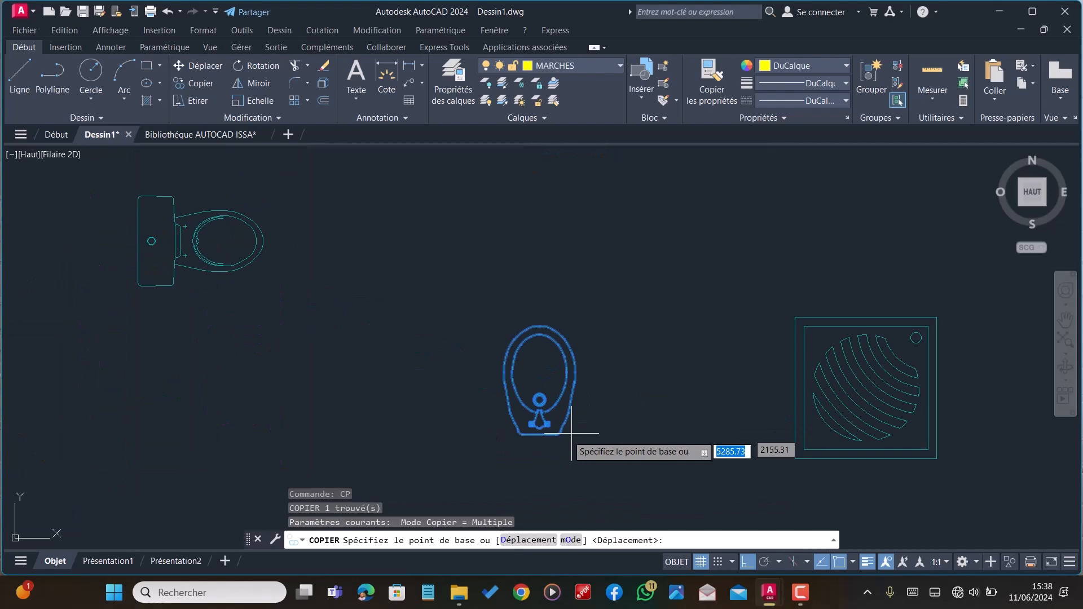
{"action": "left_click", "coordinate": [540, 430]}
{"action": "scroll", "coordinate": [540, 430], "scroll_direction": "down", "scroll_amount": 6}
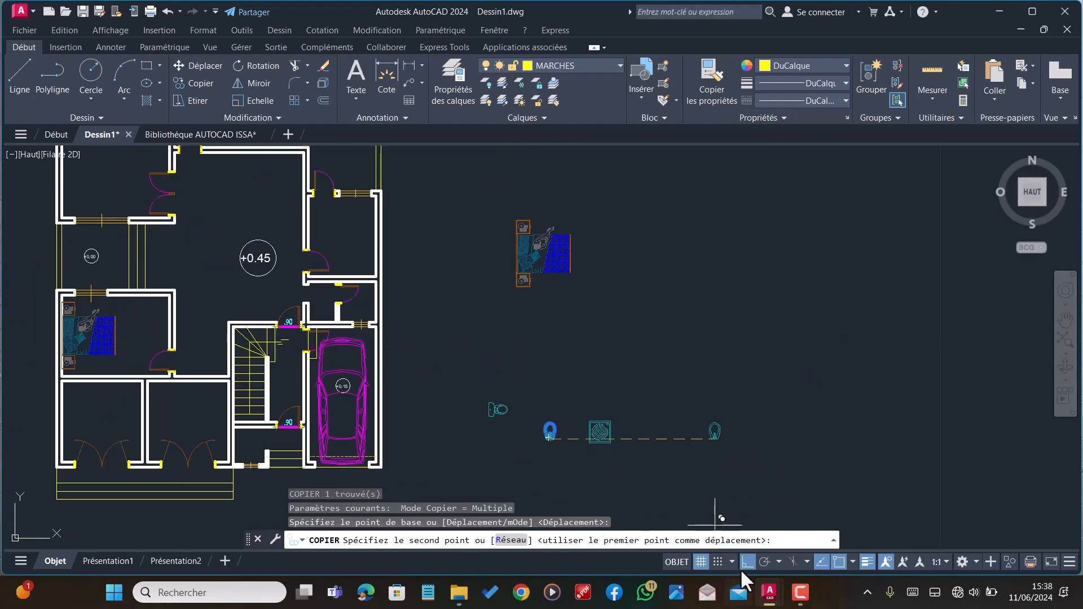
{"action": "scroll", "coordinate": [323, 321], "scroll_direction": "up", "scroll_amount": 4}
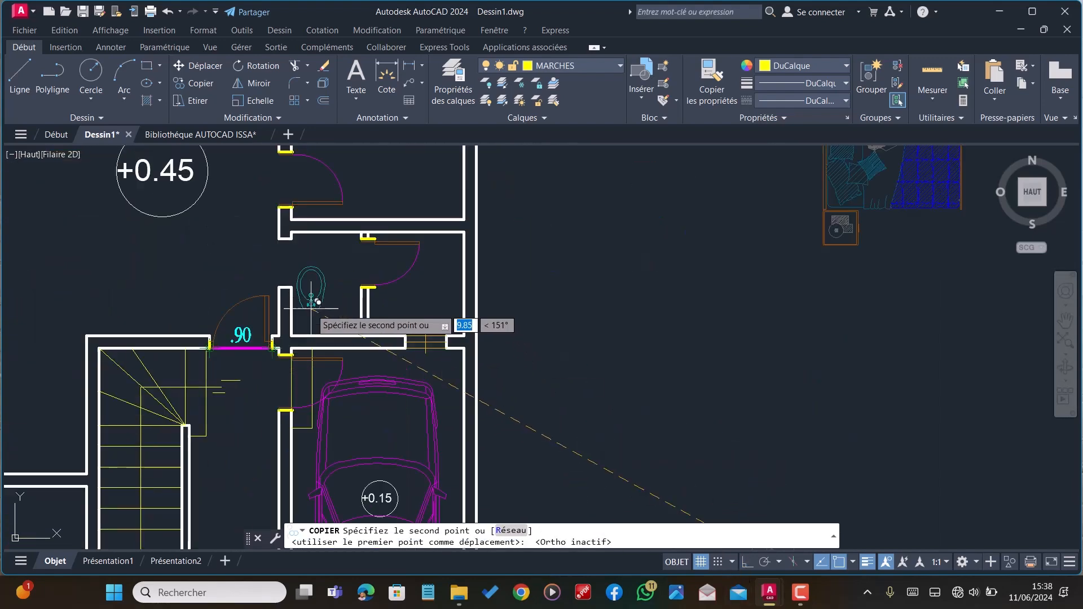
{"action": "left_click", "coordinate": [331, 334]}
{"action": "scroll", "coordinate": [298, 348], "scroll_direction": "down", "scroll_amount": 2}
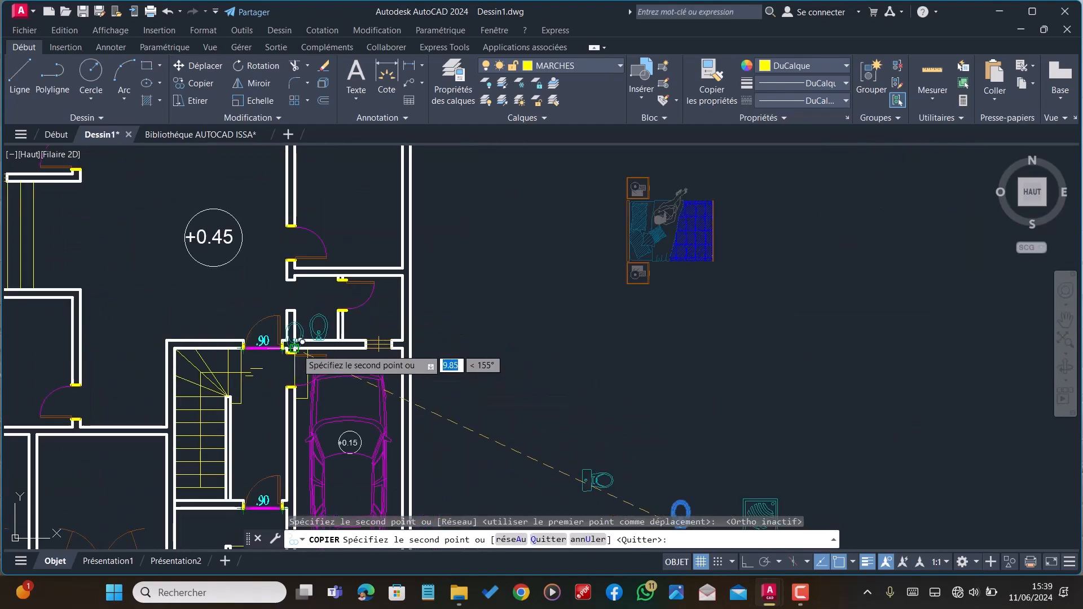
{"action": "scroll", "coordinate": [305, 346], "scroll_direction": "down", "scroll_amount": 2}
{"action": "key", "text": "Escape"}
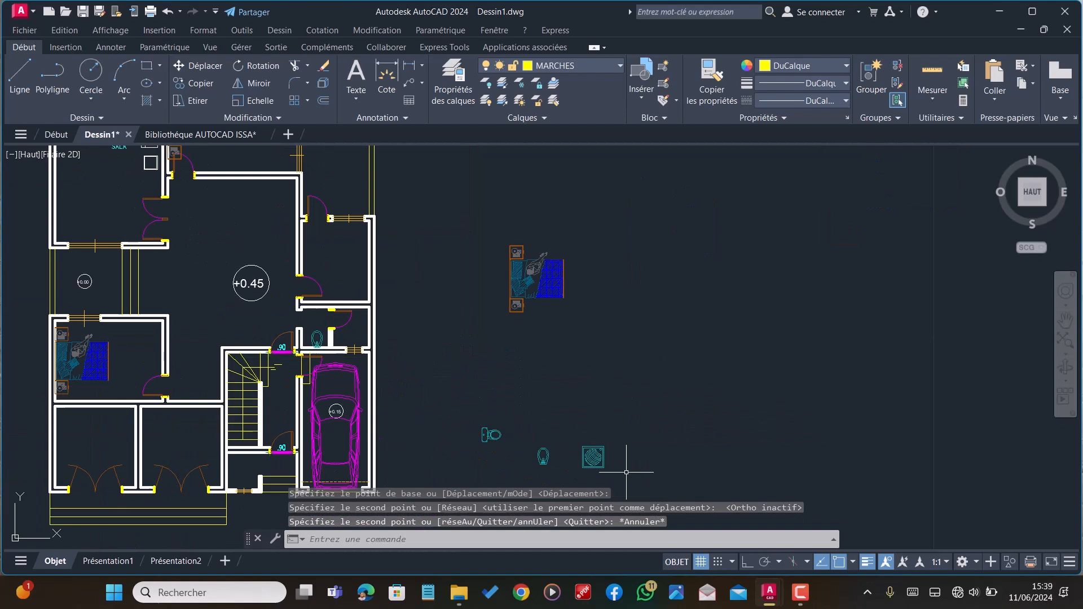
Copy the shower tray by its upper-right corner into the upper-right inner corner of the bathroom above the garage
{"action": "left_click", "coordinate": [601, 454]}
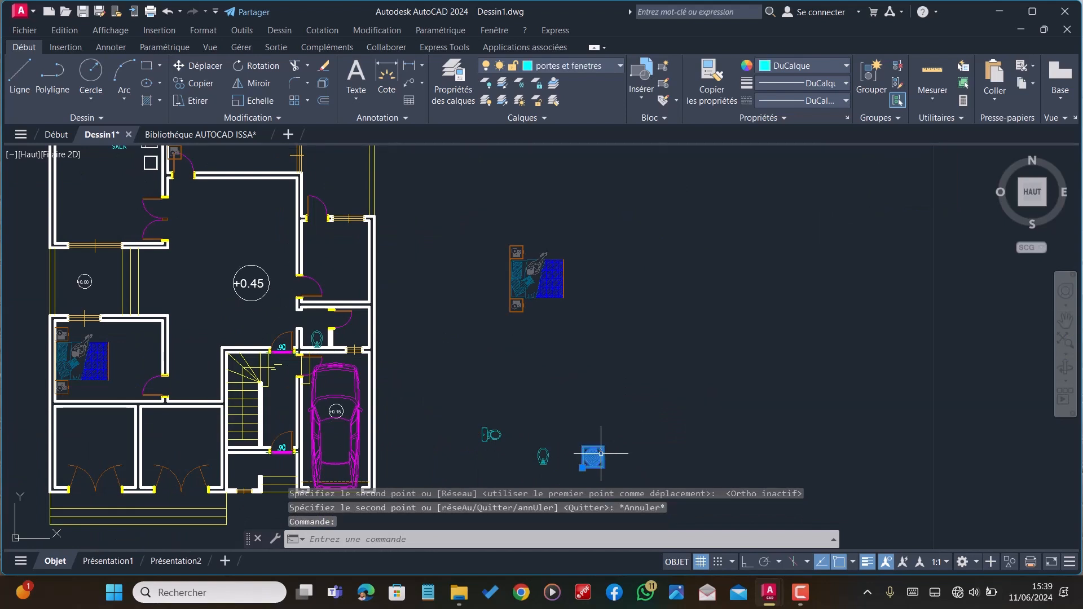
{"action": "type", "text": "CP"}
{"action": "key", "text": "Return"}
{"action": "scroll", "coordinate": [598, 449], "scroll_direction": "up", "scroll_amount": 5}
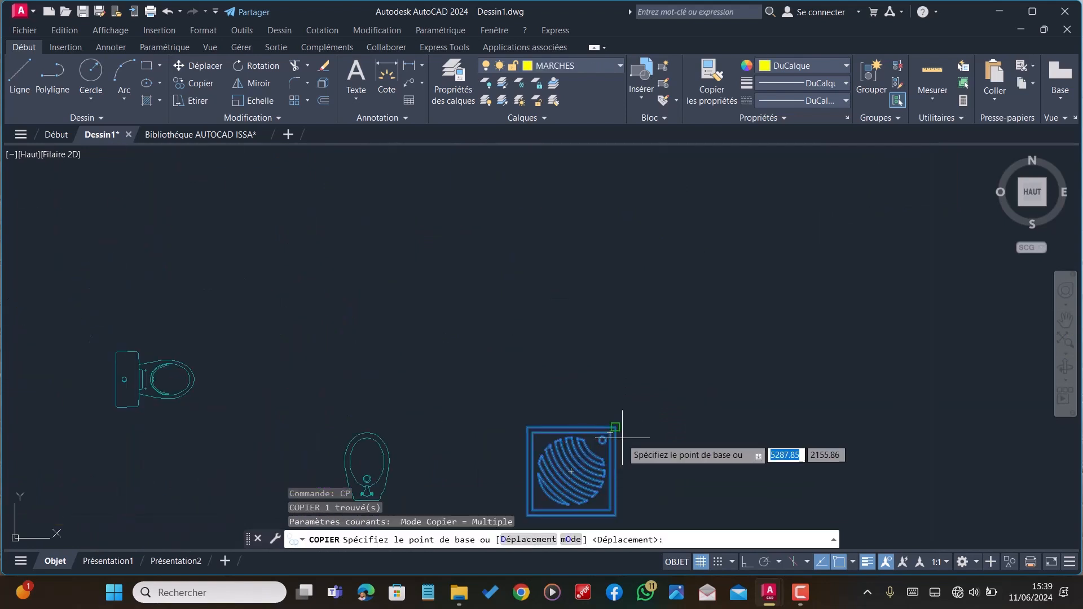
{"action": "left_click", "coordinate": [615, 427]}
{"action": "scroll", "coordinate": [615, 427], "scroll_direction": "down", "scroll_amount": 5}
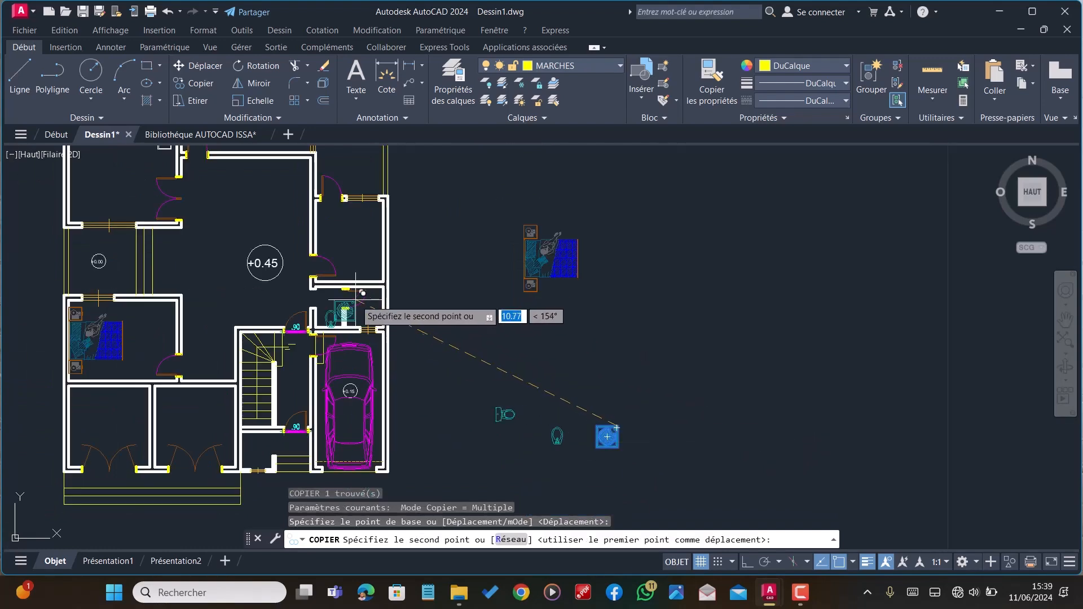
{"action": "scroll", "coordinate": [476, 318], "scroll_direction": "up", "scroll_amount": 4}
{"action": "left_click", "coordinate": [640, 316]}
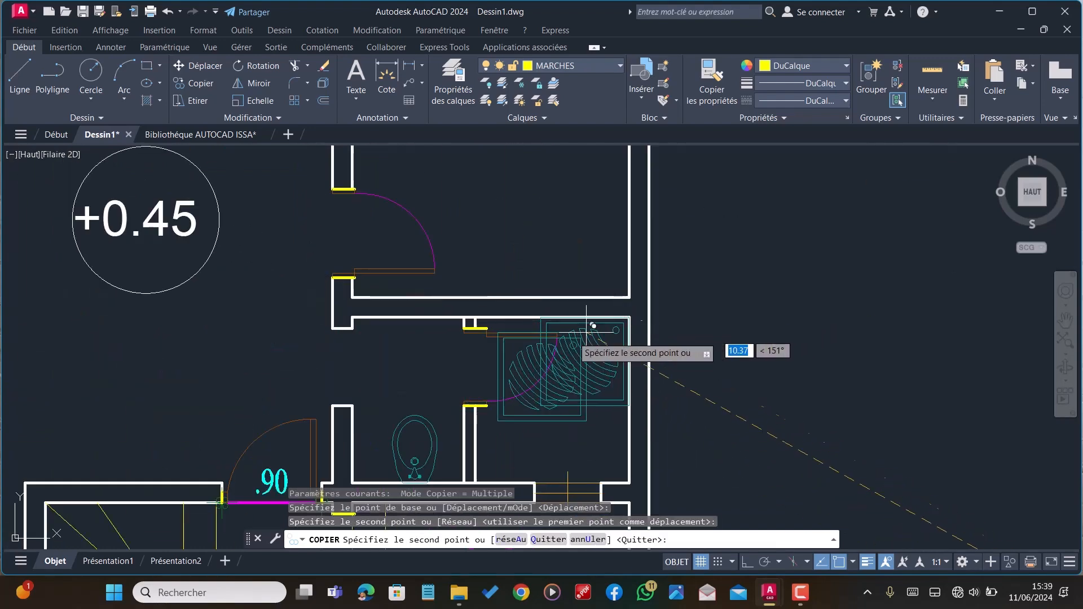
{"action": "scroll", "coordinate": [536, 317], "scroll_direction": "down", "scroll_amount": 4}
{"action": "scroll", "coordinate": [508, 310], "scroll_direction": "down", "scroll_amount": 3}
{"action": "key", "text": "Escape"}
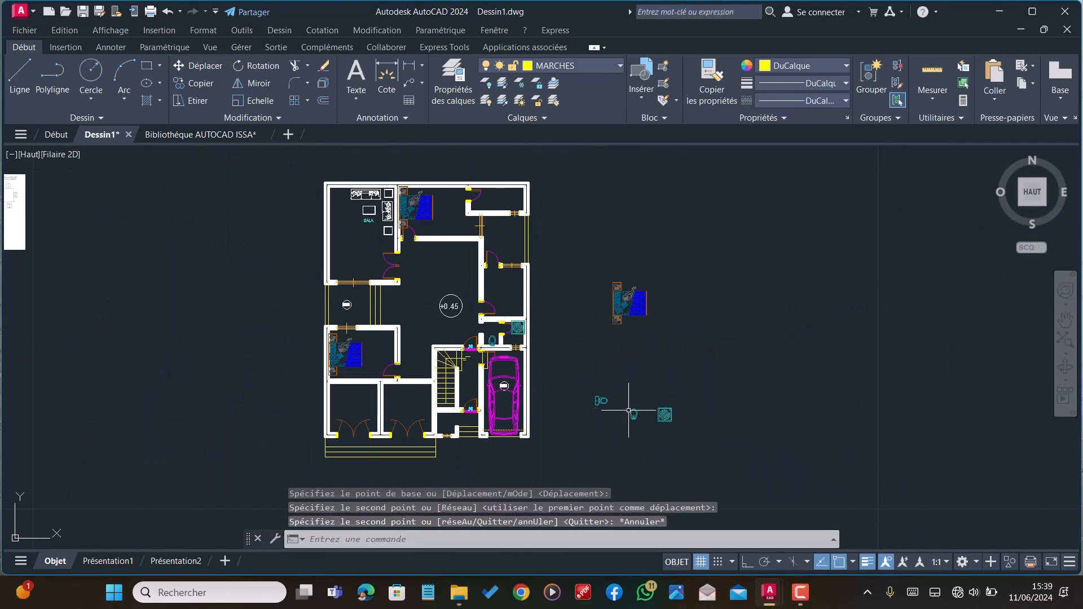
Copy the toilet into the bathroom above the garage, with its tank against the partition wall below the door
{"action": "scroll", "coordinate": [614, 399], "scroll_direction": "up", "scroll_amount": 6}
{"action": "left_click", "coordinate": [545, 402]}
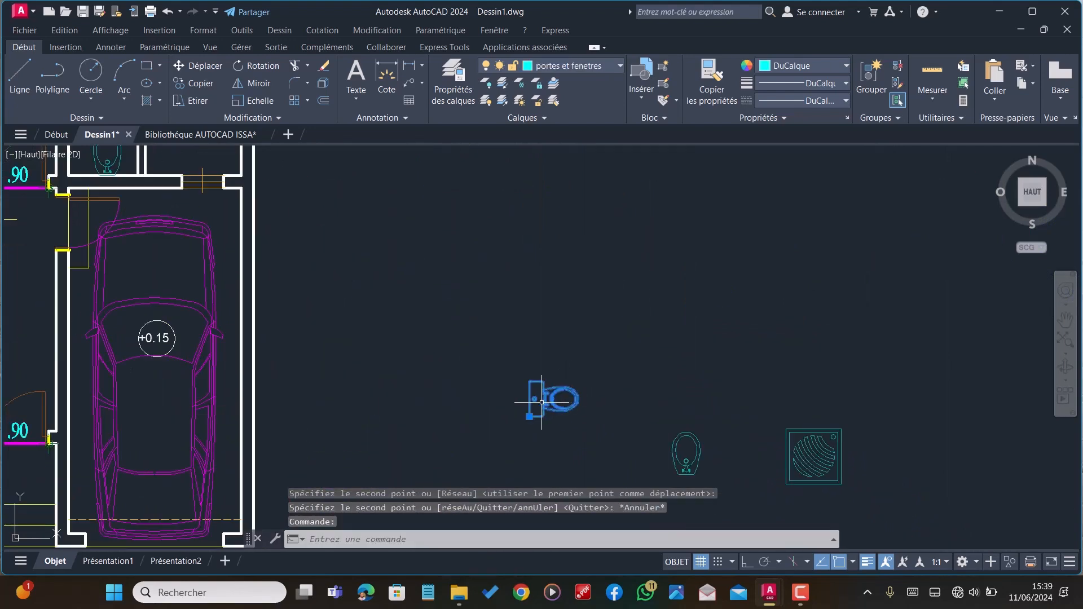
{"action": "key", "text": "Return"}
{"action": "scroll", "coordinate": [542, 397], "scroll_direction": "up", "scroll_amount": 3}
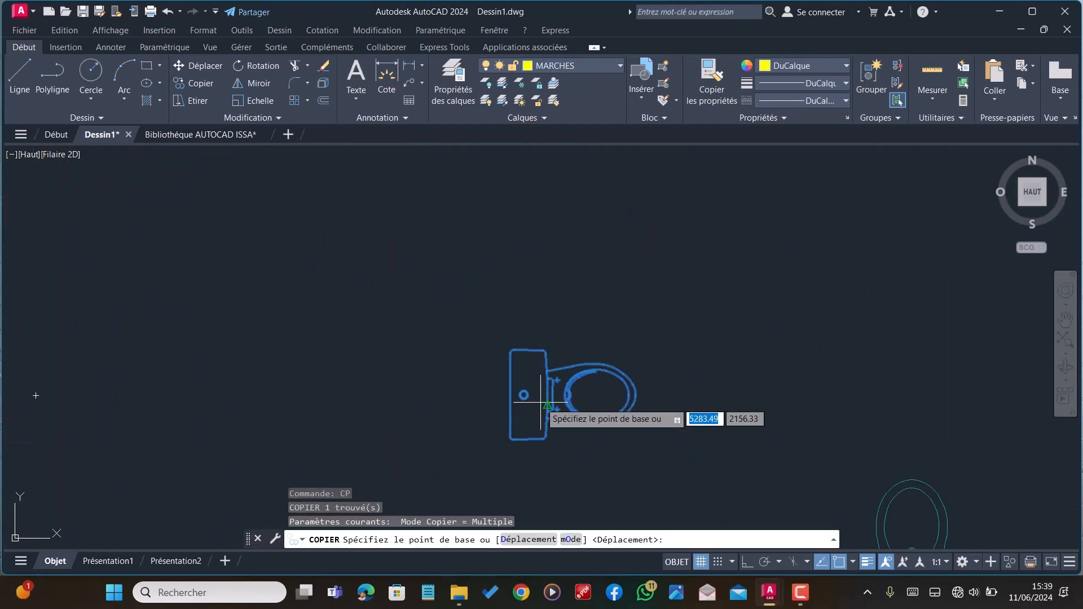
{"action": "left_click", "coordinate": [523, 394]}
{"action": "scroll", "coordinate": [564, 390], "scroll_direction": "down", "scroll_amount": 5}
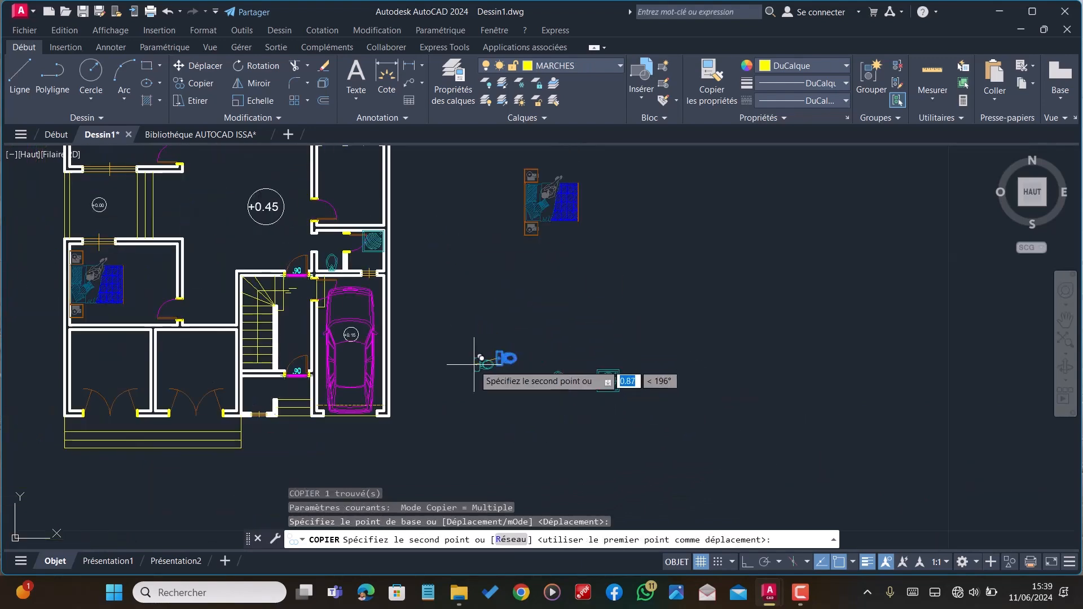
{"action": "scroll", "coordinate": [331, 331], "scroll_direction": "up", "scroll_amount": 3}
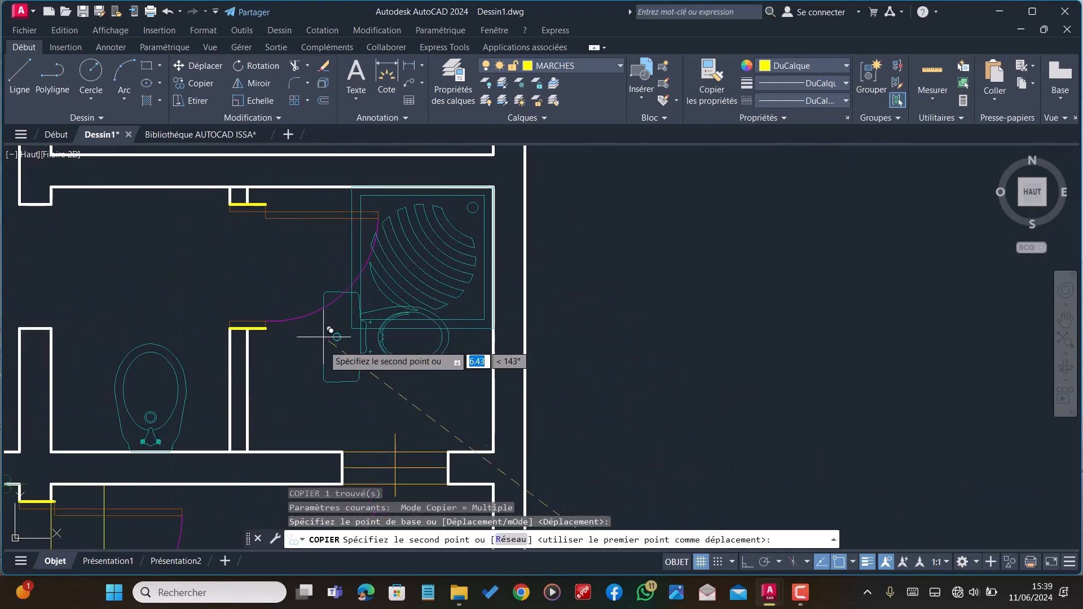
{"action": "left_click", "coordinate": [255, 381]}
{"action": "scroll", "coordinate": [257, 379], "scroll_direction": "down", "scroll_amount": 5}
{"action": "scroll", "coordinate": [561, 412], "scroll_direction": "down", "scroll_amount": 2}
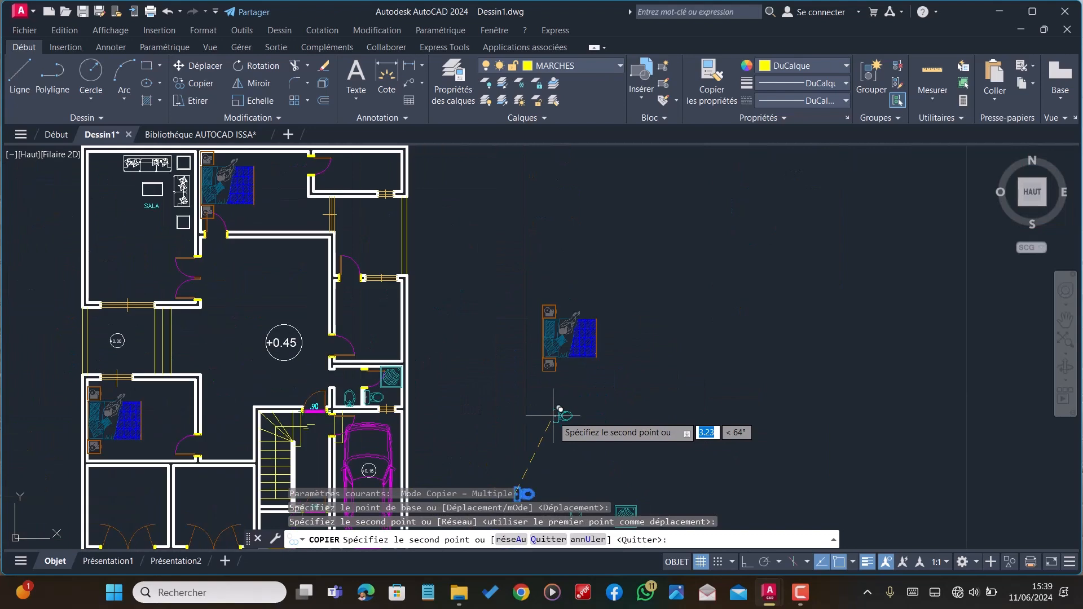
Place another copy of the toilet in the plan's upper-right bathroom, against the wall below the door, and end the copying
{"action": "scroll", "coordinate": [451, 401], "scroll_direction": "down", "scroll_amount": 3}
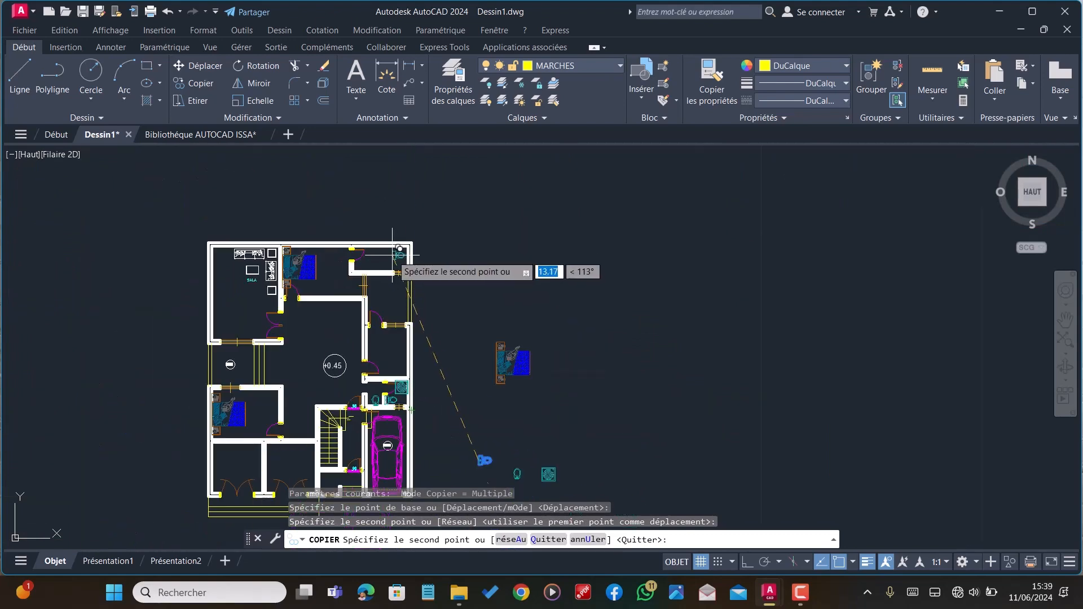
{"action": "scroll", "coordinate": [350, 259], "scroll_direction": "up", "scroll_amount": 7}
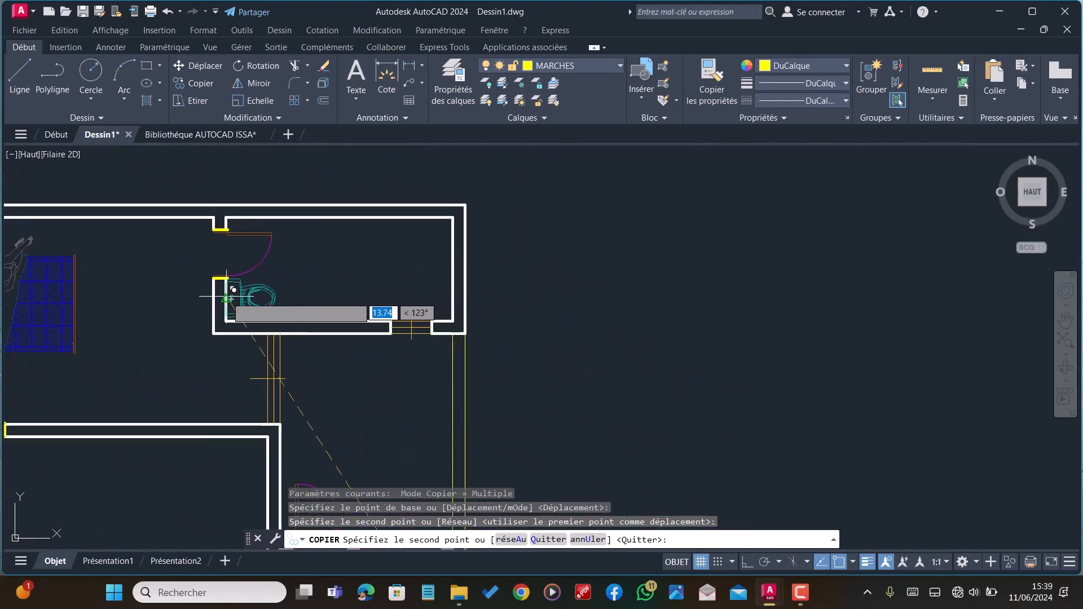
{"action": "scroll", "coordinate": [227, 298], "scroll_direction": "down", "scroll_amount": 5}
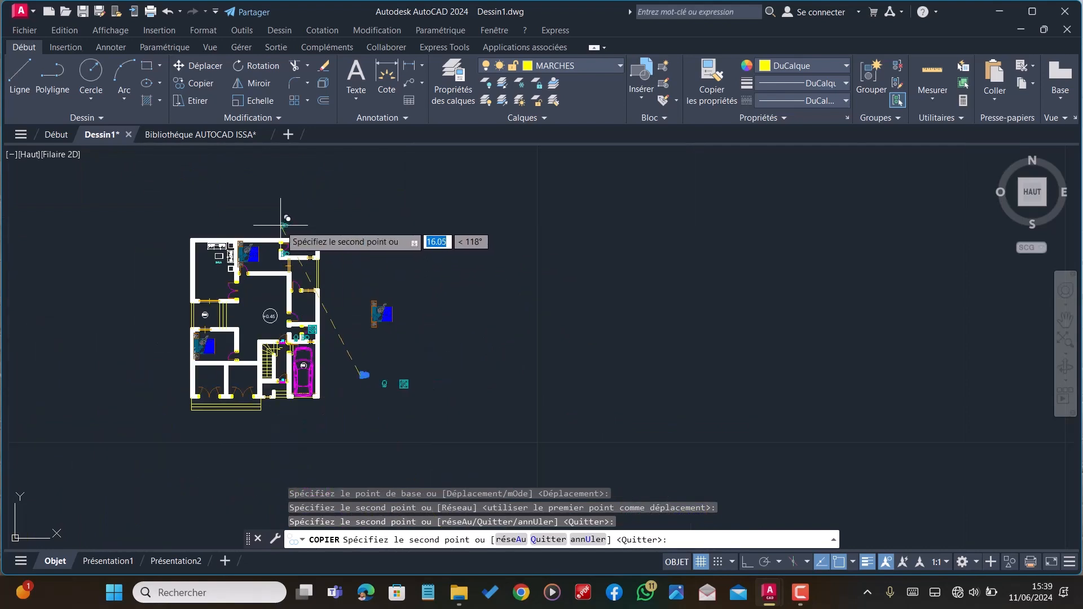
{"action": "scroll", "coordinate": [386, 366], "scroll_direction": "up", "scroll_amount": 3}
{"action": "key", "text": "Escape"}
Copy the bidet onto the lower wall of the plan's upper-right bathroom, between the toilet and the window
{"action": "scroll", "coordinate": [378, 384], "scroll_direction": "up", "scroll_amount": 4}
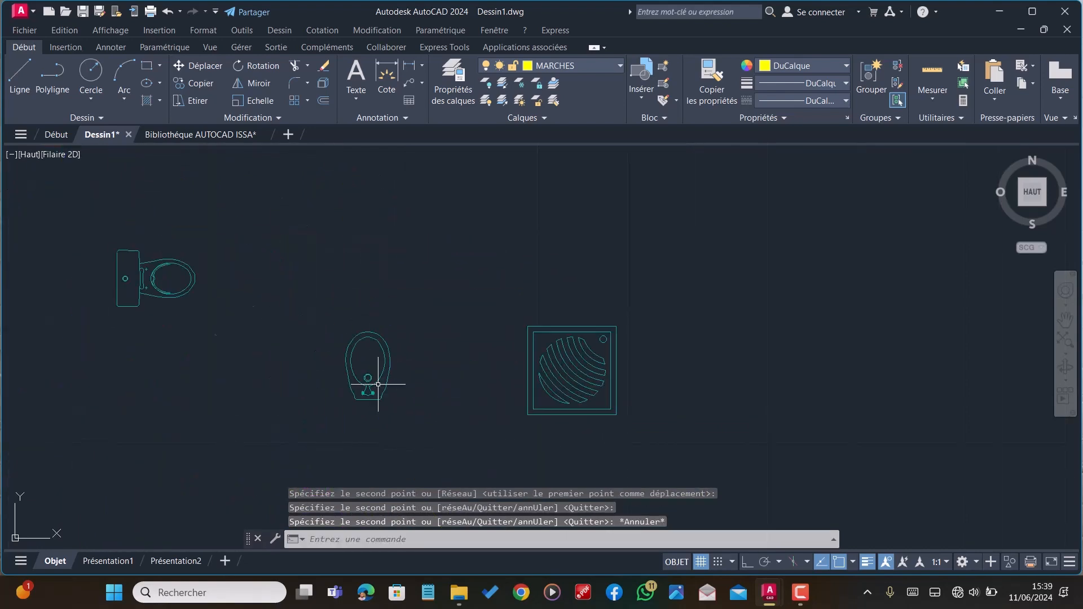
{"action": "left_click", "coordinate": [378, 380]}
{"action": "type", "text": "C"}
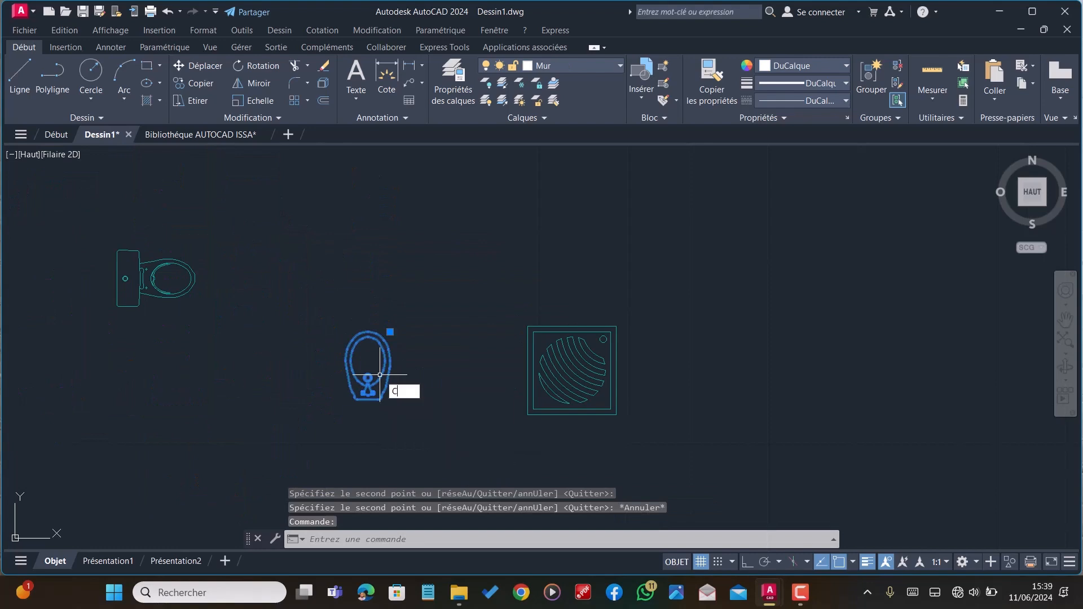
{"action": "type", "text": "OP"}
{"action": "key", "text": "Return"}
{"action": "scroll", "coordinate": [428, 357], "scroll_direction": "up", "scroll_amount": 3}
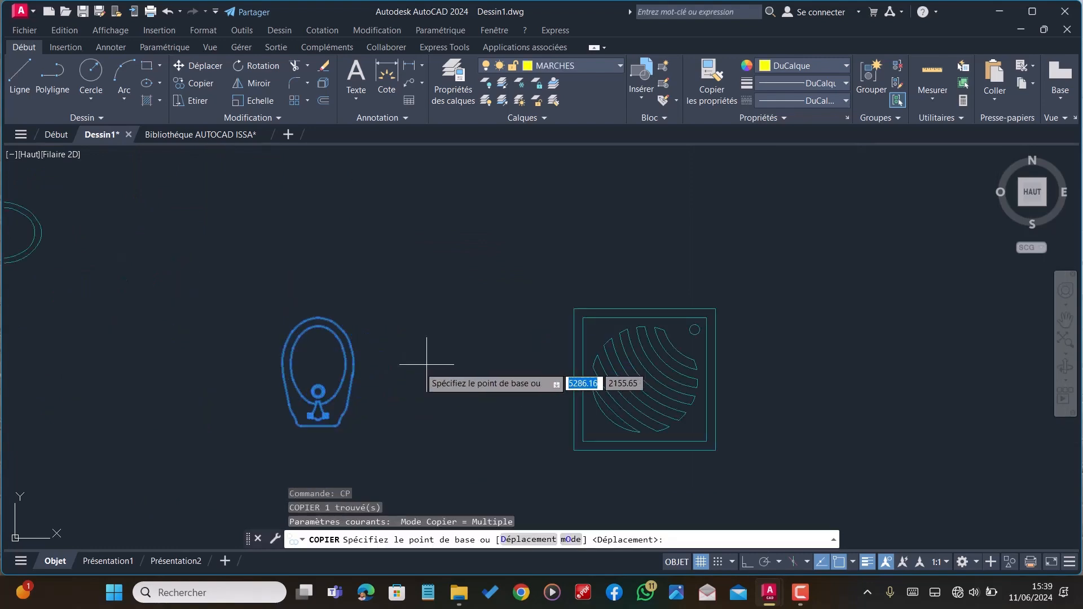
{"action": "left_click", "coordinate": [319, 420]}
{"action": "scroll", "coordinate": [318, 420], "scroll_direction": "down", "scroll_amount": 5}
{"action": "scroll", "coordinate": [333, 434], "scroll_direction": "up", "scroll_amount": 8}
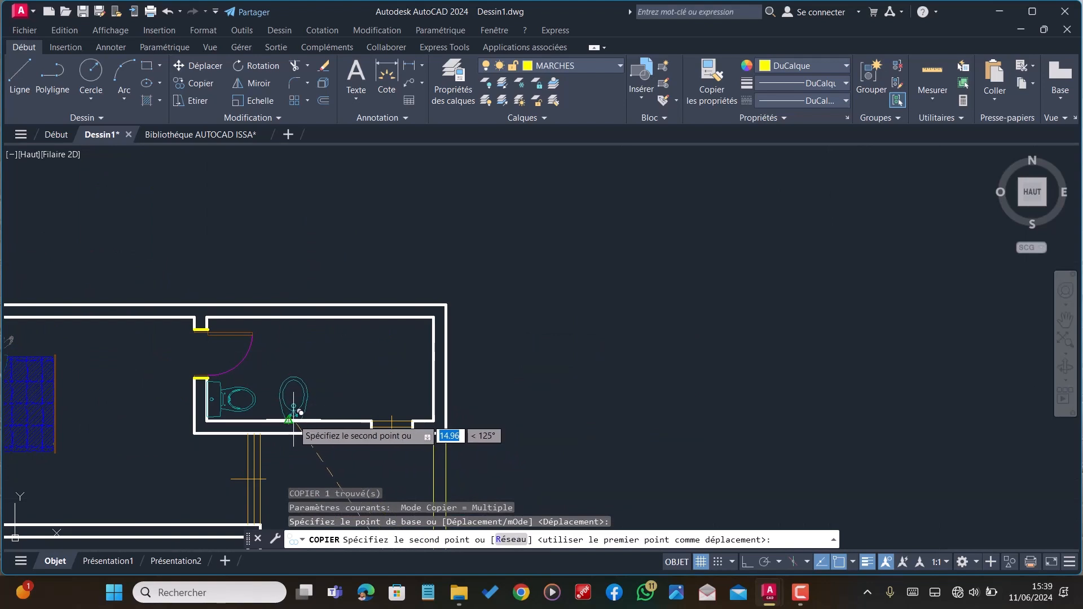
{"action": "left_click", "coordinate": [313, 421]}
{"action": "scroll", "coordinate": [447, 399], "scroll_direction": "down", "scroll_amount": 6}
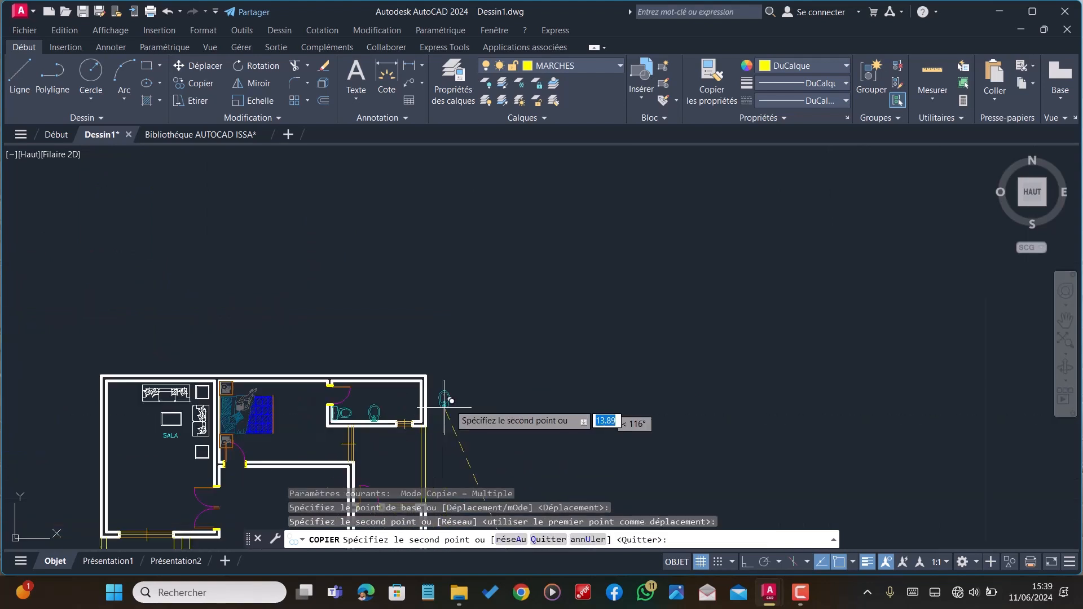
{"action": "key", "text": "Escape"}
{"action": "scroll", "coordinate": [544, 276], "scroll_direction": "down", "scroll_amount": 2}
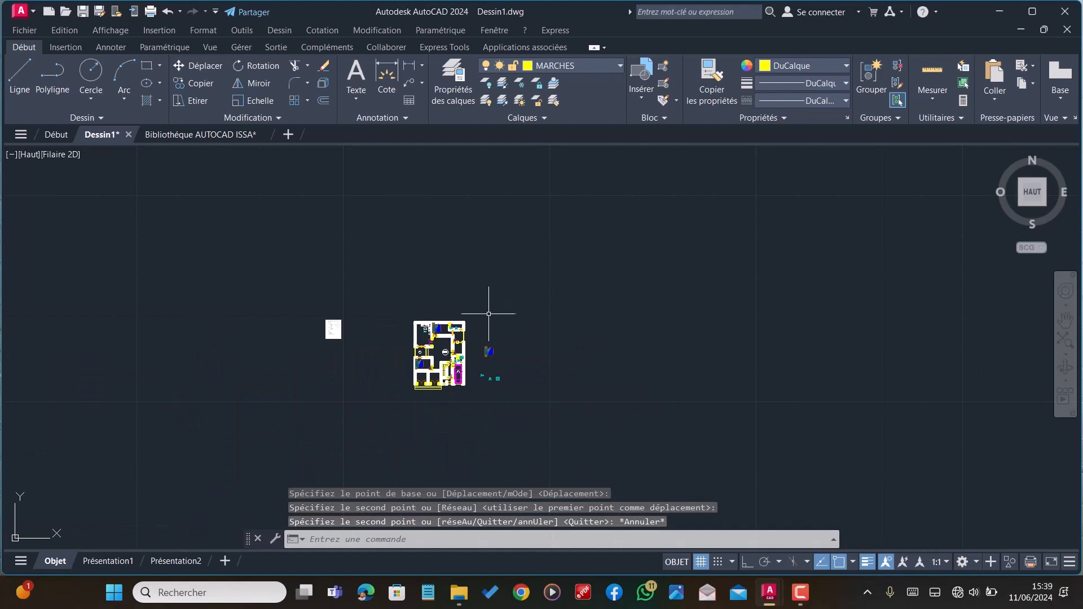
Copy the bathtub from the Bibliothéque AUTOCAD ISSA drawing and paste it into Dessin1, in the free space beside the floor plan
{"action": "left_click", "coordinate": [192, 135]}
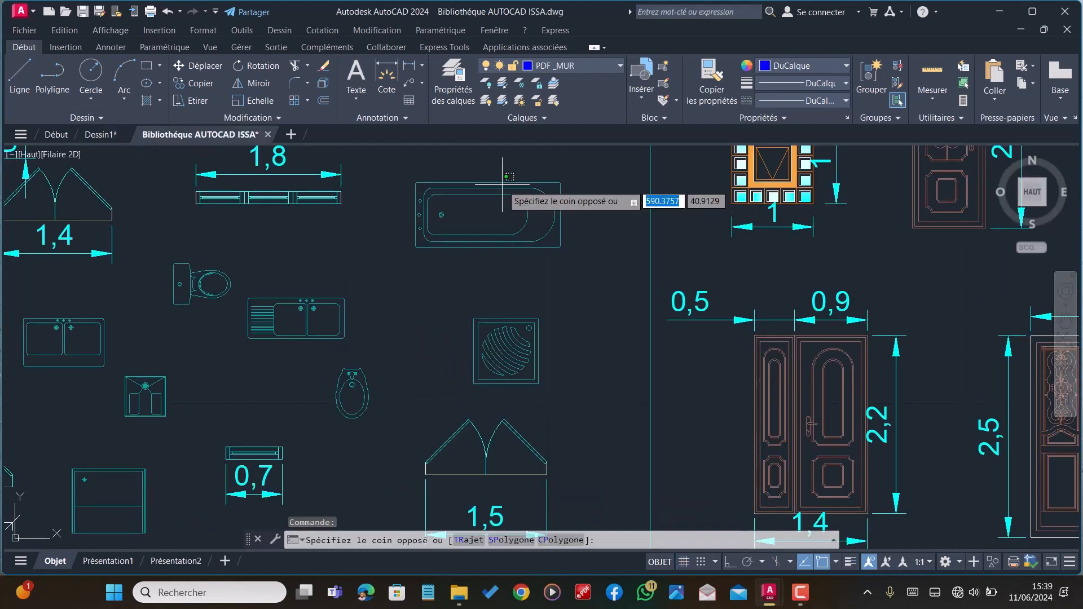
{"action": "left_click", "coordinate": [492, 199]}
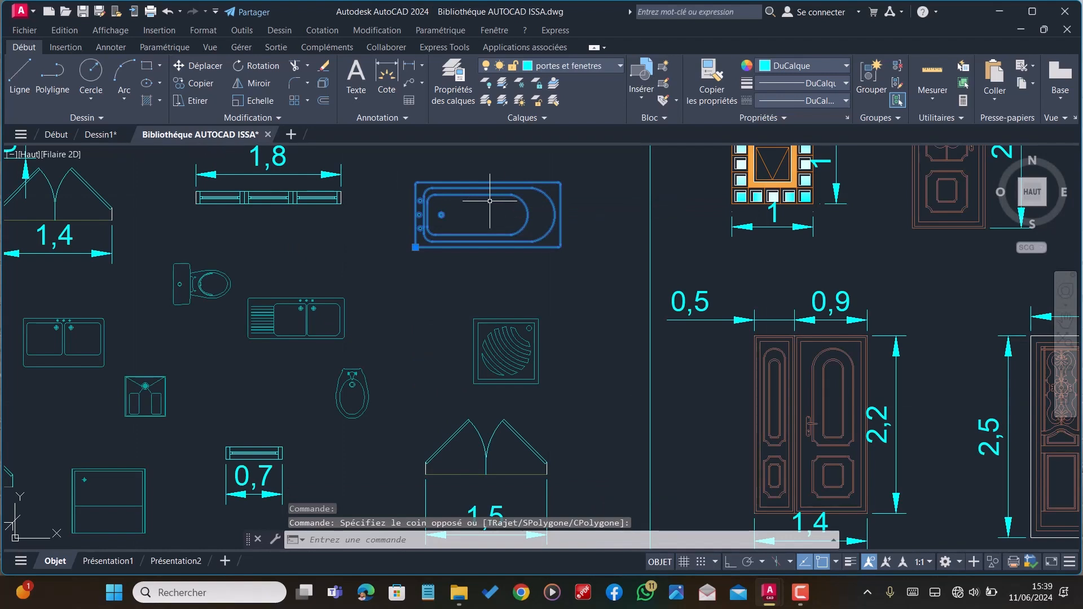
{"action": "key", "text": "ctrl+c"}
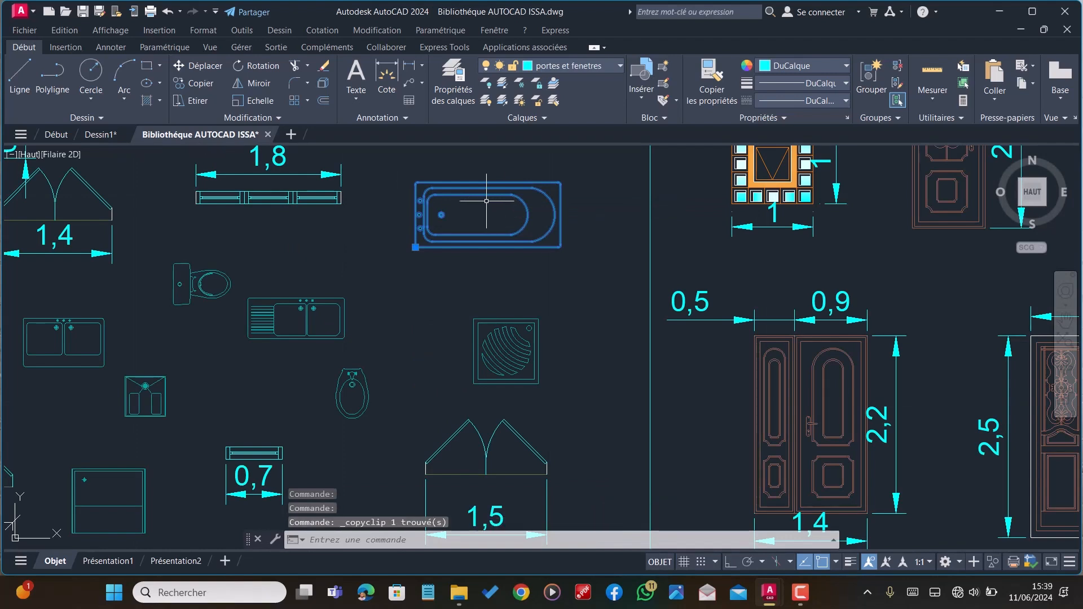
{"action": "left_click", "coordinate": [100, 135]}
{"action": "scroll", "coordinate": [369, 325], "scroll_direction": "up", "scroll_amount": 3}
{"action": "scroll", "coordinate": [369, 325], "scroll_direction": "up", "scroll_amount": 2}
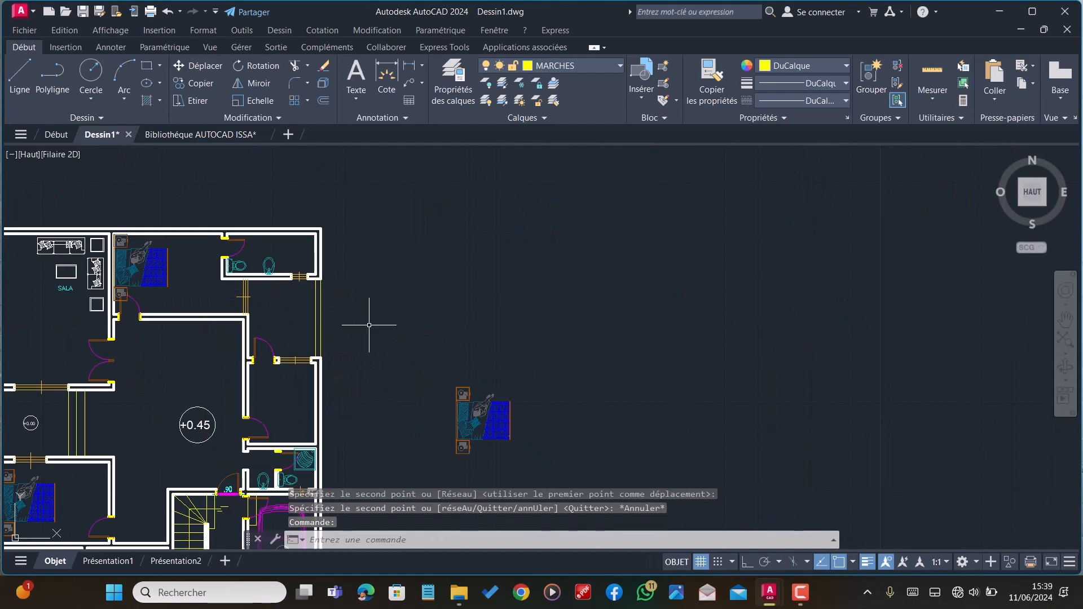
{"action": "key", "text": "ctrl+v"}
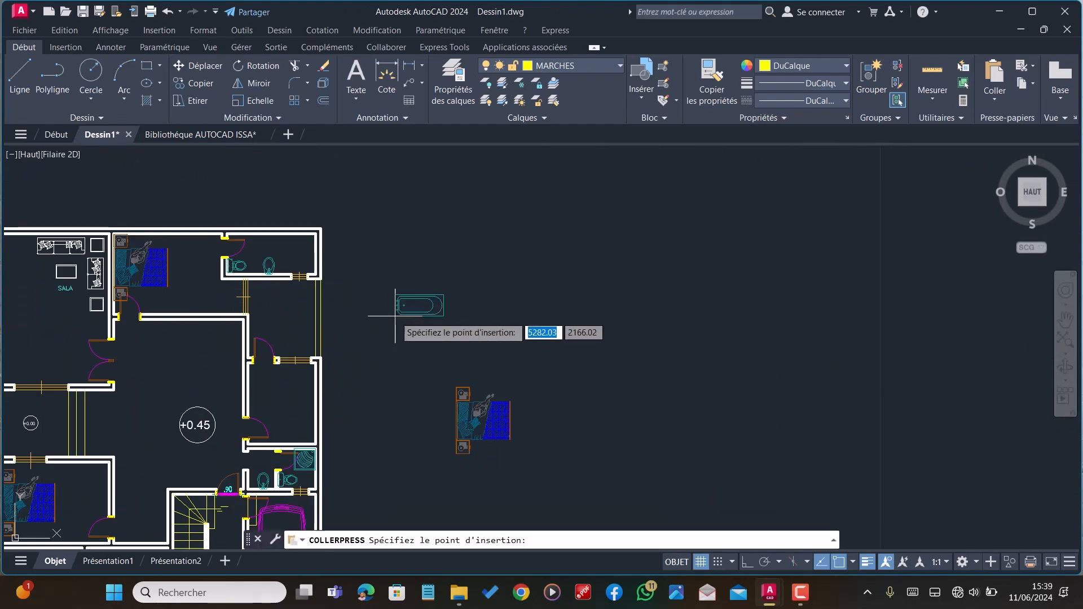
{"action": "left_click", "coordinate": [449, 319]}
{"action": "key", "text": "Escape"}
Rotate the pasted bathtub 180° about its tap end, with Ortho on
{"action": "left_click", "coordinate": [524, 349]}
{"action": "left_click", "coordinate": [429, 282]}
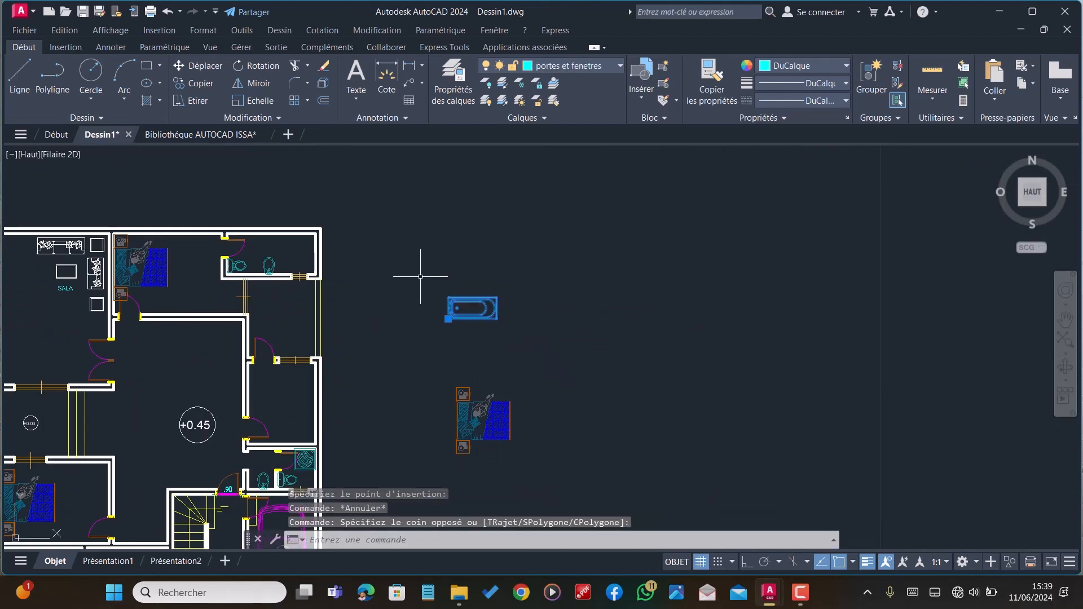
{"action": "key", "text": "Return"}
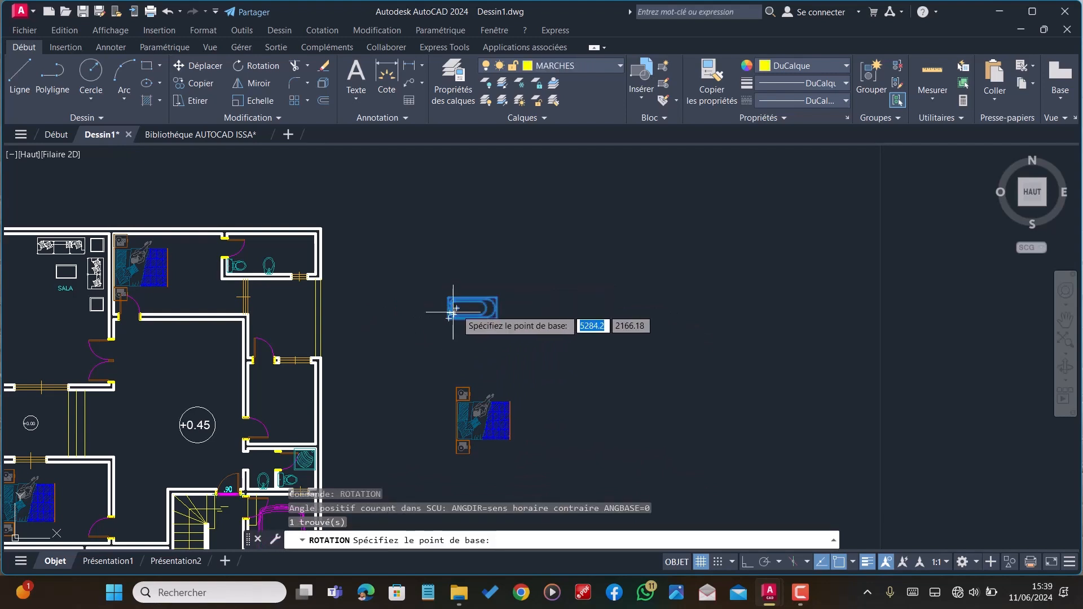
{"action": "left_click", "coordinate": [451, 310]}
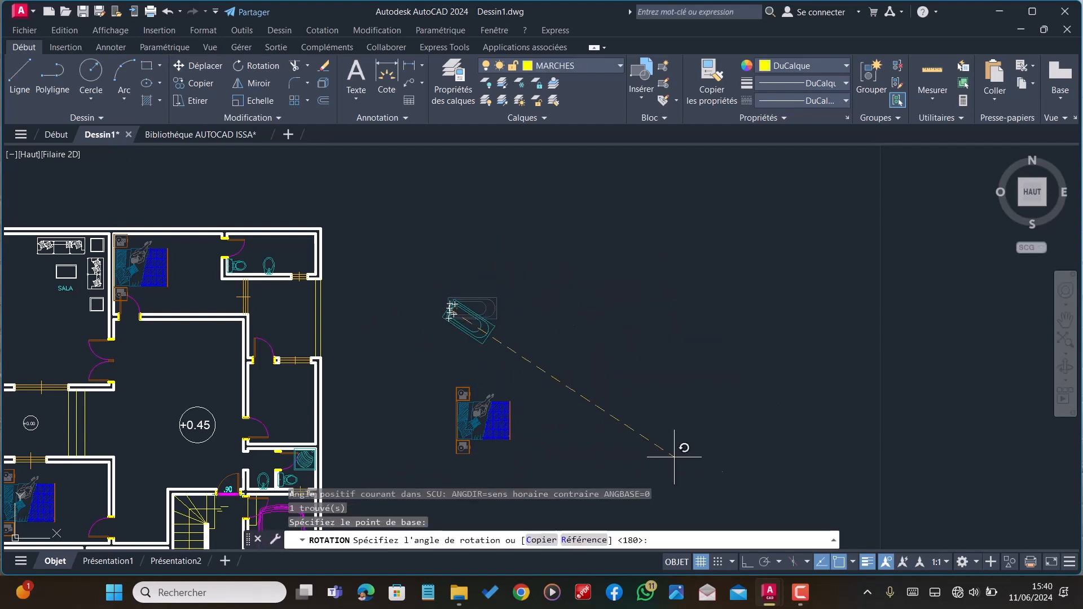
{"action": "left_click", "coordinate": [747, 562]}
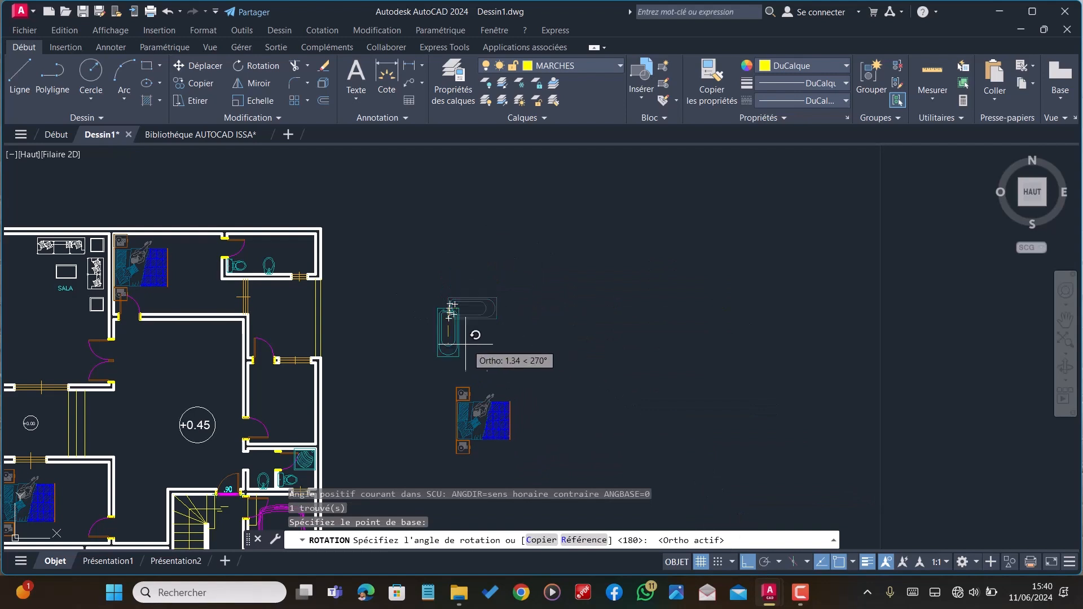
{"action": "left_click", "coordinate": [433, 332]}
Move the bathtub by the middle of its tap end into the upper-right corner of the plan's upper-right bathroom, with Ortho off
{"action": "left_click", "coordinate": [444, 312]}
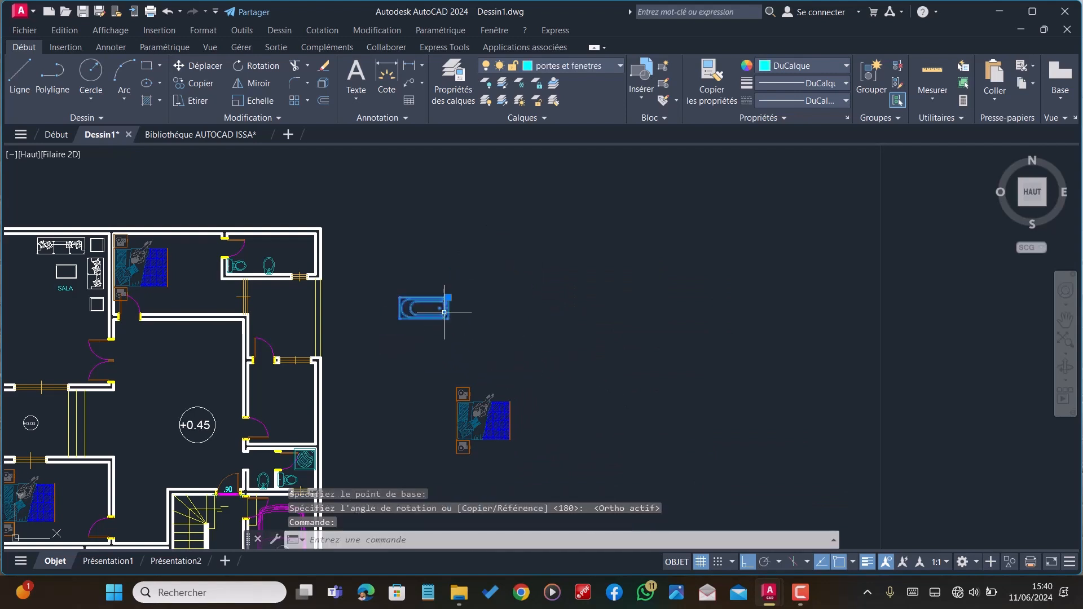
{"action": "type", "text": "DP"}
{"action": "key", "text": "Return"}
{"action": "scroll", "coordinate": [446, 313], "scroll_direction": "up", "scroll_amount": 5}
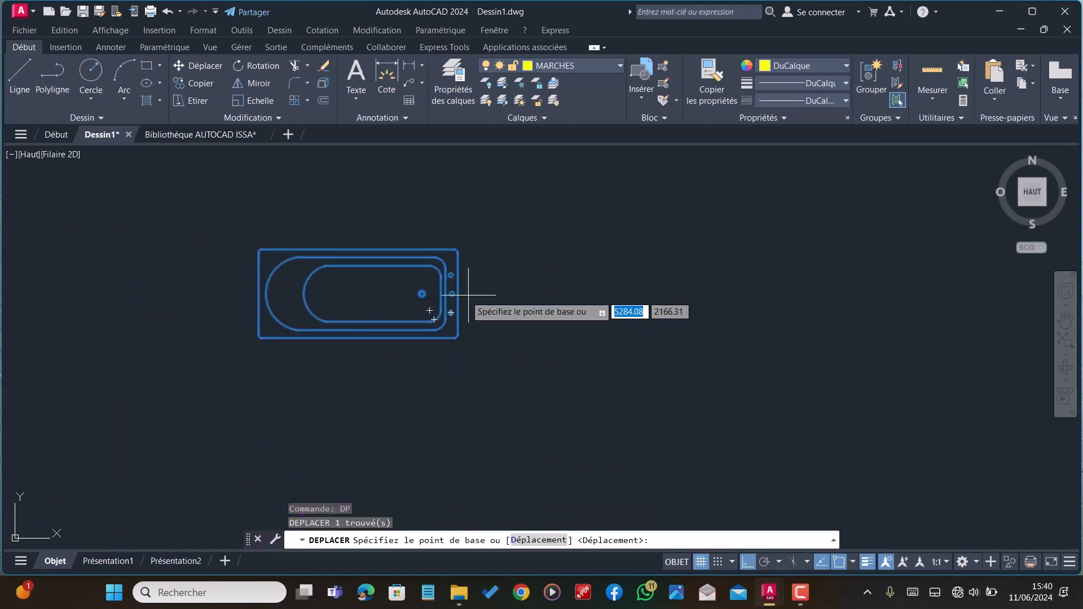
{"action": "left_click", "coordinate": [457, 293]}
{"action": "scroll", "coordinate": [459, 296], "scroll_direction": "down", "scroll_amount": 6}
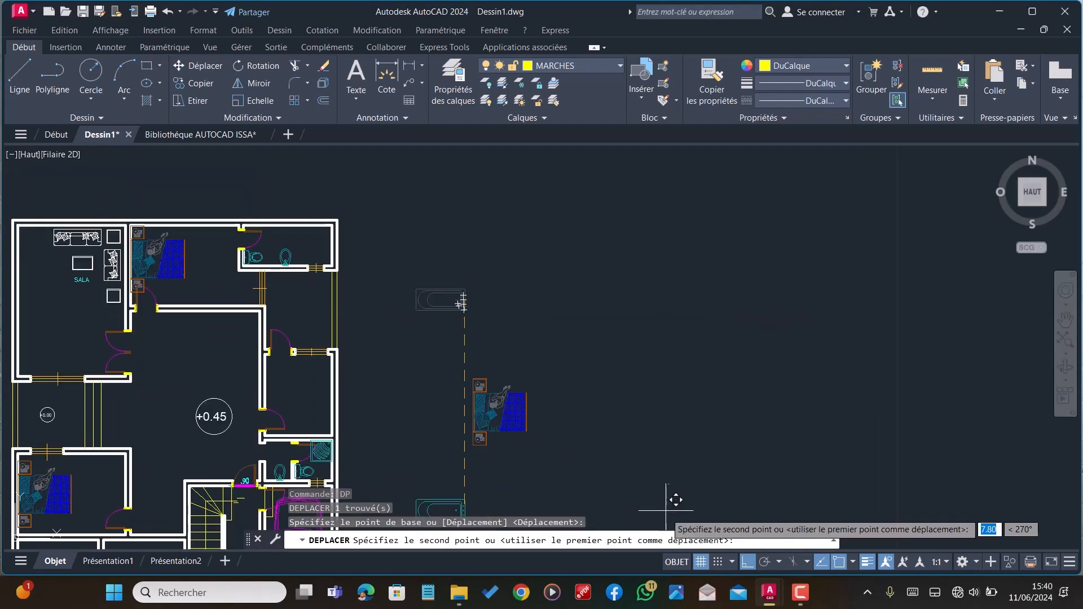
{"action": "left_click", "coordinate": [749, 562]}
{"action": "scroll", "coordinate": [265, 222], "scroll_direction": "up", "scroll_amount": 6}
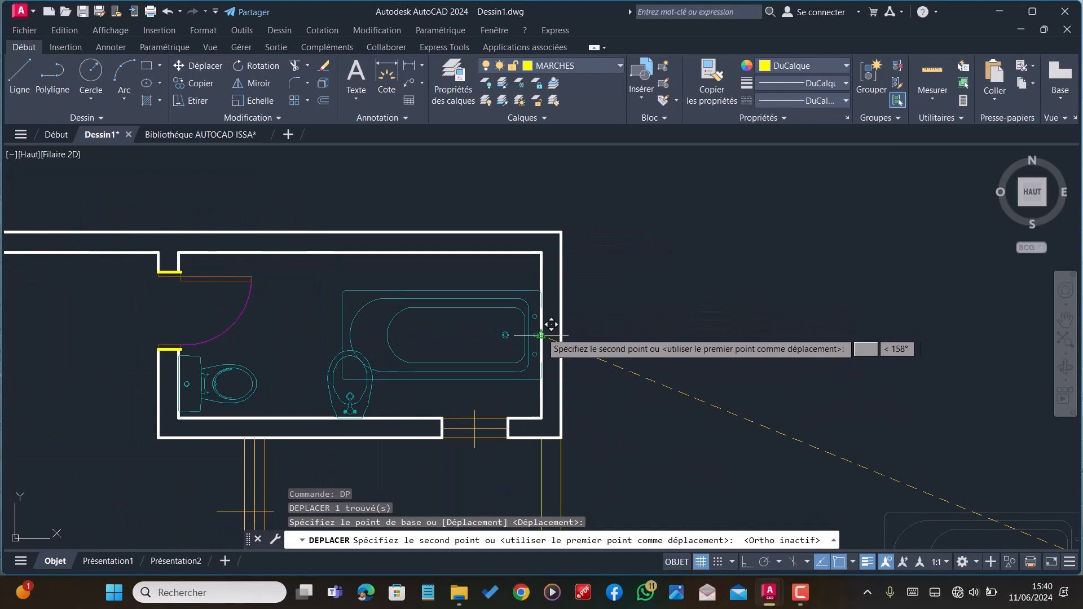
{"action": "left_click", "coordinate": [550, 287]}
{"action": "scroll", "coordinate": [529, 310], "scroll_direction": "down", "scroll_amount": 8}
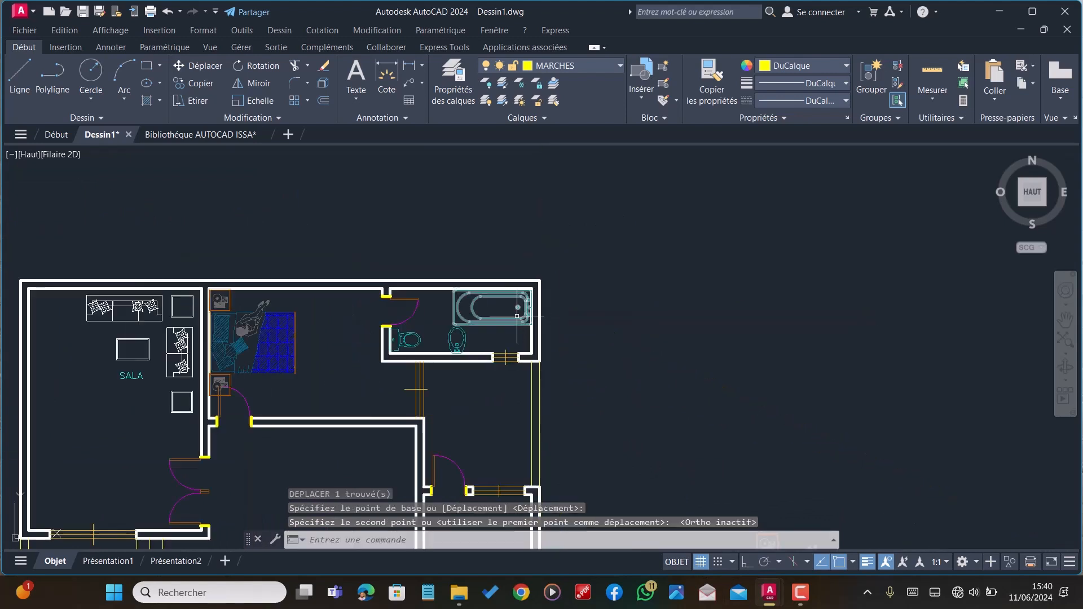
Examine the whole floor plan, checking the furnished bathrooms and the rooms that are still empty
{"action": "scroll", "coordinate": [472, 341], "scroll_direction": "up", "scroll_amount": 3}
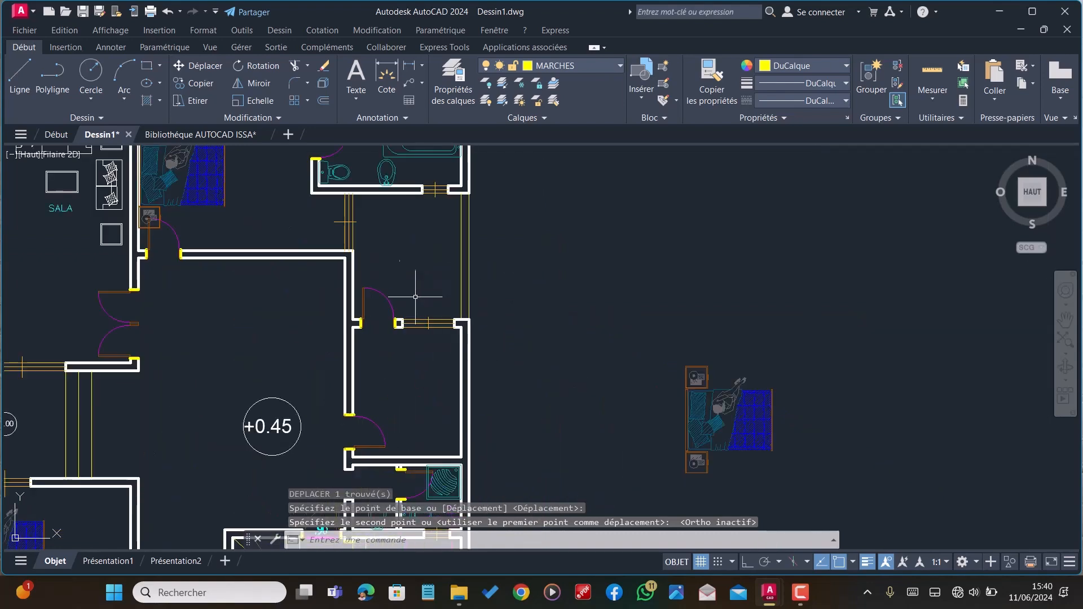
{"action": "scroll", "coordinate": [416, 285], "scroll_direction": "down", "scroll_amount": 3}
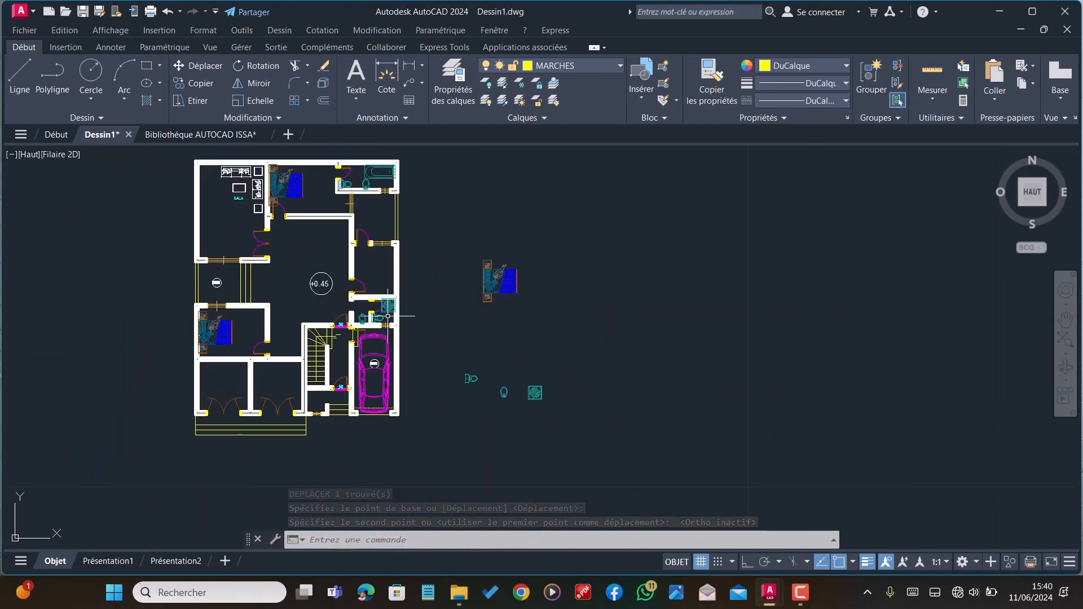
{"action": "scroll", "coordinate": [395, 321], "scroll_direction": "down", "scroll_amount": 2}
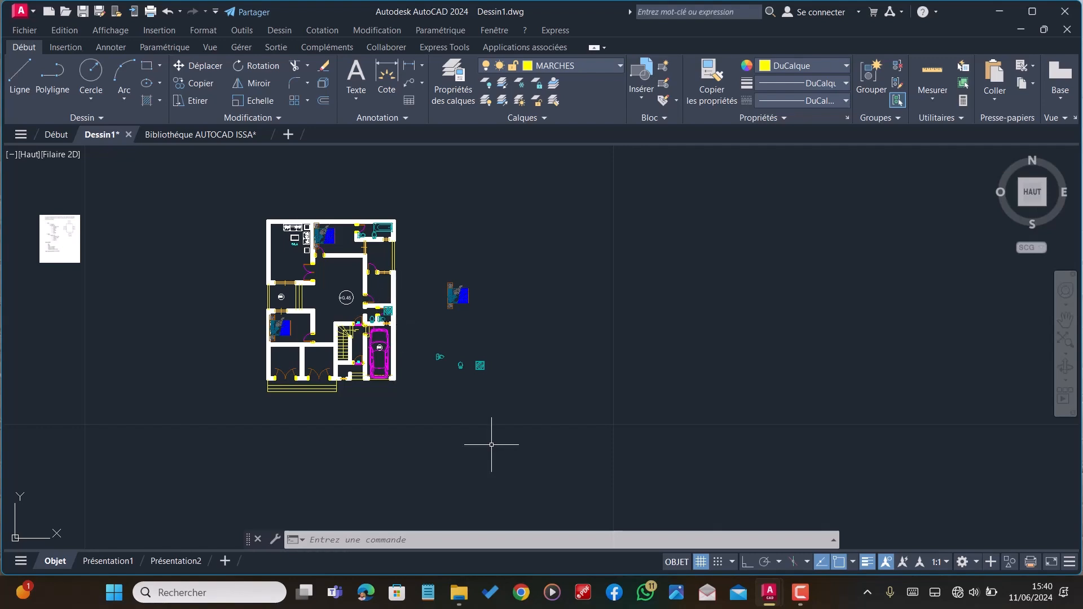
{"action": "scroll", "coordinate": [394, 318], "scroll_direction": "up", "scroll_amount": 3}
{"action": "scroll", "coordinate": [388, 349], "scroll_direction": "down", "scroll_amount": 2}
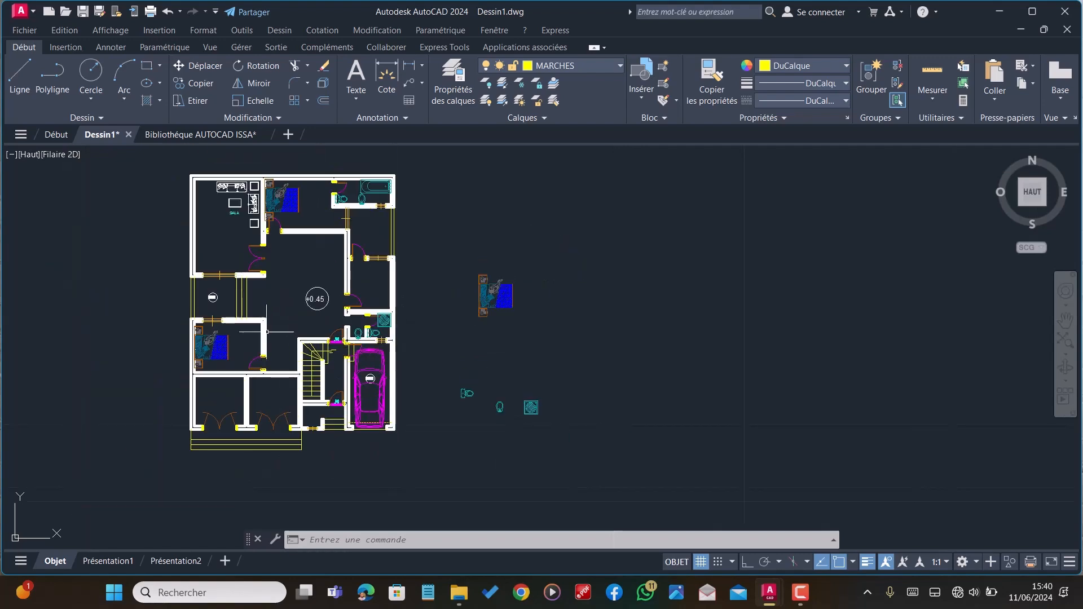
{"action": "scroll", "coordinate": [247, 248], "scroll_direction": "up", "scroll_amount": 2}
{"action": "scroll", "coordinate": [293, 314], "scroll_direction": "down", "scroll_amount": 2}
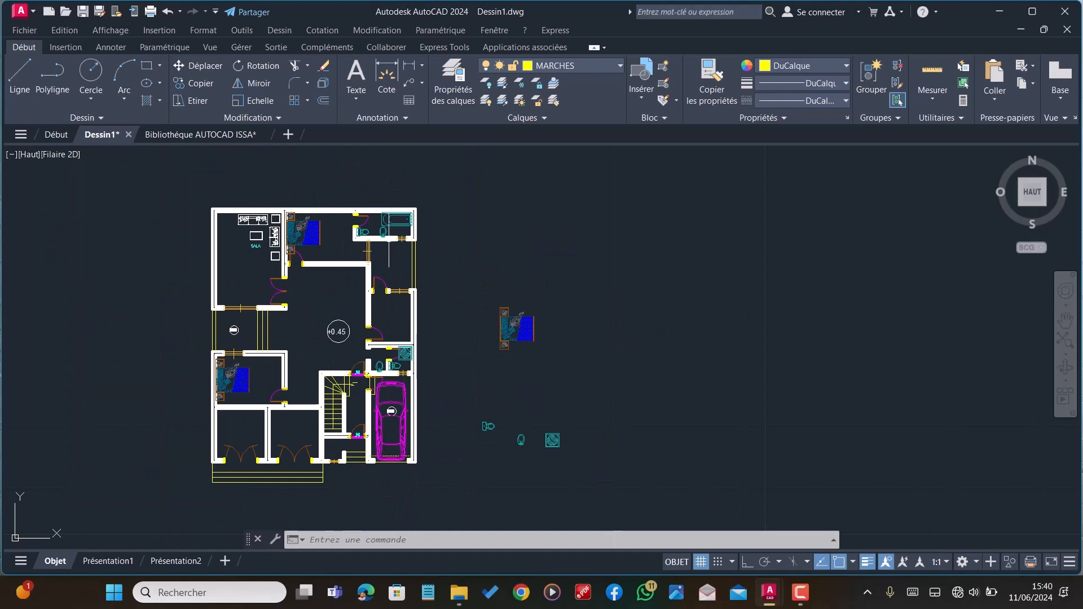
{"action": "scroll", "coordinate": [391, 318], "scroll_direction": "up", "scroll_amount": 2}
{"action": "scroll", "coordinate": [361, 294], "scroll_direction": "down", "scroll_amount": 2}
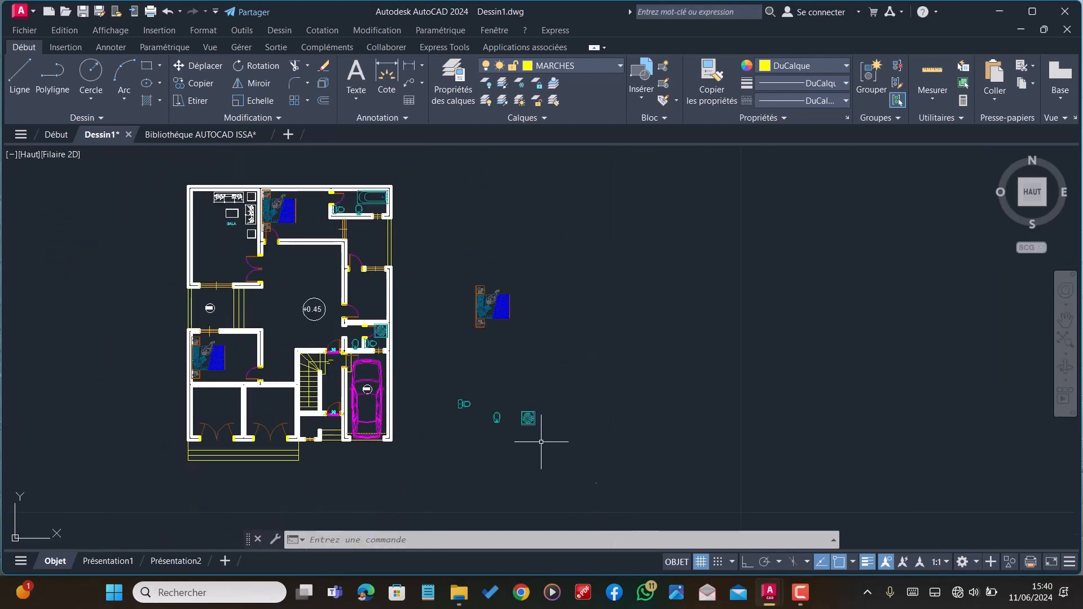
Switch to the Bibliothéque AUTOCAD ISSA drawing and look through its sanitary, door and staircase blocks
{"action": "left_click", "coordinate": [180, 129]}
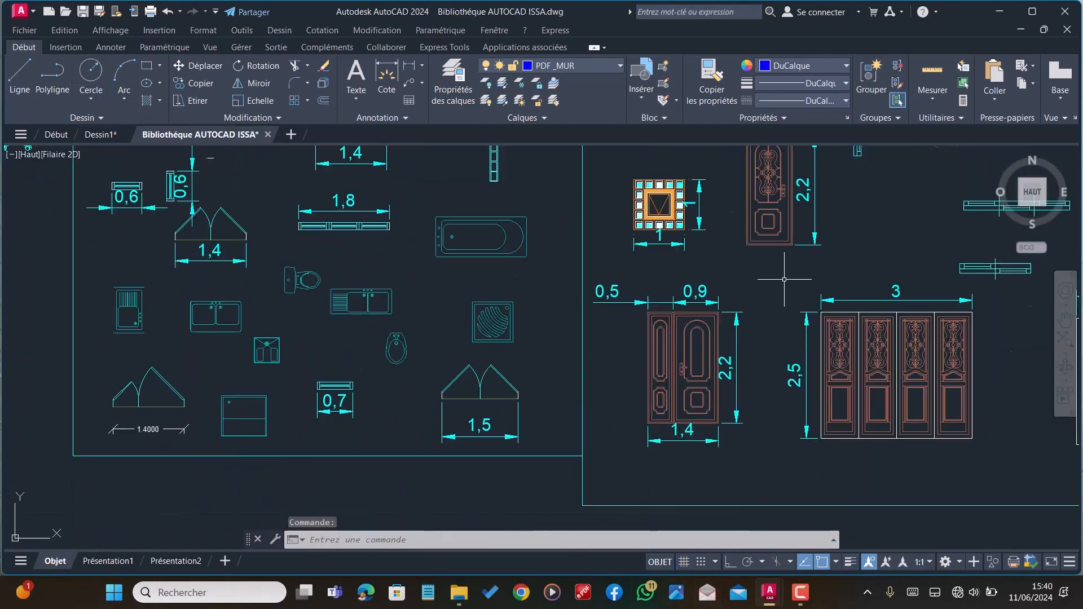
{"action": "scroll", "coordinate": [366, 333], "scroll_direction": "down", "scroll_amount": 2}
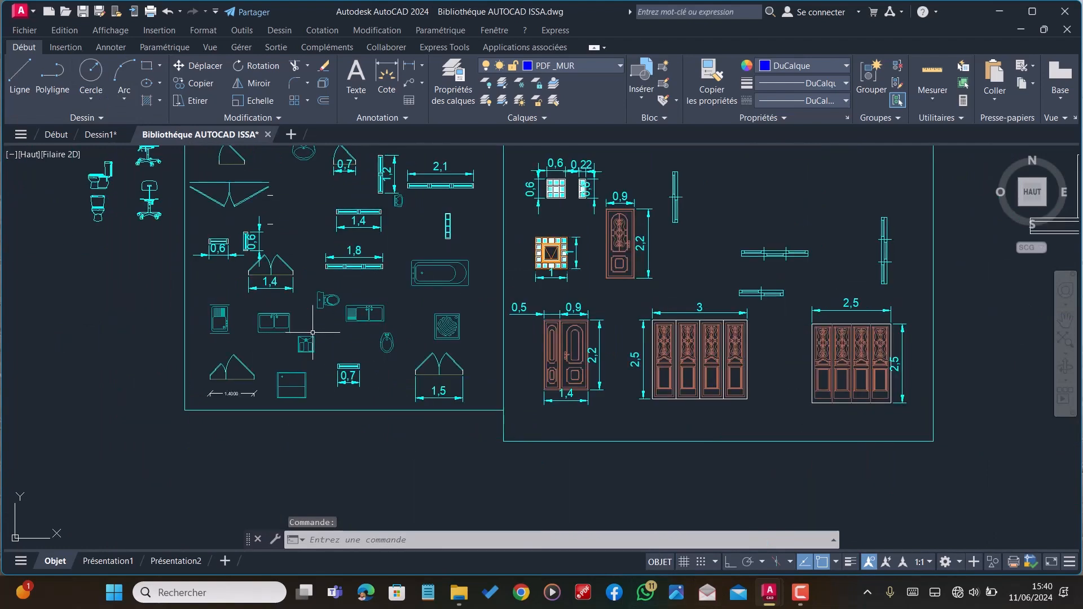
{"action": "scroll", "coordinate": [328, 347], "scroll_direction": "down", "scroll_amount": 2}
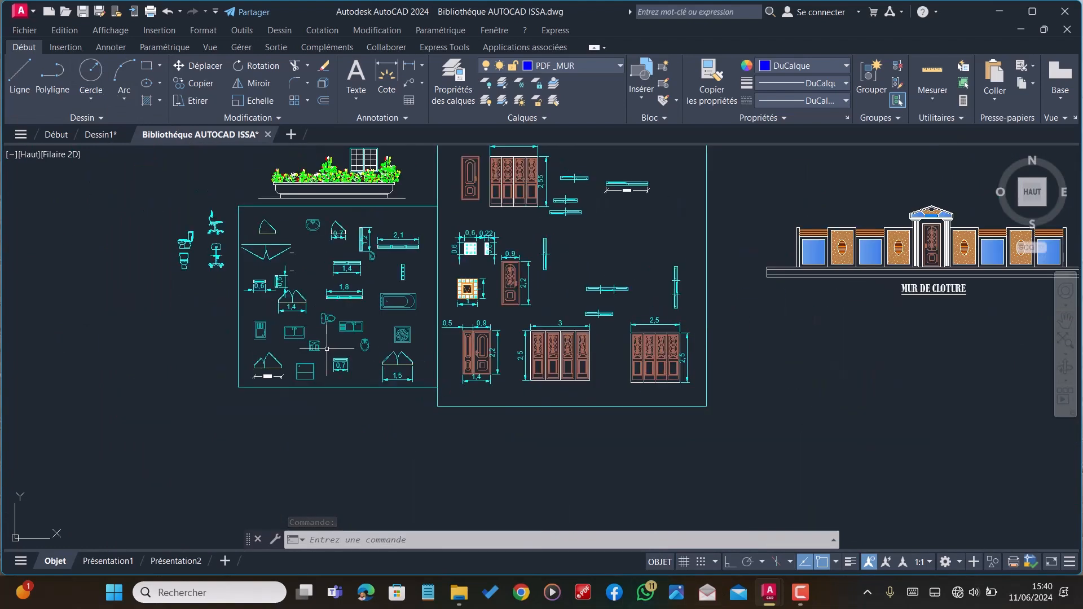
{"action": "scroll", "coordinate": [327, 350], "scroll_direction": "down", "scroll_amount": 5}
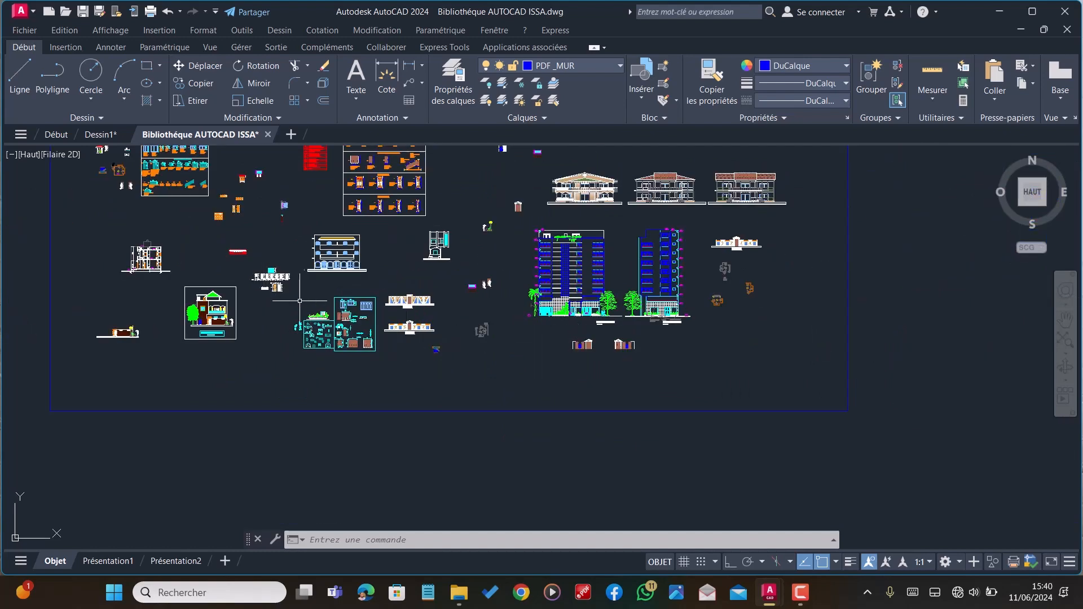
{"action": "scroll", "coordinate": [299, 301], "scroll_direction": "down", "scroll_amount": 6}
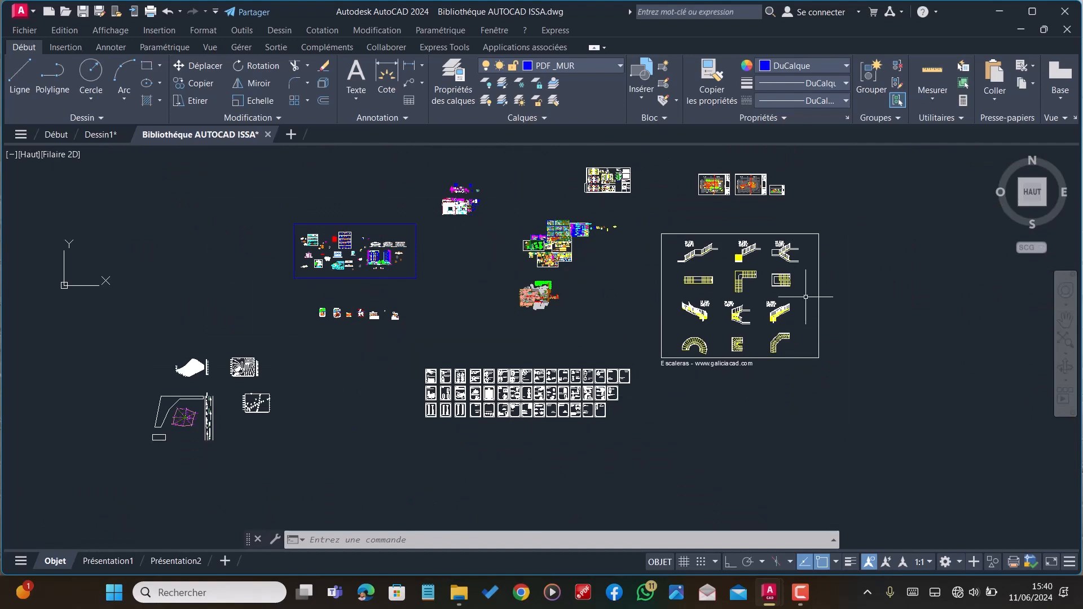
{"action": "scroll", "coordinate": [597, 350], "scroll_direction": "down", "scroll_amount": 6}
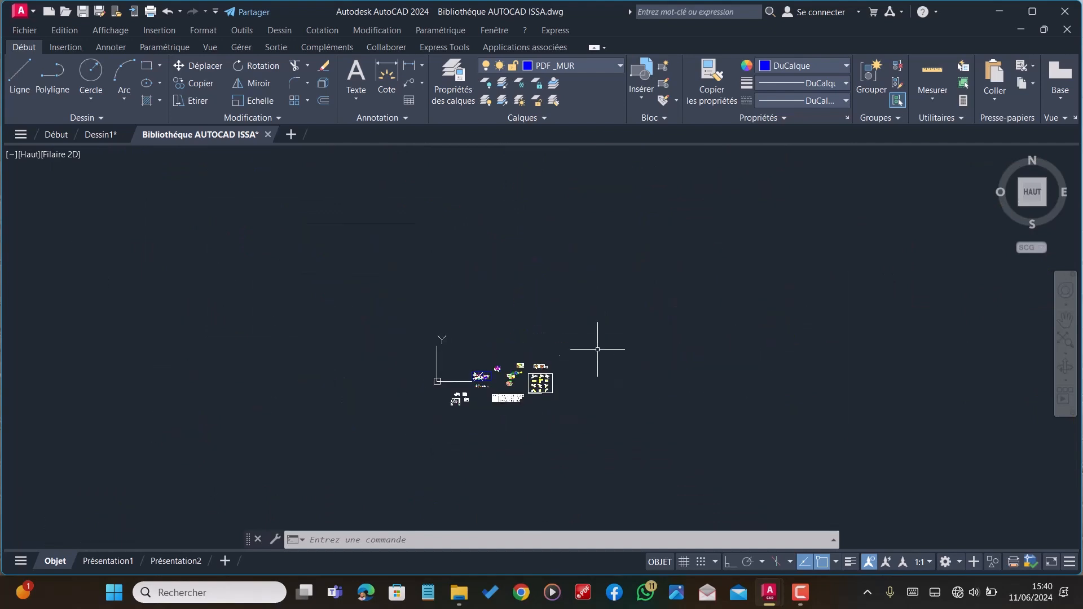
{"action": "scroll", "coordinate": [597, 349], "scroll_direction": "up", "scroll_amount": 3}
{"action": "scroll", "coordinate": [549, 381], "scroll_direction": "up", "scroll_amount": 6}
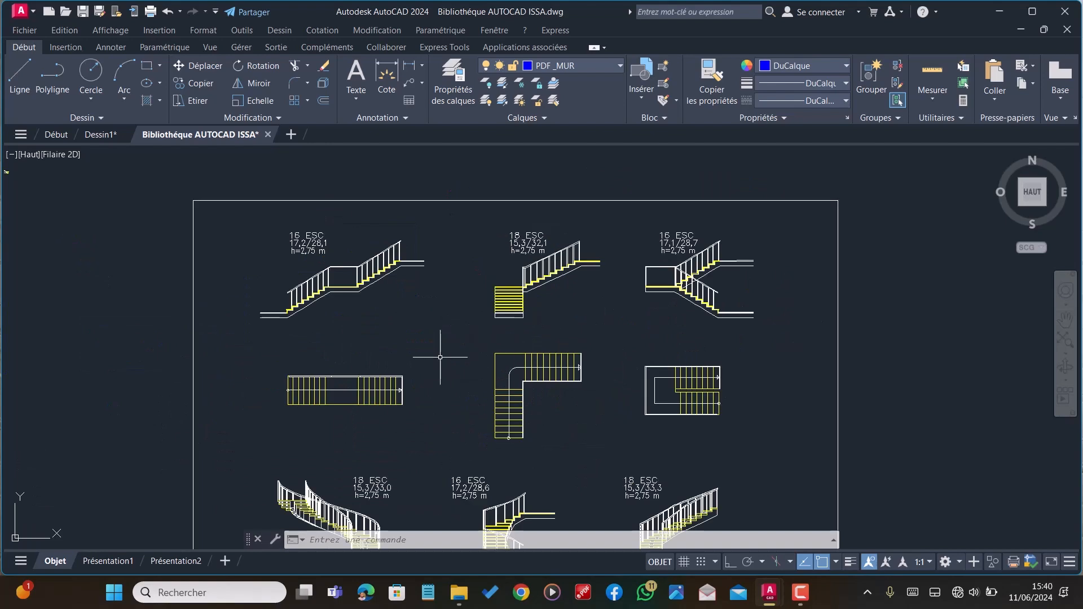
{"action": "scroll", "coordinate": [442, 355], "scroll_direction": "down", "scroll_amount": 4}
{"action": "scroll", "coordinate": [620, 367], "scroll_direction": "down", "scroll_amount": 6}
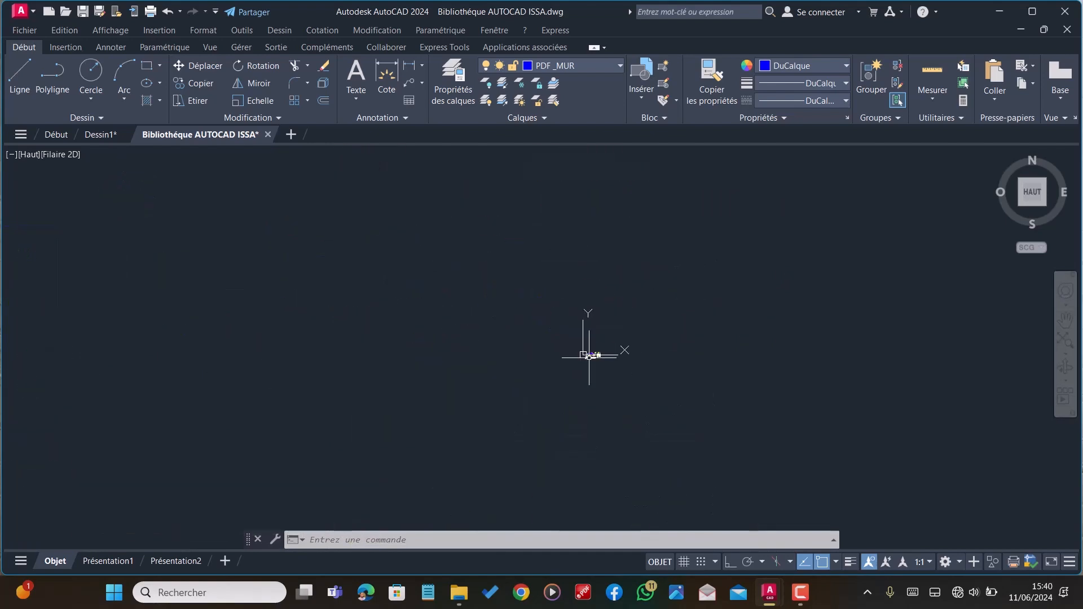
Look through the library drawing's block sheets, including the UTILERIAS CAD tables and the elevation, car and tree blocks above them
{"action": "scroll", "coordinate": [598, 358], "scroll_direction": "up", "scroll_amount": 8}
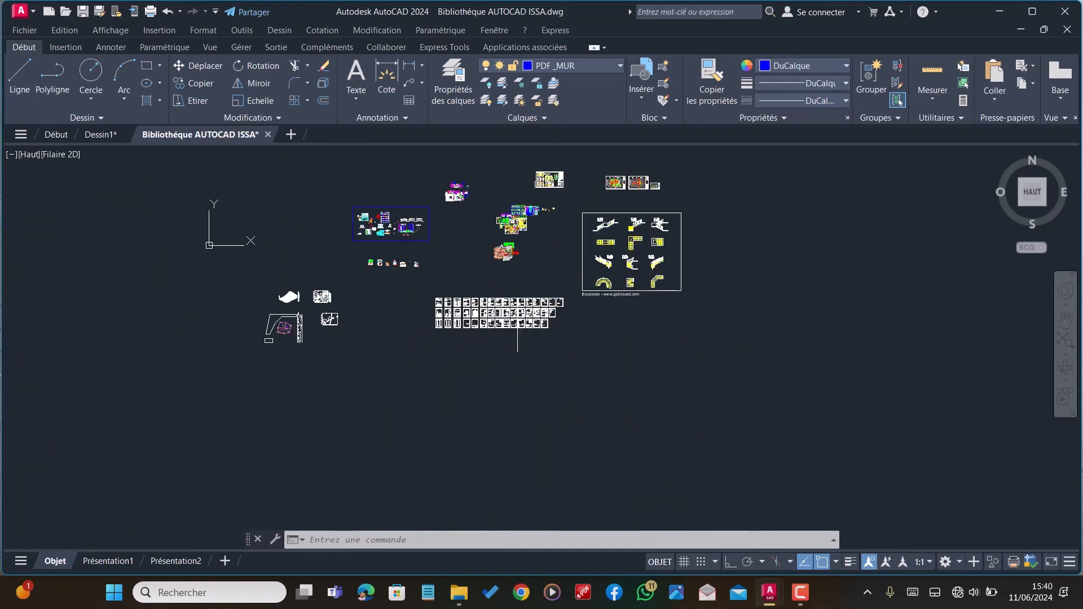
{"action": "scroll", "coordinate": [406, 232], "scroll_direction": "up", "scroll_amount": 2}
{"action": "scroll", "coordinate": [231, 395], "scroll_direction": "up", "scroll_amount": 4}
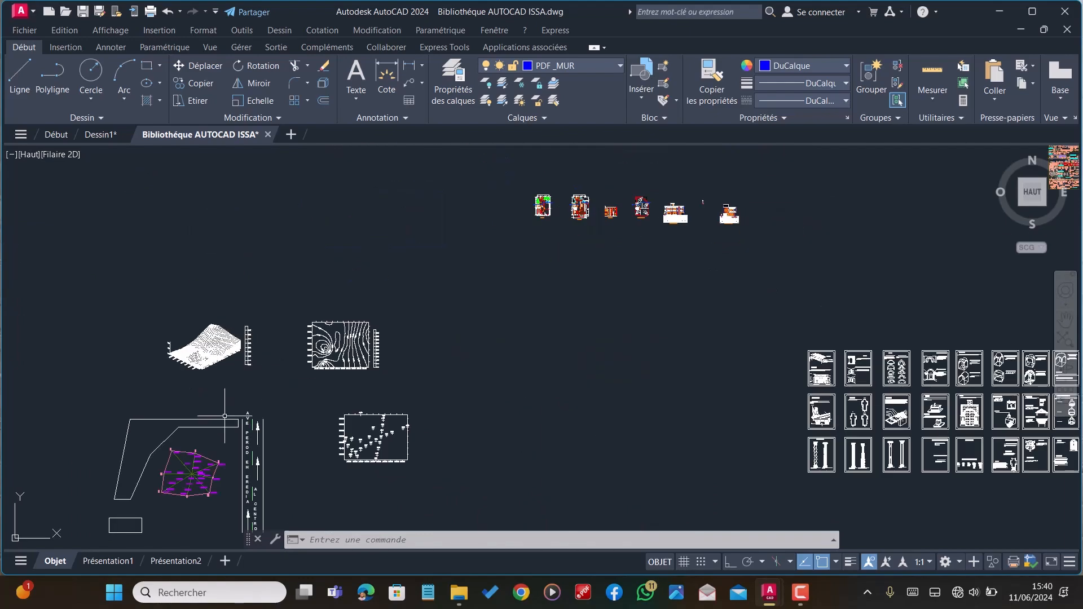
{"action": "scroll", "coordinate": [350, 445], "scroll_direction": "up", "scroll_amount": 3}
{"action": "scroll", "coordinate": [266, 453], "scroll_direction": "down", "scroll_amount": 6}
{"action": "scroll", "coordinate": [592, 311], "scroll_direction": "down", "scroll_amount": 3}
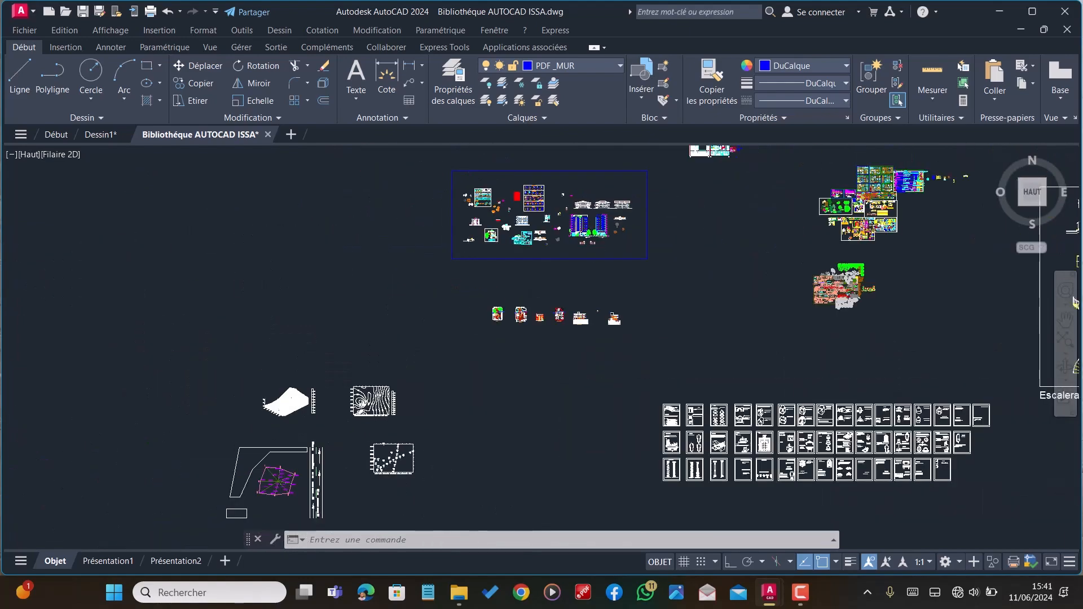
{"action": "scroll", "coordinate": [556, 237], "scroll_direction": "up", "scroll_amount": 5}
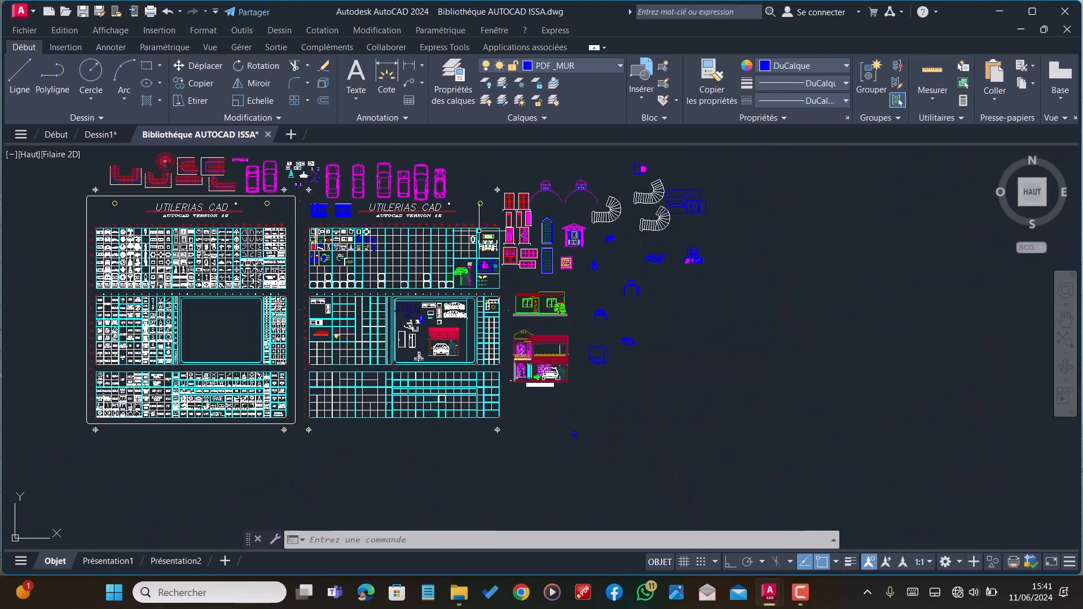
{"action": "scroll", "coordinate": [421, 292], "scroll_direction": "up", "scroll_amount": 4}
{"action": "scroll", "coordinate": [426, 395], "scroll_direction": "up", "scroll_amount": 8}
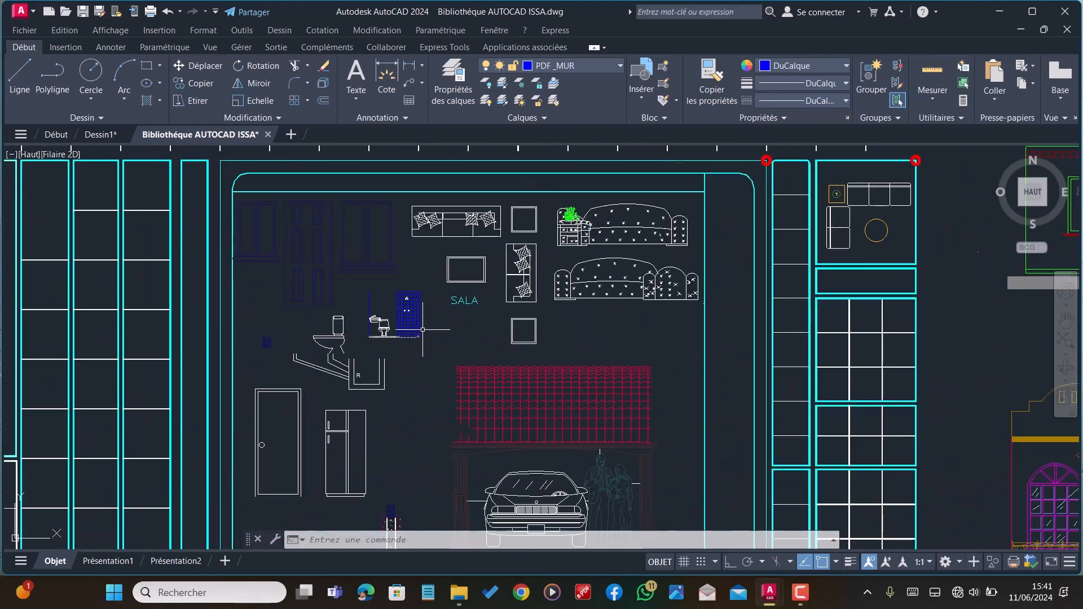
{"action": "scroll", "coordinate": [333, 263], "scroll_direction": "down", "scroll_amount": 10}
{"action": "scroll", "coordinate": [383, 361], "scroll_direction": "down", "scroll_amount": 4}
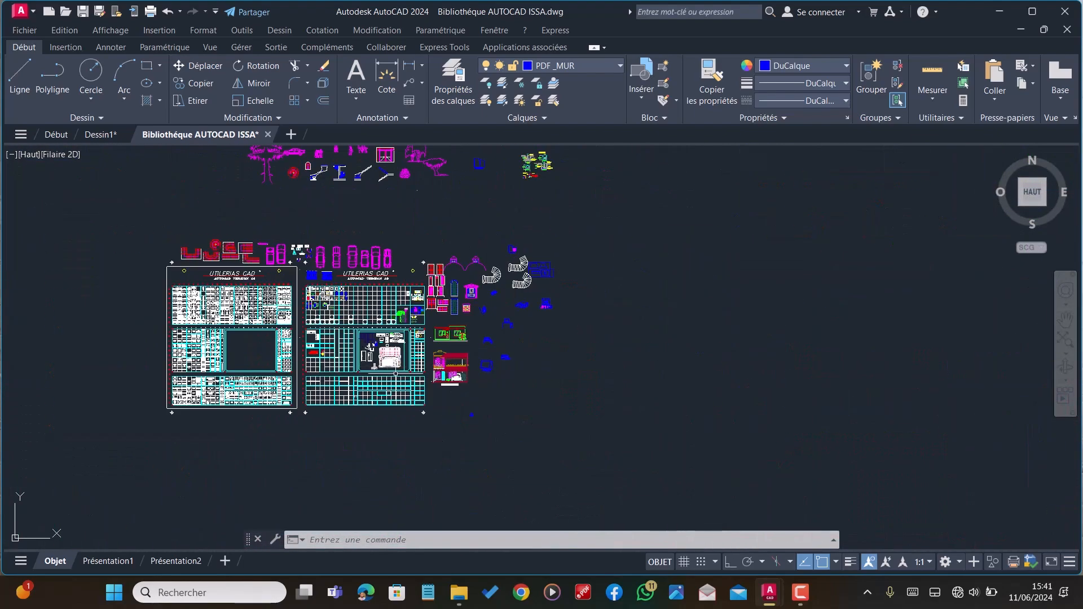
{"action": "scroll", "coordinate": [447, 391], "scroll_direction": "down", "scroll_amount": 3}
{"action": "scroll", "coordinate": [424, 239], "scroll_direction": "up", "scroll_amount": 10}
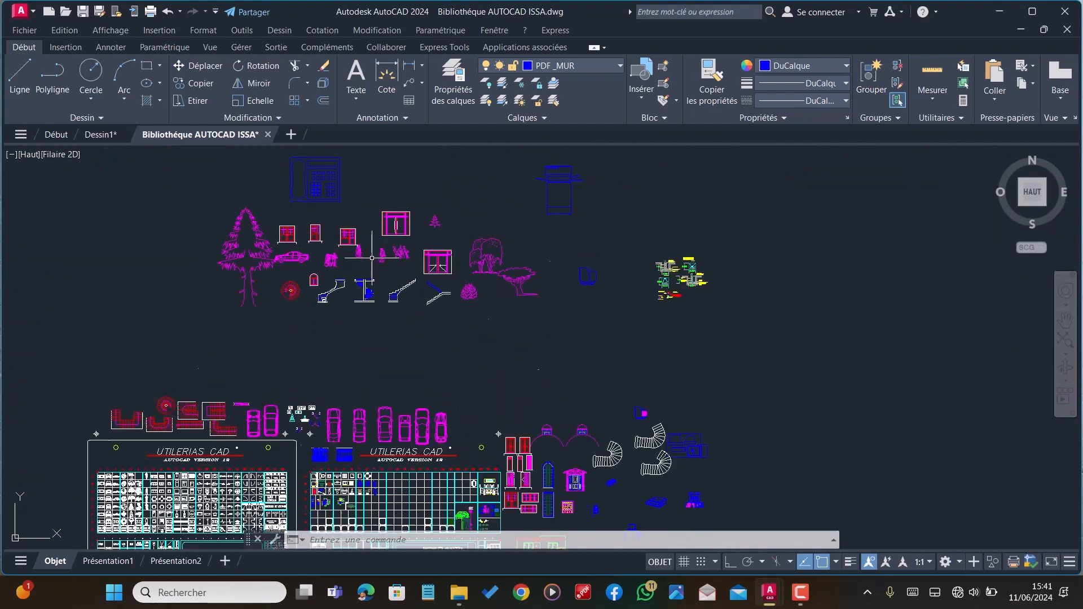
{"action": "scroll", "coordinate": [371, 258], "scroll_direction": "down", "scroll_amount": 12}
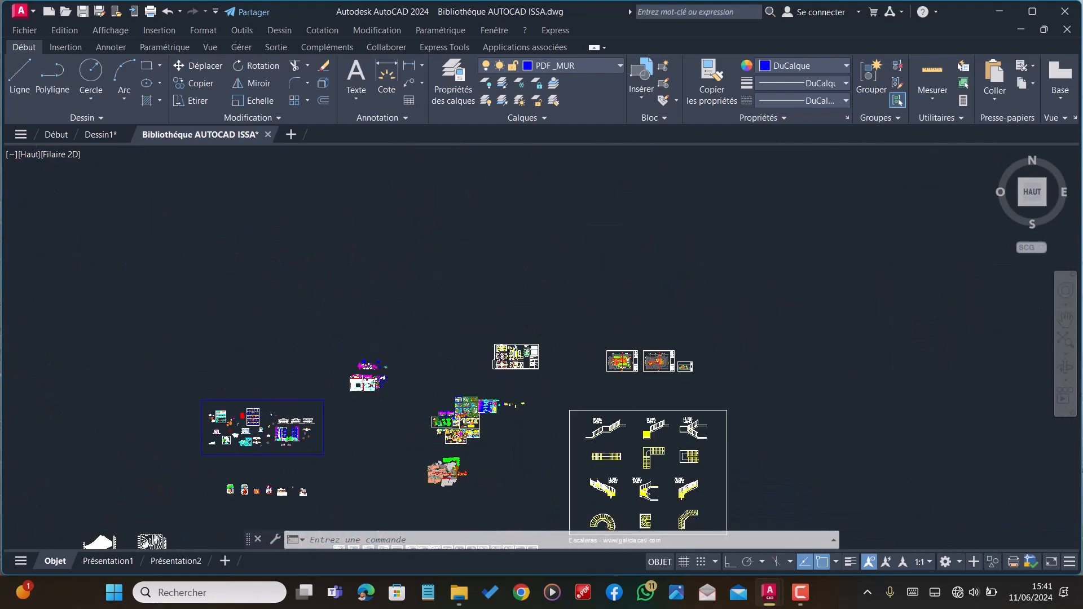
Examine the library's building plan and door and window sheets, and the kitchens and rooms of the furnished apartment plan
{"action": "scroll", "coordinate": [464, 366], "scroll_direction": "up", "scroll_amount": 3}
{"action": "scroll", "coordinate": [464, 366], "scroll_direction": "up", "scroll_amount": 6}
{"action": "scroll", "coordinate": [512, 377], "scroll_direction": "down", "scroll_amount": 2}
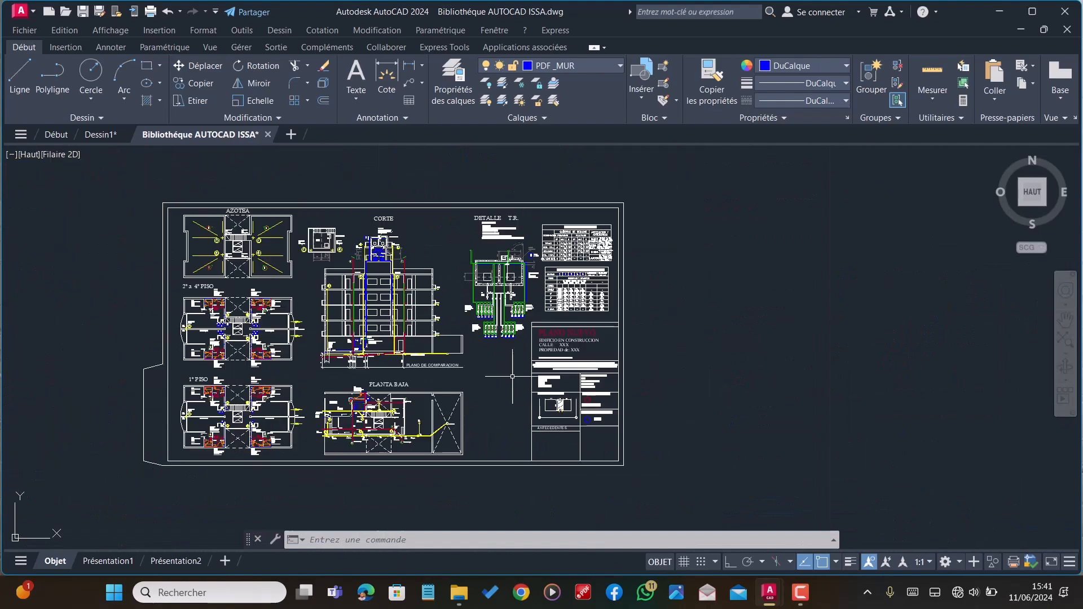
{"action": "scroll", "coordinate": [331, 278], "scroll_direction": "up", "scroll_amount": 3}
{"action": "scroll", "coordinate": [331, 279], "scroll_direction": "down", "scroll_amount": 12}
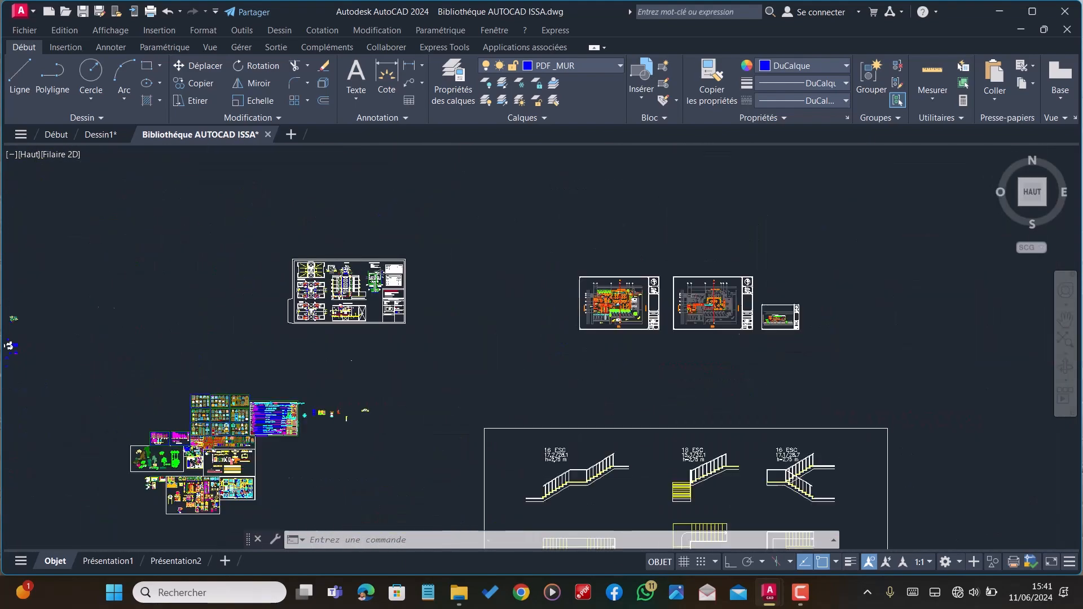
{"action": "scroll", "coordinate": [276, 343], "scroll_direction": "up", "scroll_amount": 8}
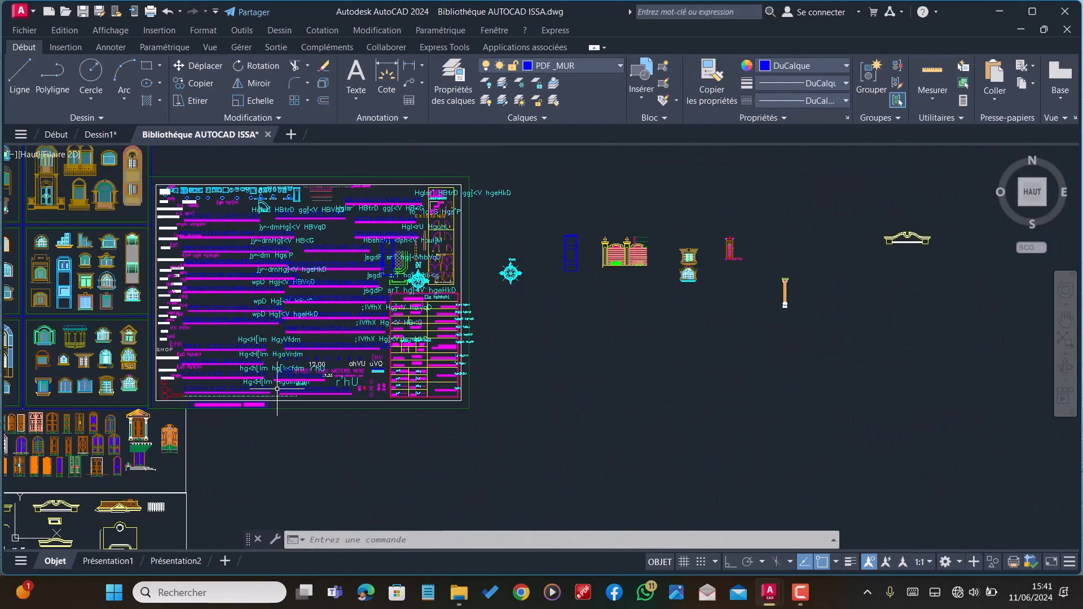
{"action": "scroll", "coordinate": [387, 288], "scroll_direction": "down", "scroll_amount": 3}
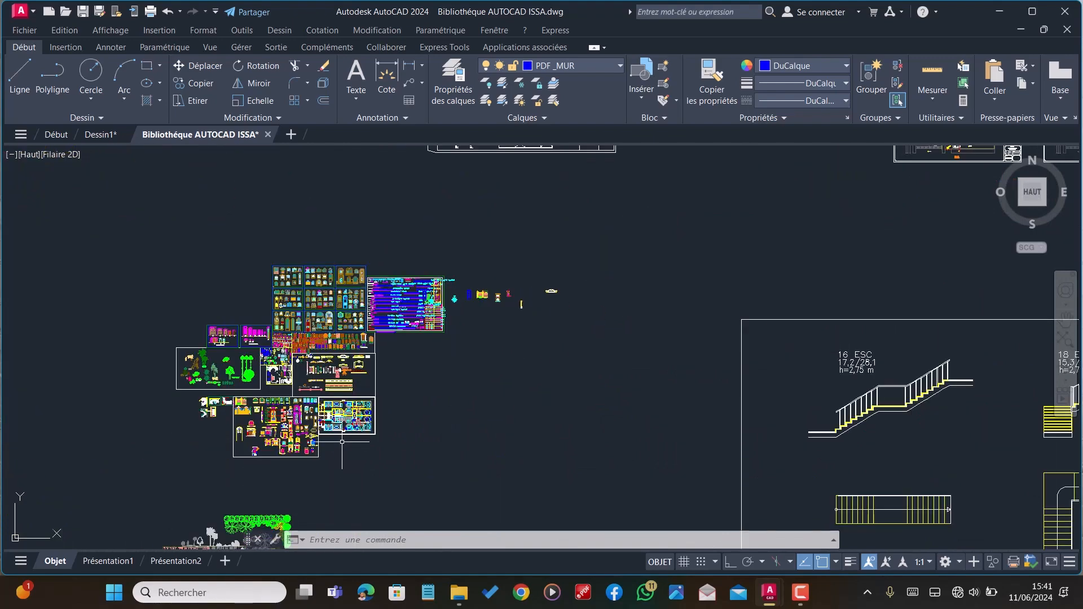
{"action": "scroll", "coordinate": [342, 442], "scroll_direction": "up", "scroll_amount": 10}
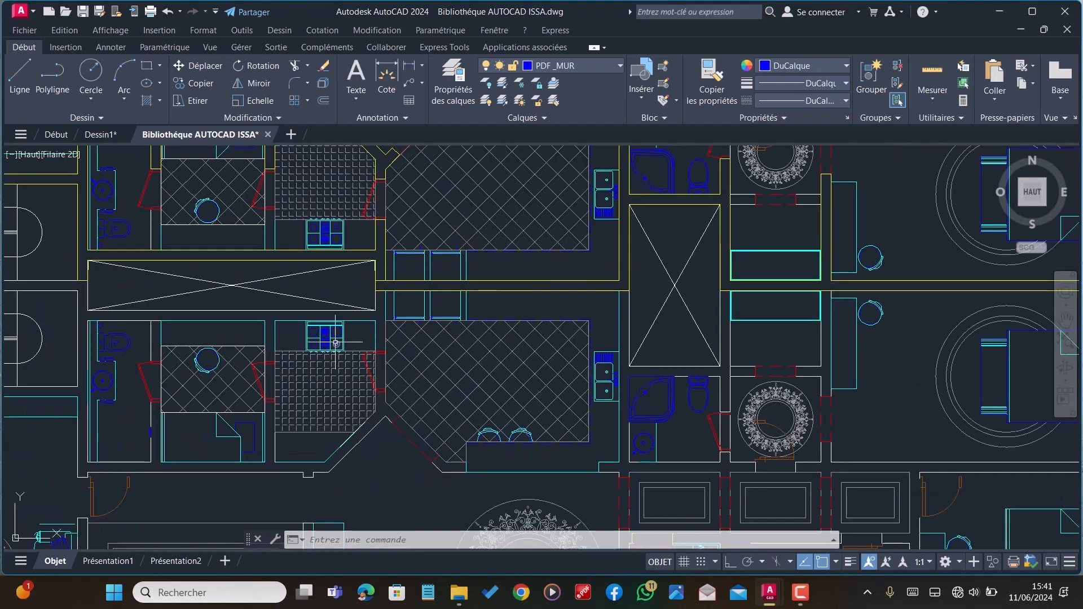
{"action": "scroll", "coordinate": [388, 229], "scroll_direction": "down", "scroll_amount": 2}
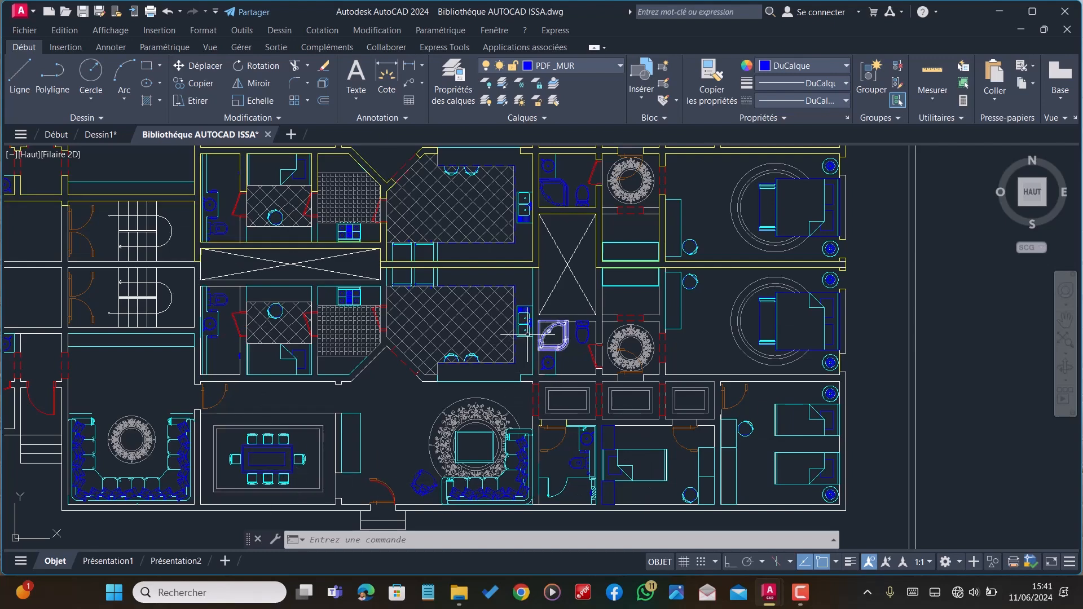
{"action": "scroll", "coordinate": [528, 334], "scroll_direction": "up", "scroll_amount": 3}
{"action": "scroll", "coordinate": [530, 313], "scroll_direction": "down", "scroll_amount": 6}
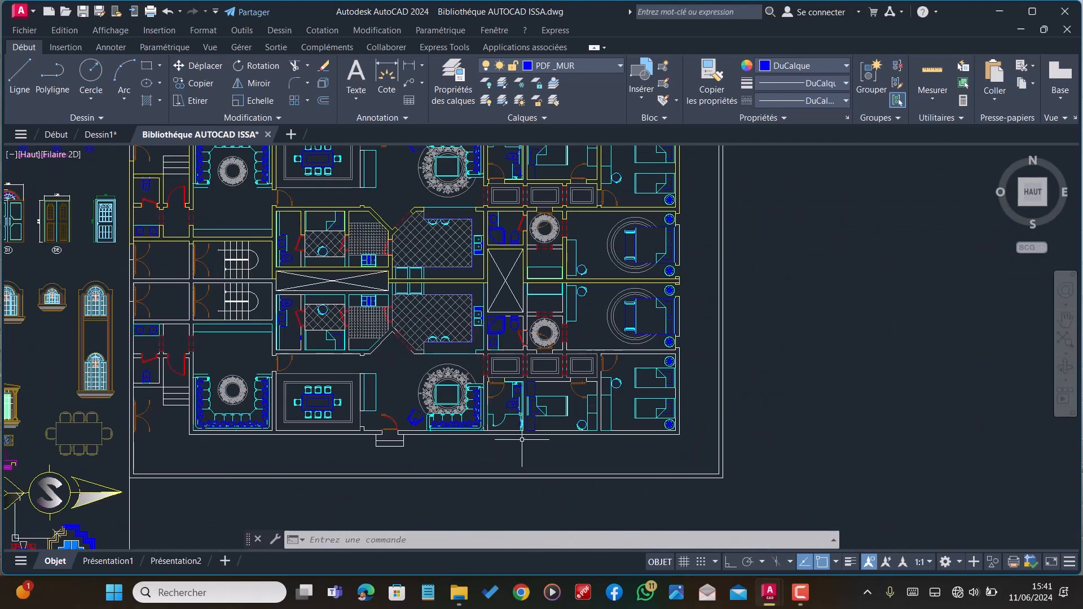
Copy the complete cooker from the upper apartment's small kitchen in the furnished plan to the clipboard
{"action": "left_click", "coordinate": [470, 308]}
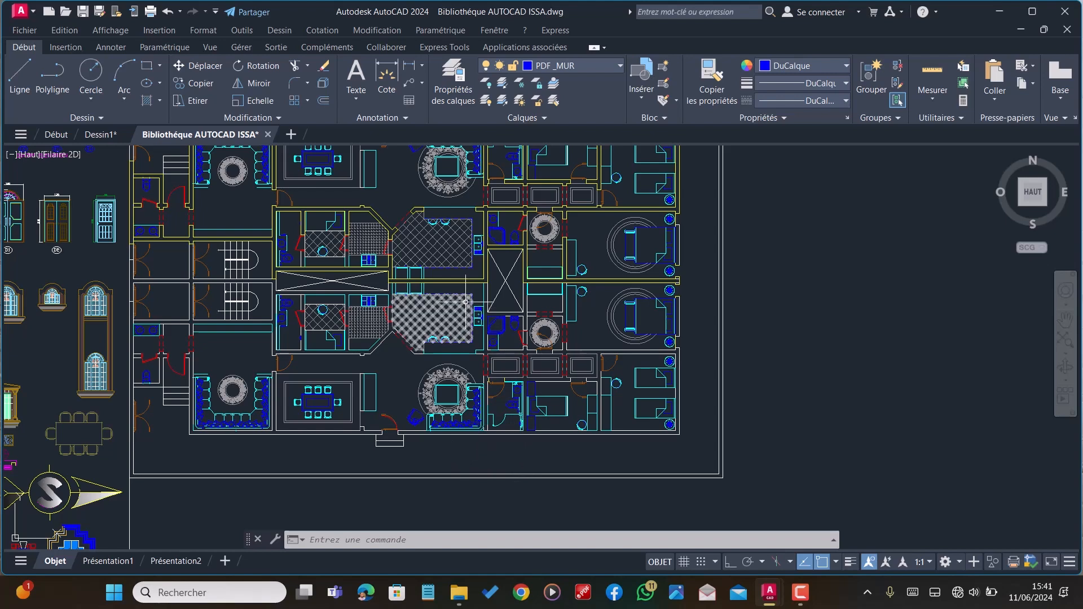
{"action": "scroll", "coordinate": [361, 259], "scroll_direction": "up", "scroll_amount": 5}
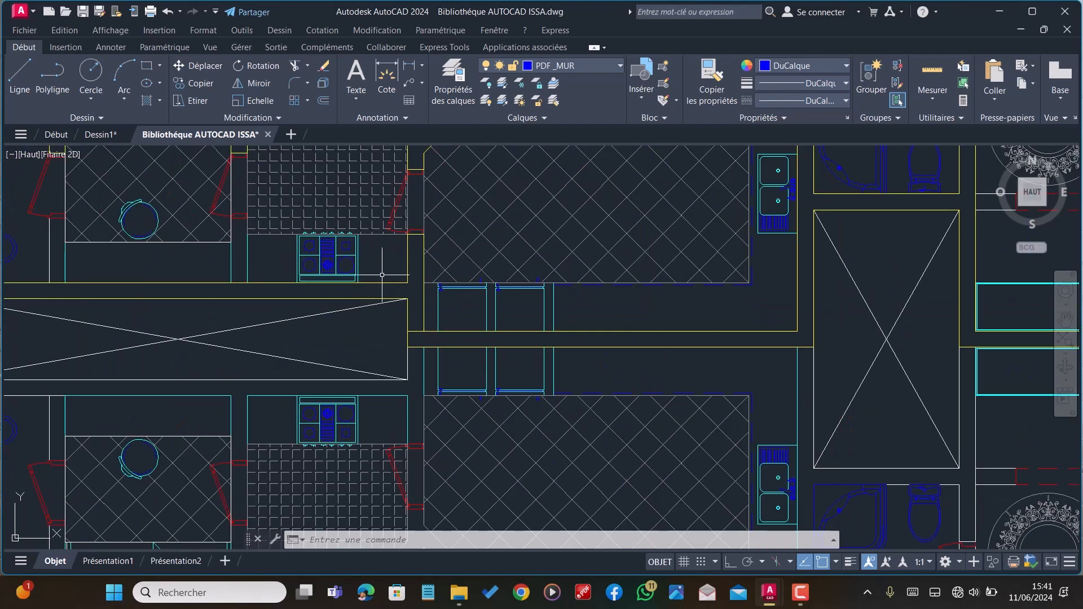
{"action": "left_click", "coordinate": [382, 274]}
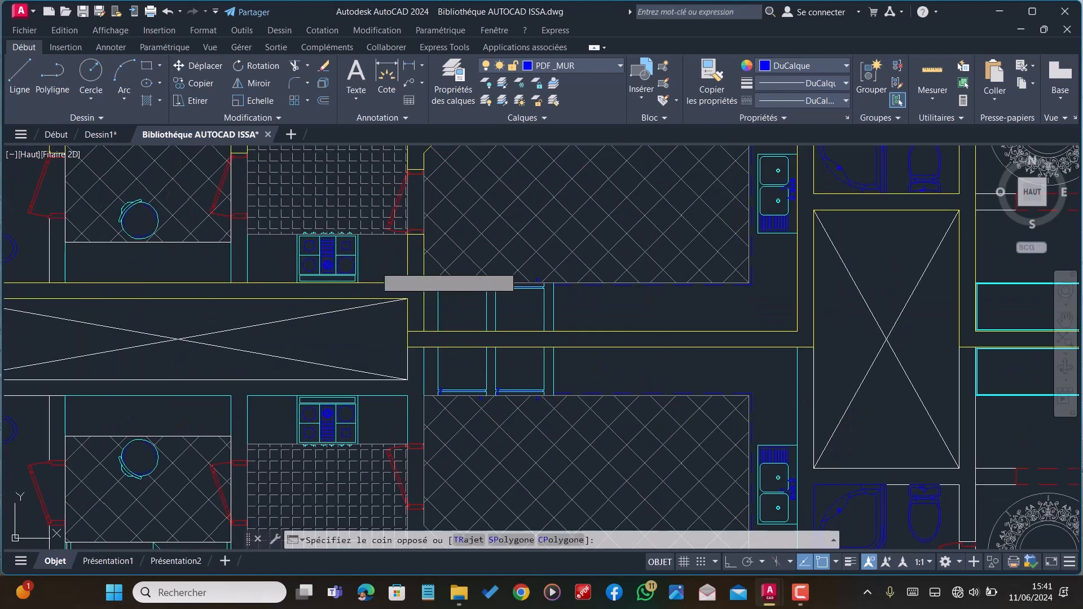
{"action": "left_click", "coordinate": [284, 232]}
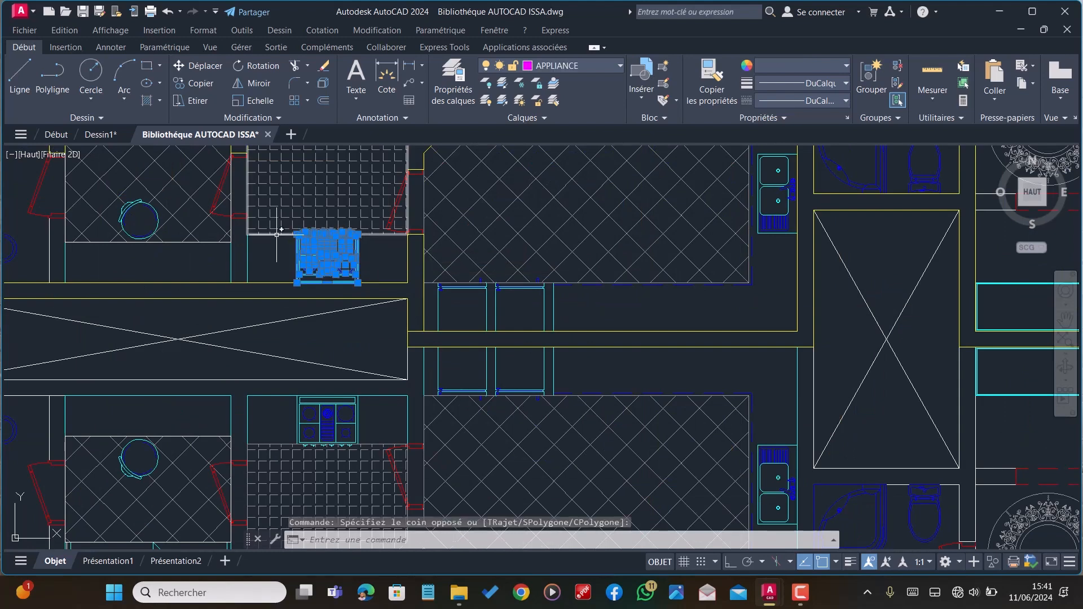
{"action": "scroll", "coordinate": [336, 302], "scroll_direction": "down", "scroll_amount": 4}
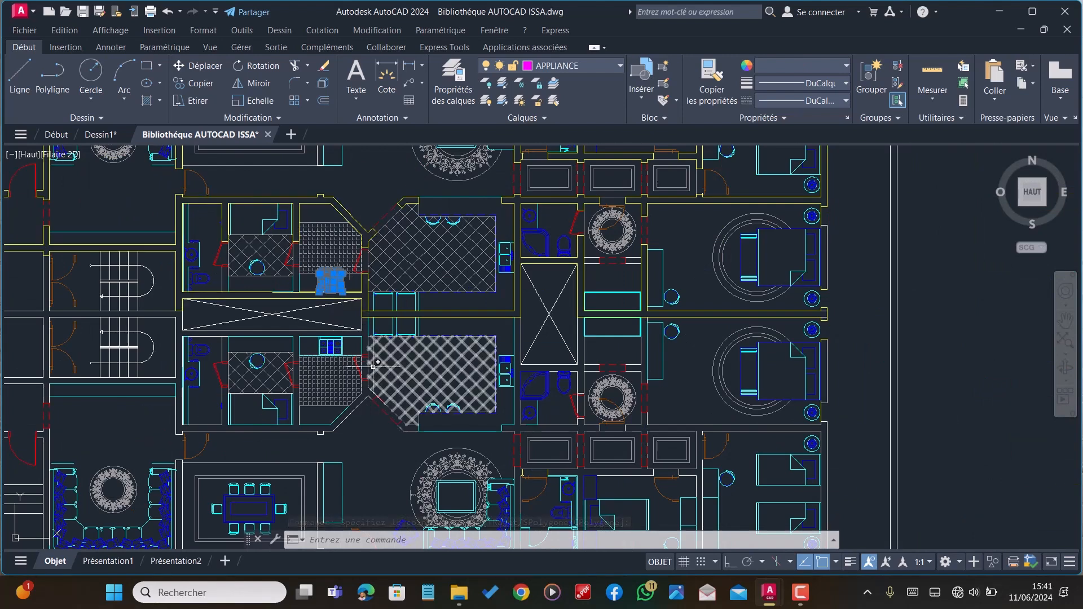
{"action": "mouse_move", "coordinate": [373, 366]}
{"action": "key", "text": "ctrl+c"}
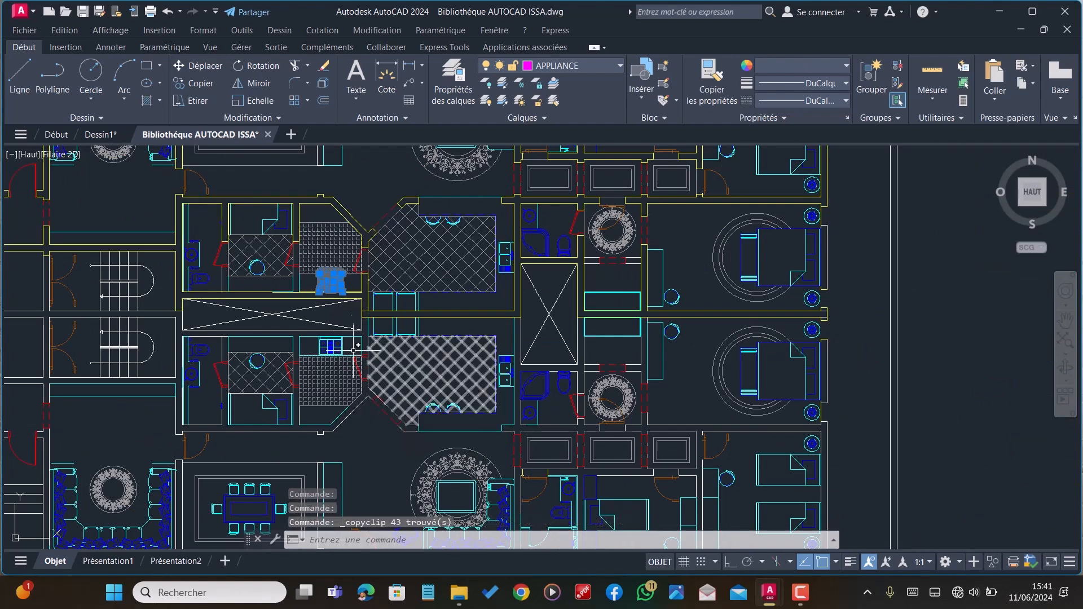
Paste the cooker into Dessin1 in the empty space outside the house plan, above the spare bed
{"action": "left_click", "coordinate": [103, 136]}
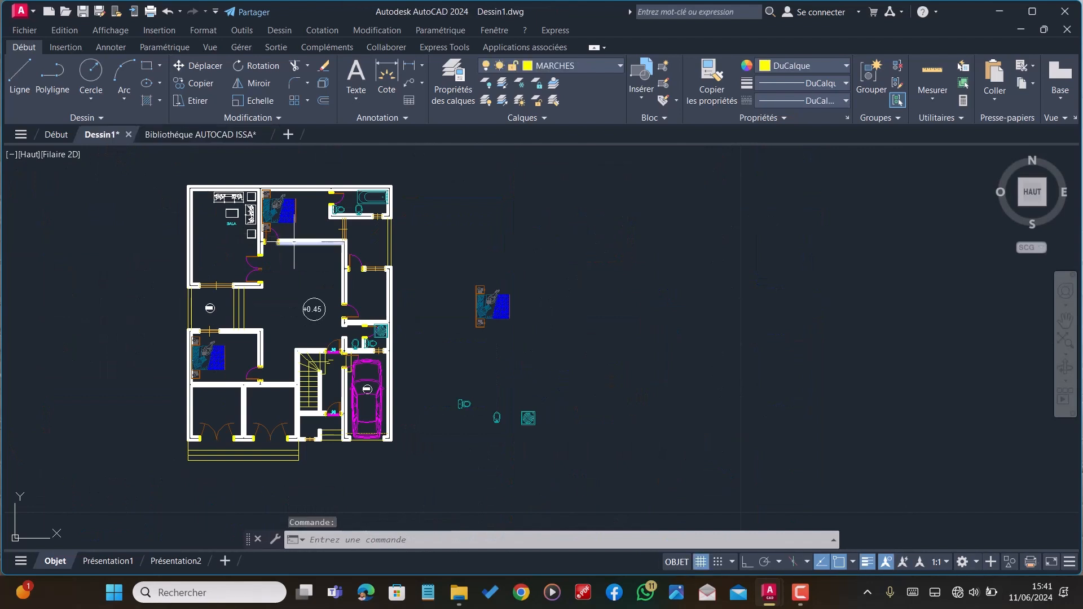
{"action": "key", "text": "ctrl+v"}
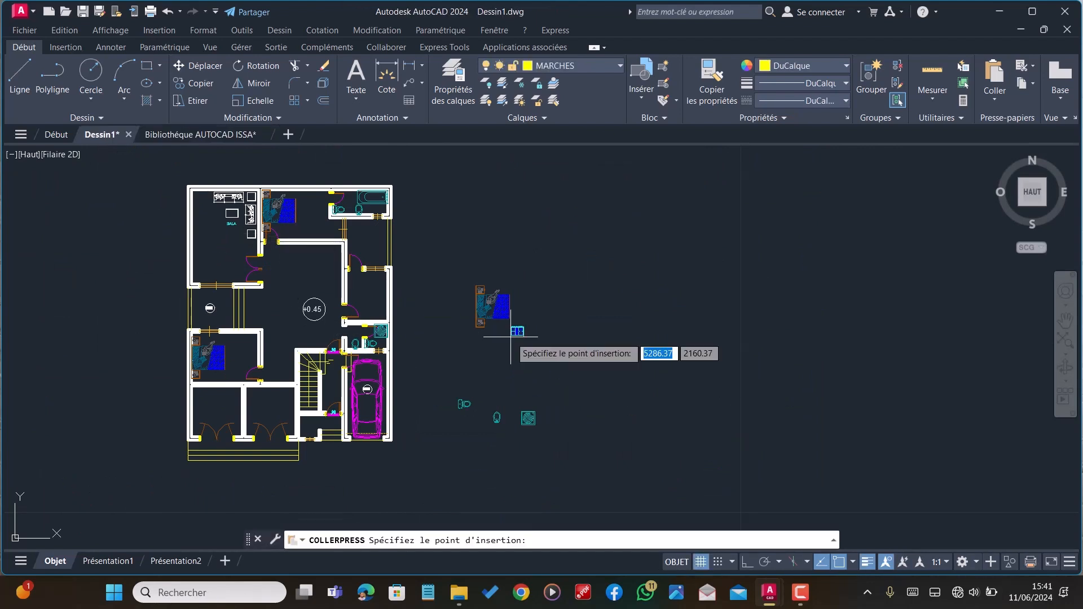
{"action": "scroll", "coordinate": [507, 268], "scroll_direction": "up", "scroll_amount": 4}
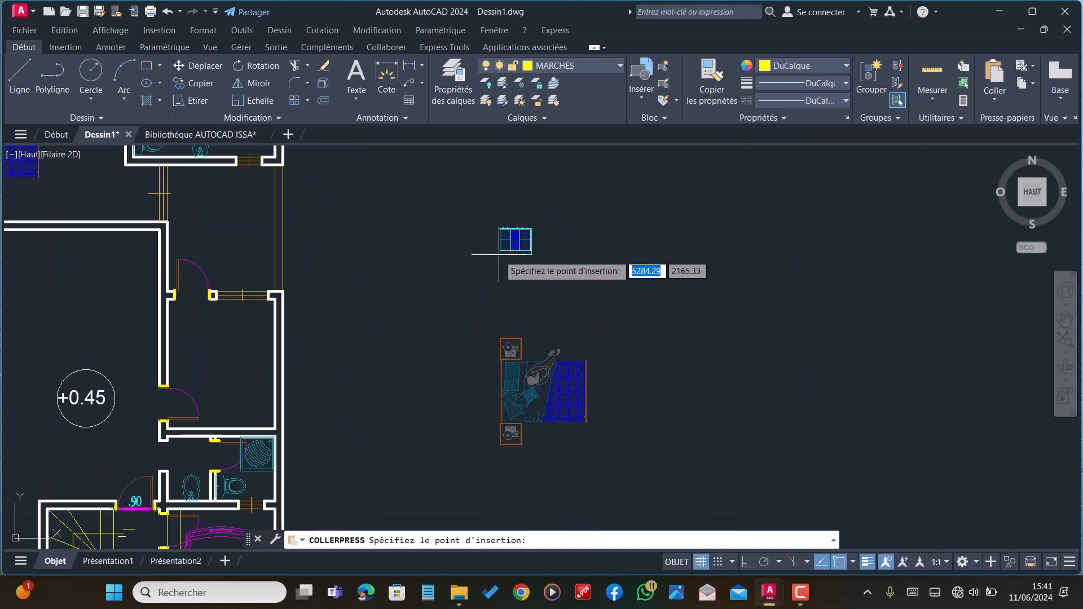
{"action": "left_click", "coordinate": [526, 261]}
Rotate the pasted cooker 90° counterclockwise about its lower-left corner, with Ortho on
{"action": "scroll", "coordinate": [562, 251], "scroll_direction": "up", "scroll_amount": 6}
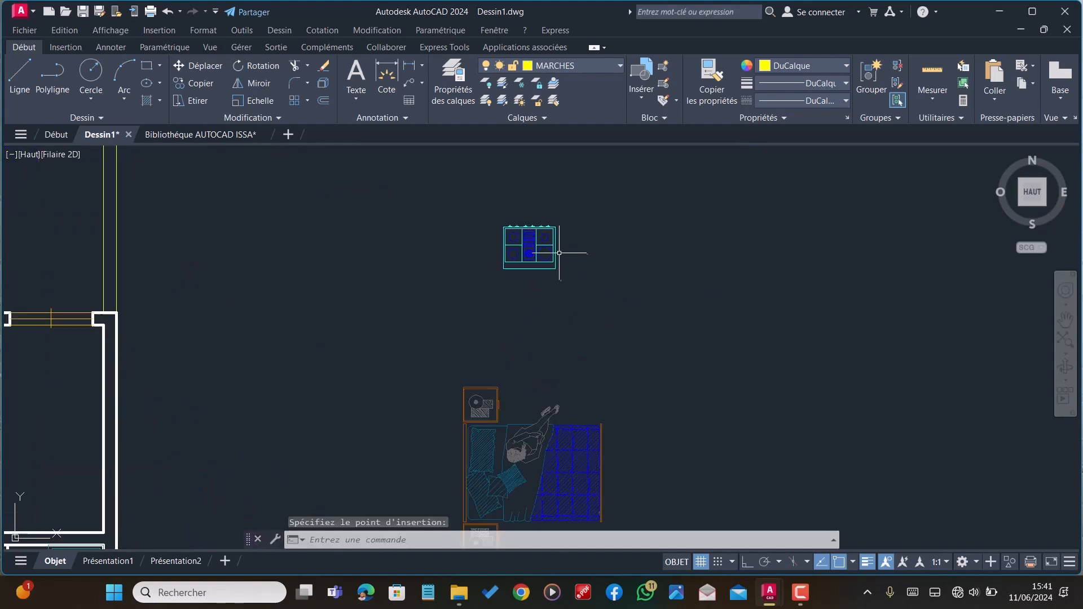
{"action": "key", "text": "Escape"}
{"action": "left_click", "coordinate": [587, 315]}
{"action": "left_click", "coordinate": [363, 173]}
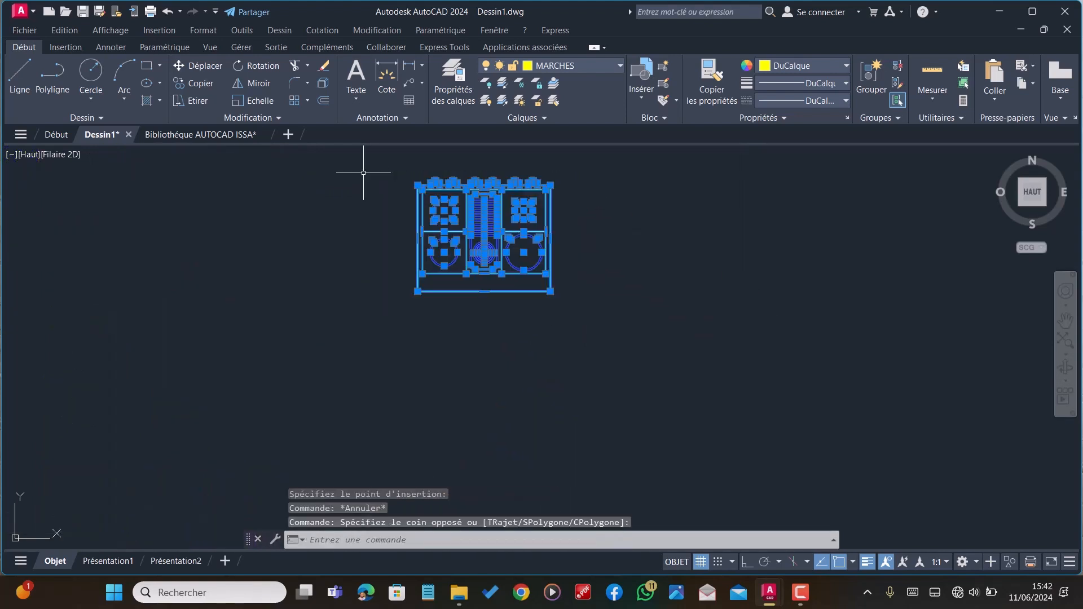
{"action": "type", "text": "ro"}
{"action": "key", "text": "Return"}
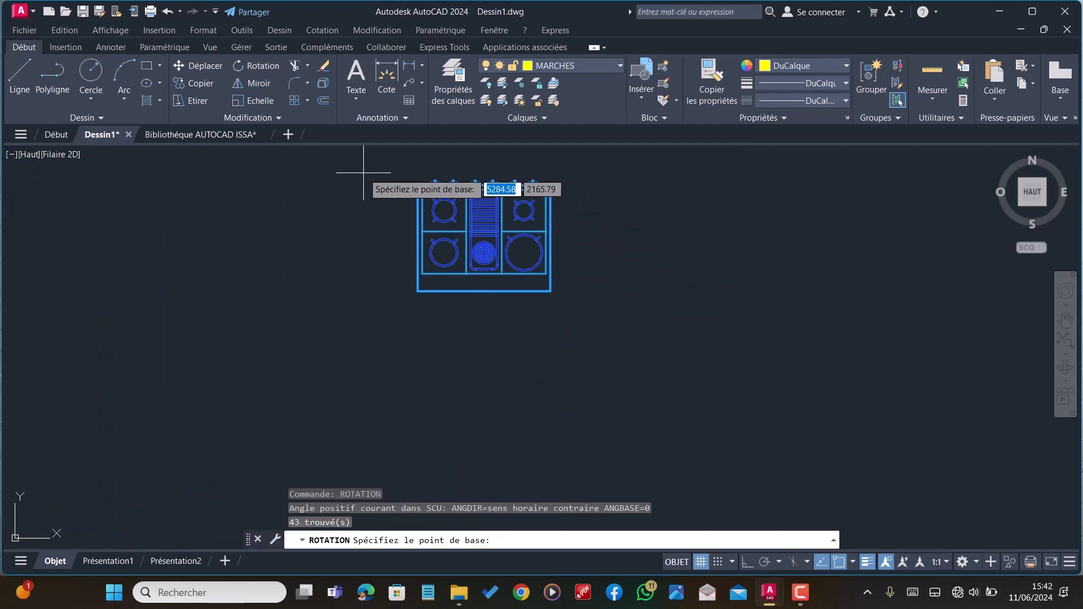
{"action": "left_click", "coordinate": [417, 291]}
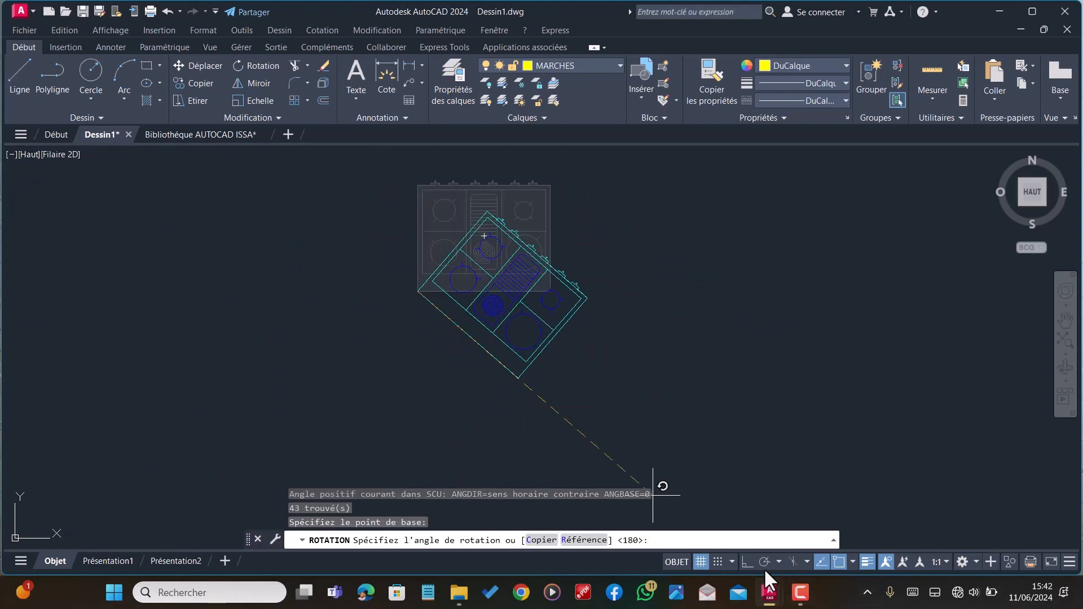
{"action": "left_click", "coordinate": [745, 561]}
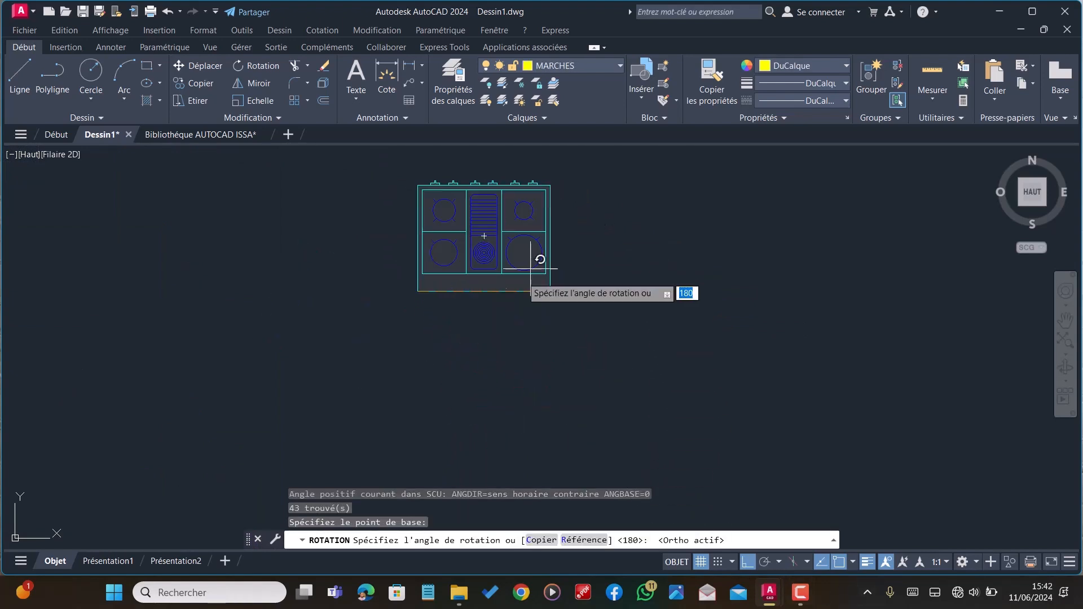
{"action": "scroll", "coordinate": [536, 265], "scroll_direction": "down", "scroll_amount": 6}
{"action": "left_click", "coordinate": [463, 223]}
{"action": "scroll", "coordinate": [445, 336], "scroll_direction": "up", "scroll_amount": 2}
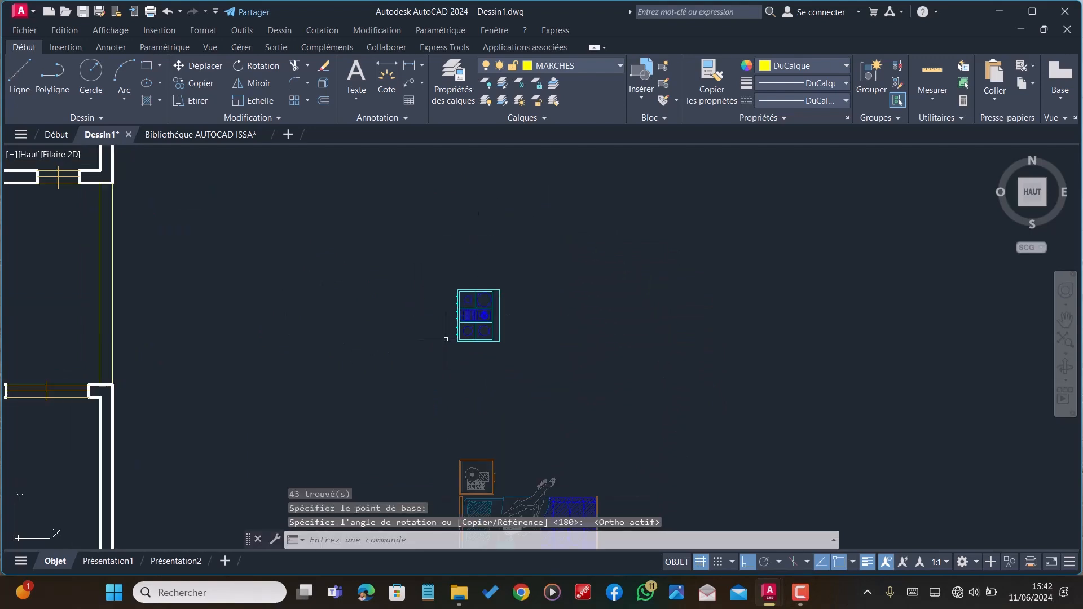
Move the rotated cooker into the kitchen with Ortho off, its back against the inner face of the exterior wall, just above the small bathroom
{"action": "scroll", "coordinate": [496, 330], "scroll_direction": "down", "scroll_amount": 5}
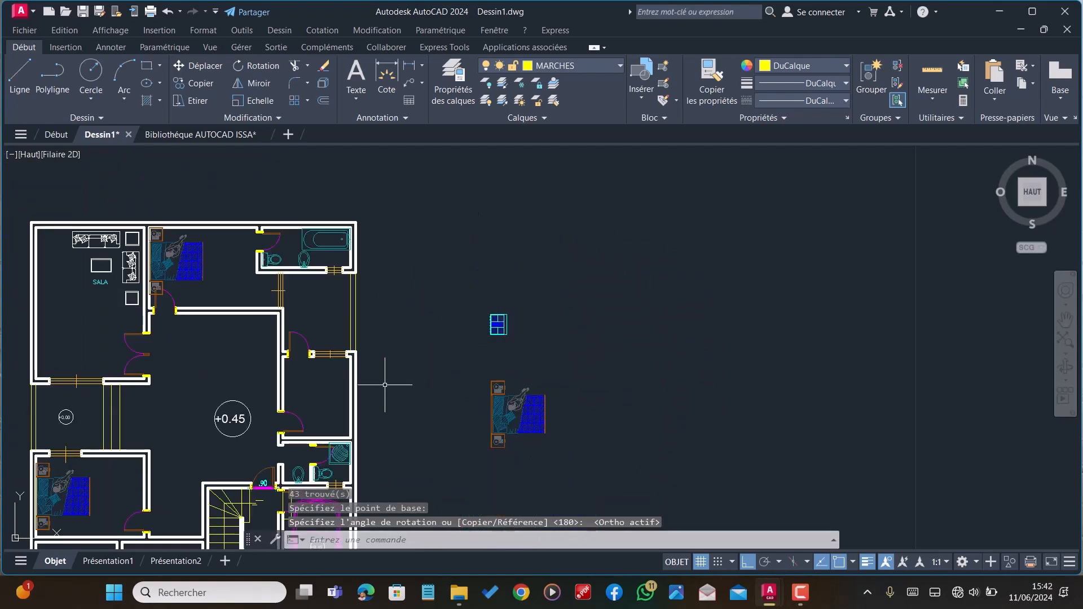
{"action": "scroll", "coordinate": [547, 355], "scroll_direction": "up", "scroll_amount": 2}
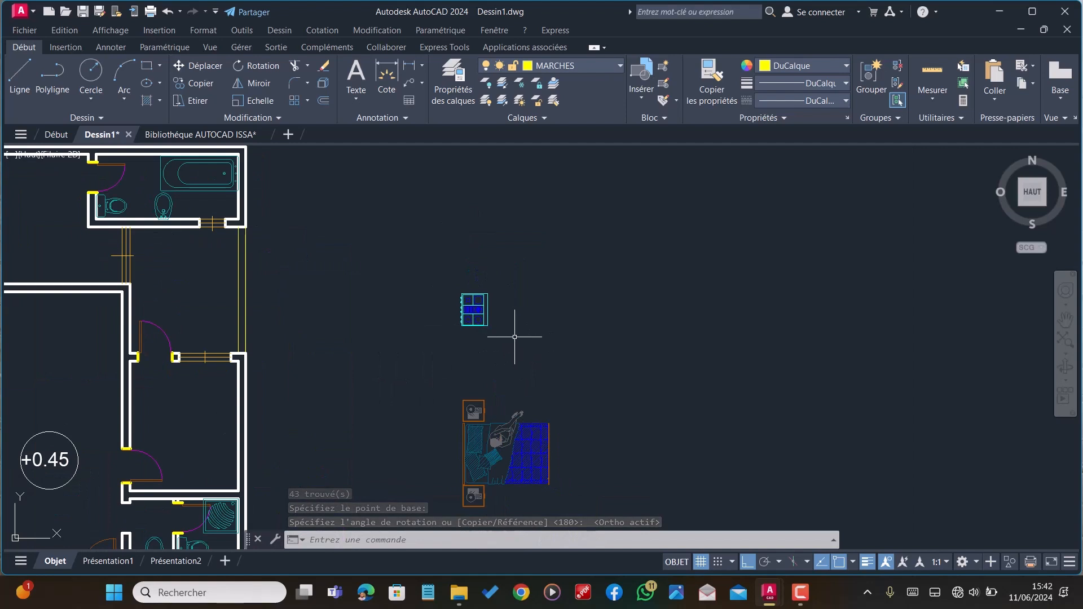
{"action": "left_click", "coordinate": [515, 337]}
{"action": "left_click", "coordinate": [416, 265]}
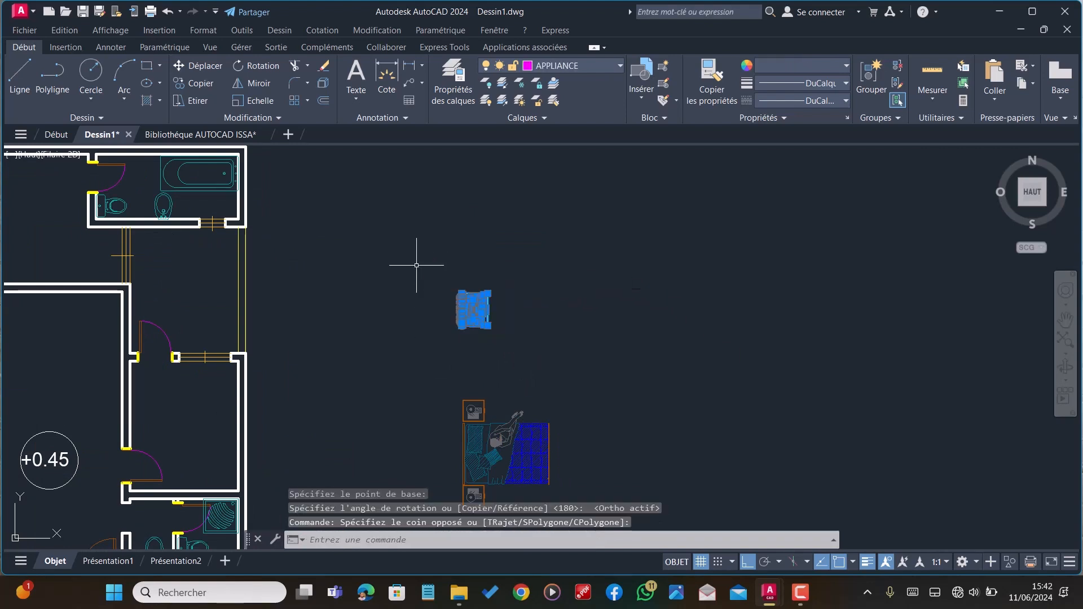
{"action": "type", "text": "DP"}
{"action": "key", "text": "Return"}
{"action": "scroll", "coordinate": [473, 272], "scroll_direction": "up", "scroll_amount": 2}
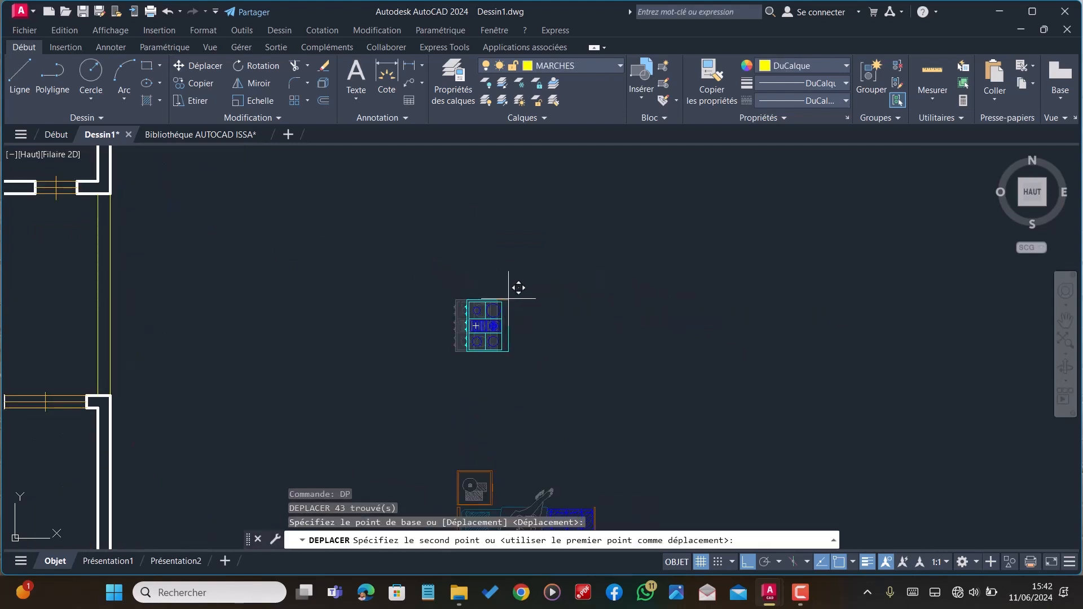
{"action": "scroll", "coordinate": [510, 296], "scroll_direction": "down", "scroll_amount": 3}
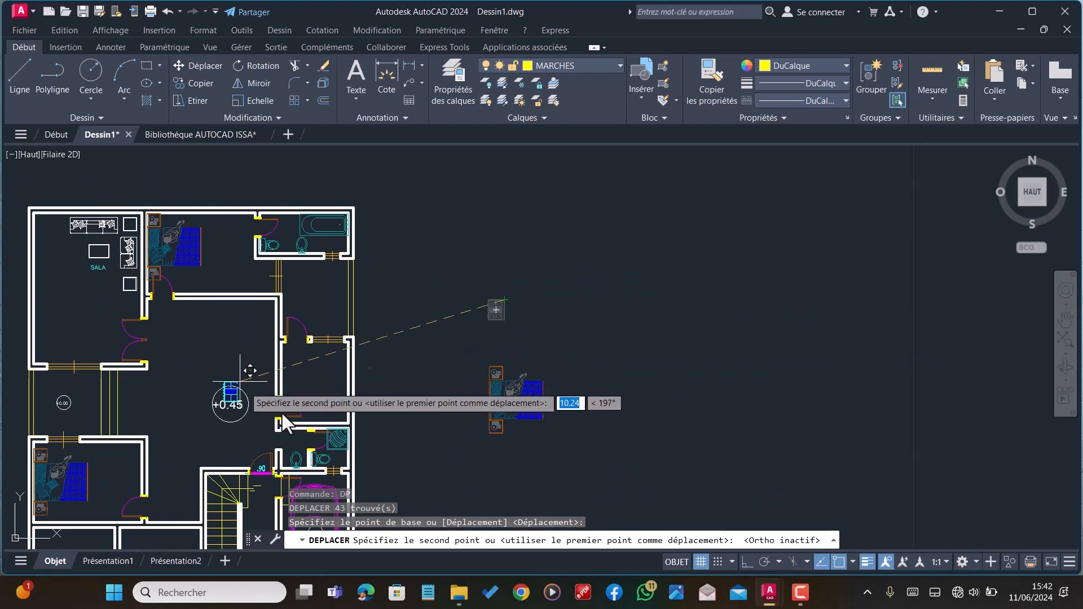
{"action": "scroll", "coordinate": [249, 377], "scroll_direction": "up", "scroll_amount": 5}
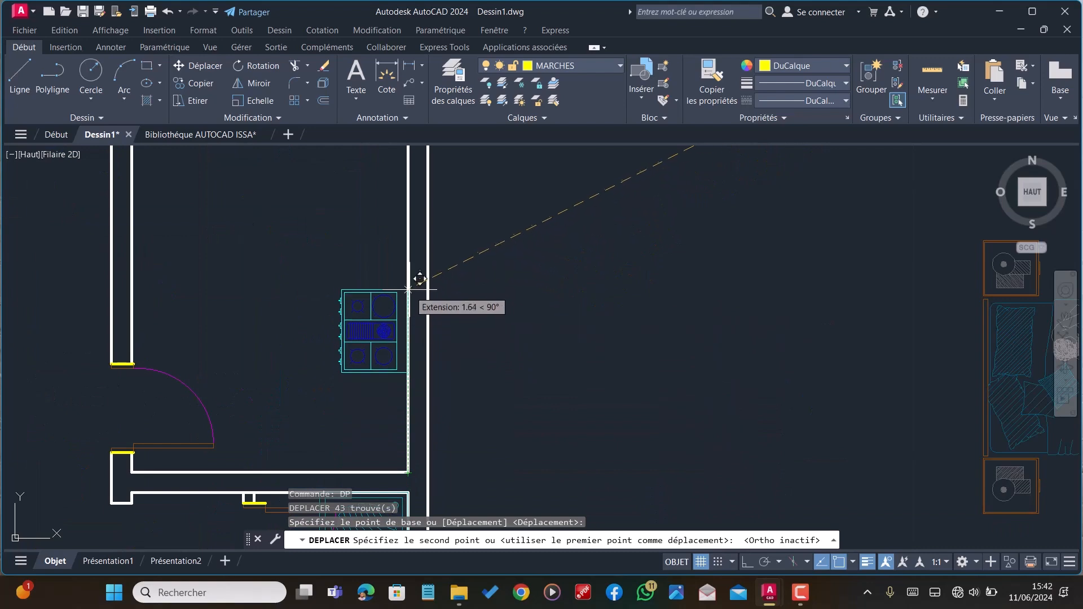
{"action": "scroll", "coordinate": [415, 248], "scroll_direction": "down", "scroll_amount": 3}
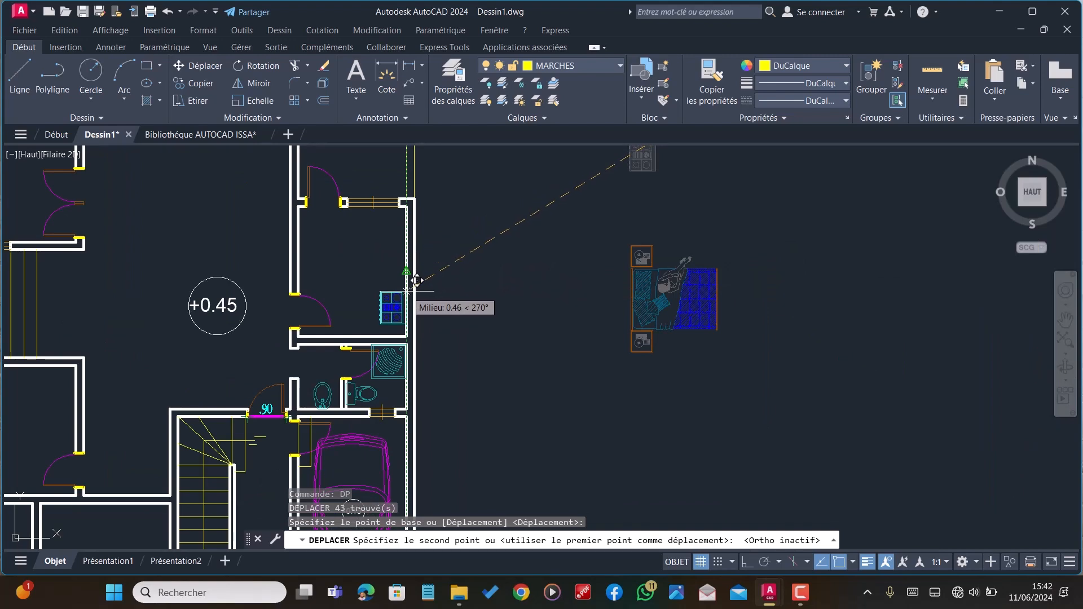
{"action": "key", "text": "Escape"}
Draw the worktop edge as a vertical line with Ortho on, along the cooker's front, from the kitchen's window wall to its lower wall
{"action": "scroll", "coordinate": [406, 291], "scroll_direction": "up", "scroll_amount": 5}
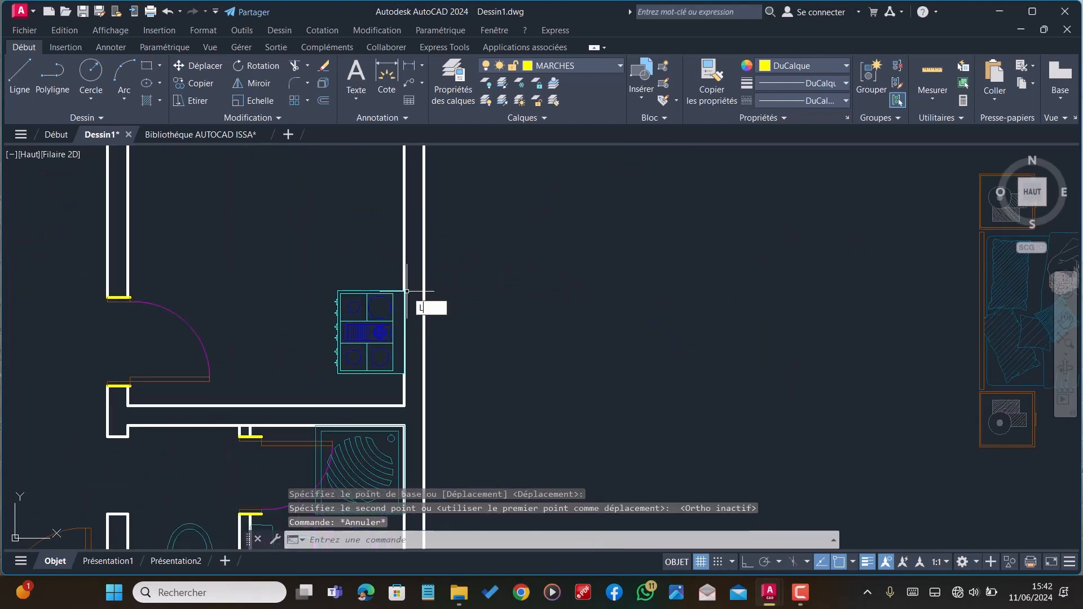
{"action": "key", "text": "Return"}
{"action": "scroll", "coordinate": [344, 288], "scroll_direction": "up", "scroll_amount": 4}
{"action": "left_click", "coordinate": [349, 329]}
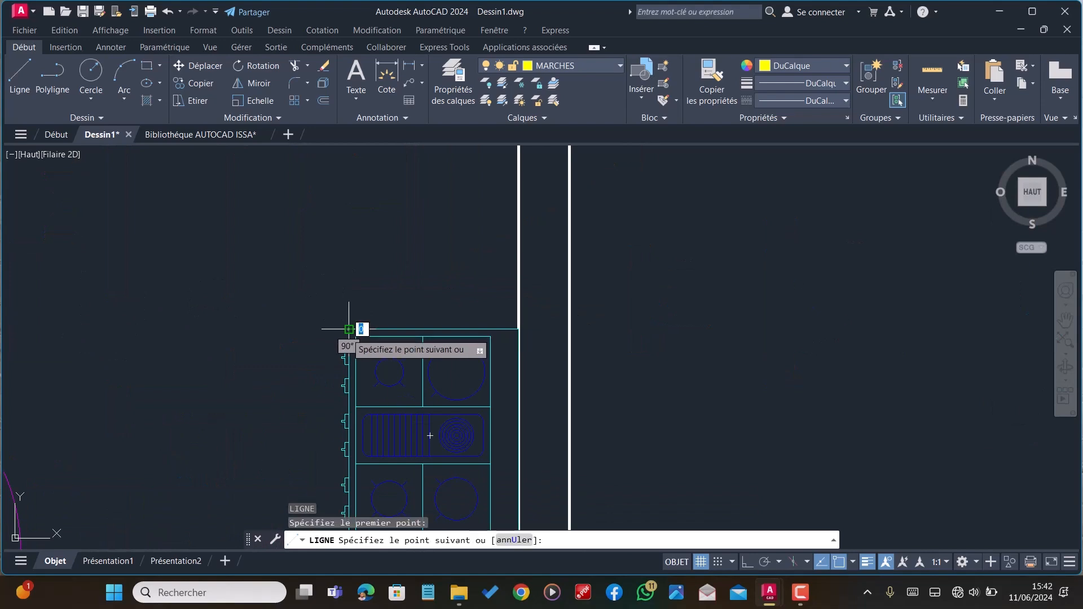
{"action": "scroll", "coordinate": [350, 328], "scroll_direction": "down", "scroll_amount": 8}
{"action": "scroll", "coordinate": [353, 204], "scroll_direction": "up", "scroll_amount": 6}
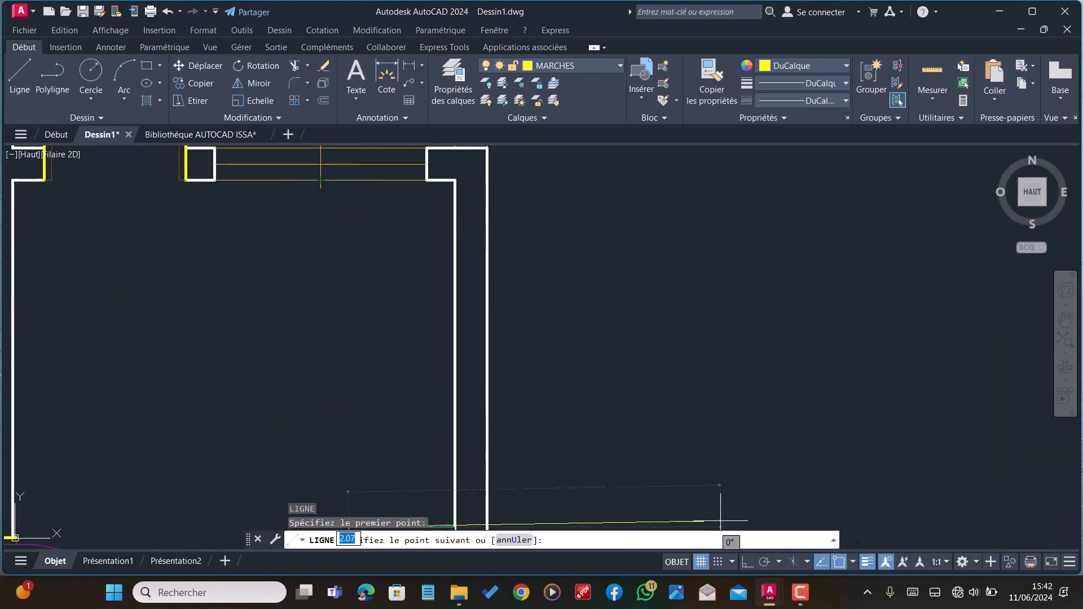
{"action": "left_click", "coordinate": [747, 561]}
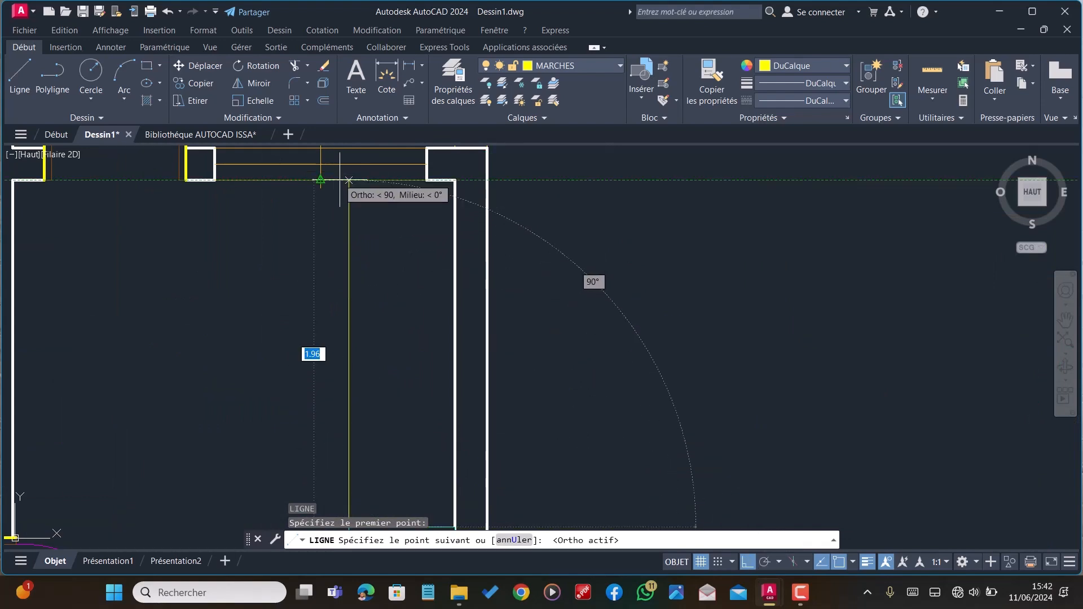
{"action": "scroll", "coordinate": [349, 180], "scroll_direction": "down", "scroll_amount": 5}
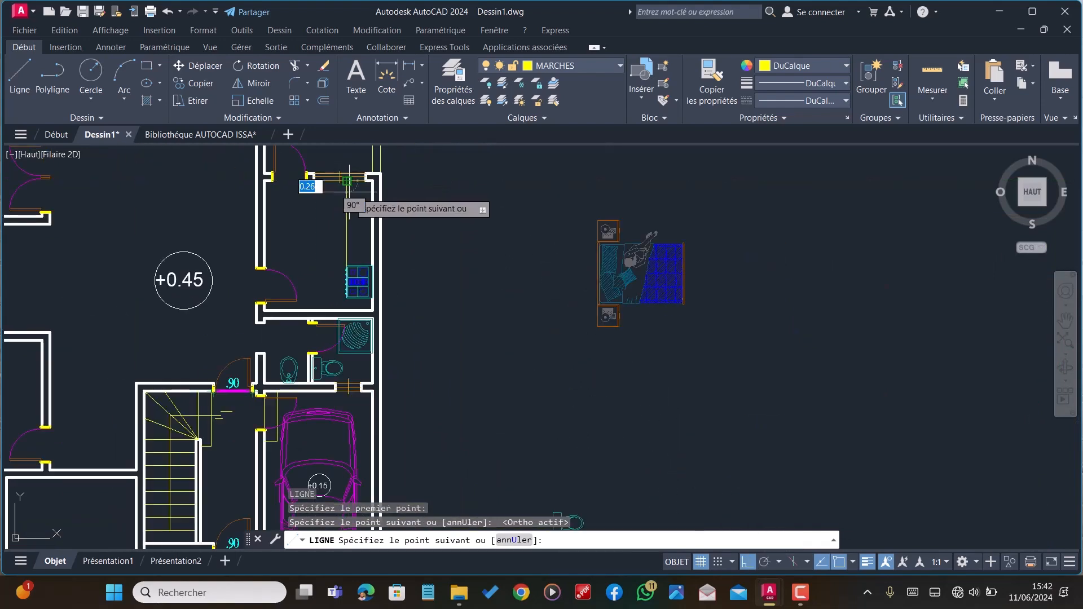
{"action": "scroll", "coordinate": [339, 325], "scroll_direction": "up", "scroll_amount": 4}
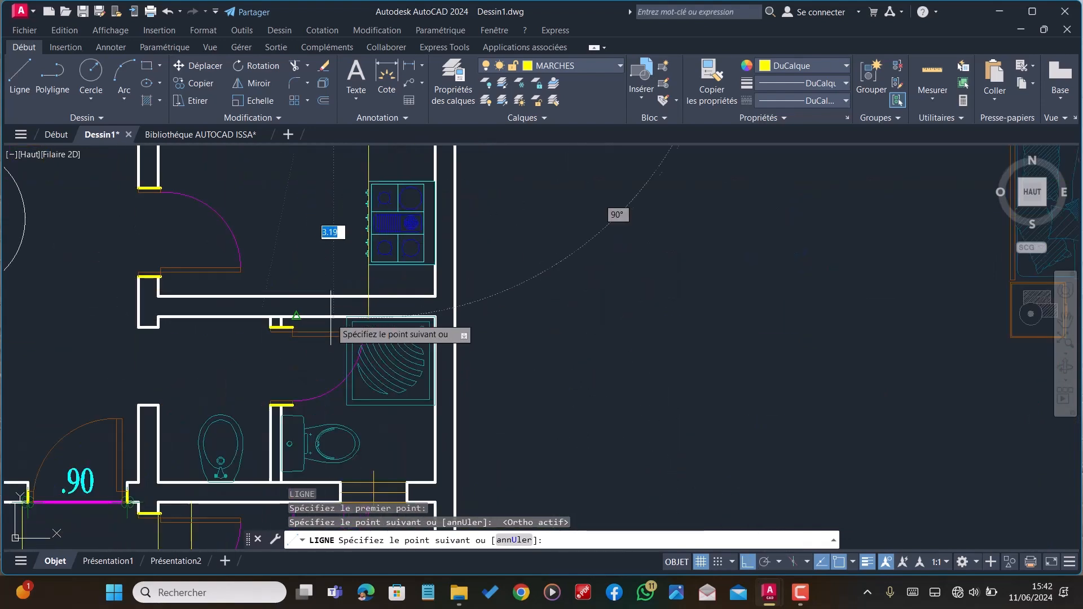
{"action": "left_click", "coordinate": [370, 296]}
{"action": "key", "text": "Escape"}
{"action": "scroll", "coordinate": [372, 300], "scroll_direction": "down", "scroll_amount": 2}
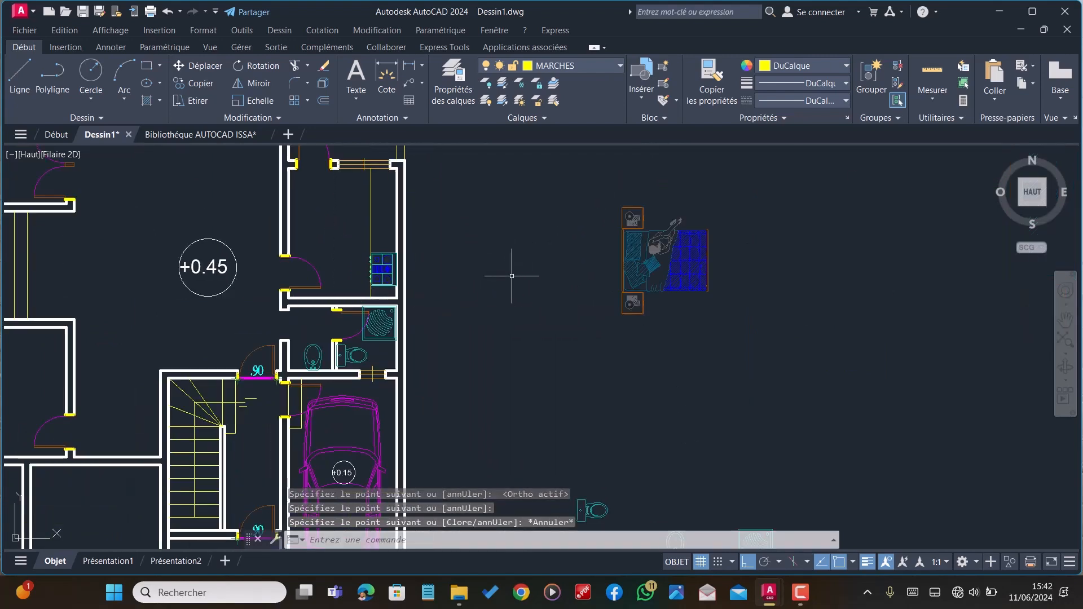
{"action": "scroll", "coordinate": [512, 276], "scroll_direction": "down", "scroll_amount": 2}
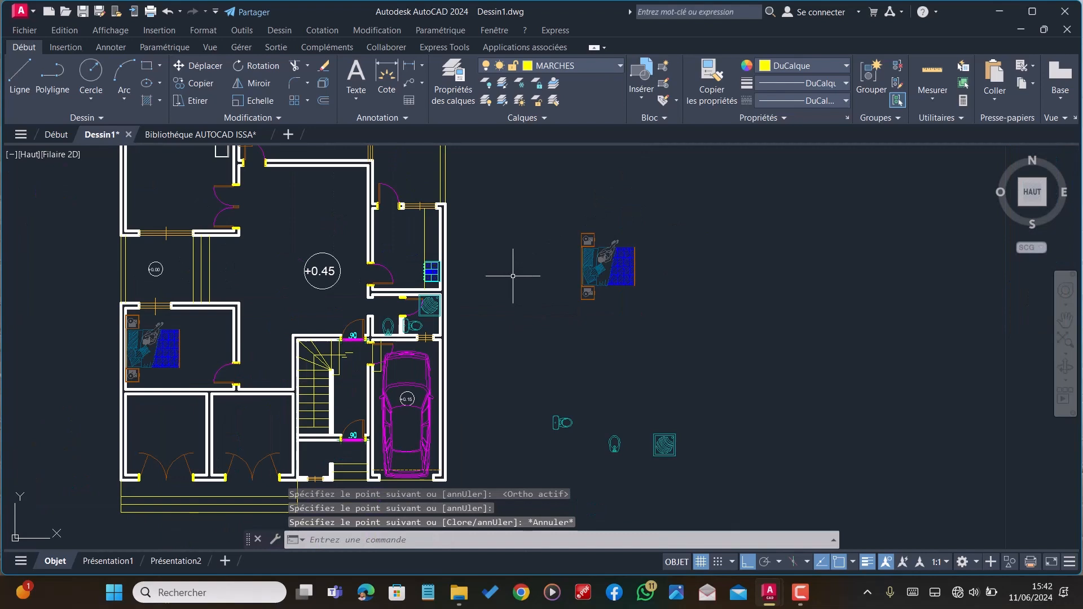
Copy the double-bowl kitchen sink with drainer from the library's furnished apartment plan to the clipboard
{"action": "left_click", "coordinate": [201, 134]}
{"action": "scroll", "coordinate": [509, 248], "scroll_direction": "up", "scroll_amount": 7}
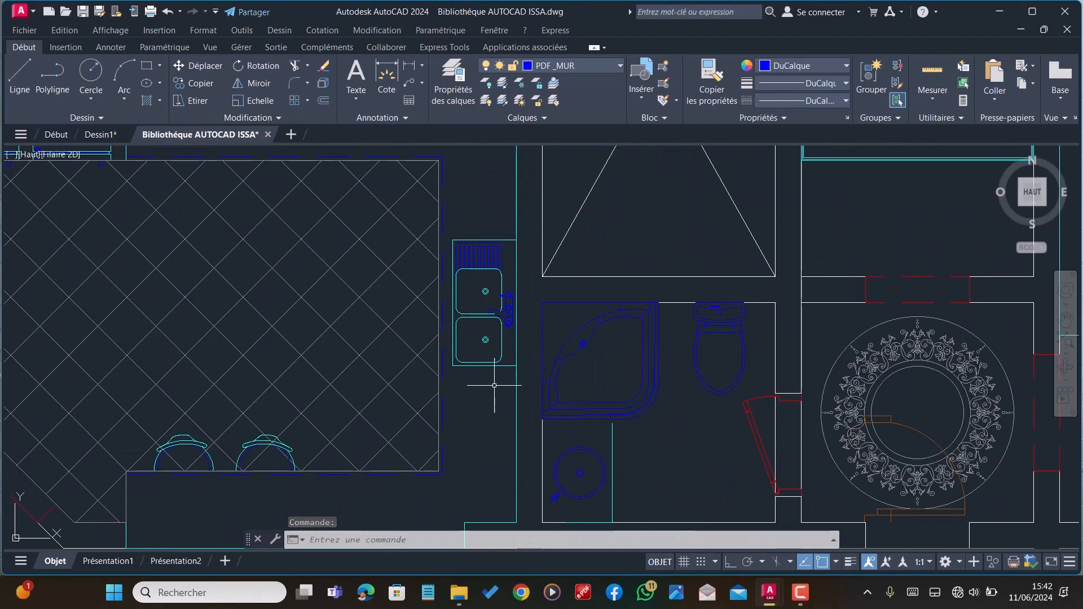
{"action": "left_click", "coordinate": [499, 386]}
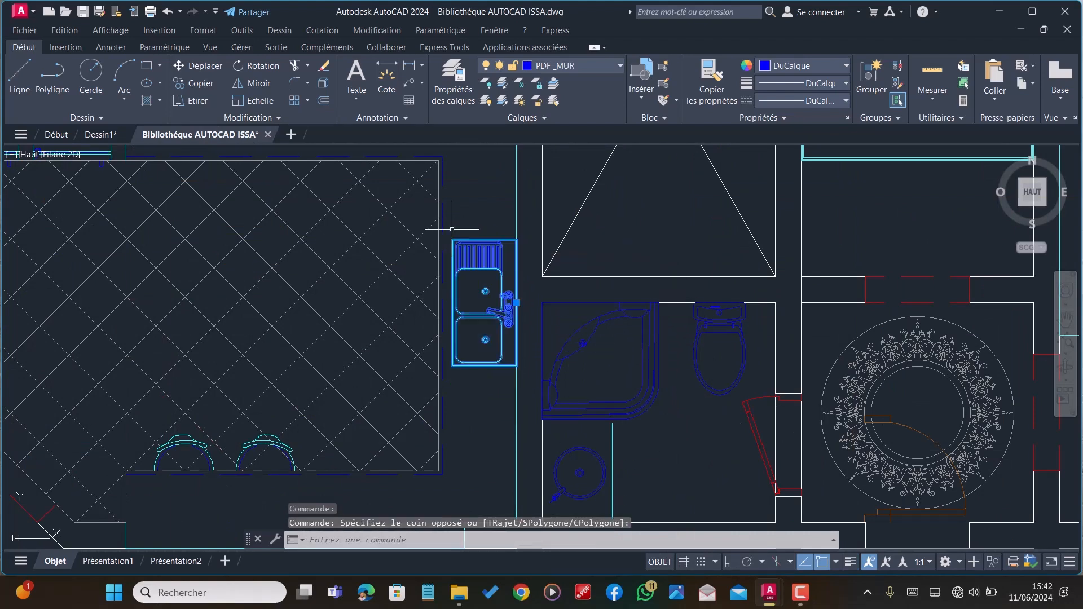
{"action": "scroll", "coordinate": [499, 322], "scroll_direction": "up", "scroll_amount": 2}
{"action": "key", "text": "ctrl+c"}
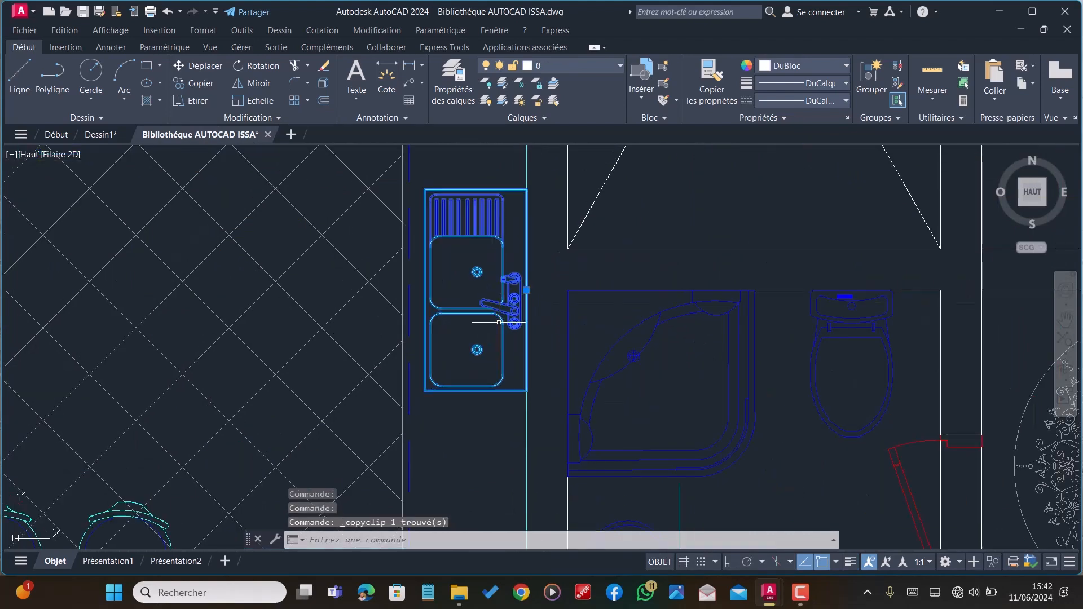
Paste the sink into Dessin1 on the kitchen worktop above the cooker, its lower-left corner on the worktop line
{"action": "left_click", "coordinate": [90, 139]}
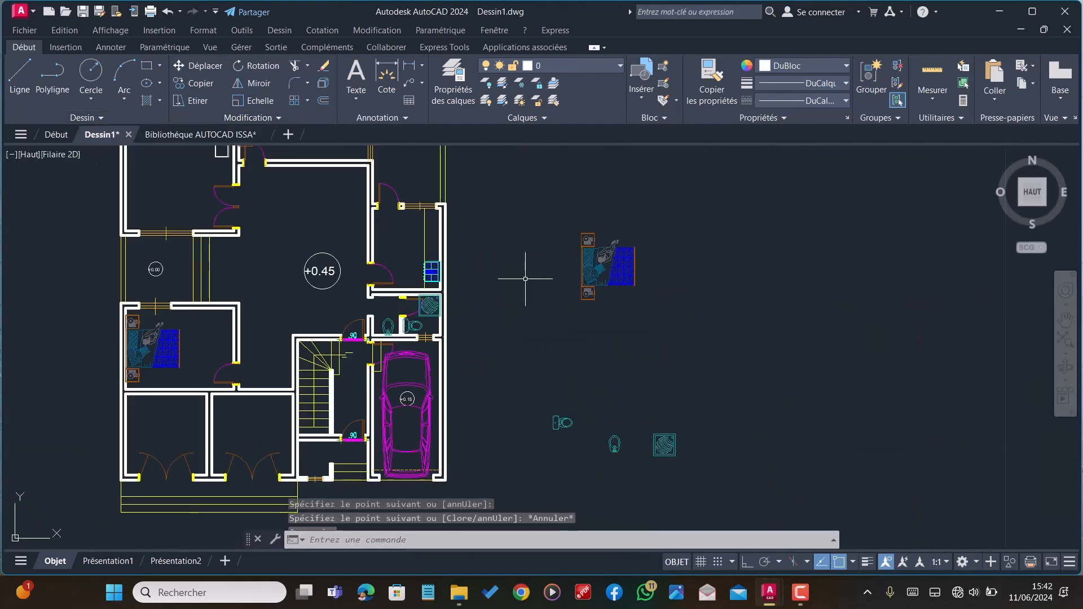
{"action": "key", "text": "ctrl+v"}
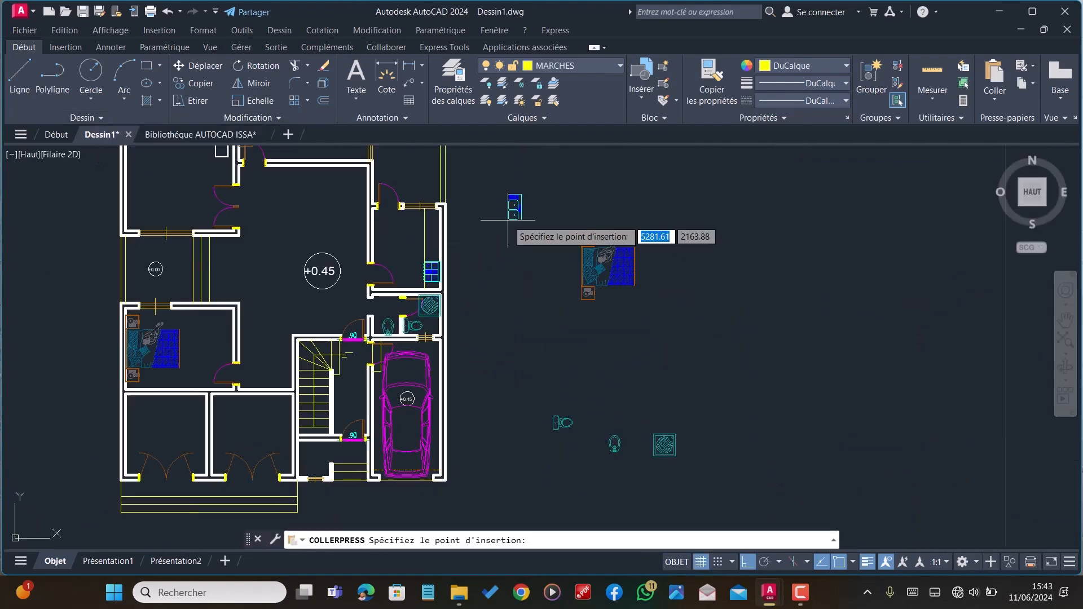
{"action": "scroll", "coordinate": [508, 220], "scroll_direction": "up", "scroll_amount": 5}
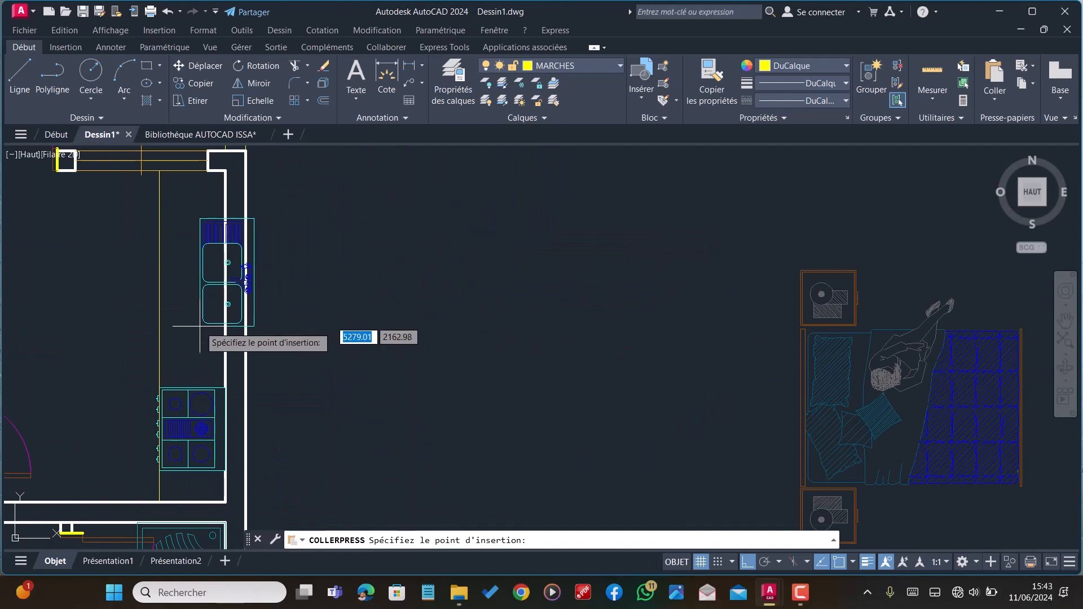
{"action": "scroll", "coordinate": [177, 336], "scroll_direction": "up", "scroll_amount": 2}
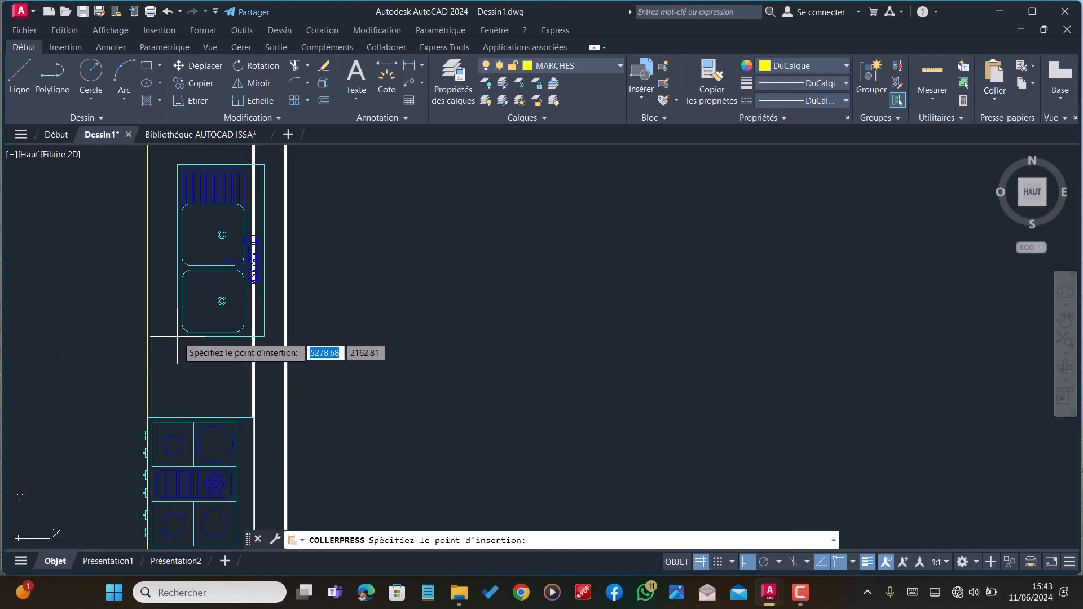
{"action": "left_click", "coordinate": [147, 337]}
{"action": "scroll", "coordinate": [253, 372], "scroll_direction": "down", "scroll_amount": 5}
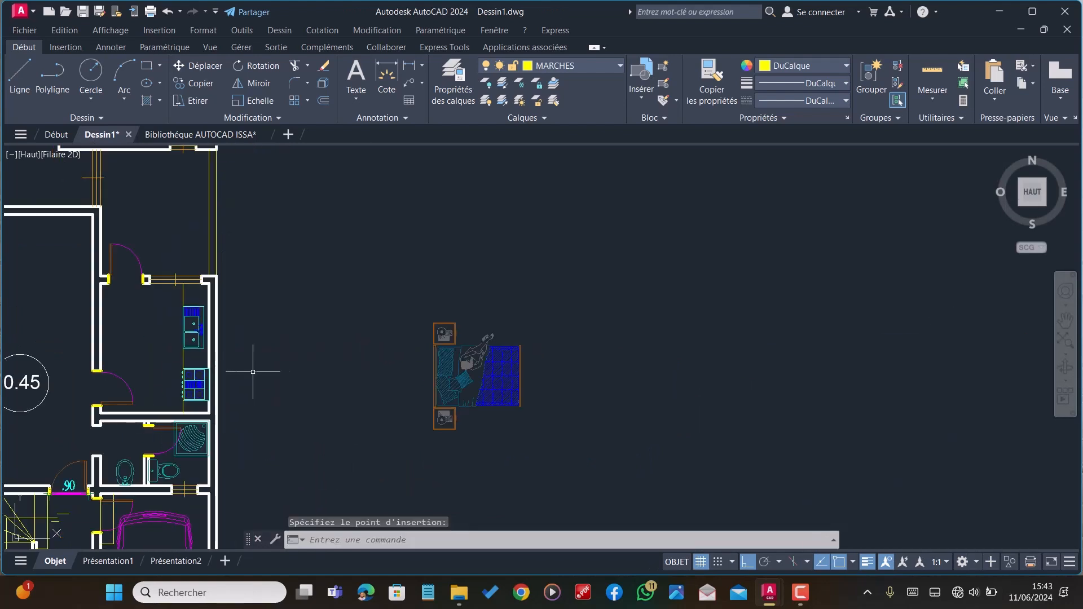
{"action": "key", "text": "Escape"}
{"action": "scroll", "coordinate": [426, 319], "scroll_direction": "down", "scroll_amount": 2}
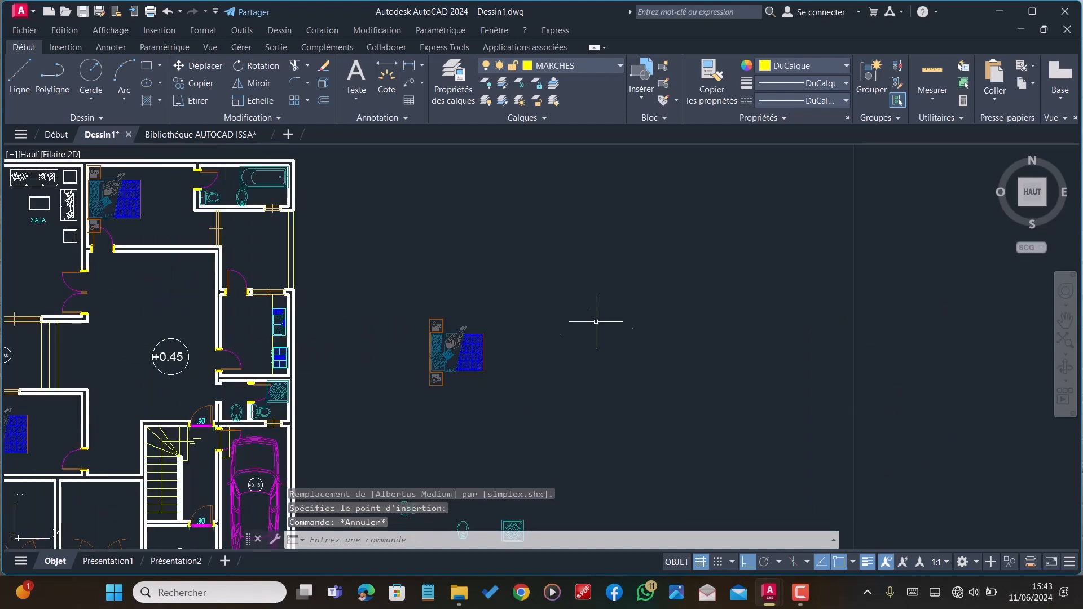
{"action": "scroll", "coordinate": [475, 286], "scroll_direction": "down", "scroll_amount": 2}
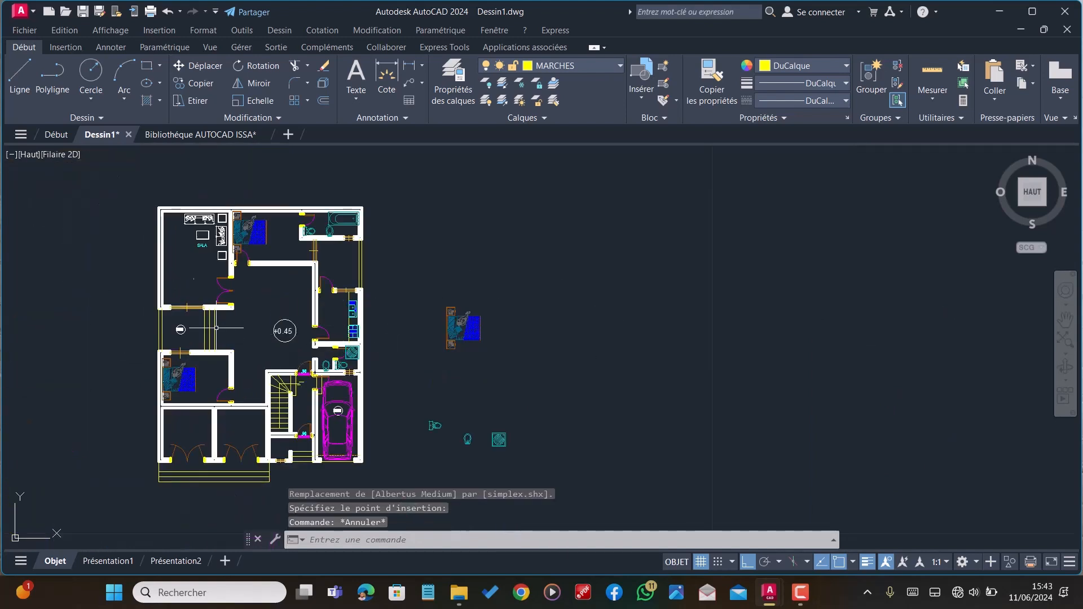
Copy the rectangular dining table with its eight chairs, without the surrounding carpet, from the library's furnished plan to the clipboard
{"action": "left_click", "coordinate": [164, 133]}
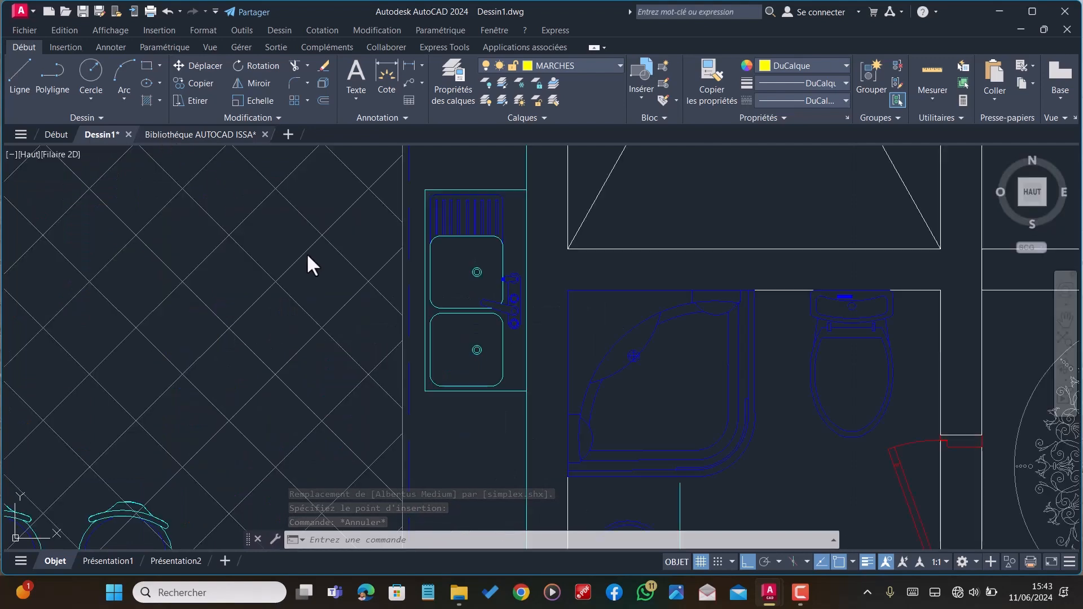
{"action": "scroll", "coordinate": [486, 235], "scroll_direction": "down", "scroll_amount": 5}
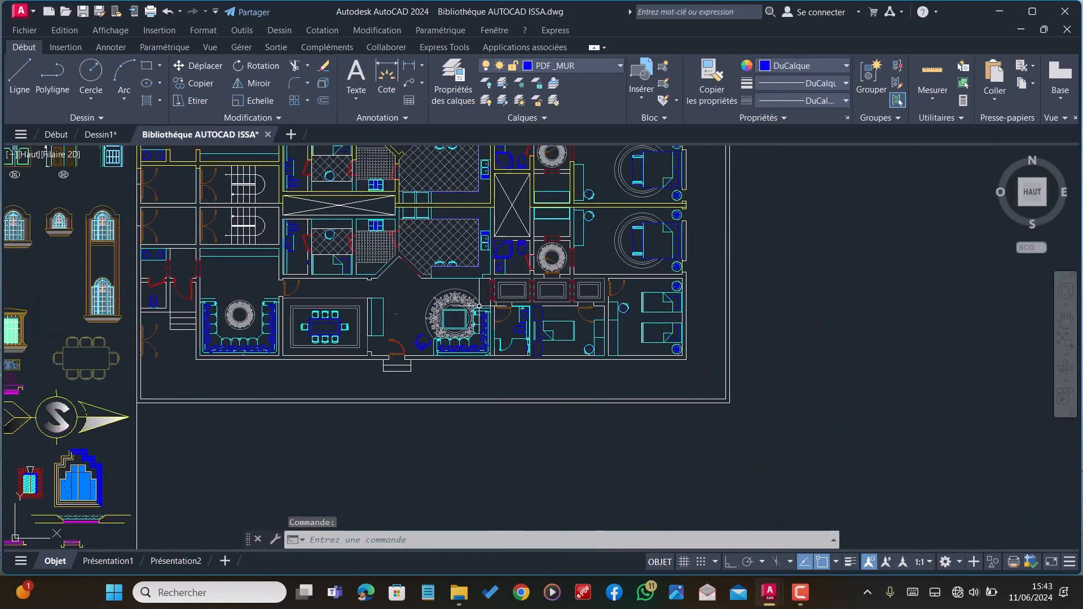
{"action": "scroll", "coordinate": [305, 339], "scroll_direction": "up", "scroll_amount": 7}
{"action": "left_click", "coordinate": [623, 365]}
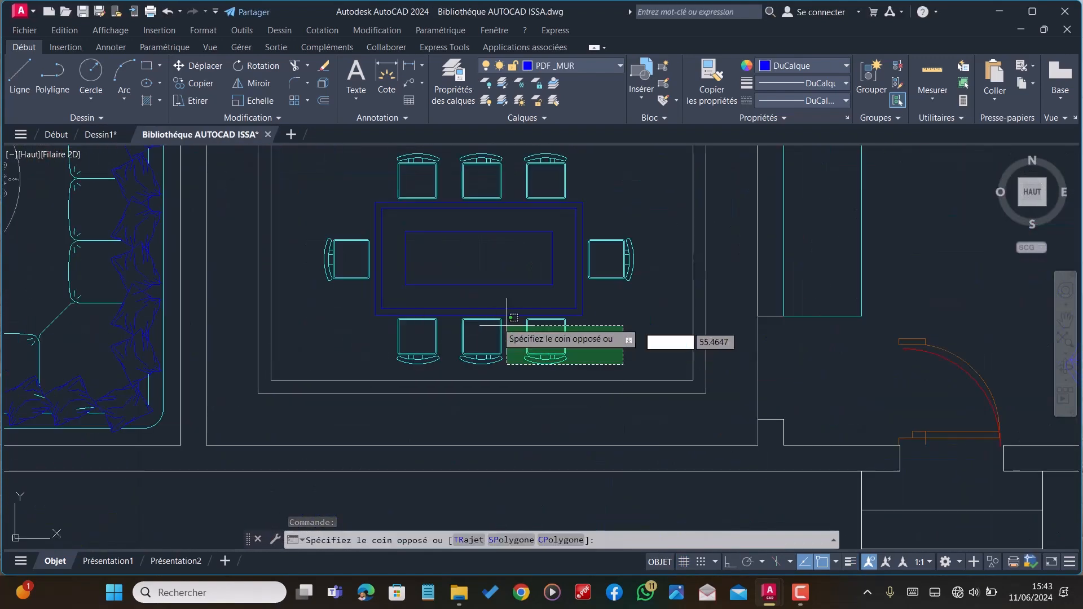
{"action": "scroll", "coordinate": [485, 313], "scroll_direction": "down", "scroll_amount": 2}
{"action": "left_click", "coordinate": [367, 214]}
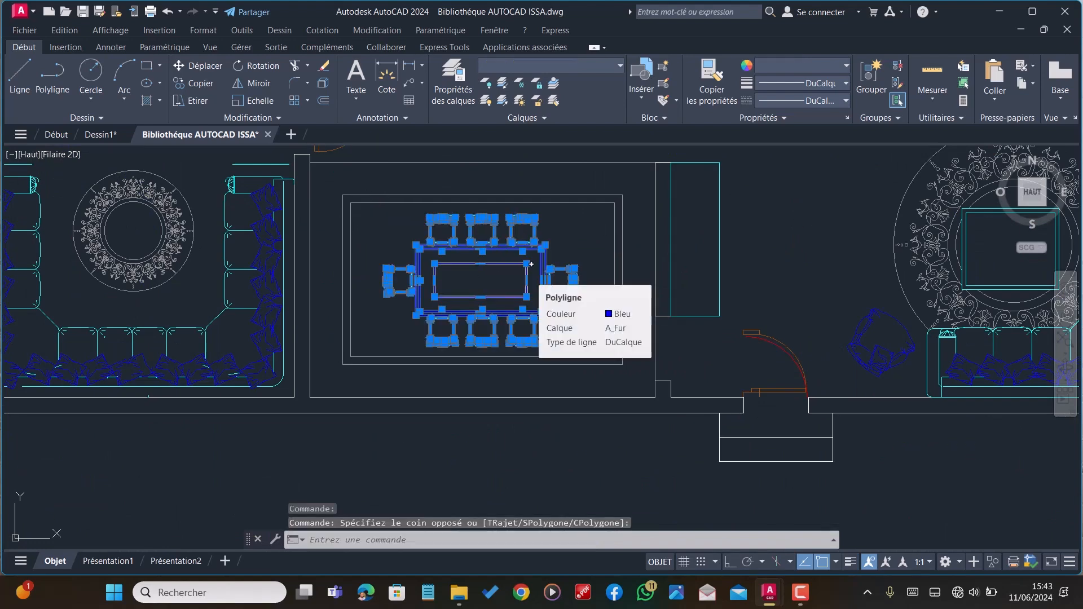
{"action": "key", "text": "ctrl+c"}
Paste the dining table and chairs into Dessin1 in the lower part of the SALA room, beside the double door
{"action": "left_click", "coordinate": [97, 134]}
{"action": "key", "text": "ctrl+v"}
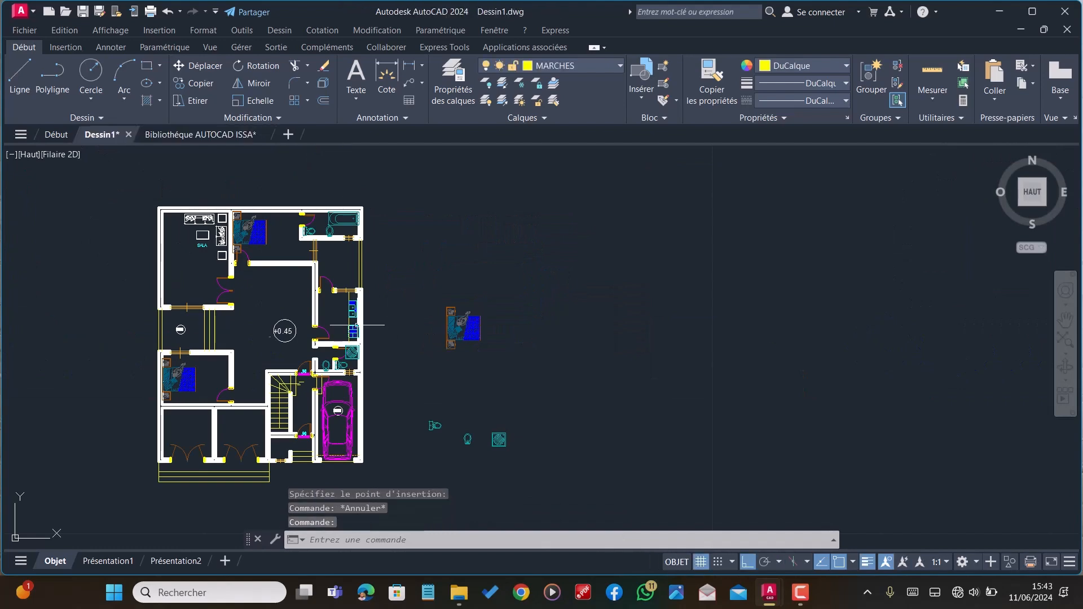
{"action": "scroll", "coordinate": [171, 289], "scroll_direction": "up", "scroll_amount": 4}
{"action": "key", "text": "Escape"}
{"action": "key", "text": "ctrl+v"}
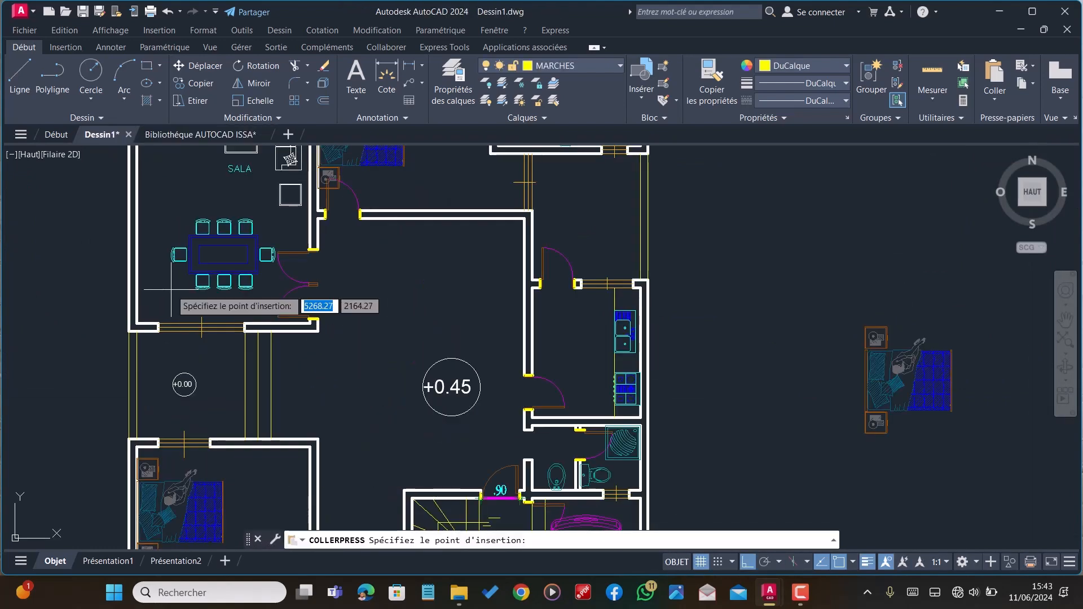
{"action": "left_click", "coordinate": [146, 311]}
{"action": "scroll", "coordinate": [146, 313], "scroll_direction": "down", "scroll_amount": 4}
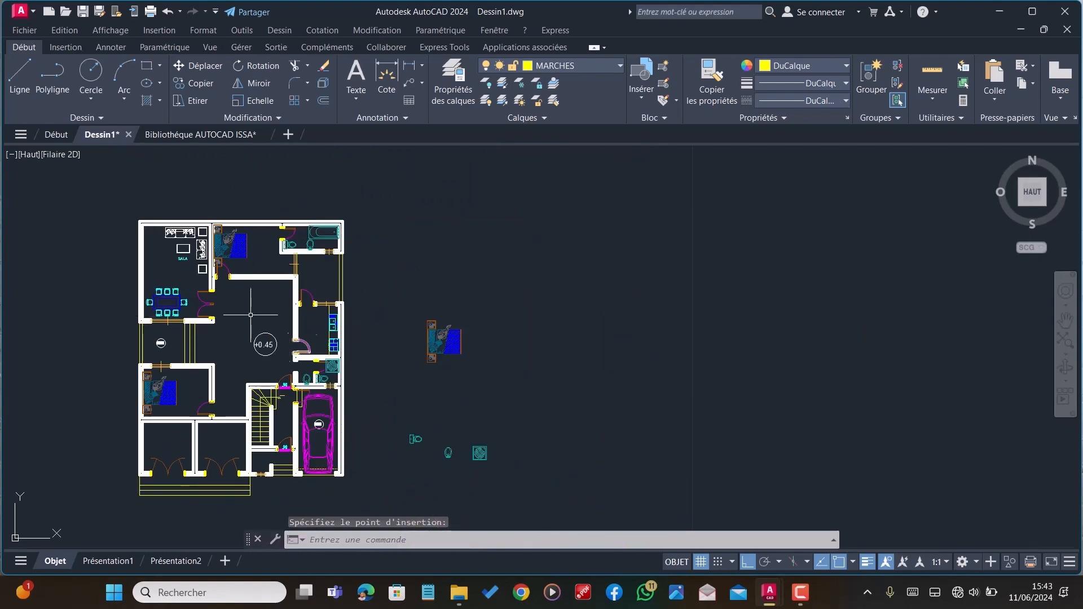
Erase the spare bed, toilet, washbasin and shower tray lying outside the house plan
{"action": "scroll", "coordinate": [330, 375], "scroll_direction": "up", "scroll_amount": 2}
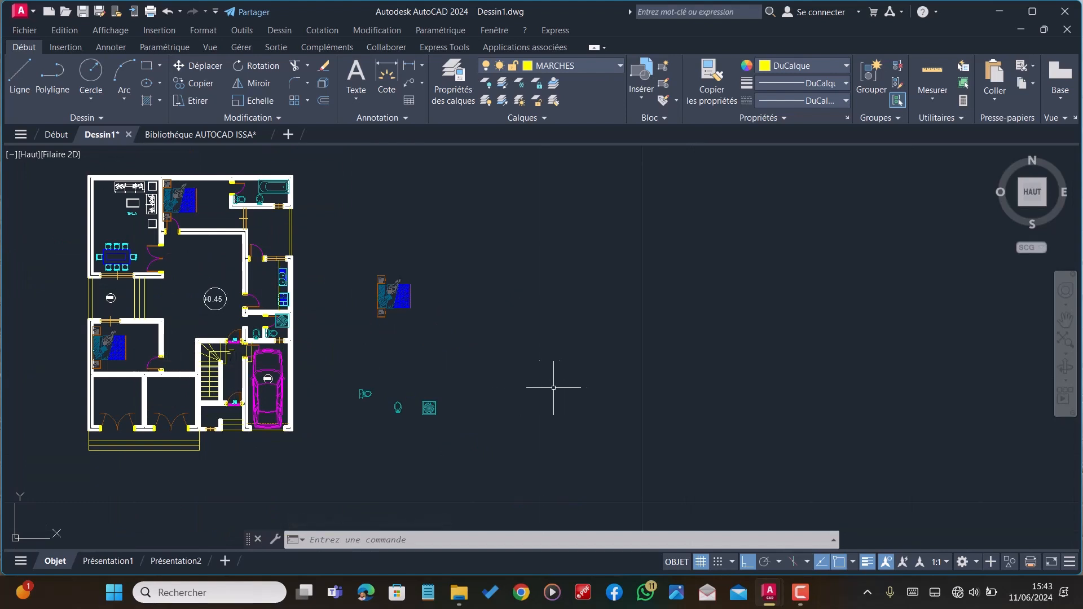
{"action": "scroll", "coordinate": [561, 388], "scroll_direction": "down", "scroll_amount": 2}
{"action": "left_click", "coordinate": [539, 446]}
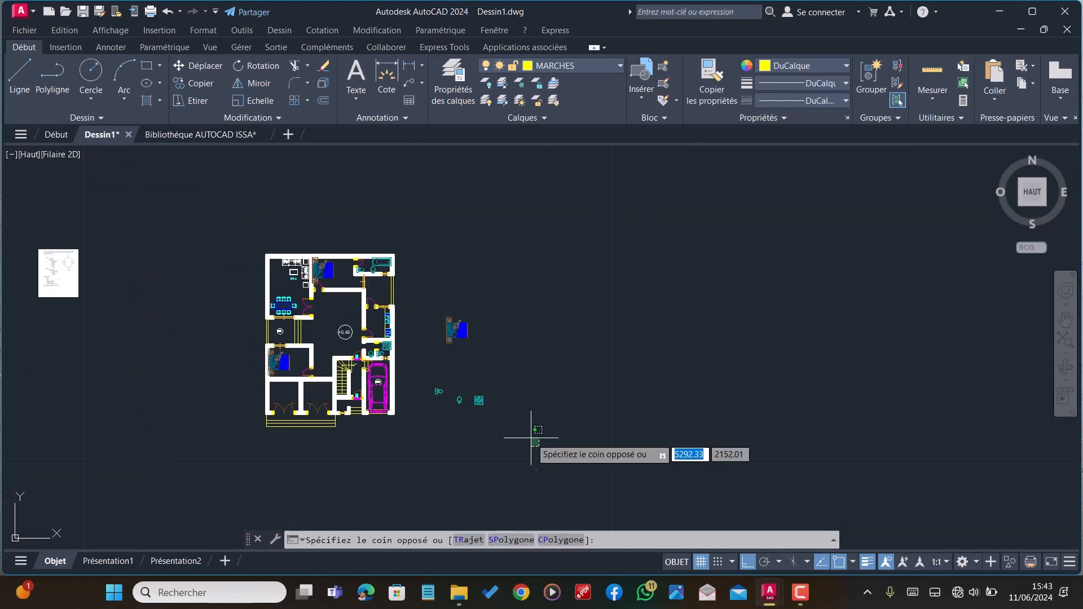
{"action": "left_click", "coordinate": [431, 307]}
{"action": "key", "text": "Delete"}
{"action": "scroll", "coordinate": [482, 305], "scroll_direction": "down", "scroll_amount": 2}
{"action": "scroll", "coordinate": [373, 321], "scroll_direction": "up", "scroll_amount": 5}
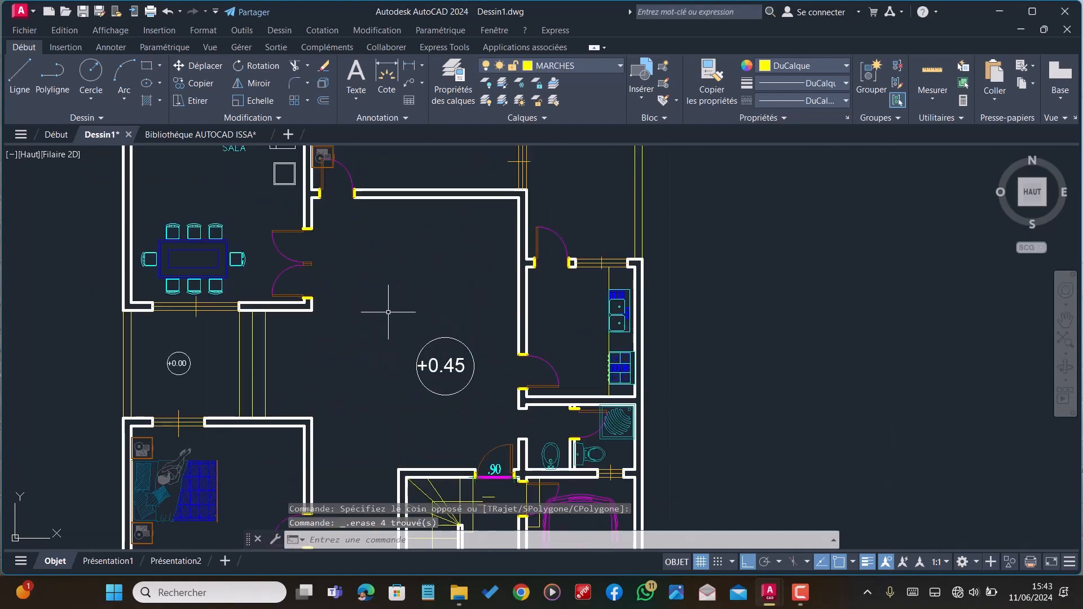
Open the ISO-25 dimension style of Dessin1 for modification
{"action": "scroll", "coordinate": [387, 310], "scroll_direction": "down", "scroll_amount": 4}
{"action": "scroll", "coordinate": [423, 263], "scroll_direction": "up", "scroll_amount": 5}
{"action": "scroll", "coordinate": [424, 262], "scroll_direction": "down", "scroll_amount": 6}
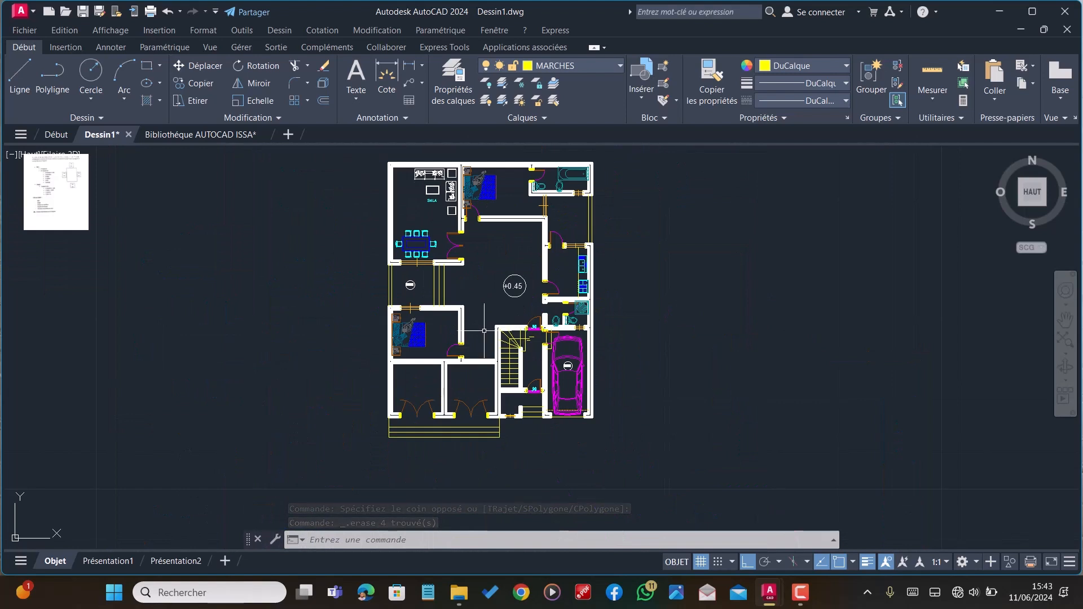
{"action": "scroll", "coordinate": [410, 311], "scroll_direction": "down", "scroll_amount": 2}
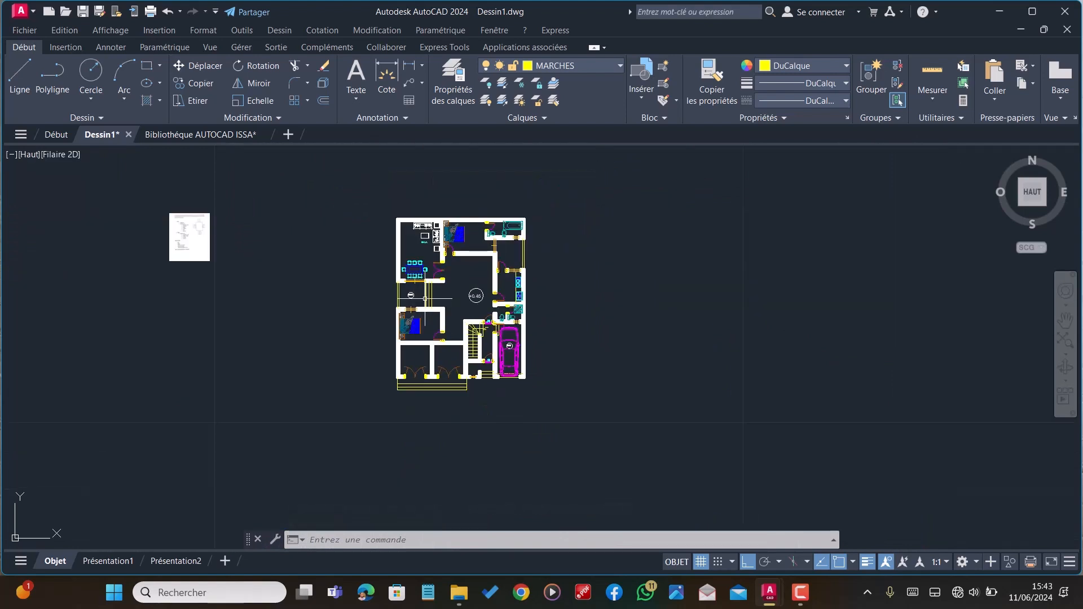
{"action": "left_click", "coordinate": [324, 30]}
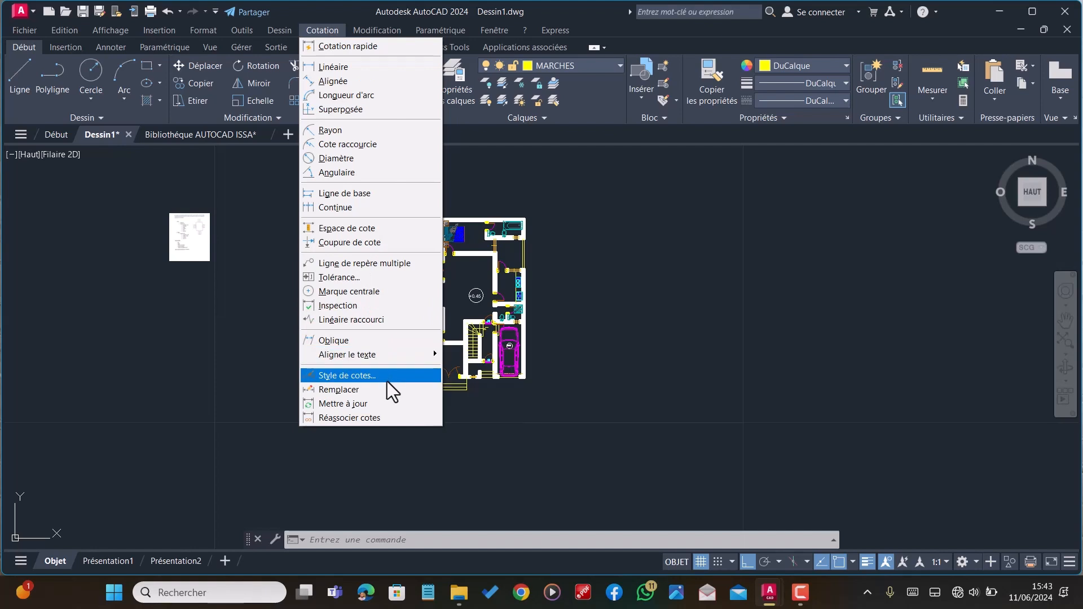
{"action": "left_click", "coordinate": [364, 377]}
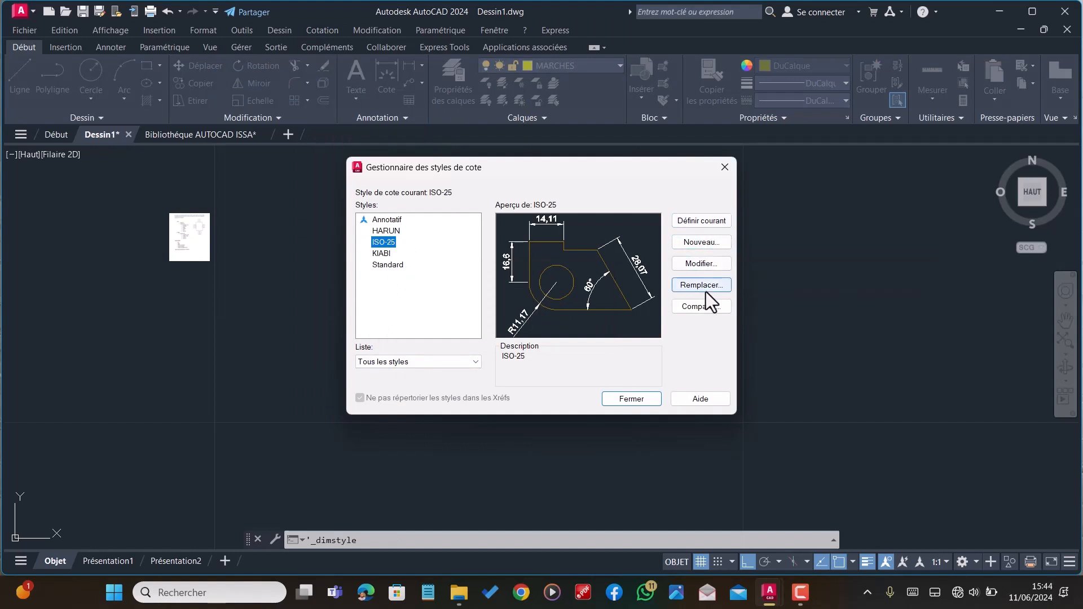
{"action": "left_click", "coordinate": [700, 263]}
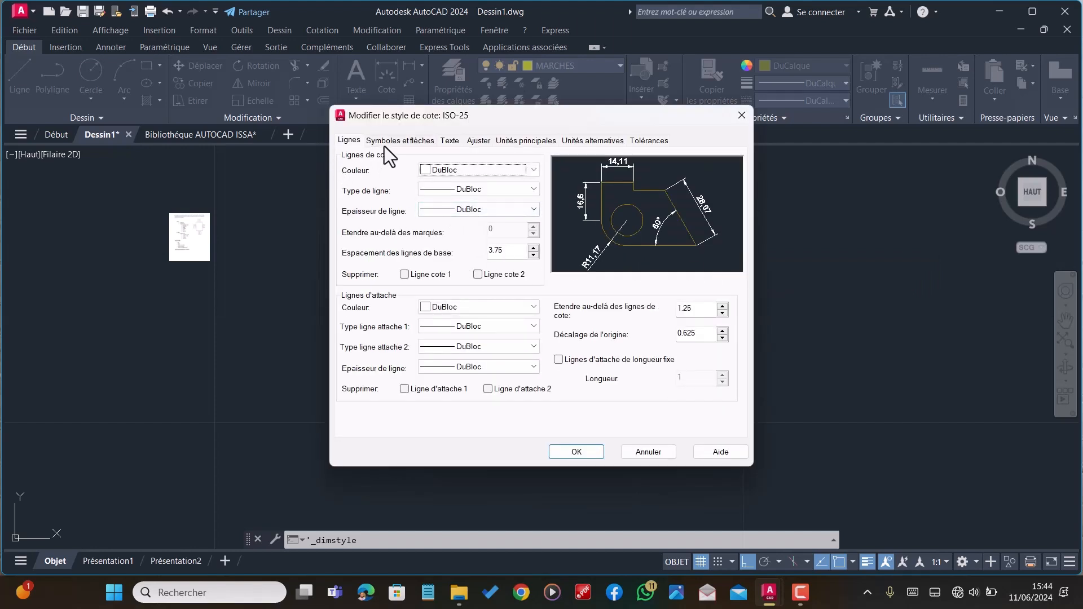
Set the ISO-25 dimension lines to colour DuCalque, linetype DuCalque and lineweight 0.05 mm
{"action": "left_click", "coordinate": [452, 170]}
{"action": "left_click", "coordinate": [451, 198]}
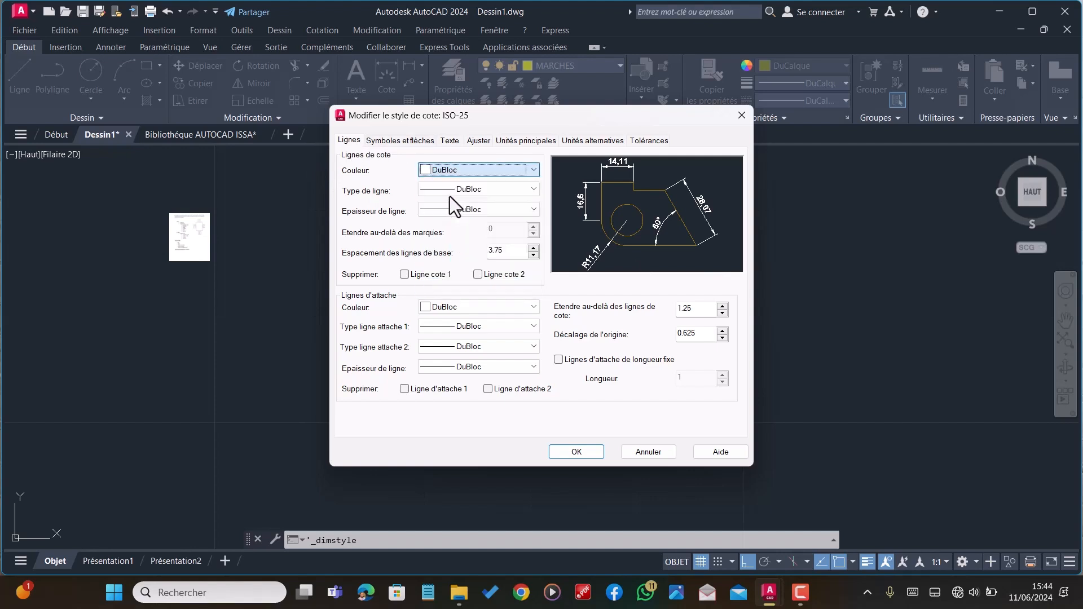
{"action": "left_click", "coordinate": [477, 168]}
{"action": "left_click", "coordinate": [475, 184]}
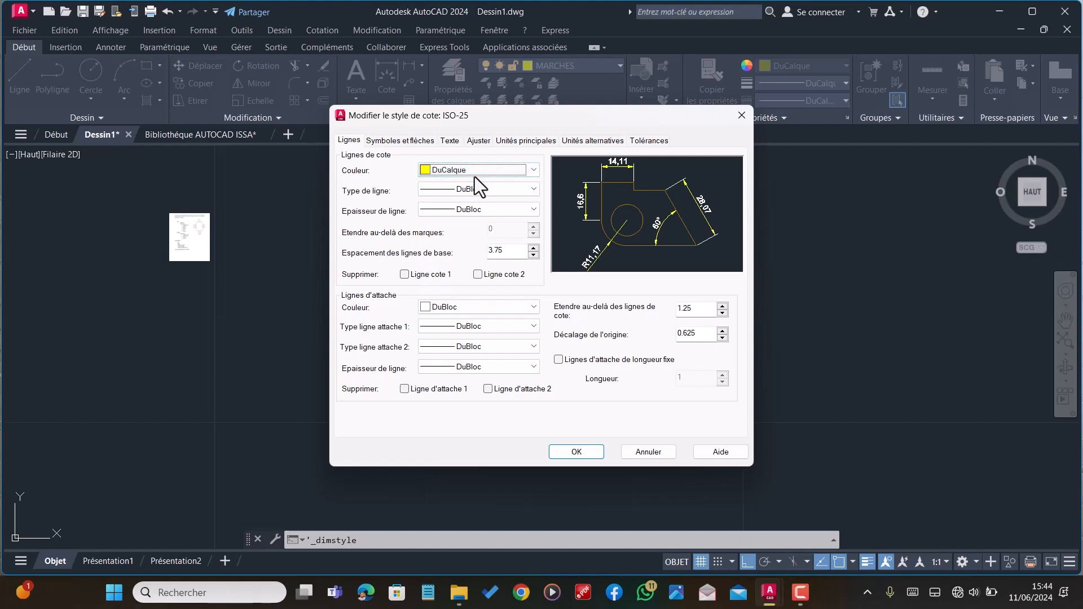
{"action": "left_click", "coordinate": [492, 188]}
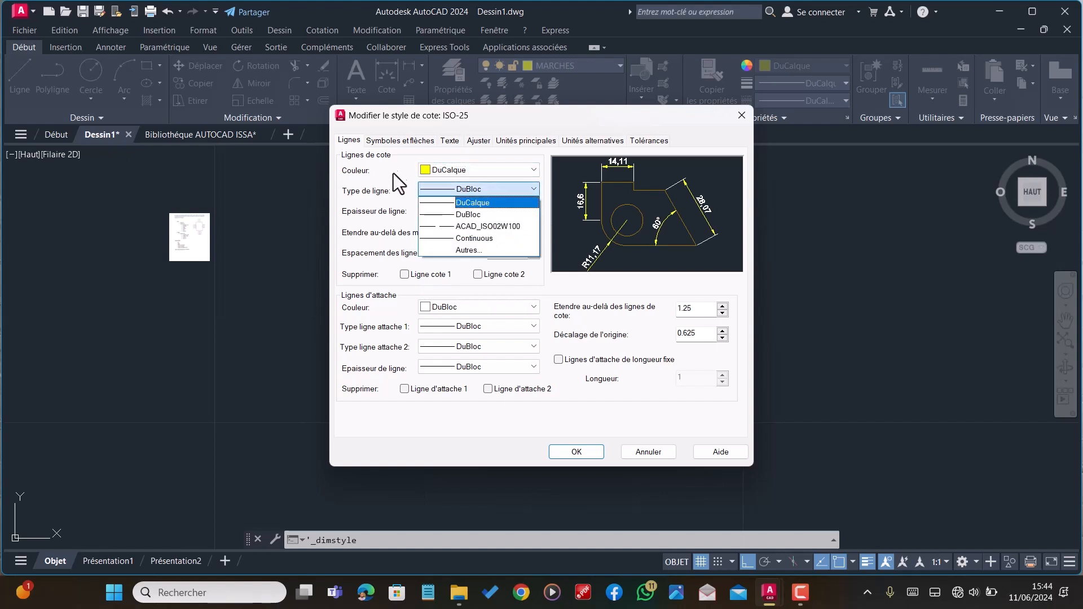
{"action": "left_click", "coordinate": [476, 204]}
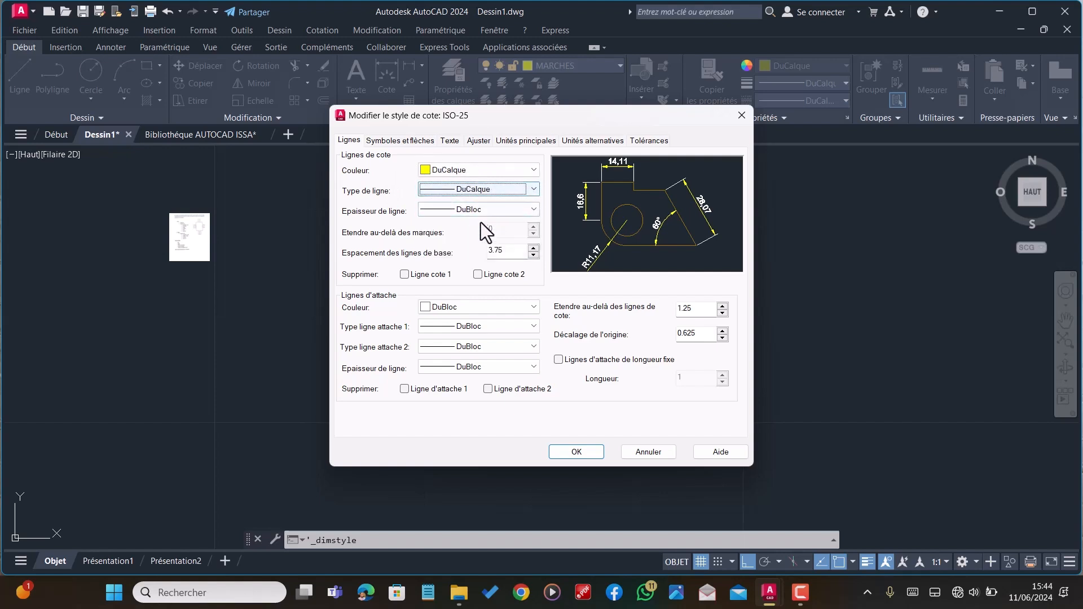
{"action": "left_click", "coordinate": [507, 210]}
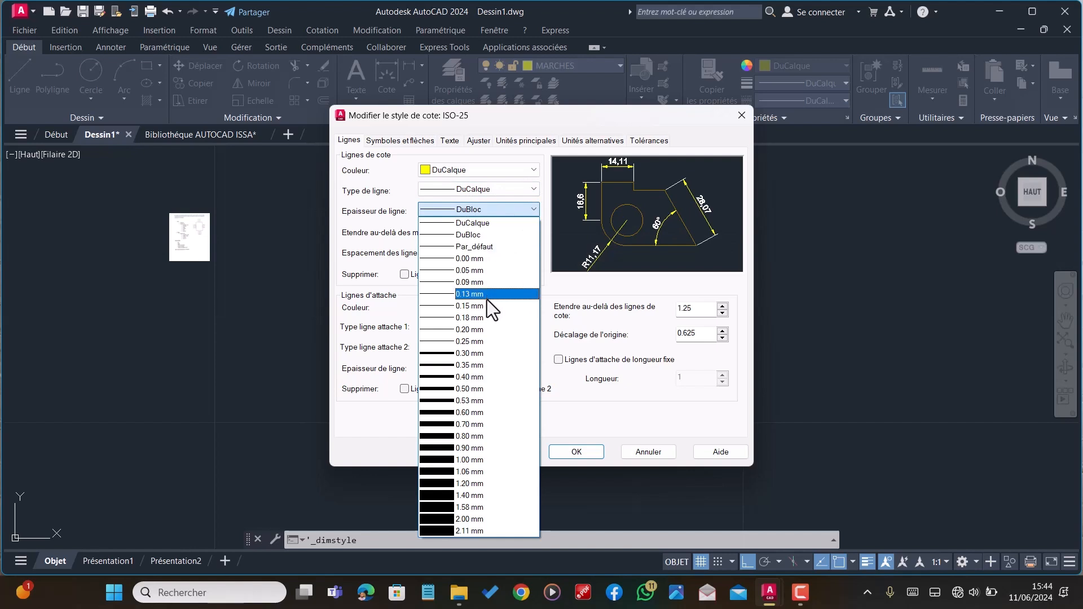
{"action": "left_click", "coordinate": [480, 272]}
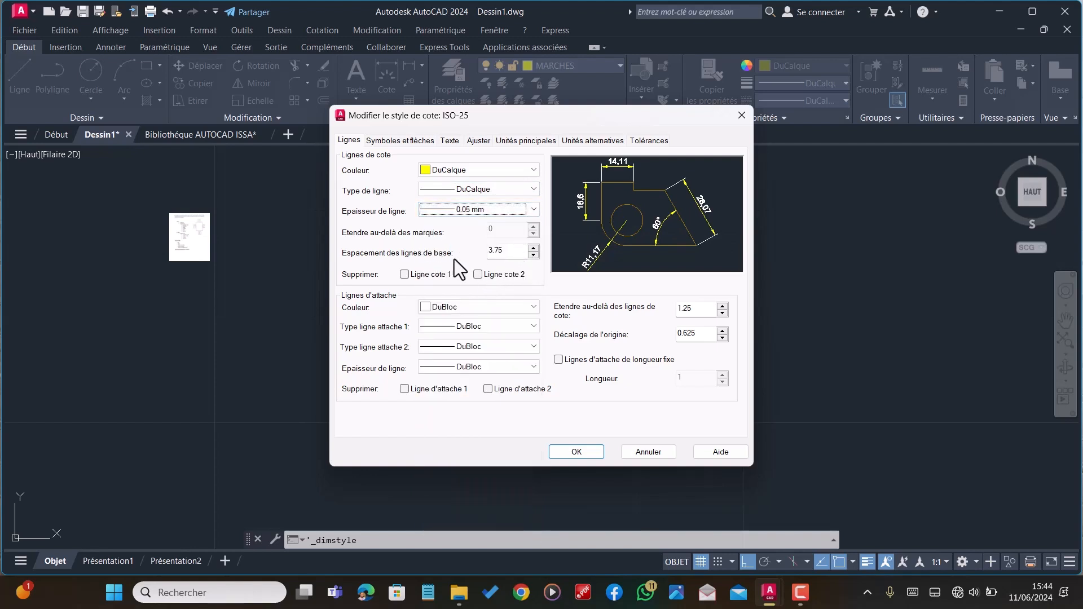
Set the baseline spacing to 2.75 and suppress both extension lines, Ligne d'attache 1 and Ligne d'attache 2
{"action": "left_click", "coordinate": [491, 254]}
{"action": "type", "text": "7"}
{"action": "left_click", "coordinate": [405, 274]}
{"action": "left_click", "coordinate": [472, 309]}
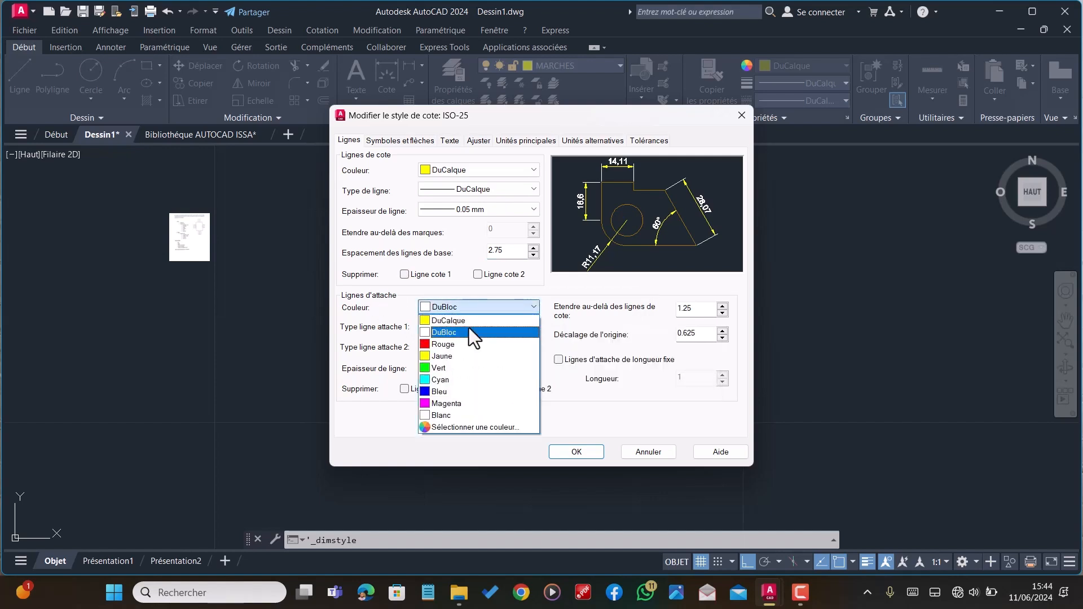
{"action": "left_click", "coordinate": [465, 288]}
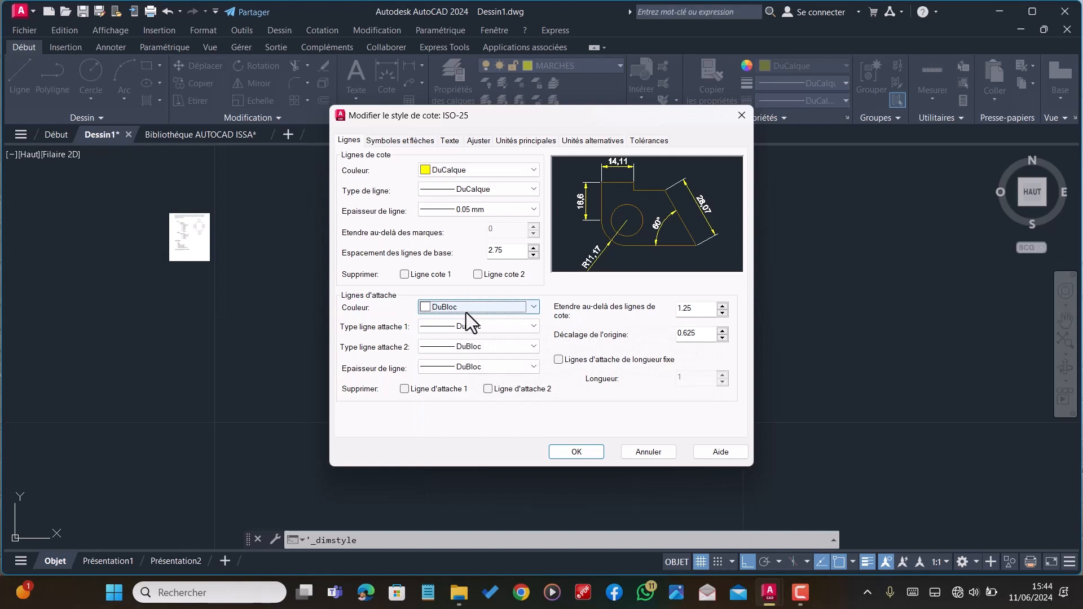
{"action": "left_click", "coordinate": [404, 388]}
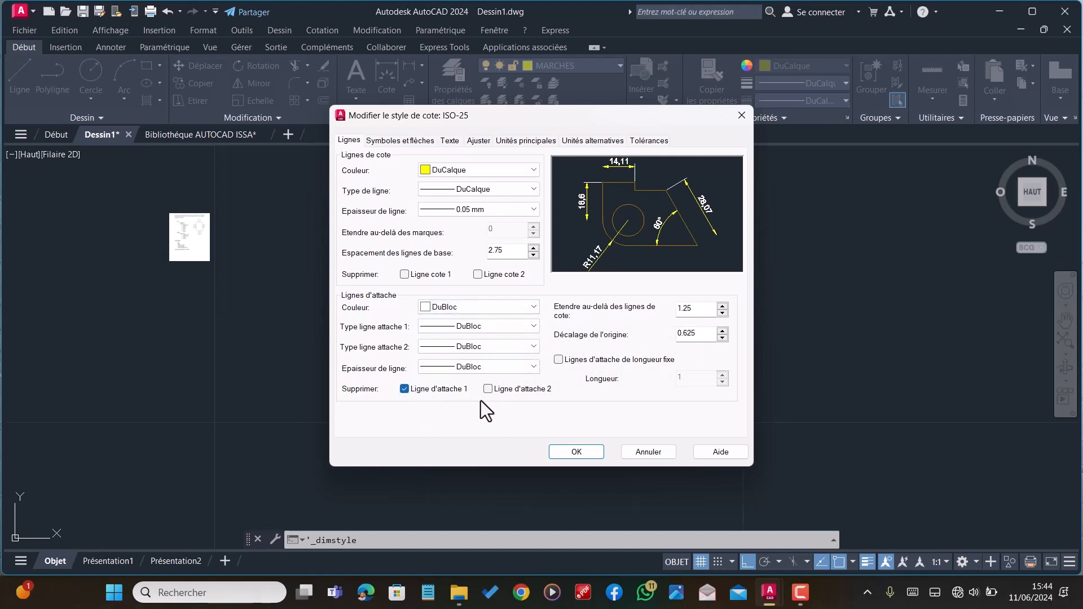
{"action": "left_click", "coordinate": [488, 389]}
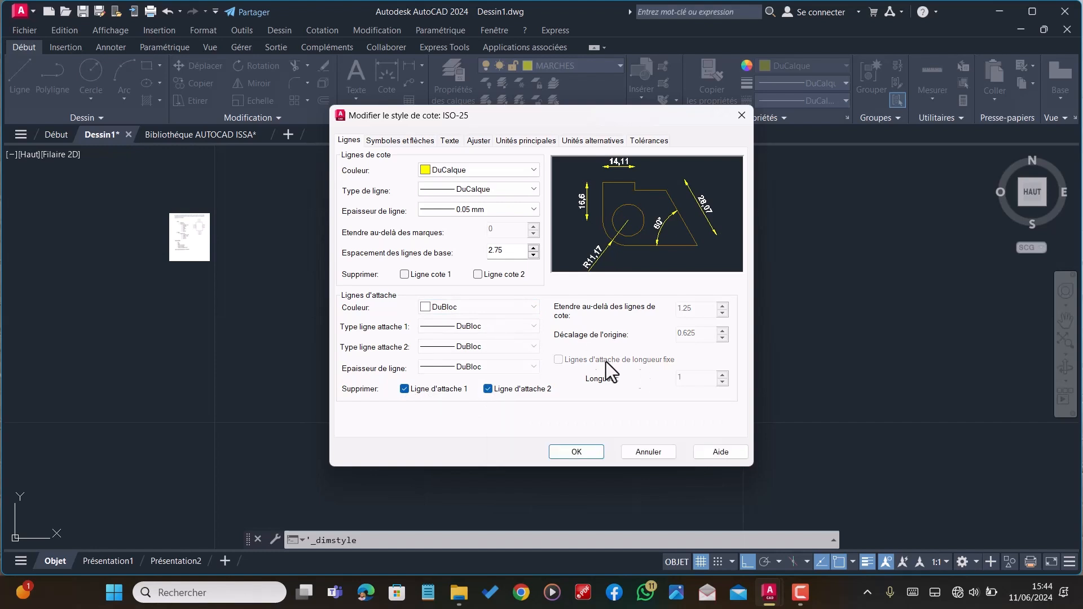
Set the first, second and leader arrowheads of the dimension style to Marque architecturale
{"action": "left_click", "coordinate": [404, 140]}
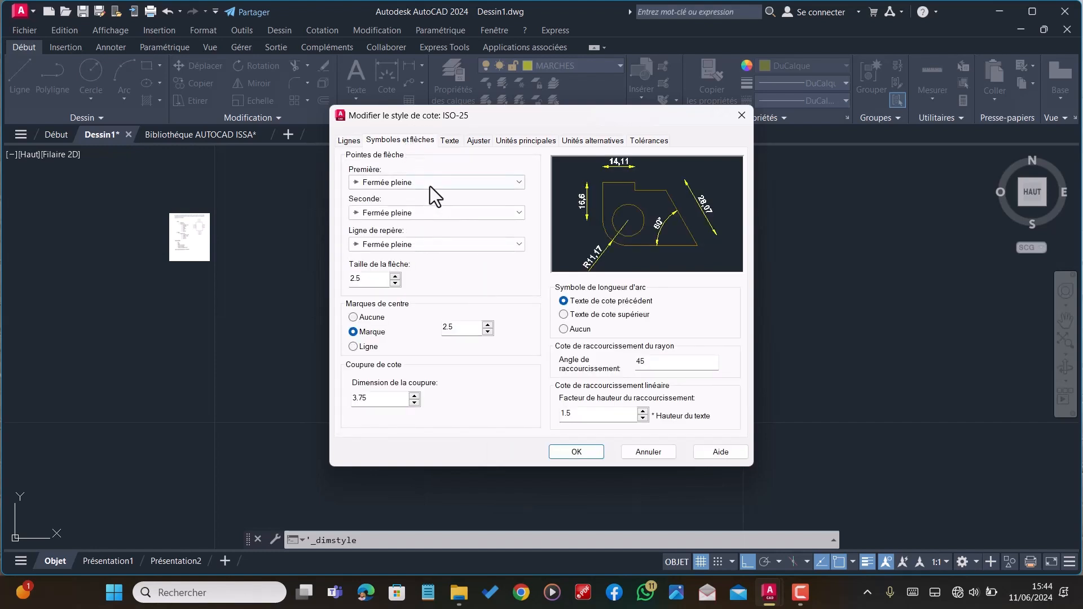
{"action": "left_click", "coordinate": [431, 182]}
{"action": "left_click", "coordinate": [408, 246]}
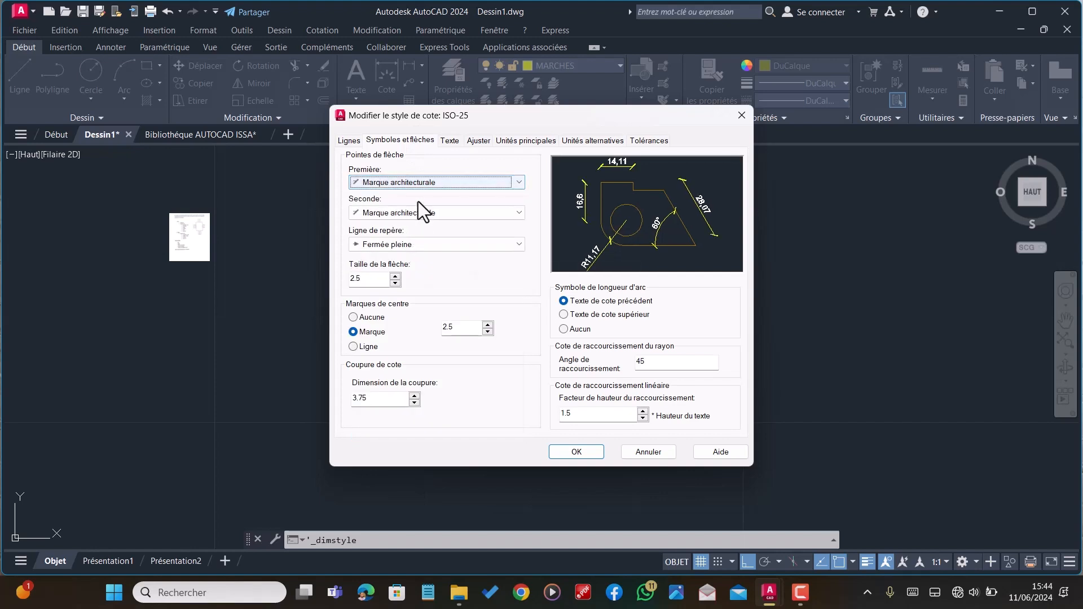
{"action": "left_click", "coordinate": [414, 244]}
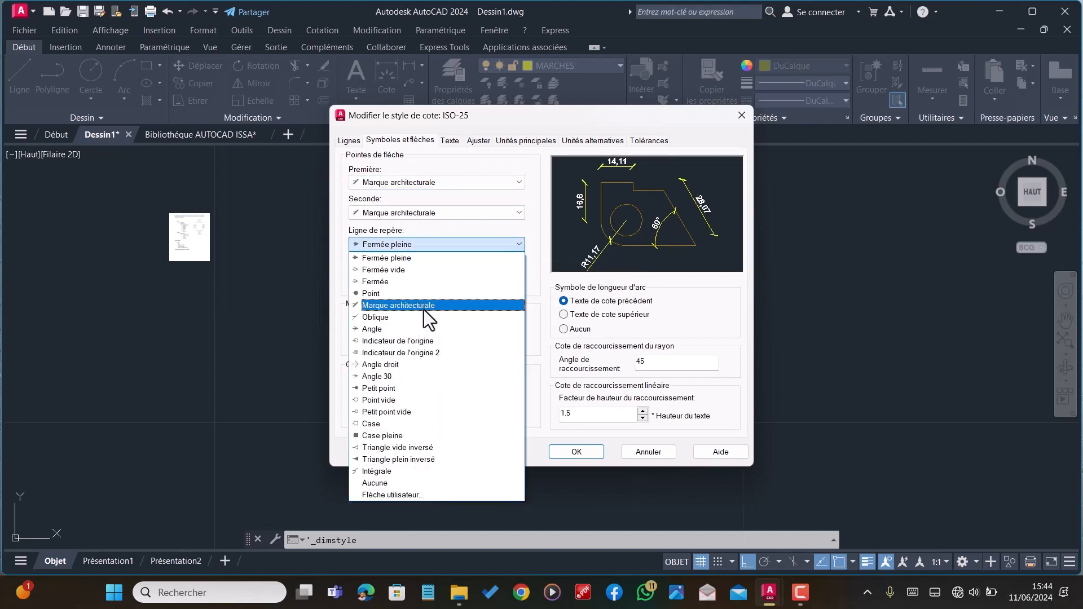
{"action": "left_click", "coordinate": [424, 309]}
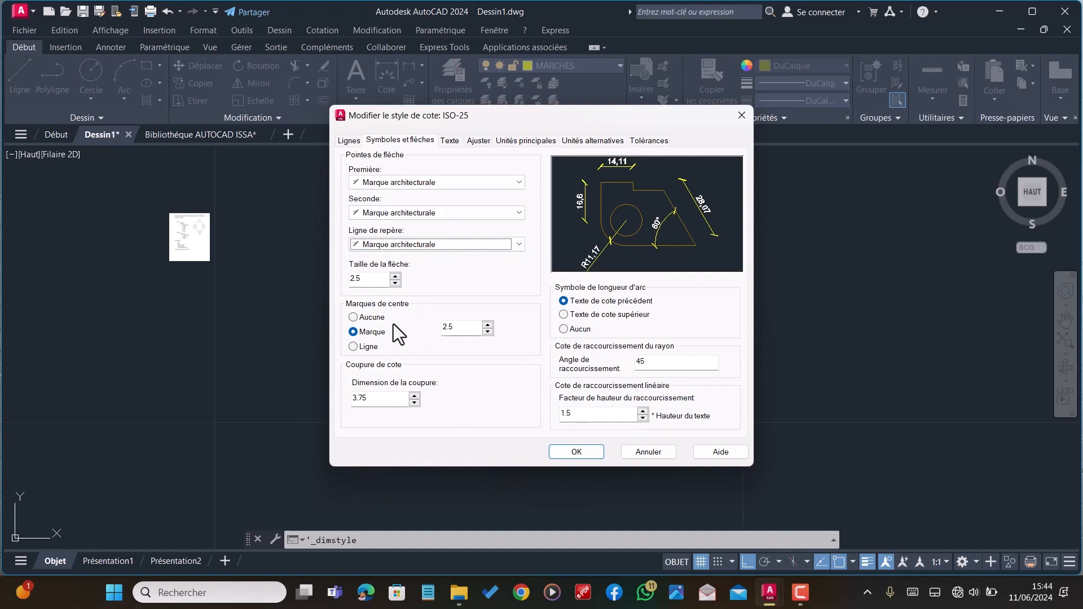
Set the dimension text colour to DuCalque, keeping the Standard text style
{"action": "left_click", "coordinate": [449, 141]}
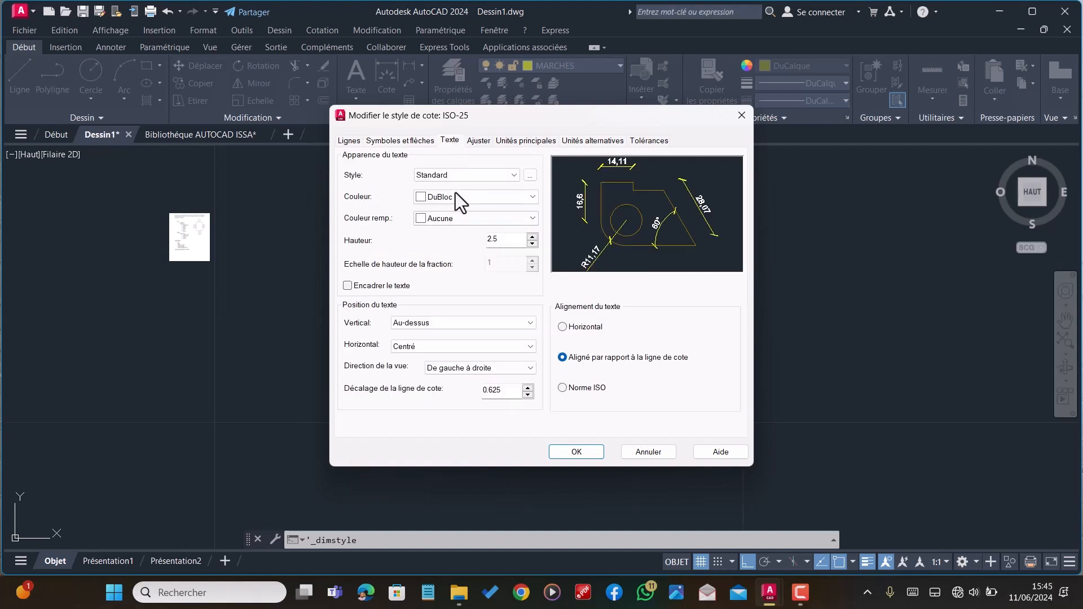
{"action": "left_click", "coordinate": [455, 179]}
{"action": "left_click", "coordinate": [456, 216]}
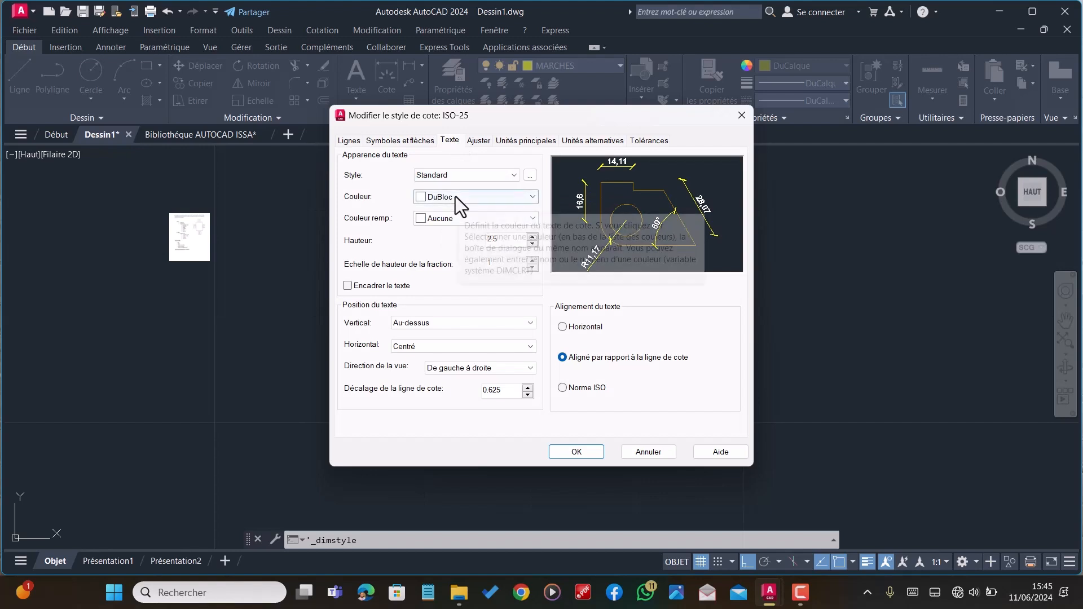
{"action": "left_click", "coordinate": [456, 197]}
{"action": "left_click", "coordinate": [455, 215]}
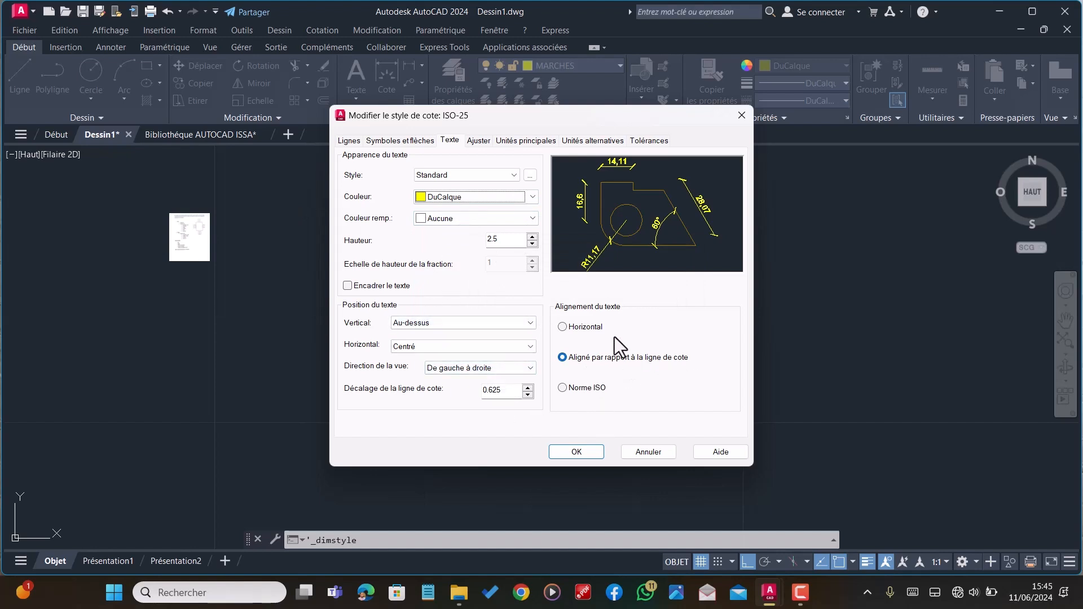
Set the primary units' decimal separator to Point with precision 0.00, then accept the ISO-25 changes and close the dimension style manager
{"action": "left_click", "coordinate": [478, 141]}
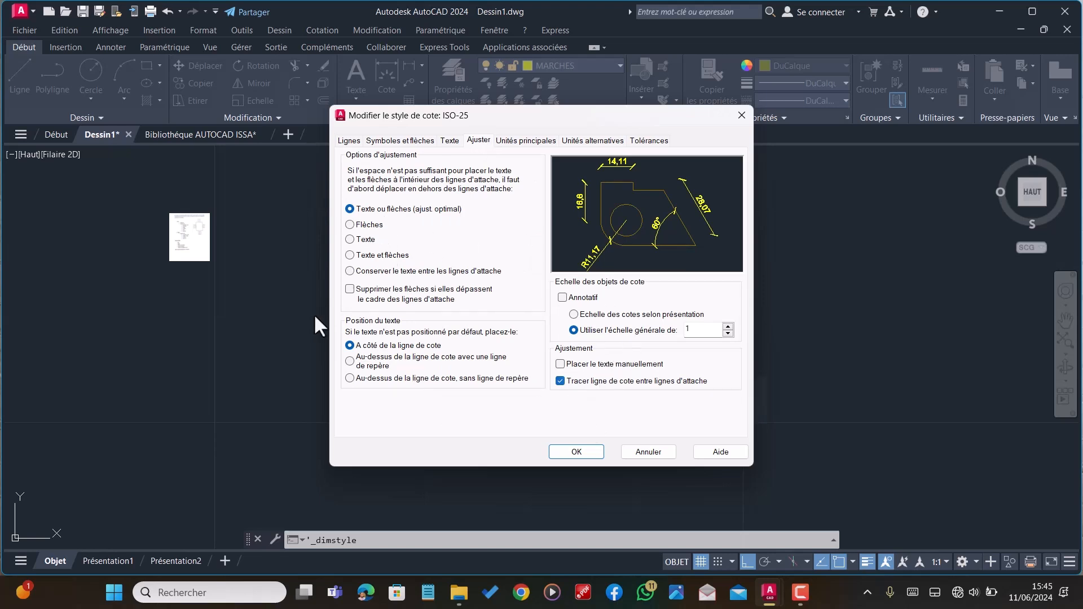
{"action": "left_click", "coordinate": [509, 141]}
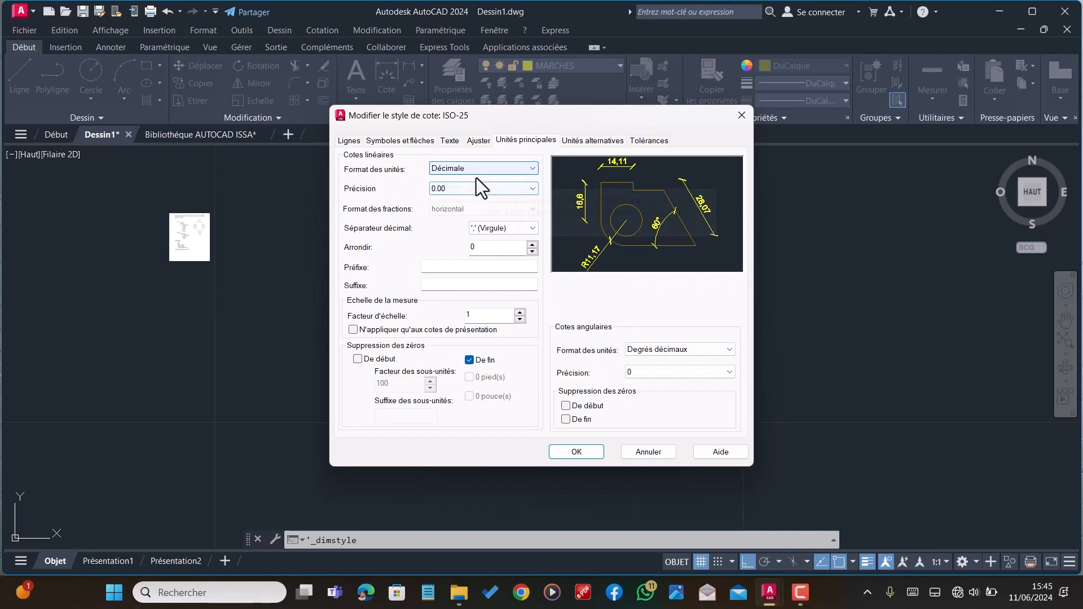
{"action": "left_click", "coordinate": [473, 193]}
{"action": "left_click", "coordinate": [470, 218]}
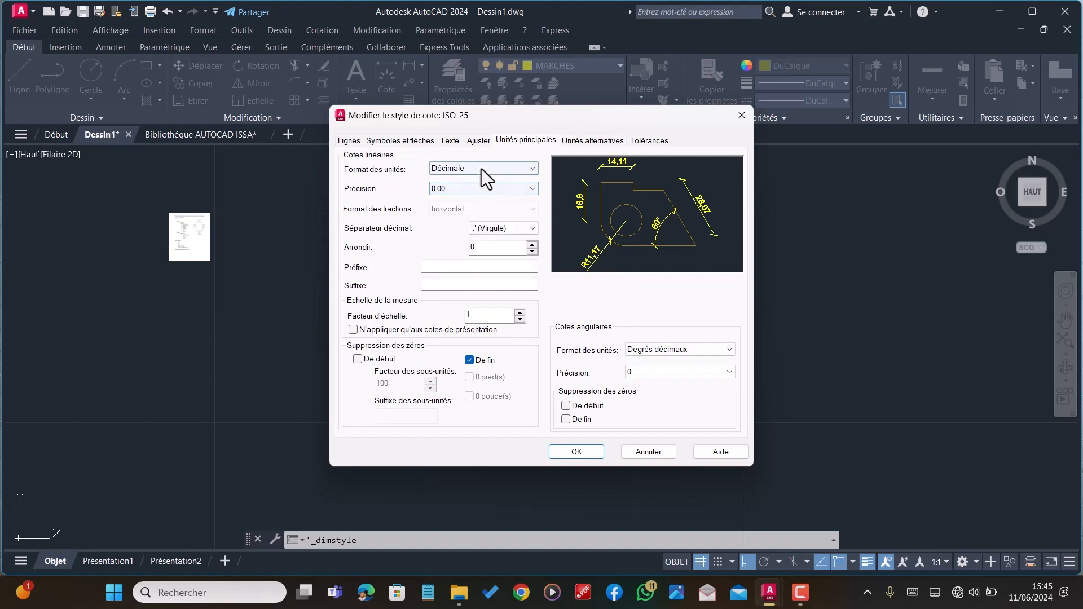
{"action": "left_click", "coordinate": [497, 230]}
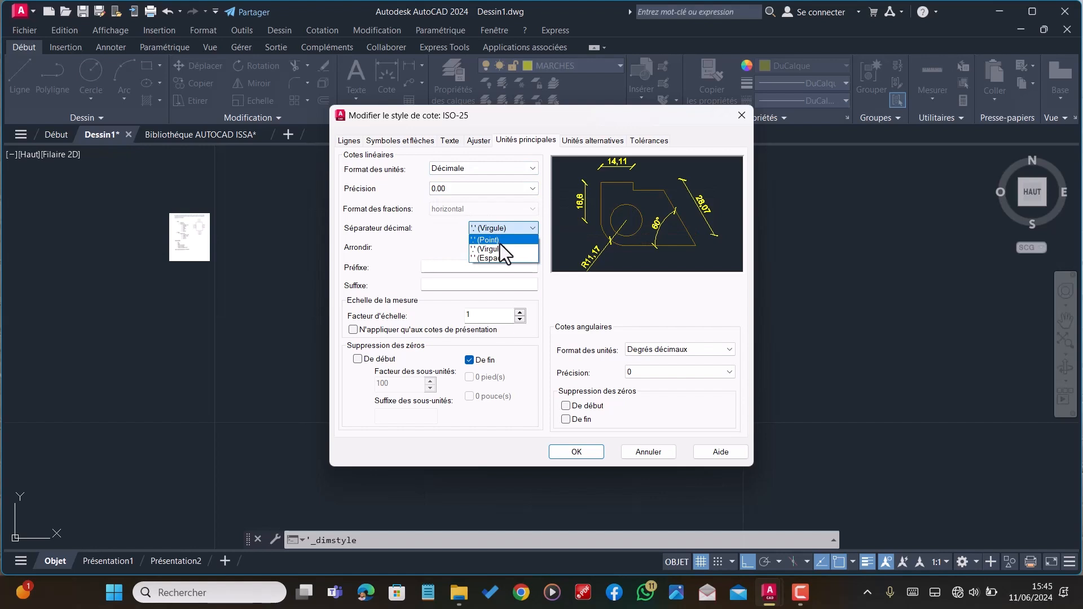
{"action": "left_click", "coordinate": [500, 243]}
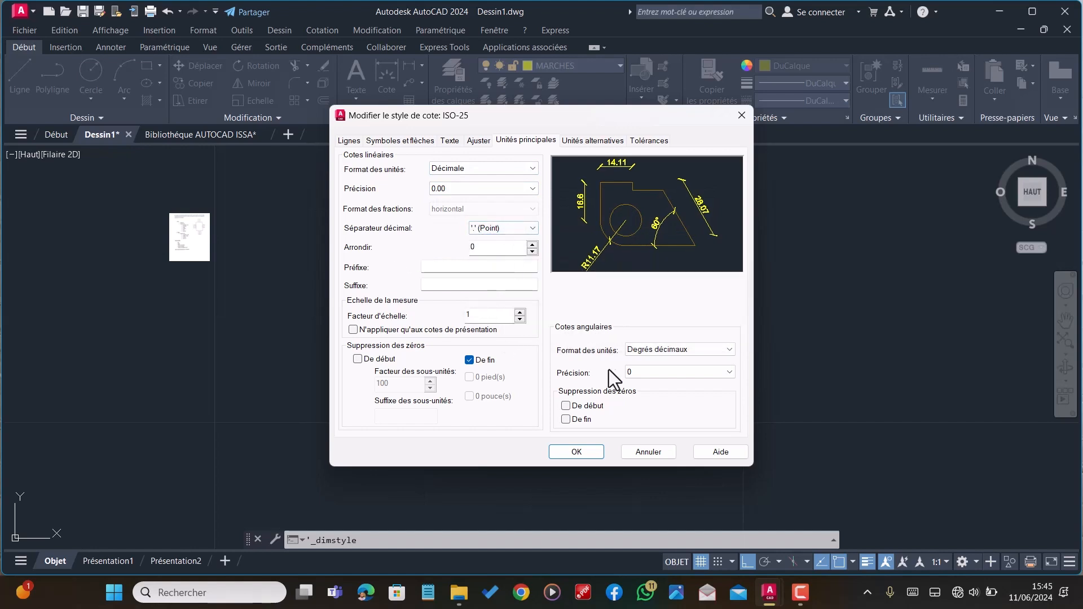
{"action": "left_click", "coordinate": [566, 143]}
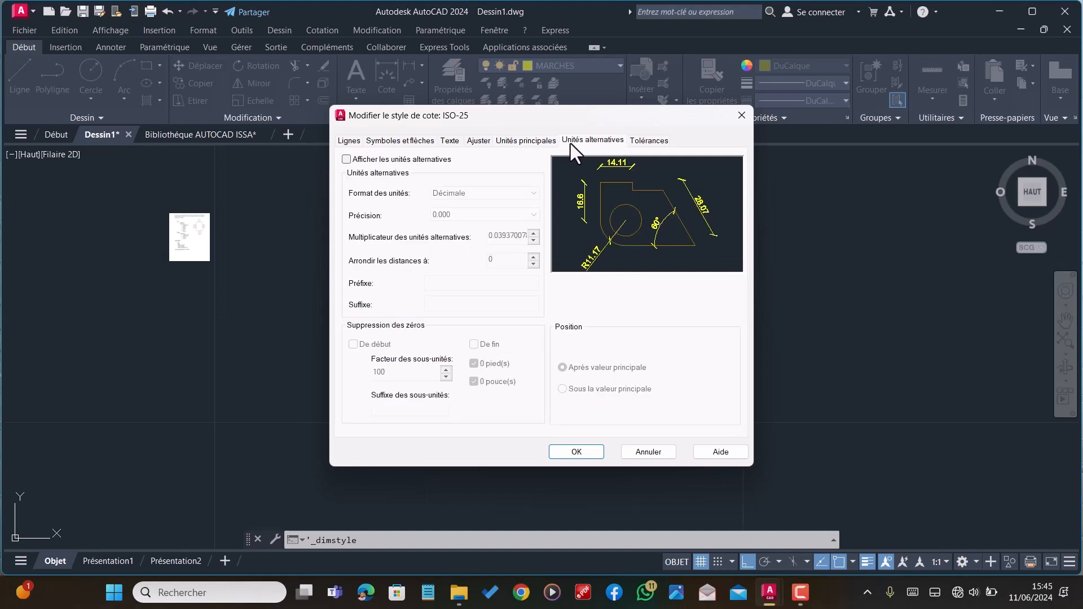
{"action": "left_click", "coordinate": [581, 453]}
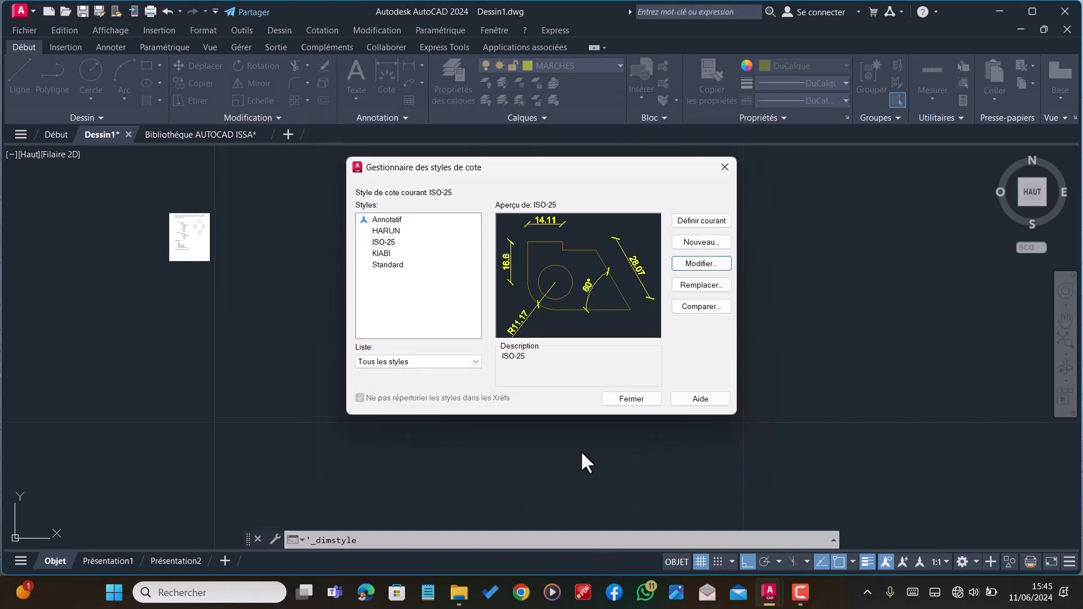
{"action": "left_click", "coordinate": [630, 398]}
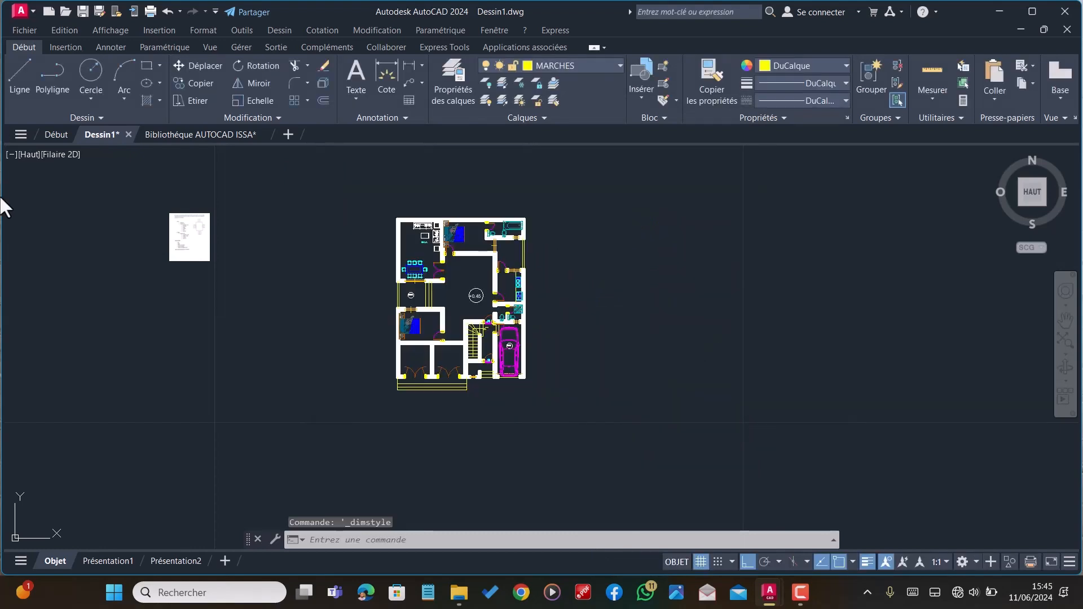
Try a linear dimension across the exterior wall thickness at the plan's upper-left corner, beside the SALA
{"action": "scroll", "coordinate": [469, 272], "scroll_direction": "up", "scroll_amount": 2}
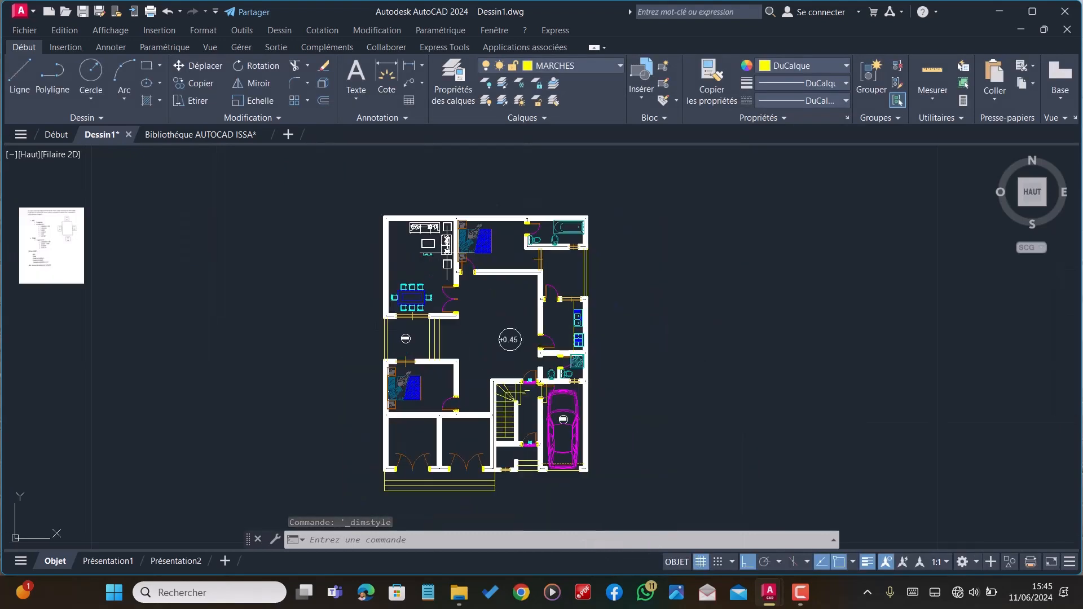
{"action": "type", "text": "LI"}
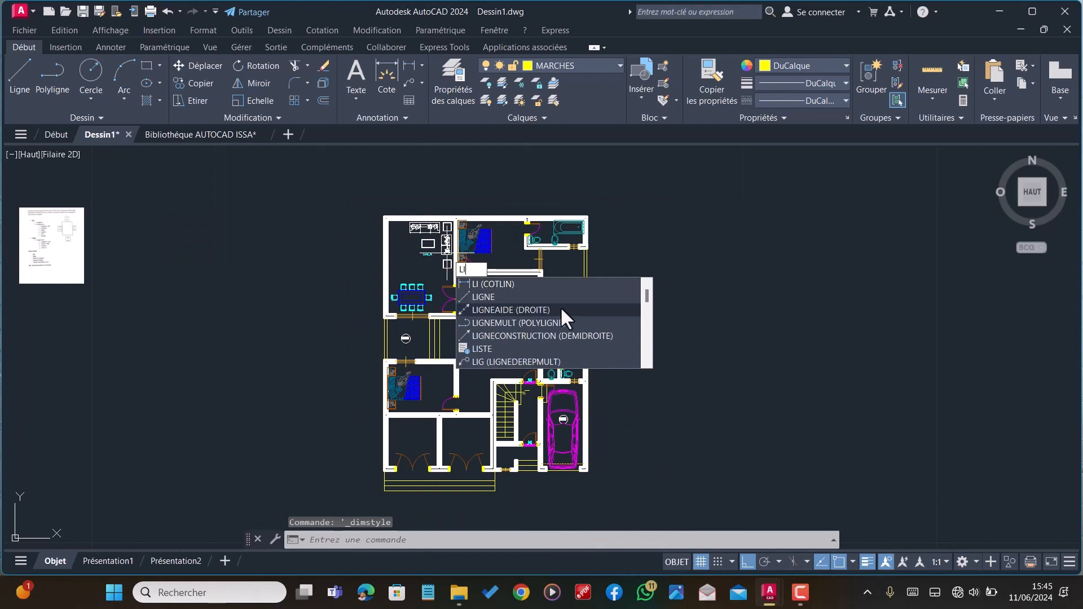
{"action": "left_click", "coordinate": [519, 282]}
{"action": "scroll", "coordinate": [387, 219], "scroll_direction": "up", "scroll_amount": 6}
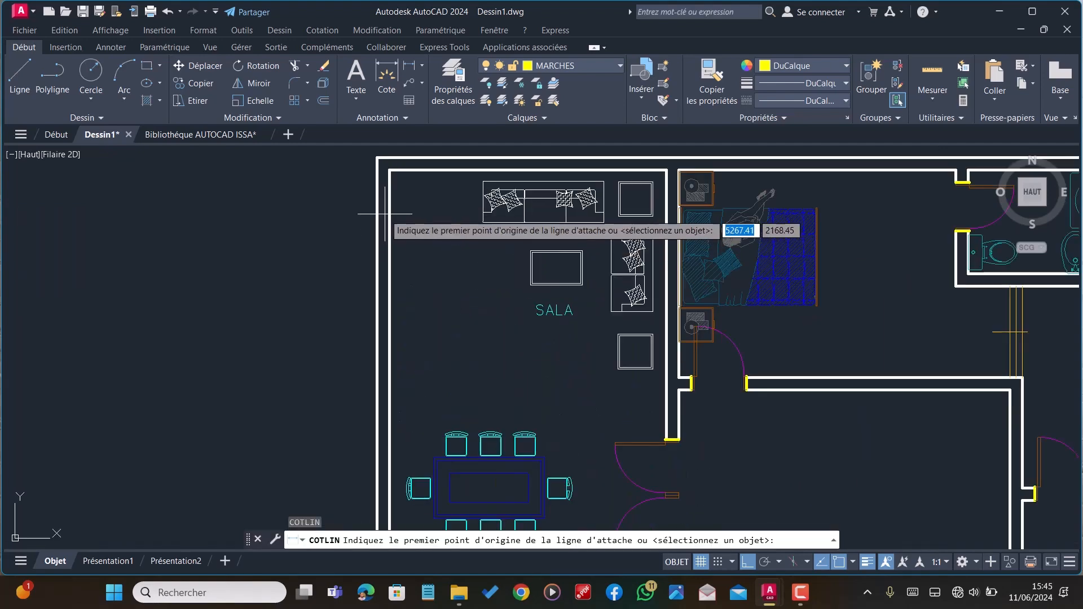
{"action": "left_click", "coordinate": [389, 169]}
{"action": "left_click", "coordinate": [384, 164]}
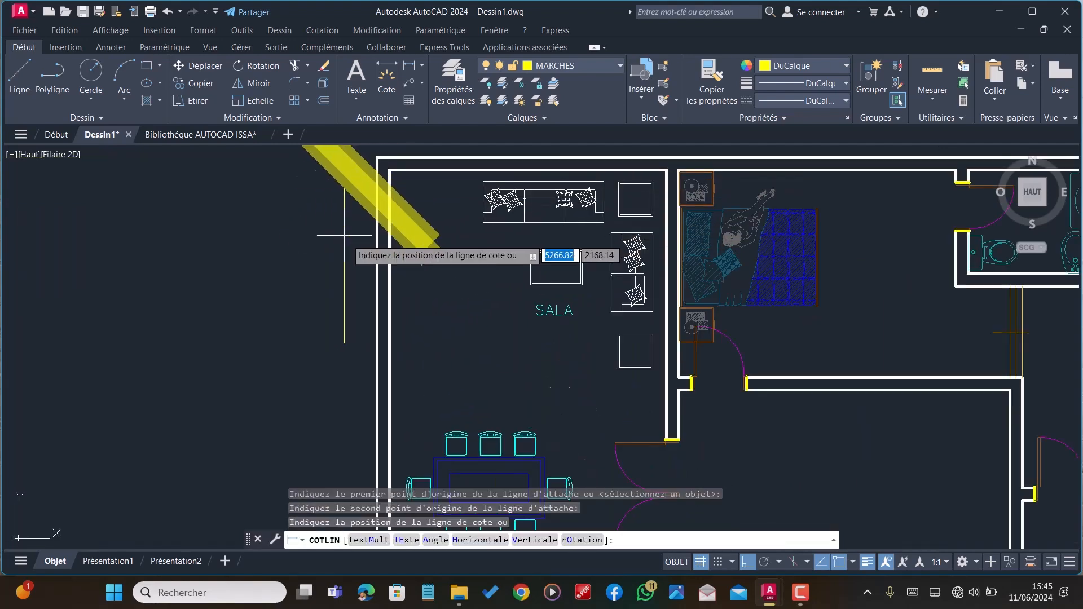
{"action": "scroll", "coordinate": [277, 193], "scroll_direction": "down", "scroll_amount": 4}
{"action": "scroll", "coordinate": [278, 193], "scroll_direction": "up", "scroll_amount": 2}
{"action": "scroll", "coordinate": [361, 226], "scroll_direction": "down", "scroll_amount": 10}
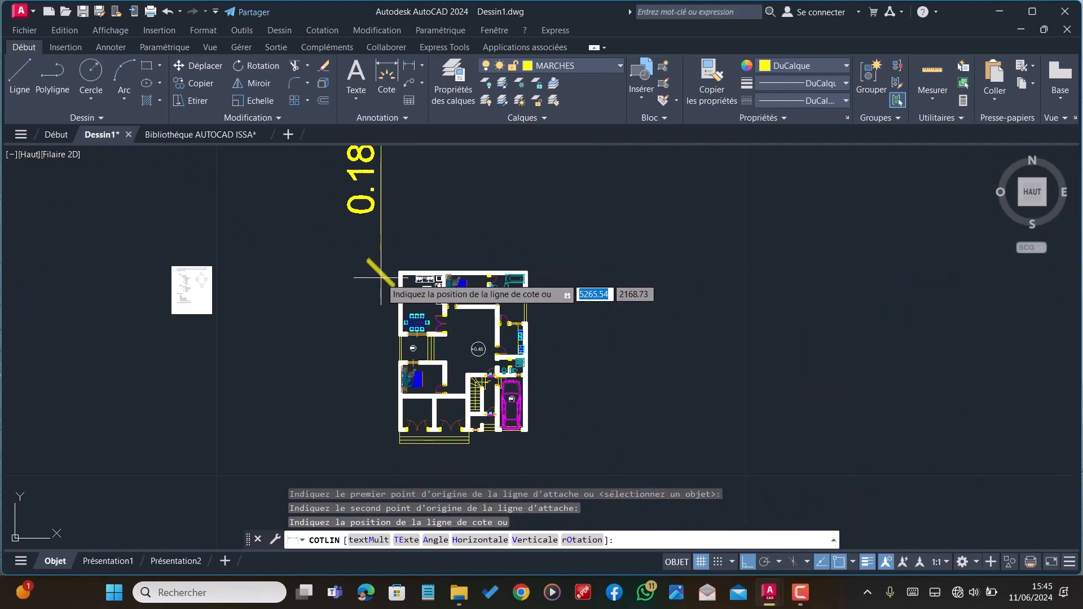
{"action": "scroll", "coordinate": [372, 277], "scroll_direction": "up", "scroll_amount": 4}
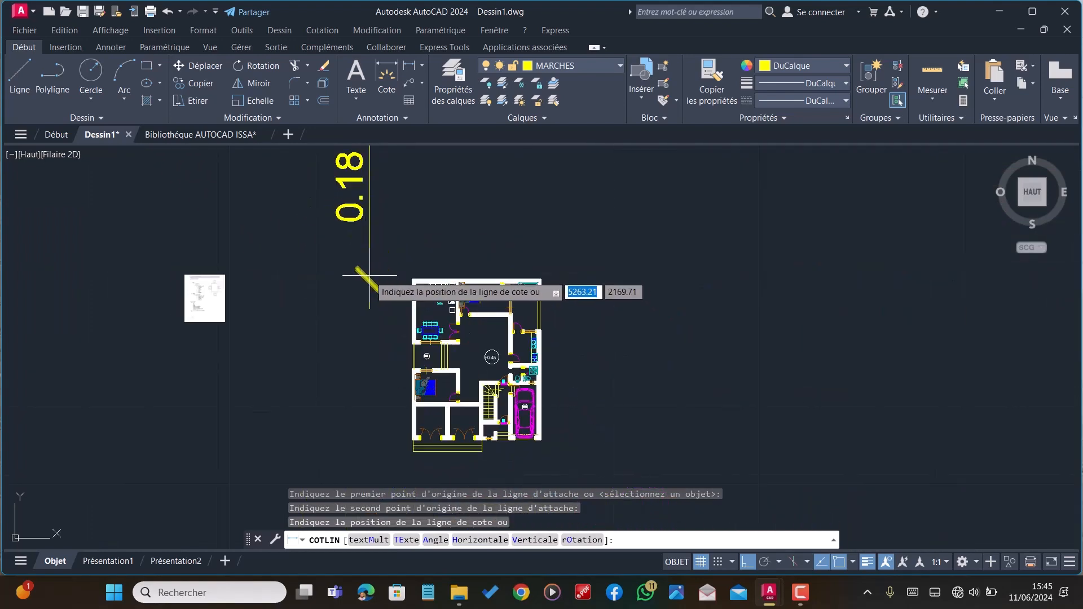
{"action": "key", "text": "Escape"}
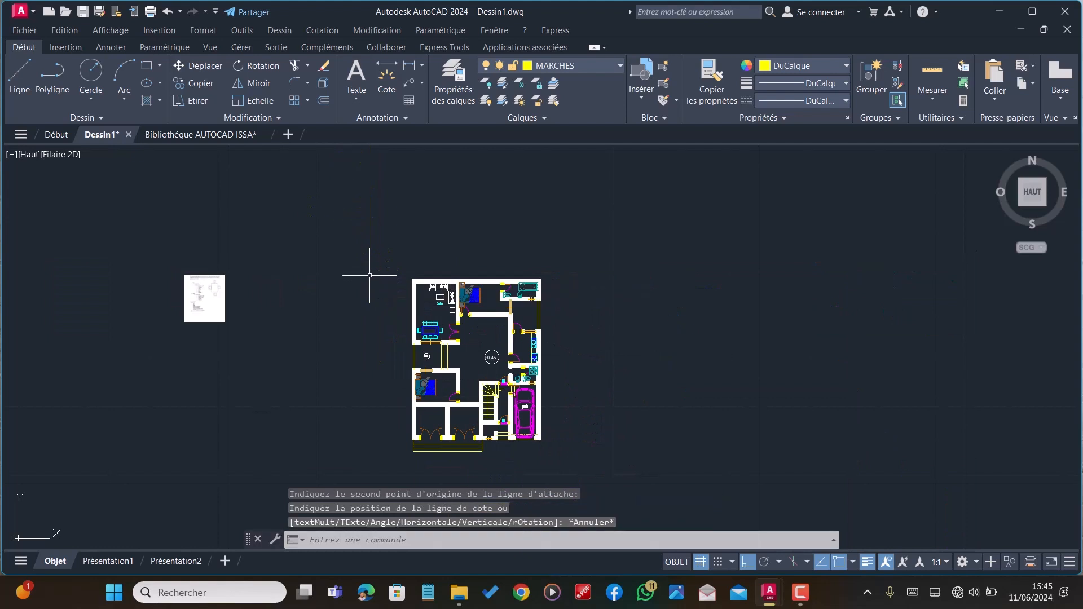
Set ISO-25 to scale dimensions by layout (Echelle des cotes selon présentation), accept the style and close the dimension style manager
{"action": "type", "text": "COTSTYLE"}
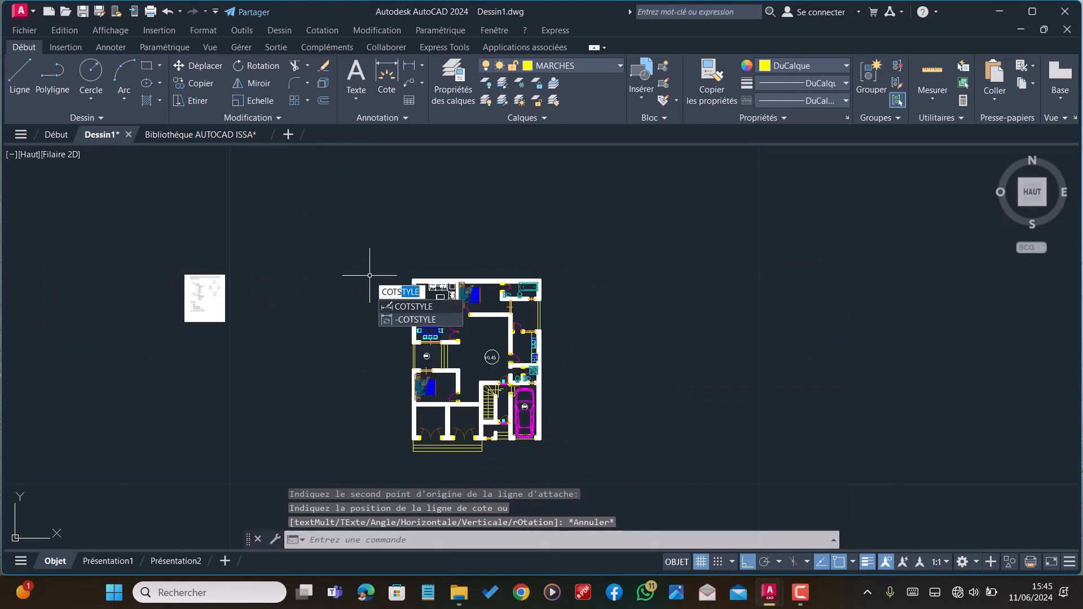
{"action": "key", "text": "Return"}
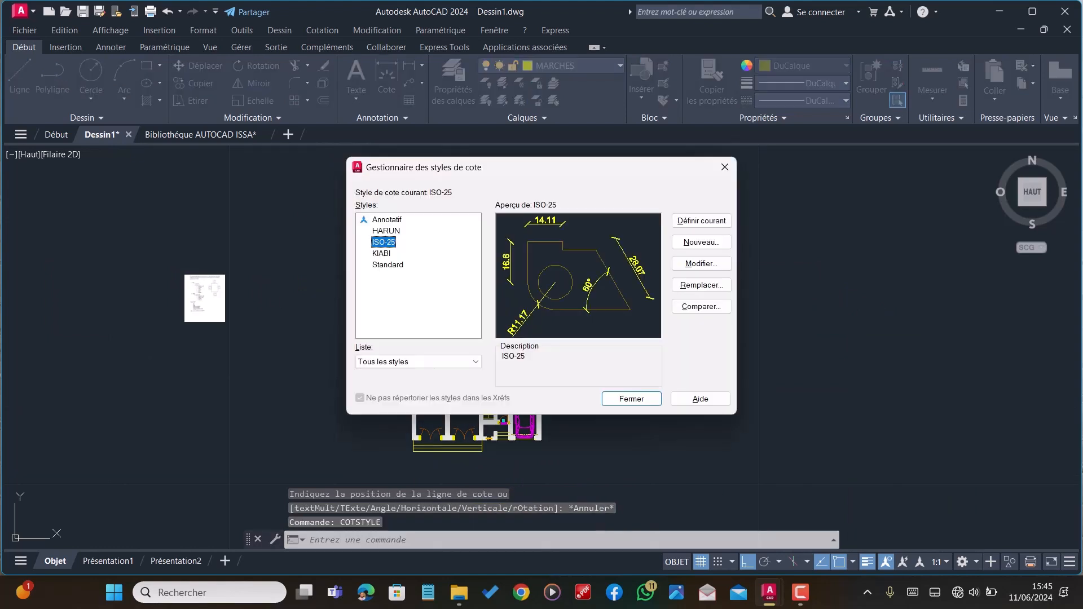
{"action": "left_click", "coordinate": [700, 263]}
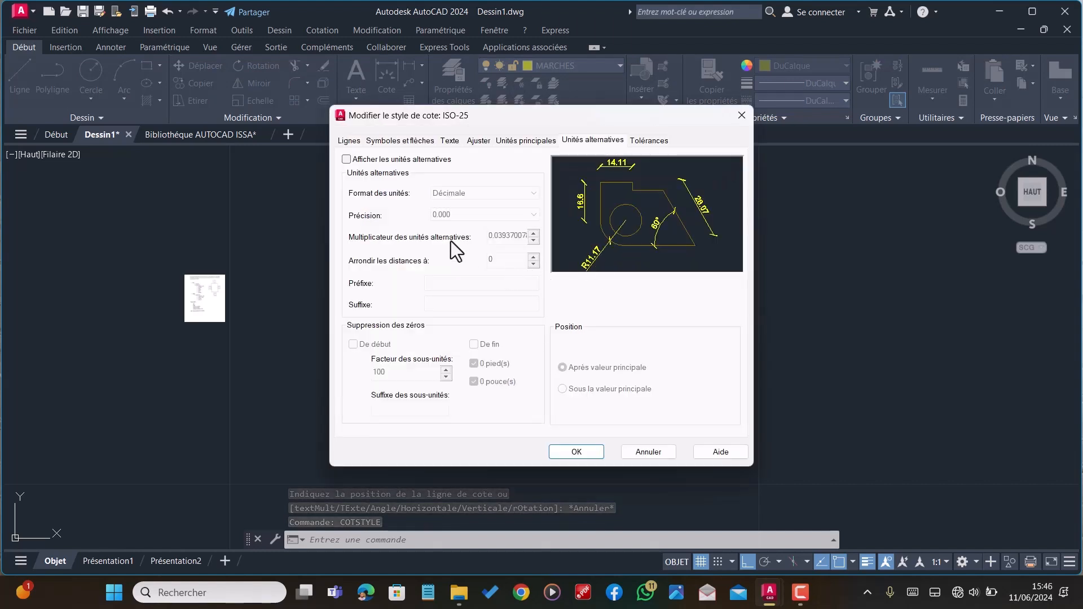
{"action": "left_click", "coordinate": [455, 141]}
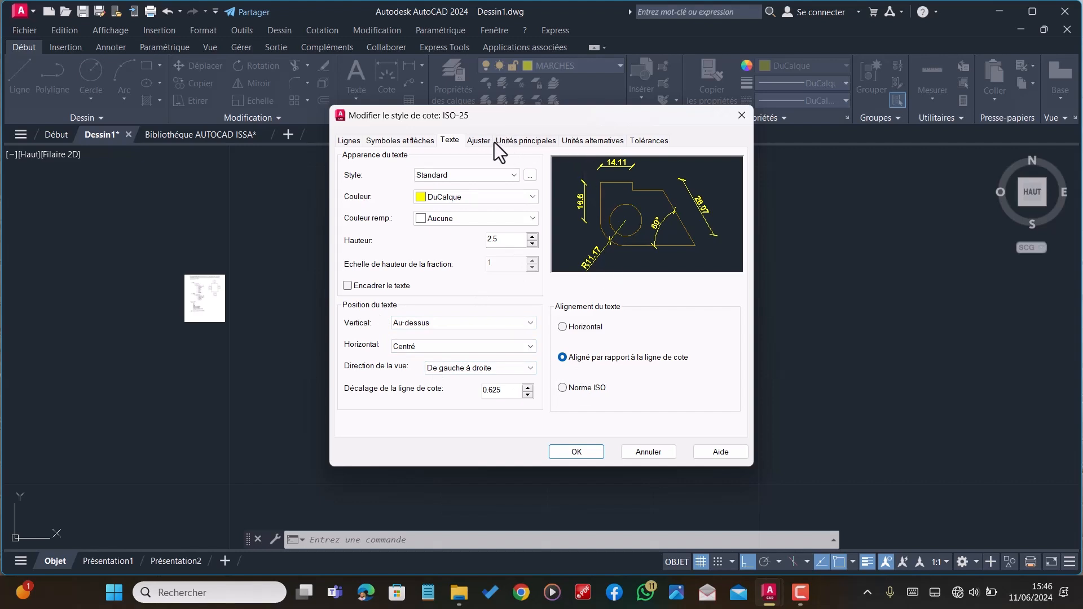
{"action": "left_click", "coordinate": [479, 141]}
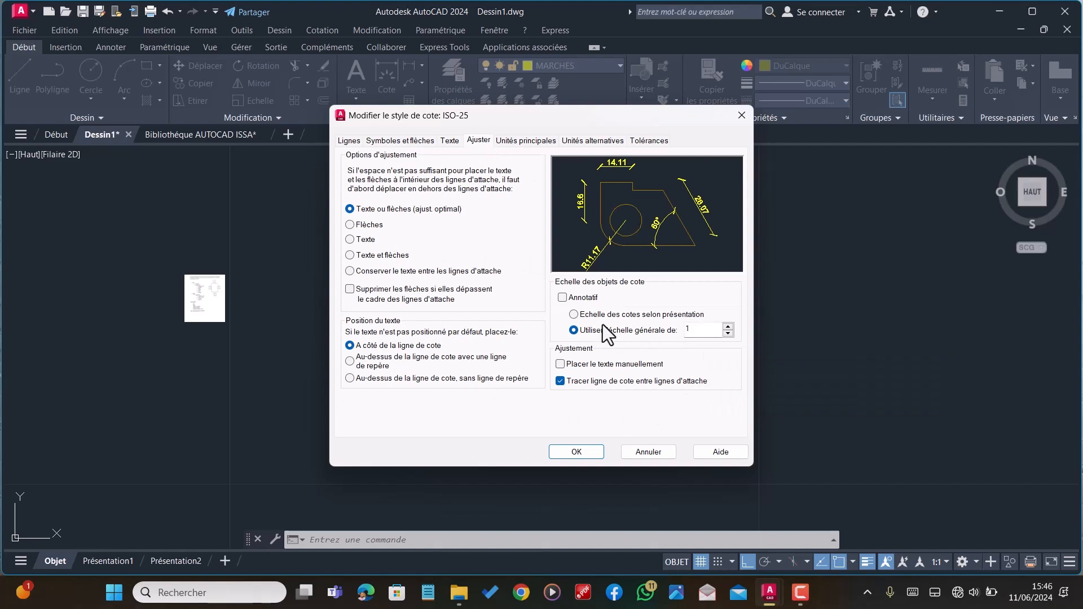
{"action": "left_click", "coordinate": [699, 329]}
{"action": "left_click", "coordinate": [573, 314]}
{"action": "left_click", "coordinate": [545, 141]}
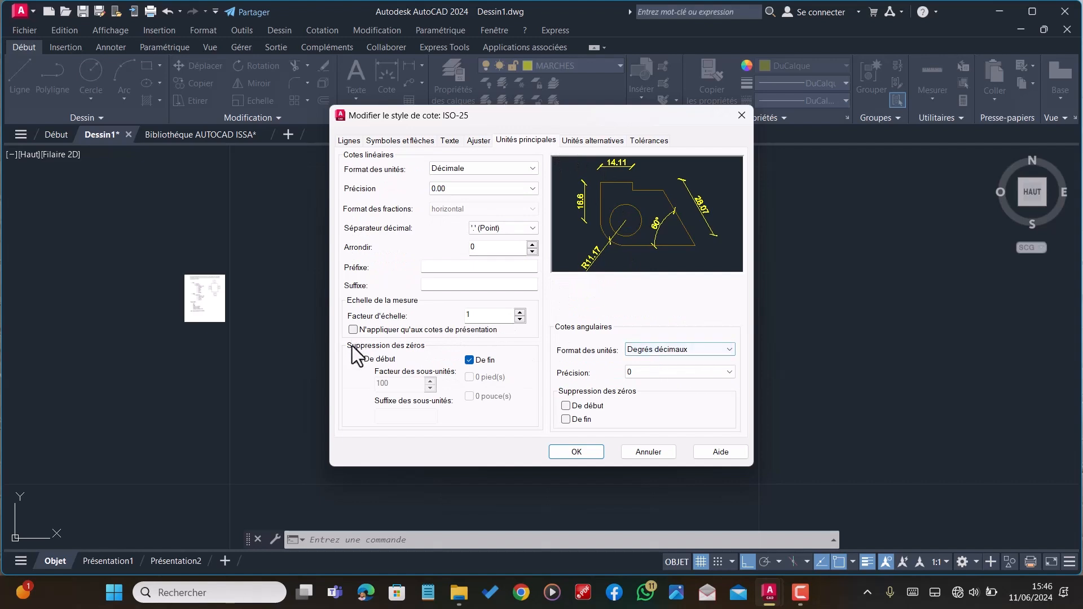
{"action": "left_click", "coordinate": [601, 140]}
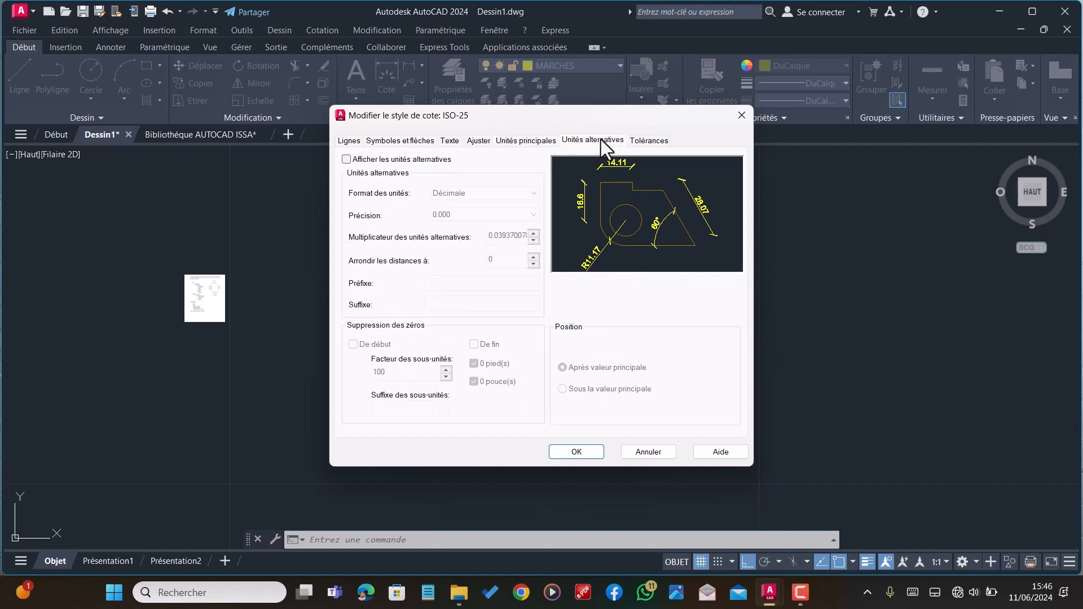
{"action": "left_click", "coordinate": [655, 141]}
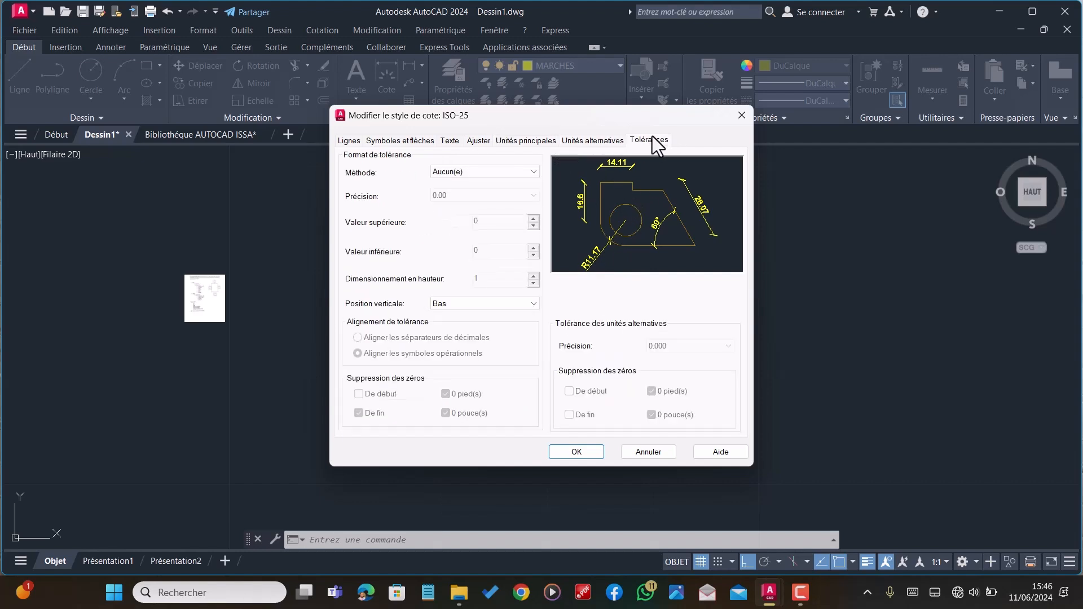
{"action": "left_click", "coordinate": [449, 140]}
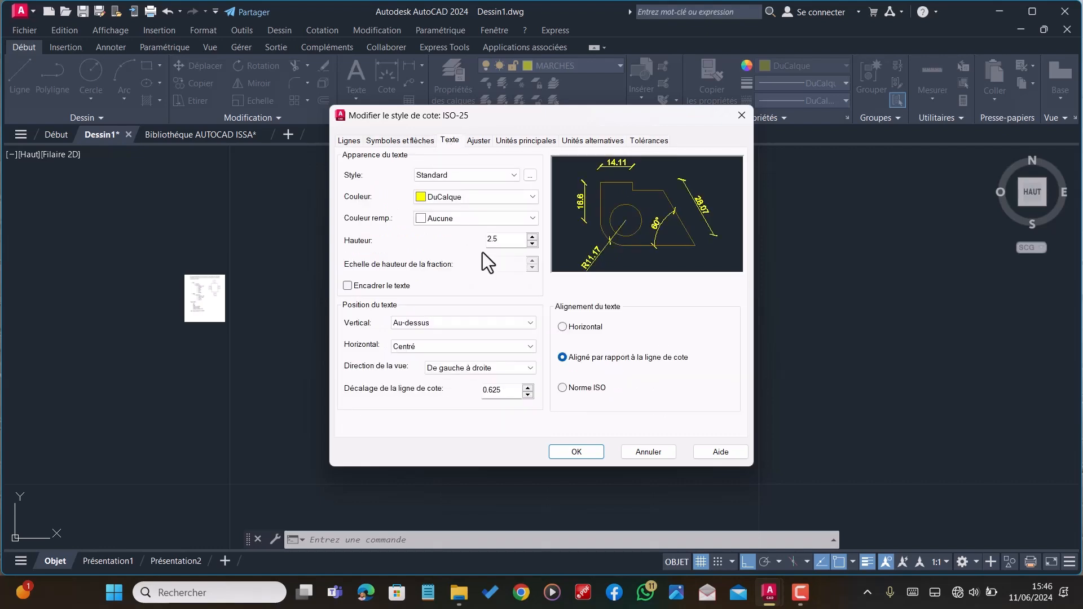
{"action": "left_click", "coordinate": [574, 453]}
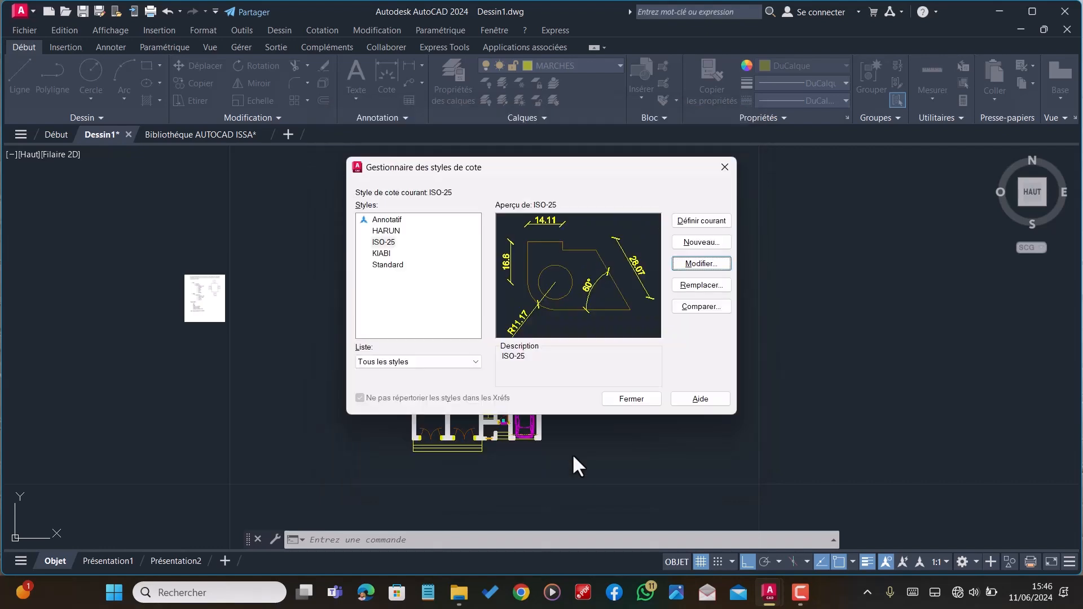
{"action": "left_click", "coordinate": [621, 395]}
Try the linear dimension on the wall thickness at the SALA's outer corner again with the edited style
{"action": "type", "text": "cli"}
{"action": "key", "text": "Return"}
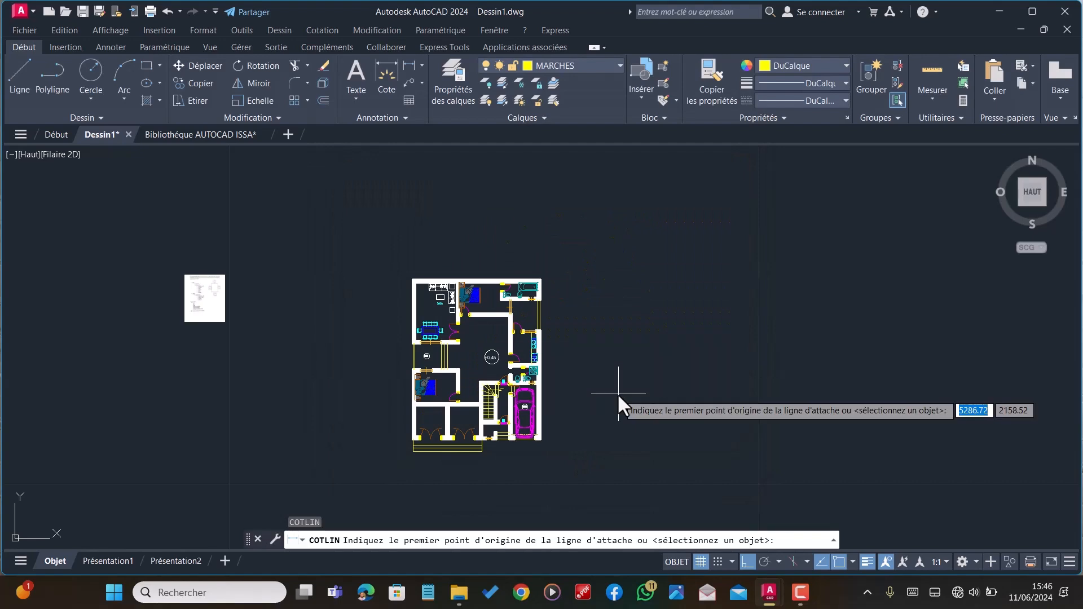
{"action": "scroll", "coordinate": [498, 344], "scroll_direction": "up", "scroll_amount": 4}
{"action": "left_click", "coordinate": [267, 179]}
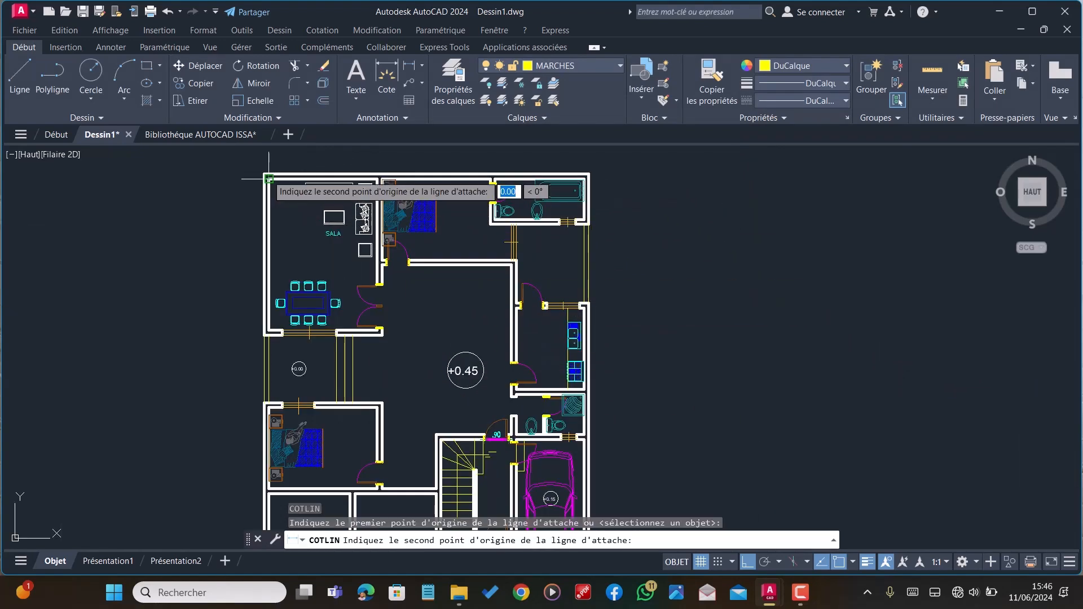
{"action": "left_click", "coordinate": [266, 173]}
{"action": "scroll", "coordinate": [235, 214], "scroll_direction": "down", "scroll_amount": 6}
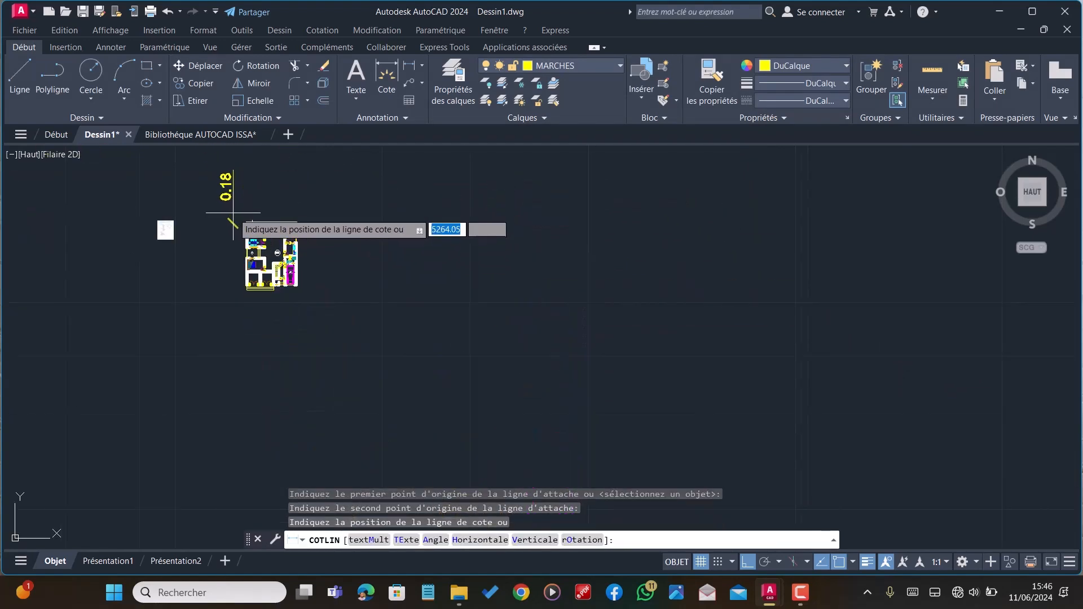
{"action": "scroll", "coordinate": [234, 217], "scroll_direction": "up", "scroll_amount": 3}
{"action": "scroll", "coordinate": [234, 218], "scroll_direction": "up", "scroll_amount": 5}
{"action": "key", "text": "Escape"}
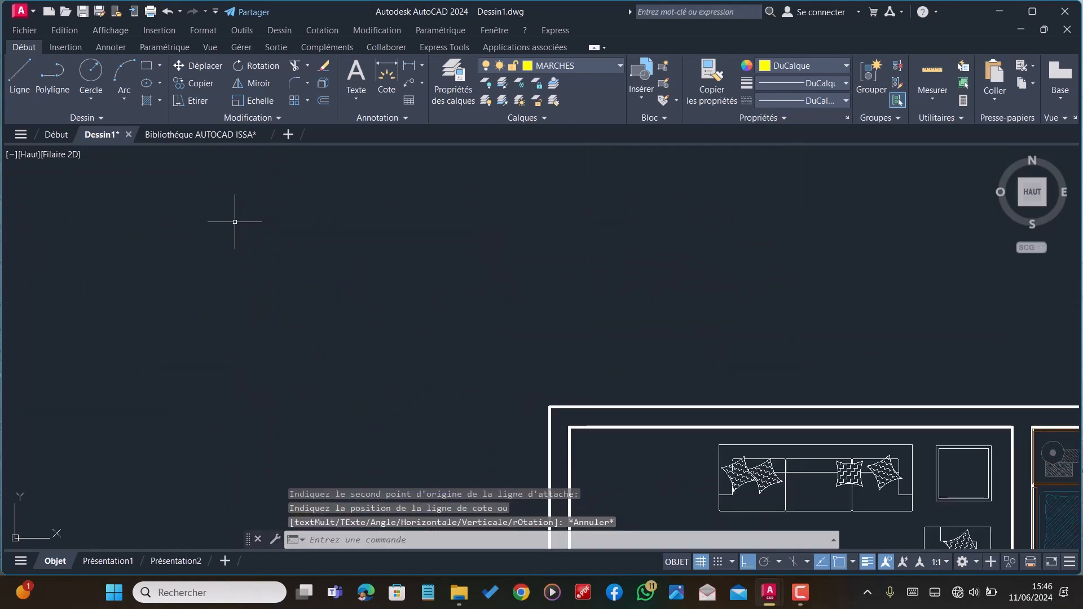
Reopen the ISO-25 dimension style for modification
{"action": "type", "text": "COTSTYLE"}
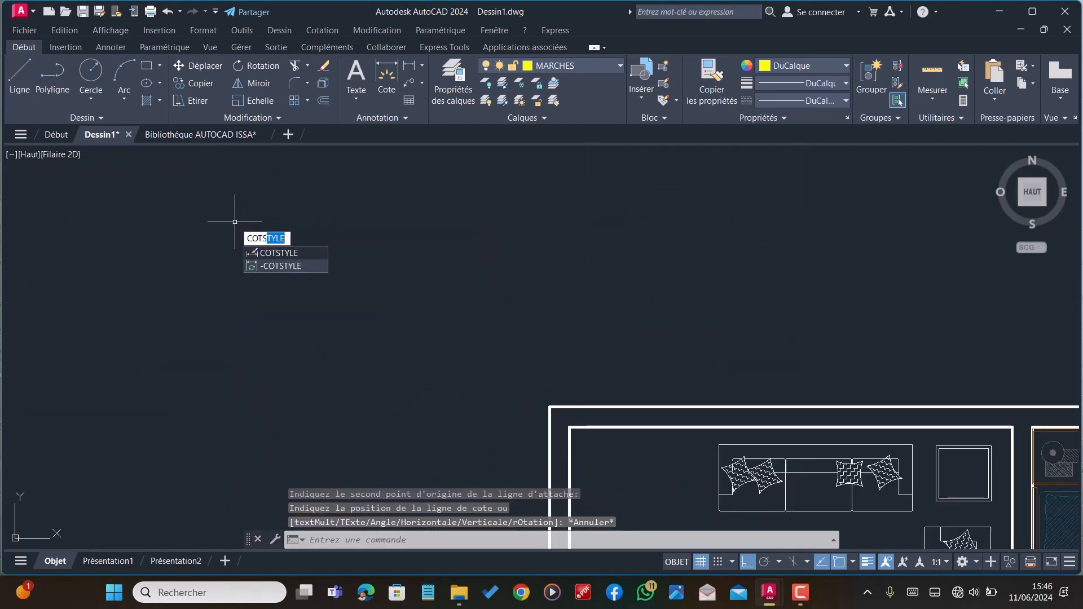
{"action": "key", "text": "Return"}
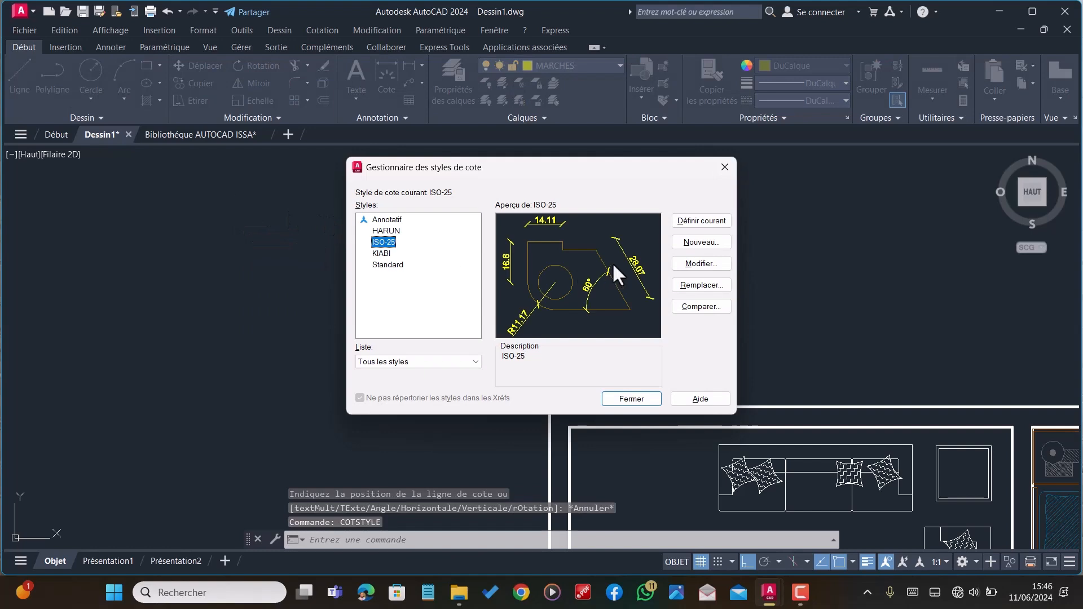
{"action": "left_click", "coordinate": [680, 264]}
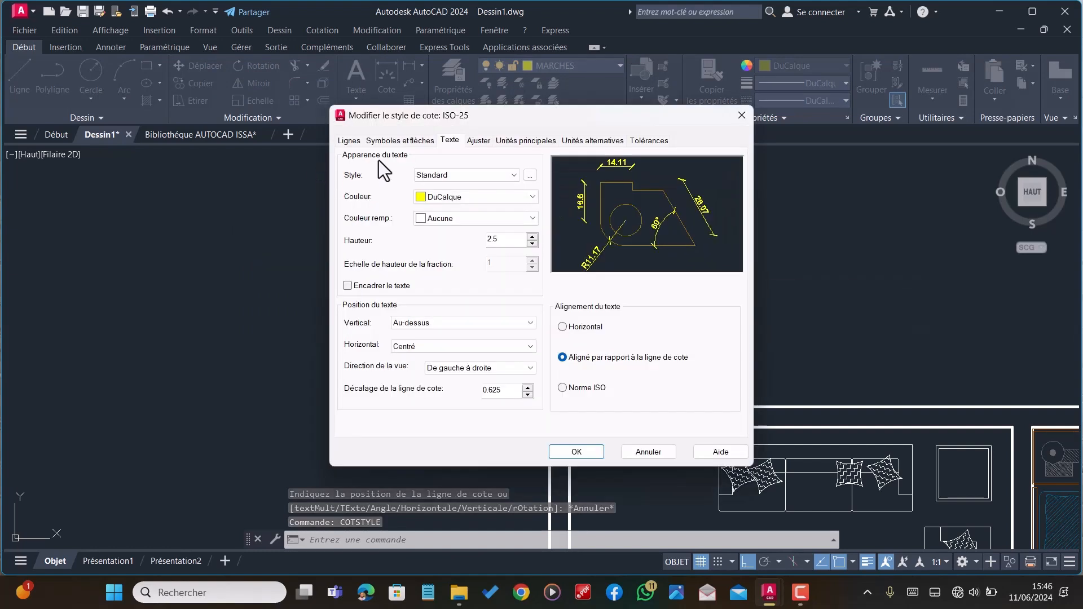
Turn the suppression of Ligne d'attache 1 and Ligne d'attache 2 off and back on, leaving the extension linetype at DuBloc
{"action": "left_click", "coordinate": [349, 141]}
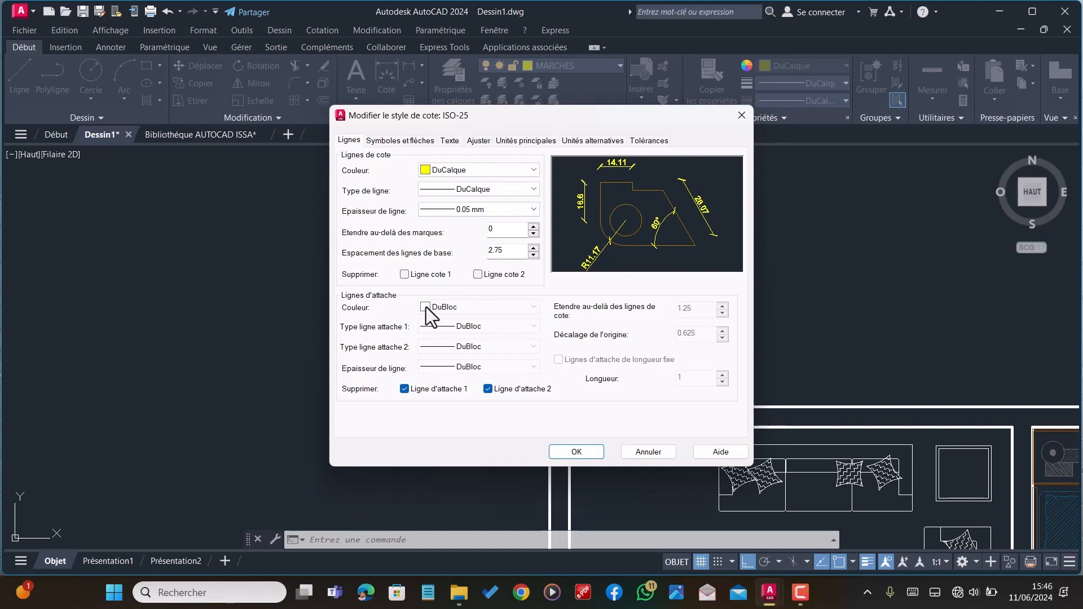
{"action": "left_click", "coordinate": [405, 389]}
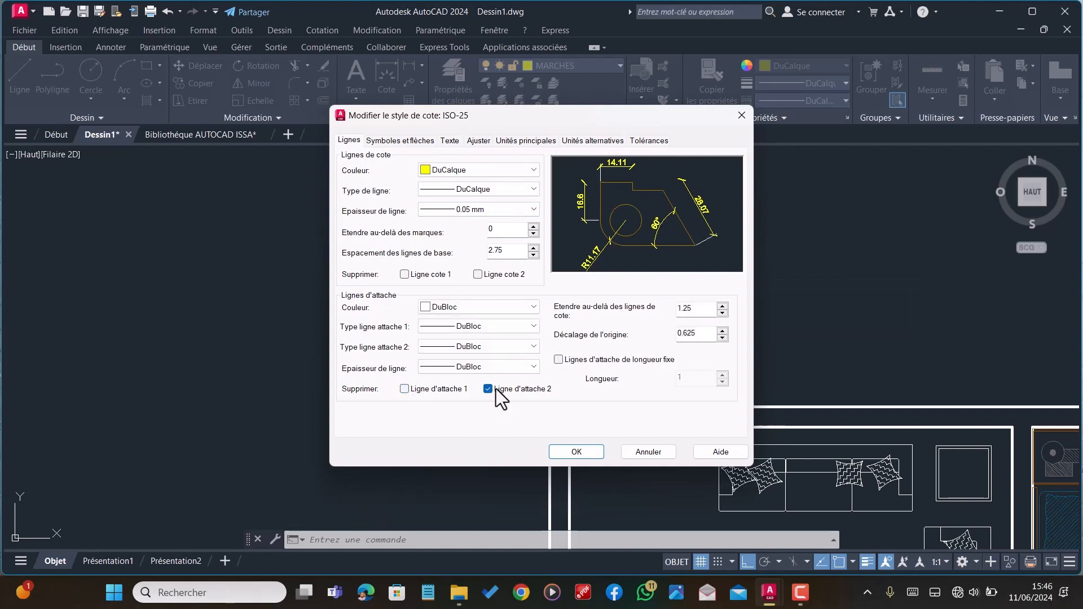
{"action": "left_click", "coordinate": [489, 388]}
{"action": "left_click", "coordinate": [482, 328]}
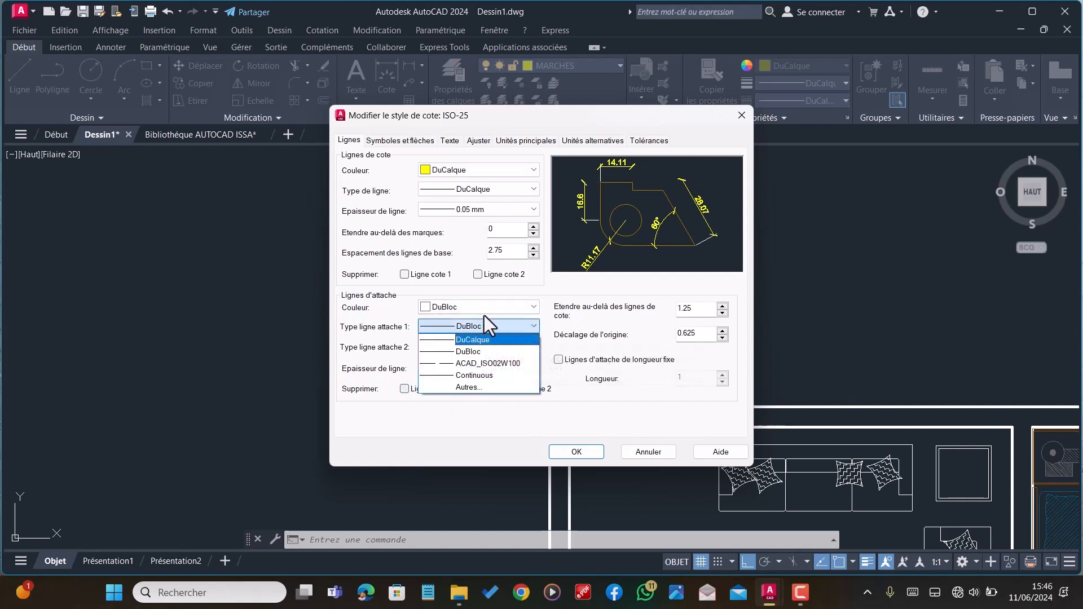
{"action": "left_click", "coordinate": [484, 322]}
{"action": "left_click", "coordinate": [404, 388]}
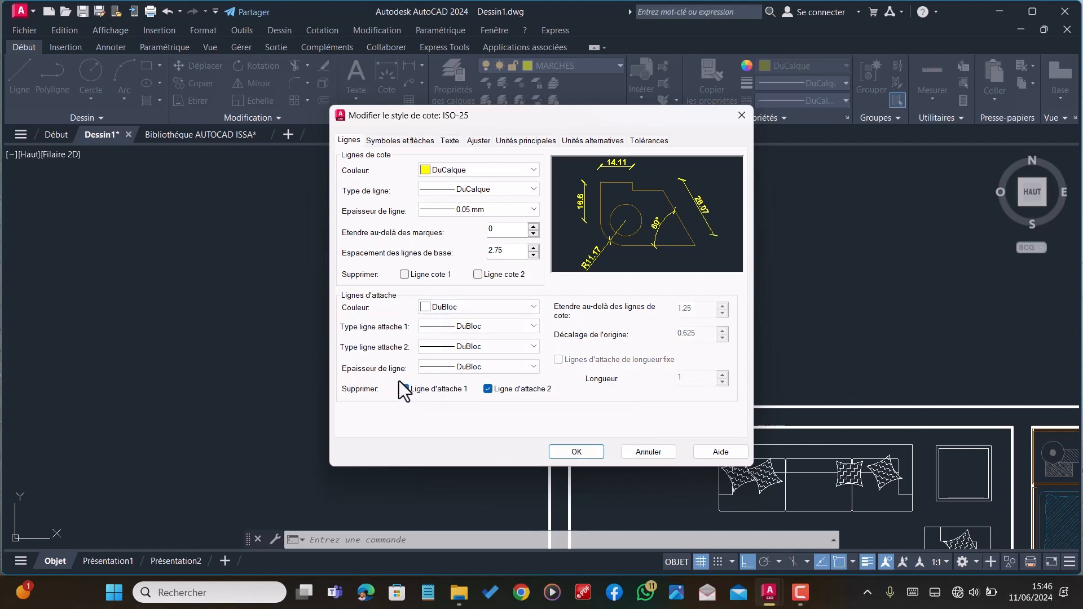
Try a dimension break size of 3.7, then restore it to 3.75
{"action": "left_click", "coordinate": [420, 144]}
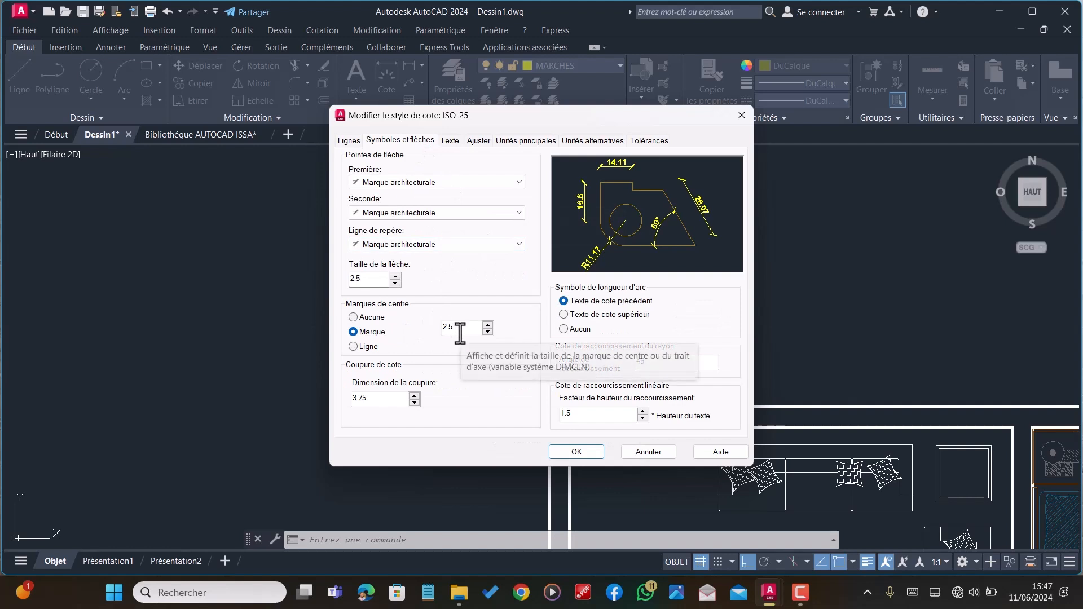
{"action": "left_click", "coordinate": [414, 402]}
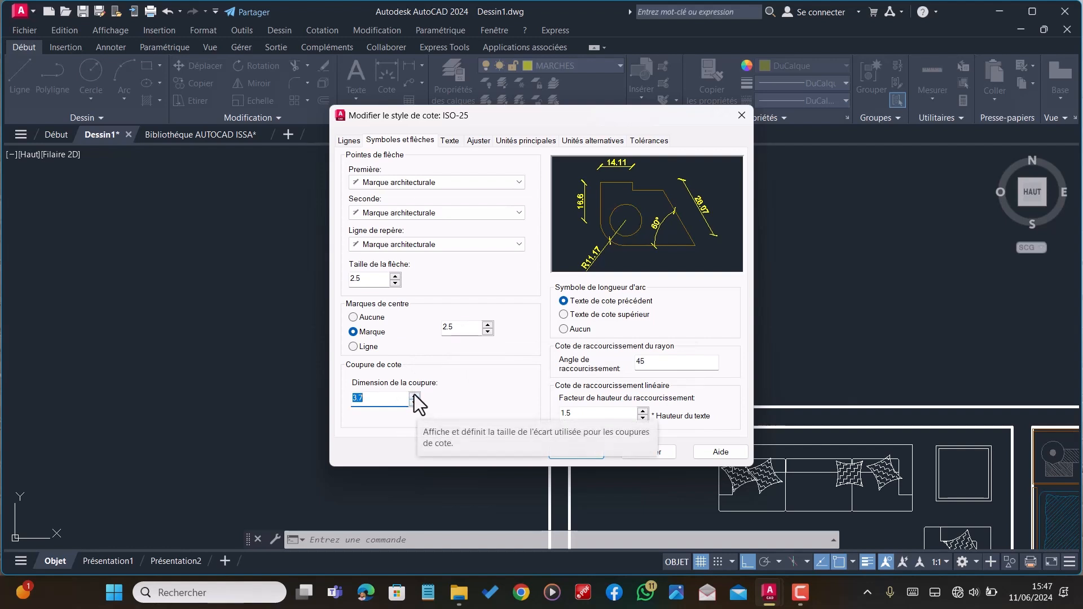
{"action": "left_click", "coordinate": [414, 395]}
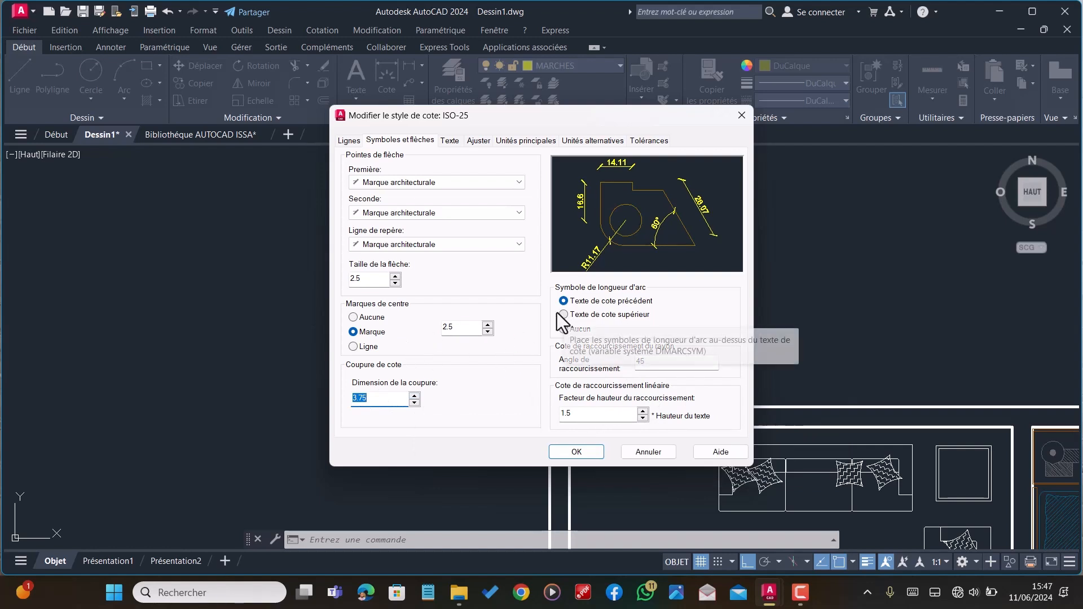
Set the dimension text height of ISO-25 to 0.25
{"action": "left_click", "coordinate": [451, 141]}
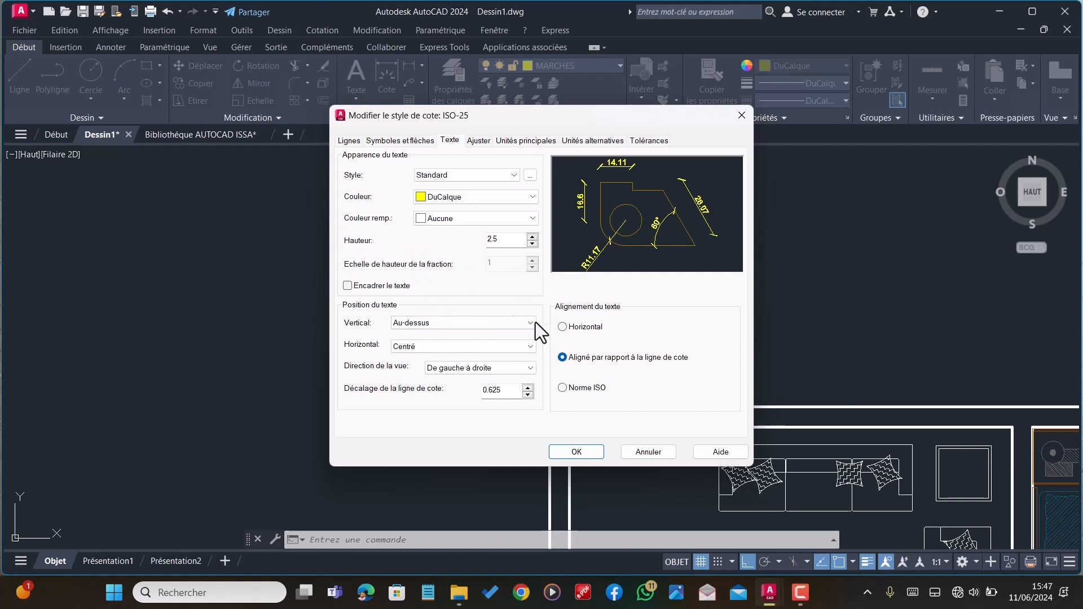
{"action": "left_click", "coordinate": [432, 349]}
{"action": "left_click", "coordinate": [435, 357]}
{"action": "left_click_drag", "start_coordinate": [508, 239], "coordinate": [392, 234]}
{"action": "type", "text": "0.25"}
Make ISO-25 use an overall dimension scale of 0.01 and close the dimension style manager
{"action": "left_click", "coordinate": [476, 140]}
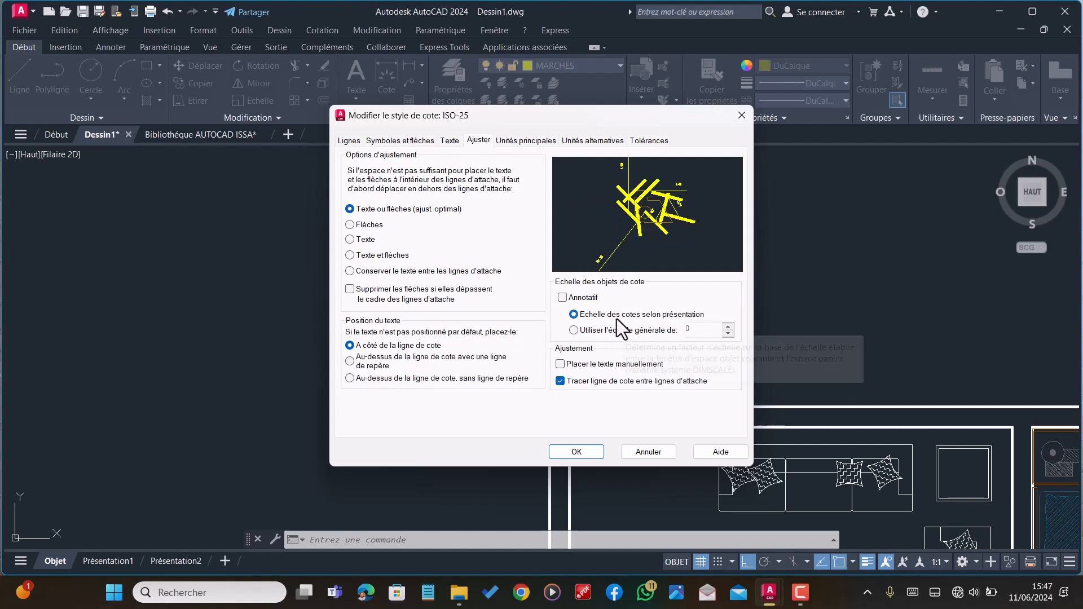
{"action": "left_click", "coordinate": [573, 329]}
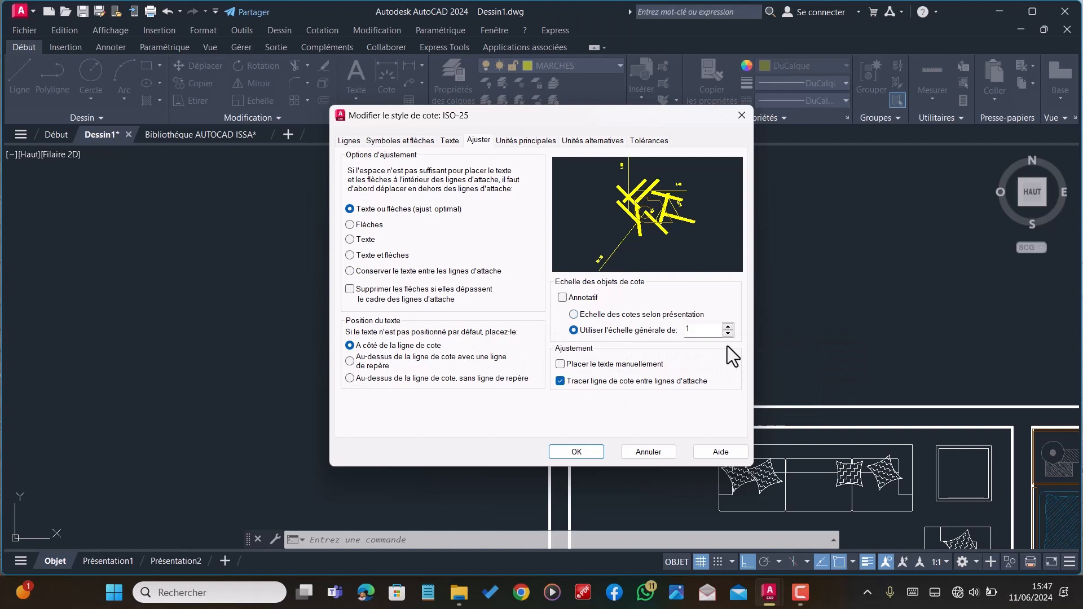
{"action": "left_click_drag", "start_coordinate": [702, 331], "coordinate": [636, 331]}
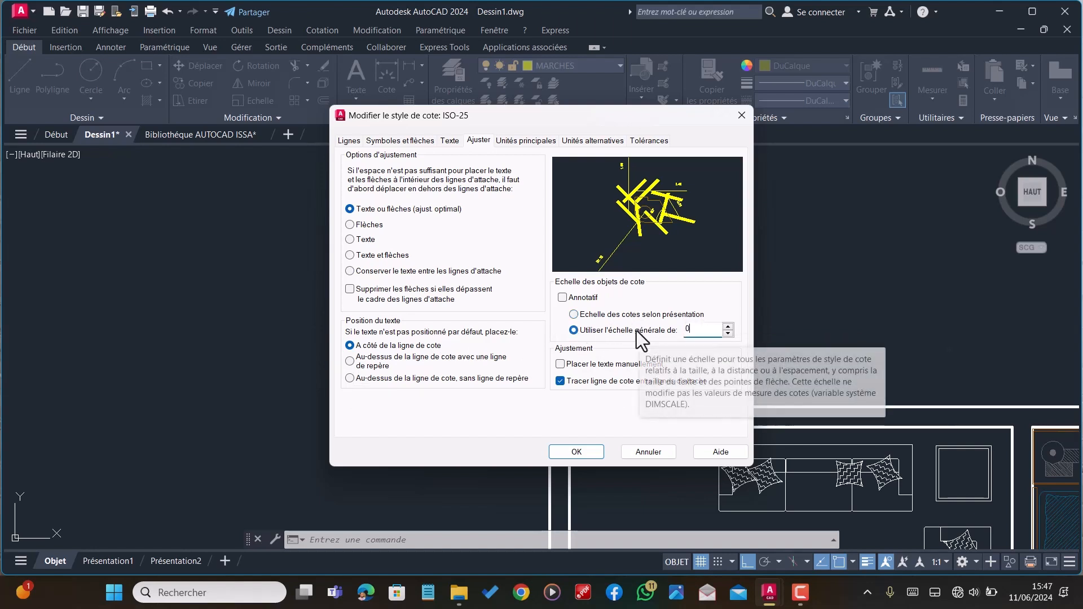
{"action": "type", "text": "0.01"}
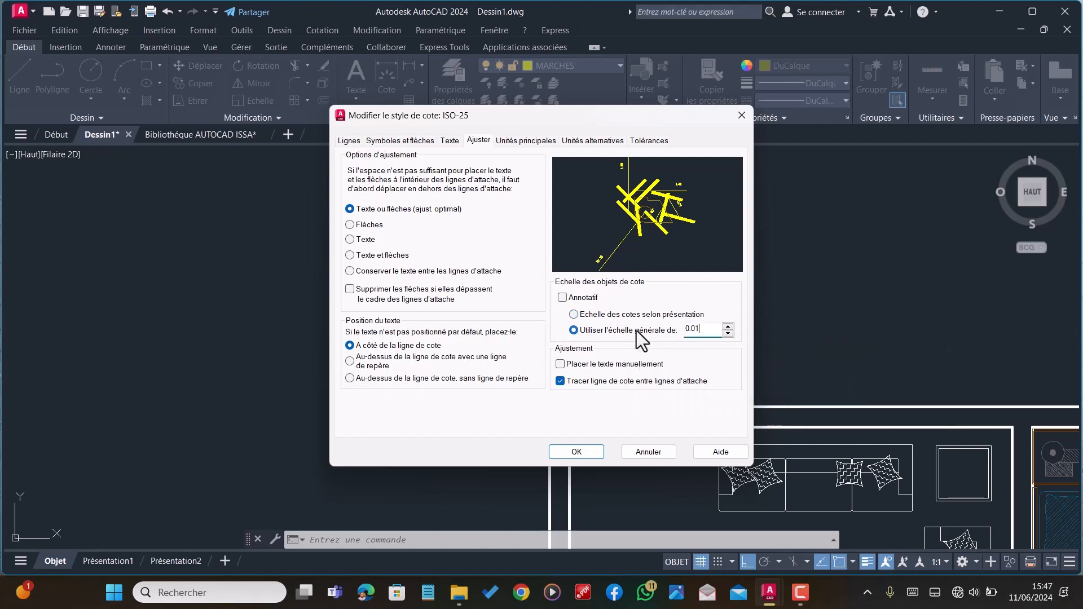
{"action": "left_click", "coordinate": [572, 451]}
{"action": "left_click", "coordinate": [631, 398]}
Add a horizontal linear dimension across the wall thickness between the inner and outer corners at the SALA's upper-left corner
{"action": "scroll", "coordinate": [486, 350], "scroll_direction": "down", "scroll_amount": 4}
{"action": "type", "text": "cotlin"}
{"action": "key", "text": "Return"}
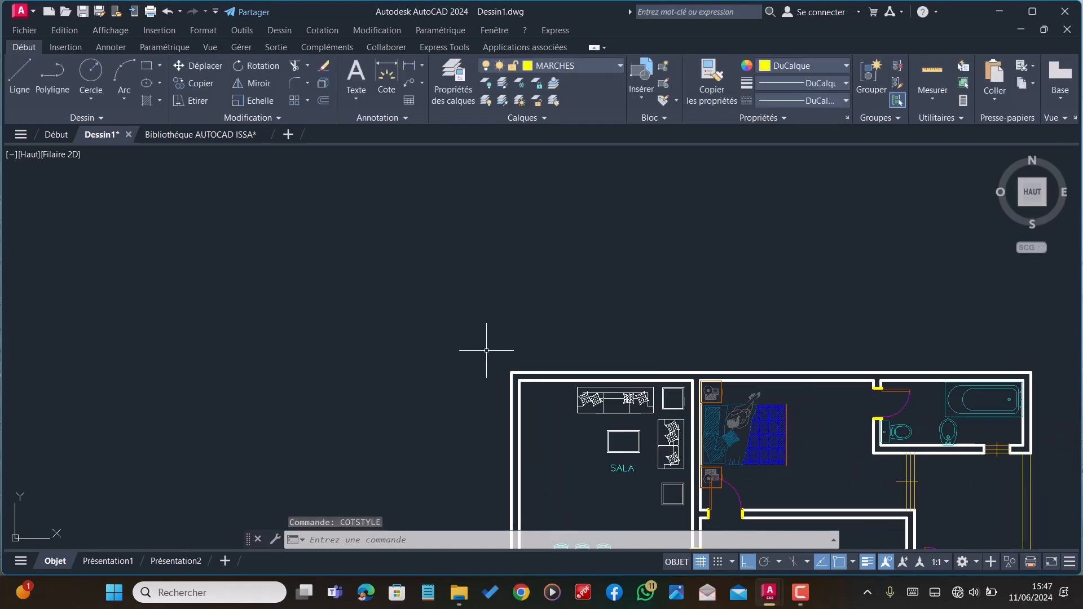
{"action": "scroll", "coordinate": [486, 350], "scroll_direction": "up", "scroll_amount": 4}
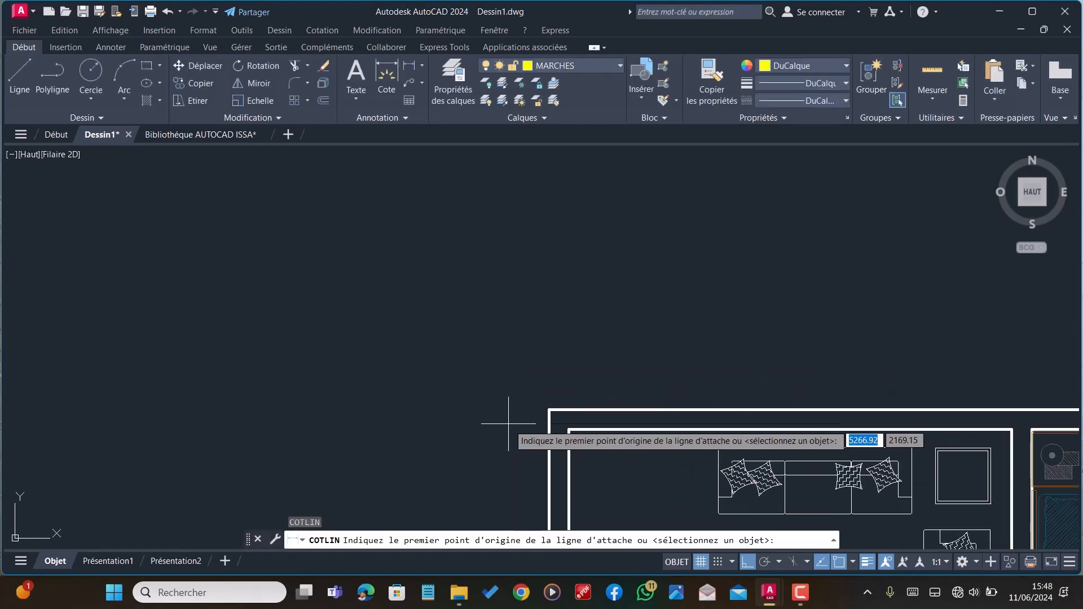
{"action": "left_click", "coordinate": [568, 431]}
{"action": "left_click", "coordinate": [555, 390]}
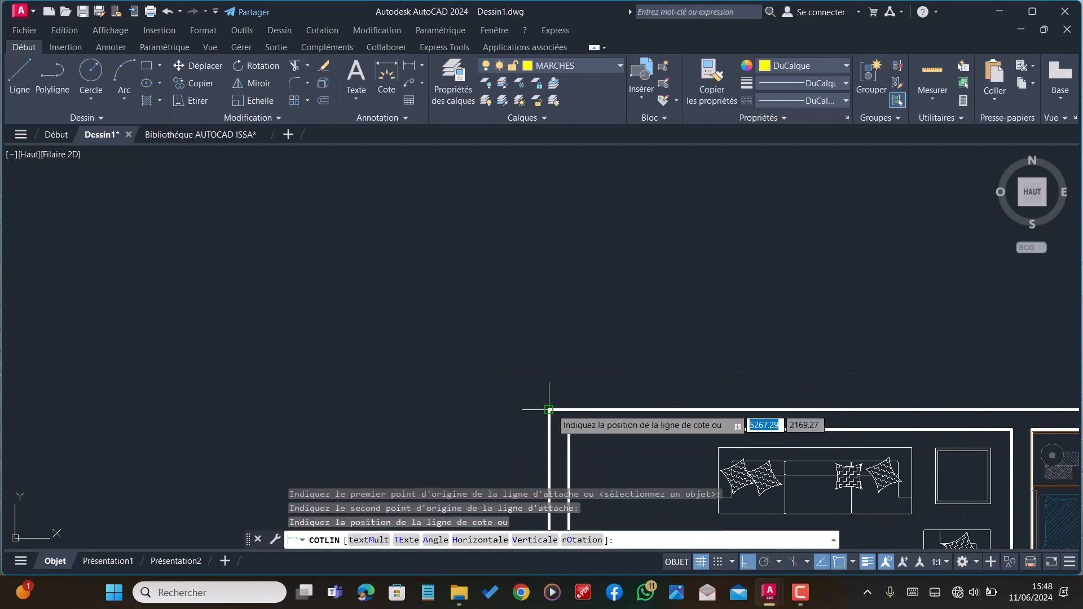
{"action": "left_click", "coordinate": [557, 389]}
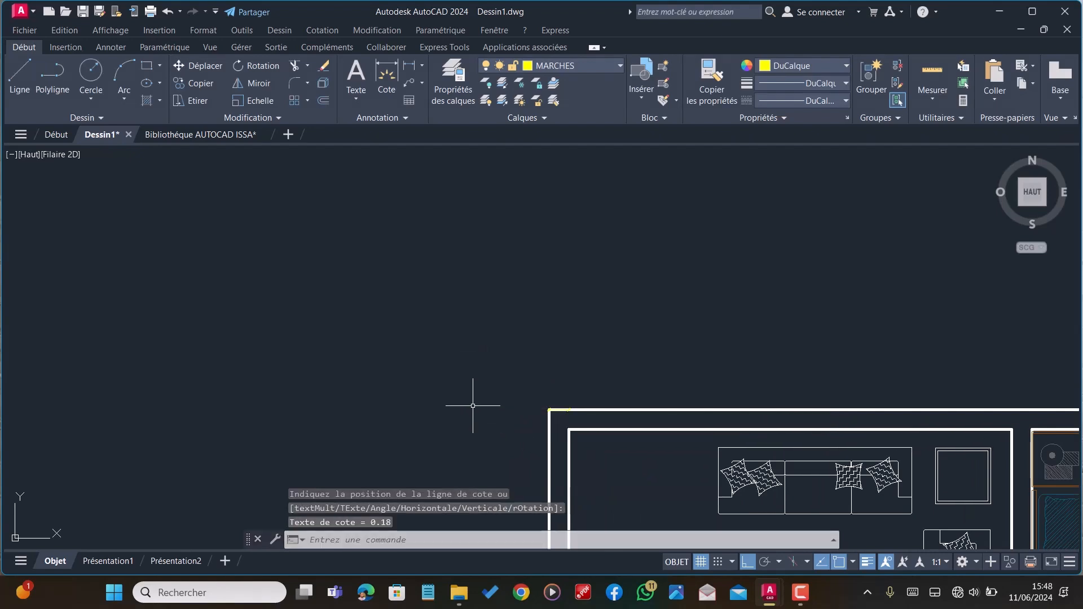
Check the size of the new wall-thickness dimension up close and delete it
{"action": "scroll", "coordinate": [472, 411], "scroll_direction": "down", "scroll_amount": 3}
{"action": "scroll", "coordinate": [355, 363], "scroll_direction": "up", "scroll_amount": 4}
{"action": "scroll", "coordinate": [292, 372], "scroll_direction": "up", "scroll_amount": 10}
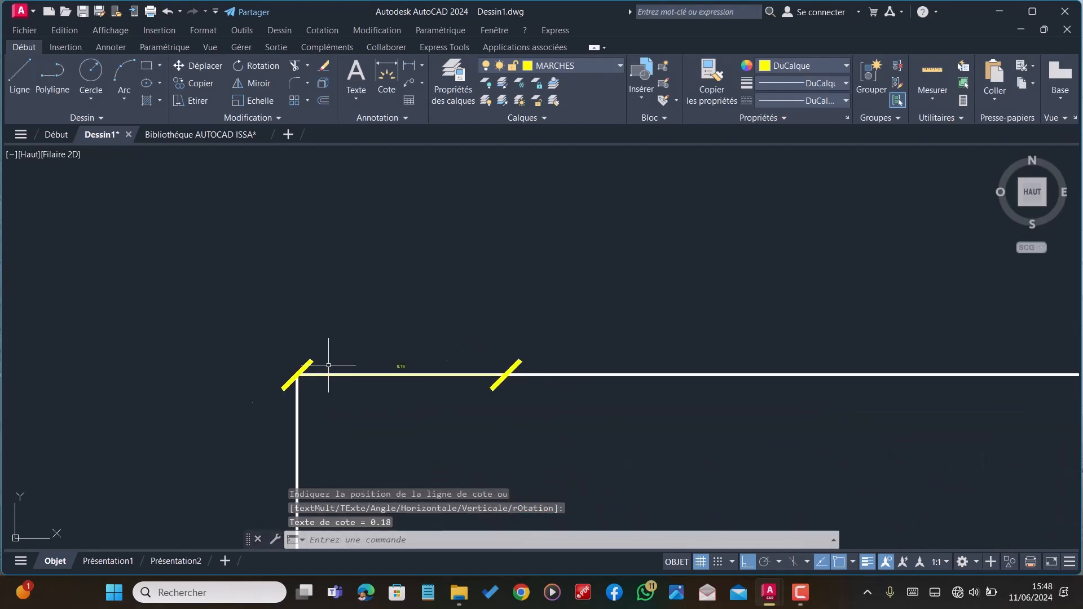
{"action": "left_click", "coordinate": [527, 370]}
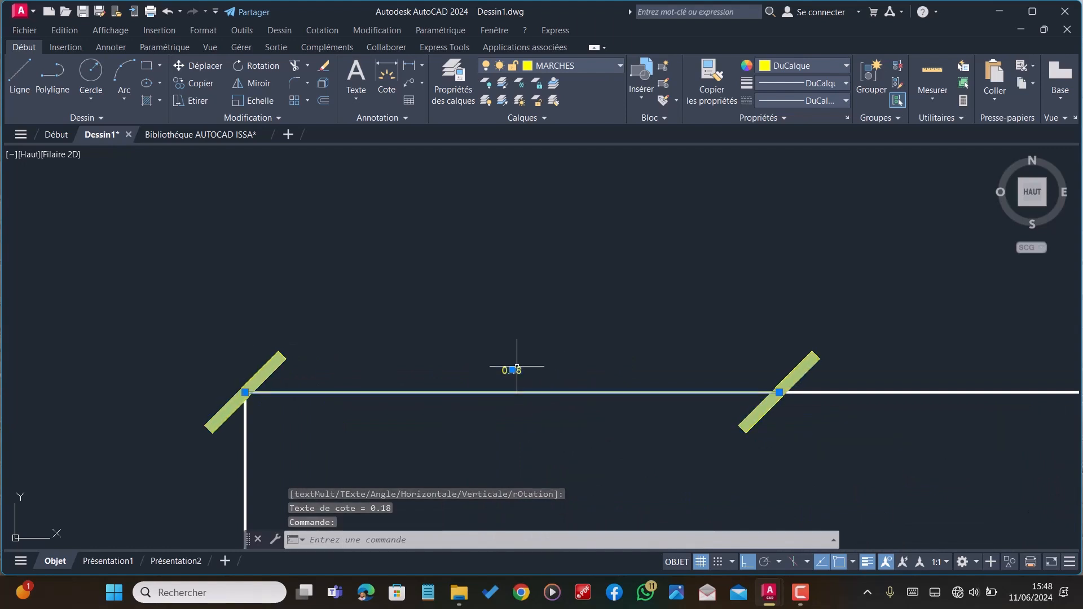
{"action": "key", "text": "Delete"}
{"action": "scroll", "coordinate": [512, 333], "scroll_direction": "down", "scroll_amount": 3}
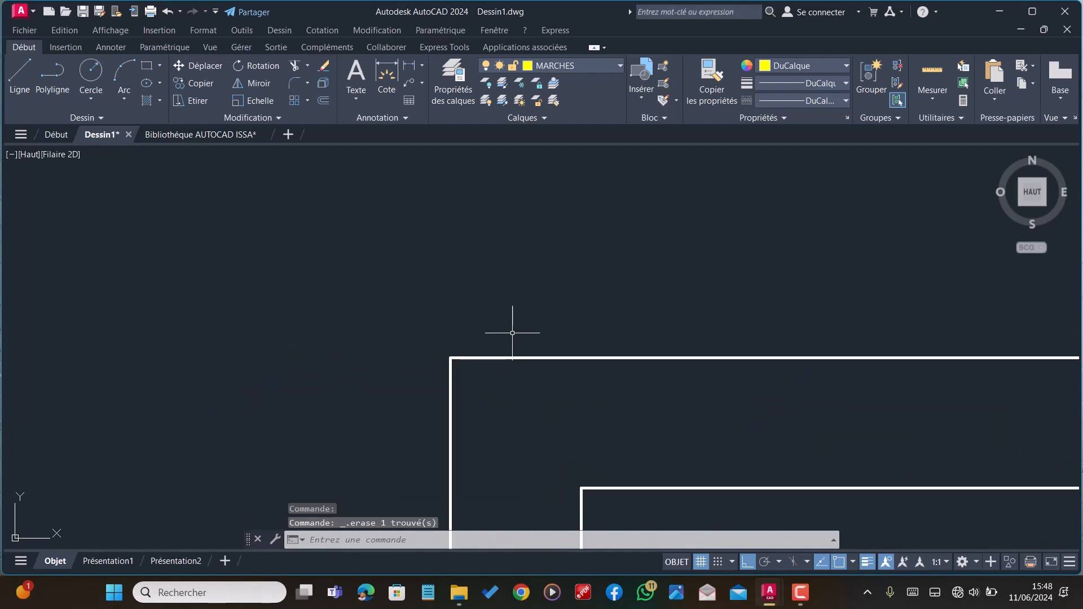
Modify the ISO-25 dimension style to an overall scale of 0.1 and close the style manager
{"action": "type", "text": "COT"}
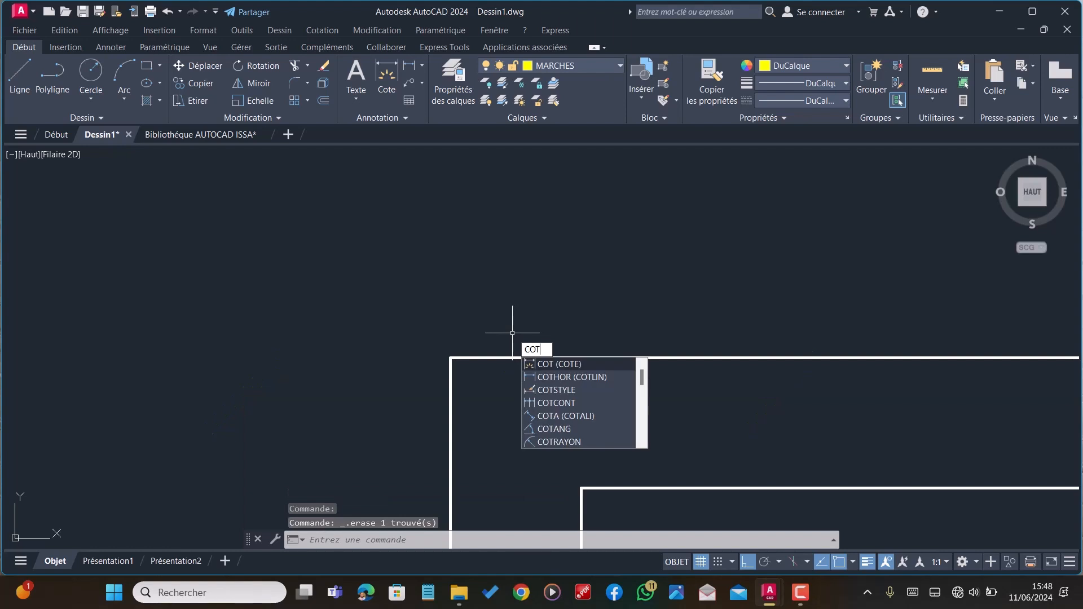
{"action": "left_click", "coordinate": [545, 390]}
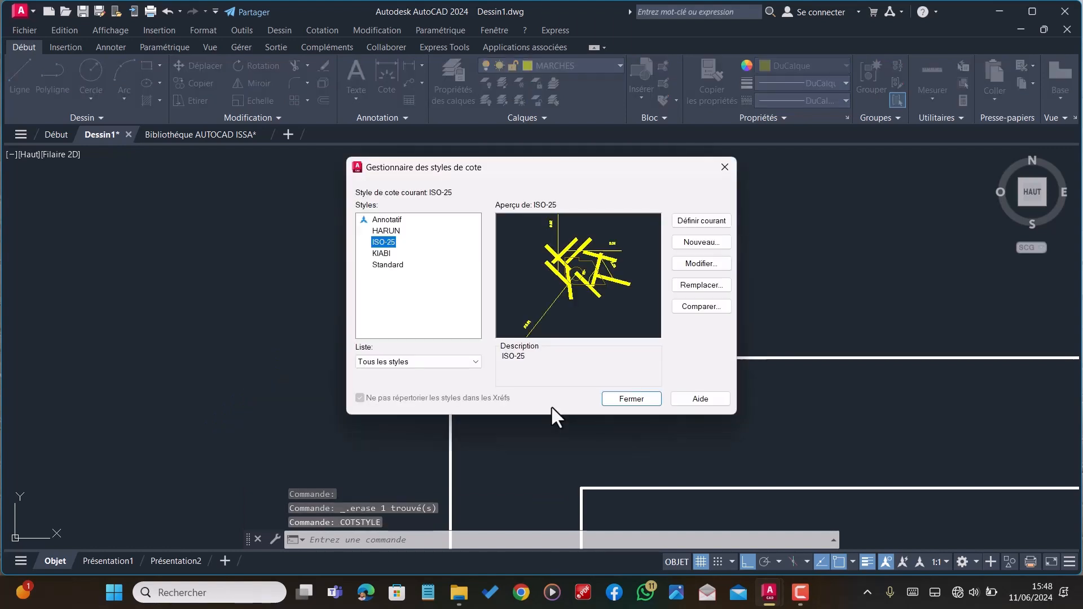
{"action": "left_click", "coordinate": [688, 263]}
{"action": "left_click", "coordinate": [707, 329]}
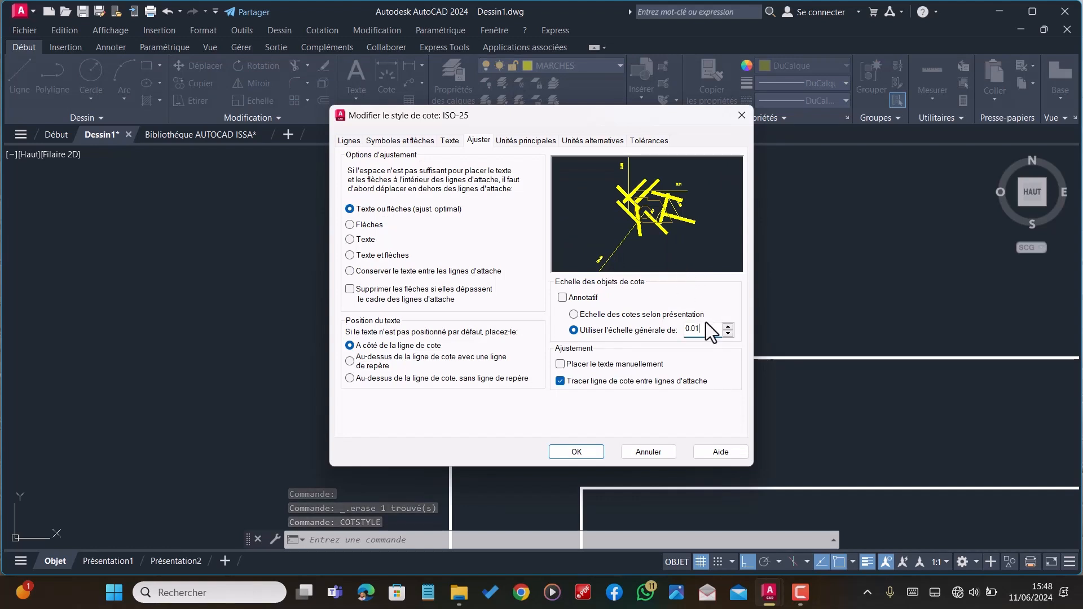
{"action": "key", "text": "BackSpace"}
{"action": "key", "text": "BackSpace"}
{"action": "type", "text": "1"}
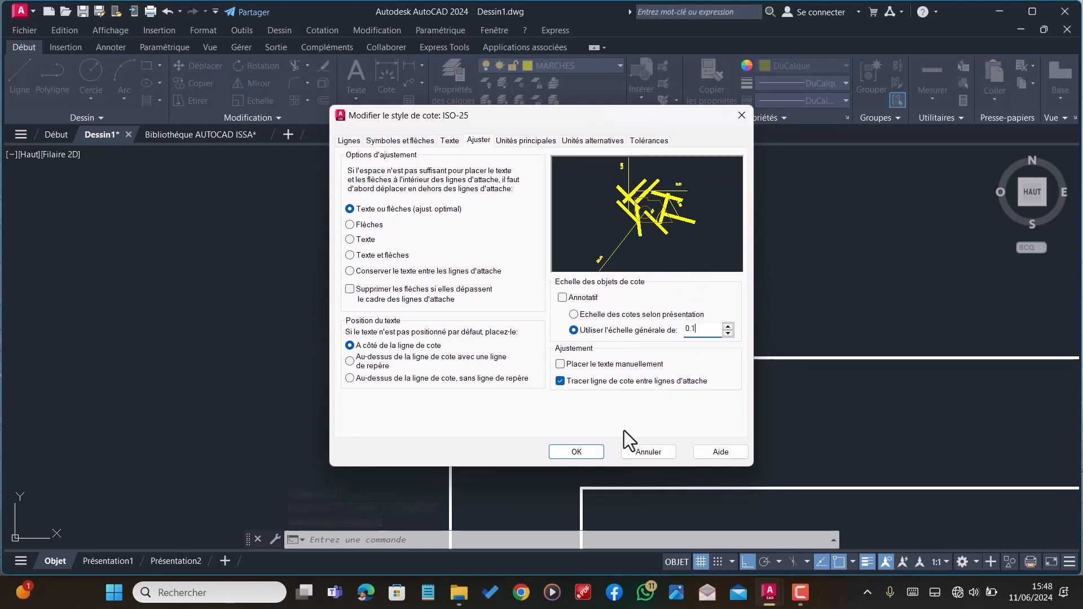
{"action": "left_click", "coordinate": [591, 451]}
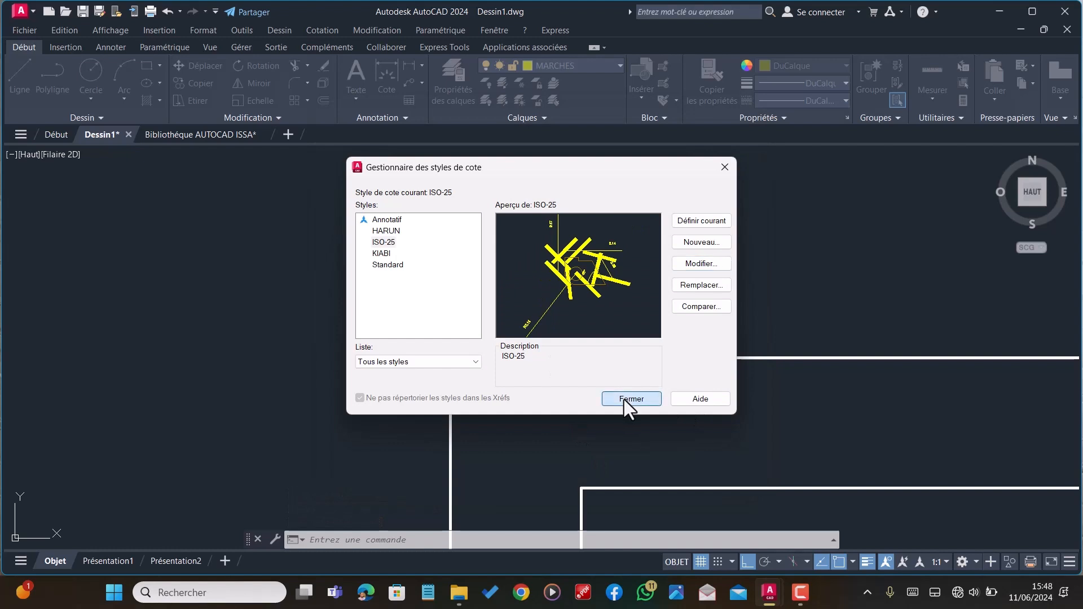
{"action": "left_click", "coordinate": [623, 399]}
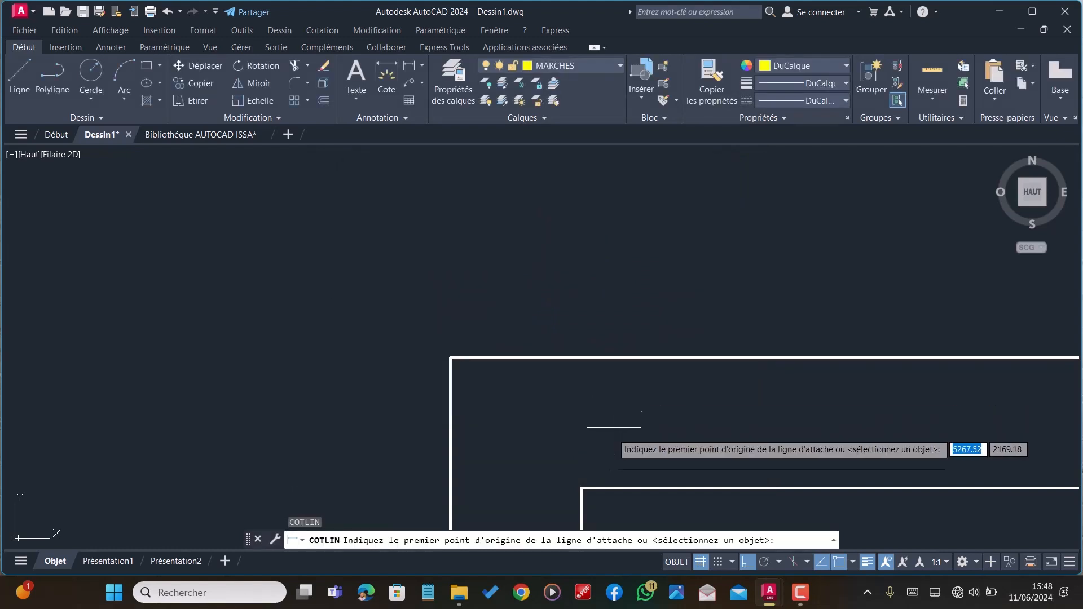
Try a linear dimension between the inner and outer wall corners of the SALA to check its size, and cancel it
{"action": "left_click", "coordinate": [582, 488]}
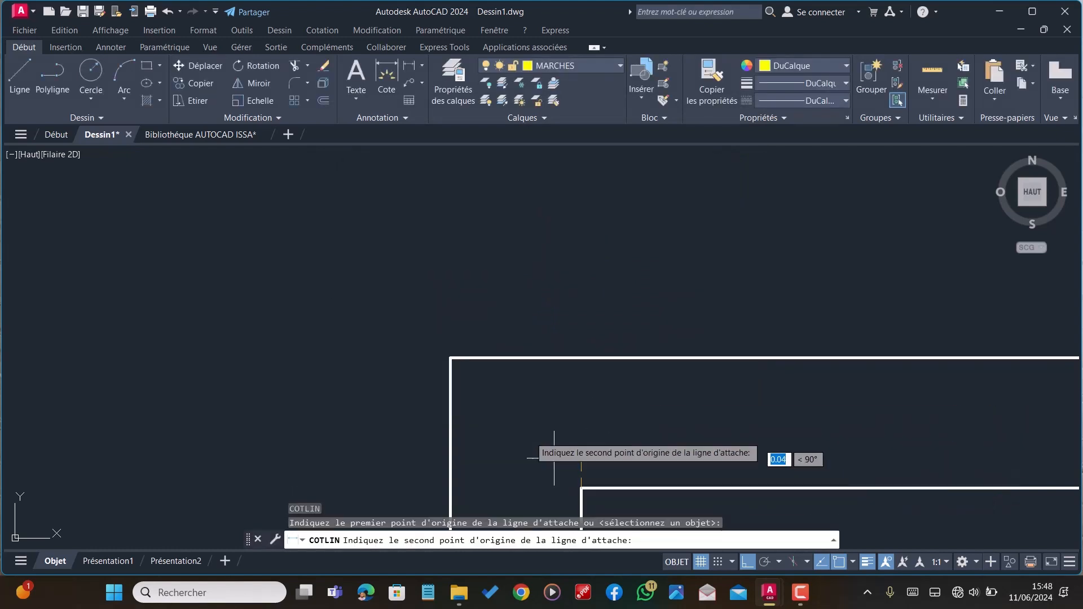
{"action": "left_click", "coordinate": [451, 359]}
{"action": "scroll", "coordinate": [455, 370], "scroll_direction": "down", "scroll_amount": 4}
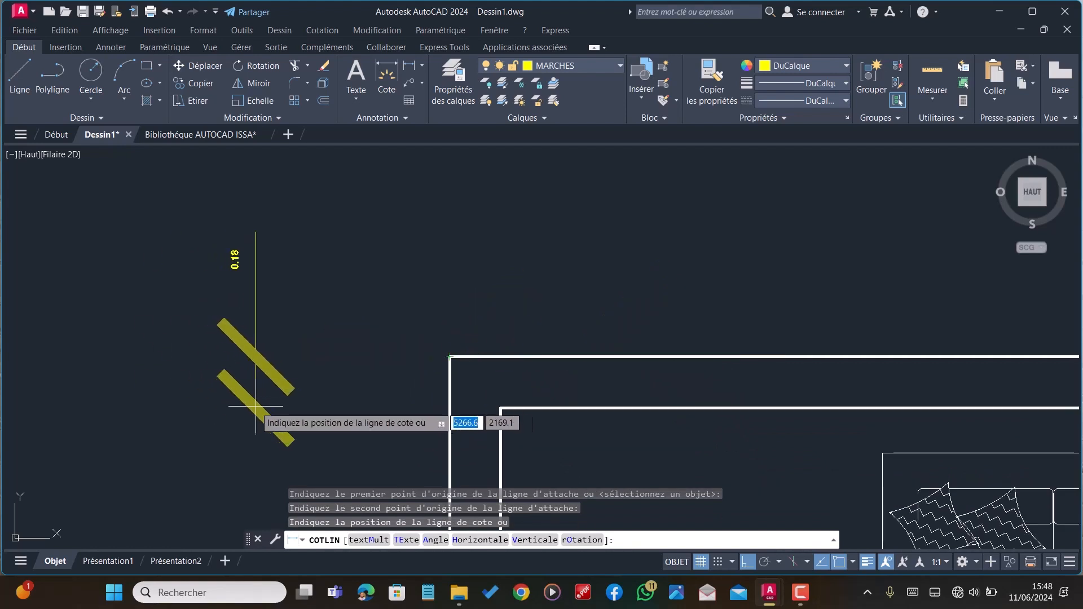
{"action": "scroll", "coordinate": [287, 414], "scroll_direction": "down", "scroll_amount": 4}
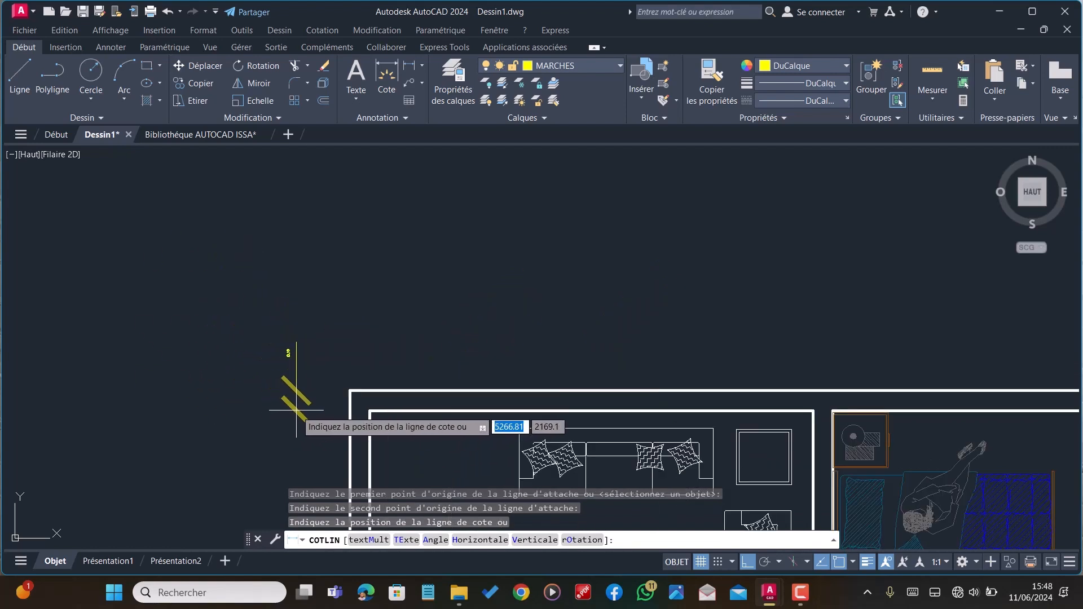
{"action": "key", "text": "Escape"}
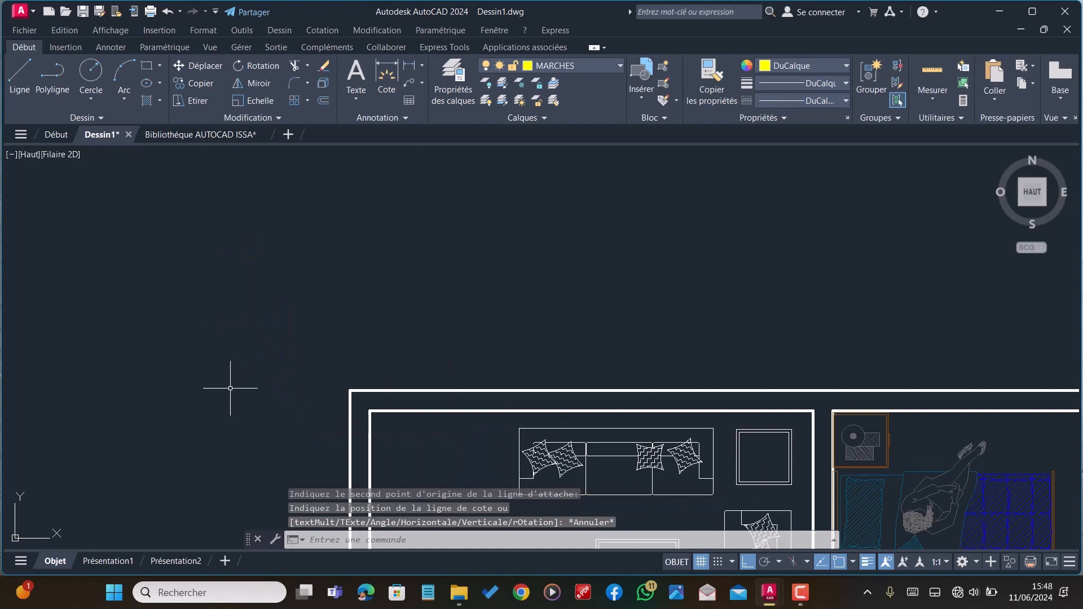
Reopen the ISO-25 dimension style and set its overall scale to 1
{"action": "type", "text": "COT"}
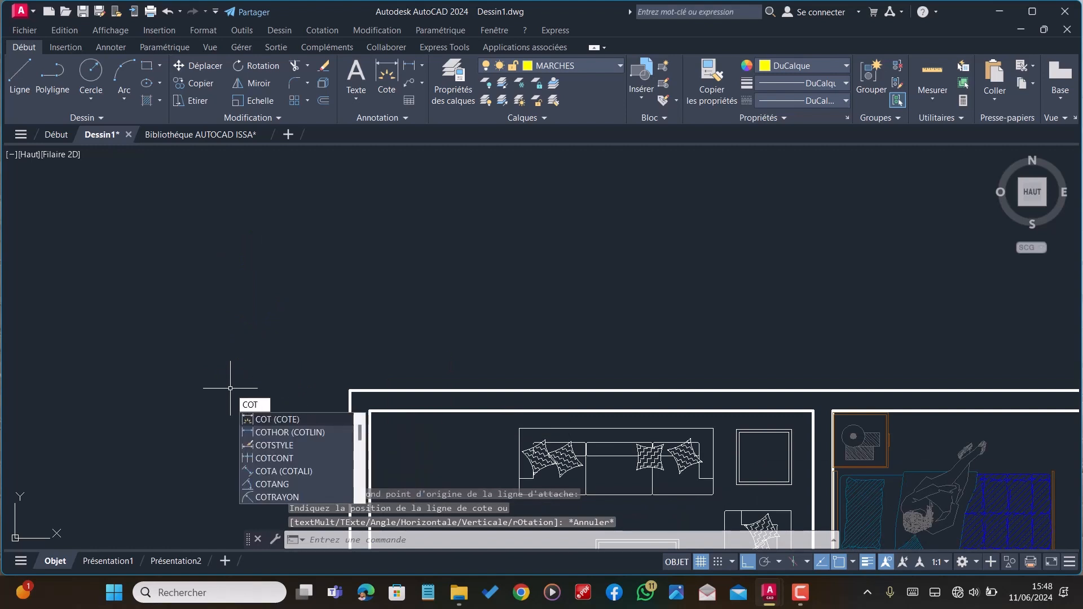
{"action": "type", "text": "STYLE"}
{"action": "key", "text": "Return"}
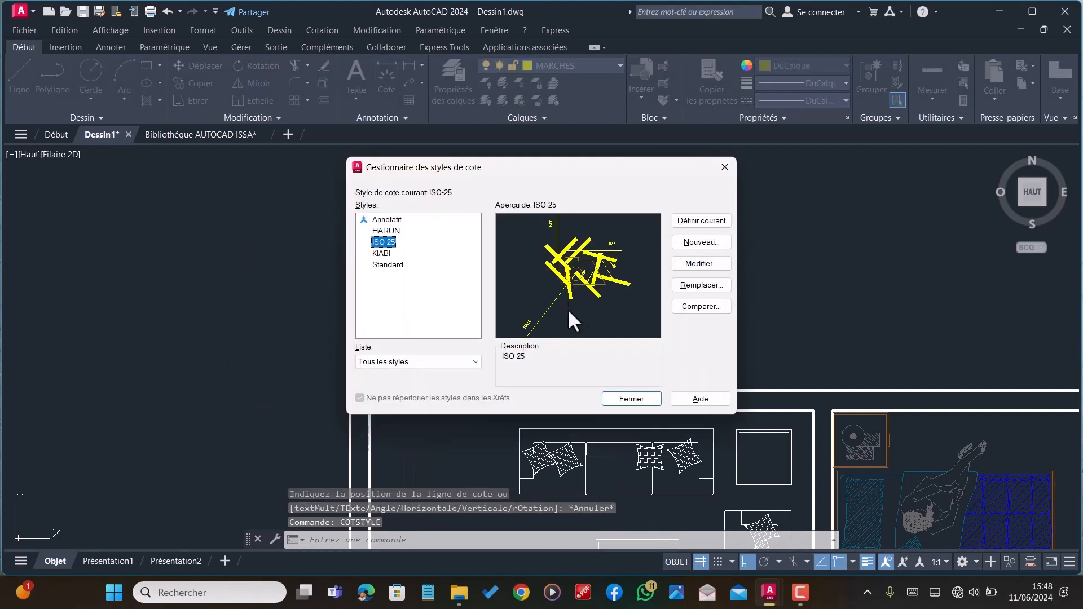
{"action": "left_click", "coordinate": [690, 264]}
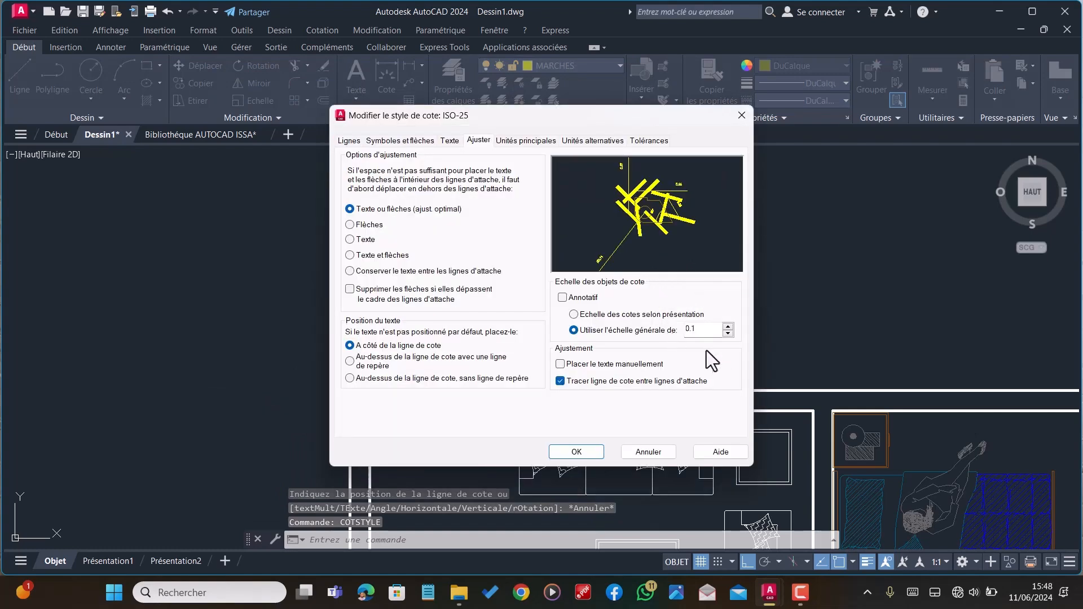
{"action": "double_click", "coordinate": [707, 327]}
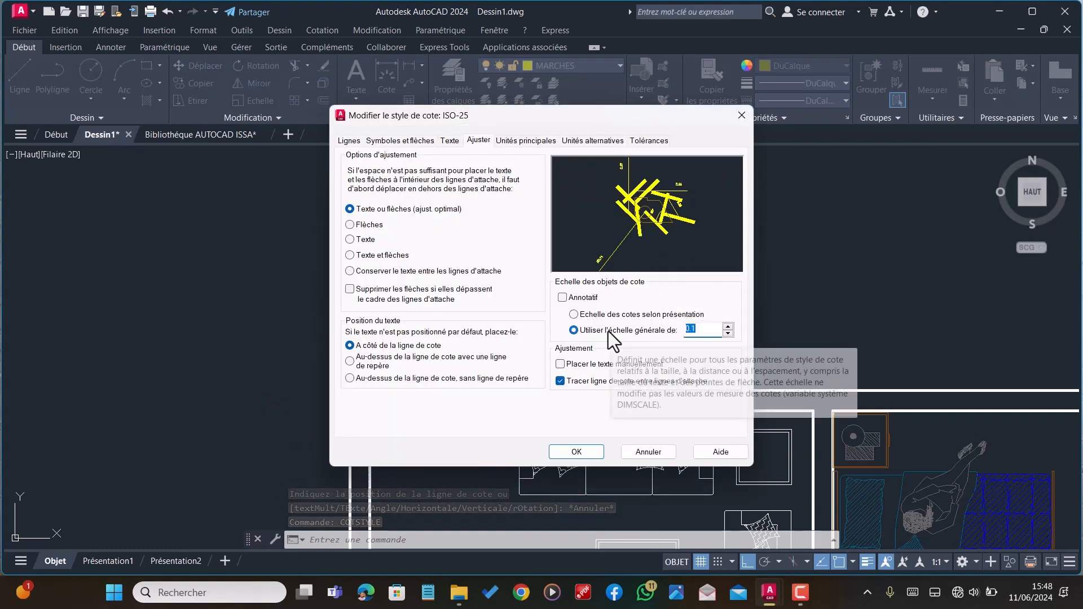
{"action": "type", "text": "1"}
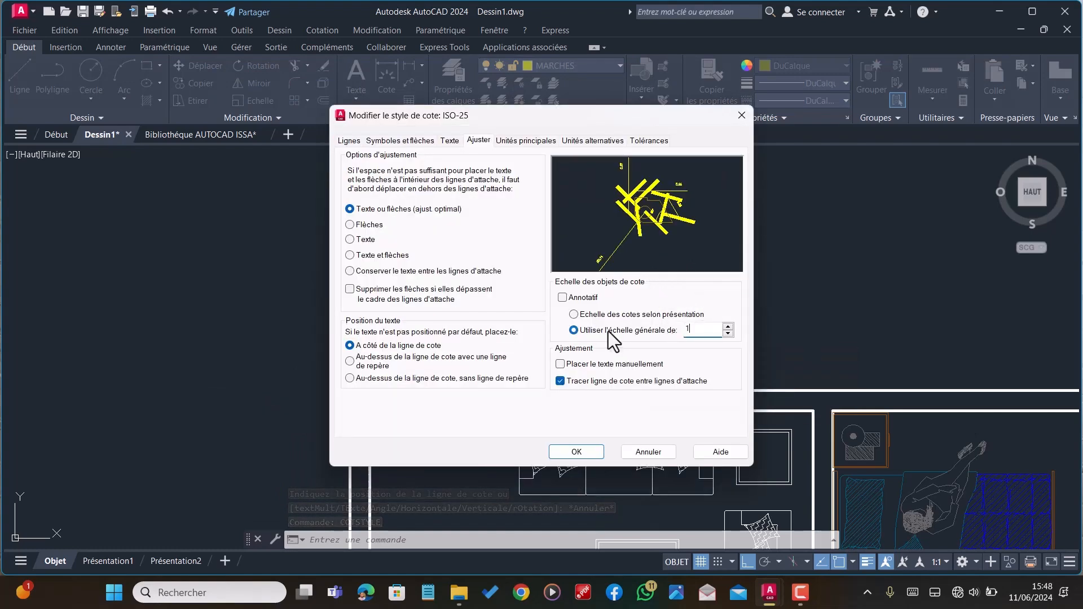
{"action": "left_click", "coordinate": [571, 452]}
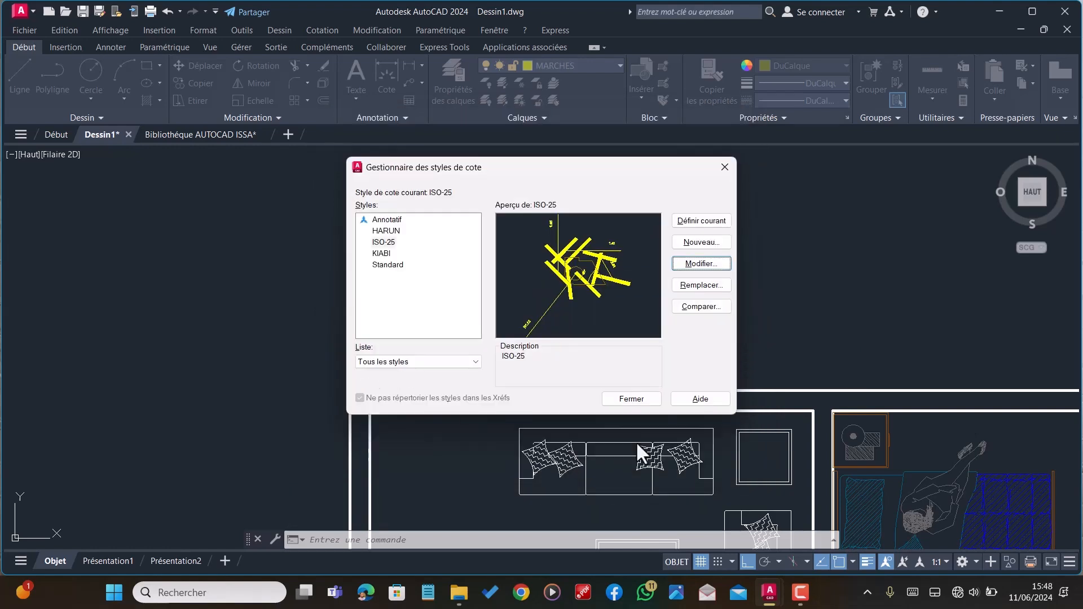
Set both the arrow size and the centre mark size of ISO-25 to 1 and close the style manager
{"action": "left_click", "coordinate": [698, 264]}
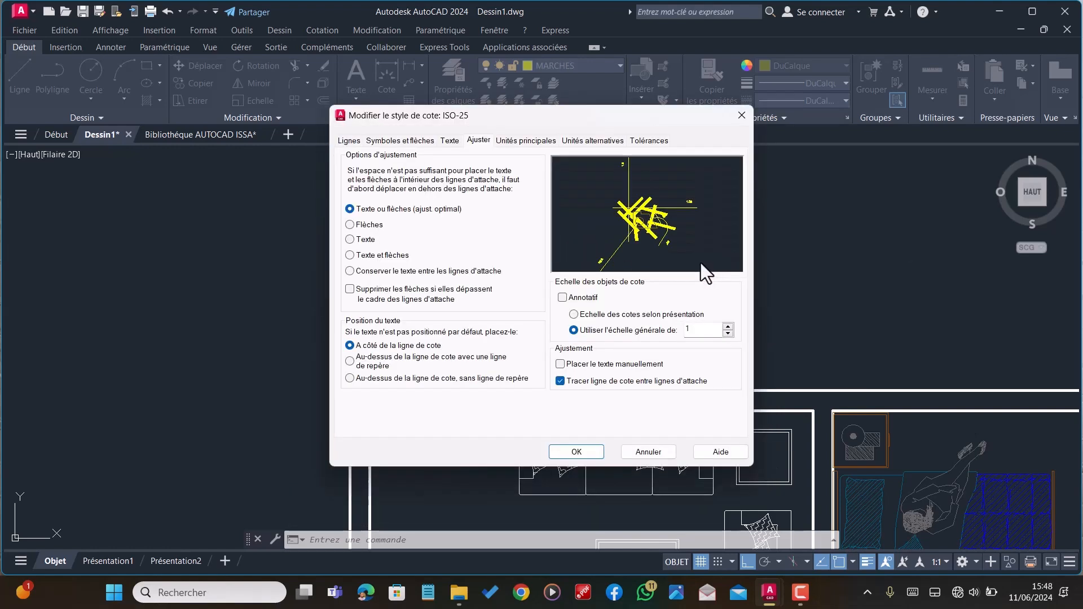
{"action": "left_click", "coordinate": [387, 141]}
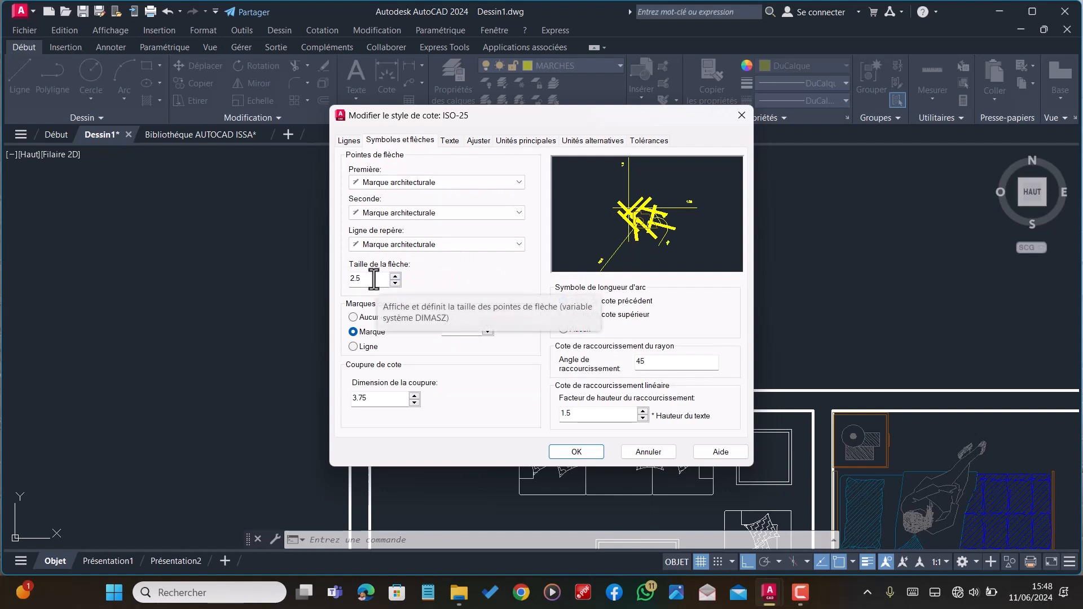
{"action": "left_click_drag", "start_coordinate": [374, 279], "coordinate": [350, 273]}
{"action": "type", "text": "1"}
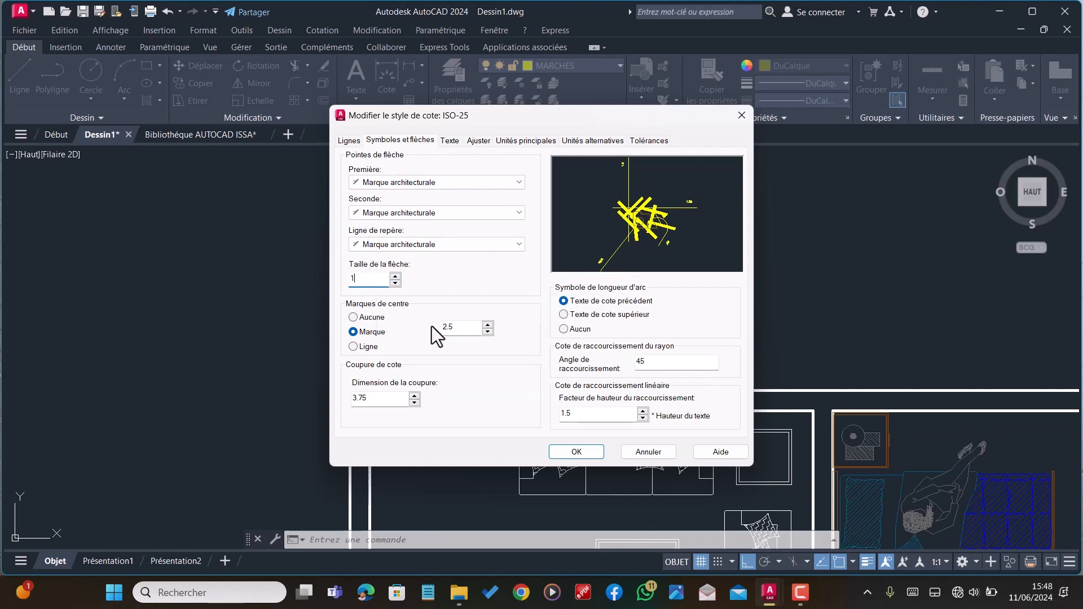
{"action": "left_click_drag", "start_coordinate": [468, 328], "coordinate": [421, 330]}
{"action": "type", "text": "1"}
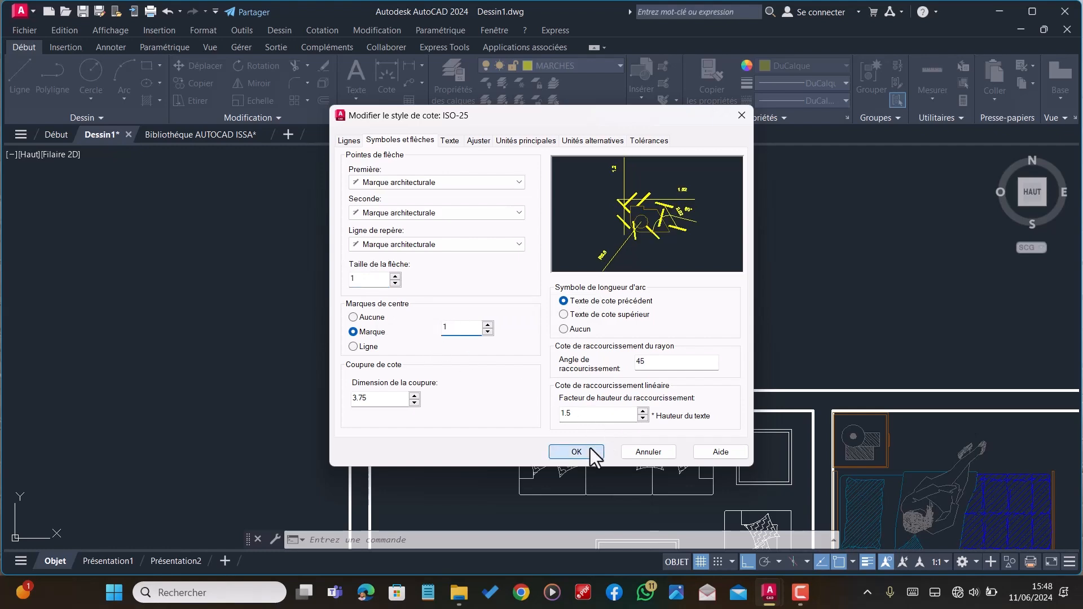
{"action": "left_click", "coordinate": [590, 450]}
{"action": "left_click", "coordinate": [630, 402]}
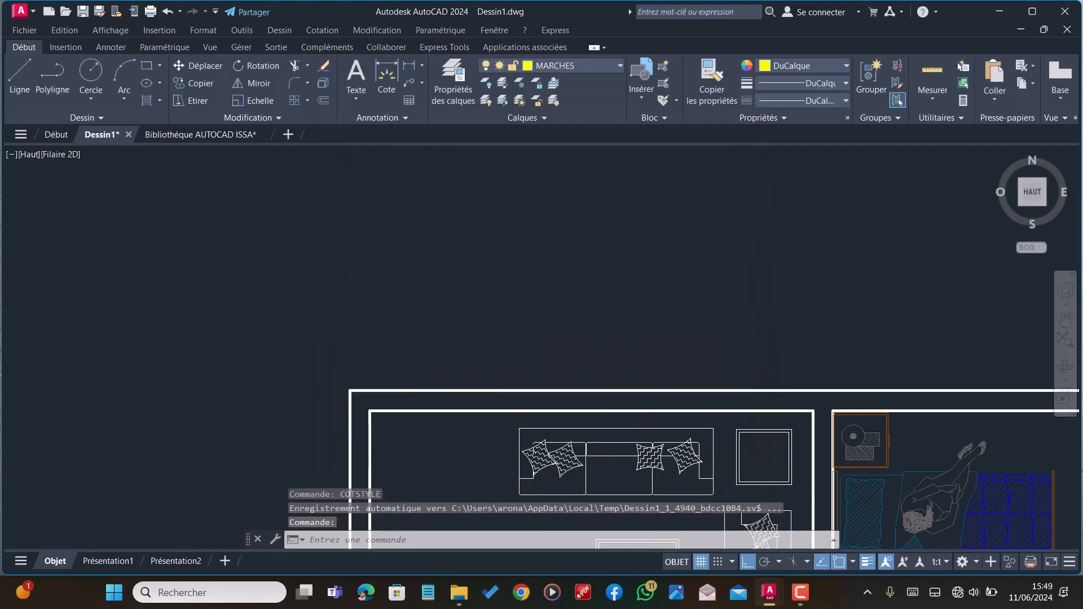
Try a linear dimension from the outer to the inner upper-left wall corner of the SALA to check the style, and cancel it
{"action": "scroll", "coordinate": [401, 333], "scroll_direction": "down", "scroll_amount": 3}
{"action": "type", "text": "Li"}
{"action": "key", "text": "Return"}
{"action": "scroll", "coordinate": [400, 329], "scroll_direction": "up", "scroll_amount": 2}
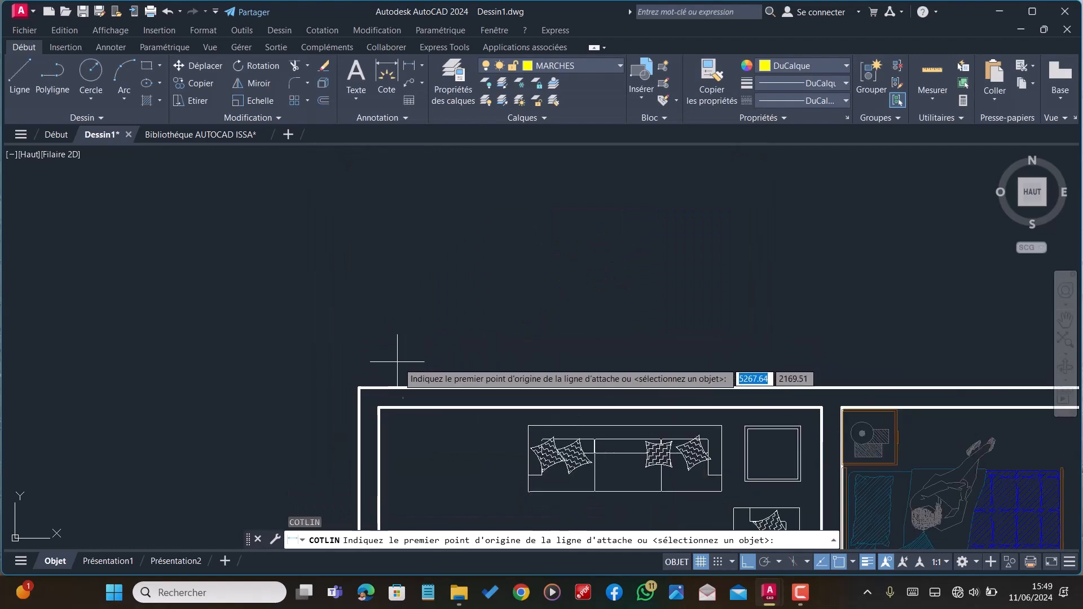
{"action": "left_click", "coordinate": [361, 387]}
{"action": "left_click", "coordinate": [379, 408]}
{"action": "scroll", "coordinate": [313, 384], "scroll_direction": "down", "scroll_amount": 3}
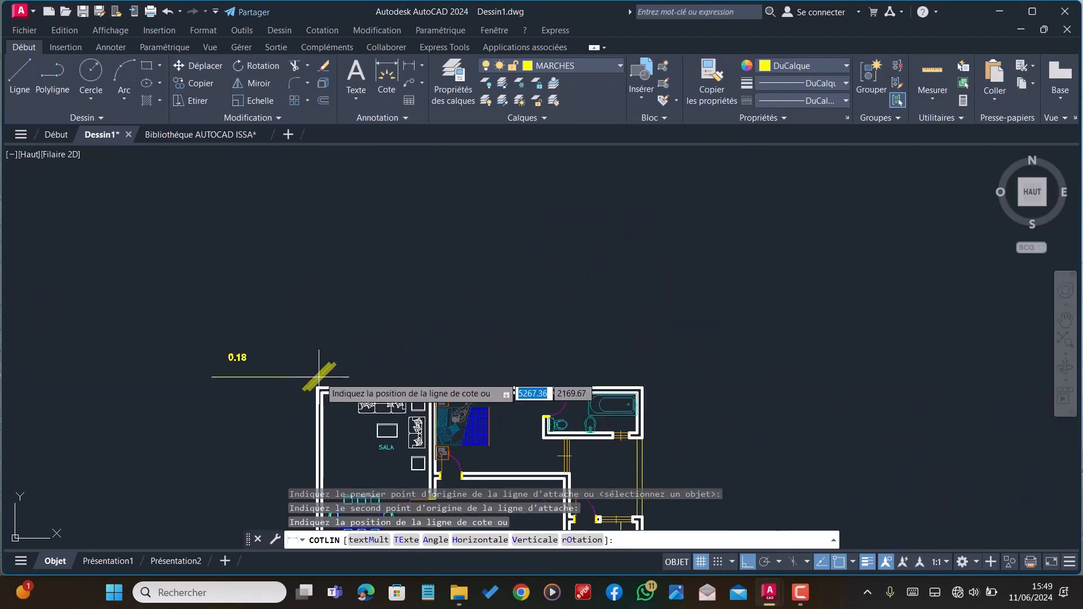
{"action": "scroll", "coordinate": [223, 388], "scroll_direction": "up", "scroll_amount": 8}
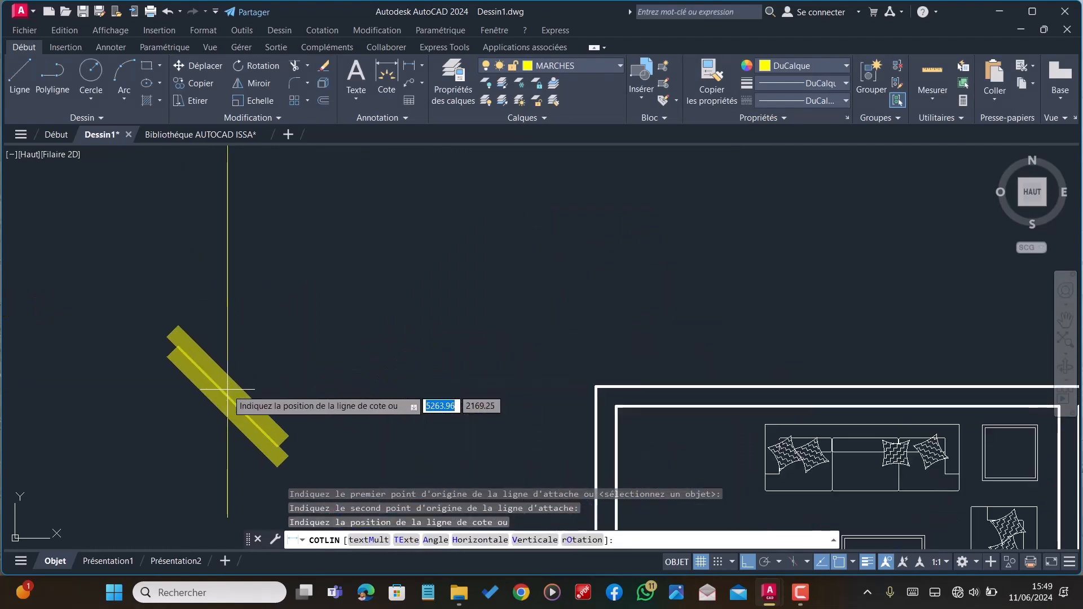
{"action": "key", "text": "Escape"}
Reopen the ISO-25 dimension style and set its fit option to keep the text between the extension lines
{"action": "type", "text": "C"}
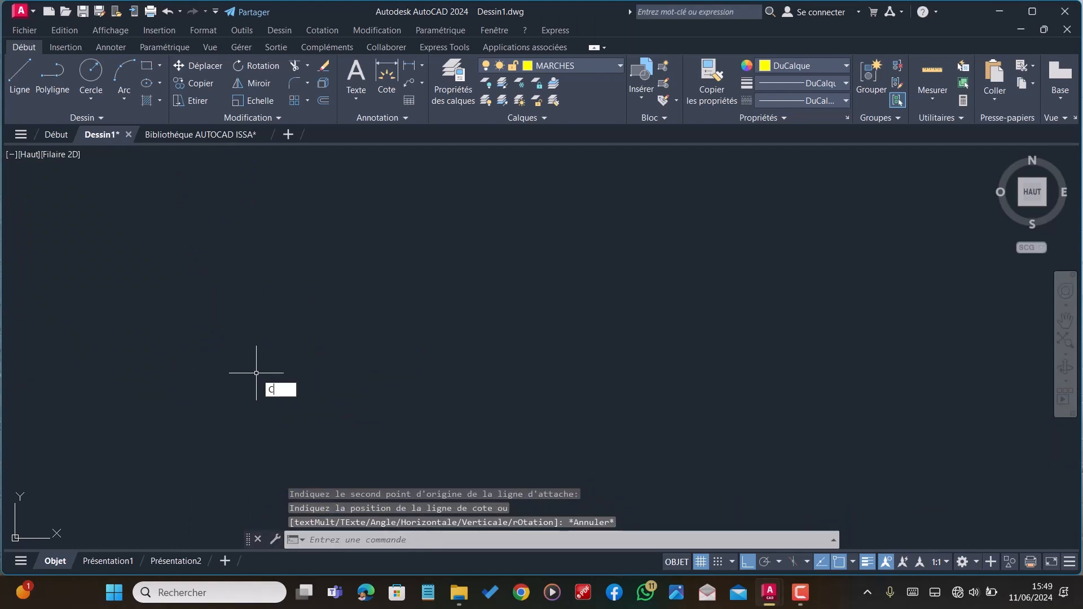
{"action": "type", "text": "OTSTY"}
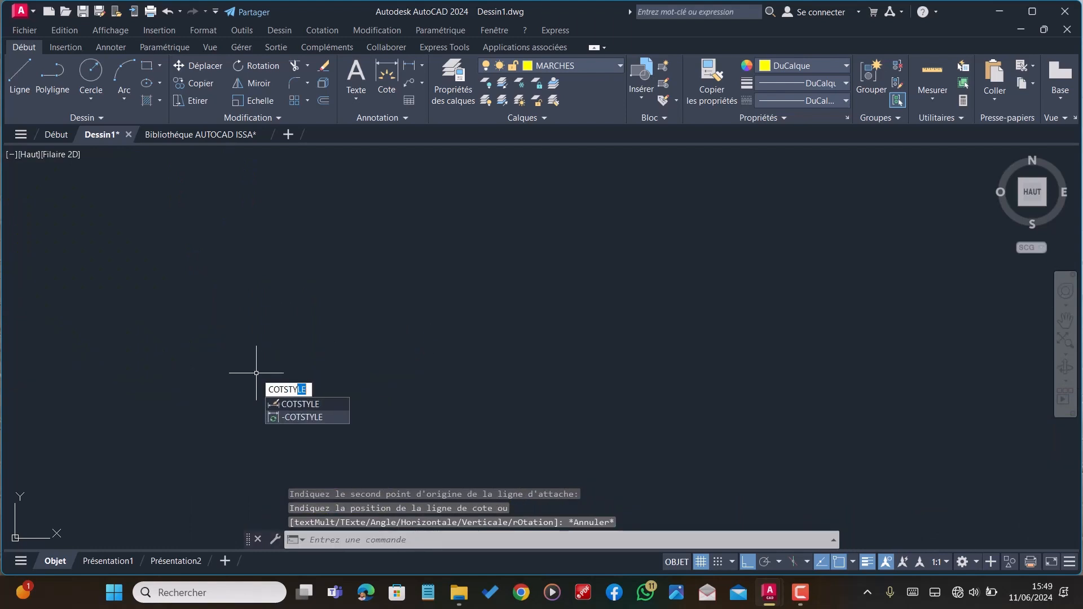
{"action": "key", "text": "Return"}
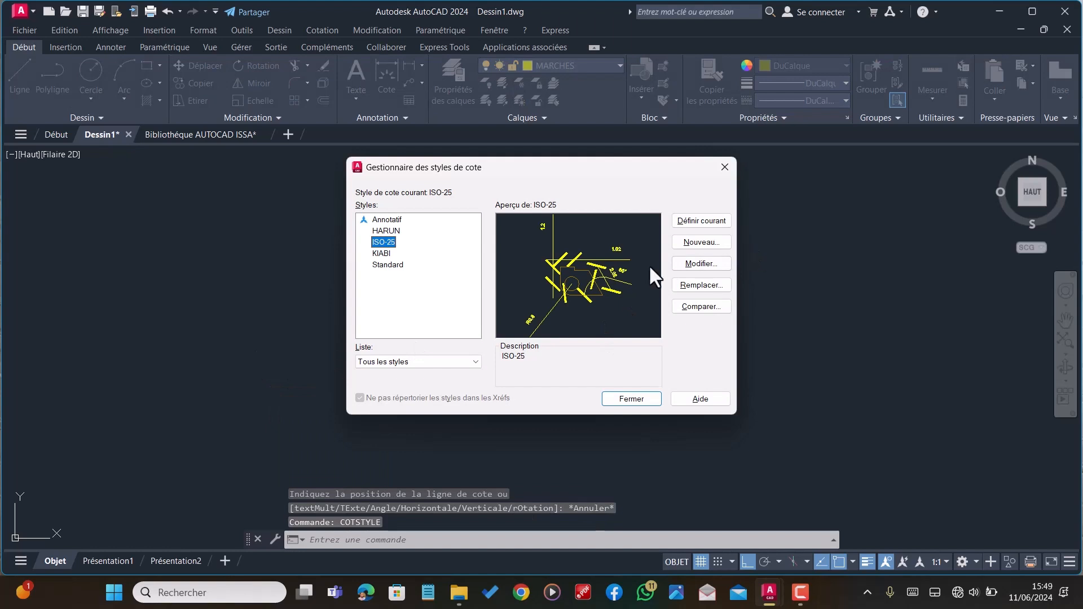
{"action": "left_click", "coordinate": [691, 264]}
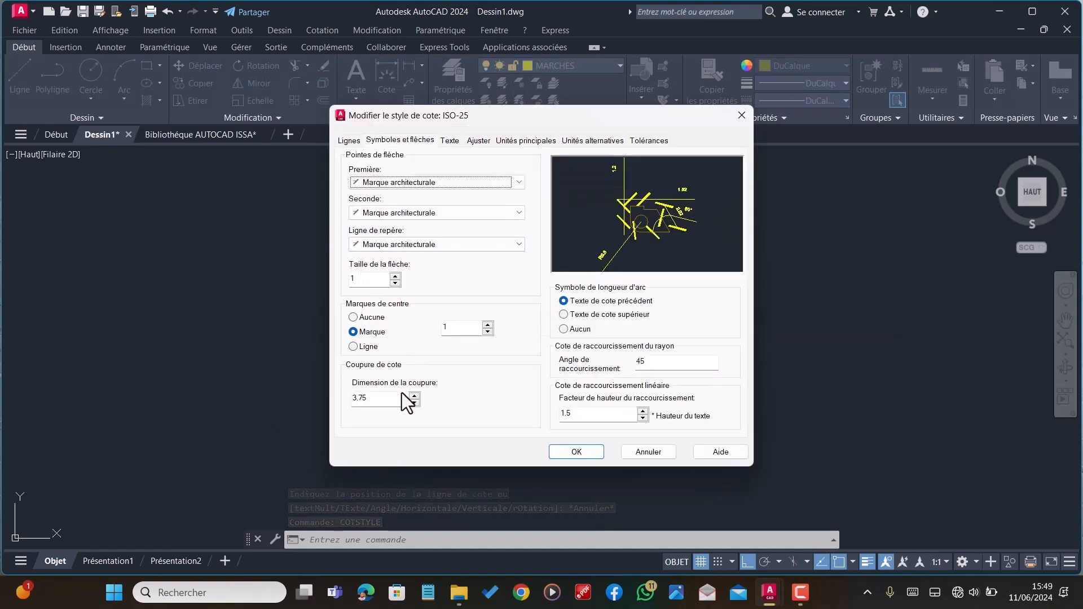
{"action": "left_click", "coordinate": [355, 145]}
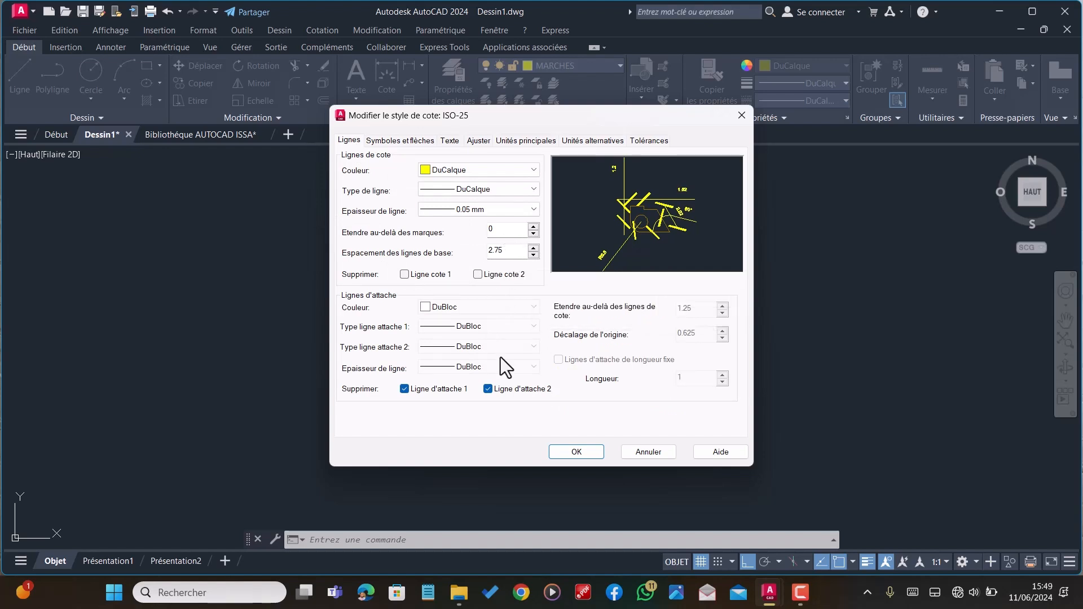
{"action": "left_click", "coordinate": [450, 142]}
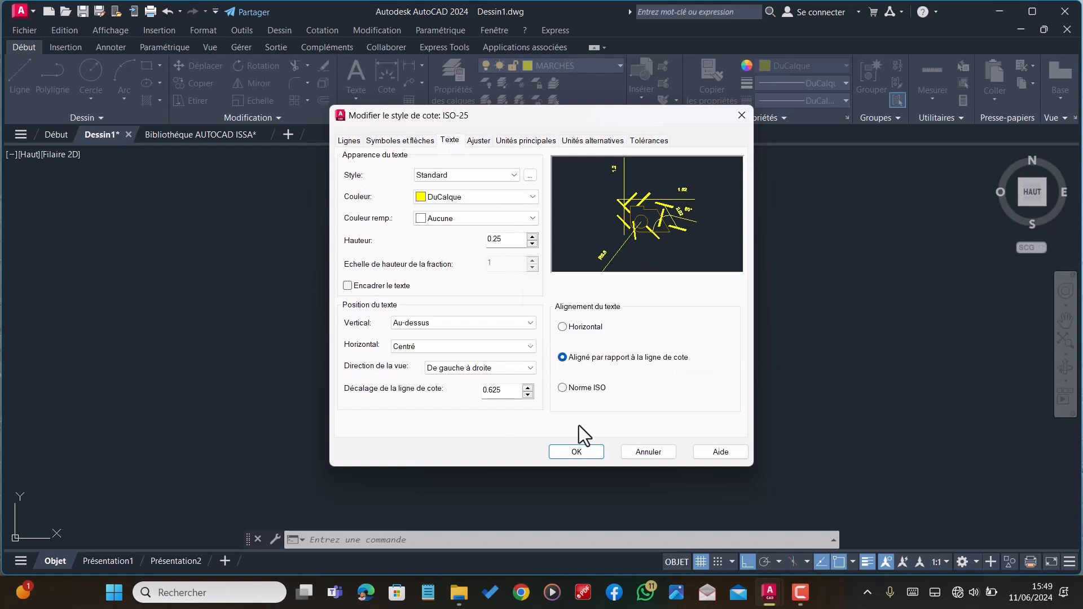
{"action": "left_click", "coordinate": [479, 141]}
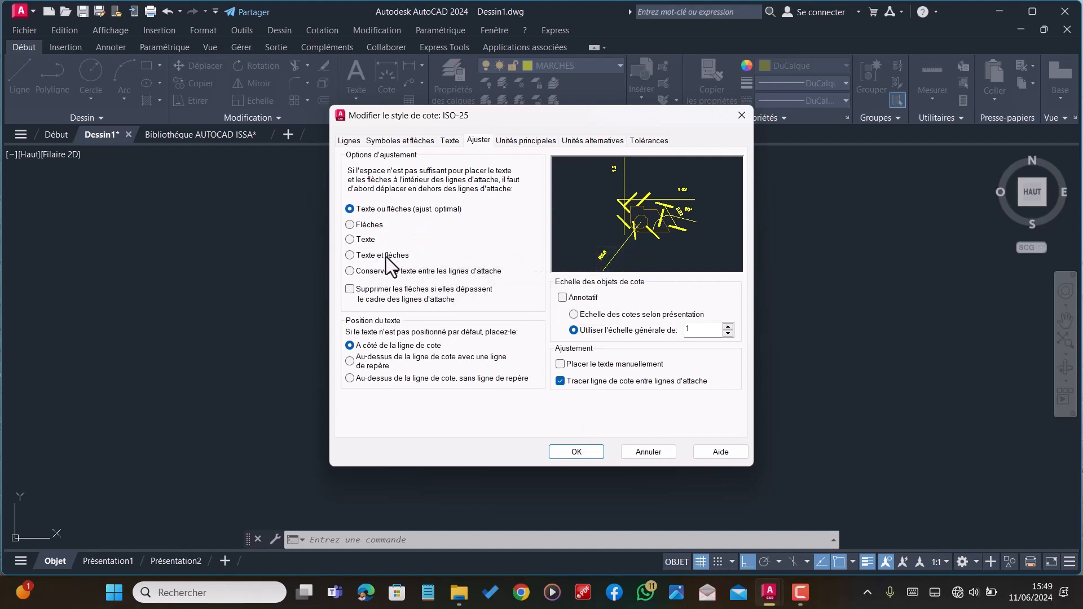
{"action": "left_click", "coordinate": [350, 271]}
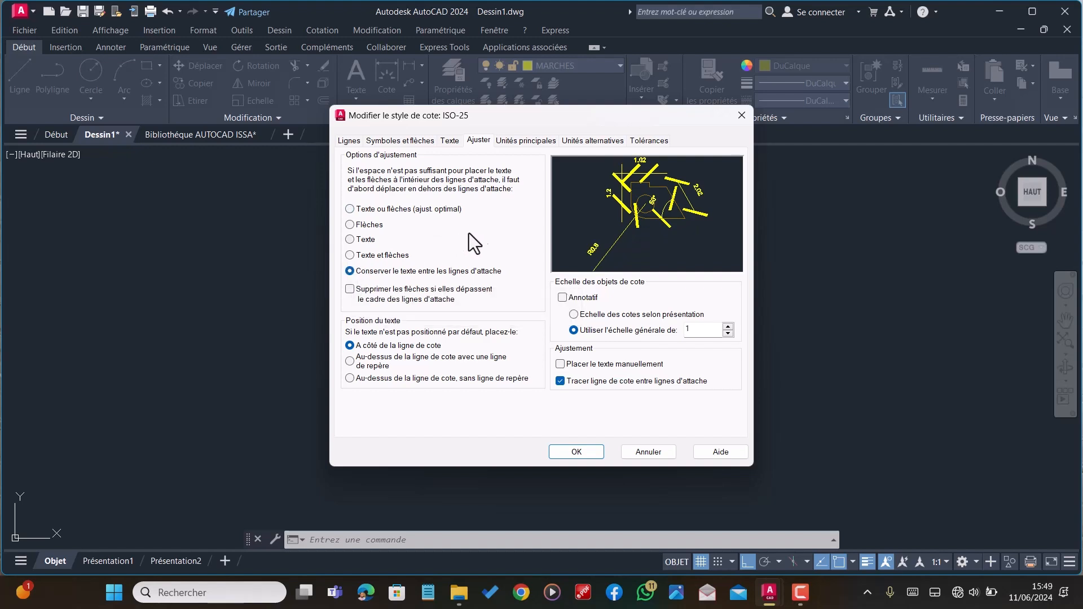
Keep decimal degrees for the angular units, review the other ISO-25 settings, and accept the style changes
{"action": "left_click", "coordinate": [532, 142]}
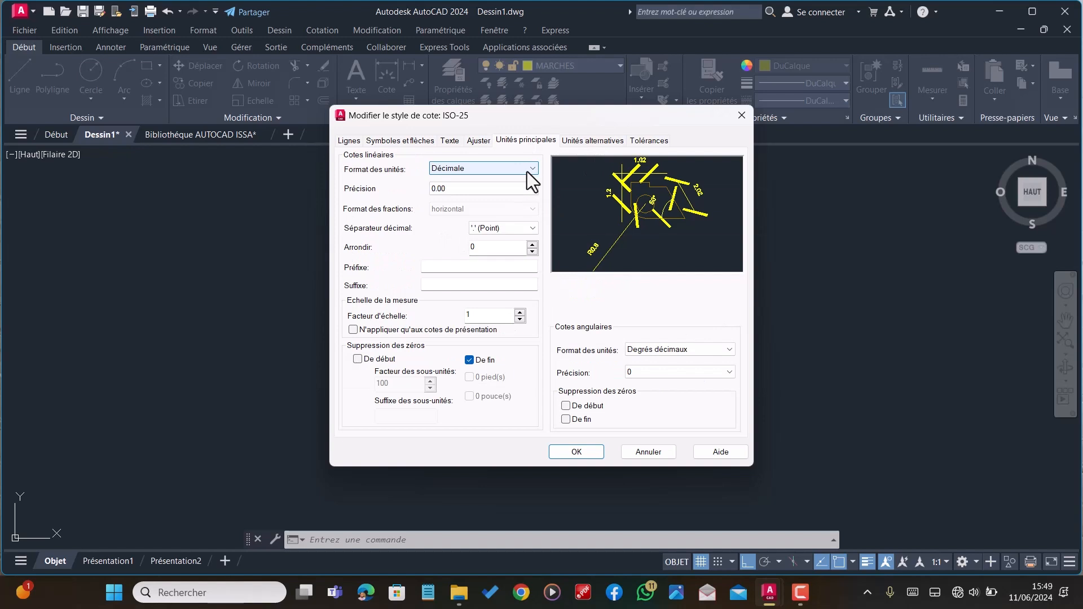
{"action": "left_click", "coordinate": [695, 350]}
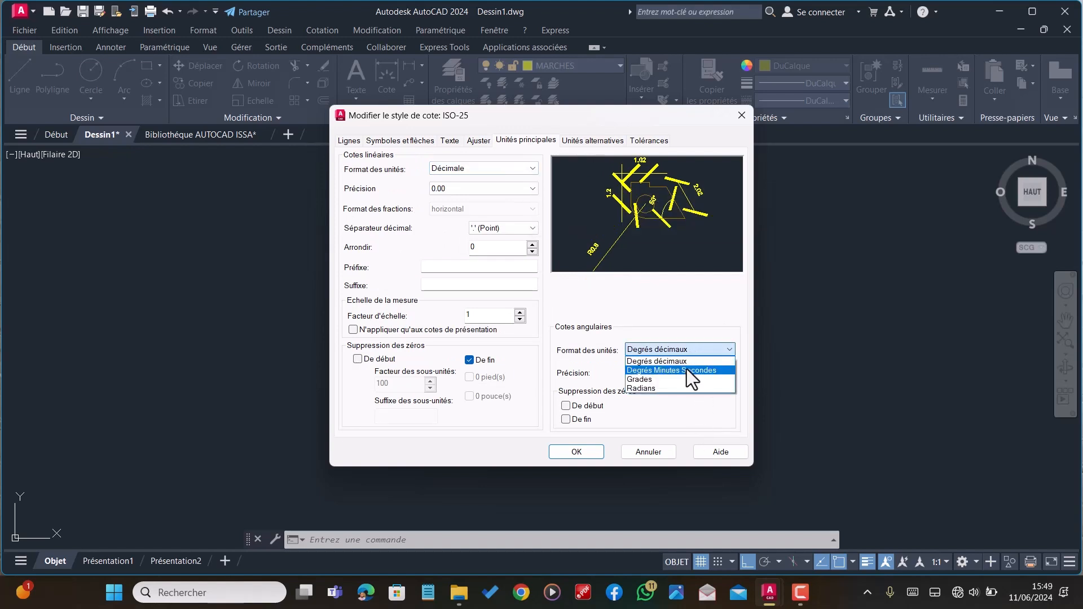
{"action": "left_click", "coordinate": [674, 363]}
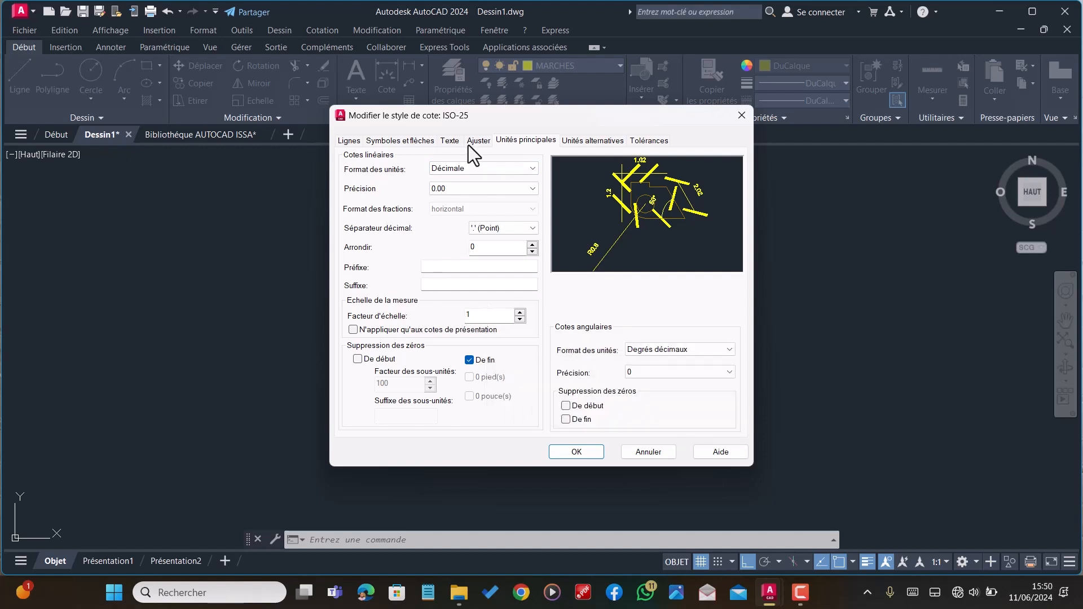
{"action": "left_click", "coordinate": [592, 141]}
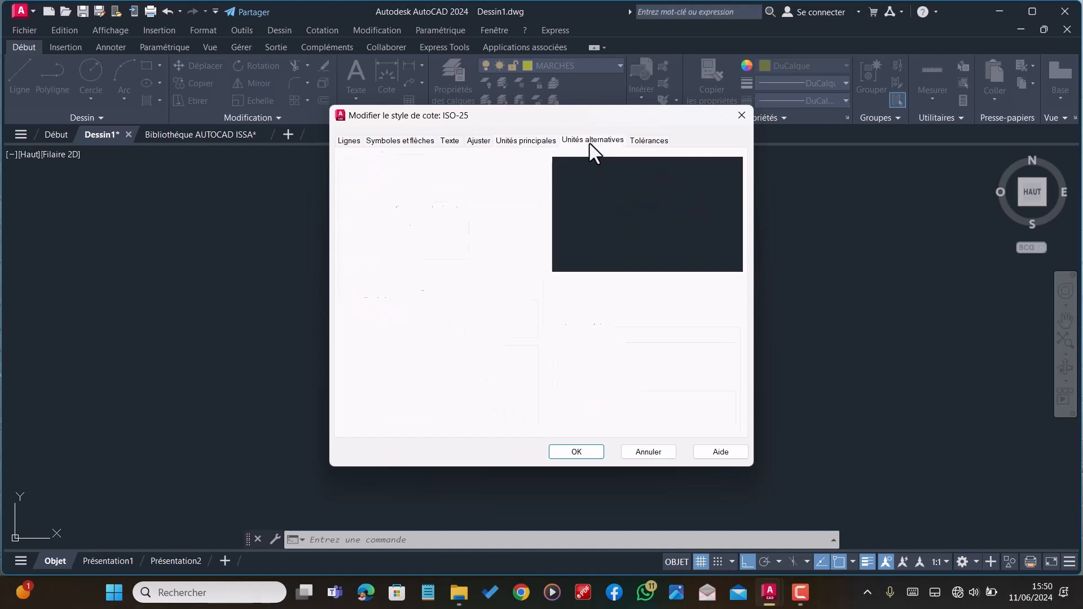
{"action": "left_click", "coordinate": [350, 140]}
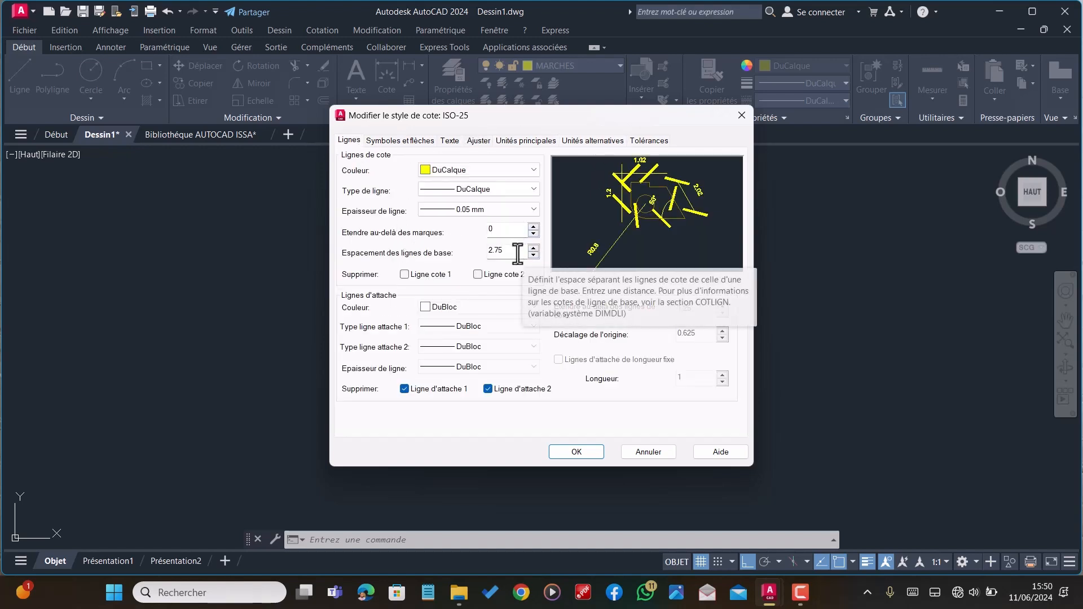
{"action": "left_click", "coordinate": [406, 139]}
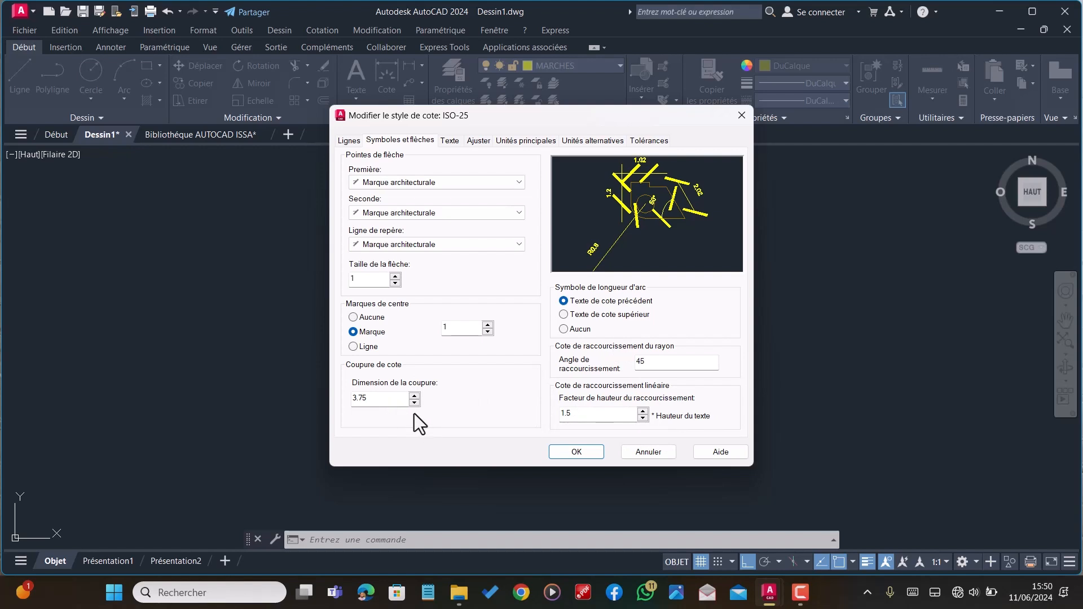
{"action": "left_click", "coordinate": [561, 453]}
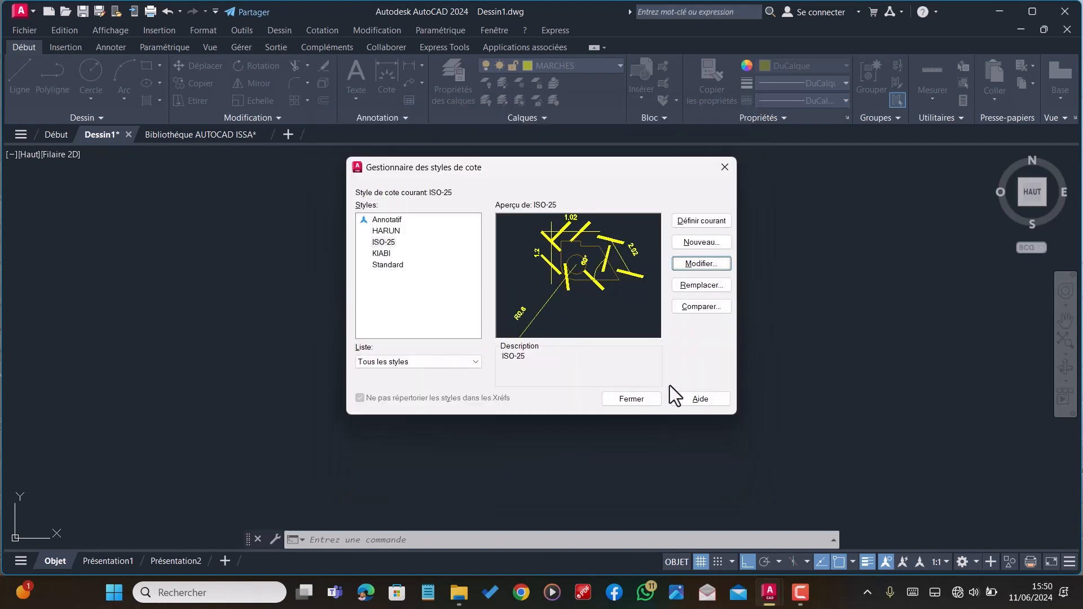
{"action": "left_click", "coordinate": [638, 402]}
Test the changed fit option with a linear dimension from the SALA's inner to outer upper-left wall corner, and cancel it
{"action": "scroll", "coordinate": [584, 358], "scroll_direction": "down", "scroll_amount": 6}
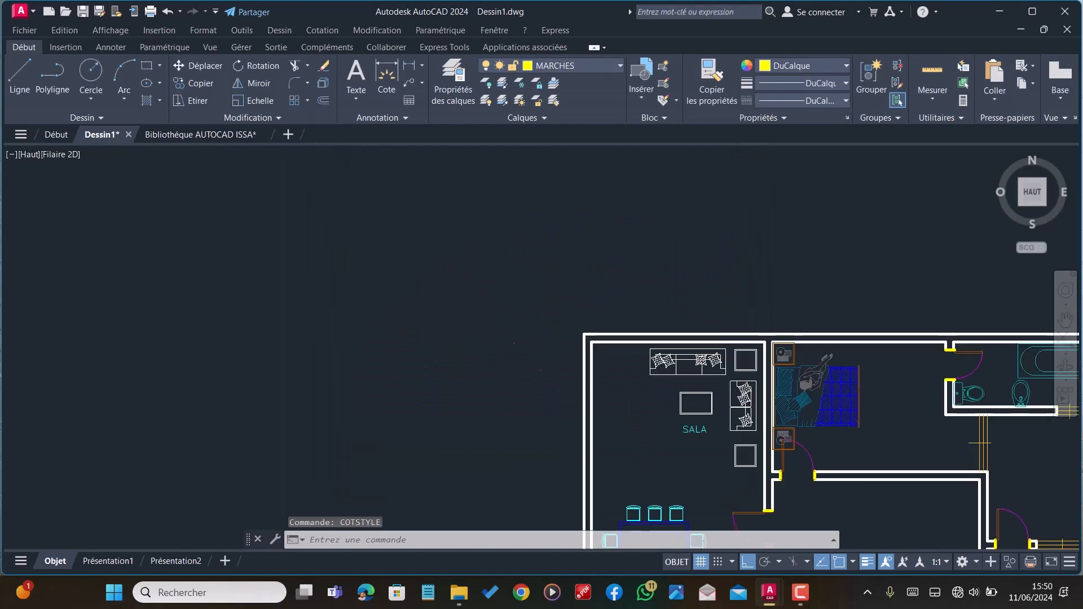
{"action": "type", "text": "cotlin"}
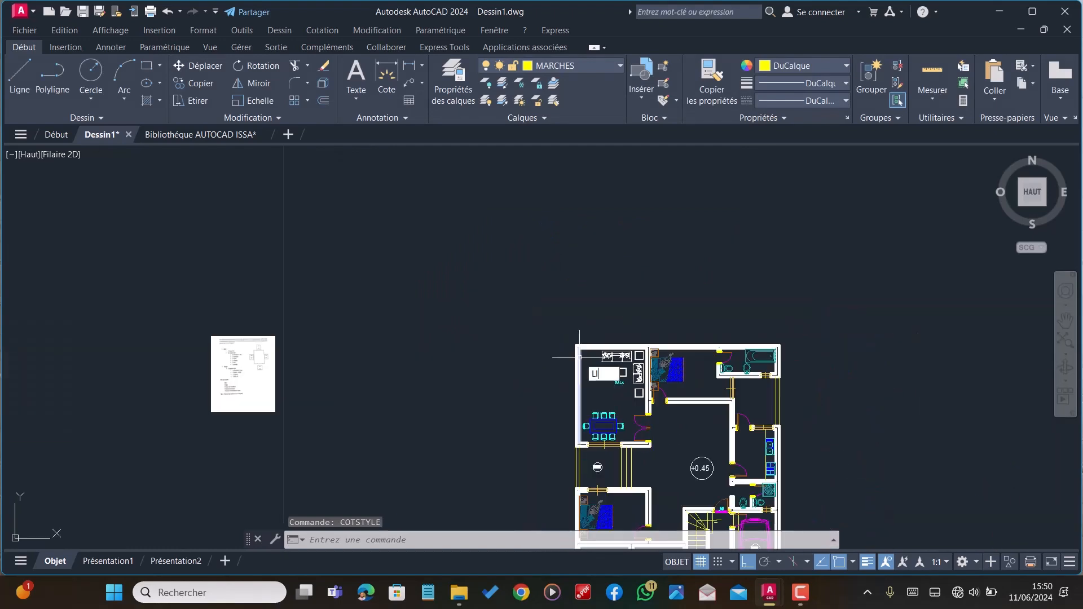
{"action": "key", "text": "Return"}
{"action": "scroll", "coordinate": [621, 344], "scroll_direction": "up", "scroll_amount": 5}
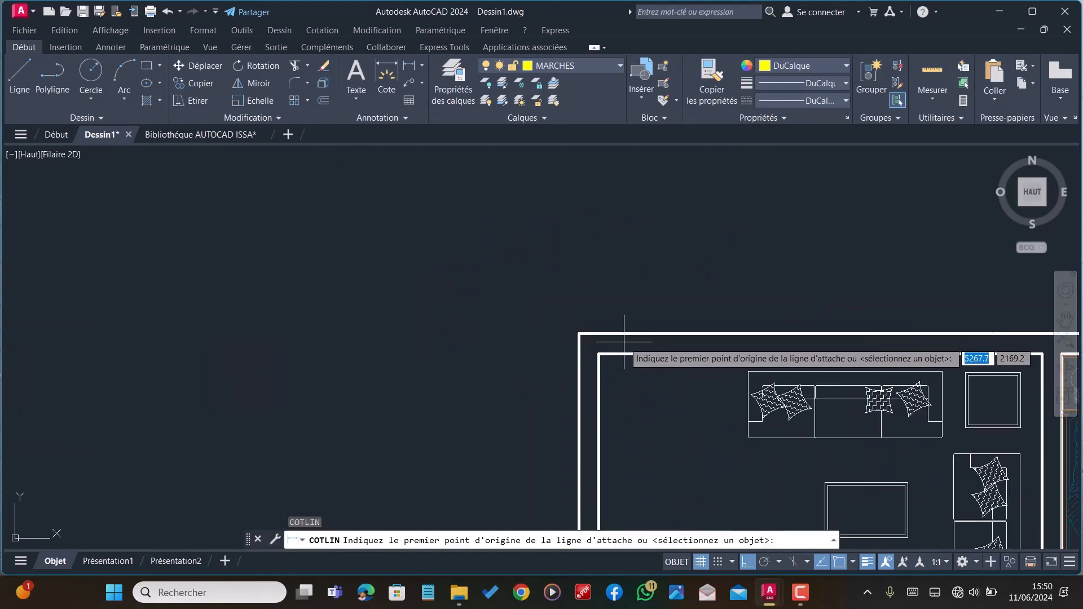
{"action": "left_click", "coordinate": [598, 354]}
{"action": "left_click", "coordinate": [578, 334]}
{"action": "scroll", "coordinate": [519, 345], "scroll_direction": "down", "scroll_amount": 5}
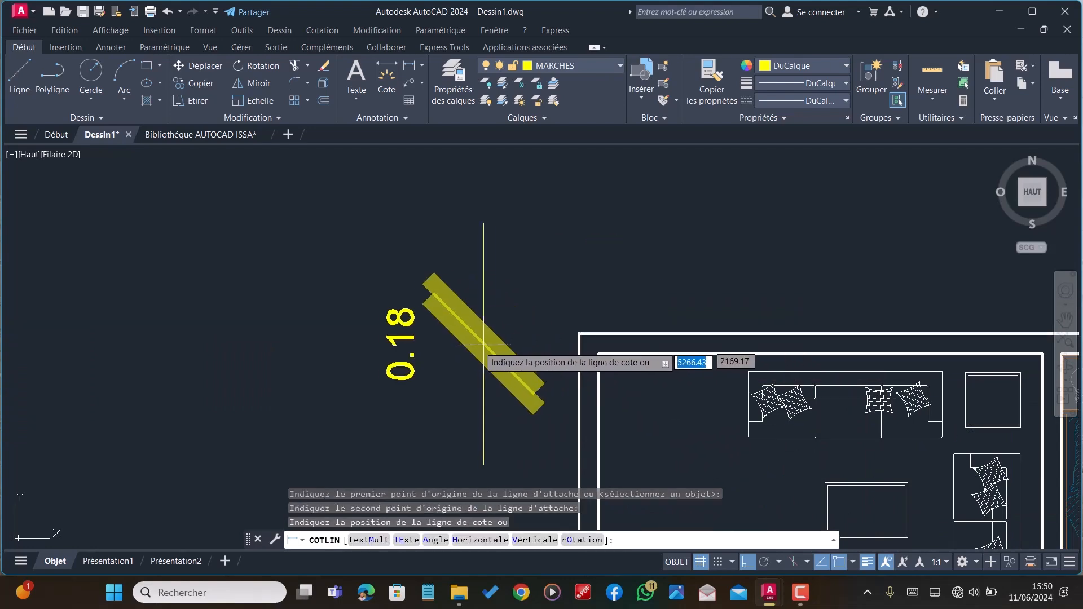
{"action": "scroll", "coordinate": [478, 347], "scroll_direction": "up", "scroll_amount": 10}
{"action": "scroll", "coordinate": [478, 346], "scroll_direction": "down", "scroll_amount": 8}
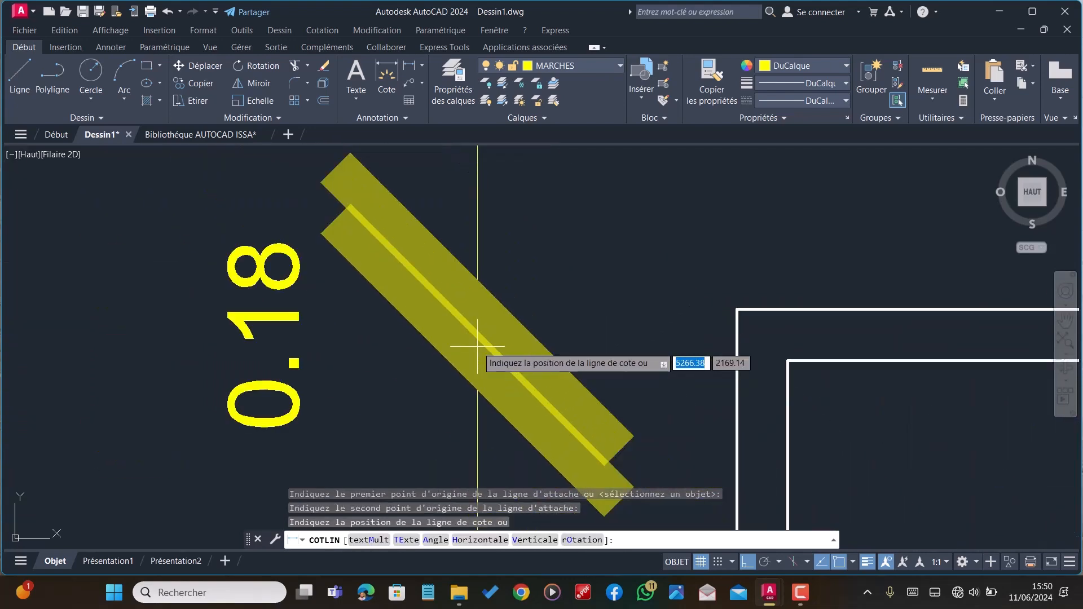
{"action": "scroll", "coordinate": [477, 347], "scroll_direction": "up", "scroll_amount": 6}
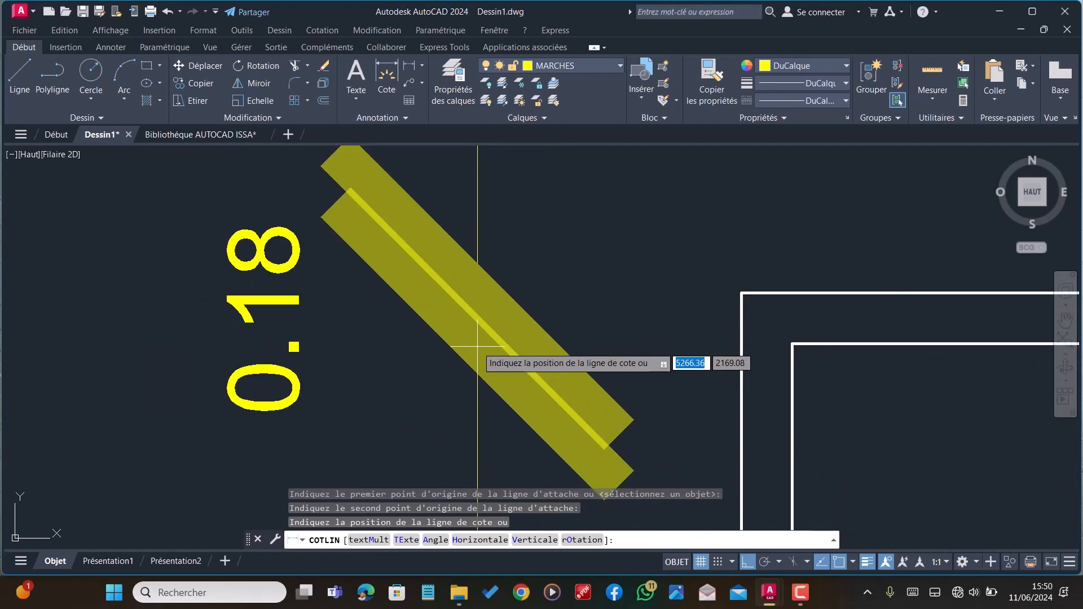
{"action": "key", "text": "Escape"}
Reopen the ISO-25 dimension style for modification and set its arc length symbol to none
{"action": "scroll", "coordinate": [479, 346], "scroll_direction": "down", "scroll_amount": 5}
{"action": "scroll", "coordinate": [491, 333], "scroll_direction": "up", "scroll_amount": 2}
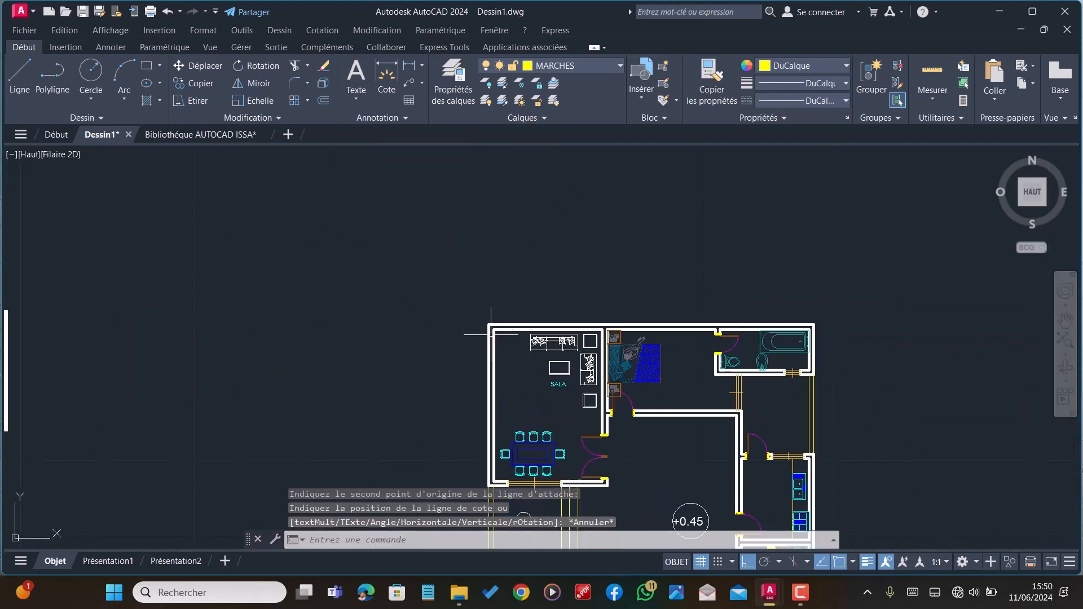
{"action": "type", "text": "COTSTYLE"}
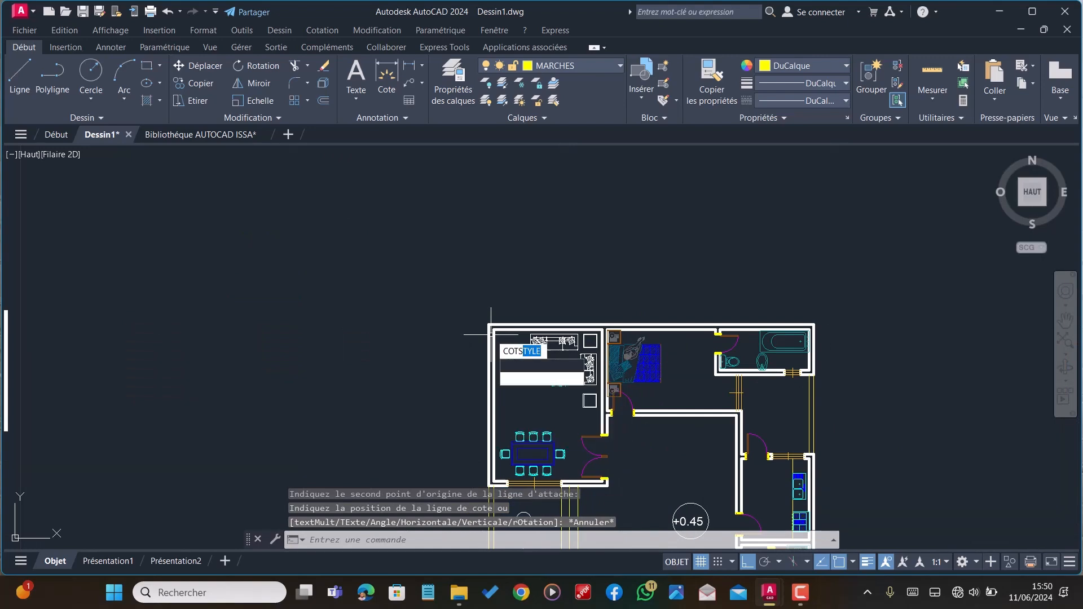
{"action": "key", "text": "Return"}
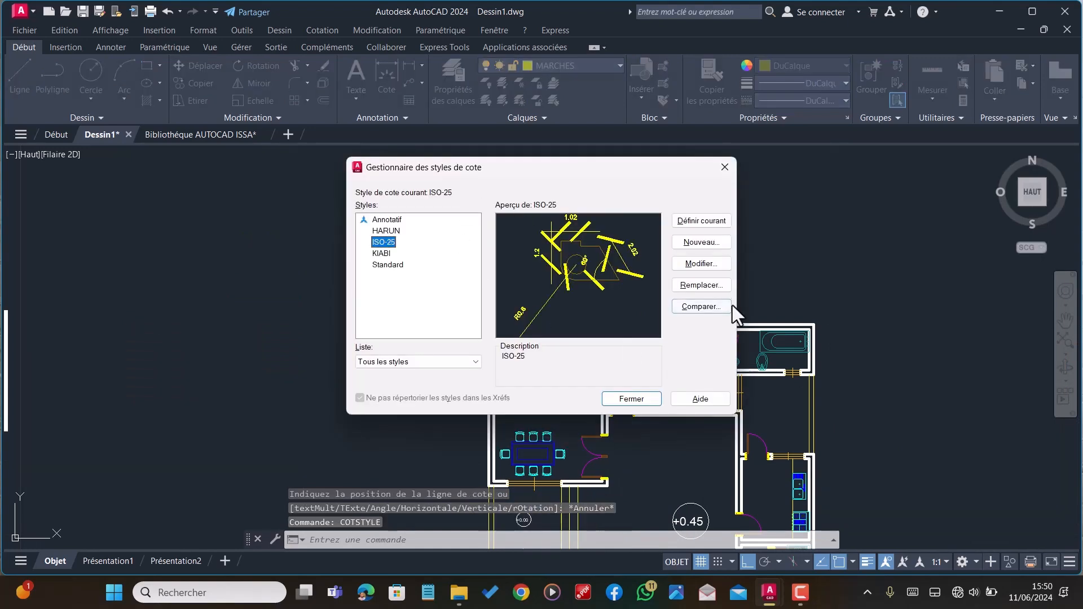
{"action": "left_click", "coordinate": [702, 265]}
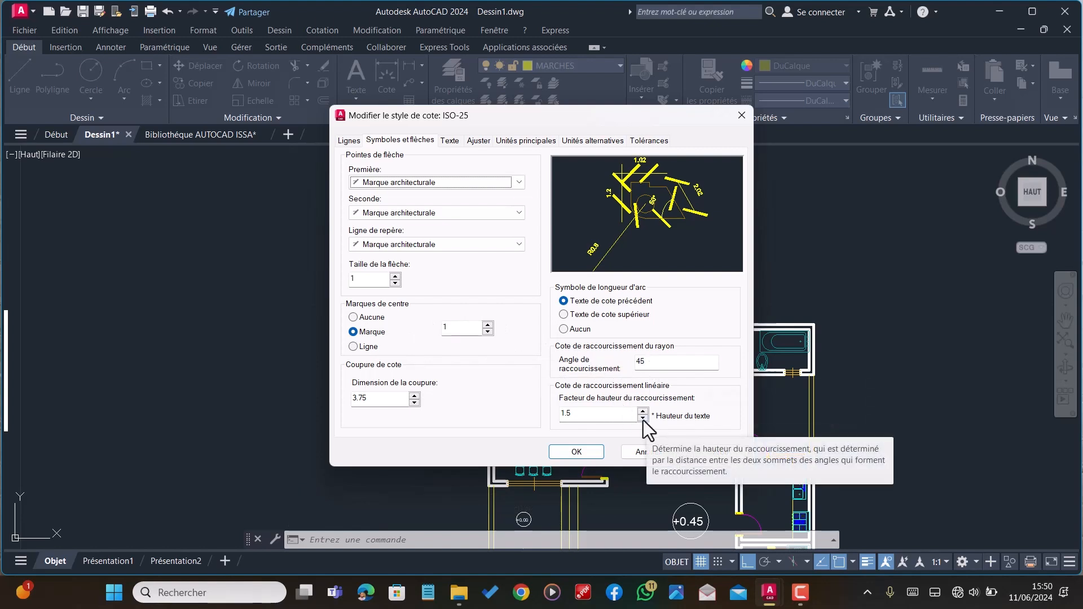
{"action": "left_click", "coordinate": [563, 329]}
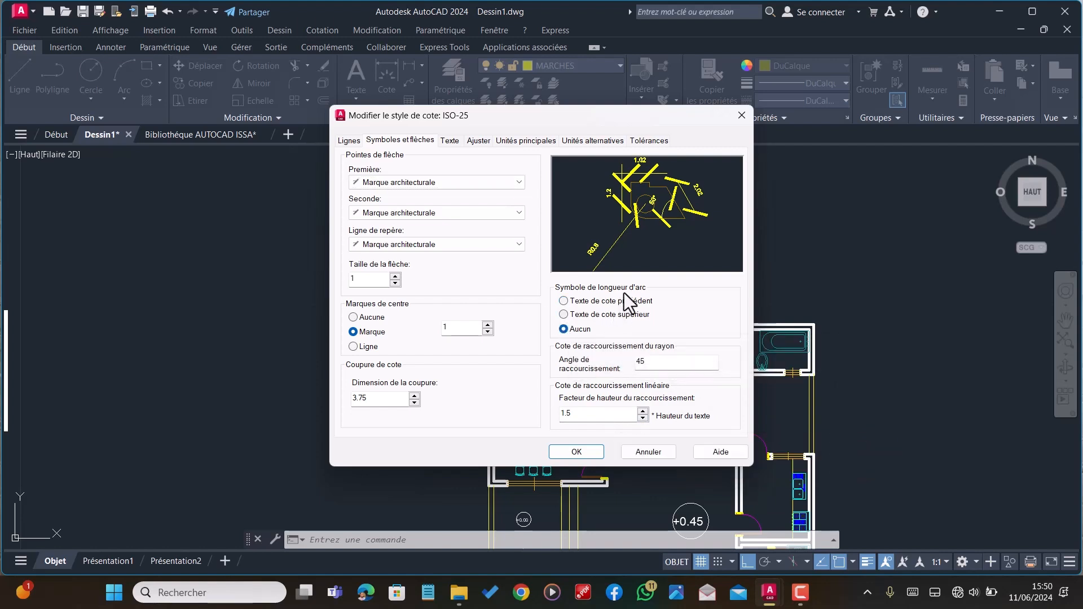
Review the ISO-25 text and fit settings, trying the option that suppresses arrows that do not fit inside the extension lines
{"action": "left_click", "coordinate": [451, 140]}
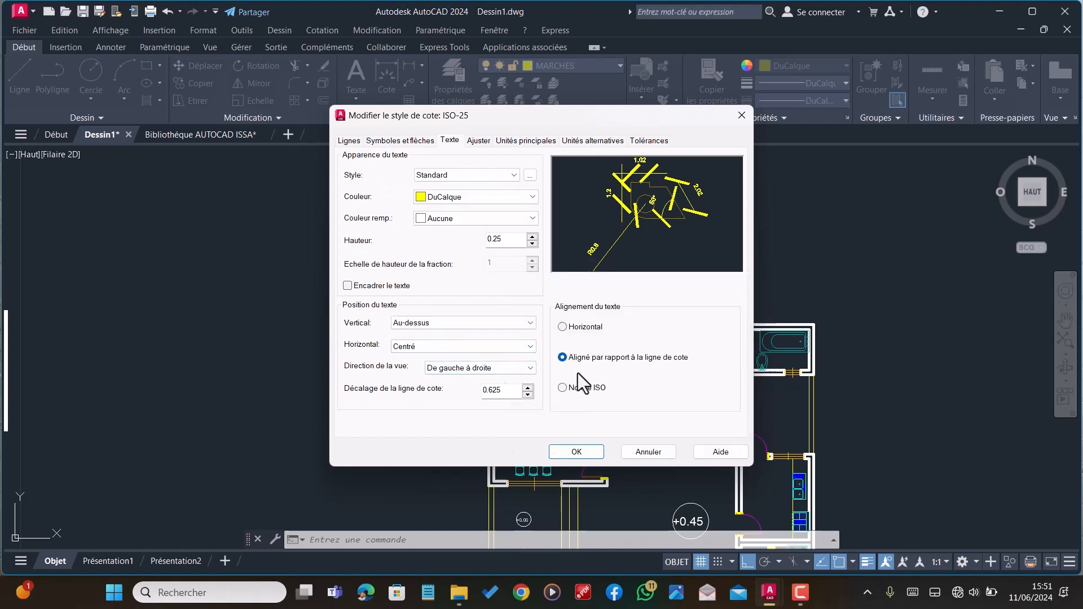
{"action": "left_click", "coordinate": [480, 140]}
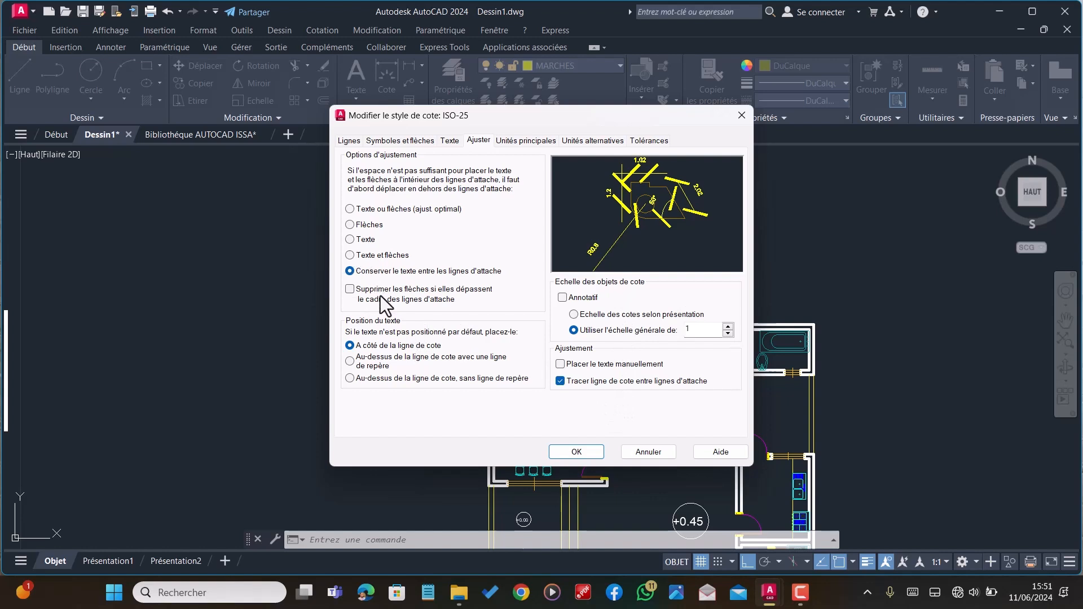
{"action": "left_click", "coordinate": [350, 289]}
{"action": "left_click", "coordinate": [350, 288]}
Set the radius dimension jog angle of ISO-25 to 0
{"action": "left_click", "coordinate": [399, 140]}
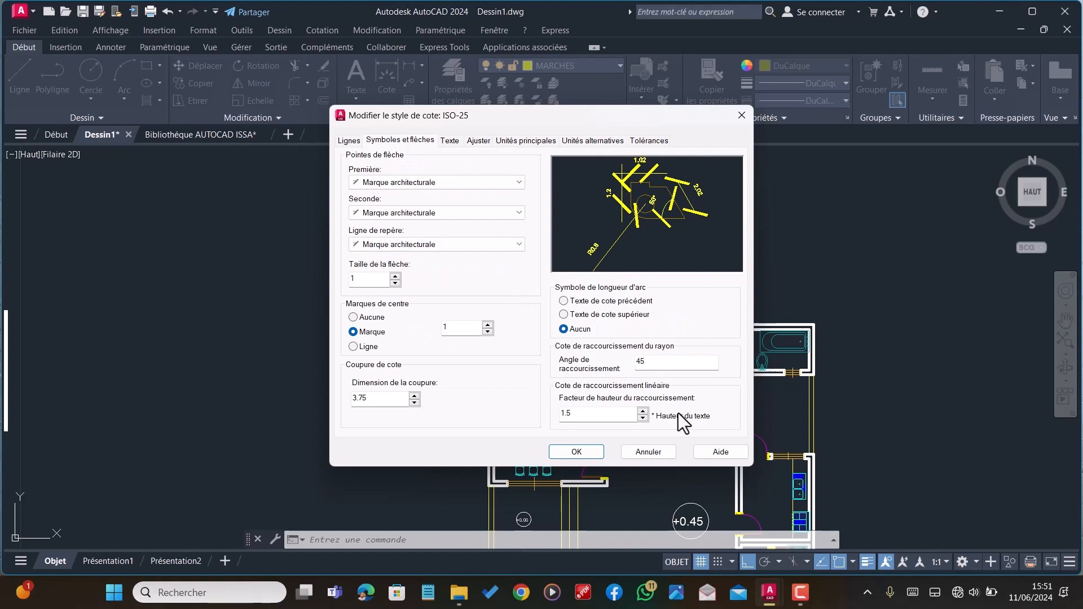
{"action": "double_click", "coordinate": [658, 364]}
{"action": "type", "text": "0"}
Raise the ISO-25 arrow size to 1.45 and reduce the centre mark size to 0.8
{"action": "left_click", "coordinate": [394, 277]}
{"action": "left_click", "coordinate": [395, 276]}
{"action": "left_click", "coordinate": [395, 276]}
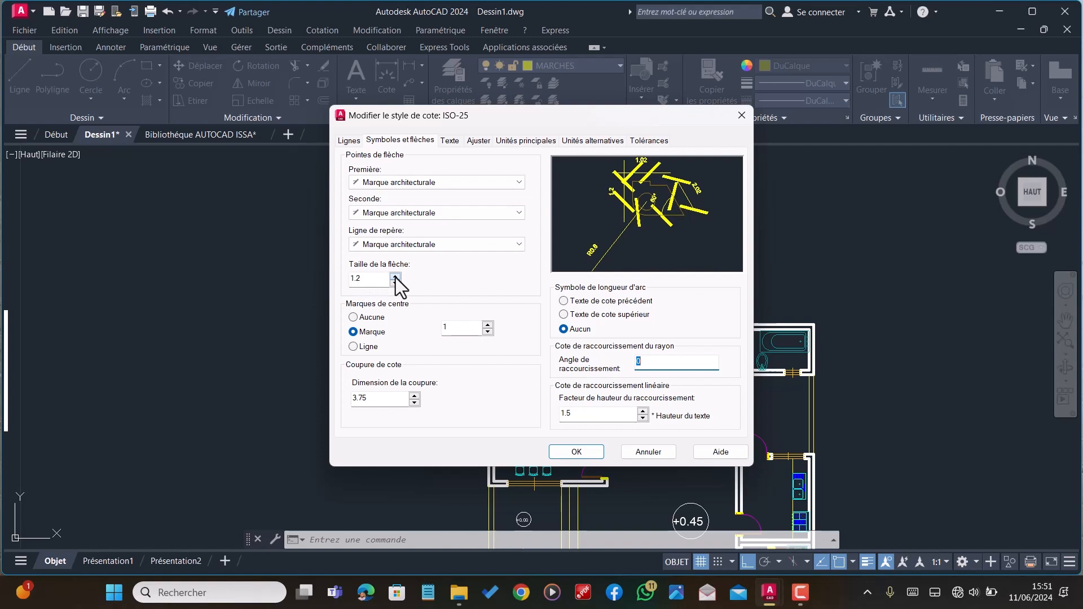
{"action": "left_click", "coordinate": [395, 276]}
{"action": "left_click", "coordinate": [395, 276]}
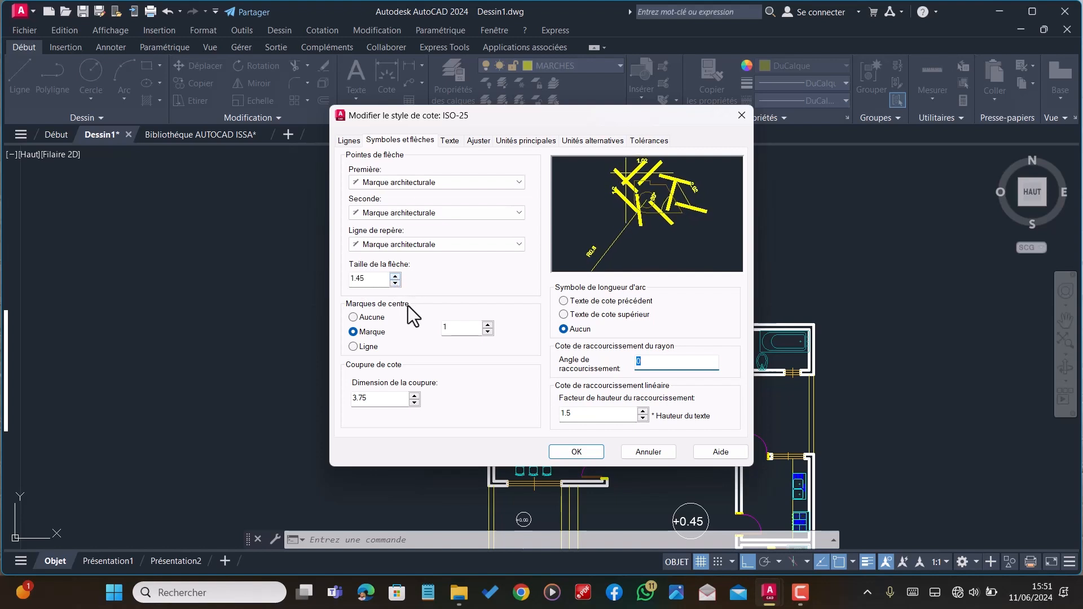
{"action": "left_click", "coordinate": [487, 332]}
{"action": "left_click", "coordinate": [487, 332]}
{"action": "left_click", "coordinate": [487, 332]}
Reduce the ISO-25 arrow size to 0.2 and close the dimension style dialogs
{"action": "left_click", "coordinate": [399, 283]}
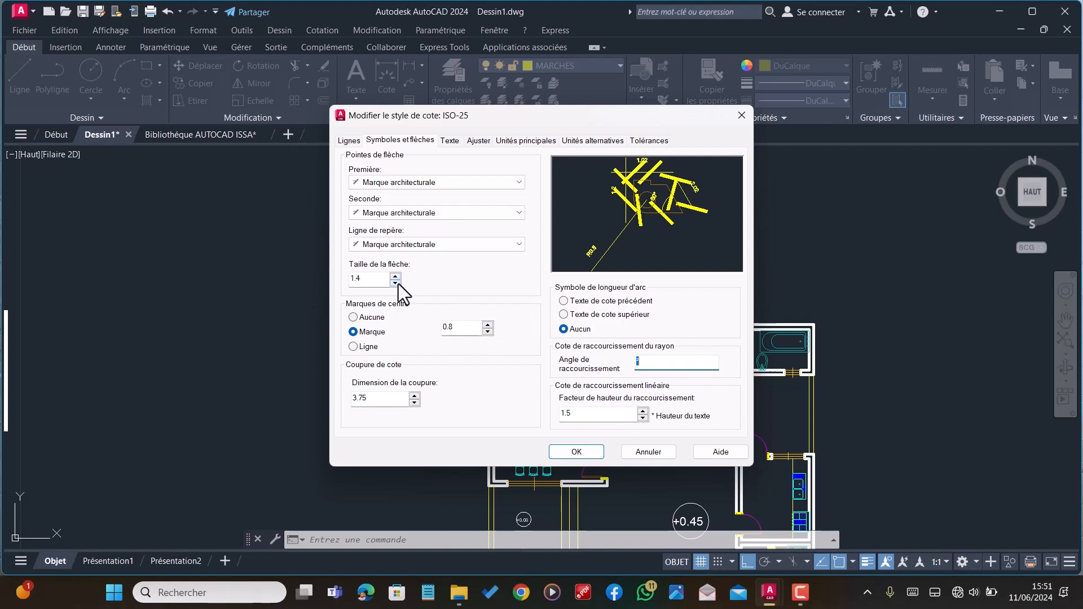
{"action": "left_click", "coordinate": [398, 283]}
{"action": "left_click", "coordinate": [399, 283]}
{"action": "left_click", "coordinate": [395, 283]}
{"action": "left_click", "coordinate": [394, 283]}
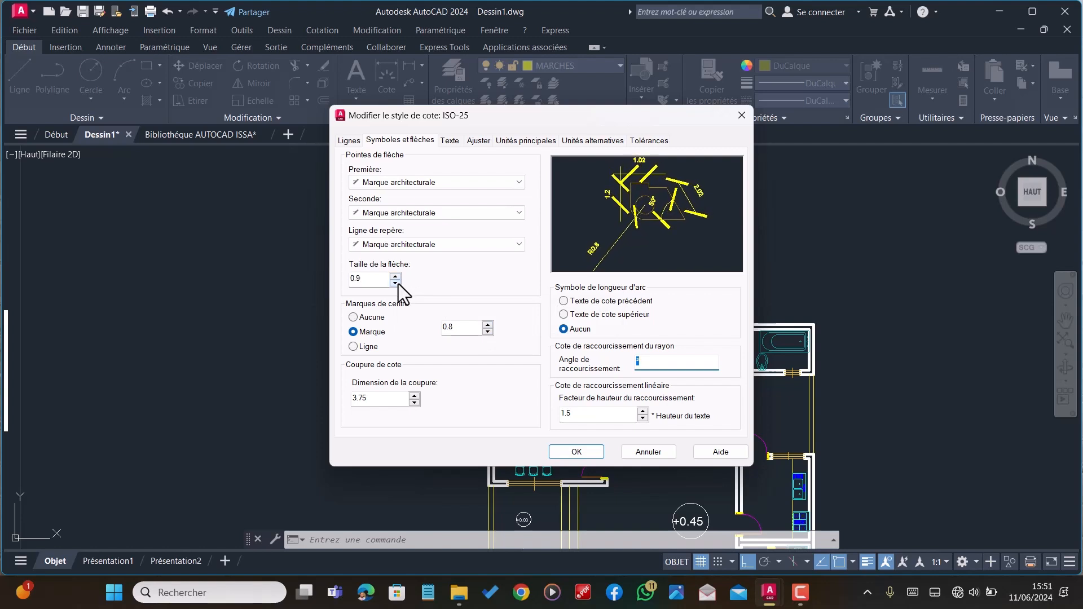
{"action": "left_click", "coordinate": [395, 283]}
{"action": "left_click", "coordinate": [395, 284]}
{"action": "left_click", "coordinate": [395, 283]}
{"action": "left_click", "coordinate": [395, 284]}
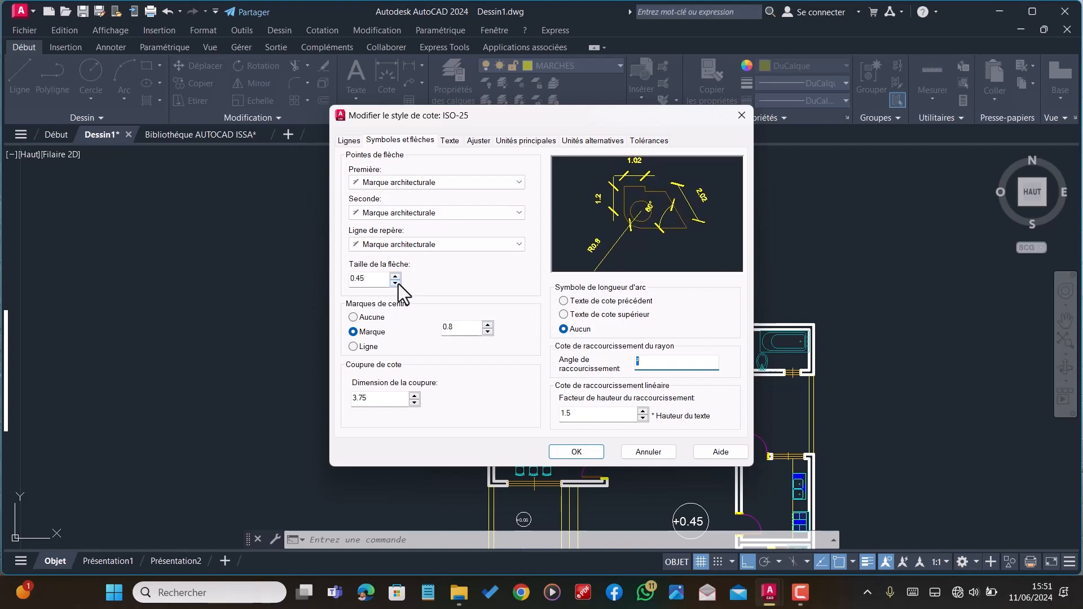
{"action": "left_click", "coordinate": [396, 284]}
{"action": "left_click", "coordinate": [395, 283]}
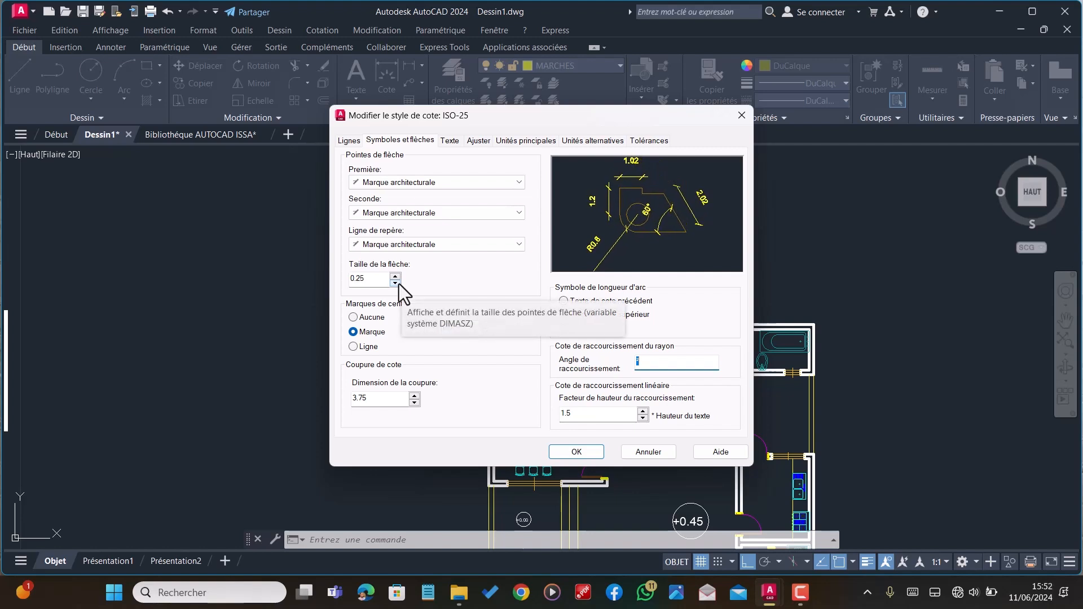
{"action": "left_click", "coordinate": [395, 284]}
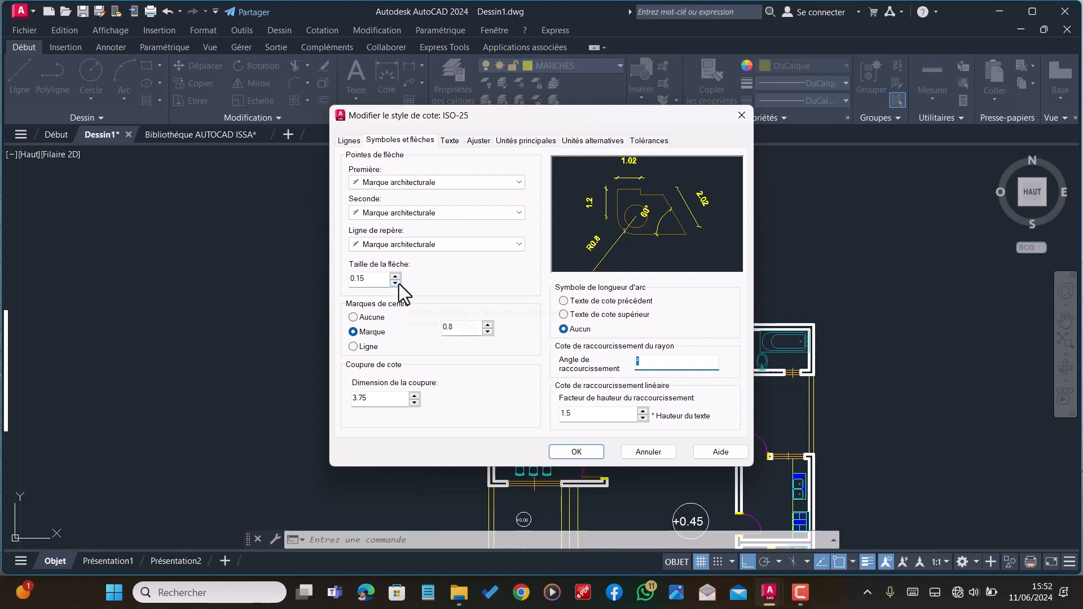
{"action": "left_click", "coordinate": [395, 277]}
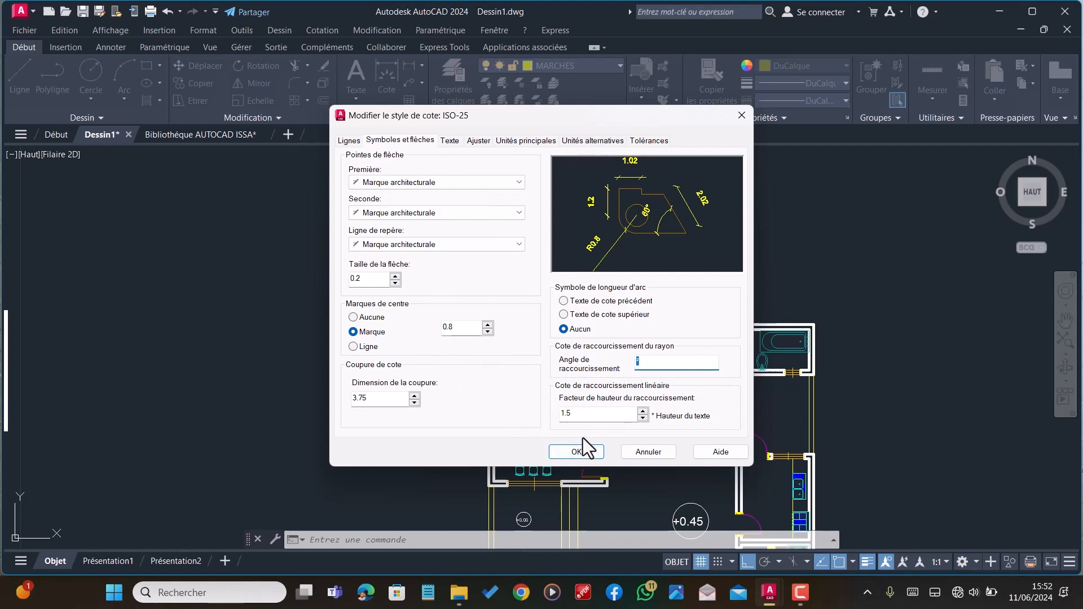
{"action": "key", "text": "Return"}
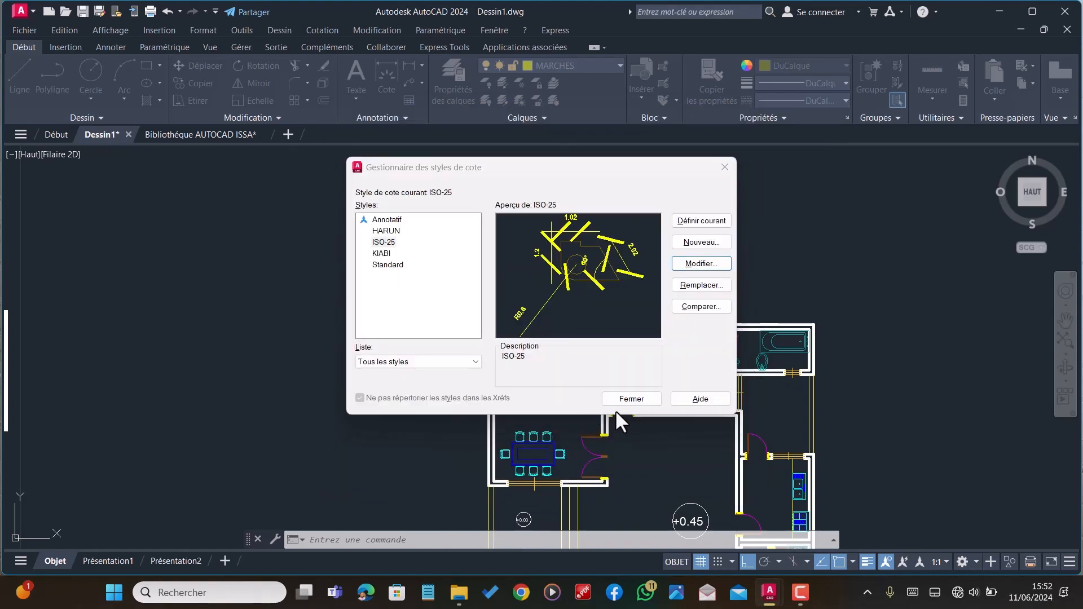
{"action": "left_click", "coordinate": [642, 402]}
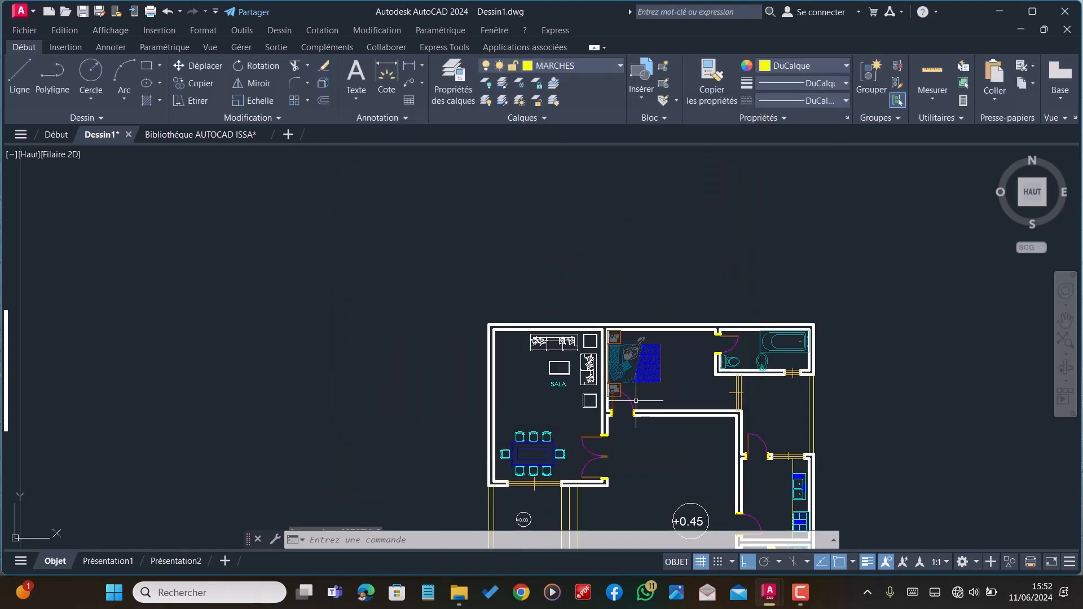
Place a vertical linear dimension between the inner and outer upper-left wall corners of the SALA, left of the plan
{"action": "type", "text": "cotlin"}
{"action": "key", "text": "Return"}
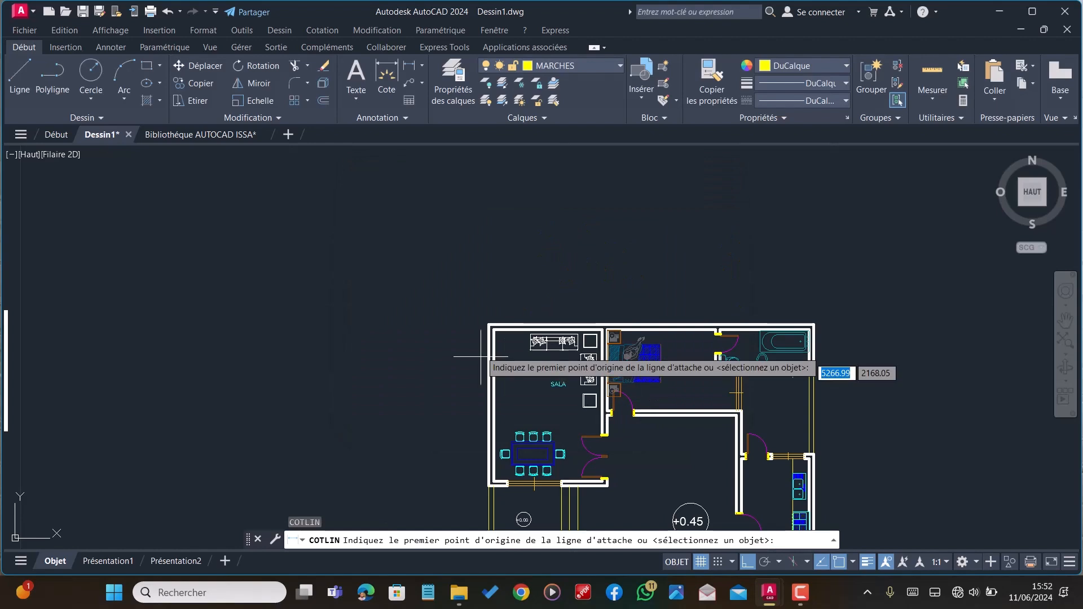
{"action": "scroll", "coordinate": [482, 355], "scroll_direction": "up", "scroll_amount": 3}
{"action": "left_click", "coordinate": [514, 346]}
{"action": "left_click", "coordinate": [500, 334]}
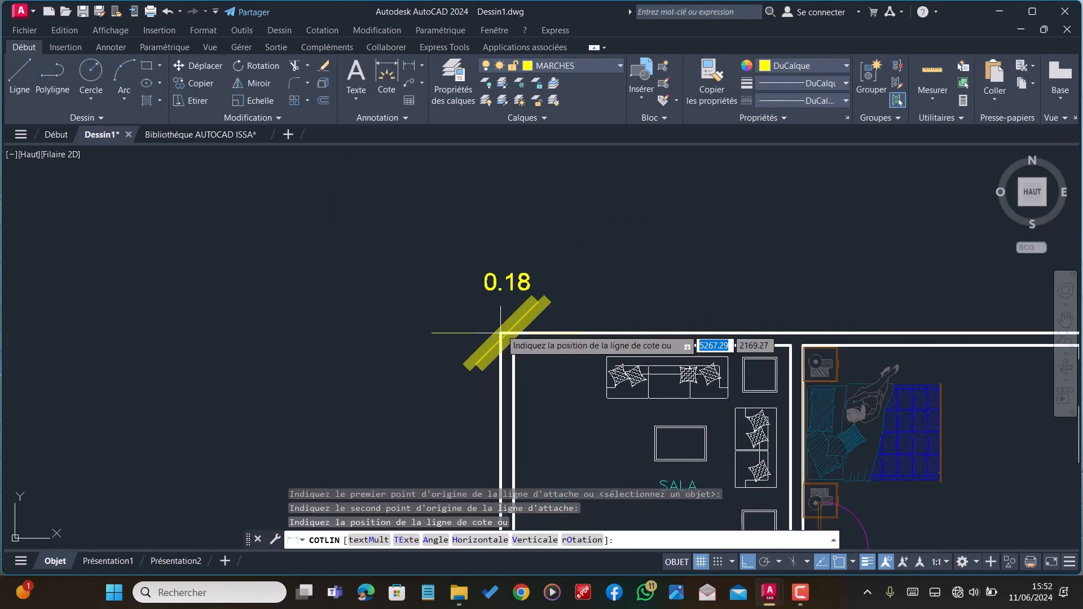
{"action": "scroll", "coordinate": [413, 353], "scroll_direction": "up", "scroll_amount": 2}
{"action": "scroll", "coordinate": [413, 354], "scroll_direction": "up", "scroll_amount": 1}
{"action": "left_click", "coordinate": [413, 354]}
{"action": "scroll", "coordinate": [399, 344], "scroll_direction": "down", "scroll_amount": 6}
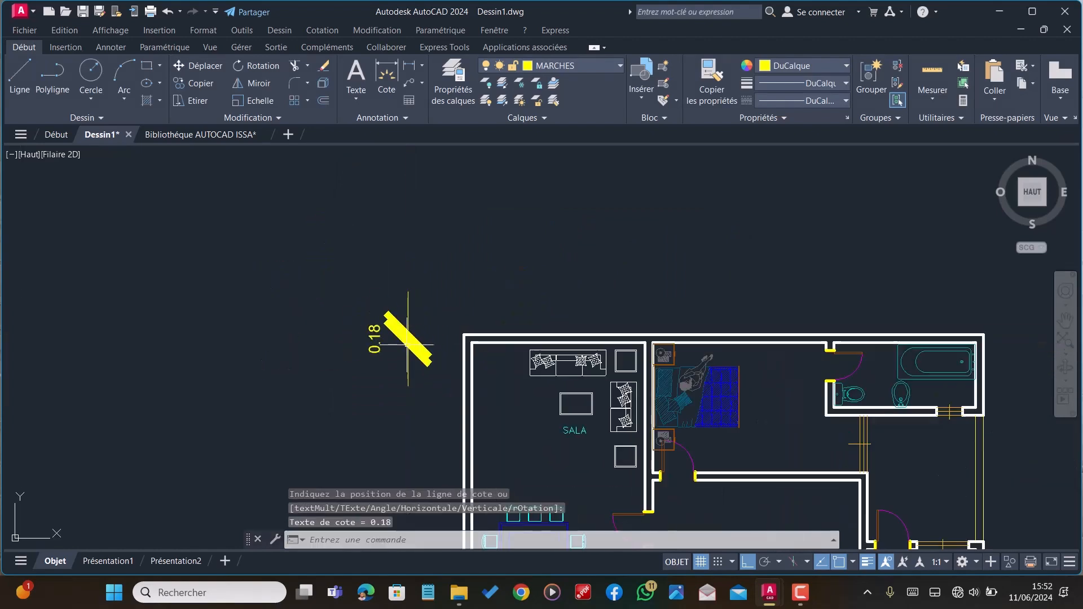
Try a continued dimension down from the wall thickness dimension, cancel it, and delete that test dimension
{"action": "type", "text": "COTCONT"}
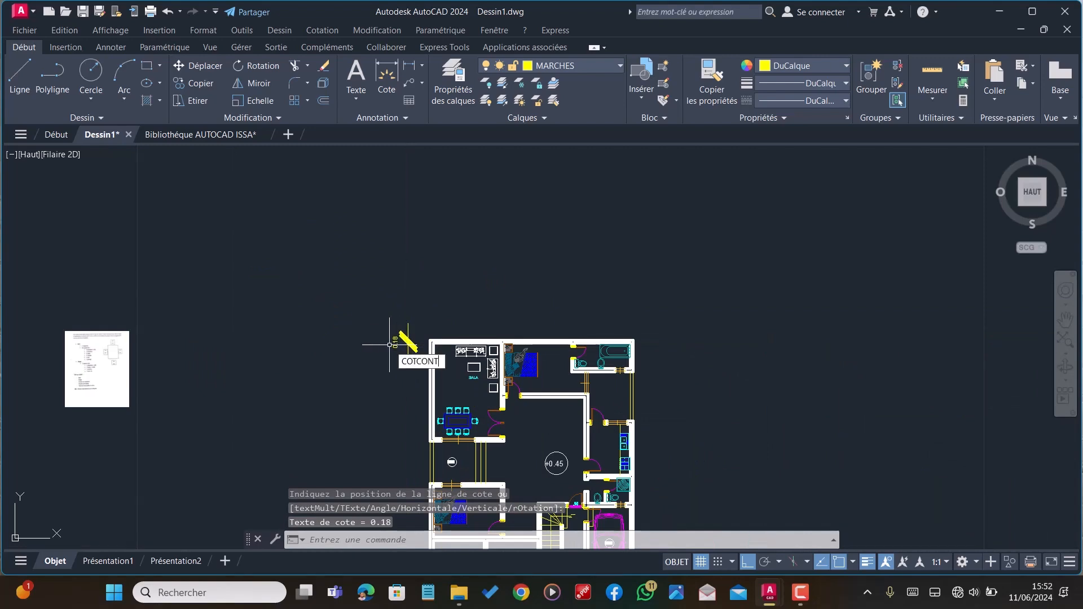
{"action": "key", "text": "Return"}
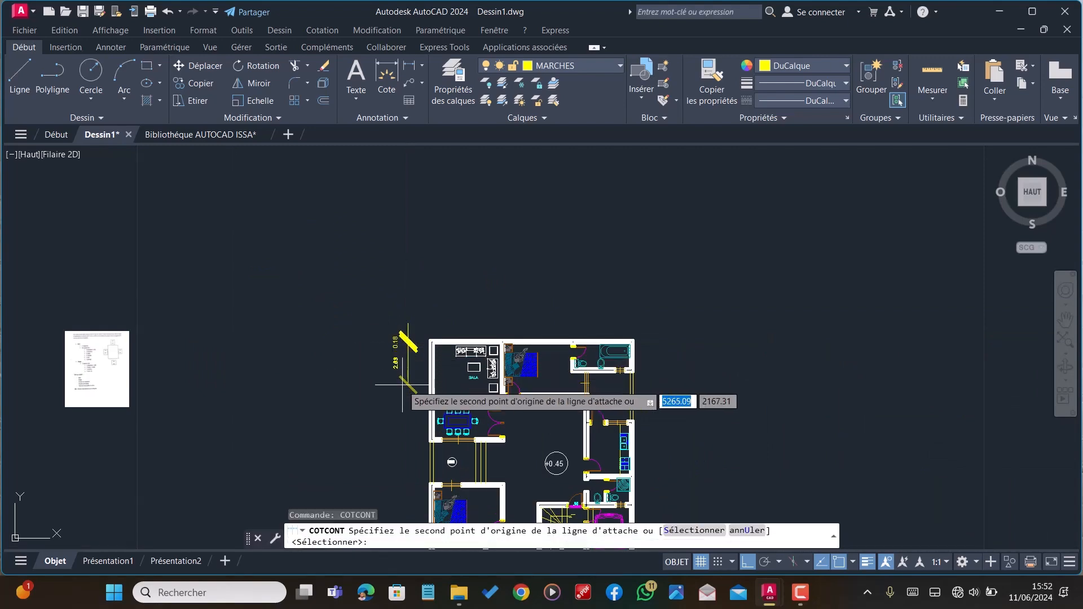
{"action": "scroll", "coordinate": [401, 363], "scroll_direction": "up", "scroll_amount": 5}
{"action": "scroll", "coordinate": [398, 372], "scroll_direction": "down", "scroll_amount": 5}
{"action": "scroll", "coordinate": [375, 299], "scroll_direction": "up", "scroll_amount": 5}
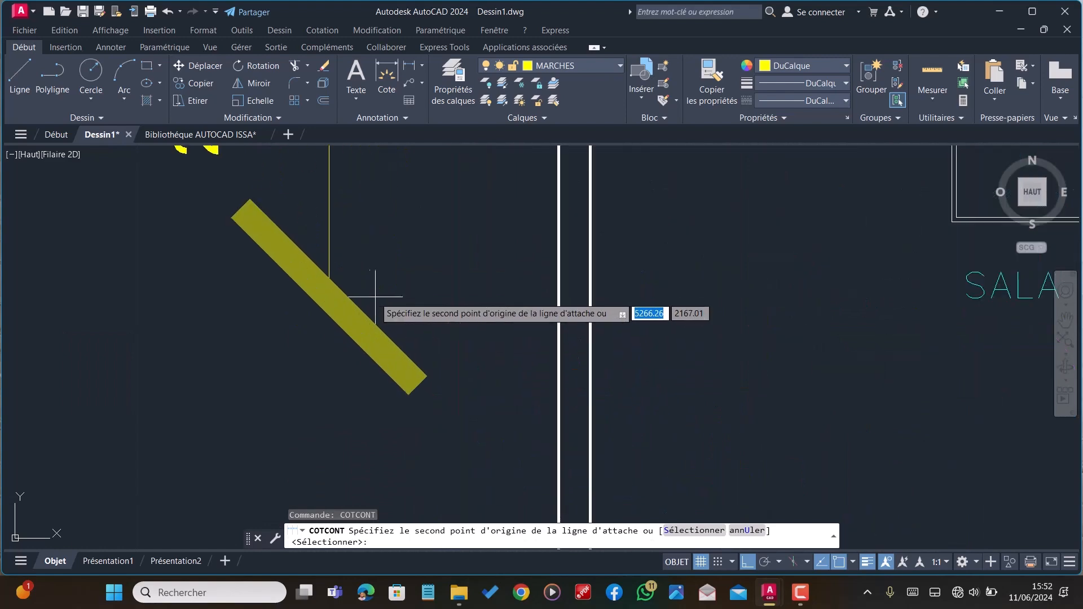
{"action": "scroll", "coordinate": [372, 282], "scroll_direction": "down", "scroll_amount": 5}
{"action": "key", "text": "Escape"}
{"action": "left_click", "coordinate": [364, 237]}
{"action": "key", "text": "Delete"}
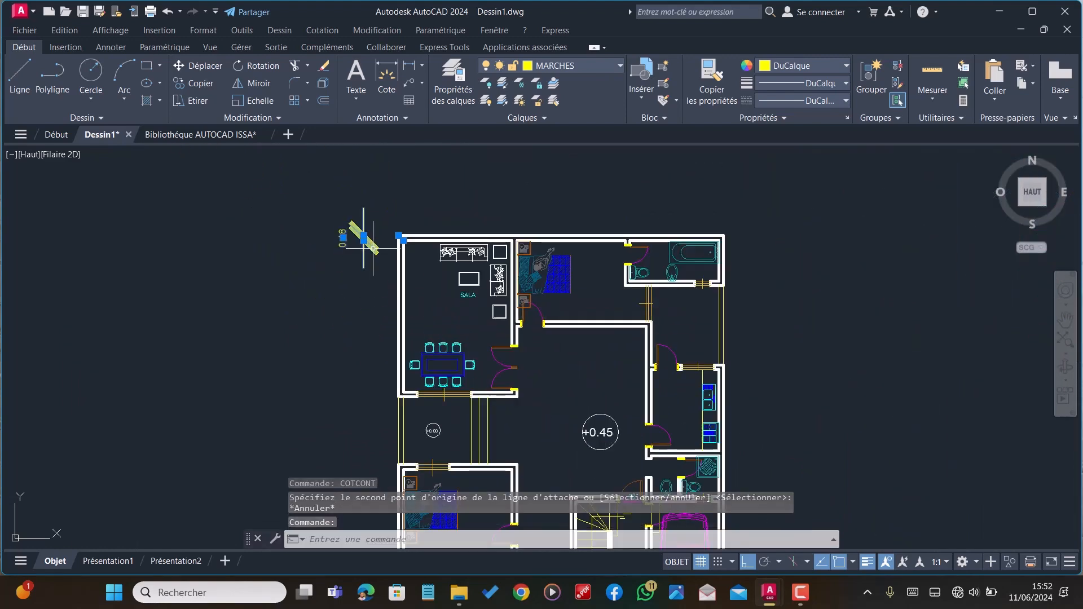
Reopen the ISO-25 dimension style, keep the centre marks as Marque, and apply an arrow size of 0.45
{"action": "scroll", "coordinate": [372, 247], "scroll_direction": "down", "scroll_amount": 2}
{"action": "type", "text": "C"}
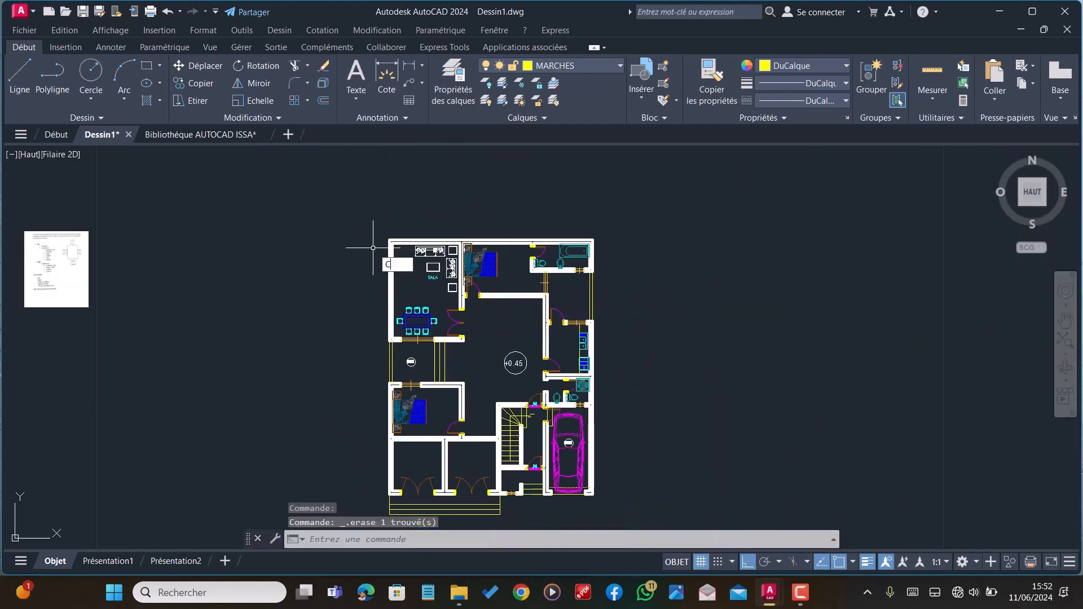
{"action": "type", "text": "OTSTYLE"}
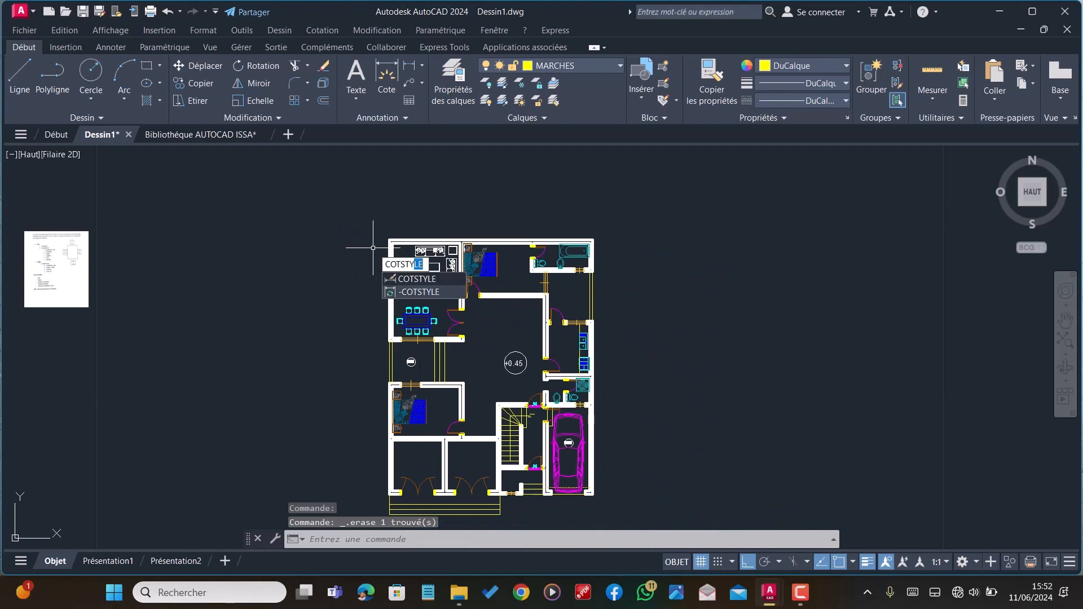
{"action": "key", "text": "Return"}
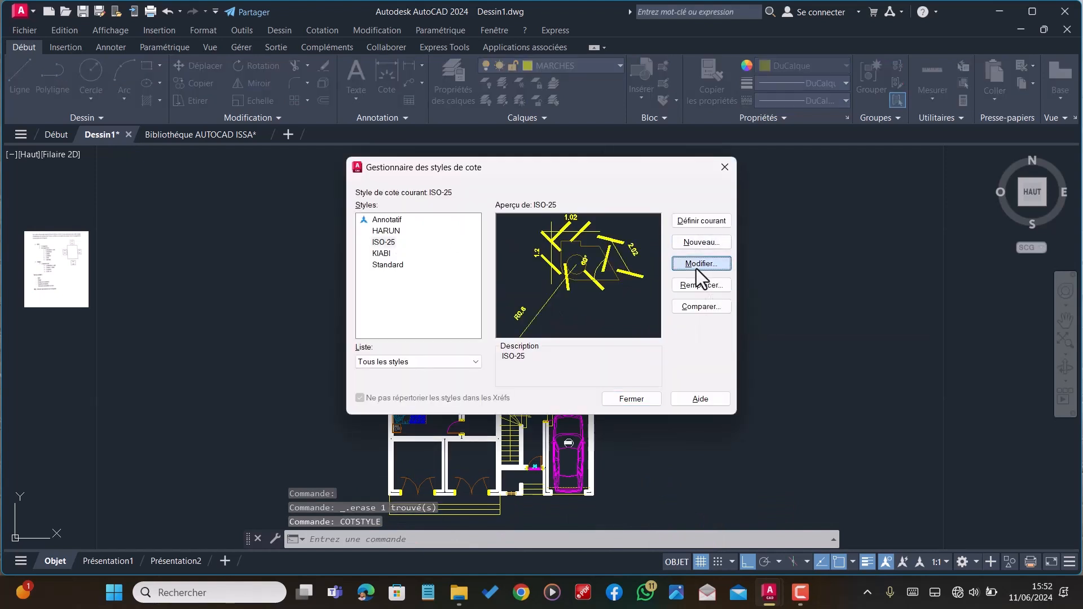
{"action": "left_click", "coordinate": [697, 265]}
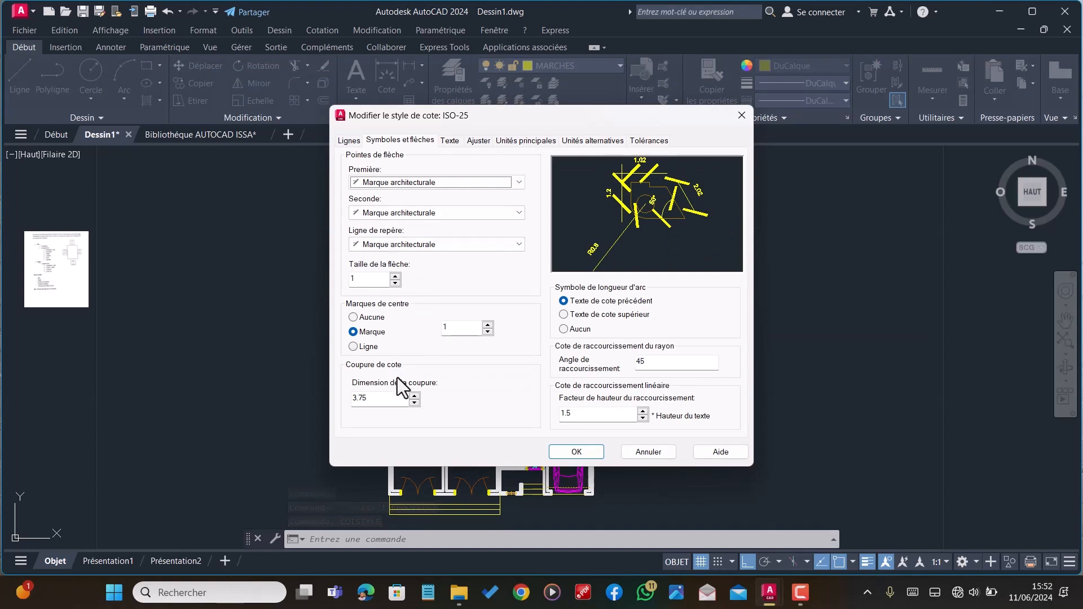
{"action": "left_click", "coordinate": [355, 346]}
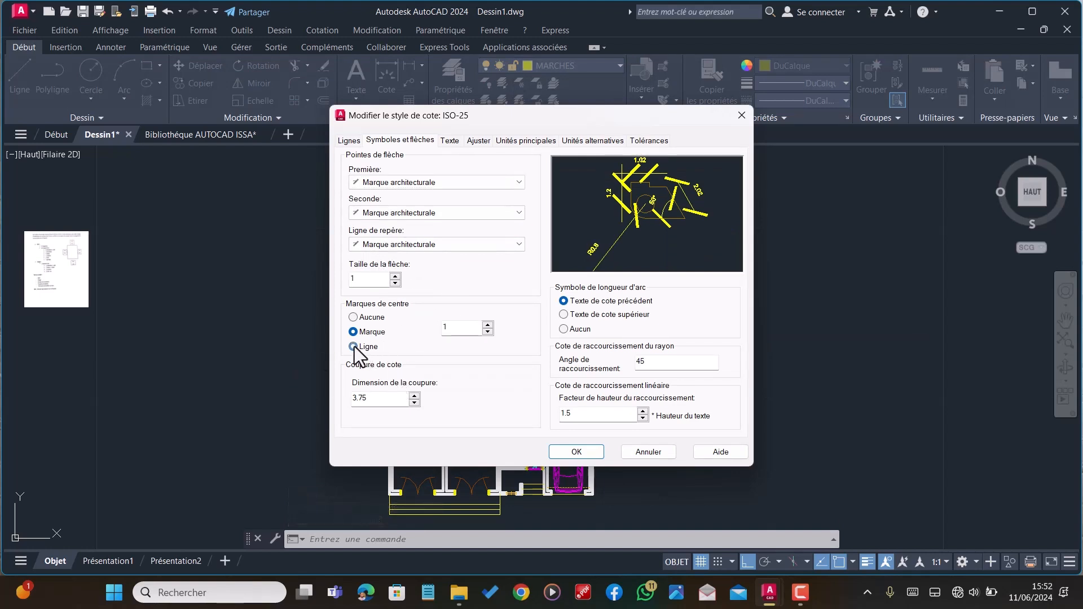
{"action": "left_click", "coordinate": [352, 332]}
{"action": "left_click", "coordinate": [395, 283]}
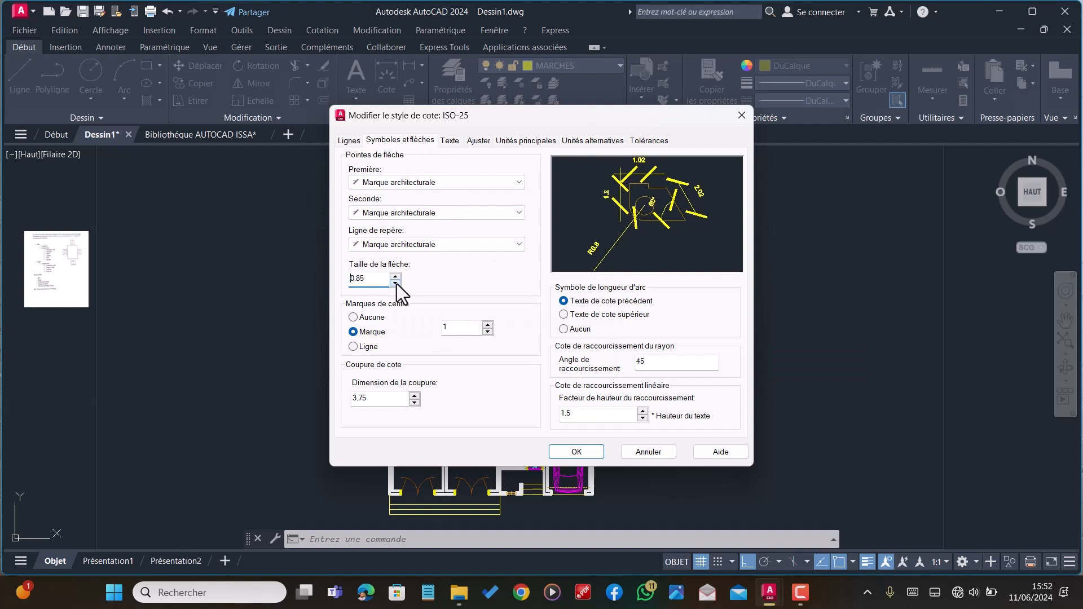
{"action": "left_click", "coordinate": [395, 282]}
{"action": "left_click", "coordinate": [395, 283]}
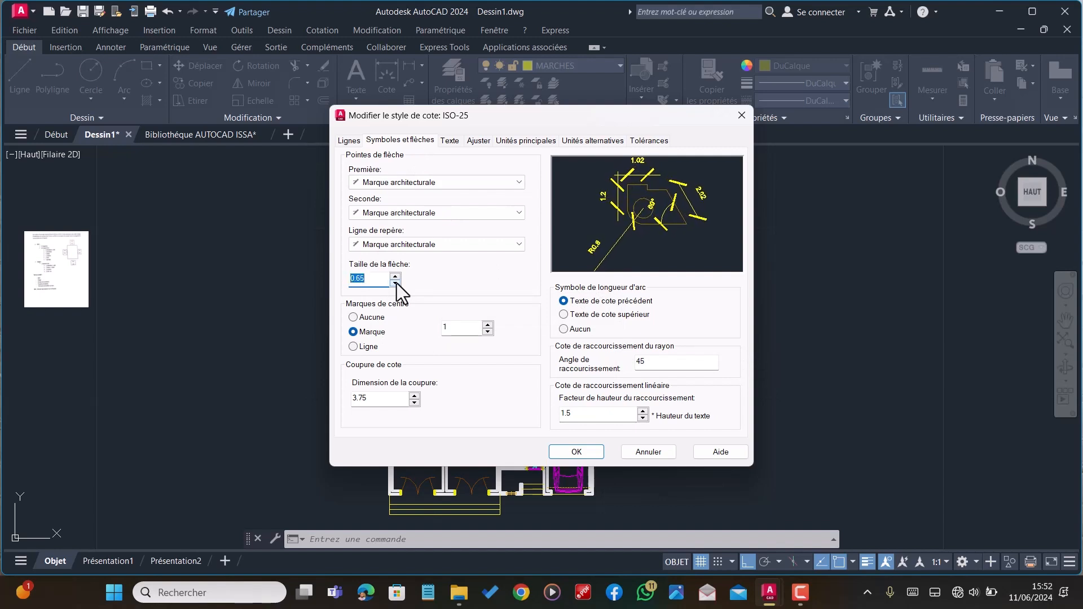
{"action": "left_click", "coordinate": [395, 283]}
{"action": "left_click", "coordinate": [395, 283]}
{"action": "left_click", "coordinate": [395, 282]}
{"action": "left_click", "coordinate": [396, 282]}
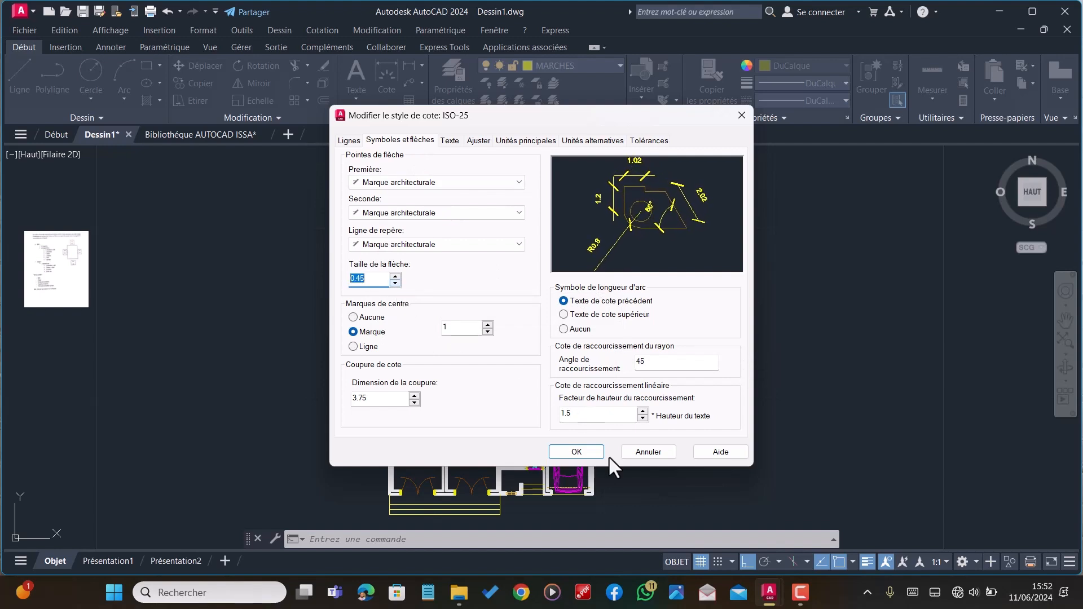
{"action": "left_click", "coordinate": [590, 452]}
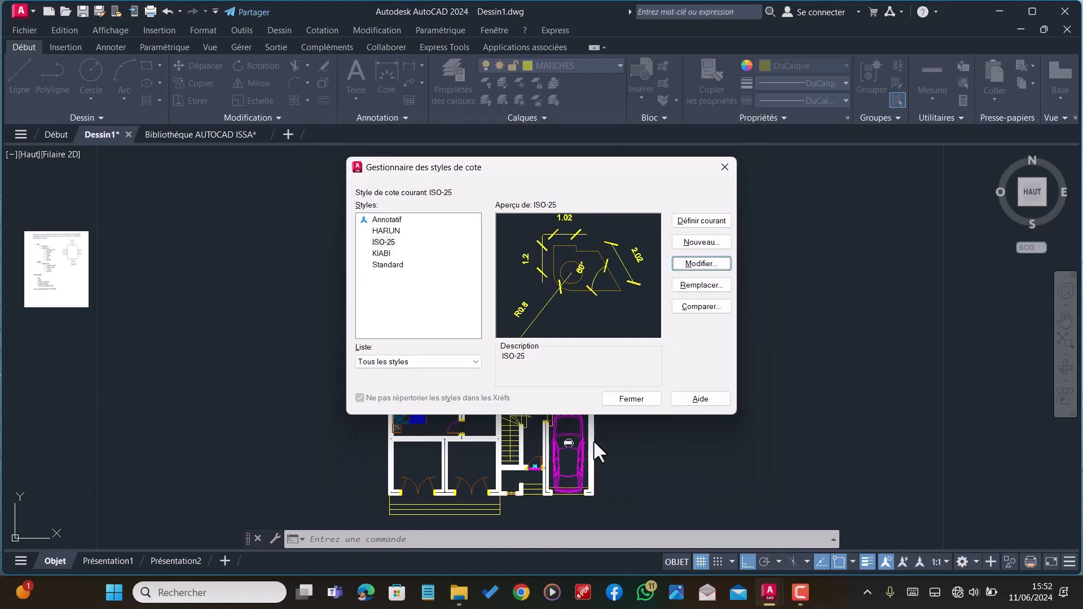
{"action": "left_click", "coordinate": [632, 402]}
Test the new arrow size with a linear dimension across the SALA's upper-left wall corner, and cancel it
{"action": "type", "text": "cotlin"}
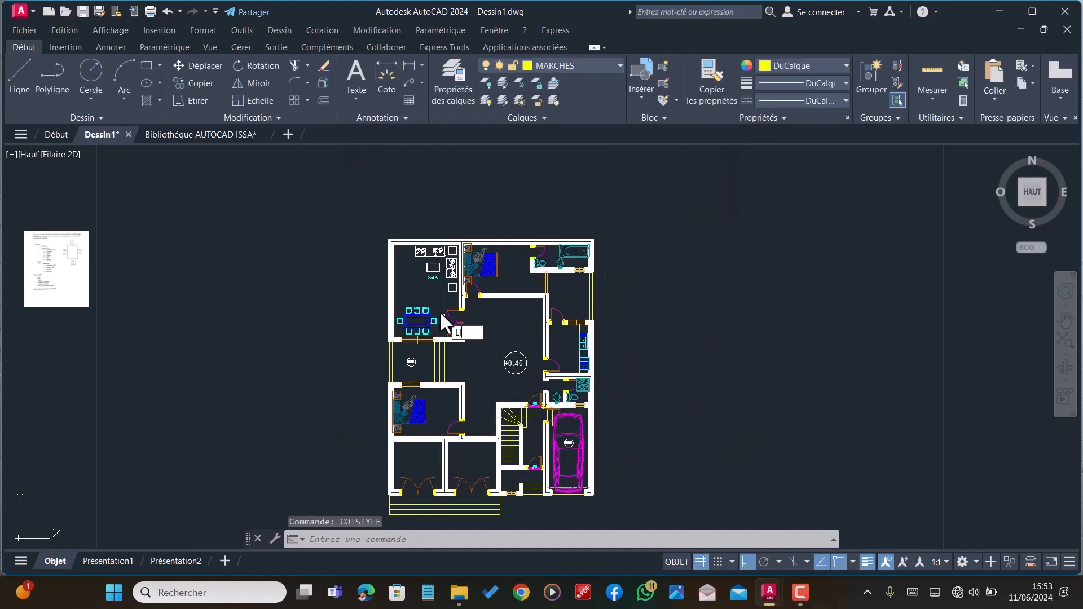
{"action": "key", "text": "Return"}
{"action": "scroll", "coordinate": [372, 256], "scroll_direction": "up", "scroll_amount": 6}
{"action": "left_click", "coordinate": [427, 160]}
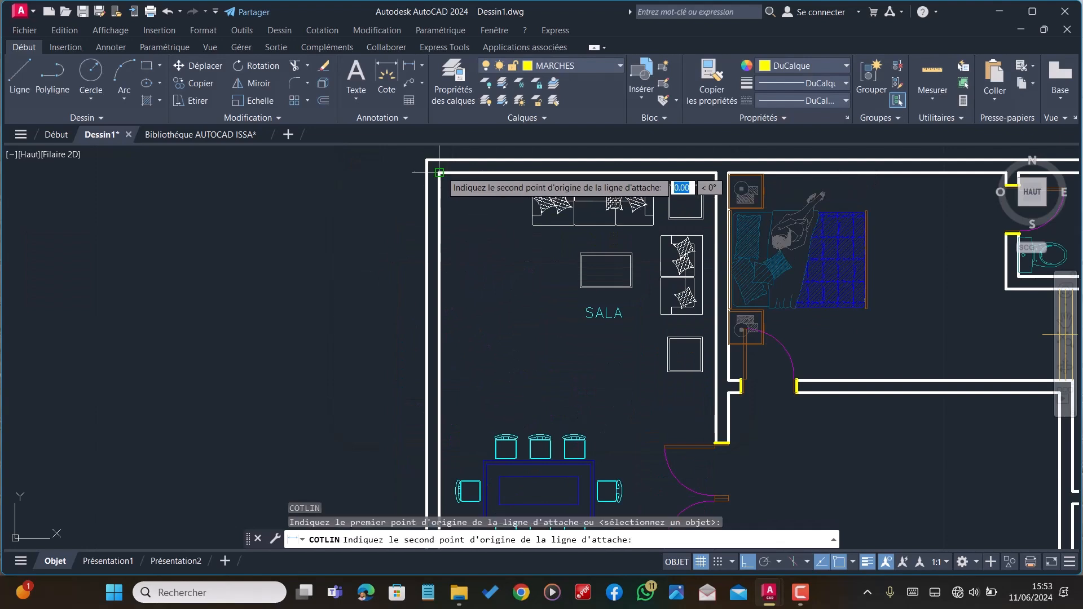
{"action": "left_click", "coordinate": [439, 171]}
{"action": "scroll", "coordinate": [376, 211], "scroll_direction": "down", "scroll_amount": 2}
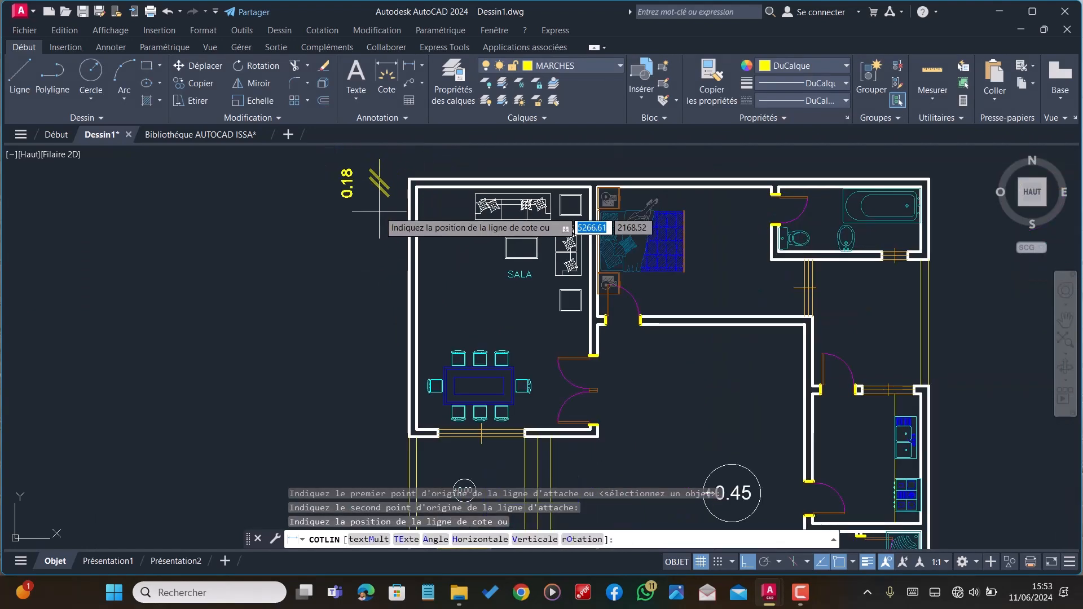
{"action": "scroll", "coordinate": [379, 211], "scroll_direction": "up", "scroll_amount": 2}
{"action": "scroll", "coordinate": [379, 215], "scroll_direction": "down", "scroll_amount": 2}
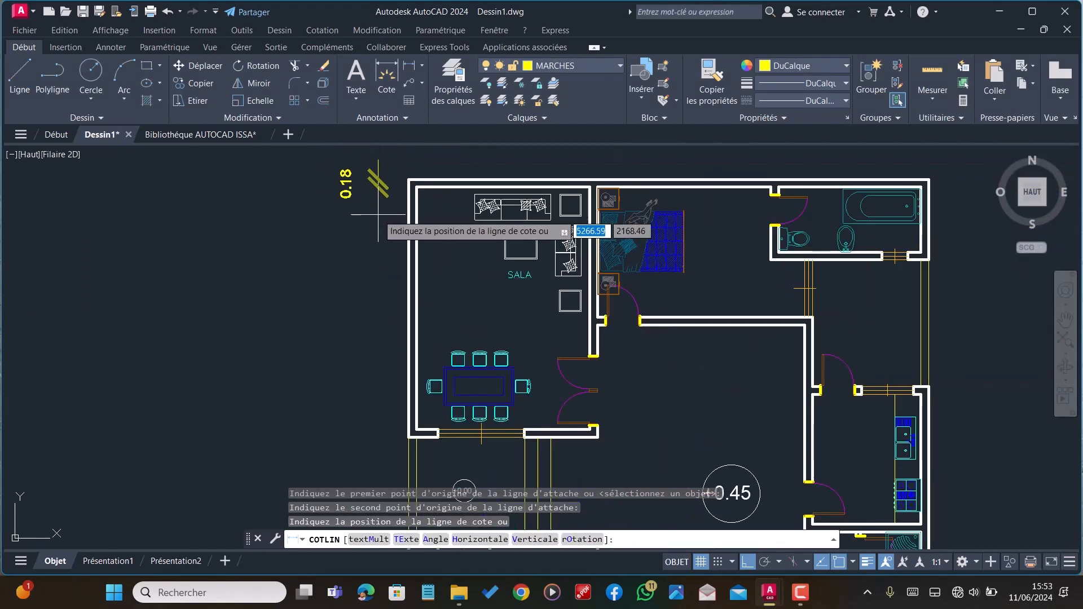
{"action": "scroll", "coordinate": [379, 217], "scroll_direction": "up", "scroll_amount": 2}
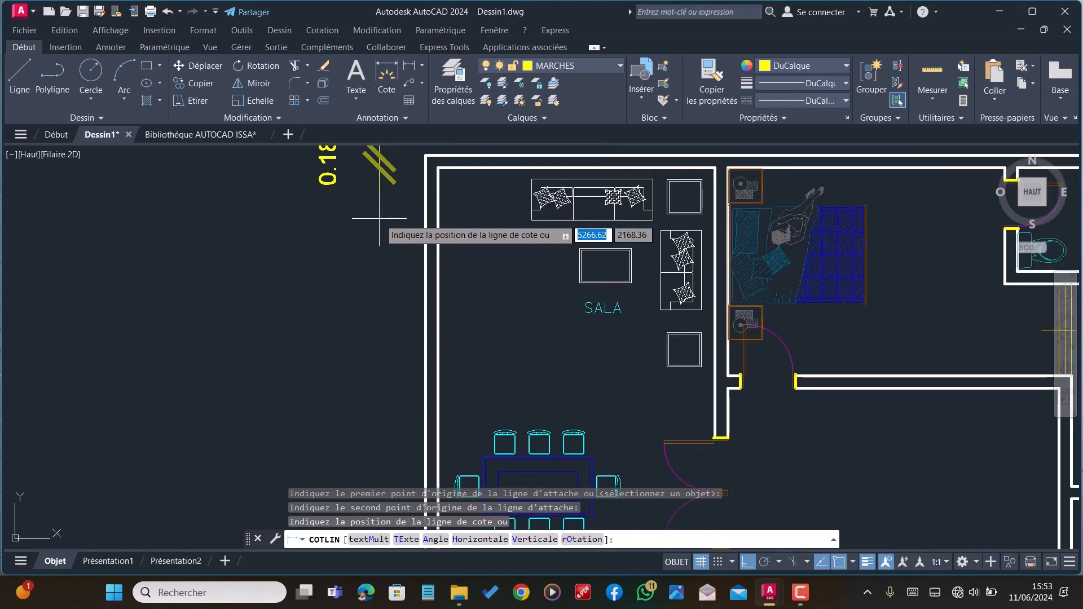
{"action": "key", "text": "Escape"}
Reopen the ISO-25 dimension style for modification and set its radius dimension jog angle to 1
{"action": "type", "text": "COT"}
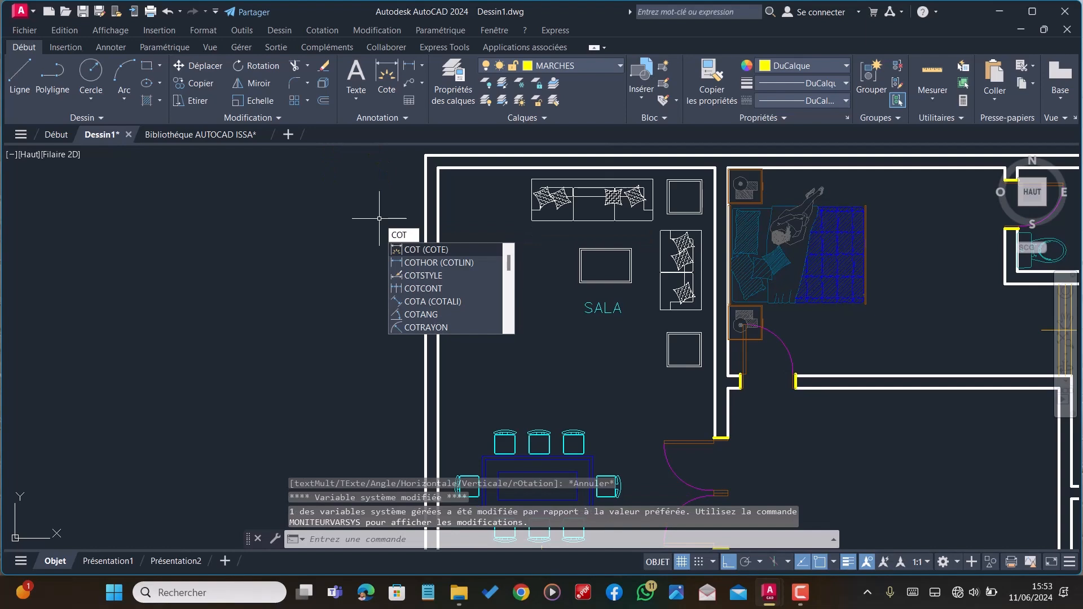
{"action": "left_click", "coordinate": [427, 276]}
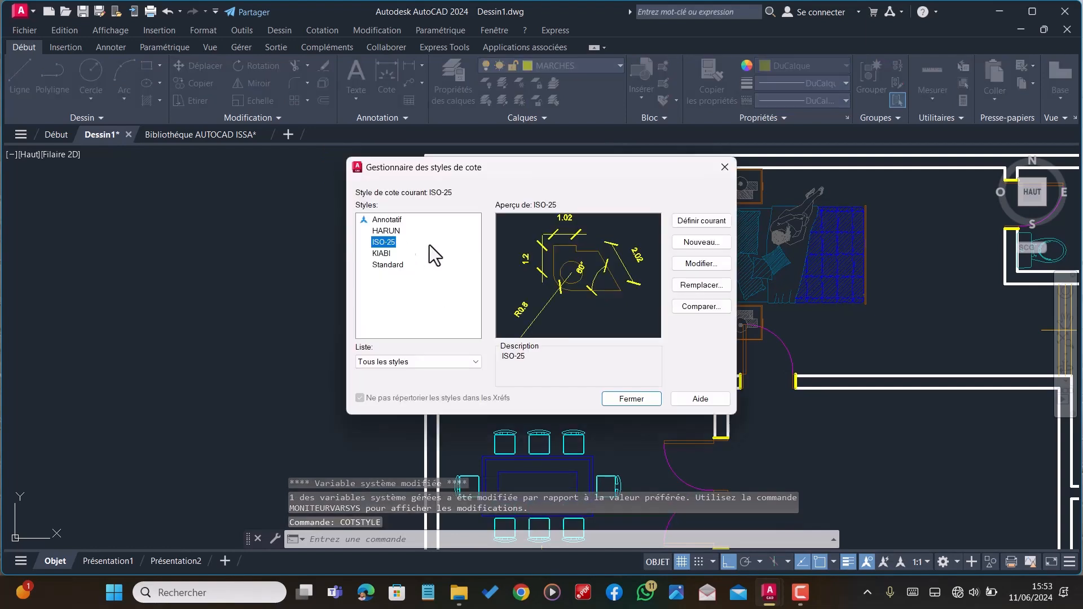
{"action": "left_click", "coordinate": [712, 264]}
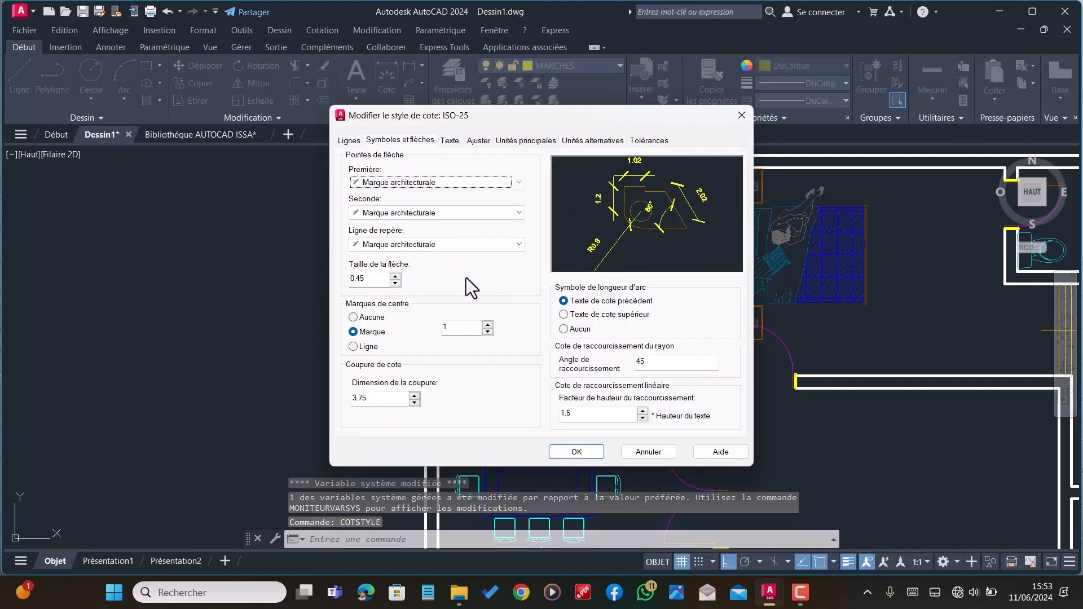
{"action": "left_click_drag", "start_coordinate": [695, 363], "coordinate": [621, 364]}
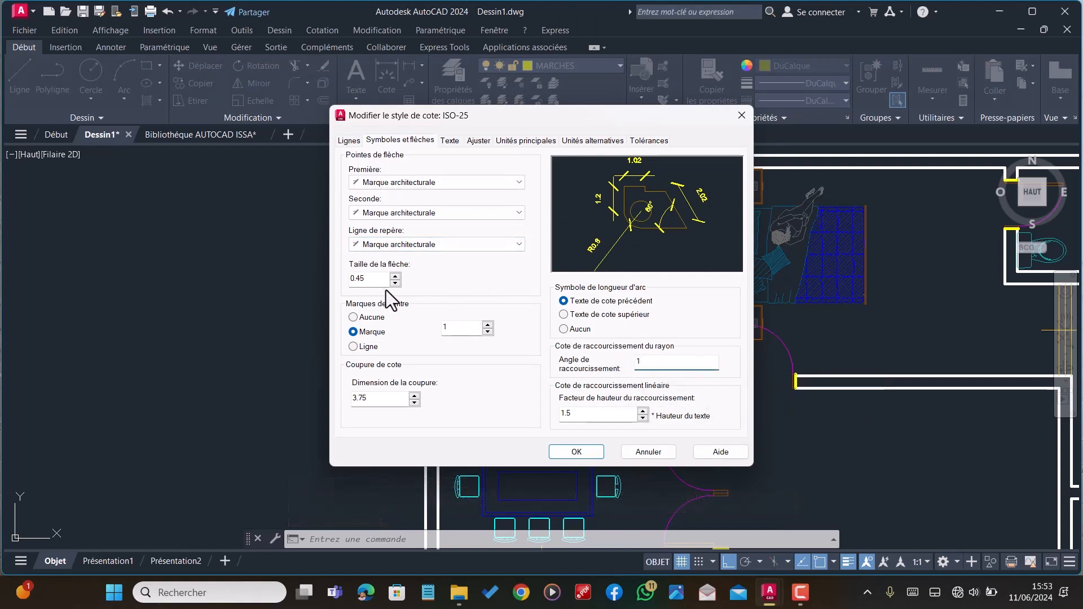
Set the radius jog angle to 1 and the arrow size to 0.35 in the ISO-25 dimension style
{"action": "type", "text": "1"}
{"action": "left_click", "coordinate": [395, 276]}
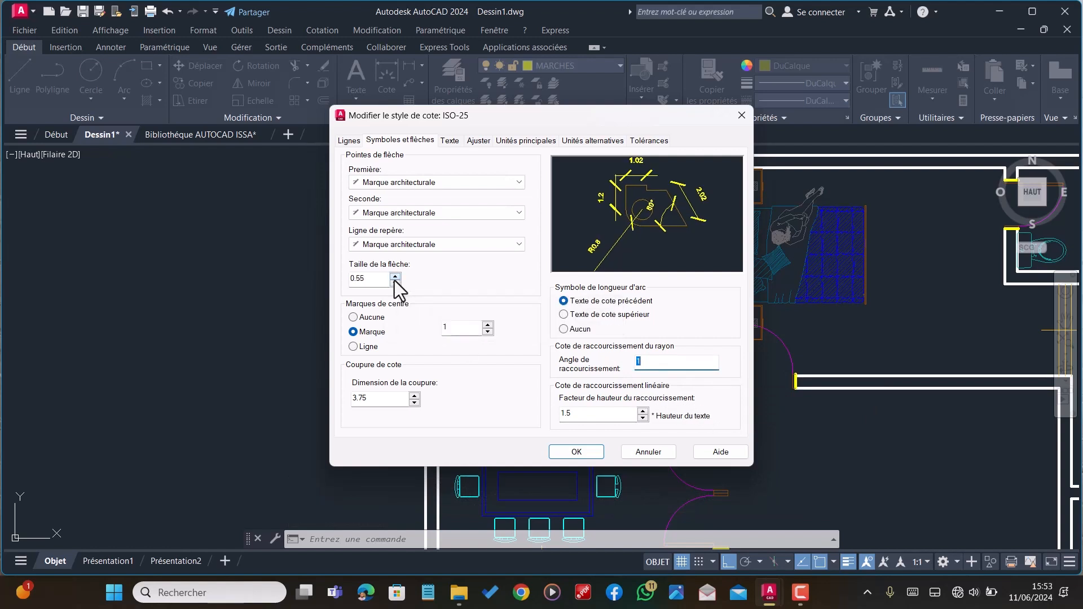
{"action": "left_click", "coordinate": [395, 283]}
{"action": "left_click", "coordinate": [395, 283]}
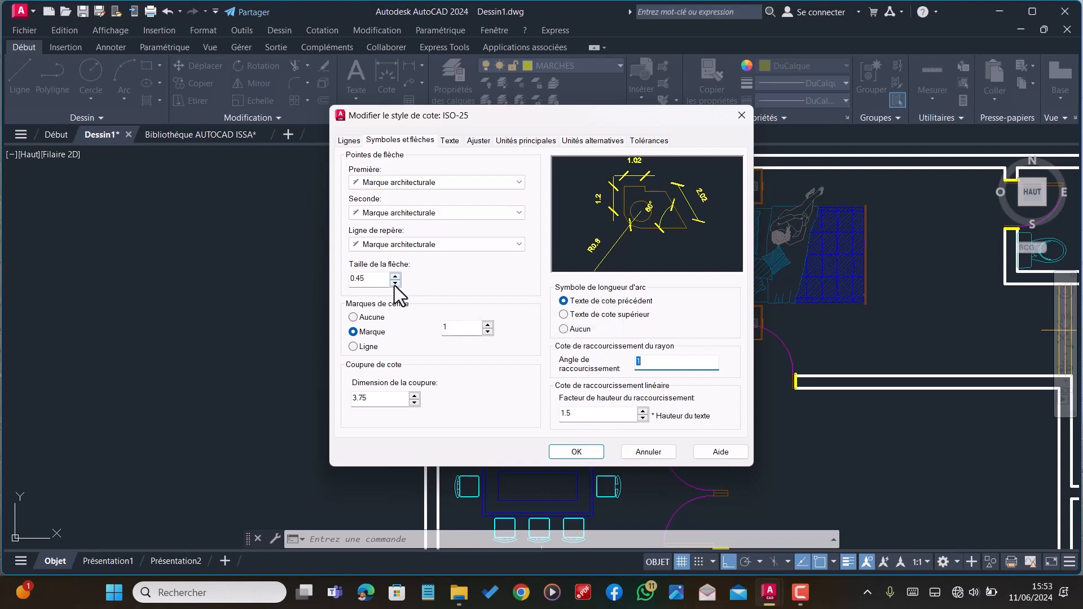
{"action": "left_click", "coordinate": [395, 284]}
{"action": "left_click", "coordinate": [395, 283]}
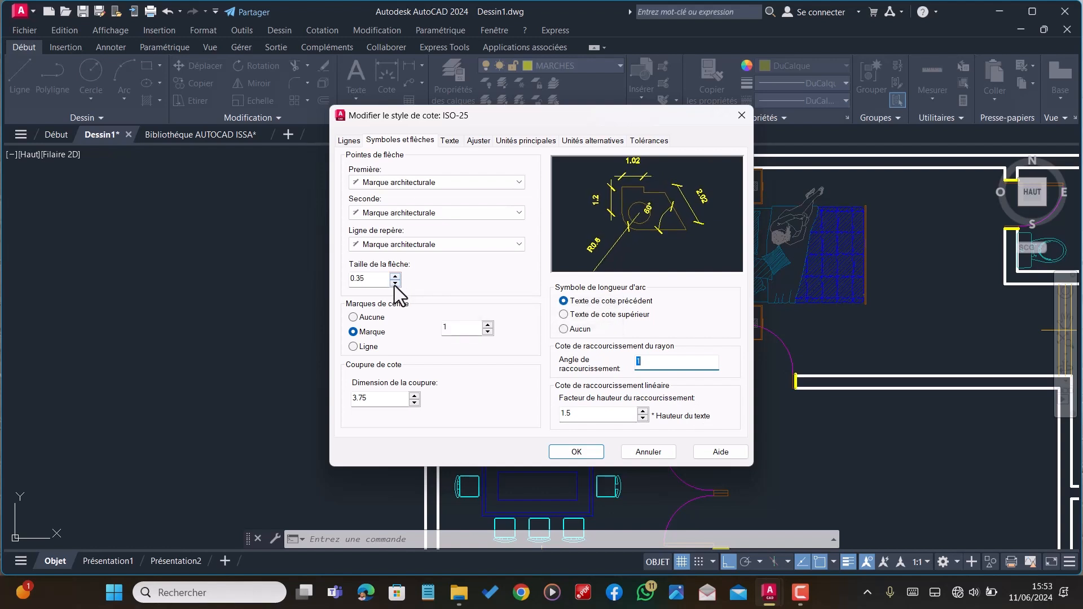
Adjust the centre mark size, accept the ISO-25 style changes, and close the dimension style manager
{"action": "left_click", "coordinate": [489, 325]}
{"action": "left_click", "coordinate": [489, 325]}
{"action": "left_click", "coordinate": [488, 325]}
{"action": "left_click", "coordinate": [487, 331]}
{"action": "left_click", "coordinate": [488, 332]}
{"action": "left_click", "coordinate": [488, 331]}
{"action": "left_click", "coordinate": [488, 331]}
{"action": "type", "text": "3"}
{"action": "left_click", "coordinate": [568, 454]}
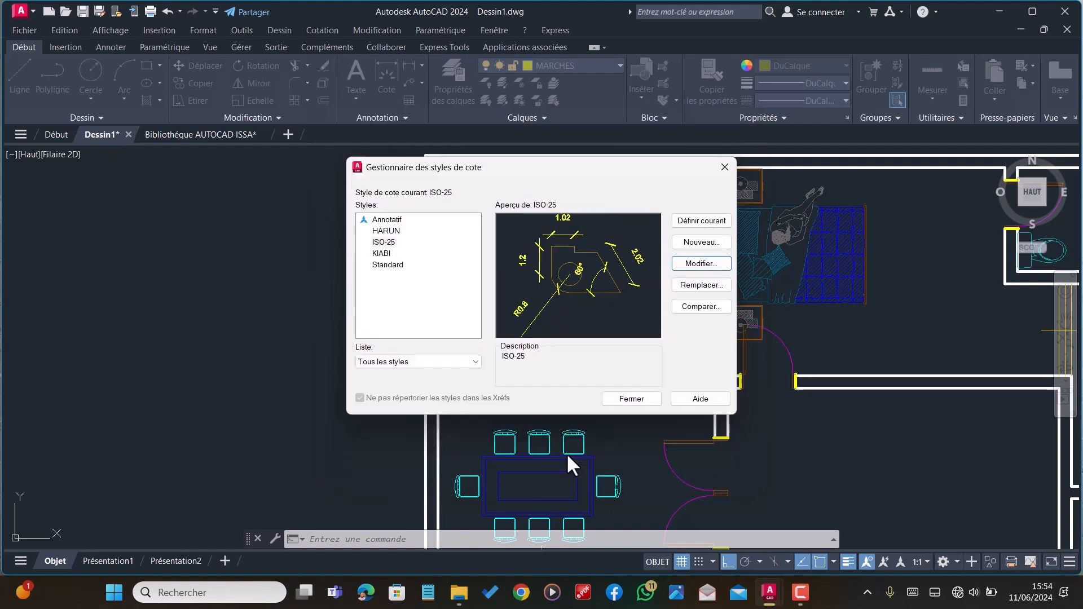
{"action": "left_click", "coordinate": [643, 399]}
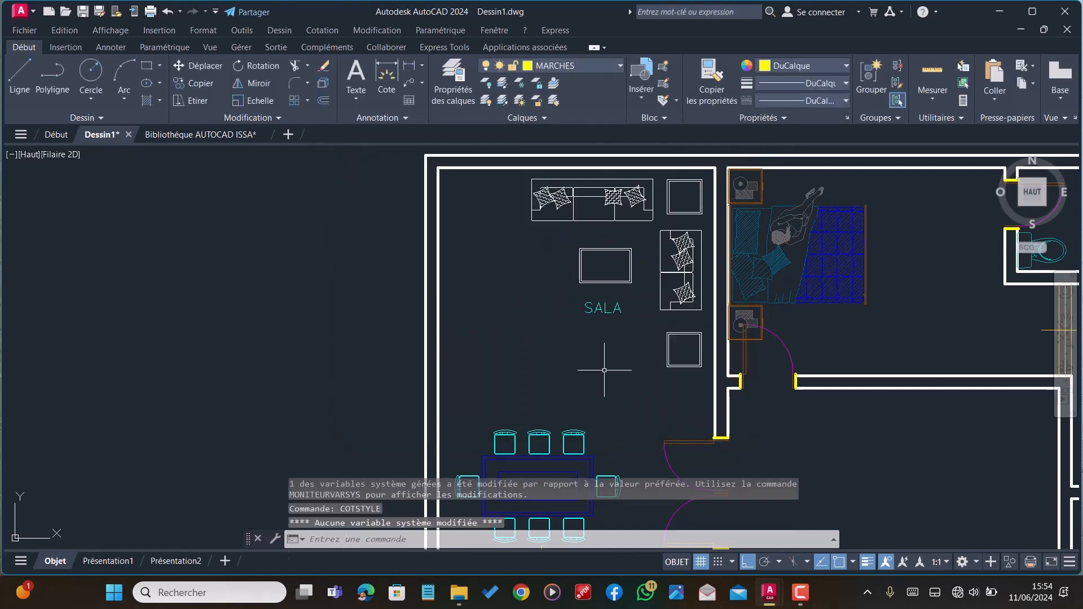
{"action": "type", "text": "cotlin"}
{"action": "key", "text": "Return"}
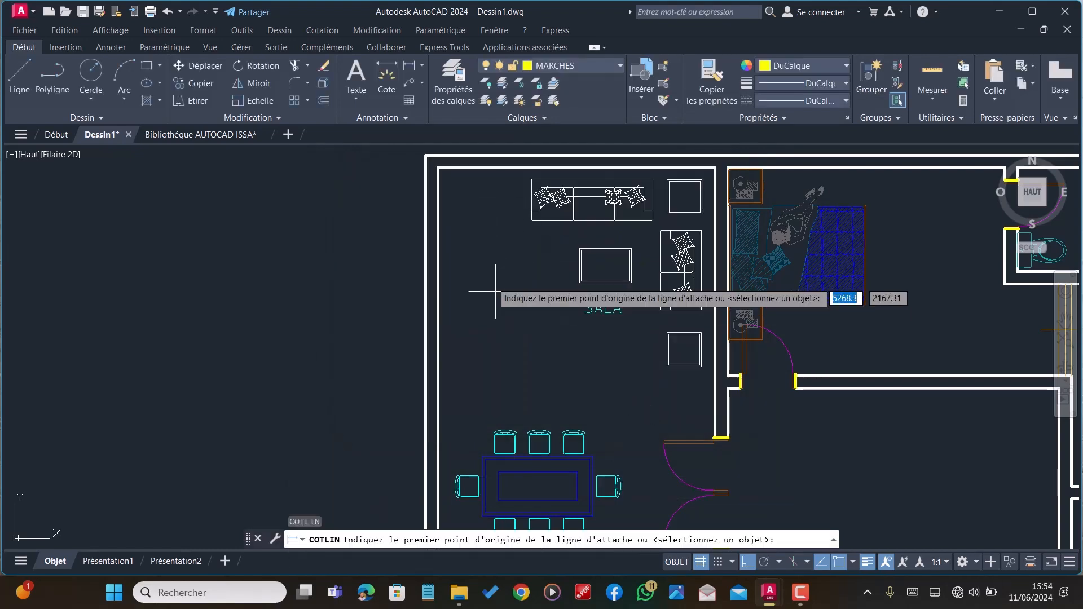
{"action": "scroll", "coordinate": [490, 254], "scroll_direction": "up", "scroll_amount": 3}
{"action": "left_click", "coordinate": [442, 237]}
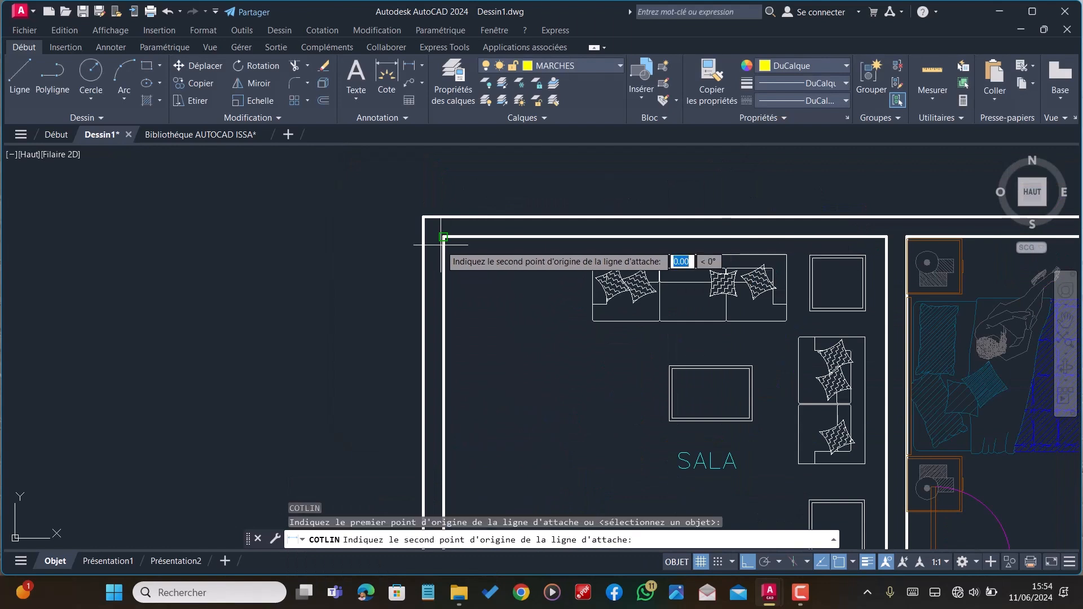
{"action": "left_click", "coordinate": [443, 237]}
{"action": "key", "text": "Escape"}
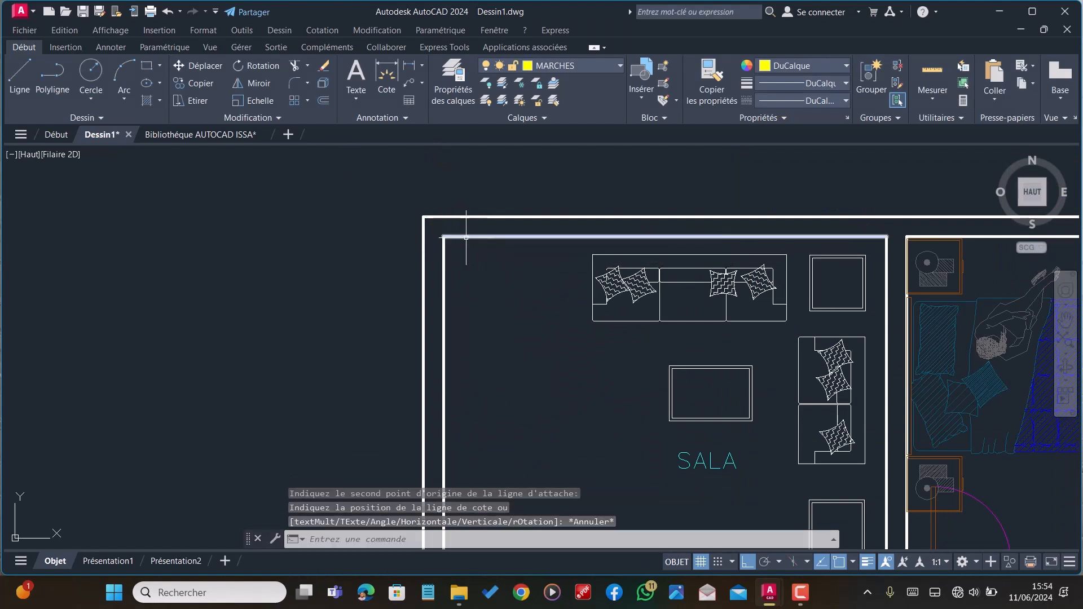
Add a vertical linear dimension across the top wall's thickness at the SALA's upper-left corner, placed 1 unit outside the left facade
{"action": "key", "text": "Return"}
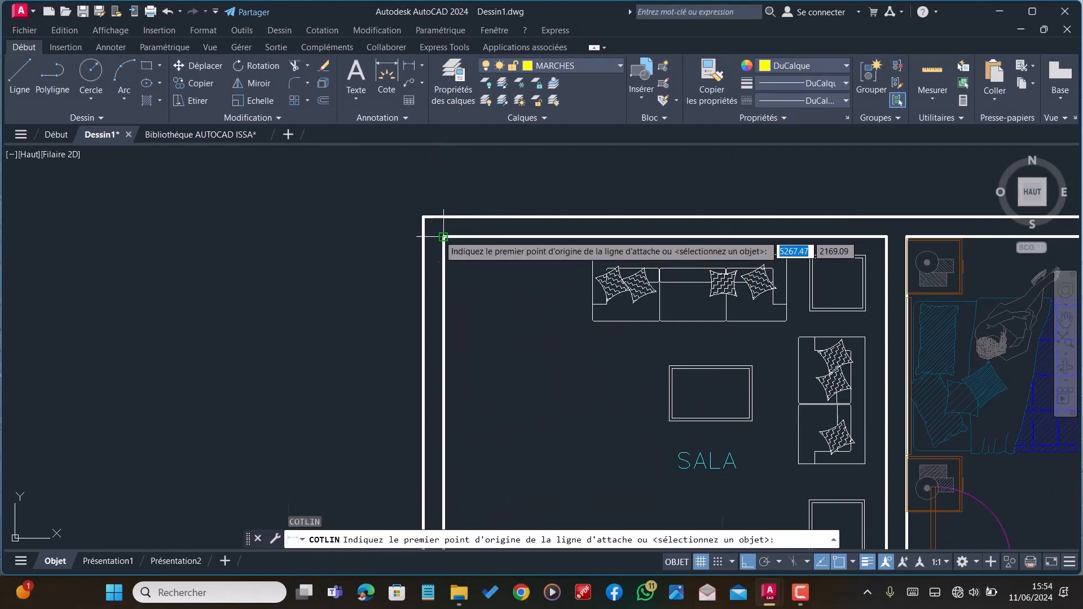
{"action": "left_click", "coordinate": [444, 237]}
{"action": "left_click", "coordinate": [424, 217]}
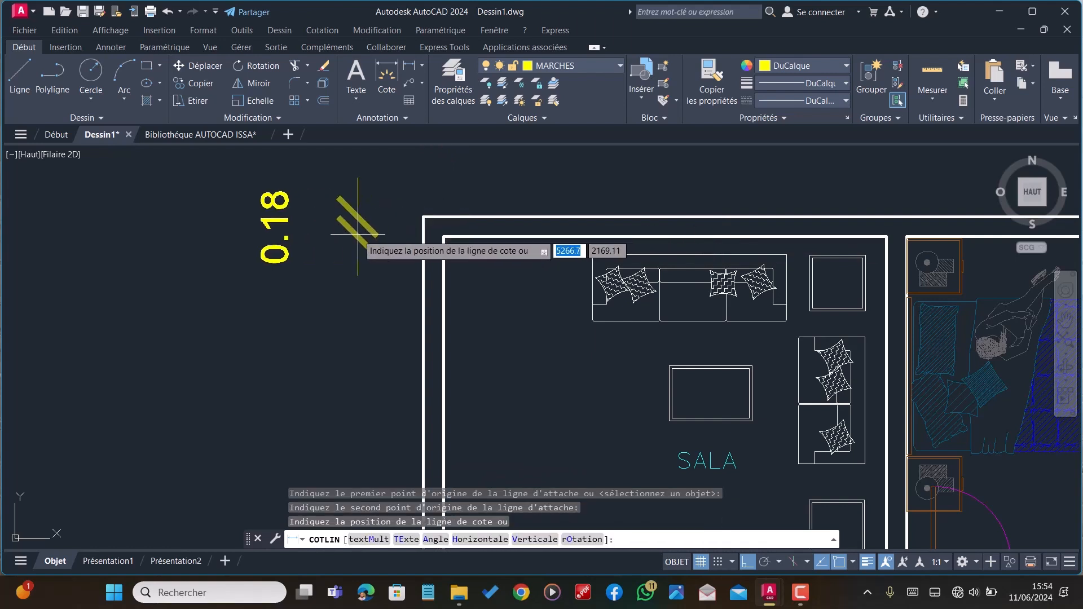
{"action": "type", "text": "1"}
{"action": "key", "text": "Return"}
{"action": "scroll", "coordinate": [358, 234], "scroll_direction": "down", "scroll_amount": 1}
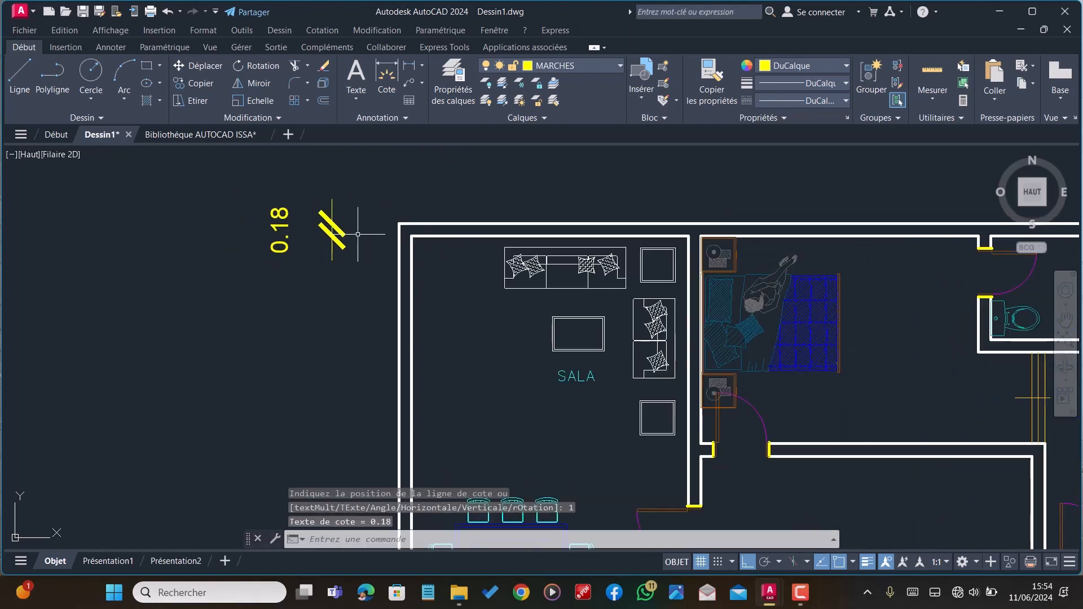
Continue the vertical dimension chain down the SALA's interior length and across the thickness of its lower wall
{"action": "type", "text": "COTCO"}
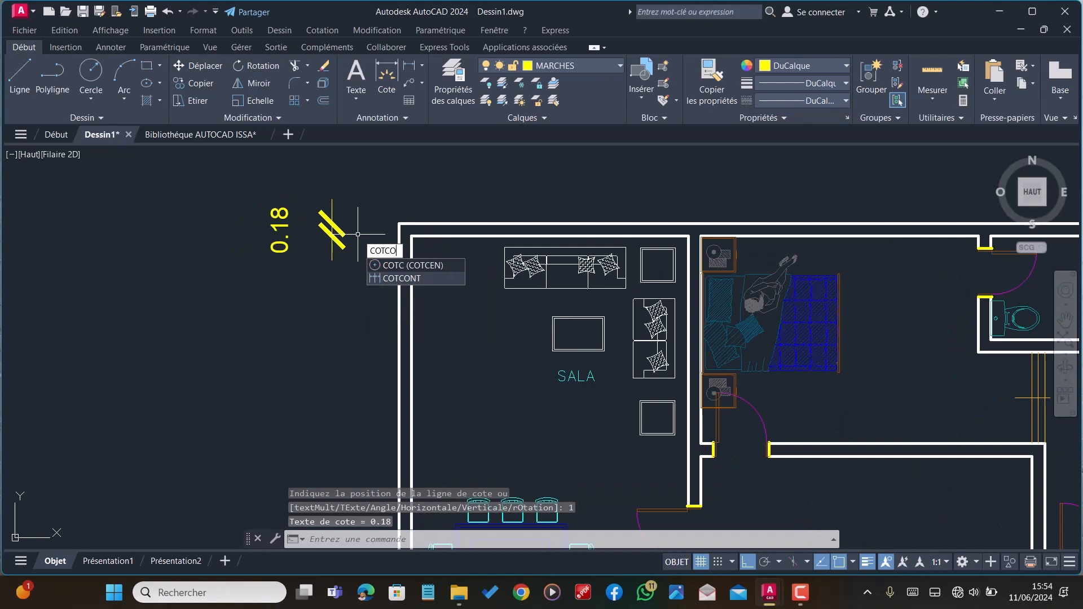
{"action": "type", "text": "NT"}
{"action": "key", "text": "Return"}
{"action": "scroll", "coordinate": [357, 234], "scroll_direction": "down", "scroll_amount": 3}
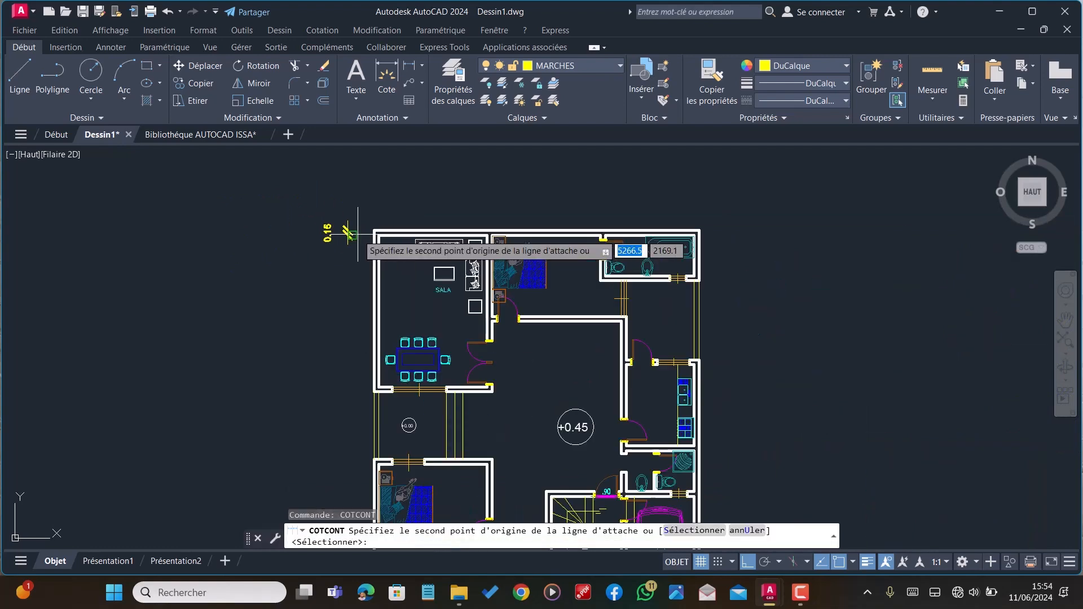
{"action": "scroll", "coordinate": [379, 404], "scroll_direction": "up", "scroll_amount": 3}
{"action": "scroll", "coordinate": [356, 373], "scroll_direction": "up", "scroll_amount": 2}
{"action": "left_click", "coordinate": [348, 354]}
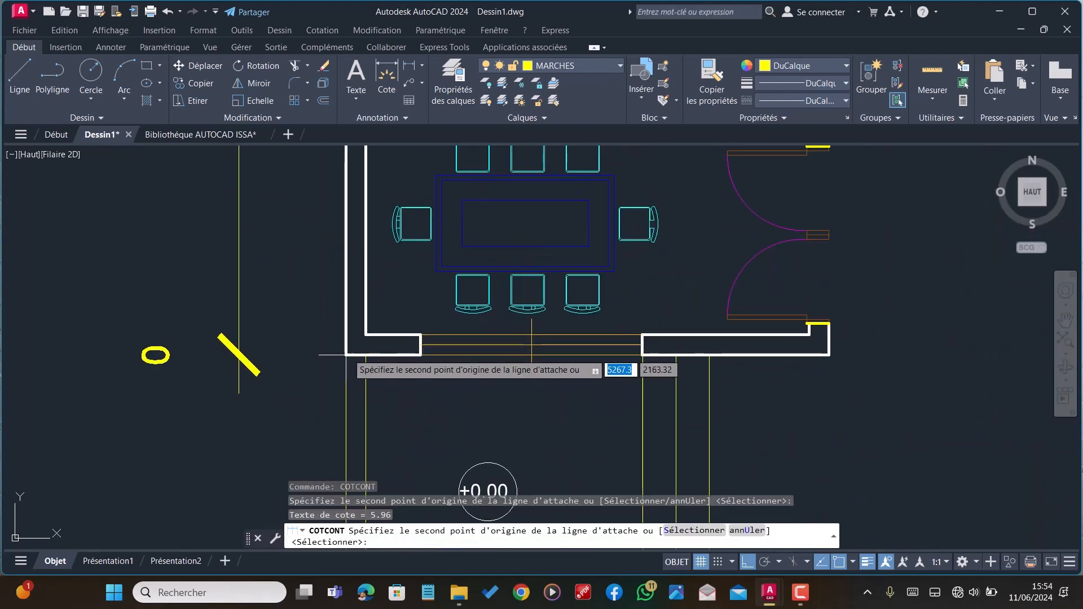
{"action": "left_click", "coordinate": [363, 335]}
{"action": "scroll", "coordinate": [361, 361], "scroll_direction": "down", "scroll_amount": 5}
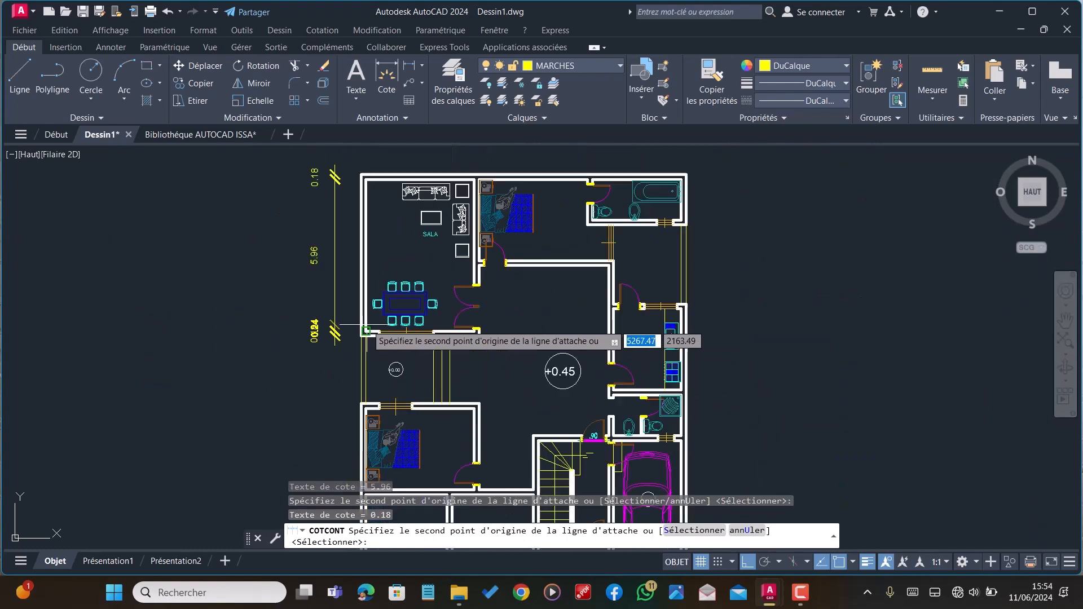
Extend the left-hand chain across the +0.00 terrace, the lower bedroom's top wall, its interior length and its bottom wall
{"action": "scroll", "coordinate": [356, 381], "scroll_direction": "up", "scroll_amount": 5}
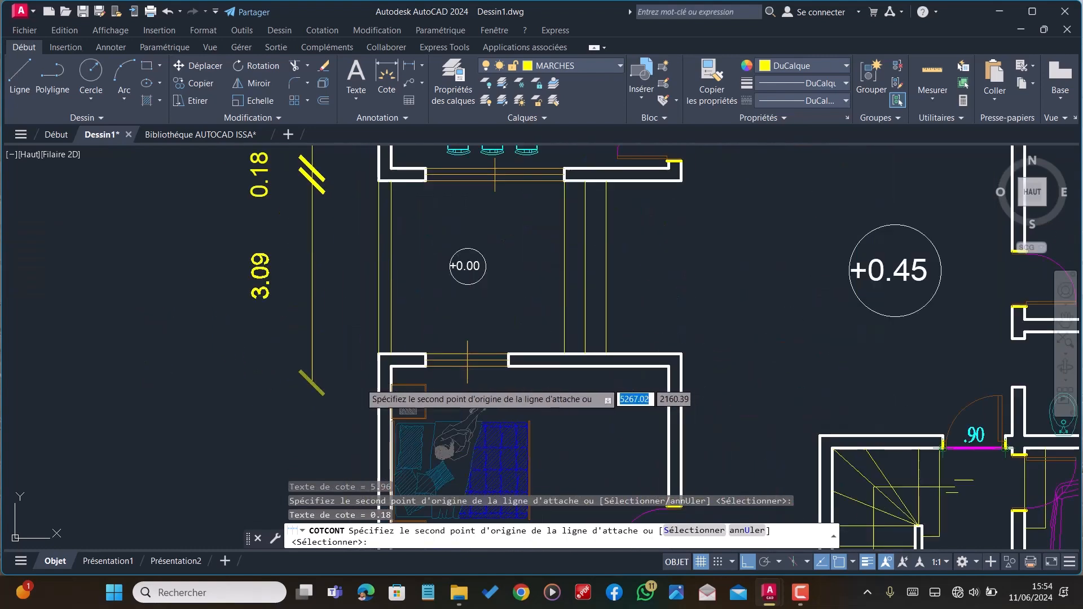
{"action": "left_click", "coordinate": [379, 354]}
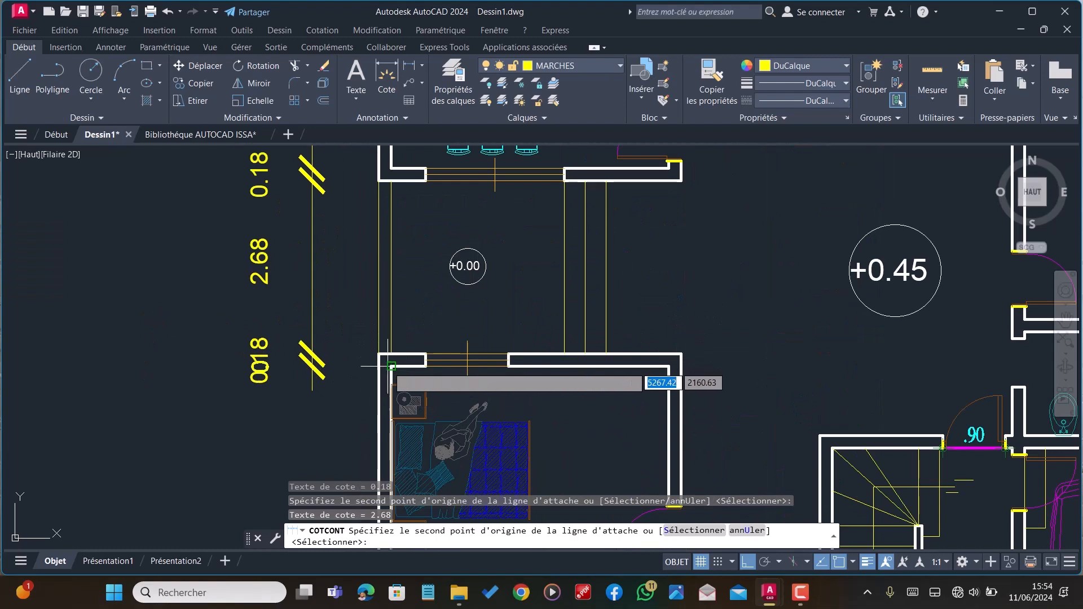
{"action": "left_click", "coordinate": [380, 365]}
{"action": "scroll", "coordinate": [379, 365], "scroll_direction": "down", "scroll_amount": 5}
{"action": "left_click", "coordinate": [385, 419]}
{"action": "scroll", "coordinate": [386, 418], "scroll_direction": "up", "scroll_amount": 5}
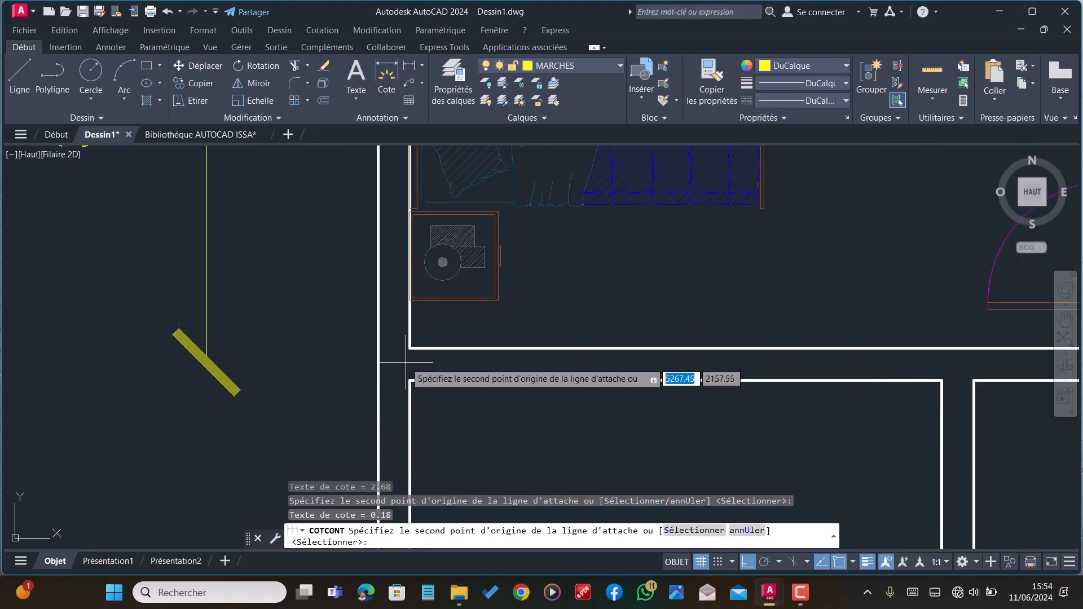
{"action": "left_click", "coordinate": [410, 380]}
{"action": "scroll", "coordinate": [389, 316], "scroll_direction": "down", "scroll_amount": 5}
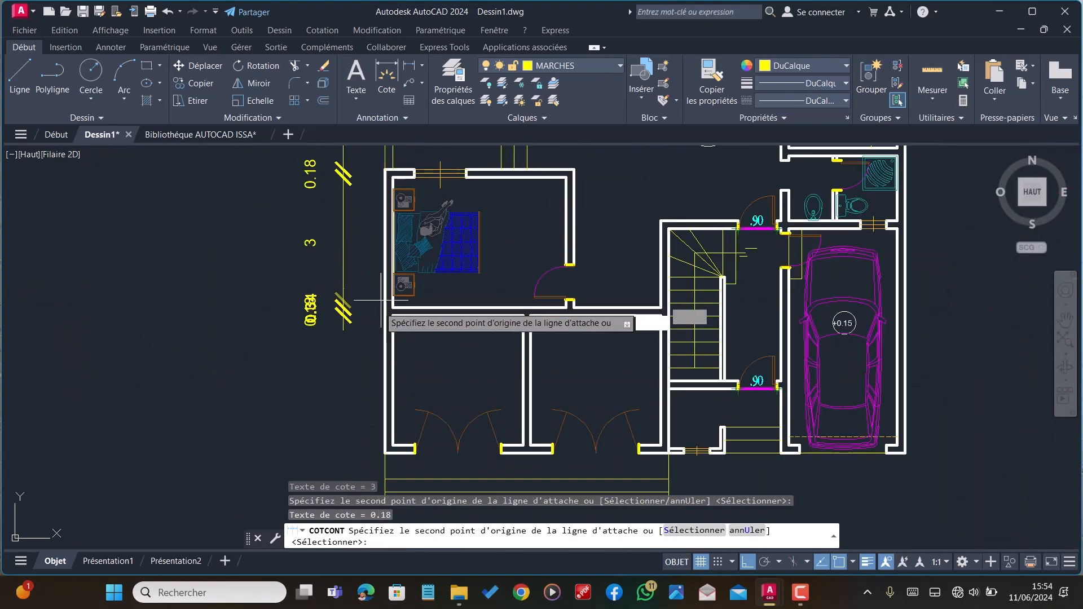
Finish the left-hand chain down the front room, across the front wall's thickness, and to the outer edge of the front steps
{"action": "scroll", "coordinate": [394, 440], "scroll_direction": "up", "scroll_amount": 5}
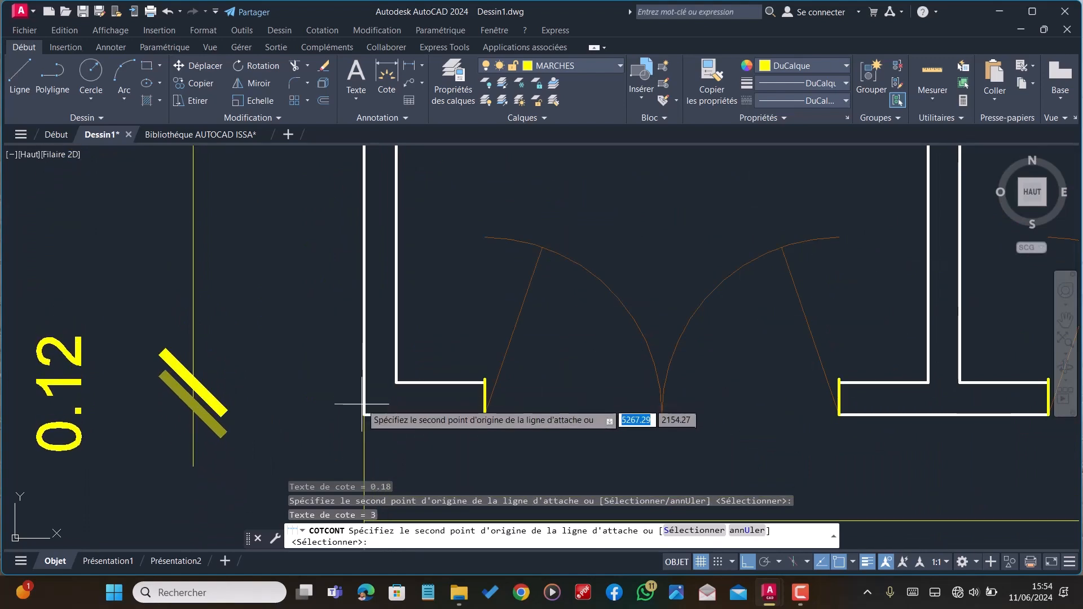
{"action": "scroll", "coordinate": [347, 332], "scroll_direction": "down", "scroll_amount": 5}
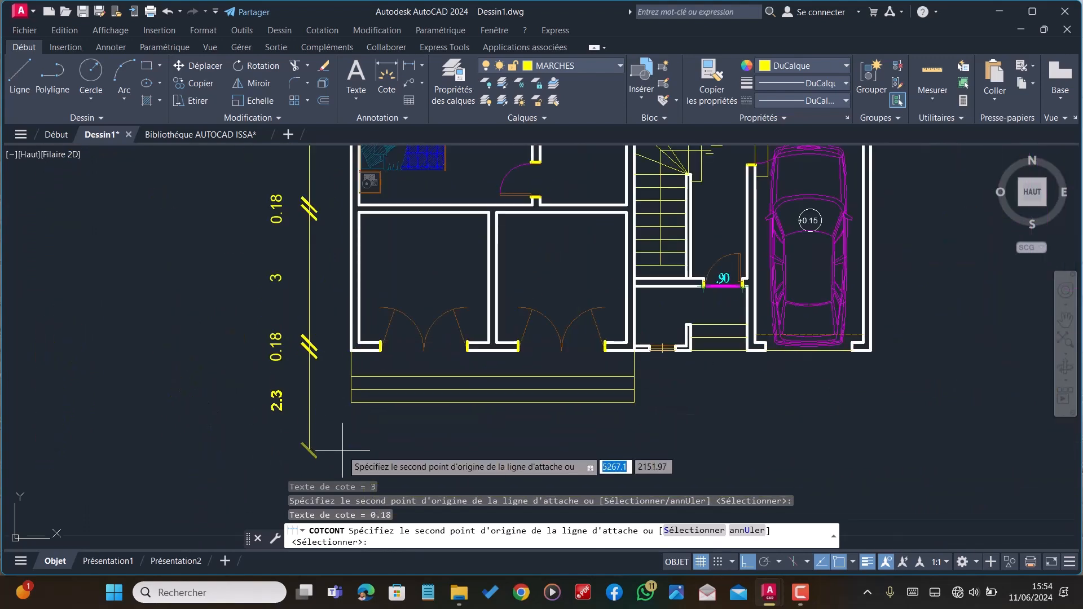
{"action": "scroll", "coordinate": [349, 443], "scroll_direction": "down", "scroll_amount": 2}
{"action": "scroll", "coordinate": [348, 443], "scroll_direction": "up", "scroll_amount": 4}
{"action": "scroll", "coordinate": [350, 434], "scroll_direction": "down", "scroll_amount": 2}
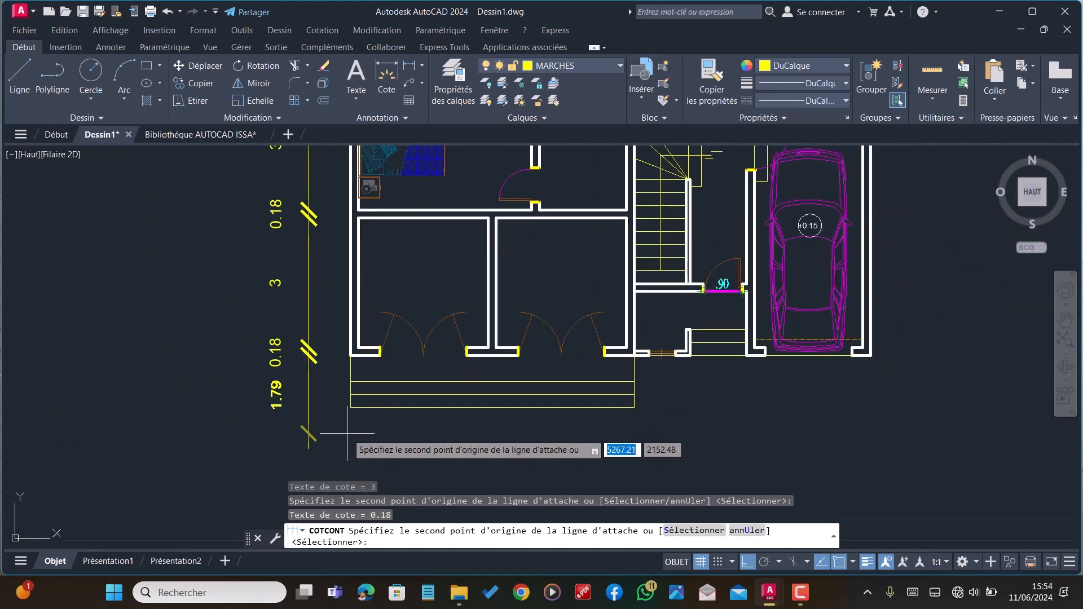
{"action": "scroll", "coordinate": [352, 424], "scroll_direction": "up", "scroll_amount": 5}
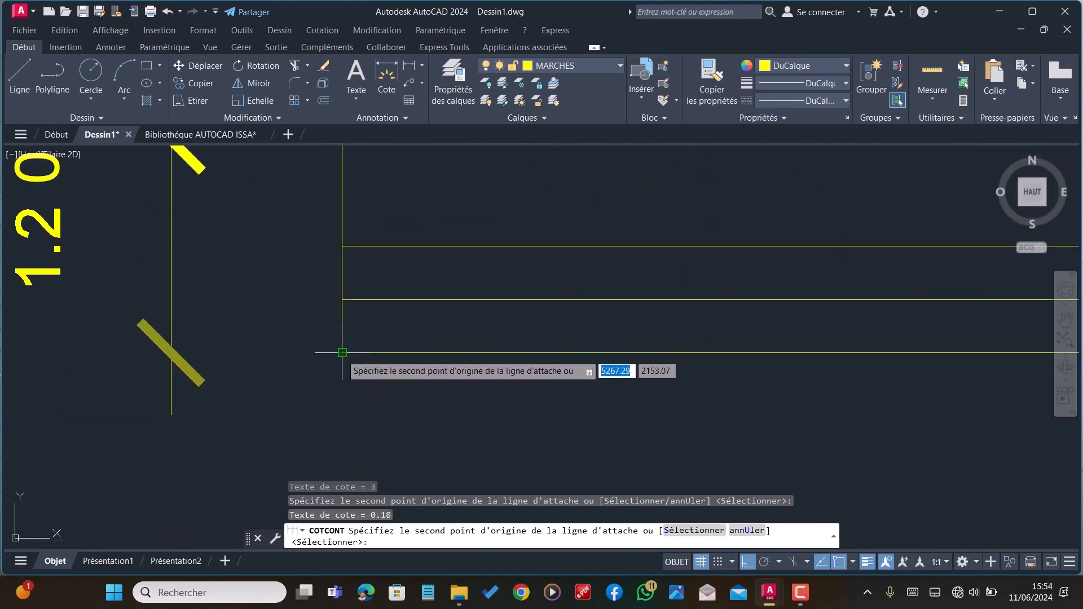
{"action": "left_click", "coordinate": [342, 353]}
{"action": "scroll", "coordinate": [328, 364], "scroll_direction": "down", "scroll_amount": 3}
{"action": "key", "text": "Escape"}
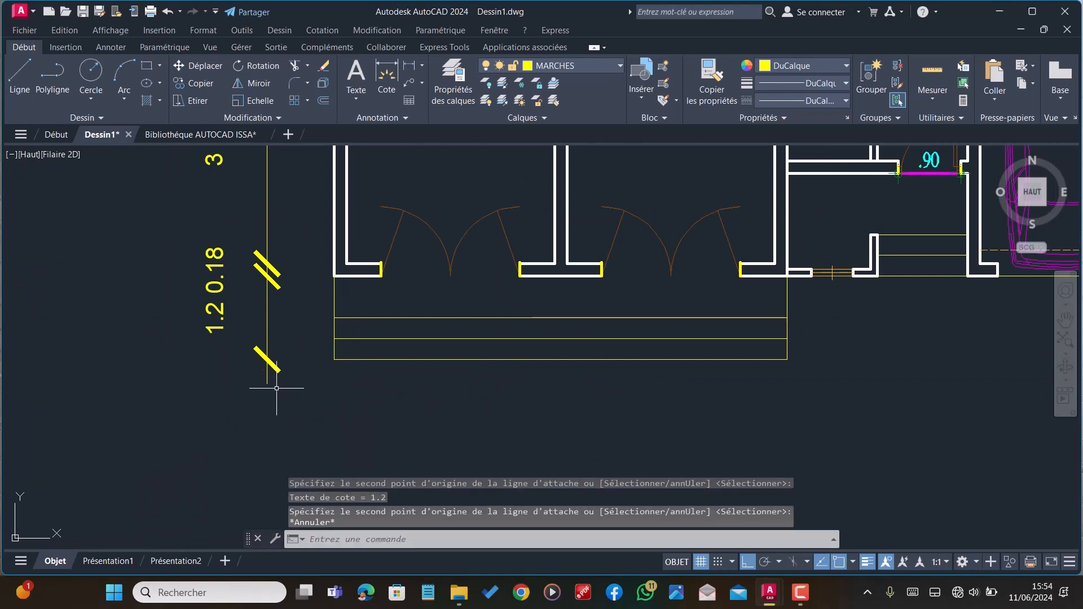
Add a horizontal linear dimension across the left wall's thickness at the SALA's upper-left corner, placed 1 unit above the top wall
{"action": "scroll", "coordinate": [213, 377], "scroll_direction": "down", "scroll_amount": 3}
{"action": "scroll", "coordinate": [214, 377], "scroll_direction": "down", "scroll_amount": 3}
{"action": "scroll", "coordinate": [312, 209], "scroll_direction": "up", "scroll_amount": 2}
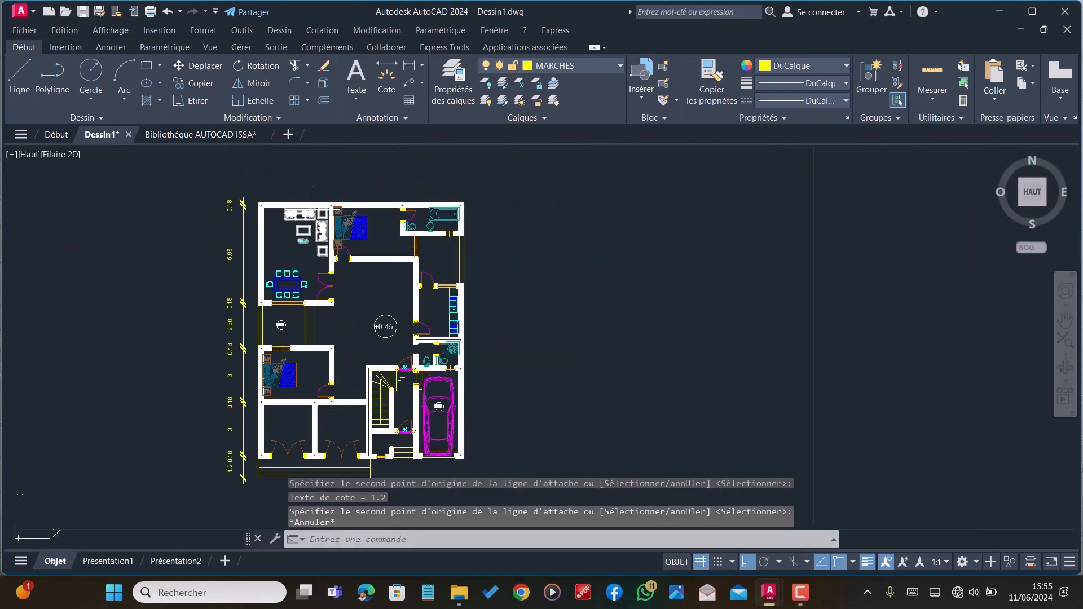
{"action": "type", "text": "LIN"}
{"action": "key", "text": "Return"}
{"action": "scroll", "coordinate": [312, 205], "scroll_direction": "up", "scroll_amount": 4}
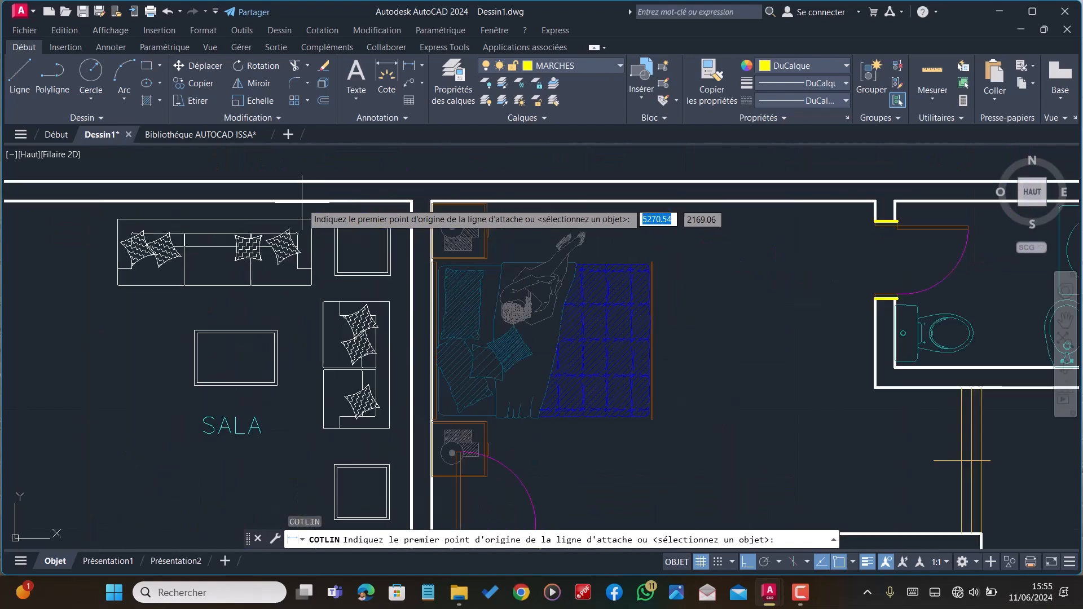
{"action": "scroll", "coordinate": [246, 292], "scroll_direction": "down", "scroll_amount": 2}
{"action": "scroll", "coordinate": [146, 220], "scroll_direction": "up", "scroll_amount": 2}
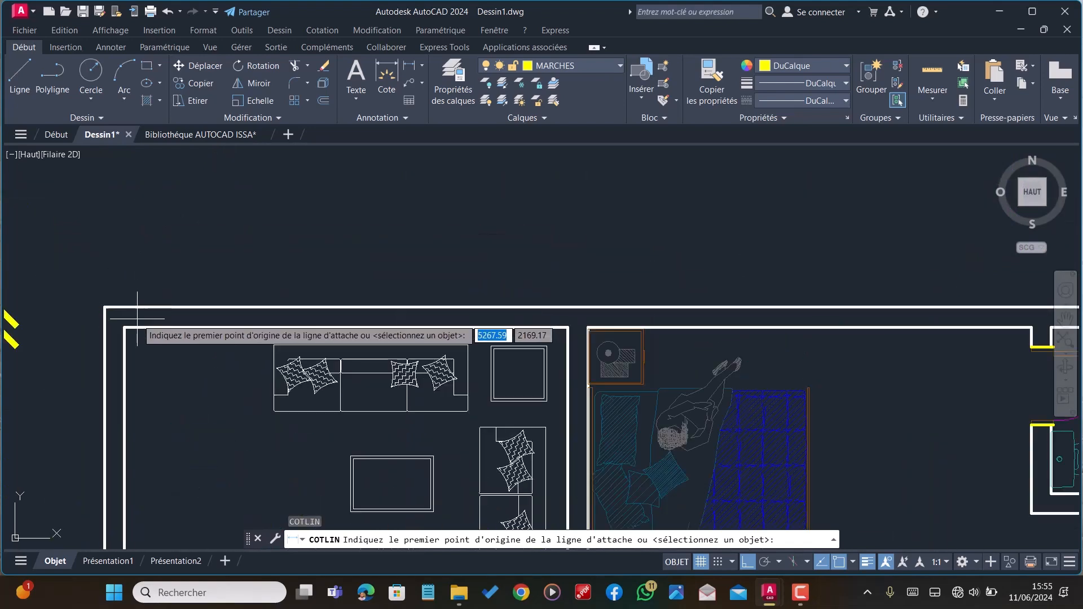
{"action": "left_click", "coordinate": [105, 309]}
{"action": "left_click", "coordinate": [124, 327]}
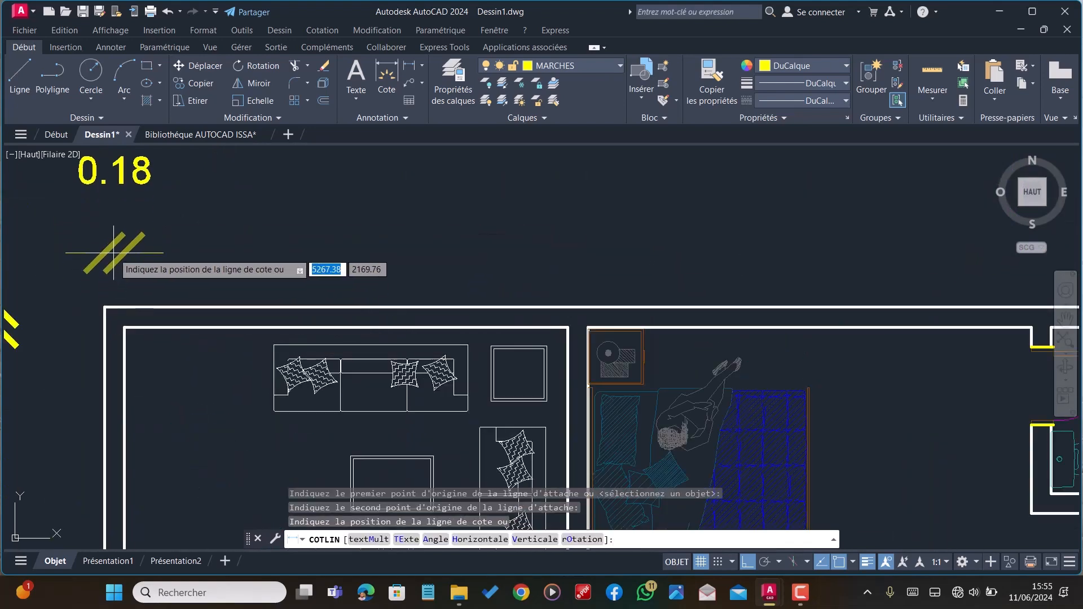
{"action": "type", "text": "1"}
{"action": "key", "text": "Return"}
{"action": "scroll", "coordinate": [145, 253], "scroll_direction": "down", "scroll_amount": 2}
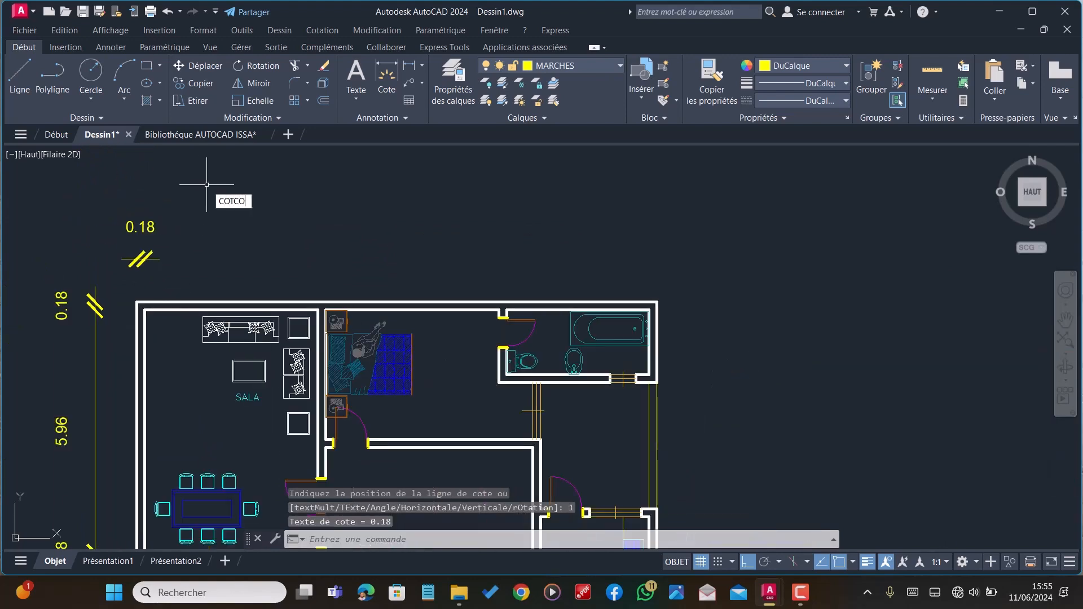
Continue the horizontal chain along the SALA's interior width and across the wall between it and the upper bedroom
{"action": "type", "text": "COTCONT"}
{"action": "key", "text": "Return"}
{"action": "scroll", "coordinate": [355, 339], "scroll_direction": "up", "scroll_amount": 3}
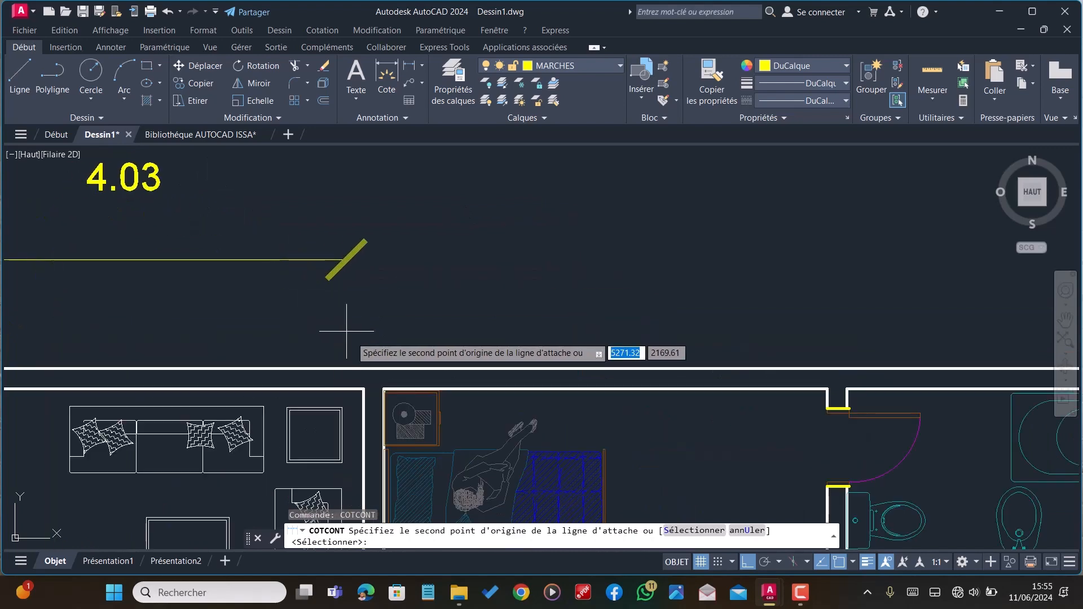
{"action": "left_click", "coordinate": [366, 388]}
{"action": "left_click", "coordinate": [384, 389]}
{"action": "scroll", "coordinate": [316, 384], "scroll_direction": "down", "scroll_amount": 4}
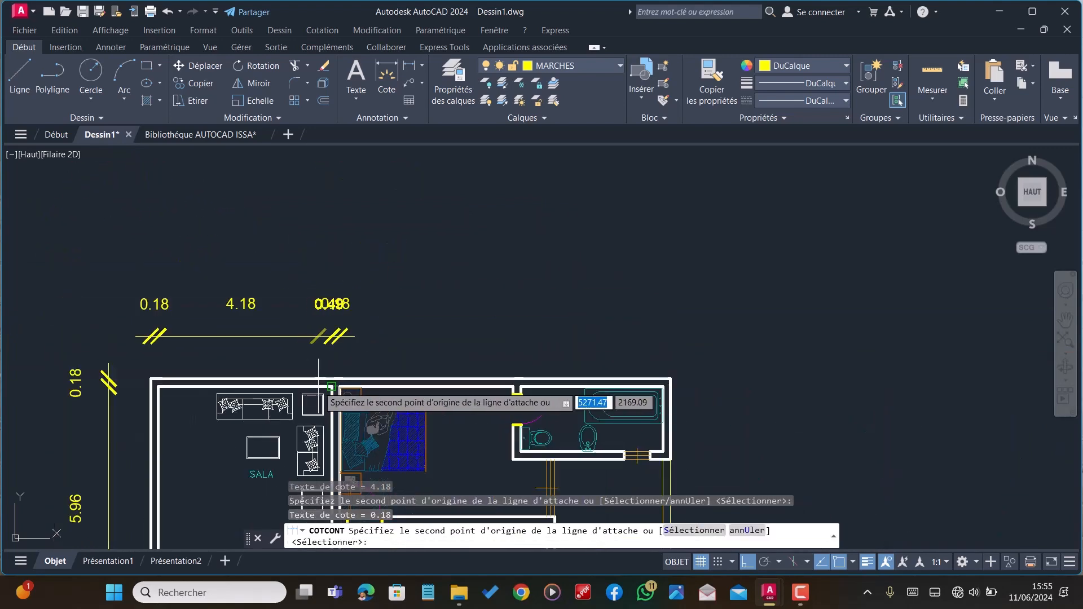
Extend the horizontal chain along the upper bedroom's interior width and across the wall separating it from the bathroom
{"action": "scroll", "coordinate": [534, 389], "scroll_direction": "up", "scroll_amount": 3}
{"action": "left_click", "coordinate": [534, 389]}
{"action": "scroll", "coordinate": [478, 385], "scroll_direction": "up", "scroll_amount": 4}
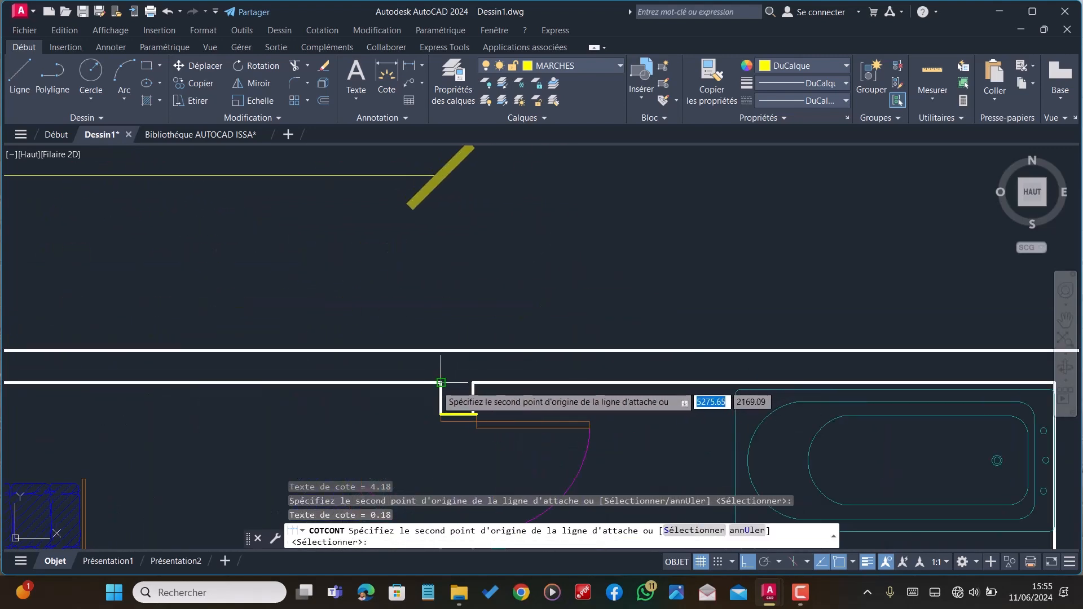
{"action": "left_click", "coordinate": [477, 385]}
{"action": "scroll", "coordinate": [478, 385], "scroll_direction": "down", "scroll_amount": 4}
Finish the top chain along the bathroom's interior width and across the right exterior wall's thickness
{"action": "scroll", "coordinate": [551, 374], "scroll_direction": "up", "scroll_amount": 5}
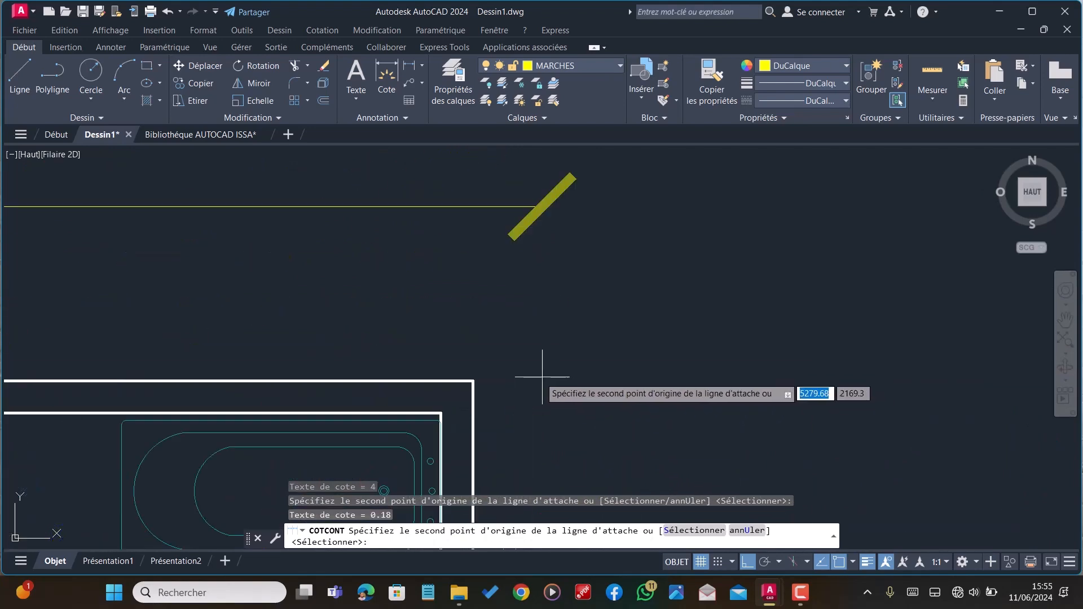
{"action": "left_click", "coordinate": [446, 404]}
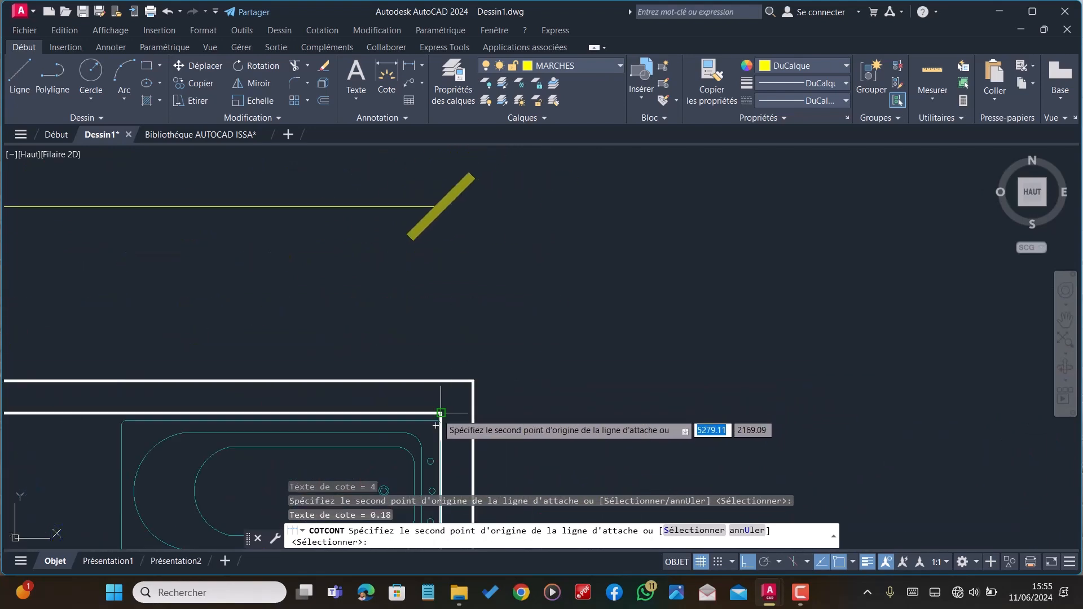
{"action": "left_click", "coordinate": [474, 379]}
{"action": "scroll", "coordinate": [474, 379], "scroll_direction": "down", "scroll_amount": 5}
{"action": "scroll", "coordinate": [467, 261], "scroll_direction": "down", "scroll_amount": 4}
{"action": "key", "text": "Escape"}
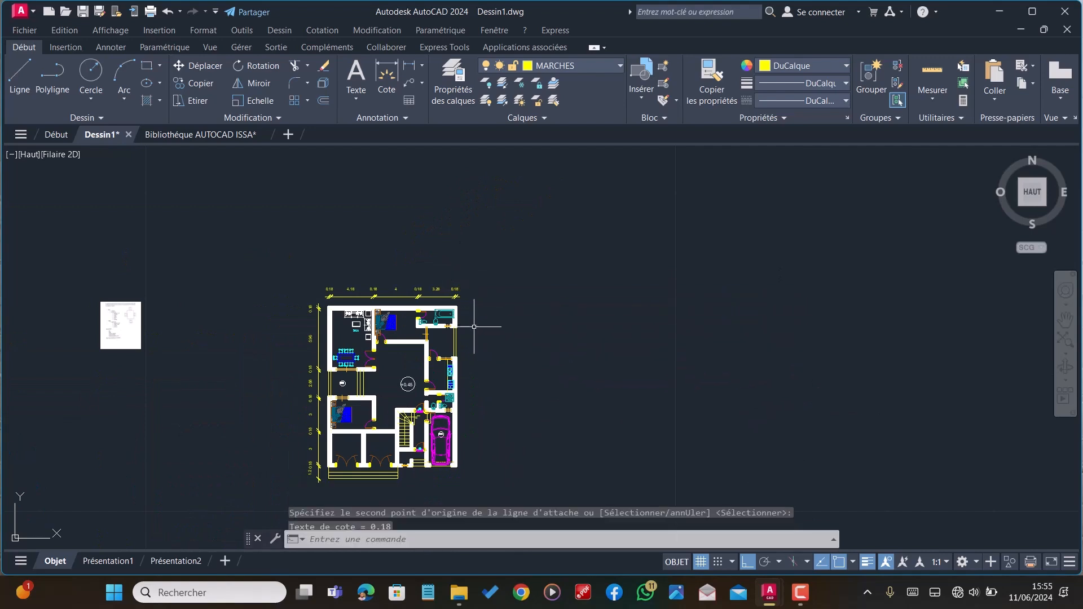
{"action": "scroll", "coordinate": [464, 326], "scroll_direction": "up", "scroll_amount": 4}
{"action": "type", "text": "LIN"}
{"action": "key", "text": "Return"}
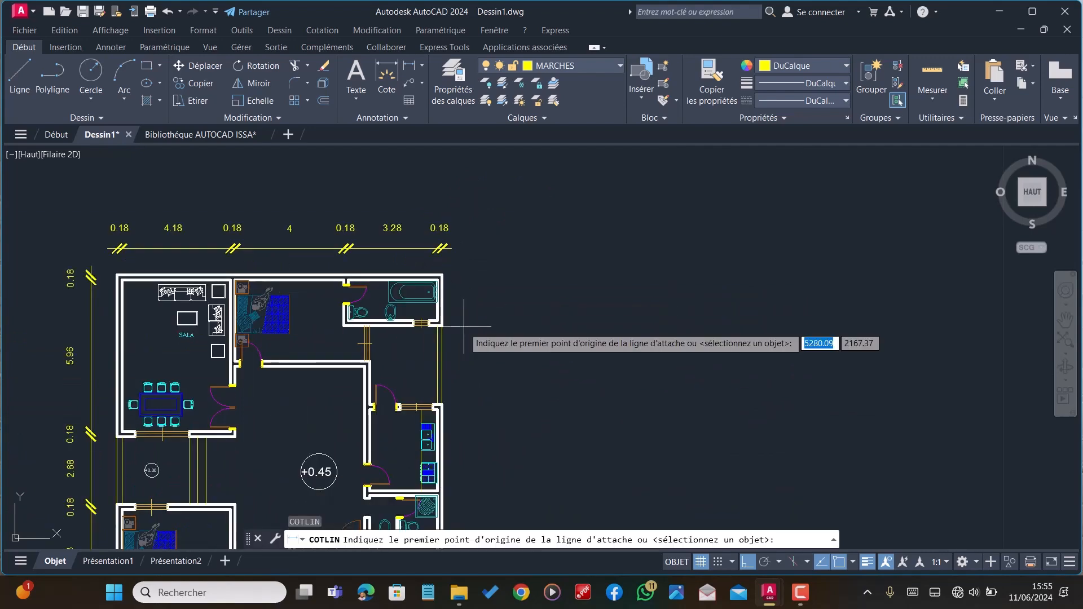
{"action": "scroll", "coordinate": [464, 326], "scroll_direction": "up", "scroll_amount": 4}
{"action": "scroll", "coordinate": [447, 309], "scroll_direction": "down", "scroll_amount": 2}
{"action": "left_click", "coordinate": [420, 236]}
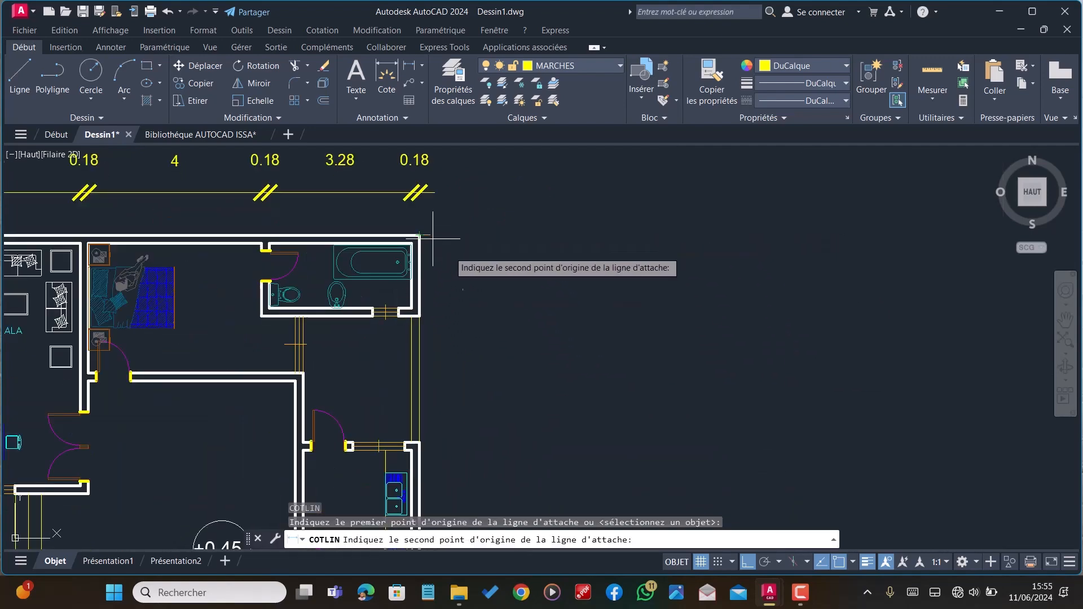
{"action": "scroll", "coordinate": [435, 240], "scroll_direction": "up", "scroll_amount": 3}
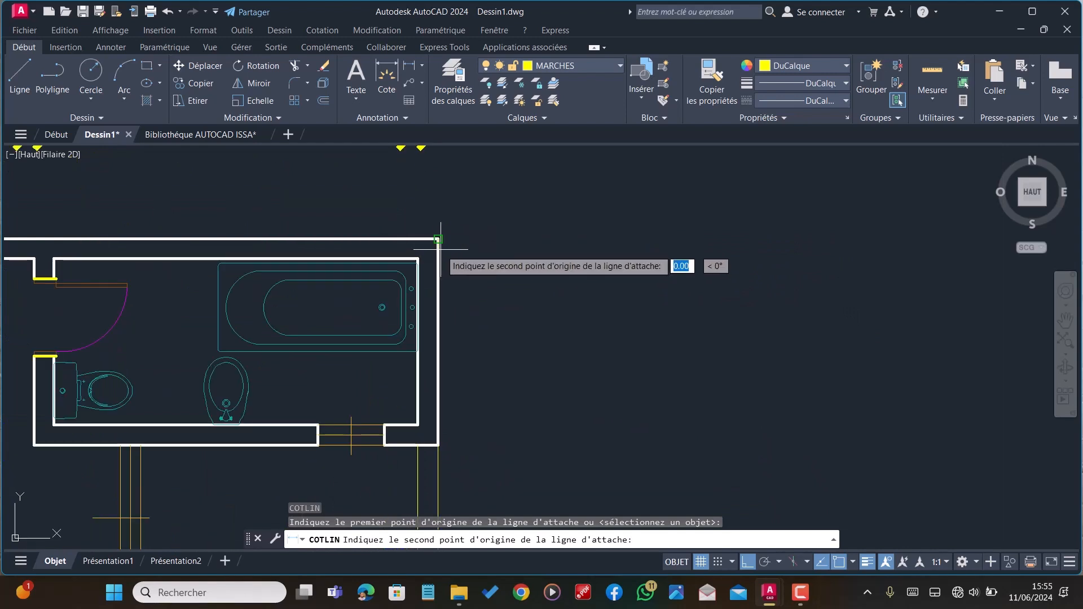
{"action": "key", "text": "Escape"}
Add a vertical linear dimension across the top wall's thickness at the bathroom's upper-right corner, placed 1 unit outside the right wall
{"action": "key", "text": "Return"}
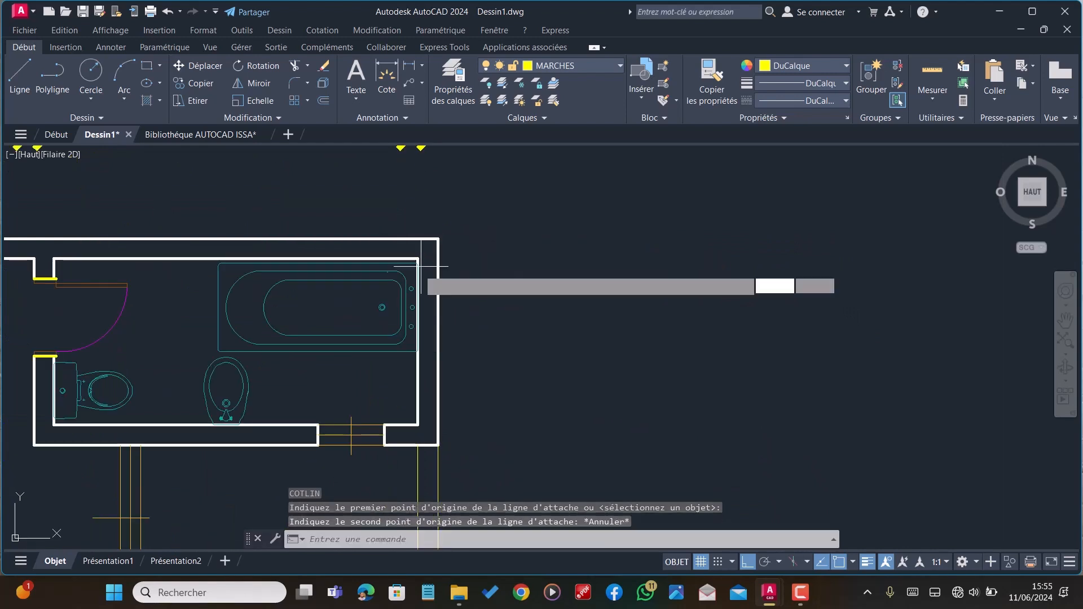
{"action": "left_click", "coordinate": [418, 259]}
{"action": "left_click", "coordinate": [438, 238]}
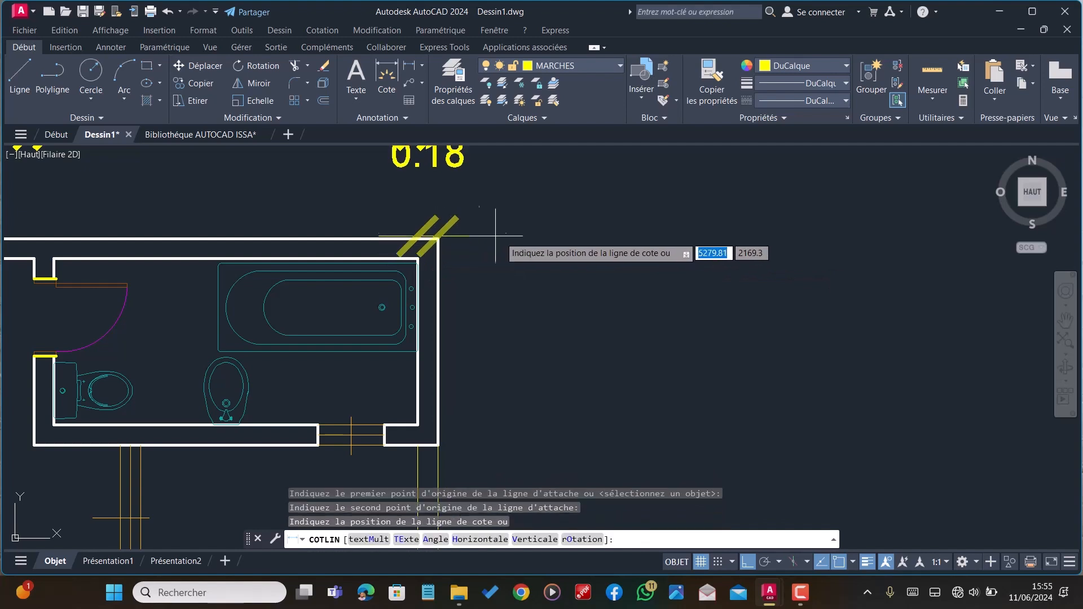
{"action": "type", "text": "1"}
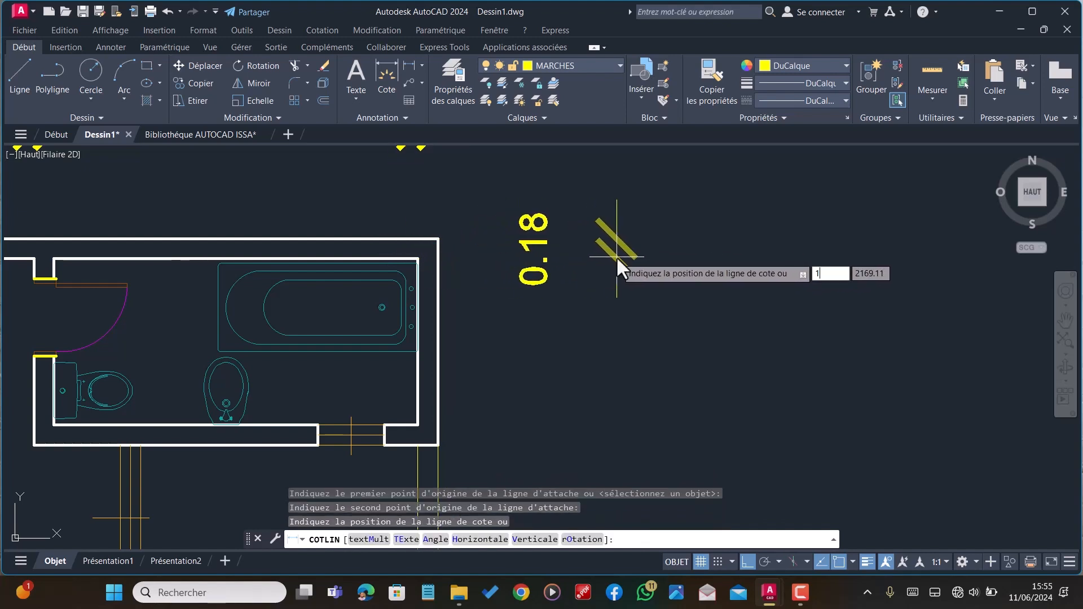
{"action": "key", "text": "Return"}
Try to continue the chain down the right facade, then cancel it and delete the vertical wall-thickness dimension at the upper-right corner
{"action": "scroll", "coordinate": [598, 262], "scroll_direction": "down", "scroll_amount": 2}
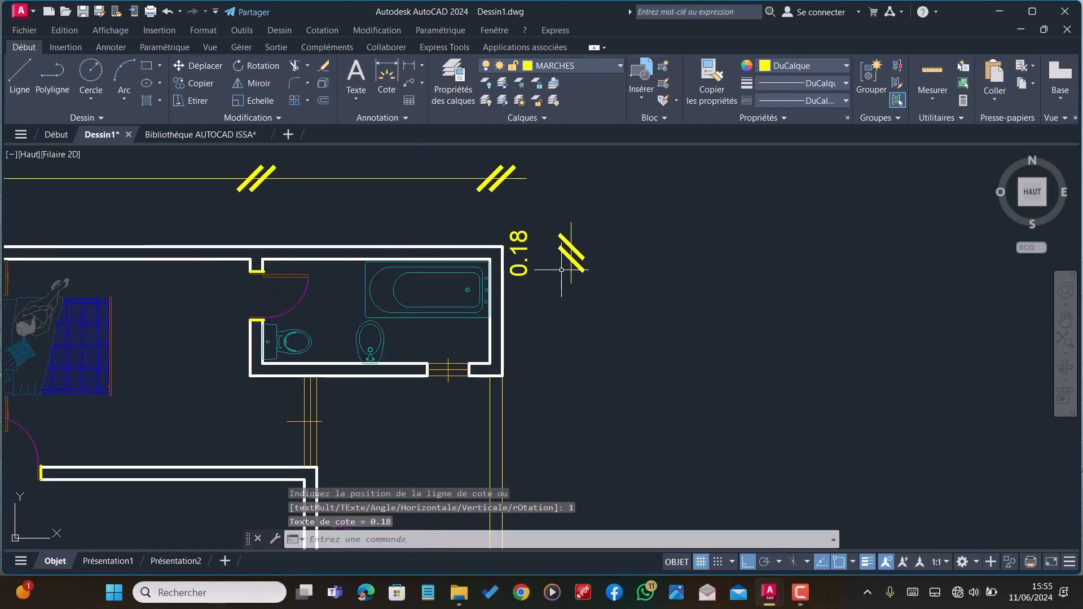
{"action": "type", "text": "cotco"}
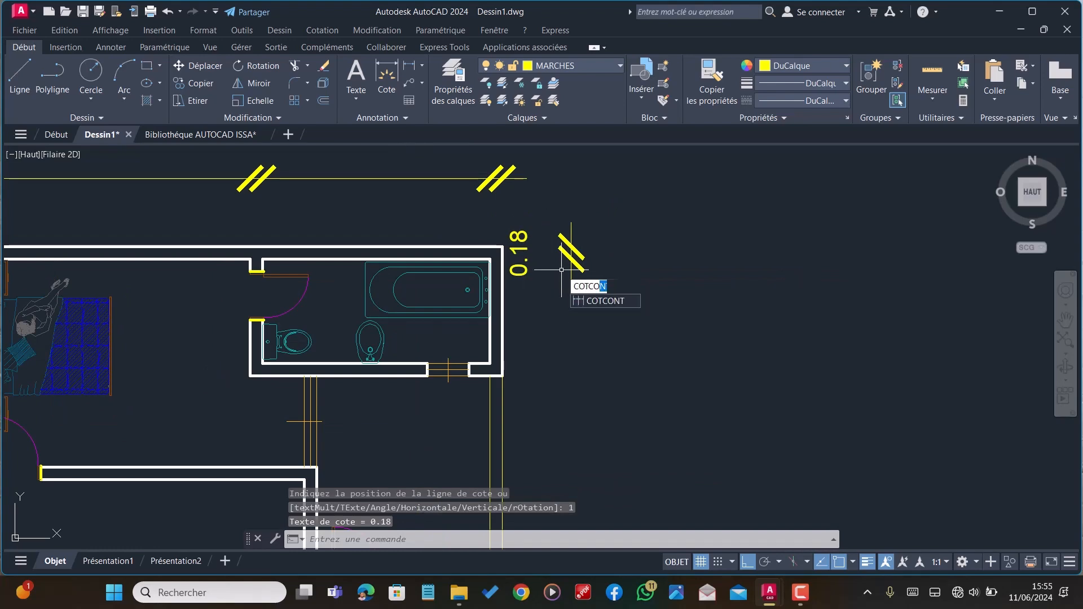
{"action": "key", "text": "Return"}
{"action": "scroll", "coordinate": [564, 276], "scroll_direction": "down", "scroll_amount": 10}
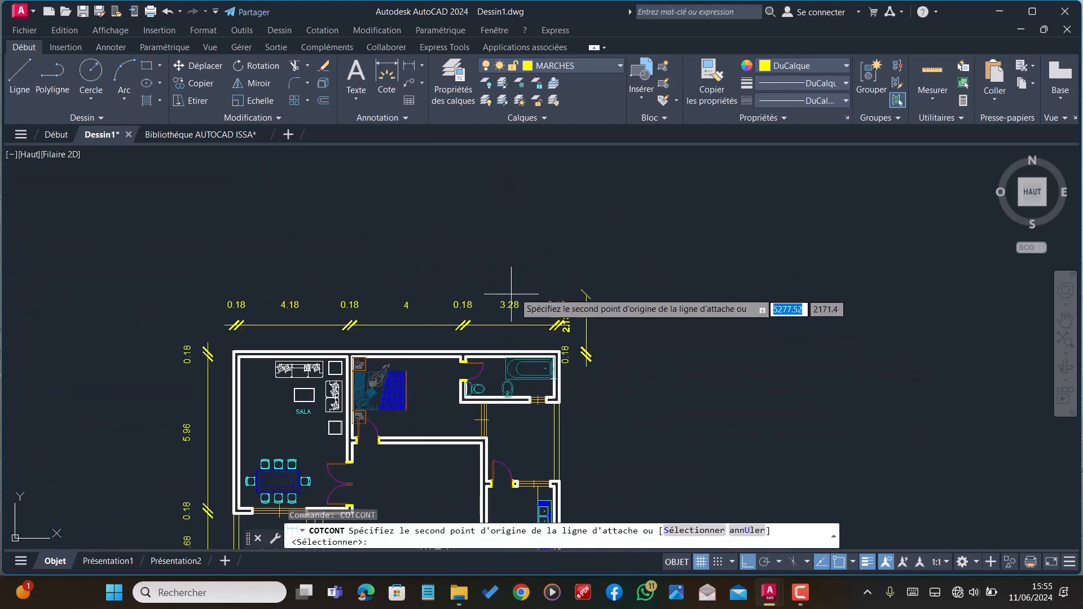
{"action": "scroll", "coordinate": [533, 347], "scroll_direction": "up", "scroll_amount": 10}
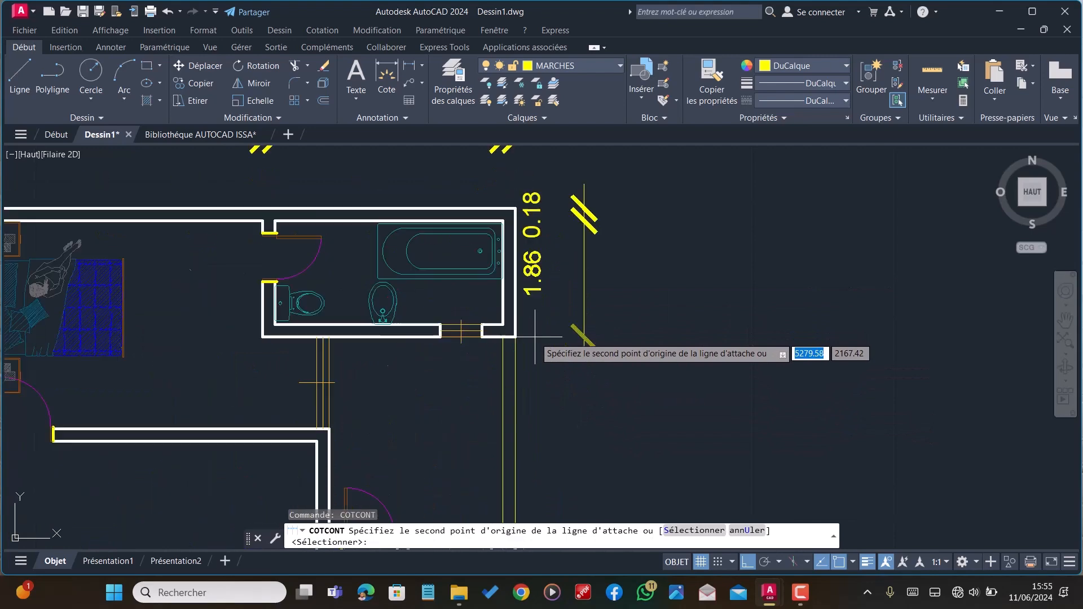
{"action": "scroll", "coordinate": [611, 412], "scroll_direction": "down", "scroll_amount": 4}
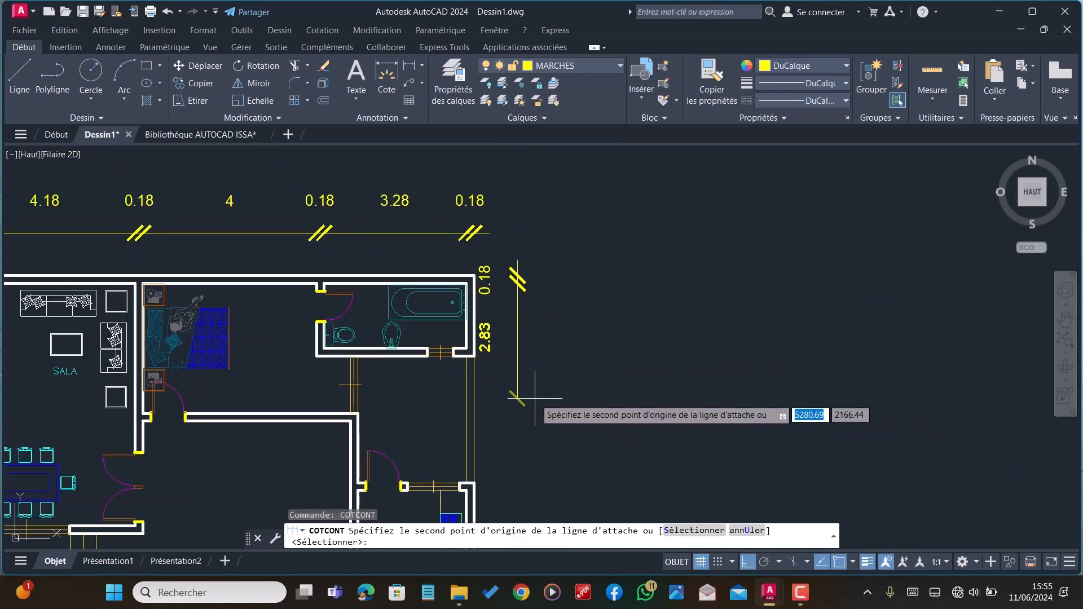
{"action": "key", "text": "Escape"}
{"action": "left_click", "coordinate": [517, 277]}
{"action": "key", "text": "Delete"}
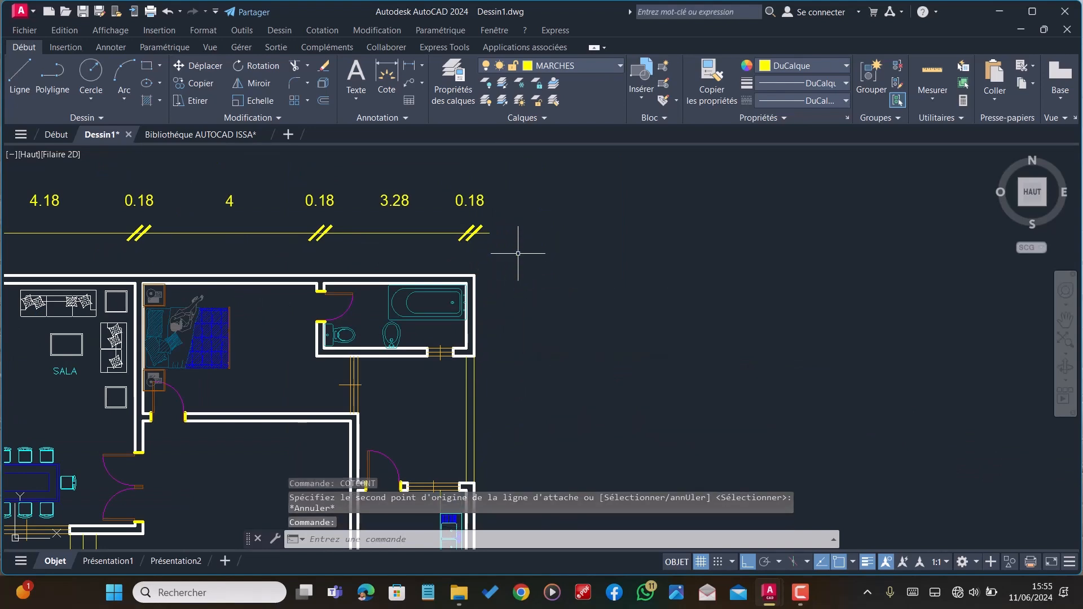
Open the text settings of the ISO-25 dimension style for modification
{"action": "scroll", "coordinate": [511, 262], "scroll_direction": "down", "scroll_amount": 4}
{"action": "scroll", "coordinate": [358, 244], "scroll_direction": "down", "scroll_amount": 2}
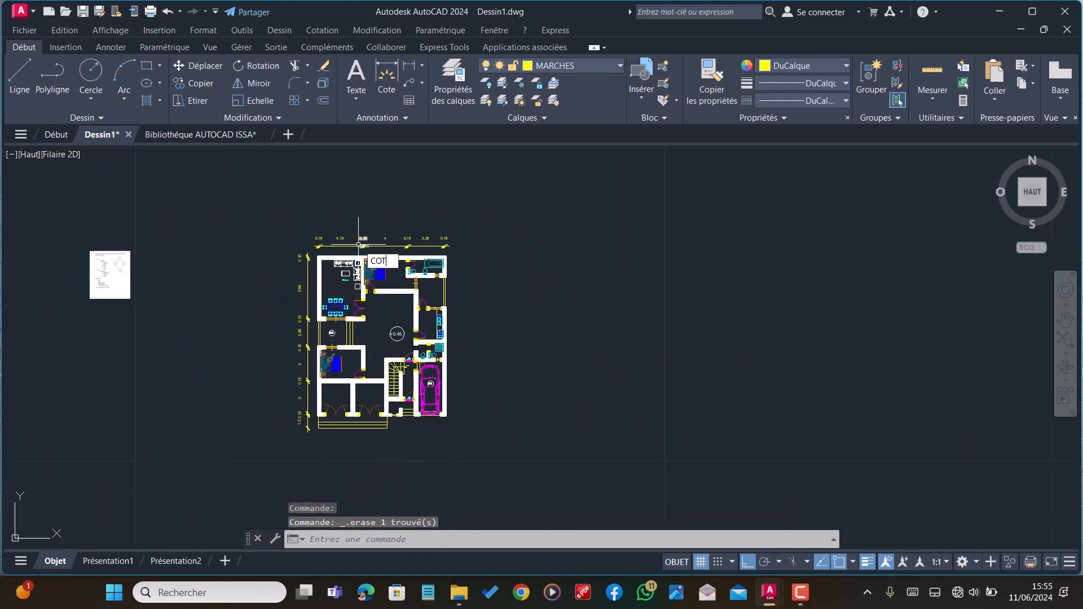
{"action": "type", "text": "TYLE"}
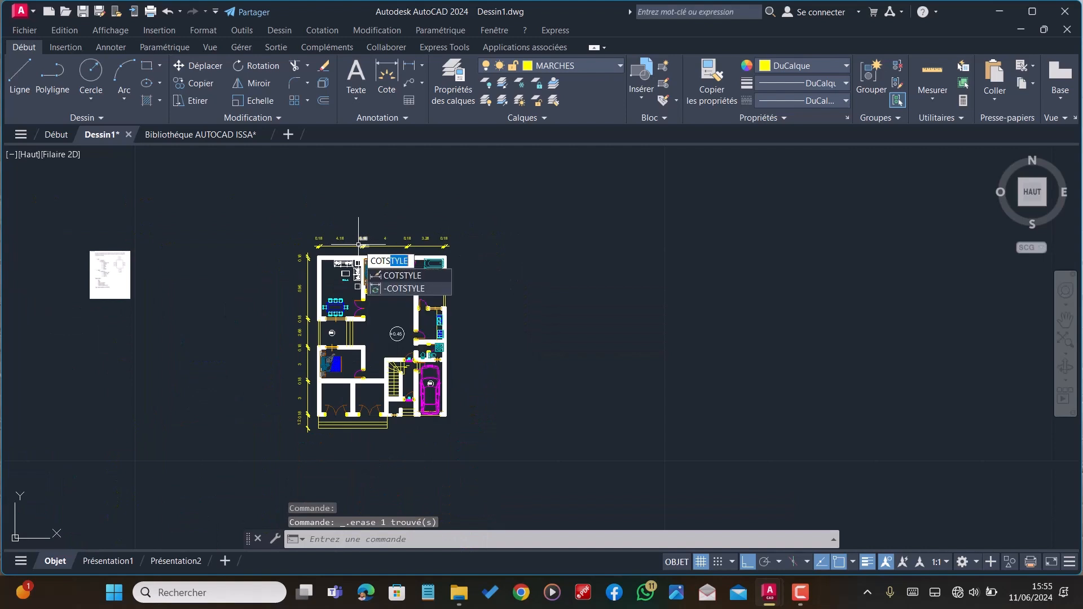
{"action": "key", "text": "Return"}
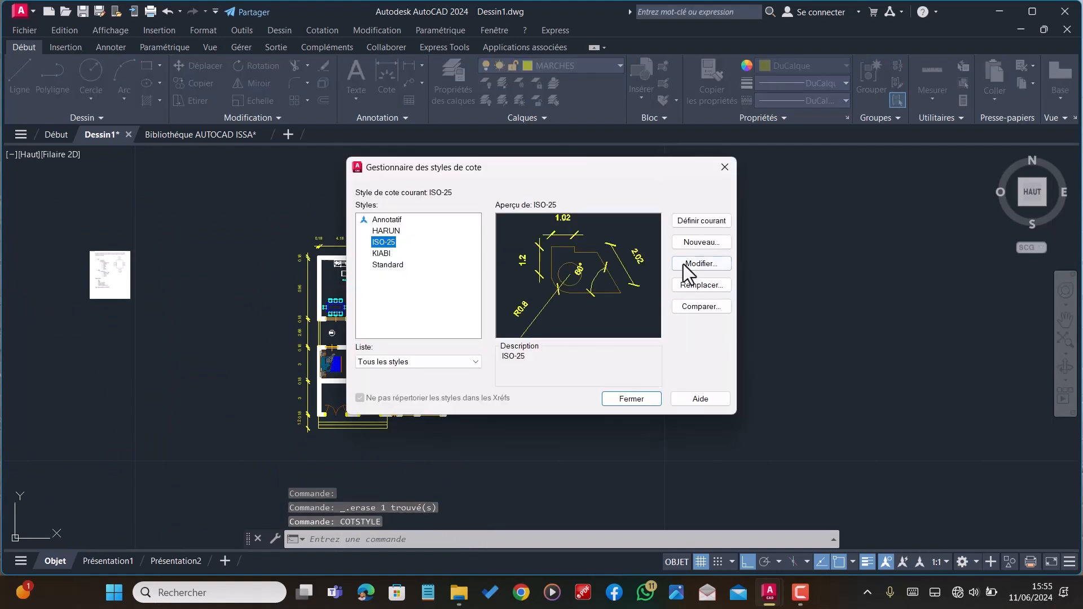
{"action": "left_click", "coordinate": [688, 263]}
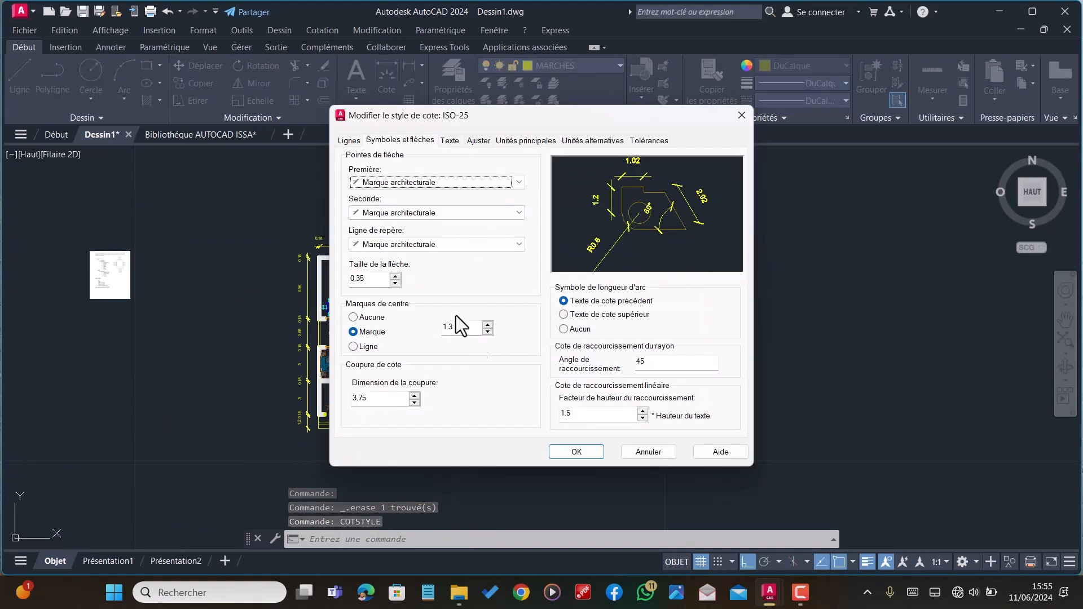
{"action": "left_click", "coordinate": [453, 141]}
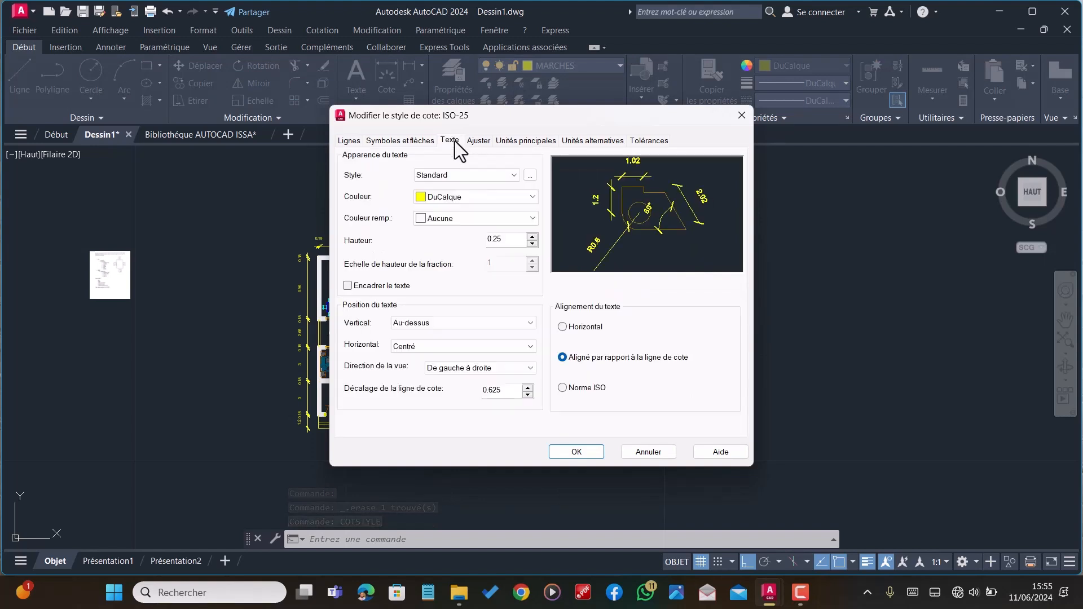
Try Horizontal text alignment and the De droite à gauche view direction, restoring dimension-line alignment and De gauche à droite
{"action": "left_click", "coordinate": [562, 328]}
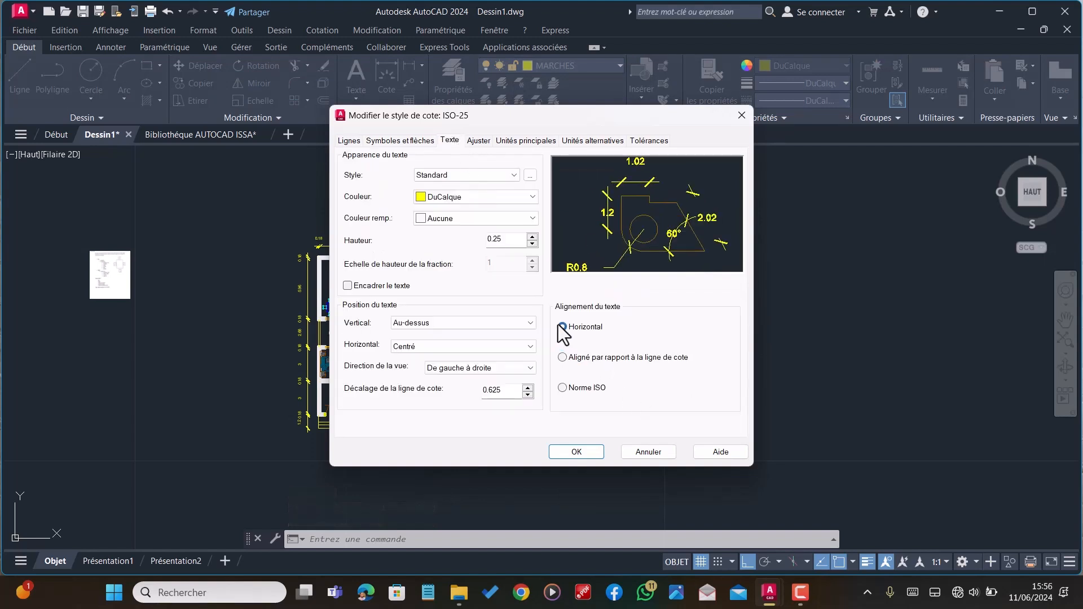
{"action": "left_click", "coordinate": [562, 357]}
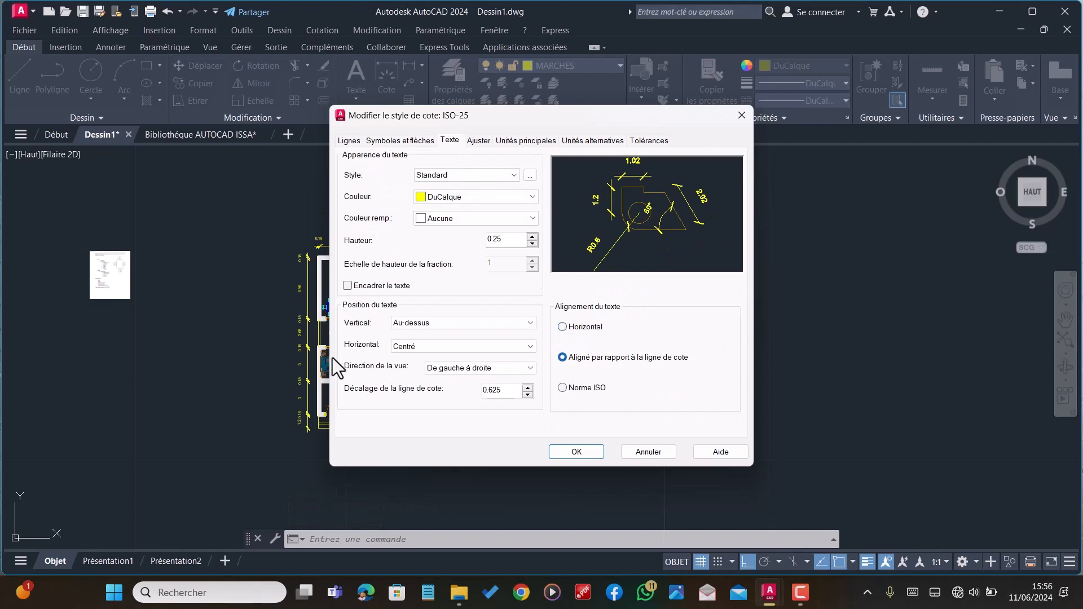
{"action": "left_click", "coordinate": [516, 368]}
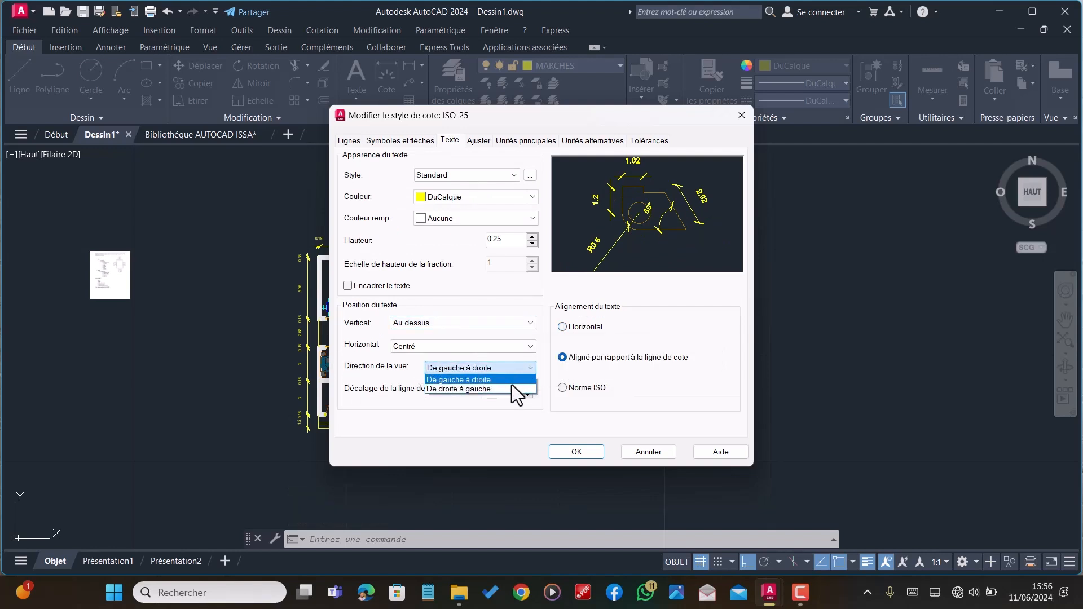
{"action": "left_click", "coordinate": [512, 387]}
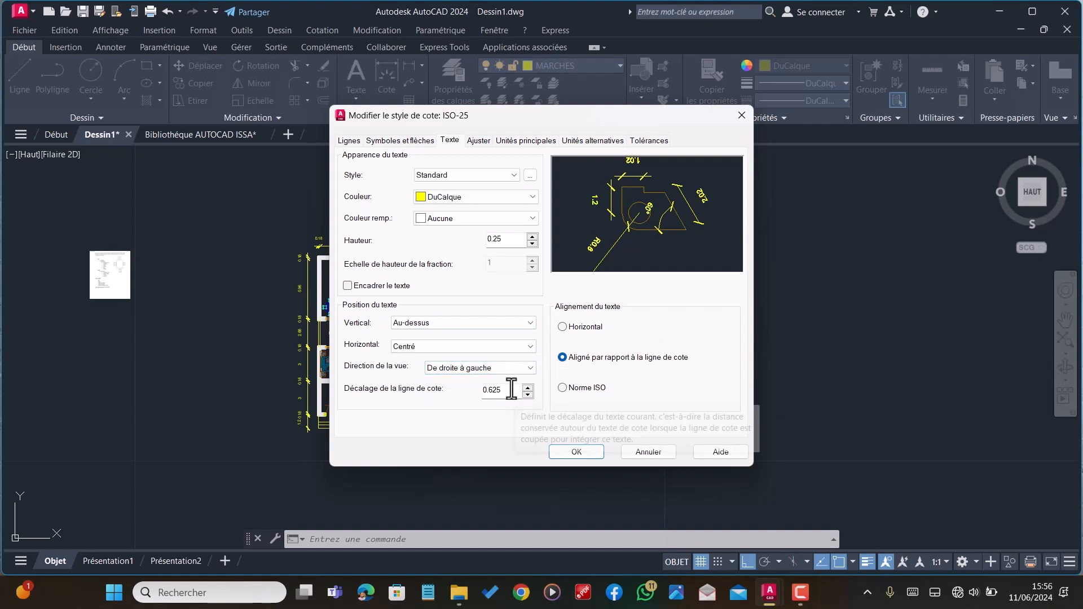
{"action": "left_click", "coordinate": [477, 368]}
{"action": "left_click", "coordinate": [468, 380]}
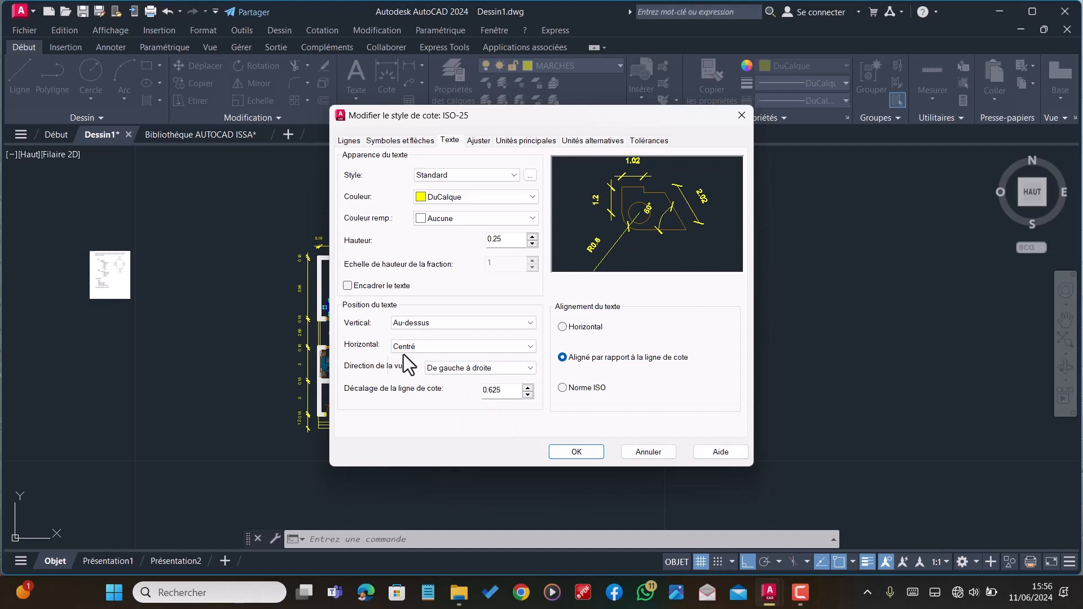
Set the ISO-25 text position to A l'extérieur vertically and Centré horizontally, and apply the style change
{"action": "left_click", "coordinate": [452, 326]}
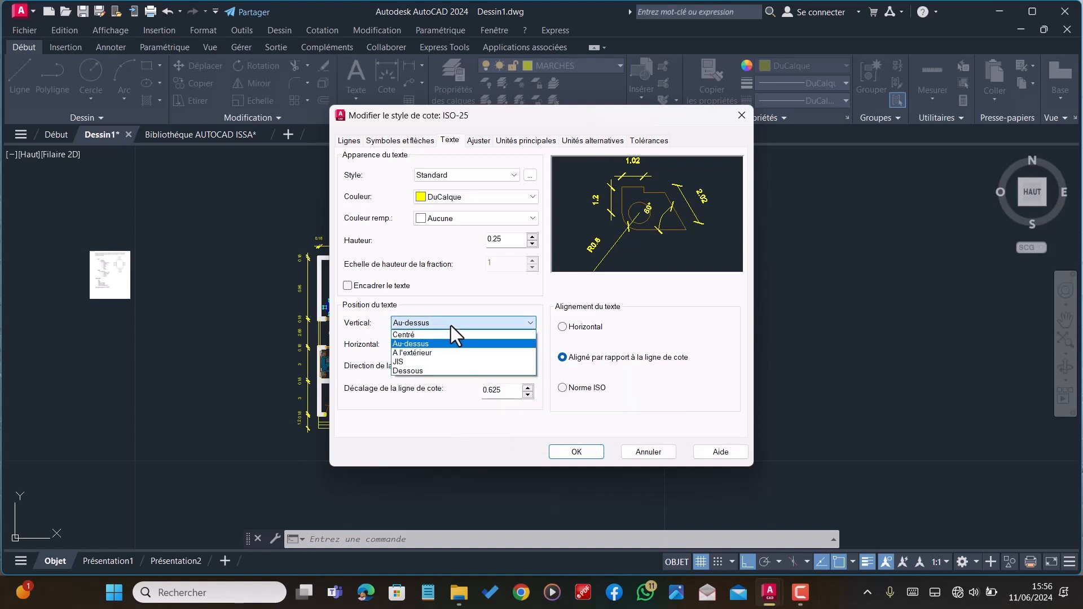
{"action": "left_click", "coordinate": [433, 352]}
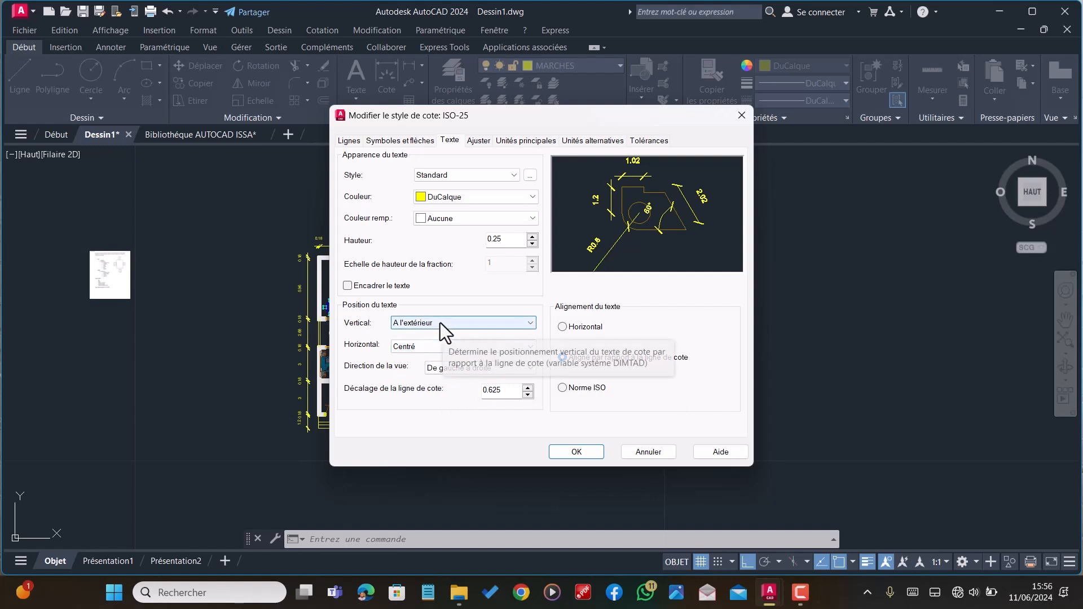
{"action": "left_click", "coordinate": [421, 345]}
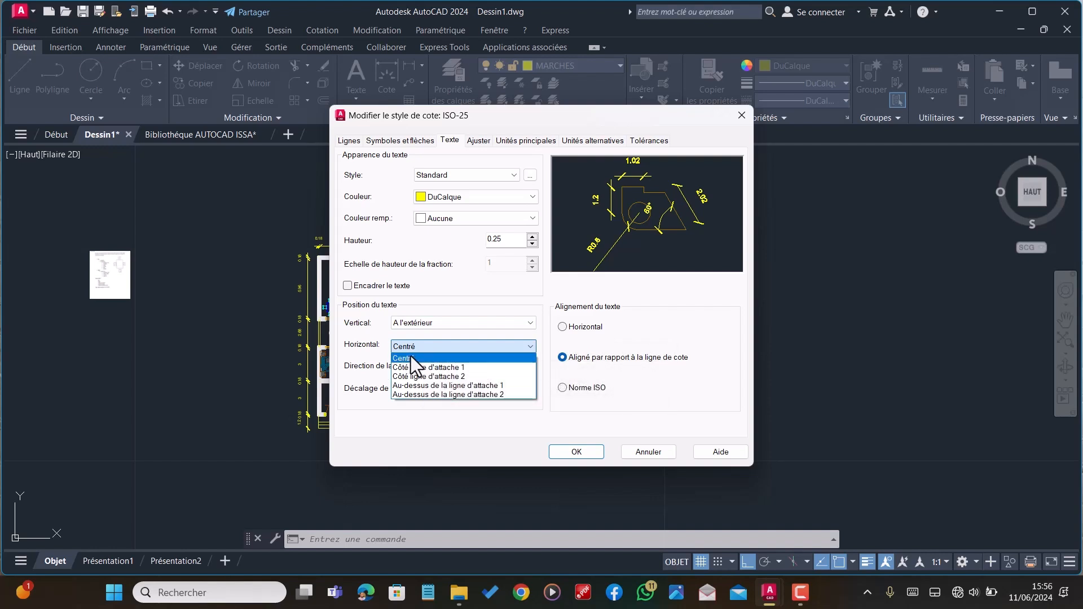
{"action": "left_click", "coordinate": [411, 357]}
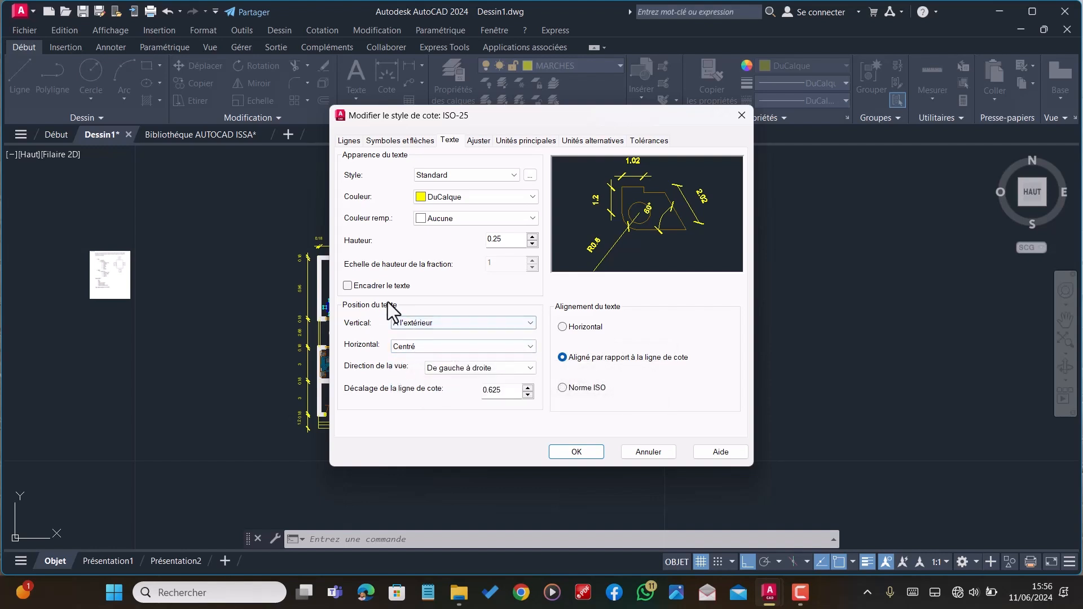
{"action": "left_click", "coordinate": [576, 452]}
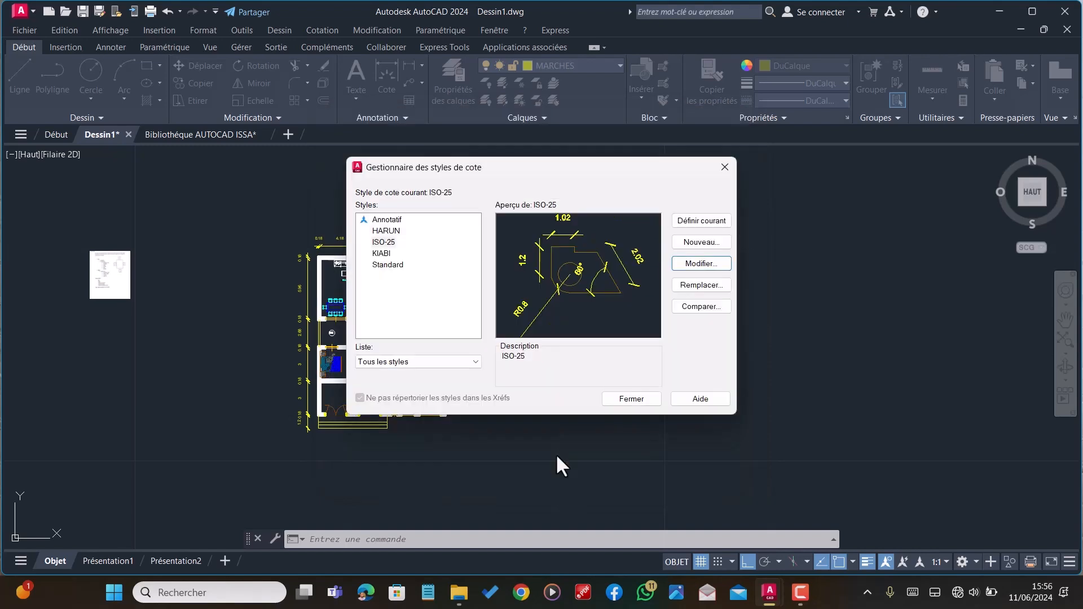
{"action": "left_click", "coordinate": [631, 399]}
Add a vertical linear dimension across the top wall's thickness at the bathroom's inner and outer right corners, placed 1 unit outside the facade
{"action": "scroll", "coordinate": [434, 277], "scroll_direction": "up", "scroll_amount": 1}
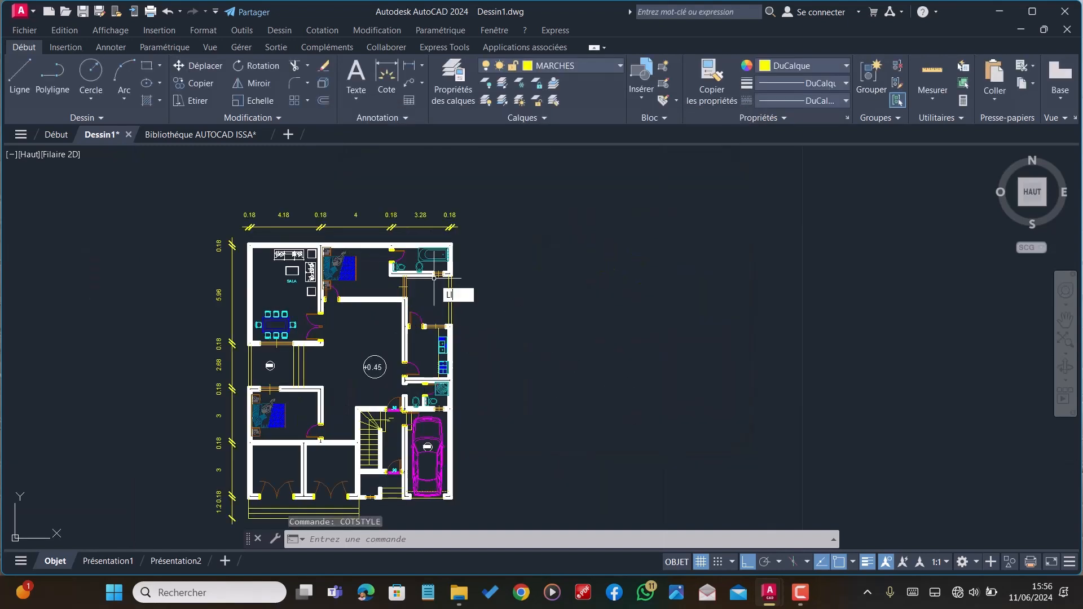
{"action": "key", "text": "Return"}
{"action": "scroll", "coordinate": [468, 250], "scroll_direction": "up", "scroll_amount": 4}
{"action": "scroll", "coordinate": [403, 260], "scroll_direction": "up", "scroll_amount": 2}
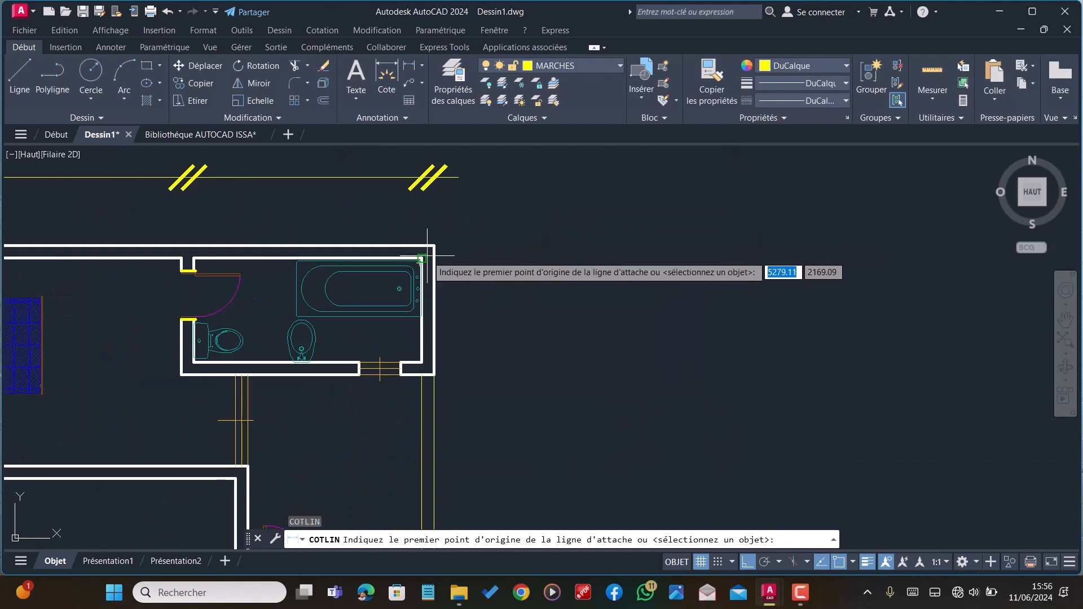
{"action": "left_click", "coordinate": [421, 258]}
{"action": "left_click", "coordinate": [435, 246]}
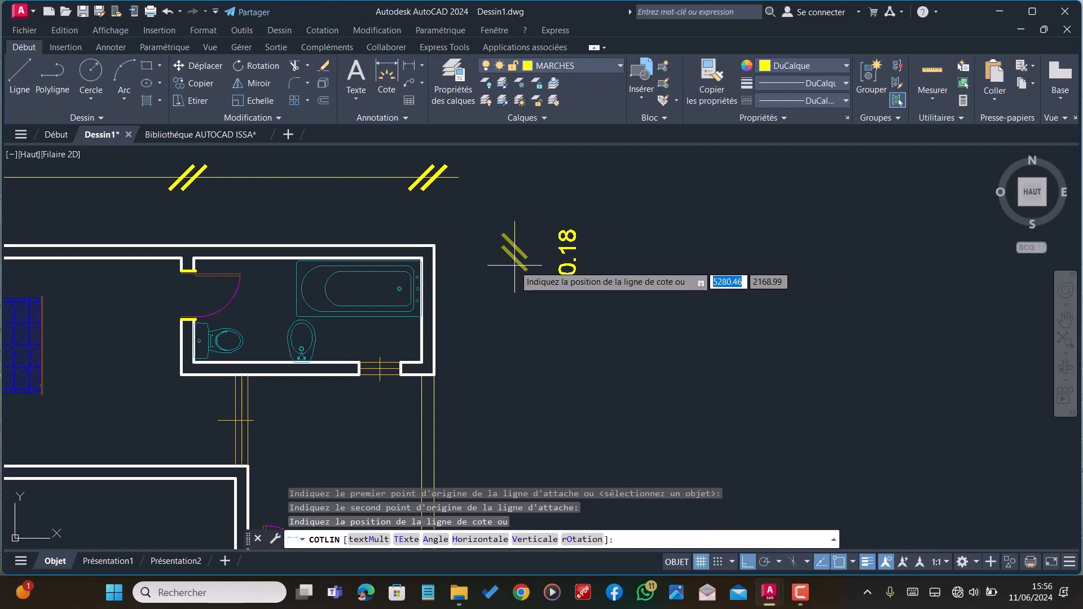
{"action": "key", "text": "Return"}
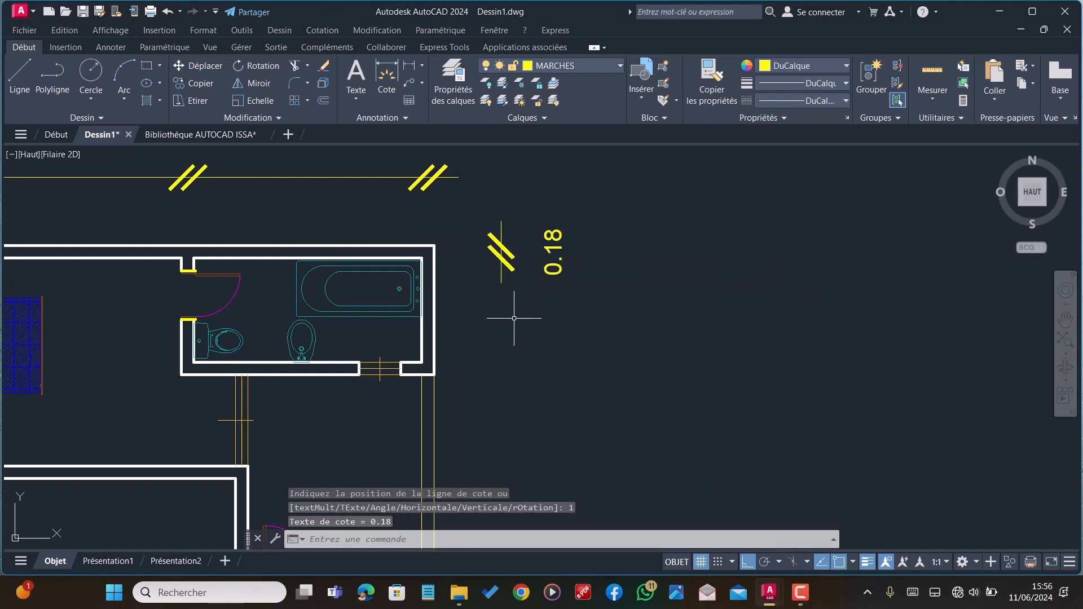
Continue the right-hand vertical chain along the bathroom's interior height and across the thickness of its lower wall
{"action": "type", "text": "COTCONT"}
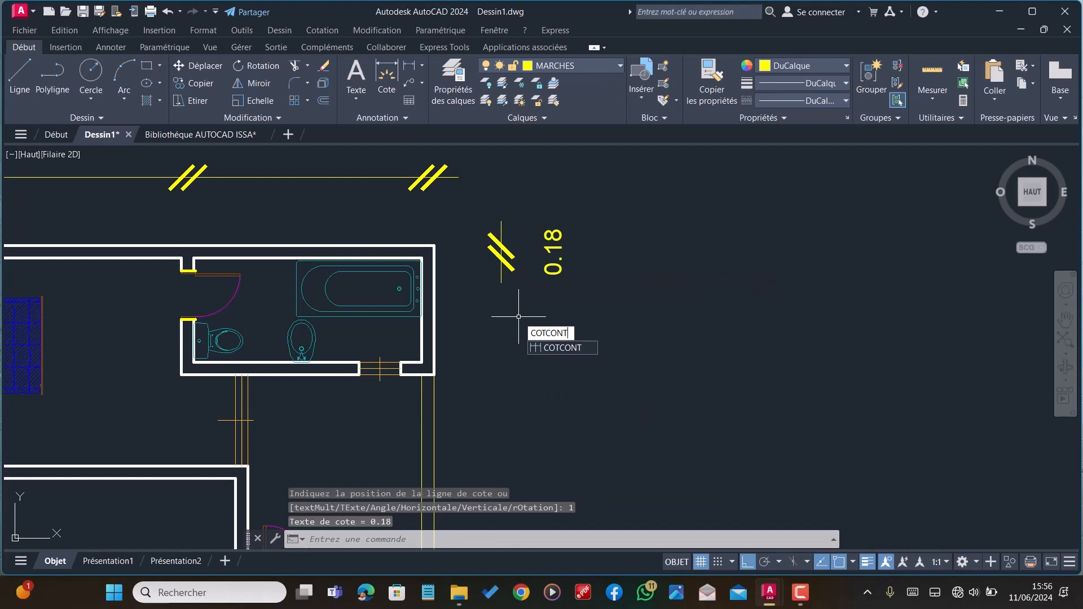
{"action": "key", "text": "Return"}
{"action": "scroll", "coordinate": [511, 316], "scroll_direction": "down", "scroll_amount": 3}
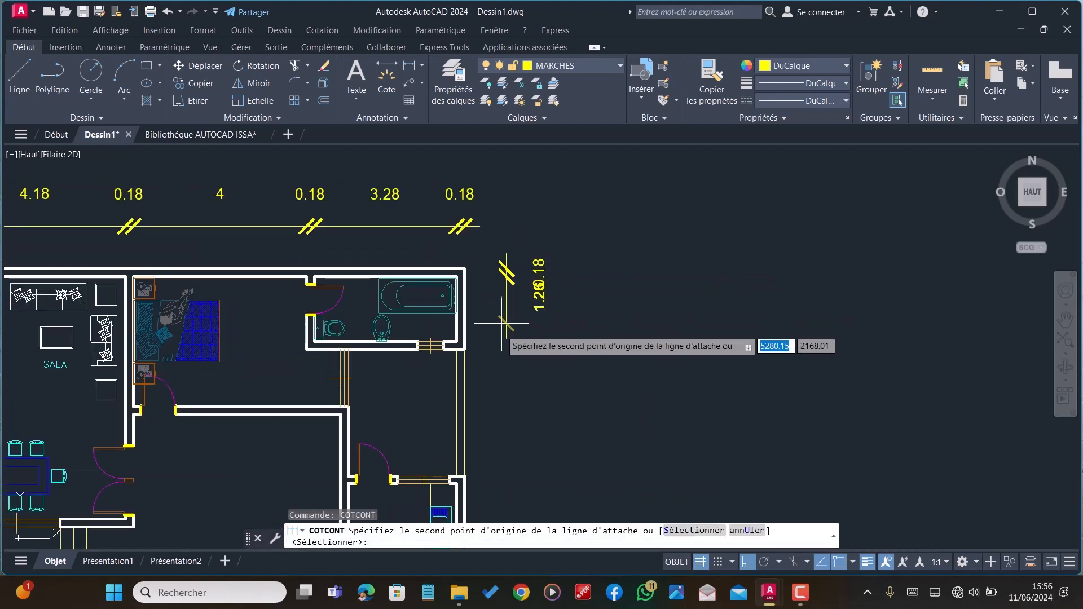
{"action": "scroll", "coordinate": [453, 335], "scroll_direction": "up", "scroll_amount": 5}
{"action": "left_click", "coordinate": [449, 326]}
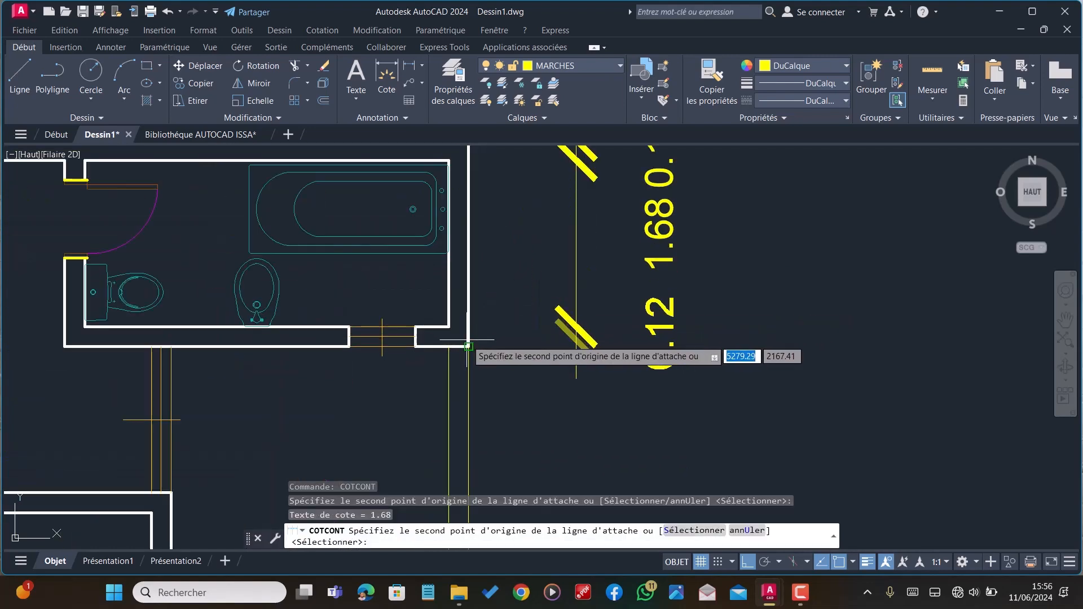
{"action": "left_click", "coordinate": [450, 347]}
Extend the right-hand vertical chain from the bathroom's lower wall down to the upper face of the kitchen's top wall
{"action": "scroll", "coordinate": [443, 307], "scroll_direction": "down", "scroll_amount": 5}
{"action": "scroll", "coordinate": [443, 386], "scroll_direction": "up", "scroll_amount": 5}
{"action": "left_click", "coordinate": [427, 404]}
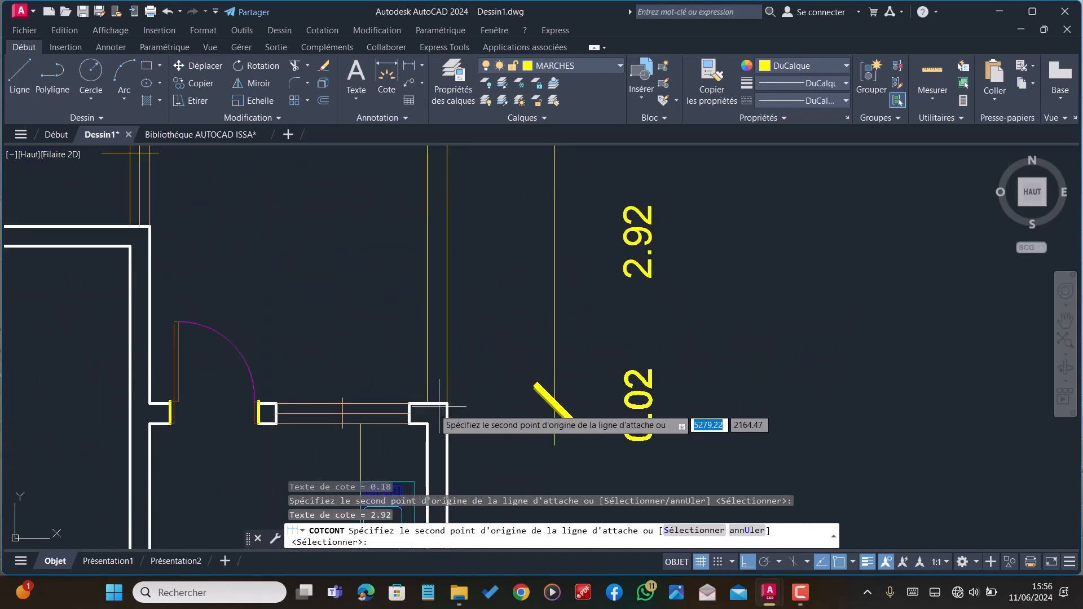
Continue the right-hand vertical chain across the kitchen's top wall, along the kitchen's interior height and across the wall below it
{"action": "left_click", "coordinate": [427, 424]}
{"action": "scroll", "coordinate": [425, 385], "scroll_direction": "down", "scroll_amount": 5}
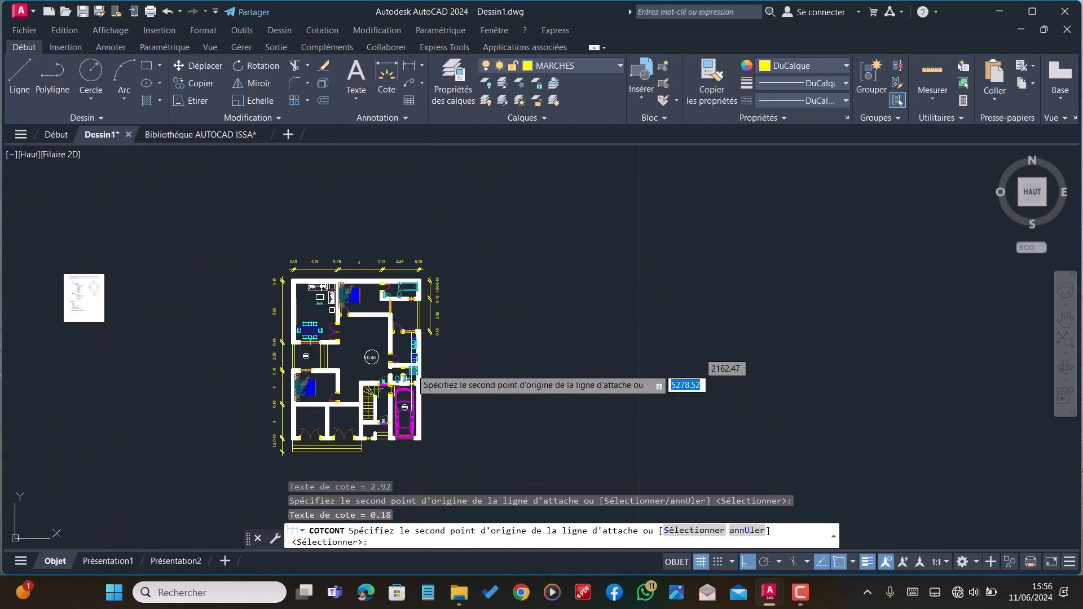
{"action": "scroll", "coordinate": [412, 350], "scroll_direction": "up", "scroll_amount": 6}
{"action": "scroll", "coordinate": [367, 336], "scroll_direction": "up", "scroll_amount": 5}
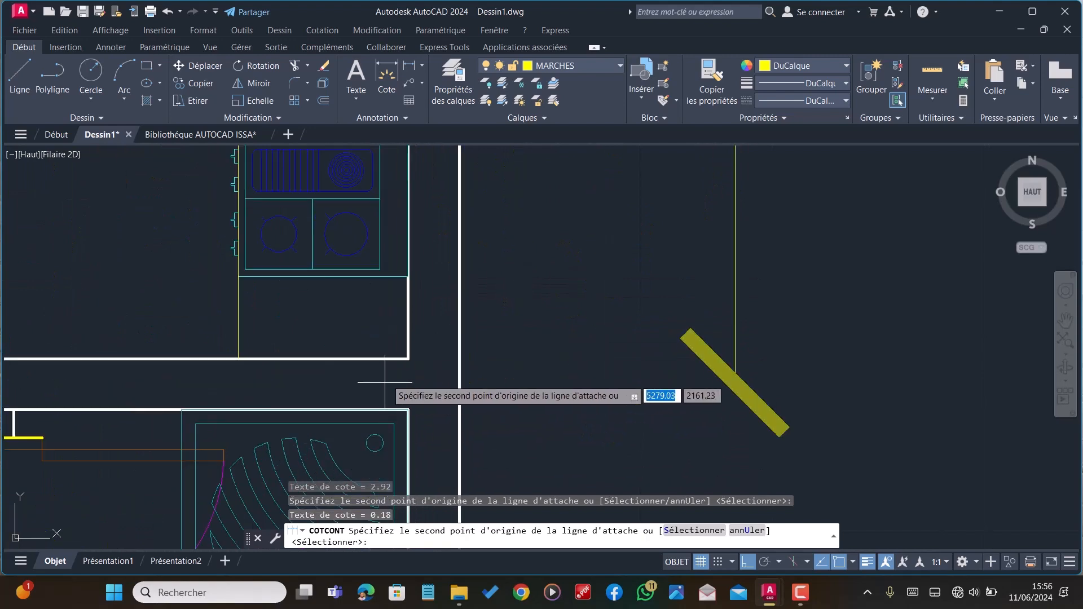
{"action": "left_click", "coordinate": [408, 410]}
{"action": "scroll", "coordinate": [426, 284], "scroll_direction": "down", "scroll_amount": 7}
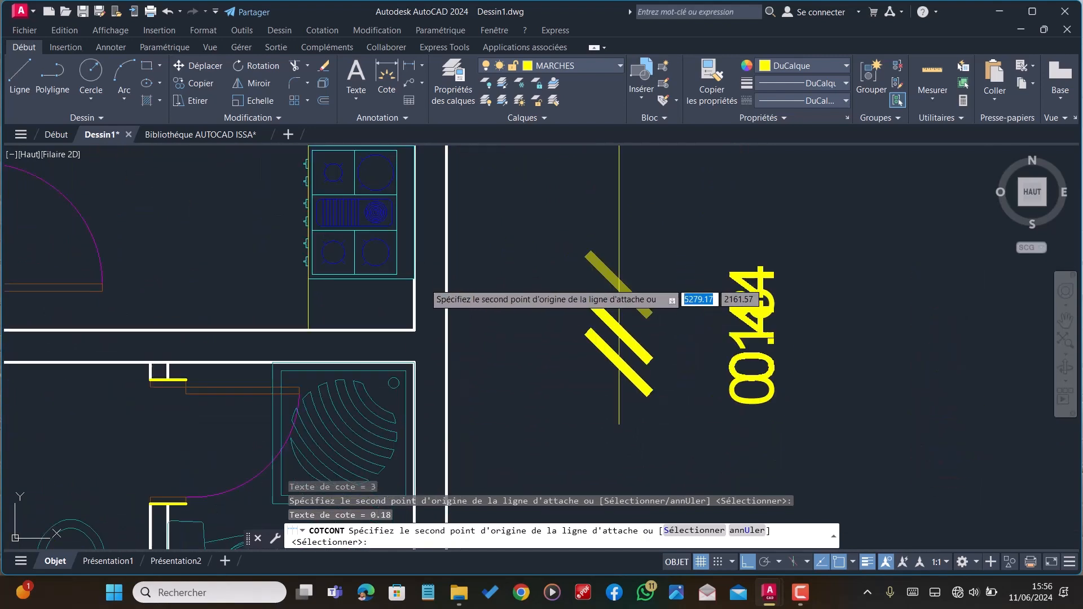
Continue the right-hand chain along the interior height of the shower room and across the thickness of its lower wall
{"action": "scroll", "coordinate": [416, 352], "scroll_direction": "up", "scroll_amount": 7}
{"action": "left_click", "coordinate": [479, 377]}
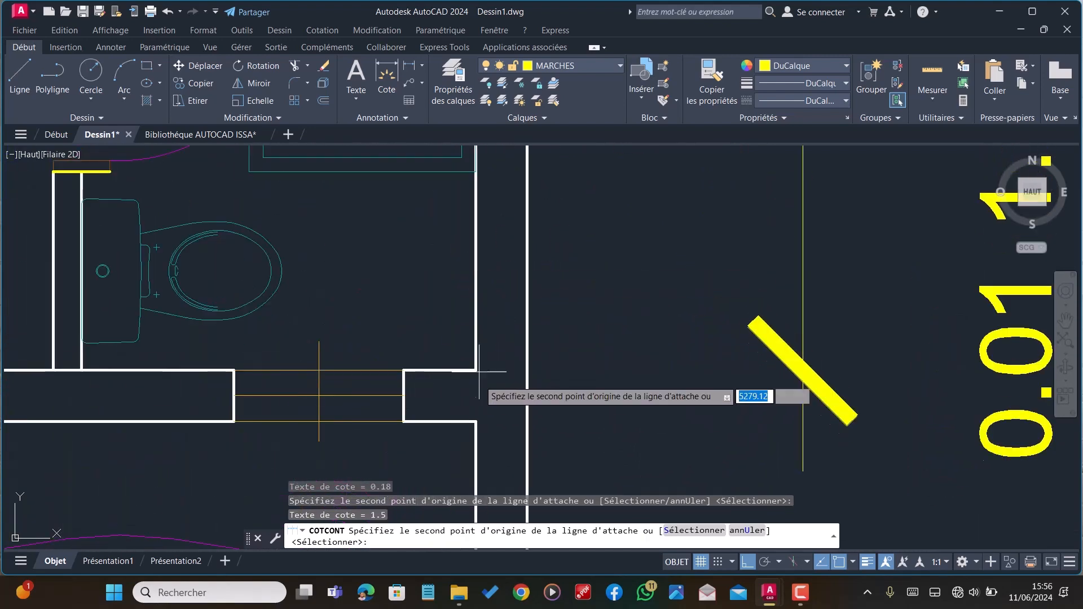
{"action": "left_click", "coordinate": [478, 421]}
Complete the right-hand chain along the garage's interior length and across its bottom wall to the outer corner, and end the continued dimensioning
{"action": "scroll", "coordinate": [446, 308], "scroll_direction": "down", "scroll_amount": 7}
{"action": "scroll", "coordinate": [447, 285], "scroll_direction": "down", "scroll_amount": 5}
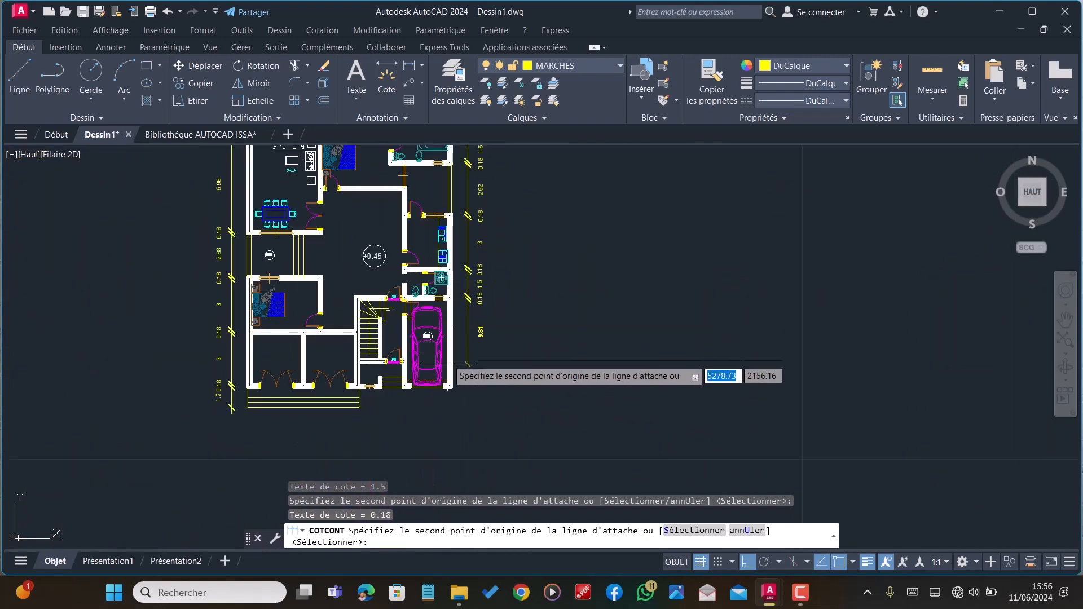
{"action": "scroll", "coordinate": [448, 364], "scroll_direction": "up", "scroll_amount": 10}
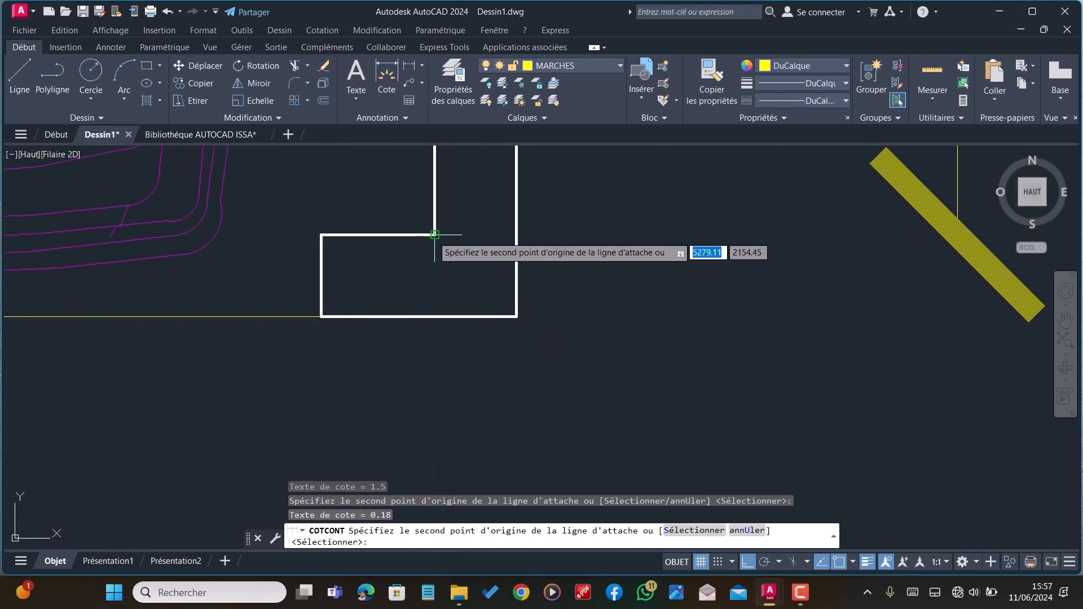
{"action": "left_click", "coordinate": [435, 234]}
{"action": "left_click", "coordinate": [516, 315]}
{"action": "scroll", "coordinate": [496, 350], "scroll_direction": "down", "scroll_amount": 4}
{"action": "scroll", "coordinate": [483, 387], "scroll_direction": "down", "scroll_amount": 5}
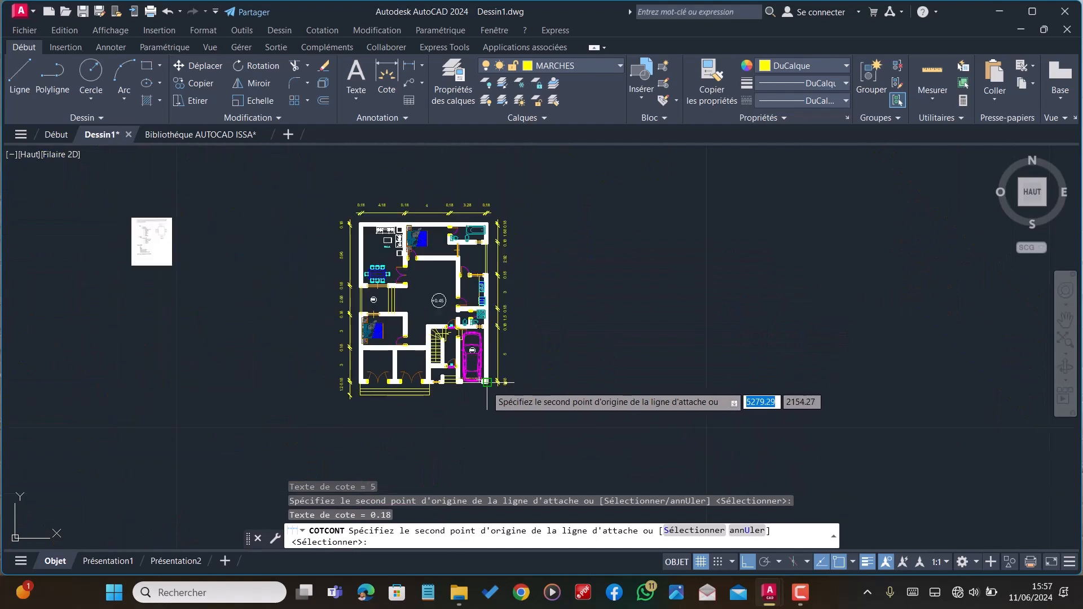
{"action": "key", "text": "Escape"}
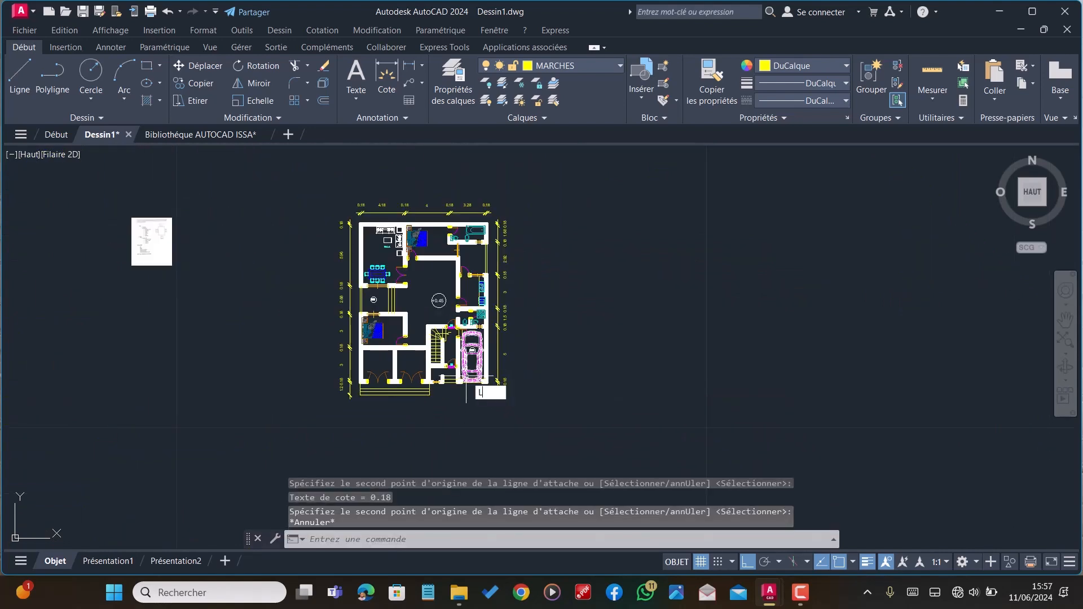
Add a horizontal linear dimension across the left exterior wall's thickness at the bottom facade, placed 2 units below it
{"action": "type", "text": "cotlin"}
{"action": "key", "text": "Return"}
{"action": "scroll", "coordinate": [468, 388], "scroll_direction": "up", "scroll_amount": 8}
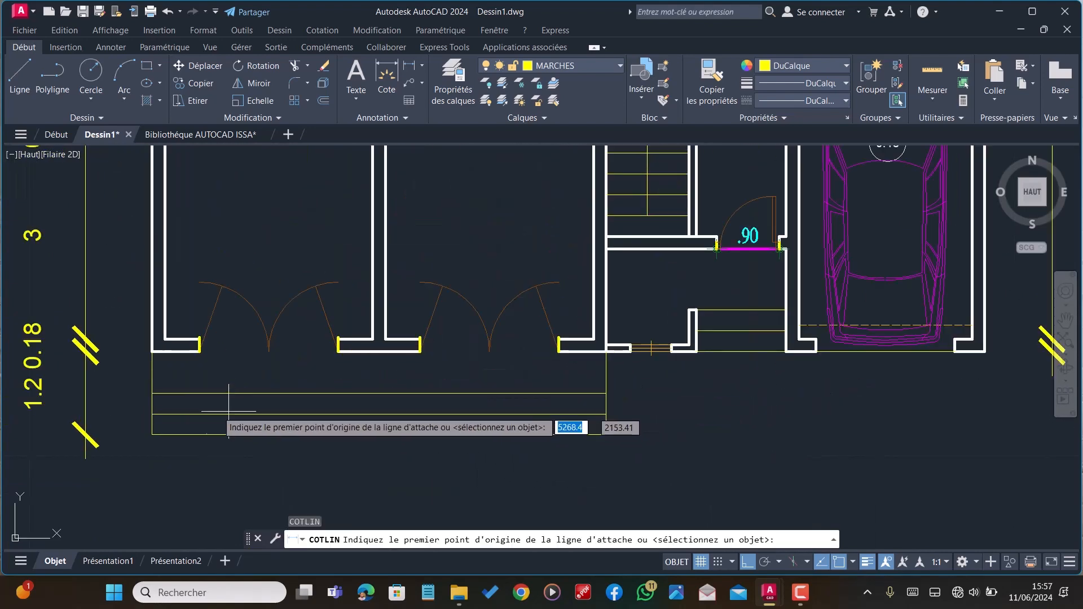
{"action": "left_click", "coordinate": [152, 351]}
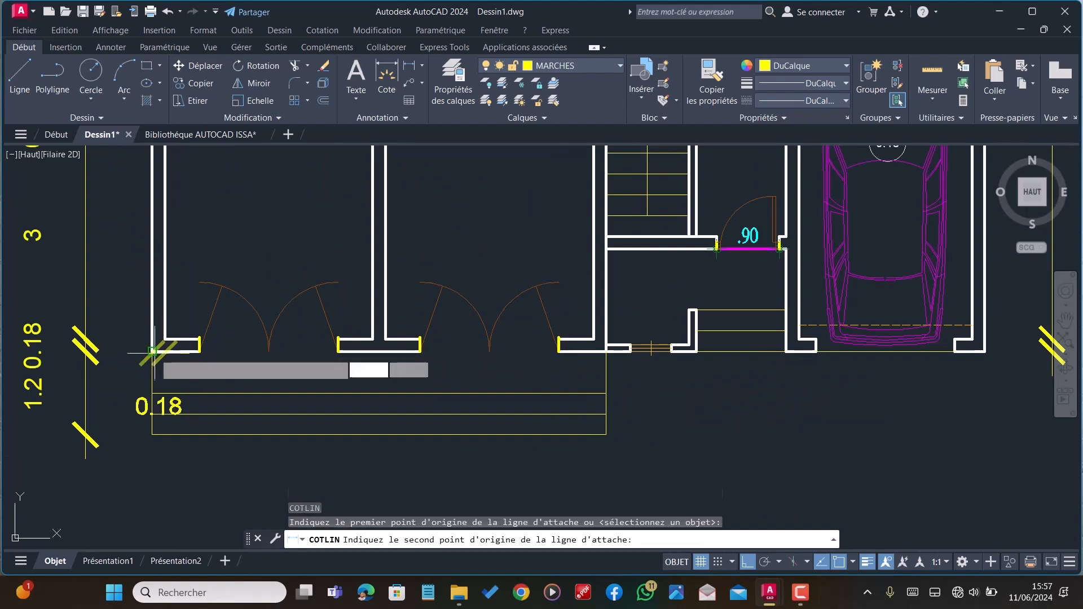
{"action": "left_click", "coordinate": [200, 351]}
{"action": "scroll", "coordinate": [201, 350], "scroll_direction": "down", "scroll_amount": 2}
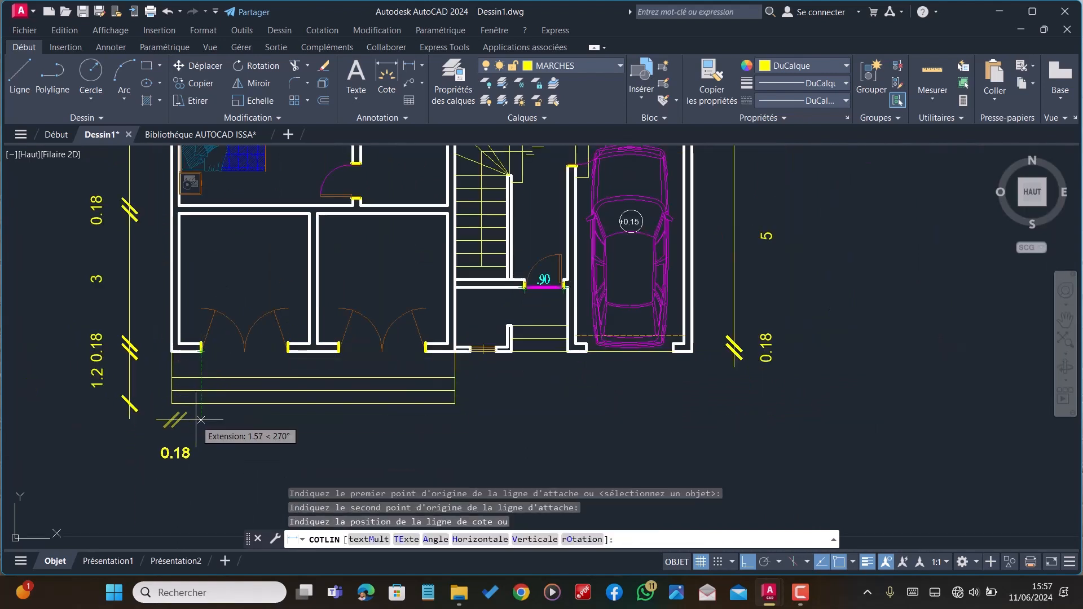
{"action": "type", "text": "2"}
{"action": "key", "text": "Return"}
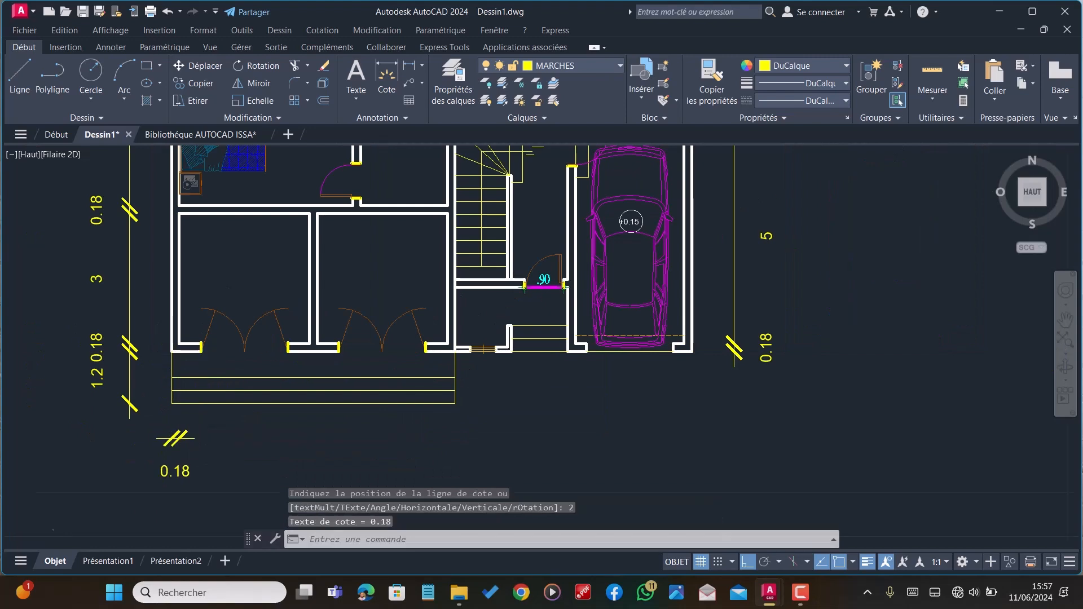
Try to continue the bottom chain from the left wall's dimension, and erase the misplaced continued dimension
{"action": "scroll", "coordinate": [198, 423], "scroll_direction": "down", "scroll_amount": 3}
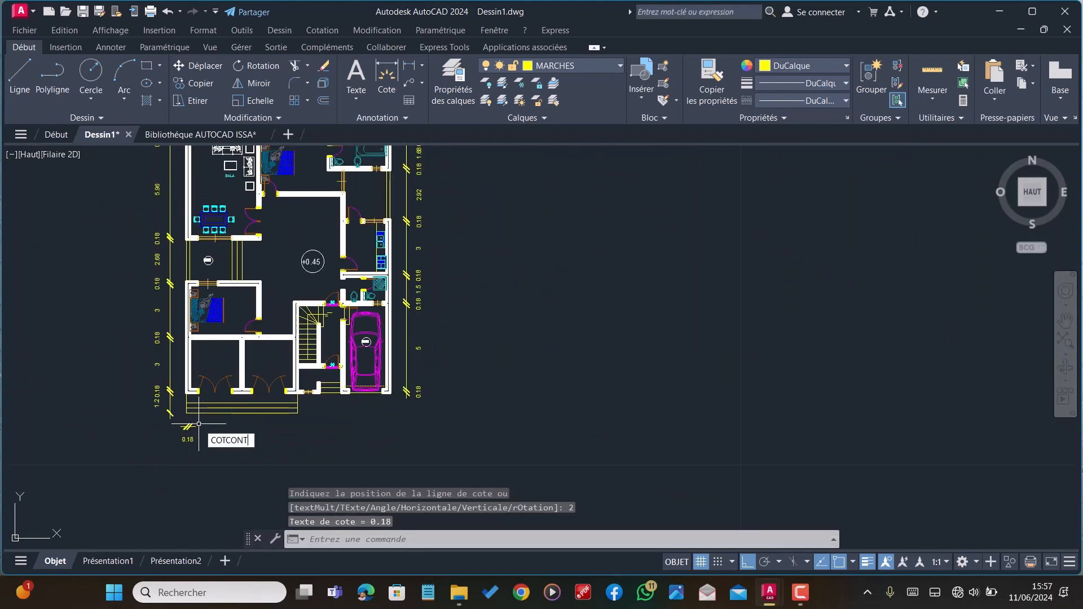
{"action": "key", "text": "Return"}
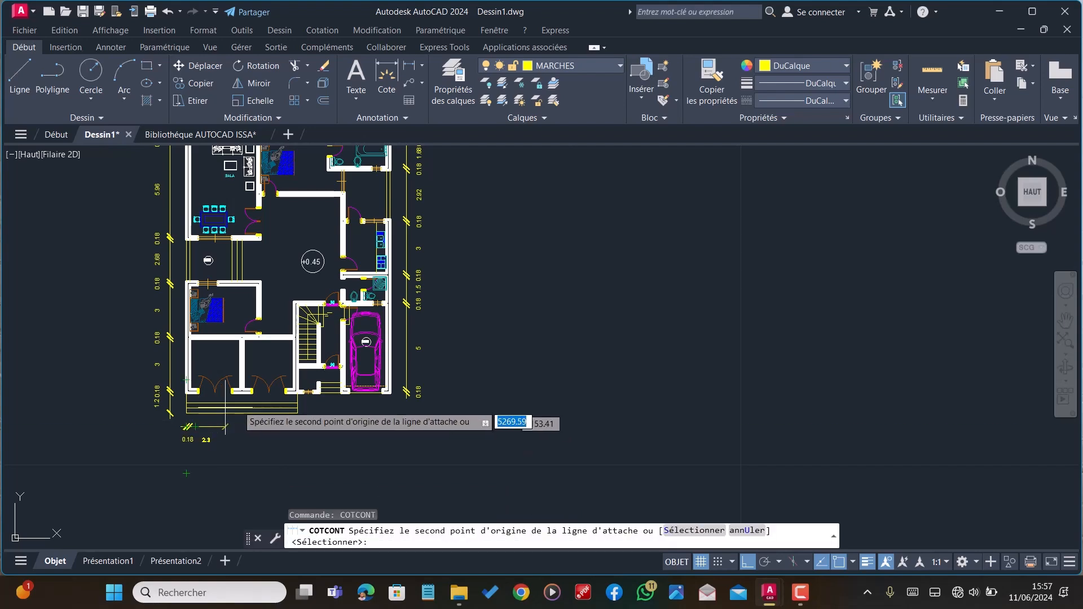
{"action": "left_click", "coordinate": [324, 30]}
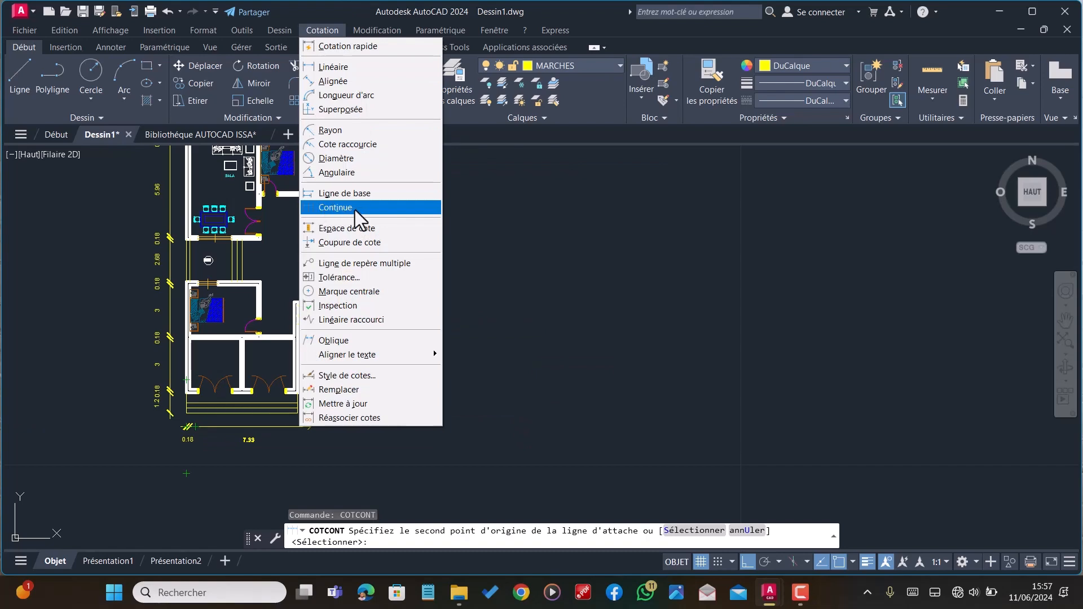
{"action": "left_click", "coordinate": [326, 208]}
{"action": "scroll", "coordinate": [226, 429], "scroll_direction": "up", "scroll_amount": 4}
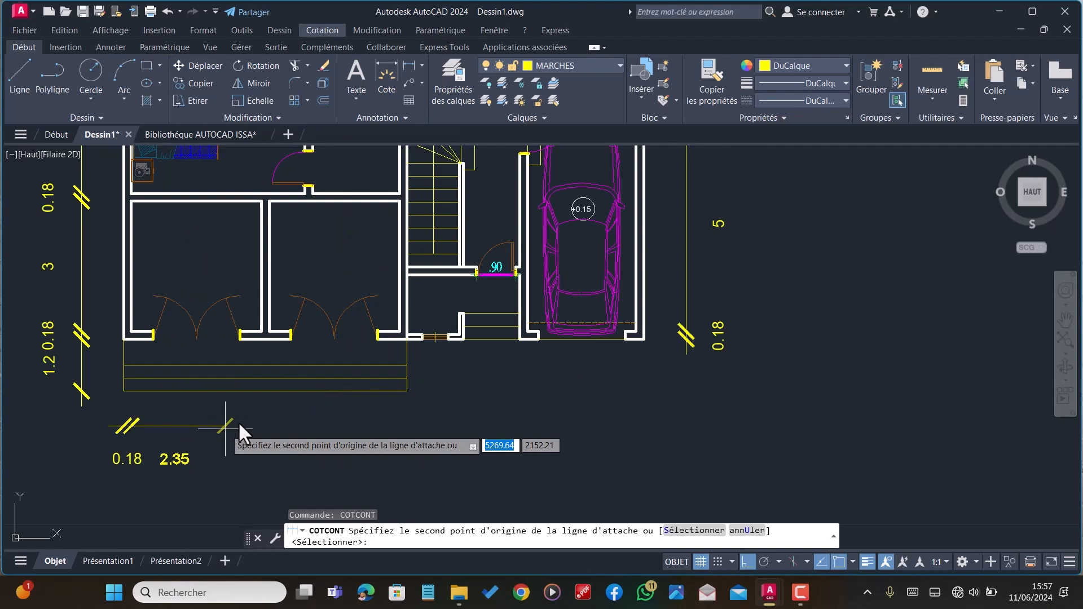
{"action": "left_click", "coordinate": [373, 426]}
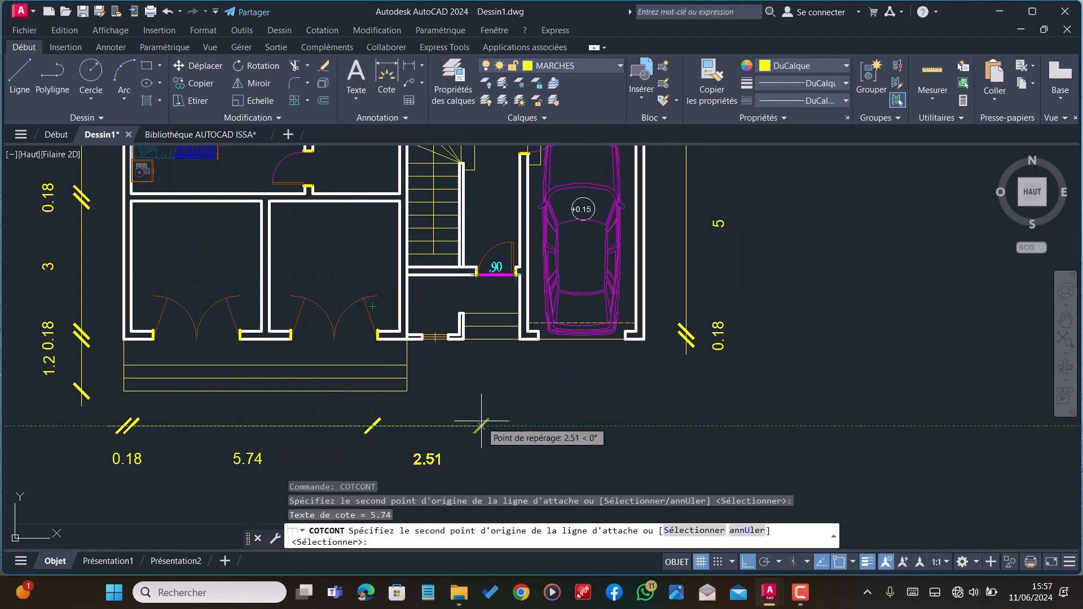
{"action": "key", "text": "Escape"}
{"action": "left_click", "coordinate": [373, 426]}
{"action": "mouse_move", "coordinate": [372, 426]}
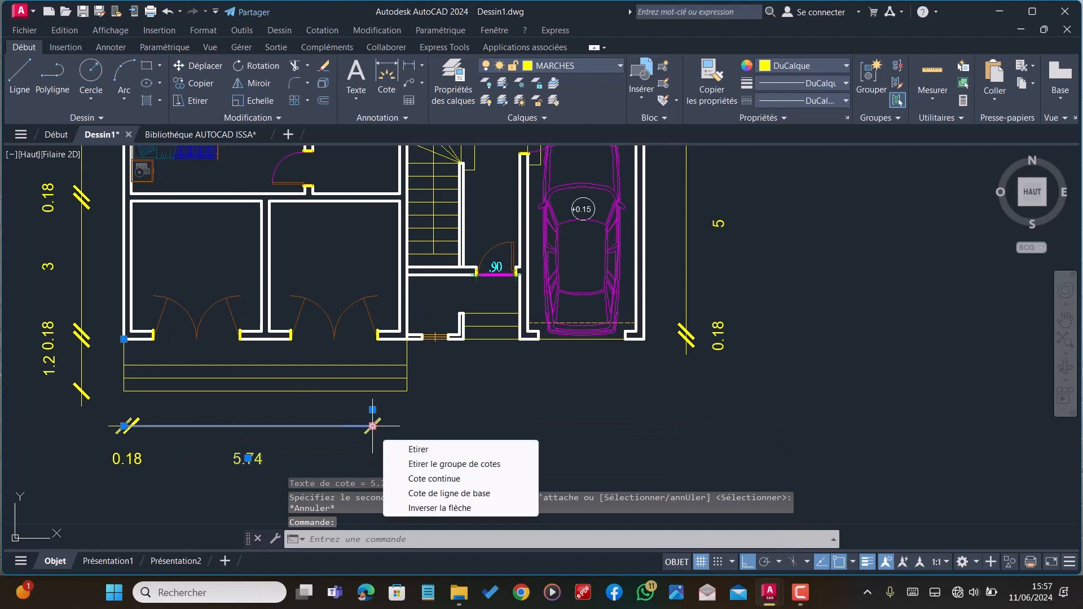
{"action": "key", "text": "Delete"}
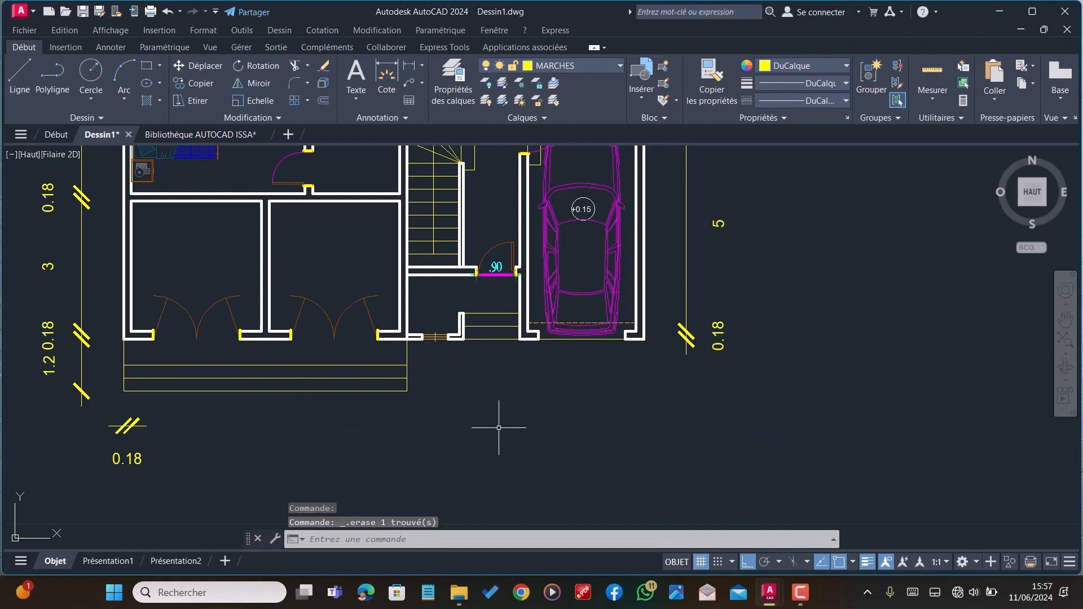
Continue the bottom chain from the left wall's dimension along the lower-left room's interior width and across the partition beside it
{"action": "type", "text": "COTCON"}
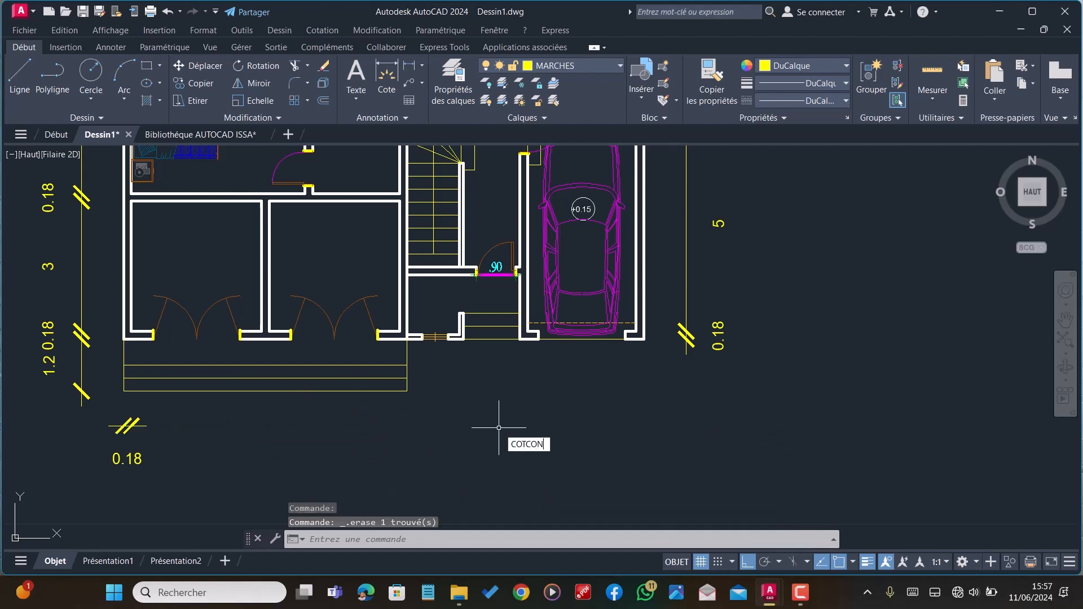
{"action": "type", "text": "T"}
{"action": "key", "text": "Return"}
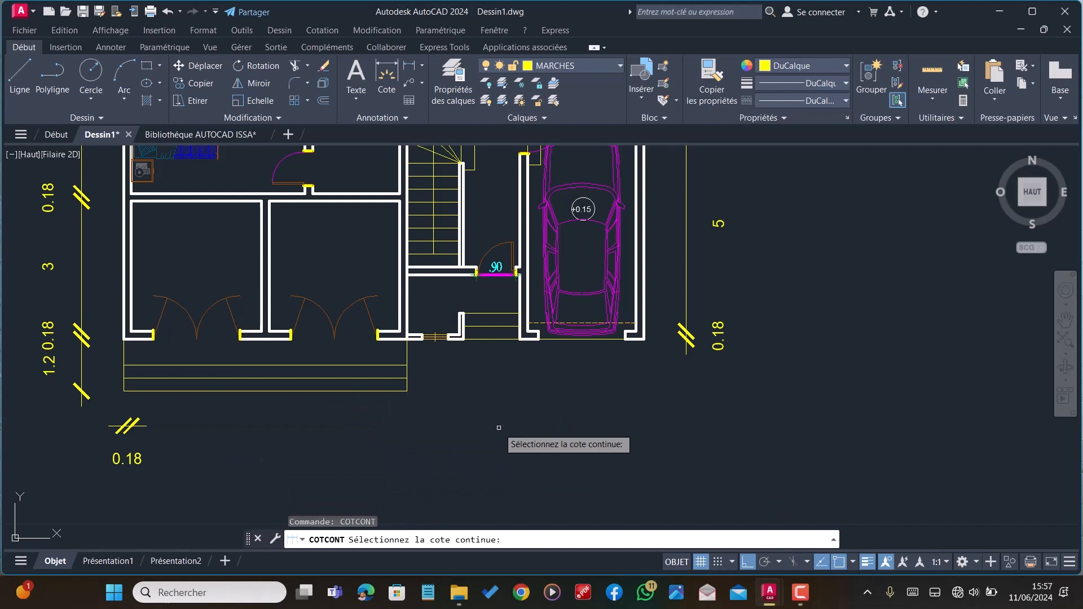
{"action": "left_click", "coordinate": [138, 427]}
{"action": "scroll", "coordinate": [361, 372], "scroll_direction": "up", "scroll_amount": 2}
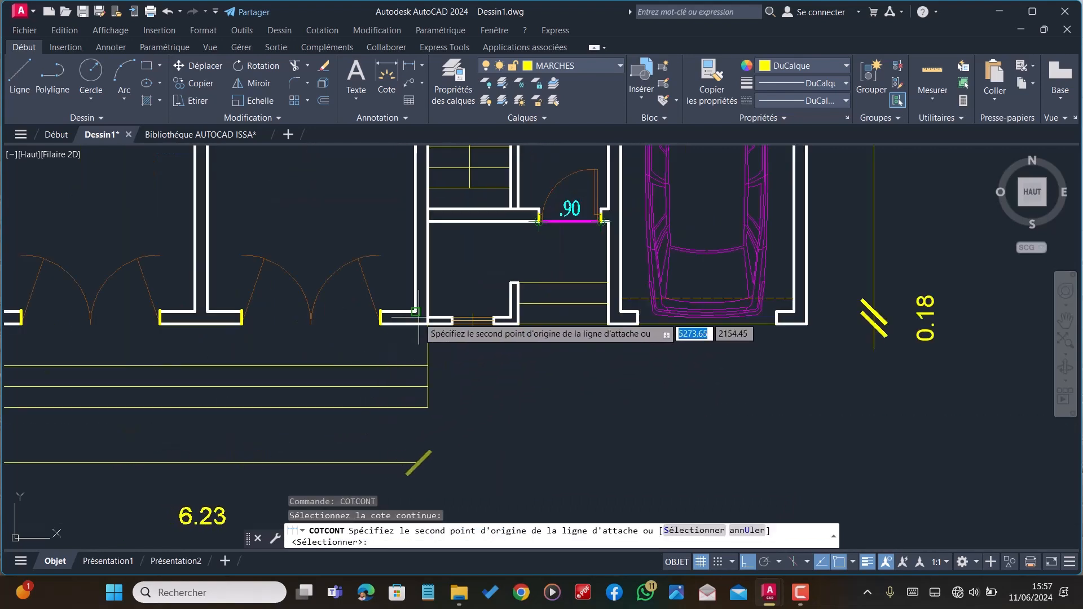
{"action": "scroll", "coordinate": [216, 347], "scroll_direction": "down", "scroll_amount": 5}
{"action": "scroll", "coordinate": [104, 306], "scroll_direction": "up", "scroll_amount": 8}
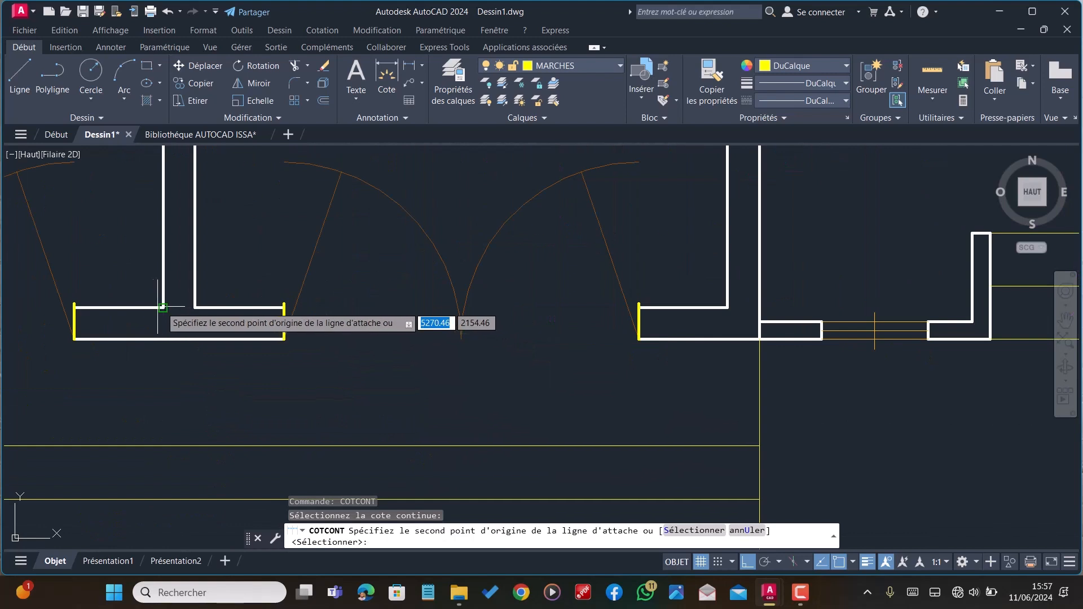
{"action": "left_click", "coordinate": [163, 308]}
{"action": "left_click", "coordinate": [195, 308]}
Continue the bottom chain along the second front room's interior width and across the thickness of its right wall
{"action": "scroll", "coordinate": [194, 308], "scroll_direction": "down", "scroll_amount": 3}
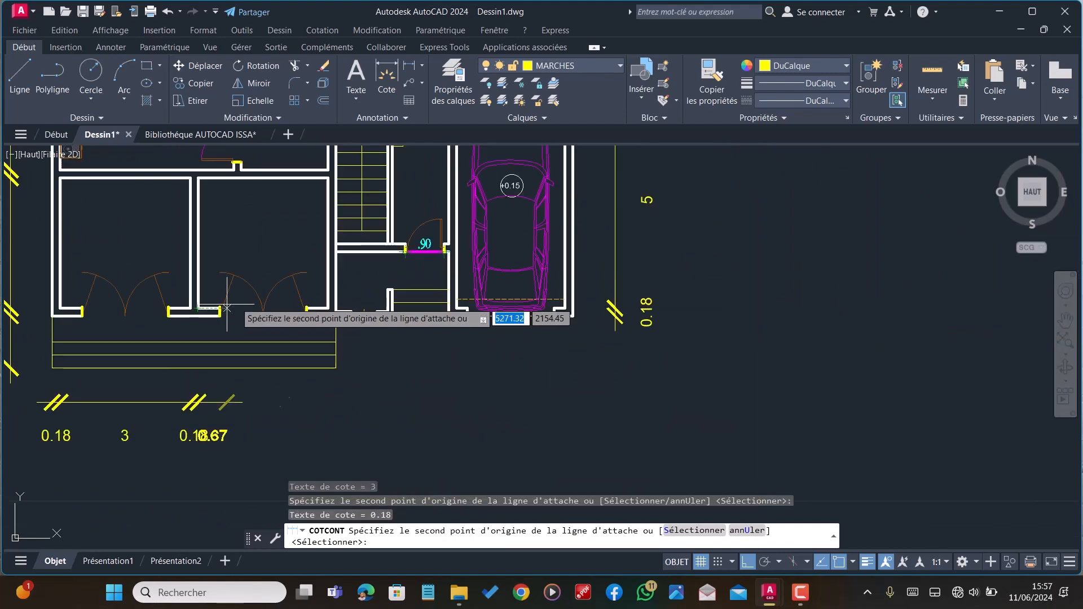
{"action": "scroll", "coordinate": [296, 308], "scroll_direction": "up", "scroll_amount": 2}
{"action": "left_click", "coordinate": [346, 320]}
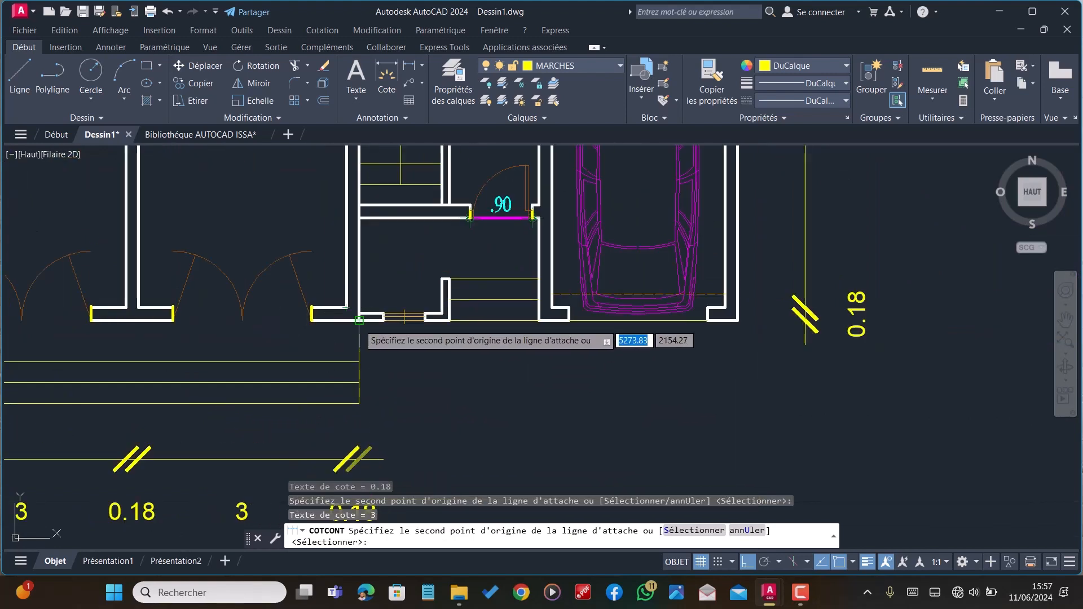
{"action": "left_click", "coordinate": [359, 320]}
Extend the bottom chain along the stair and side-entrance bay and across the thickness of the garage's left wall
{"action": "scroll", "coordinate": [448, 320], "scroll_direction": "down", "scroll_amount": 2}
{"action": "scroll", "coordinate": [447, 320], "scroll_direction": "up", "scroll_amount": 4}
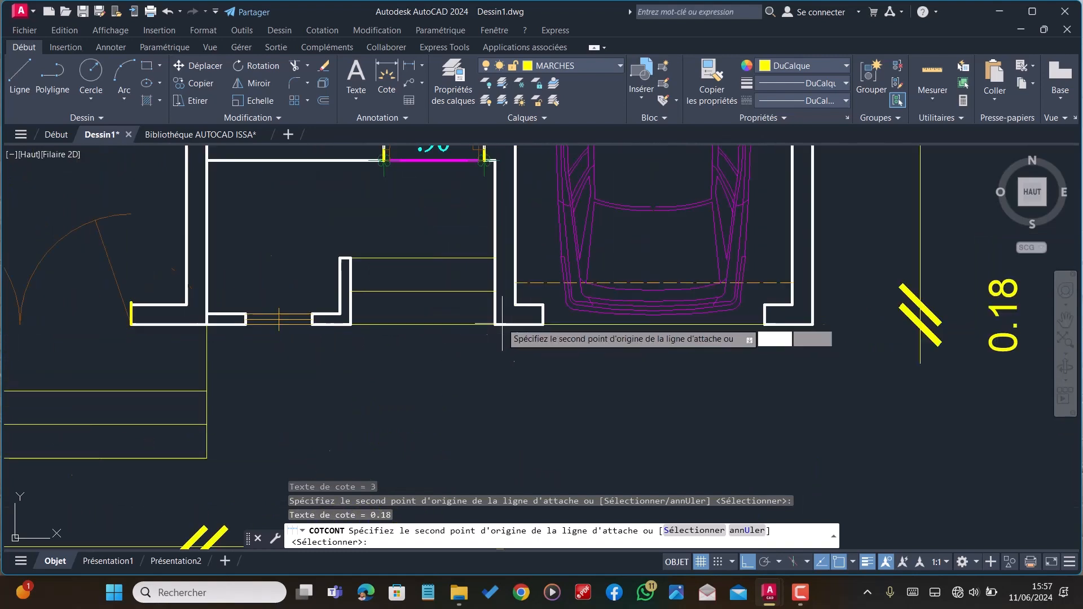
{"action": "scroll", "coordinate": [502, 322], "scroll_direction": "up", "scroll_amount": 2}
{"action": "left_click", "coordinate": [492, 326]}
{"action": "left_click", "coordinate": [523, 295]}
Finish the bottom chain along the garage's interior width and across its right wall, and end the continued dimensioning
{"action": "scroll", "coordinate": [491, 319], "scroll_direction": "down", "scroll_amount": 2}
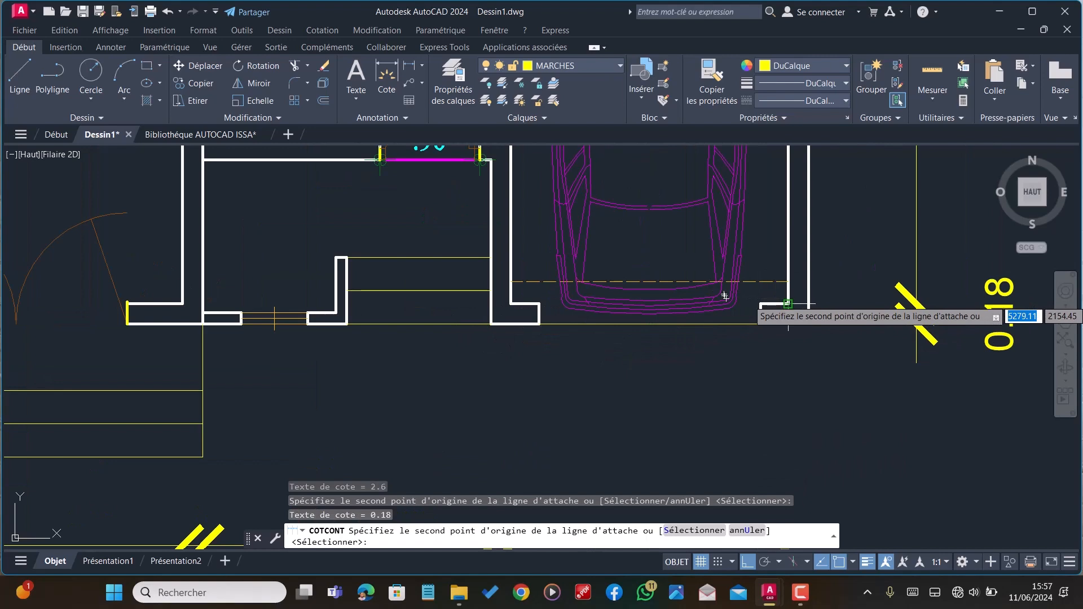
{"action": "left_click", "coordinate": [787, 303]}
{"action": "left_click", "coordinate": [808, 305]}
{"action": "scroll", "coordinate": [808, 307], "scroll_direction": "down", "scroll_amount": 4}
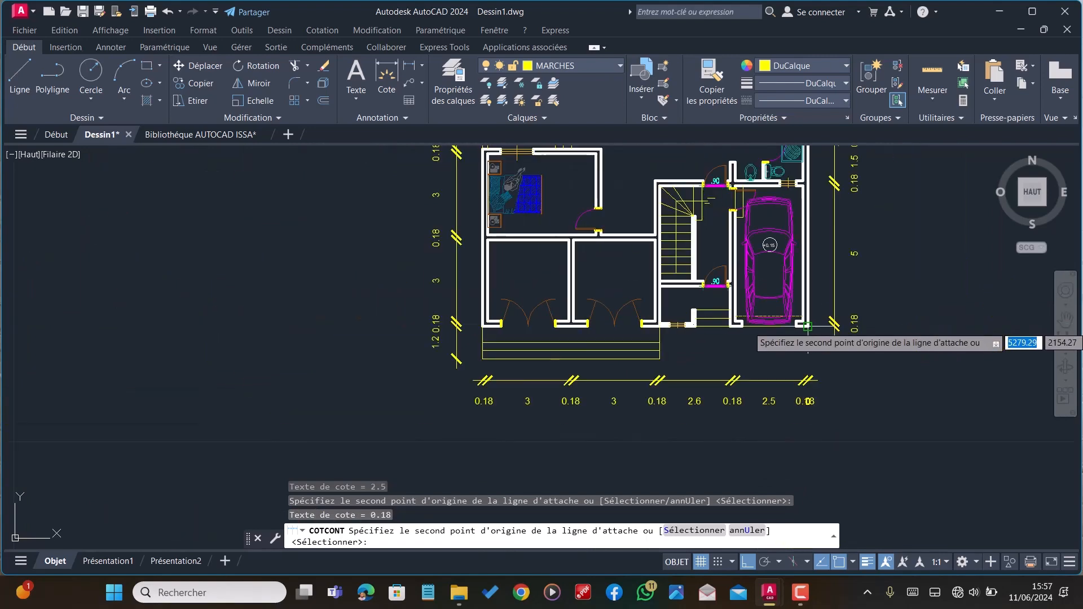
{"action": "key", "text": "Escape"}
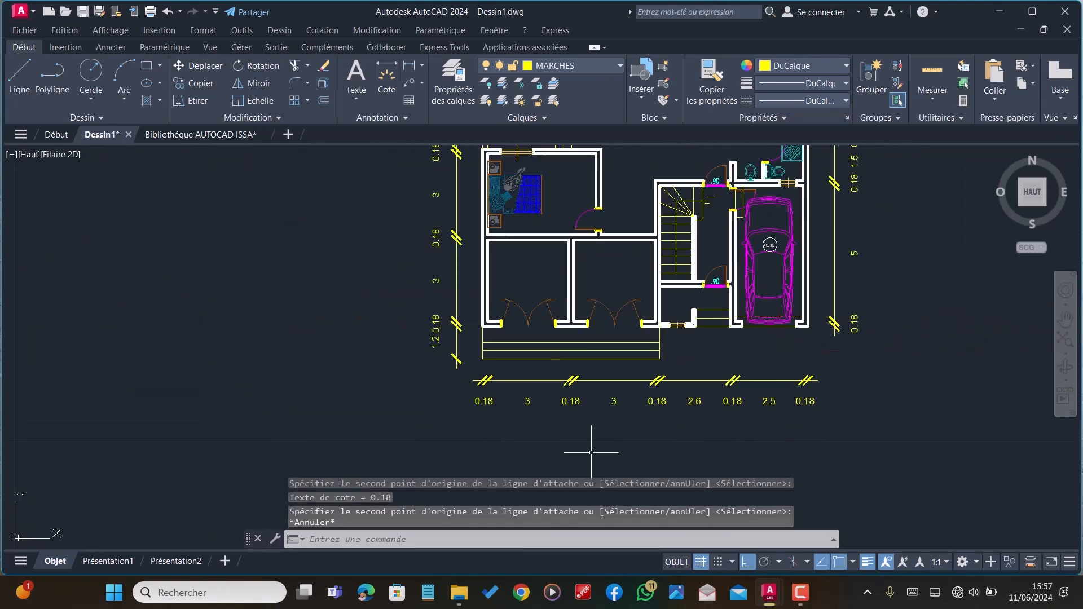
Add an overall horizontal dimension between the house's two top outer corners, placed 2 units above the facade
{"action": "type", "text": "cotlin"}
{"action": "key", "text": "Return"}
{"action": "scroll", "coordinate": [591, 453], "scroll_direction": "down", "scroll_amount": 3}
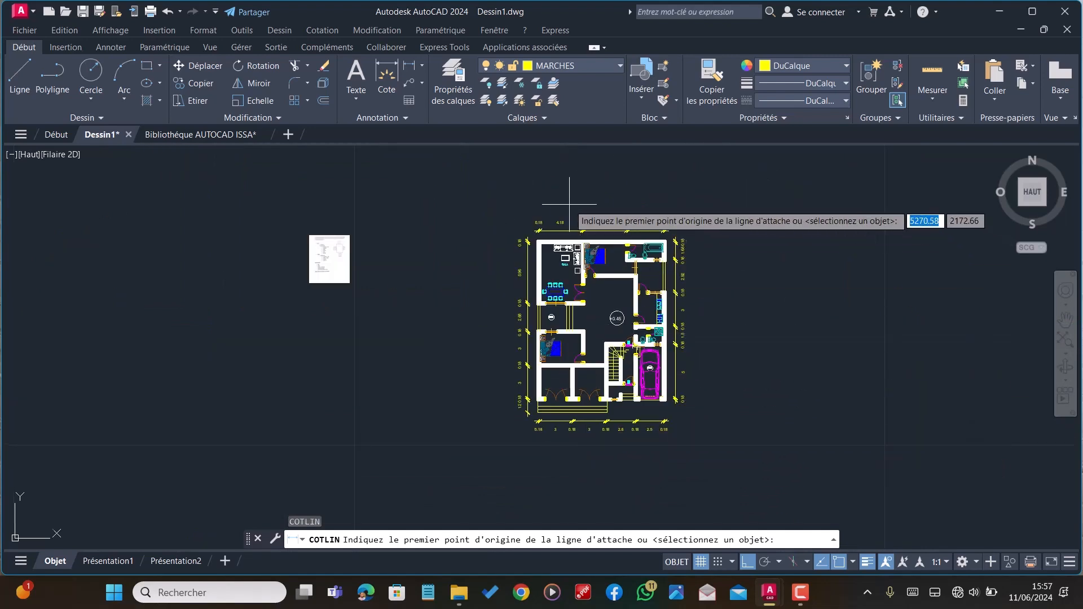
{"action": "scroll", "coordinate": [566, 203], "scroll_direction": "up", "scroll_amount": 5}
{"action": "left_click", "coordinate": [453, 346]}
{"action": "scroll", "coordinate": [453, 347], "scroll_direction": "down", "scroll_amount": 4}
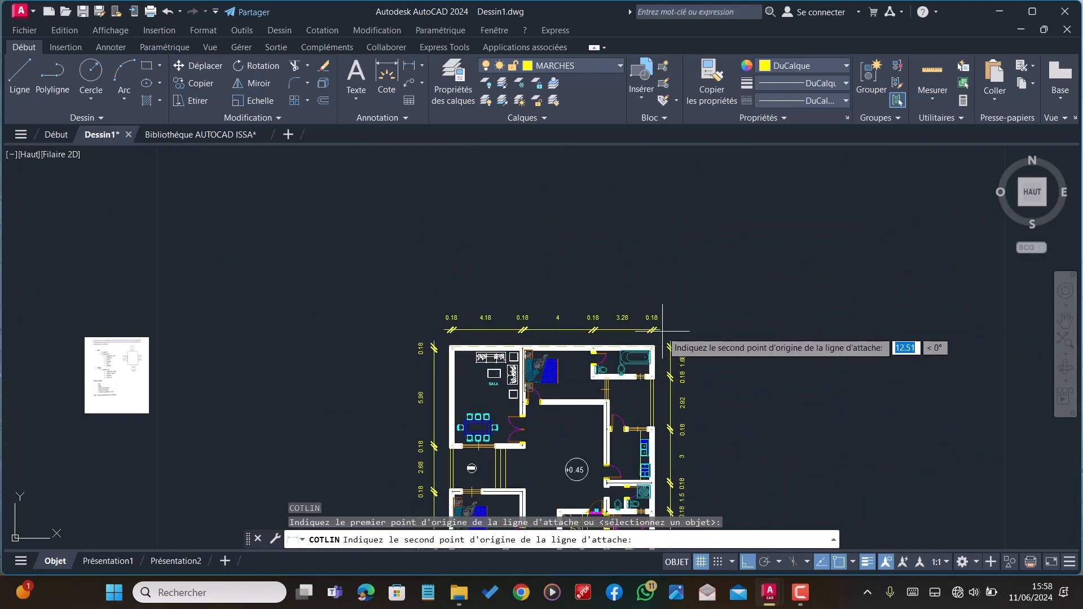
{"action": "scroll", "coordinate": [649, 355], "scroll_direction": "up", "scroll_amount": 4}
{"action": "left_click", "coordinate": [643, 371]}
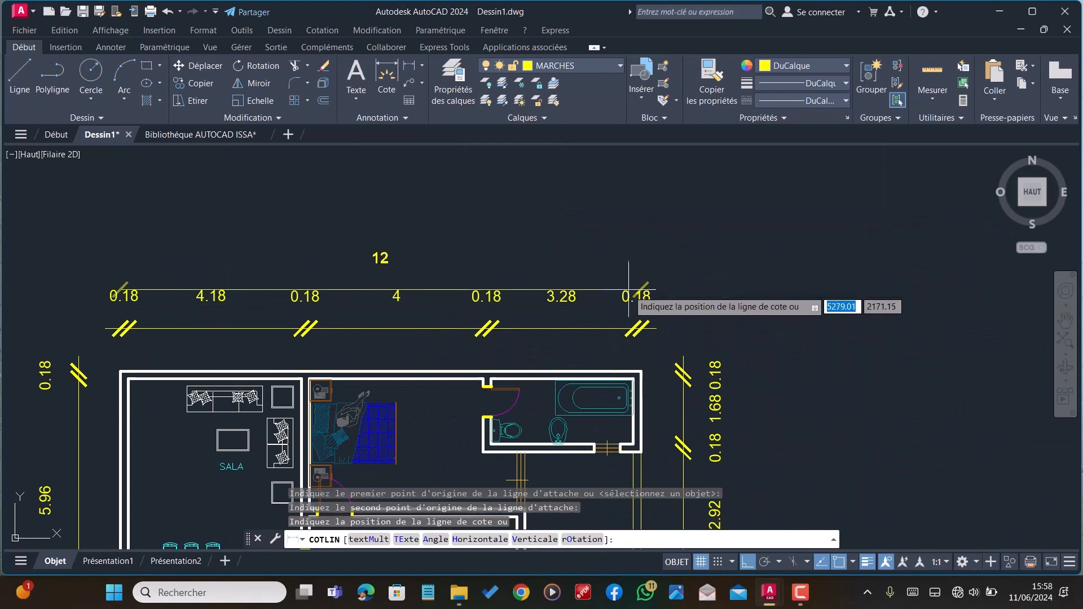
{"action": "type", "text": "2"}
{"action": "key", "text": "Return"}
Add an overall vertical dimension between the house's top and bottom right outer corners, placed 2 units outside the right facade
{"action": "scroll", "coordinate": [626, 263], "scroll_direction": "down", "scroll_amount": 4}
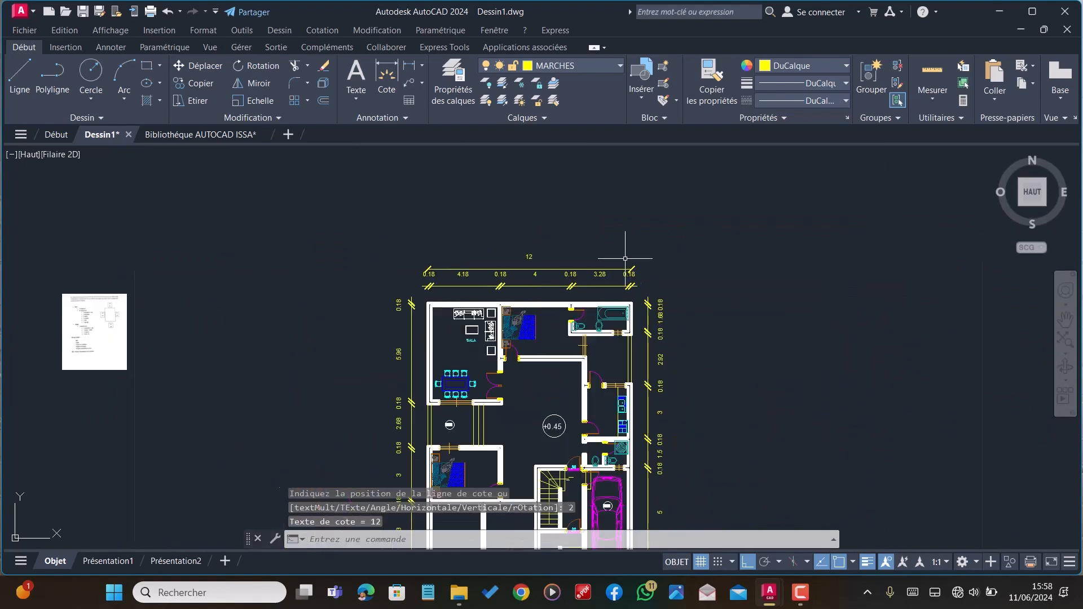
{"action": "key", "text": "Return"}
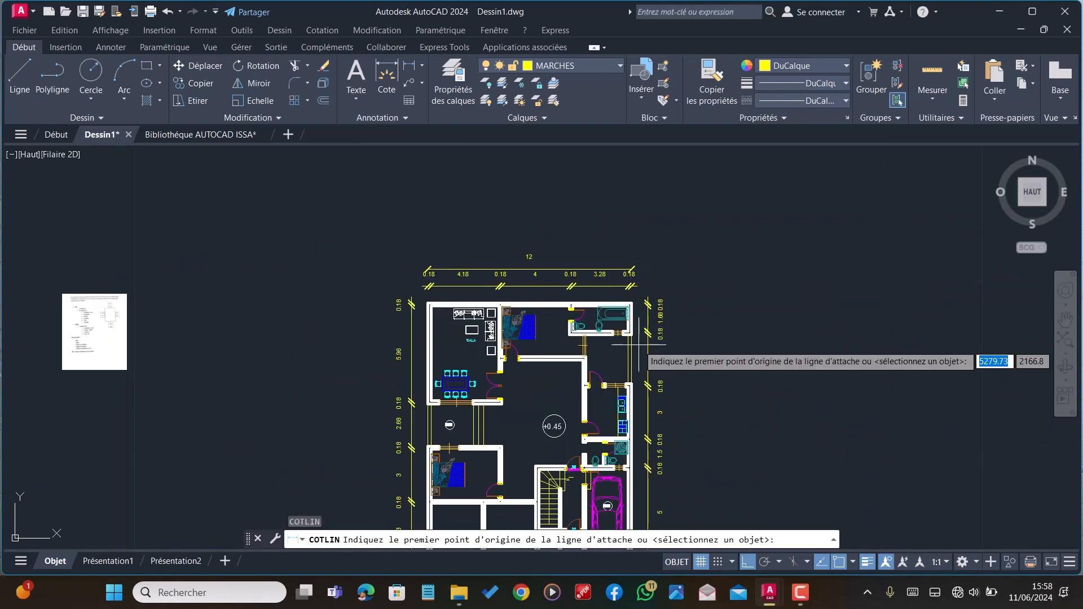
{"action": "scroll", "coordinate": [634, 340], "scroll_direction": "up", "scroll_amount": 4}
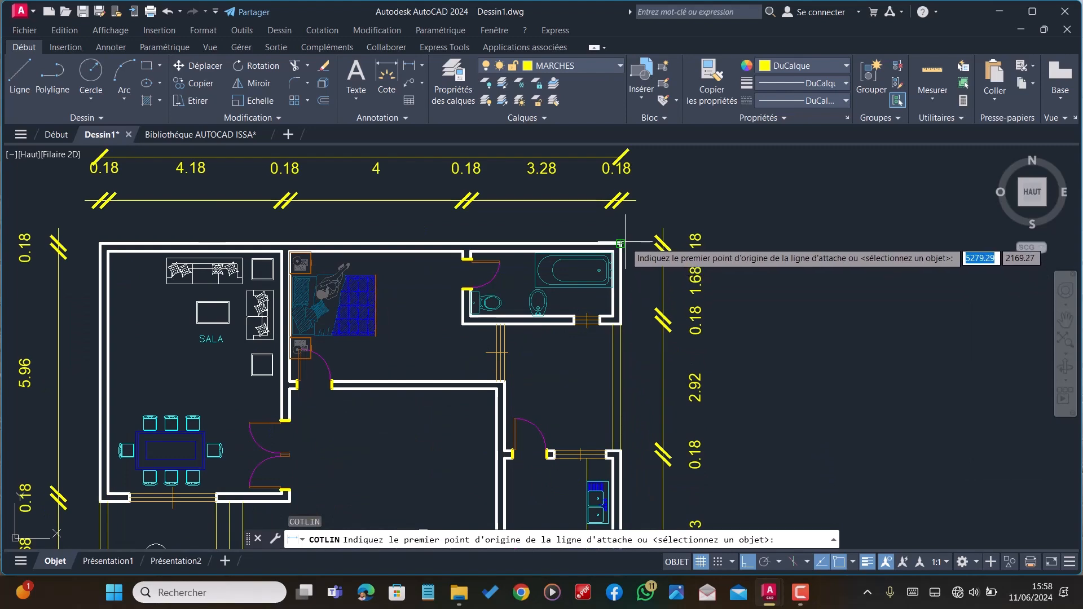
{"action": "left_click", "coordinate": [622, 244]}
{"action": "scroll", "coordinate": [622, 245], "scroll_direction": "down", "scroll_amount": 4}
{"action": "scroll", "coordinate": [629, 367], "scroll_direction": "up", "scroll_amount": 3}
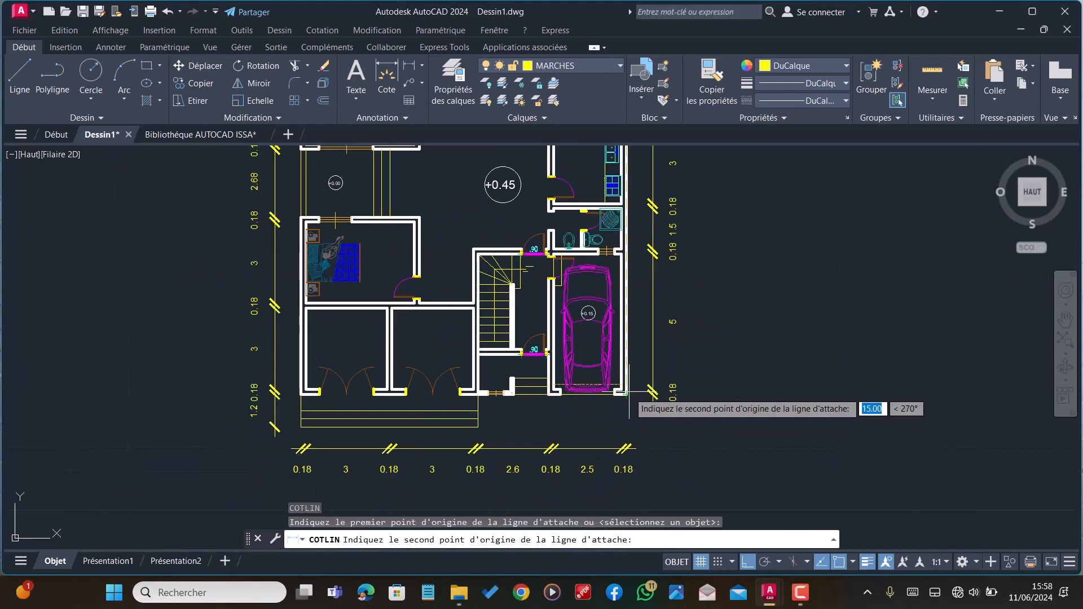
{"action": "left_click", "coordinate": [625, 392]}
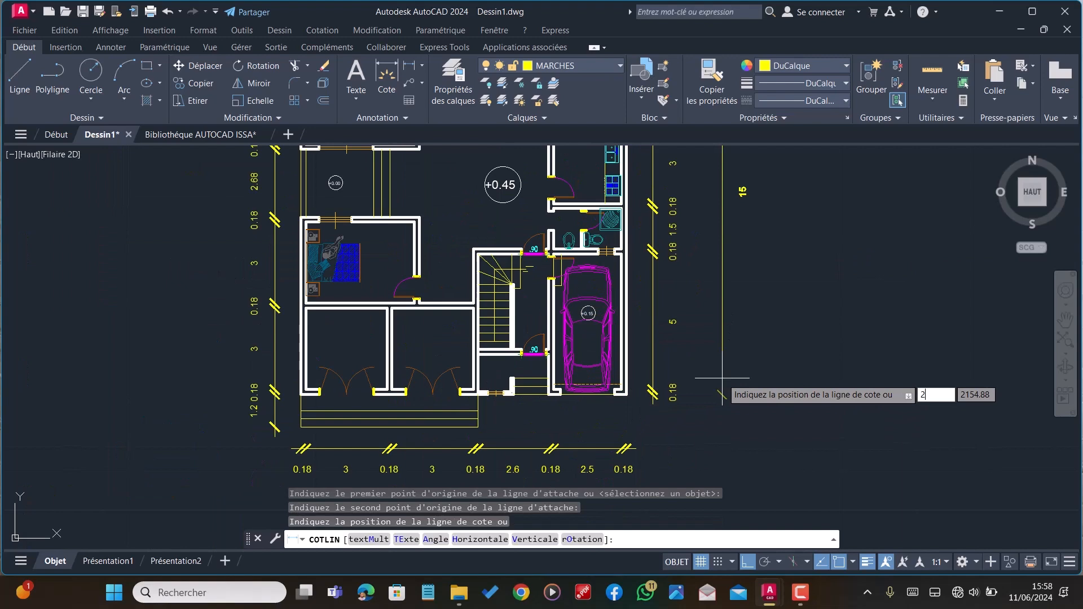
{"action": "type", "text": "2"}
{"action": "key", "text": "Return"}
{"action": "scroll", "coordinate": [665, 449], "scroll_direction": "down", "scroll_amount": 2}
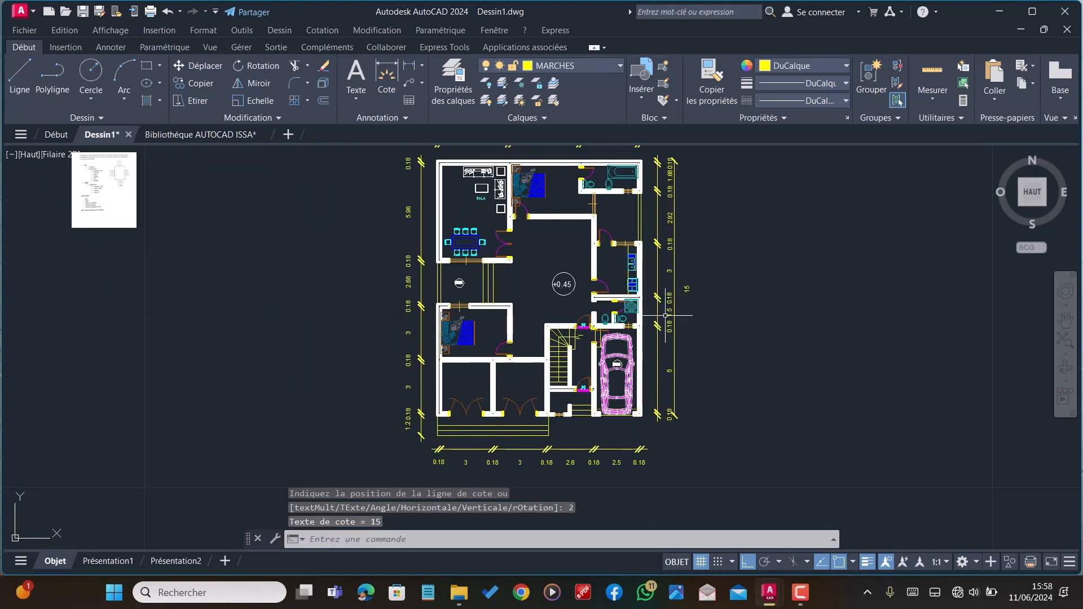
{"action": "scroll", "coordinate": [666, 315], "scroll_direction": "down", "scroll_amount": 3}
{"action": "scroll", "coordinate": [508, 340], "scroll_direction": "up", "scroll_amount": 5}
{"action": "scroll", "coordinate": [528, 345], "scroll_direction": "down", "scroll_amount": 4}
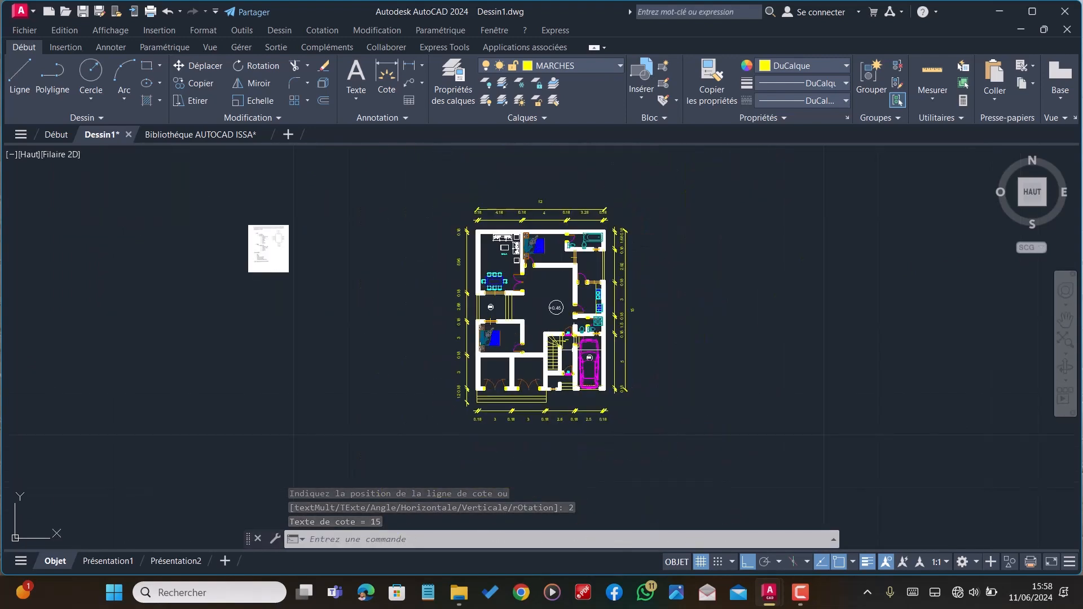
{"action": "scroll", "coordinate": [569, 273], "scroll_direction": "up", "scroll_amount": 3}
{"action": "scroll", "coordinate": [570, 274], "scroll_direction": "down", "scroll_amount": 3}
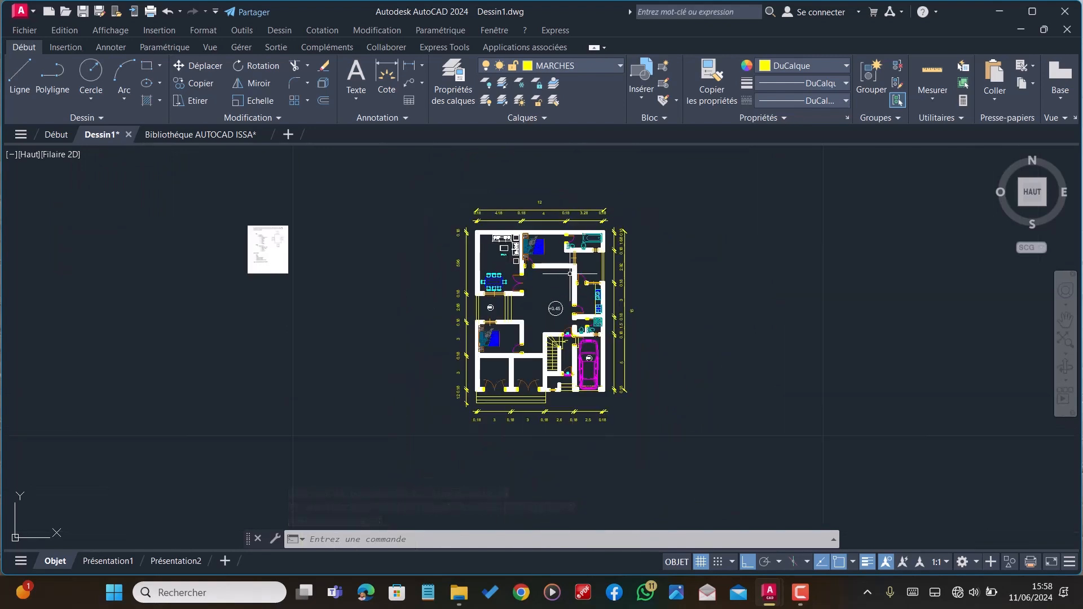